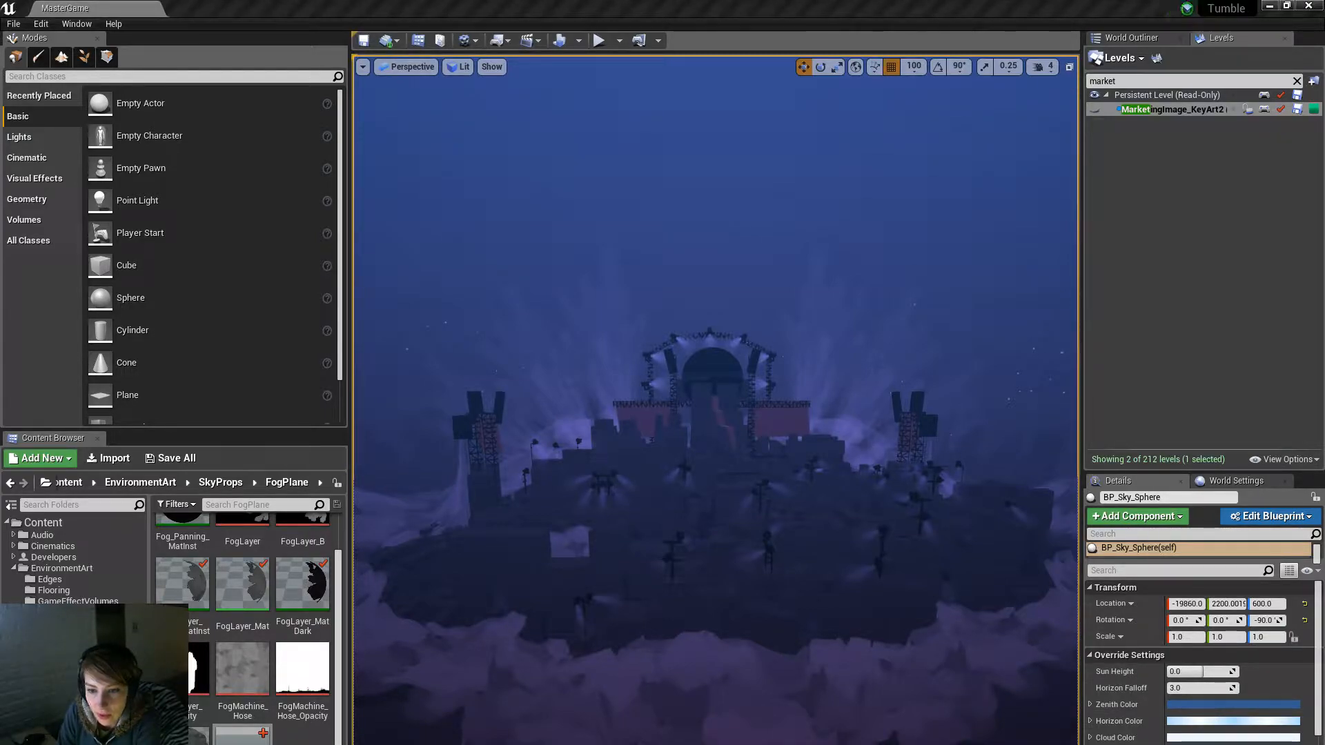
# Step: Expand the level viewport to full screen and check the extent of the fog mesh around the city by selecting it briefly
pyautogui.moveTo(842, 393); pyautogui.dragTo(838, 457, button='right')
pyautogui.press('F11')
pyautogui.click(838, 456)
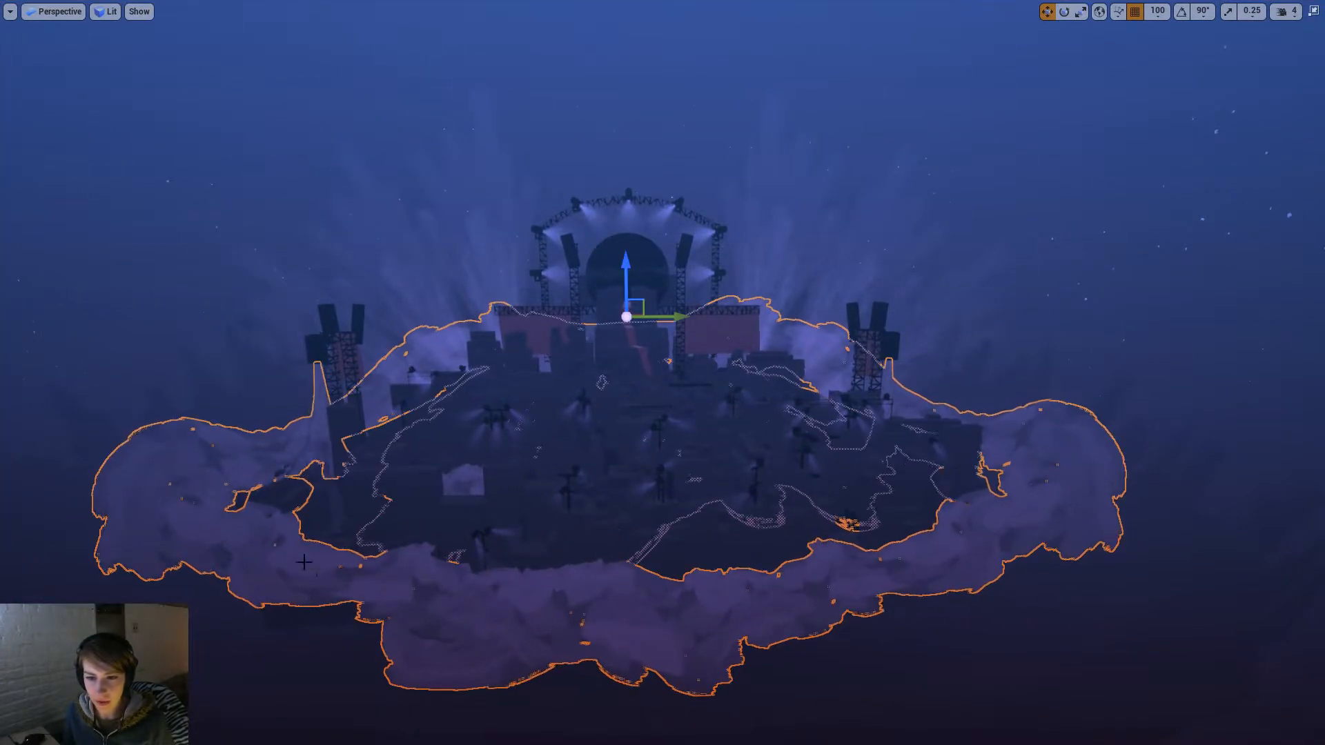
pyautogui.click(988, 532)
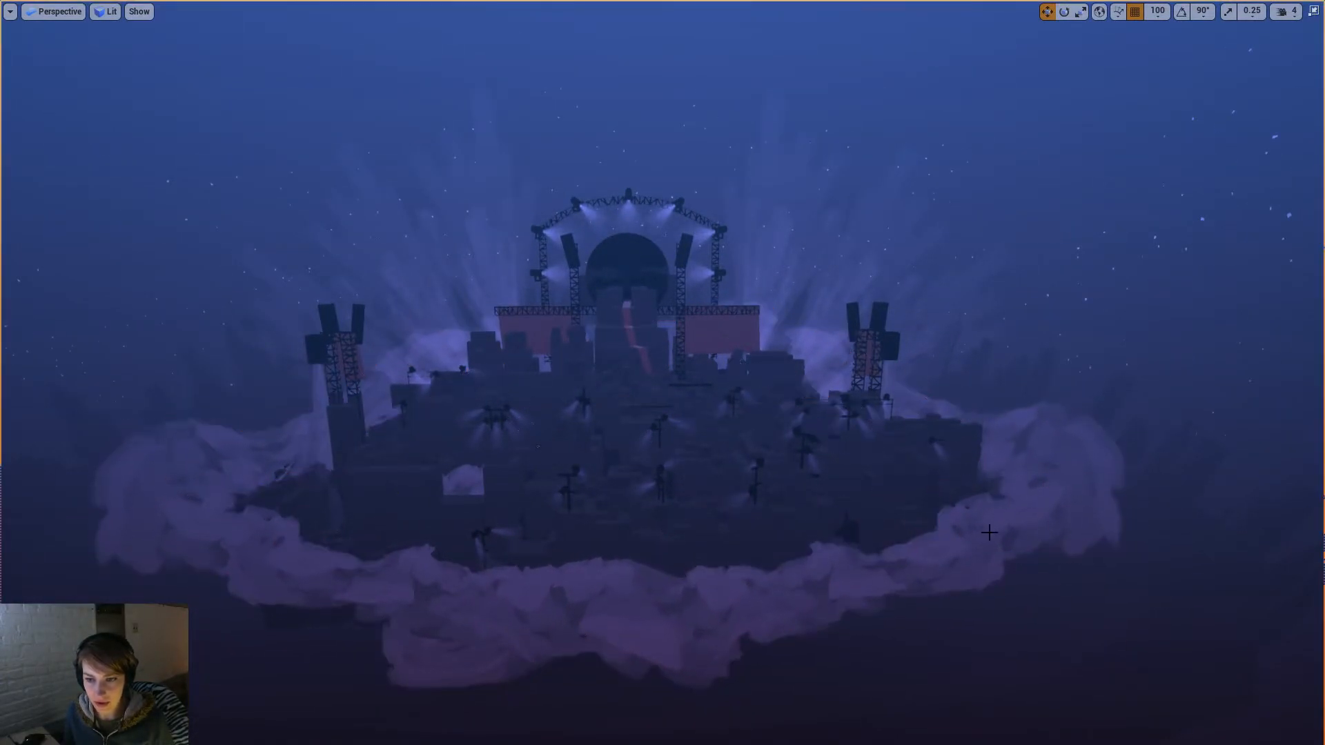
# Step: Examine the concert stage from several angles and select the red strip running down the central tower
pyautogui.moveTo(987, 531); pyautogui.dragTo(997, 500, button='right')
pyautogui.moveTo(918, 523); pyautogui.dragTo(884, 523, button='right')
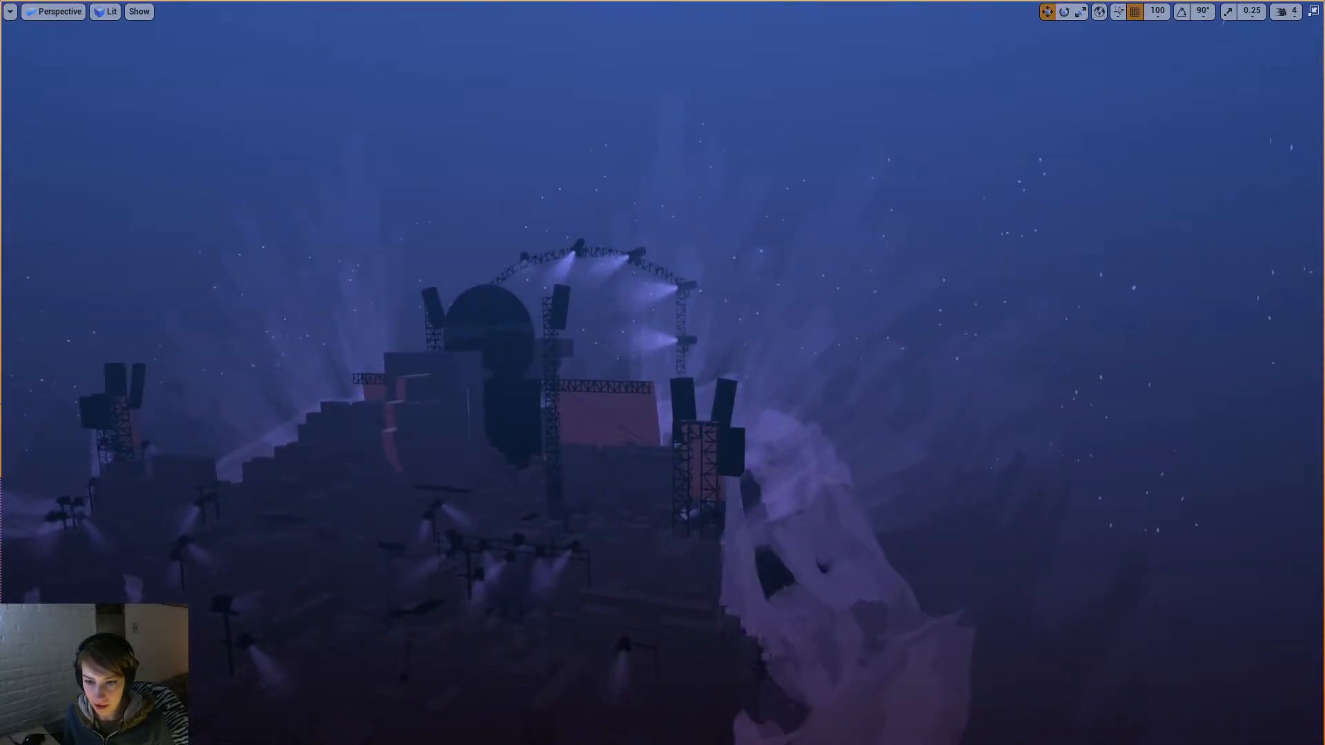
pyautogui.moveTo(875, 617); pyautogui.dragTo(911, 635, button='right')
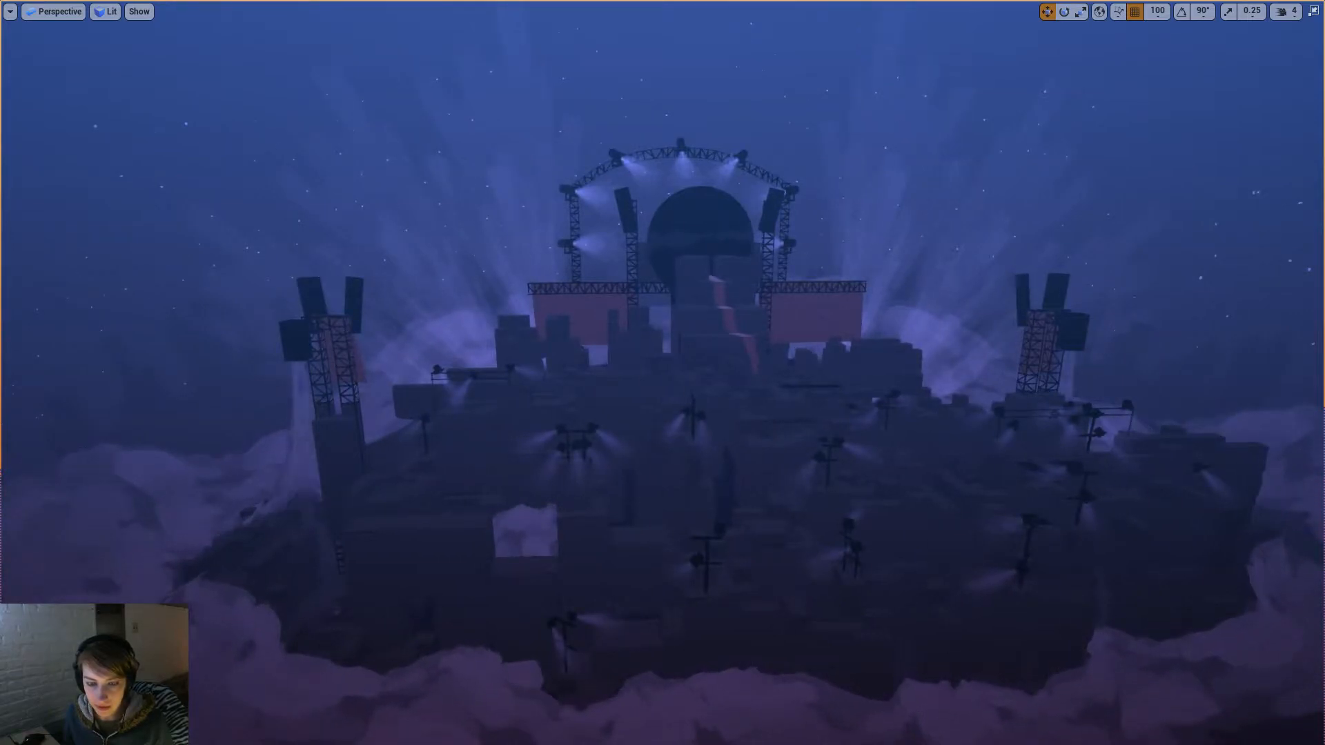
pyautogui.press('d')
pyautogui.moveTo(911, 635)
pyautogui.mouseDown(button='right')
pyautogui.moveTo(912, 587)
pyautogui.moveTo(925, 629)
pyautogui.mouseUp(button='right')
pyautogui.press('w')
pyautogui.press('s')
pyautogui.moveTo(629, 315); pyautogui.dragTo(630, 315, button='right')
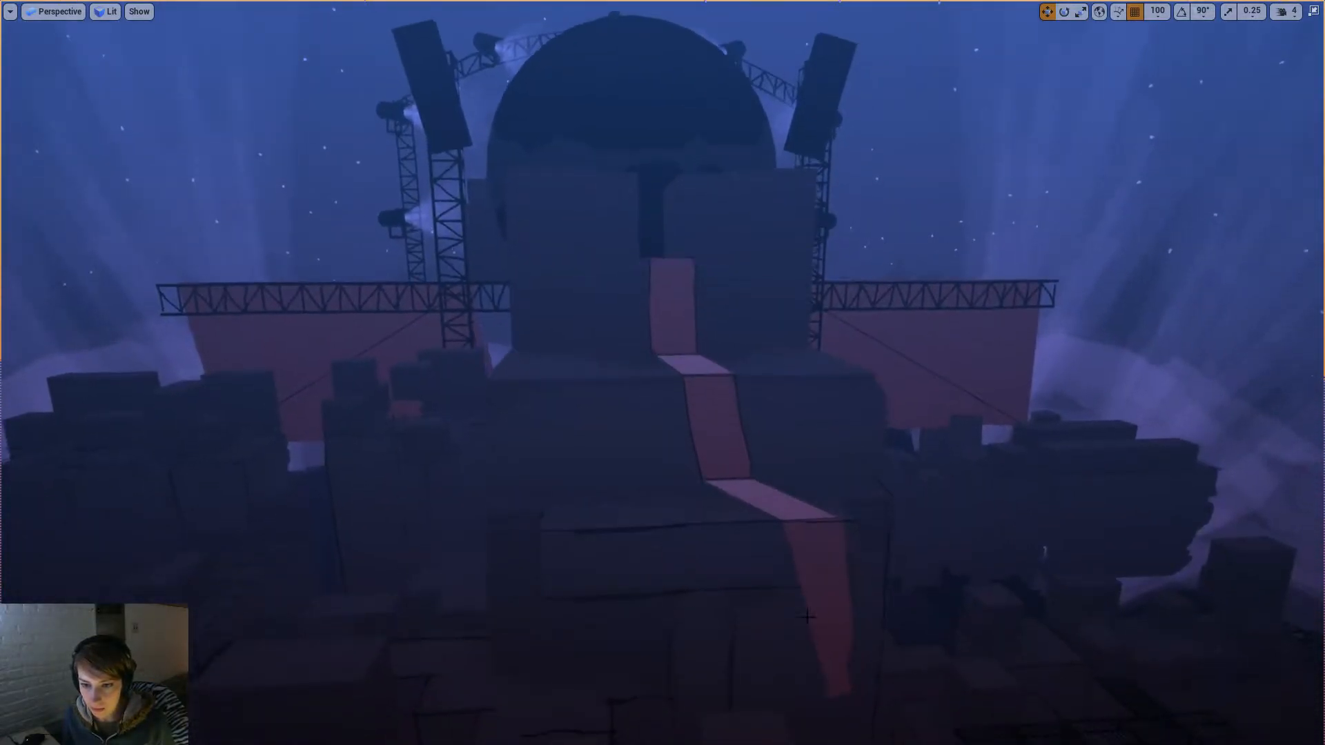
pyautogui.click(727, 460)
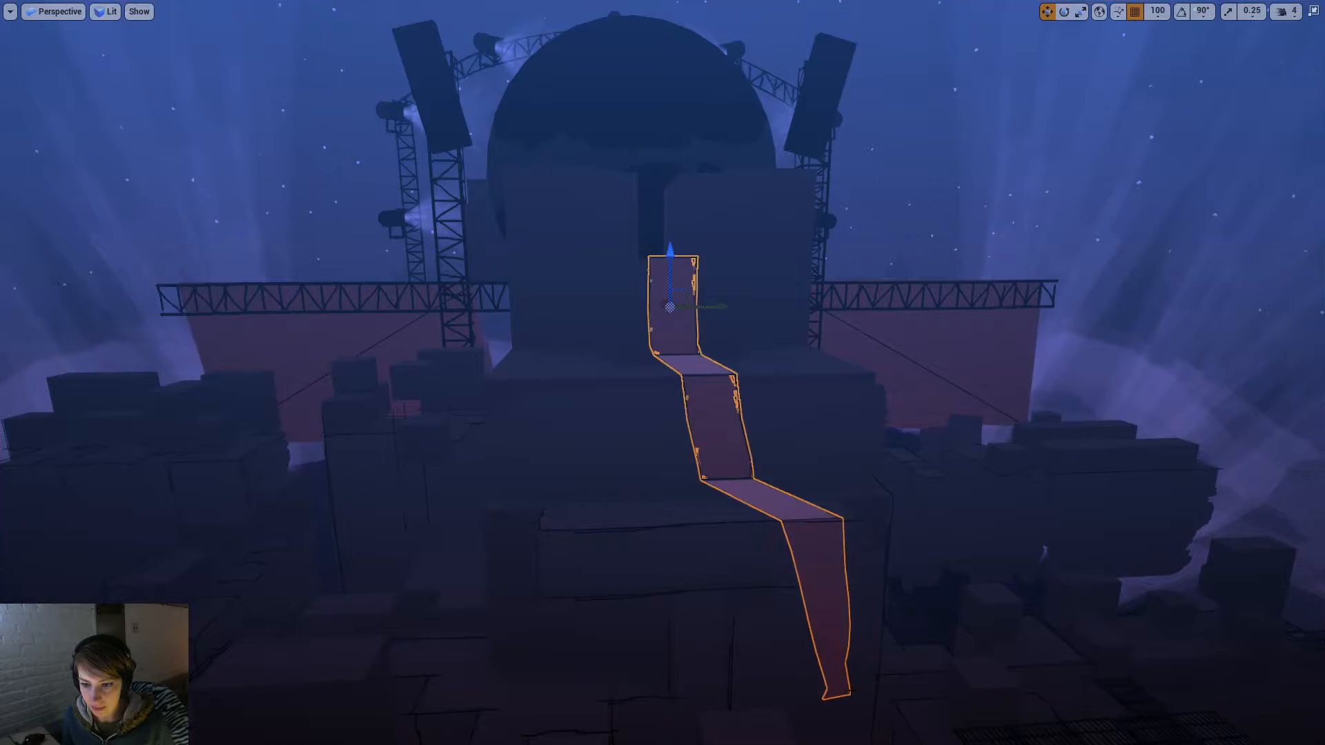
# Step: Examine the painted fog up close where it fills the gaps between the buildings
pyautogui.press('a')
pyautogui.moveTo(907, 555); pyautogui.dragTo(793, 545, button='right')
pyautogui.press('s')
pyautogui.press('w')
pyautogui.moveTo(612, 668); pyautogui.dragTo(683, 710, button='right')
pyautogui.press('d')
pyautogui.press('s')
pyautogui.press('a')
pyautogui.press('w')
pyautogui.moveTo(690, 494); pyautogui.dragTo(642, 509, button='right')
pyautogui.moveTo(429, 562); pyautogui.dragTo(673, 563, button='right')
pyautogui.moveTo(816, 476); pyautogui.dragTo(635, 400, button='right')
pyautogui.moveTo(813, 530); pyautogui.dragTo(538, 573, button='right')
pyautogui.moveTo(552, 448)
pyautogui.mouseDown(button='right')
pyautogui.moveTo(634, 442)
pyautogui.moveTo(552, 448)
pyautogui.mouseUp(button='right')
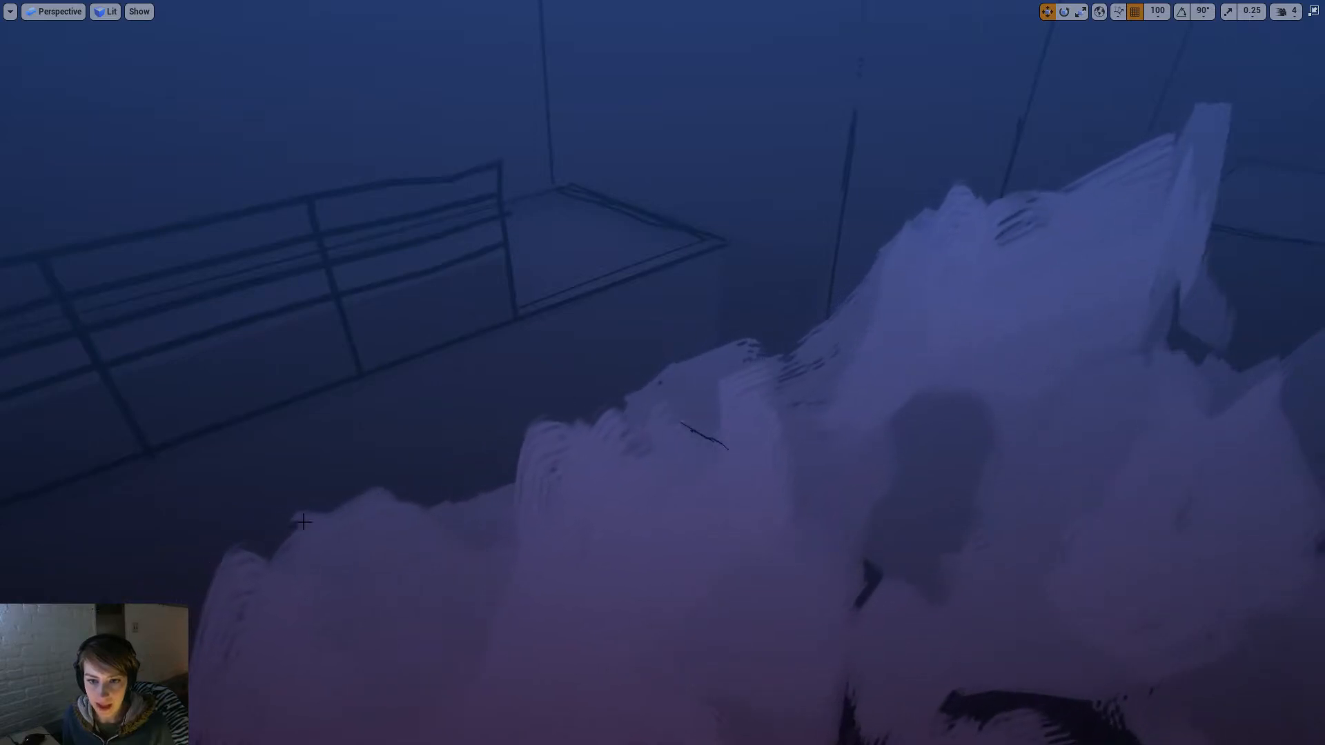
pyautogui.moveTo(892, 280); pyautogui.dragTo(1021, 283, button='right')
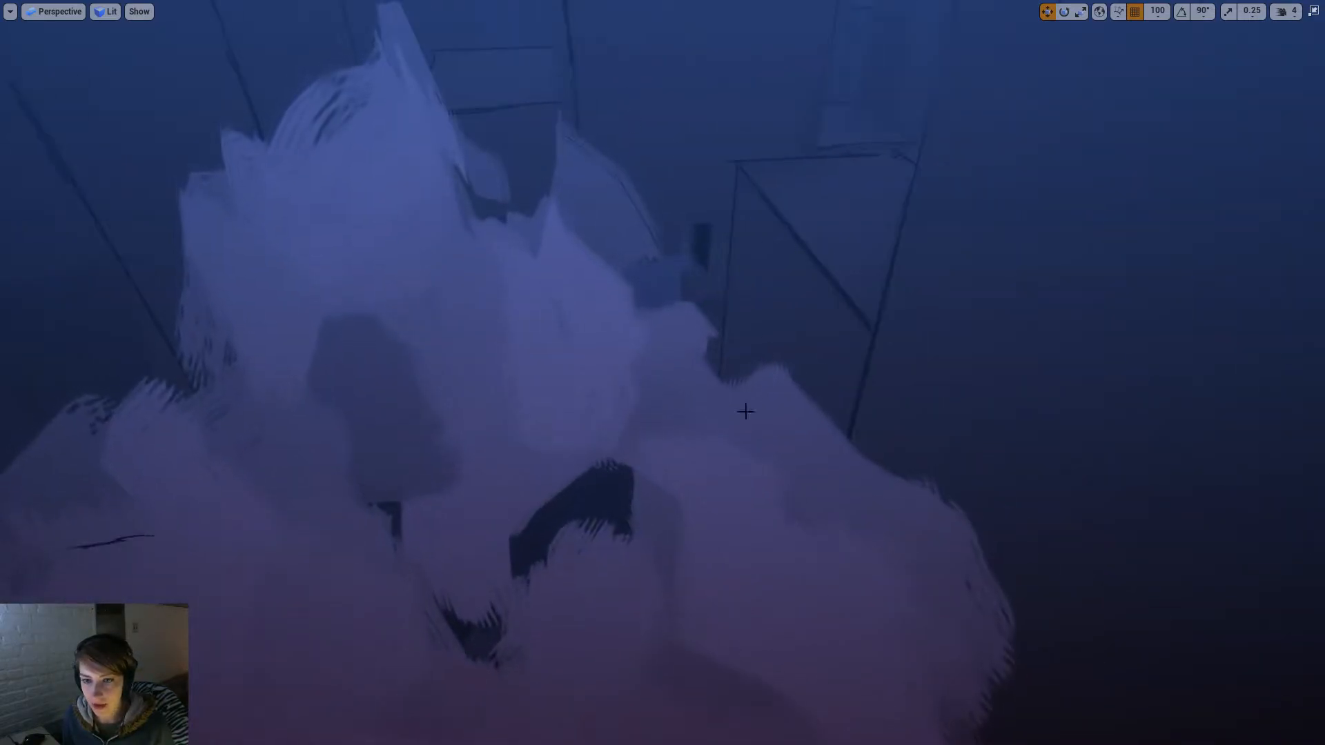
pyautogui.moveTo(573, 471); pyautogui.dragTo(523, 433, button='right')
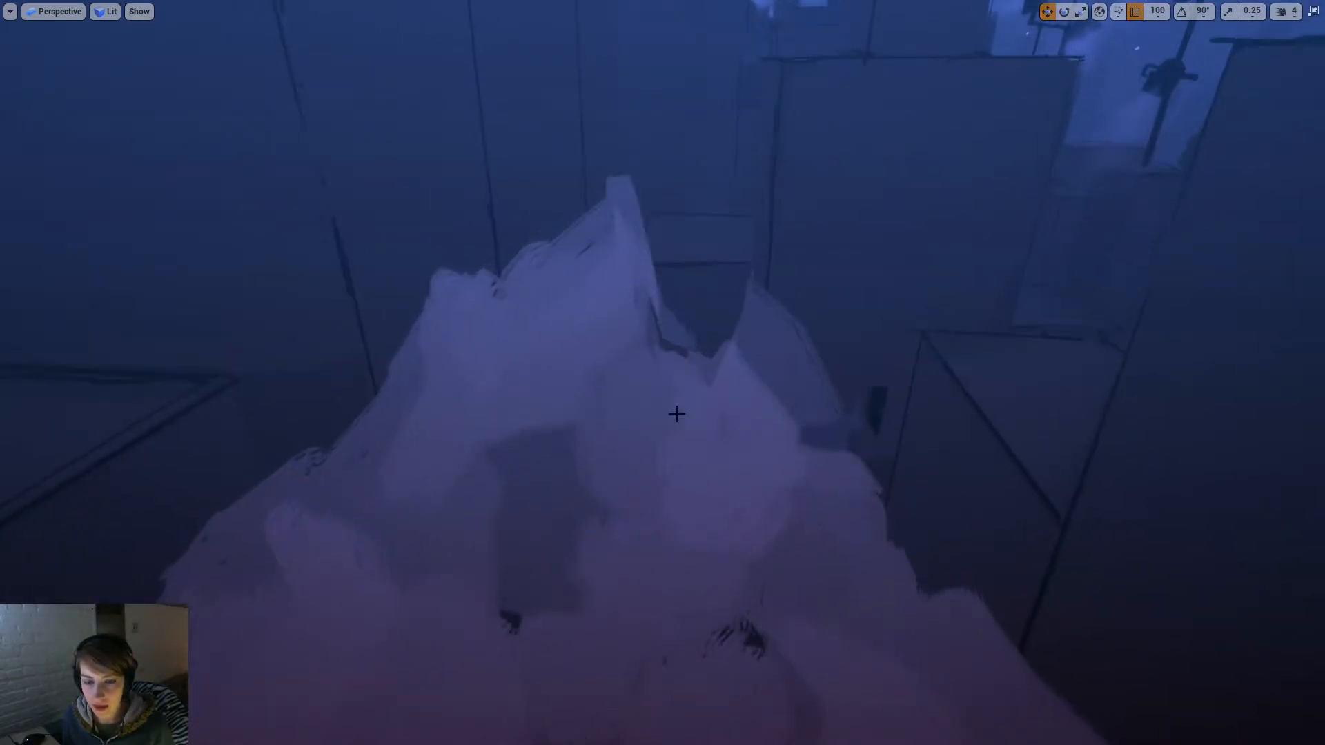
# Step: Pull back to view the whole city together with the fog ring around its base
pyautogui.press('s')
pyautogui.moveTo(520, 625); pyautogui.dragTo(555, 591, button='right')
pyautogui.press('s')
pyautogui.press('s')
pyautogui.press('s')
pyautogui.moveTo(852, 646); pyautogui.dragTo(852, 615, button='right')
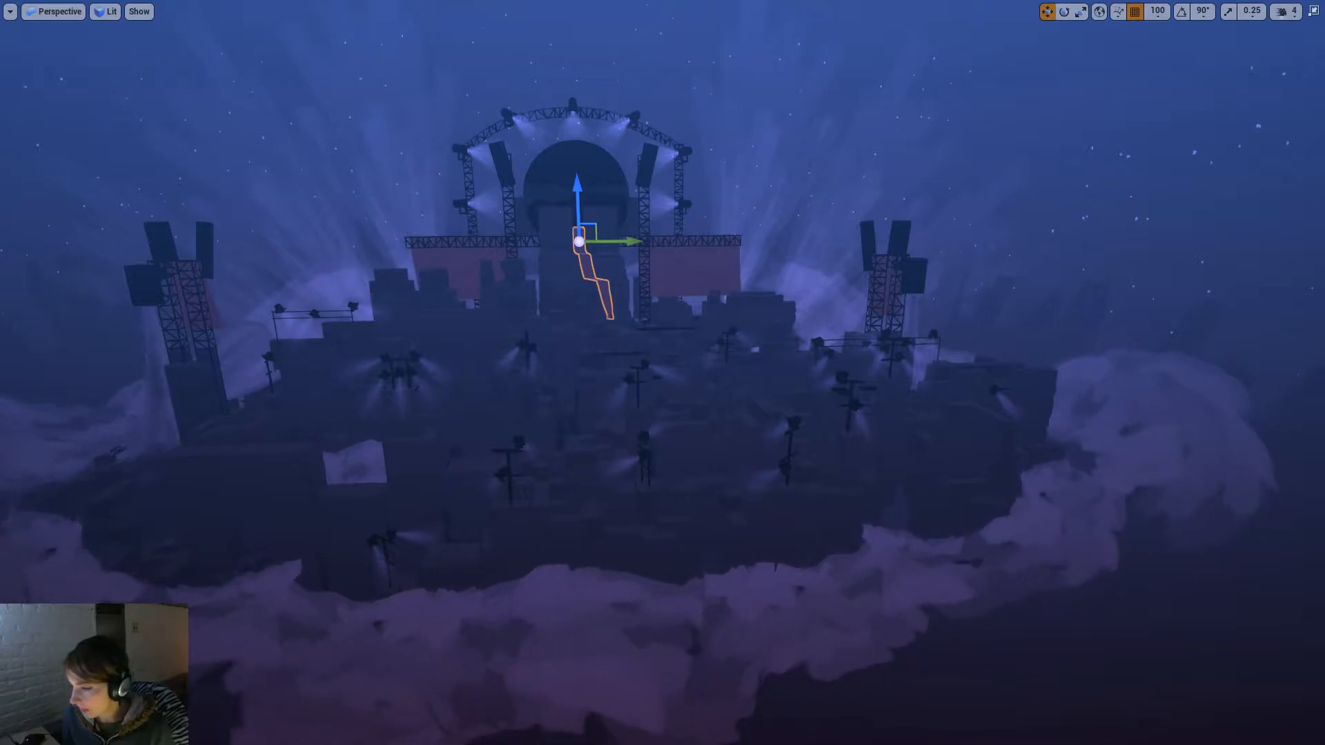
# Step: Switch to Maya and frame the whole group9 fog mesh around the city model
pyautogui.hotkey('alt', 'Tab')
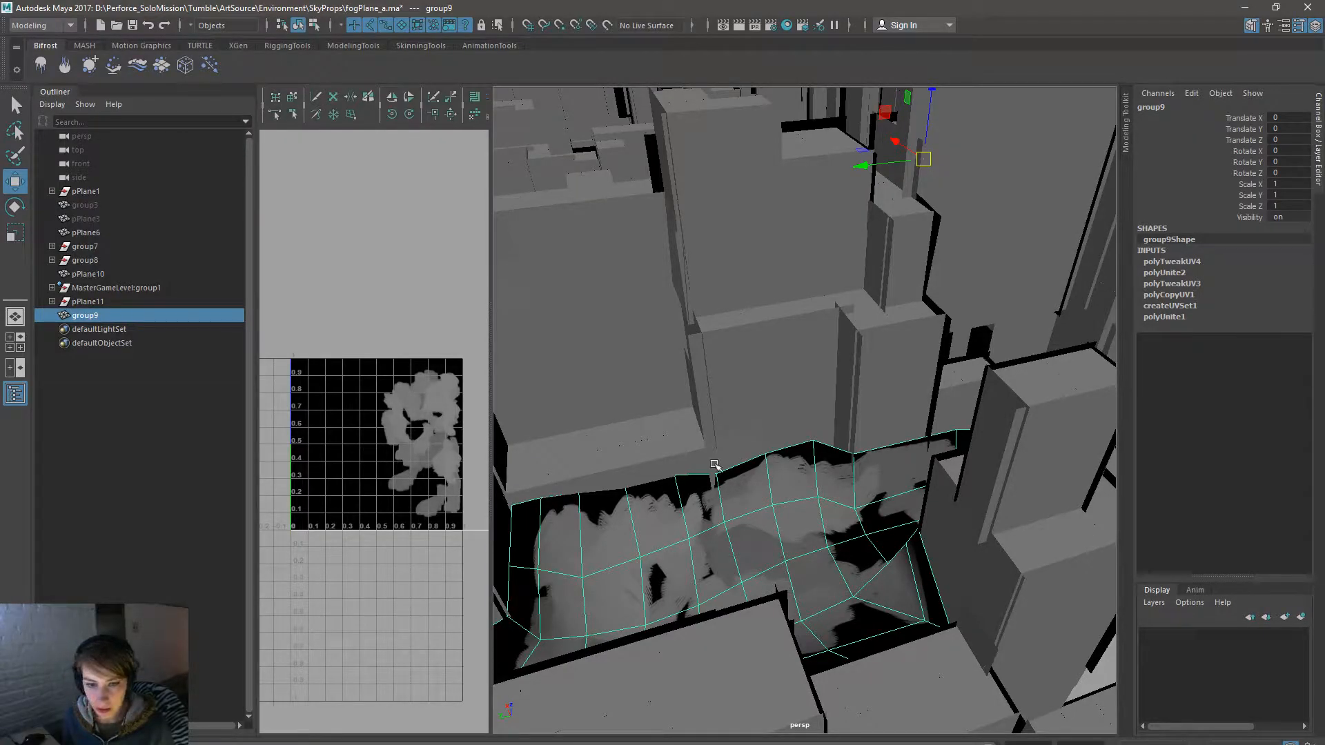
pyautogui.press('f')
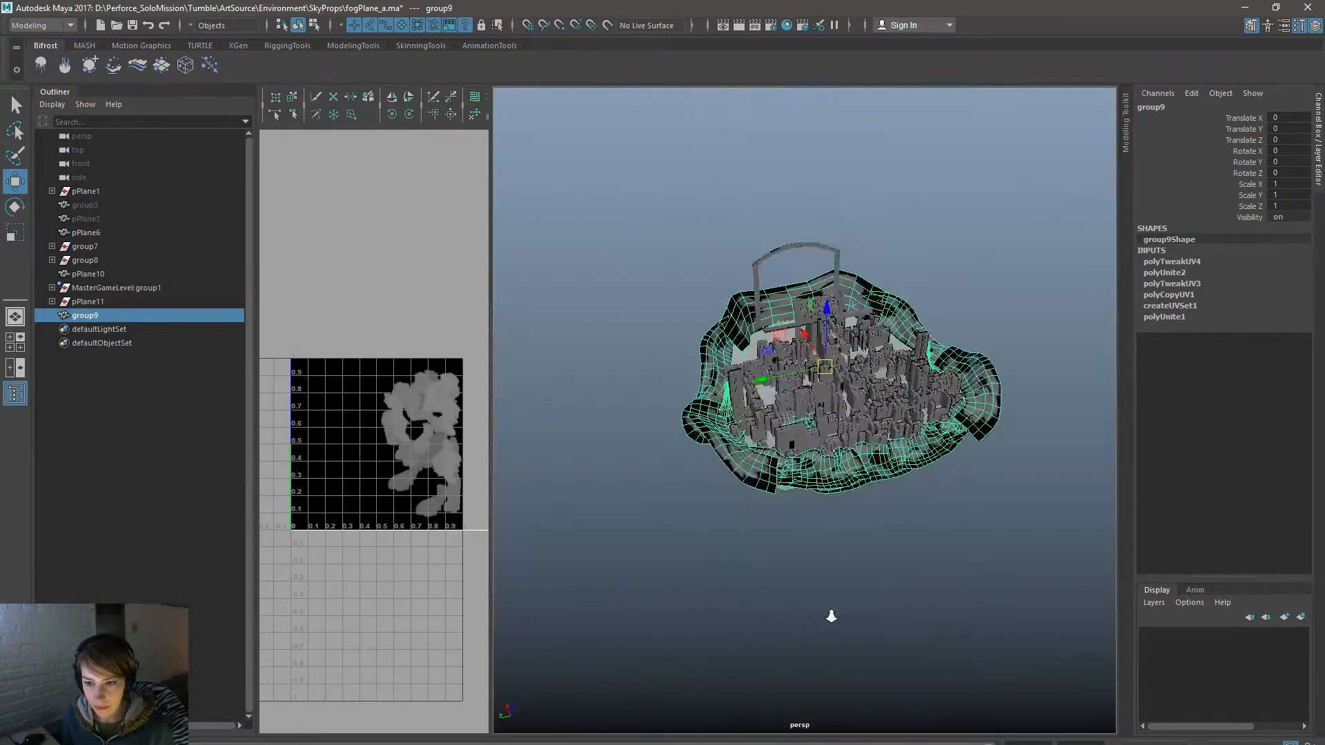
pyautogui.click(823, 505)
pyautogui.click(849, 457)
pyautogui.press('f')
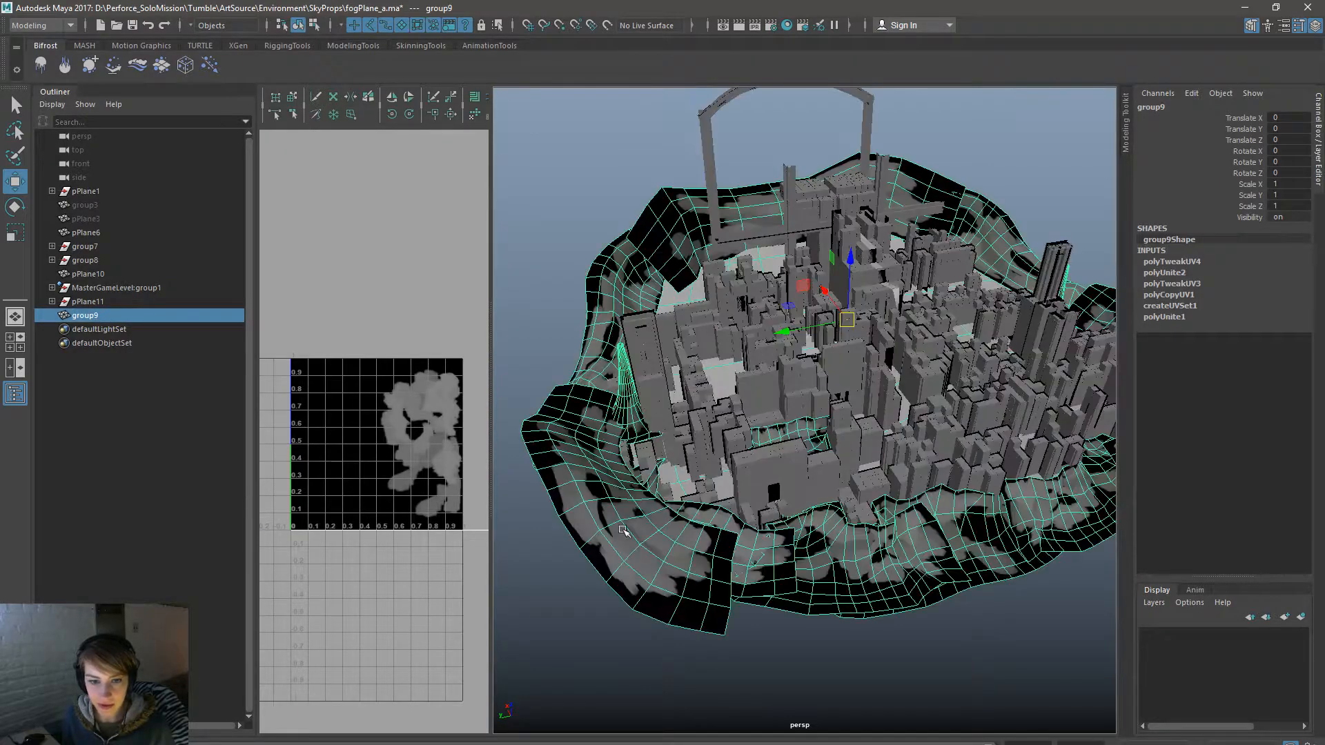
# Step: Examine the UV layout of the group9 fog mesh against its fog texture
pyautogui.moveTo(385, 491); pyautogui.dragTo(456, 507, button='right')
pyautogui.moveTo(409, 314); pyautogui.dragTo(470, 467, button='right')
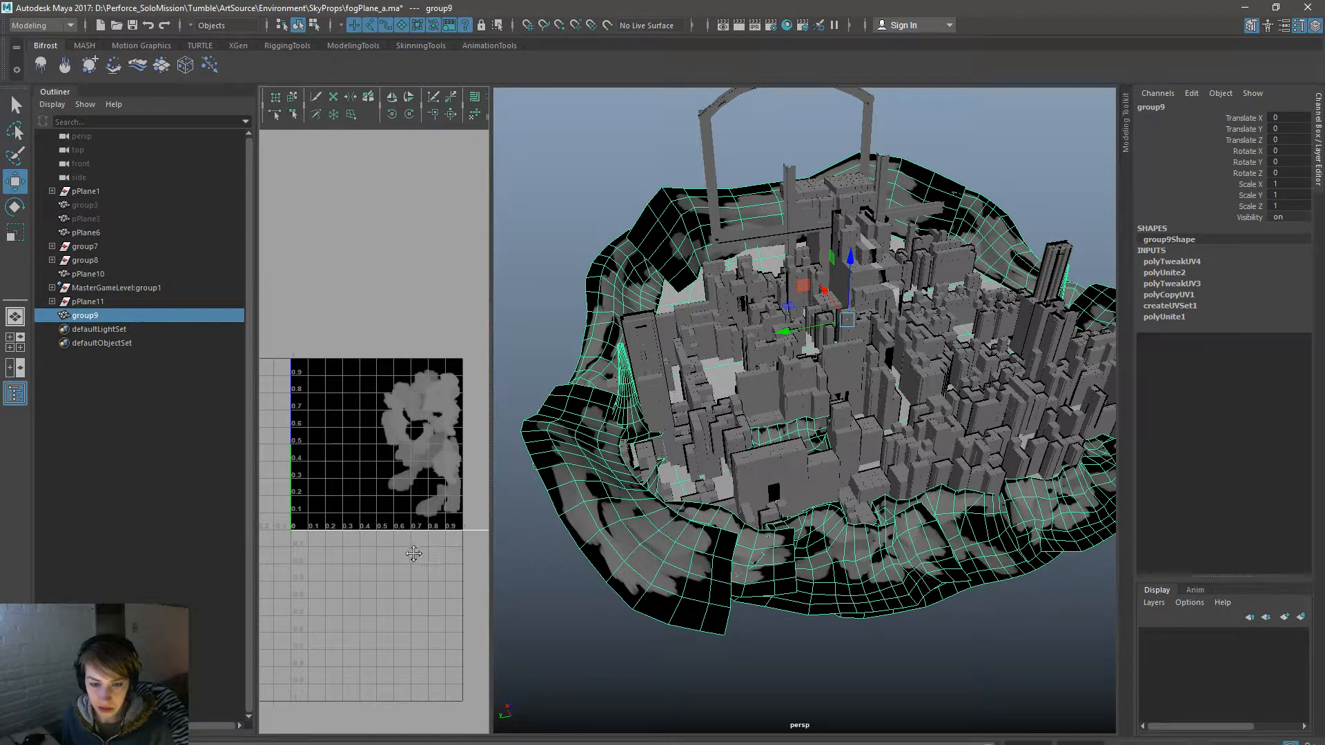
pyautogui.keyDown('alt'); pyautogui.moveTo(415, 553); pyautogui.dragTo(377, 583, button='middle'); pyautogui.keyUp('alt')
pyautogui.scroll(-2, 421, 552)
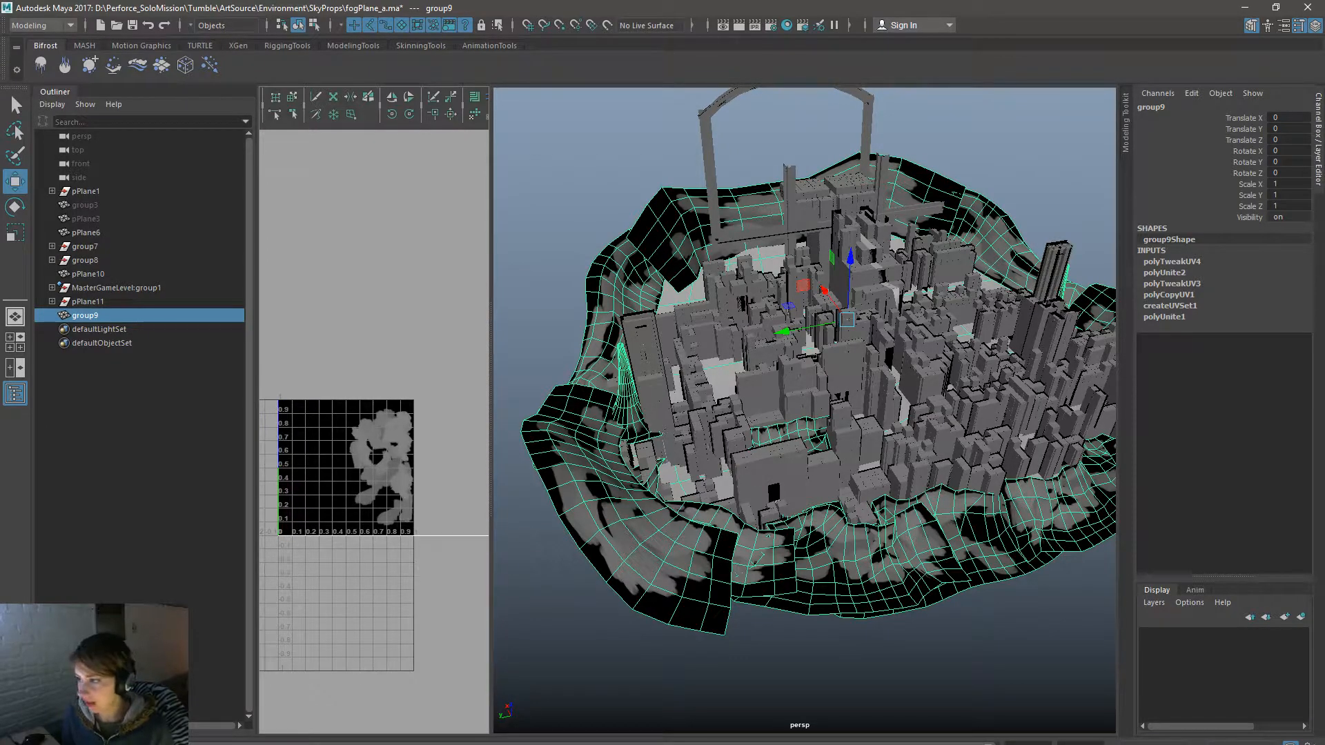
# Step: Bring up the Script Editor and review the Python polyEditUV command for the fog mesh's UVs
pyautogui.moveTo(1031, 172); pyautogui.dragTo(1039, 132)
pyautogui.click(1029, 292)
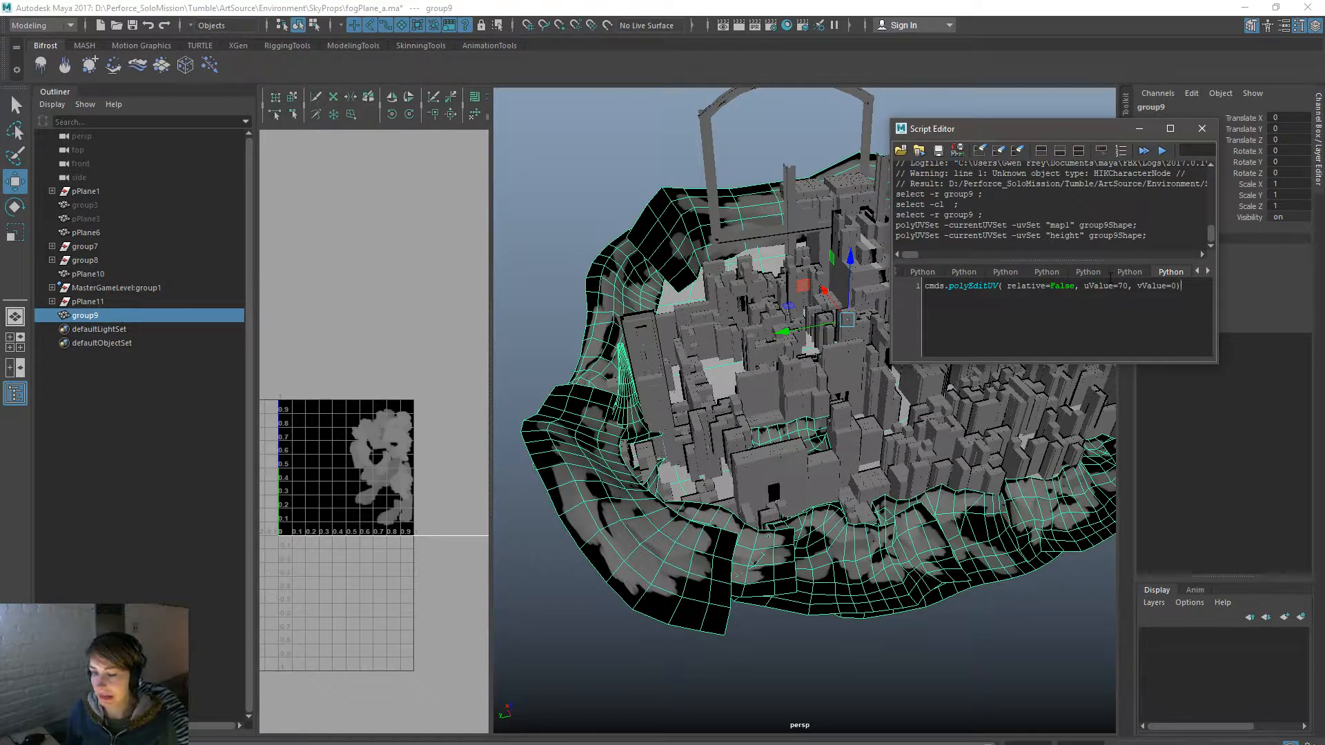
pyautogui.hotkey('alt', 'Tab')
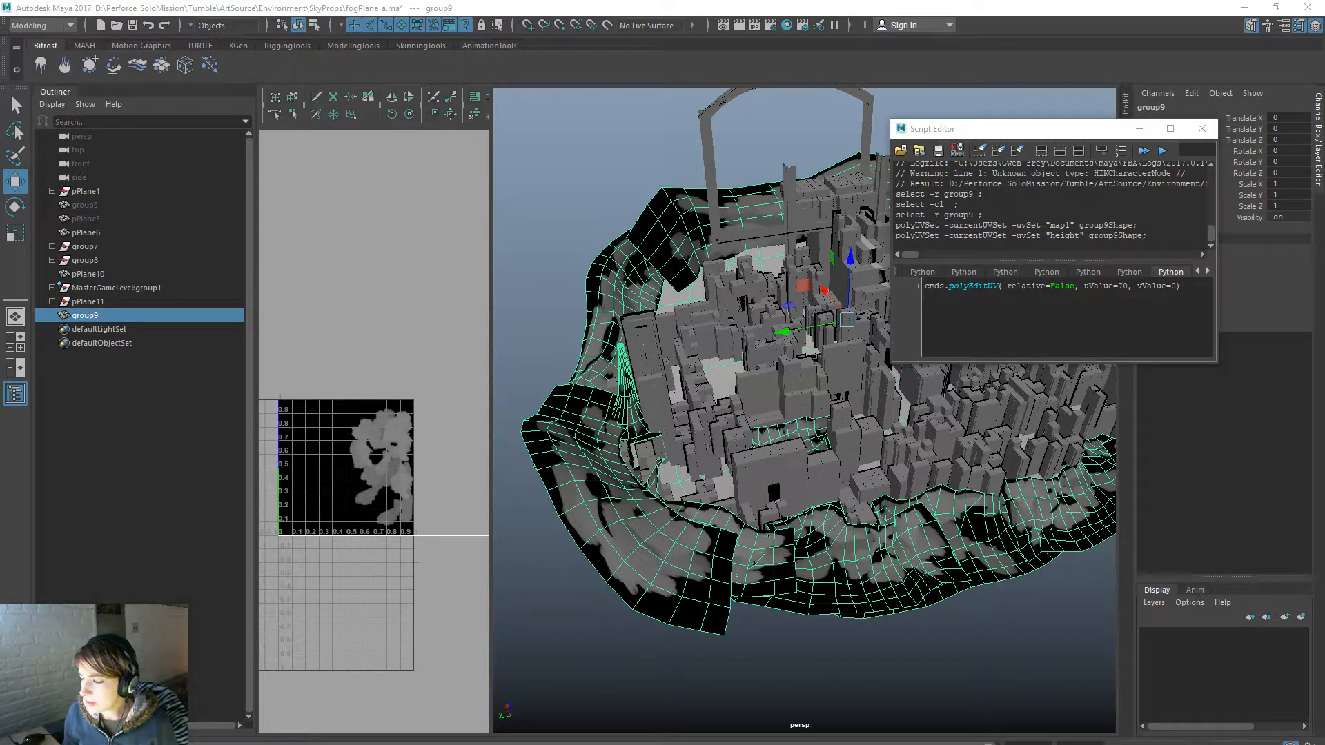
# Step: Switch back to Unreal Editor and examine the fog along the city's front edge
pyautogui.hotkey('alt', 'Tab')
pyautogui.hotkey('alt', 'Tab')
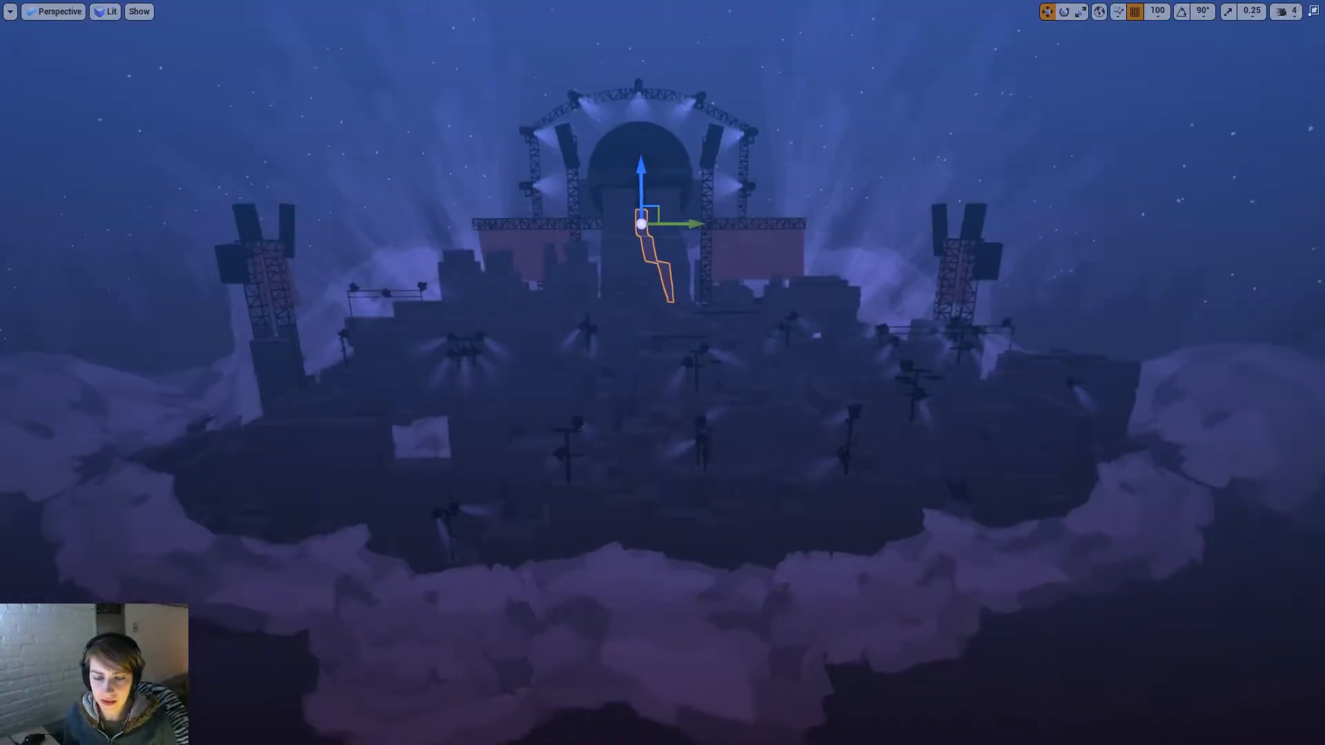
pyautogui.press('w')
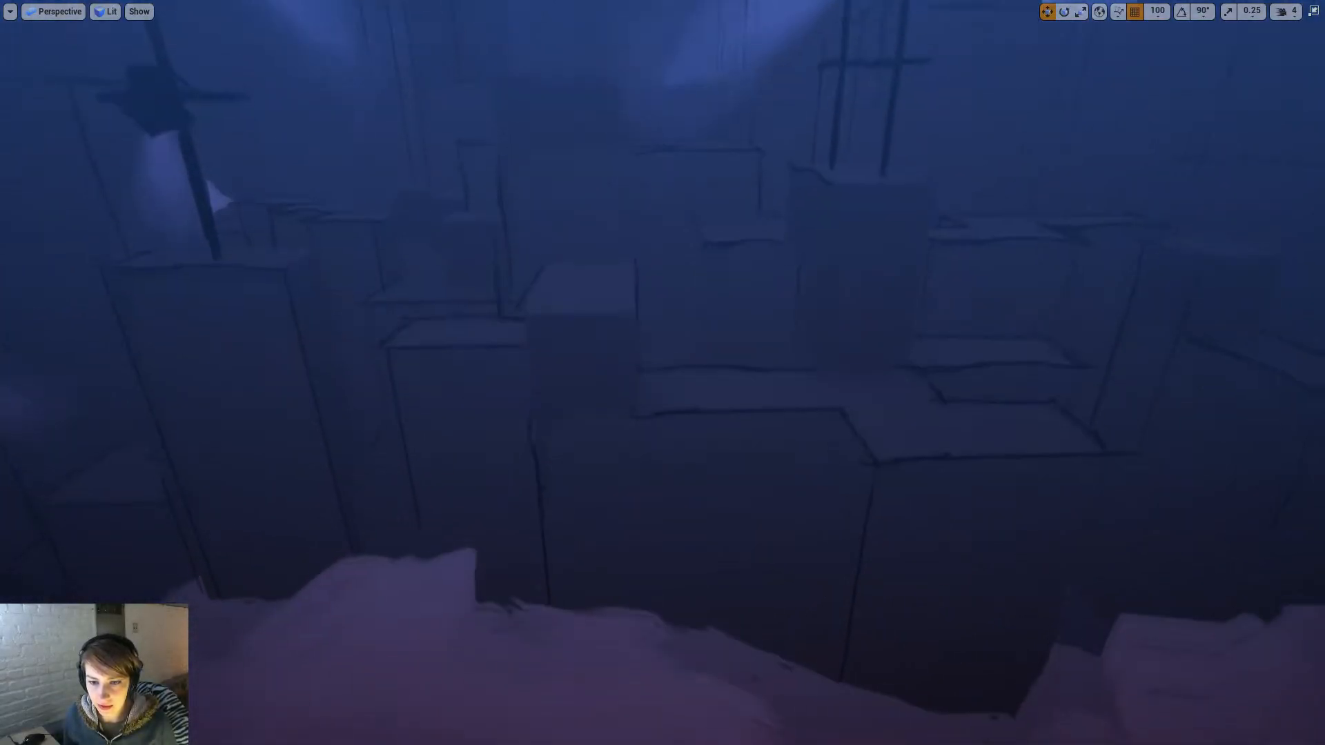
pyautogui.moveTo(443, 606); pyautogui.dragTo(369, 604, button='right')
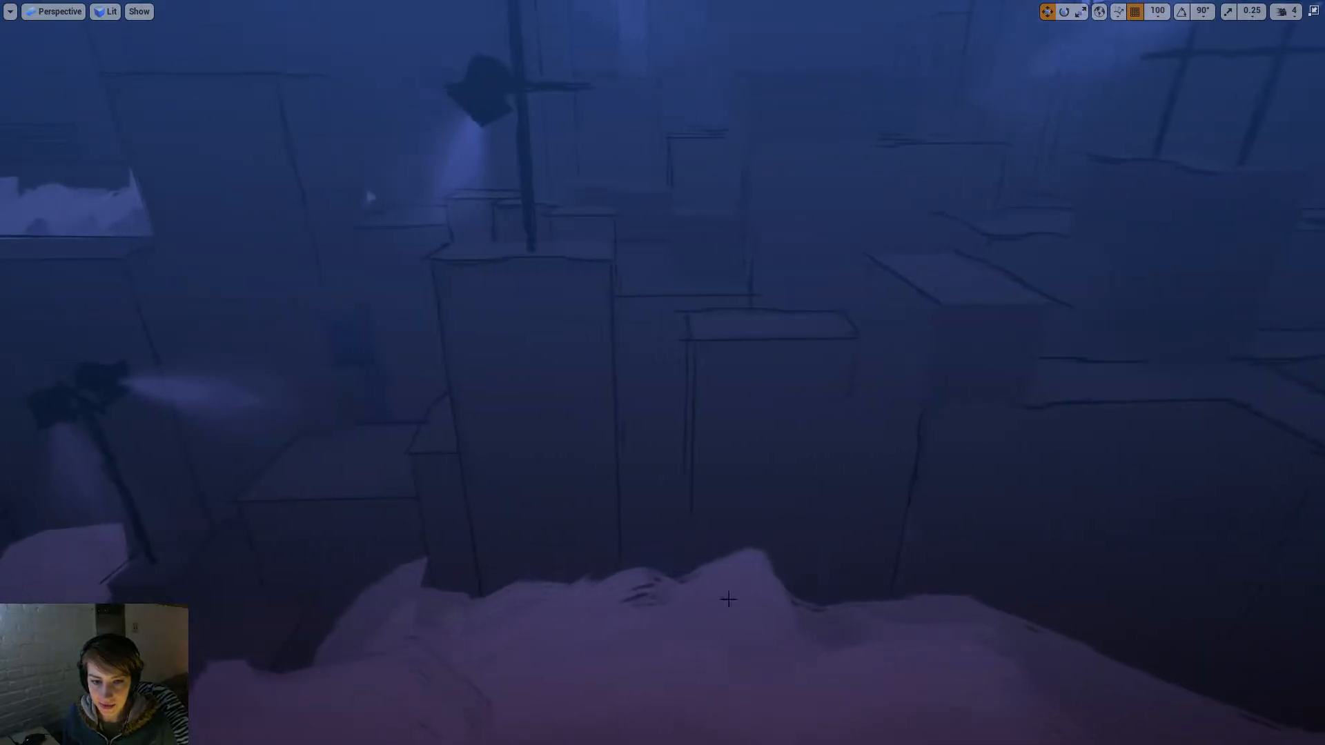
pyautogui.moveTo(667, 586); pyautogui.dragTo(705, 585, button='right')
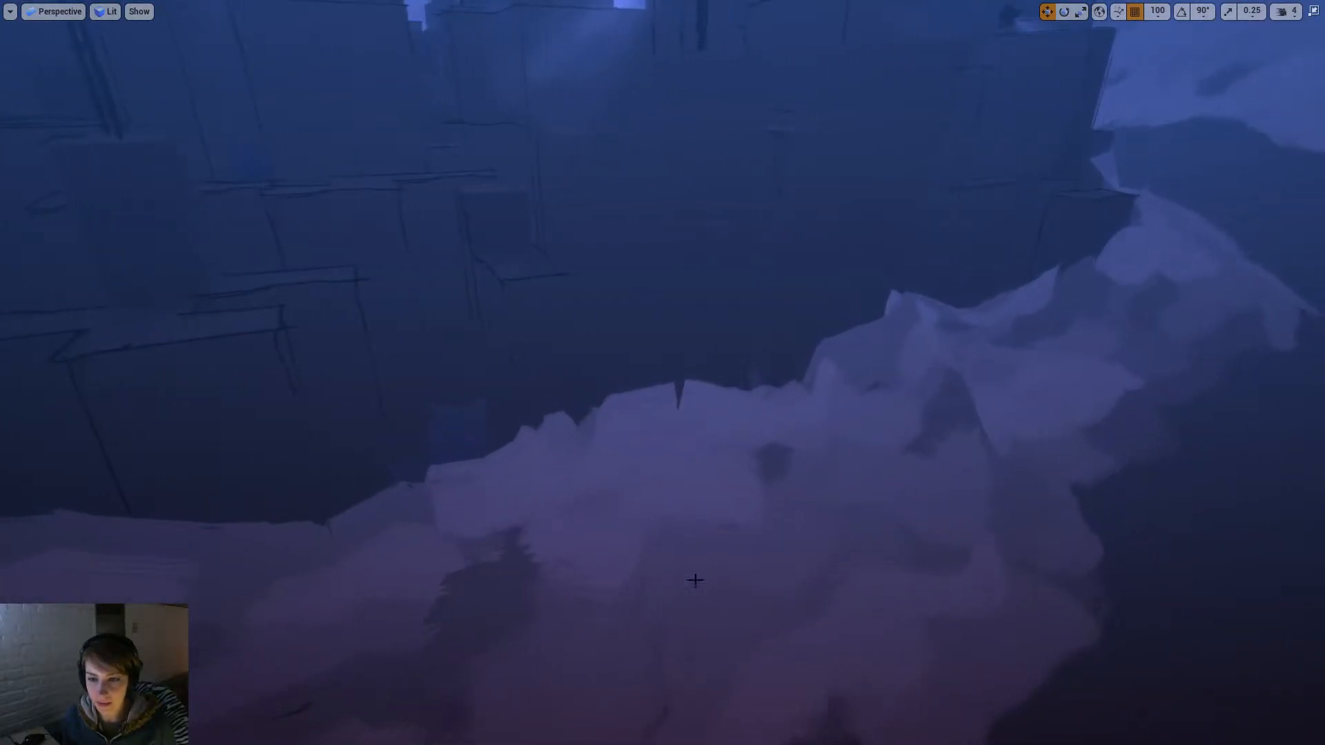
pyautogui.moveTo(912, 472); pyautogui.dragTo(912, 472, button='right')
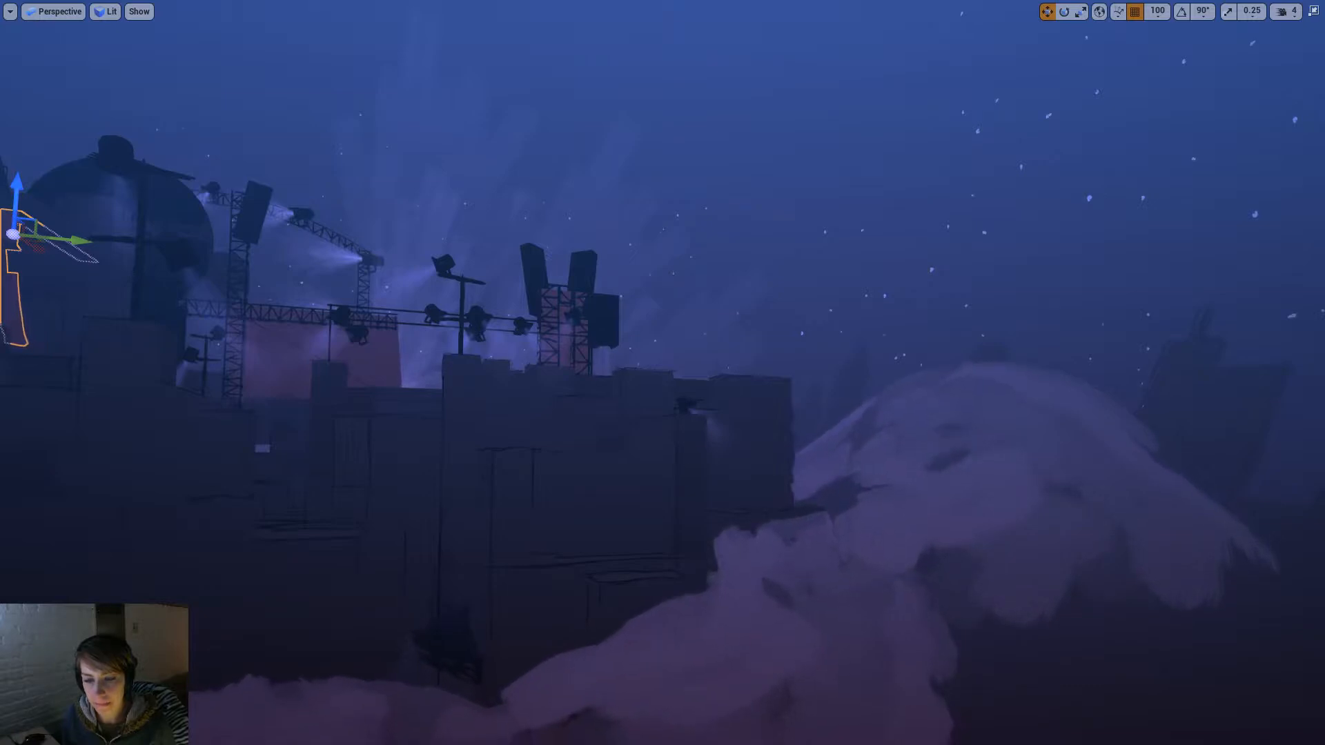
# Step: Examine how the fog banks wrap around the outer sides of the city
pyautogui.press('w')
pyautogui.moveTo(579, 455); pyautogui.dragTo(586, 552, button='right')
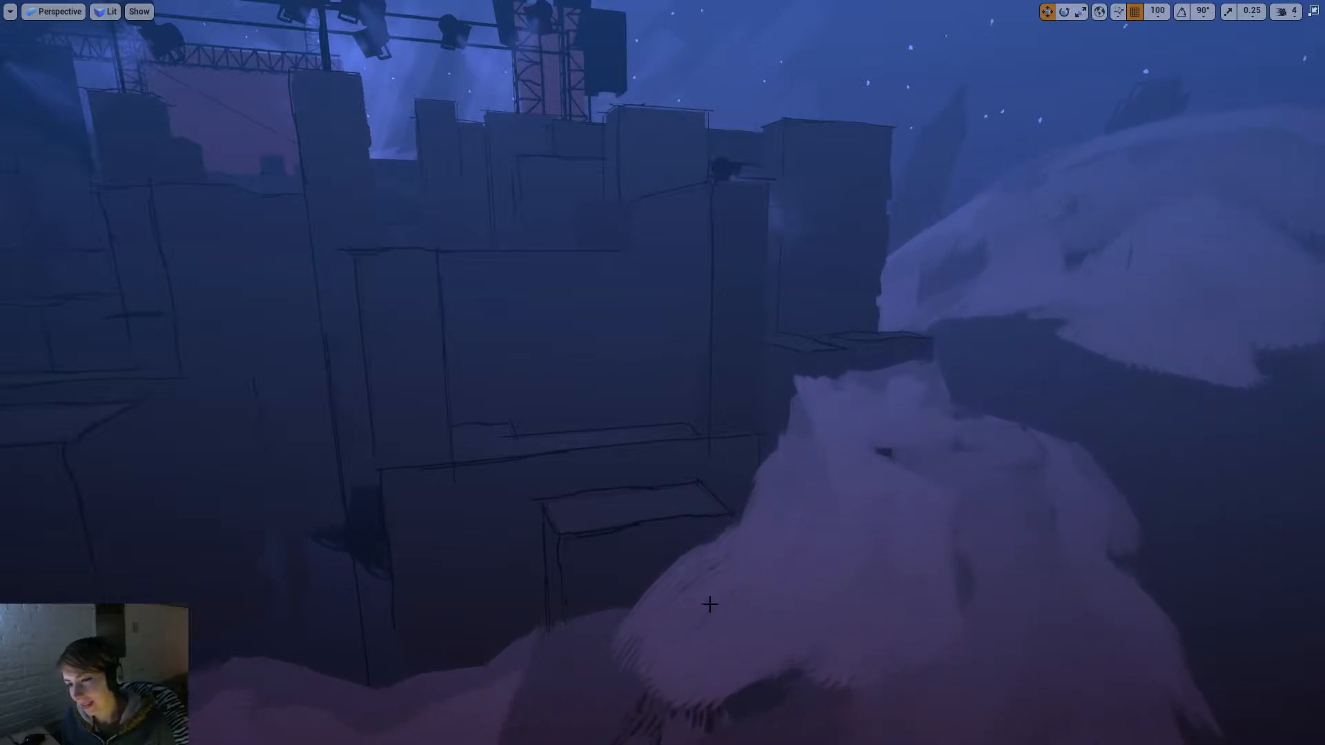
pyautogui.moveTo(709, 604); pyautogui.dragTo(314, 514, button='right')
pyautogui.press('s')
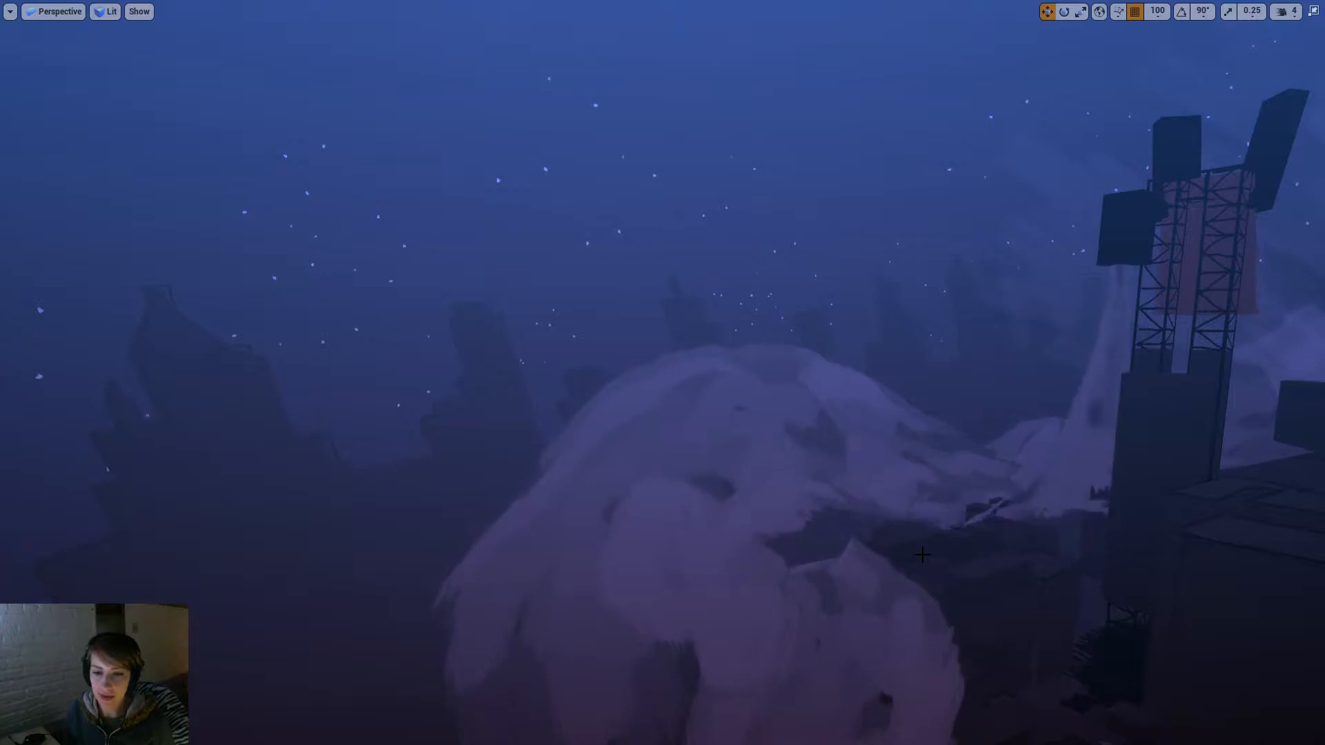
pyautogui.moveTo(838, 600); pyautogui.dragTo(887, 669)
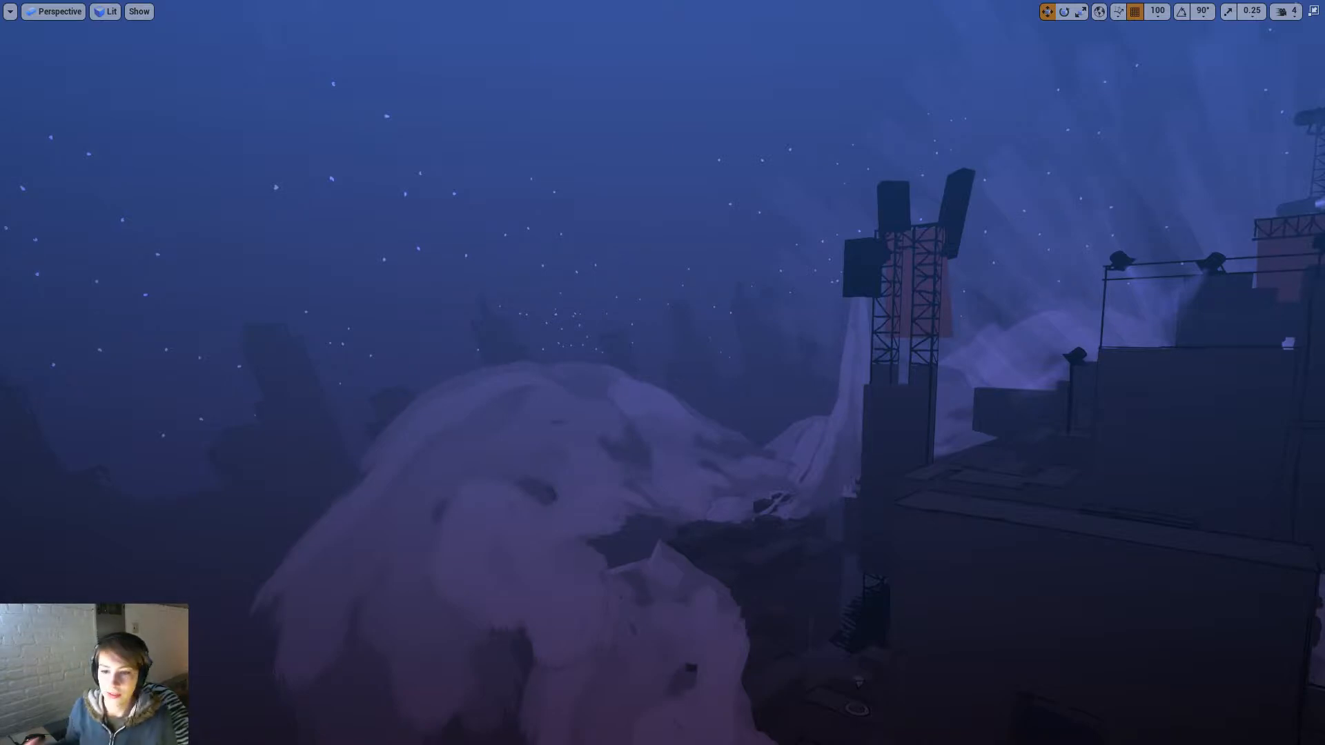
# Step: Examine the rooftops, spotlights and stage from above the city
pyautogui.moveTo(663, 372); pyautogui.dragTo(311, 304, button='right')
pyautogui.press('w')
pyautogui.press('w')
pyautogui.press('d')
pyautogui.press('s')
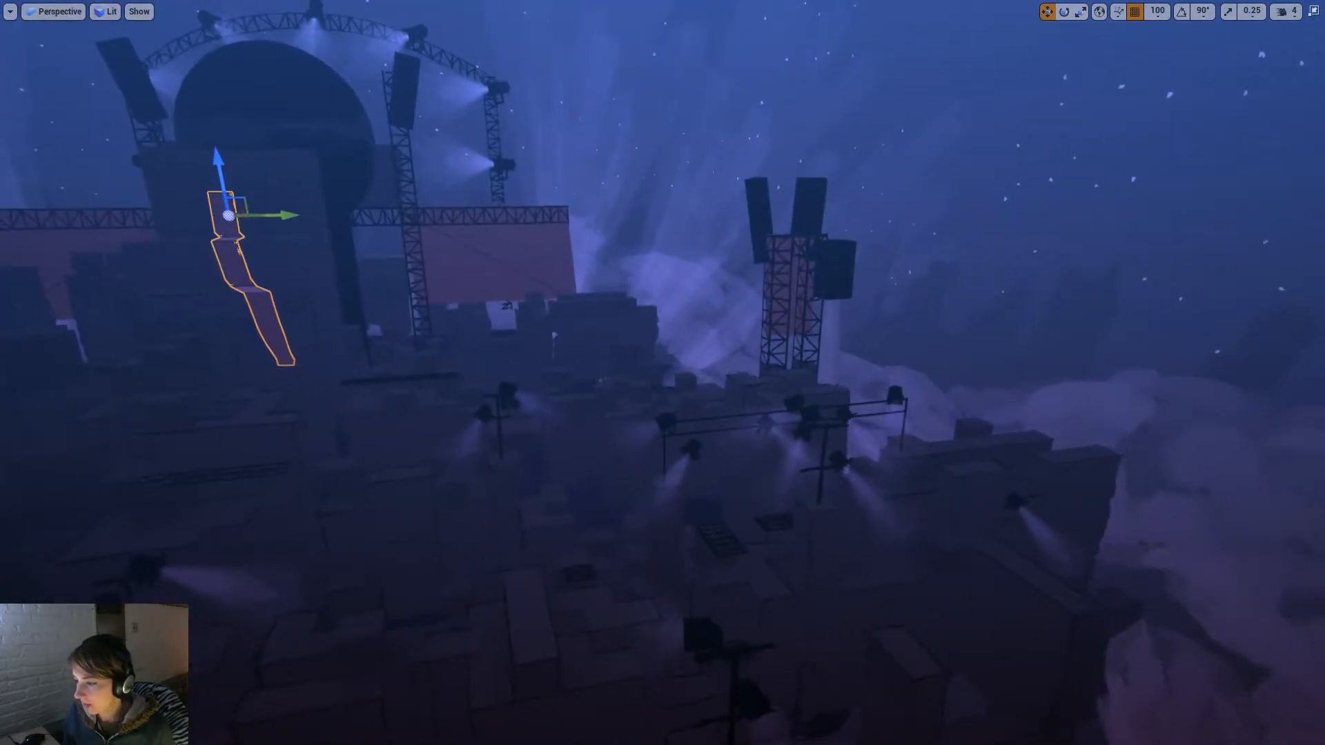
# Step: Switch to Photoshop, view the KeyArtCity_WIP.psd painting without its selection, and minimize the program
pyautogui.hotkey('alt', 'Tab')
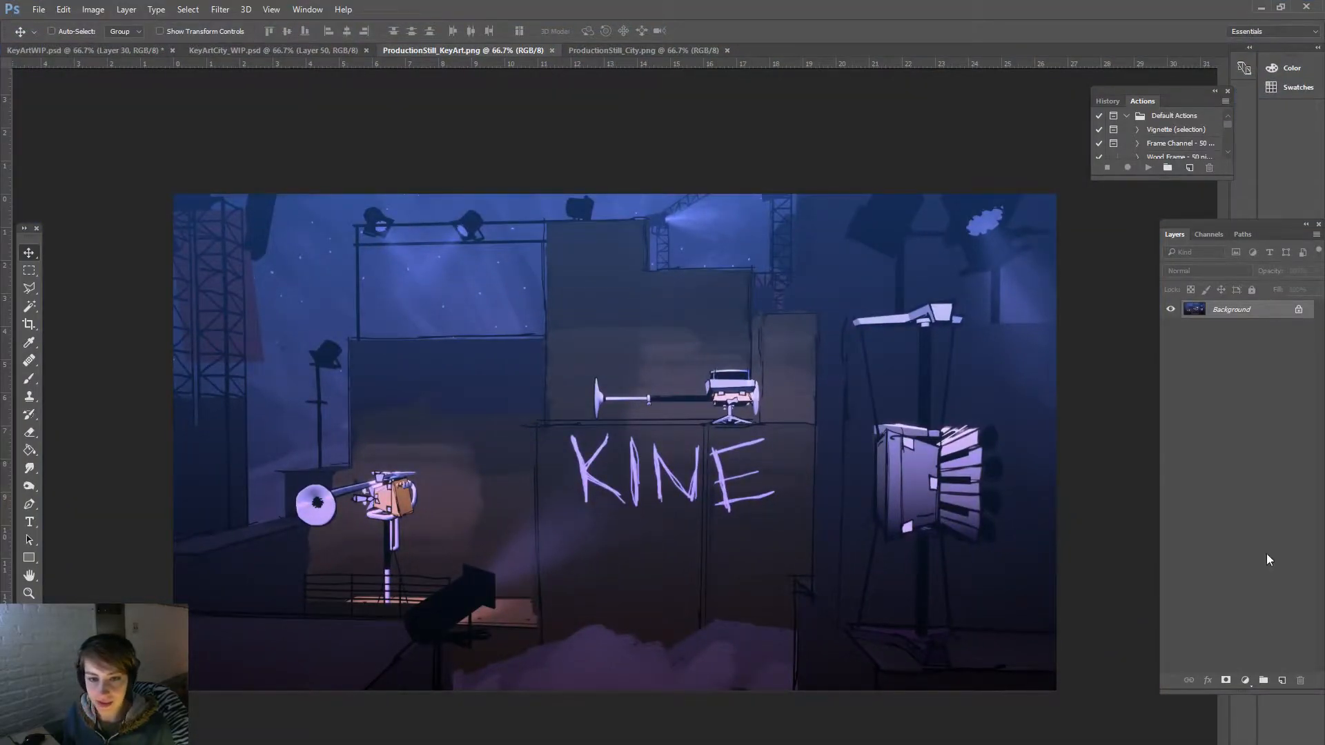
pyautogui.click(225, 50)
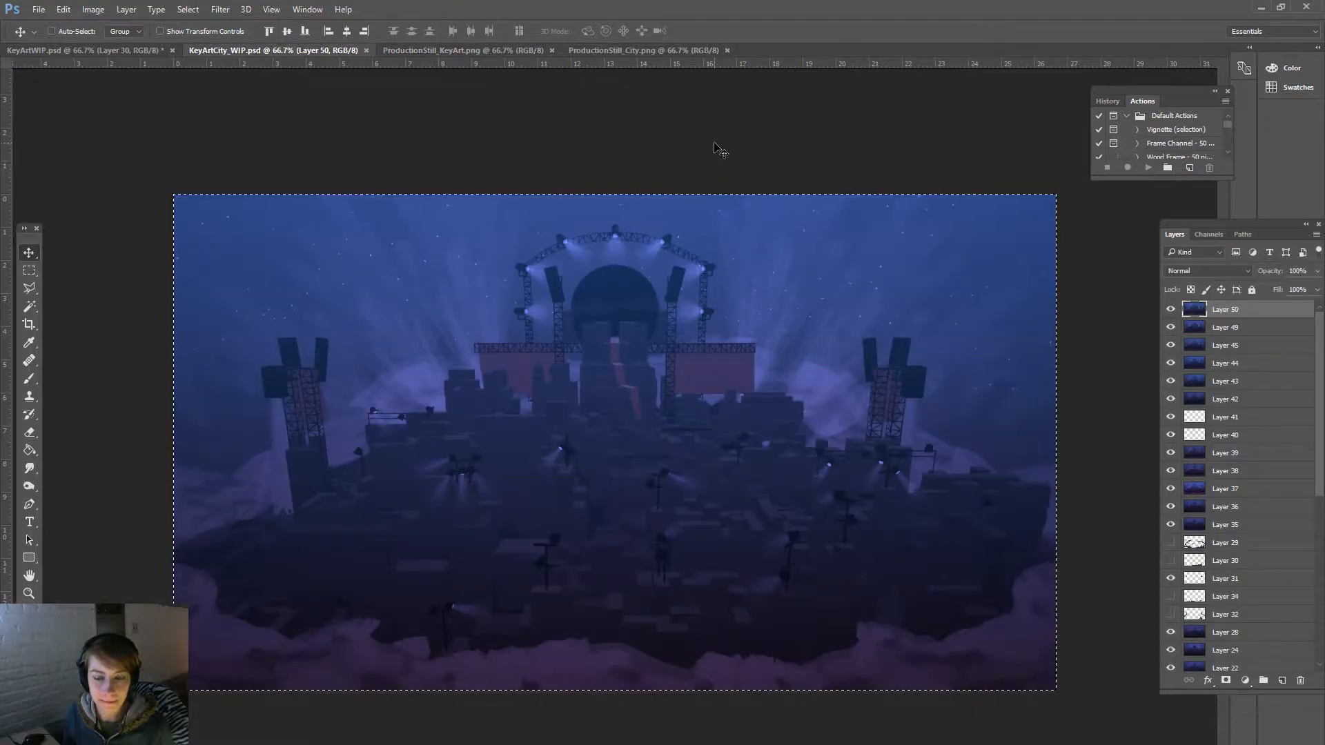
pyautogui.hotkey('ctrl', 'd')
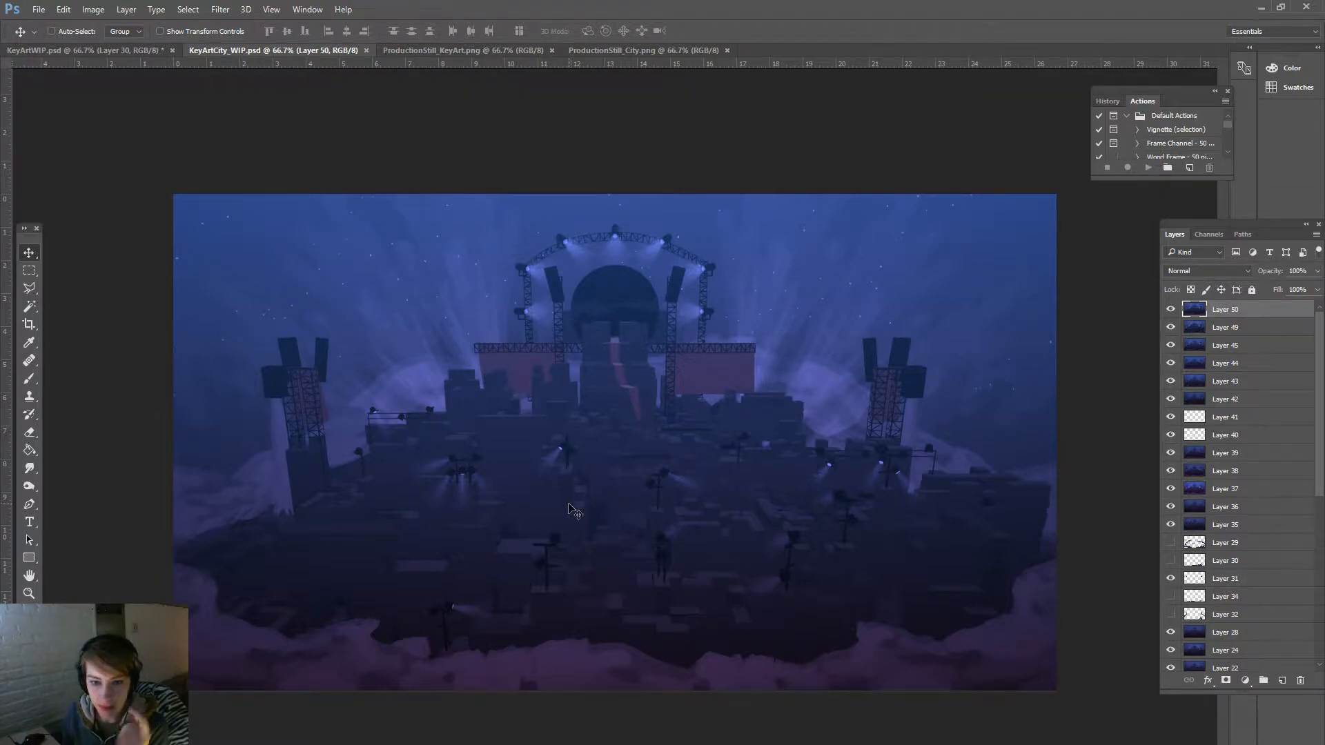
pyautogui.click(1261, 8)
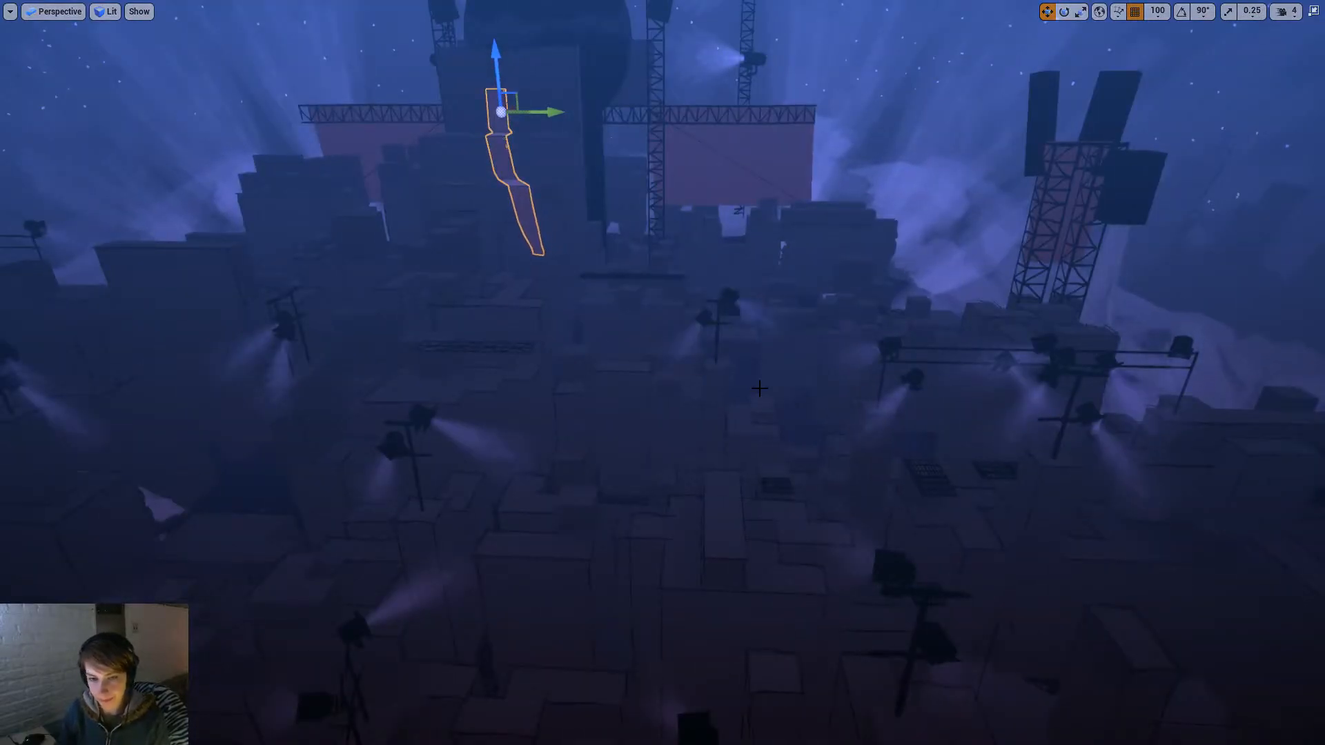
# Step: Play the game full screen from the editor and start the 0 % save file
pyautogui.hotkey('alt', 'p')
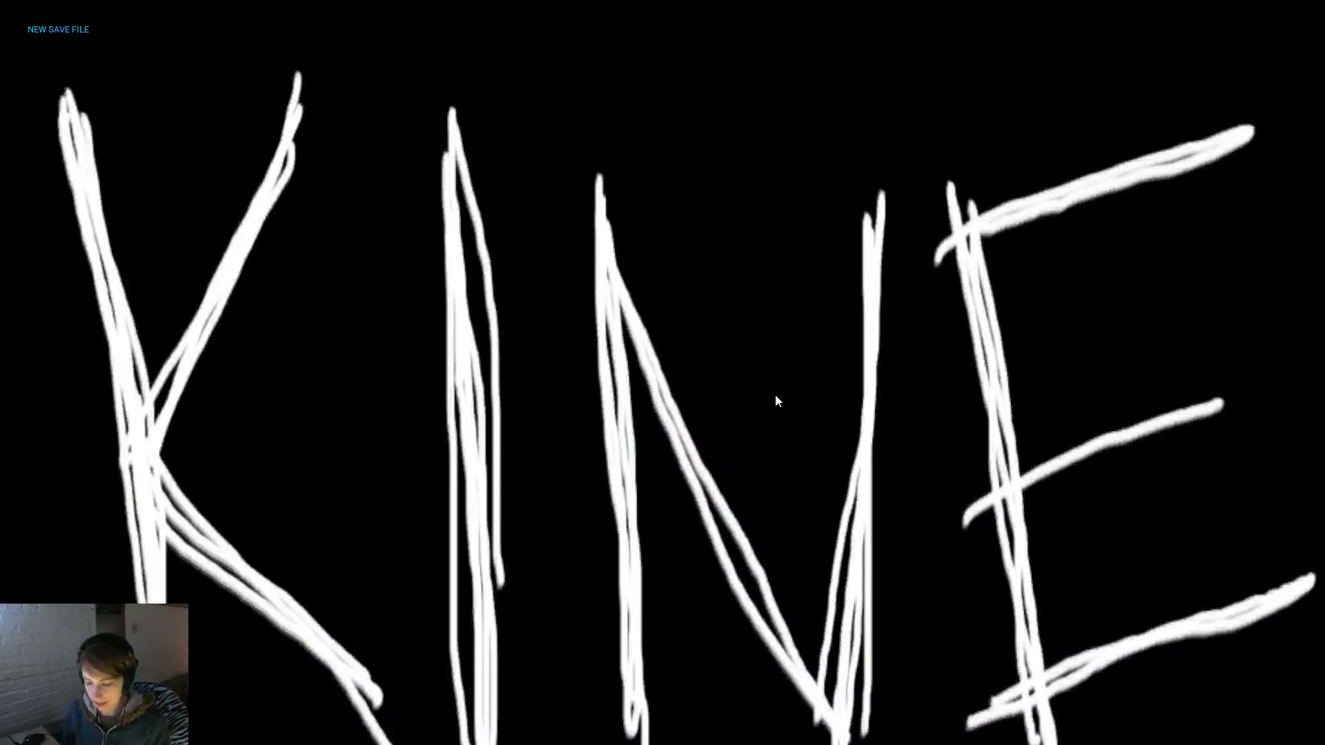
pyautogui.press('F11')
pyautogui.press('F11')
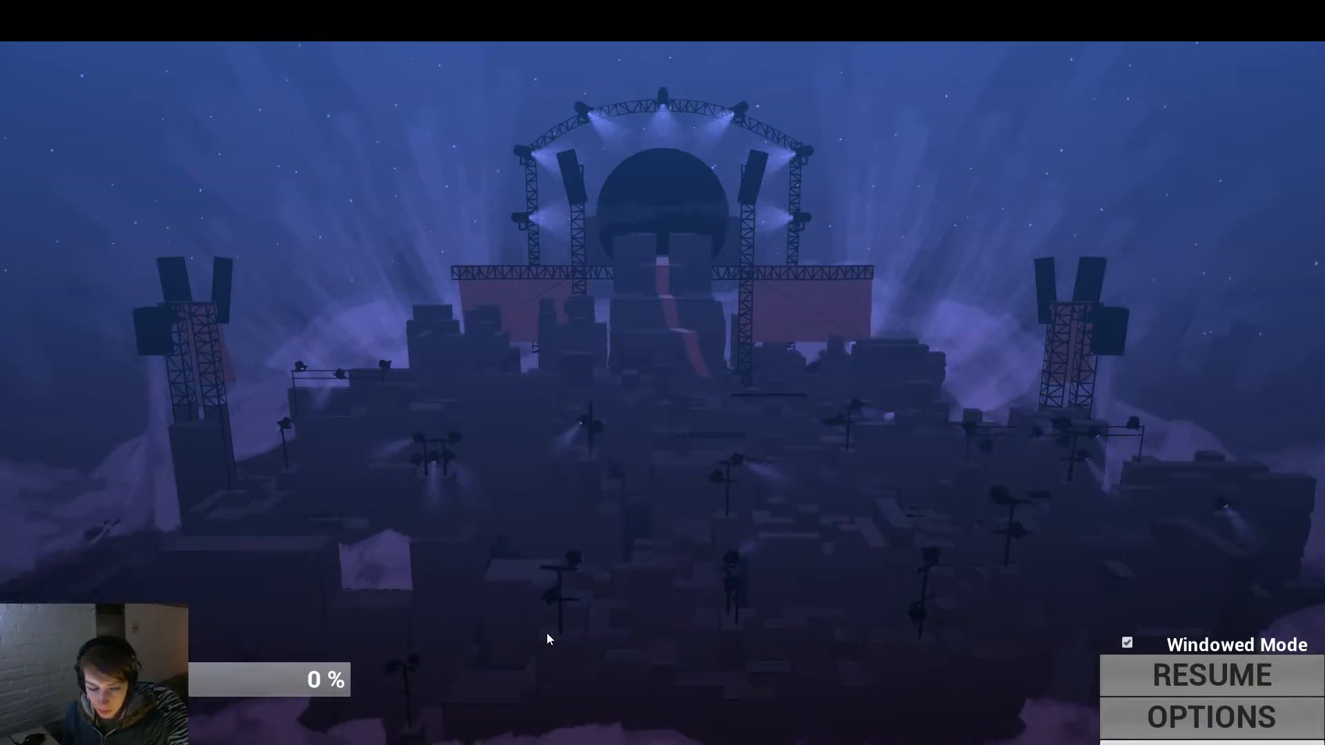
pyautogui.click(291, 681)
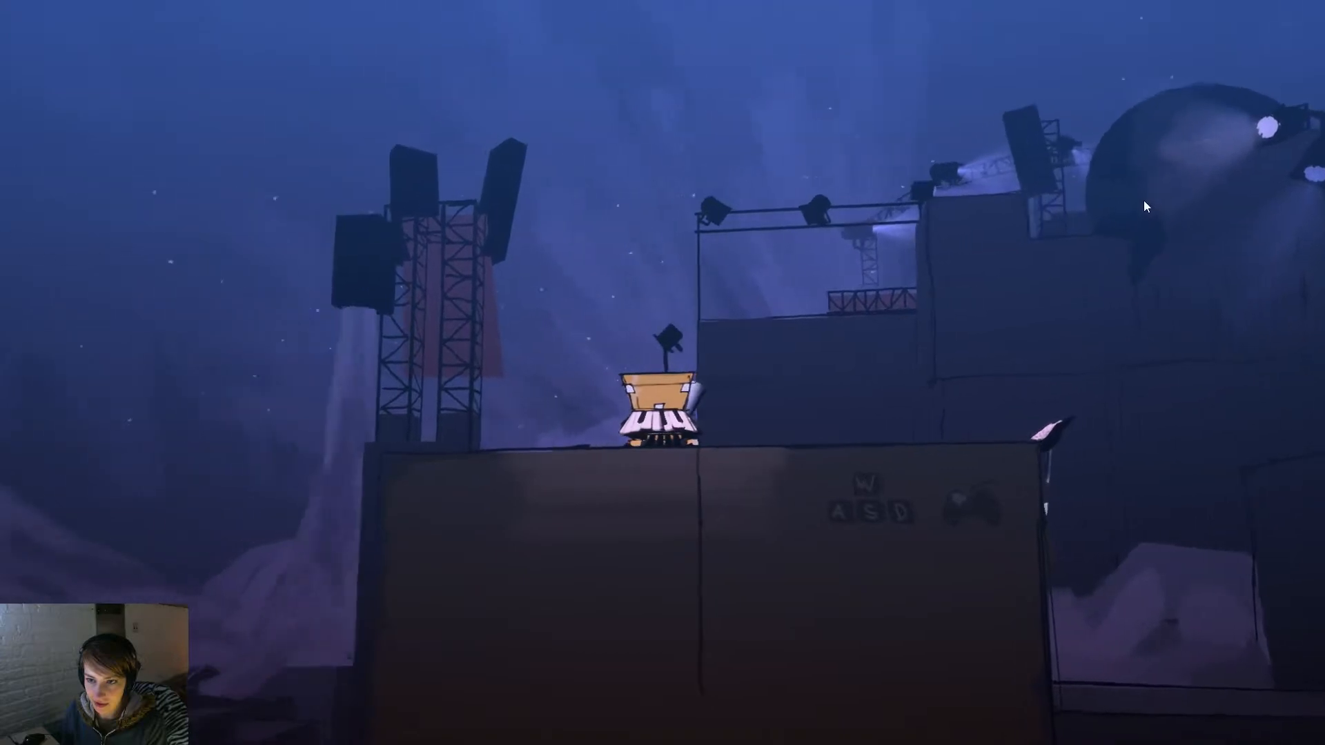
# Step: Roll the accordion character along the first rooftops to the platform between the tall blocks, and leave the game
pyautogui.press('d')
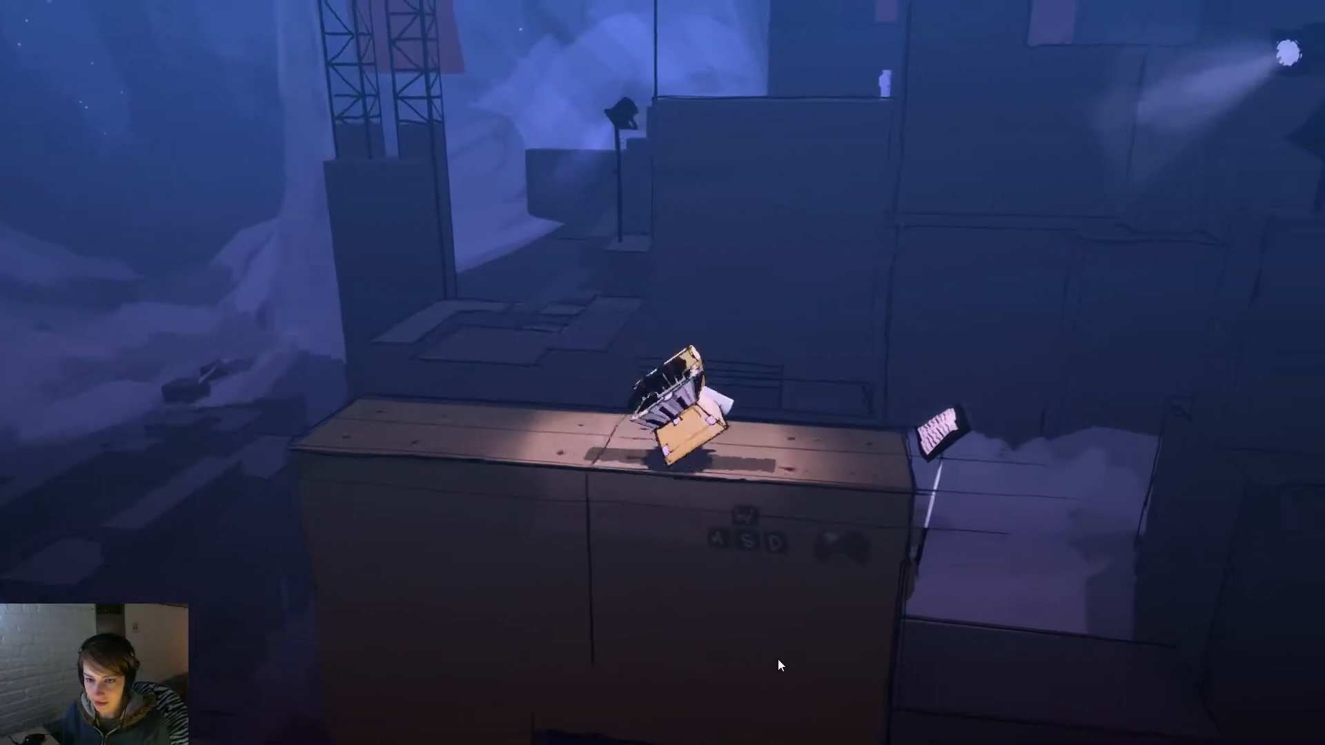
pyautogui.press('d')
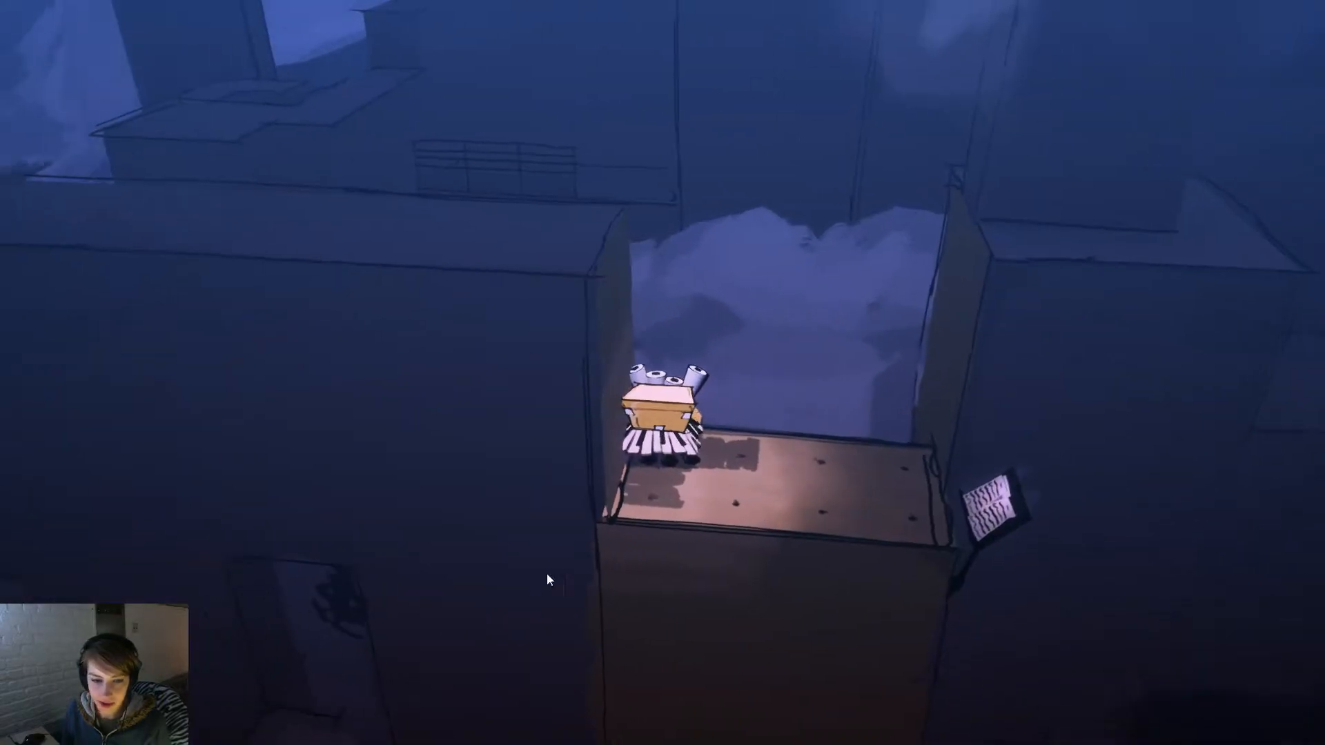
pyautogui.press('Escape')
# Step: Examine the buildings under the first game platforms and the fog banks lying in front of and beside them
pyautogui.moveTo(317, 578); pyautogui.dragTo(269, 572, button='right')
pyautogui.press('d')
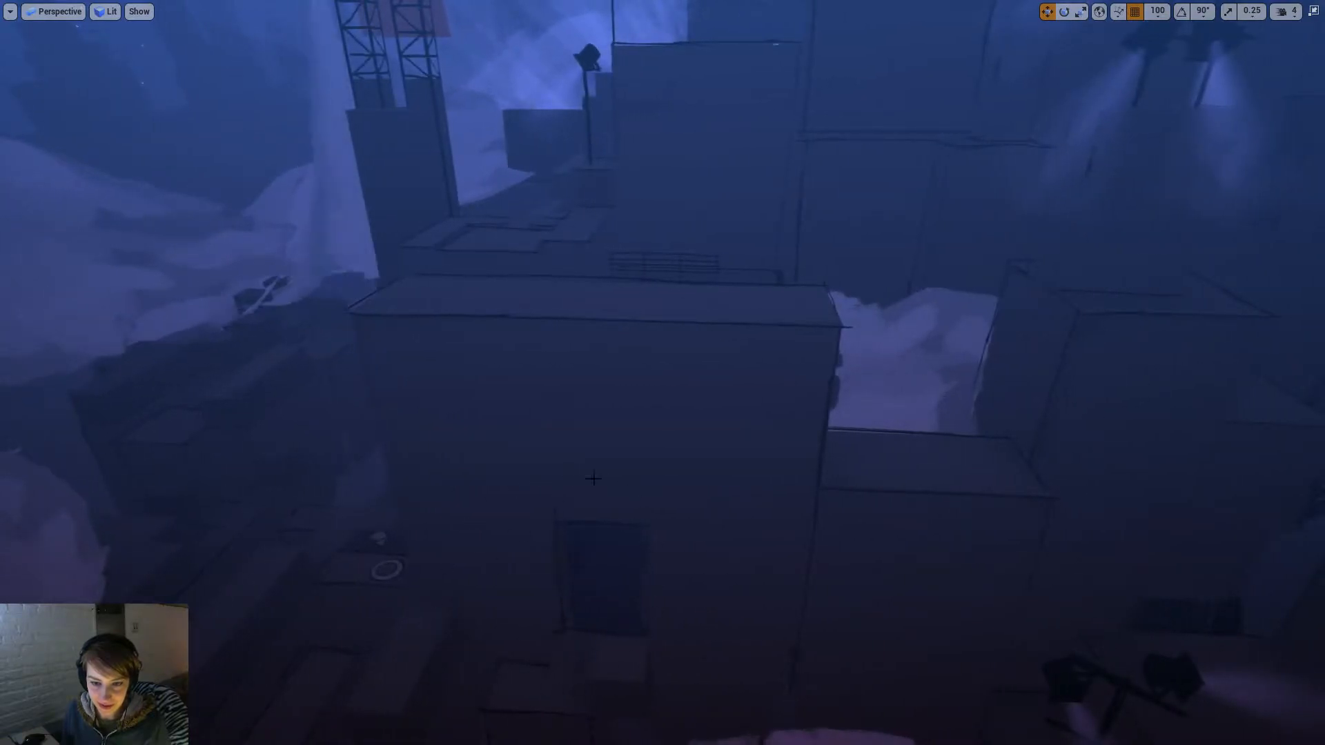
pyautogui.moveTo(819, 492); pyautogui.dragTo(757, 507, button='right')
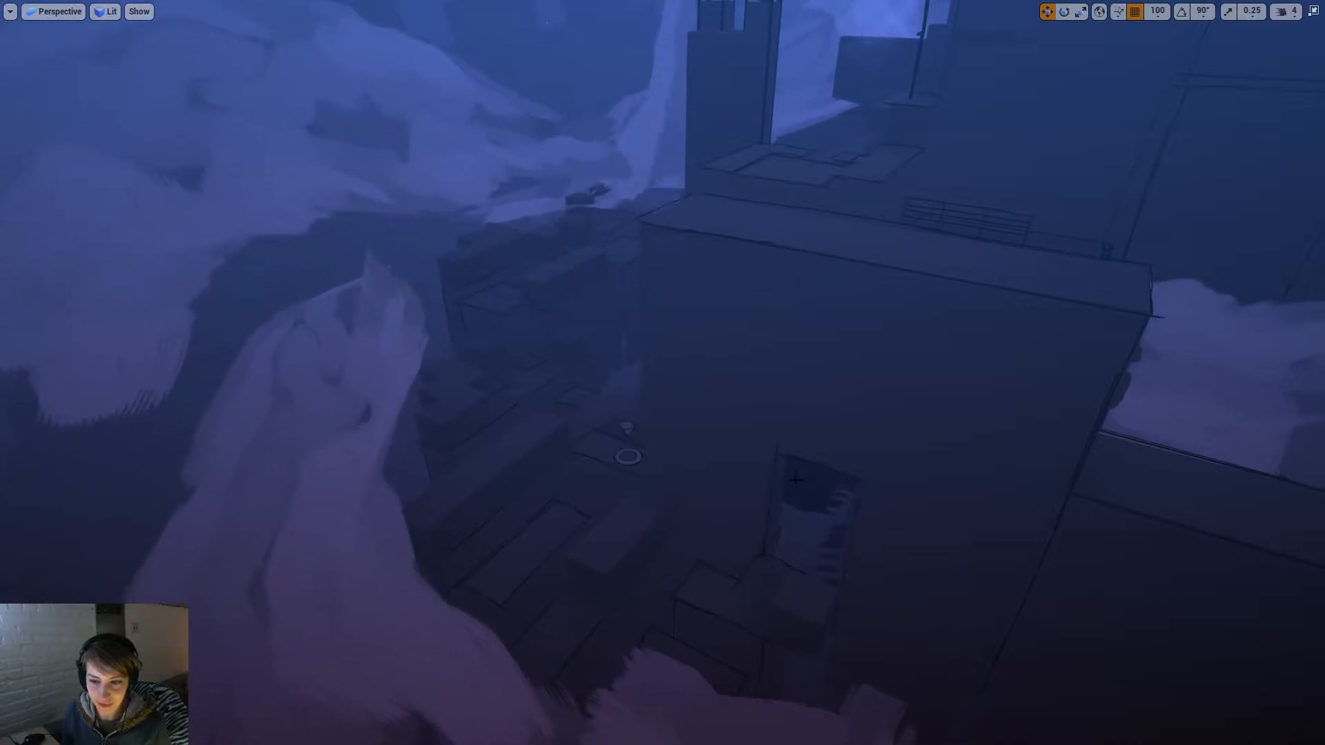
pyautogui.moveTo(722, 666); pyautogui.dragTo(746, 651, button='right')
pyautogui.press('s')
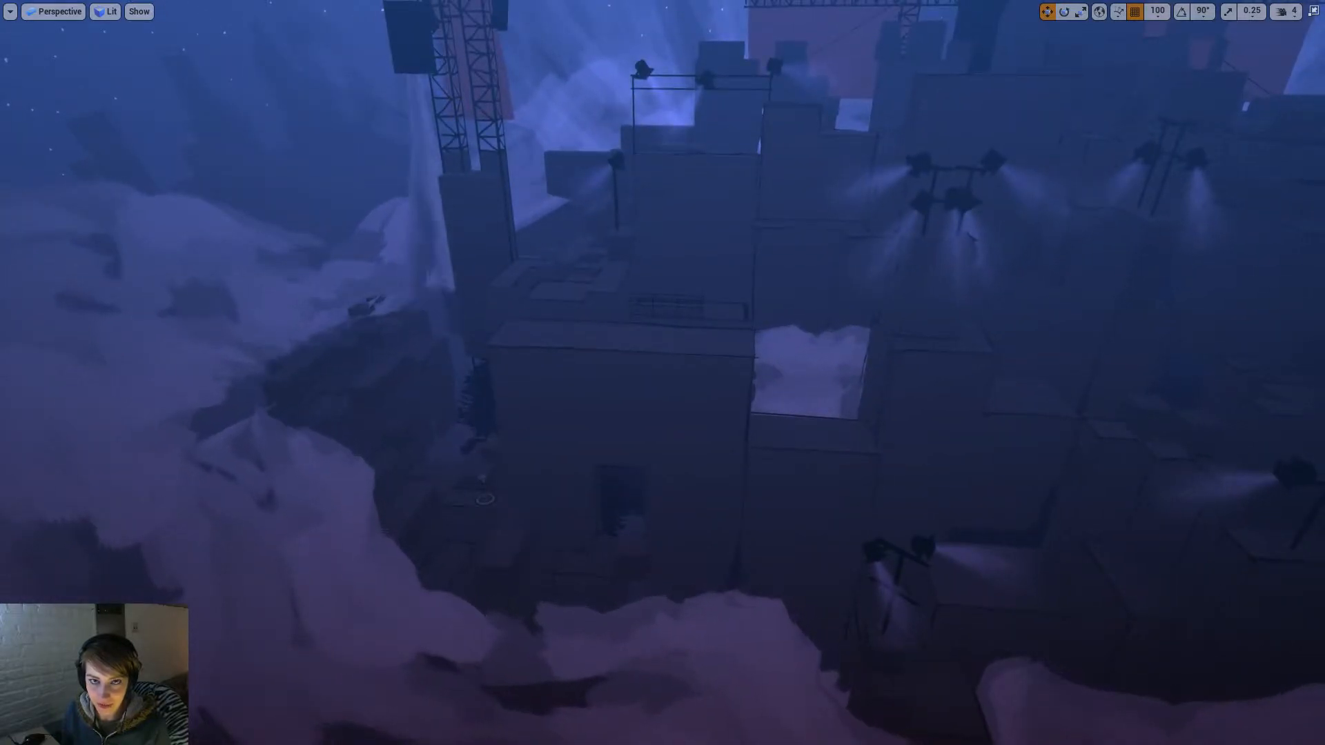
pyautogui.press('w')
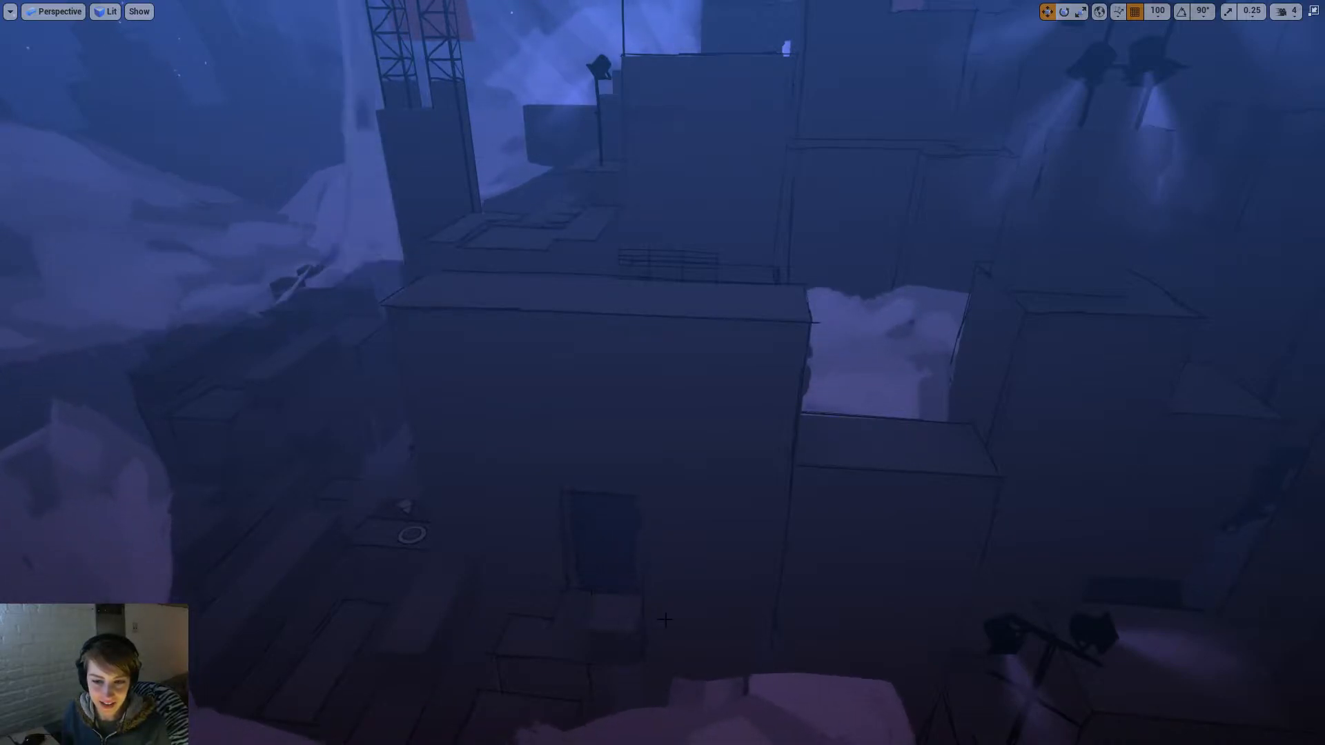
pyautogui.moveTo(625, 686); pyautogui.dragTo(645, 592, button='middle')
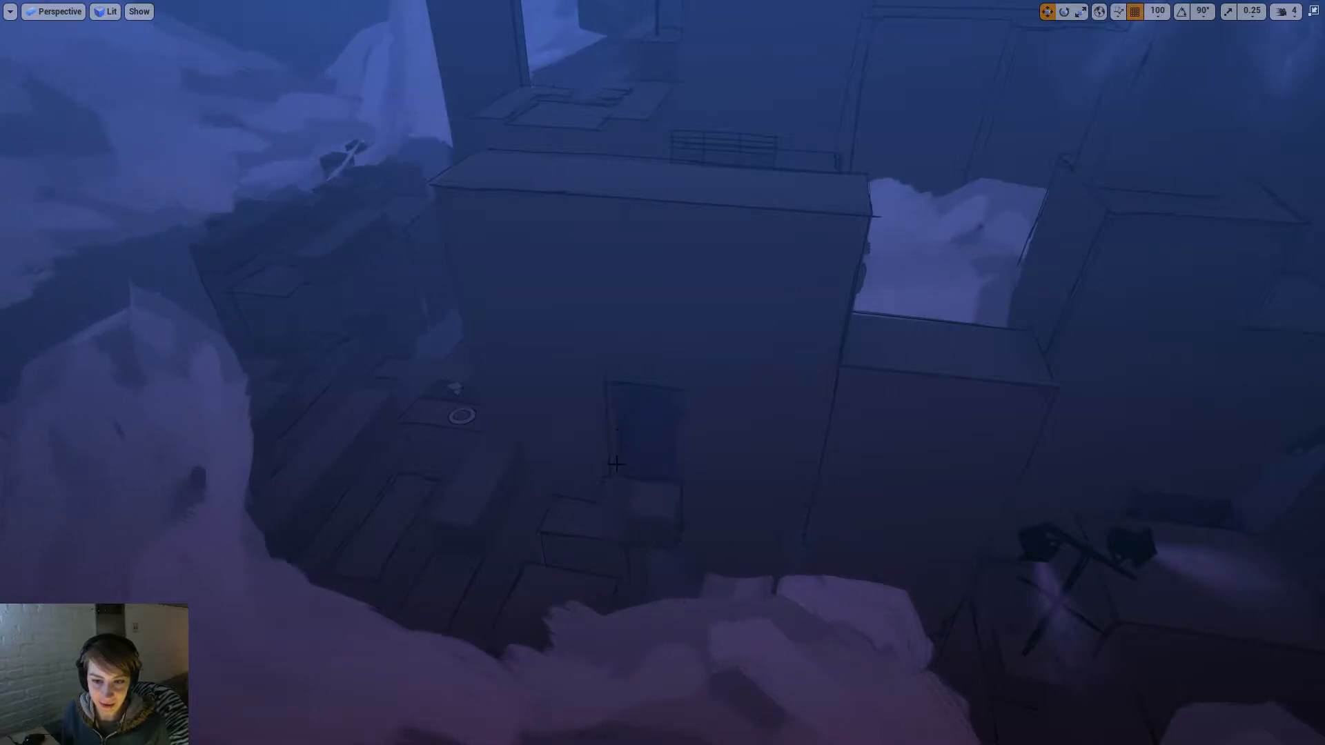
pyautogui.moveTo(646, 591); pyautogui.dragTo(646, 566, button='right')
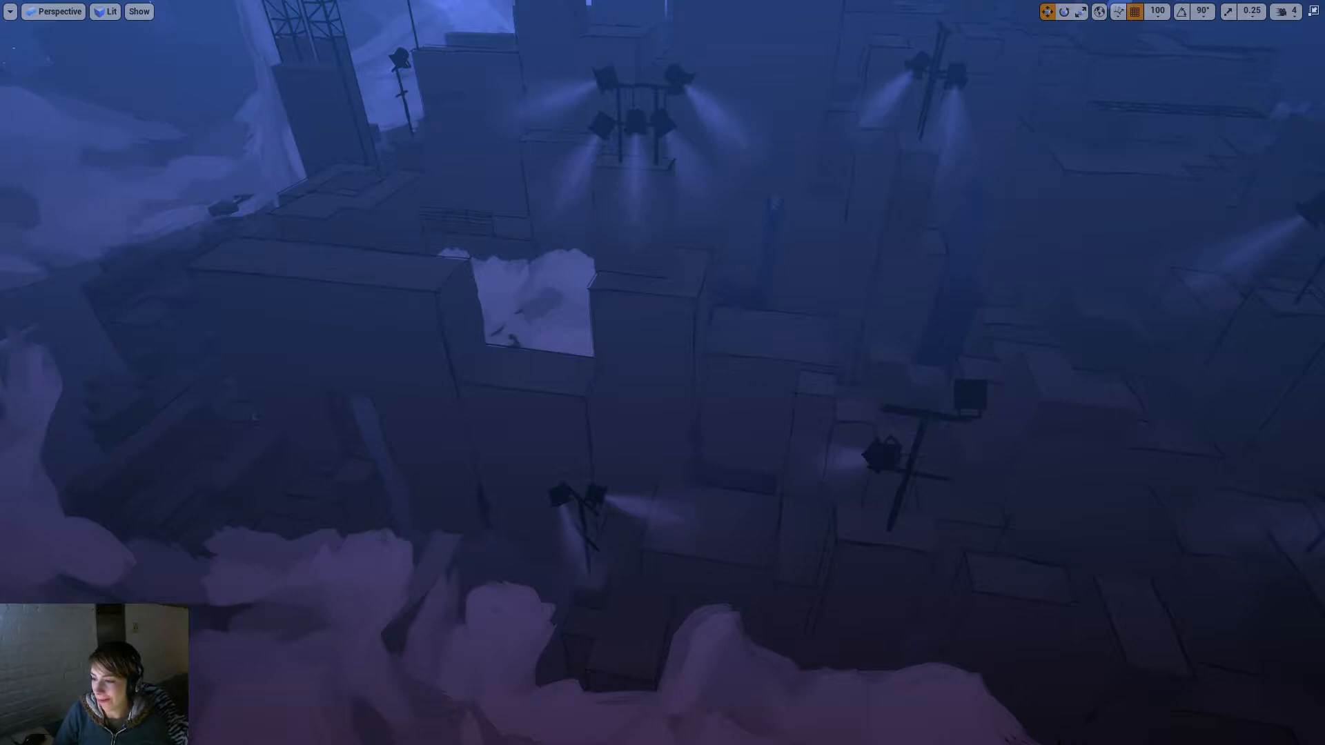
# Step: Examine the stage skyline and the painted fog at the foot of the lowest city blocks
pyautogui.moveTo(662, 372); pyautogui.dragTo(673, 290, button='right')
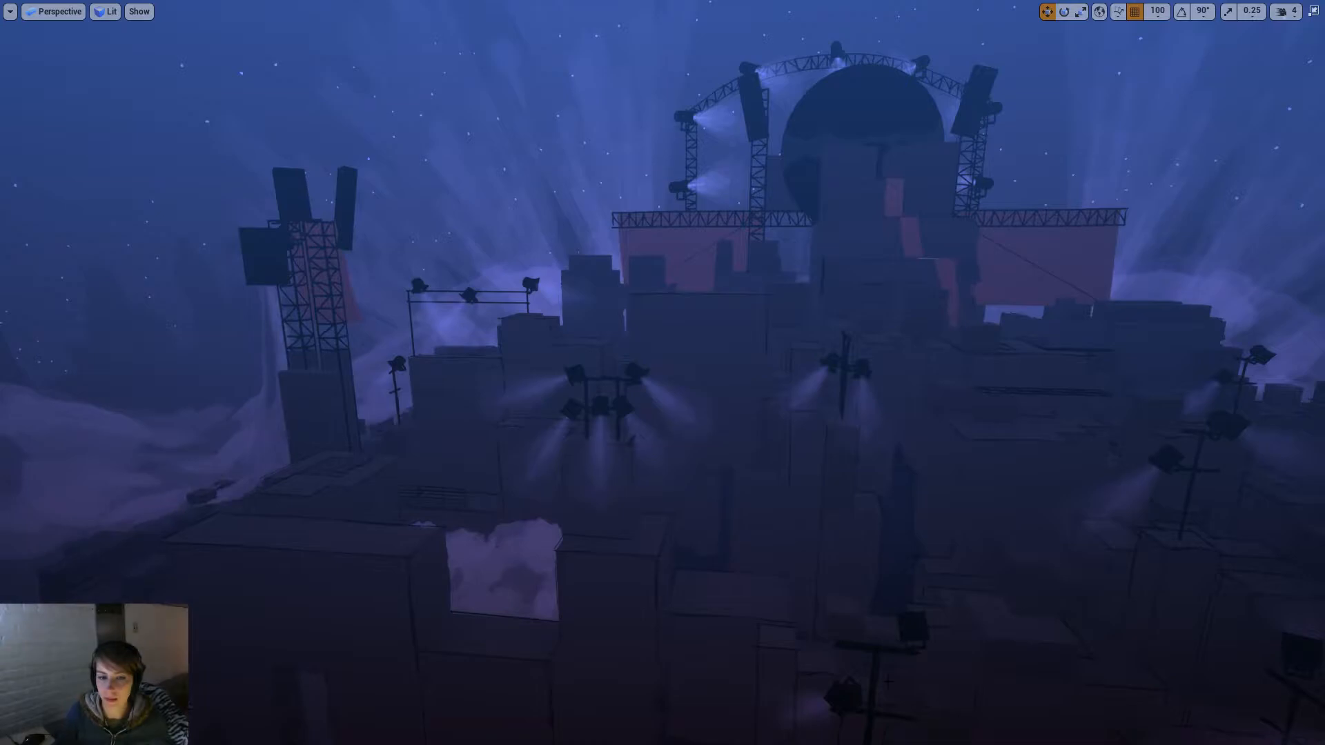
pyautogui.moveTo(663, 373); pyautogui.dragTo(552, 339, button='right')
pyautogui.press('w')
pyautogui.moveTo(987, 524); pyautogui.dragTo(935, 675, button='right')
pyautogui.press('w')
pyautogui.press('s')
pyautogui.moveTo(736, 302); pyautogui.dragTo(652, 383, button='right')
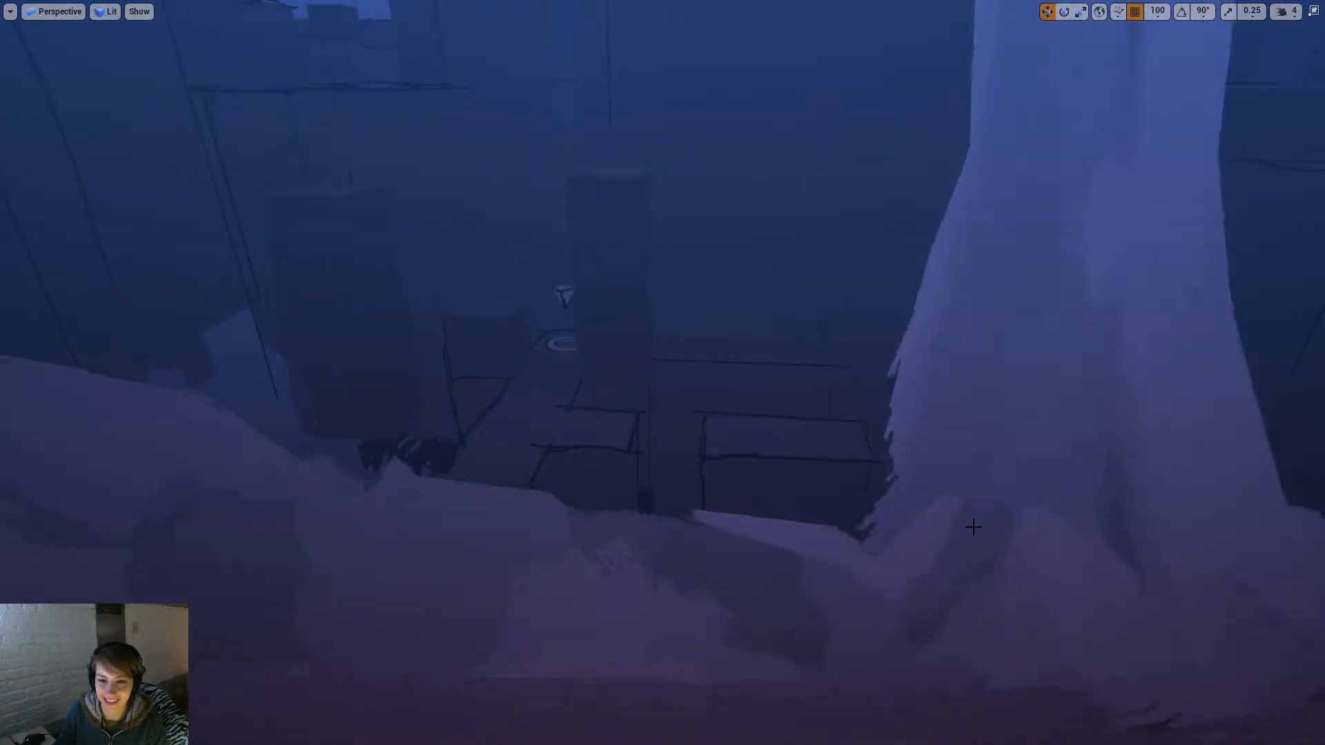
pyautogui.moveTo(973, 527); pyautogui.dragTo(1000, 545, button='right')
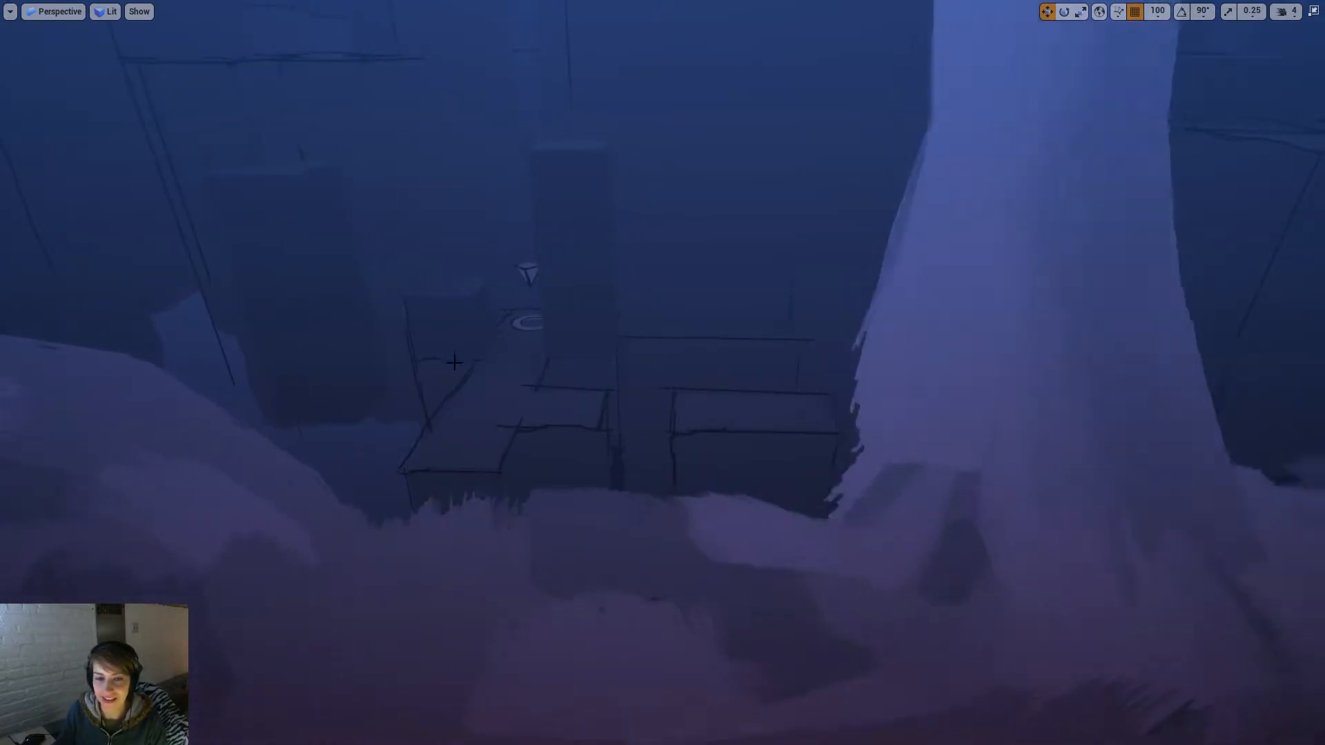
# Step: Select the cone-and-ring object standing on the low rooftop among the city blocks
pyautogui.click(453, 366)
pyautogui.press('w')
pyautogui.moveTo(833, 541); pyautogui.dragTo(717, 538, button='right')
pyautogui.press('s')
pyautogui.press('w')
pyautogui.moveTo(711, 450); pyautogui.dragTo(682, 108)
pyautogui.press('r')
pyautogui.click(695, 559)
pyautogui.press('w')
pyautogui.moveTo(705, 511); pyautogui.dragTo(720, 195)
pyautogui.moveTo(720, 195); pyautogui.dragTo(838, 335, button='right')
pyautogui.click(837, 335)
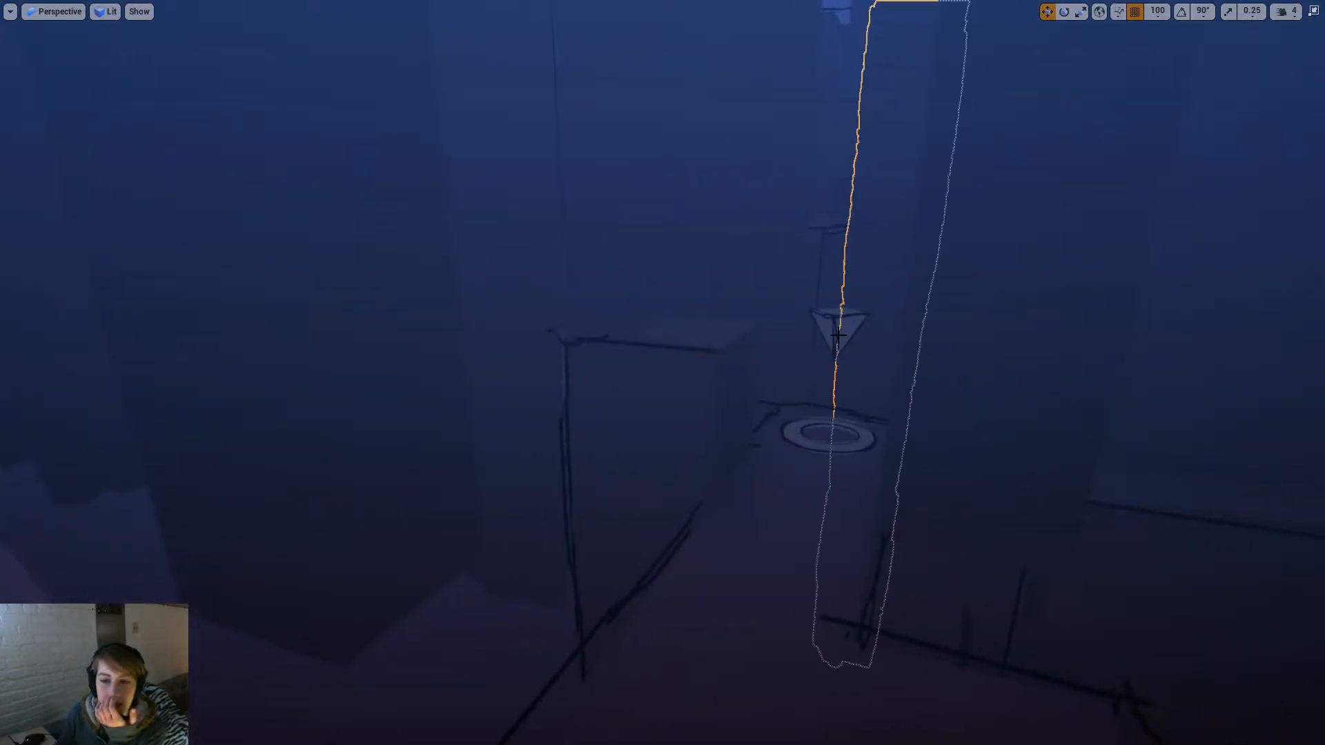
pyautogui.click(855, 436)
pyautogui.moveTo(950, 421); pyautogui.dragTo(1038, 414, button='right')
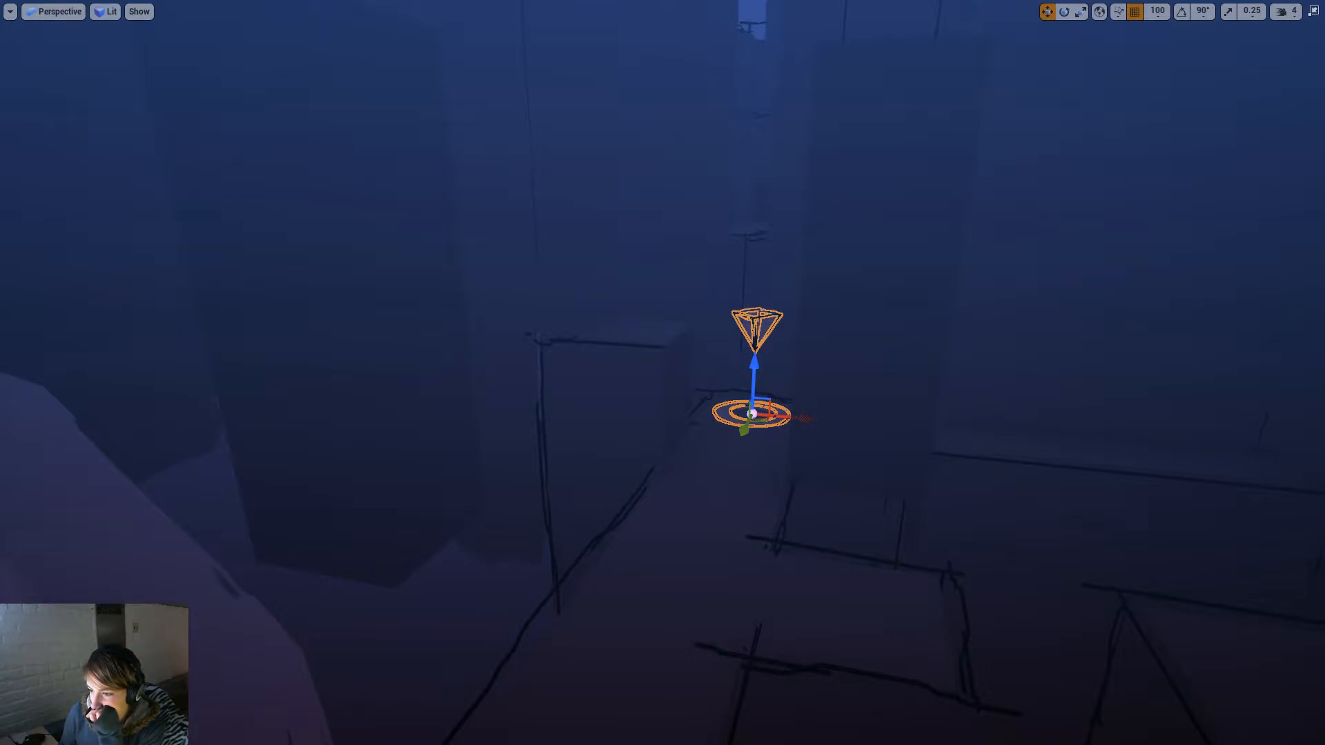
pyautogui.moveTo(1025, 472); pyautogui.dragTo(1021, 474, button='right')
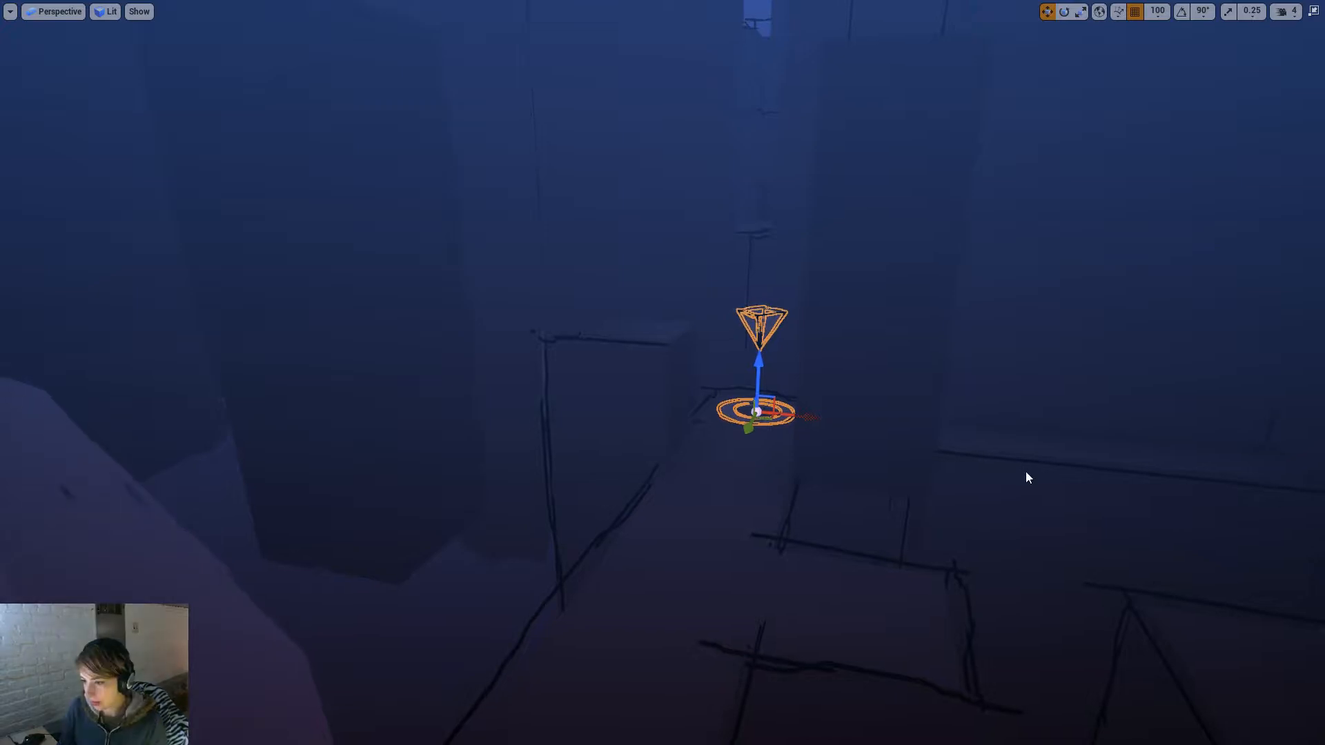
# Step: Pause the running game to view the whole city behind the pause menu, and resume playing
pyautogui.rightClick(1026, 473)
pyautogui.press('Escape')
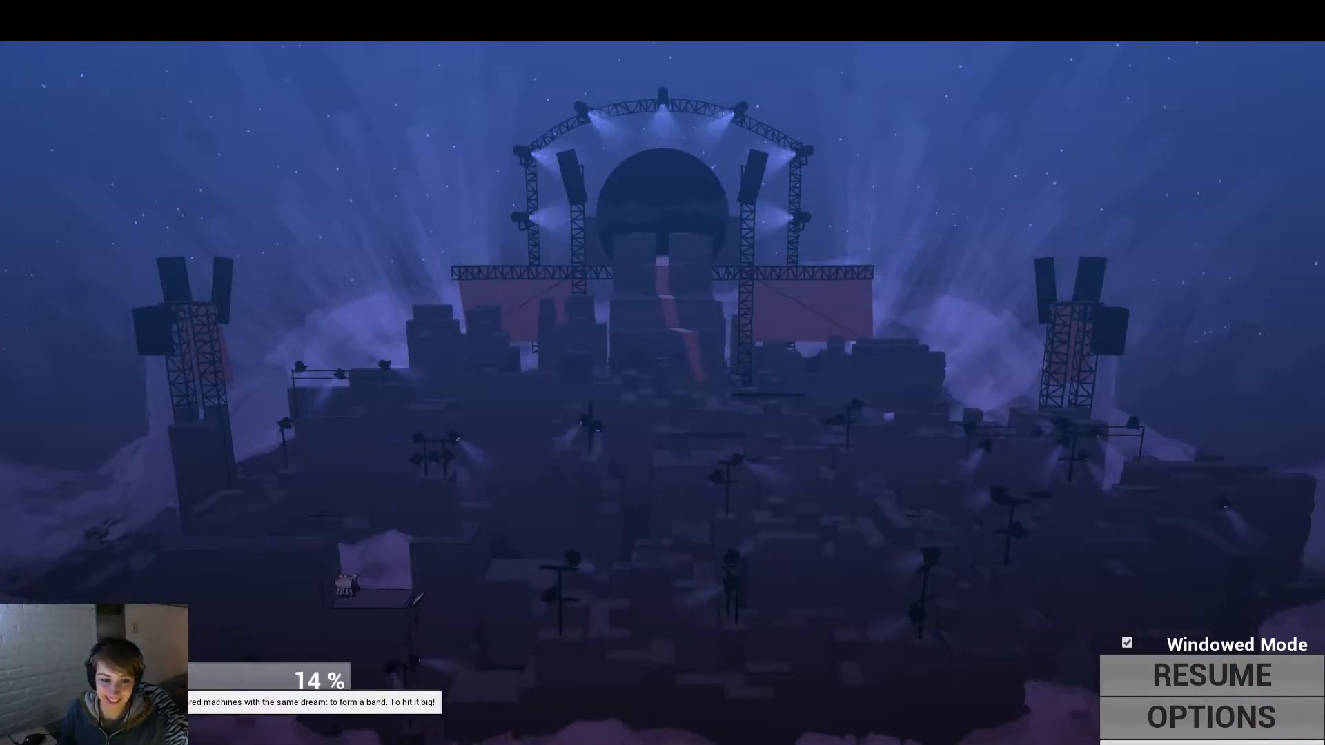
pyautogui.press('Escape')
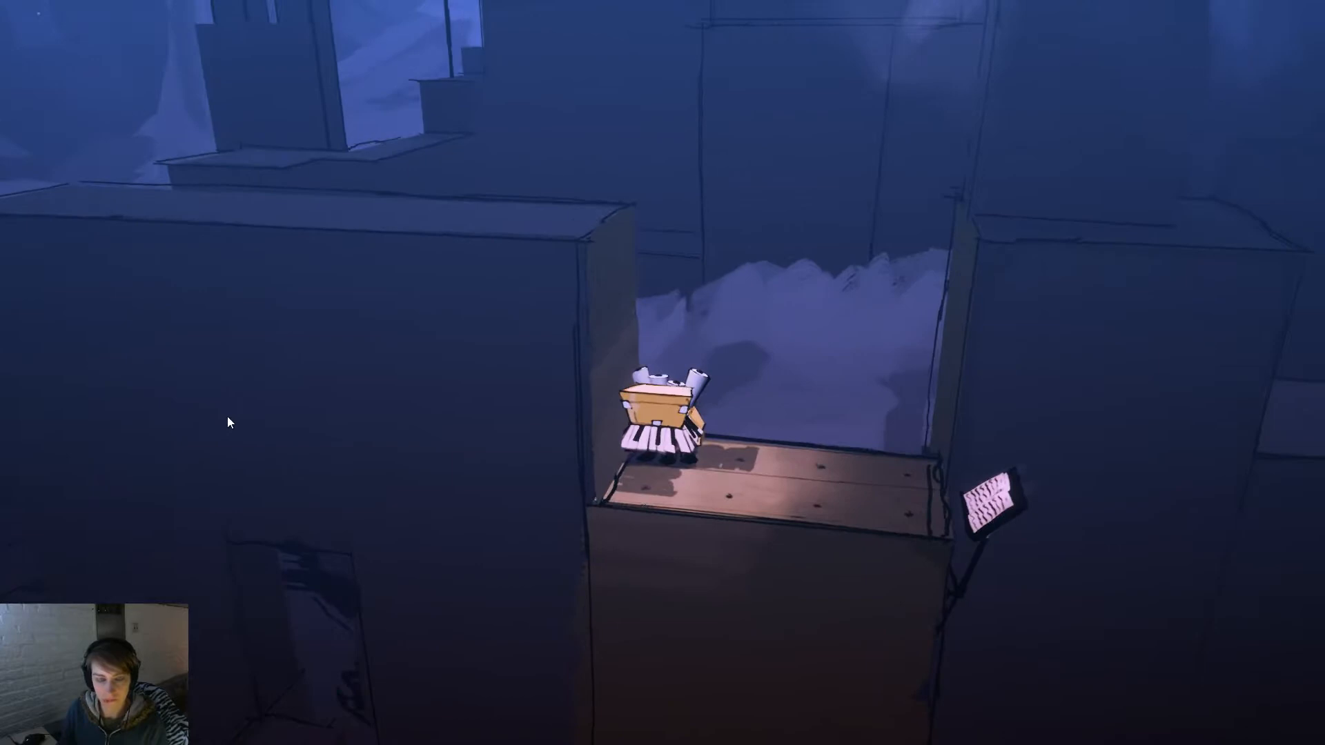
# Step: Leave the game, bring back the full editor layout, and frame the fog opening between the city blocks
pyautogui.press('Escape')
pyautogui.moveTo(662, 372)
pyautogui.mouseDown(button='right')
pyautogui.moveTo(724, 386)
pyautogui.moveTo(738, 407)
pyautogui.mouseUp(button='right')
pyautogui.click(1311, 15)
pyautogui.moveTo(926, 258); pyautogui.dragTo(885, 262, button='right')
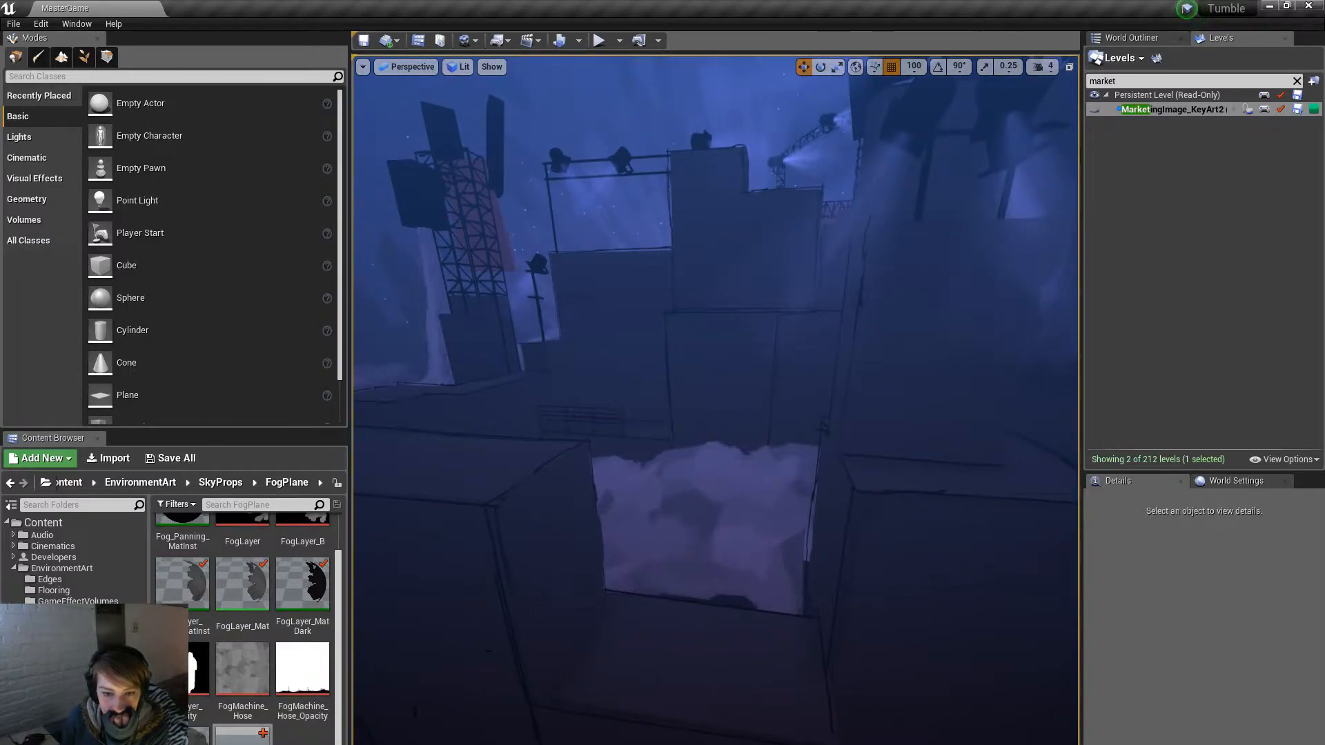
# Step: Browse the project content to the EnvironmentArt folder and widen its asset view
pyautogui.scroll(1, 339, 539)
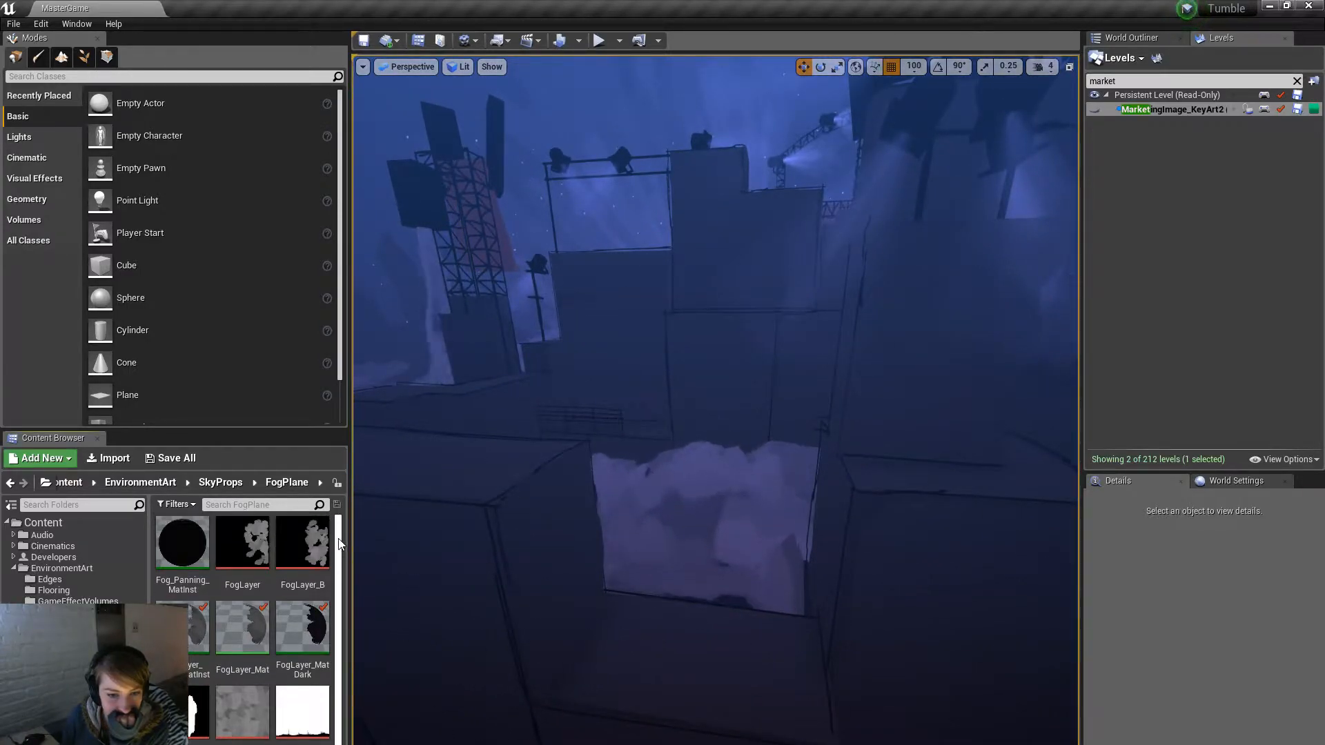
pyautogui.scroll(-1, 173, 641)
pyautogui.click(25, 655)
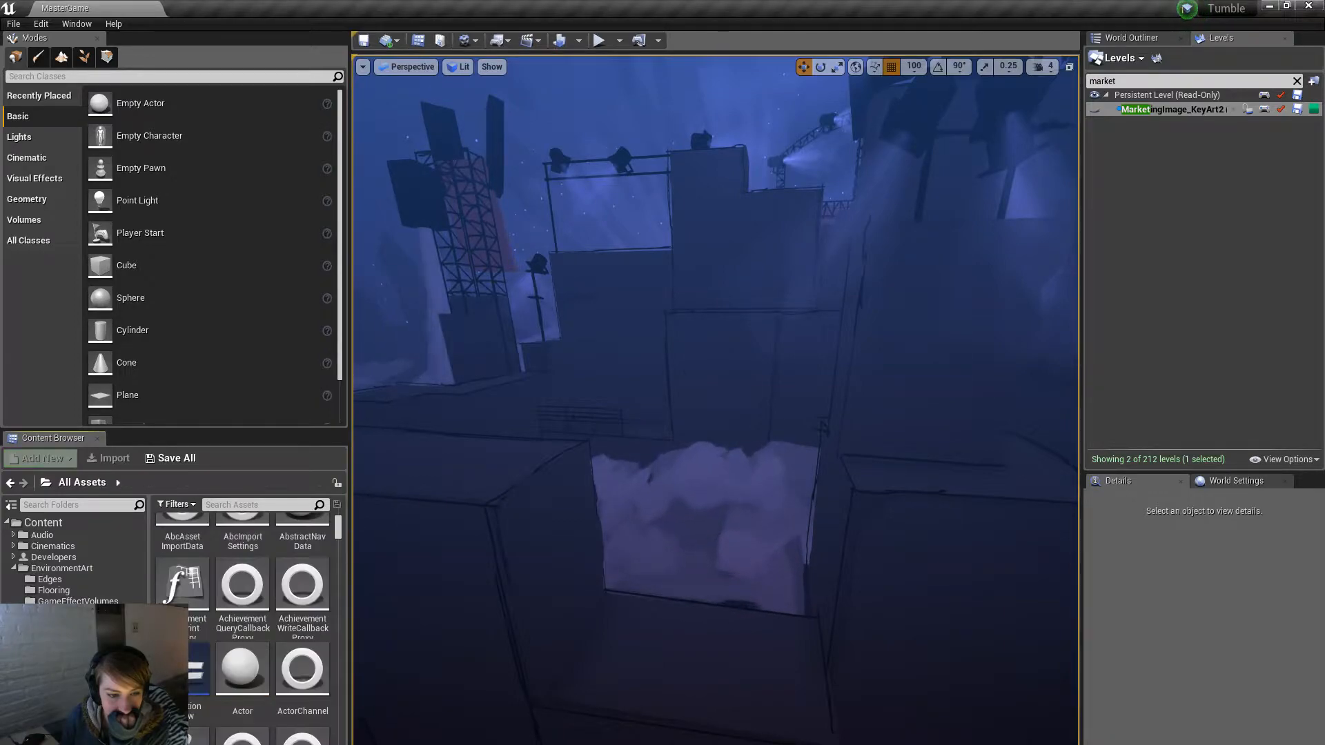
pyautogui.click(69, 600)
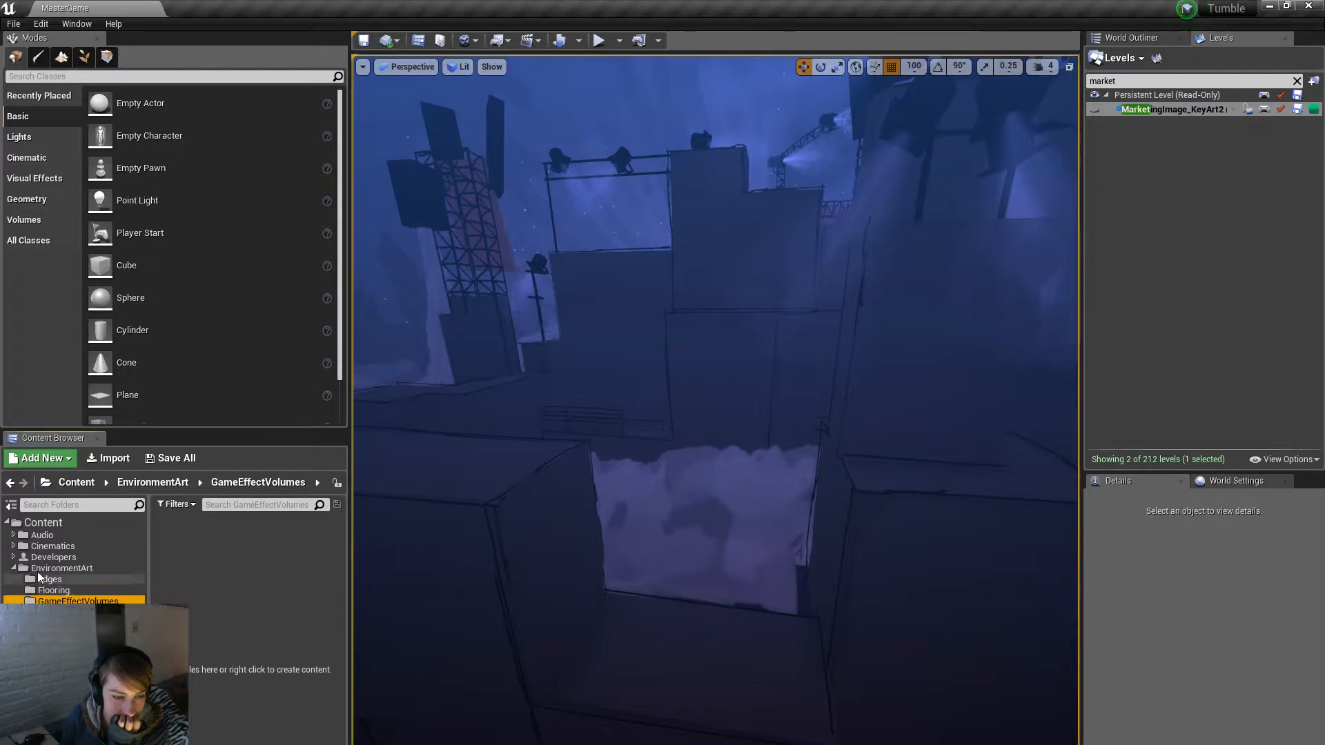
pyautogui.click(59, 567)
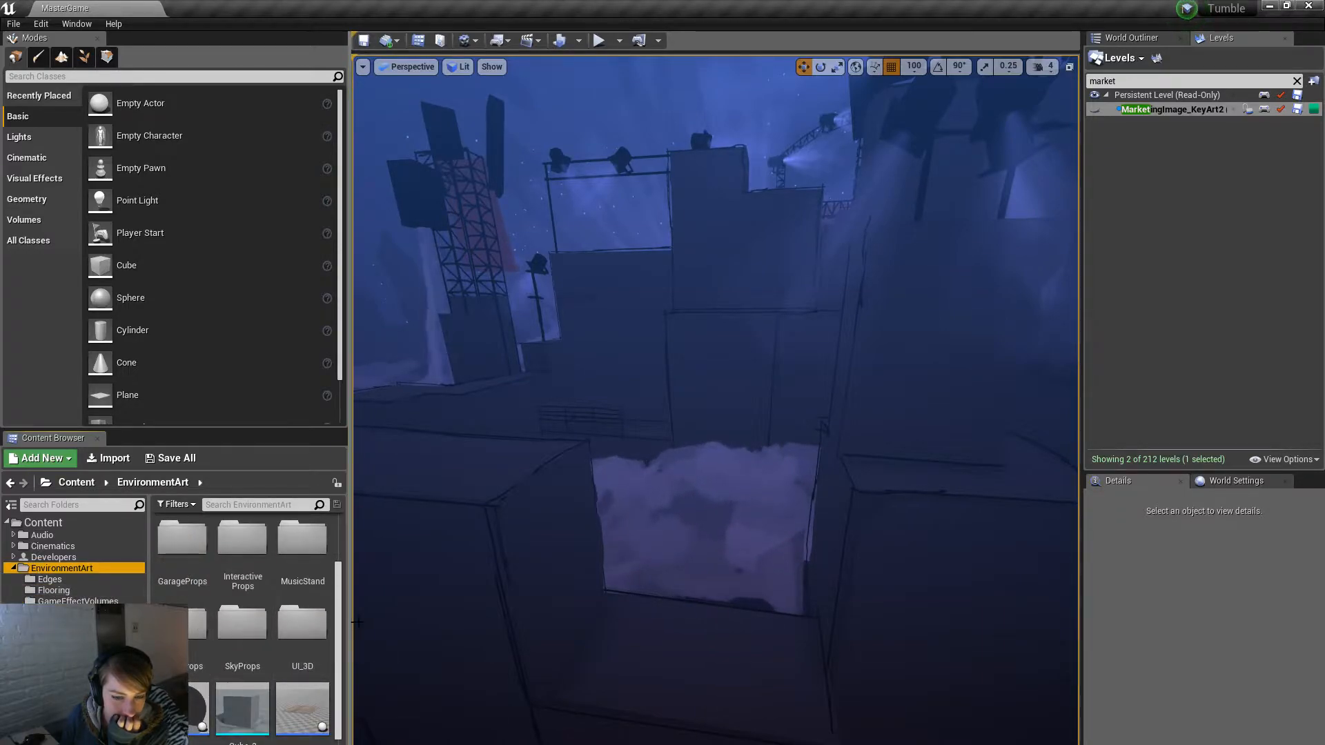
pyautogui.moveTo(149, 545); pyautogui.dragTo(102, 545)
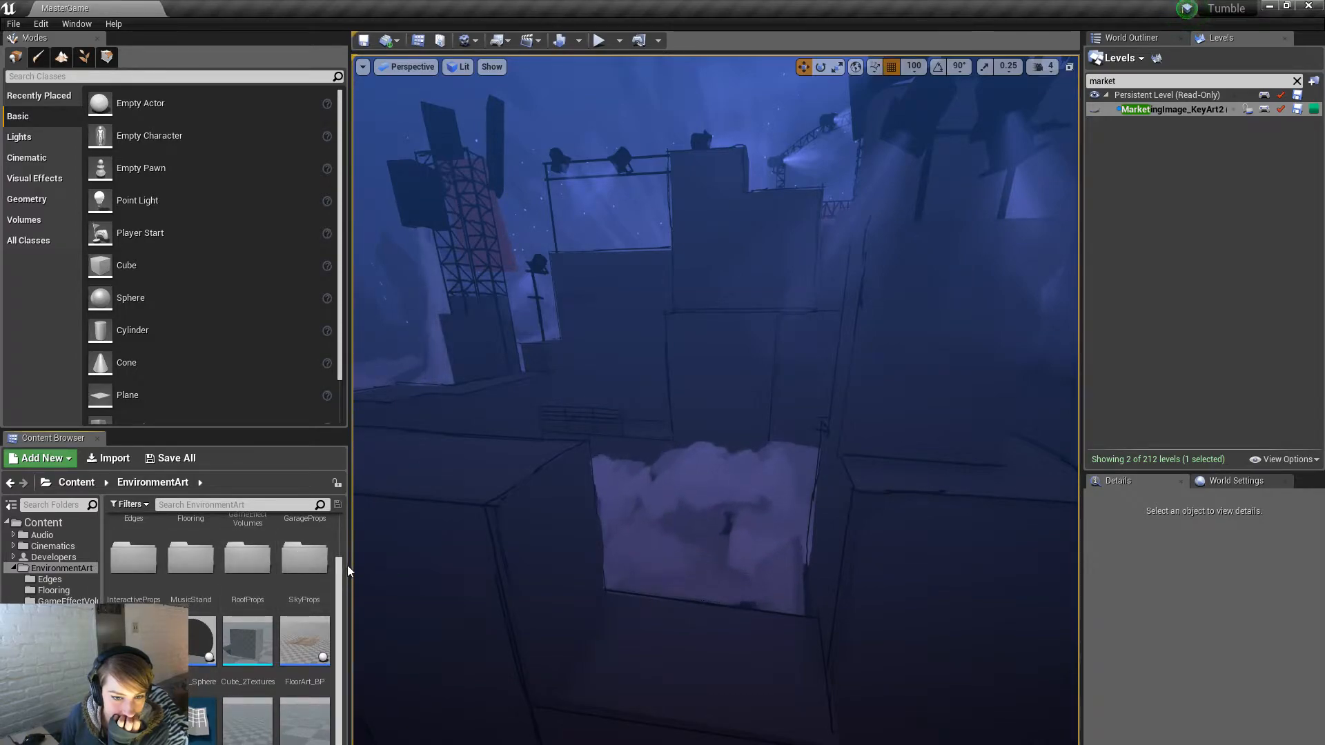
pyautogui.moveTo(102, 545); pyautogui.dragTo(103, 545)
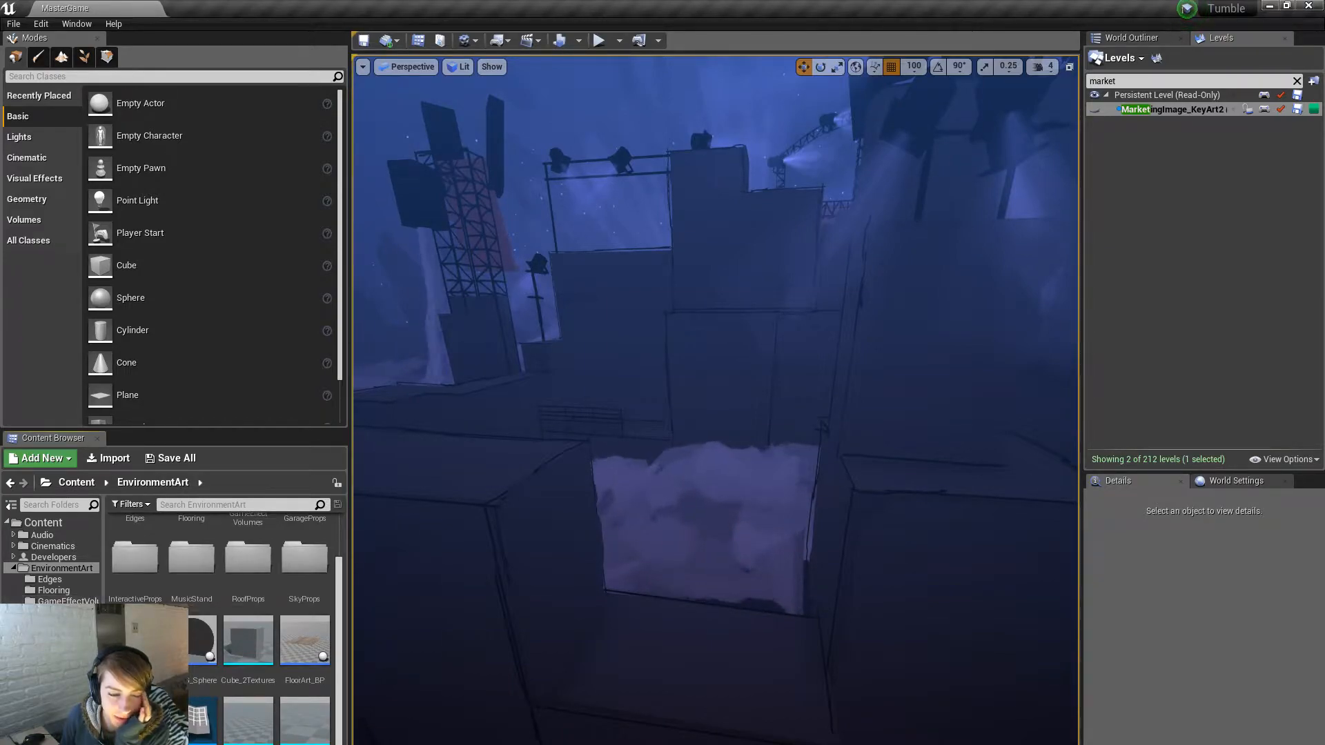
# Step: Search the GameLogic folder for "camera" and open the DynamicCamera_BP blueprint
pyautogui.click(59, 667)
pyautogui.scroll(2, 208, 658)
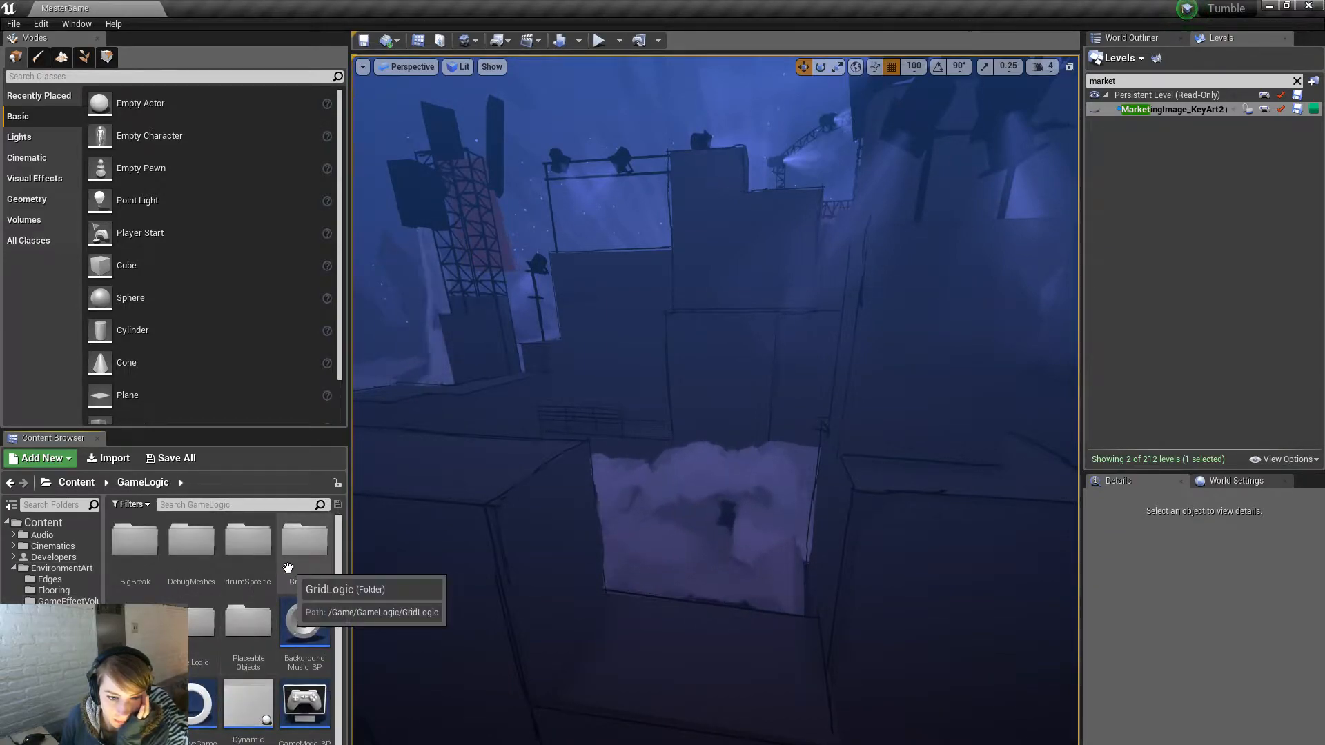
pyautogui.click(268, 518)
pyautogui.click(270, 507)
pyautogui.write('camera')
pyautogui.click(136, 585)
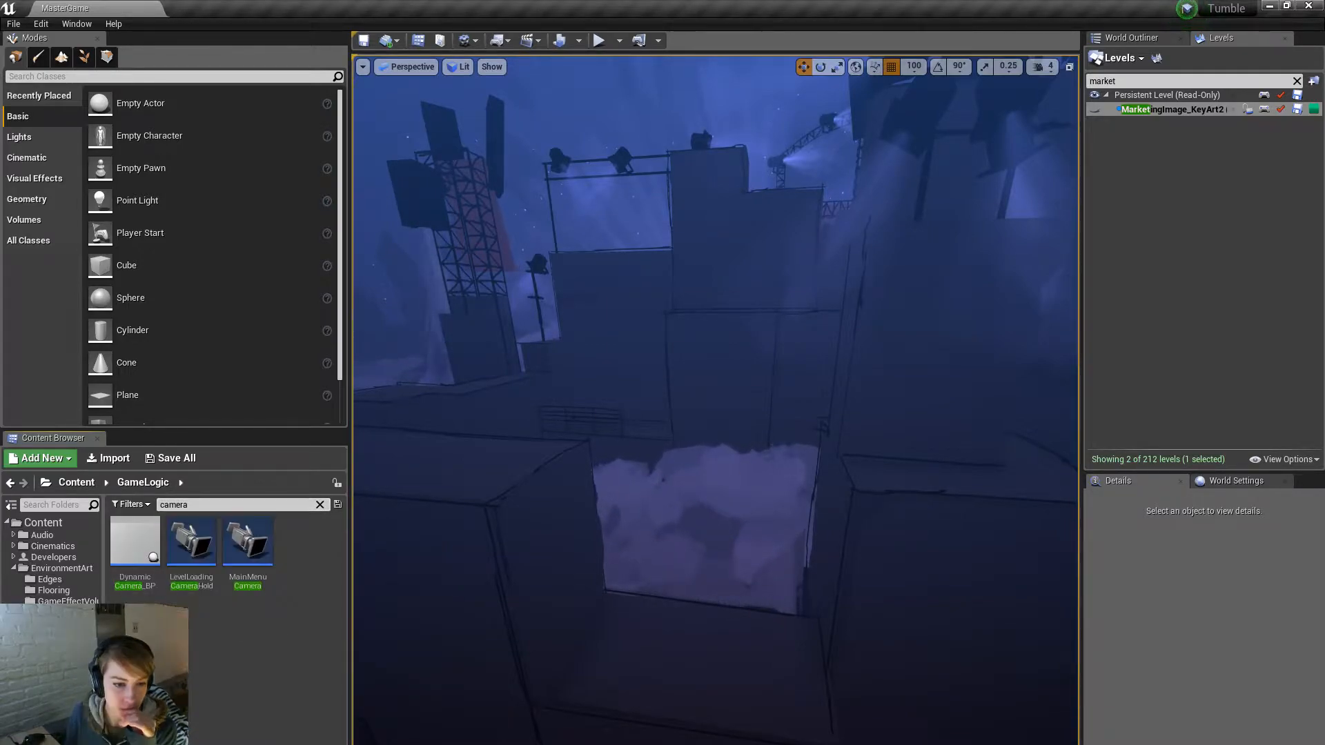
pyautogui.doubleClick(136, 585)
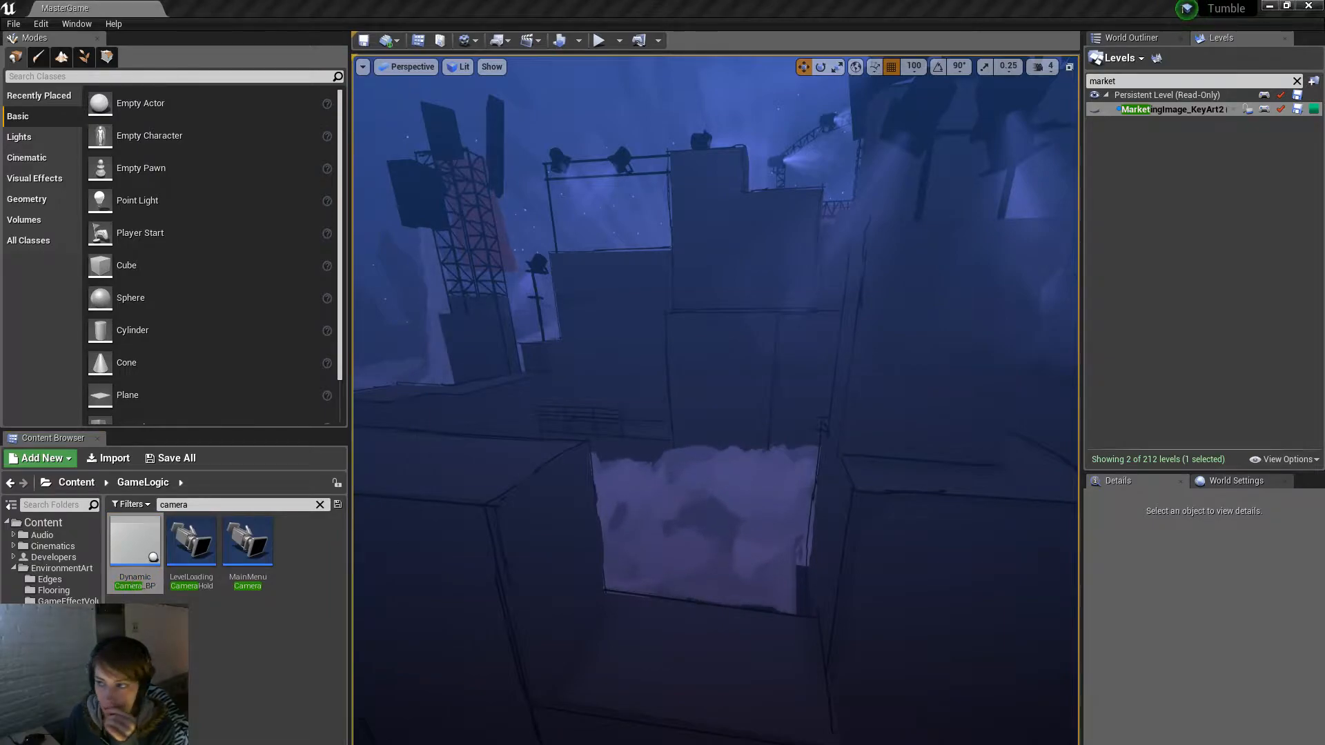
# Step: Examine the DynamicCamera_BP event graph, including the free camera input and god ray sections, and view its components in 3D
pyautogui.scroll(-9, 642, 302)
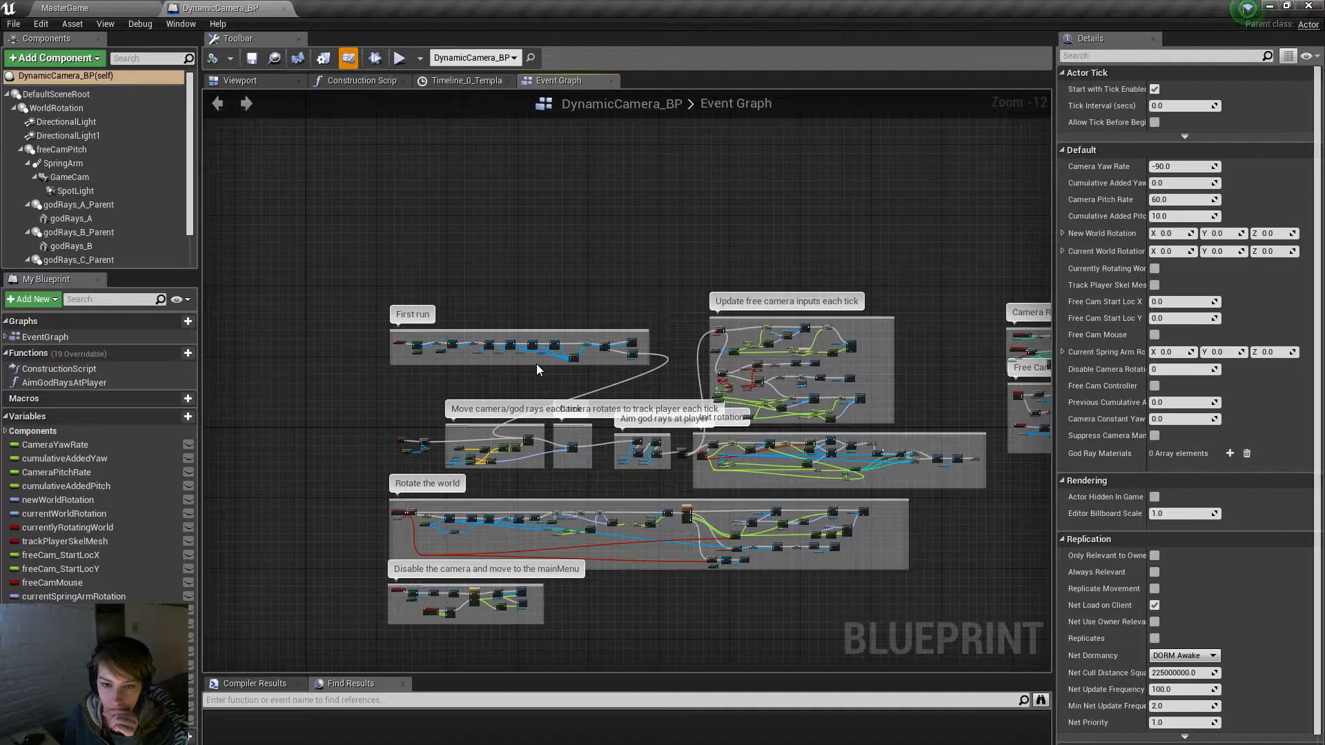
pyautogui.scroll(7, 893, 359)
pyautogui.scroll(-2, 855, 412)
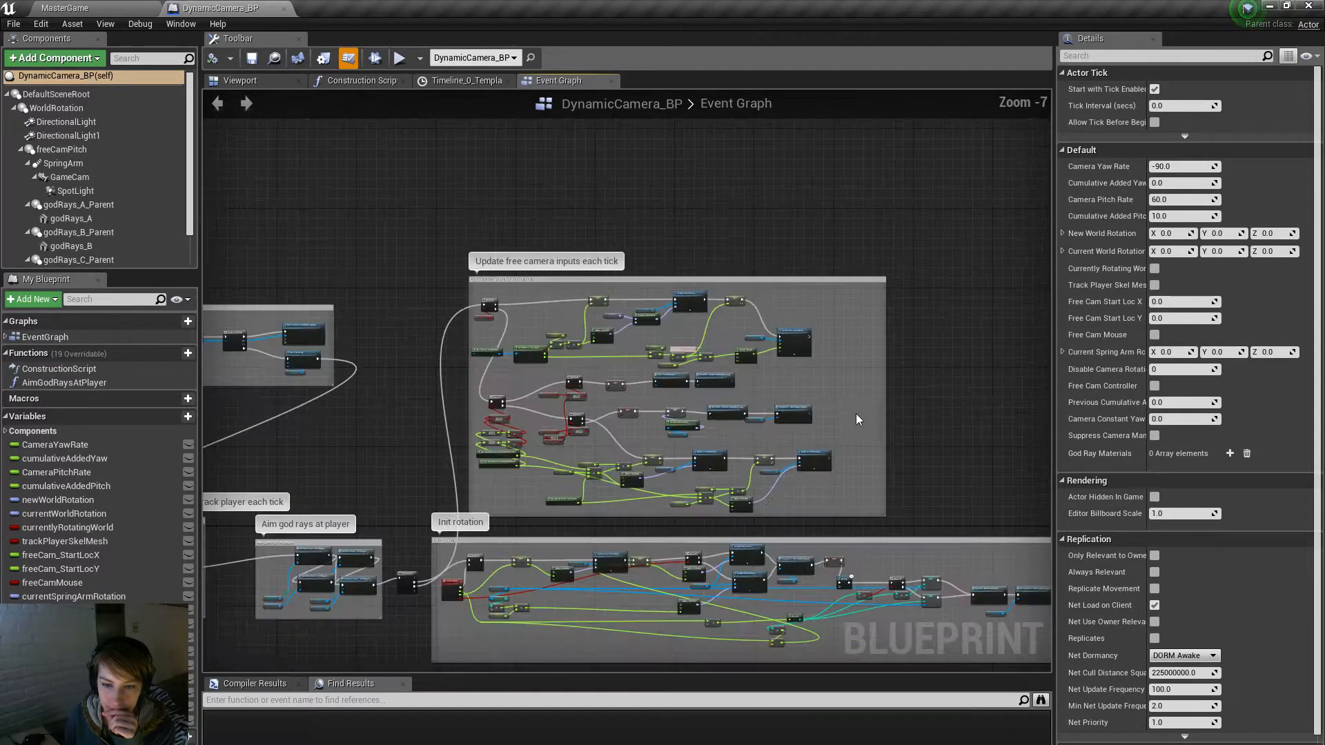
pyautogui.moveTo(856, 415); pyautogui.dragTo(768, 205, button='right')
pyautogui.scroll(-3, 768, 352)
pyautogui.moveTo(815, 342); pyautogui.dragTo(790, 448, button='right')
pyautogui.click(240, 81)
pyautogui.moveTo(690, 386); pyautogui.dragTo(455, 387, button='right')
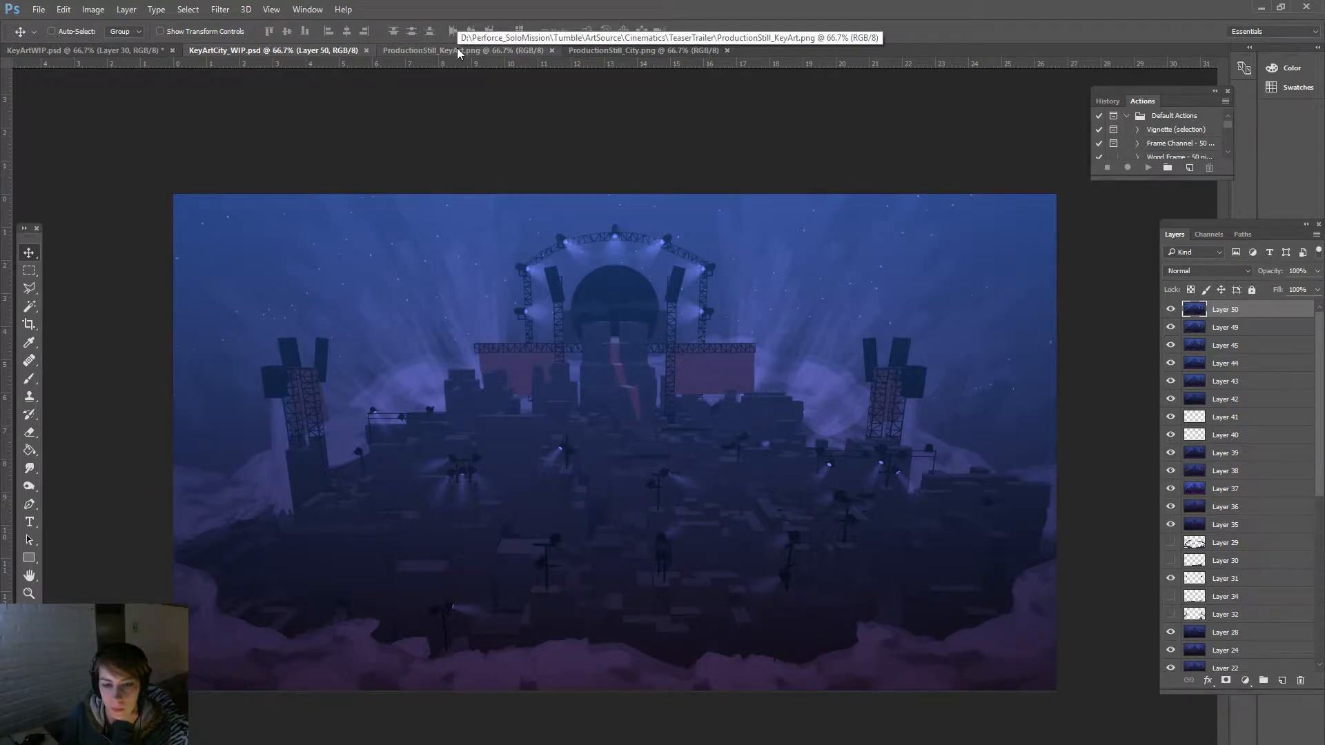
# Step: Switch to Photoshop and compare the KeyArtWIP.psd painting with KeyArtCity_WIP.psd
pyautogui.click(107, 52)
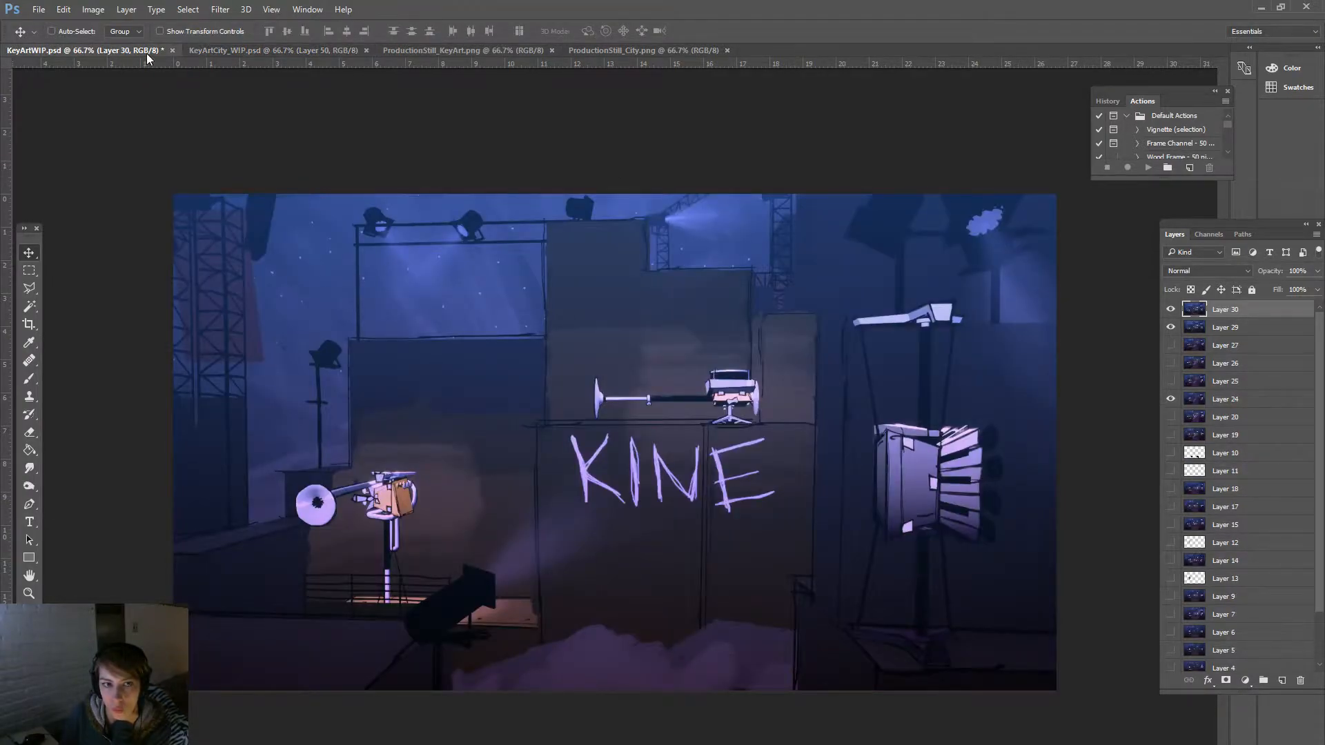
pyautogui.click(234, 52)
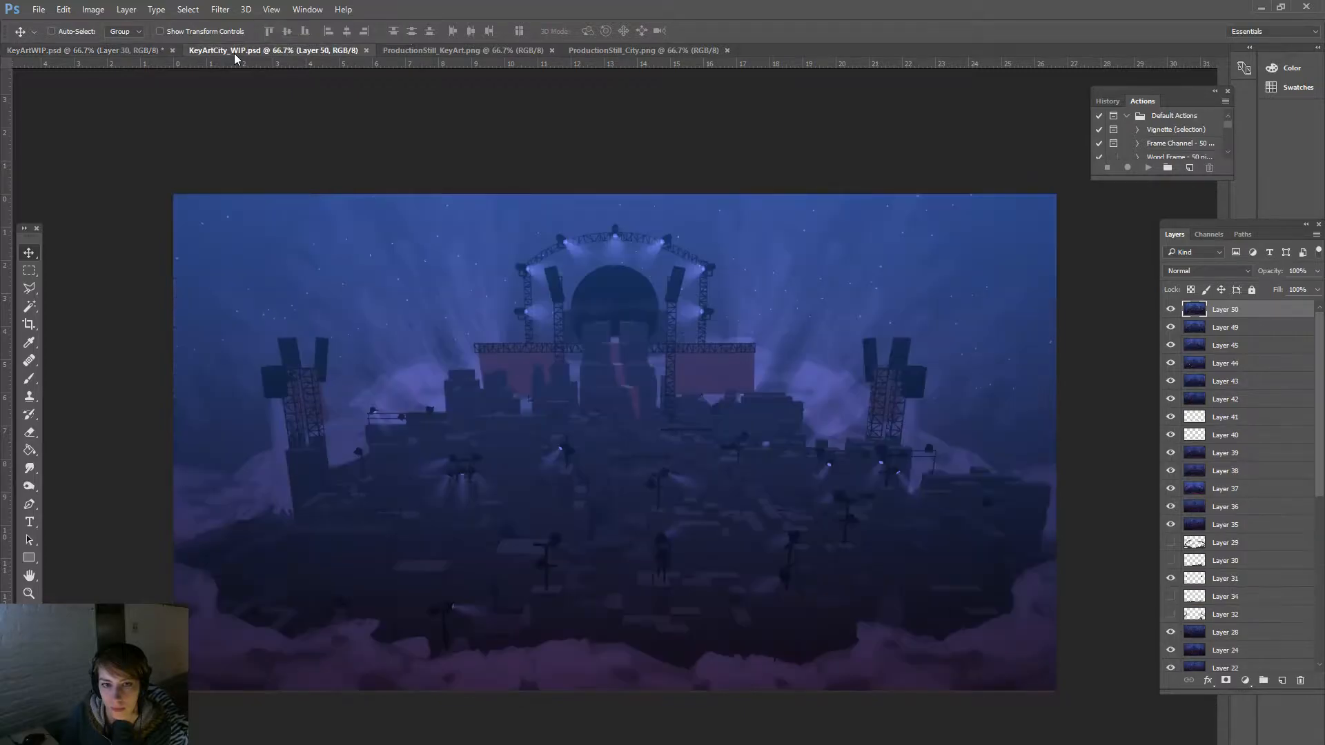
pyautogui.click(119, 52)
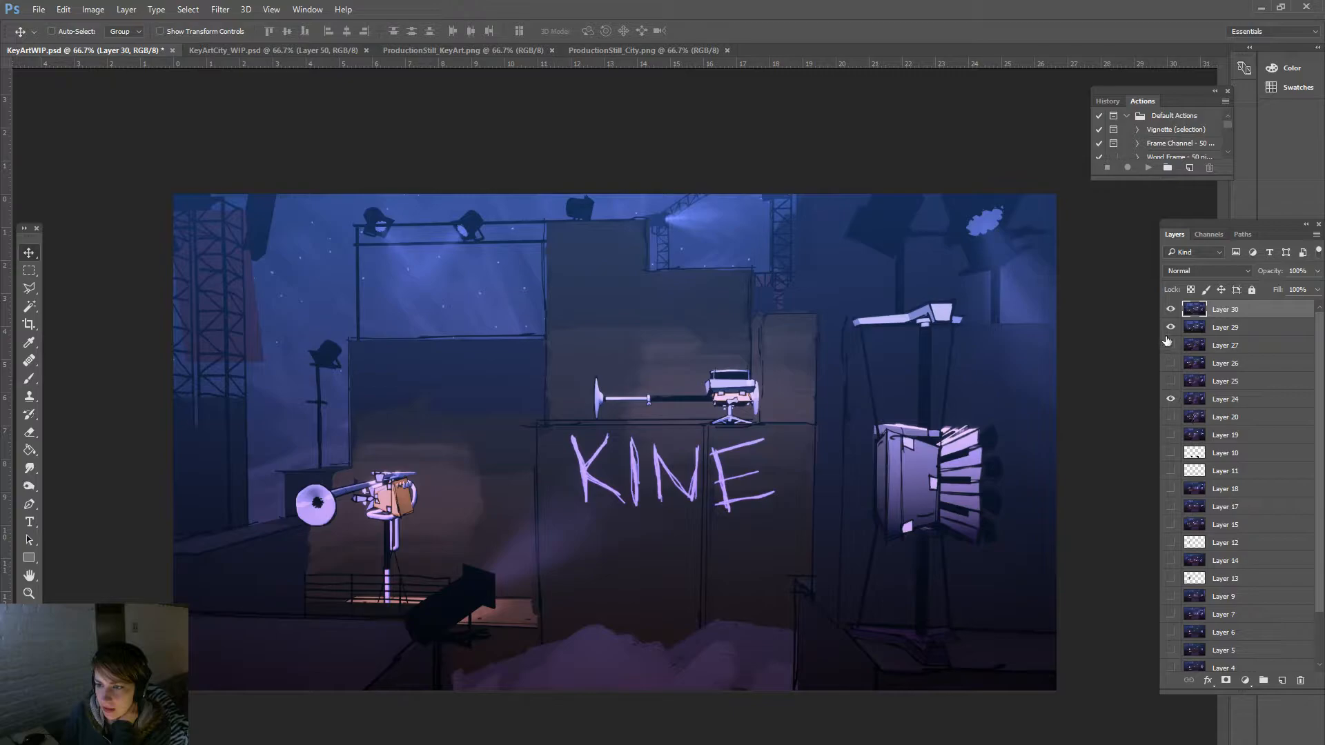
# Step: Compare the painting's versions with and without fog by toggling the visibility of Layer 30 and Layer 29
pyautogui.click(1170, 310)
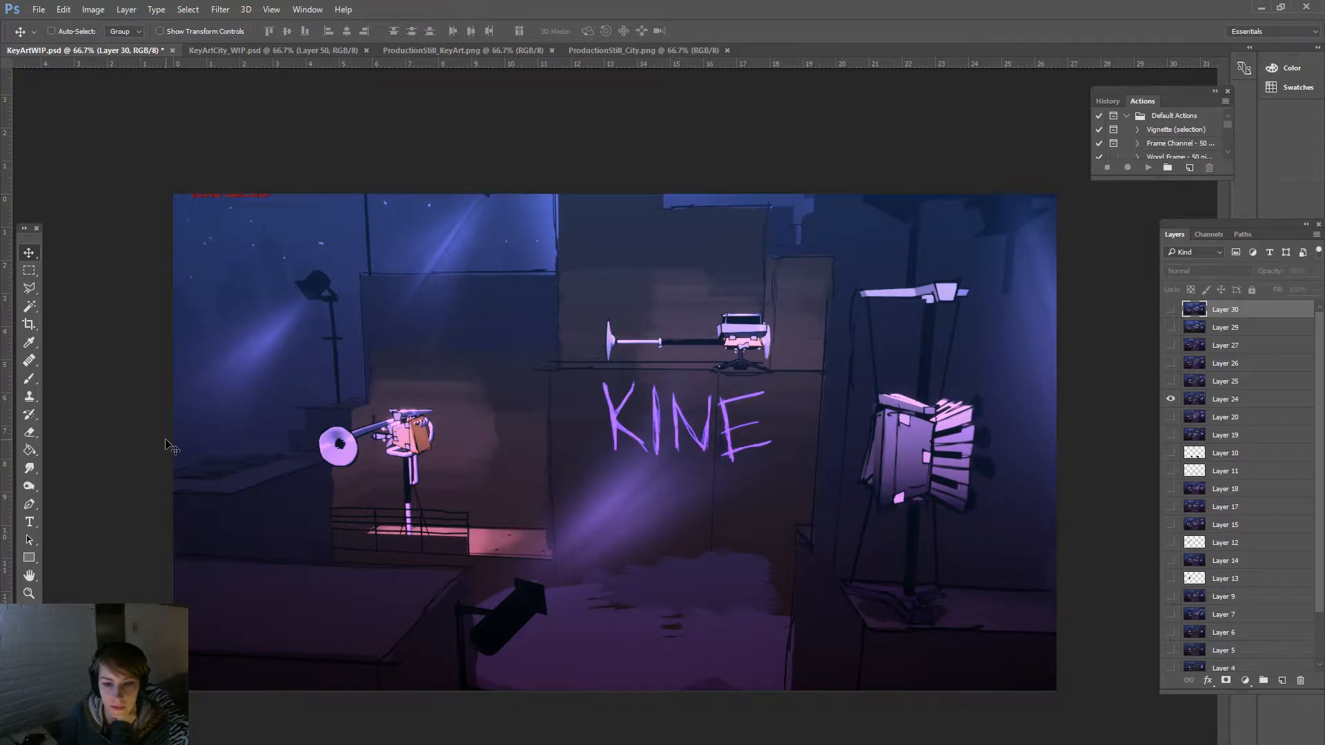
pyautogui.click(1170, 310)
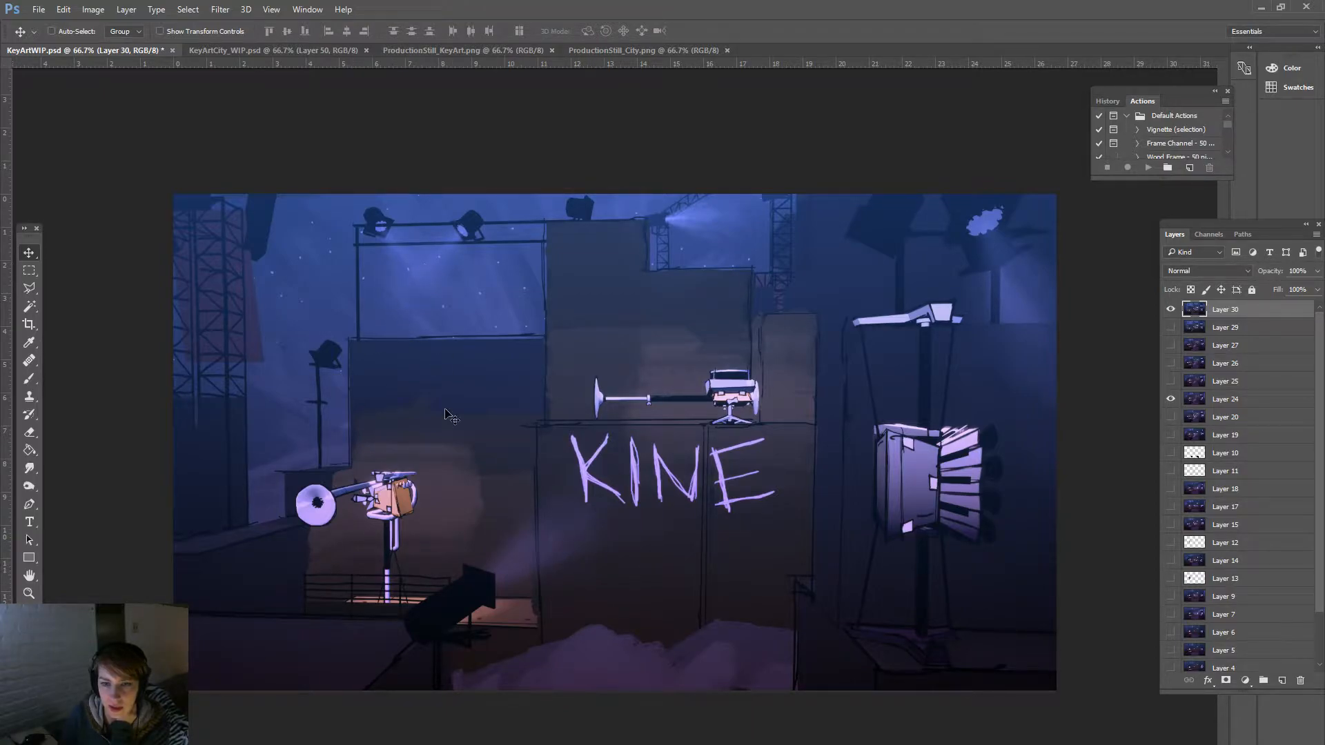
pyautogui.click(1171, 310)
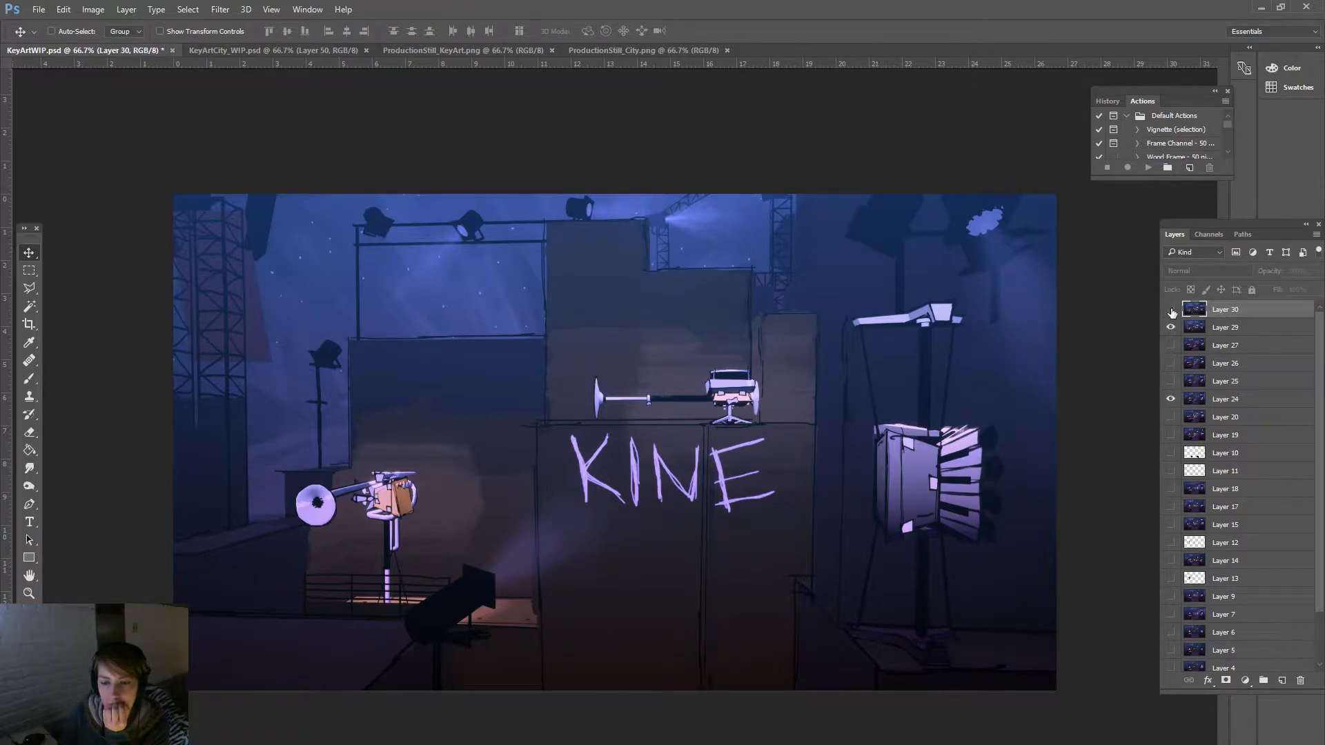
# Step: Compare the key art versions by toggling Layer 30, hiding Layer 29 and showing Layer 27
pyautogui.click(1171, 310)
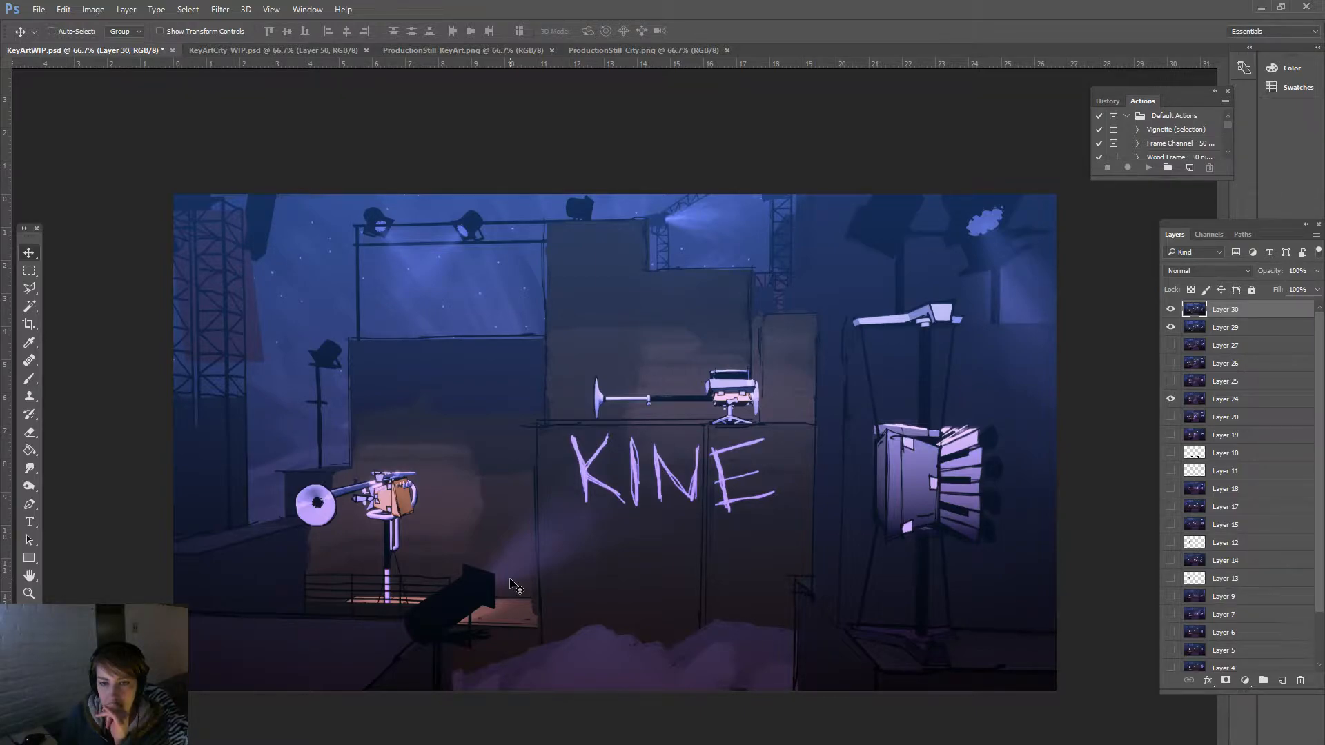
pyautogui.click(1171, 309)
pyautogui.click(1170, 345)
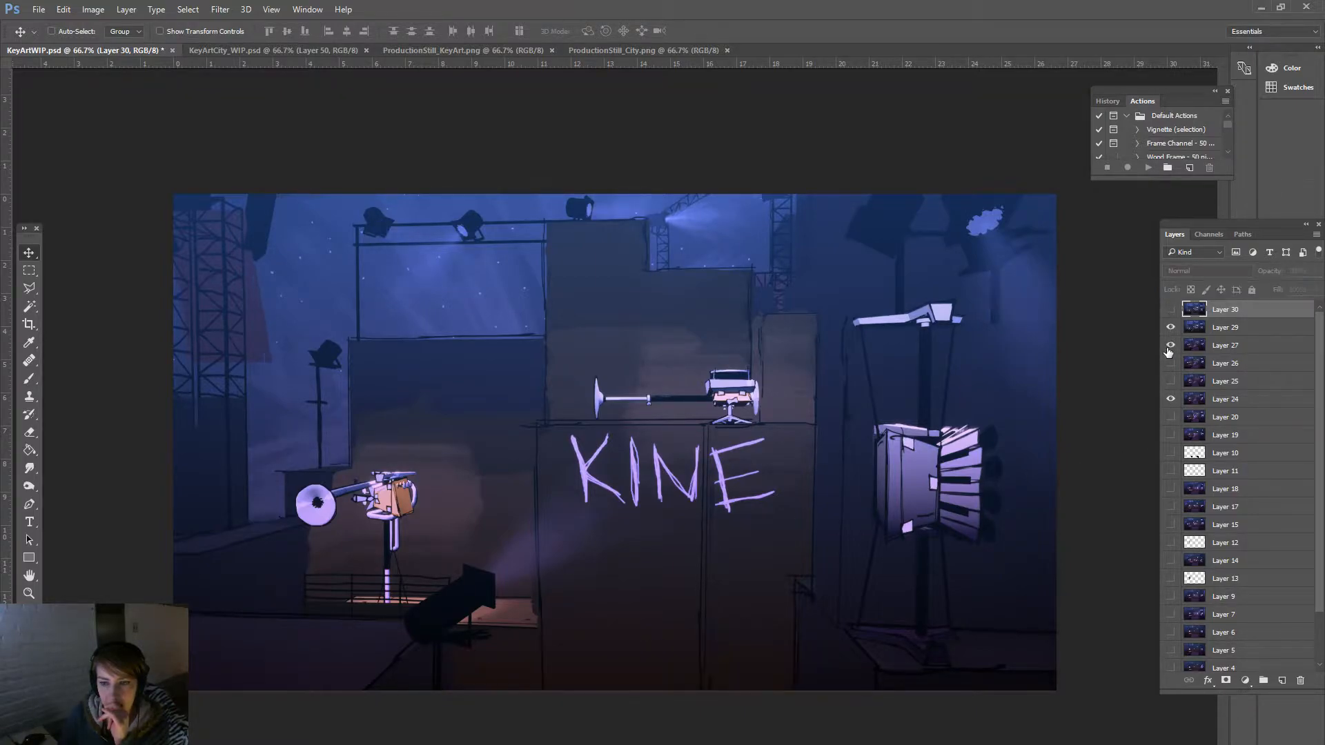
pyautogui.click(1171, 330)
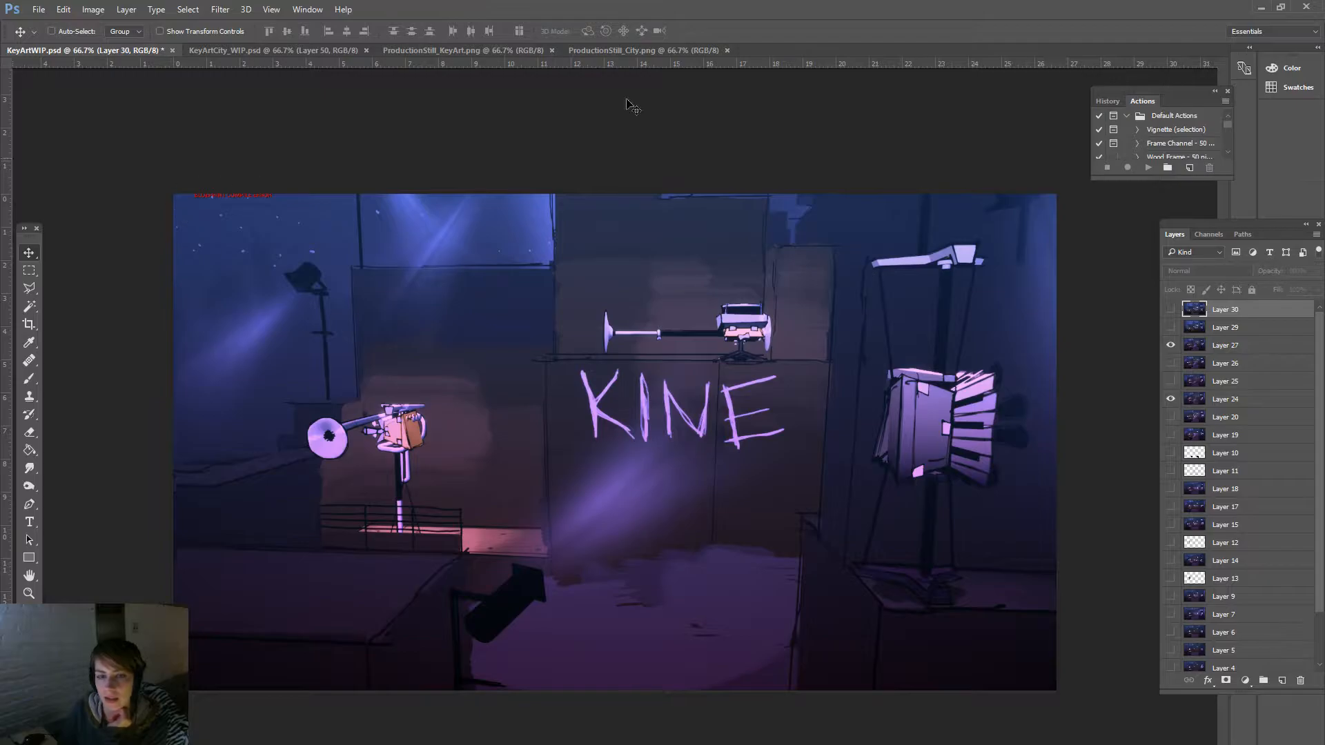
# Step: Switch to Unreal and inspect the SpotLight and godRays_A_Parent components of the DynamicCamera_BP blueprint
pyautogui.click(1261, 9)
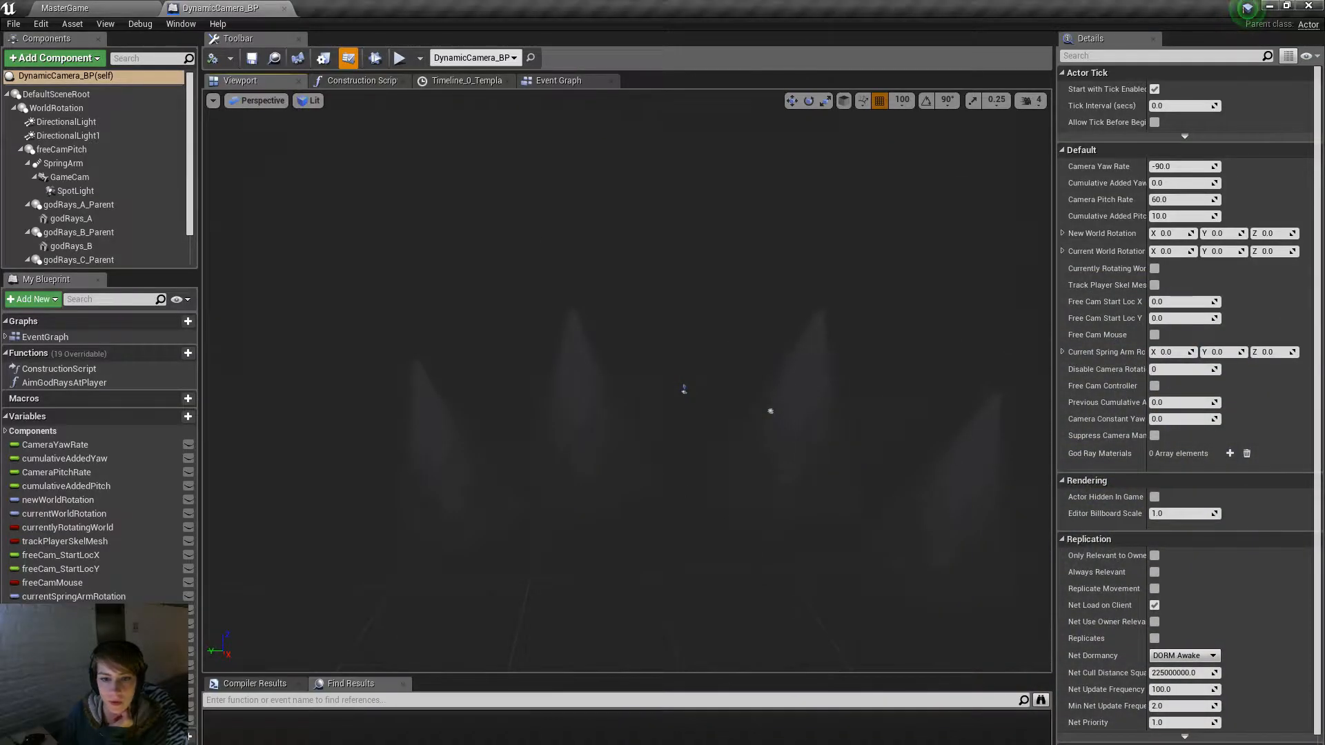
pyautogui.click(65, 8)
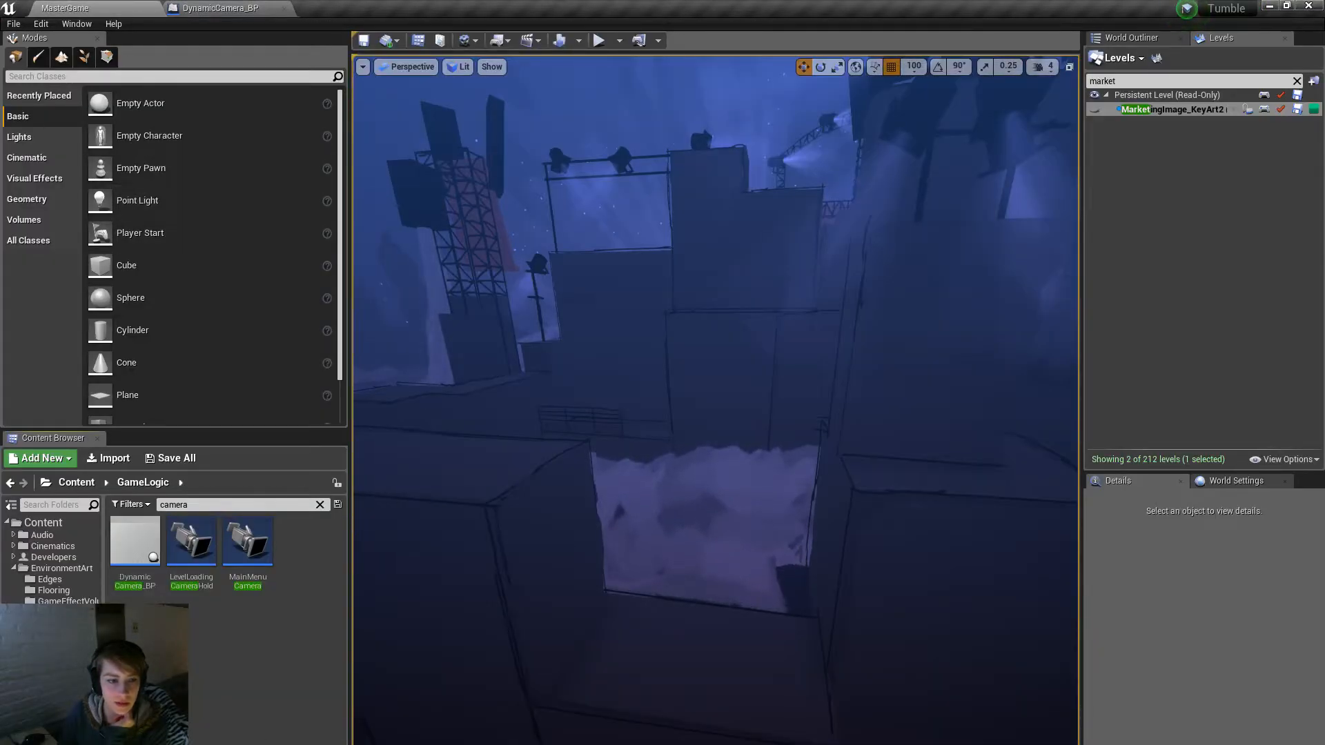
pyautogui.click(233, 8)
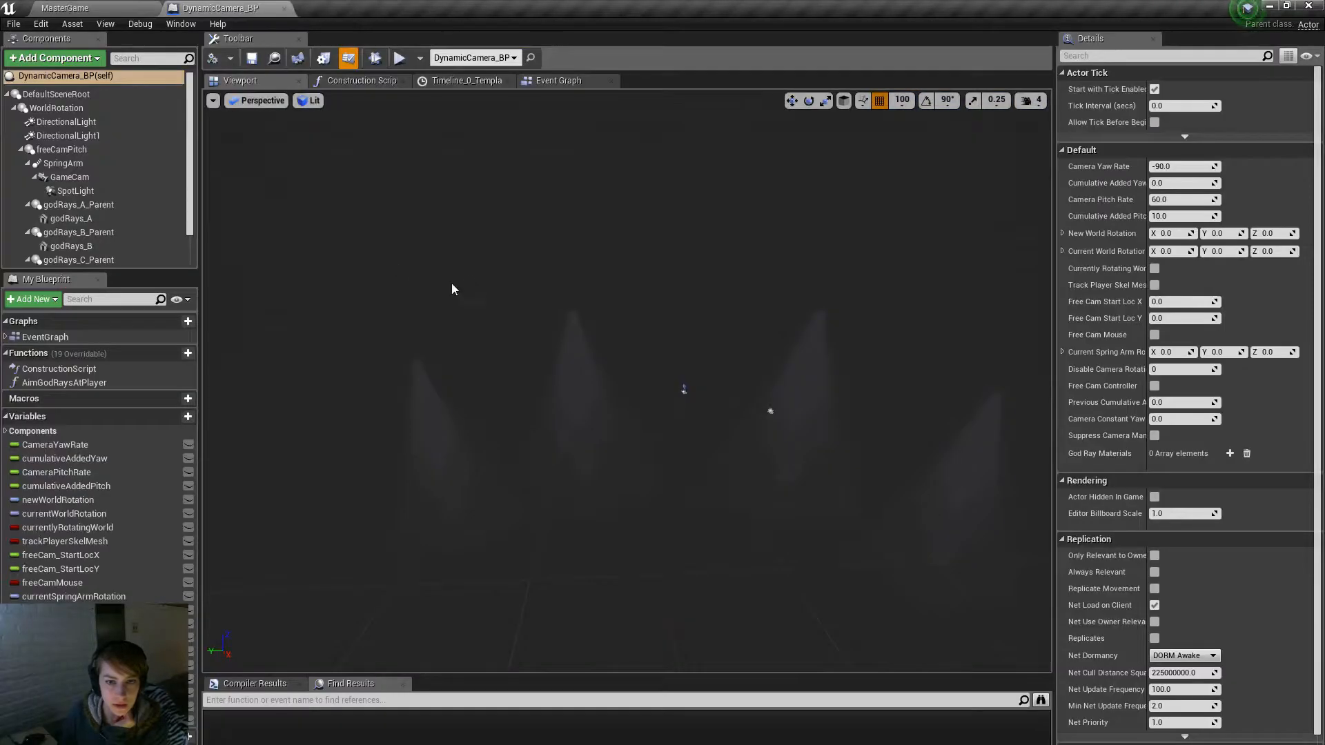
pyautogui.click(75, 191)
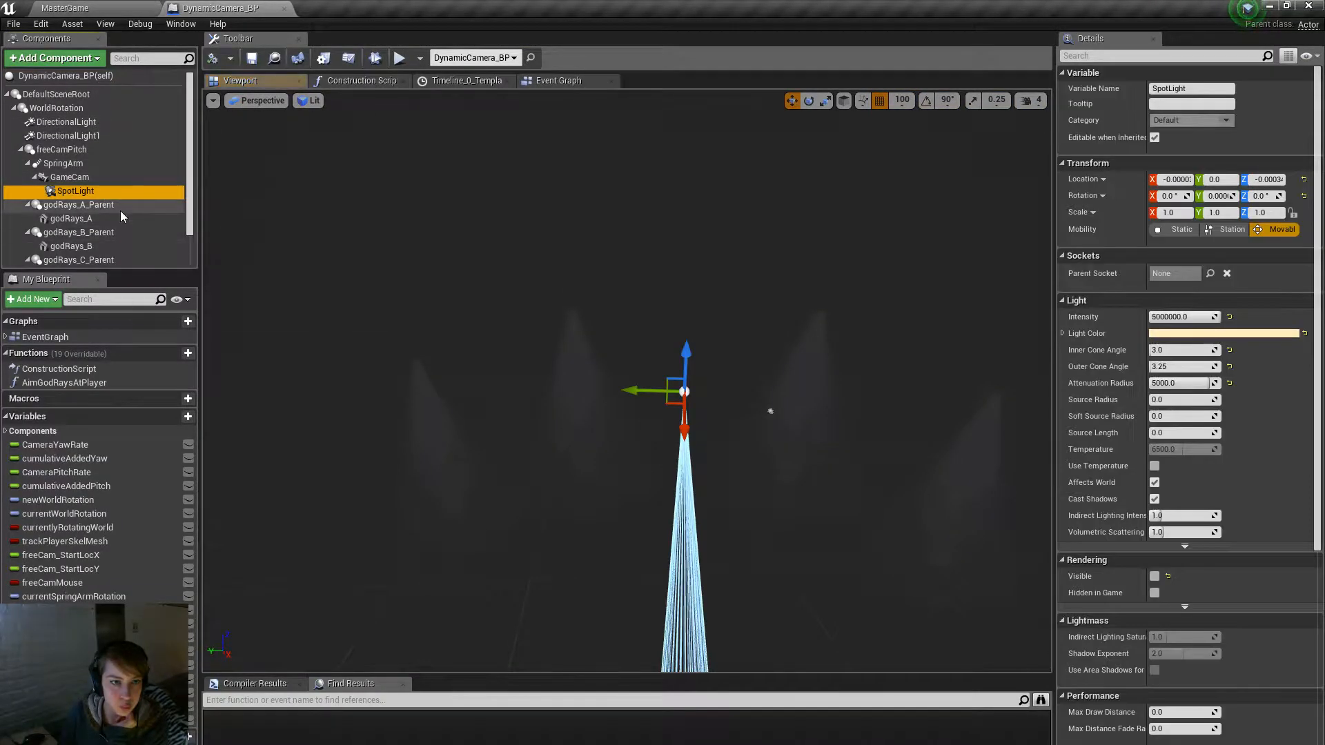
pyautogui.click(117, 207)
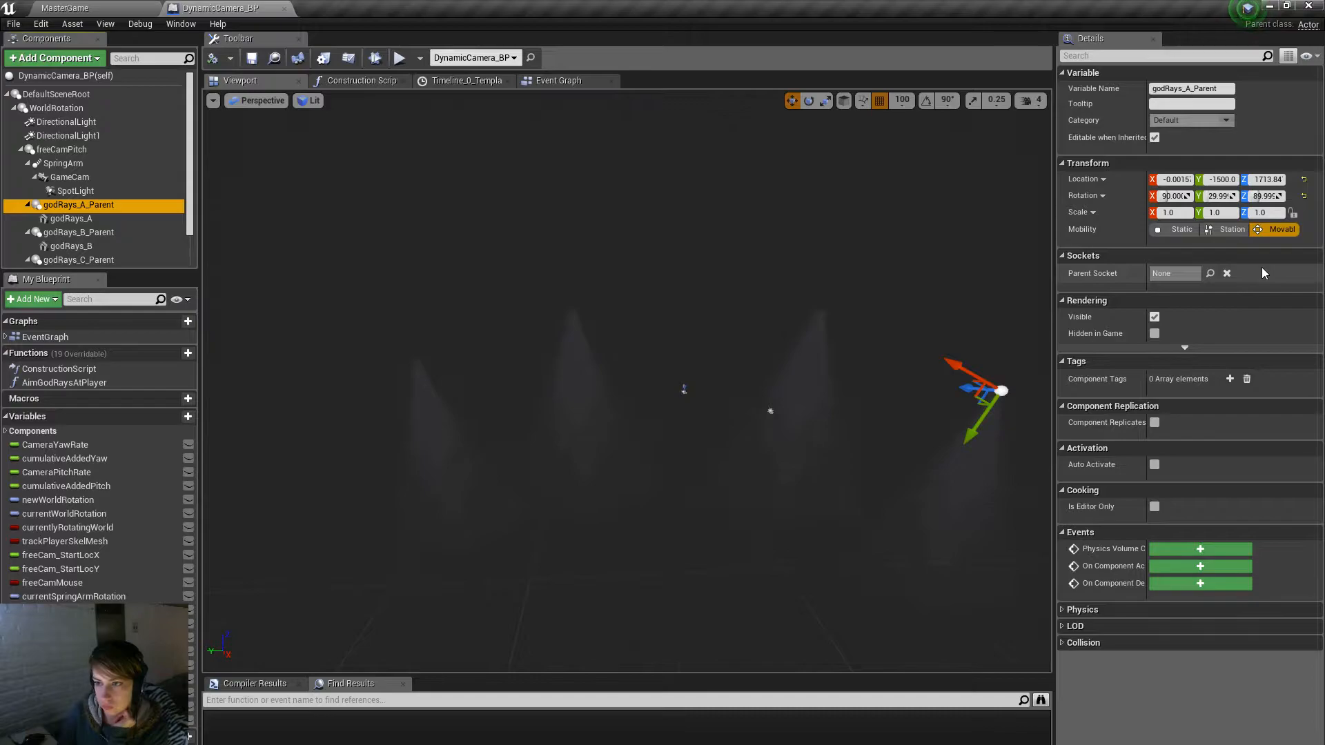
# Step: Select the godRays_A component and locate its godRays_MatInst material in the SkyProps content folder
pyautogui.click(70, 219)
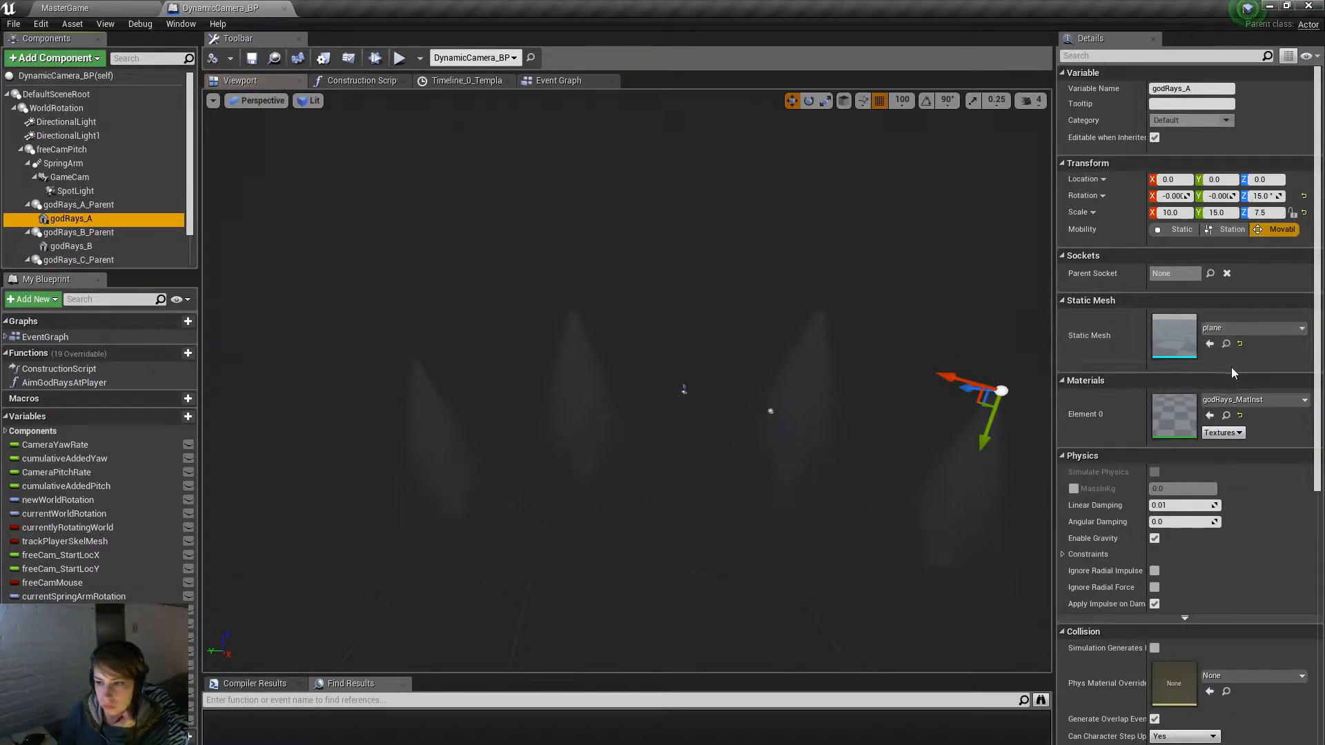
pyautogui.click(1225, 415)
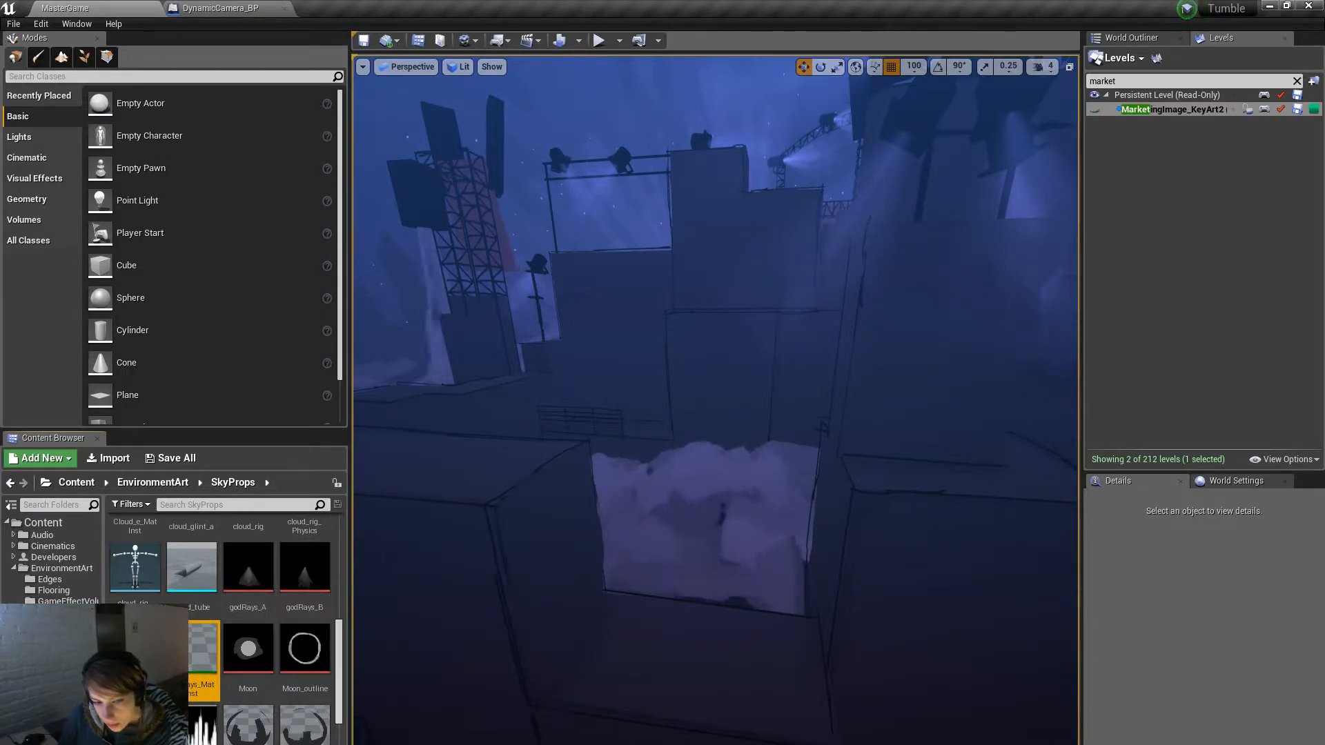
pyautogui.scroll(-2, 219, 620)
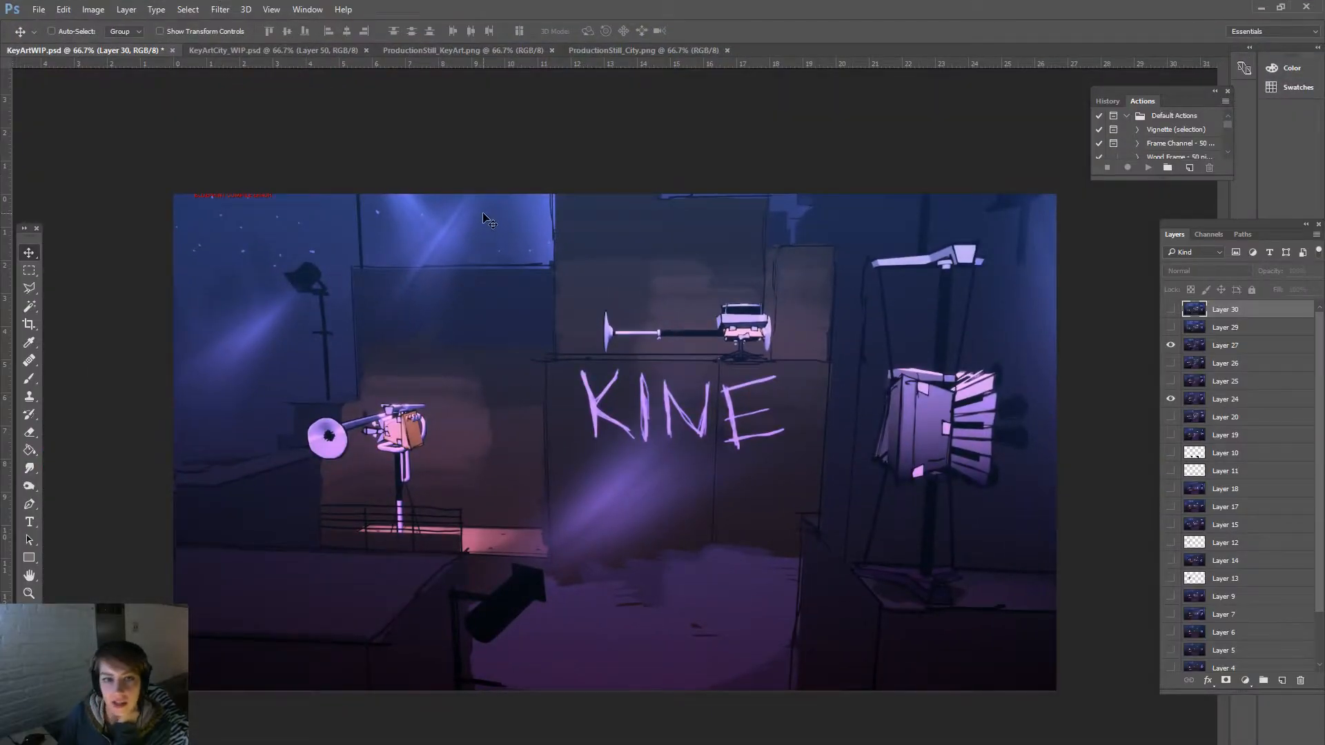
# Step: Open godRays_A.psd in Photoshop and hide Layer 17 copy 2 and Layer 1, leaving only the Background ray showing
pyautogui.hotkey('ctrl', 'o')
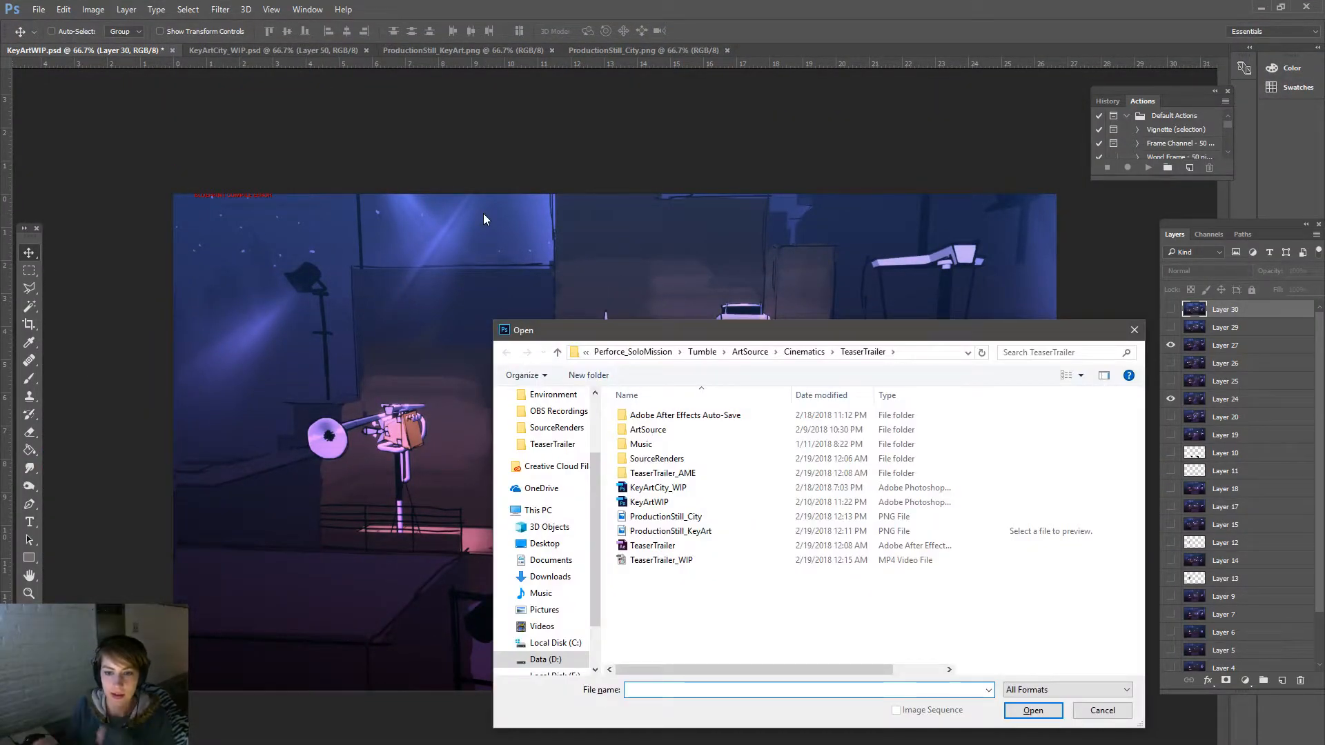
pyautogui.moveTo(815, 330); pyautogui.dragTo(1324, 330)
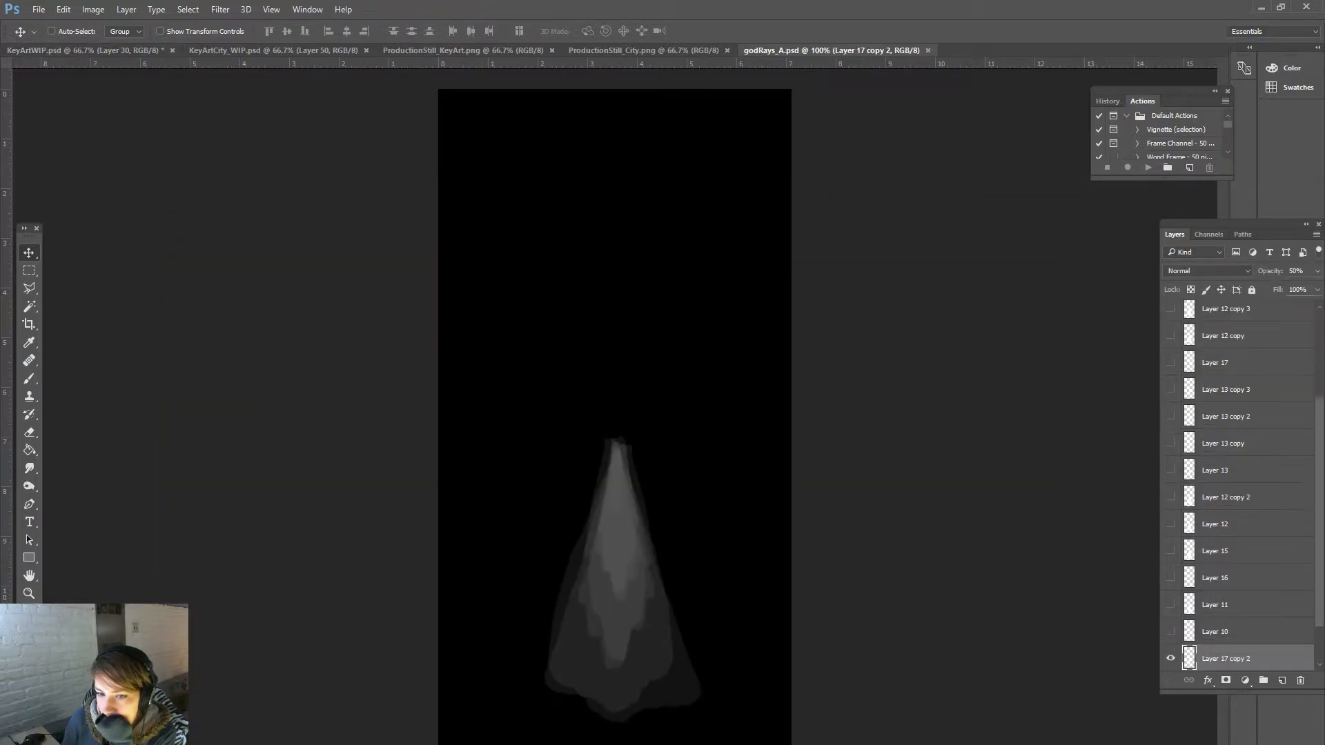
pyautogui.moveTo(1282, 228); pyautogui.dragTo(1150, 226)
pyautogui.scroll(2, 1172, 483)
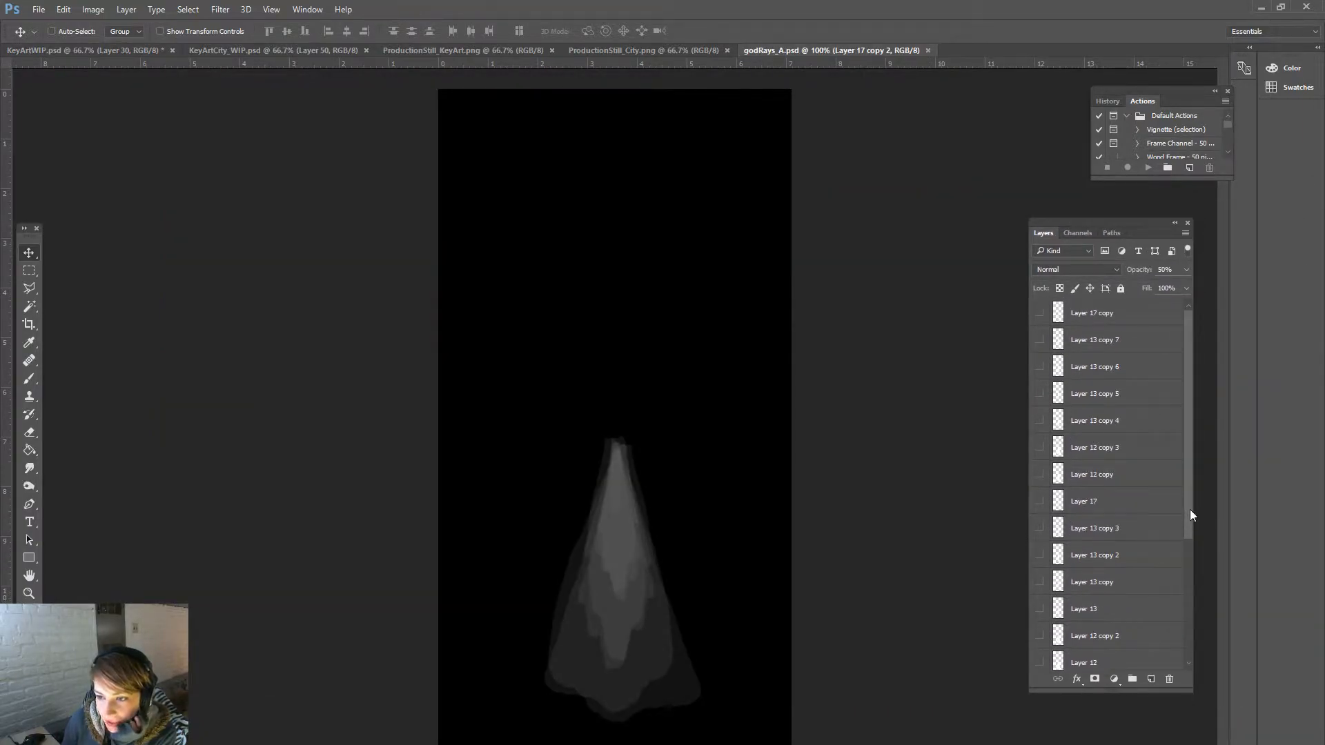
pyautogui.scroll(-3, 1189, 509)
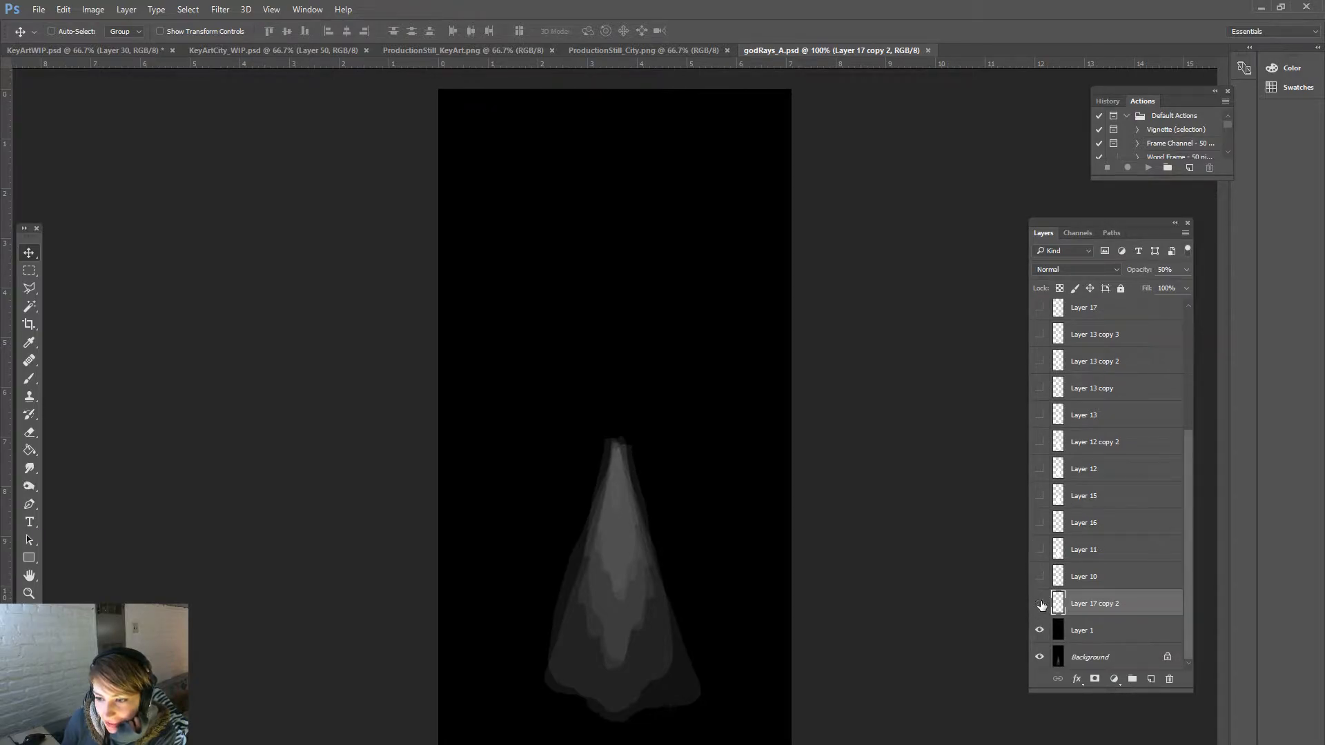
pyautogui.moveTo(1039, 604); pyautogui.dragTo(1039, 630)
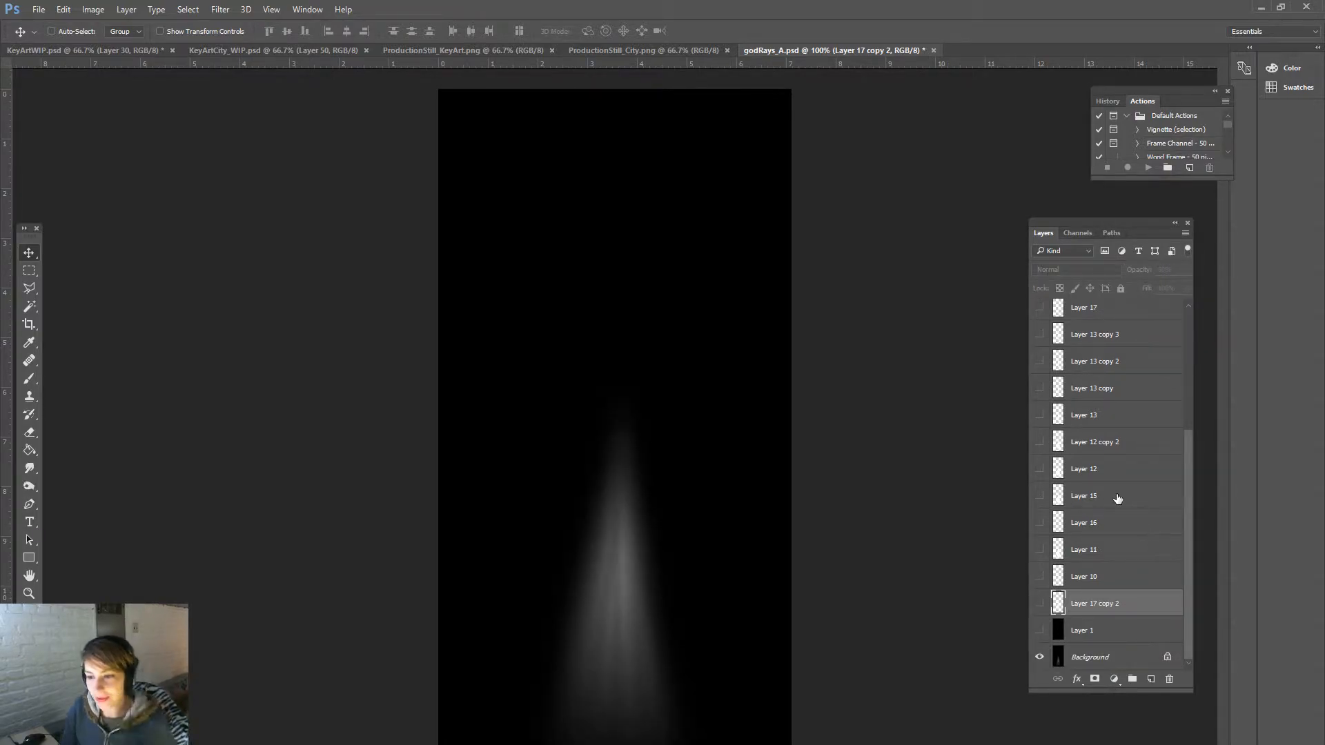
# Step: Unlock the Background layer, copy the whole ray image into a new 512 x 1024 pixel document and merge it into one layer
pyautogui.press('ctrl')
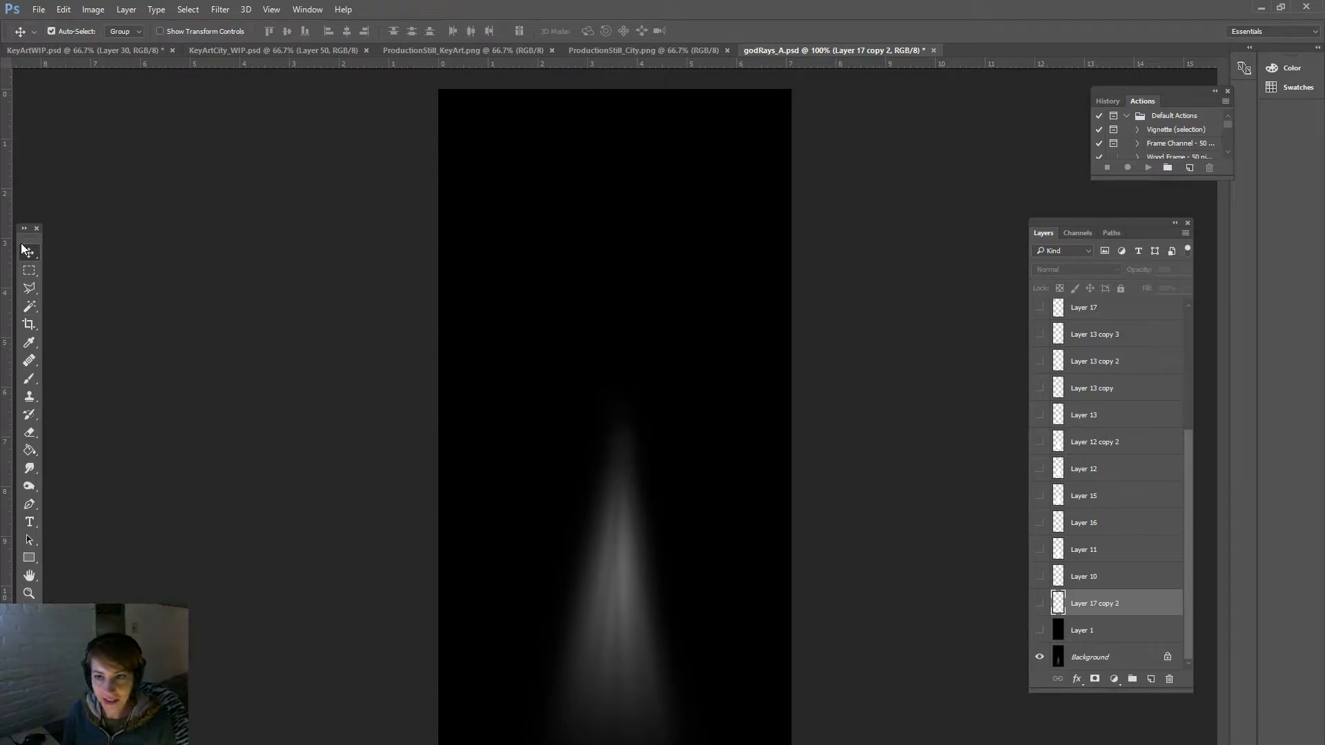
pyautogui.click(31, 7)
pyautogui.click(751, 460)
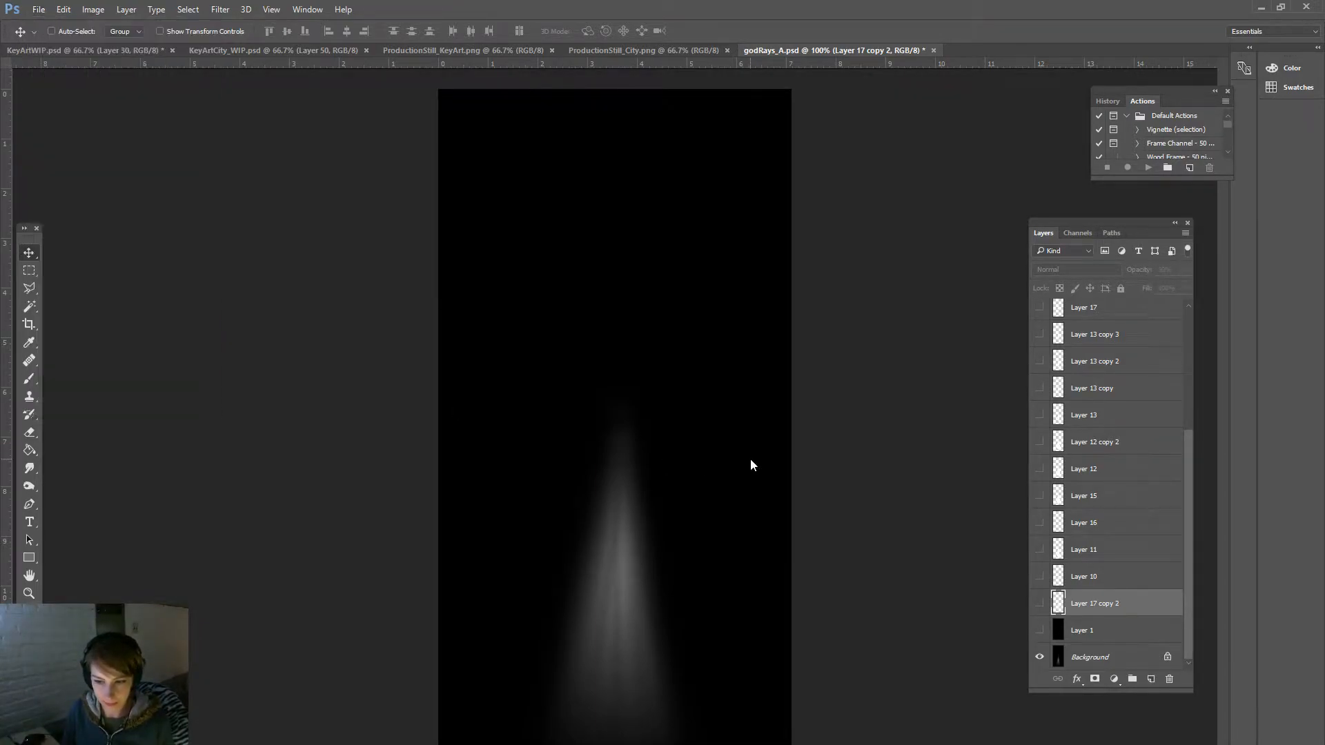
pyautogui.click(1166, 658)
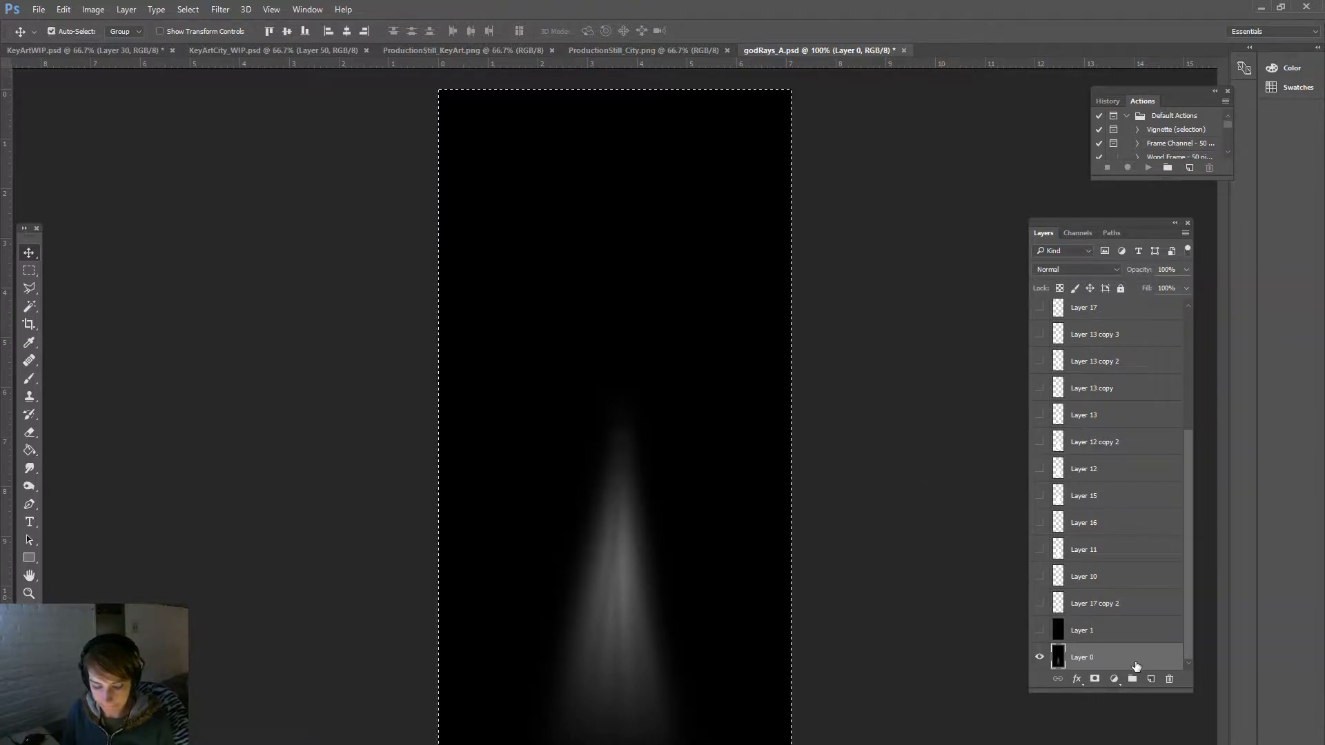
pyautogui.hotkey('ctrl', 'n')
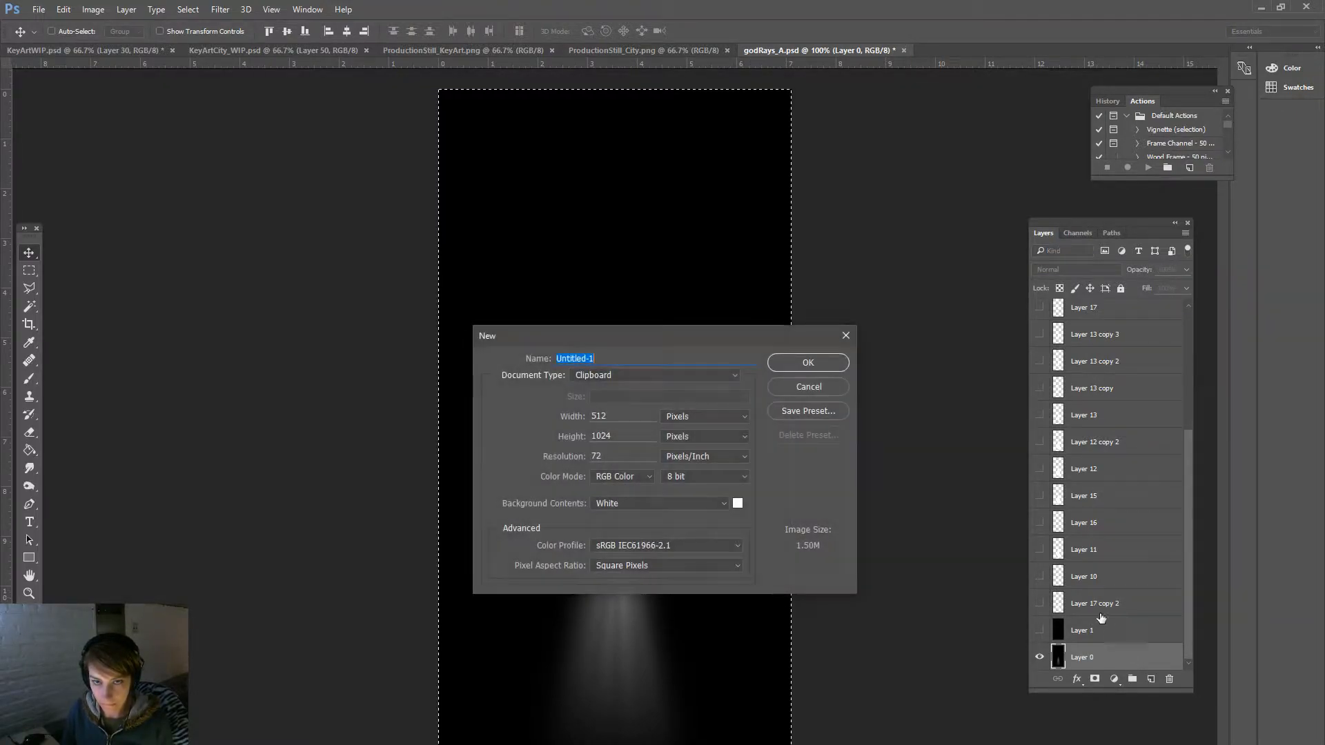
pyautogui.click(781, 369)
pyautogui.hotkey('ctrl', 'v')
pyautogui.hotkey('ctrl', 'e')
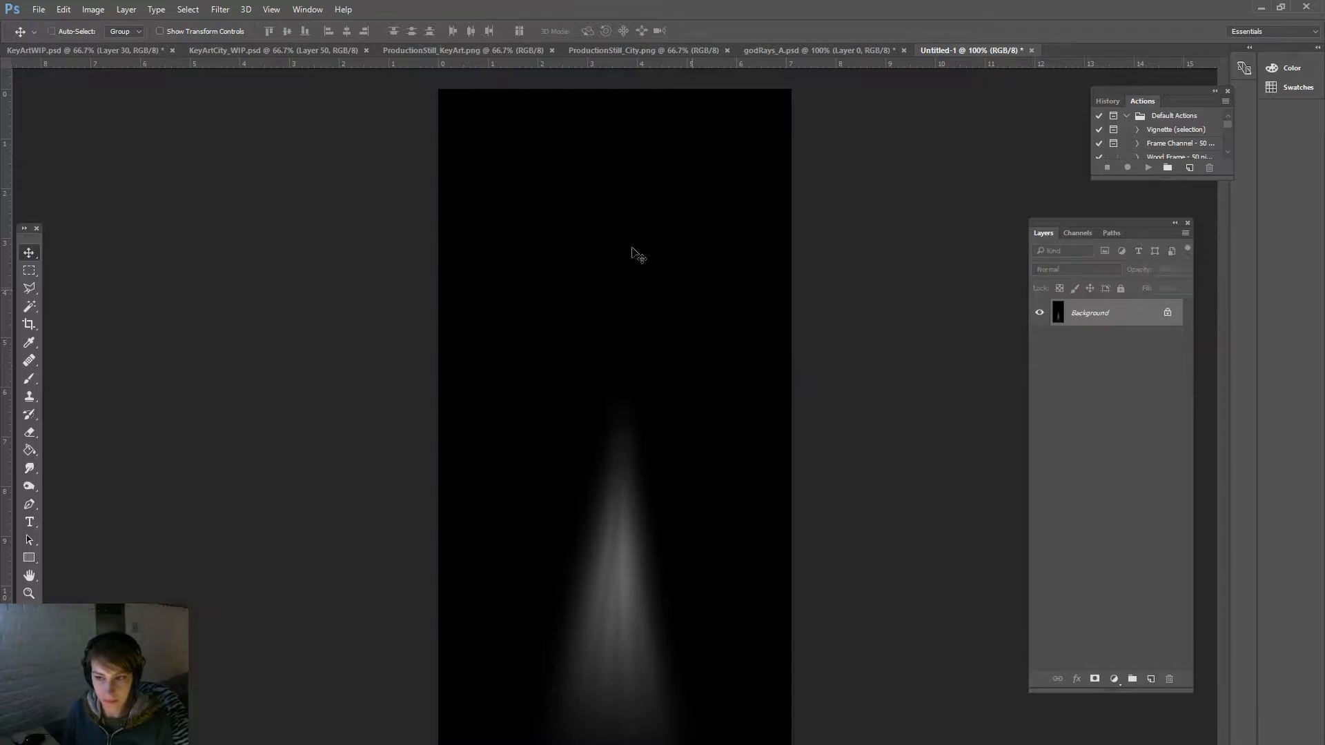
# Step: Start saving the new document in the Environment/SkyProps source folder with PNG as the file type
pyautogui.click(38, 9)
pyautogui.click(53, 161)
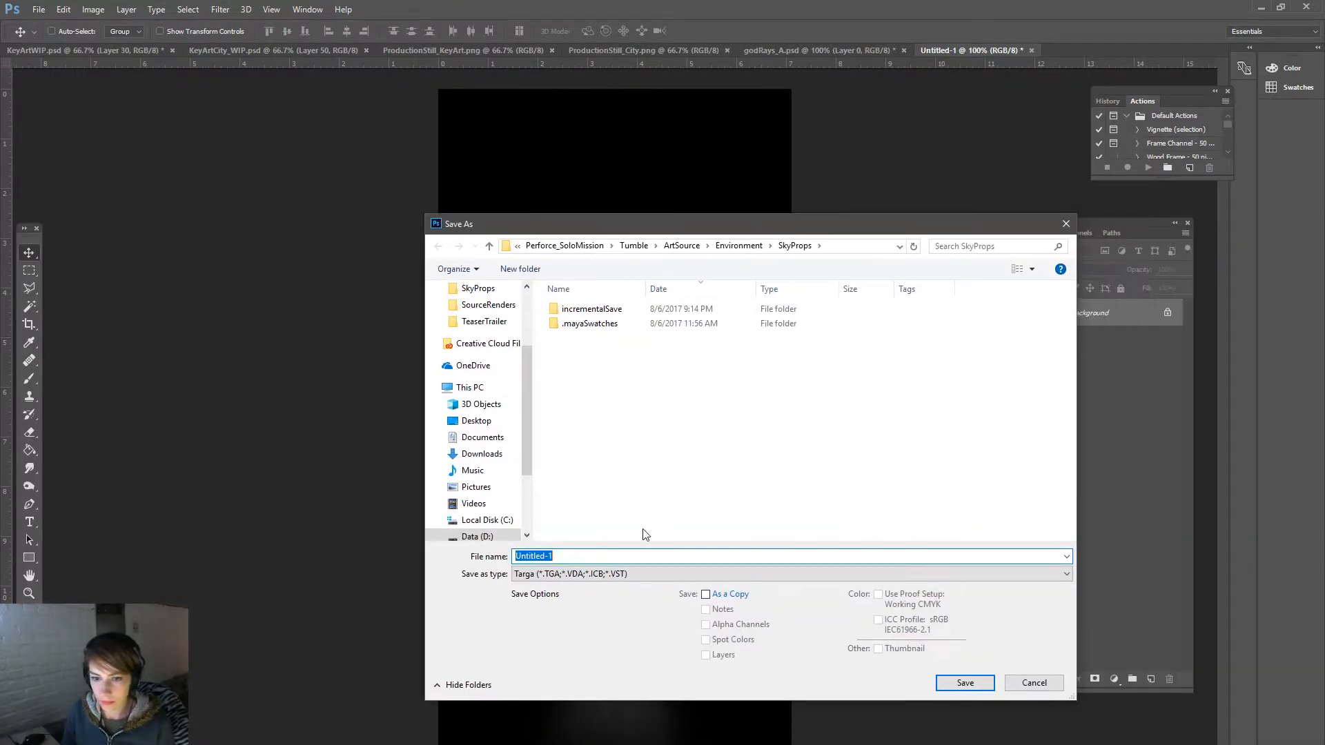
pyautogui.click(642, 573)
pyautogui.click(645, 744)
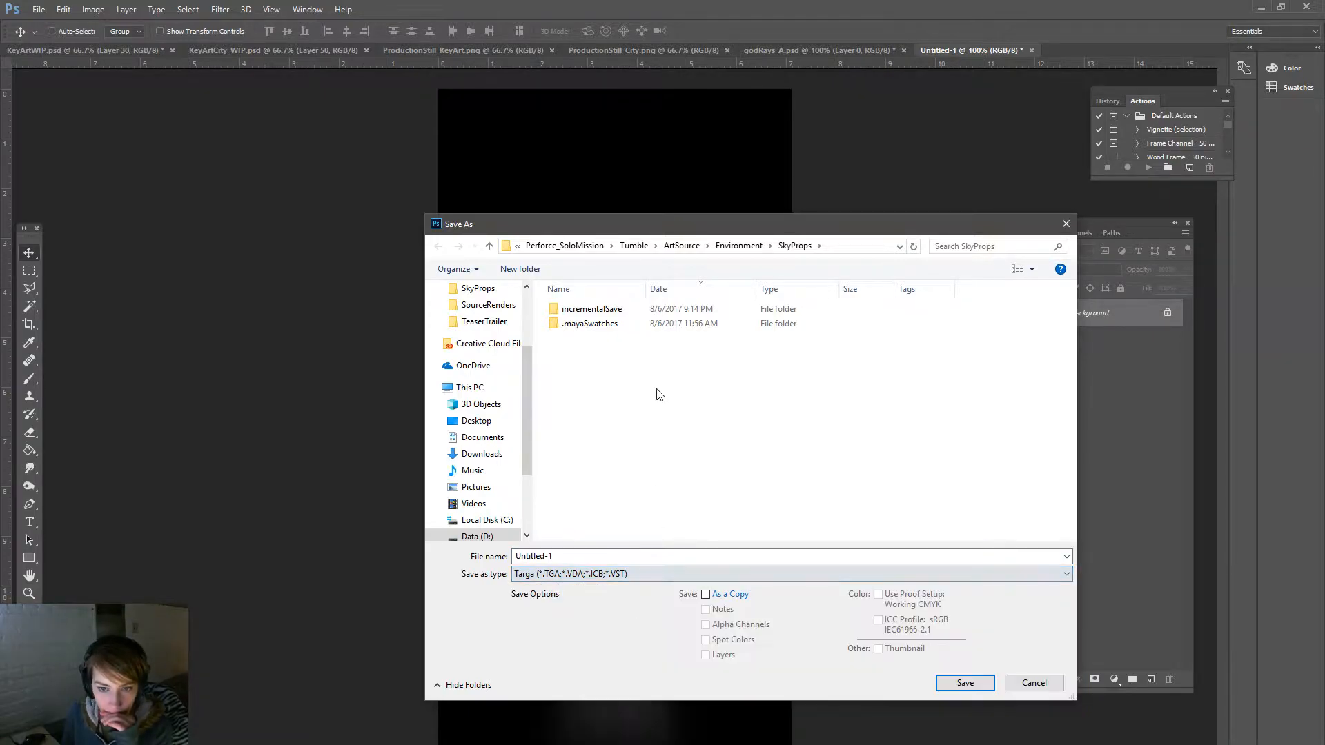
pyautogui.click(750, 246)
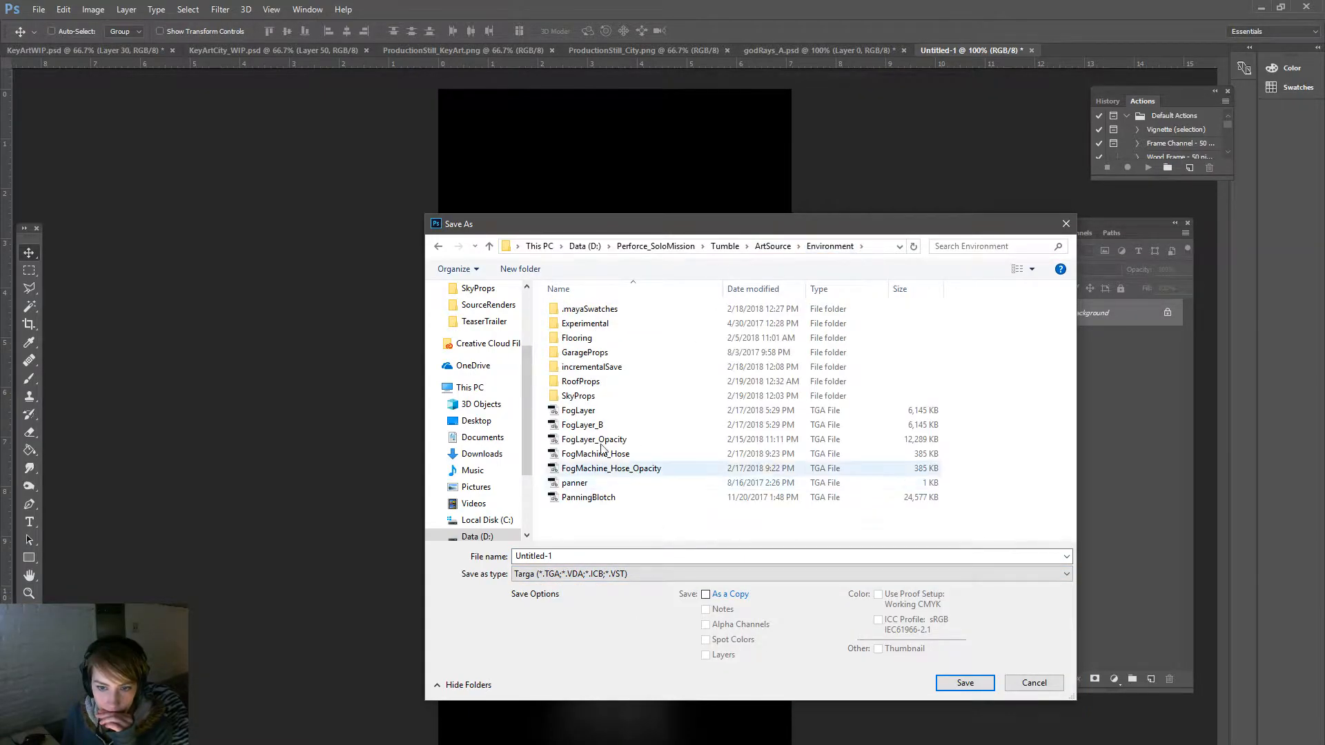
pyautogui.doubleClick(593, 395)
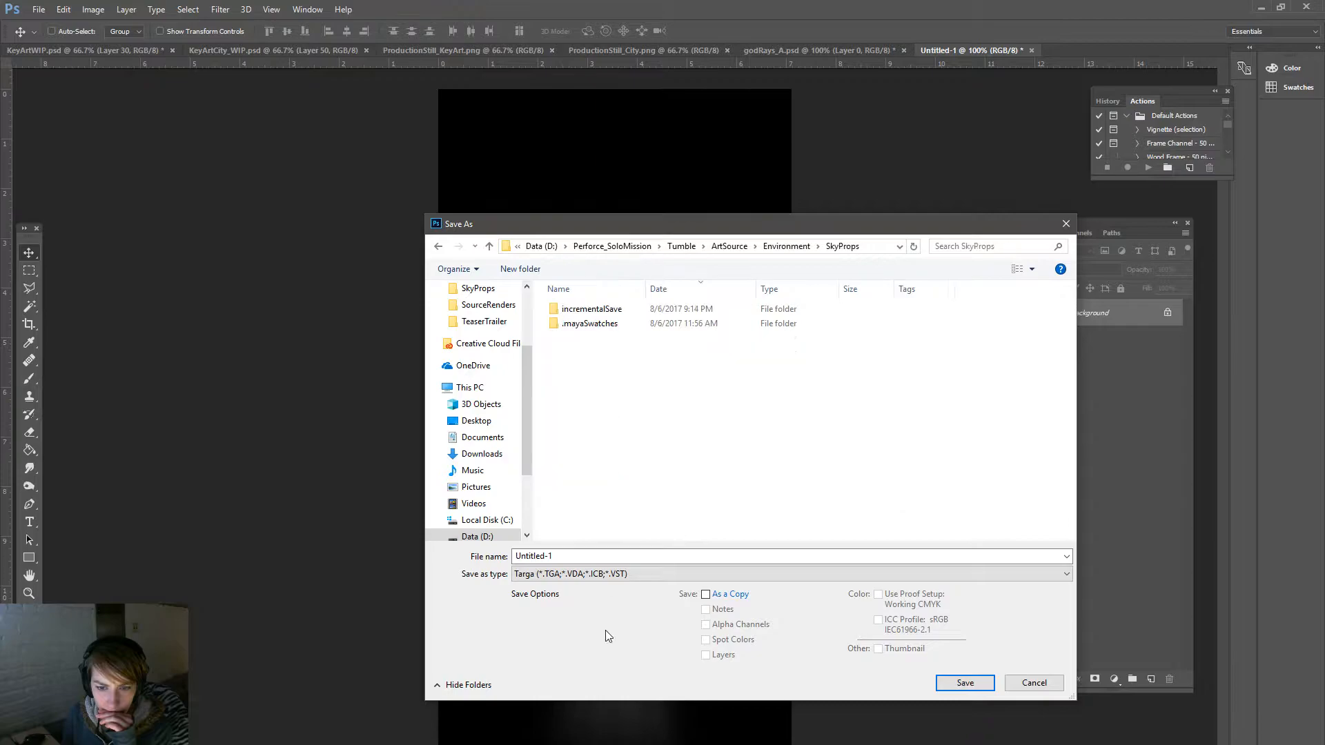
pyautogui.click(607, 573)
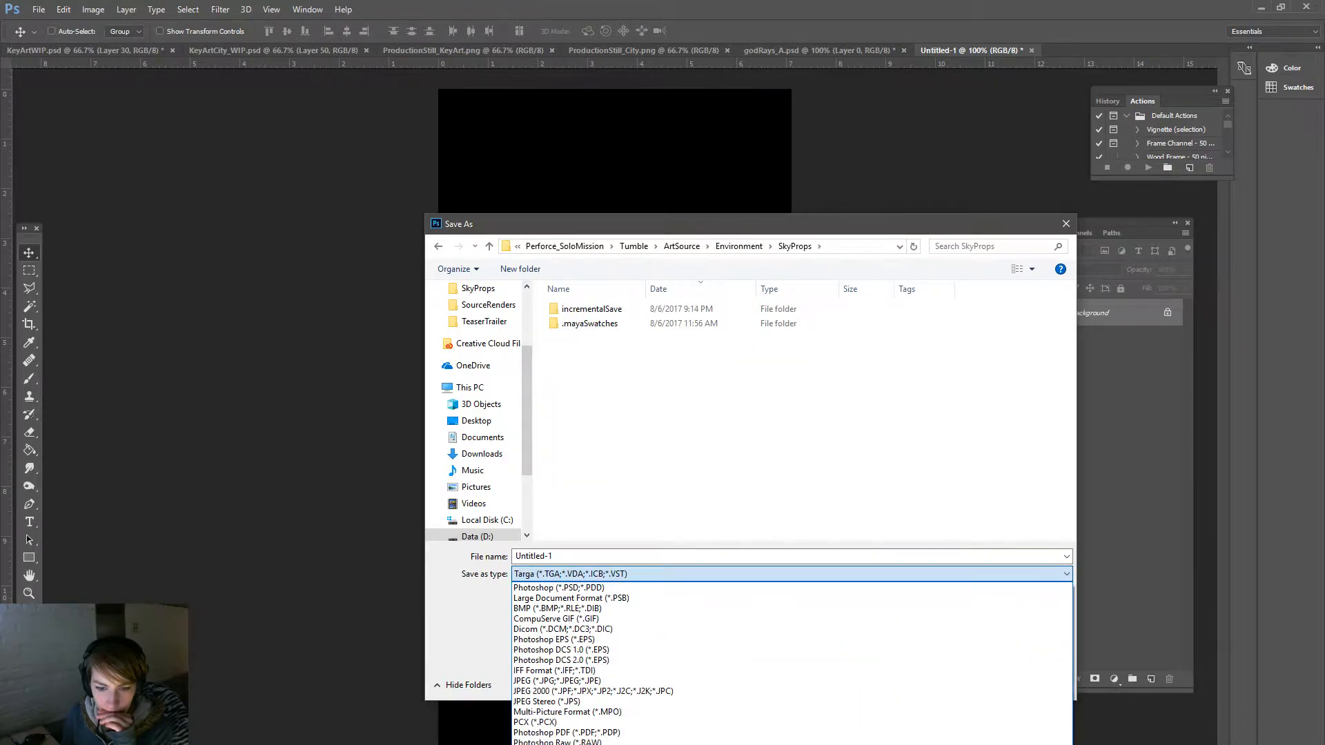
pyautogui.click(587, 744)
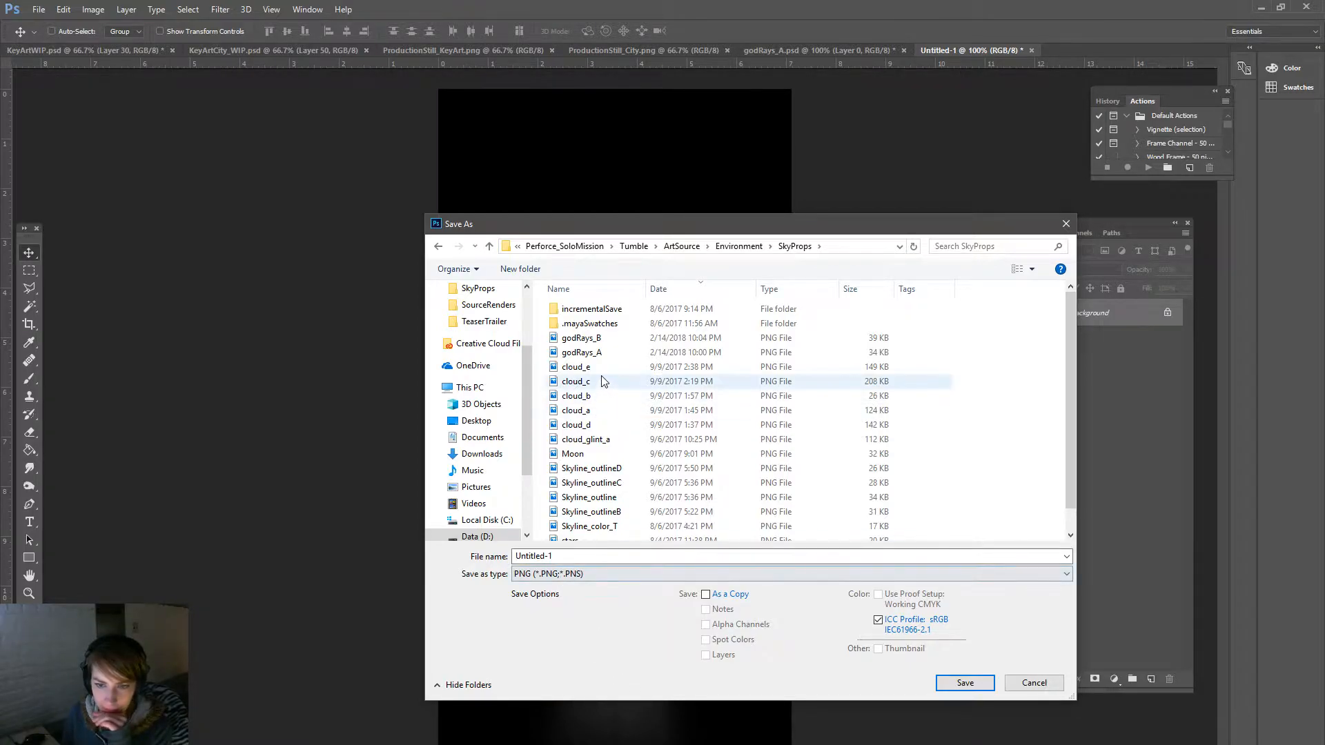
# Step: Name the file godRays_C, following the existing god ray textures, and save it as a PNG
pyautogui.click(611, 340)
pyautogui.click(1019, 429)
pyautogui.doubleClick(579, 559)
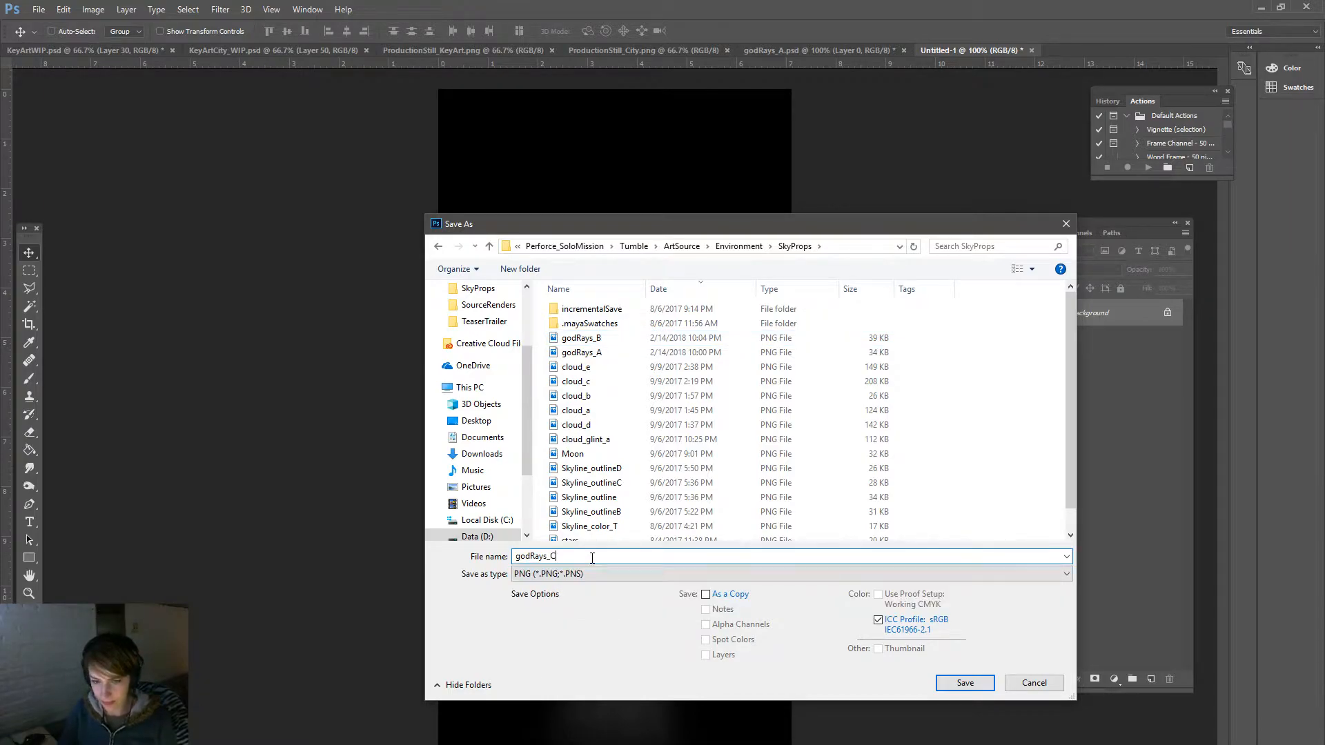
pyautogui.press('Return')
pyautogui.click(639, 226)
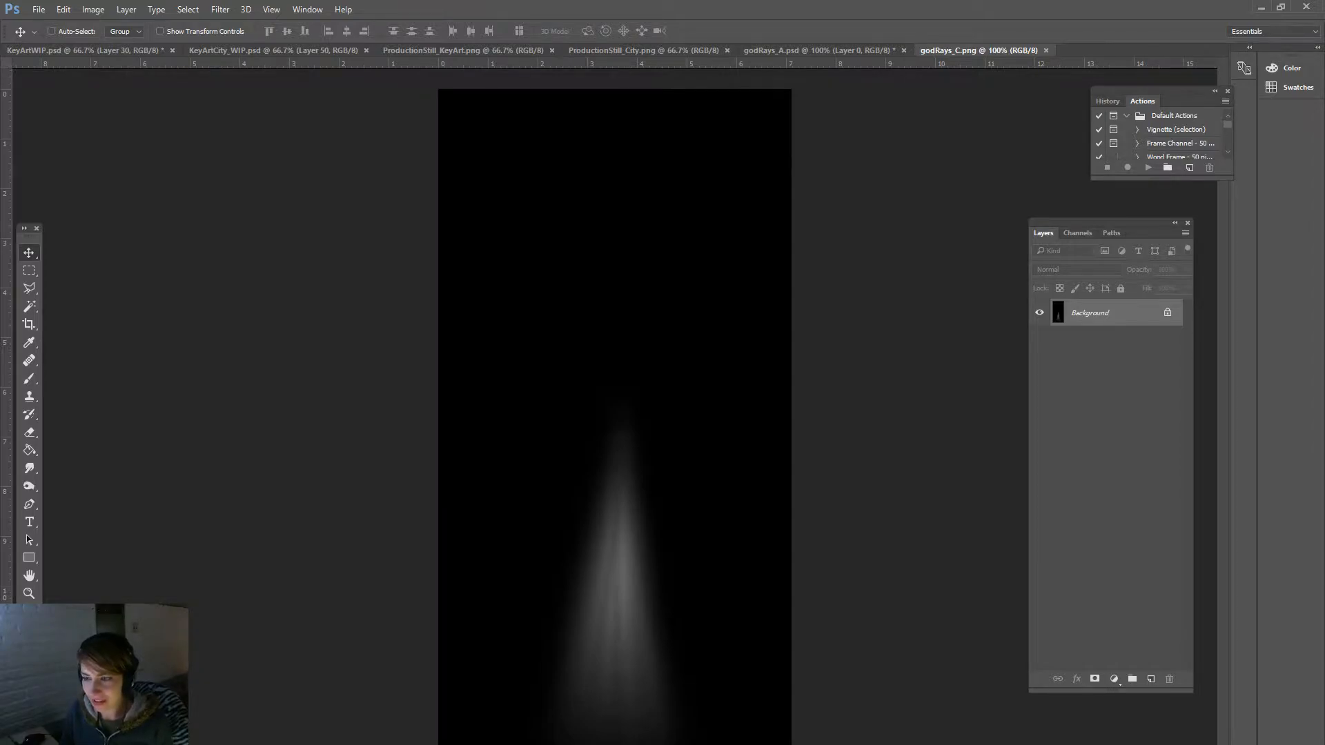
# Step: Switch to Unreal and import the godRays_C PNG from the Environment/SkyProps source folder into the SkyProps content folder
pyautogui.hotkey('alt', 'Tab')
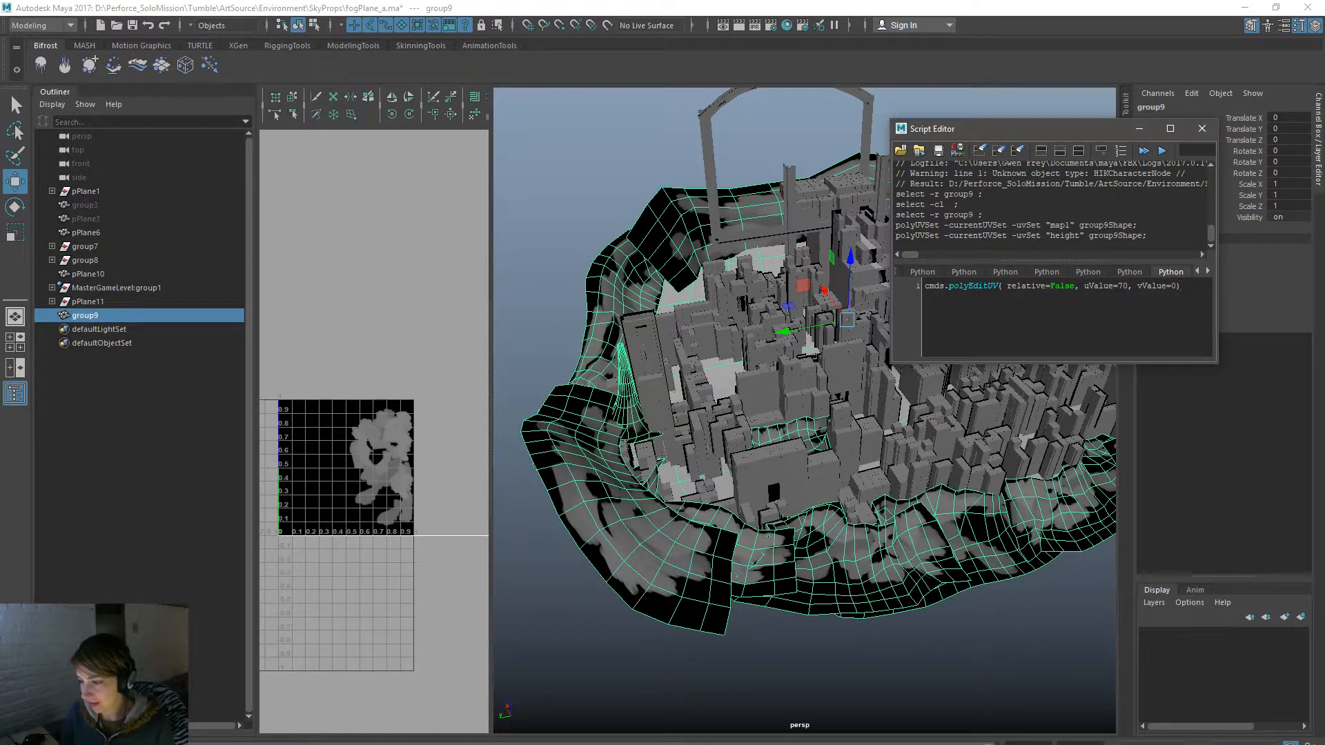
pyautogui.hotkey('alt', 'Tab')
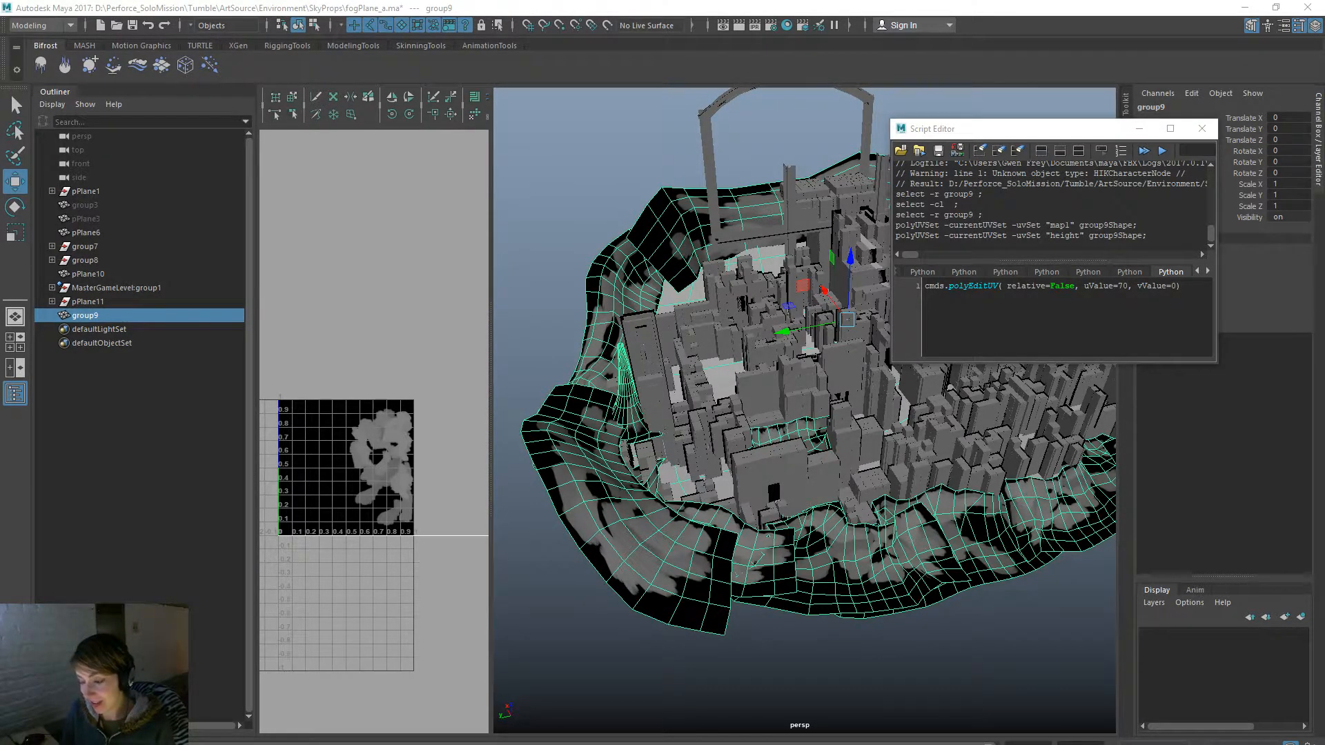
pyautogui.hotkey('alt', 'Tab')
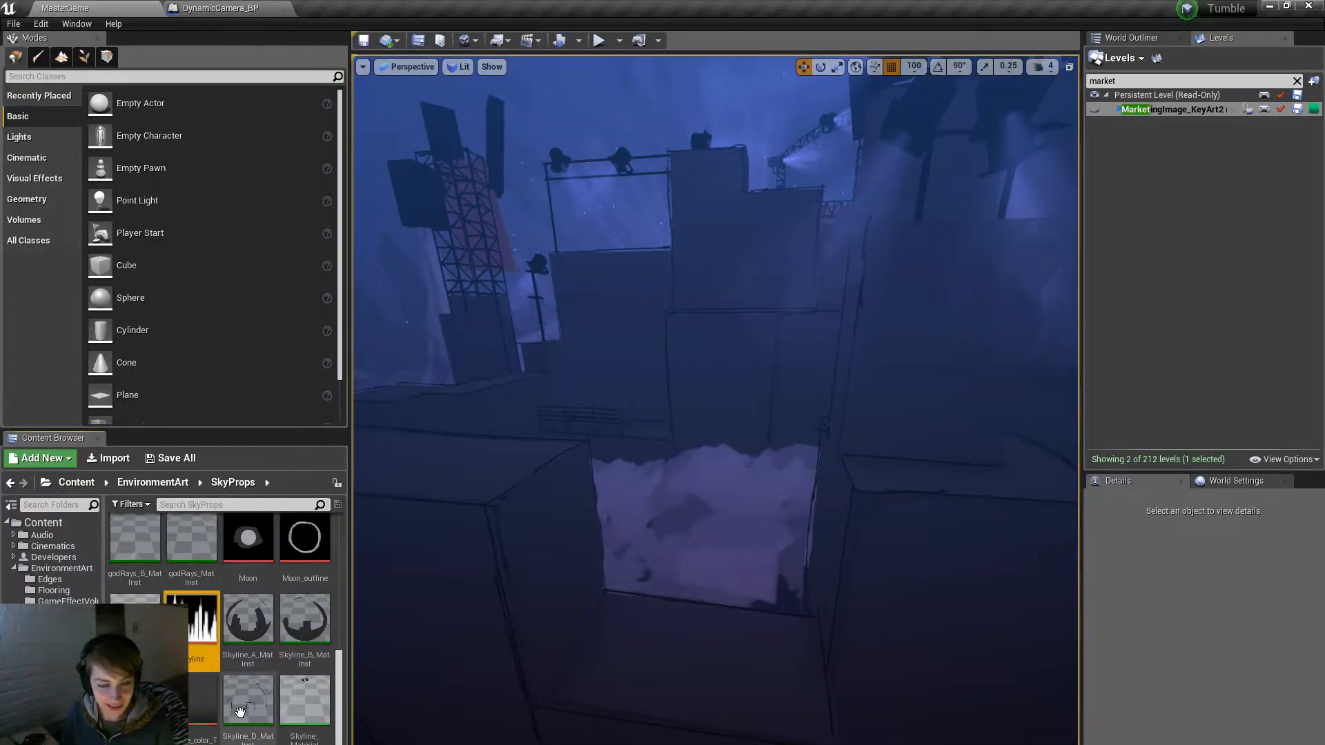
pyautogui.scroll(-1, 245, 710)
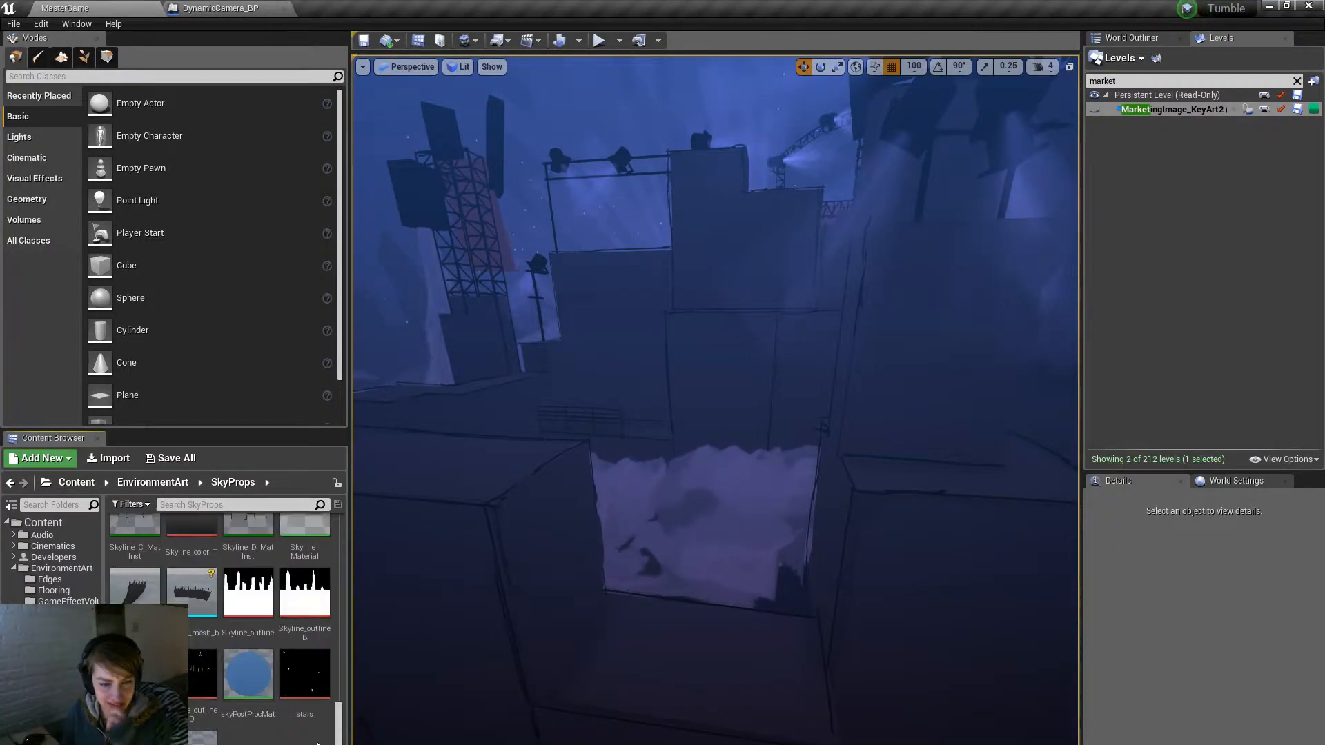
pyautogui.scroll(5, 235, 725)
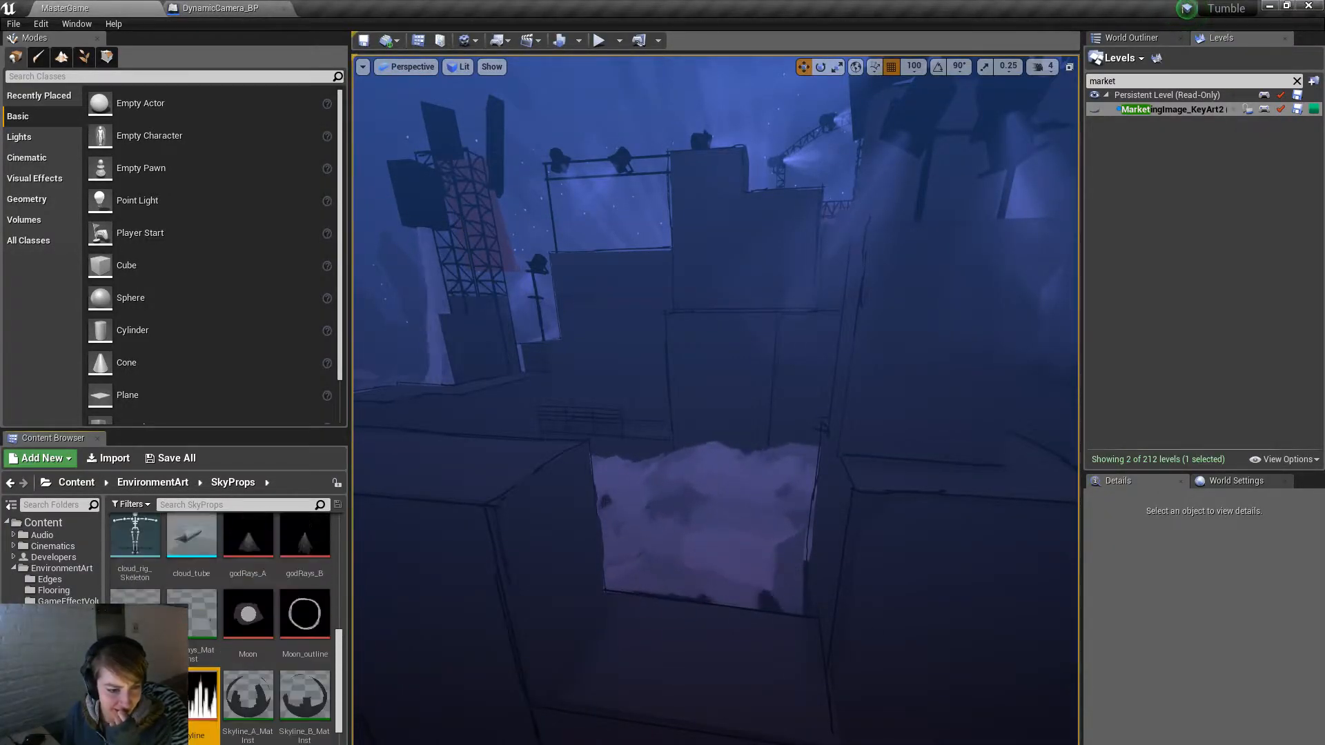
pyautogui.click(108, 458)
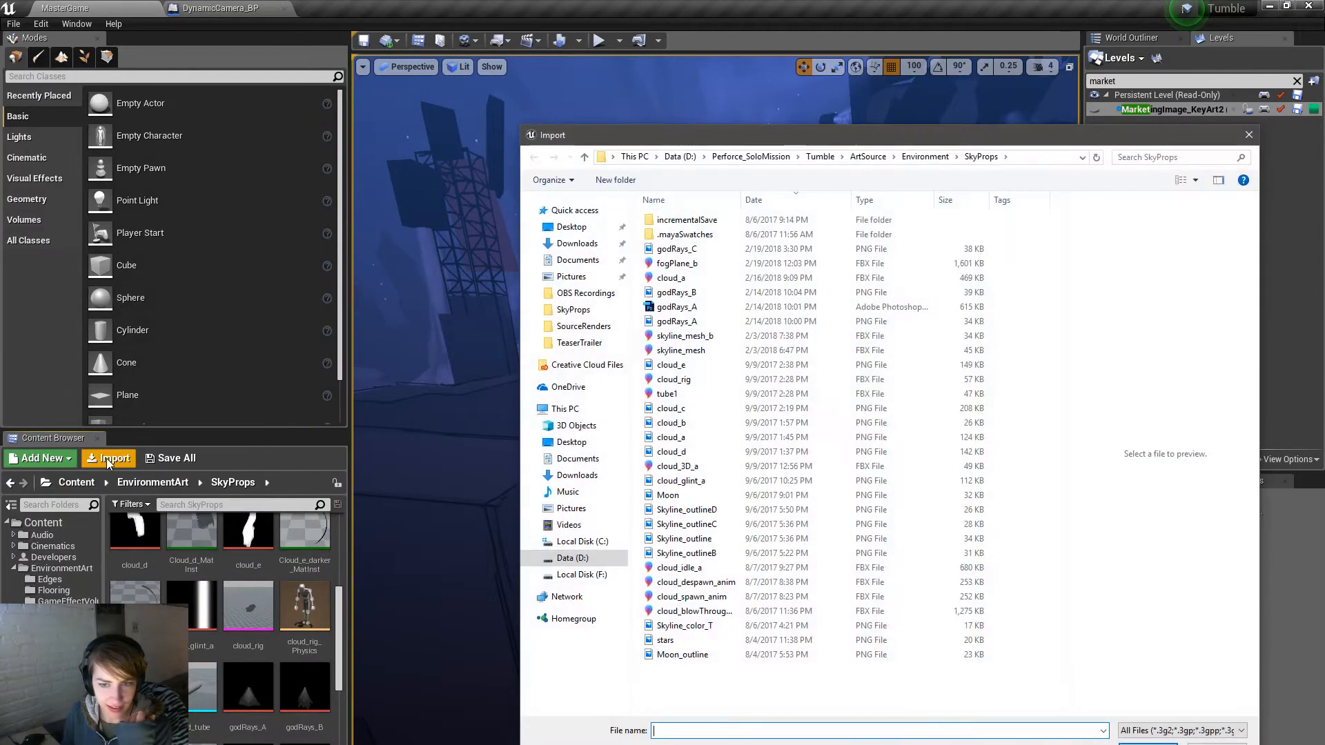
pyautogui.doubleClick(738, 249)
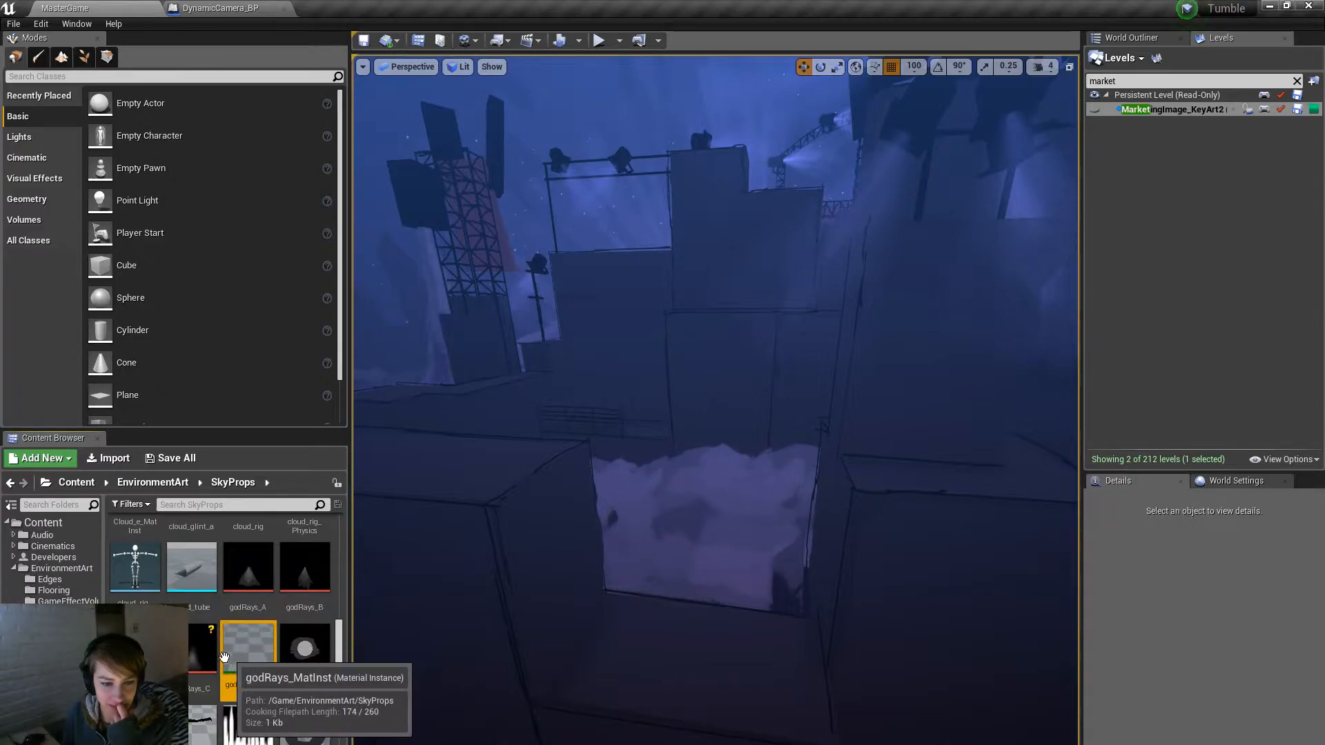
# Step: Open the imported godRays_C texture, set its compression to Grayscale (R8, RGB8 sRGB) and close it
pyautogui.doubleClick(191, 666)
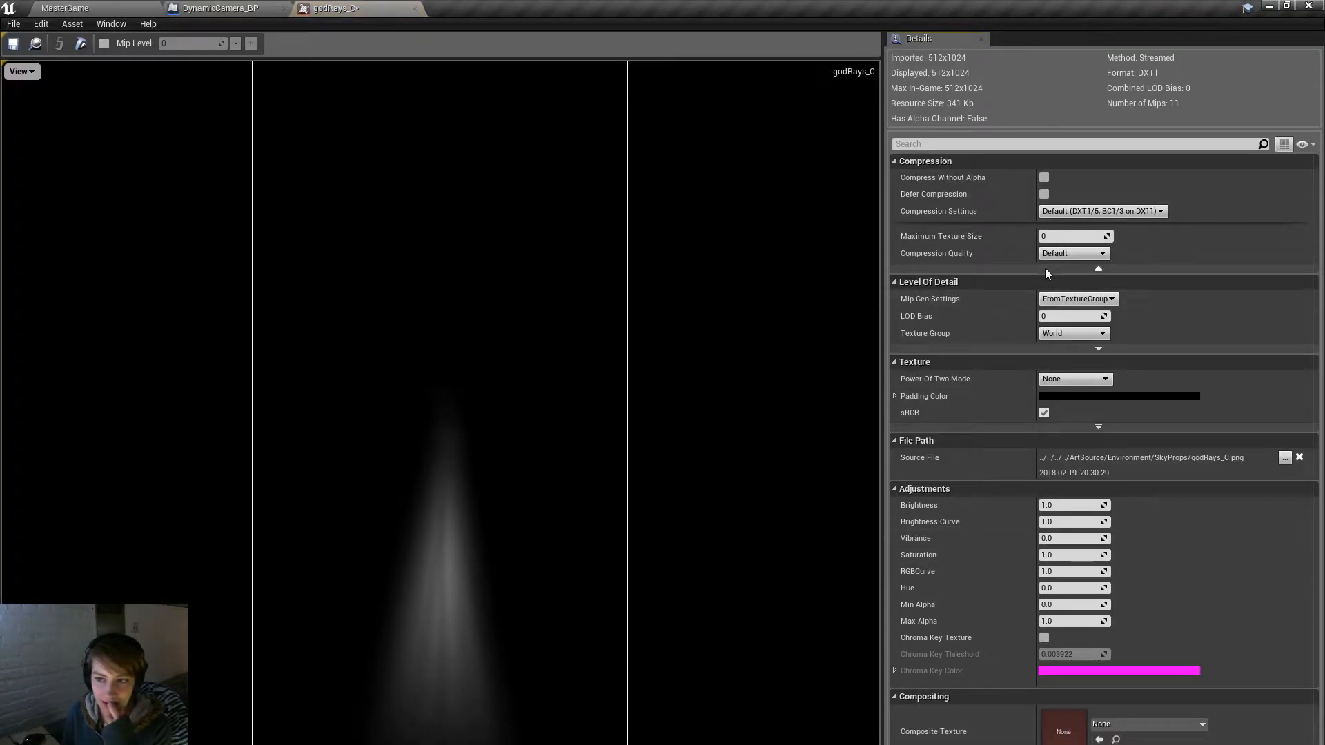
pyautogui.click(1075, 283)
pyautogui.click(1079, 284)
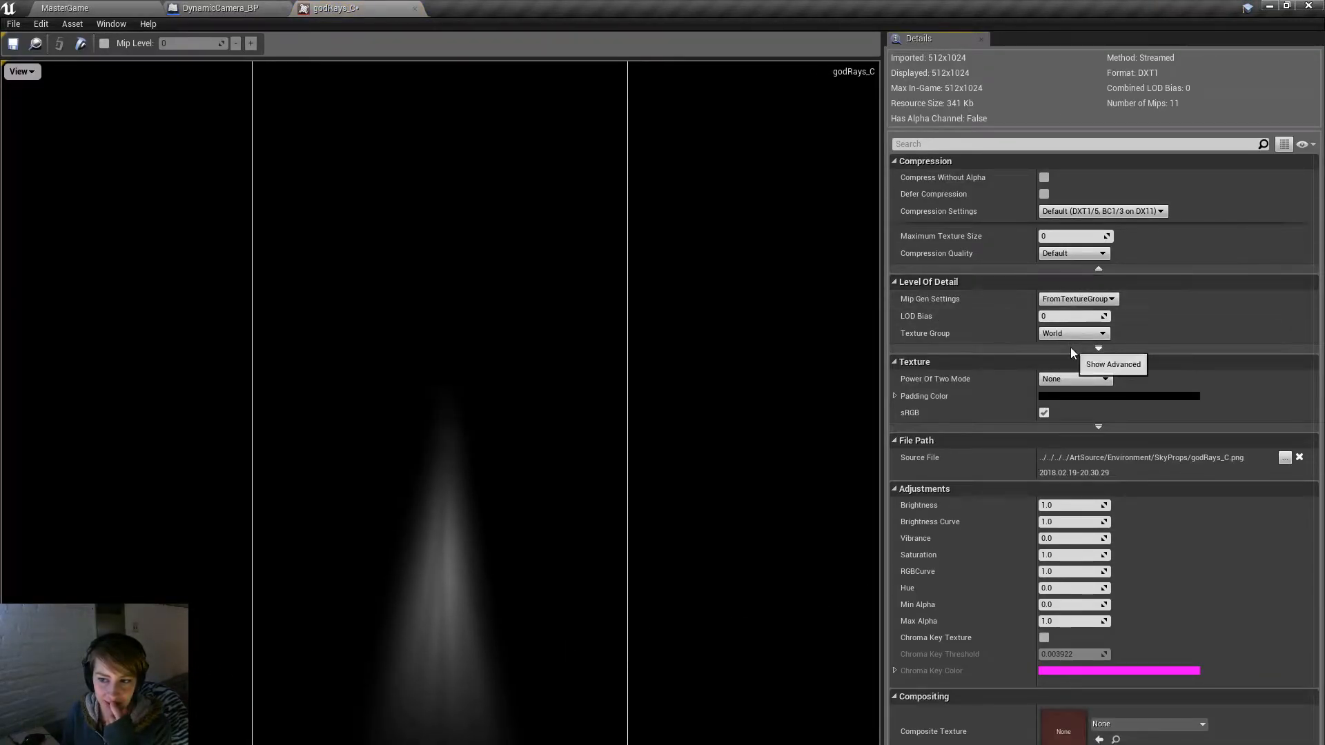
pyautogui.click(1160, 211)
pyautogui.click(1136, 249)
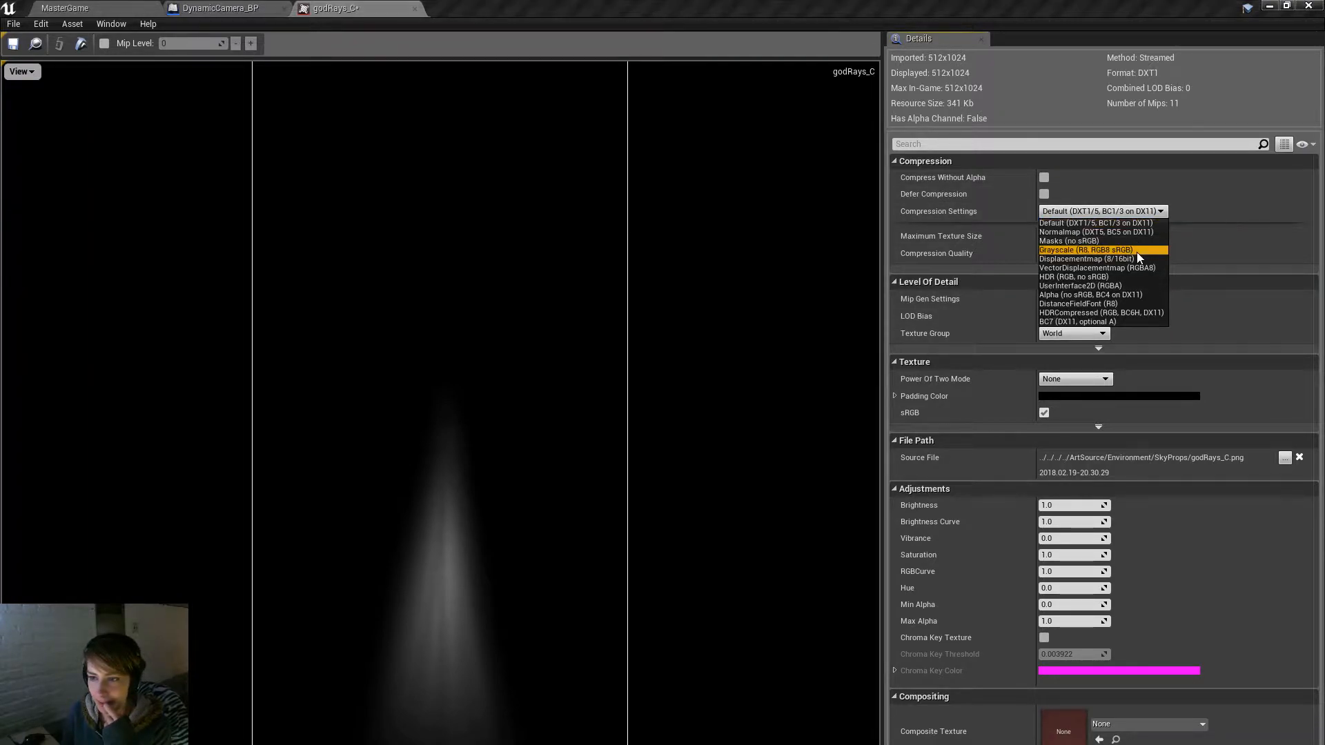
pyautogui.click(414, 8)
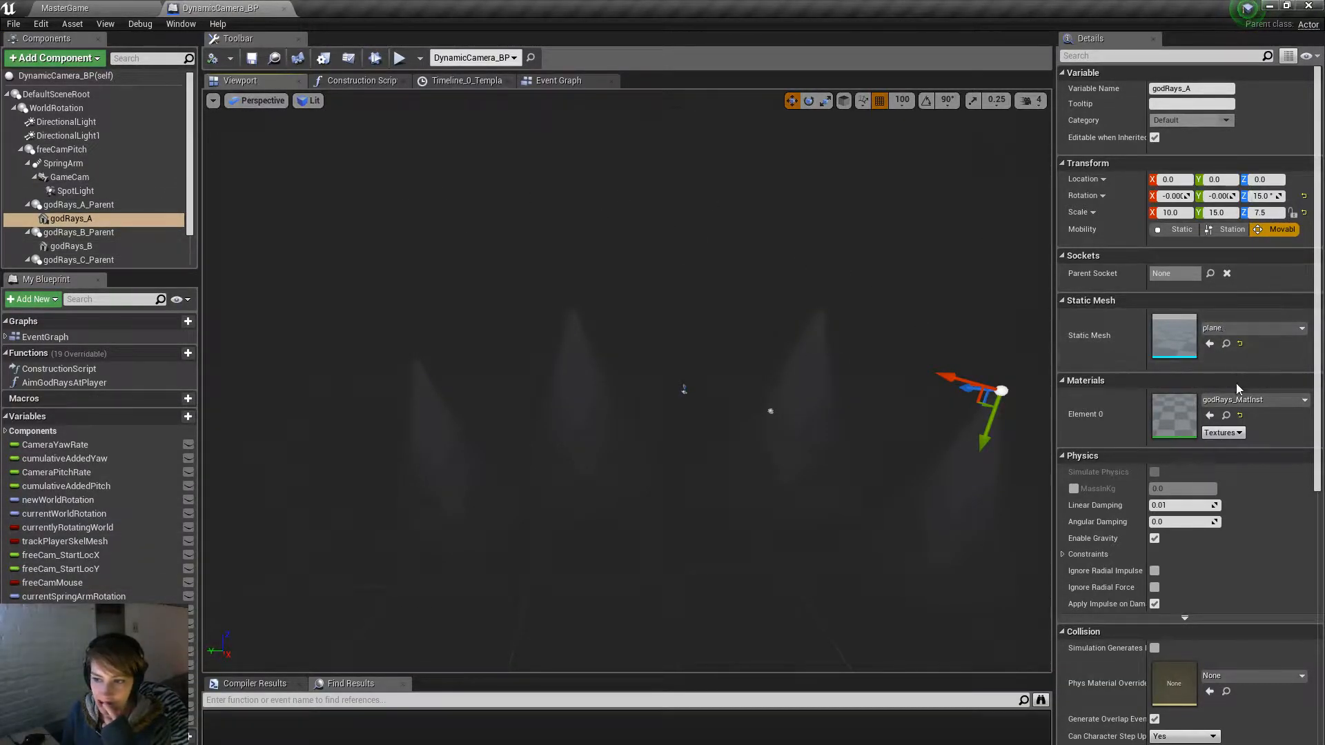
# Step: Locate the material instance used by the godRays_A plane, duplicate it and name the copy godRays_C_MatInst
pyautogui.click(1226, 416)
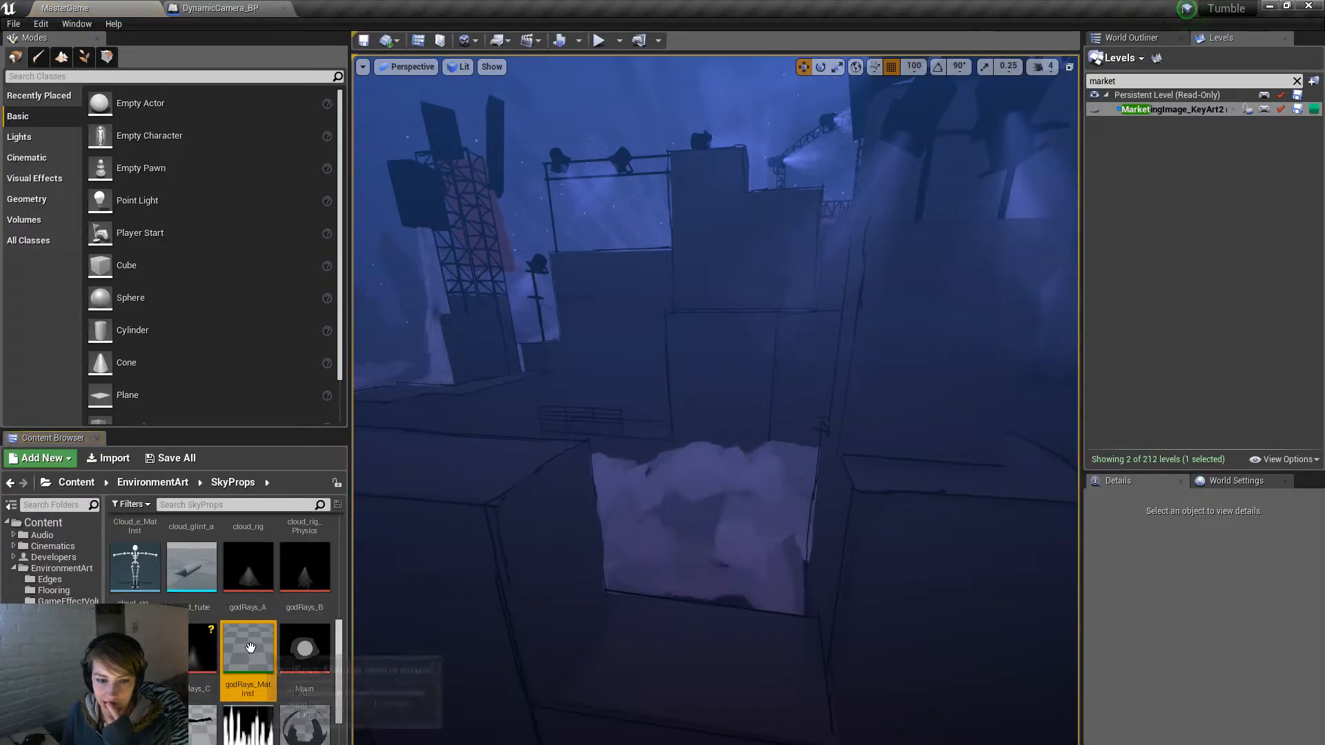
pyautogui.rightClick(254, 730)
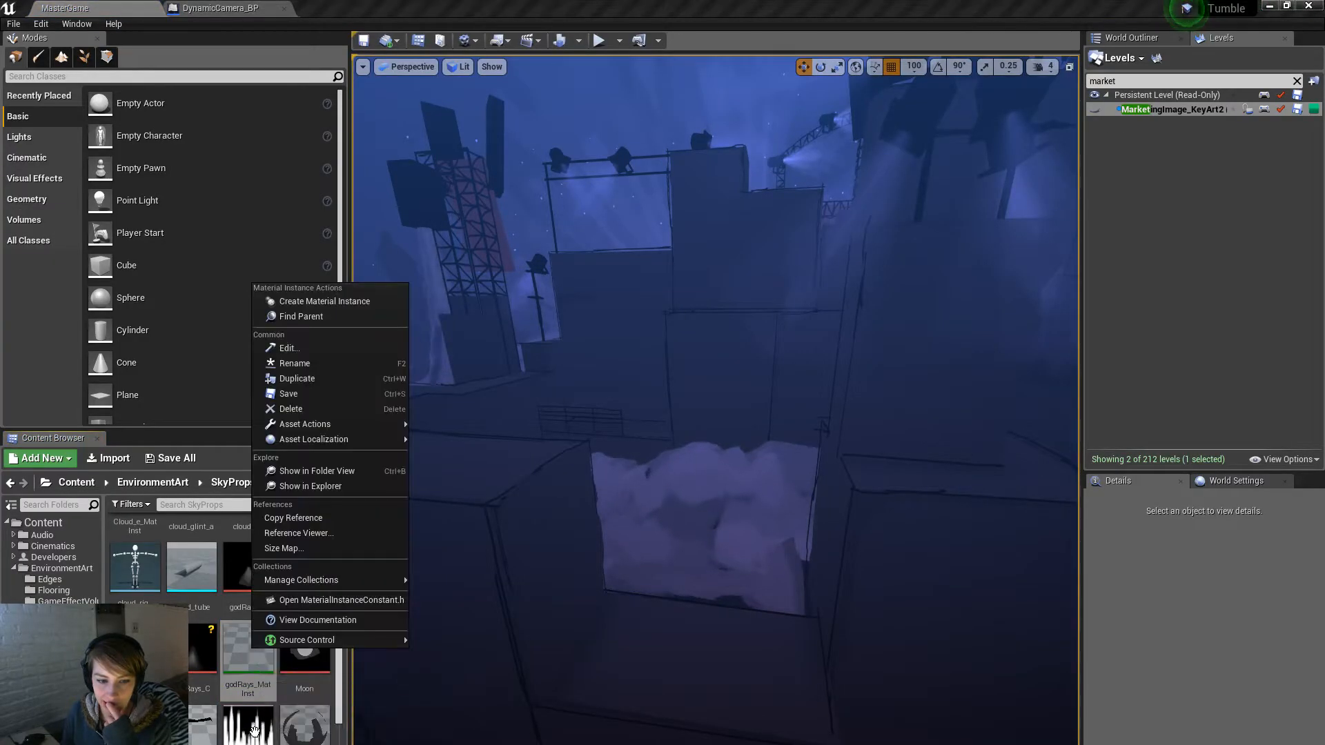
pyautogui.click(333, 378)
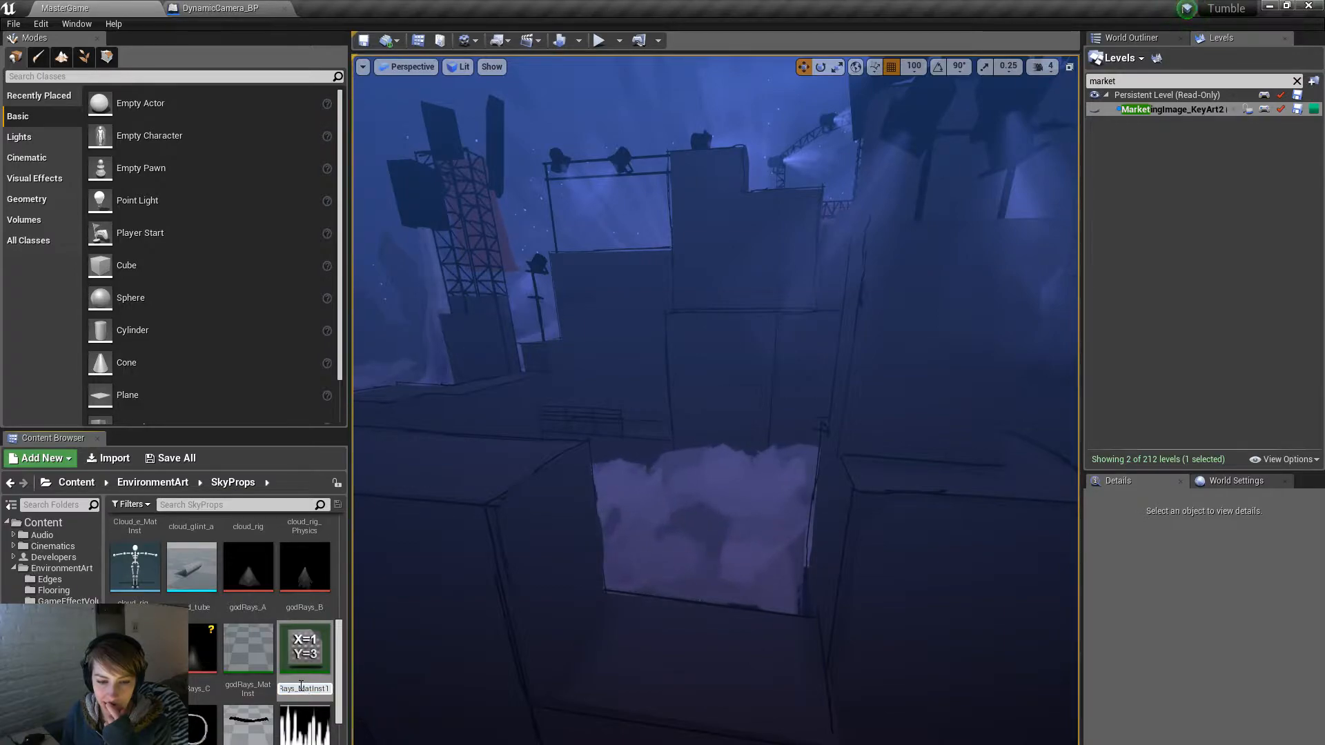
pyautogui.press('Return')
pyautogui.rightClick(325, 655)
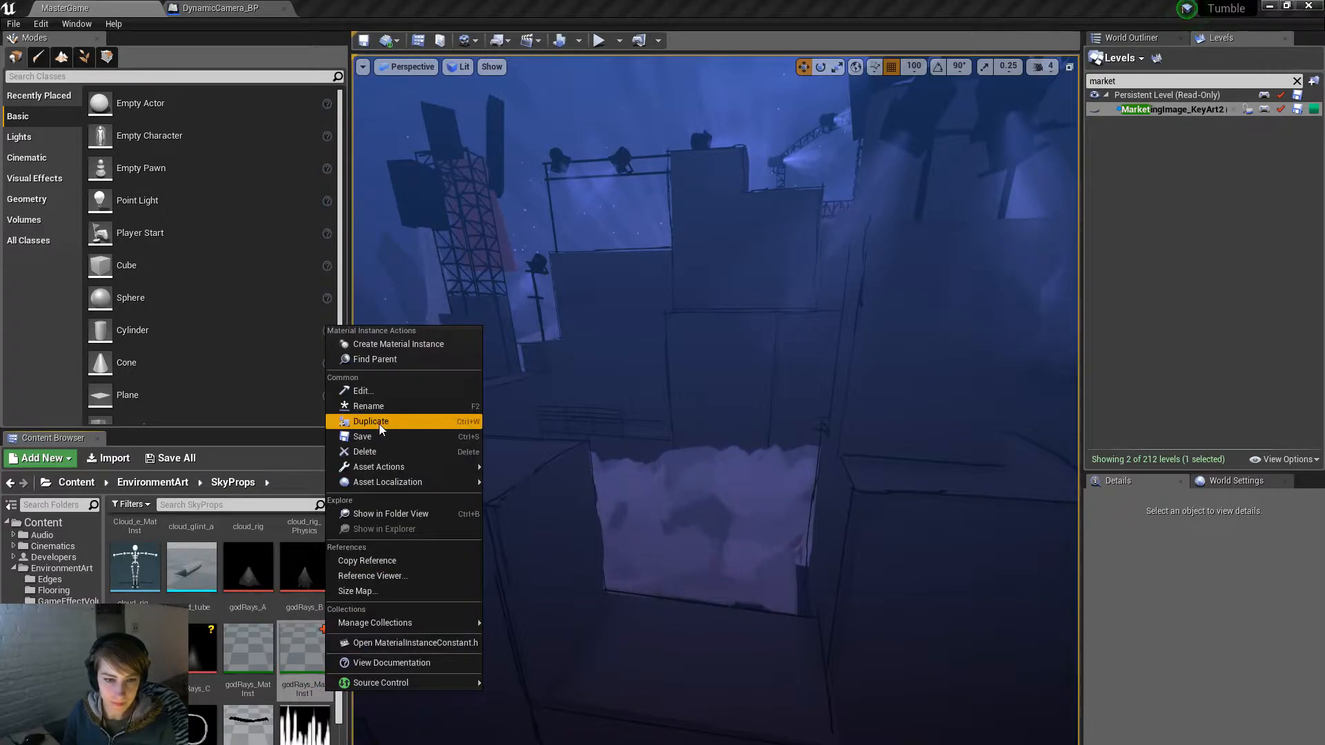
pyautogui.click(369, 405)
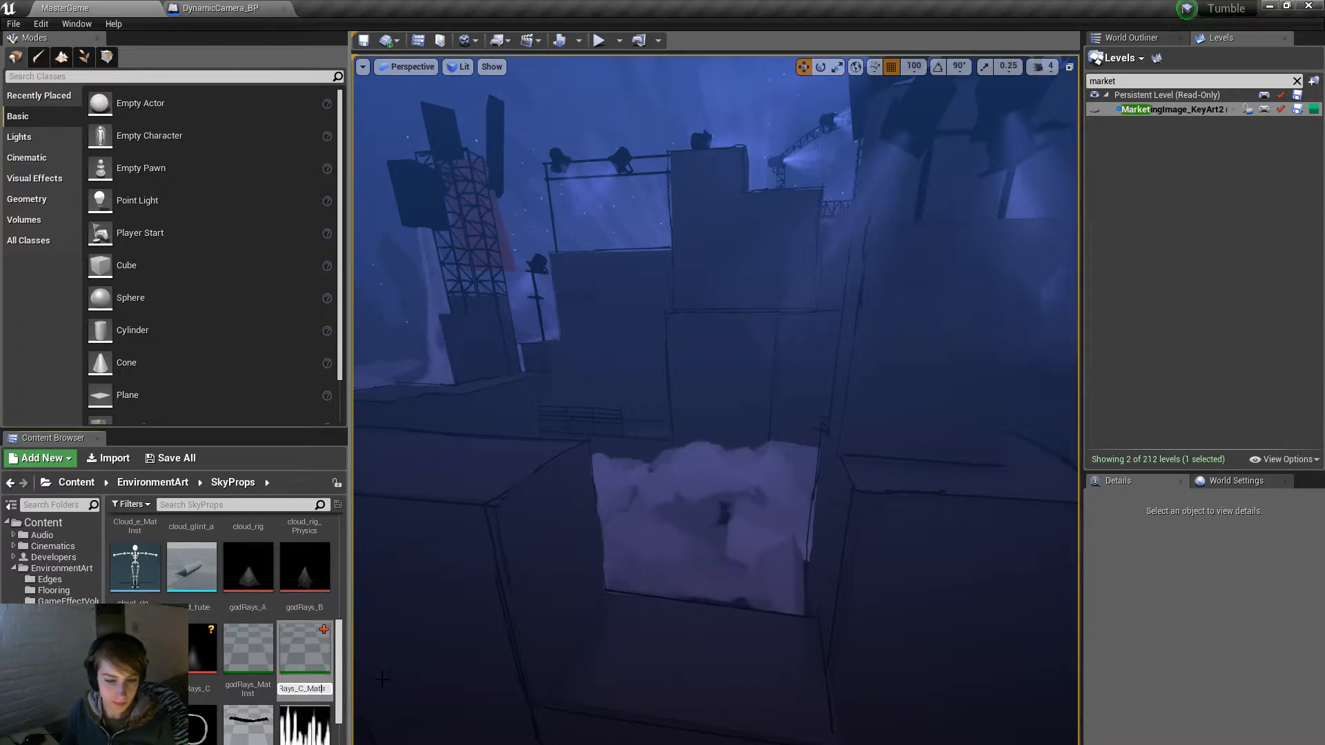
pyautogui.press('Return')
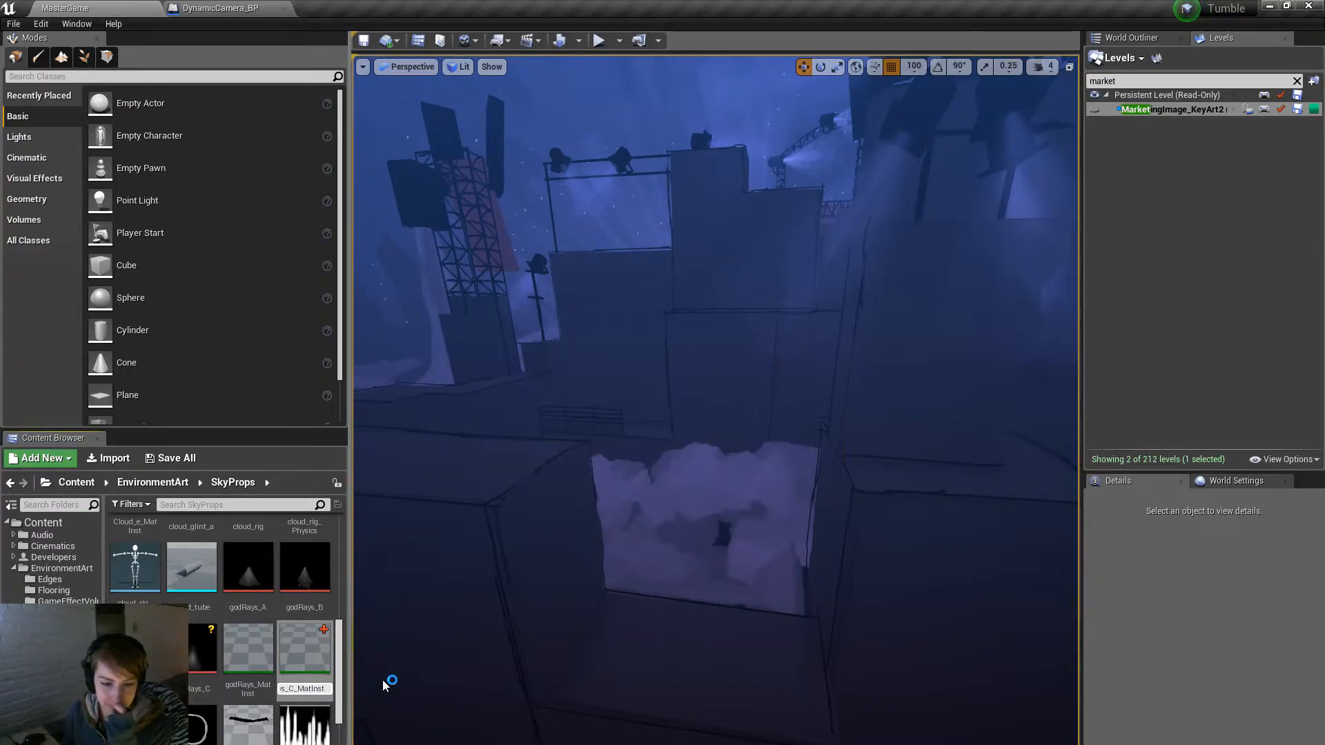
# Step: Assign the godRays_C texture to the Alpha parameter of godRays_C_MatInst and save the material instance
pyautogui.doubleClick(239, 685)
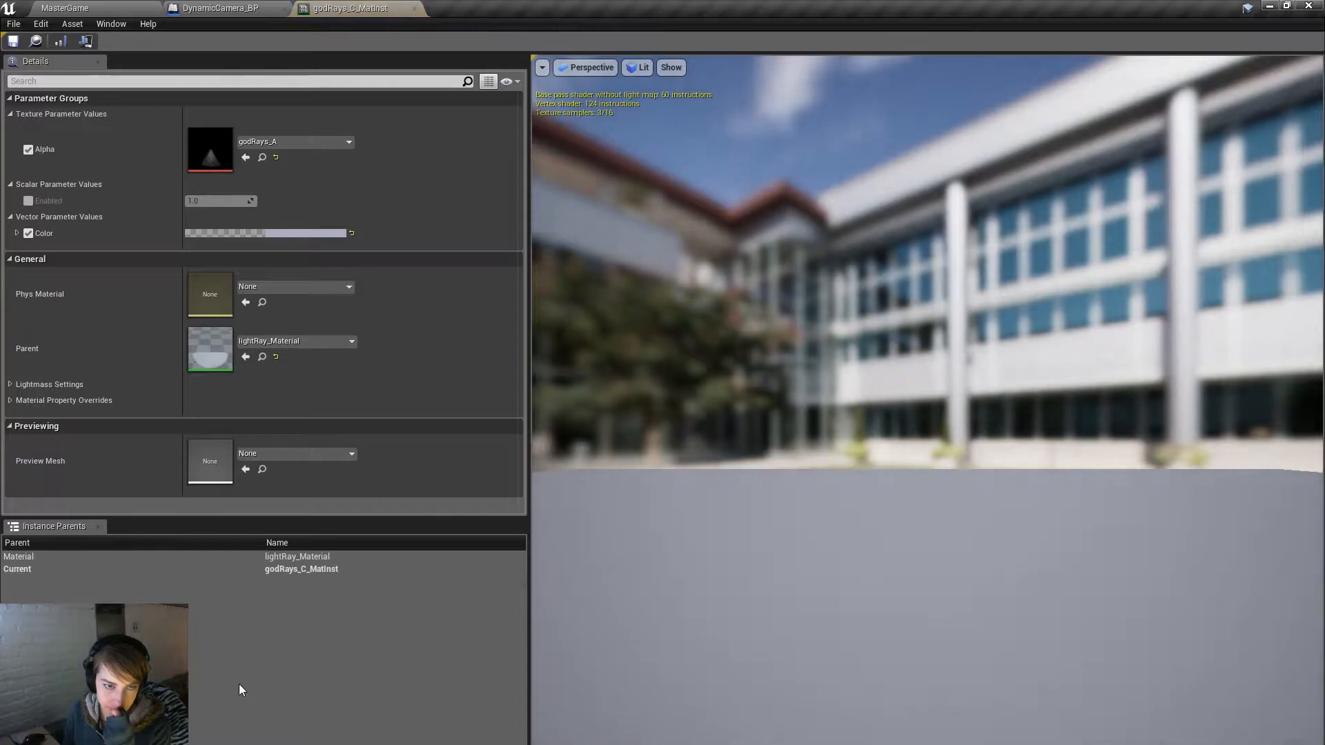
pyautogui.click(414, 8)
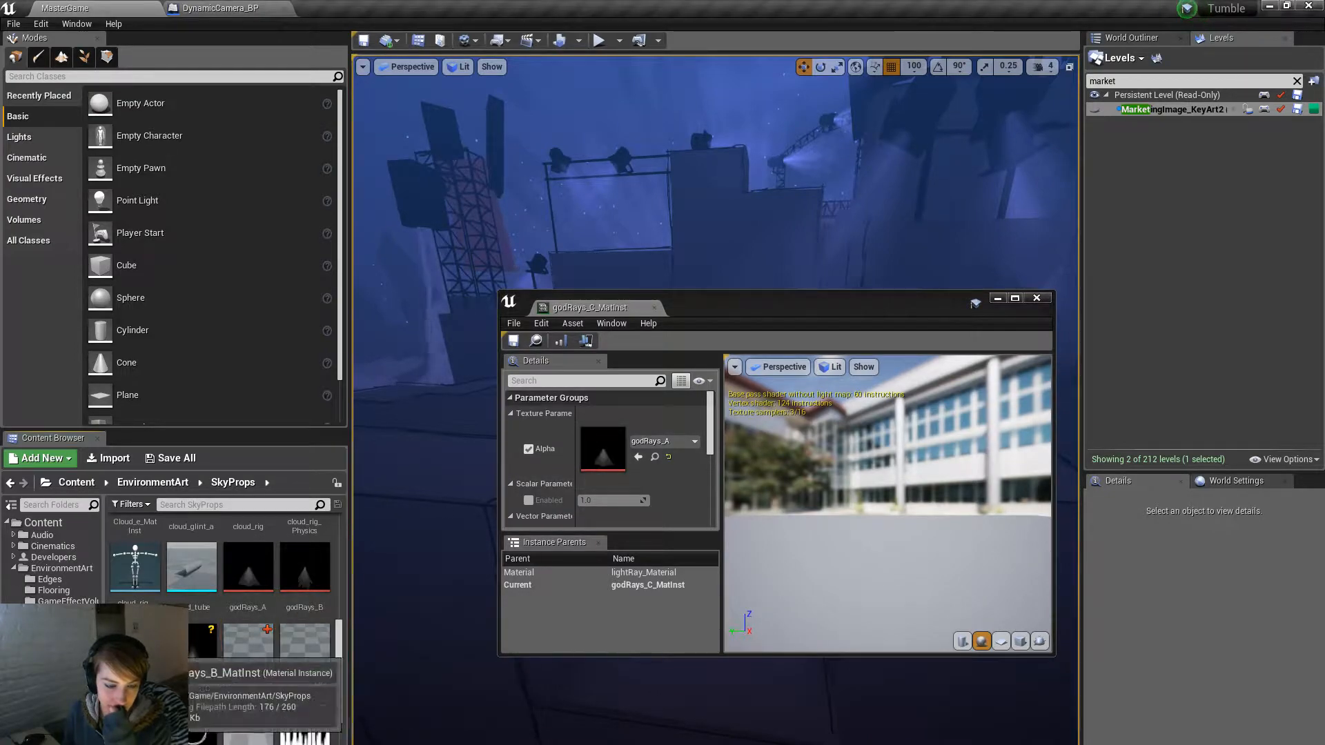
pyautogui.scroll(-1, 235, 718)
pyautogui.scroll(1, 221, 621)
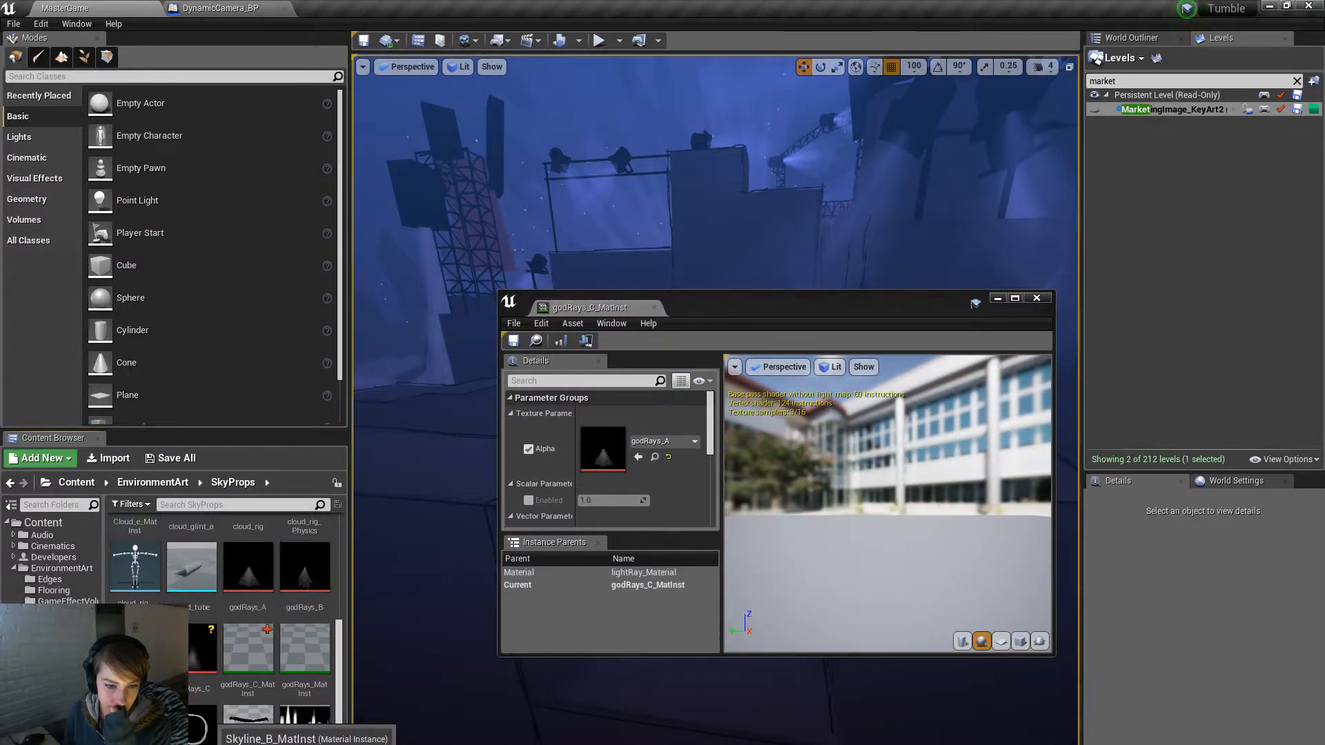
pyautogui.click(202, 649)
pyautogui.click(638, 456)
pyautogui.moveTo(614, 309); pyautogui.dragTo(525, 14)
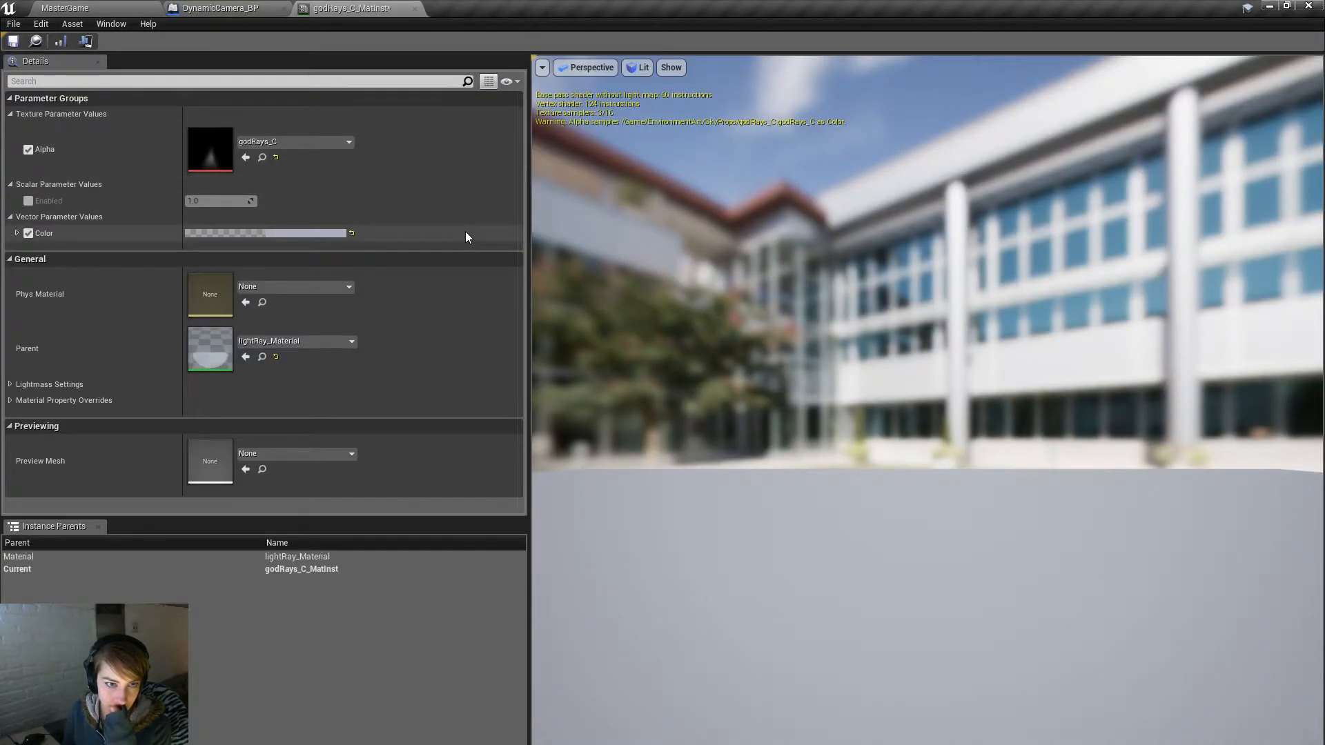
pyautogui.click(13, 42)
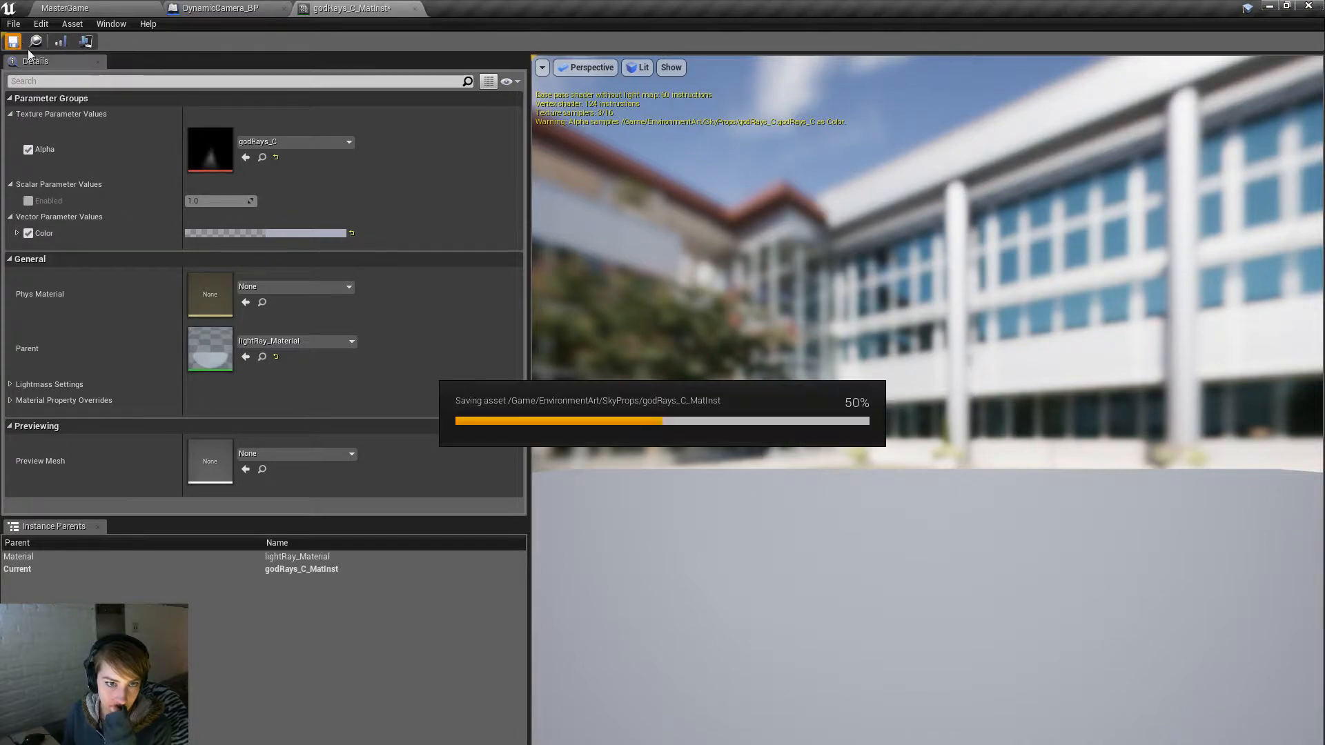
# Step: Set the instance's Color parameter to a warm beige, about R 0.52, G 0.43, B 0.38, and close the material instance
pyautogui.click(342, 234)
pyautogui.moveTo(436, 349); pyautogui.dragTo(446, 356)
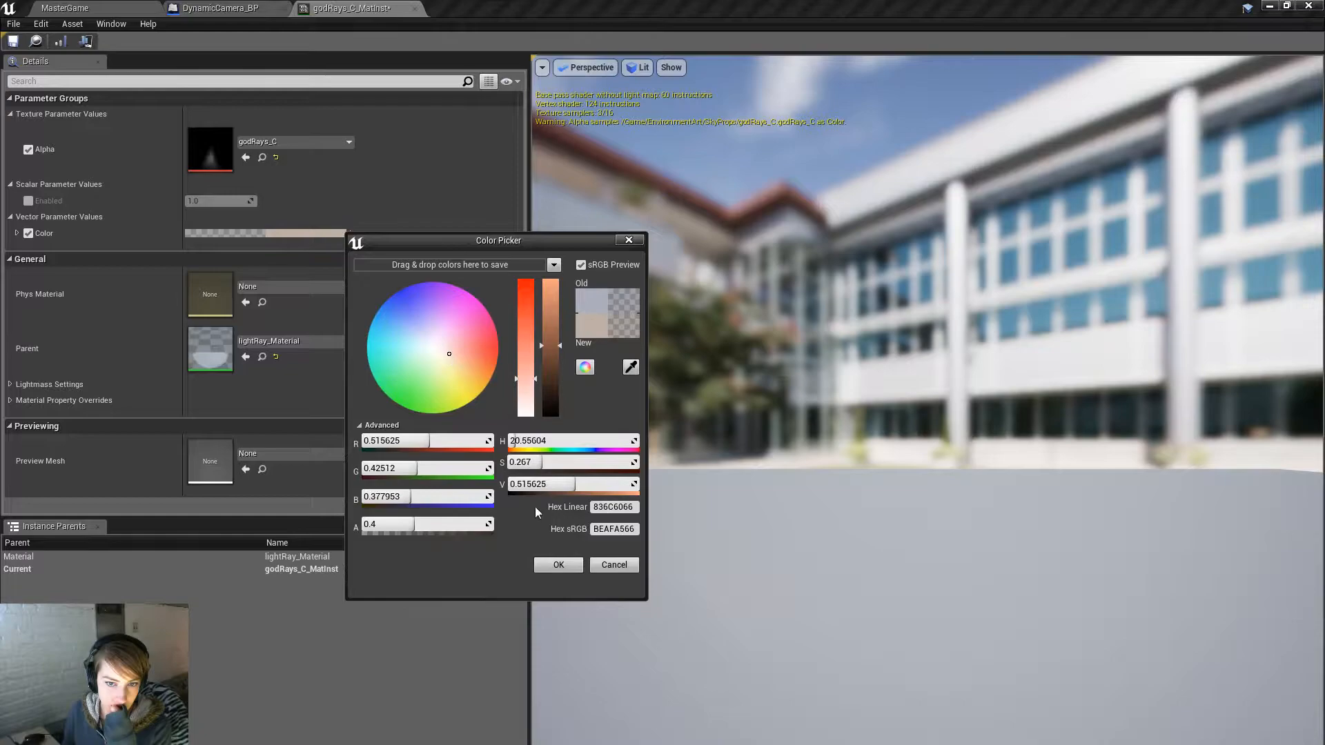
pyautogui.click(552, 564)
pyautogui.click(414, 8)
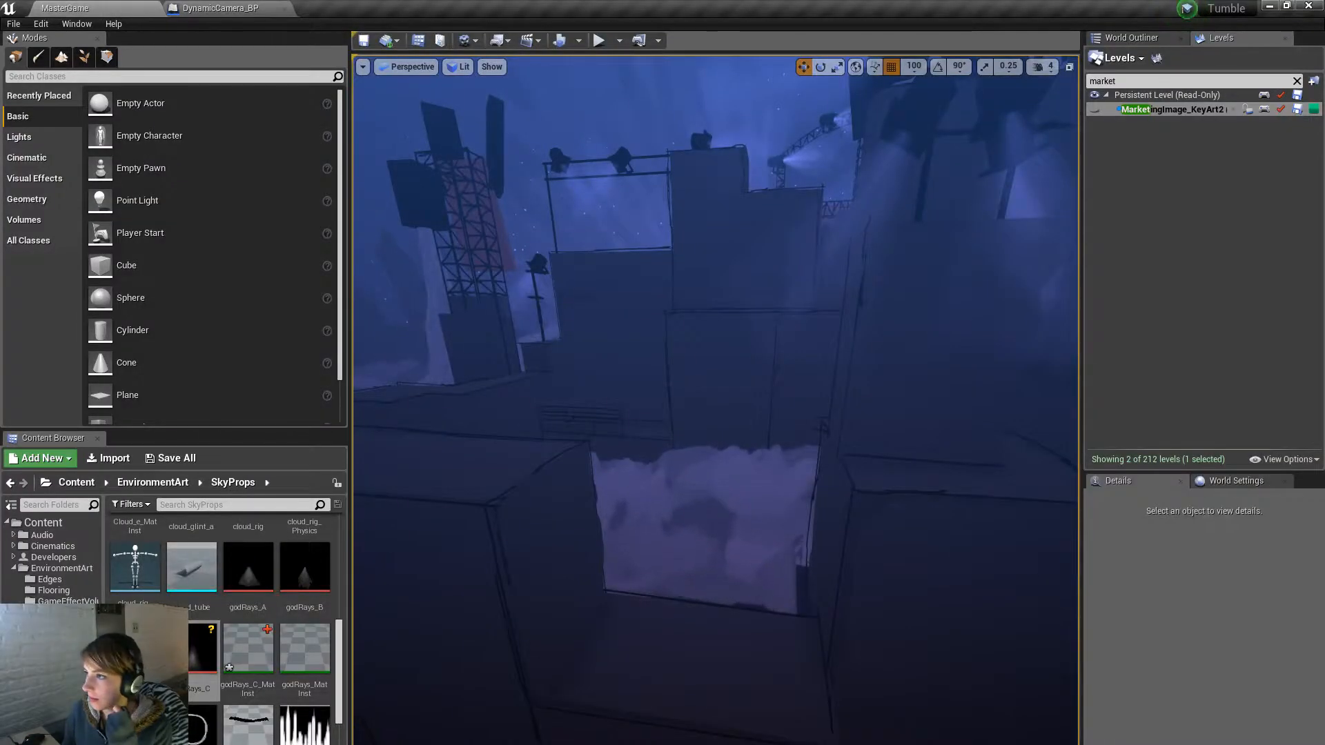
# Step: In DynamicCamera_BP, apply godRays_C_MatInst to the godRays_A and godRays_B plane components
pyautogui.click(268, 9)
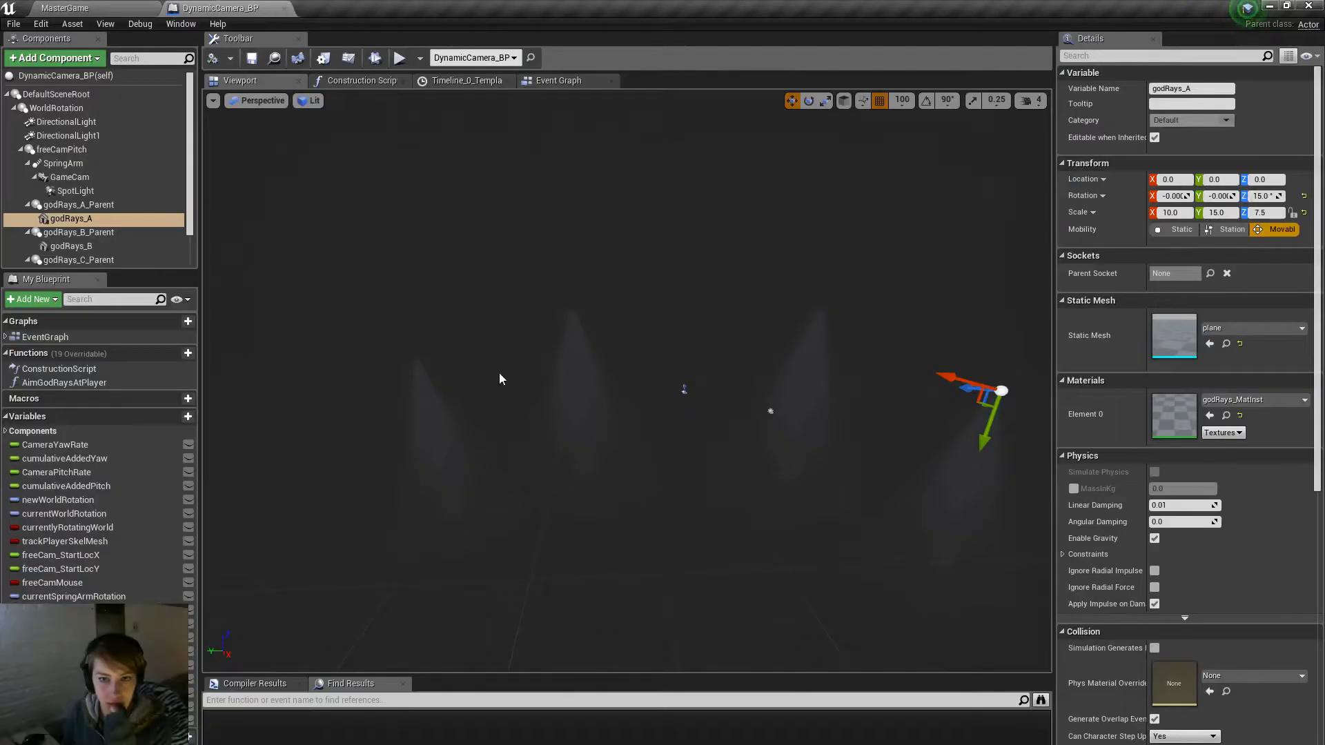
pyautogui.click(1241, 399)
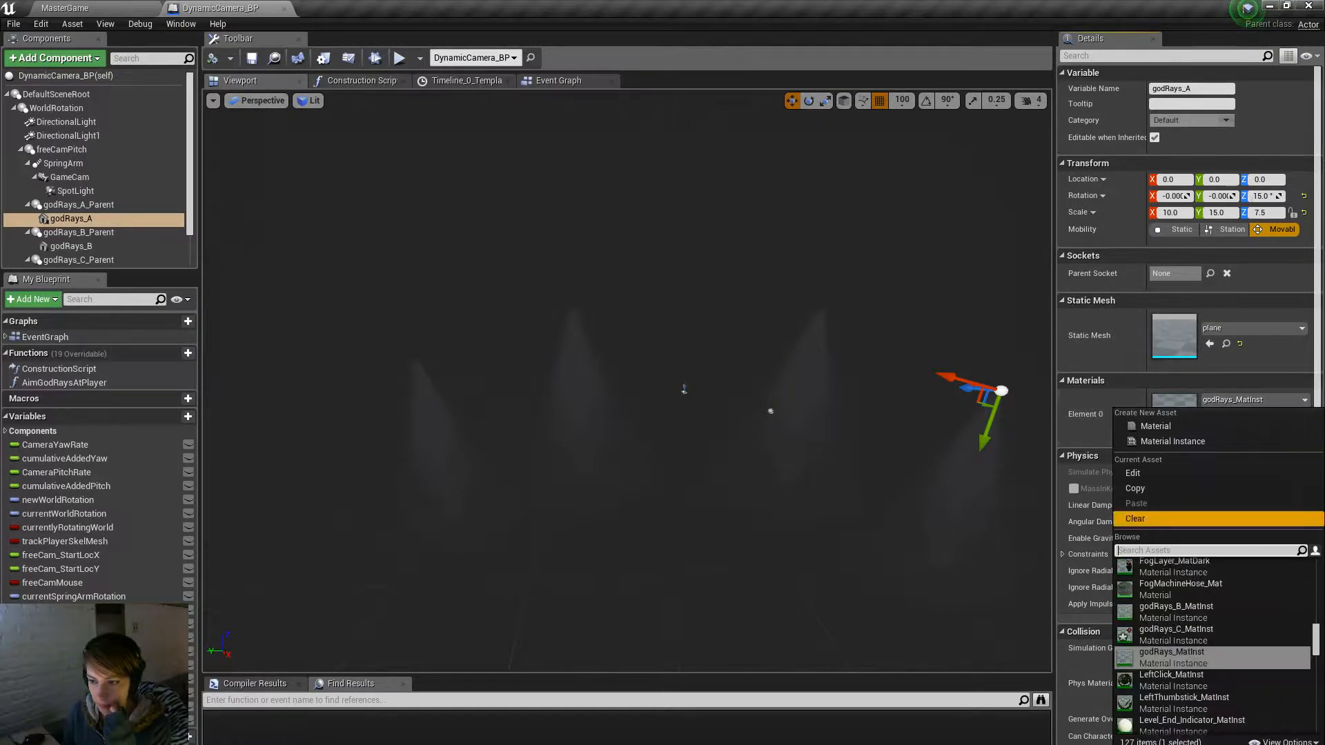
pyautogui.click(1212, 635)
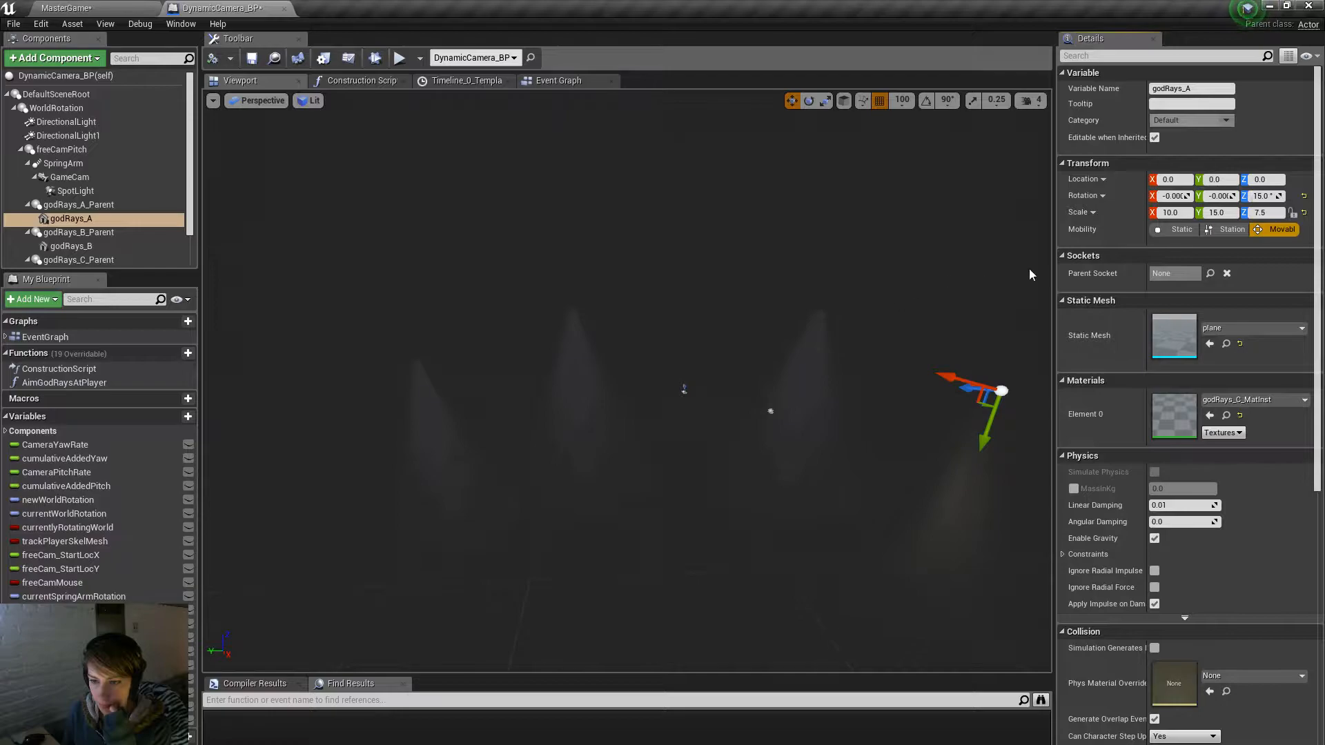
pyautogui.click(70, 246)
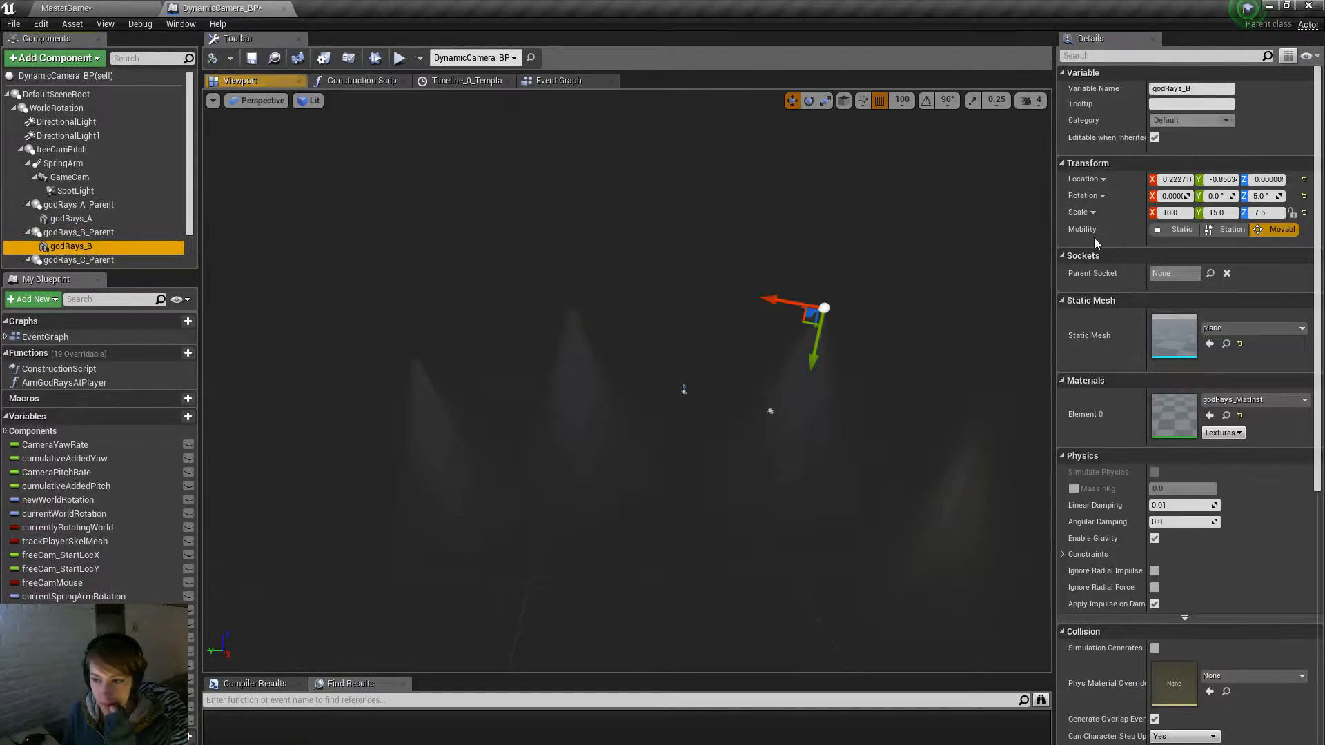
pyautogui.click(1242, 400)
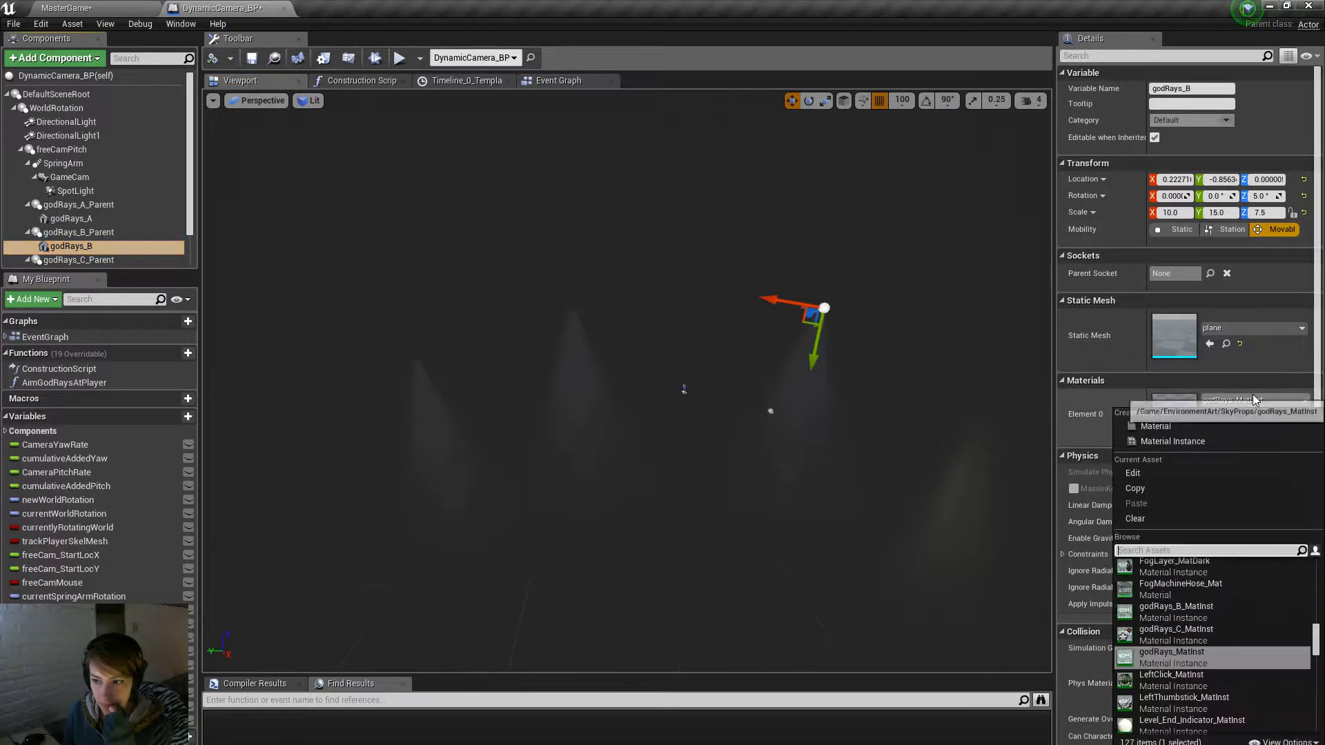
pyautogui.click(1212, 635)
# Step: Apply godRays_C_MatInst to the godRays_C and godRays_D plane components and save the blueprint
pyautogui.scroll(-1, 103, 228)
pyautogui.click(107, 232)
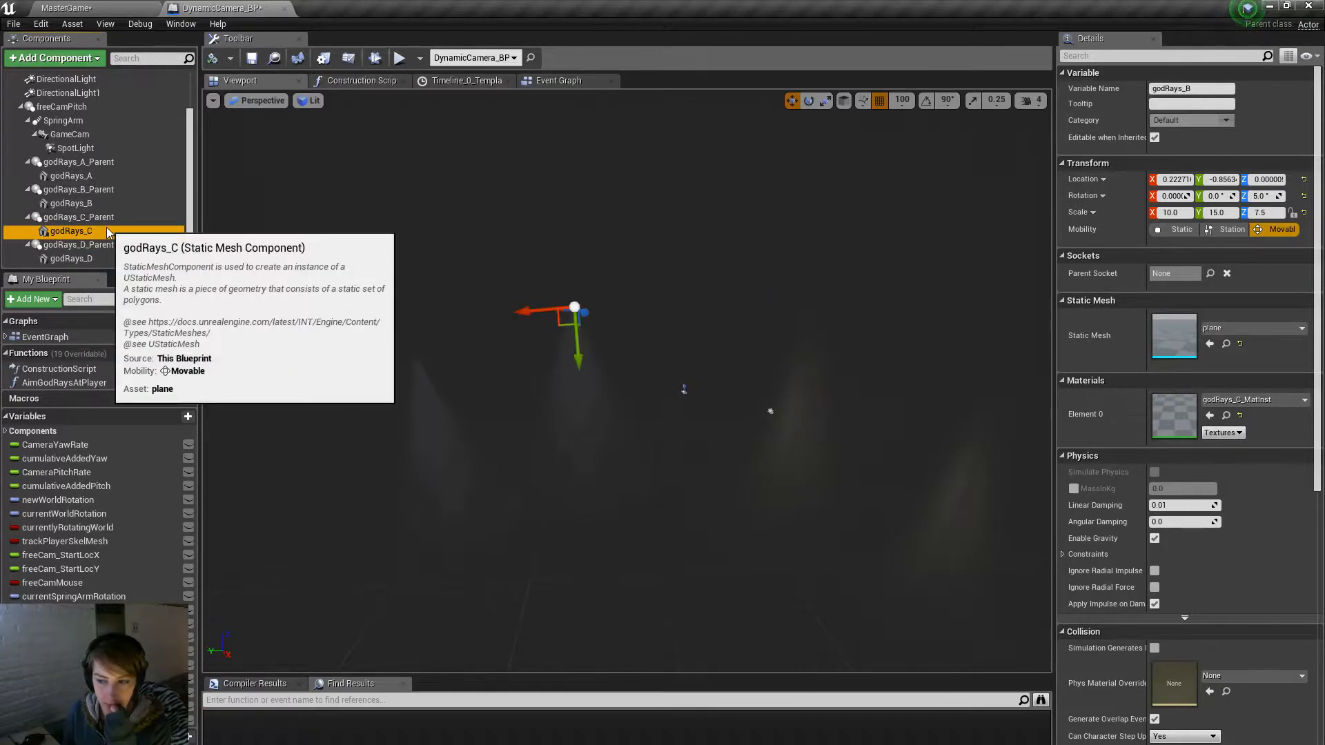
pyautogui.click(1242, 399)
pyautogui.click(1217, 636)
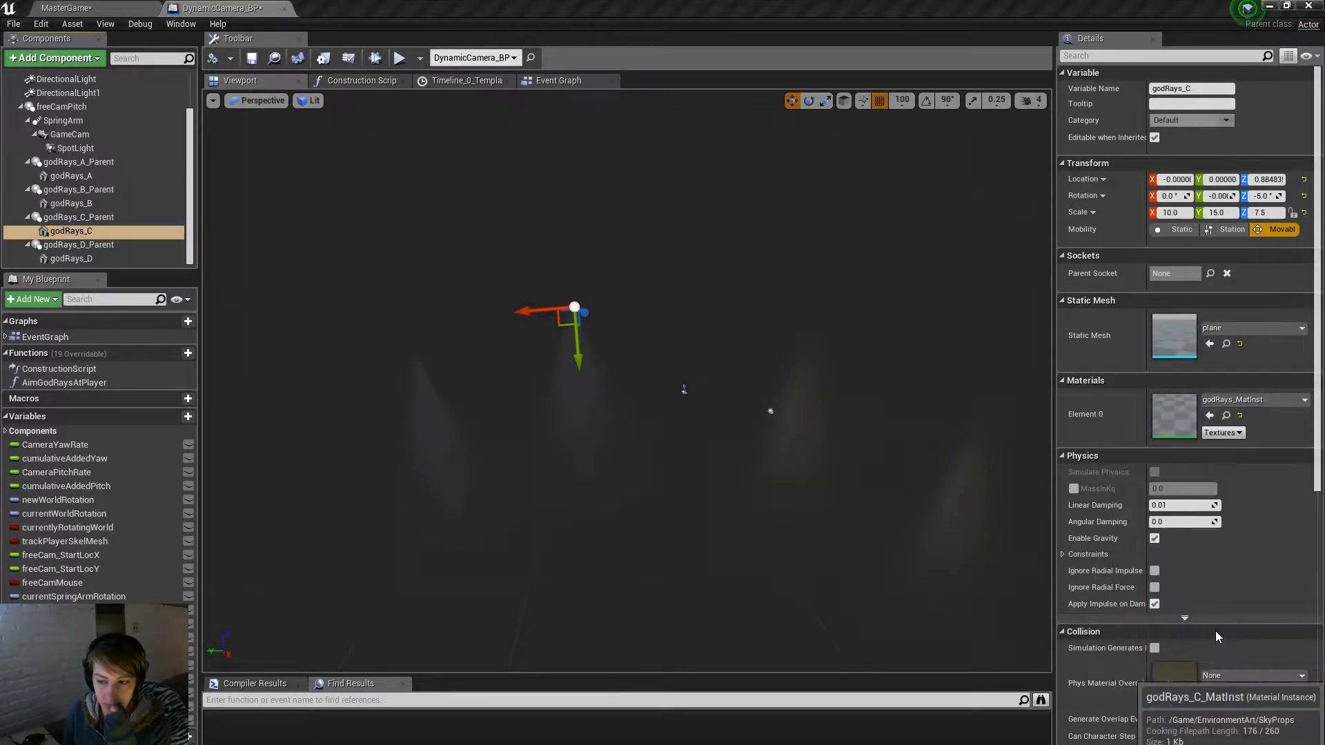
pyautogui.click(103, 259)
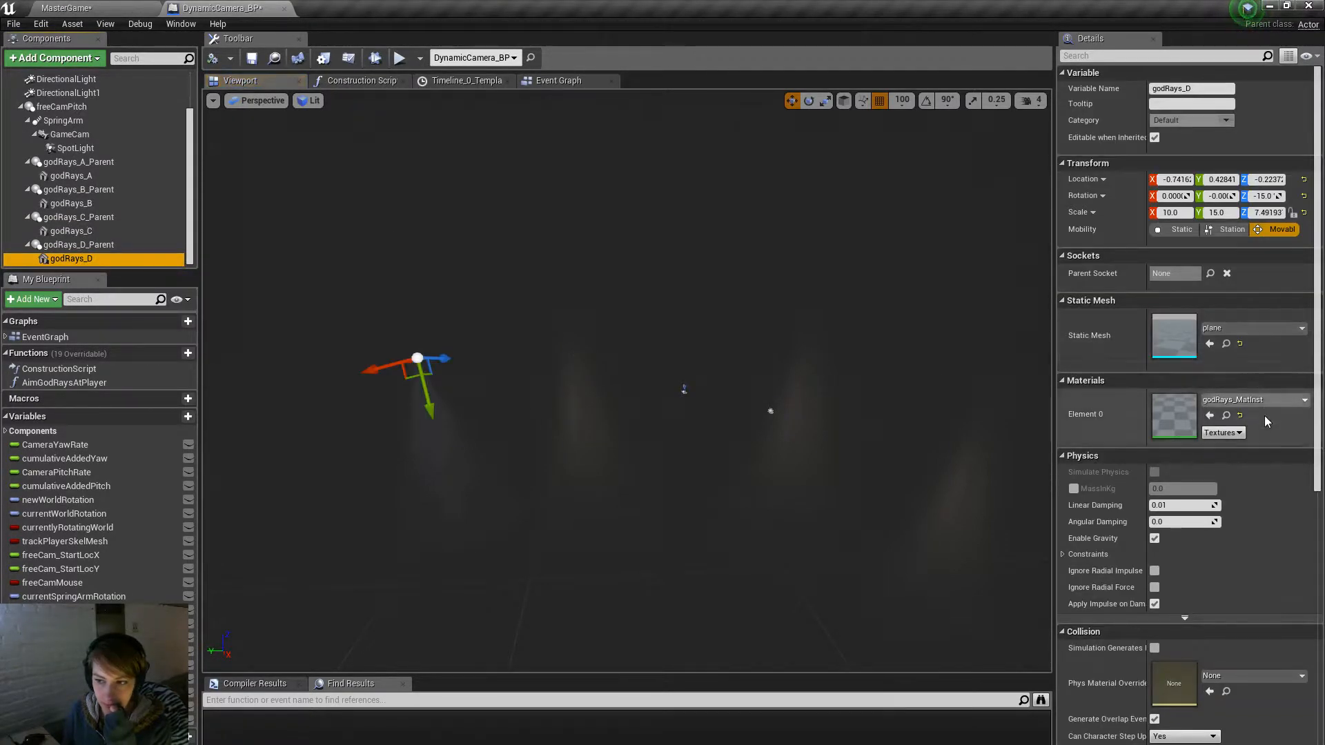
pyautogui.click(1250, 400)
pyautogui.click(1232, 644)
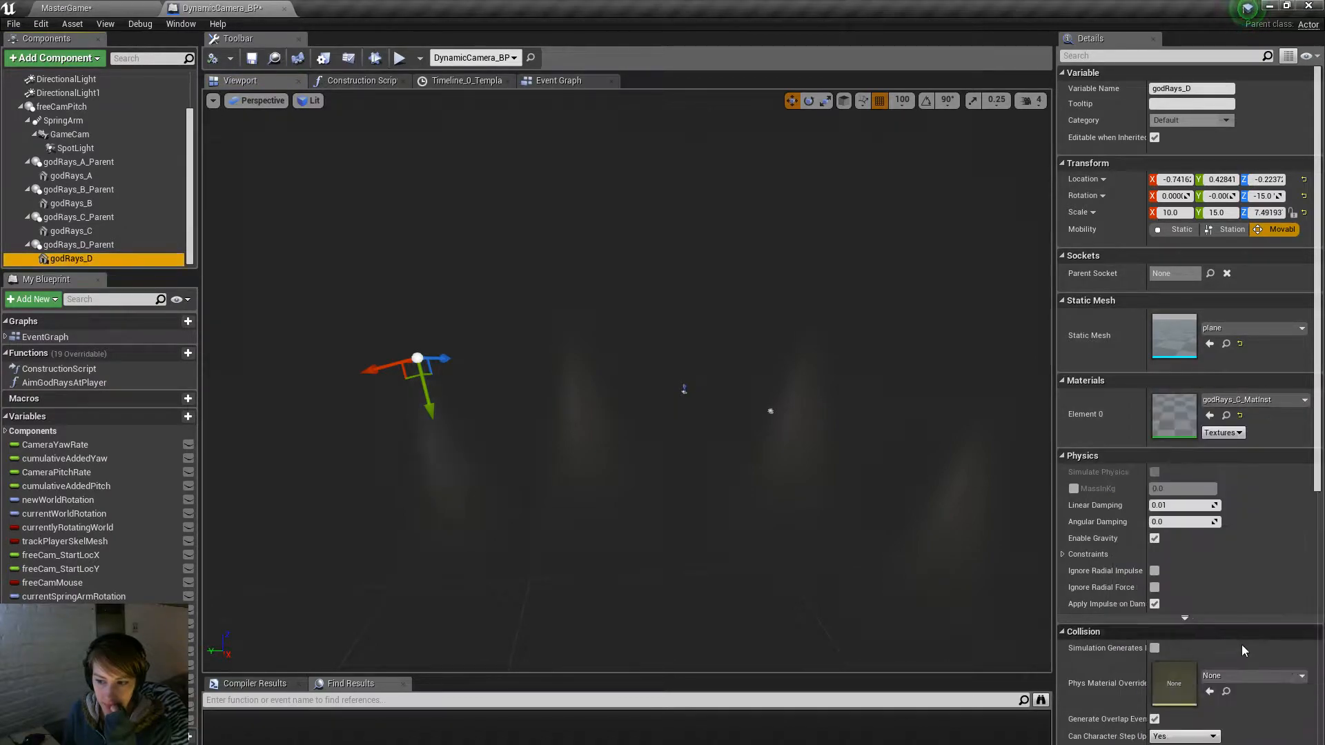
pyautogui.click(252, 58)
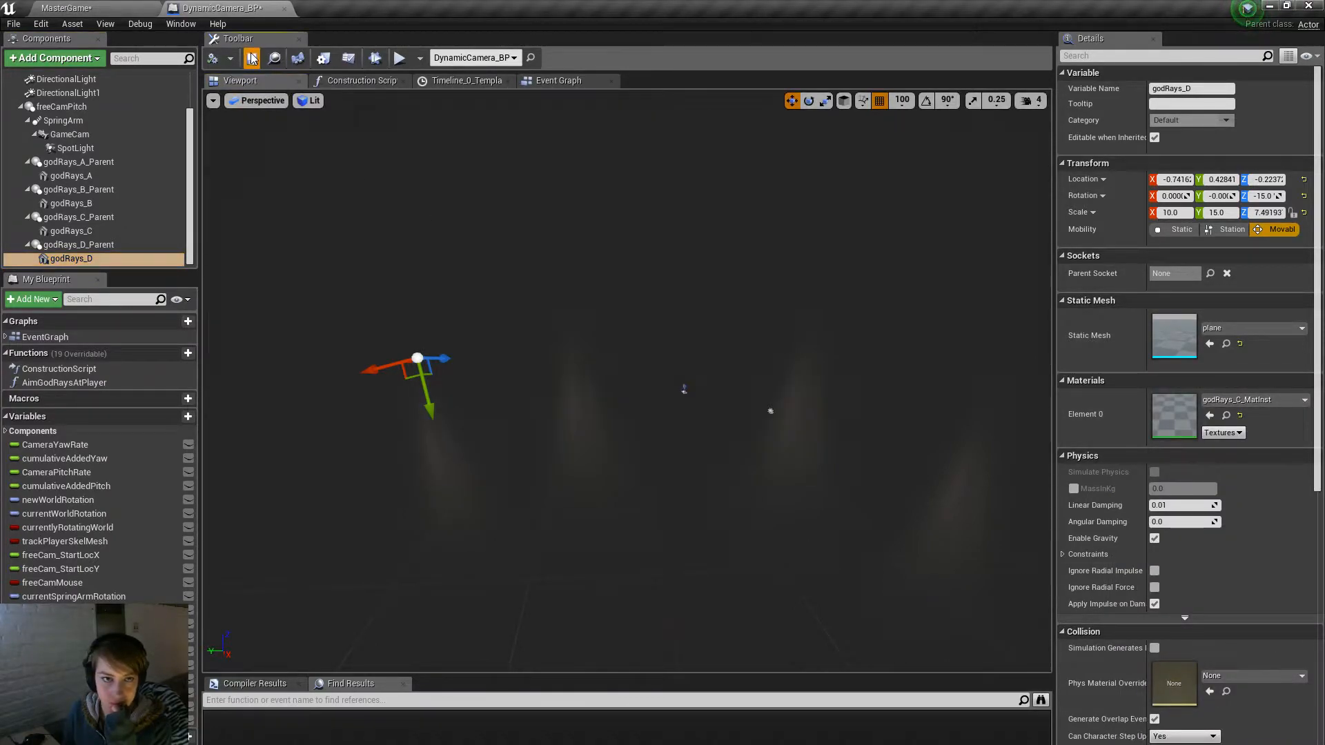
pyautogui.click(728, 554)
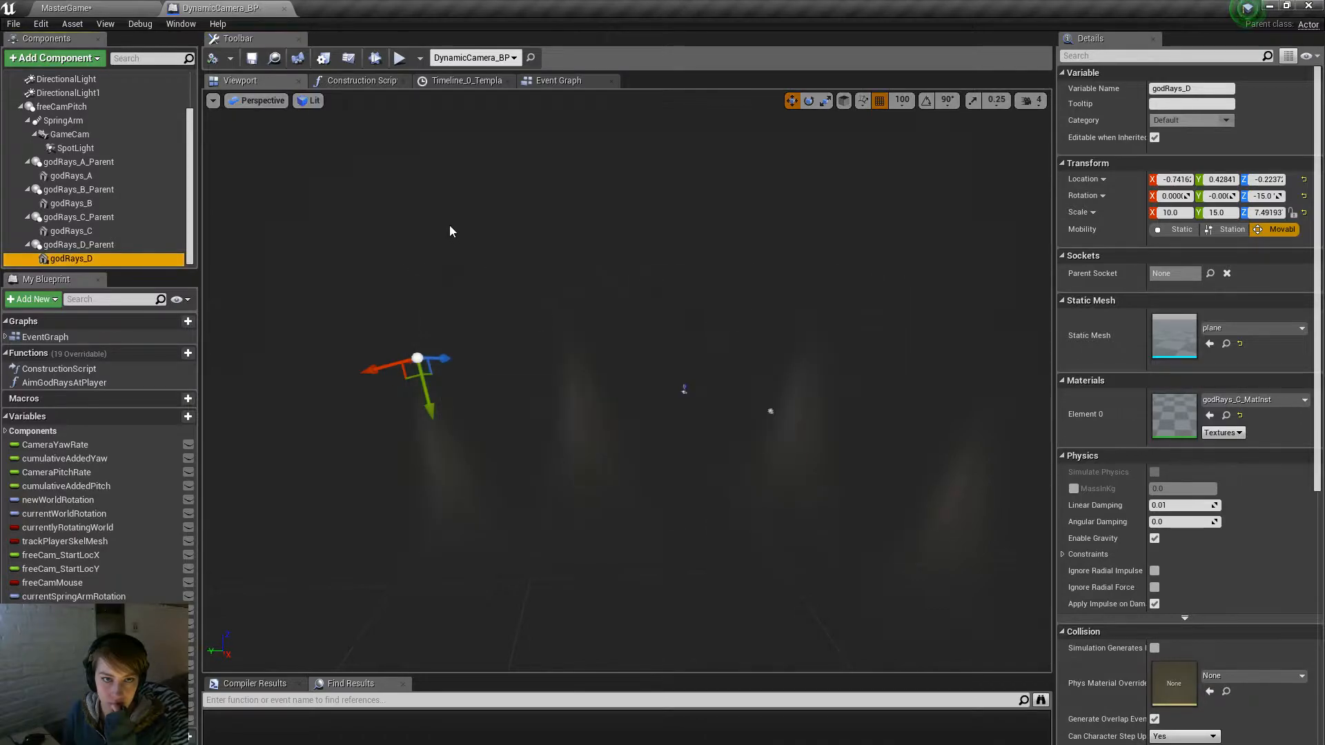
# Step: Play the MasterGame level in full screen and resume from the pause menu to examine the god rays in the running game
pyautogui.click(100, 8)
pyautogui.moveTo(777, 477); pyautogui.dragTo(750, 501, button='right')
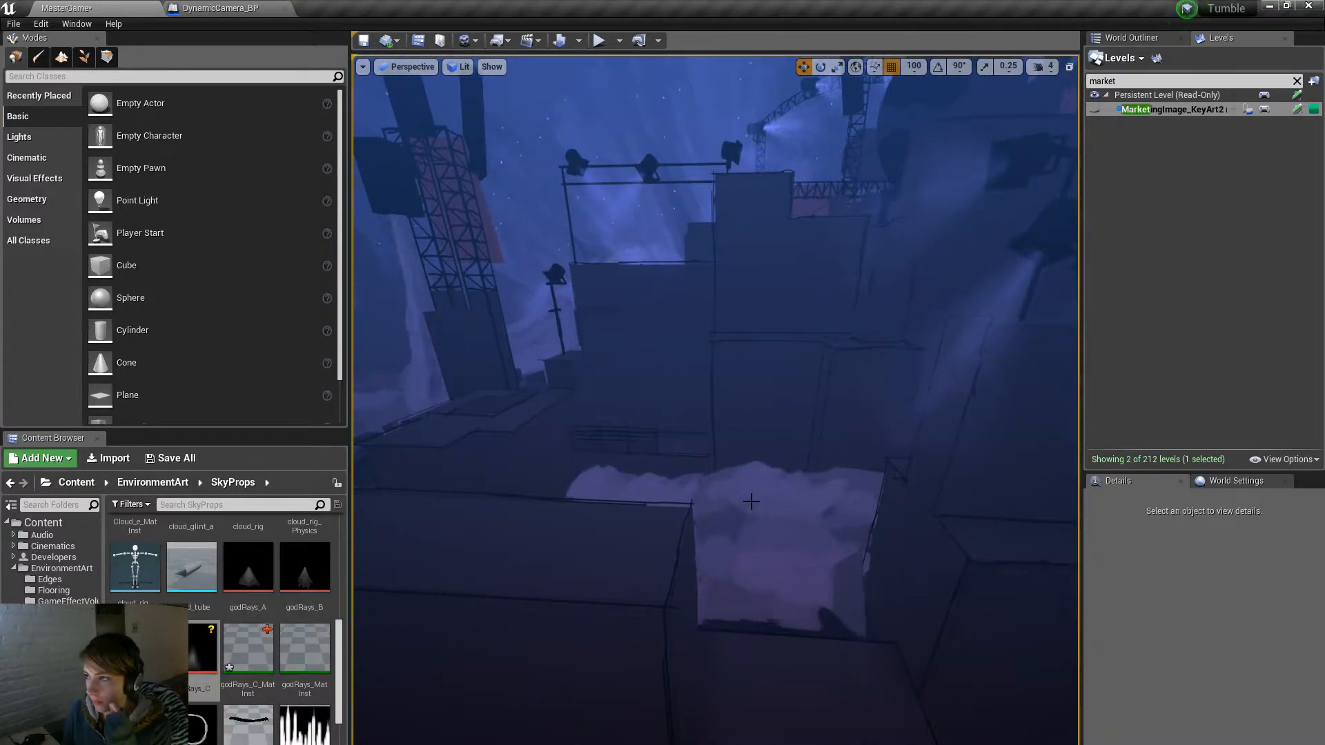
pyautogui.click(599, 41)
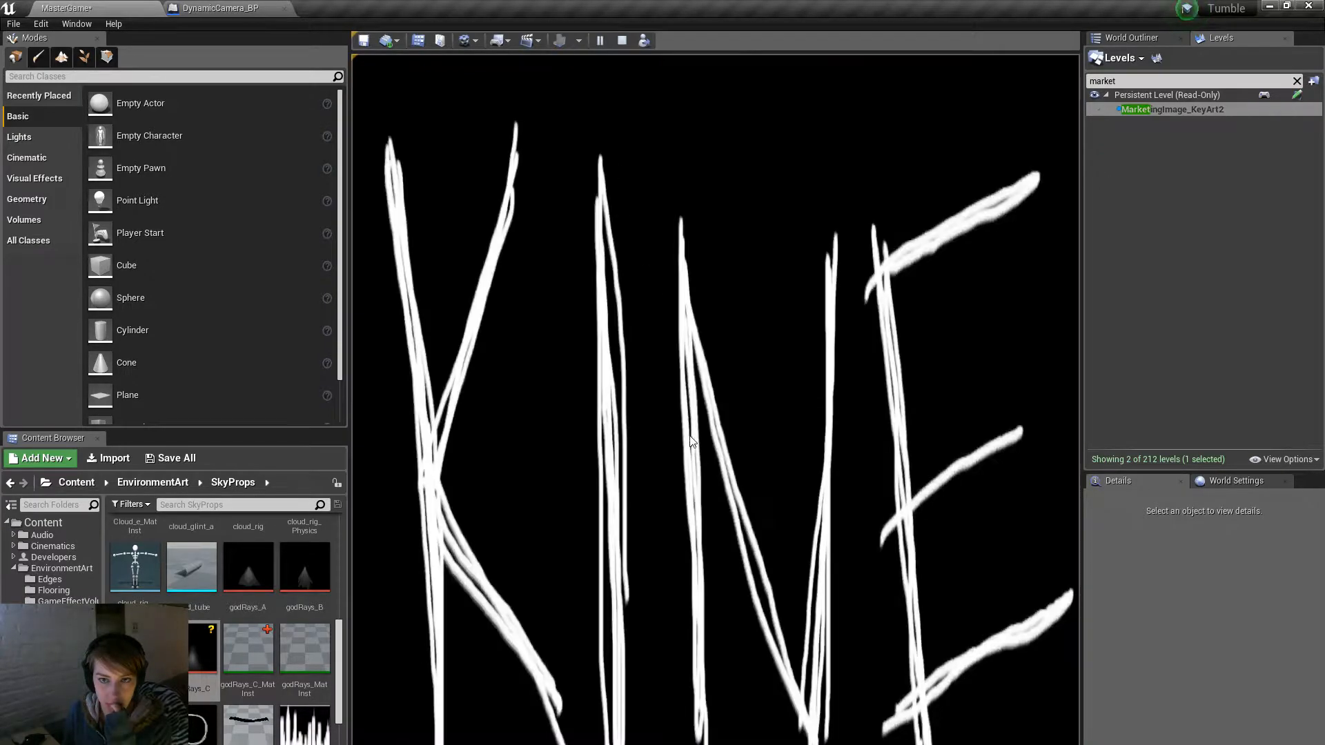
pyautogui.press('F11')
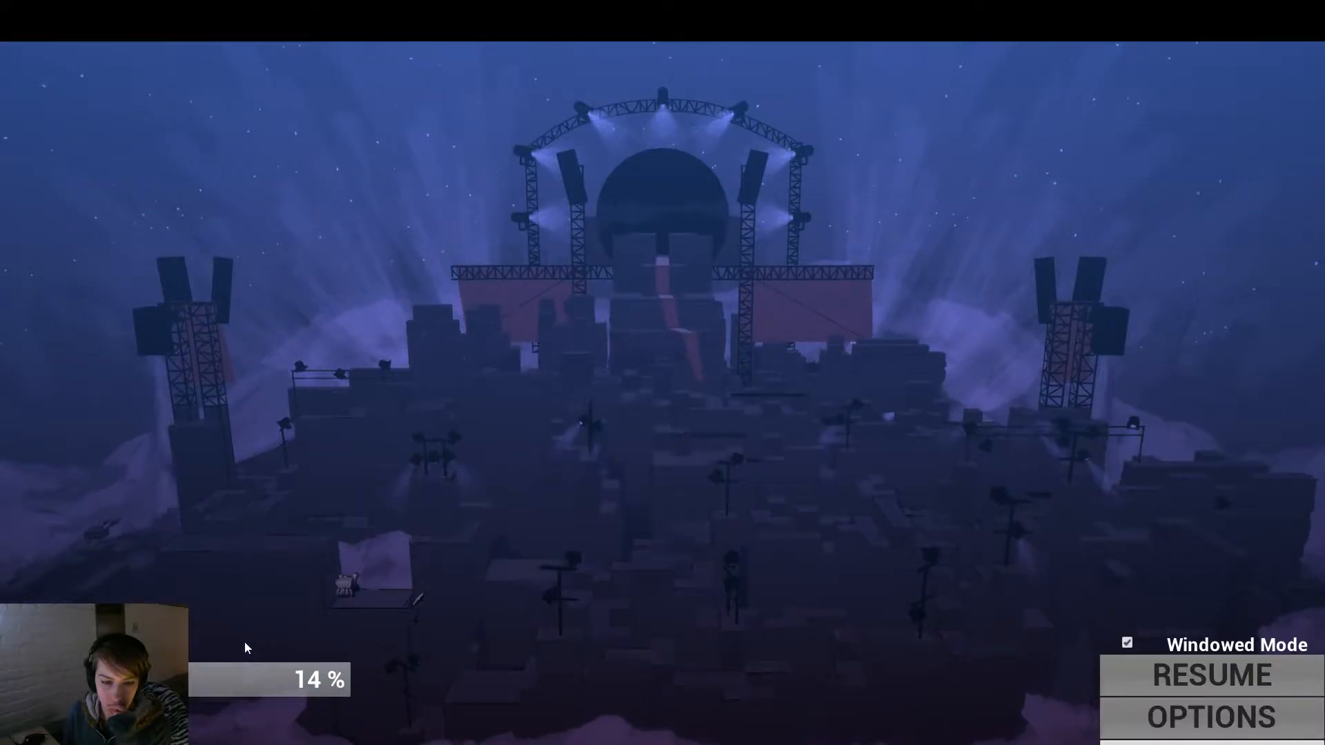
pyautogui.moveTo(238, 694)
pyautogui.press('Escape')
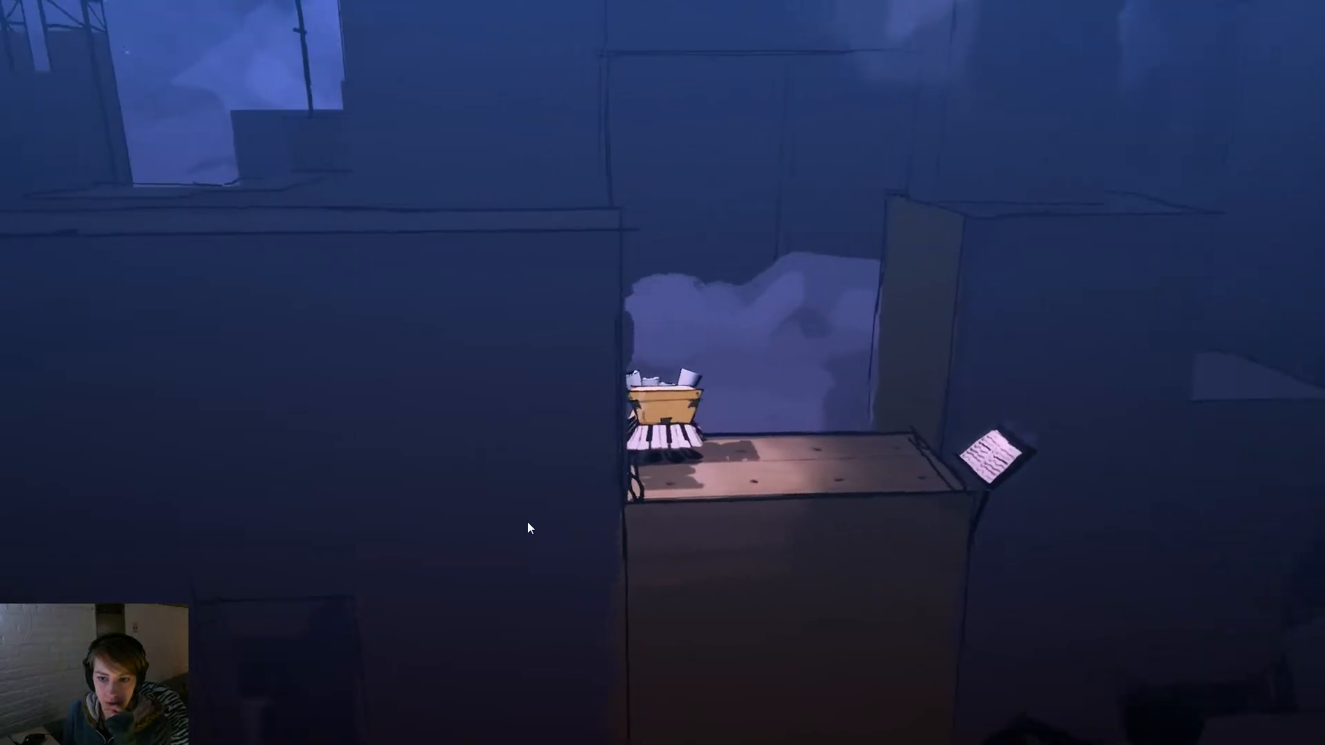
# Step: Leave full screen, check the god ray planes in DynamicCamera_BP, and return to the running game in full screen
pyautogui.press('F11')
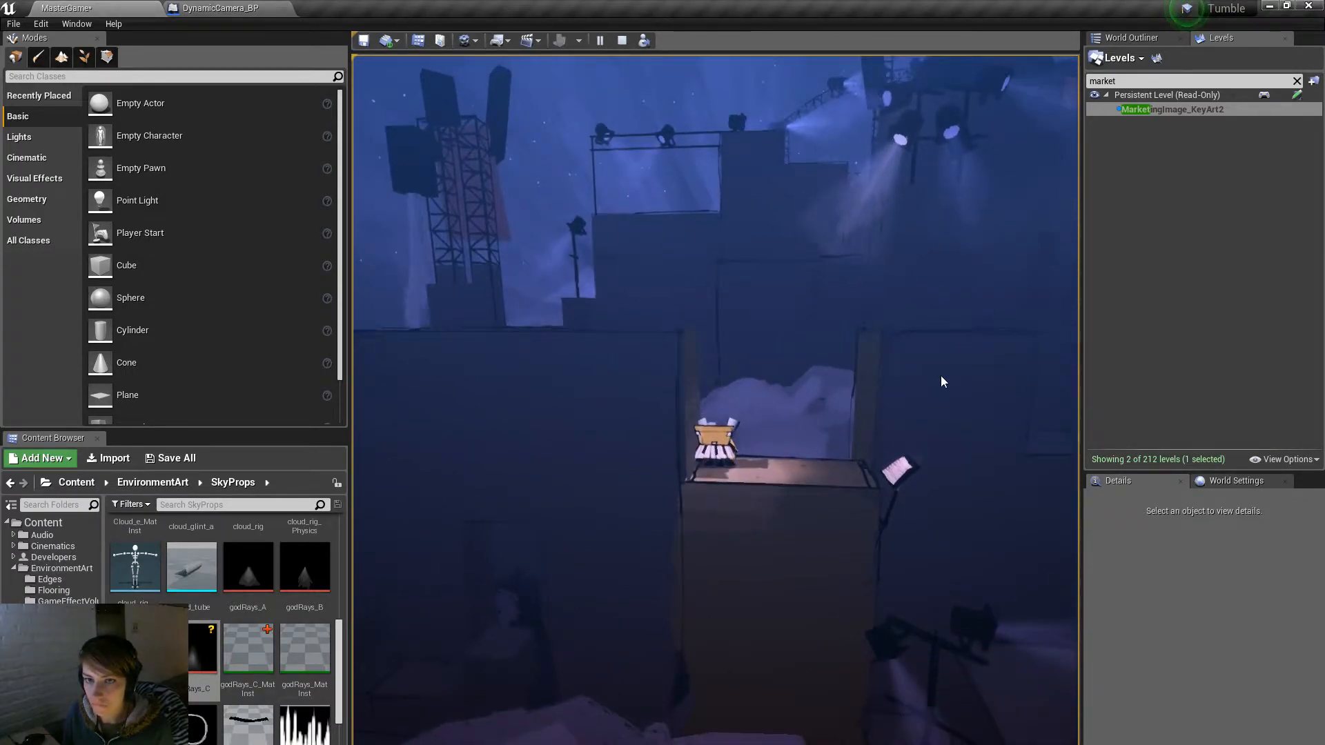
pyautogui.click(221, 7)
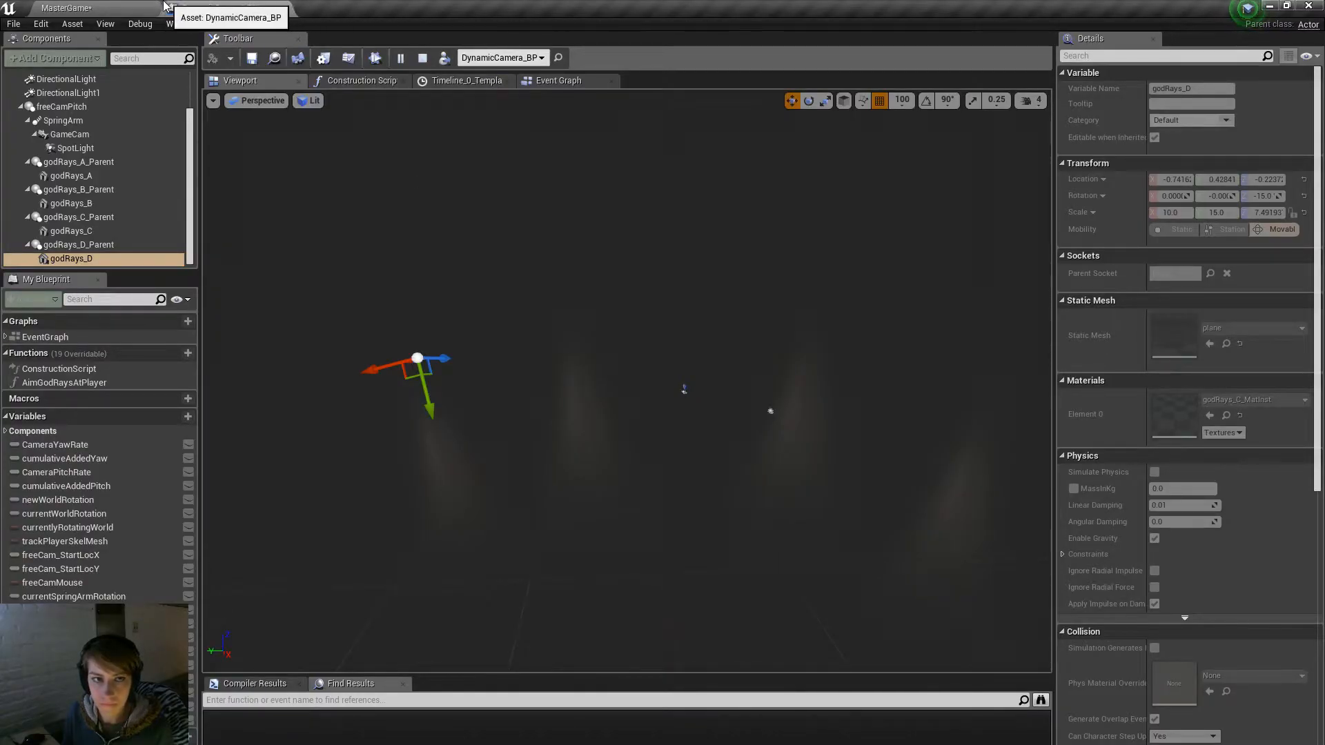
pyautogui.click(143, 6)
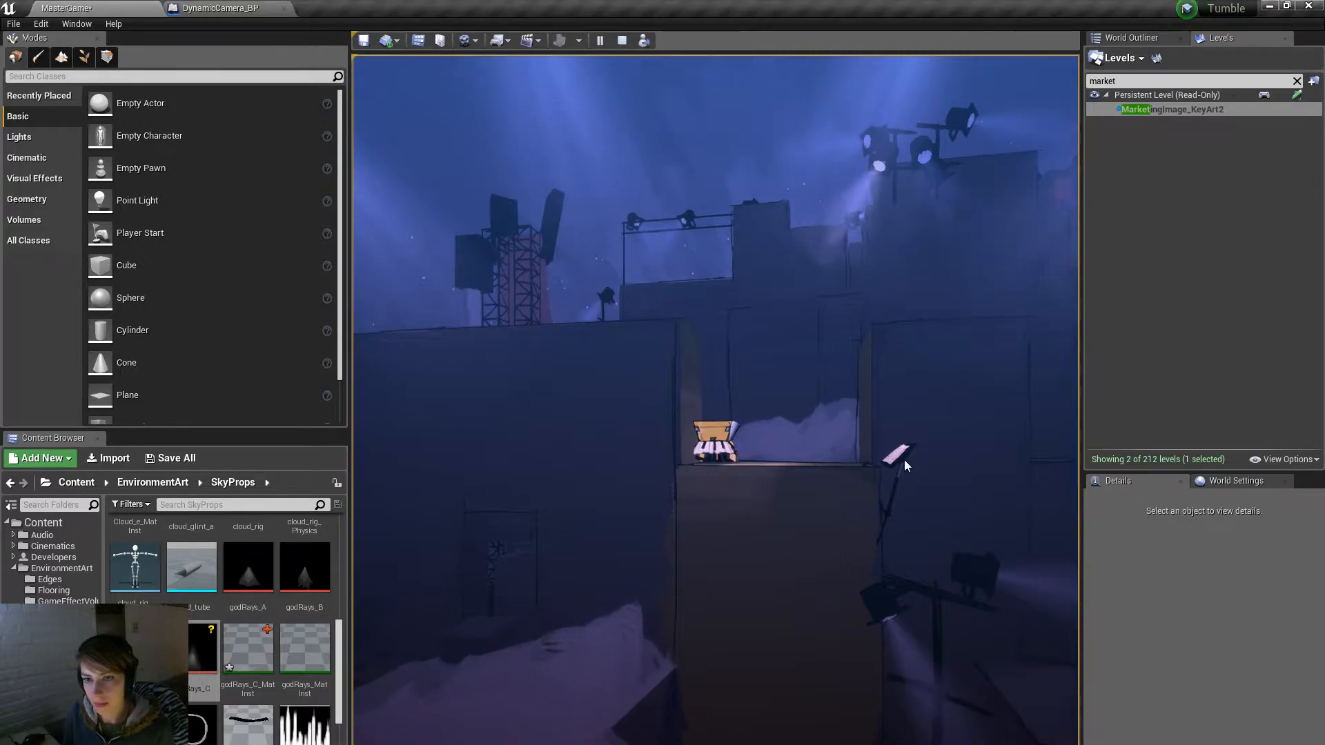
pyautogui.press('F11')
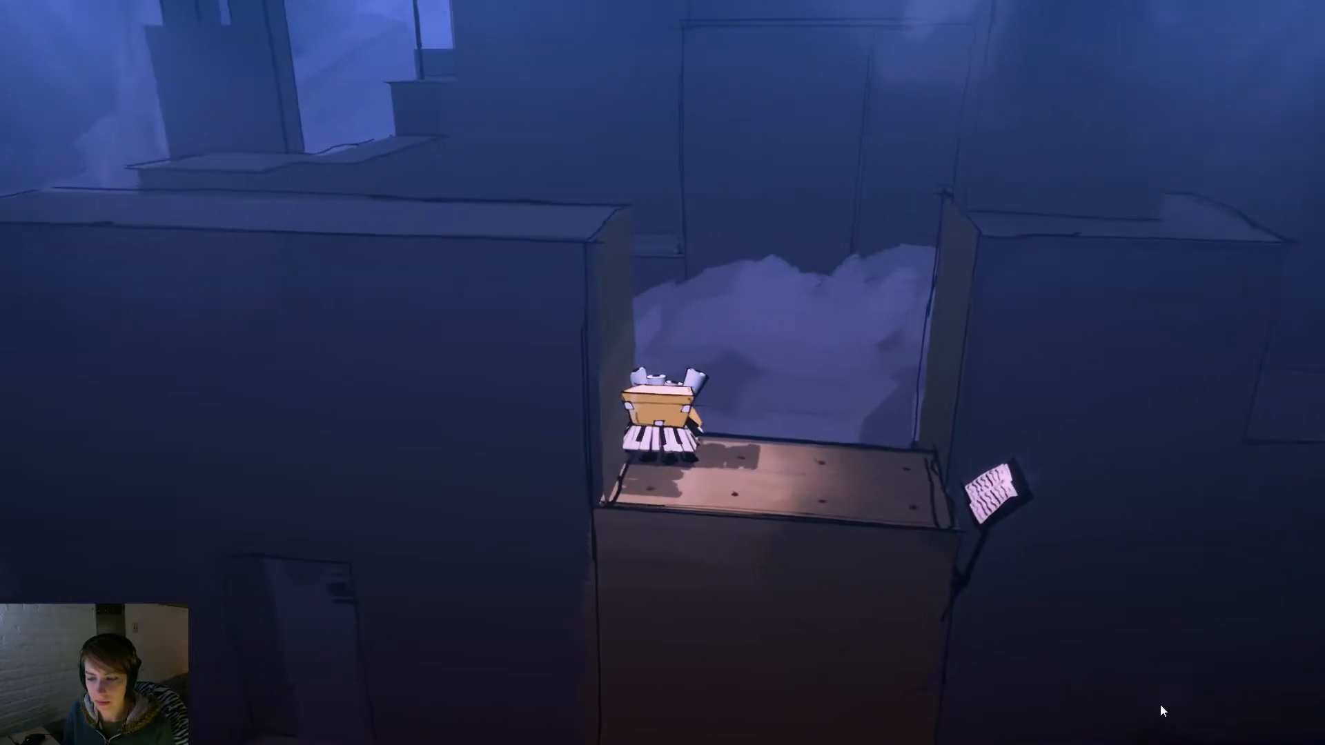
# Step: Move the accordion character onto the taller block and examine the spotlights and fog behind it
pyautogui.press('d')
pyautogui.press('d')
pyautogui.press('d')
pyautogui.press('space')
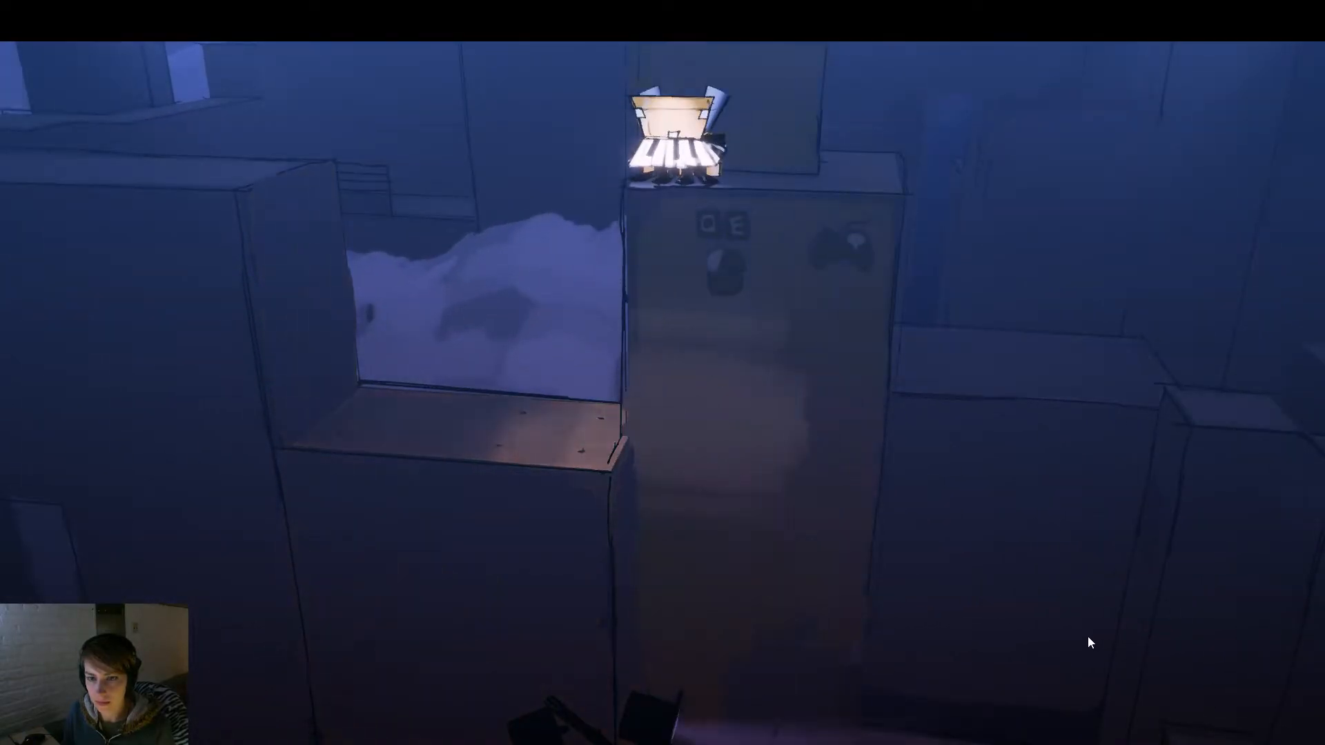
pyautogui.moveTo(1111, 498); pyautogui.dragTo(513, 414, button='right')
pyautogui.moveTo(973, 508); pyautogui.dragTo(1297, 516, button='right')
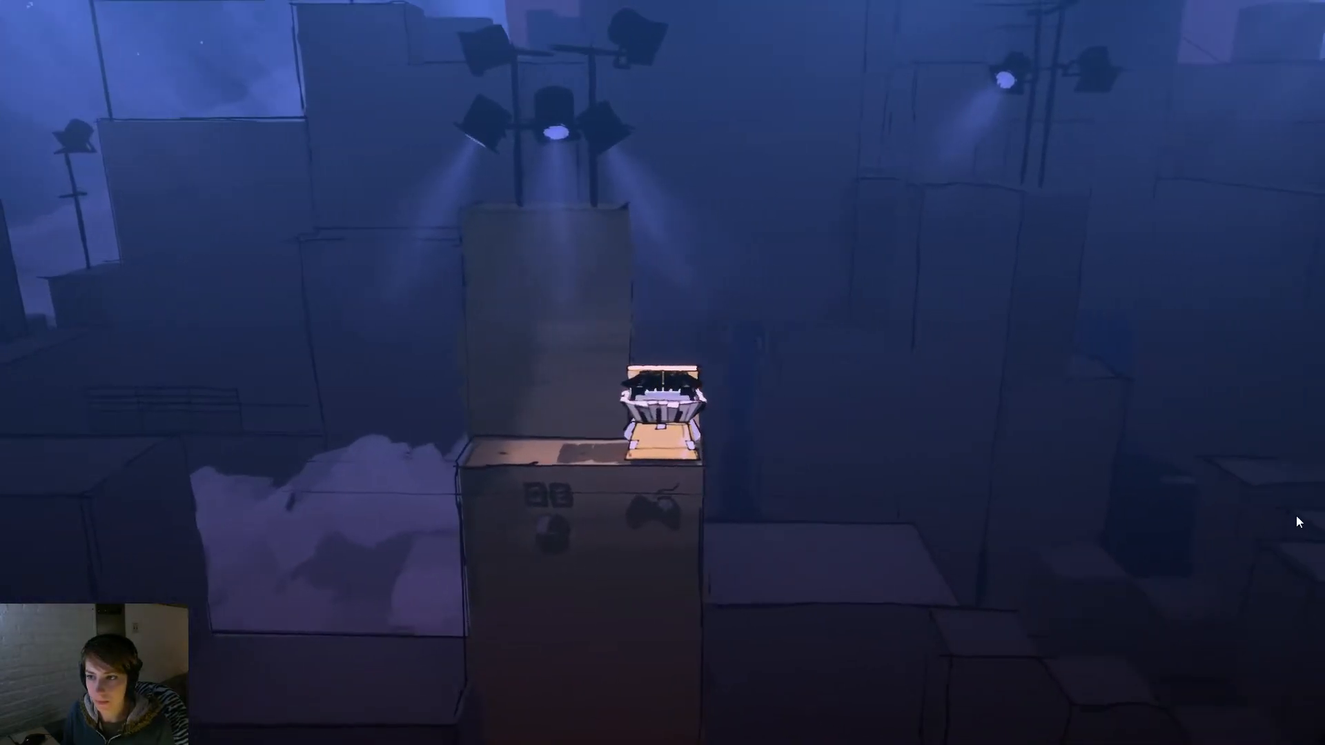
# Step: Roll the character back and forth on the block to examine how the light rays behave around it
pyautogui.press('a')
pyautogui.press('a')
pyautogui.press('d')
pyautogui.press('d')
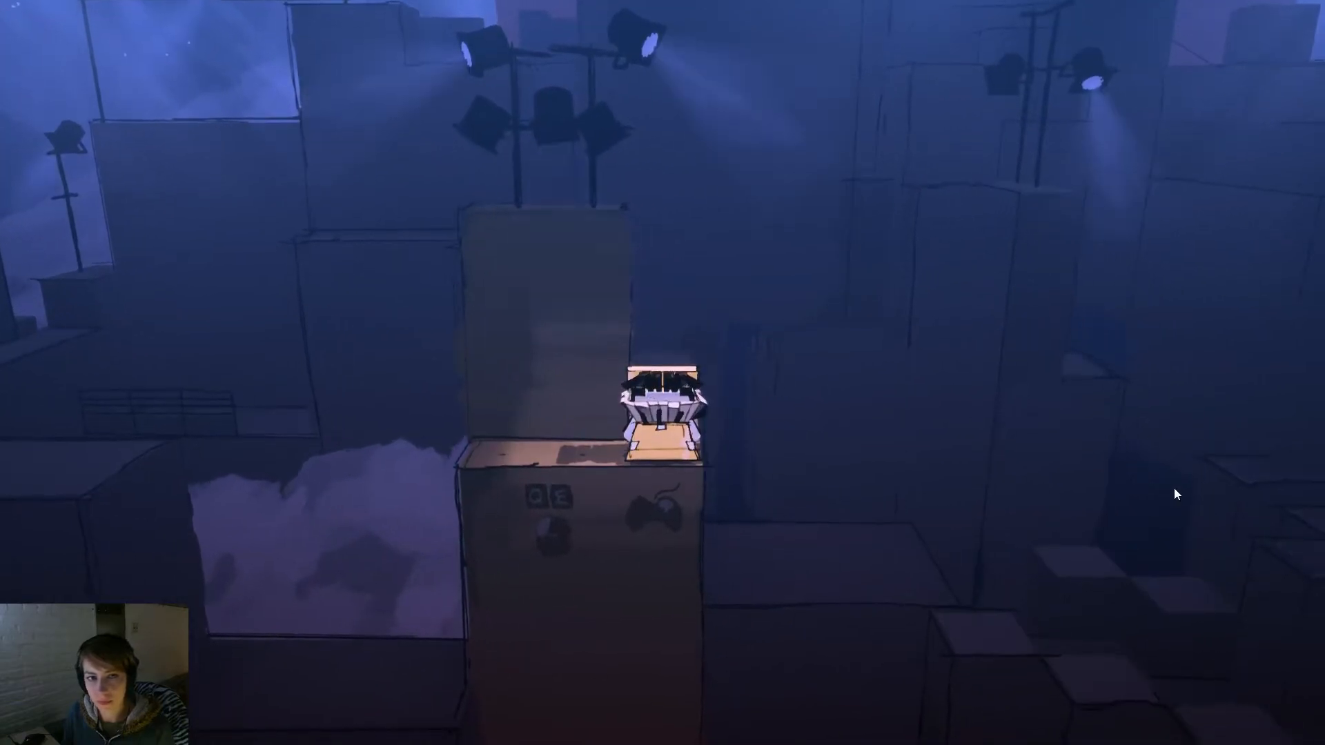
pyautogui.press('a')
pyautogui.press('a')
pyautogui.press('d')
pyautogui.press('d')
pyautogui.press('a')
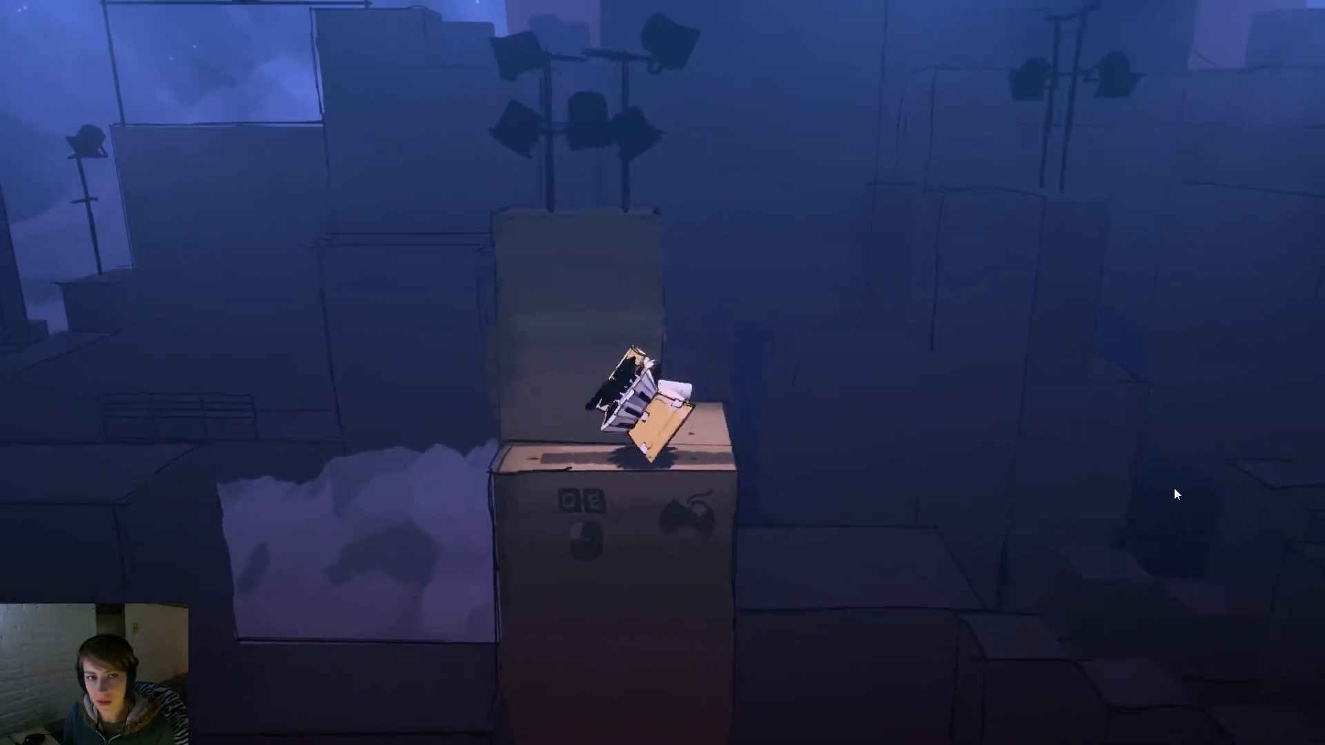
pyautogui.press('a')
pyautogui.press('d')
pyautogui.press('d')
pyautogui.press('w')
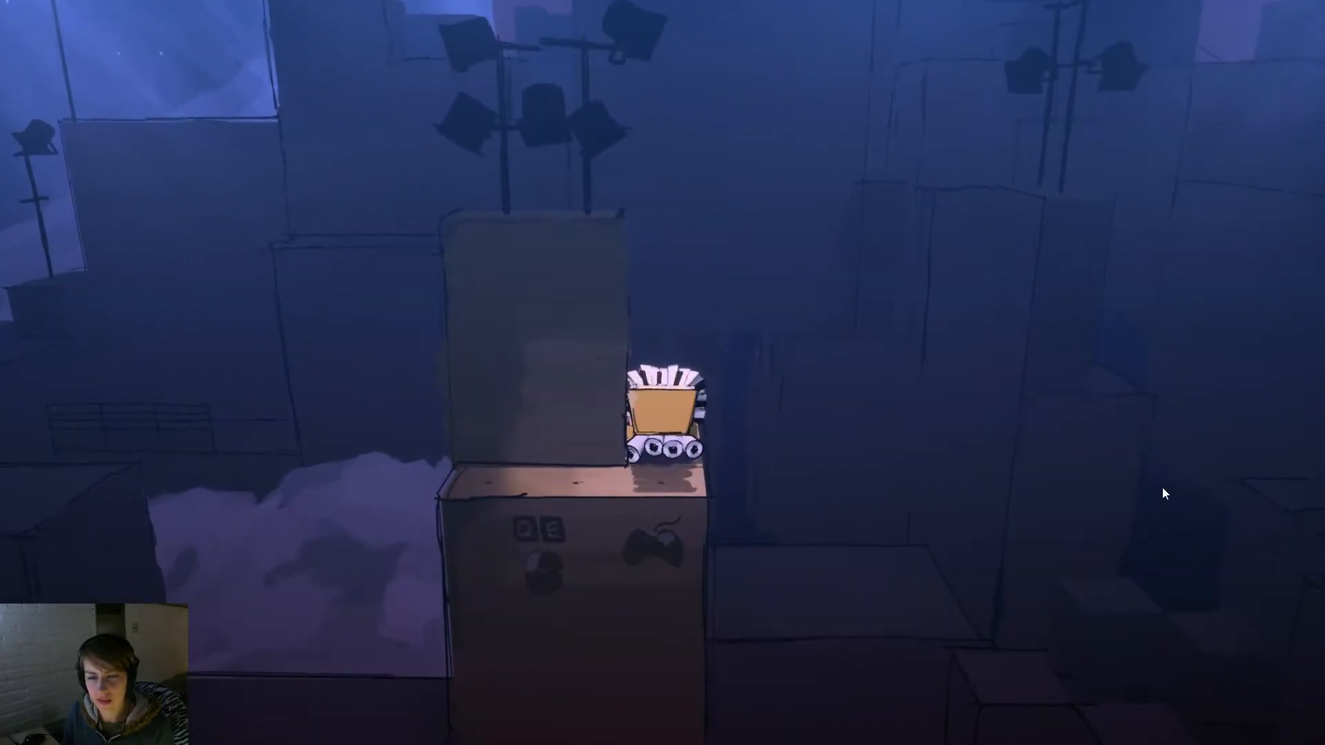
# Step: Examine the lighting and fog from above while rolling the character along the platform by the music stand
pyautogui.moveTo(1169, 487); pyautogui.dragTo(671, 507, button='right')
pyautogui.moveTo(1008, 436); pyautogui.dragTo(449, 553, button='right')
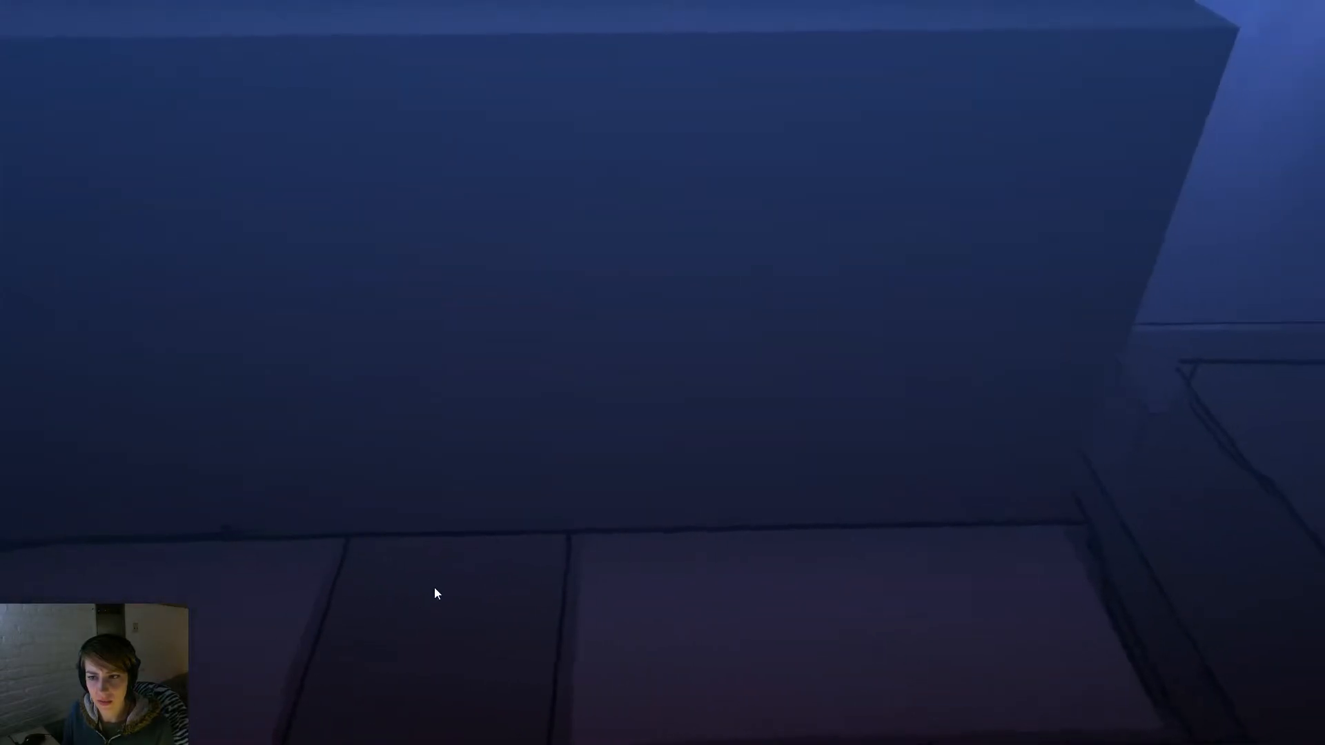
pyautogui.moveTo(698, 479); pyautogui.dragTo(699, 701, button='right')
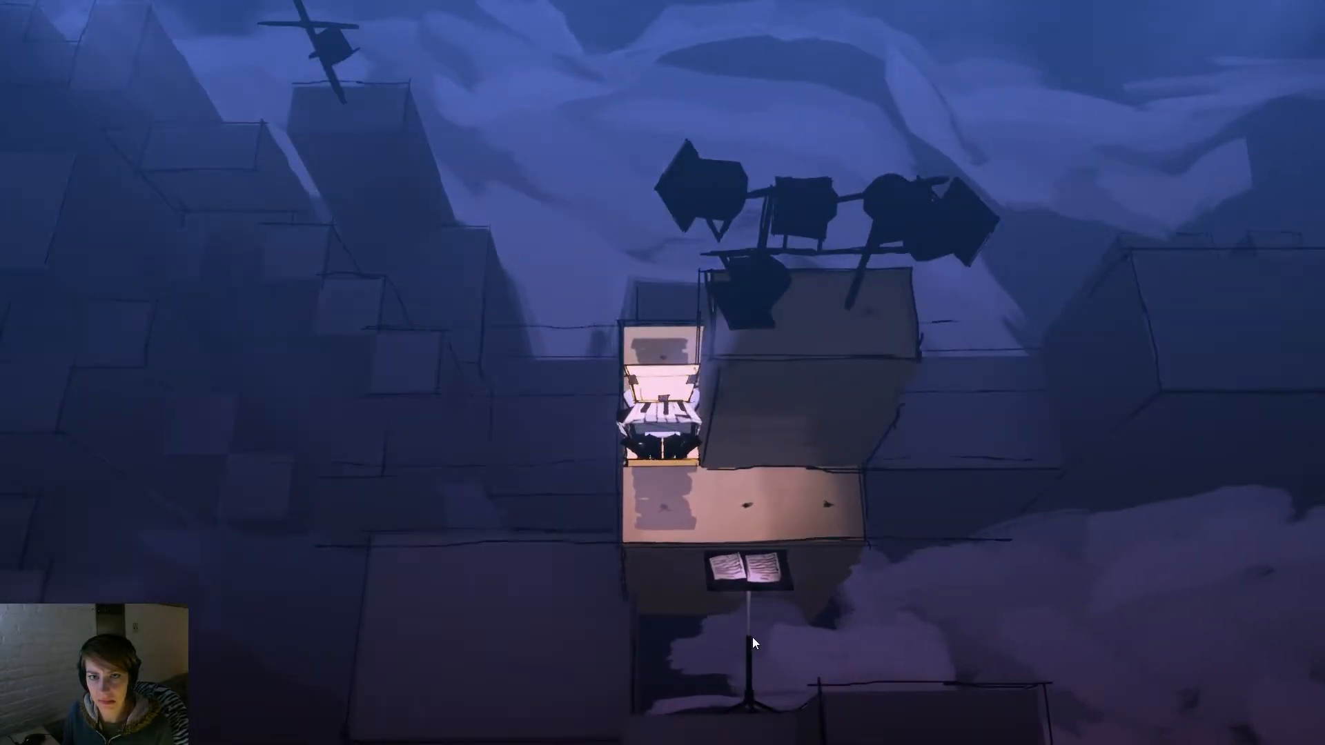
pyautogui.press('s')
pyautogui.press('d')
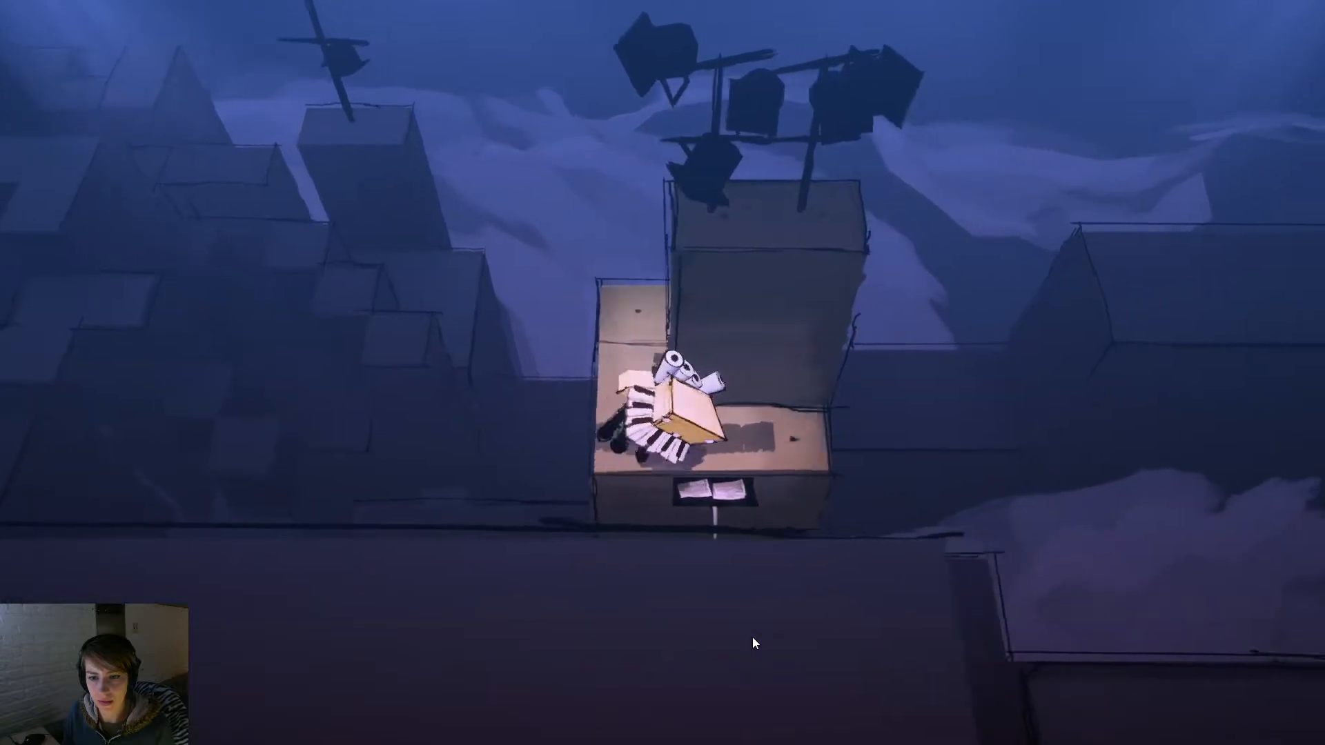
pyautogui.press('s')
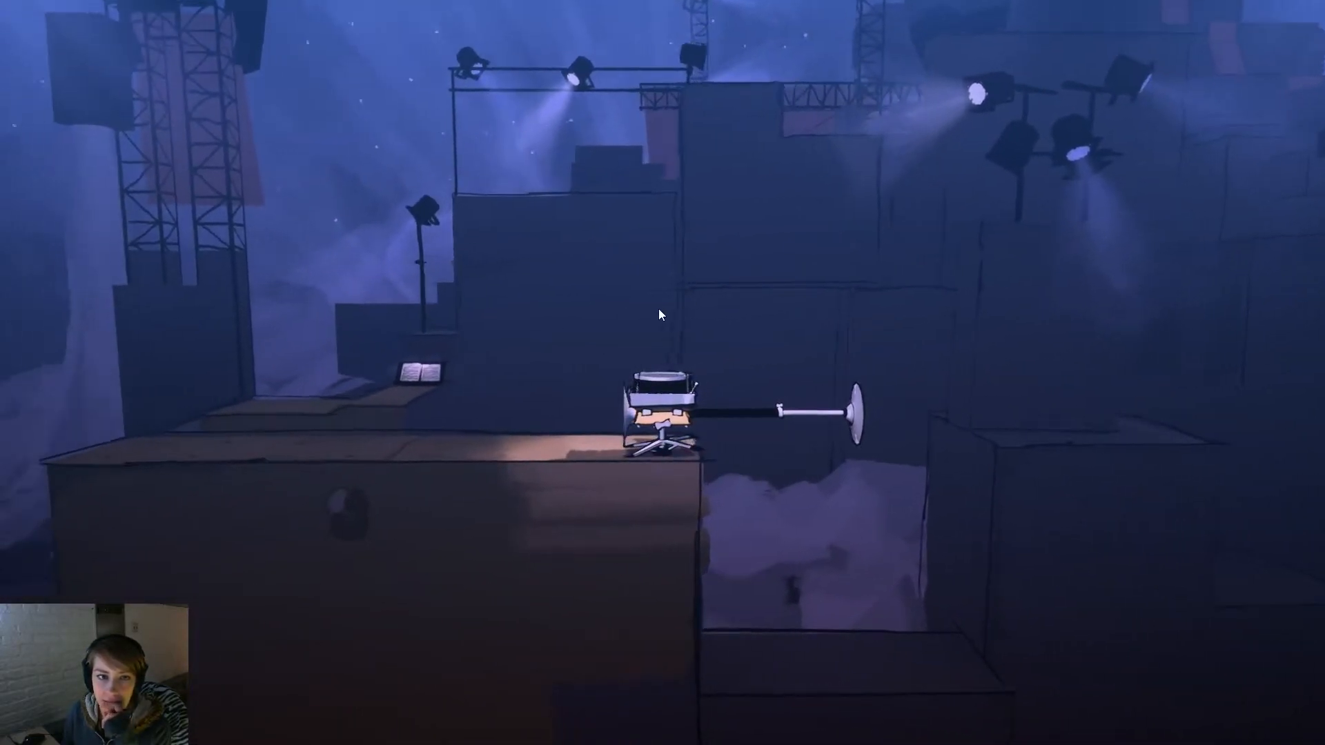
# Step: Stop the play session, restore the normal editor layout, and save the godRays_C texture
pyautogui.press('Escape')
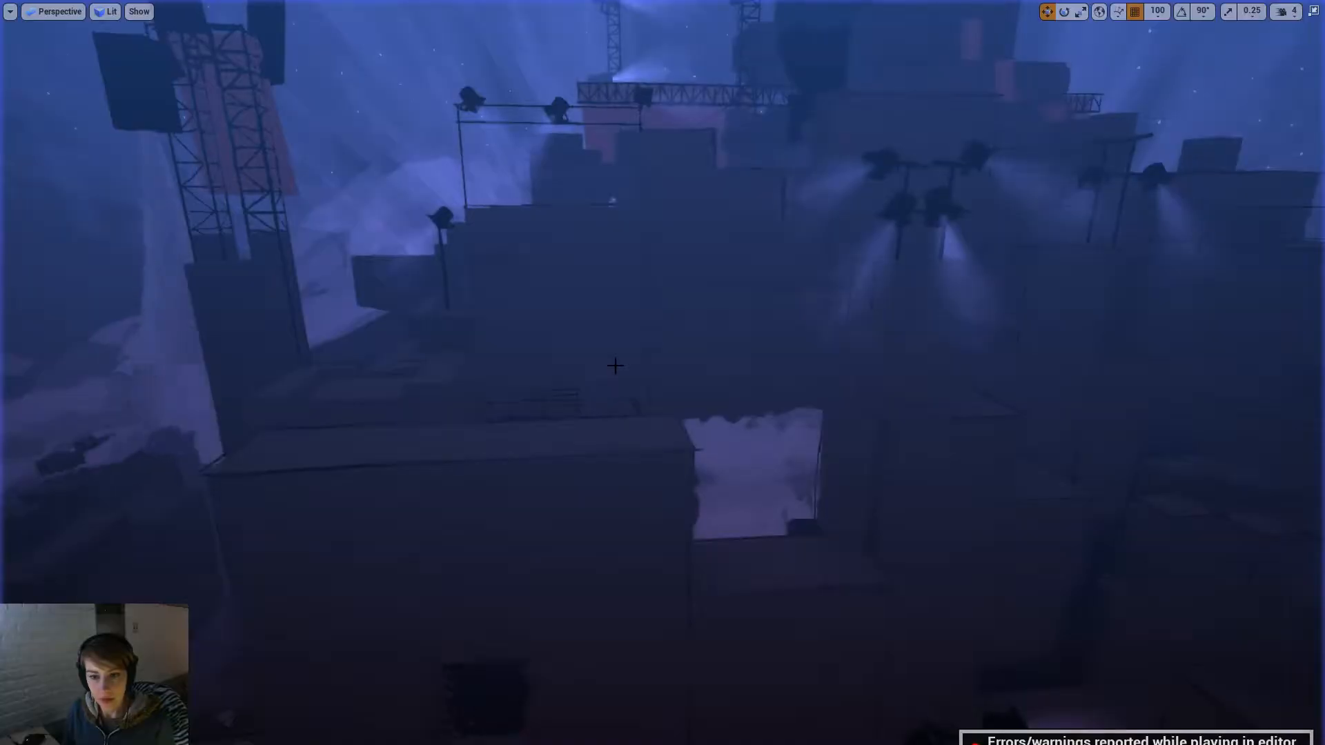
pyautogui.click(1313, 12)
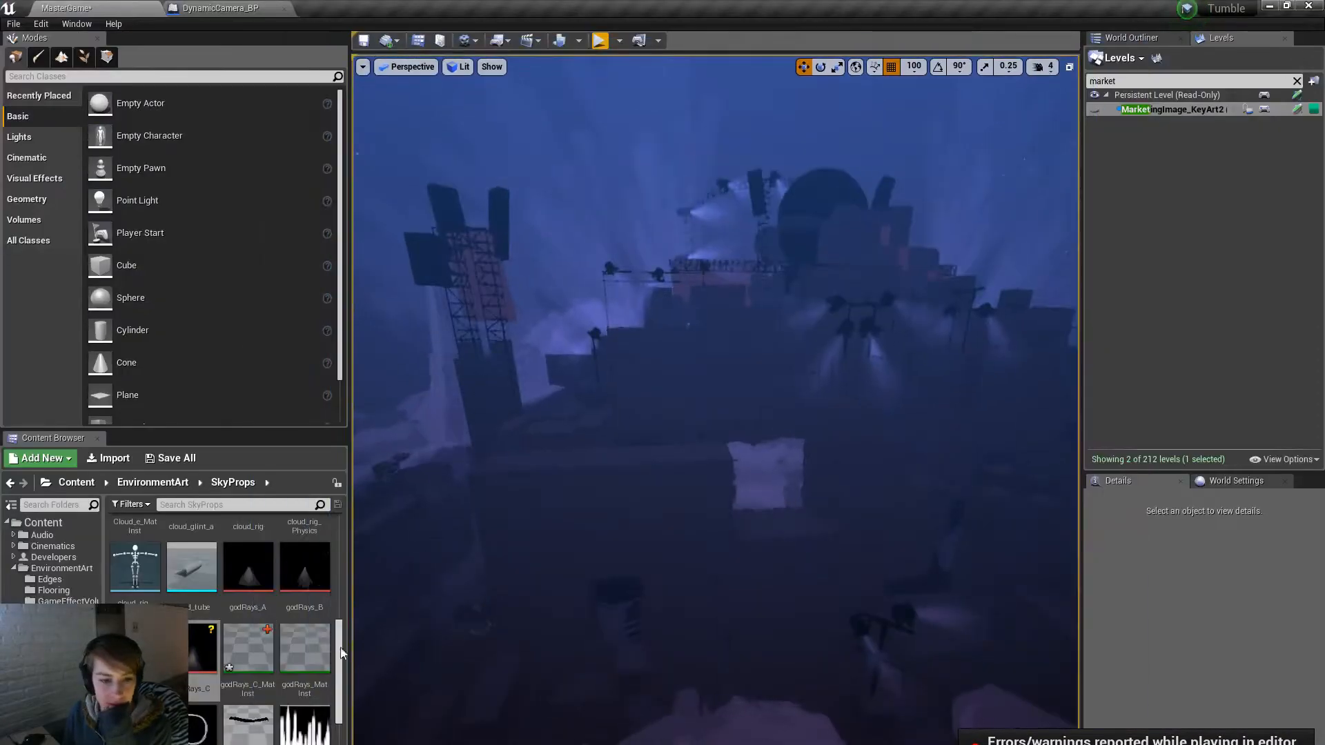
pyautogui.rightClick(235, 655)
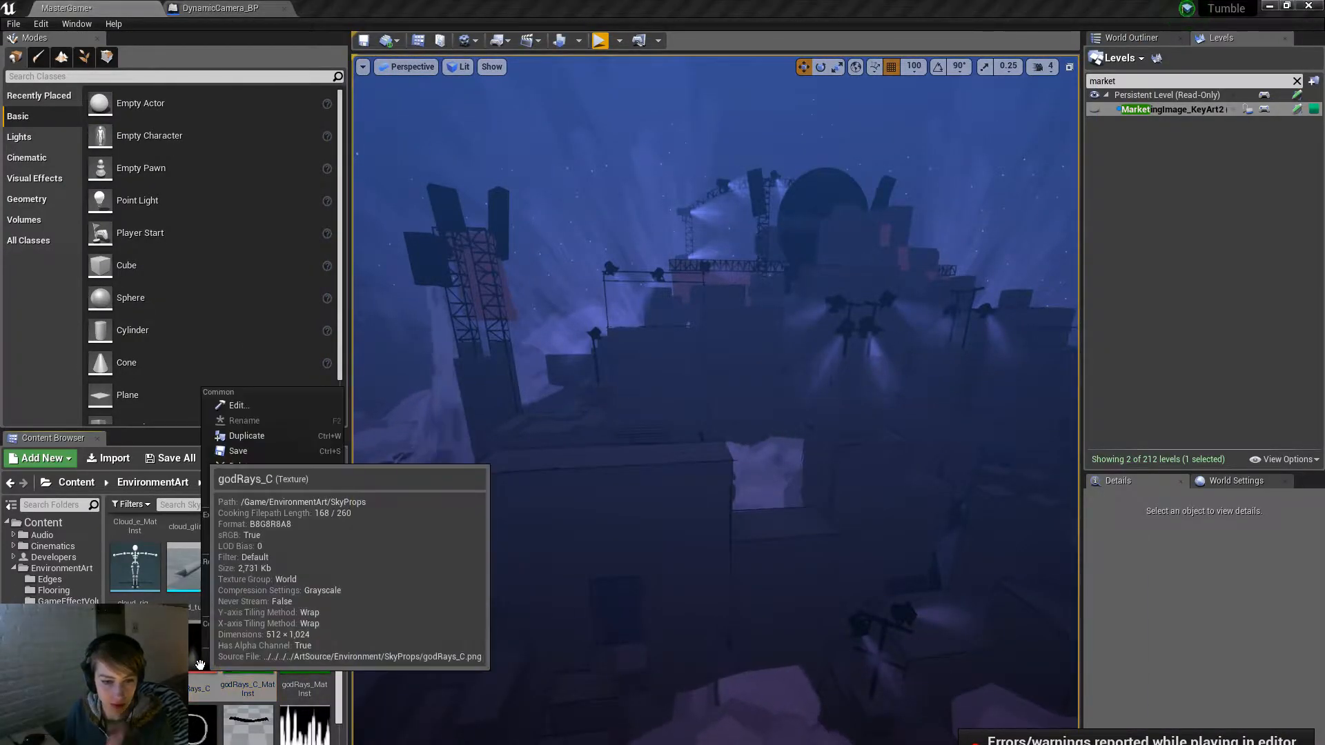
pyautogui.click(298, 450)
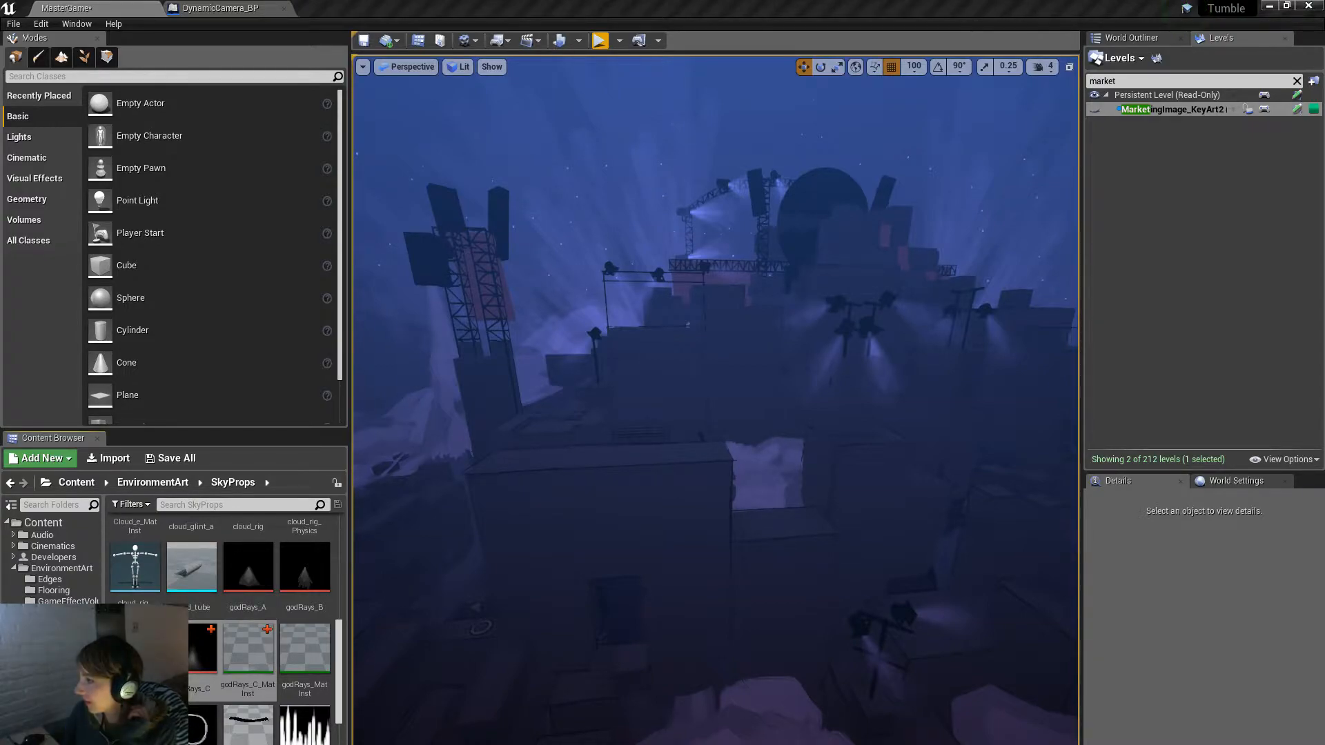
# Step: Switch to the web browser, look up "ue4 cartoon", and open the suggested Simple Cartoon FX Pack marketplace page
pyautogui.moveTo(1324, 345); pyautogui.dragTo(781, 192)
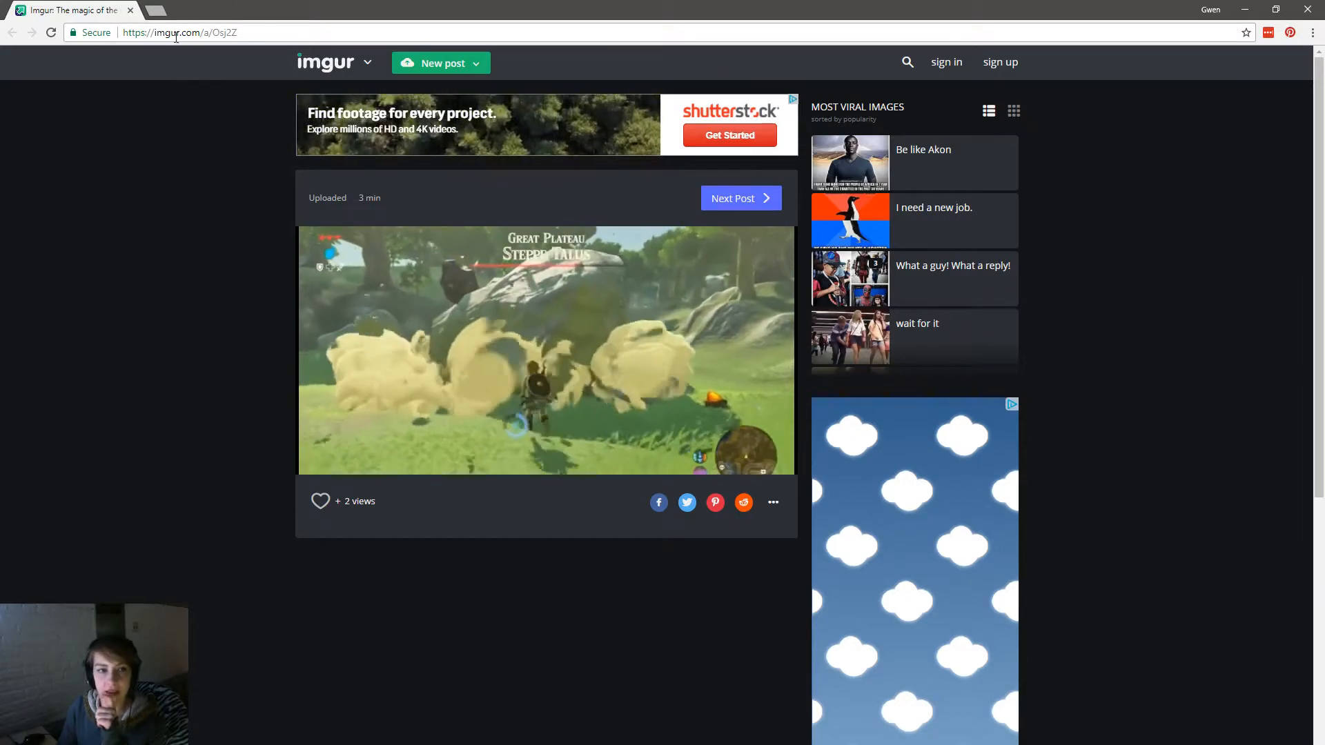
pyautogui.click(178, 33)
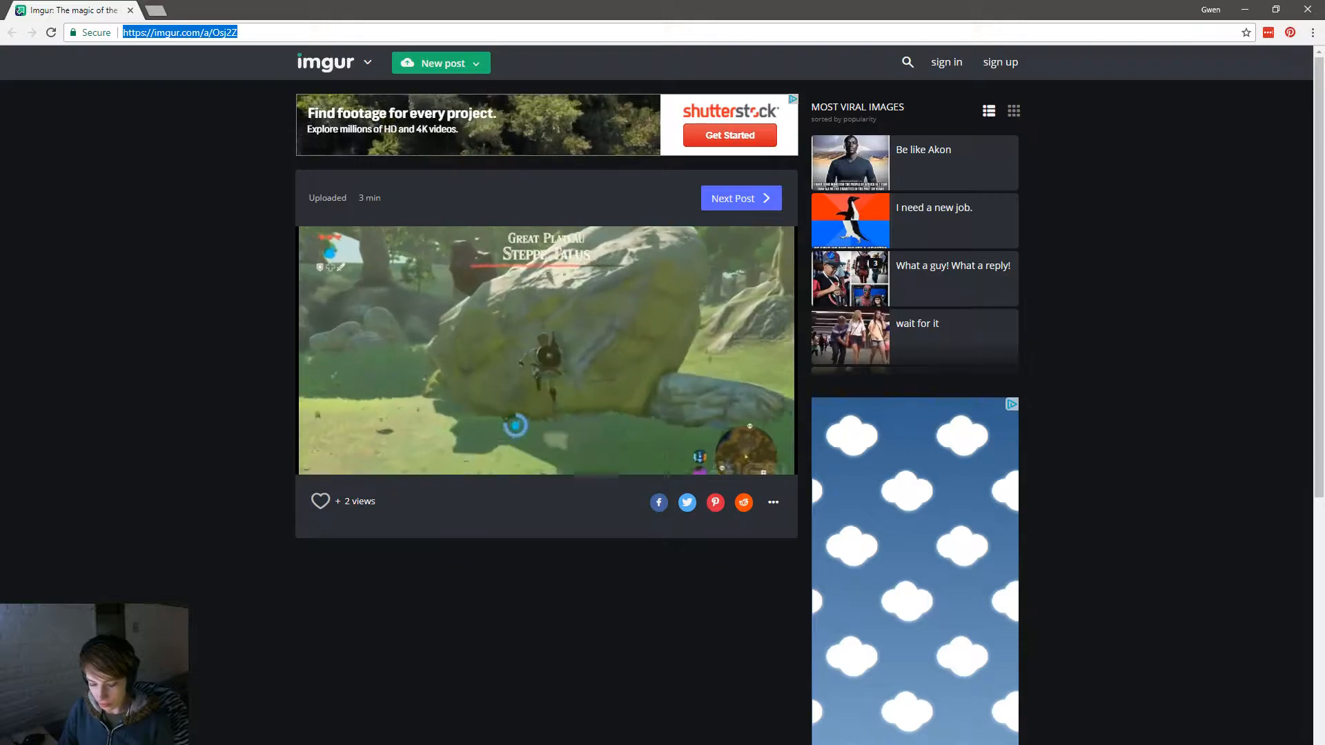
pyautogui.write('ue4 cartoon')
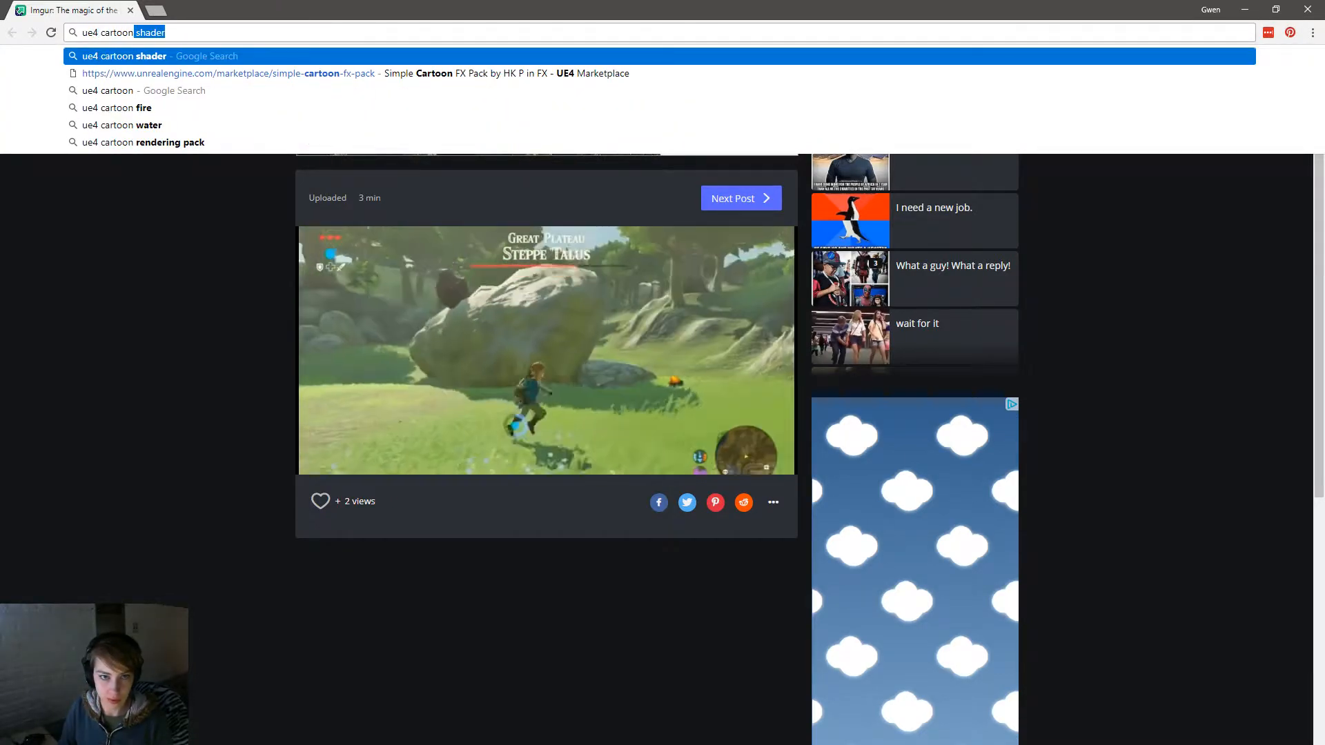
pyautogui.press('Down')
pyautogui.press('Return')
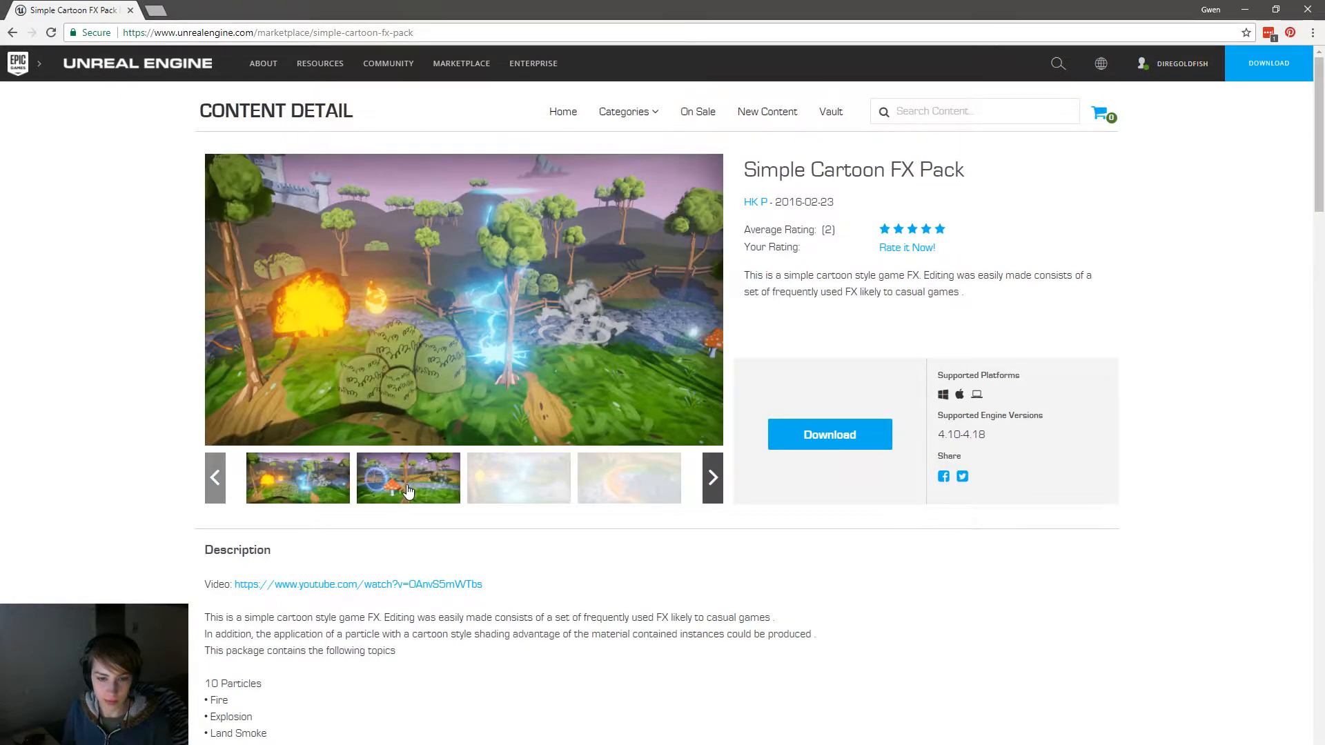
# Step: Open the pack's YouTube demo, replay the smoke effects section, and switch back to Unreal Editor
pyautogui.click(439, 585)
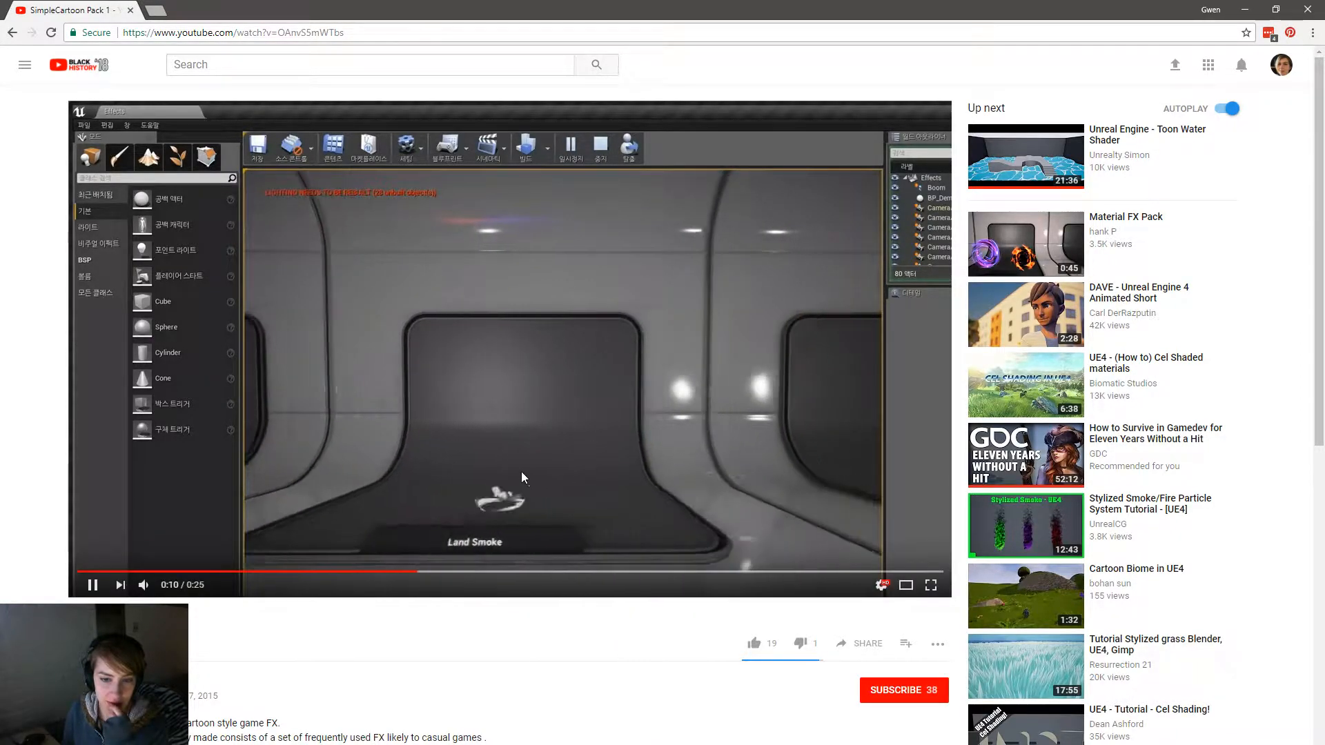
pyautogui.click(400, 572)
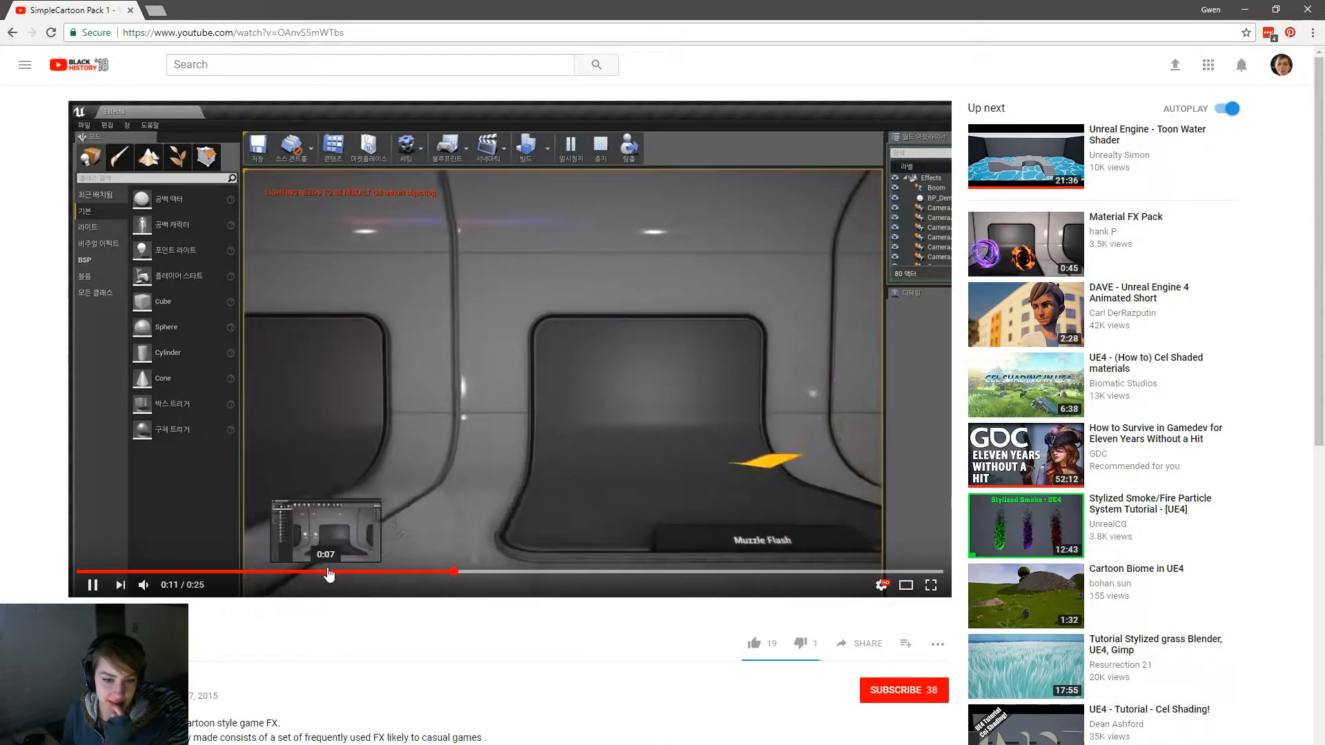
pyautogui.click(329, 571)
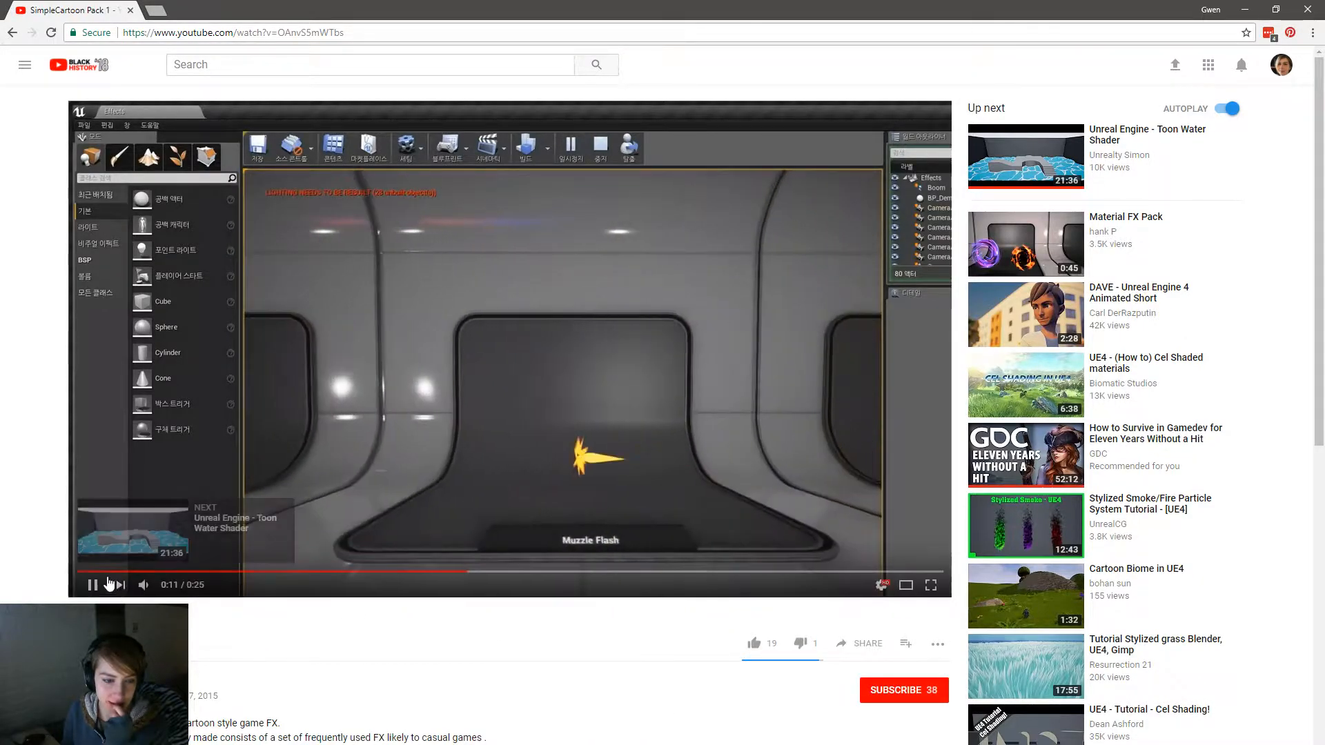
pyautogui.hotkey('alt', 'Tab')
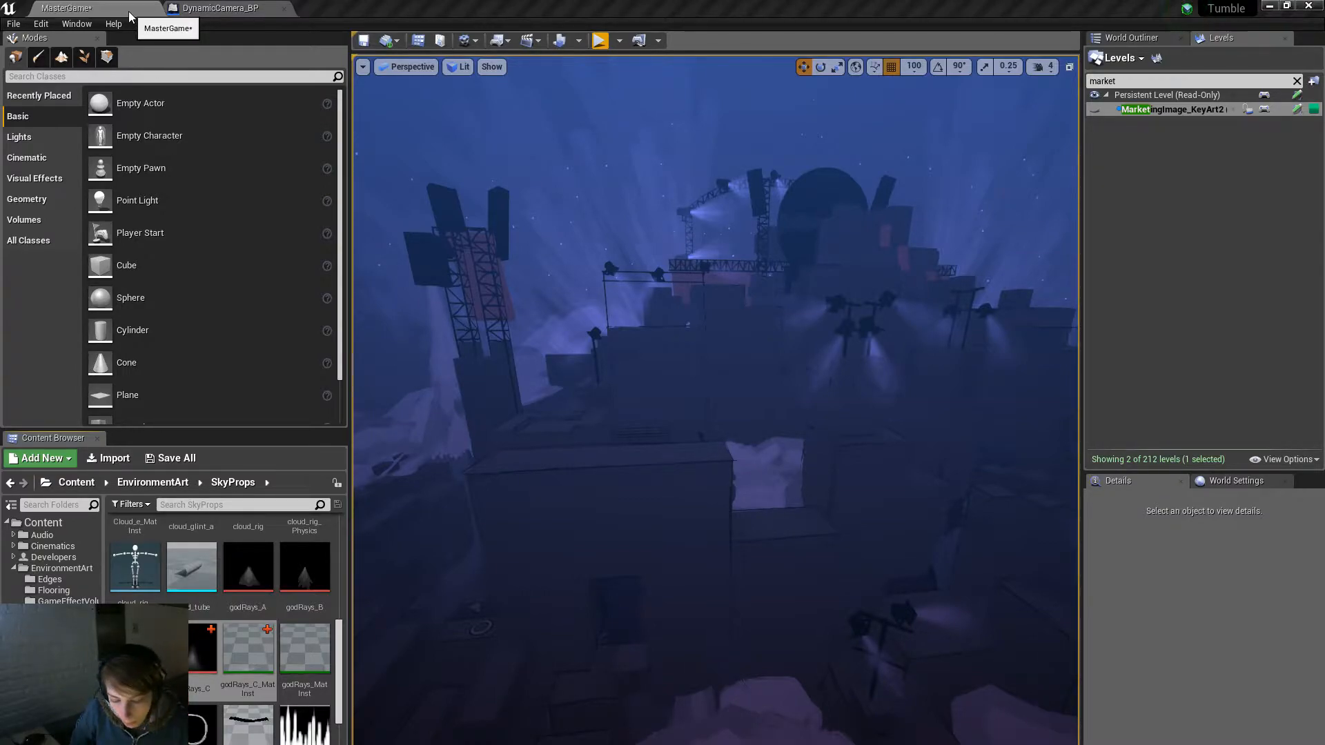
# Step: Examine the painted fog, spotlights and city blocks in the full-screen editor viewport from several distances
pyautogui.moveTo(662, 359); pyautogui.dragTo(711, 358, button='right')
pyautogui.press('F11')
pyautogui.moveTo(742, 503); pyautogui.dragTo(586, 484, button='right')
pyautogui.press('s')
pyautogui.press('w')
pyautogui.press('d')
pyautogui.press('w')
pyautogui.press('s')
pyautogui.press('s')
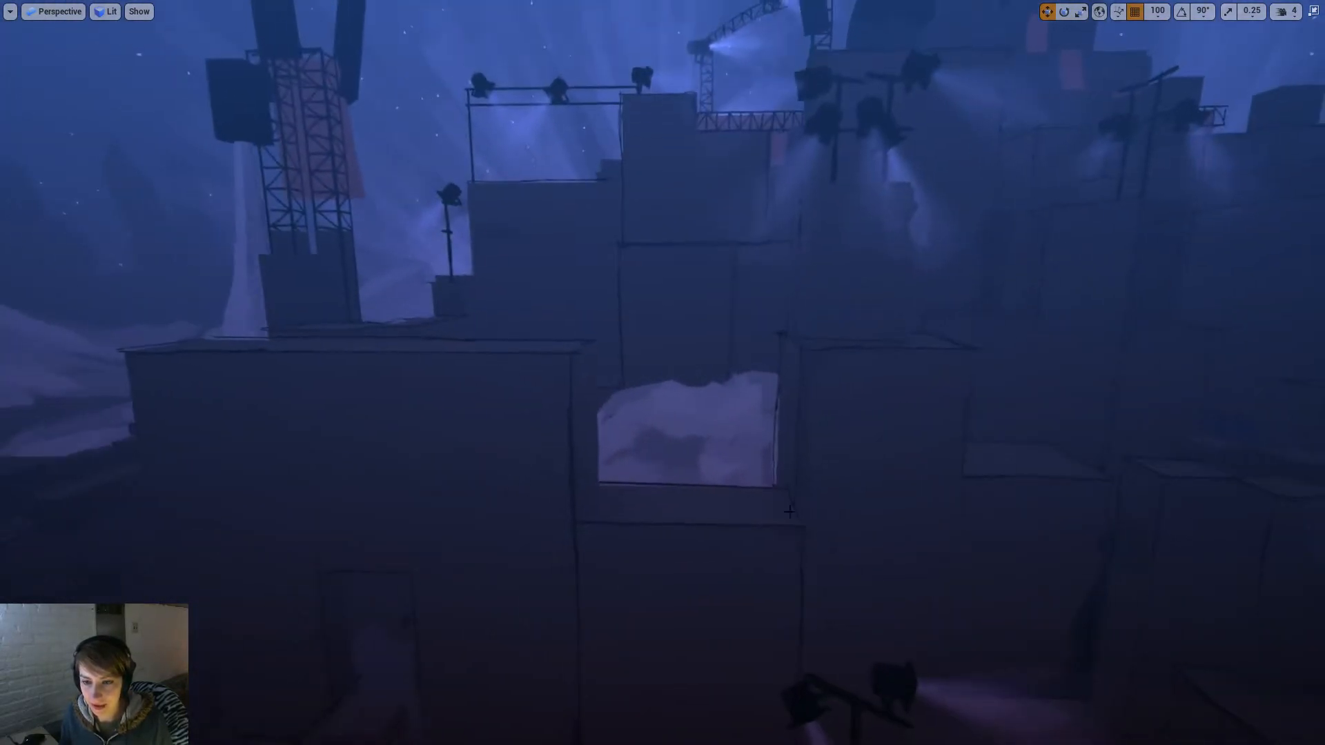
# Step: Switch to Photoshop and compare the KeyArtWIP.psd and KeyArtCity_WIP.psd paintings, toggling the top two layers of KeyArtWIP.psd
pyautogui.hotkey('alt', 'Tab')
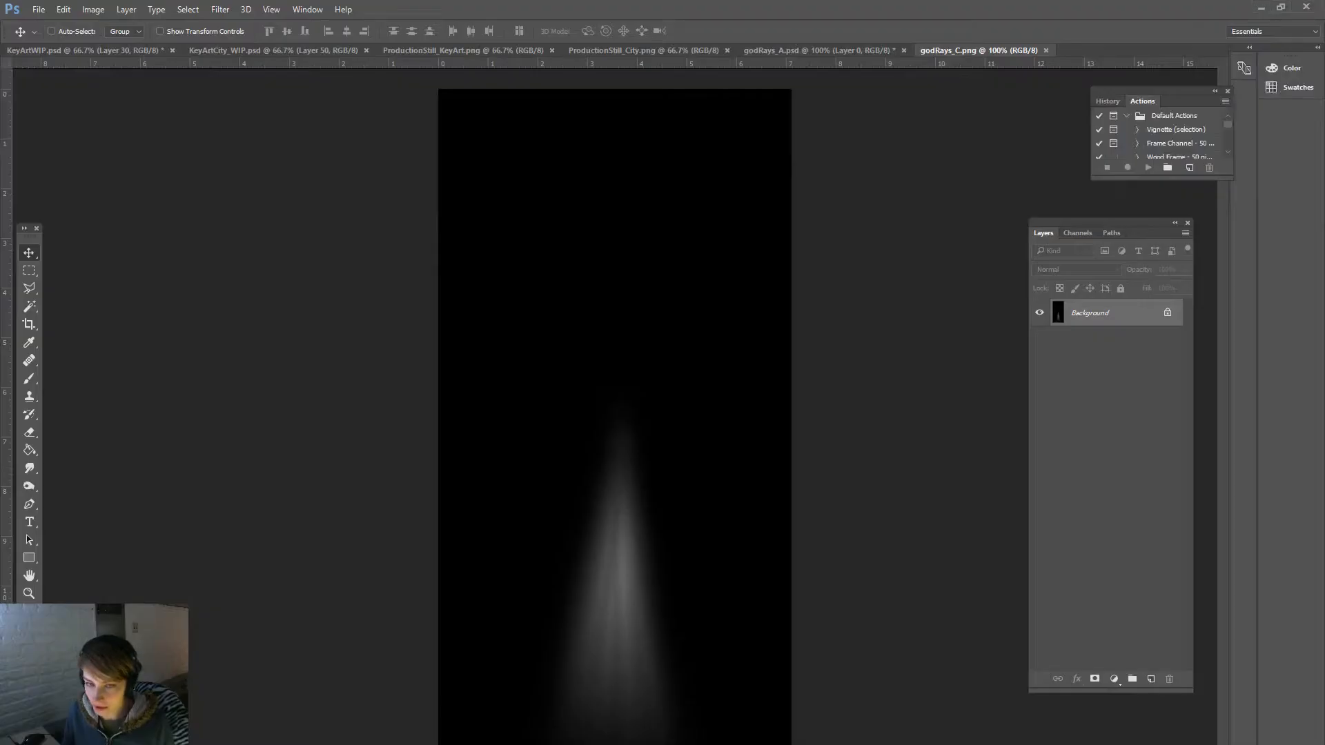
pyautogui.click(131, 48)
pyautogui.click(250, 45)
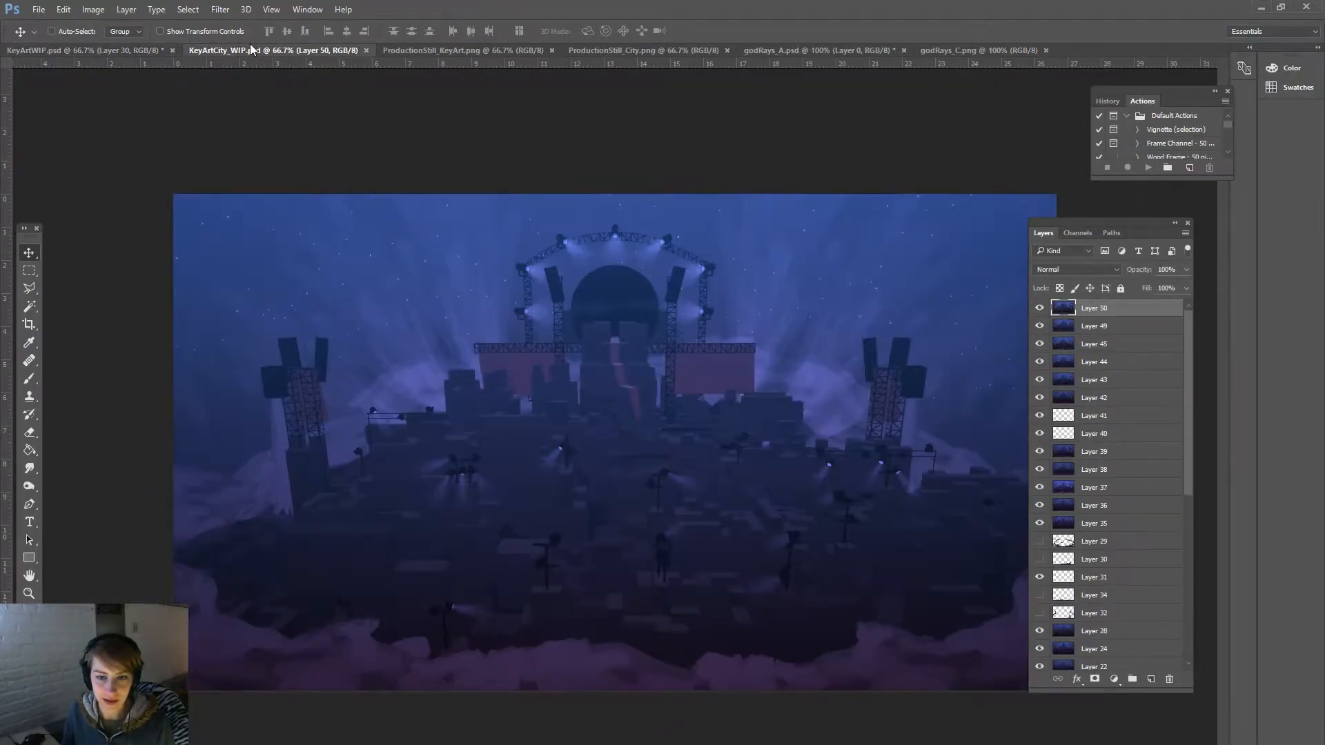
pyautogui.click(127, 47)
pyautogui.moveTo(1038, 309); pyautogui.dragTo(1039, 326)
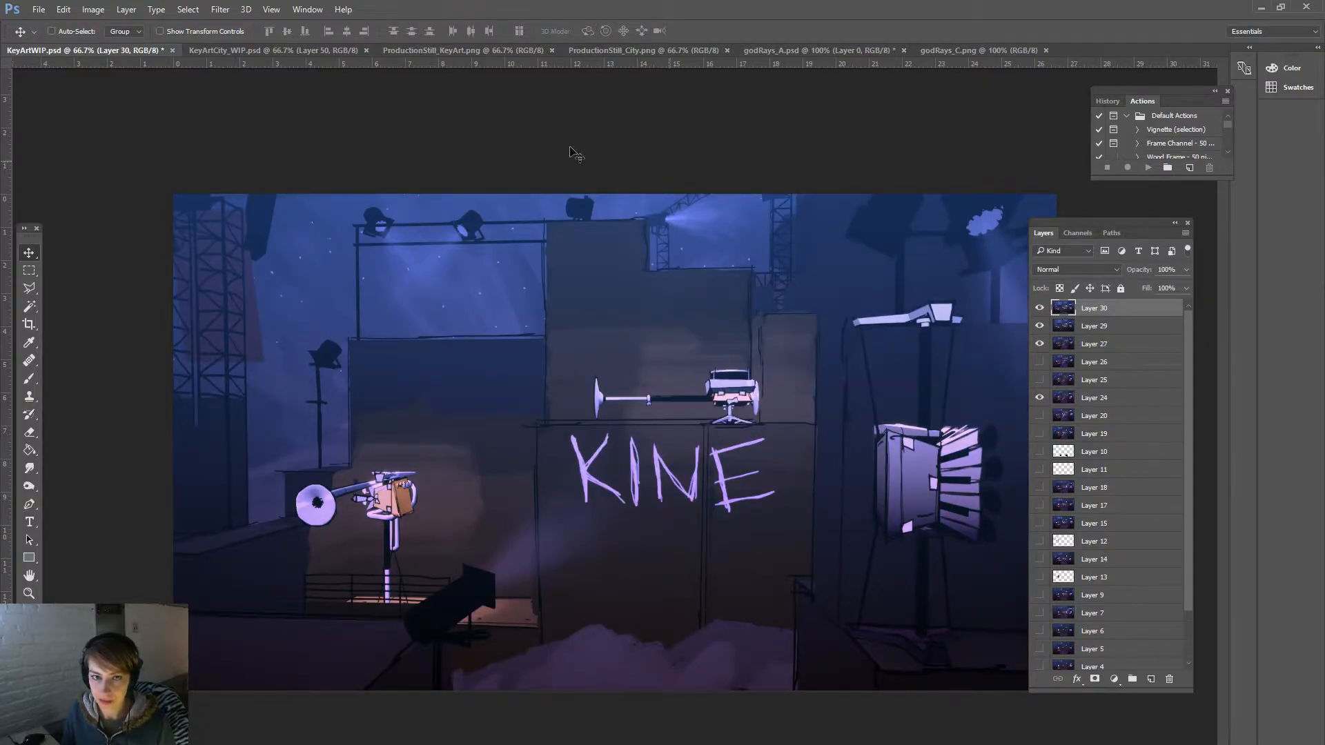
pyautogui.click(288, 50)
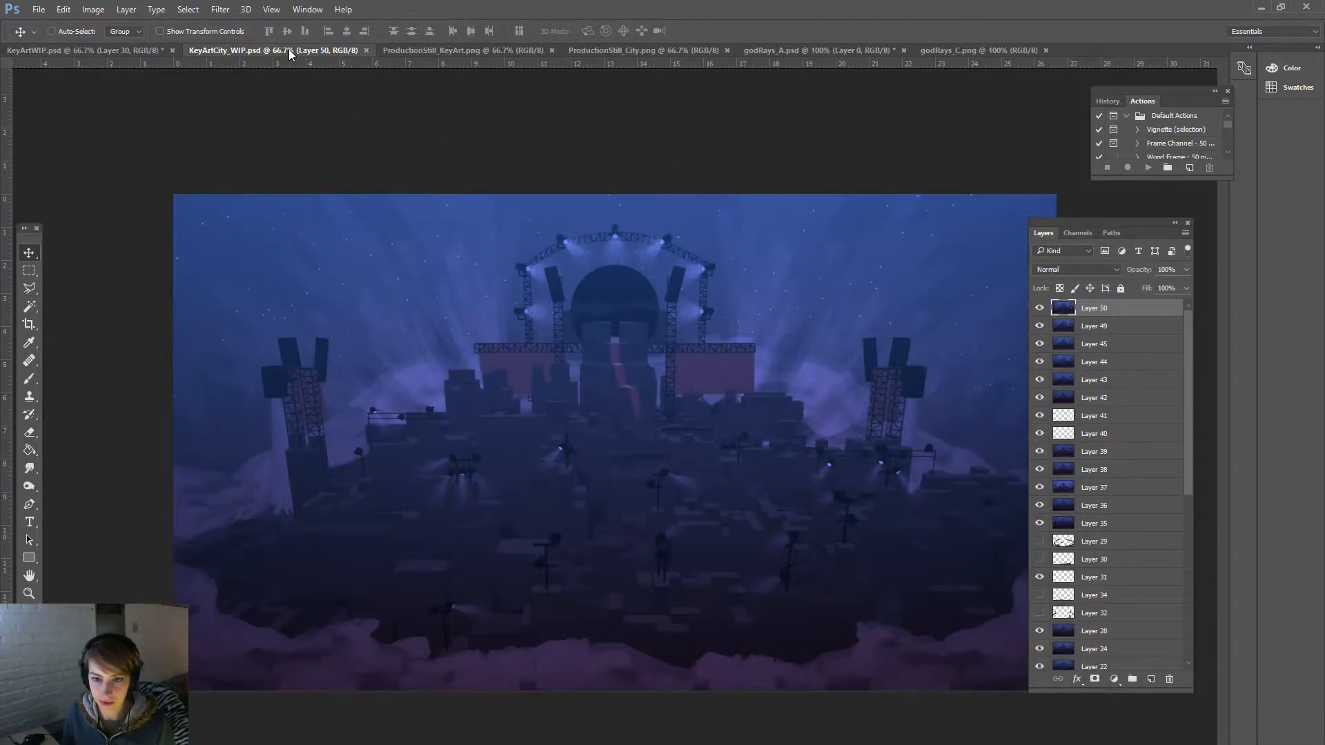
pyautogui.moveTo(1054, 221); pyautogui.dragTo(1129, 227)
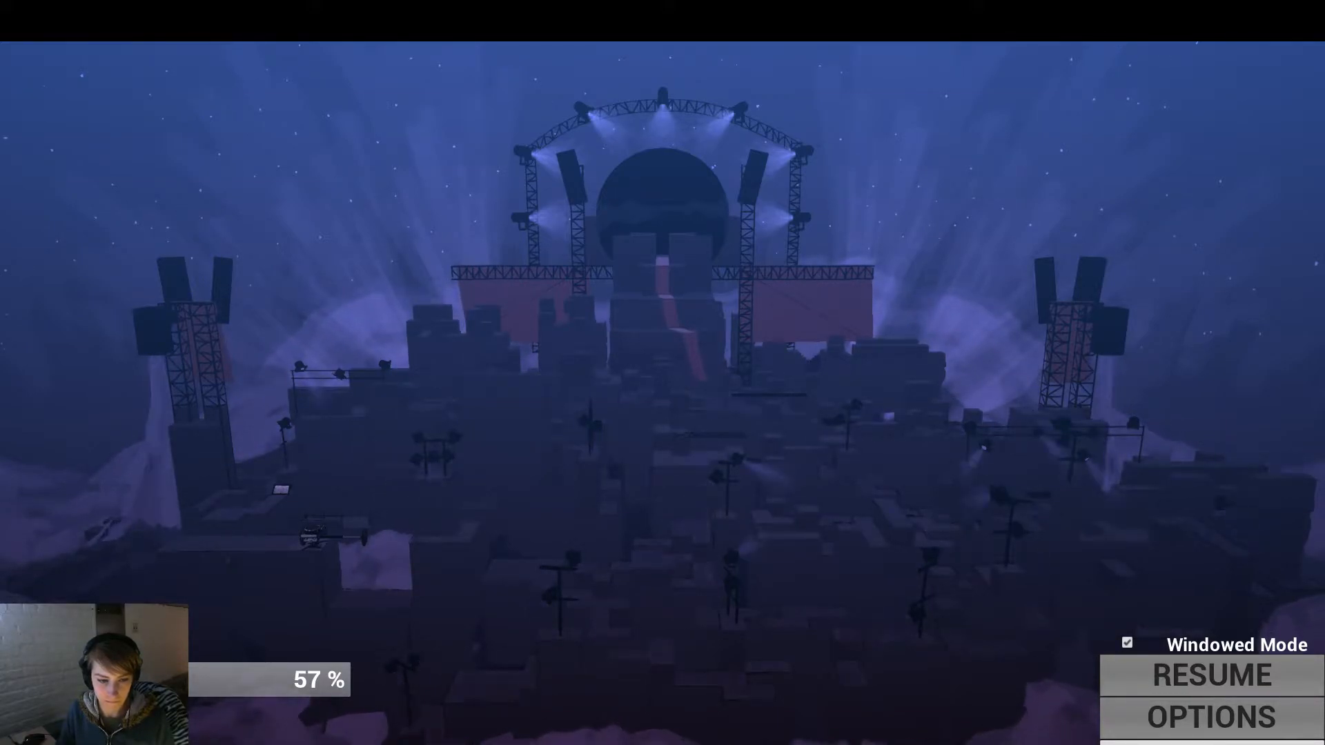
# Step: Resume the game, then end the play session and examine the city, fog and god rays in the editor viewport
pyautogui.press('Escape')
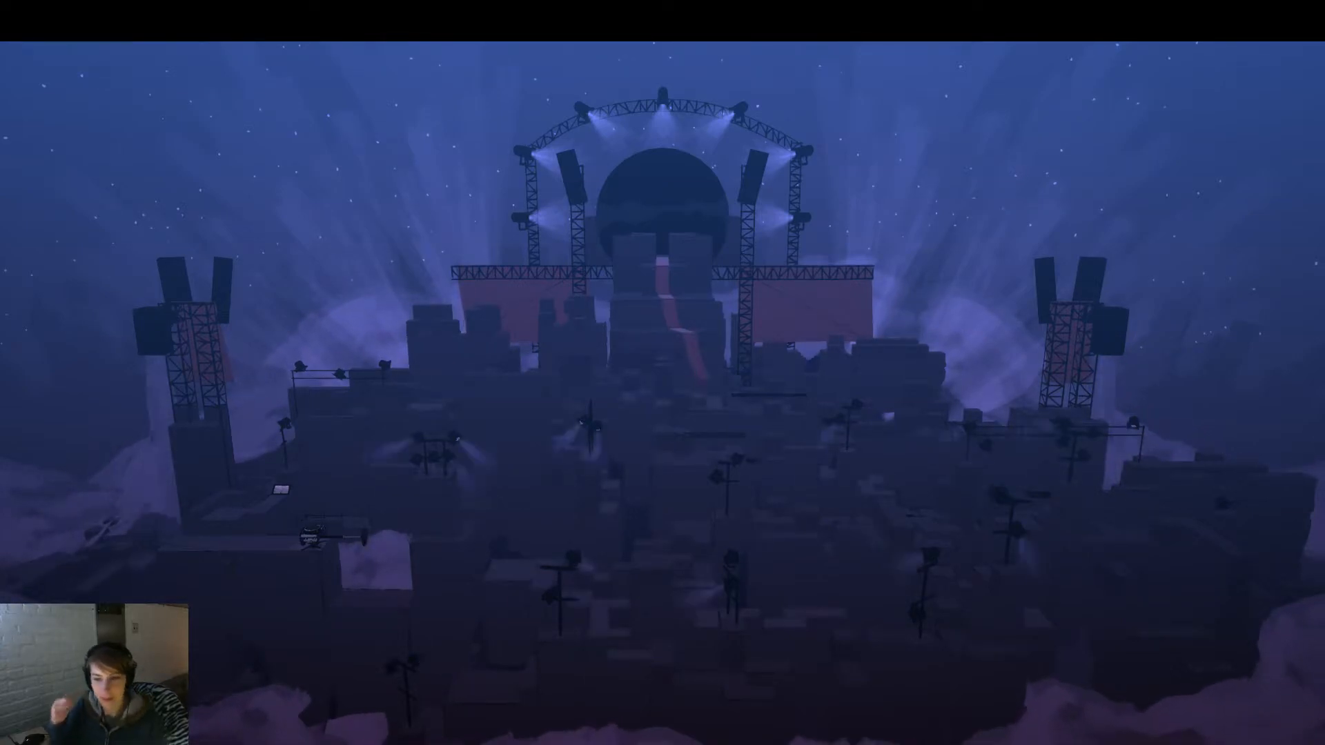
pyautogui.press('Escape')
pyautogui.moveTo(663, 373); pyautogui.dragTo(855, 362, button='right')
pyautogui.press('w')
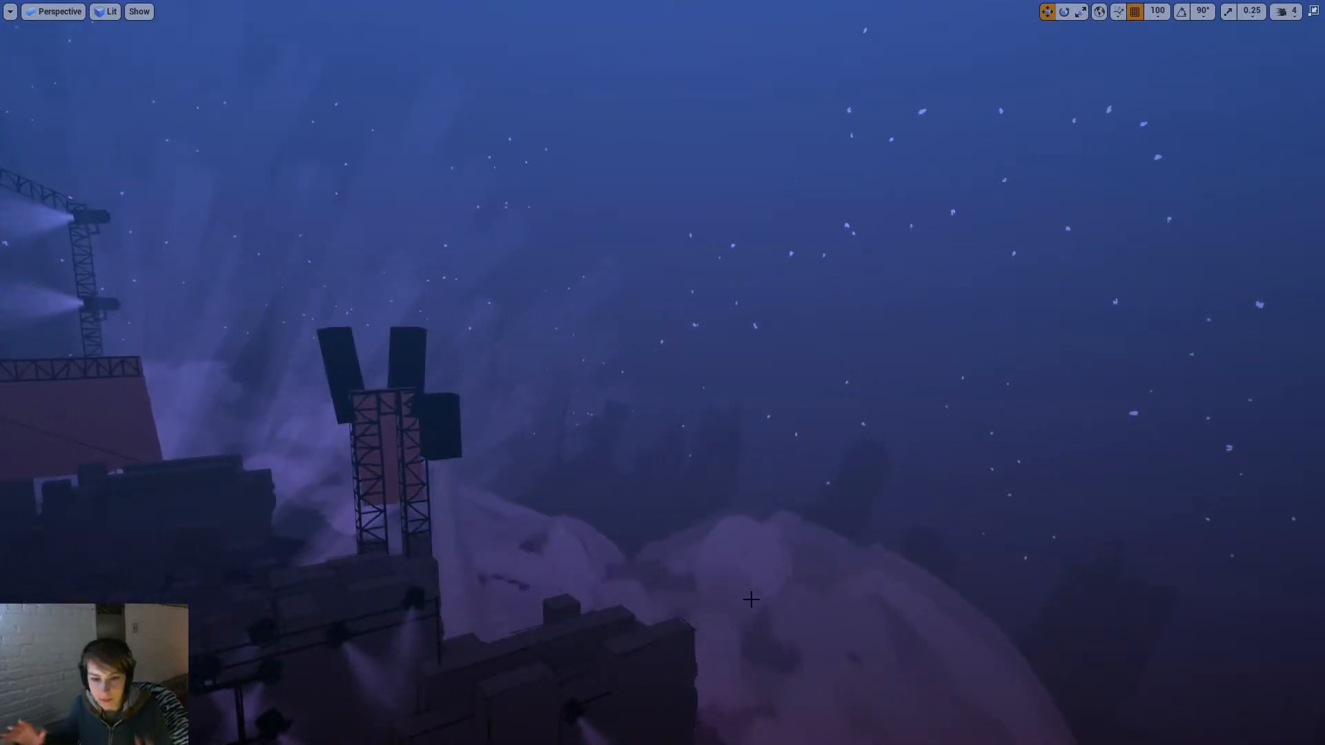
pyautogui.press('s')
pyautogui.moveTo(751, 599)
pyautogui.mouseDown(button='right')
pyautogui.moveTo(586, 614)
pyautogui.moveTo(590, 648)
pyautogui.moveTo(751, 623)
pyautogui.mouseUp(button='right')
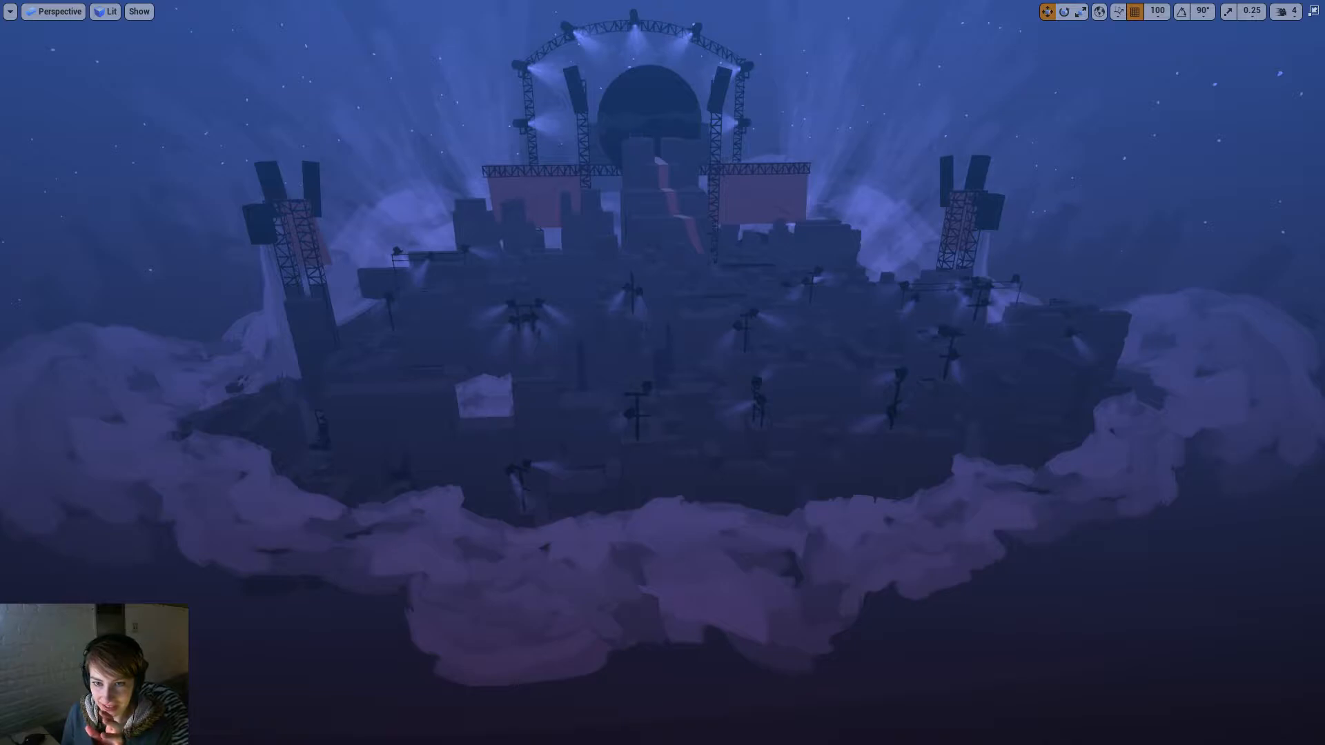
# Step: Select the large fog plane around the city and the small block beside a spotlight stand to inspect them up close
pyautogui.rightClick(646, 583)
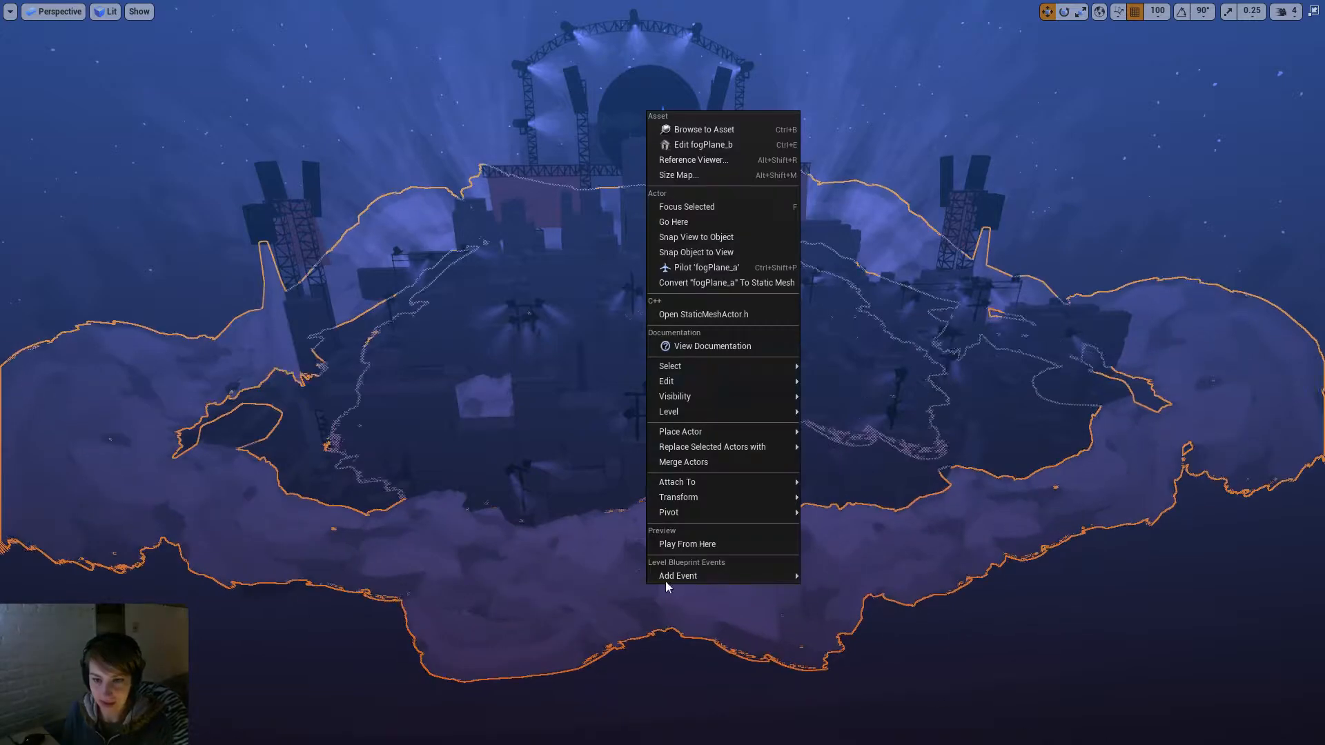
pyautogui.moveTo(725, 512)
pyautogui.click(844, 480)
pyautogui.click(895, 397)
pyautogui.moveTo(894, 396); pyautogui.dragTo(845, 397, button='right')
pyautogui.press('w')
pyautogui.press('a')
pyautogui.click(947, 529)
pyautogui.moveTo(966, 548); pyautogui.dragTo(968, 491)
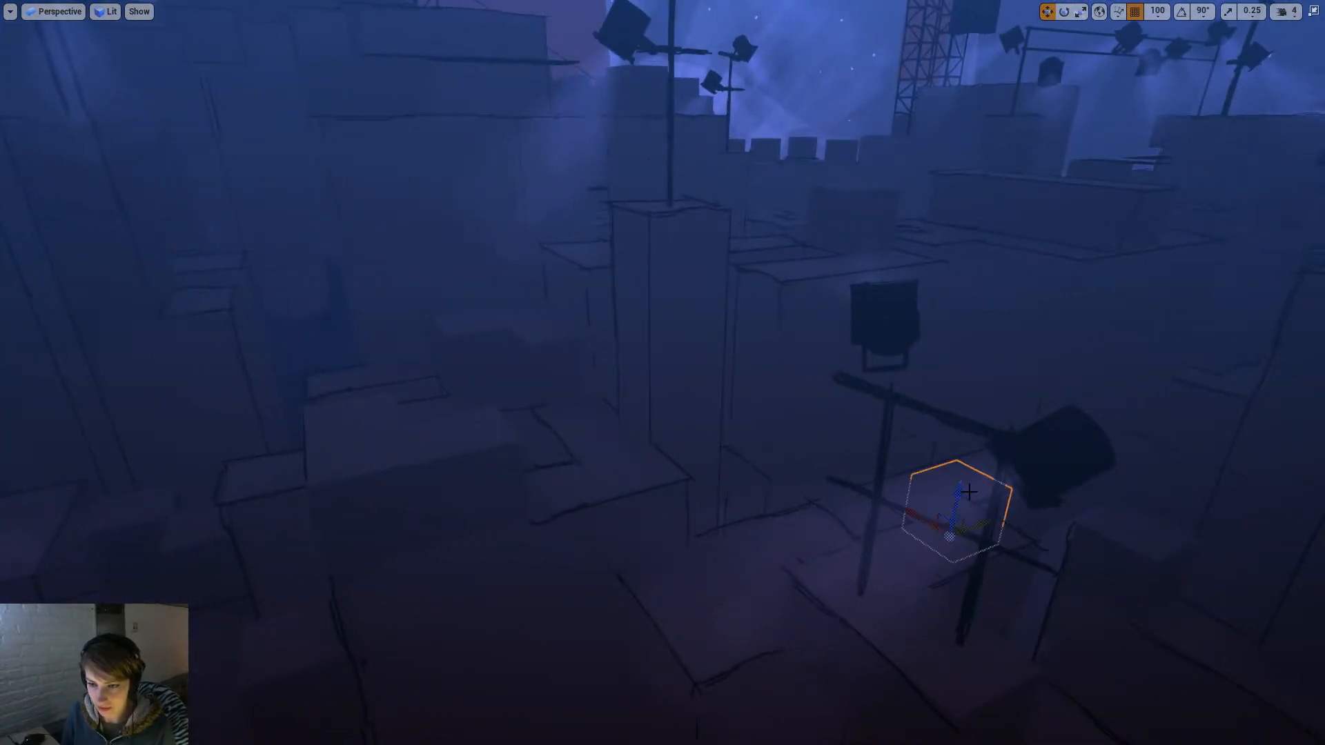
# Step: Select the red stepped strip running down the central tower and examine it against the stage from several distances
pyautogui.moveTo(968, 484); pyautogui.dragTo(793, 394, button='right')
pyautogui.press('w')
pyautogui.click(864, 605)
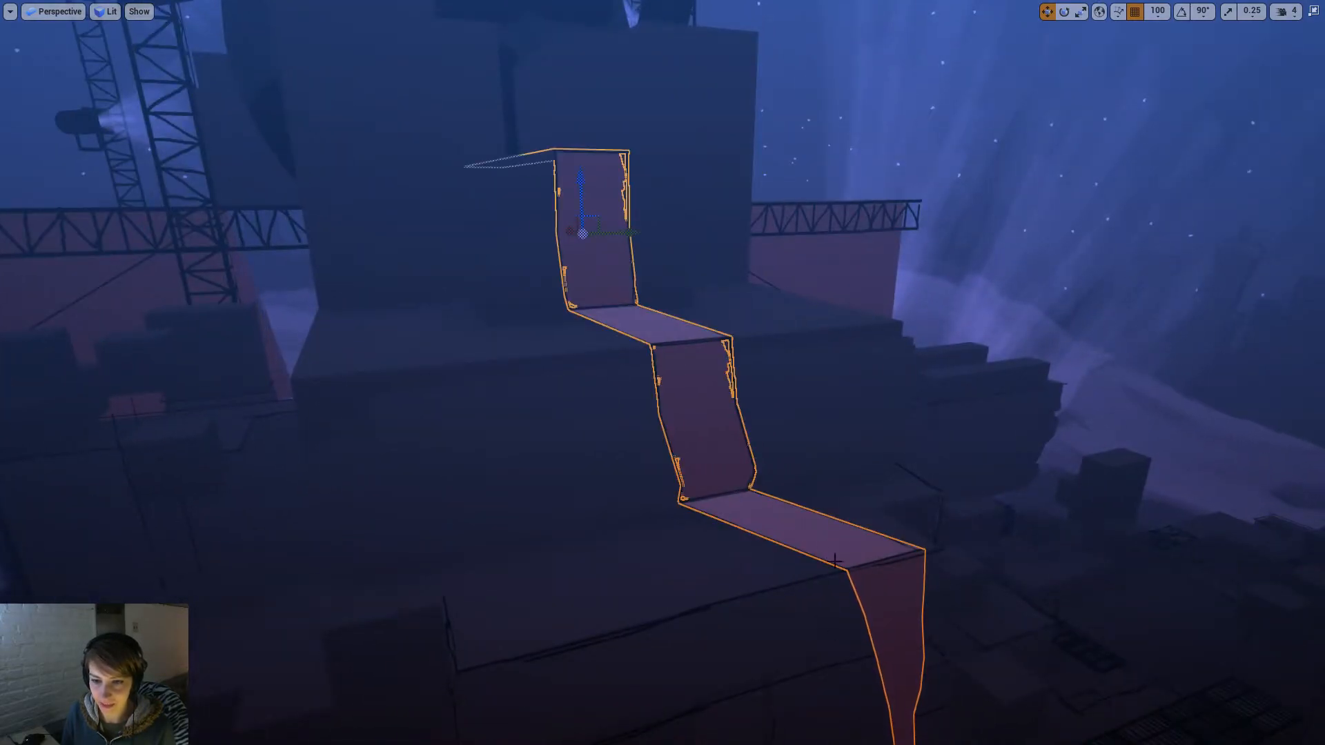
pyautogui.moveTo(864, 604)
pyautogui.mouseDown(button='right')
pyautogui.moveTo(849, 579)
pyautogui.moveTo(849, 608)
pyautogui.mouseUp(button='right')
pyautogui.scroll(-8, 662, 372)
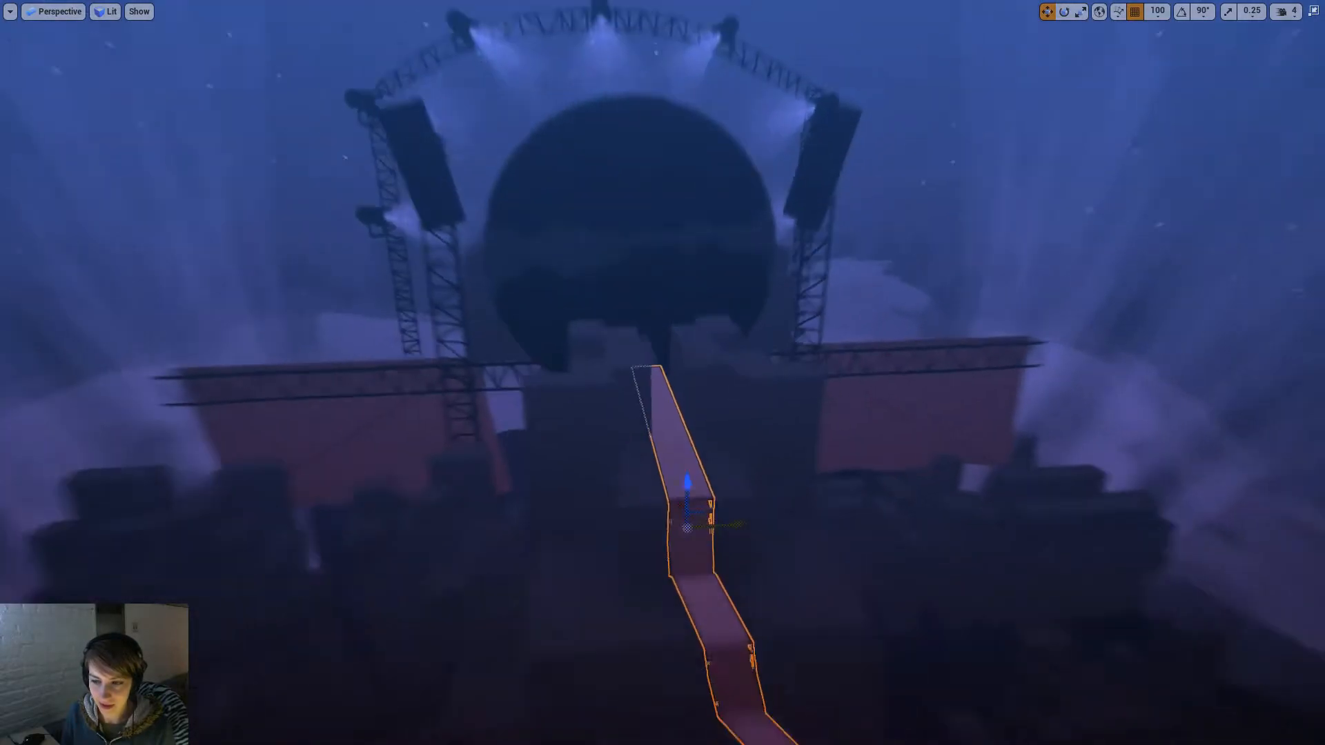
pyautogui.scroll(3, 652, 345)
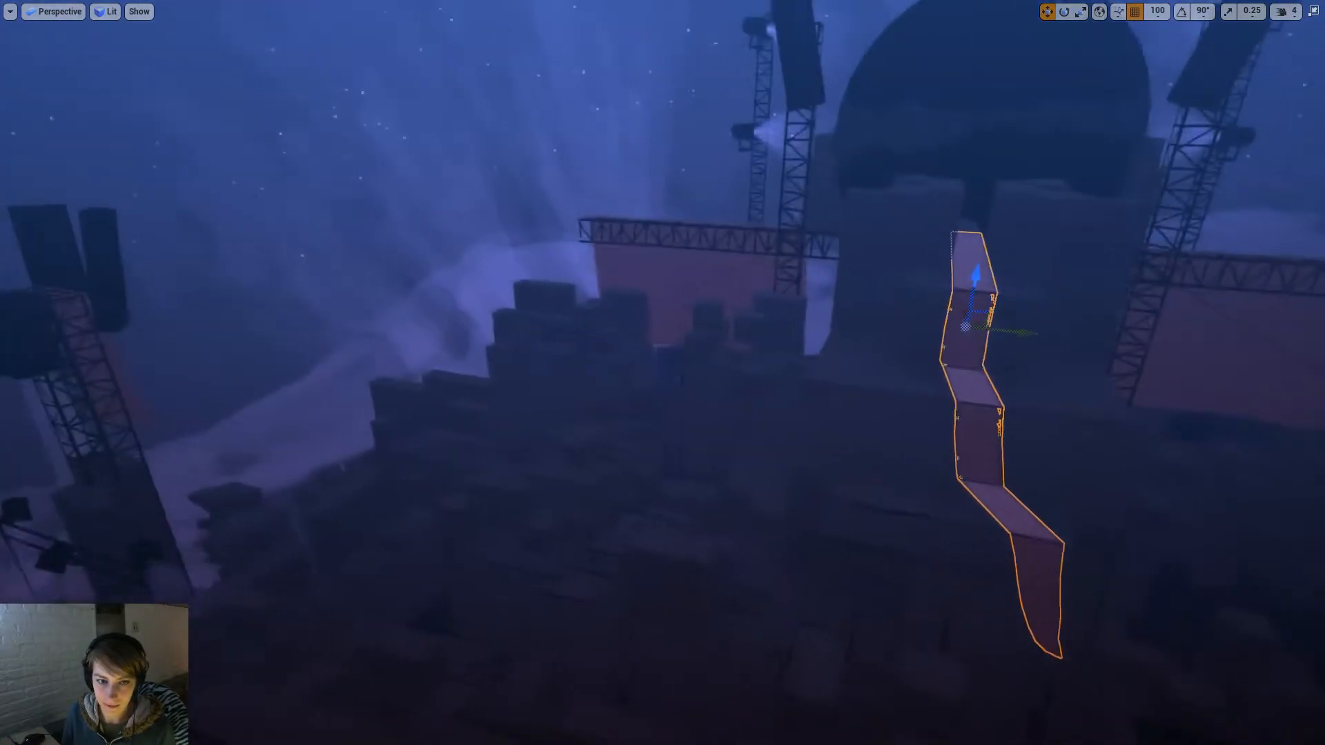
pyautogui.moveTo(662, 373); pyautogui.dragTo(724, 407, button='right')
pyautogui.press('s')
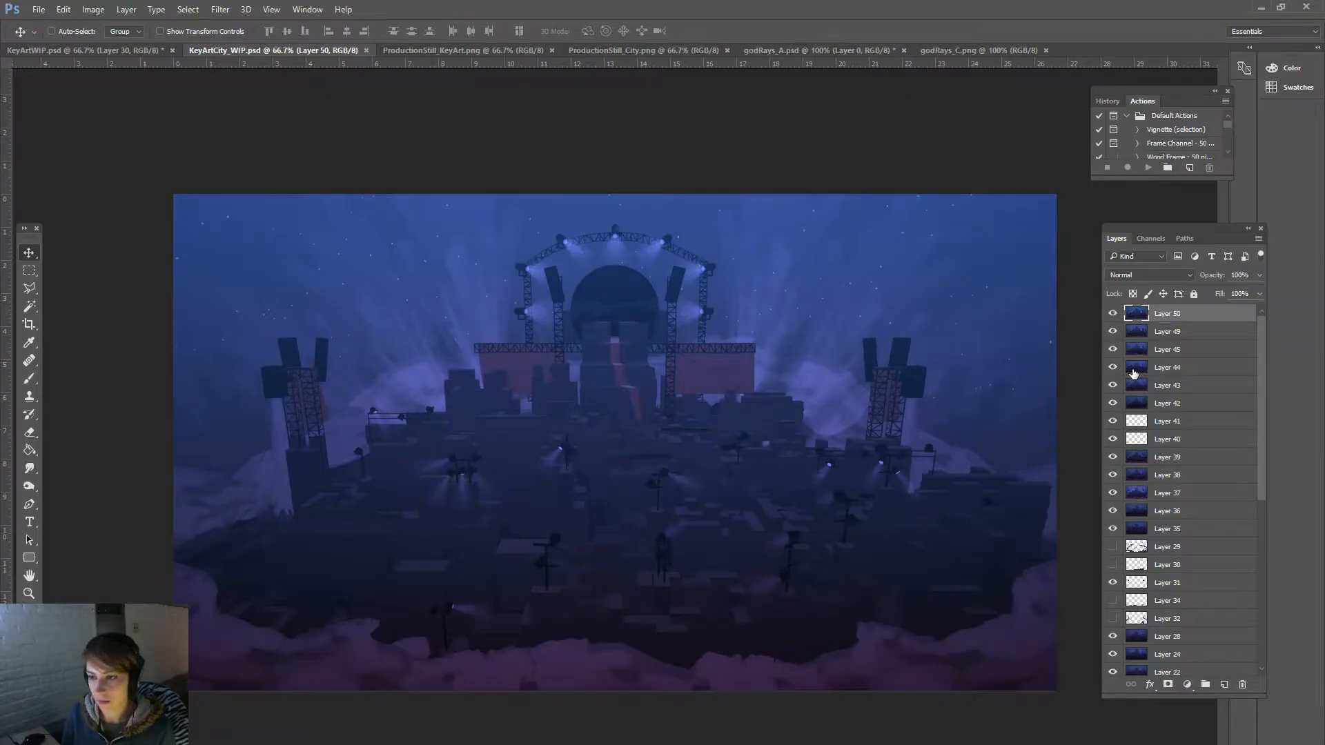
# Step: In Photoshop, hide Layers 50 through 42 of KeyArtCity_WIP.psd and show them again one by one to compare the paint-over stages
pyautogui.moveTo(1112, 313); pyautogui.dragTo(1112, 385)
pyautogui.click(1115, 409)
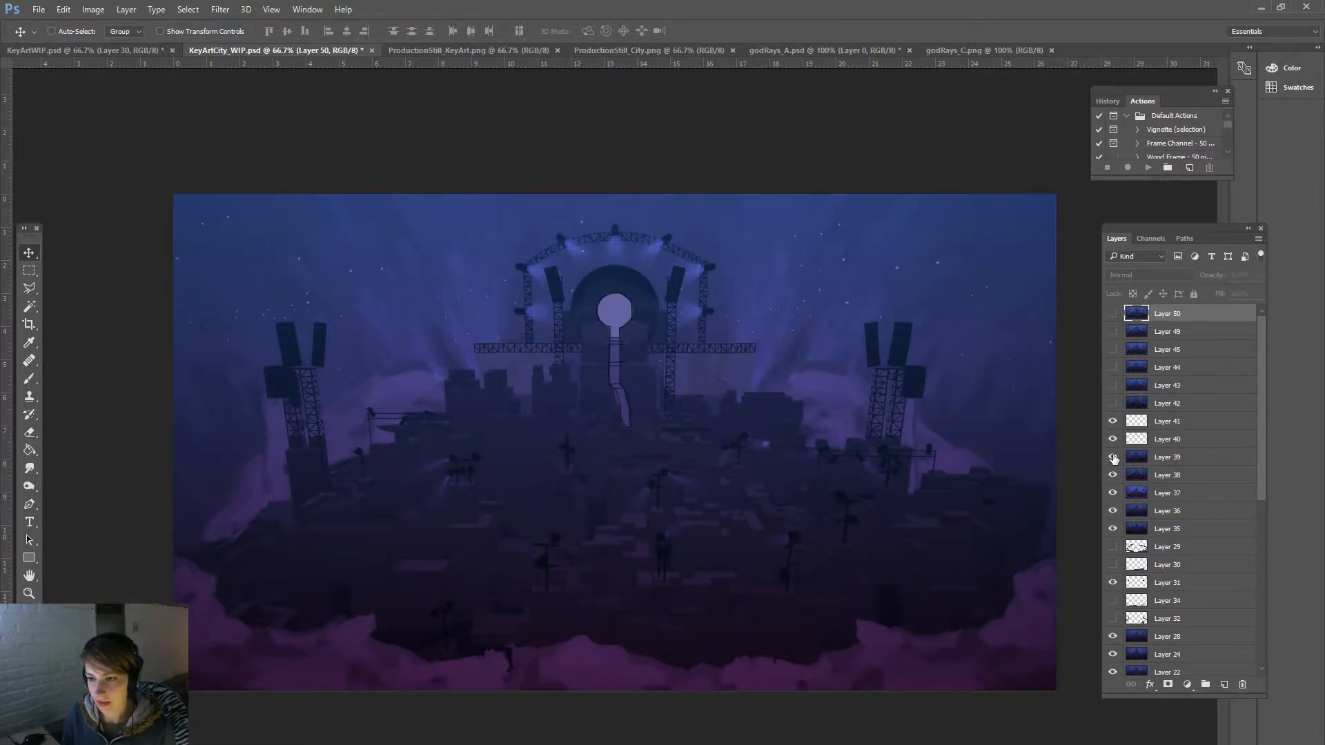
pyautogui.click(1111, 404)
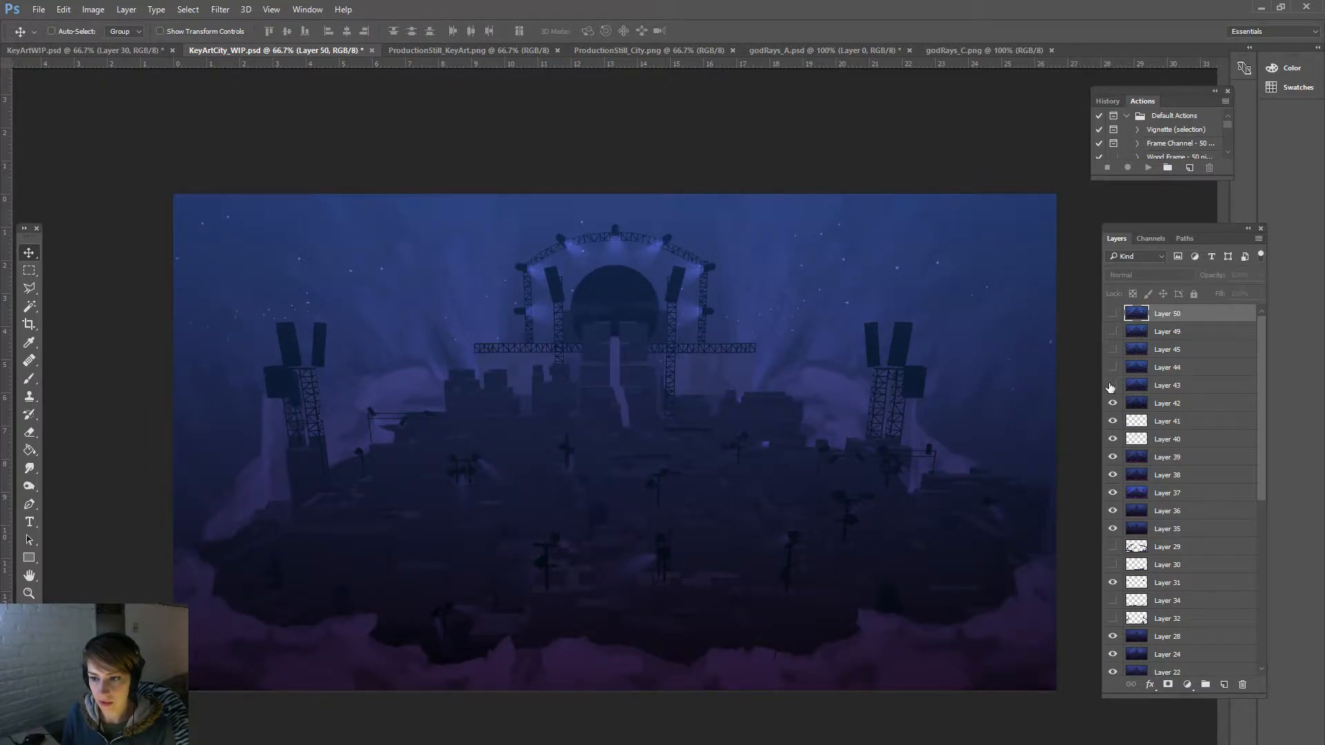
pyautogui.click(1111, 385)
pyautogui.click(1110, 388)
pyautogui.click(1111, 388)
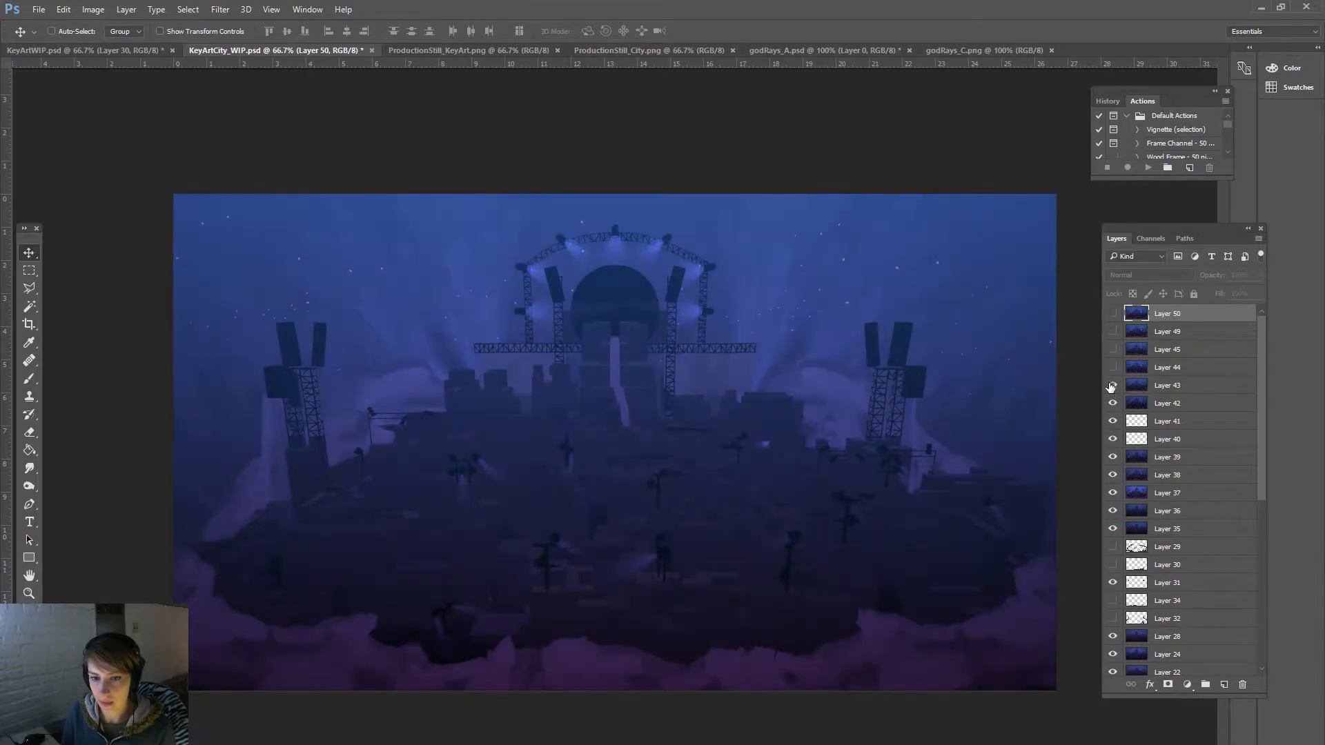
pyautogui.click(1112, 372)
pyautogui.click(1112, 372)
pyautogui.click(1112, 372)
pyautogui.click(1112, 350)
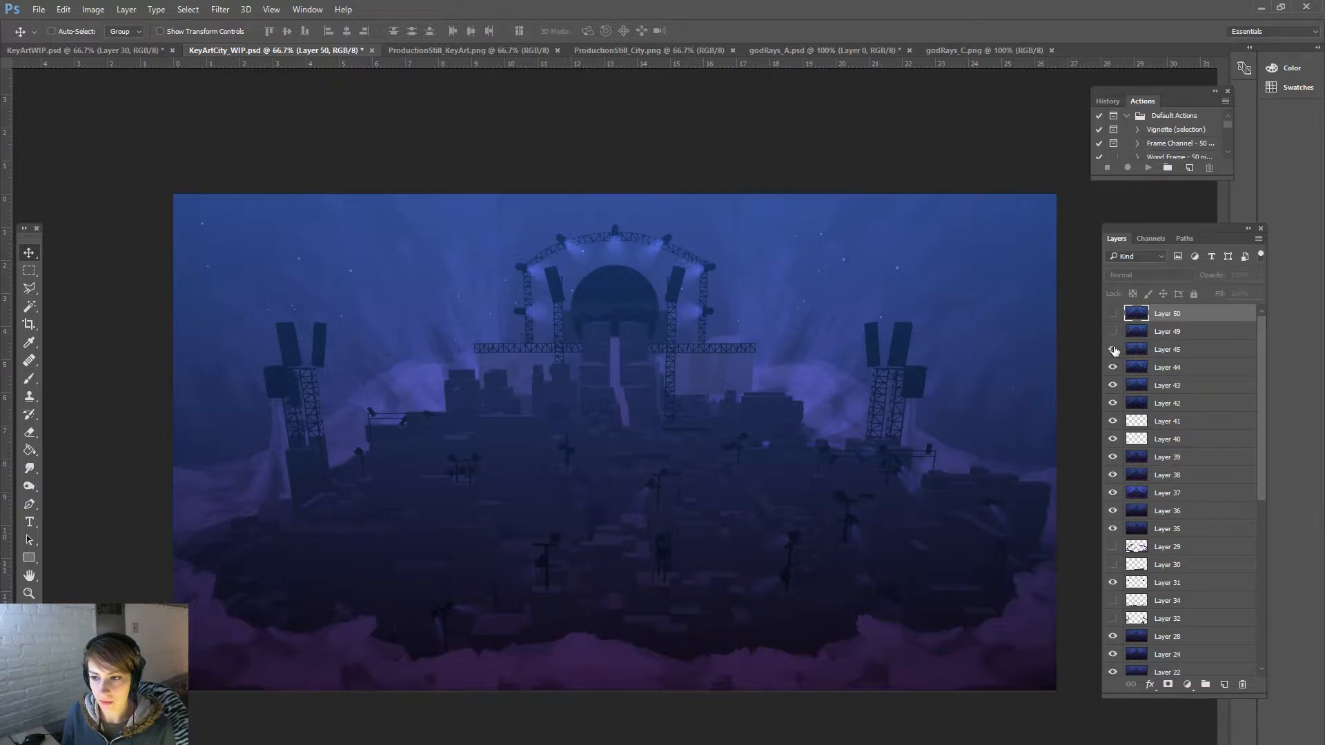
pyautogui.click(1114, 332)
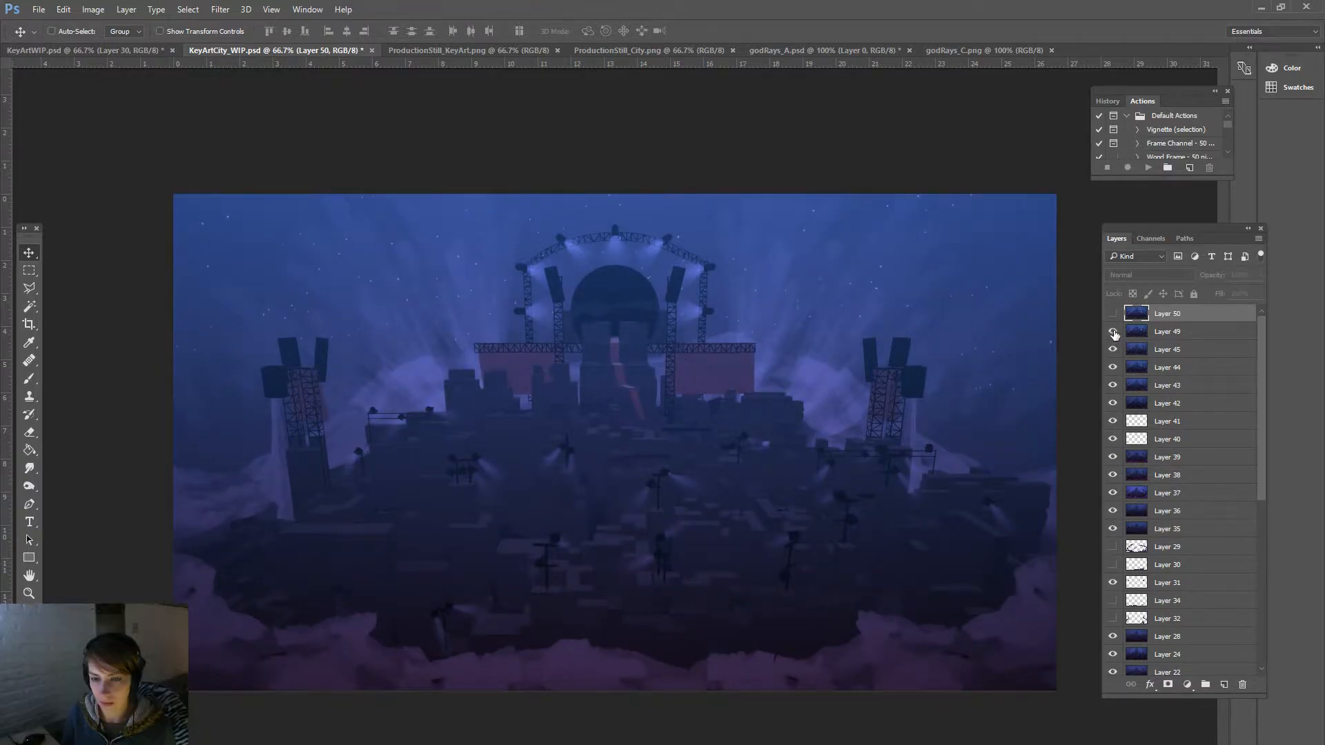
pyautogui.click(1112, 313)
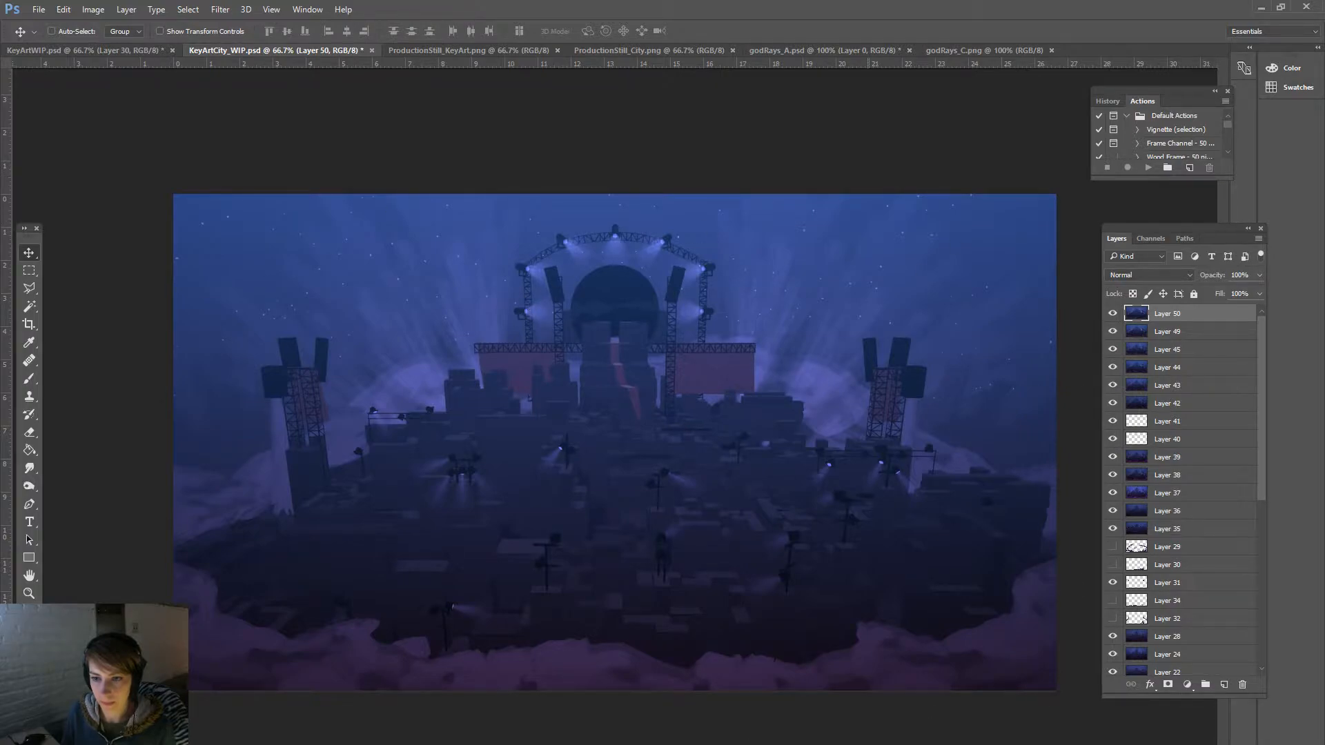
# Step: Switch to Maya, move the Script Editor clear of the model, and reselect the group9 fog mesh around the city
pyautogui.click(1257, 6)
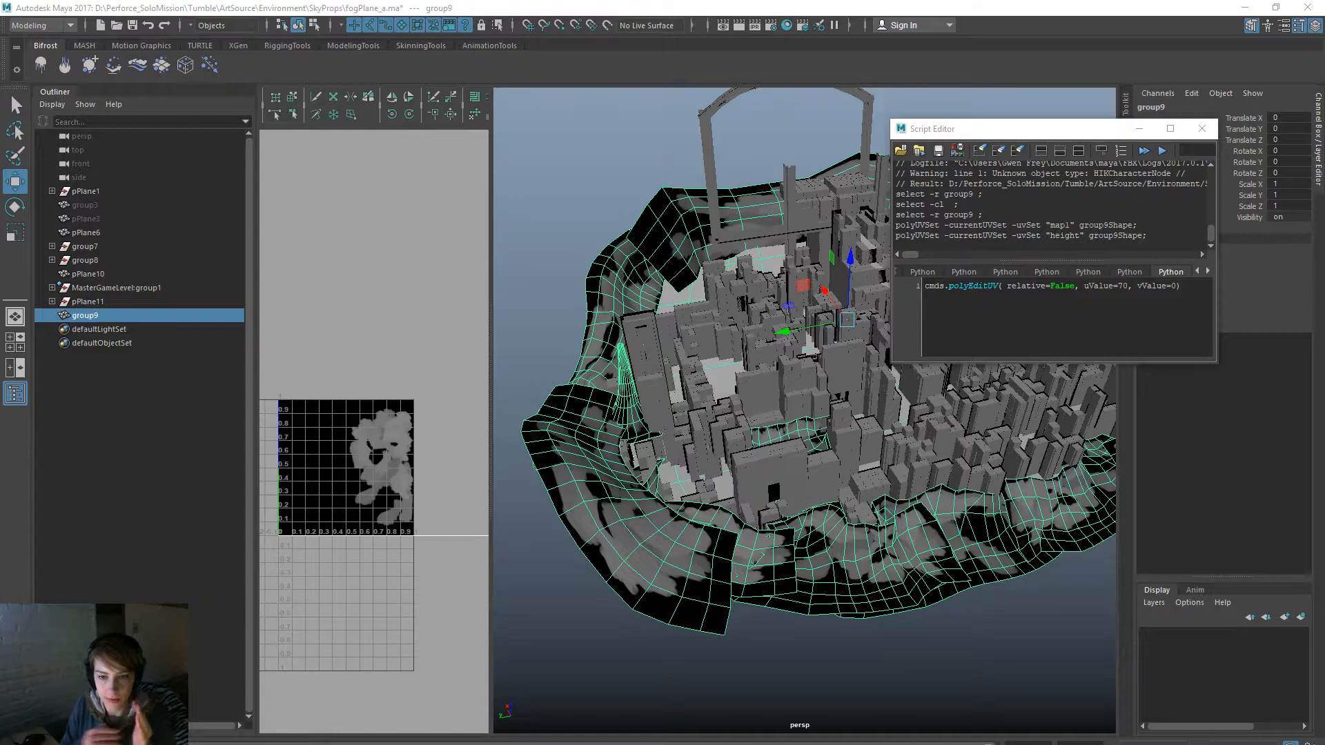
pyautogui.keyDown('alt'); pyautogui.moveTo(835, 613); pyautogui.dragTo(705, 668, button='middle'); pyautogui.keyUp('alt')
pyautogui.moveTo(987, 133); pyautogui.dragTo(1053, 168)
pyautogui.keyDown('alt'); pyautogui.moveTo(845, 535); pyautogui.dragTo(770, 555, button='middle'); pyautogui.keyUp('alt')
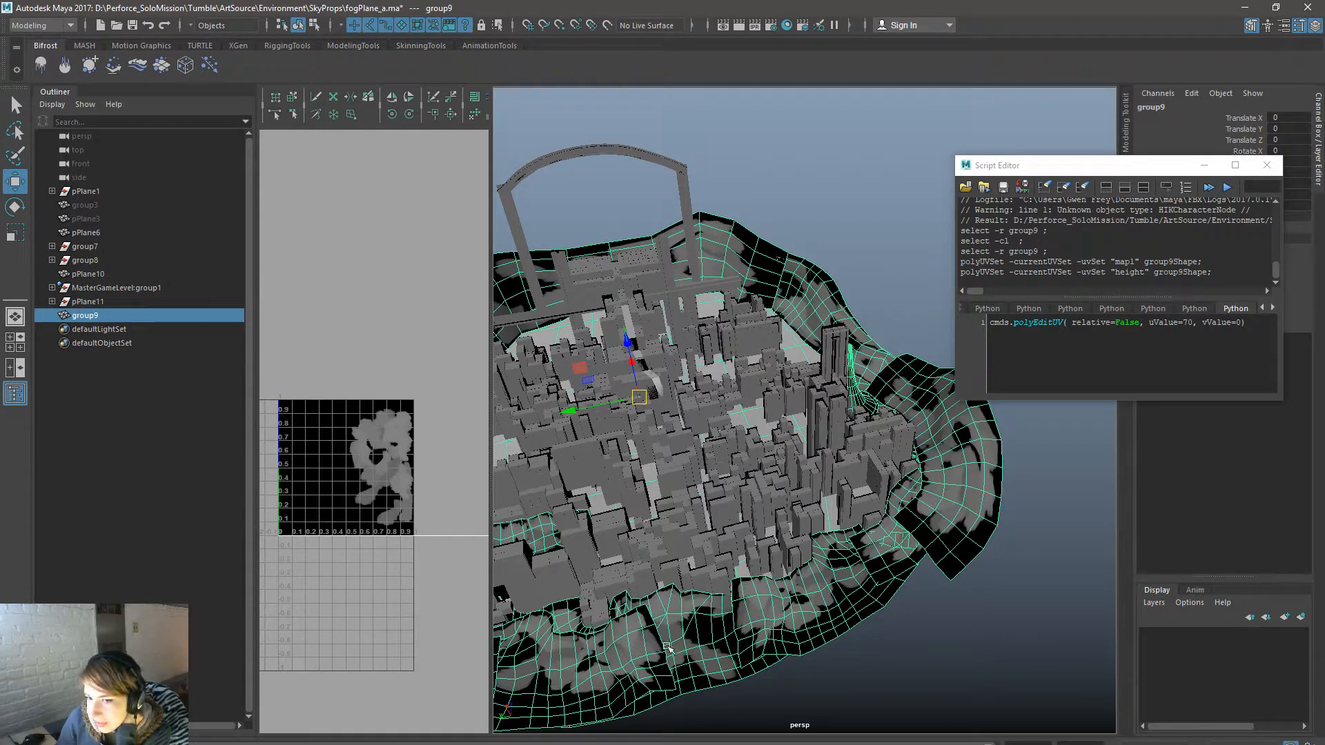
pyautogui.click(859, 695)
pyautogui.click(734, 634)
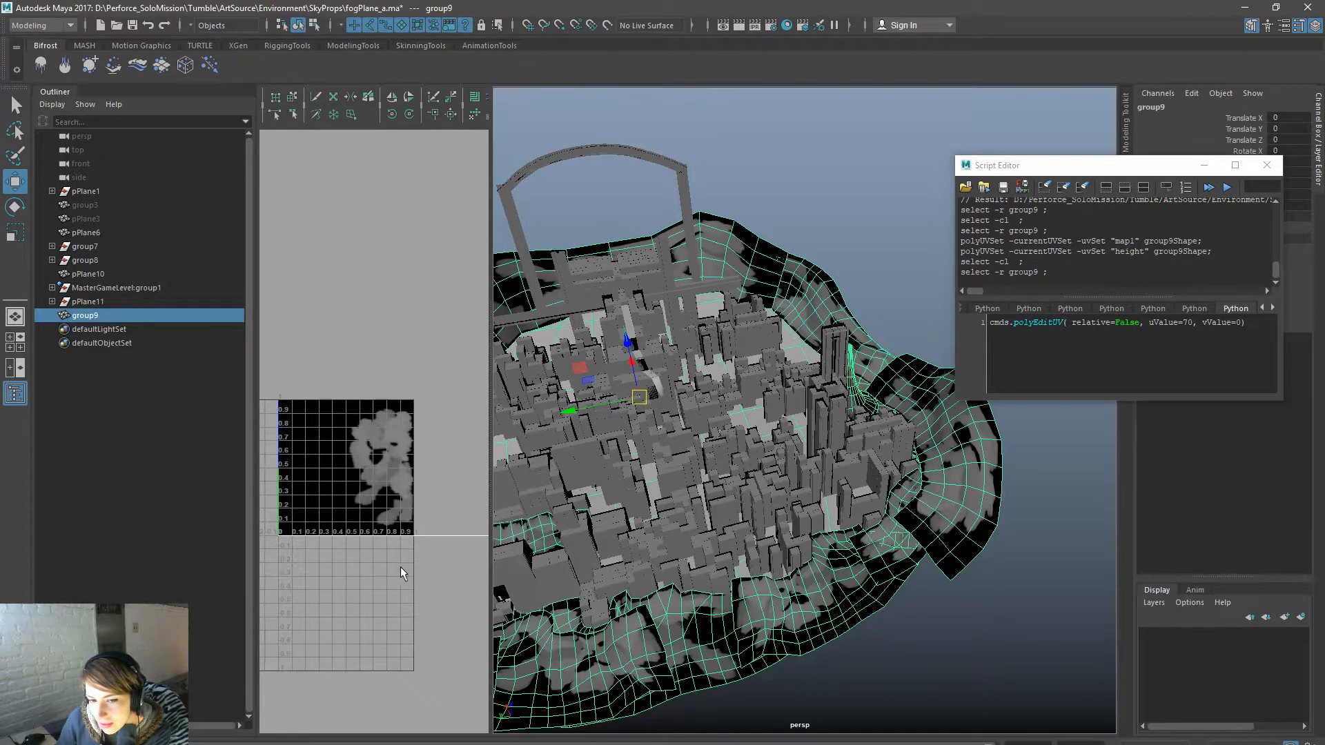
# Step: Switch the group9 fog mesh to UV selection and select all of its UVs
pyautogui.scroll(-5, 644, 561)
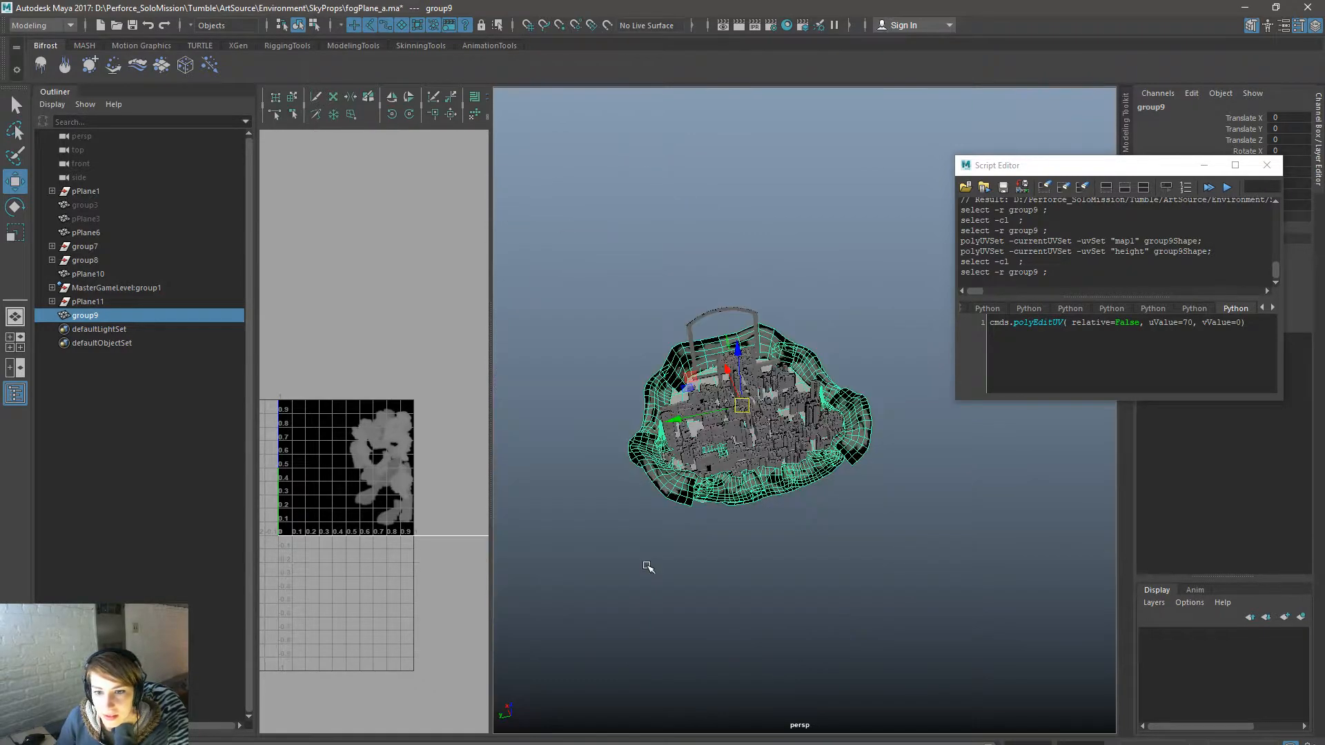
pyautogui.moveTo(724, 434); pyautogui.dragTo(797, 399, button='right')
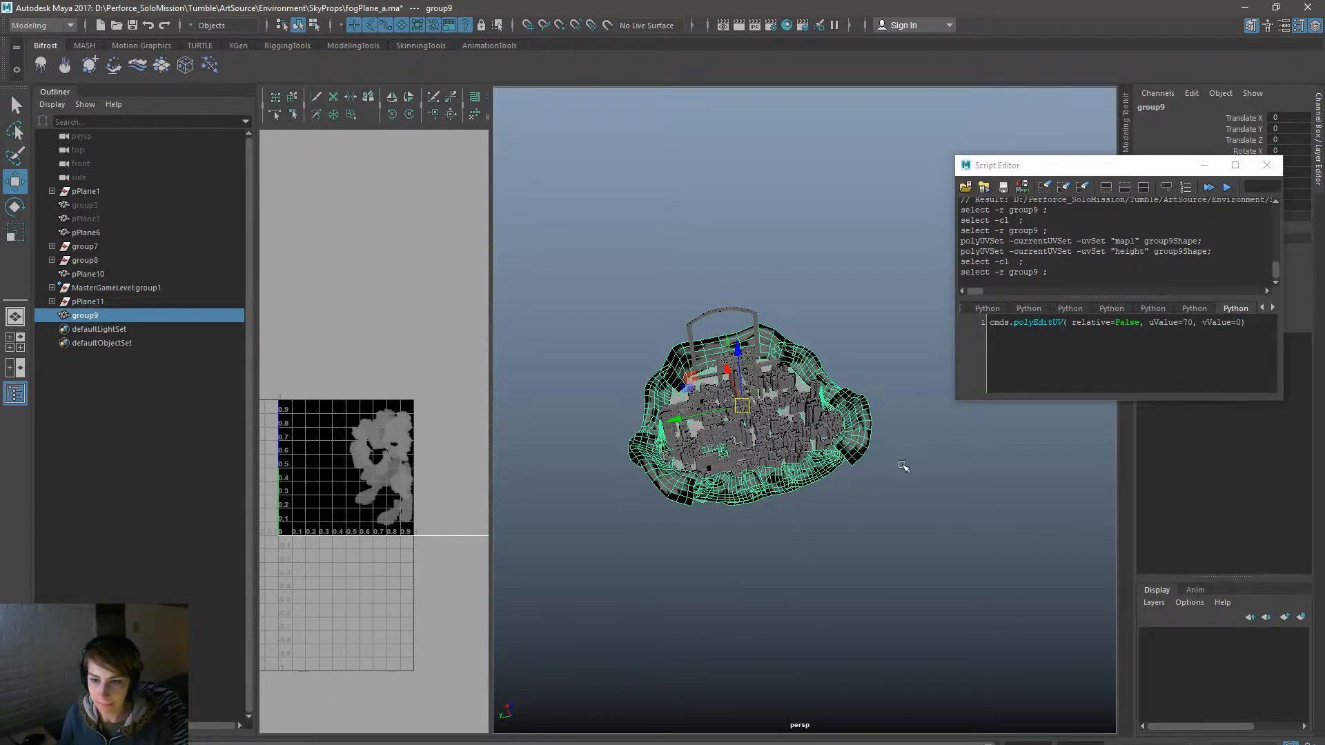
pyautogui.scroll(4, 807, 528)
pyautogui.moveTo(809, 323); pyautogui.dragTo(920, 321, button='right')
pyautogui.moveTo(1037, 664)
pyautogui.mouseDown()
pyautogui.moveTo(674, 457)
pyautogui.moveTo(275, 147)
pyautogui.mouseUp()
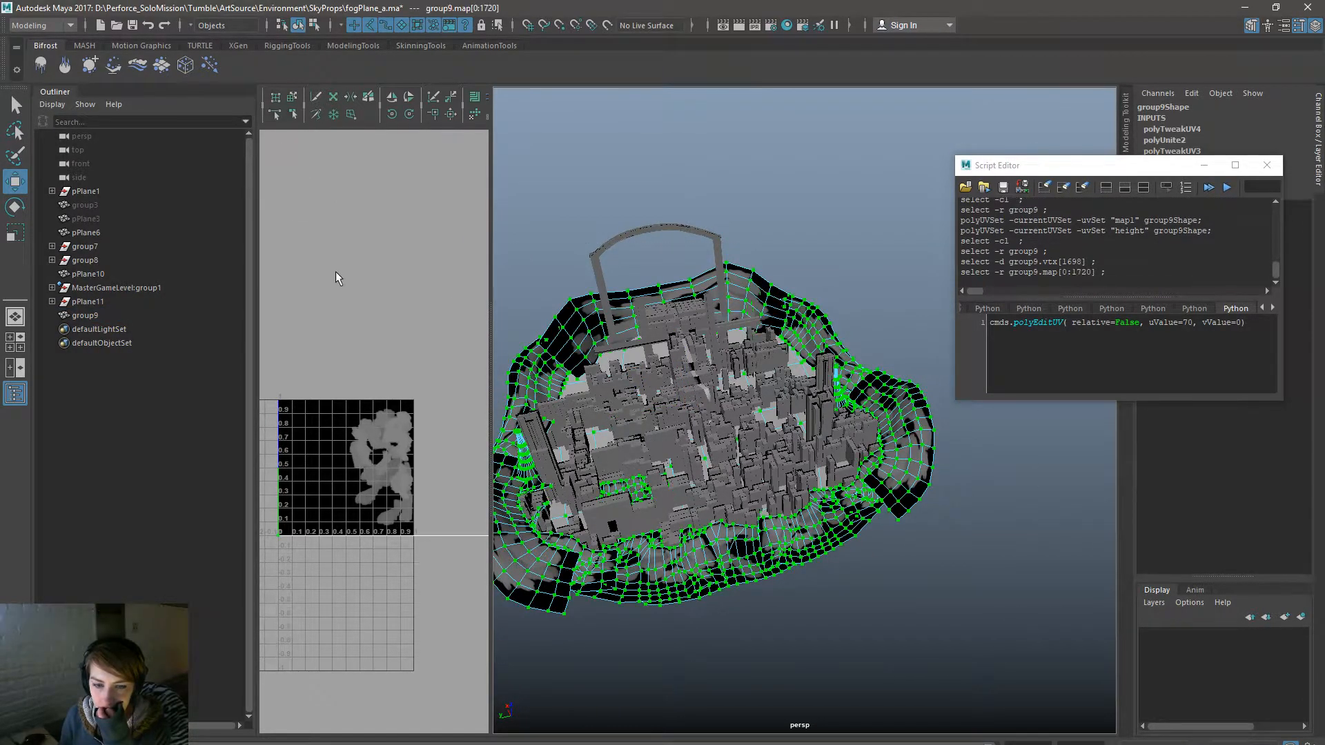
# Step: Enlarge the Script Editor and insert four blank lines above the polyEditUV command
pyautogui.click(1087, 334)
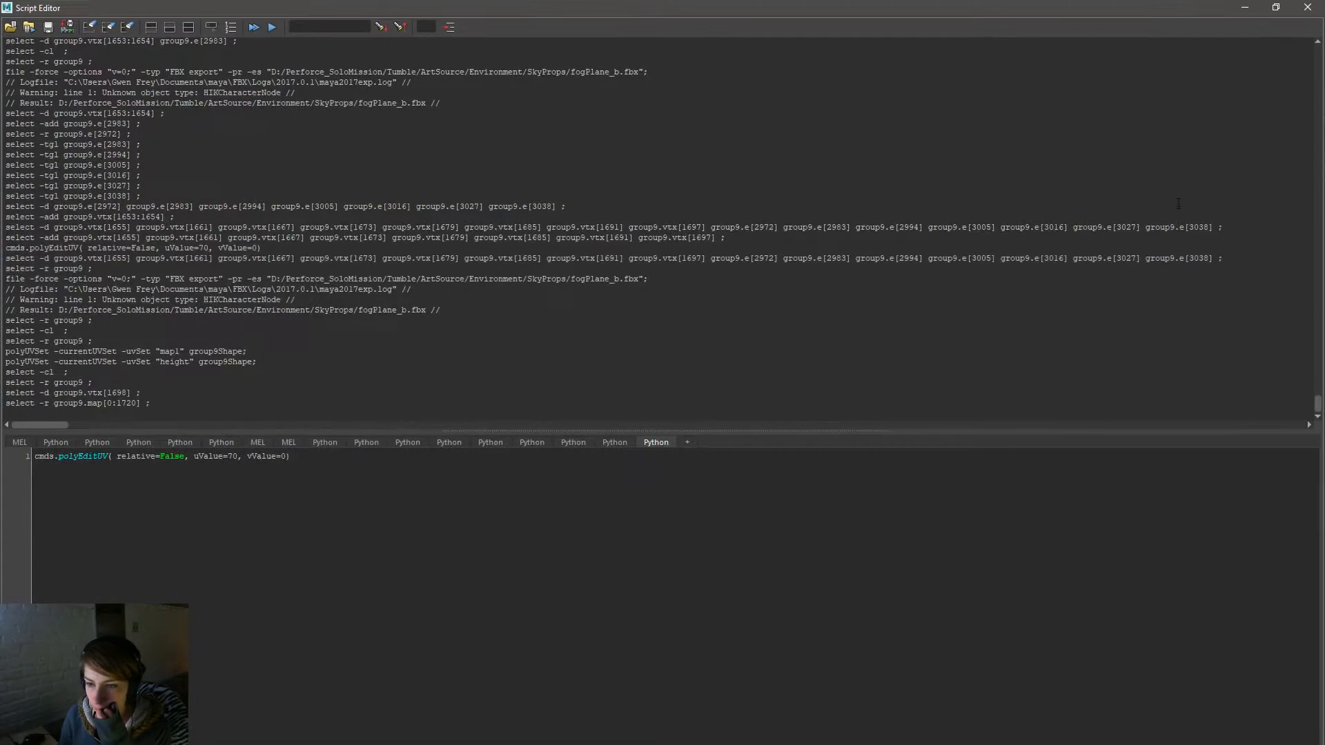
pyautogui.click(1235, 165)
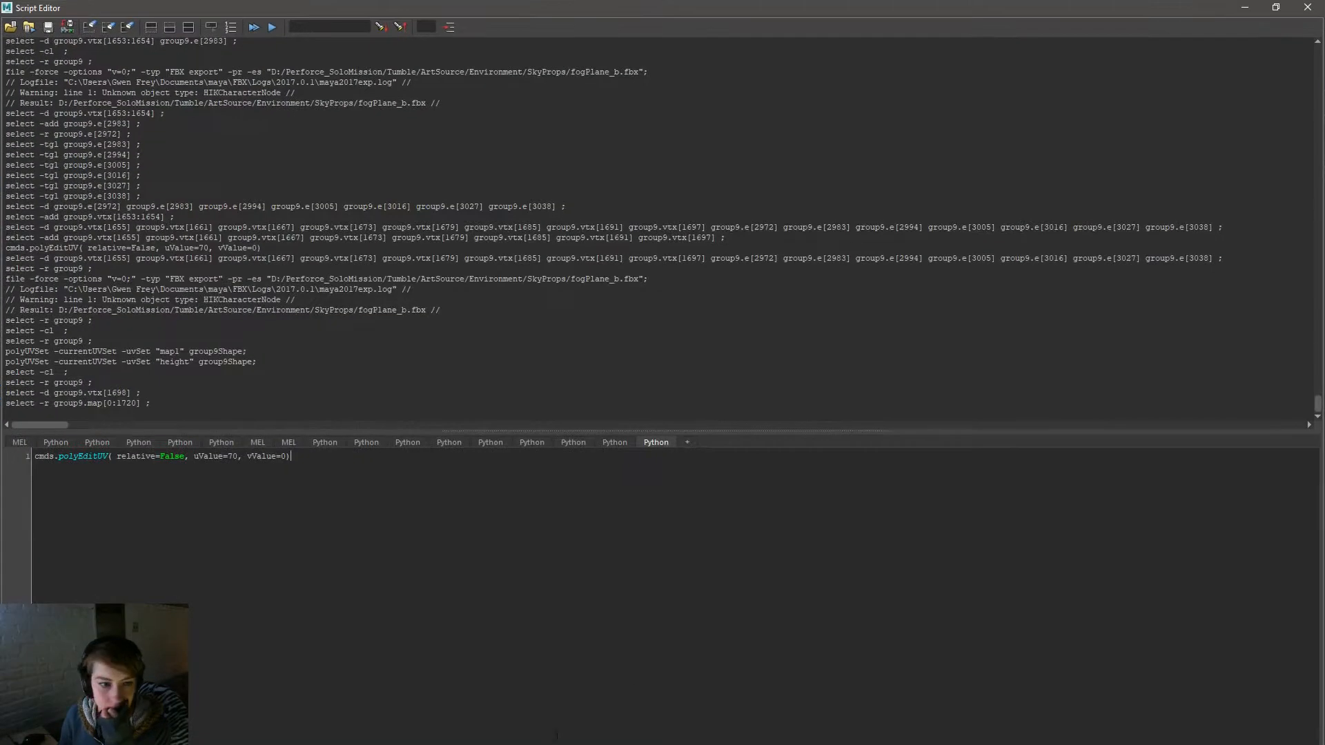
pyautogui.moveTo(375, 498); pyautogui.dragTo(3, 442)
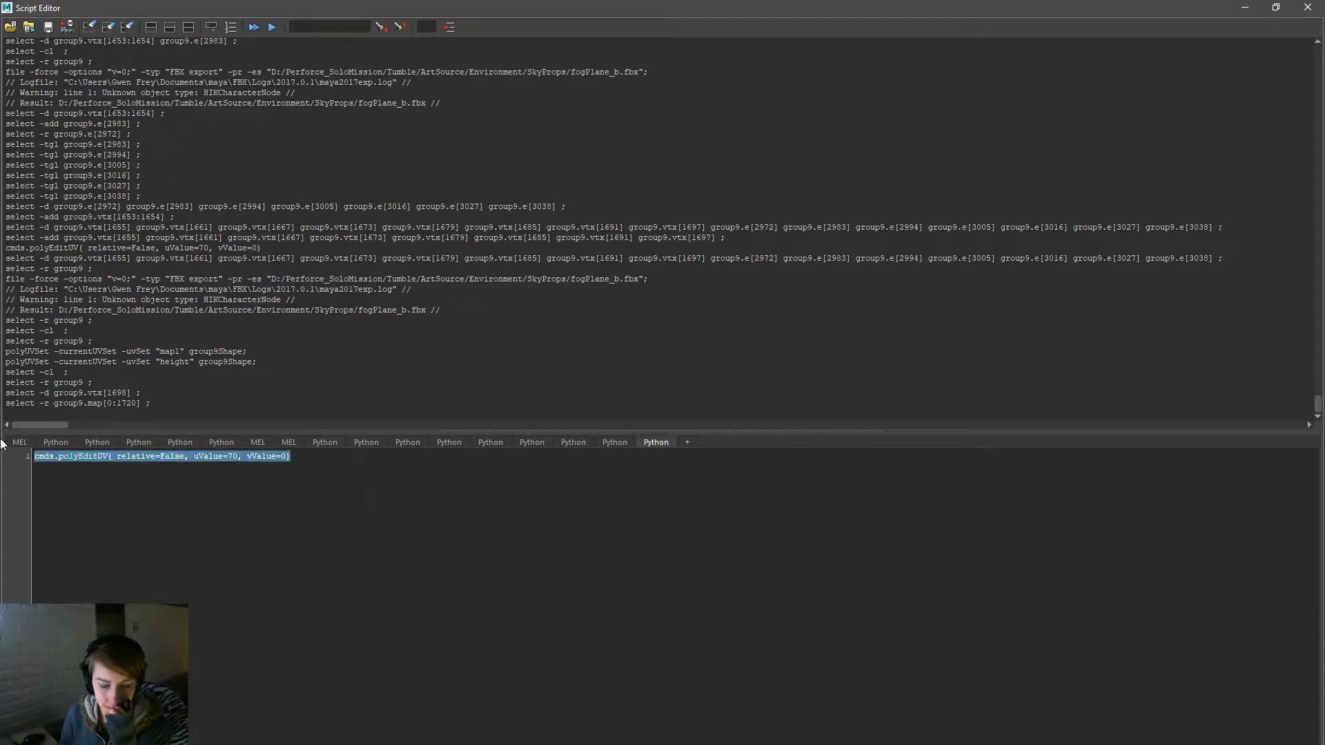
pyautogui.hotkey('ctrl', 'Return')
pyautogui.press('Return')
pyautogui.press('Return')
pyautogui.press('Return')
pyautogui.press('Return')
pyautogui.press('Up')
# Step: Copy group9.vtx[1698] from the script history and paste it on the first line of the Python script
pyautogui.moveTo(142, 6); pyautogui.dragTo(1066, 259)
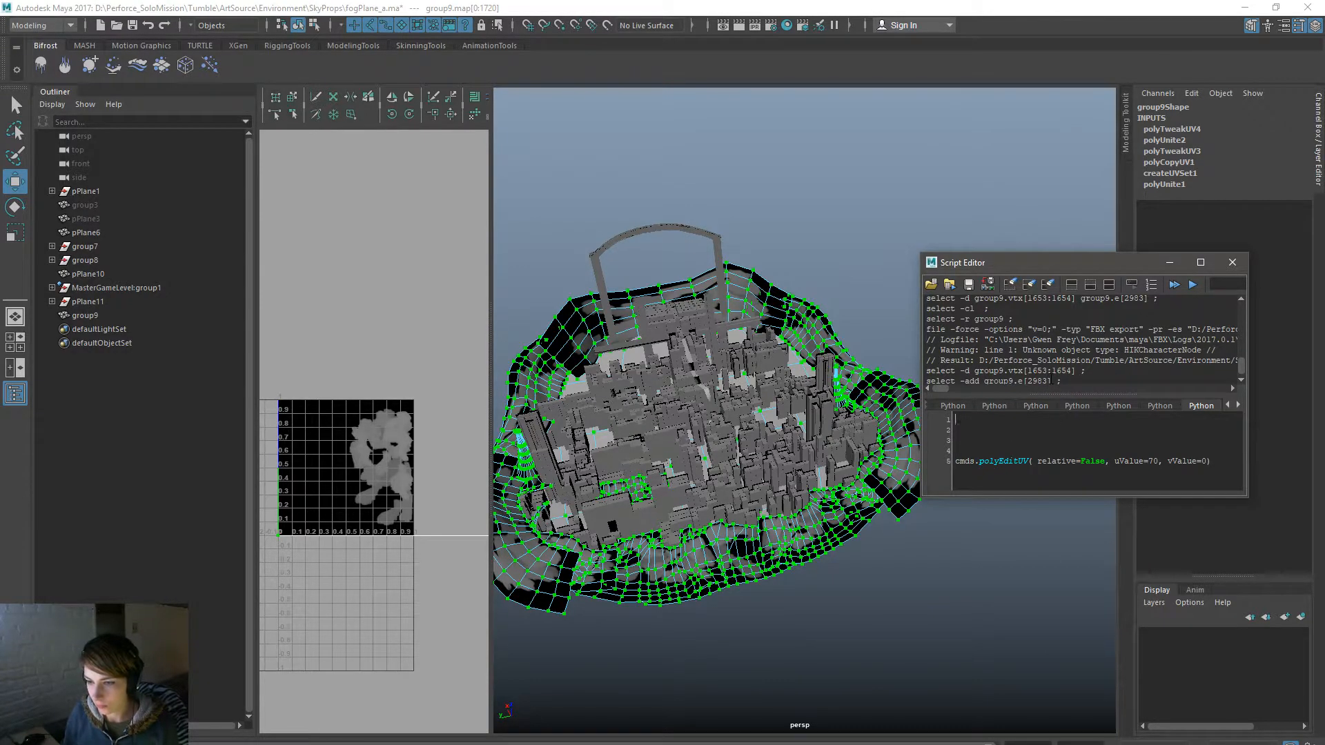
pyautogui.moveTo(1069, 393); pyautogui.dragTo(1070, 419)
pyautogui.scroll(-5, 1110, 394)
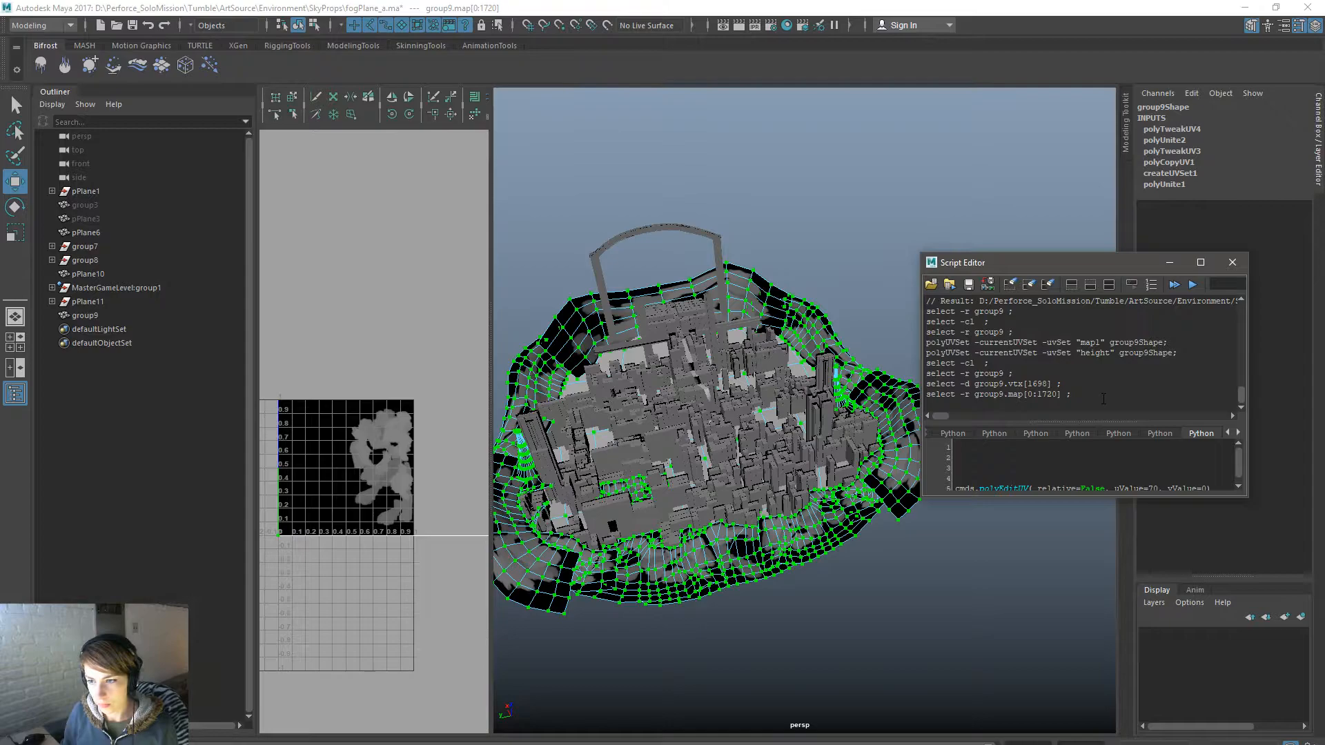
pyautogui.moveTo(1052, 383); pyautogui.dragTo(975, 384)
pyautogui.hotkey('ctrl', 'c')
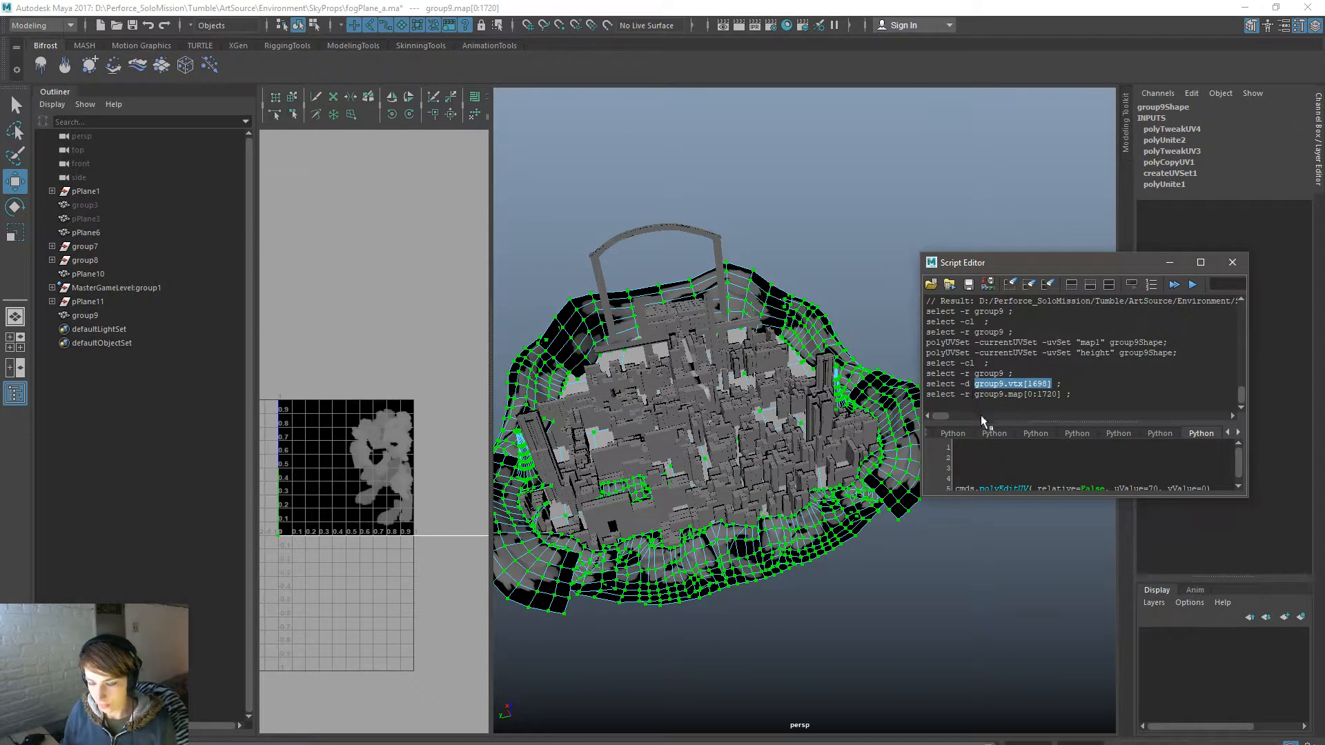
pyautogui.doubleClick(1058, 267)
pyautogui.hotkey('ctrl', 'v')
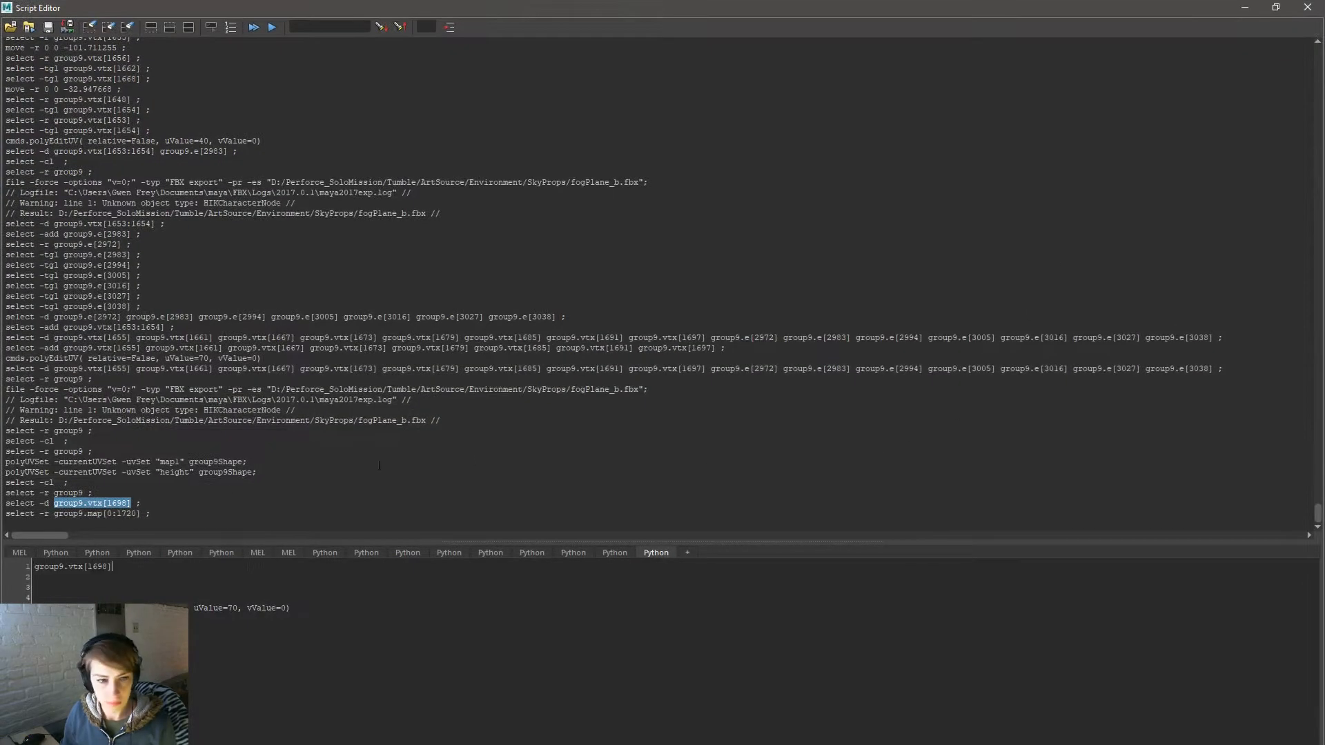
# Step: Turn the pasted line into the loop "for vtx in group9:" with the body "print vtx"
pyautogui.press('Home')
pyautogui.write('for vtx in')
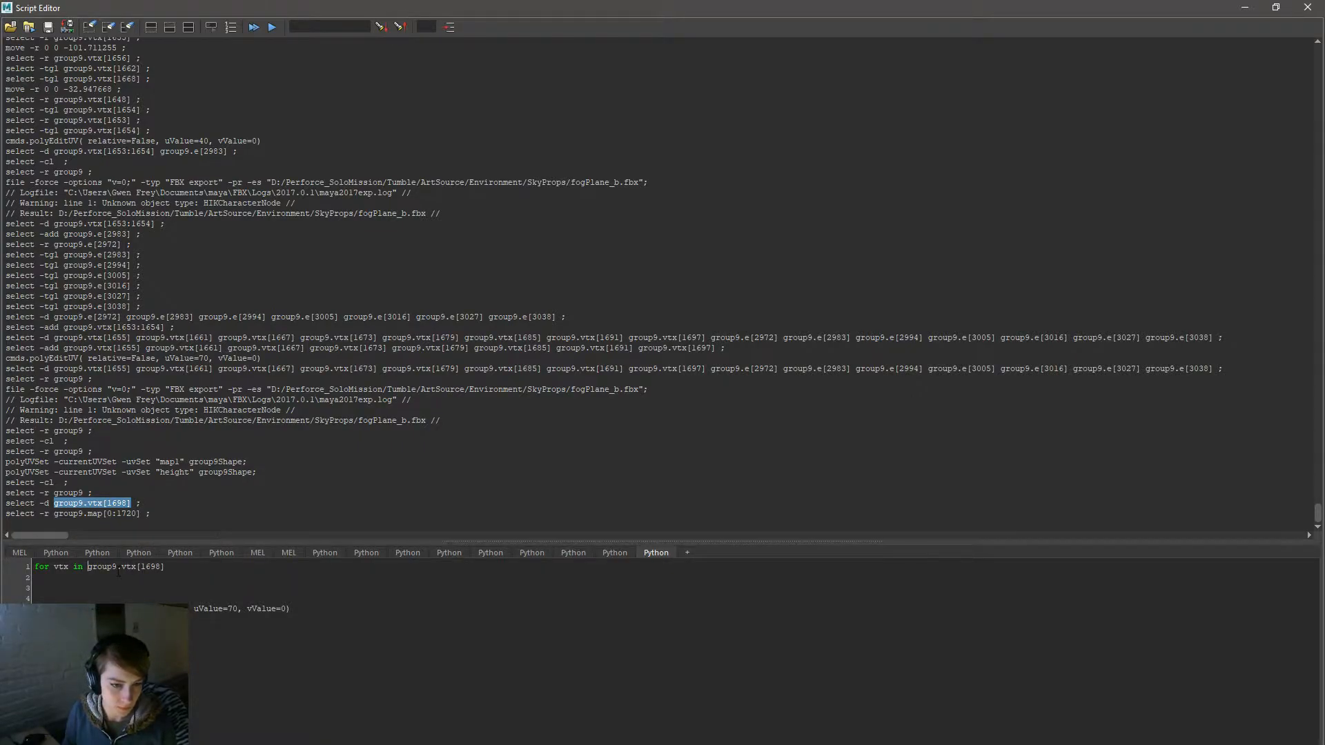
pyautogui.hotkey('shift', 'End')
pyautogui.write(':')
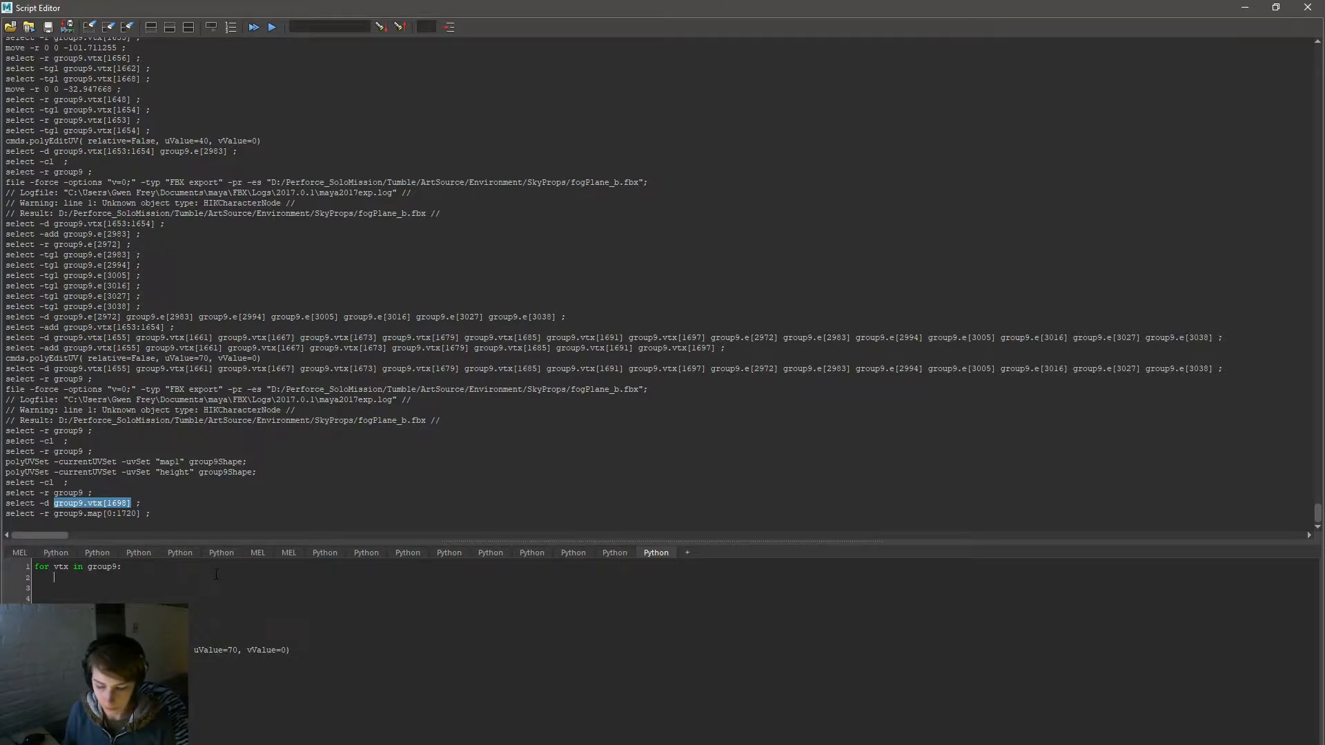
pyautogui.write('rint ')
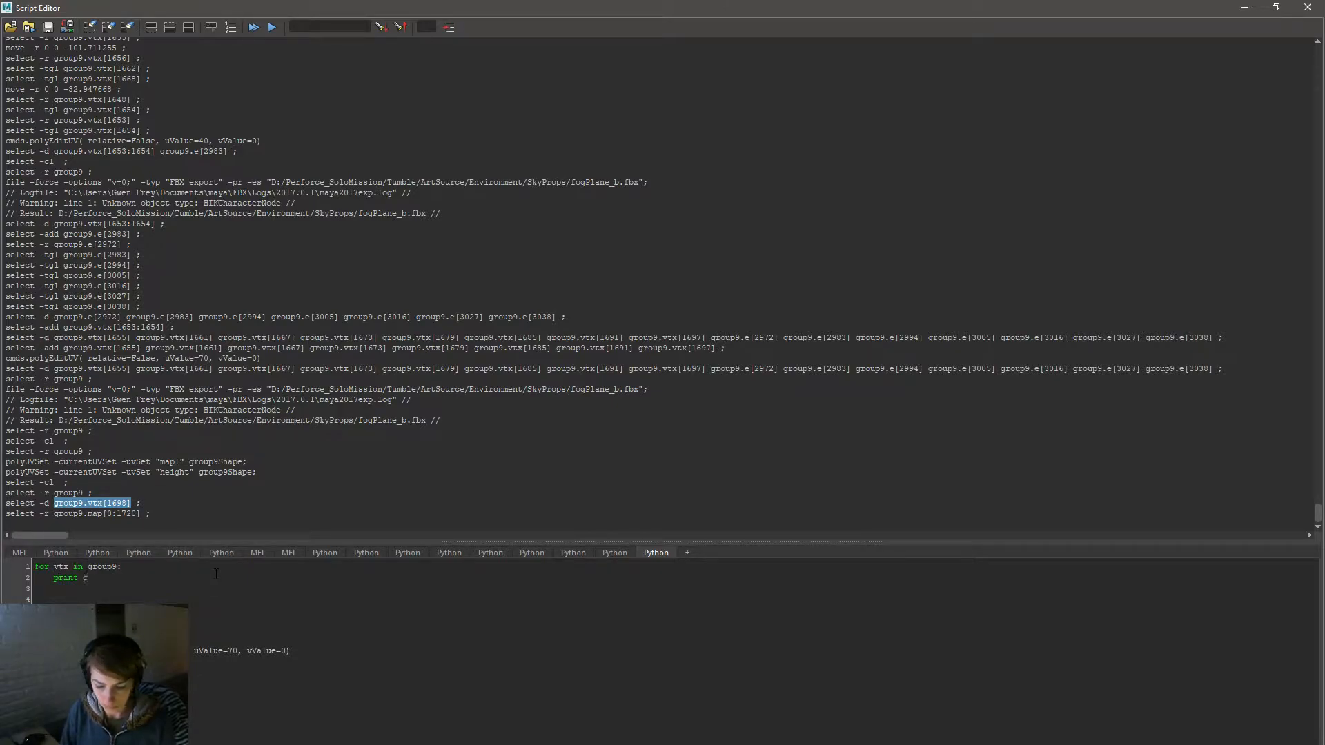
pyautogui.write('vtx')
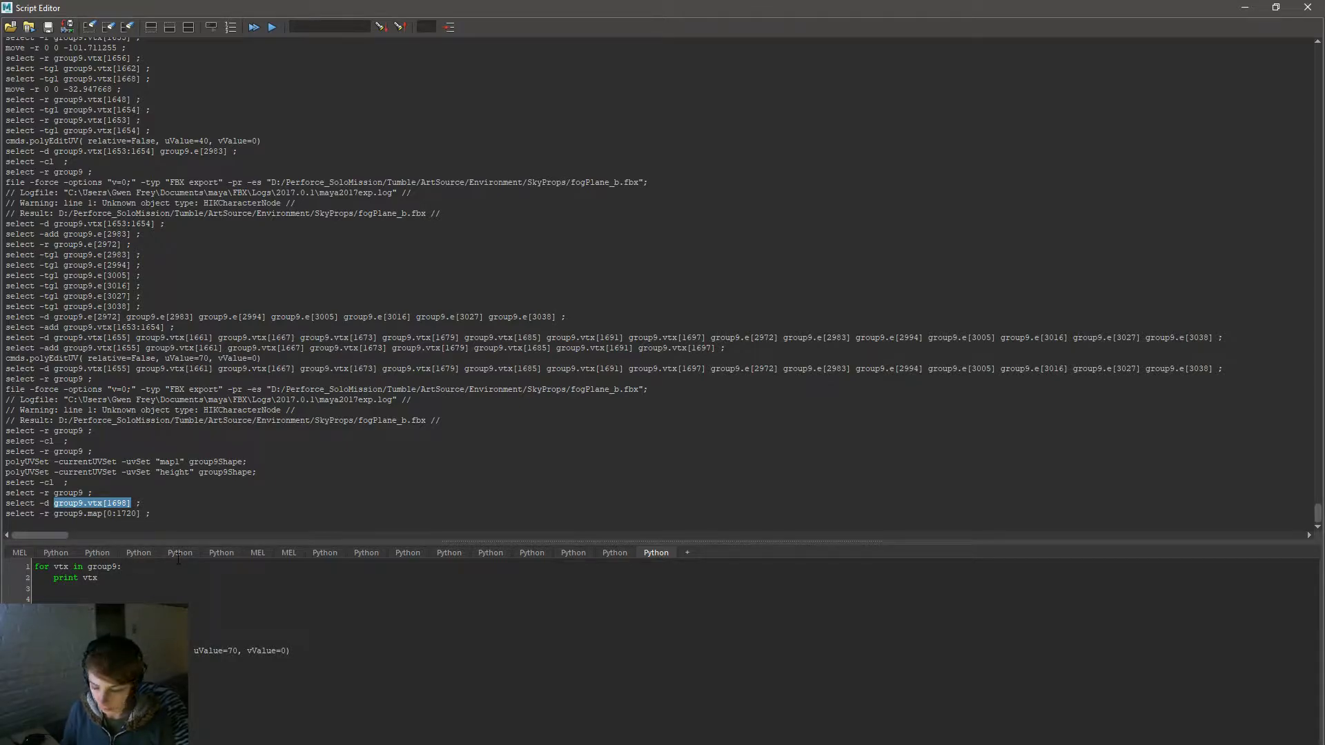
# Step: Change the loop's target to the quoted string "group9.vtx" and run the two-line loop
pyautogui.write('.vtx"')
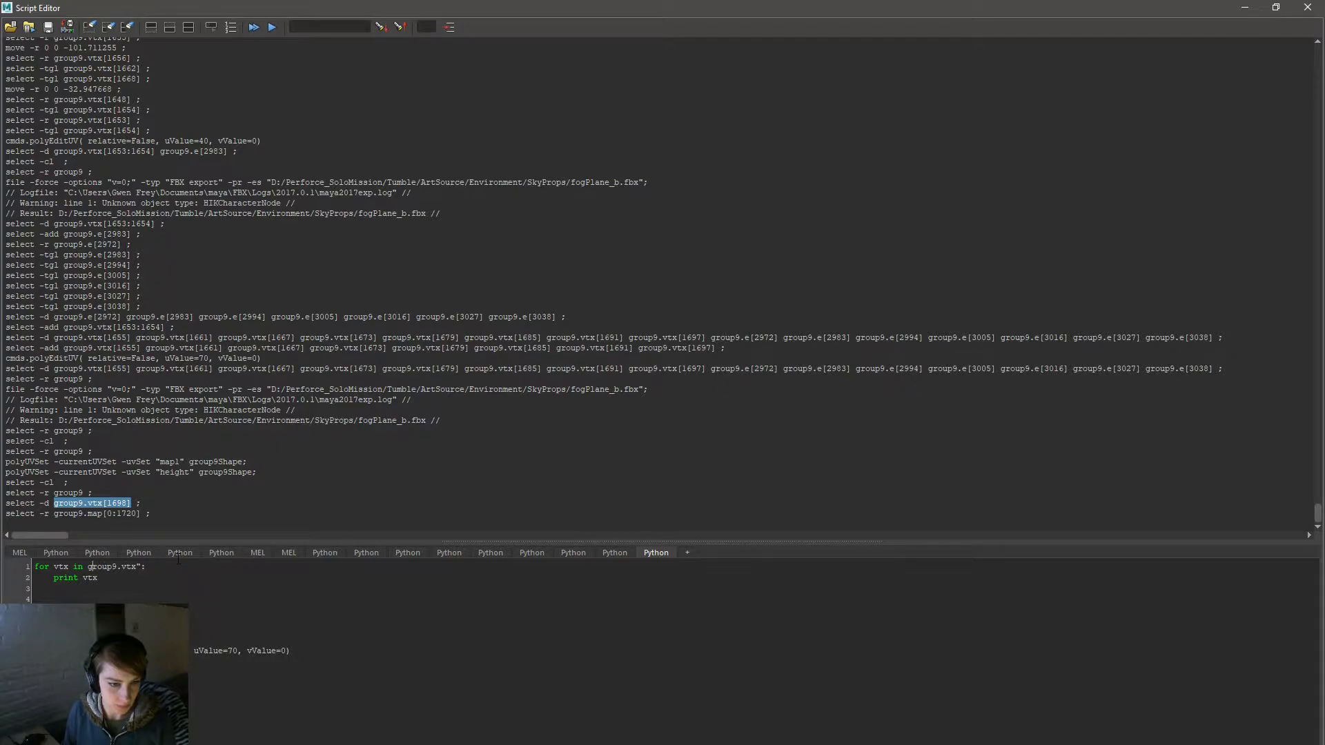
pyautogui.hotkey('ctrl', 'Left')
pyautogui.hotkey('ctrl', 'Left')
pyautogui.hotkey('ctrl', 'Left')
pyautogui.hotkey('ctrl', 'Left')
pyautogui.write('"')
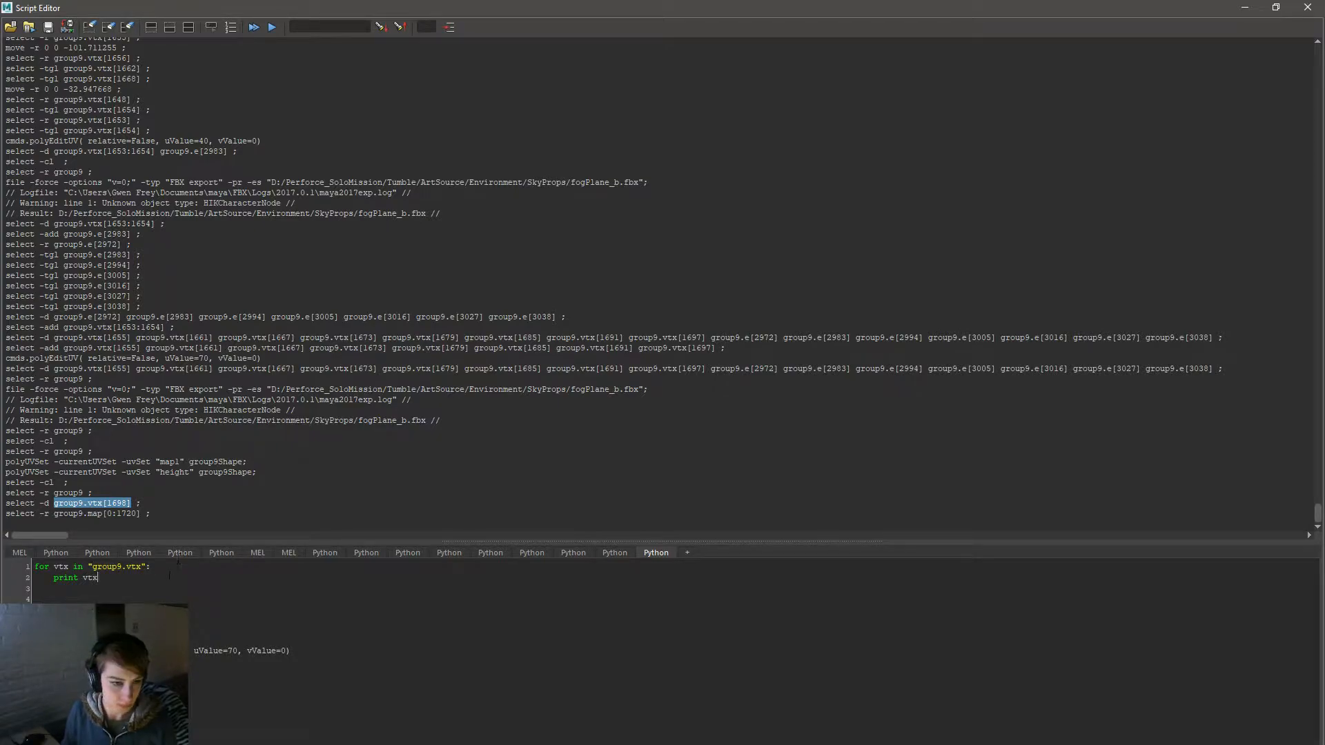
pyautogui.hotkey('ctrl', 'a')
pyautogui.hotkey('ctrl', 'Return')
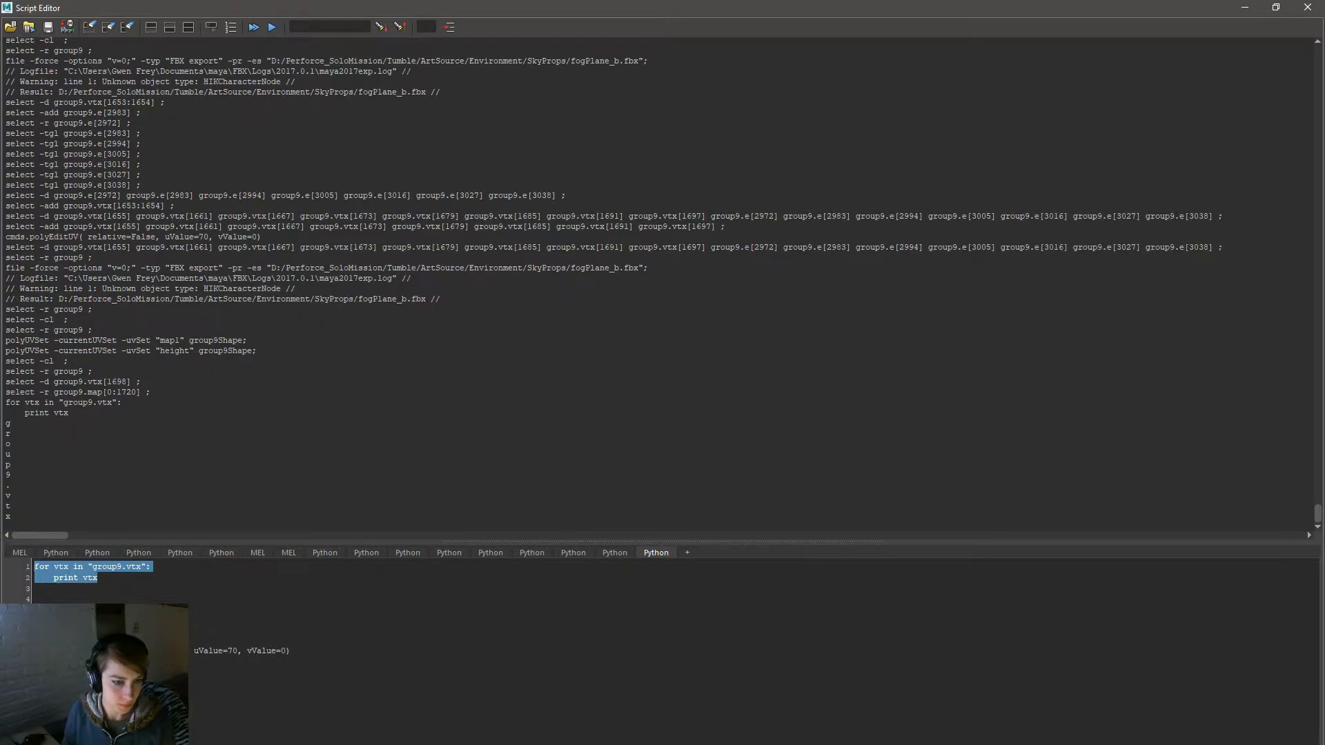
# Step: Remove the quotes around group9.vtx in the loop's first line and run the two-line loop
pyautogui.click(214, 623)
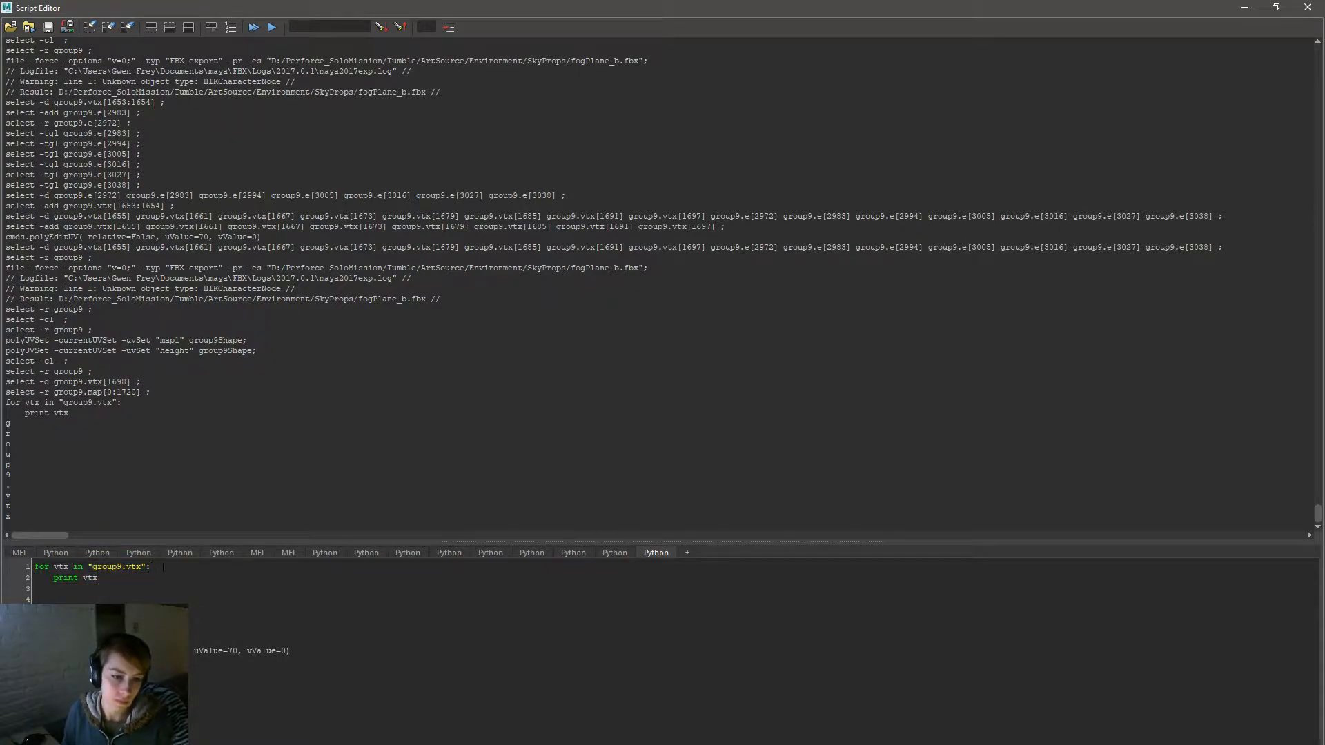
pyautogui.press('BackSpace')
pyautogui.click(93, 567)
pyautogui.press('BackSpace')
pyautogui.moveTo(105, 578); pyautogui.dragTo(2, 561)
pyautogui.hotkey('ctrl', 'Return')
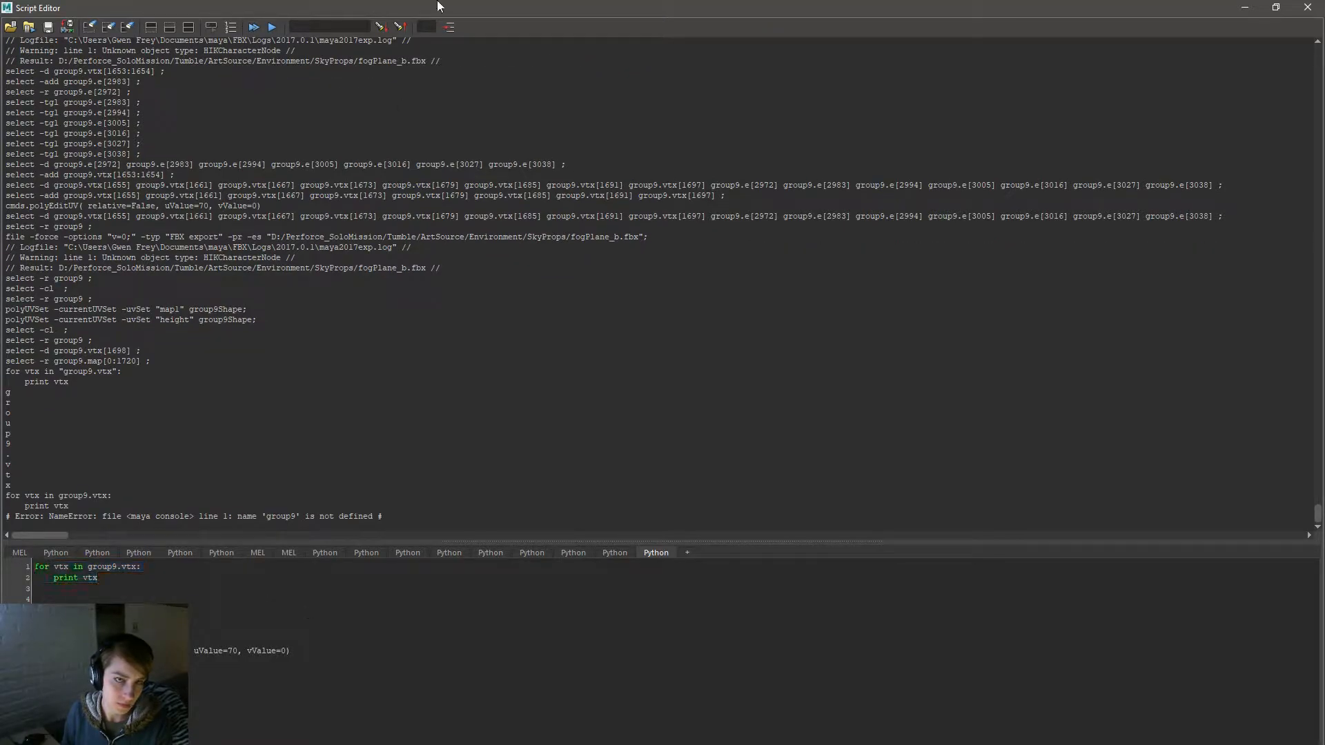
# Step: Switch to the browser and examine the flags and Python examples in the polyEvaluate command documentation
pyautogui.hotkey('alt', 'Tab')
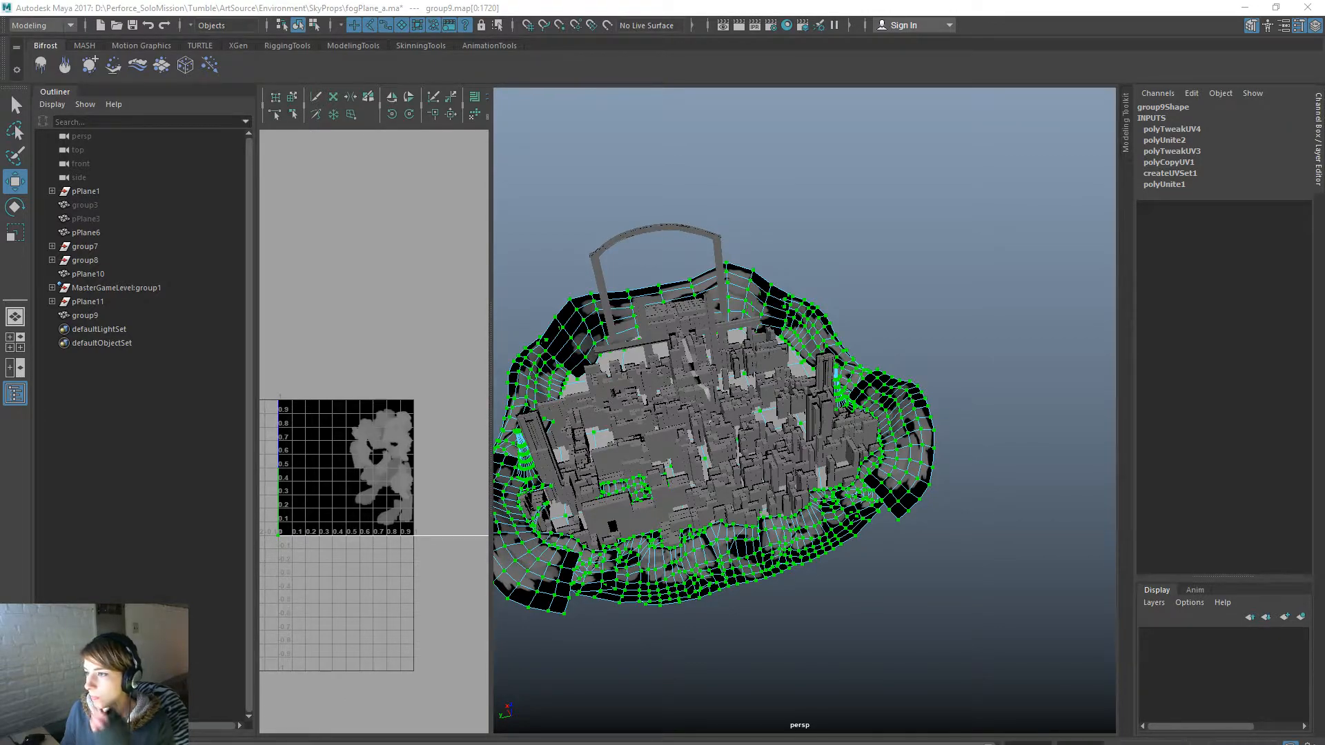
pyautogui.hotkey('alt', 'Tab')
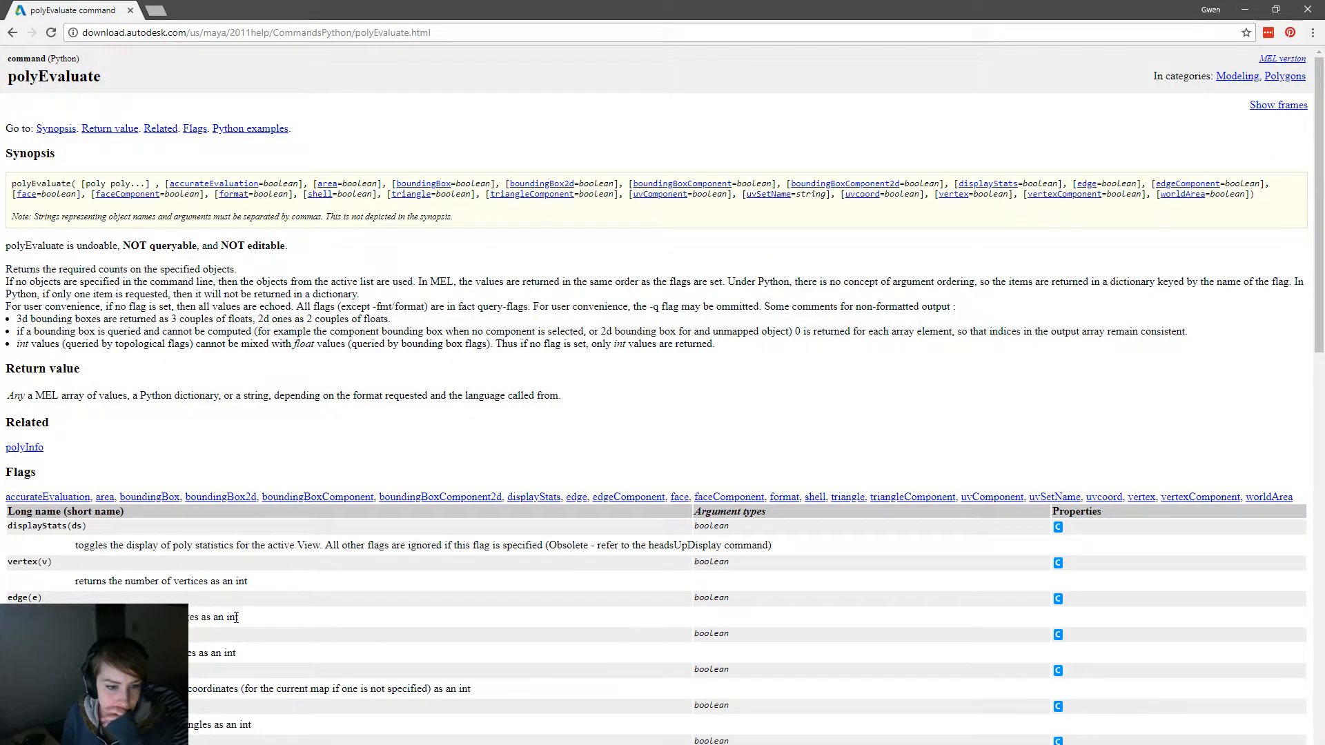
pyautogui.scroll(-4, 260, 628)
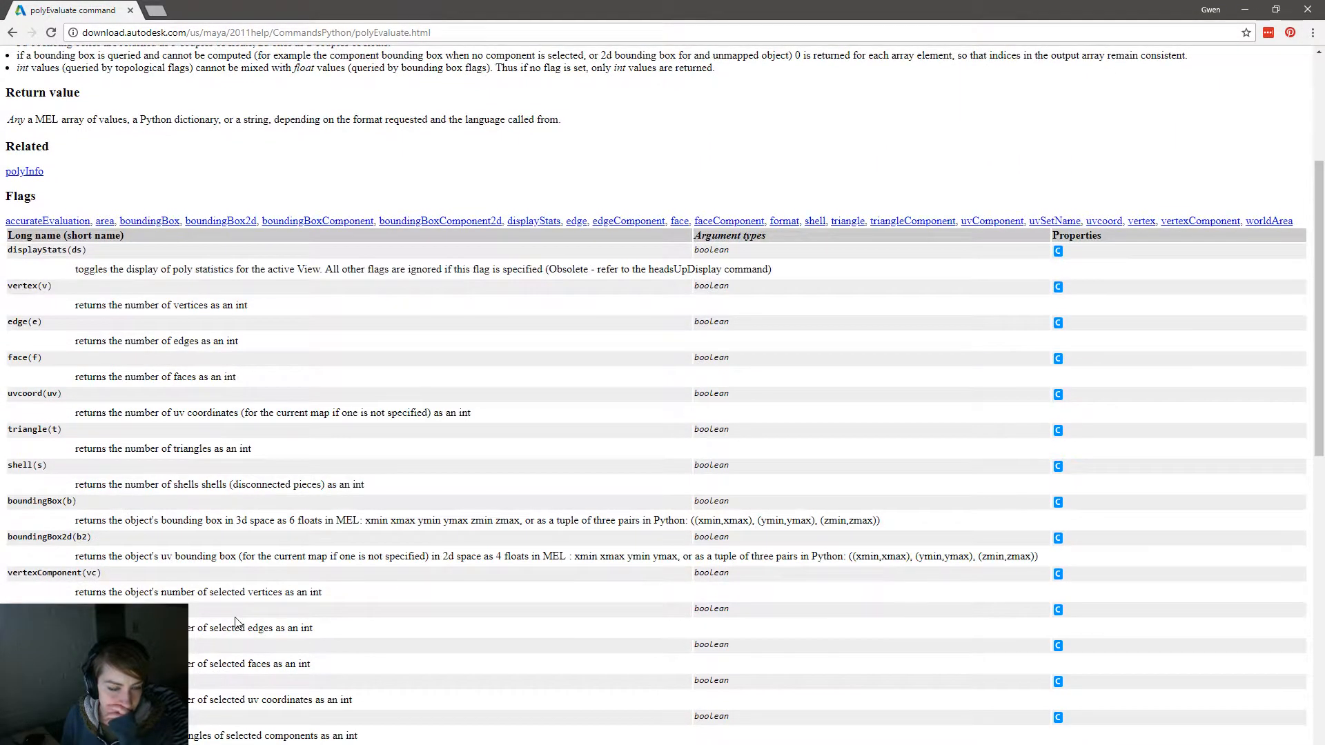
pyautogui.scroll(-5, 236, 623)
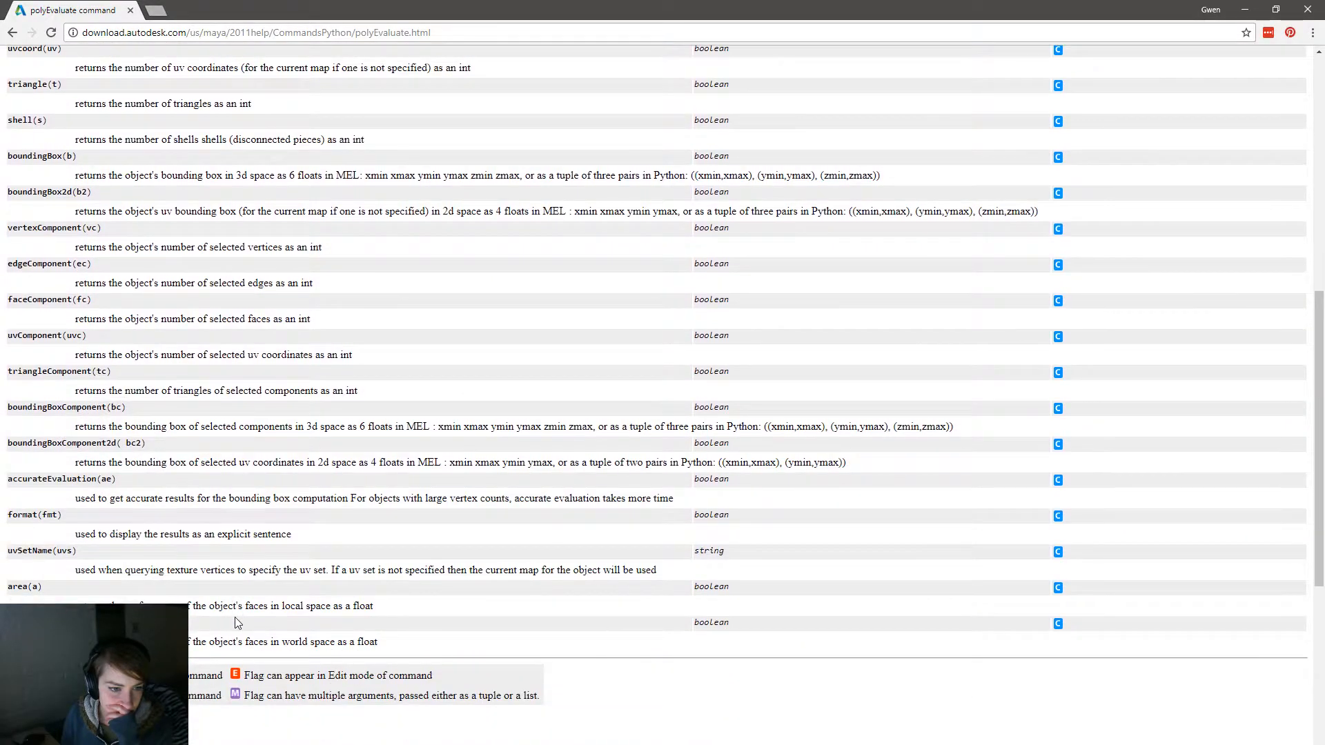
pyautogui.scroll(-3, 235, 623)
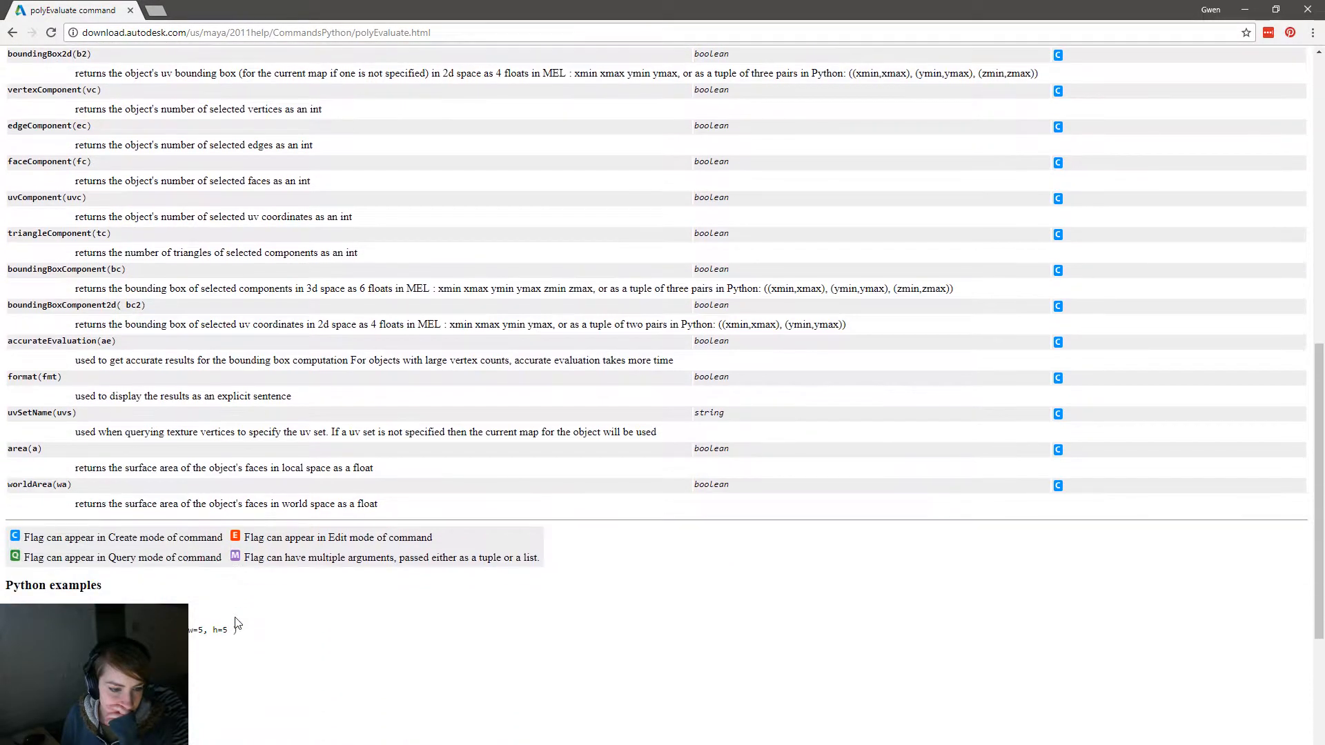
pyautogui.scroll(-1, 235, 623)
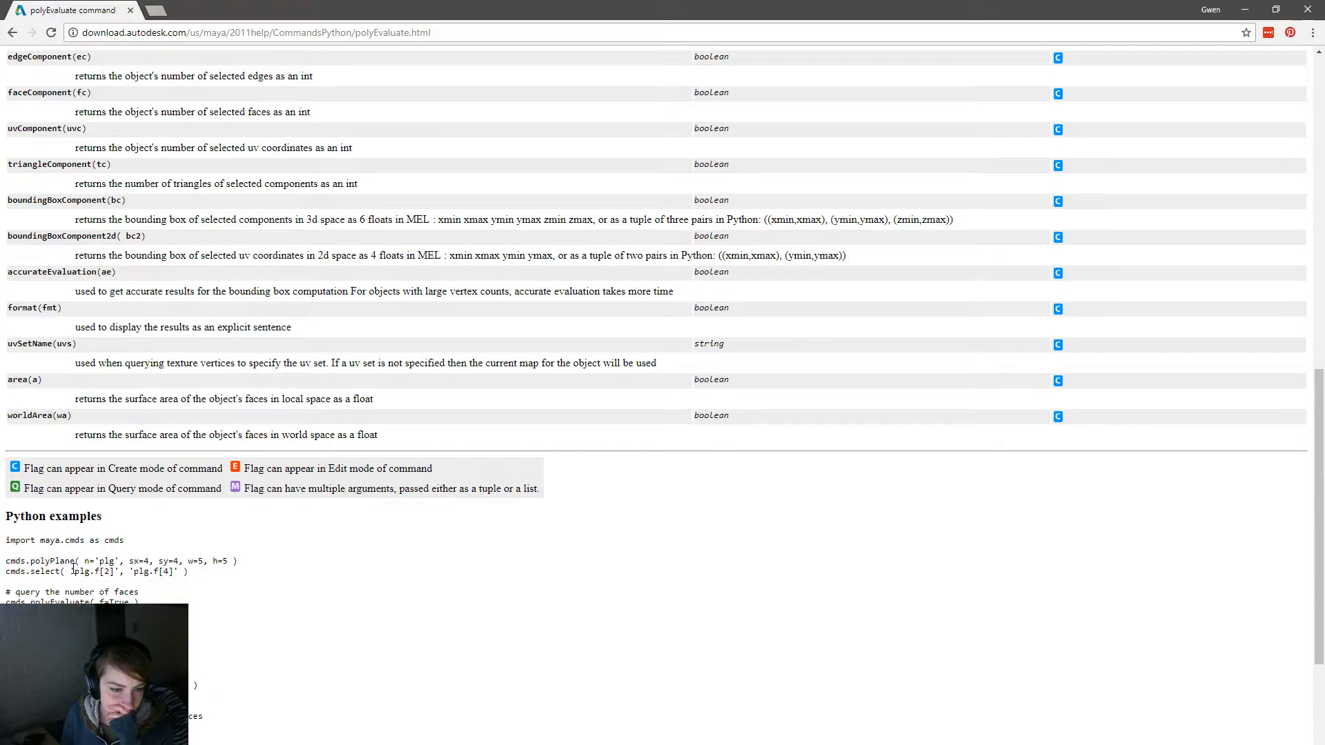
pyautogui.scroll(5, 73, 570)
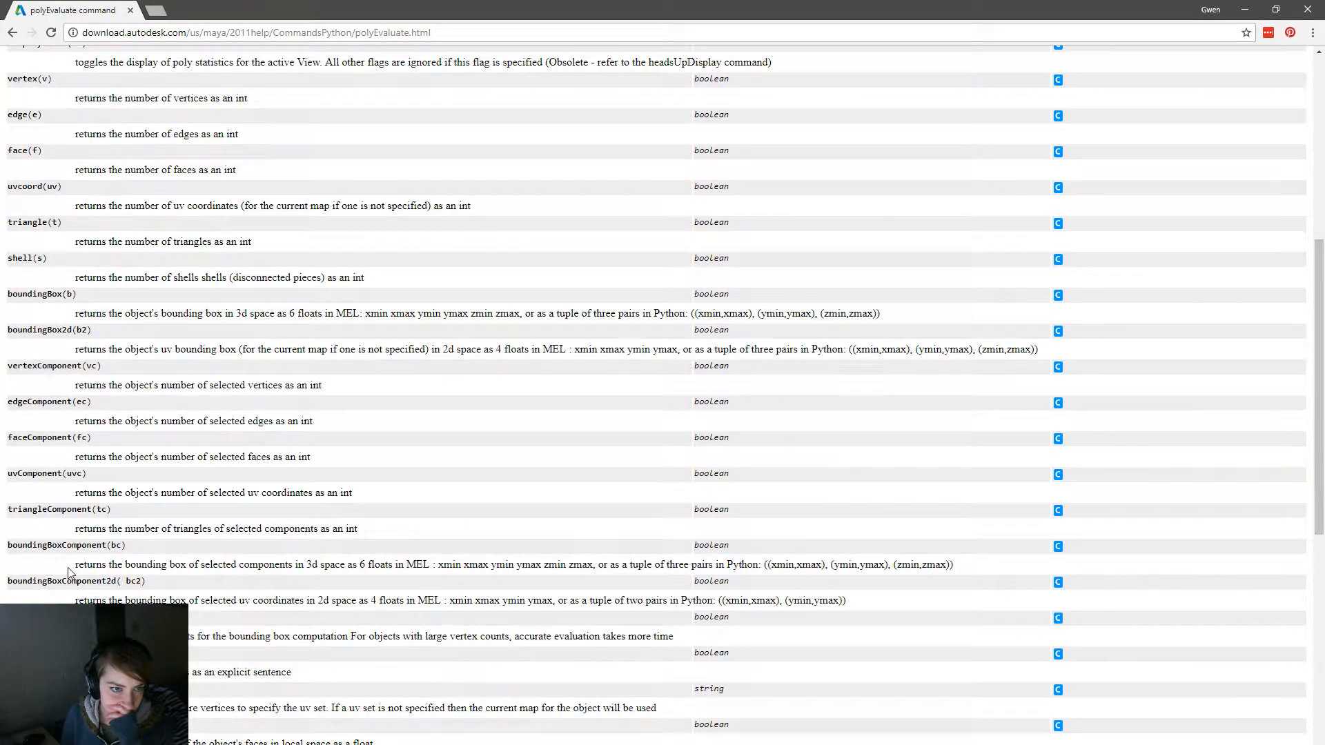
pyautogui.scroll(3, 68, 570)
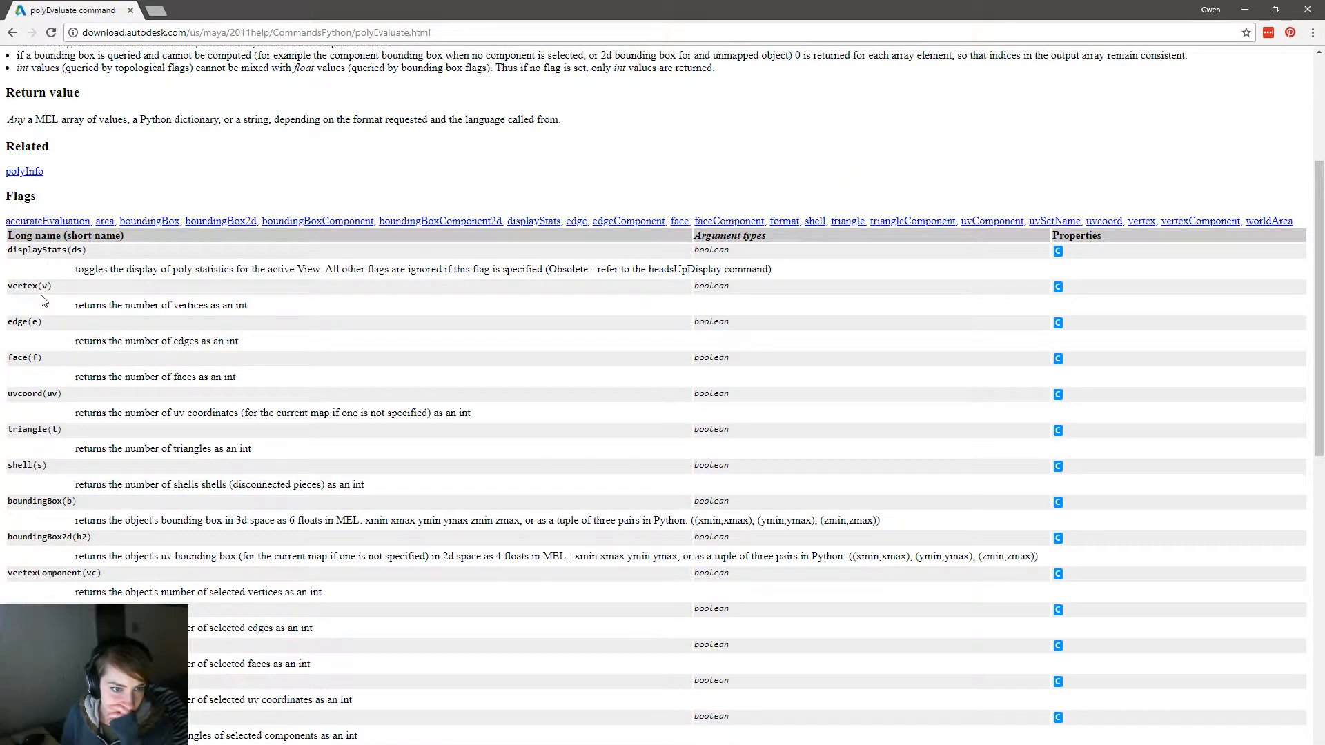
pyautogui.scroll(-6, 76, 393)
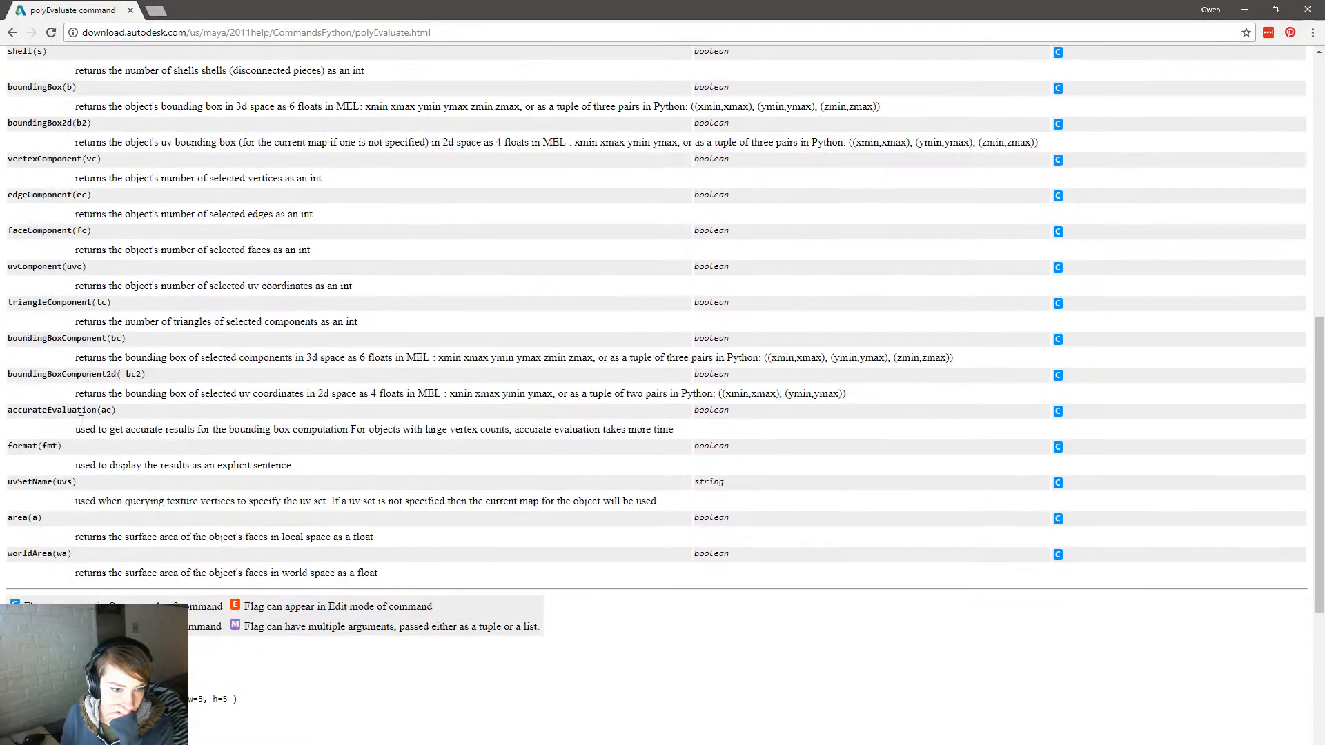
pyautogui.scroll(-2, 656, 317)
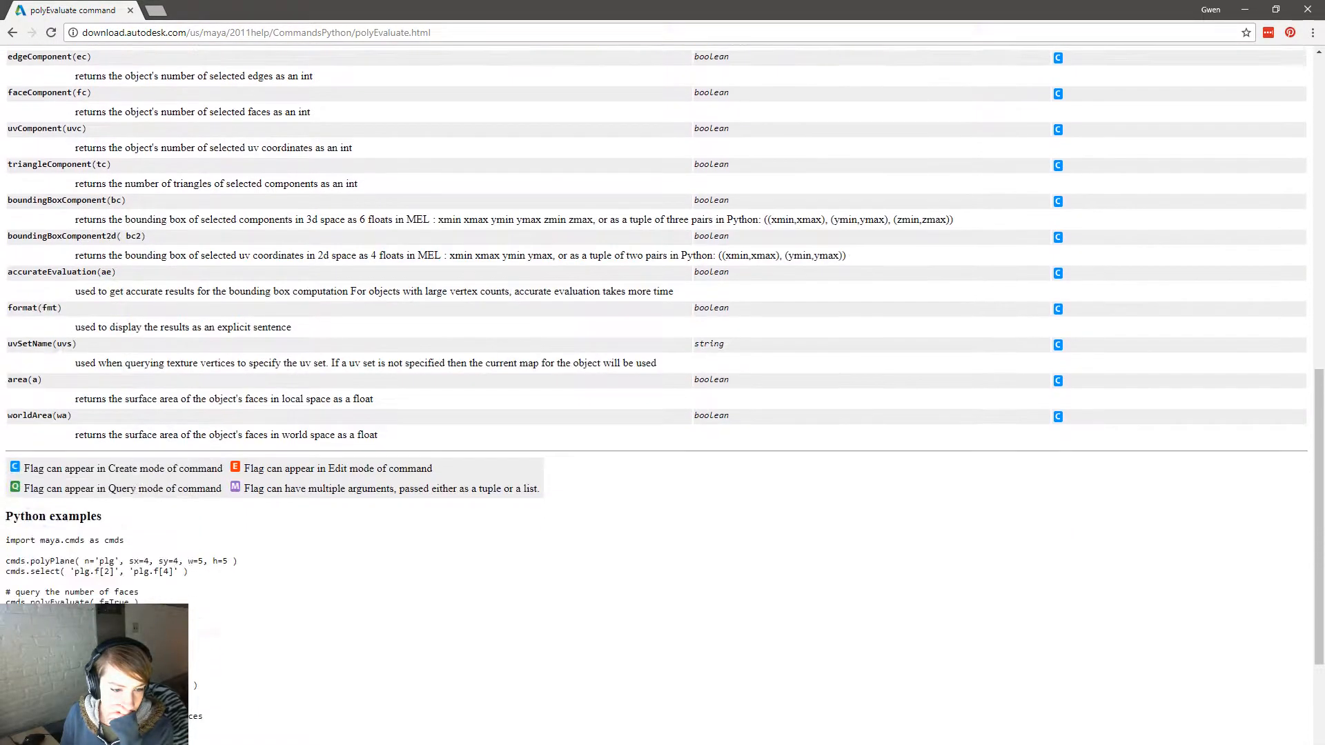
# Step: Copy the polyEvaluate call from the documentation example and write "for i in range(0, cmds.polyEvaluate())" as the Python script's first line
pyautogui.moveTo(43, 602); pyautogui.dragTo(6, 601)
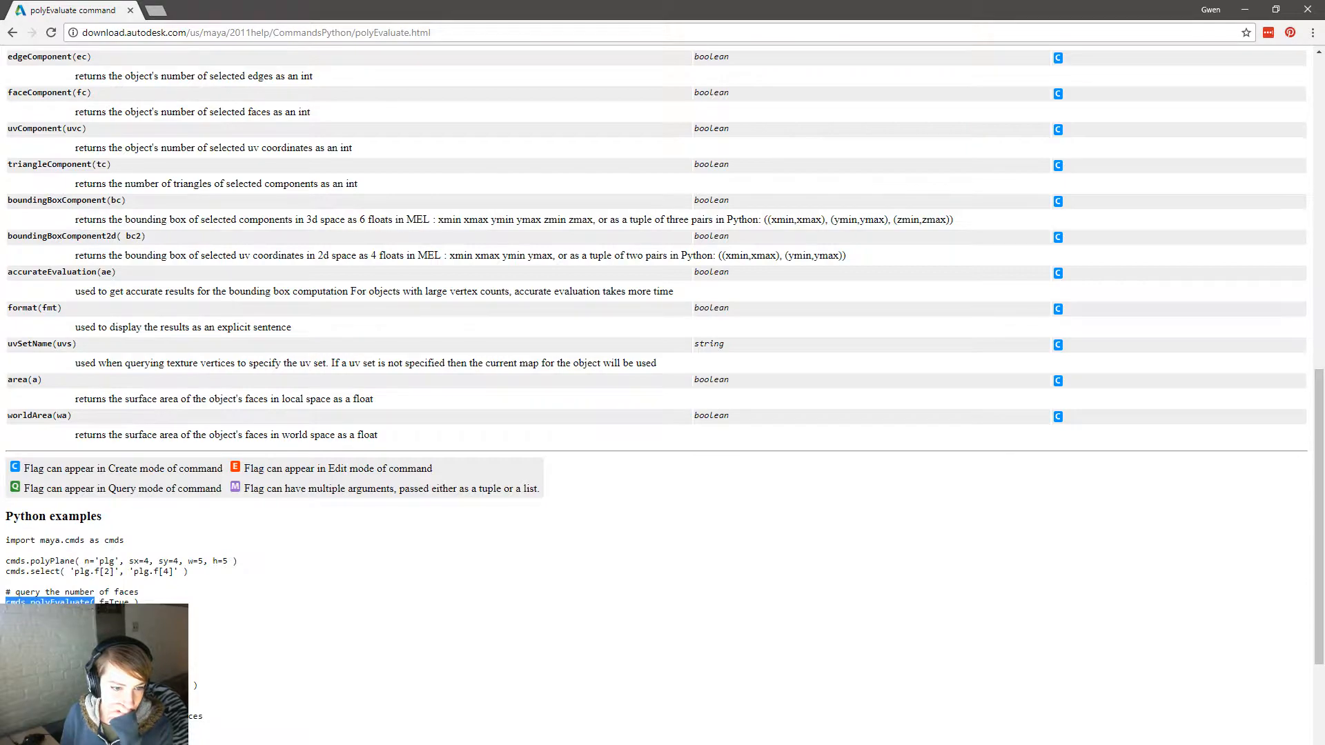
pyautogui.click(1244, 9)
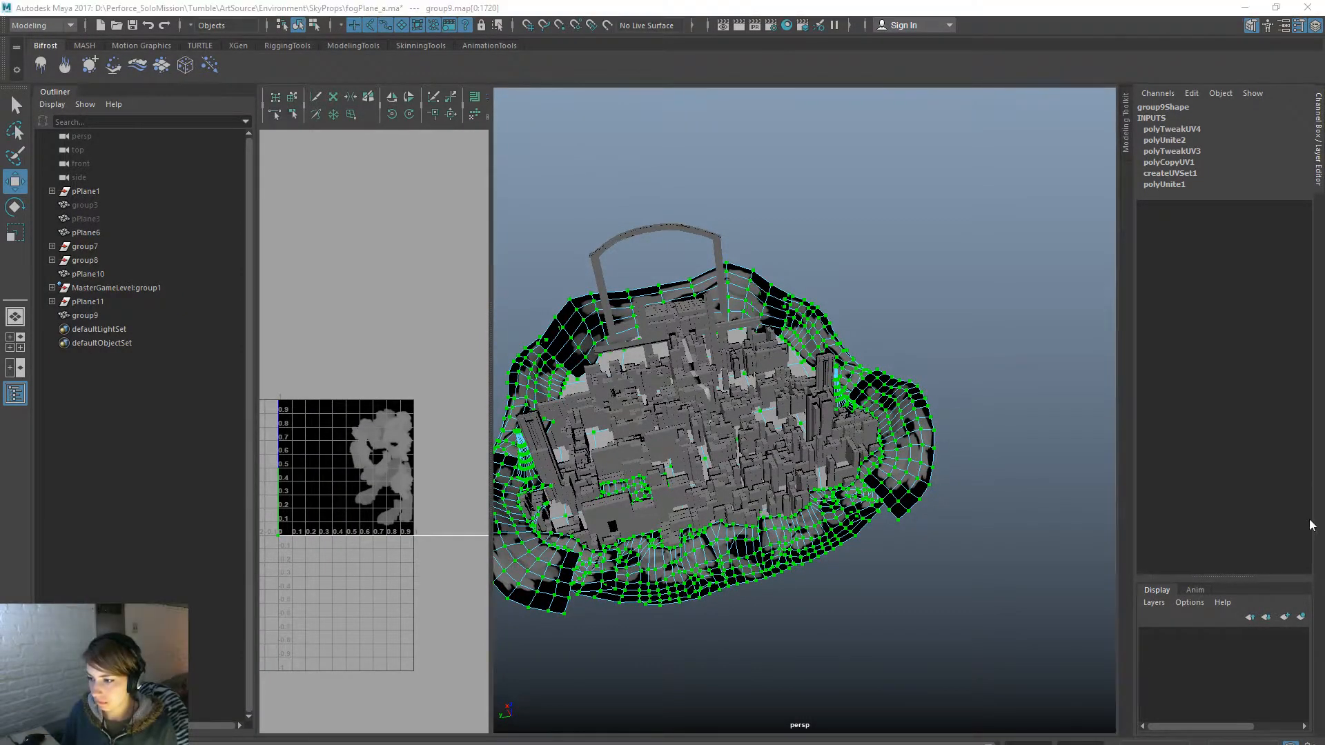
pyautogui.moveTo(1324, 238); pyautogui.dragTo(1111, 238)
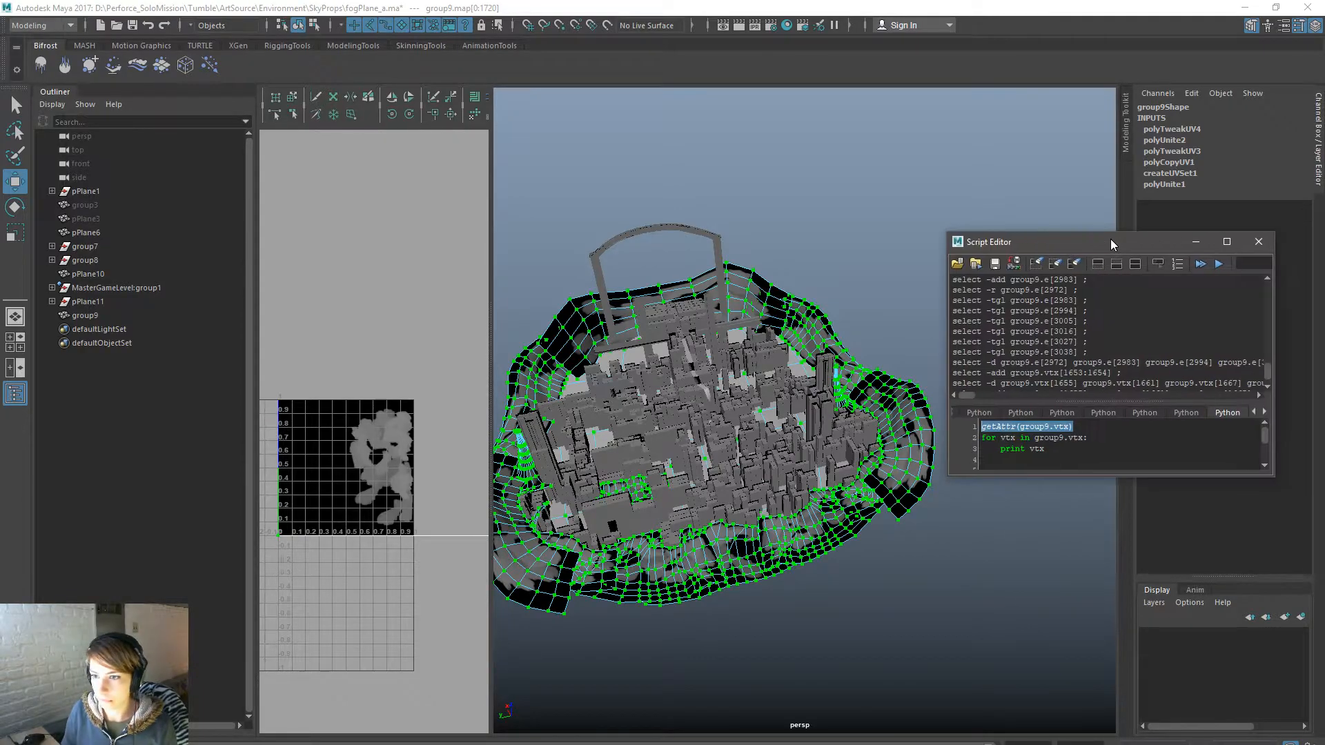
pyautogui.doubleClick(1111, 239)
pyautogui.write('for i in r')
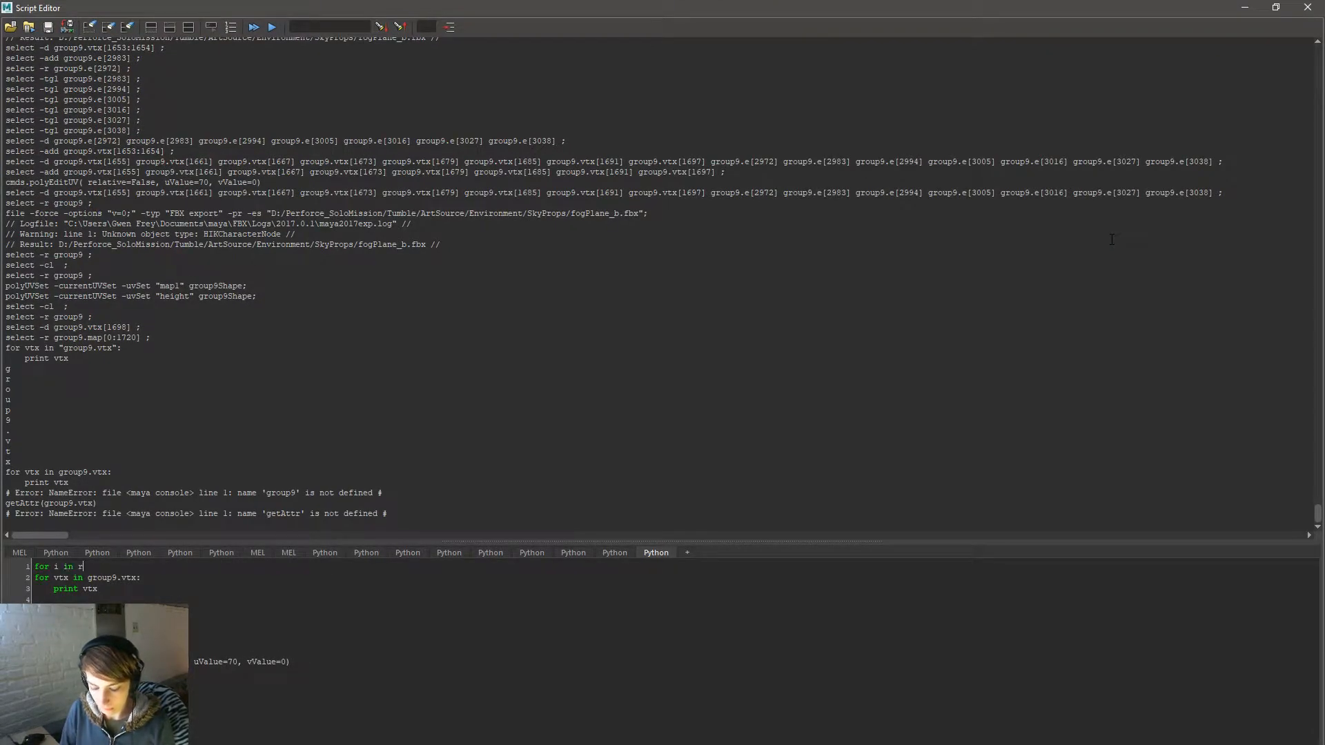
pyautogui.write('ange()')
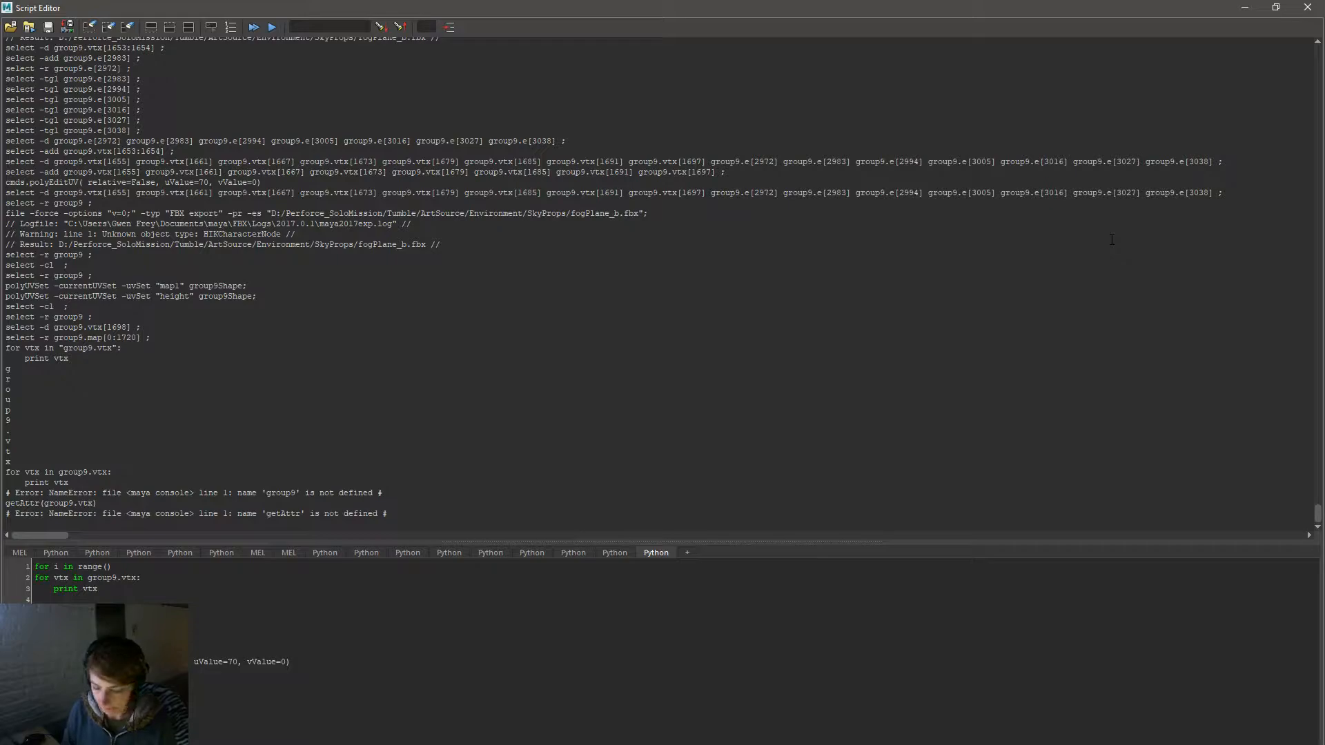
pyautogui.write('0,')
pyautogui.write('cmds.polyEvaluate()')
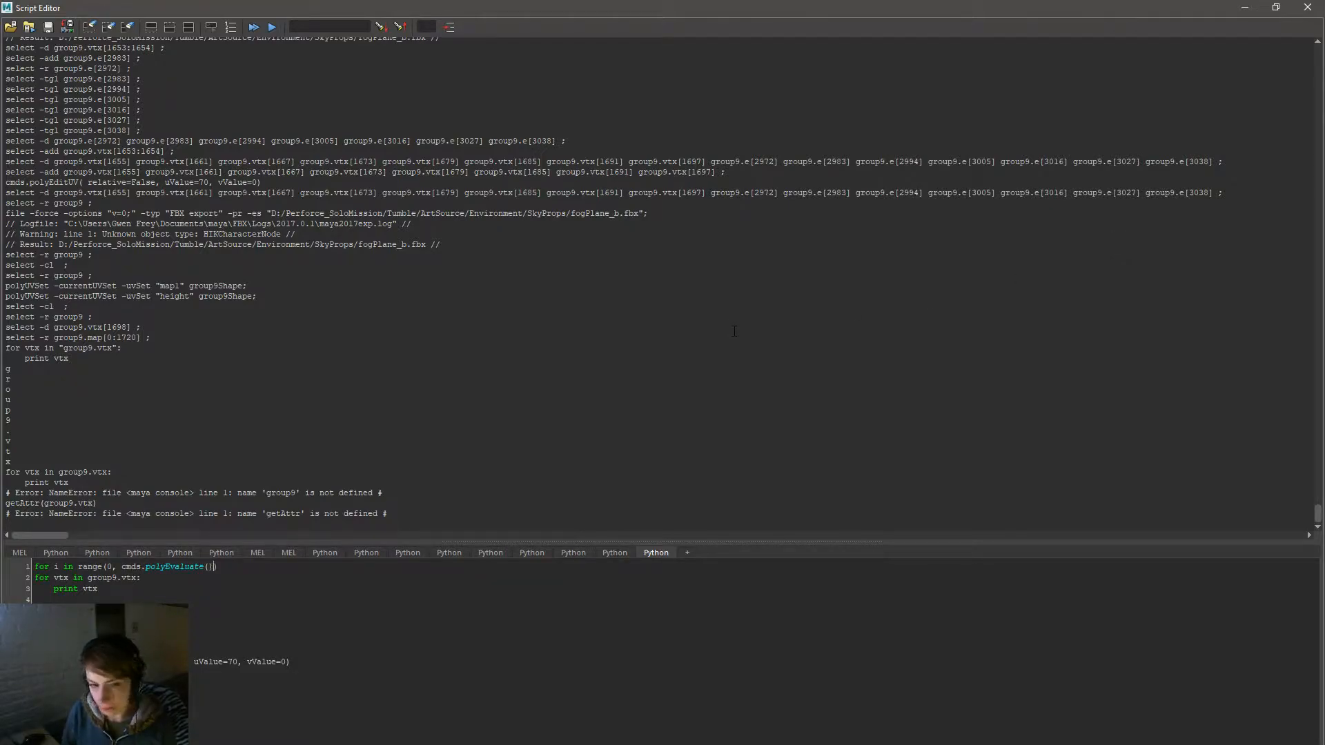
# Step: Check the vertex flag in the polyEvaluate documentation and add the argument v=True to the script's polyEvaluate call
pyautogui.hotkey('alt', 'Tab')
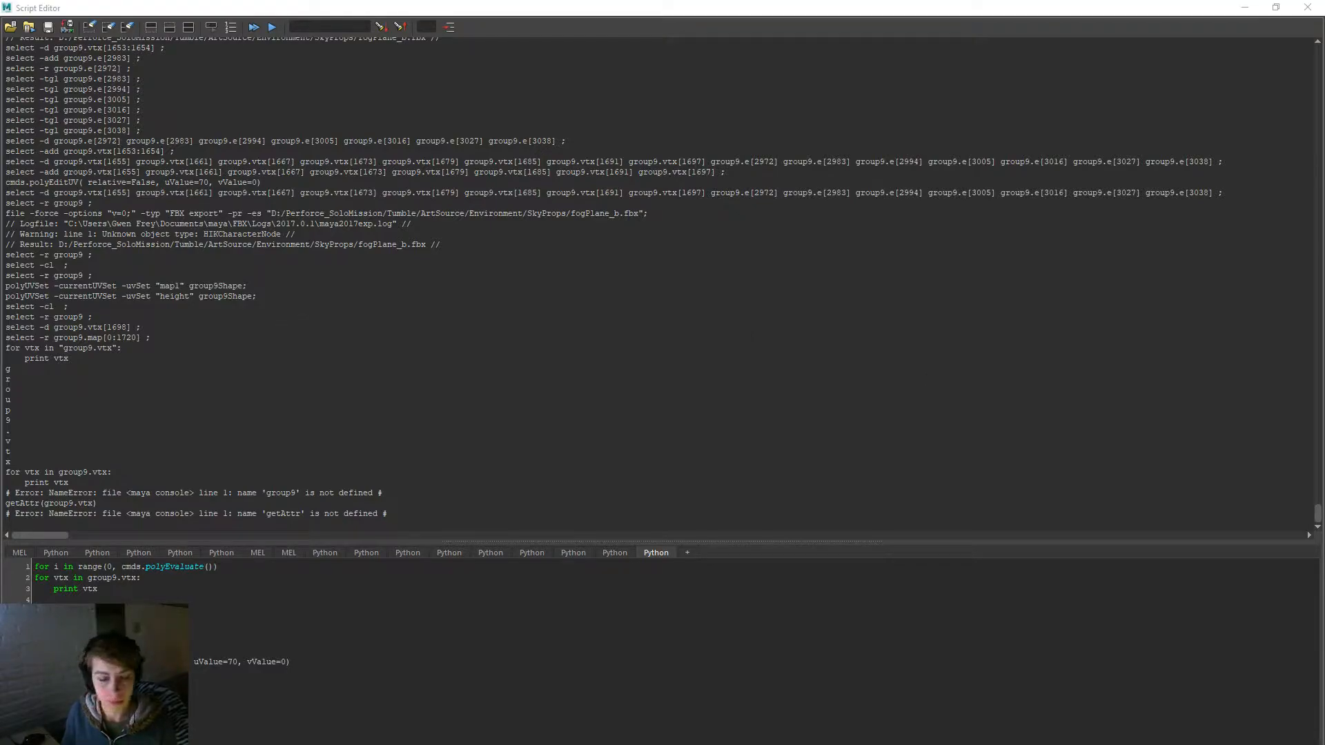
pyautogui.scroll(6, 626, 587)
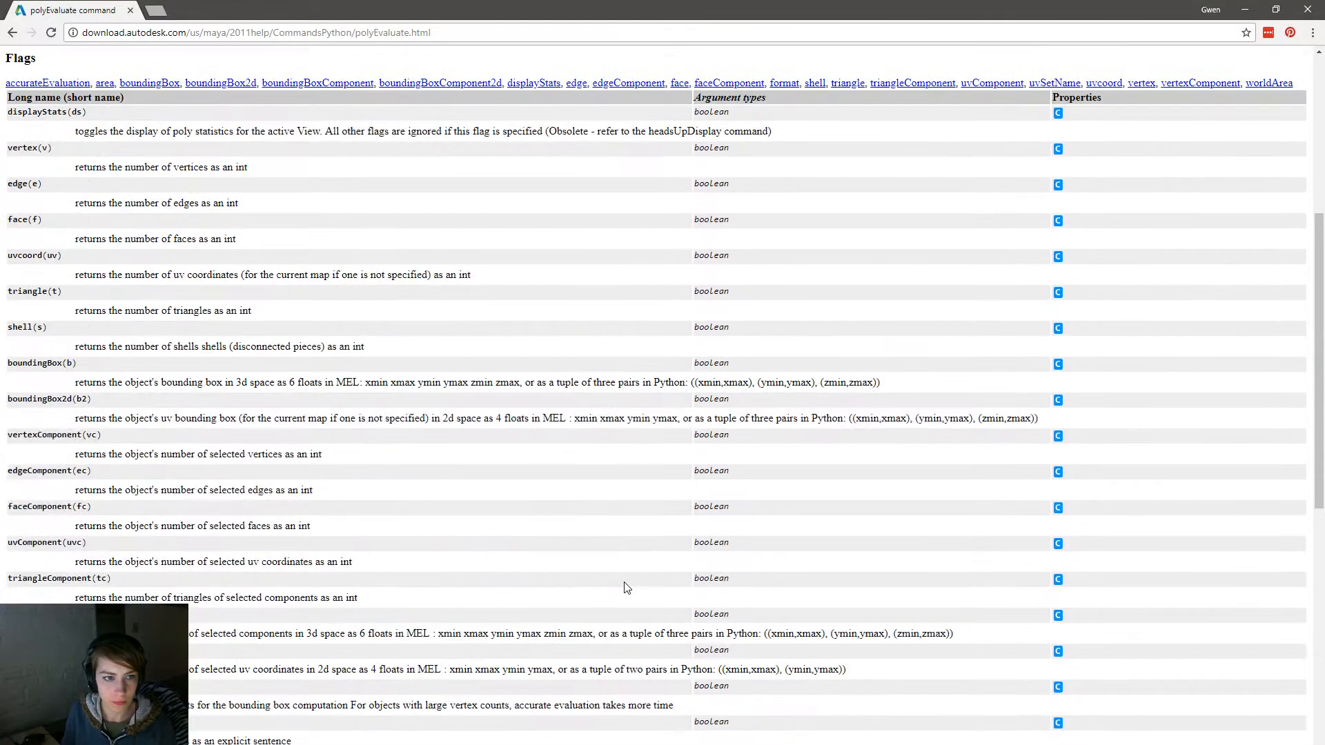
pyautogui.click(1245, 9)
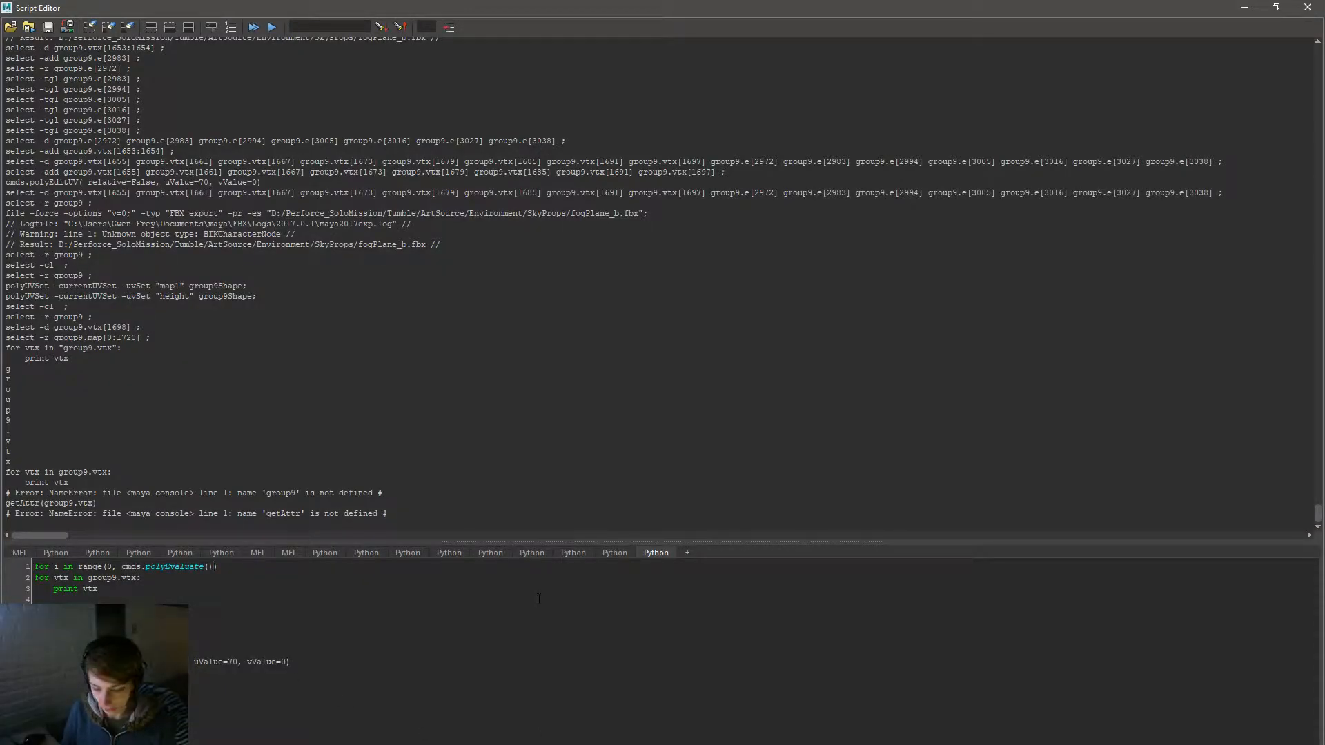
pyautogui.write('=True')
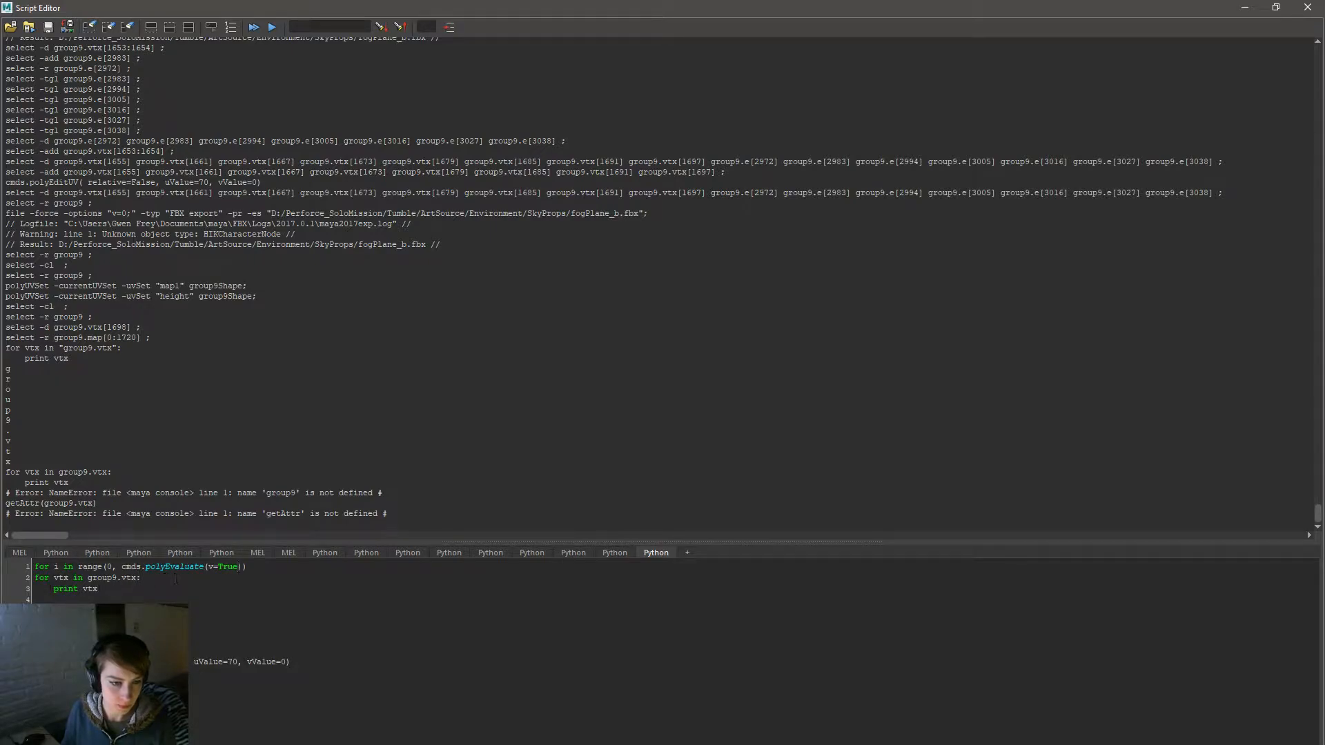
# Step: Rewrite the print line as print 'group9.vtx[' + i + ']' and run the three script lines
pyautogui.moveTo(159, 578); pyautogui.dragTo(34, 577)
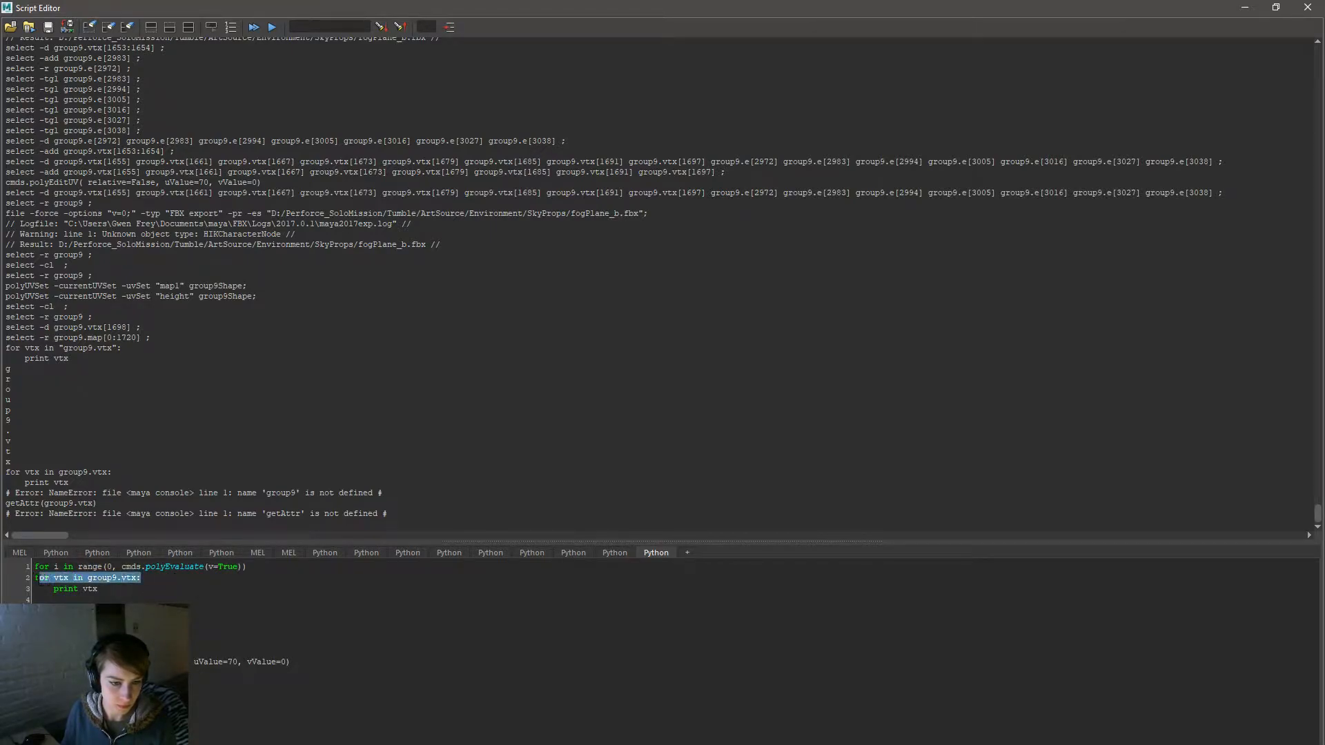
pyautogui.click(163, 597)
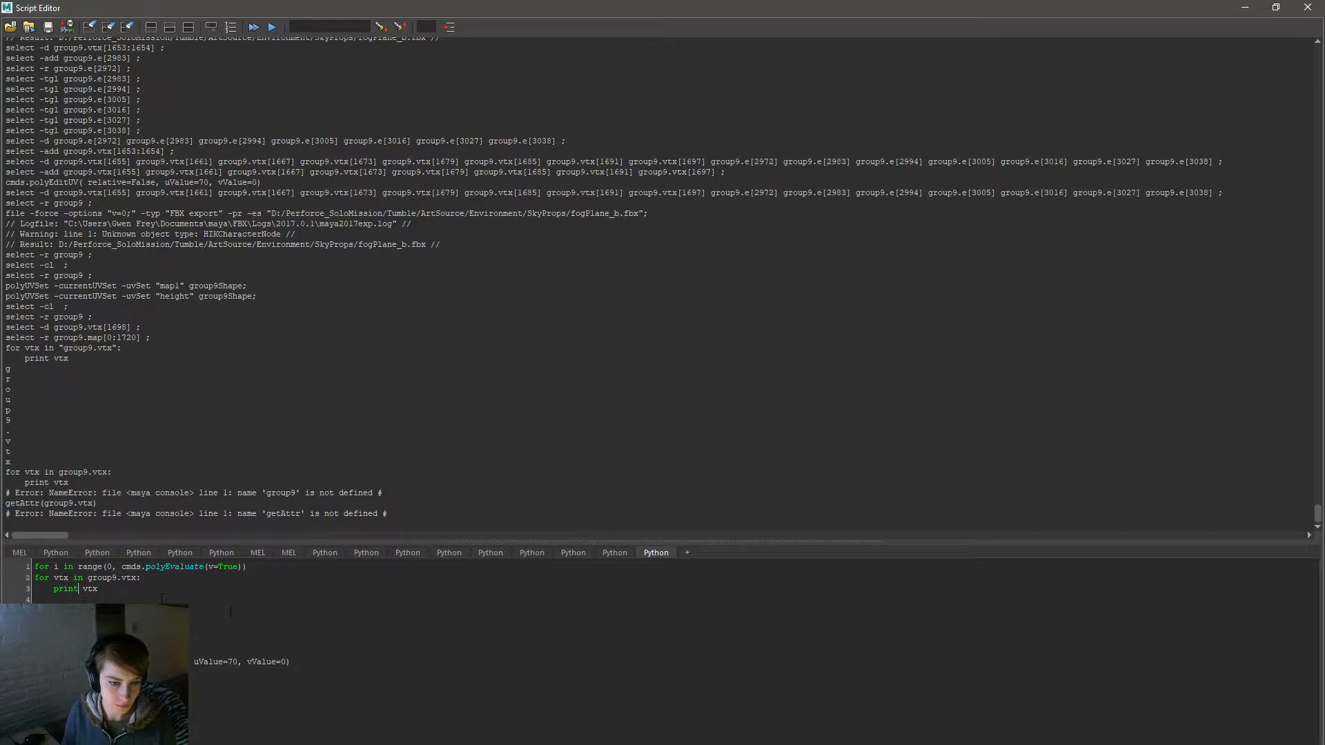
pyautogui.write("'group9")
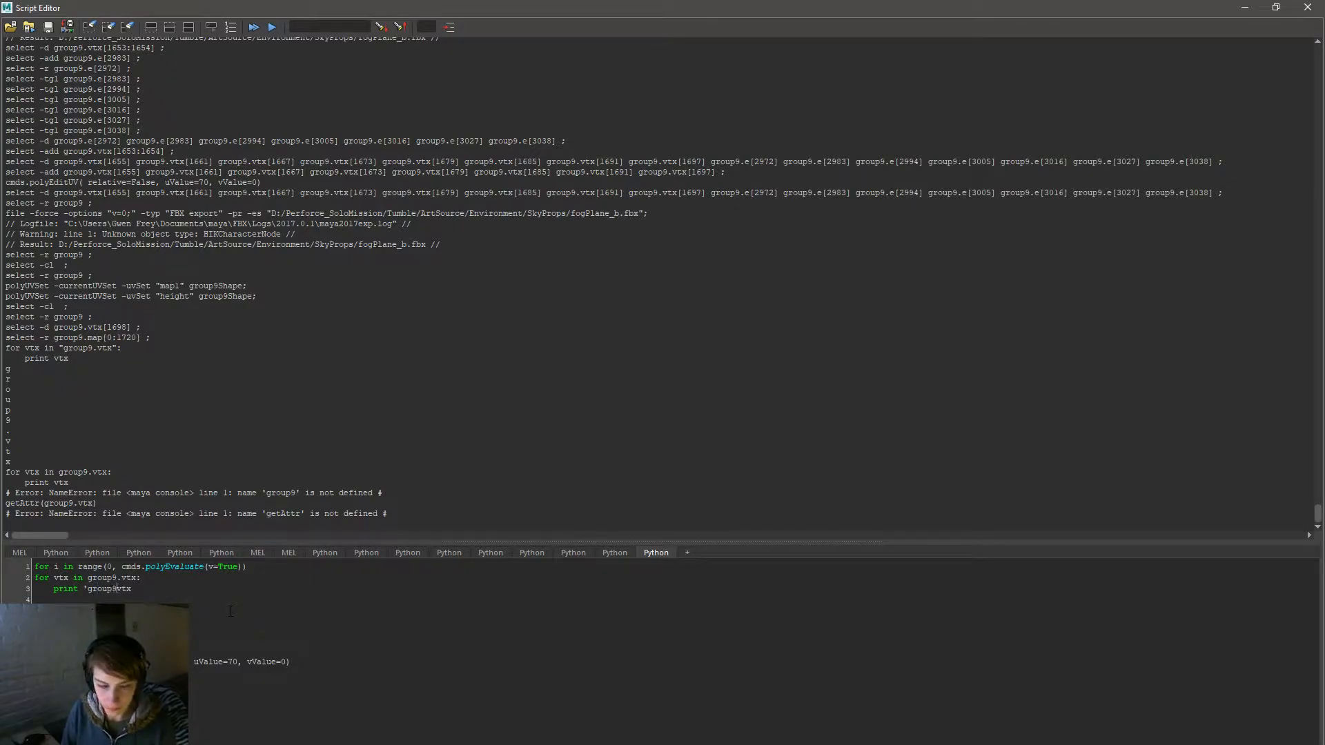
pyautogui.write('.')
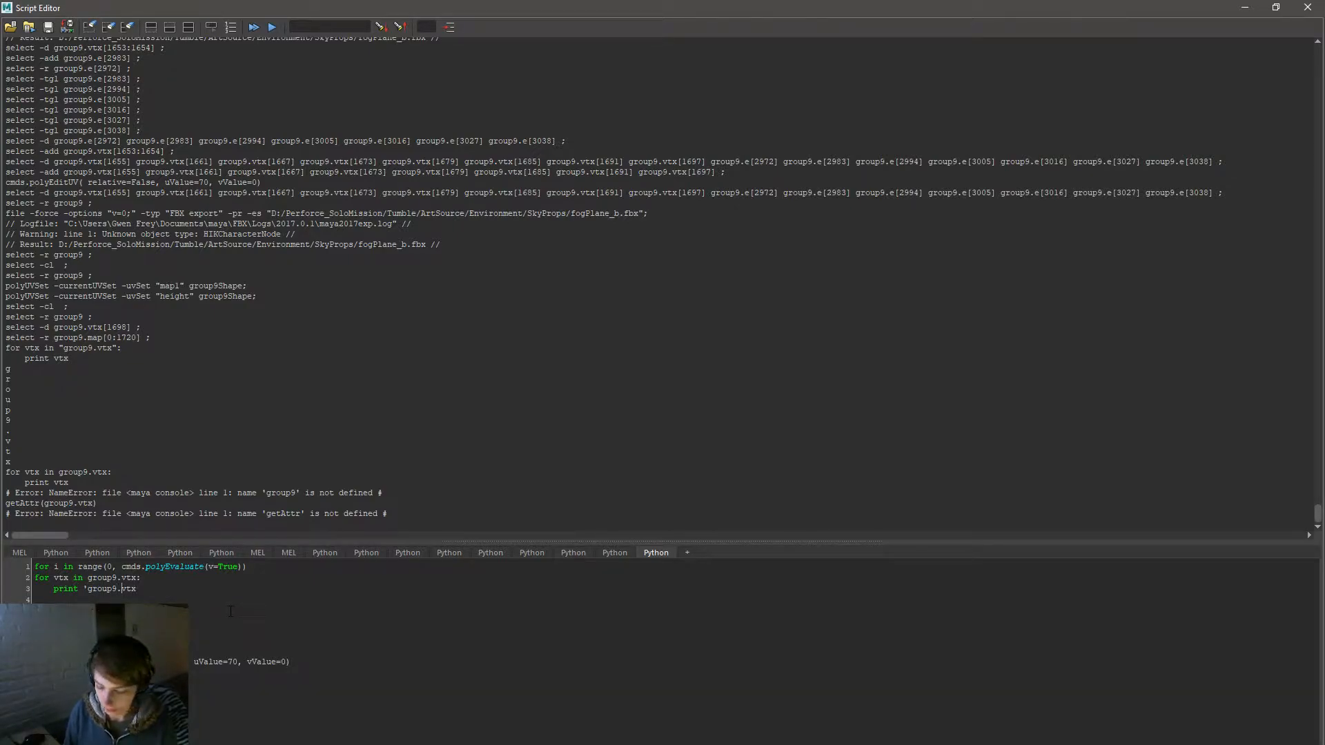
pyautogui.write("' ")
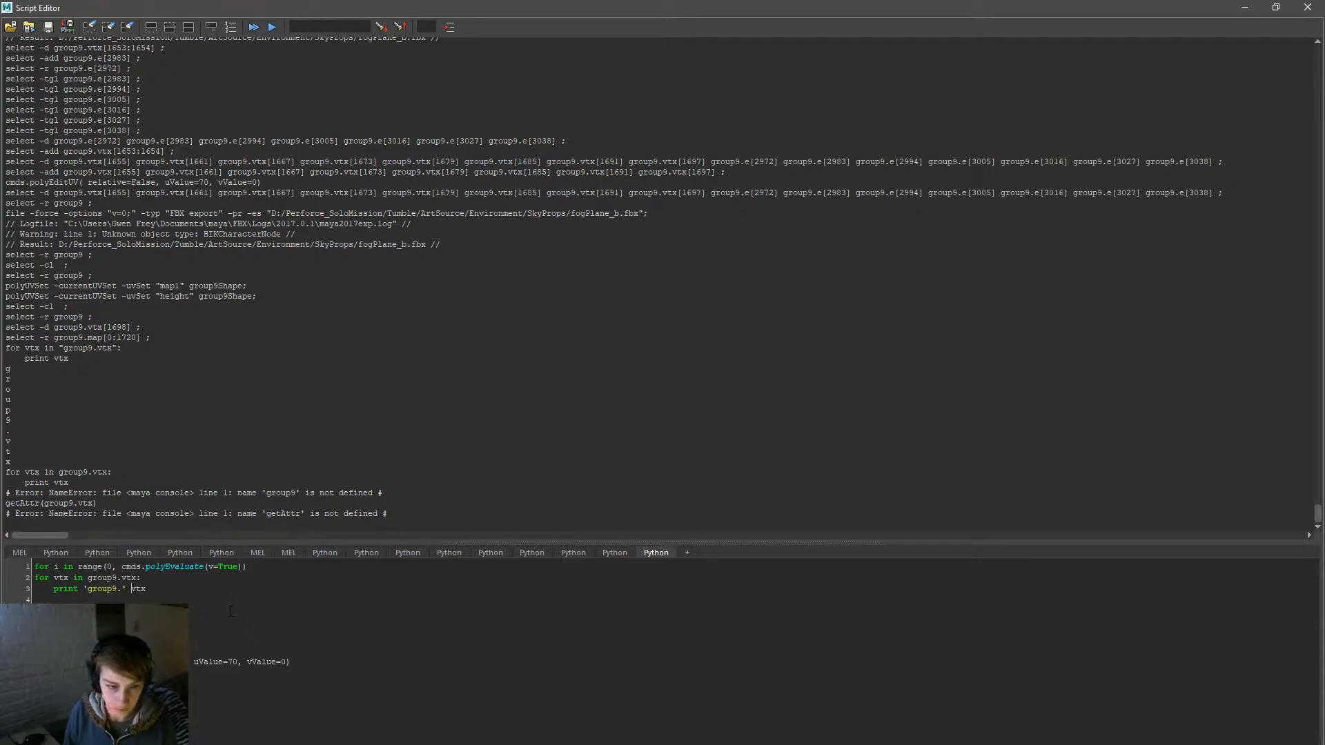
pyautogui.write('+ i +')
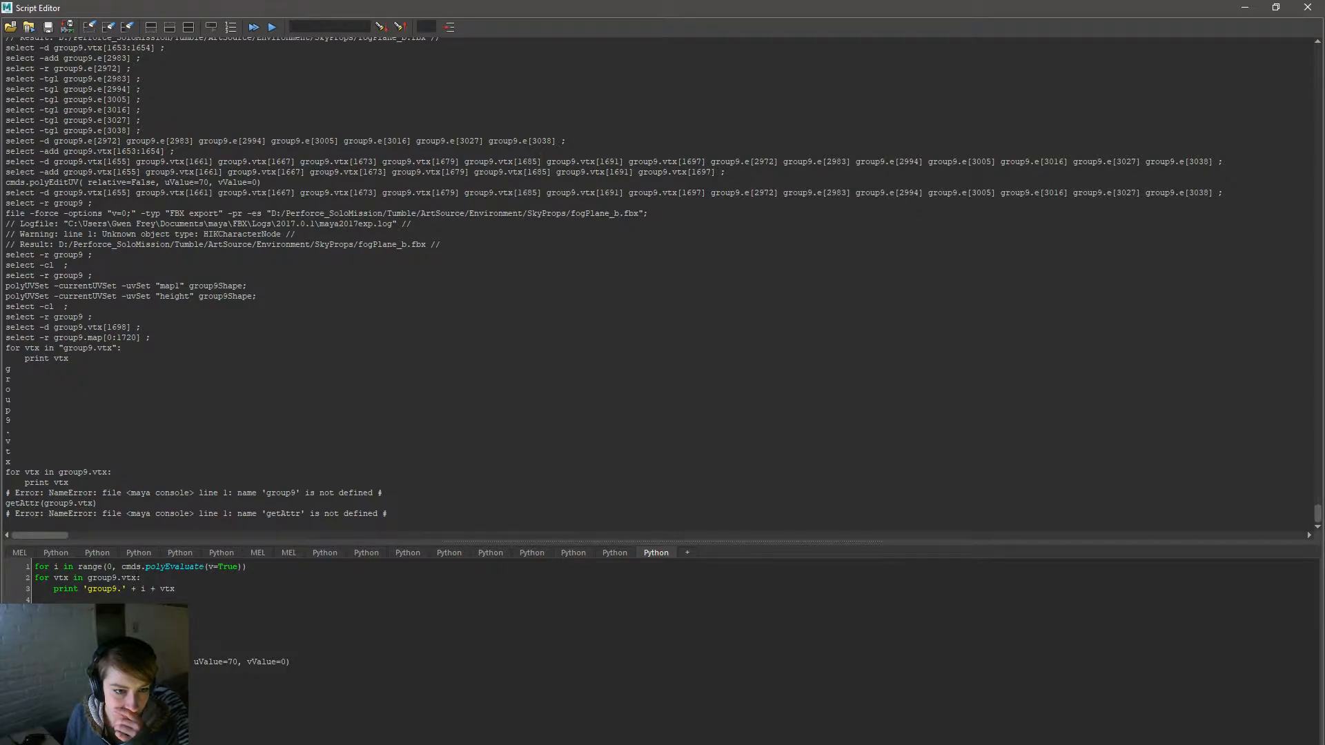
pyautogui.write('vtx[')
pyautogui.press('Right')
pyautogui.press('Right')
pyautogui.press('Right')
pyautogui.press('Right')
pyautogui.press('Right')
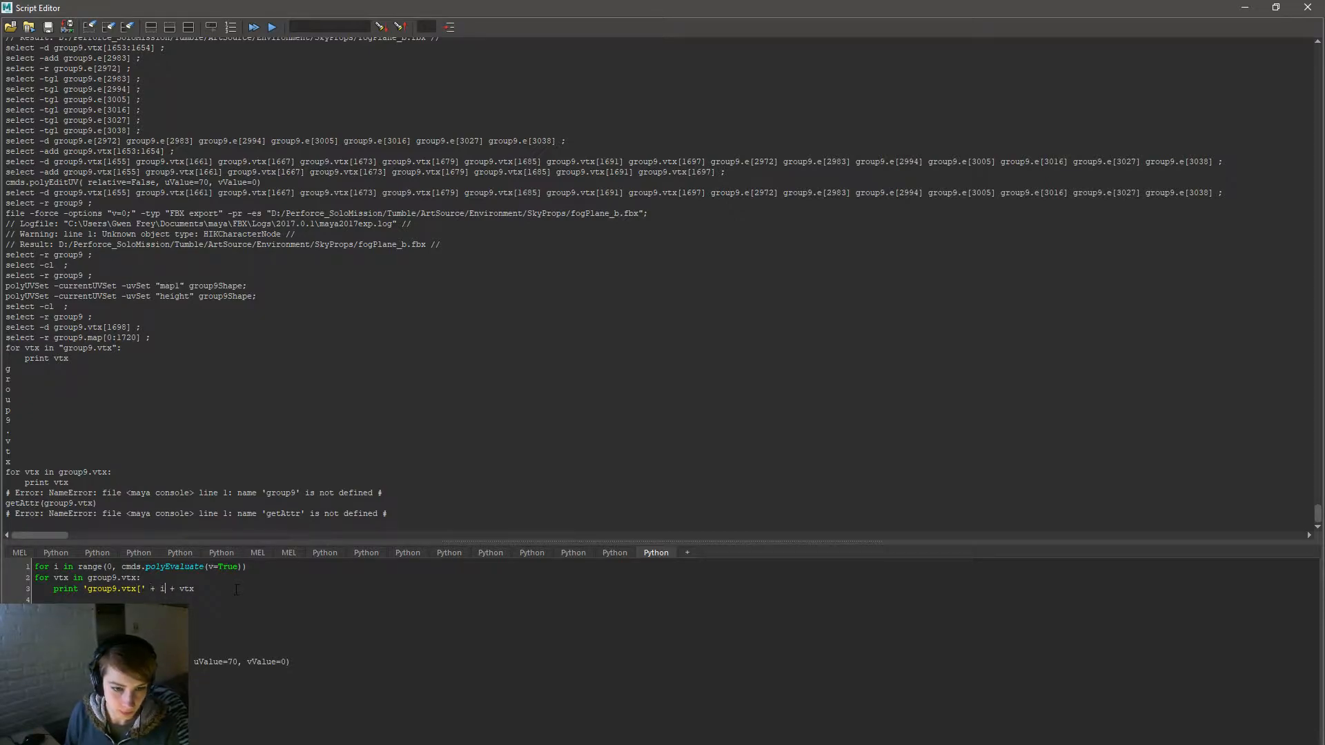
pyautogui.write("']'")
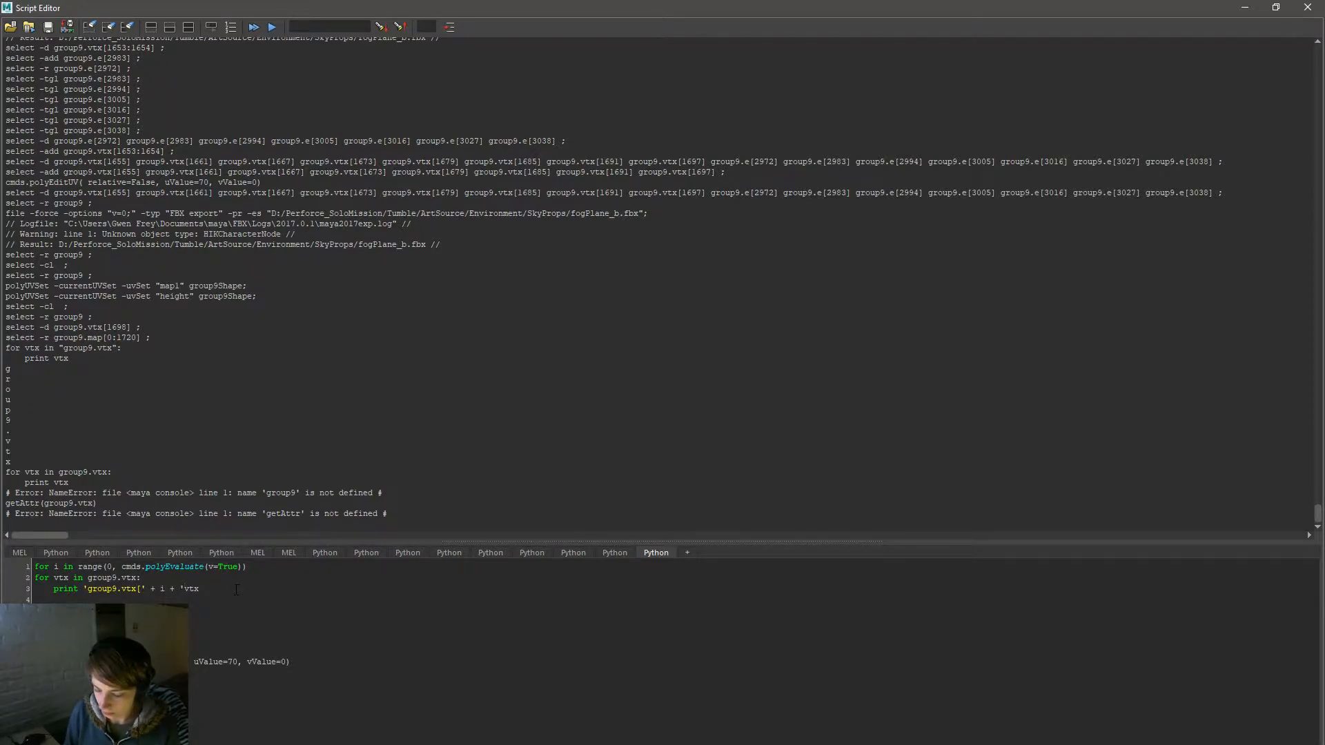
pyautogui.press('Delete')
pyautogui.press('Delete')
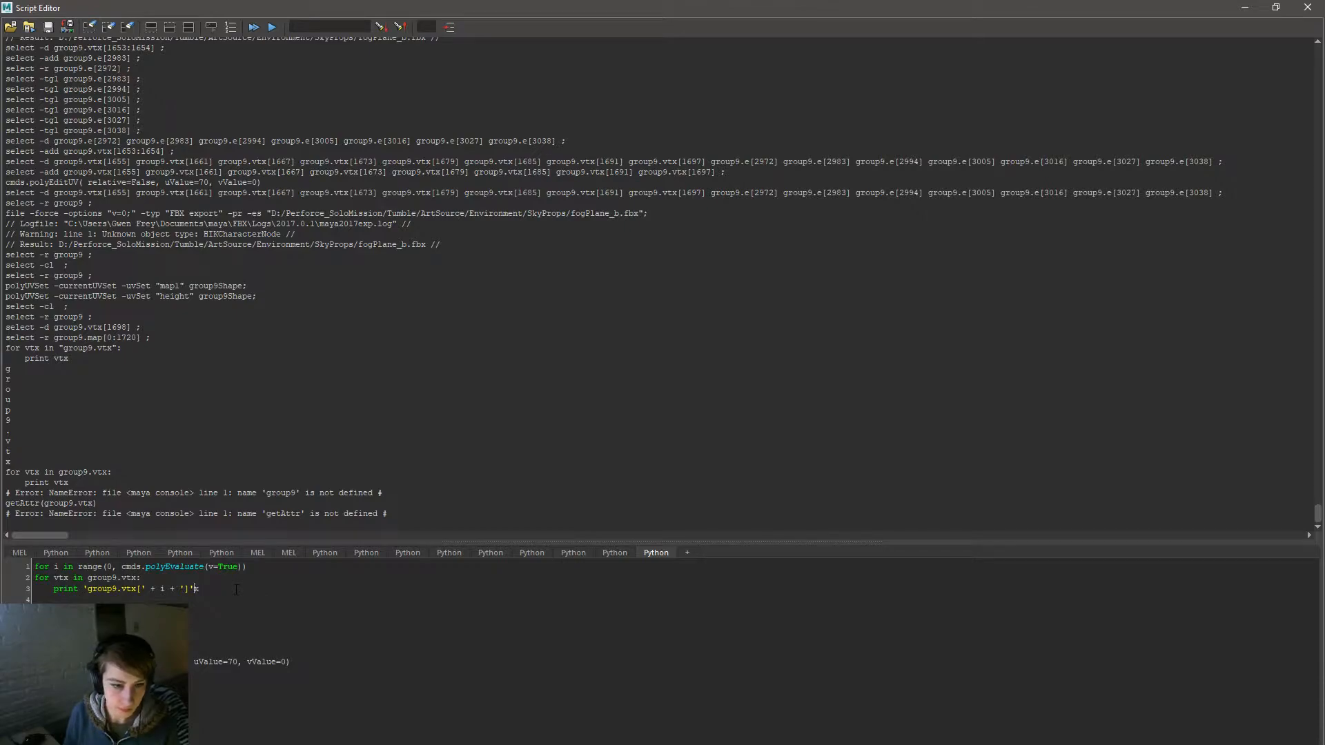
pyautogui.hotkey('ctrl', 'a')
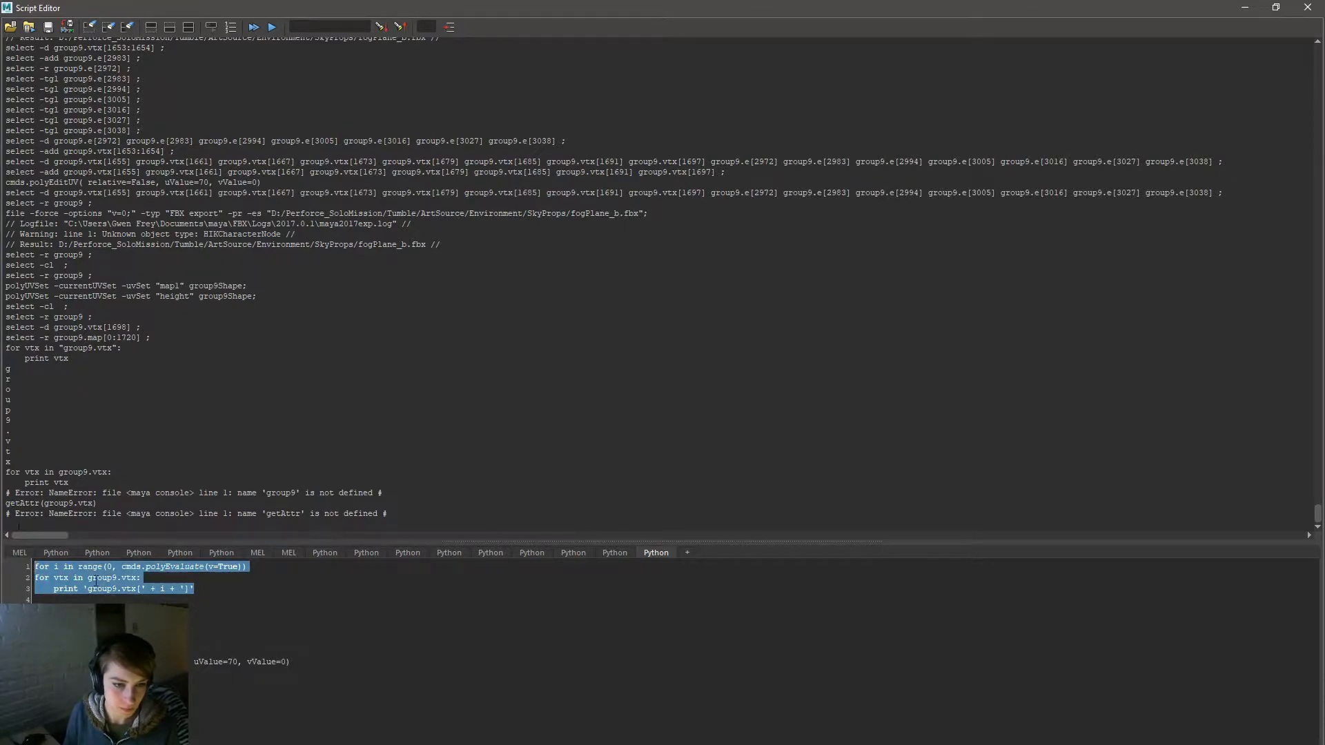
pyautogui.hotkey('ctrl', 'Return')
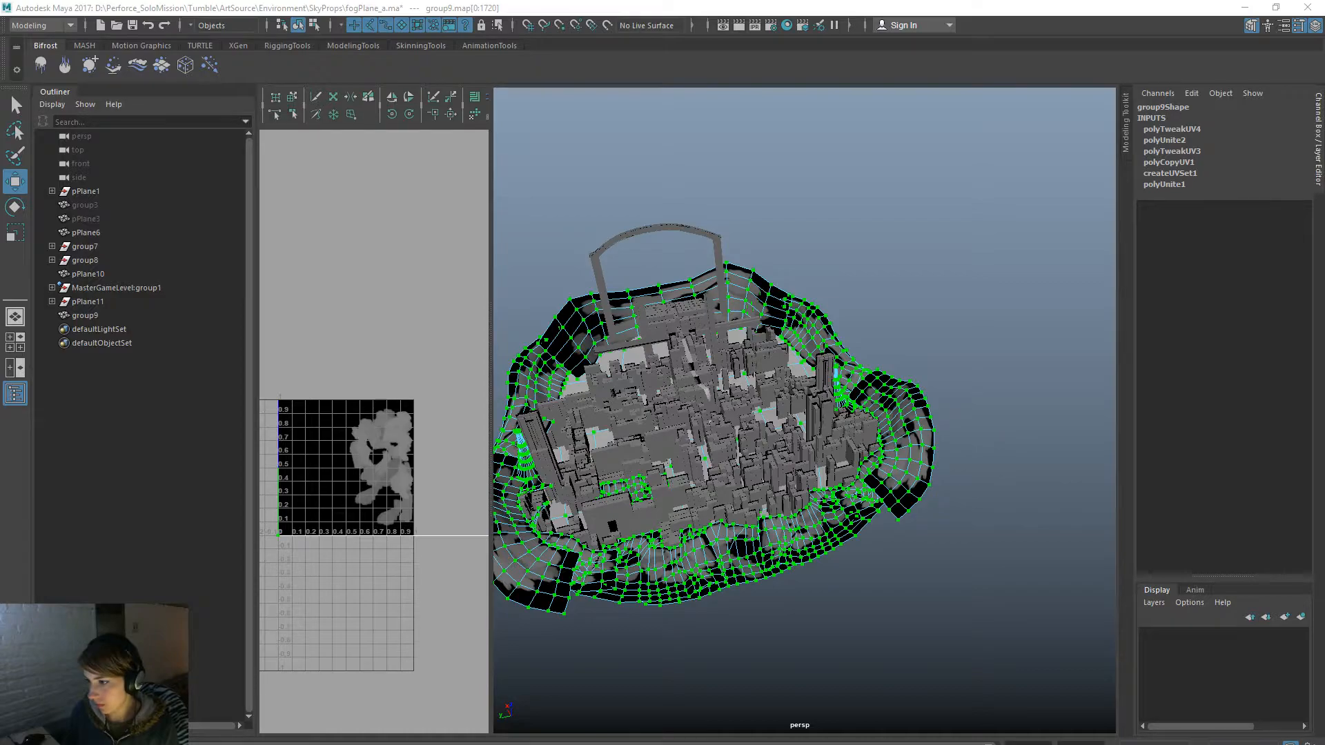
# Step: Maximize the Script Editor and delete one blank line between the print loop and the call ending in uValue=70, vValue=0
pyautogui.moveTo(1324, 179); pyautogui.dragTo(1016, 180)
pyautogui.doubleClick(1016, 179)
pyautogui.click(482, 736)
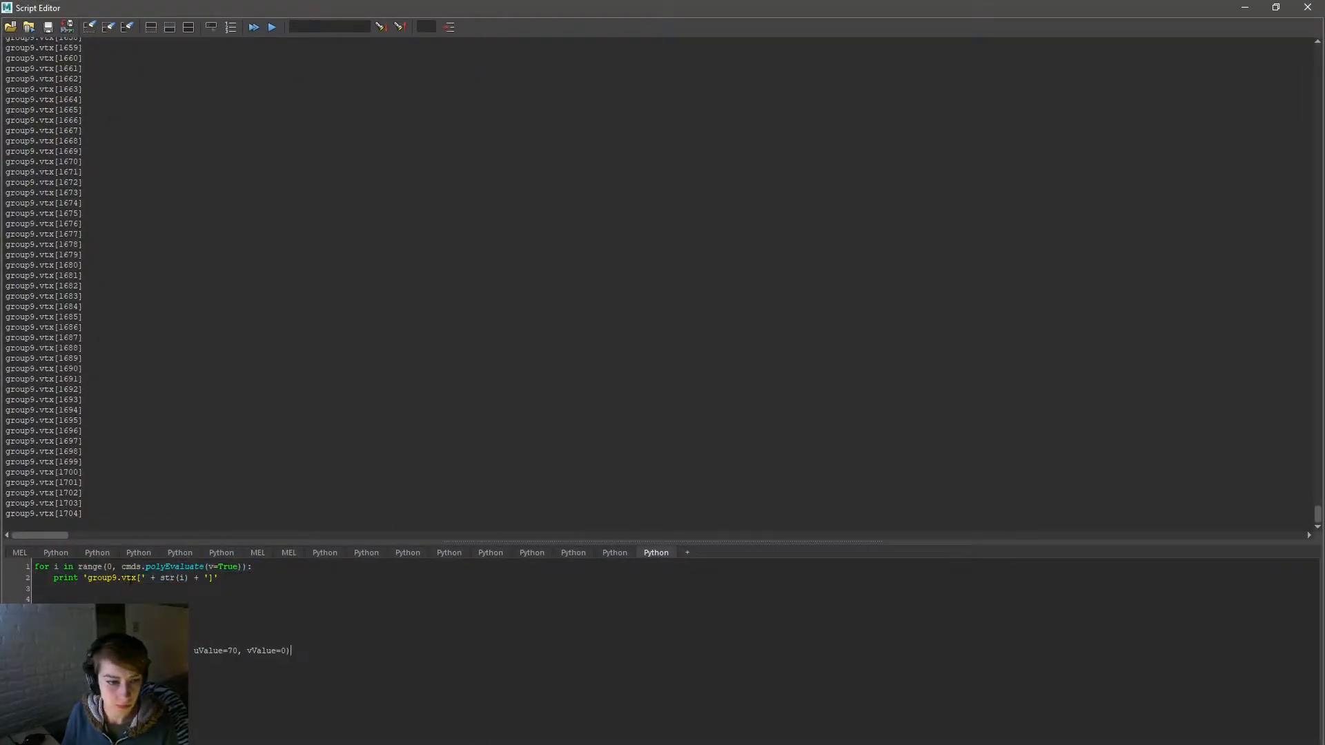
pyautogui.moveTo(41, 641); pyautogui.dragTo(35, 599)
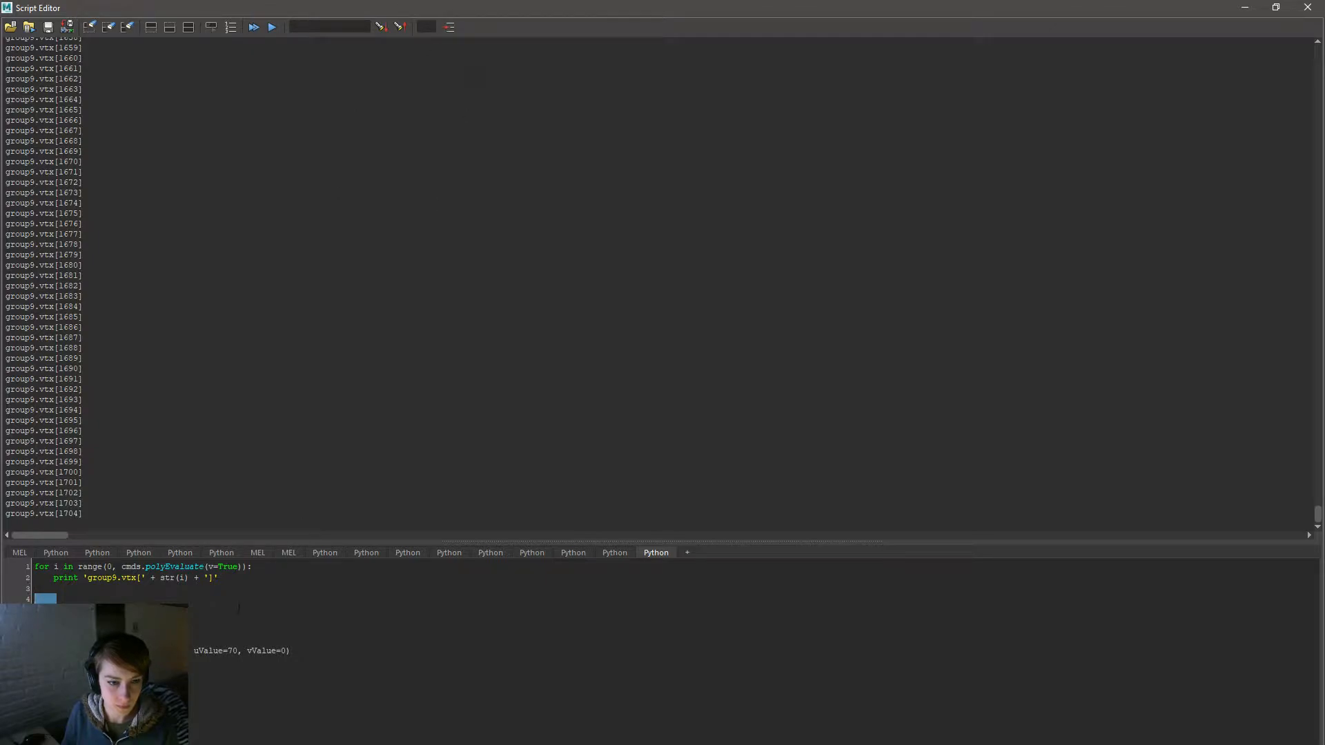
pyautogui.press('BackSpace')
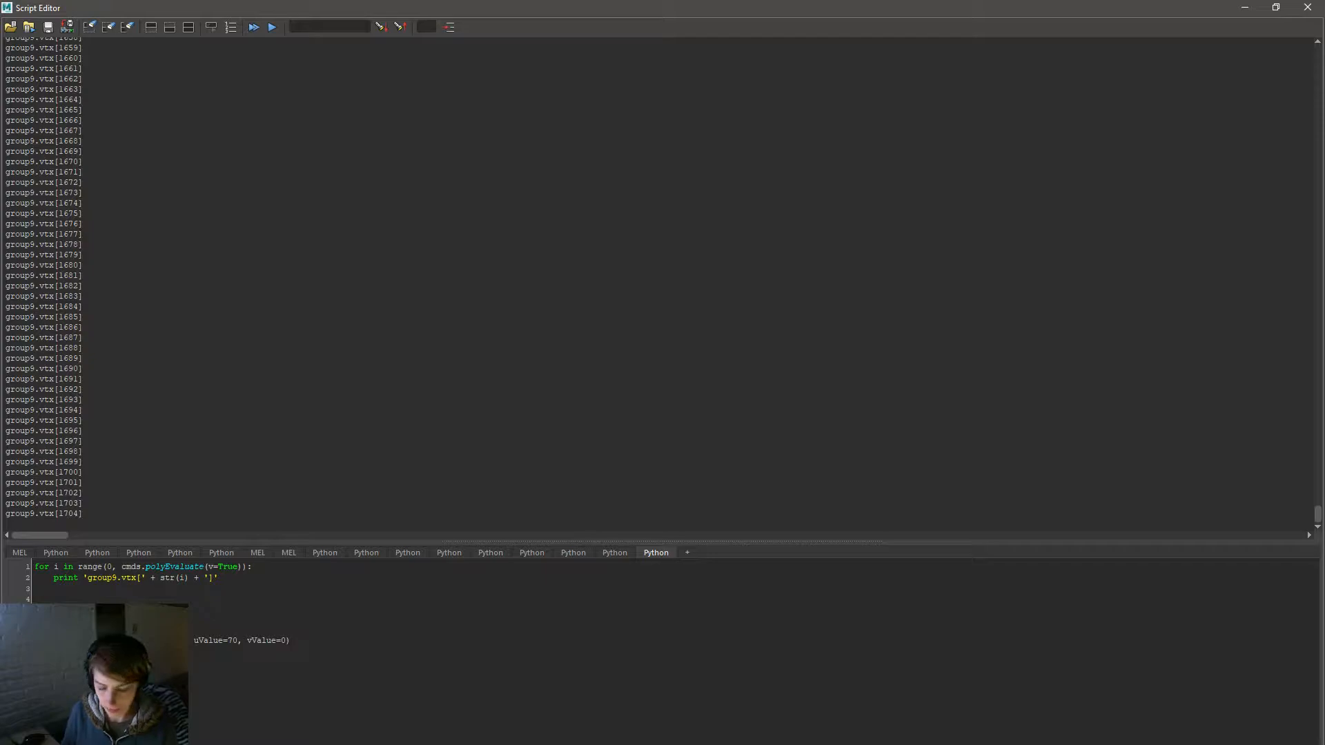
# Step: Switch to the browser and search Google for "maya python get vertex uv"
pyautogui.moveTo(1020, 6); pyautogui.dragTo(1324, 83)
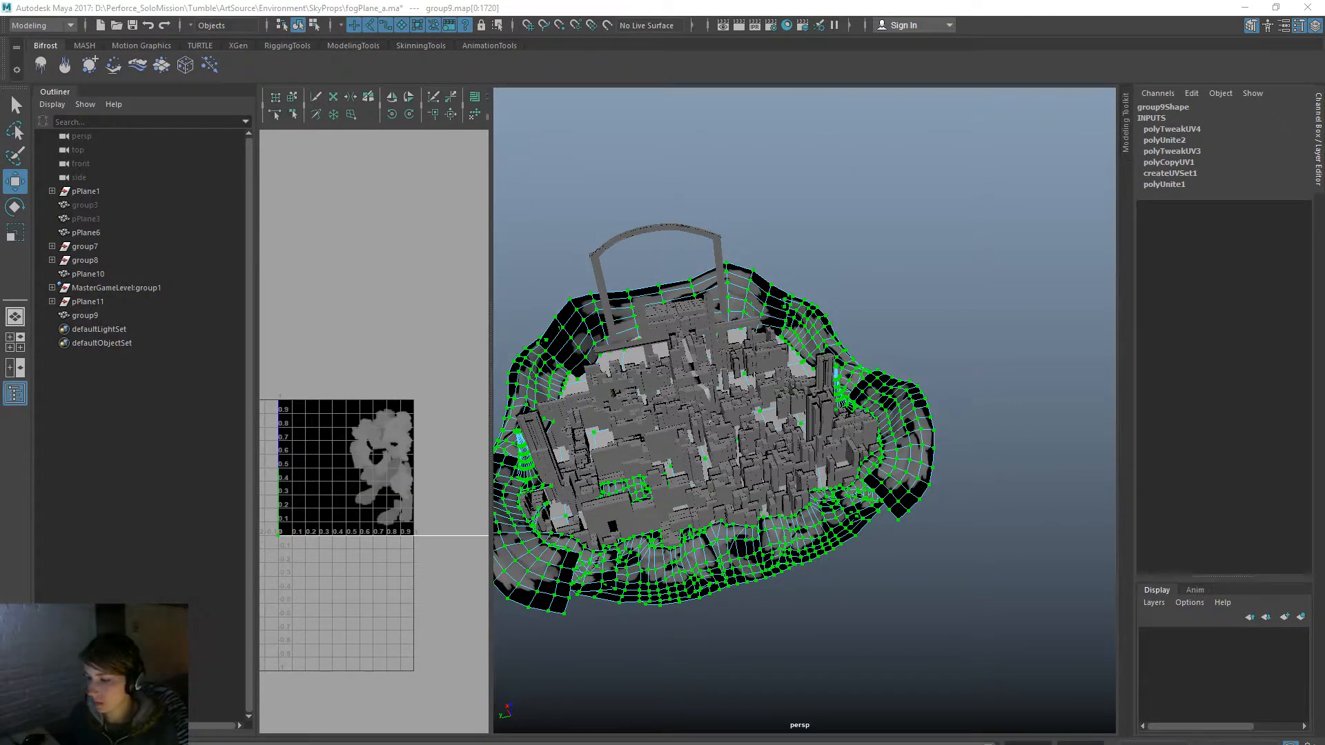
pyautogui.hotkey('alt', 'Tab')
pyautogui.scroll(3, 905, 118)
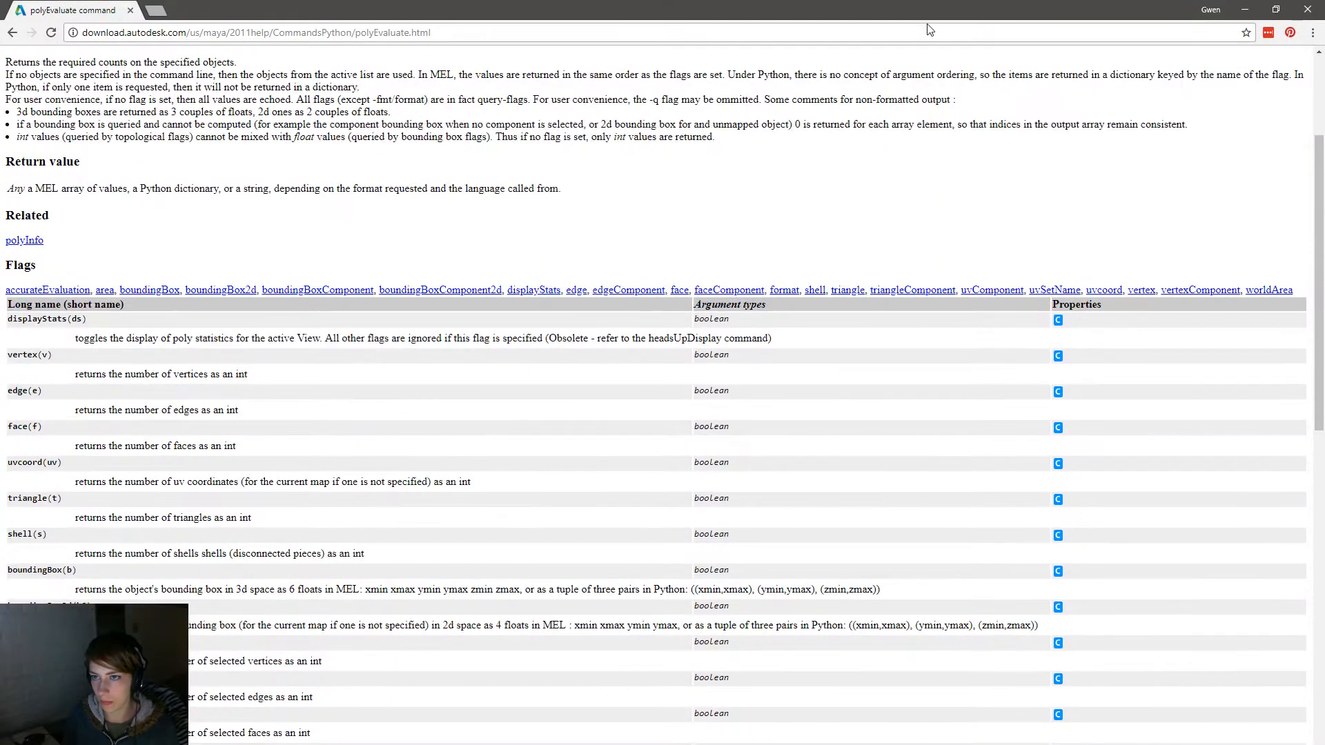
pyautogui.click(928, 31)
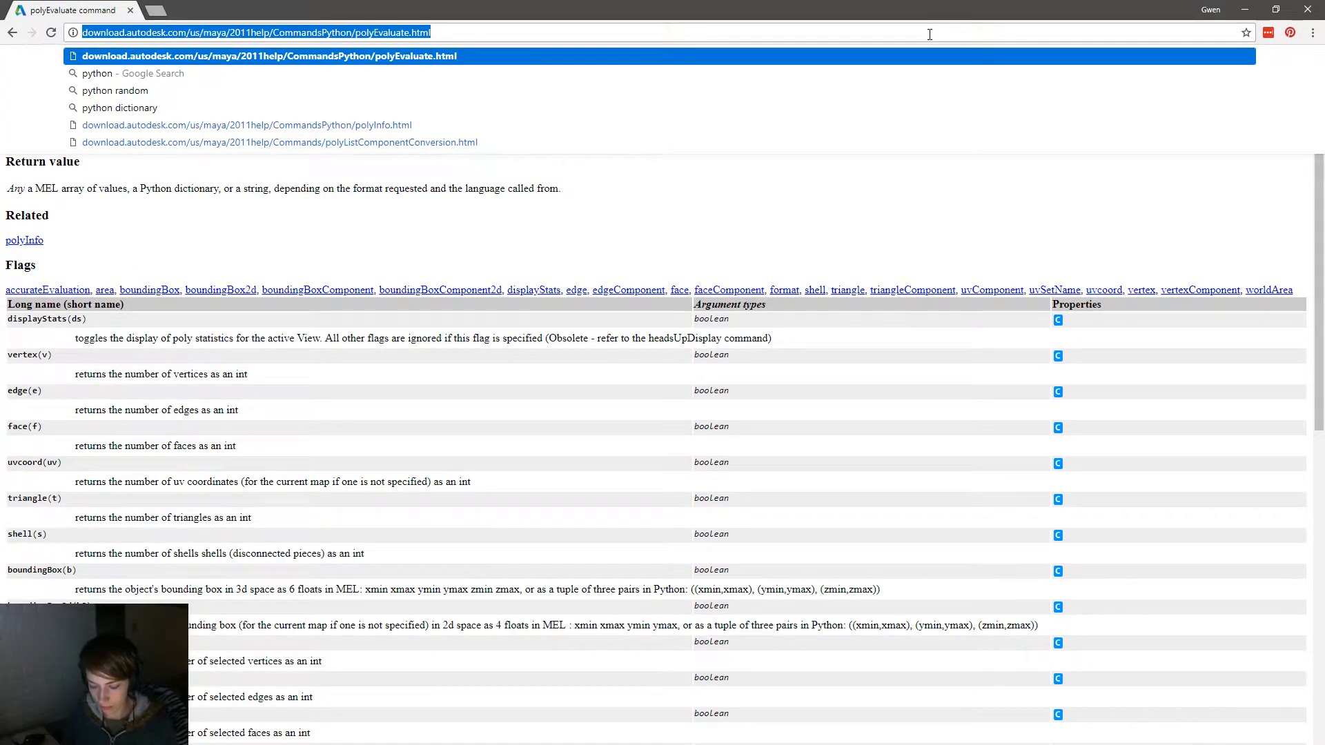
pyautogui.write('maya python get')
pyautogui.press('BackSpace')
pyautogui.press('BackSpace')
pyautogui.press('BackSpace')
pyautogui.write('et vert')
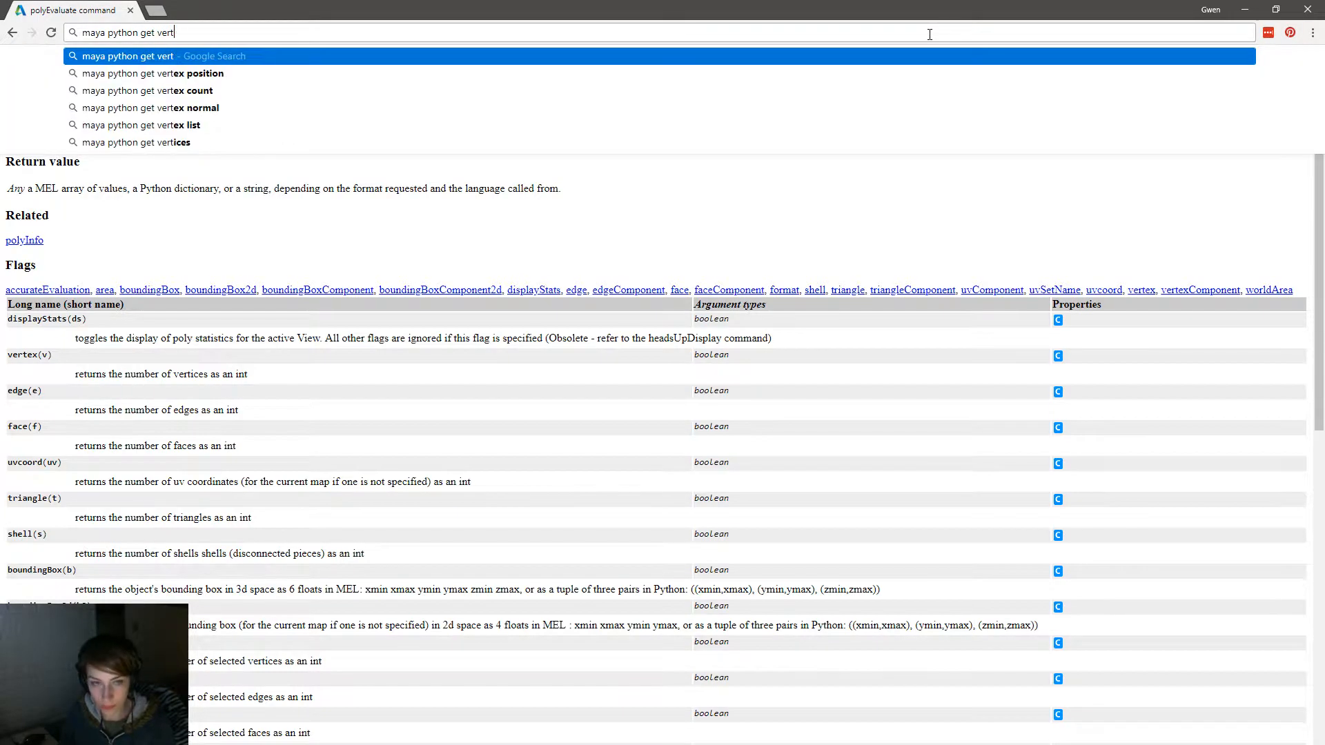
pyautogui.write('e')
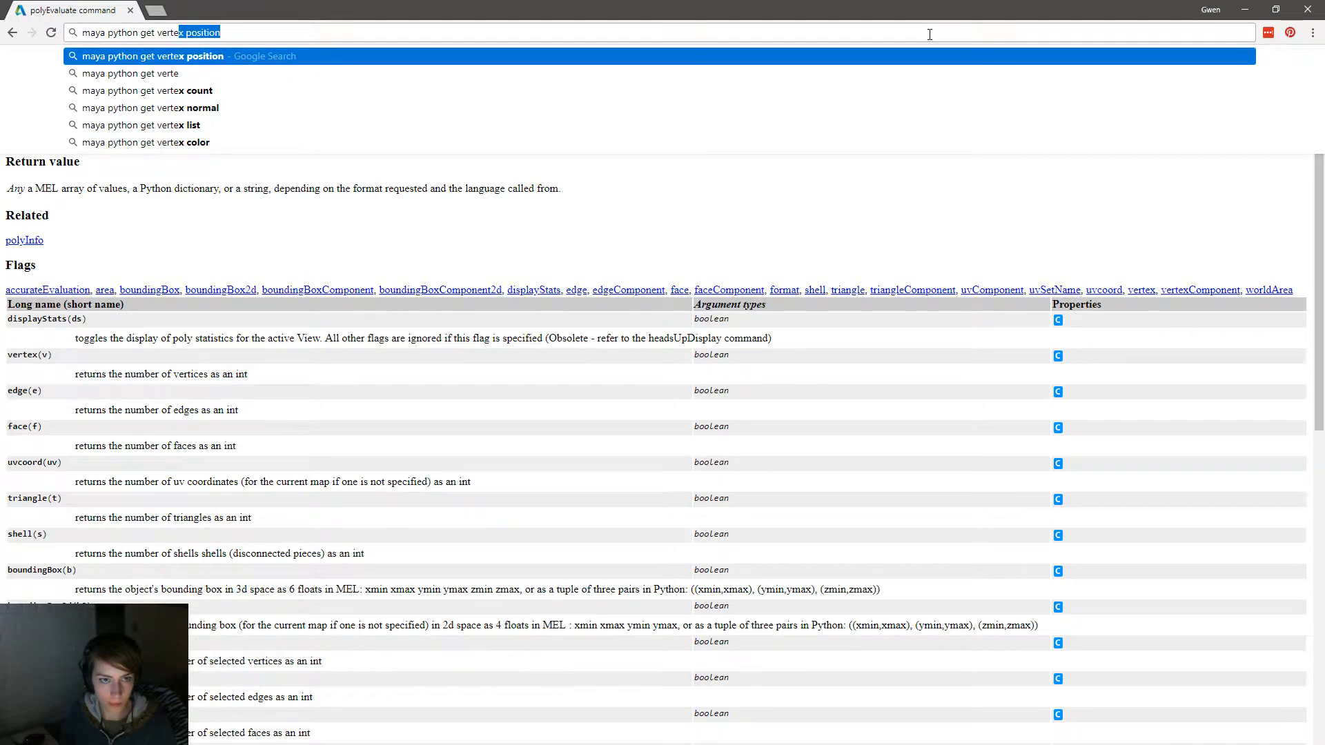
pyautogui.write('x')
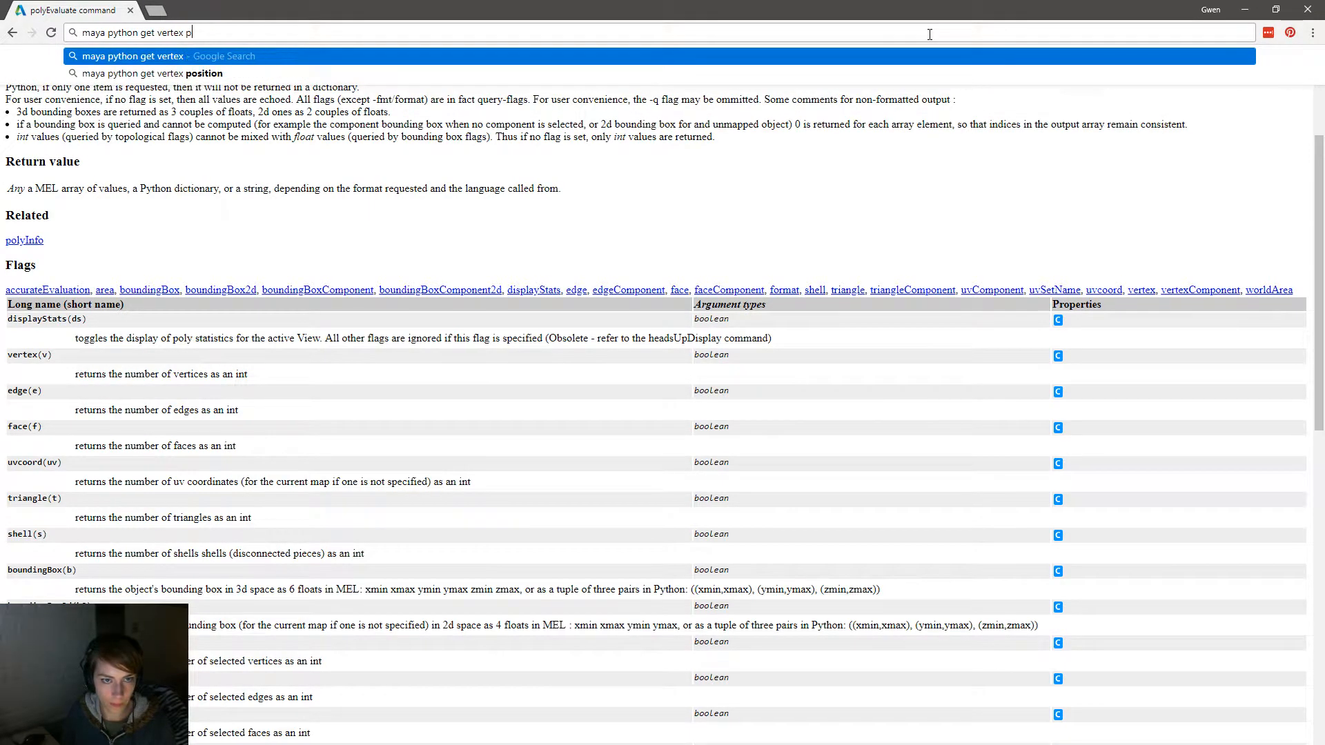
pyautogui.write(' uv')
pyautogui.press('Return')
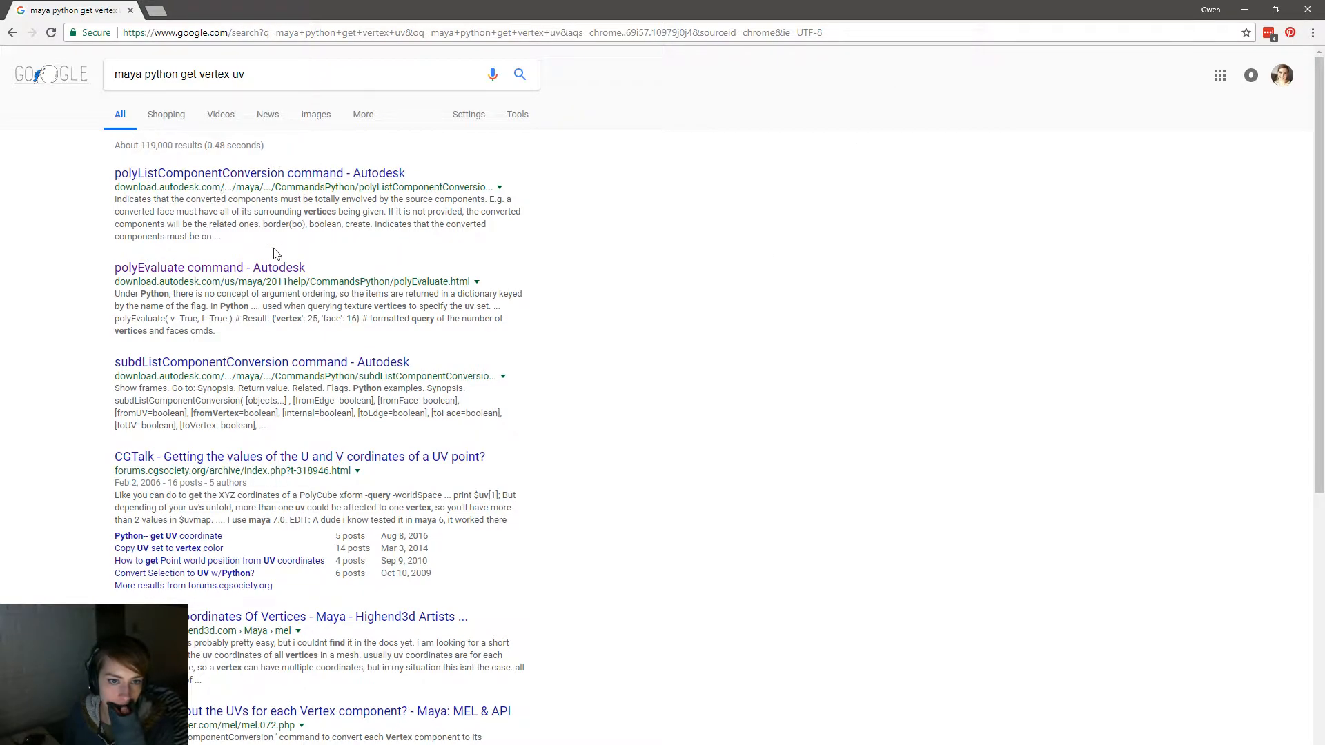
# Step: Examine the flags in the polyEvaluate command documentation for a way to read UV coordinates, and return to the search results
pyautogui.click(267, 270)
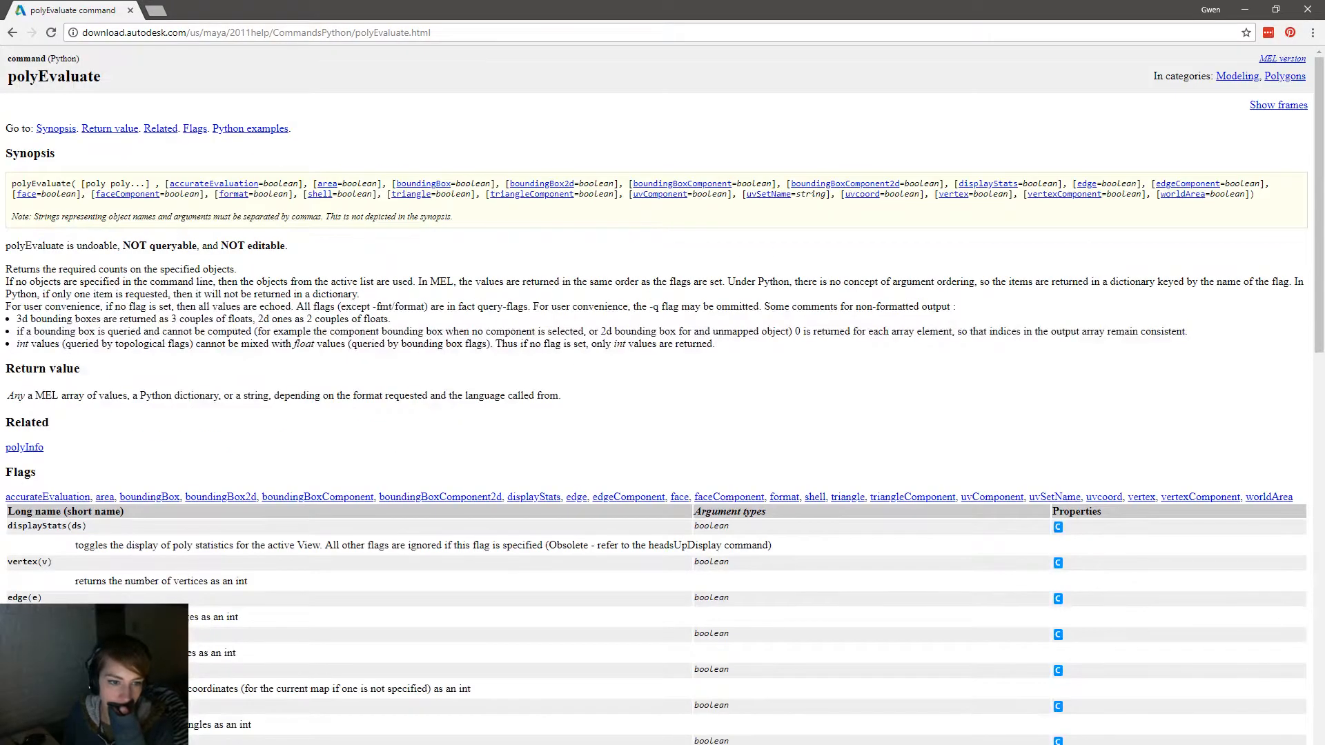
pyautogui.scroll(-5, 67, 591)
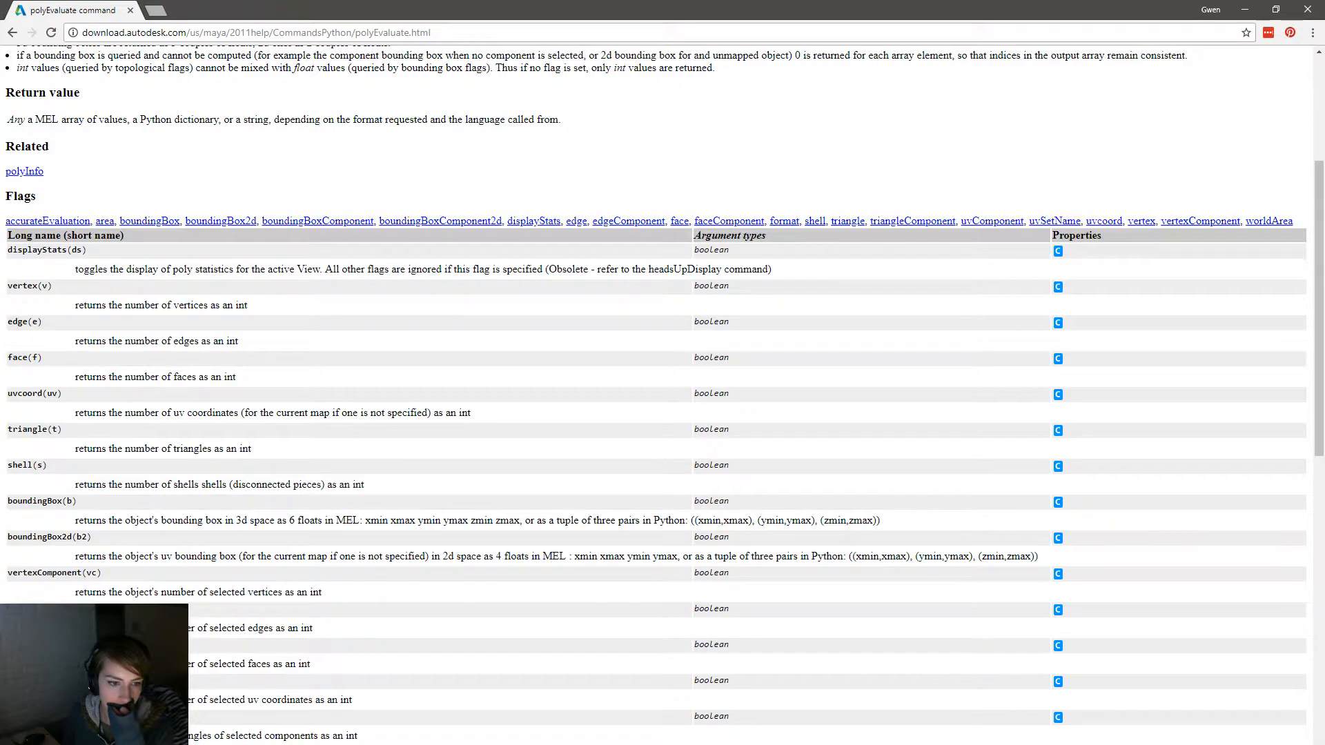
pyautogui.scroll(-1, 663, 393)
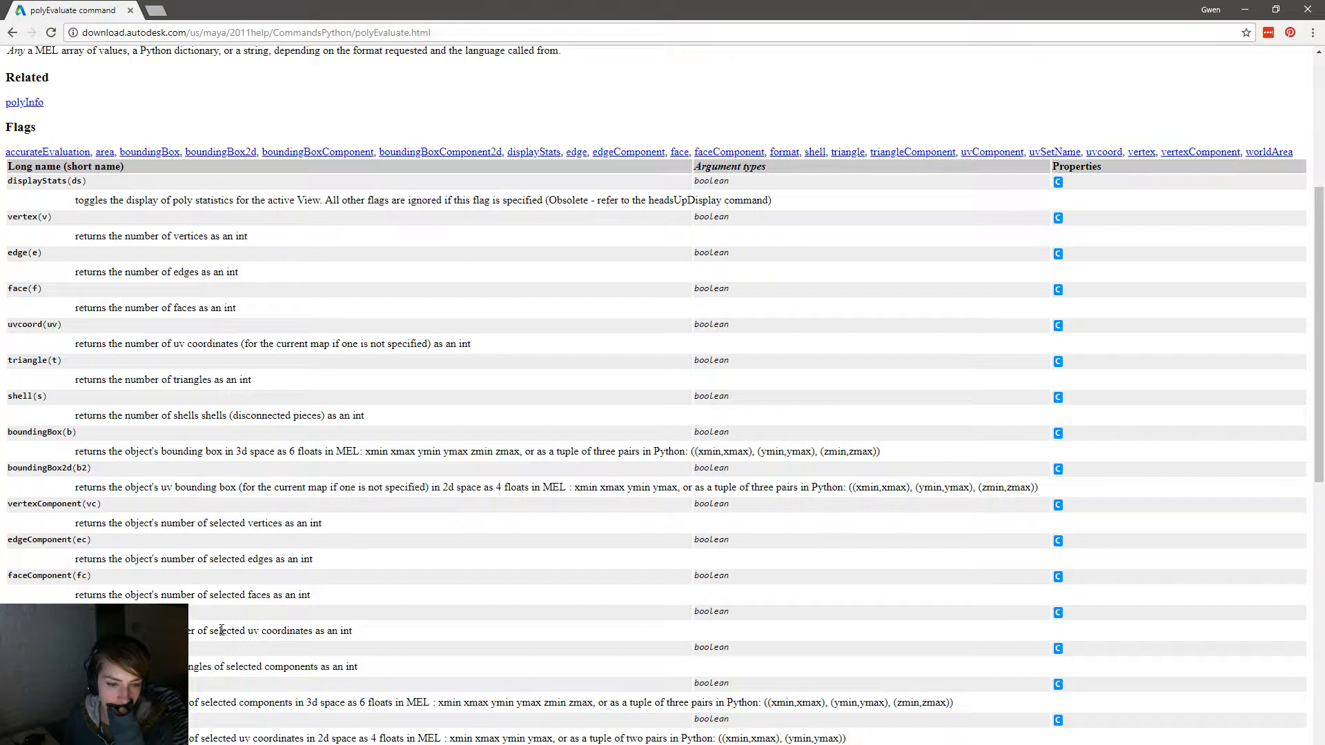
pyautogui.scroll(-4, 221, 630)
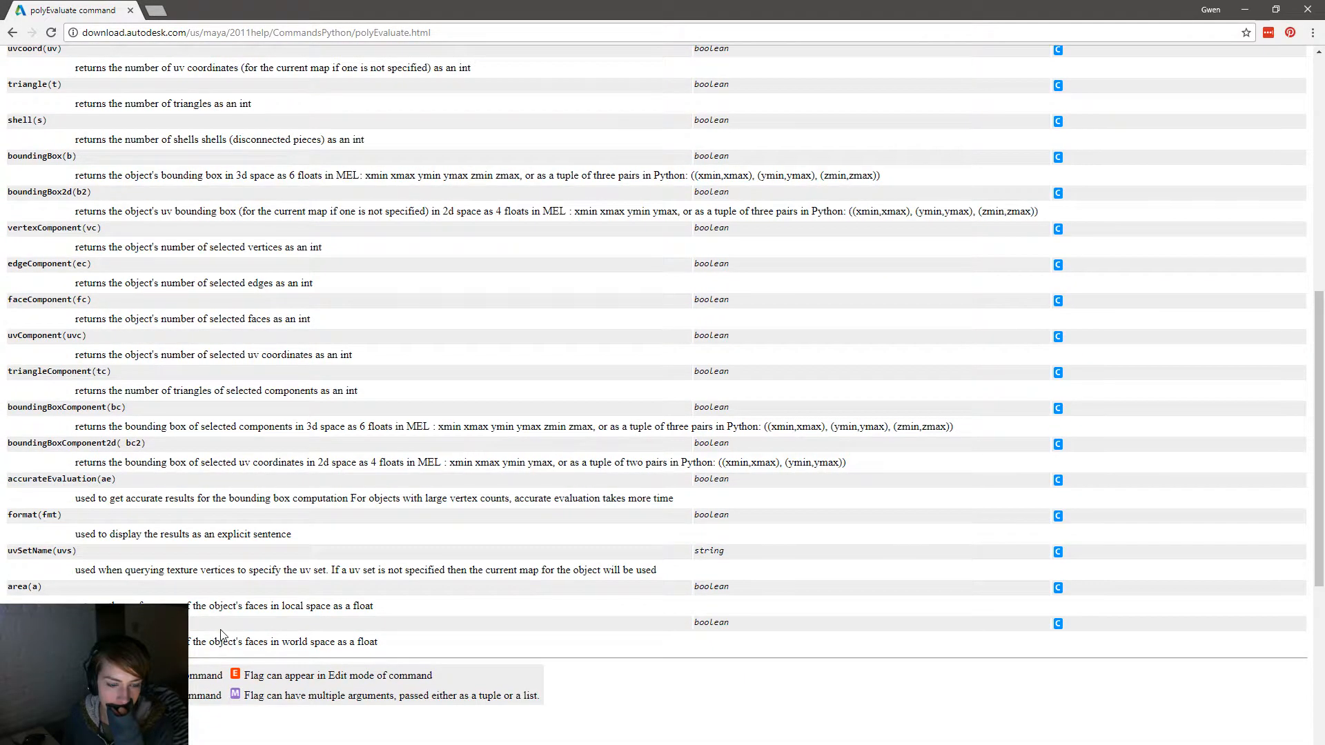
pyautogui.scroll(-3, 221, 634)
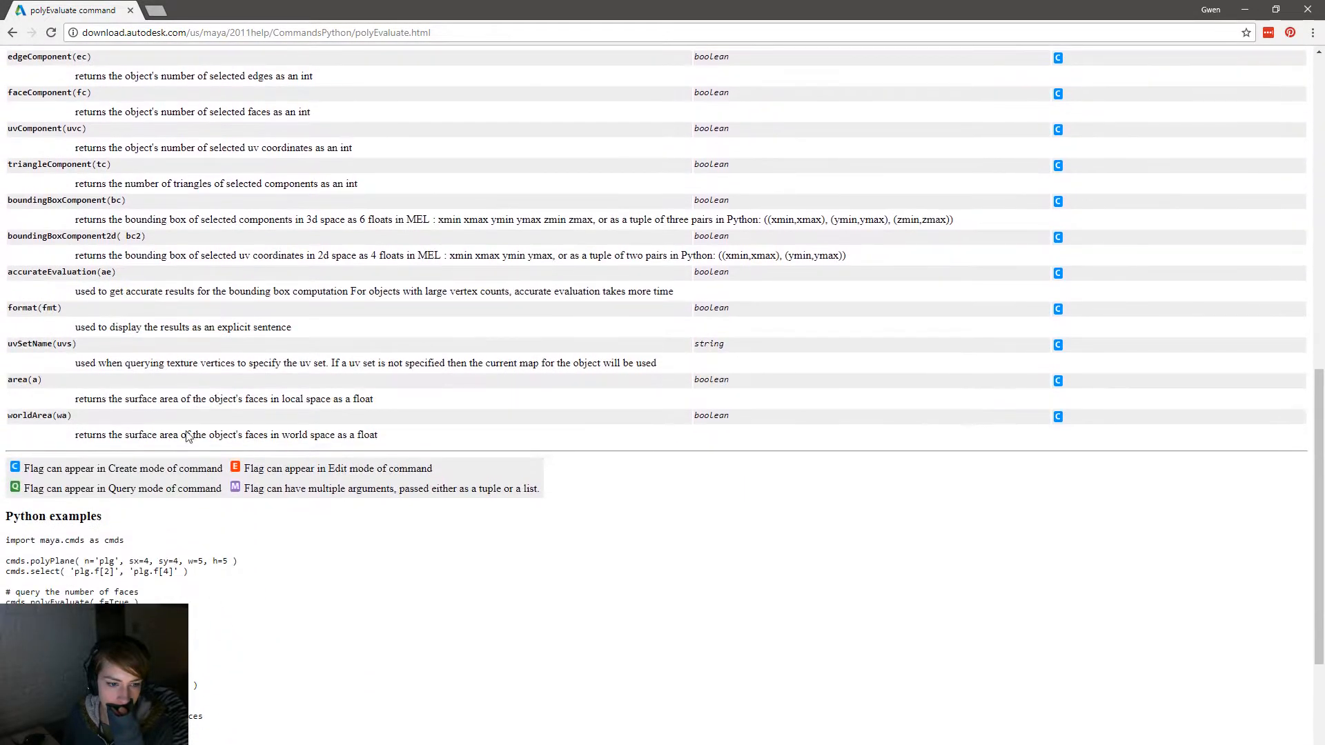
pyautogui.click(7, 35)
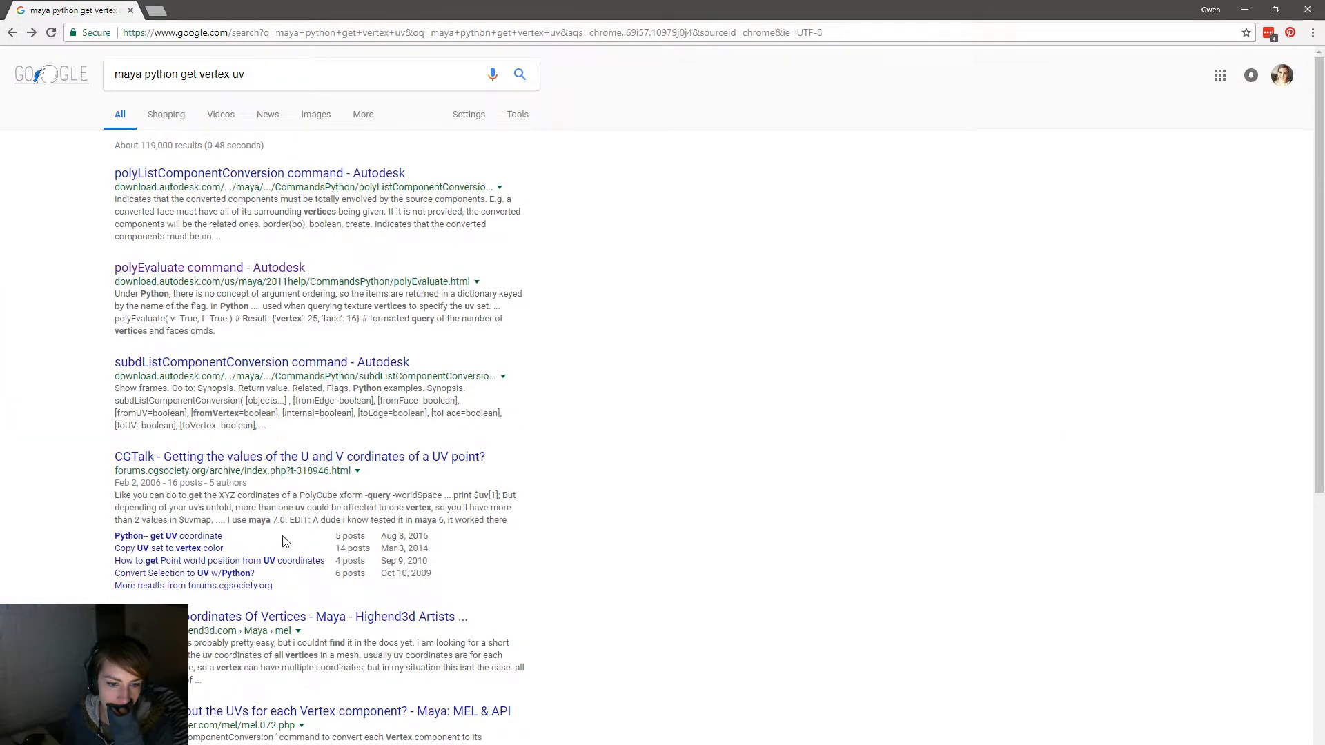
# Step: Read the Highend3d forum thread "Getting Uv Coordinates Of Vertices" with its polyEditUV query script, and switch back to Maya
pyautogui.click(282, 619)
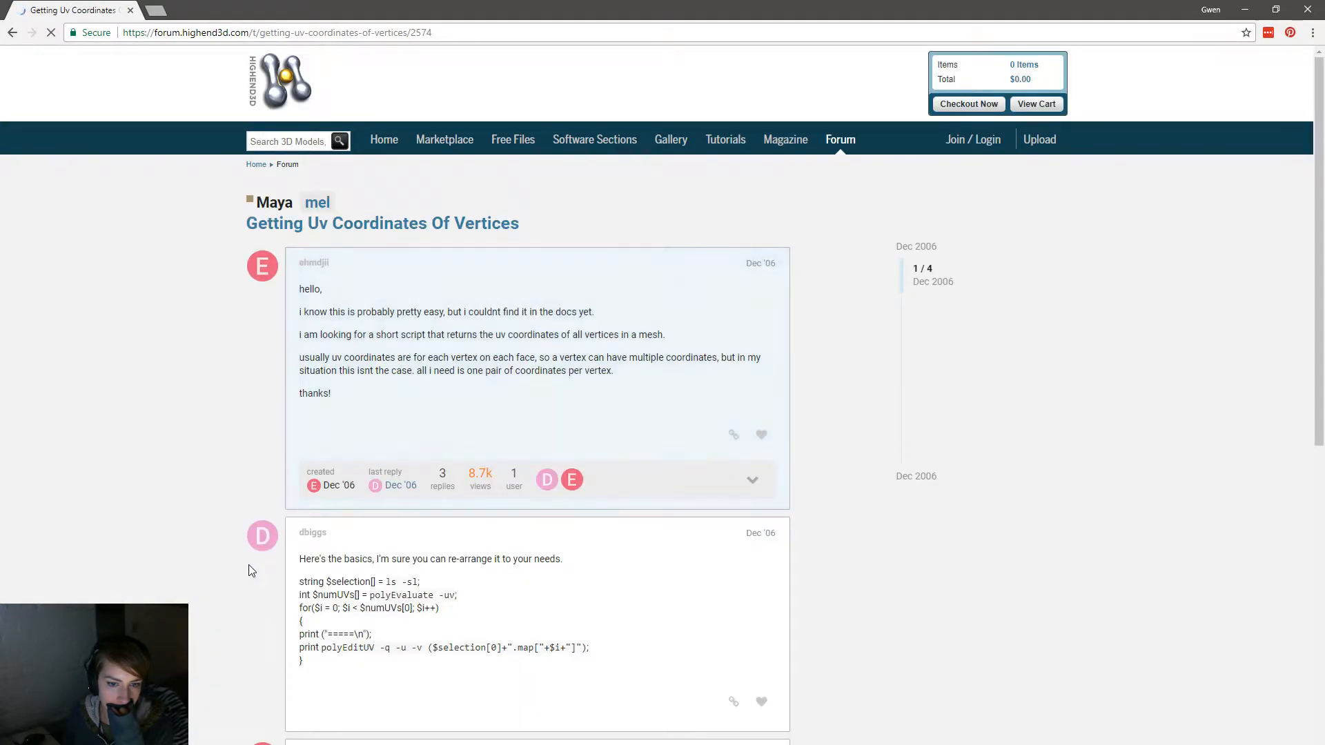
pyautogui.scroll(-3, 251, 571)
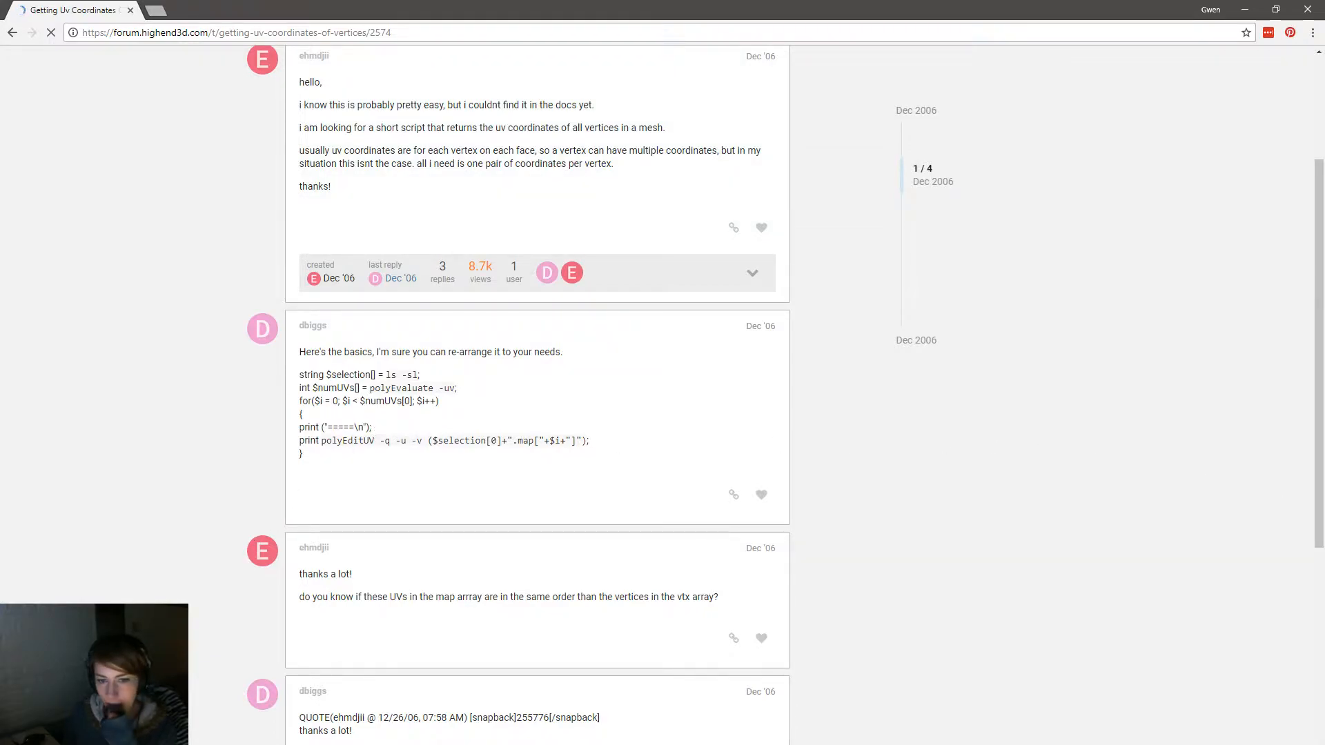
pyautogui.hotkey('alt', 'Tab')
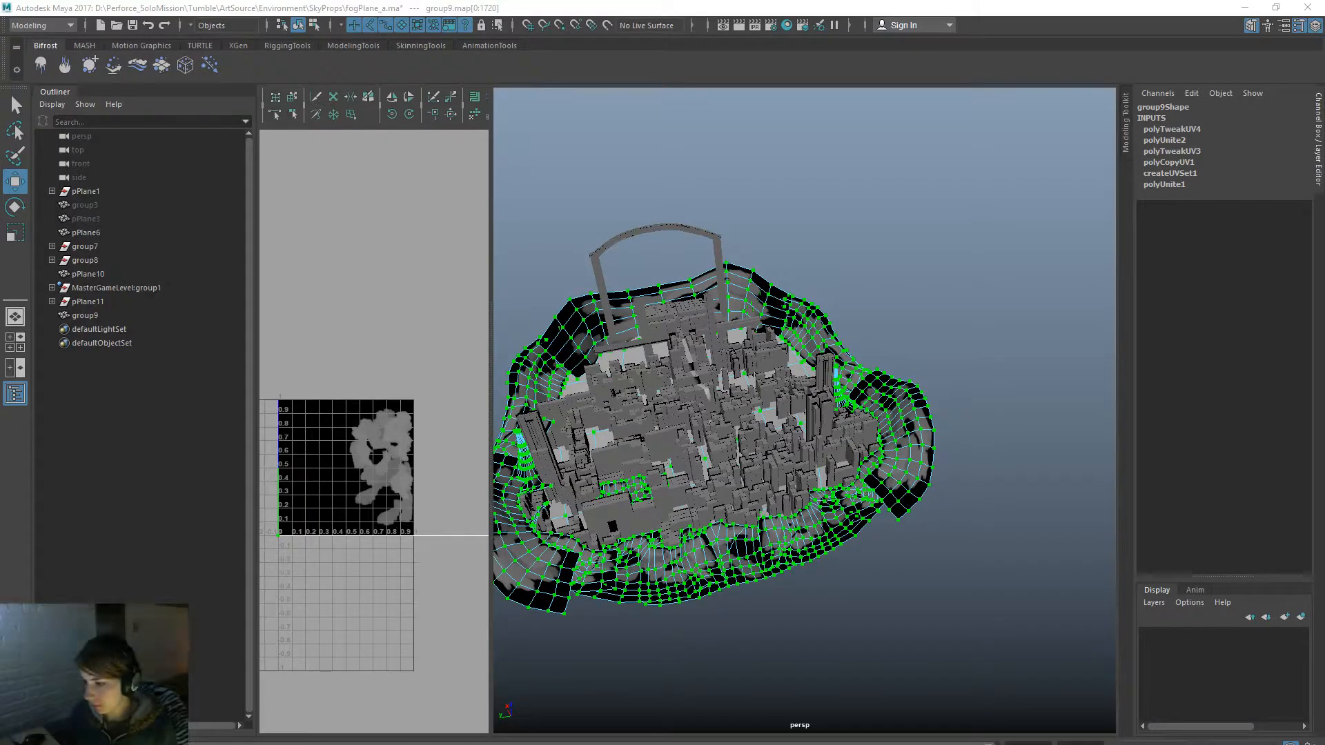
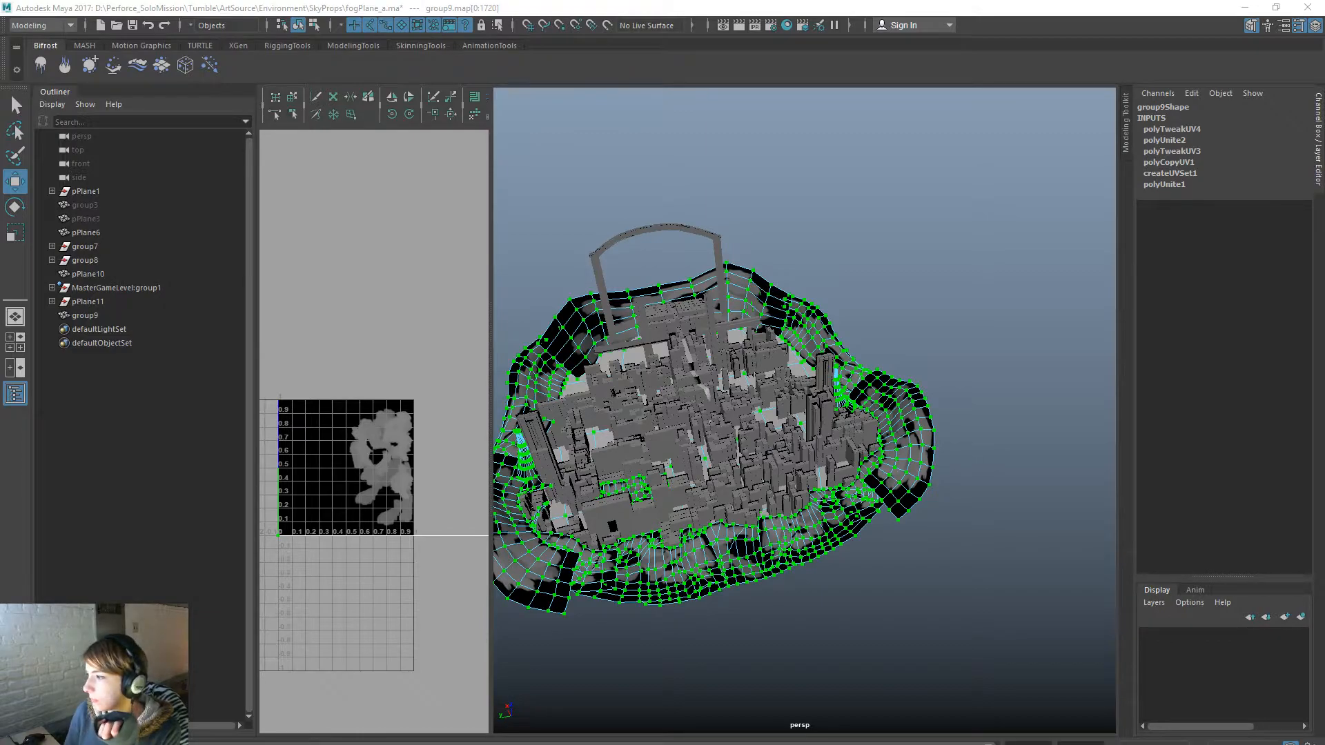
# Step: Maximize the Script Editor and run the whole highestNum script, which queries the U values with polyEditUV, including a repeat run
pyautogui.moveTo(1324, 211); pyautogui.dragTo(954, 212)
pyautogui.doubleClick(954, 211)
pyautogui.click(632, 737)
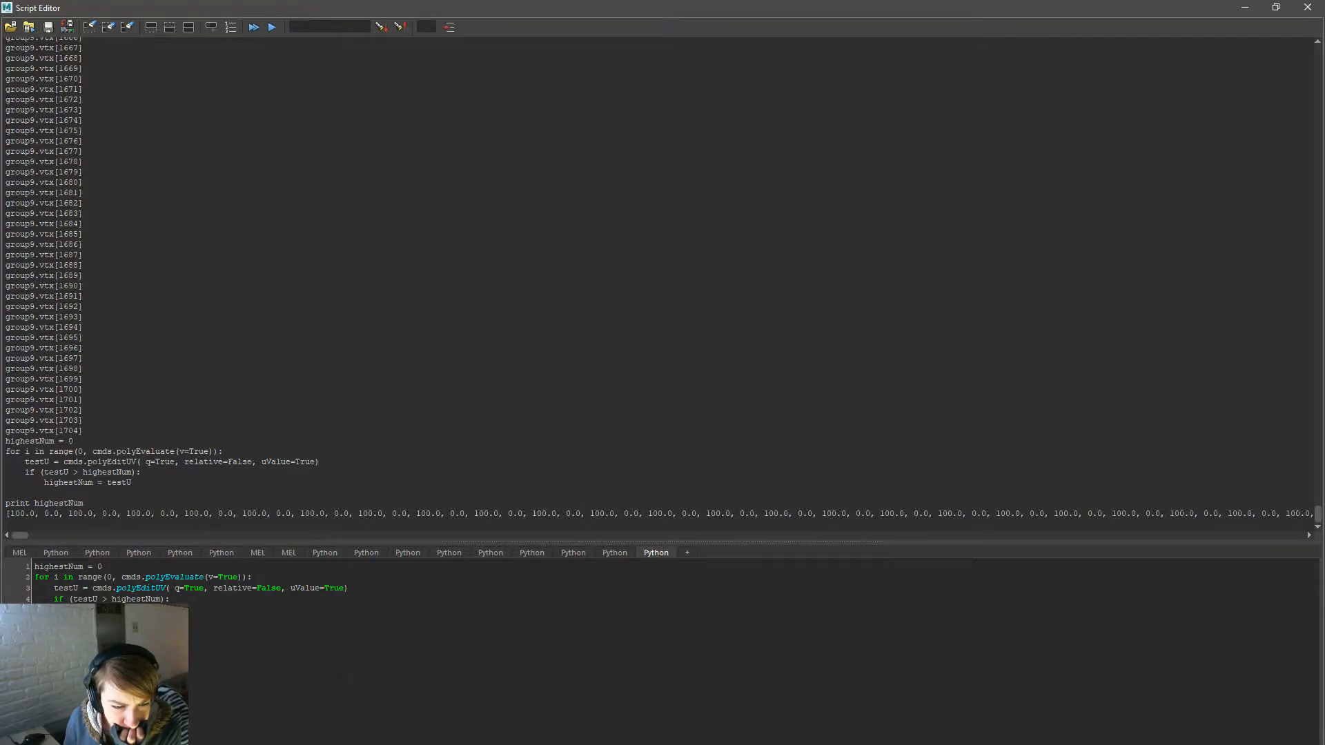
pyautogui.hotkey('ctrl', 'a')
pyautogui.hotkey('ctrl', 'Return')
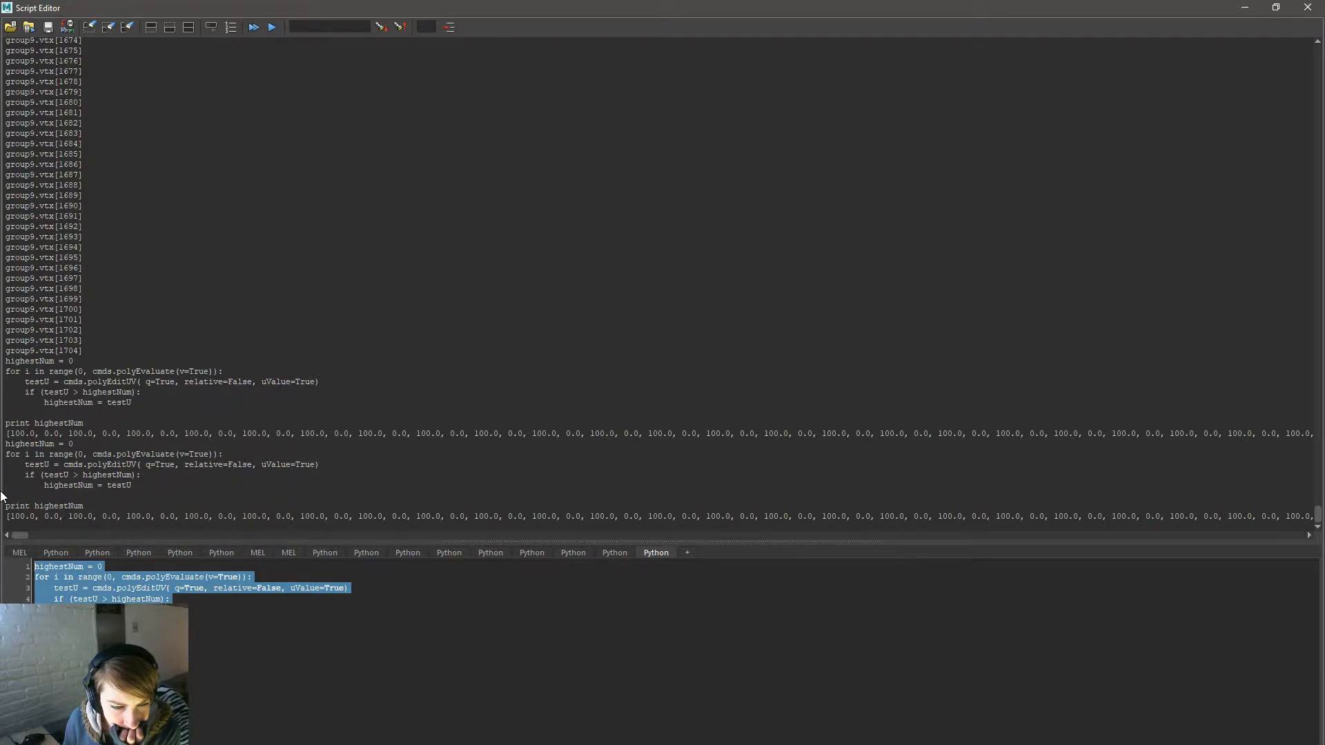
pyautogui.click(124, 631)
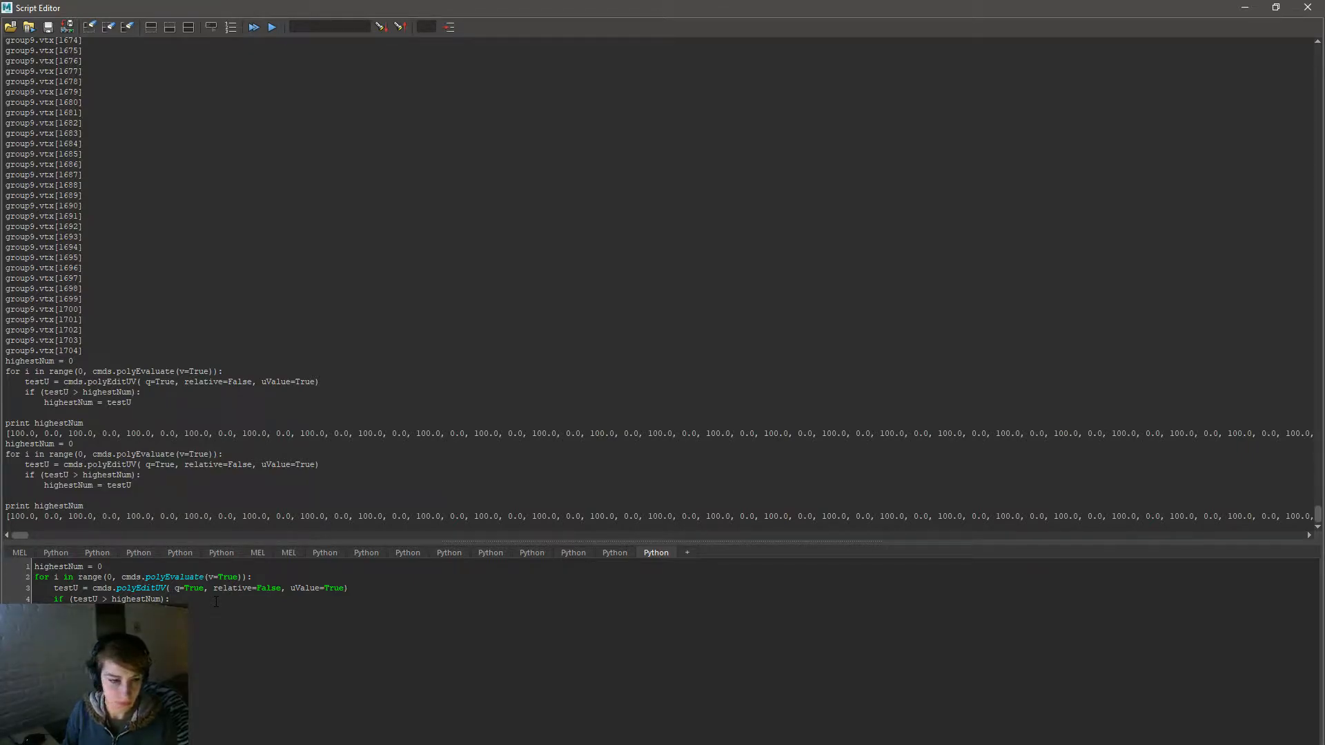
pyautogui.moveTo(216, 601); pyautogui.dragTo(3, 564)
pyautogui.hotkey('ctrl', 'Return')
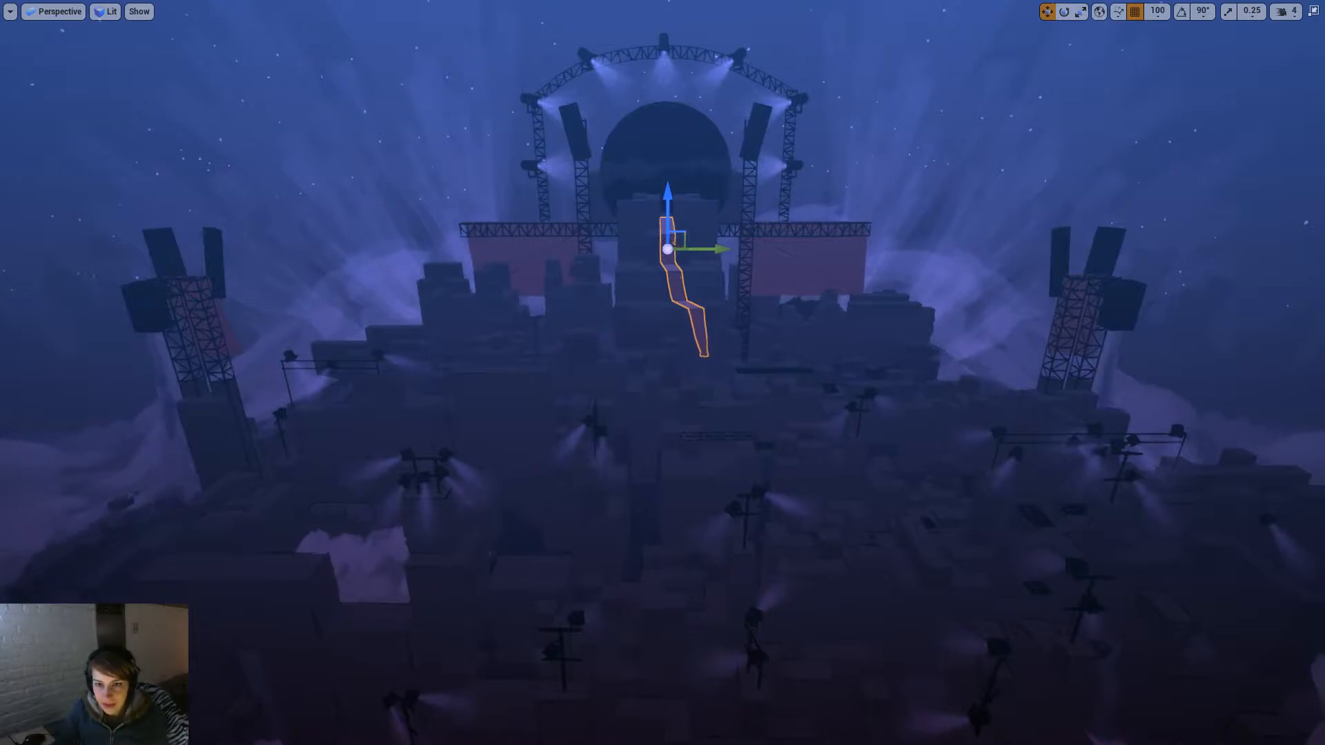
# Step: In the Unreal level viewport, select the fog mesh surrounding the city, followed by the mesh in the dark area outside it
pyautogui.moveTo(662, 372); pyautogui.dragTo(630, 404, button='right')
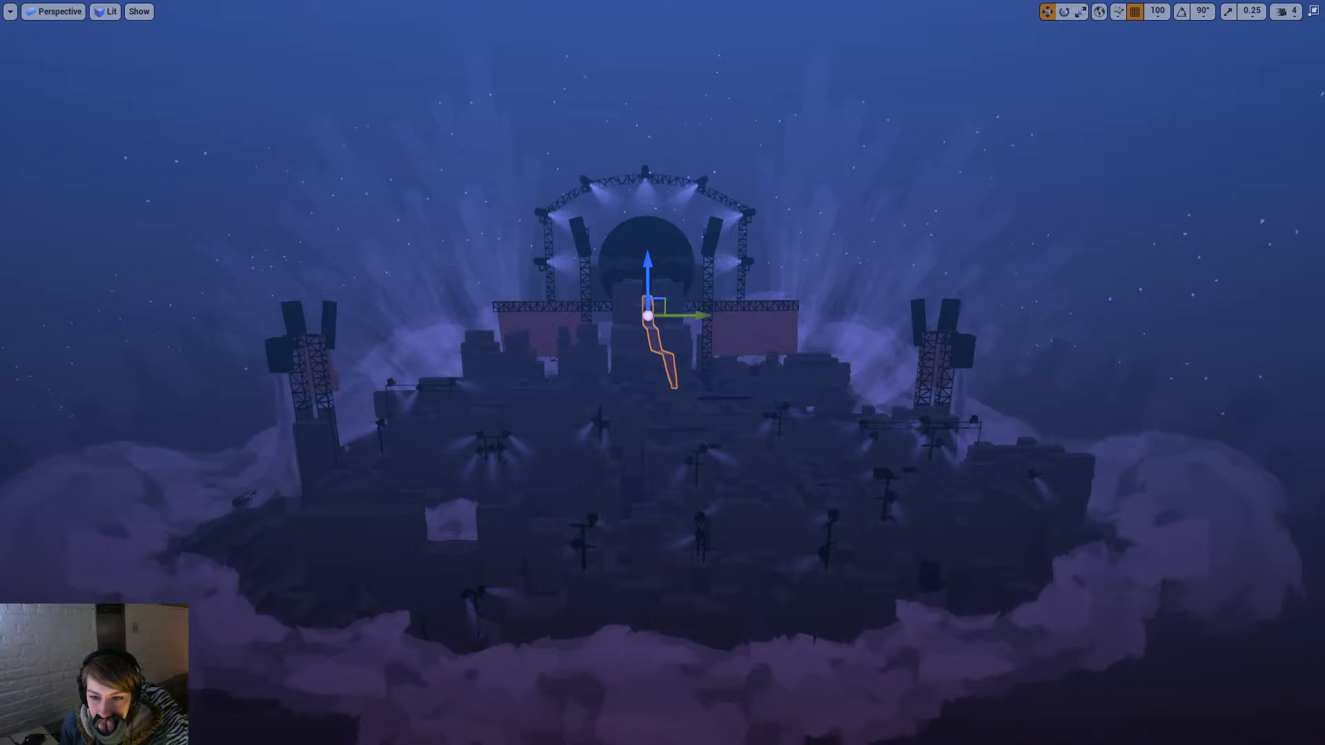
pyautogui.moveTo(631, 404); pyautogui.dragTo(642, 412, button='right')
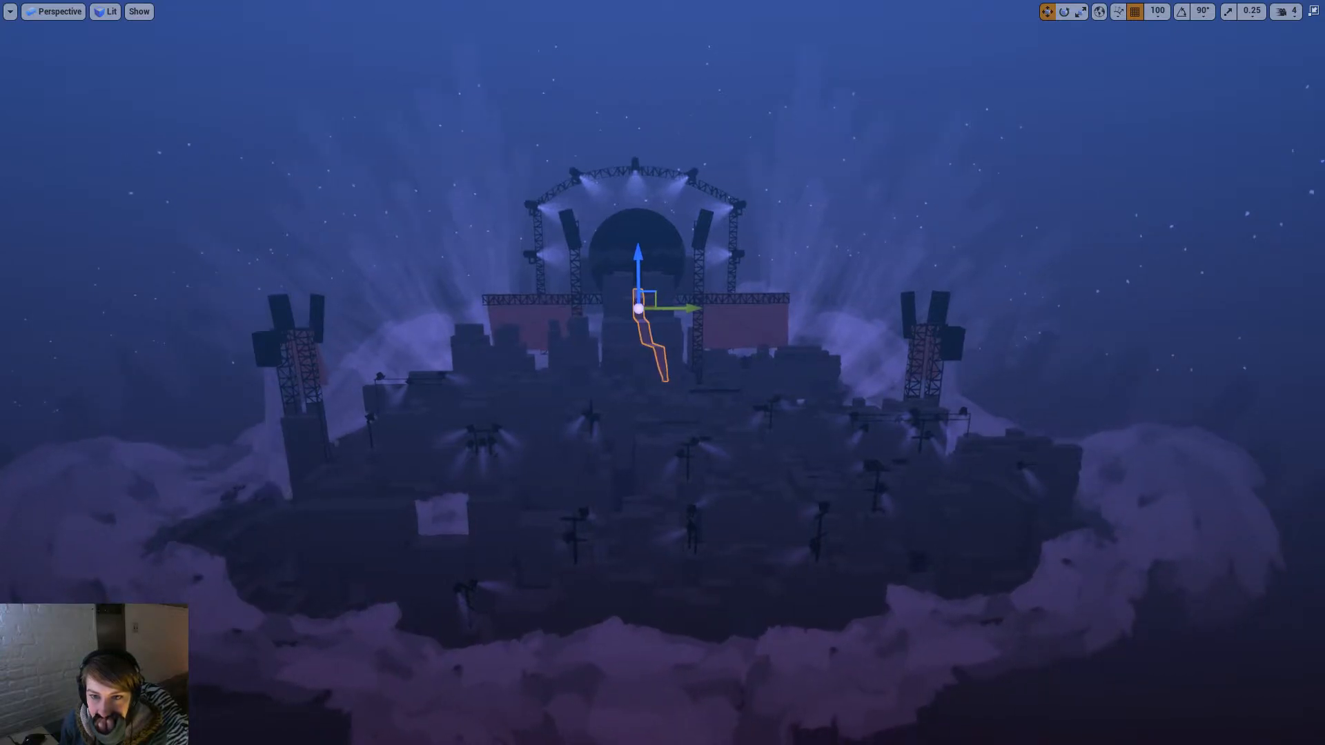
pyautogui.click(641, 663)
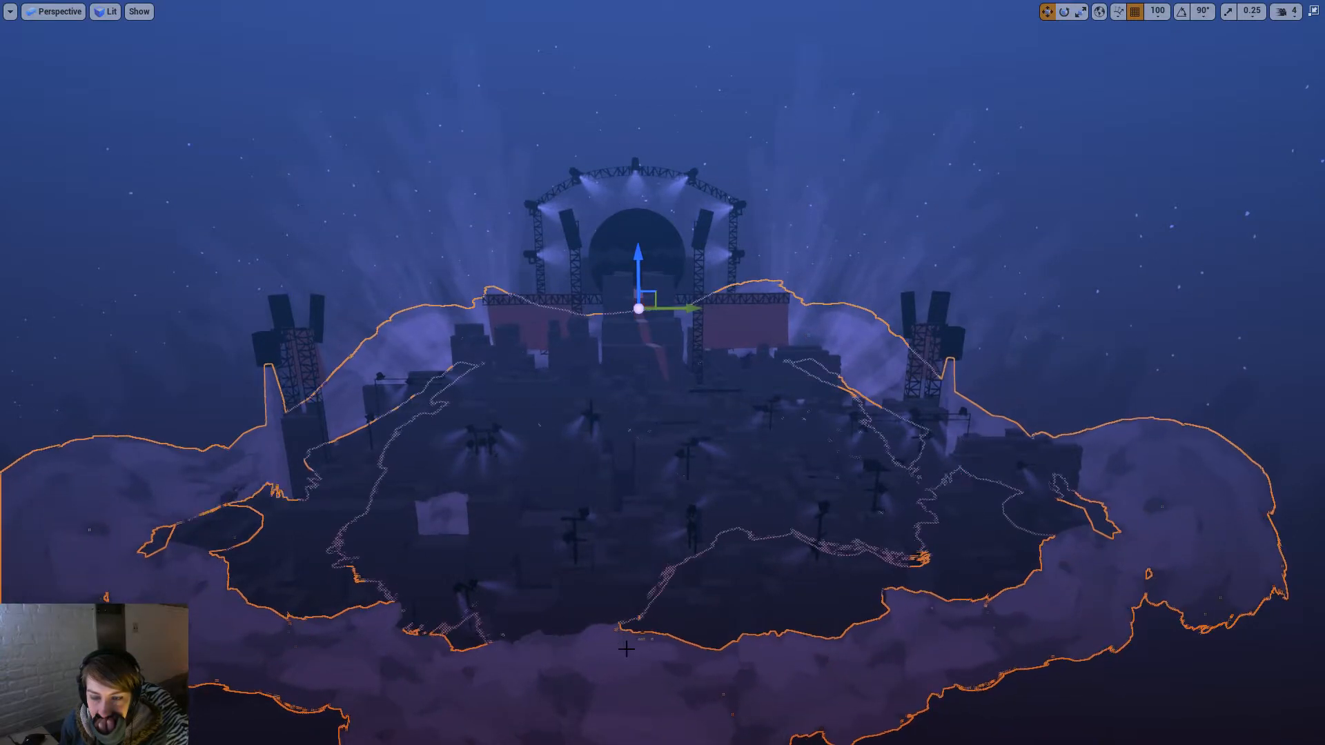
pyautogui.click(1187, 680)
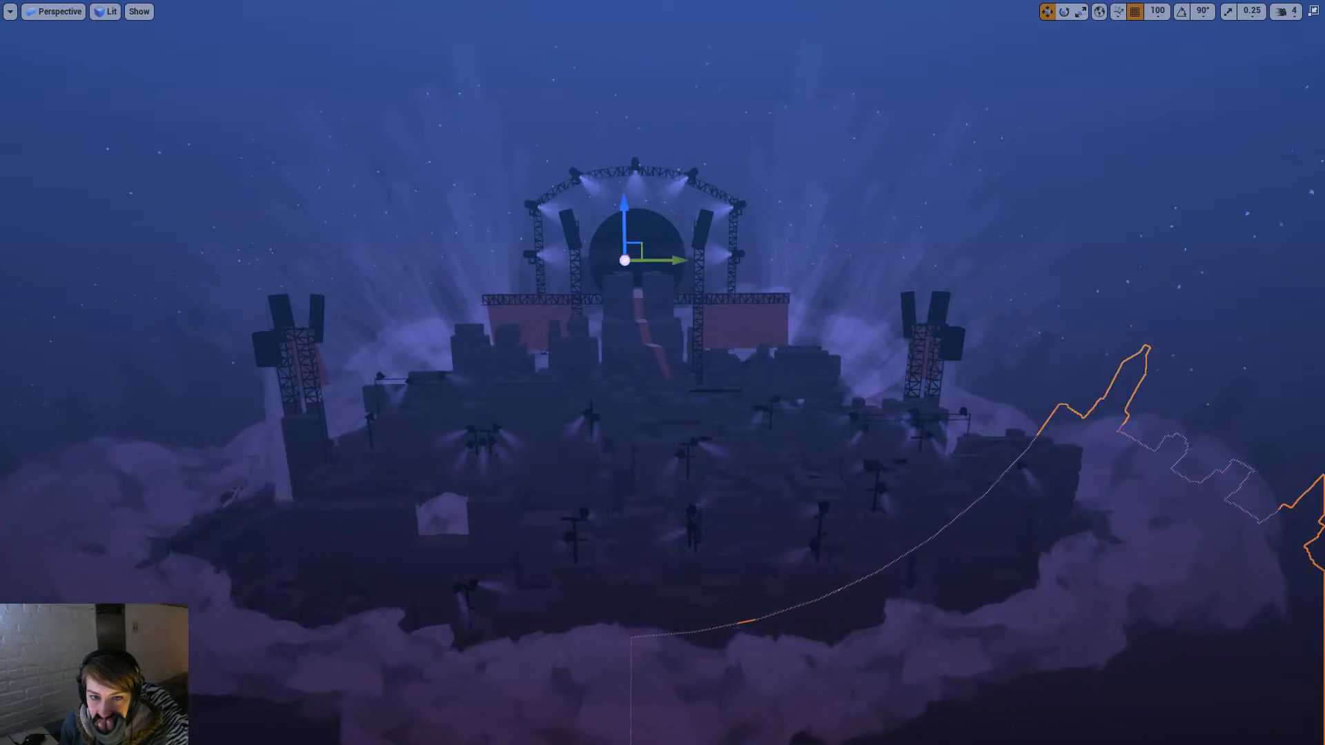
# Step: Fly through the Unreal level and examine the painted fog up close, around and between the city buildings
pyautogui.moveTo(663, 373); pyautogui.dragTo(498, 332, button='right')
pyautogui.press('w')
pyautogui.press('s')
pyautogui.press('w')
pyautogui.press('s')
pyautogui.press('w')
pyautogui.press('s')
pyautogui.press('s')
pyautogui.press('s')
pyautogui.press('w')
pyautogui.press('w')
pyautogui.press('s')
pyautogui.click(997, 318)
pyautogui.press('a')
pyautogui.moveTo(997, 318); pyautogui.dragTo(688, 309, button='right')
pyautogui.press('w')
pyautogui.press('s')
pyautogui.press('w')
pyautogui.press('d')
pyautogui.press('w')
pyautogui.press('d')
pyautogui.press('w')
pyautogui.press('s')
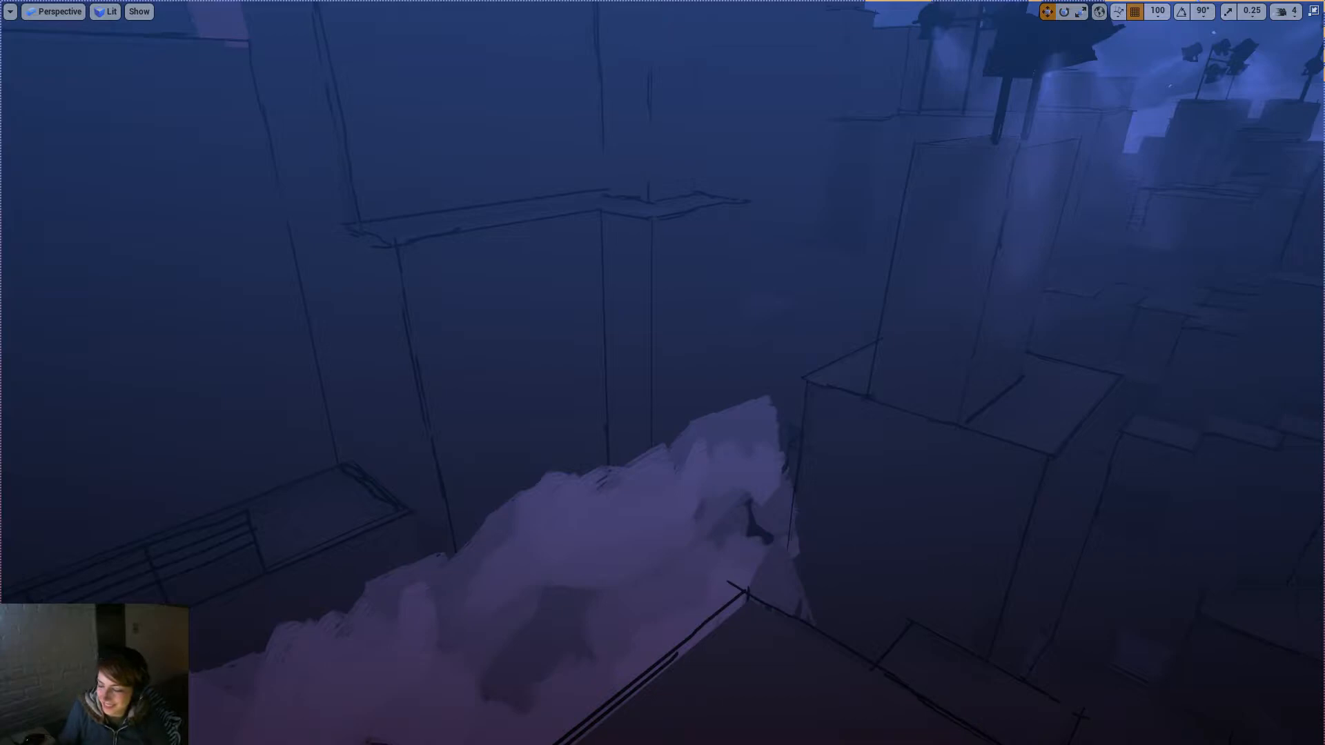
# Step: Switch back to Maya's Script Editor and rename the variable testU to Uarray in the polyEditUV query line
pyautogui.hotkey('alt', 'Tab')
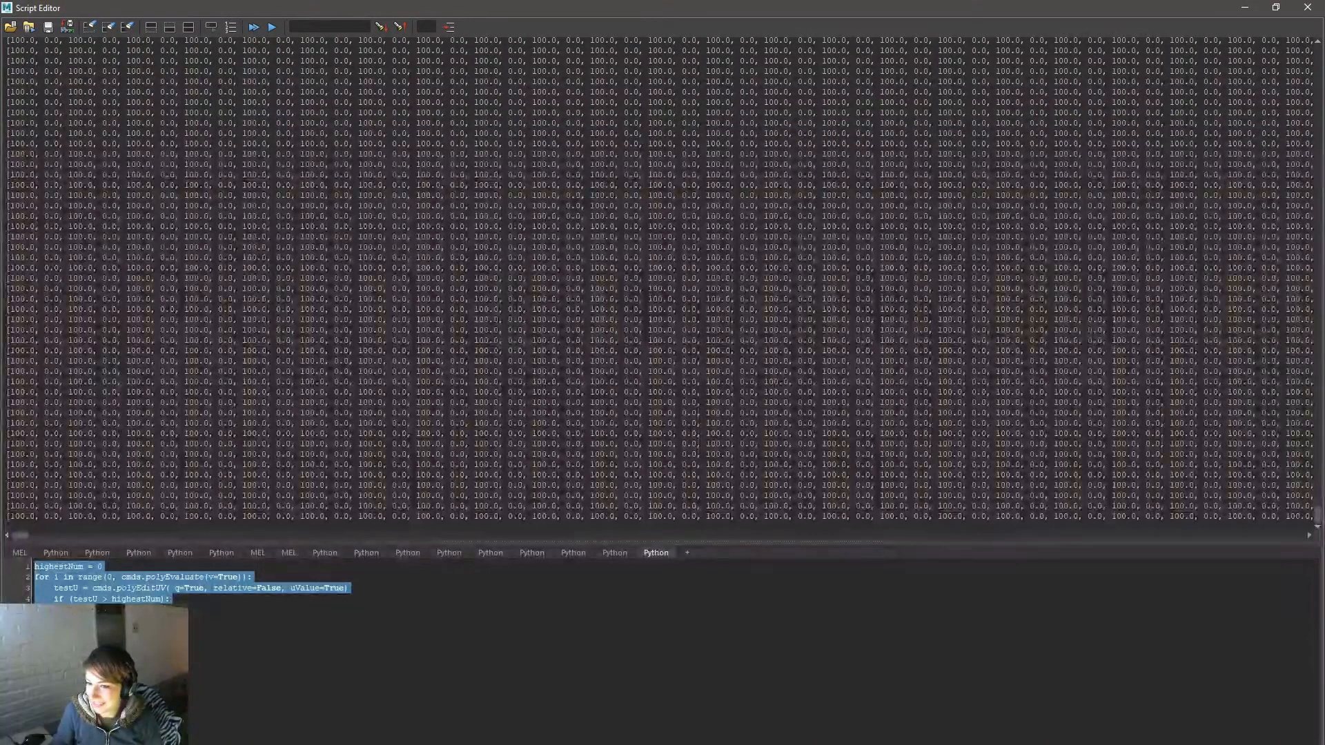
pyautogui.click(904, 621)
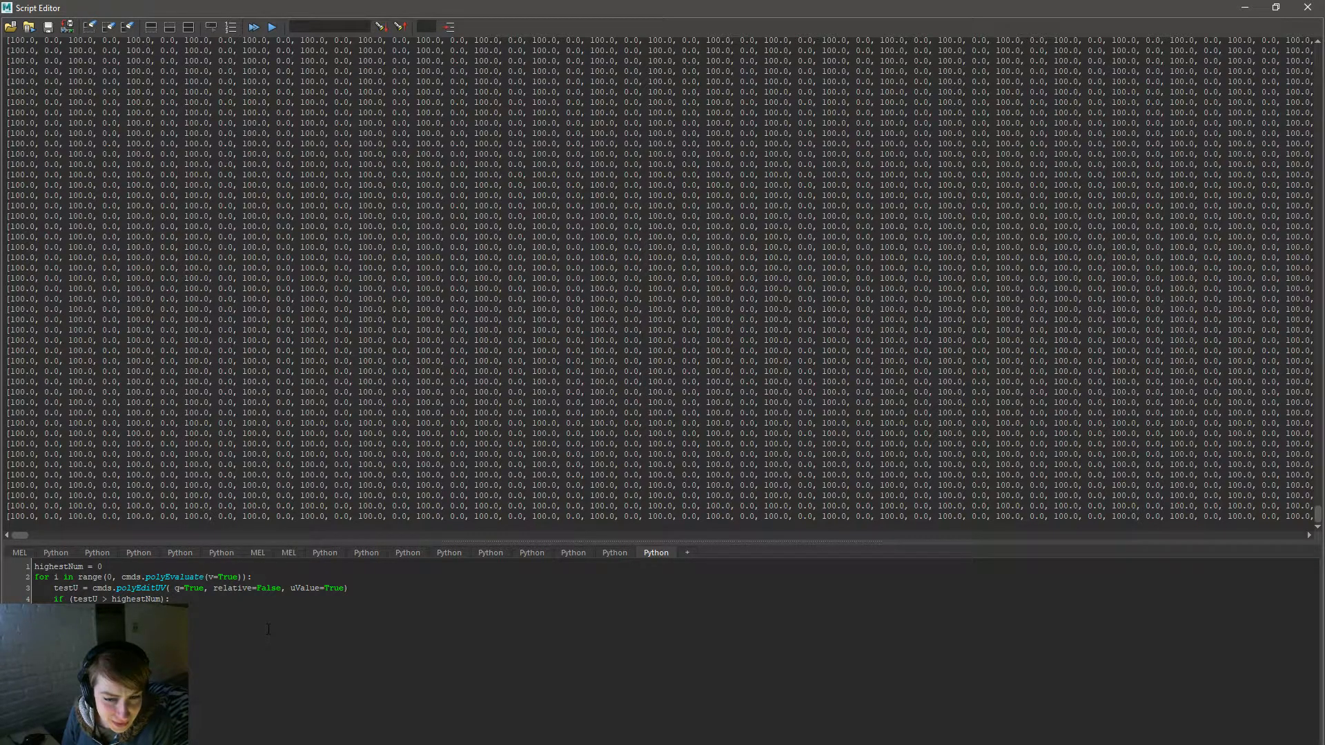
pyautogui.moveTo(109, 588); pyautogui.dragTo(255, 581)
pyautogui.click(311, 592)
pyautogui.moveTo(88, 587); pyautogui.dragTo(292, 587)
pyautogui.click(253, 577)
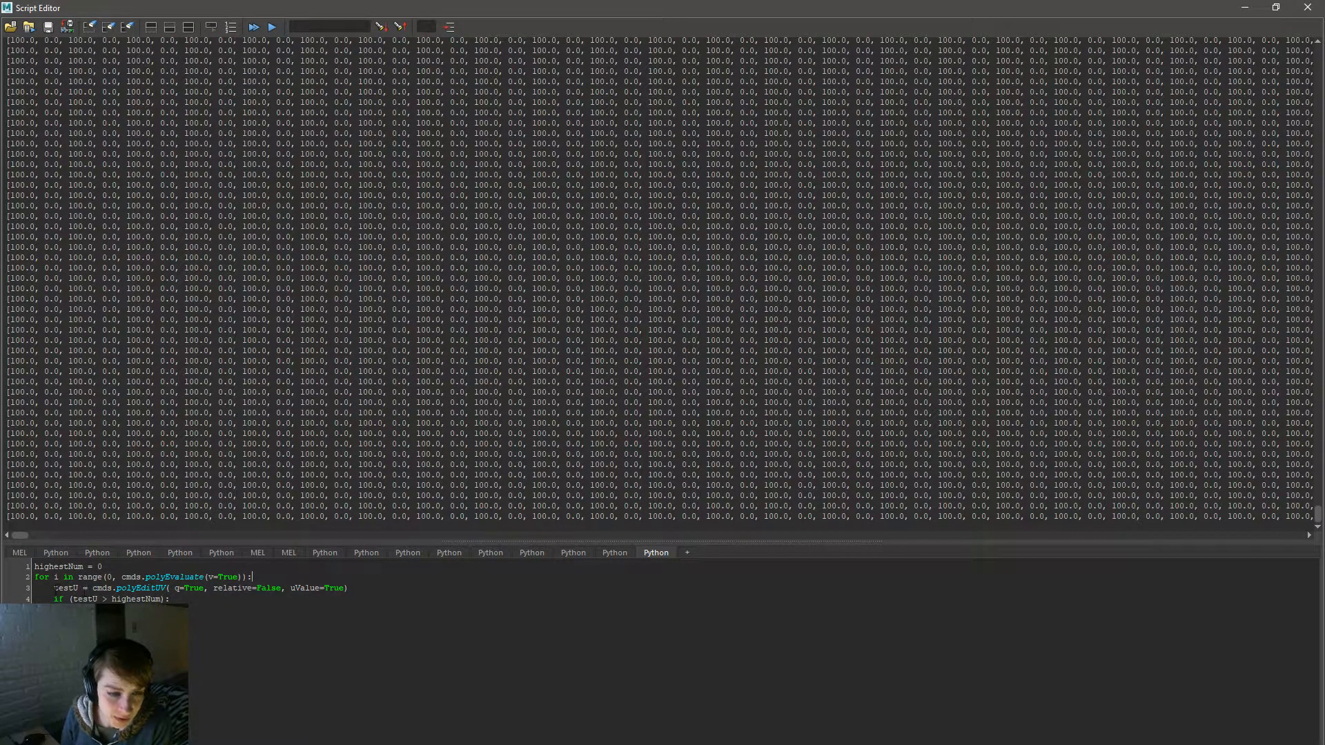
pyautogui.moveTo(54, 588)
pyautogui.mouseDown()
pyautogui.moveTo(34, 588)
pyautogui.moveTo(54, 587)
pyautogui.mouseUp()
pyautogui.click(83, 587)
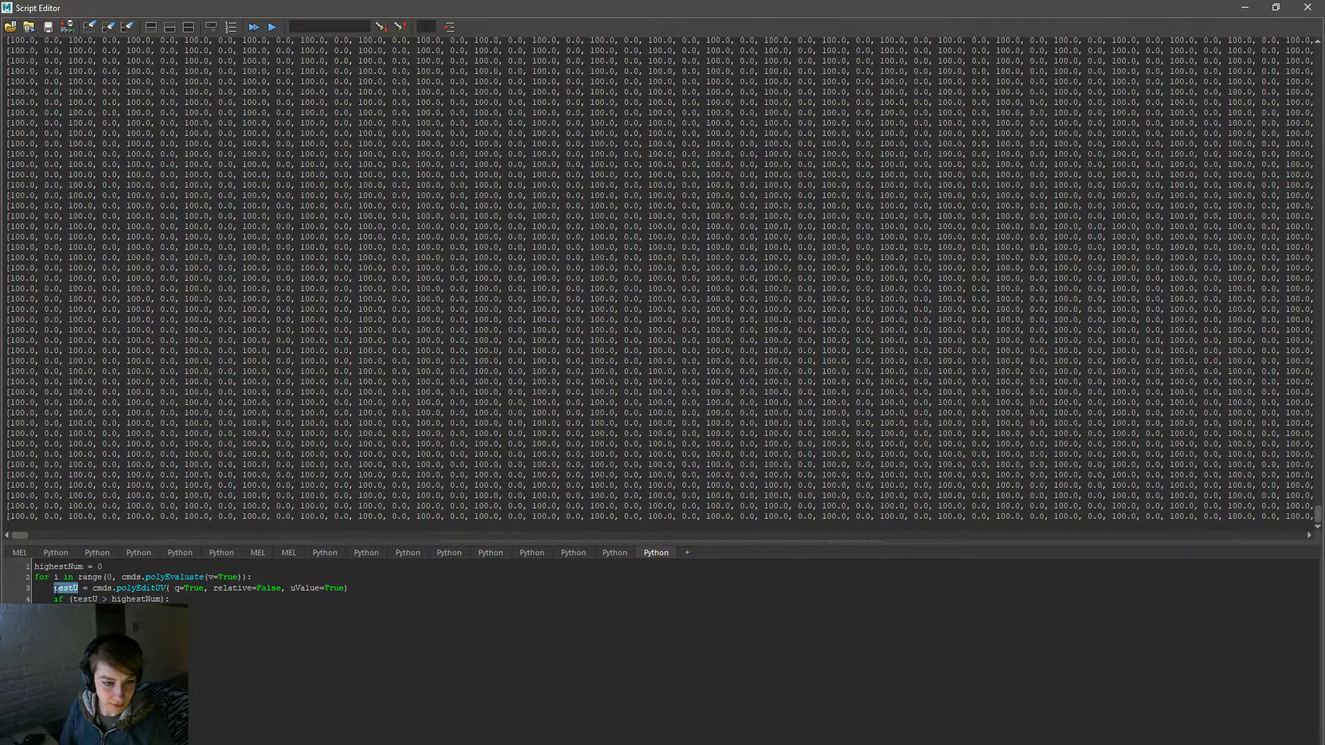
pyautogui.press('BackSpace')
pyautogui.write('Uarray')
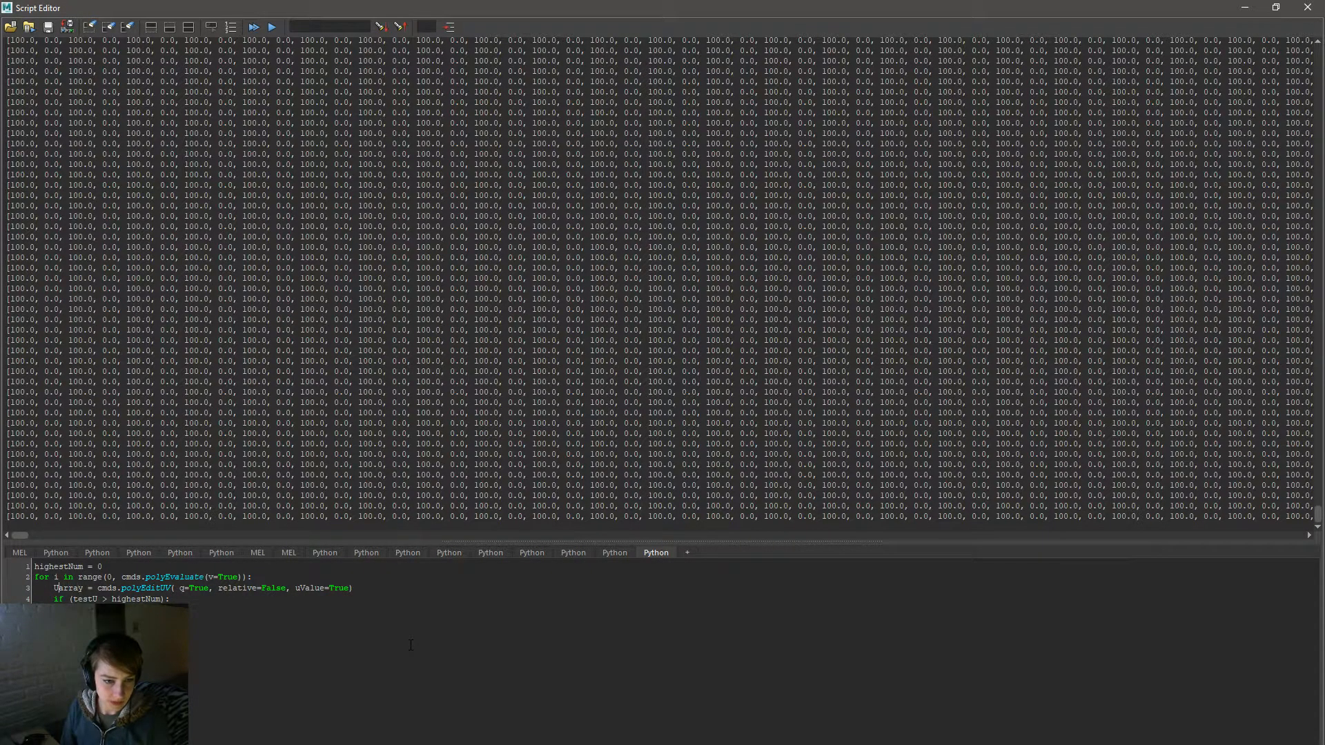
# Step: Remove the indentation before the Uarray assignment so the line starts at the script's margin
pyautogui.press('BackSpace')
pyautogui.press('BackSpace')
pyautogui.press('BackSpace')
pyautogui.press('BackSpace')
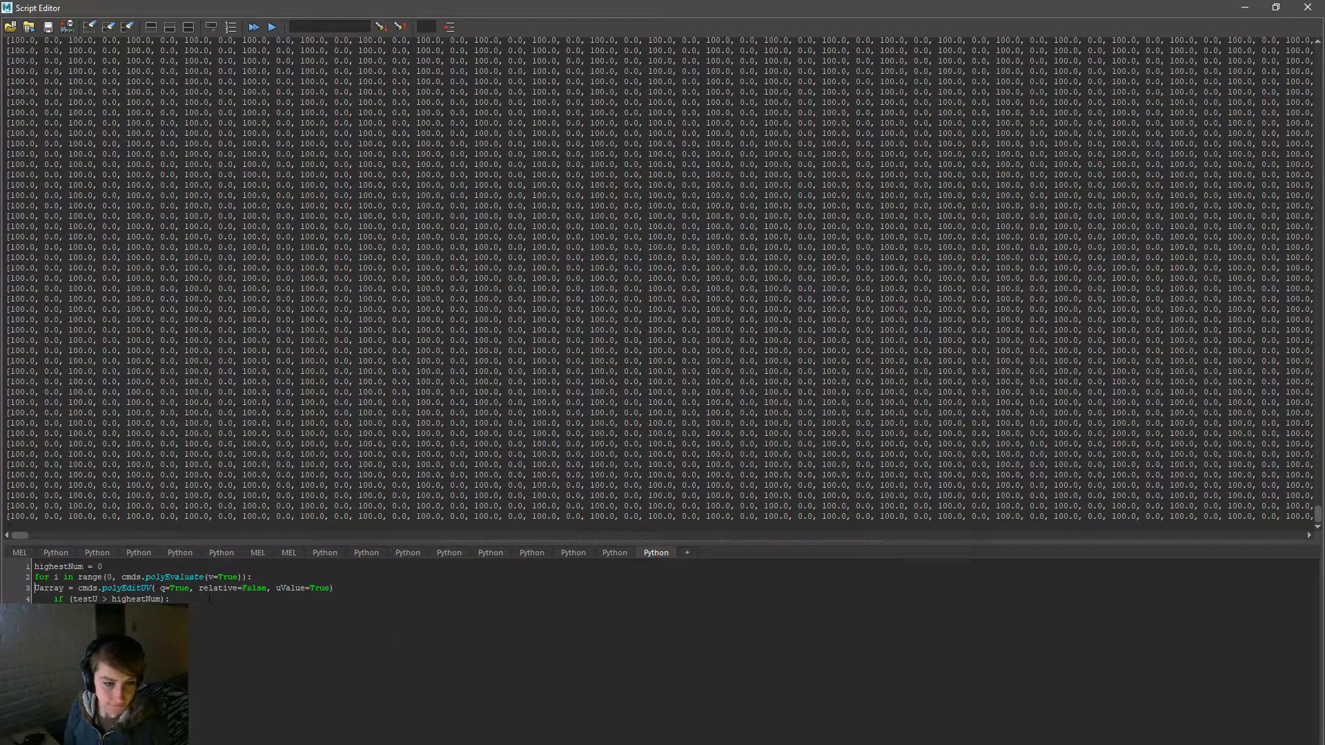
# Step: Delete the "for i in range(0, cmds.polyEvaluate(v=True)):" line from the script
pyautogui.moveTo(285, 574); pyautogui.dragTo(3, 580)
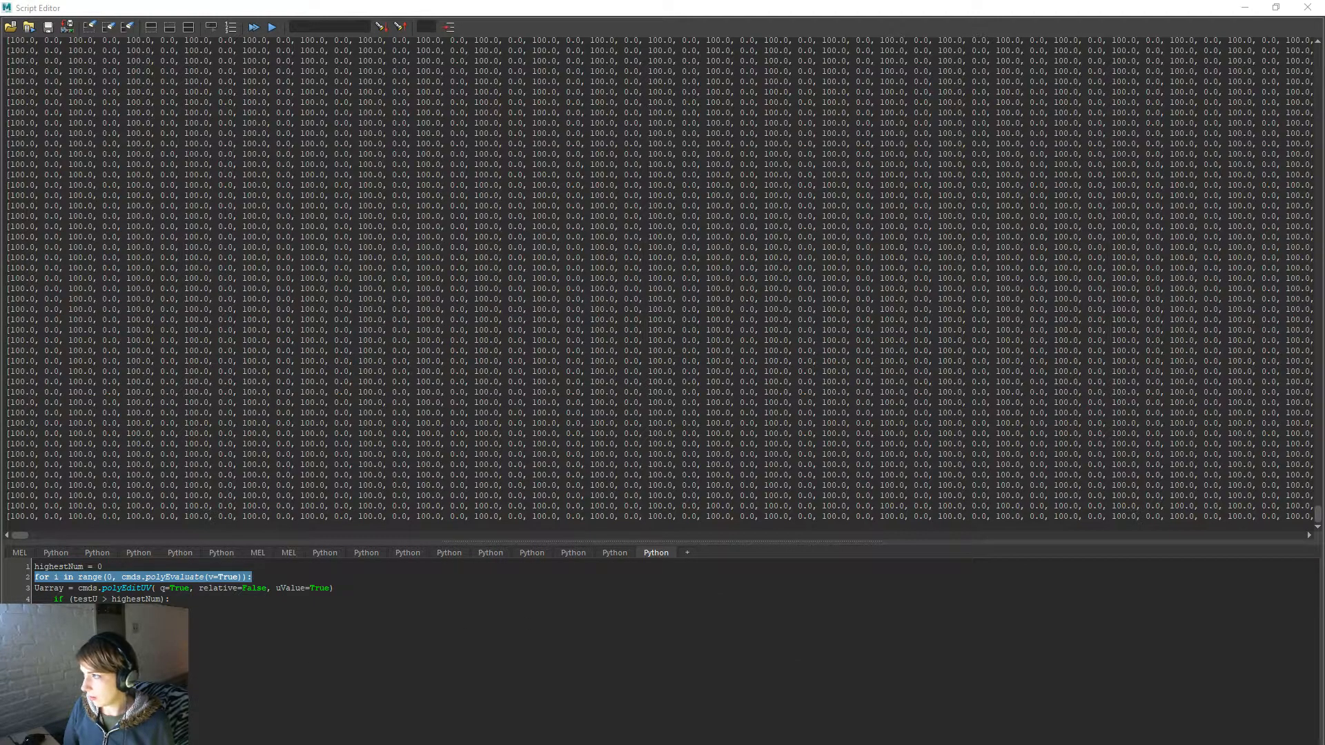
pyautogui.click(334, 588)
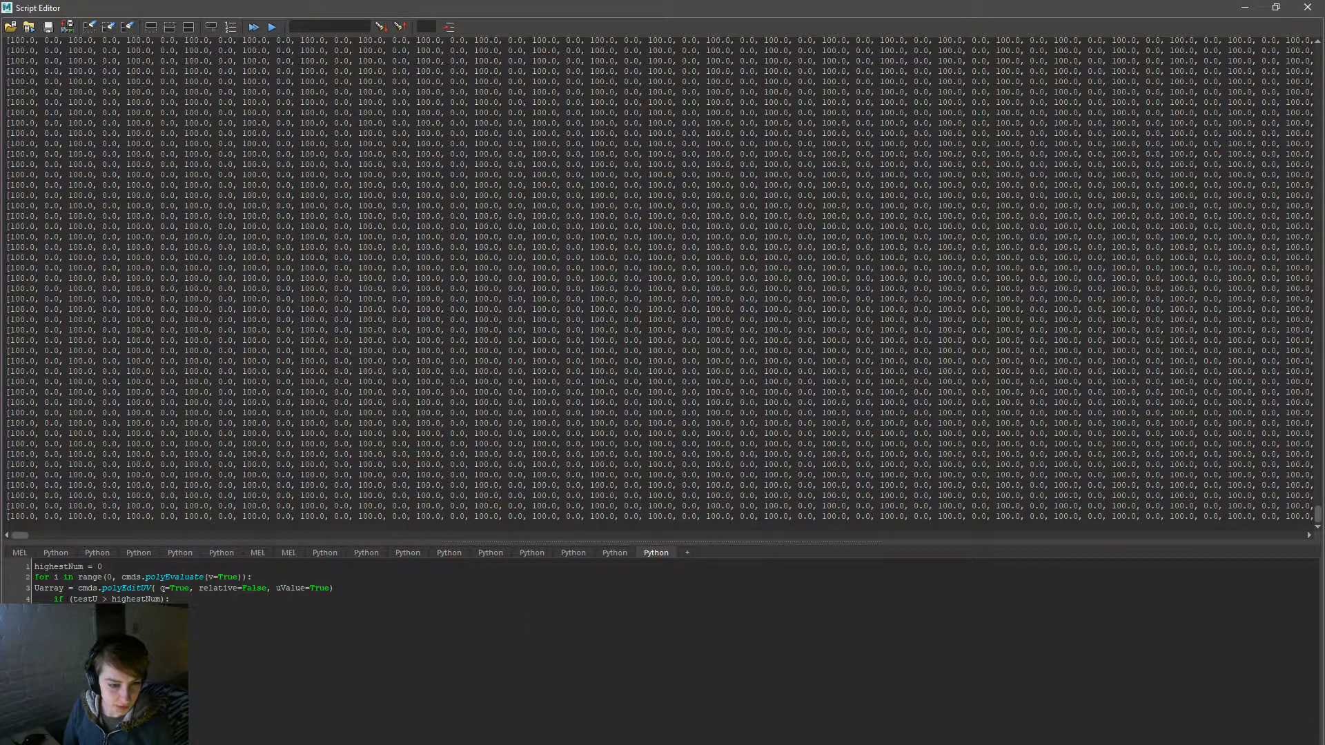
pyautogui.hotkey('shift', 'Home')
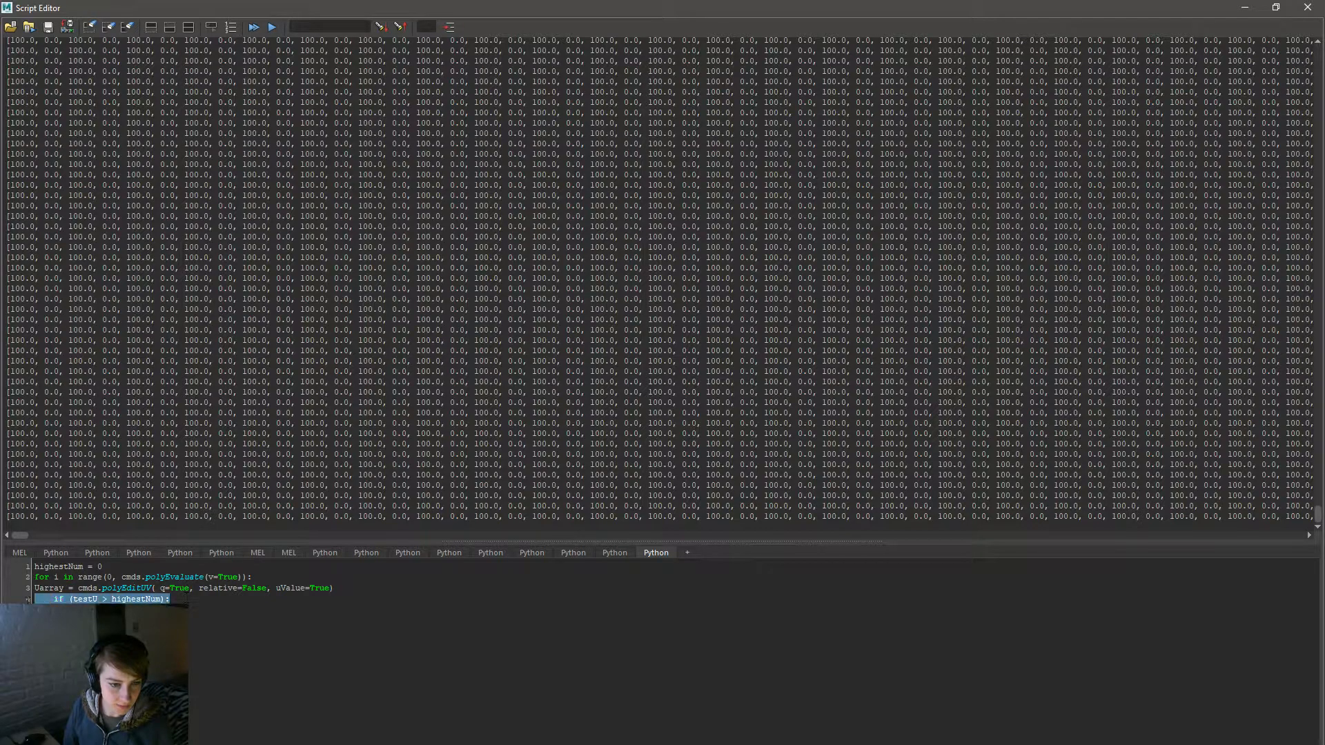
pyautogui.doubleClick(59, 588)
pyautogui.hotkey('ctrl', 'c')
pyautogui.doubleClick(55, 577)
pyautogui.write('f')
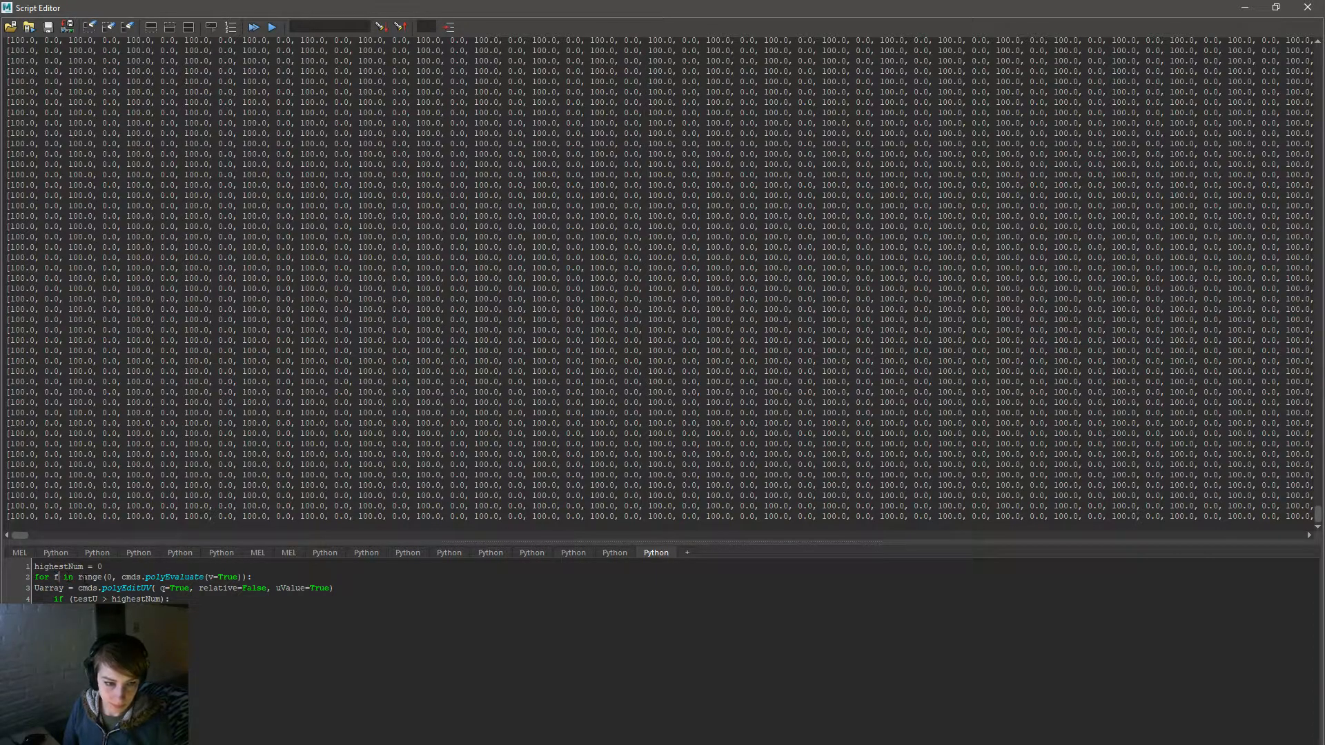
pyautogui.moveTo(78, 577); pyautogui.dragTo(4, 577)
pyautogui.hotkey('ctrl', 'v')
pyautogui.press('BackSpace')
# Step: Add the loop line "for f in Uarray:" directly below the Uarray polyEditUV query
pyautogui.click(347, 576)
pyautogui.press('Return')
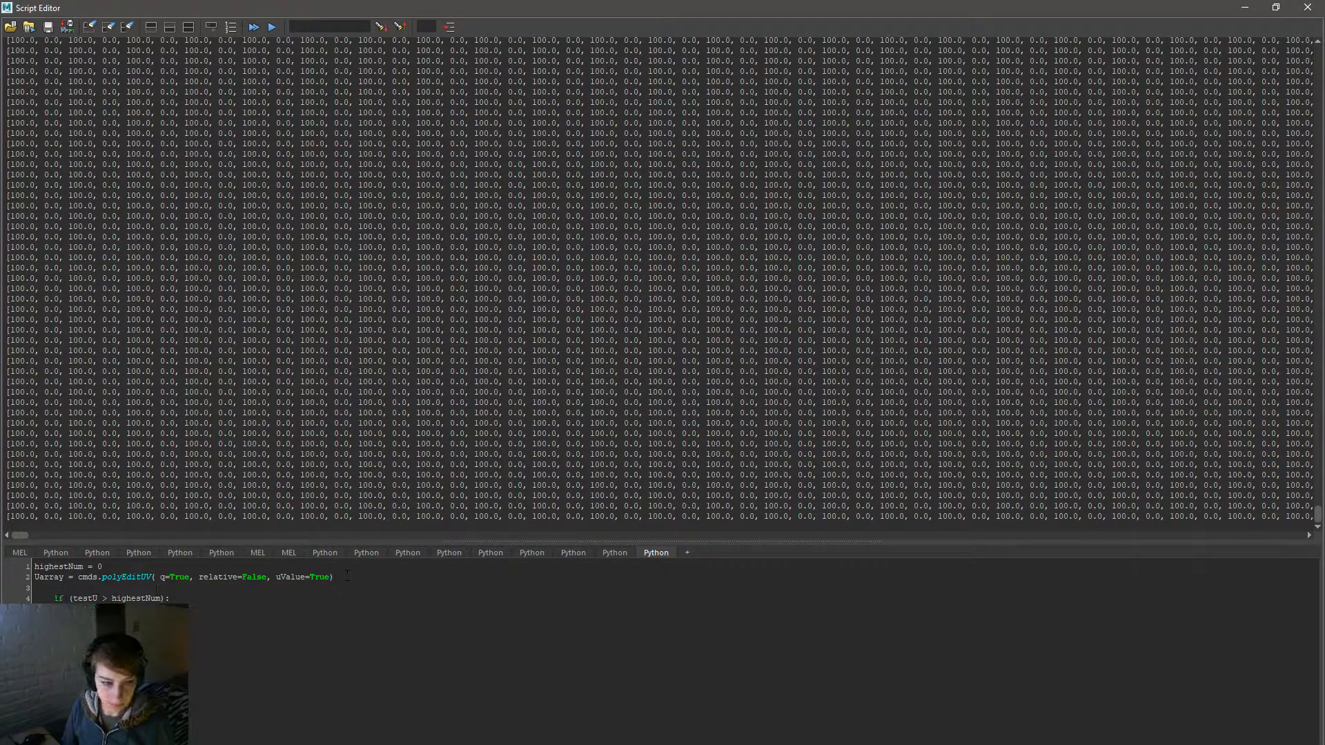
pyautogui.write('for f in Uarray:')
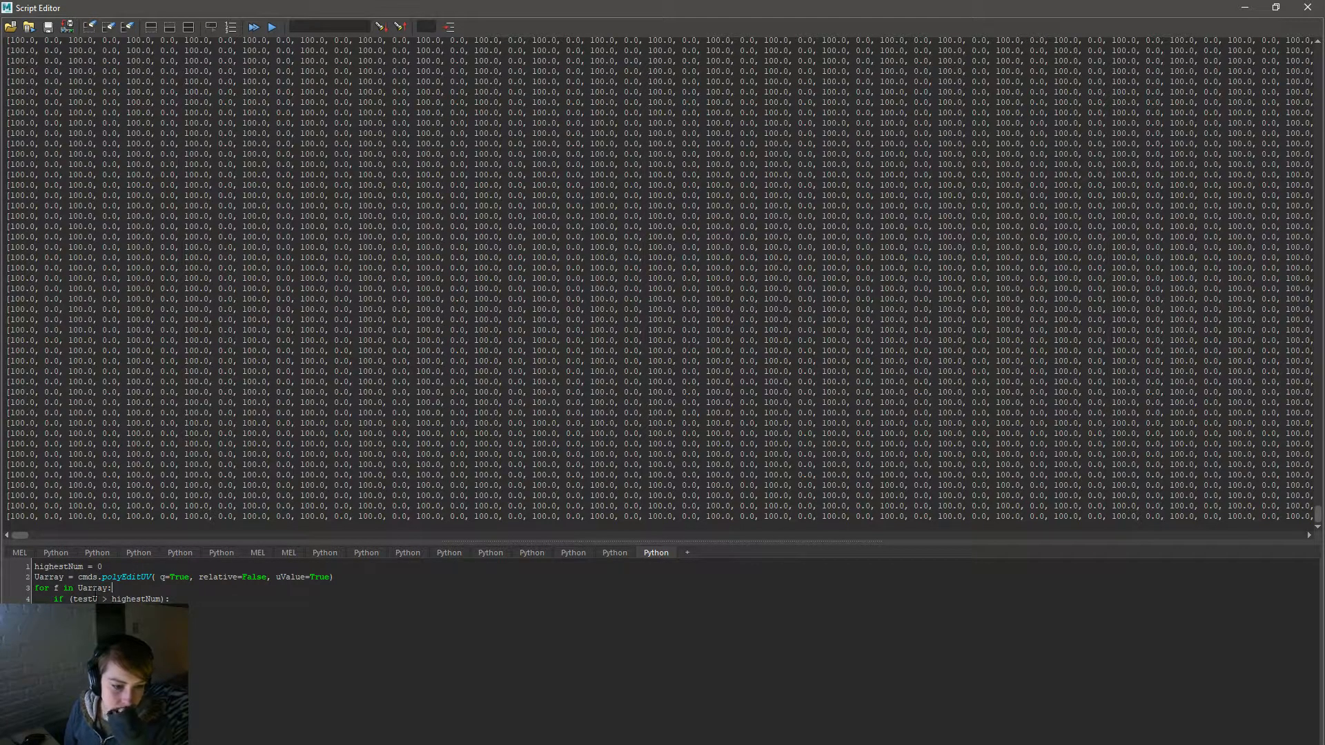
# Step: Replace testU with f in the if condition and run the whole script
pyautogui.doubleClick(78, 598)
pyautogui.write('f')
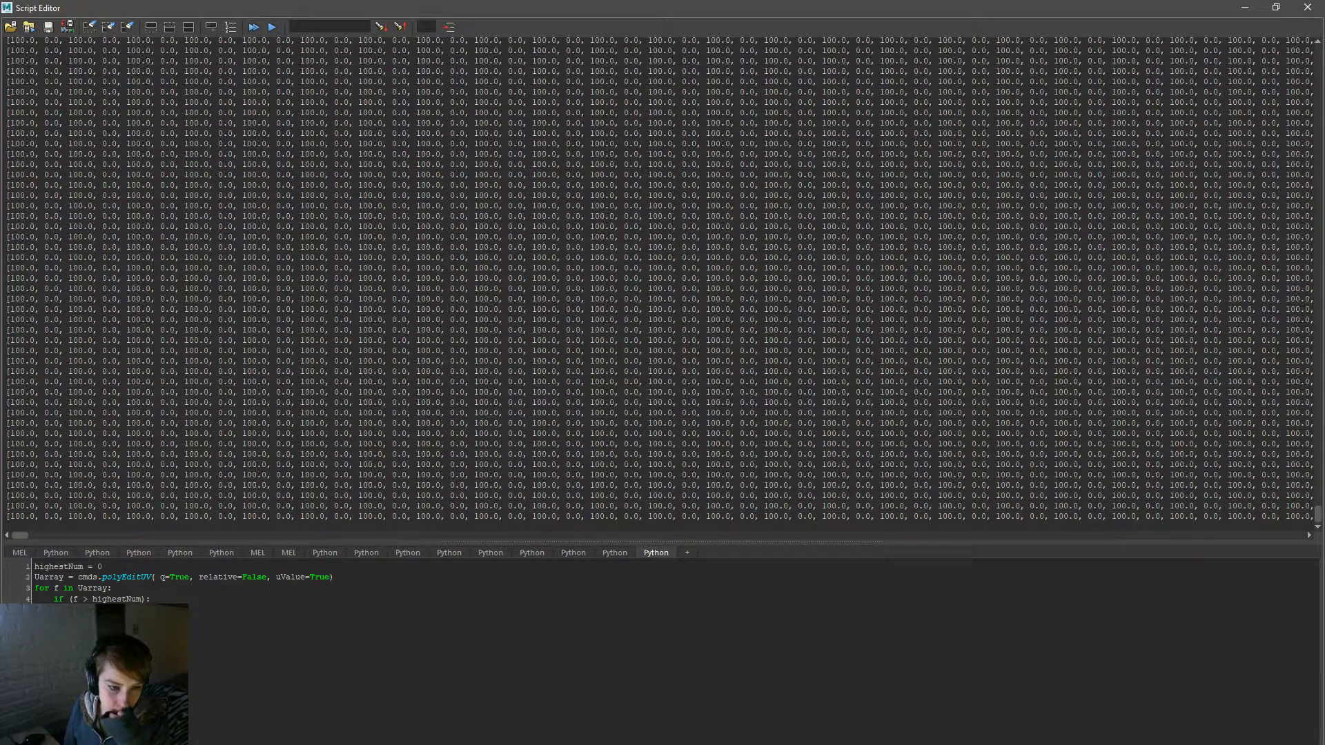
pyautogui.hotkey('ctrl', 'a')
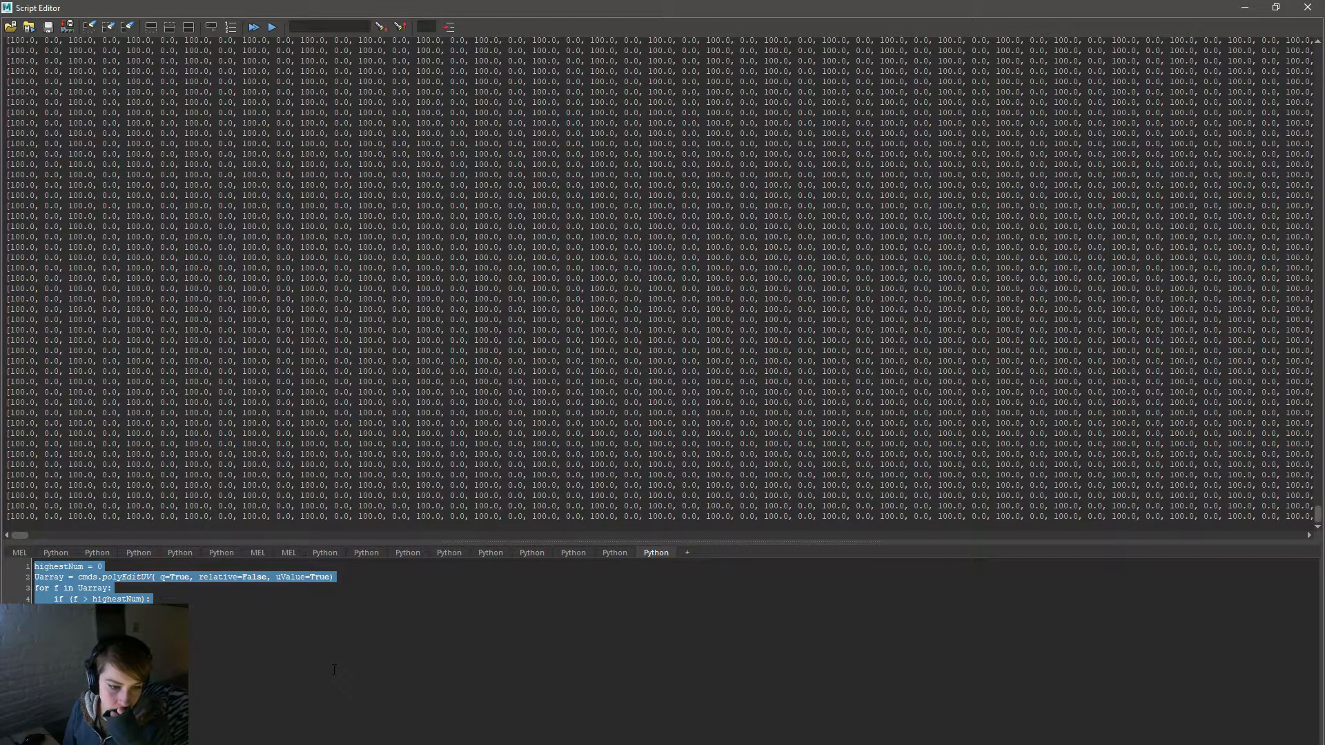
pyautogui.hotkey('ctrl', 'Return')
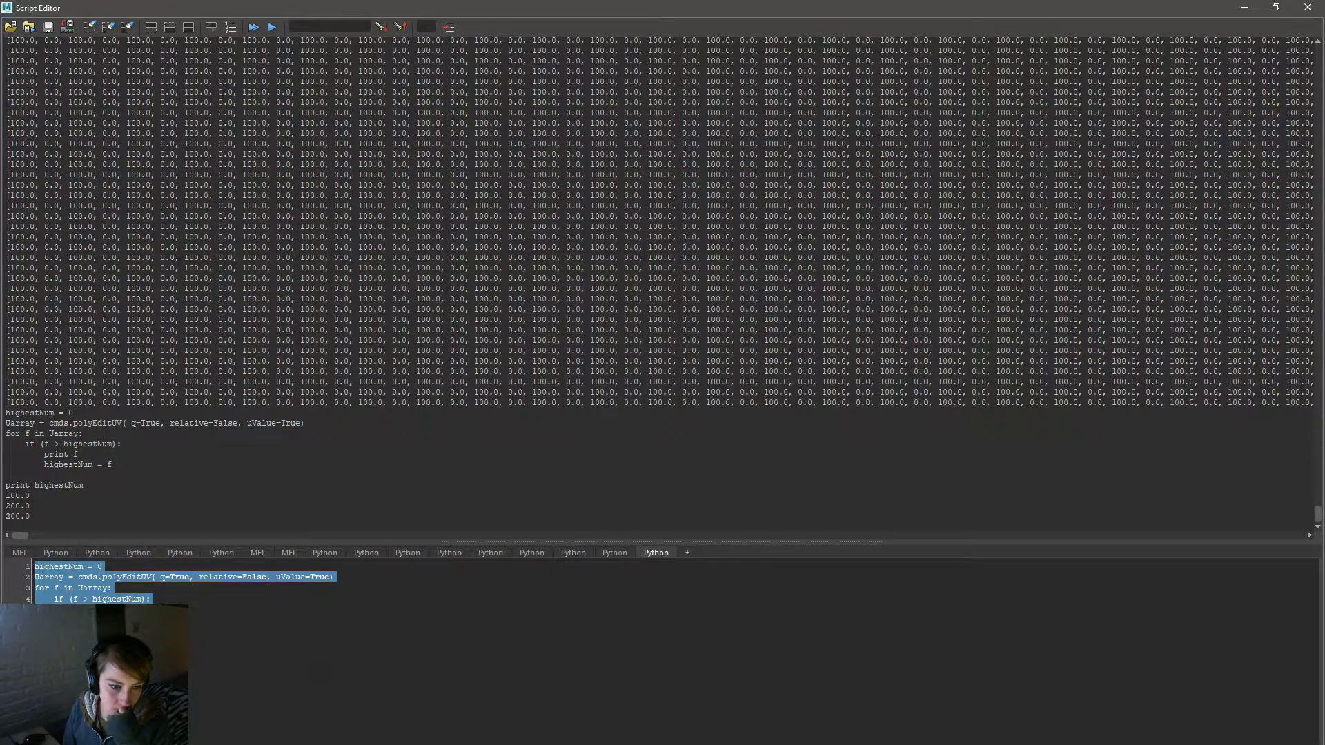
# Step: Go back to Maya's main window, activate the Scale tool and enter UV component mode on the fog mesh in the UV editor
pyautogui.moveTo(378, 11); pyautogui.dragTo(387, 0)
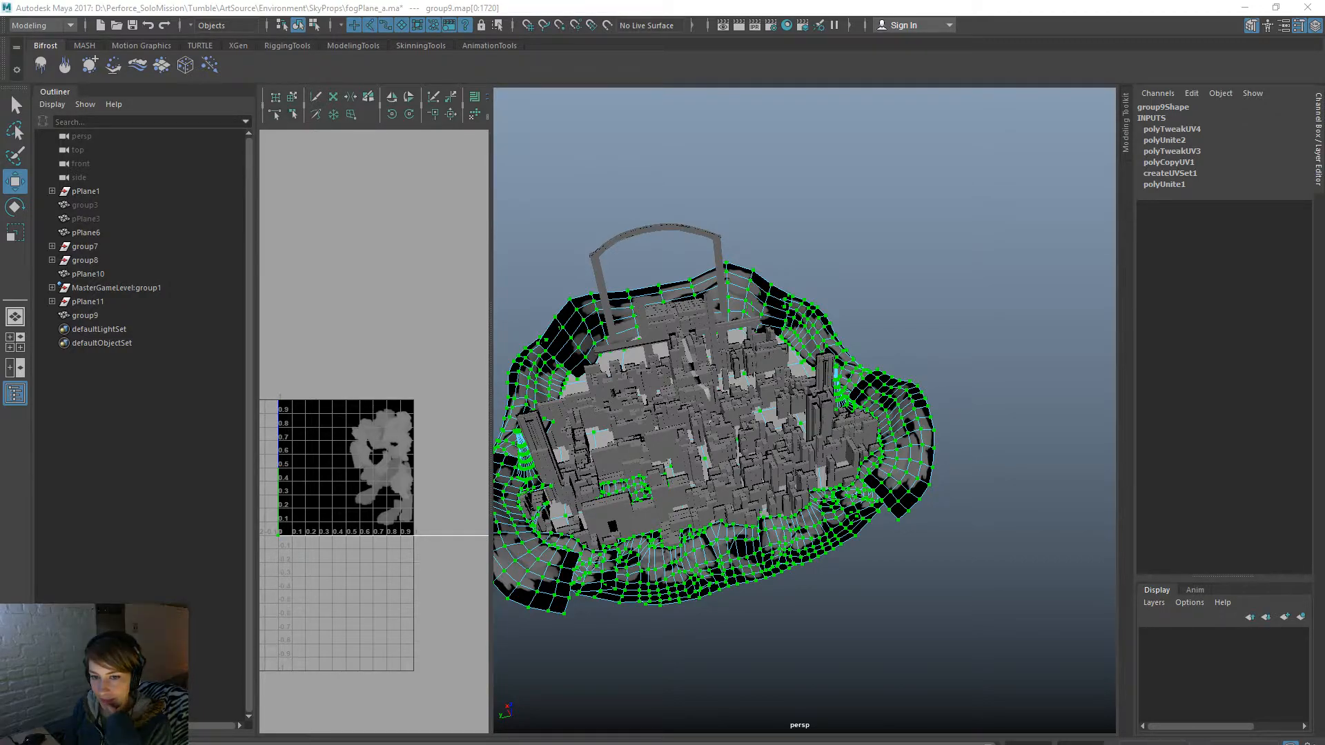
pyautogui.scroll(-5, 351, 549)
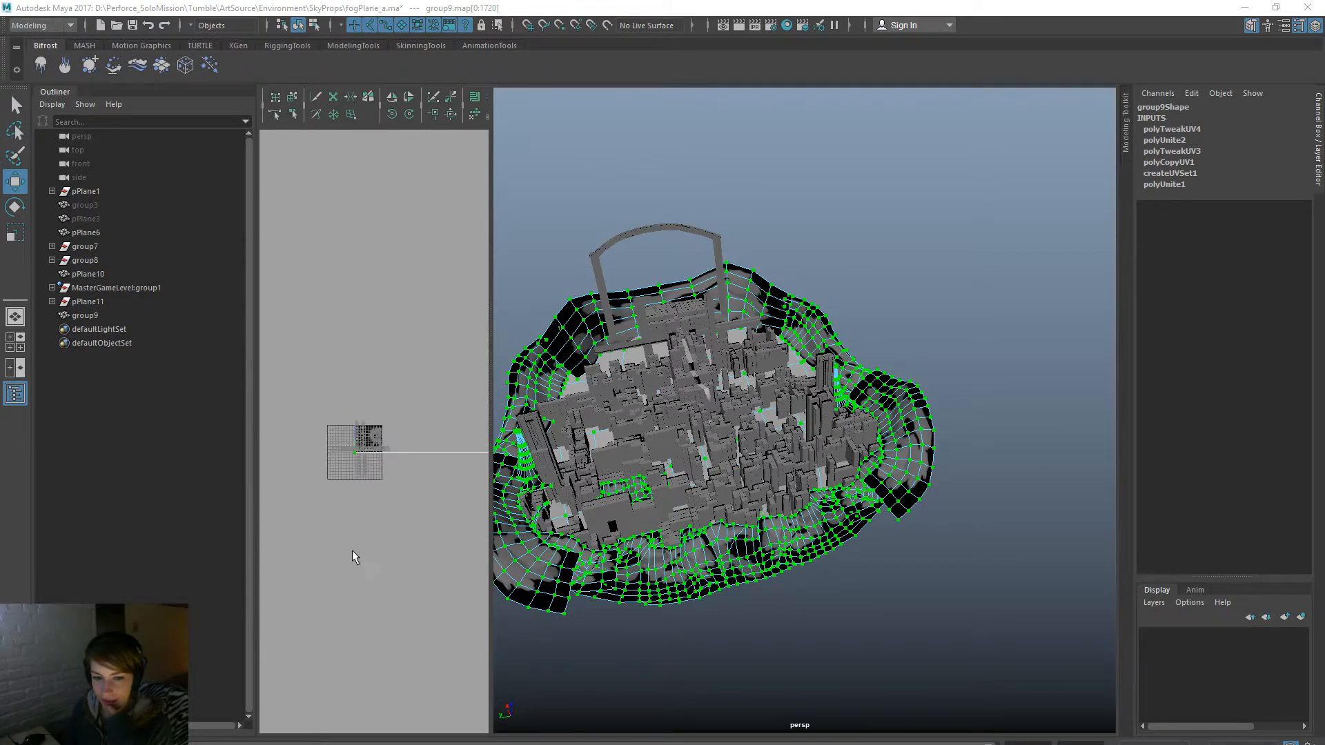
pyautogui.scroll(6, 351, 549)
pyautogui.scroll(-1, 352, 549)
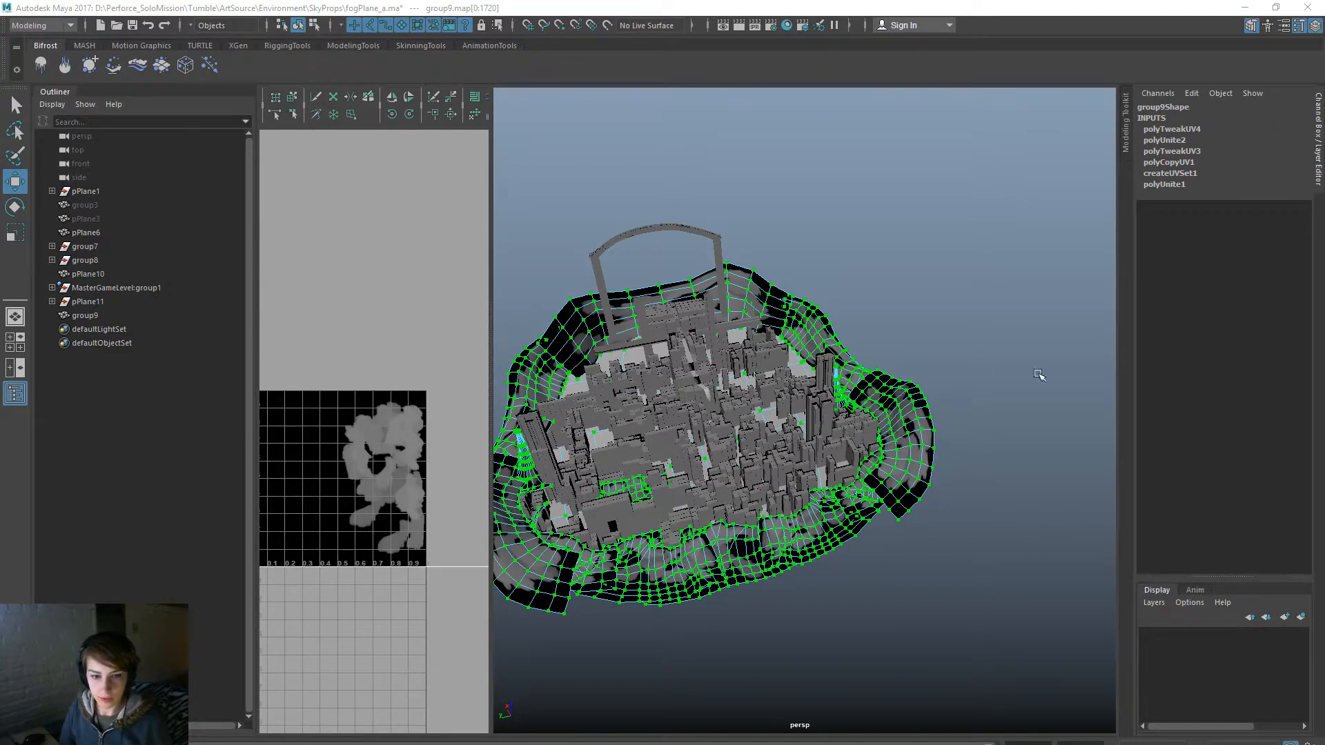
pyautogui.keyDown('alt'); pyautogui.moveTo(436, 631); pyautogui.dragTo(388, 626, button='right'); pyautogui.keyUp('alt')
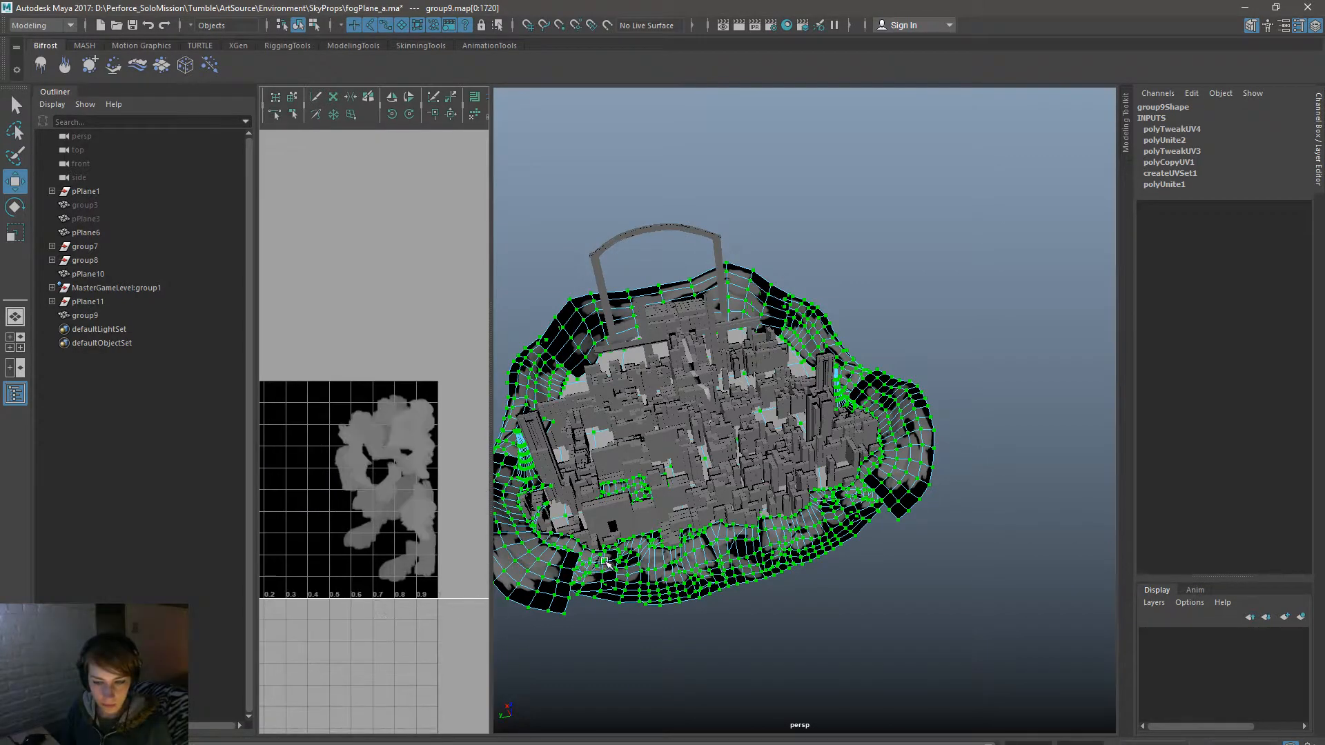
pyautogui.keyDown('alt'); pyautogui.moveTo(423, 570); pyautogui.dragTo(418, 581, button='right'); pyautogui.keyUp('alt')
pyautogui.press('r')
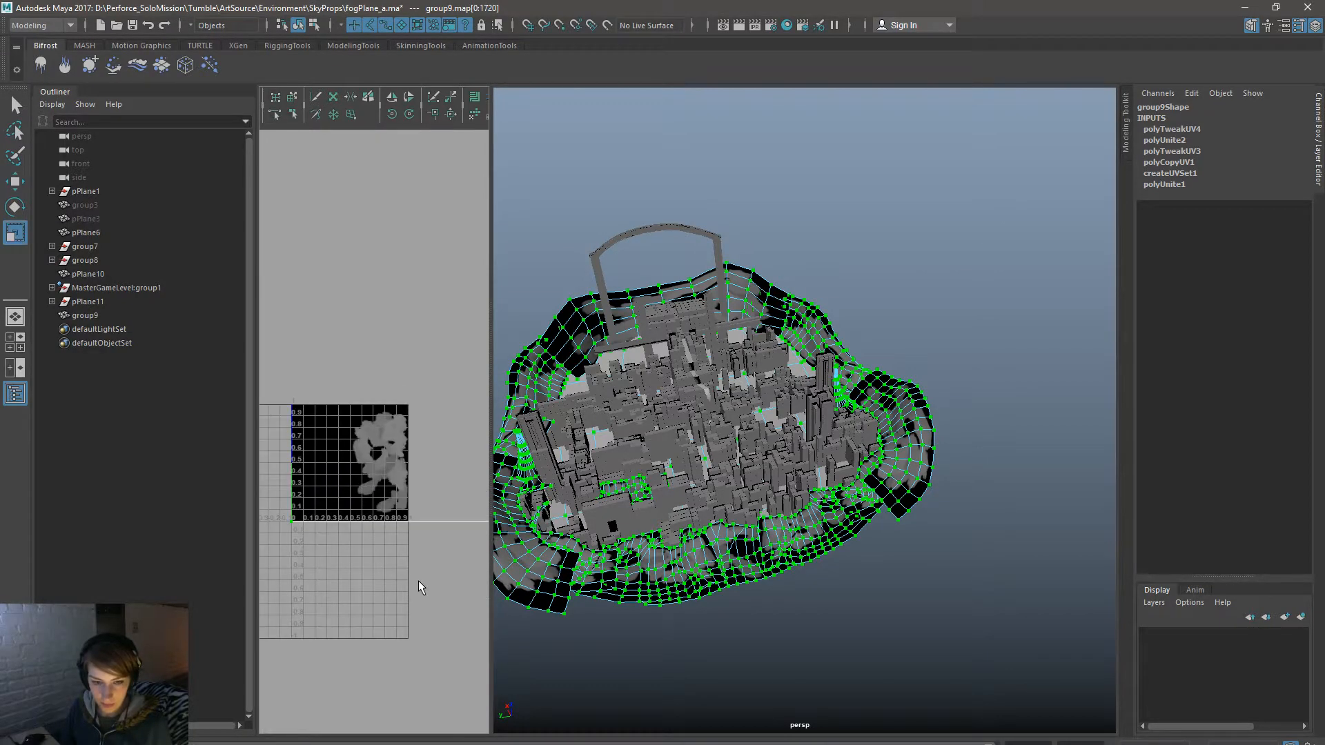
pyautogui.keyDown('alt'); pyautogui.moveTo(544, 523); pyautogui.dragTo(742, 530, button='middle'); pyautogui.keyUp('alt')
pyautogui.moveTo(360, 426); pyautogui.dragTo(403, 576, button='right')
pyautogui.moveTo(354, 448); pyautogui.dragTo(414, 450, button='right')
# Step: Select all the fog mesh's UVs, scale them in U to about 0.87, and undo the scaling
pyautogui.moveTo(452, 550); pyautogui.dragTo(251, 368)
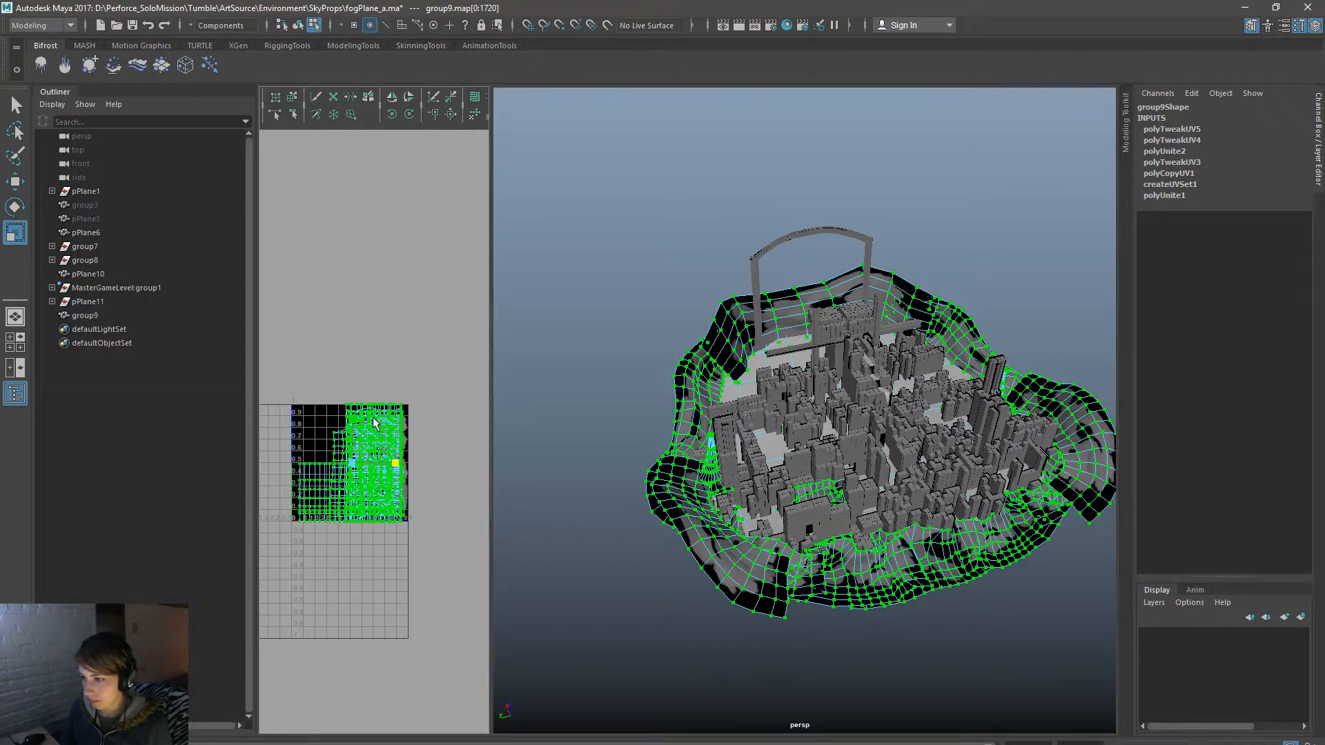
pyautogui.scroll(1, 376, 424)
pyautogui.hotkey('ctrl', 'z')
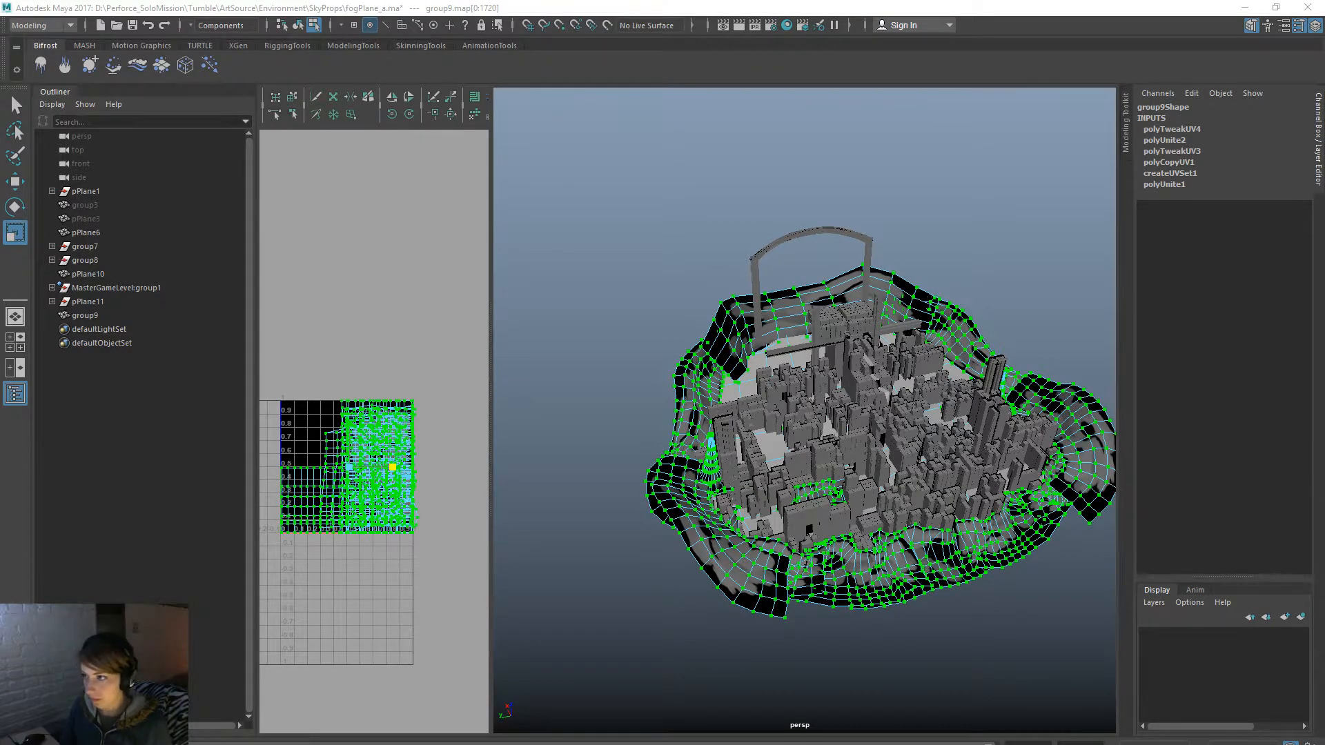
# Step: In the Script Editor, replace the script with the echoed polyEditUV scale command and set its pu value to 0.0
pyautogui.hotkey('alt', 'Tab')
pyautogui.doubleClick(984, 164)
pyautogui.hotkey('ctrl', 'a')
pyautogui.write('polyEditUV -pu 0.519677 -pv 0.5 -su 0.871486 -sv 1 ;')
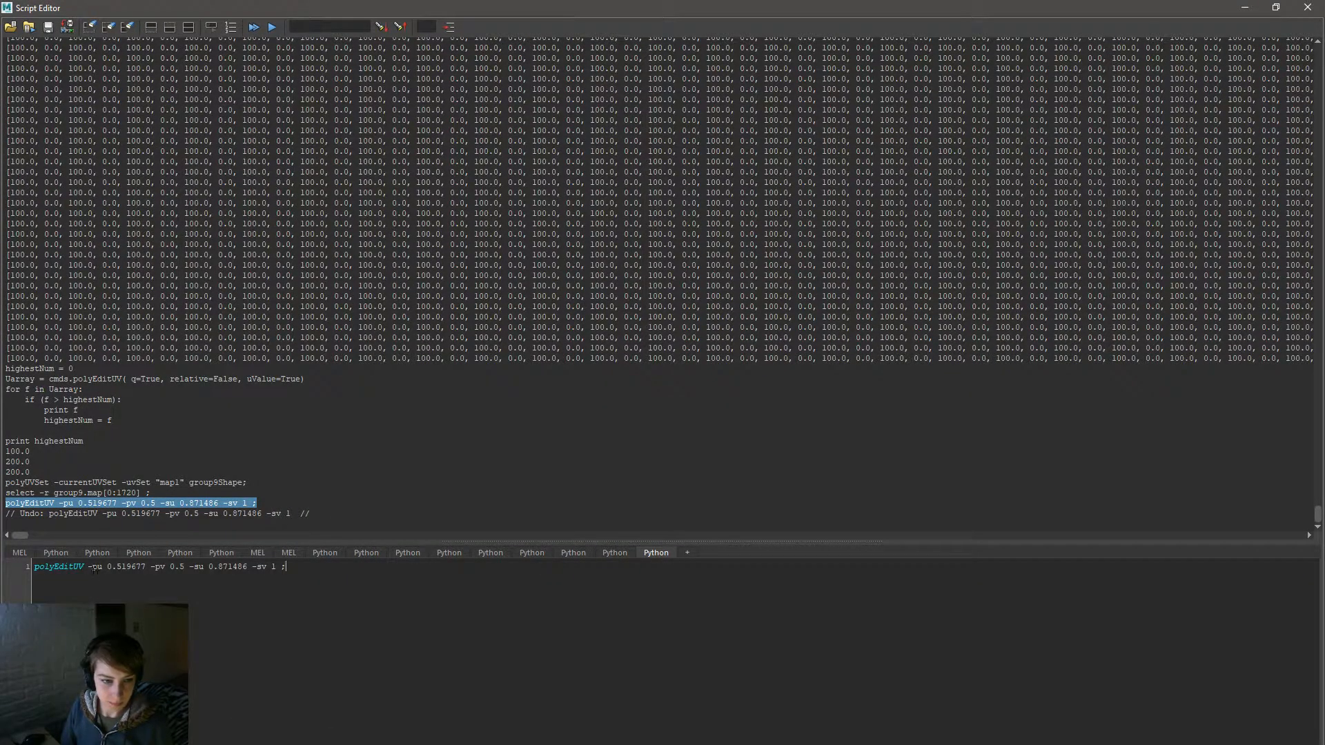
pyautogui.moveTo(116, 567); pyautogui.dragTo(146, 567)
pyautogui.write('0')
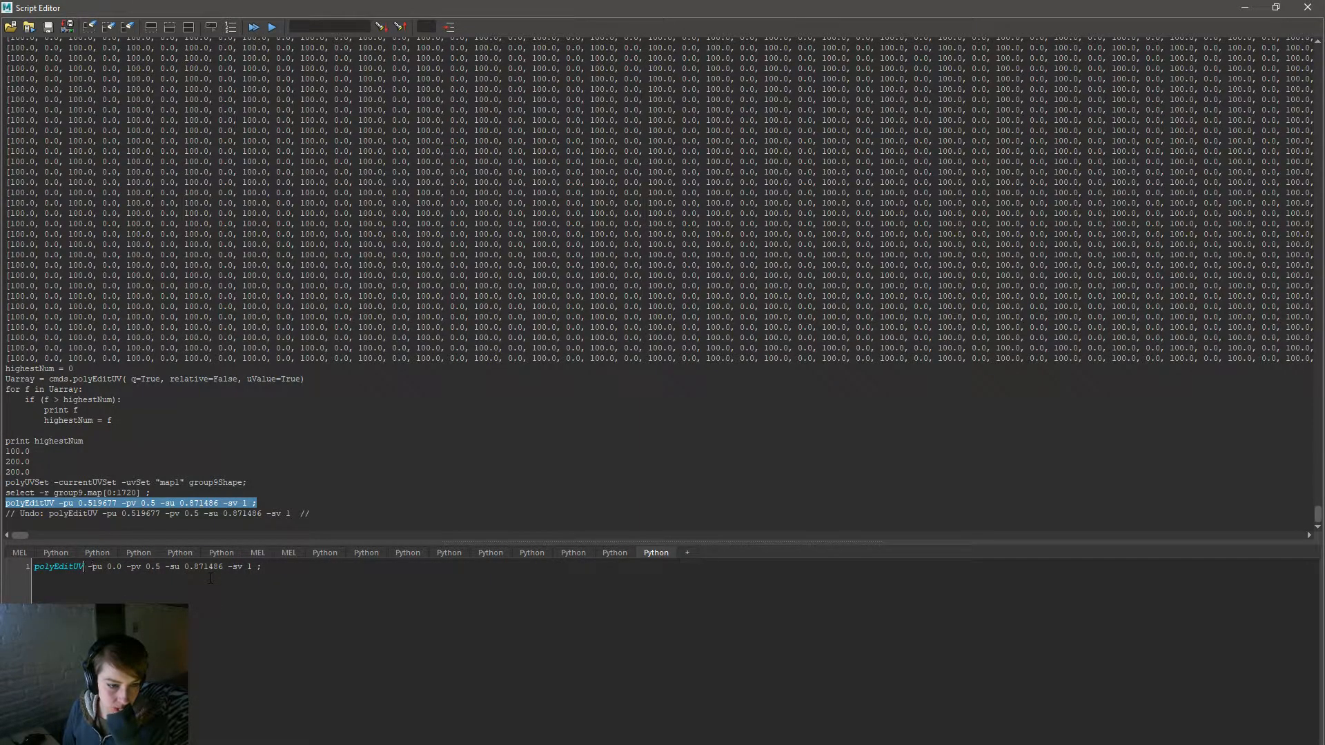
# Step: Start converting the command to Python: prefix it with cmds., add an opening parenthesis, and turn the pu, pv and su flags into comma-separated arguments
pyautogui.write('cmds.')
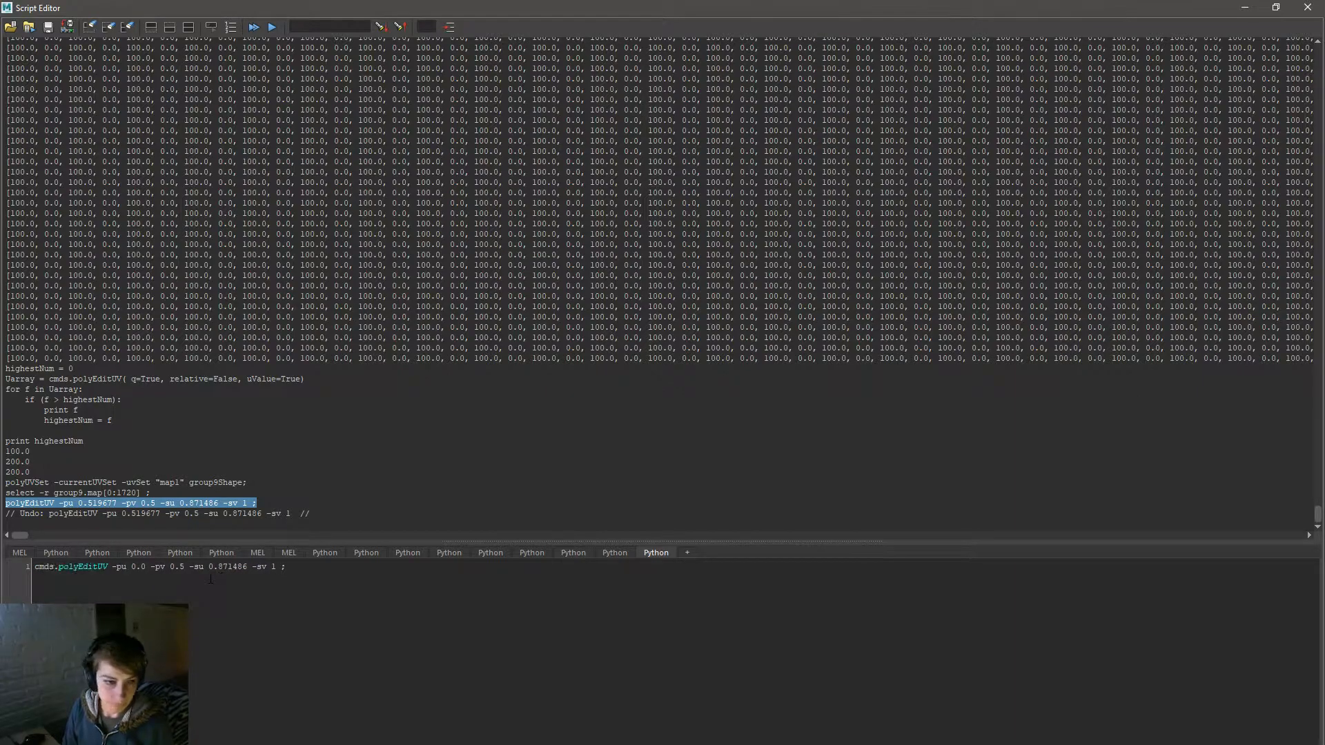
pyautogui.write('(')
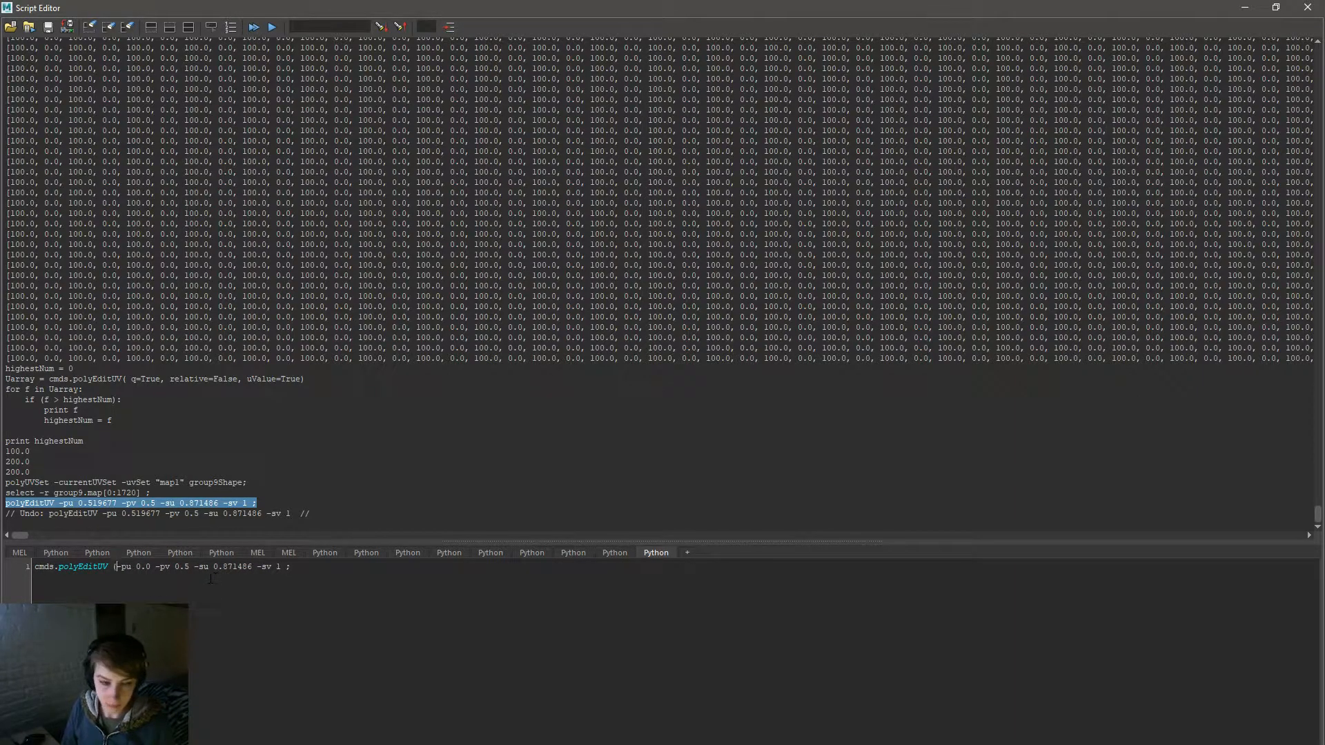
pyautogui.press('Delete')
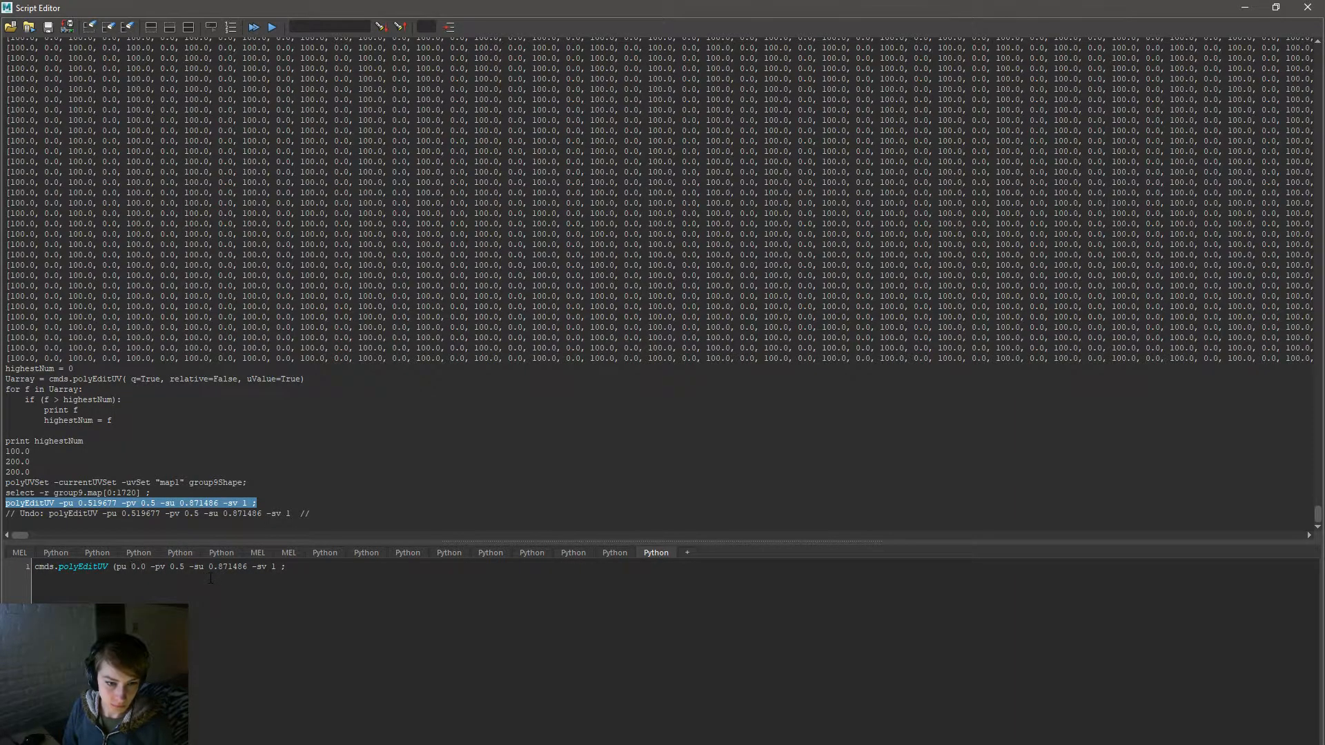
pyautogui.write(',')
pyautogui.press('Right')
pyautogui.press('Delete')
pyautogui.write(',')
pyautogui.press('Delete')
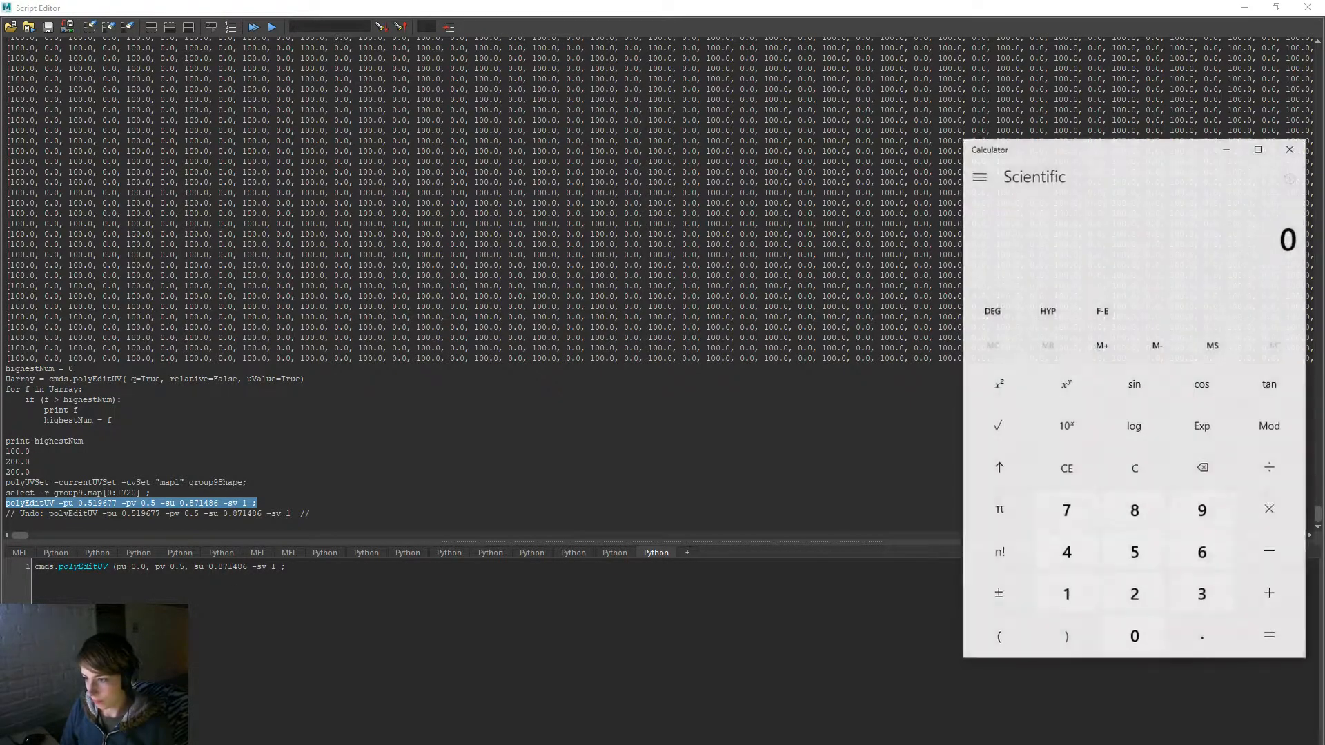
# Step: Move the Calculator out of the way and set the su value in the polyEditUV line to 0.004
pyautogui.moveTo(1190, 149); pyautogui.dragTo(1324, 149)
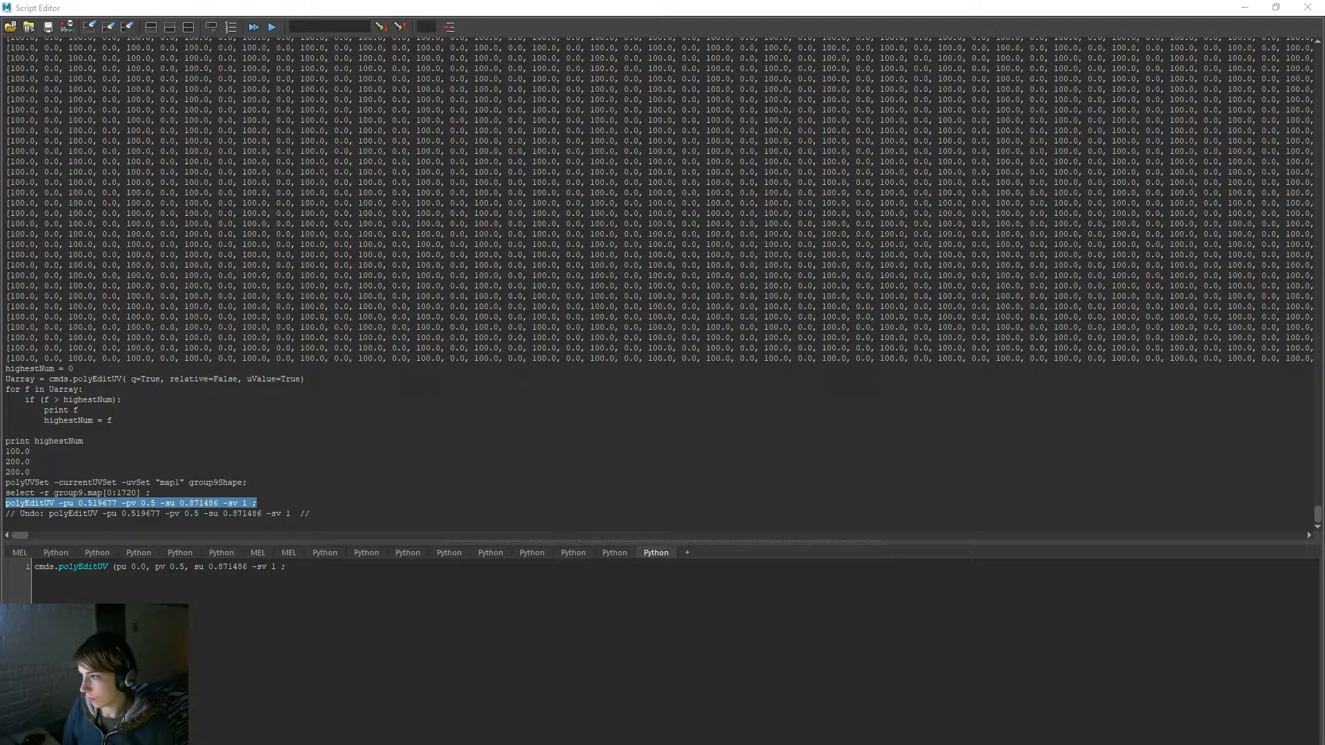
pyautogui.moveTo(218, 567); pyautogui.dragTo(246, 566)
pyautogui.write('004')
pyautogui.hotkey('ctrl', 'a')
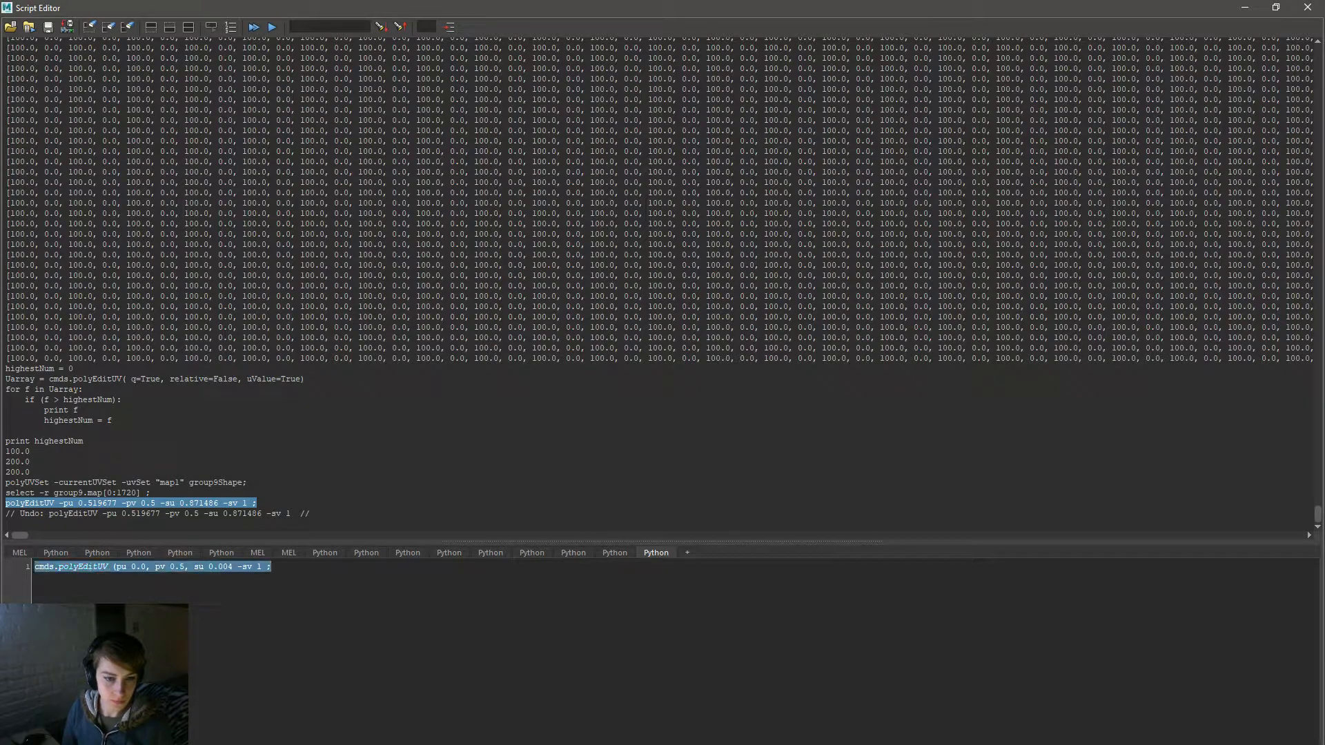
pyautogui.click(817, 633)
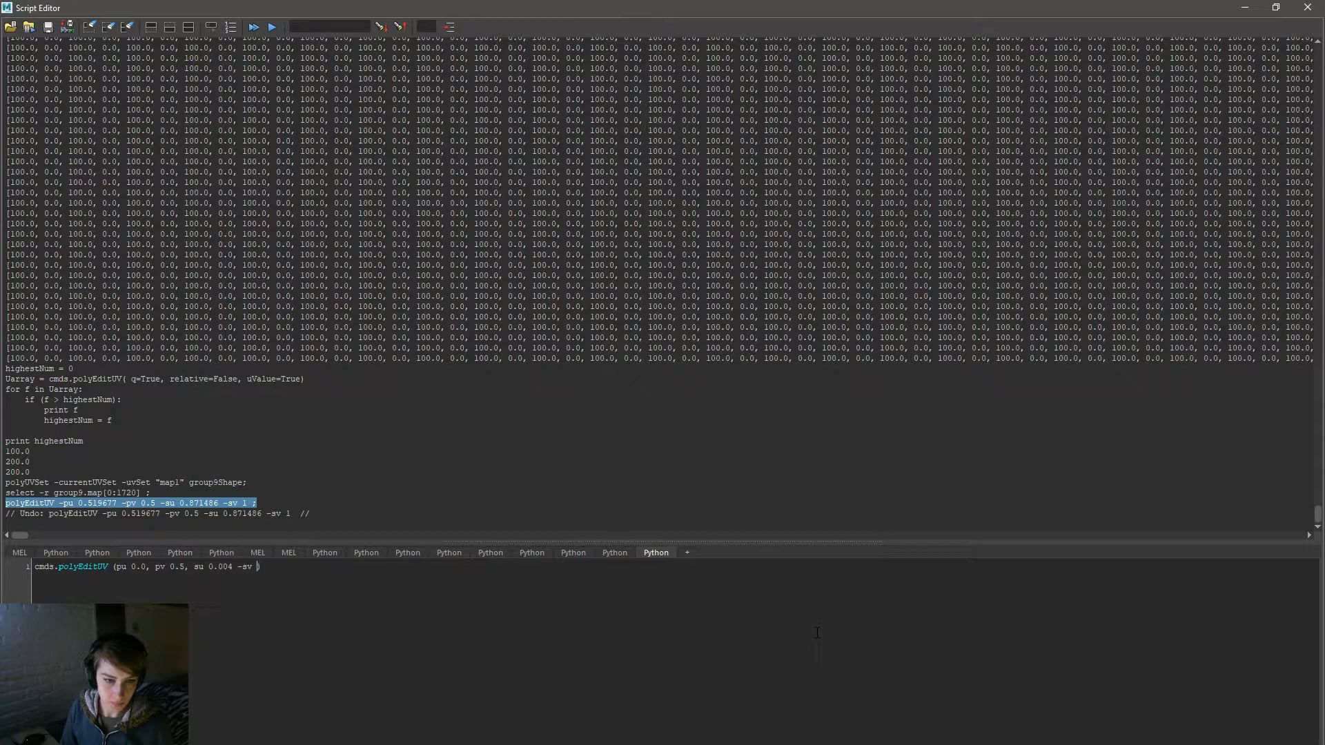
# Step: Rewrite the last arguments as su=0.004, sv=1 inside the closing parenthesis and run the polyEditUV line
pyautogui.write('v 1')
pyautogui.press('Left')
pyautogui.press('BackSpace')
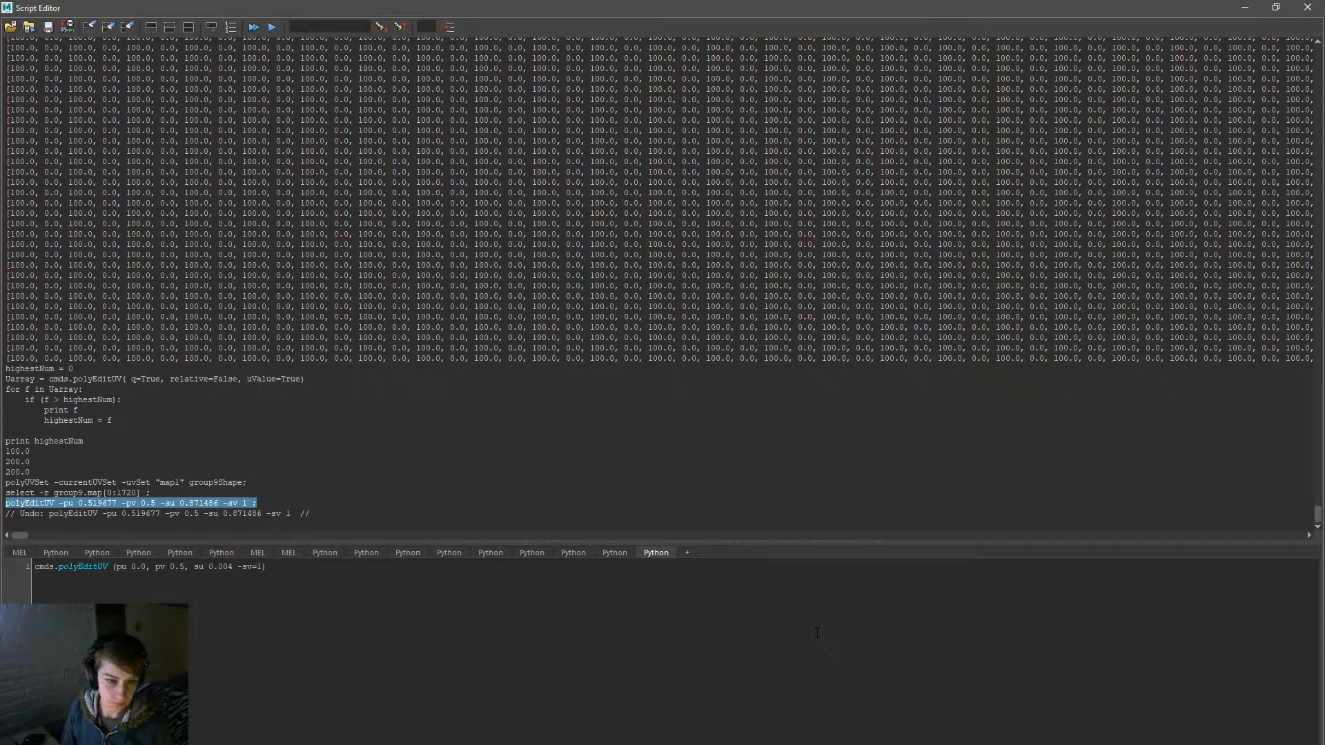
pyautogui.press('BackSpace')
pyautogui.write(',')
pyautogui.press('BackSpace')
pyautogui.write('=')
pyautogui.hotkey('ctrl', 'a')
pyautogui.hotkey('ctrl', 'Return')
# Step: Remove the space before the opening parenthesis and rewrite the first two arguments as pu=0.0 and pv=0.5
pyautogui.click(817, 633)
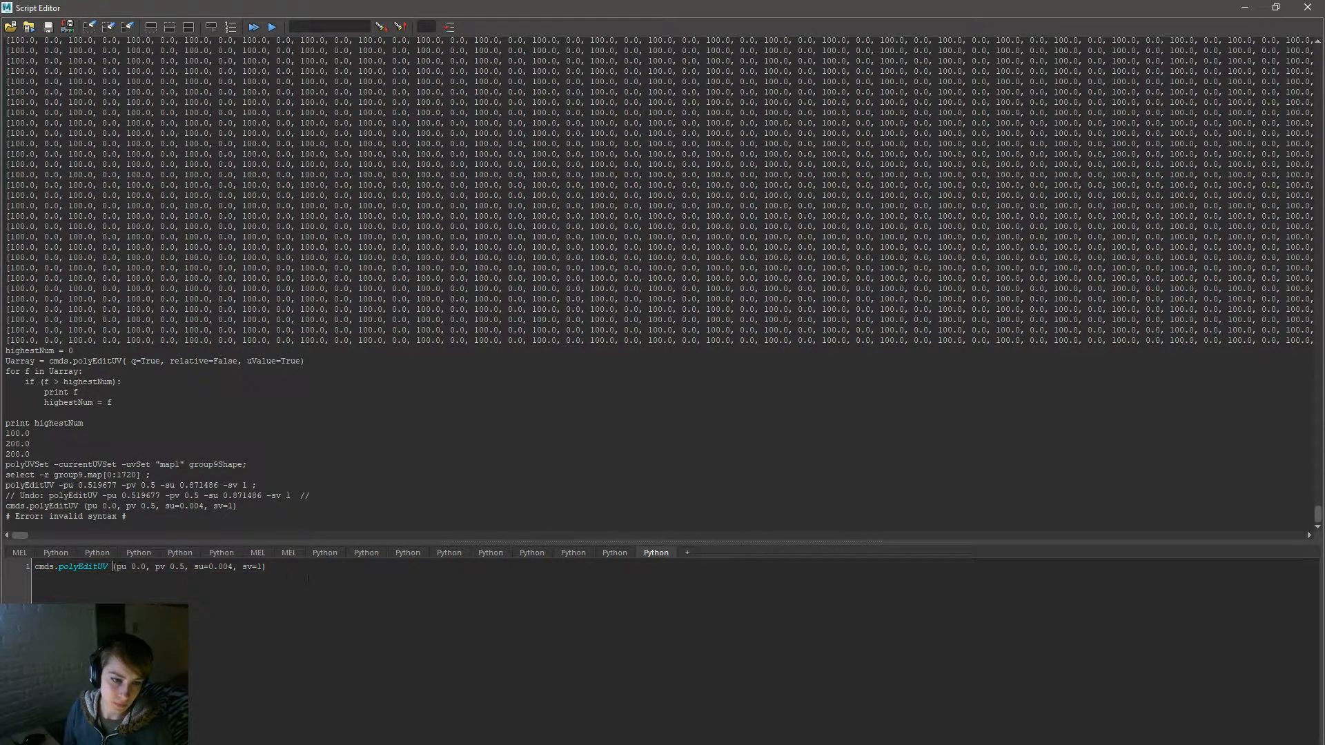
pyautogui.press('BackSpace')
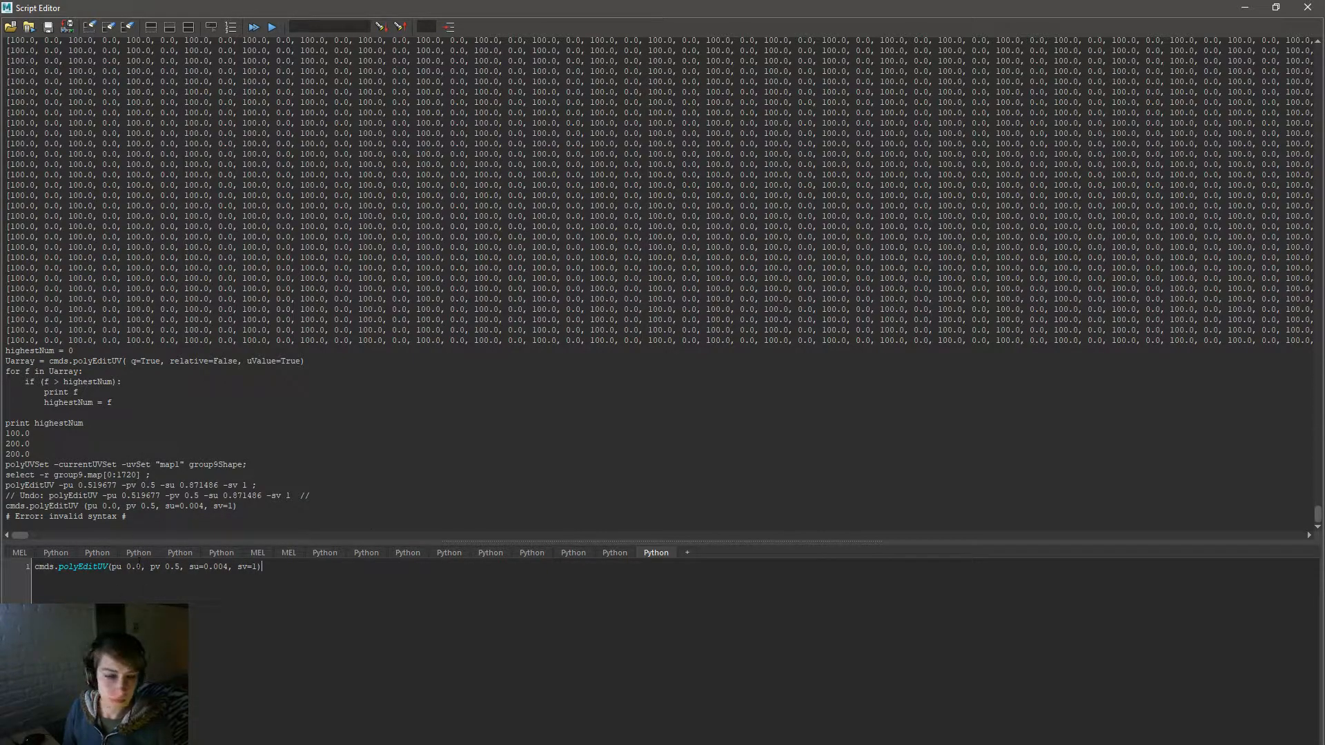
pyautogui.doubleClick(82, 567)
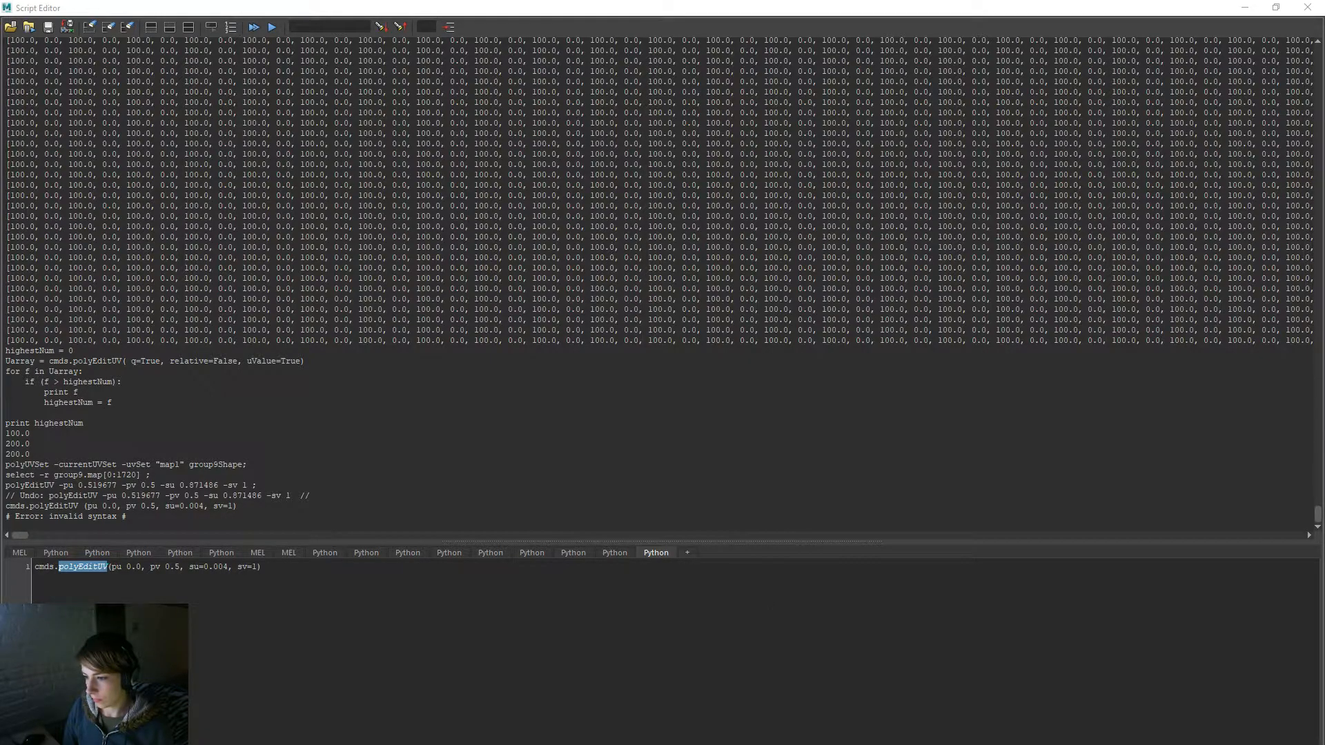
pyautogui.click(112, 566)
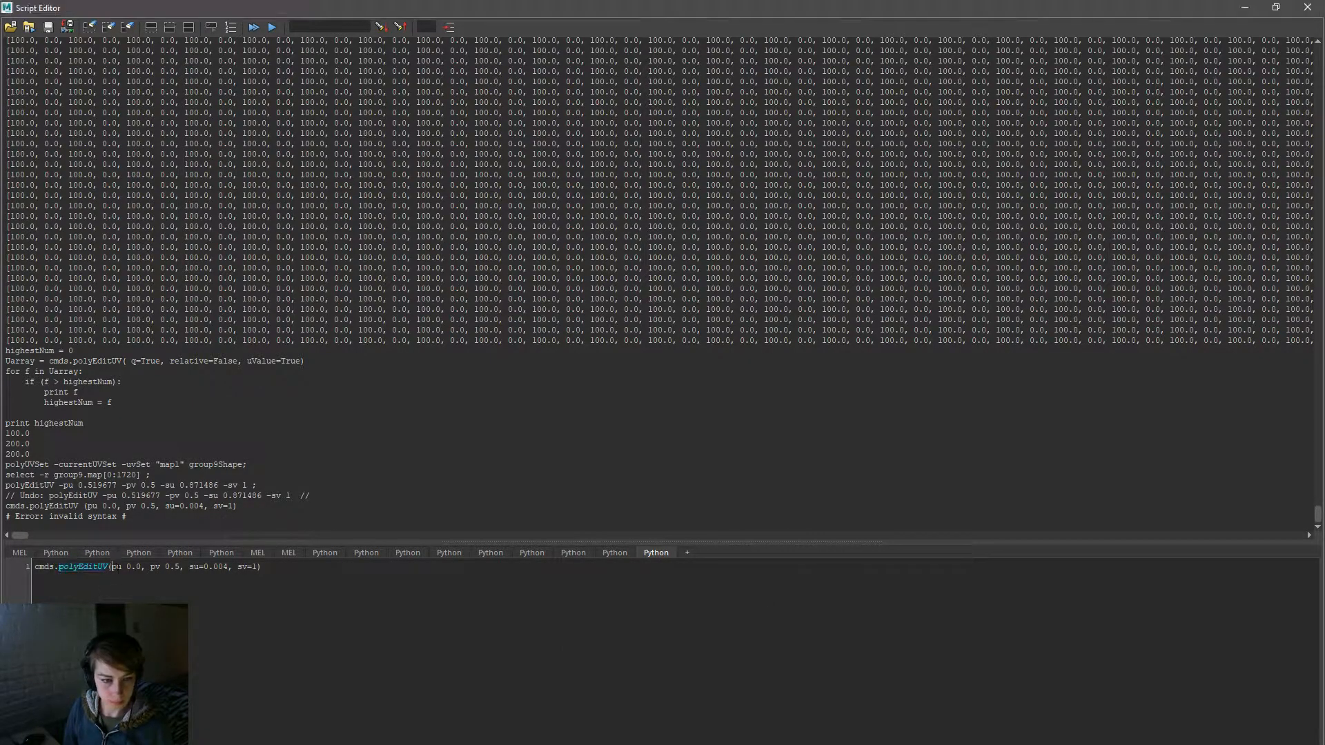
pyautogui.press('Right')
pyautogui.press('Right')
pyautogui.press('BackSpace')
pyautogui.write('=')
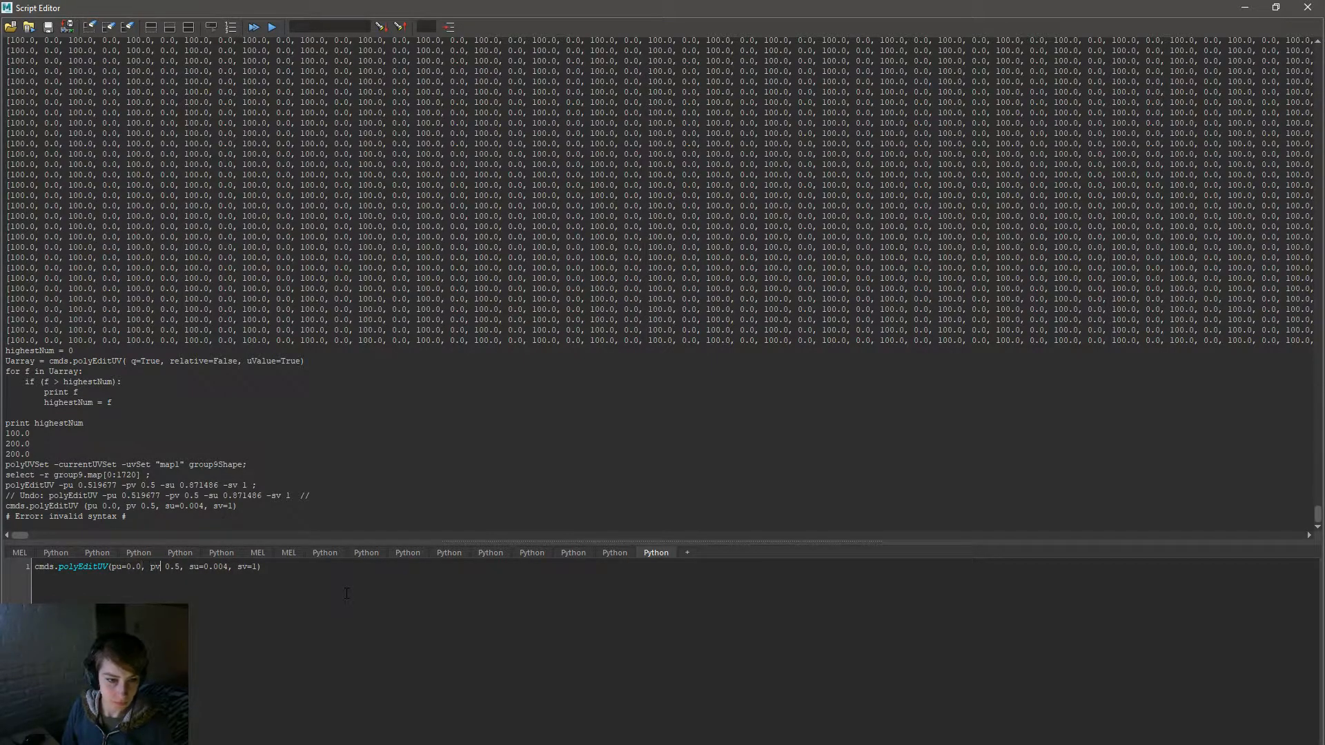
pyautogui.press('BackSpace')
pyautogui.write('=')
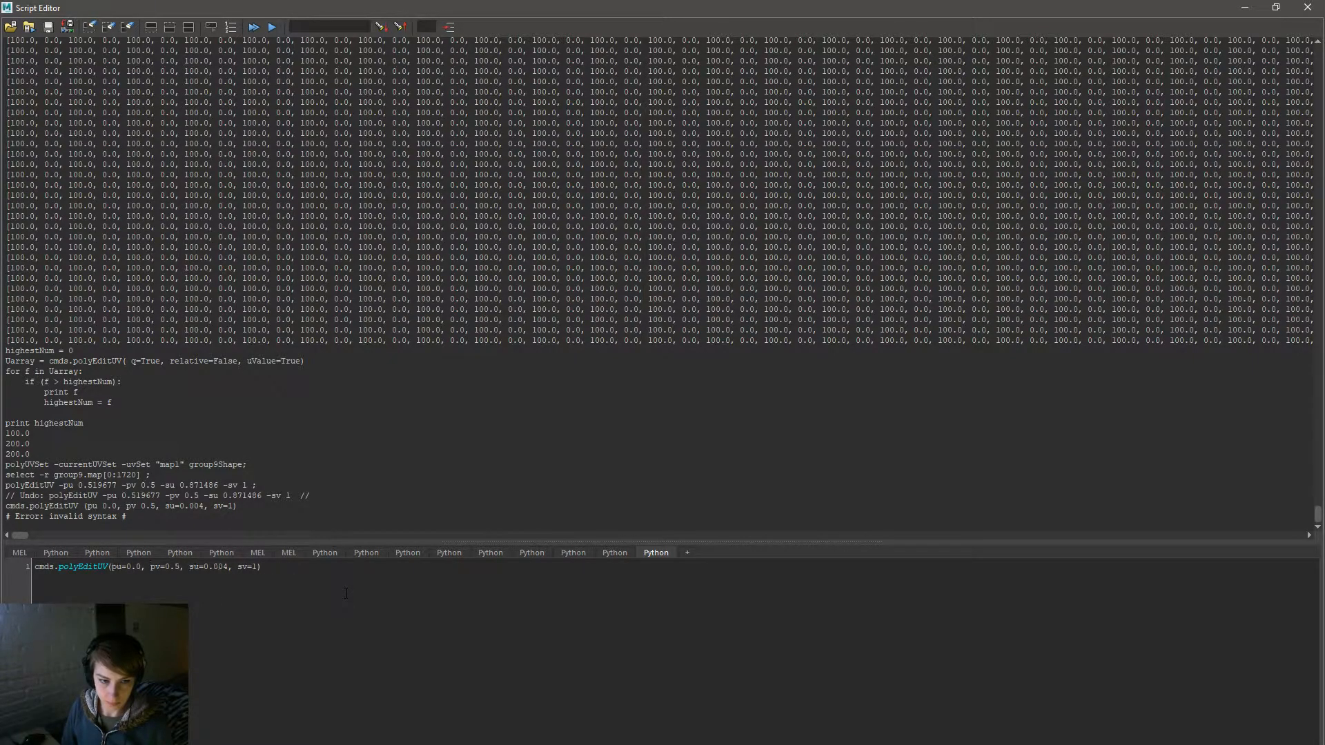
# Step: Run the corrected polyEditUV call on the selected fog UVs, check it in Maya's main window, and undo the scaling
pyautogui.hotkey('ctrl', 'a')
pyautogui.hotkey('ctrl', 'Return')
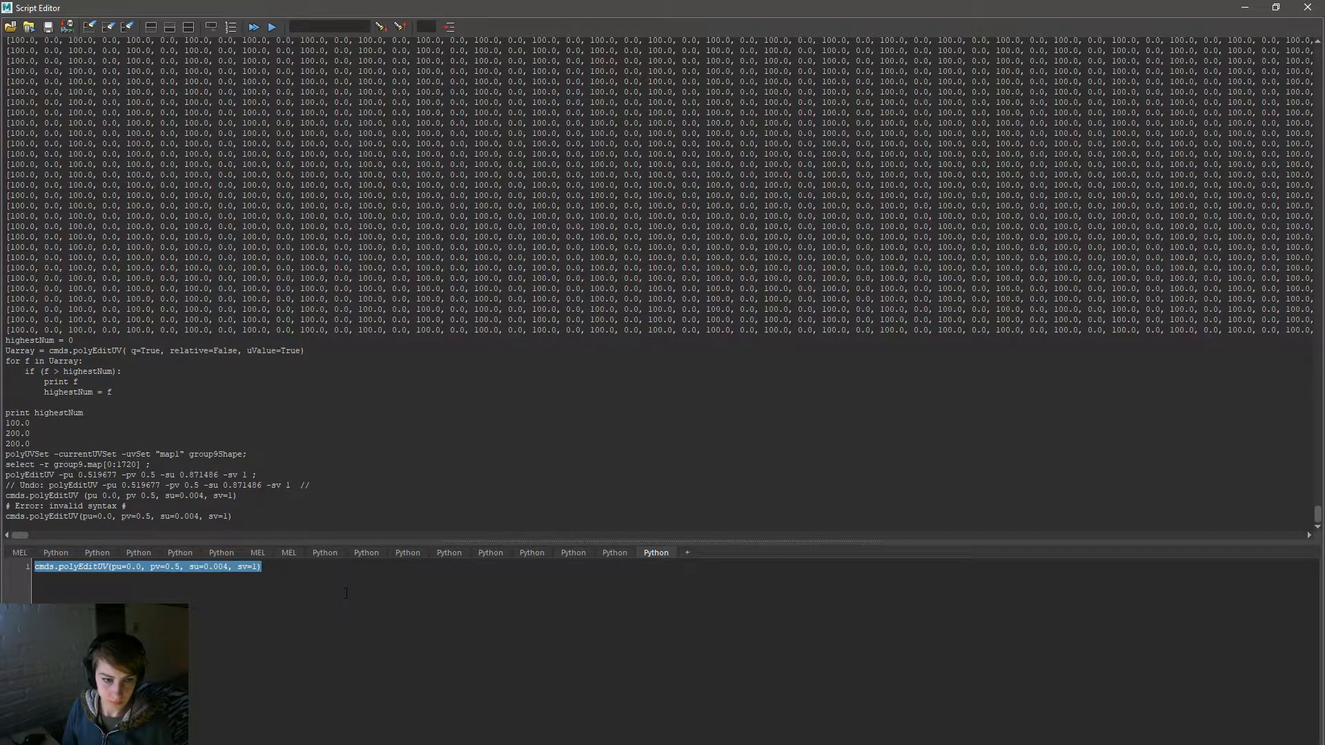
pyautogui.doubleClick(378, 7)
pyautogui.click(1230, 136)
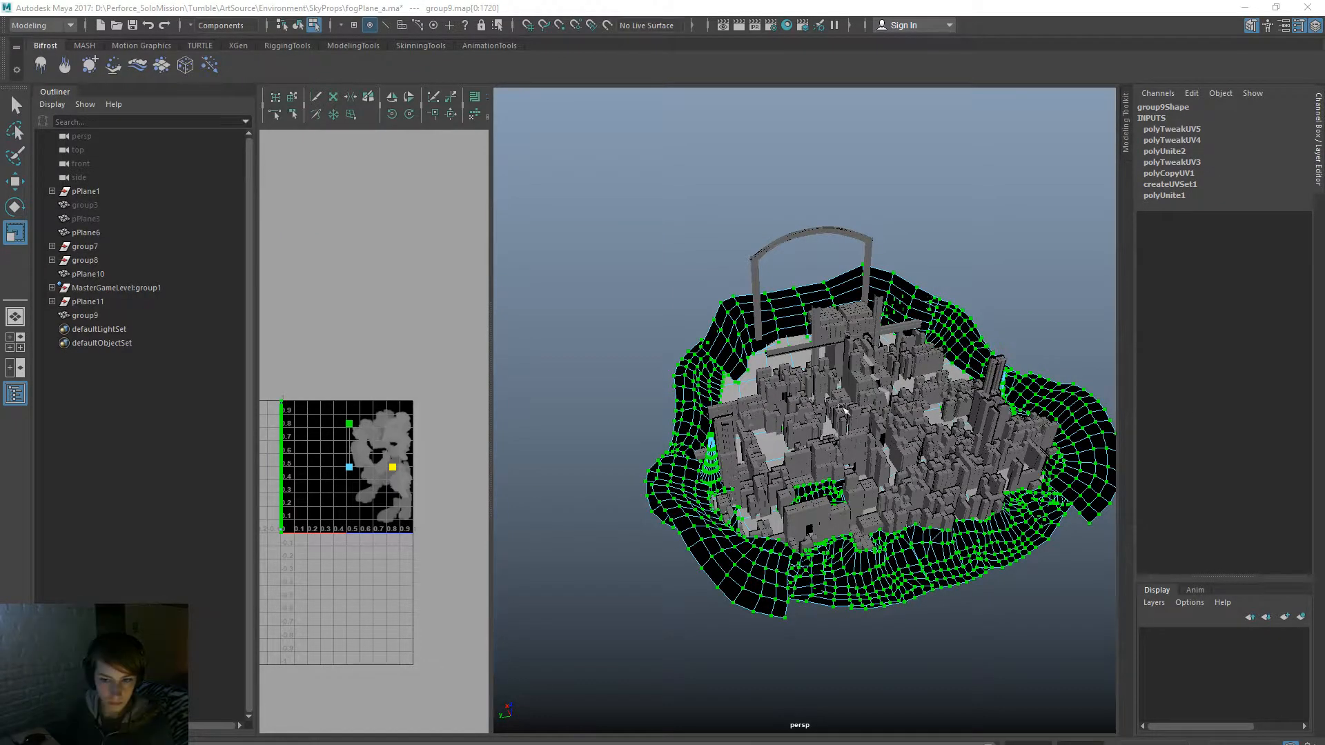
pyautogui.hotkey('ctrl', 'z')
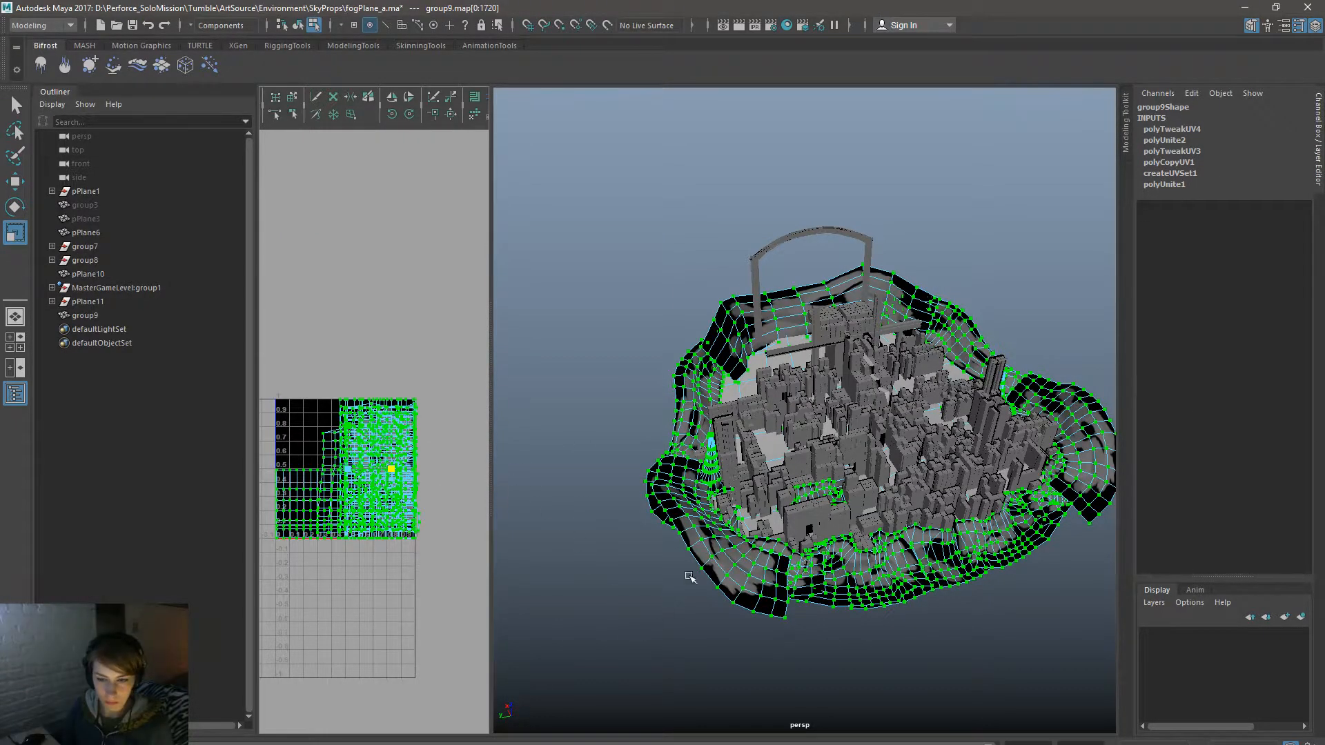
# Step: Return the fog mesh to object selection and display its other UV set in the UV editor
pyautogui.rightClick(776, 485)
pyautogui.moveTo(776, 484); pyautogui.dragTo(777, 416, button='right')
pyautogui.click(575, 539)
pyautogui.click(719, 520)
pyautogui.moveTo(376, 269); pyautogui.dragTo(436, 432, button='right')
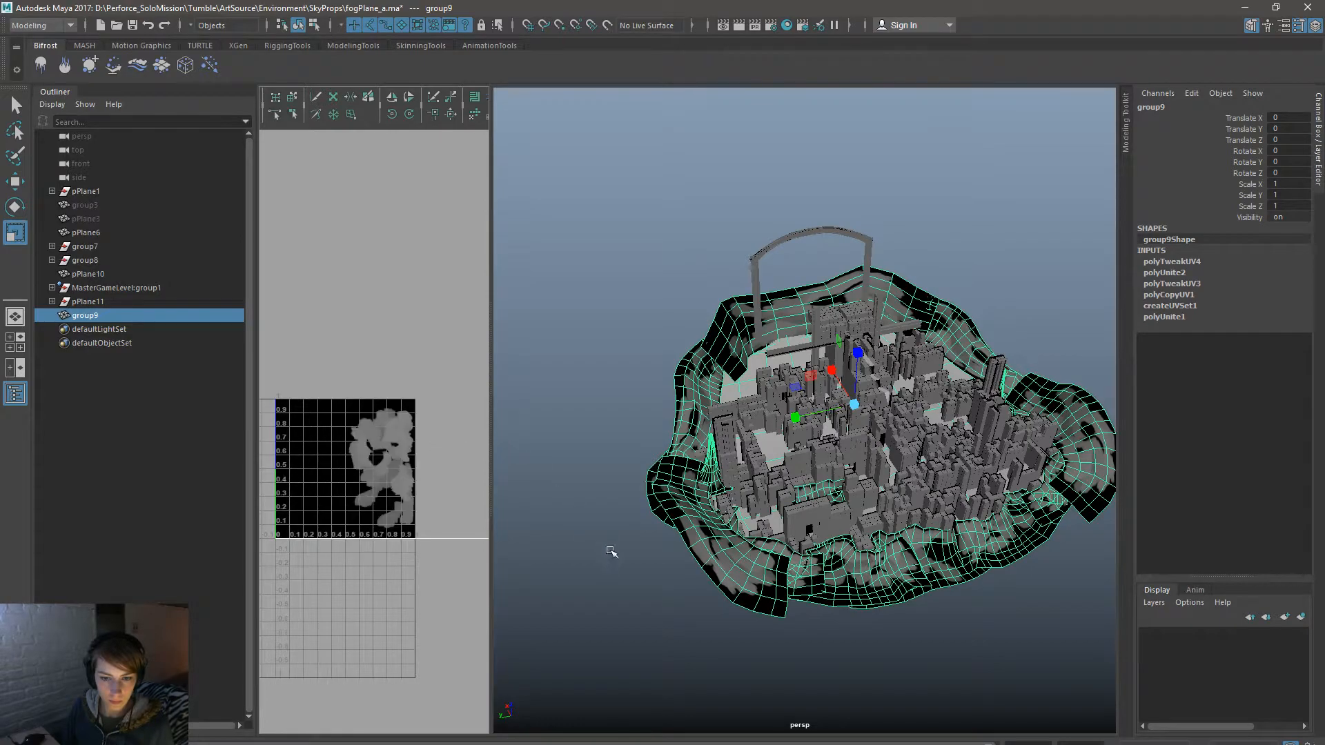
# Step: Switch the fog mesh to UV component selection and select all of its UVs in the perspective view
pyautogui.click(596, 597)
pyautogui.click(683, 516)
pyautogui.moveTo(674, 478); pyautogui.dragTo(781, 429, button='right')
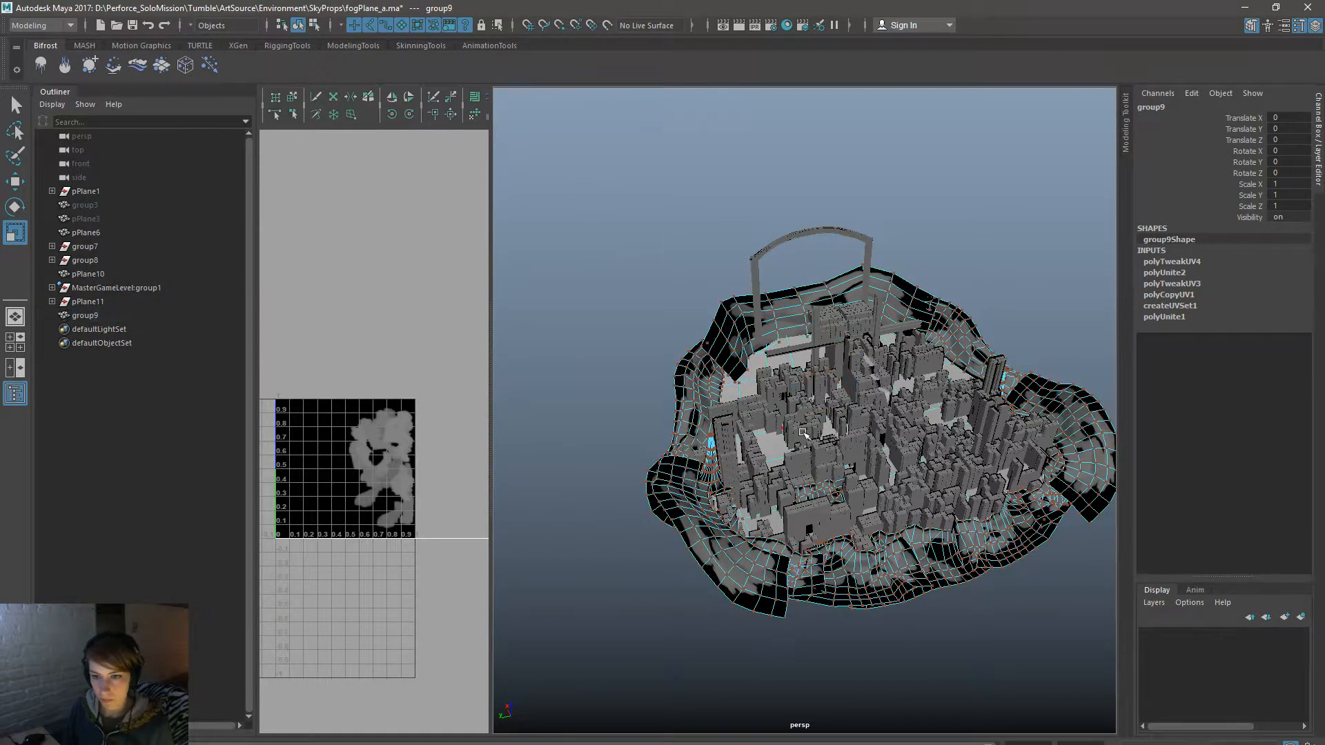
pyautogui.moveTo(586, 192); pyautogui.dragTo(1131, 735)
# Step: Maximize the UV editor, examine how the selected fog UVs lie along the bottom of the UV tile, and activate the Move tool
pyautogui.scroll(-1, 407, 662)
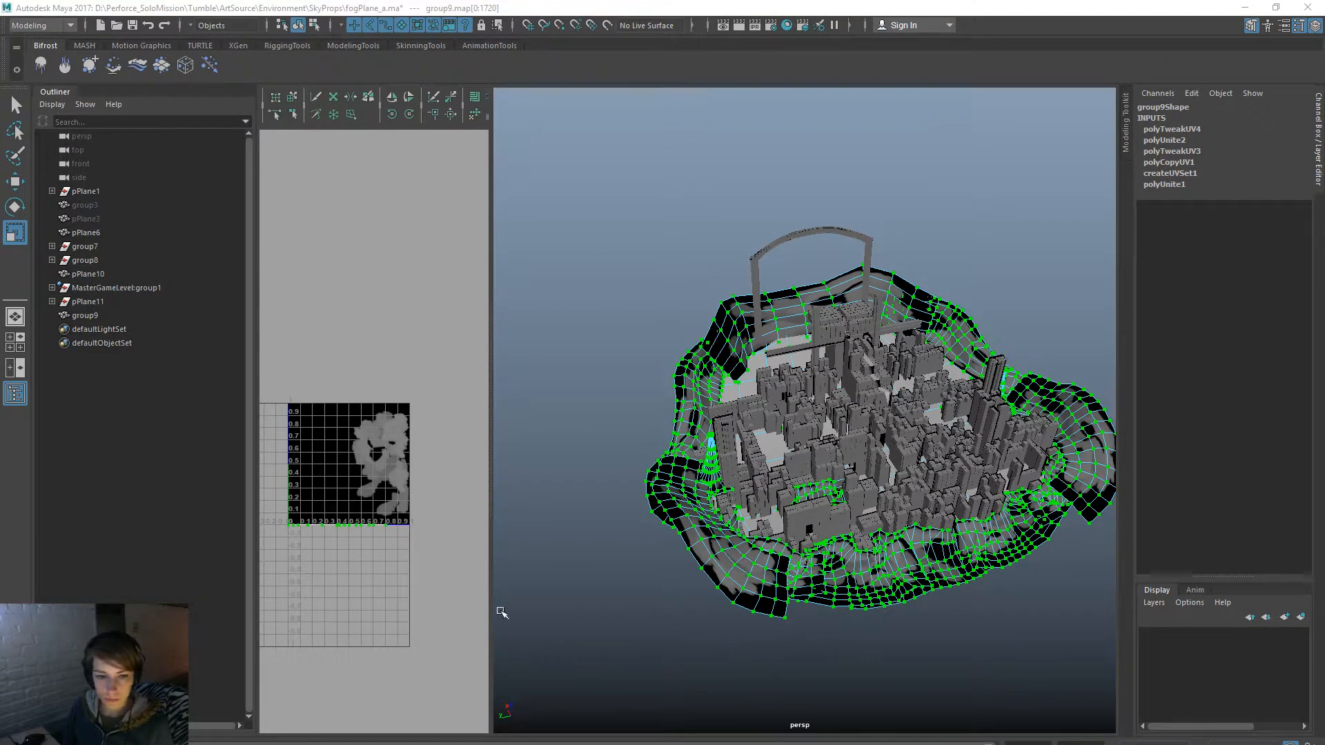
pyautogui.scroll(1, 414, 609)
pyautogui.press('space')
pyautogui.keyDown('alt'); pyautogui.moveTo(447, 635); pyautogui.dragTo(449, 668, button='right'); pyautogui.keyUp('alt')
pyautogui.keyDown('alt'); pyautogui.moveTo(448, 668); pyautogui.dragTo(547, 259, button='middle'); pyautogui.keyUp('alt')
pyautogui.keyDown('alt'); pyautogui.moveTo(582, 311); pyautogui.dragTo(568, 362, button='middle'); pyautogui.keyUp('alt')
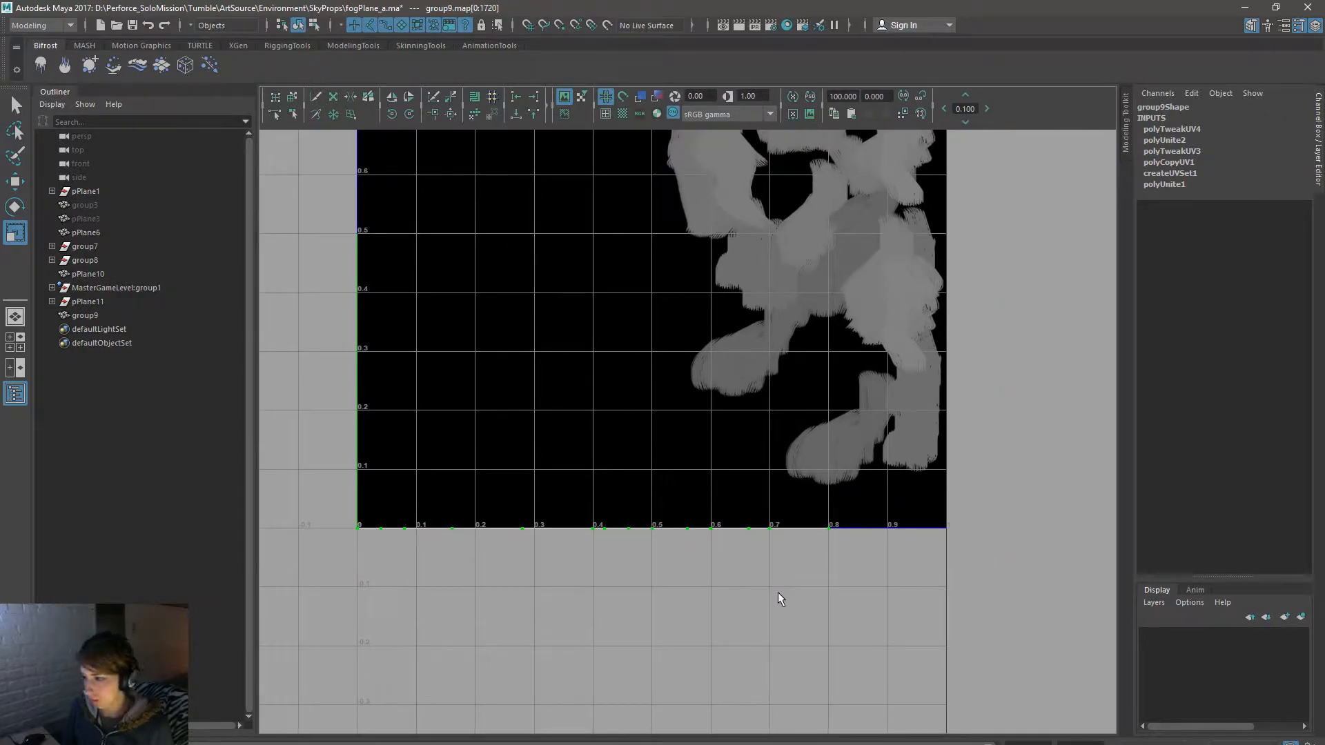
pyautogui.press('w')
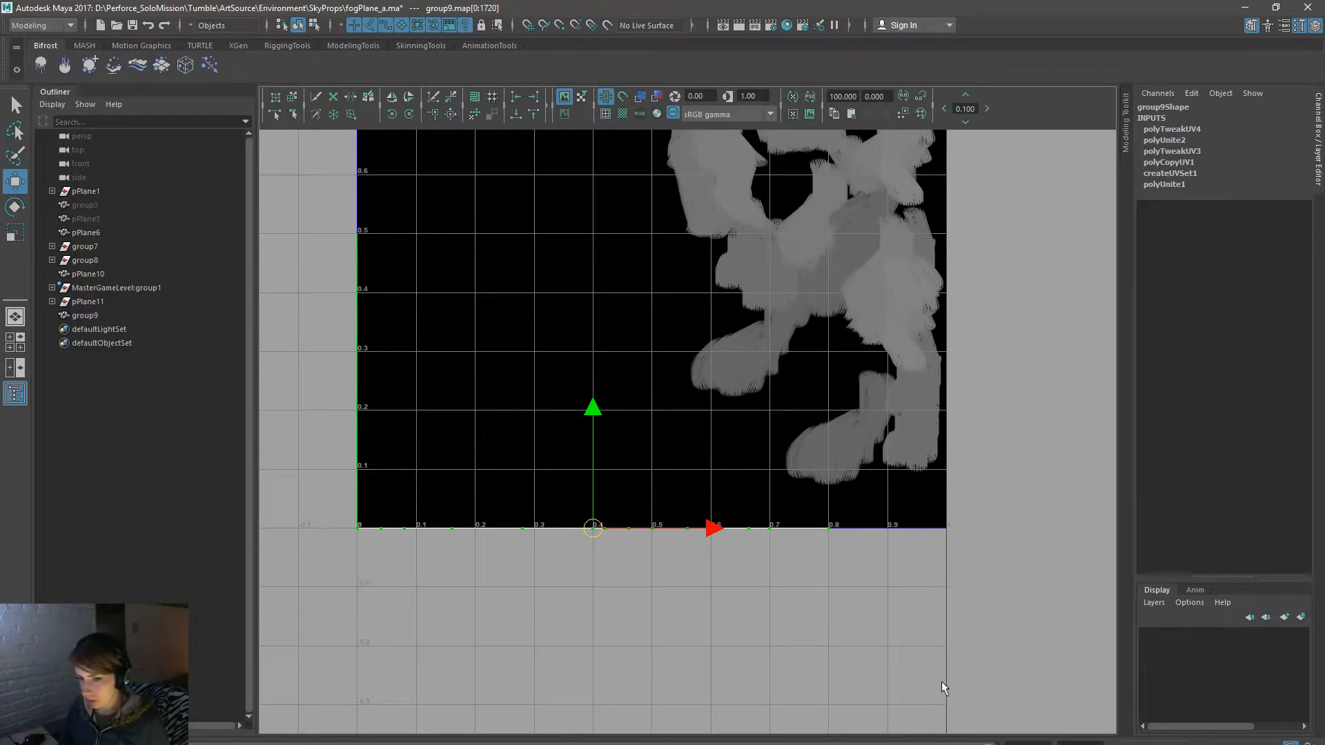
# Step: Restore the side-by-side layout, pick a single UV on the fog mesh's far rim, and return the mesh to object selection
pyautogui.scroll(-1, 856, 357)
pyautogui.press('space')
pyautogui.moveTo(918, 315); pyautogui.dragTo(950, 286, button='right')
pyautogui.click(955, 323)
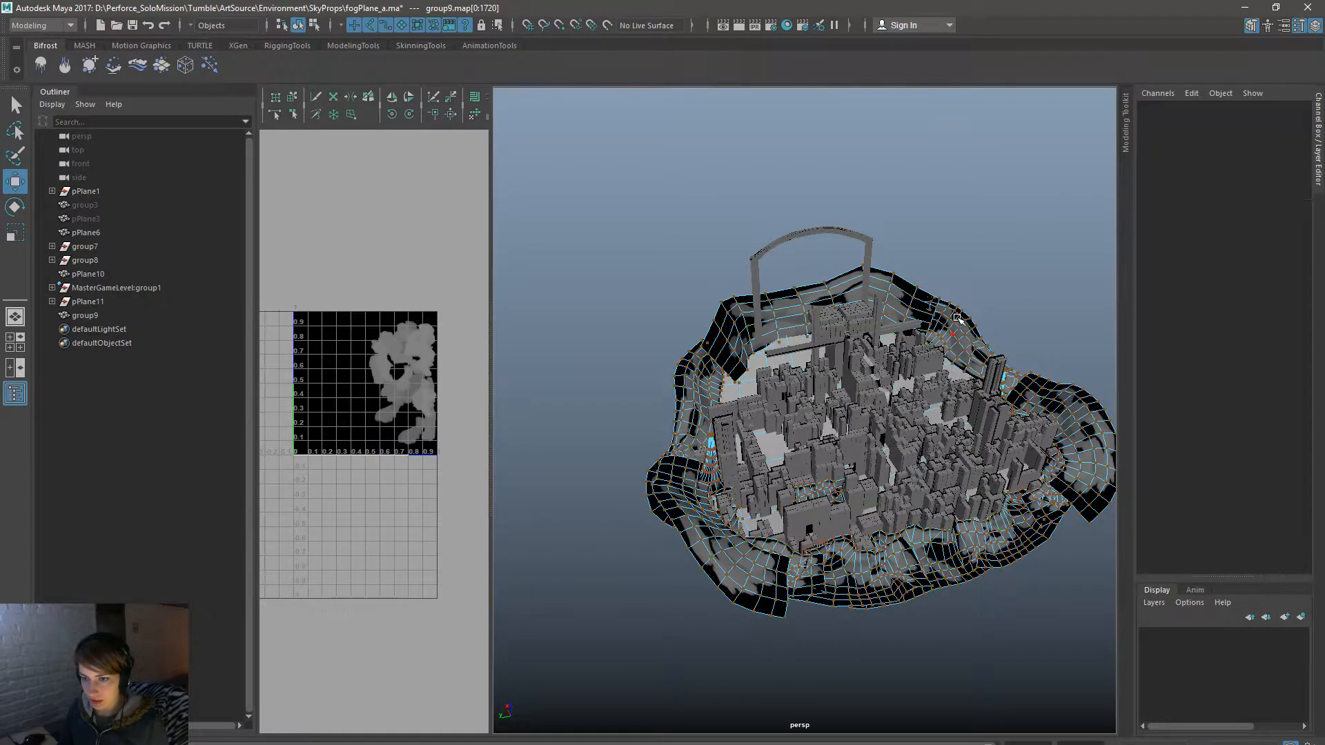
pyautogui.rightClick(957, 320)
pyautogui.click(1014, 297)
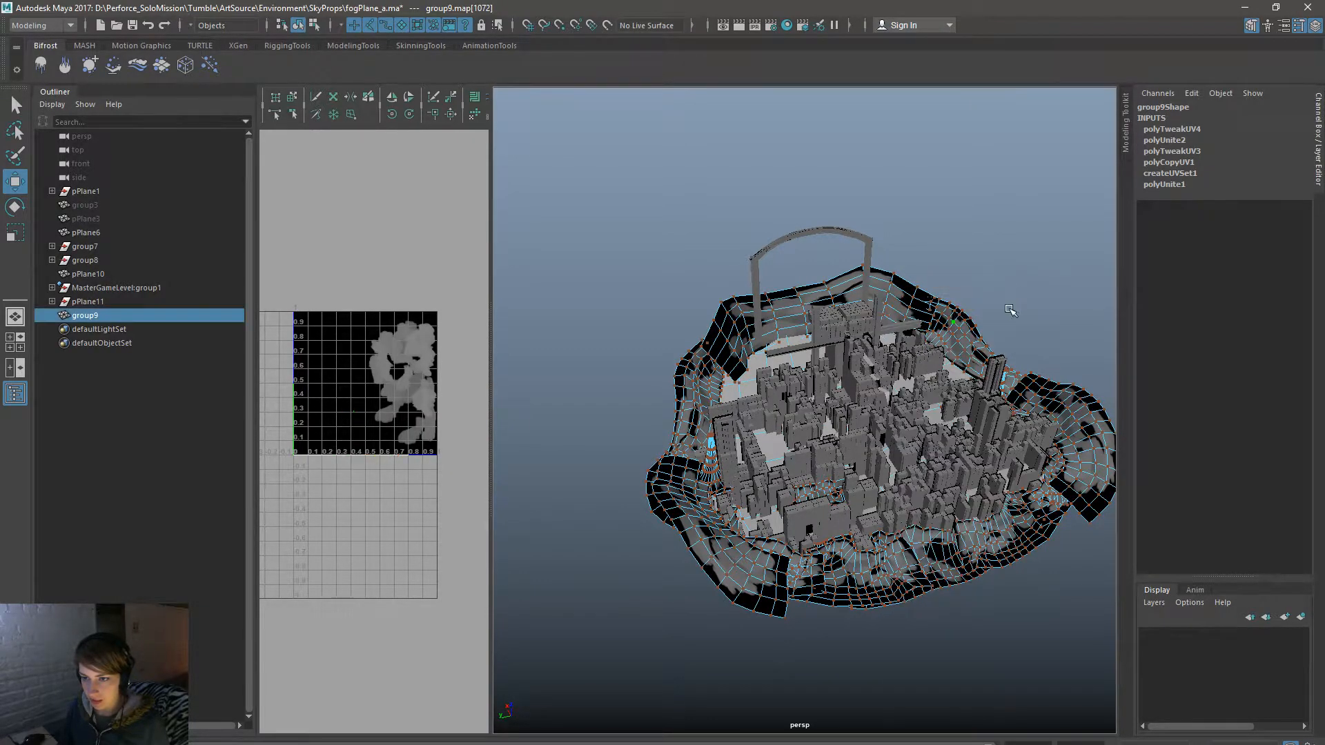
pyautogui.rightClick(963, 330)
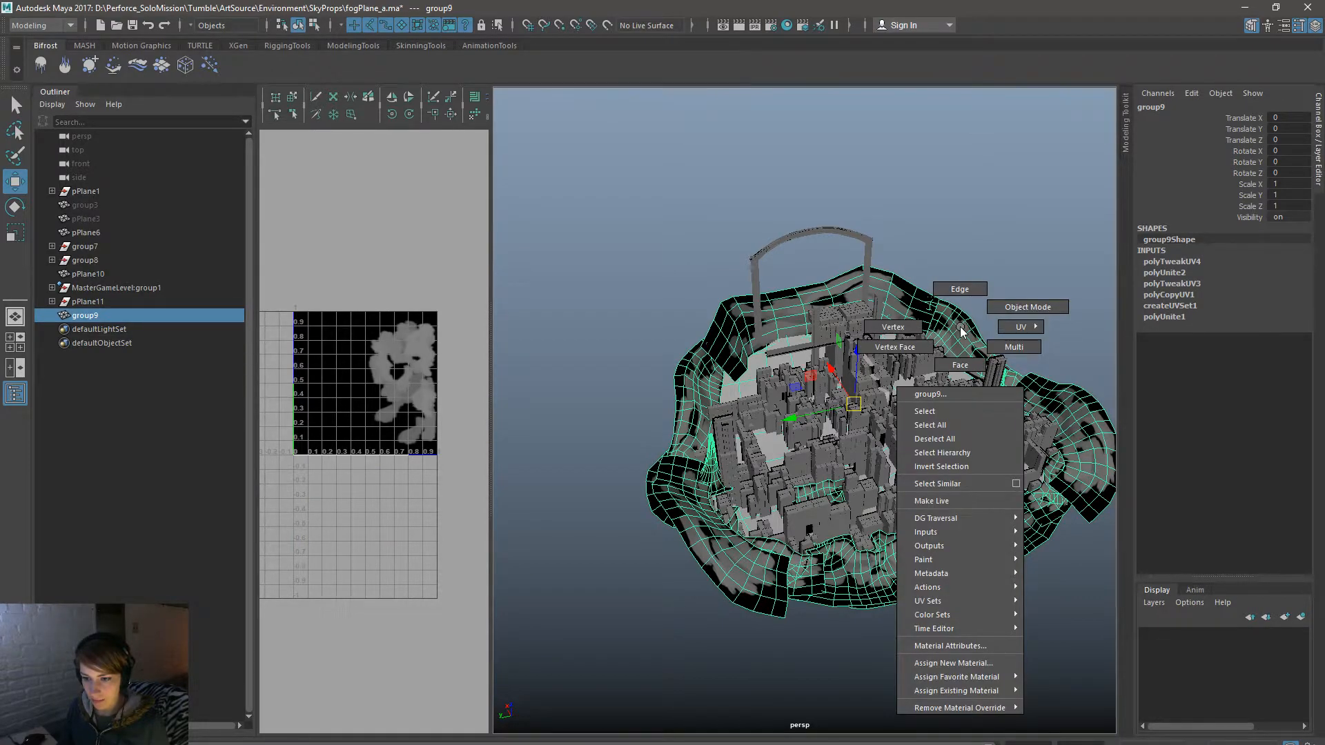
pyautogui.click(960, 327)
pyautogui.moveTo(945, 336); pyautogui.dragTo(1059, 336, button='right')
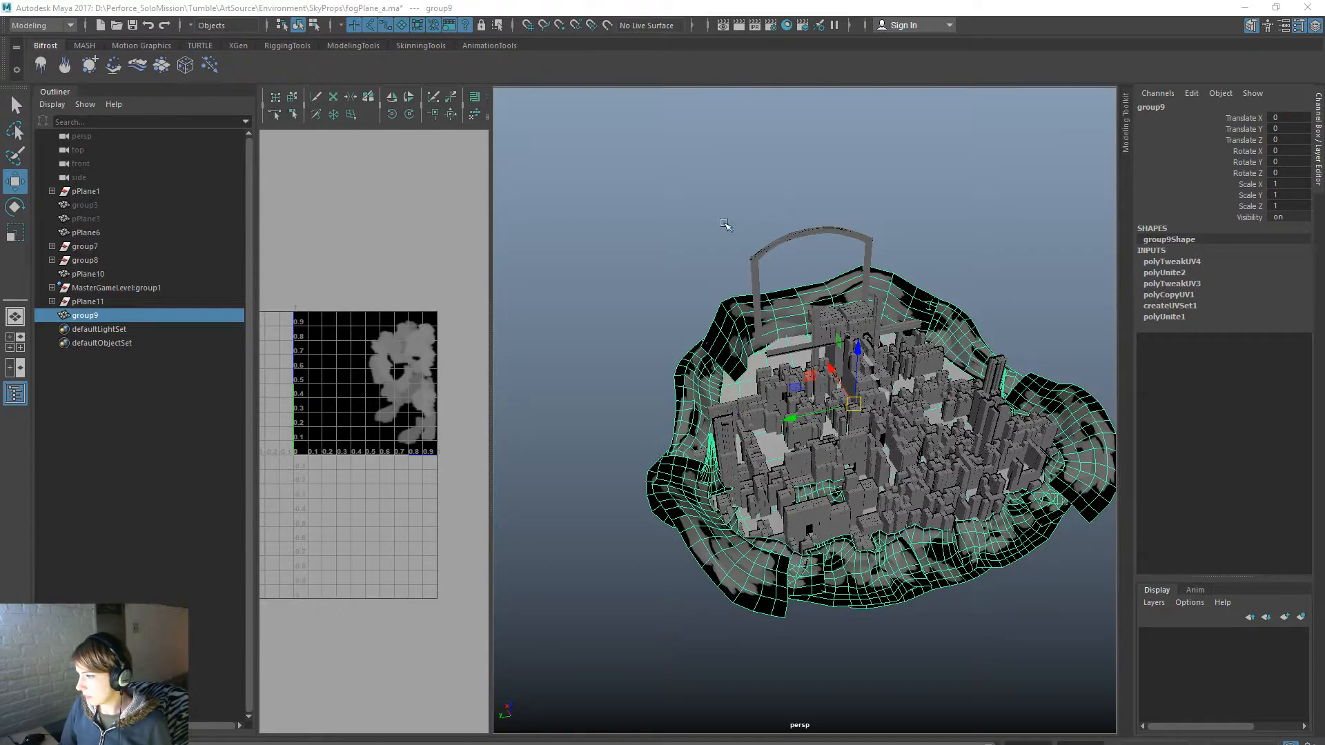
# Step: Compare the fog mesh's map1 and height UV sets by making map1 current, and return to the height set
pyautogui.click(718, 243)
pyautogui.press('space')
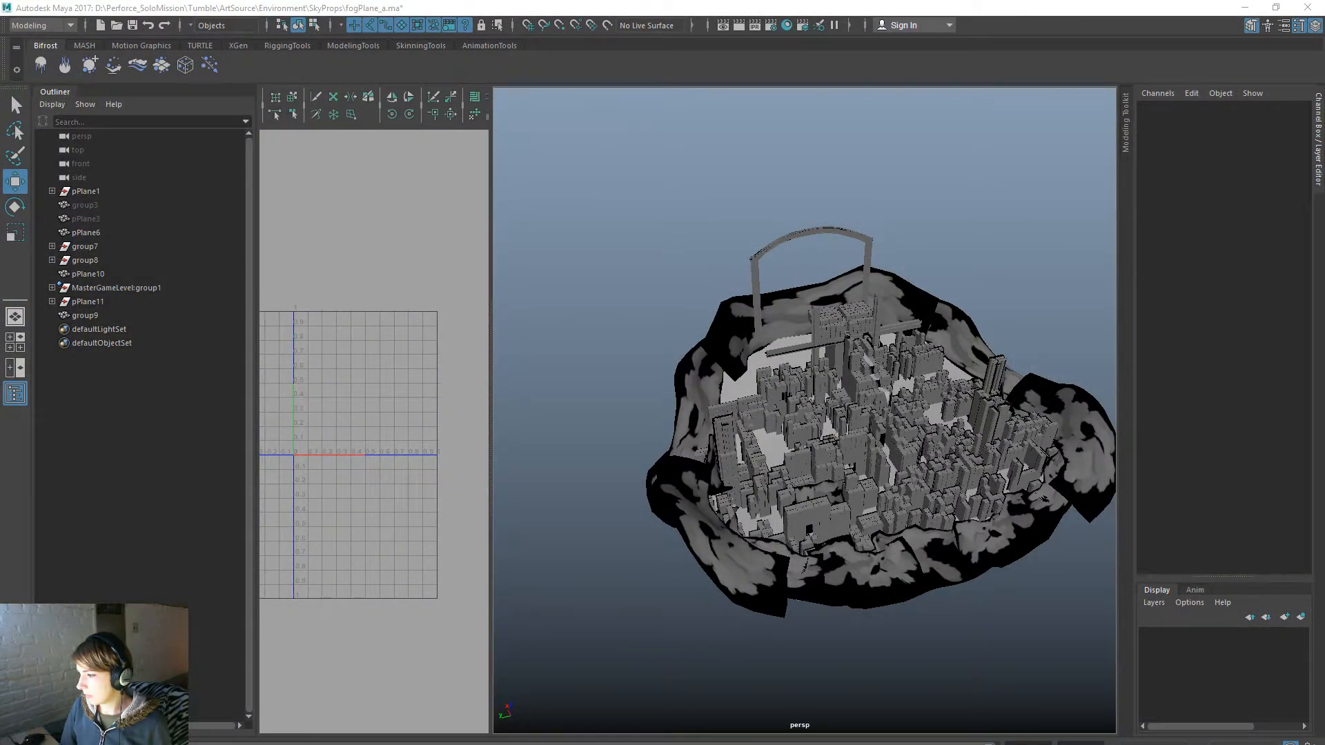
pyautogui.click(724, 379)
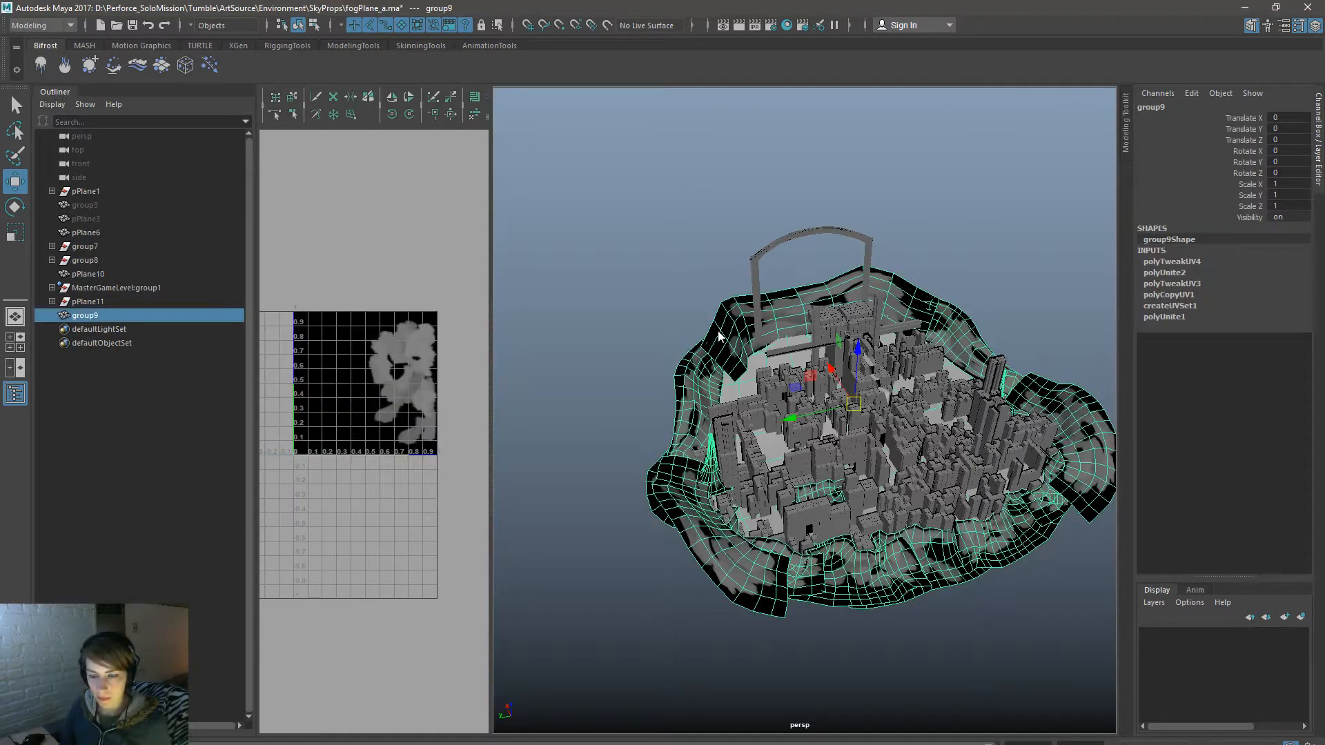
pyautogui.rightClick(717, 331)
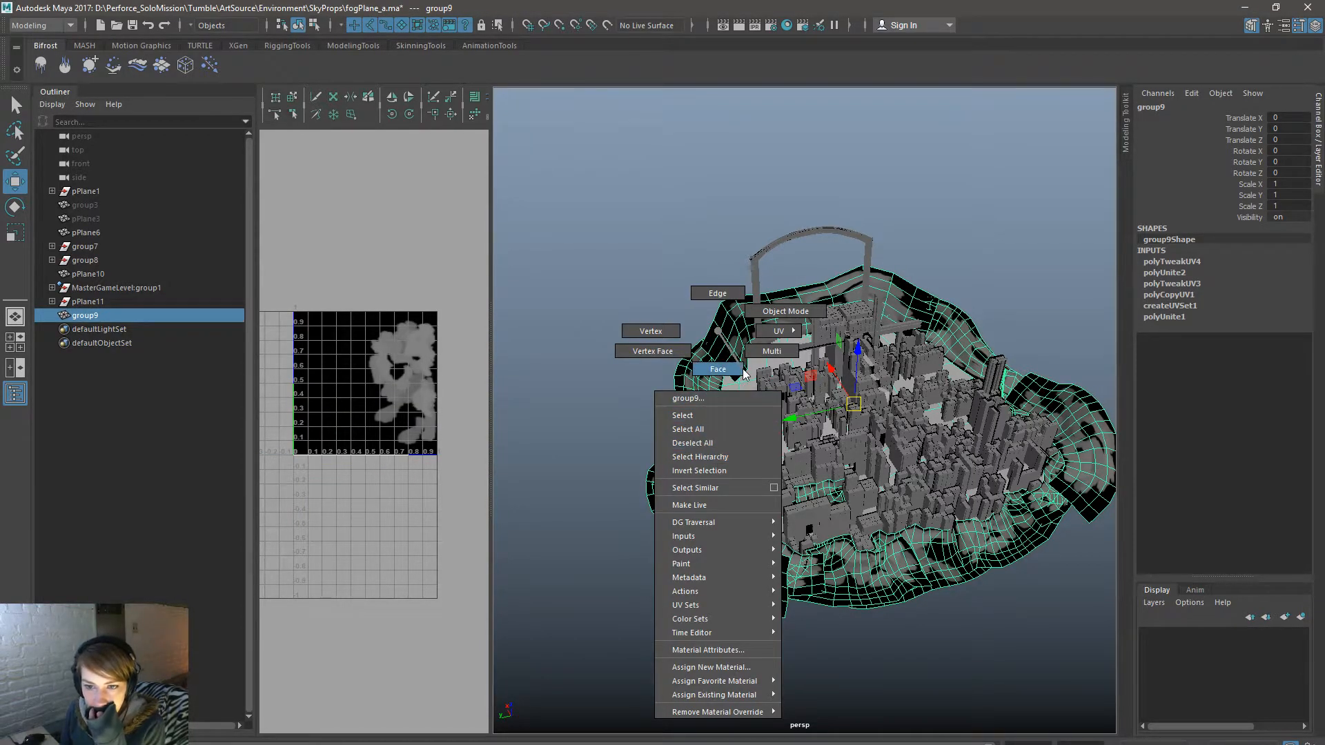
pyautogui.moveTo(723, 604)
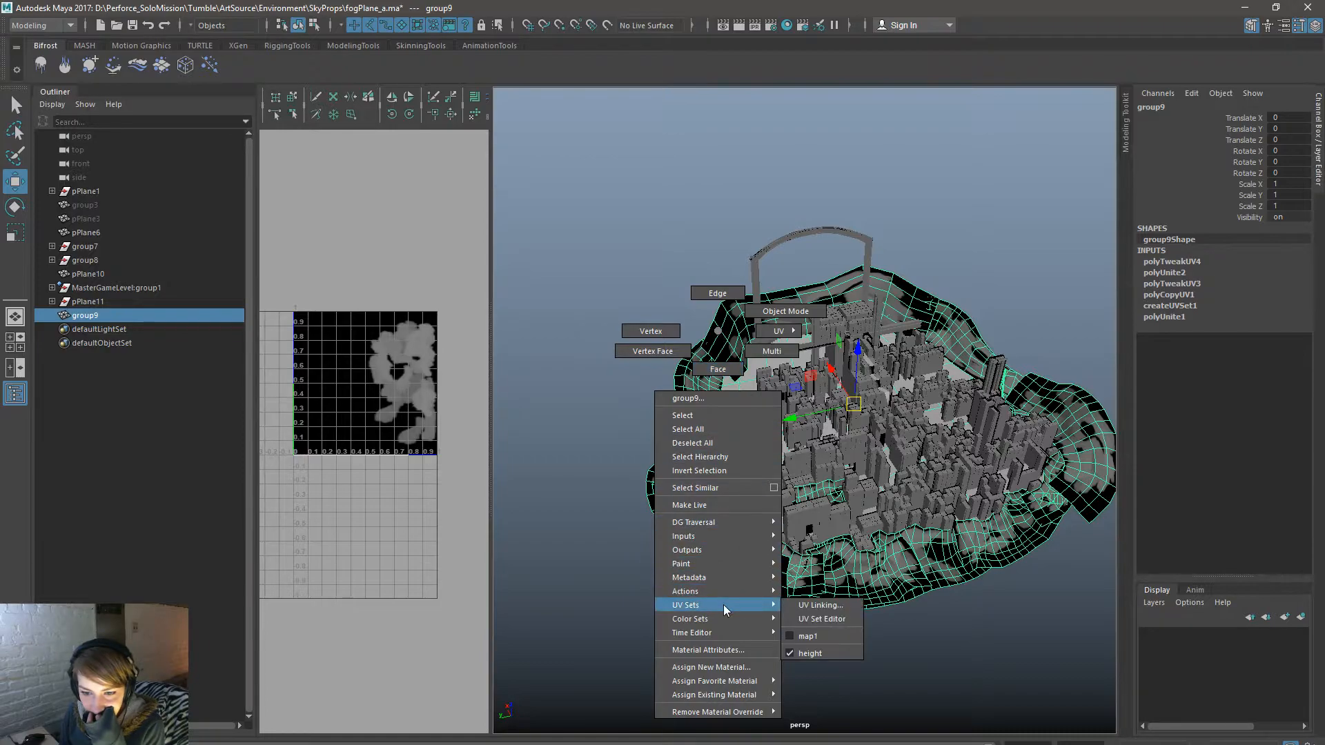
pyautogui.click(826, 637)
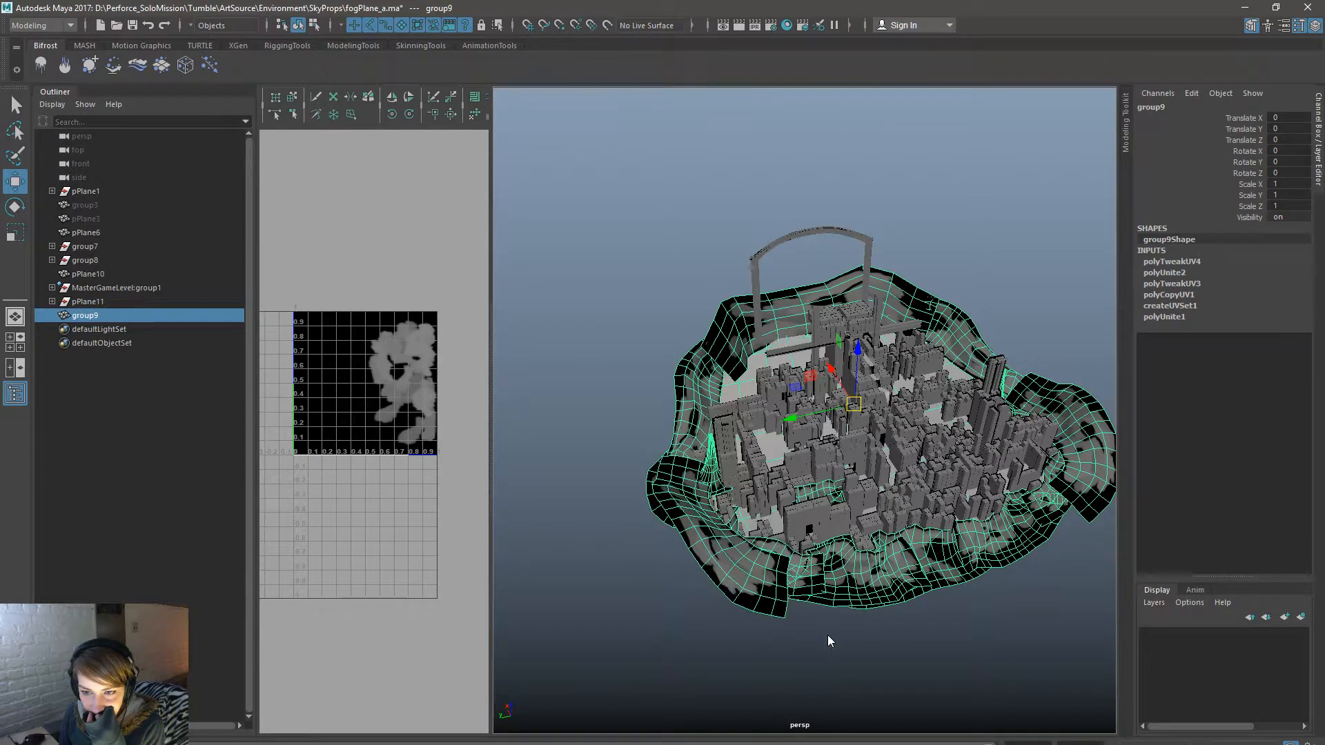
pyautogui.rightClick(711, 337)
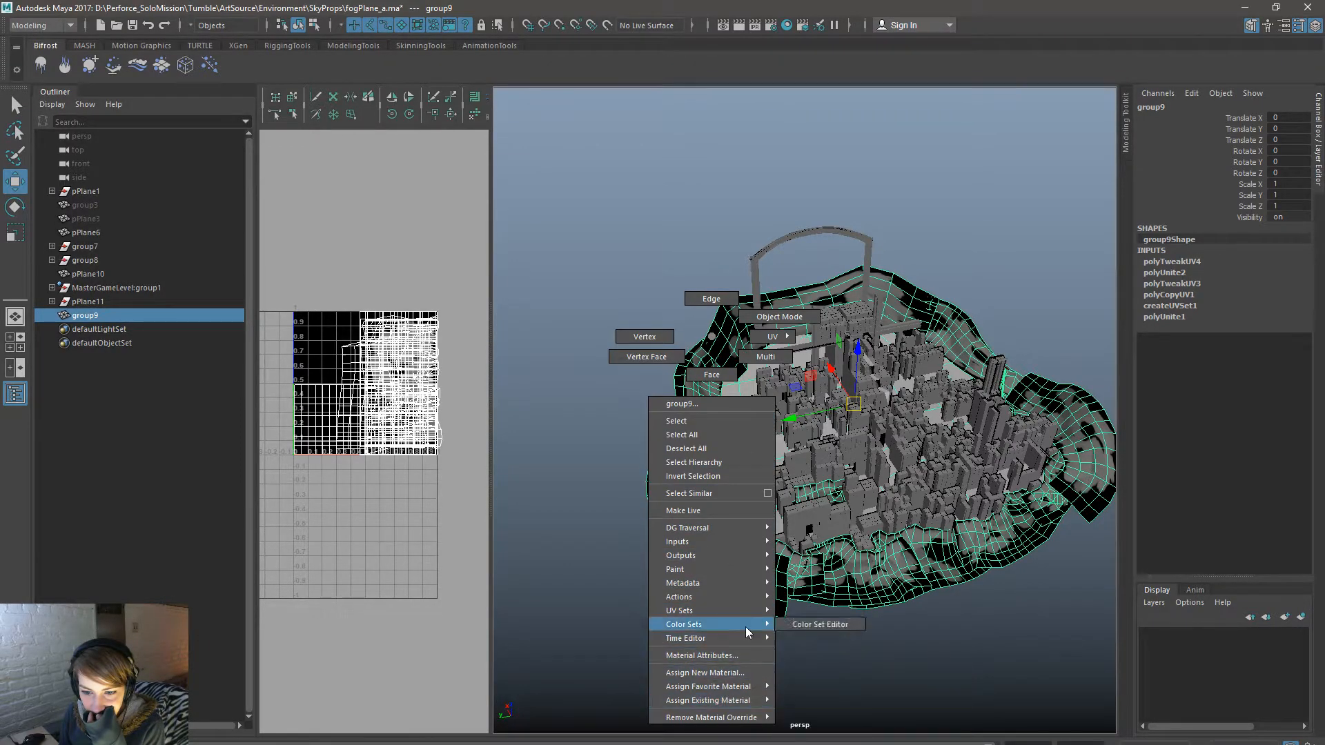
pyautogui.moveTo(747, 611)
pyautogui.click(829, 659)
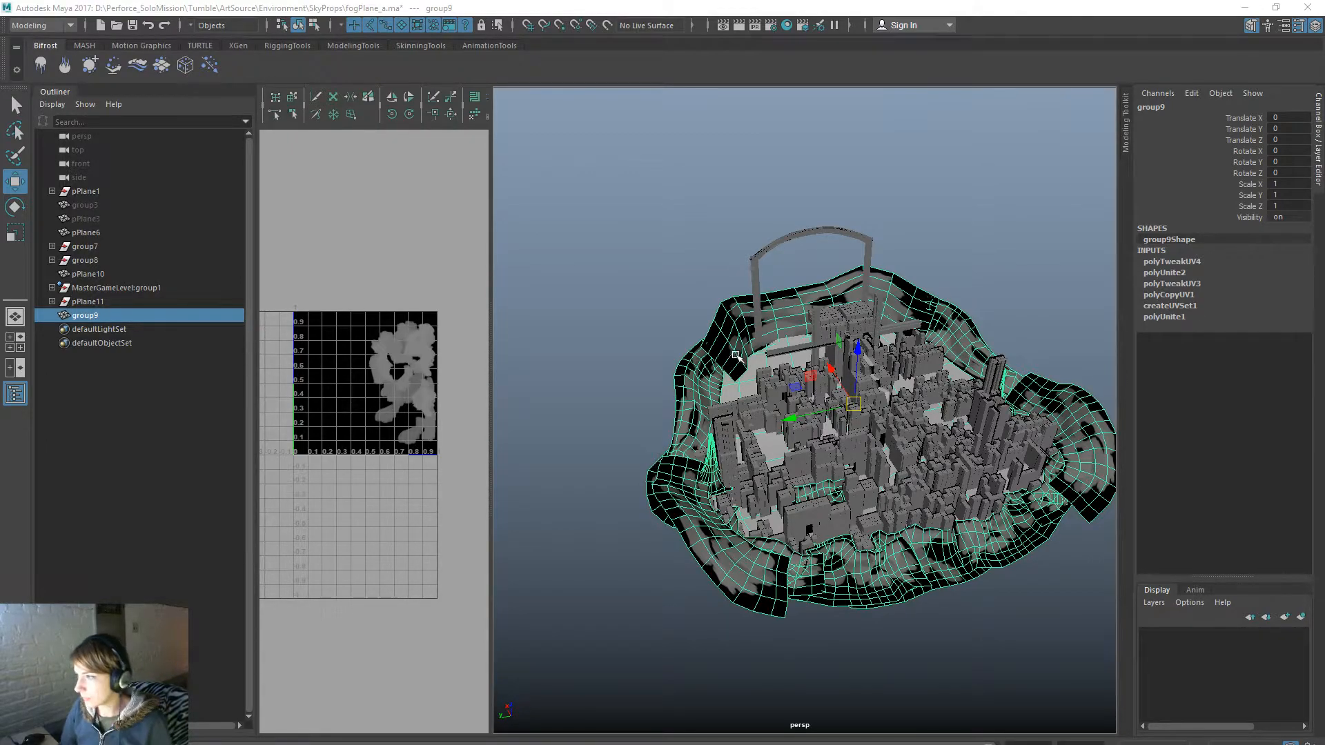
# Step: Open the UV-centric UV linking editor, load the fog mesh group9 into it and enlarge it to show all textures
pyautogui.click(665, 201)
pyautogui.press('space')
pyautogui.click(713, 143)
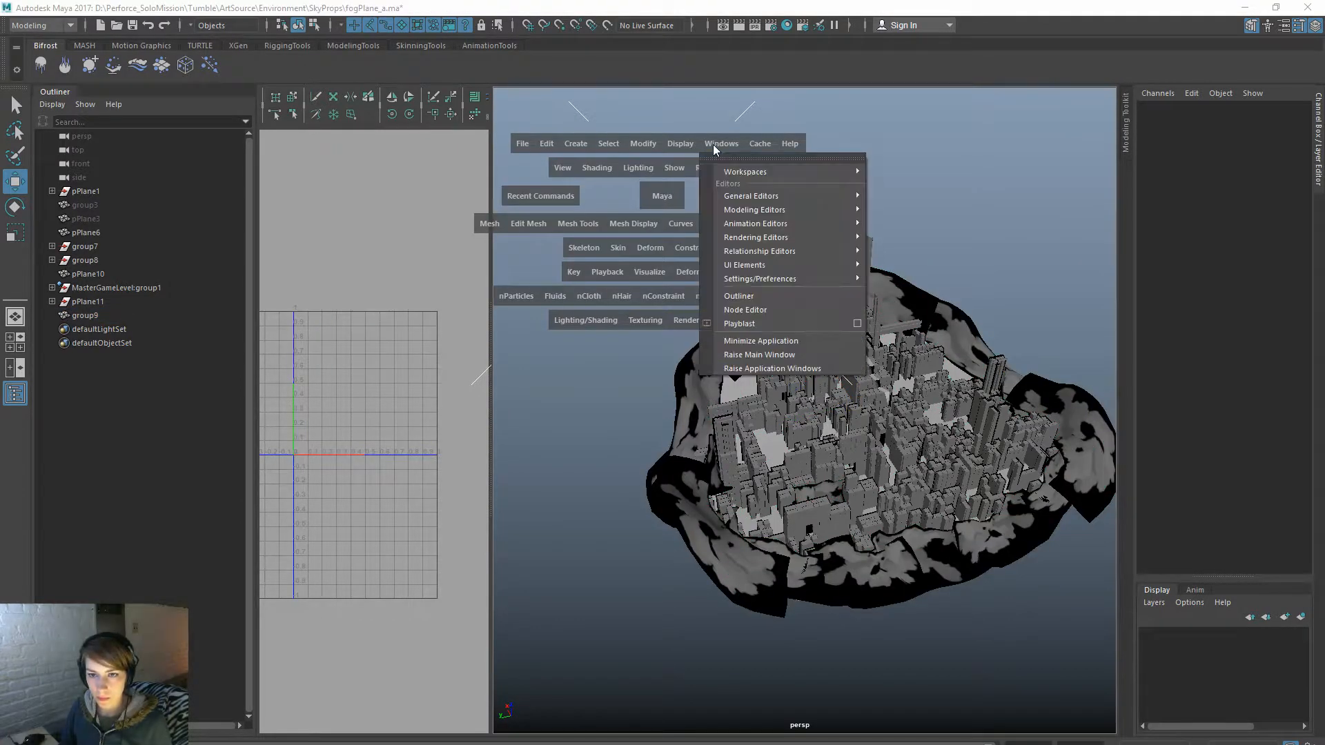
pyautogui.moveTo(825, 251)
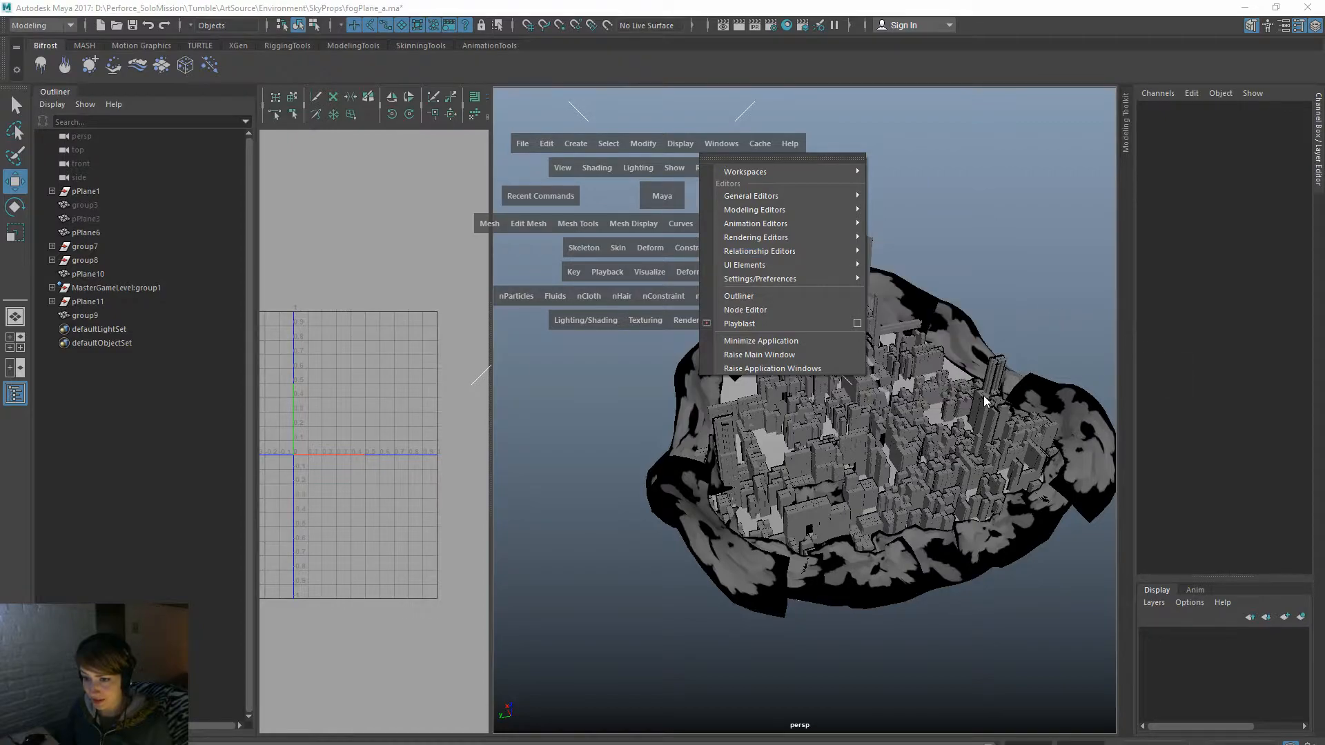
pyautogui.moveTo(962, 404)
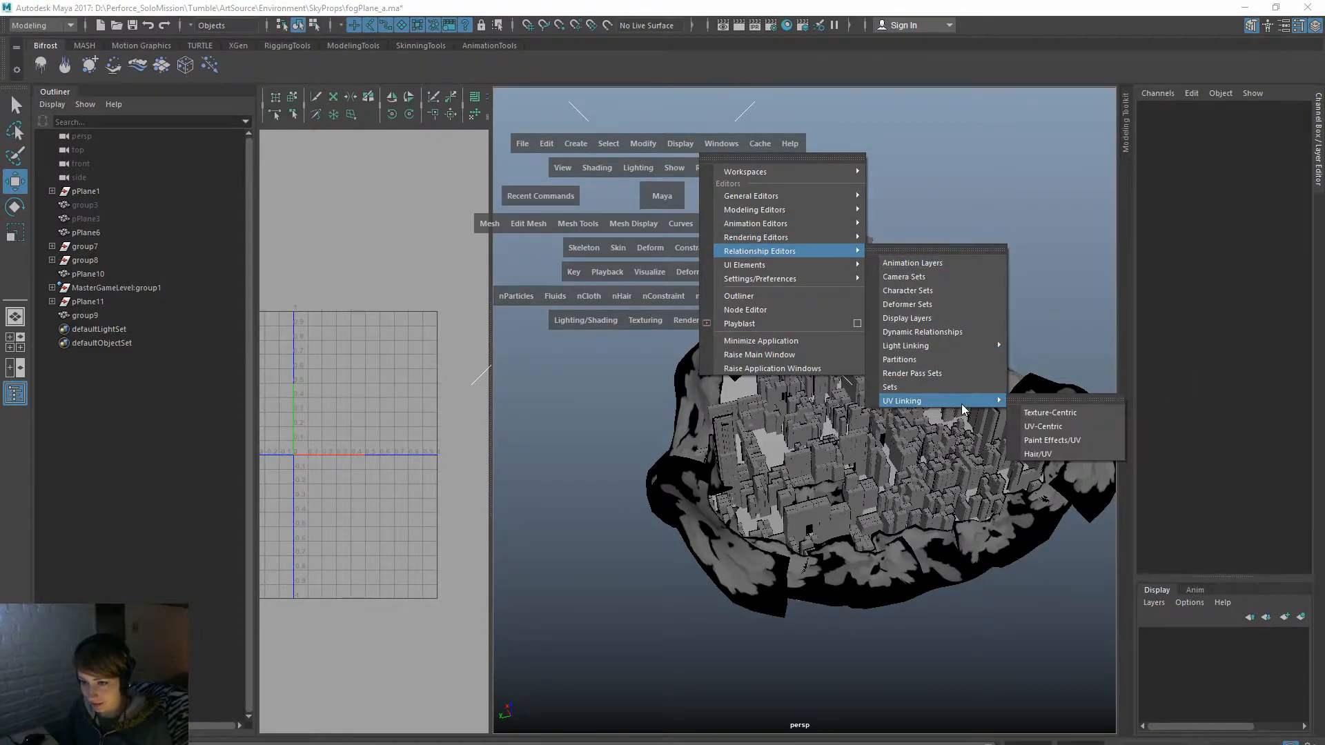
pyautogui.click(1104, 426)
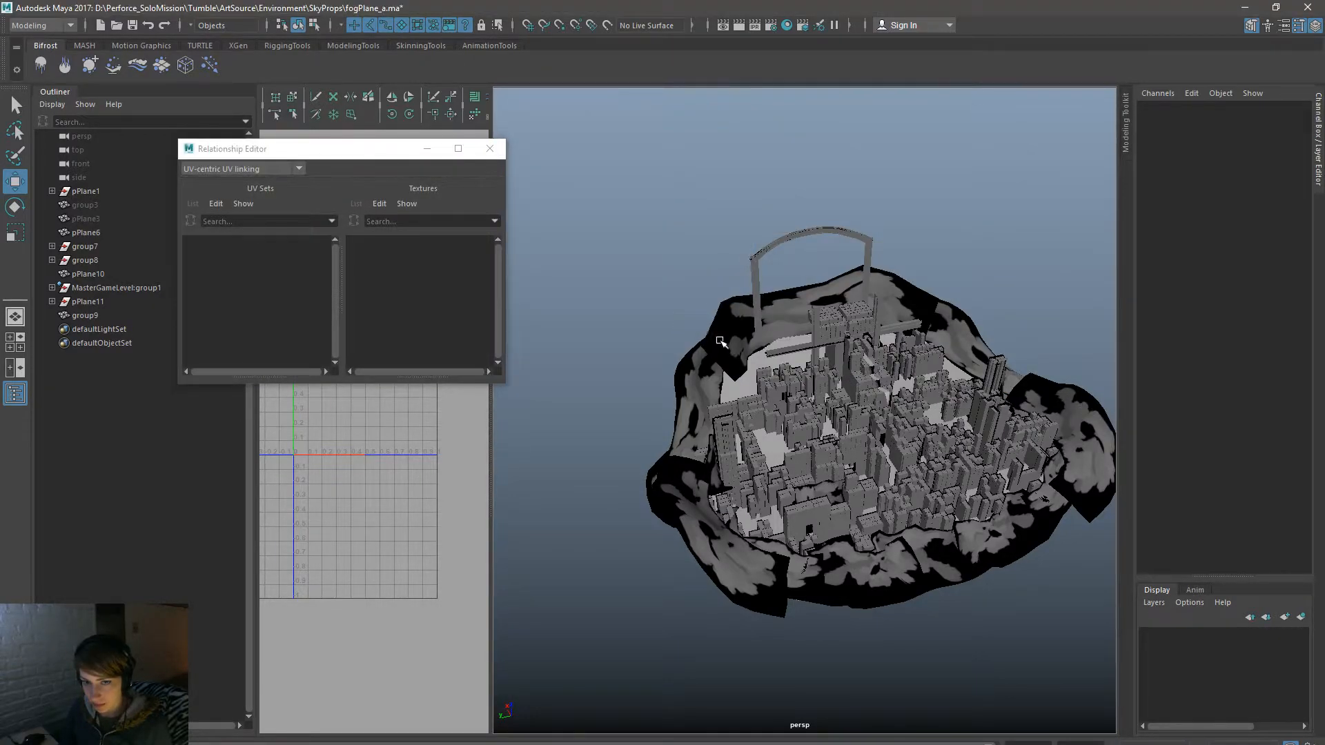
pyautogui.click(716, 338)
pyautogui.moveTo(313, 153); pyautogui.dragTo(708, 197)
pyautogui.moveTo(743, 421); pyautogui.dragTo(742, 550)
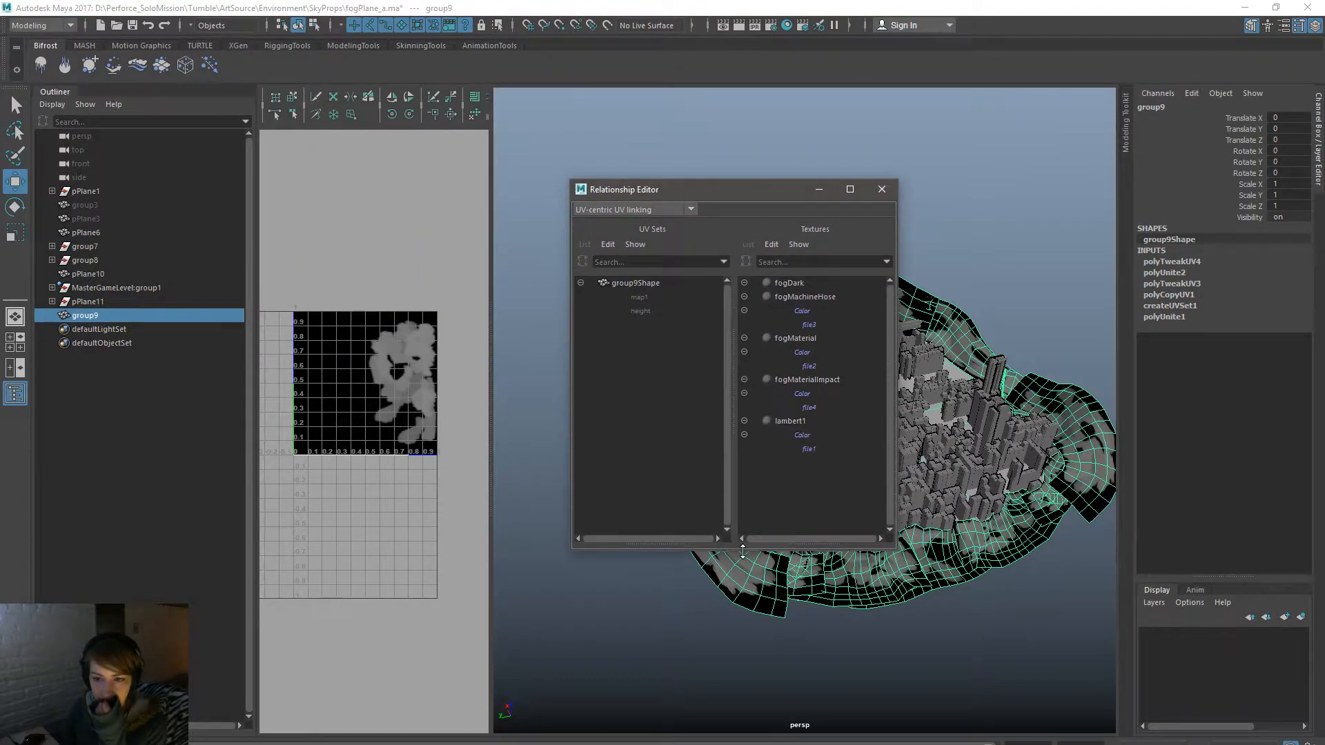
# Step: Check which textures are linked to the height and map1 UV sets of group9Shape, ending on height
pyautogui.click(664, 310)
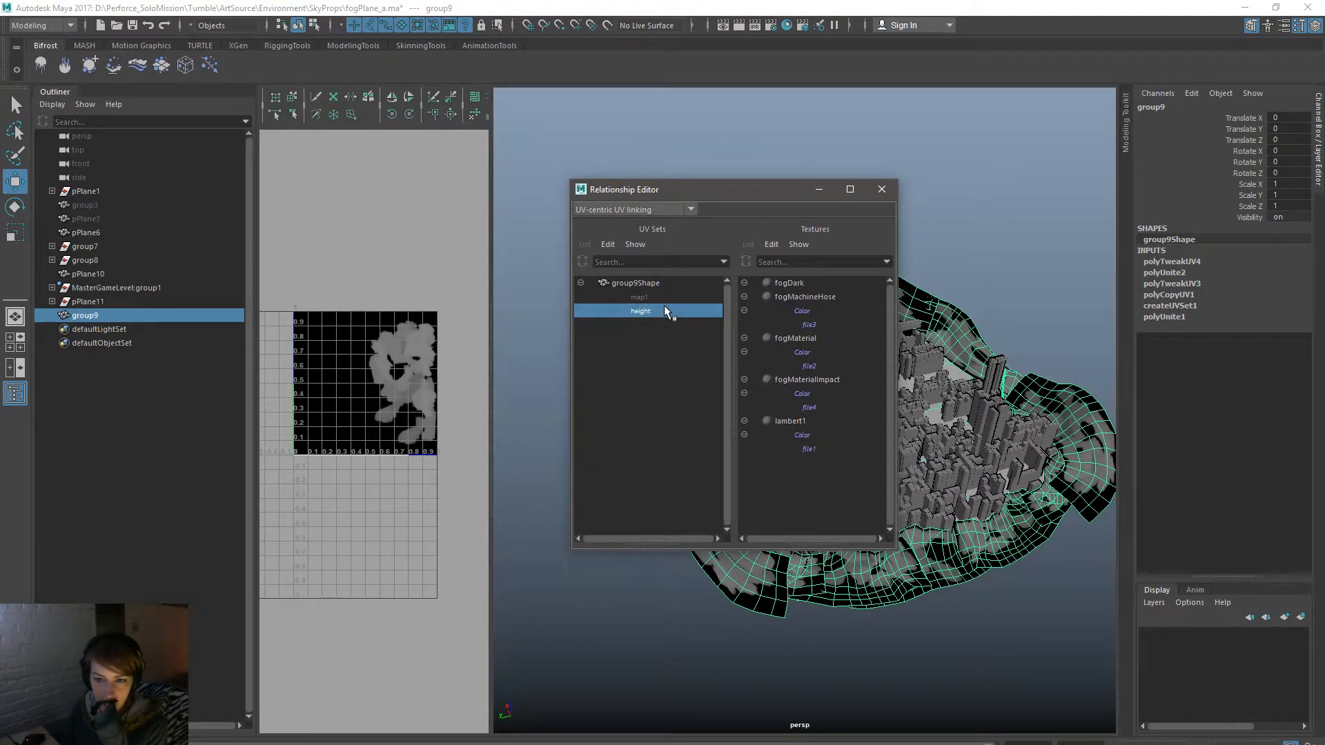
pyautogui.doubleClick(664, 307)
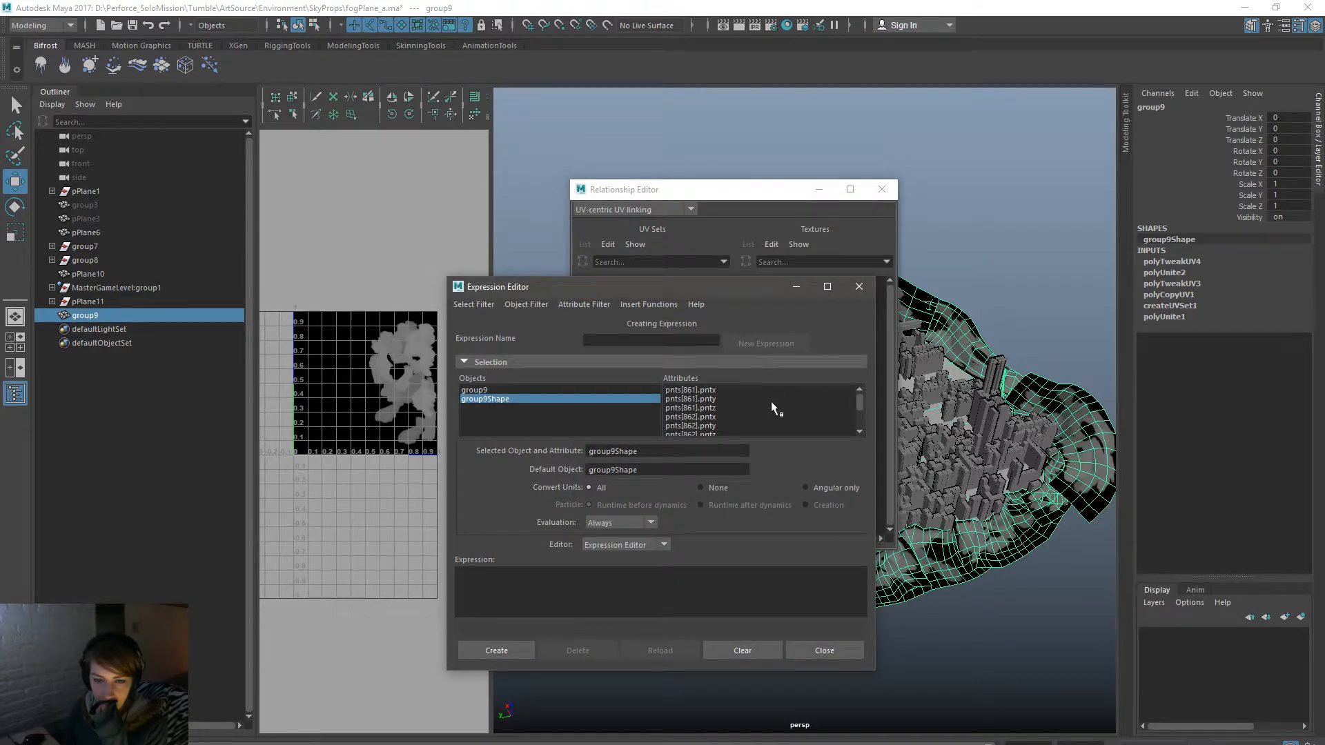
pyautogui.click(858, 287)
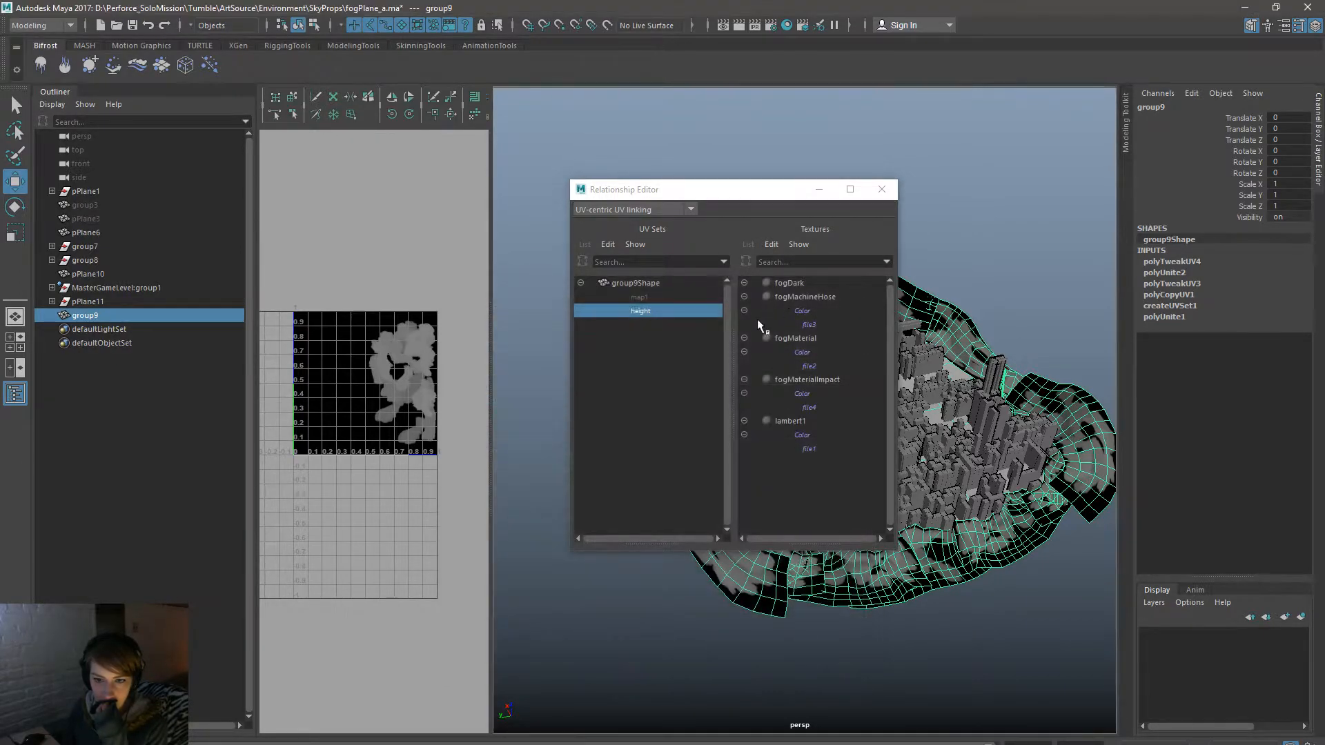
pyautogui.click(680, 295)
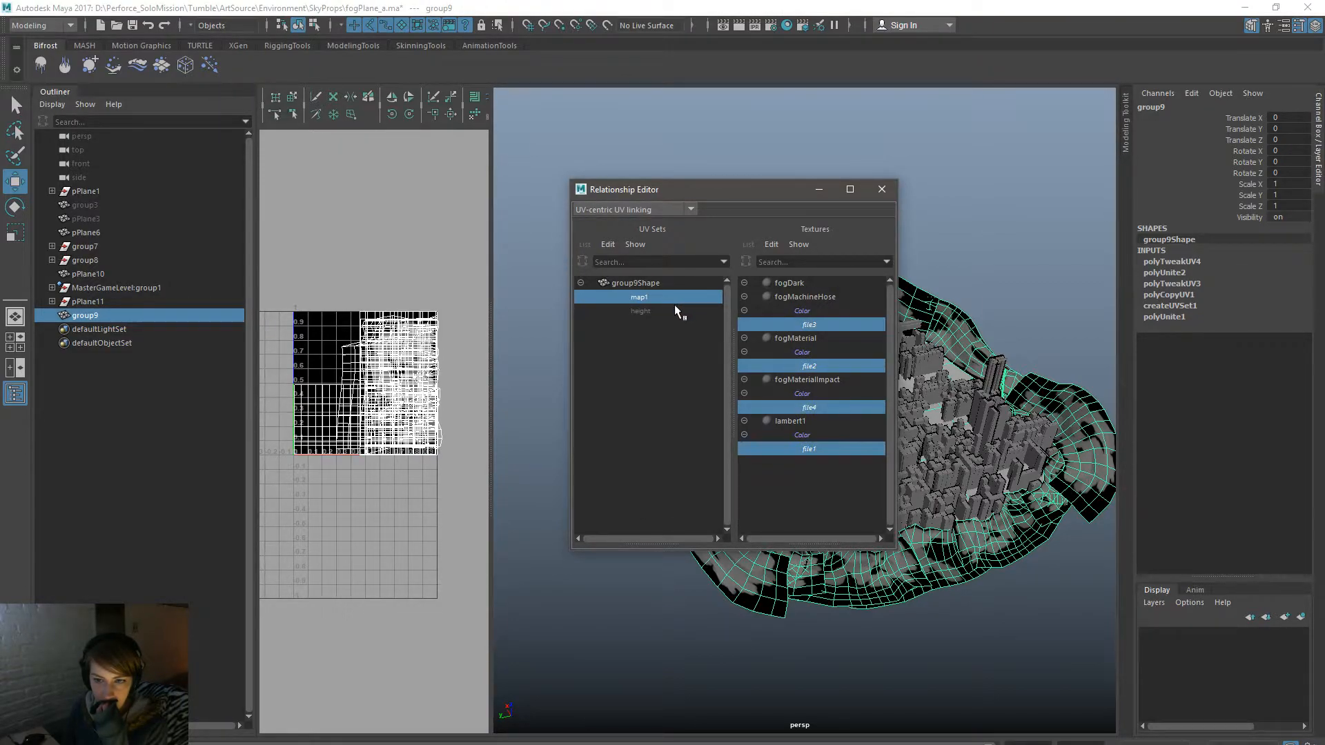
pyautogui.click(674, 307)
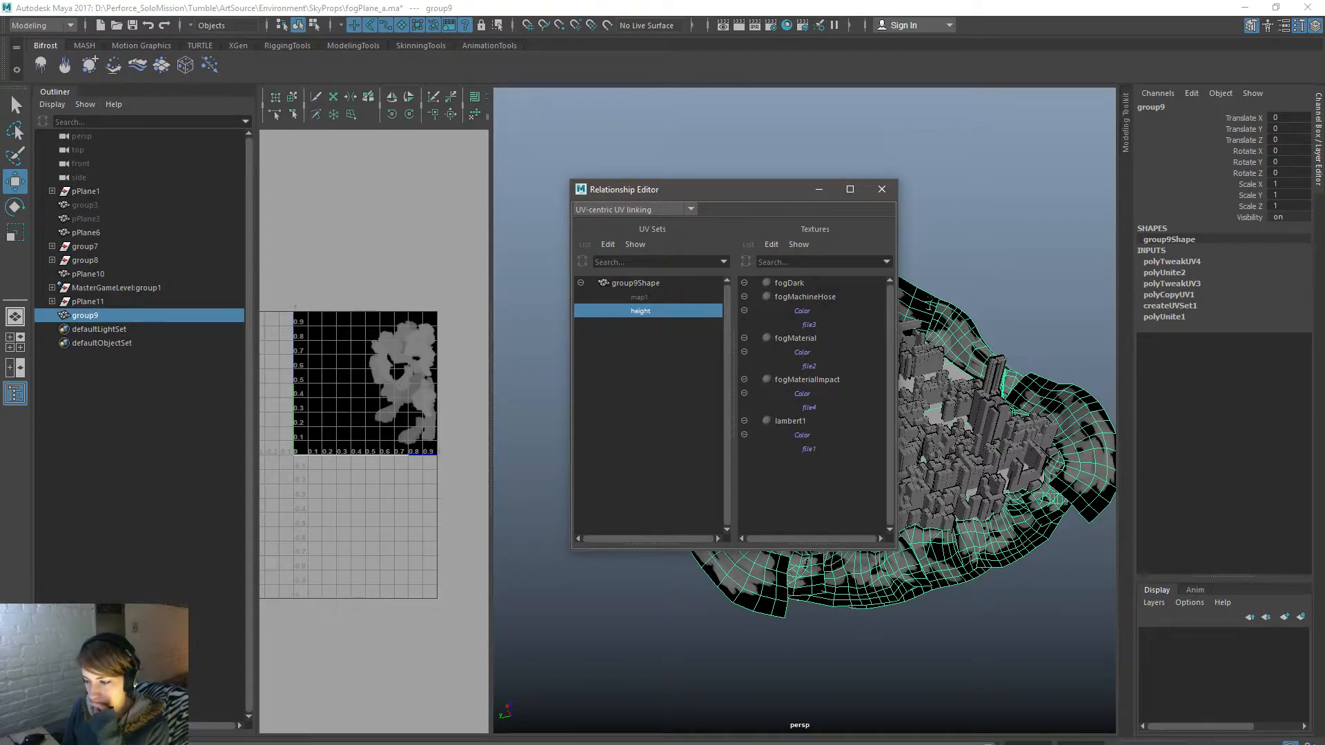
# Step: Switch to Photoshop and create a new RGB document 512 pixels wide and 2 pixels high
pyautogui.hotkey('alt', 'Tab')
pyautogui.click(38, 10)
pyautogui.click(49, 25)
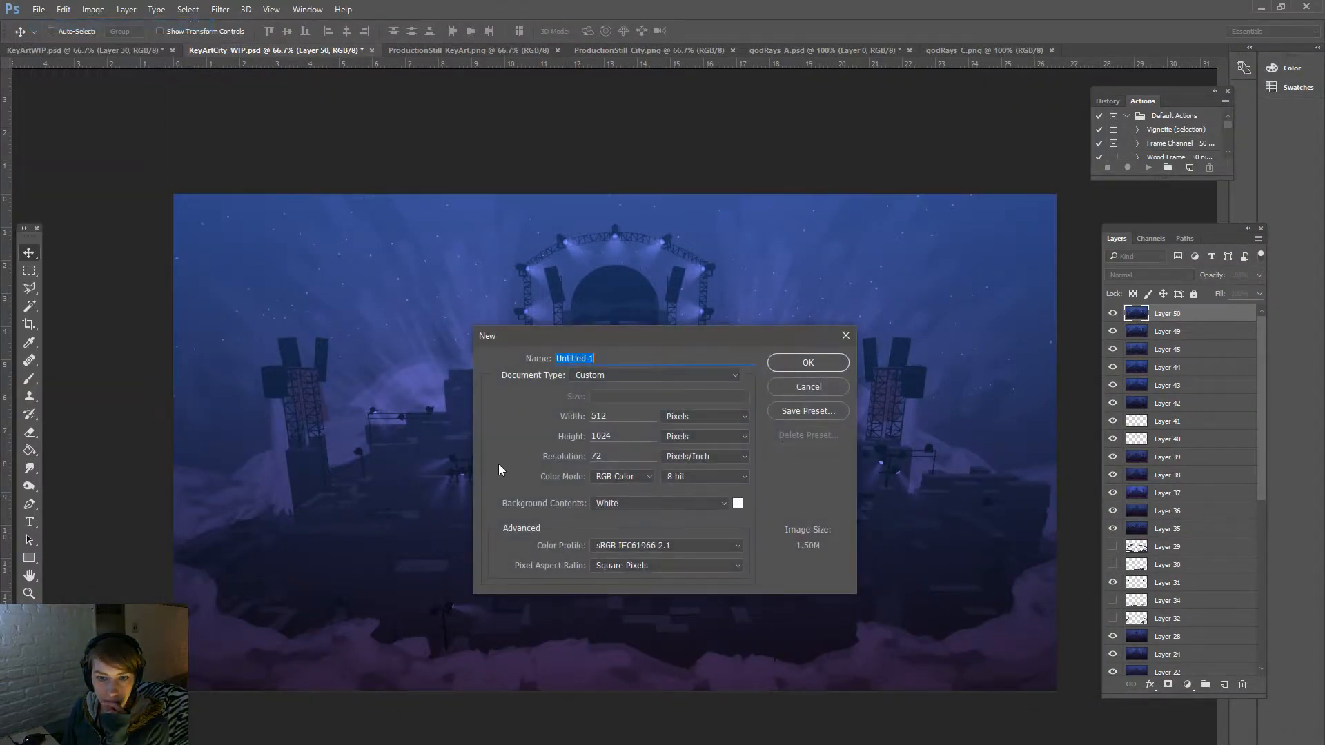
pyautogui.doubleClick(633, 432)
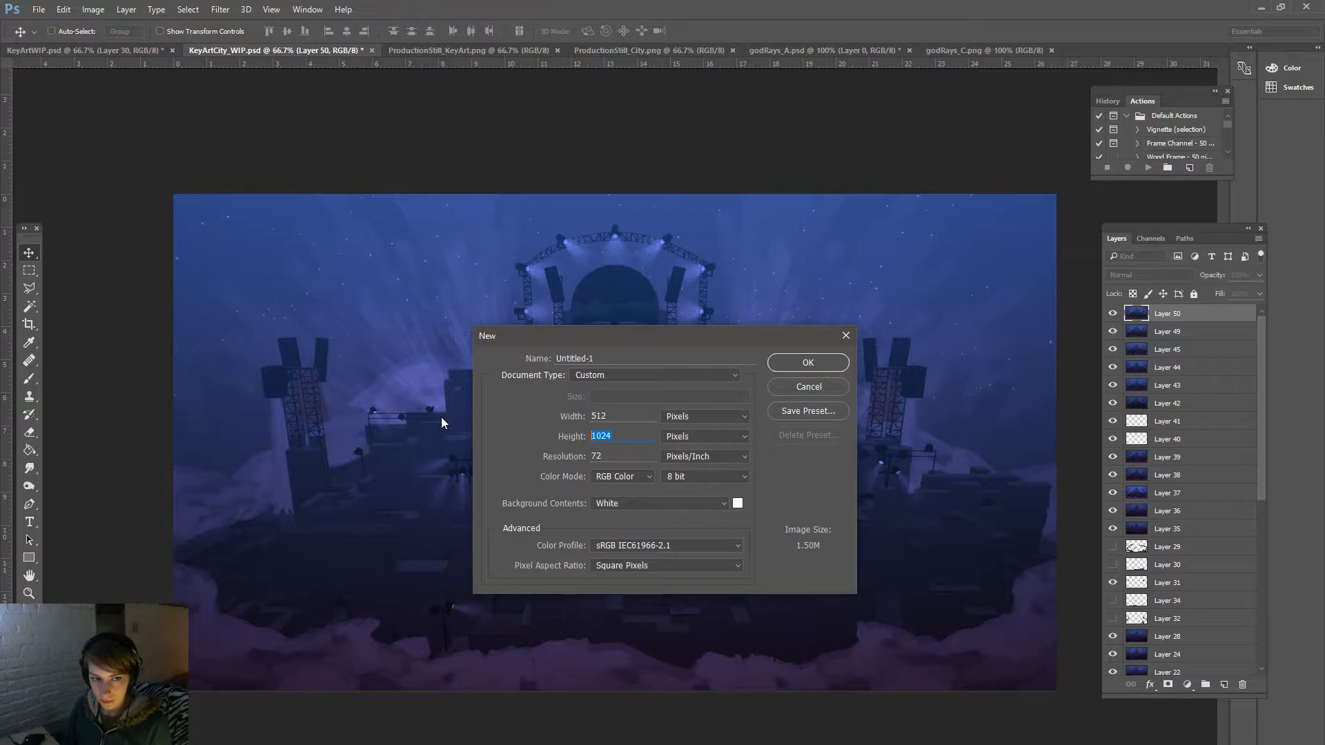
pyautogui.write('2')
pyautogui.click(836, 363)
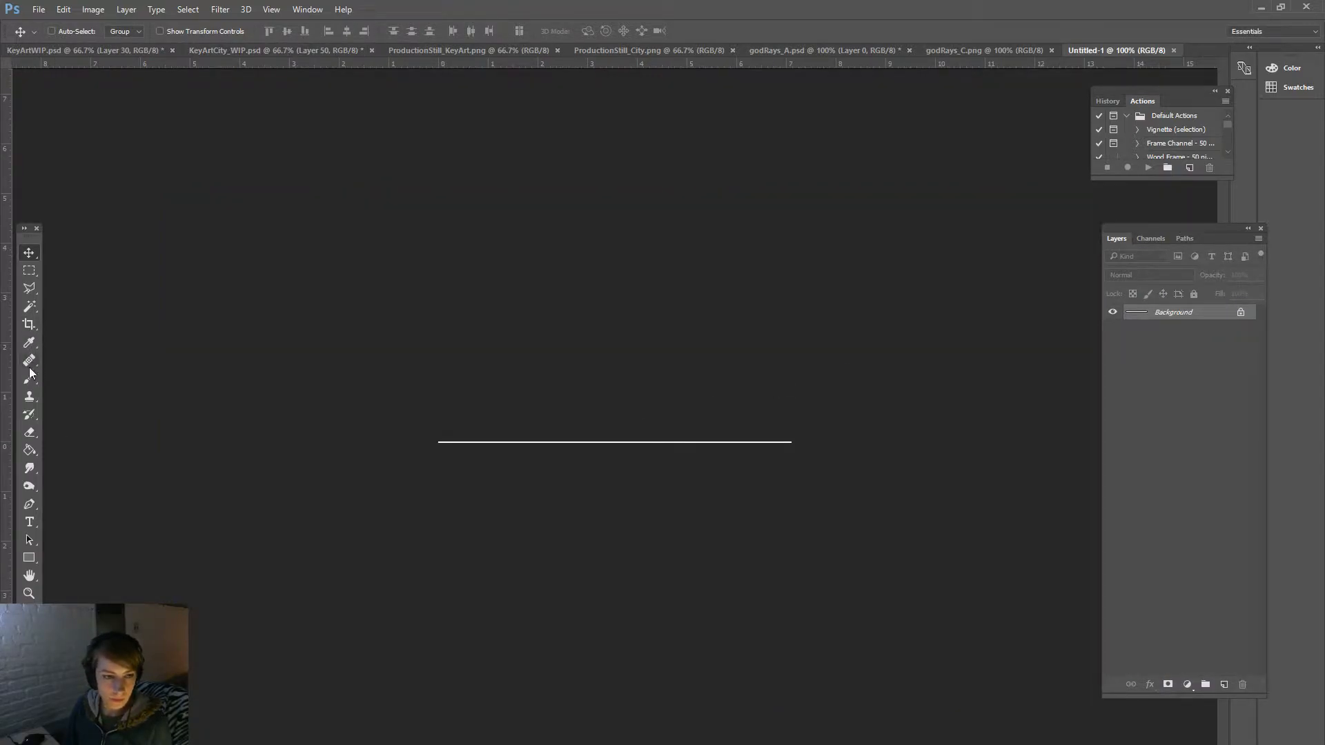
# Step: Fill the thin canvas with a linear black-to-white gradient running horizontally across its full width
pyautogui.click(30, 451)
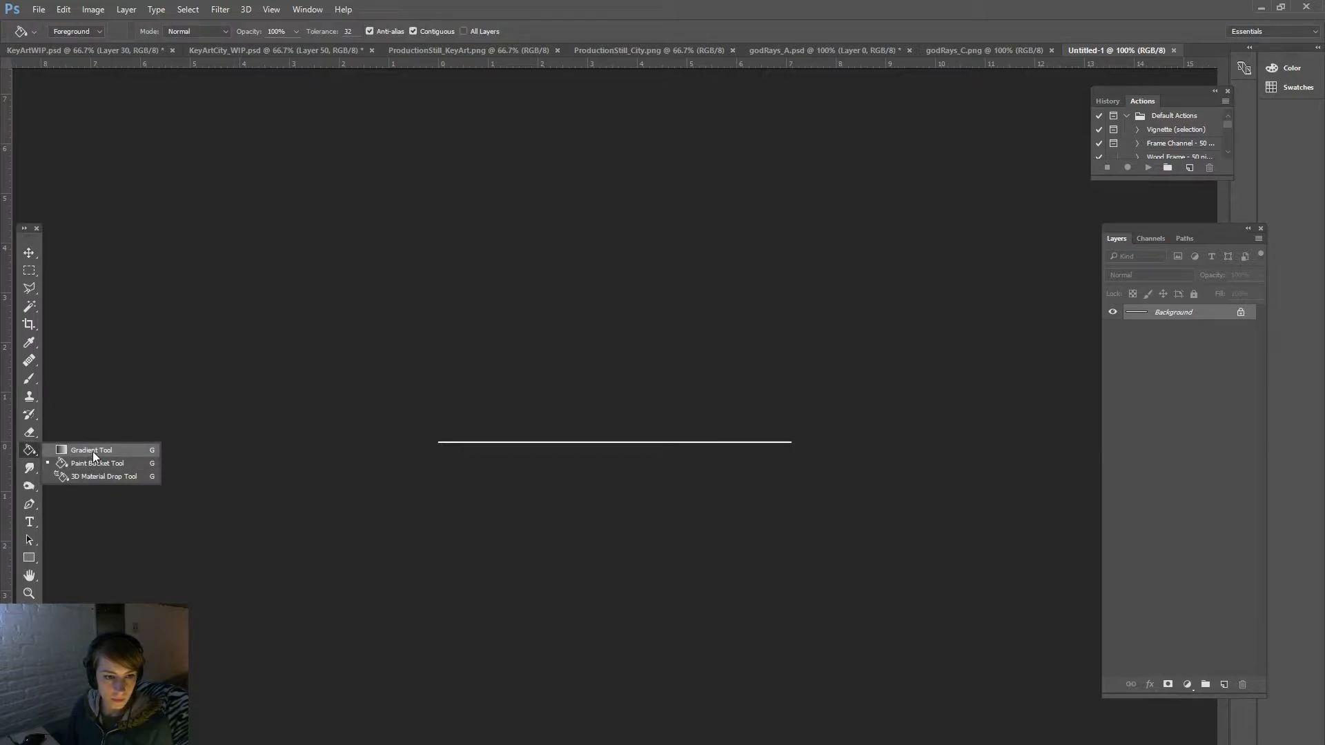
pyautogui.click(92, 450)
pyautogui.click(104, 32)
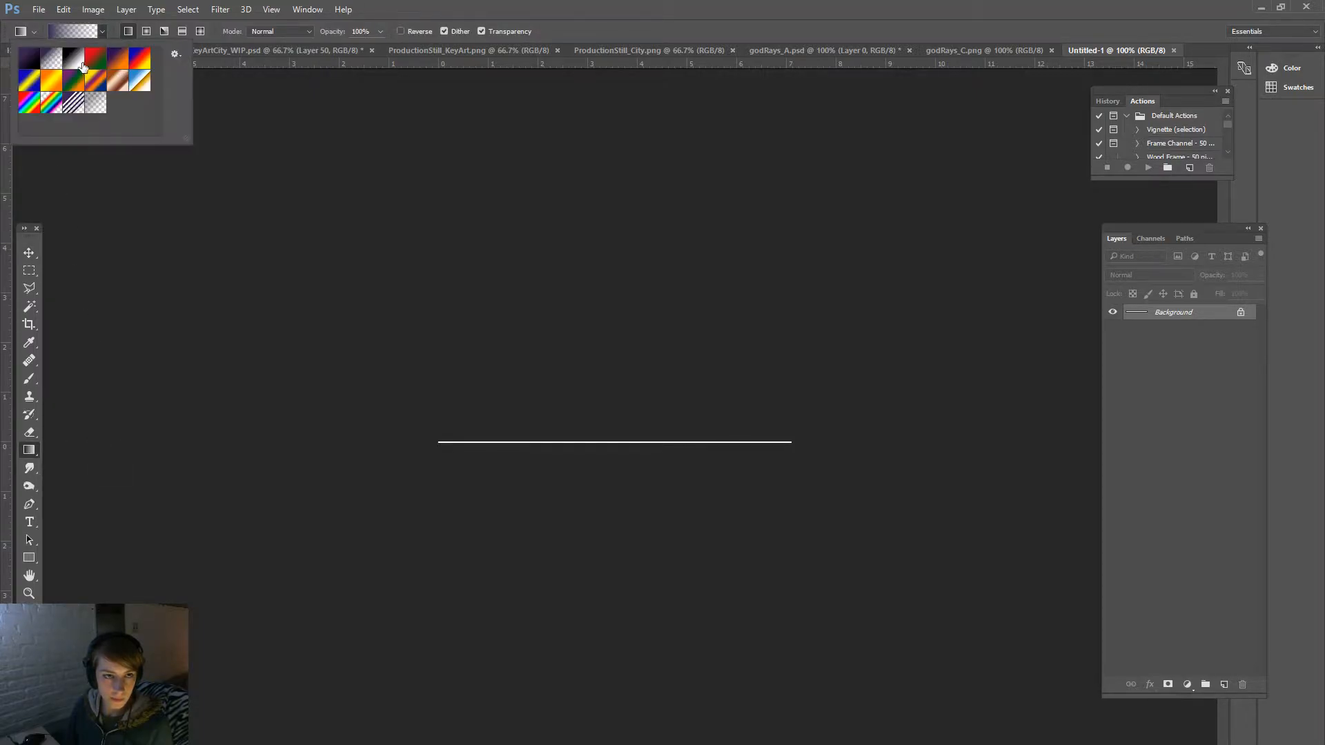
pyautogui.click(73, 60)
pyautogui.press('Return')
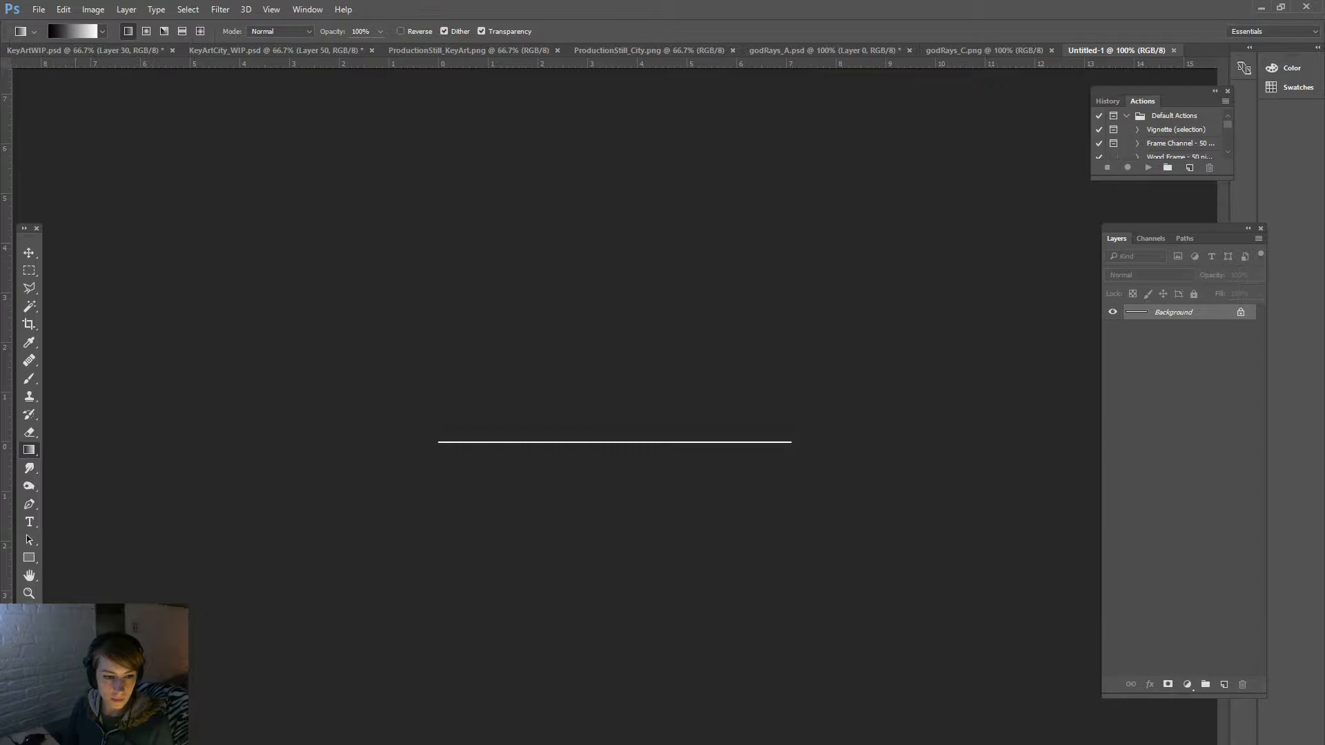
pyautogui.keyDown('shift'); pyautogui.moveTo(438, 441); pyautogui.dragTo(789, 464); pyautogui.keyUp('shift')
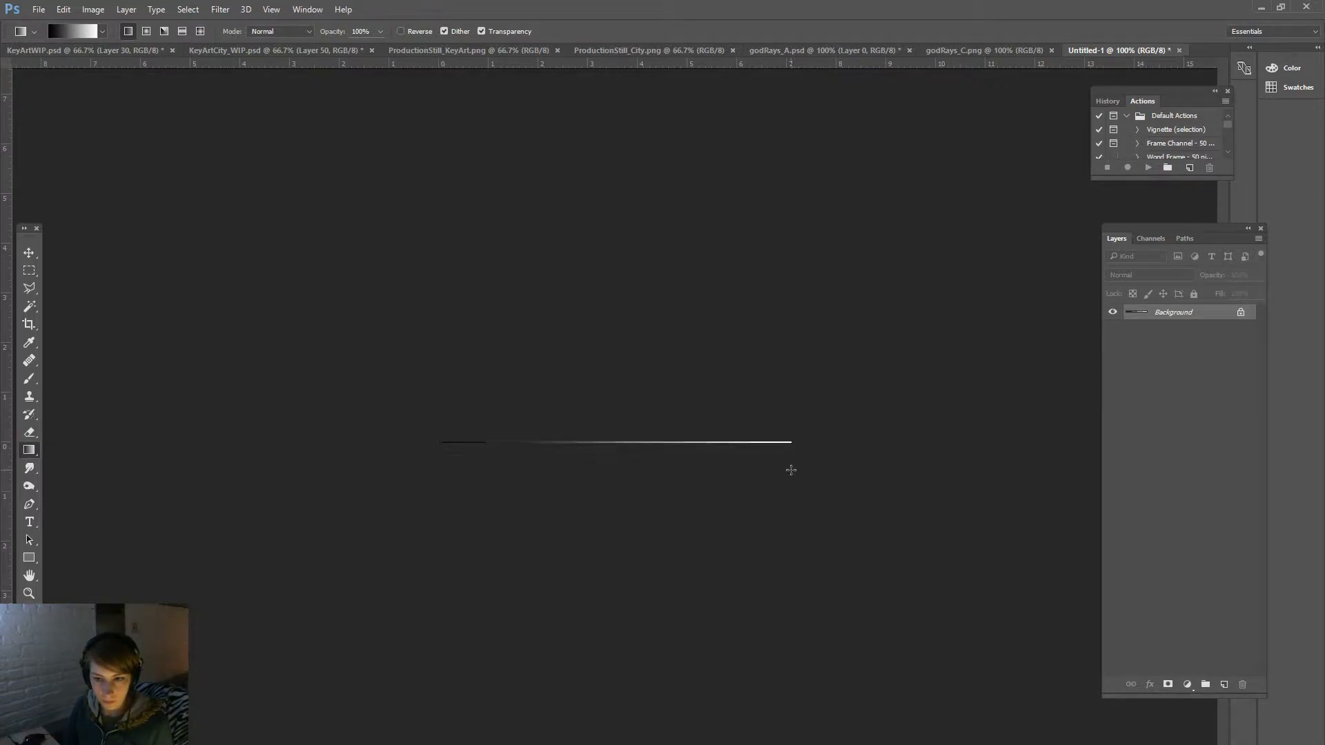
pyautogui.click(29, 253)
# Step: Start saving the gradient image under a new name and choose the ArtSource\Environment folder as its location
pyautogui.click(55, 8)
pyautogui.click(89, 162)
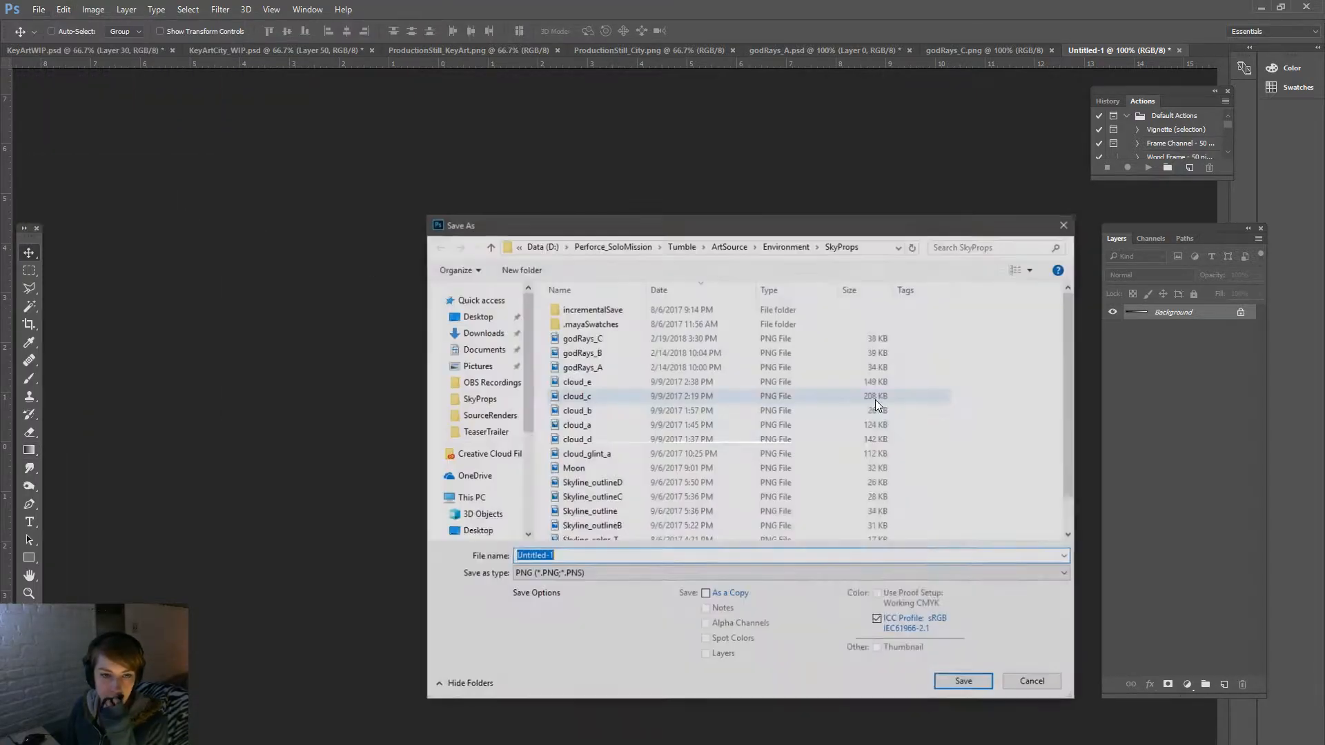
pyautogui.moveTo(633, 246)
pyautogui.mouseDown()
pyautogui.moveTo(636, 310)
pyautogui.moveTo(635, 253)
pyautogui.mouseUp()
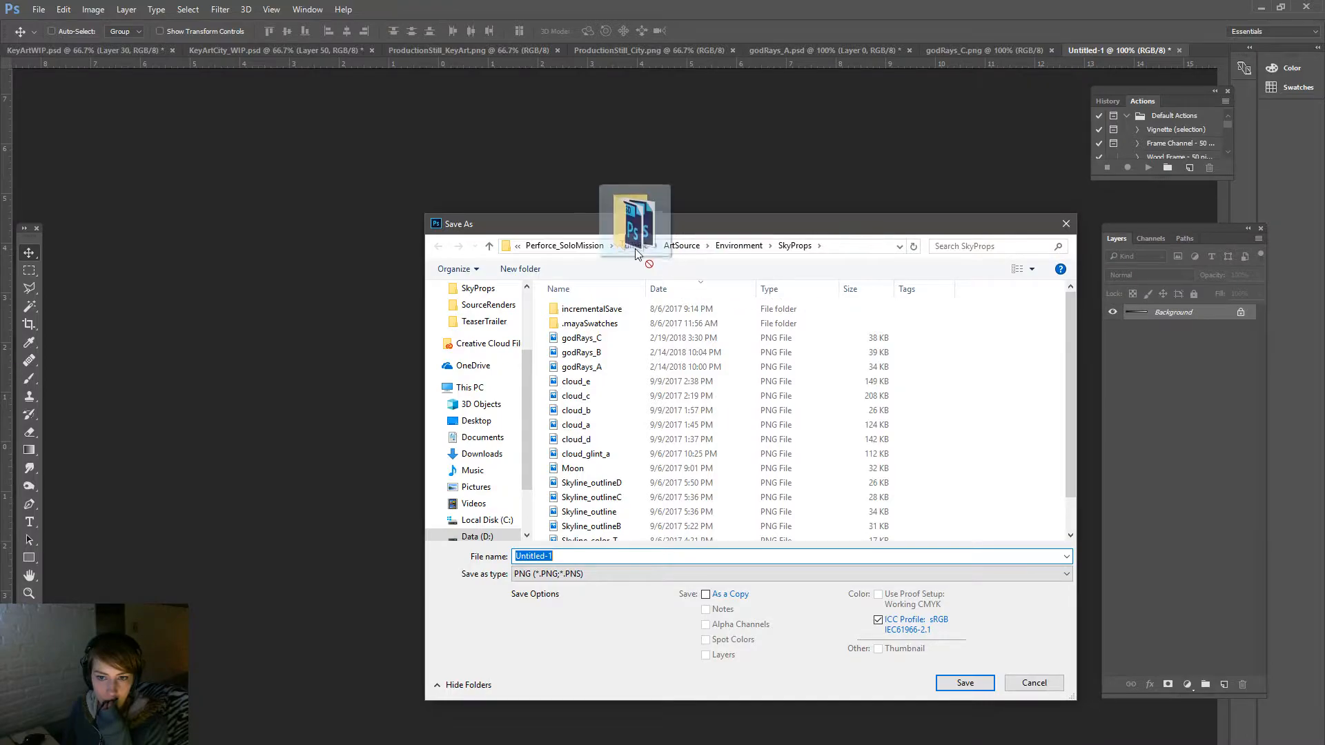
pyautogui.click(698, 249)
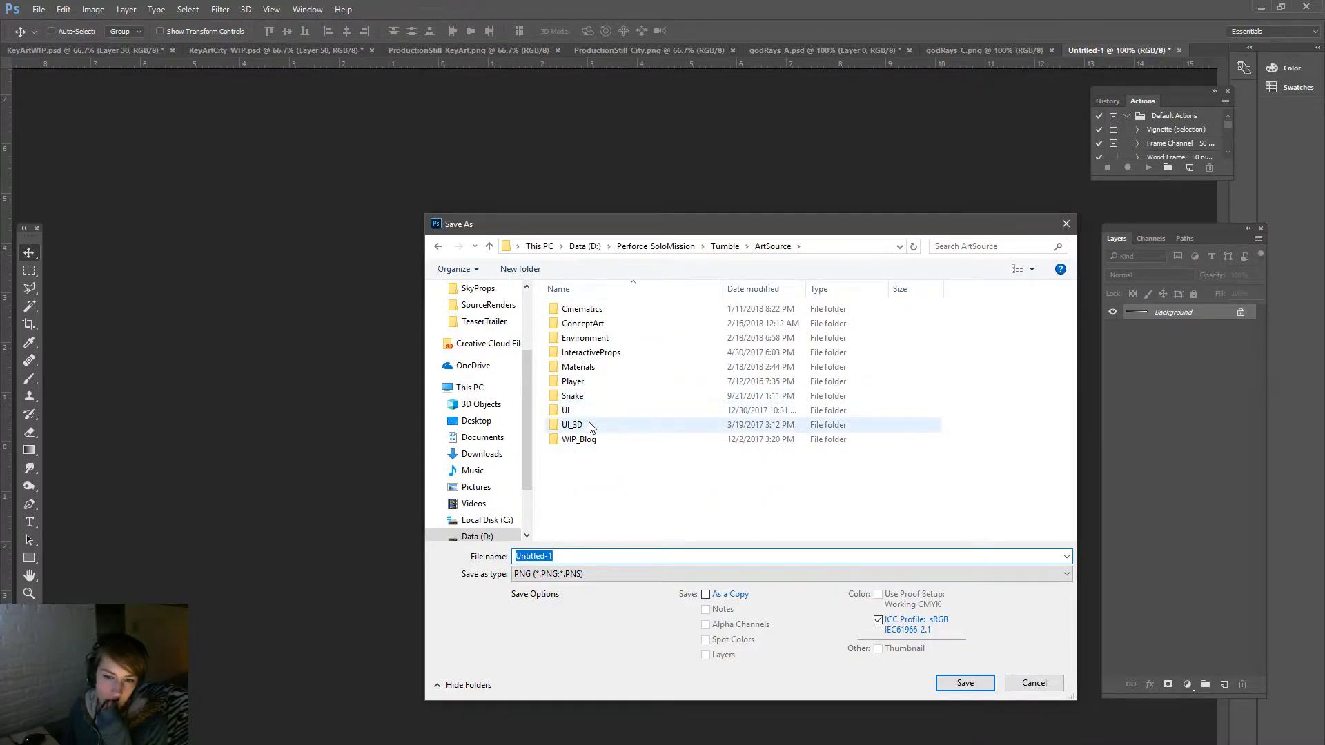
pyautogui.click(439, 247)
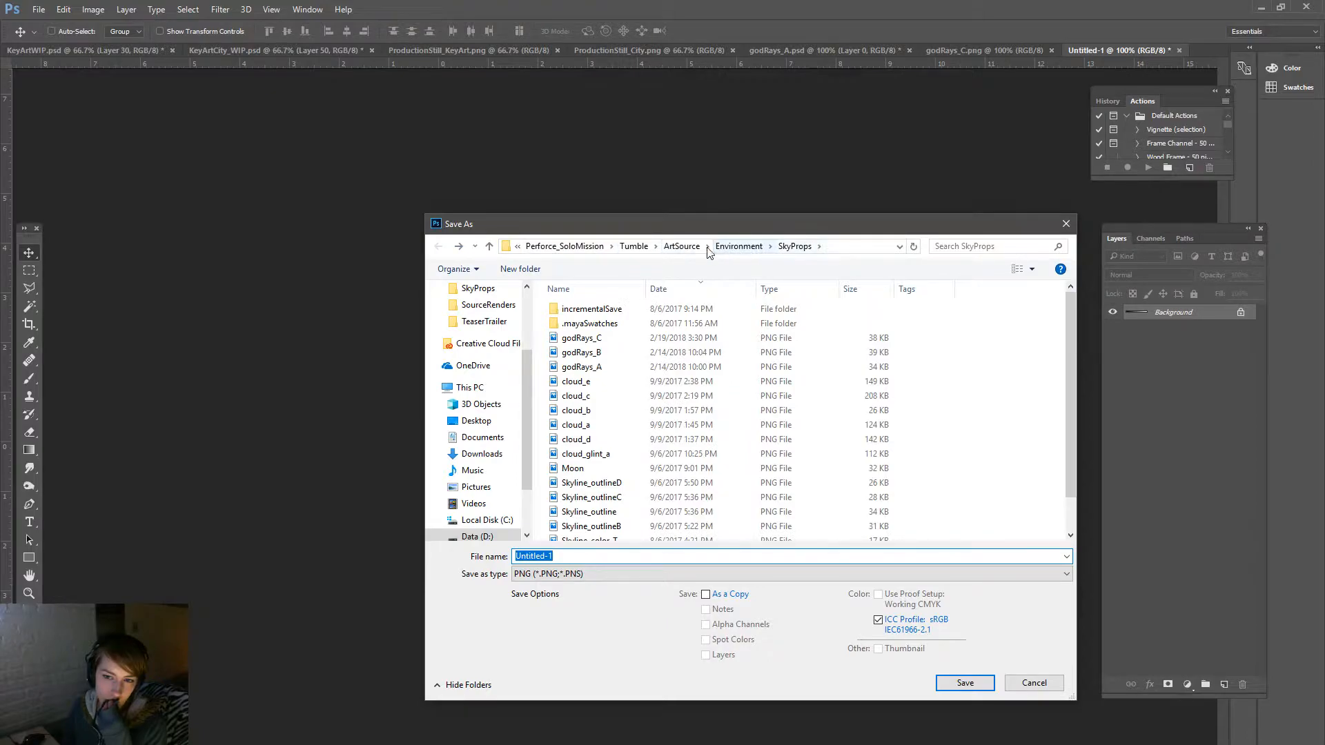
pyautogui.click(695, 249)
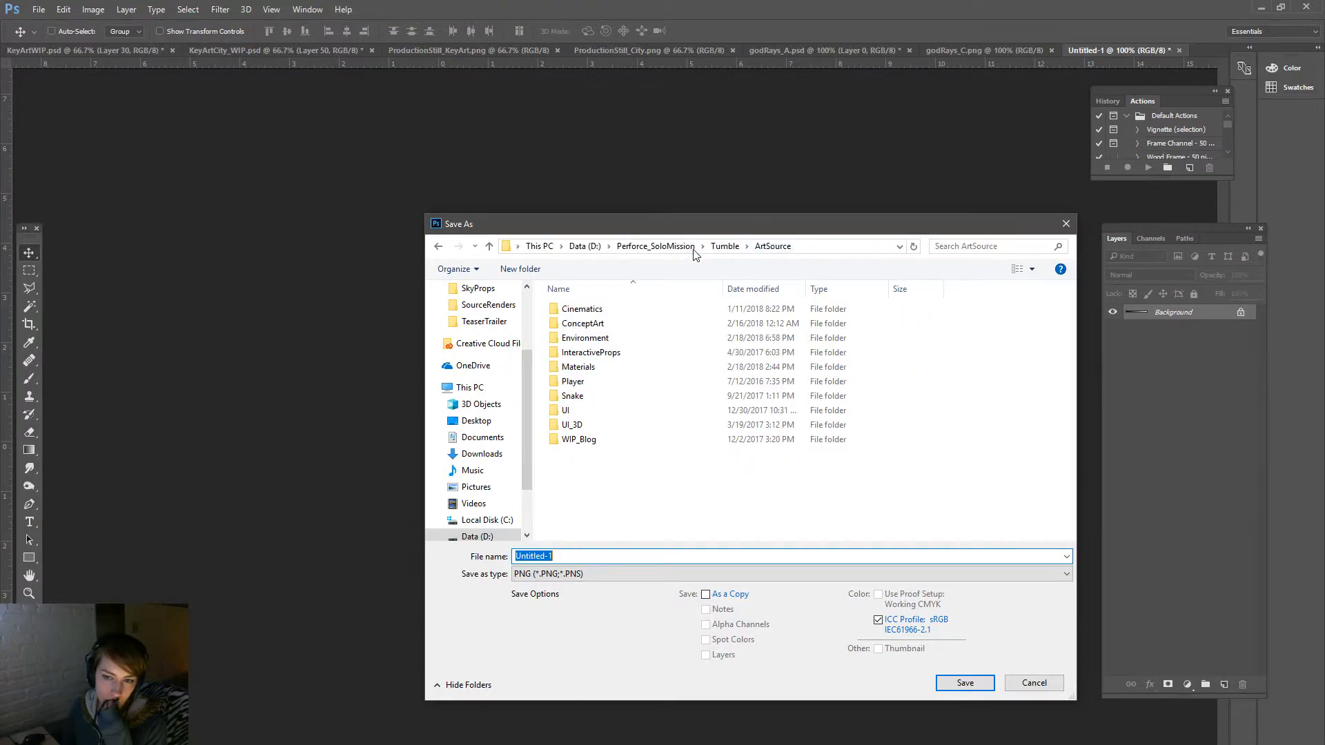
pyautogui.doubleClick(635, 340)
# Step: Save the gradient as a 24 bits/pixel Targa file named testing, and return to Maya
pyautogui.click(581, 574)
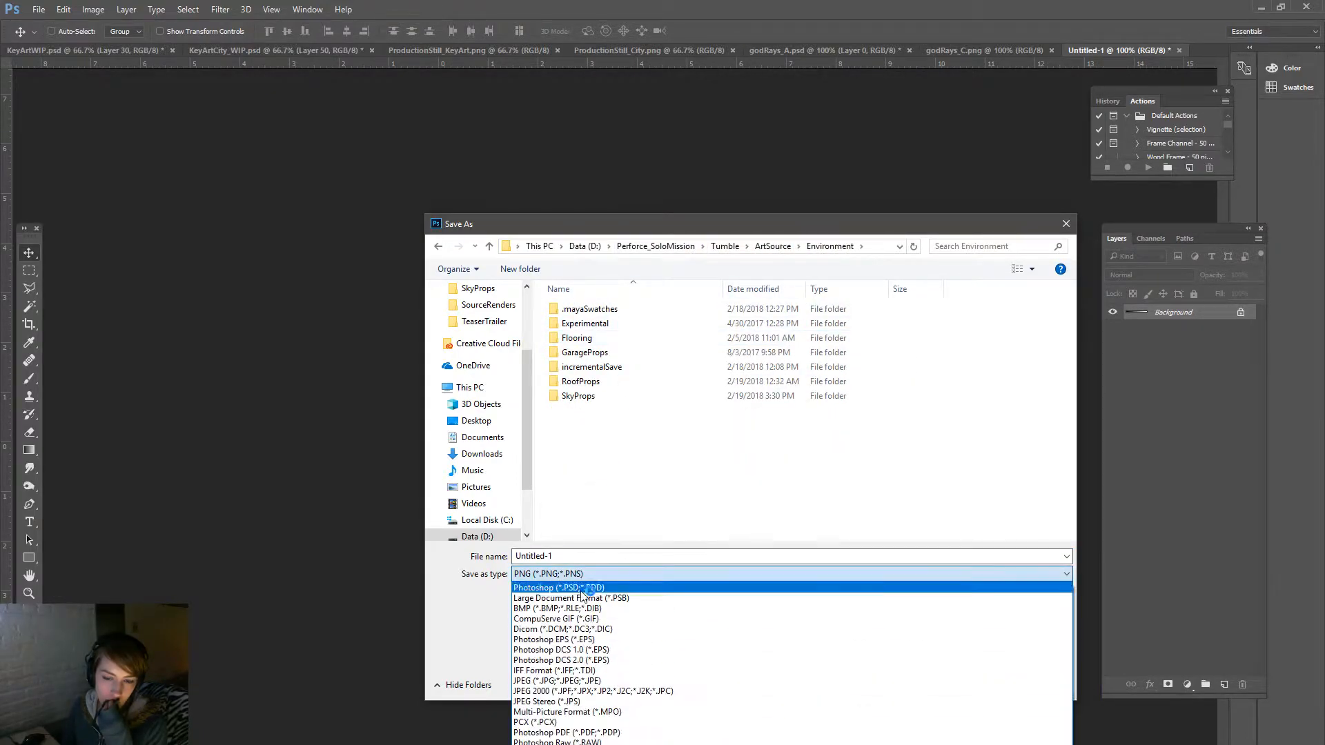
pyautogui.click(567, 744)
pyautogui.click(569, 555)
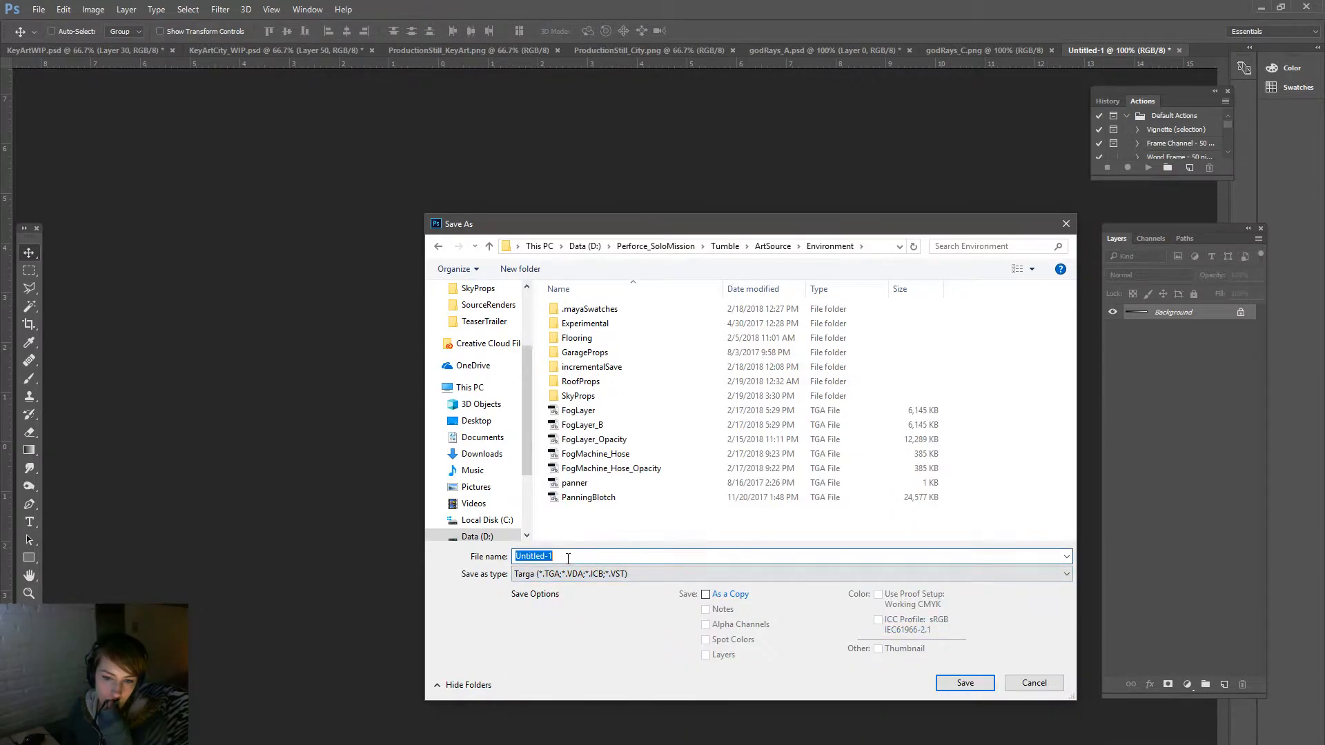
pyautogui.write('testing')
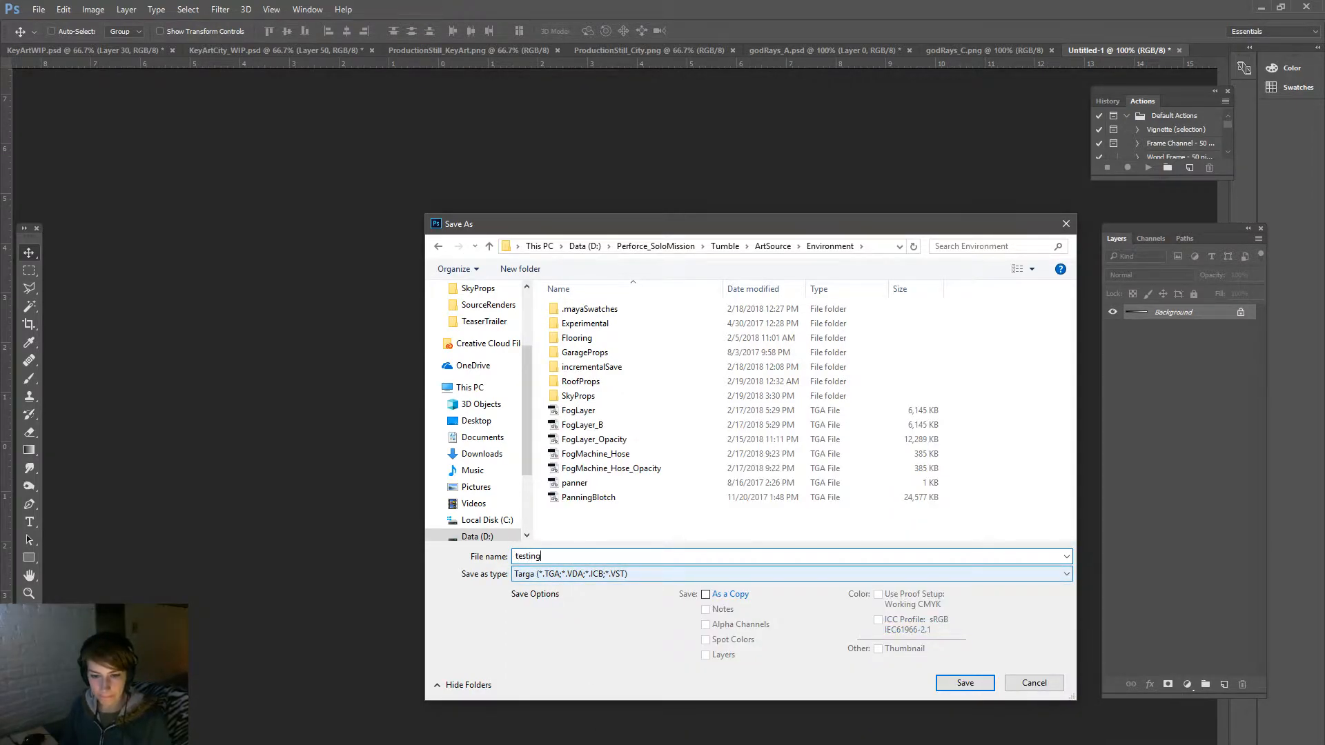
pyautogui.hotkey('ctrl', 'a')
pyautogui.press('Return')
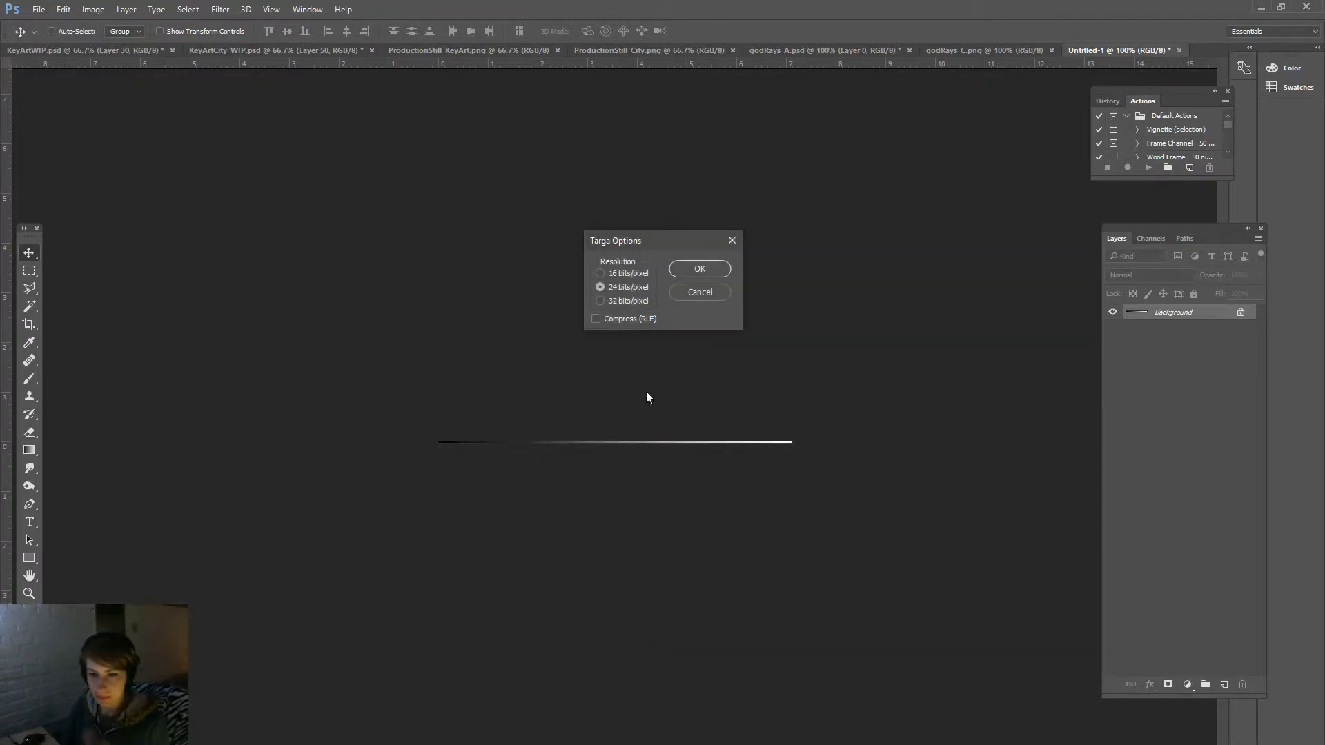
pyautogui.click(695, 264)
pyautogui.click(1261, 7)
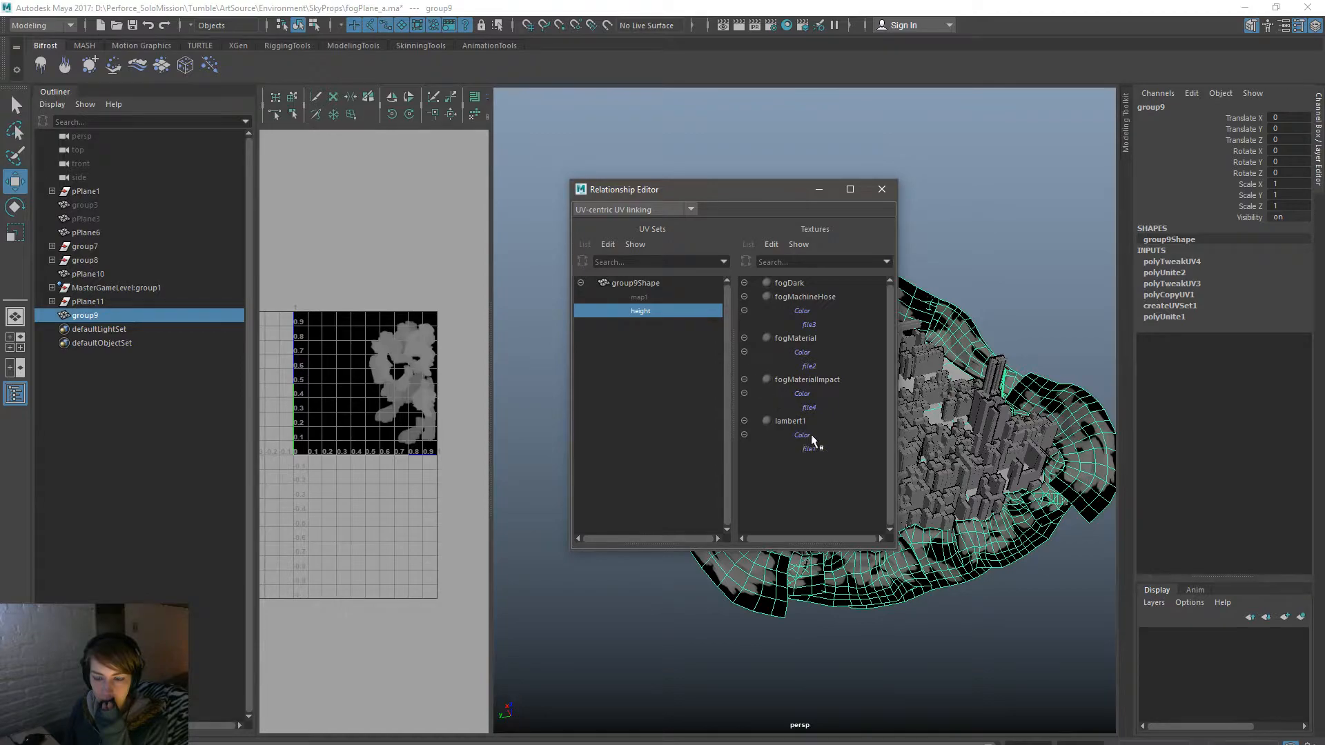
pyautogui.click(988, 65)
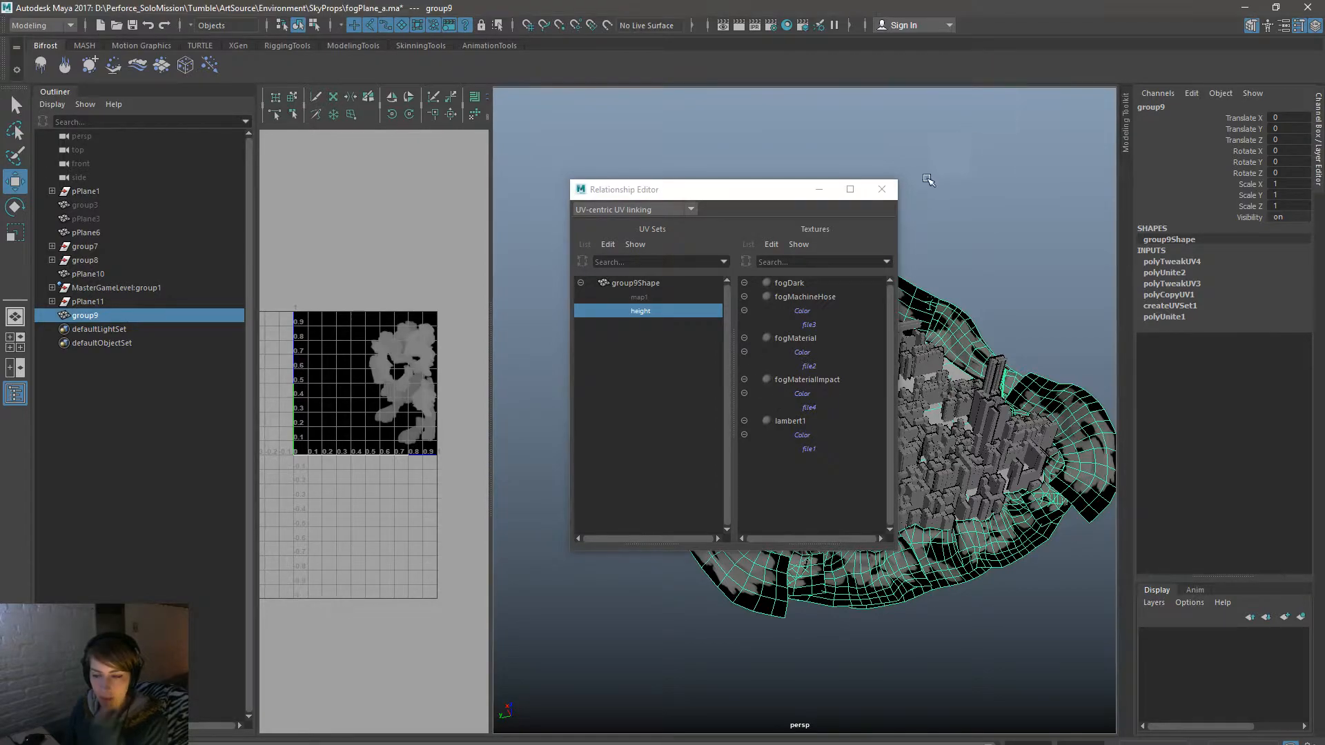
pyautogui.press('space')
pyautogui.click(1000, 143)
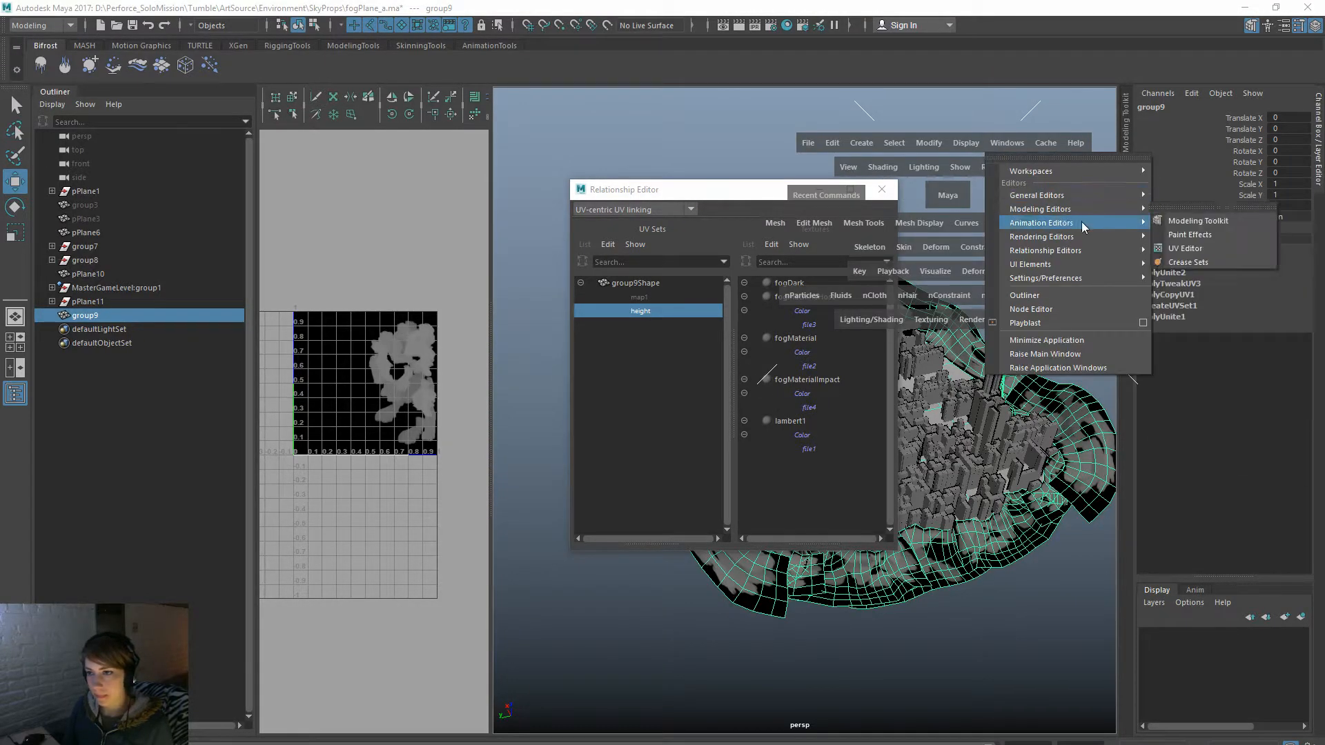
pyautogui.moveTo(1113, 236)
pyautogui.click(1188, 276)
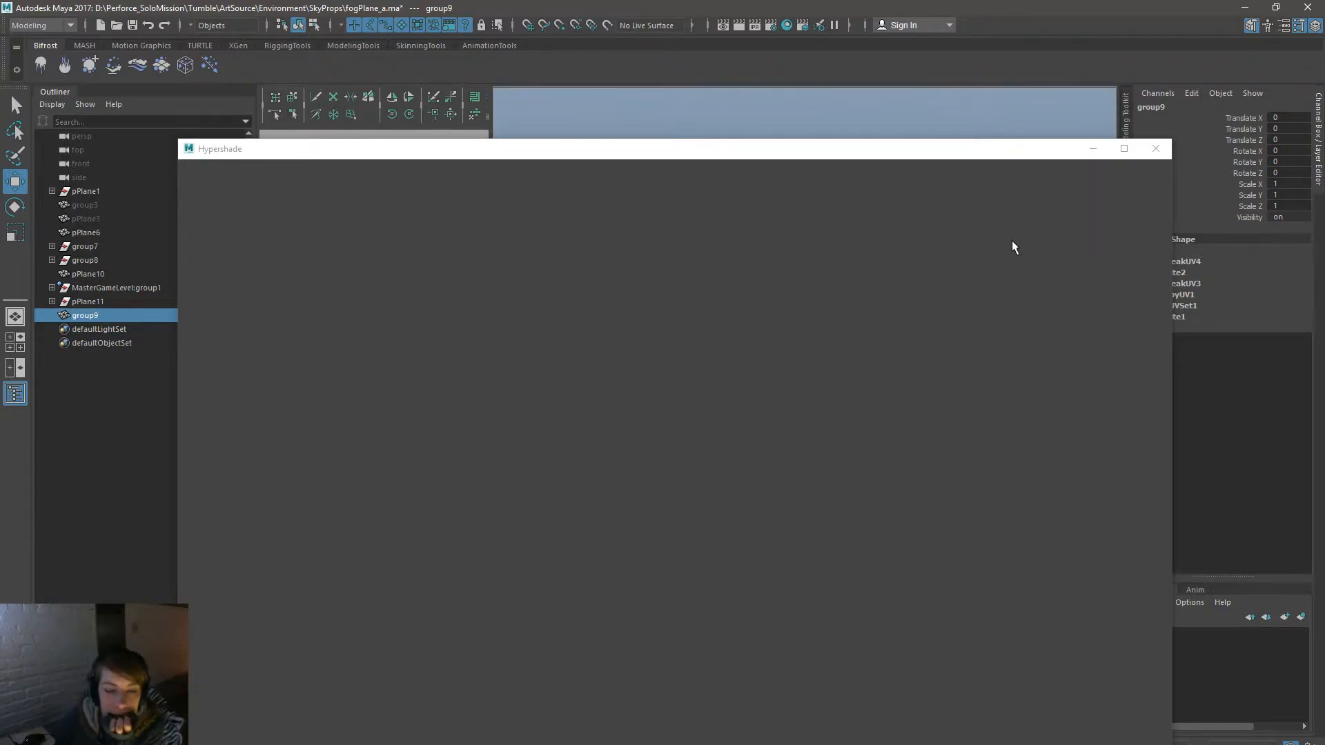
pyautogui.moveTo(821, 152); pyautogui.dragTo(817, 89)
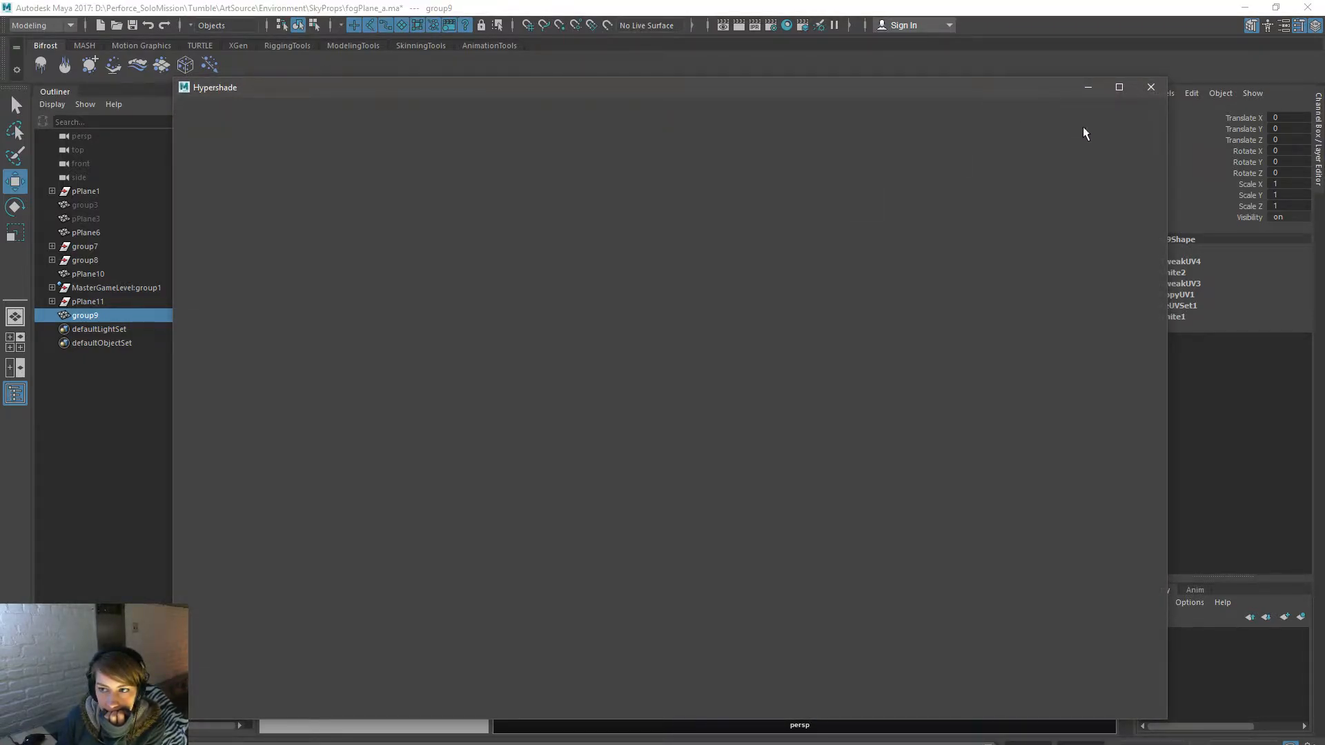
pyautogui.click(1119, 87)
pyautogui.click(1278, 7)
pyautogui.moveTo(914, 721)
pyautogui.mouseDown()
pyautogui.moveTo(913, 709)
pyautogui.moveTo(915, 744)
pyautogui.mouseUp()
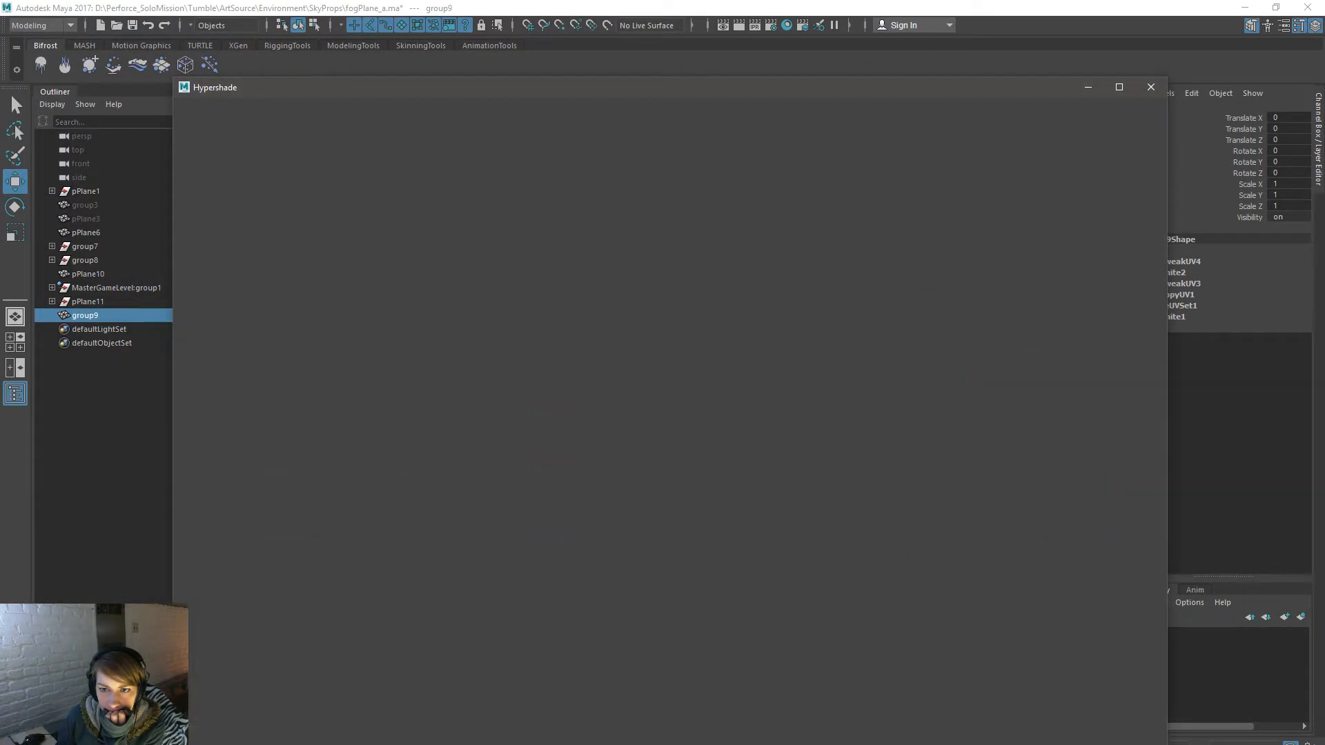
pyautogui.moveTo(1168, 434); pyautogui.dragTo(757, 422)
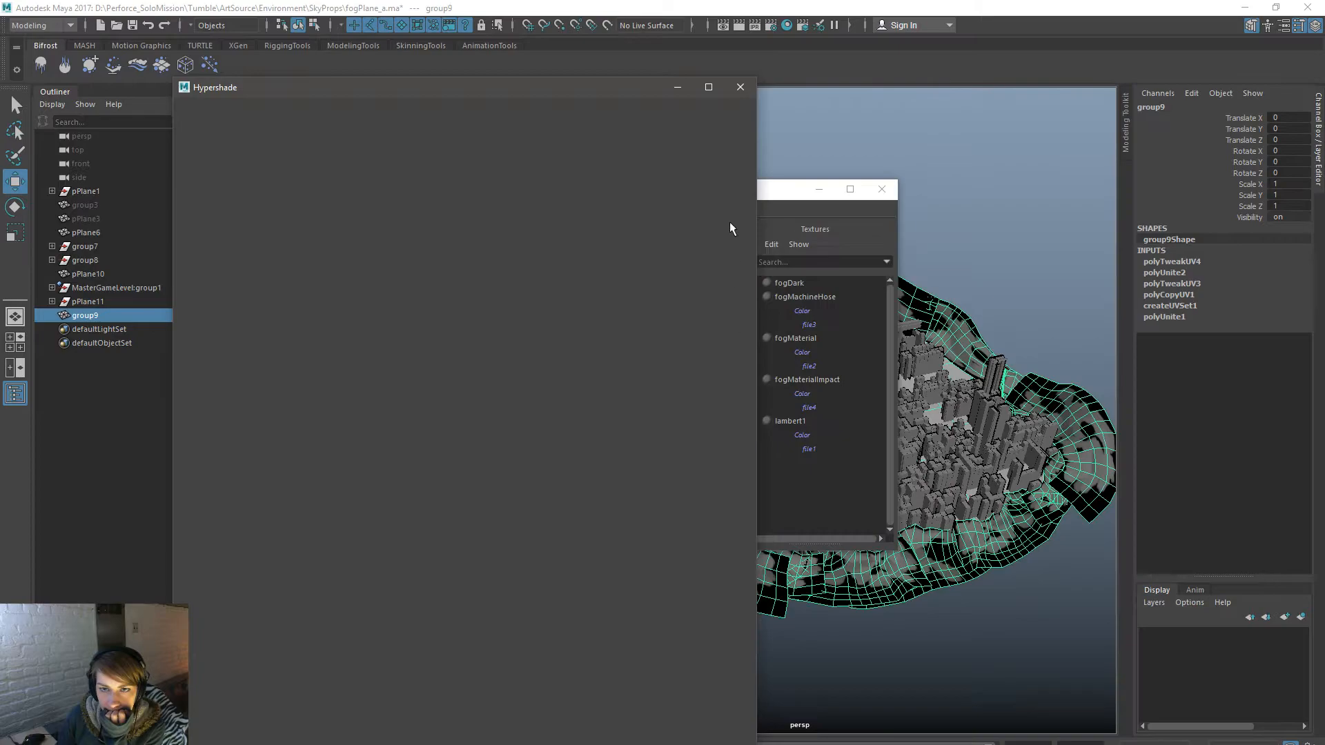
pyautogui.click(740, 88)
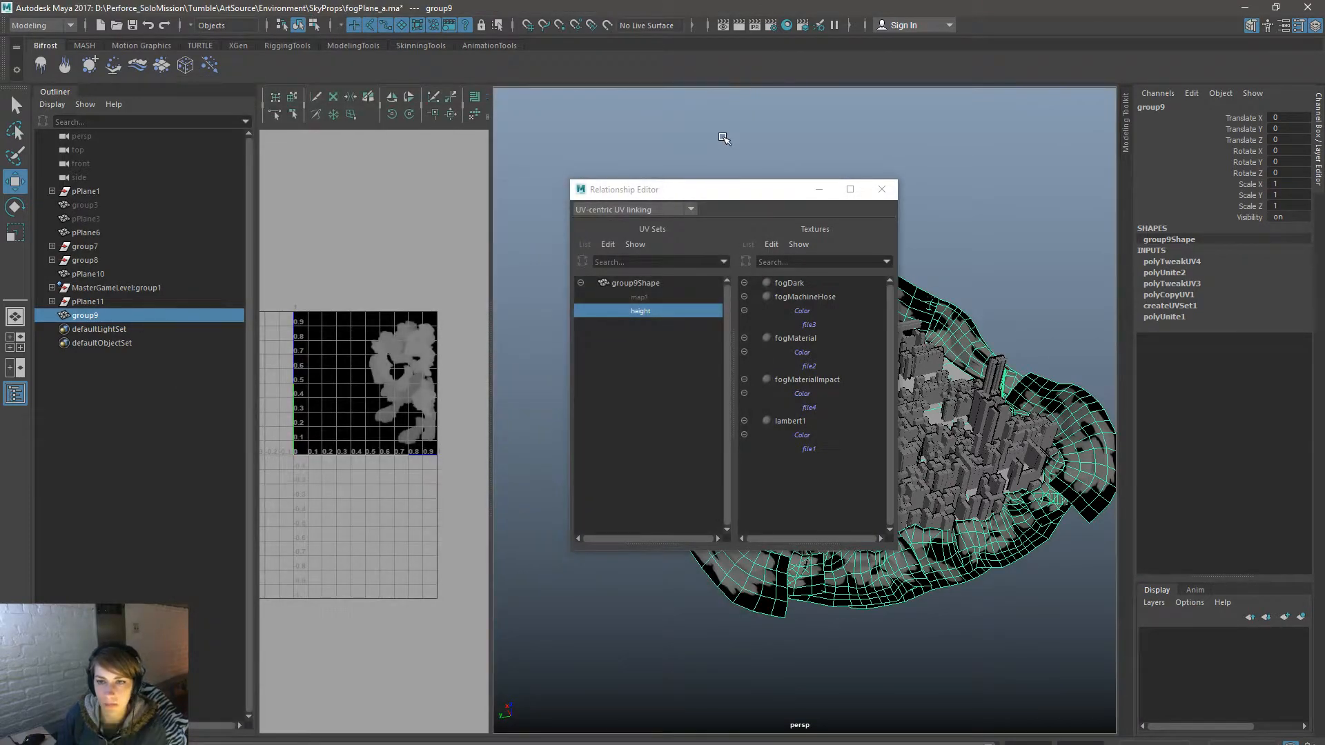
pyautogui.press('space')
pyautogui.moveTo(798, 88); pyautogui.dragTo(984, 214)
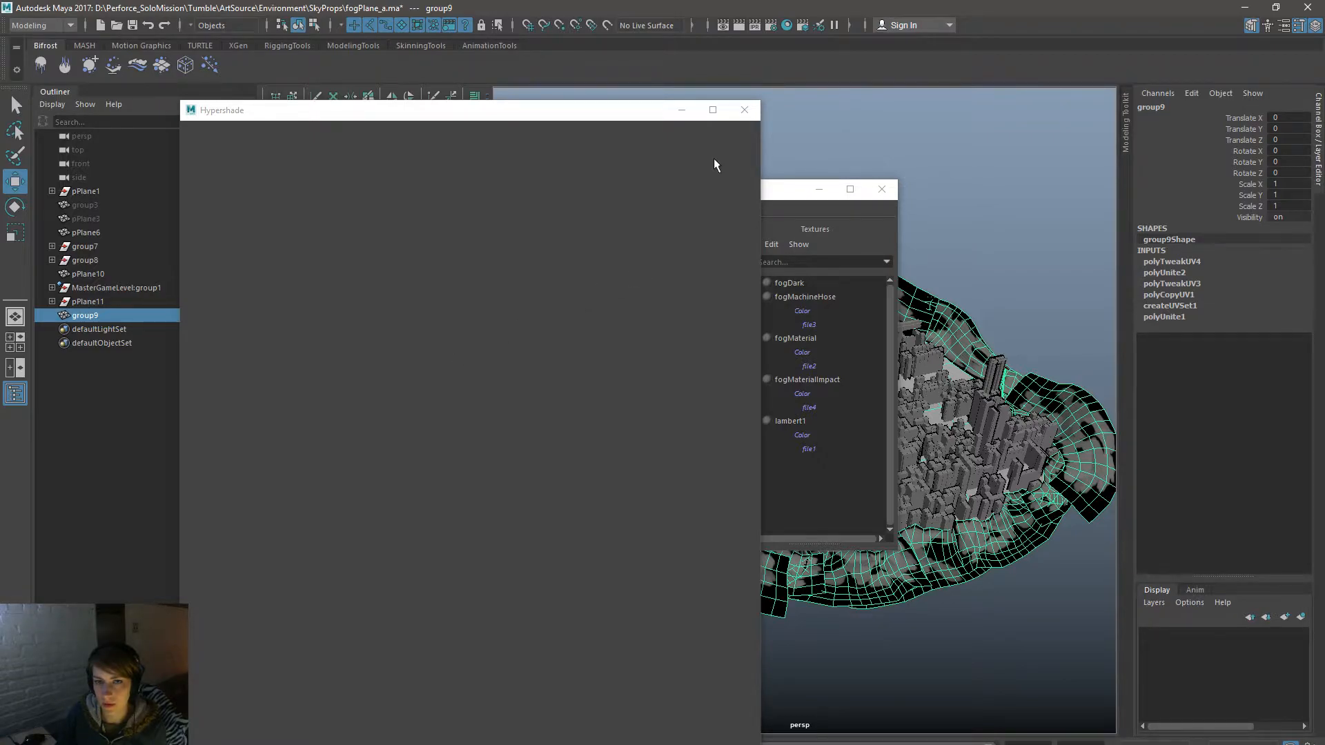
pyautogui.moveTo(573, 116); pyautogui.dragTo(766, 119)
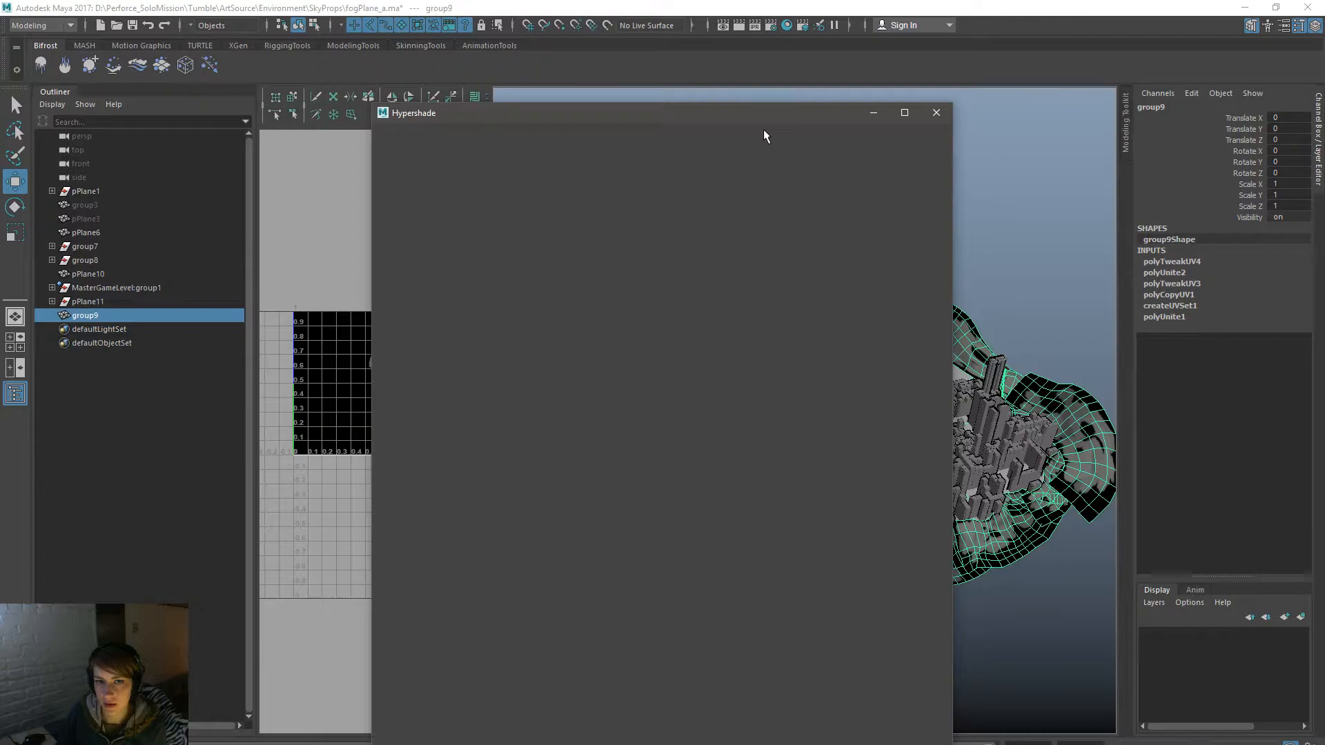
pyautogui.click(935, 120)
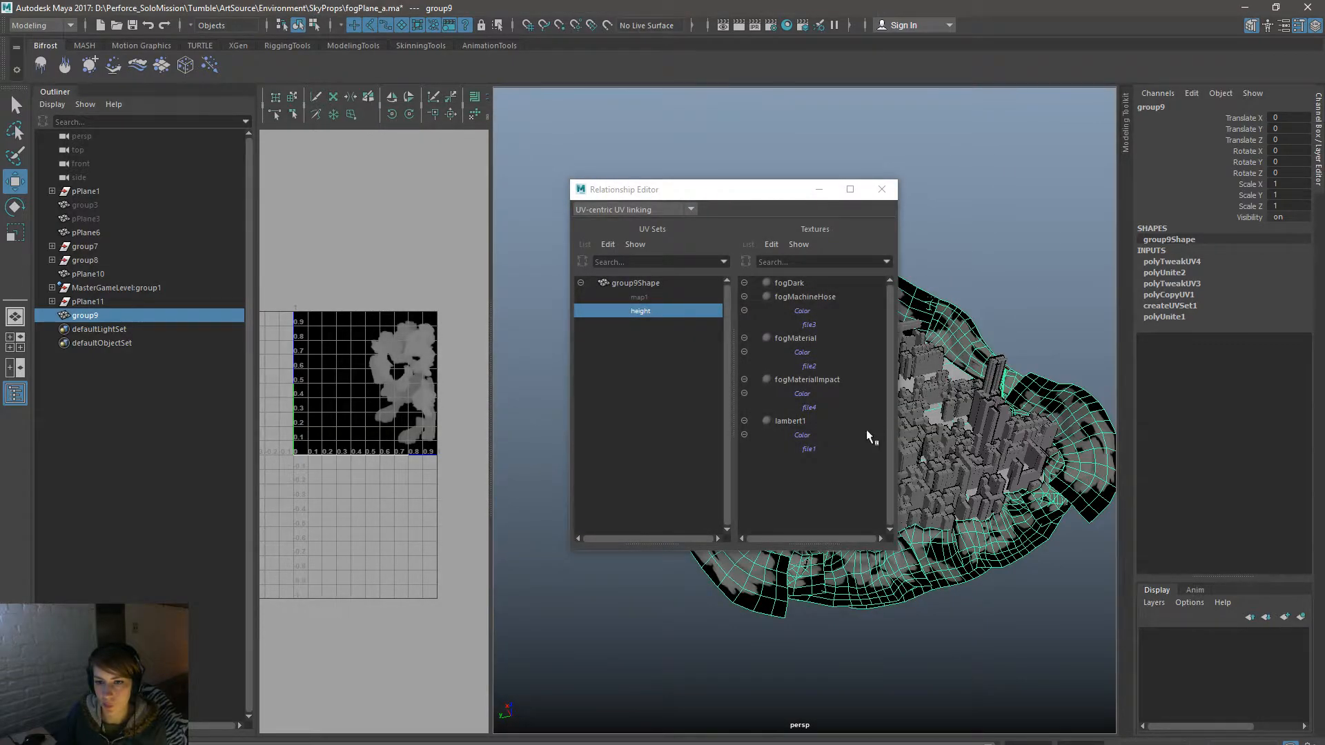
# Step: Link group9Shape's height UV set to lambert1's file1 color texture and close the Relationship Editor
pyautogui.doubleClick(808, 448)
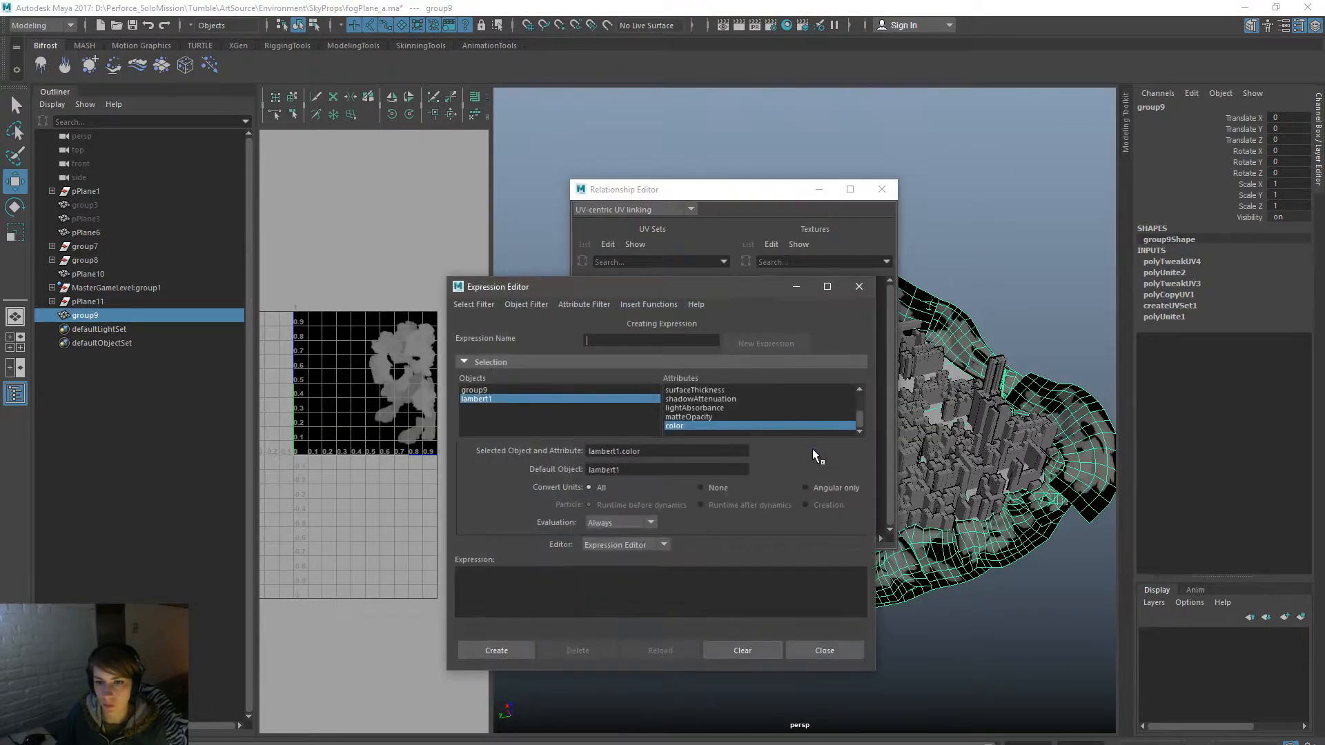
pyautogui.click(820, 651)
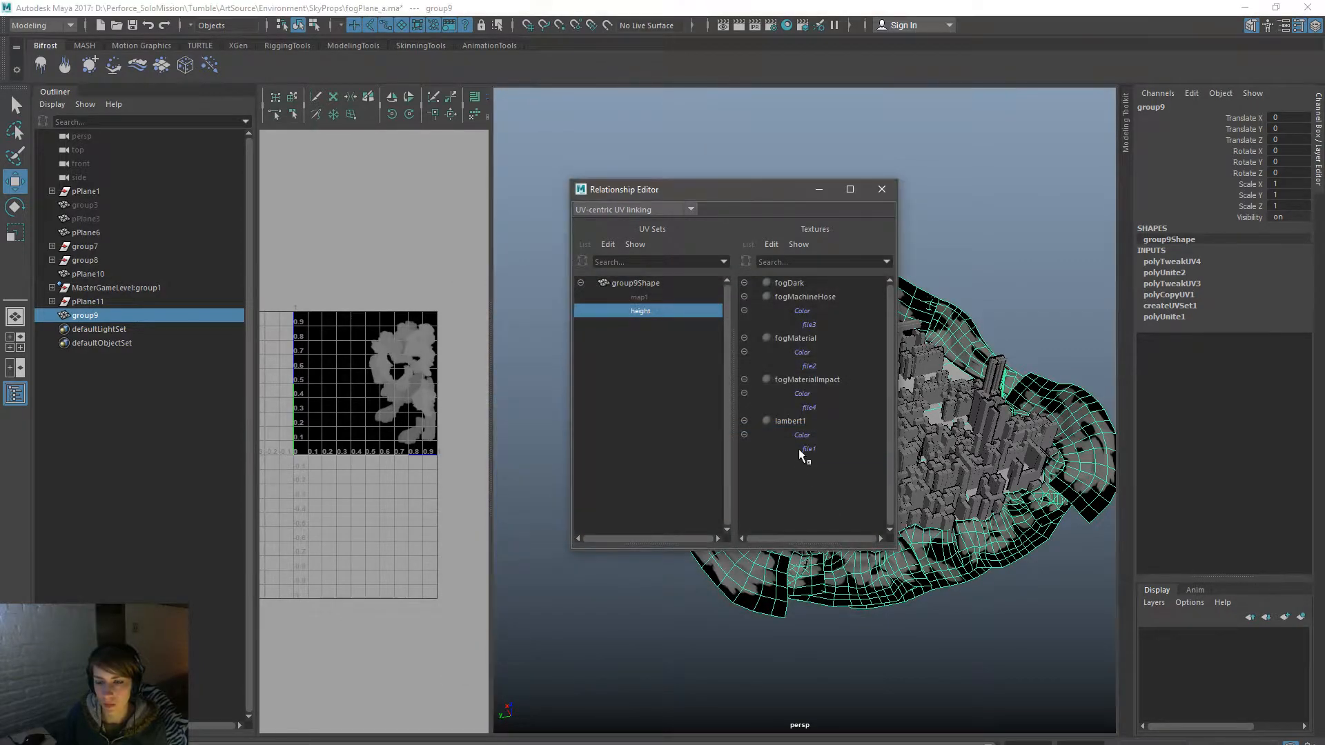
pyautogui.click(645, 309)
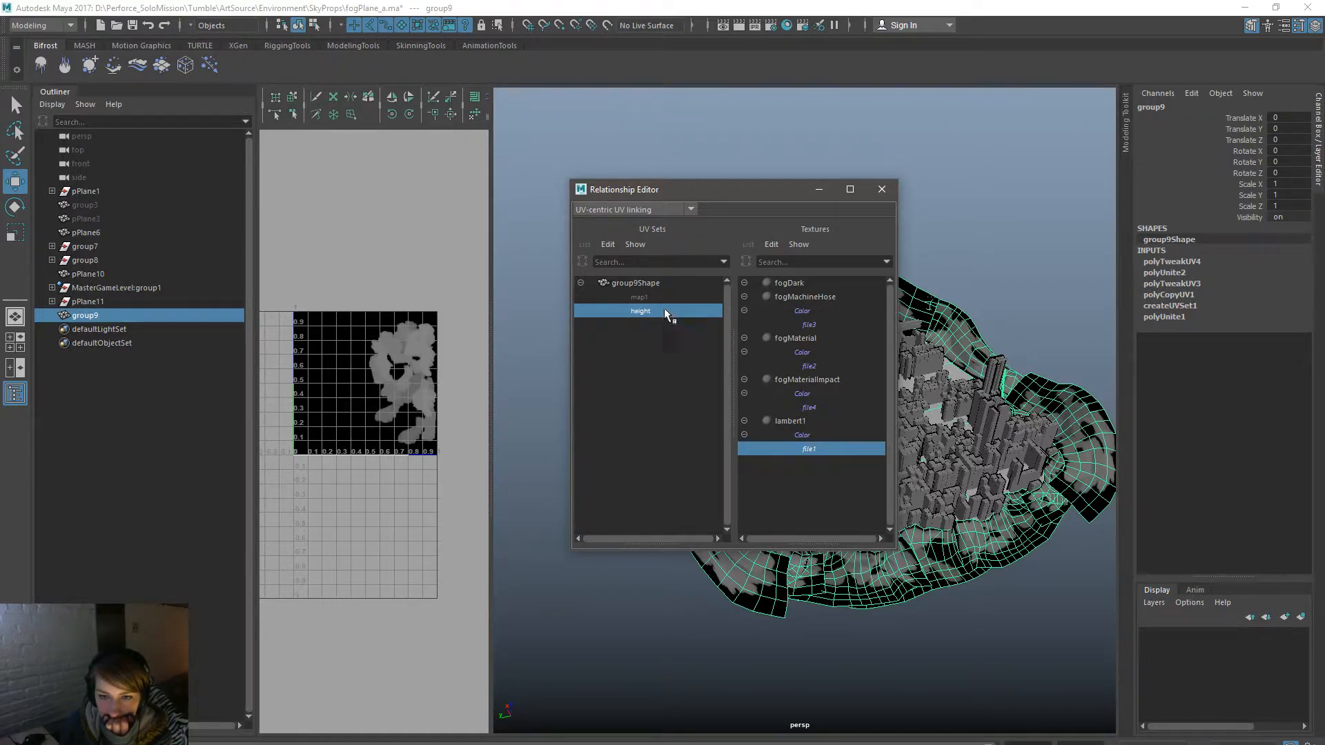
pyautogui.click(882, 189)
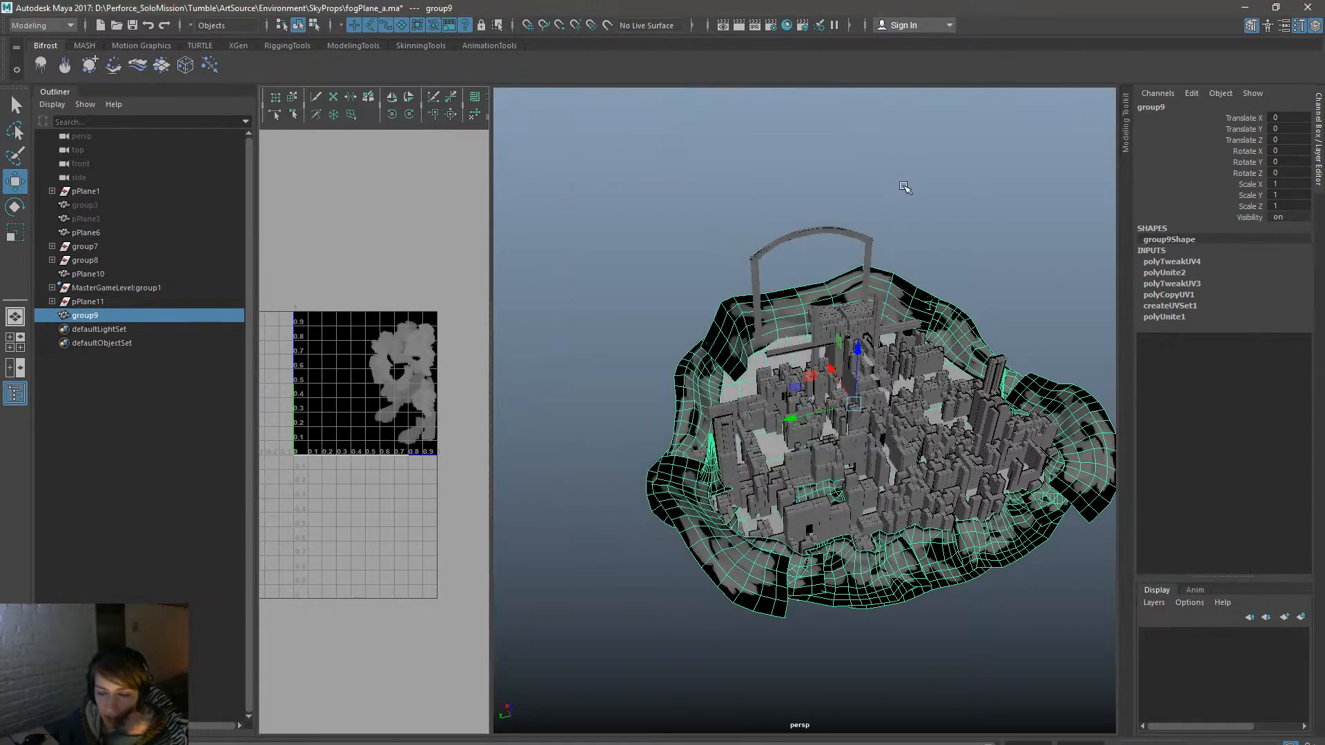
# Step: Replace the image of fogMaterial's color texture on the fog mesh with test.tga from the Environment folder, and close the Attribute Editor
pyautogui.moveTo(727, 329); pyautogui.dragTo(715, 649, button='right')
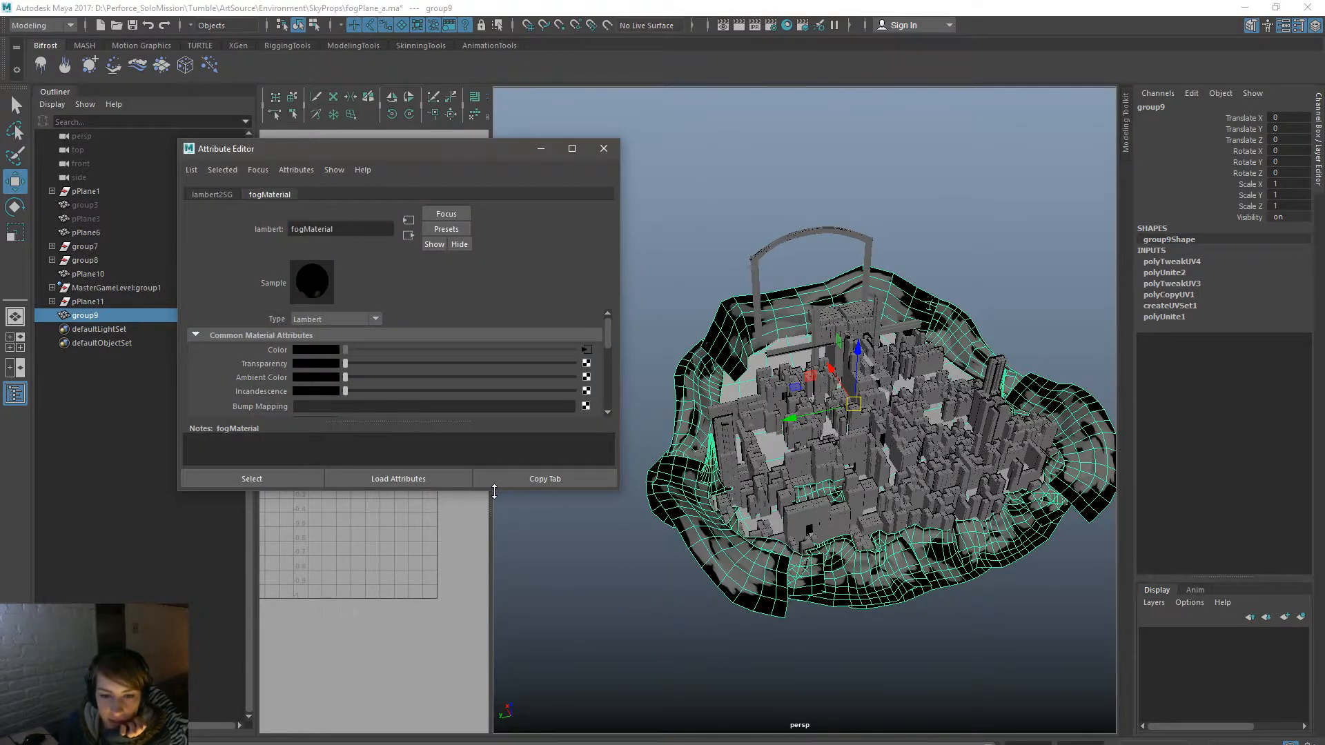
pyautogui.click(587, 350)
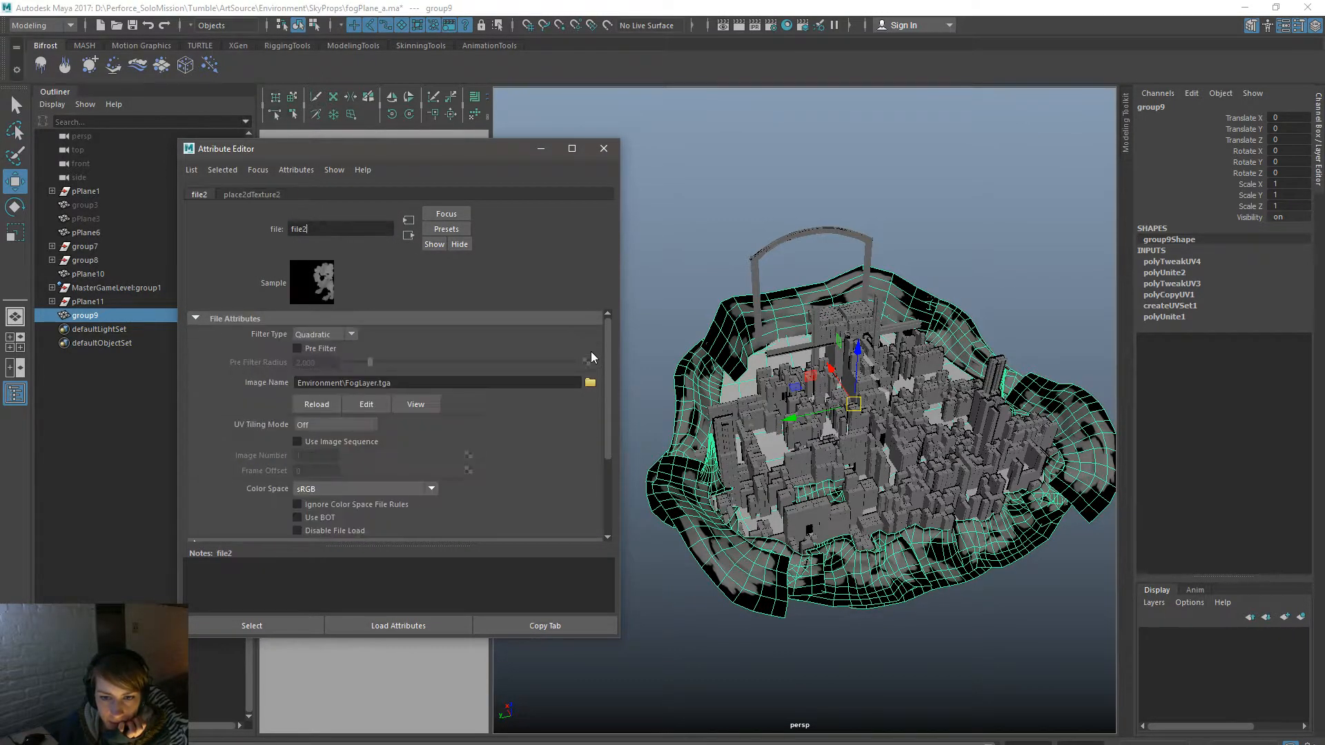
pyautogui.click(590, 383)
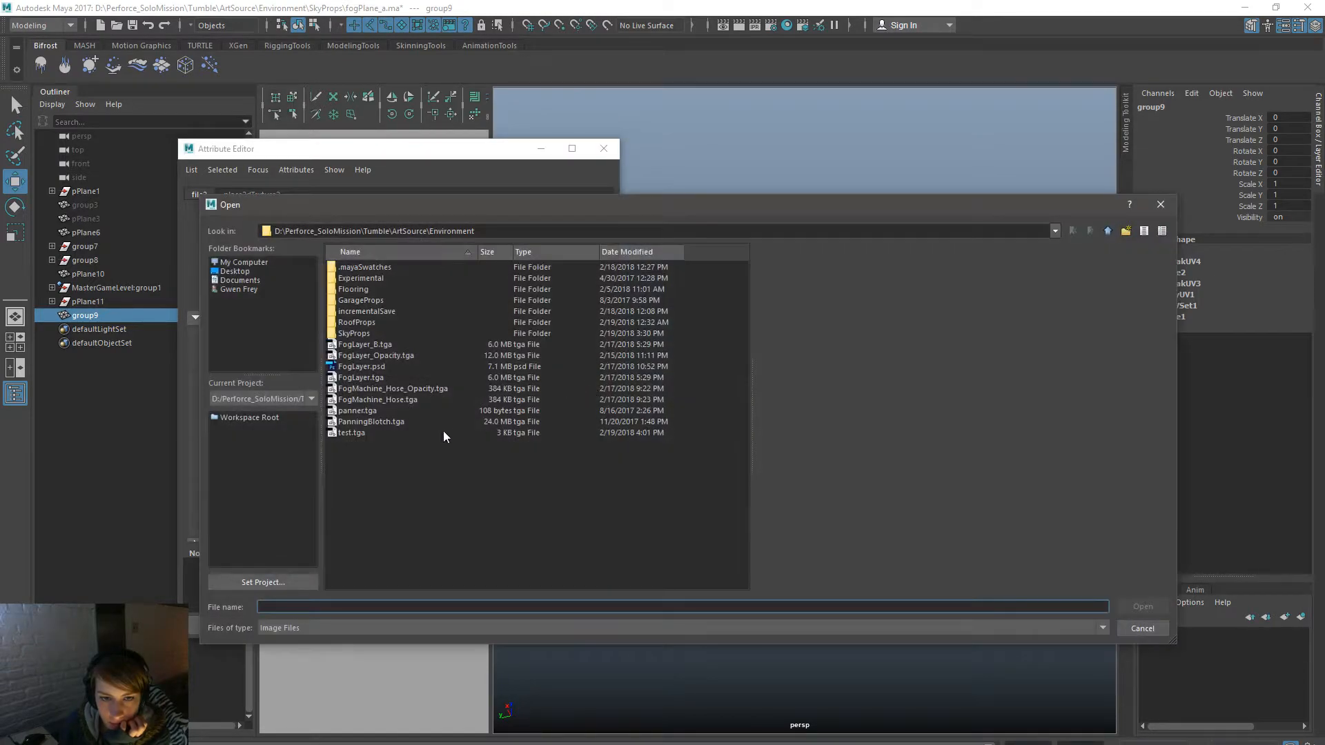
pyautogui.click(387, 421)
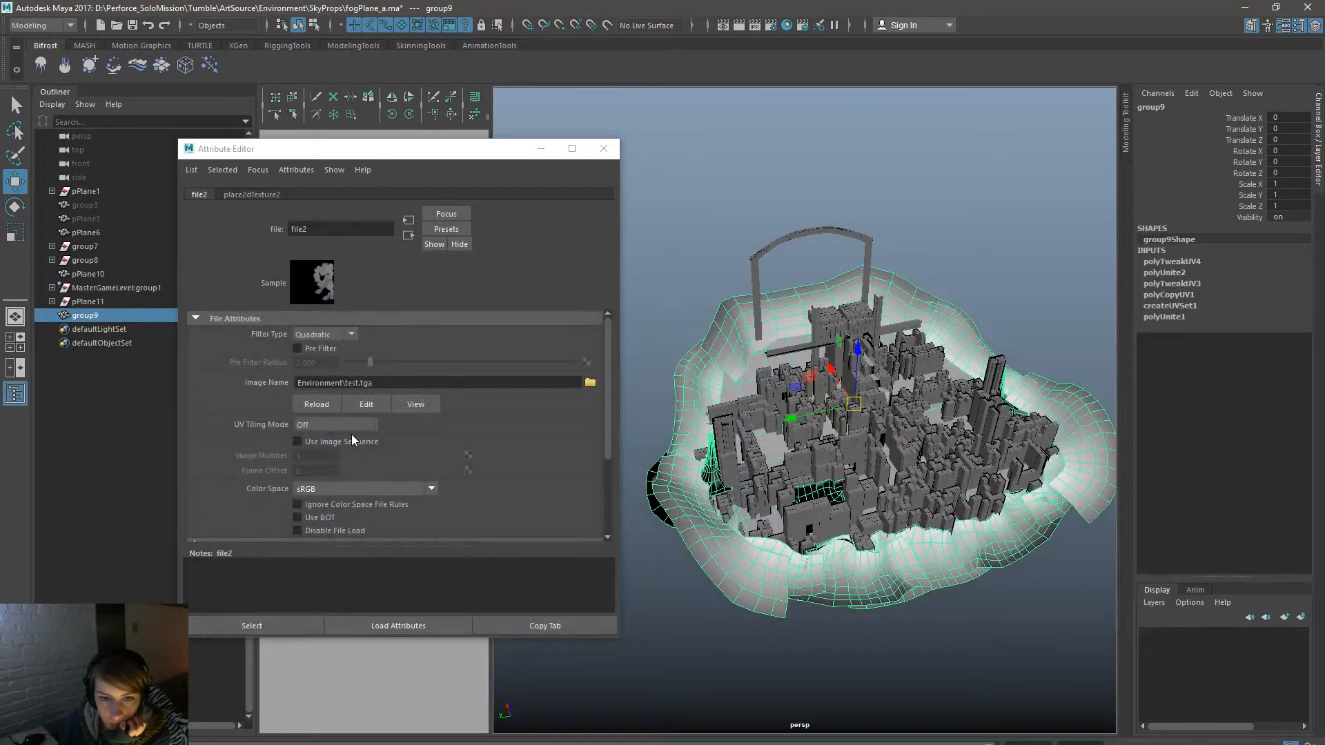
pyautogui.click(673, 239)
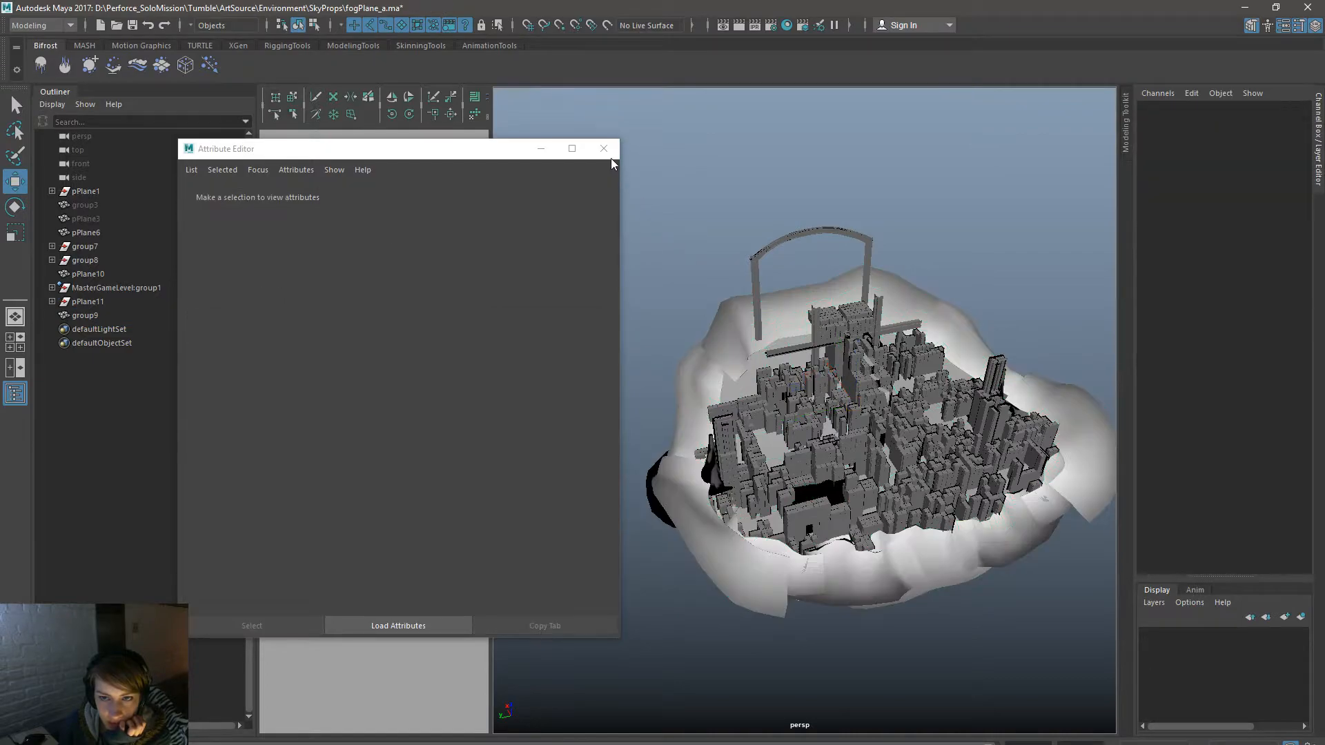
pyautogui.click(604, 148)
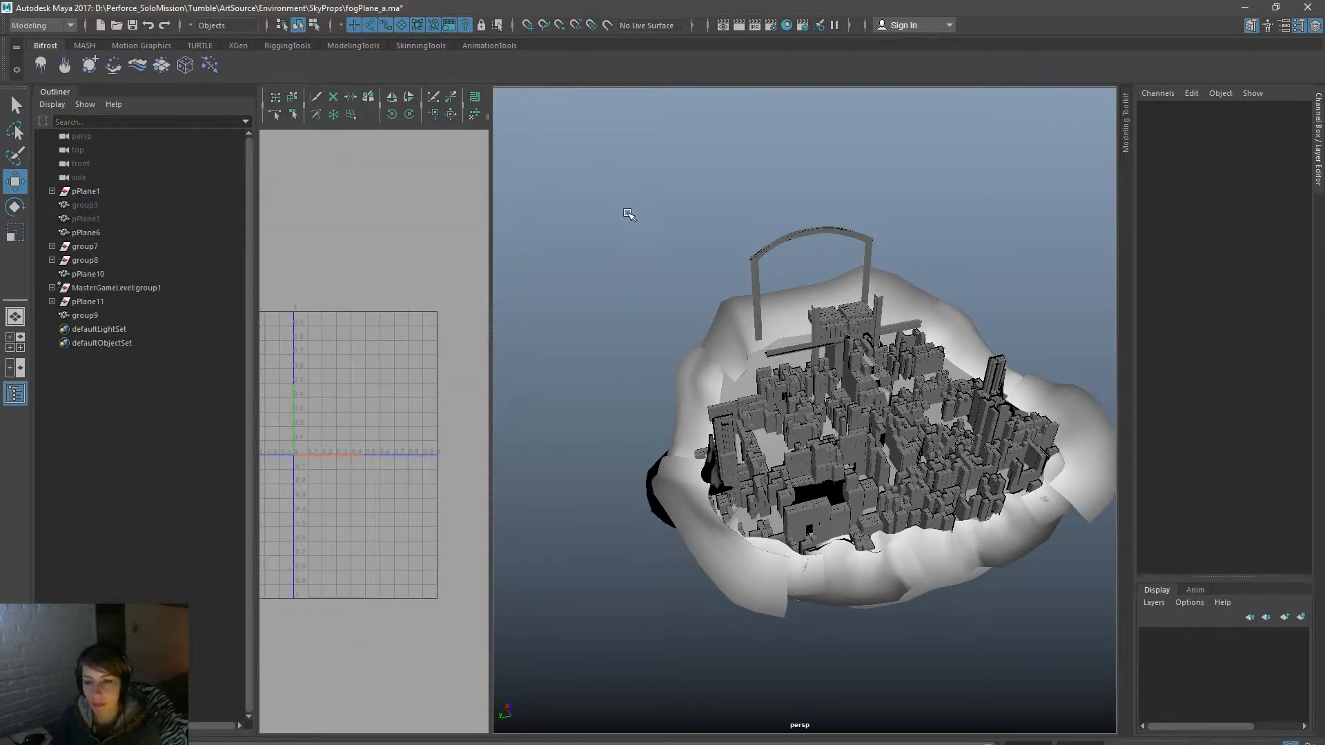
pyautogui.keyDown('alt'); pyautogui.moveTo(827, 455); pyautogui.dragTo(795, 420, button='middle'); pyautogui.keyUp('alt')
# Step: Switch to Photoshop, rotate the whole test.tga gradient image by 180°, and return to Maya
pyautogui.hotkey('alt', 'Tab')
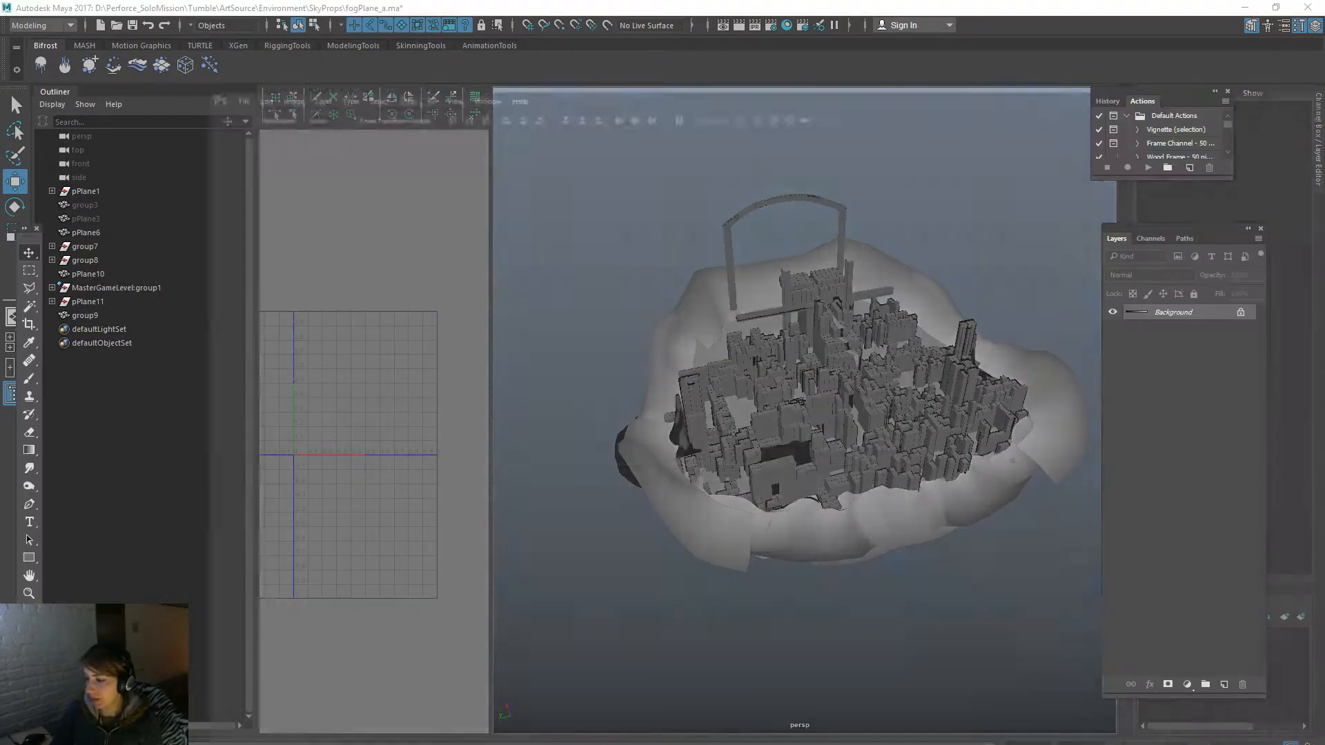
pyautogui.click(78, 8)
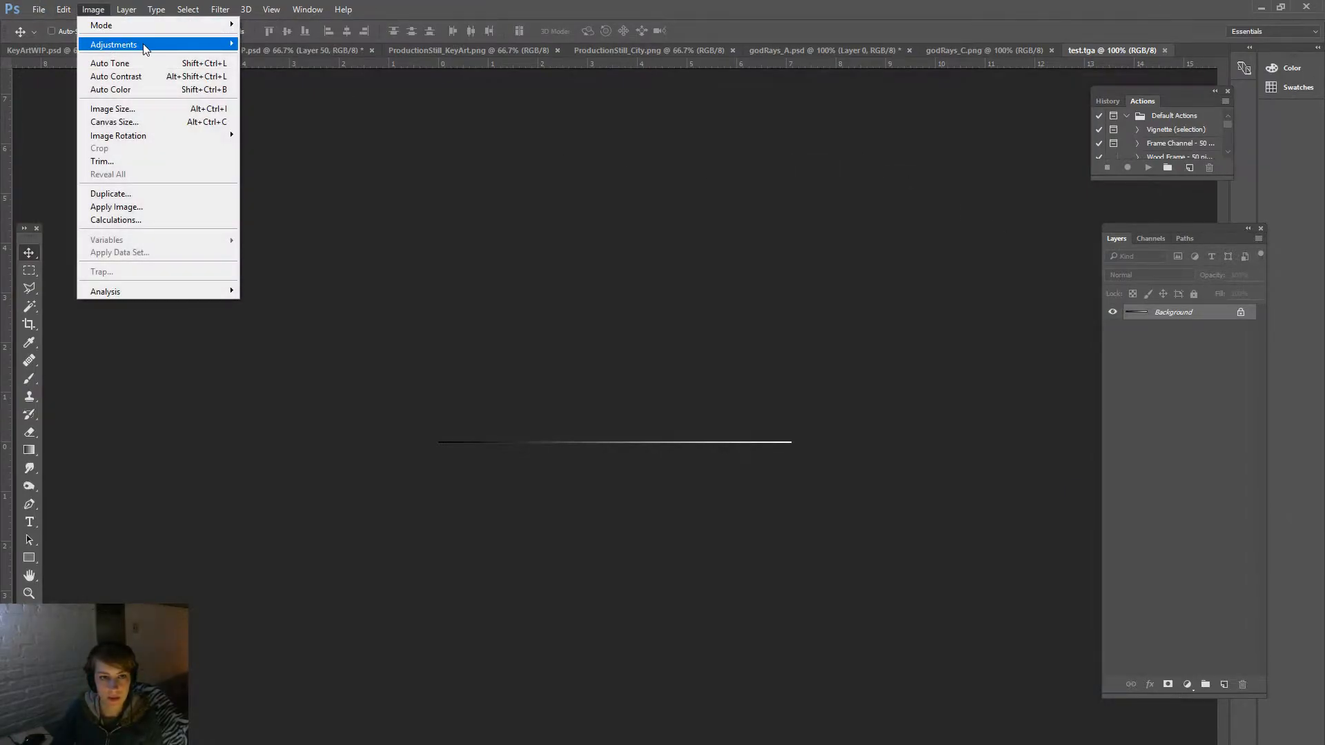
pyautogui.moveTo(117, 44)
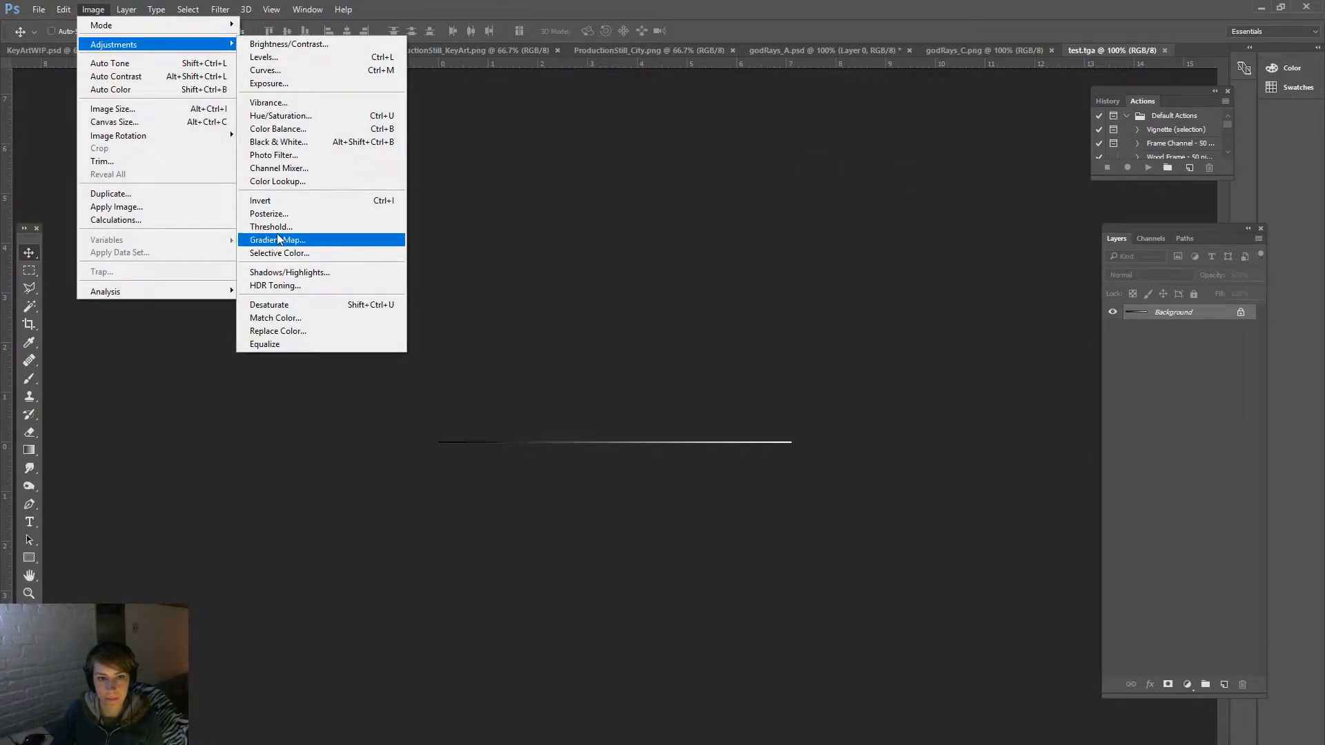
pyautogui.moveTo(217, 138)
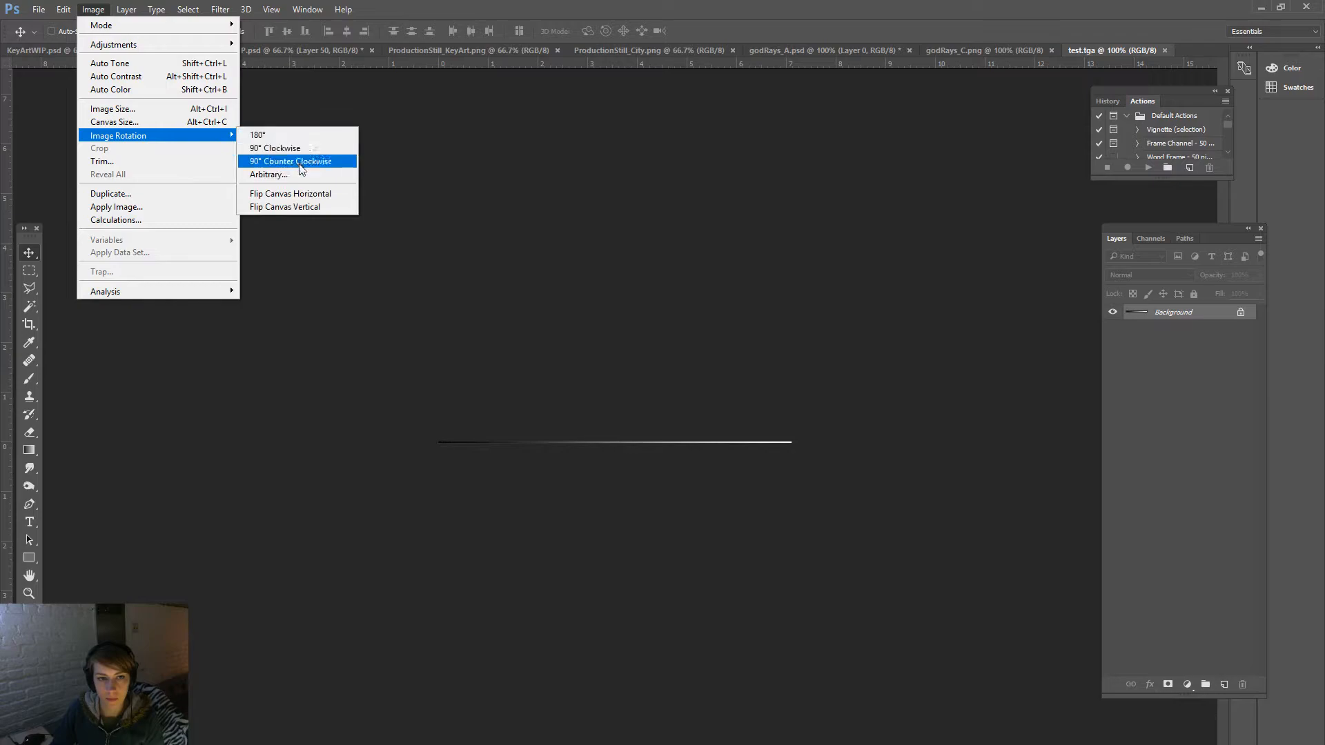
pyautogui.click(311, 137)
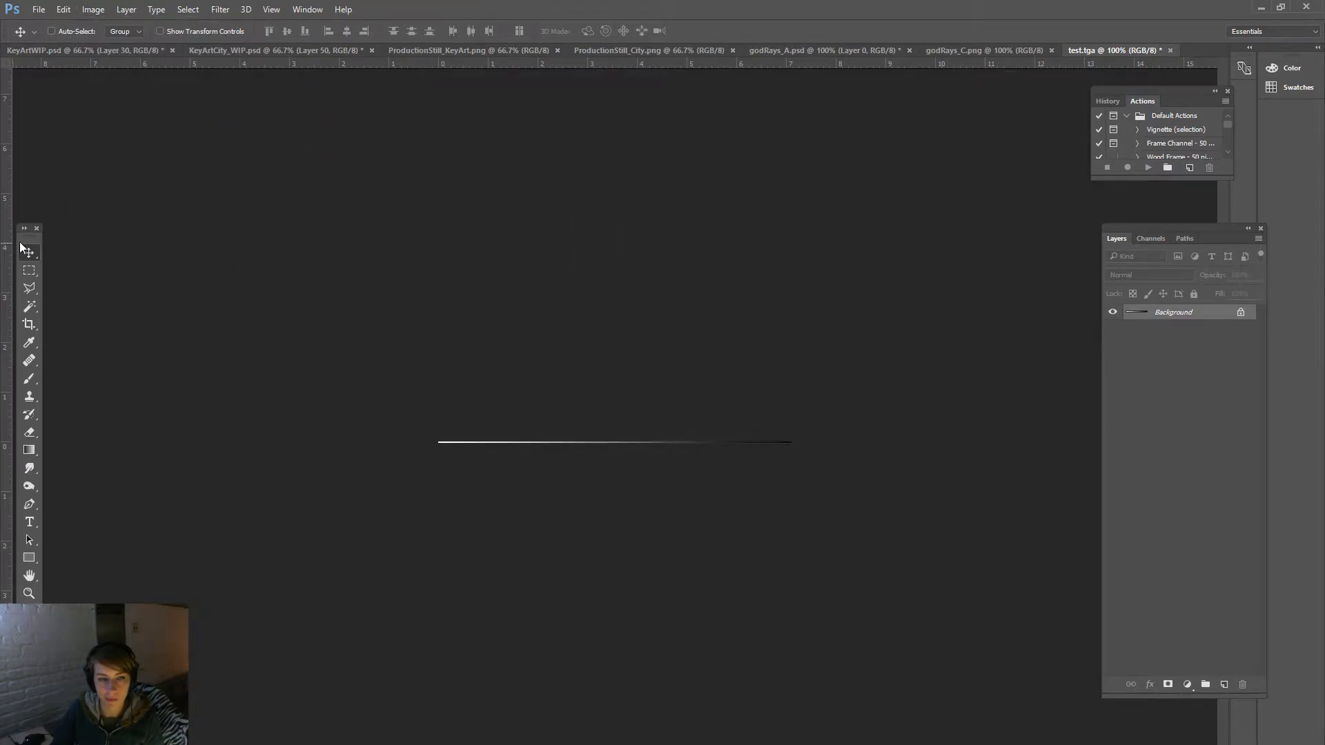
pyautogui.click(1260, 7)
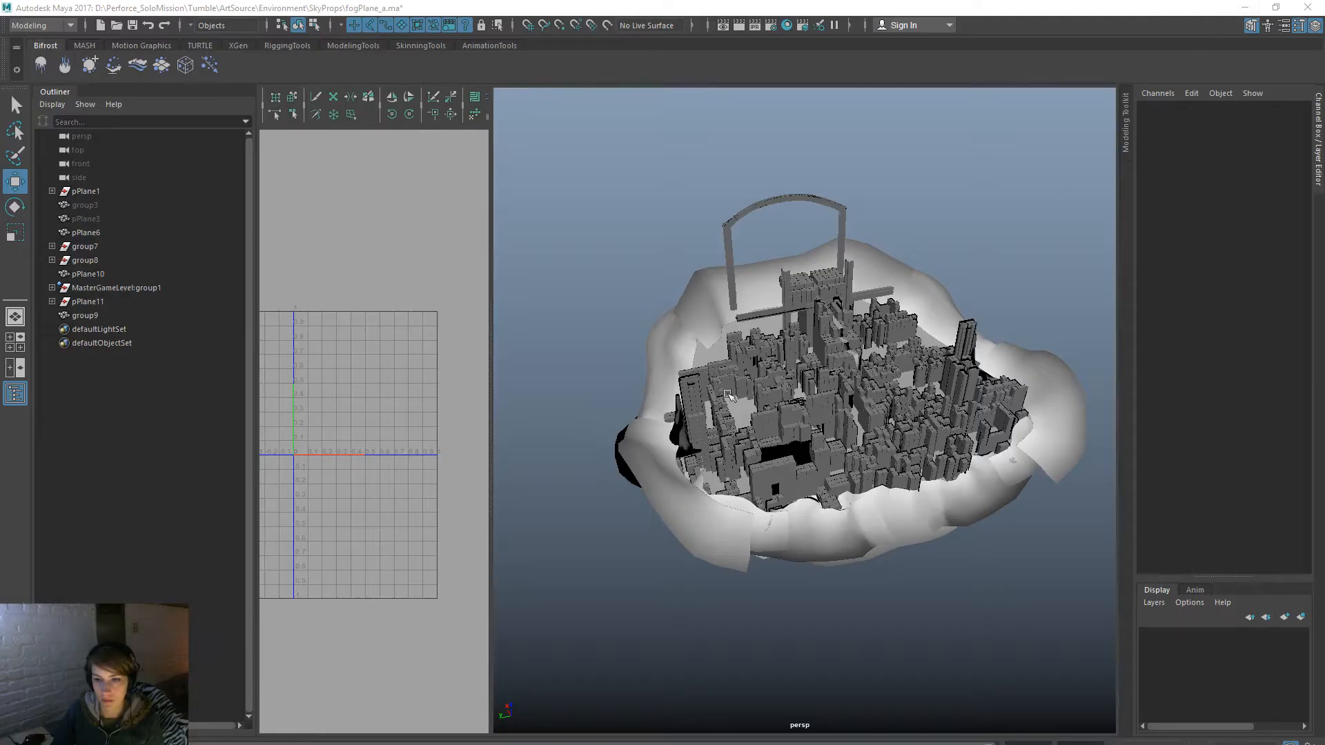
# Step: Load the updated test.tga again into the fog mesh's fogMaterial color texture, and close the Attribute Editor
pyautogui.click(716, 293)
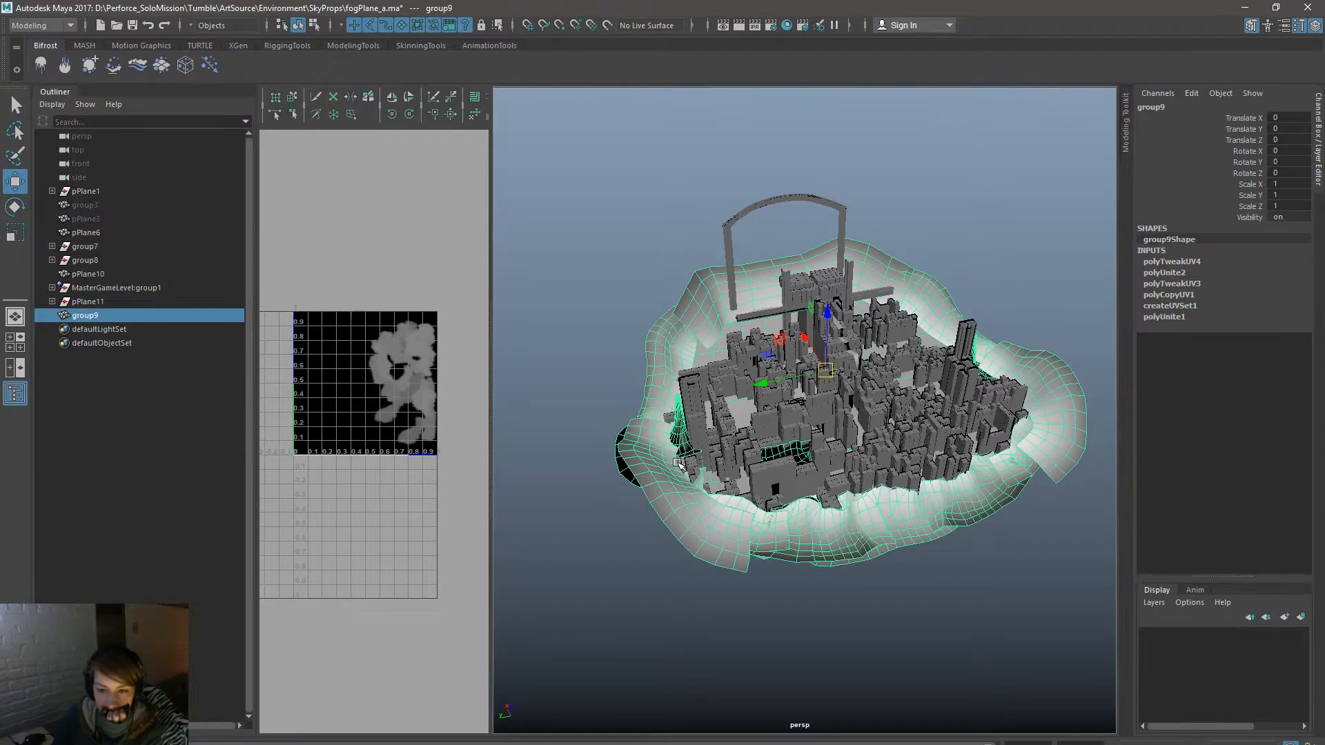
pyautogui.rightClick(675, 624)
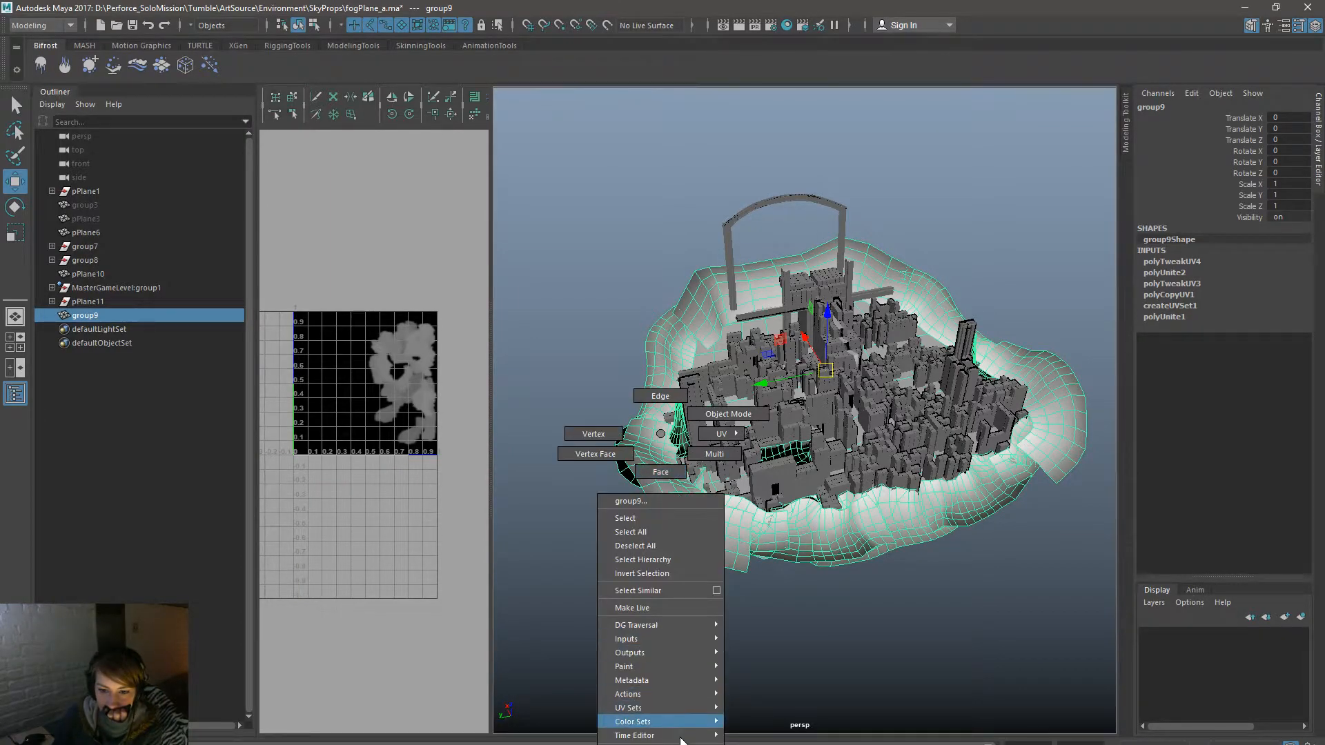
pyautogui.moveTo(660, 434); pyautogui.dragTo(680, 744, button='right')
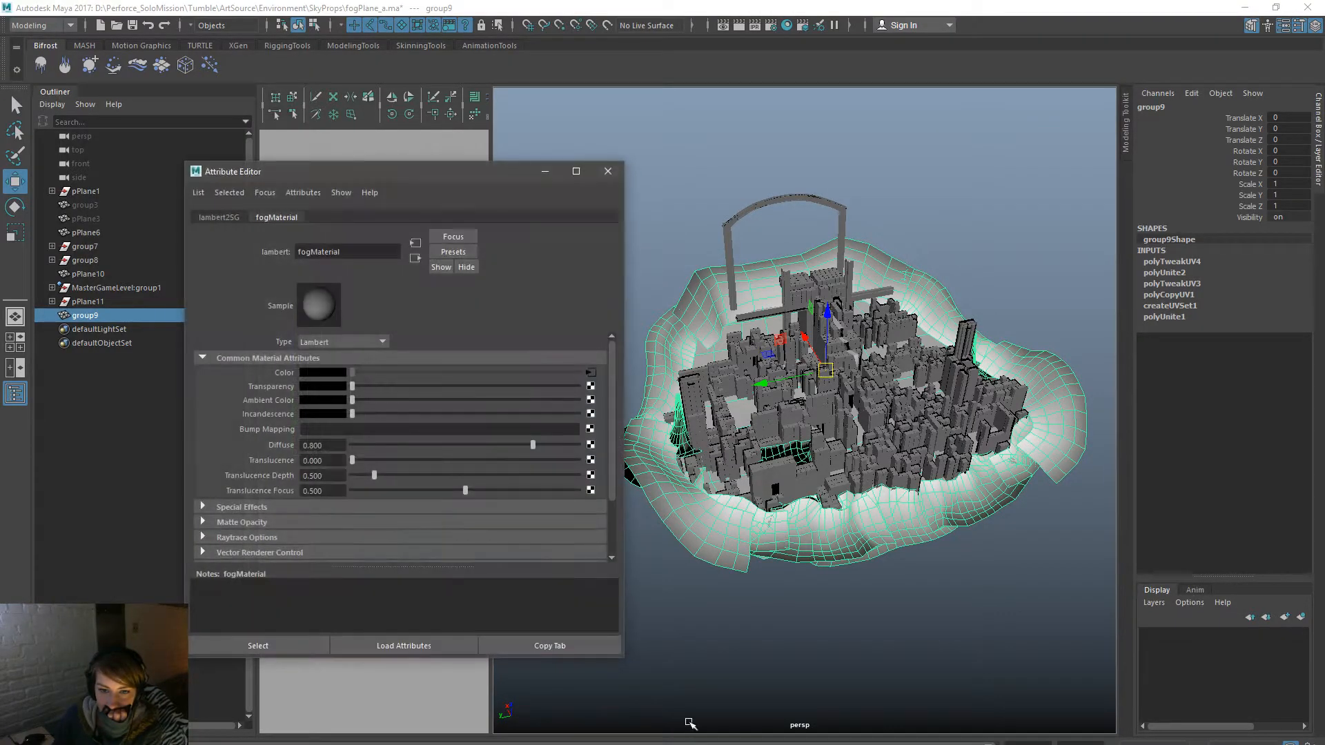
pyautogui.click(590, 373)
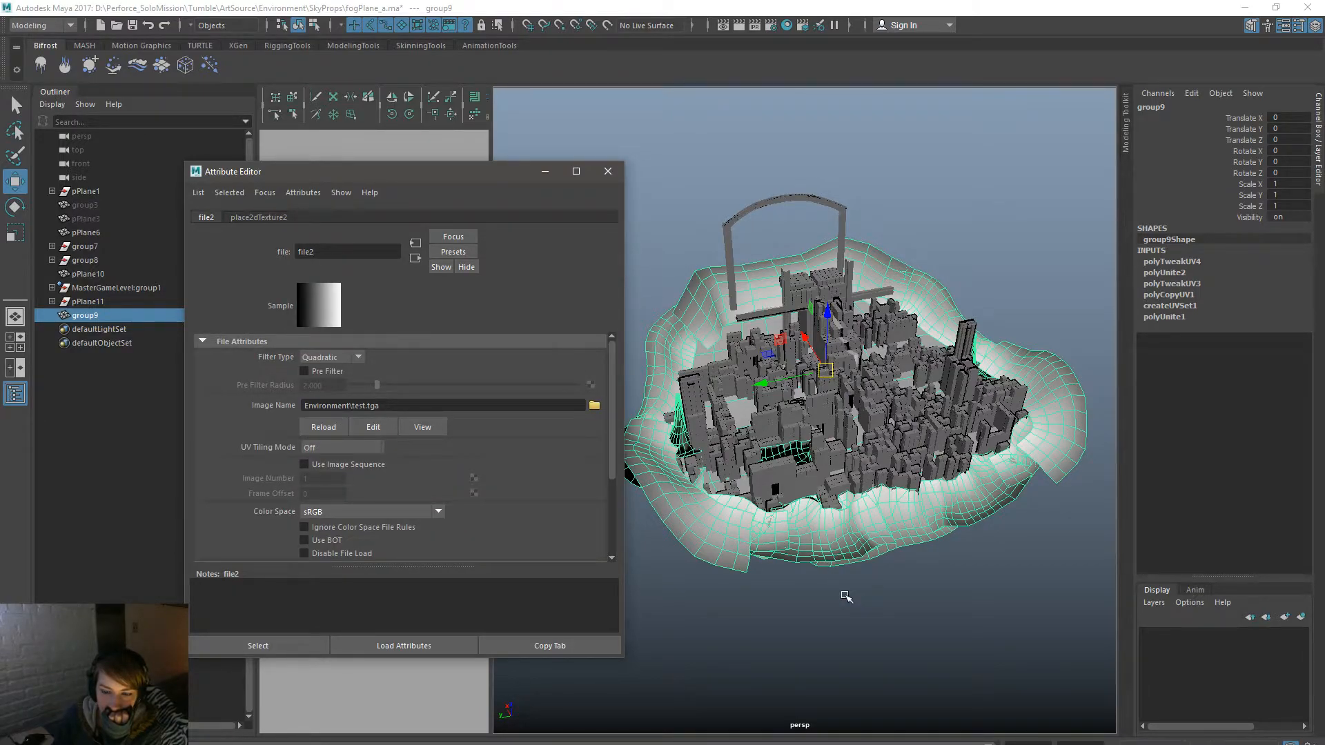
pyautogui.click(594, 406)
pyautogui.doubleClick(350, 433)
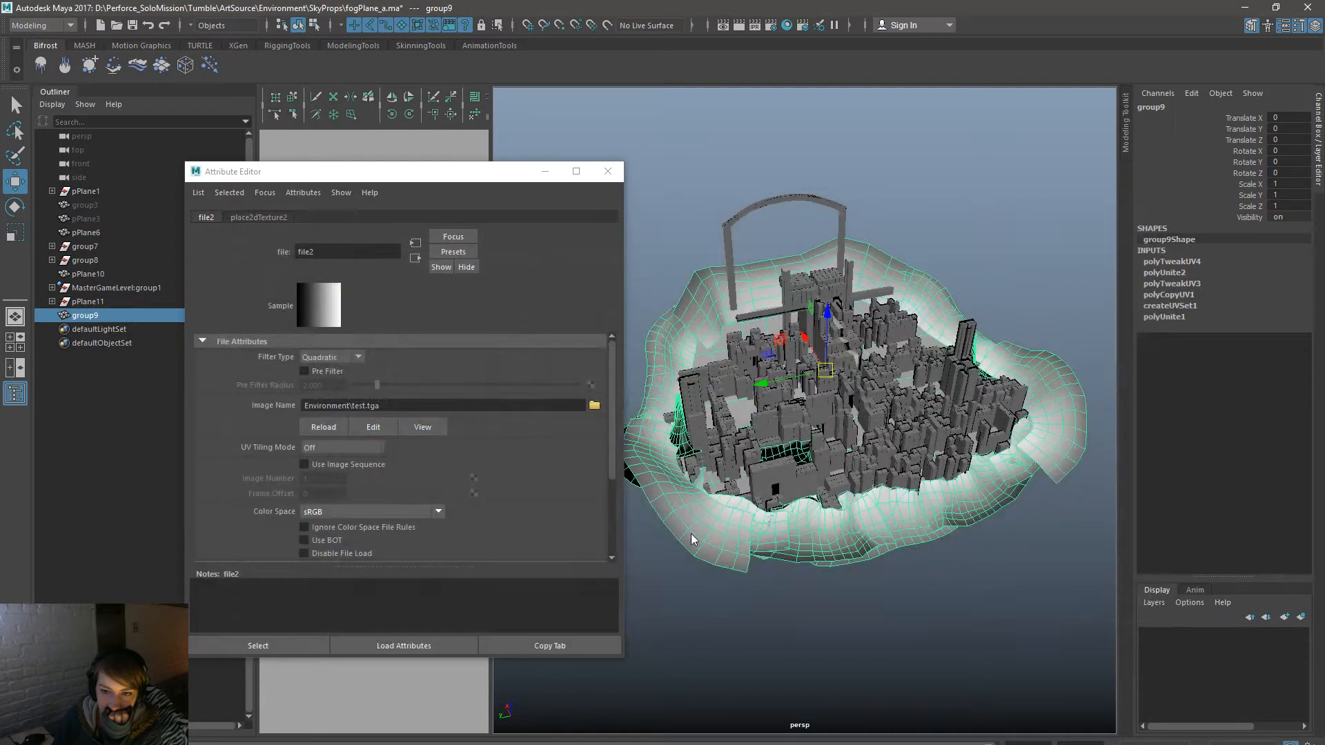
pyautogui.click(739, 626)
pyautogui.click(608, 172)
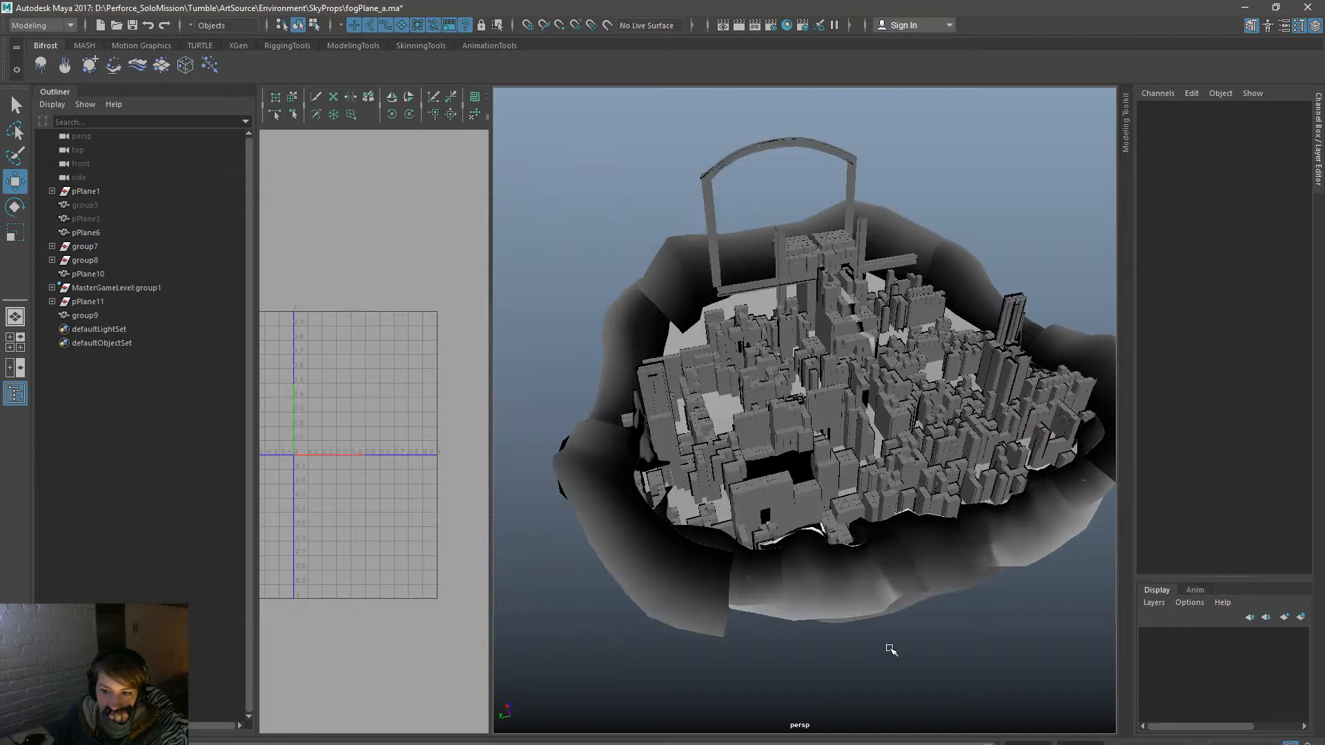
# Step: Examine how the gradient falls around the fog mesh from several angles and check the mesh's UV layout
pyautogui.scroll(5, 696, 511)
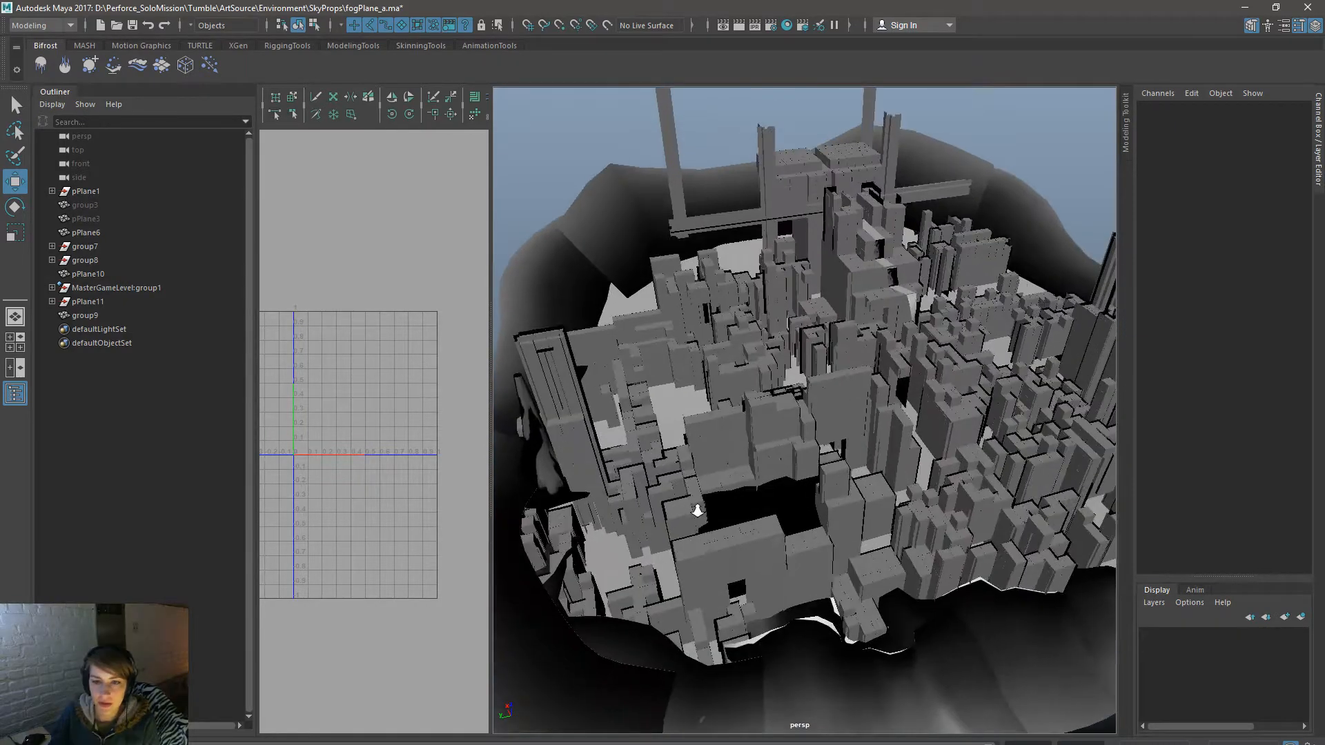
pyautogui.keyDown('alt'); pyautogui.moveTo(697, 510); pyautogui.dragTo(673, 483); pyautogui.keyUp('alt')
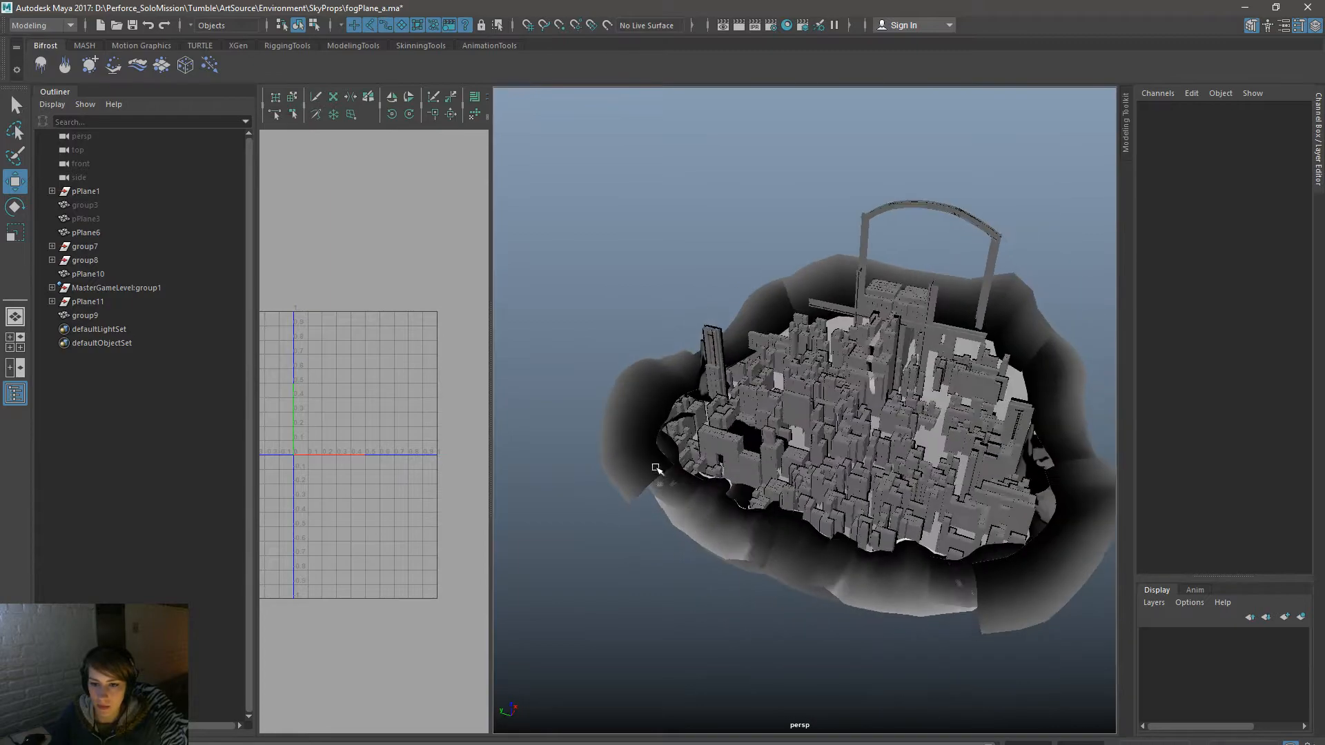
pyautogui.click(607, 432)
pyautogui.moveTo(358, 378); pyautogui.dragTo(417, 531, button='right')
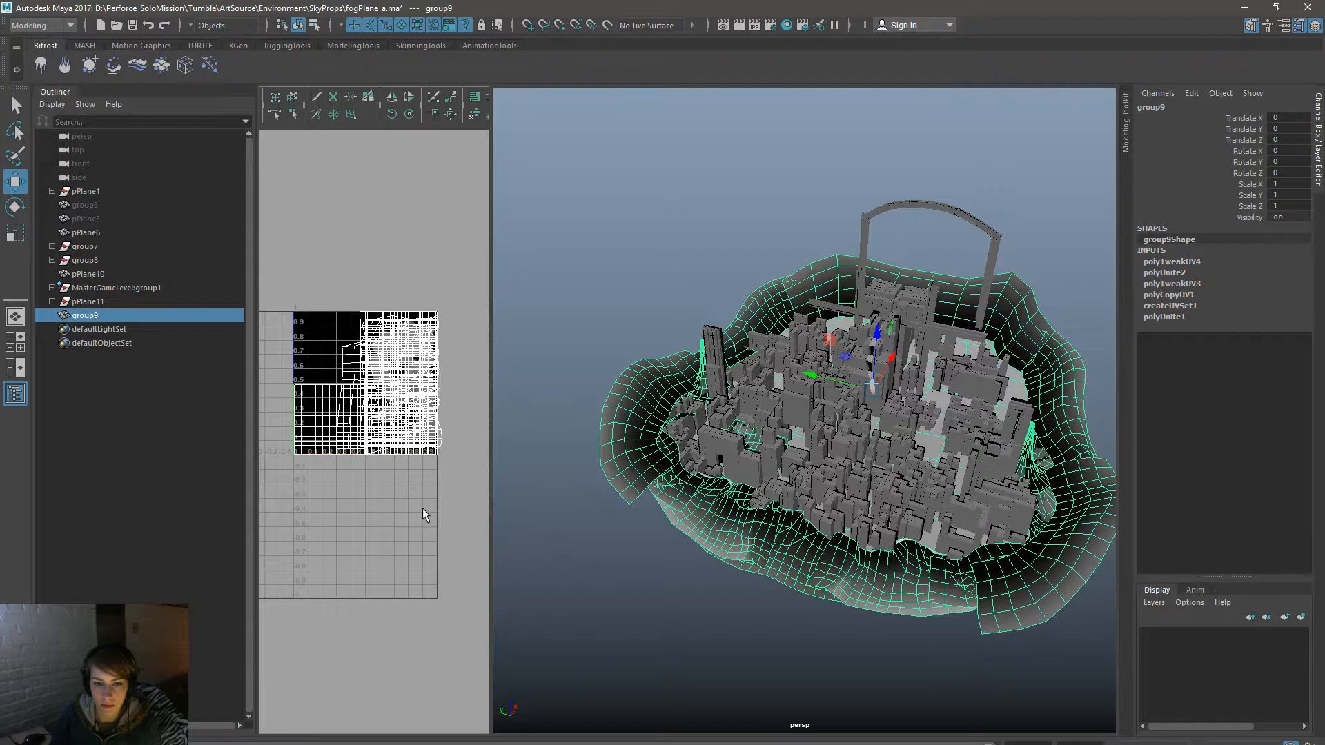
pyautogui.click(621, 541)
pyautogui.keyDown('alt'); pyautogui.moveTo(618, 527); pyautogui.dragTo(636, 529); pyautogui.keyUp('alt')
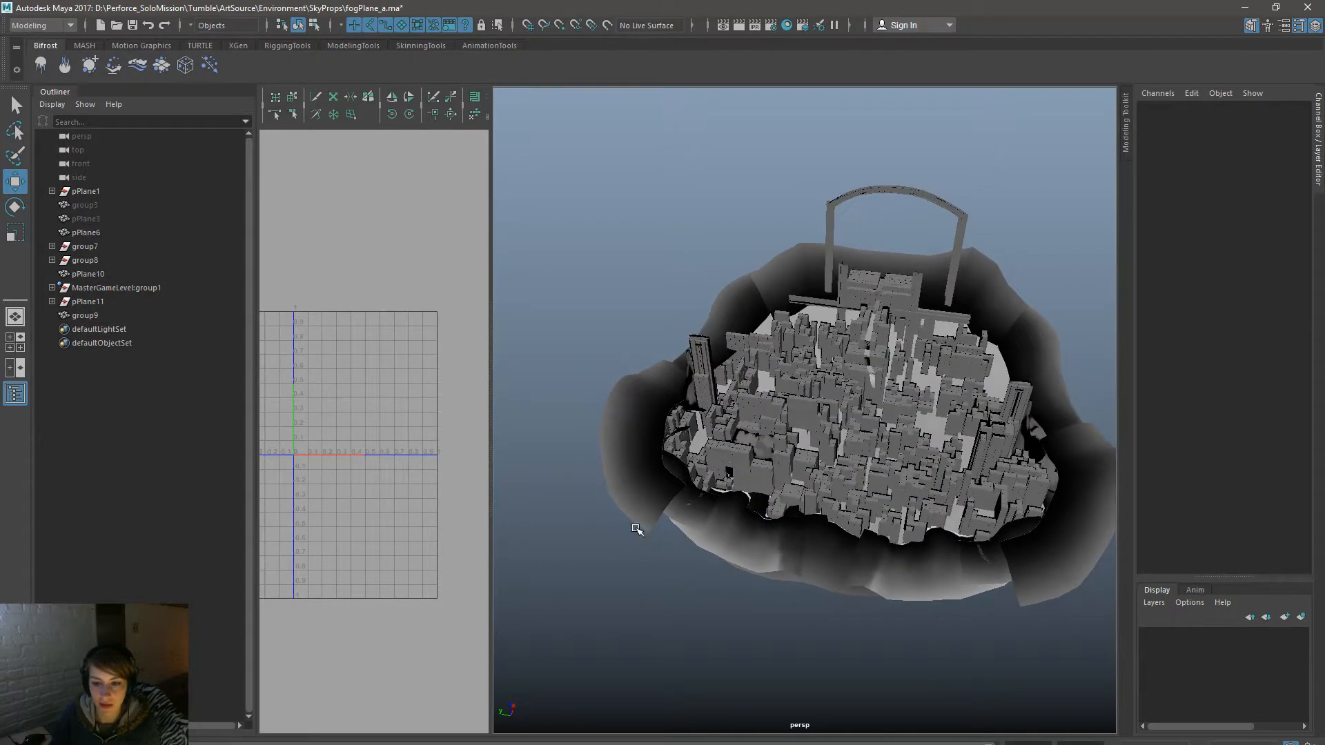
# Step: Check the file texture on the fog mesh's material, then examine the gradient around the mesh
pyautogui.click(635, 529)
pyautogui.moveTo(643, 393); pyautogui.dragTo(645, 419, button='right')
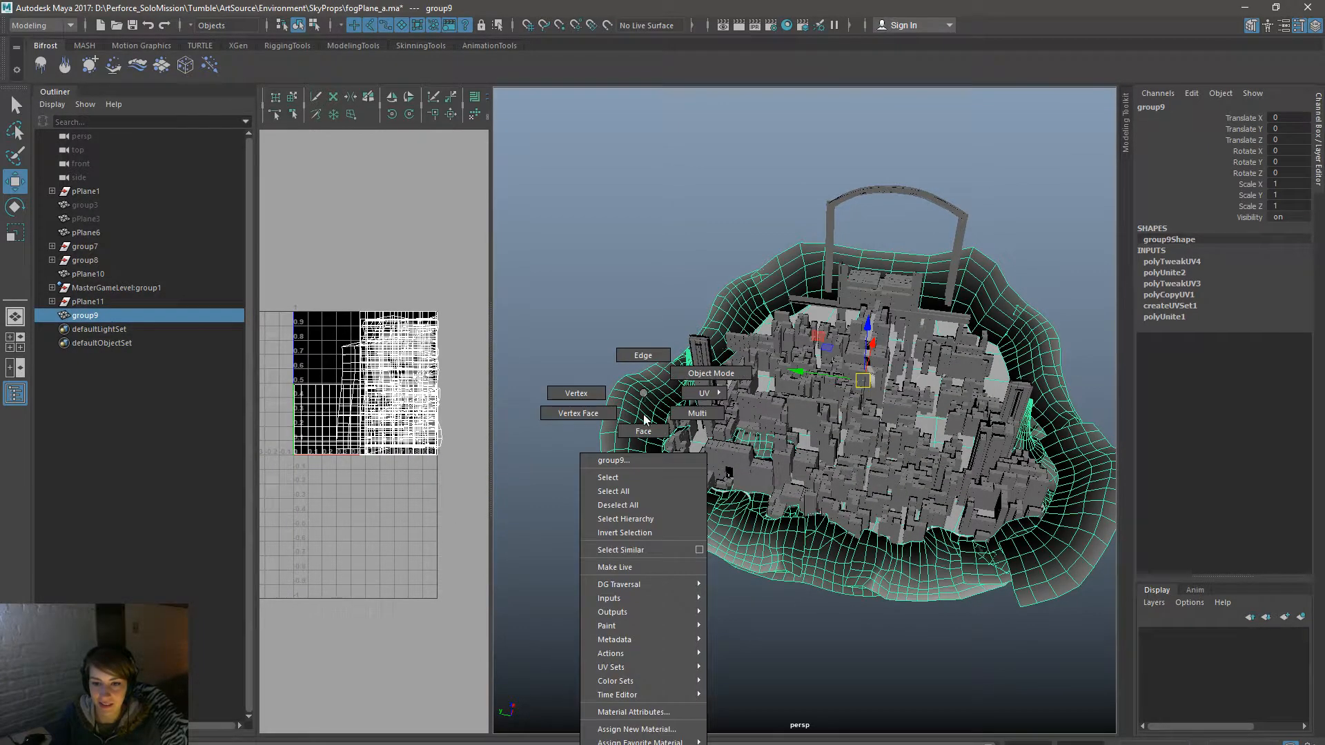
pyautogui.click(625, 711)
pyautogui.click(596, 396)
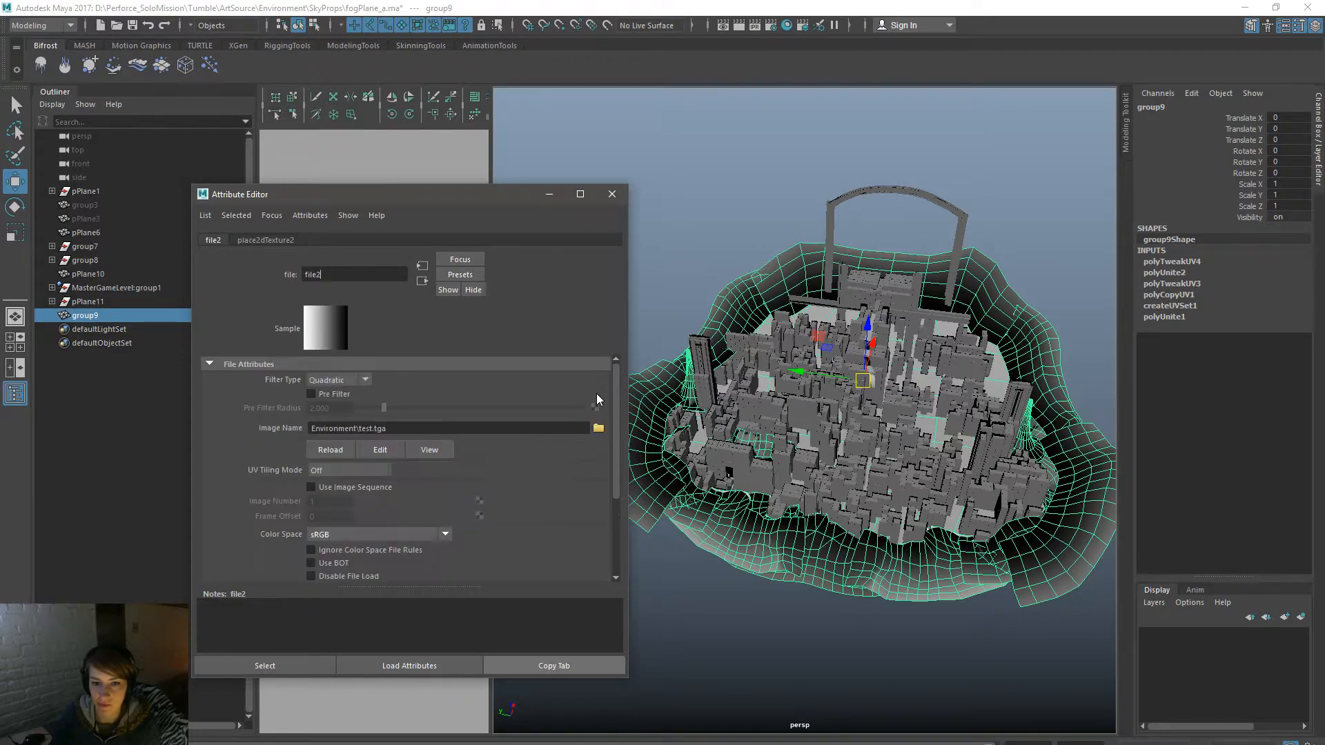
pyautogui.click(612, 194)
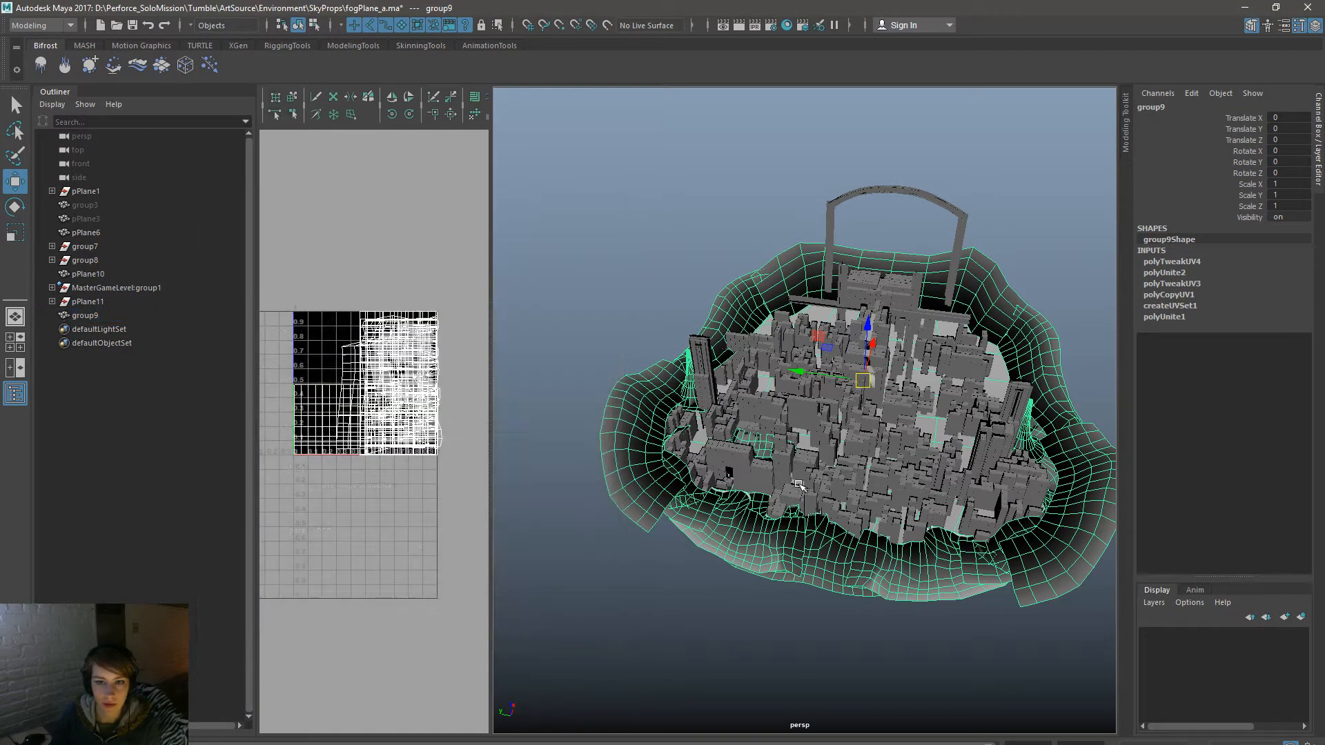
pyautogui.click(801, 625)
pyautogui.keyDown('alt'); pyautogui.moveTo(881, 647); pyautogui.dragTo(889, 649); pyautogui.keyUp('alt')
pyautogui.keyDown('alt'); pyautogui.moveTo(912, 655); pyautogui.dragTo(931, 662, button='right'); pyautogui.keyUp('alt')
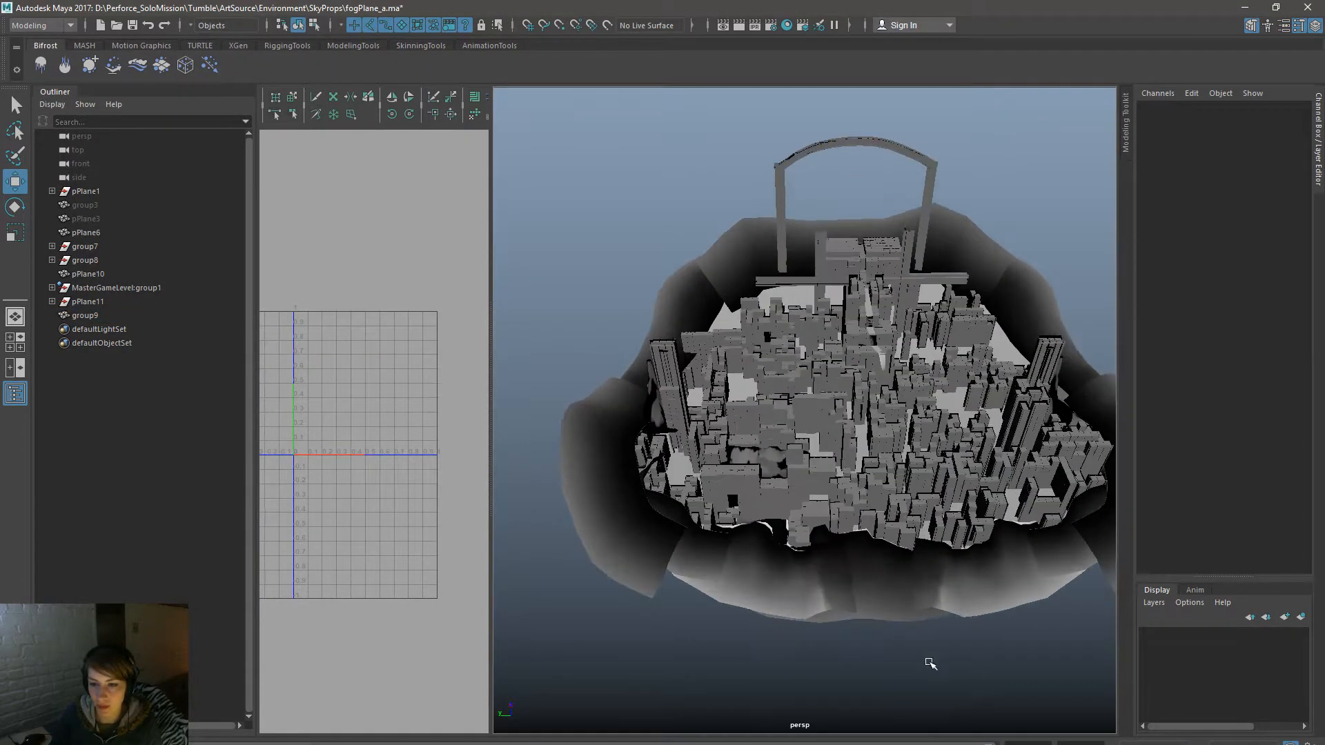
pyautogui.keyDown('alt'); pyautogui.moveTo(893, 668); pyautogui.dragTo(866, 671, button='middle'); pyautogui.keyUp('alt')
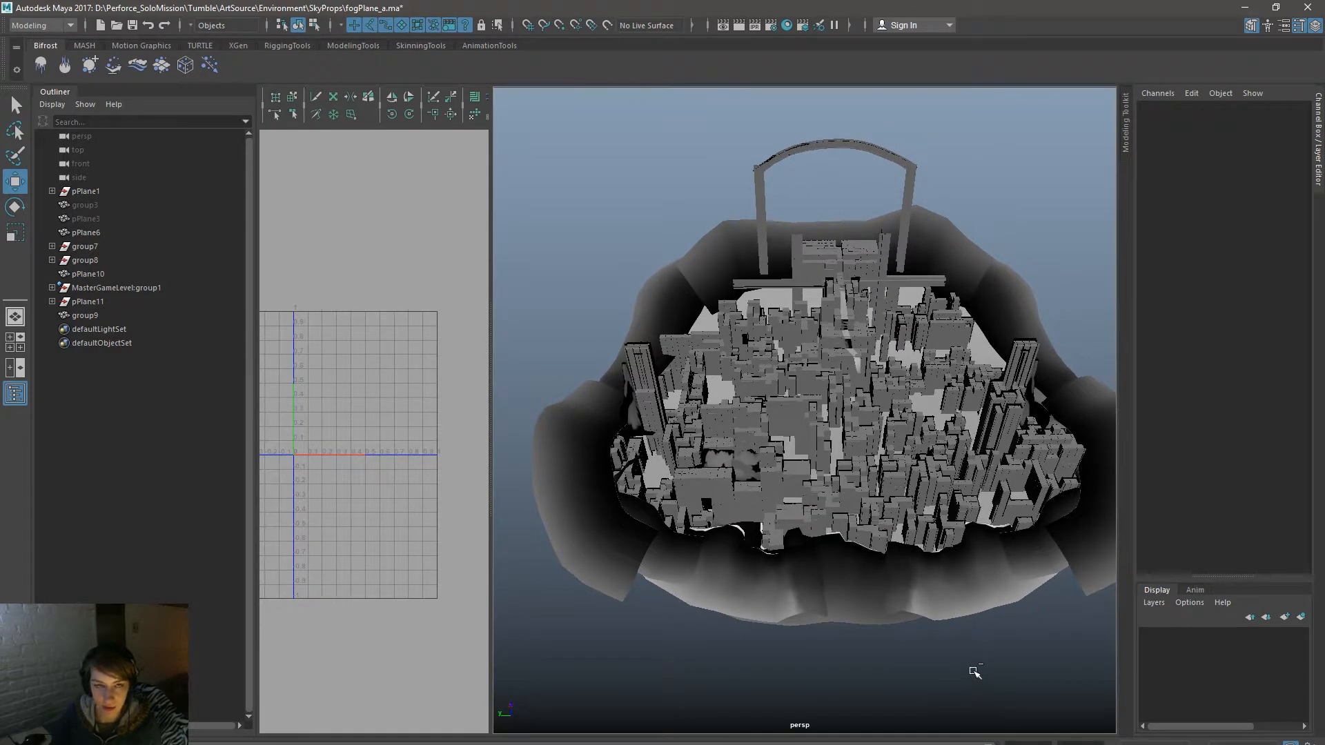
# Step: Select the fog mesh group9 and open the Export Selection dialog for it
pyautogui.click(828, 593)
pyautogui.press('space')
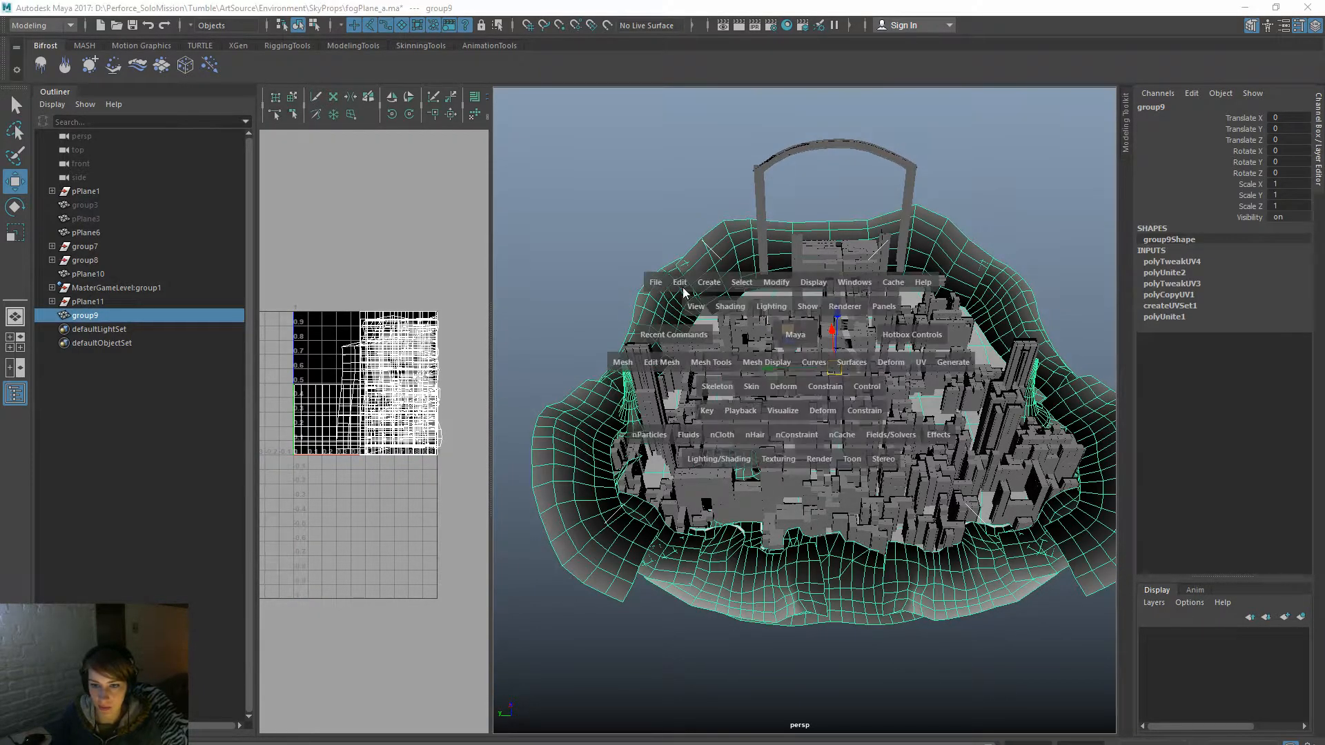
pyautogui.click(656, 283)
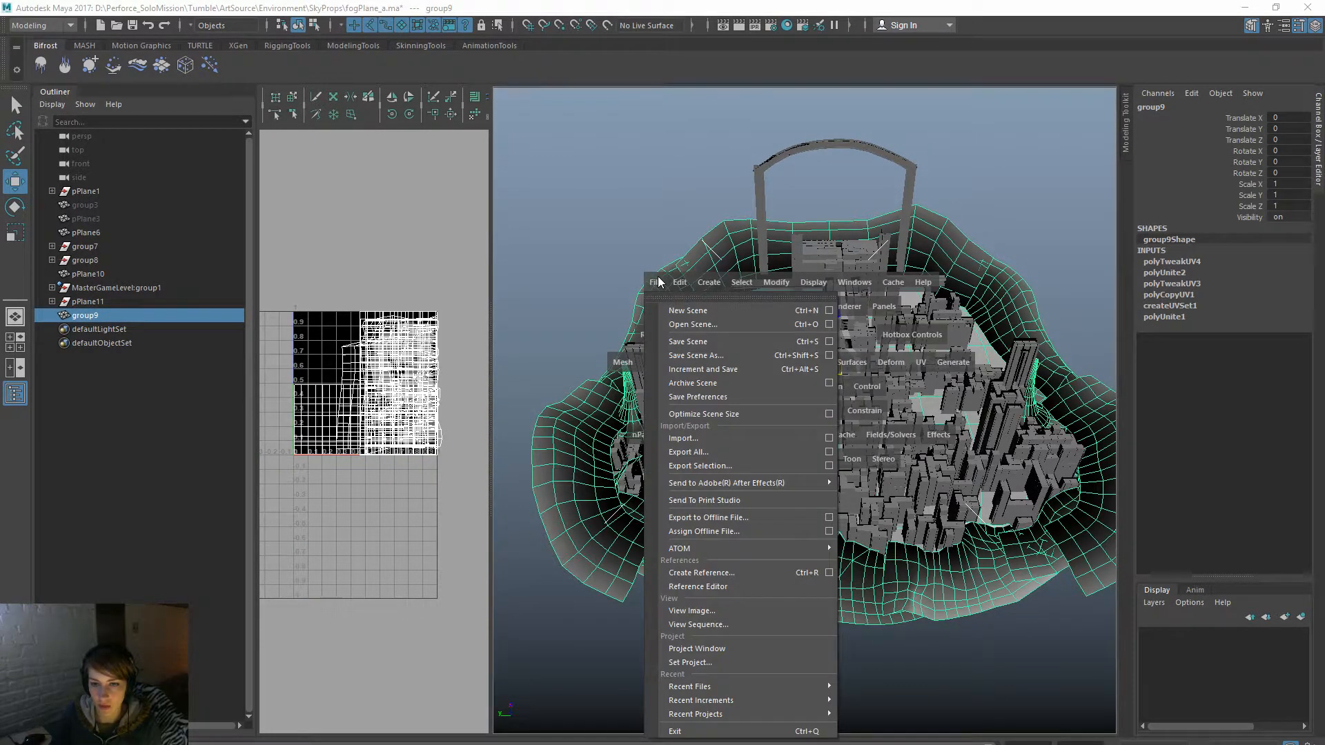
pyautogui.click(543, 182)
pyautogui.press('space')
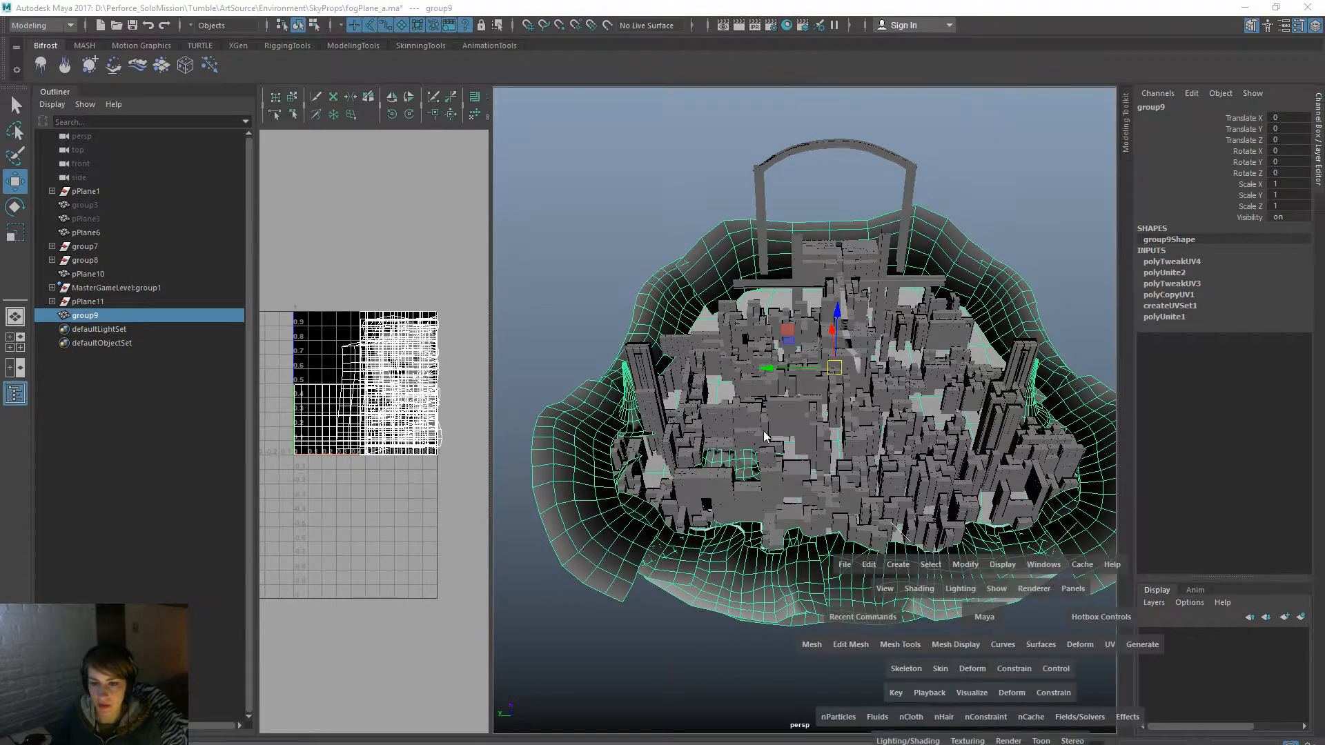
pyautogui.press('space')
pyautogui.click(597, 282)
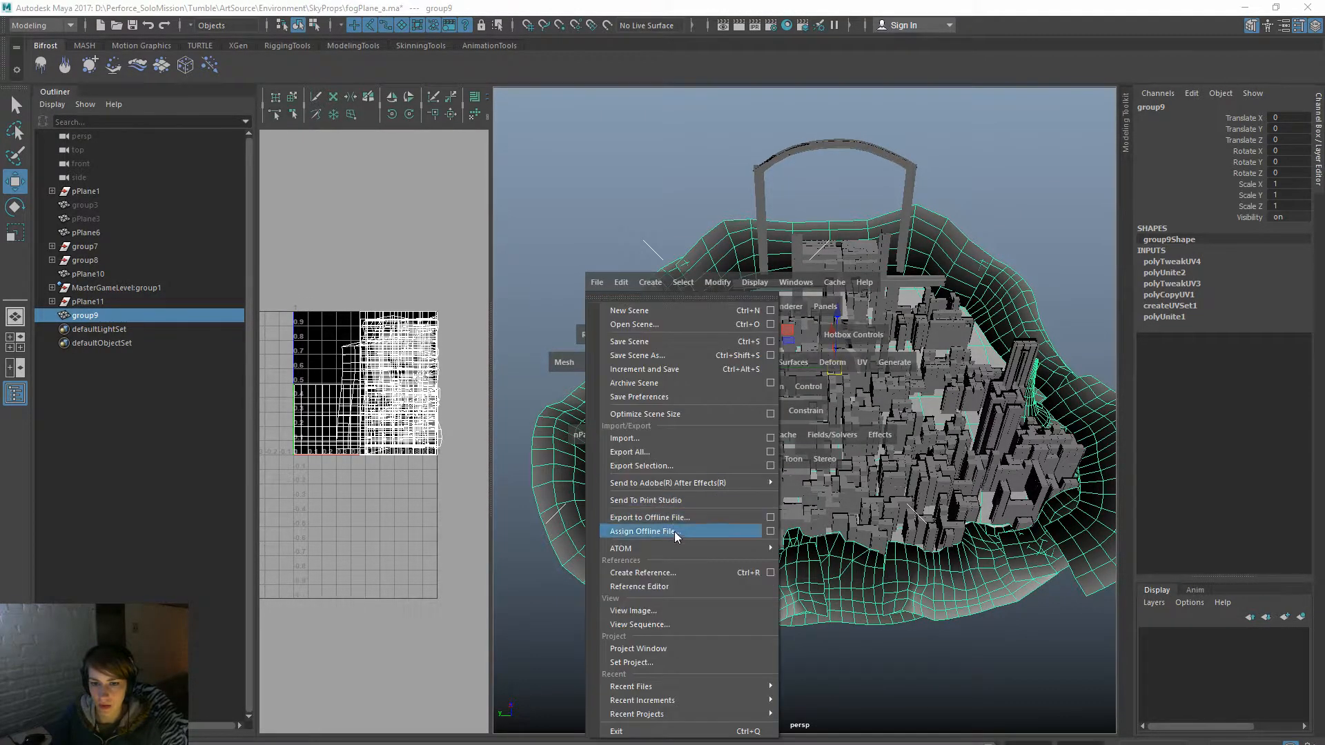
pyautogui.click(673, 466)
pyautogui.click(450, 356)
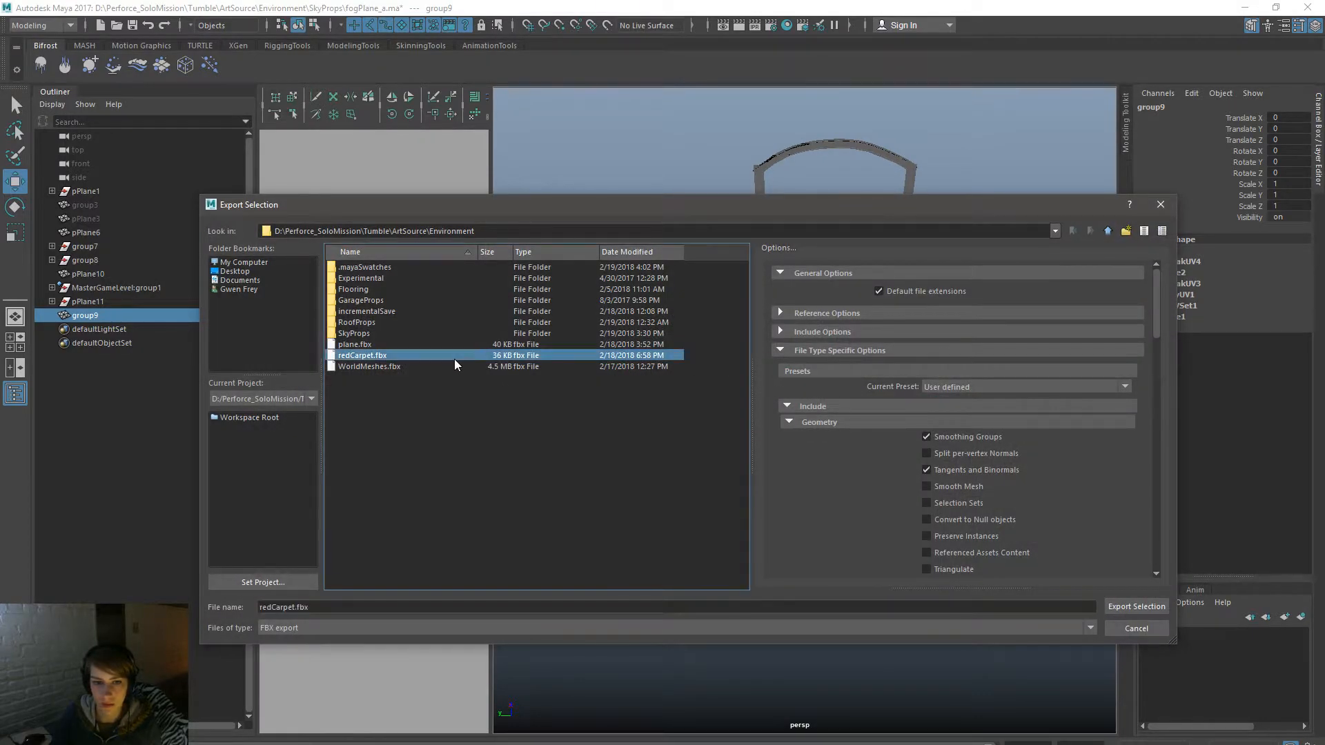
pyautogui.doubleClick(389, 366)
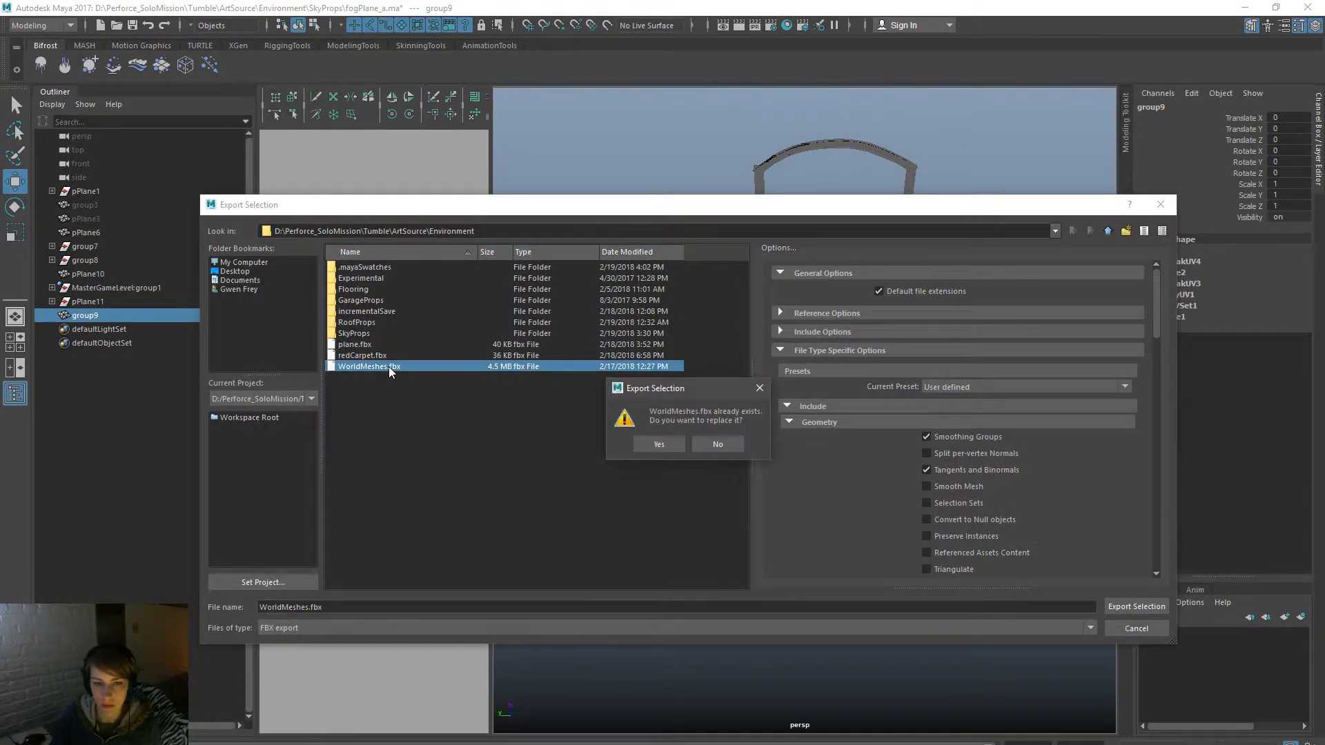
pyautogui.click(721, 444)
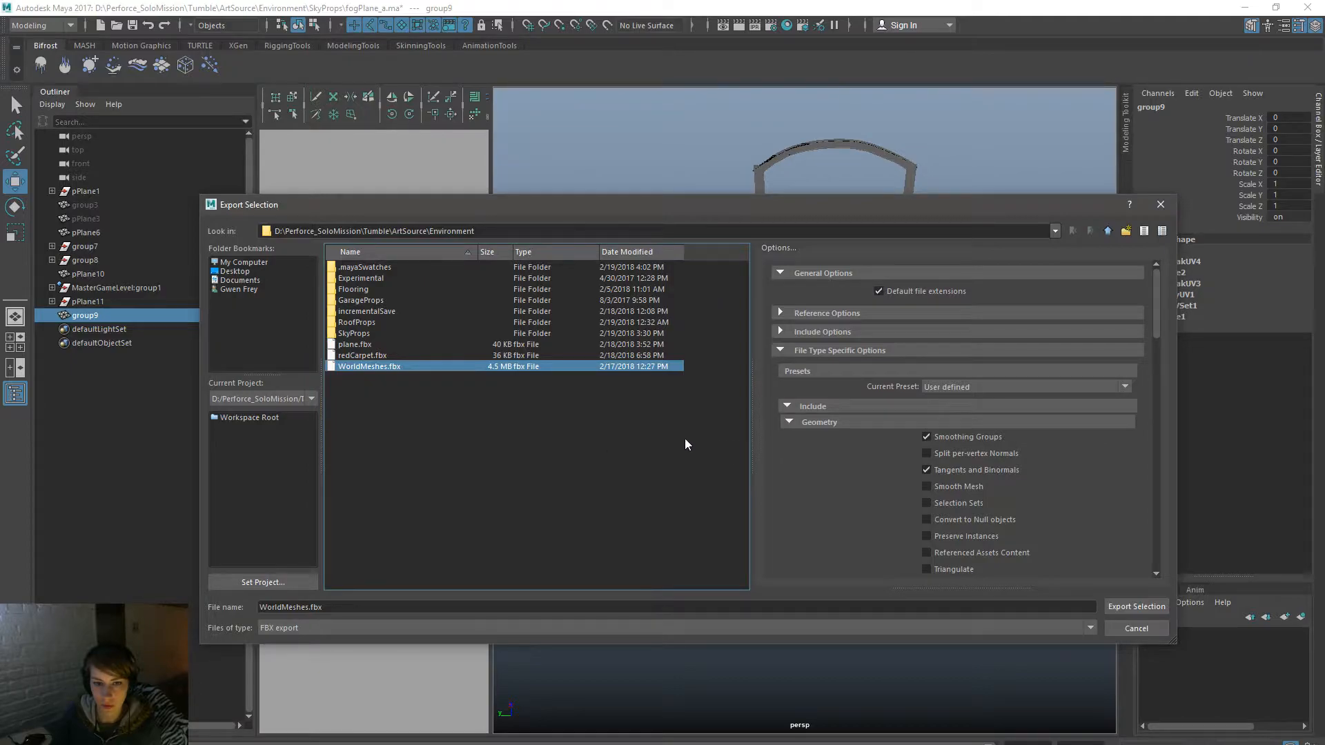
# Step: Export the selected fog mesh as FBX to the SkyProps folder, replacing the existing fogPlane_b.fbx
pyautogui.click(397, 345)
pyautogui.doubleClick(396, 332)
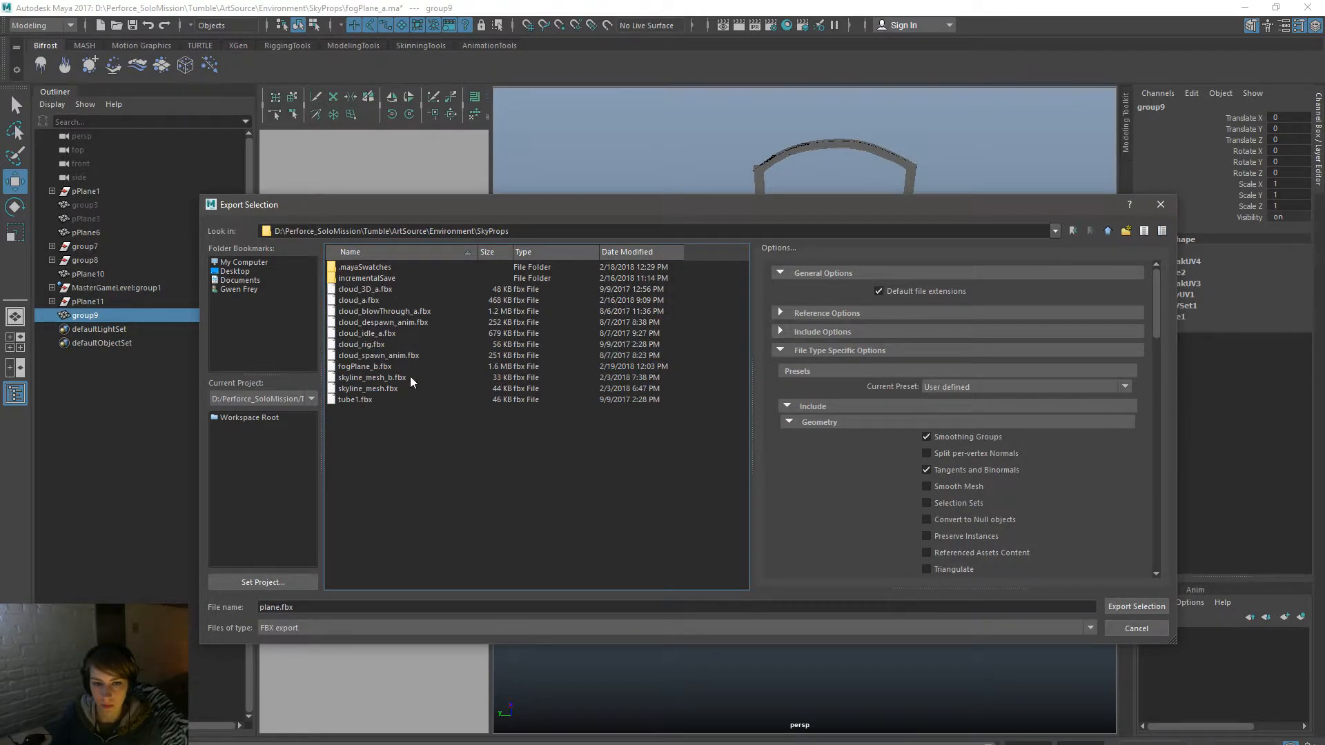
pyautogui.doubleClick(412, 366)
pyautogui.click(661, 445)
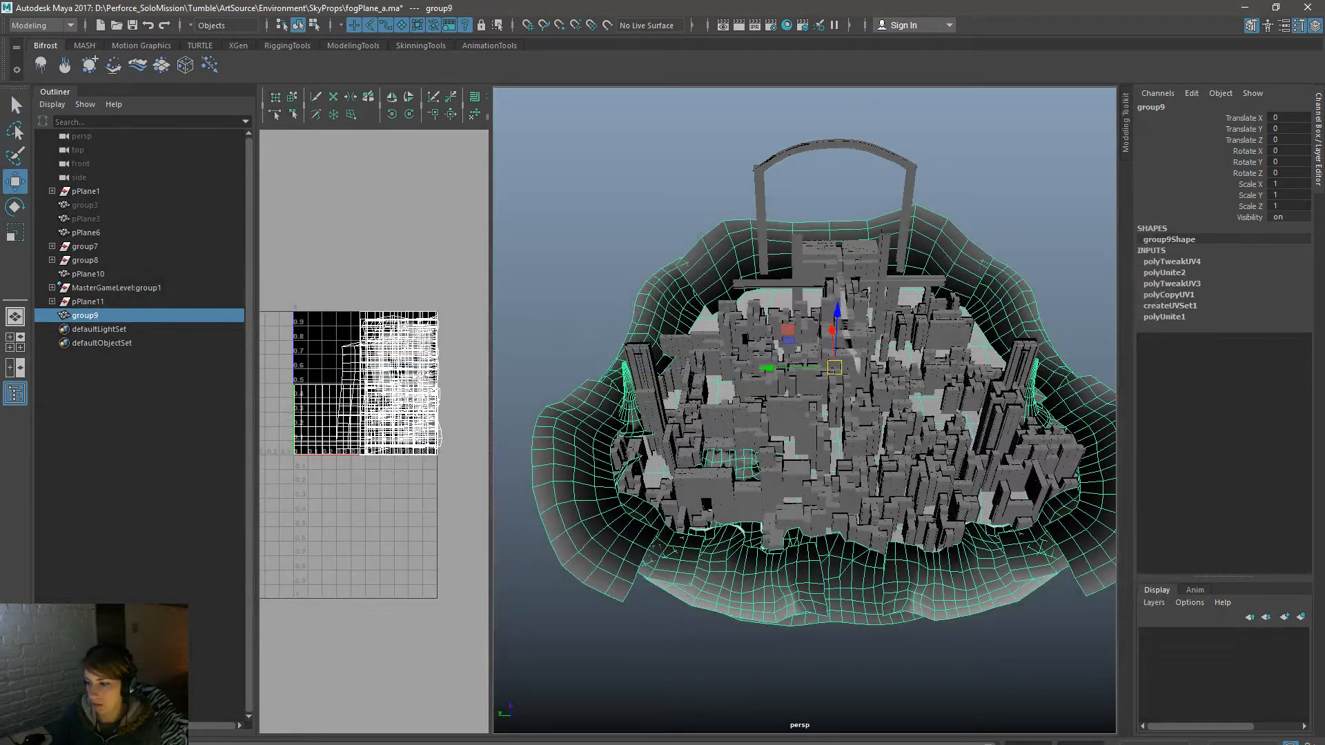
# Step: Switch to Unreal Editor, locate the fogPlane_b static mesh among the assets, reimport it, and view the fog in the level
pyautogui.hotkey('alt', 'Tab')
pyautogui.moveTo(662, 373); pyautogui.dragTo(690, 372, button='right')
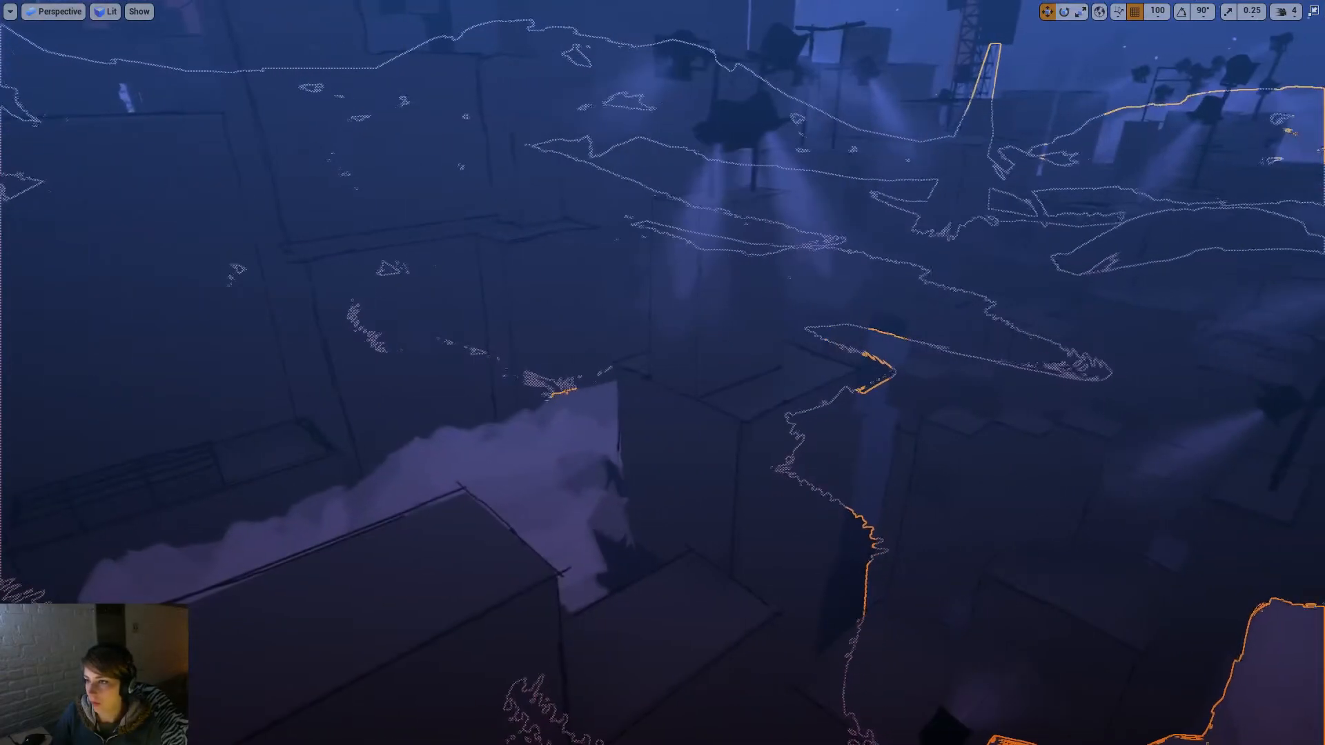
pyautogui.click(1313, 11)
pyautogui.click(1244, 723)
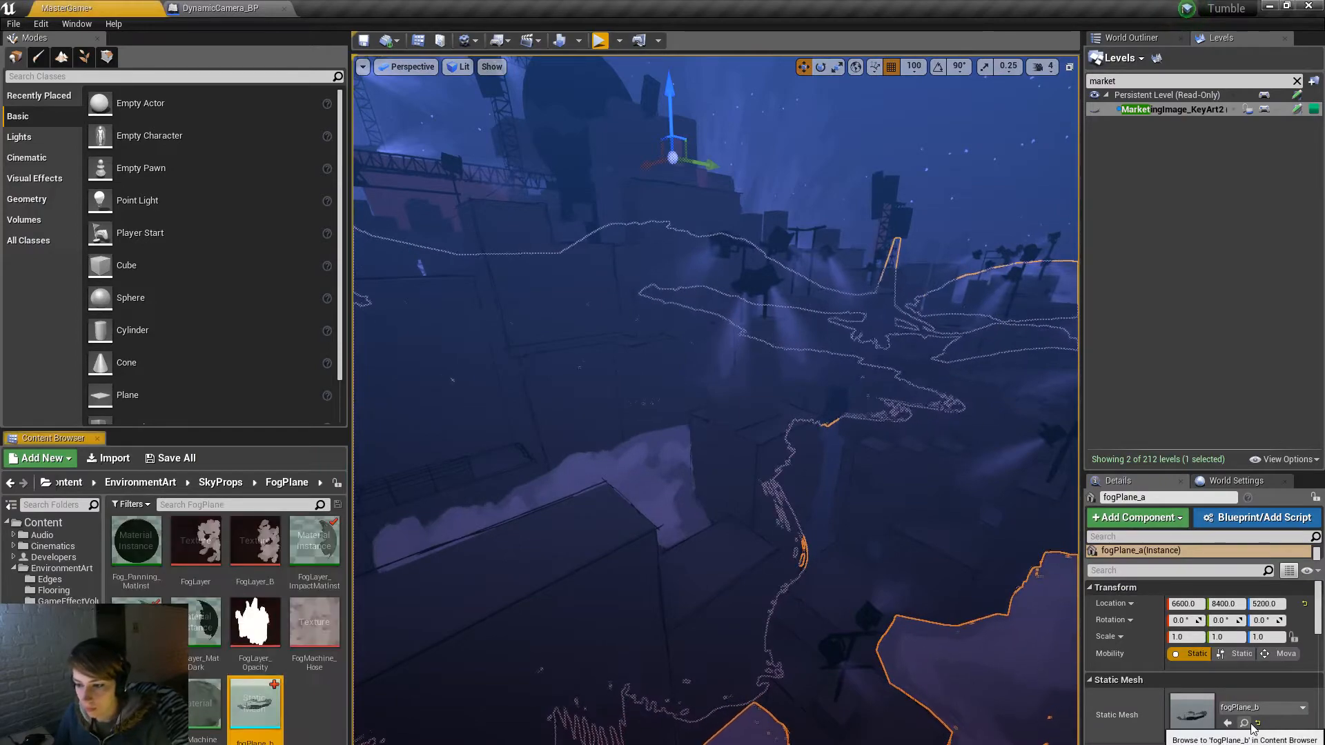
pyautogui.rightClick(244, 719)
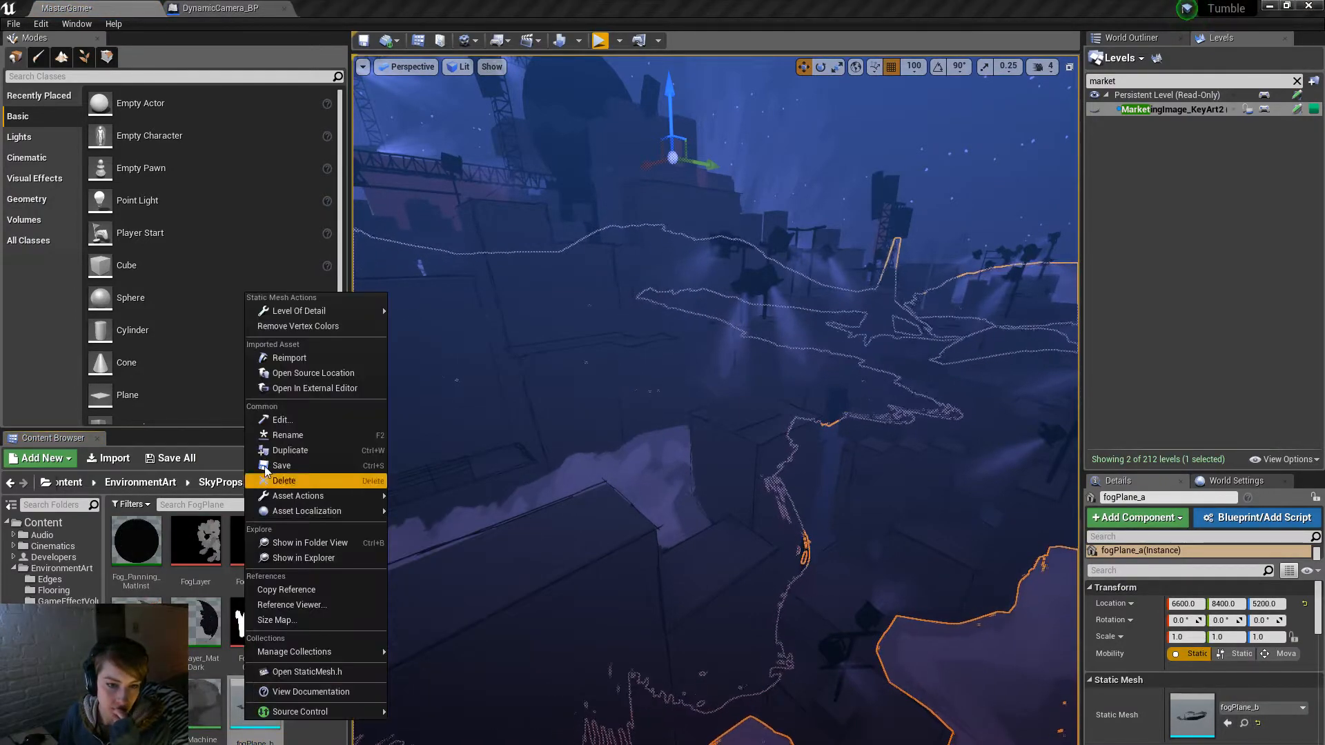
pyautogui.click(288, 361)
pyautogui.moveTo(621, 387); pyautogui.dragTo(904, 386, button='right')
pyautogui.moveTo(552, 428); pyautogui.dragTo(394, 428, button='right')
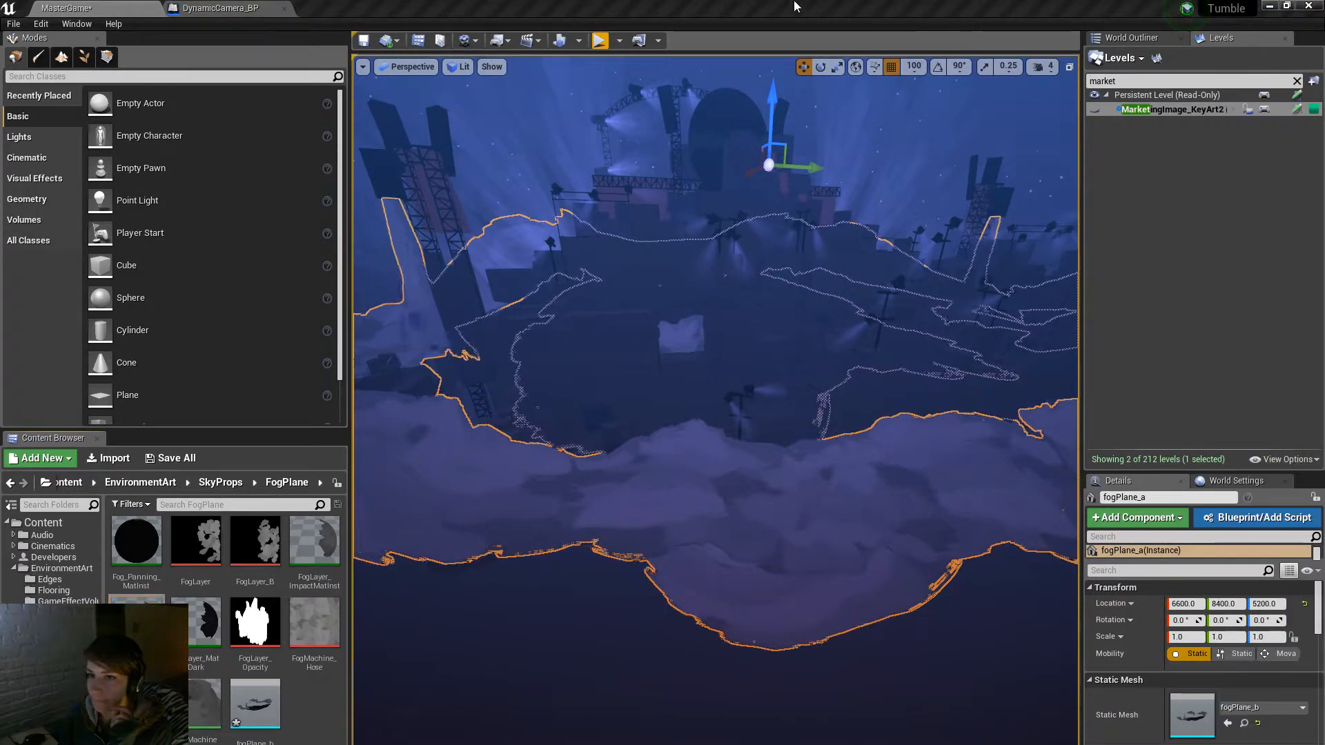
# Step: In the FogLayer_Mat graph, move the TexCoord[1] node slightly closer to the Mask (R) node
pyautogui.moveTo(804, 6); pyautogui.dragTo(814, 8)
pyautogui.moveTo(541, 470); pyautogui.dragTo(768, 424, button='right')
pyautogui.scroll(3, 970, 270)
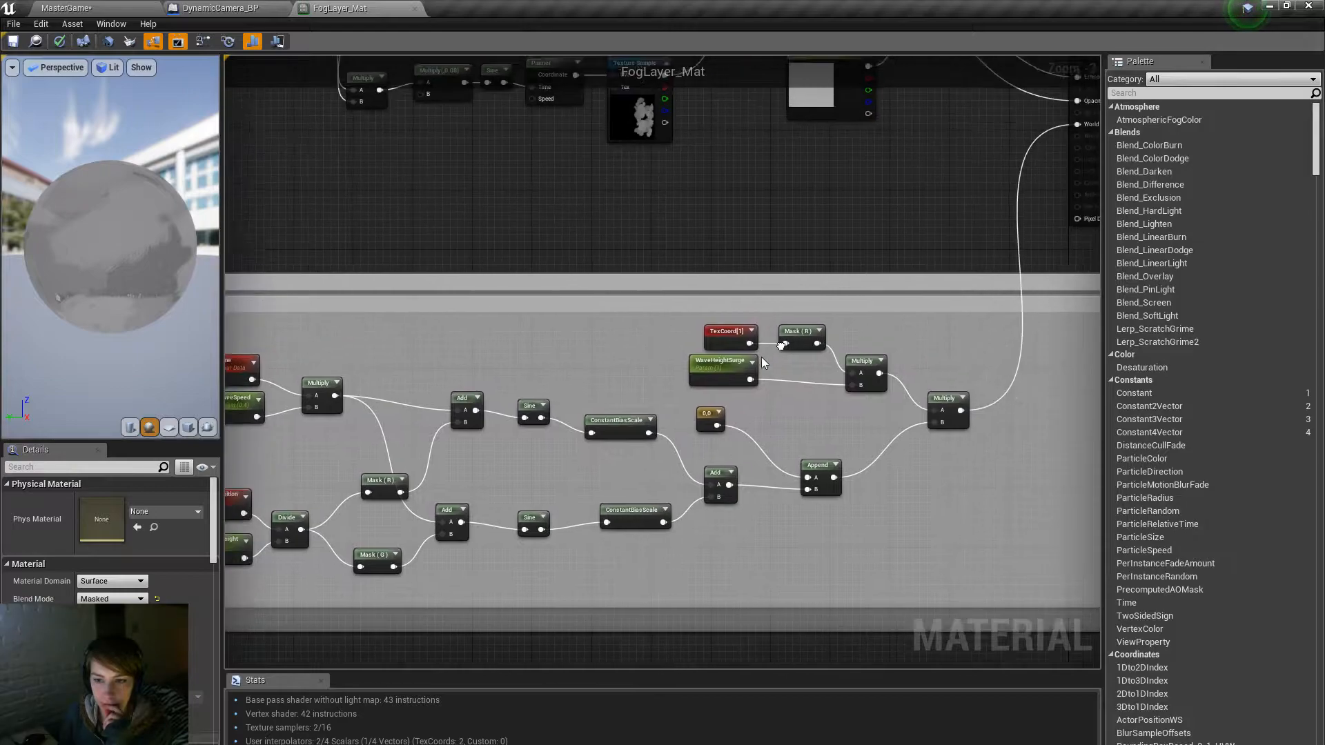
pyautogui.click(699, 330)
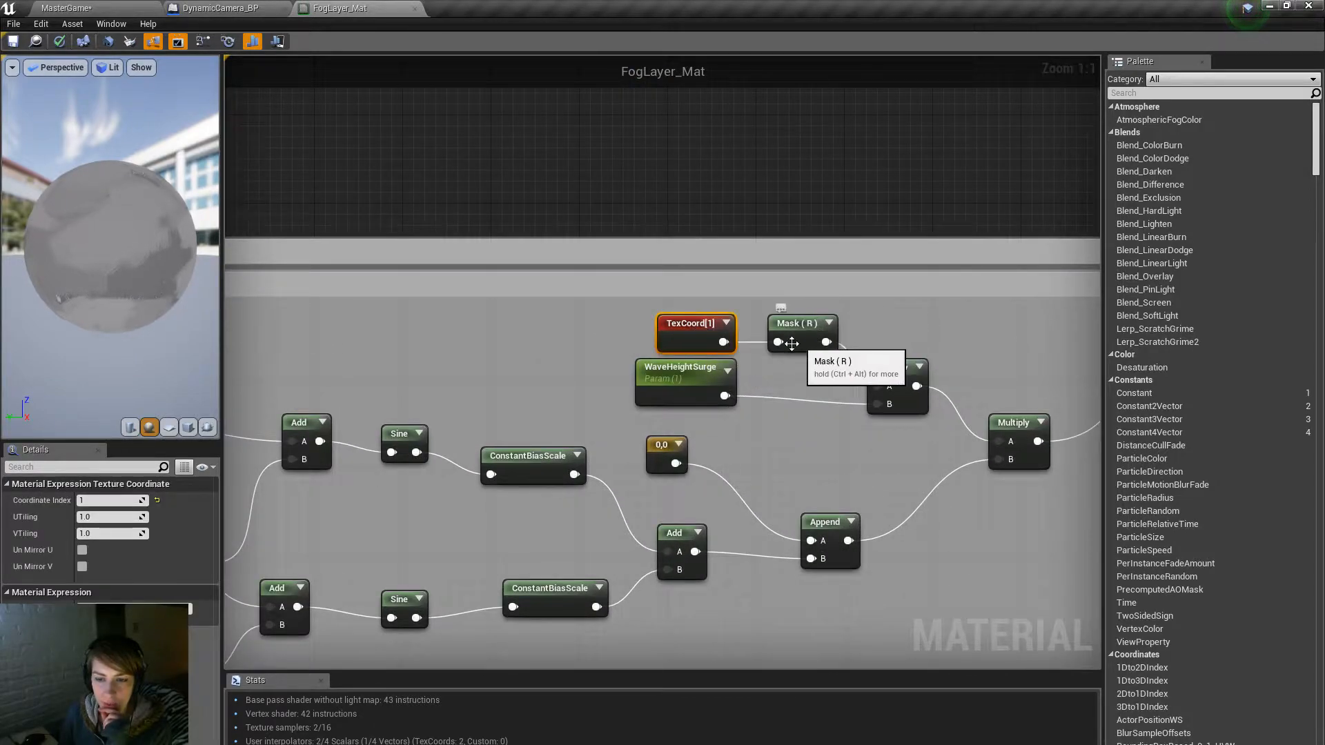
pyautogui.moveTo(684, 336)
pyautogui.mouseDown()
pyautogui.moveTo(551, 337)
pyautogui.moveTo(703, 330)
pyautogui.mouseUp()
# Step: Set the default value of FogLayer_Mat's WaveHeightSurge parameter to 250
pyautogui.click(687, 378)
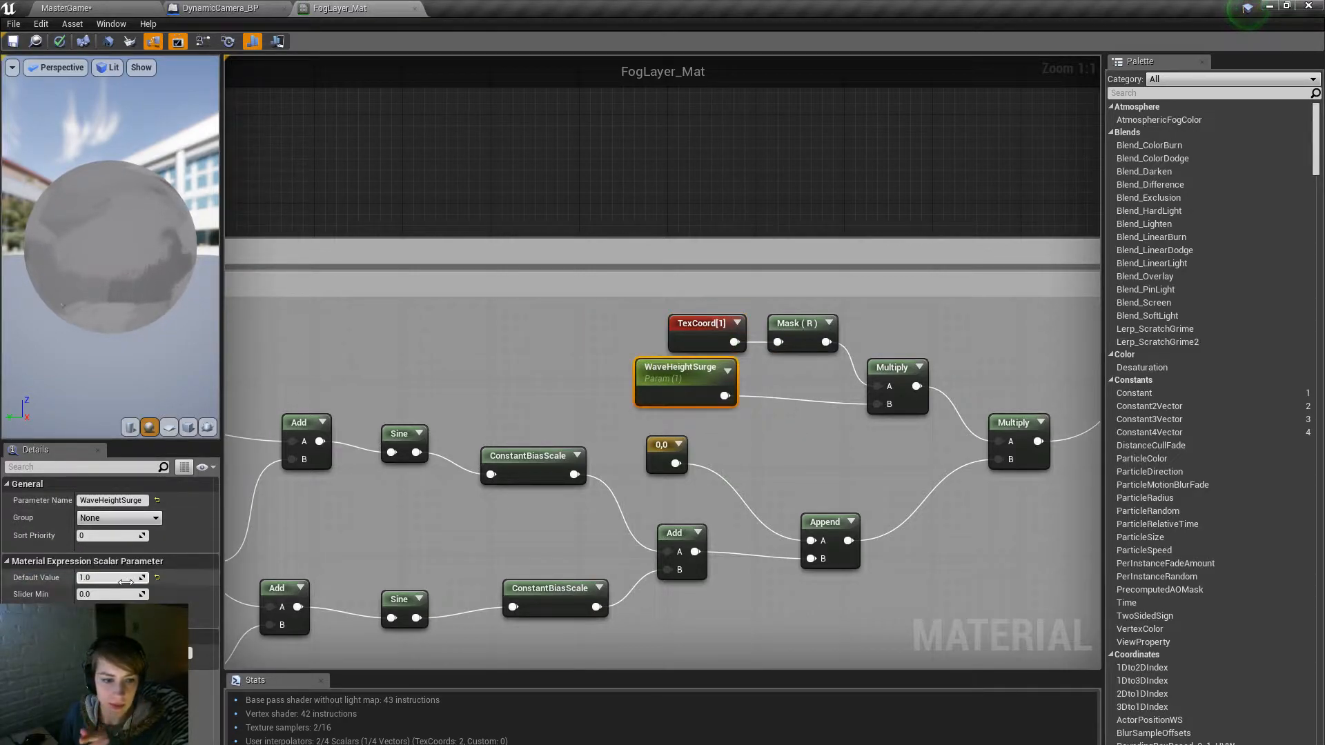
pyautogui.write('250')
pyautogui.press('Return')
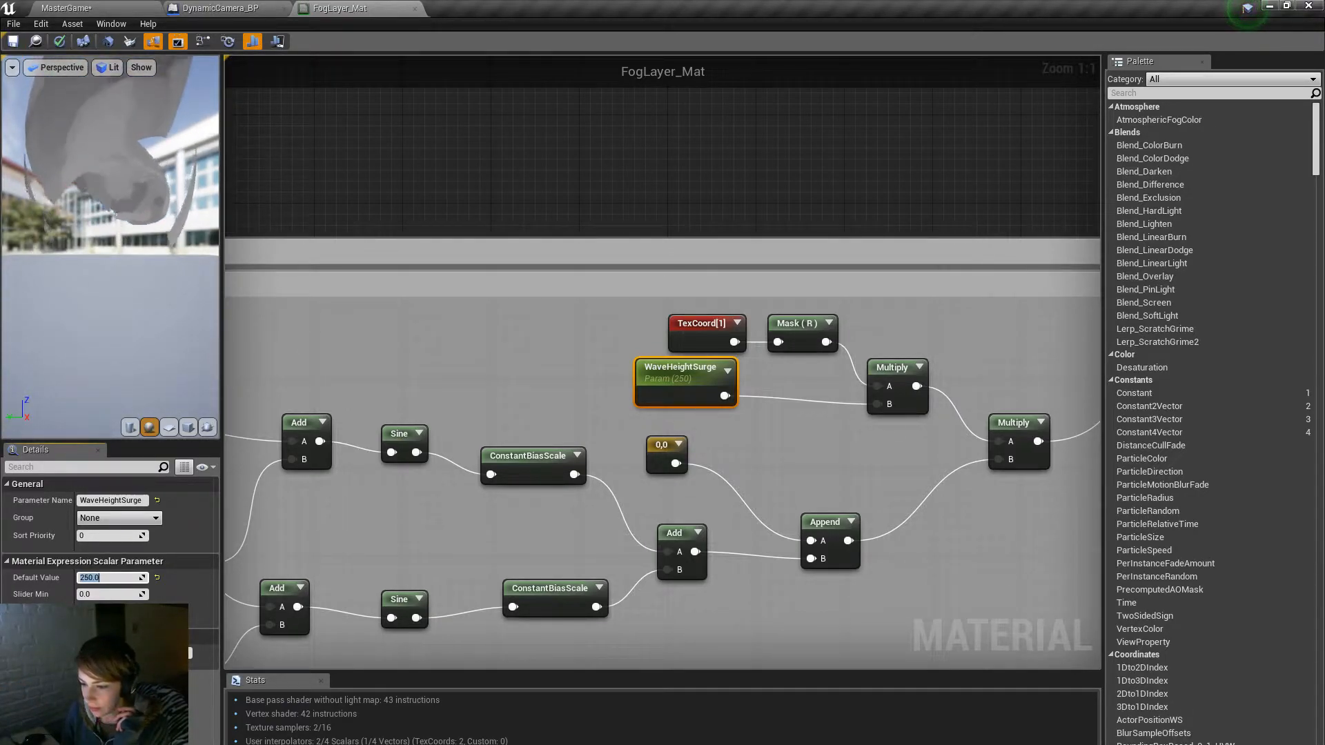
pyautogui.click(929, 592)
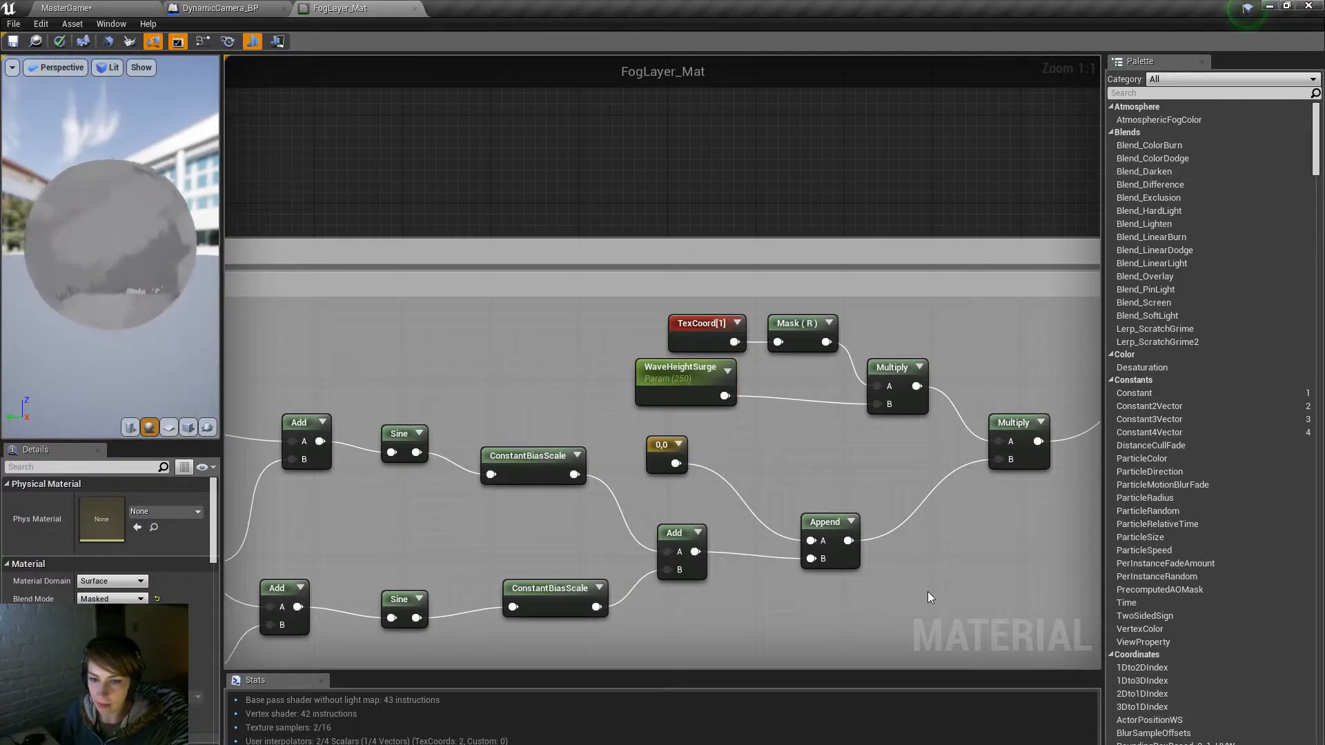
# Step: Review the WaveHeightSurge node in the material graph, then return to the MasterGame level and examine the fog's wave motion
pyautogui.click(683, 377)
pyautogui.moveTo(764, 414); pyautogui.dragTo(759, 464, button='right')
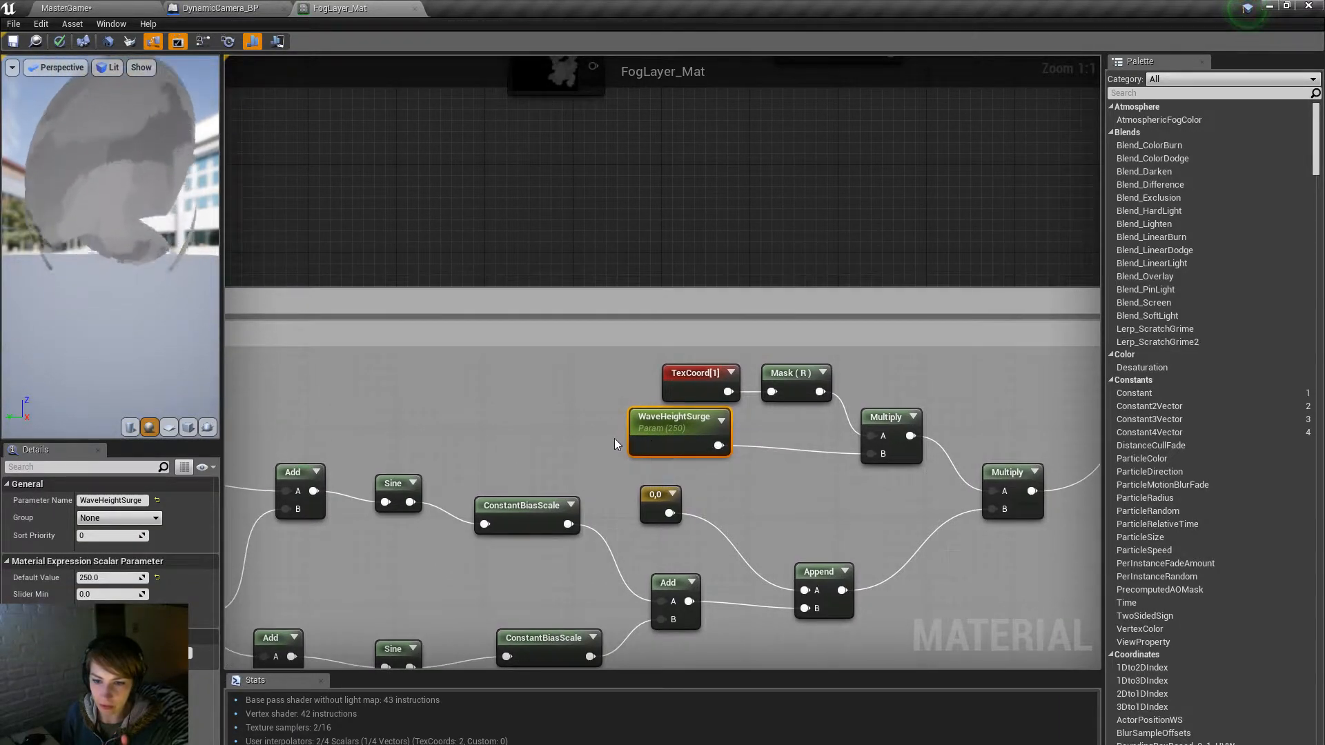
pyautogui.click(782, 454)
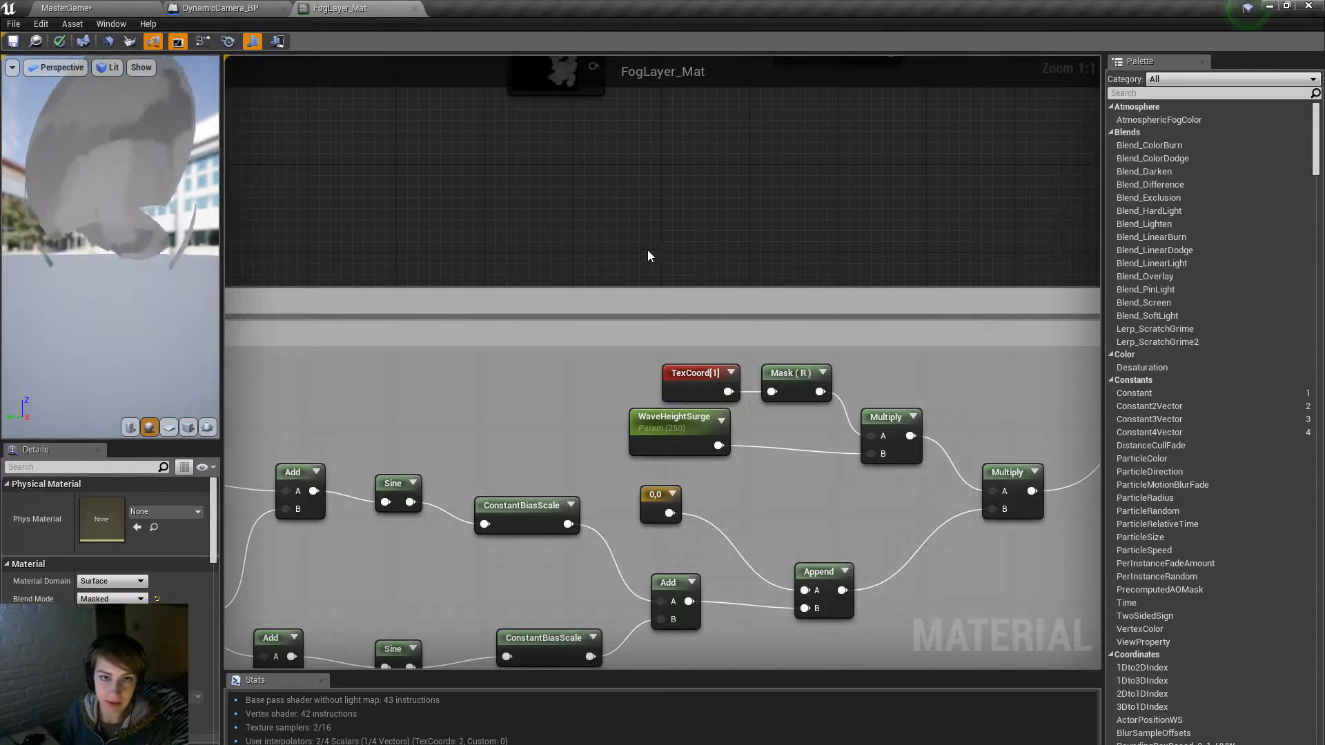
pyautogui.click(65, 7)
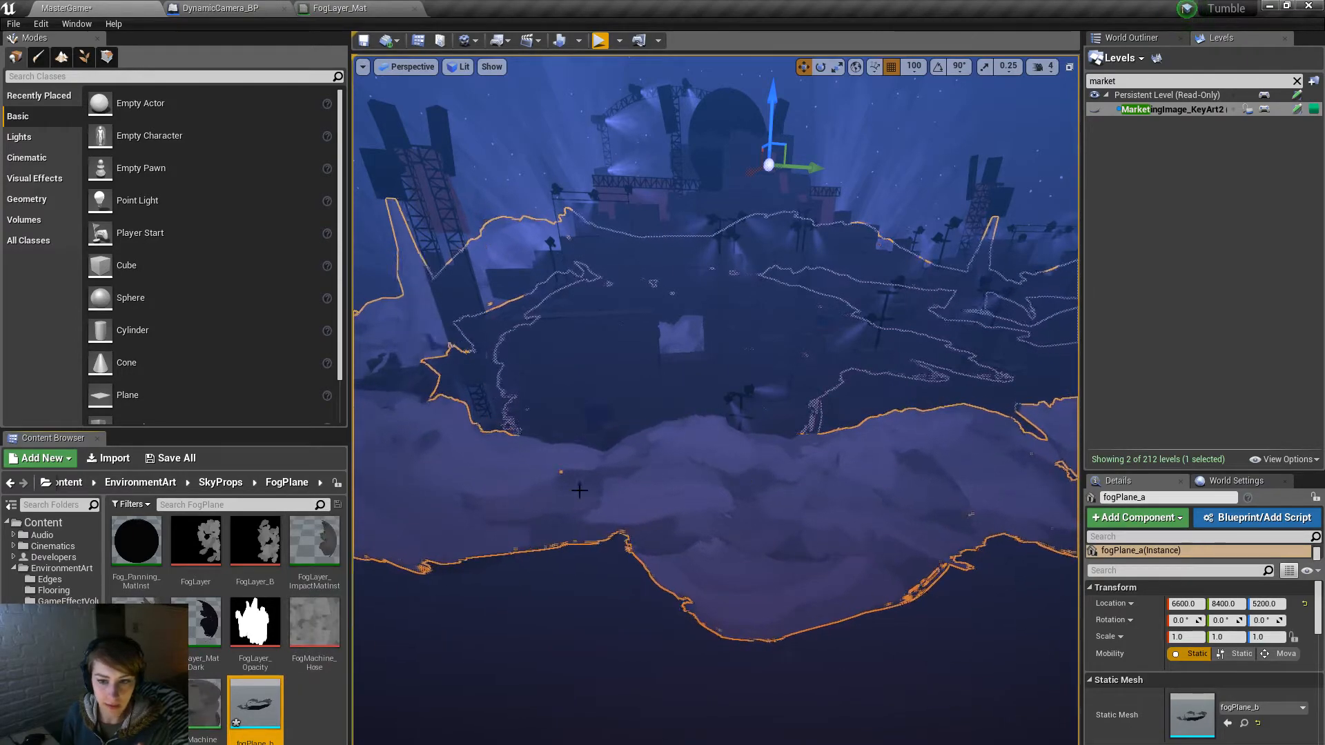
pyautogui.moveTo(582, 489); pyautogui.dragTo(583, 489, button='right')
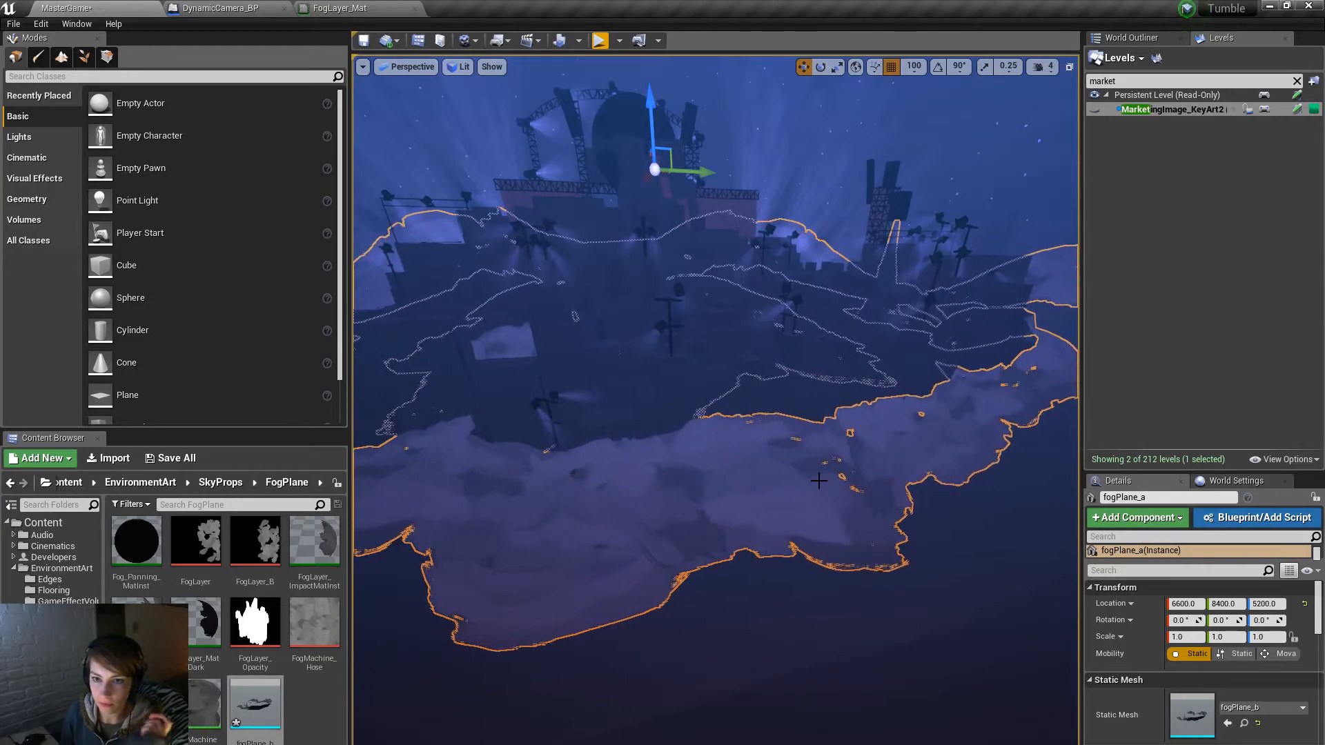
pyautogui.moveTo(818, 481); pyautogui.dragTo(861, 519, button='right')
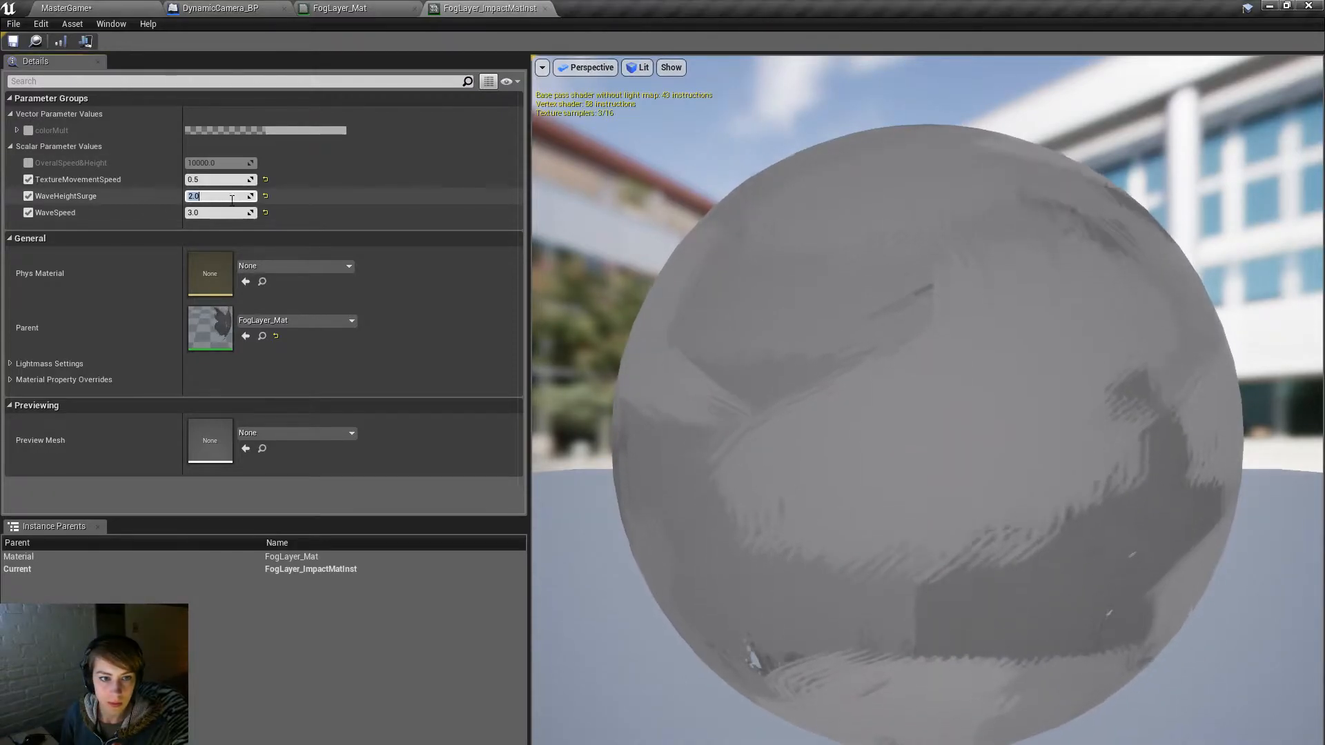
# Step: Set WaveHeightSurge to 500 in the FogLayer_ImpactMatInst instance, close it, and return to the MasterGame level
pyautogui.write('500')
pyautogui.press('Return')
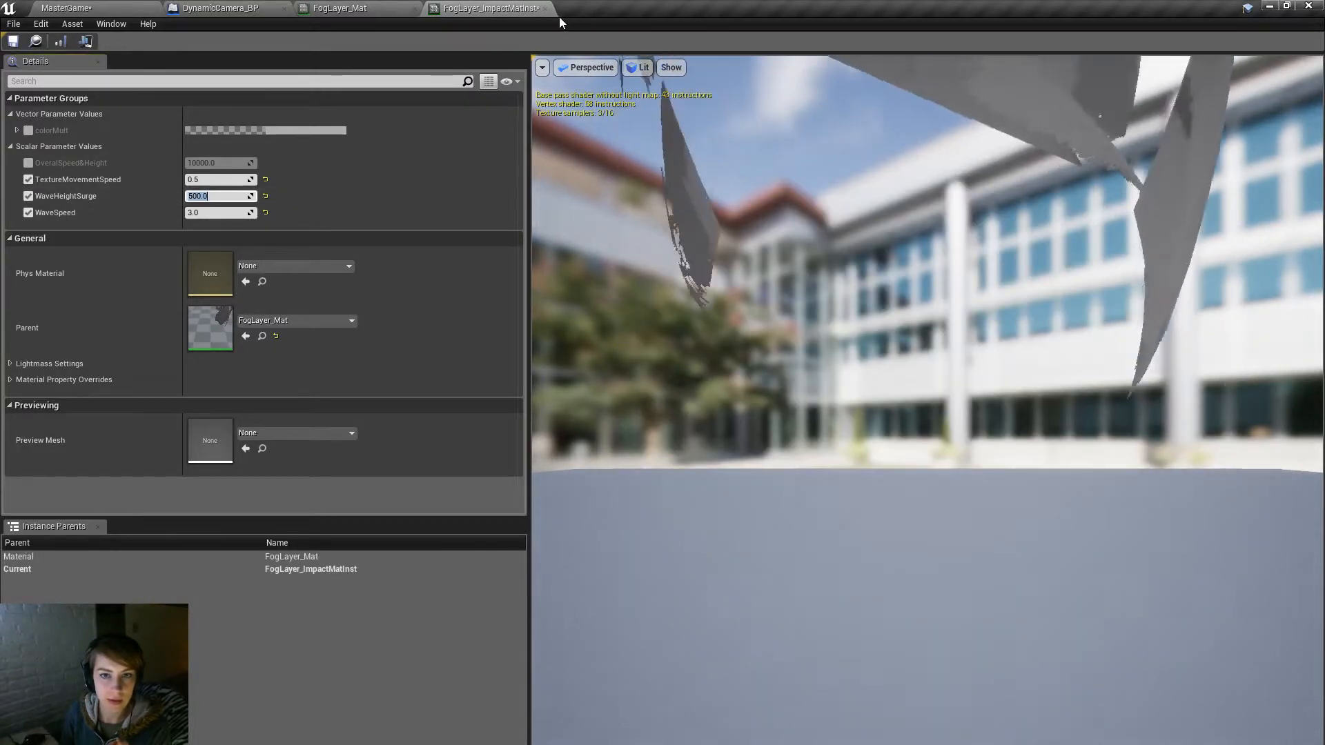
pyautogui.click(544, 8)
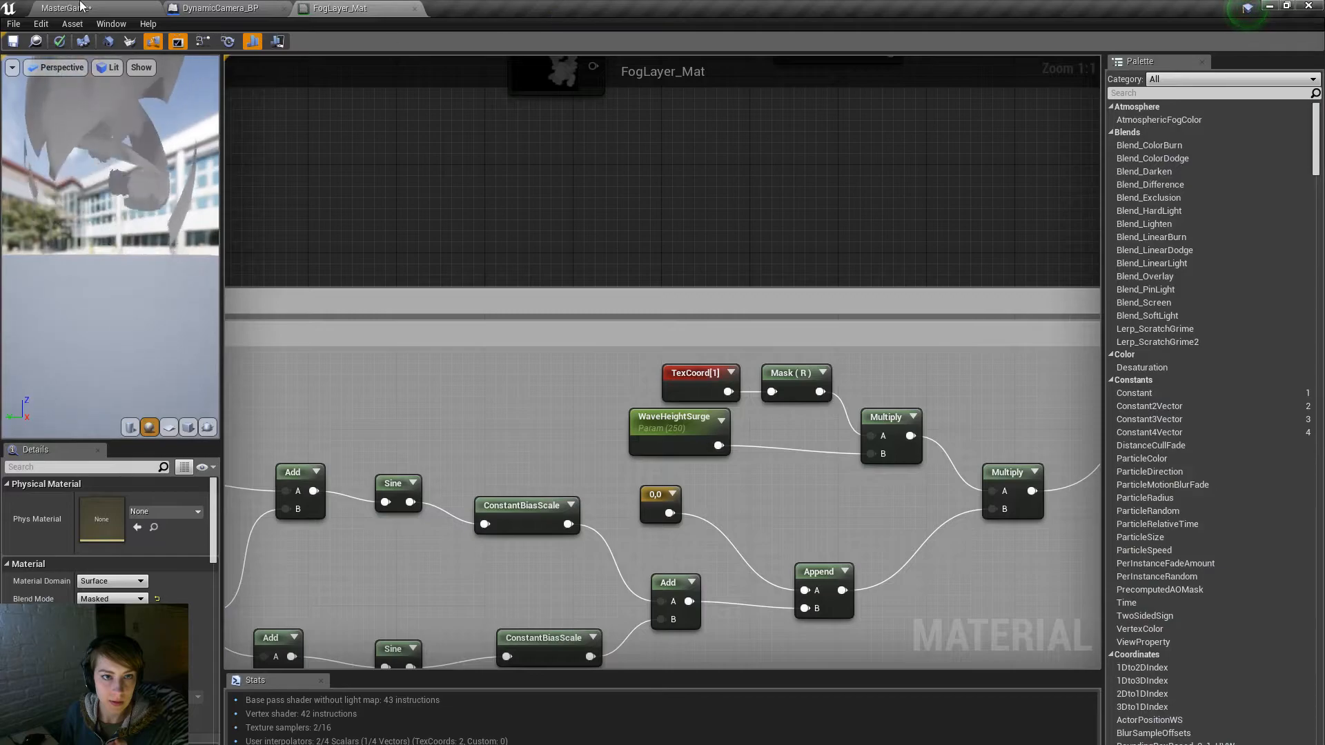
pyautogui.click(87, 6)
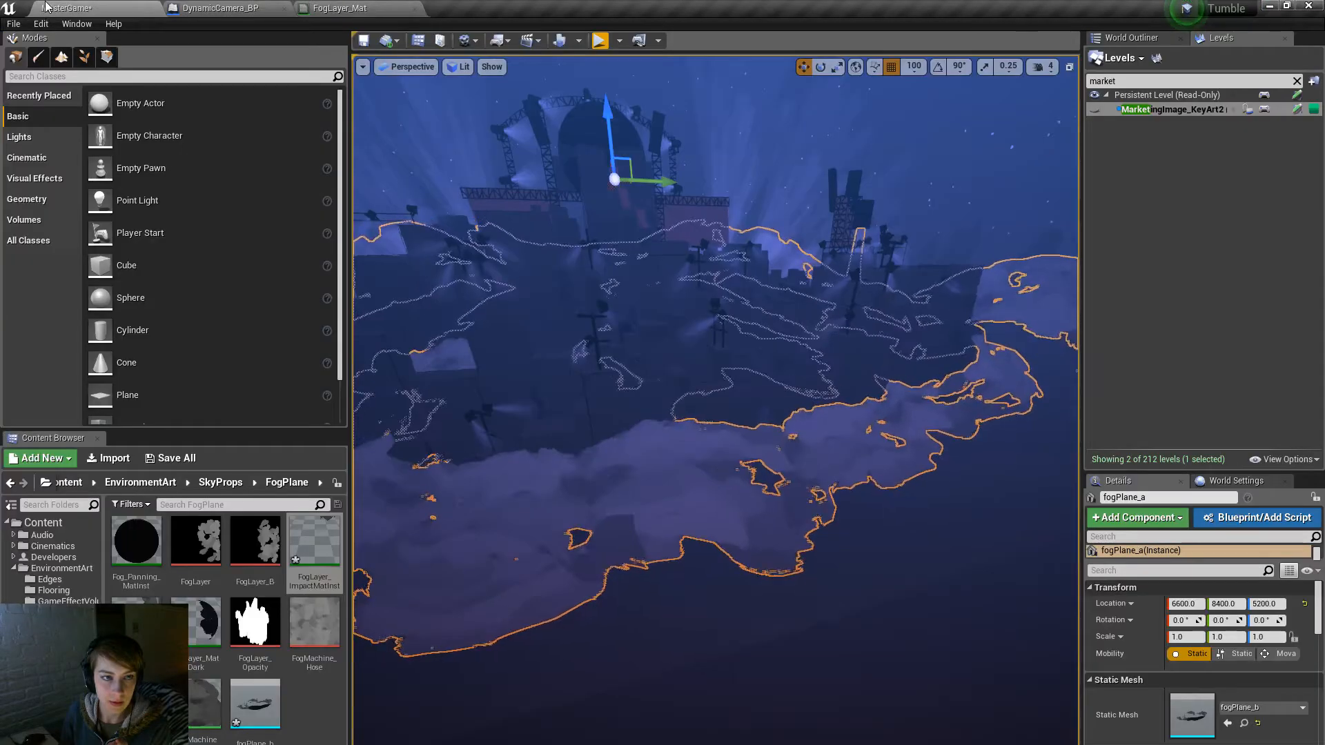
# Step: Set WaveHeightSurge to 500 in FogLayer_MatDark, save the instance by checking it out, and return to the MasterGame level
pyautogui.doubleClick(216, 623)
pyautogui.click(241, 196)
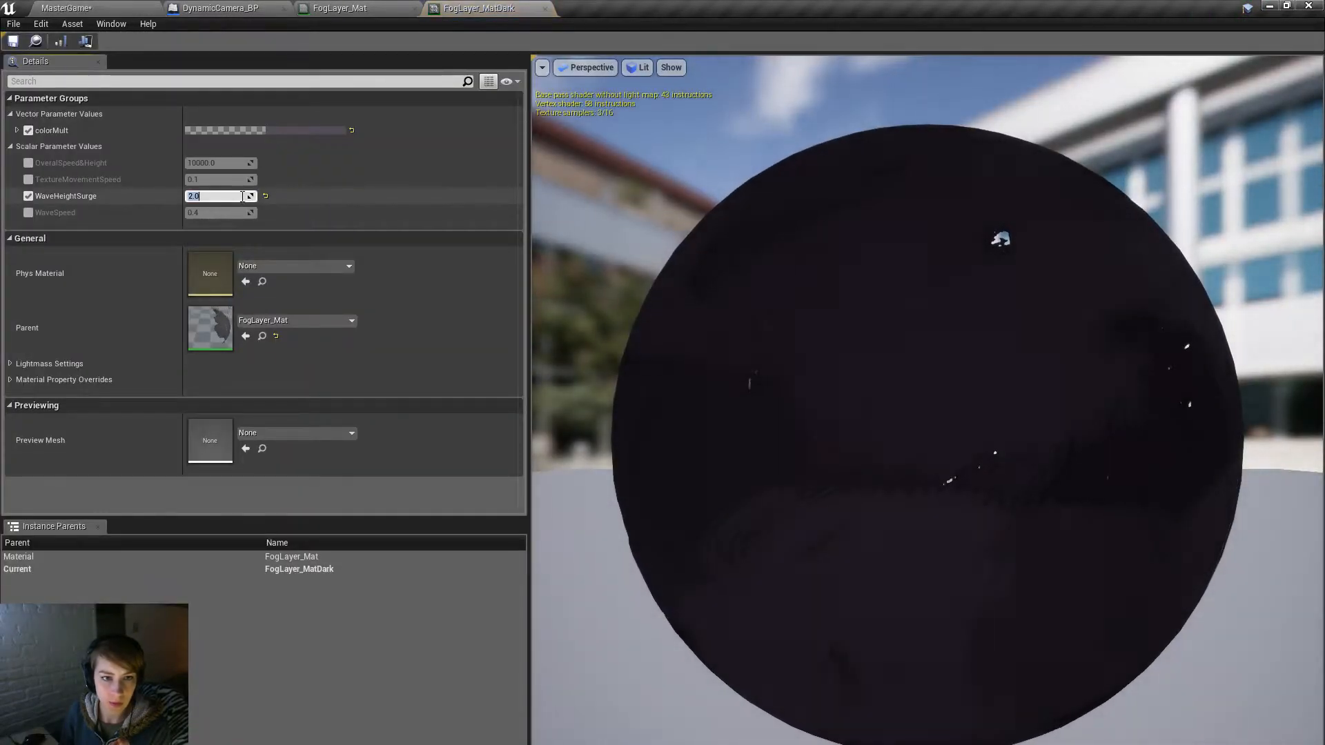
pyautogui.press('Return')
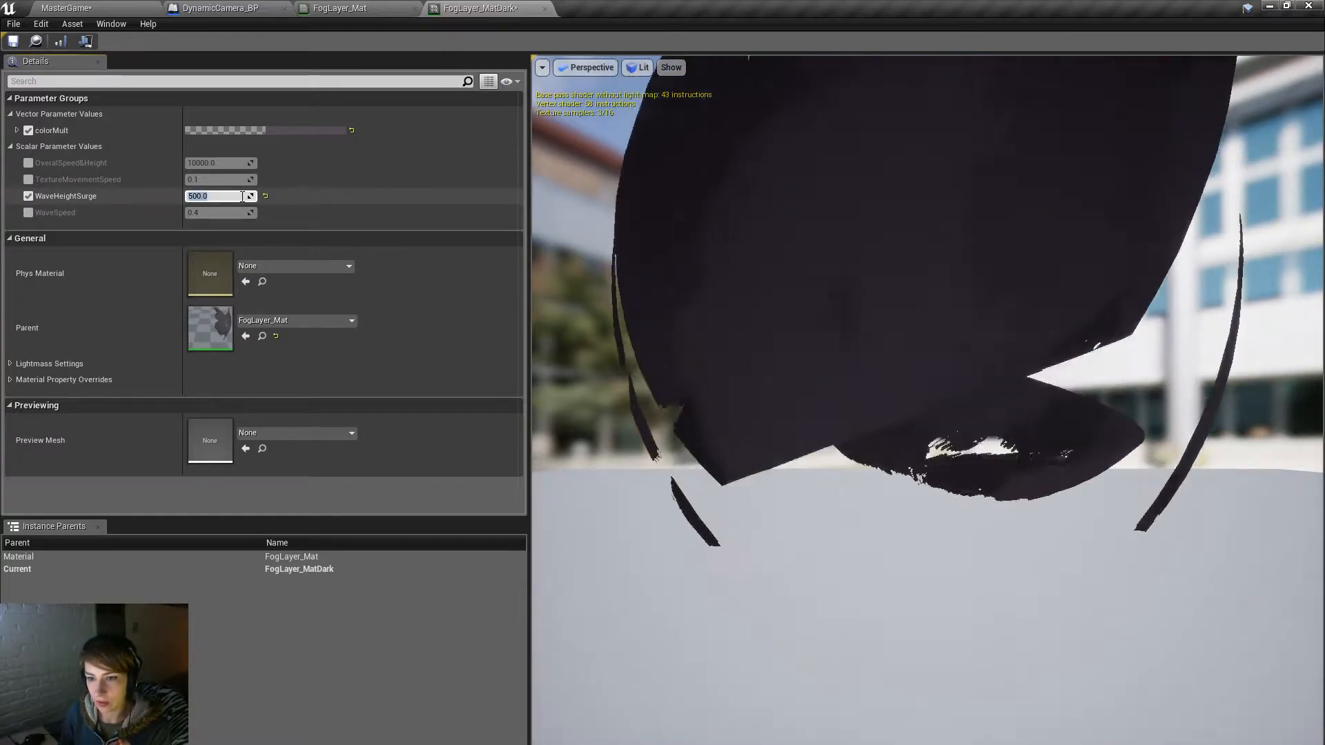
pyautogui.click(13, 41)
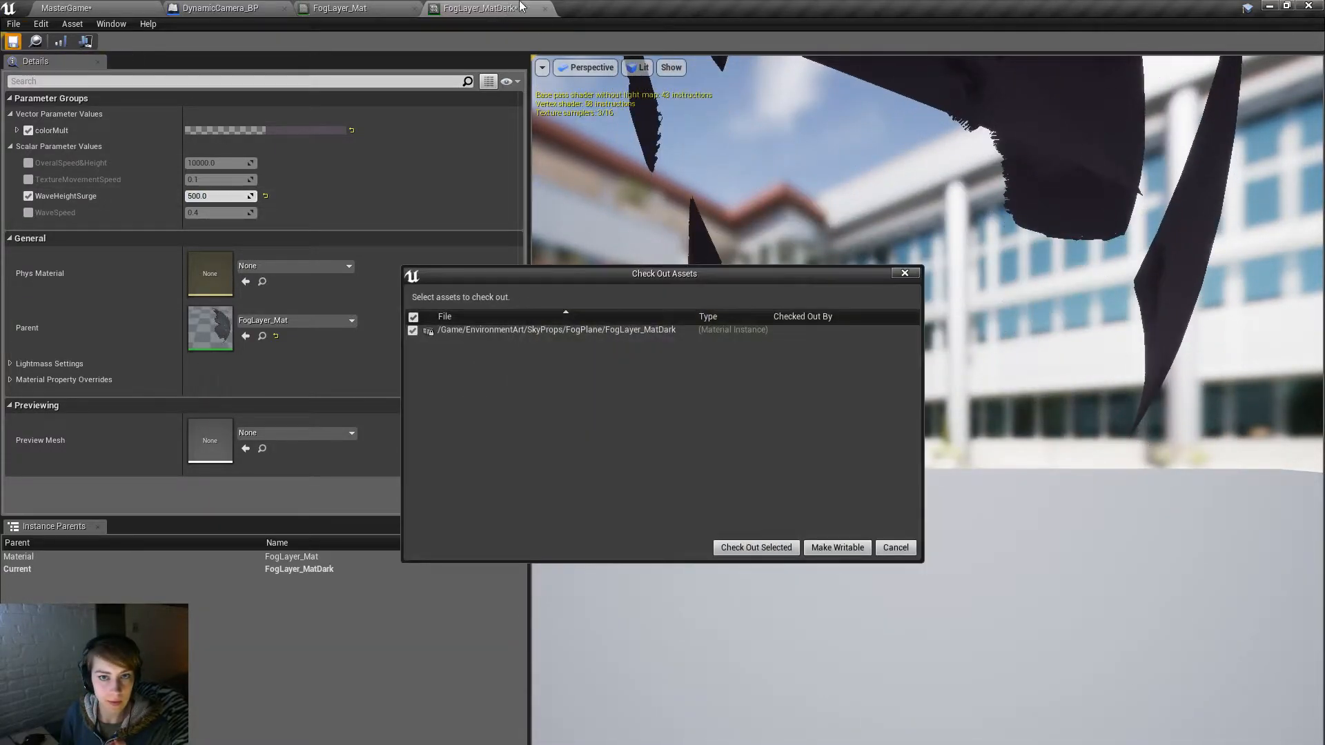
pyautogui.click(766, 550)
pyautogui.click(120, 7)
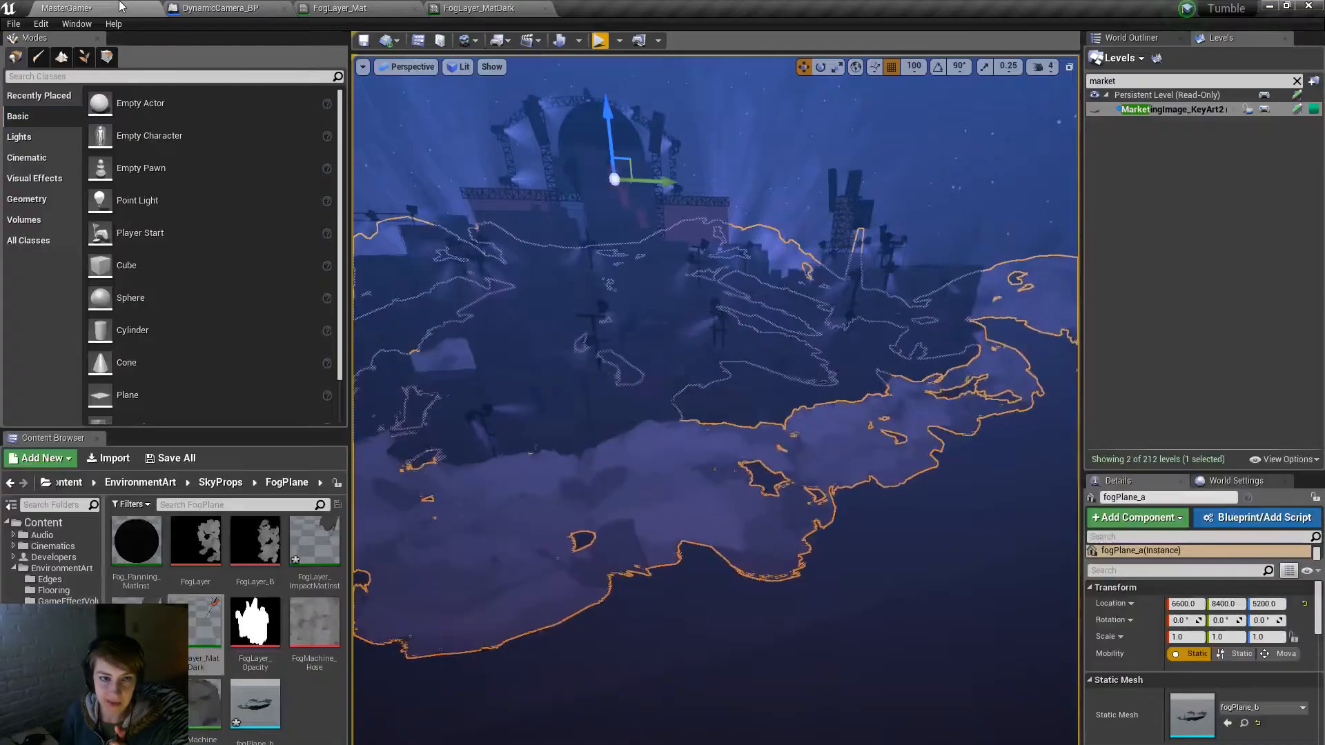
# Step: Save all modified assets and levels, checking out every listed file from source control
pyautogui.press('s')
pyautogui.moveTo(834, 606); pyautogui.dragTo(763, 666, button='right')
pyautogui.click(821, 507)
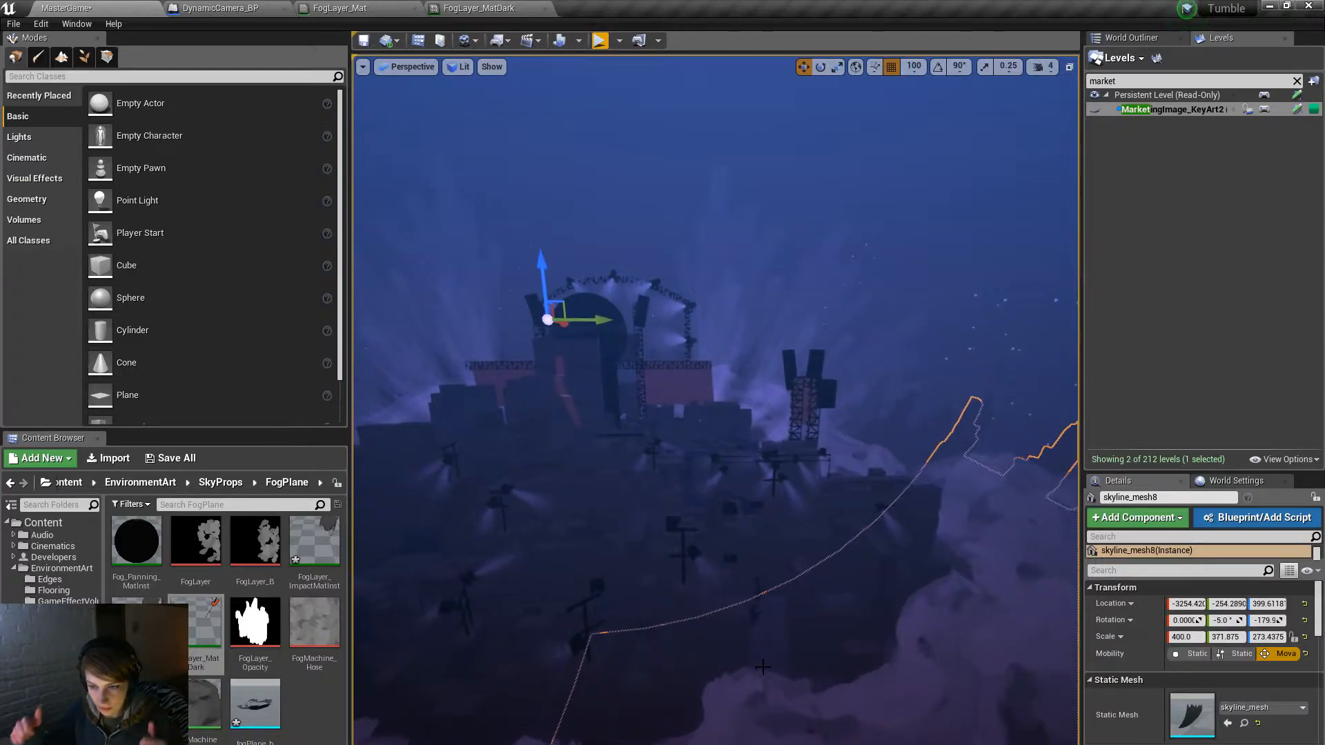
pyautogui.moveTo(769, 601); pyautogui.dragTo(455, 223, button='right')
pyautogui.click(13, 24)
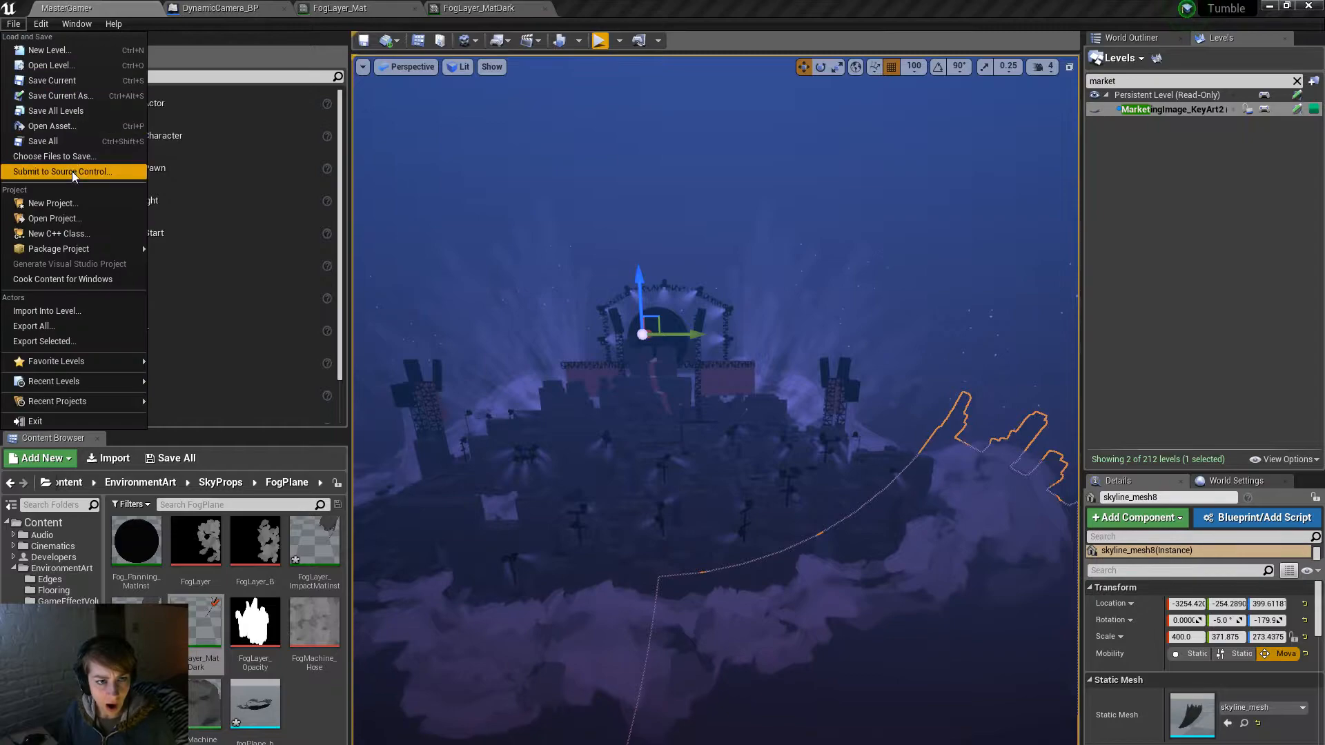
pyautogui.click(72, 143)
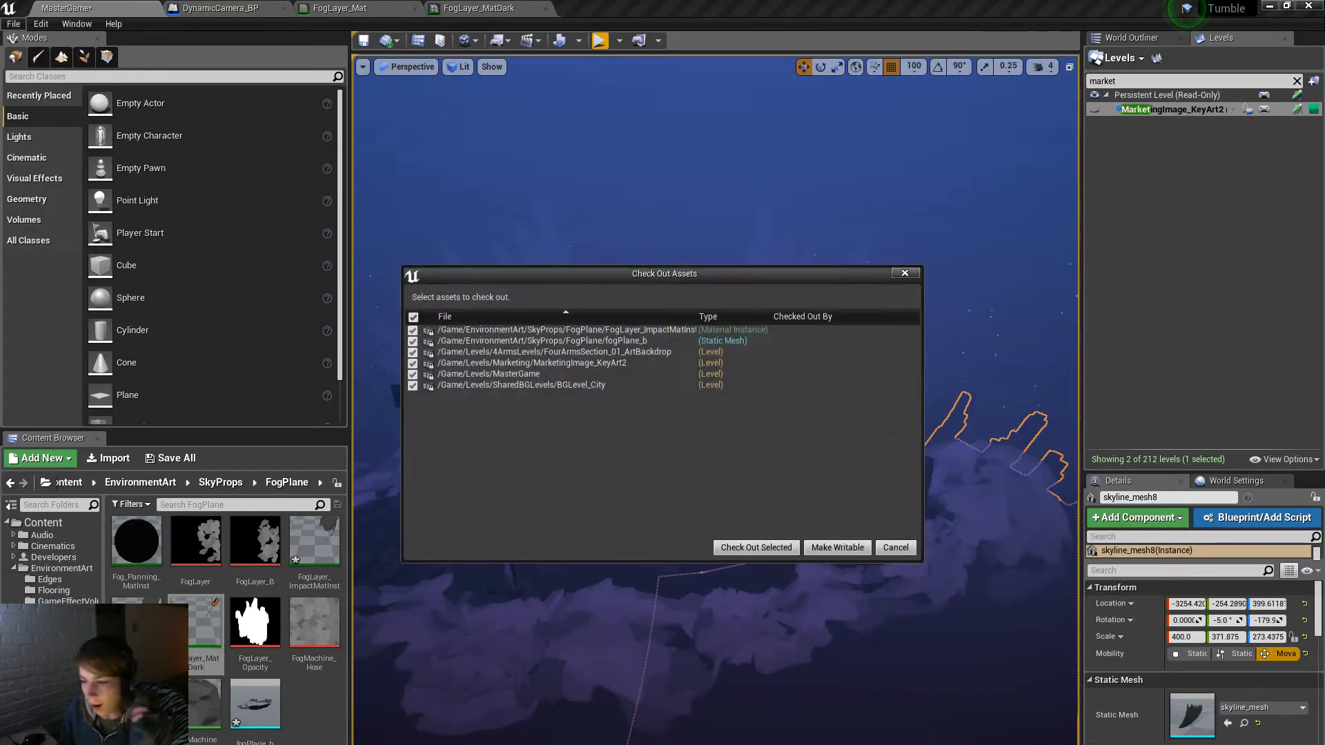
pyautogui.click(734, 550)
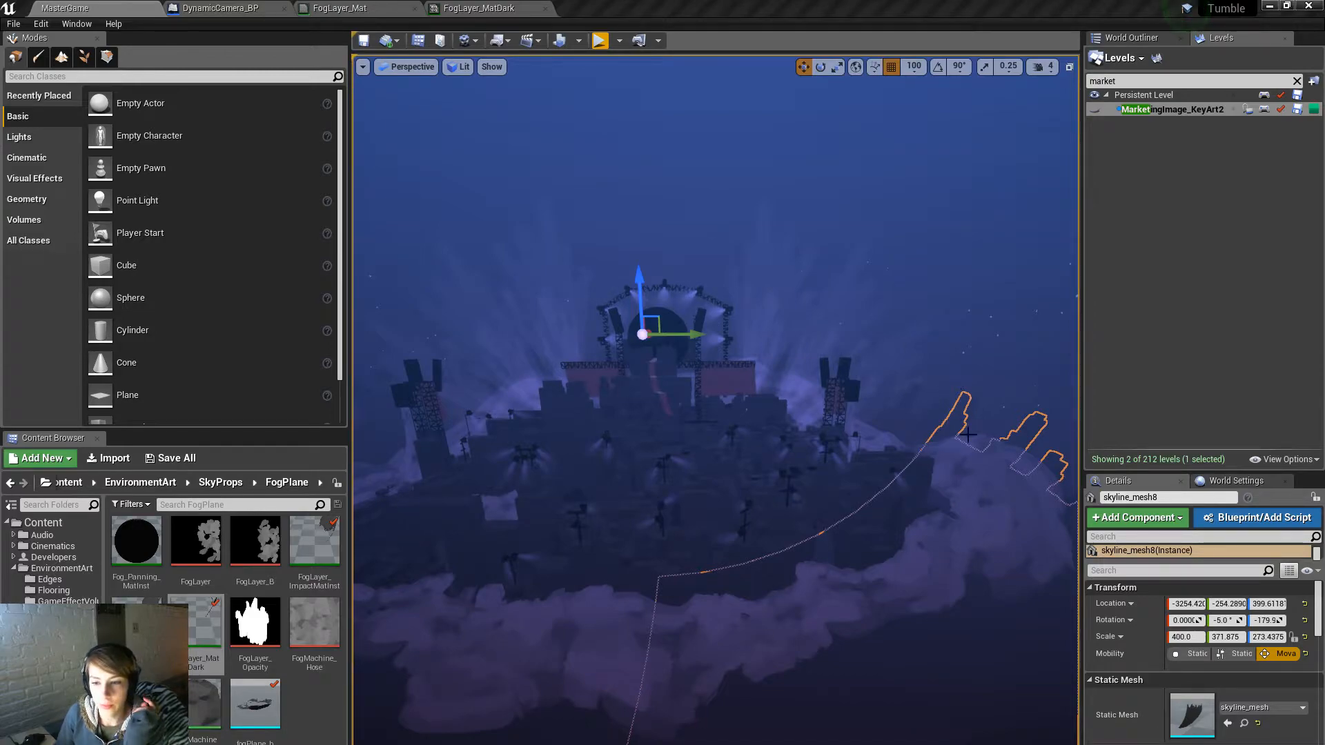
# Step: Select the fog plane in the level, then switch to Maya and examine the height shading on the group9 fog mesh
pyautogui.click(988, 526)
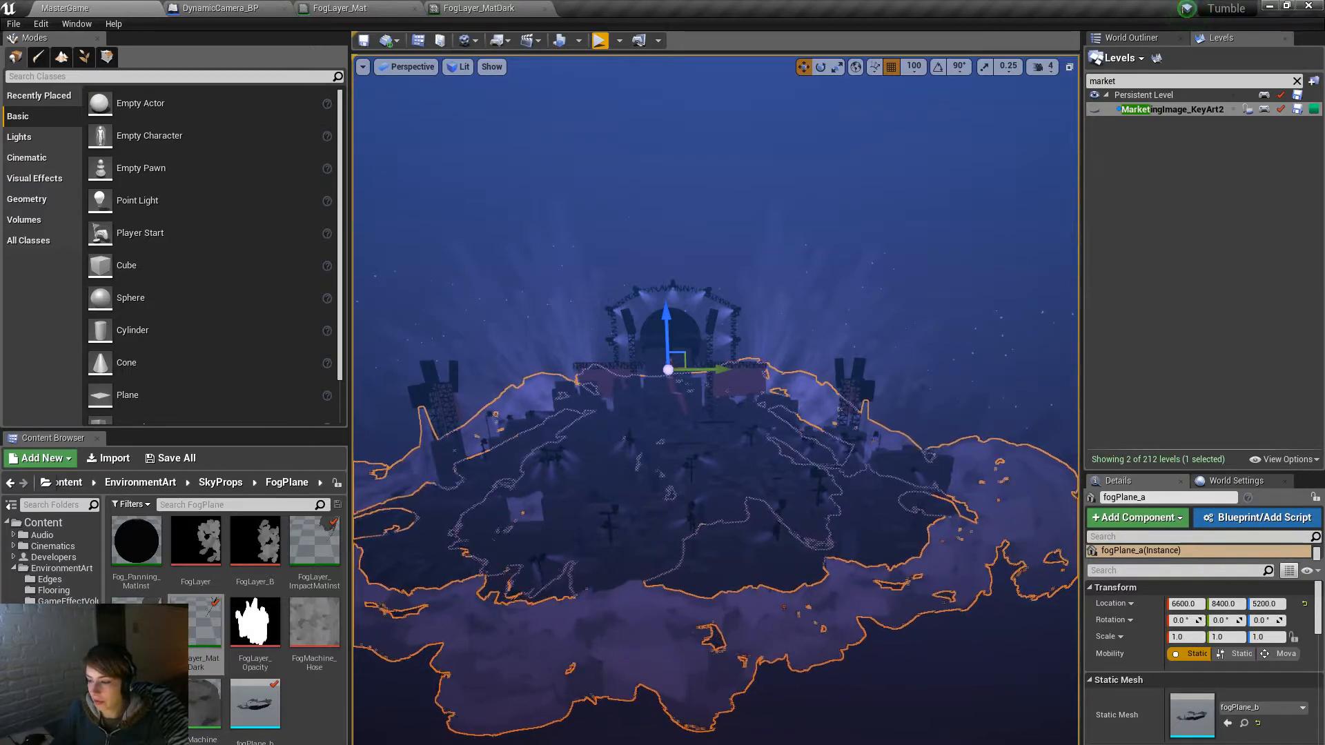
pyautogui.hotkey('alt', 'Tab')
pyautogui.moveTo(928, 639)
pyautogui.keyDown('alt'); pyautogui.mouseDown(button='middle')
pyautogui.moveTo(857, 638)
pyautogui.moveTo(941, 635)
pyautogui.mouseUp(button='middle'); pyautogui.keyUp('alt')
pyautogui.press('space')
pyautogui.keyDown('alt'); pyautogui.moveTo(981, 644); pyautogui.dragTo(1083, 629); pyautogui.keyUp('alt')
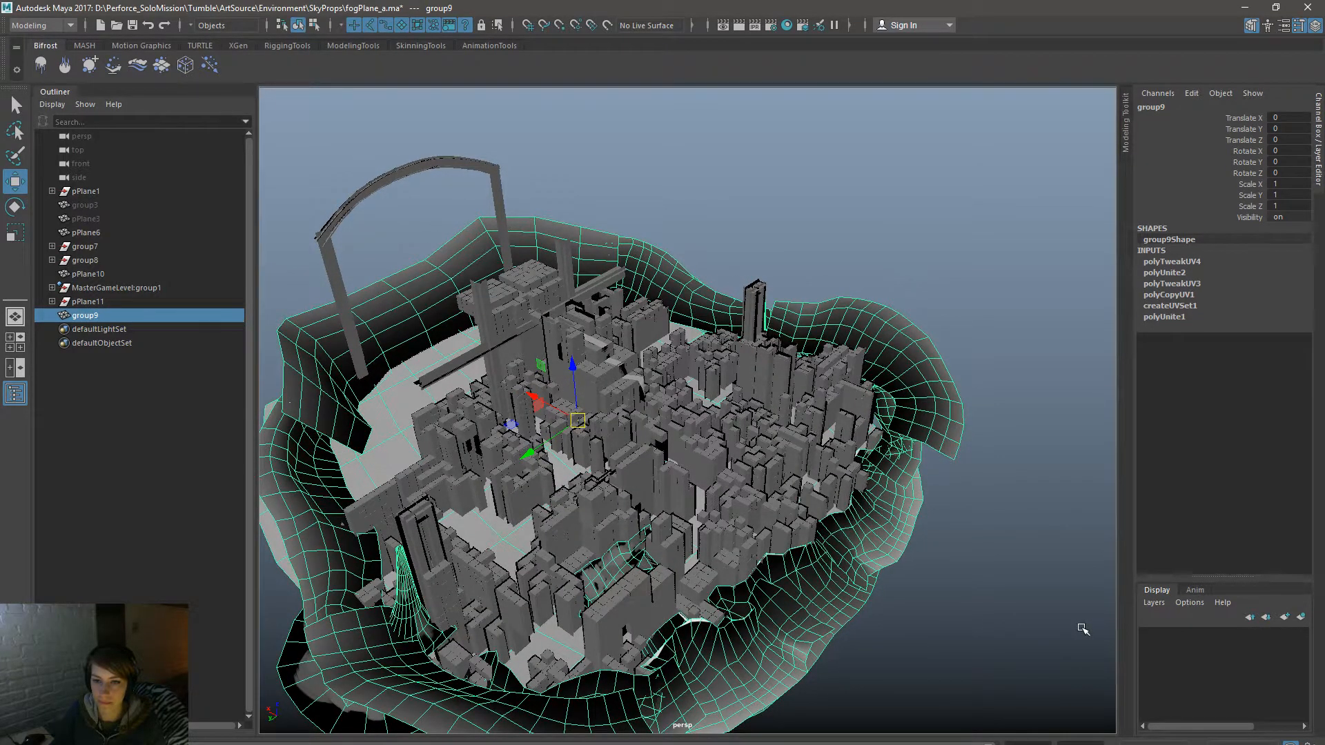
pyautogui.keyDown('alt'); pyautogui.moveTo(1032, 611); pyautogui.dragTo(909, 685, button='middle'); pyautogui.keyUp('alt')
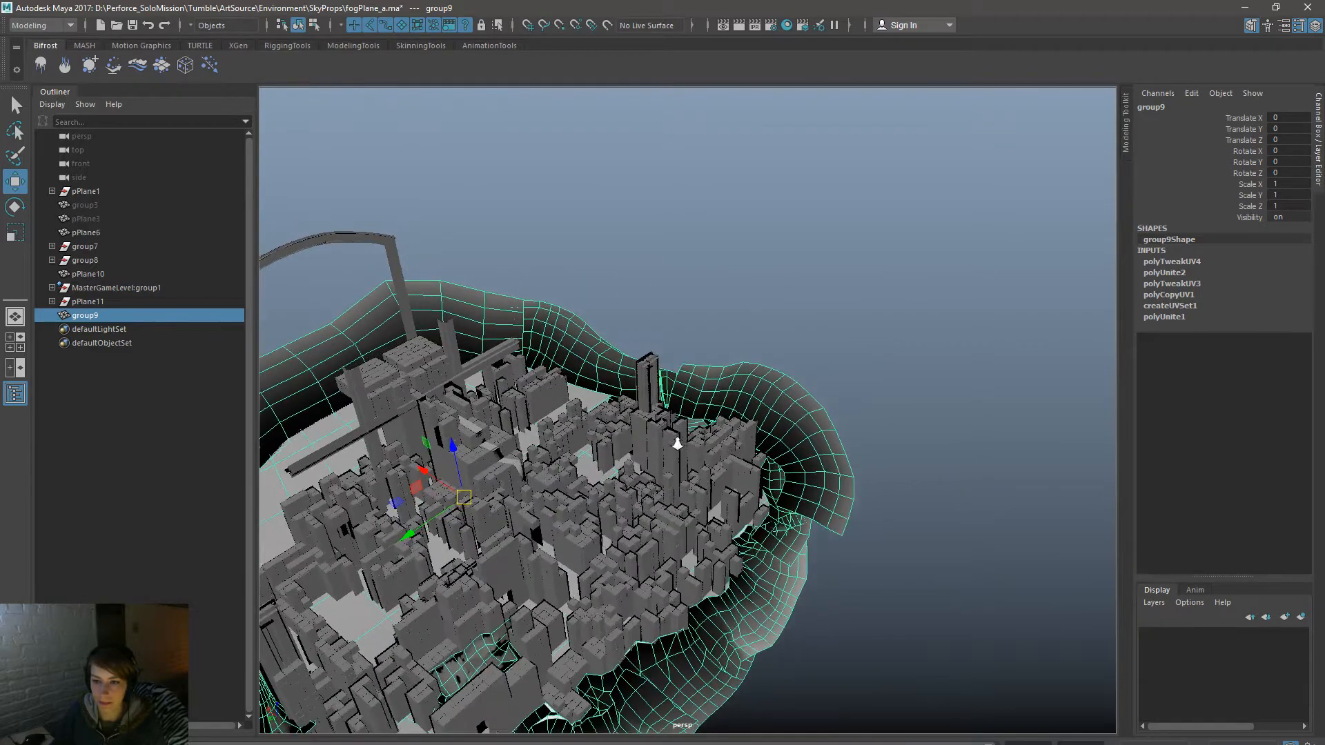
pyautogui.keyDown('alt'); pyautogui.moveTo(661, 439); pyautogui.dragTo(824, 497, button='right'); pyautogui.keyUp('alt')
pyautogui.keyDown('alt'); pyautogui.moveTo(824, 496); pyautogui.dragTo(773, 519); pyautogui.keyUp('alt')
pyautogui.keyDown('alt'); pyautogui.moveTo(730, 502); pyautogui.dragTo(550, 447, button='right'); pyautogui.keyUp('alt')
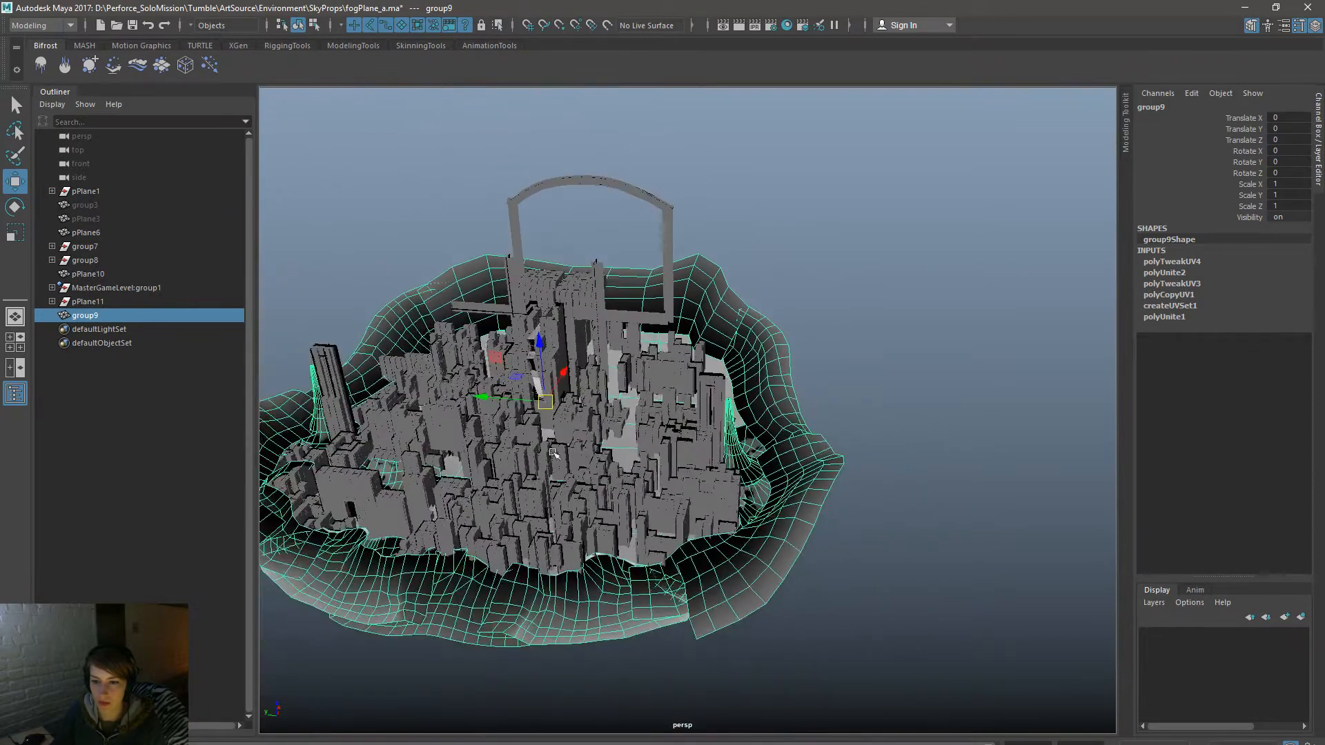
pyautogui.keyDown('alt'); pyautogui.moveTo(591, 488); pyautogui.dragTo(854, 559, button='right'); pyautogui.keyUp('alt')
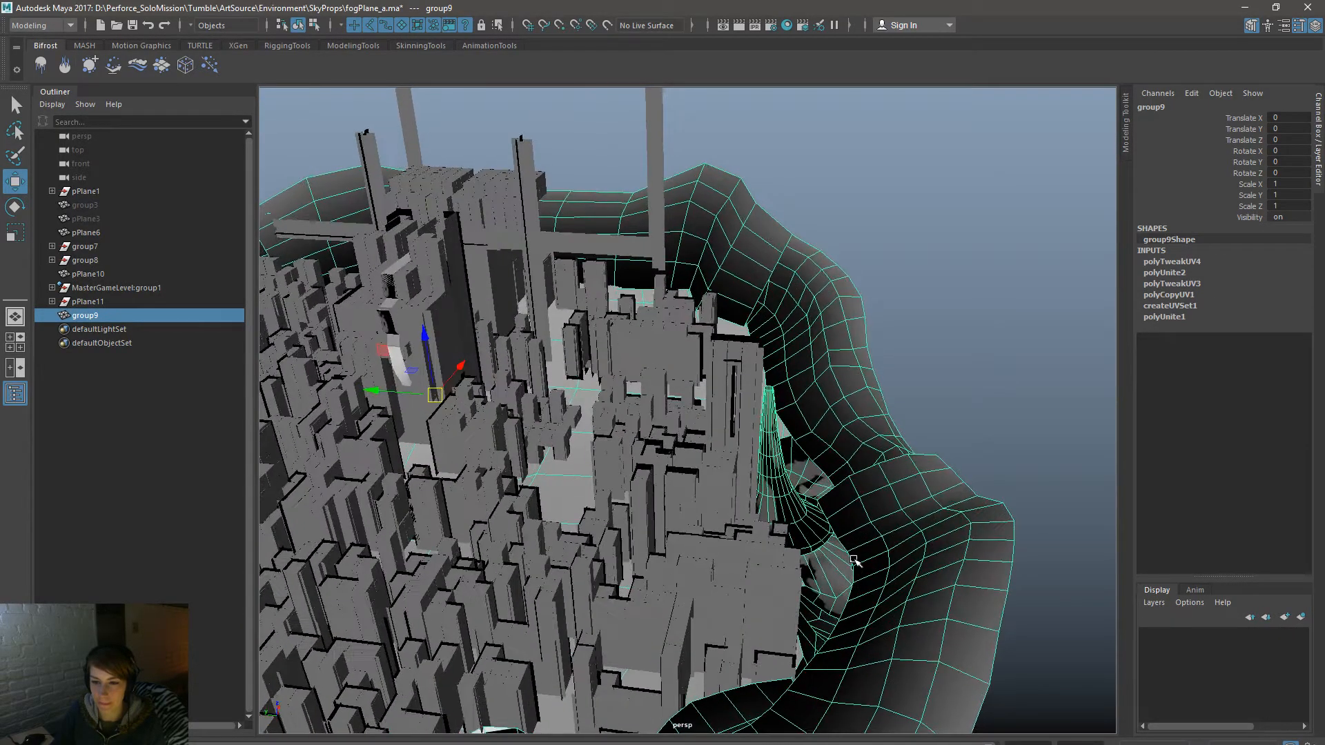
# Step: Show the UV editor beside the perspective view and display group9's height UV set
pyautogui.click(1003, 454)
pyautogui.click(943, 523)
pyautogui.press('space')
pyautogui.click(948, 366)
pyautogui.click(954, 482)
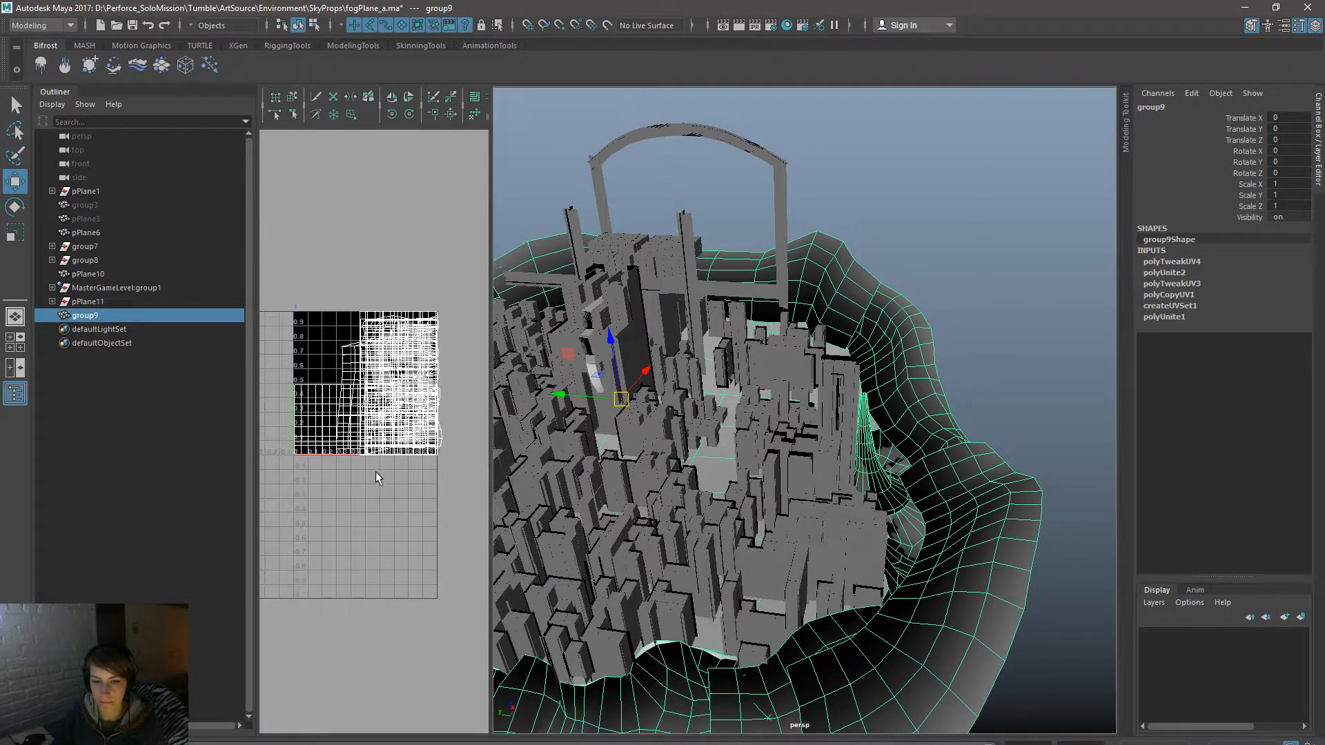
pyautogui.press('space')
pyautogui.click(515, 526)
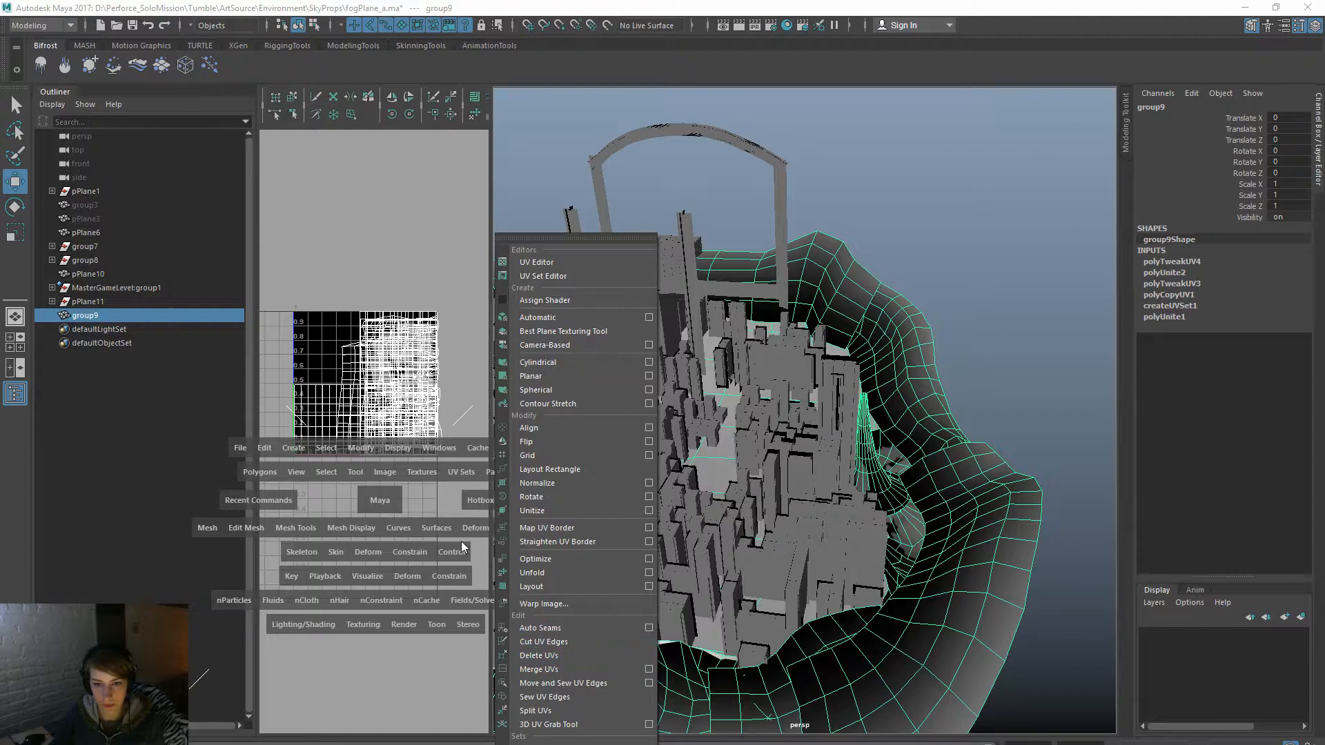
pyautogui.moveTo(400, 213); pyautogui.dragTo(476, 377, button='right')
# Step: Switch the fog mesh to vertex selection and select the row of vertices running across the fog rim beside the tall tower
pyautogui.click(1090, 438)
pyautogui.keyDown('alt'); pyautogui.moveTo(951, 456); pyautogui.dragTo(814, 446, button='middle'); pyautogui.keyUp('alt')
pyautogui.keyDown('alt'); pyautogui.moveTo(814, 446); pyautogui.dragTo(999, 467); pyautogui.keyUp('alt')
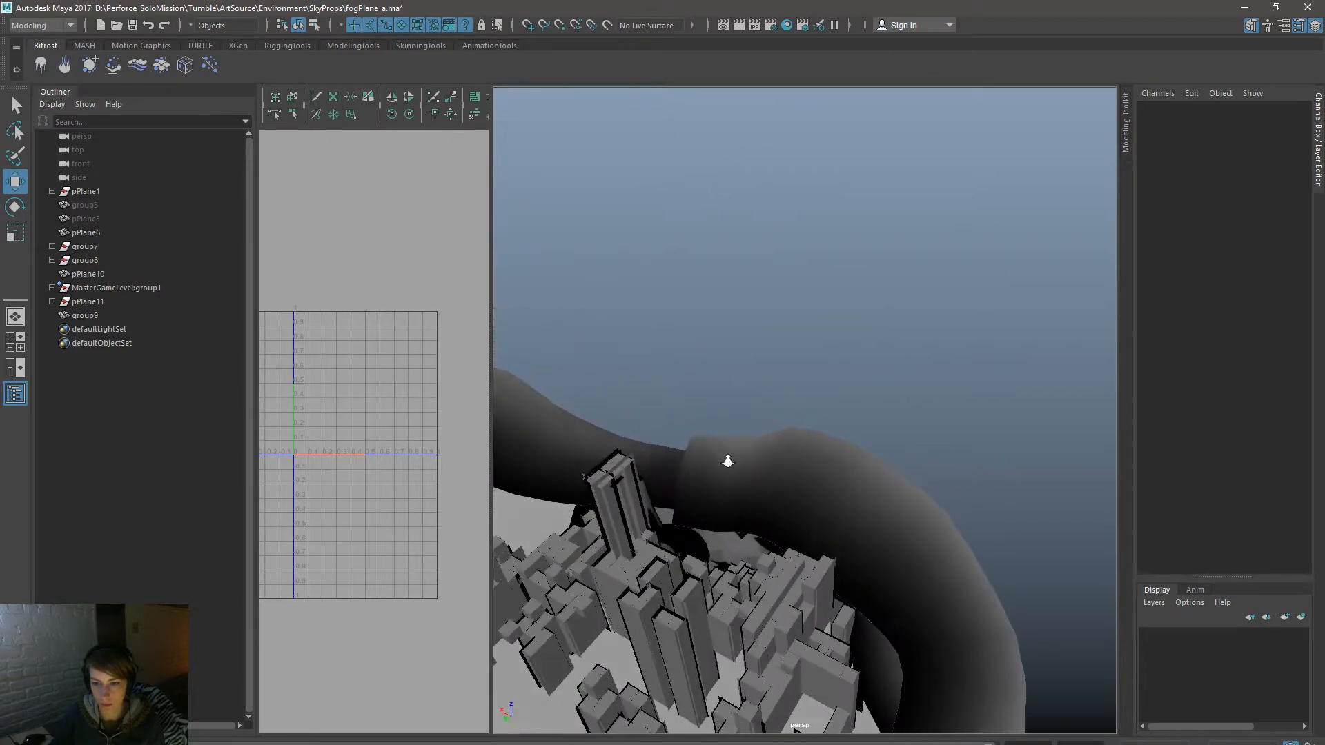
pyautogui.keyDown('alt'); pyautogui.moveTo(724, 459); pyautogui.dragTo(780, 482, button='right'); pyautogui.keyUp('alt')
pyautogui.moveTo(801, 434); pyautogui.dragTo(738, 445, button='right')
pyautogui.keyDown('alt'); pyautogui.moveTo(714, 466); pyautogui.dragTo(806, 432, button='middle'); pyautogui.keyUp('alt')
pyautogui.keyDown('alt'); pyautogui.moveTo(765, 452); pyautogui.dragTo(780, 521, button='right'); pyautogui.keyUp('alt')
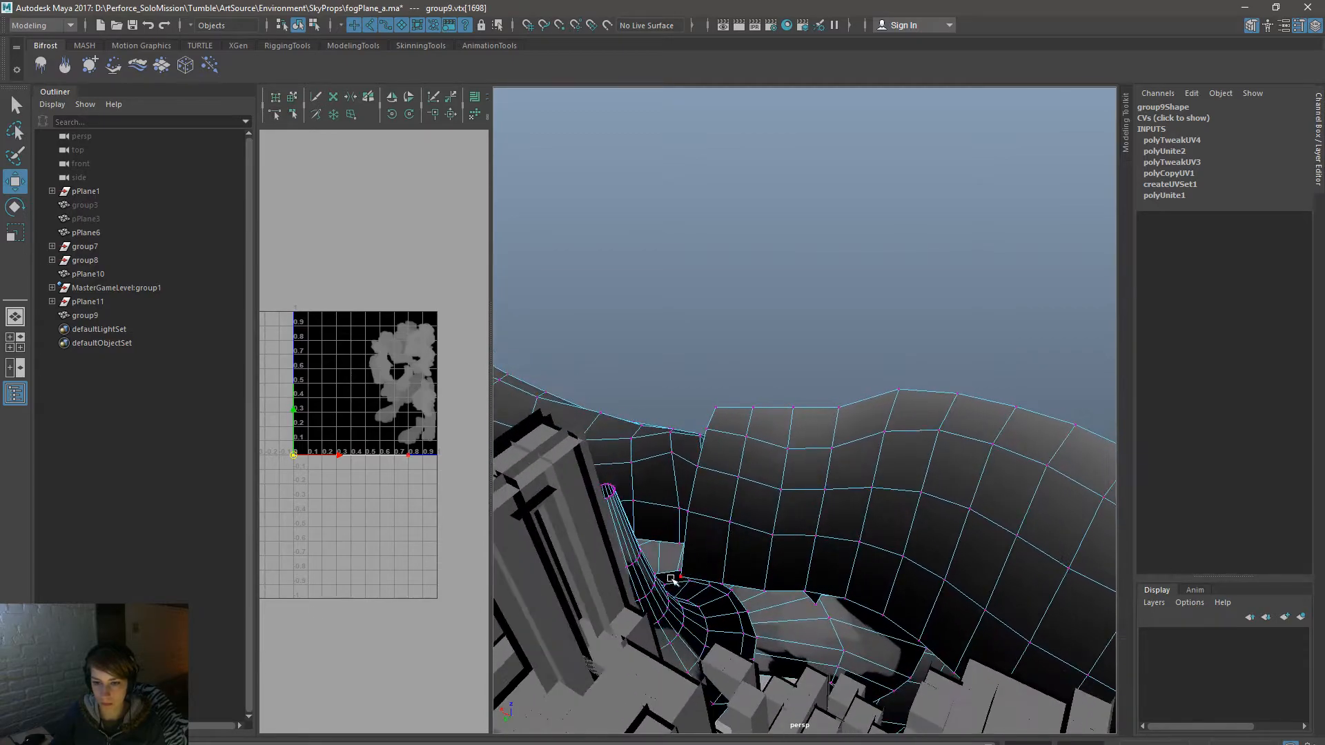
pyautogui.click(698, 514)
pyautogui.click(696, 513)
pyautogui.keyDown('shift'); pyautogui.click(701, 464); pyautogui.keyUp('shift')
pyautogui.keyDown('shift'); pyautogui.click(712, 430); pyautogui.keyUp('shift')
pyautogui.keyDown('shift'); pyautogui.click(719, 401); pyautogui.keyUp('shift')
pyautogui.keyDown('alt'); pyautogui.moveTo(611, 596); pyautogui.dragTo(704, 648, button='right'); pyautogui.keyUp('alt')
pyautogui.keyDown('alt'); pyautogui.moveTo(704, 647); pyautogui.dragTo(798, 498, button='middle'); pyautogui.keyUp('alt')
pyautogui.keyDown('alt'); pyautogui.moveTo(669, 563); pyautogui.dragTo(719, 588, button='right'); pyautogui.keyUp('alt')
pyautogui.keyDown('shift'); pyautogui.click(664, 578); pyautogui.keyUp('shift')
pyautogui.keyDown('alt'); pyautogui.moveTo(847, 521); pyautogui.dragTo(803, 510, button='right'); pyautogui.keyUp('alt')
# Step: Nudge the selected vertices' UVs slightly along the U axis over the black-to-white height gradient
pyautogui.moveTo(449, 455)
pyautogui.mouseDown()
pyautogui.moveTo(500, 451)
pyautogui.moveTo(447, 454)
pyautogui.mouseUp()
pyautogui.keyDown('alt'); pyautogui.moveTo(941, 503); pyautogui.dragTo(555, 352); pyautogui.keyUp('alt')
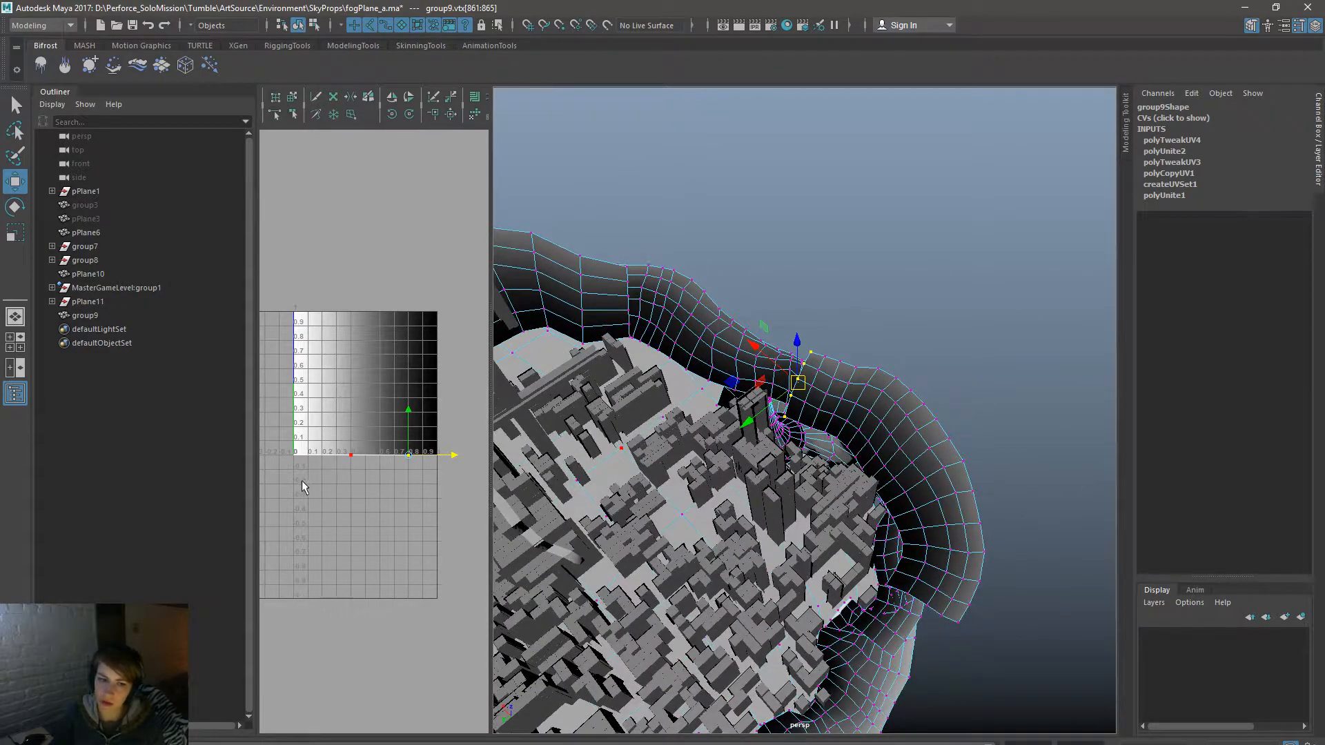
pyautogui.moveTo(266, 420); pyautogui.dragTo(283, 440)
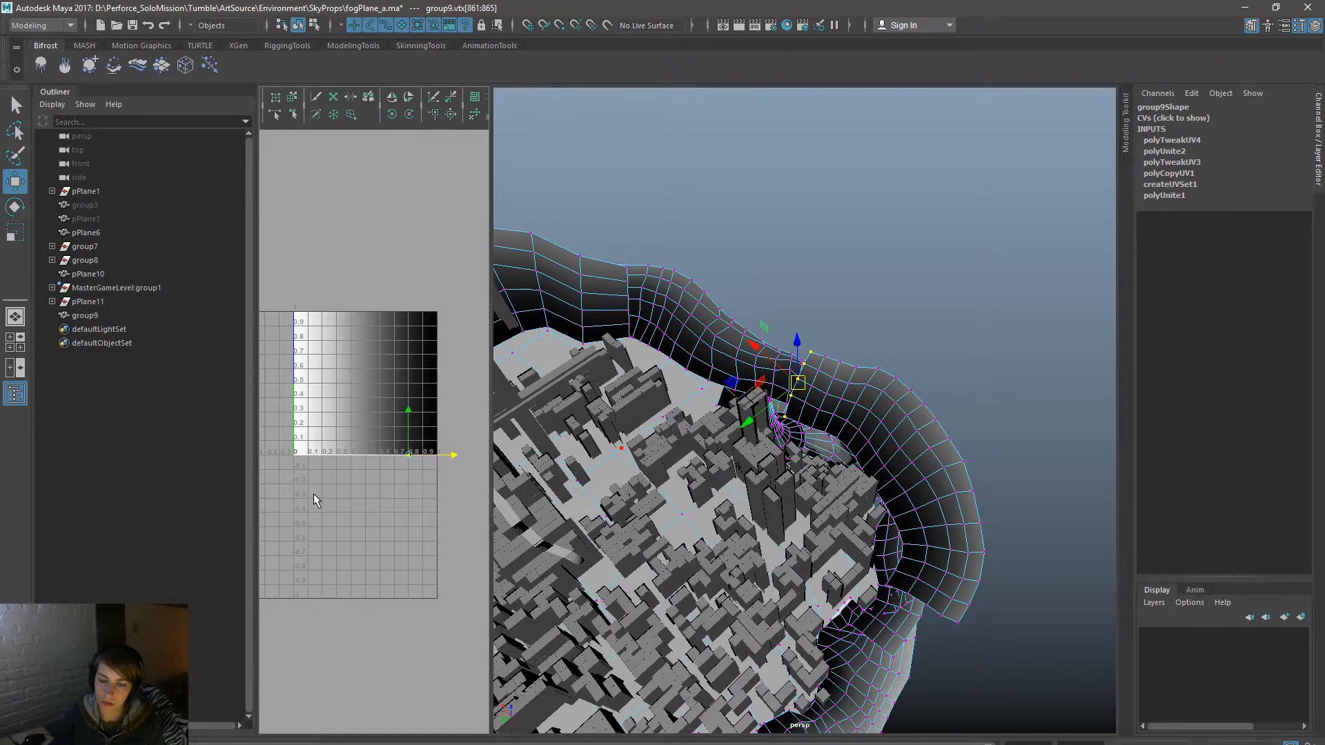
pyautogui.moveTo(453, 456)
pyautogui.mouseDown()
pyautogui.moveTo(468, 456)
pyautogui.moveTo(427, 458)
pyautogui.mouseUp()
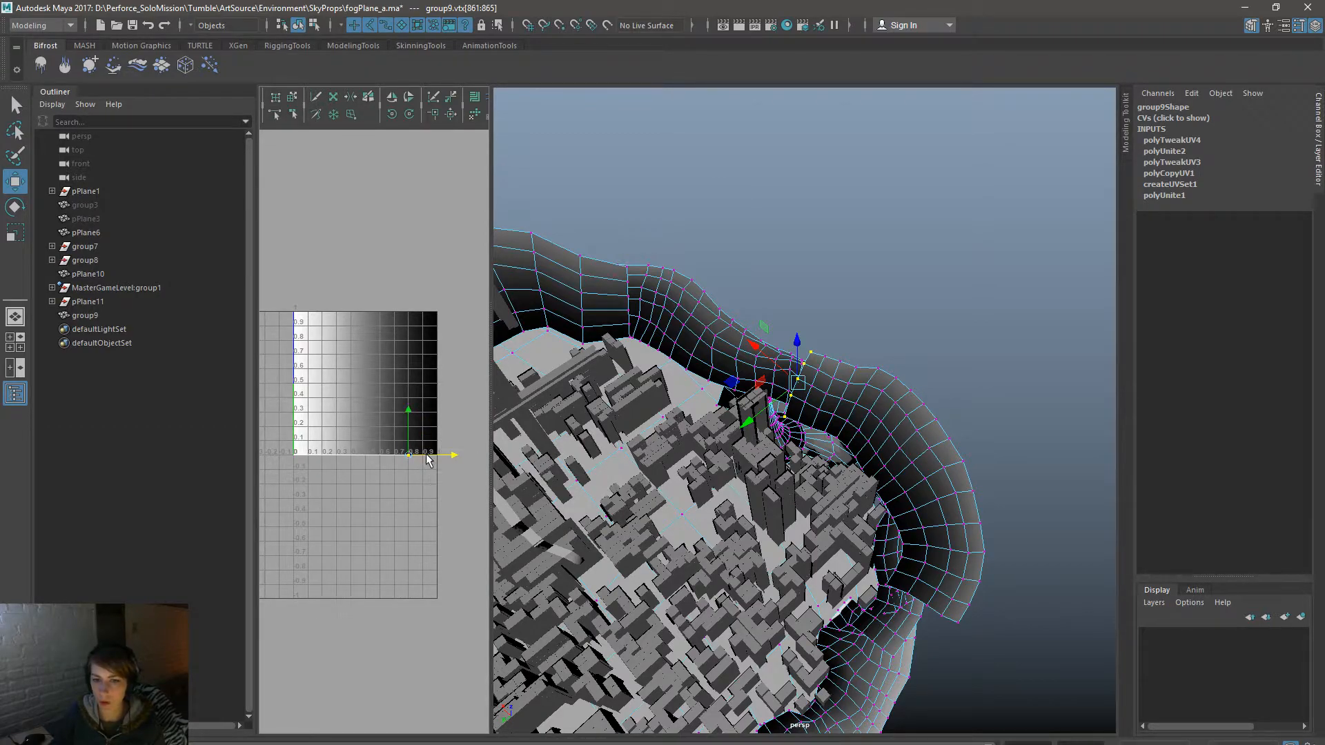
# Step: Switch to Unreal and examine the fog plane's edges and wave motion around the city, then return to Maya
pyautogui.hotkey('alt', 'Tab')
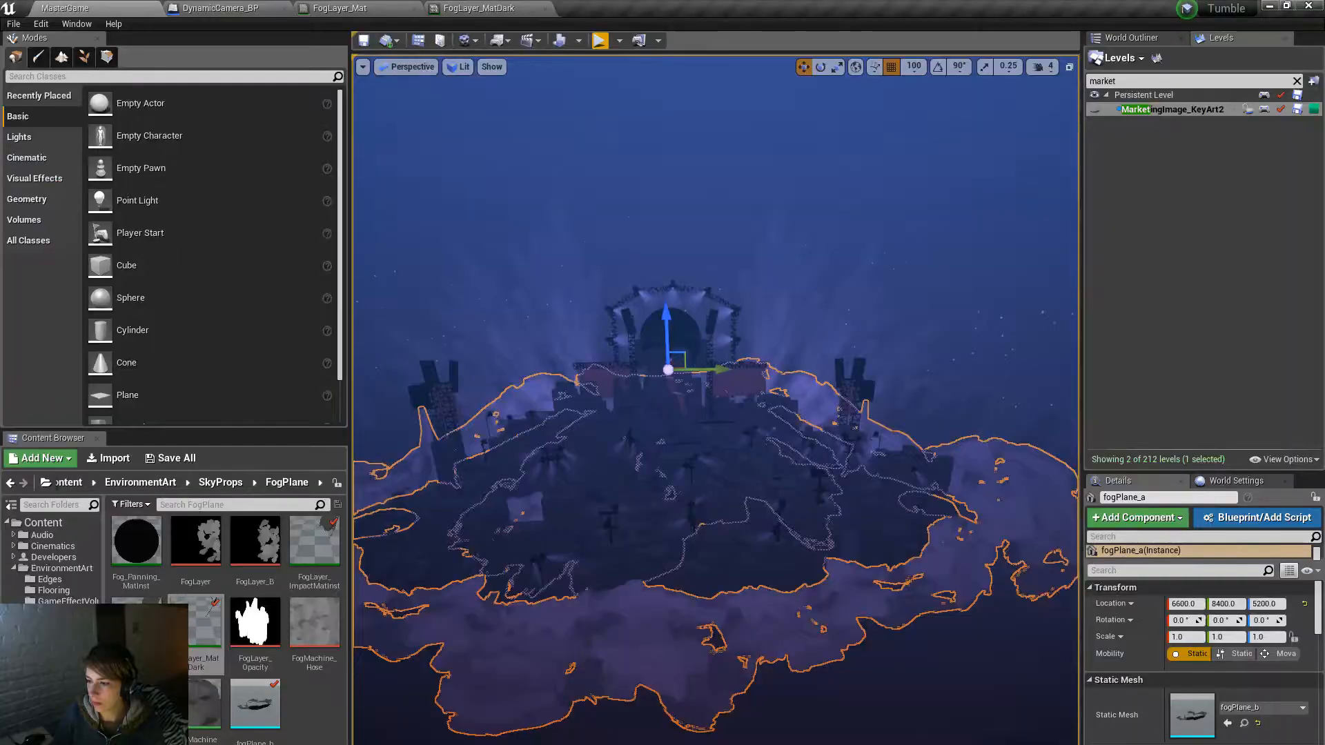
pyautogui.press('w')
pyautogui.moveTo(715, 400); pyautogui.dragTo(828, 442, button='right')
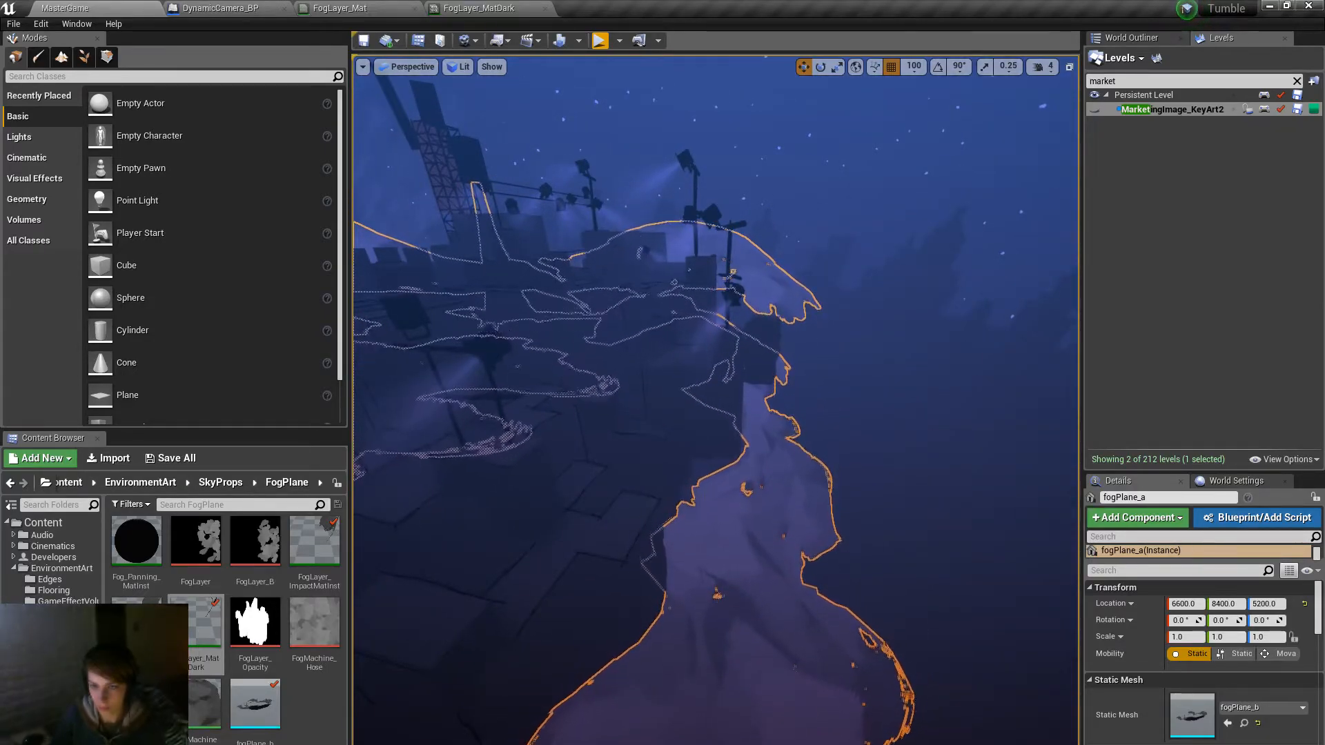
pyautogui.moveTo(714, 400); pyautogui.dragTo(466, 390, button='right')
pyautogui.press('d')
pyautogui.press('w')
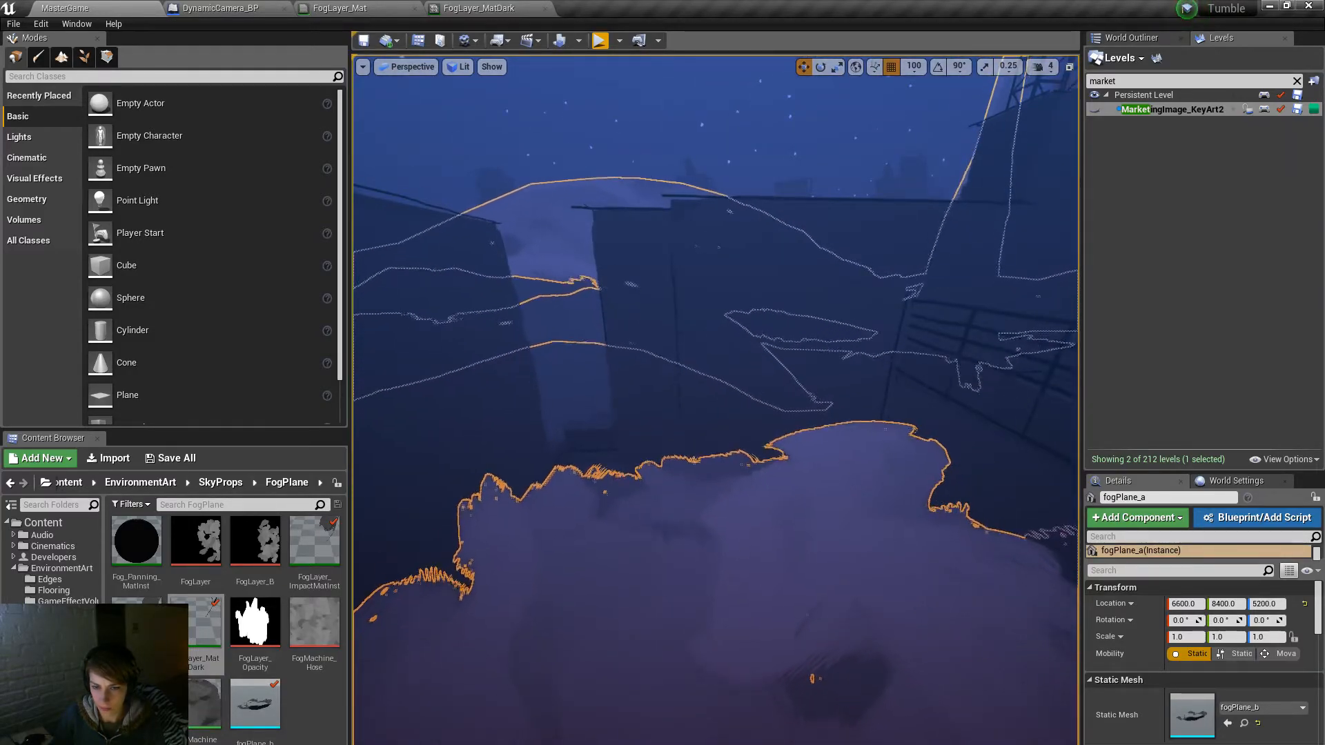
pyautogui.press('f')
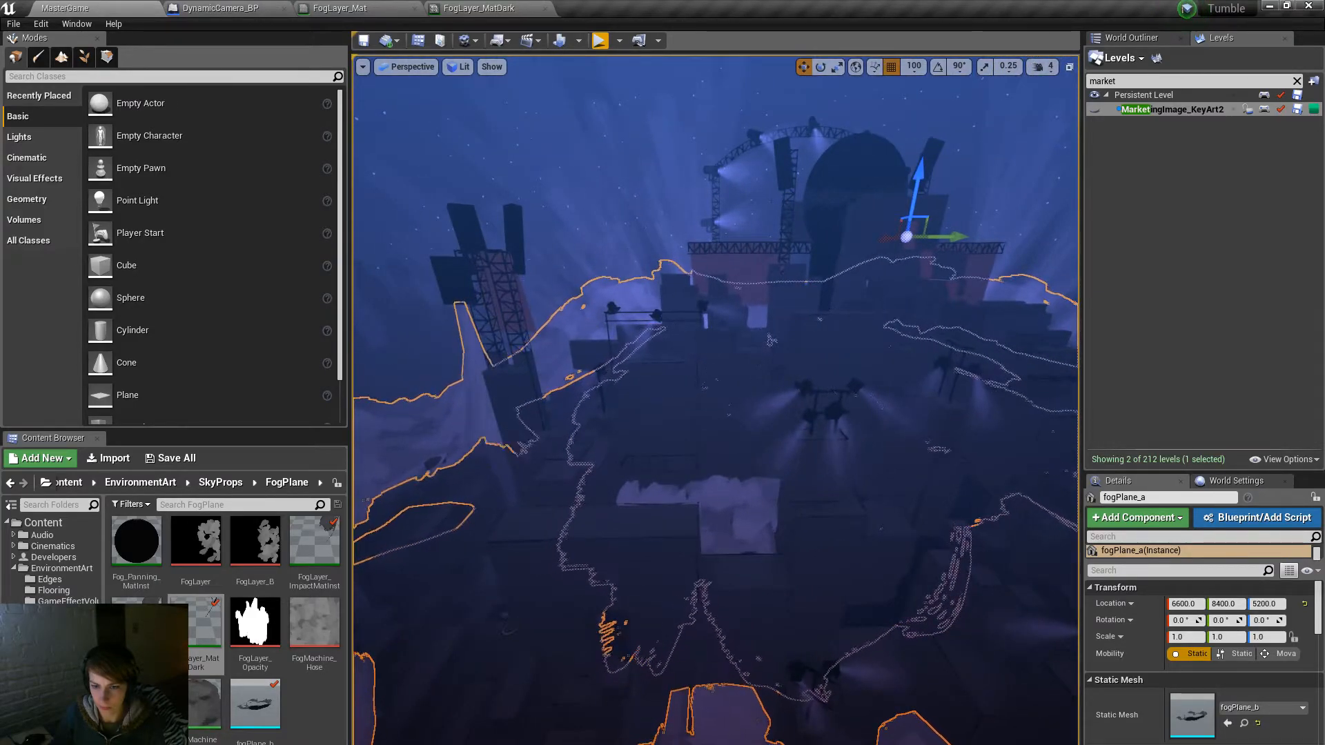
pyautogui.hotkey('alt', 'Tab')
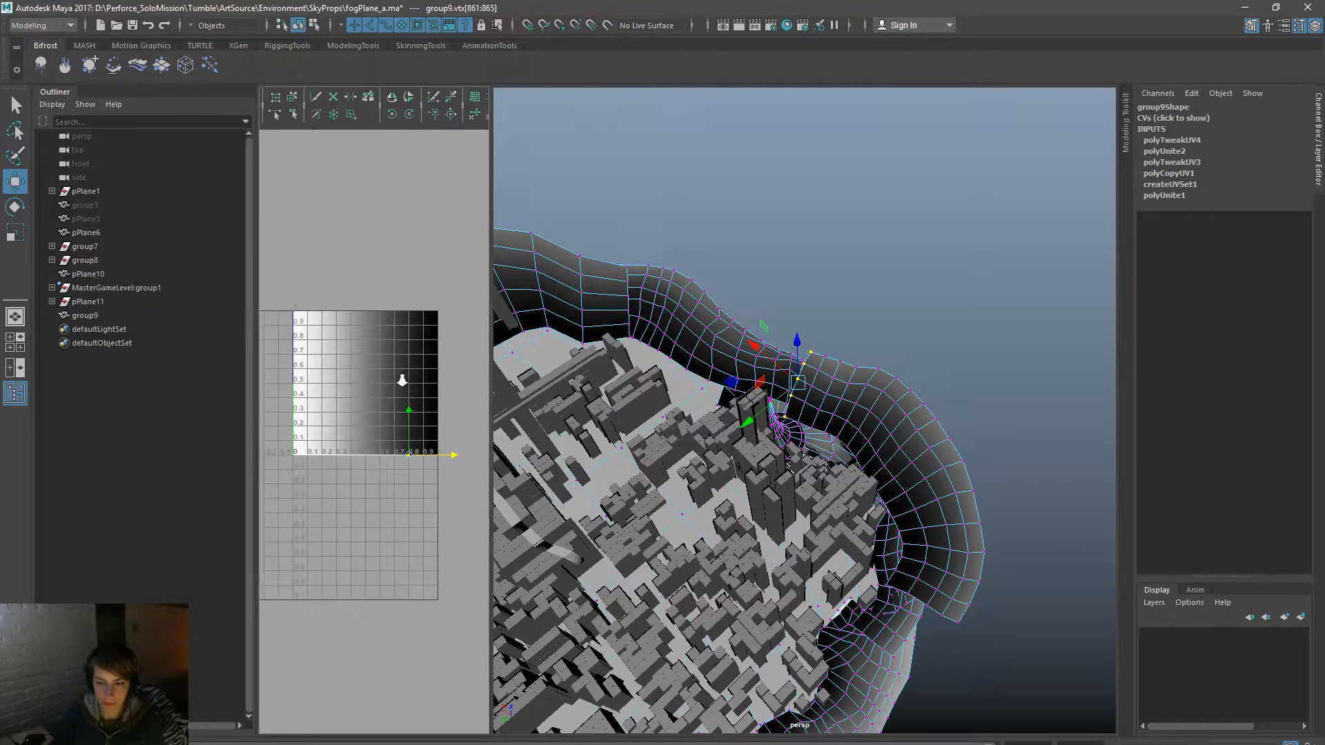
# Step: Grow the vertex selection twice along the fog rim, then return to object mode and select the whole group9 mesh
pyautogui.scroll(3, 453, 412)
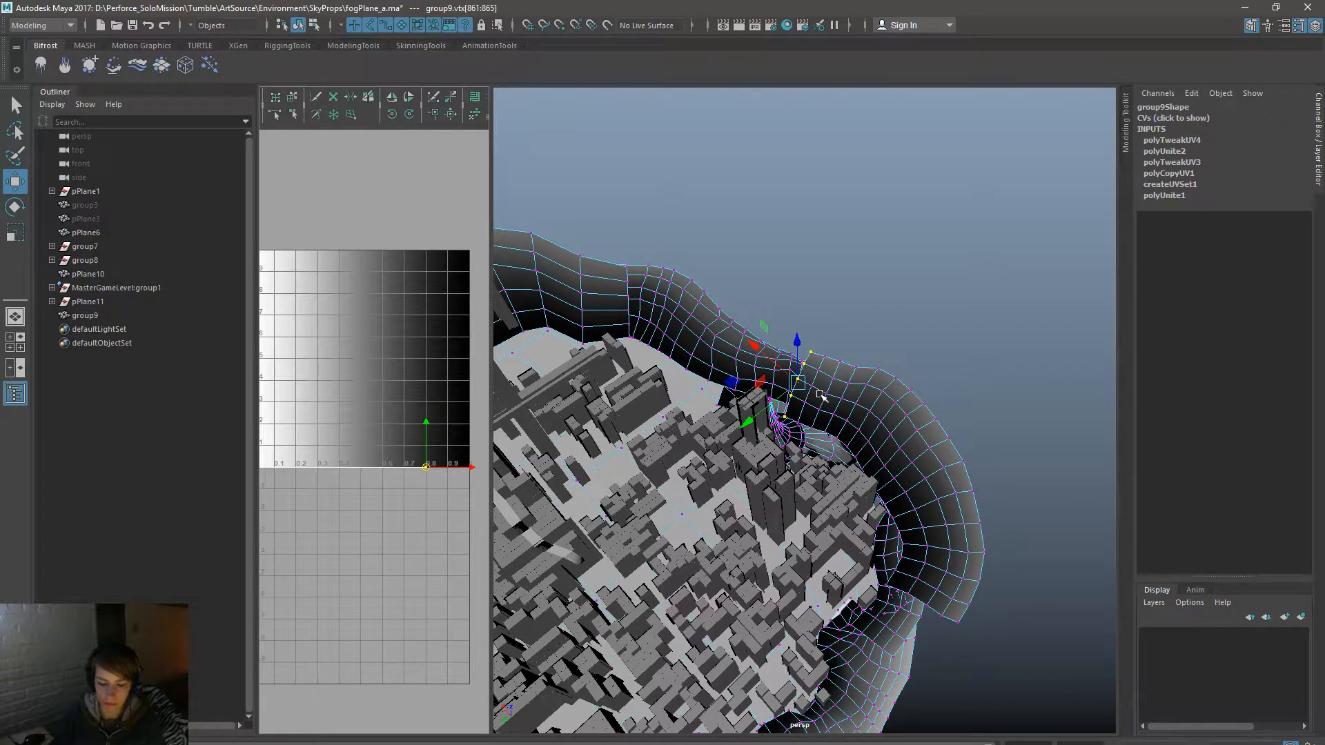
pyautogui.hotkey('shift', '.')
pyautogui.hotkey('shift', '.')
pyautogui.moveTo(857, 393); pyautogui.dragTo(934, 359, button='right')
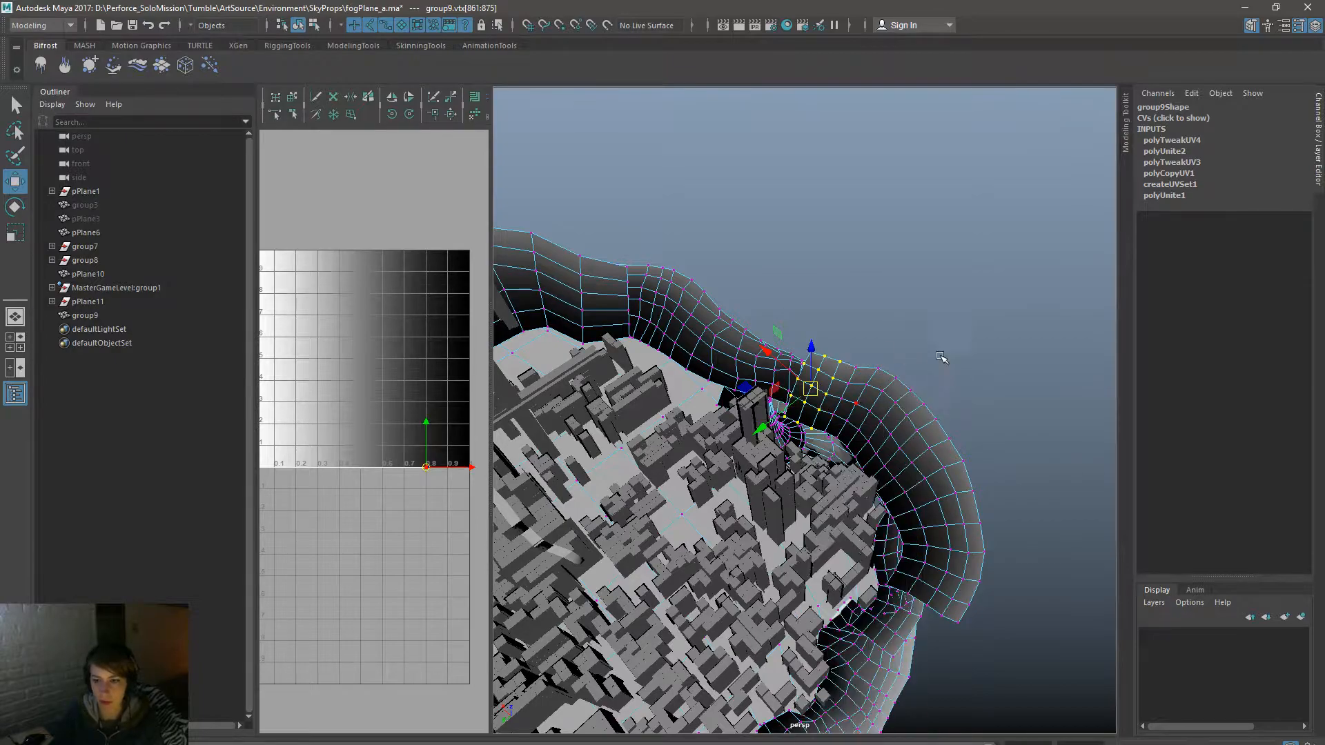
pyautogui.click(1010, 485)
pyautogui.click(907, 473)
pyautogui.rightClick(856, 410)
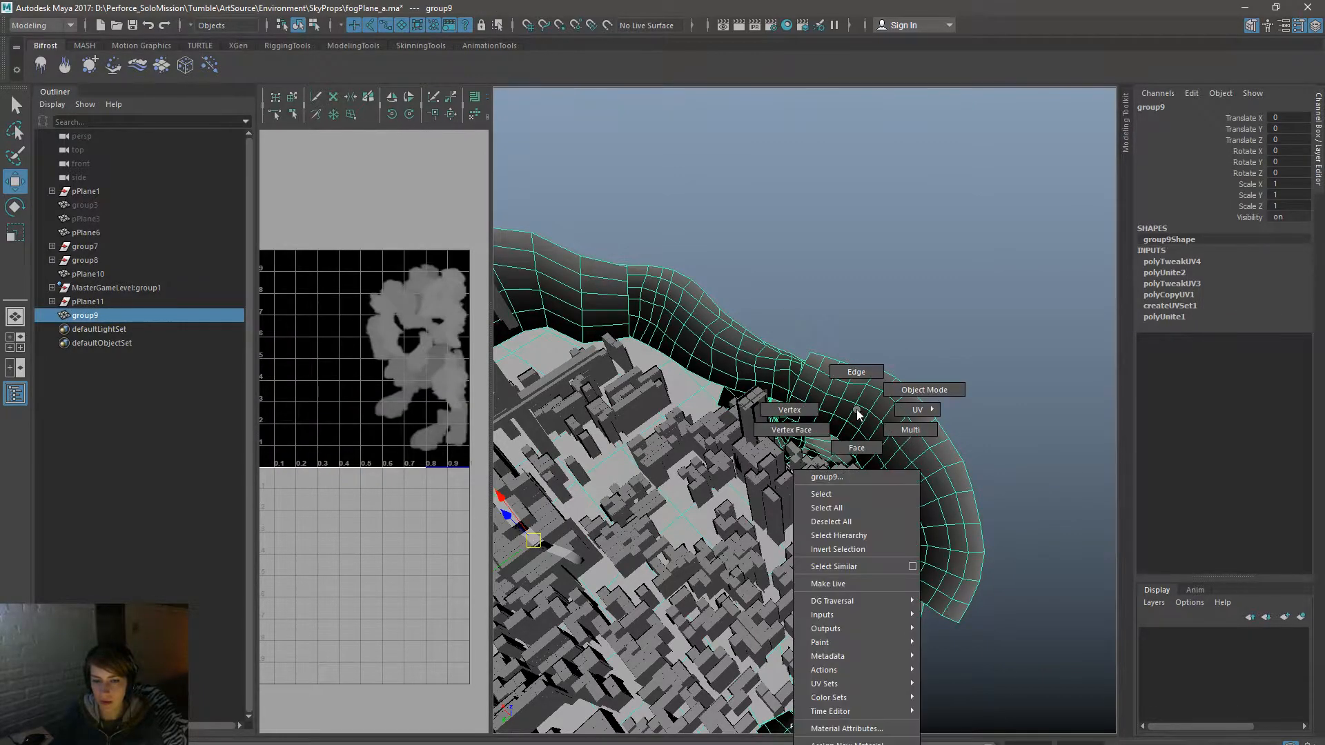
pyautogui.moveTo(892, 738); pyautogui.dragTo(856, 409, button='right')
pyautogui.moveTo(353, 501); pyautogui.dragTo(412, 652, button='right')
pyautogui.moveTo(340, 532); pyautogui.dragTo(405, 695, button='right')
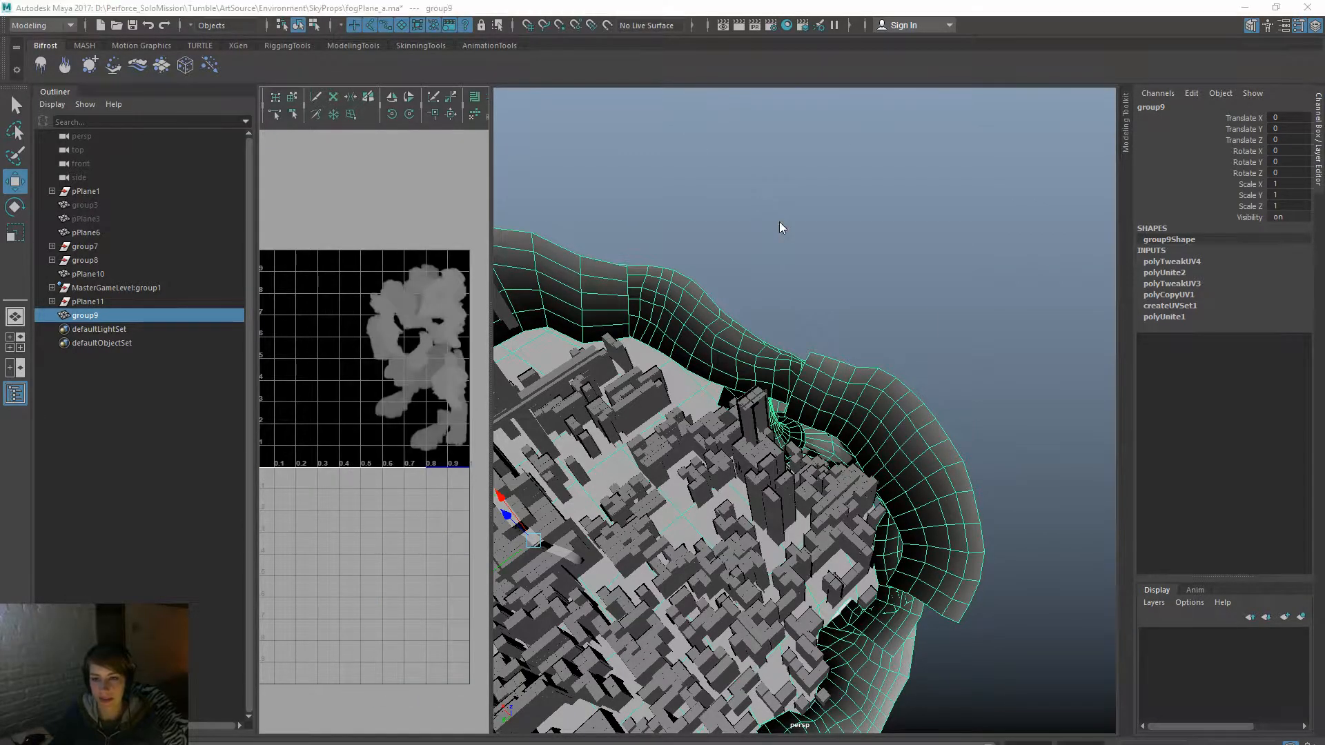
pyautogui.press('space')
pyautogui.click(836, 171)
pyautogui.moveTo(938, 278)
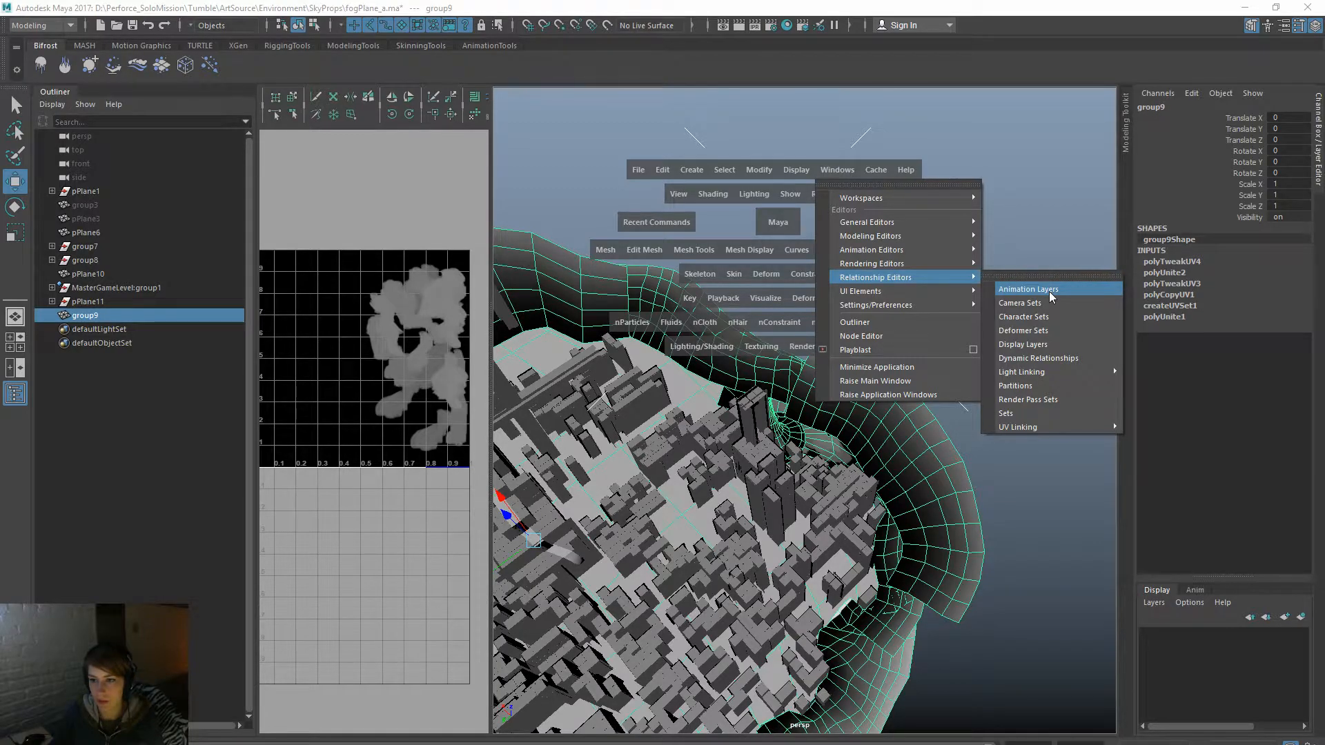
pyautogui.click(1061, 413)
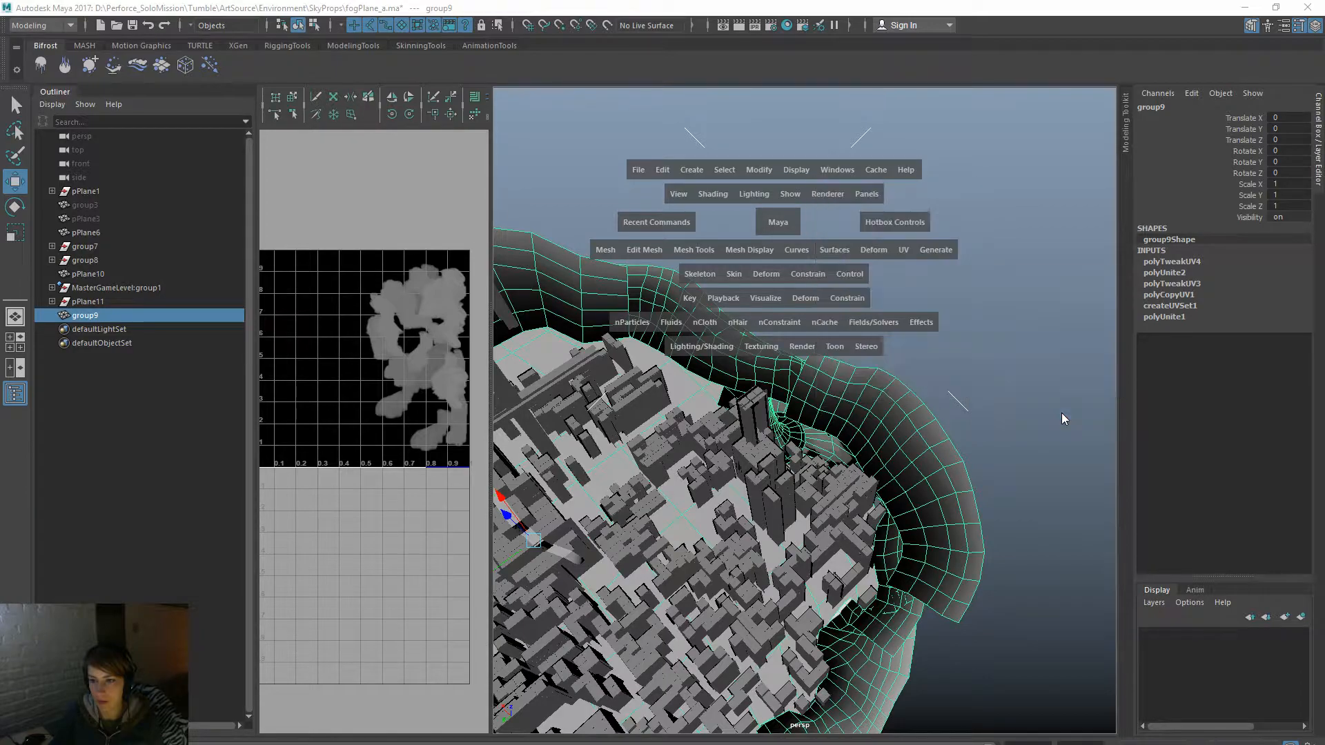
pyautogui.click(887, 212)
# Step: Open the Relationship Editor in texture-centric UV linking mode for group9
pyautogui.press('space')
pyautogui.click(890, 170)
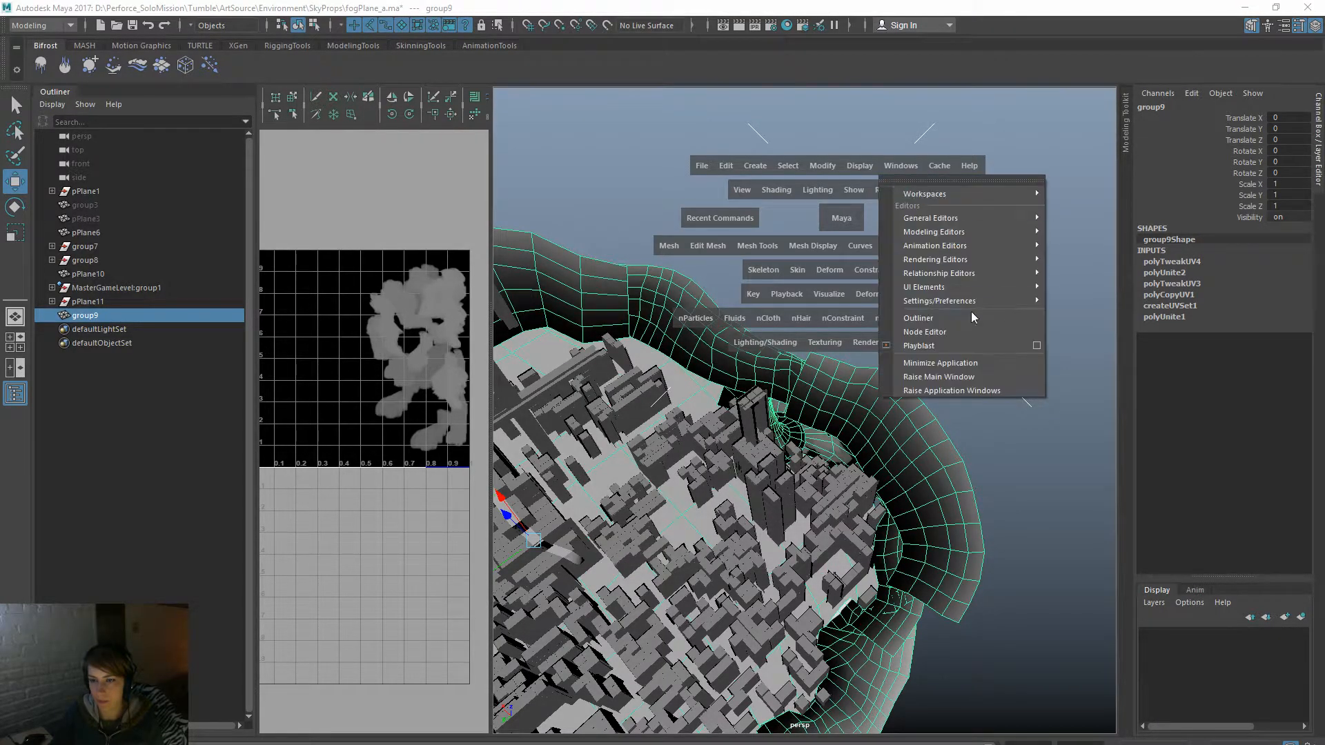
pyautogui.moveTo(1004, 271)
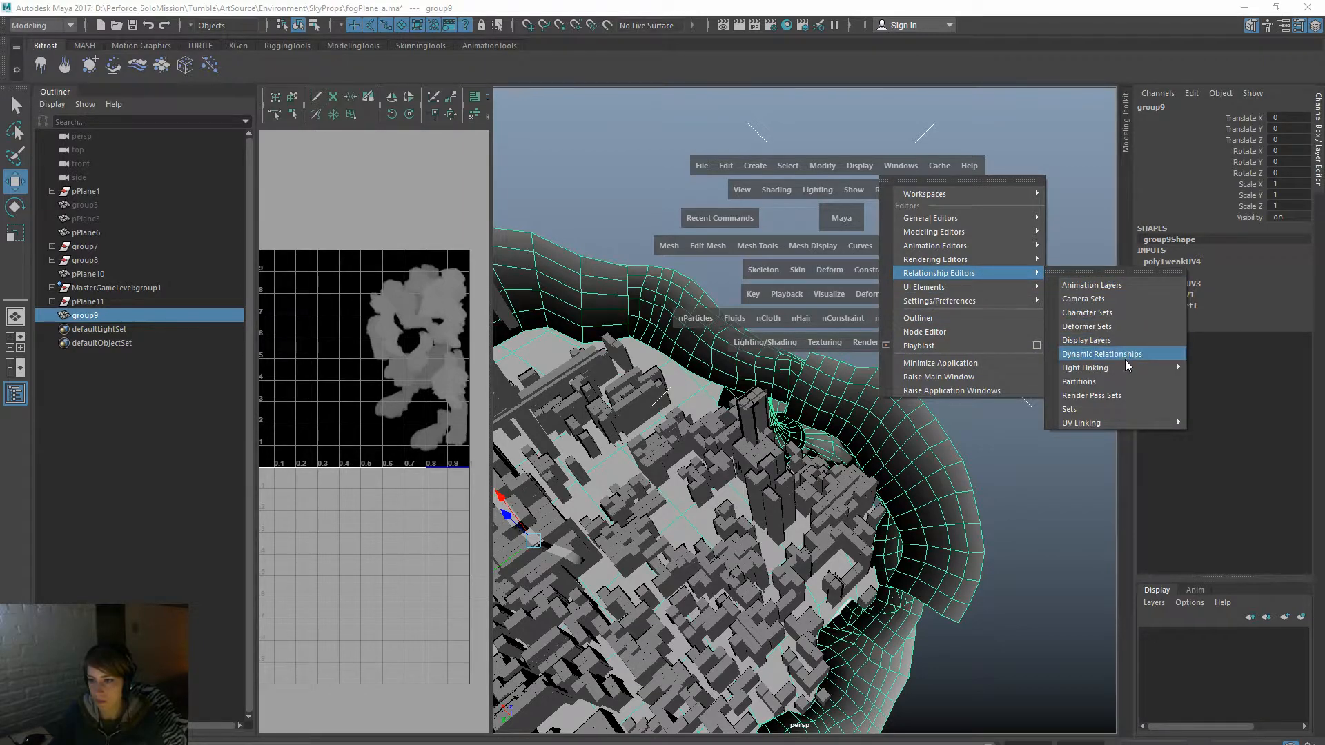
pyautogui.moveTo(1140, 423)
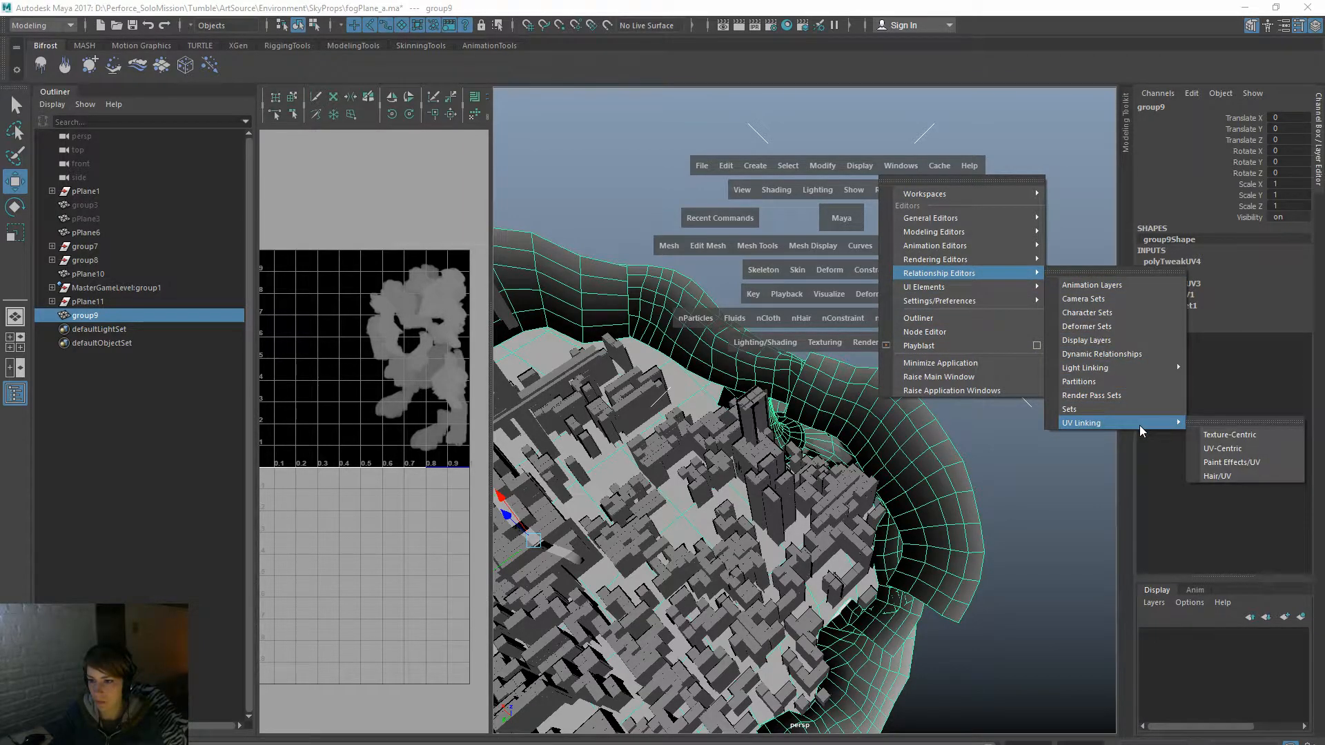
pyautogui.click(1252, 433)
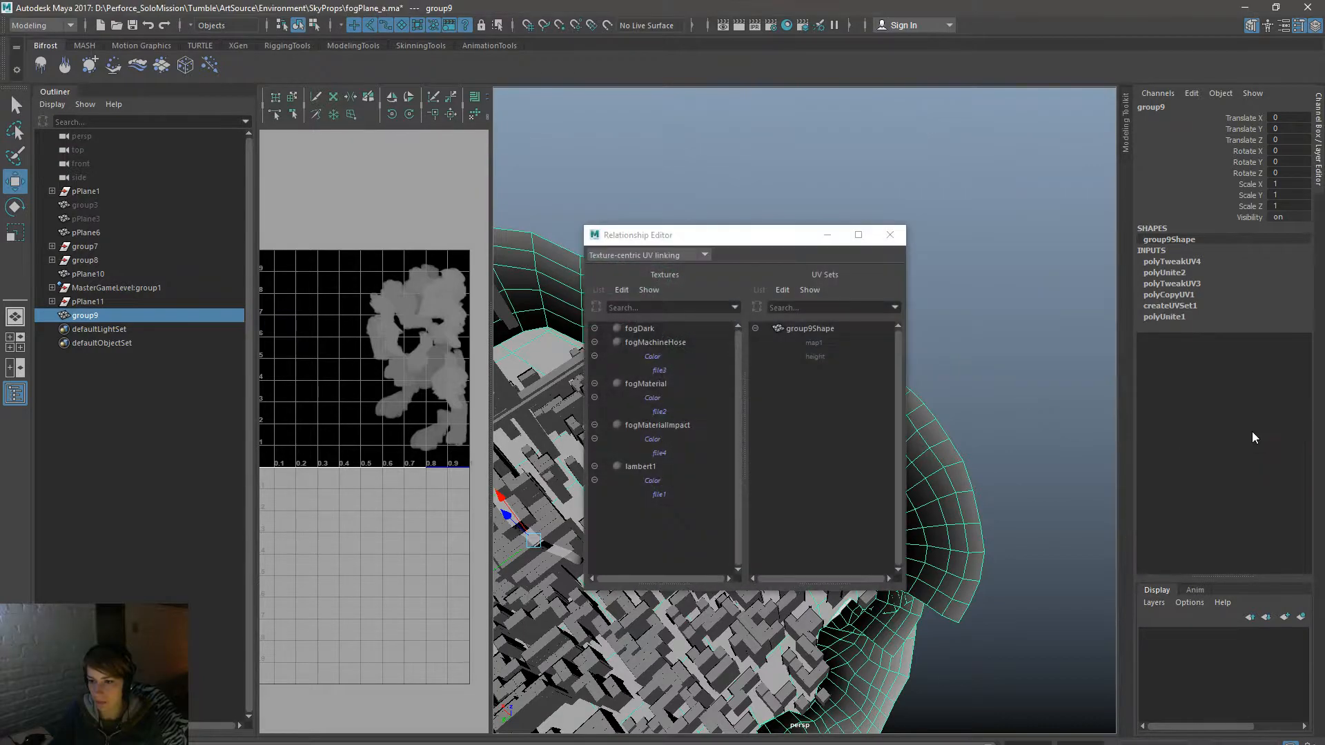
# Step: Review the UV set links of the file4, file2 and file3 textures, and link lambert1's file1 texture to the map1 UV set
pyautogui.click(667, 495)
pyautogui.click(659, 454)
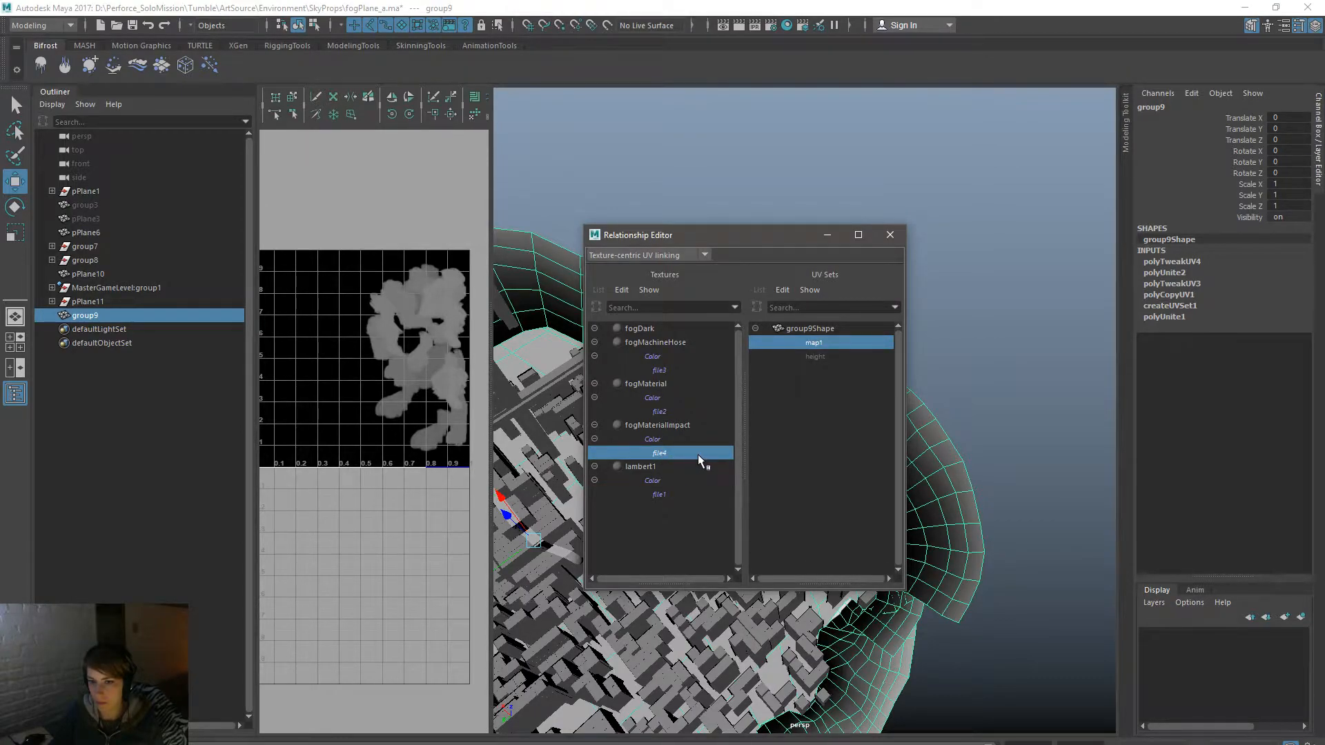
pyautogui.click(677, 412)
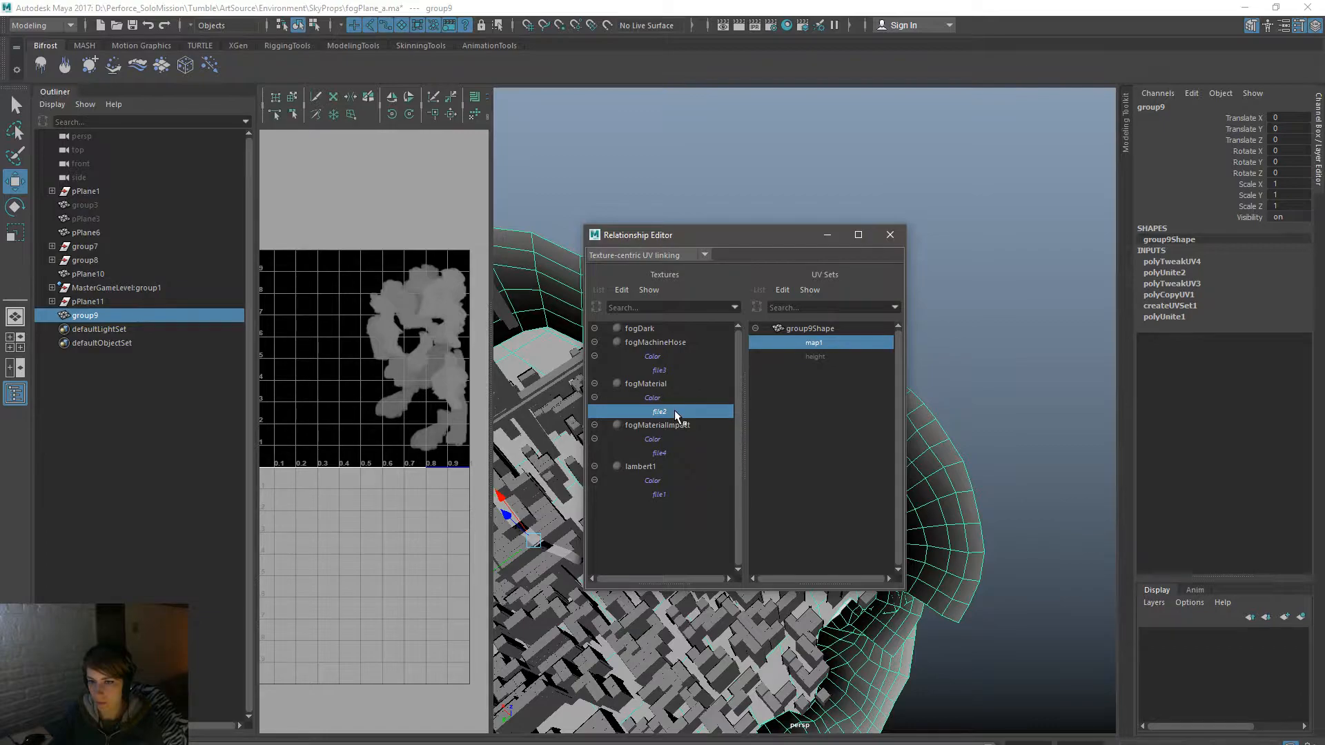
pyautogui.click(676, 371)
pyautogui.click(683, 494)
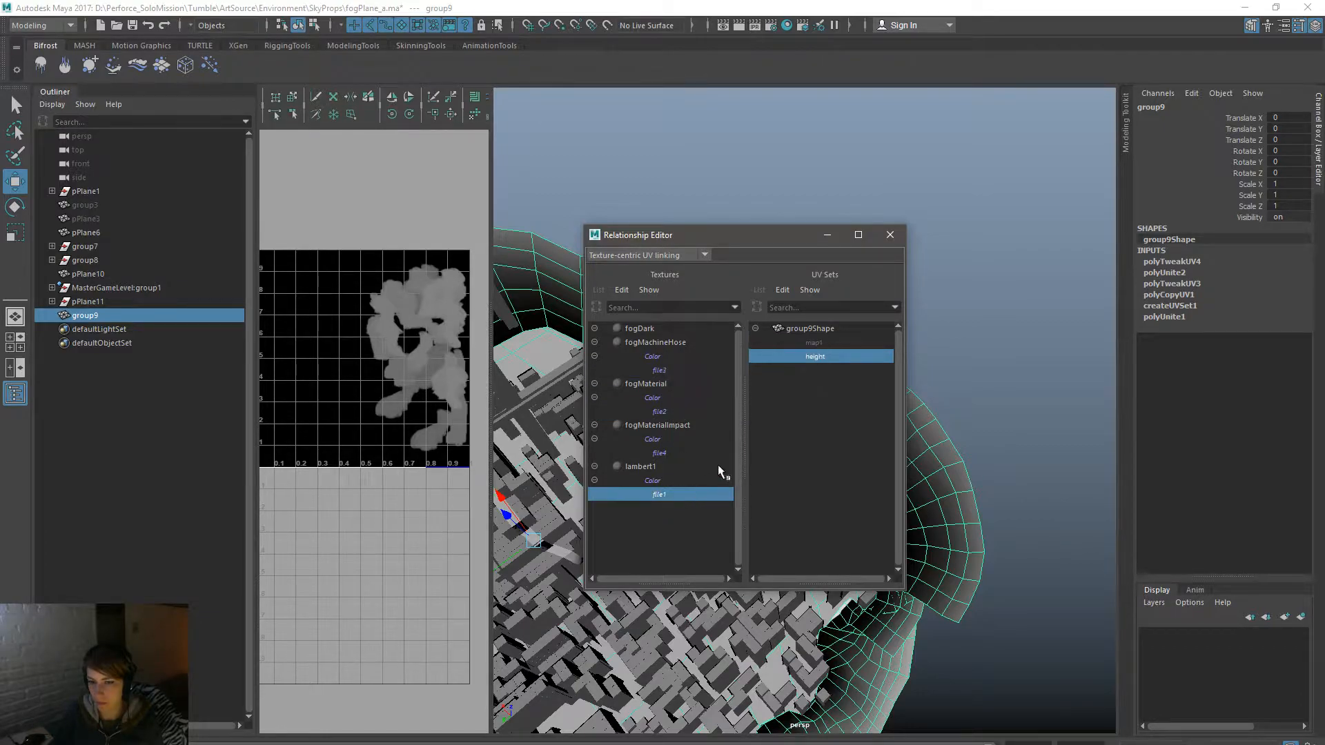
pyautogui.click(813, 343)
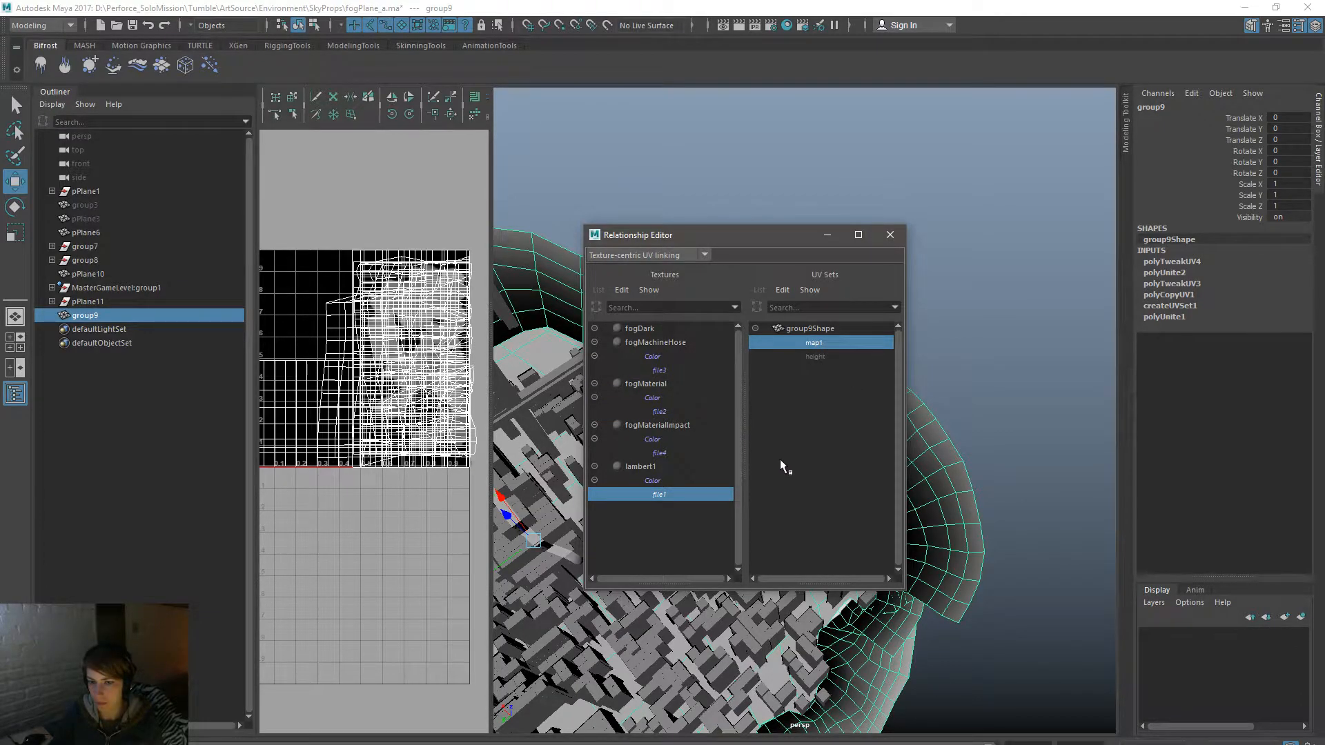
# Step: Clear the file1 texture and fog mesh selections, then open the Hypershade and shorten its window
pyautogui.keyDown('ctrl'); pyautogui.click(664, 485); pyautogui.keyUp('ctrl')
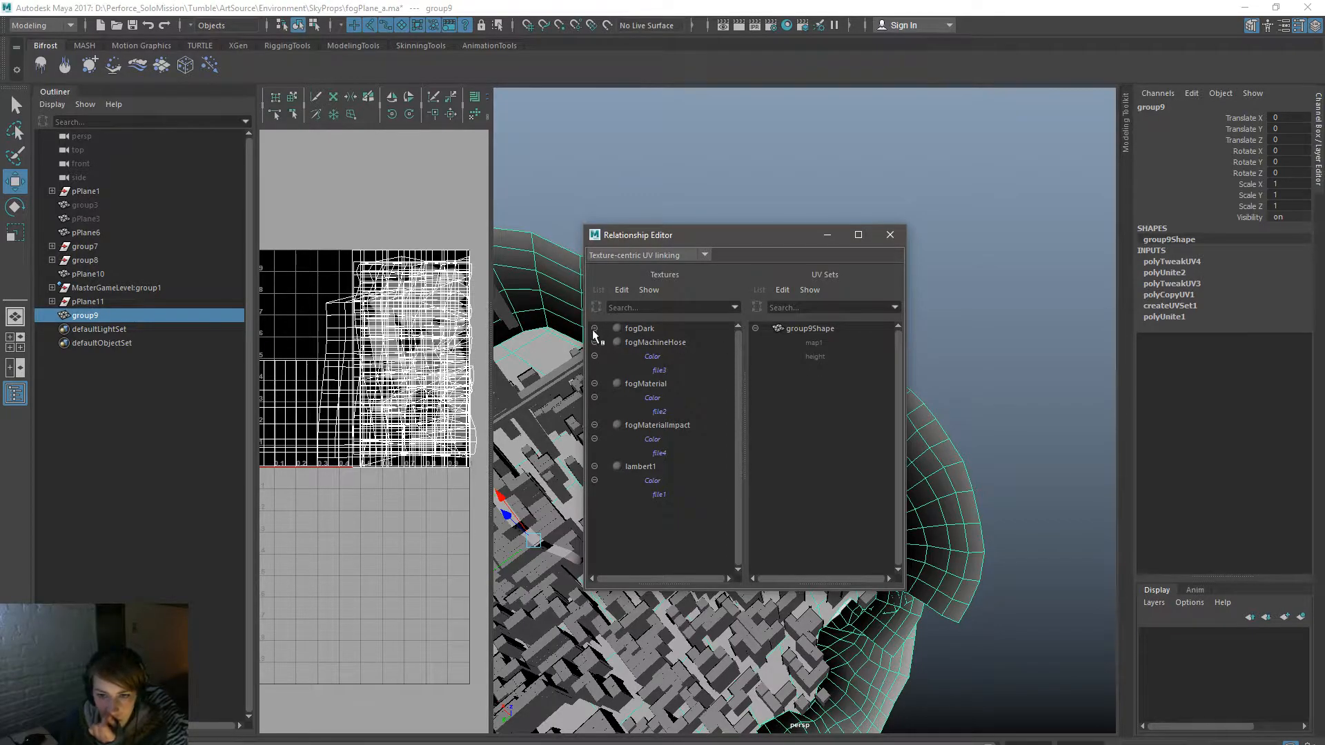
pyautogui.click(988, 269)
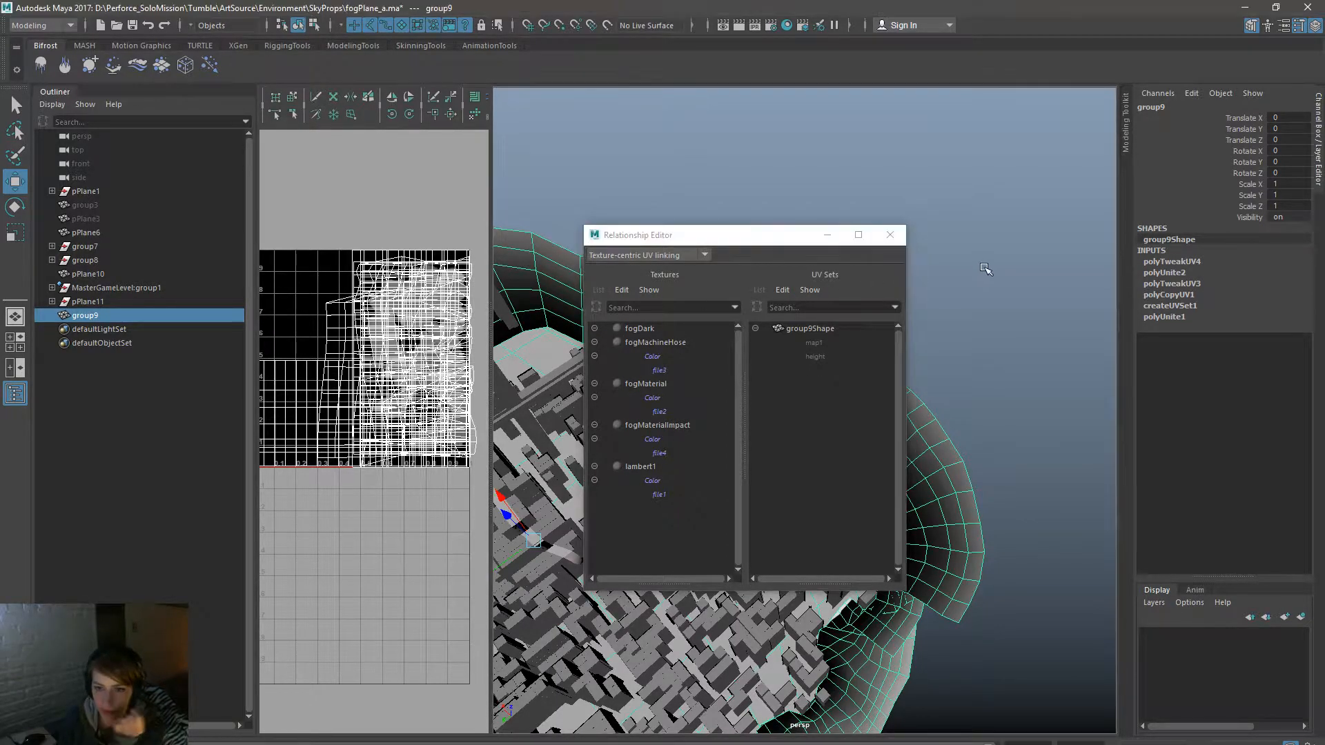
pyautogui.press('space')
pyautogui.click(1020, 219)
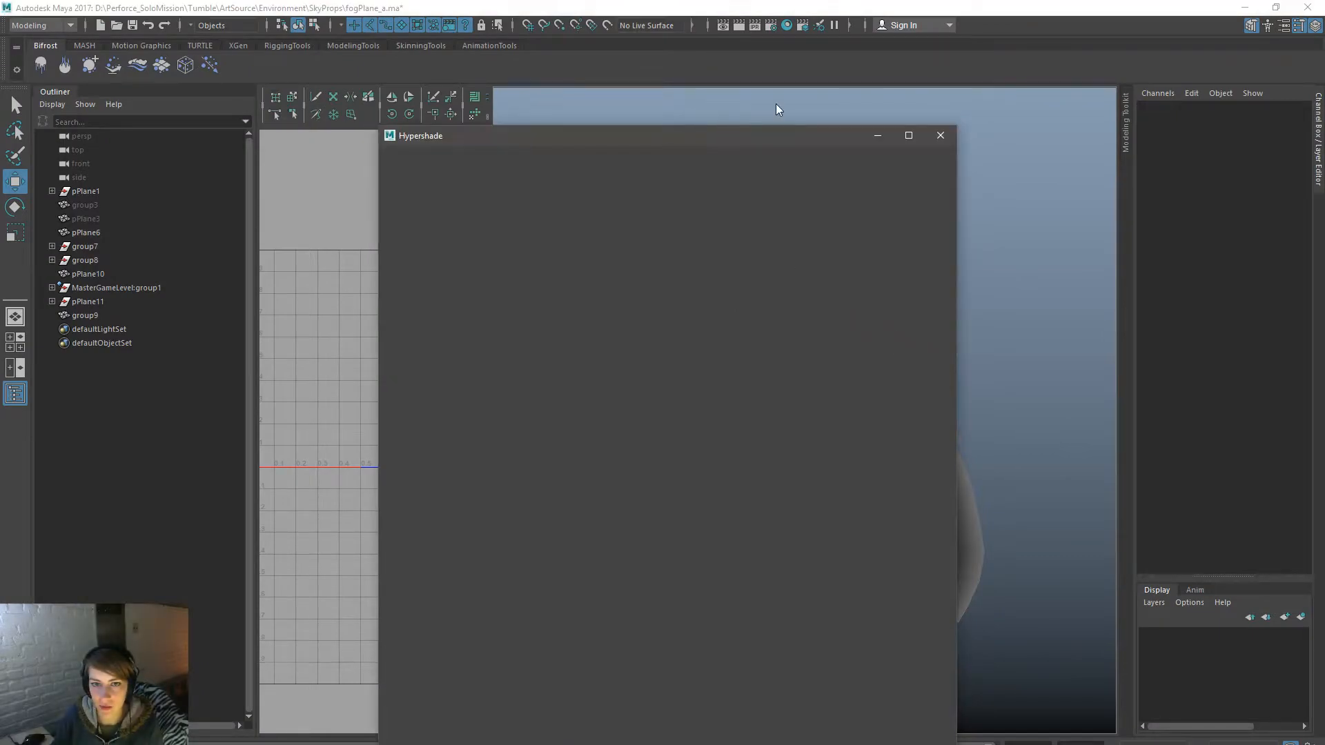
pyautogui.moveTo(760, 68); pyautogui.dragTo(734, 134)
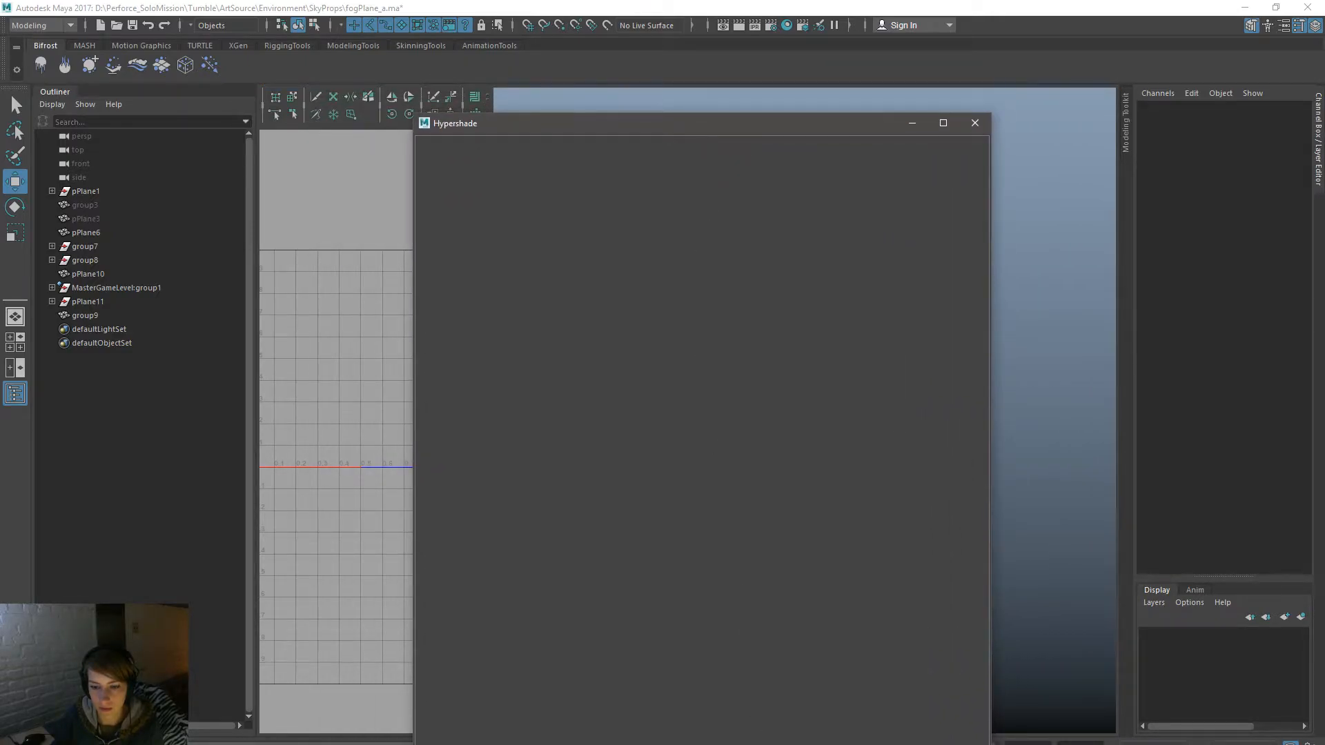
pyautogui.moveTo(718, 743); pyautogui.dragTo(714, 484)
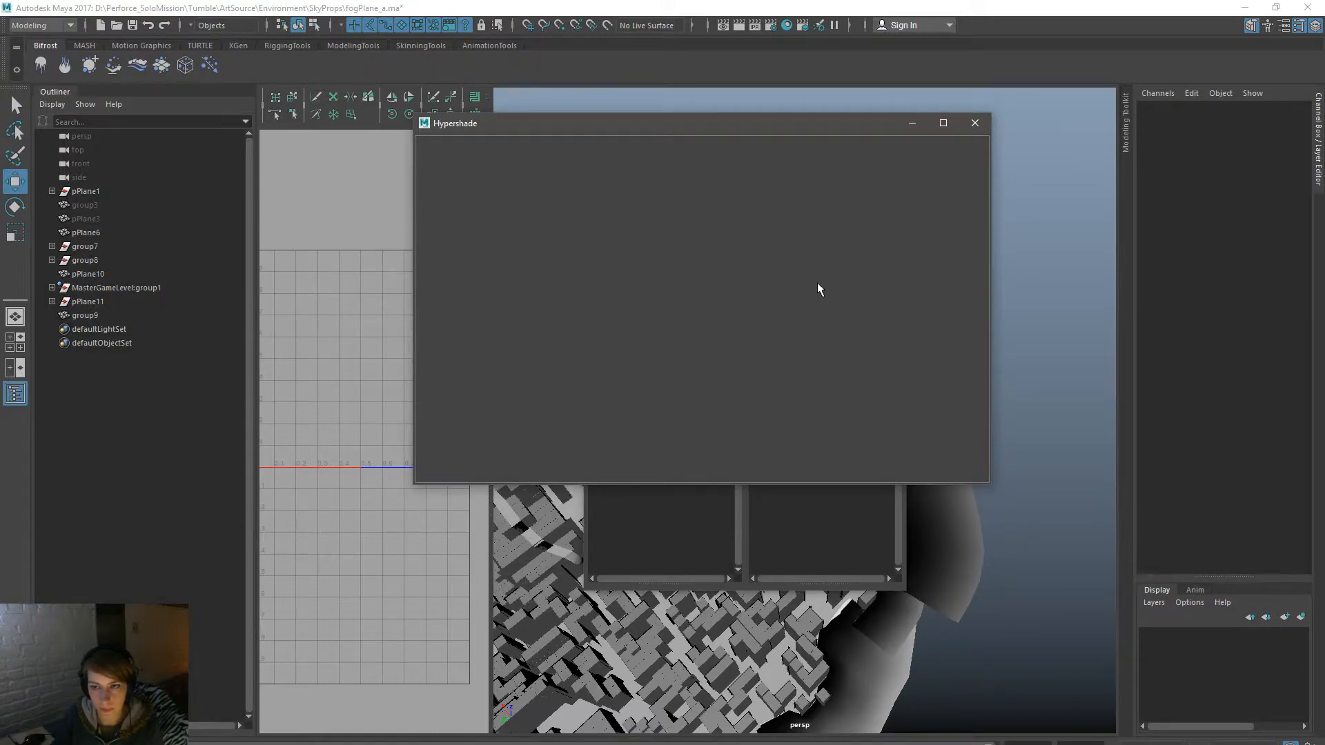
# Step: Close the Hypershade and move the Relationship Editor out of the viewport
pyautogui.click(943, 123)
pyautogui.click(1275, 6)
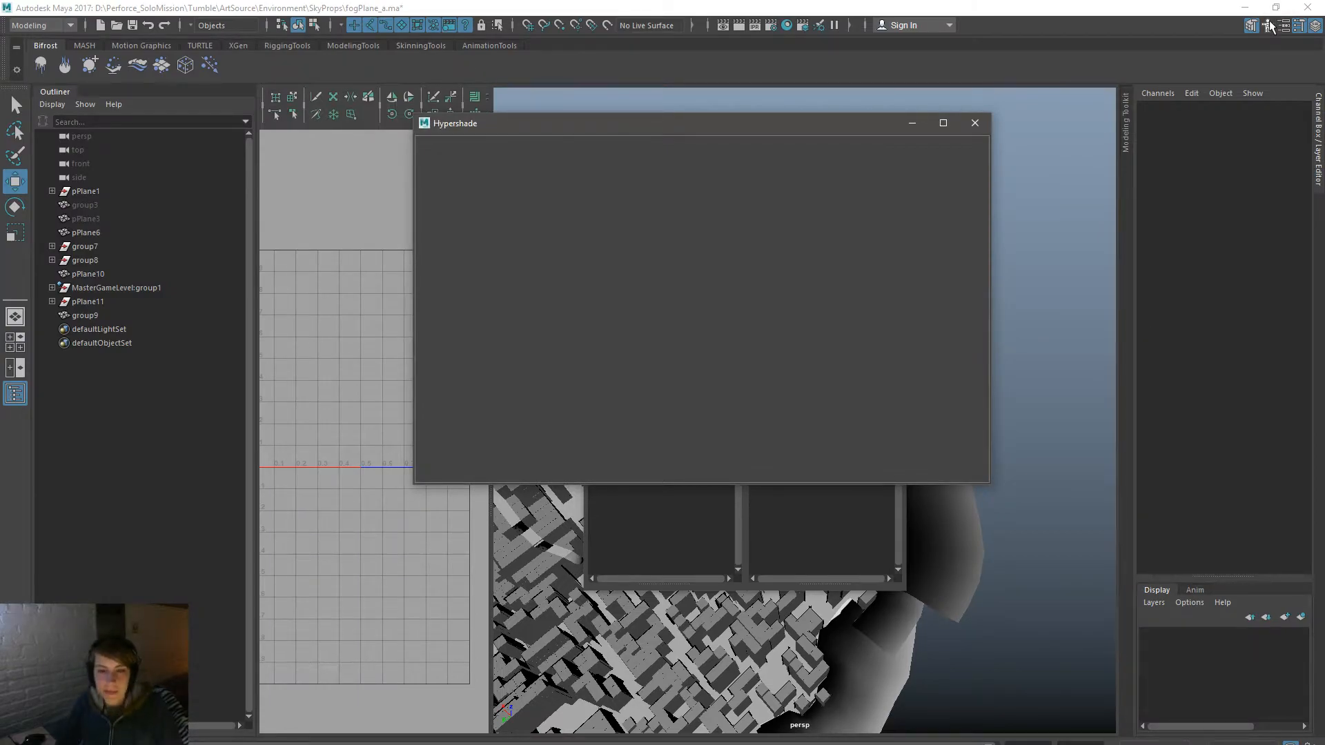
pyautogui.click(976, 122)
pyautogui.moveTo(776, 238); pyautogui.dragTo(1324, 173)
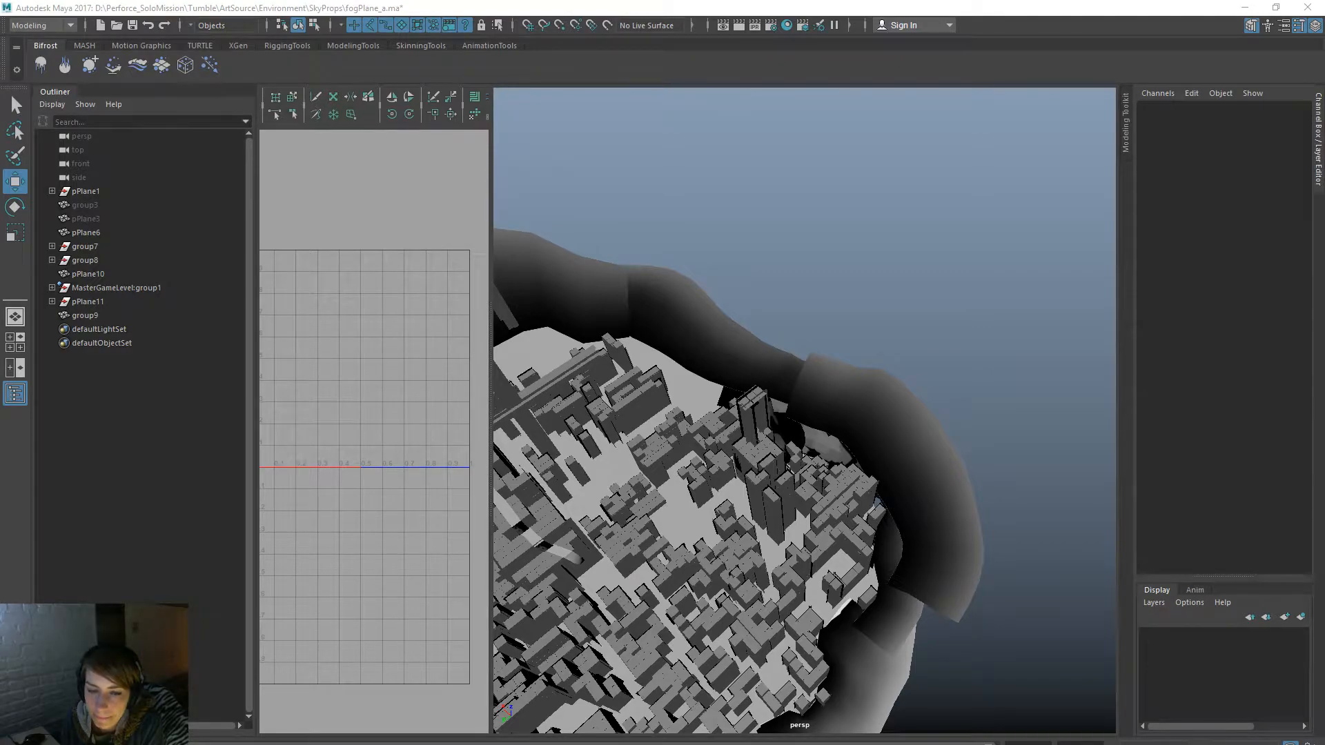
# Step: Deselect everything, save fogPlane_a.ma and restart Maya
pyautogui.click(897, 196)
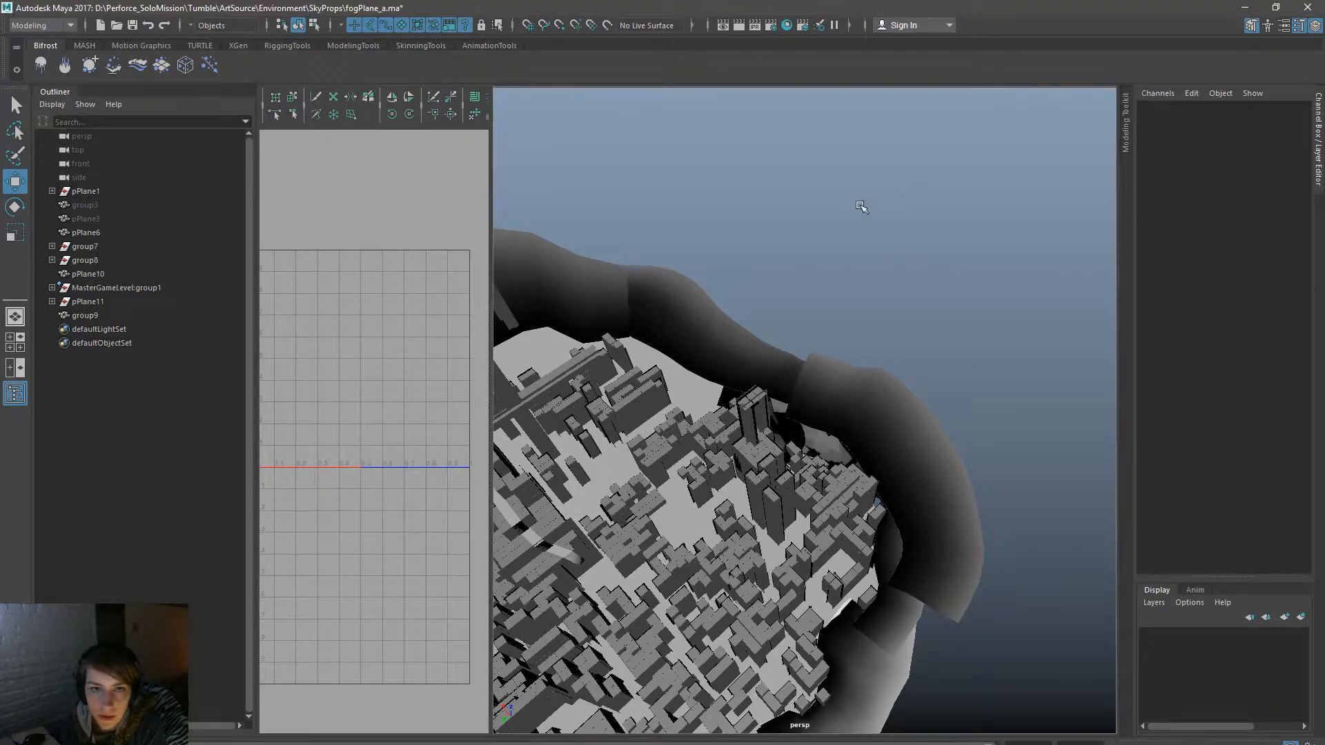
pyautogui.click(855, 396)
pyautogui.click(926, 274)
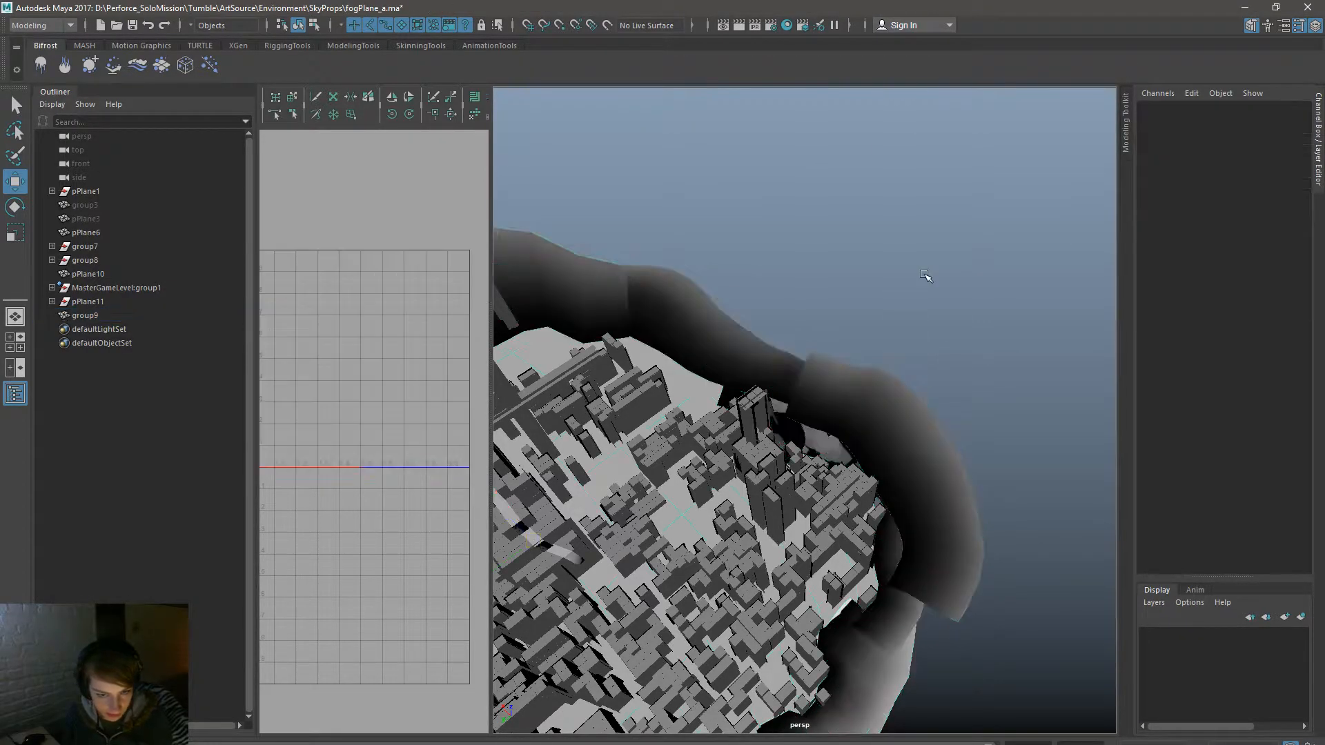
pyautogui.hotkey('ctrl', 's')
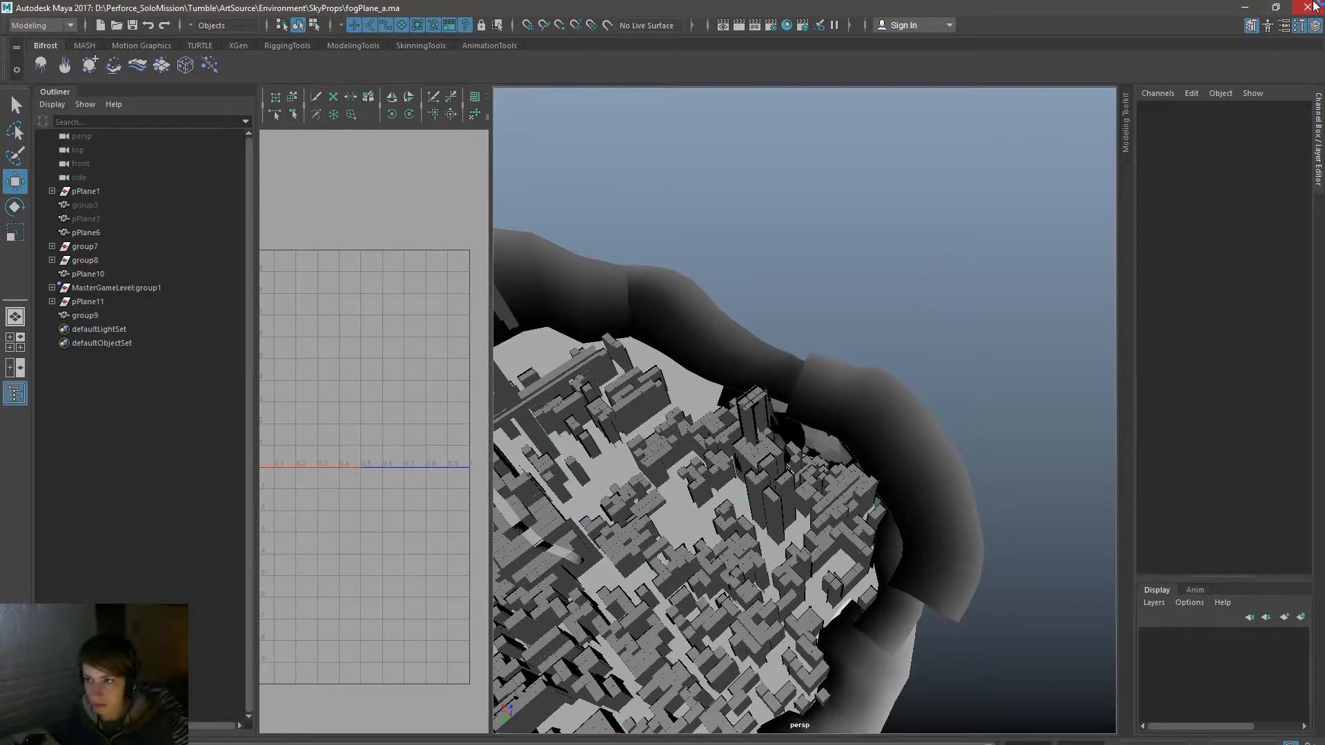
pyautogui.hotkey('alt', 'Tab')
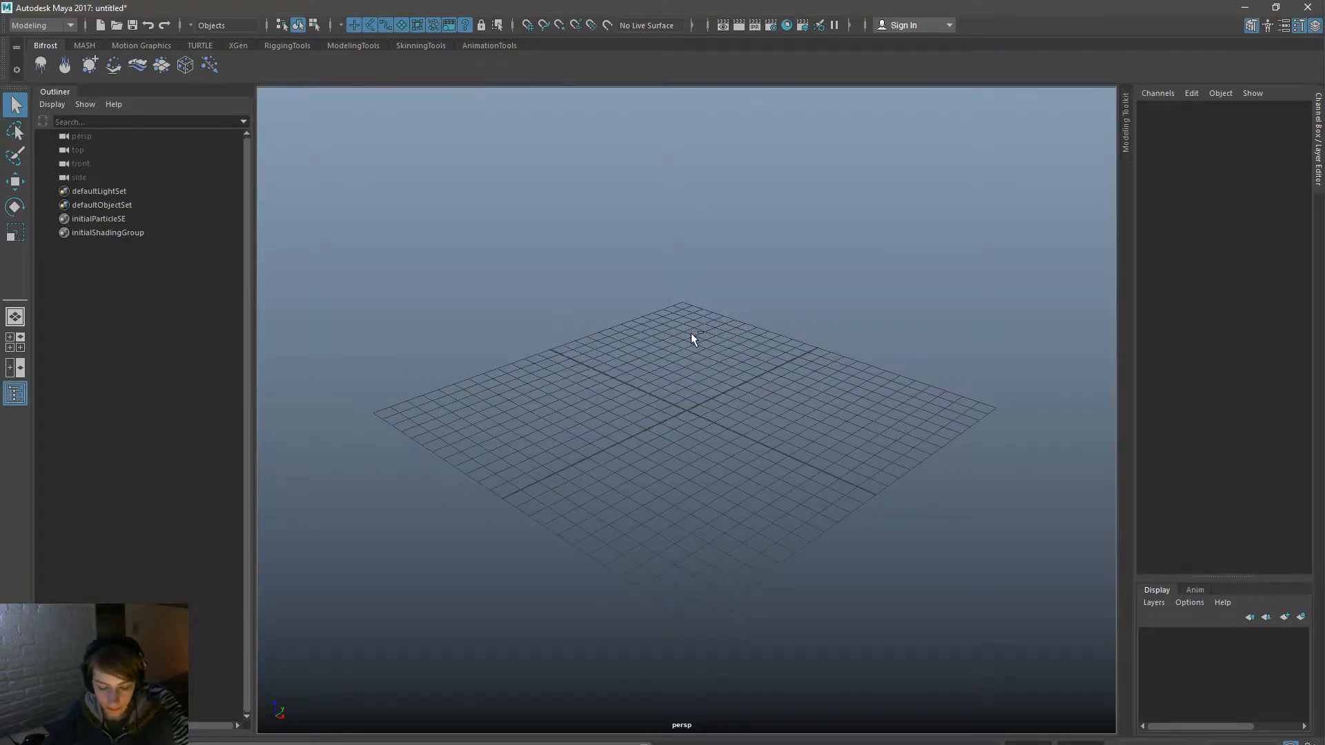
# Step: Open the scene fogPlane_a.ma from the Environment\SkyProps folder
pyautogui.hotkey('ctrl', 'o')
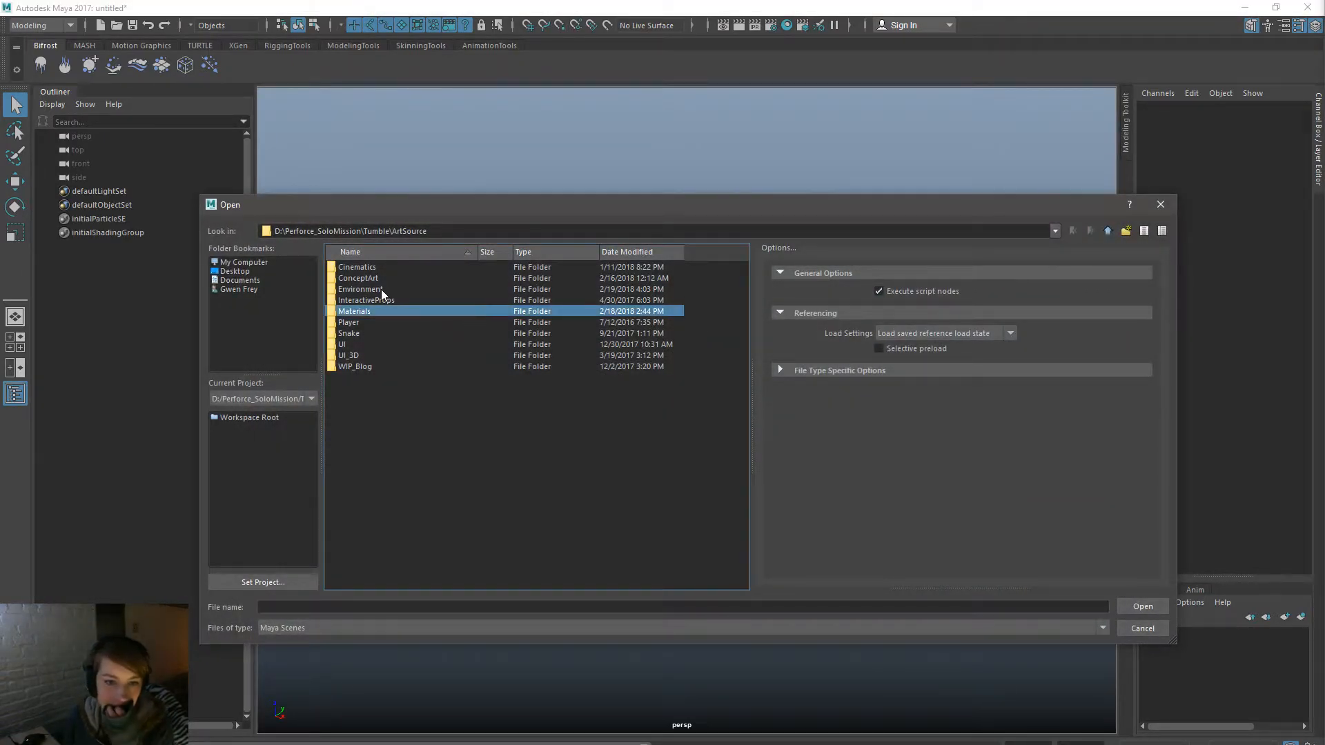
pyautogui.doubleClick(381, 289)
pyautogui.click(384, 353)
pyautogui.click(385, 336)
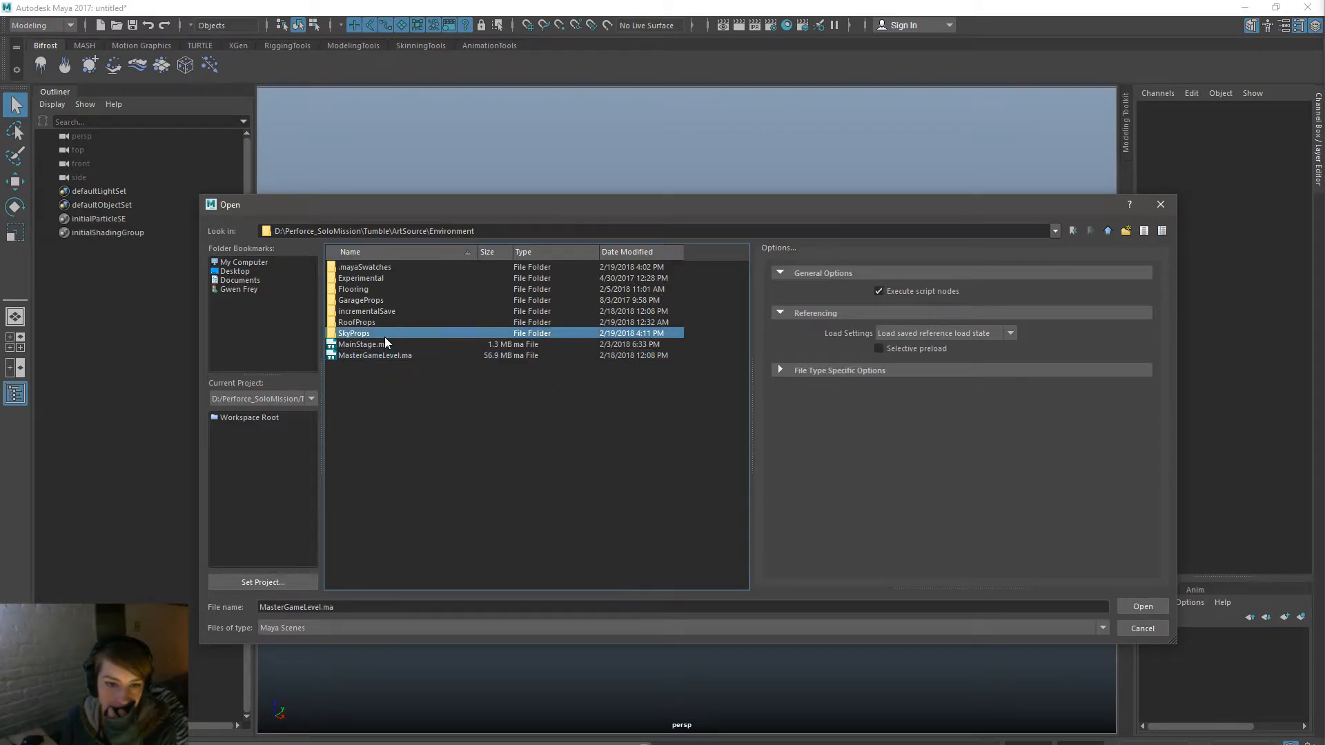
pyautogui.doubleClick(387, 329)
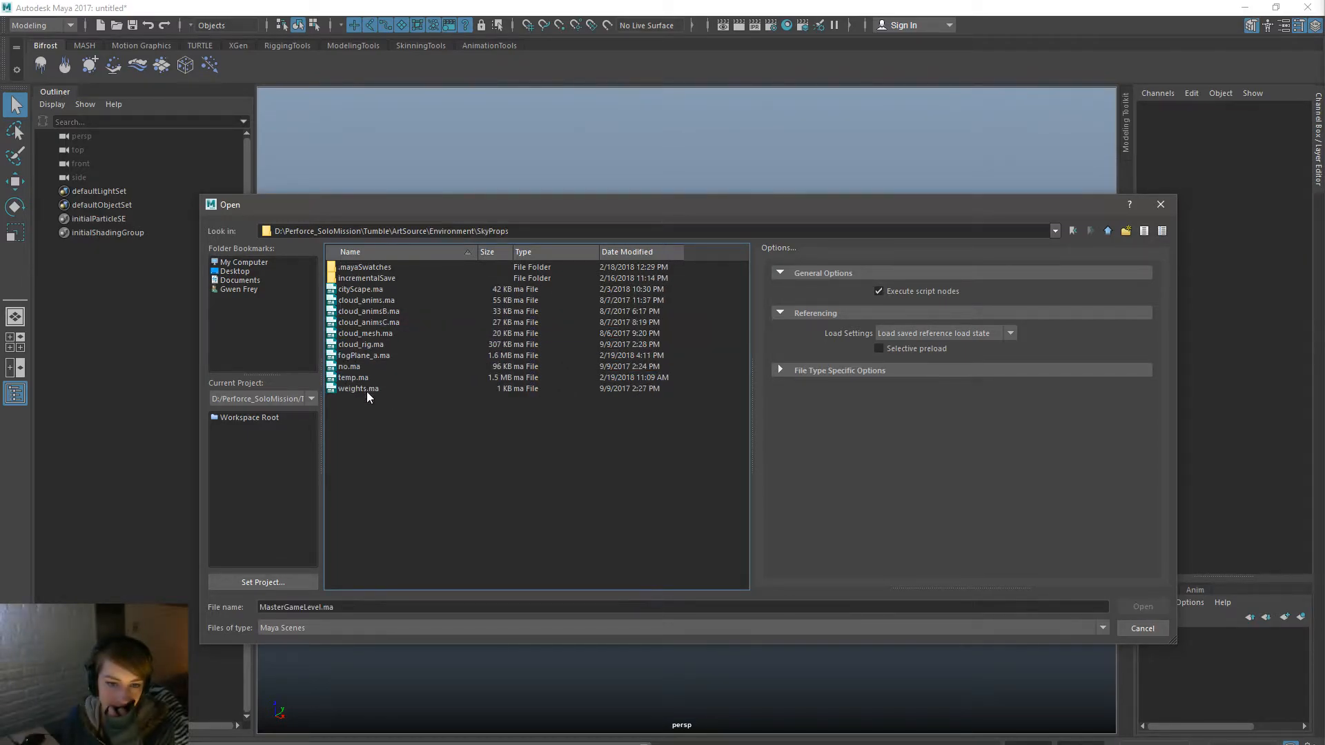
pyautogui.click(383, 358)
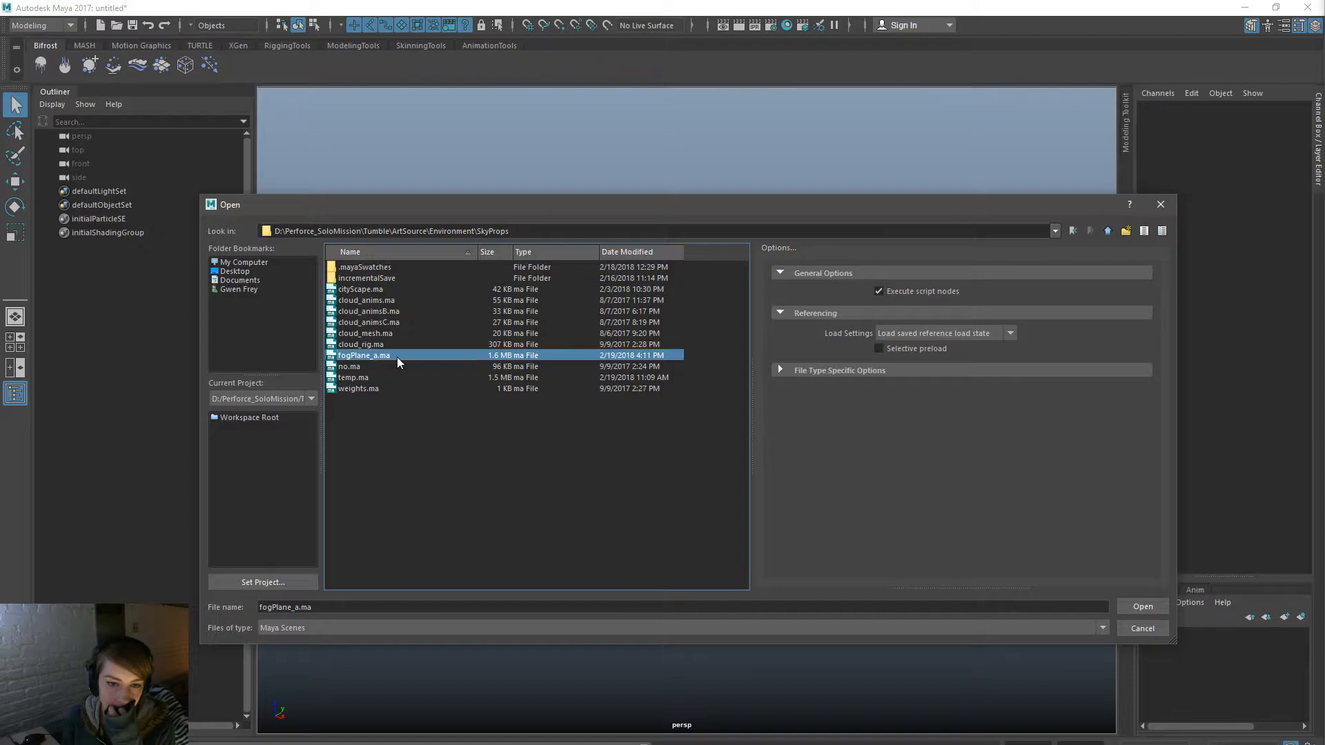
pyautogui.doubleClick(396, 357)
pyautogui.click(662, 424)
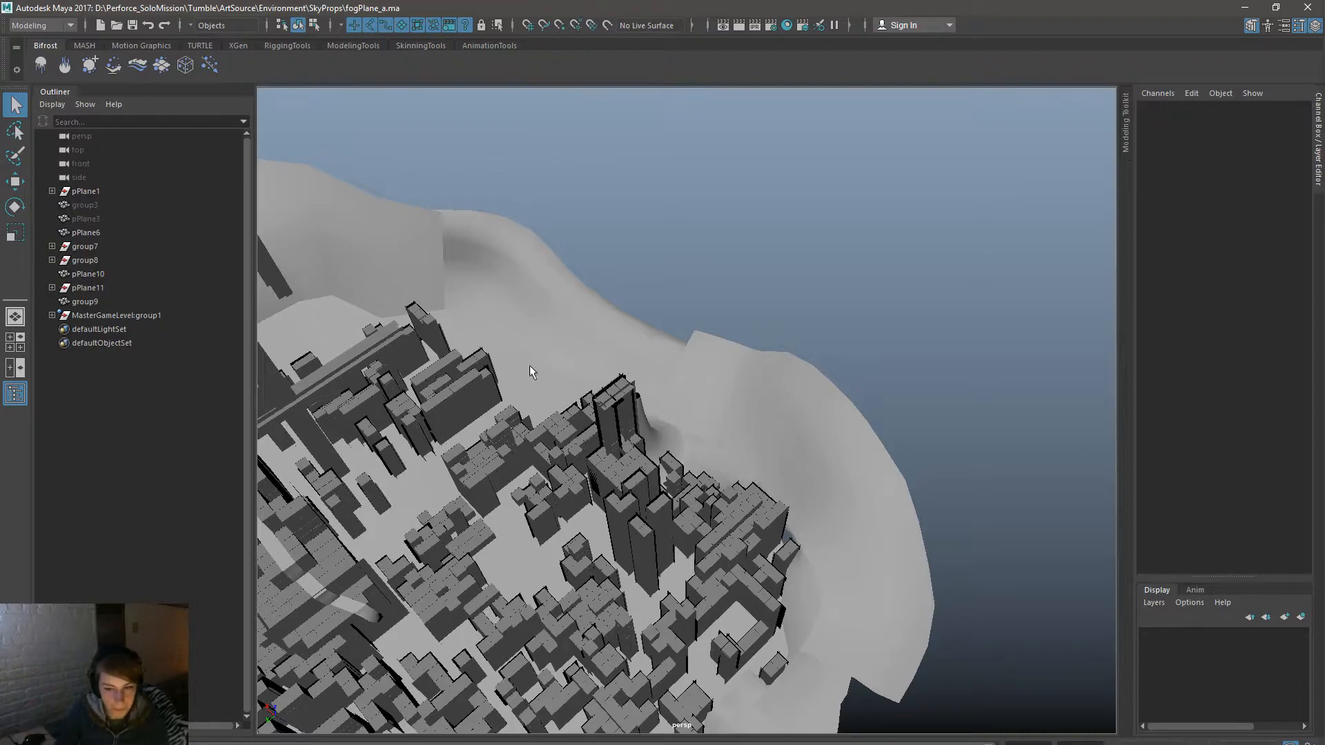
# Step: Select the group9 fog mesh and turn on textured shading in the perspective view
pyautogui.click(829, 447)
pyautogui.keyDown('alt'); pyautogui.moveTo(828, 447); pyautogui.dragTo(906, 604); pyautogui.keyUp('alt')
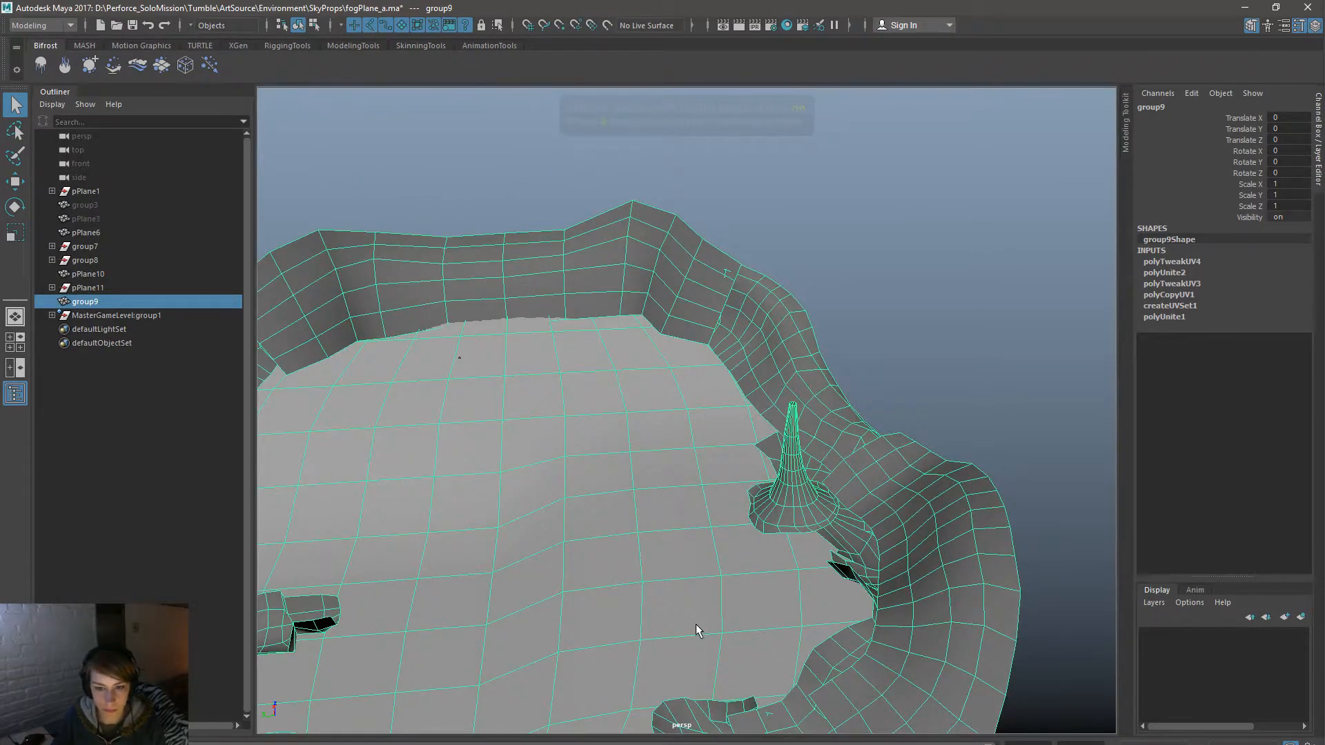
pyautogui.scroll(-5, 697, 626)
pyautogui.press('6')
pyautogui.keyDown('alt'); pyautogui.moveTo(670, 549); pyautogui.dragTo(662, 524); pyautogui.keyUp('alt')
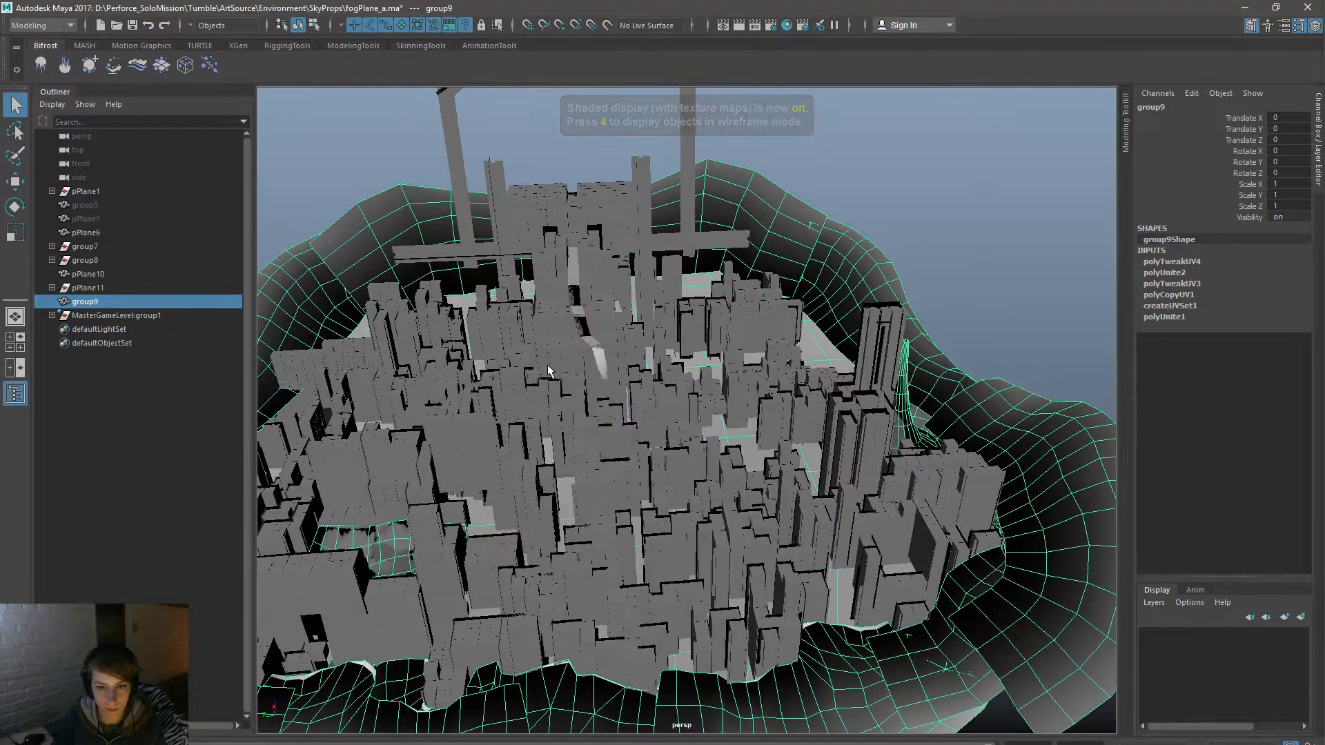
# Step: Set up a two-pane layout with the UV Editor beside the perspective view and frame the UV space
pyautogui.press('space')
pyautogui.click(13, 369)
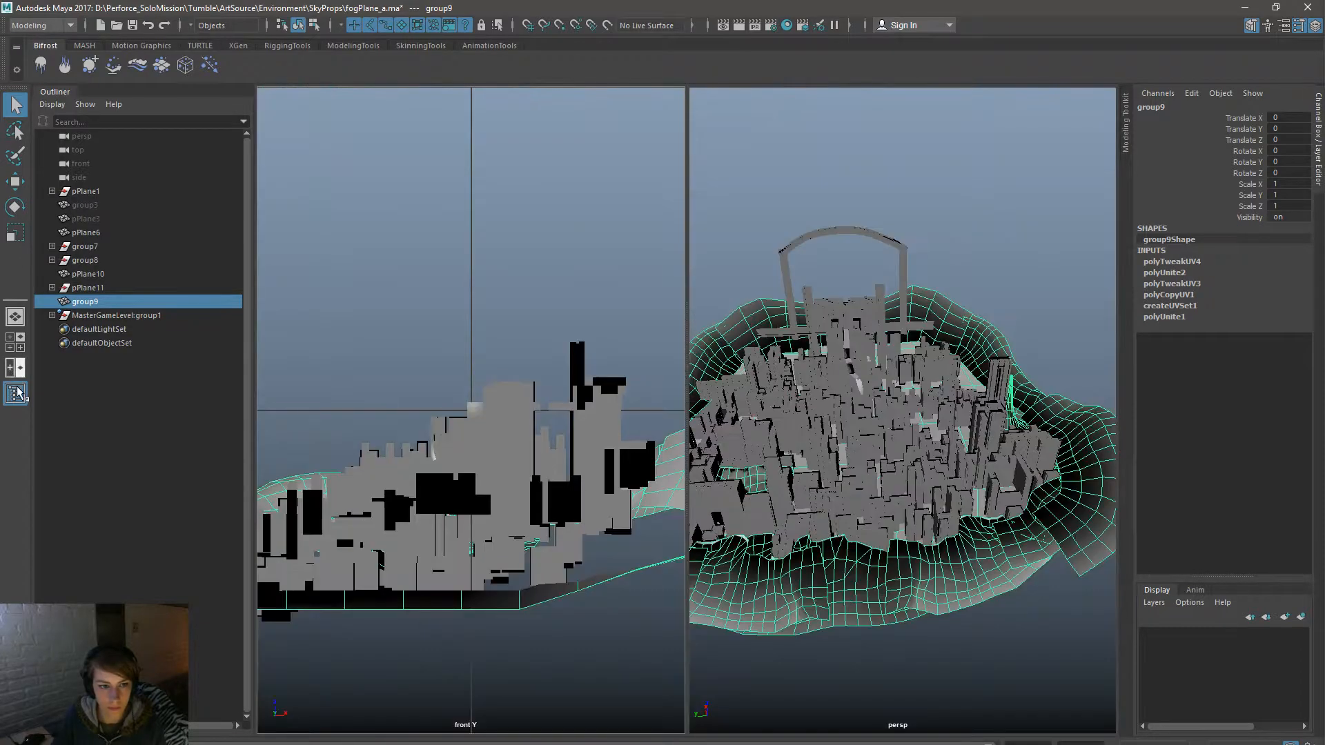
pyautogui.press('space')
pyautogui.click(485, 233)
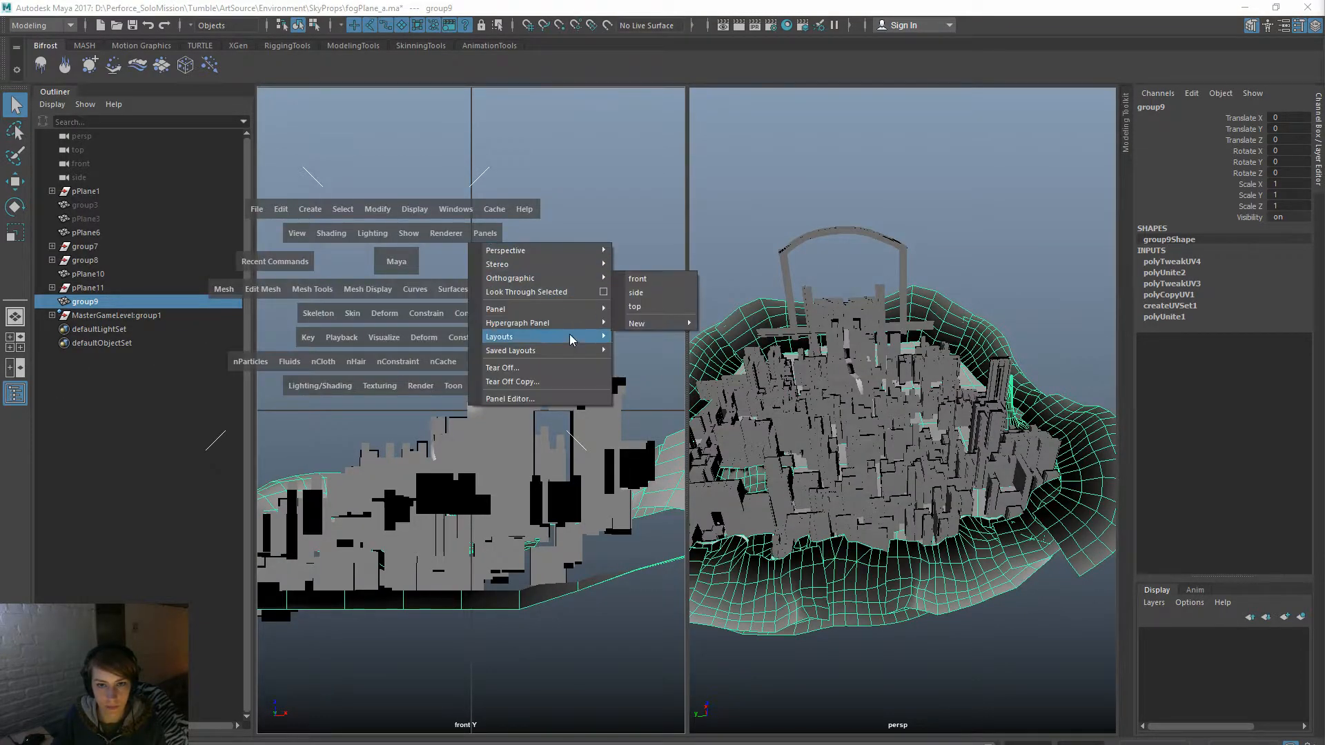
pyautogui.moveTo(545, 309)
pyautogui.click(694, 623)
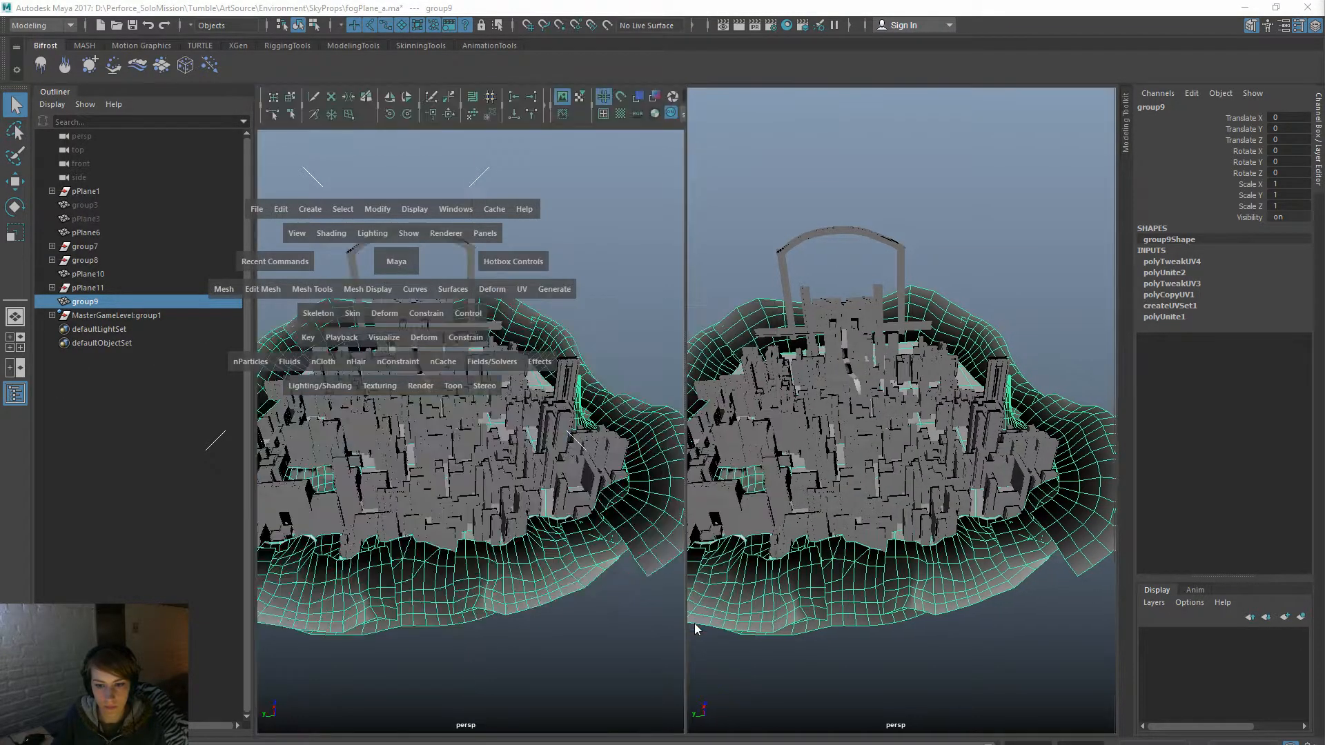
pyautogui.moveTo(419, 237); pyautogui.dragTo(482, 338, button='right')
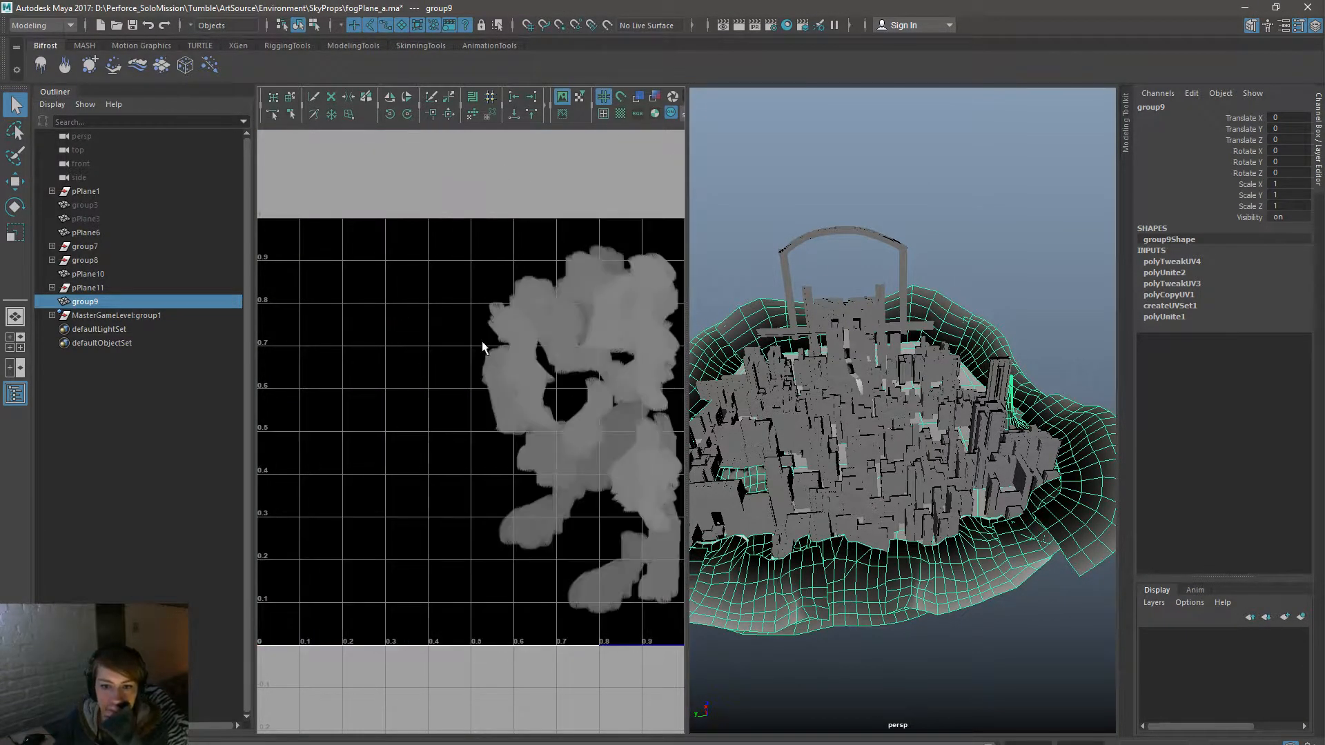
pyautogui.press('f')
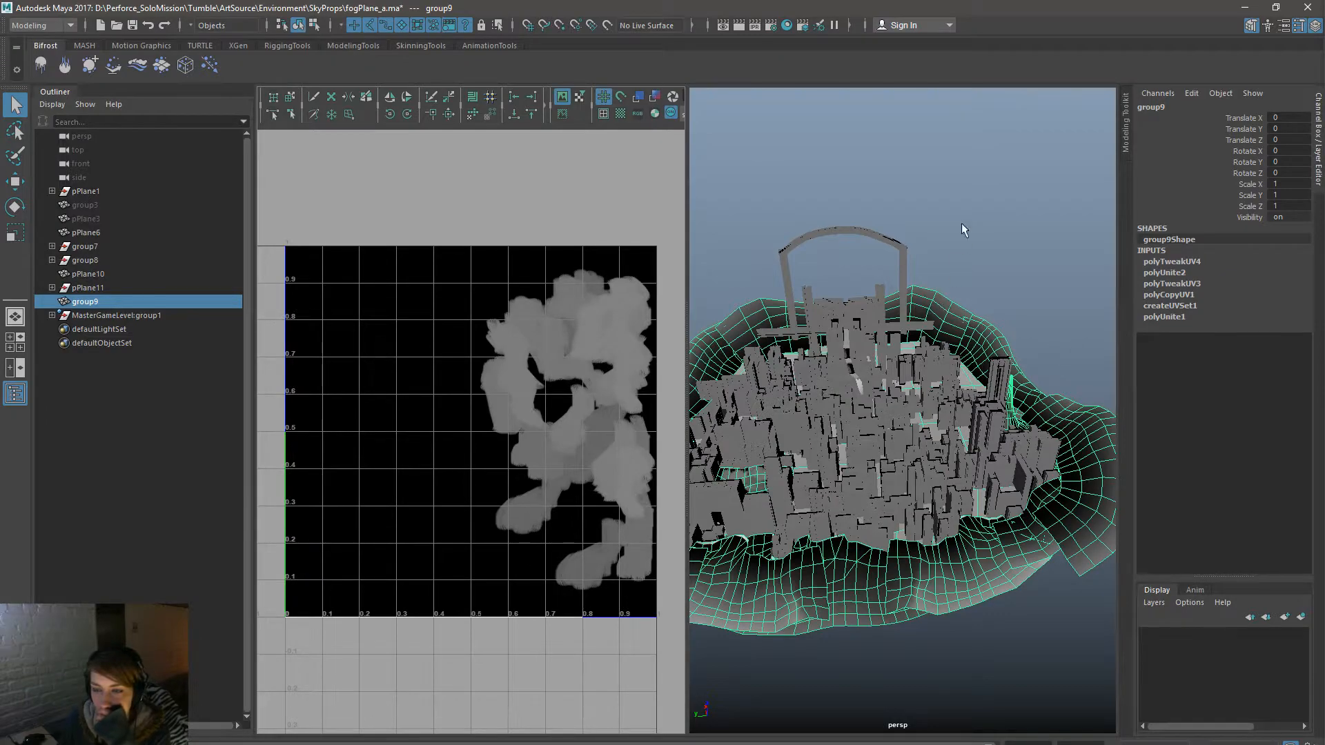
# Step: Try to open the Hypershade in a smaller window beside the UV Editor, then close it and deselect the fog mesh
pyautogui.press('space')
pyautogui.click(986, 129)
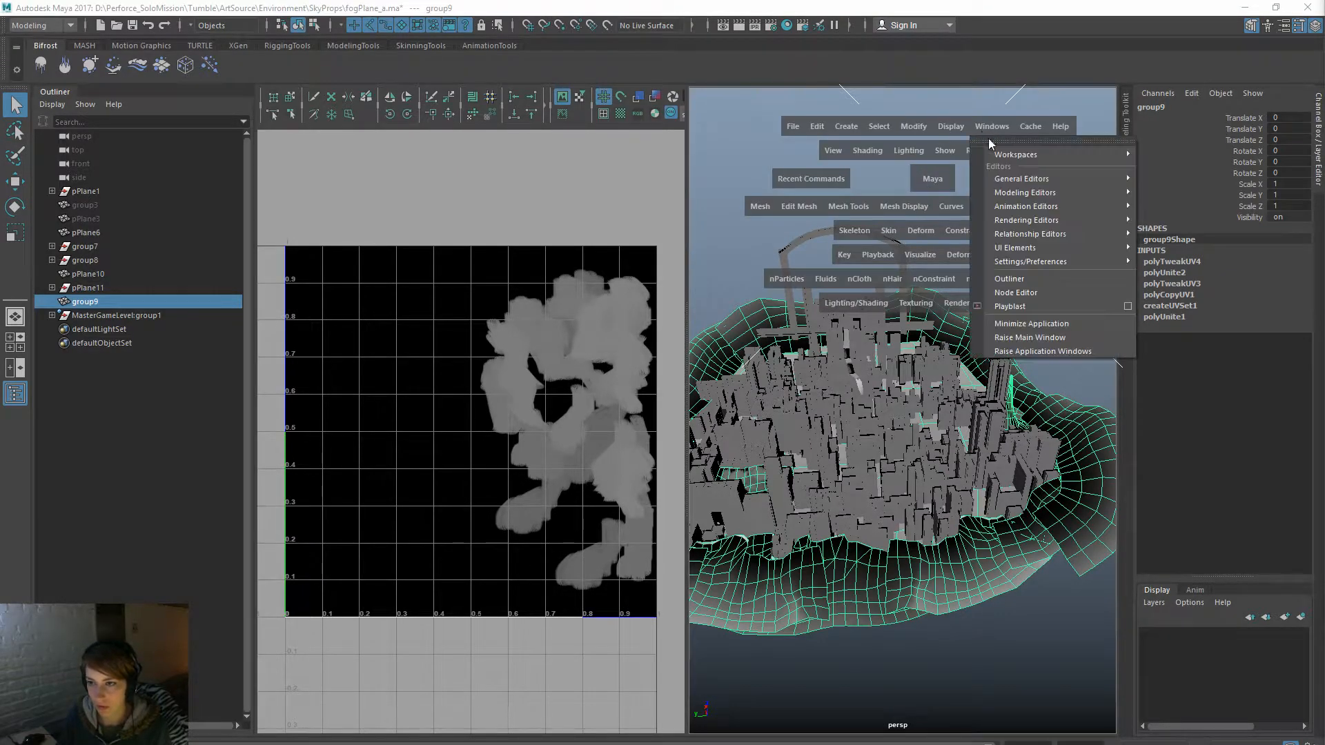
pyautogui.moveTo(1050, 220)
pyautogui.click(1235, 259)
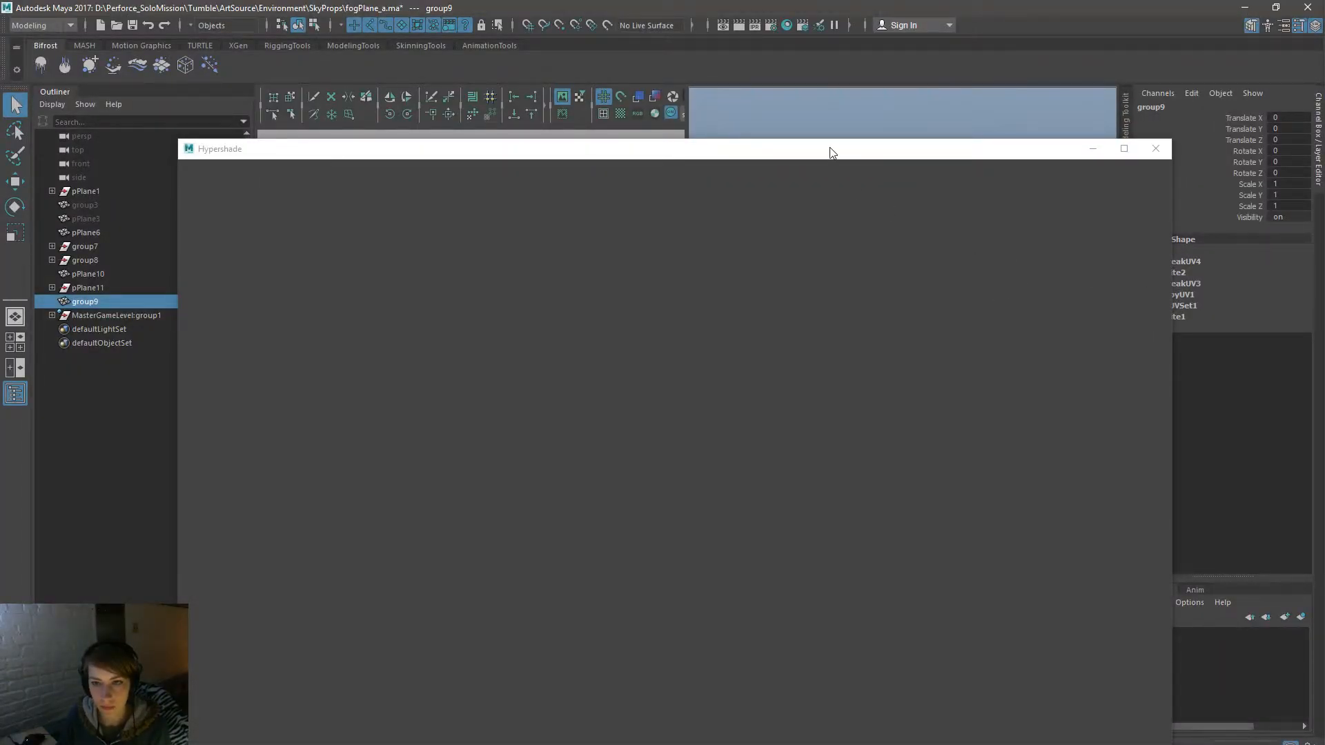
pyautogui.moveTo(830, 148); pyautogui.dragTo(842, 119)
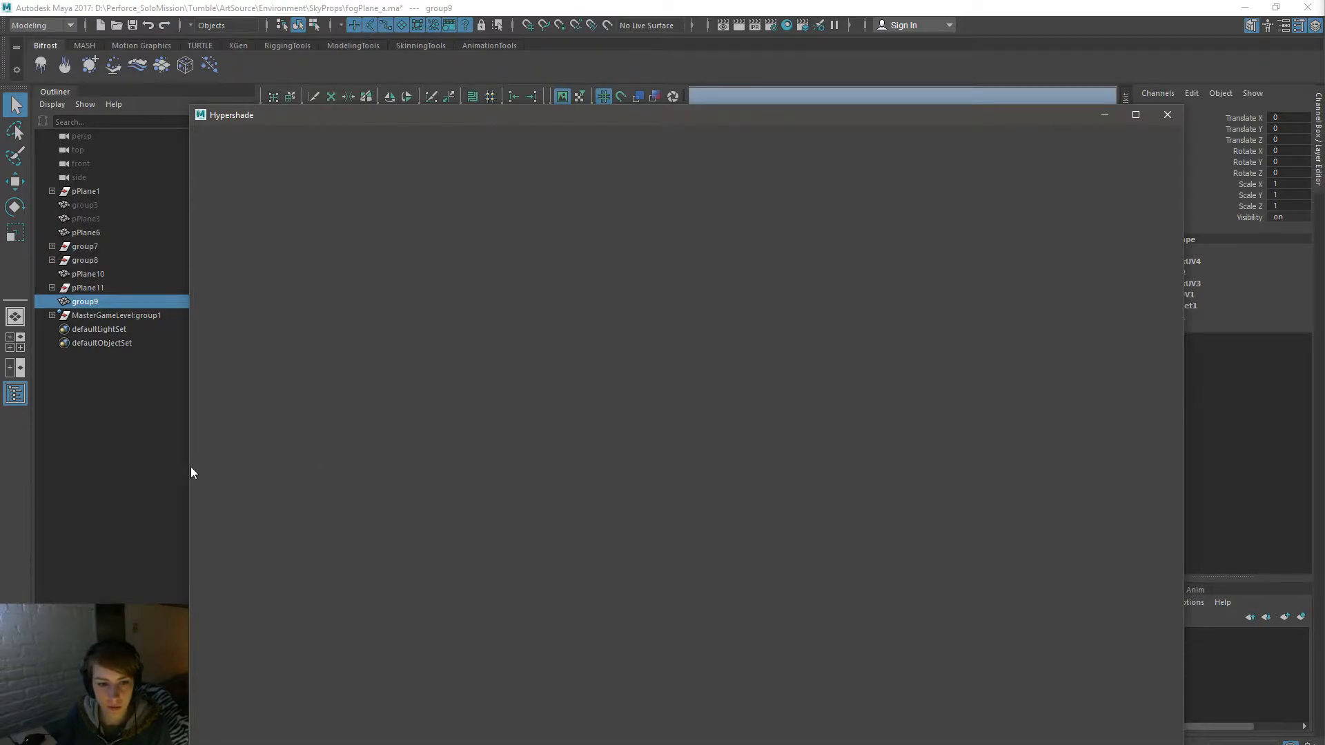
pyautogui.moveTo(188, 467); pyautogui.dragTo(665, 473)
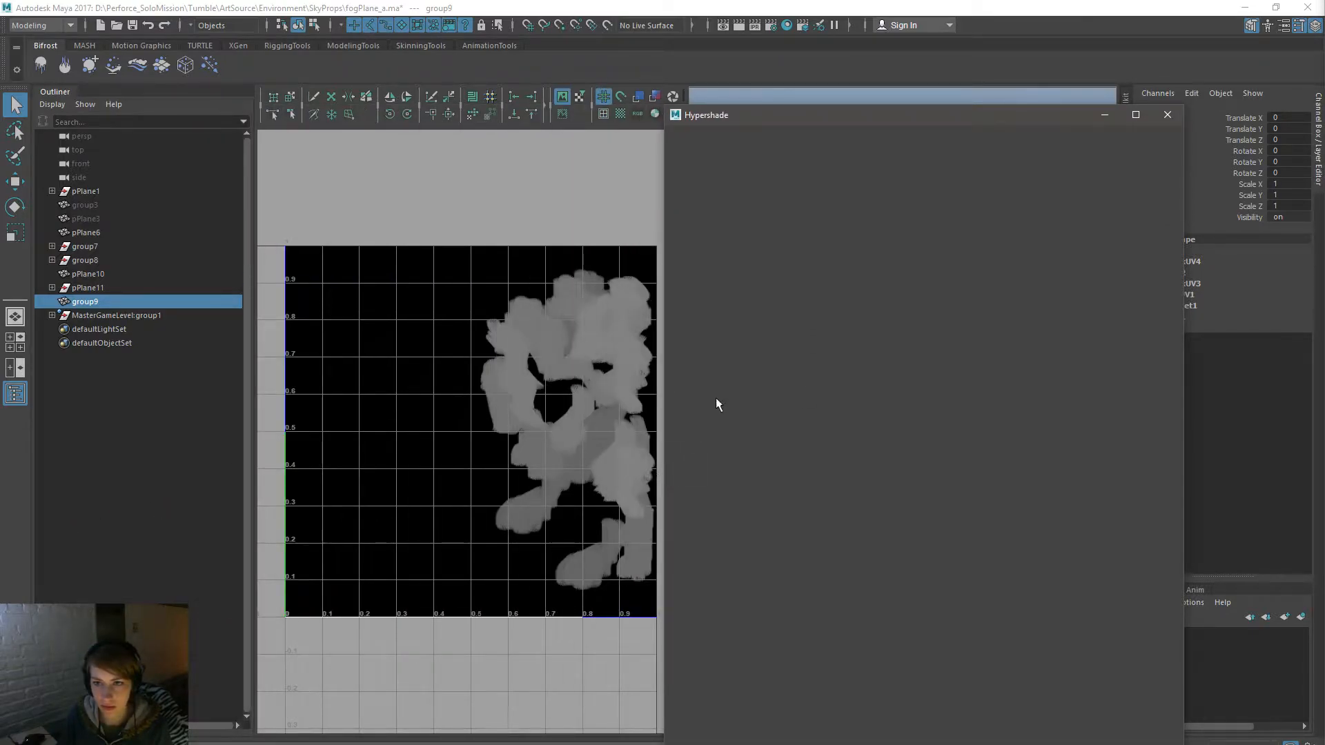
pyautogui.moveTo(665, 97); pyautogui.dragTo(610, 102)
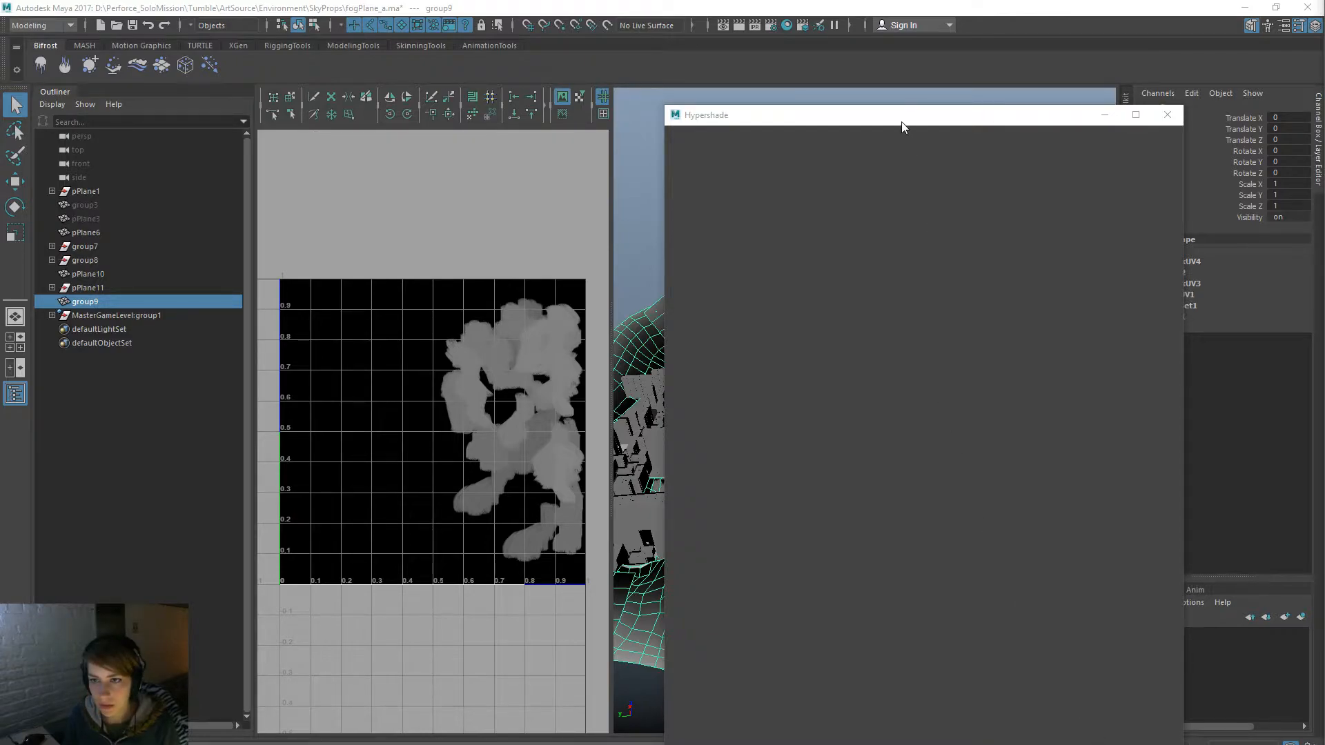
pyautogui.moveTo(901, 122); pyautogui.dragTo(714, 144)
pyautogui.moveTo(748, 742); pyautogui.dragTo(748, 621)
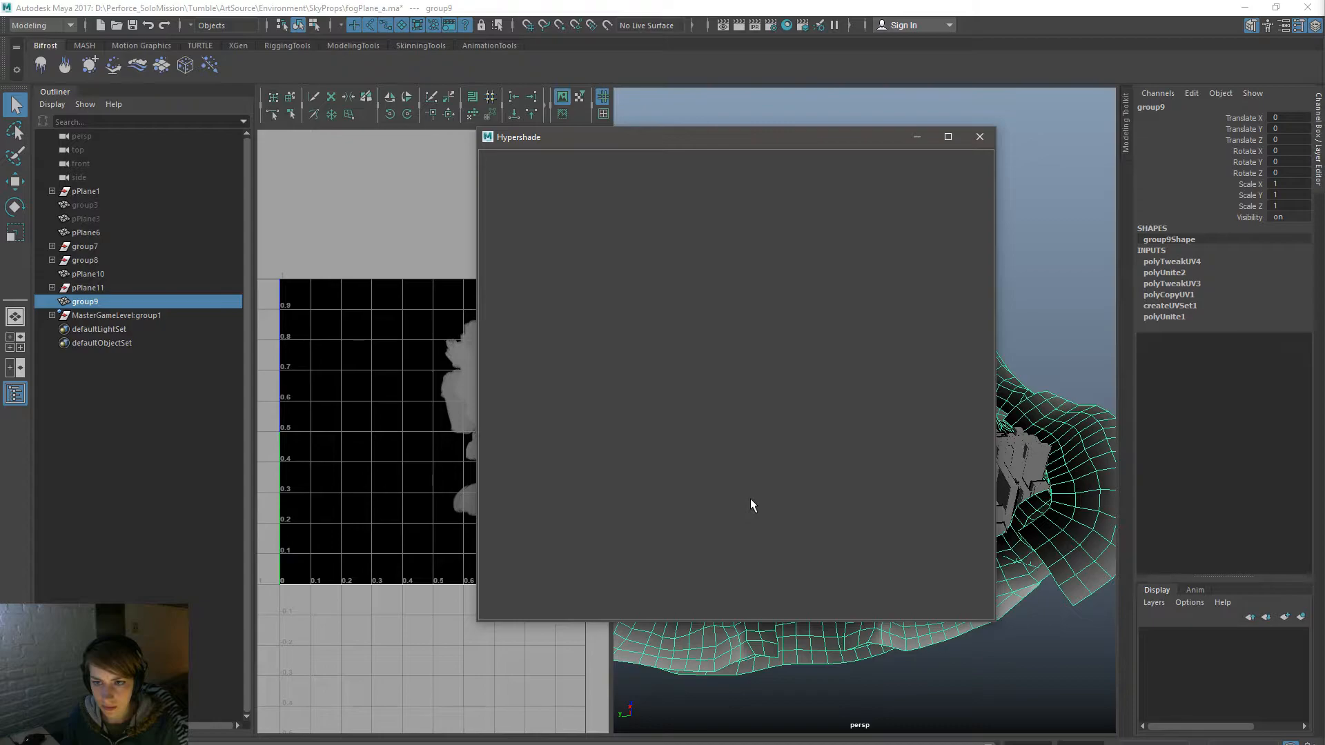
pyautogui.click(980, 137)
pyautogui.click(1001, 250)
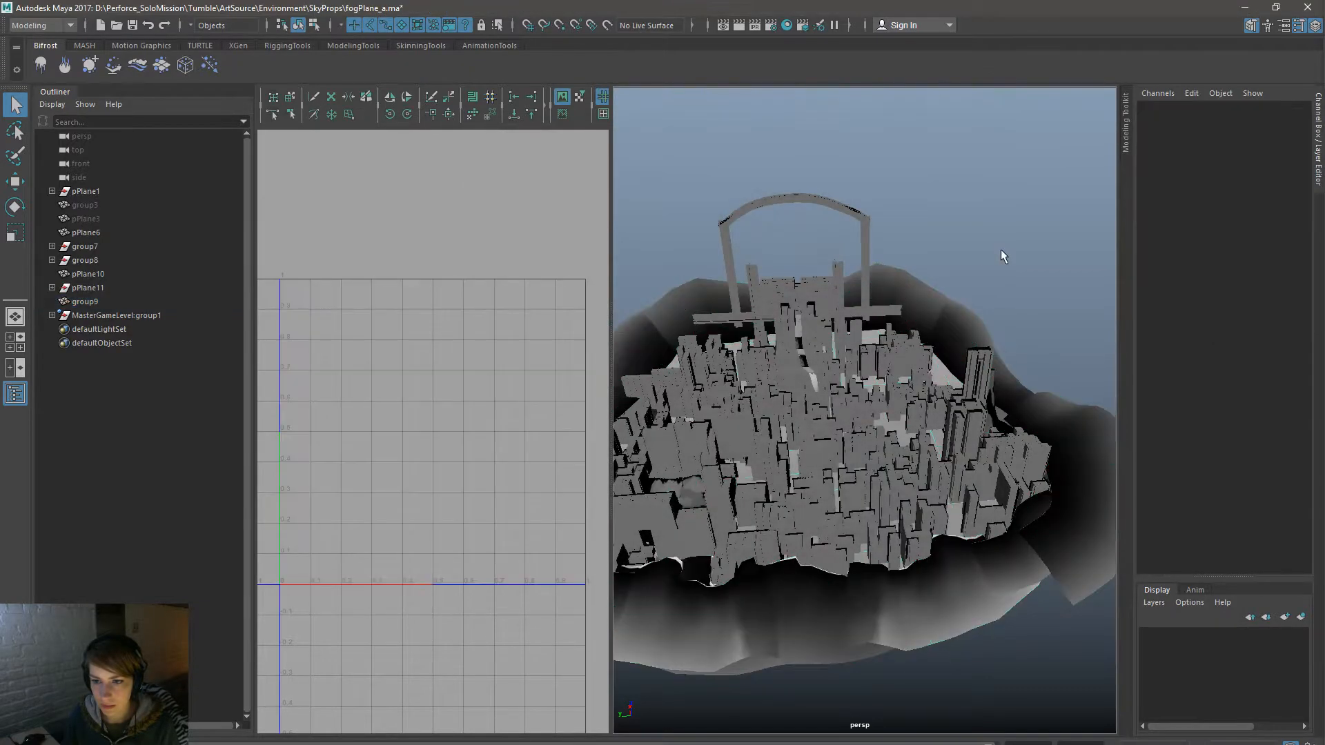
# Step: Delete the construction history of all objects in the scene
pyautogui.press('space')
pyautogui.press('space')
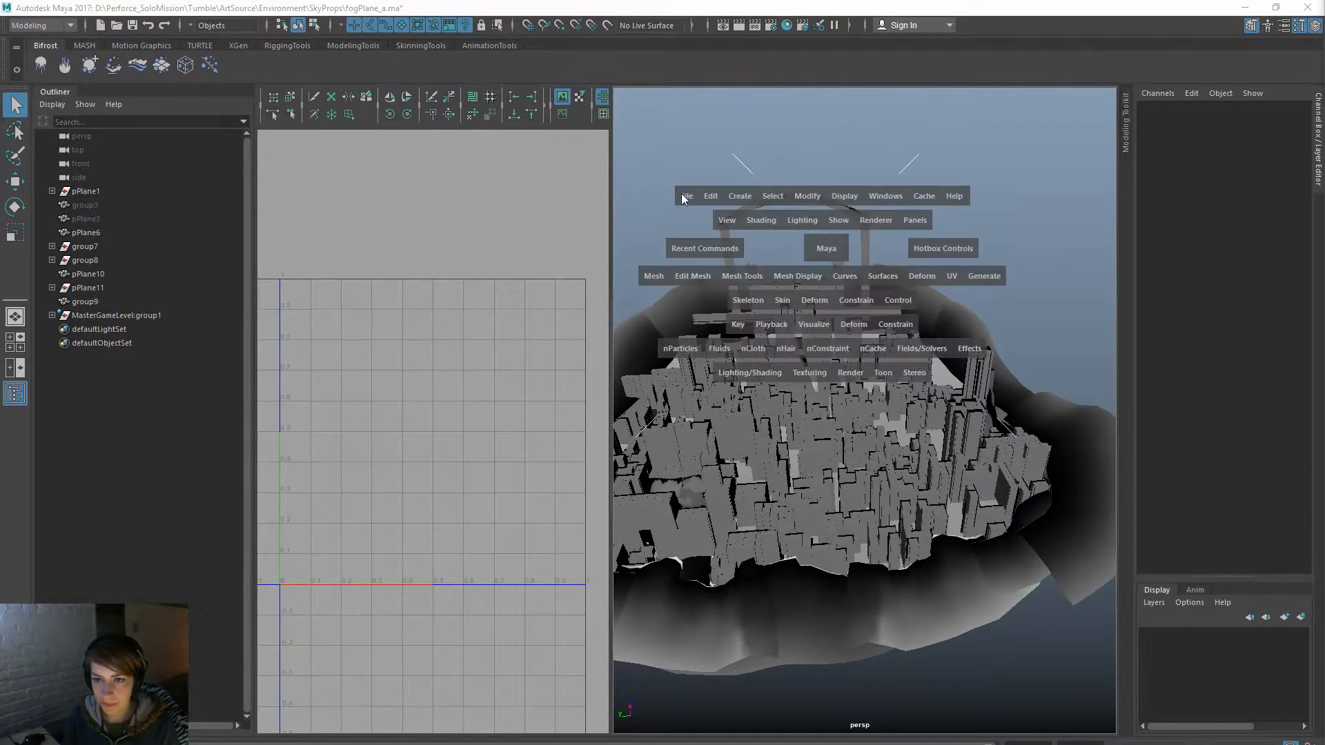
pyautogui.click(709, 195)
pyautogui.moveTo(846, 375)
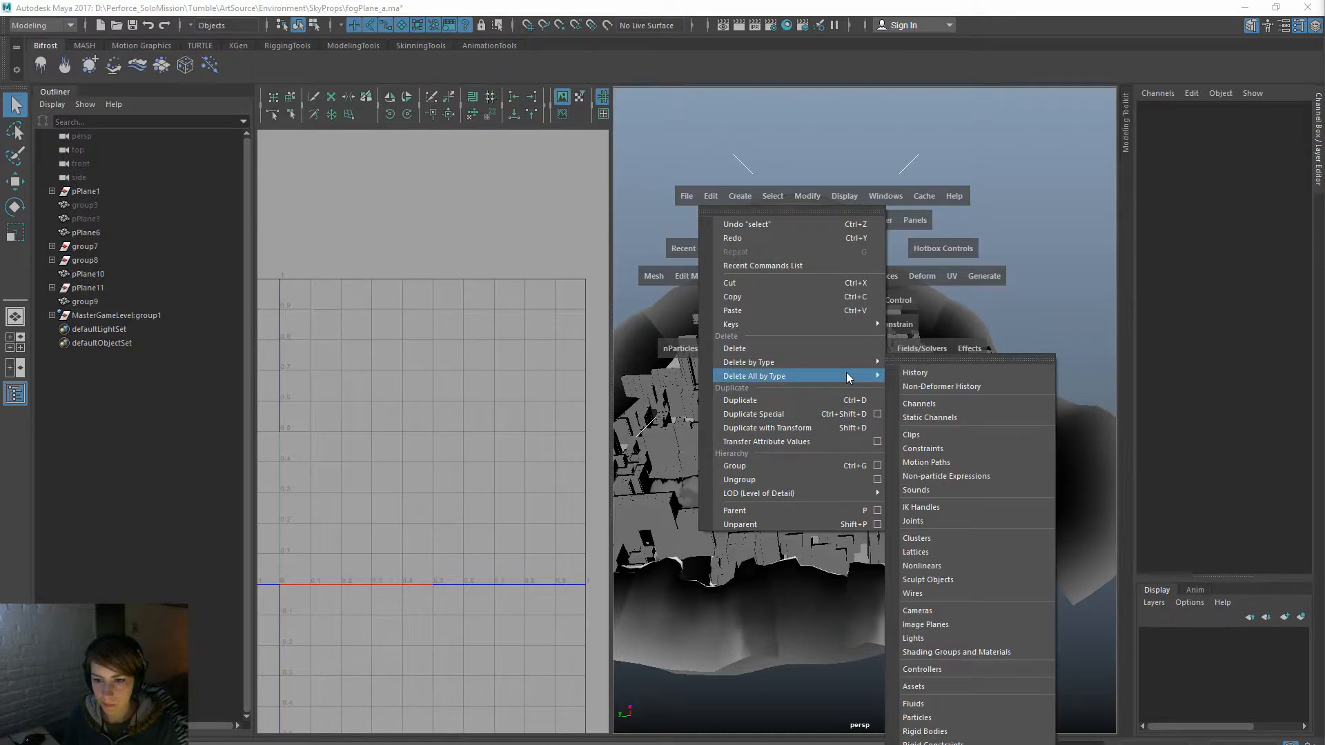
pyautogui.click(925, 373)
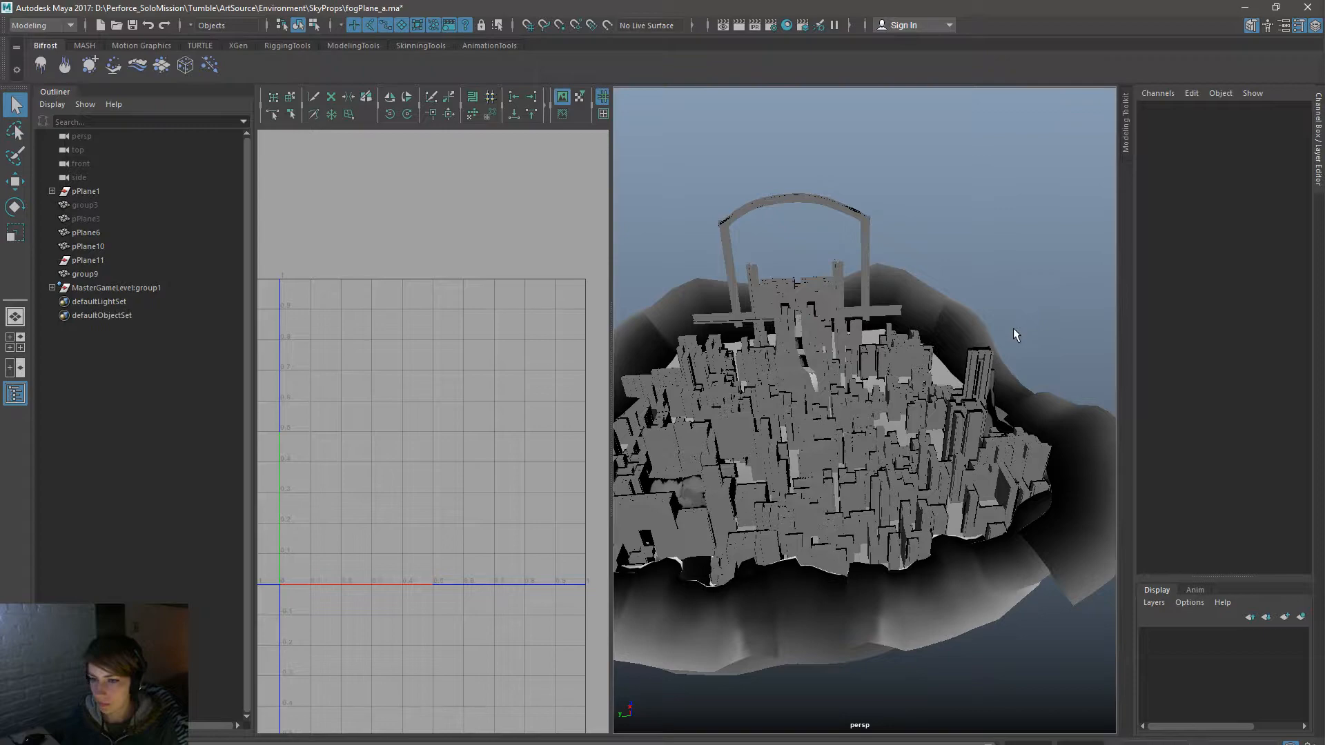
# Step: Open the Hypershade for the history-free scene
pyautogui.press('space')
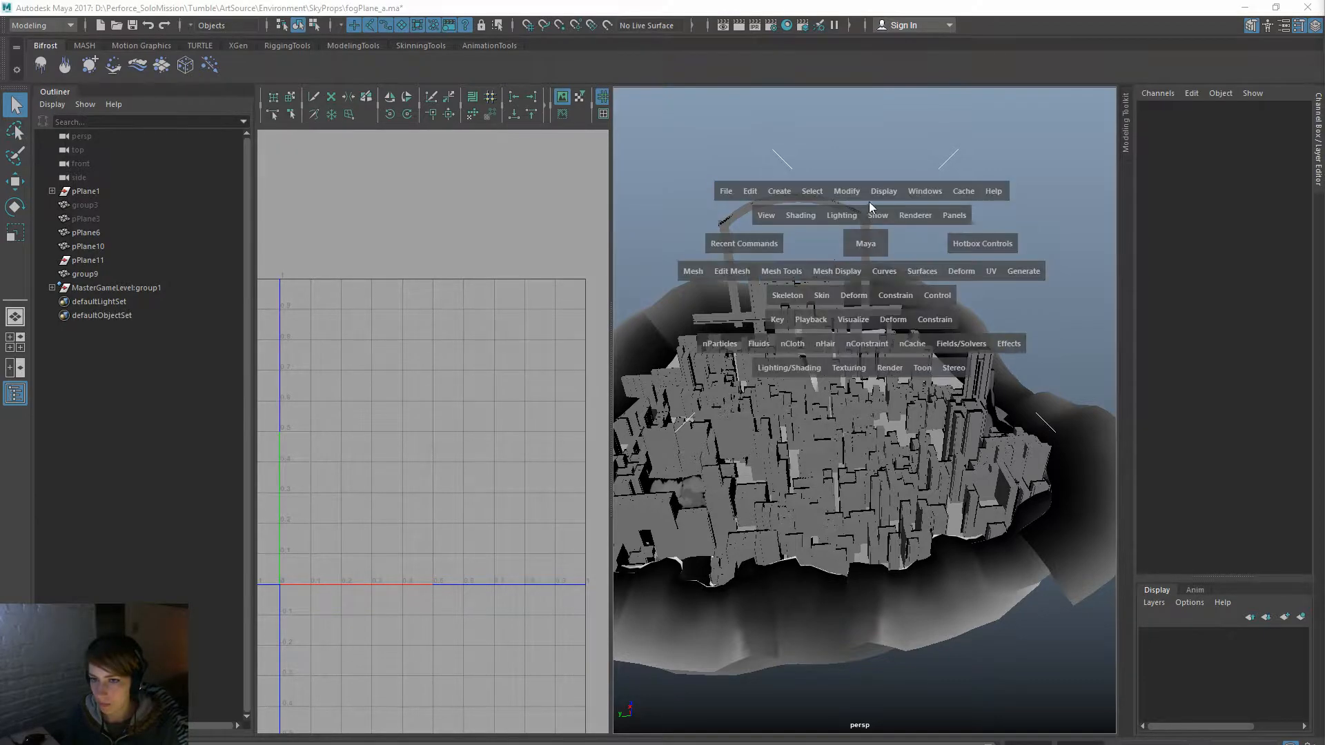
pyautogui.click(924, 191)
pyautogui.moveTo(1007, 270)
pyautogui.click(1117, 319)
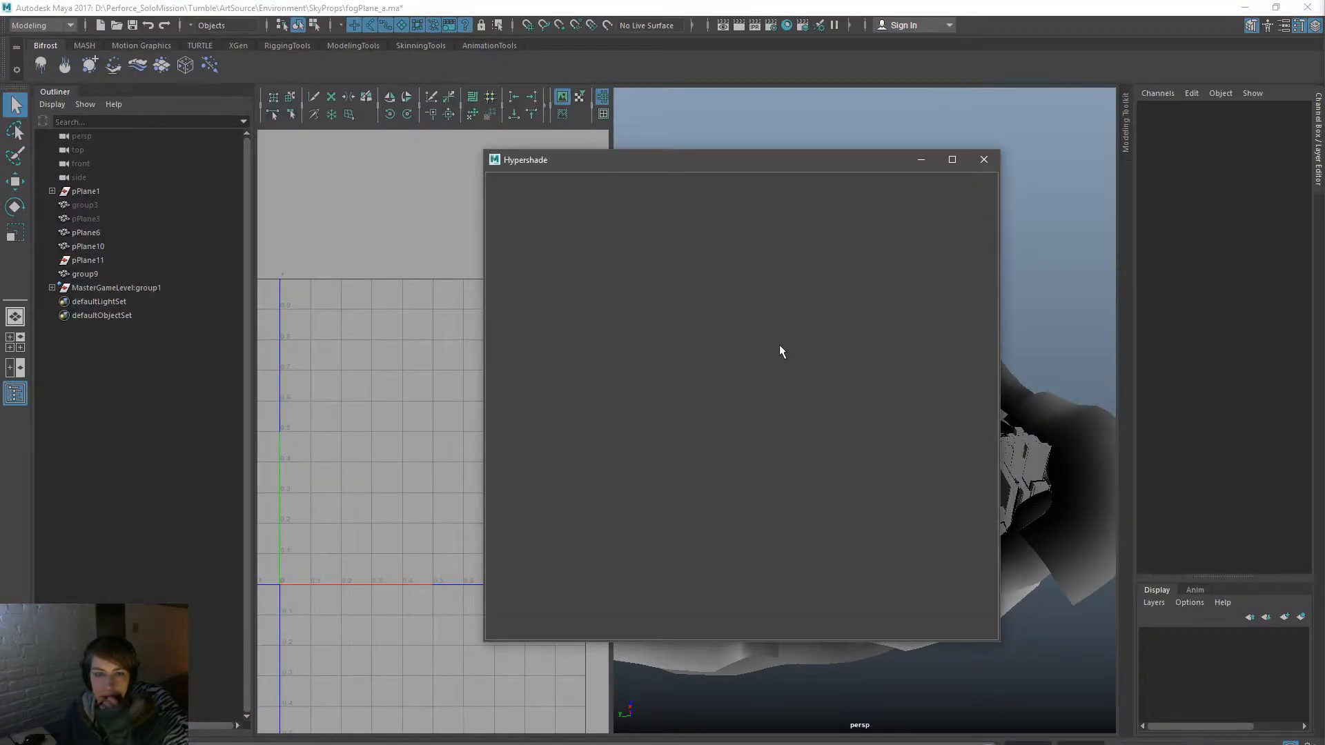
# Step: Close the Hypershade, select the fog mesh, and display its lambert2SG file2 texture in the UV Editor
pyautogui.click(984, 159)
pyautogui.click(1099, 526)
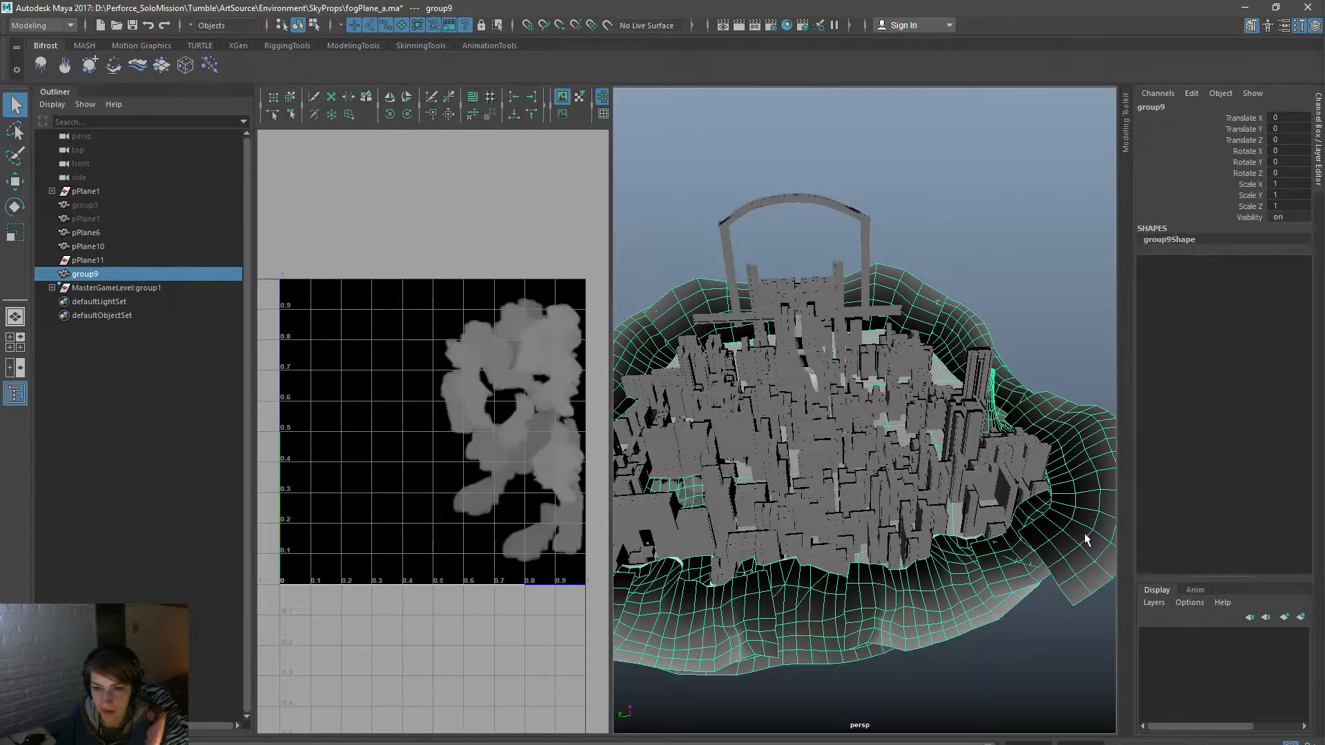
pyautogui.rightClick(495, 391)
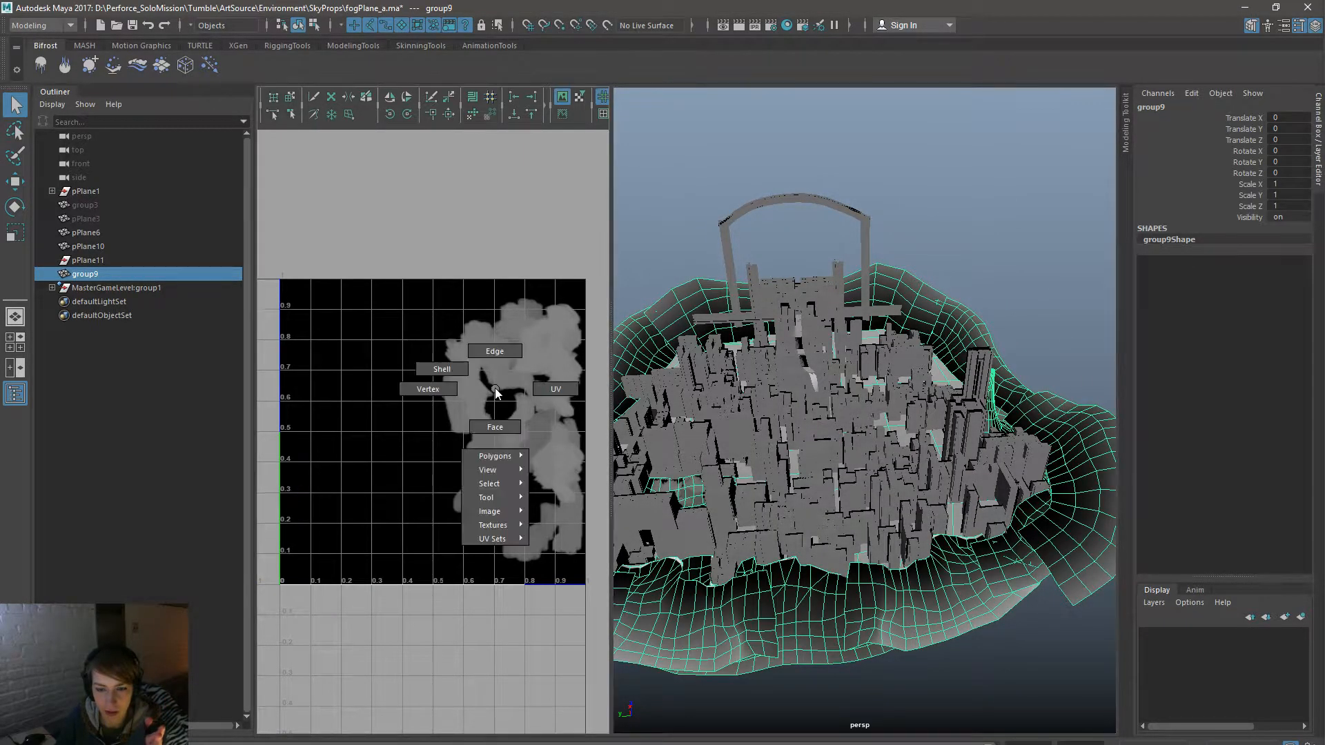
pyautogui.moveTo(511, 533)
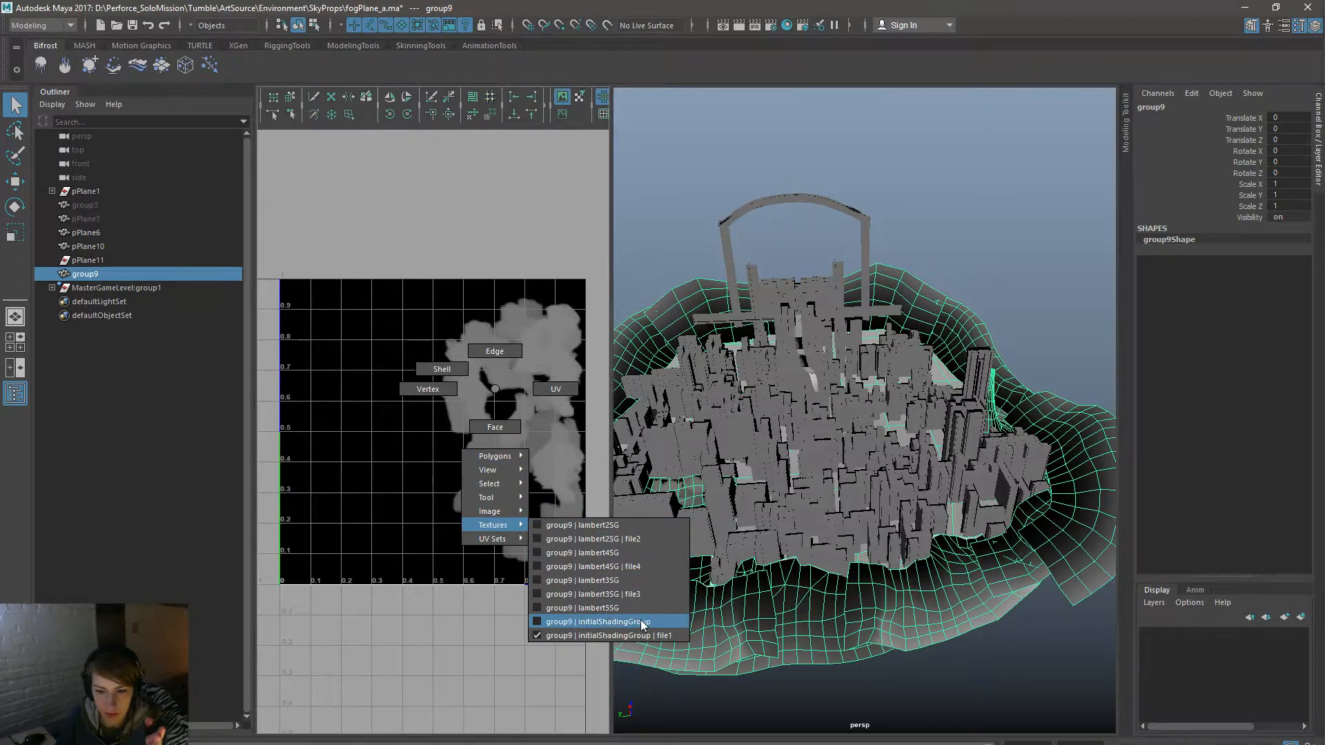
pyautogui.click(642, 537)
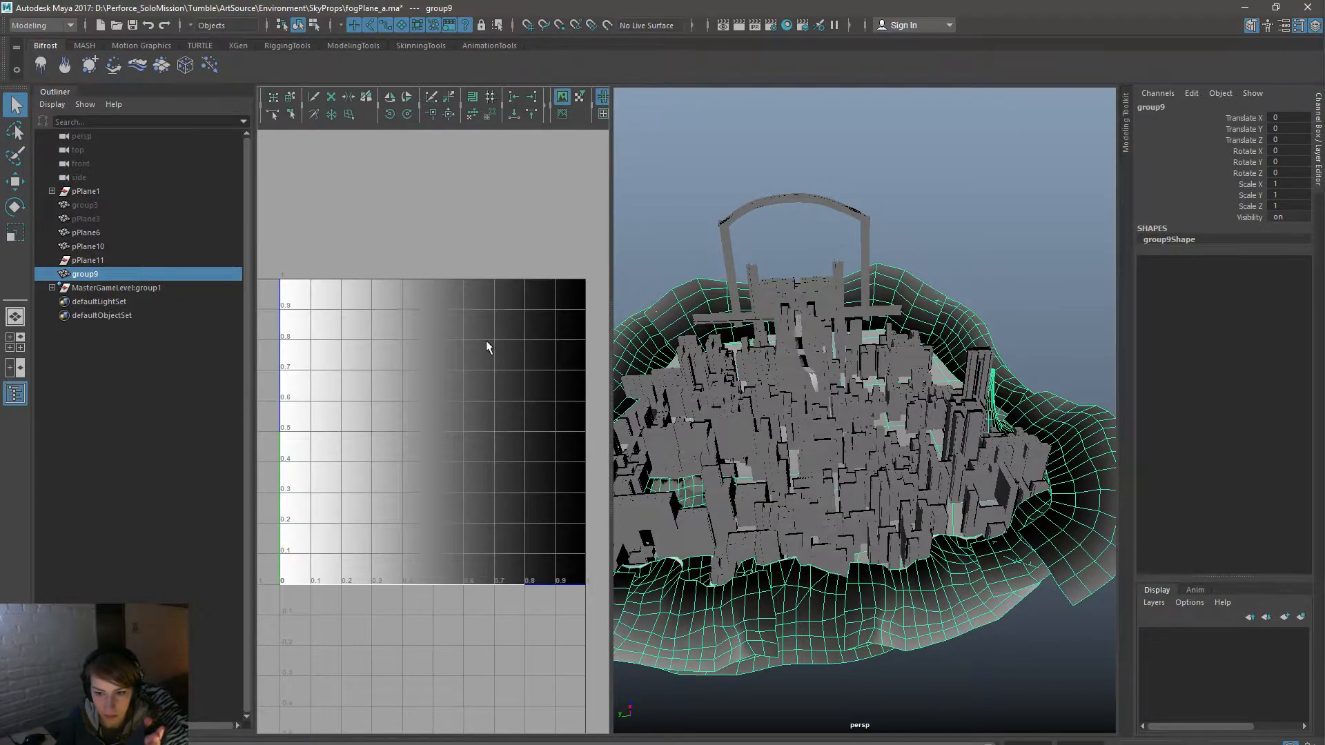
# Step: Show the file1 texture behind the fog mesh's main UV layout and reselect the mesh to examine its UVs
pyautogui.moveTo(486, 342); pyautogui.dragTo(545, 492, button='right')
pyautogui.moveTo(385, 310)
pyautogui.mouseDown(button='right')
pyautogui.moveTo(405, 462)
pyautogui.moveTo(403, 447)
pyautogui.moveTo(535, 457)
pyautogui.moveTo(538, 523)
pyautogui.moveTo(540, 487)
pyautogui.mouseUp(button='right')
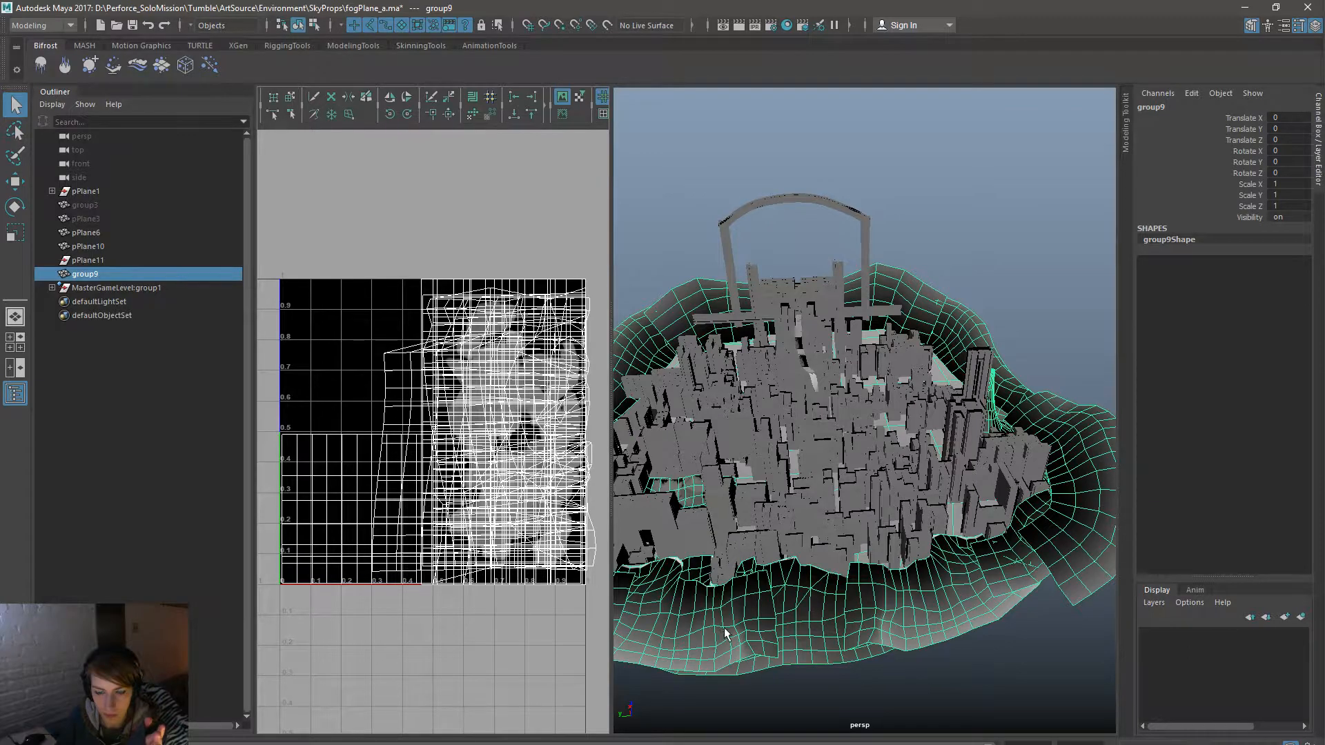
pyautogui.moveTo(731, 625); pyautogui.dragTo(798, 433, button='right')
pyautogui.click(1004, 668)
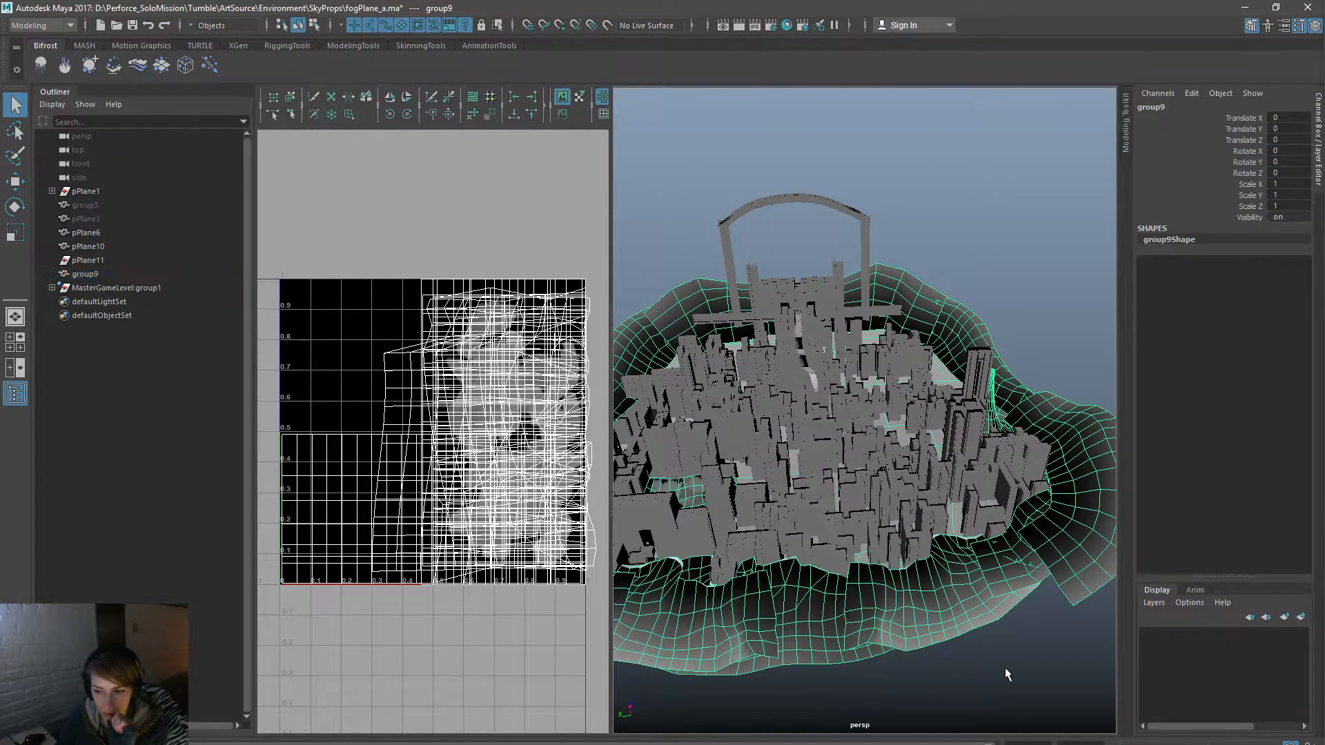
pyautogui.click(801, 651)
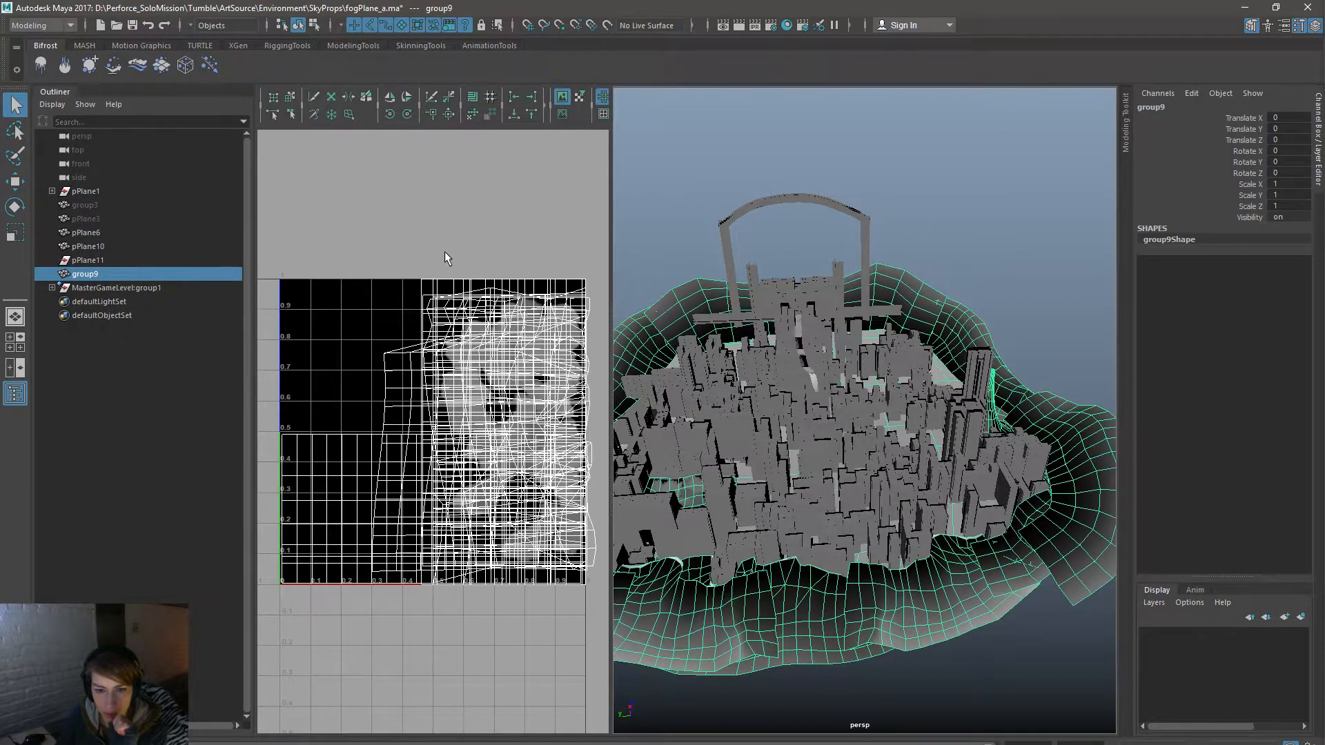
pyautogui.scroll(-3, 467, 479)
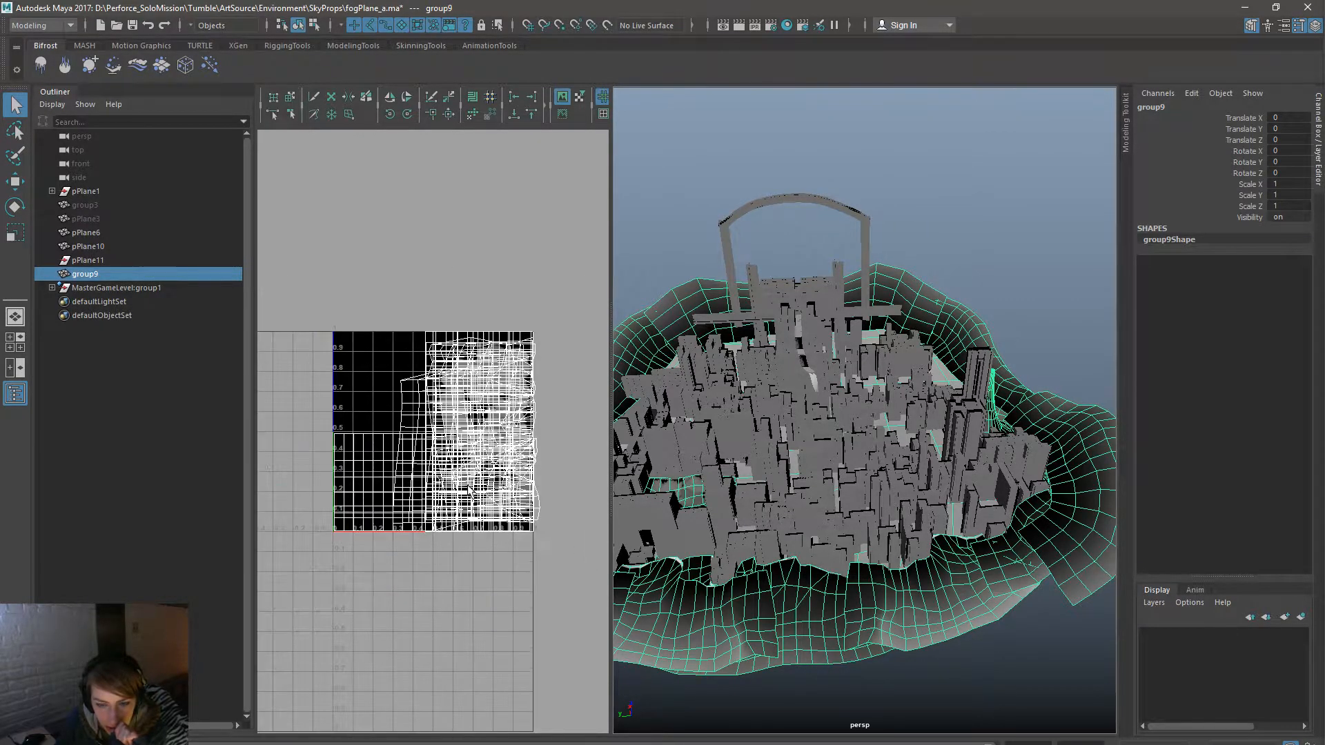
pyautogui.scroll(6, 472, 495)
pyautogui.press('f')
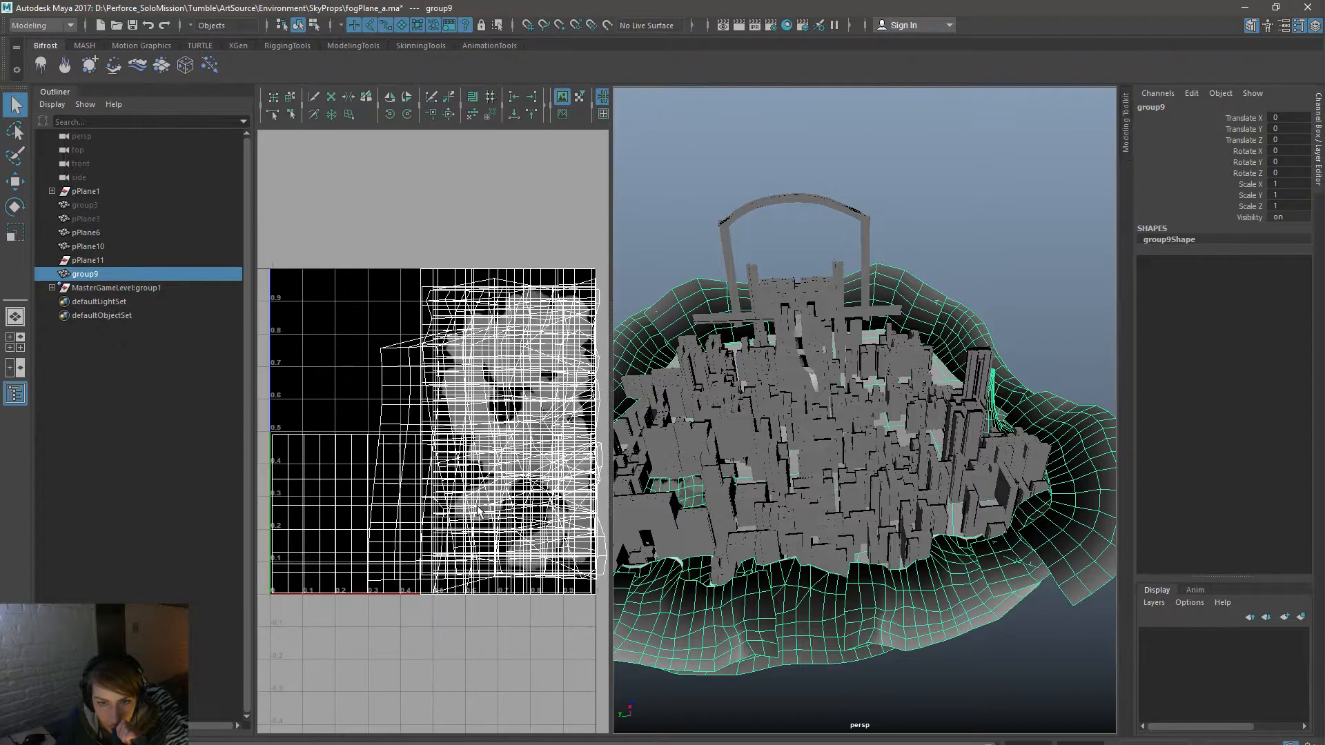
# Step: Switch the fog mesh's displayed UV set back to the height UV set
pyautogui.rightClick(479, 214)
pyautogui.moveTo(481, 217); pyautogui.dragTo(537, 378, button='right')
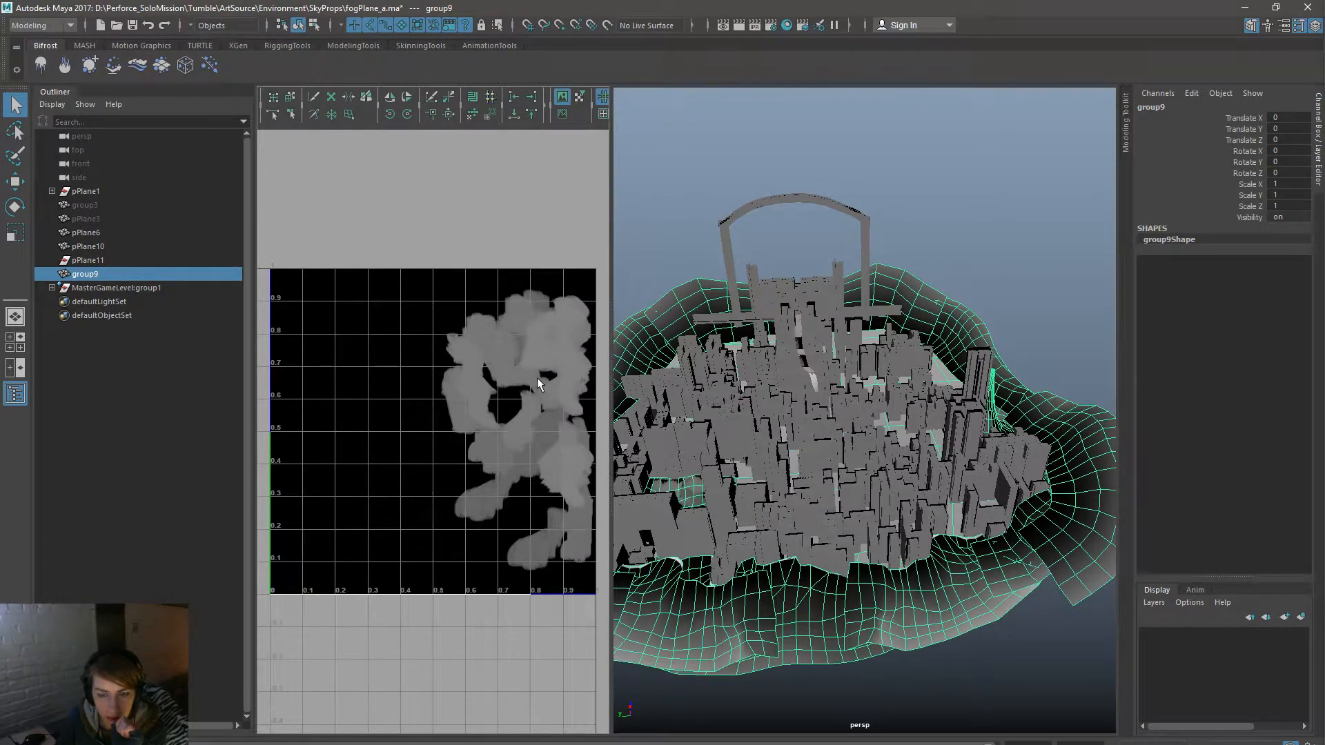
pyautogui.click(763, 690)
pyautogui.click(767, 433)
# Step: Inspect the image file connected to fogMaterial's color in the Attribute Editor, and close the editor
pyautogui.moveTo(766, 433); pyautogui.dragTo(784, 739, button='right')
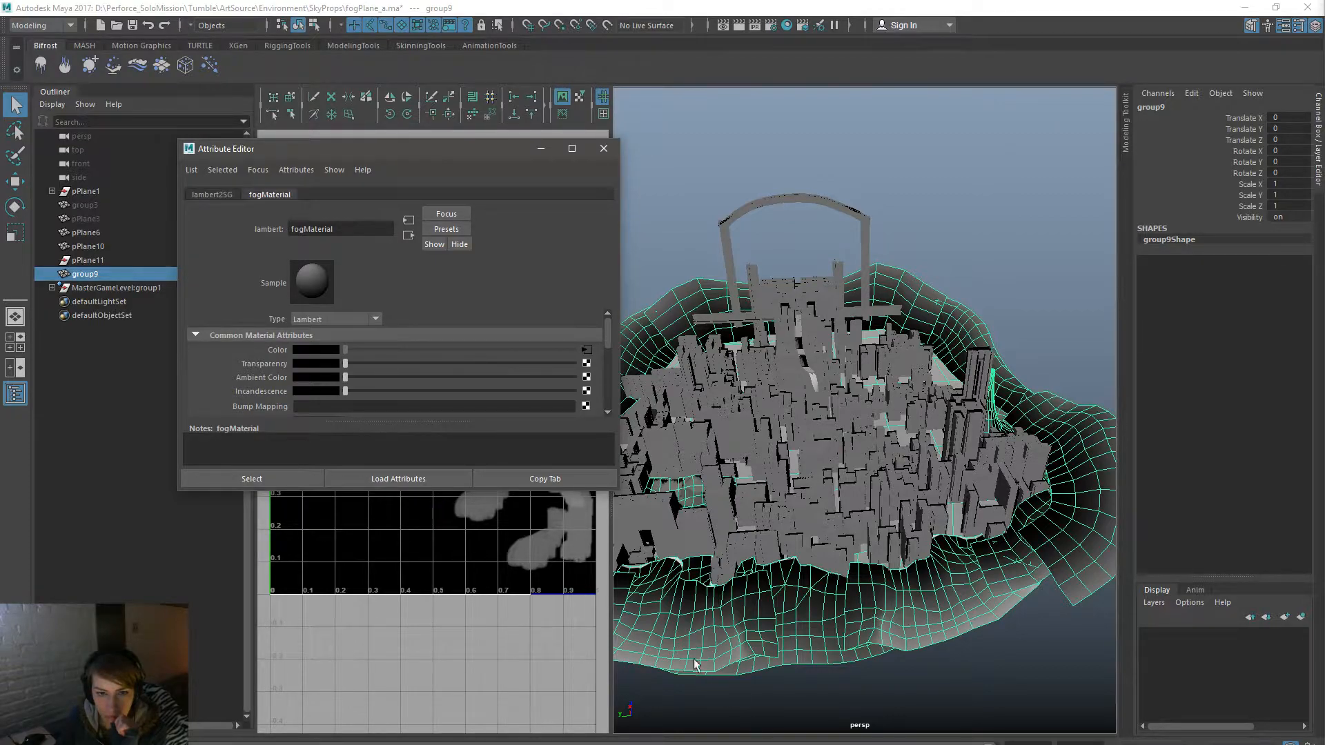
pyautogui.moveTo(617, 491); pyautogui.dragTo(707, 661)
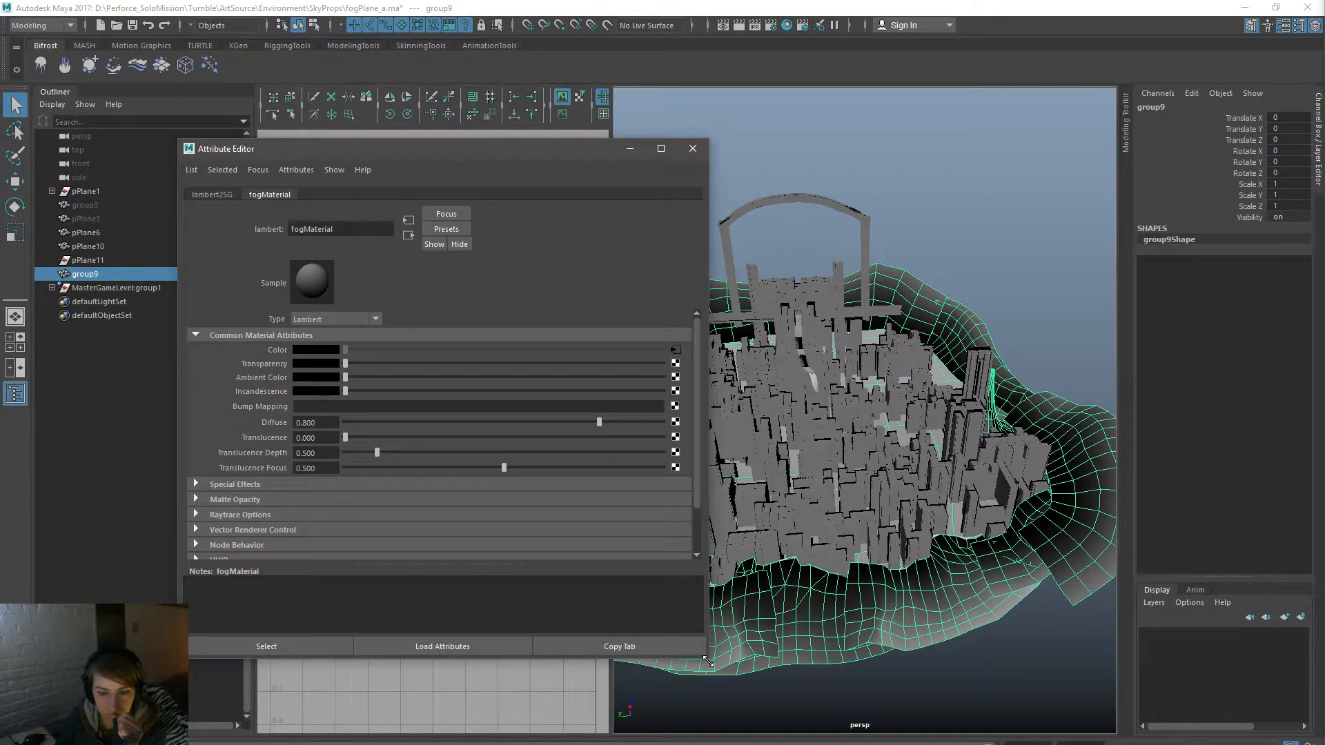
pyautogui.click(675, 350)
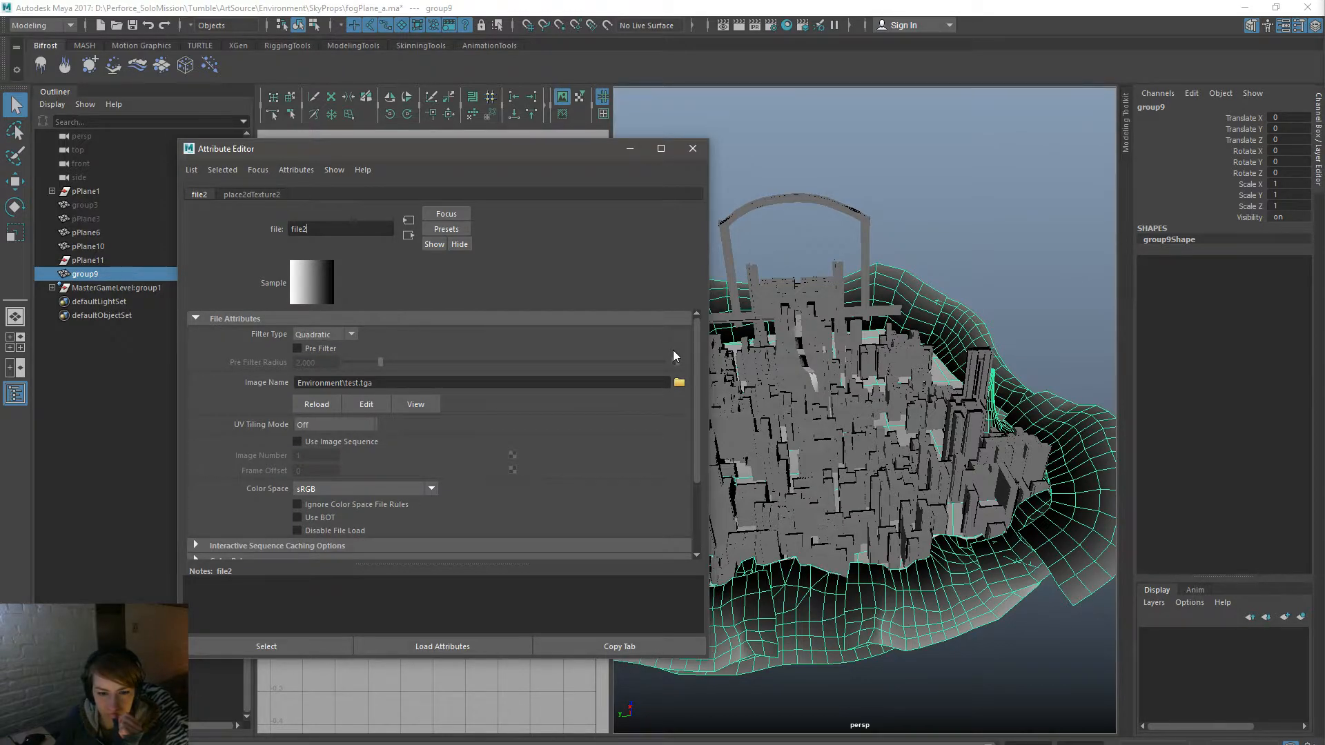
pyautogui.click(693, 148)
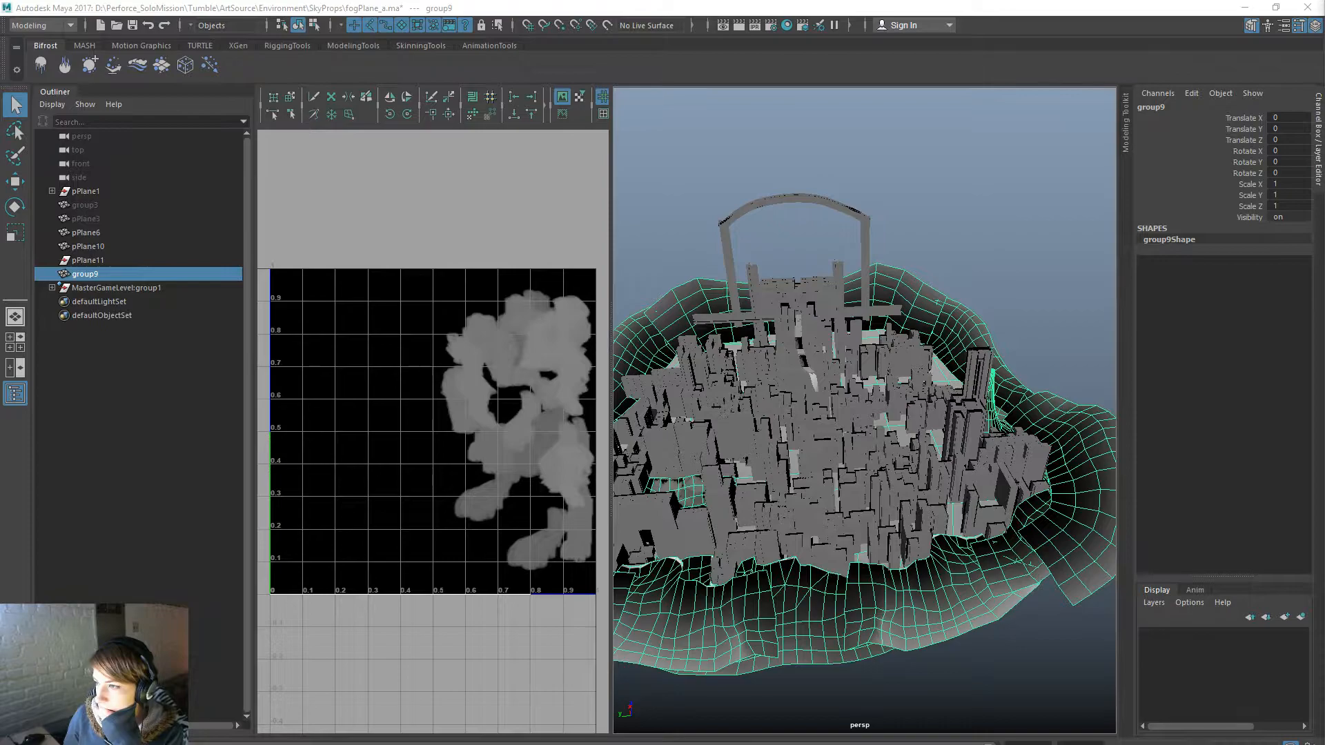
# Step: Reselect the fog mesh and switch from its height UV set to the main UV layout
pyautogui.click(651, 265)
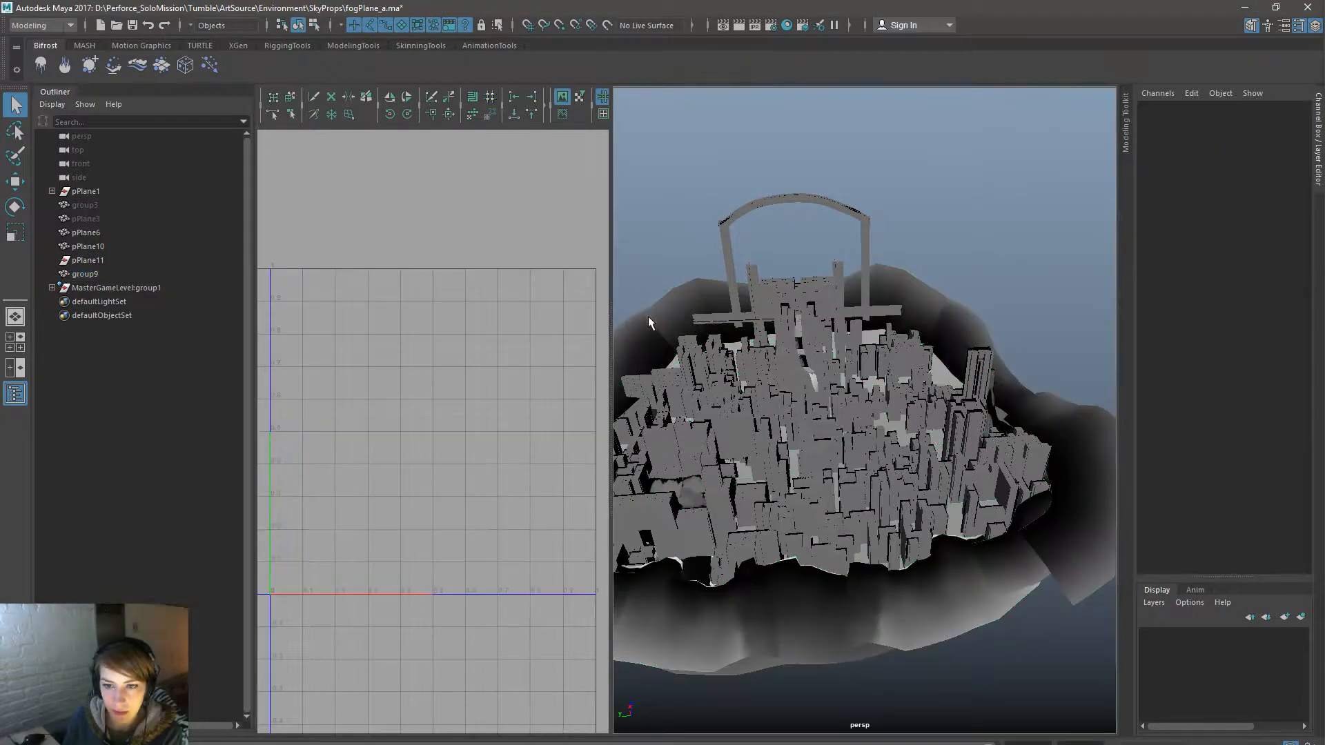
pyautogui.click(648, 316)
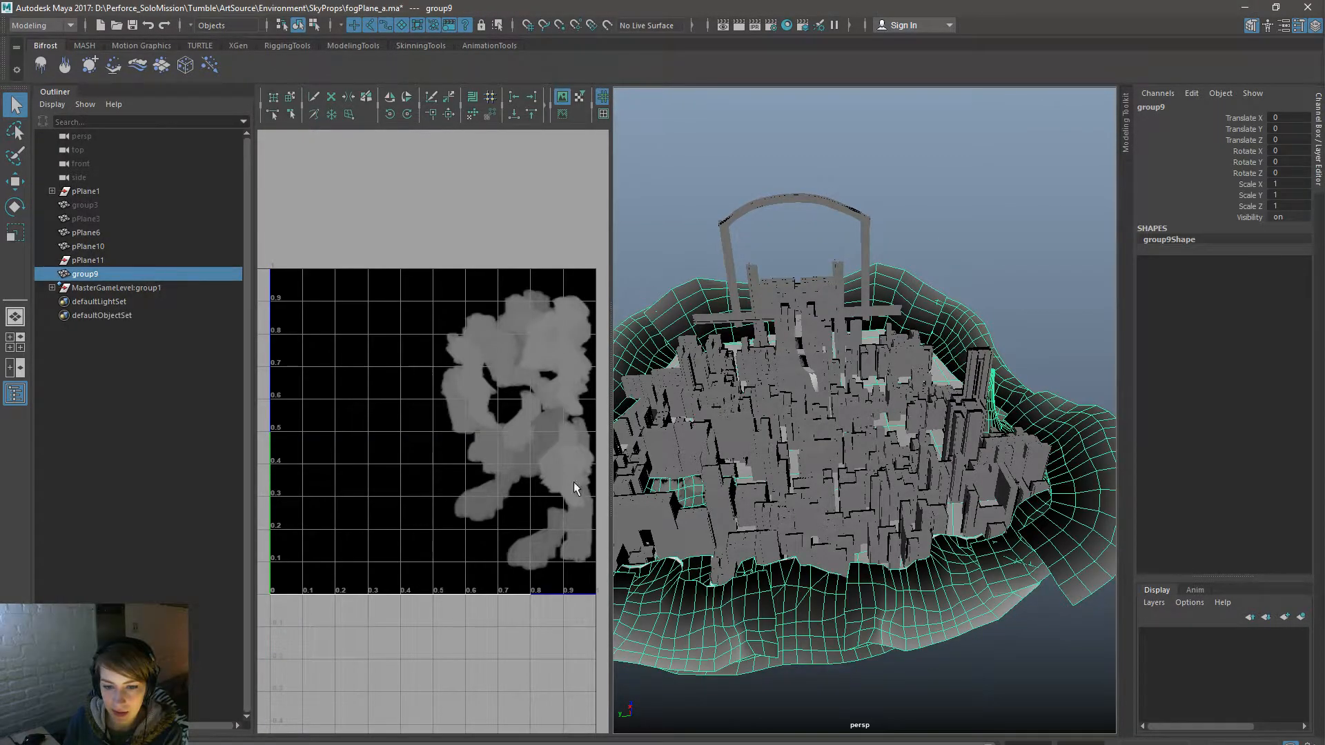
pyautogui.rightClick(487, 451)
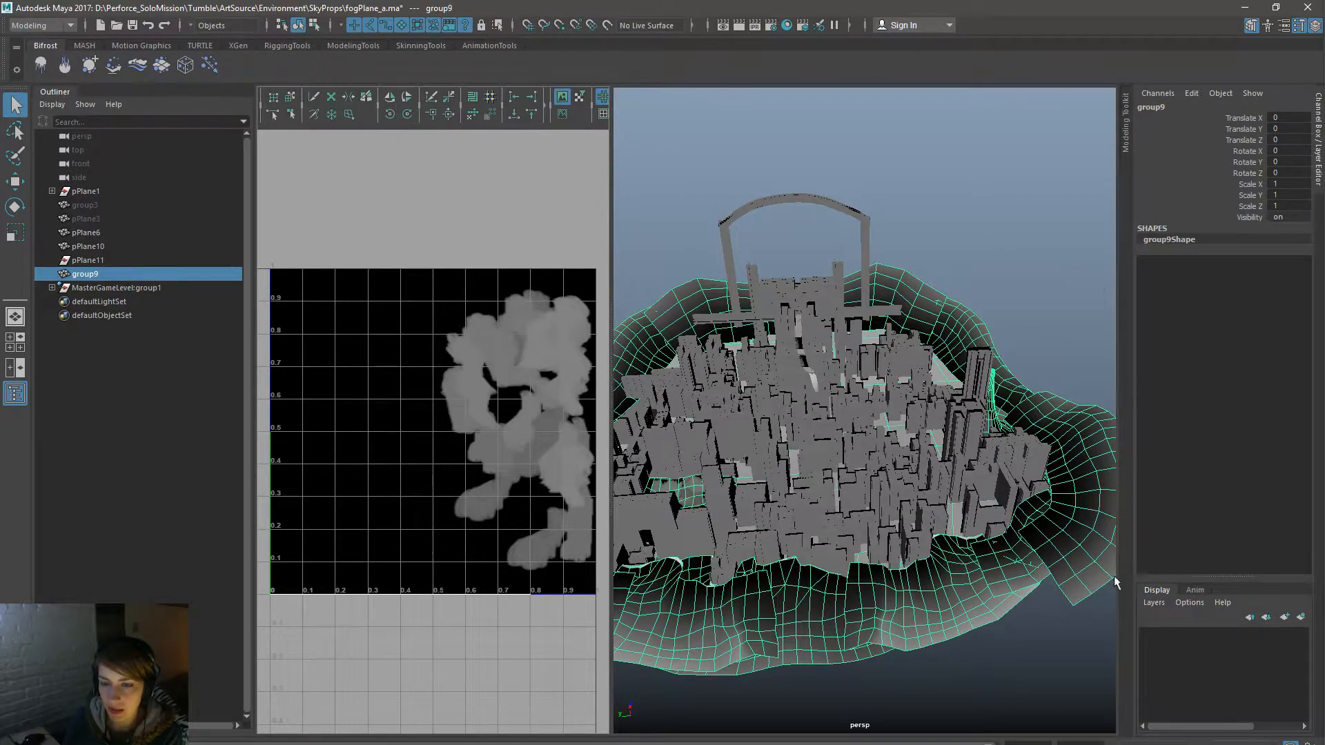
pyautogui.rightClick(975, 572)
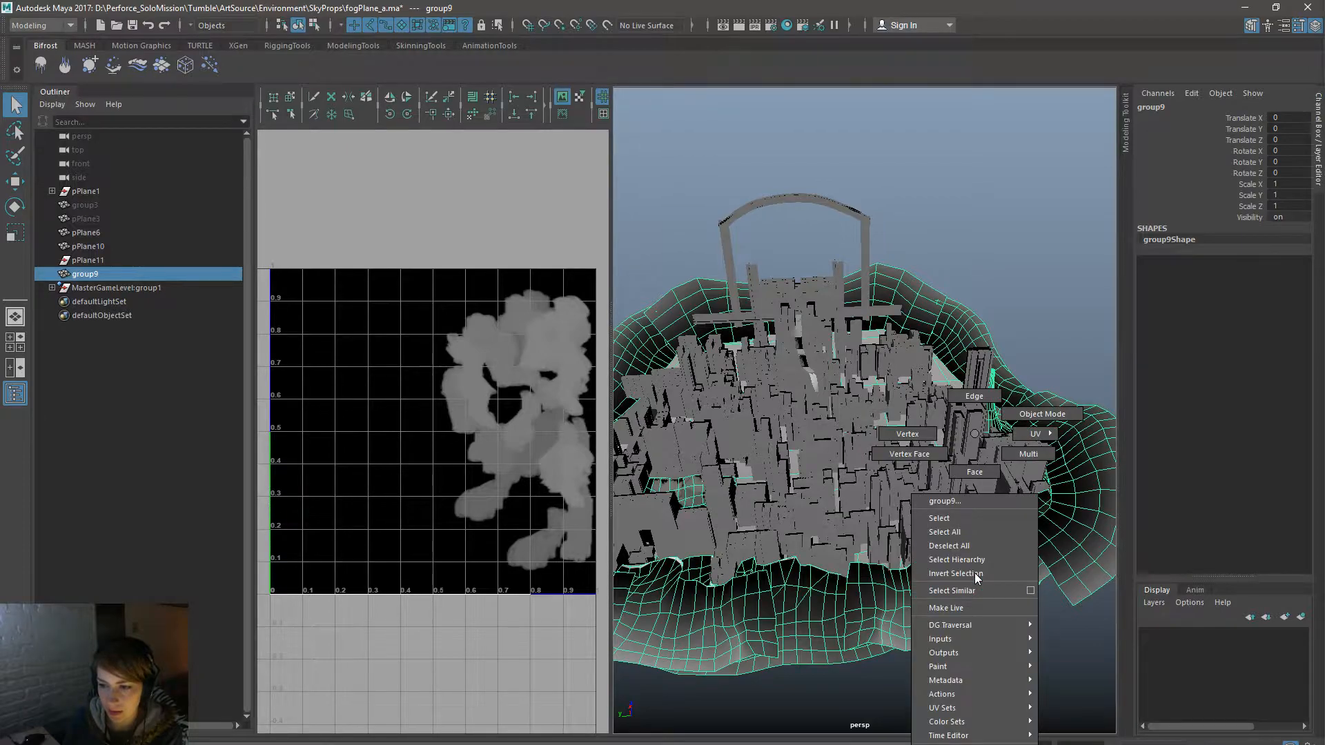
pyautogui.moveTo(974, 573); pyautogui.dragTo(1158, 742, button='right')
pyautogui.rightClick(880, 478)
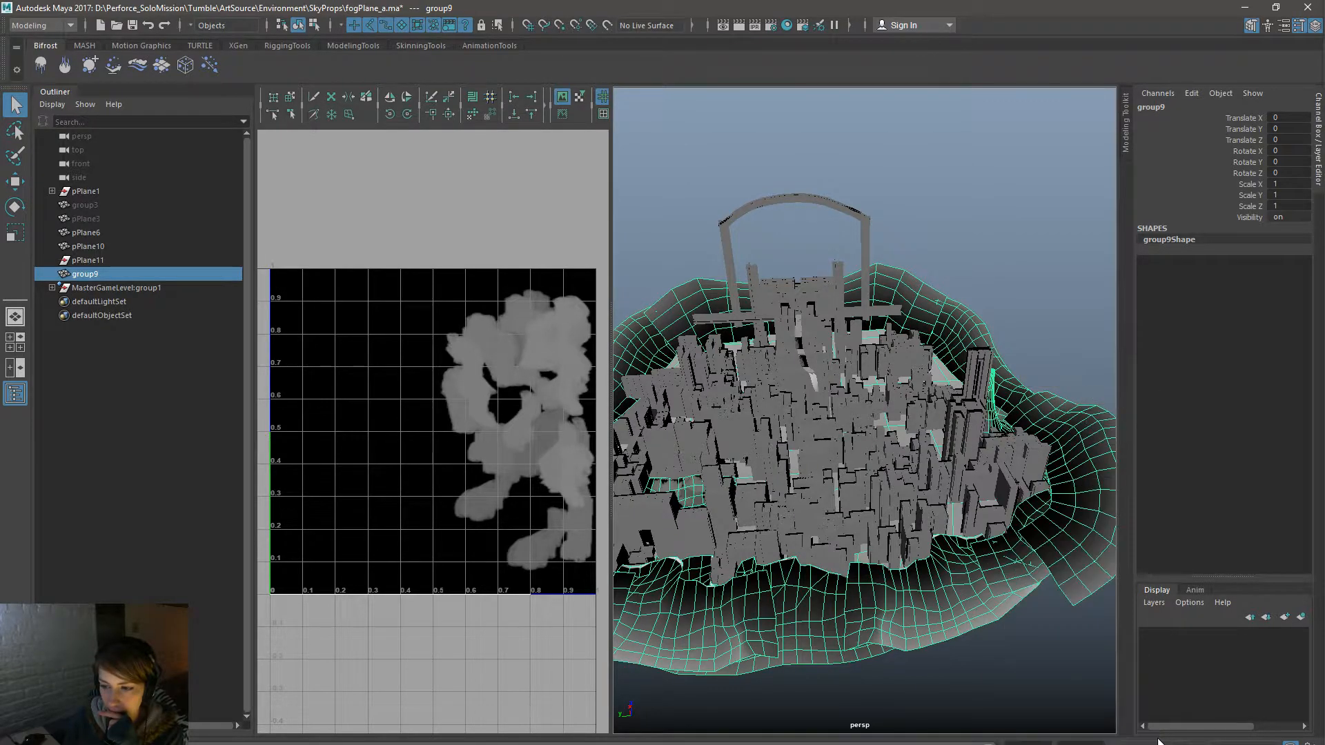
pyautogui.moveTo(1033, 550); pyautogui.dragTo(1066, 744, button='right')
pyautogui.moveTo(899, 696); pyautogui.dragTo(1123, 738, button='right')
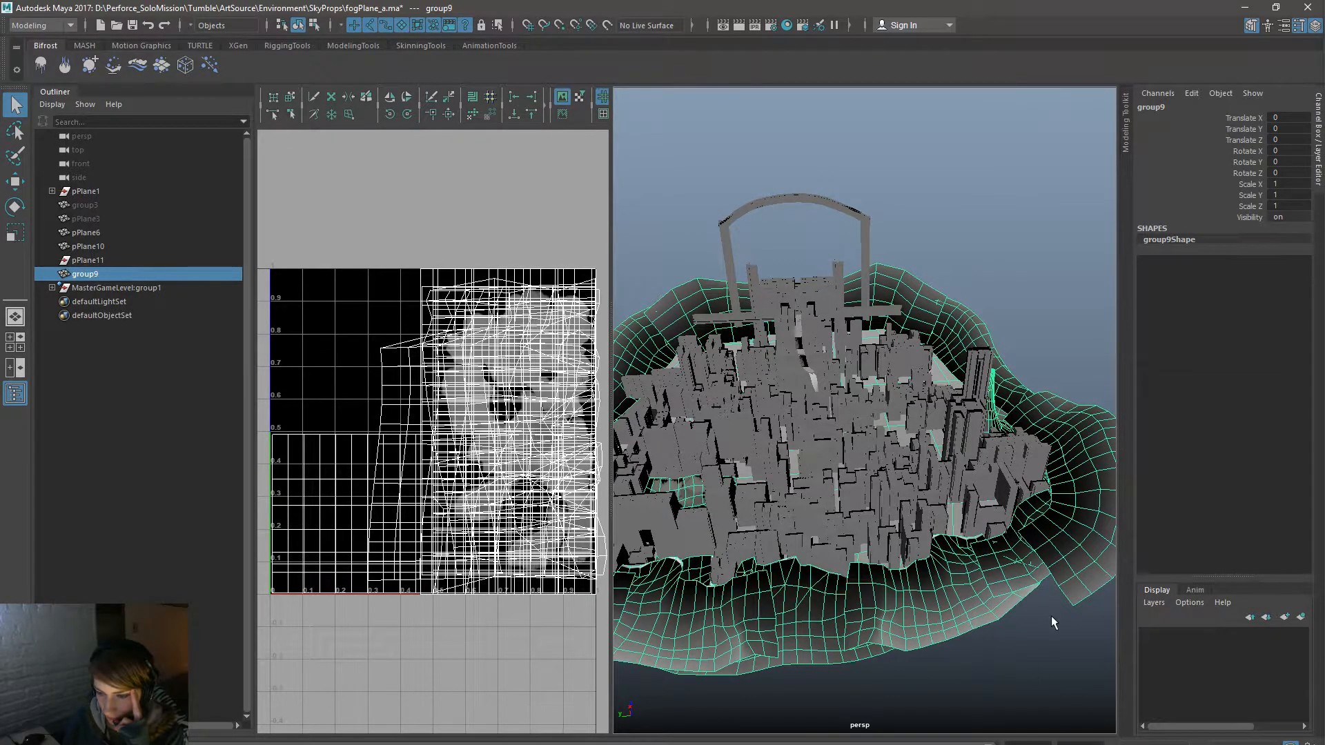
# Step: Clear and restore the fog mesh selection, and make the height UV set current again
pyautogui.click(523, 469)
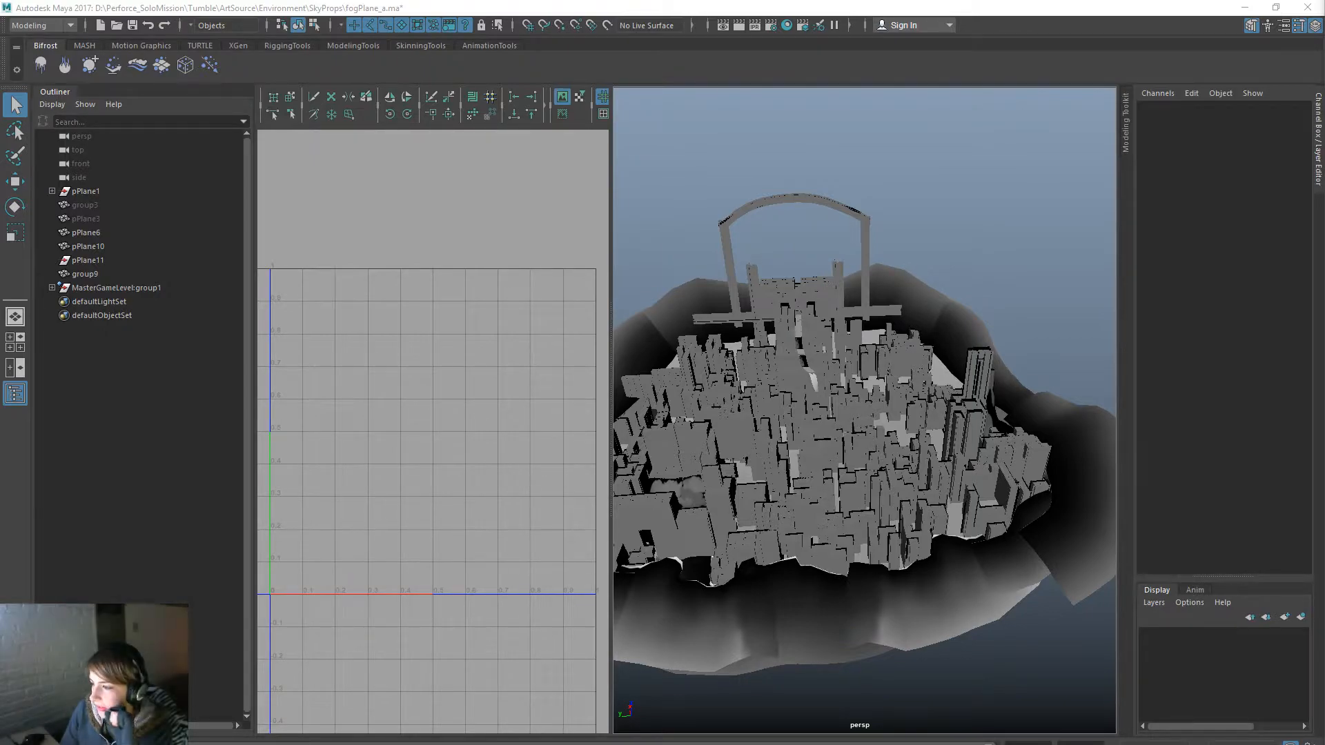
pyautogui.click(980, 618)
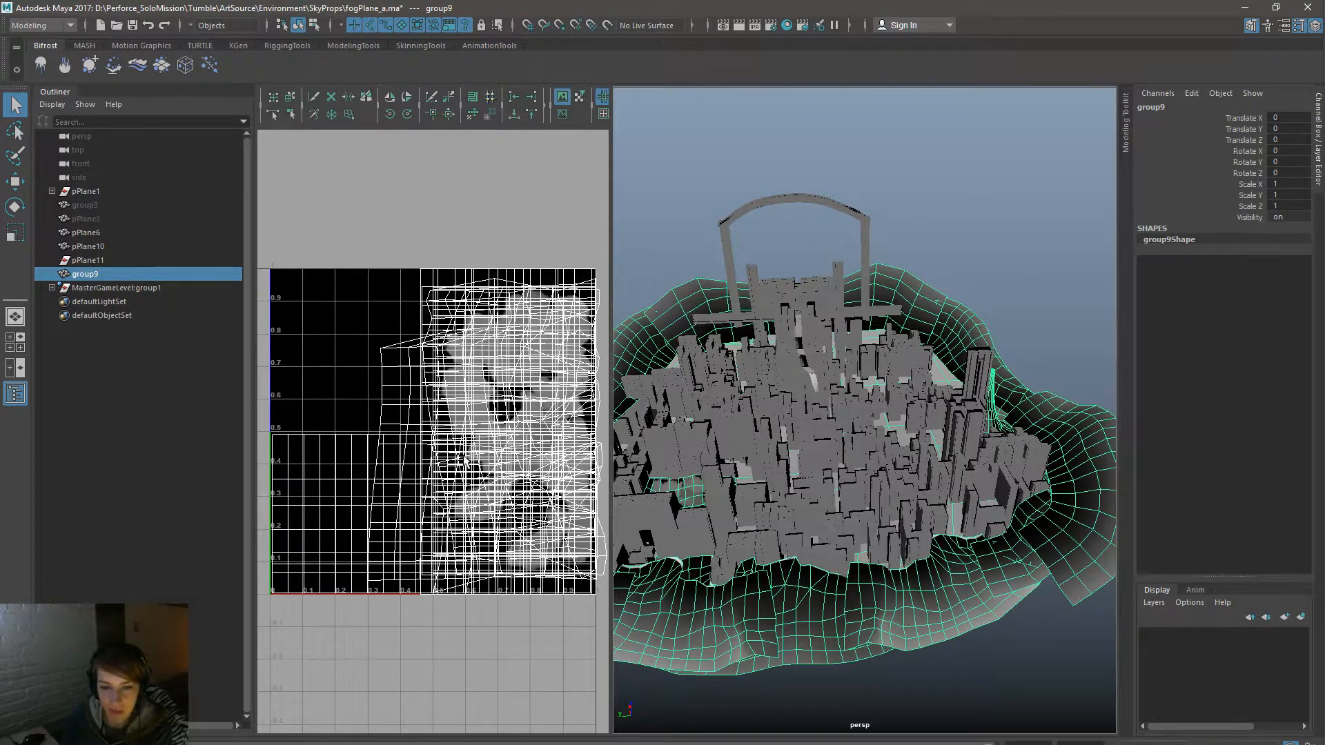
pyautogui.rightClick(863, 606)
pyautogui.moveTo(862, 606); pyautogui.dragTo(964, 721, button='right')
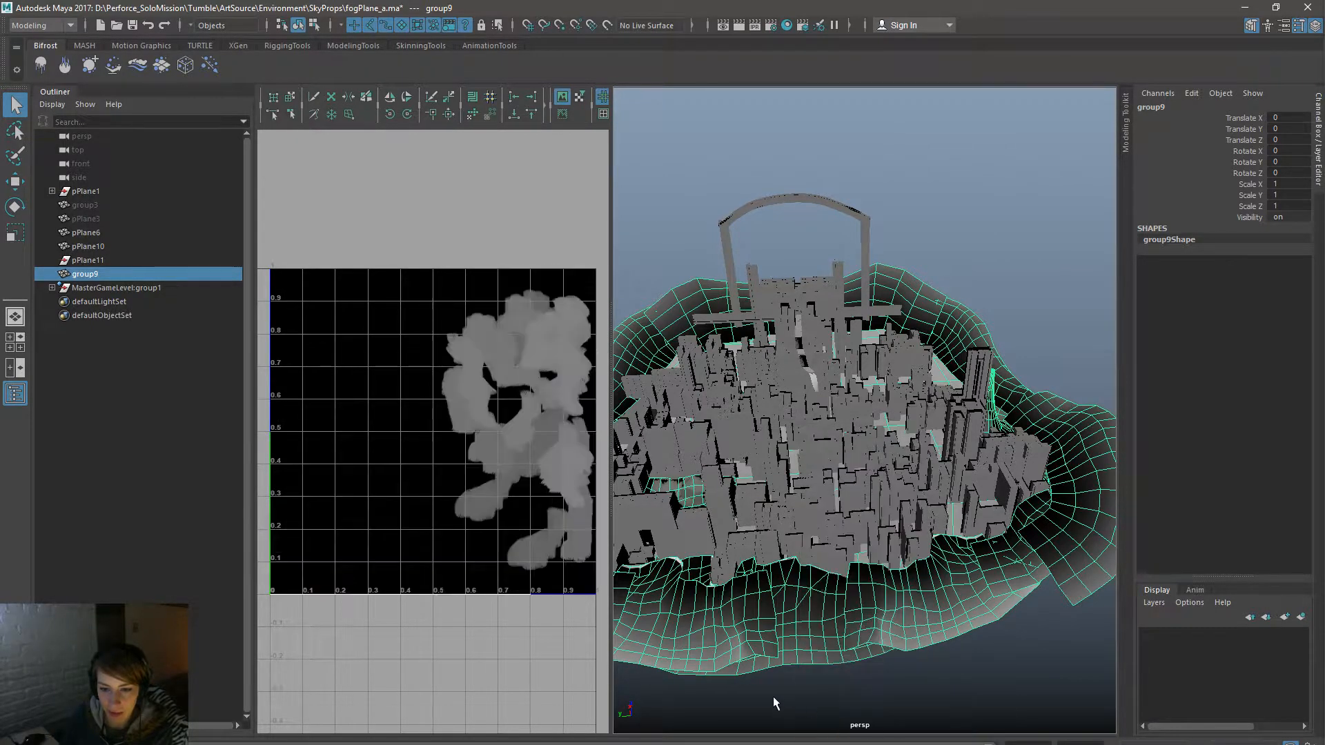
# Step: Select all UVs of the height UV set to check them, clear that selection, and return to the main UV layout
pyautogui.moveTo(263, 555); pyautogui.dragTo(586, 653)
pyautogui.moveTo(503, 594); pyautogui.dragTo(545, 601, button='right')
pyautogui.moveTo(570, 615); pyautogui.dragTo(238, 527)
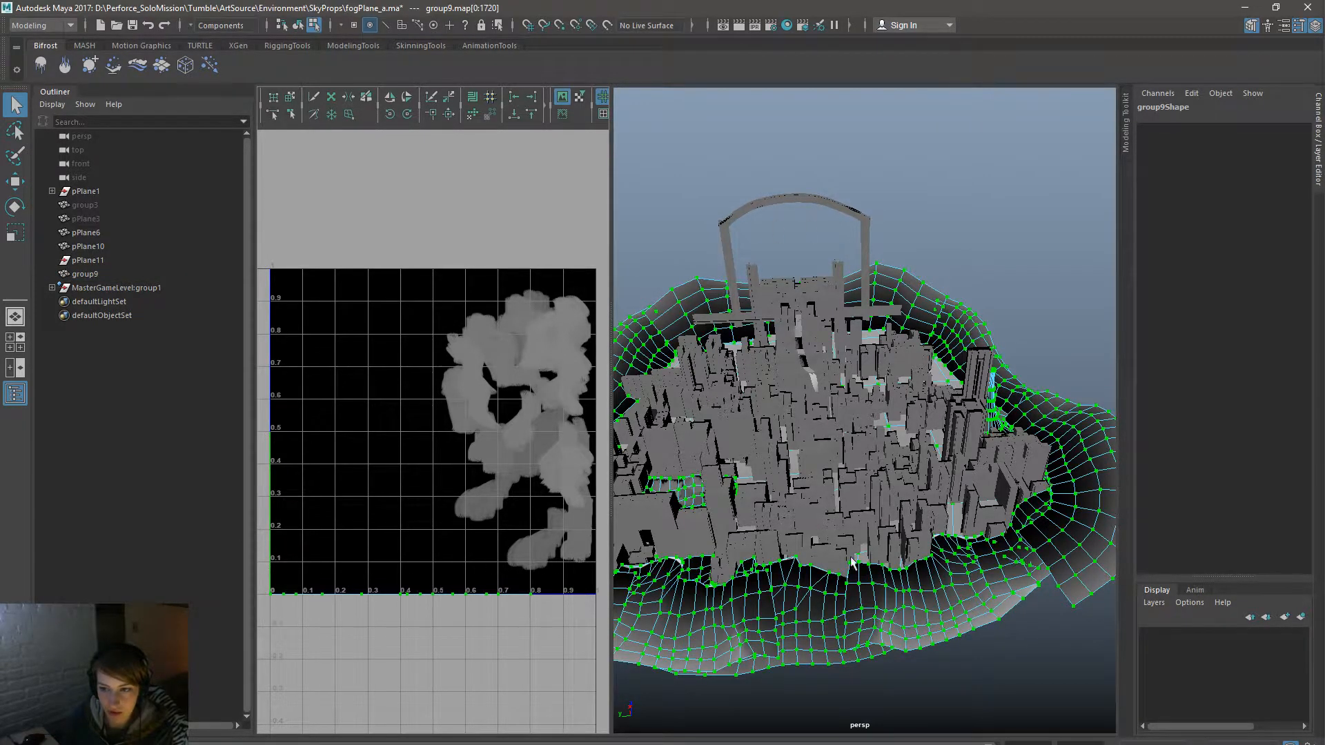
pyautogui.click(1040, 366)
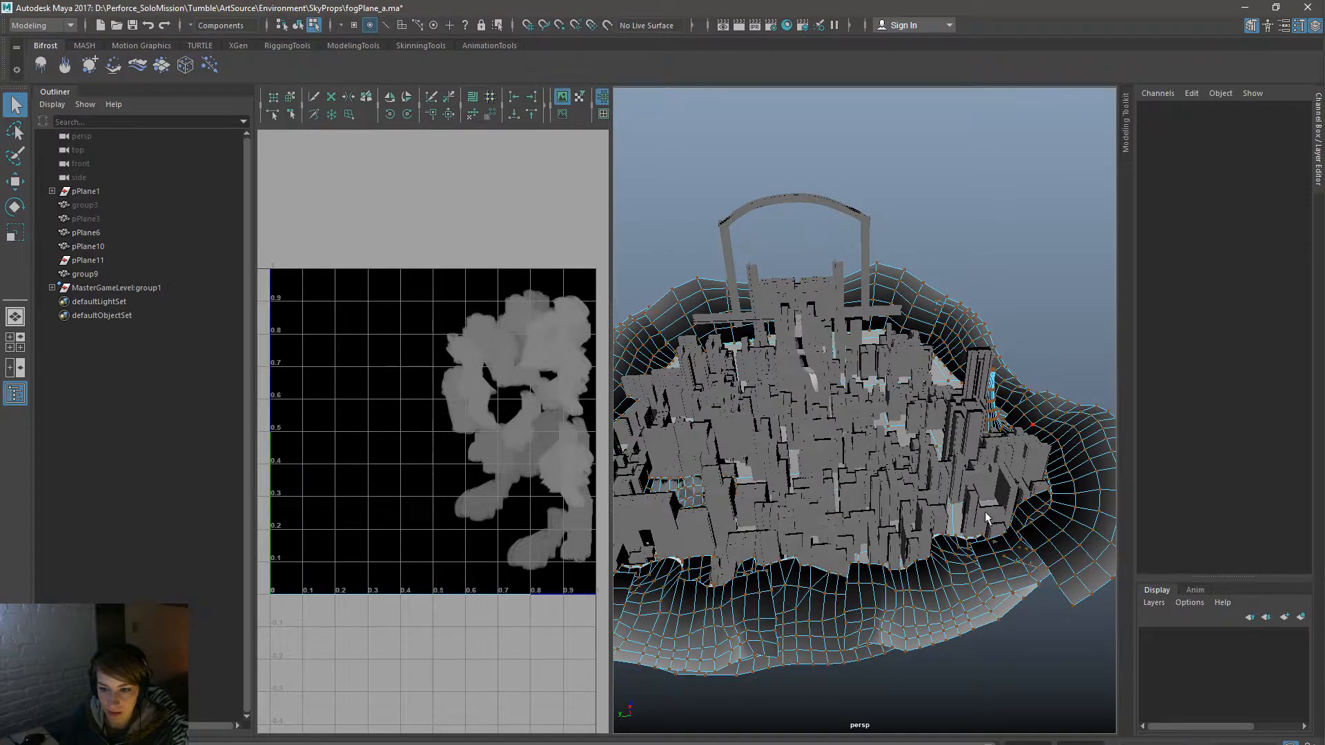
pyautogui.moveTo(955, 605); pyautogui.dragTo(1043, 737, button='right')
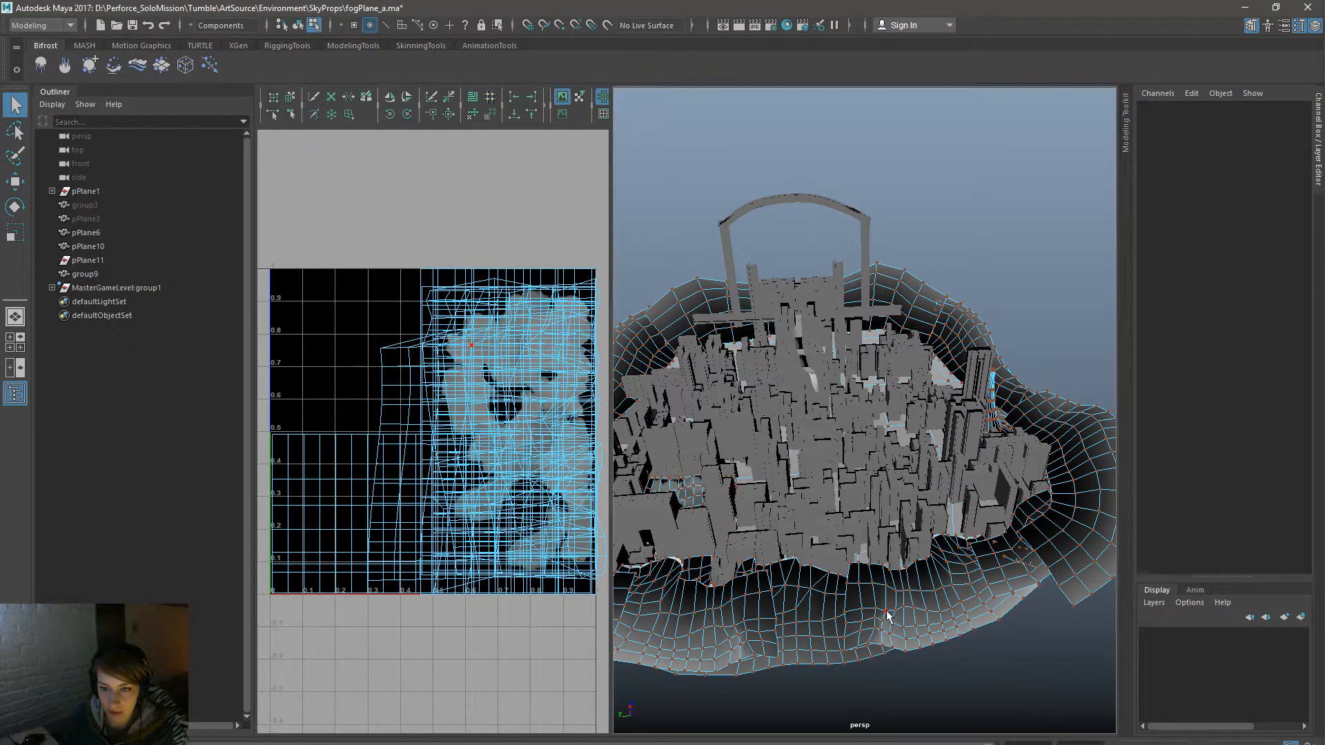
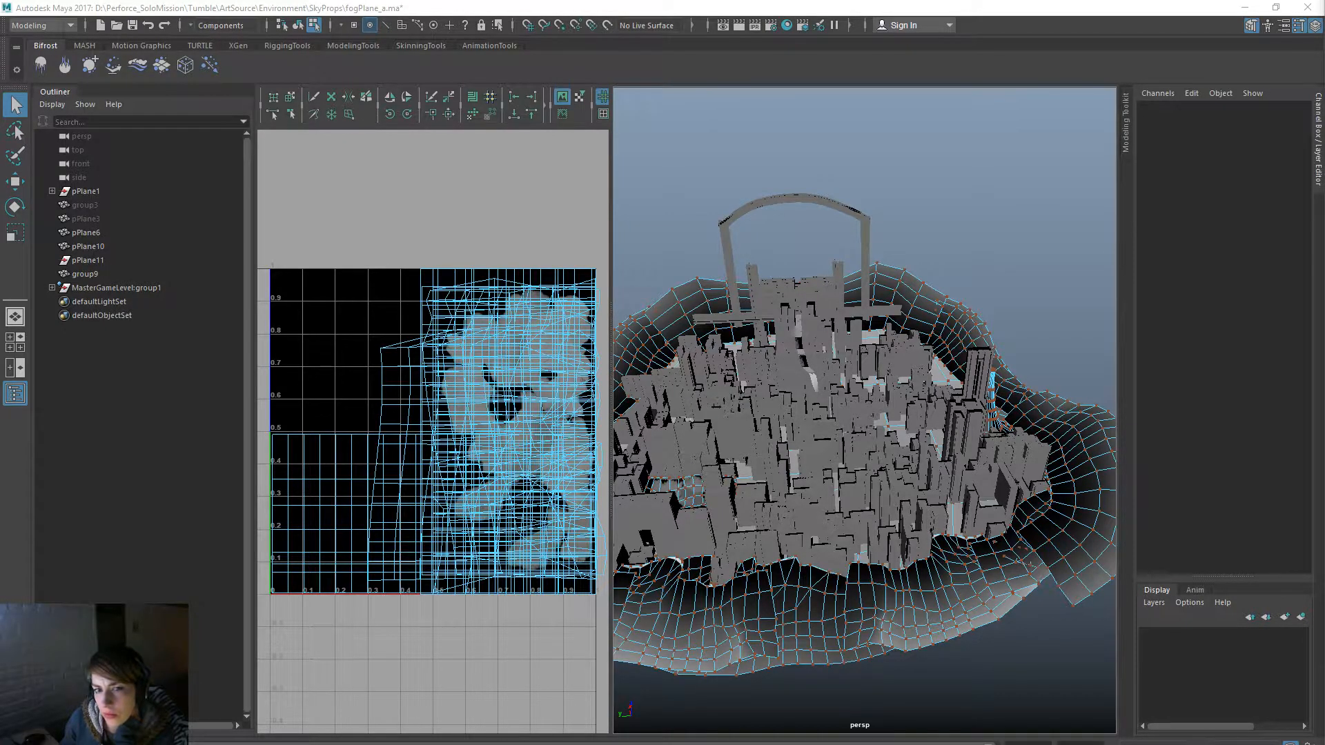
# Step: Look through fogMaterial's attribute sections for UV or texture settings, and close the Attribute Editor
pyautogui.moveTo(887, 338); pyautogui.dragTo(919, 606, button='right')
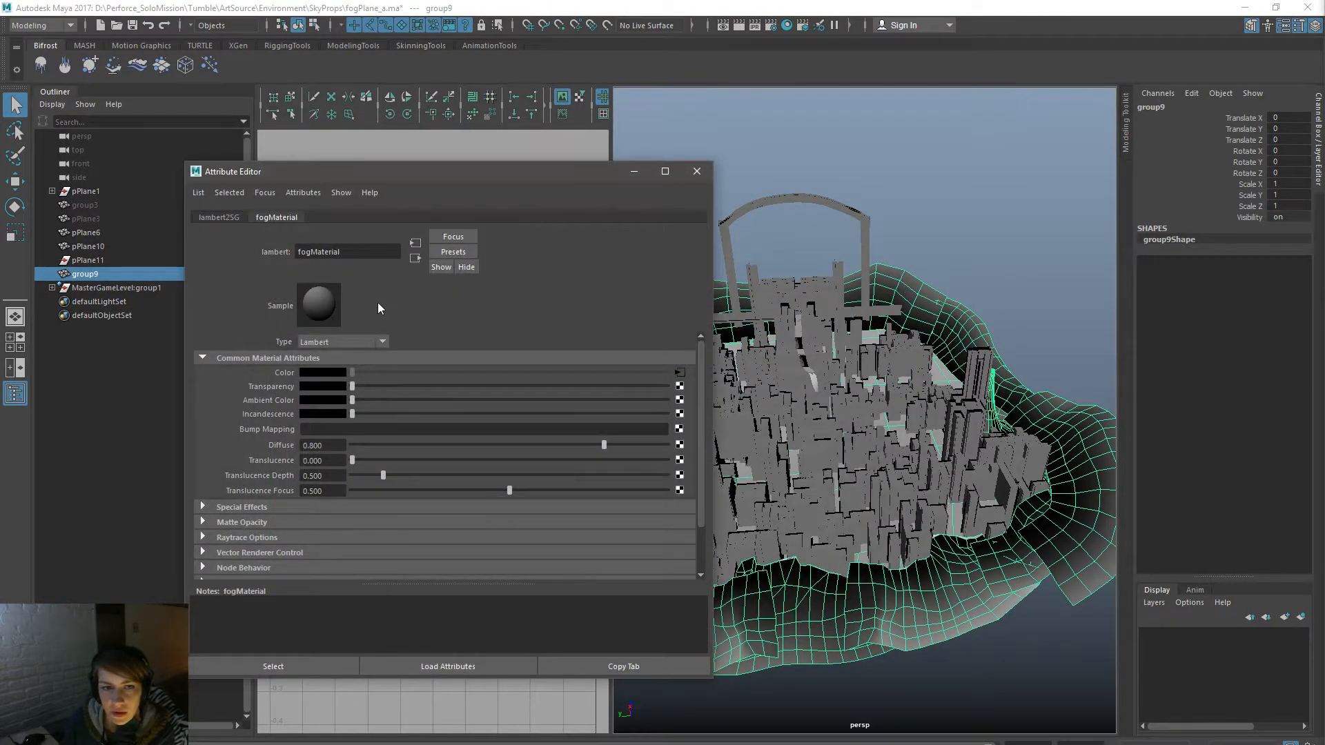
pyautogui.scroll(-2, 629, 456)
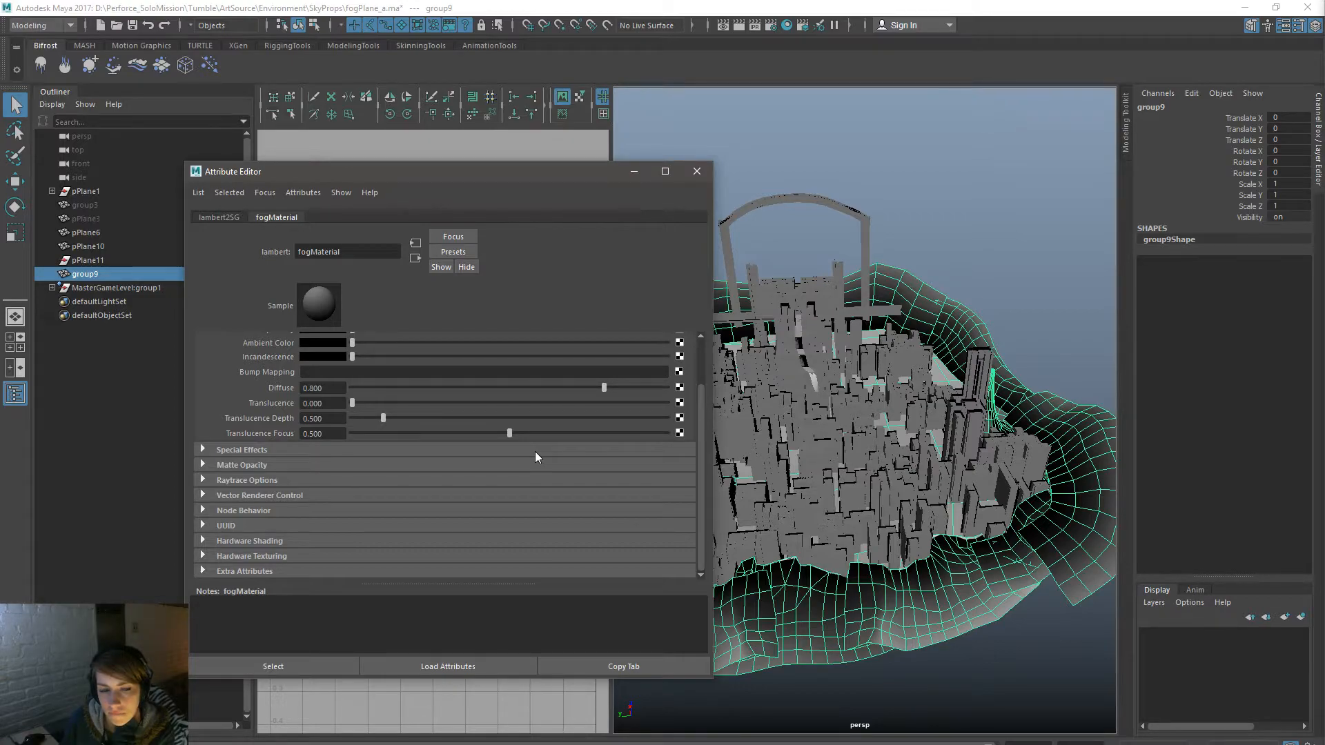
pyautogui.scroll(2, 536, 453)
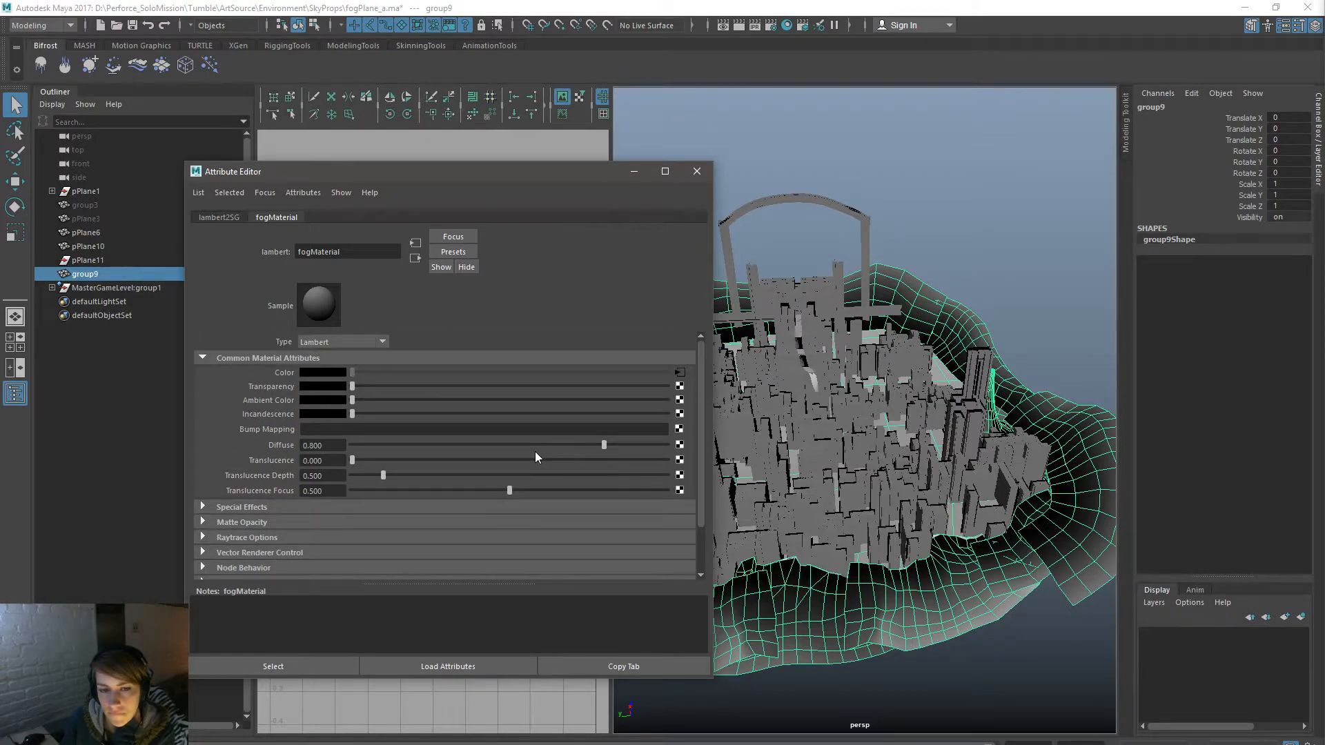
pyautogui.scroll(-2, 536, 458)
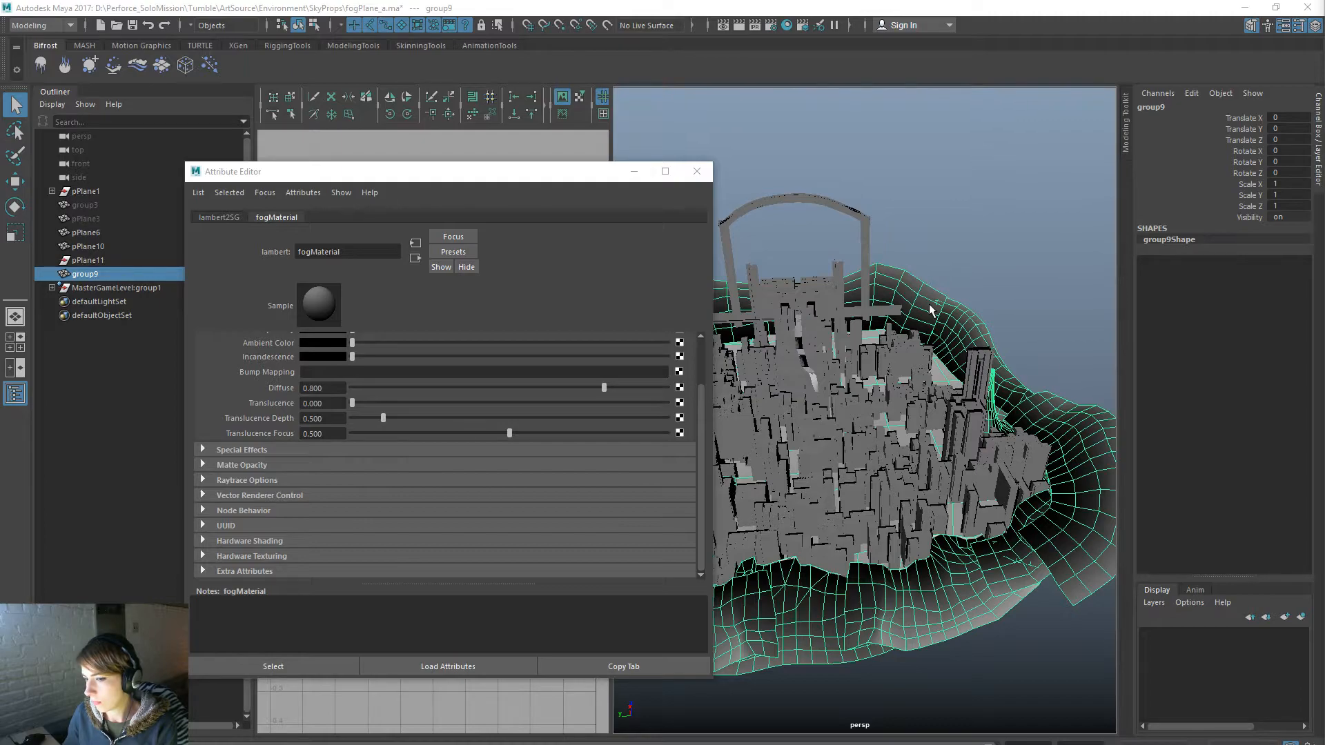
pyautogui.click(697, 171)
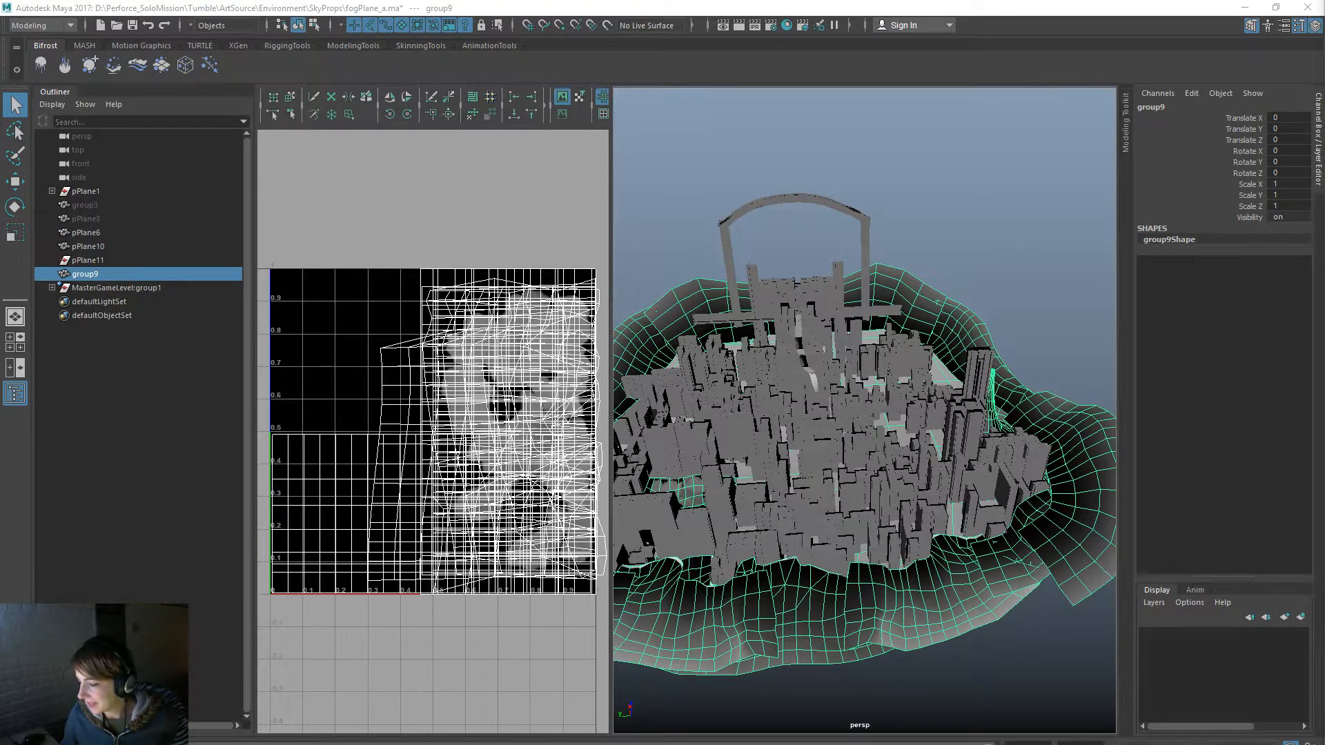
# Step: Switch to the height UV set, select all its UVs for checking, and reselect the whole fog mesh in object mode
pyautogui.moveTo(487, 232); pyautogui.dragTo(567, 395, button='right')
pyautogui.press('f')
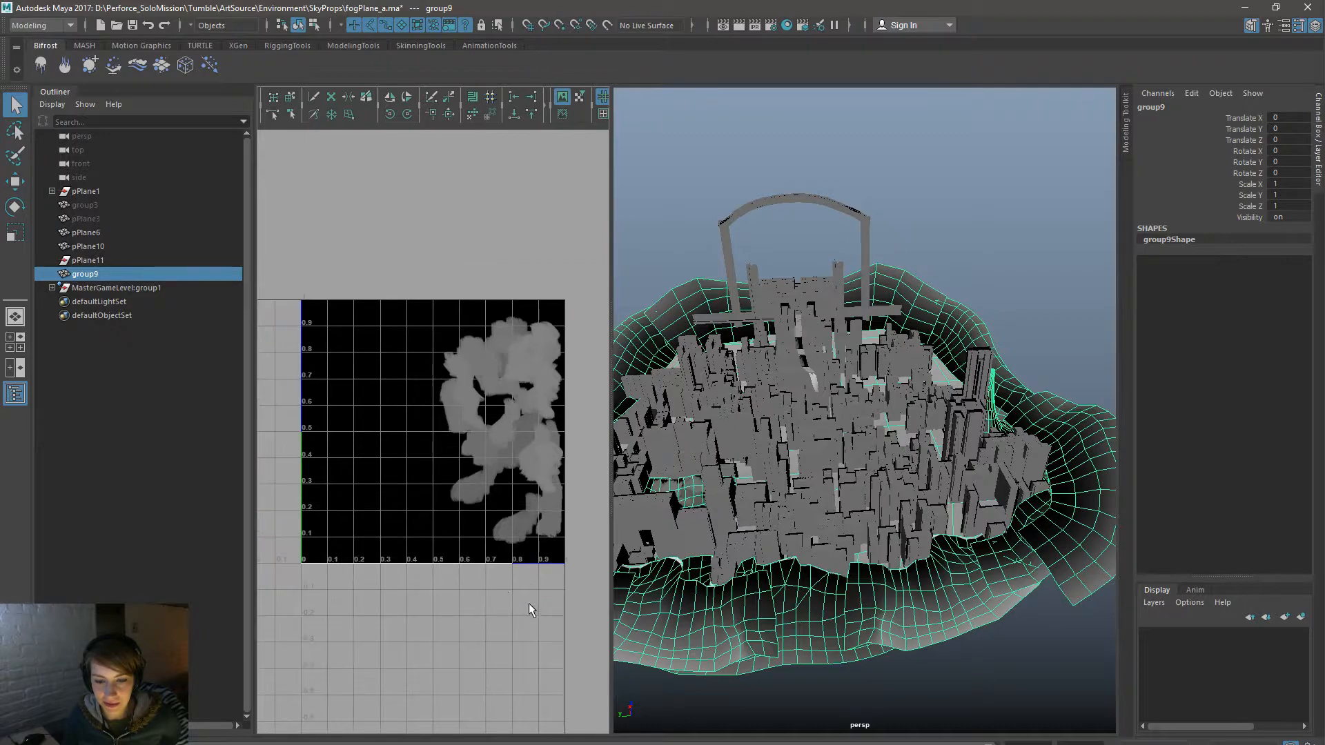
pyautogui.moveTo(353, 556); pyautogui.dragTo(371, 553, button='right')
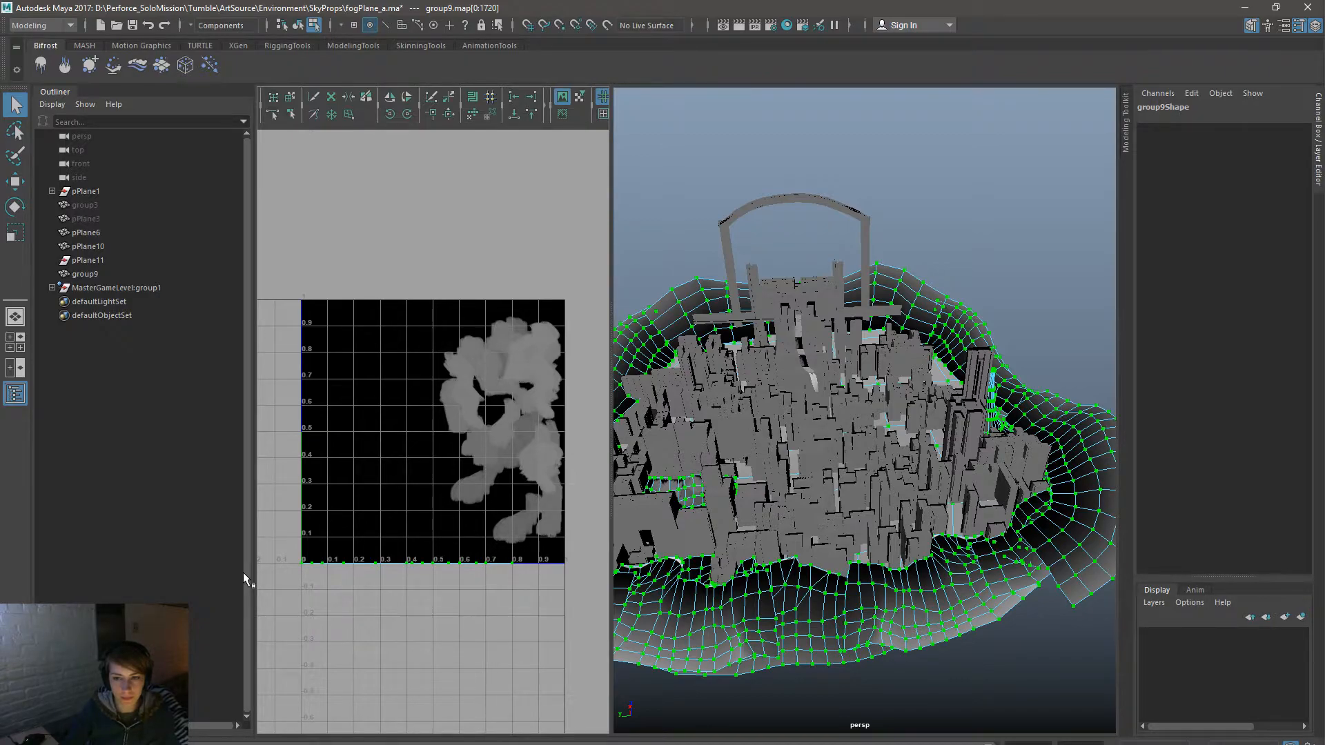
pyautogui.moveTo(888, 296); pyautogui.dragTo(924, 289, button='right')
pyautogui.click(958, 258)
pyautogui.click(941, 324)
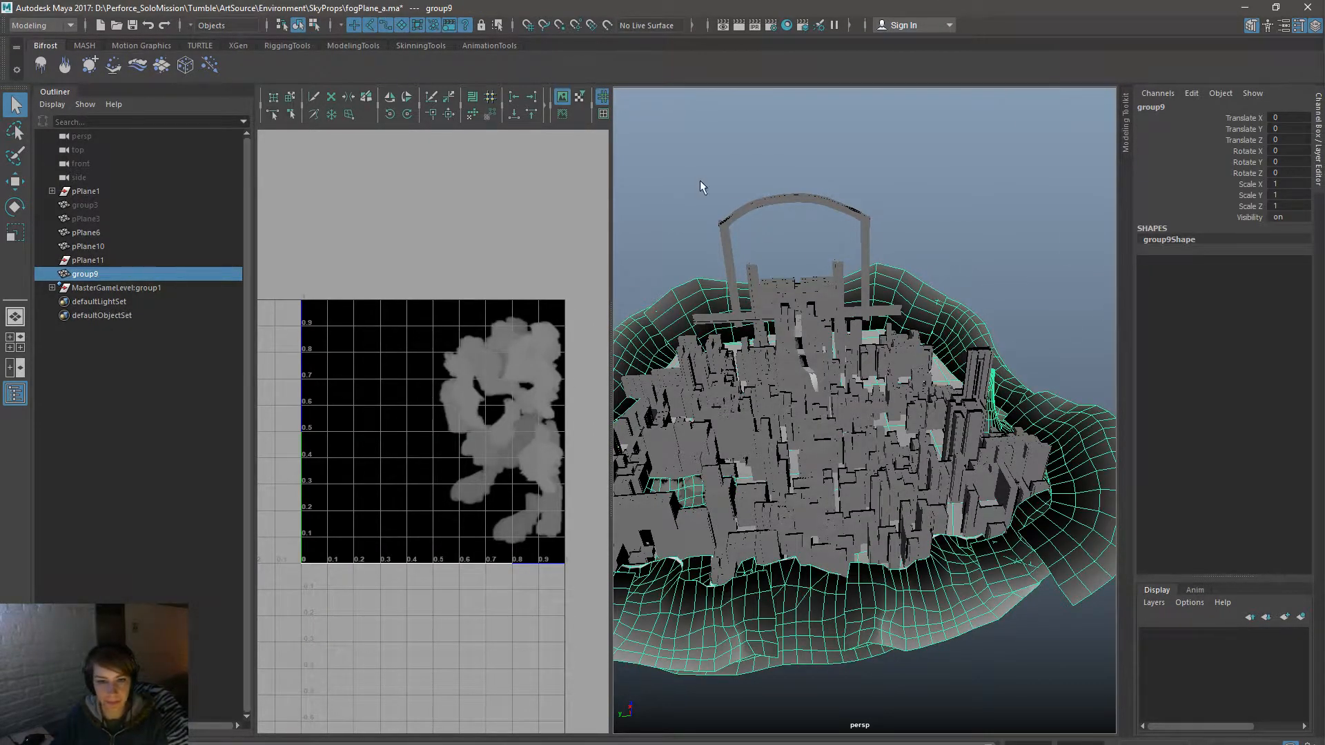
# Step: Duplicate the whole fog mesh and hide the original by turning its visibility off
pyautogui.press('space')
pyautogui.press('f')
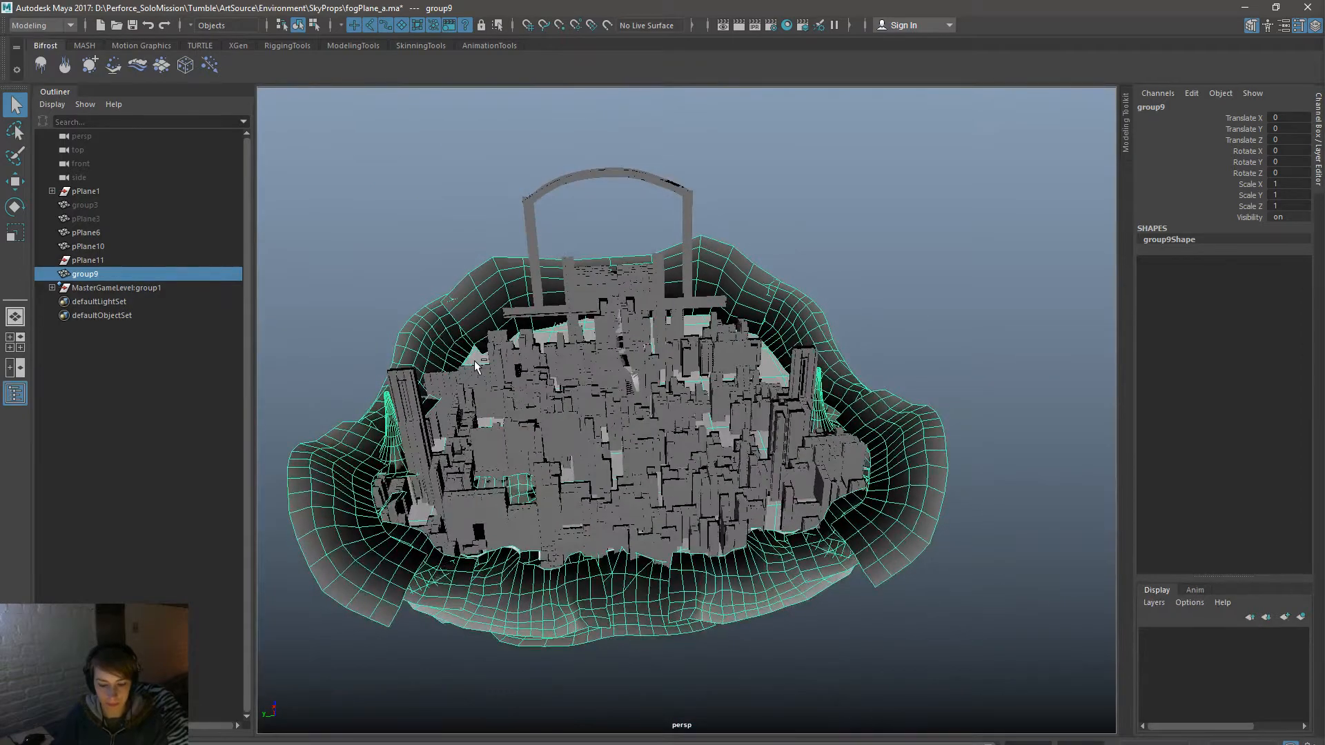
pyautogui.hotkey('ctrl', 'd')
pyautogui.click(134, 277)
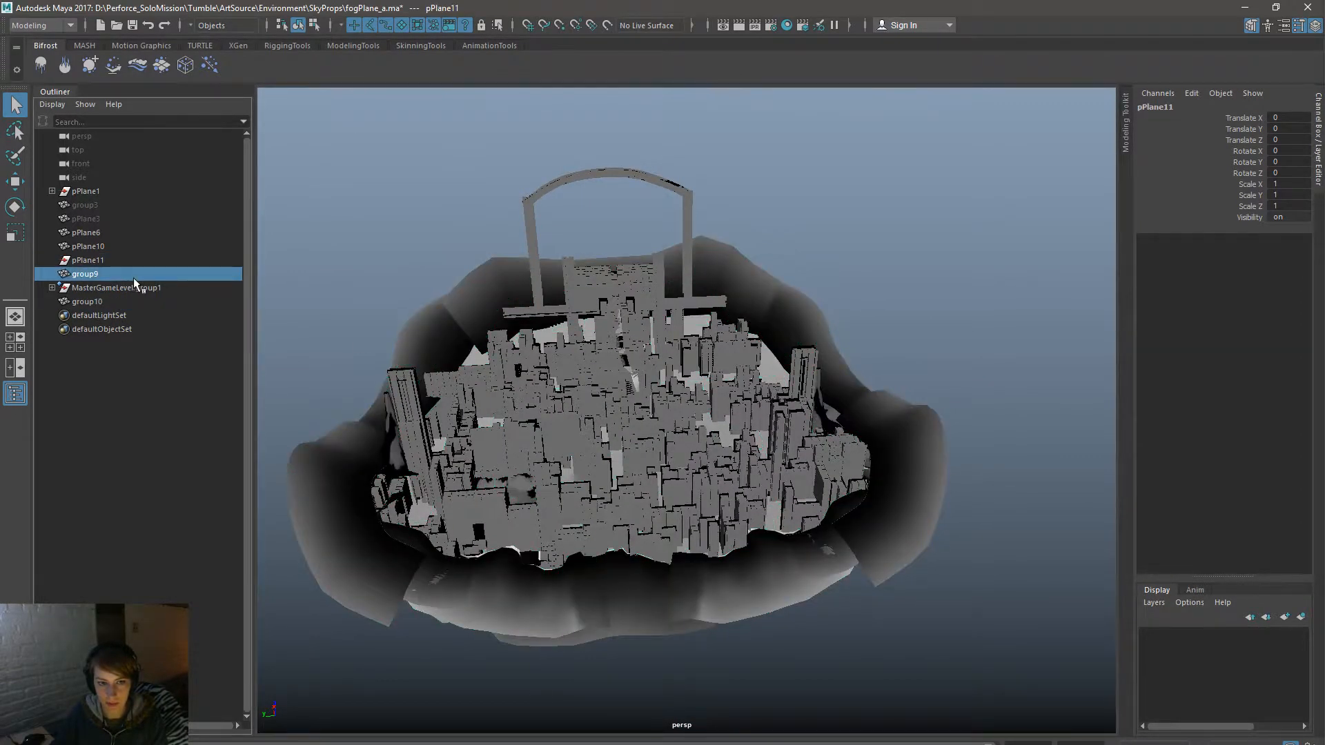
pyautogui.click(1268, 216)
pyautogui.write('0')
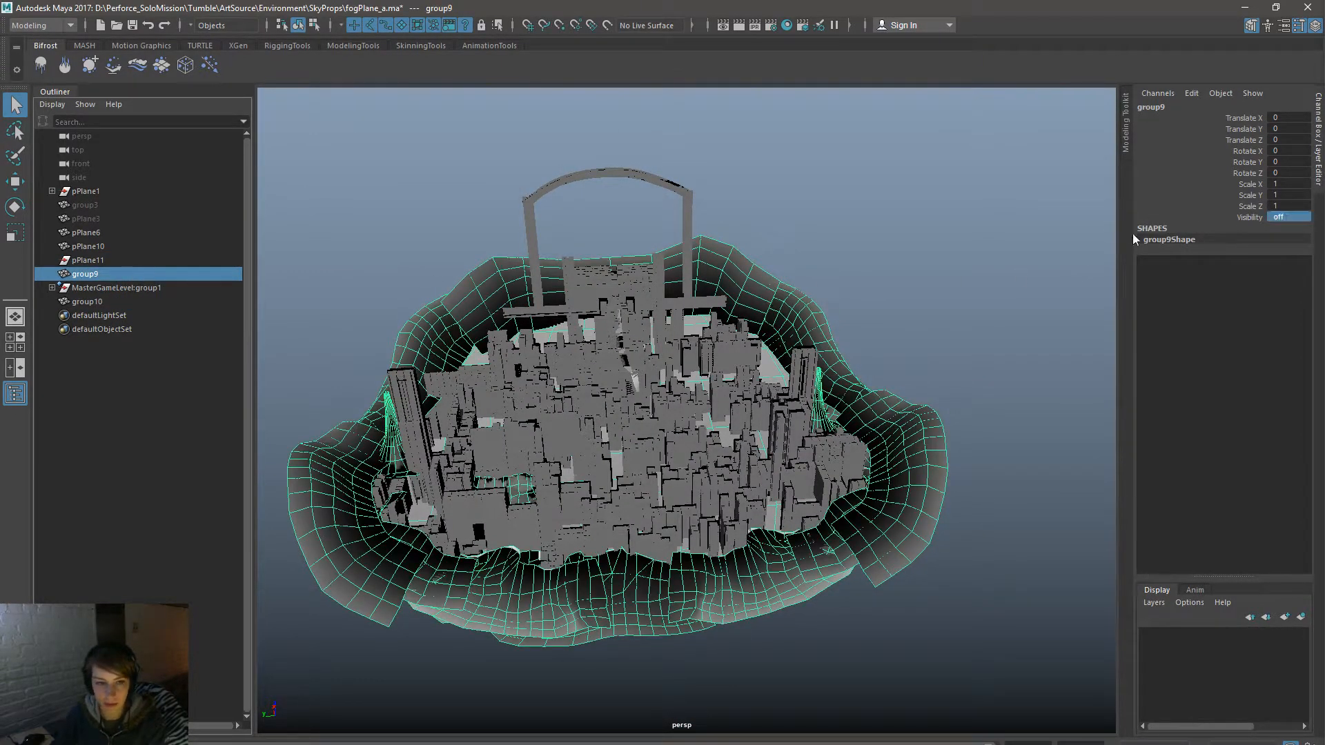
pyautogui.press('Return')
# Step: Rename the hidden original fog mesh as Good
pyautogui.click(106, 284)
pyautogui.doubleClick(107, 275)
pyautogui.write('Good')
pyautogui.press('Return')
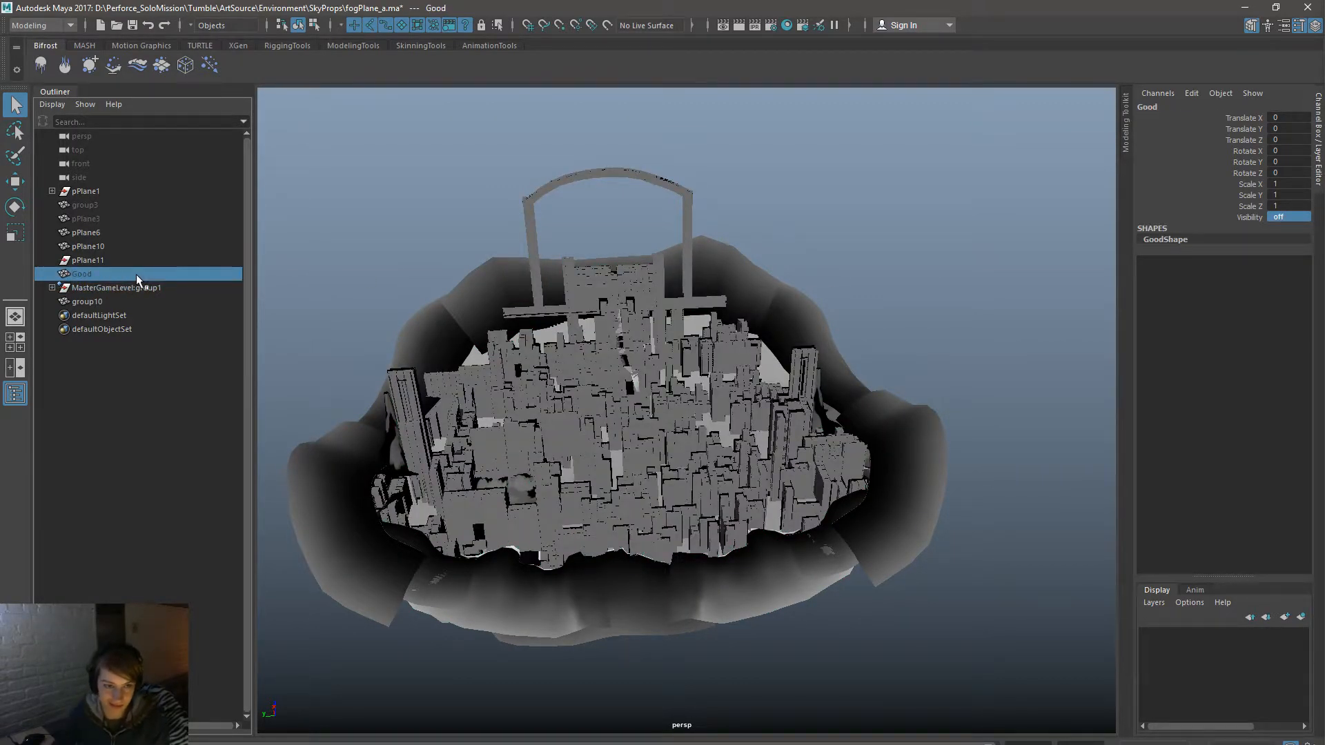
# Step: Select the duplicated fog mesh and all UVs of its main layout beside the perspective view
pyautogui.click(126, 301)
pyautogui.click(334, 374)
pyautogui.click(355, 542)
pyautogui.press('space')
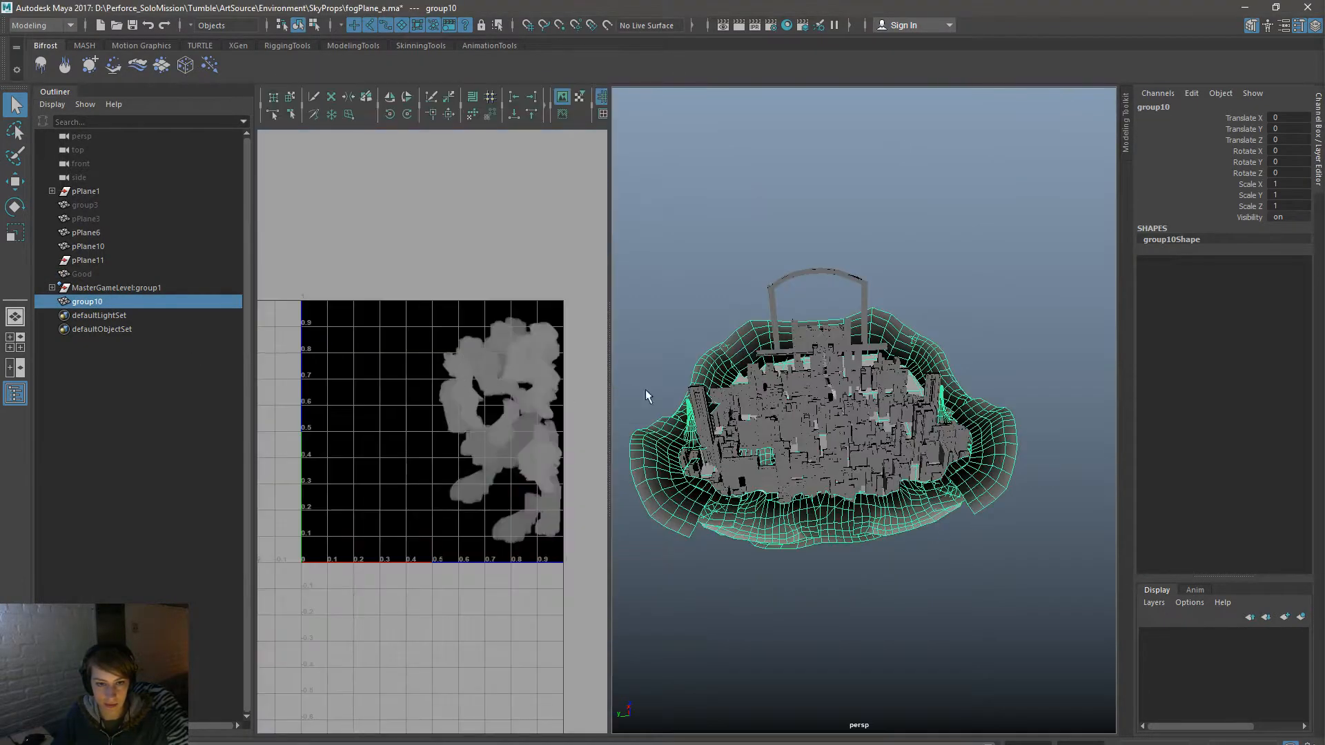
pyautogui.click(767, 602)
pyautogui.click(755, 505)
pyautogui.click(754, 504)
pyautogui.moveTo(378, 411); pyautogui.dragTo(448, 561, button='right')
pyautogui.moveTo(496, 449); pyautogui.dragTo(570, 540, button='right')
pyautogui.moveTo(598, 579); pyautogui.dragTo(247, 283)
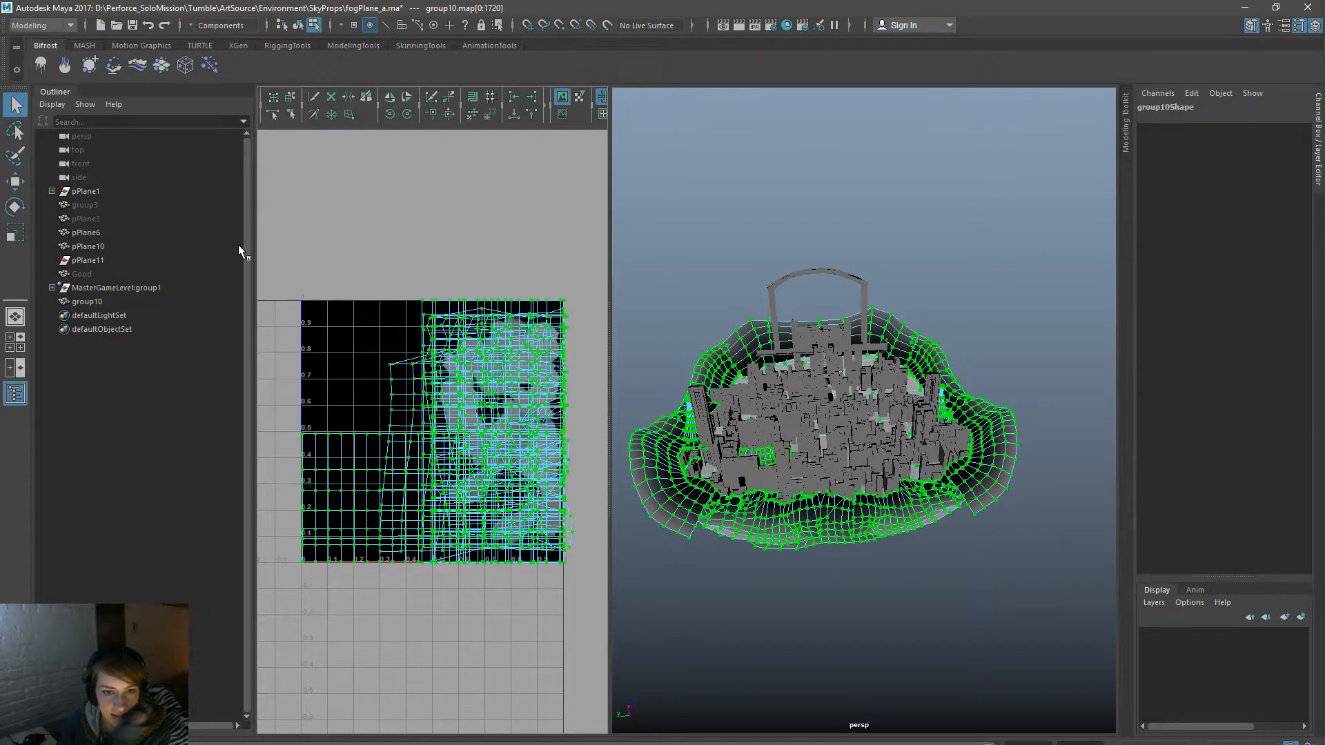
pyautogui.moveTo(351, 184)
pyautogui.mouseDown(button='right')
pyautogui.moveTo(345, 342)
pyautogui.moveTo(361, 338)
pyautogui.moveTo(408, 163)
pyautogui.moveTo(349, 183)
pyautogui.mouseUp(button='right')
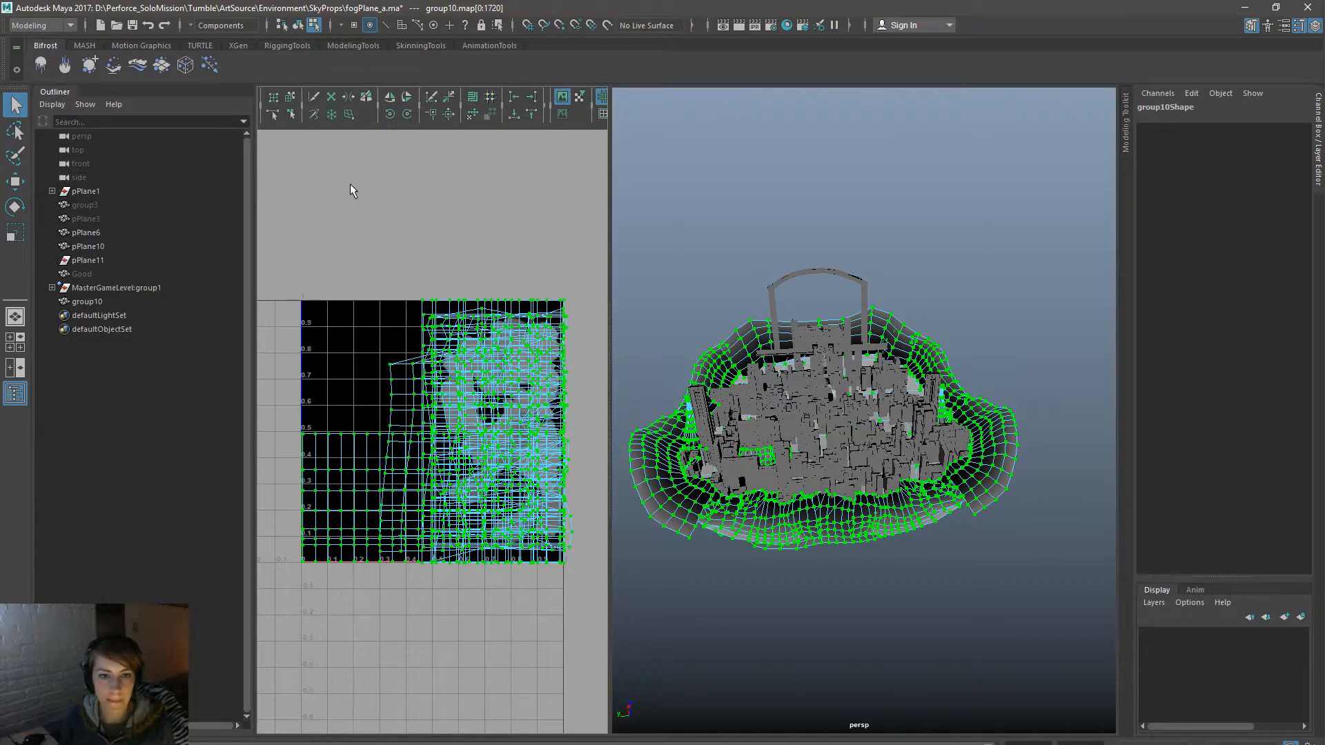
# Step: Open the UV Set Editor for the duplicate and select the UVs of its height set
pyautogui.press('space')
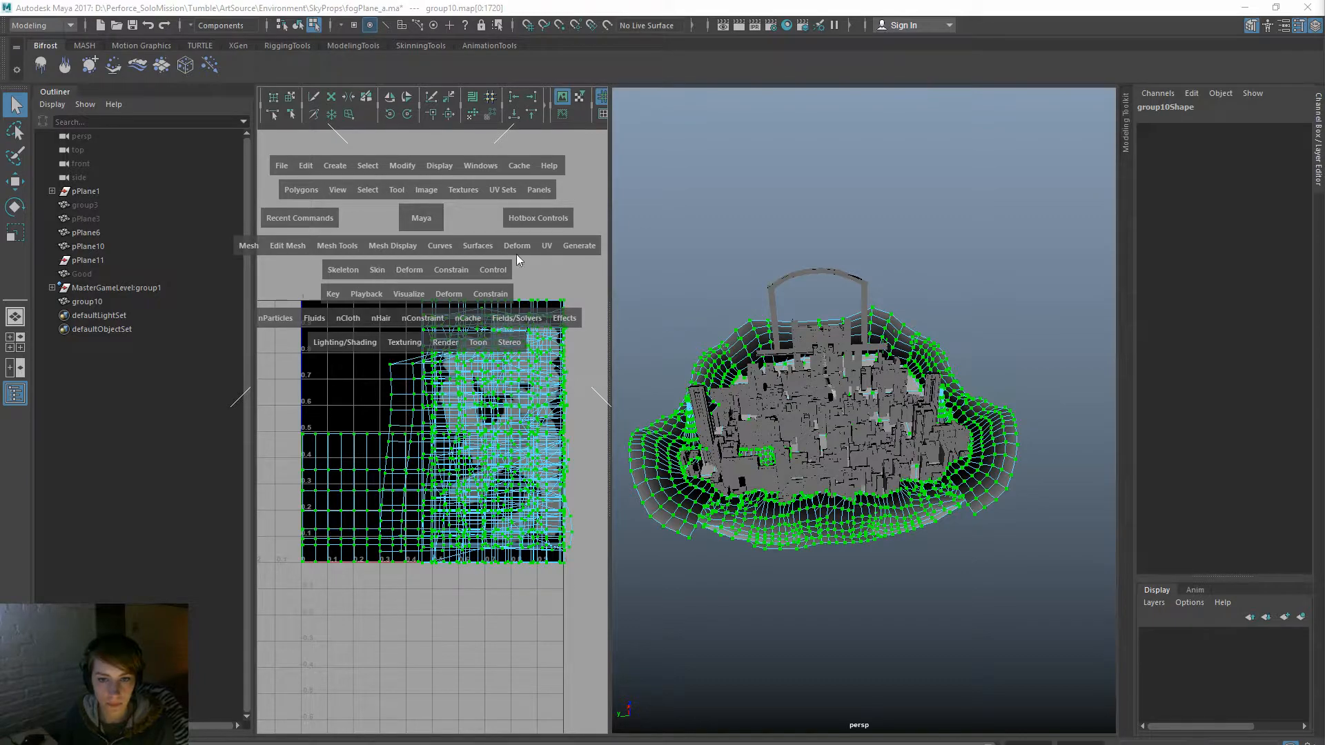
pyautogui.click(546, 246)
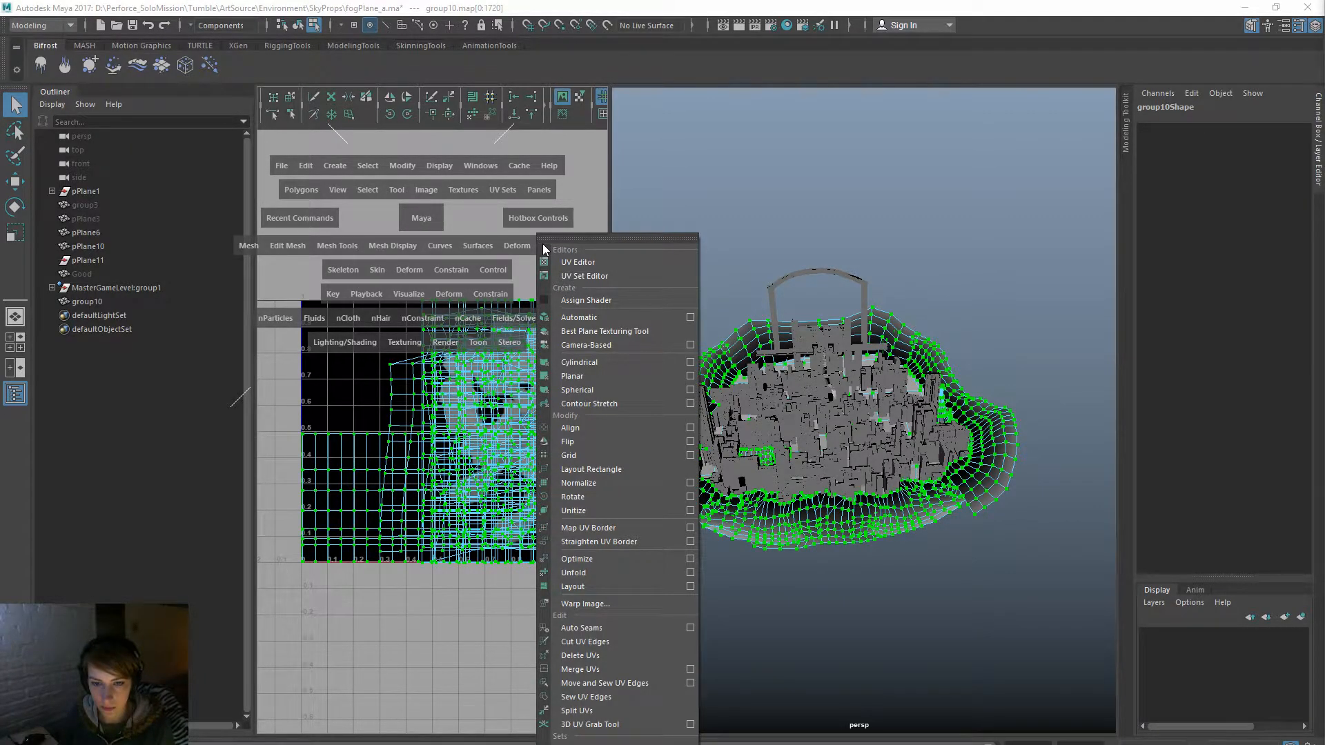
pyautogui.click(622, 275)
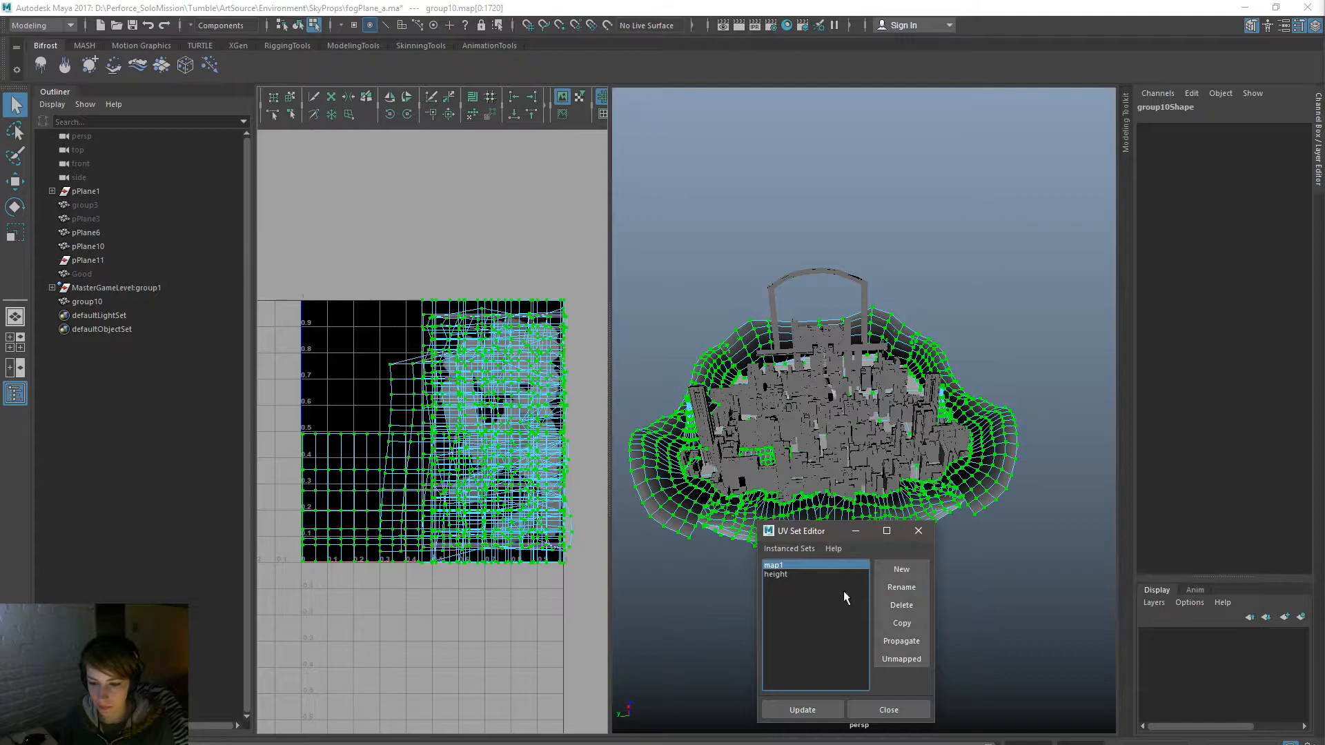
pyautogui.click(834, 572)
pyautogui.moveTo(468, 548); pyautogui.dragTo(518, 549, button='right')
pyautogui.moveTo(577, 605); pyautogui.dragTo(247, 497)
# Step: Switch to the map1 UV set and check its layout by selecting all its UVs
pyautogui.click(784, 567)
pyautogui.moveTo(442, 506); pyautogui.dragTo(502, 509, button='right')
pyautogui.moveTo(592, 591); pyautogui.dragTo(178, 264)
pyautogui.hotkey('ctrl', 'z')
pyautogui.moveTo(414, 478); pyautogui.dragTo(483, 428, button='right')
pyautogui.moveTo(299, 284); pyautogui.dragTo(598, 591)
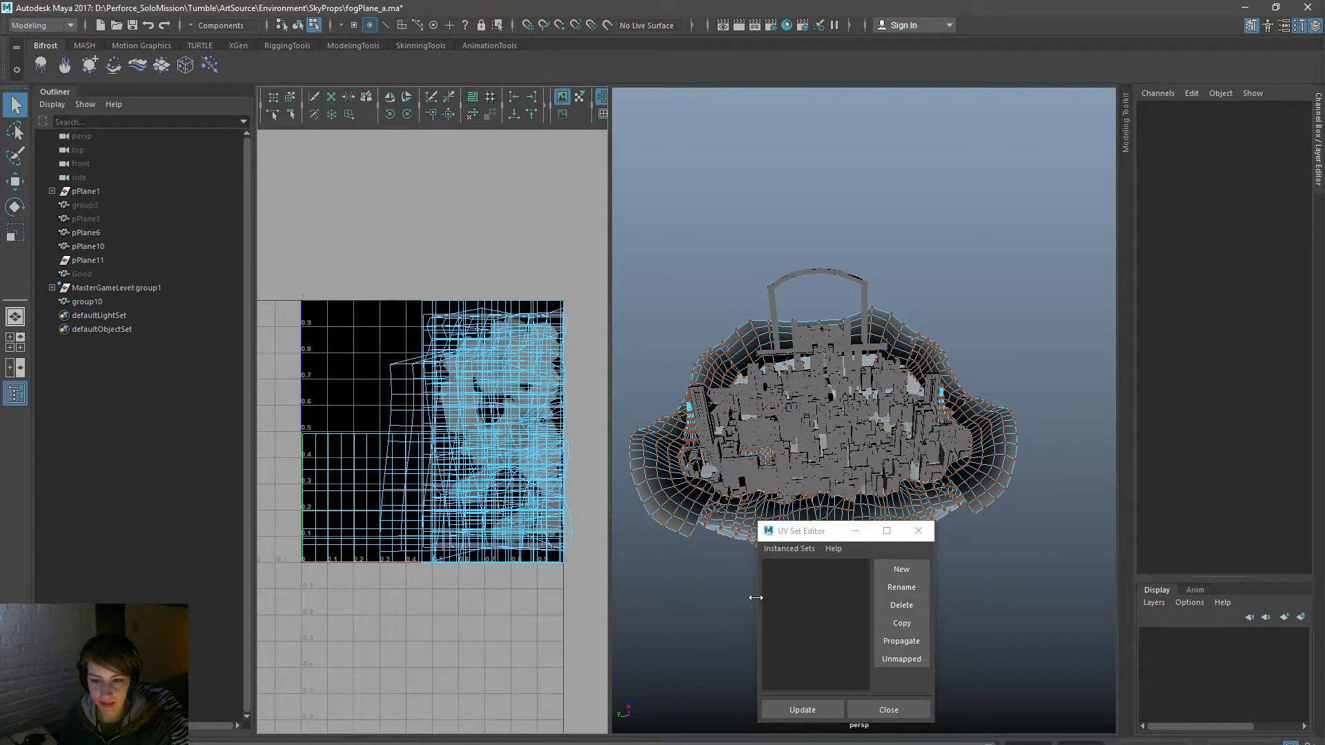
# Step: Return to object mode, reselect the duplicated fog mesh, and make the height UV set current
pyautogui.click(821, 565)
pyautogui.moveTo(647, 435); pyautogui.dragTo(679, 422, button='right')
pyautogui.click(640, 412)
pyautogui.click(668, 463)
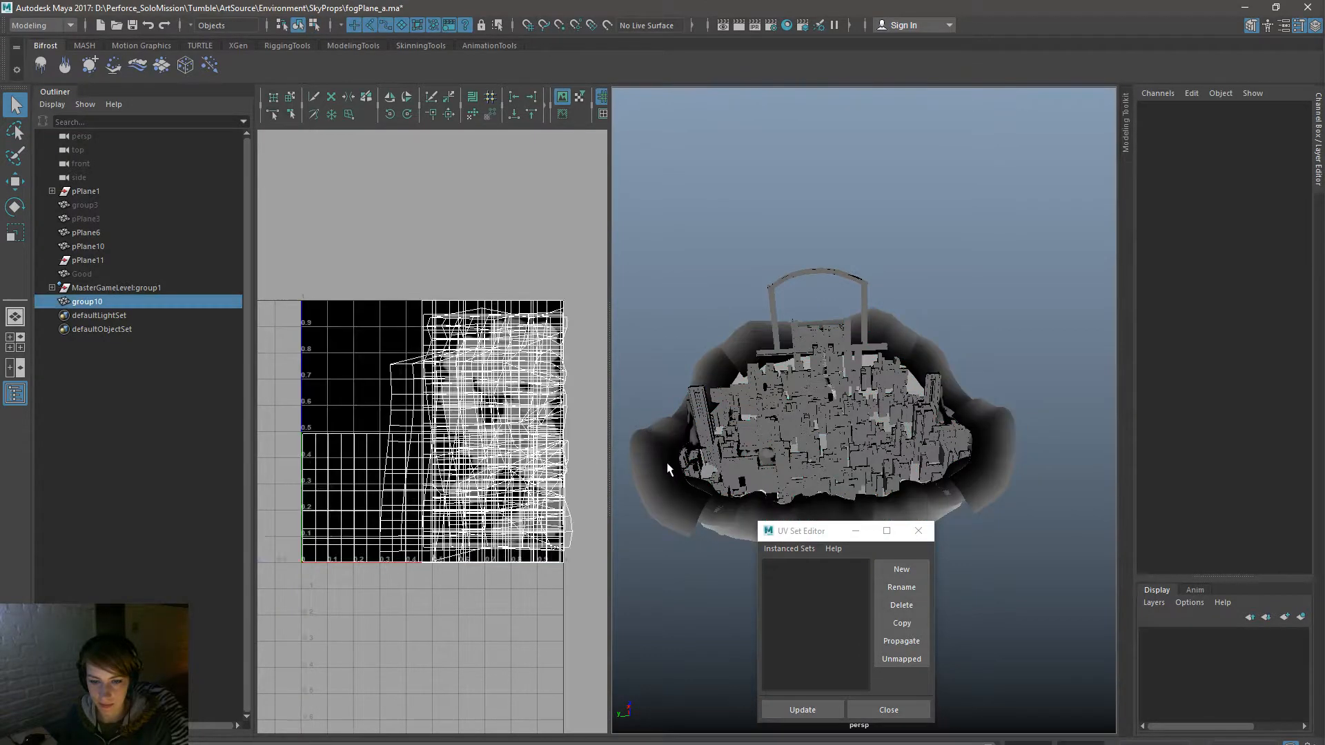
pyautogui.doubleClick(777, 573)
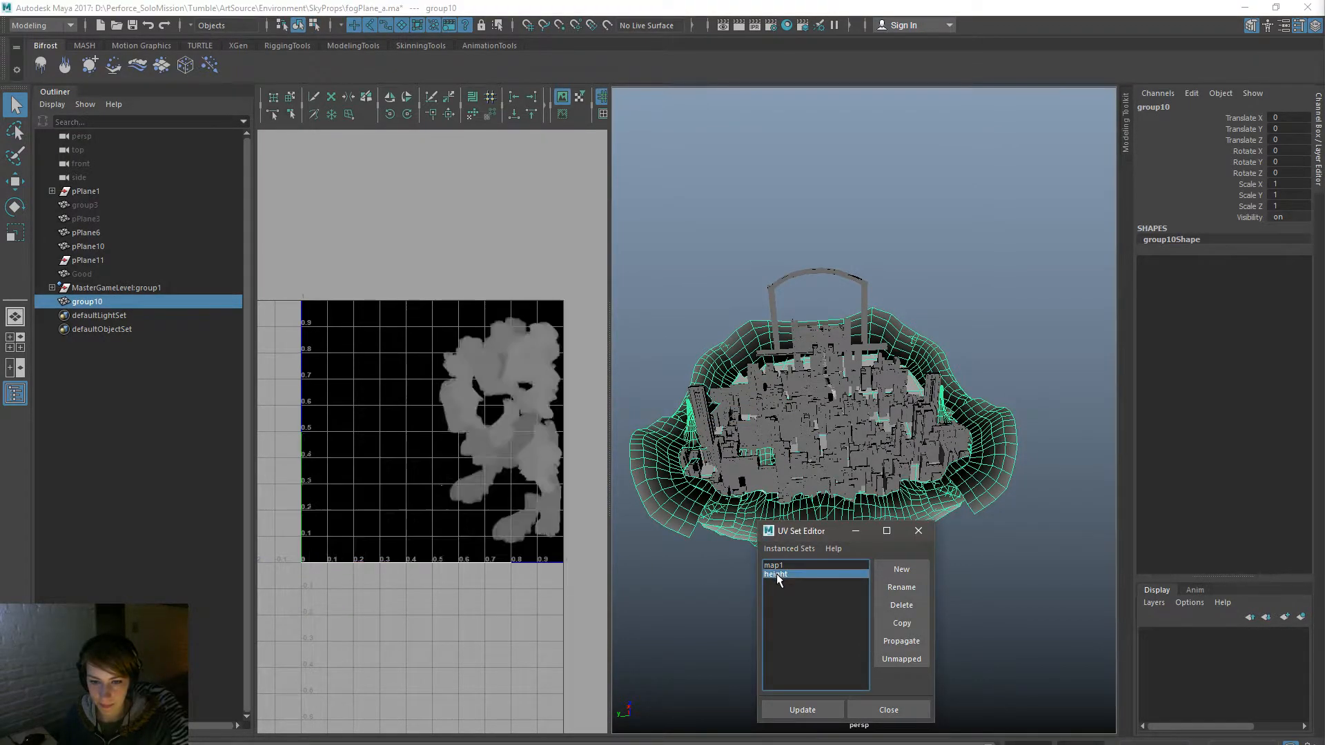
# Step: Look for a way to copy the height UV set, and make map1 current again
pyautogui.click(906, 597)
pyautogui.moveTo(461, 551)
pyautogui.mouseDown(button='right')
pyautogui.moveTo(496, 551)
pyautogui.moveTo(455, 551)
pyautogui.mouseUp(button='right')
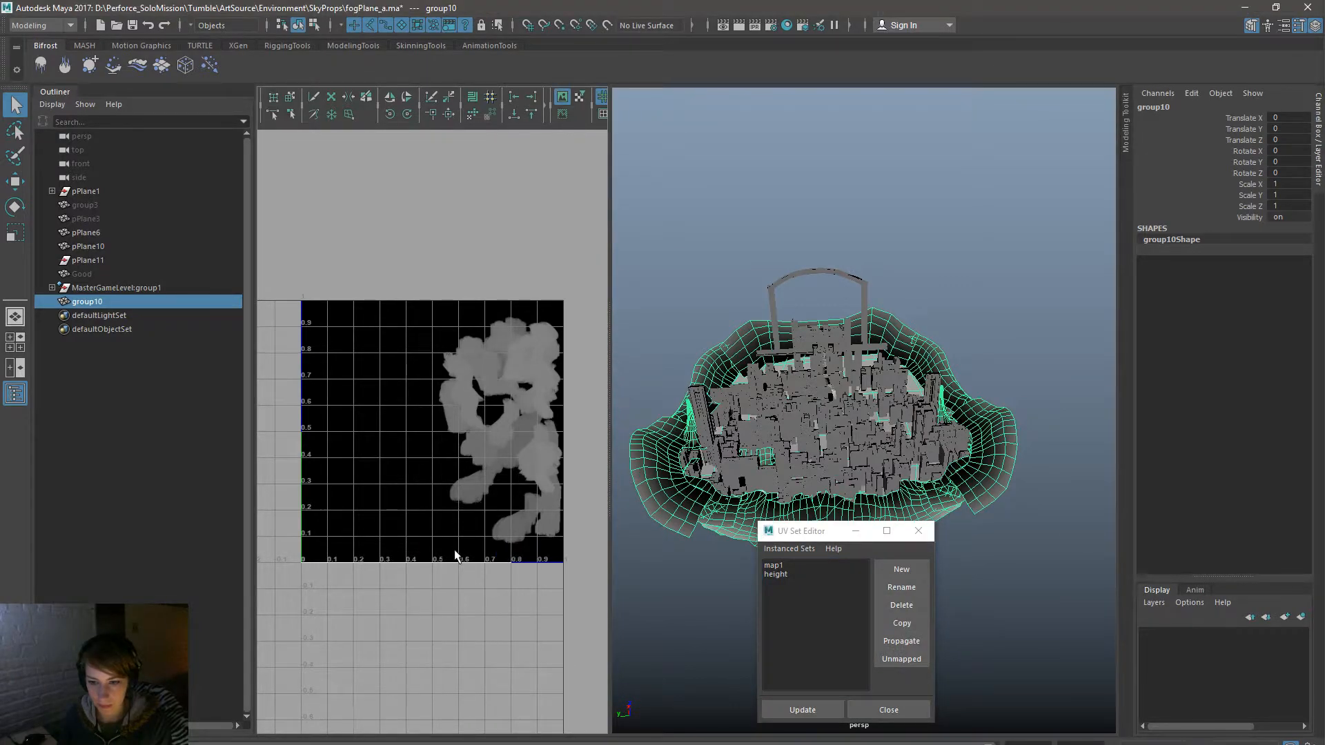
pyautogui.click(899, 623)
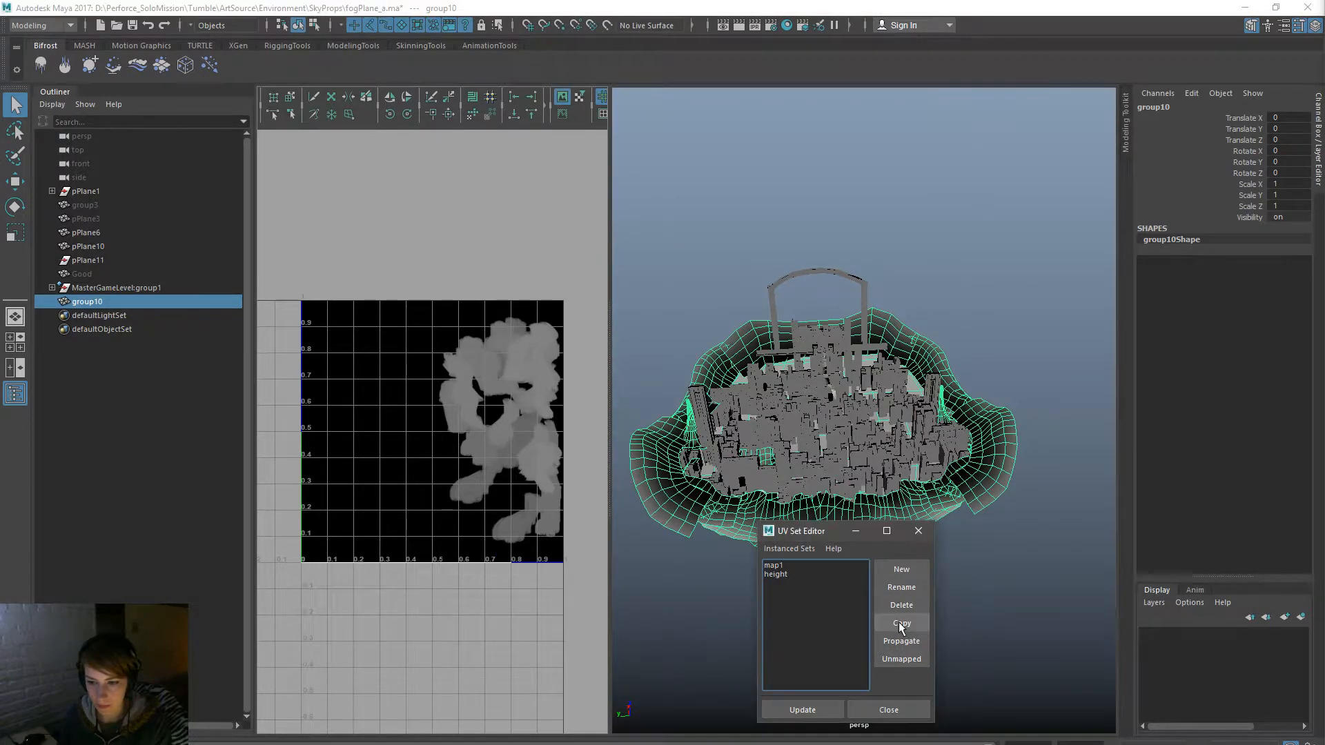
pyautogui.click(786, 566)
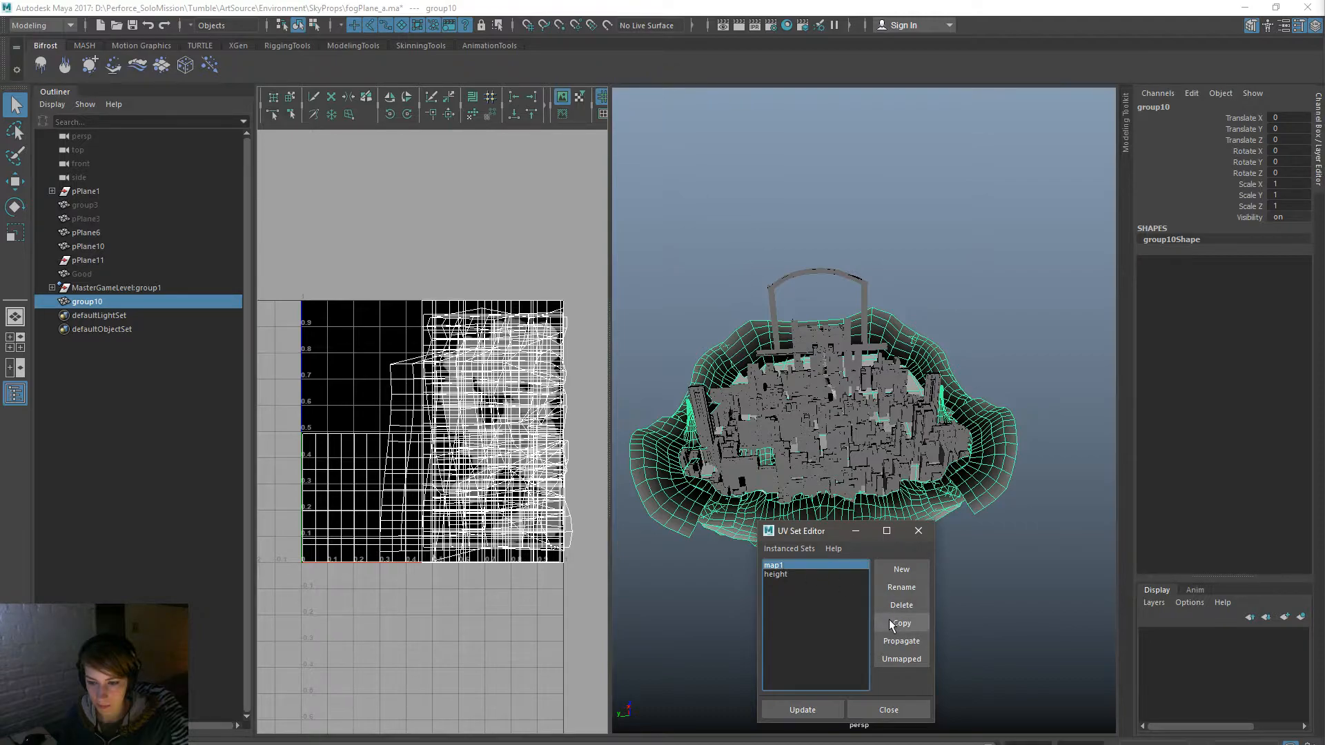
pyautogui.moveTo(476, 598)
pyautogui.mouseDown(button='right')
pyautogui.moveTo(483, 575)
pyautogui.moveTo(470, 599)
pyautogui.mouseUp(button='right')
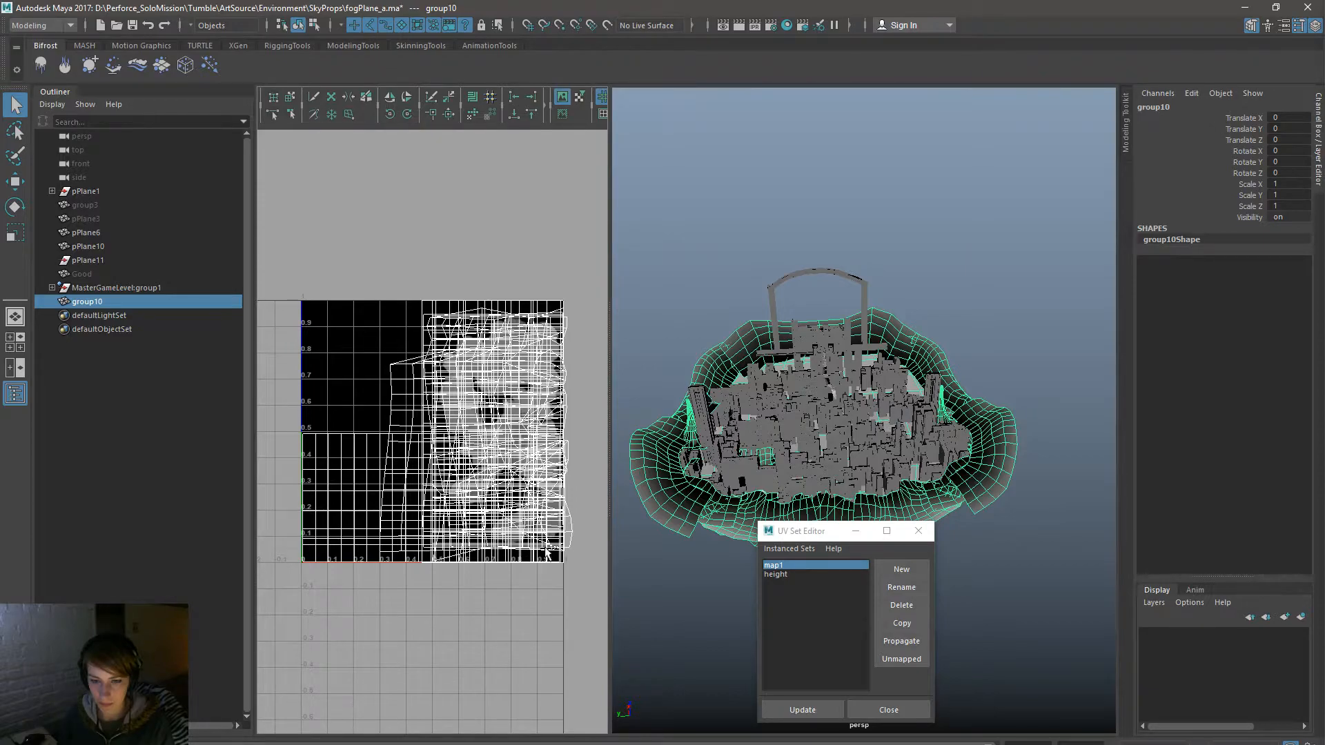
# Step: Select all UVs of the duplicate's map1 layout in UV mode to check them
pyautogui.moveTo(492, 516); pyautogui.dragTo(491, 580, button='right')
pyautogui.moveTo(585, 575); pyautogui.dragTo(284, 281)
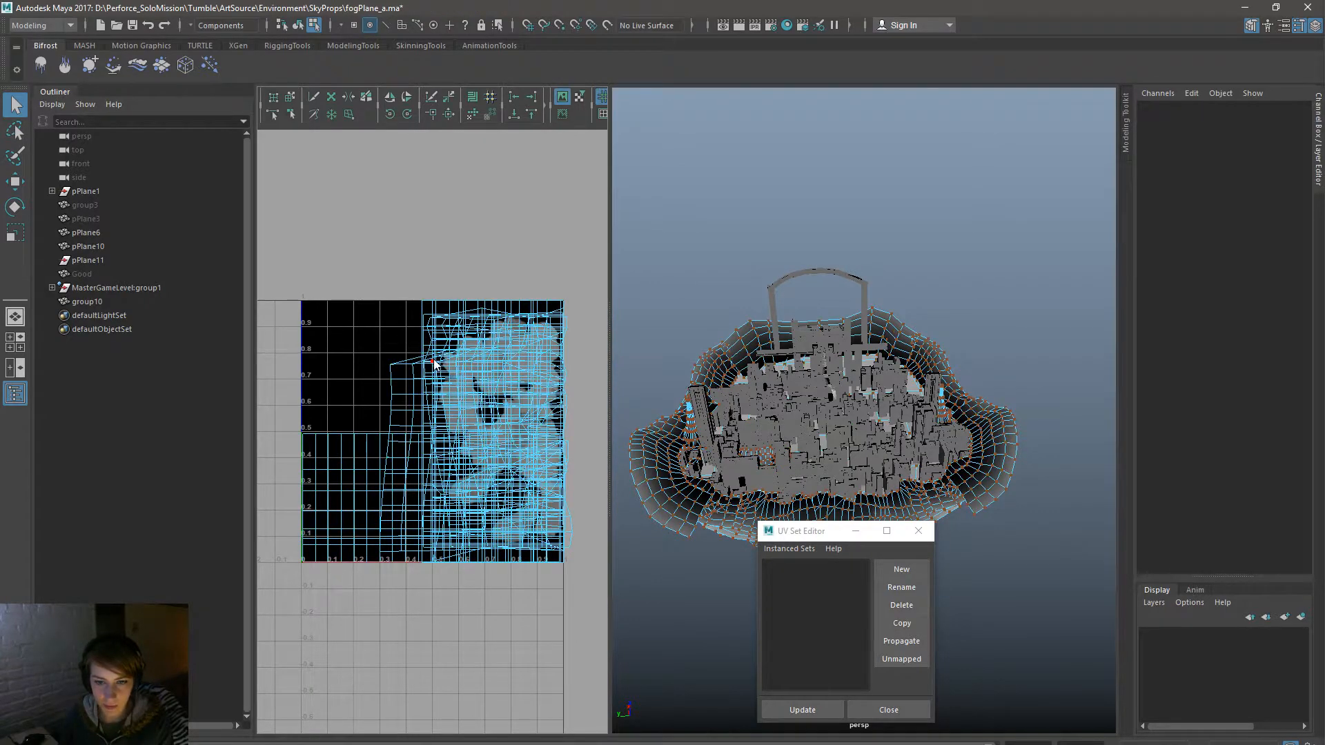
pyautogui.moveTo(579, 585); pyautogui.dragTo(276, 265)
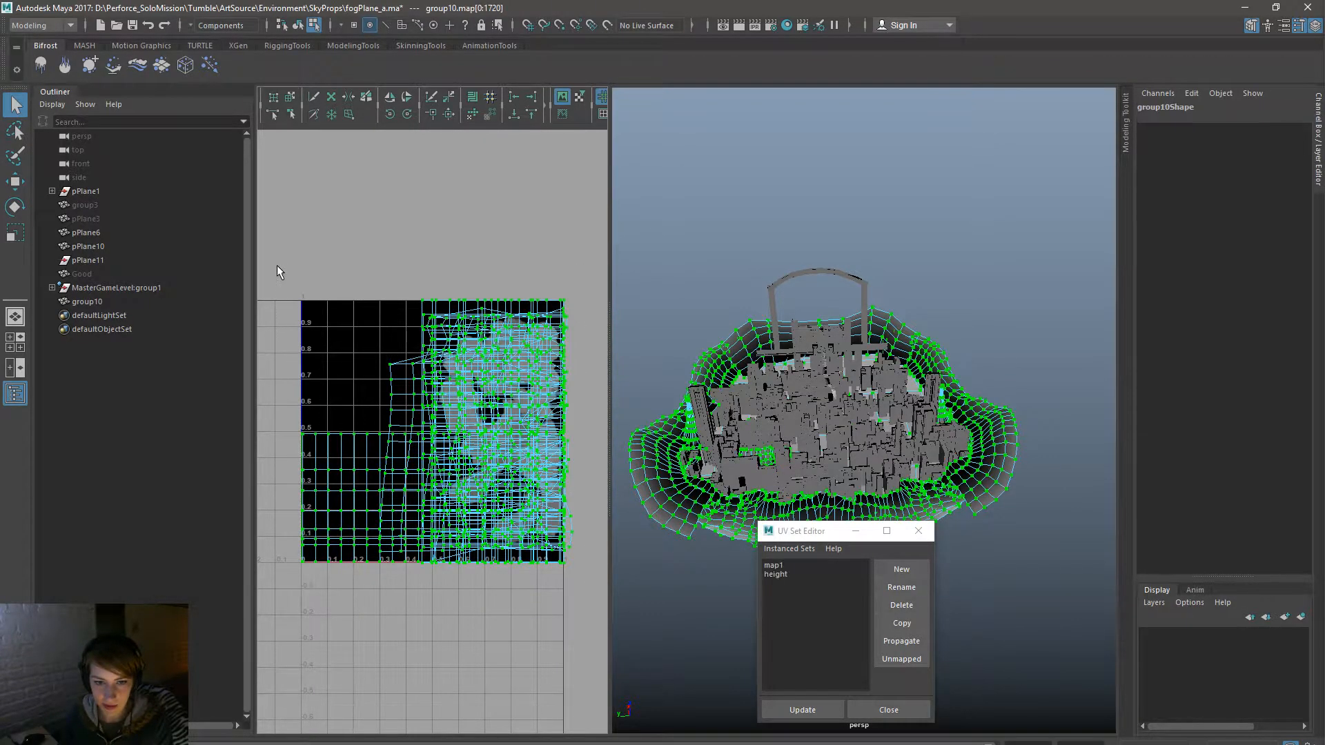
pyautogui.click(276, 265)
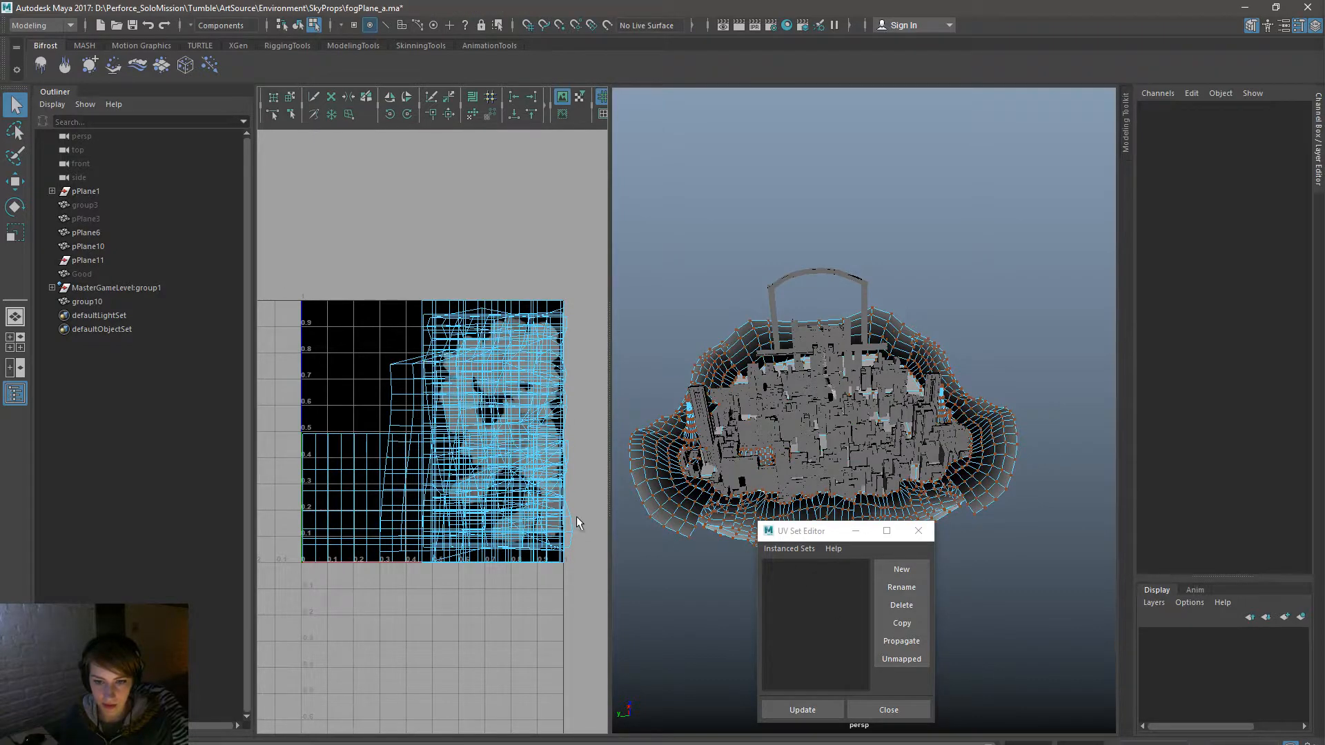
pyautogui.moveTo(593, 598); pyautogui.dragTo(261, 274)
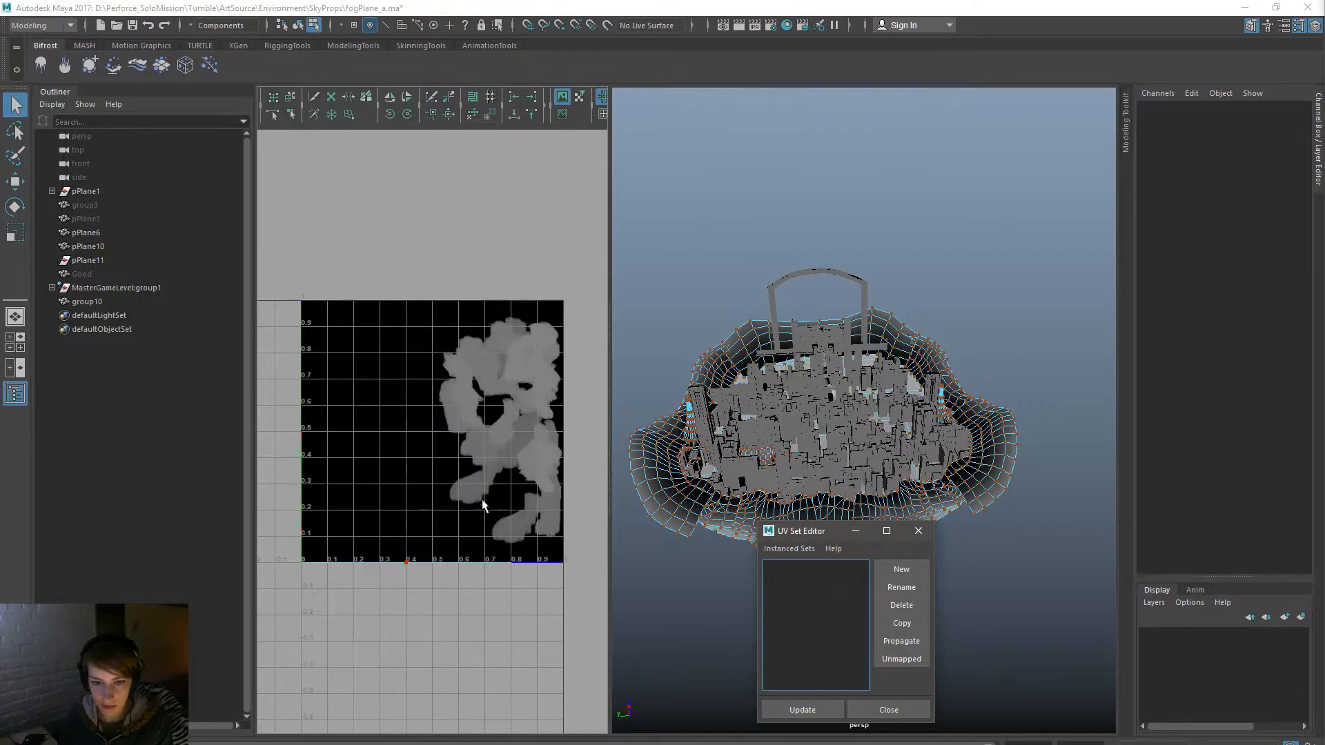
# Step: Select all UVs of the duplicate's height set and copy them into the map1 UV set
pyautogui.moveTo(306, 510); pyautogui.dragTo(726, 676)
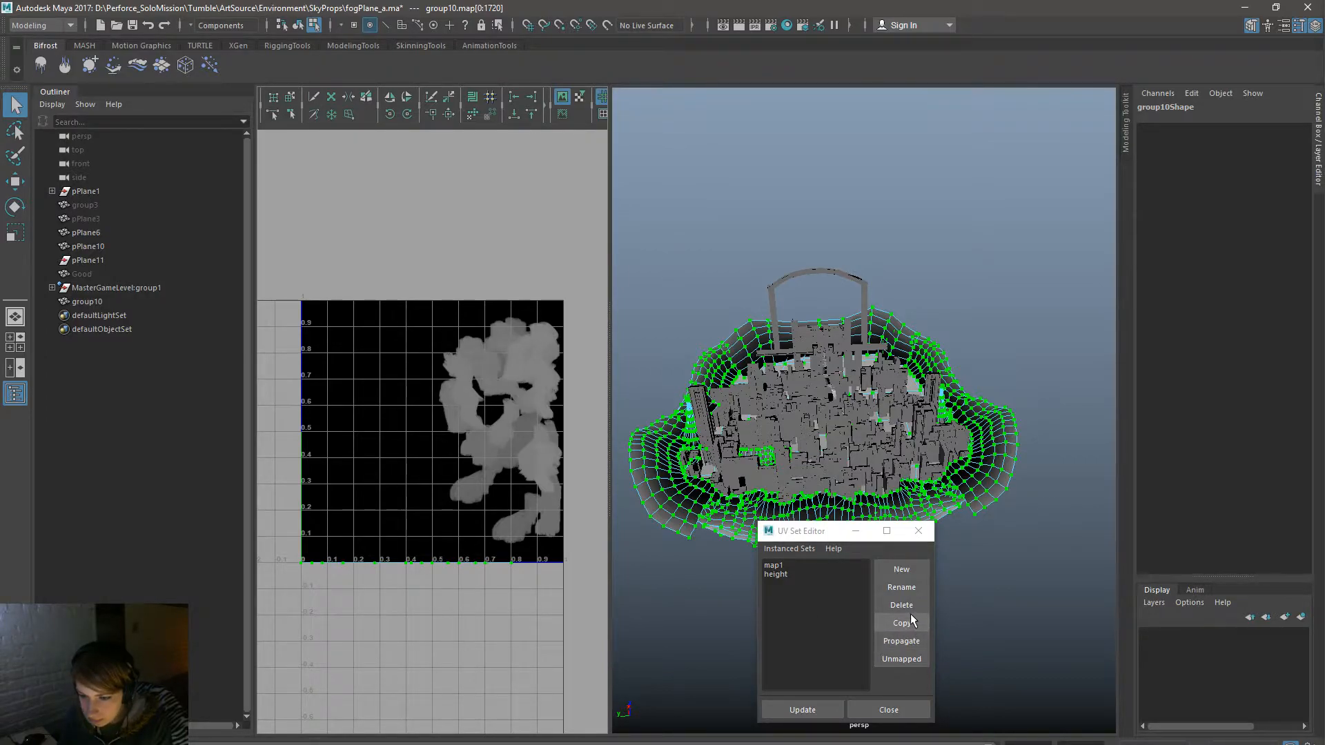
pyautogui.moveTo(430, 563); pyautogui.dragTo(440, 705, button='right')
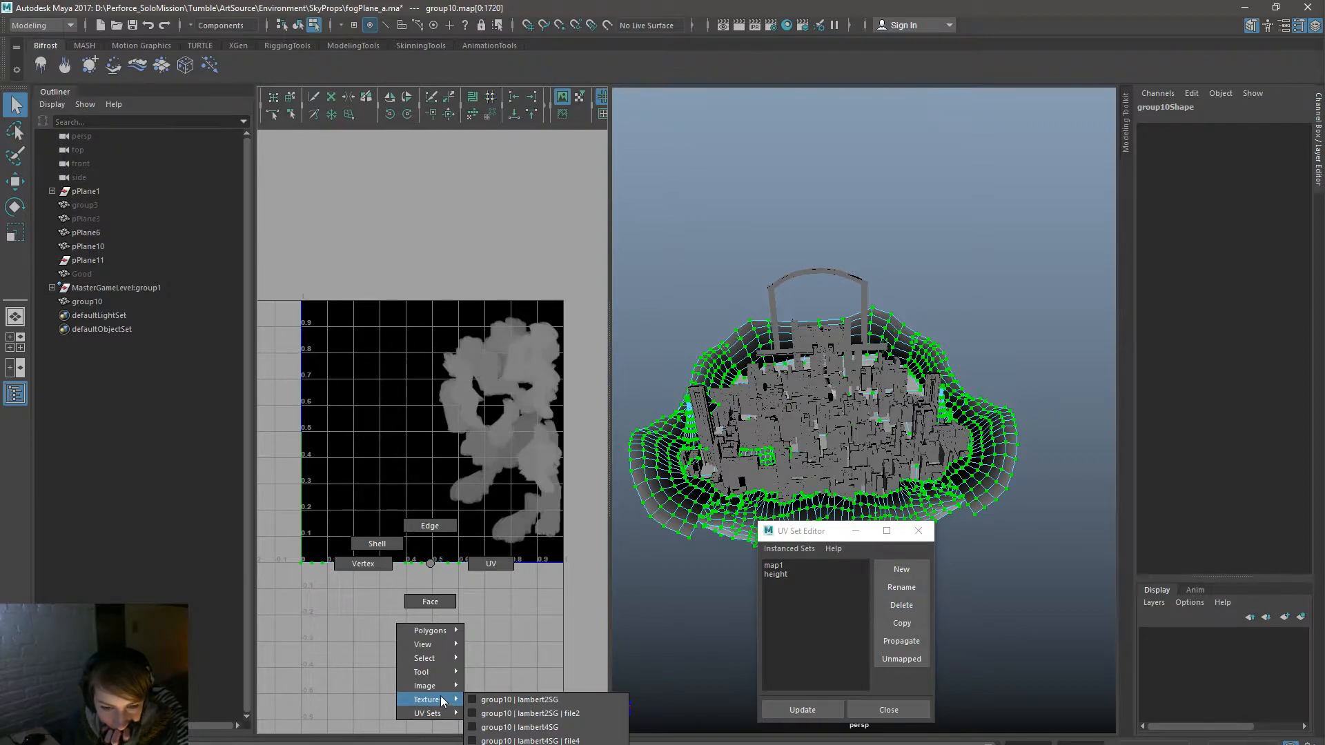
pyautogui.moveTo(441, 705); pyautogui.dragTo(433, 567, button='right')
pyautogui.press('space')
pyautogui.click(562, 517)
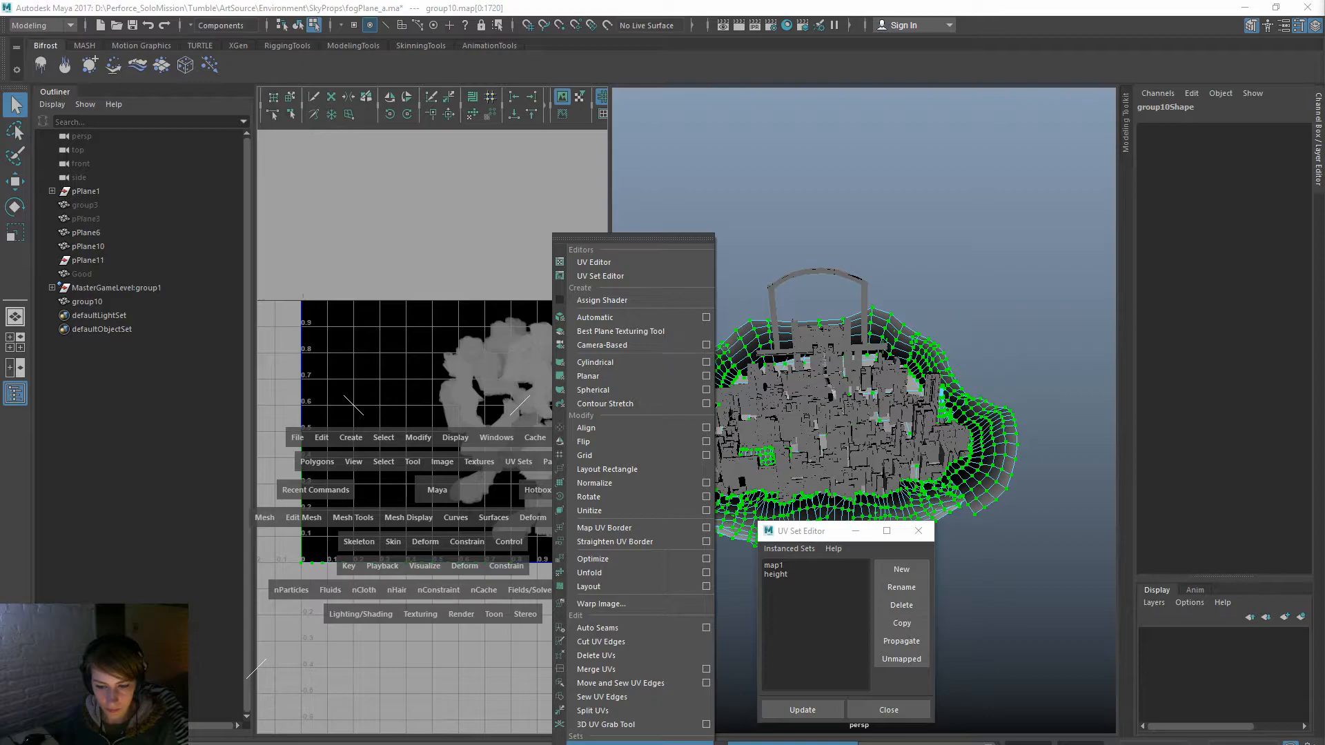
pyautogui.click(792, 743)
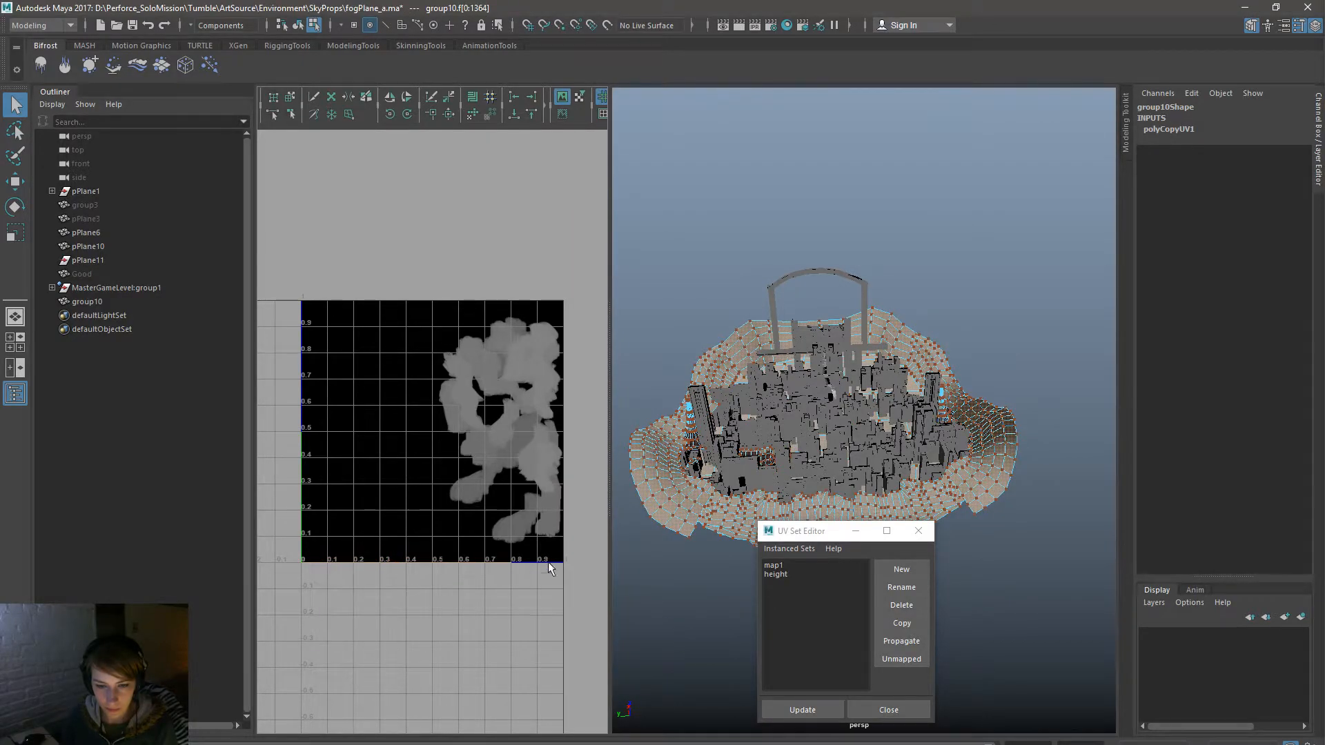
# Step: Reselect the duplicated fog mesh in object mode and delete its height UV set
pyautogui.click(548, 586)
pyautogui.moveTo(433, 491); pyautogui.dragTo(524, 655, button='right')
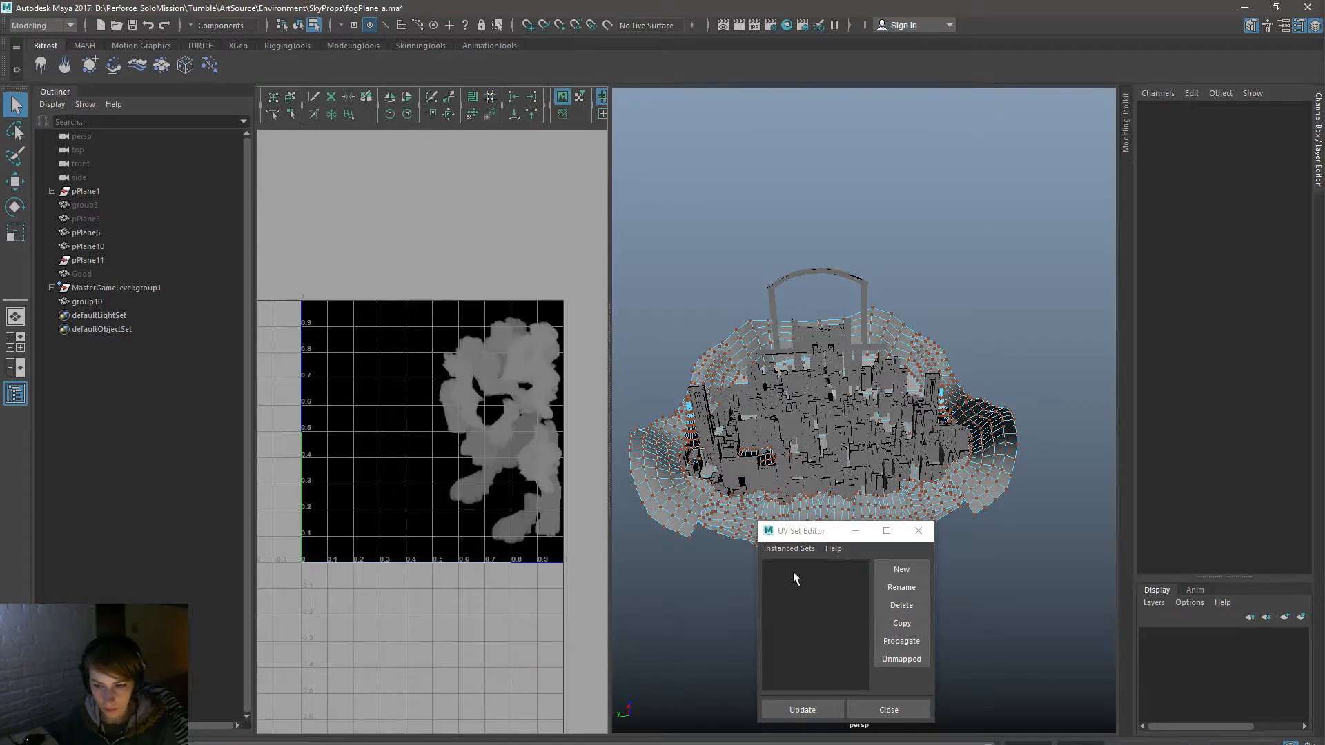
pyautogui.moveTo(690, 452); pyautogui.dragTo(711, 411, button='right')
pyautogui.click(639, 485)
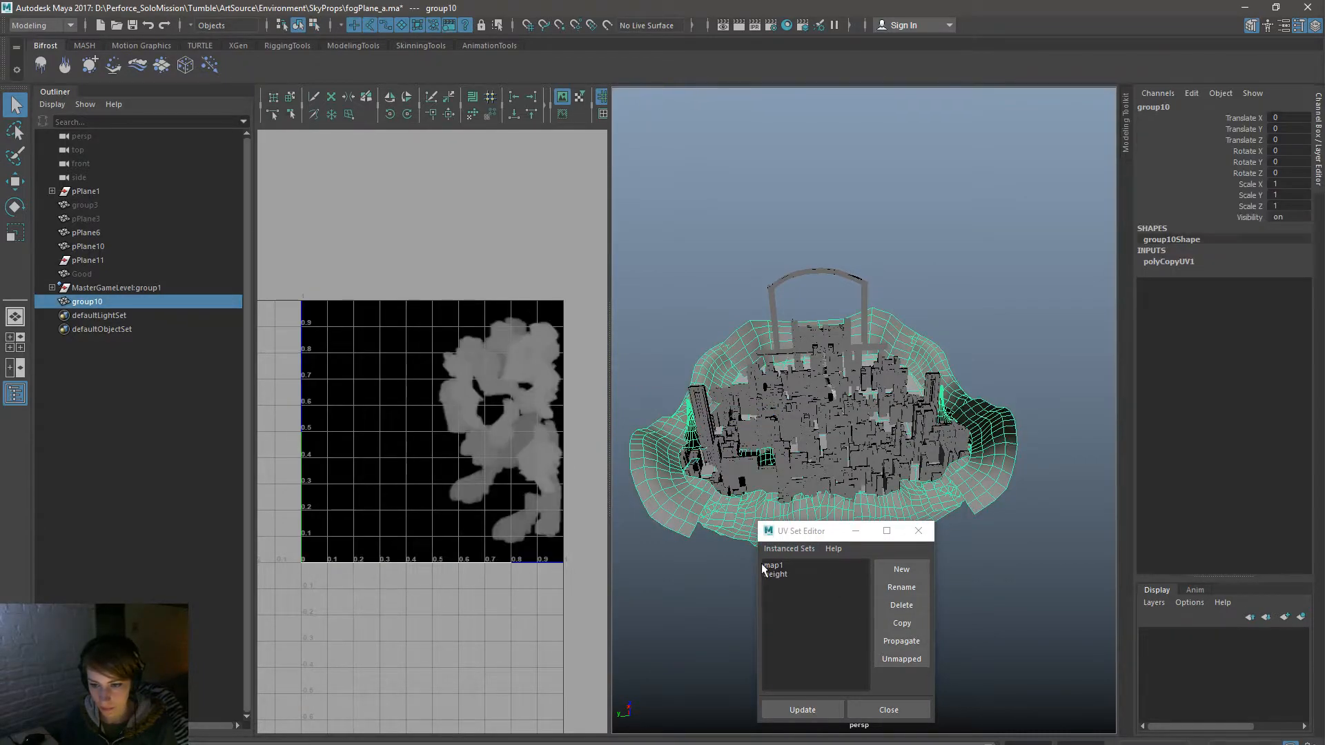
pyautogui.click(783, 574)
pyautogui.click(894, 601)
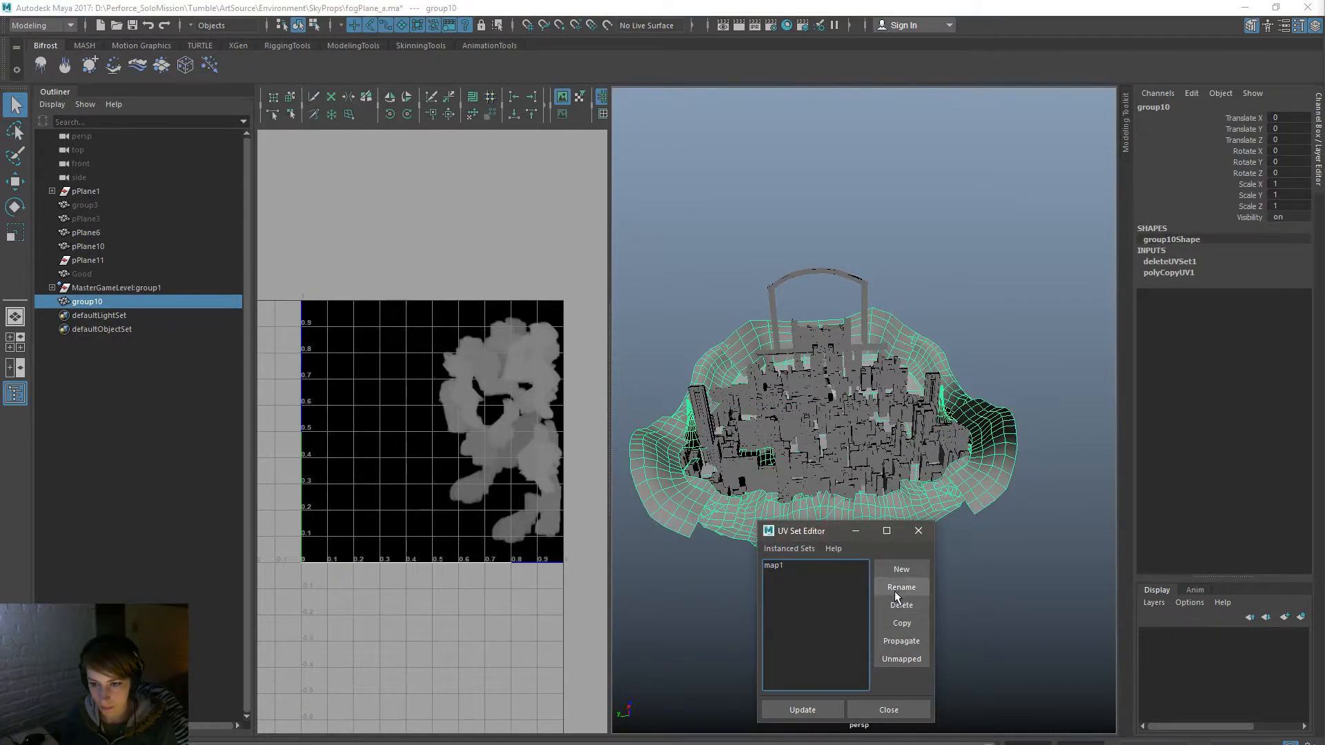
# Step: Close the UV Set Editor and assign fogMaterial to the duplicated fog mesh
pyautogui.click(918, 530)
pyautogui.click(938, 593)
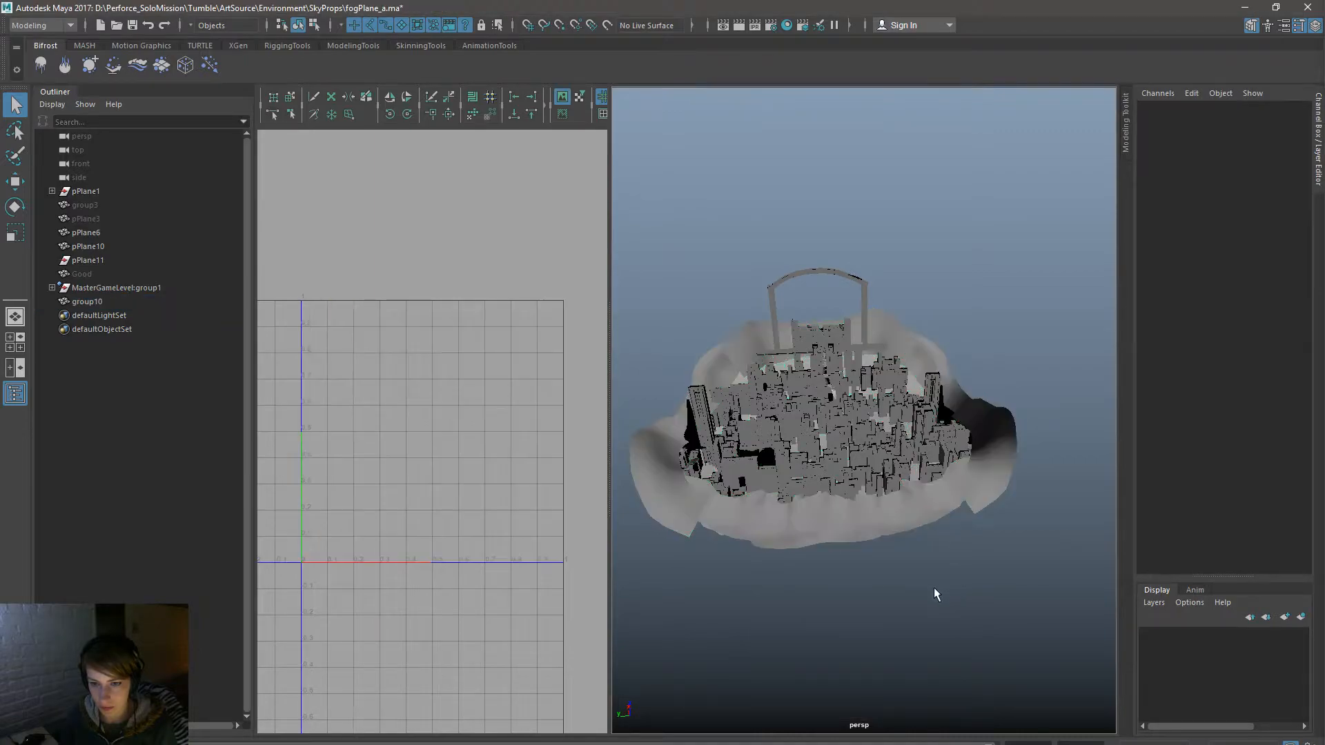
pyautogui.click(912, 522)
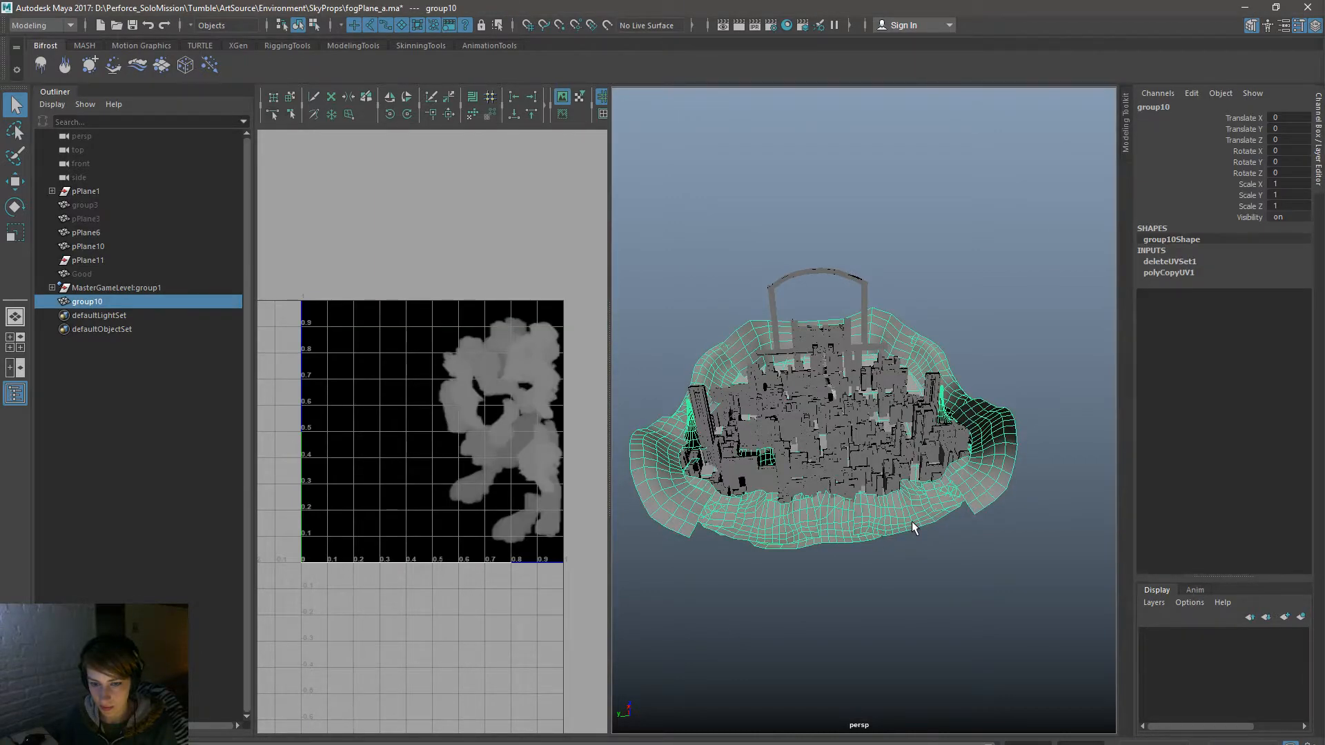
pyautogui.rightClick(659, 488)
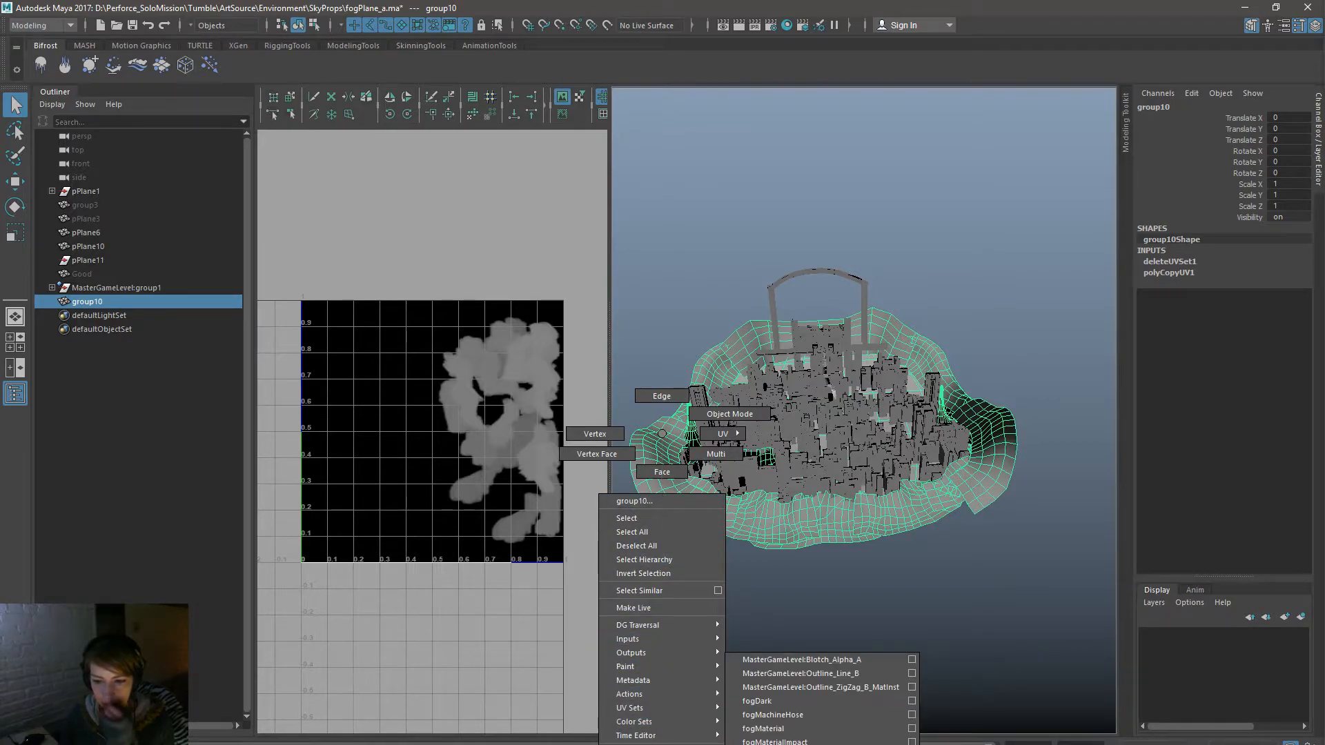
pyautogui.click(812, 728)
pyautogui.click(792, 667)
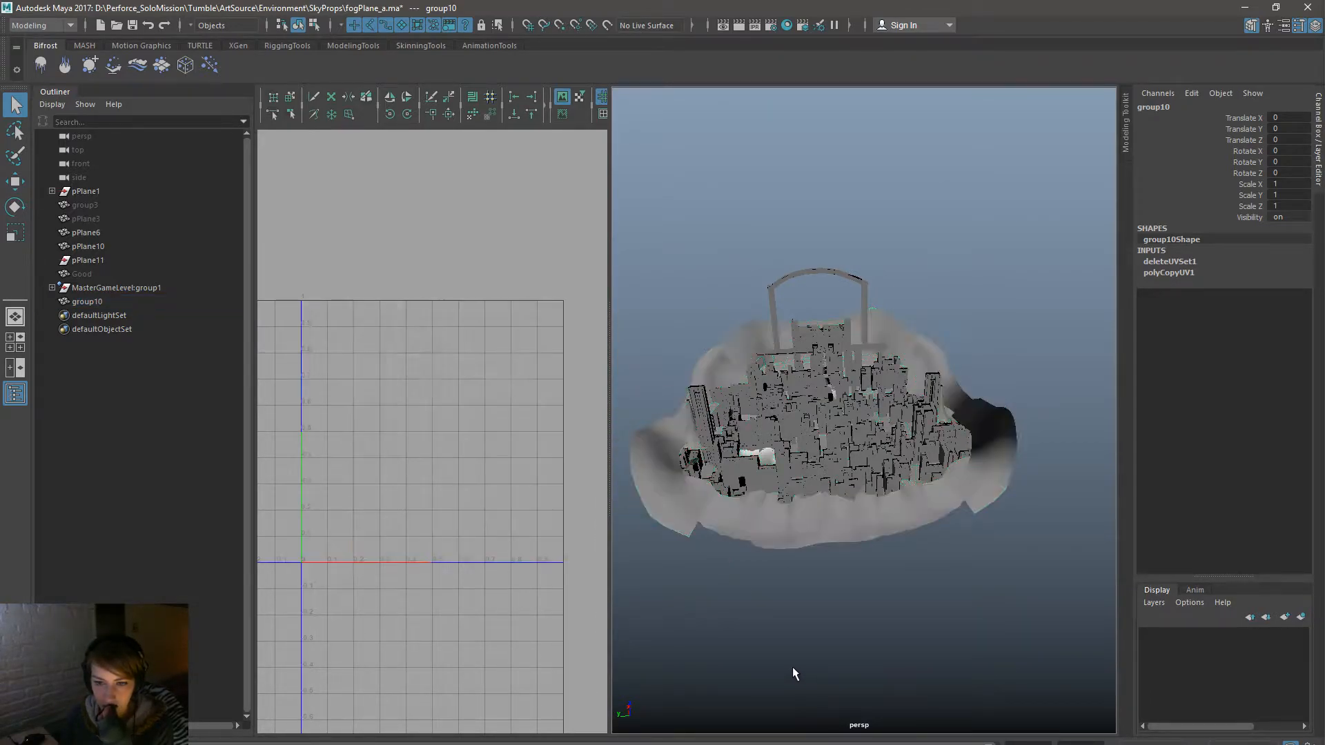
# Step: Examine the duplicated fog mesh's shading up close around the bright opening between the city buildings
pyautogui.keyDown('alt'); pyautogui.moveTo(718, 558); pyautogui.dragTo(764, 509); pyautogui.keyUp('alt')
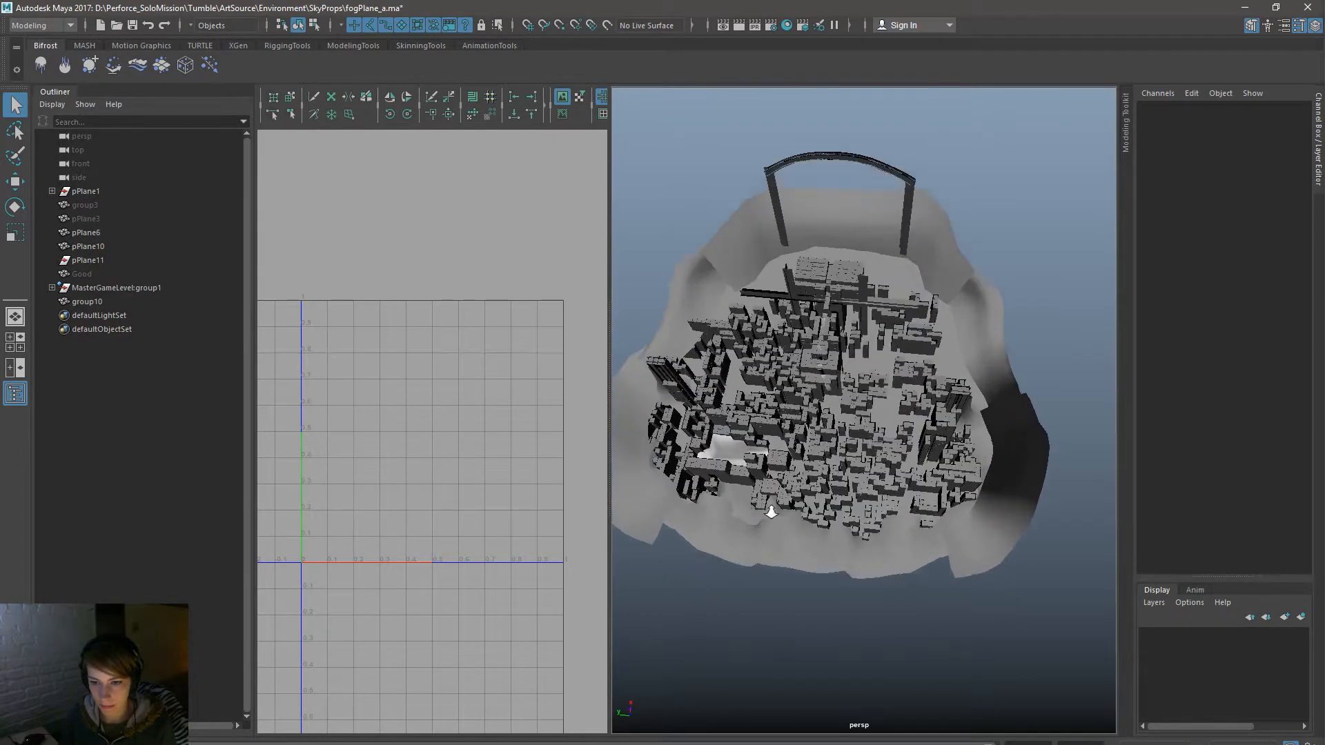
pyautogui.keyDown('alt'); pyautogui.moveTo(764, 509); pyautogui.dragTo(861, 644, button='right'); pyautogui.keyUp('alt')
pyautogui.keyDown('alt'); pyautogui.moveTo(860, 645); pyautogui.dragTo(974, 634, button='middle'); pyautogui.keyUp('alt')
pyautogui.keyDown('alt'); pyautogui.moveTo(749, 473); pyautogui.dragTo(826, 531, button='right'); pyautogui.keyUp('alt')
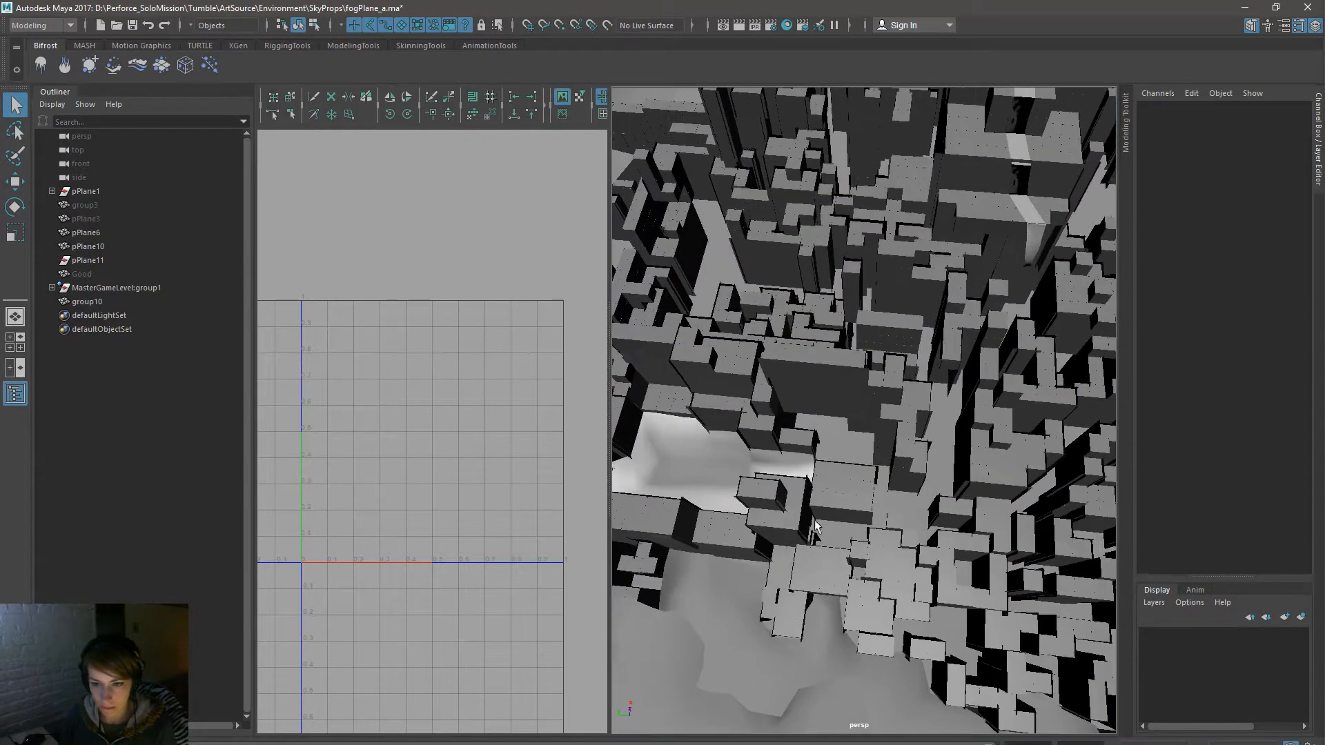
pyautogui.click(700, 477)
pyautogui.keyDown('alt'); pyautogui.moveTo(720, 501); pyautogui.dragTo(835, 481); pyautogui.keyUp('alt')
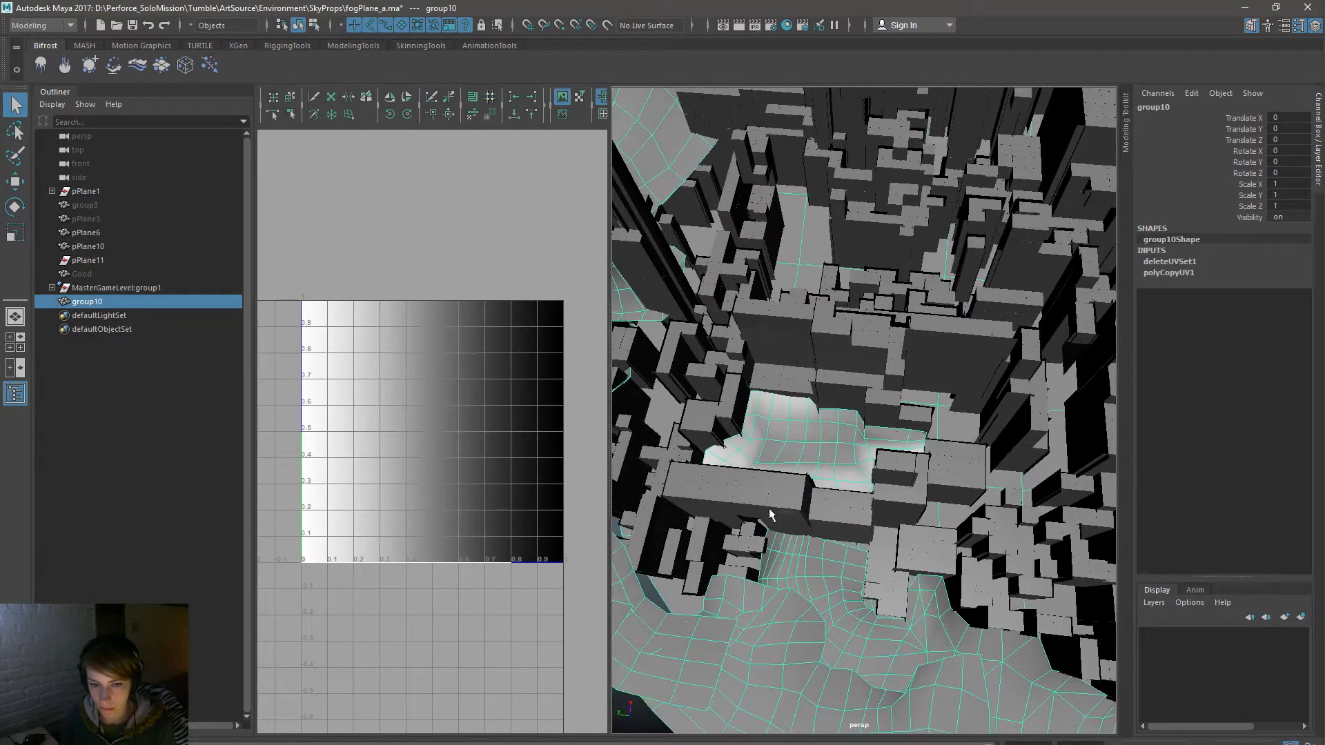
# Step: Switch to Photoshop, rotate the black-and-white gradient image test.tga by 180° and save it
pyautogui.keyDown('alt'); pyautogui.moveTo(911, 549); pyautogui.dragTo(868, 469, button='right'); pyautogui.keyUp('alt')
pyautogui.keyDown('alt'); pyautogui.moveTo(823, 475); pyautogui.dragTo(950, 523); pyautogui.keyUp('alt')
pyautogui.keyDown('alt'); pyautogui.moveTo(950, 528); pyautogui.dragTo(911, 432, button='right'); pyautogui.keyUp('alt')
pyautogui.hotkey('alt', 'Tab')
pyautogui.click(93, 9)
pyautogui.moveTo(142, 46)
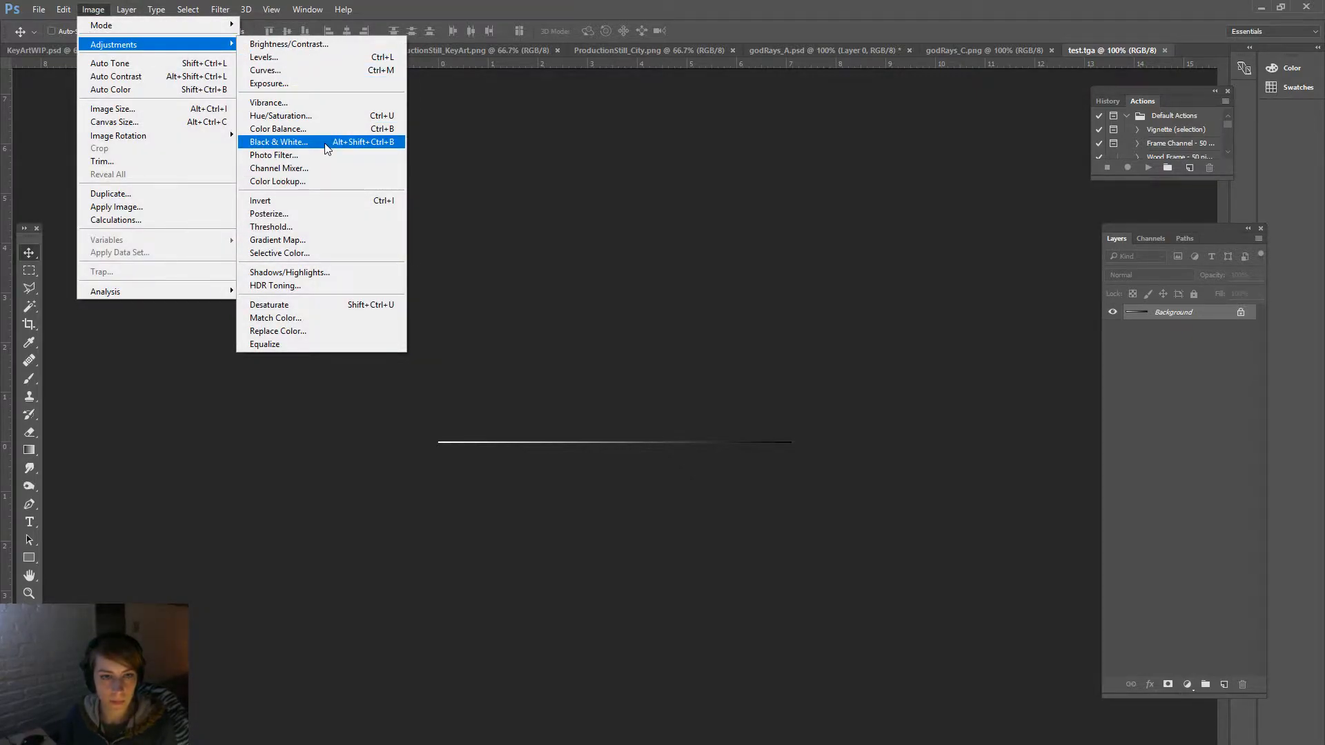
pyautogui.moveTo(207, 136)
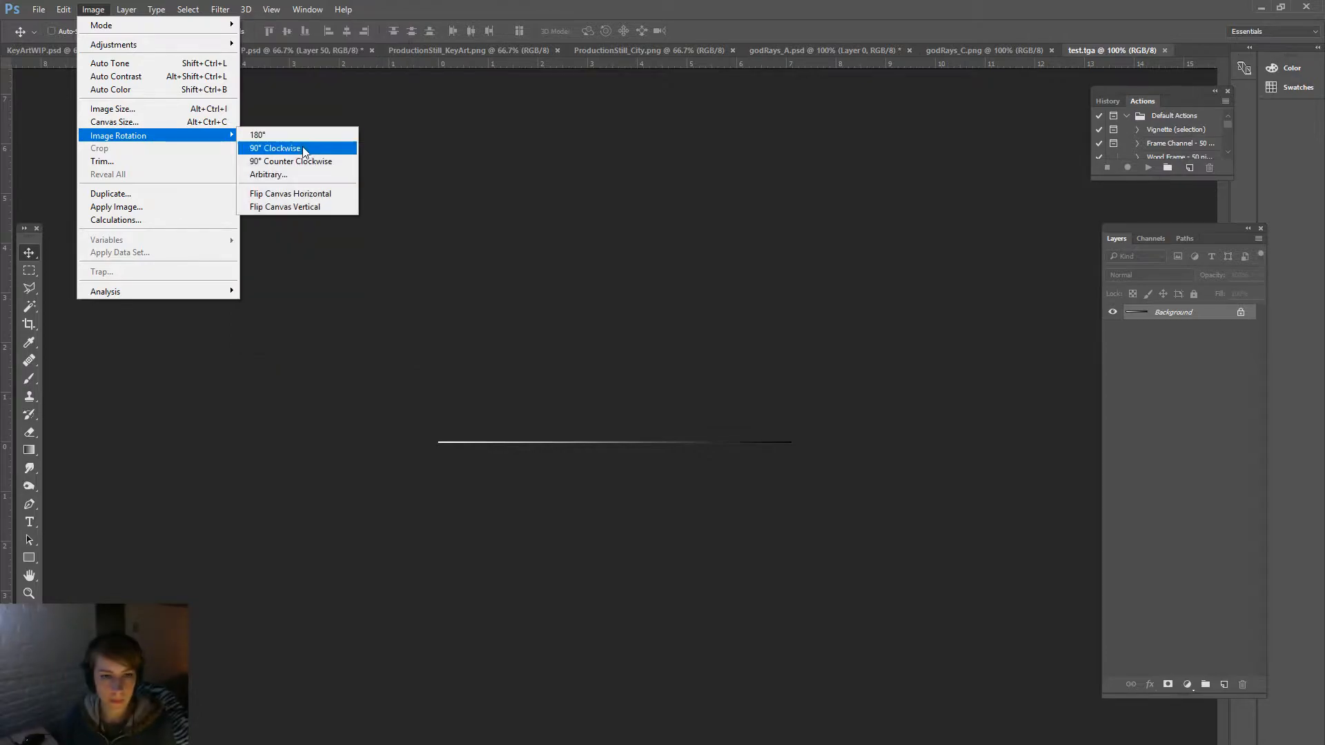
pyautogui.click(304, 140)
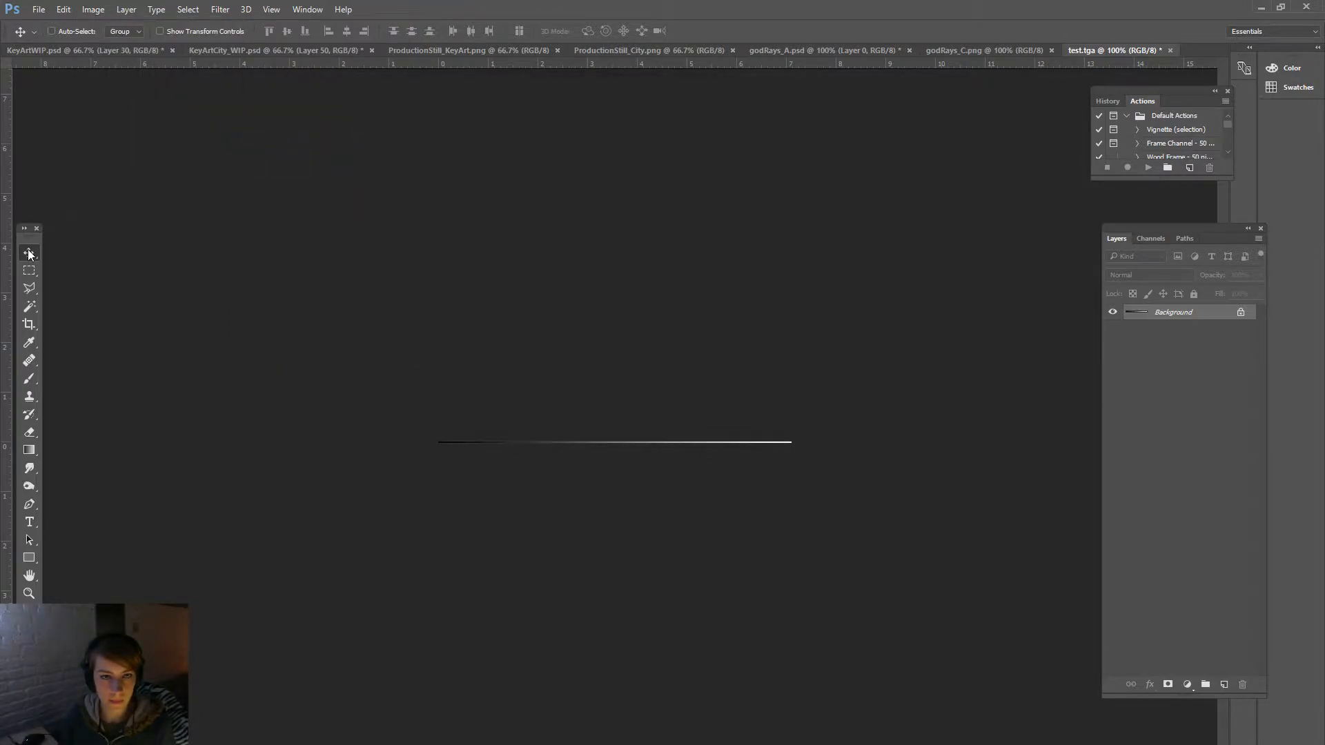
pyautogui.hotkey('ctrl', 's')
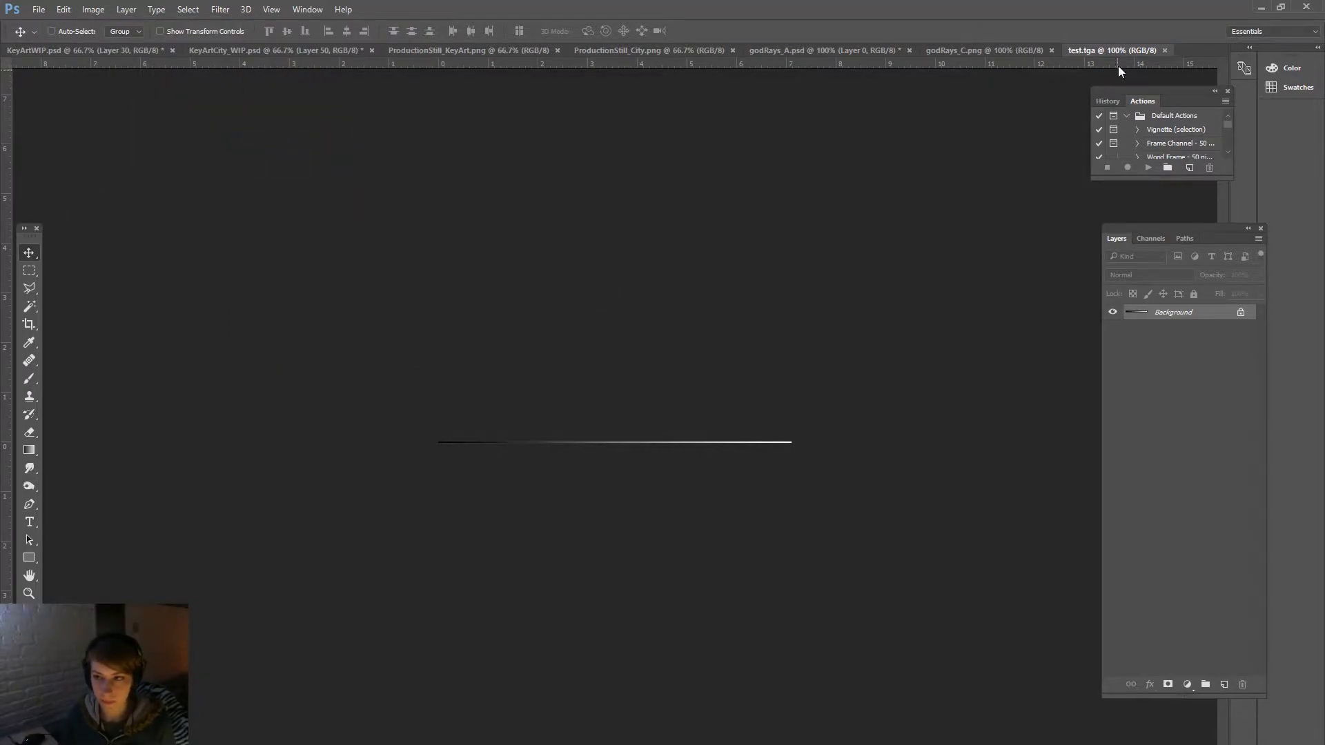
pyautogui.click(1256, 7)
# Step: Open the file texture of fogMaterial, pick test.tga again as its image to refresh it, and deselect the fog mesh
pyautogui.rightClick(931, 434)
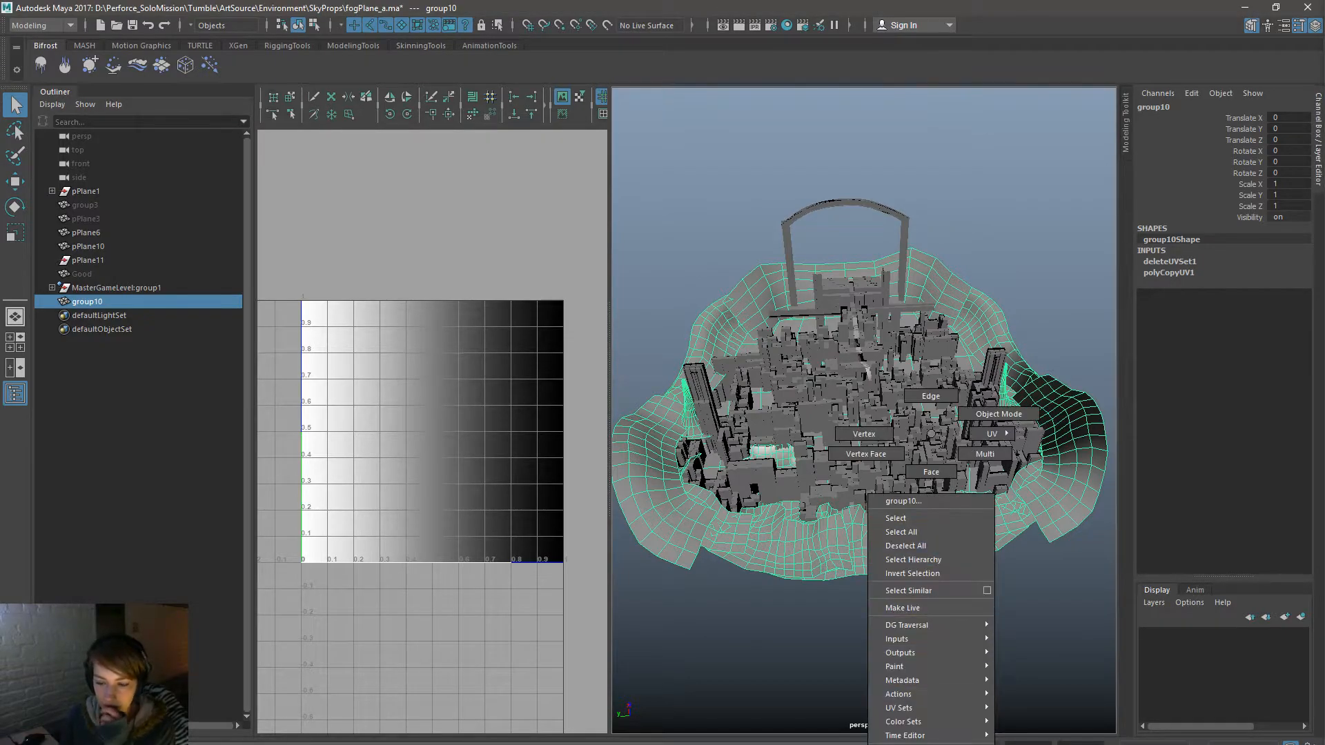
pyautogui.moveTo(930, 434); pyautogui.dragTo(911, 744, button='right')
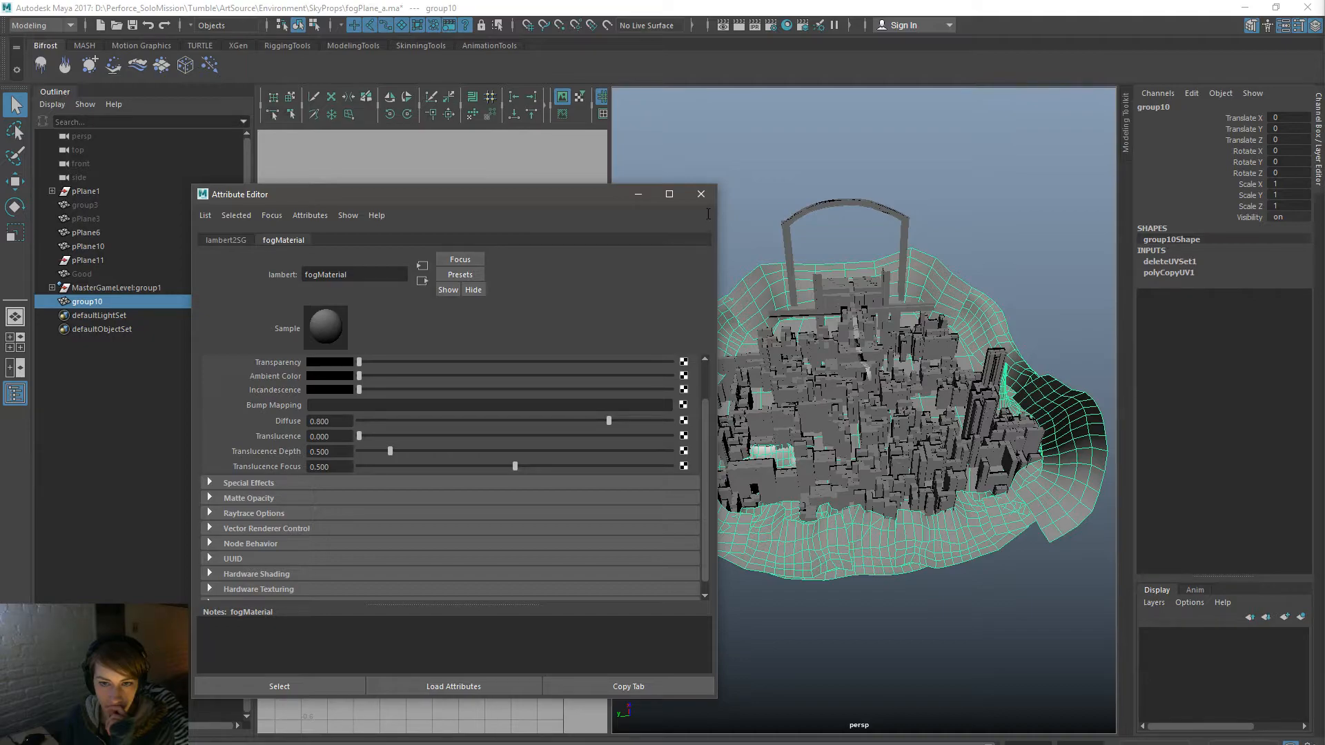
pyautogui.scroll(2, 635, 450)
pyautogui.click(683, 394)
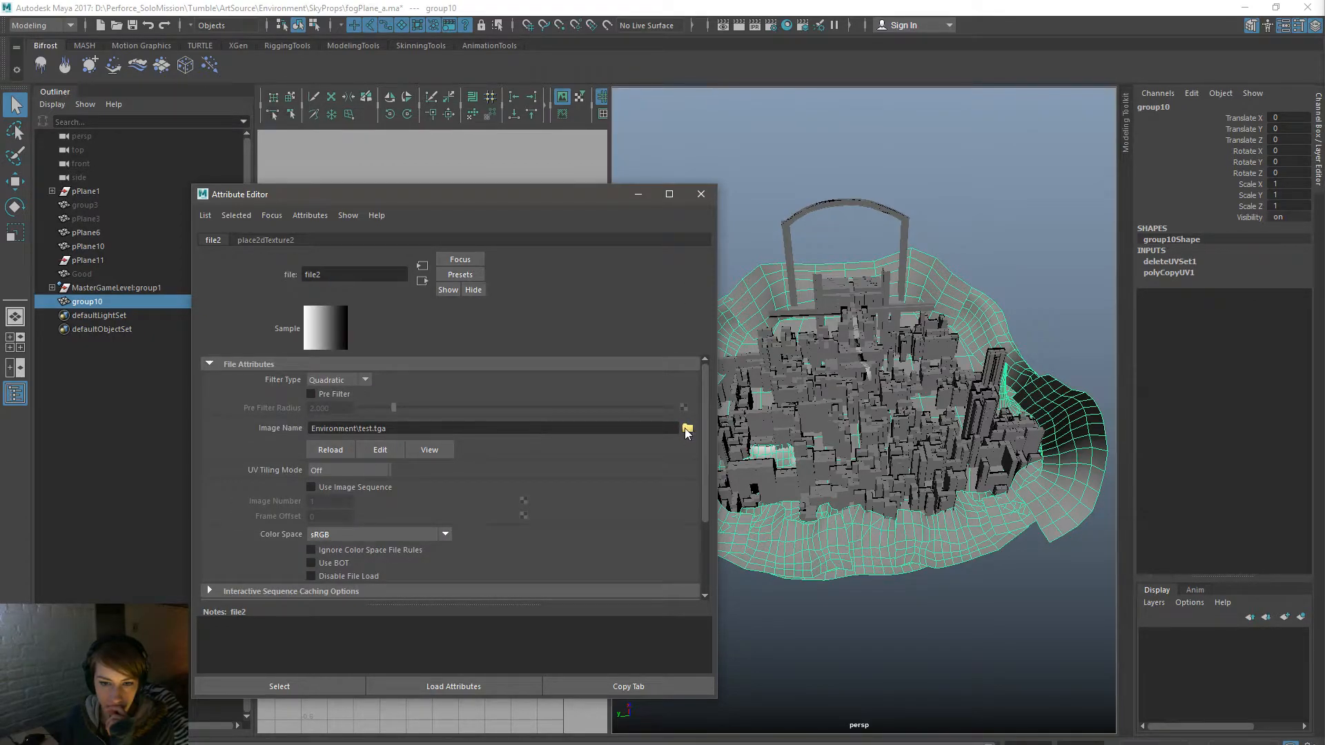
pyautogui.click(686, 429)
pyautogui.doubleClick(358, 433)
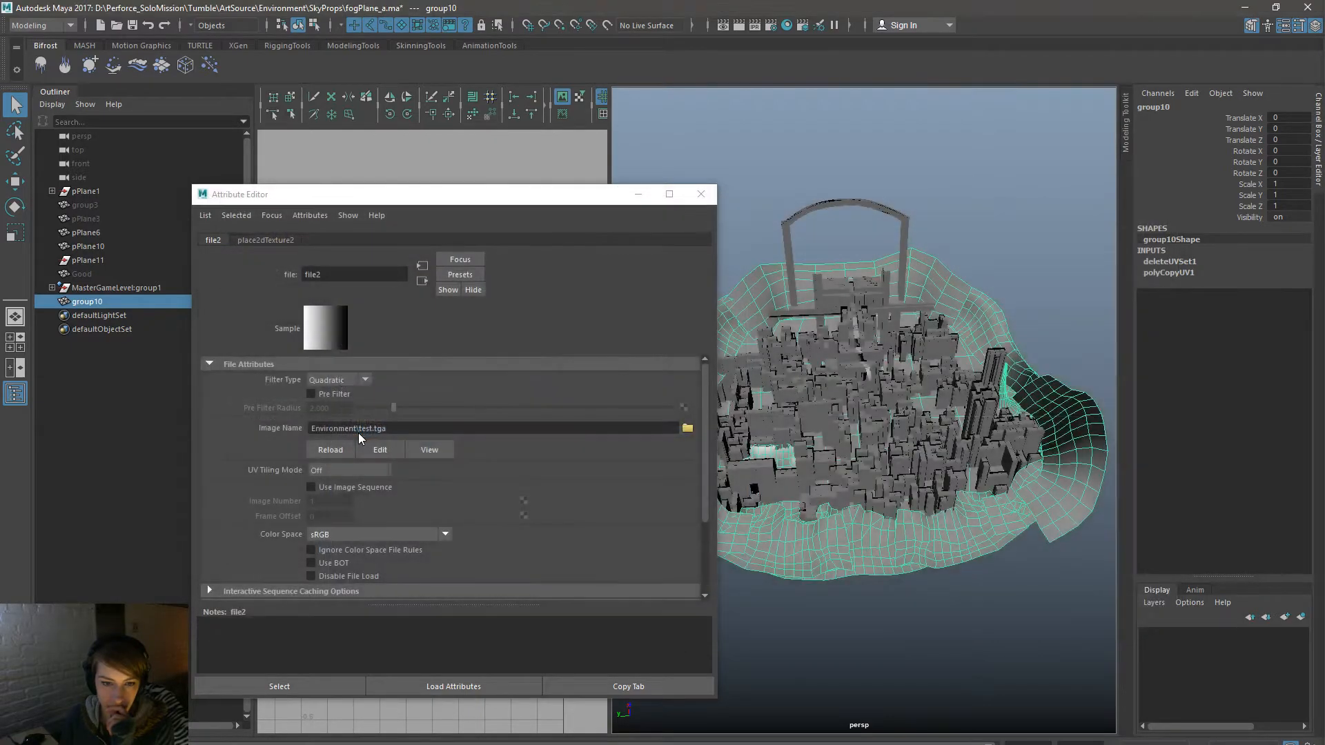
pyautogui.click(703, 197)
pyautogui.click(735, 196)
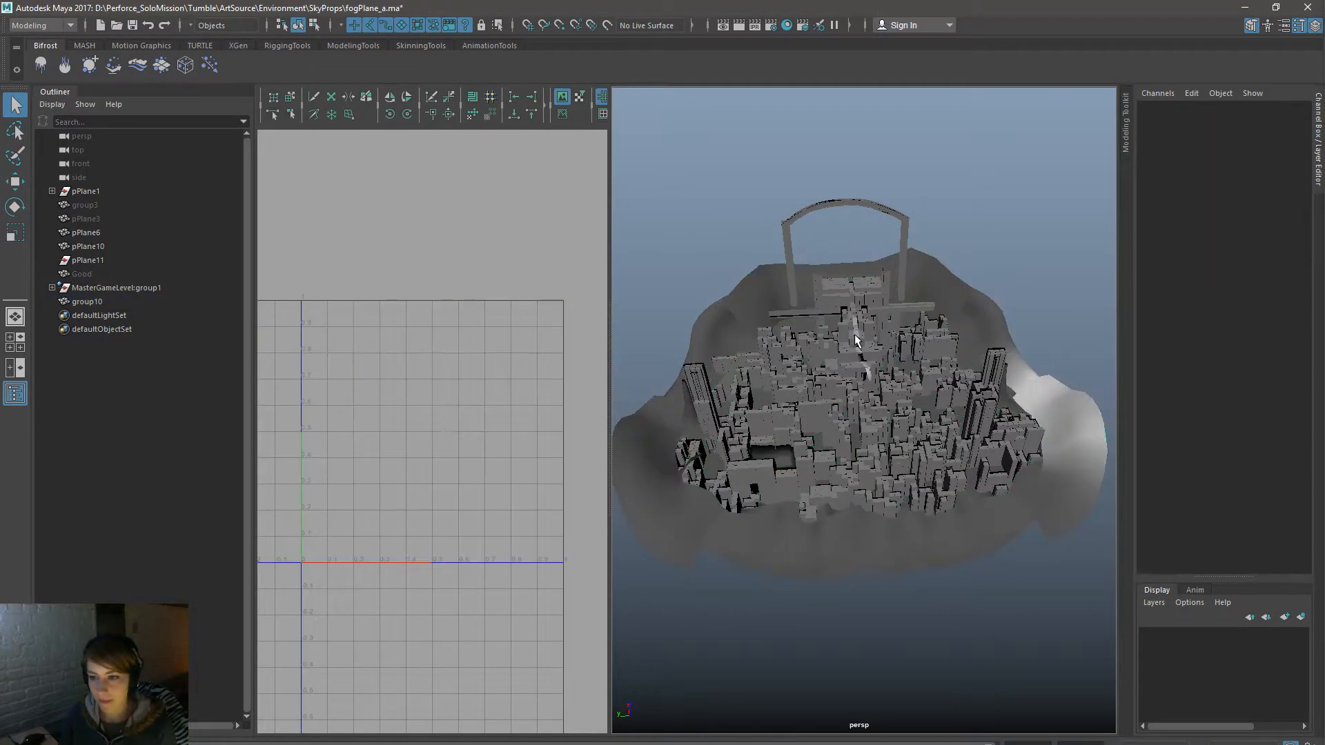
# Step: Examine the fog mesh's shading in a full perspective view, up close at the opening between the city buildings
pyautogui.press('space')
pyautogui.scroll(3, 618, 479)
pyautogui.keyDown('alt'); pyautogui.moveTo(618, 478); pyautogui.dragTo(503, 444); pyautogui.keyUp('alt')
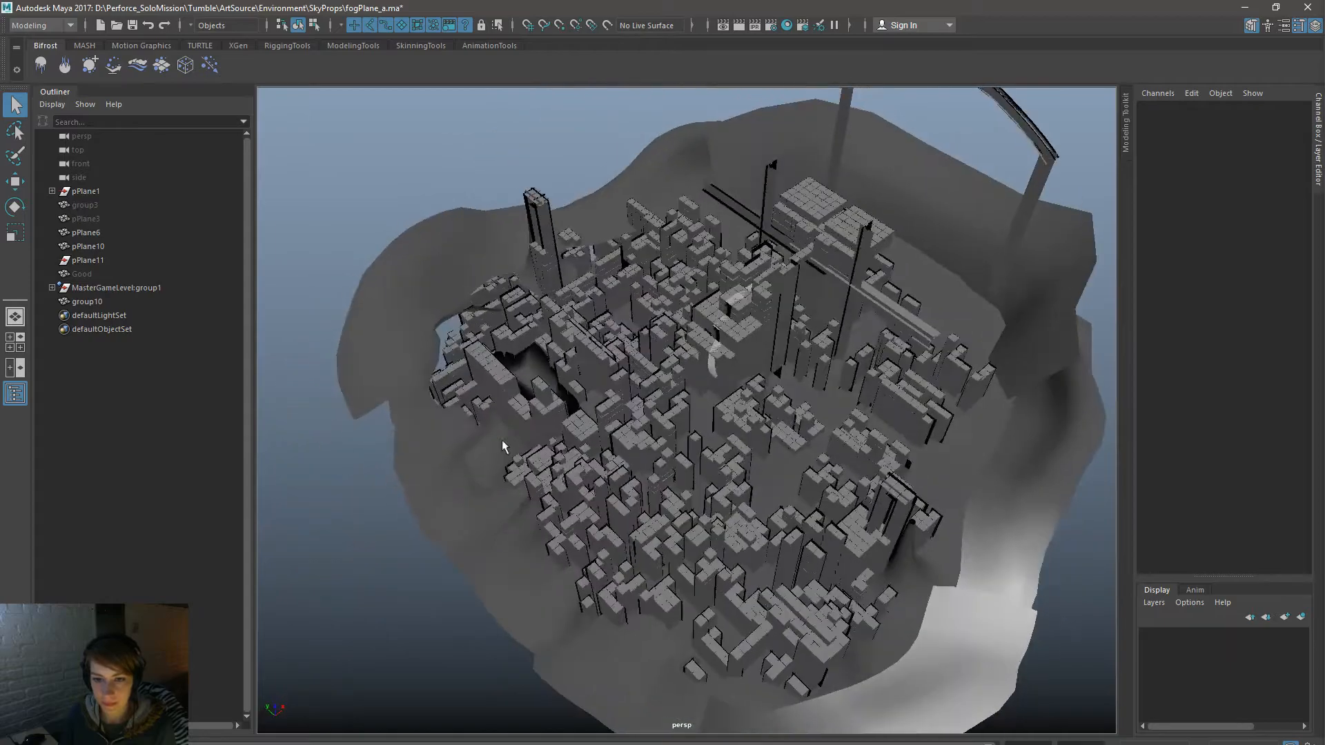
pyautogui.keyDown('alt'); pyautogui.moveTo(503, 444); pyautogui.dragTo(642, 517, button='right'); pyautogui.keyUp('alt')
pyautogui.keyDown('alt'); pyautogui.moveTo(641, 518); pyautogui.dragTo(913, 562, button='middle'); pyautogui.keyUp('alt')
pyautogui.keyDown('alt'); pyautogui.moveTo(913, 562); pyautogui.dragTo(813, 514); pyautogui.keyUp('alt')
pyautogui.keyDown('alt'); pyautogui.moveTo(813, 513); pyautogui.dragTo(853, 530, button='right'); pyautogui.keyUp('alt')
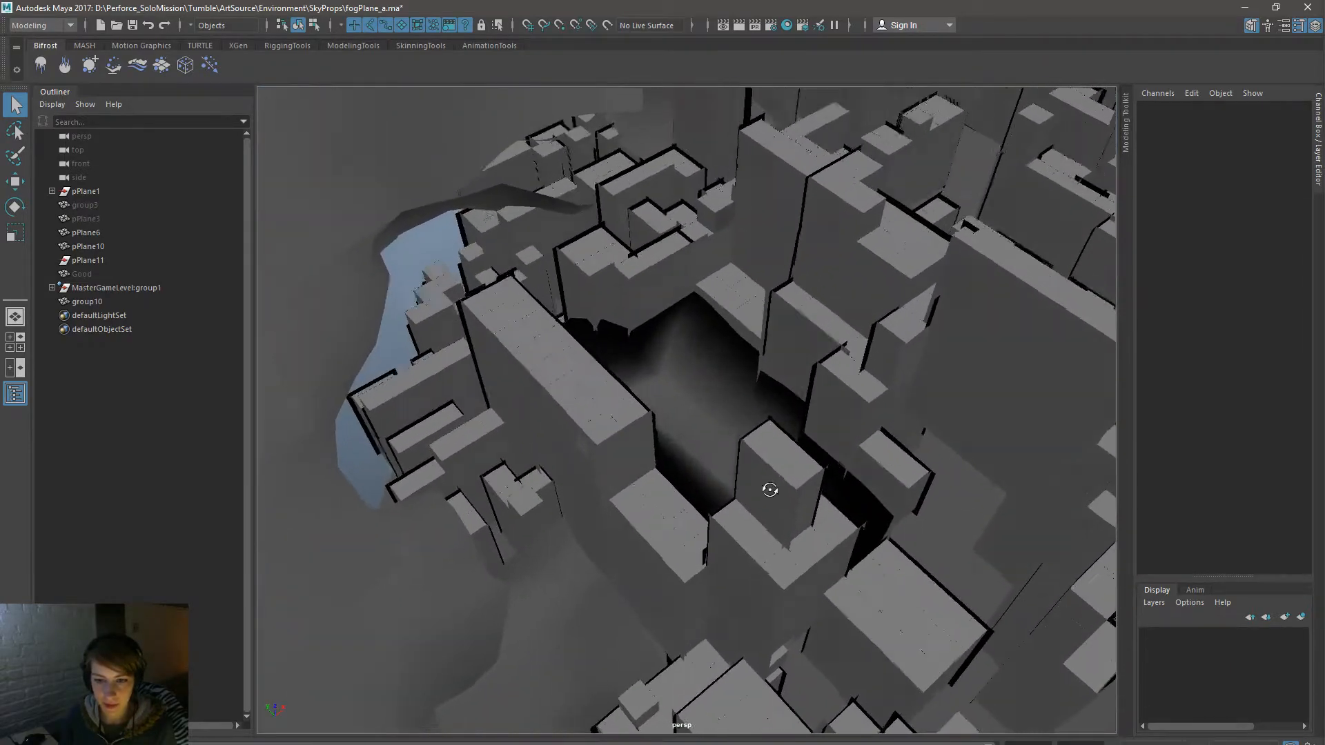
pyautogui.keyDown('alt'); pyautogui.moveTo(772, 488); pyautogui.dragTo(701, 453); pyautogui.keyUp('alt')
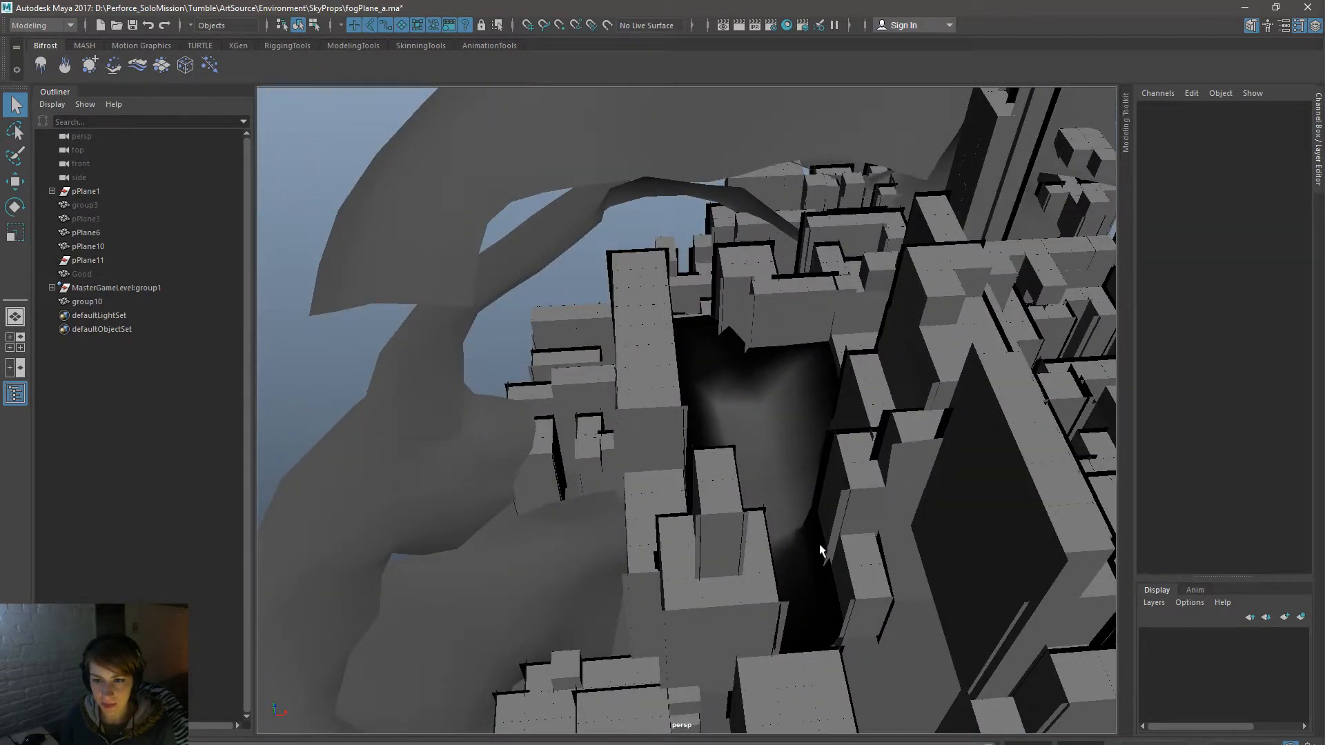
pyautogui.keyDown('alt'); pyautogui.moveTo(697, 373); pyautogui.dragTo(817, 485, button='right'); pyautogui.keyUp('alt')
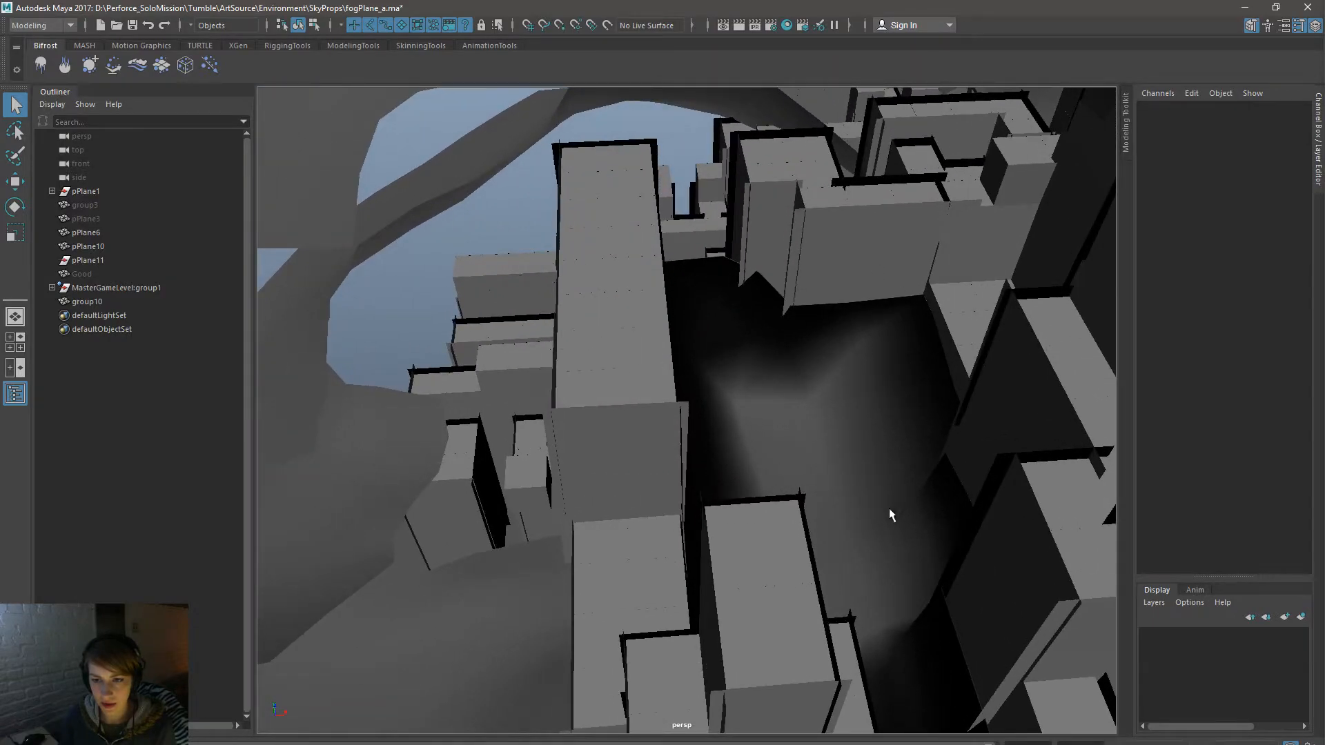
# Step: Examine the shading of the outer fog strip that rises behind the buildings at the city's edge
pyautogui.keyDown('alt'); pyautogui.moveTo(597, 494); pyautogui.dragTo(809, 550); pyautogui.keyUp('alt')
pyautogui.keyDown('alt'); pyautogui.moveTo(645, 408); pyautogui.dragTo(699, 526, button='middle'); pyautogui.keyUp('alt')
pyautogui.keyDown('alt'); pyautogui.moveTo(700, 526); pyautogui.dragTo(575, 472, button='right'); pyautogui.keyUp('alt')
pyautogui.keyDown('alt'); pyautogui.moveTo(775, 420); pyautogui.dragTo(742, 393); pyautogui.keyUp('alt')
pyautogui.keyDown('alt'); pyautogui.moveTo(752, 413); pyautogui.dragTo(708, 405, button='right'); pyautogui.keyUp('alt')
pyautogui.keyDown('alt'); pyautogui.moveTo(708, 405); pyautogui.dragTo(2, 514, button='middle'); pyautogui.keyUp('alt')
pyautogui.keyDown('alt'); pyautogui.moveTo(779, 386); pyautogui.dragTo(754, 474, button='middle'); pyautogui.keyUp('alt')
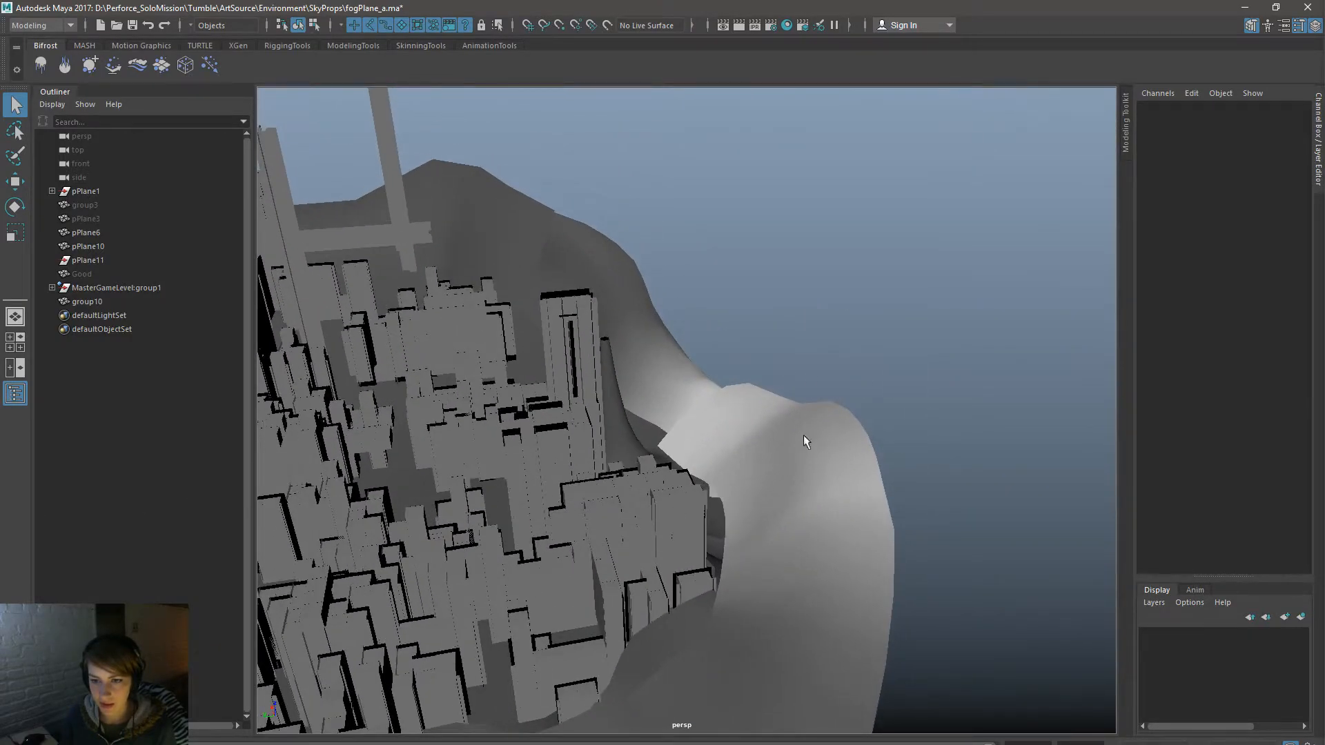
pyautogui.keyDown('alt'); pyautogui.moveTo(849, 545); pyautogui.dragTo(940, 437); pyautogui.keyUp('alt')
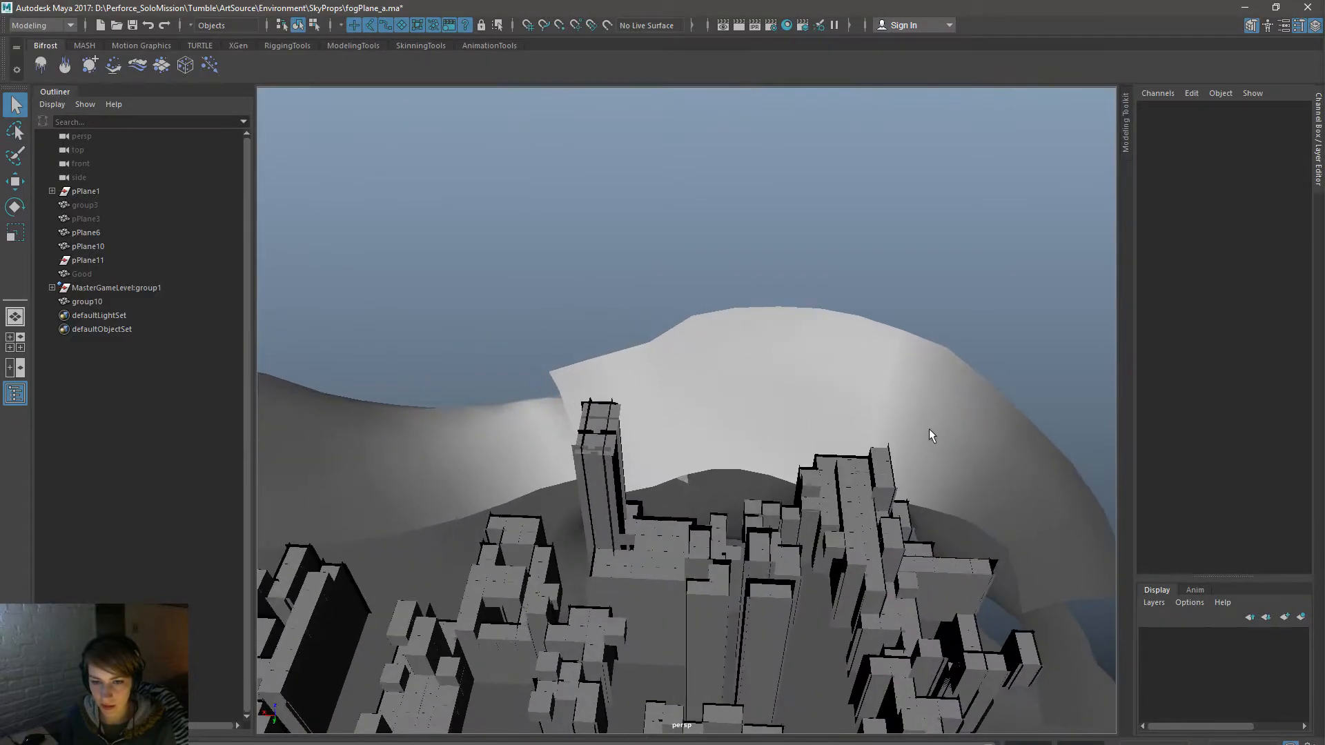
# Step: Select the UVs of the first three columns at the end of the bright outer fog strip
pyautogui.click(661, 373)
pyautogui.keyDown('alt'); pyautogui.moveTo(759, 425); pyautogui.dragTo(730, 396); pyautogui.keyUp('alt')
pyautogui.rightClick(737, 383)
pyautogui.moveTo(737, 383); pyautogui.dragTo(838, 385, button='right')
pyautogui.keyDown('alt'); pyautogui.moveTo(726, 458); pyautogui.dragTo(749, 494); pyautogui.keyUp('alt')
pyautogui.keyDown('alt'); pyautogui.moveTo(748, 494); pyautogui.dragTo(832, 510, button='right'); pyautogui.keyUp('alt')
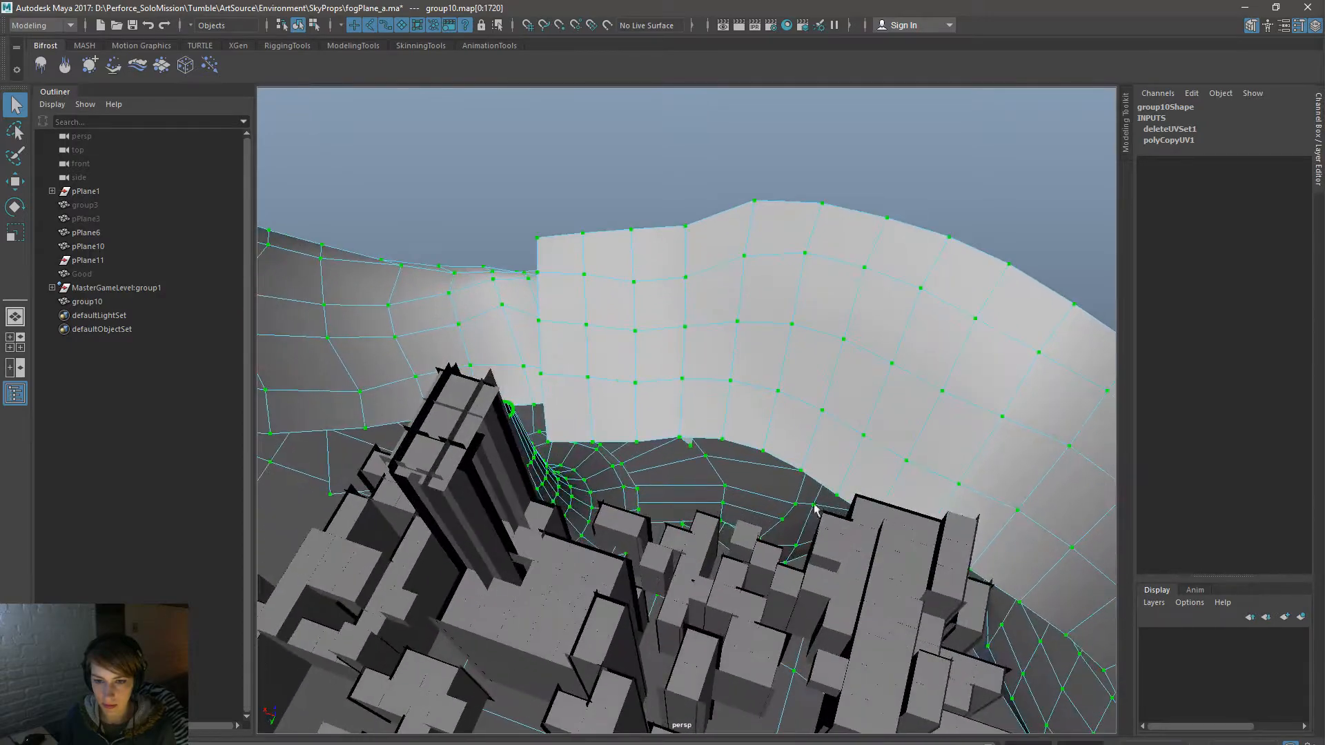
pyautogui.click(549, 442)
pyautogui.keyDown('shift'); pyautogui.click(540, 373); pyautogui.keyUp('shift')
pyautogui.keyDown('shift'); pyautogui.click(538, 321); pyautogui.keyUp('shift')
pyautogui.keyDown('shift'); pyautogui.click(538, 272); pyautogui.keyUp('shift')
pyautogui.keyDown('shift'); pyautogui.click(538, 238); pyautogui.keyUp('shift')
pyautogui.keyDown('shift'); pyautogui.click(583, 234); pyautogui.keyUp('shift')
pyautogui.keyDown('shift'); pyautogui.click(584, 275); pyautogui.keyUp('shift')
pyautogui.keyDown('shift'); pyautogui.click(586, 324); pyautogui.keyUp('shift')
pyautogui.keyDown('shift'); pyautogui.click(587, 377); pyautogui.keyUp('shift')
pyautogui.keyDown('shift'); pyautogui.click(592, 441); pyautogui.keyUp('shift')
pyautogui.keyDown('shift'); pyautogui.click(636, 441); pyautogui.keyUp('shift')
pyautogui.keyDown('shift'); pyautogui.click(635, 383); pyautogui.keyUp('shift')
pyautogui.keyDown('shift'); pyautogui.click(635, 331); pyautogui.keyUp('shift')
pyautogui.keyDown('shift'); pyautogui.click(633, 281); pyautogui.keyUp('shift')
pyautogui.keyDown('shift'); pyautogui.click(631, 229); pyautogui.keyUp('shift')
# Step: Reselect the duplicated fog mesh in object mode and bring back the UV editor beside the perspective view
pyautogui.keyDown('alt'); pyautogui.moveTo(818, 435); pyautogui.dragTo(291, 244, button='right'); pyautogui.keyUp('alt')
pyautogui.keyDown('alt'); pyautogui.moveTo(793, 497); pyautogui.dragTo(646, 431); pyautogui.keyUp('alt')
pyautogui.keyDown('alt'); pyautogui.moveTo(646, 430); pyautogui.dragTo(556, 414, button='right'); pyautogui.keyUp('alt')
pyautogui.keyDown('alt'); pyautogui.moveTo(556, 414); pyautogui.dragTo(633, 475, button='middle'); pyautogui.keyUp('alt')
pyautogui.keyDown('alt'); pyautogui.moveTo(632, 475); pyautogui.dragTo(667, 498); pyautogui.keyUp('alt')
pyautogui.moveTo(667, 368); pyautogui.dragTo(762, 358, button='right')
pyautogui.click(871, 623)
pyautogui.click(747, 569)
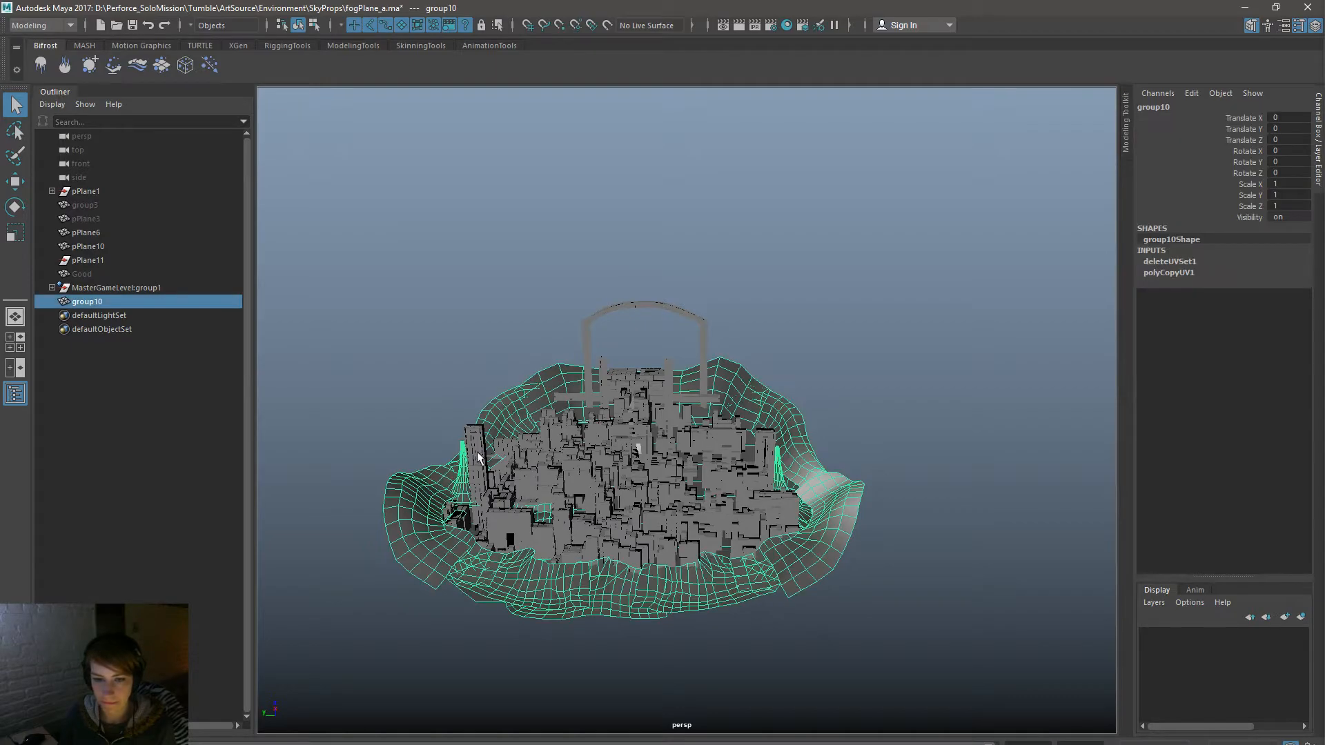
pyautogui.press('space')
pyautogui.click(860, 573)
pyautogui.click(835, 520)
# Step: Select the fog mesh's UVs and lower those of the bright outer strip to about 0.4 in U
pyautogui.moveTo(519, 500); pyautogui.dragTo(596, 501, button='right')
pyautogui.moveTo(583, 594); pyautogui.dragTo(265, 469)
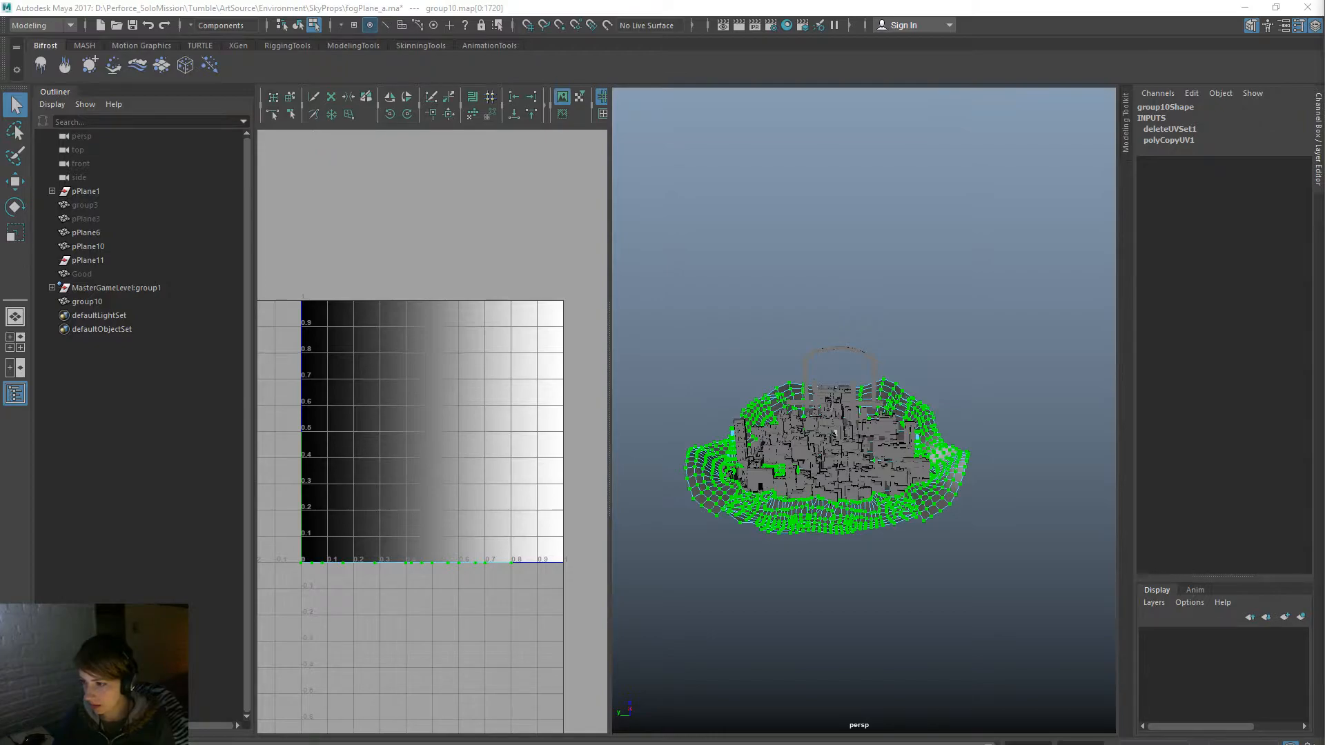
pyautogui.keyDown('alt'); pyautogui.moveTo(497, 435); pyautogui.dragTo(492, 545, button='right'); pyautogui.keyUp('alt')
pyautogui.keyDown('alt'); pyautogui.moveTo(955, 504); pyautogui.dragTo(1054, 553); pyautogui.keyUp('alt')
pyautogui.keyDown('alt'); pyautogui.moveTo(837, 508); pyautogui.dragTo(967, 509, button='right'); pyautogui.keyUp('alt')
pyautogui.keyDown('alt'); pyautogui.moveTo(854, 440); pyautogui.dragTo(766, 507, button='middle'); pyautogui.keyUp('alt')
pyautogui.keyDown('alt'); pyautogui.moveTo(766, 507); pyautogui.dragTo(793, 462); pyautogui.keyUp('alt')
pyautogui.keyDown('alt'); pyautogui.moveTo(777, 471); pyautogui.dragTo(825, 506, button='middle'); pyautogui.keyUp('alt')
pyautogui.keyDown('alt'); pyautogui.moveTo(704, 488); pyautogui.dragTo(1042, 566, button='right'); pyautogui.keyUp('alt')
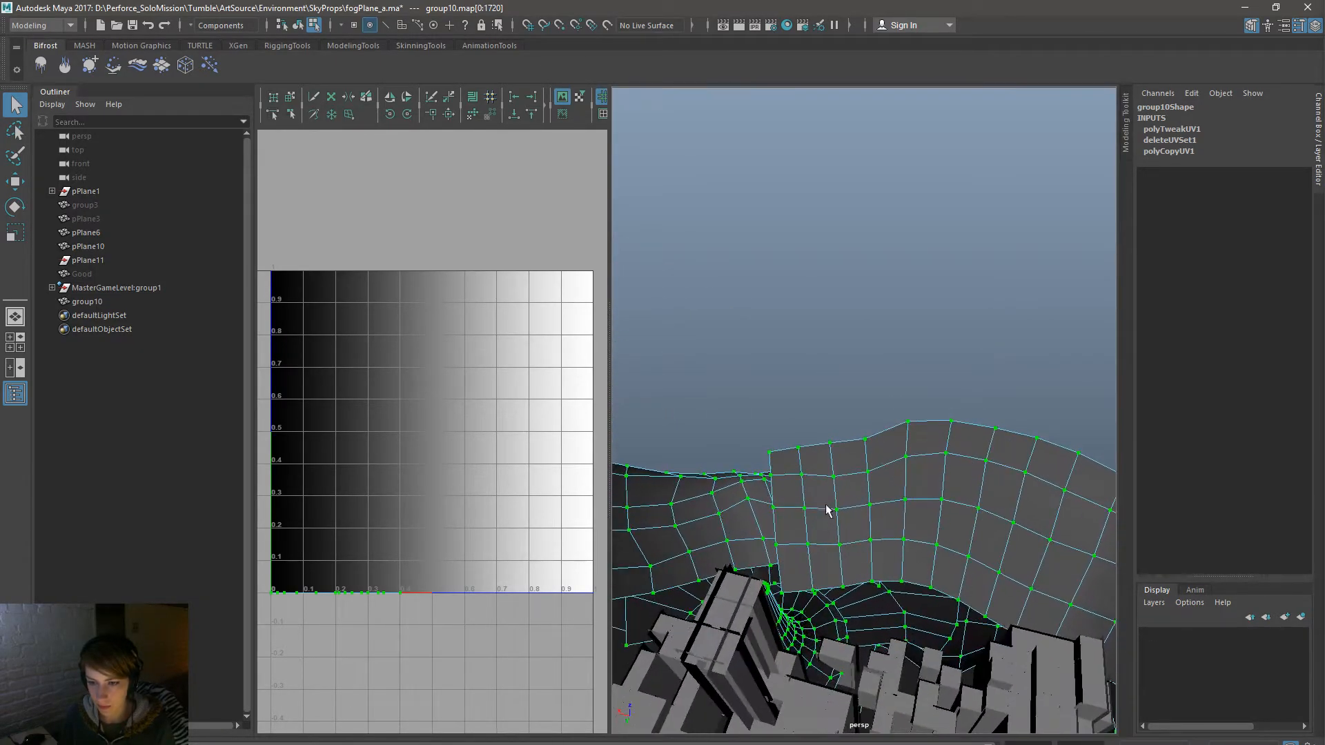
# Step: Select the column of UVs along the end edge of the outer fog strip
pyautogui.moveTo(810, 433); pyautogui.dragTo(748, 435, button='right')
pyautogui.click(770, 455)
pyautogui.keyDown('shift'); pyautogui.click(776, 477); pyautogui.keyUp('shift')
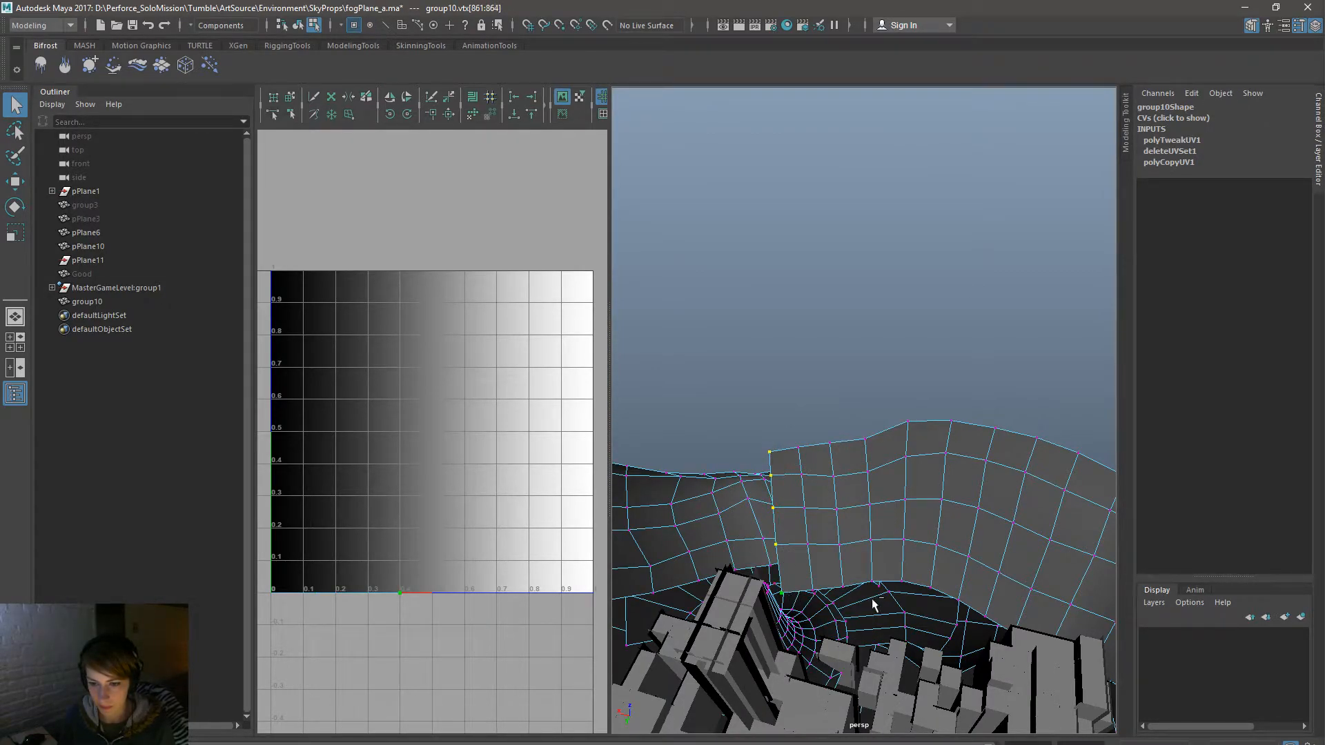
pyautogui.moveTo(433, 512); pyautogui.dragTo(495, 516, button='right')
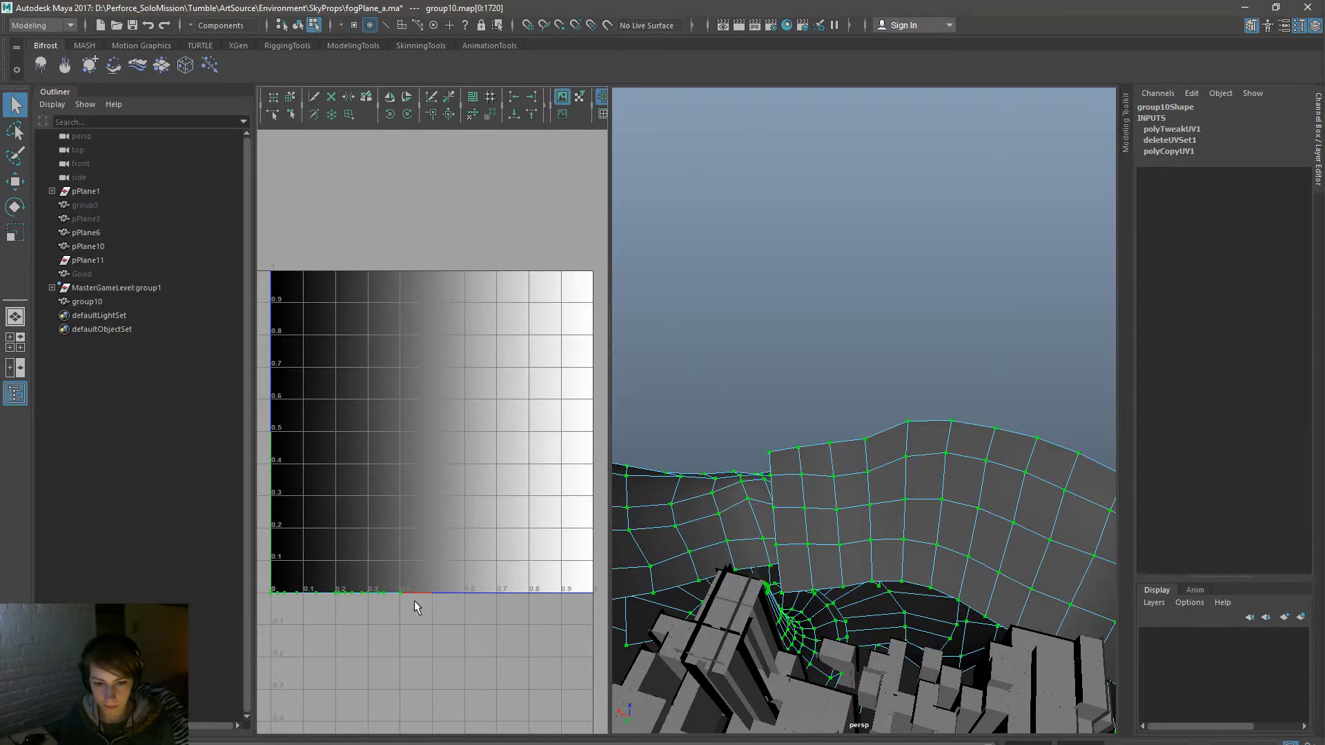
pyautogui.keyDown('alt'); pyautogui.moveTo(697, 552); pyautogui.dragTo(773, 519); pyautogui.keyUp('alt')
pyautogui.click(772, 456)
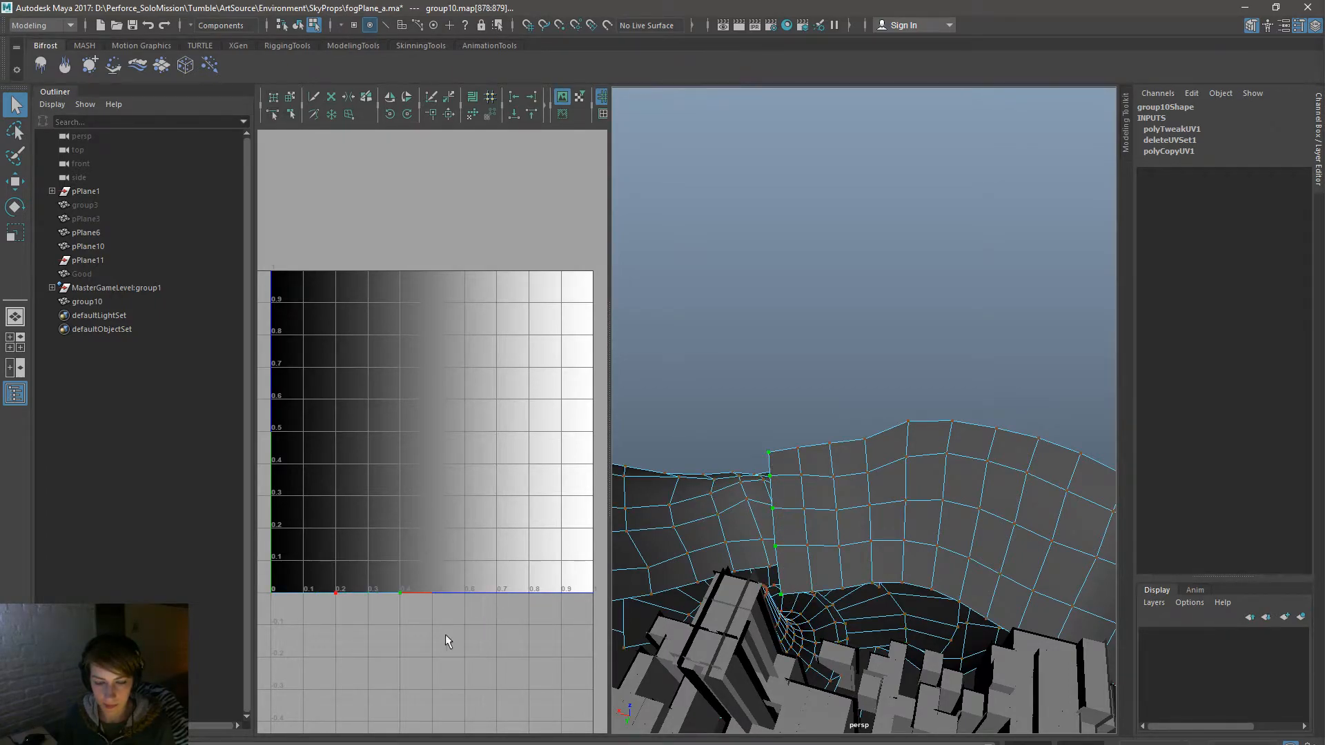
# Step: Grow the UV selection column by column from the strip's end edge, shifting it in U toward the gradient's white side
pyautogui.press('w')
pyautogui.scroll(-1, 465, 590)
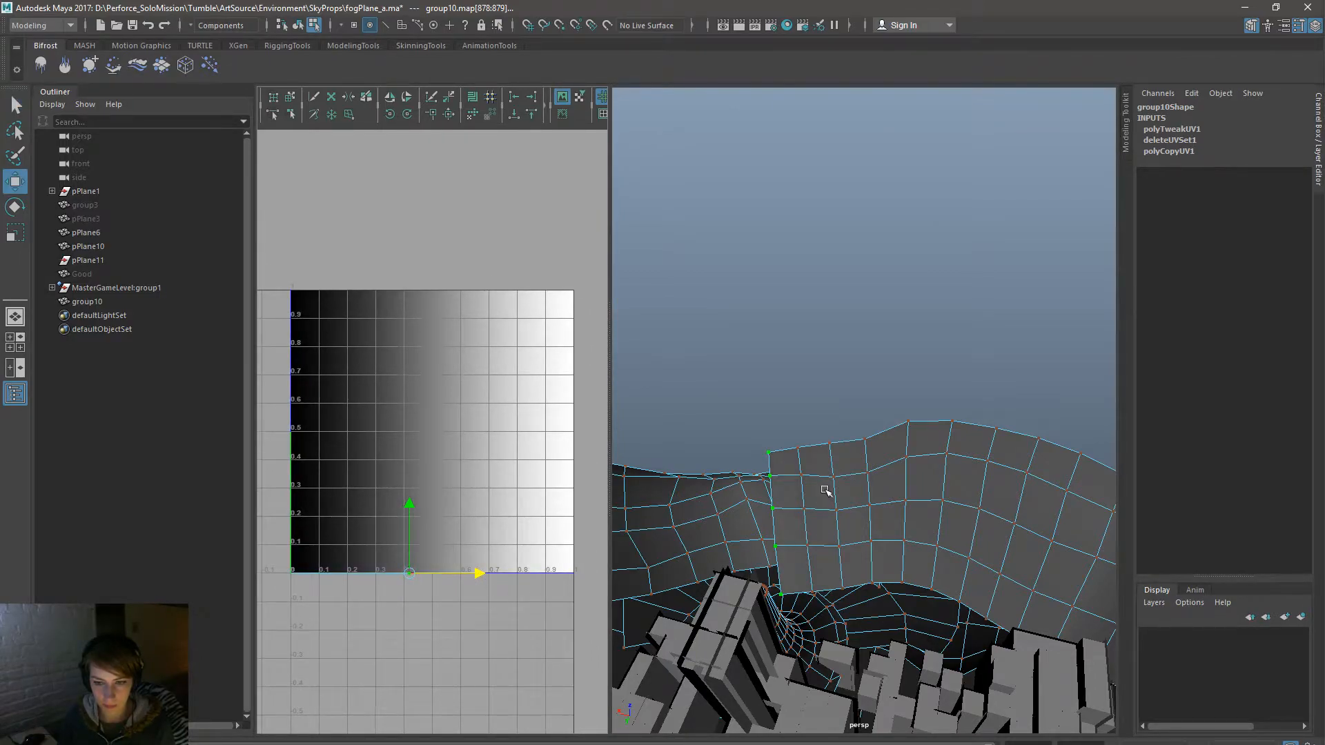
pyautogui.hotkey('shift', '.')
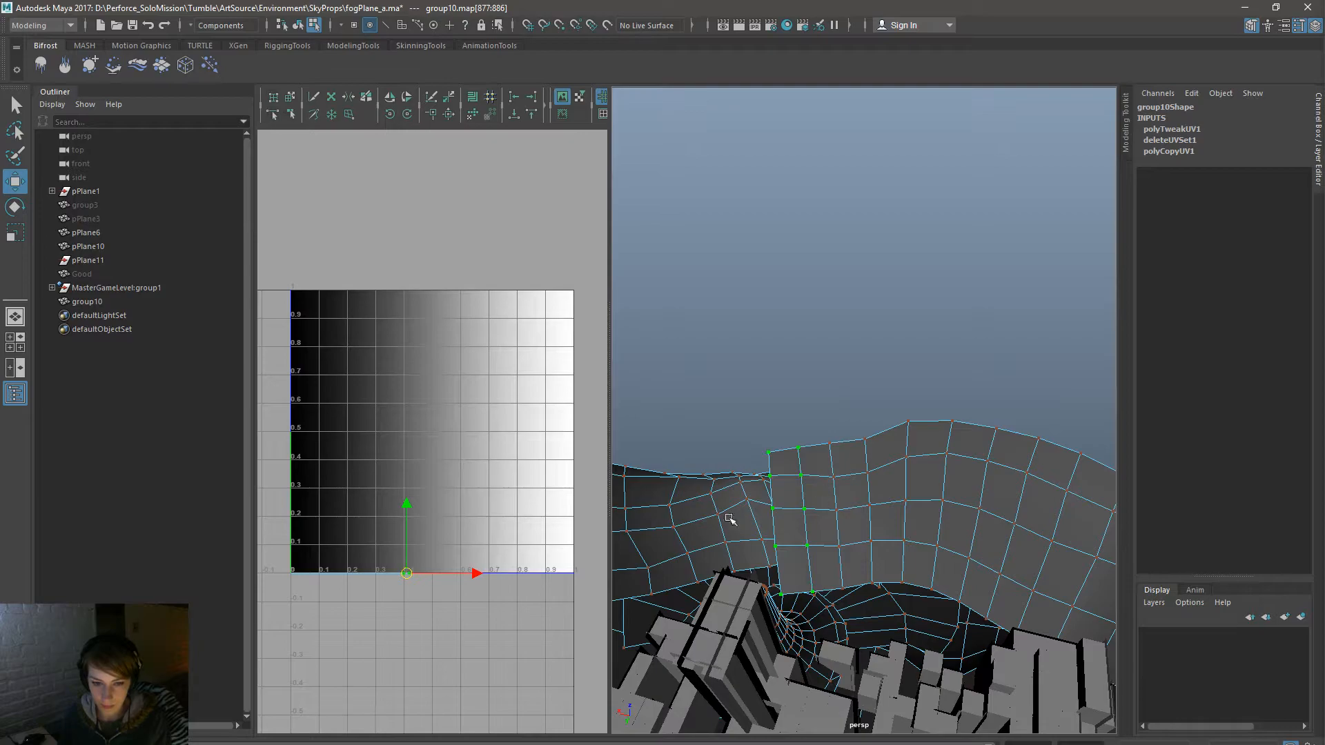
pyautogui.moveTo(480, 574); pyautogui.dragTo(487, 578)
pyautogui.hotkey('shift', '.')
pyautogui.hotkey('shift', '.')
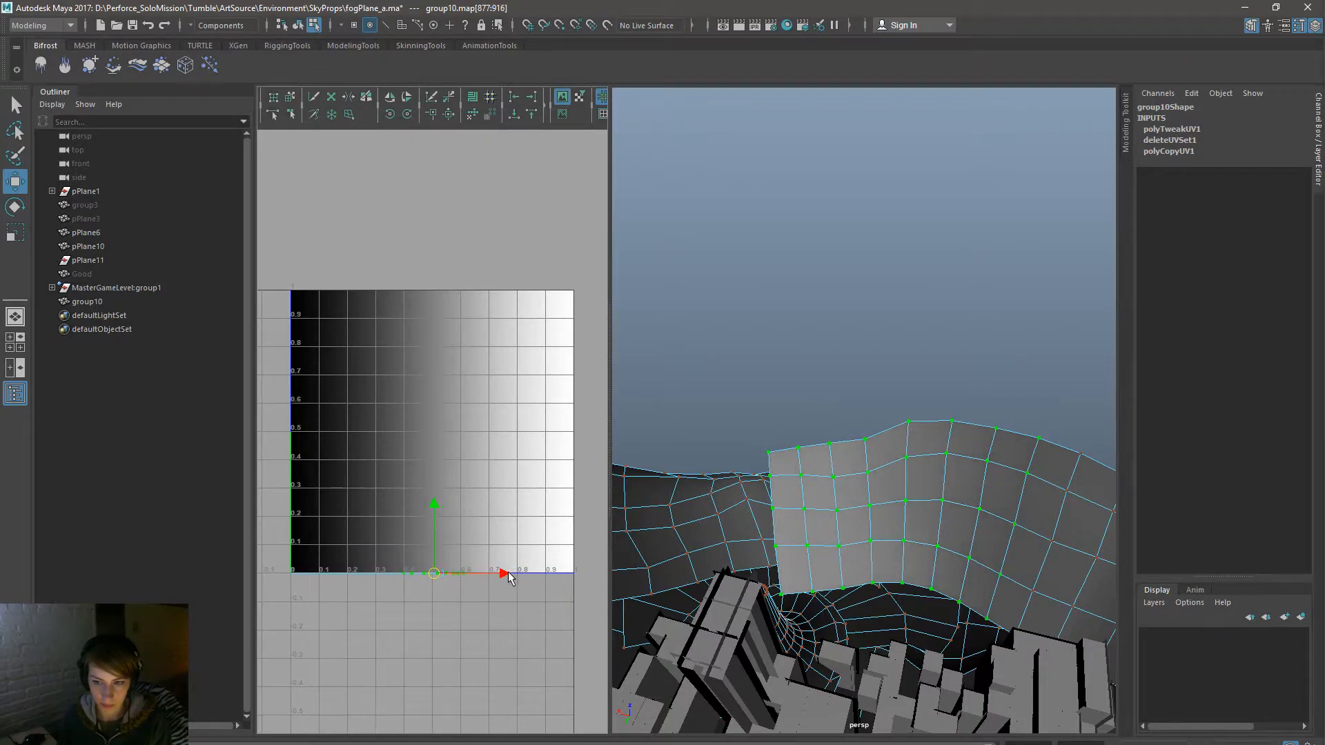
# Step: Extend the UV selection further along the outer fog strip and keep shifting it in U to brighten the strip gradually
pyautogui.hotkey('shift', '.')
pyautogui.click(530, 575)
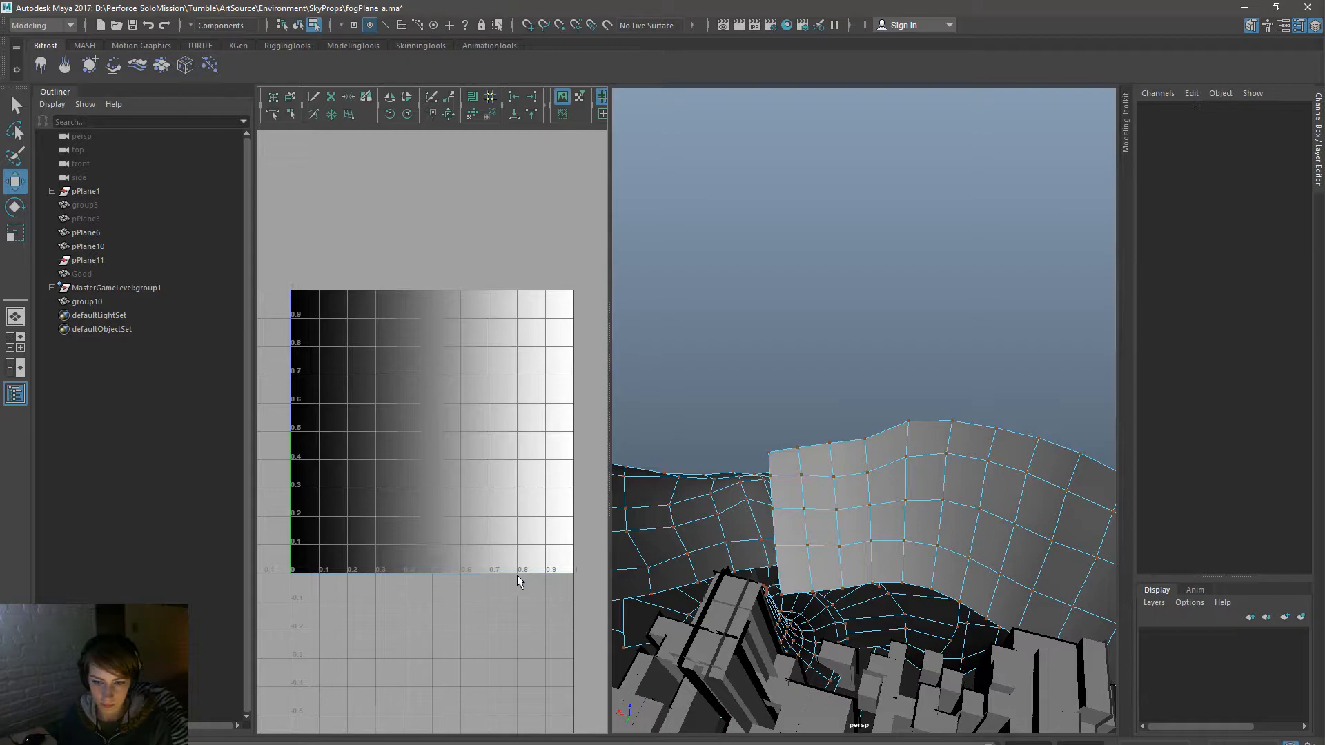
pyautogui.hotkey('ctrl', 'z')
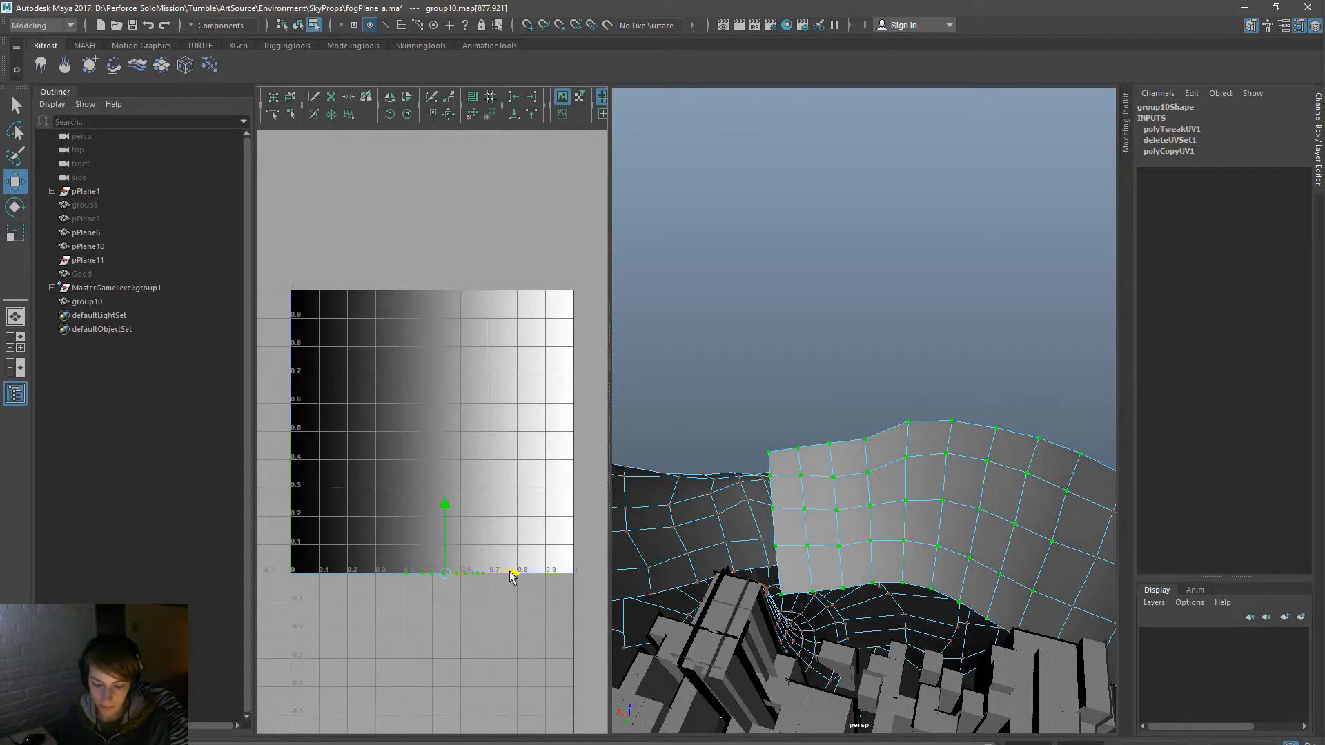
pyautogui.hotkey('shift', '.')
pyautogui.moveTo(510, 580); pyautogui.dragTo(515, 578)
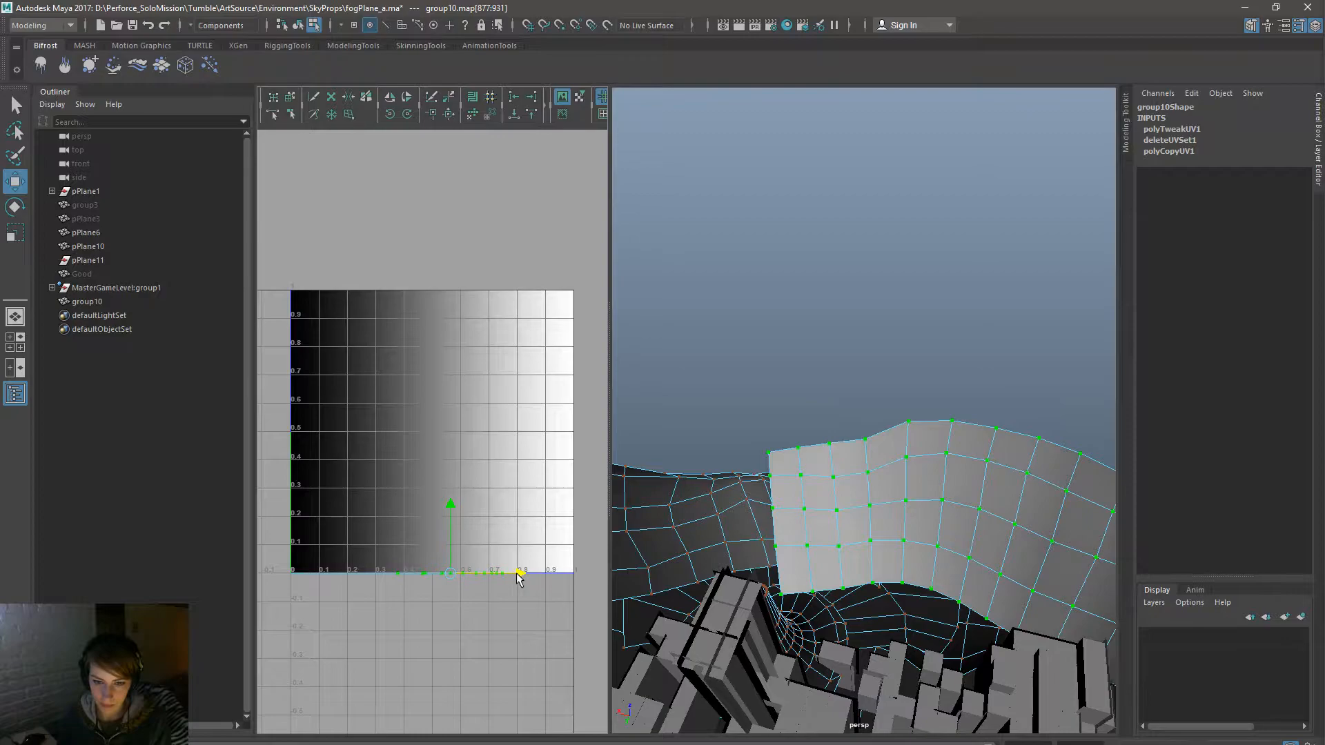
pyautogui.moveTo(513, 574)
pyautogui.mouseDown()
pyautogui.moveTo(524, 575)
pyautogui.moveTo(511, 577)
pyautogui.mouseUp()
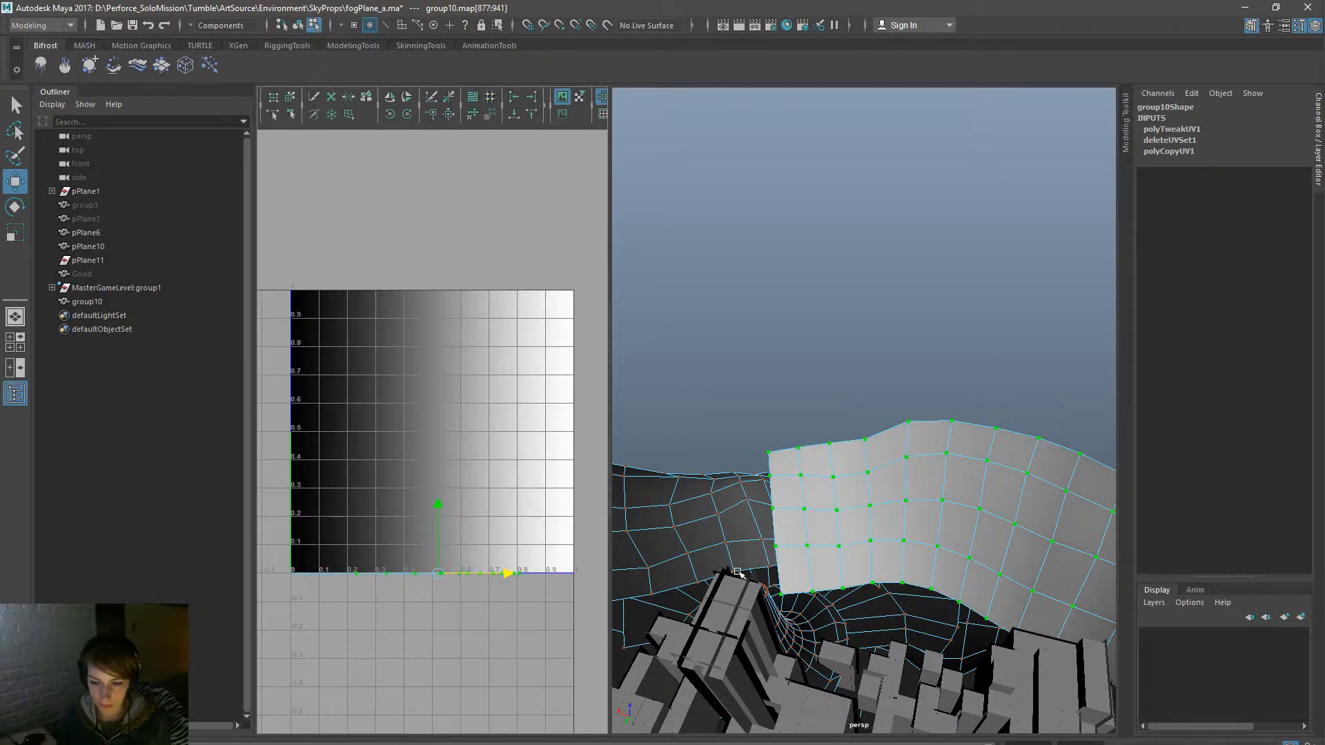
# Step: Select the end edge loop of the neighbouring fog piece that meets the brightened strip and convert it to UVs
pyautogui.keyDown('alt'); pyautogui.moveTo(752, 566); pyautogui.dragTo(763, 567, button='middle'); pyautogui.keyUp('alt')
pyautogui.click(774, 552)
pyautogui.keyDown('shift'); pyautogui.click(780, 562); pyautogui.keyUp('shift')
pyautogui.press('f')
pyautogui.scroll(-5, 752, 578)
pyautogui.keyDown('alt'); pyautogui.moveTo(801, 563); pyautogui.dragTo(840, 514); pyautogui.keyUp('alt')
pyautogui.moveTo(780, 481); pyautogui.dragTo(778, 422, button='right')
pyautogui.doubleClick(772, 475)
pyautogui.keyDown('ctrl'); pyautogui.moveTo(947, 495); pyautogui.dragTo(1016, 496, button='right'); pyautogui.keyUp('ctrl')
# Step: Grow the neighbouring piece's UV selection, shift it to about 0.65 in U and flatten it by scaling along U
pyautogui.keyDown('alt'); pyautogui.moveTo(980, 511); pyautogui.dragTo(885, 535); pyautogui.keyUp('alt')
pyautogui.hotkey('shift', '.')
pyautogui.moveTo(443, 576); pyautogui.dragTo(546, 575)
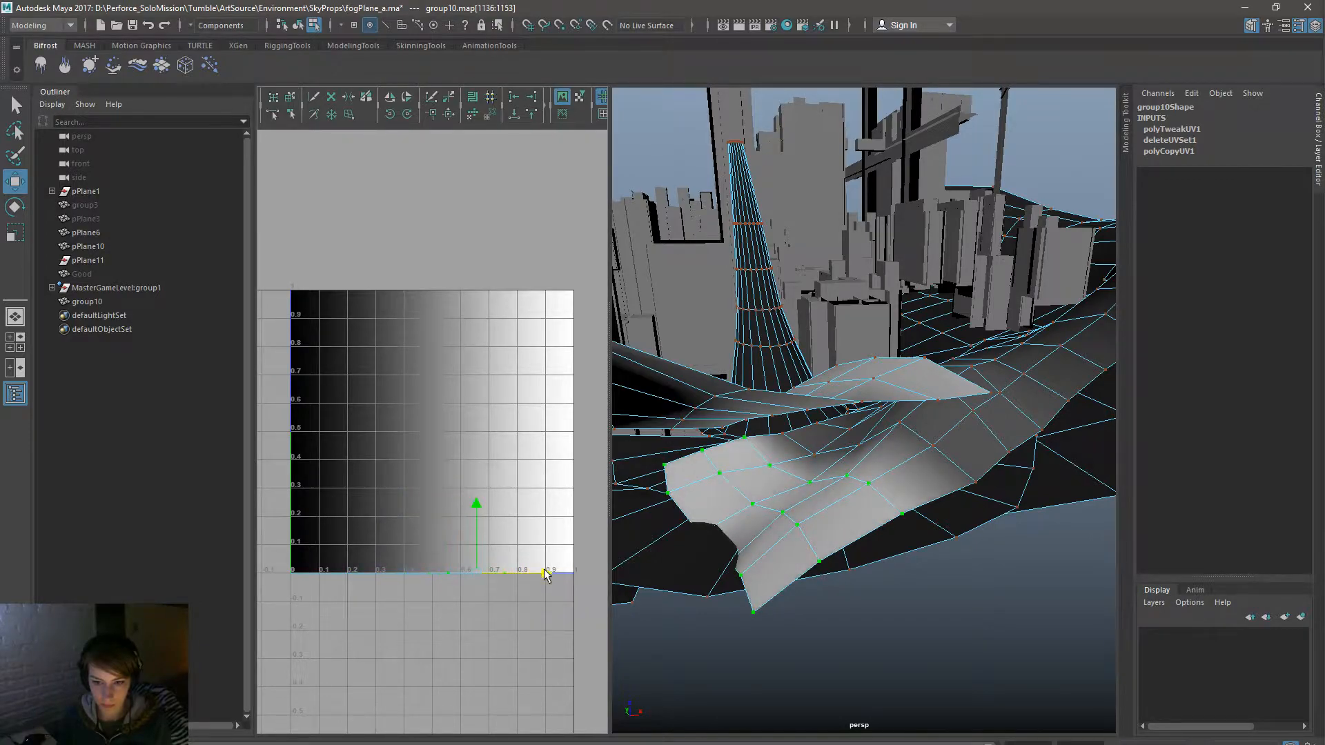
pyautogui.press('r')
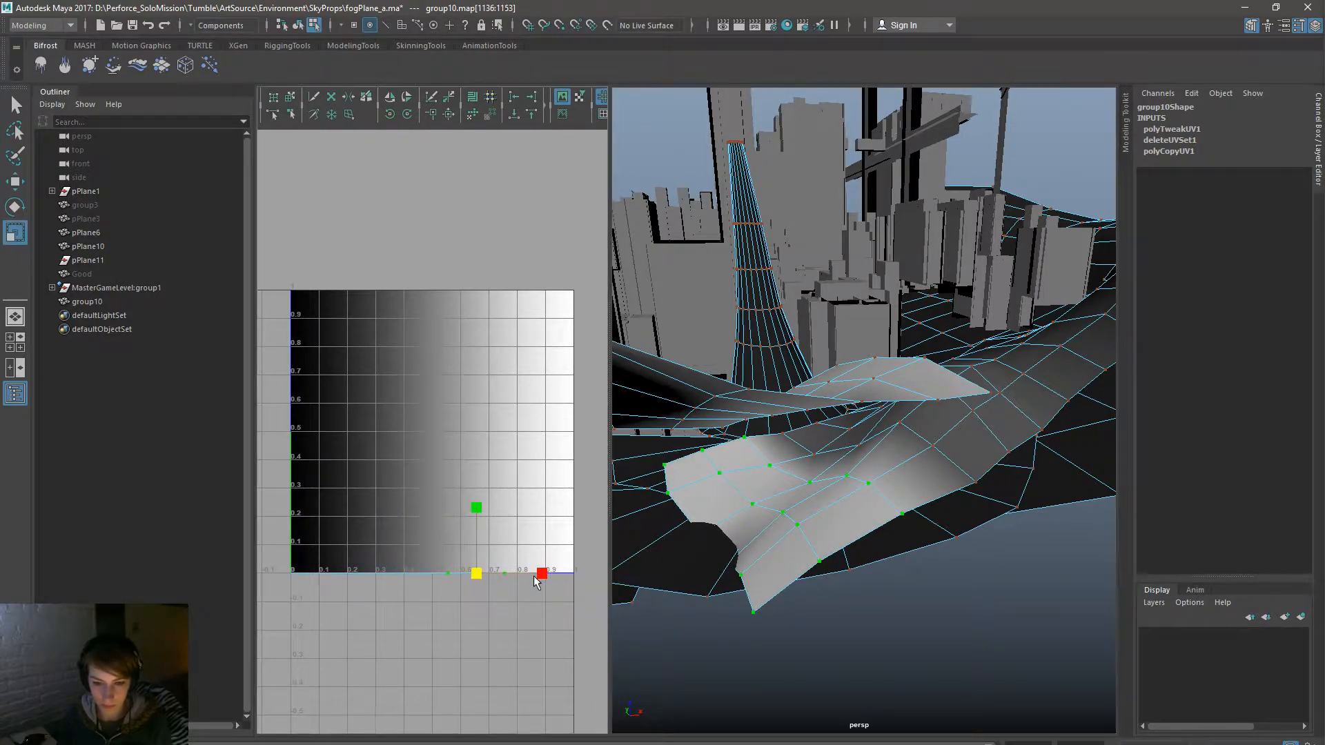
pyautogui.moveTo(524, 574); pyautogui.dragTo(476, 578)
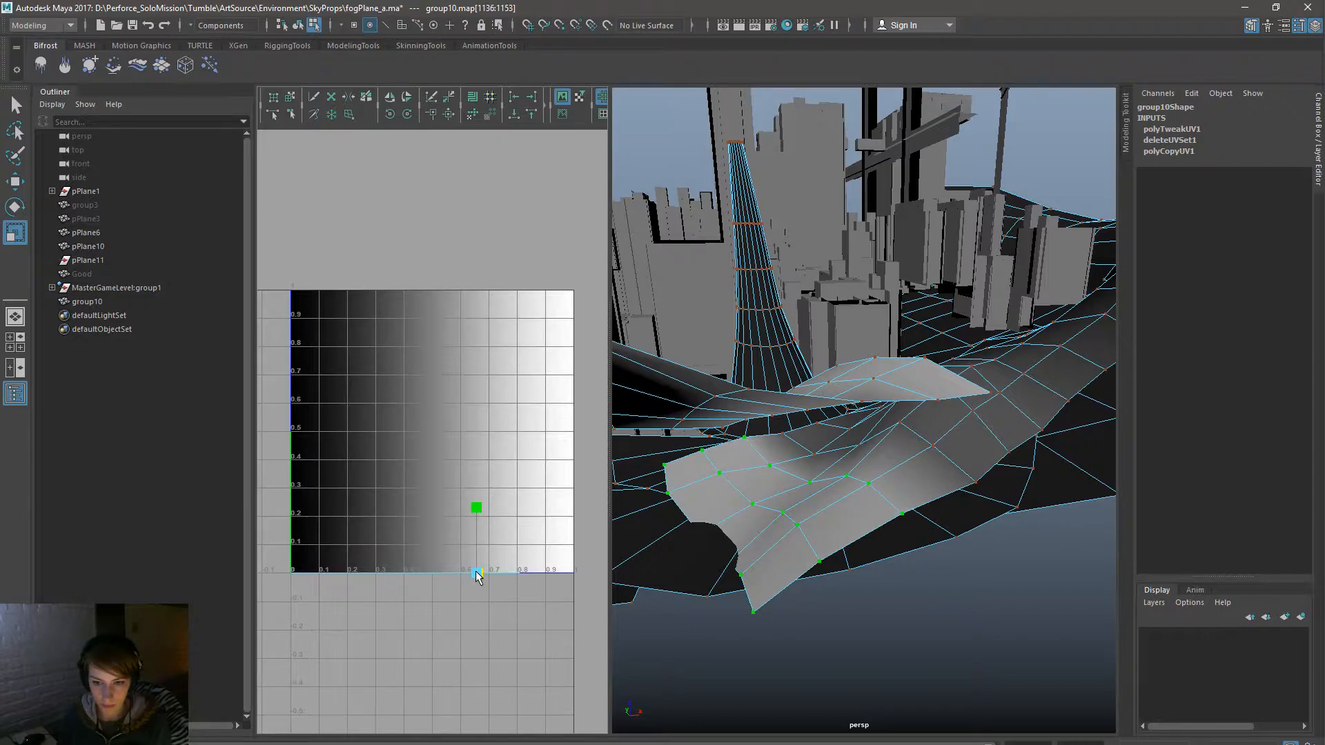
# Step: Lower the neighbouring piece's UVs in U, grow the selection to about 0.5 in U and scale it narrower along U
pyautogui.press('w')
pyautogui.keyDown('alt'); pyautogui.moveTo(826, 574); pyautogui.dragTo(845, 579); pyautogui.keyUp('alt')
pyautogui.moveTo(541, 582)
pyautogui.mouseDown()
pyautogui.moveTo(482, 575)
pyautogui.moveTo(523, 580)
pyautogui.mouseUp()
pyautogui.hotkey('shift', '.')
pyautogui.hotkey('shift', '.')
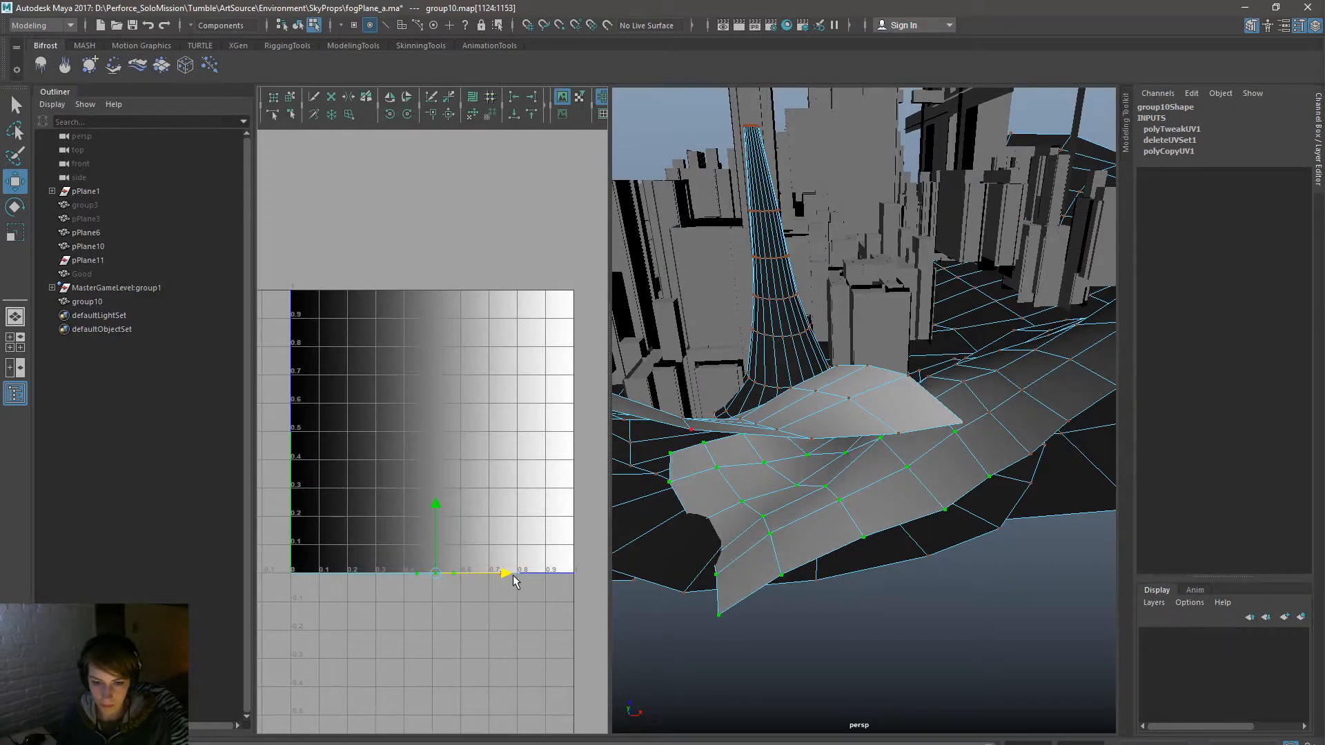
pyautogui.press('r')
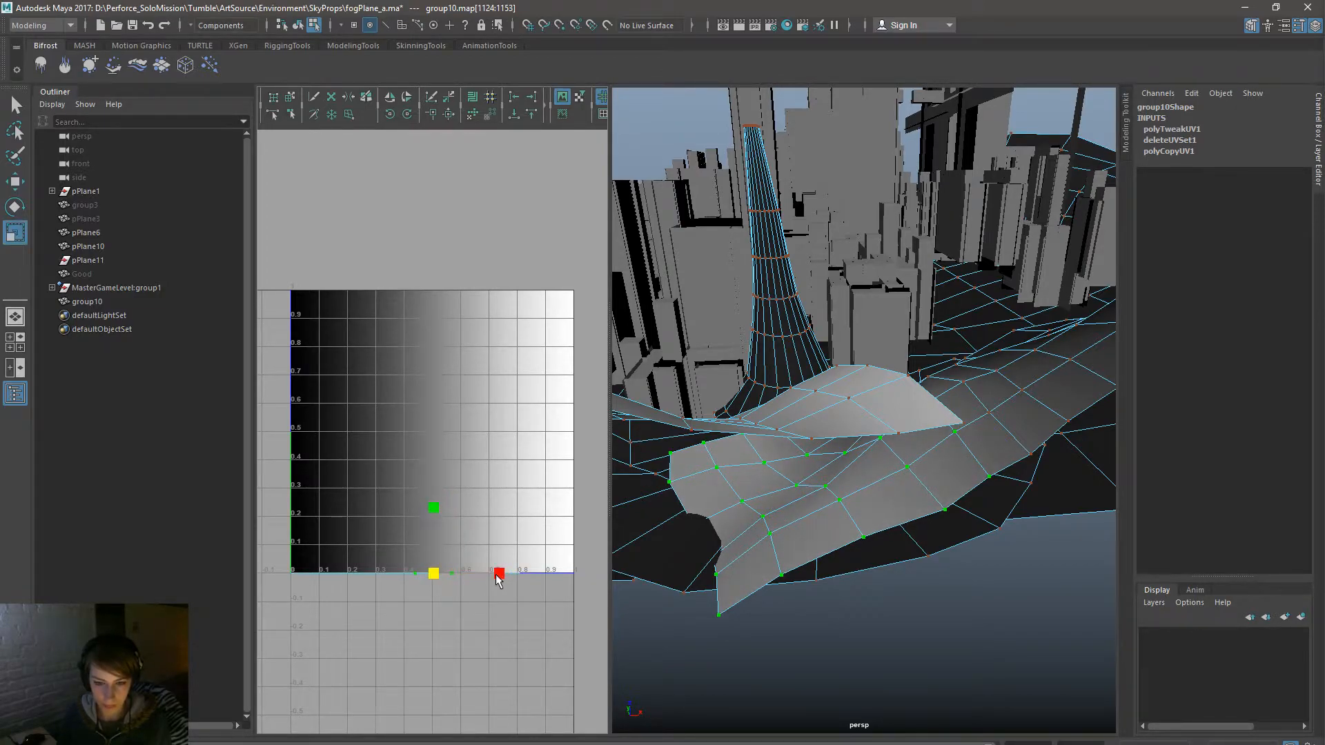
pyautogui.moveTo(498, 578); pyautogui.dragTo(471, 582)
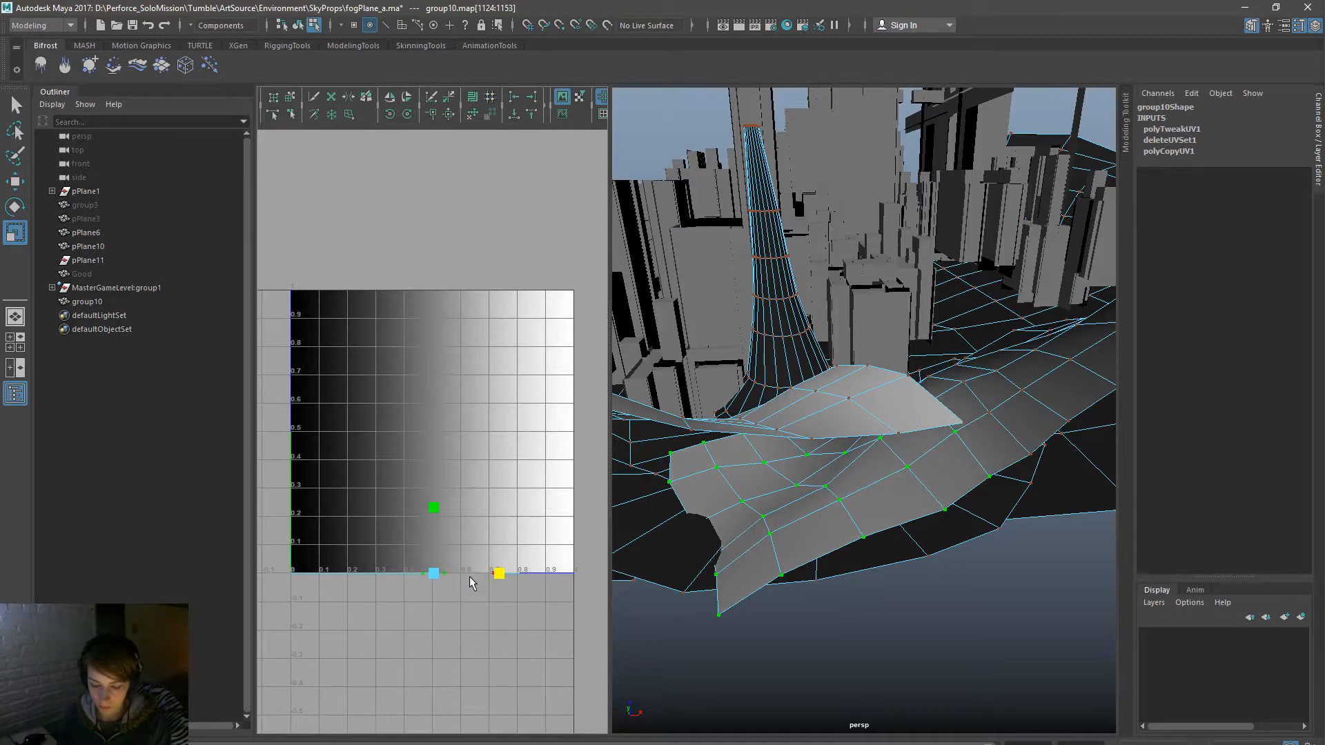
# Step: Grow the neighbouring fog piece's UV selection row by row, shifting it toward brighter values in U
pyautogui.hotkey('shift', '.')
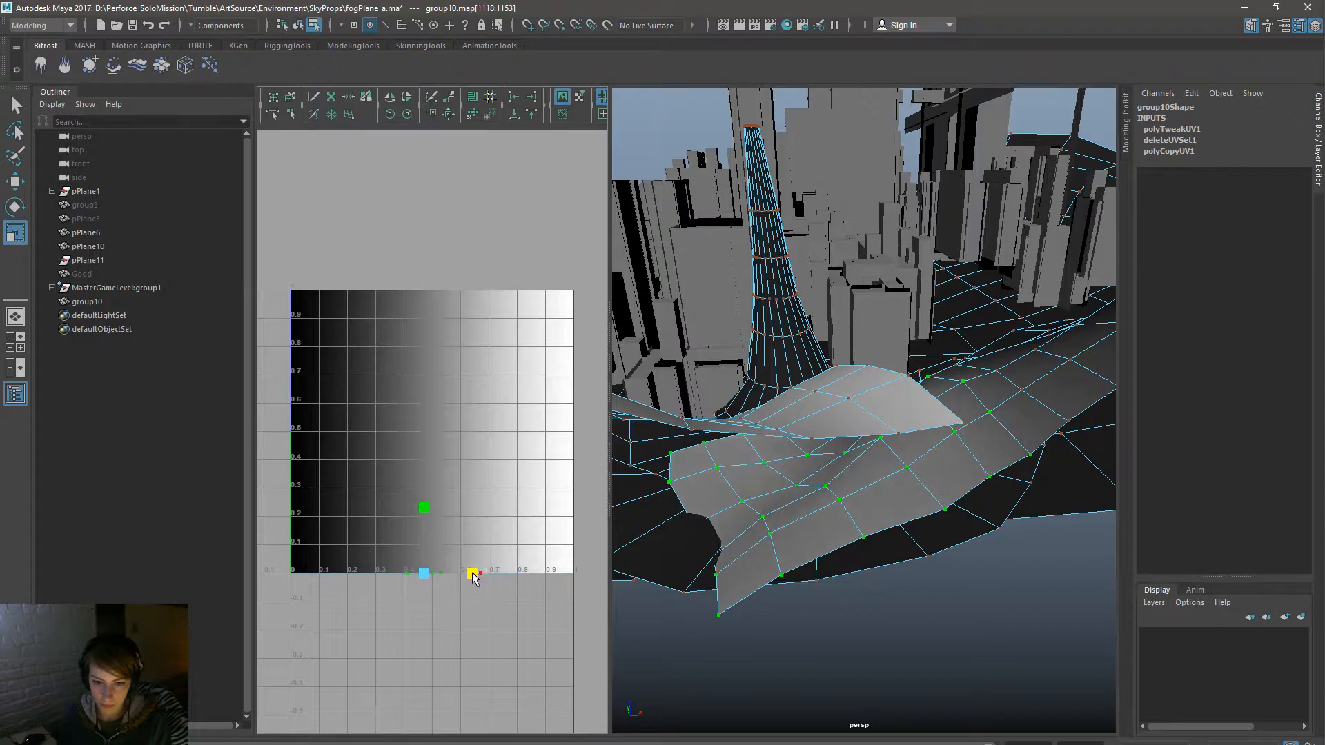
pyautogui.press('w')
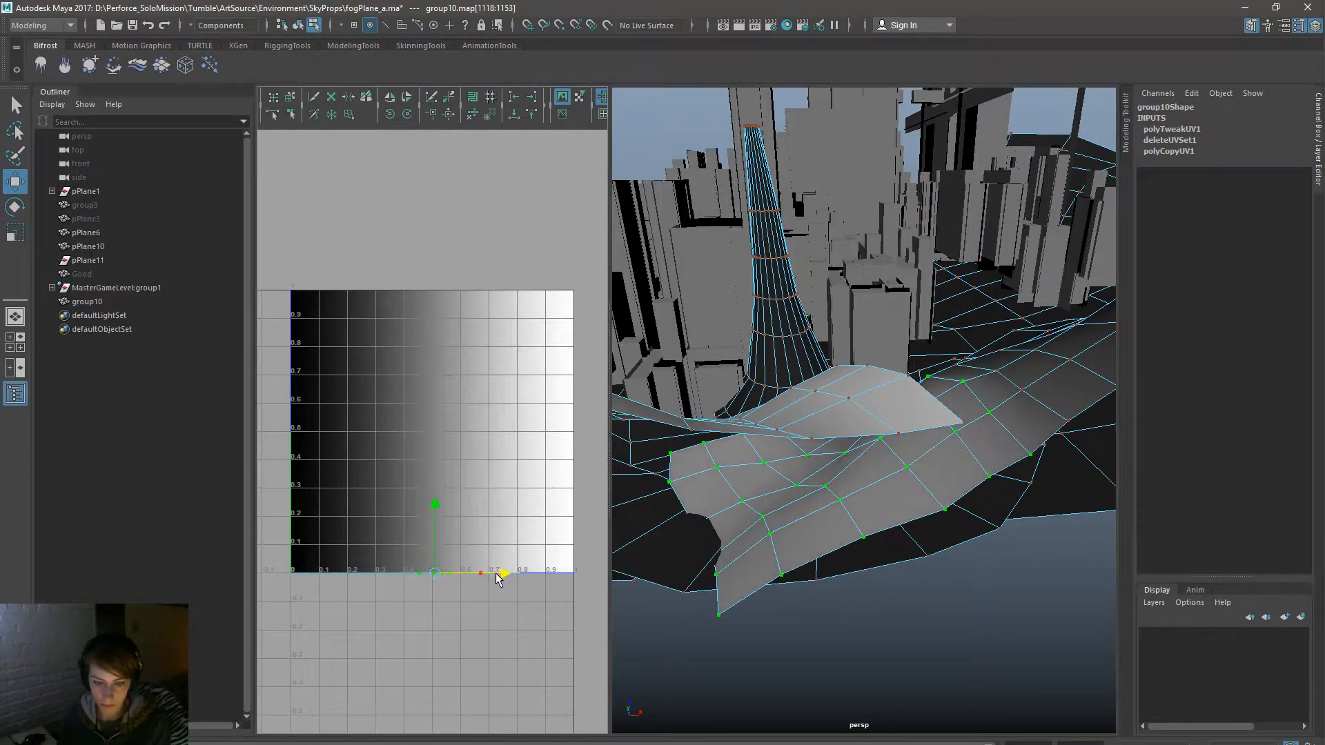
pyautogui.hotkey('shift', '.')
pyautogui.moveTo(492, 582); pyautogui.dragTo(524, 579)
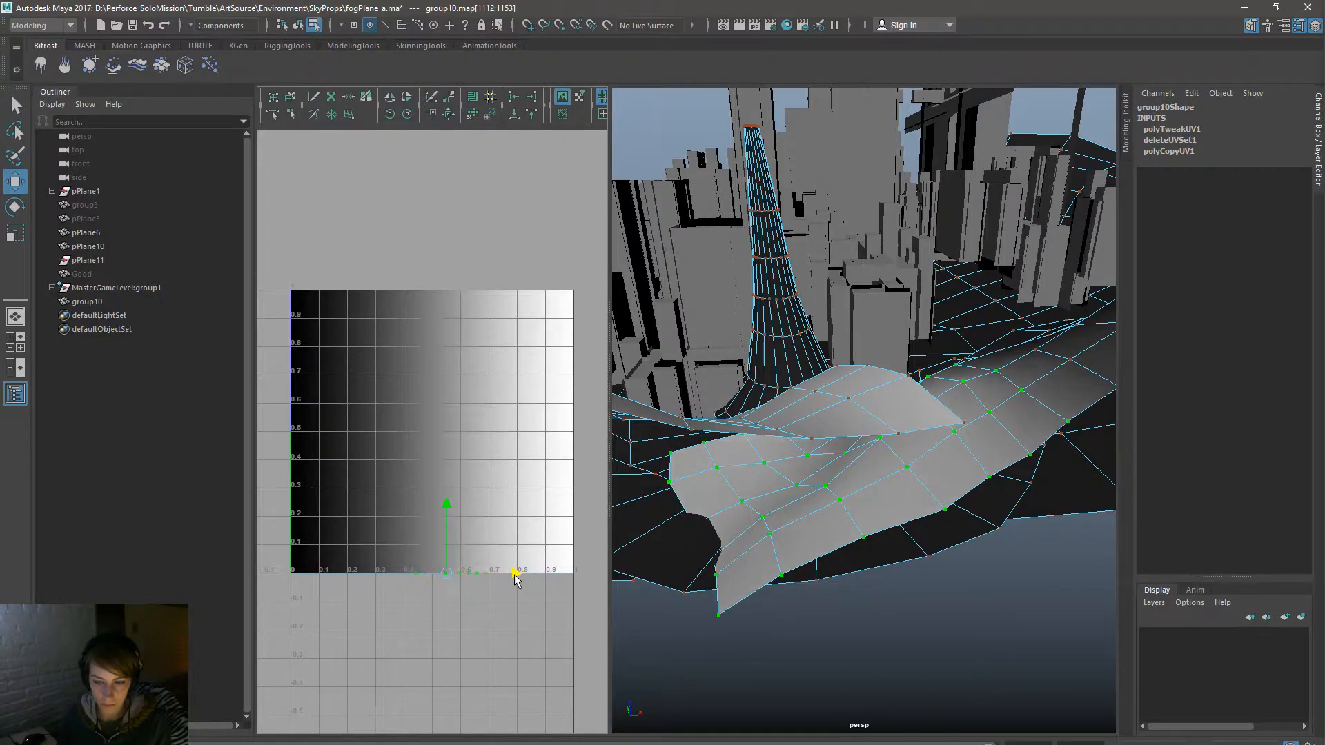
pyautogui.hotkey('shift', '.')
pyautogui.moveTo(502, 579); pyautogui.dragTo(520, 580)
# Step: Shift the neighbouring piece's UVs a little further in U and extend the selection several more rows along the strip
pyautogui.keyDown('alt'); pyautogui.moveTo(869, 576); pyautogui.dragTo(876, 514); pyautogui.keyUp('alt')
pyautogui.hotkey('shift', '.')
pyautogui.moveTo(494, 570); pyautogui.dragTo(509, 575)
pyautogui.hotkey('shift', '.')
pyautogui.hotkey('shift', '.')
pyautogui.hotkey('shift', '.')
# Step: Scale the grown UV selection slightly wider along U to stretch the gradient along the fog strip
pyautogui.keyDown('alt'); pyautogui.moveTo(874, 583); pyautogui.dragTo(710, 545, button='right'); pyautogui.keyUp('alt')
pyautogui.keyDown('alt'); pyautogui.moveTo(983, 567); pyautogui.dragTo(902, 553); pyautogui.keyUp('alt')
pyautogui.keyDown('alt'); pyautogui.moveTo(902, 553); pyautogui.dragTo(827, 505, button='middle'); pyautogui.keyUp('alt')
pyautogui.keyDown('alt'); pyautogui.moveTo(827, 506); pyautogui.dragTo(763, 471, button='right'); pyautogui.keyUp('alt')
pyautogui.keyDown('alt'); pyautogui.moveTo(763, 483); pyautogui.dragTo(742, 491); pyautogui.keyUp('alt')
pyautogui.keyDown('alt'); pyautogui.moveTo(807, 500); pyautogui.dragTo(933, 527, button='middle'); pyautogui.keyUp('alt')
pyautogui.keyDown('alt'); pyautogui.moveTo(933, 527); pyautogui.dragTo(814, 497); pyautogui.keyUp('alt')
pyautogui.keyDown('alt'); pyautogui.moveTo(814, 497); pyautogui.dragTo(1062, 538, button='right'); pyautogui.keyUp('alt')
pyautogui.keyDown('alt'); pyautogui.moveTo(854, 474); pyautogui.dragTo(735, 560, button='middle'); pyautogui.keyUp('alt')
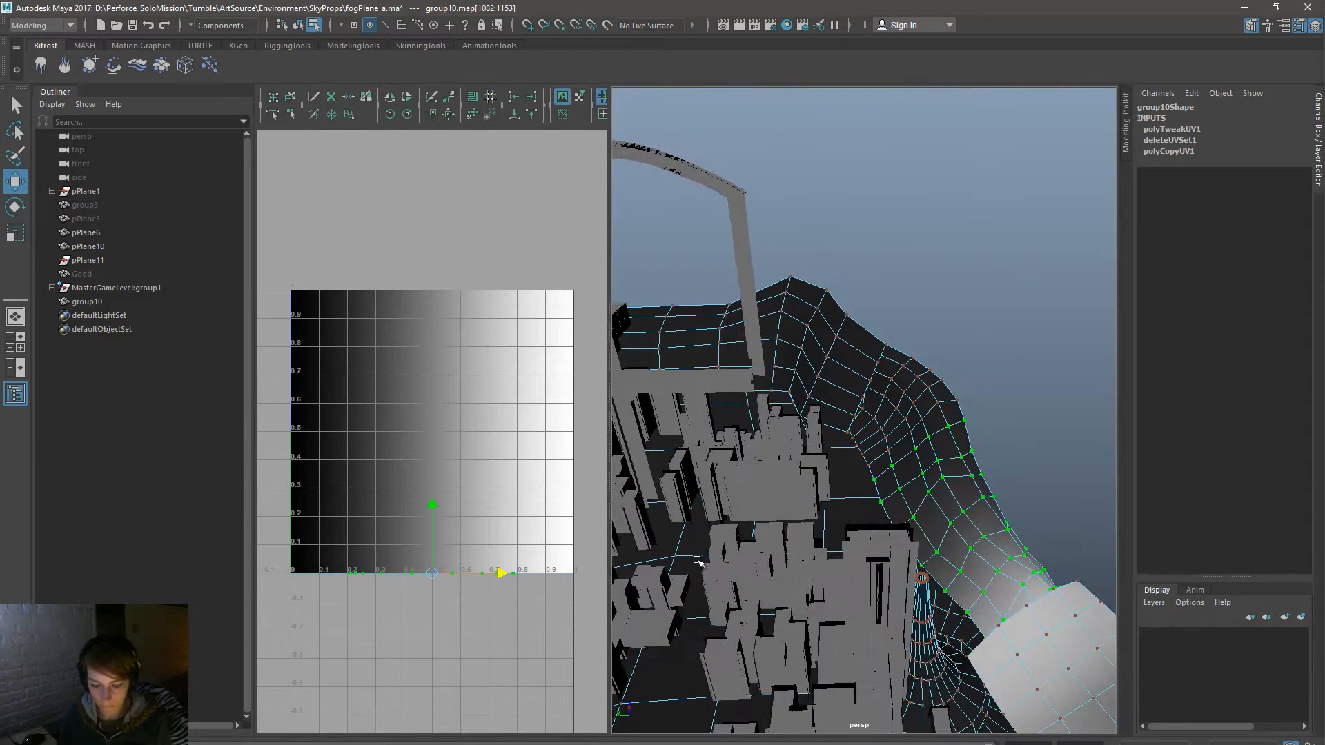
pyautogui.press('r')
pyautogui.moveTo(497, 574)
pyautogui.mouseDown()
pyautogui.moveTo(485, 570)
pyautogui.moveTo(504, 578)
pyautogui.mouseUp()
# Step: Extend the UV selection further along the strip while shifting it to about 0.54 in U
pyautogui.hotkey('shift', '.')
pyautogui.press('w')
pyautogui.hotkey('shift', '.')
pyautogui.hotkey('shift', '.')
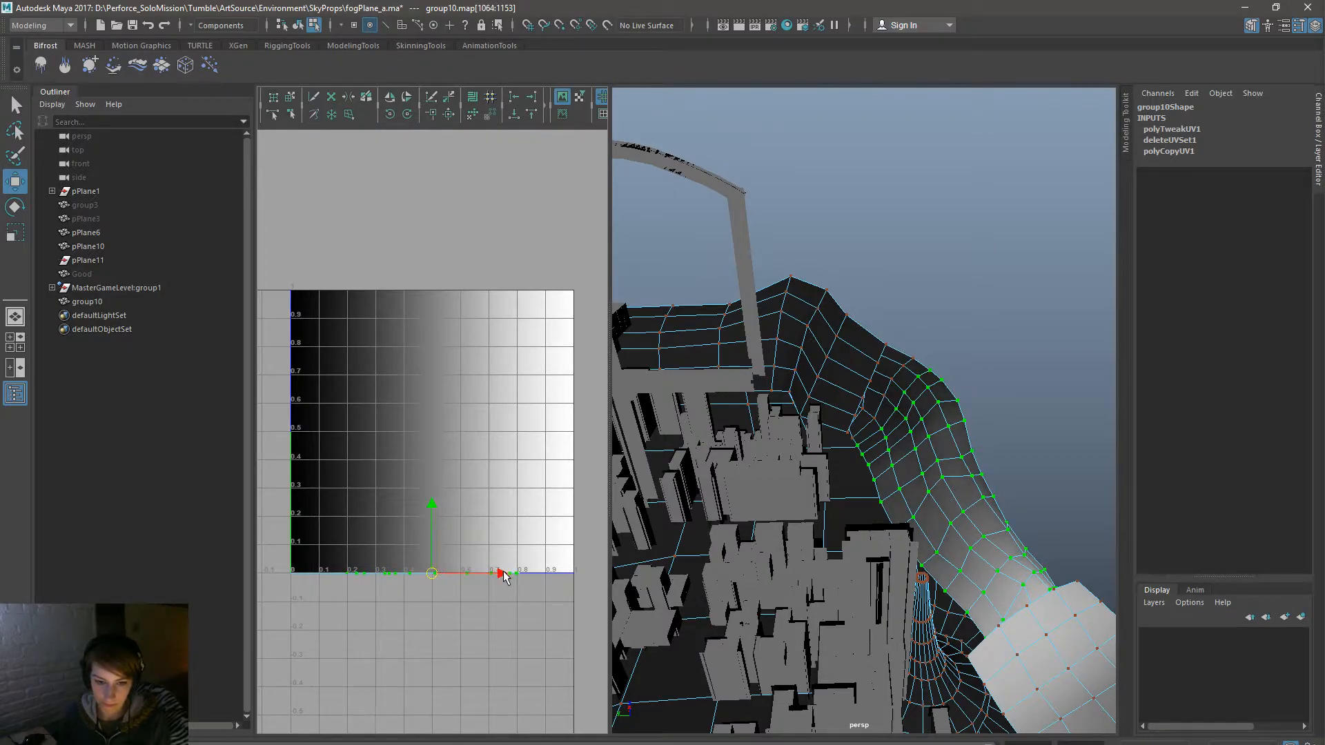
pyautogui.hotkey('shift', '.')
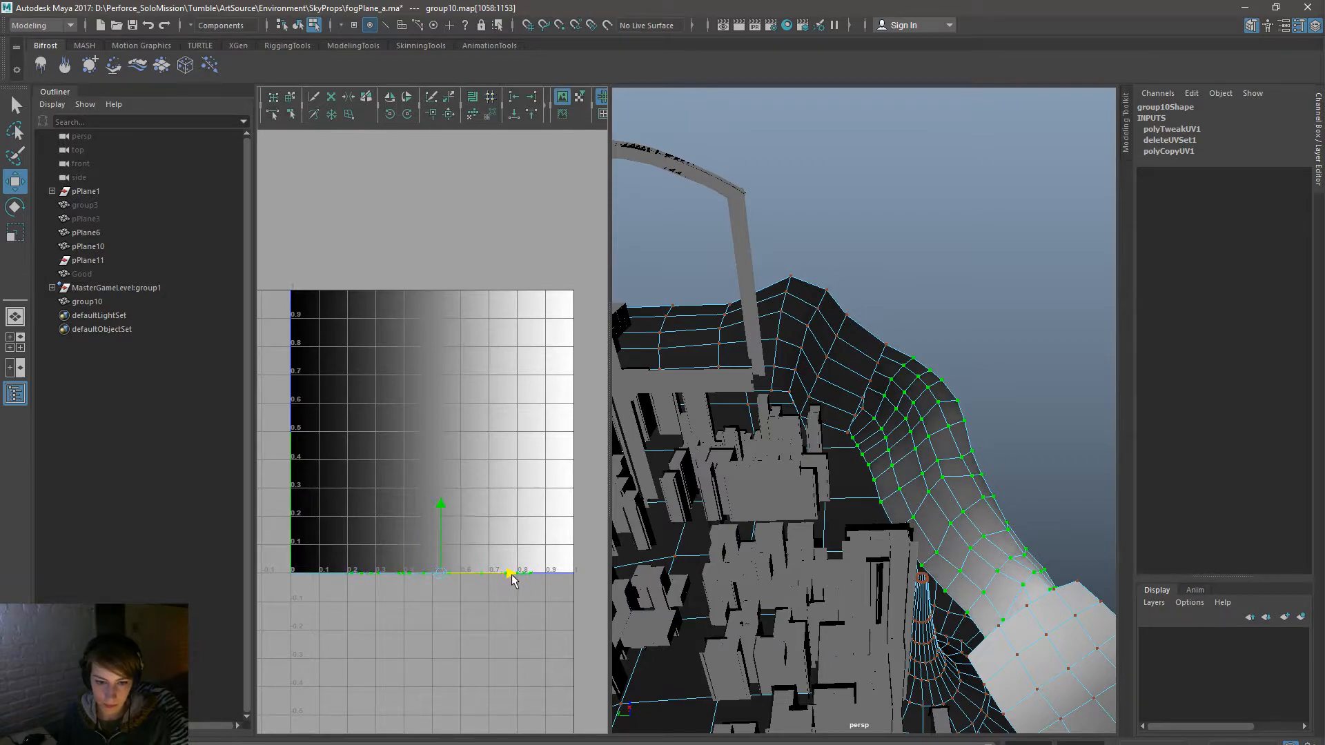
pyautogui.hotkey('shift', '.')
pyautogui.hotkey('shift', '.')
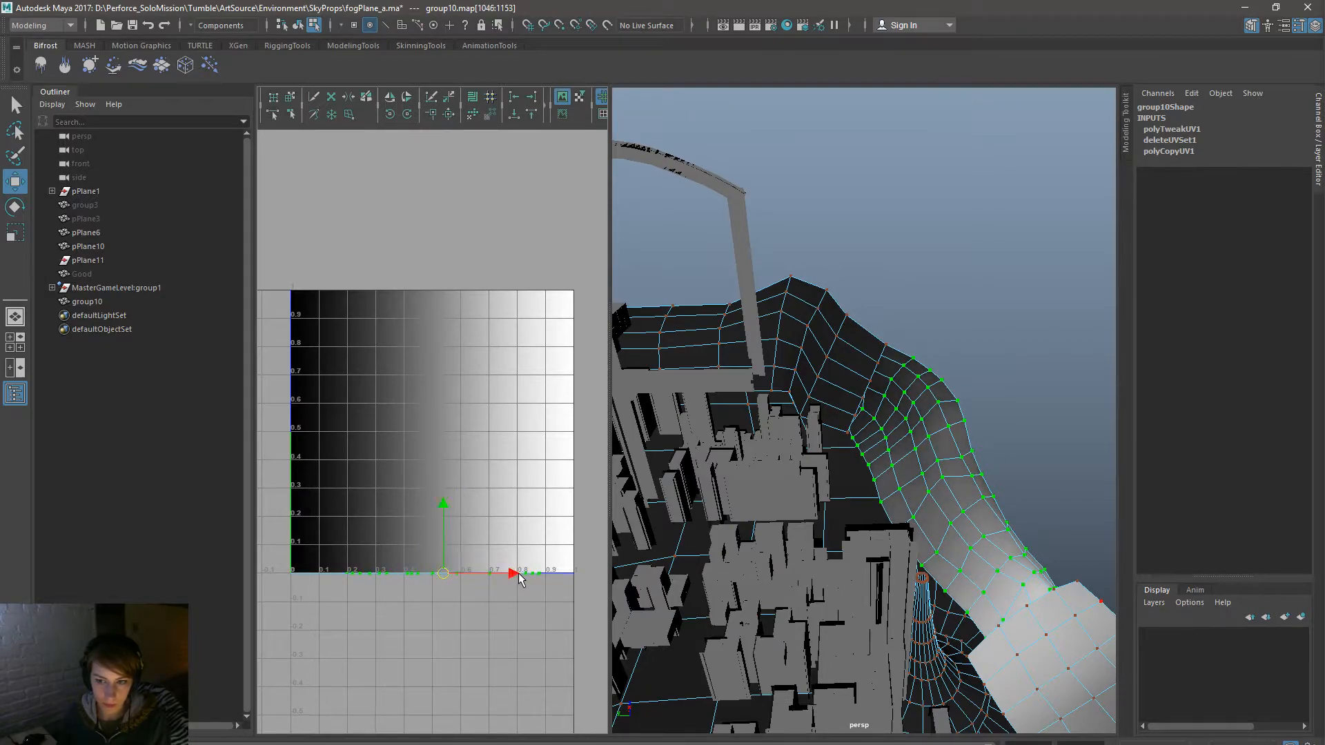
# Step: Scale the extended strip's UV selection narrower along U
pyautogui.keyDown('alt'); pyautogui.moveTo(690, 552); pyautogui.dragTo(717, 541); pyautogui.keyUp('alt')
pyautogui.press('r')
pyautogui.moveTo(511, 574); pyautogui.dragTo(494, 578)
pyautogui.press('w')
# Step: Limit the selection to the UVs at the strip's dark far end and shift them slightly up in U
pyautogui.keyDown('alt'); pyautogui.moveTo(918, 541); pyautogui.dragTo(961, 509); pyautogui.keyUp('alt')
pyautogui.keyDown('alt'); pyautogui.moveTo(961, 508); pyautogui.dragTo(1087, 567, button='right'); pyautogui.keyUp('alt')
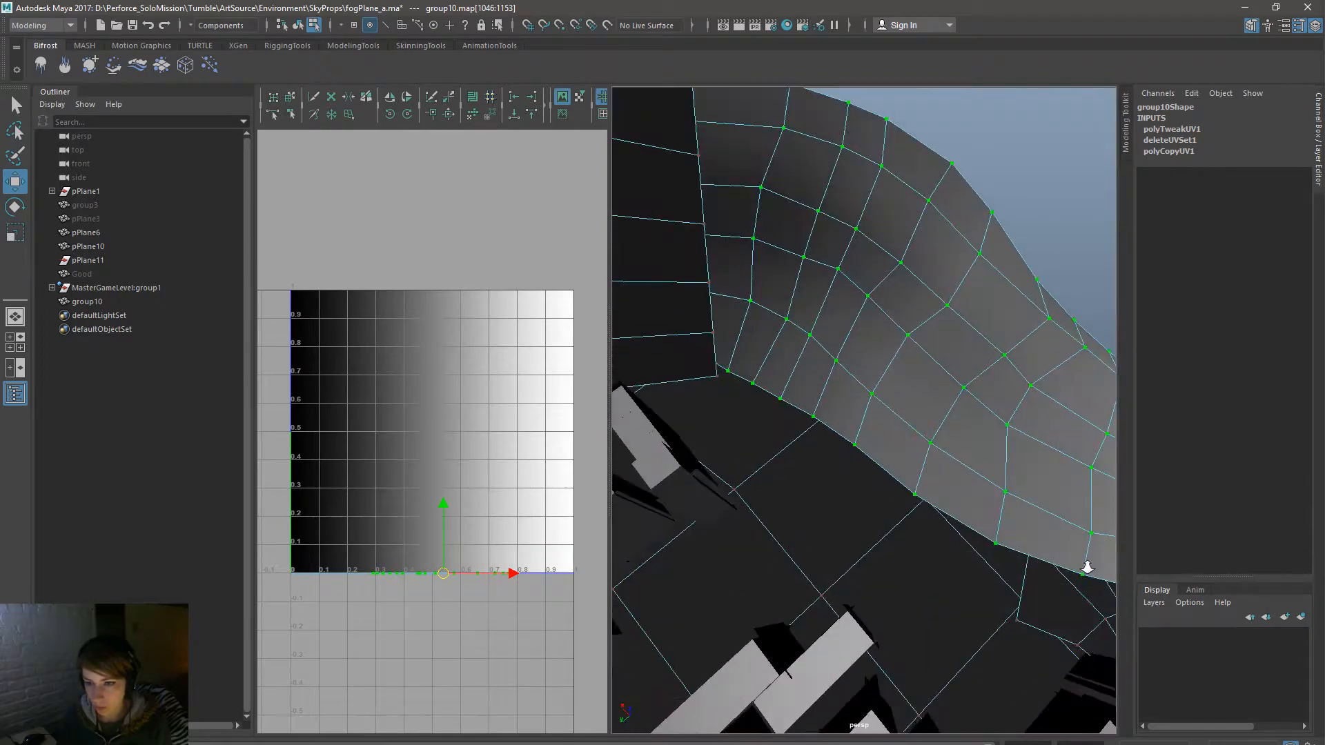
pyautogui.keyDown('alt'); pyautogui.moveTo(826, 460); pyautogui.dragTo(874, 641, button='middle'); pyautogui.keyUp('alt')
pyautogui.keyDown('alt'); pyautogui.moveTo(874, 642); pyautogui.dragTo(656, 536); pyautogui.keyUp('alt')
pyautogui.keyDown('alt'); pyautogui.moveTo(656, 536); pyautogui.dragTo(804, 502, button='right'); pyautogui.keyUp('alt')
pyautogui.keyDown('alt'); pyautogui.moveTo(804, 502); pyautogui.dragTo(1010, 506); pyautogui.keyUp('alt')
pyautogui.keyDown('alt'); pyautogui.moveTo(1011, 505); pyautogui.dragTo(923, 488, button='right'); pyautogui.keyUp('alt')
pyautogui.hotkey('shift', '.')
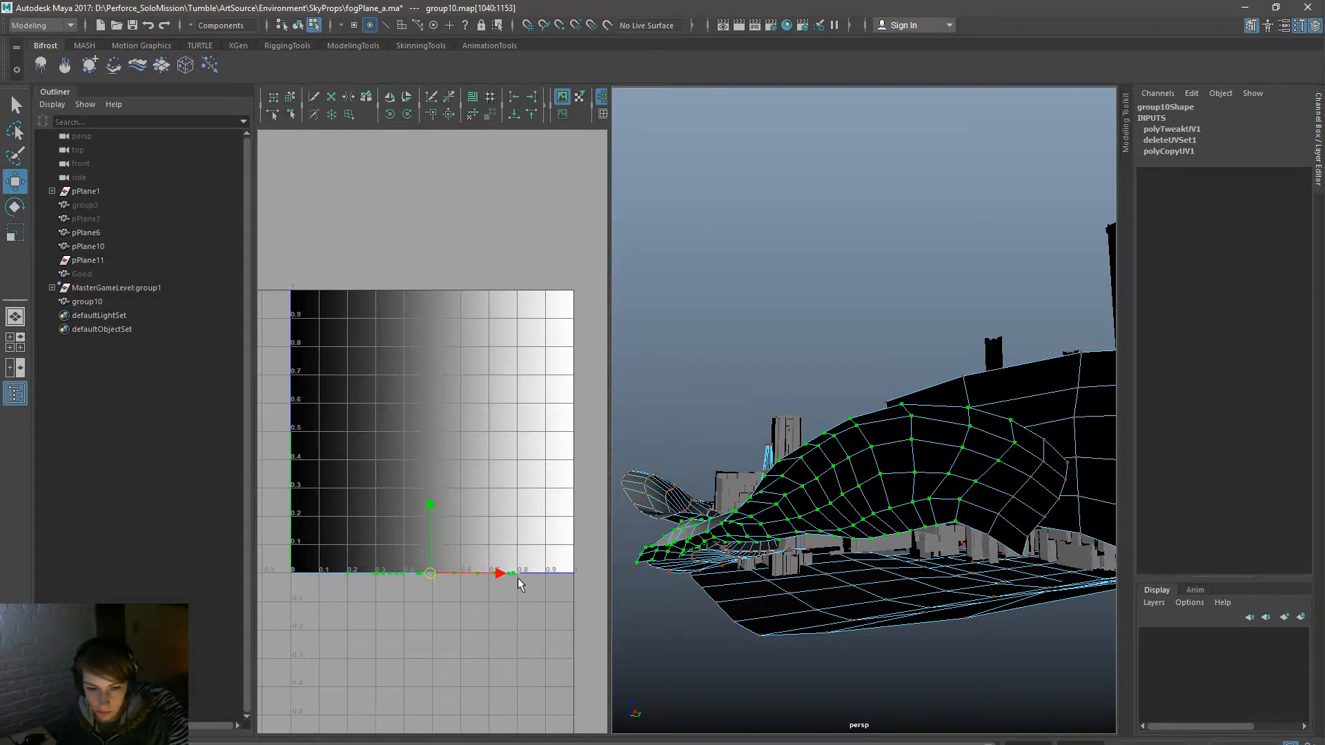
pyautogui.moveTo(500, 578); pyautogui.dragTo(379, 531)
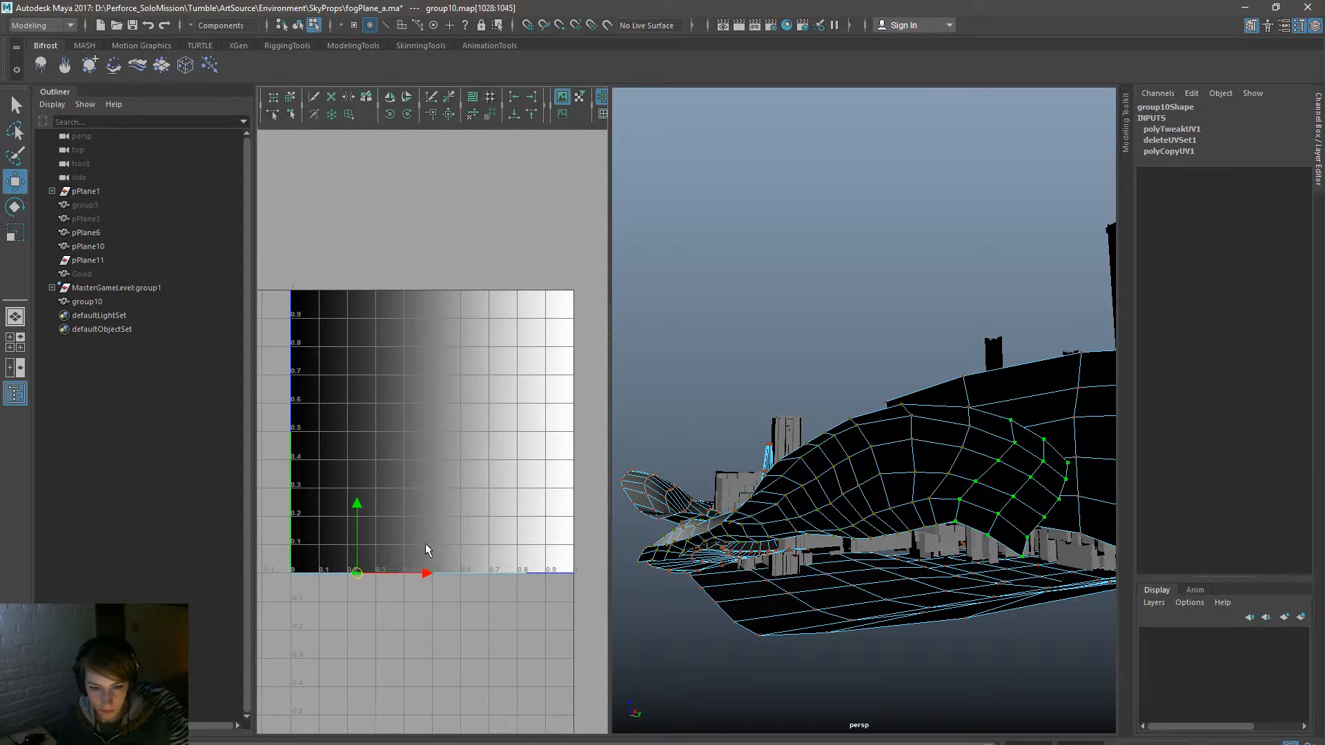
pyautogui.moveTo(427, 576); pyautogui.dragTo(433, 576)
# Step: Return to object mode, reselect the fog mesh at the large outer piece on the other side and switch to UV selection
pyautogui.keyDown('alt'); pyautogui.moveTo(1021, 566); pyautogui.dragTo(923, 522); pyautogui.keyUp('alt')
pyautogui.moveTo(923, 518); pyautogui.dragTo(1029, 408, button='right')
pyautogui.click(1047, 427)
pyautogui.scroll(-6, 1021, 469)
pyautogui.keyDown('alt'); pyautogui.moveTo(813, 574); pyautogui.dragTo(959, 614); pyautogui.keyUp('alt')
pyautogui.scroll(6, 830, 526)
pyautogui.keyDown('alt'); pyautogui.moveTo(745, 476); pyautogui.dragTo(876, 433); pyautogui.keyUp('alt')
pyautogui.scroll(3, 866, 516)
pyautogui.click(903, 523)
pyautogui.moveTo(876, 434); pyautogui.dragTo(876, 474, button='right')
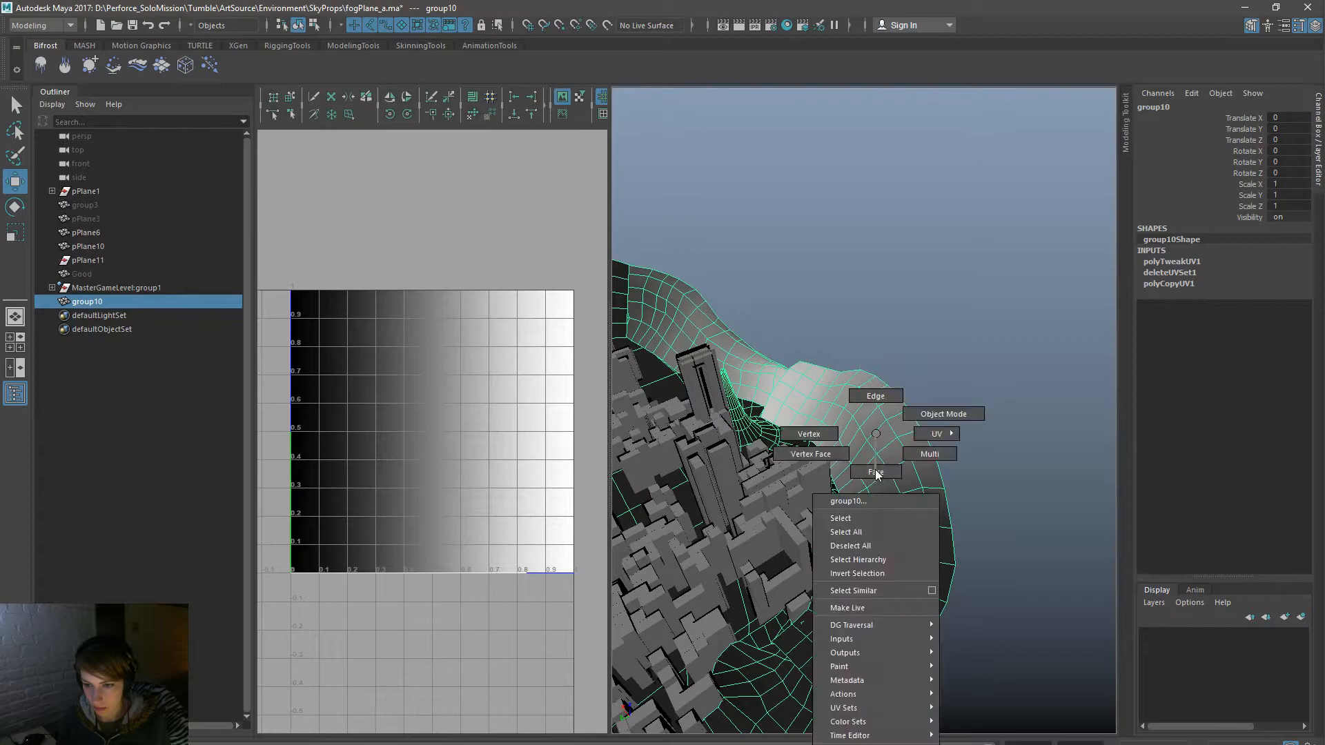
pyautogui.moveTo(871, 420); pyautogui.dragTo(981, 427, button='right')
pyautogui.click(743, 437)
# Step: Select the column of UVs along the bright end edge of the large outer fog piece
pyautogui.keyDown('alt'); pyautogui.moveTo(744, 437); pyautogui.dragTo(787, 464); pyautogui.keyUp('alt')
pyautogui.keyDown('alt'); pyautogui.moveTo(786, 464); pyautogui.dragTo(808, 524, button='right'); pyautogui.keyUp('alt')
pyautogui.click(715, 581)
pyautogui.keyDown('shift'); pyautogui.click(695, 534); pyautogui.keyUp('shift')
pyautogui.keyDown('shift'); pyautogui.click(685, 489); pyautogui.keyUp('shift')
pyautogui.keyDown('shift'); pyautogui.click(676, 447); pyautogui.keyUp('shift')
pyautogui.keyDown('shift'); pyautogui.click(674, 409); pyautogui.keyUp('shift')
# Step: Grow the end-edge UV selection along the large outer piece and scale it narrower along U
pyautogui.hotkey('shift', '.')
pyautogui.hotkey('shift', '.')
pyautogui.hotkey('shift', '.')
pyautogui.hotkey('shift', '.')
pyautogui.hotkey('shift', '.')
pyautogui.hotkey('shift', '.')
pyautogui.hotkey('shift', '.')
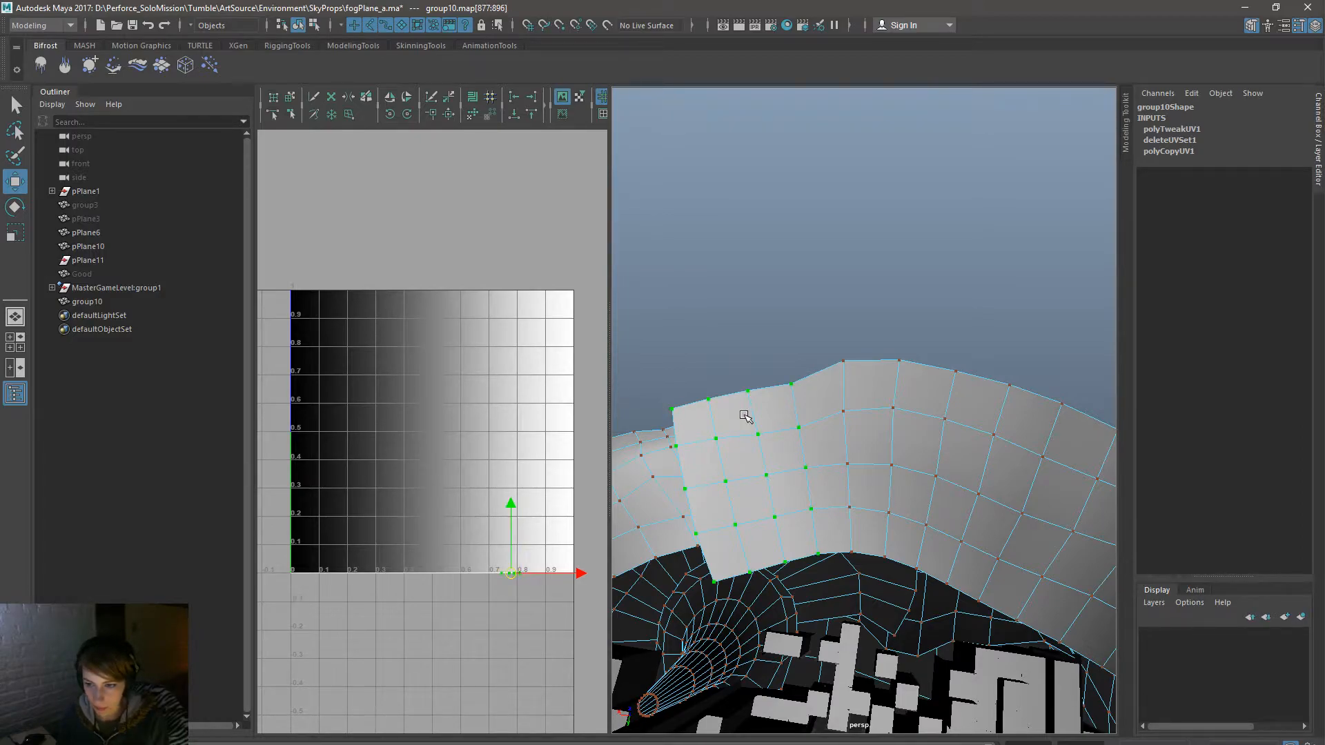
pyautogui.hotkey('shift', '.')
pyautogui.hotkey('shift', '.')
pyautogui.hotkey('shift', '.')
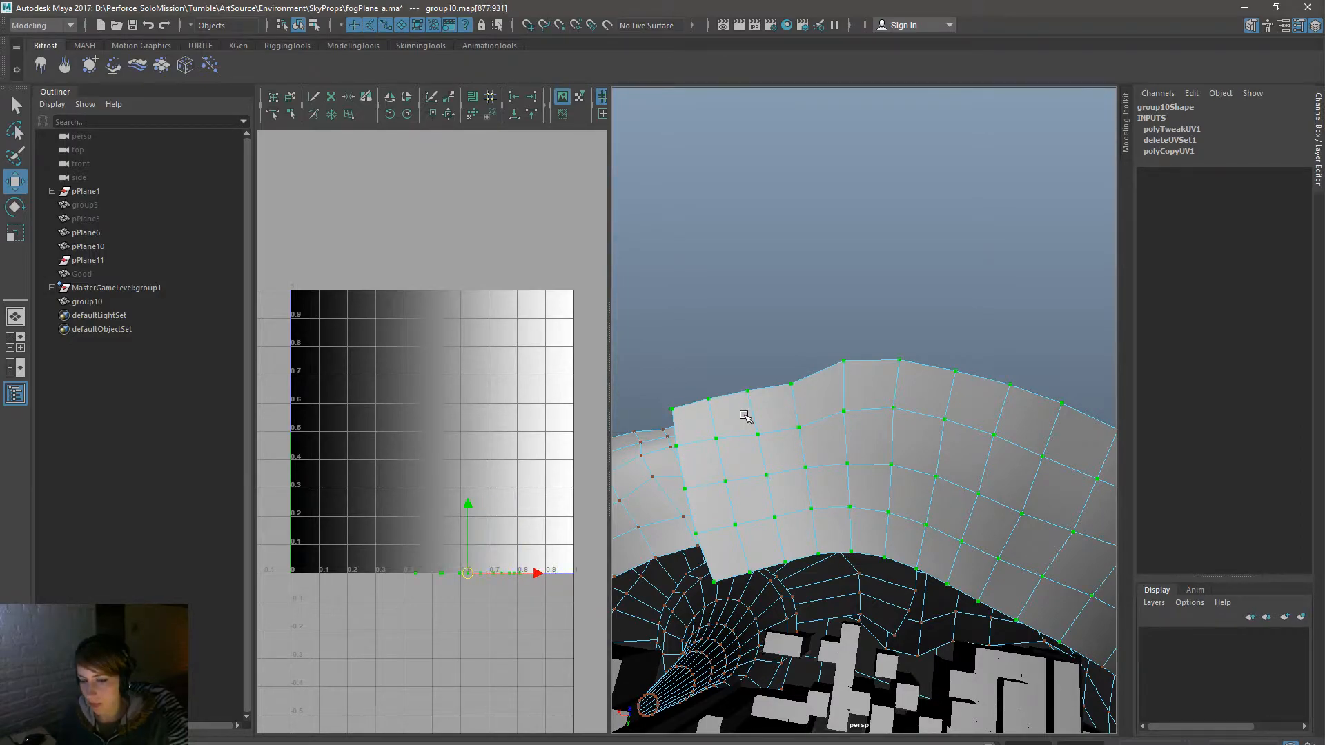
pyautogui.keyDown('alt'); pyautogui.moveTo(807, 452); pyautogui.dragTo(732, 485); pyautogui.keyUp('alt')
pyautogui.press('r')
pyautogui.moveTo(539, 576); pyautogui.dragTo(519, 581)
# Step: Grow the outer piece's UV selection one more row and restrict it to the darker end of the gradient
pyautogui.keyDown('alt'); pyautogui.moveTo(908, 547); pyautogui.dragTo(787, 543, button='middle'); pyautogui.keyUp('alt')
pyautogui.hotkey('shift', '.')
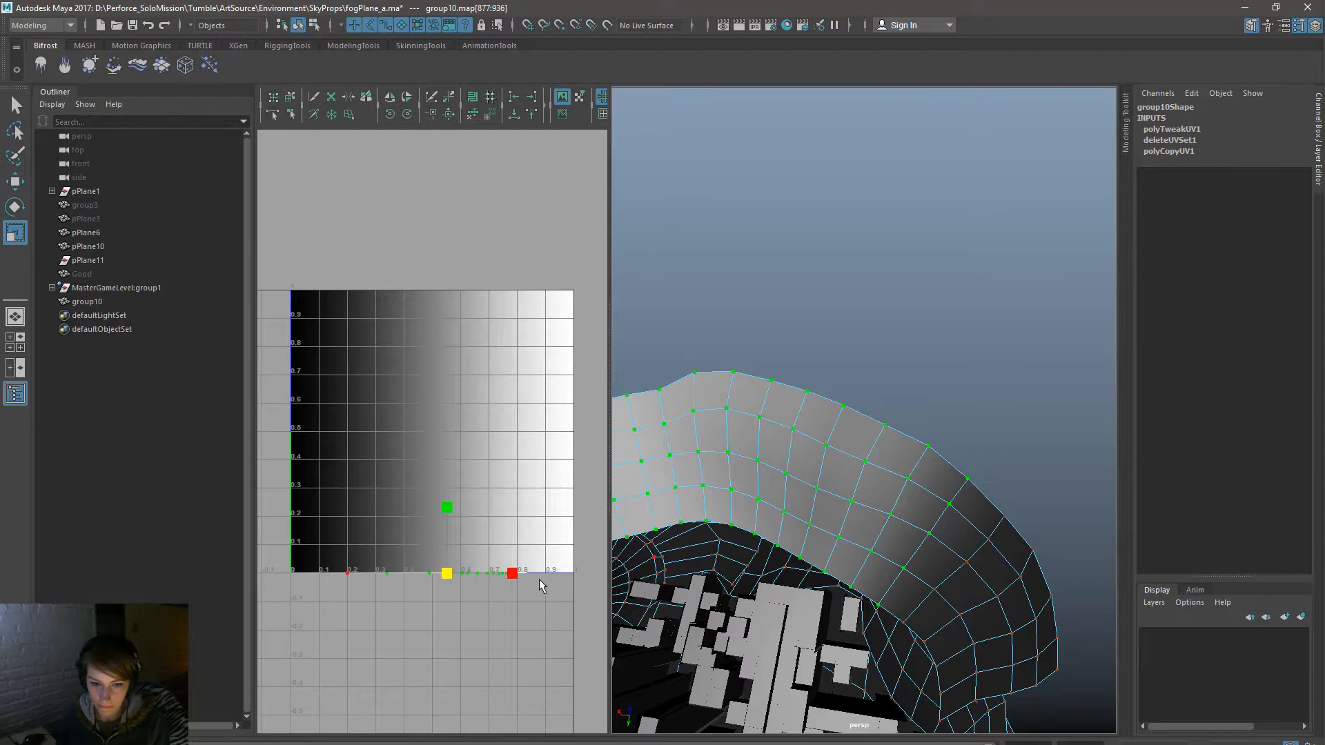
pyautogui.moveTo(534, 603); pyautogui.dragTo(427, 551)
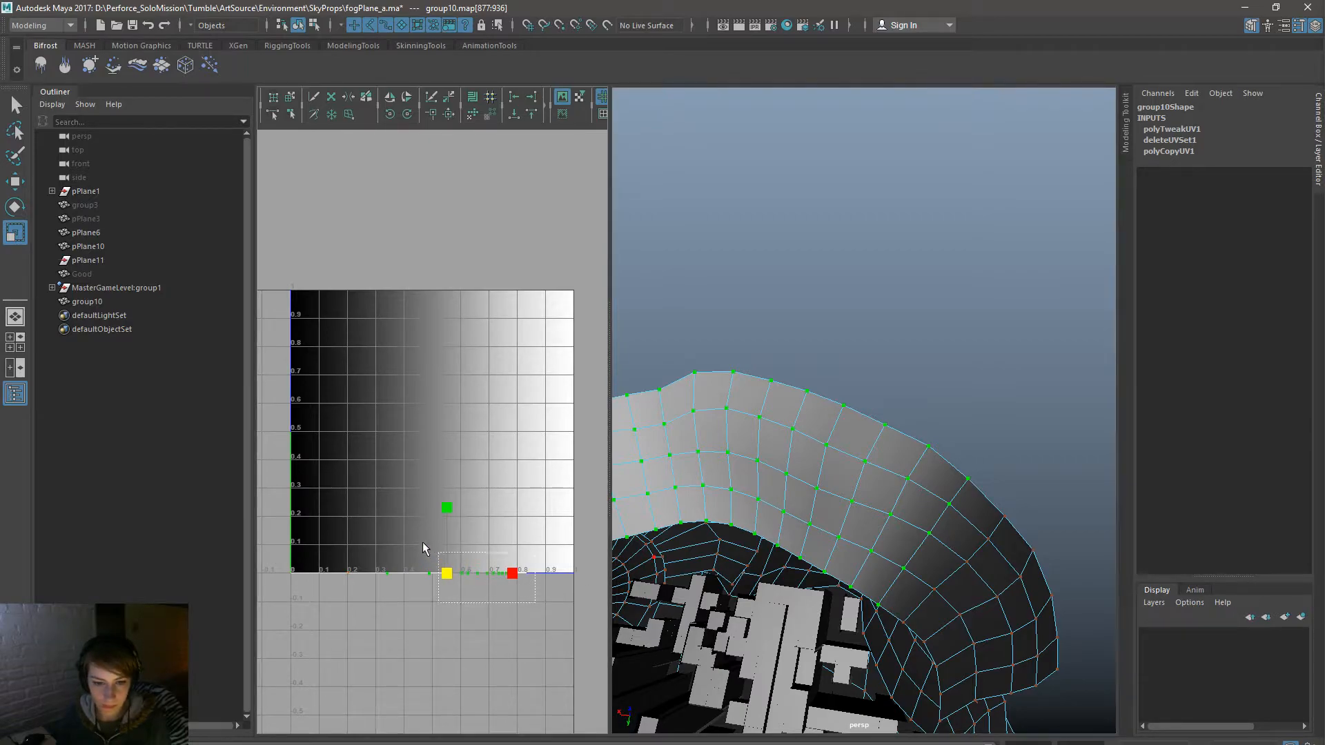
pyautogui.moveTo(473, 579); pyautogui.dragTo(534, 596, button='right')
pyautogui.keyDown('shift'); pyautogui.moveTo(550, 615); pyautogui.dragTo(417, 551); pyautogui.keyUp('shift')
pyautogui.hotkey('ctrl', 'z')
pyautogui.moveTo(537, 603); pyautogui.dragTo(481, 577)
# Step: Grow the darker-end UV selection and shift it slightly in U to smooth the fade
pyautogui.press('w')
pyautogui.hotkey('shift', '.')
pyautogui.moveTo(432, 572)
pyautogui.keyDown('ctrl'); pyautogui.mouseDown()
pyautogui.moveTo(407, 550)
pyautogui.moveTo(462, 585)
pyautogui.moveTo(379, 556)
pyautogui.moveTo(441, 577)
pyautogui.mouseUp(); pyautogui.keyUp('ctrl')
pyautogui.hotkey('shift', '.')
# Step: Limit the selection to the outer piece's darkest UVs, extend it to the far edge and scale it along U
pyautogui.moveTo(485, 626); pyautogui.dragTo(397, 606)
pyautogui.hotkey('shift', '.')
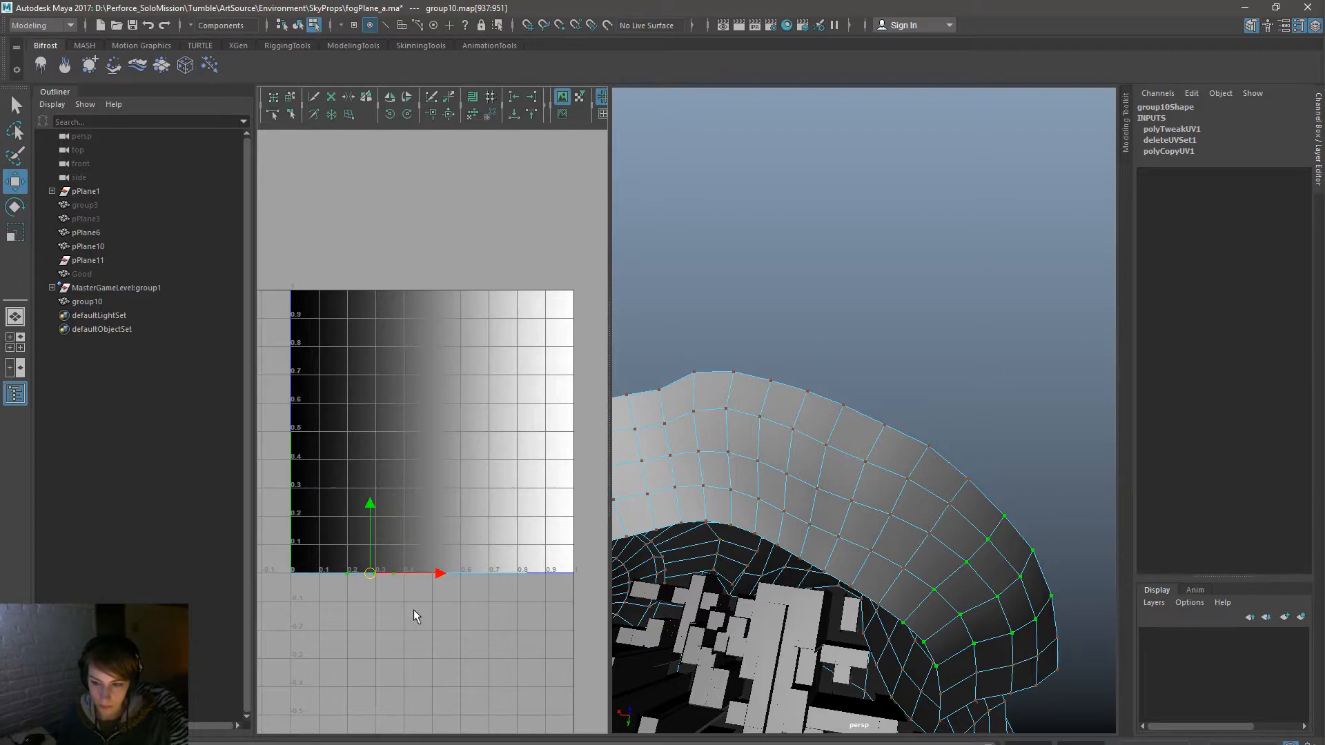
pyautogui.hotkey('shift', '.')
pyautogui.hotkey('shift', '.')
pyautogui.moveTo(500, 612); pyautogui.dragTo(400, 516)
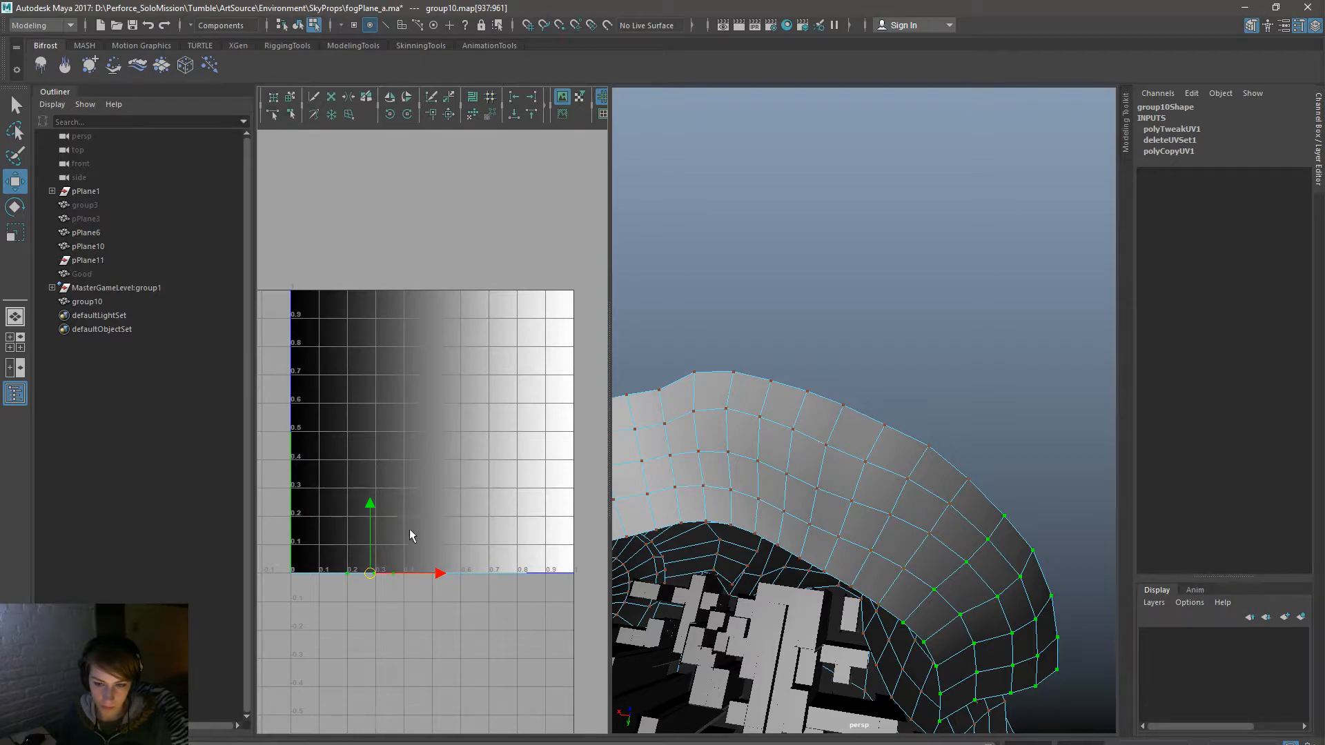
pyautogui.press('r')
pyautogui.moveTo(434, 574)
pyautogui.mouseDown()
pyautogui.moveTo(408, 577)
pyautogui.moveTo(461, 572)
pyautogui.mouseUp()
# Step: Return to object mode, enlarge the perspective view and inspect the gradient across the whole fog mesh
pyautogui.press('w')
pyautogui.moveTo(851, 471); pyautogui.dragTo(661, 476, button='right')
pyautogui.click(940, 385)
pyautogui.press('space')
pyautogui.keyDown('alt'); pyautogui.moveTo(661, 476); pyautogui.dragTo(866, 568, button='middle'); pyautogui.keyUp('alt')
pyautogui.keyDown('alt'); pyautogui.moveTo(866, 568); pyautogui.dragTo(814, 546); pyautogui.keyUp('alt')
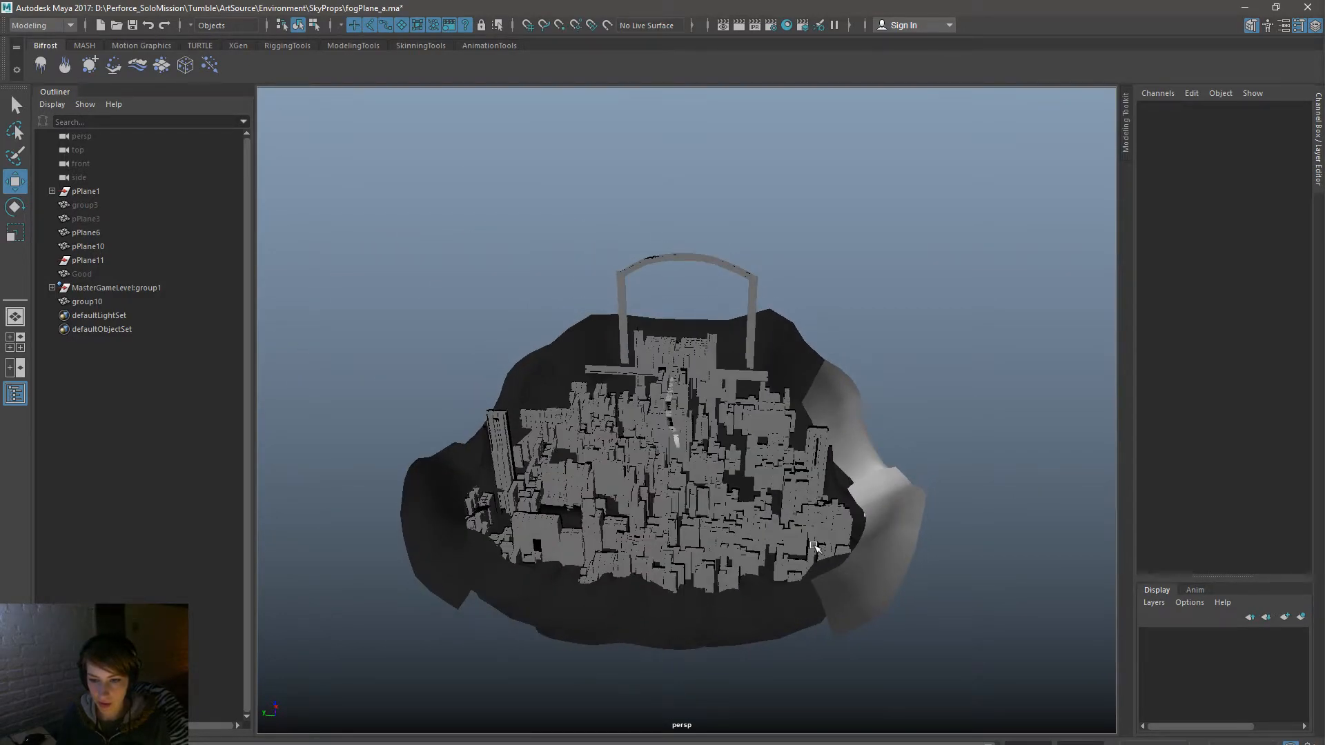
pyautogui.click(865, 567)
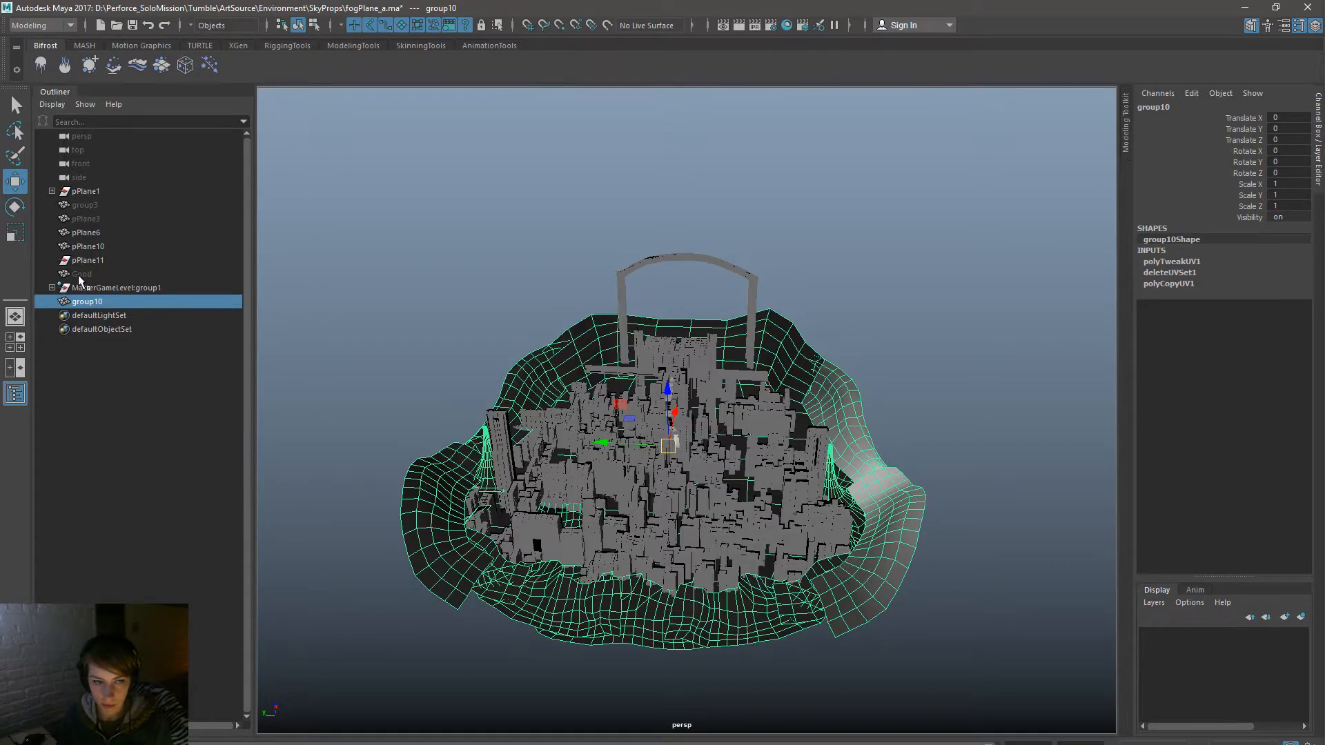
pyautogui.press('space')
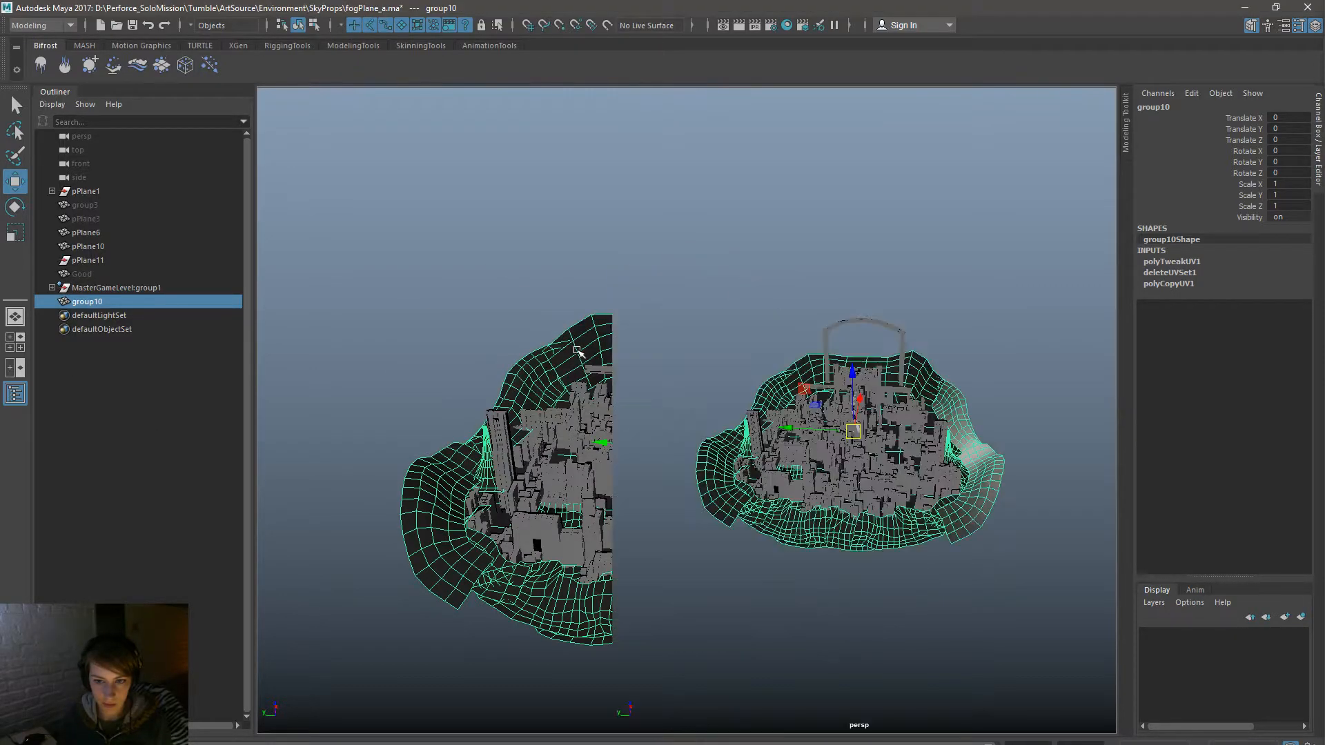
pyautogui.click(814, 574)
pyautogui.click(805, 523)
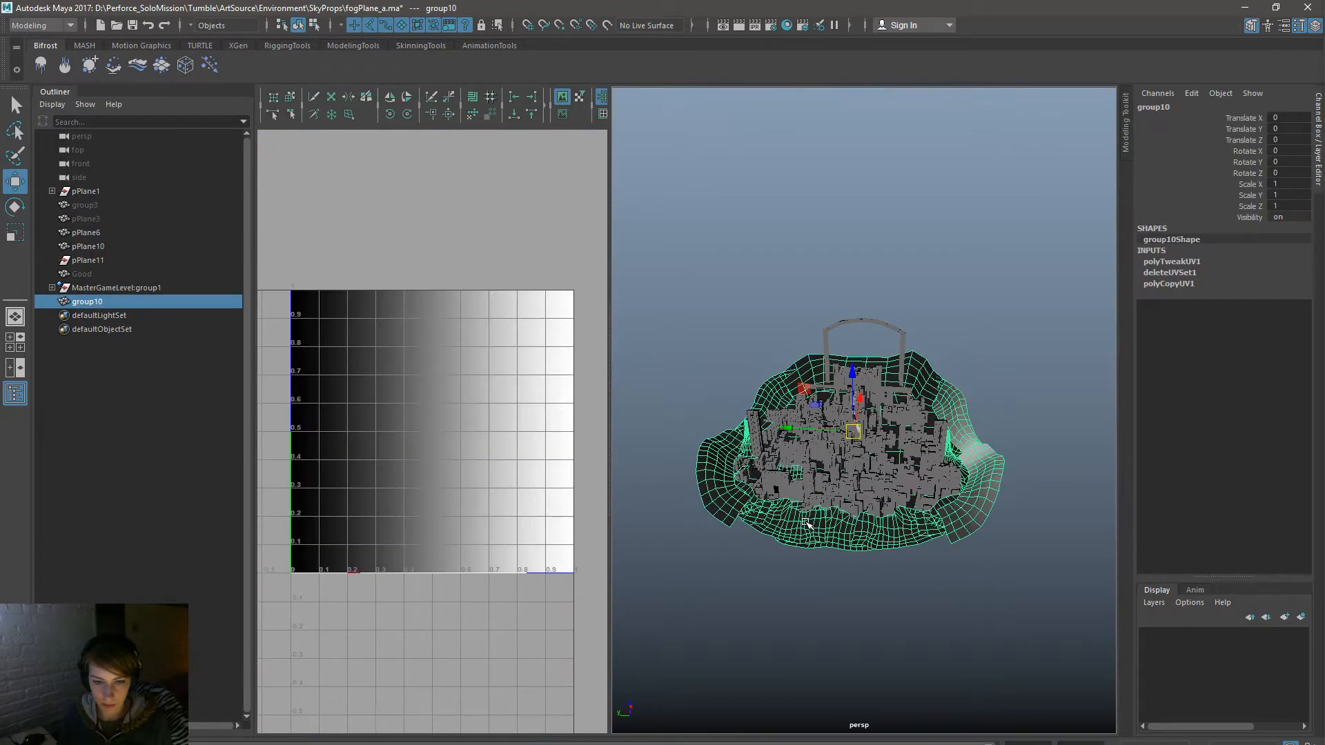
pyautogui.moveTo(461, 533); pyautogui.dragTo(518, 534, button='right')
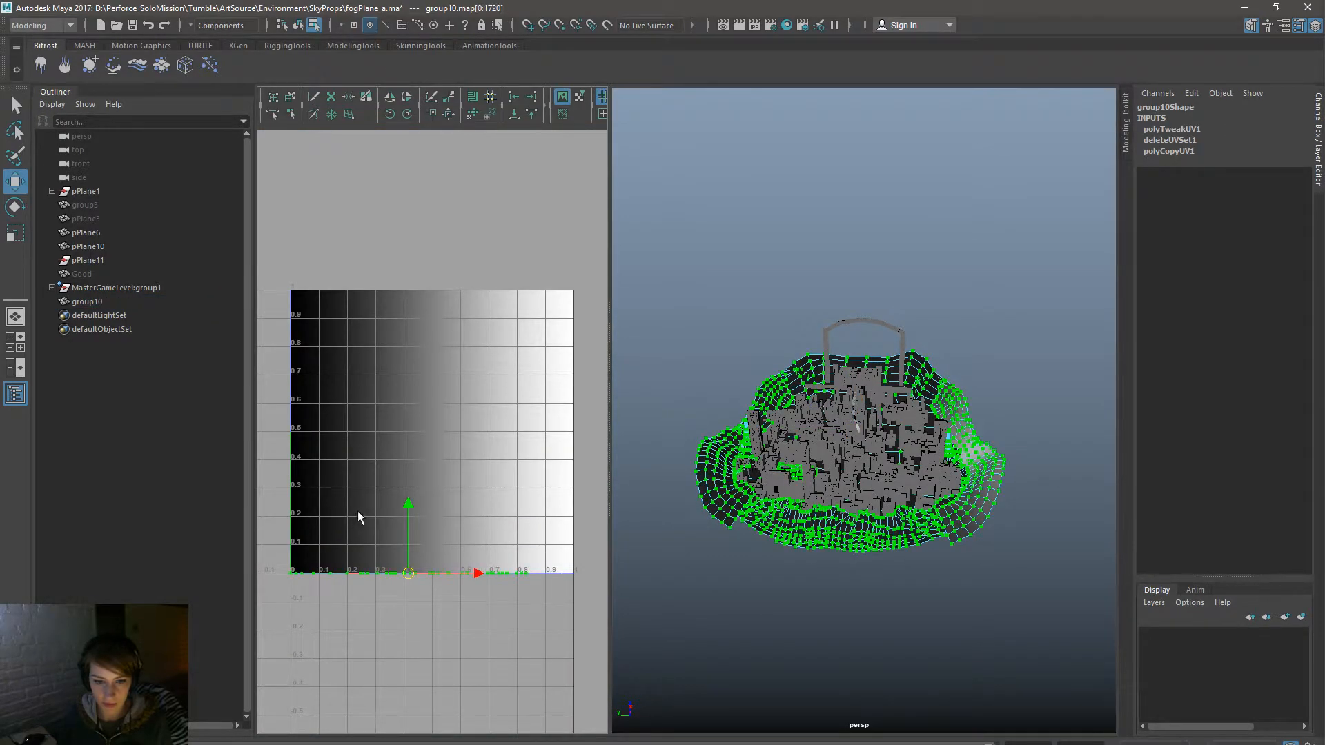
pyautogui.press('space')
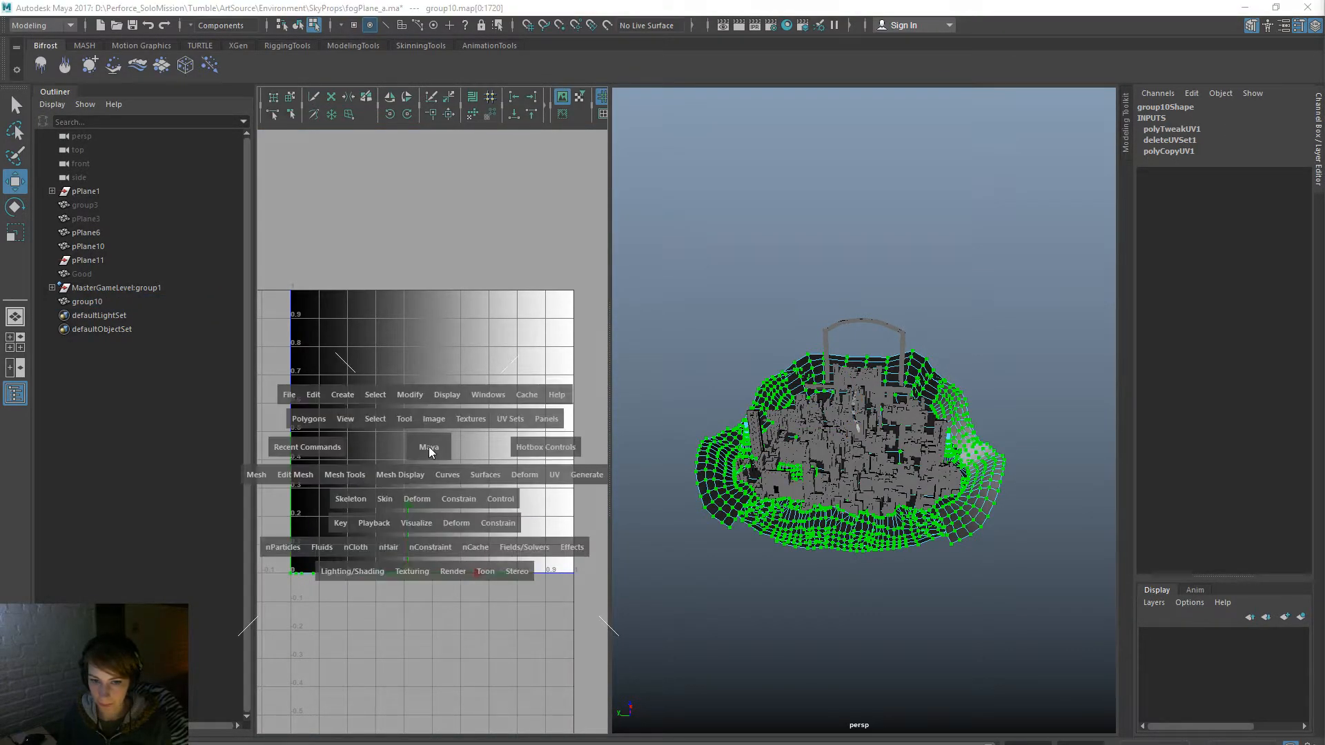
pyautogui.click(555, 476)
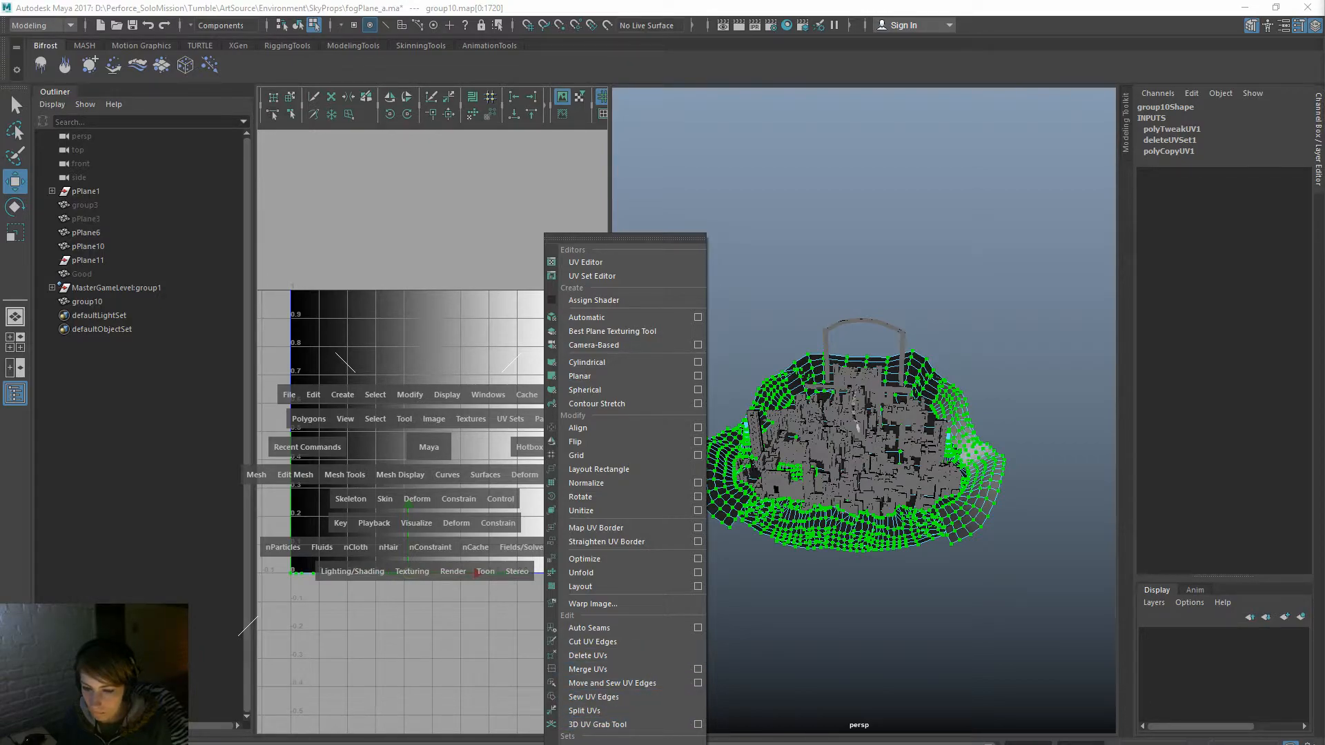
pyautogui.click(442, 645)
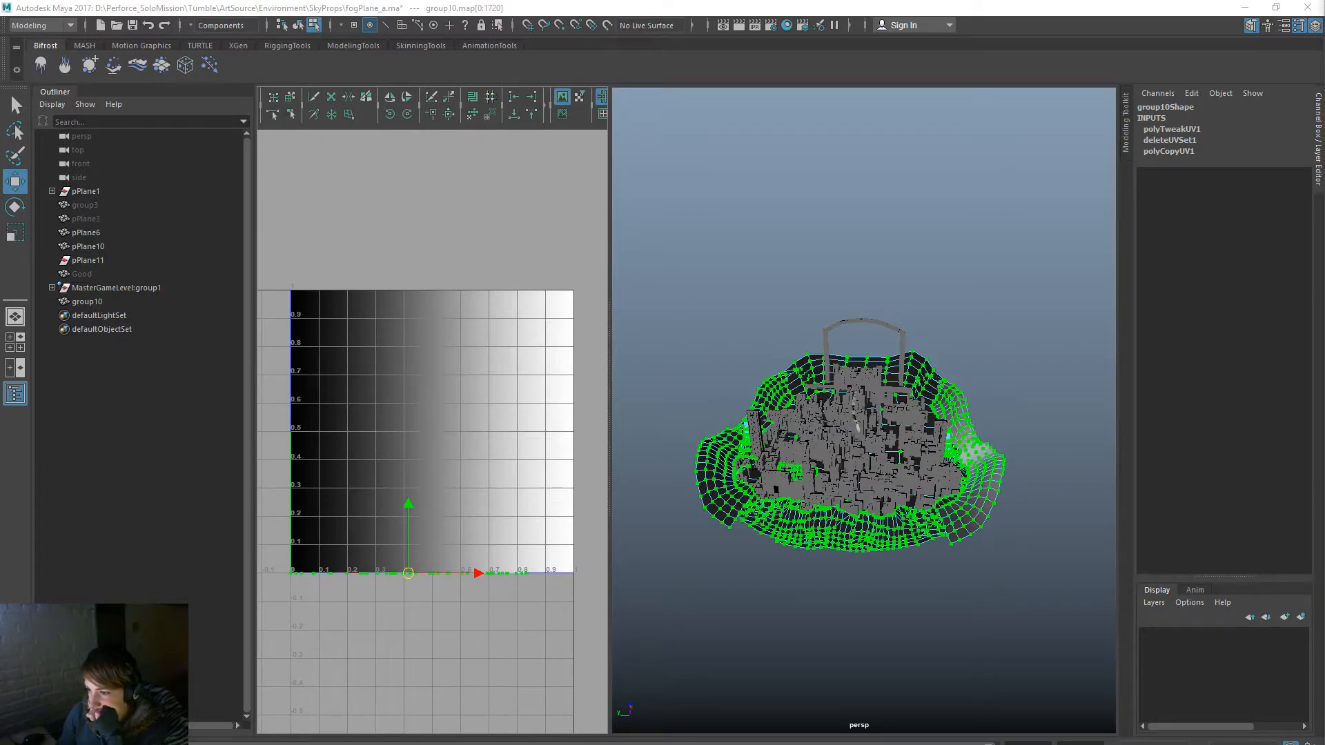
# Step: Return to object mode, select the group10 fog mesh and add the hidden Good mesh to the selection
pyautogui.rightClick(967, 414)
pyautogui.moveTo(967, 412); pyautogui.dragTo(1019, 392, button='right')
pyautogui.click(1039, 485)
pyautogui.click(988, 444)
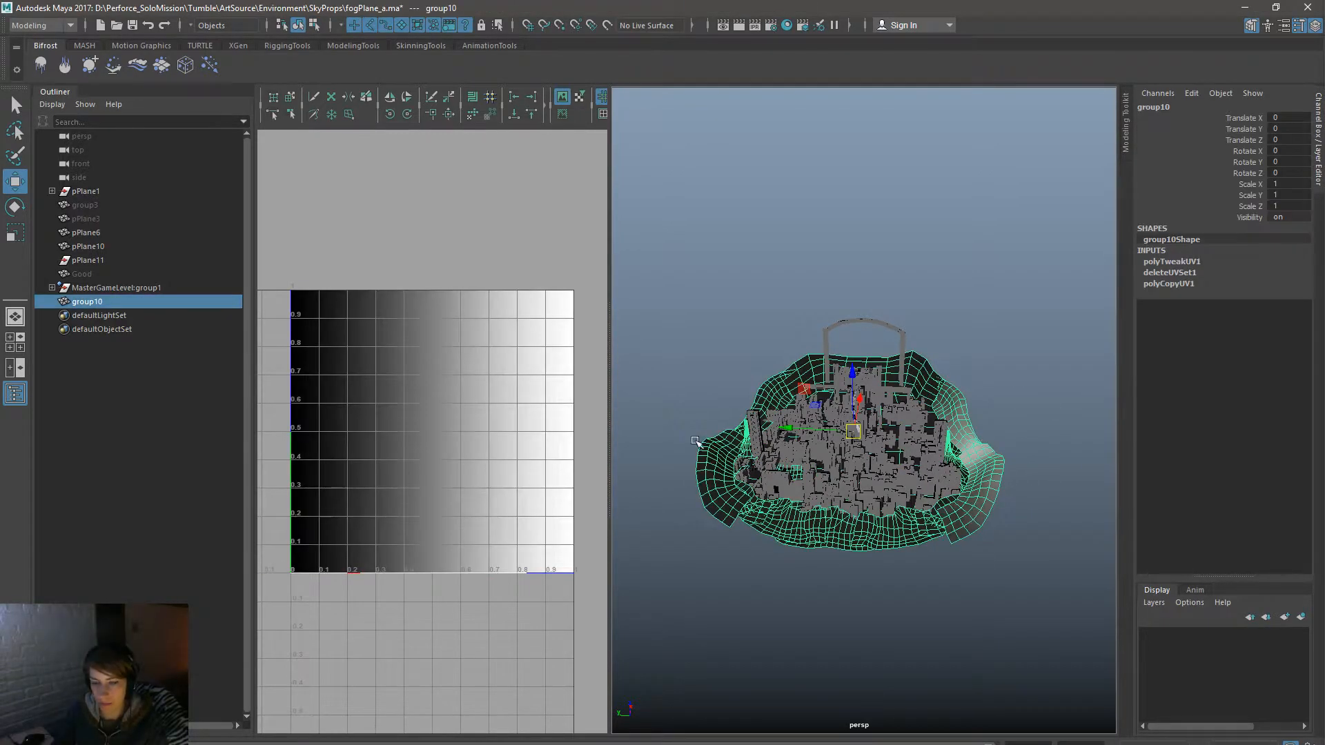
pyautogui.keyDown('ctrl'); pyautogui.click(109, 273); pyautogui.keyUp('ctrl')
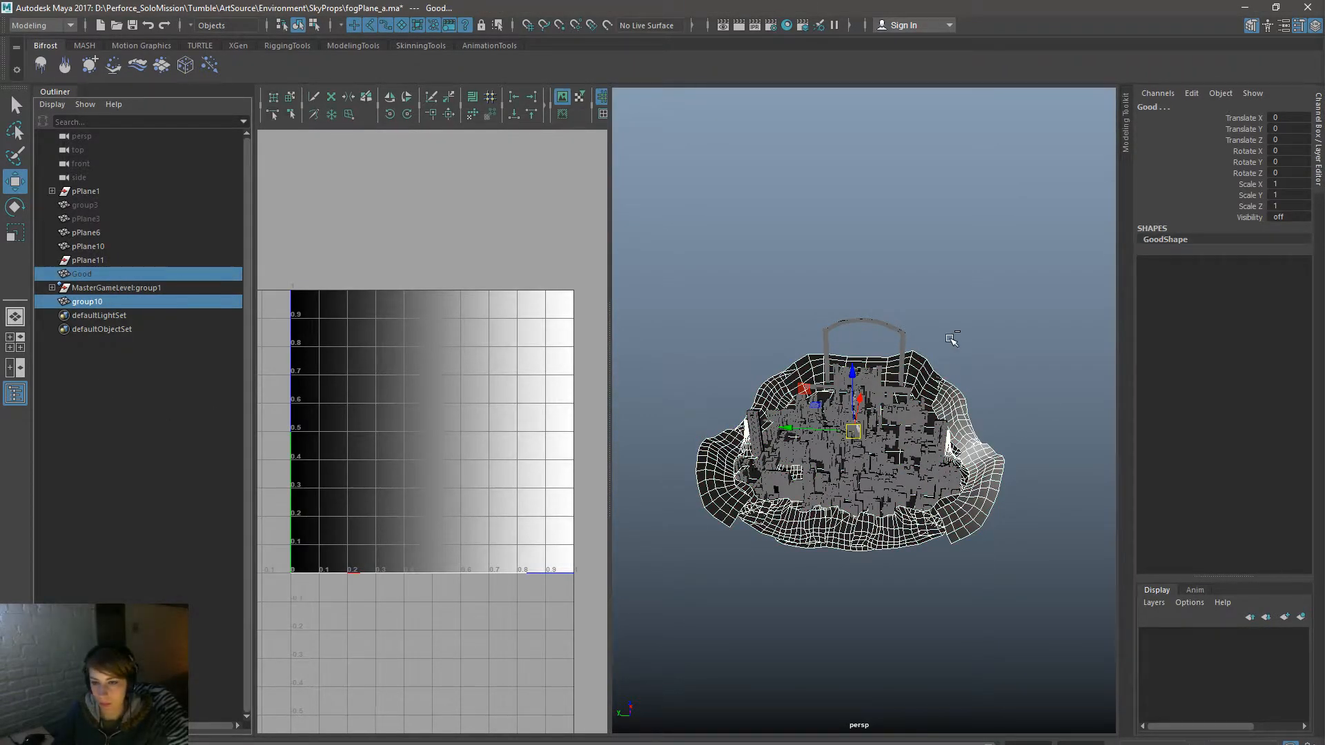
# Step: Transfer all UV sets from group10 to Good with Transfer Attributes, using World sample space and Closest to point
pyautogui.press('space')
pyautogui.click(517, 346)
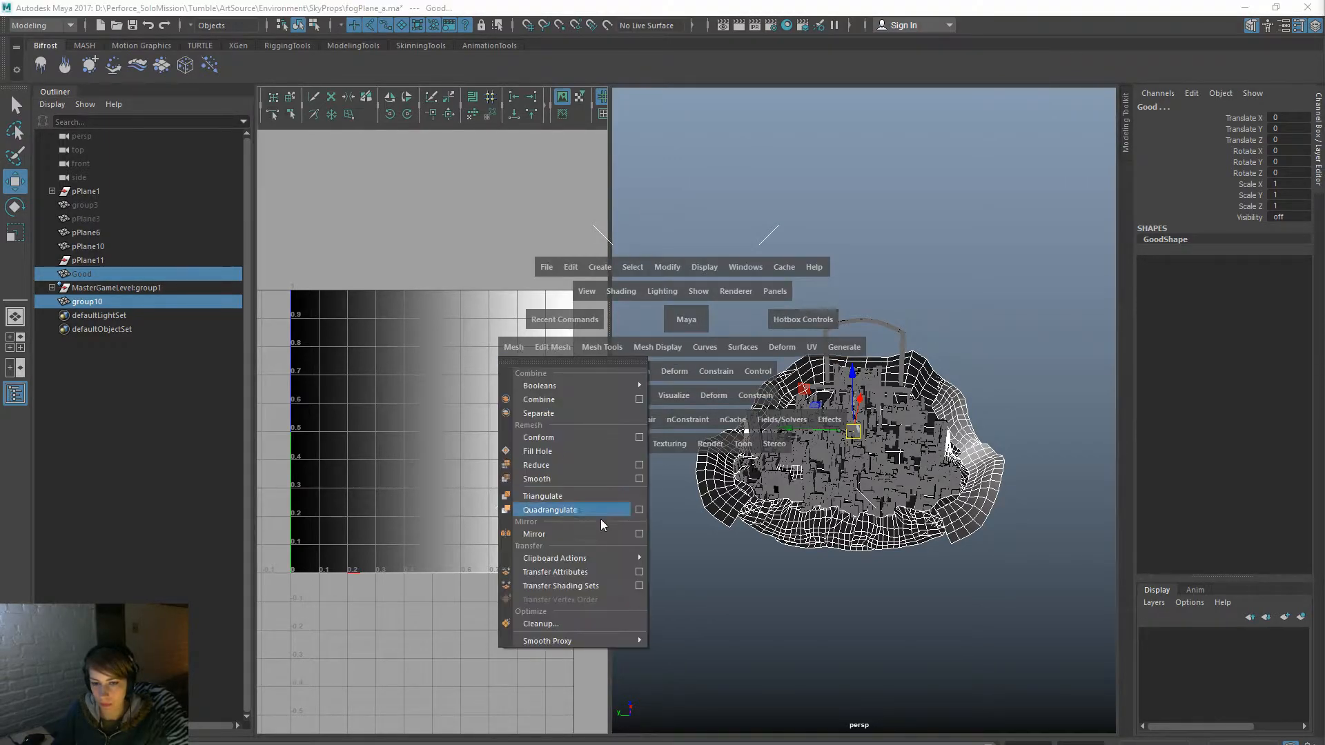
pyautogui.click(638, 573)
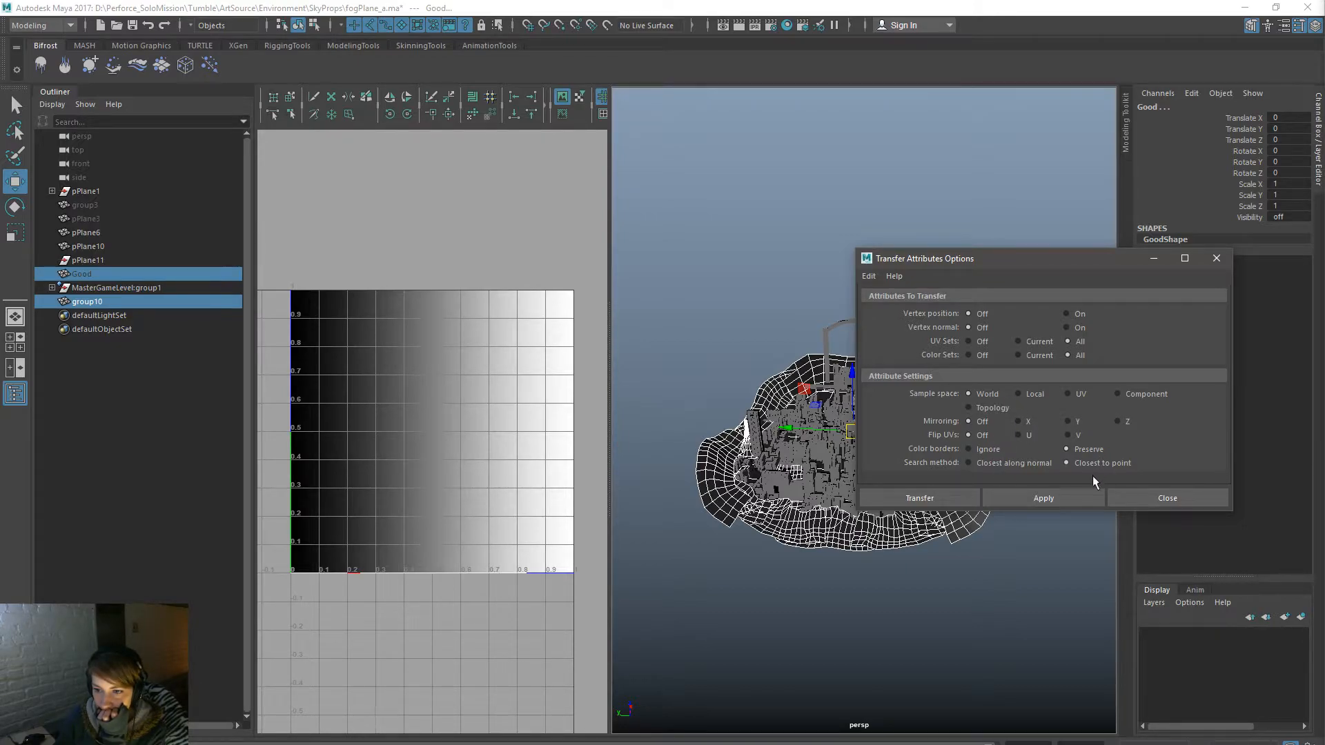
pyautogui.click(937, 499)
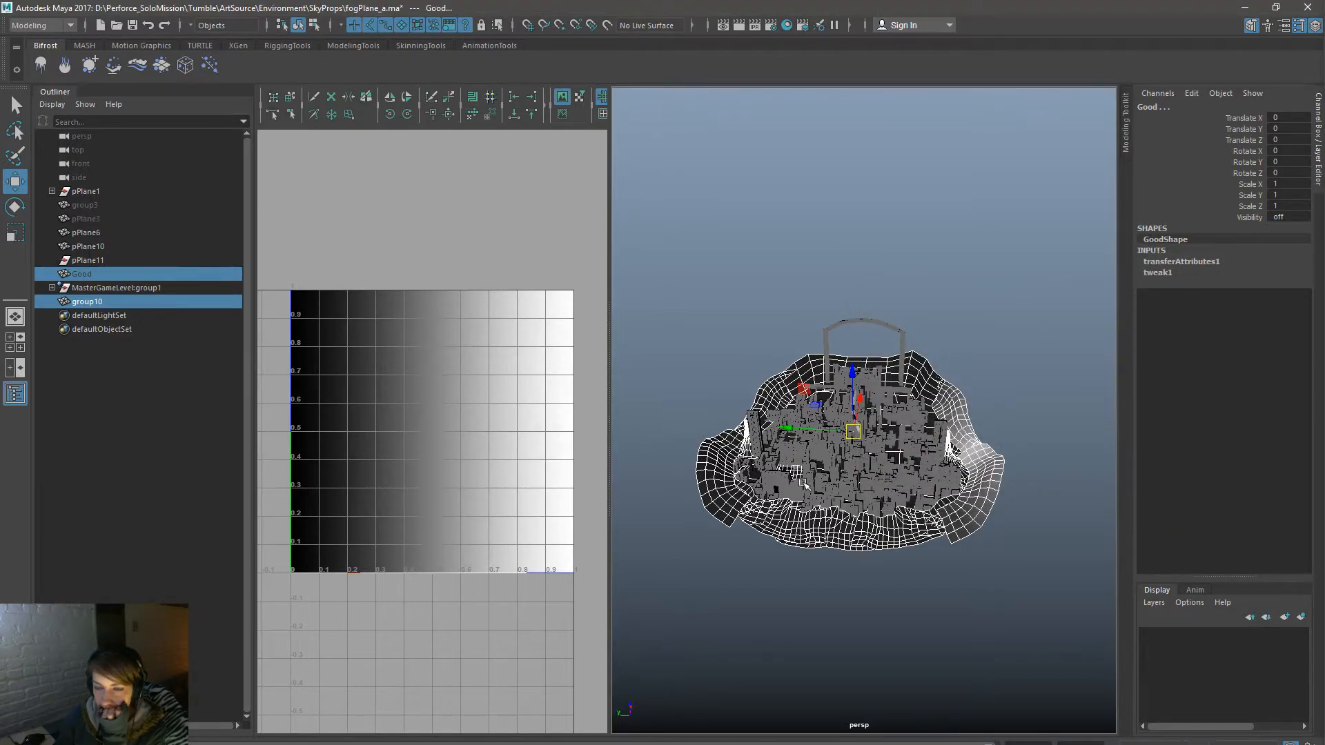
# Step: Select only the Good mesh, try moving it up along Z and undo the move
pyautogui.click(163, 272)
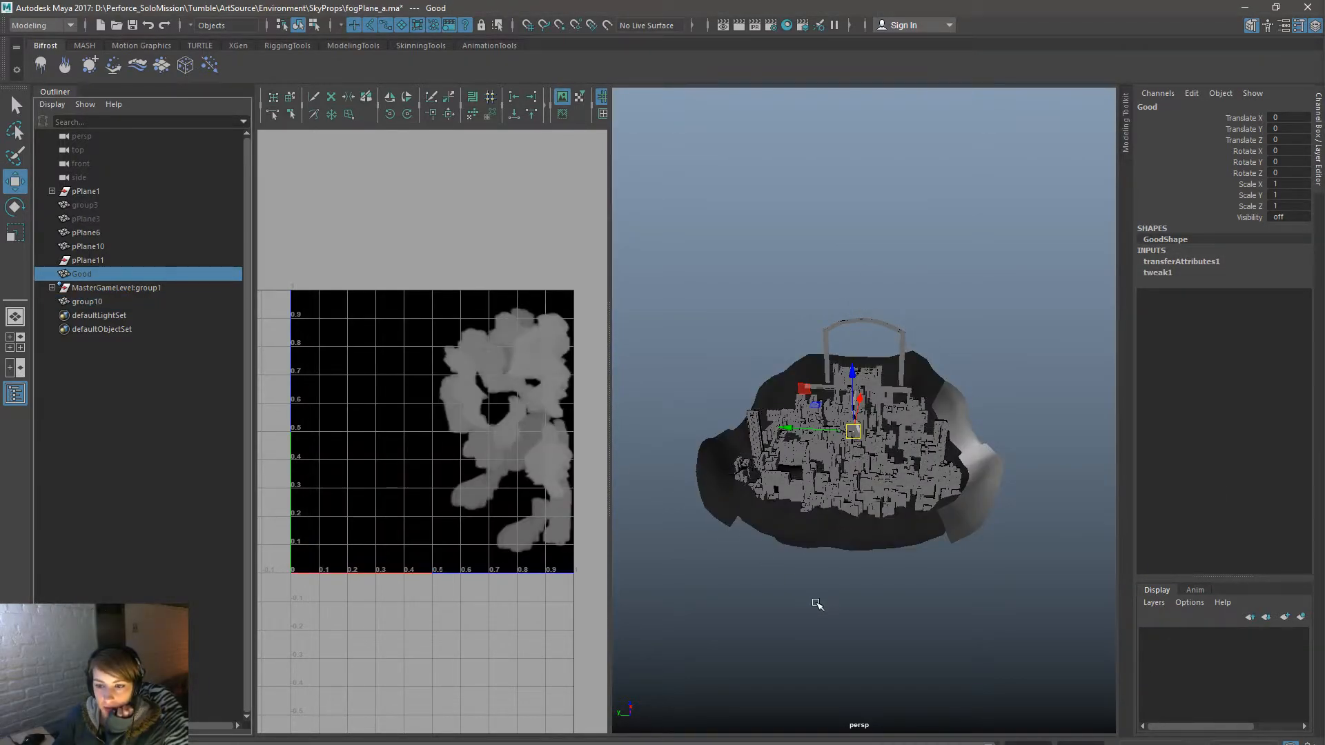
pyautogui.moveTo(853, 373); pyautogui.dragTo(853, 305)
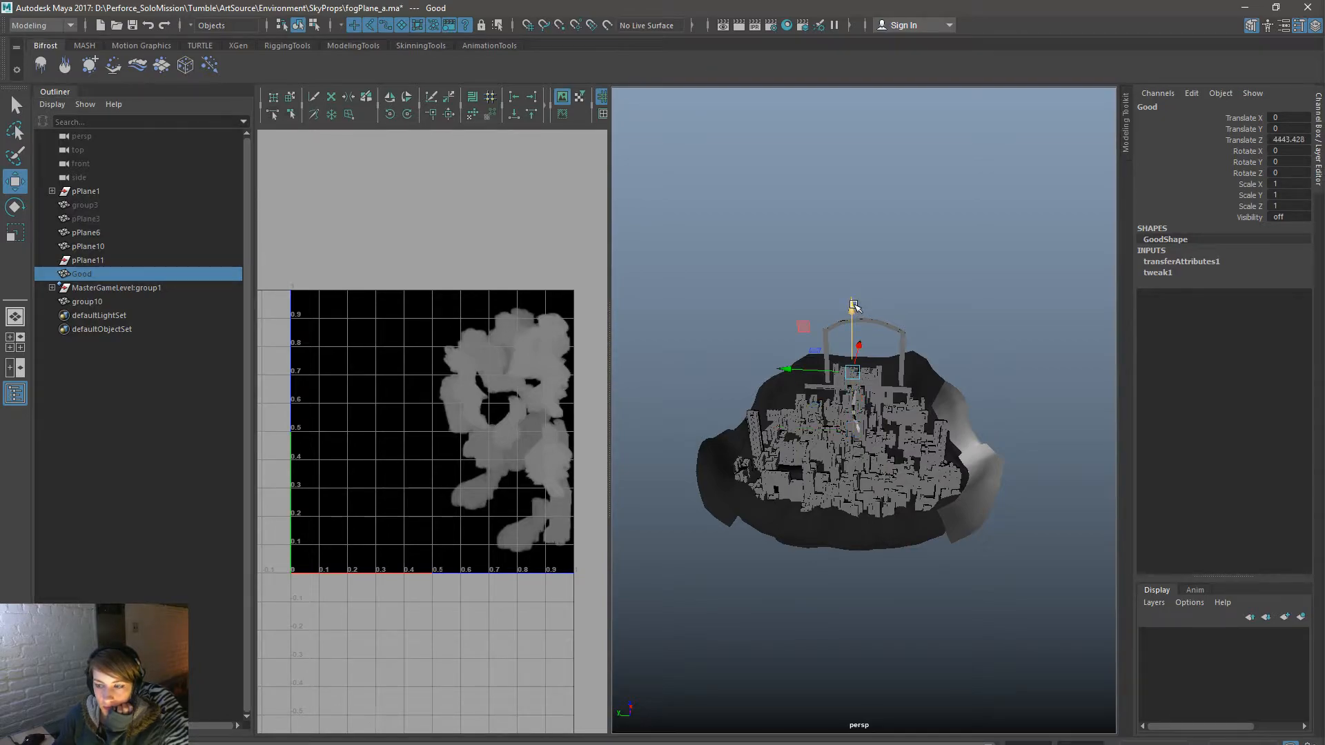
pyautogui.hotkey('ctrl', 'z')
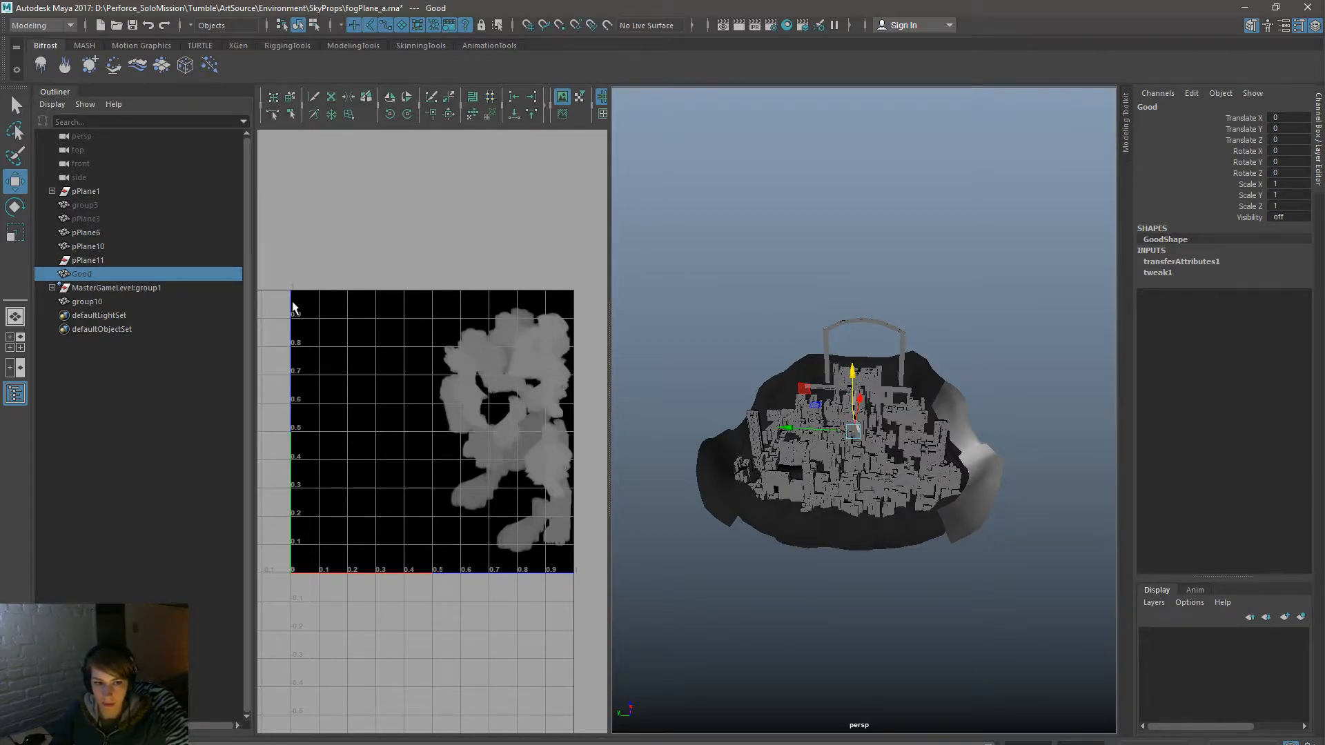
# Step: Switch the Good mesh to the map1 UV set
pyautogui.rightClick(492, 292)
pyautogui.moveTo(500, 447)
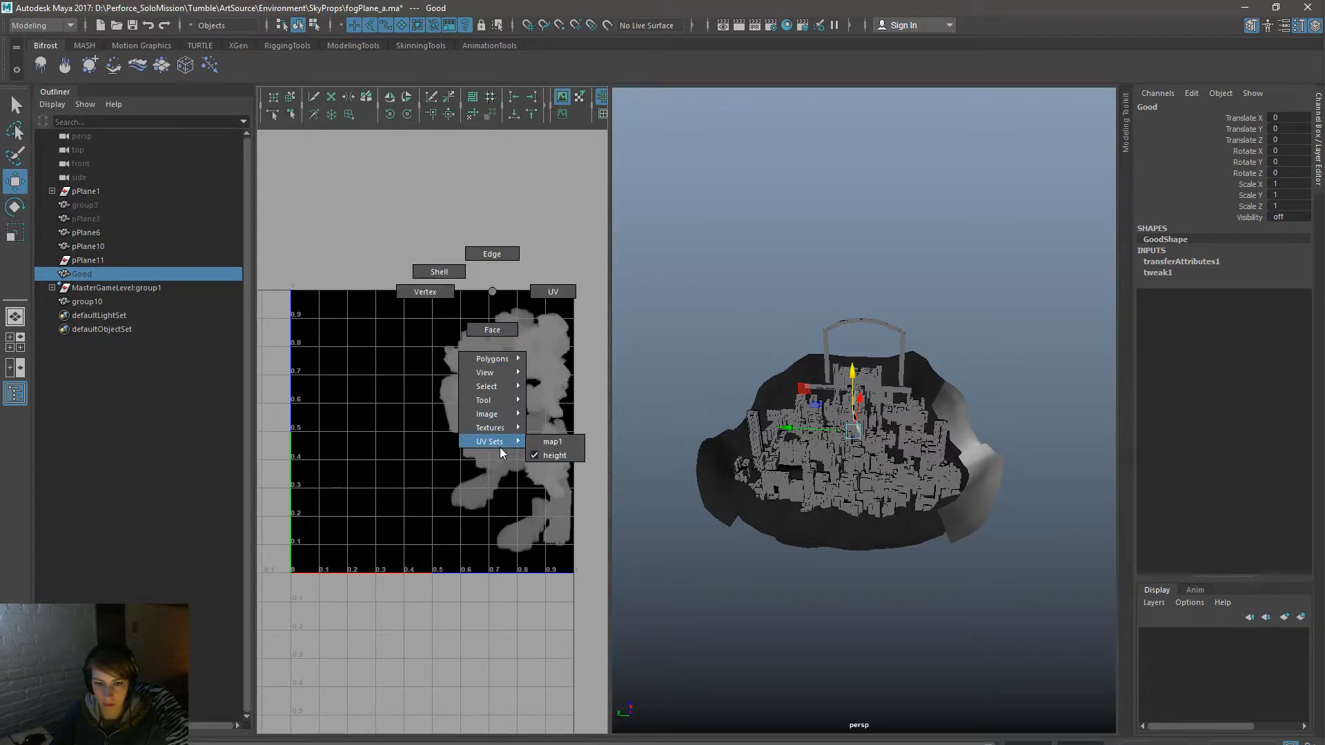
pyautogui.click(557, 440)
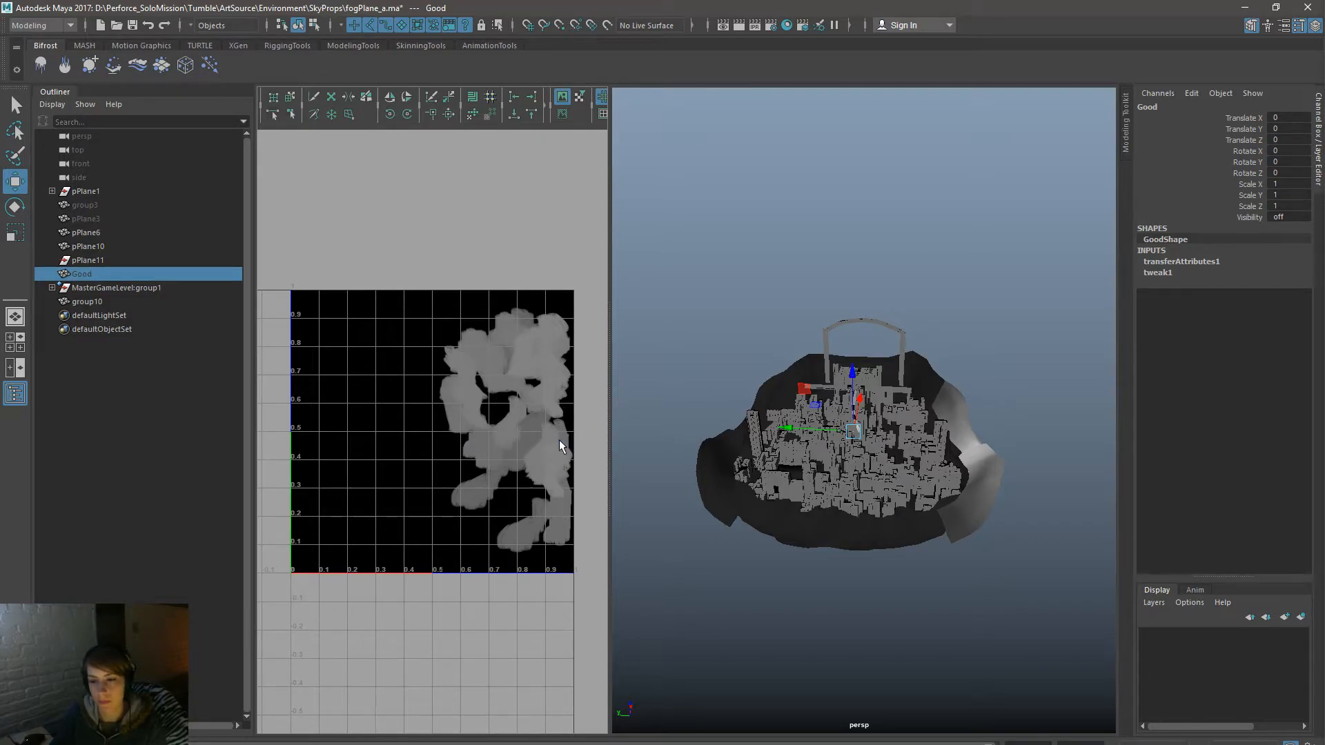
# Step: Undo the attribute transfer onto the Good mesh and turn its visibility on
pyautogui.hotkey('ctrl', 'z')
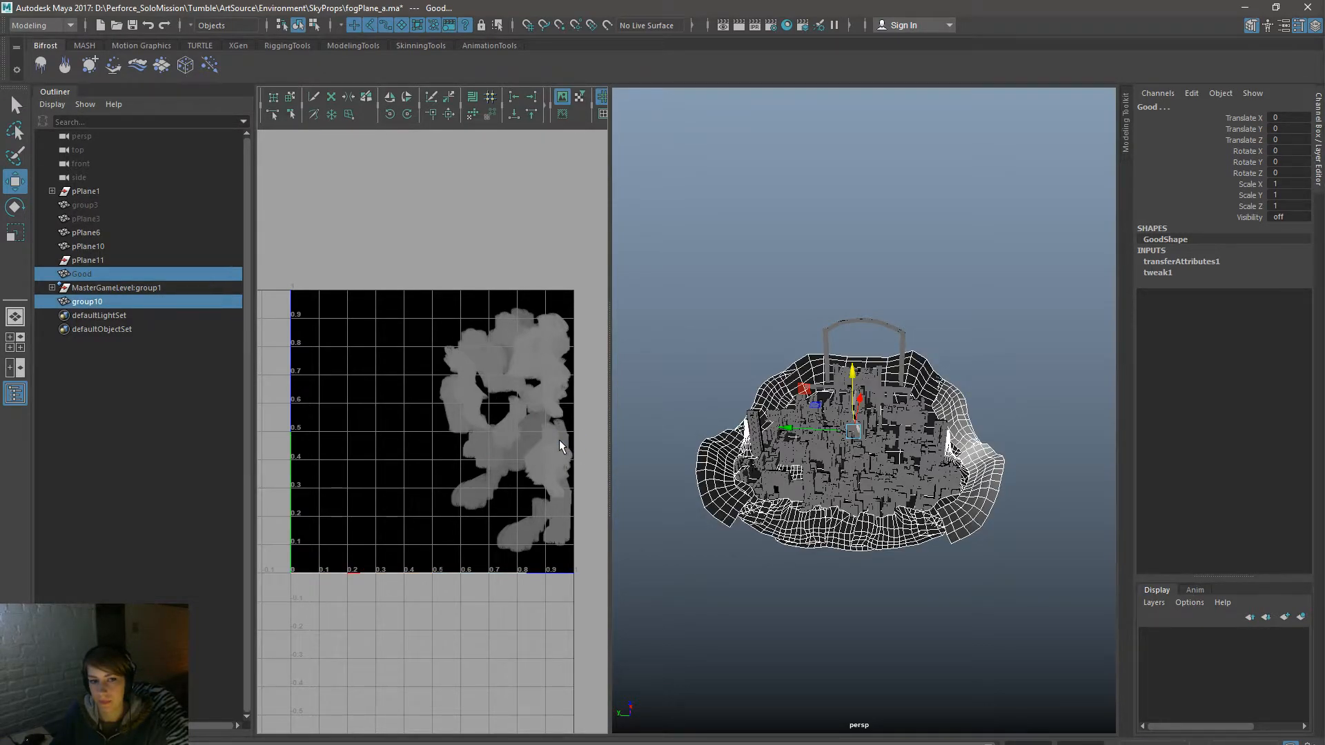
pyautogui.hotkey('ctrl', 'z')
pyautogui.click(80, 274)
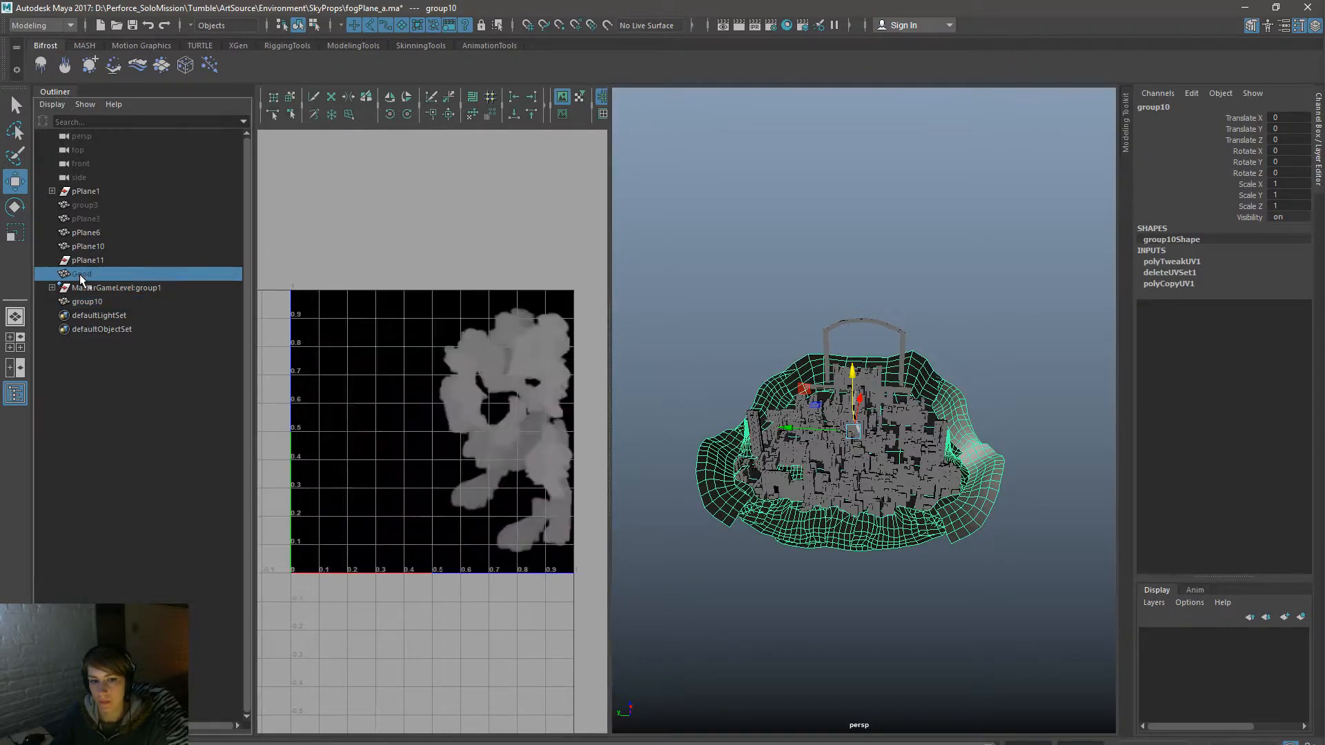
pyautogui.click(1273, 214)
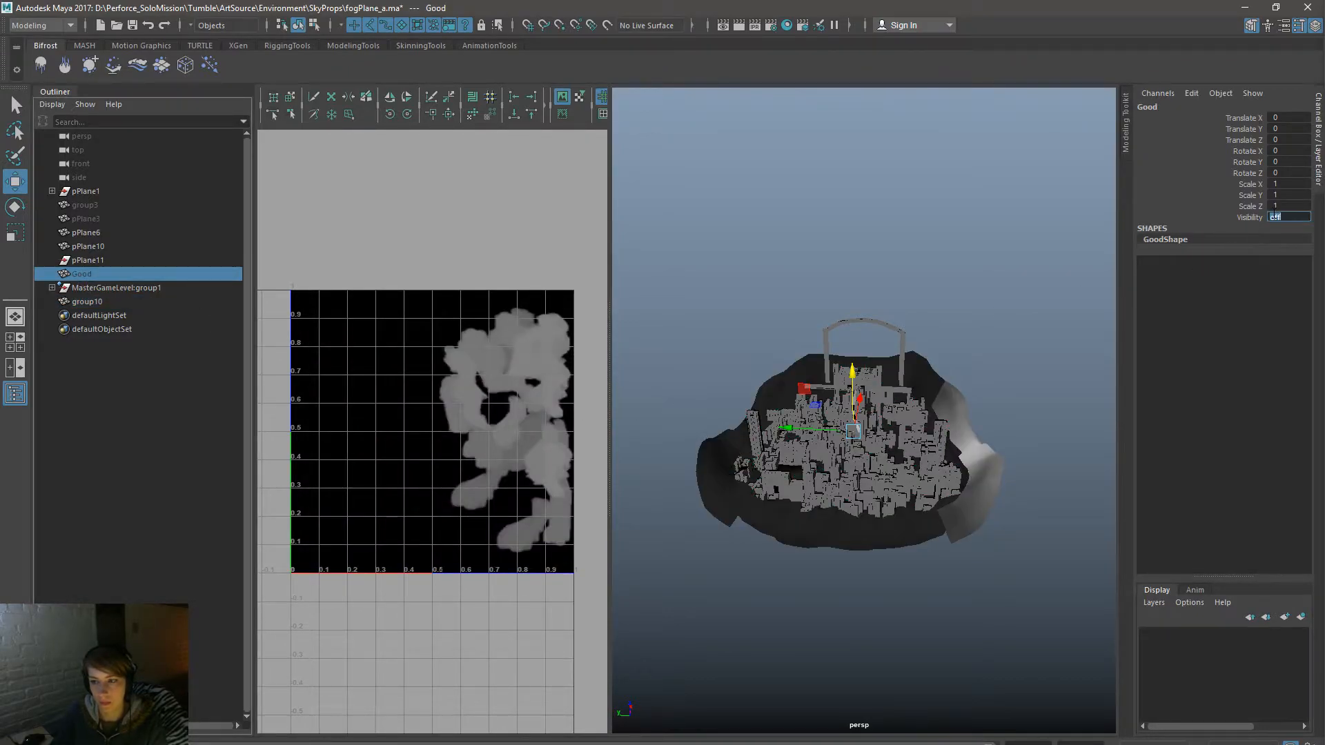
pyautogui.write('1')
pyautogui.press('Return')
# Step: Select all UVs of the Good mesh and copy them to another UV set
pyautogui.moveTo(383, 272); pyautogui.dragTo(443, 423, button='right')
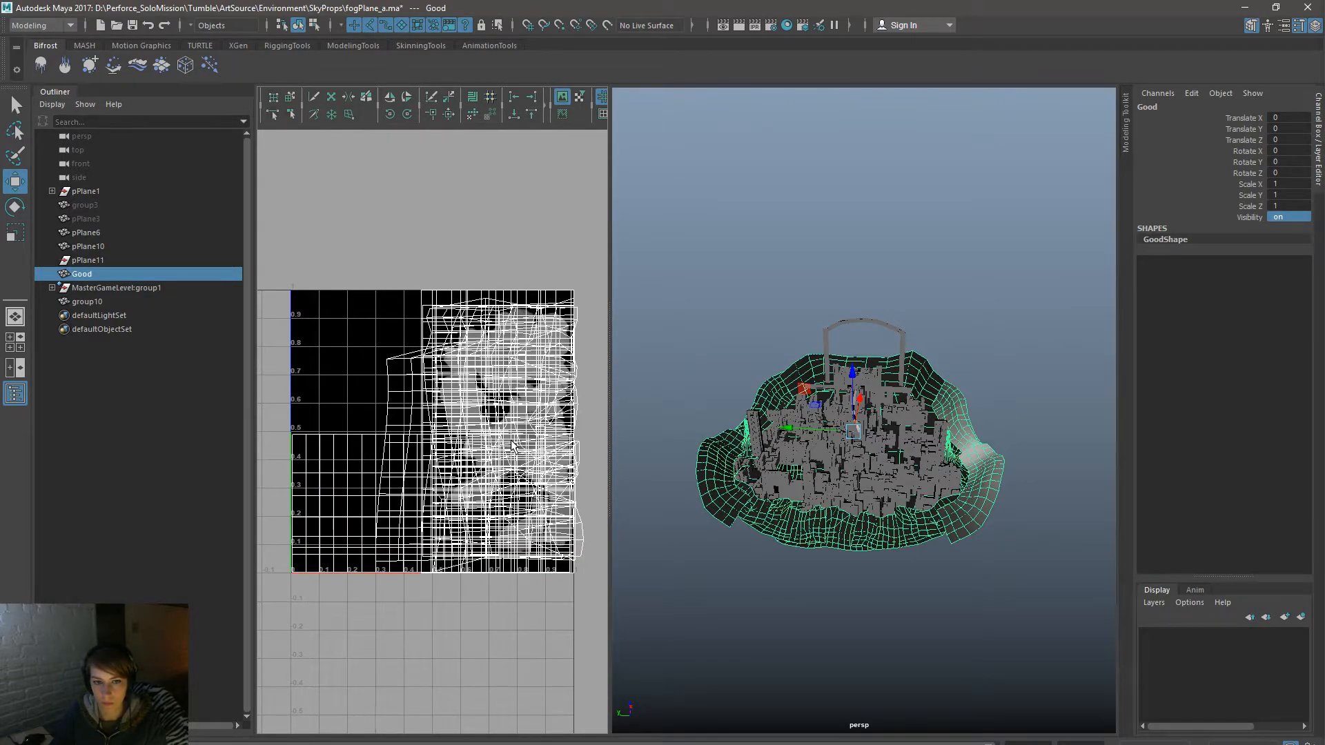
pyautogui.moveTo(445, 373); pyautogui.dragTo(508, 374, button='right')
pyautogui.moveTo(592, 590); pyautogui.dragTo(286, 257)
pyautogui.press('space')
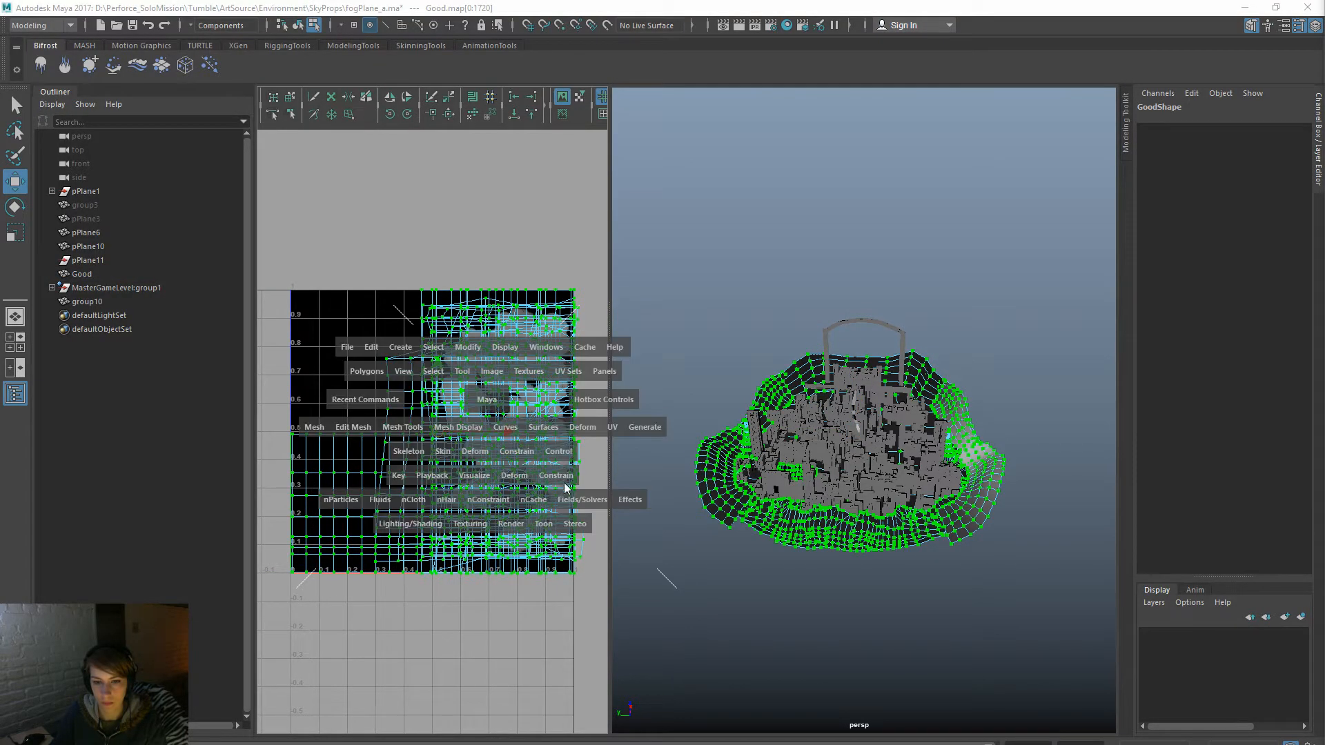
pyautogui.click(612, 429)
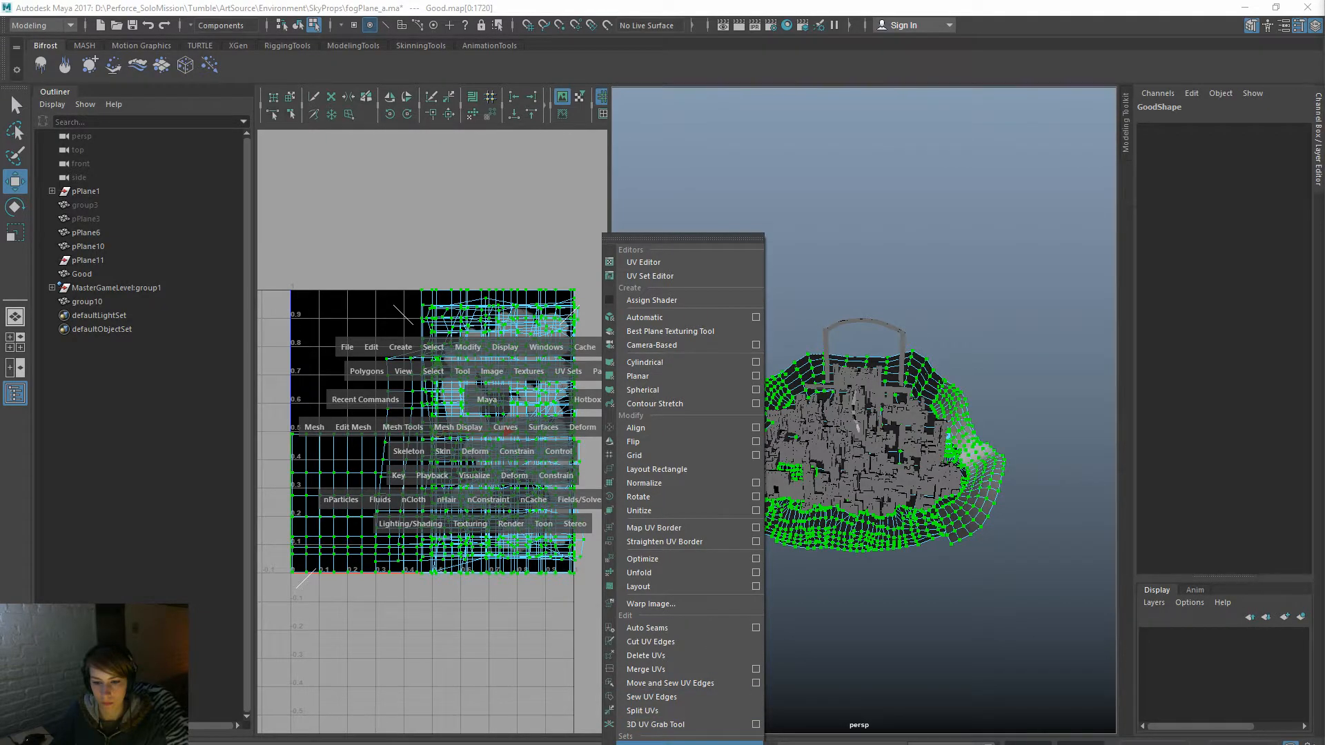
pyautogui.click(689, 743)
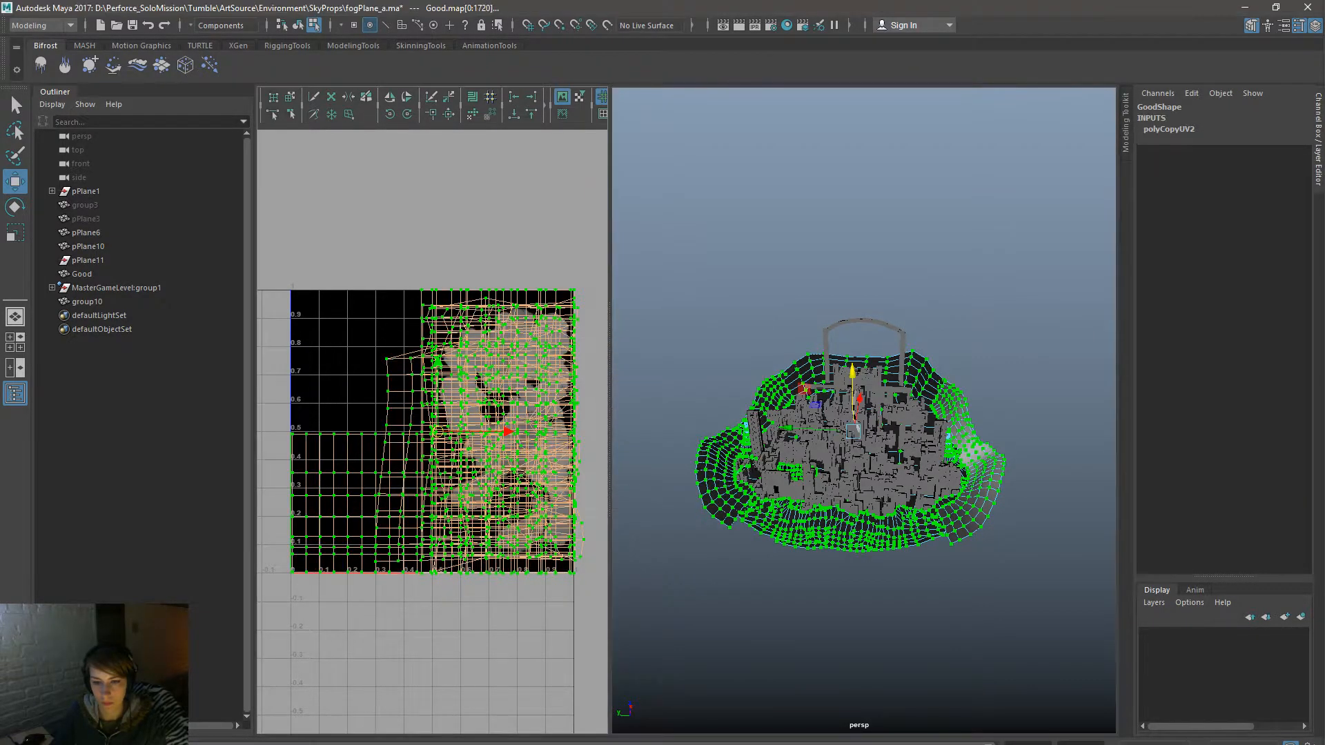
# Step: Leave UV component selection on the Good mesh, return to object mode and clear the selection
pyautogui.rightClick(543, 613)
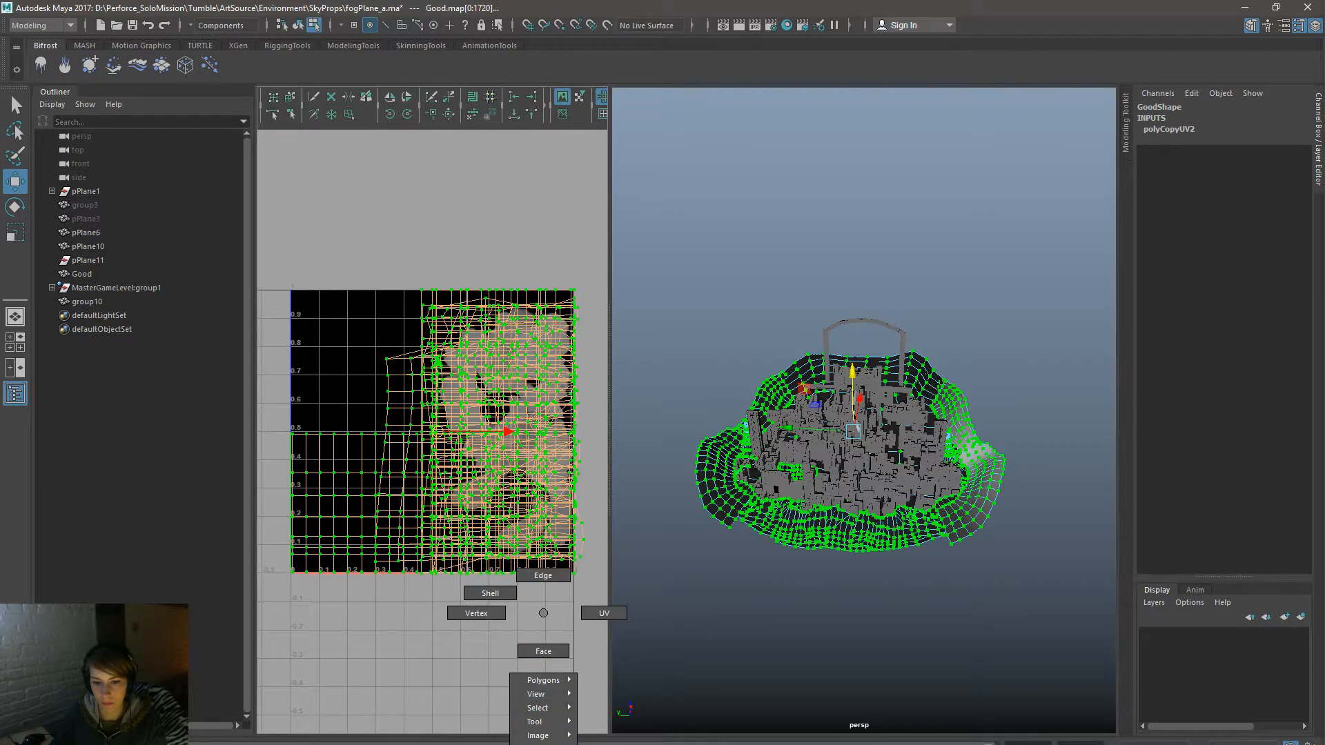
pyautogui.moveTo(543, 613); pyautogui.dragTo(681, 651, button='right')
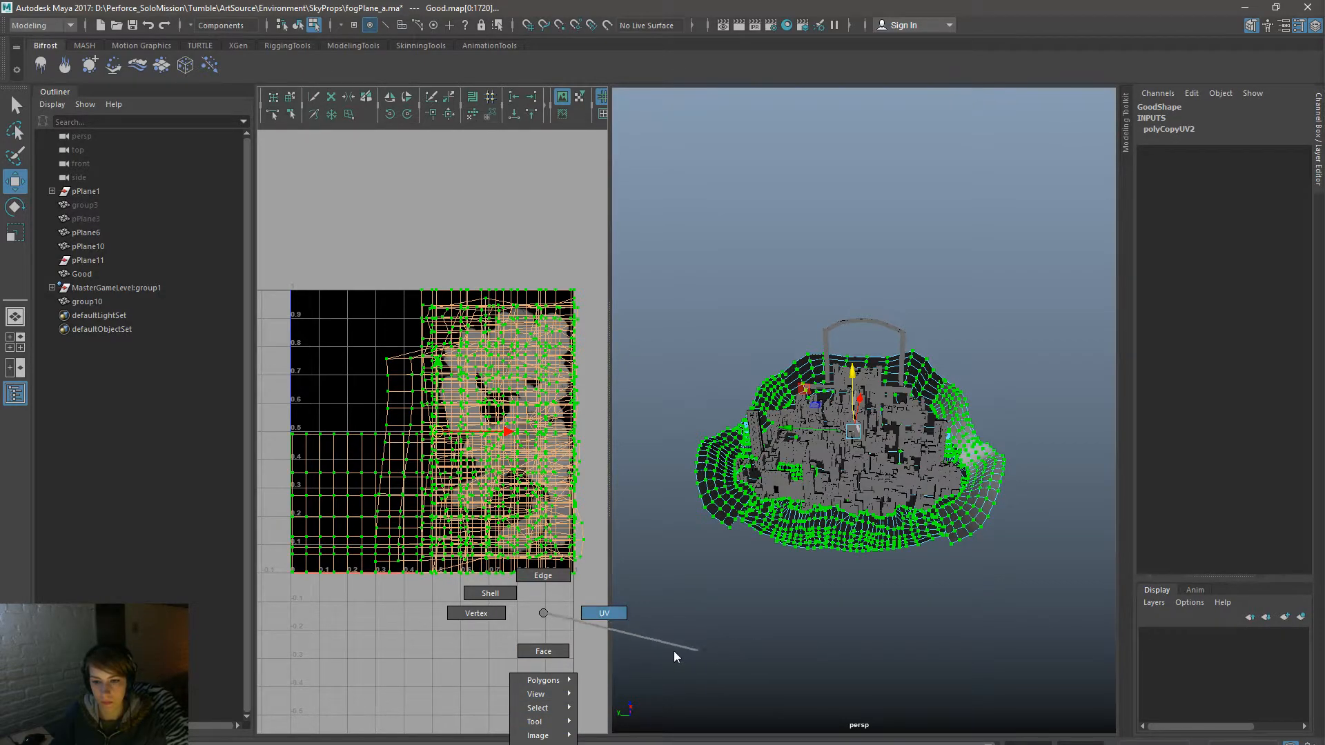
pyautogui.moveTo(539, 616); pyautogui.dragTo(568, 609, button='right')
pyautogui.moveTo(718, 499); pyautogui.dragTo(780, 417, button='right')
pyautogui.click(832, 647)
# Step: Transfer all UV and color sets from group10 to Good in world space, using the Closest to point search method
pyautogui.click(159, 301)
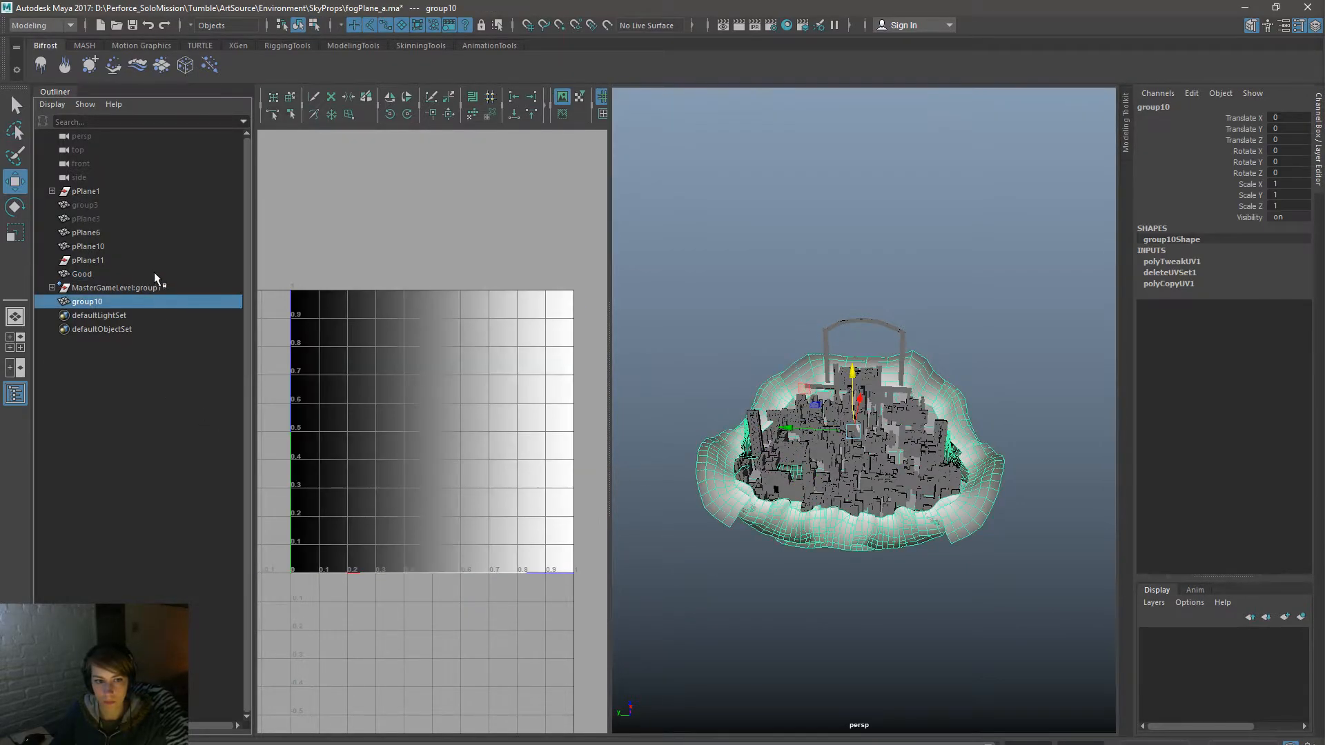
pyautogui.keyDown('ctrl'); pyautogui.click(154, 273); pyautogui.keyUp('ctrl')
pyautogui.press('space')
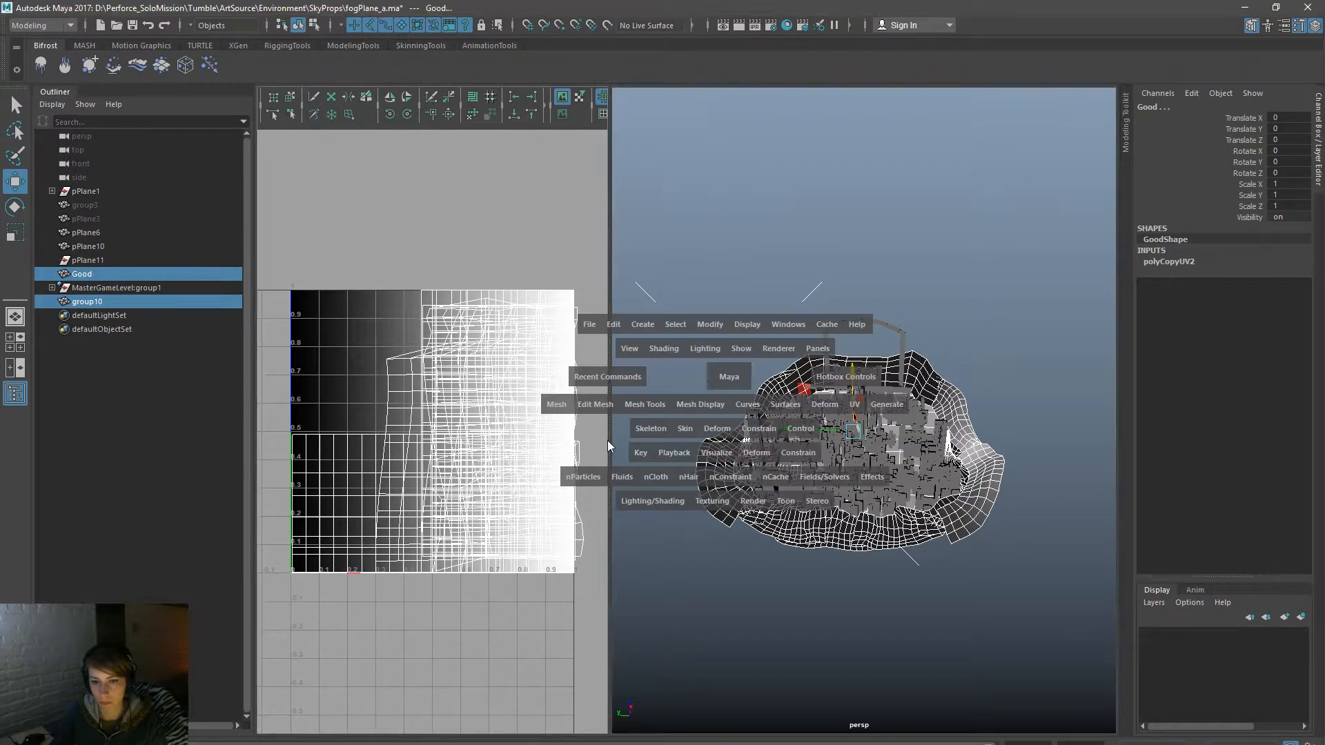
pyautogui.click(642, 403)
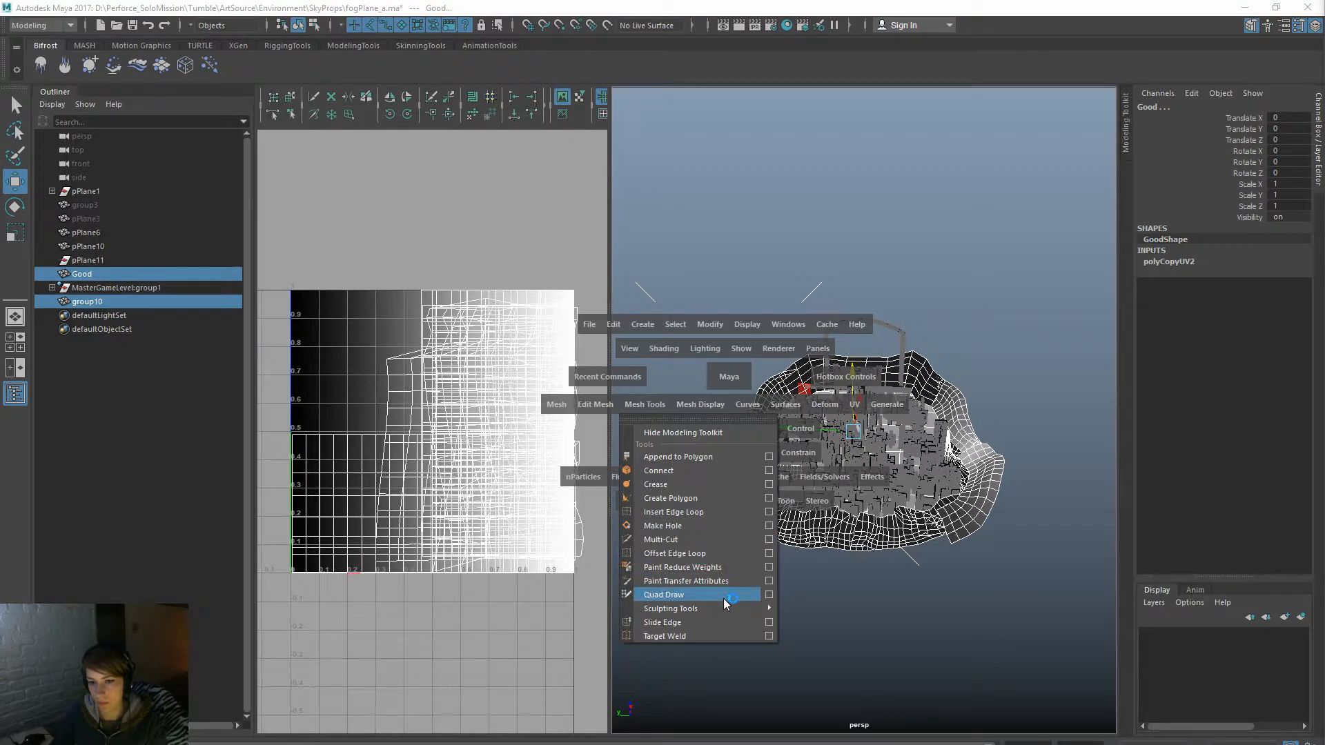
pyautogui.click(730, 539)
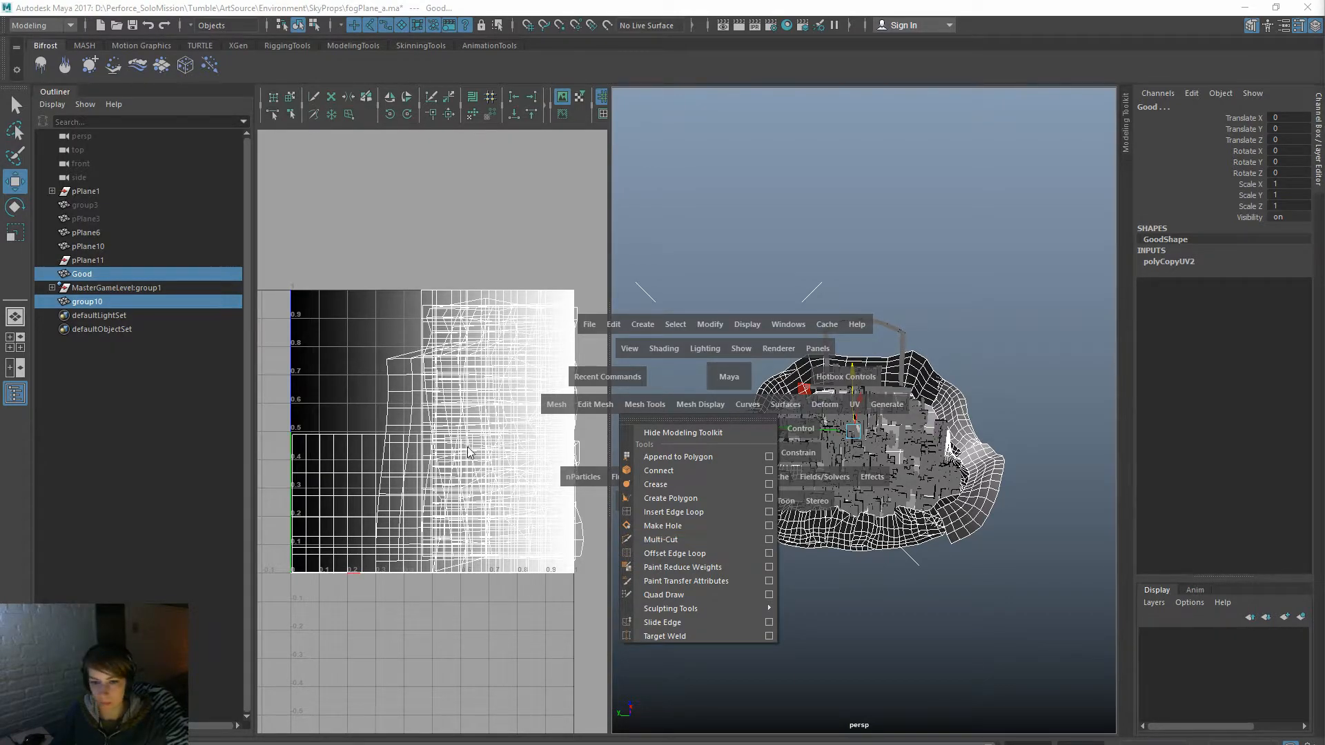
pyautogui.click(556, 404)
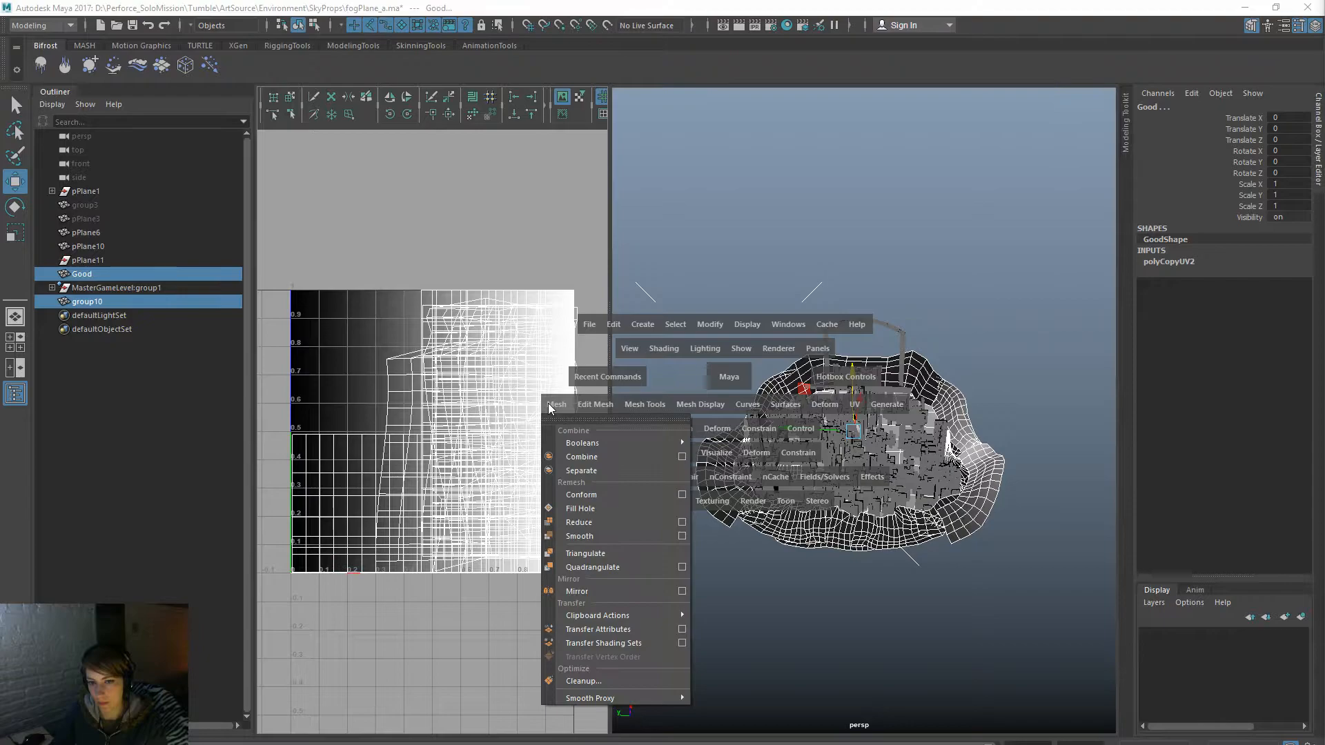
pyautogui.click(681, 630)
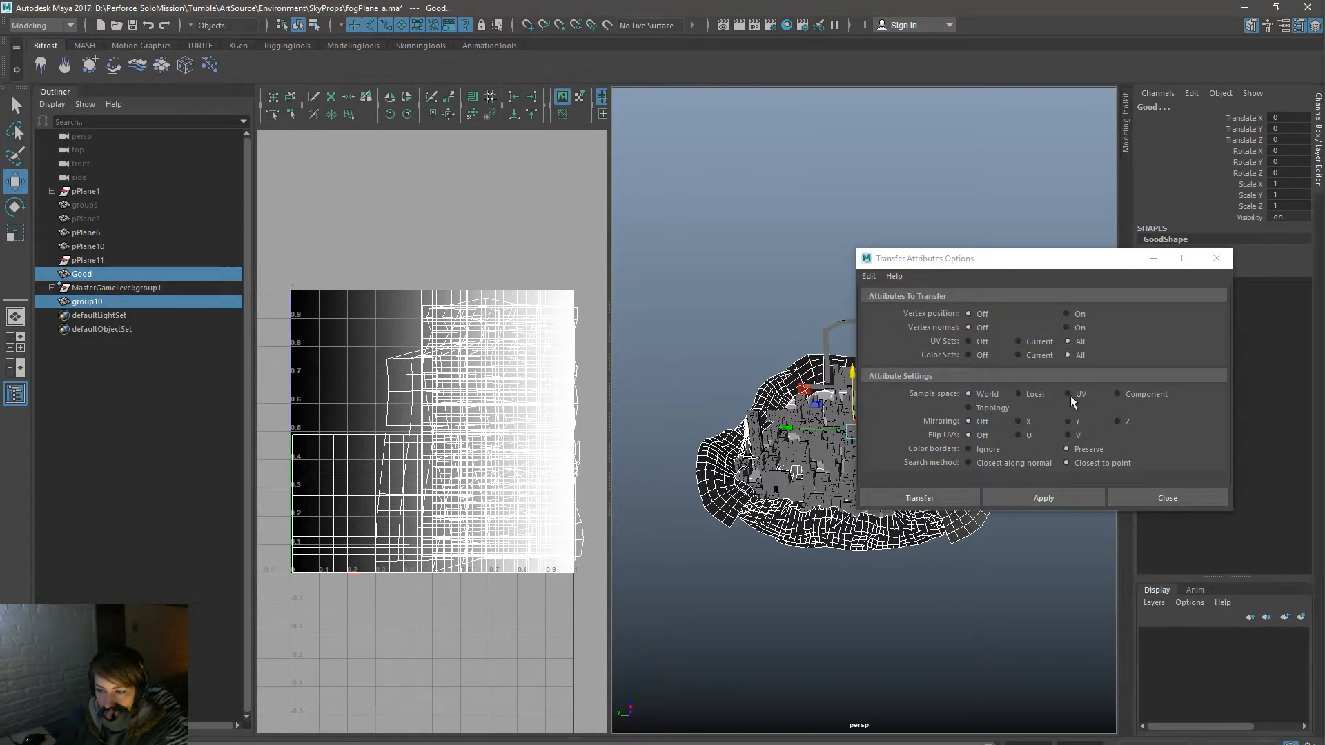
pyautogui.click(967, 500)
# Step: Show the Good mesh's height UV set, select all its UVs and copy them to another UV set
pyautogui.click(204, 274)
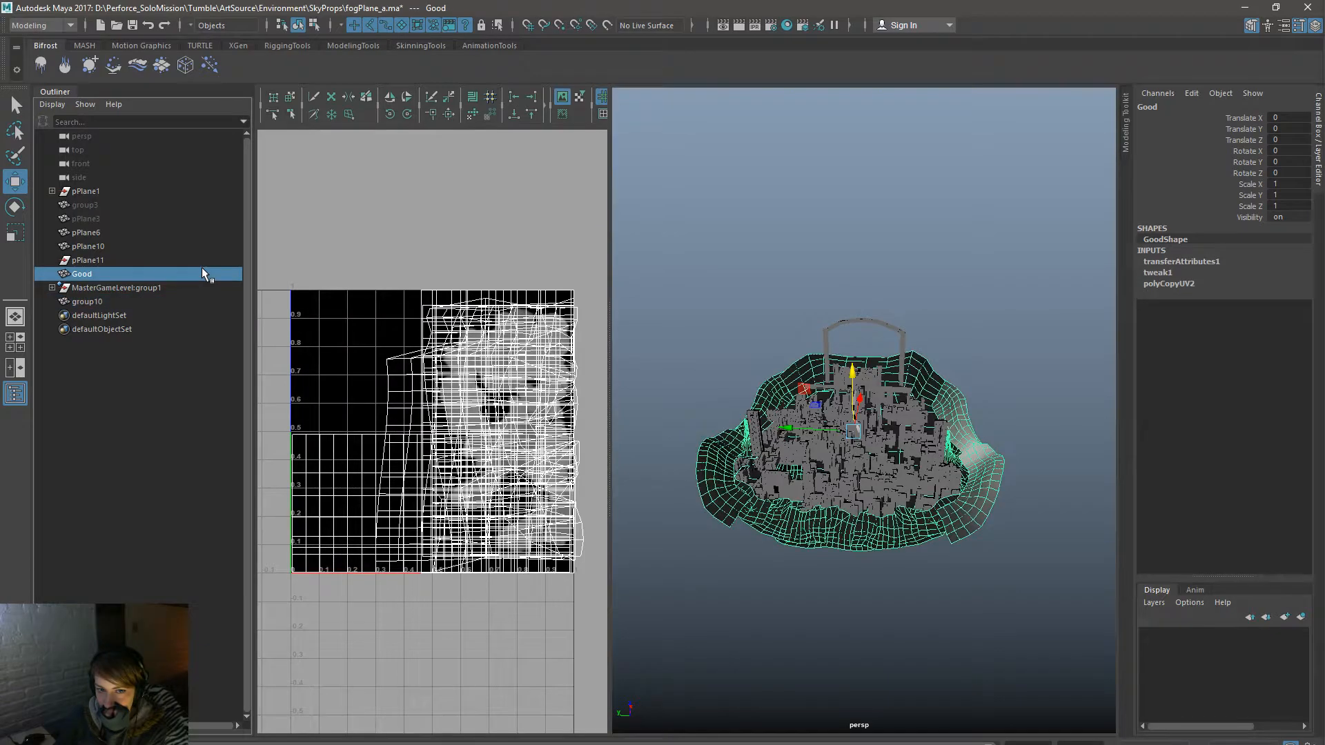
pyautogui.moveTo(437, 230); pyautogui.dragTo(502, 382, button='right')
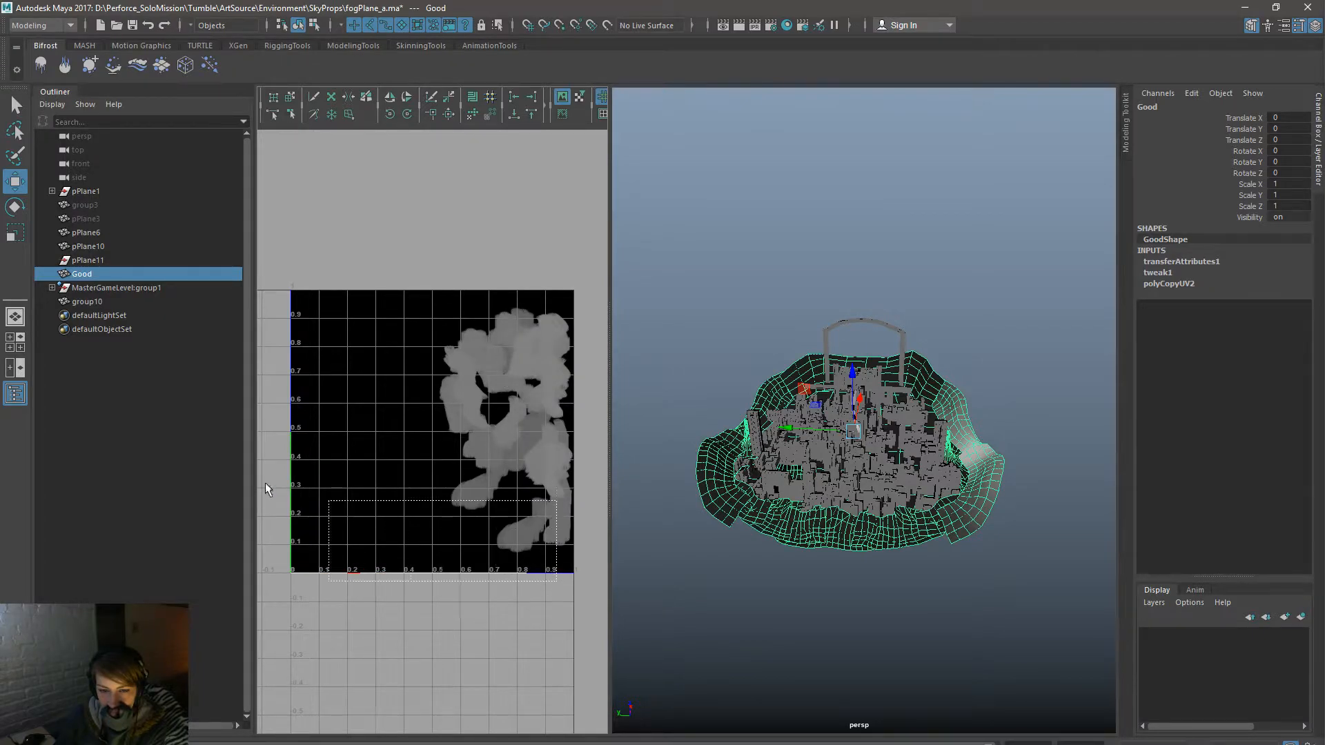
pyautogui.moveTo(478, 538); pyautogui.dragTo(519, 538, button='right')
pyautogui.moveTo(538, 614); pyautogui.dragTo(156, 486)
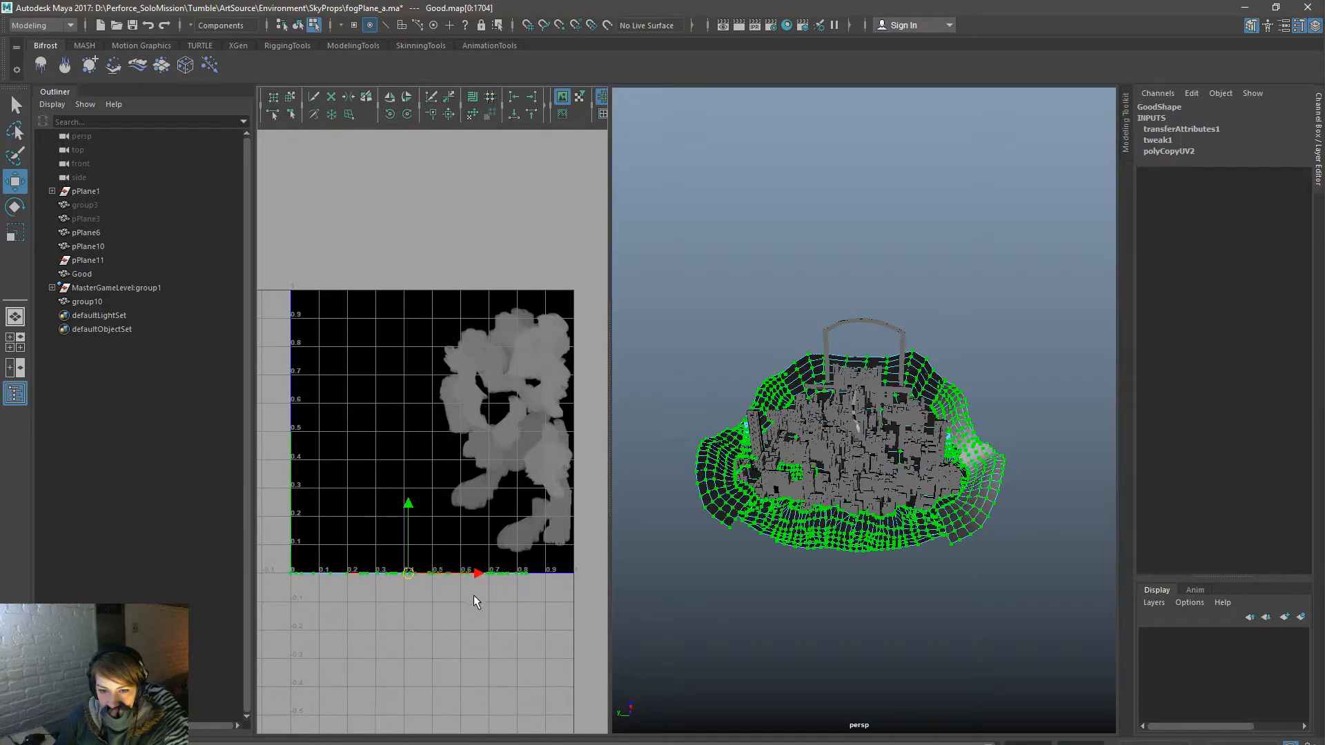
pyautogui.moveTo(356, 425)
pyautogui.mouseDown(button='right')
pyautogui.moveTo(358, 576)
pyautogui.moveTo(355, 428)
pyautogui.mouseUp(button='right')
pyautogui.press('space')
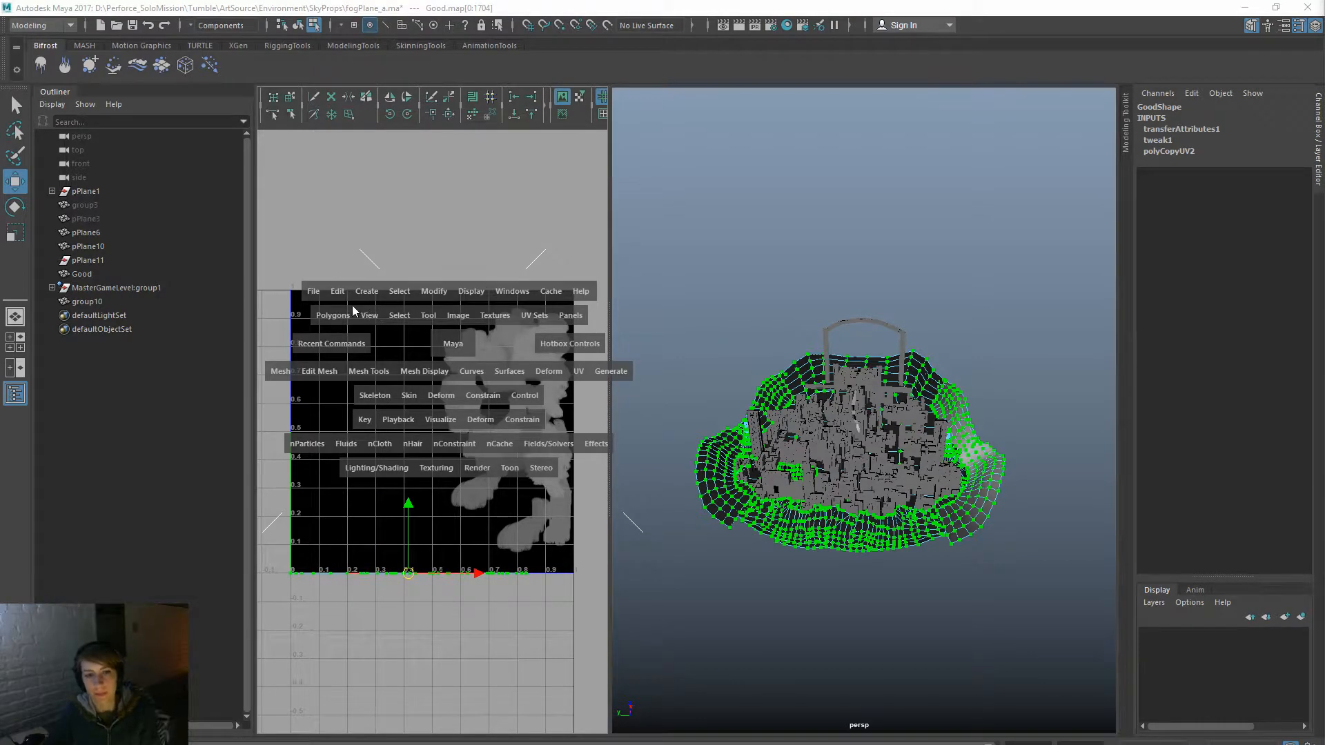
pyautogui.click(315, 292)
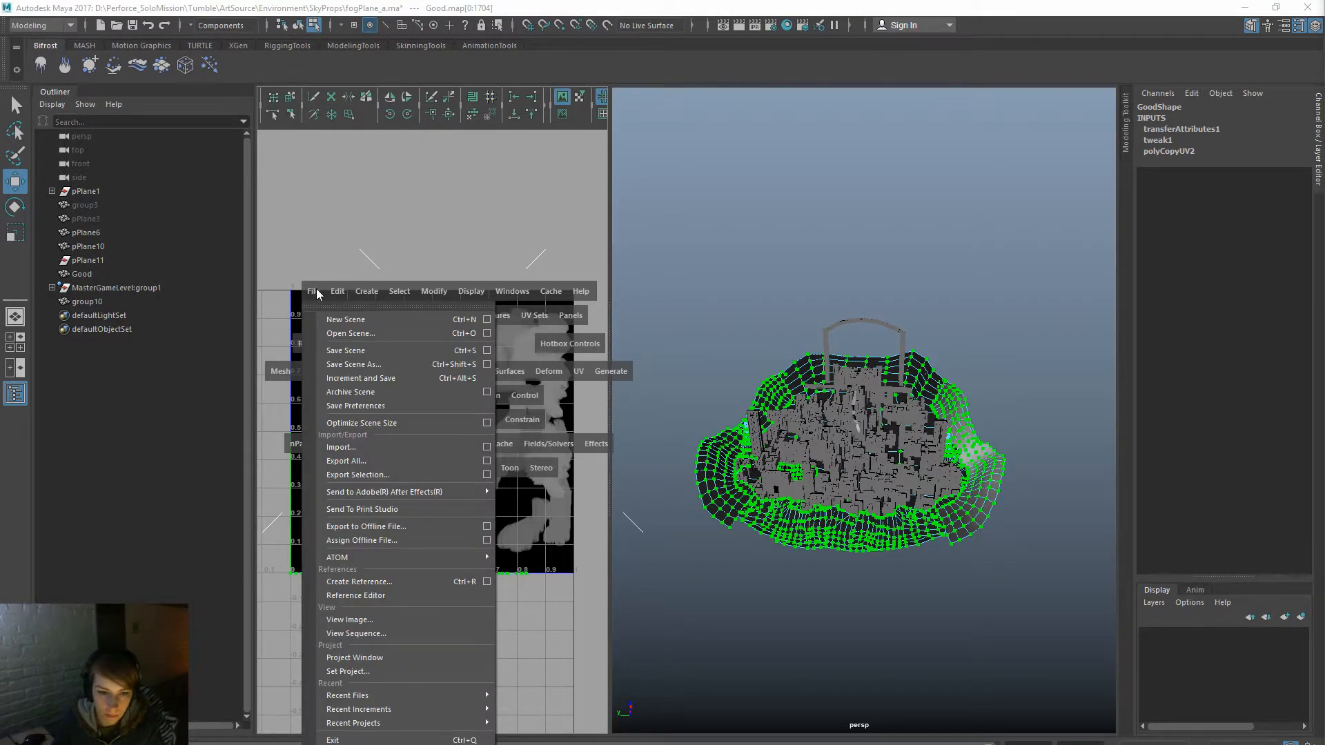
pyautogui.click(340, 227)
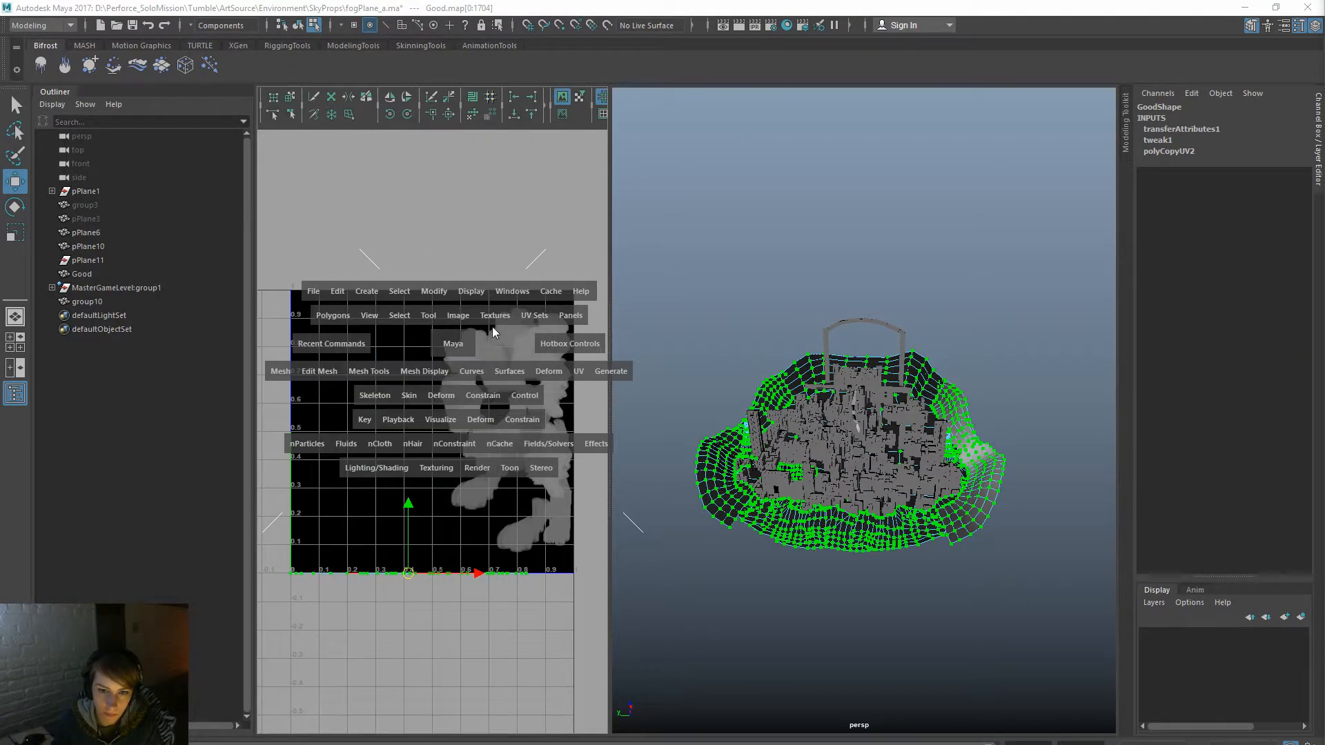
pyautogui.click(578, 371)
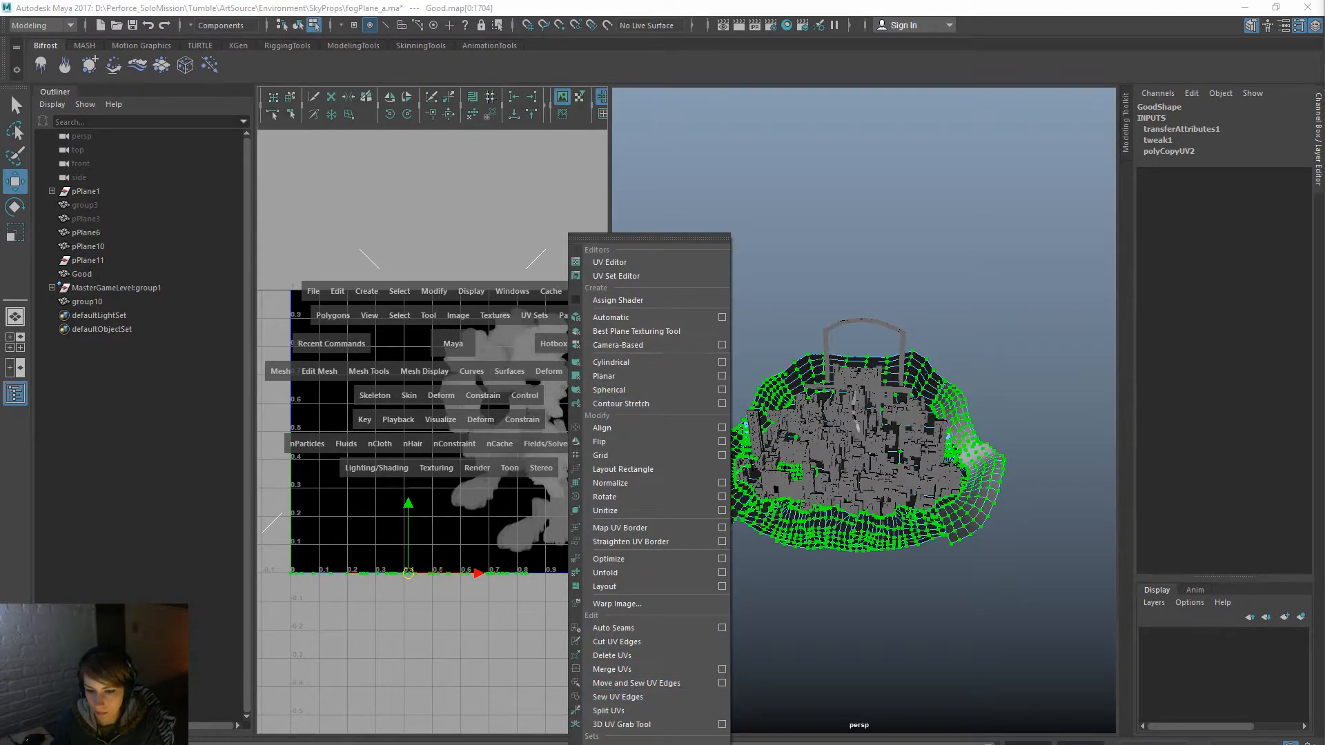
pyautogui.click(760, 744)
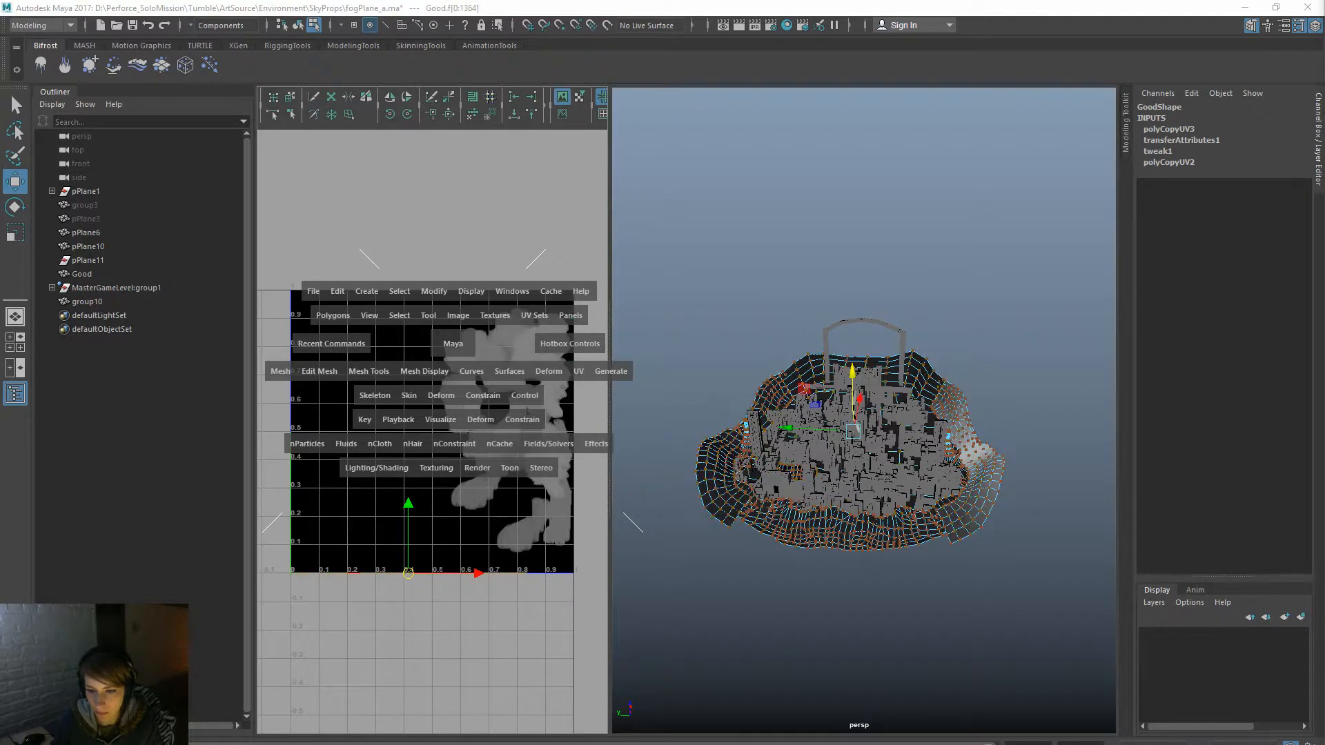
# Step: Try to copy all UVs of the Good mesh's map1 set to another UV set
pyautogui.moveTo(476, 232); pyautogui.dragTo(555, 391, button='right')
pyautogui.moveTo(329, 321); pyautogui.dragTo(600, 689)
pyautogui.press('space')
pyautogui.click(593, 449)
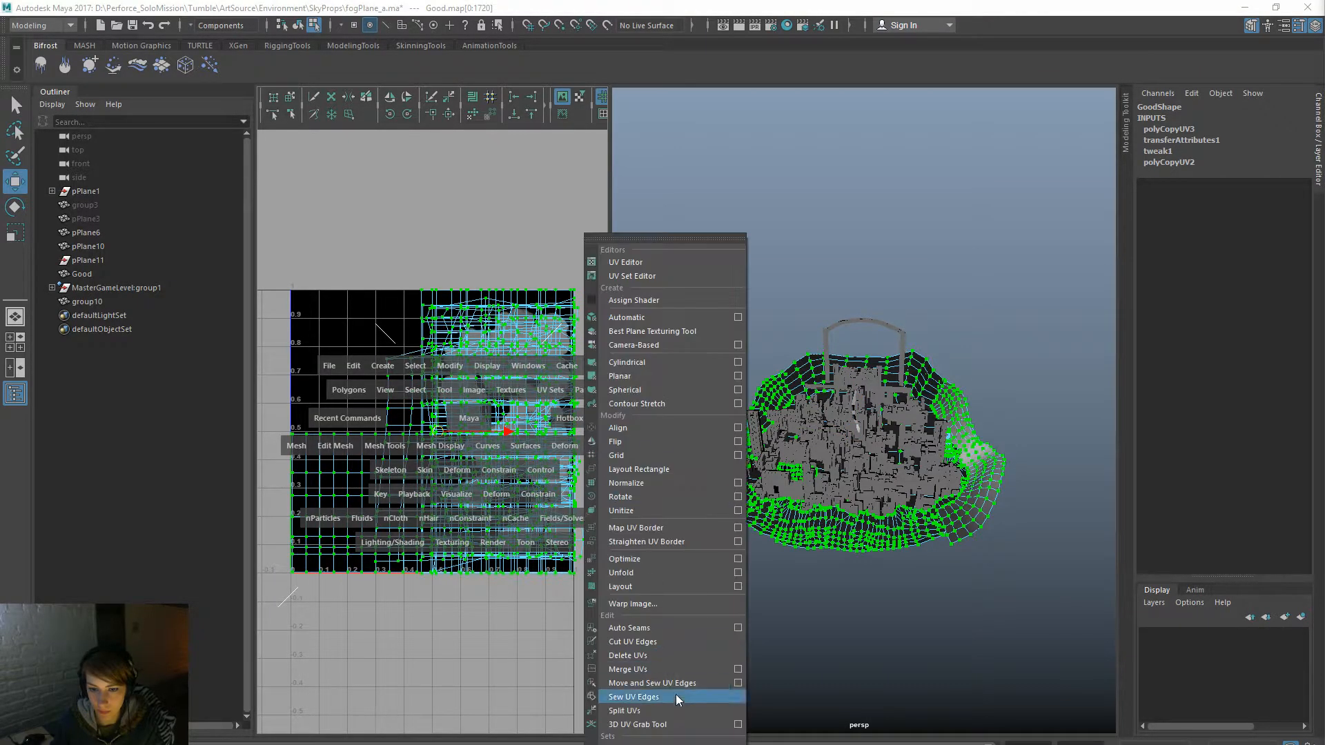
pyautogui.click(727, 694)
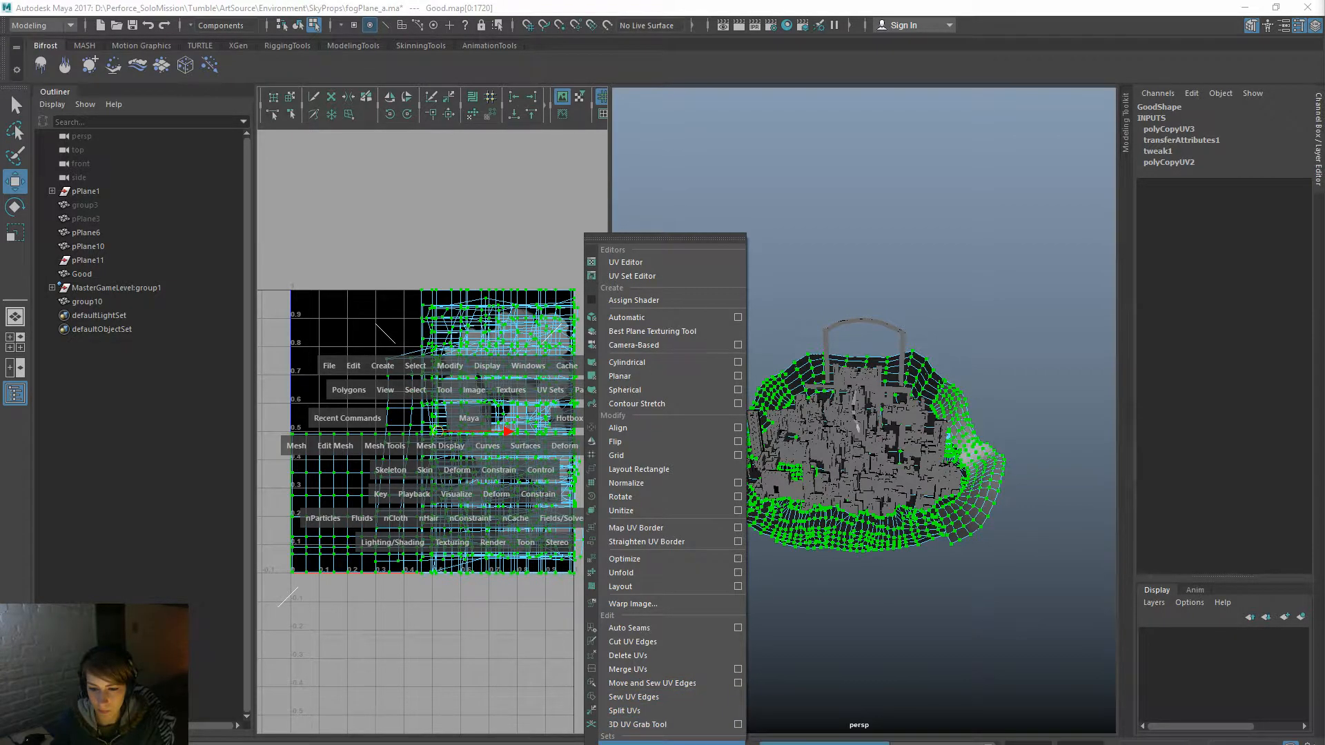
pyautogui.click(577, 584)
# Step: Make uvSet the active UV set of GoodShape and recheck the list of its UV sets
pyautogui.press('space')
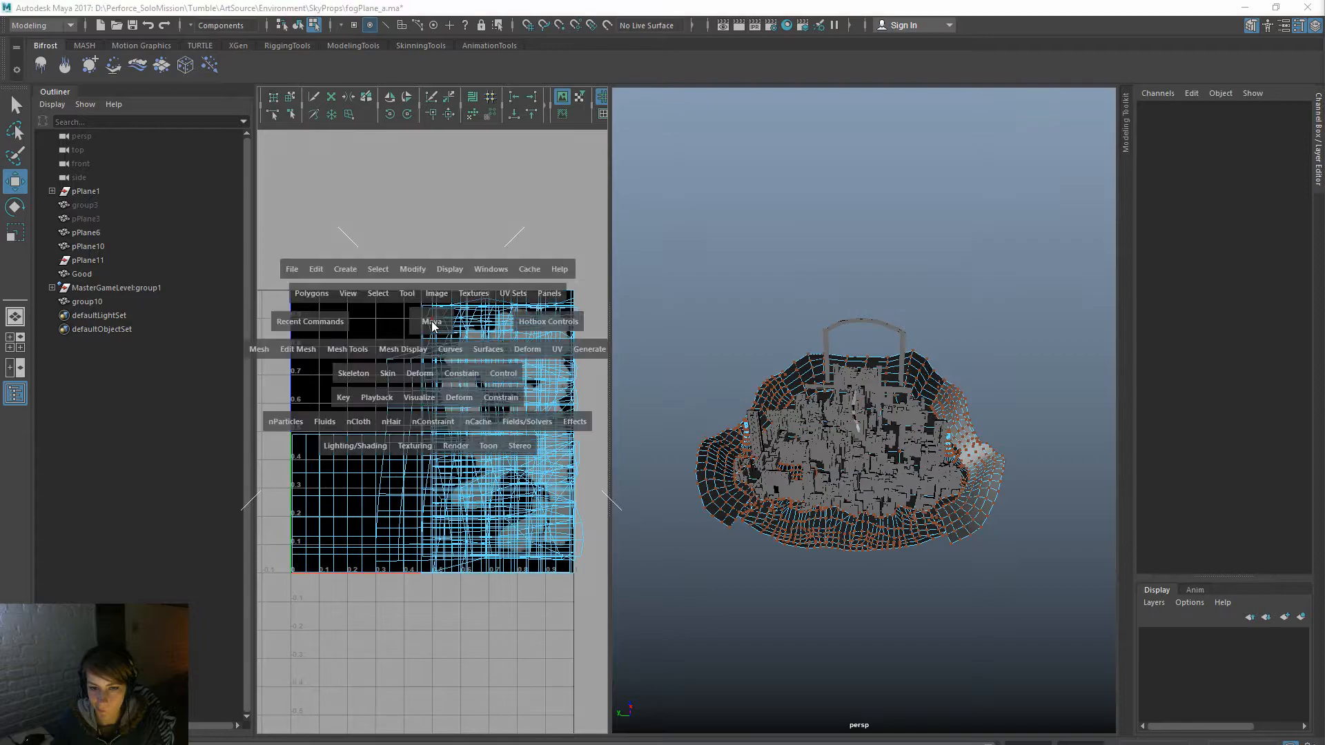
pyautogui.click(511, 296)
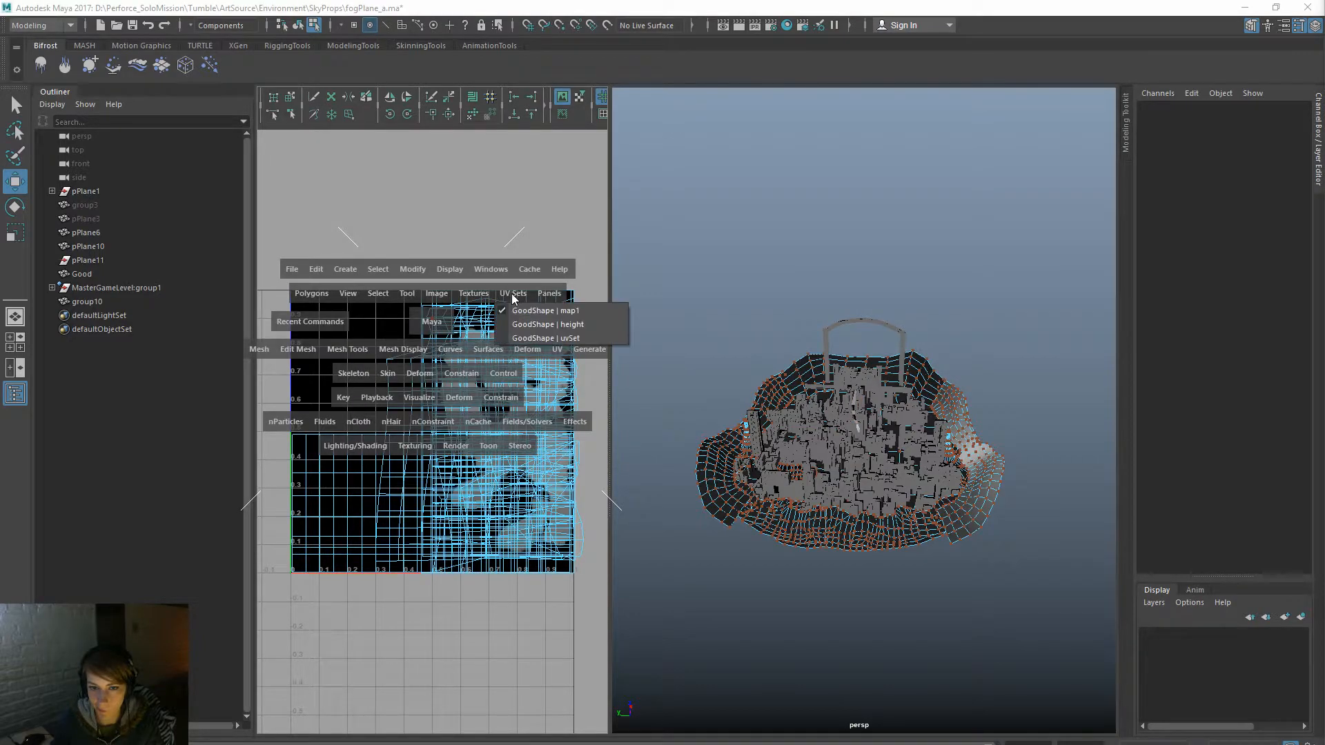
pyautogui.click(571, 339)
pyautogui.press('space')
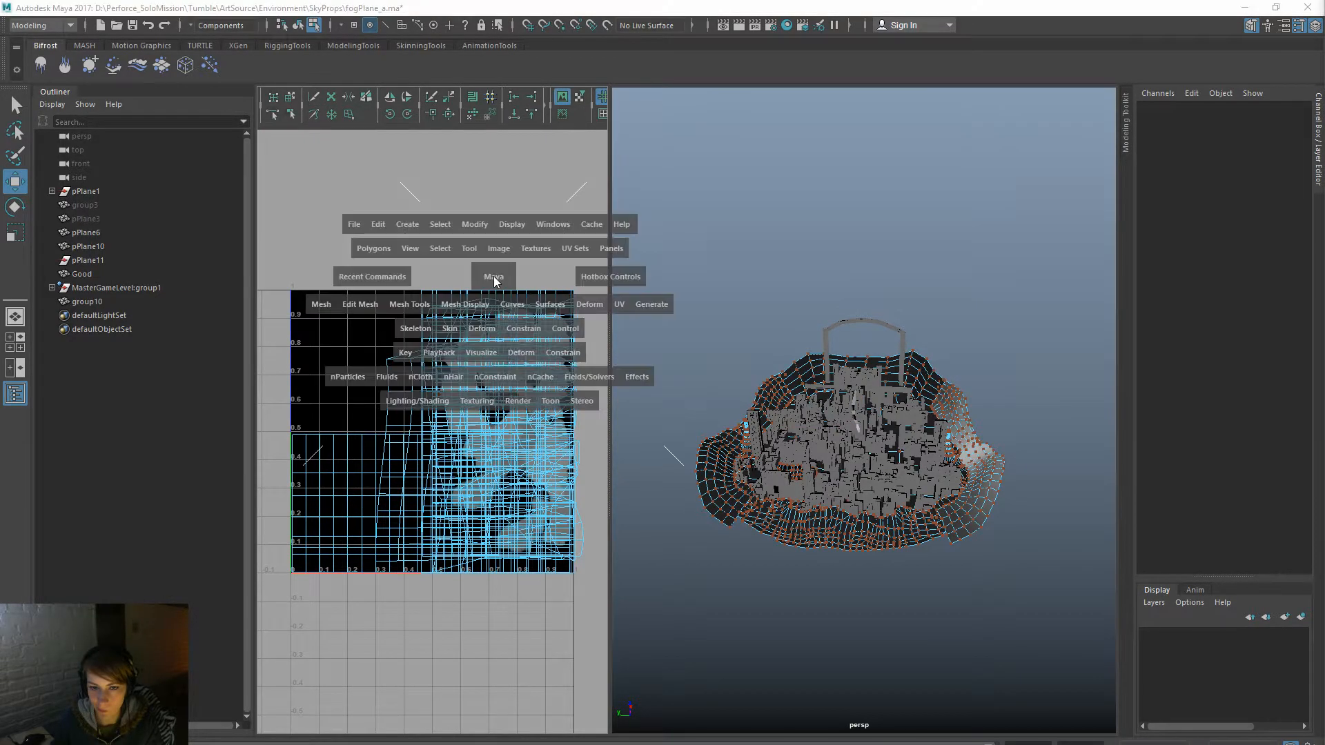
pyautogui.click(577, 249)
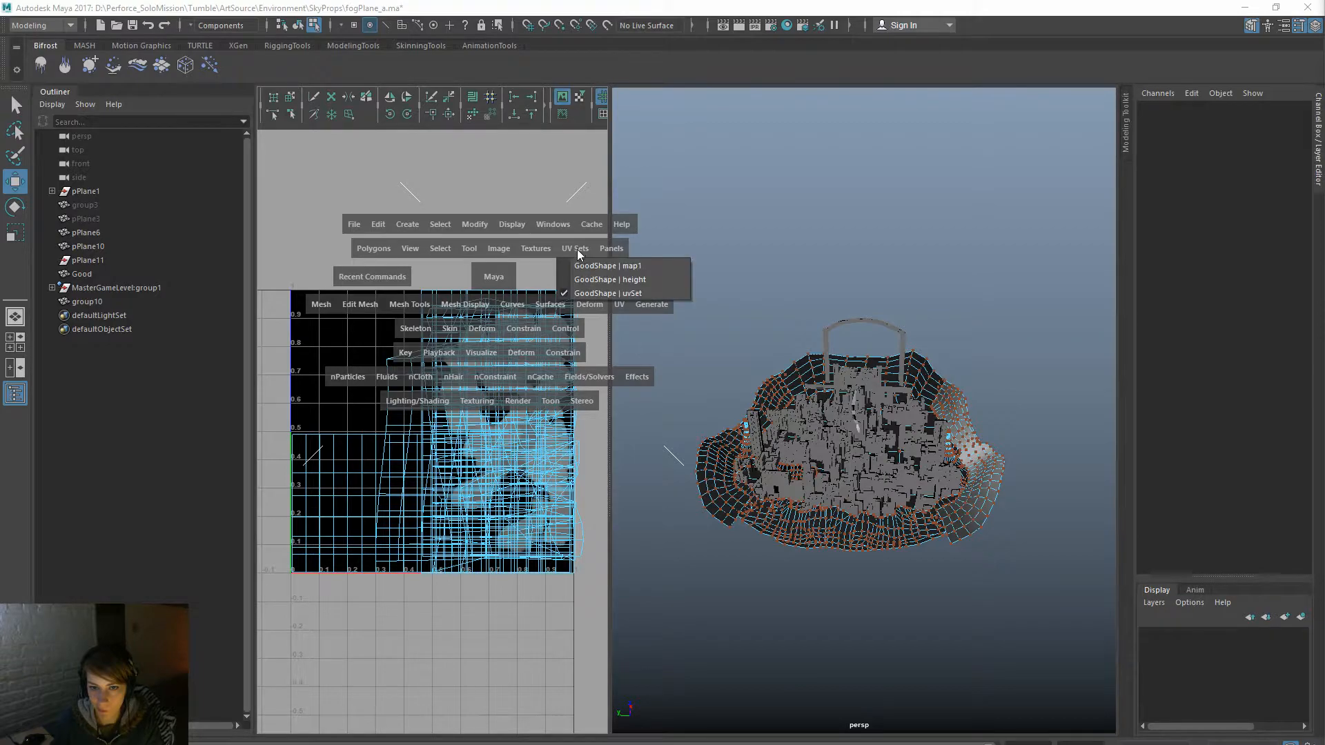
# Step: Open the UV Set Editor
pyautogui.click(618, 305)
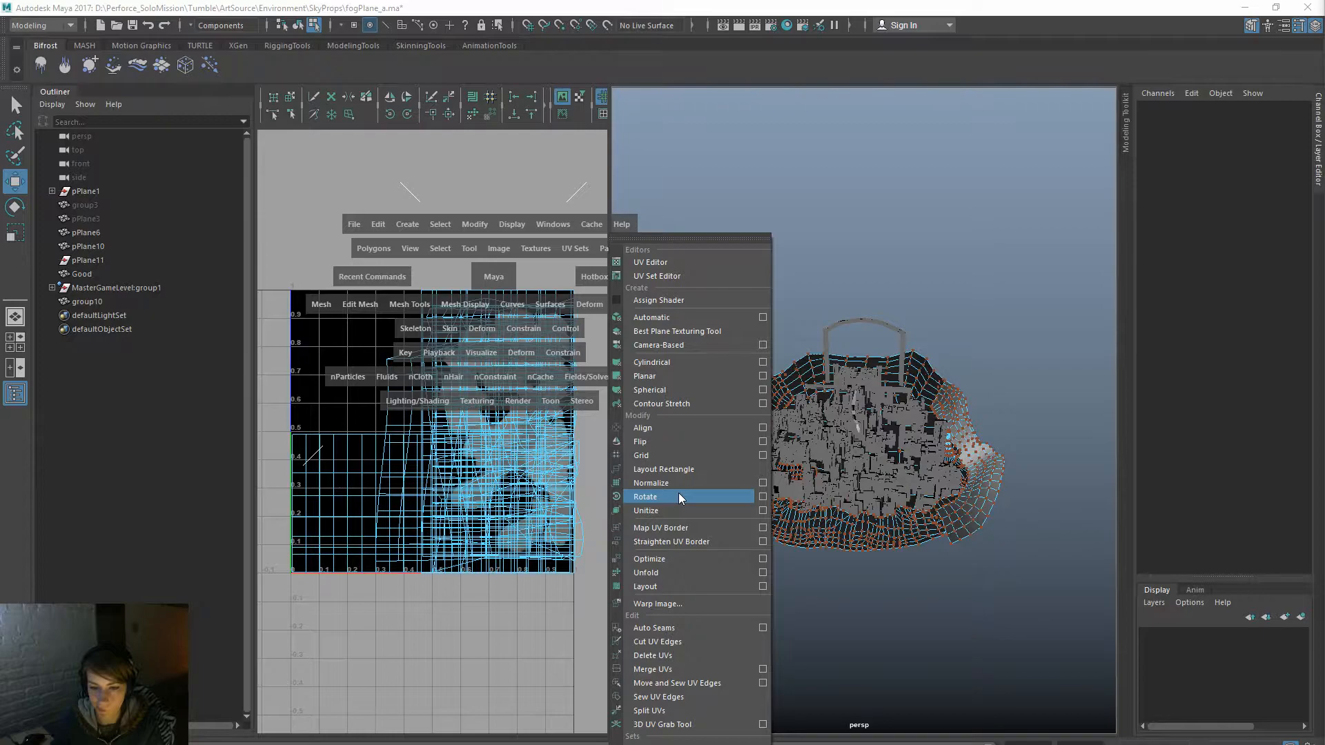
pyautogui.click(726, 650)
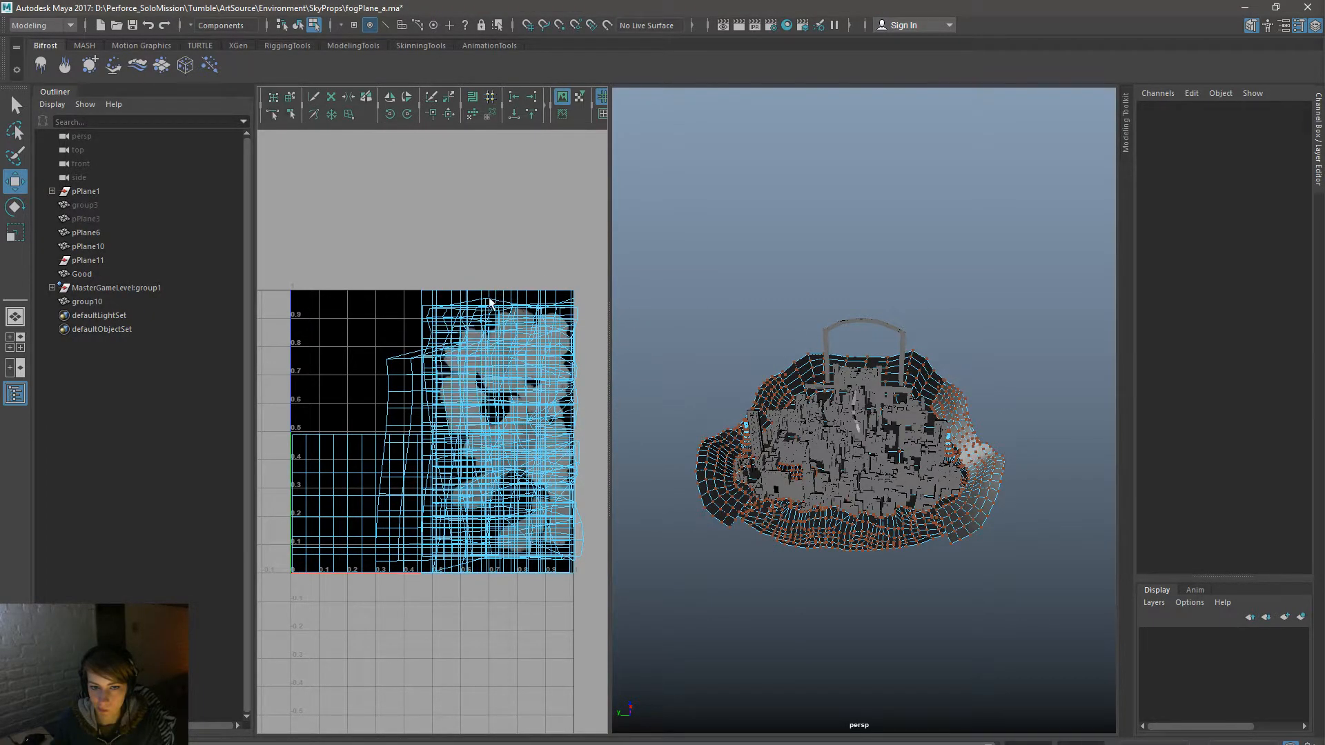
pyautogui.press('space')
pyautogui.click(639, 286)
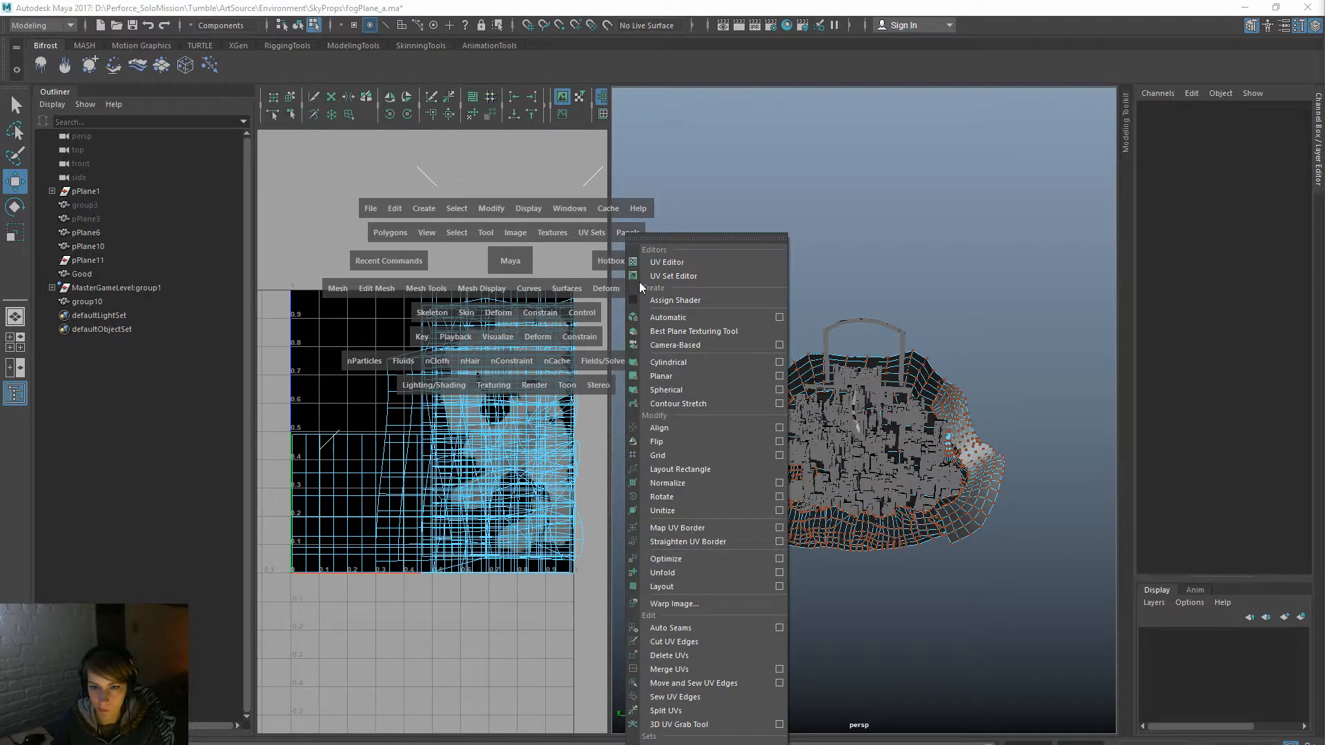
pyautogui.click(681, 275)
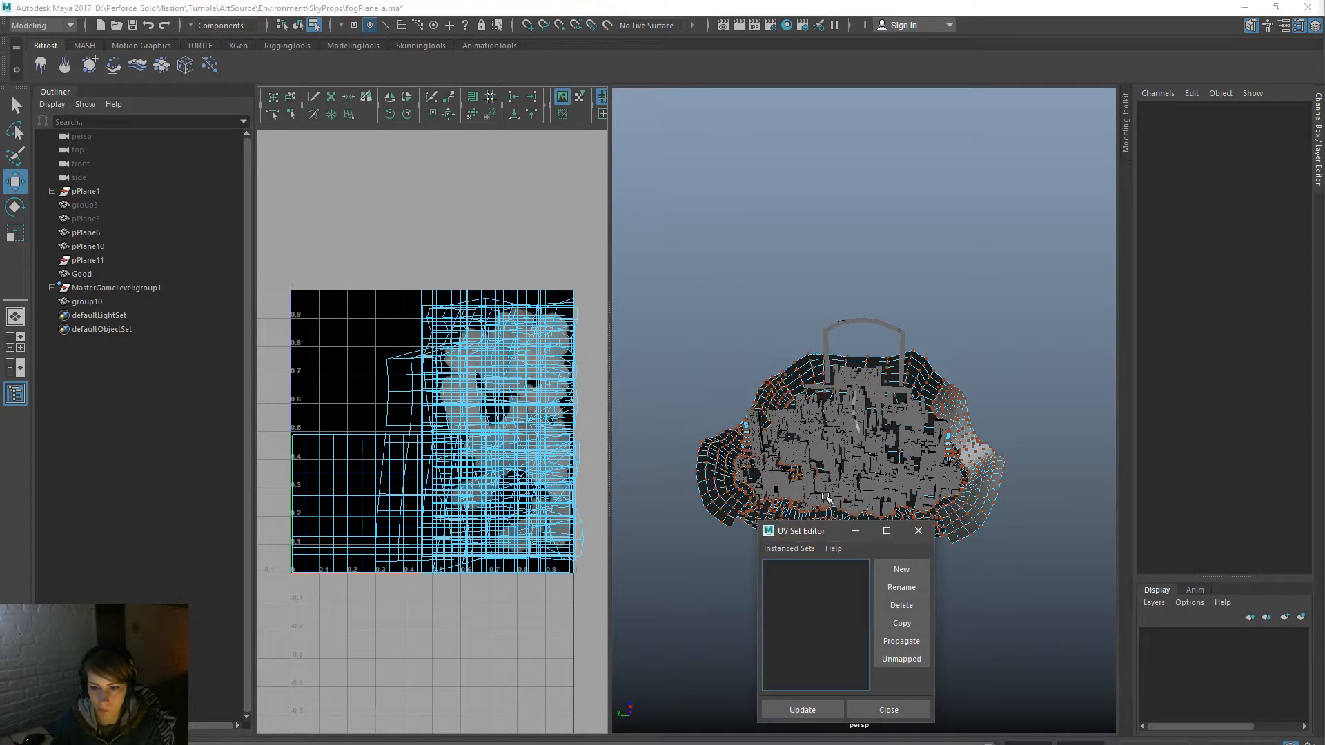
# Step: Leave component mode, select the Good mesh, delete its uvSet UV set and close the UV Set Editor
pyautogui.moveTo(783, 449); pyautogui.dragTo(727, 390, button='right')
pyautogui.click(731, 407)
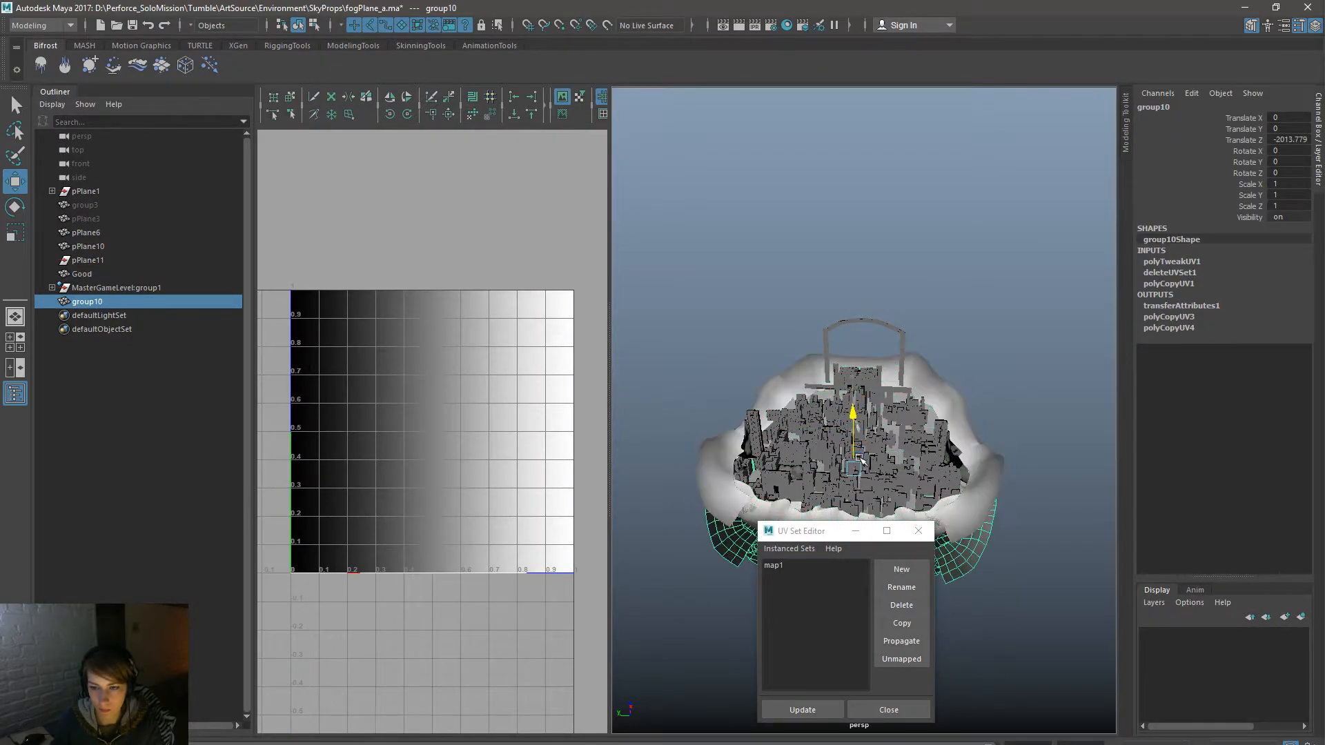
pyautogui.click(928, 372)
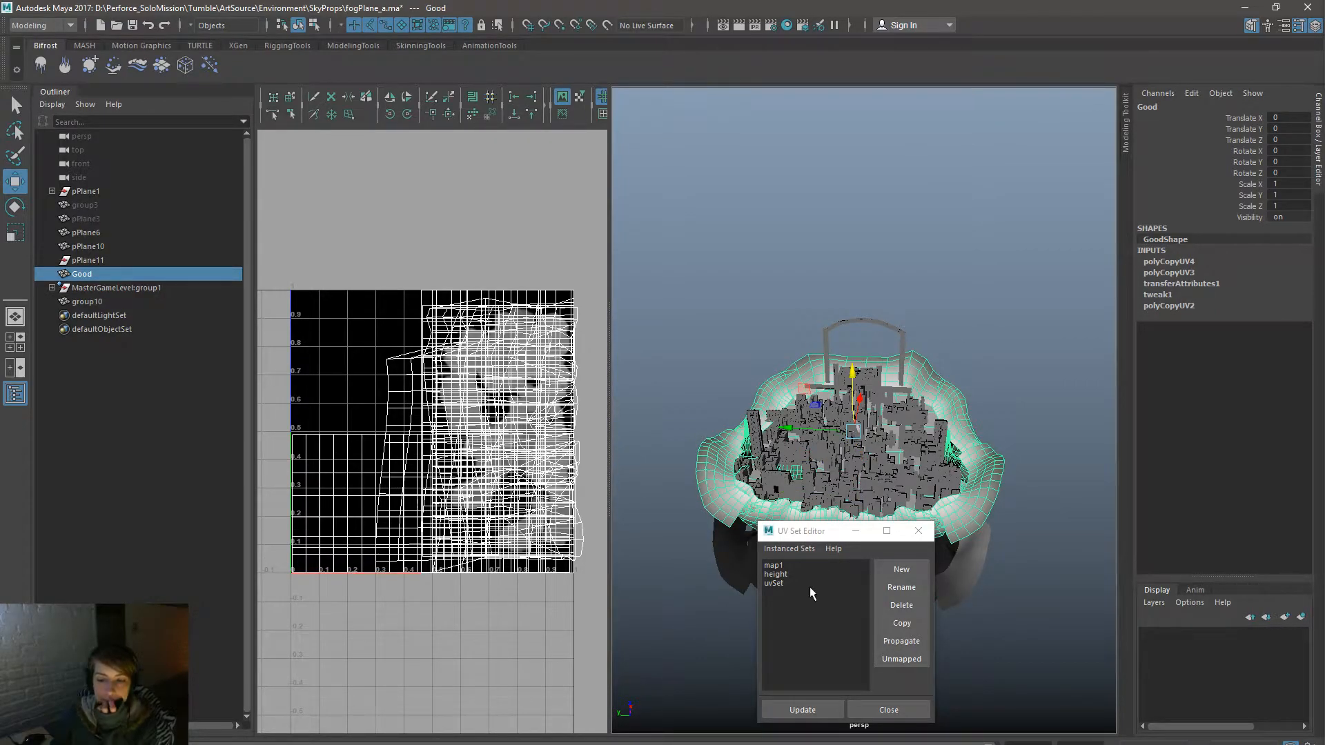
pyautogui.click(791, 574)
pyautogui.click(791, 583)
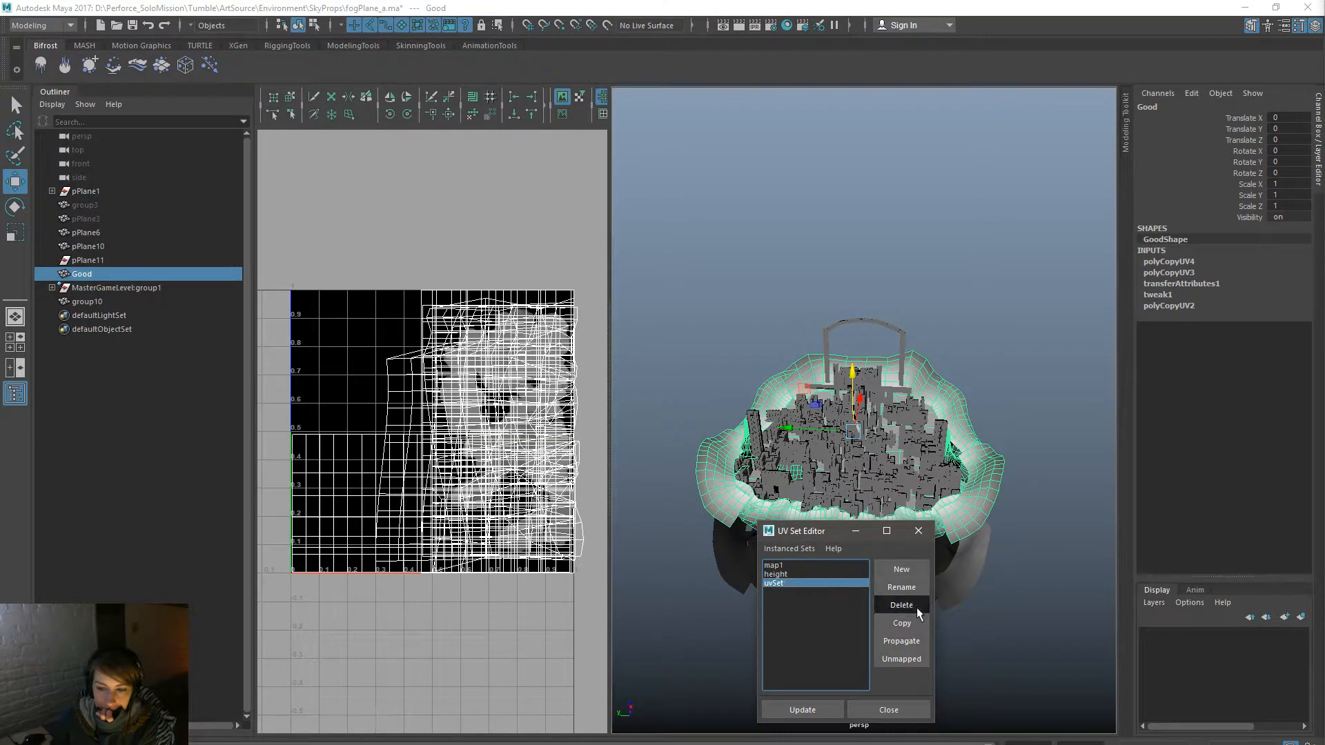
pyautogui.click(901, 605)
pyautogui.click(919, 531)
# Step: Export the selected Good mesh as FBX to the SkyProps folder, replacing fogPlane_b.fbx
pyautogui.click(957, 402)
pyautogui.press('space')
pyautogui.click(703, 278)
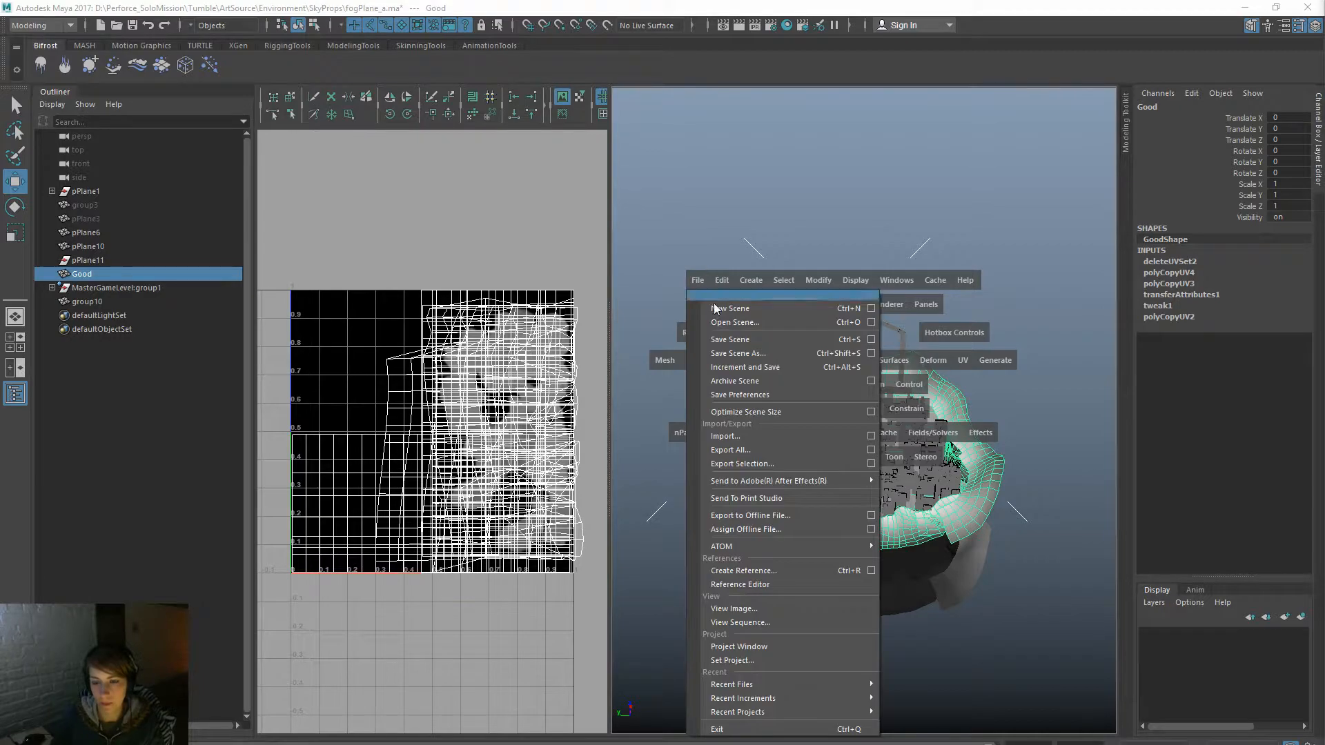
pyautogui.click(741, 464)
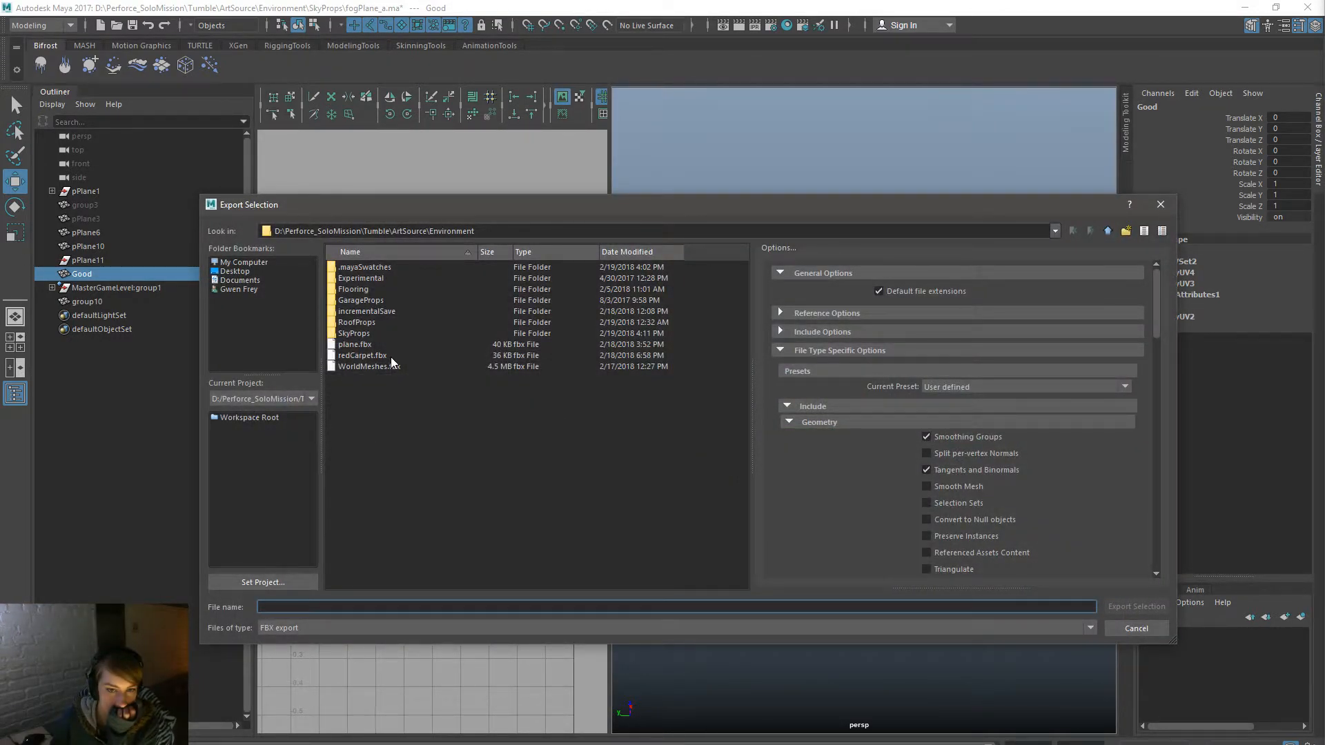
pyautogui.doubleClick(366, 334)
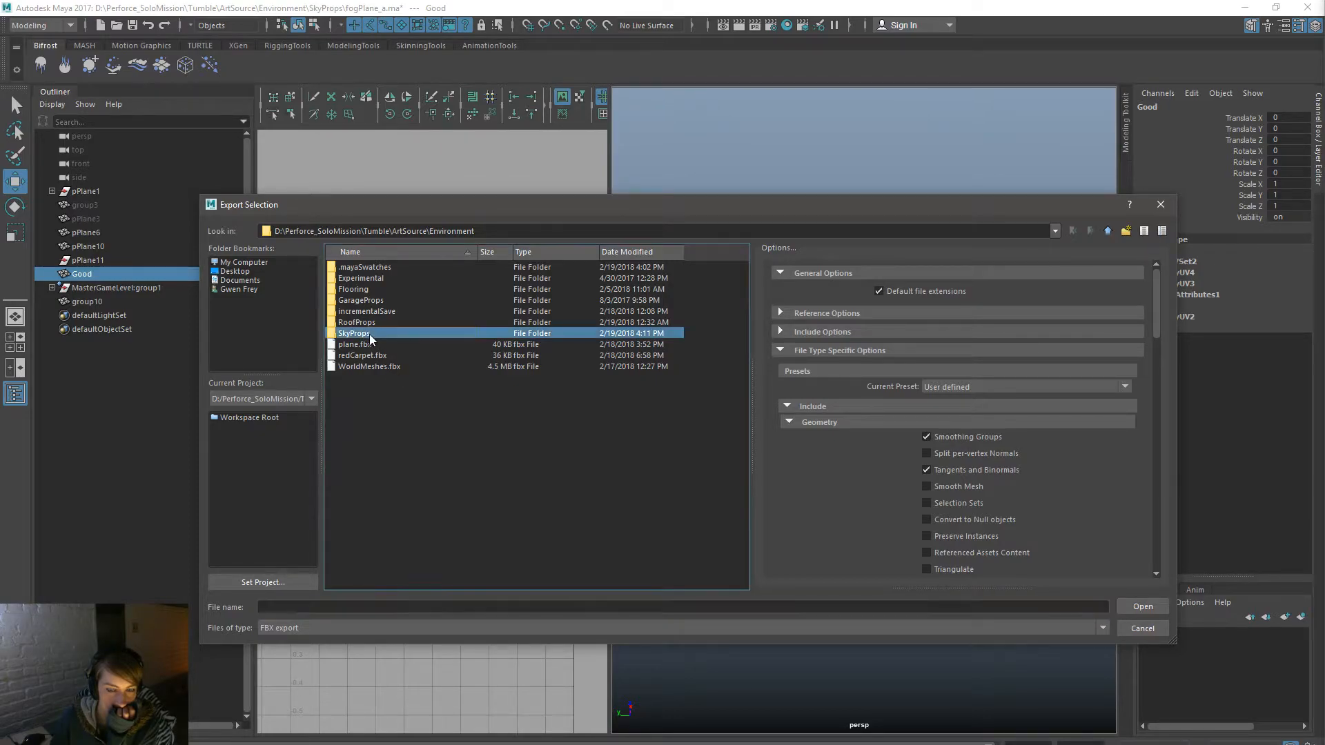
pyautogui.click(397, 387)
pyautogui.doubleClick(398, 367)
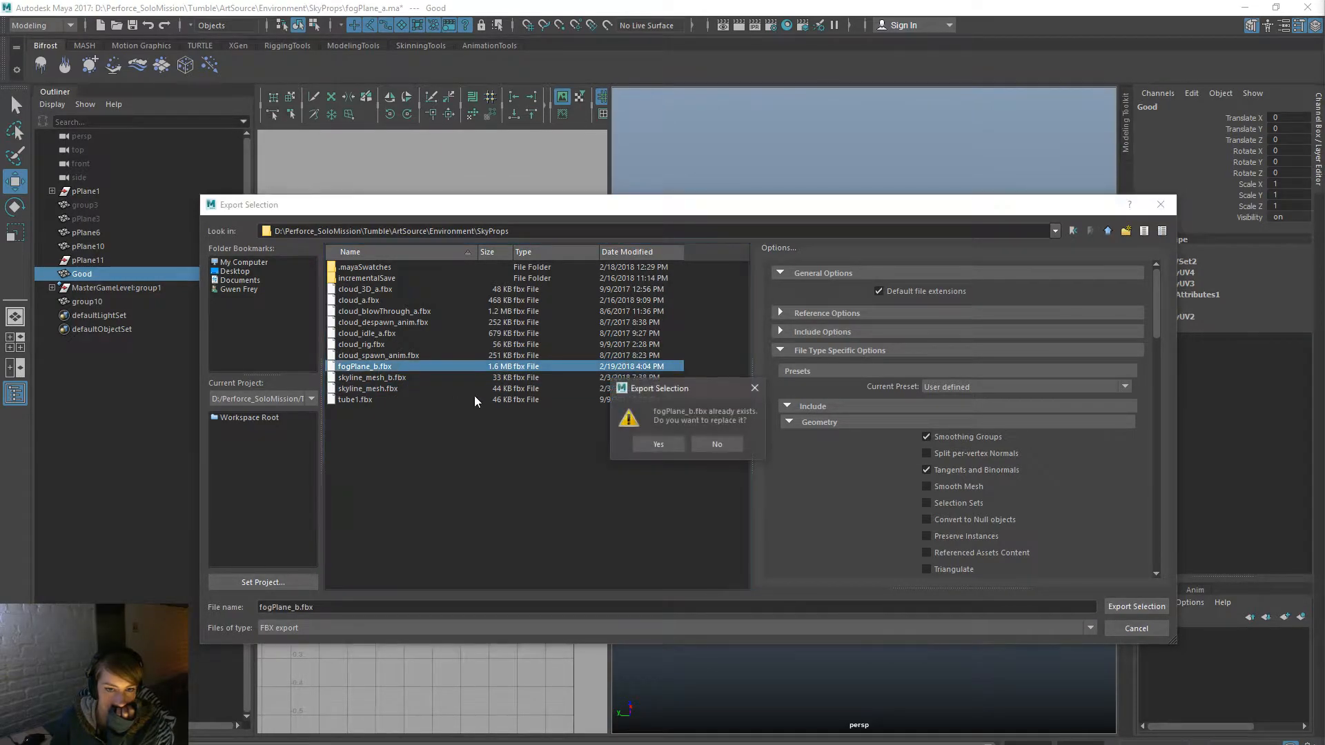
pyautogui.click(656, 444)
pyautogui.click(652, 400)
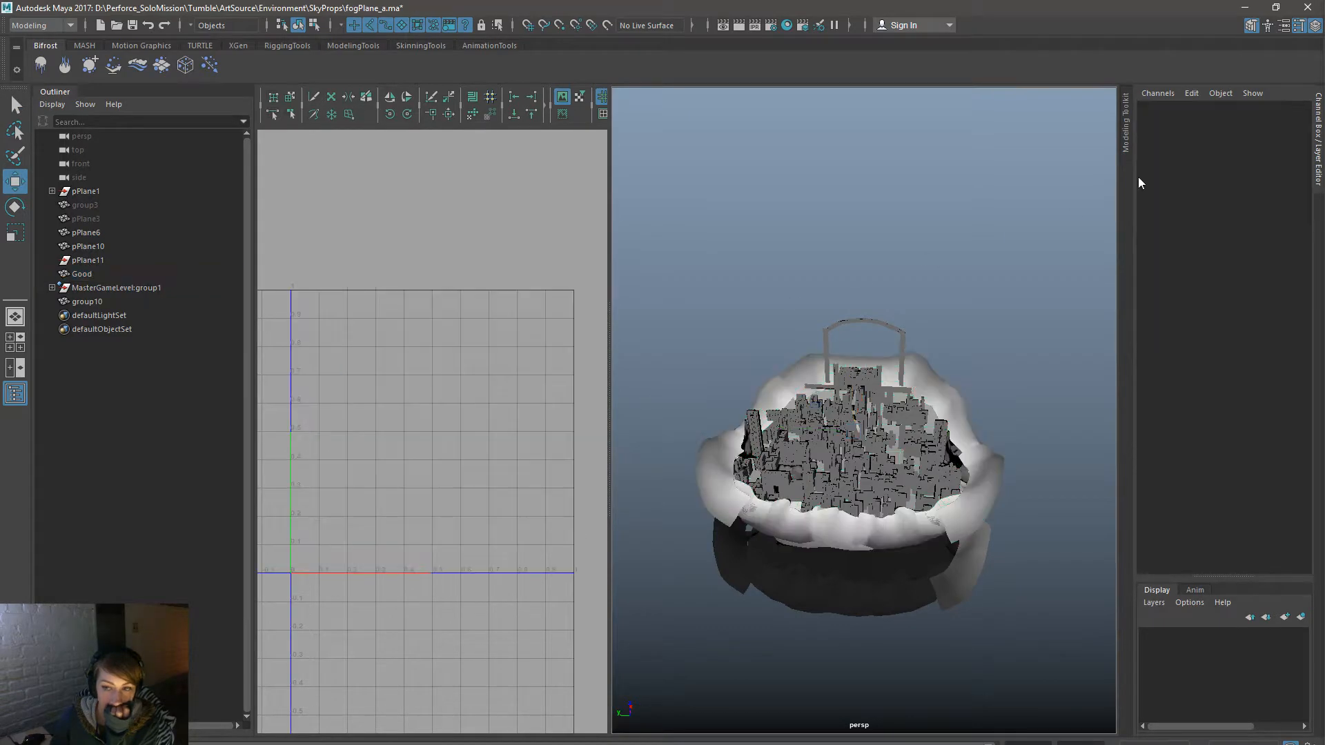
# Step: Switch to Unreal Editor, reimport the fogPlane_b mesh and look at the fog in the level
pyautogui.click(1240, 7)
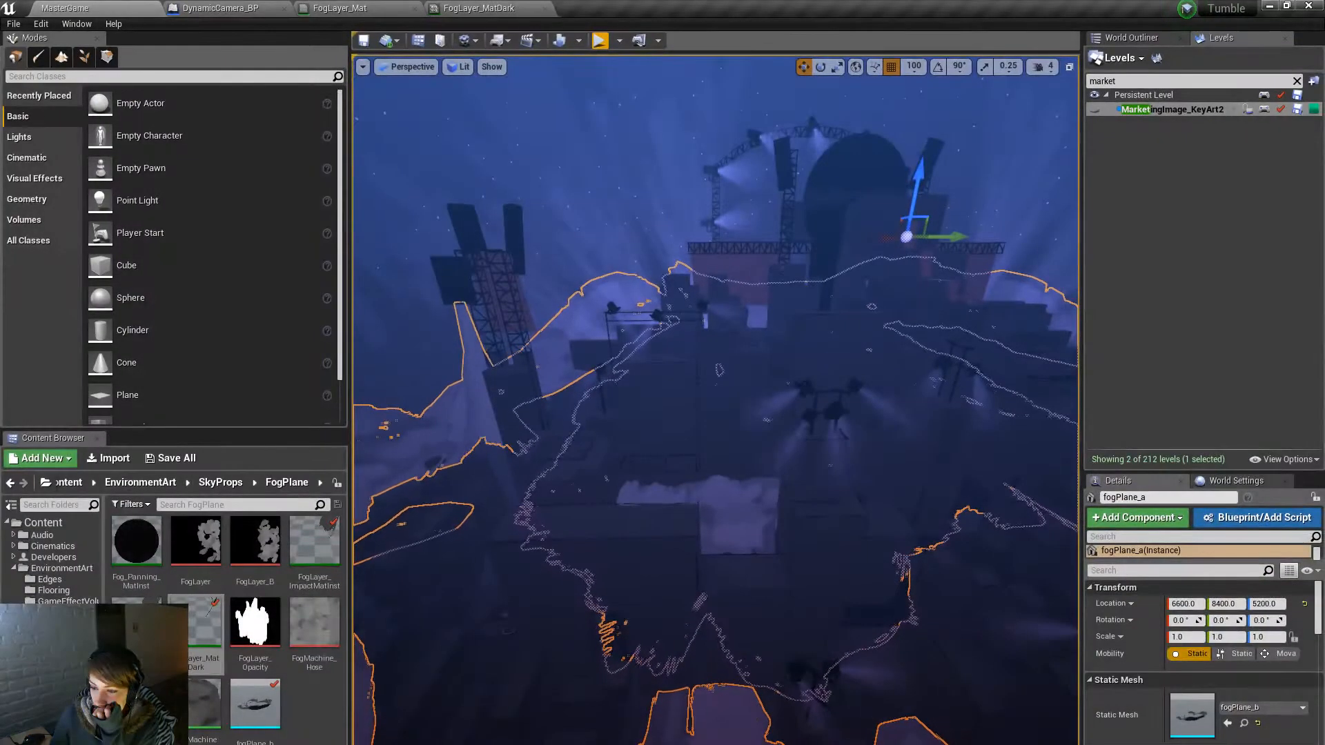
pyautogui.rightClick(259, 705)
pyautogui.click(334, 356)
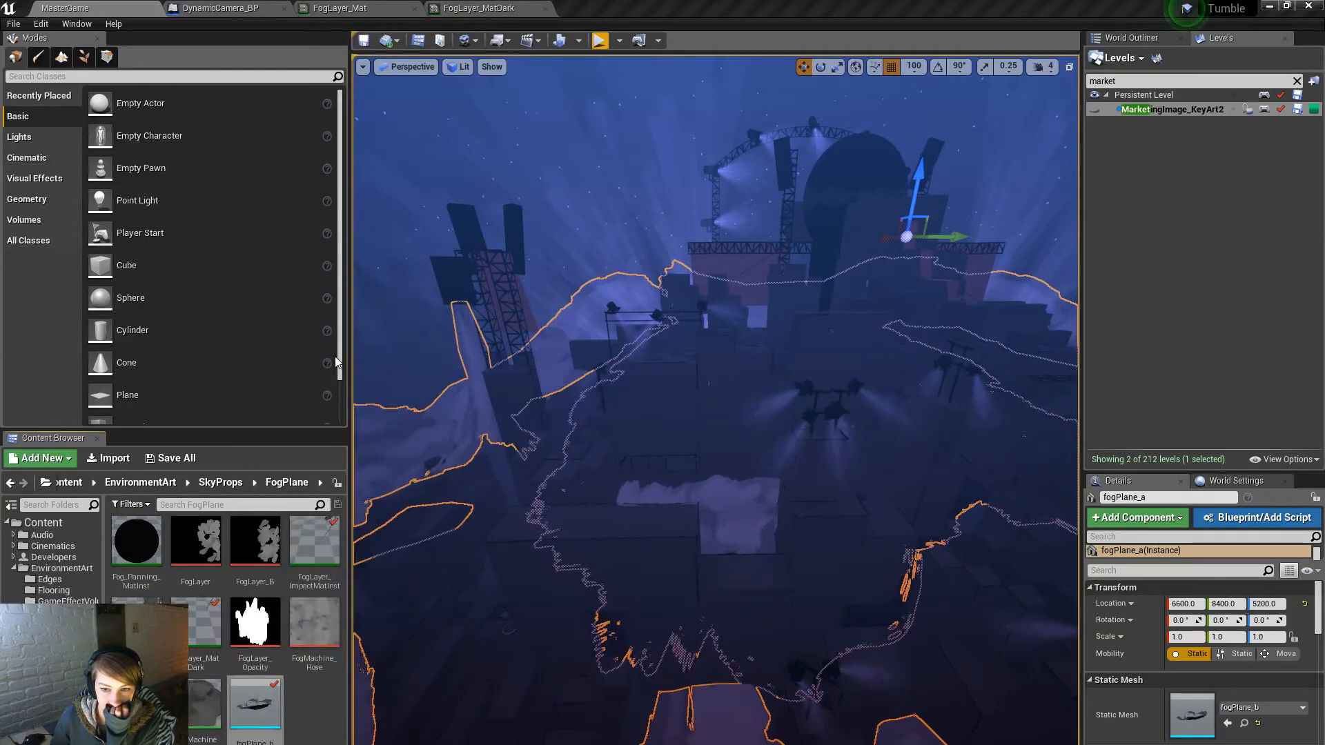
pyautogui.moveTo(776, 450); pyautogui.dragTo(814, 448, button='right')
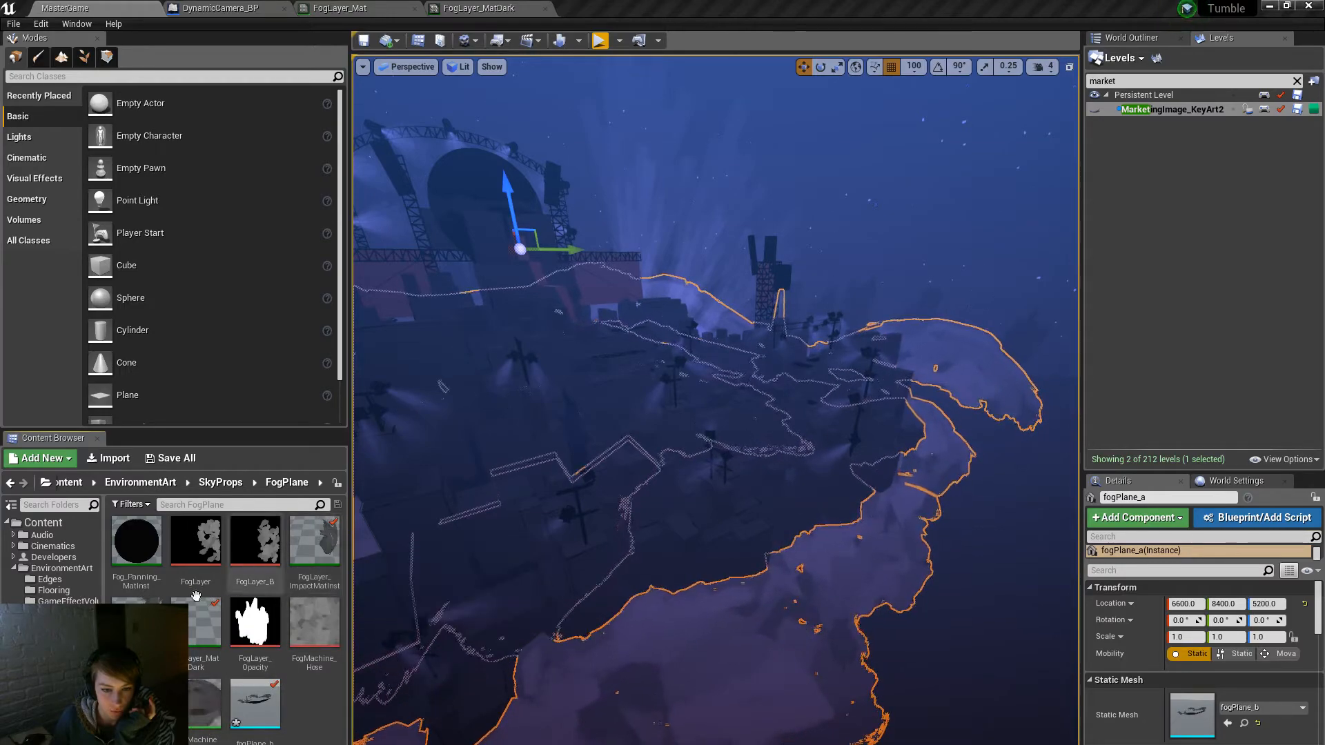
# Step: Set the WaveHeightSurge parameter's default value to 500 in FogLayer_Mat and return to the MasterGame level
pyautogui.click(338, 8)
pyautogui.scroll(-1, 662, 619)
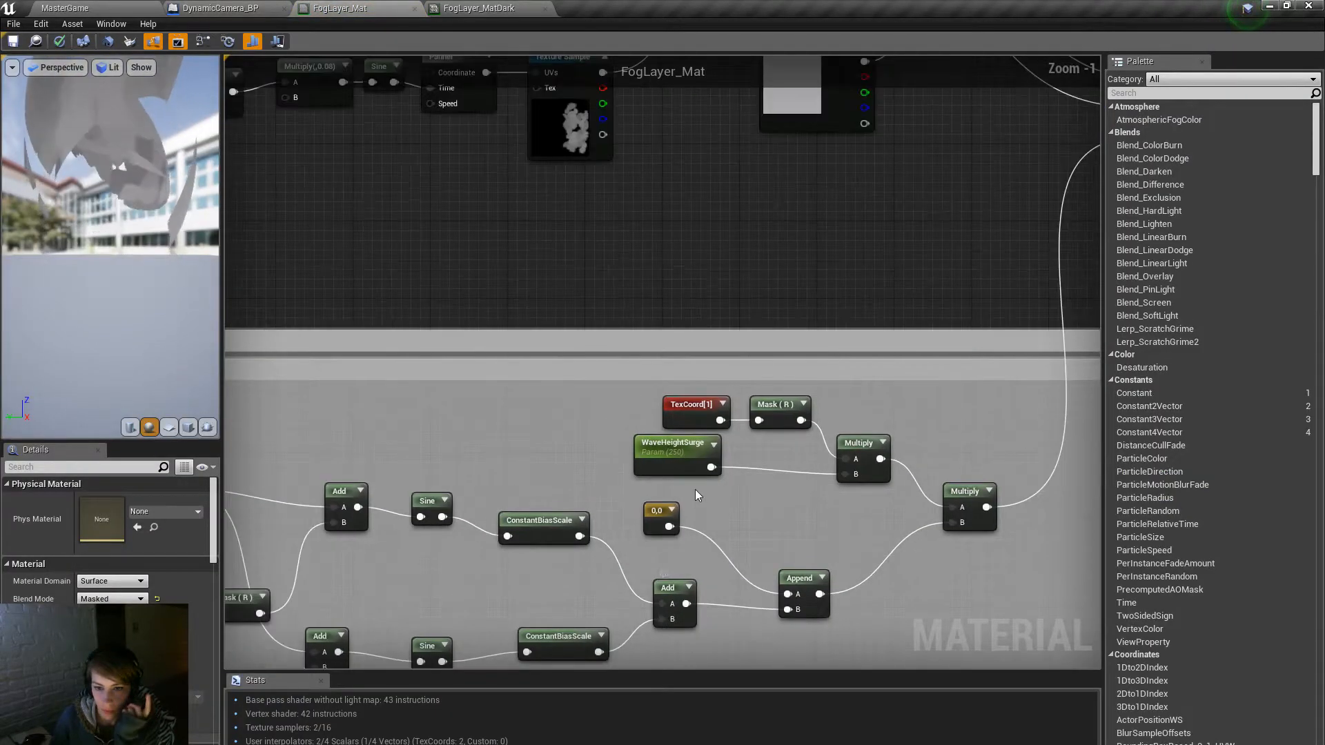
pyautogui.click(680, 442)
pyautogui.click(100, 578)
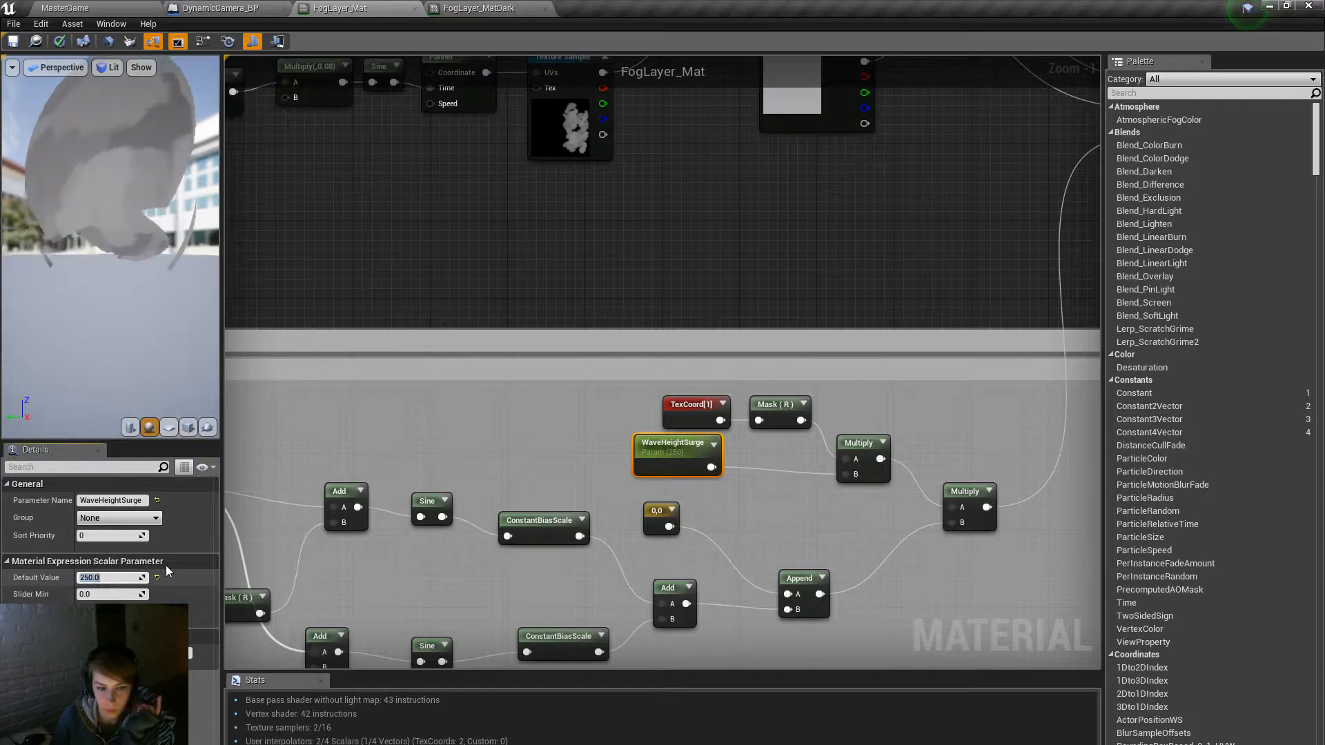
pyautogui.write('500')
pyautogui.press('Return')
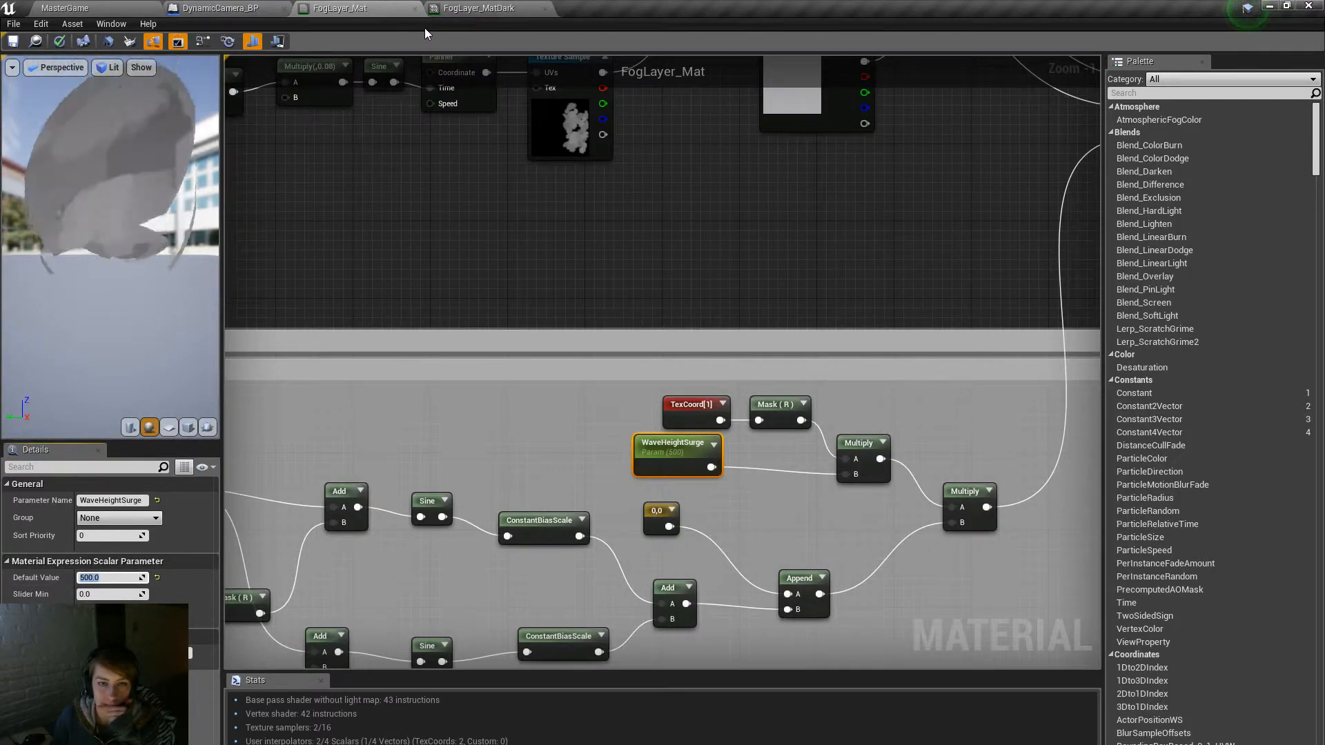
pyautogui.click(414, 12)
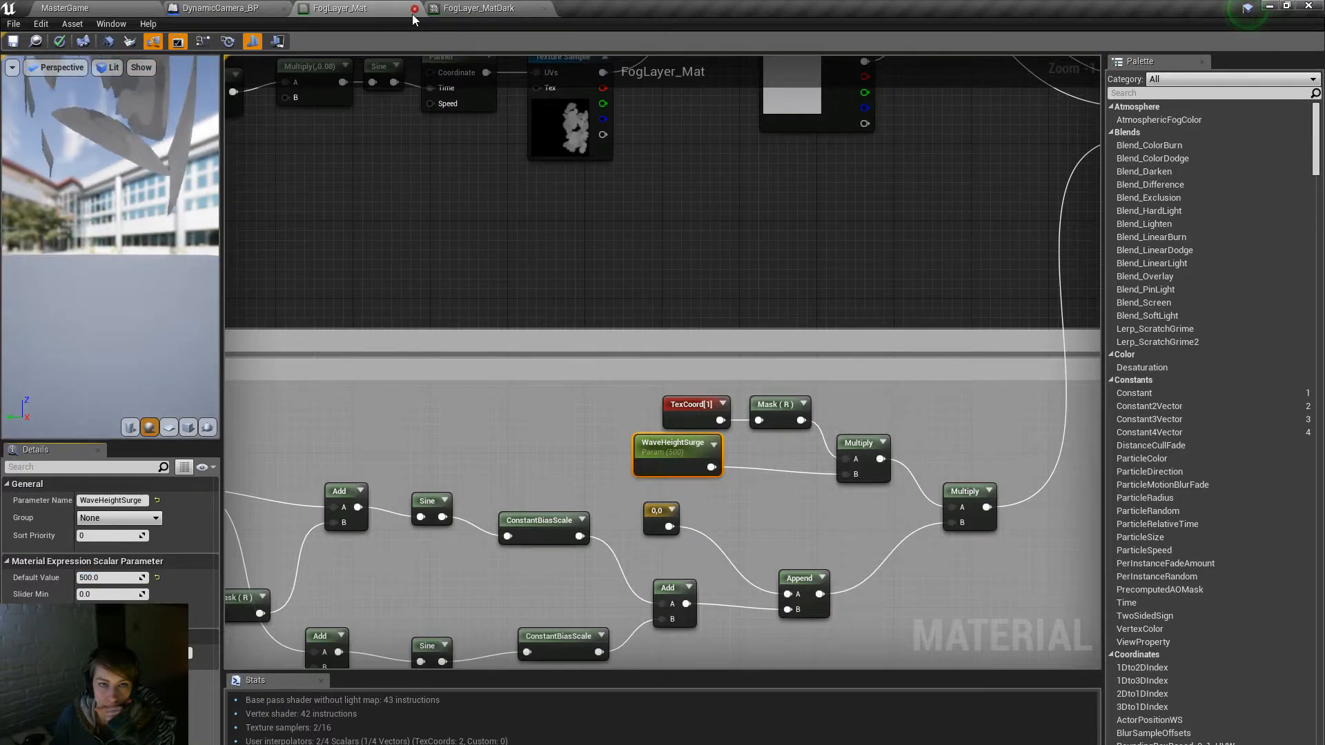
pyautogui.click(104, 8)
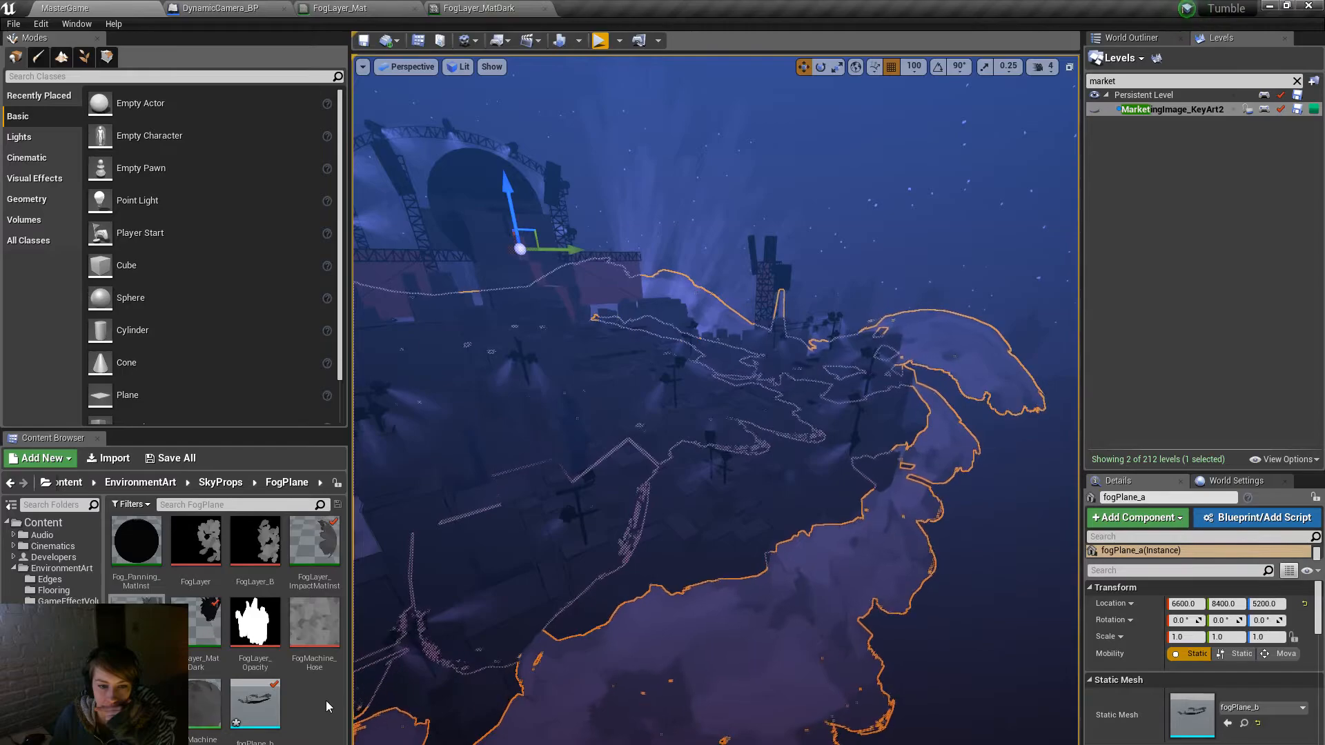
# Step: Open FogLayer_ImpactMatInst, set its WaveHeightSurge to 1000, close it and return to the MasterGame level
pyautogui.click(309, 557)
pyautogui.doubleClick(308, 557)
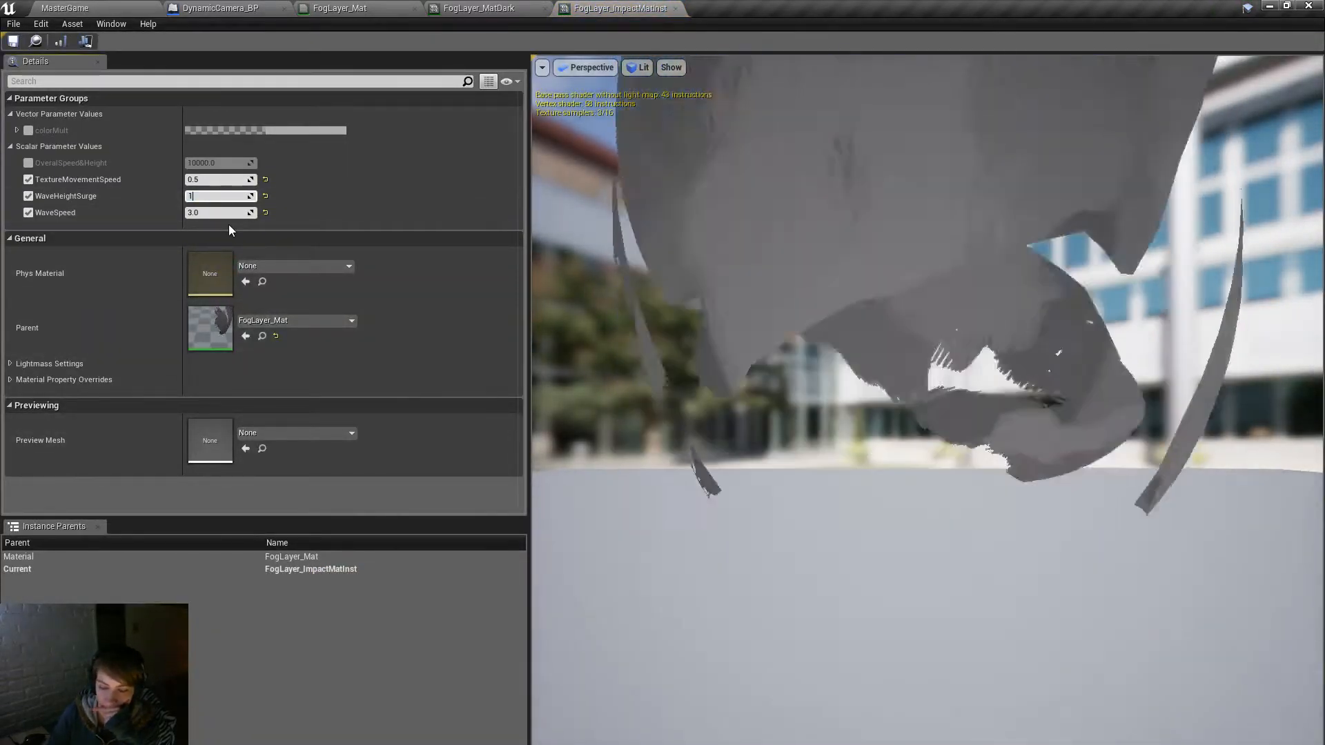
pyautogui.write('1000')
pyautogui.press('Return')
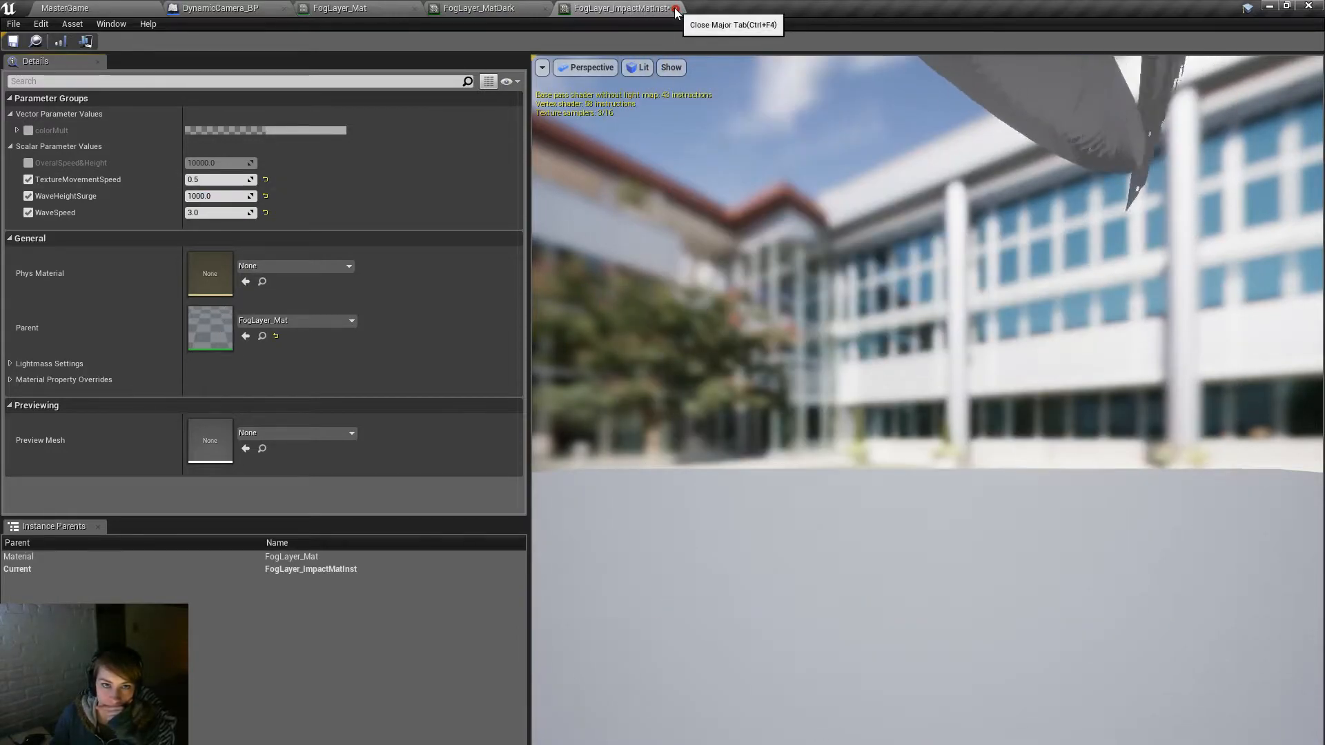
pyautogui.click(676, 9)
pyautogui.click(129, 6)
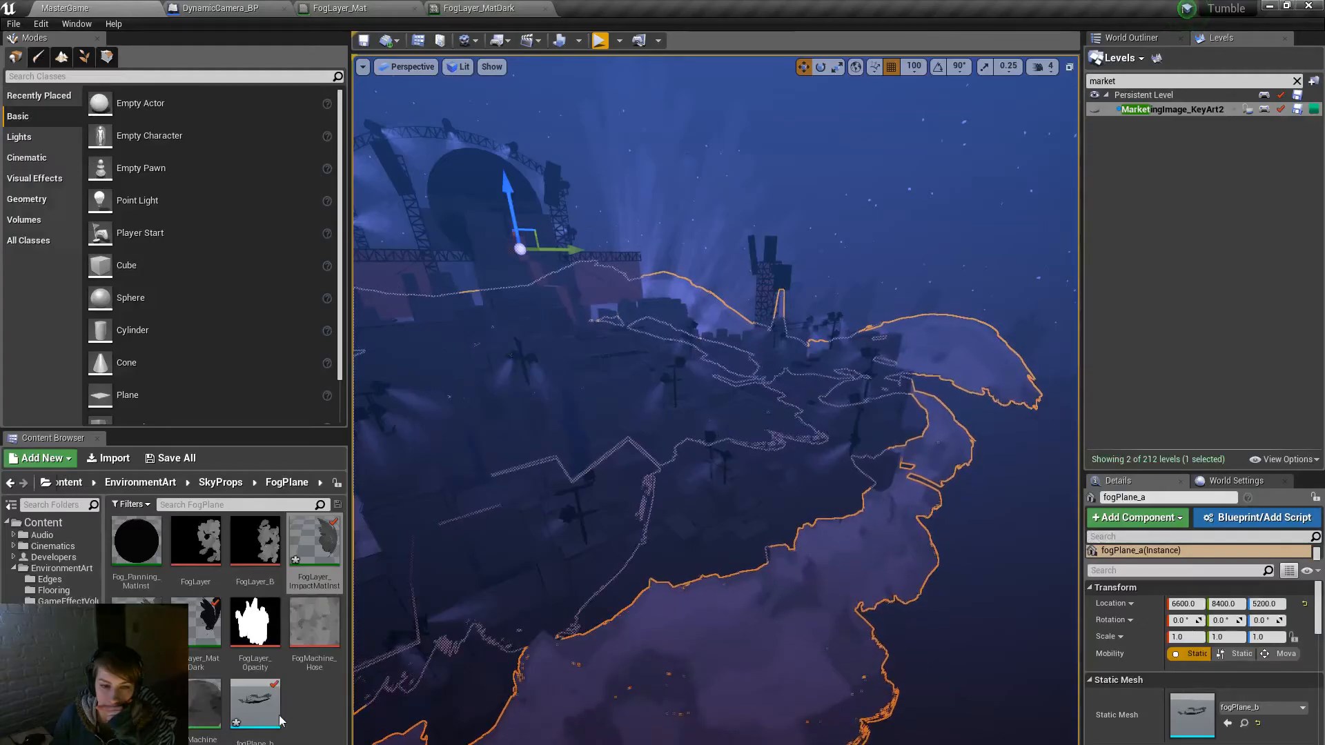
# Step: Set WaveHeightSurge to 1000 in FogLayer_MatDark, save the instance and return to the MasterGame level
pyautogui.doubleClick(196, 625)
pyautogui.click(232, 197)
pyautogui.write('1000')
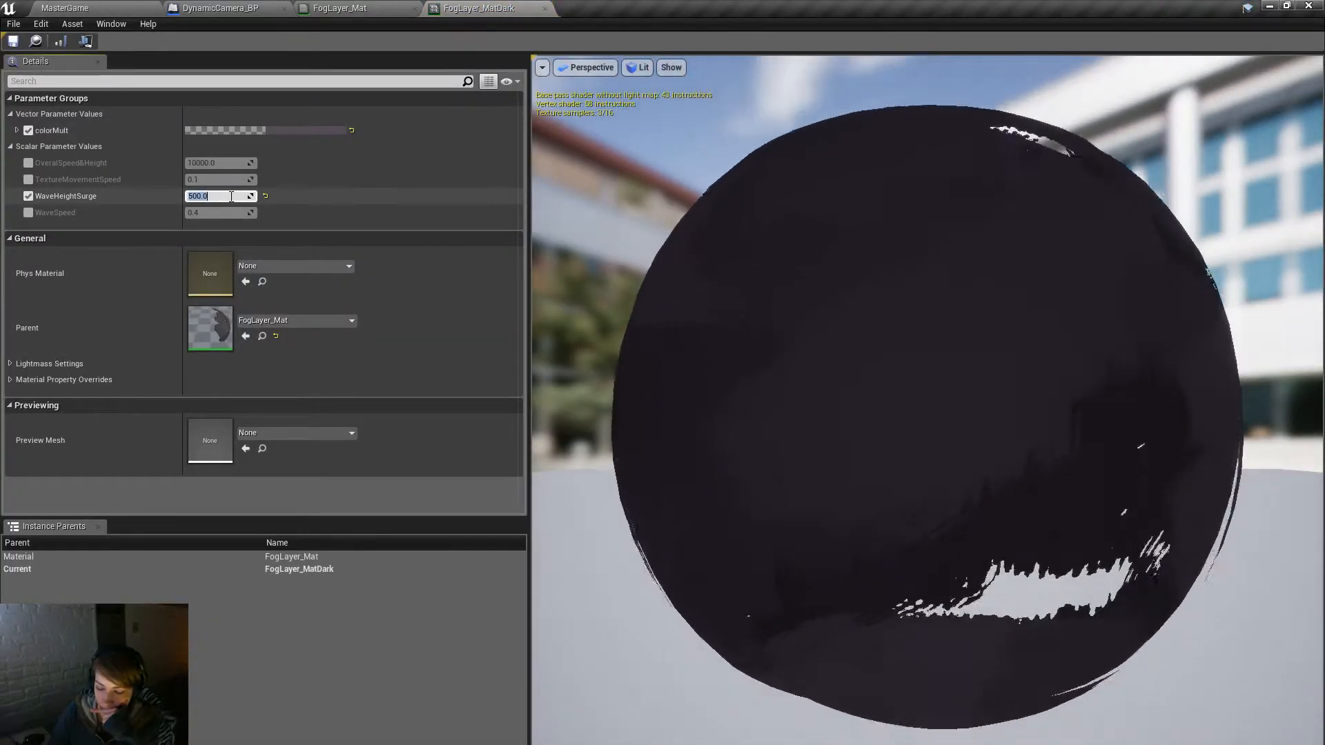
pyautogui.press('Return')
pyautogui.click(12, 41)
pyautogui.click(92, 7)
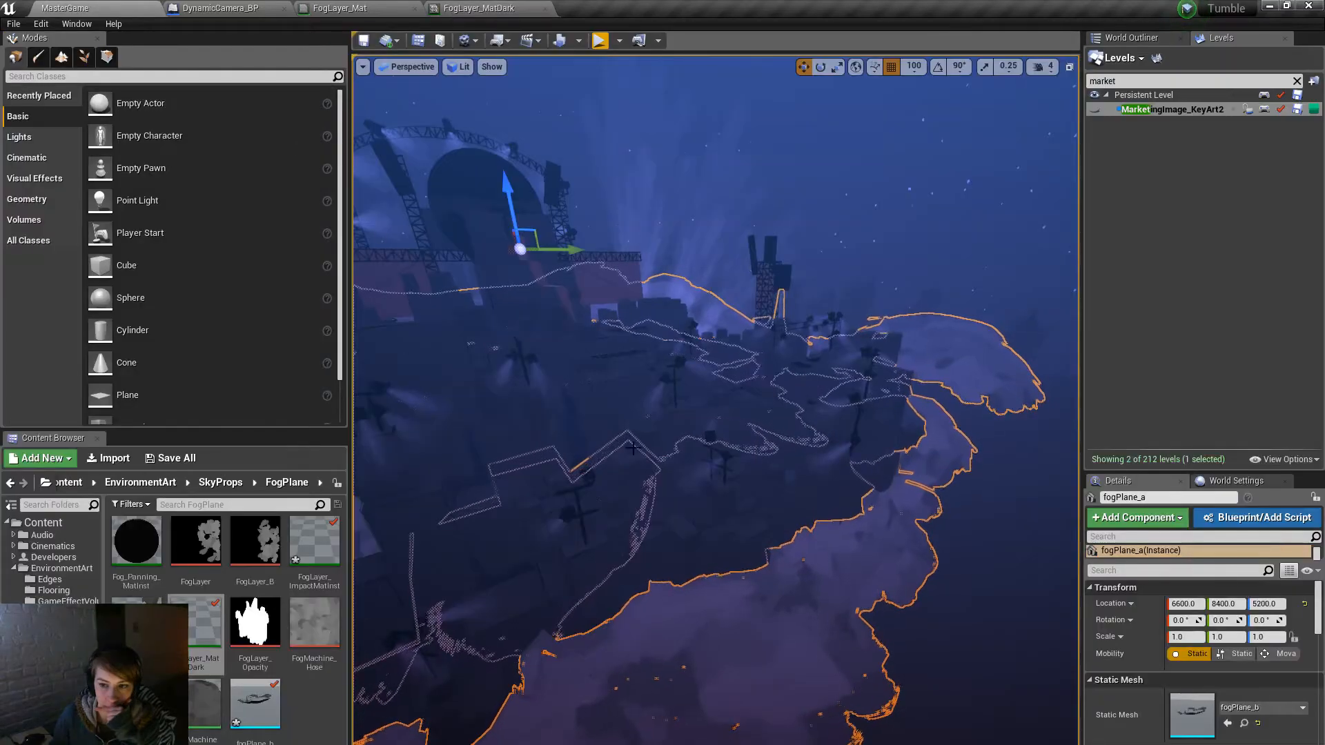
# Step: Save the FogLayer_ImpactMatInst and fogPlane_b assets together and view the whole fog ring
pyautogui.click(314, 548)
pyautogui.keyDown('ctrl'); pyautogui.click(276, 712); pyautogui.keyUp('ctrl')
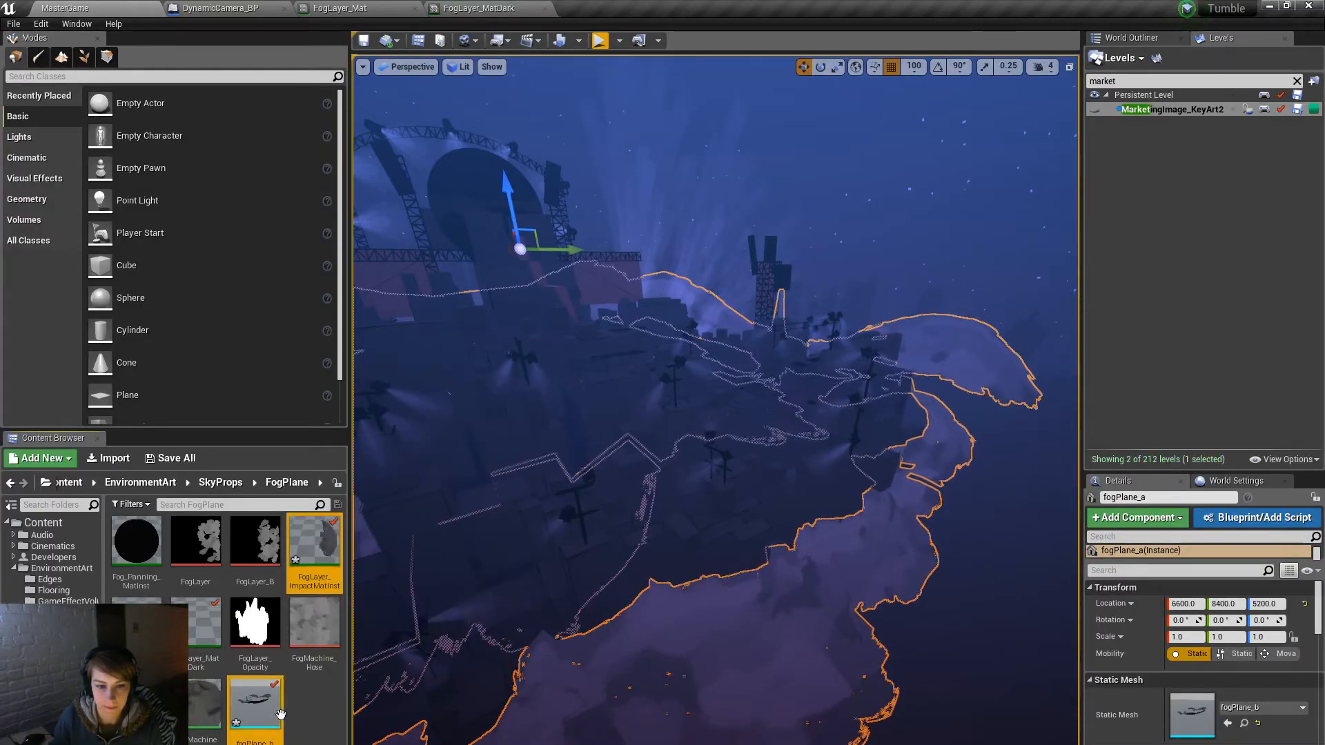
pyautogui.rightClick(282, 716)
pyautogui.click(363, 498)
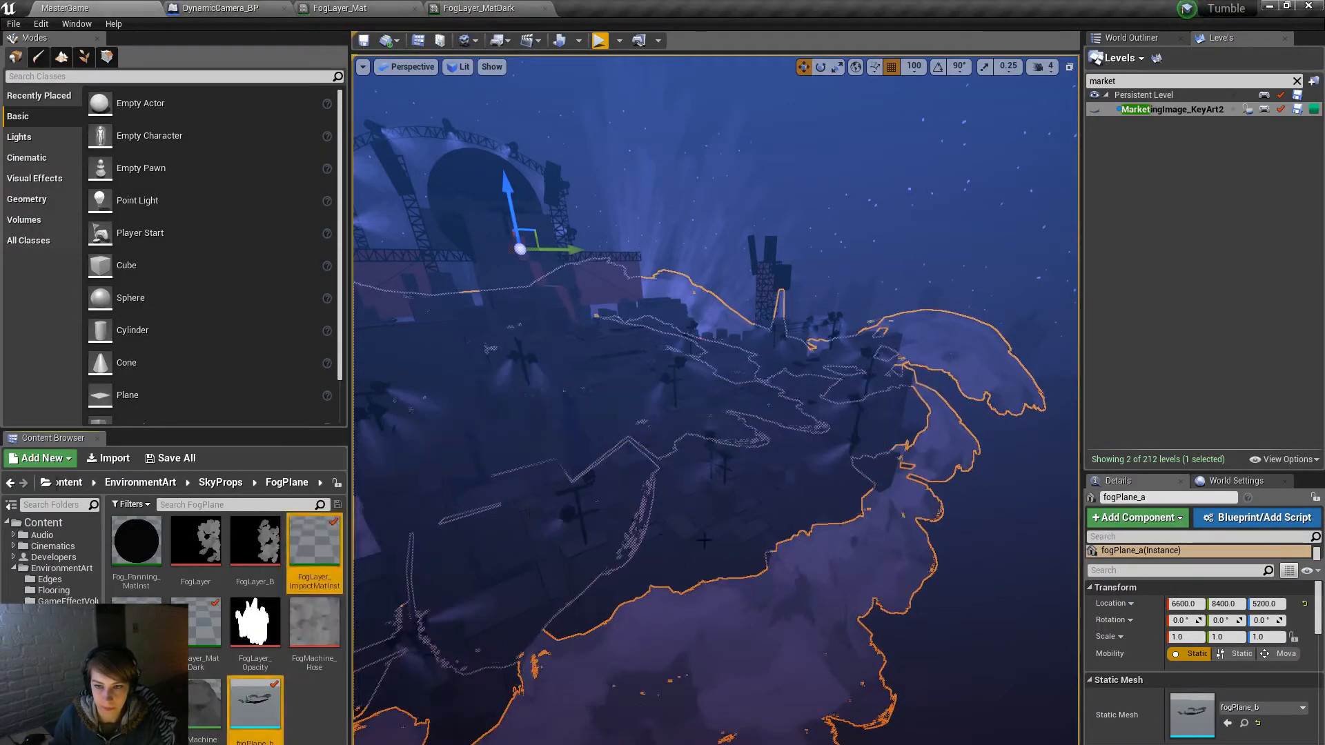
pyautogui.moveTo(552, 442); pyautogui.dragTo(497, 404, button='right')
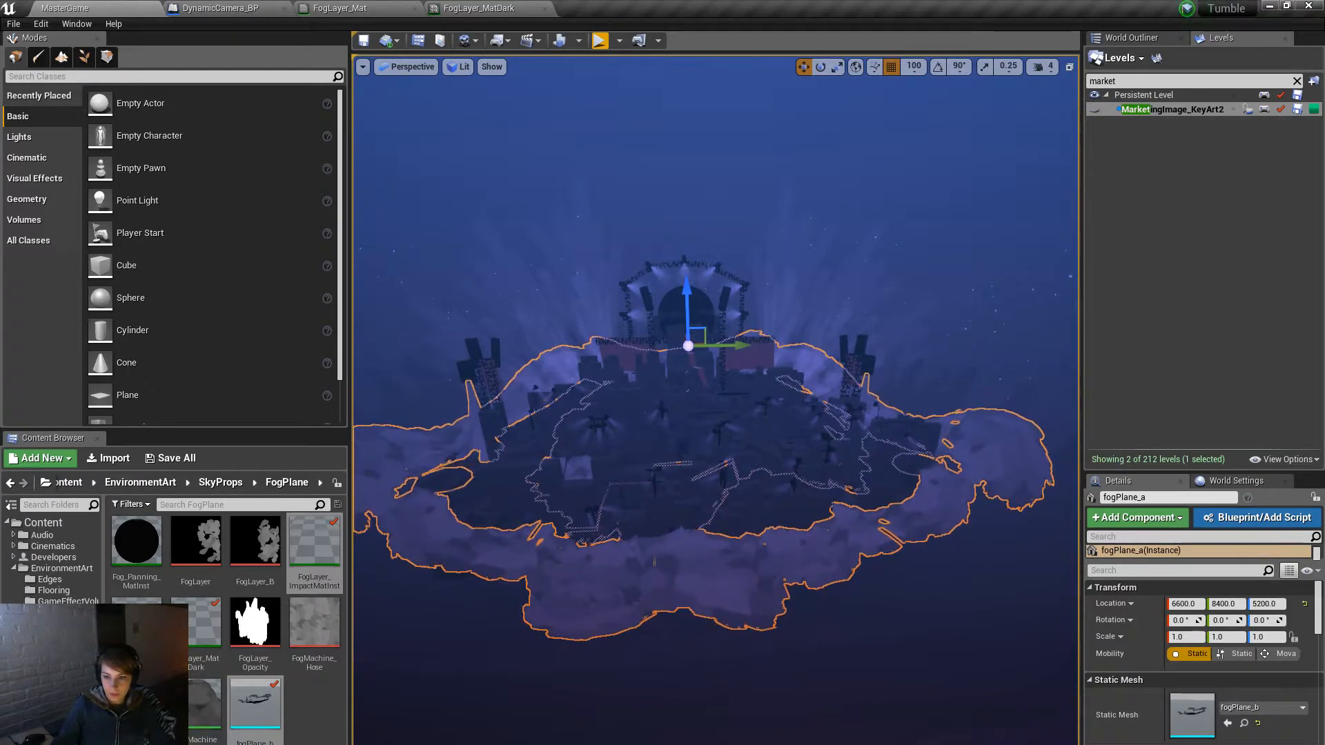
# Step: Move the selection off the fog plane and examine the fog's wave motion around the level in a full-screen viewport
pyautogui.click(968, 557)
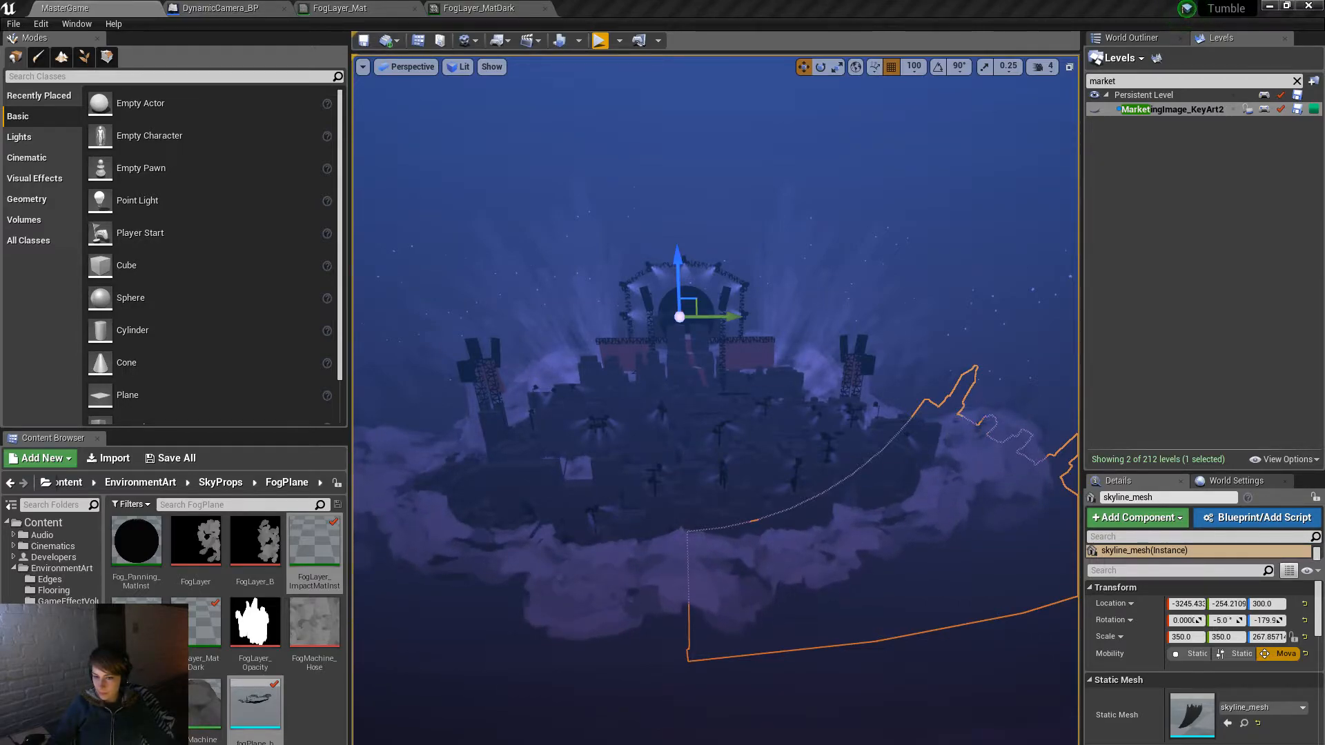
pyautogui.hotkey('alt', 'Tab')
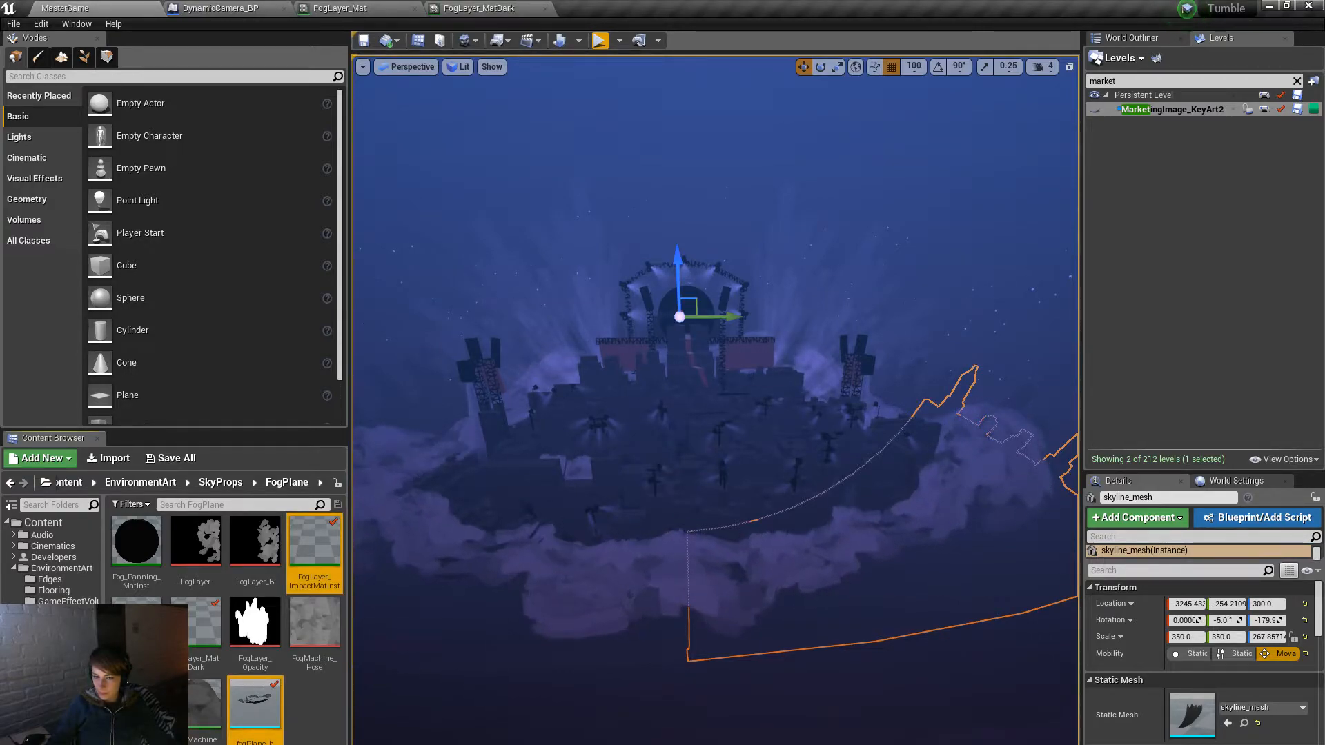
pyautogui.click(828, 172)
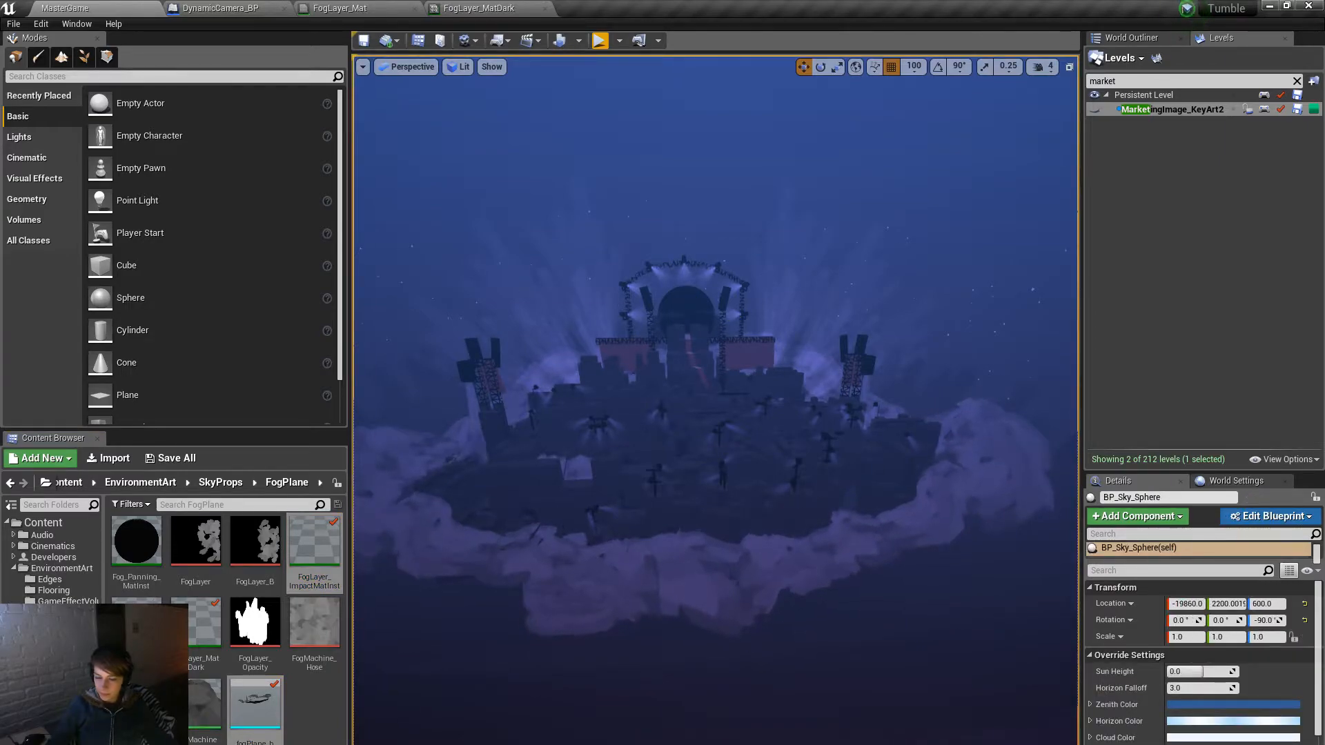
pyautogui.press('F11')
pyautogui.scroll(3, 663, 372)
pyautogui.moveTo(552, 515); pyautogui.dragTo(525, 515, button='right')
pyautogui.press('s')
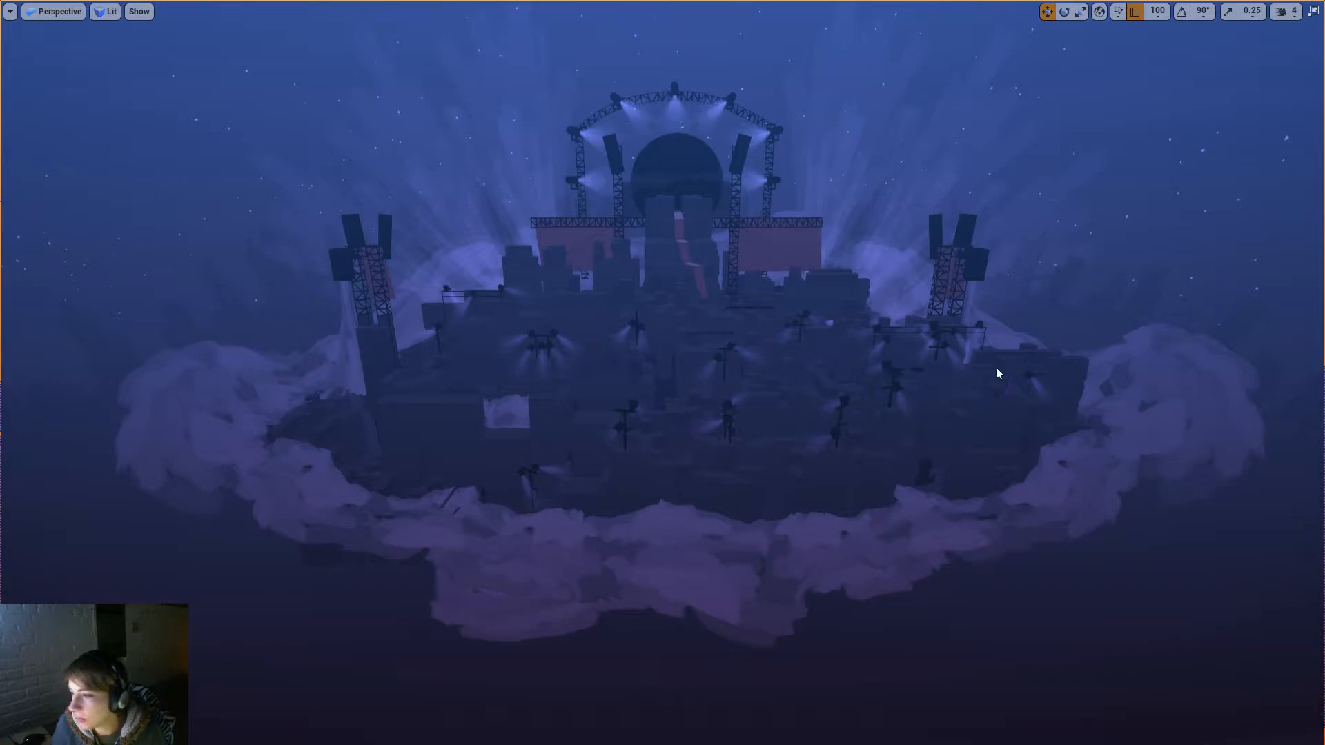
pyautogui.click(1313, 11)
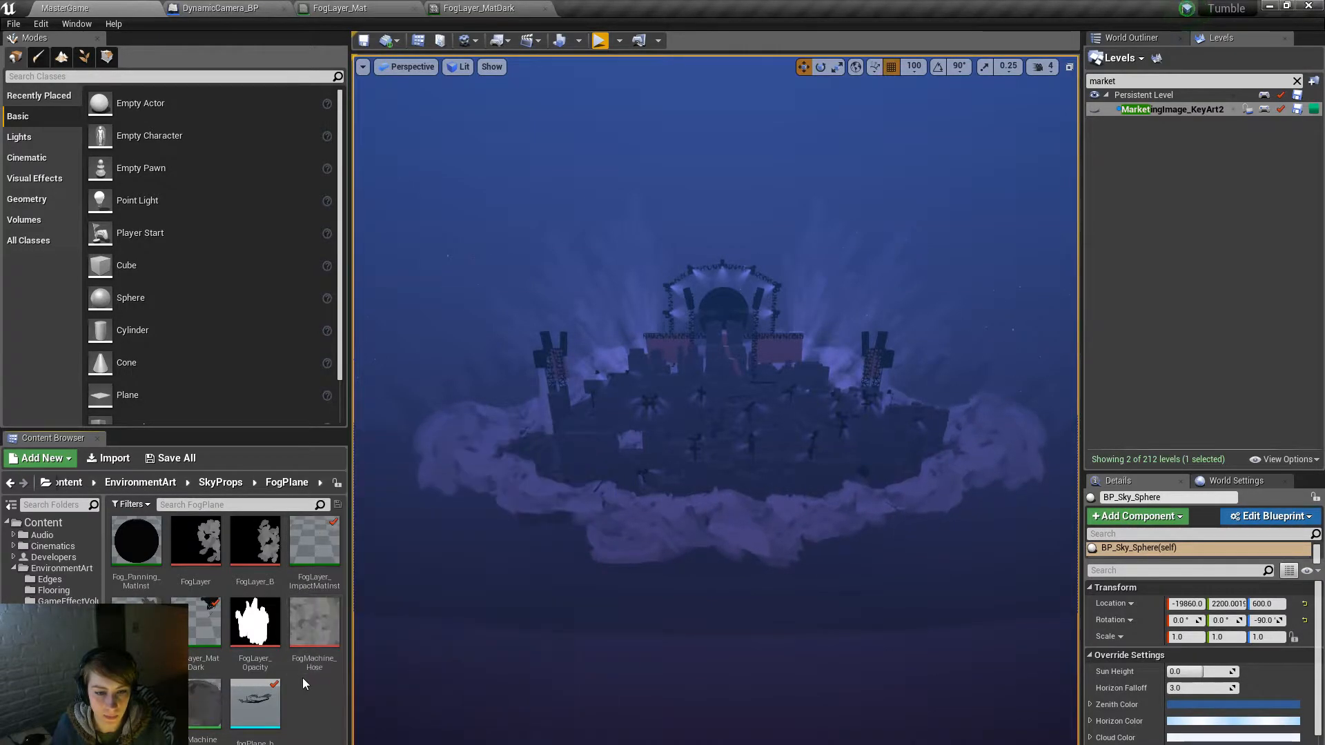
# Step: Open the fogPlane_b static mesh in its own editor tab and inspect its surface
pyautogui.moveTo(1324, 110); pyautogui.dragTo(626, 6)
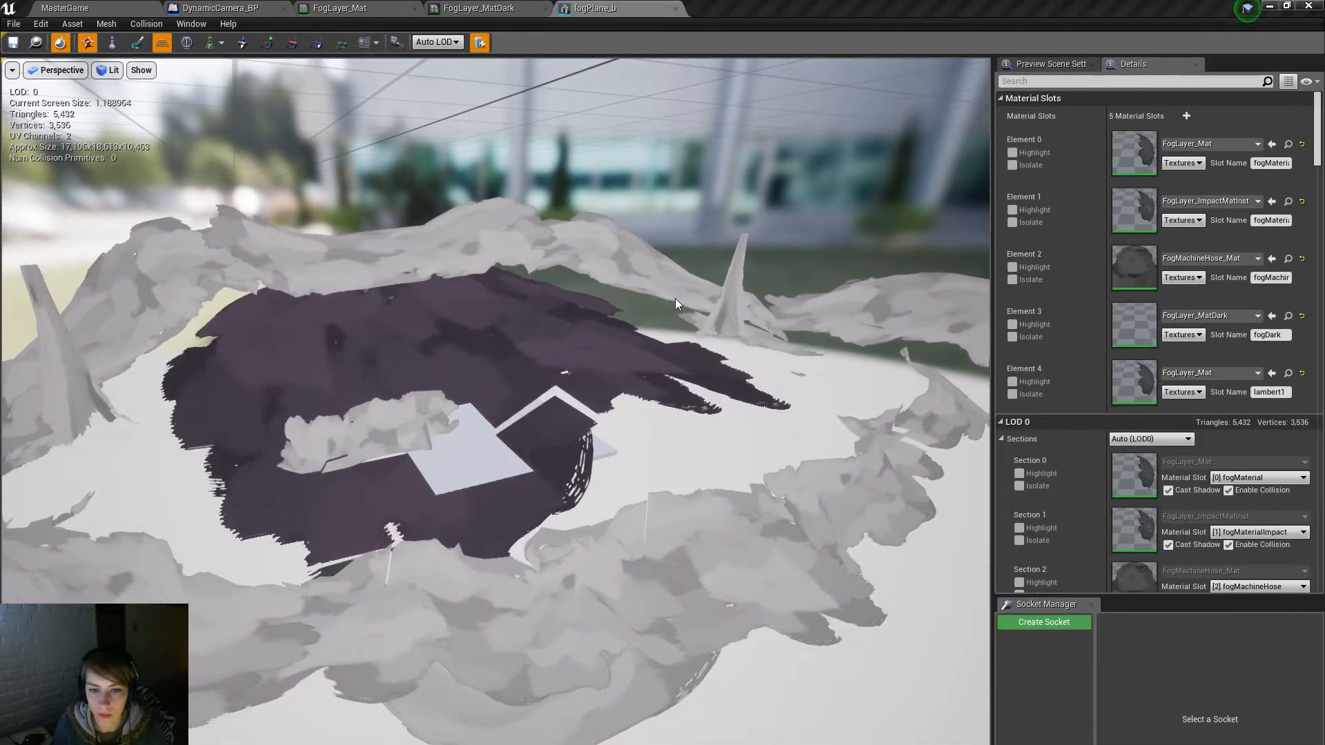
pyautogui.moveTo(675, 298); pyautogui.dragTo(637, 335, button='right')
pyautogui.scroll(-5, 693, 289)
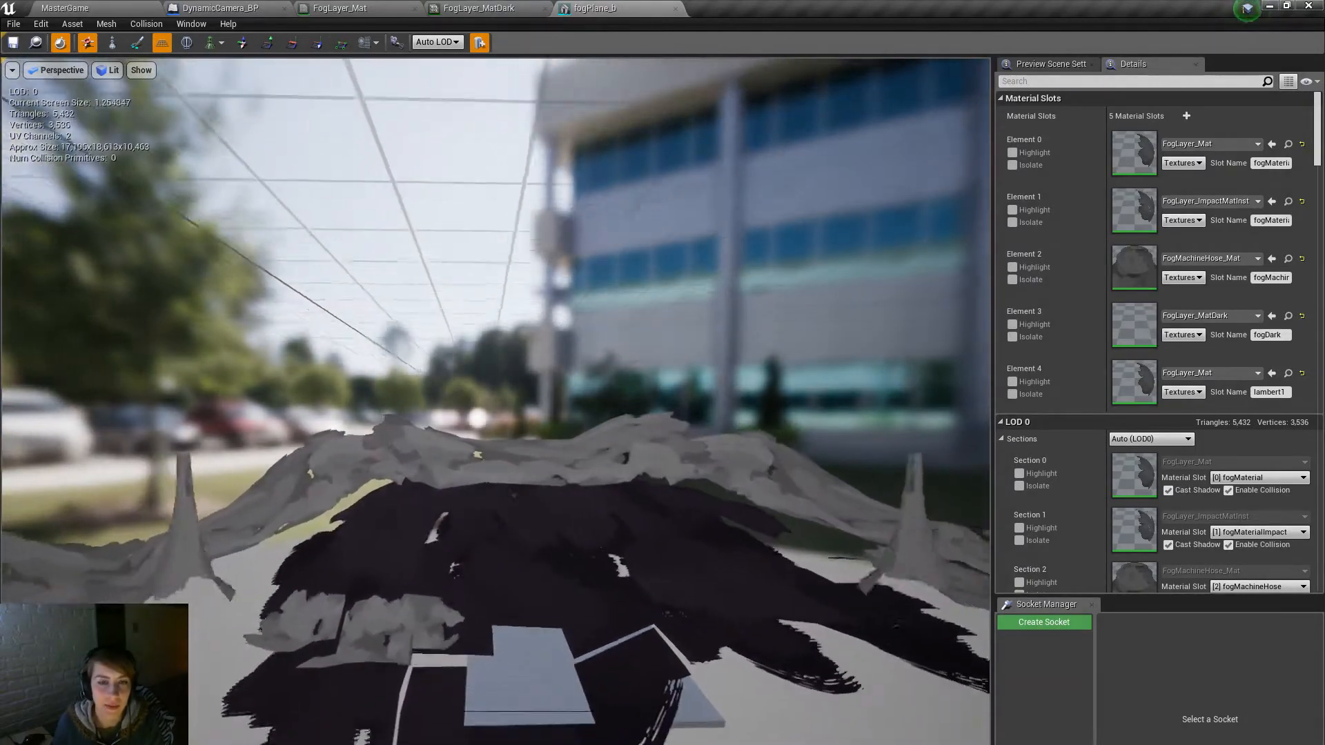
# Step: Display the fogPlane_b mesh's UV Channel 0 and UV Channel 1 layouts for inspection
pyautogui.click(367, 42)
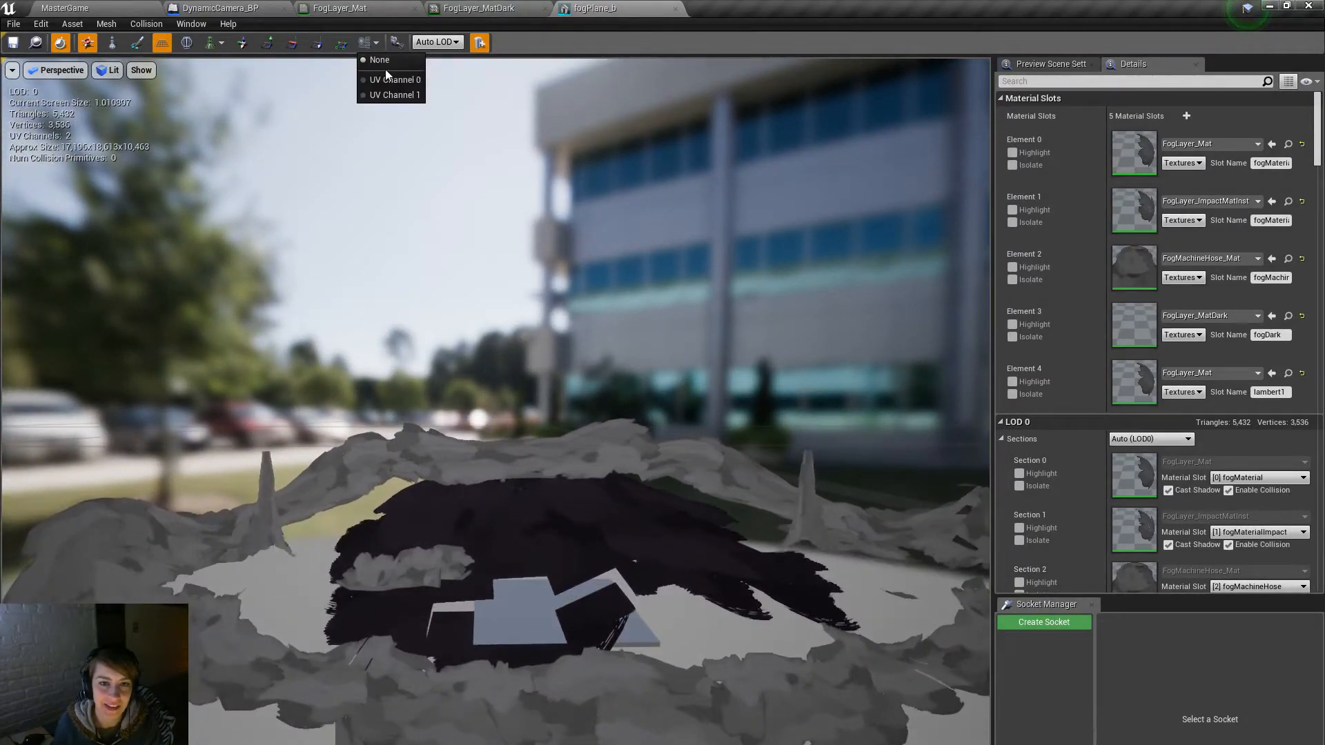
pyautogui.click(392, 77)
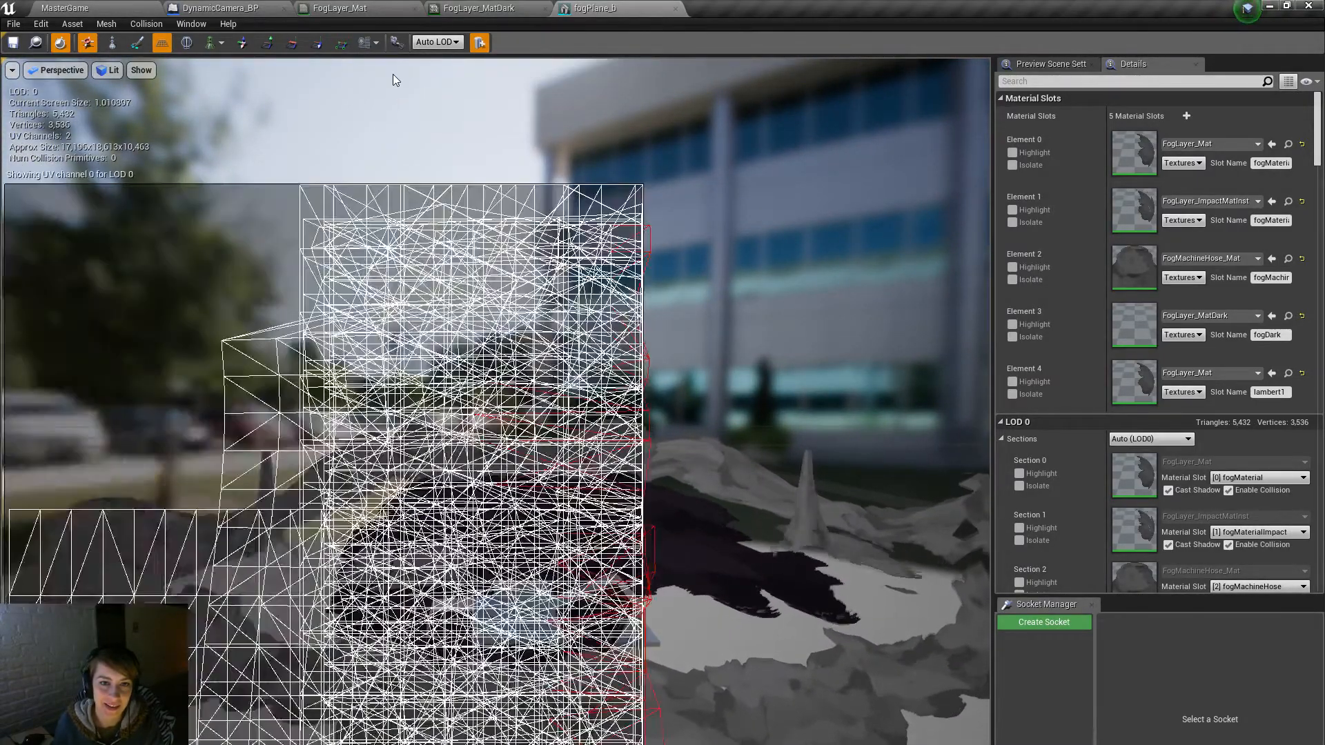
pyautogui.click(365, 43)
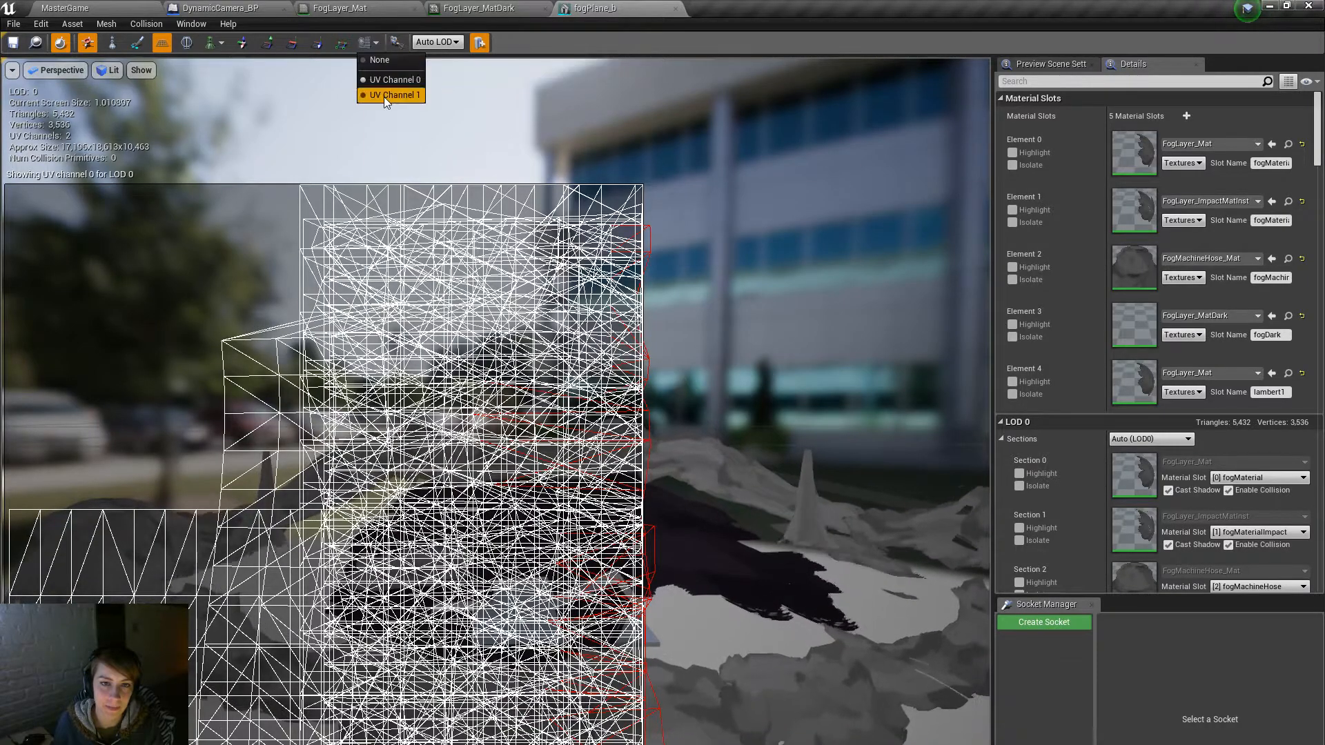
pyautogui.click(384, 100)
pyautogui.moveTo(454, 163); pyautogui.dragTo(433, 187, button='right')
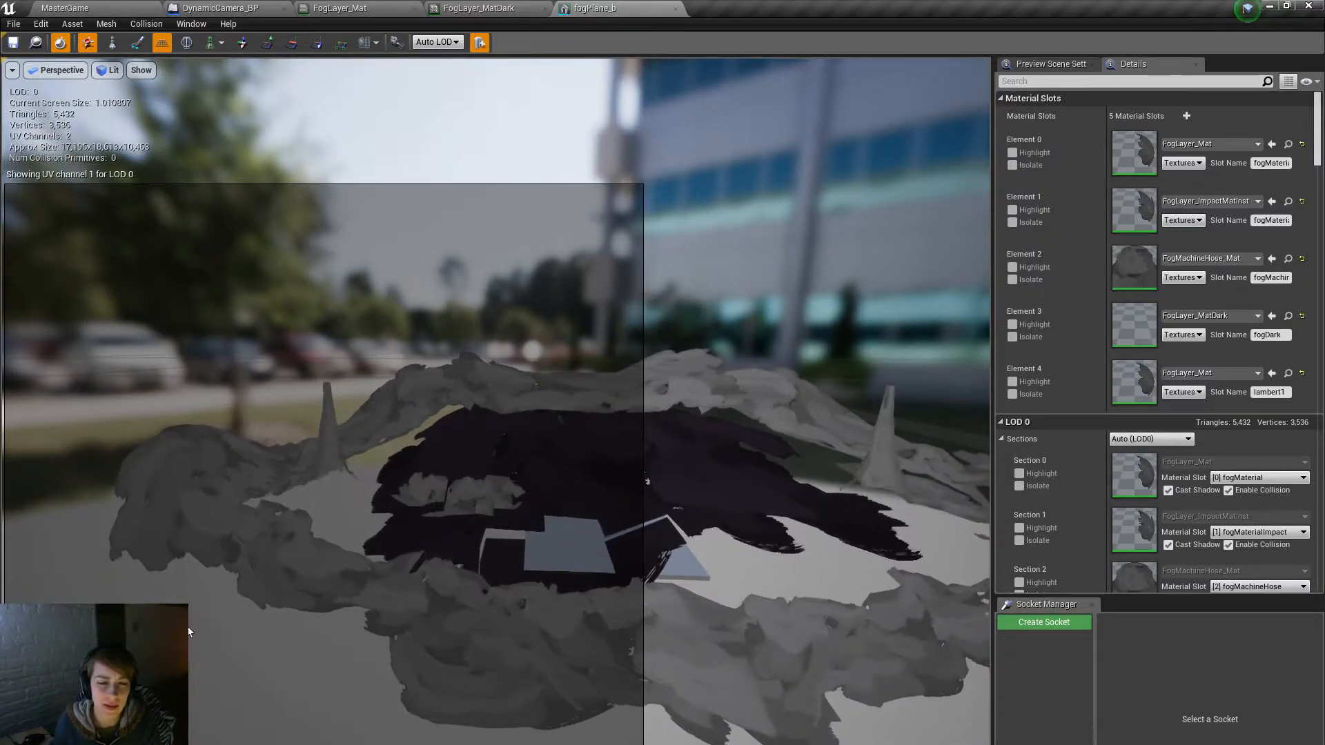
# Step: Compare the fogPlane_b mesh's UV Channel 1 and UV Channel 0 layouts, and turn the UV overlay off
pyautogui.moveTo(785, 257); pyautogui.dragTo(802, 281, button='right')
pyautogui.press('w')
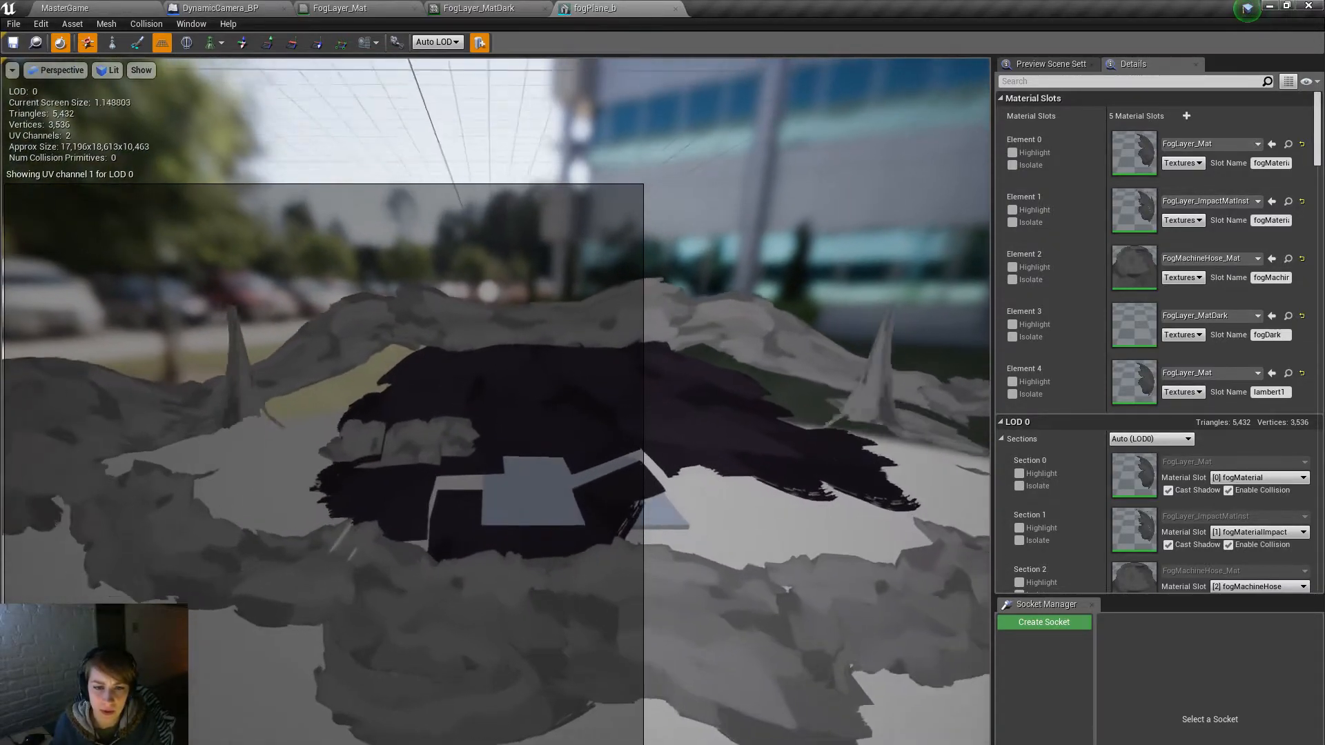
pyautogui.click(366, 43)
pyautogui.click(399, 96)
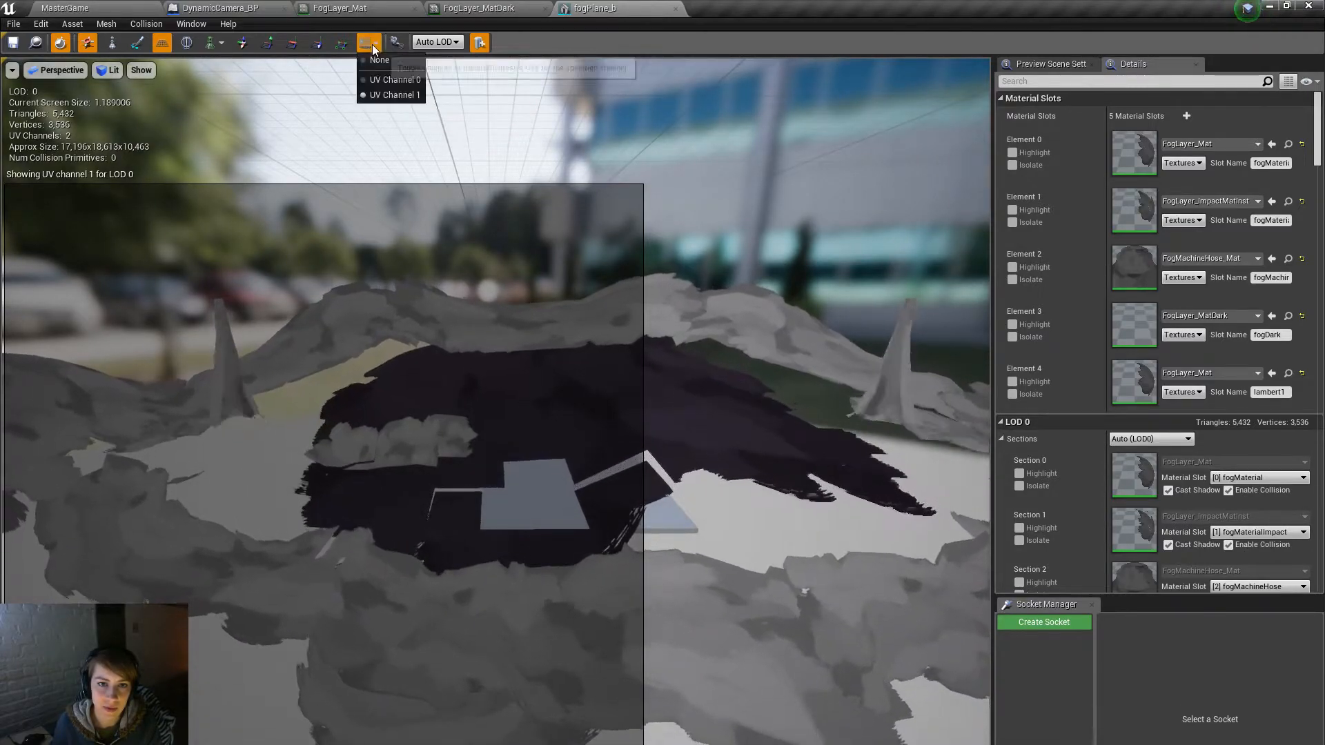
pyautogui.click(370, 42)
pyautogui.click(394, 80)
pyautogui.click(367, 43)
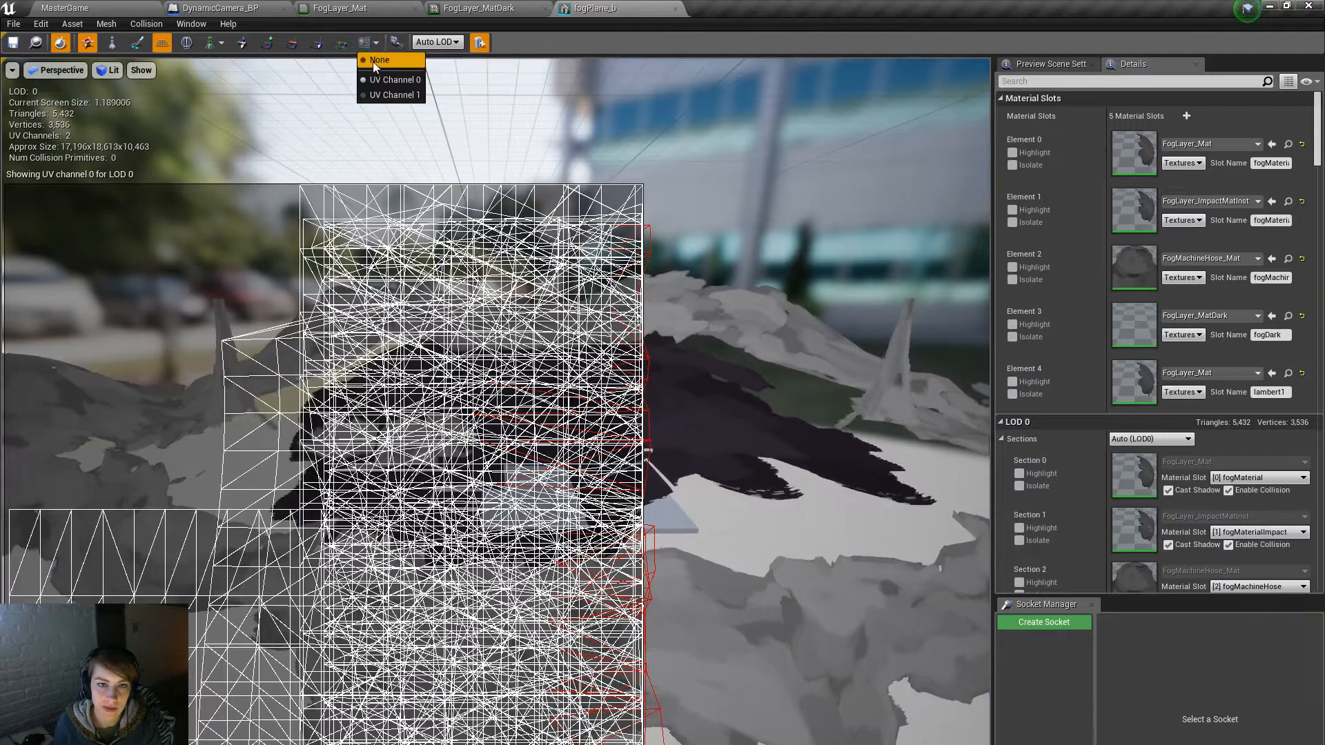
pyautogui.click(373, 63)
# Step: Inspect the fogPlane_b mesh's animated surface up close around the dark centre and from a distance around the outer ring
pyautogui.press('w')
pyautogui.moveTo(732, 170); pyautogui.dragTo(720, 252, button='right')
pyautogui.press('w')
pyautogui.press('s')
pyautogui.press('a')
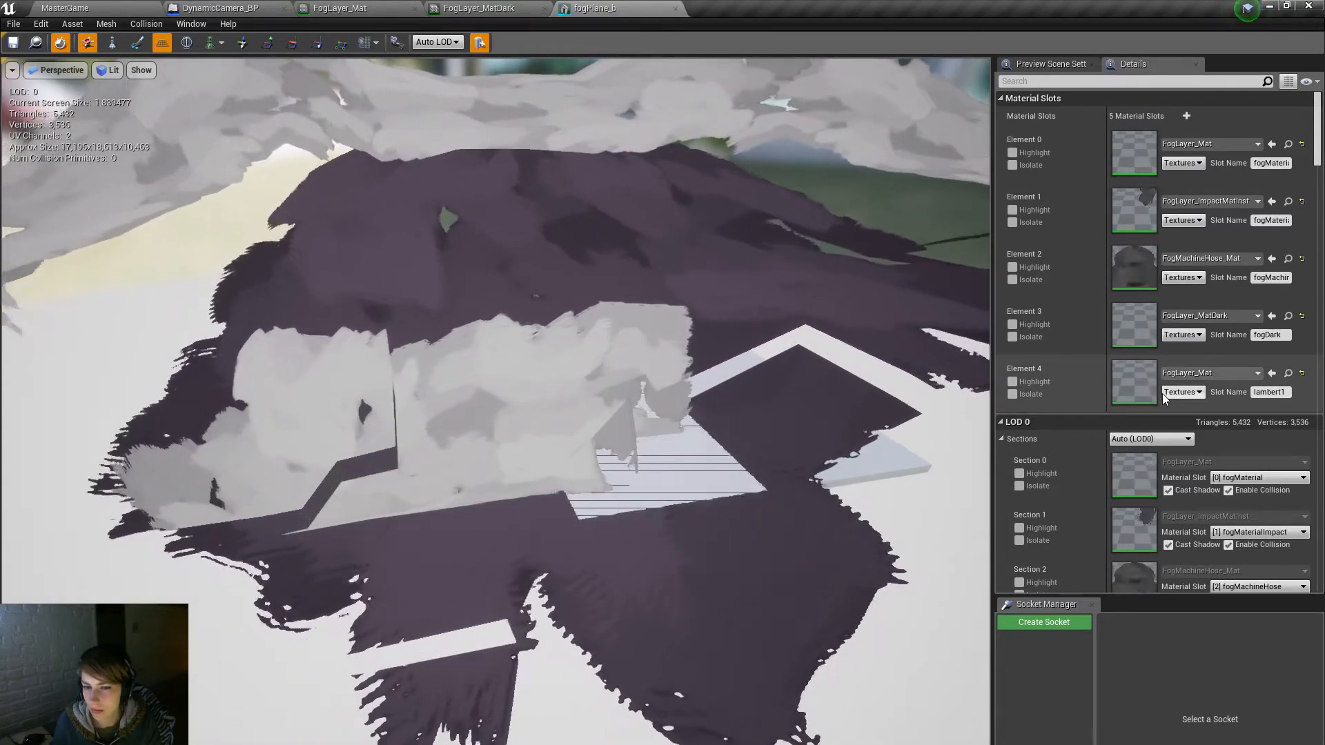
pyautogui.moveTo(741, 331); pyautogui.dragTo(706, 328)
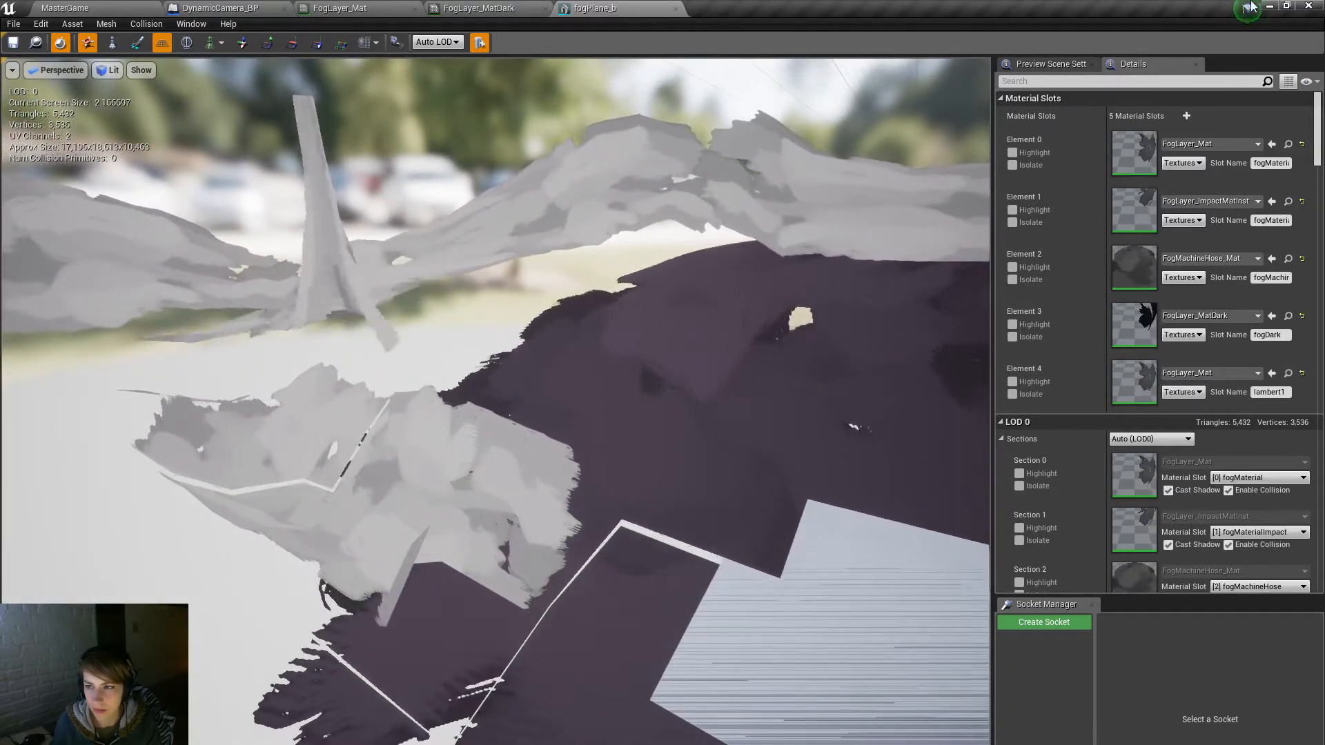
pyautogui.moveTo(746, 324); pyautogui.dragTo(842, 331)
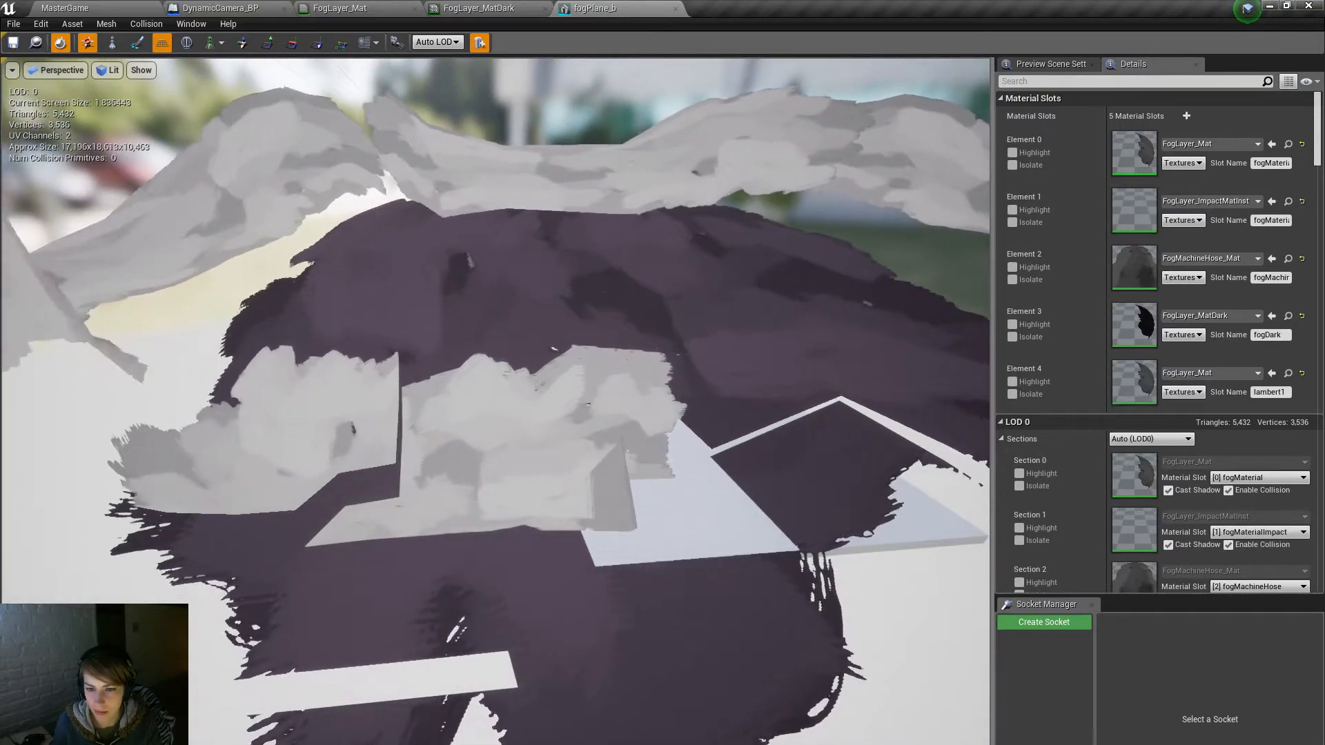
pyautogui.moveTo(690, 332); pyautogui.dragTo(552, 414, button='right')
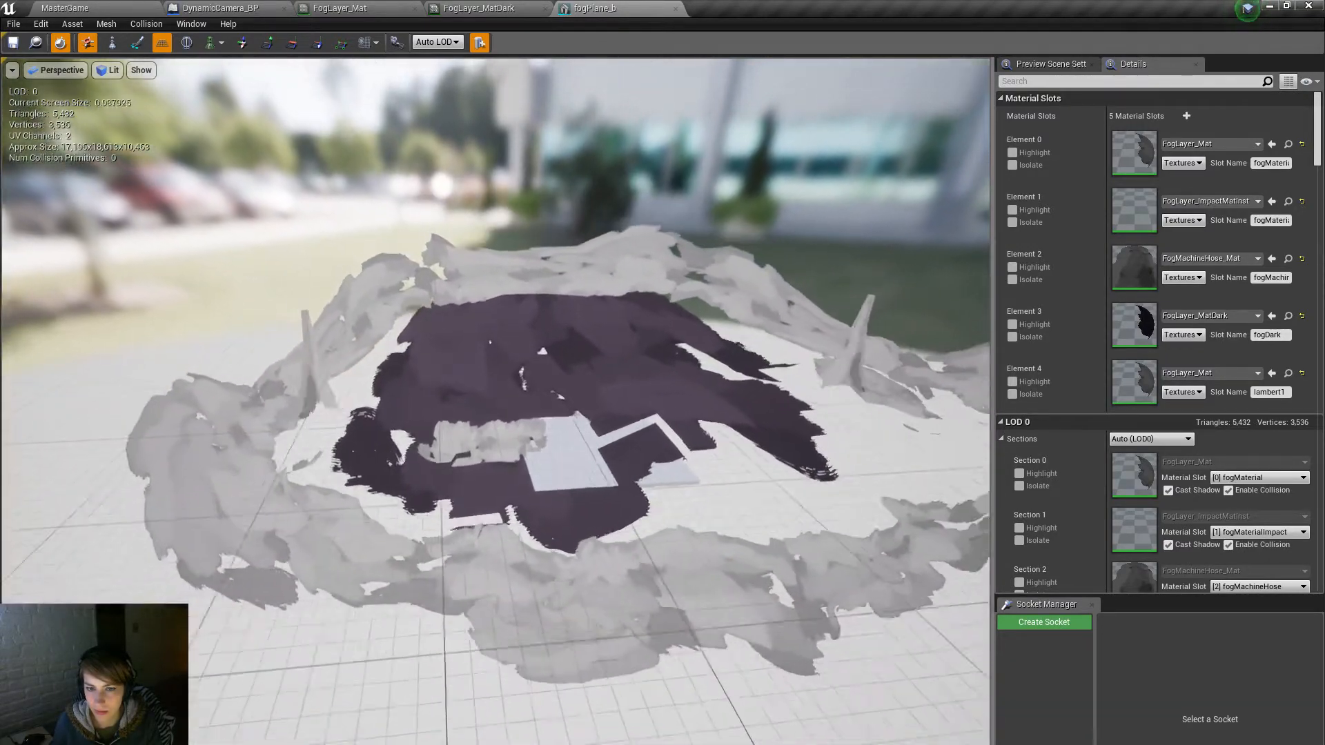
pyautogui.moveTo(552, 414); pyautogui.dragTo(545, 386)
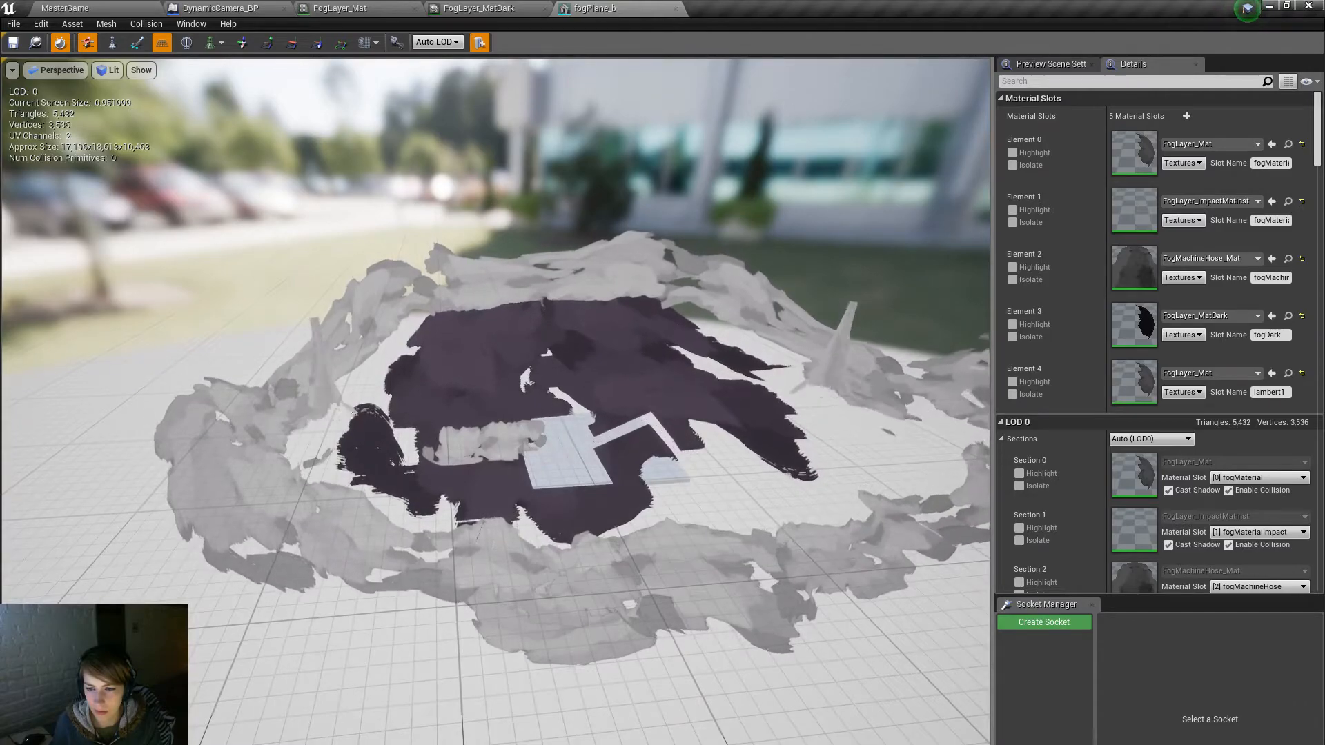
pyautogui.moveTo(497, 400); pyautogui.dragTo(525, 358, button='right')
pyautogui.scroll(5, 548, 338)
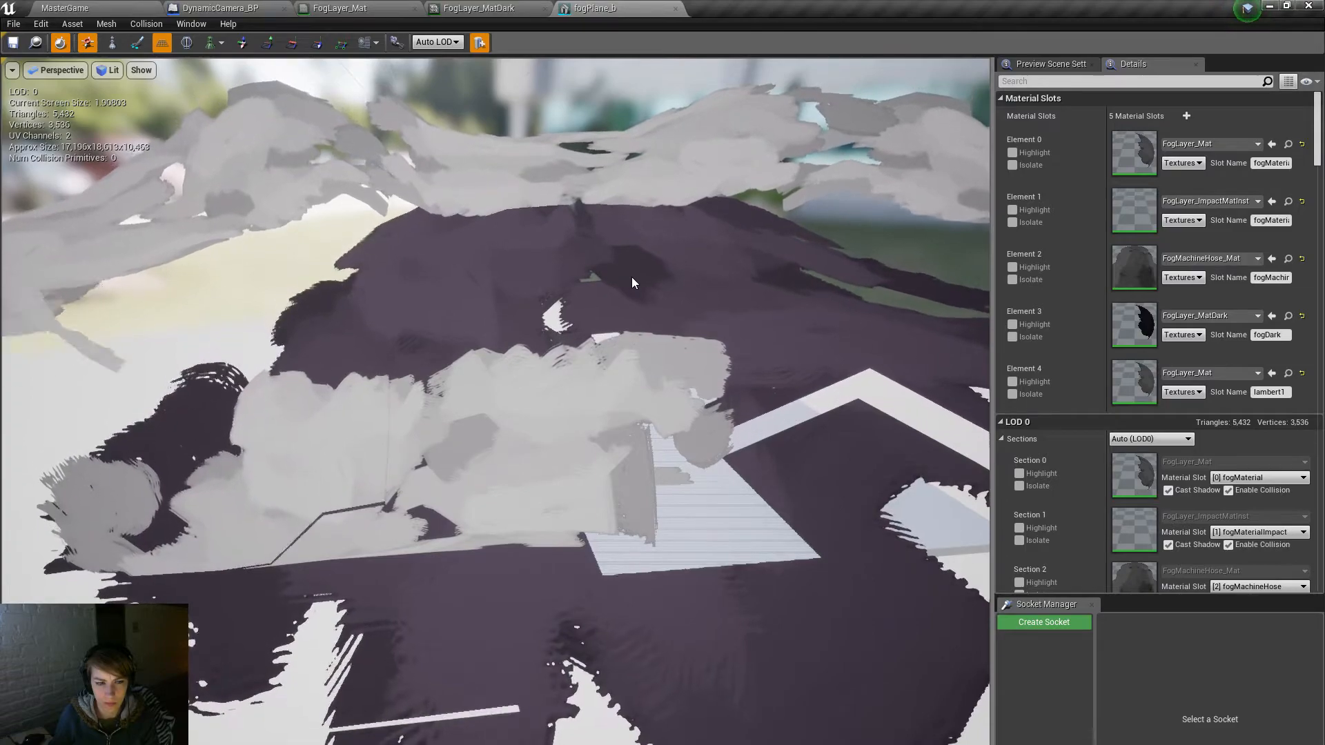
# Step: Switch to Maya, delete the construction history of the Good fog mesh and save the scene
pyautogui.click(1270, 6)
pyautogui.click(1245, 10)
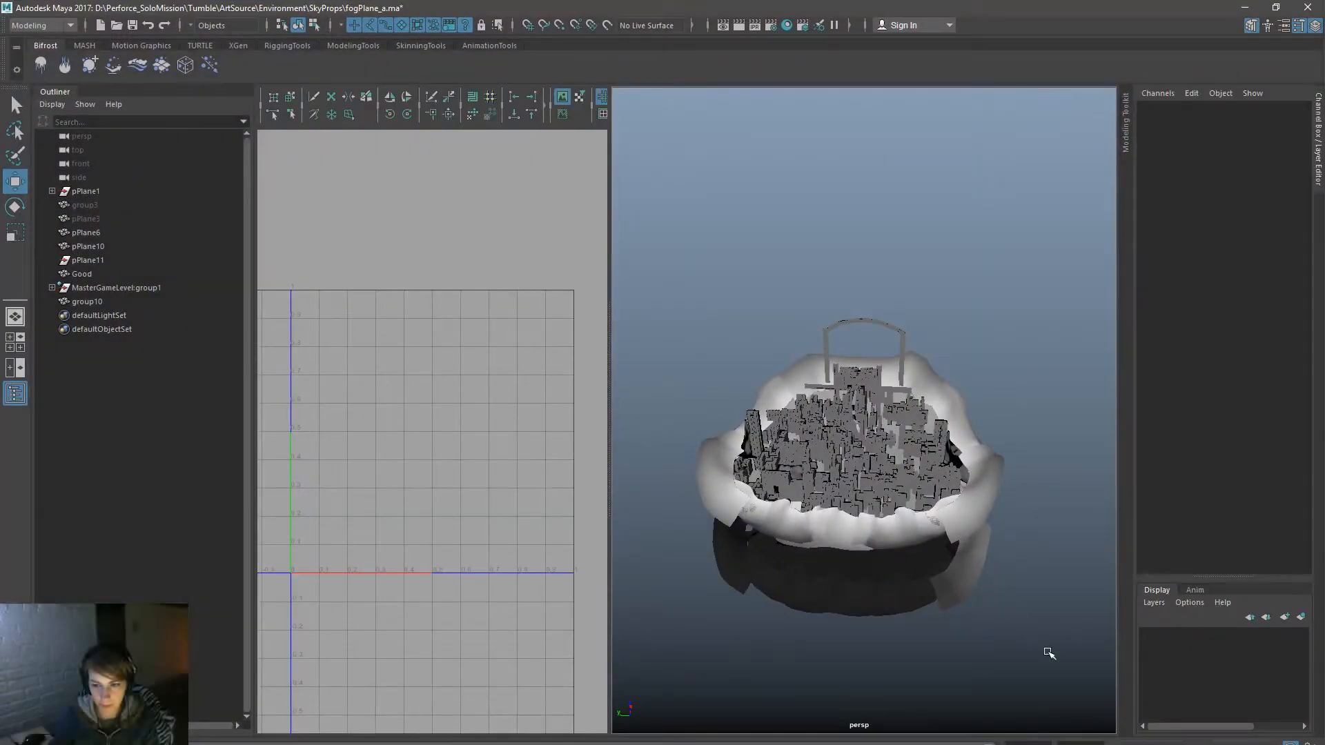
pyautogui.click(990, 474)
pyautogui.press('space')
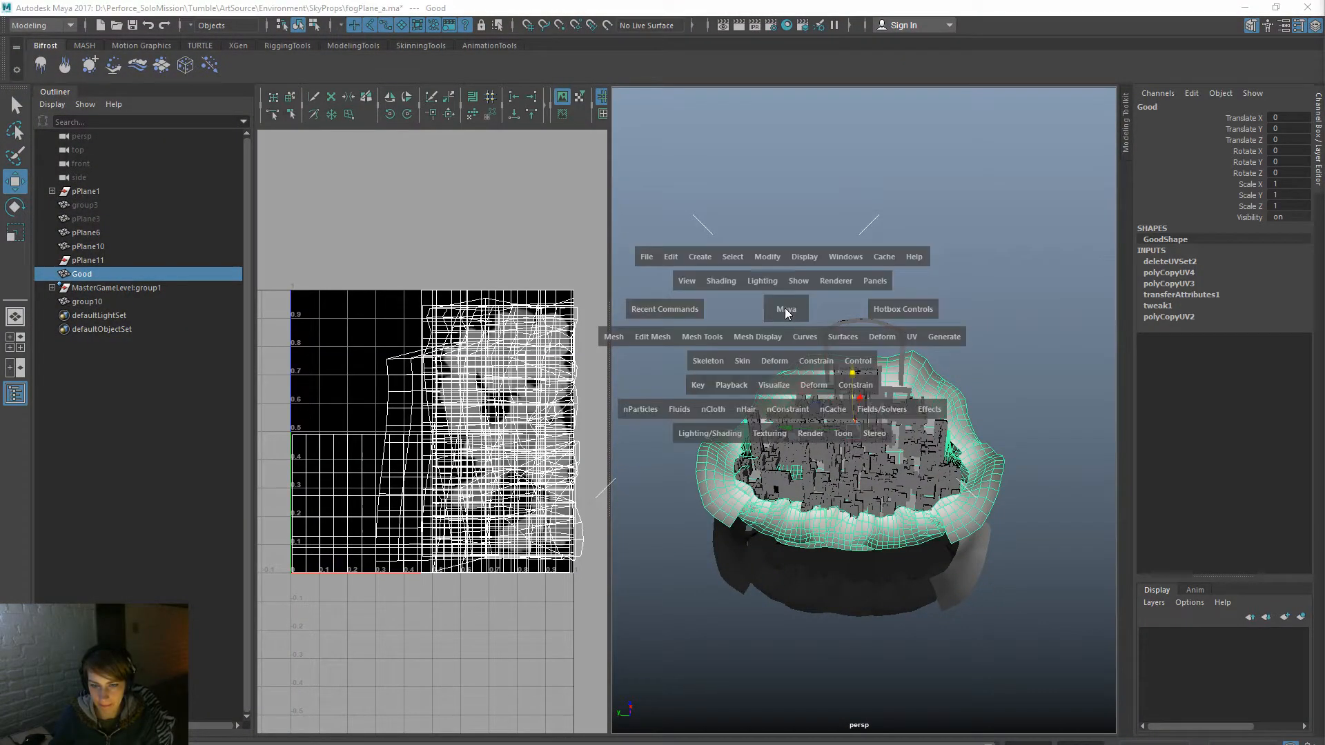
pyautogui.click(671, 259)
pyautogui.moveTo(818, 425)
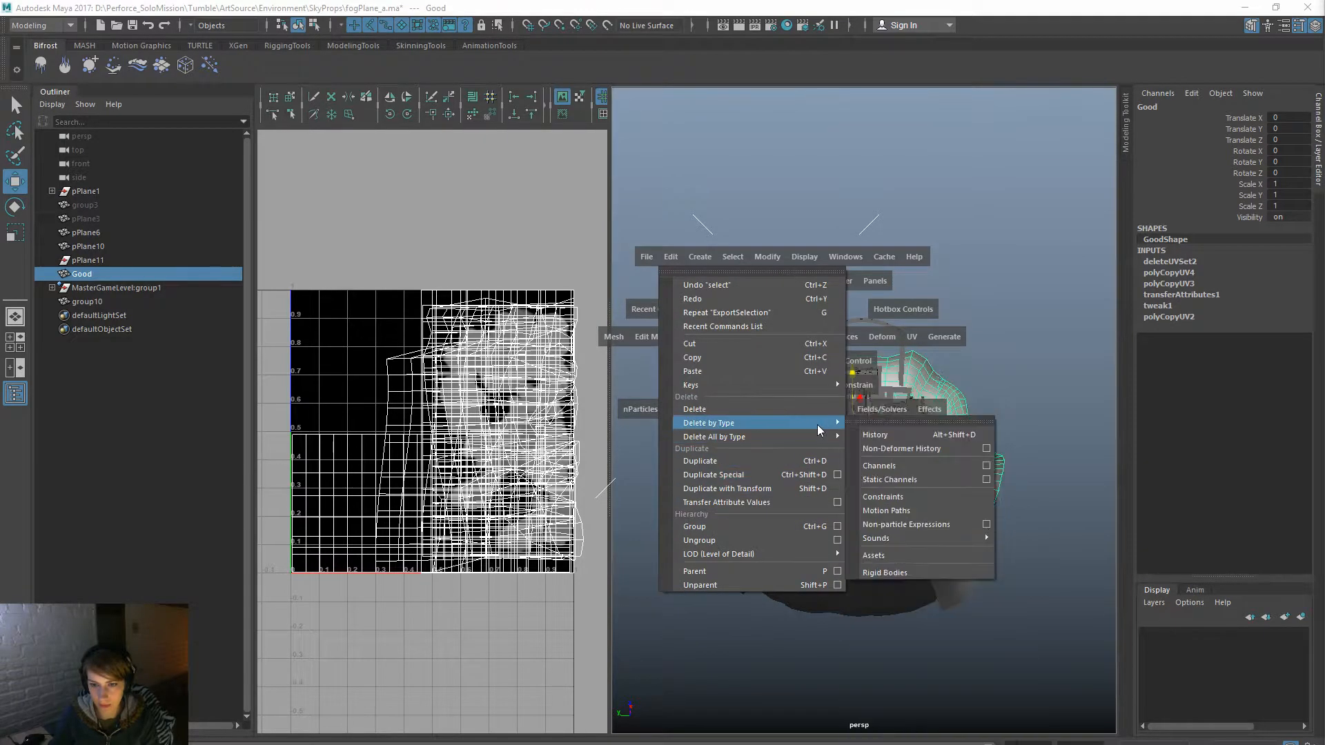
pyautogui.click(895, 435)
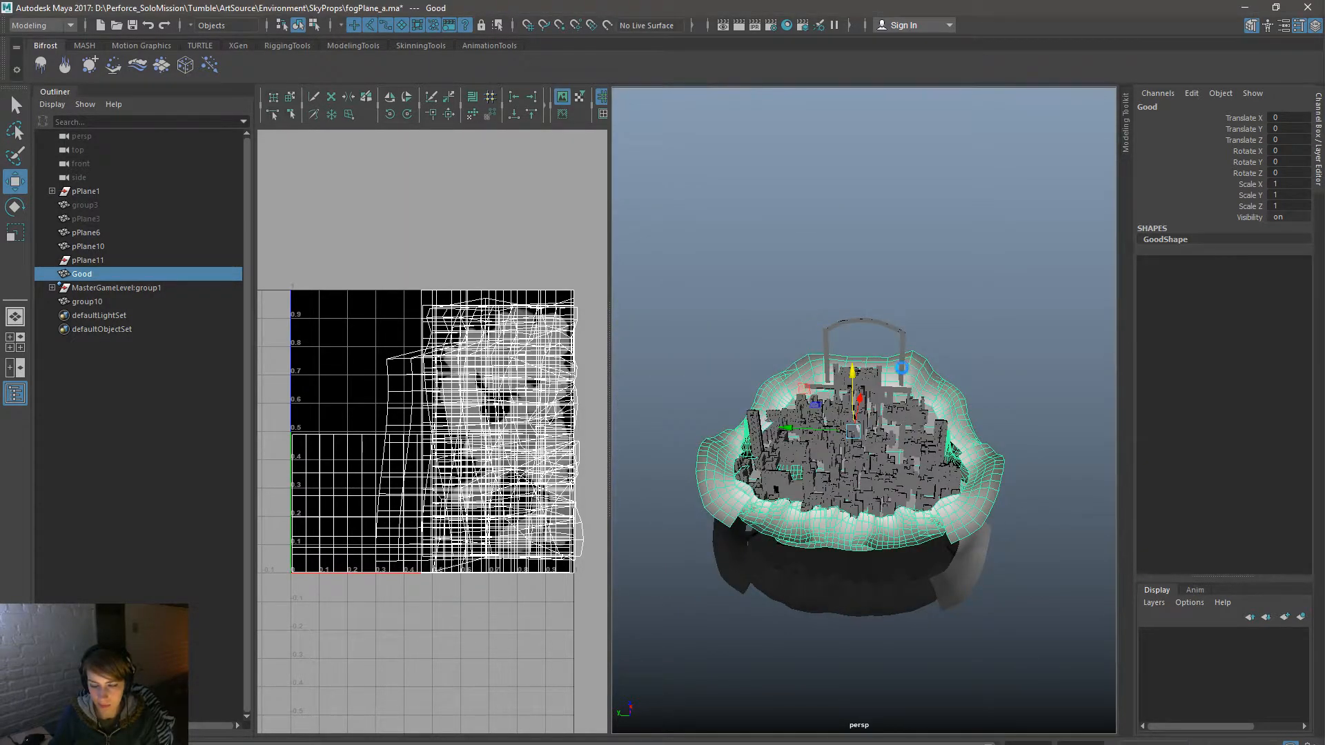
# Step: Export the selected Good mesh as FBX over the existing fogPlane_b.fbx in the SkyProps folder
pyautogui.press('space')
pyautogui.click(766, 283)
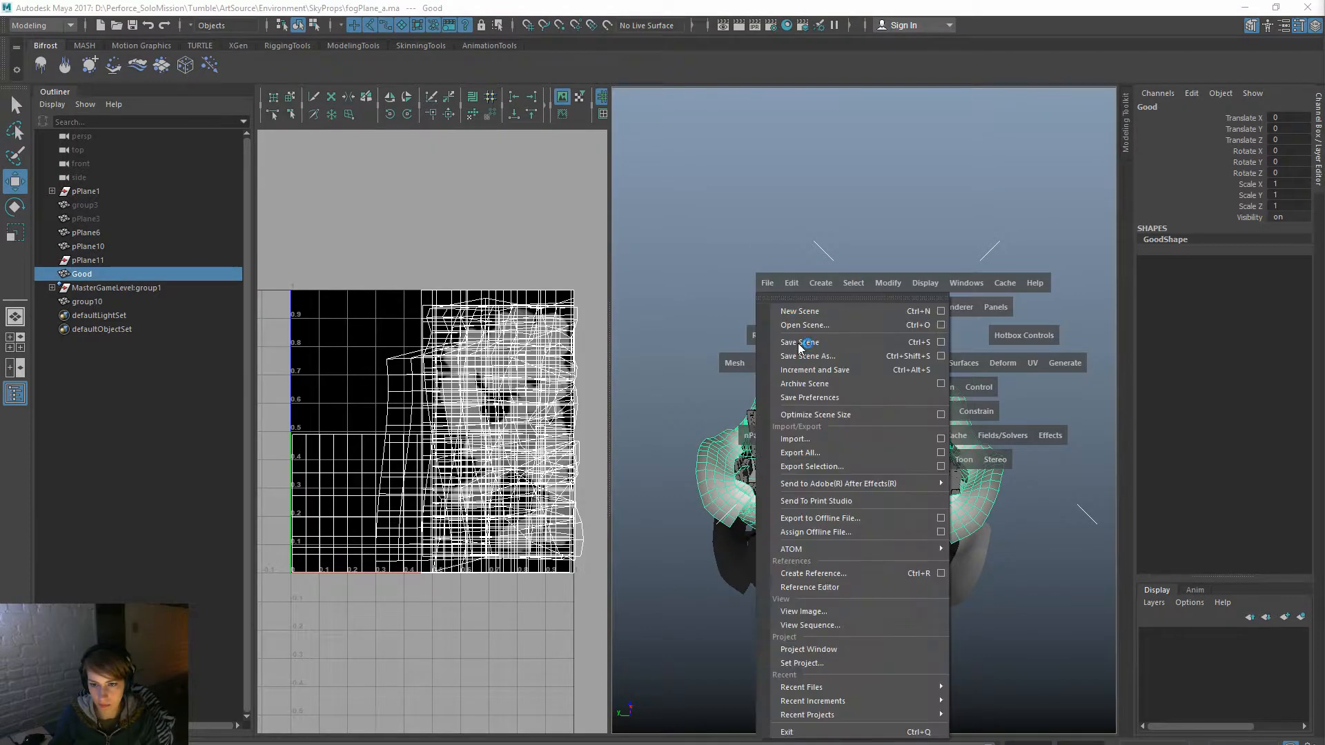
pyautogui.click(855, 466)
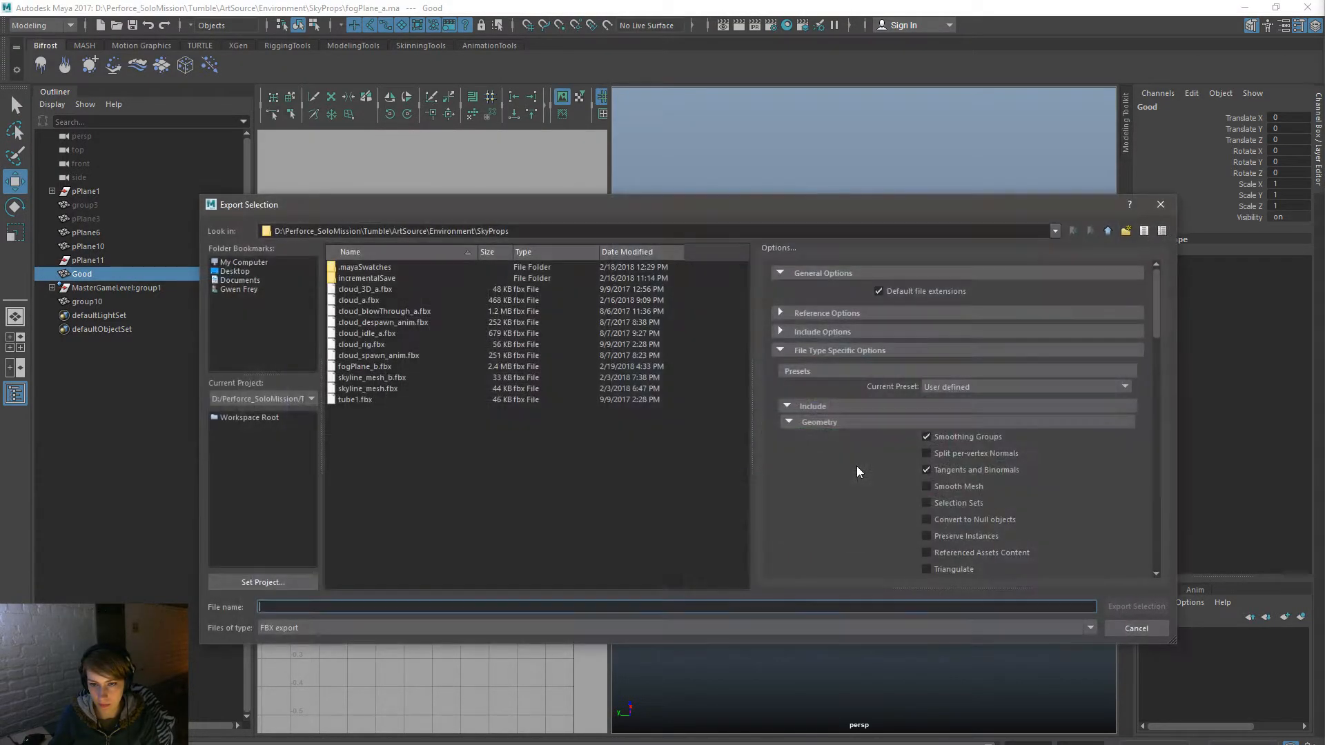
pyautogui.click(389, 379)
pyautogui.click(389, 400)
pyautogui.doubleClick(394, 368)
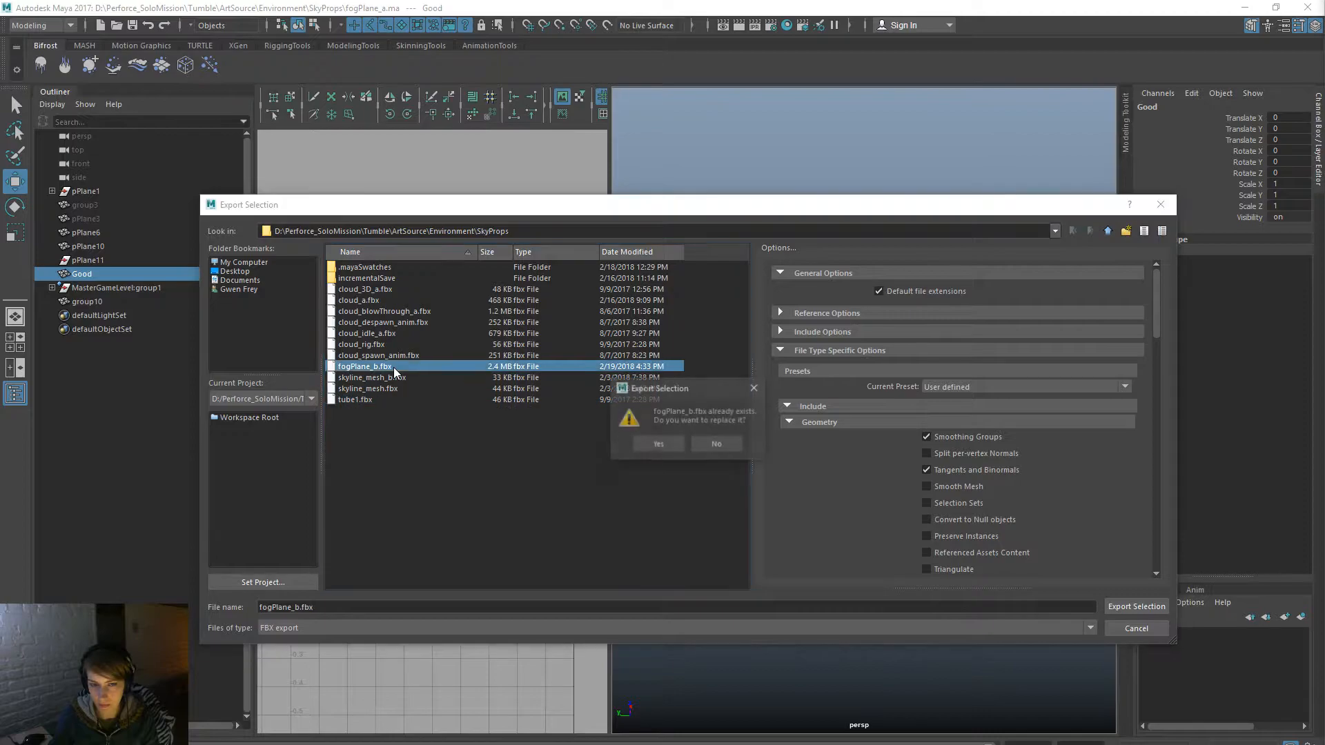
pyautogui.click(659, 443)
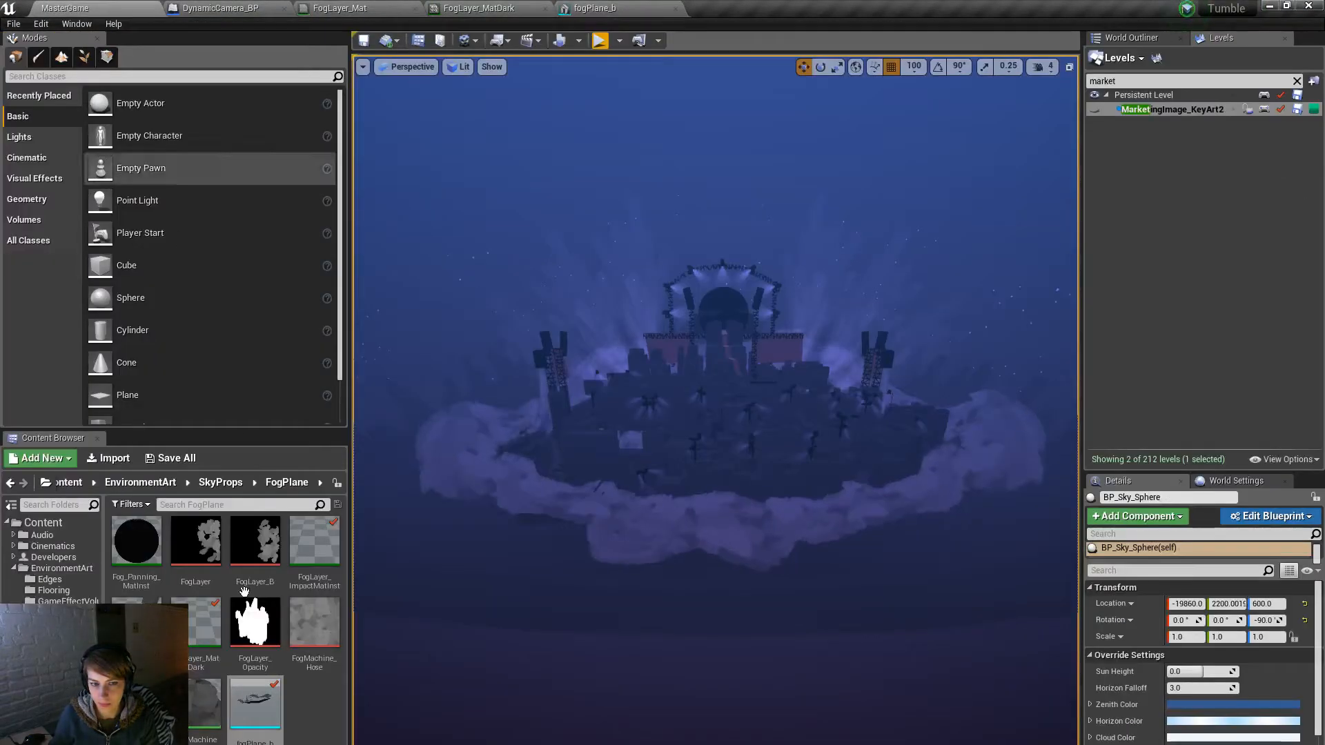
# Step: Reimport the fogPlane_b static mesh in Unreal and check the updated mesh in its editor
pyautogui.rightClick(260, 725)
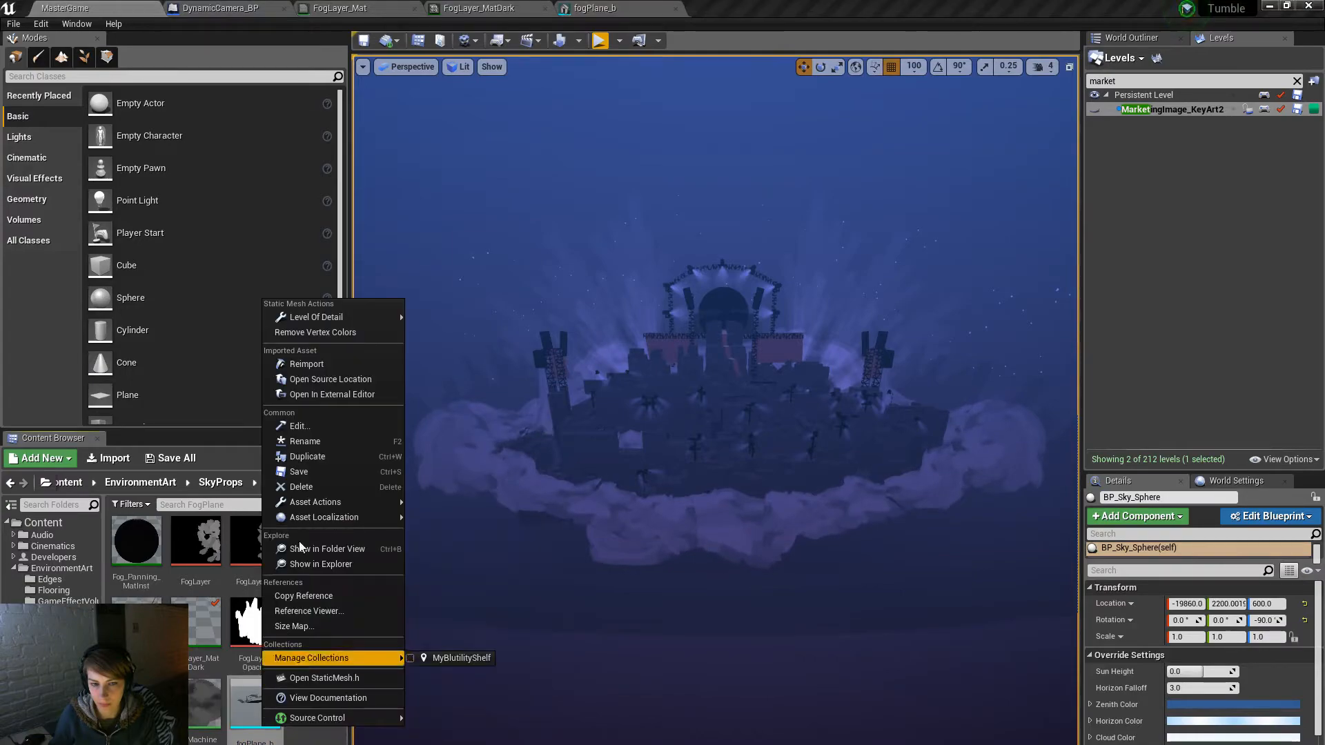
pyautogui.click(318, 362)
pyautogui.click(594, 8)
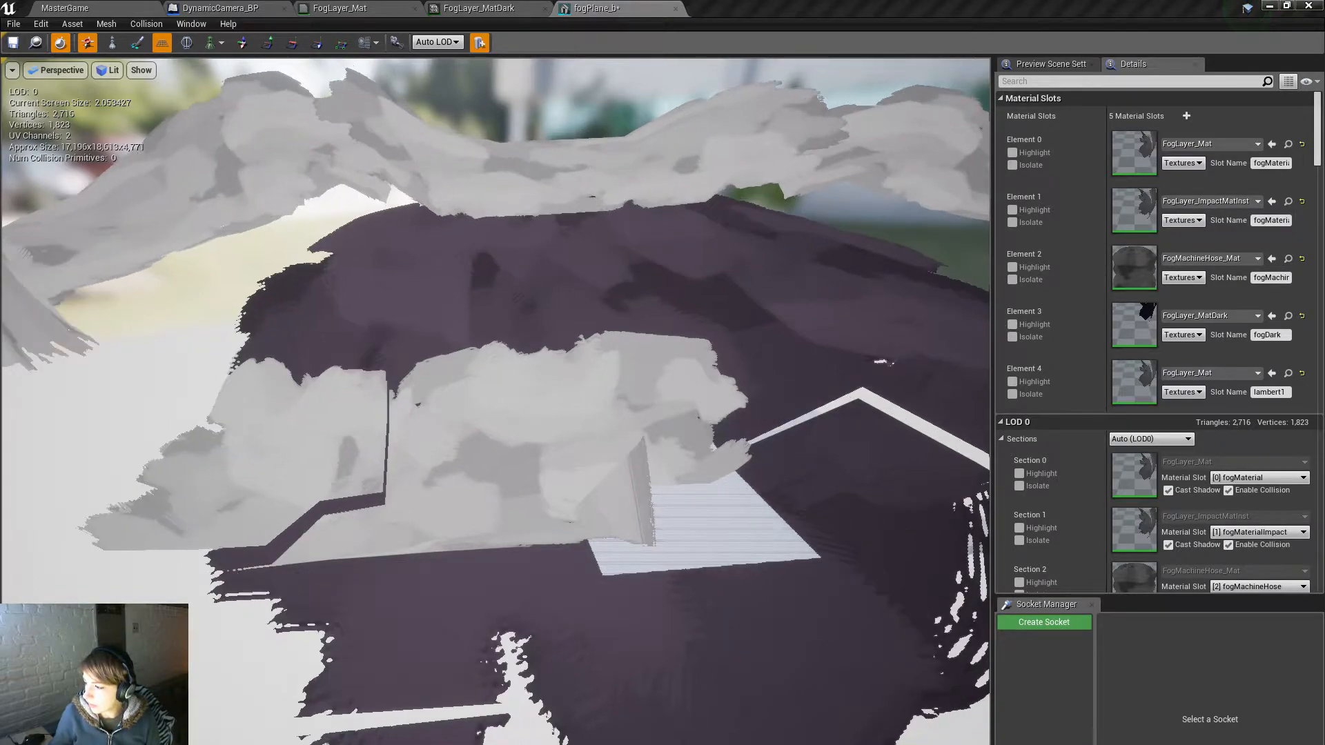
pyautogui.moveTo(812, 532)
pyautogui.mouseDown(button='right')
pyautogui.moveTo(797, 548)
pyautogui.moveTo(798, 533)
pyautogui.mouseUp(button='right')
pyautogui.click(76, 9)
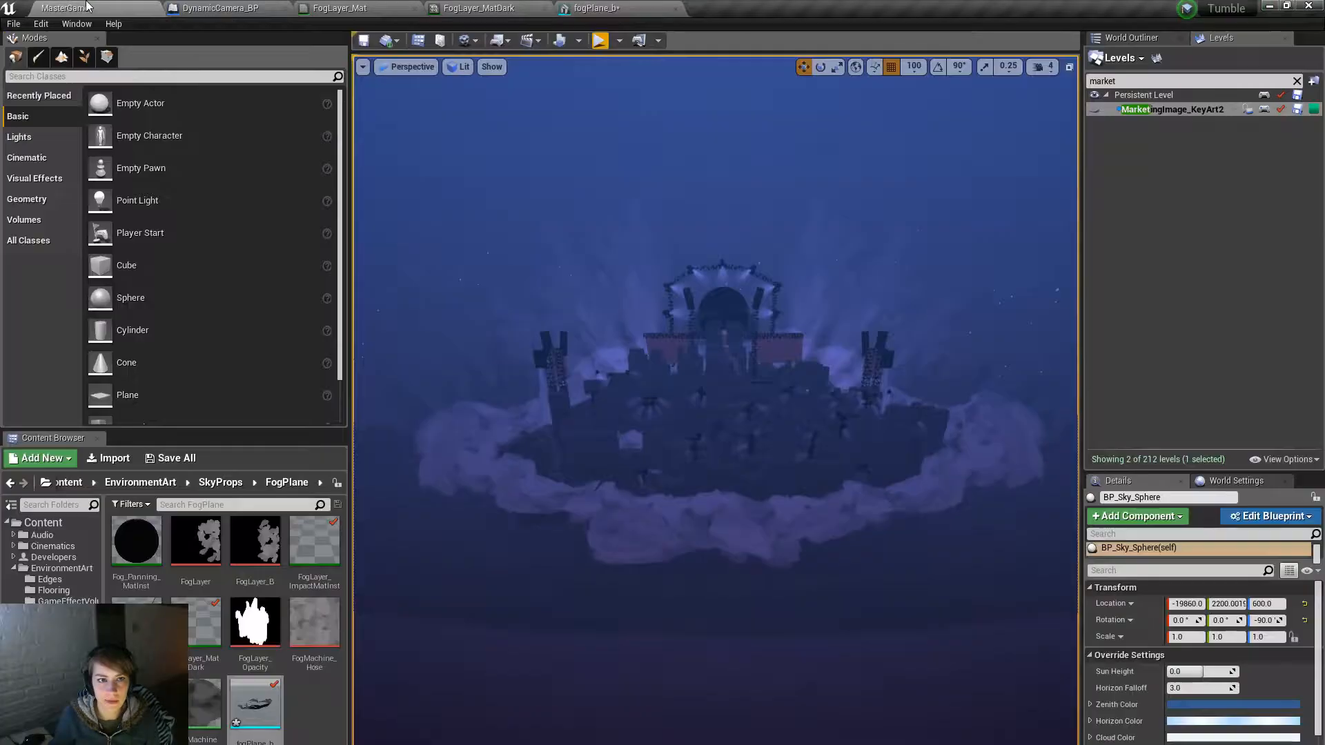
# Step: Open the FogMachineHose_Mat material and search its list of addable nodes for "hlsl" and "scrip"
pyautogui.doubleClick(207, 720)
pyautogui.rightClick(478, 533)
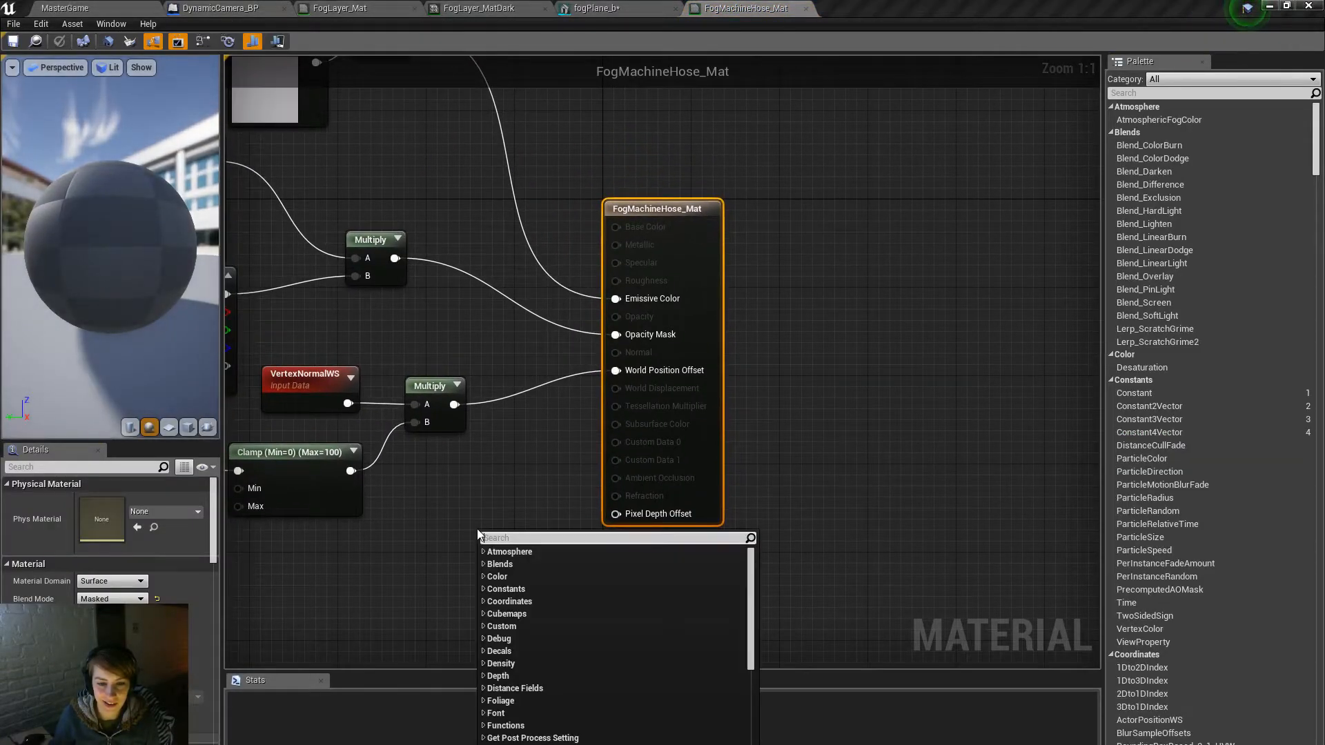
pyautogui.write('hlsl')
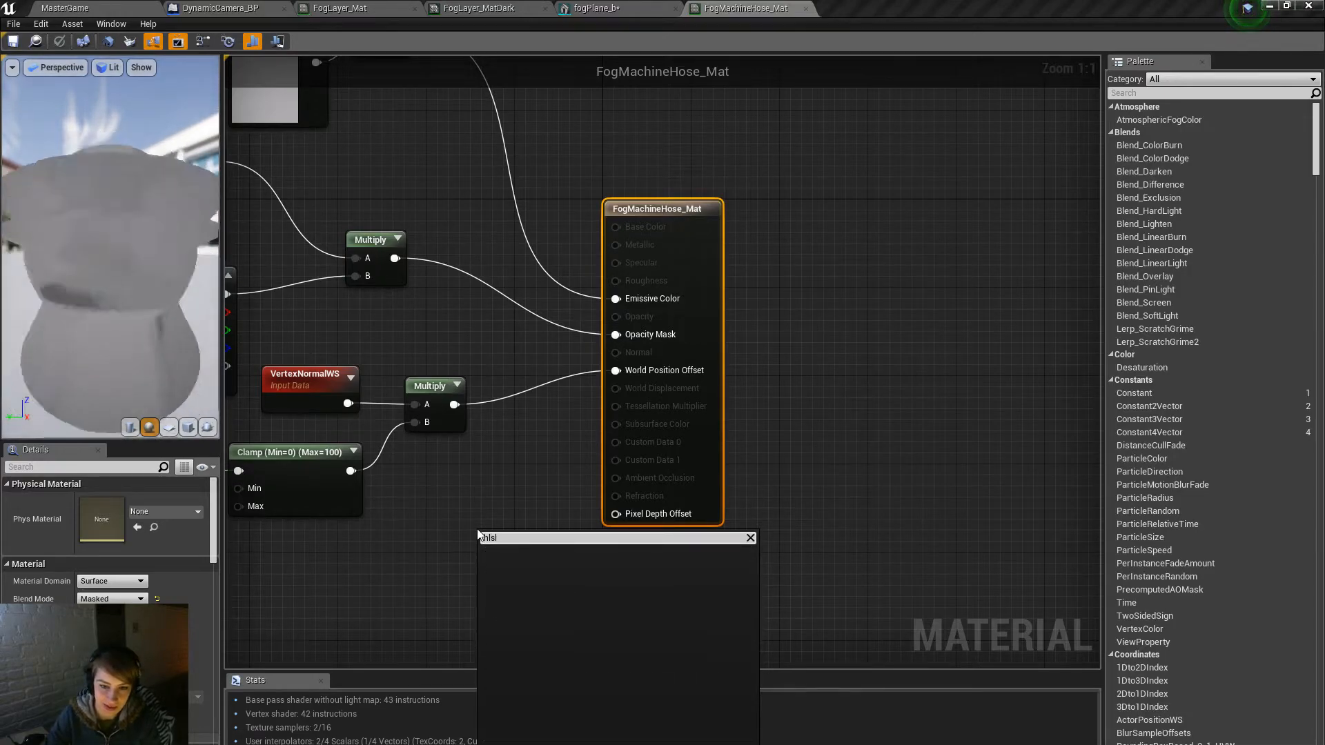
pyautogui.press('BackSpace')
pyautogui.press('BackSpace')
pyautogui.press('BackSpace')
pyautogui.press('BackSpace')
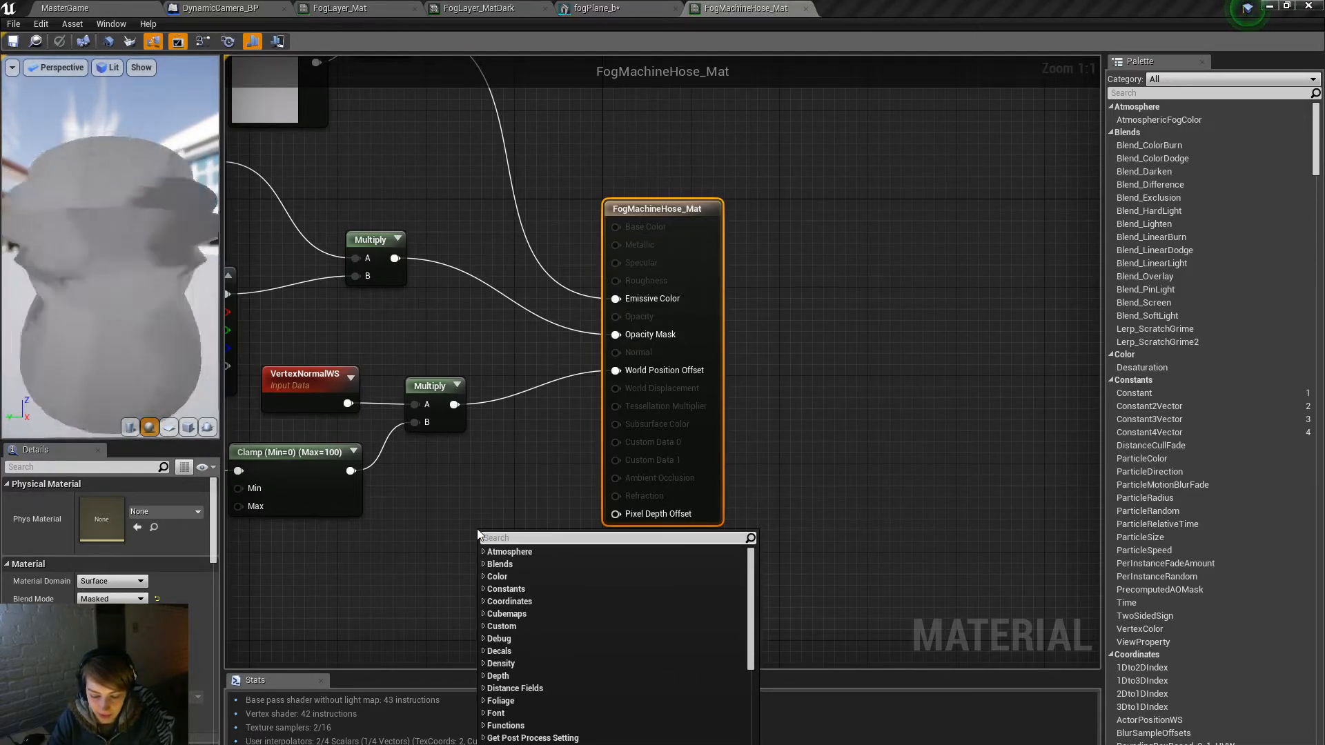
pyautogui.write('scrip')
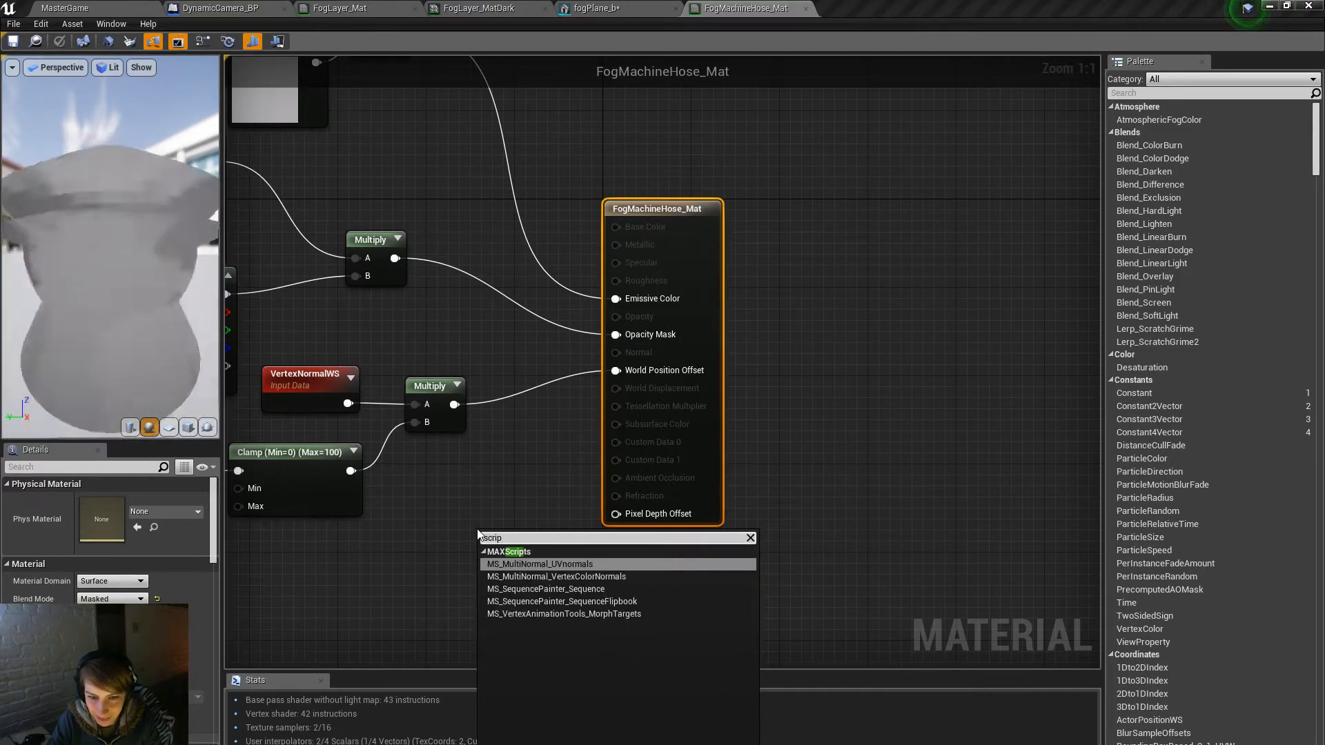
pyautogui.press('BackSpace')
pyautogui.press('BackSpace')
pyautogui.press('BackSpace')
pyautogui.press('BackSpace')
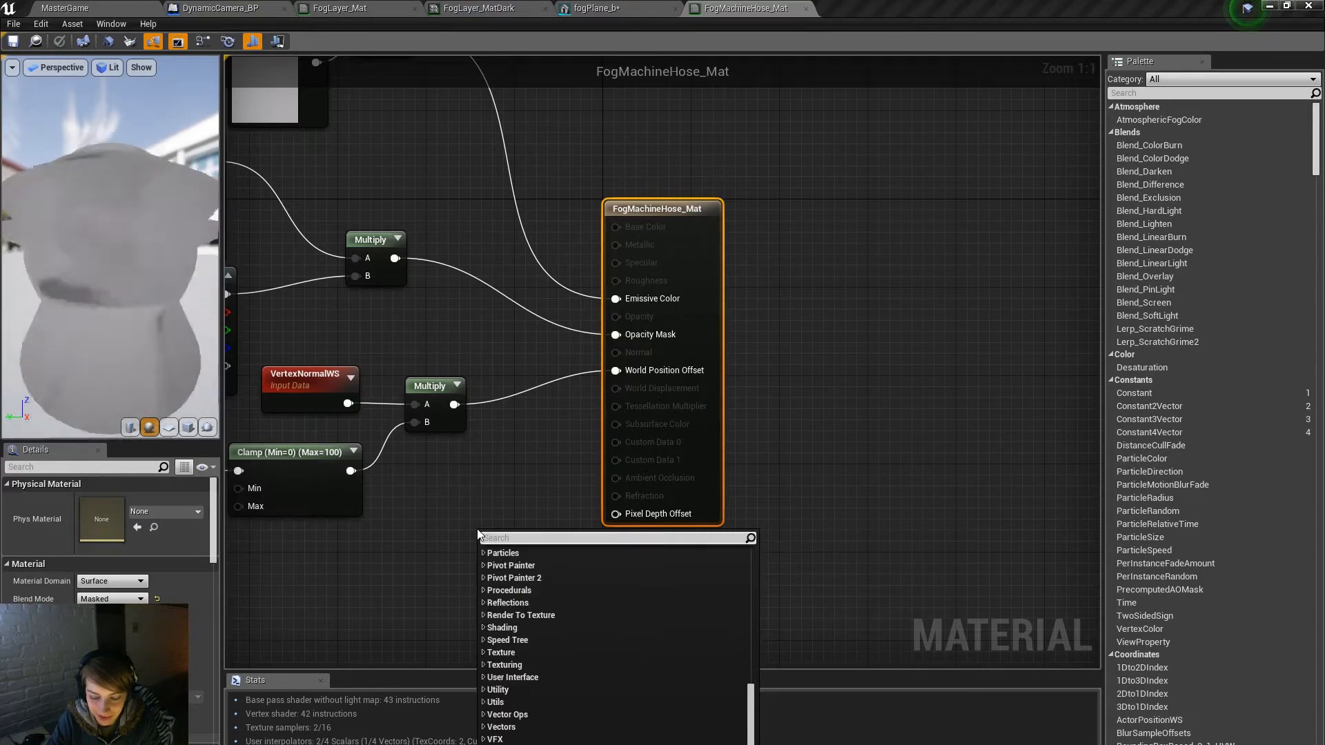
# Step: Search the material node list for "higher" and again for "hlsl", and dismiss it without adding a node
pyautogui.write('higher')
pyautogui.press('BackSpace')
pyautogui.press('BackSpace')
pyautogui.press('BackSpace')
pyautogui.press('BackSpace')
pyautogui.press('BackSpace')
pyautogui.press('BackSpace')
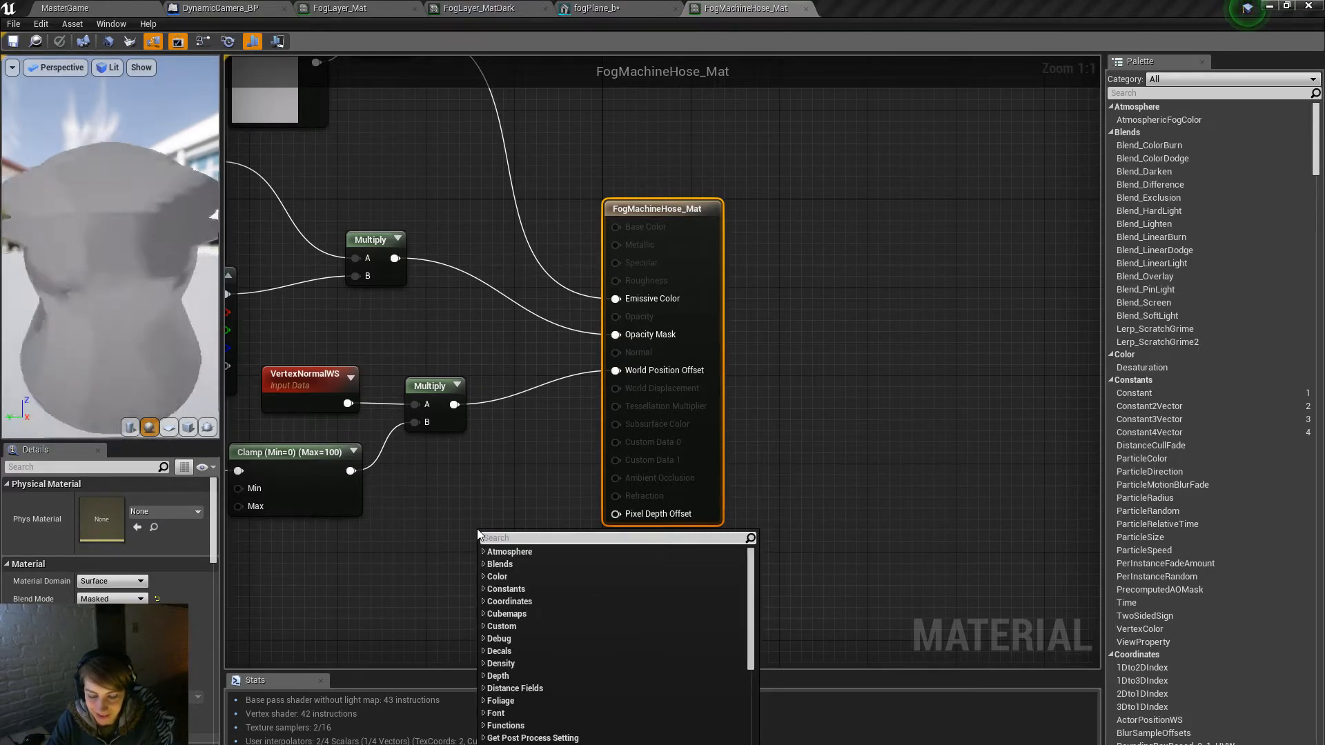
pyautogui.write('hlsl')
pyautogui.press('BackSpace')
pyautogui.press('BackSpace')
pyautogui.press('BackSpace')
pyautogui.press('BackSpace')
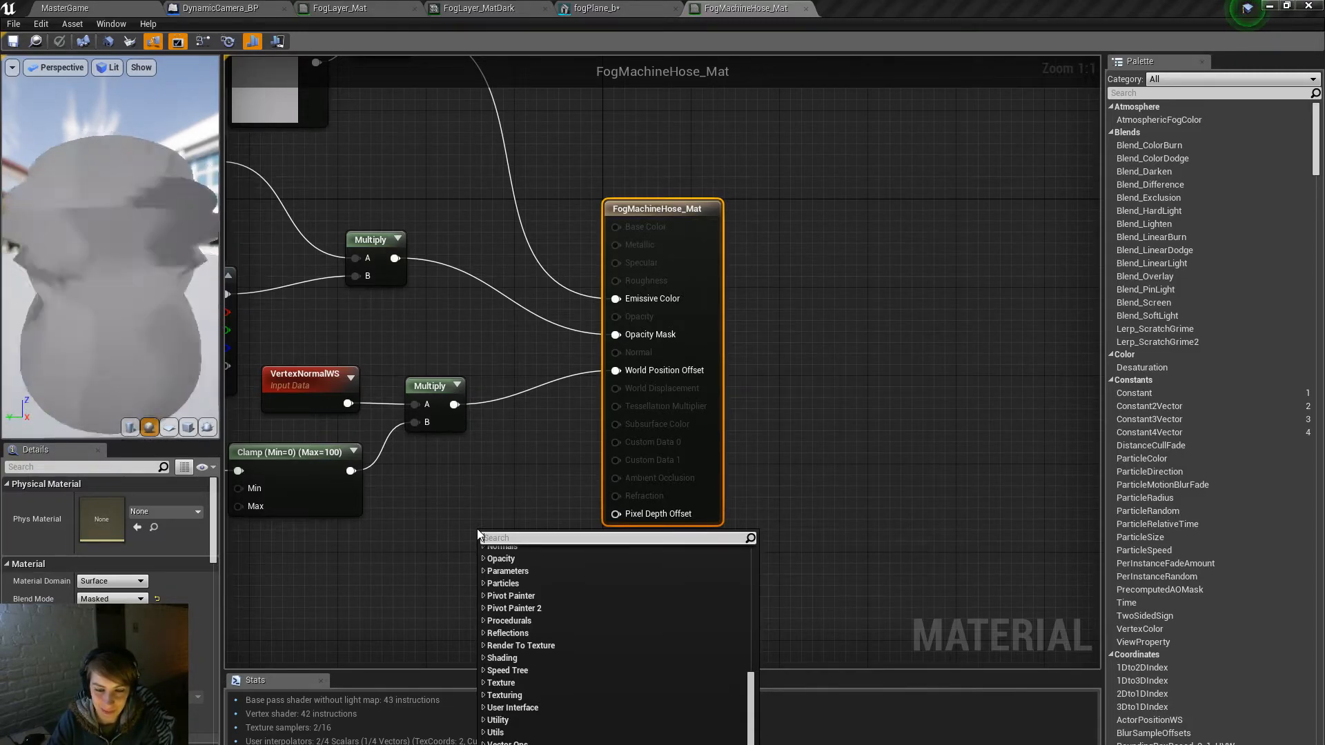
pyautogui.write('hlsl')
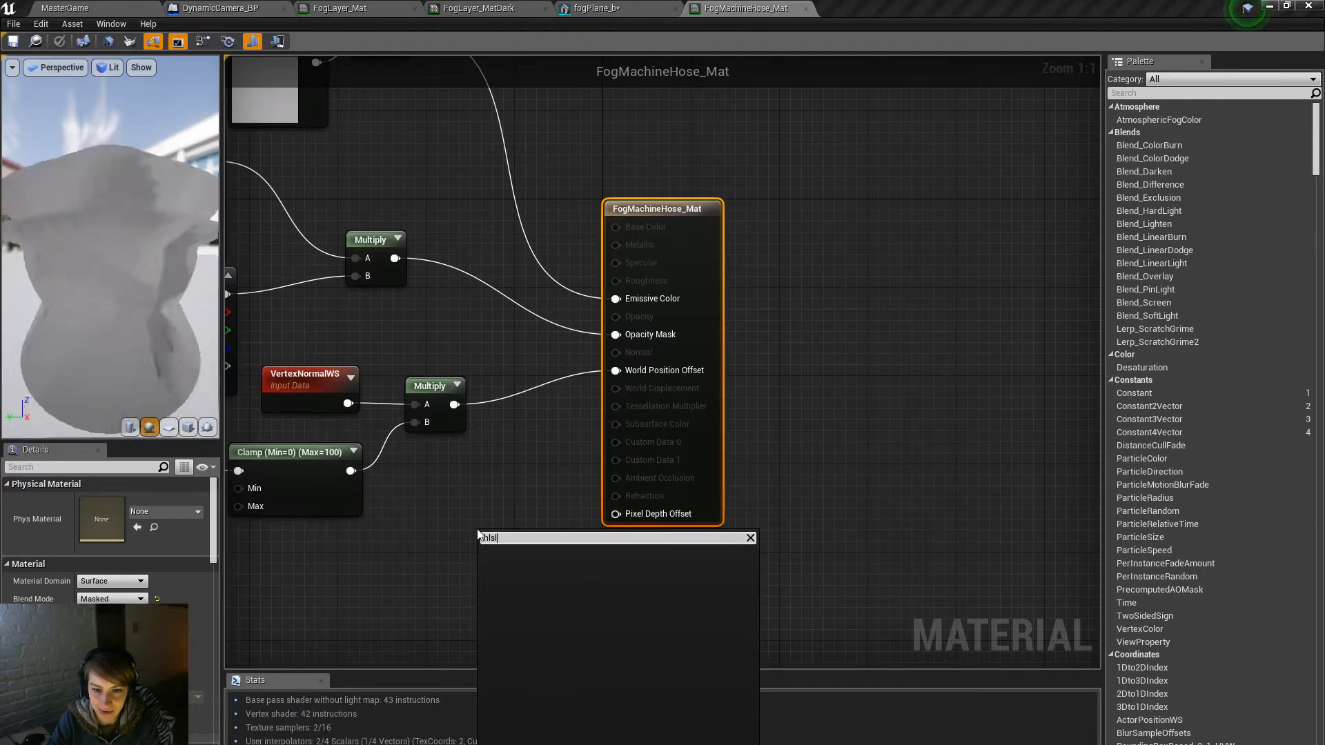
pyautogui.press('BackSpace')
pyautogui.press('BackSpace')
pyautogui.press('BackSpace')
pyautogui.press('BackSpace')
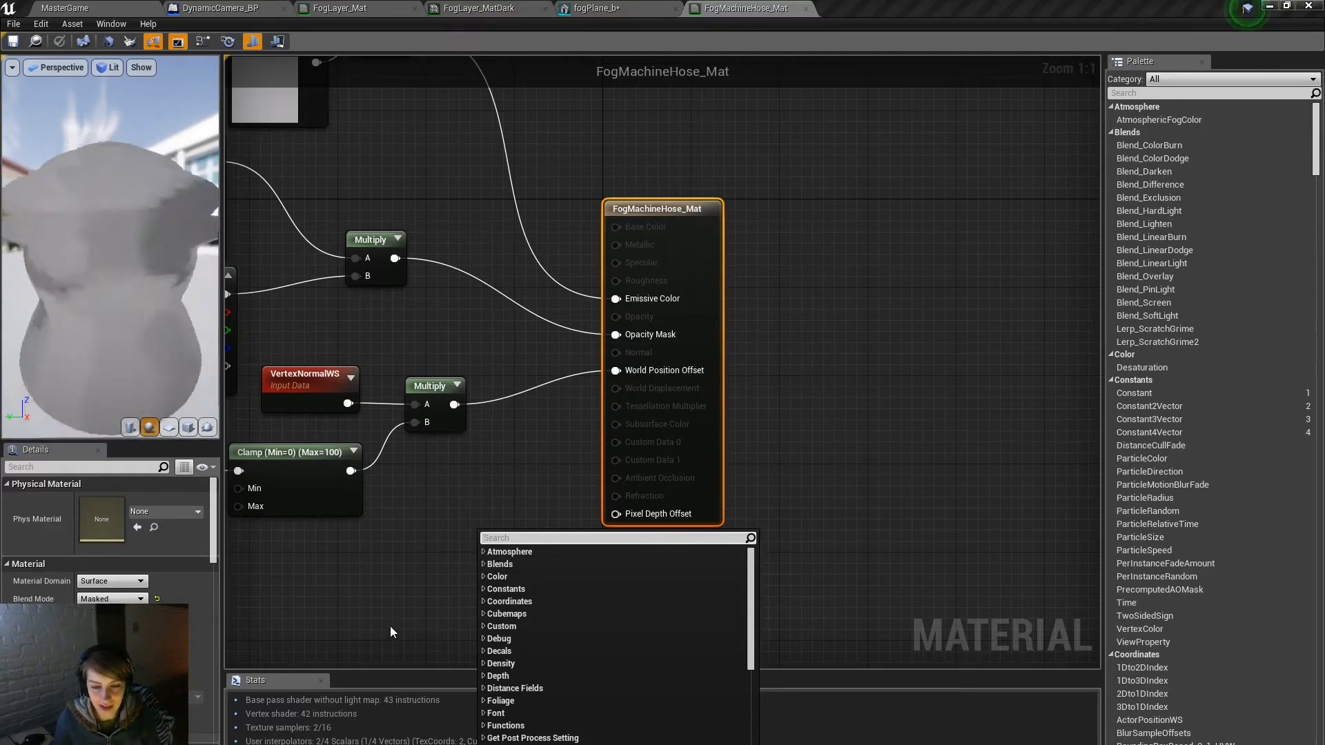
pyautogui.click(382, 608)
# Step: Examine the FogMachineHose_Mat graph from the Time and panner nodes to the sine-driven World Position Offset chain
pyautogui.moveTo(532, 640); pyautogui.dragTo(811, 607, button='right')
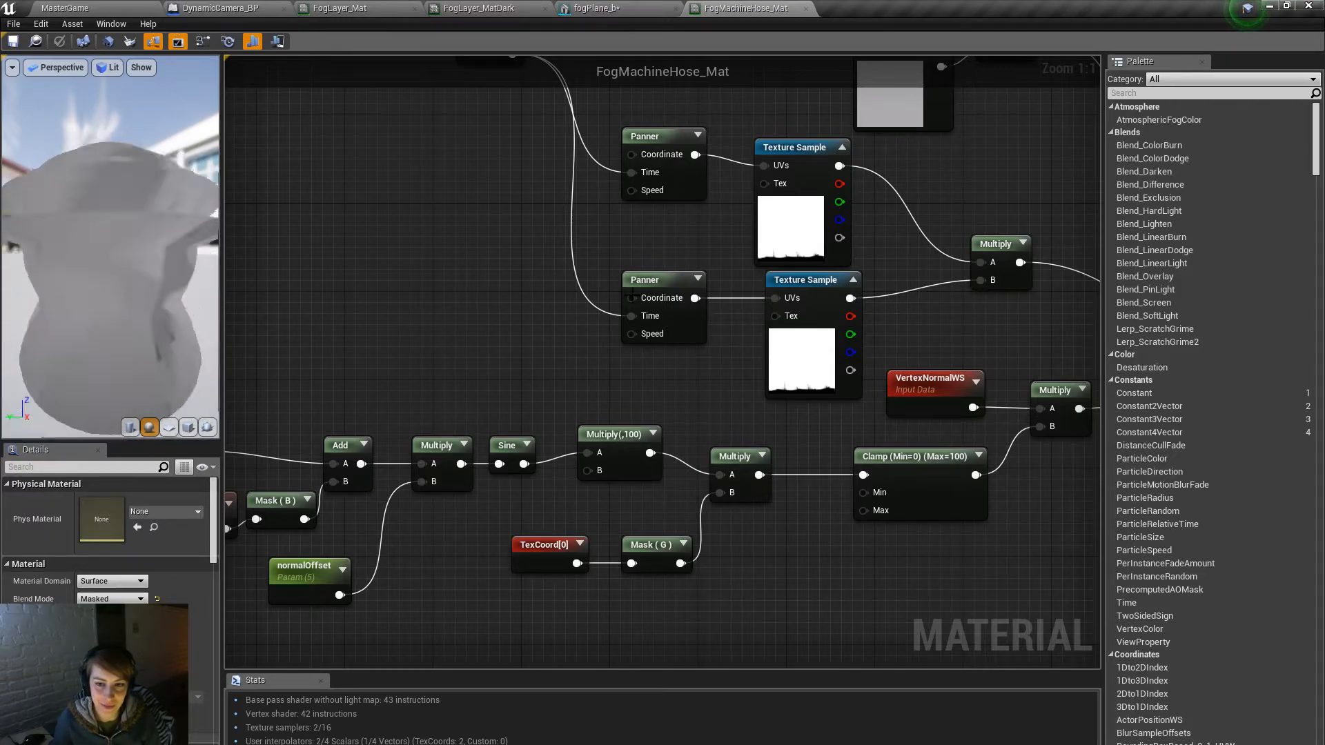
pyautogui.scroll(-4, 1040, 470)
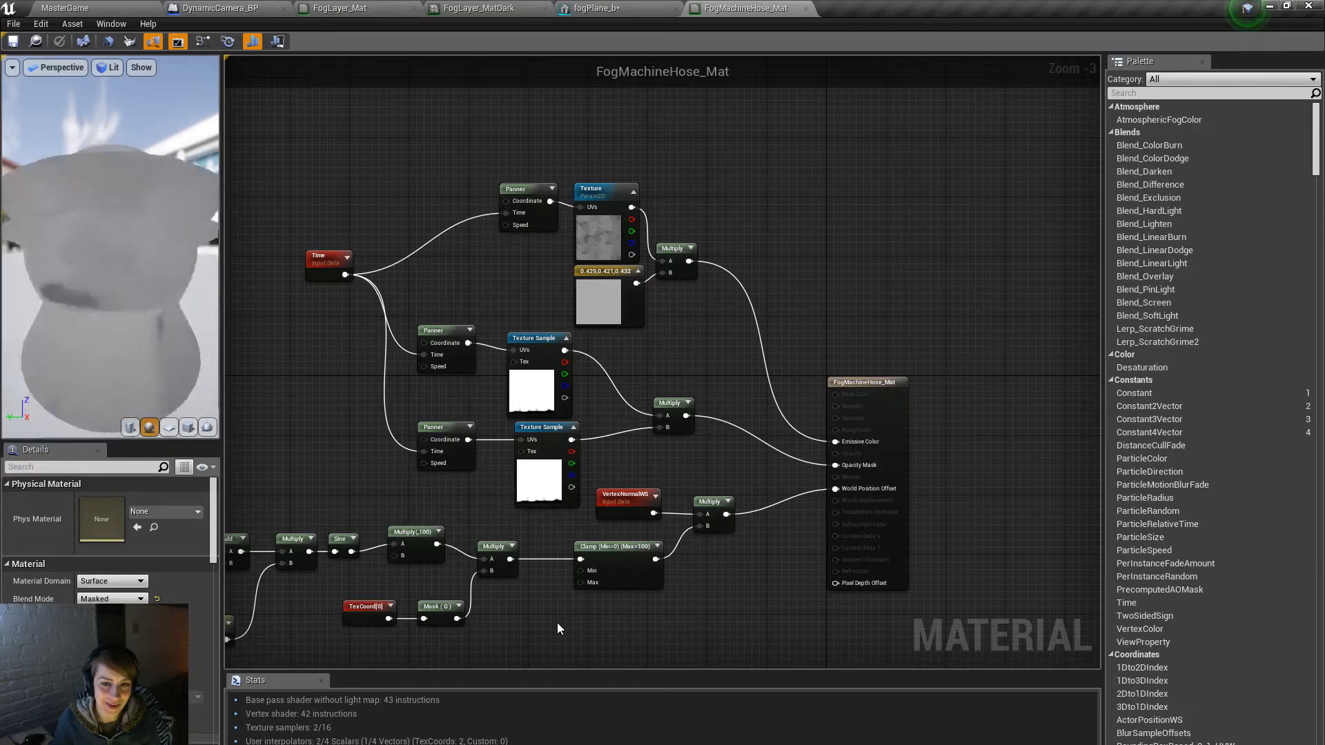
pyautogui.moveTo(557, 622); pyautogui.dragTo(635, 613, button='right')
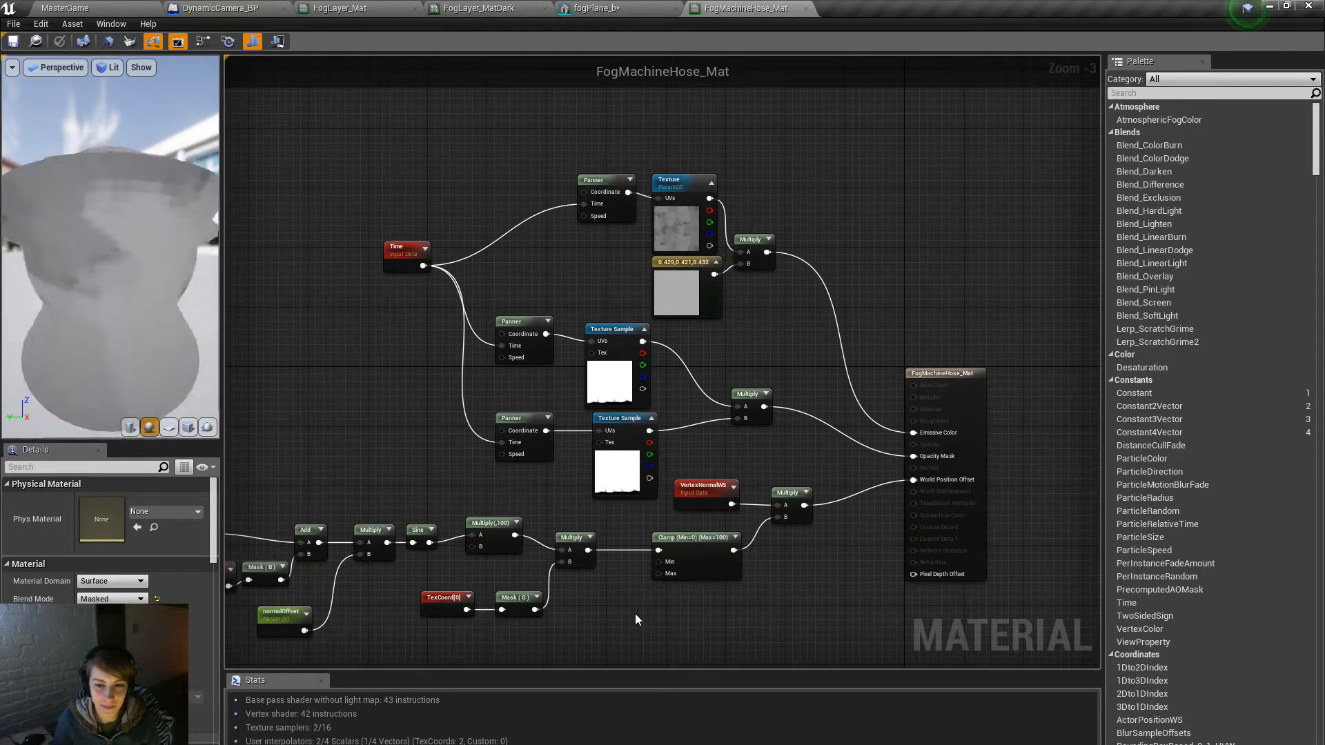
pyautogui.moveTo(612, 621); pyautogui.dragTo(776, 566, button='right')
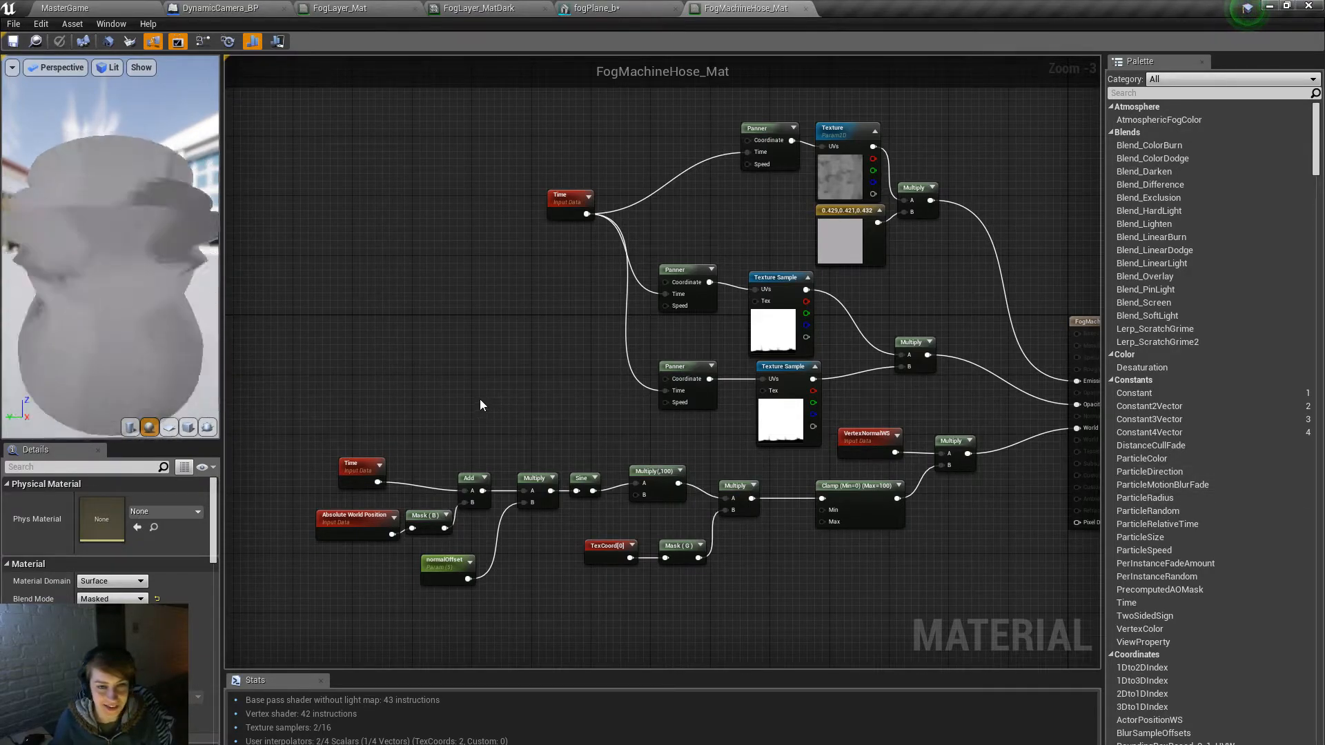
pyautogui.scroll(2, 727, 570)
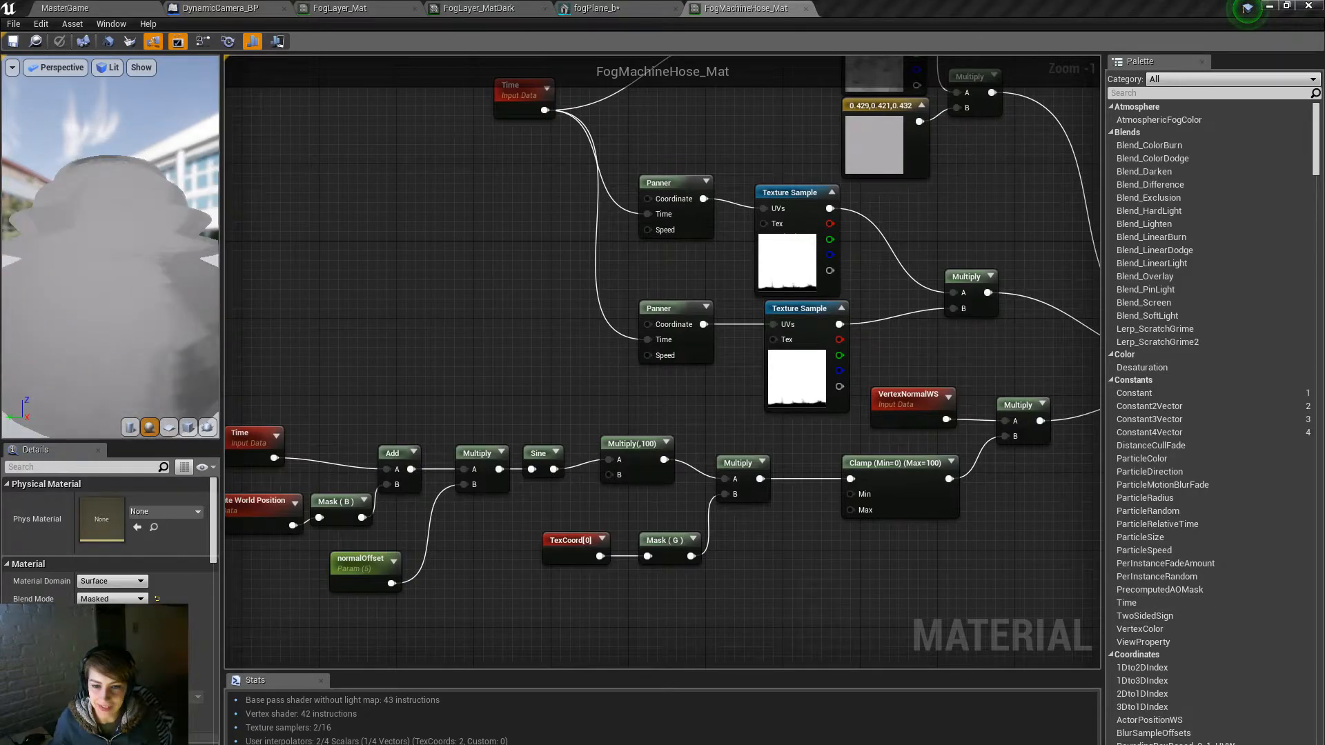
pyautogui.rightClick(813, 623)
pyautogui.press('Escape')
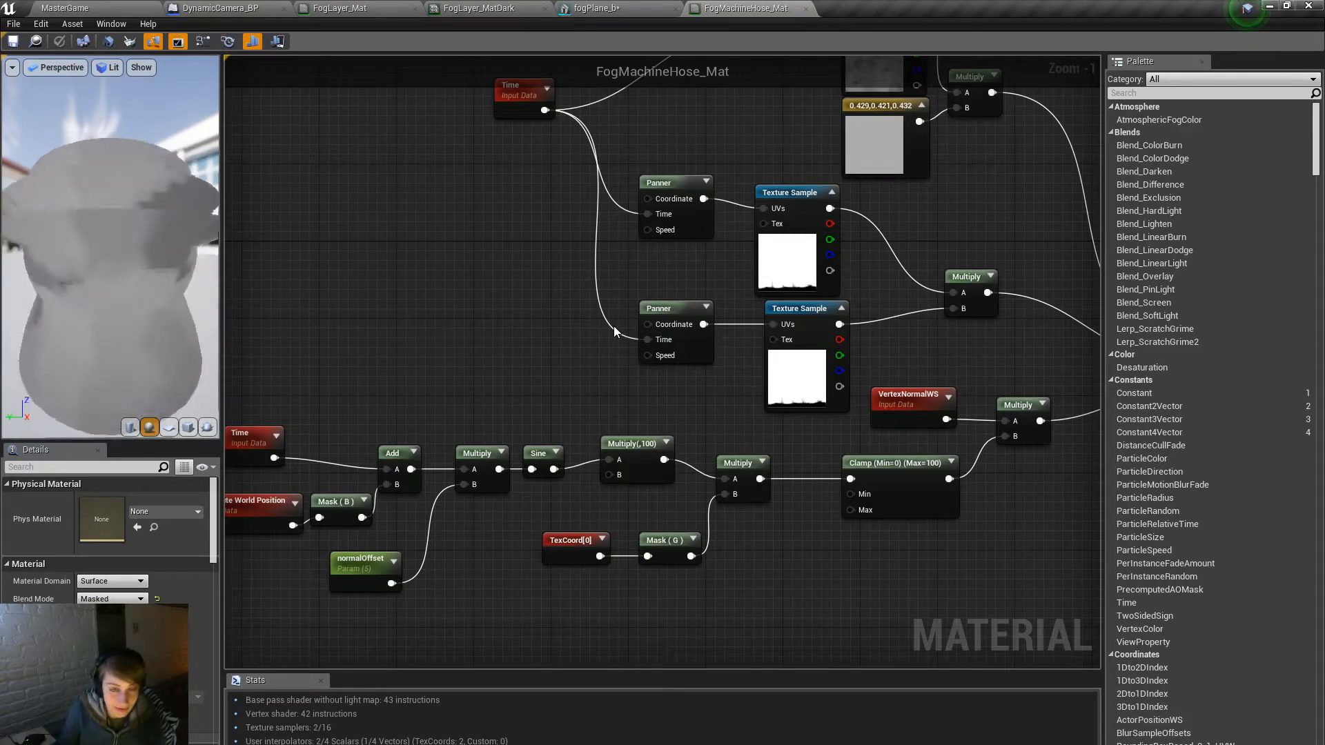
# Step: Return to the MasterGame level and inspect the fog plane and fog column full screen from several viewpoints
pyautogui.click(50, 8)
pyautogui.moveTo(714, 401)
pyautogui.mouseDown(button='right')
pyautogui.moveTo(804, 407)
pyautogui.moveTo(696, 414)
pyautogui.mouseUp(button='right')
pyautogui.press('F11')
pyautogui.moveTo(658, 347); pyautogui.dragTo(631, 351, button='right')
pyautogui.press('w')
pyautogui.press('w')
pyautogui.press('d')
pyautogui.moveTo(765, 311); pyautogui.dragTo(551, 269, button='right')
pyautogui.press('w')
pyautogui.press('s')
pyautogui.press('w')
pyautogui.press('s')
pyautogui.press('w')
pyautogui.press('s')
pyautogui.press('s')
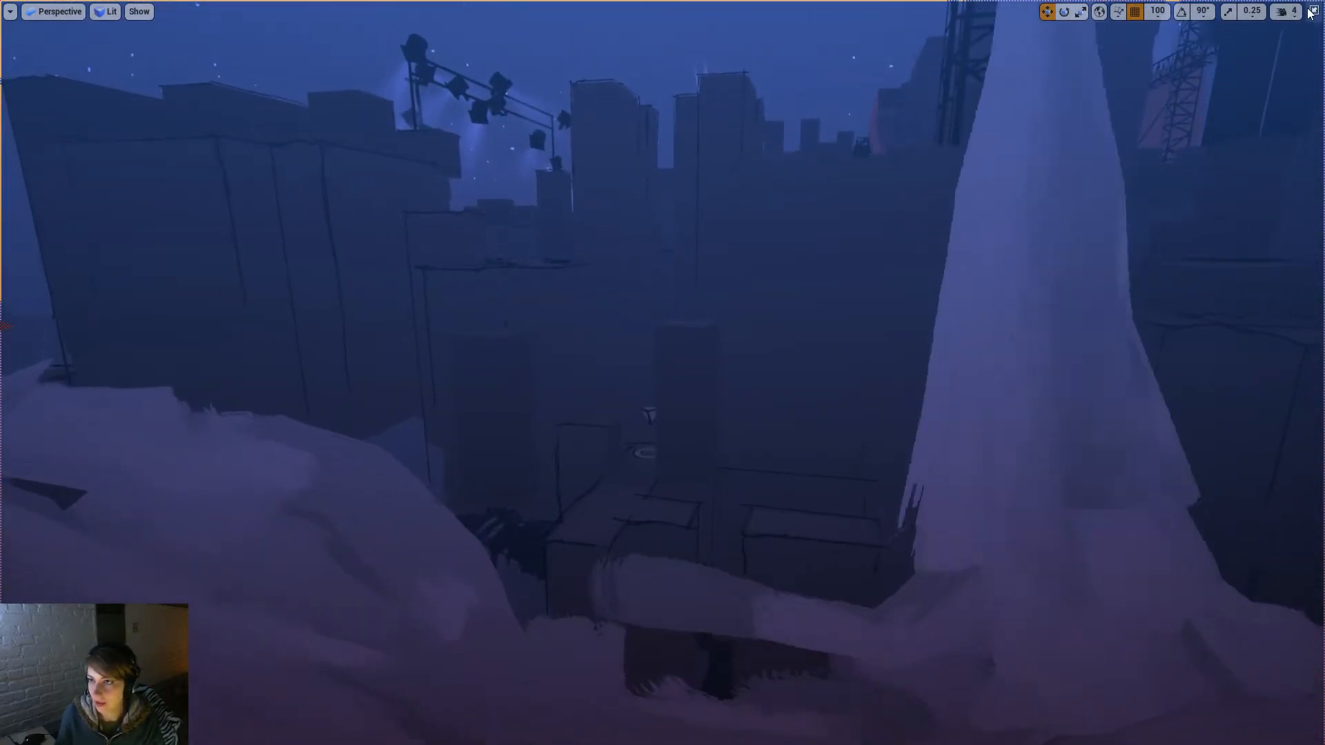
pyautogui.press('F11')
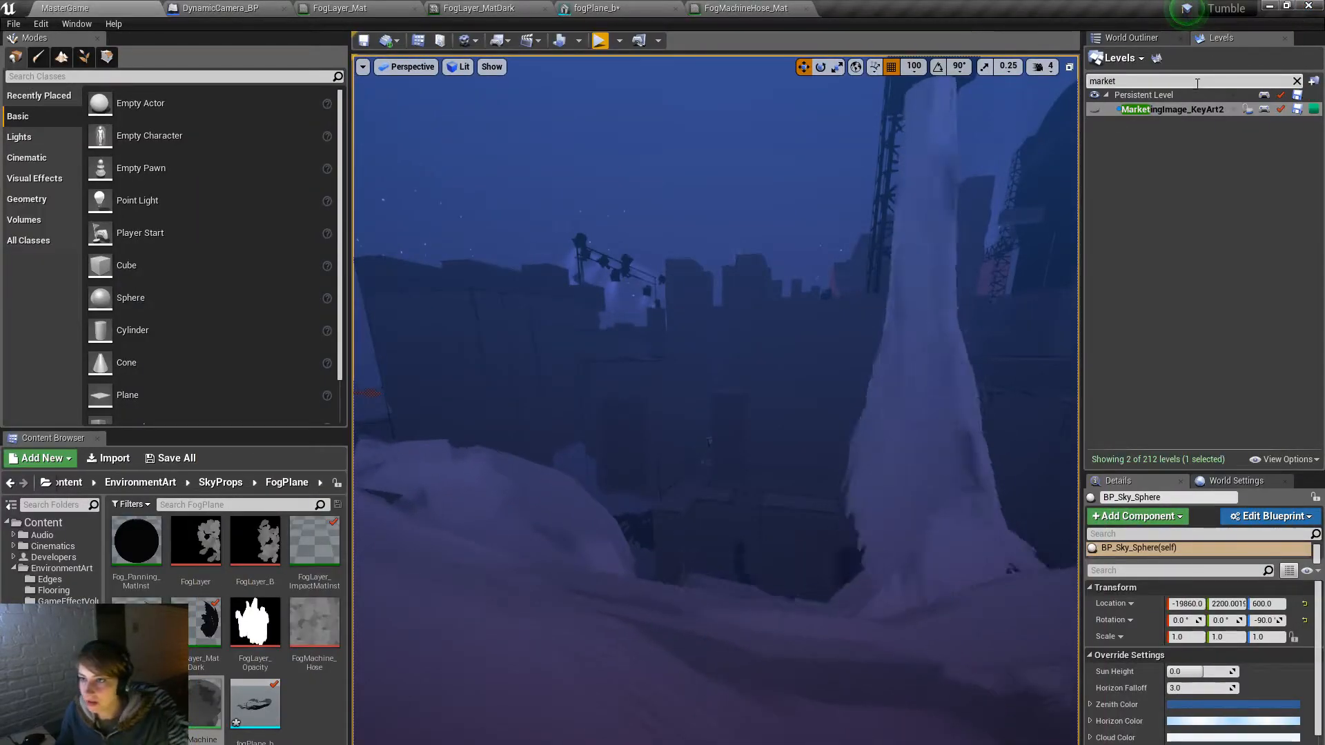
# Step: Clear the level search and start a new level in the Levels/Marketing folder
pyautogui.click(1297, 80)
pyautogui.click(1139, 58)
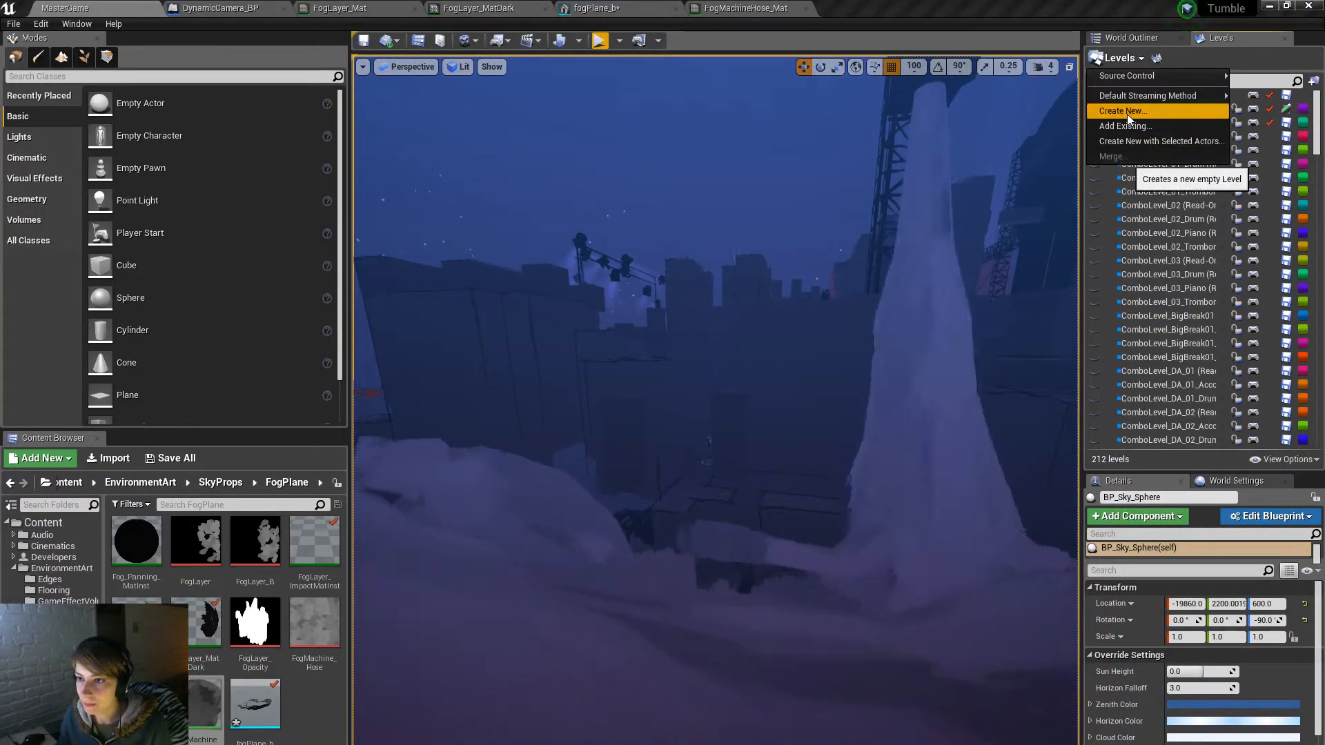
pyautogui.click(1126, 112)
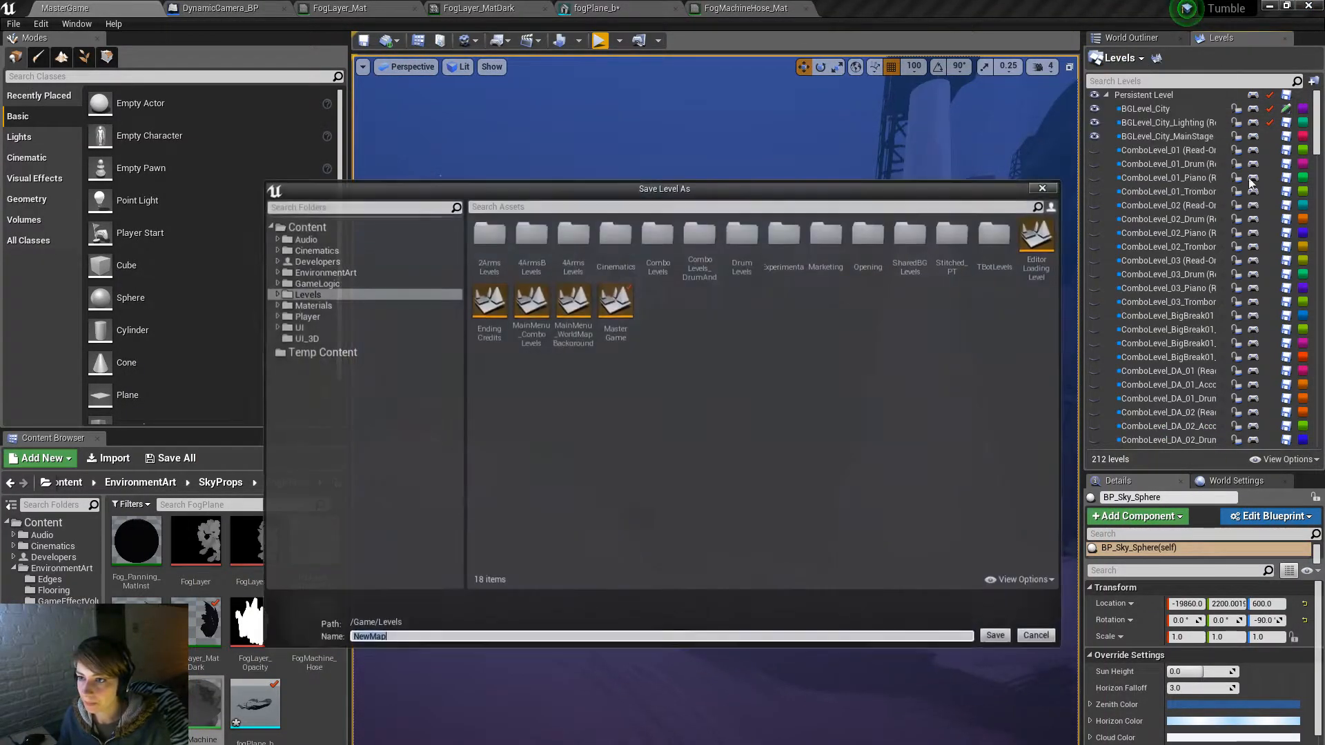
pyautogui.doubleClick(817, 241)
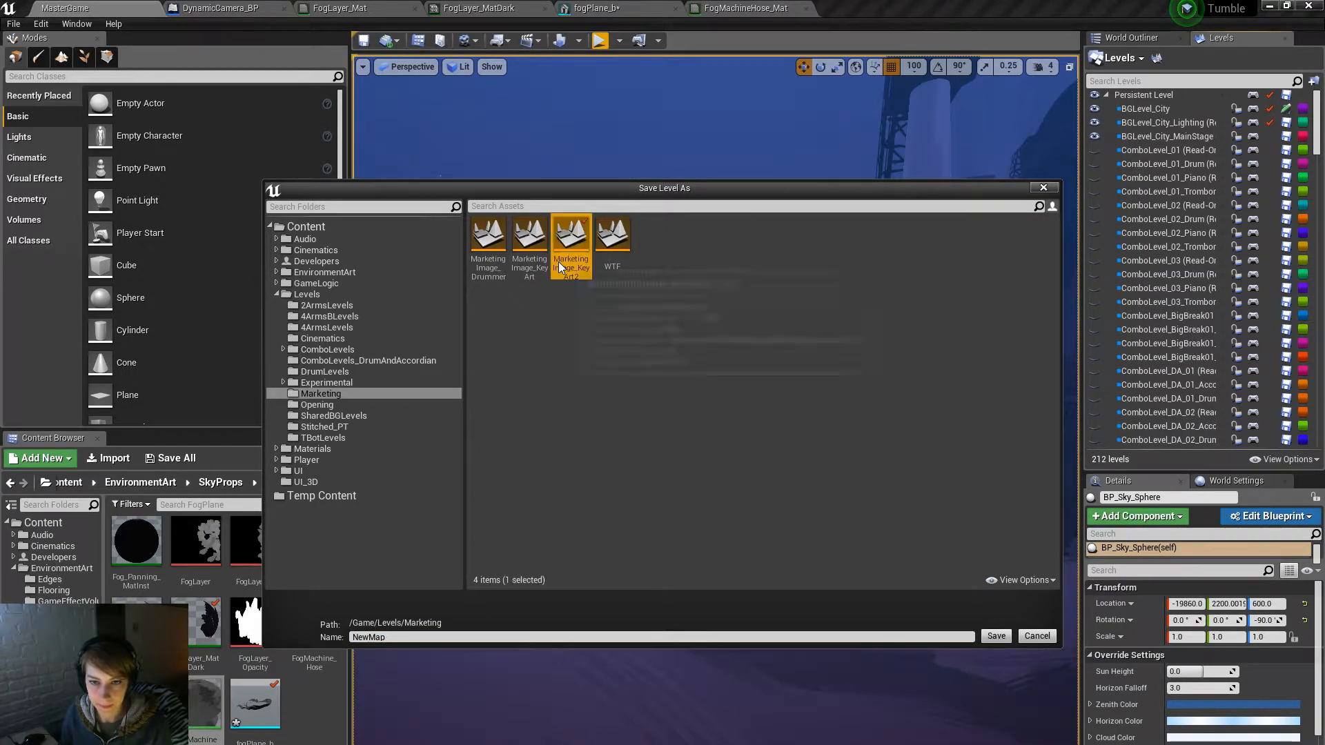
pyautogui.click(585, 487)
# Step: Name the new level MarketingImage_Trombone and save it
pyautogui.click(422, 641)
pyautogui.press('BackSpace')
pyautogui.press('BackSpace')
pyautogui.press('BackSpace')
pyautogui.press('BackSpace')
pyautogui.press('BackSpace')
pyautogui.press('BackSpace')
pyautogui.press('BackSpace')
pyautogui.write('Trombone')
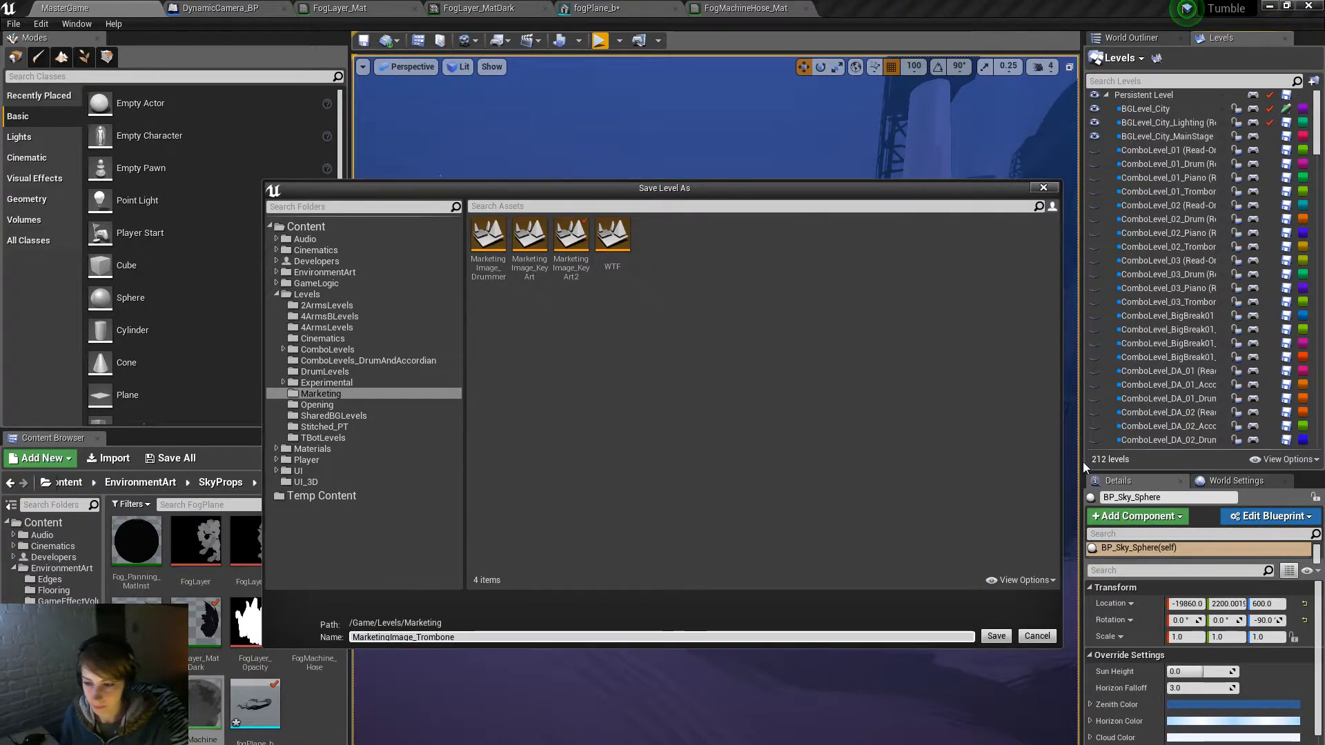
pyautogui.click(995, 635)
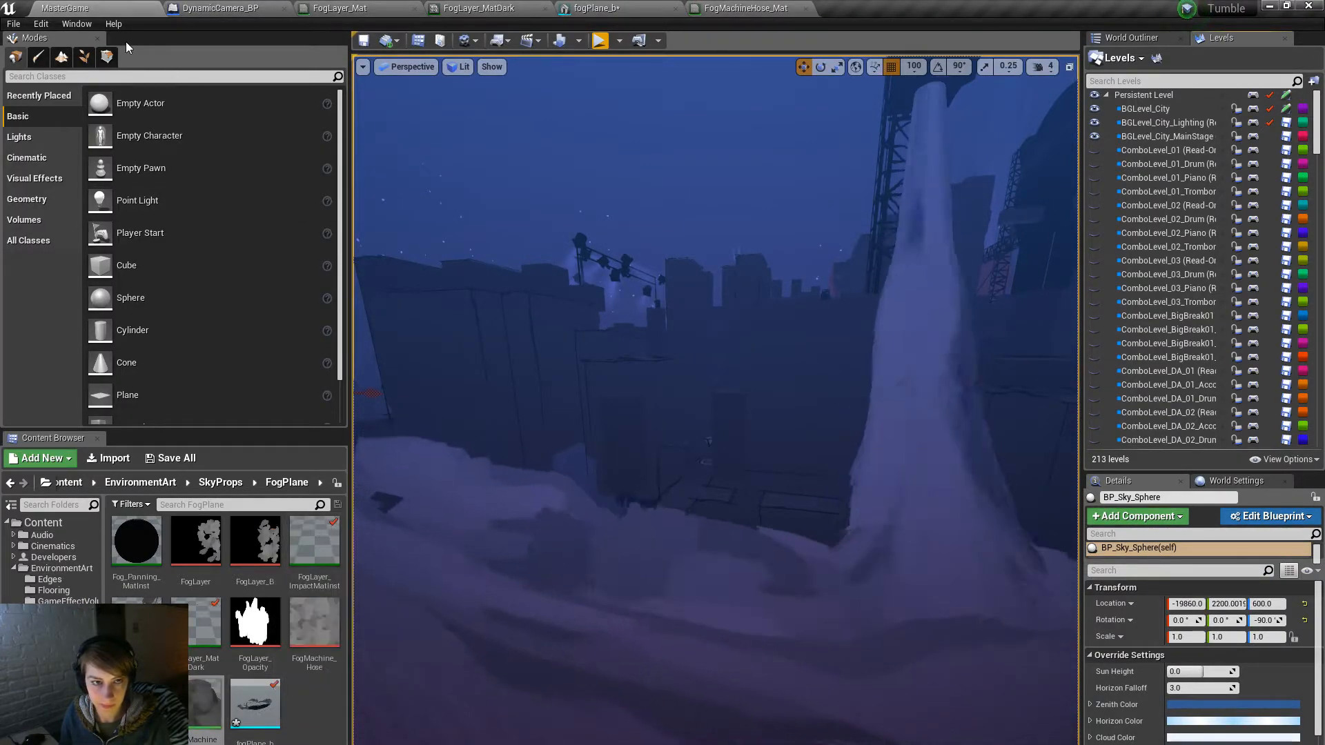
# Step: Search the placeable actors for "camera" and make MarketingImage_Trombone the current level
pyautogui.click(128, 76)
pyautogui.write('camera')
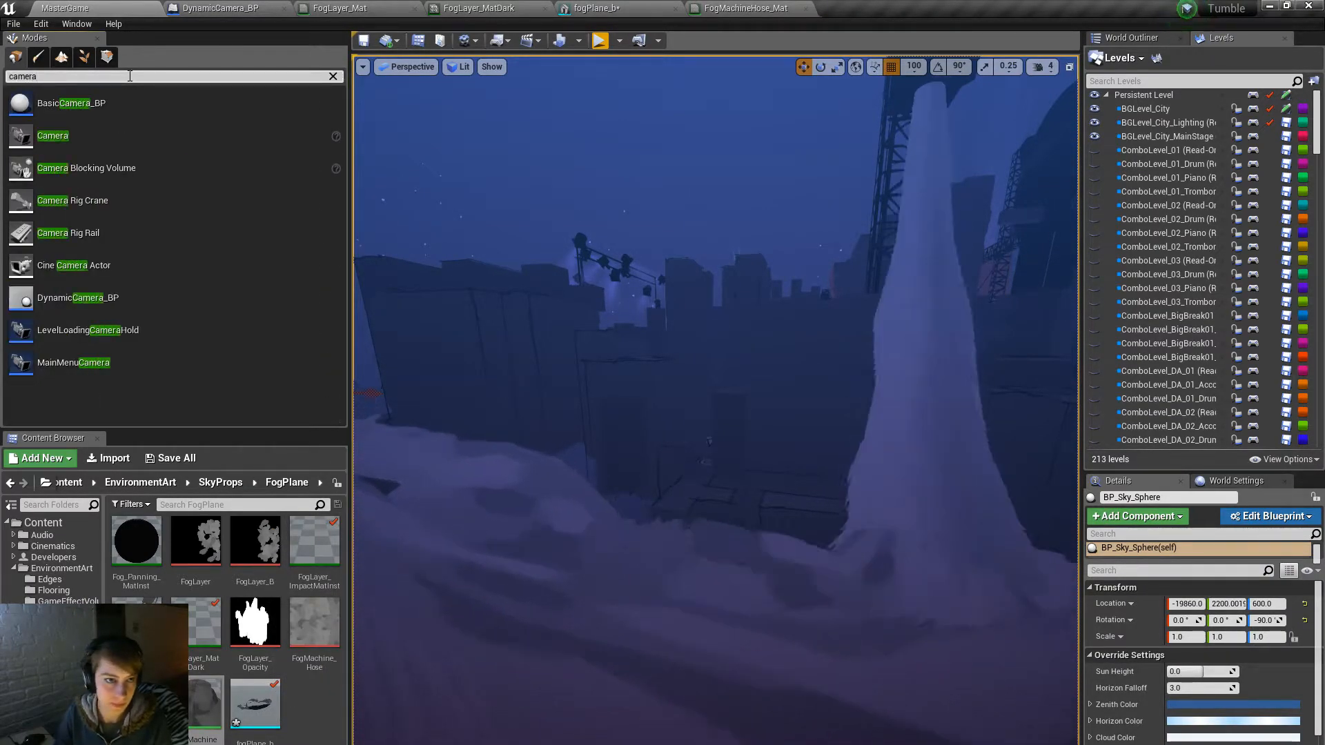
pyautogui.scroll(-20, 1219, 110)
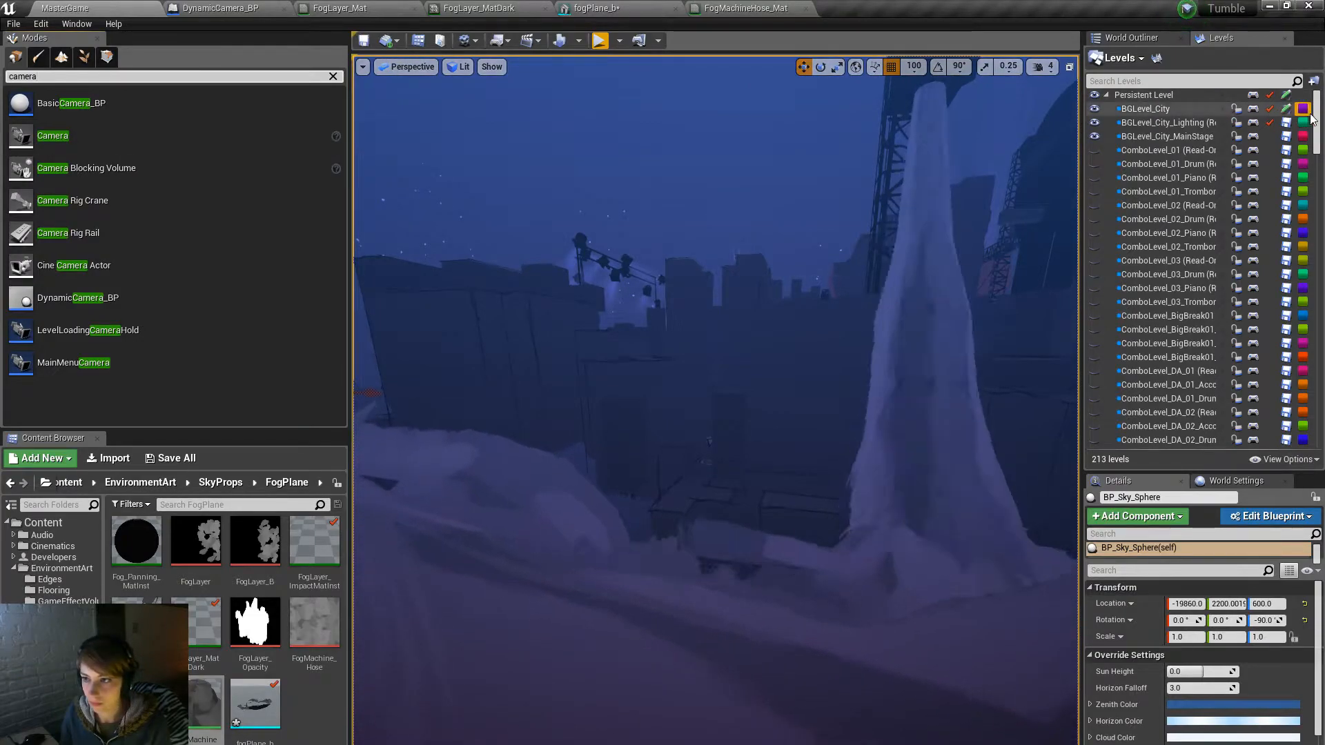
pyautogui.scroll(20, 1184, 290)
pyautogui.click(1184, 311)
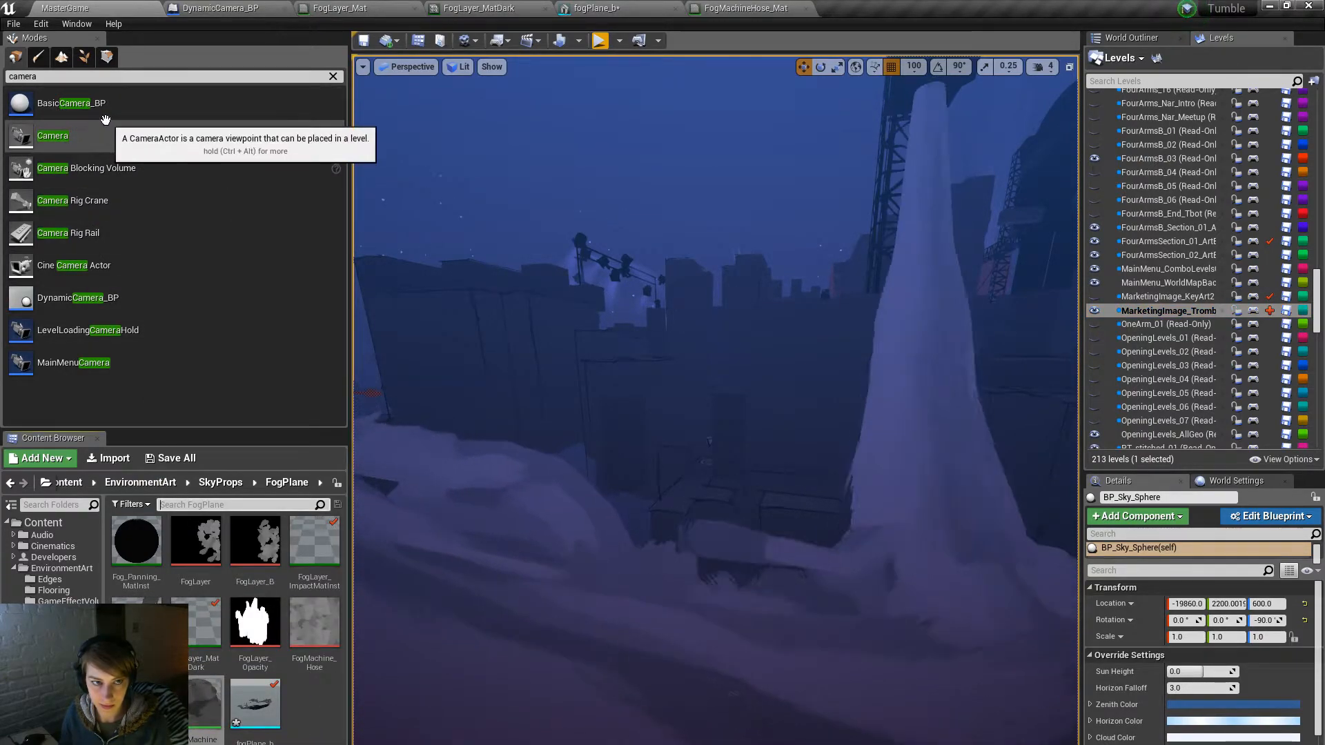
# Step: Show the MarketingImage_KeyArt2 level and duplicate its KeyArtCamera 800 units along Y, naming the copy TromboneShotCam
pyautogui.click(1094, 296)
pyautogui.moveTo(715, 400); pyautogui.dragTo(610, 536, button='right')
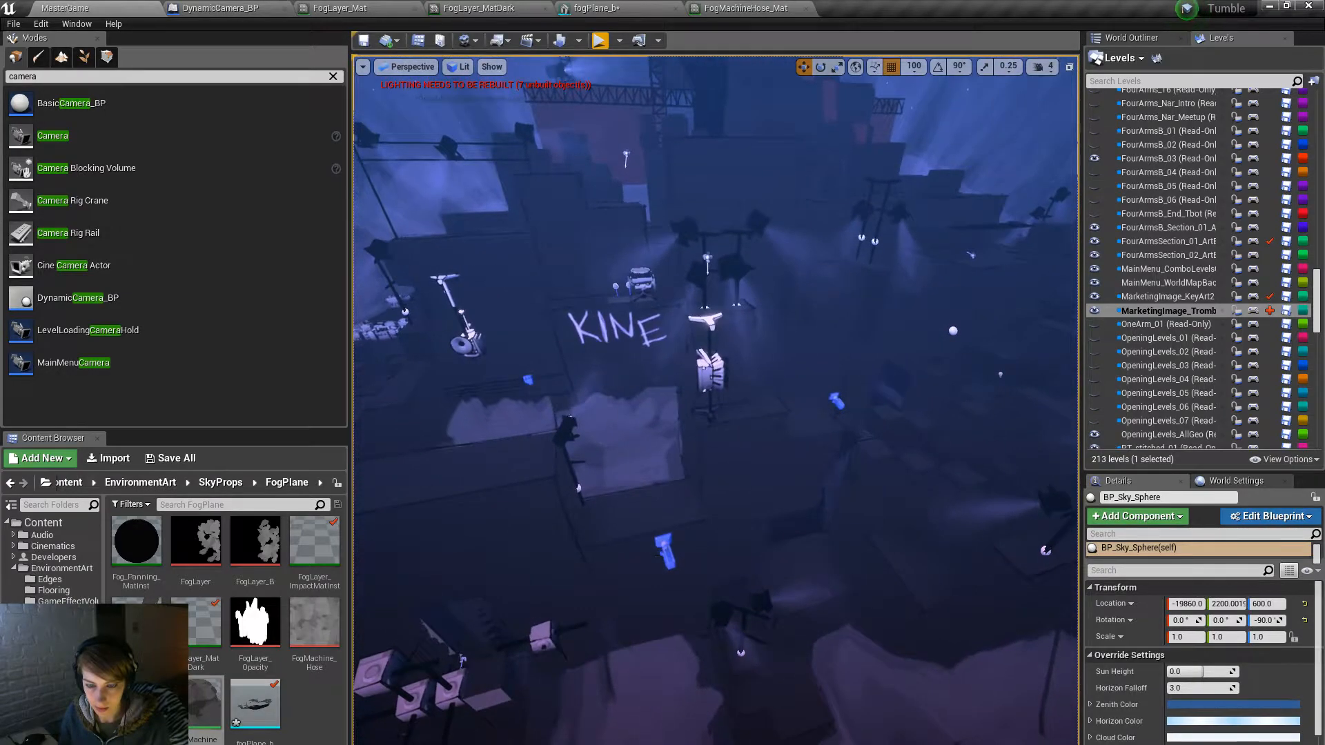
pyautogui.click(664, 551)
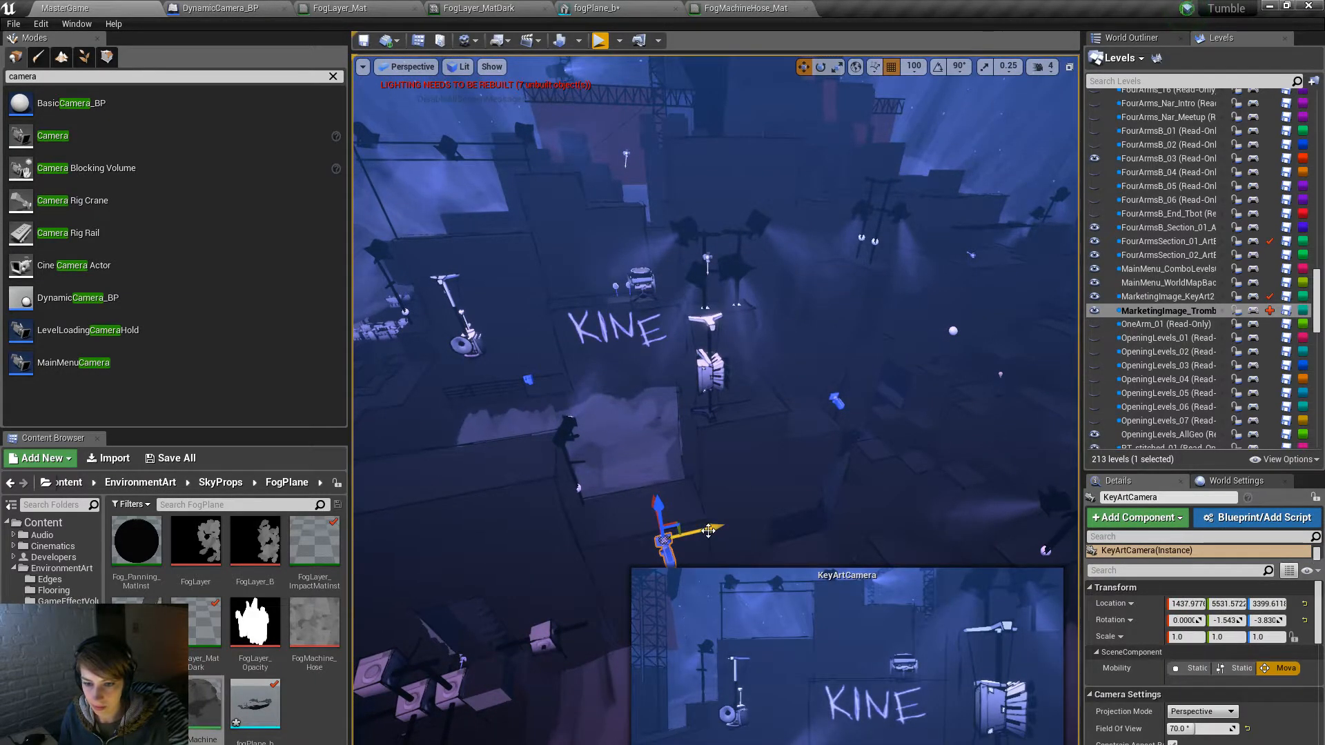
pyautogui.keyDown('alt'); pyautogui.moveTo(723, 522); pyautogui.dragTo(924, 484); pyautogui.keyUp('alt')
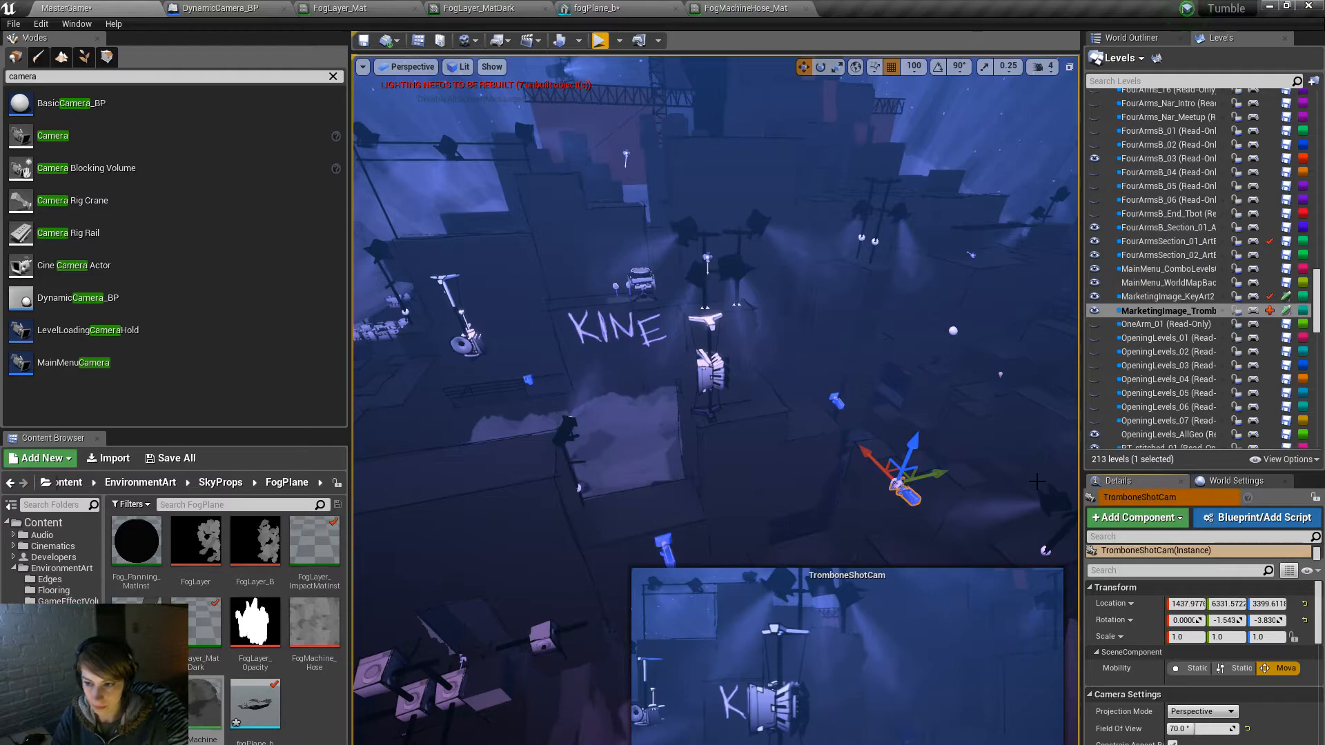
pyautogui.click(1108, 552)
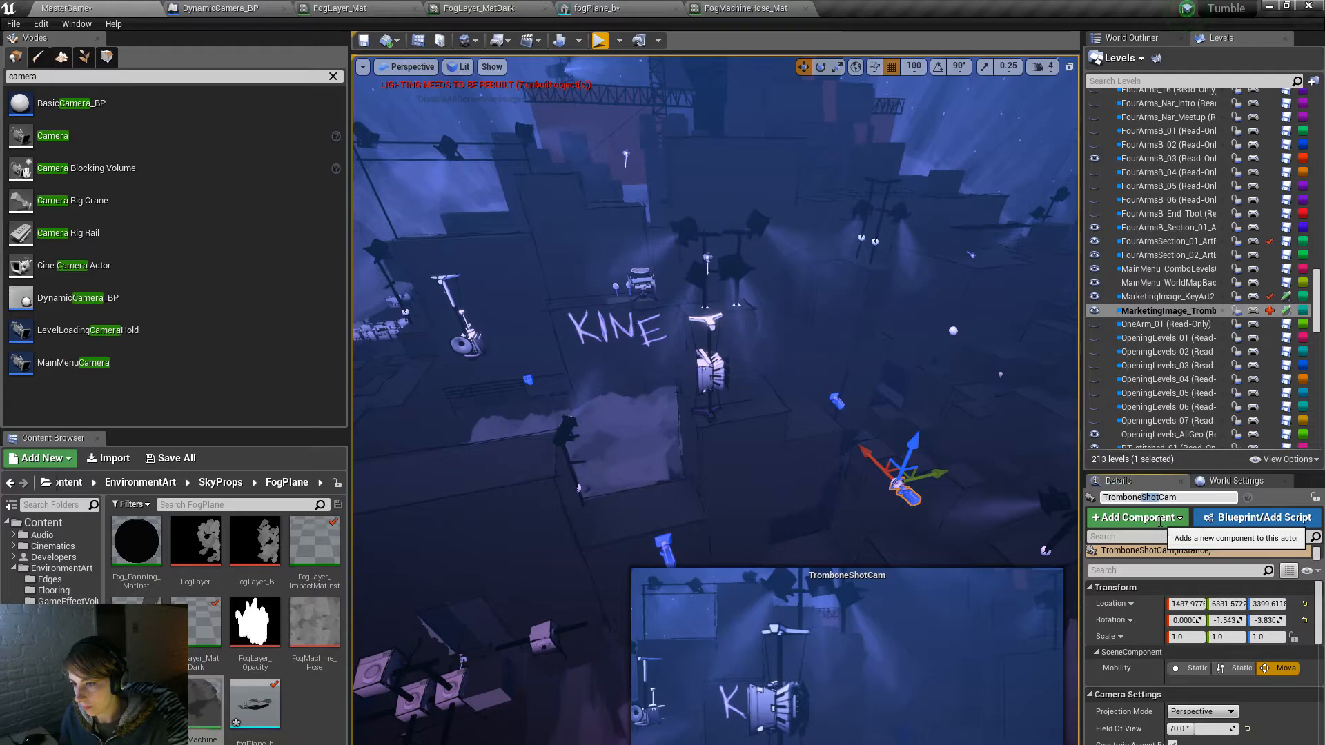
# Step: Move TromboneShotCam toward the fog column, to about X 3938 and Y 14832
pyautogui.moveTo(904, 443); pyautogui.dragTo(994, 466, button='right')
pyautogui.moveTo(514, 367); pyautogui.dragTo(519, 367, button='right')
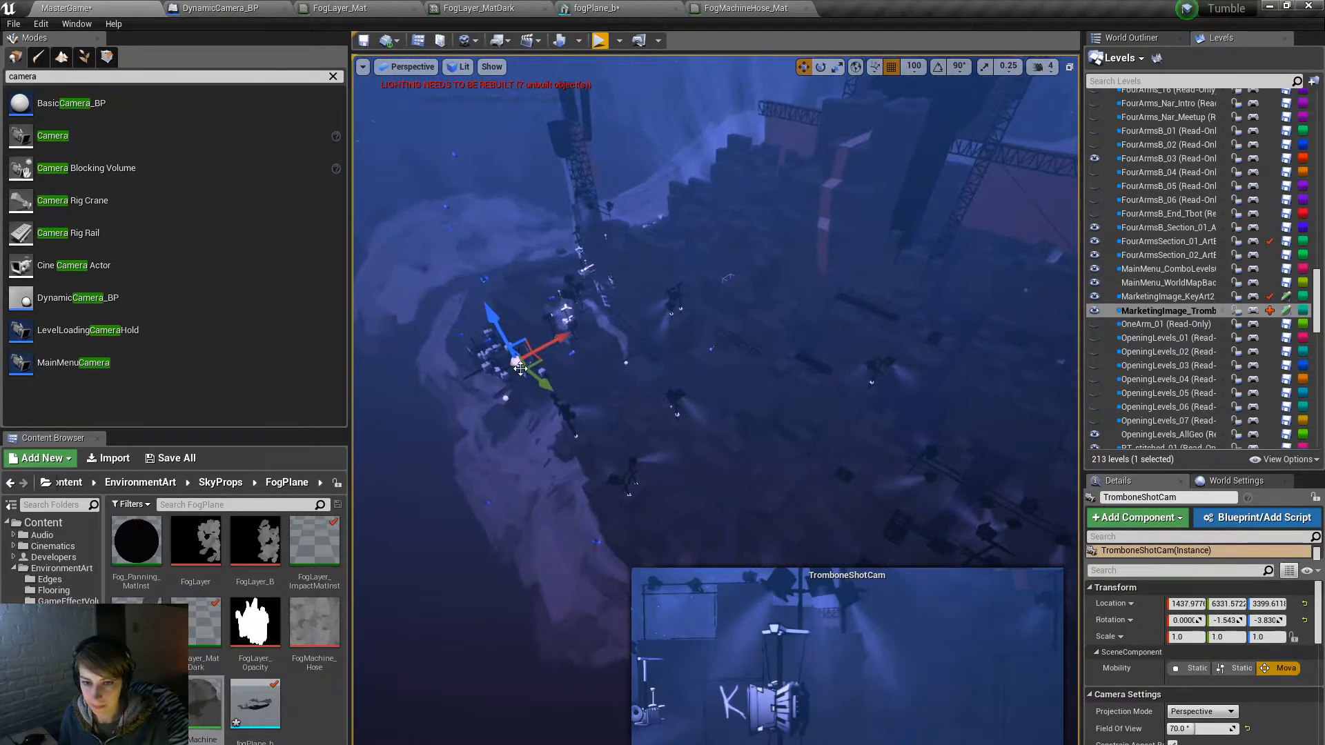
pyautogui.moveTo(546, 380); pyautogui.dragTo(837, 505)
pyautogui.moveTo(837, 505); pyautogui.dragTo(893, 576, button='right')
pyautogui.moveTo(669, 451); pyautogui.dragTo(923, 392)
pyautogui.moveTo(824, 371); pyautogui.dragTo(994, 490)
pyautogui.moveTo(994, 490); pyautogui.dragTo(901, 394, button='right')
# Step: Turn TromboneShotCam toward the stage, setting its Y rotation to 0° and Z rotation to -90°
pyautogui.press('e')
pyautogui.moveTo(703, 415); pyautogui.dragTo(762, 423)
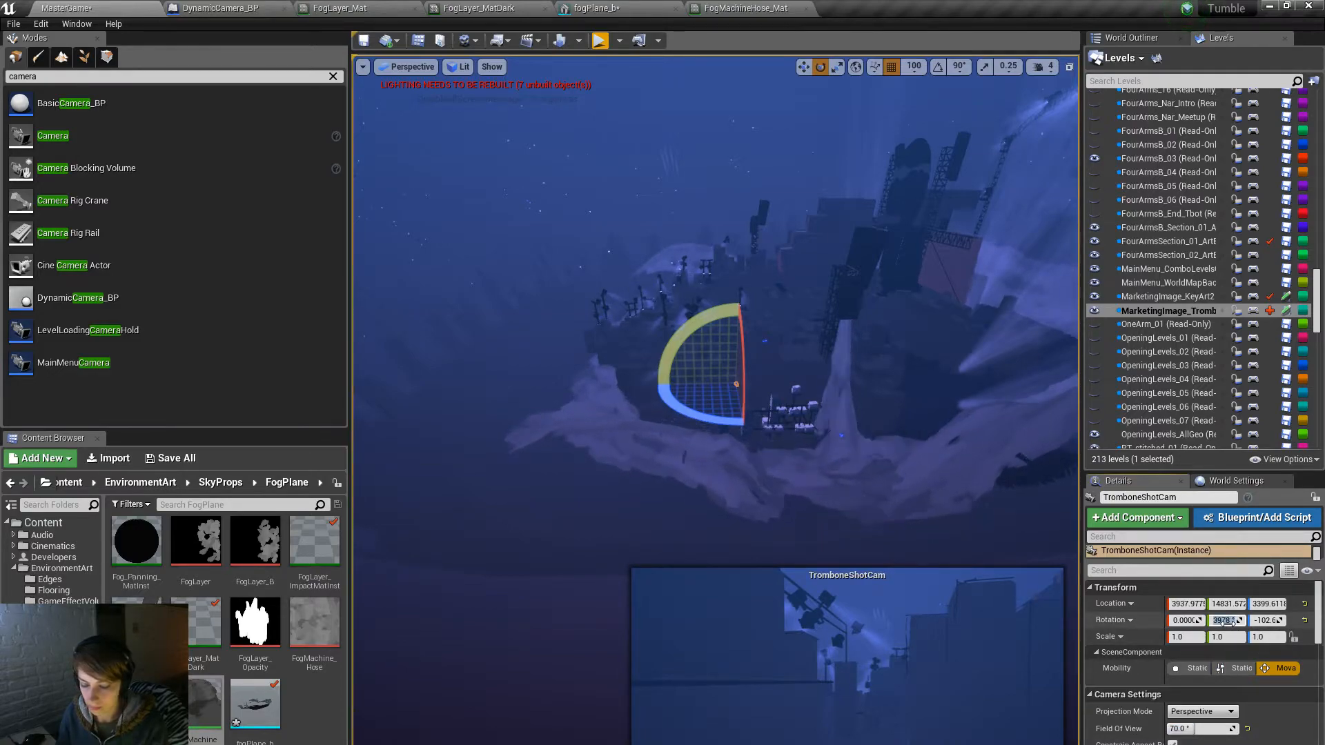
pyautogui.write('0')
pyautogui.press('Return')
pyautogui.moveTo(1266, 621); pyautogui.dragTo(1268, 620)
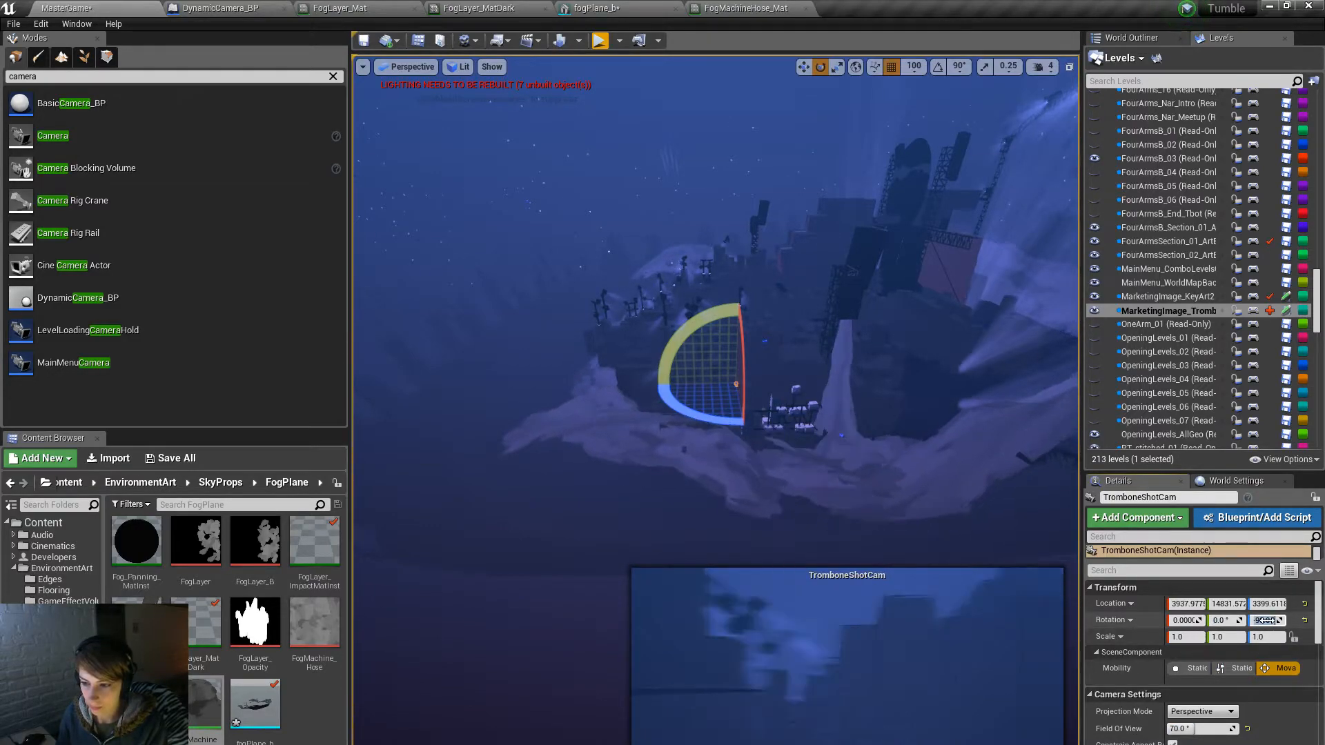
# Step: Reposition TromboneShotCam beside the box structure at about X 4838, Y 16032 and Z 2900
pyautogui.press('w')
pyautogui.moveTo(715, 386); pyautogui.dragTo(692, 414, button='right')
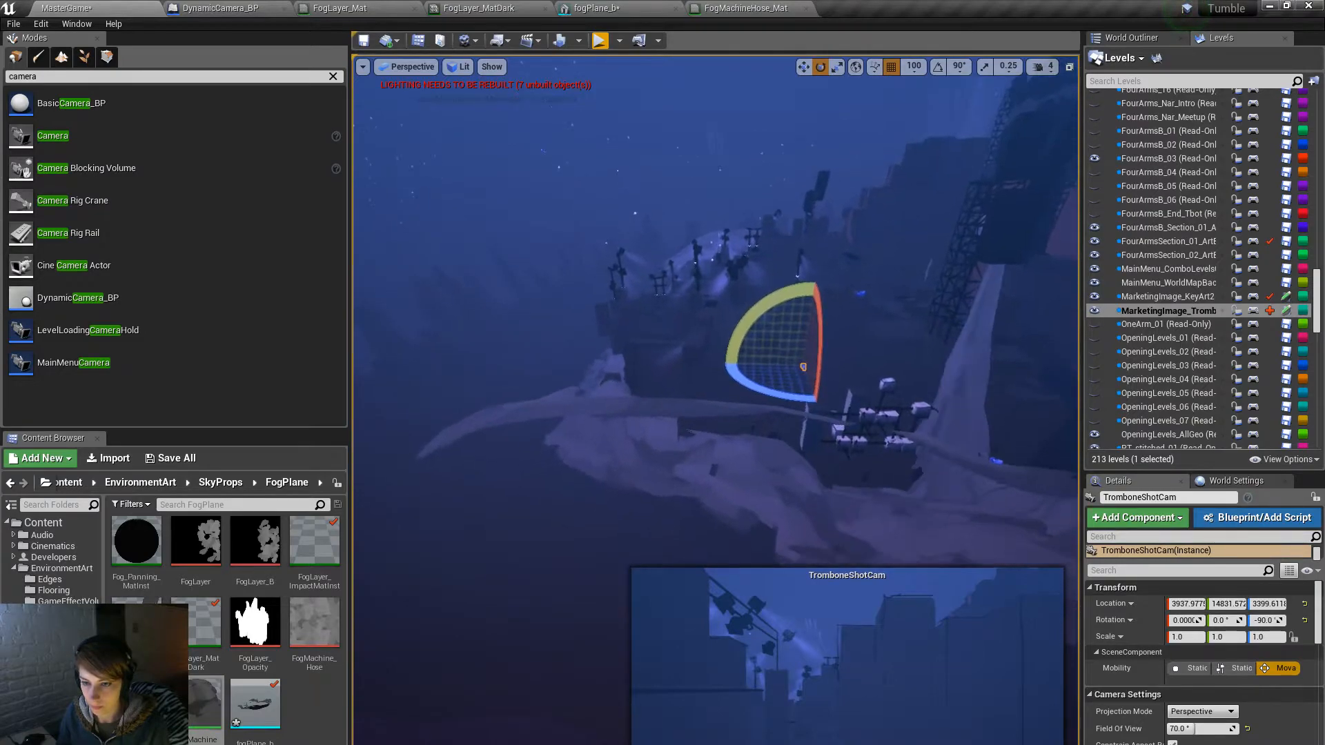
pyautogui.moveTo(848, 362); pyautogui.dragTo(953, 371)
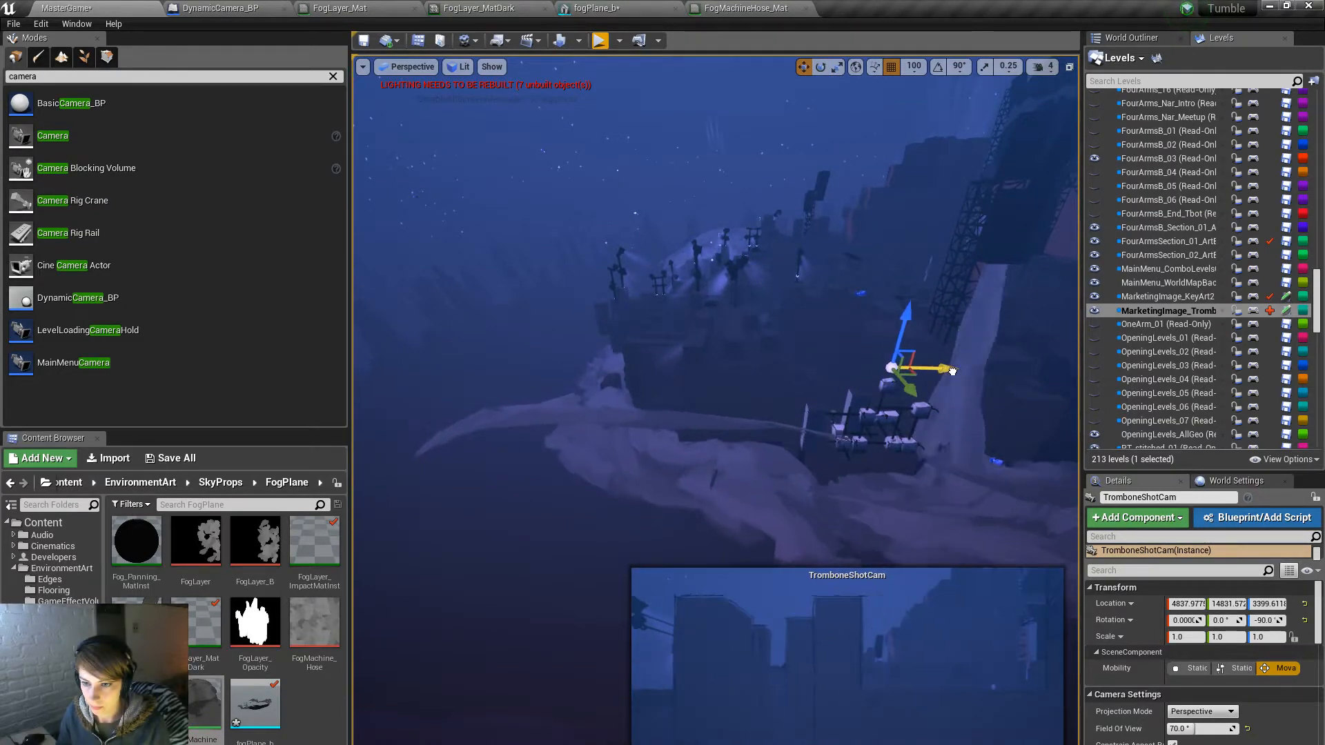
pyautogui.moveTo(906, 310); pyautogui.dragTo(918, 375)
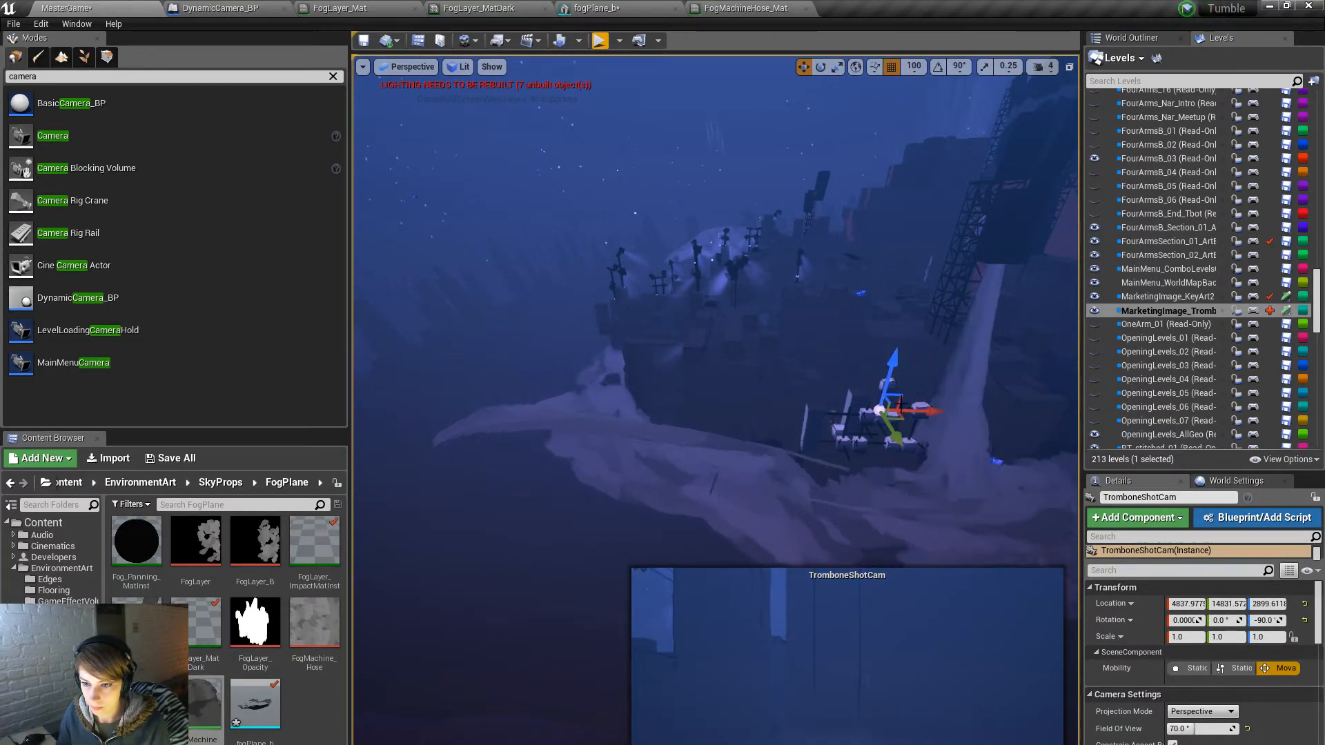
pyautogui.moveTo(895, 438); pyautogui.dragTo(944, 503)
pyautogui.moveTo(943, 498); pyautogui.dragTo(1014, 510, button='right')
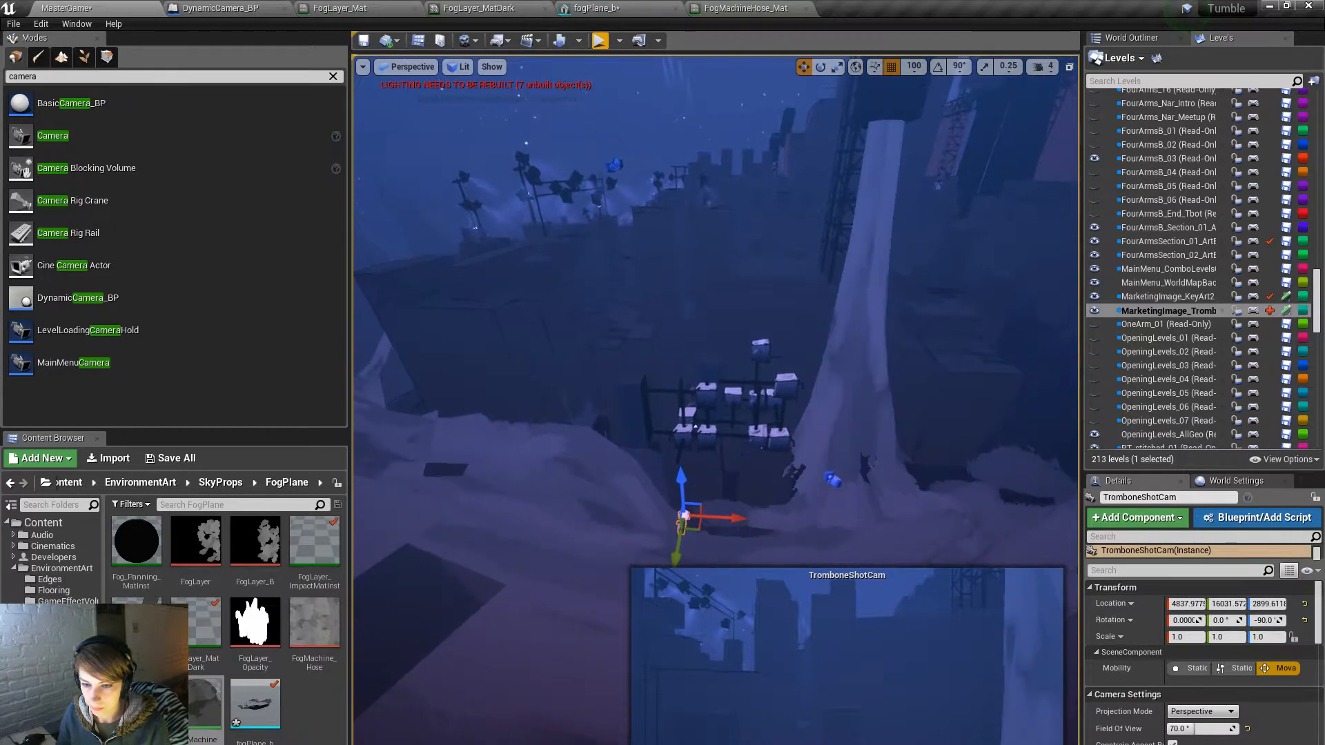
# Step: Rotate TromboneShotCam to about -15.7° in Y and -104.2° in Z, and move it to about X 5438, Z 3000
pyautogui.press('e')
pyautogui.moveTo(669, 502); pyautogui.dragTo(672, 475)
pyautogui.press('w')
pyautogui.moveTo(739, 510); pyautogui.dragTo(885, 517)
pyautogui.press('e')
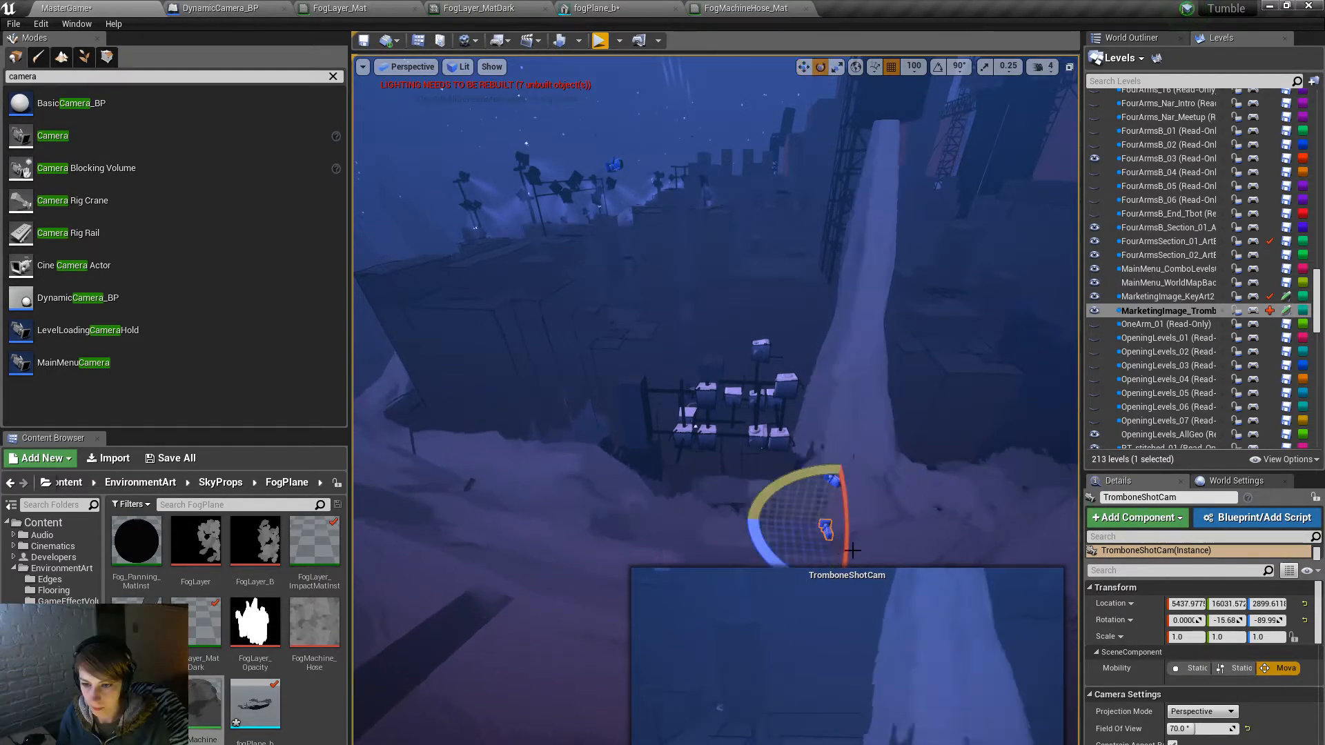
pyautogui.moveTo(757, 546); pyautogui.dragTo(894, 521)
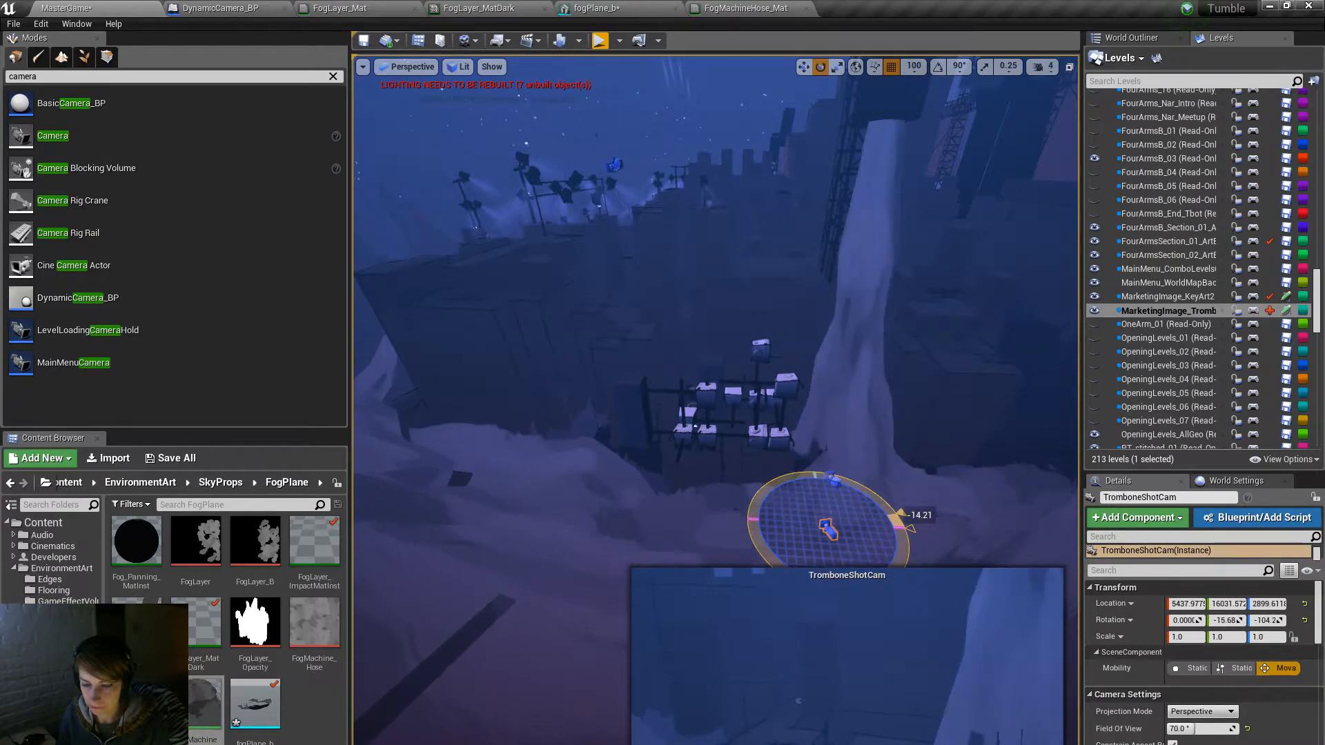
pyautogui.press('w')
pyautogui.moveTo(834, 487); pyautogui.dragTo(838, 469)
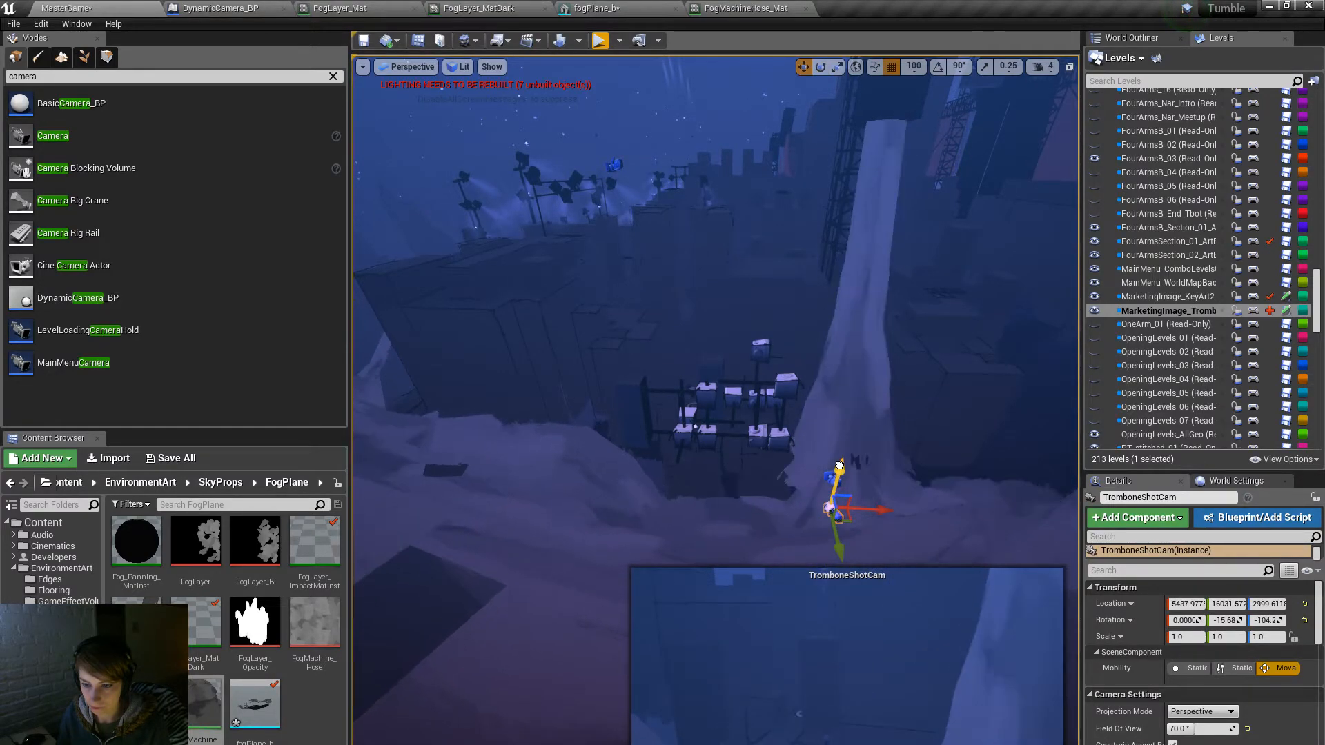
# Step: Move TromboneShotCam closer to the box structure with grid snapping off, to about X 5488 and Y 15836
pyautogui.press('w')
pyautogui.moveTo(606, 488); pyautogui.dragTo(661, 548, button='right')
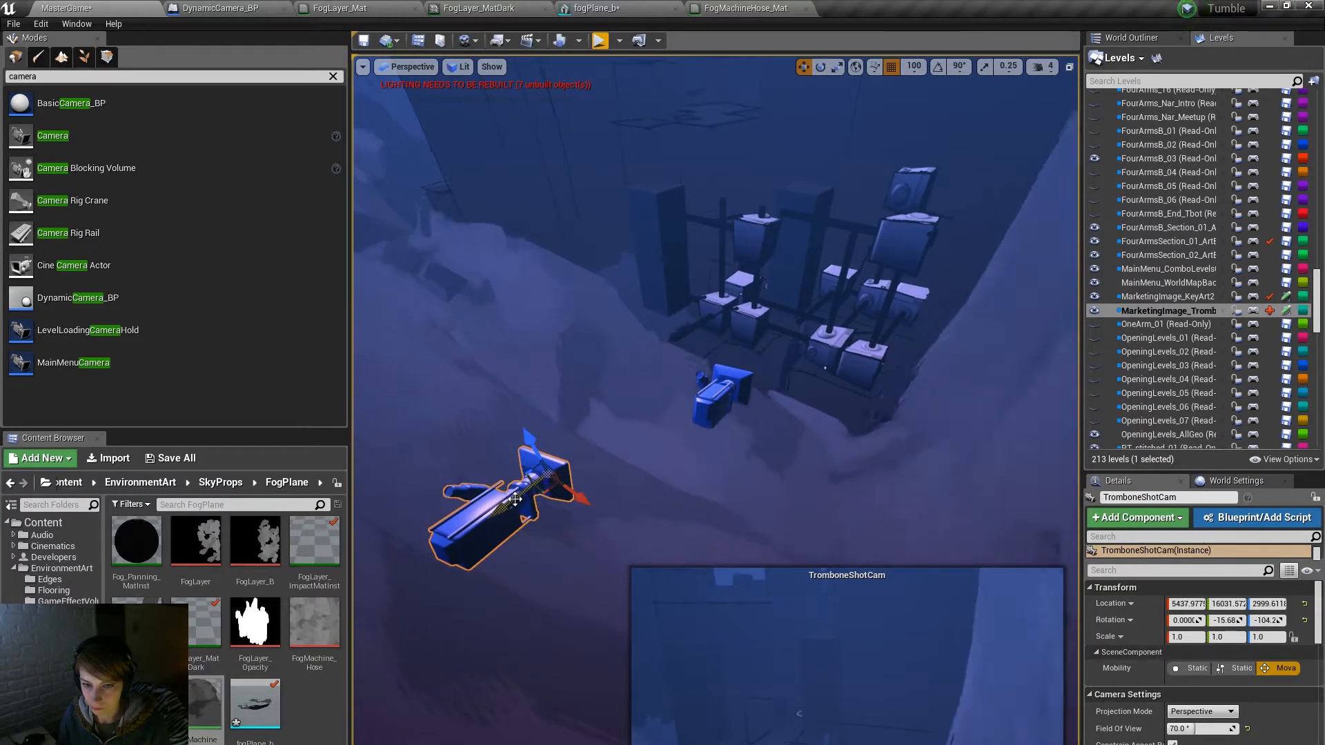
pyautogui.moveTo(512, 504); pyautogui.dragTo(614, 428)
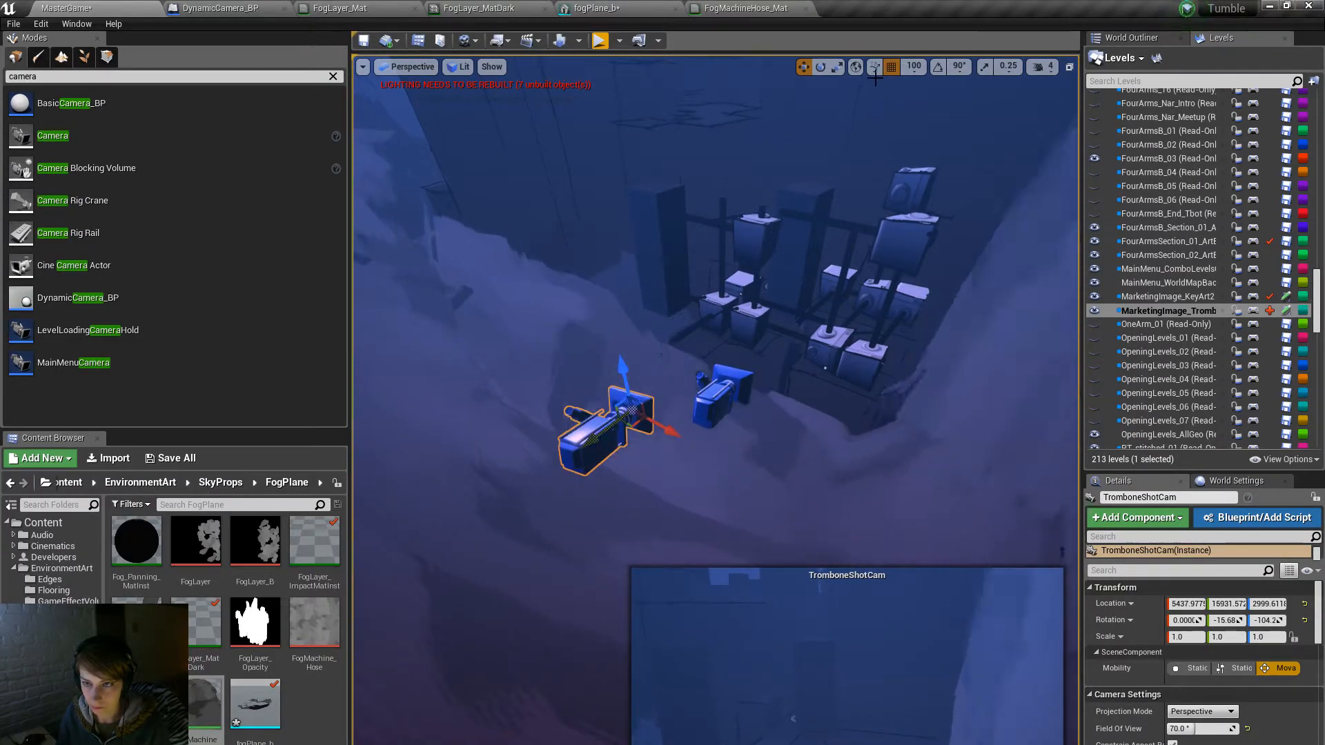
pyautogui.moveTo(592, 439); pyautogui.dragTo(704, 405)
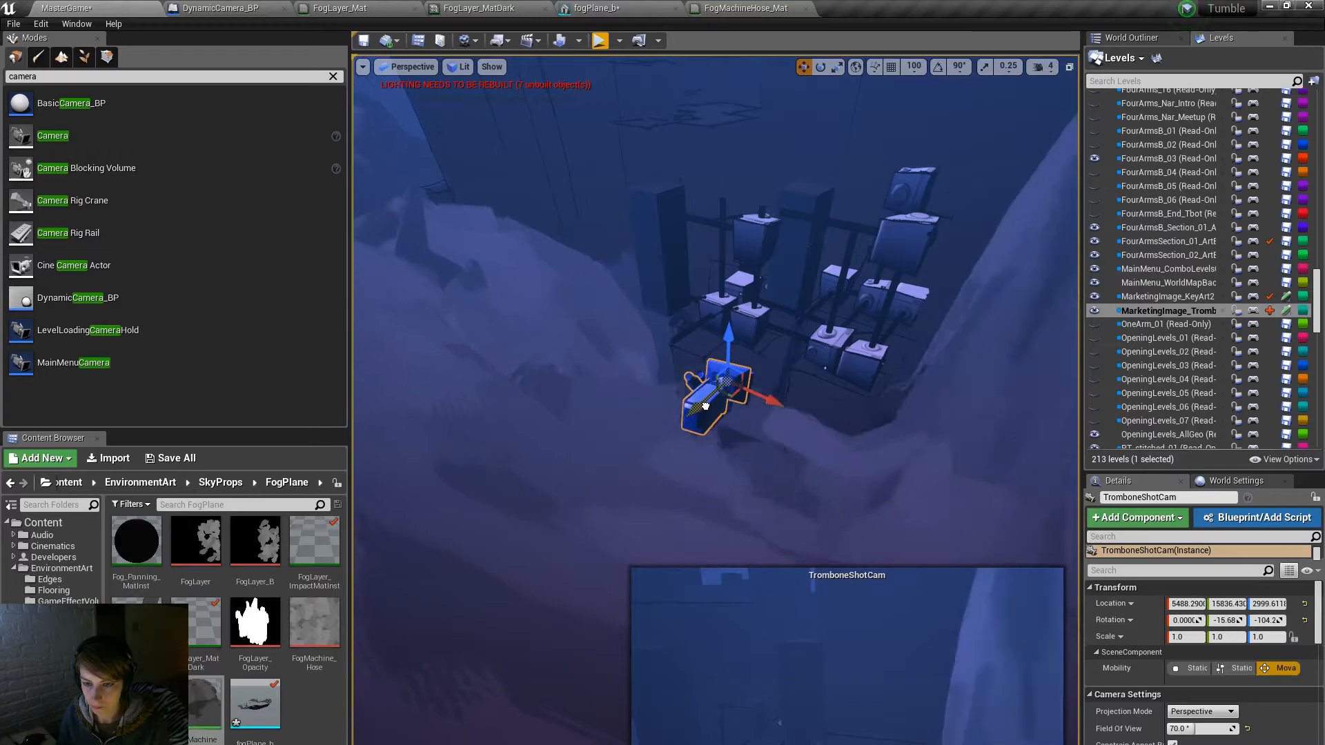
# Step: View TromboneShotCam against the box structure, then check the MarketingImage_Trombone level blueprint and close it
pyautogui.moveTo(705, 405); pyautogui.dragTo(777, 383, button='right')
pyautogui.press('w')
pyautogui.press('s')
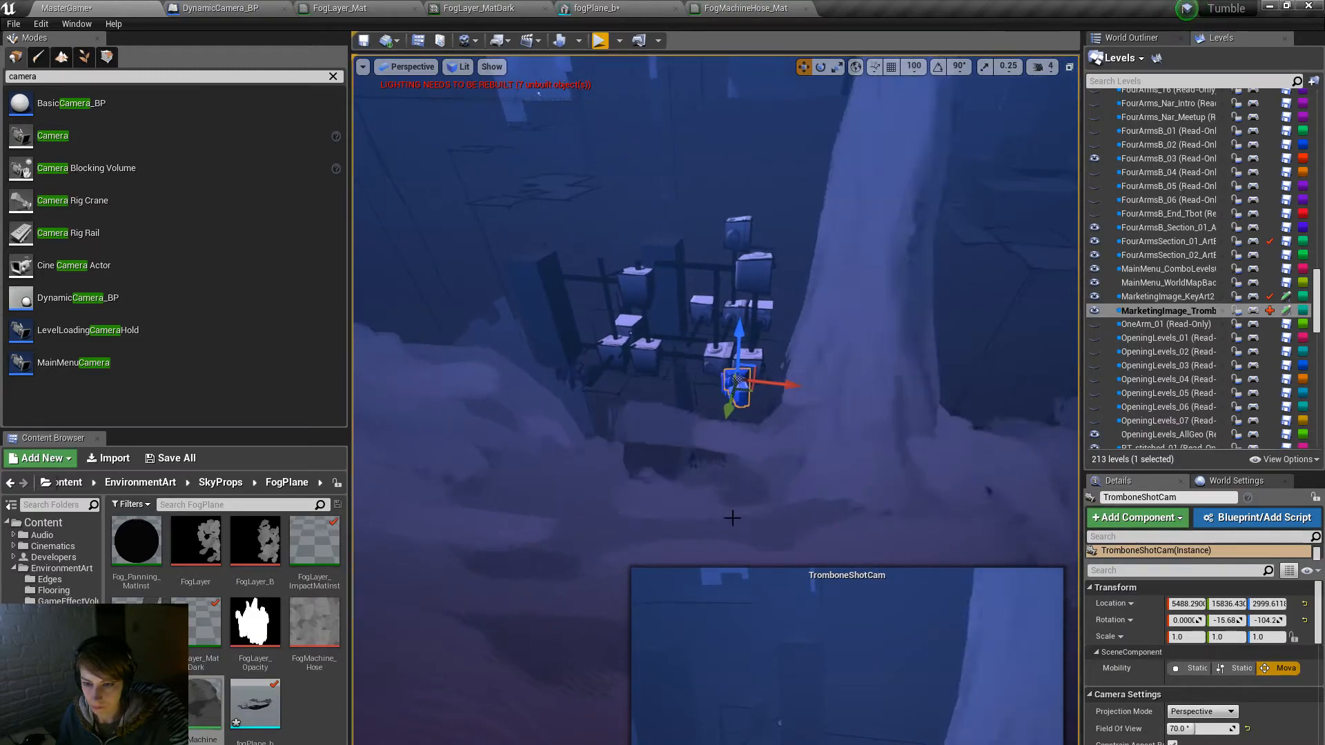
pyautogui.click(698, 514)
pyautogui.click(739, 378)
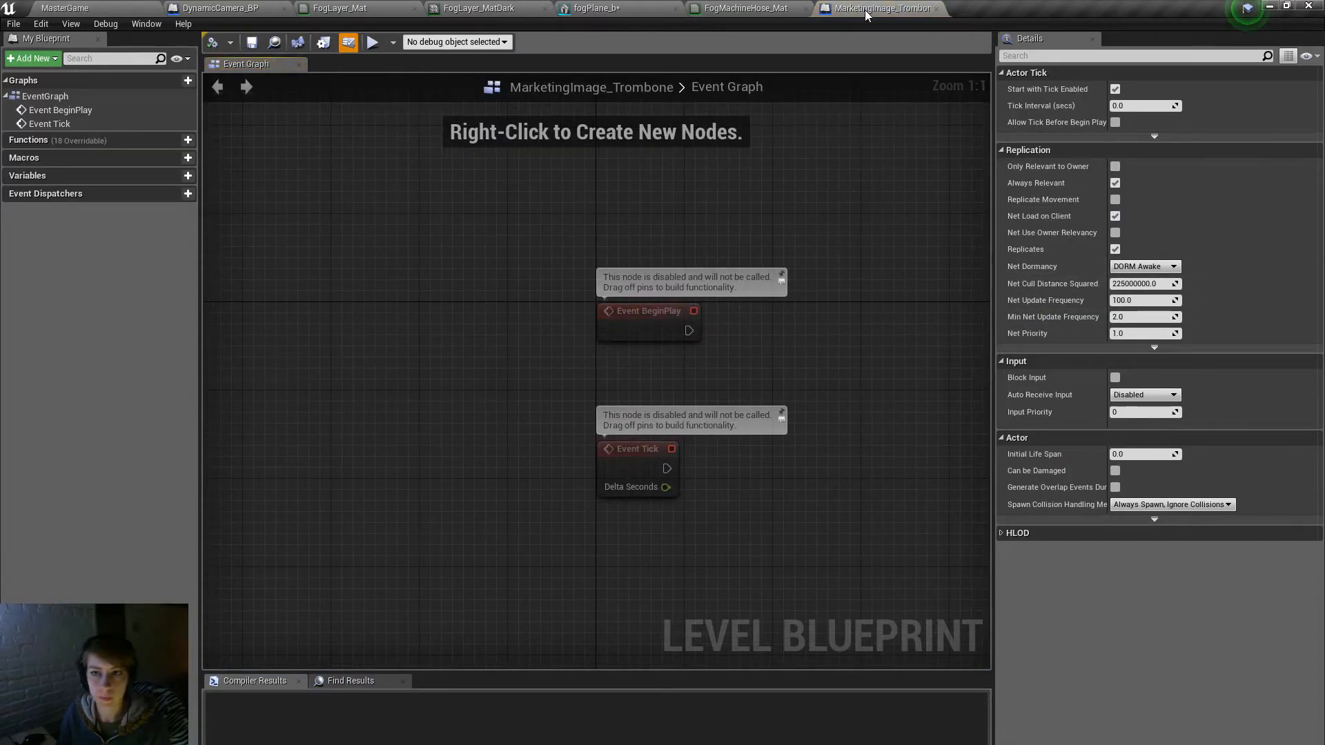
pyautogui.click(936, 8)
# Step: Select the TestingShape34 actor in the box structure beside the fog column
pyautogui.moveTo(780, 320); pyautogui.dragTo(779, 318, button='right')
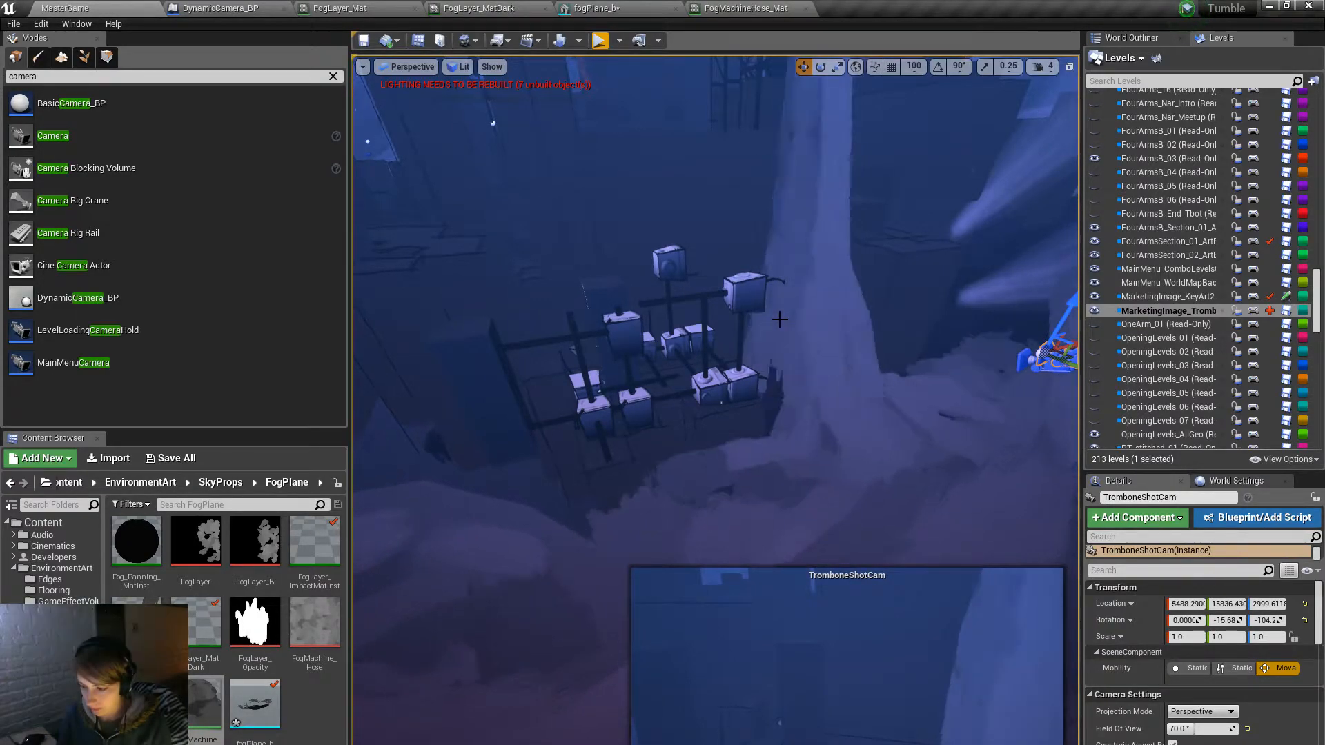
pyautogui.moveTo(779, 320); pyautogui.dragTo(714, 238, button='right')
pyautogui.moveTo(624, 385); pyautogui.dragTo(897, 524, button='right')
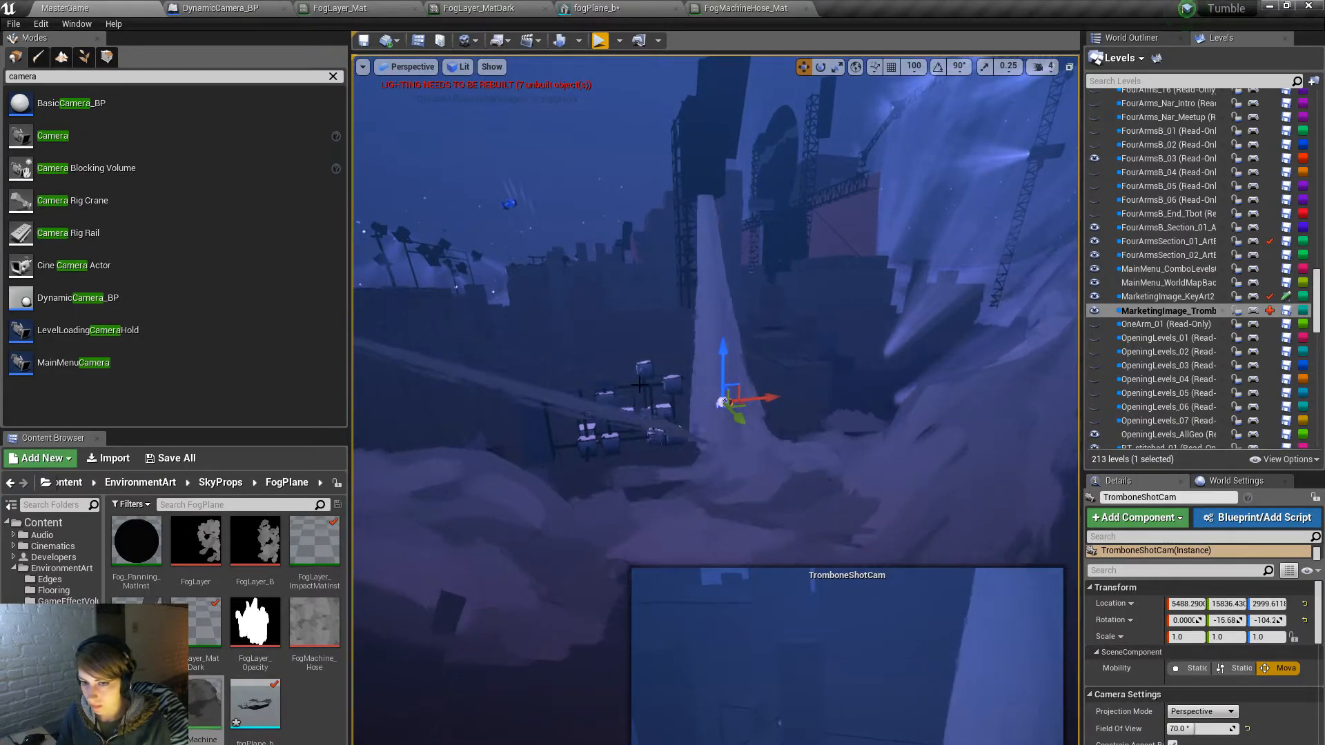
pyautogui.click(670, 380)
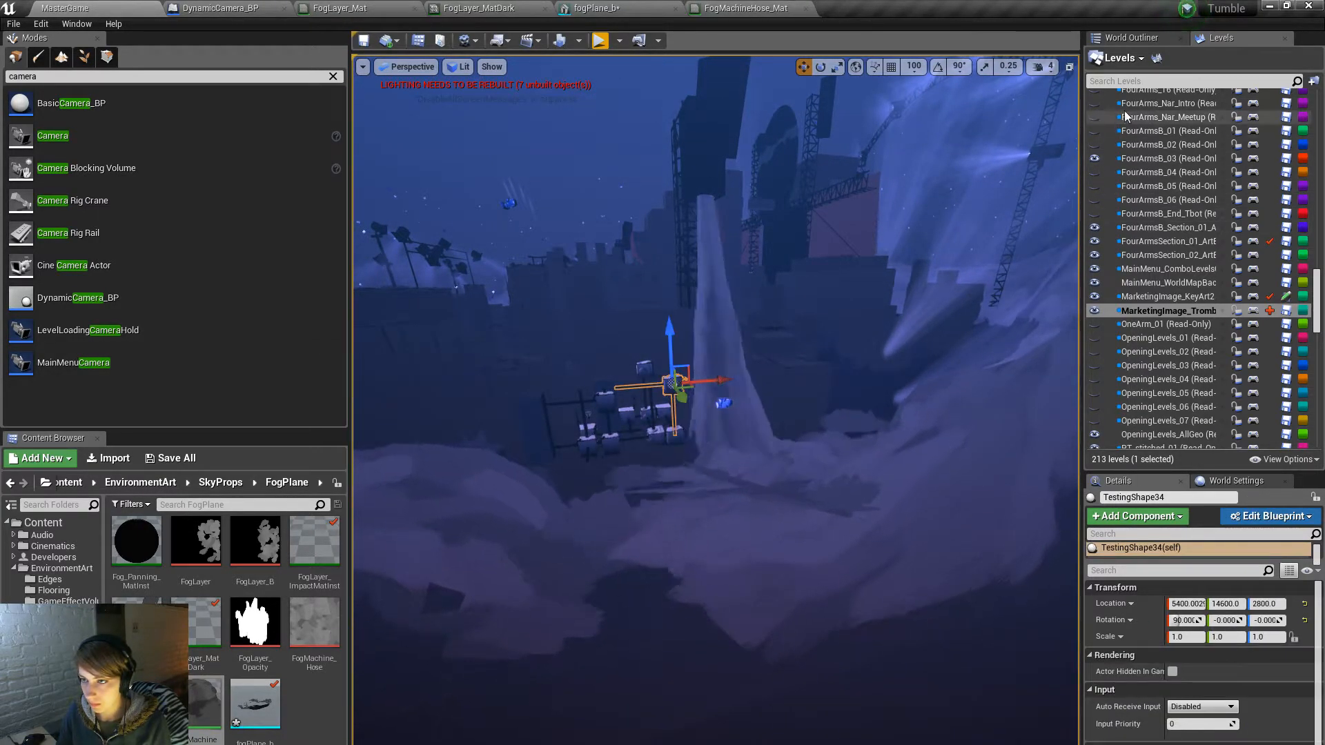
# Step: Search the level list for "teaser" and clear the search
pyautogui.click(1171, 81)
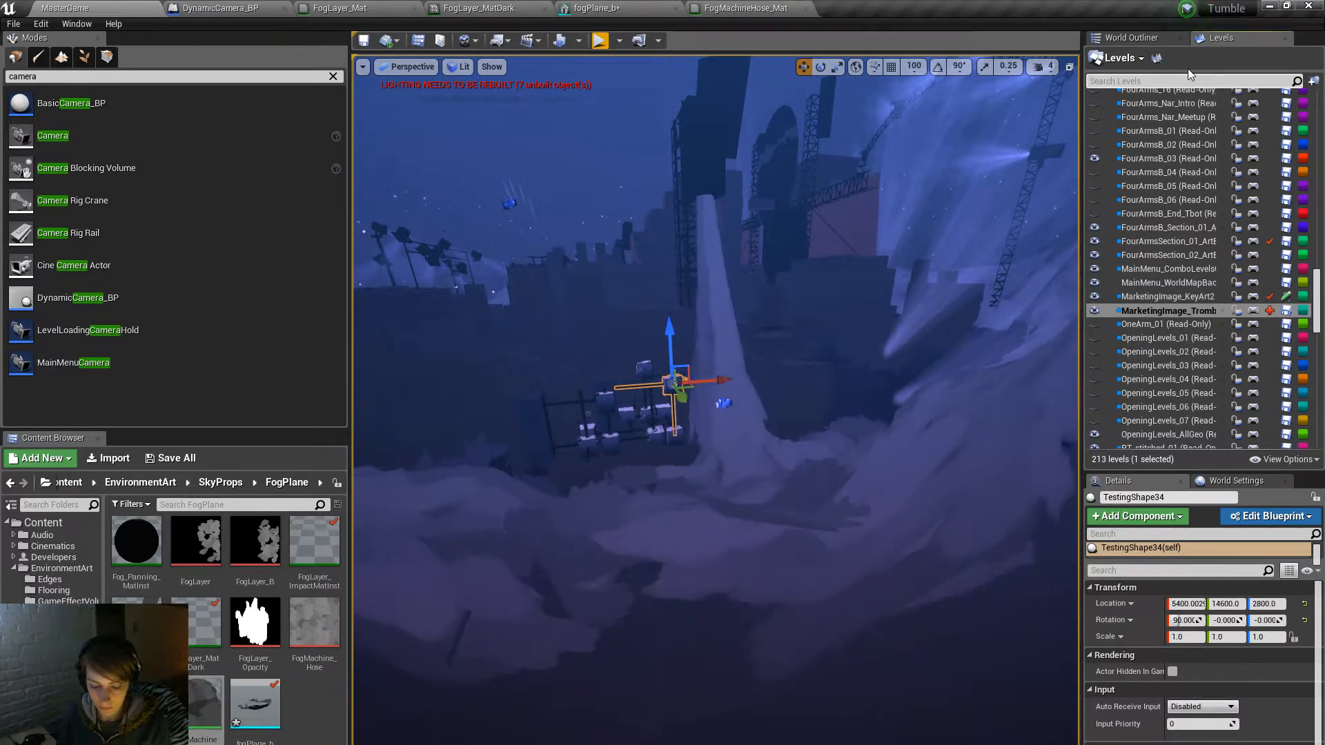
pyautogui.write('teaser')
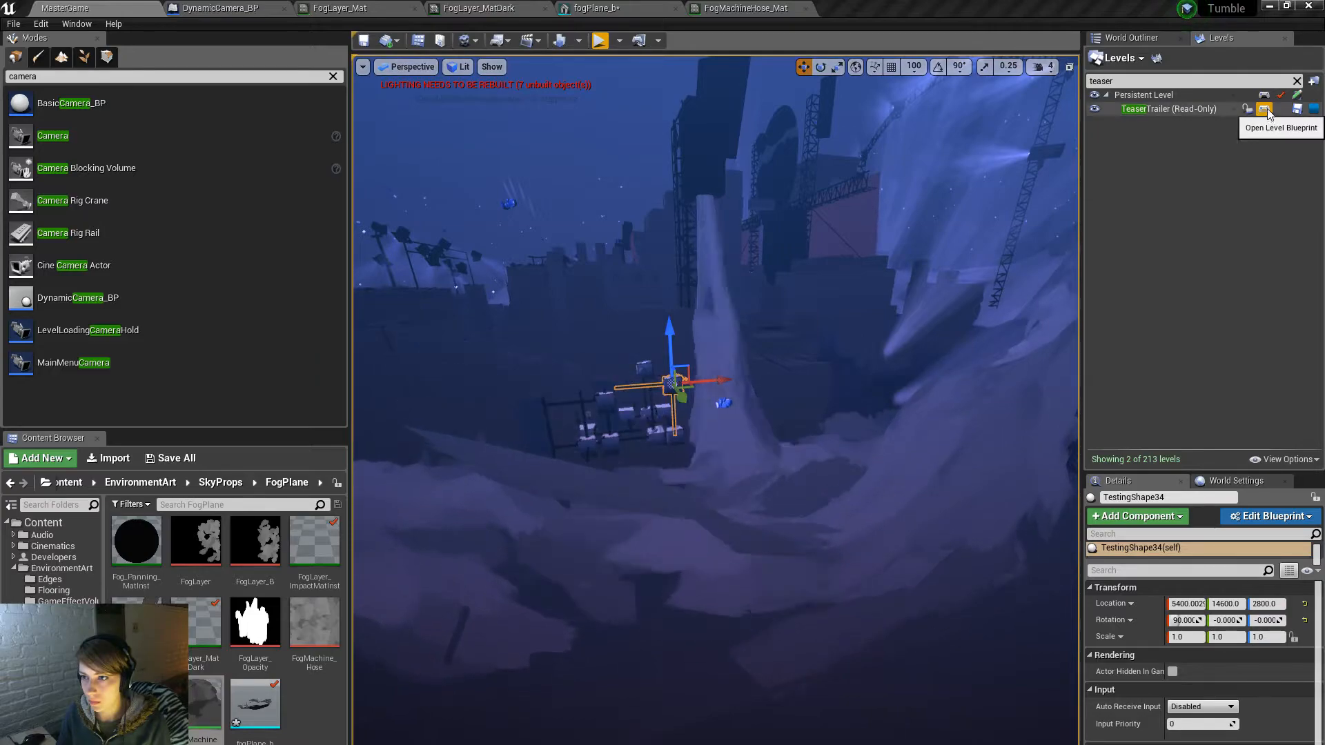
pyautogui.click(1296, 81)
pyautogui.click(1237, 78)
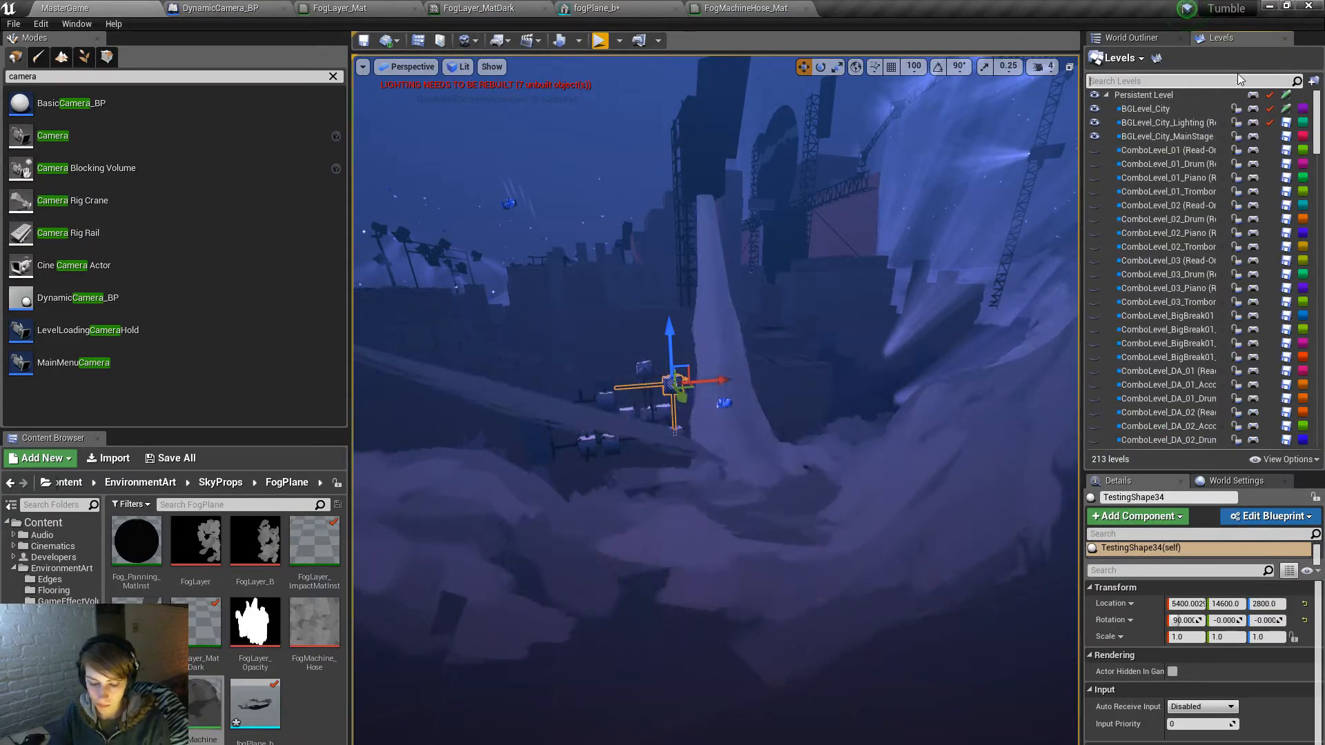
# Step: Filter the level list by "market", view the MarketingImage_Trombone level blueprint, and return to the MasterGame level editor
pyautogui.write('market')
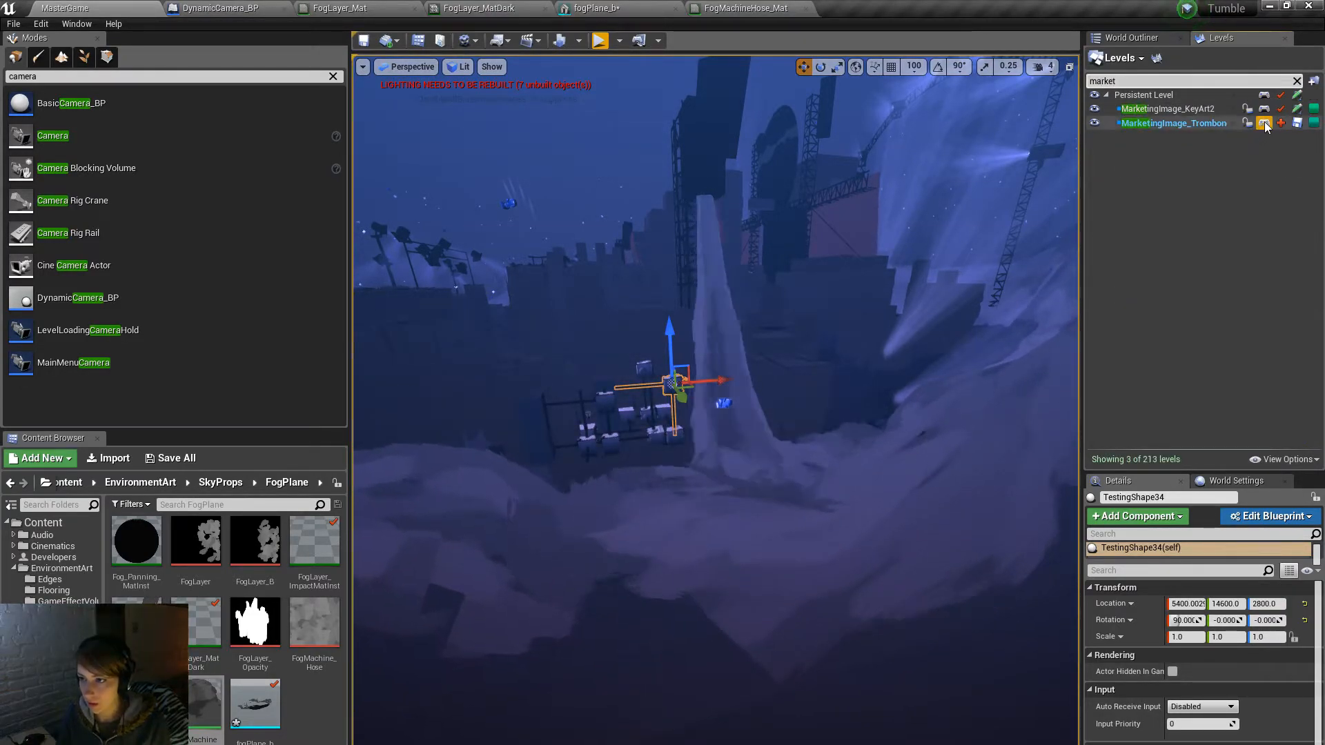
pyautogui.click(1297, 123)
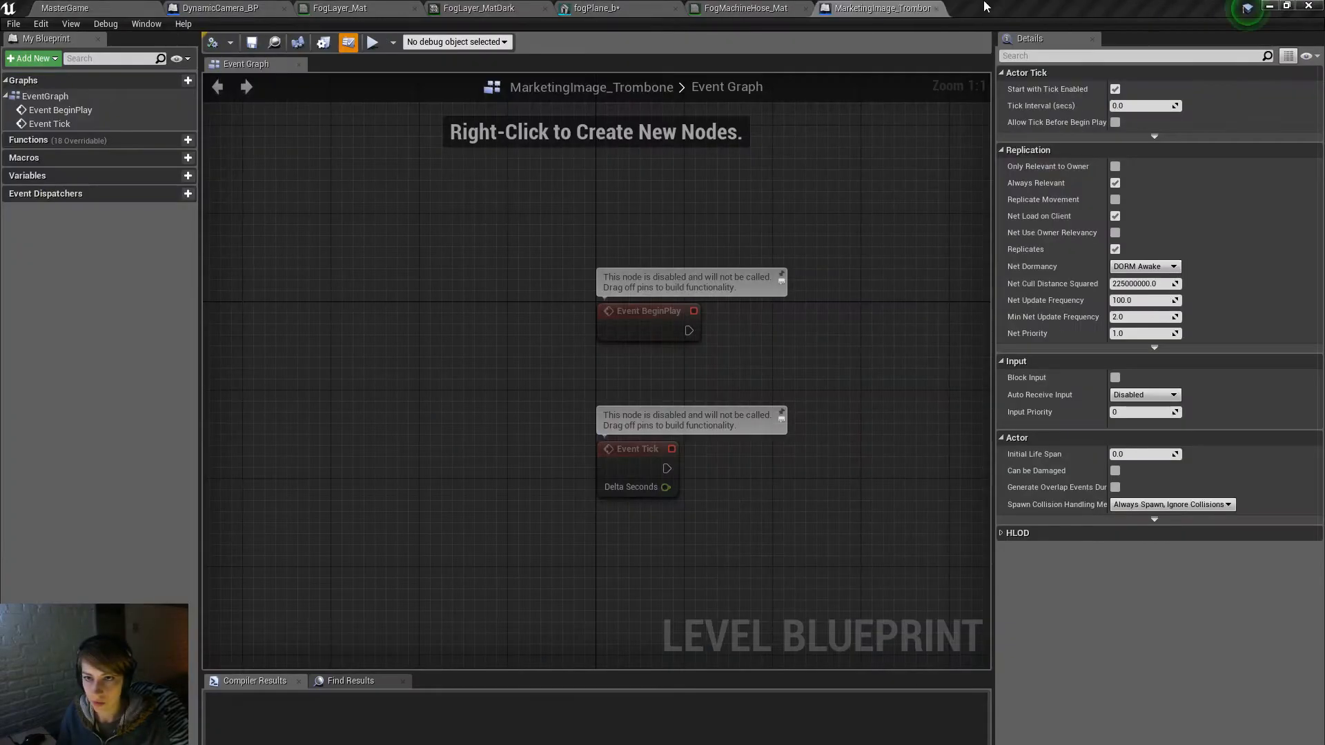
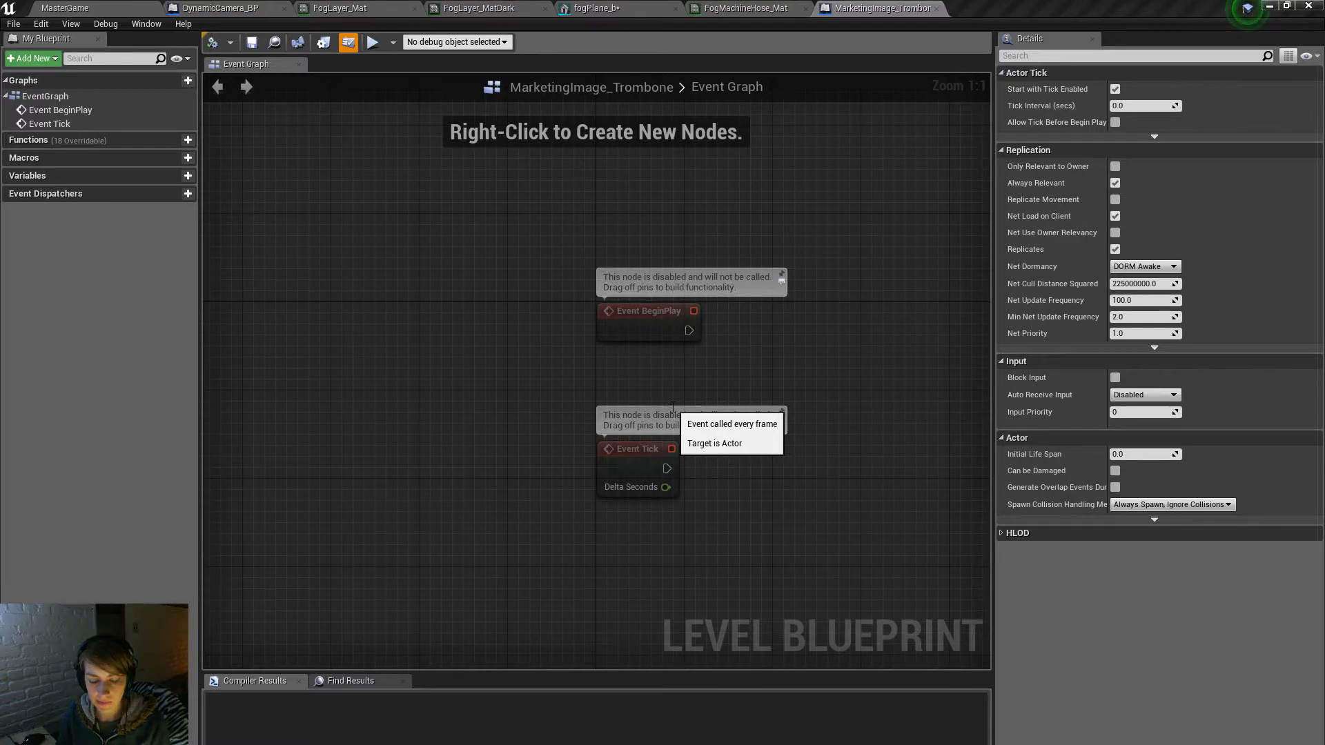
pyautogui.click(14, 7)
pyautogui.click(64, 8)
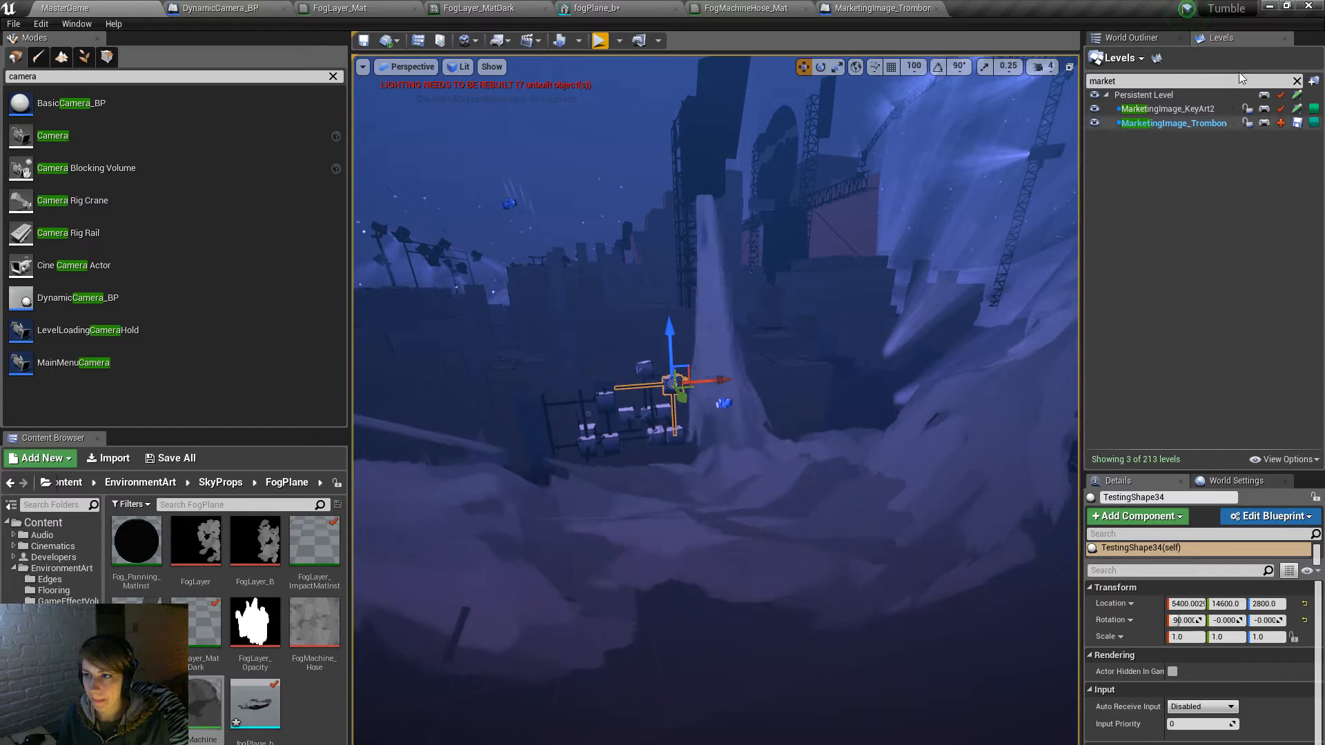
# Step: Open the persistent level's blueprint and examine the event chains in the Marketing Debug Commands section
pyautogui.click(1264, 93)
pyautogui.scroll(3, 572, 400)
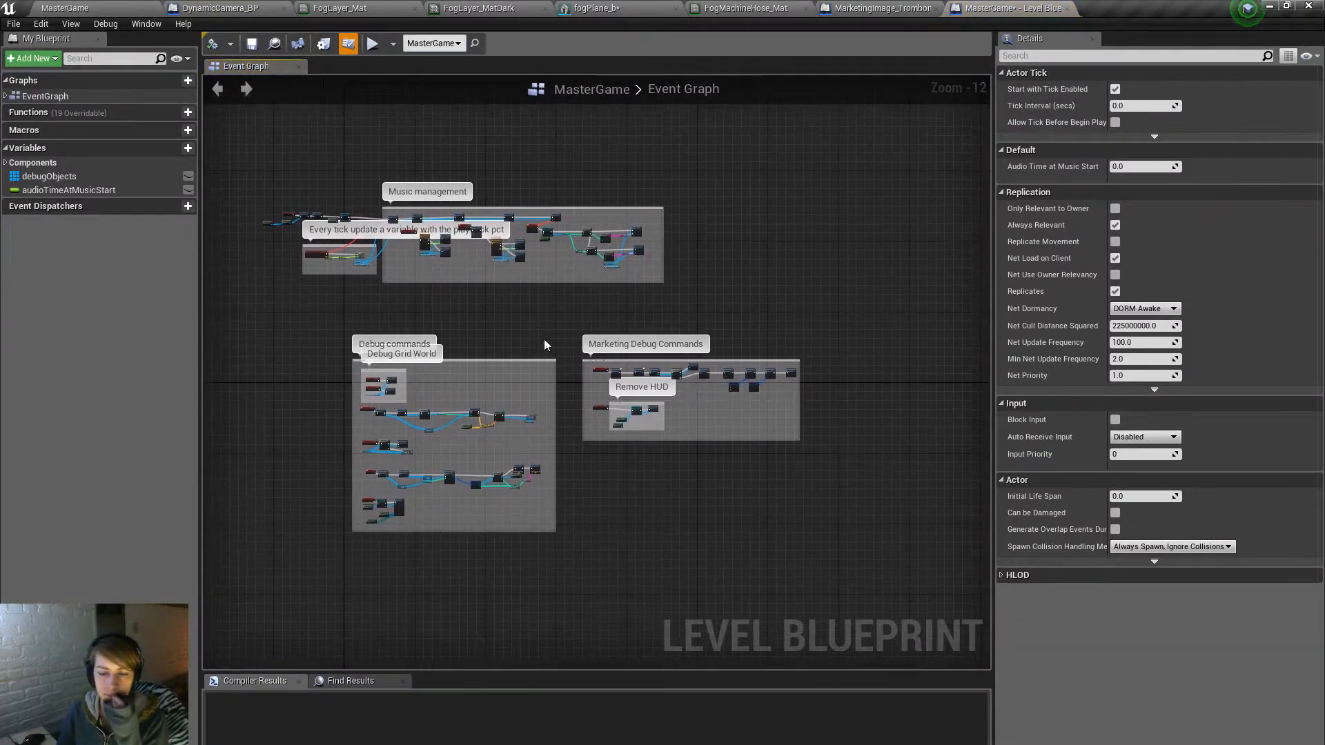
pyautogui.scroll(4, 588, 378)
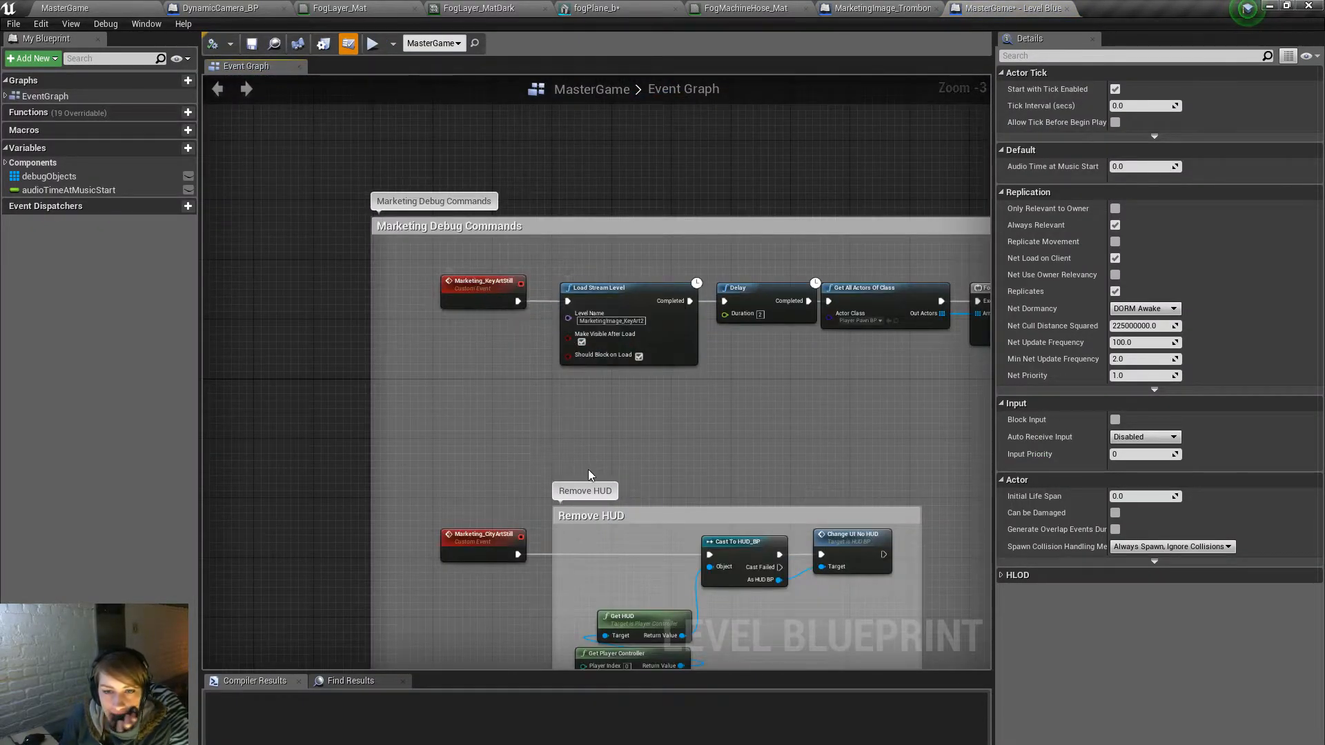
pyautogui.moveTo(581, 479); pyautogui.dragTo(568, 315, button='right')
pyautogui.moveTo(567, 489); pyautogui.dragTo(389, 646, button='right')
pyautogui.moveTo(464, 262); pyautogui.dragTo(714, 411)
pyautogui.moveTo(714, 411); pyautogui.dragTo(3, 421, button='right')
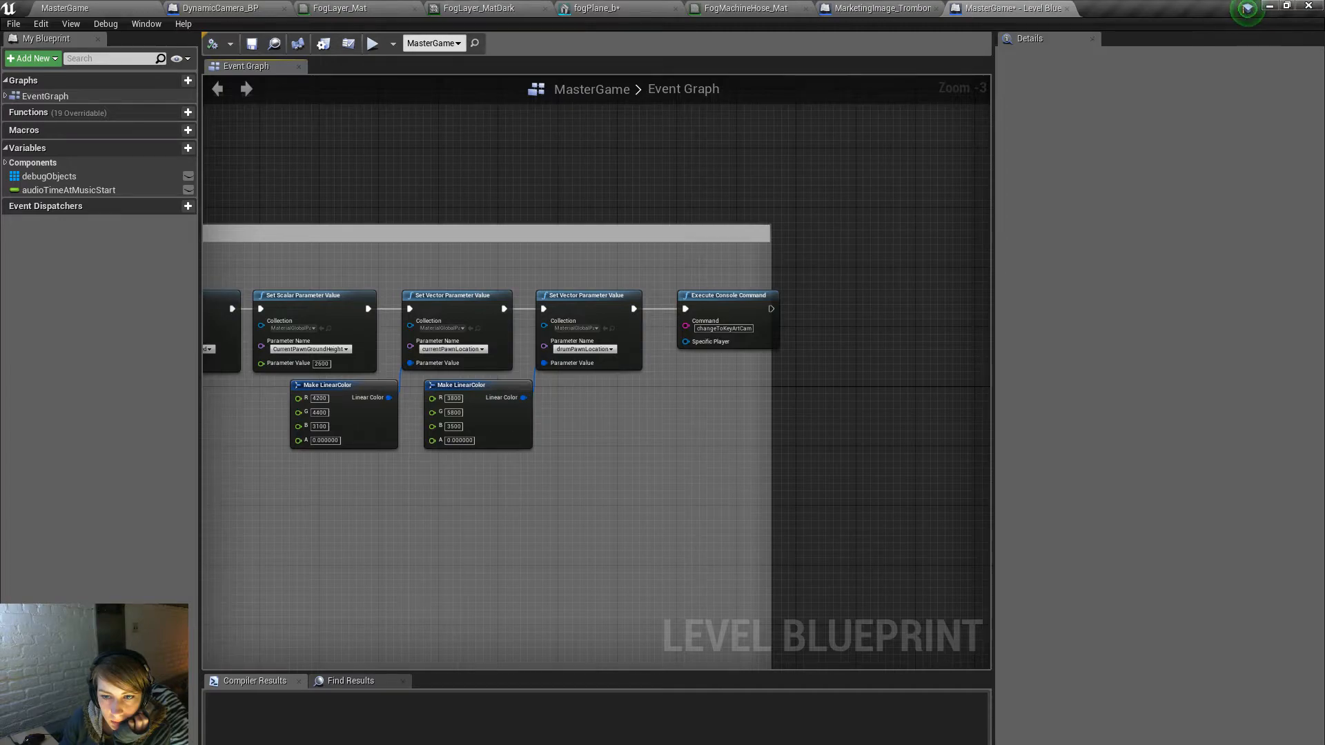
pyautogui.moveTo(69, 421); pyautogui.dragTo(846, 440, button='right')
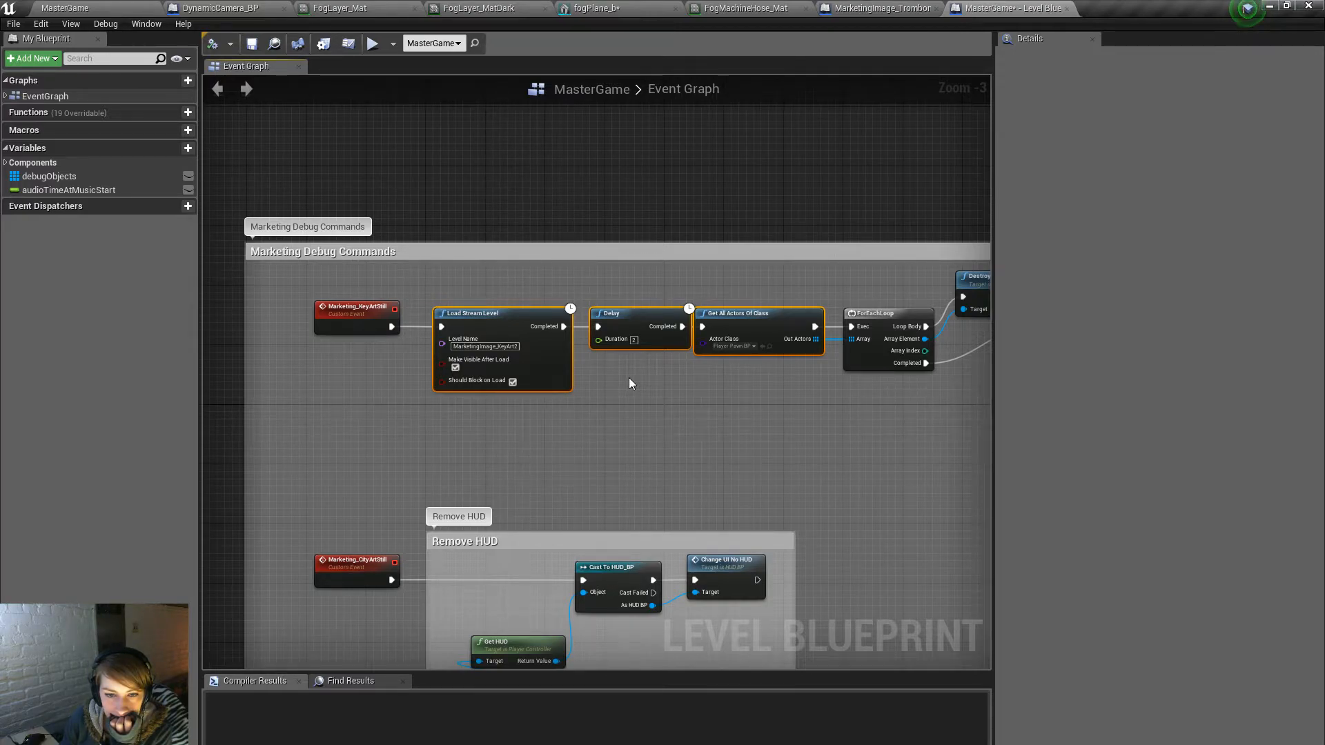
pyautogui.moveTo(627, 378); pyautogui.dragTo(583, 209, button='right')
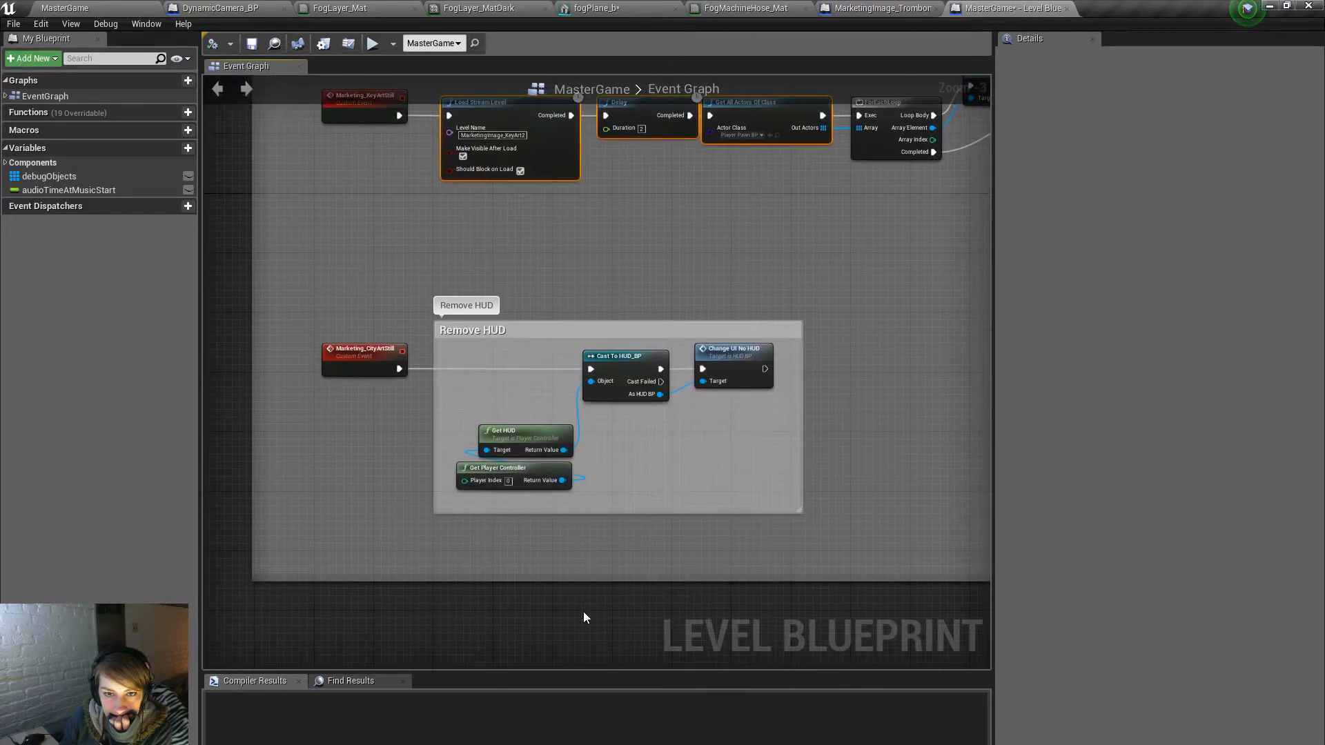
# Step: Extend the Marketing Debug Commands comment box downward and duplicate the Marketing_KeyArtStill event with its Load Stream Level node below Remove HUD
pyautogui.moveTo(579, 581); pyautogui.dragTo(582, 706)
pyautogui.moveTo(501, 204); pyautogui.dragTo(469, 172)
pyautogui.keyDown('ctrl'); pyautogui.click(372, 110); pyautogui.keyUp('ctrl')
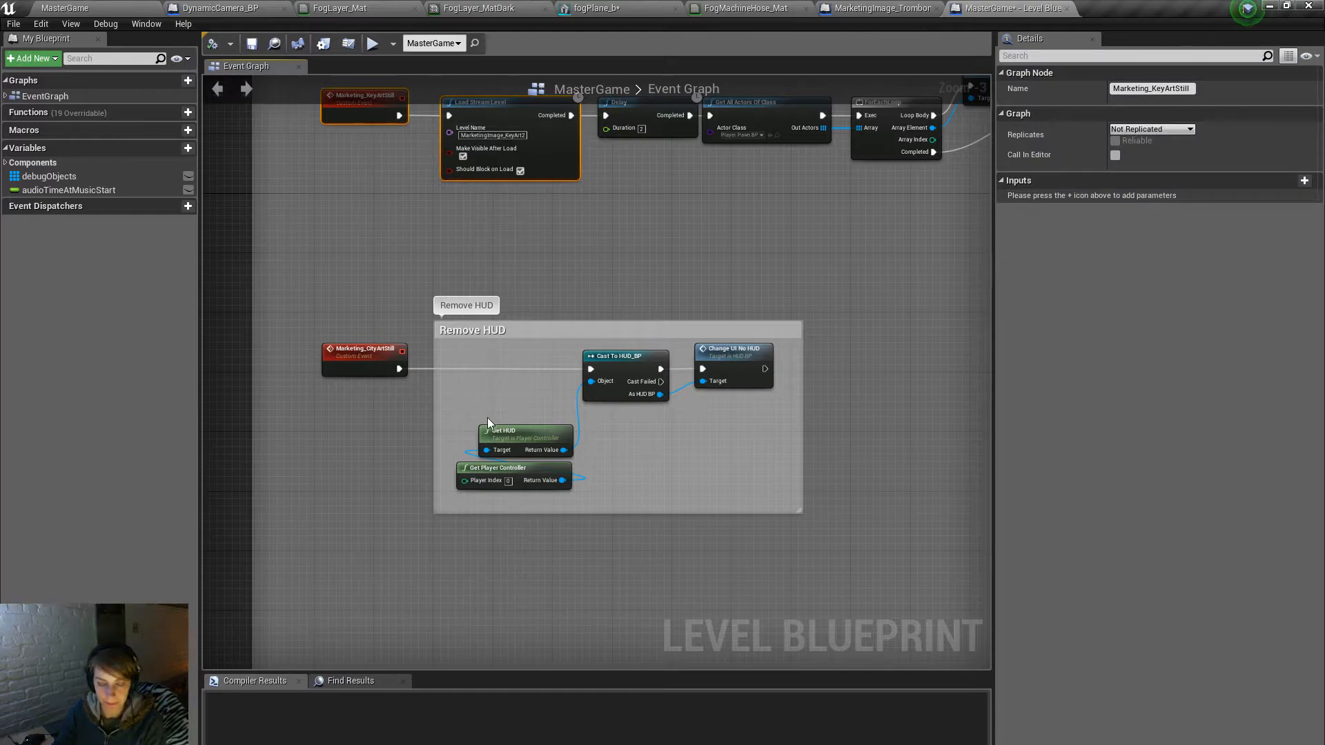
pyautogui.hotkey('ctrl', 'v')
pyautogui.moveTo(434, 567); pyautogui.dragTo(344, 576)
pyautogui.click(364, 538)
# Step: Rename the duplicated custom event to Marketing_TromboneStill, based on the name of the Marketing_KeyArtStill event
pyautogui.click(363, 109)
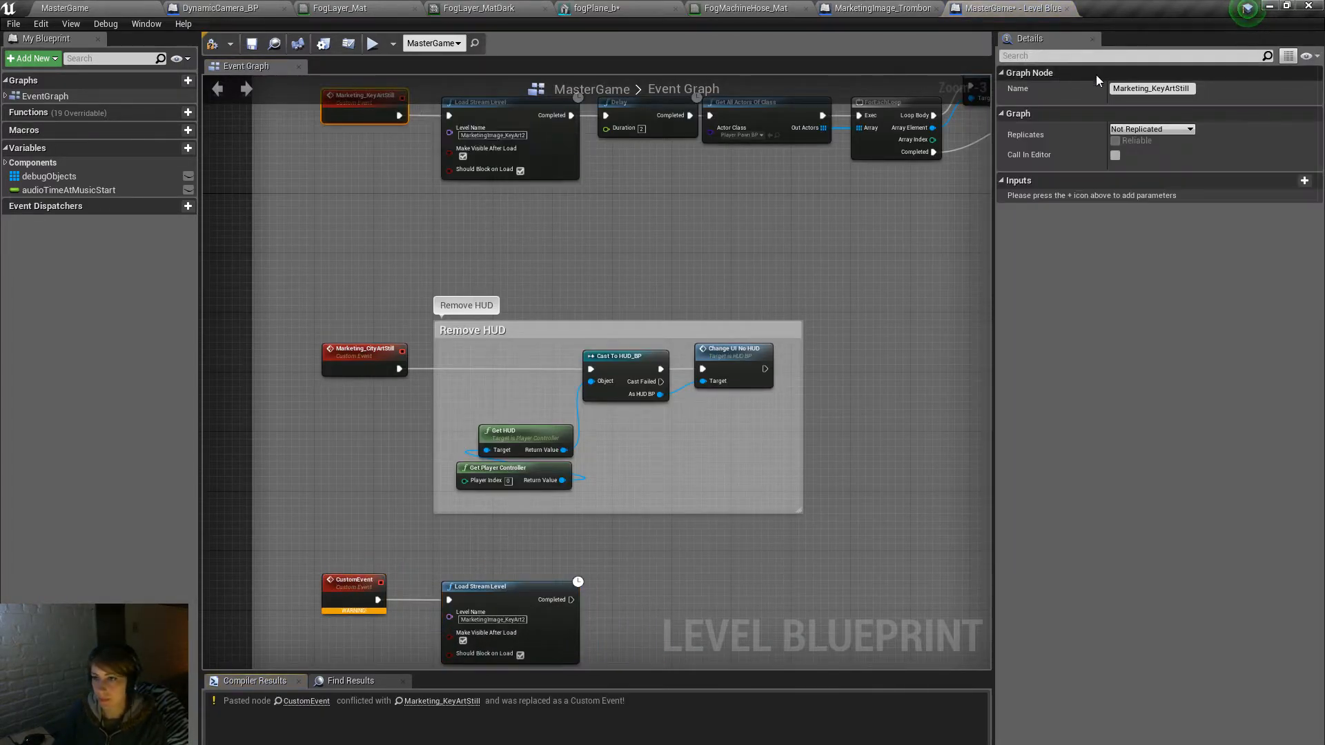
pyautogui.click(1171, 90)
pyautogui.hotkey('ctrl', 'c')
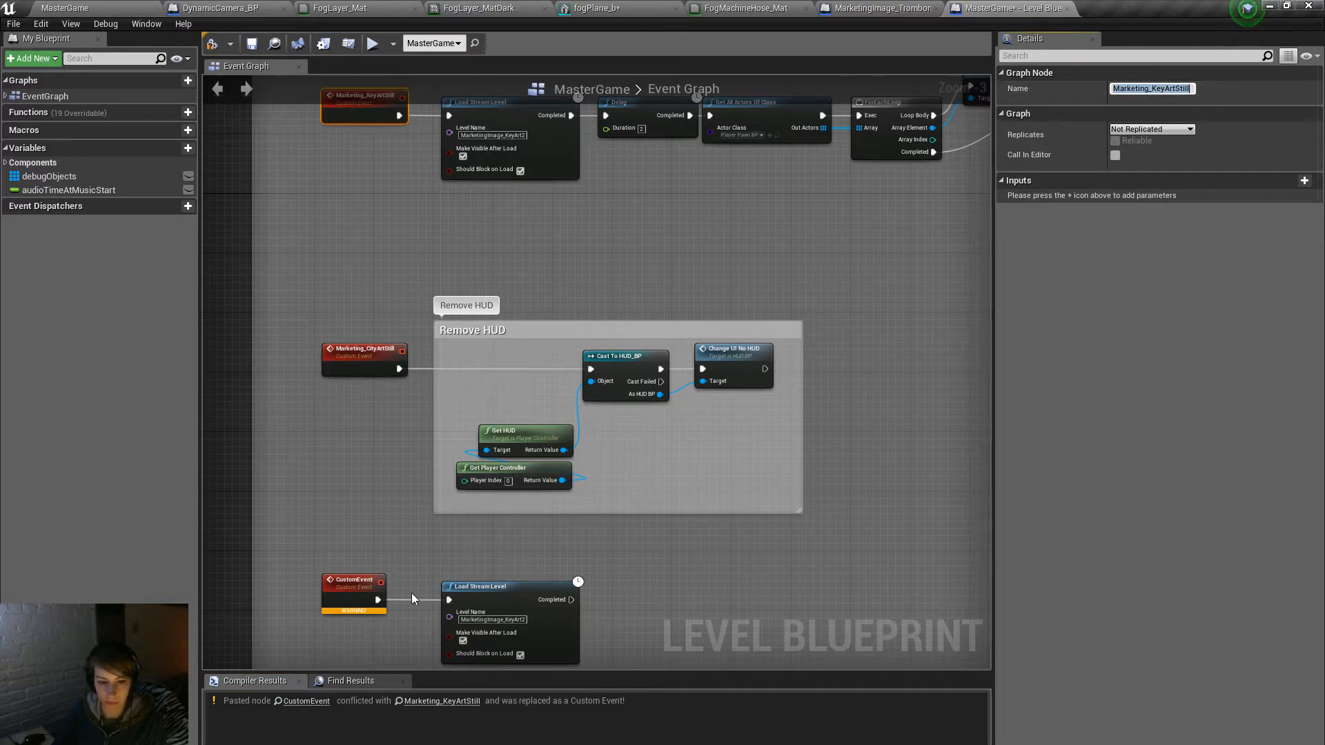
pyautogui.click(354, 581)
pyautogui.click(1176, 90)
pyautogui.hotkey('ctrl', 'a')
pyautogui.hotkey('ctrl', 'v')
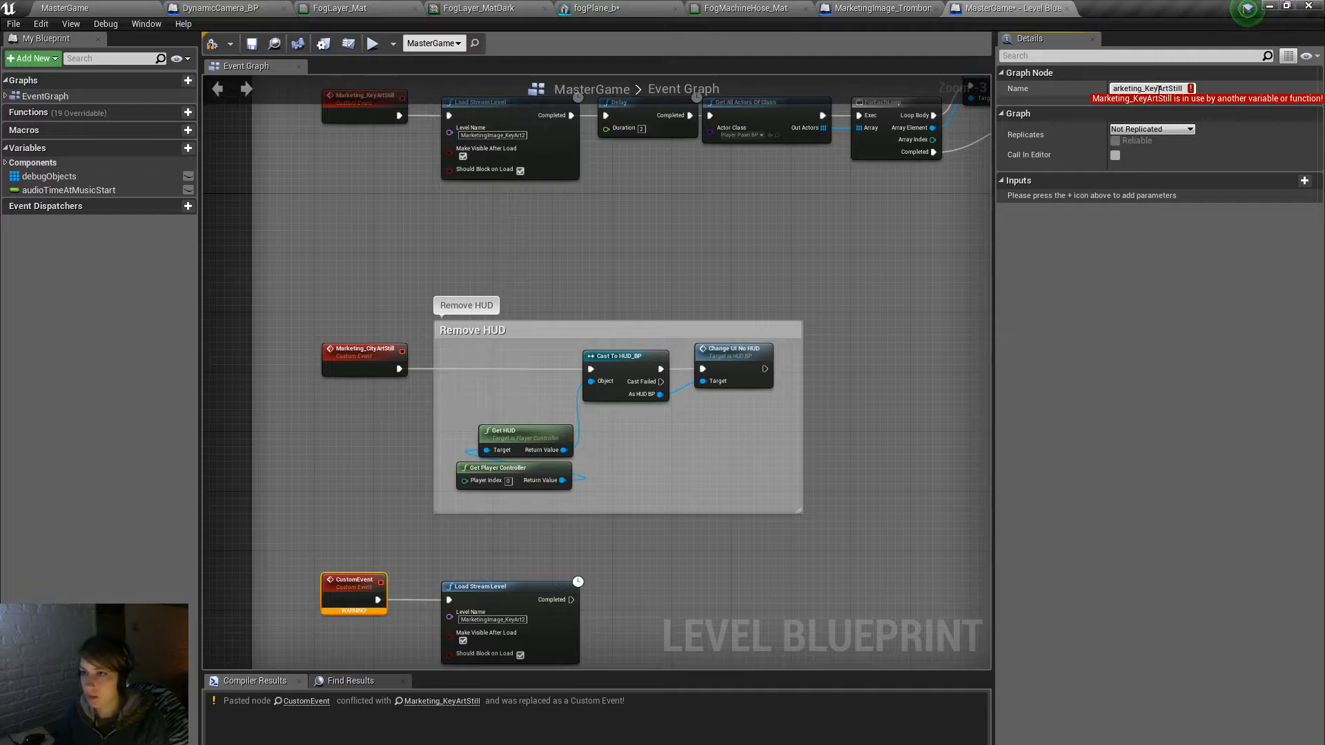
pyautogui.moveTo(1143, 88); pyautogui.dragTo(1157, 107)
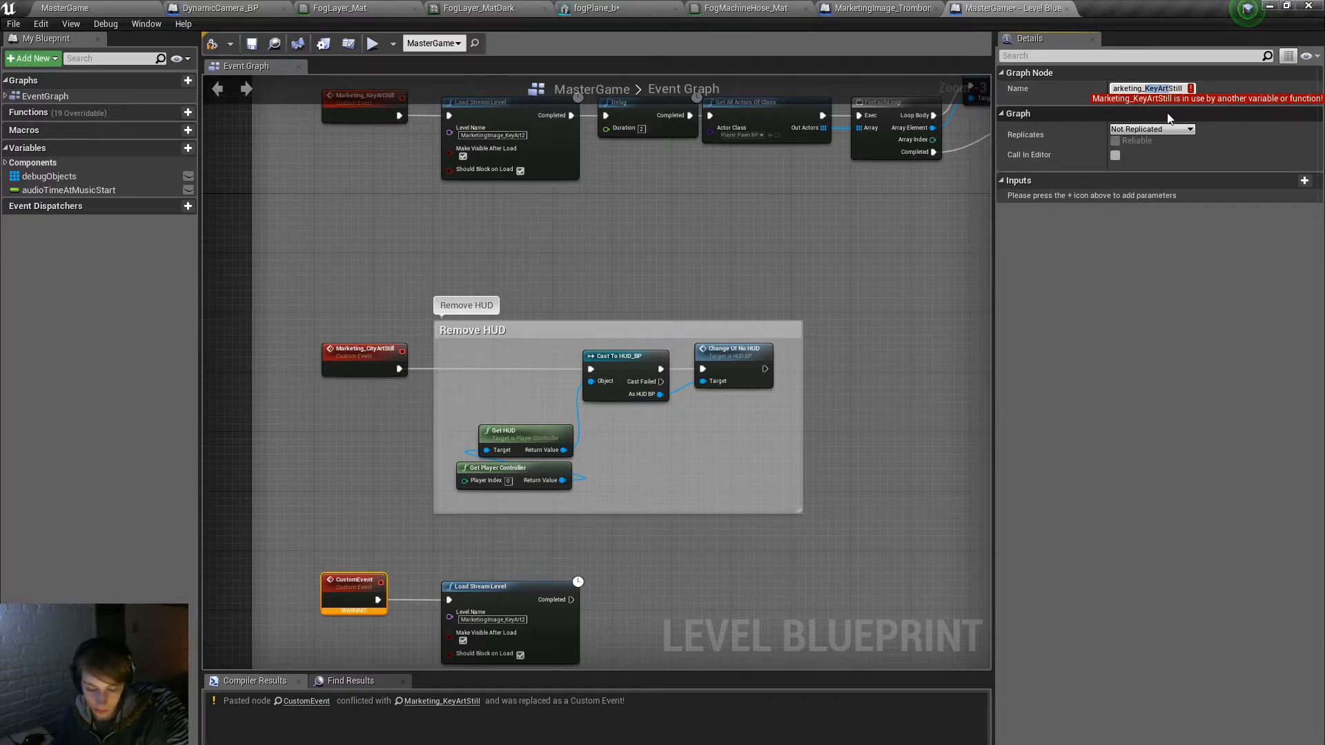
pyautogui.write('Trombon')
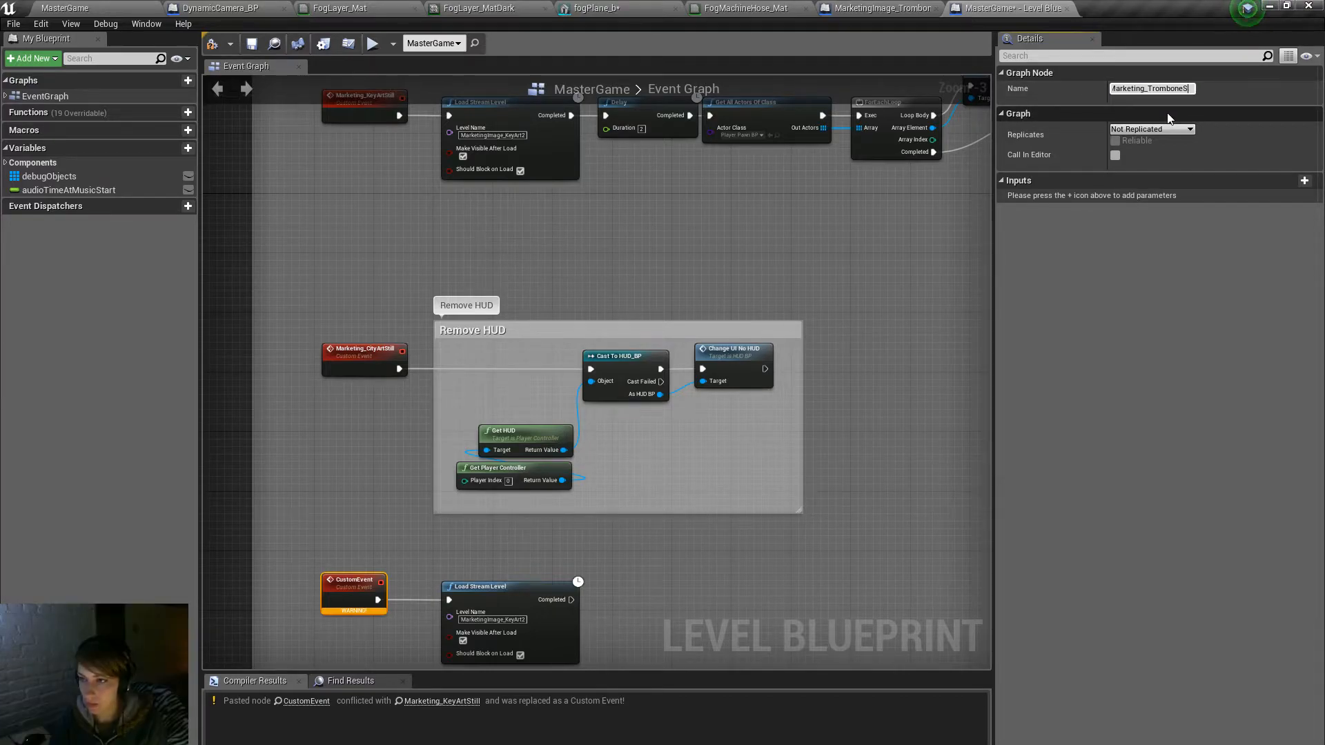
pyautogui.press('Return')
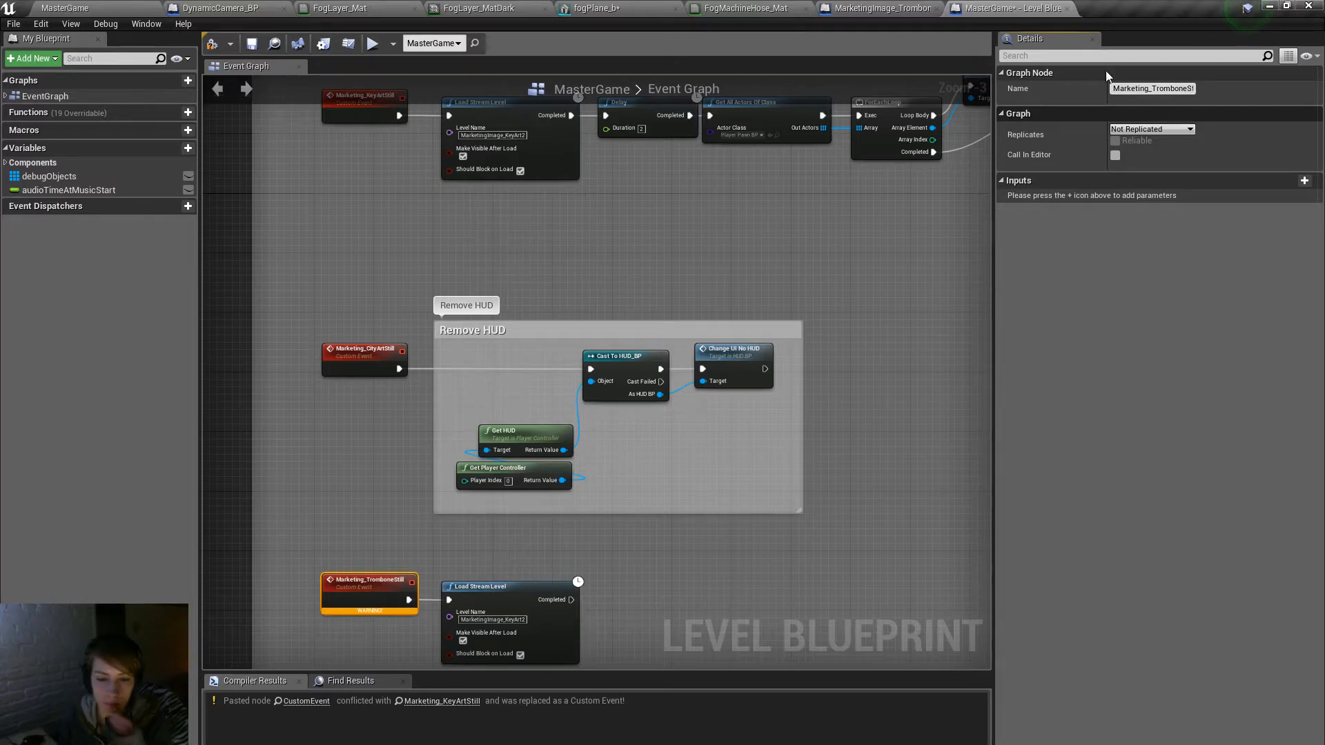
# Step: Set the Level Name of the duplicated Load Stream Level node to TeaserTrailer
pyautogui.click(601, 594)
pyautogui.moveTo(595, 598); pyautogui.dragTo(594, 501, button='right')
pyautogui.scroll(3, 541, 536)
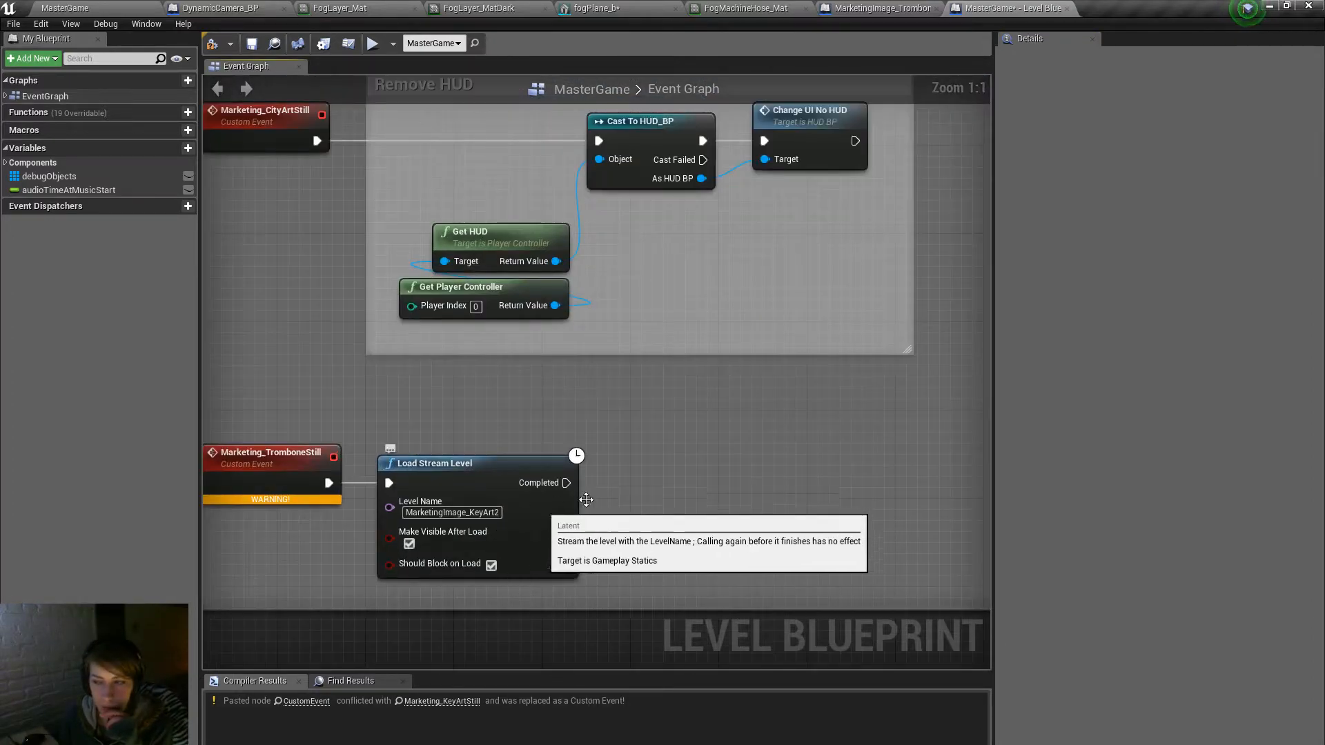
pyautogui.click(452, 514)
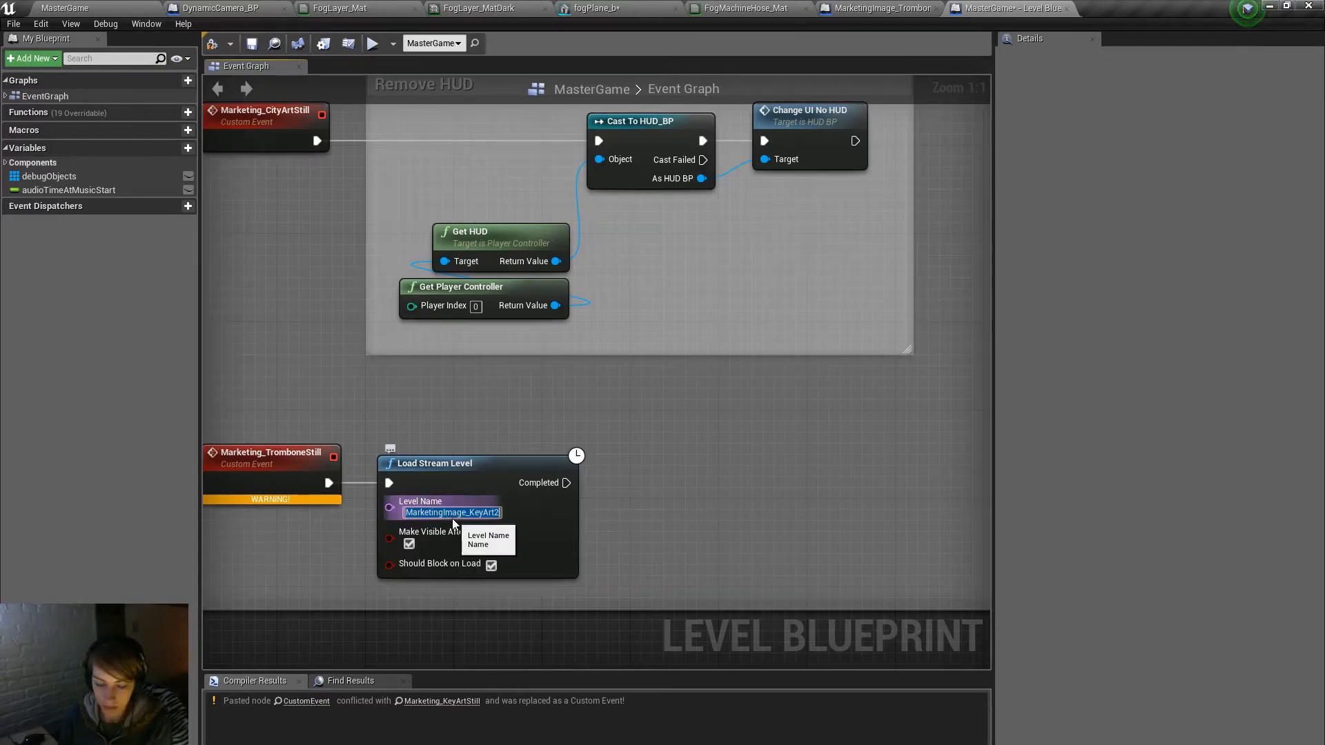
pyautogui.write('TeaserTrailer')
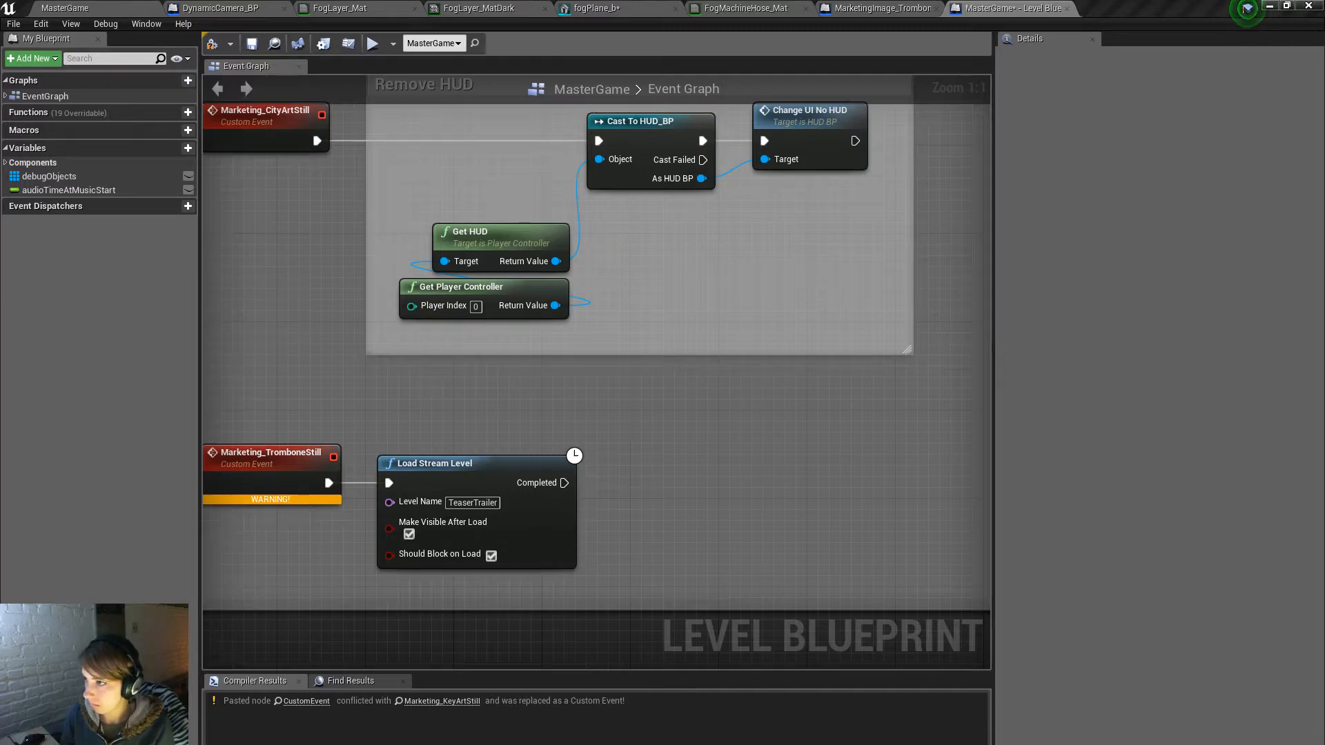
pyautogui.hotkey('ctrl', 'shift', 's')
pyautogui.click(762, 550)
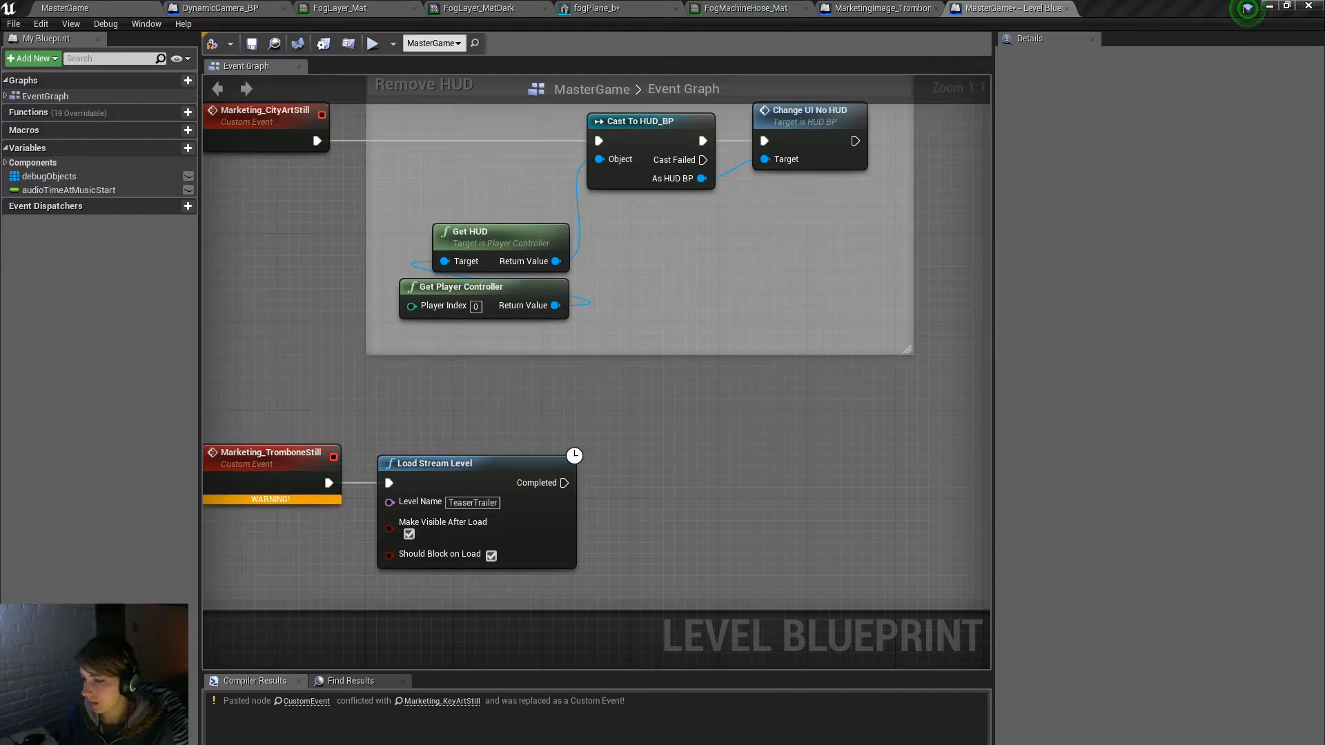
# Step: Copy the key art chain's Execute Console Command node beside the new Load Stream Level node and connect it to that node's Completed output
pyautogui.moveTo(564, 418); pyautogui.dragTo(623, 456, button='right')
pyautogui.scroll(-3, 623, 456)
pyautogui.scroll(3, 623, 457)
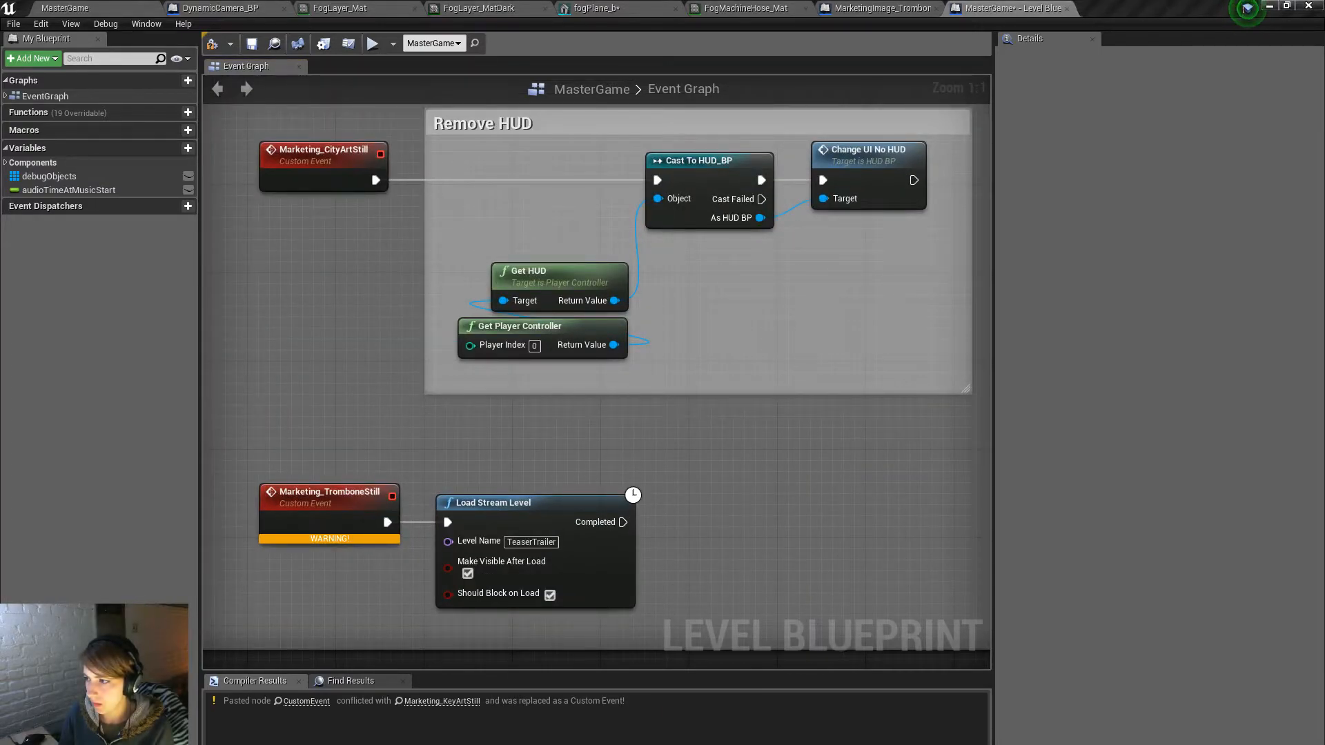
pyautogui.scroll(-5, 564, 383)
pyautogui.scroll(4, 692, 306)
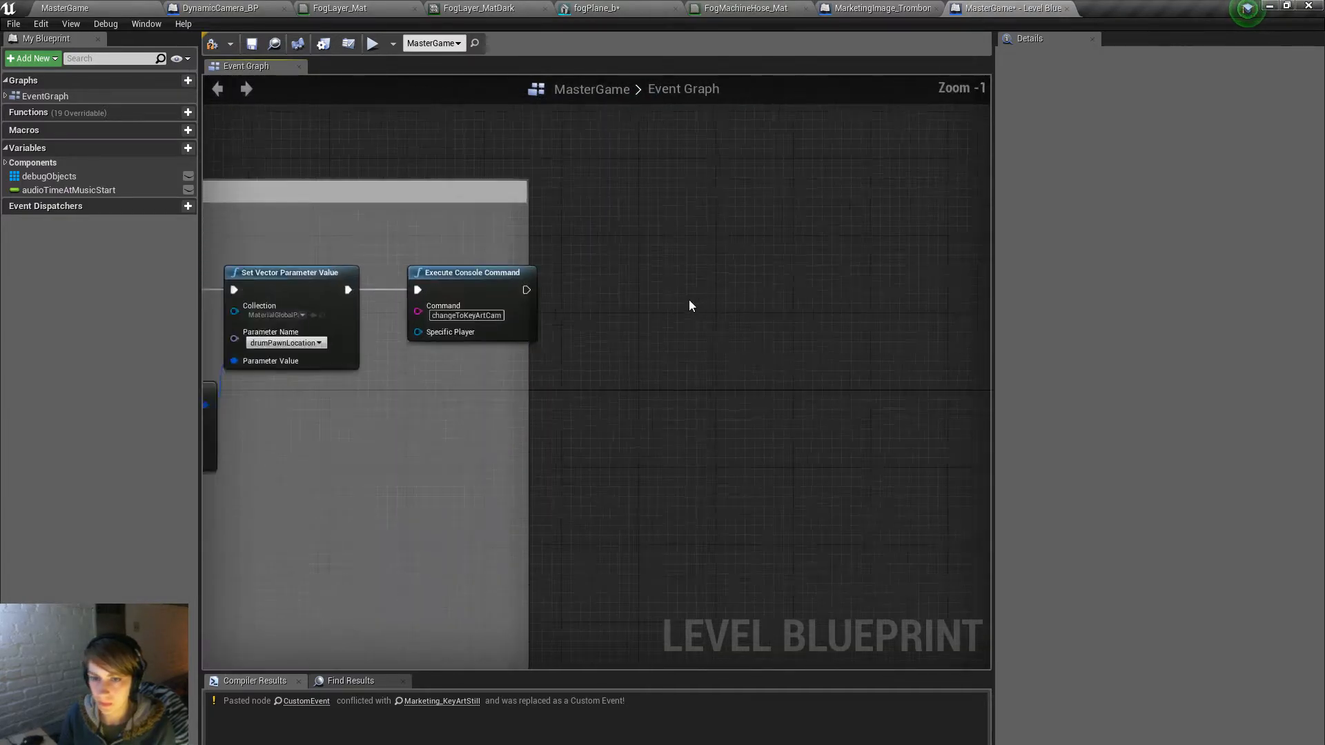
pyautogui.click(448, 338)
pyautogui.moveTo(352, 446); pyautogui.dragTo(794, 193, button='right')
pyautogui.moveTo(621, 414); pyautogui.dragTo(487, 319, button='right')
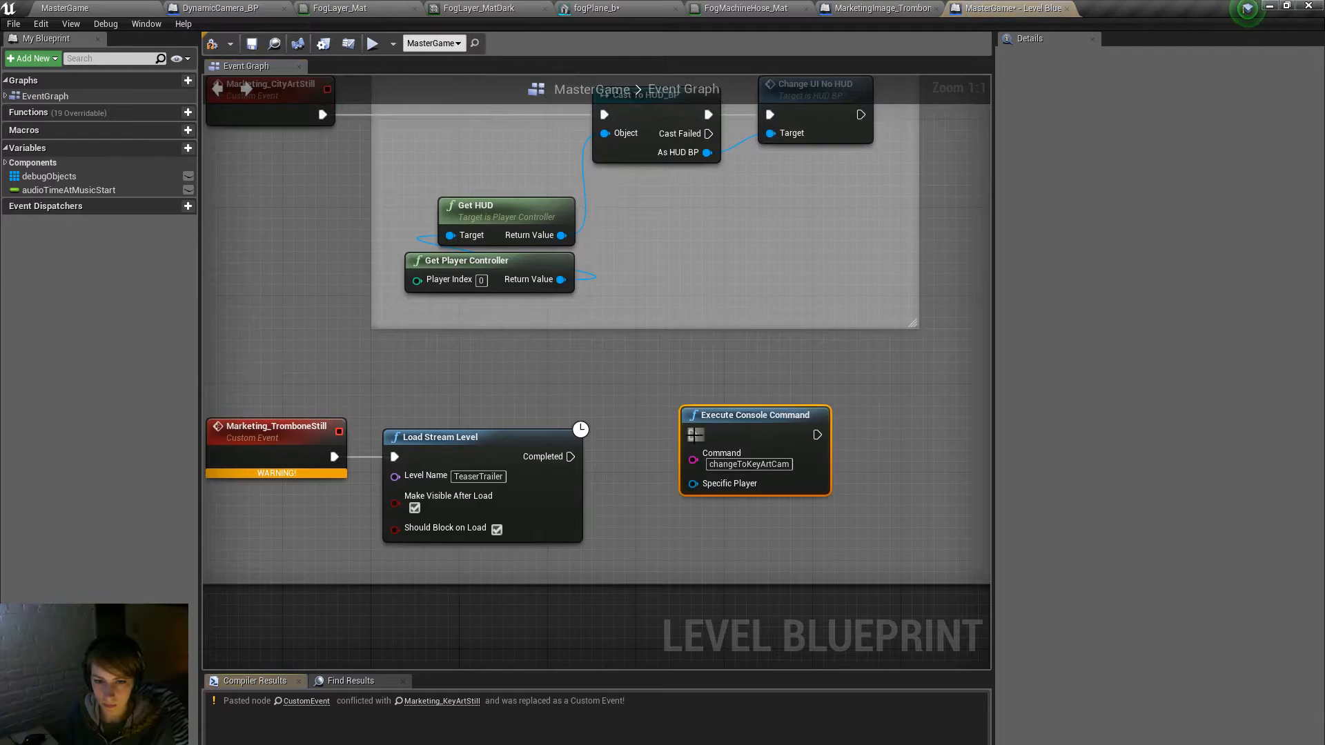
pyautogui.moveTo(734, 416); pyautogui.dragTo(571, 458)
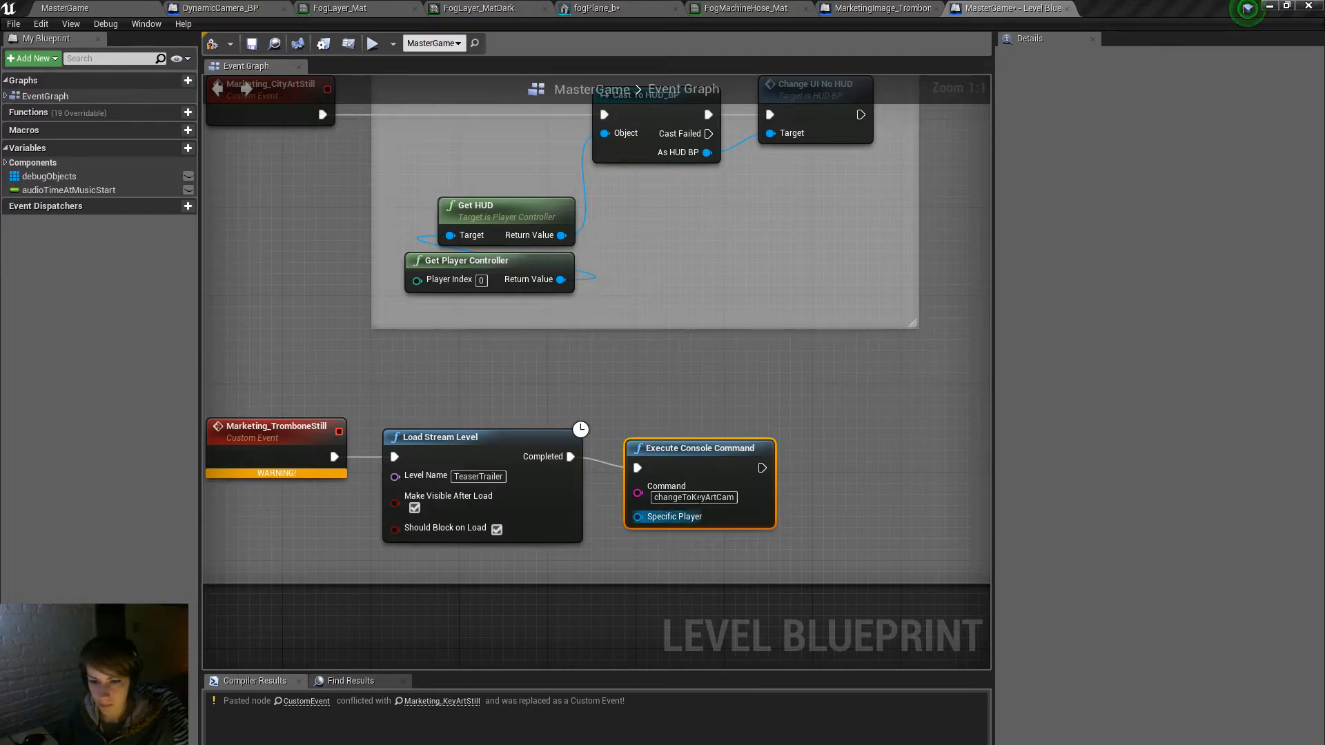
# Step: Set the copied node's console command to PlayTeaserTrailer and space the node further from Load Stream Level
pyautogui.click(709, 499)
pyautogui.write('PlayTeaserTrailer')
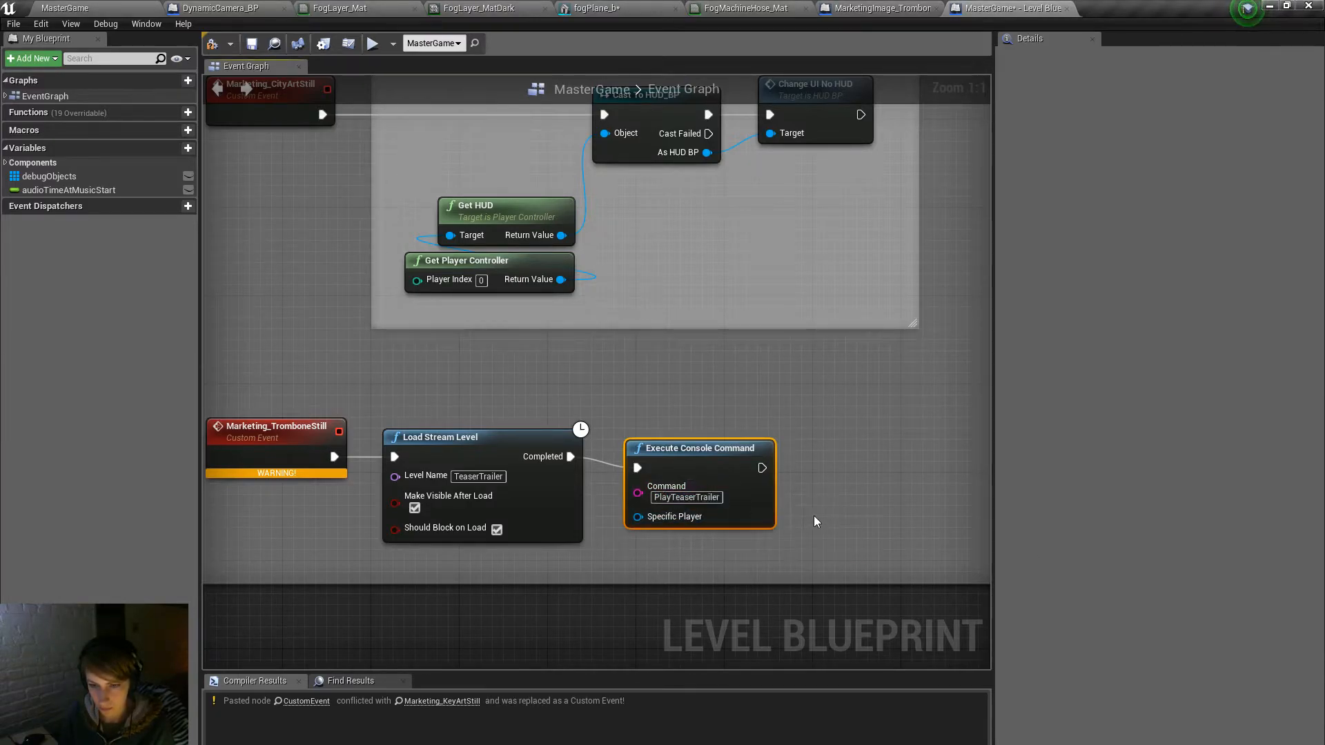
pyautogui.moveTo(703, 449); pyautogui.dragTo(747, 426)
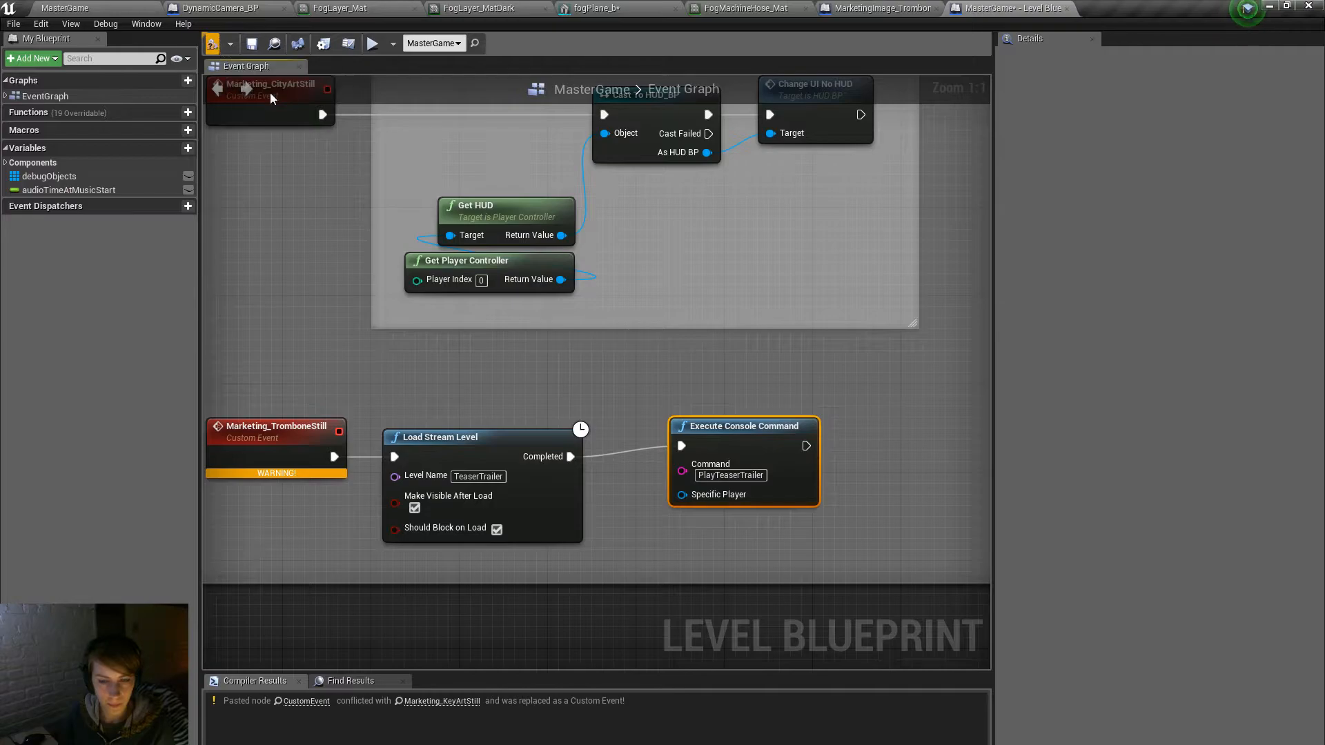
pyautogui.click(935, 415)
pyautogui.moveTo(941, 416); pyautogui.dragTo(632, 369, button='right')
pyautogui.moveTo(561, 433); pyautogui.dragTo(614, 430, button='right')
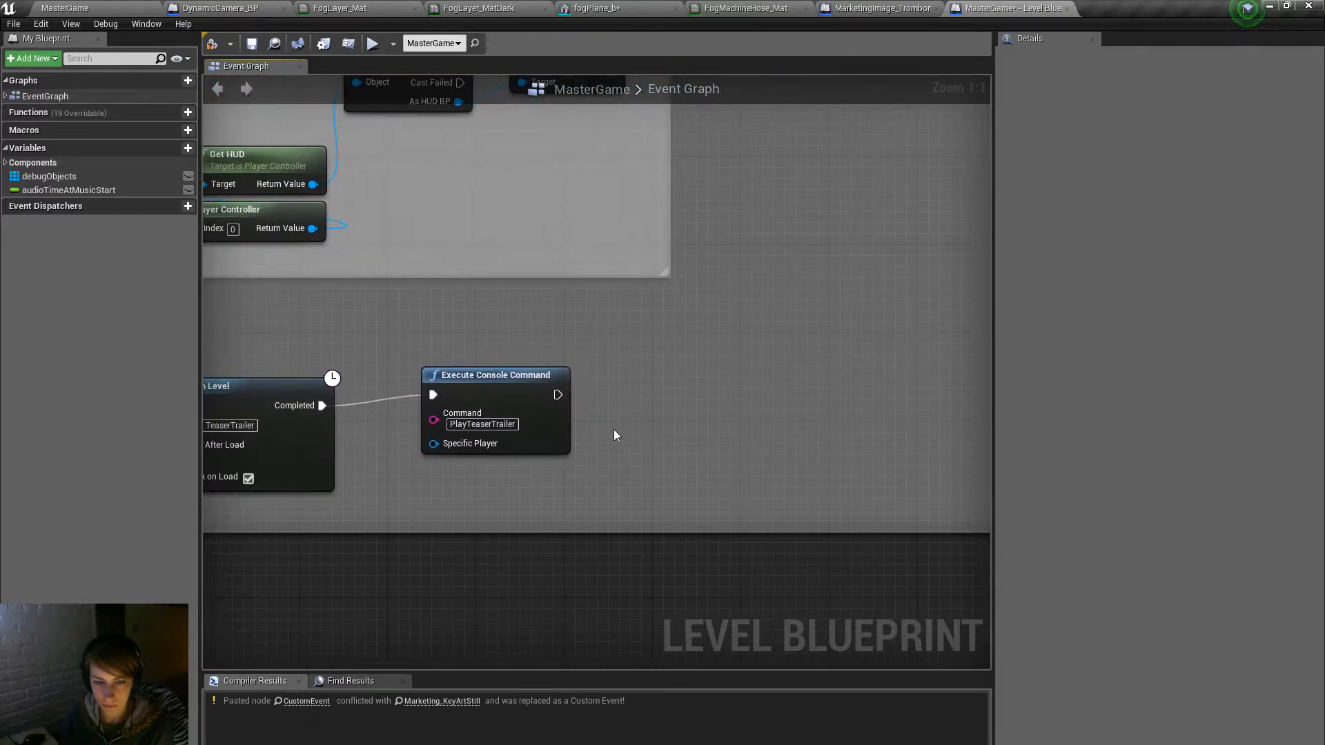
pyautogui.rightClick(643, 415)
pyautogui.write('set view target')
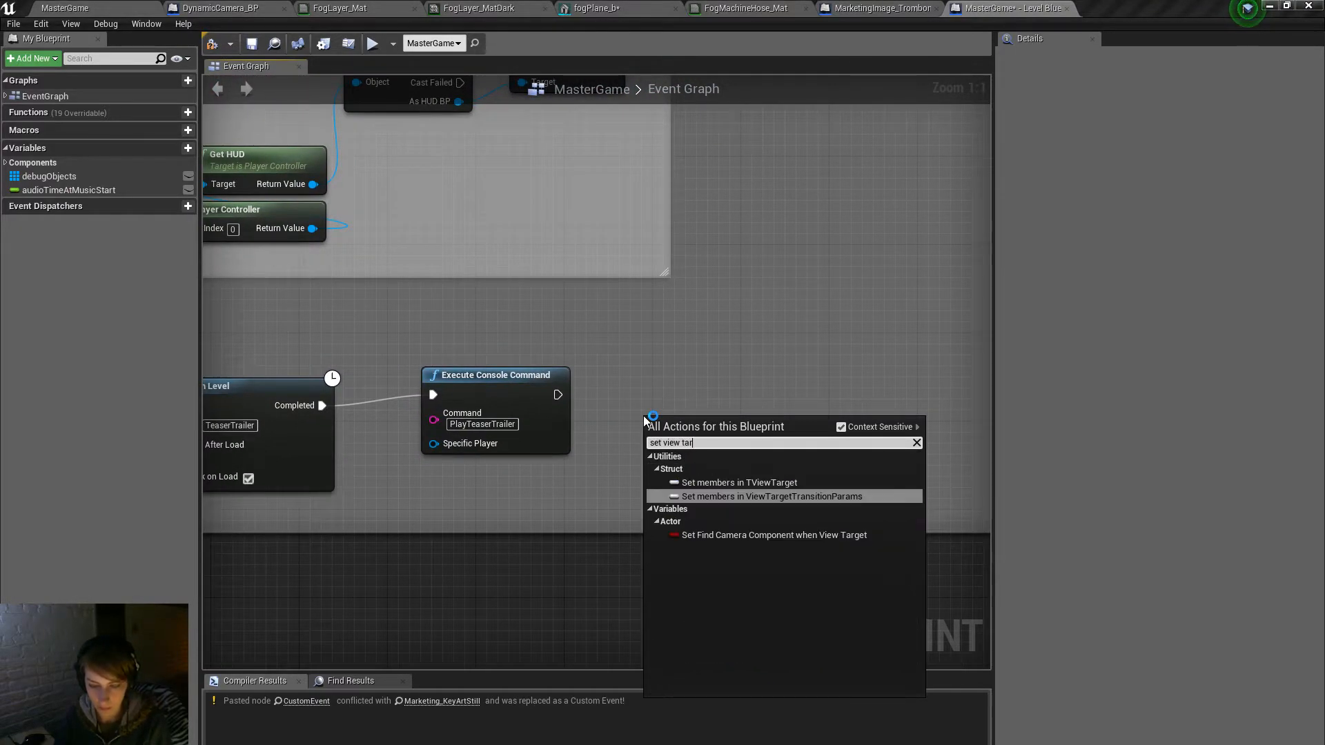
pyautogui.click(660, 361)
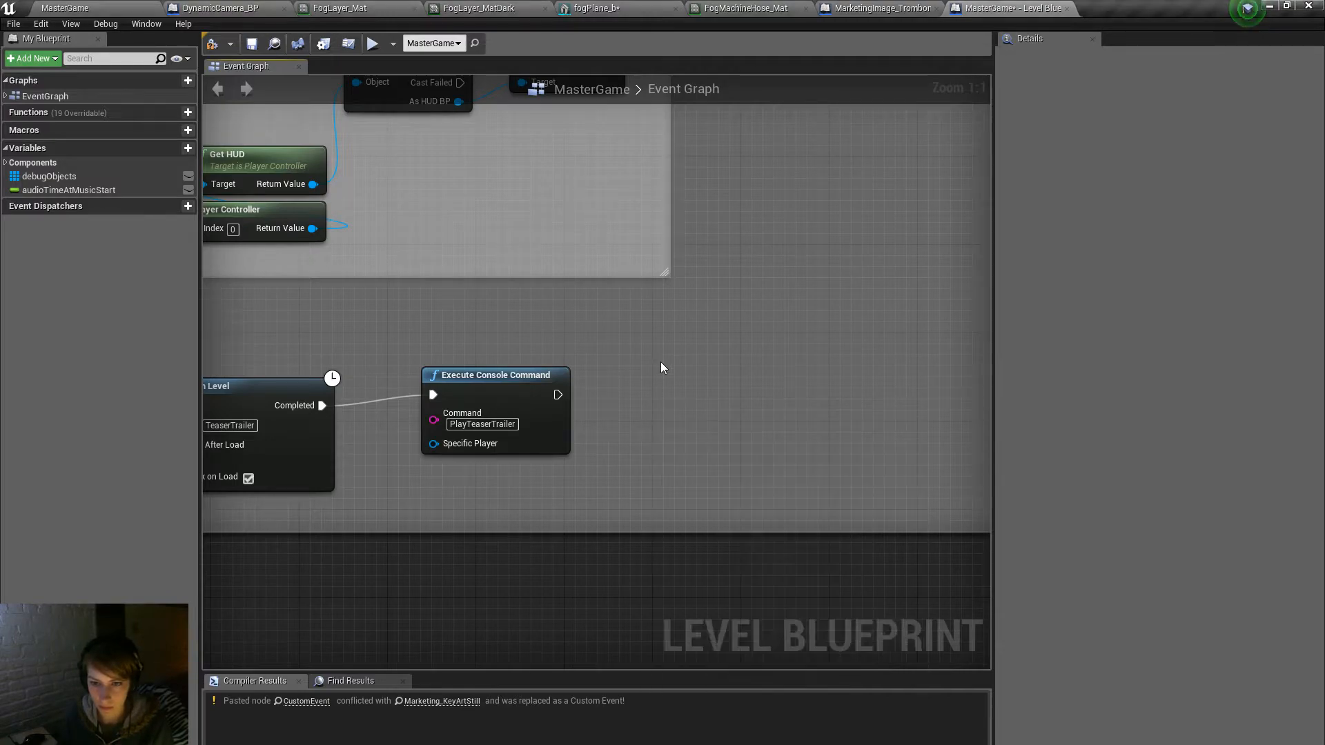
# Step: Examine the Marketing_KeyArtStill node chain up to its final console command, then return to the Marketing_TromboneStill nodes
pyautogui.scroll(-5, 759, 389)
pyautogui.moveTo(793, 297); pyautogui.dragTo(408, 415, button='right')
pyautogui.scroll(4, 814, 248)
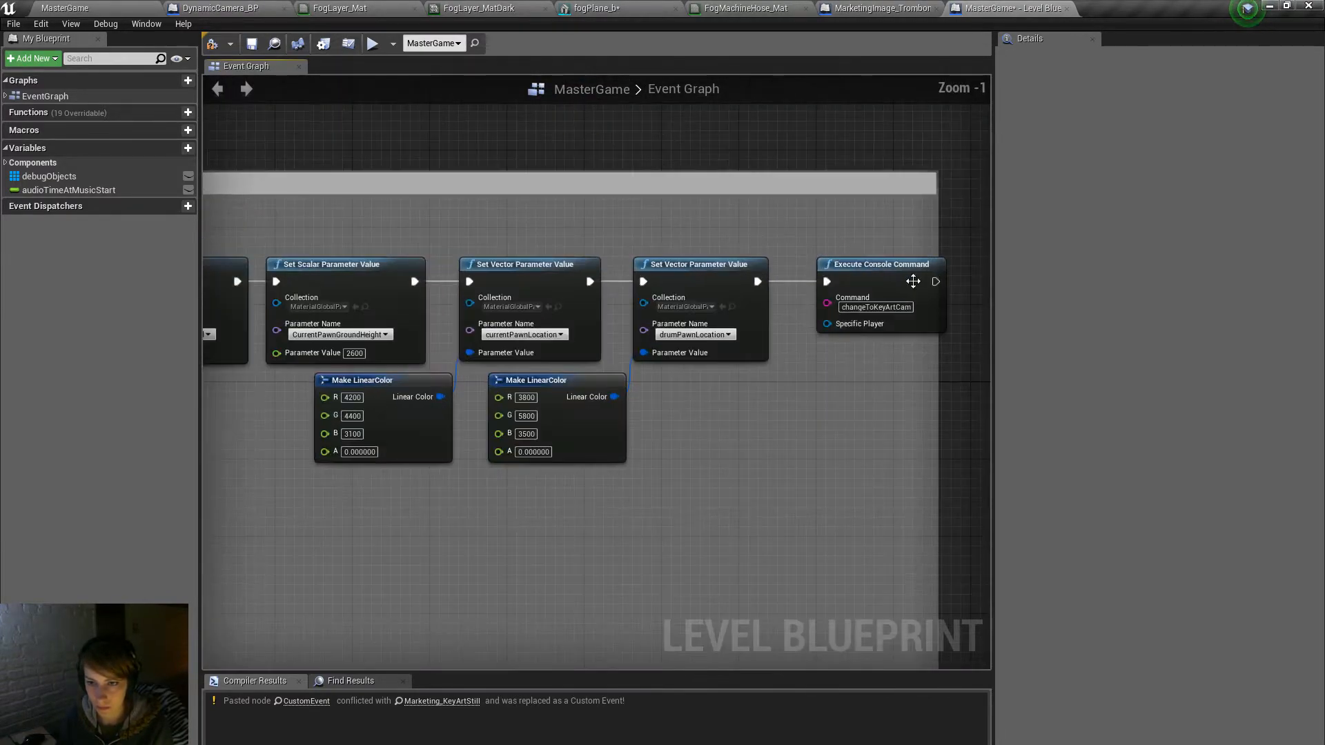
pyautogui.moveTo(552, 386); pyautogui.dragTo(988, 348, button='right')
pyautogui.moveTo(449, 317); pyautogui.dragTo(992, 343, button='right')
pyautogui.moveTo(329, 404); pyautogui.dragTo(468, 372, button='right')
pyautogui.scroll(-2, 472, 372)
pyautogui.moveTo(643, 664); pyautogui.dragTo(470, 464, button='right')
pyautogui.scroll(2, 470, 464)
pyautogui.moveTo(557, 597); pyautogui.dragTo(545, 475, button='right')
# Step: Add a Get Player Controller node and place it below the PlayTeaserTrailer console command node
pyautogui.rightClick(505, 537)
pyautogui.write('get player cont')
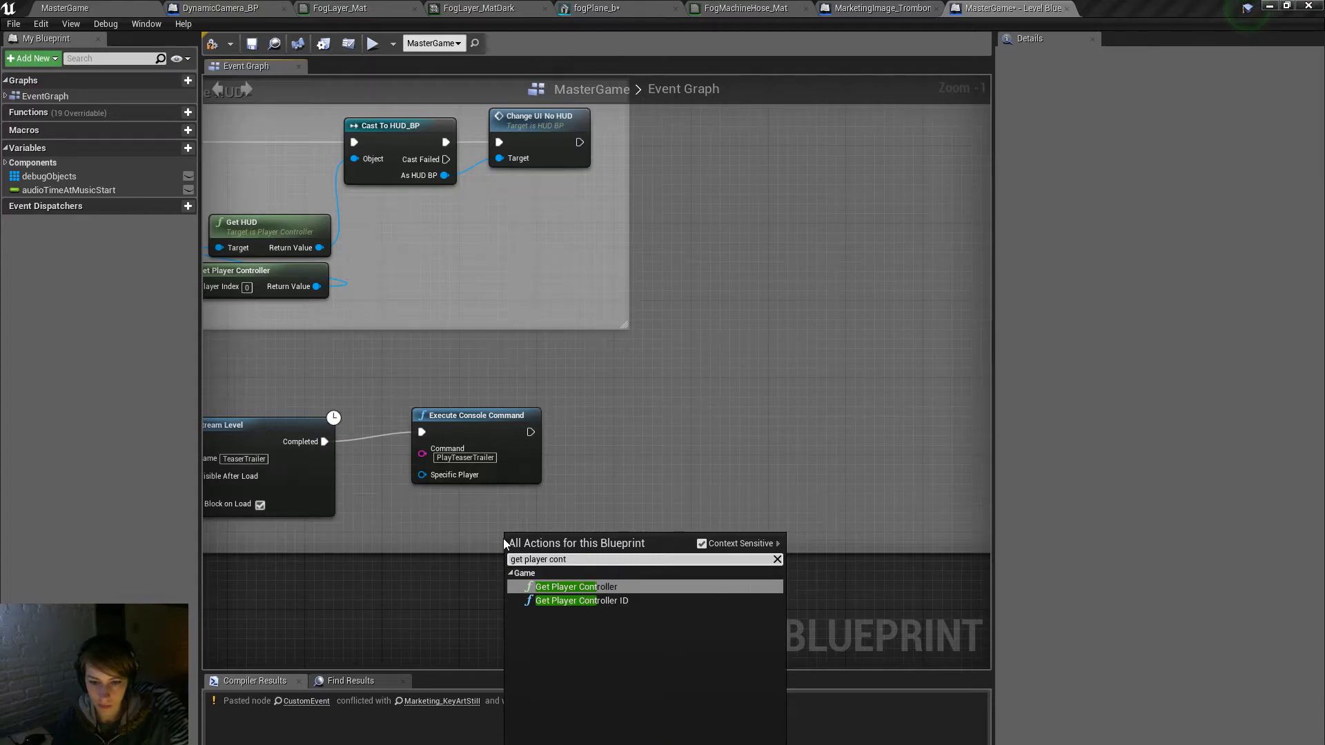
pyautogui.press('Return')
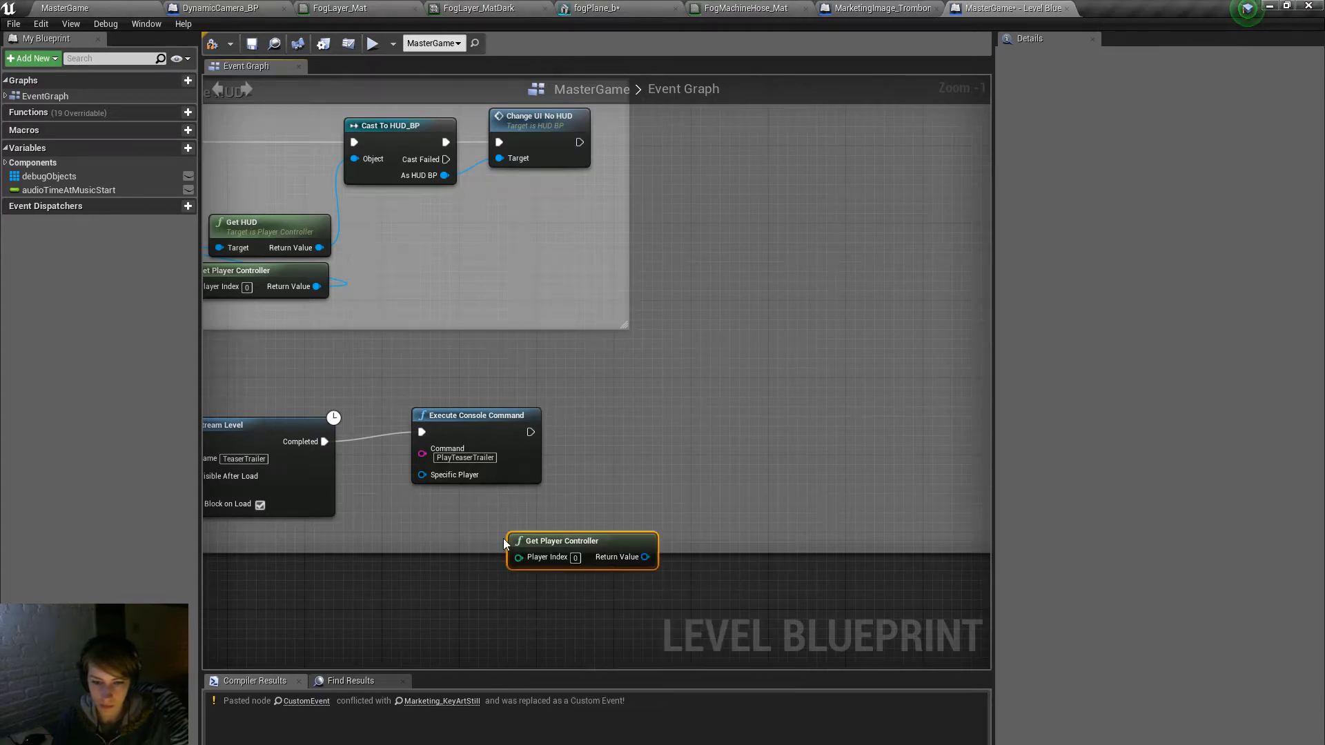
pyautogui.moveTo(527, 534); pyautogui.dragTo(458, 543)
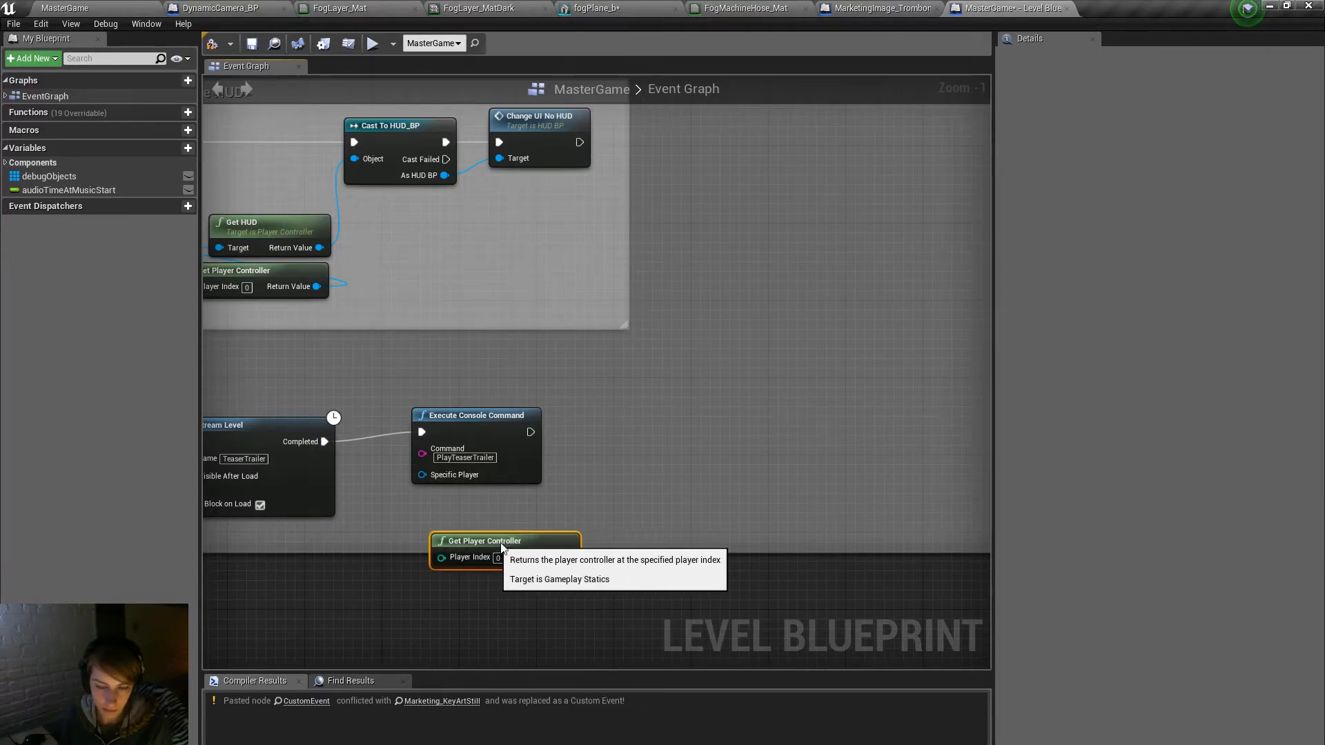
# Step: Add a Set View Target with Blend node from the Get Player Controller output and connect it after the PlayTeaserTrailer console command
pyautogui.moveTo(577, 557); pyautogui.dragTo(623, 477)
pyautogui.write('set v')
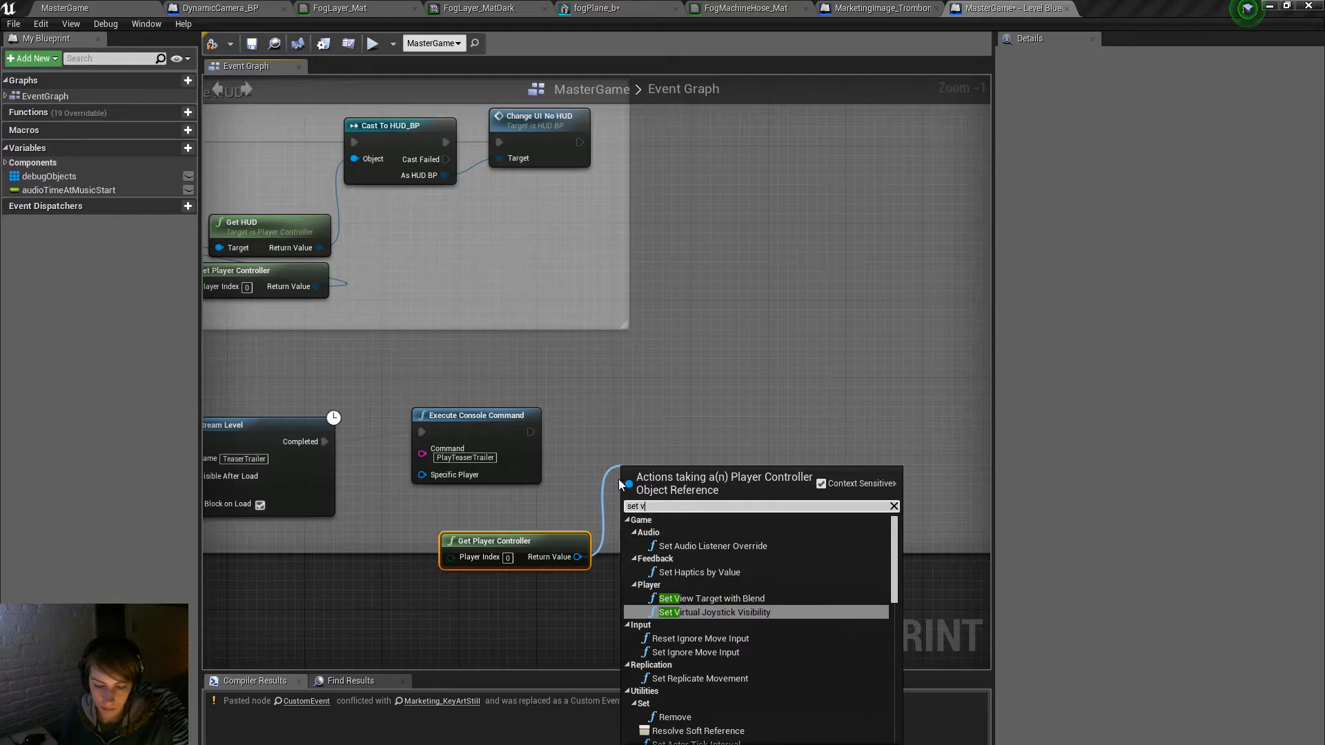
pyautogui.write('iew ta')
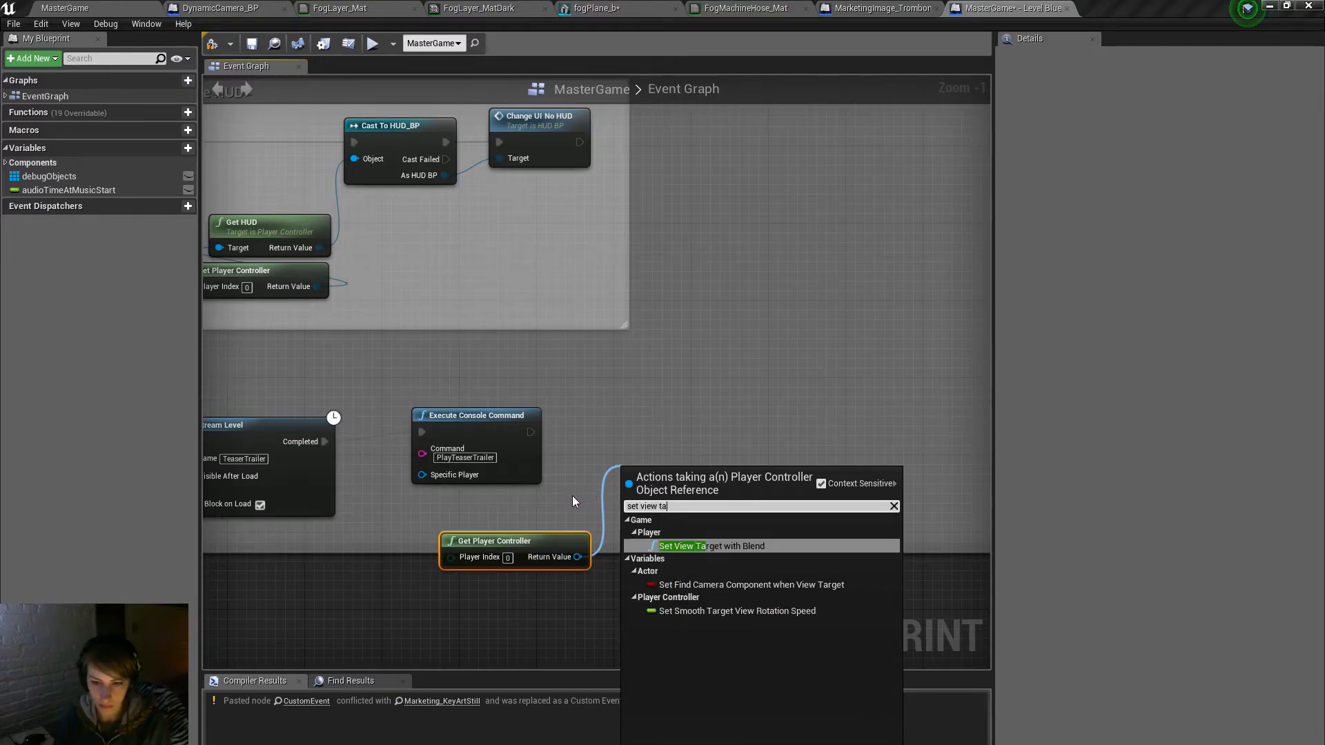
pyautogui.press('Return')
pyautogui.moveTo(661, 498); pyautogui.dragTo(614, 454)
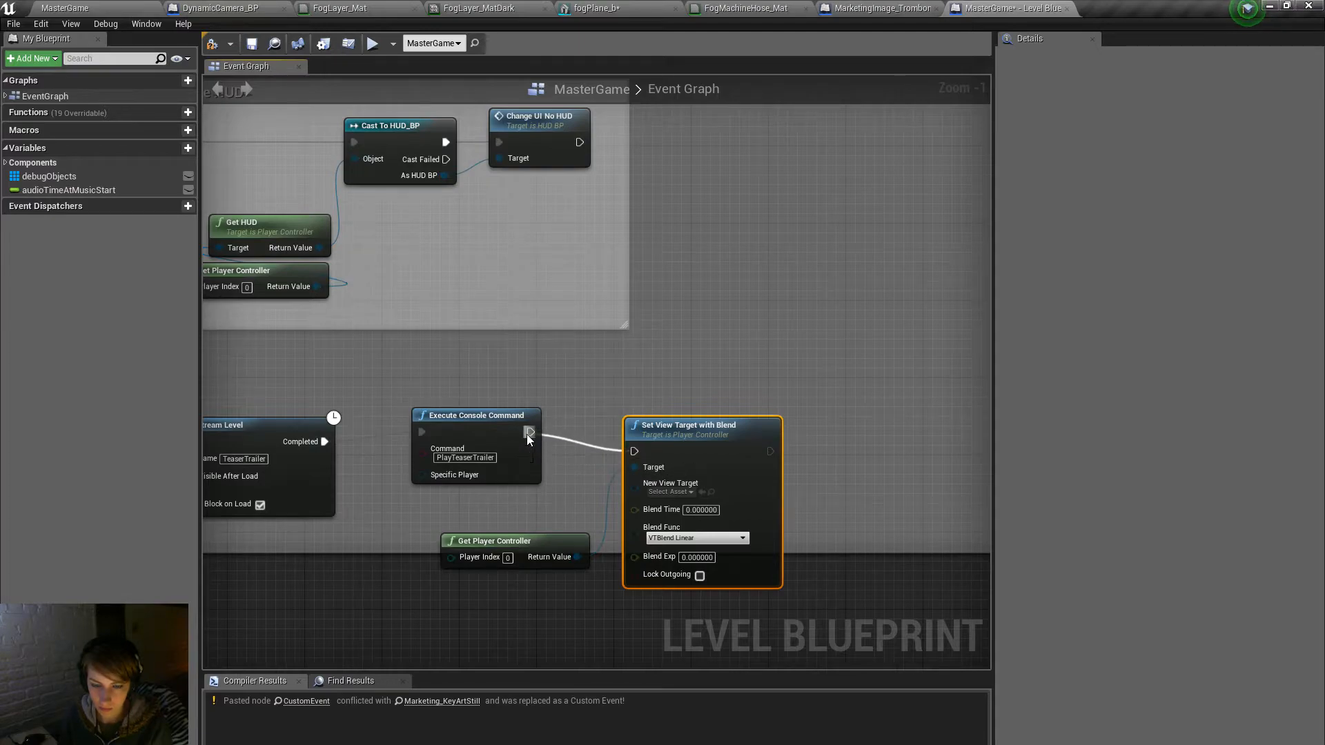
pyautogui.moveTo(527, 433); pyautogui.dragTo(528, 433)
# Step: Tuck Get Player Controller under Execute Console Command, extend the enclosing comment box downward, and align the new nodes with the Load Stream Level row
pyautogui.moveTo(504, 421); pyautogui.dragTo(494, 450)
pyautogui.click(688, 393)
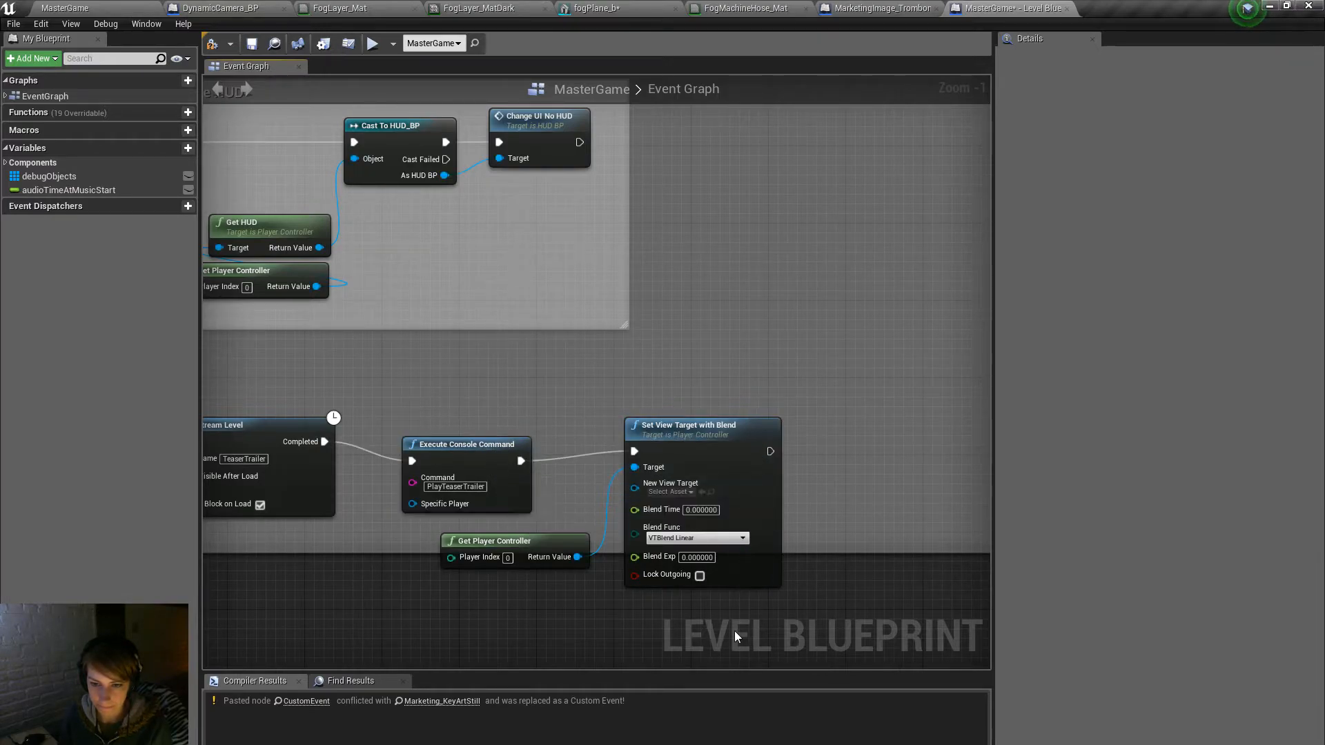
pyautogui.moveTo(518, 550); pyautogui.dragTo(460, 530)
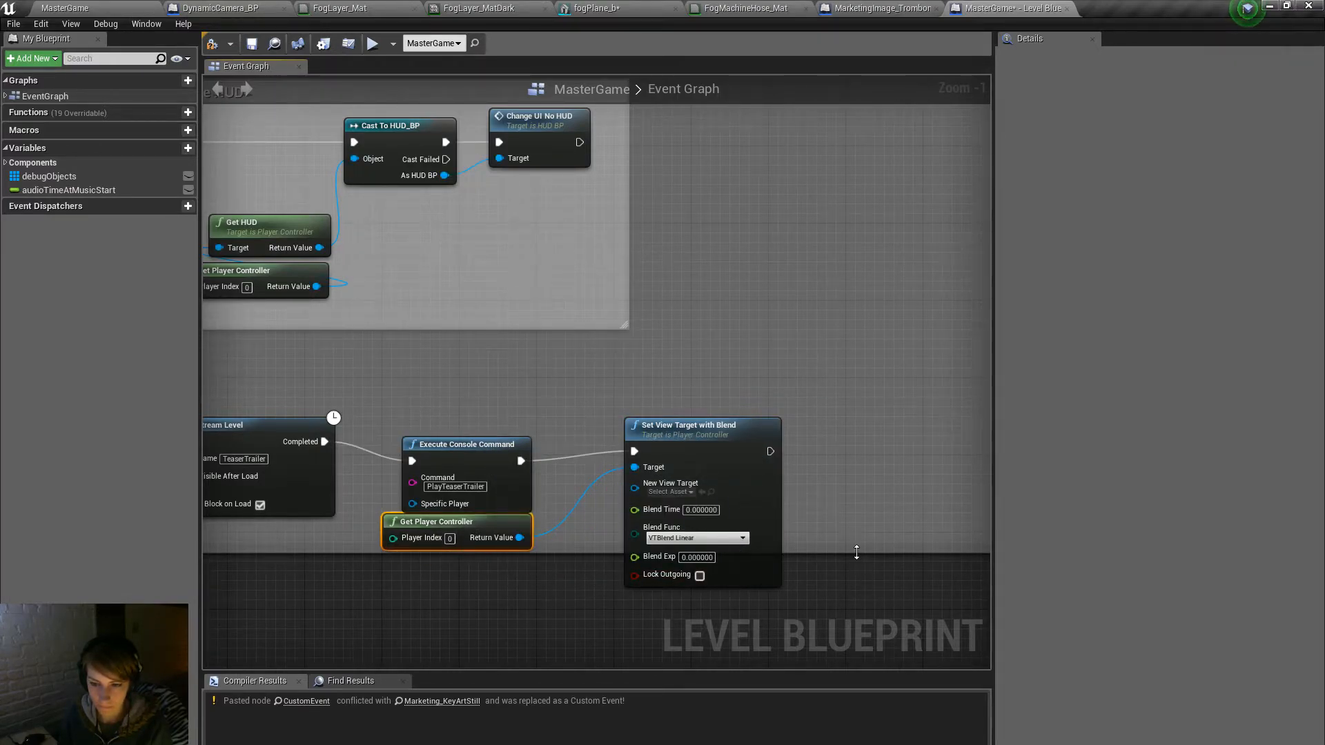
pyautogui.moveTo(856, 552); pyautogui.dragTo(857, 602)
pyautogui.moveTo(519, 428); pyautogui.dragTo(787, 543)
pyautogui.moveTo(656, 435); pyautogui.dragTo(657, 413)
pyautogui.click(721, 337)
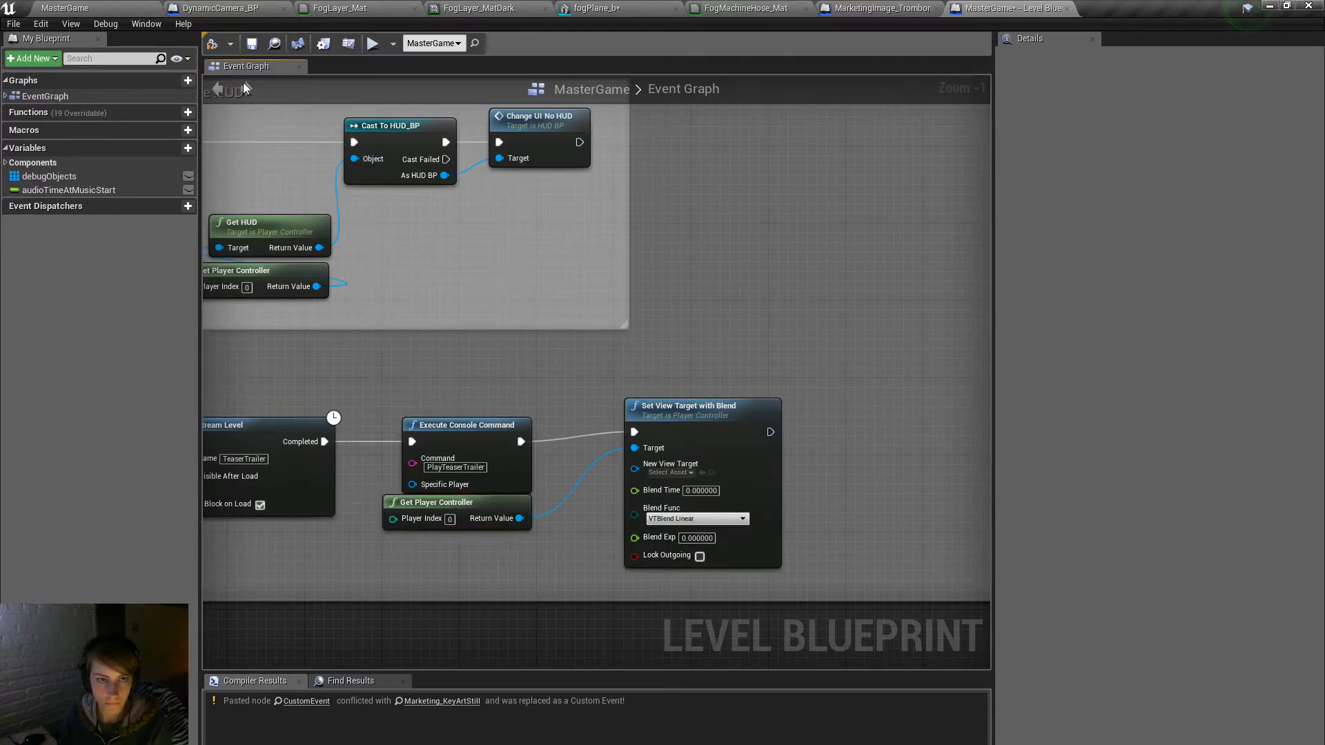
# Step: Compile and save the level blueprint, check the Marketing_TromboneStill nodes, and play-test the MasterGame level
pyautogui.click(213, 44)
pyautogui.click(252, 43)
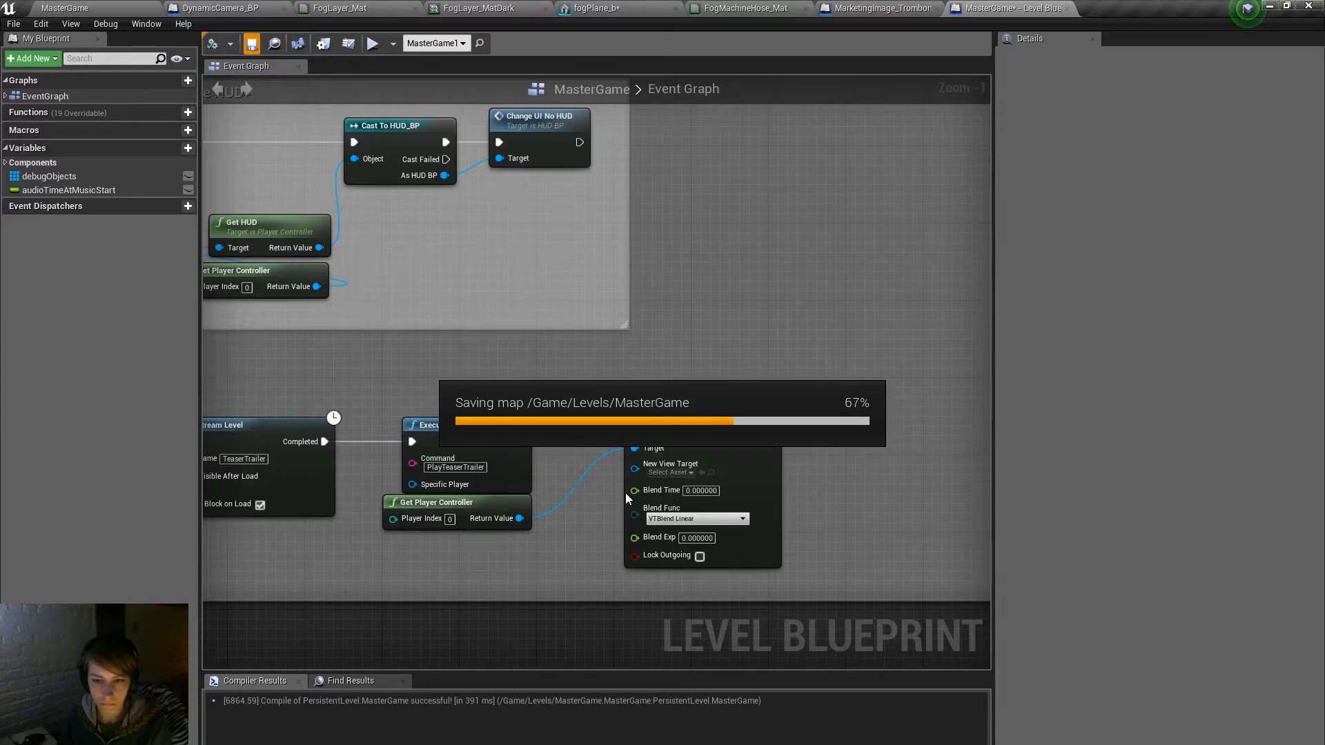
pyautogui.moveTo(533, 535); pyautogui.dragTo(927, 541, button='right')
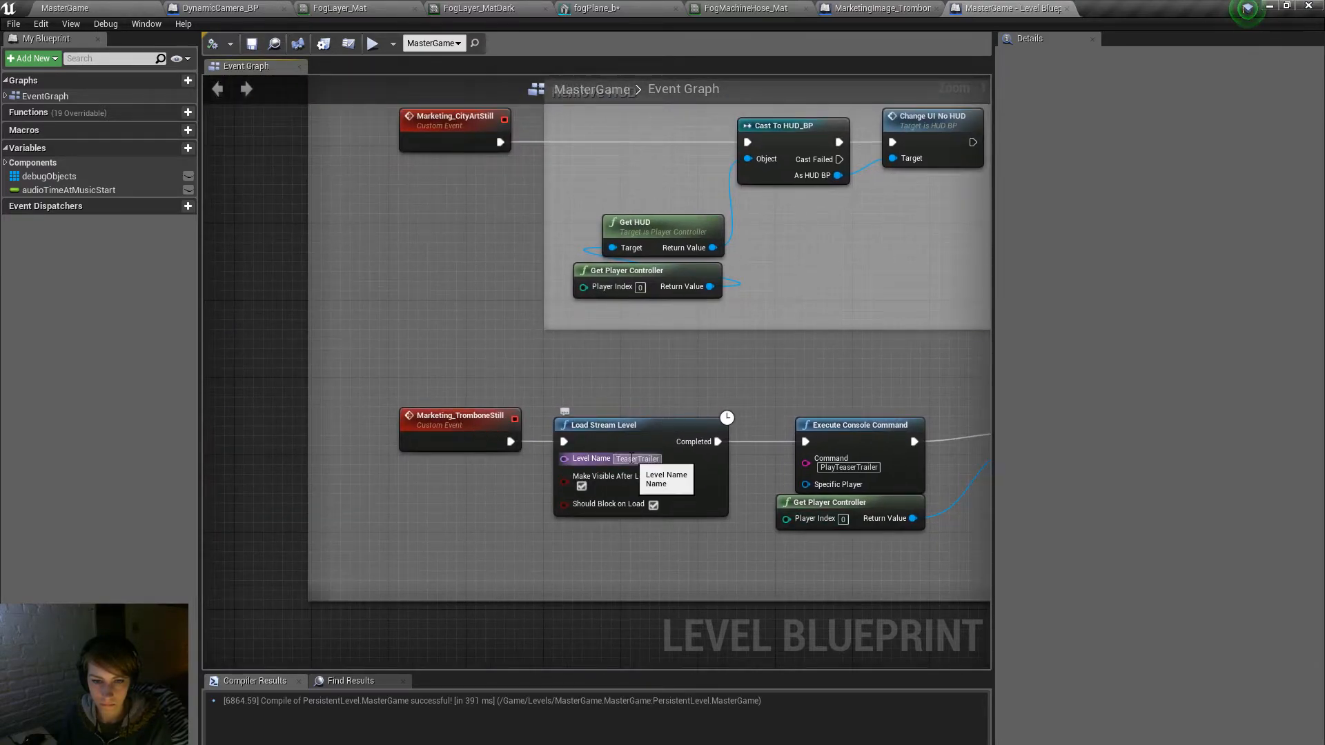
pyautogui.click(141, 7)
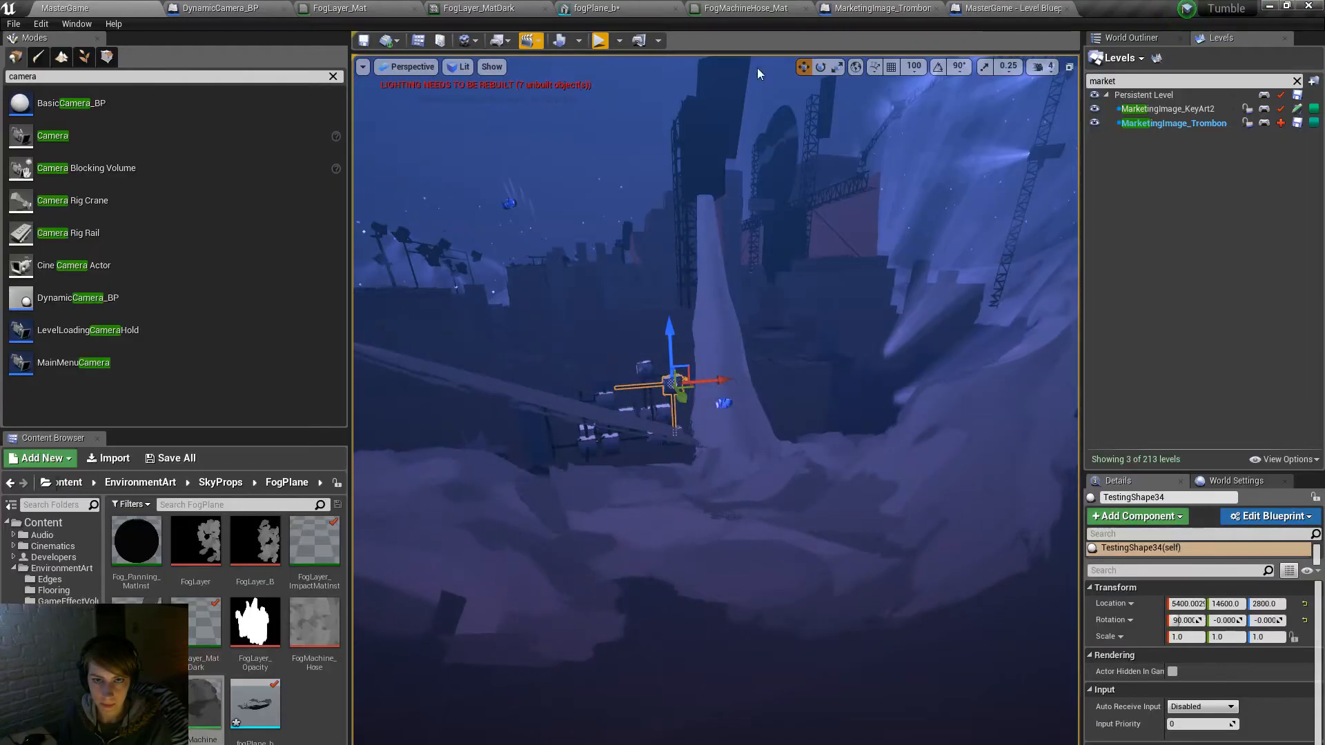
pyautogui.click(593, 58)
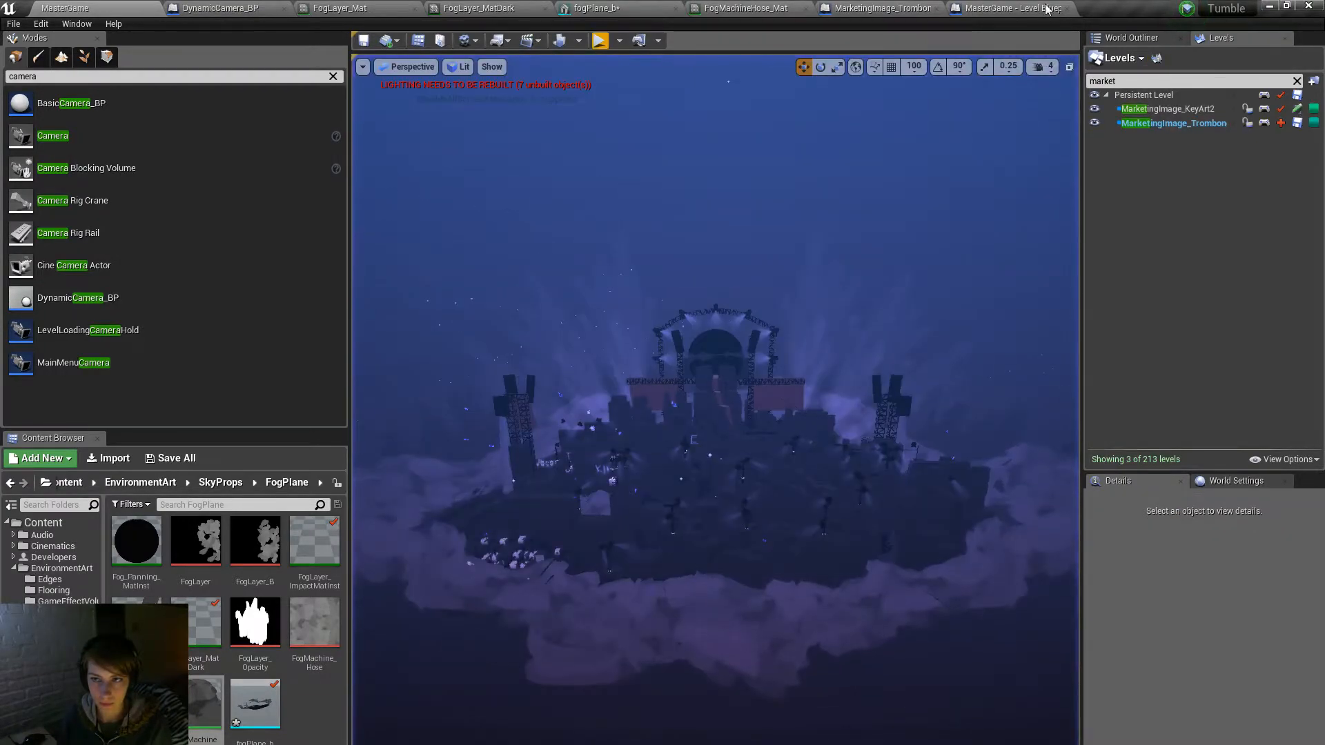
# Step: Find the trombone cameras in the MasterGame level and select TromboneShotCam
pyautogui.click(1007, 8)
pyautogui.moveTo(854, 465); pyautogui.dragTo(745, 453, button='right')
pyautogui.moveTo(847, 518); pyautogui.dragTo(686, 478, button='right')
pyautogui.click(102, 6)
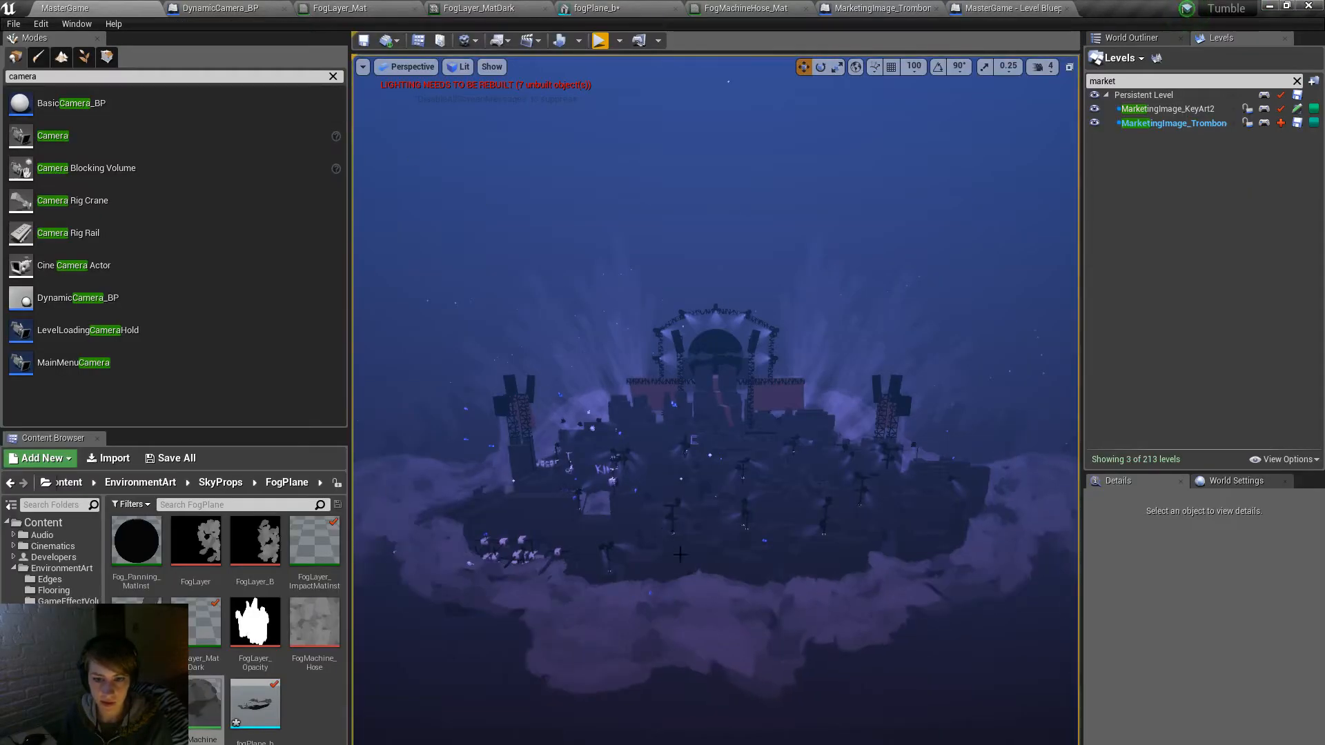
pyautogui.press('w')
pyautogui.moveTo(847, 524); pyautogui.dragTo(745, 535, button='right')
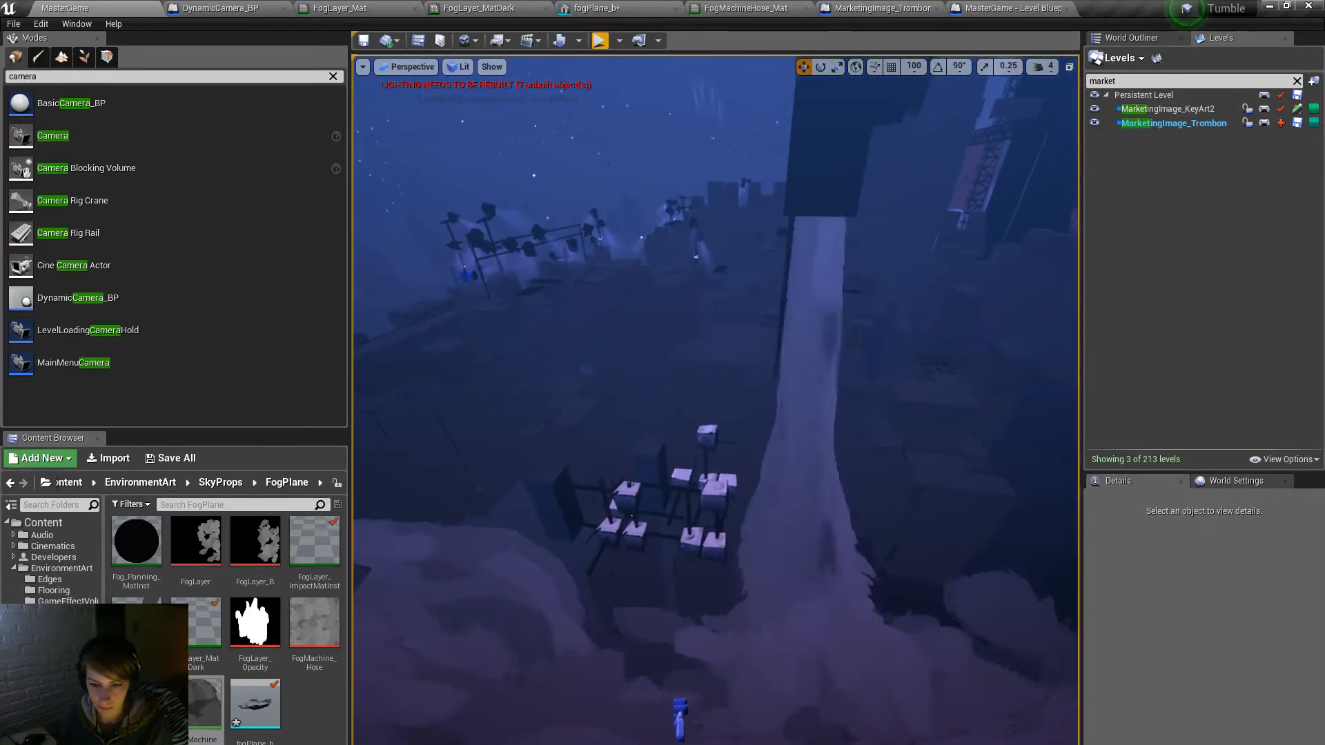
pyautogui.click(683, 700)
pyautogui.moveTo(678, 498); pyautogui.dragTo(738, 593, button='right')
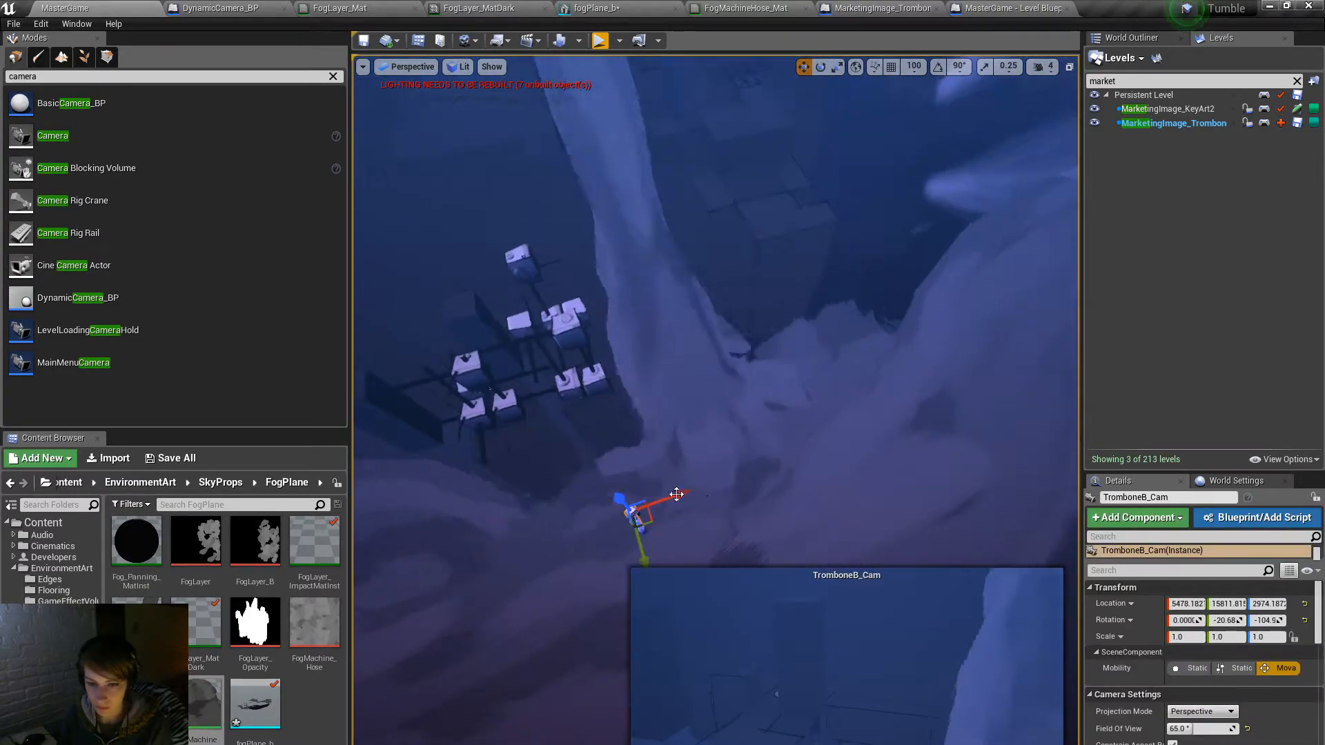
pyautogui.click(641, 530)
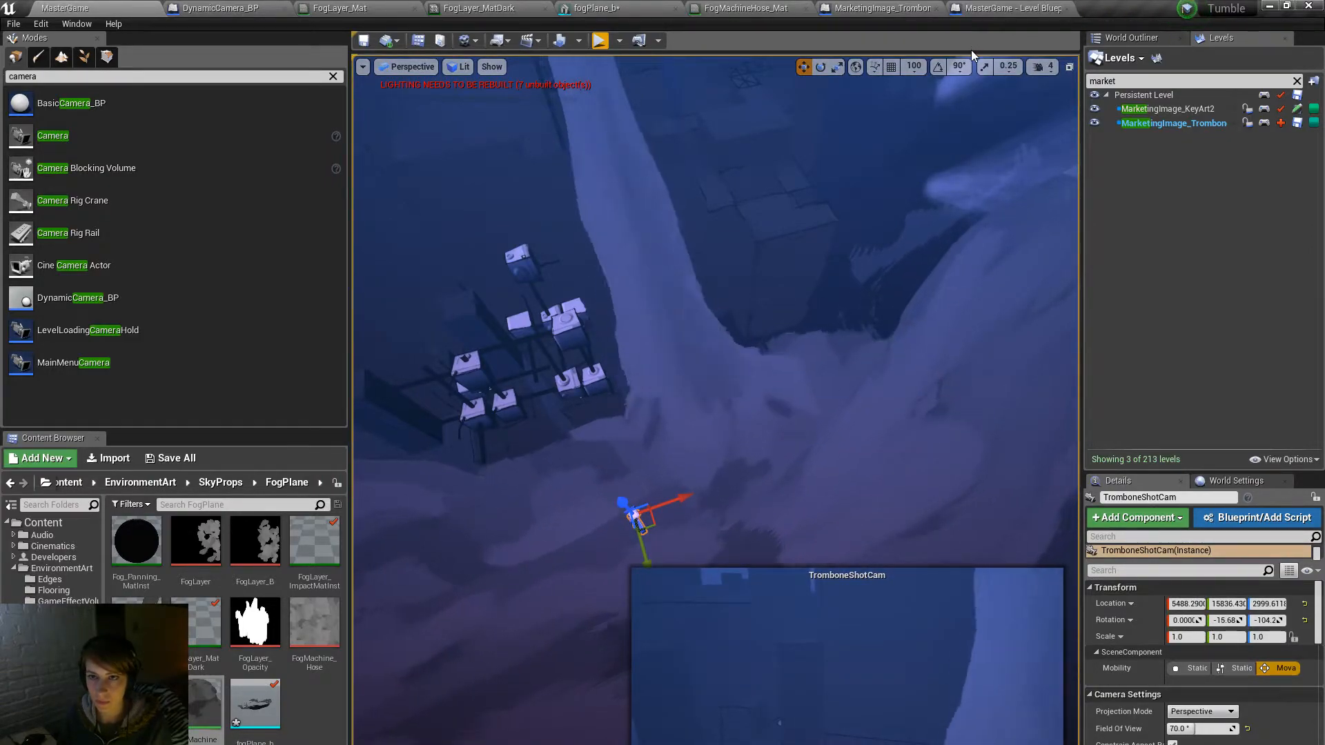
# Step: Try to add a reference to the selected TromboneShotCam in the level blueprint near the Set View Target with Blend node
pyautogui.click(994, 6)
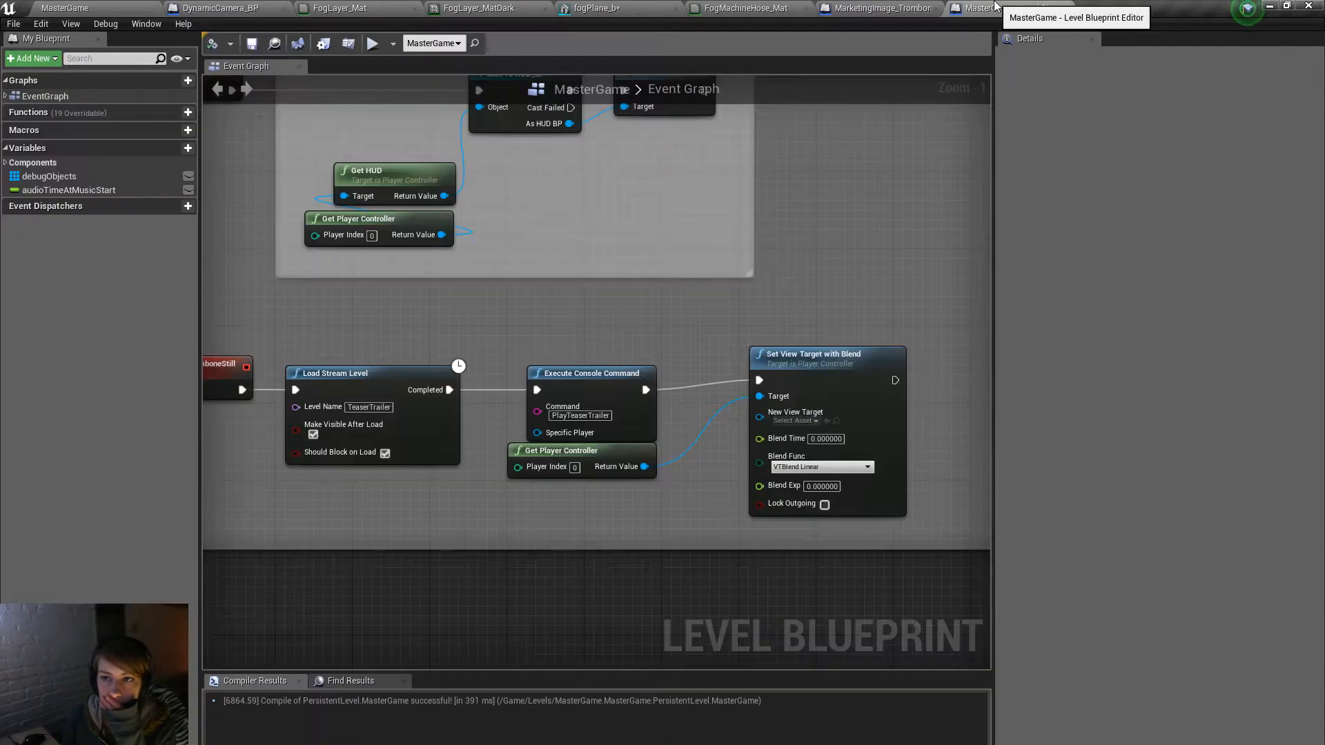
pyautogui.rightClick(595, 515)
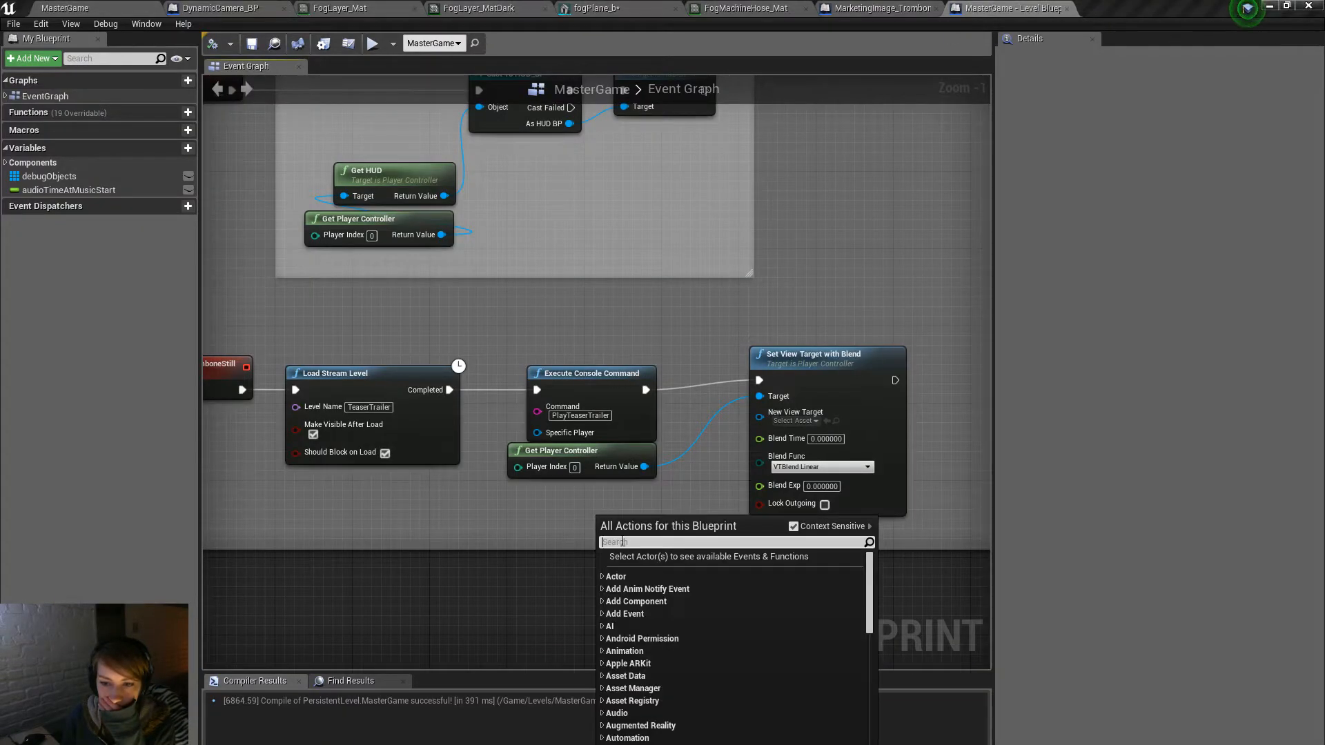
pyautogui.click(105, 7)
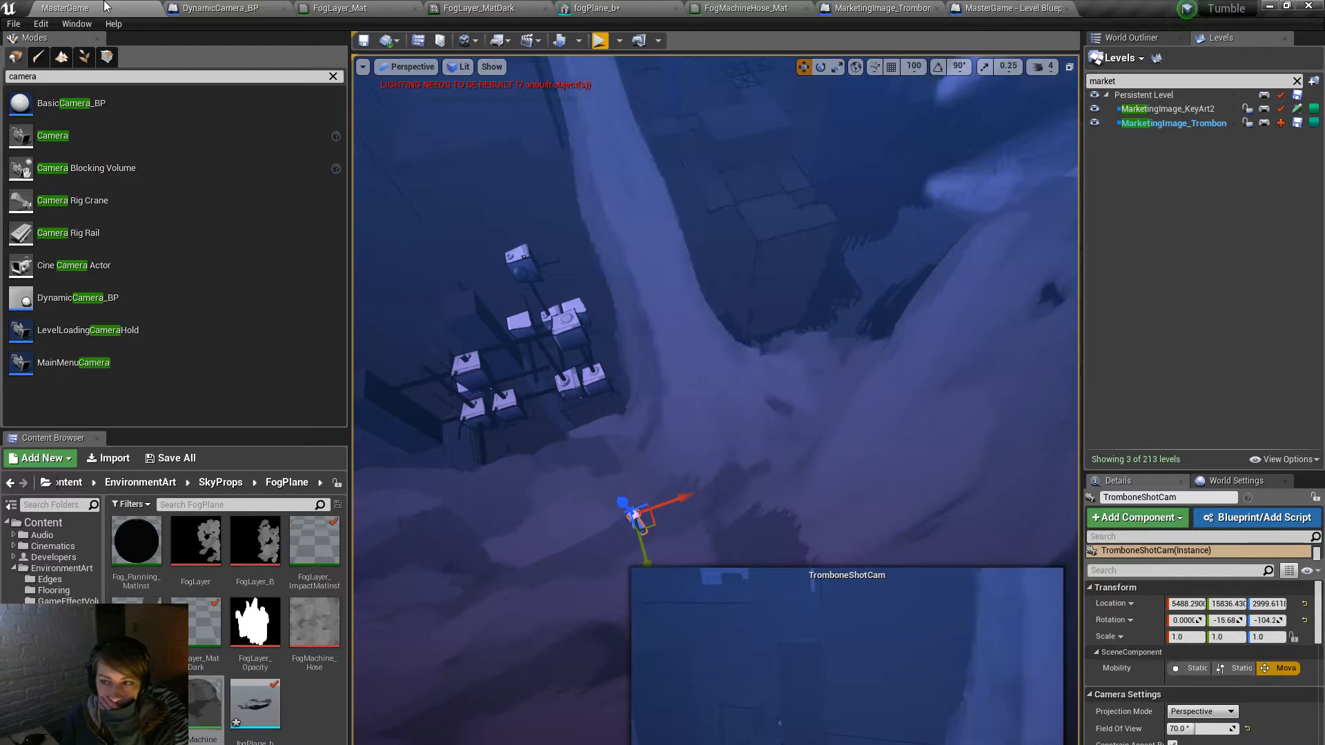
pyautogui.click(1012, 7)
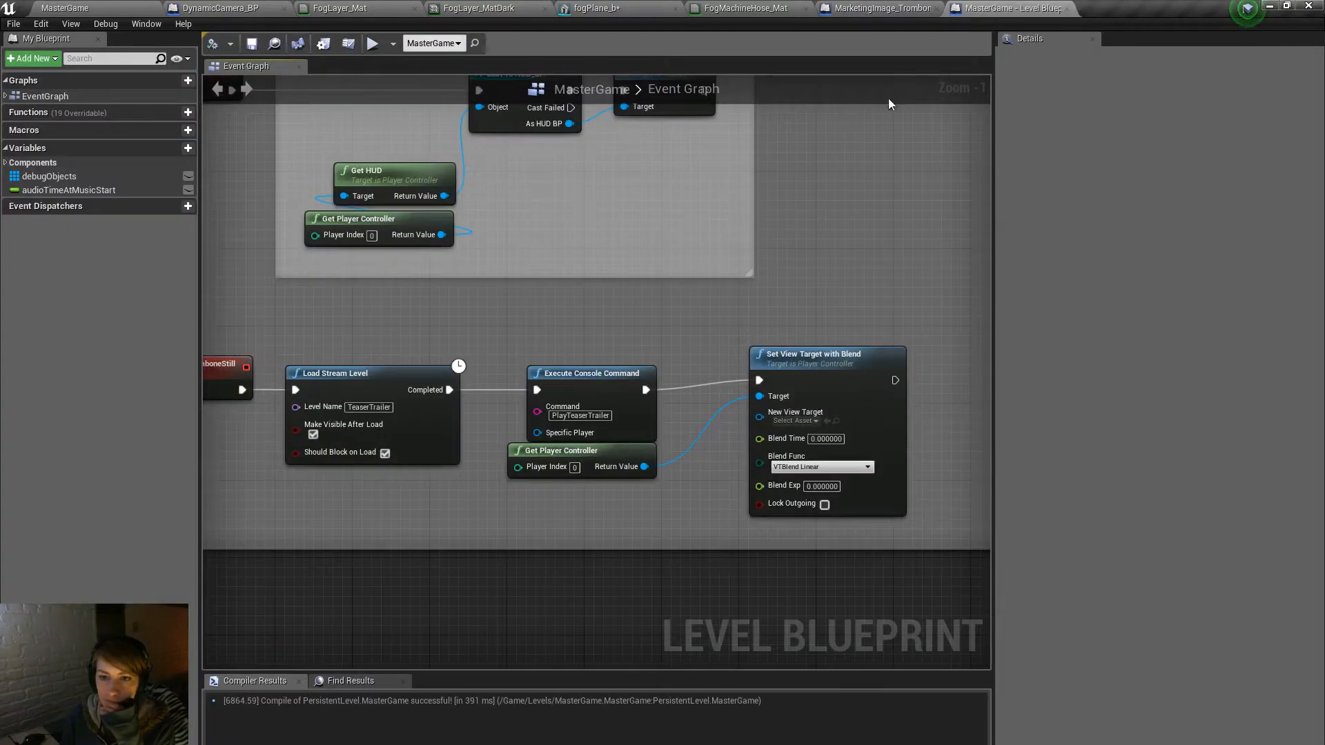
# Step: Delete the Get Player Controller and Set View Target with Blend nodes from the Marketing_TromboneStill chain
pyautogui.moveTo(714, 288); pyautogui.dragTo(778, 216, button='right')
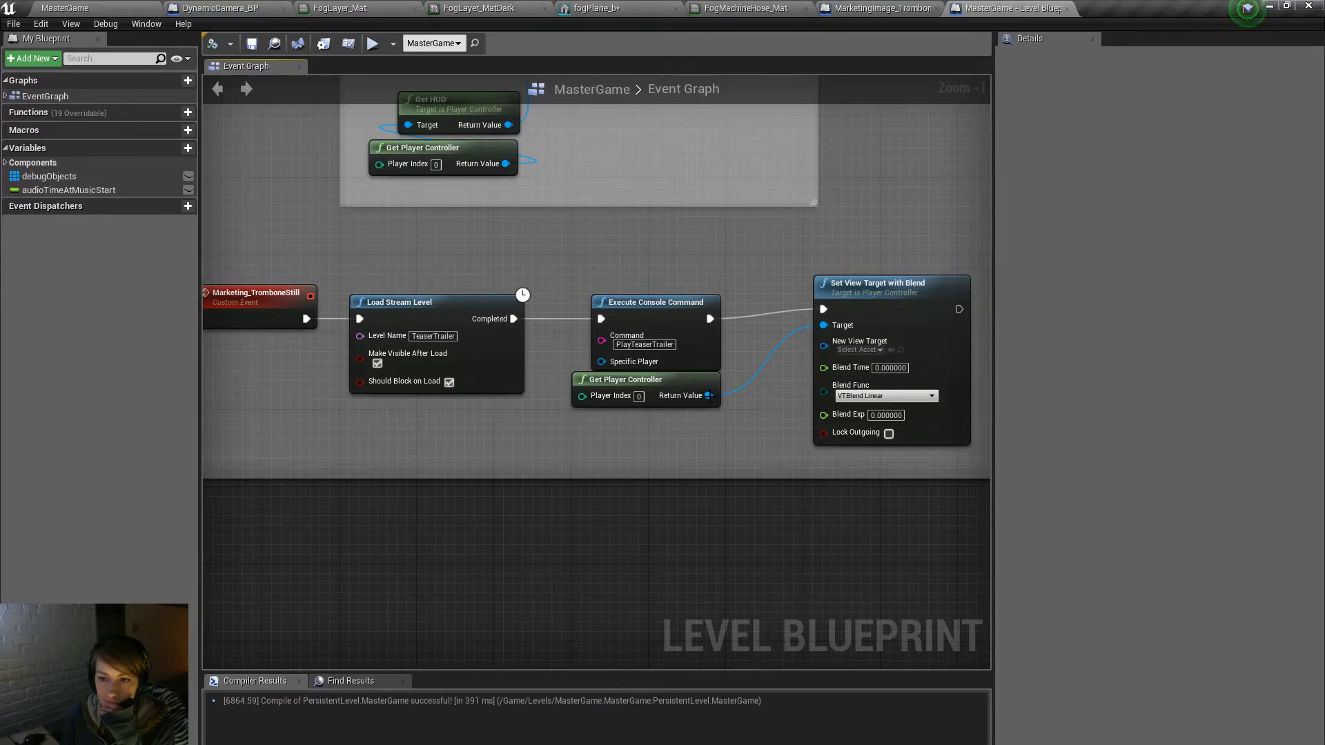
pyautogui.moveTo(796, 433); pyautogui.dragTo(831, 435)
pyautogui.scroll(-3, 813, 420)
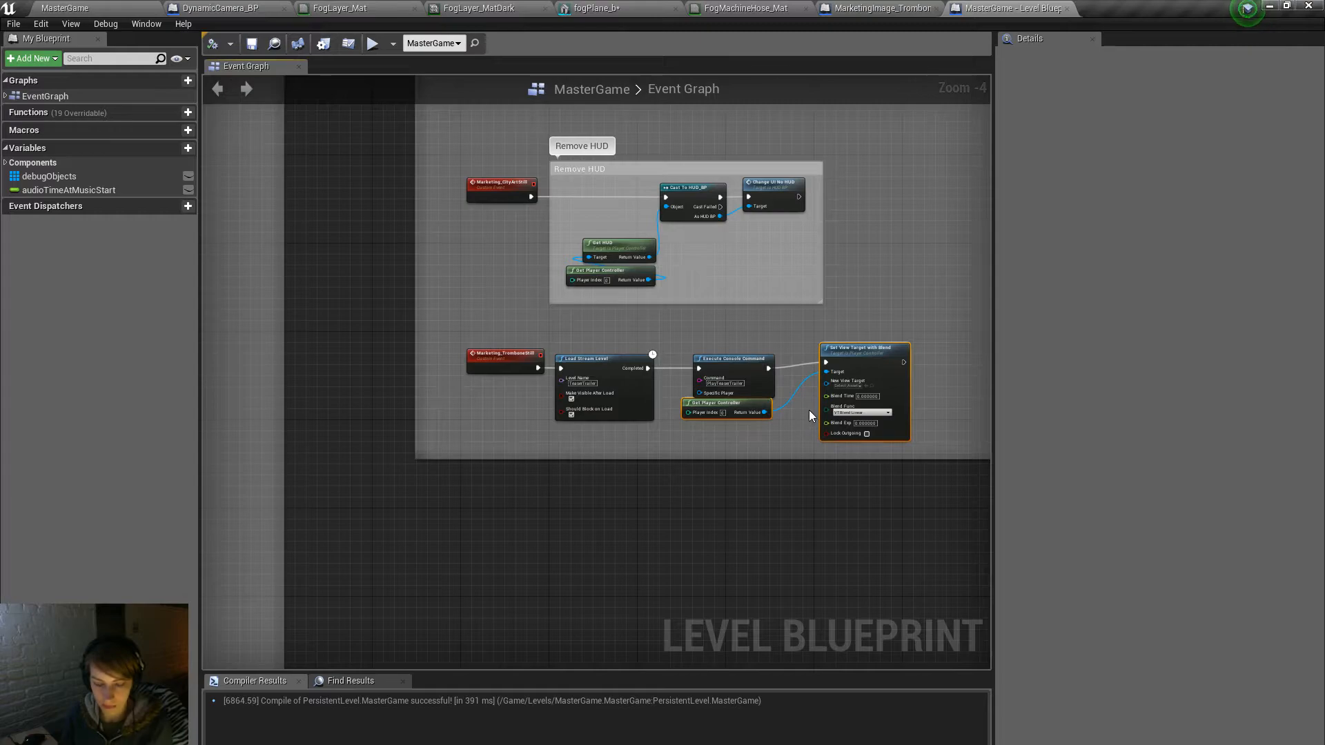
pyautogui.press('Delete')
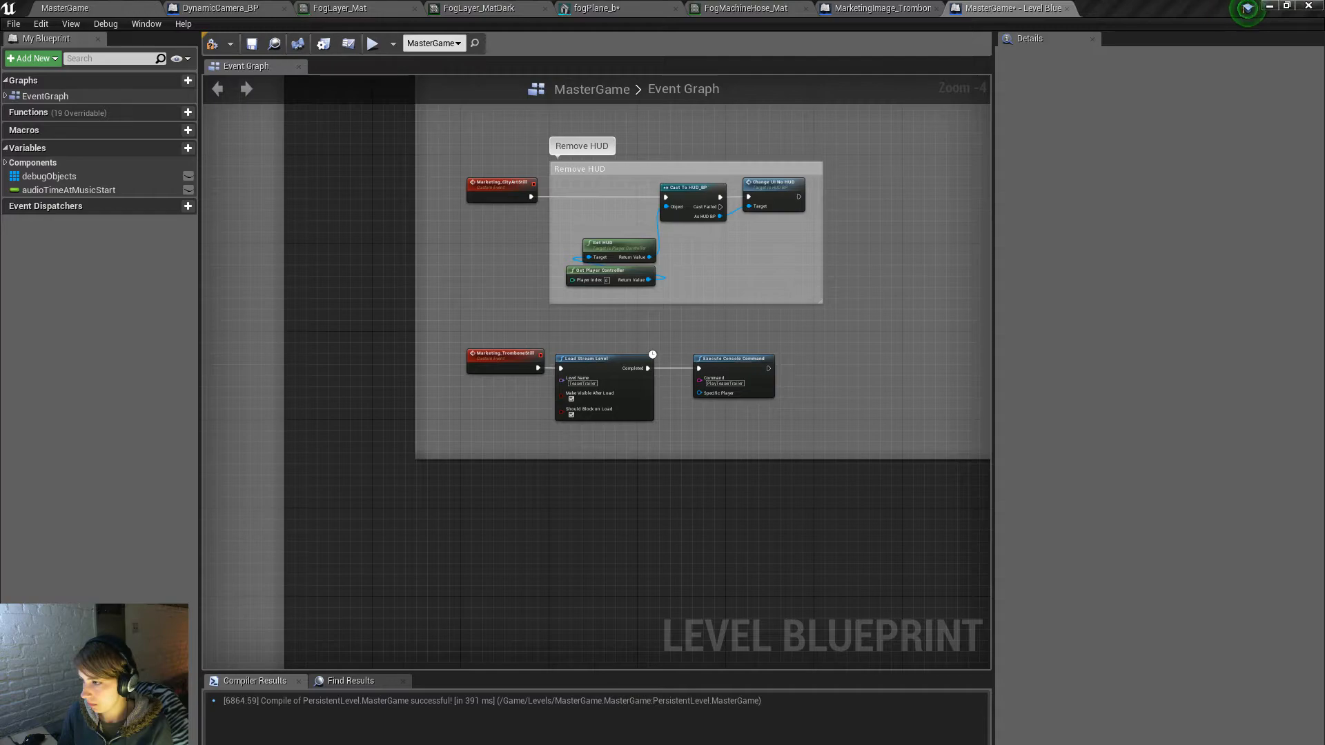
# Step: Return to the MasterGame level and select the TromboneB_Cam camera above the fog
pyautogui.click(47, 7)
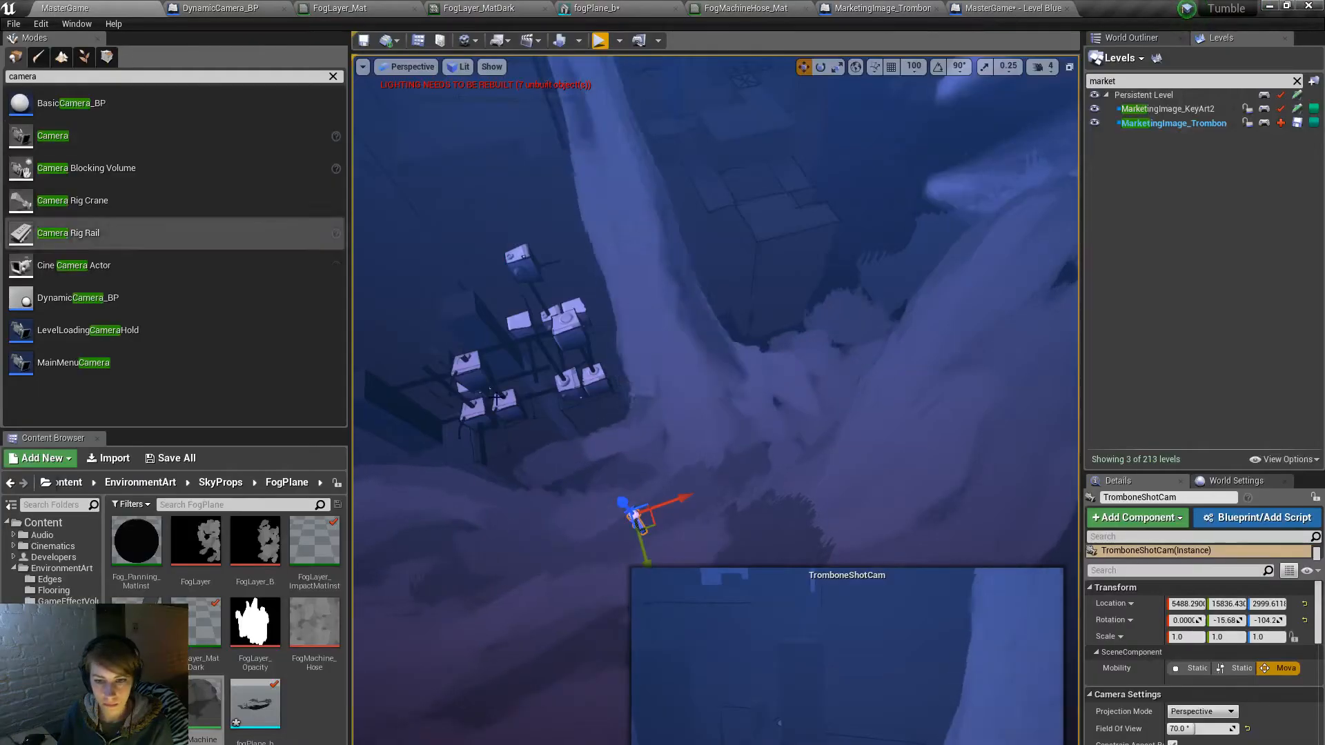
pyautogui.moveTo(859, 287); pyautogui.dragTo(859, 352, button='right')
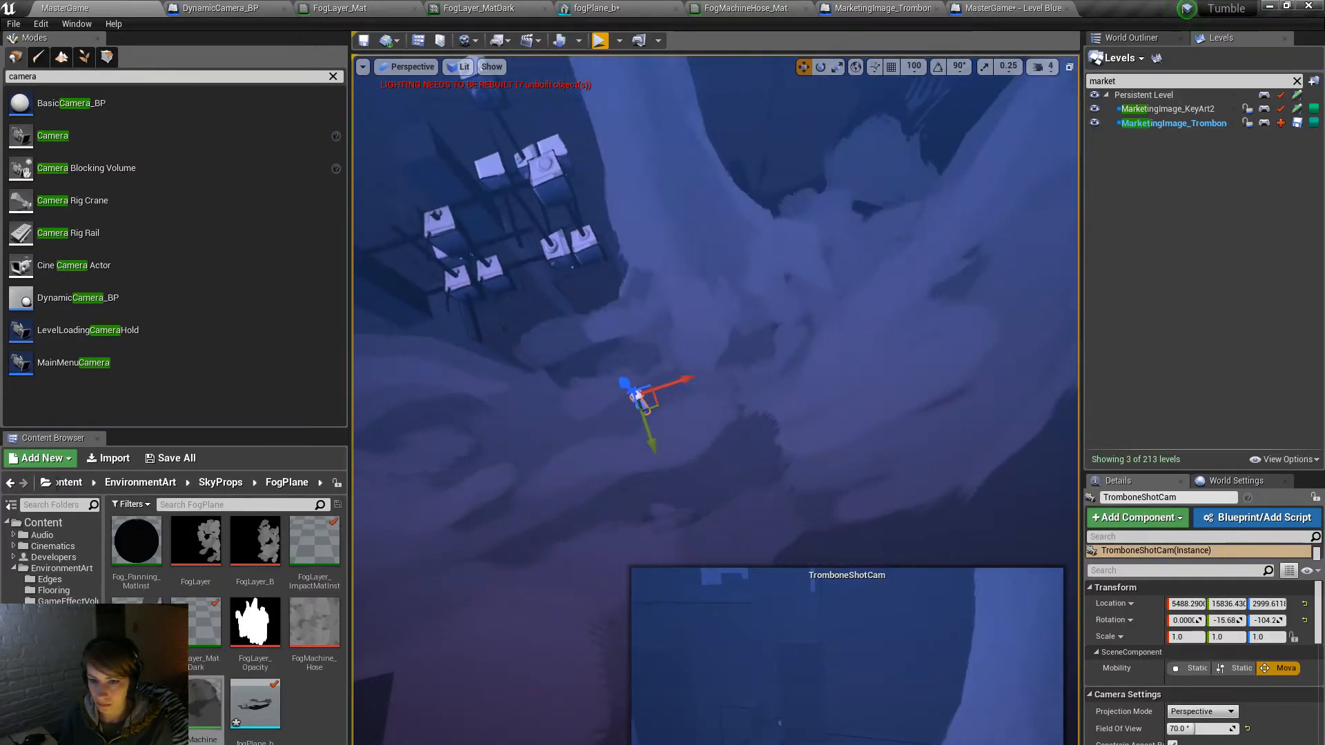
pyautogui.click(680, 428)
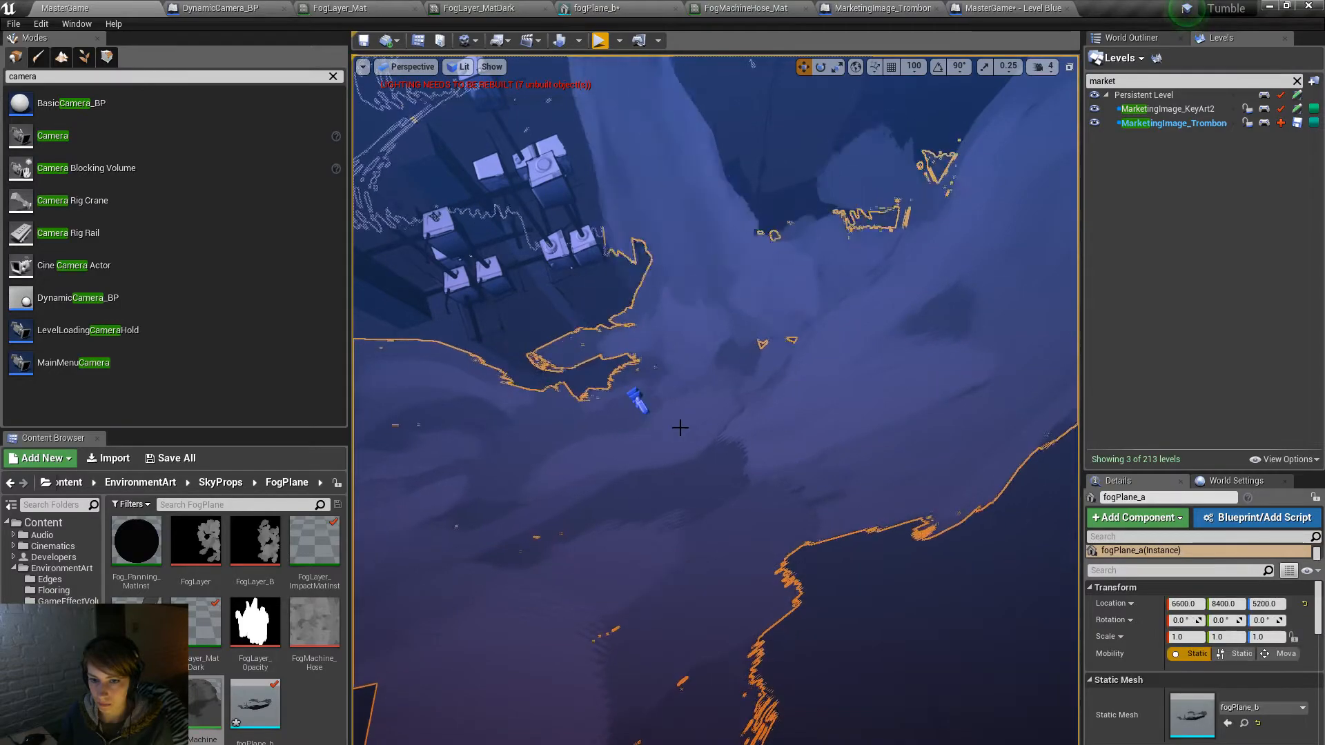
pyautogui.click(634, 396)
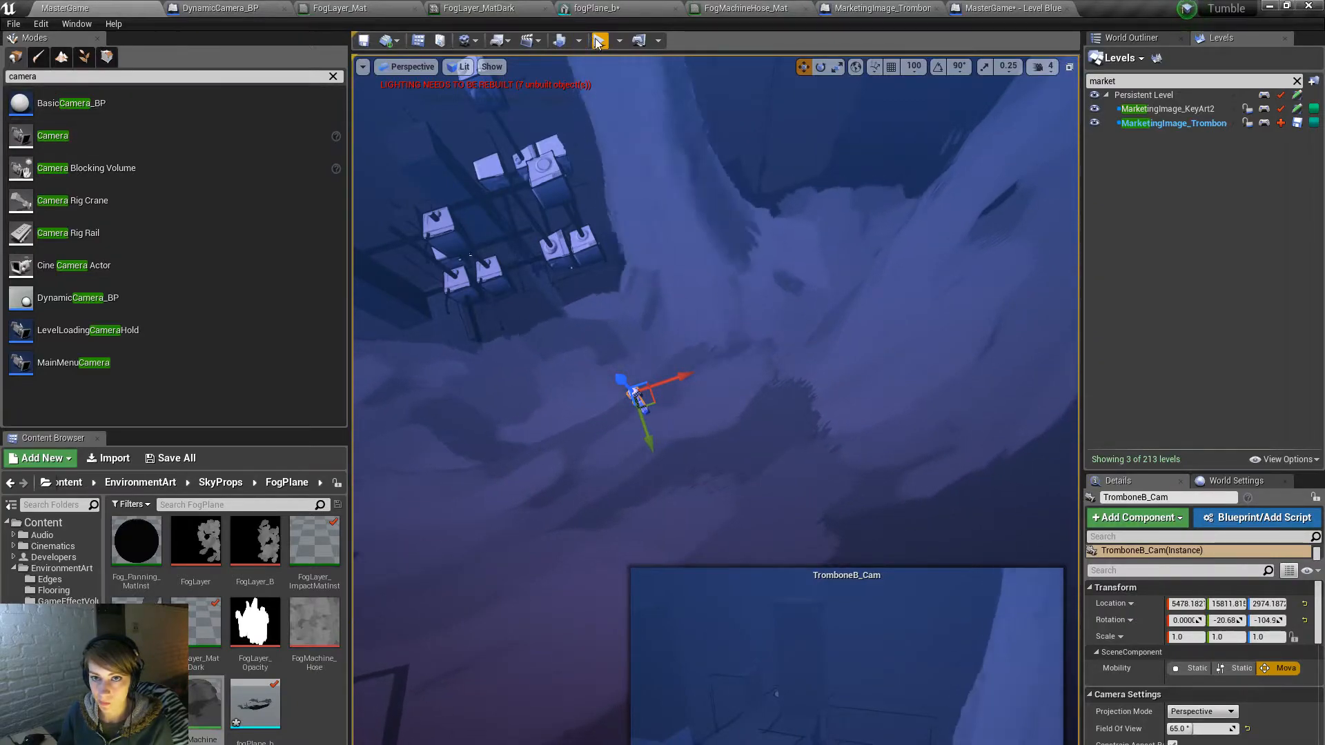
# Step: Play-test the level full screen, restart the test once, then stop it and restore the normal viewport size
pyautogui.click(596, 59)
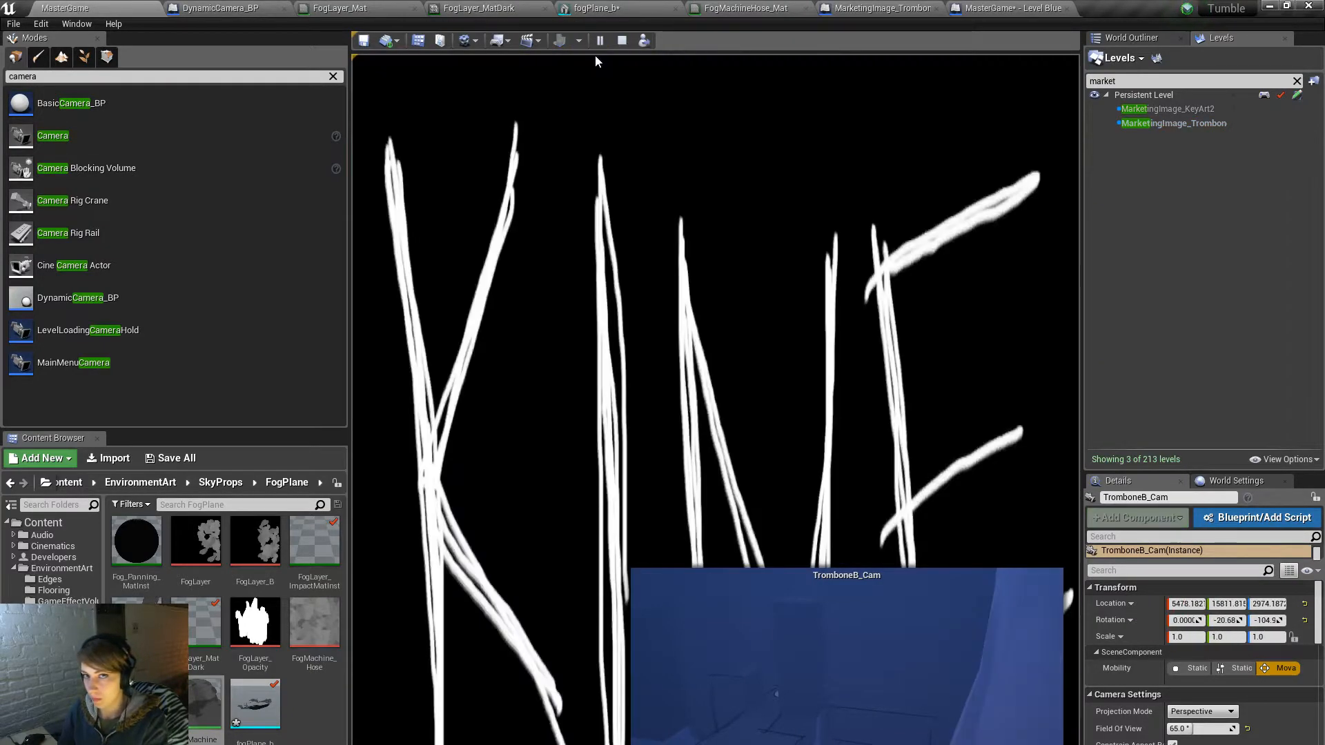
pyautogui.press('F11')
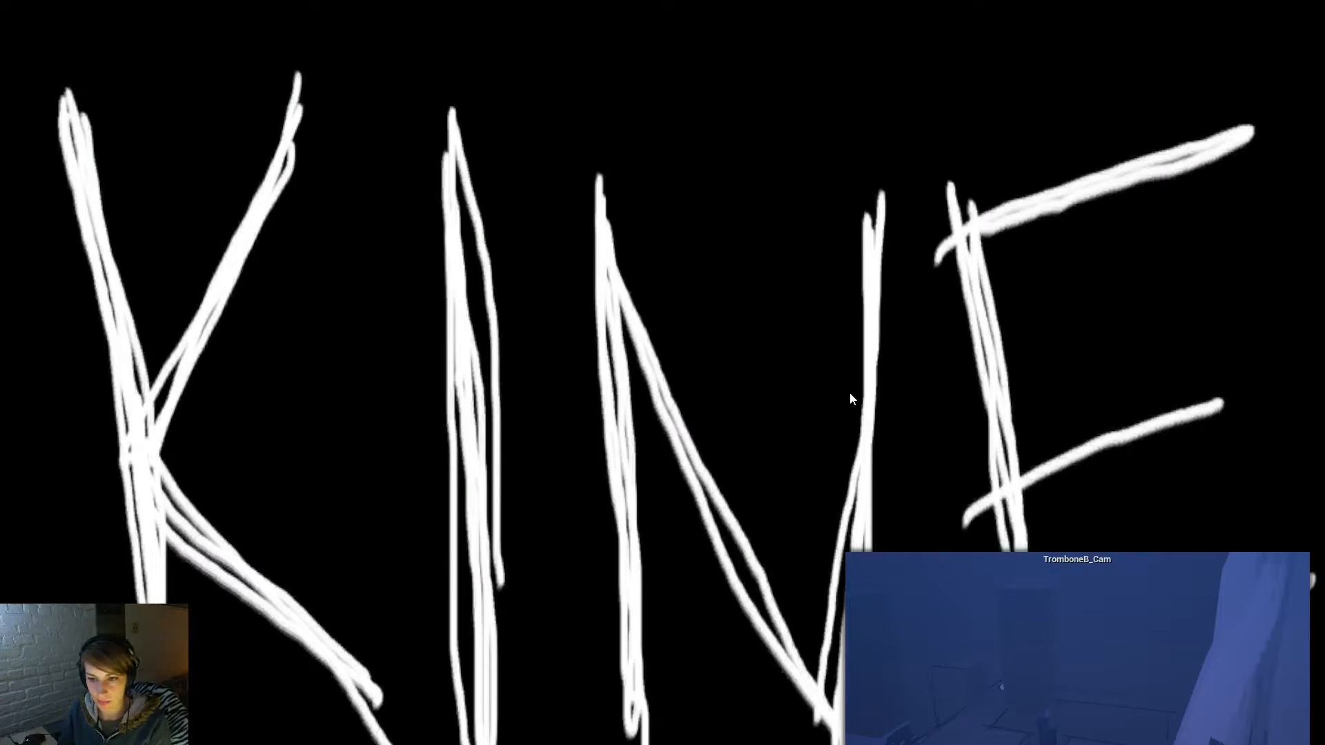
pyautogui.press('Escape')
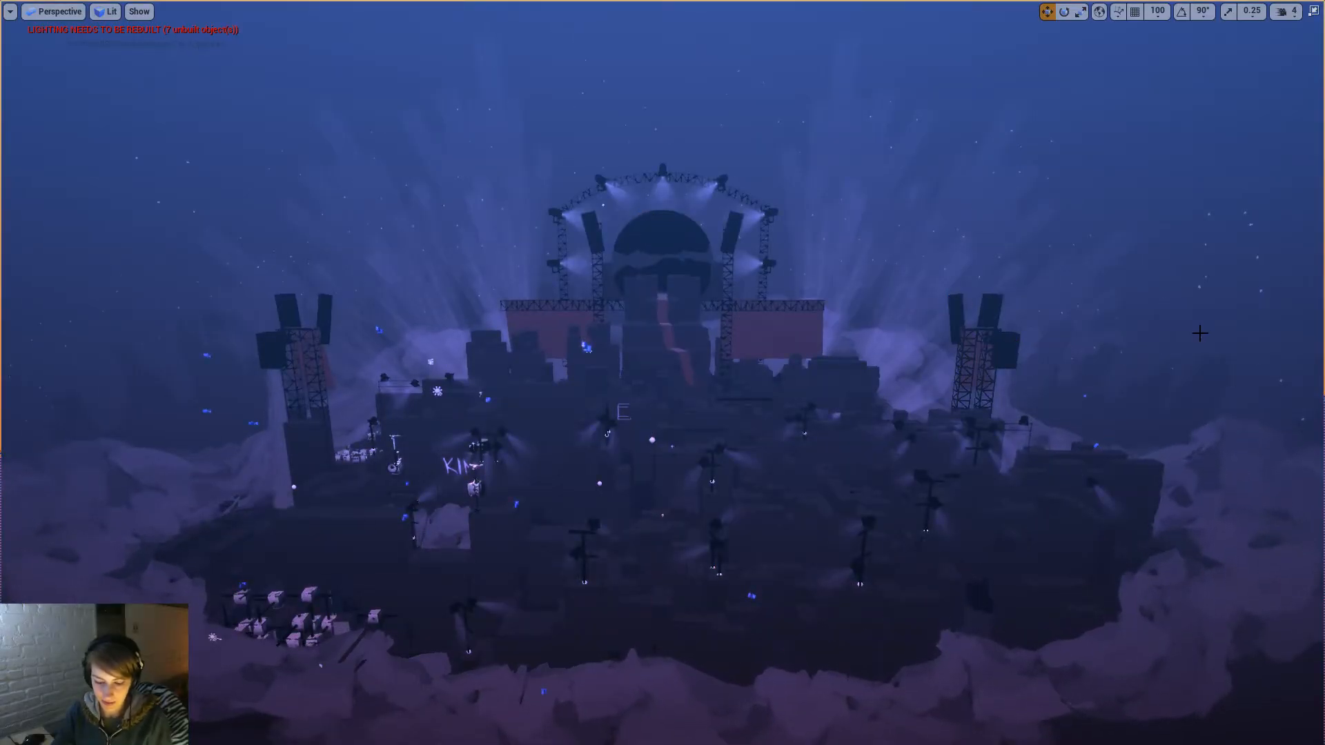
pyautogui.hotkey('alt', 'p')
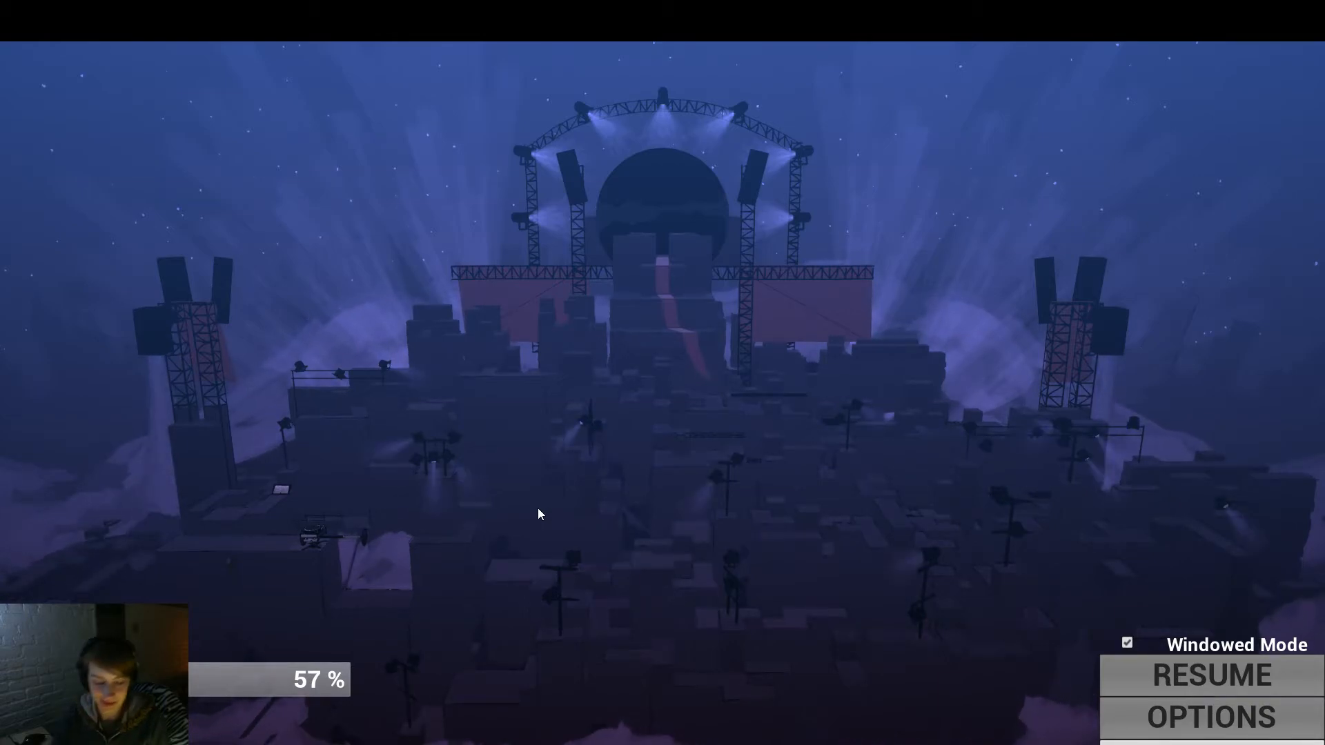
pyautogui.press('Escape')
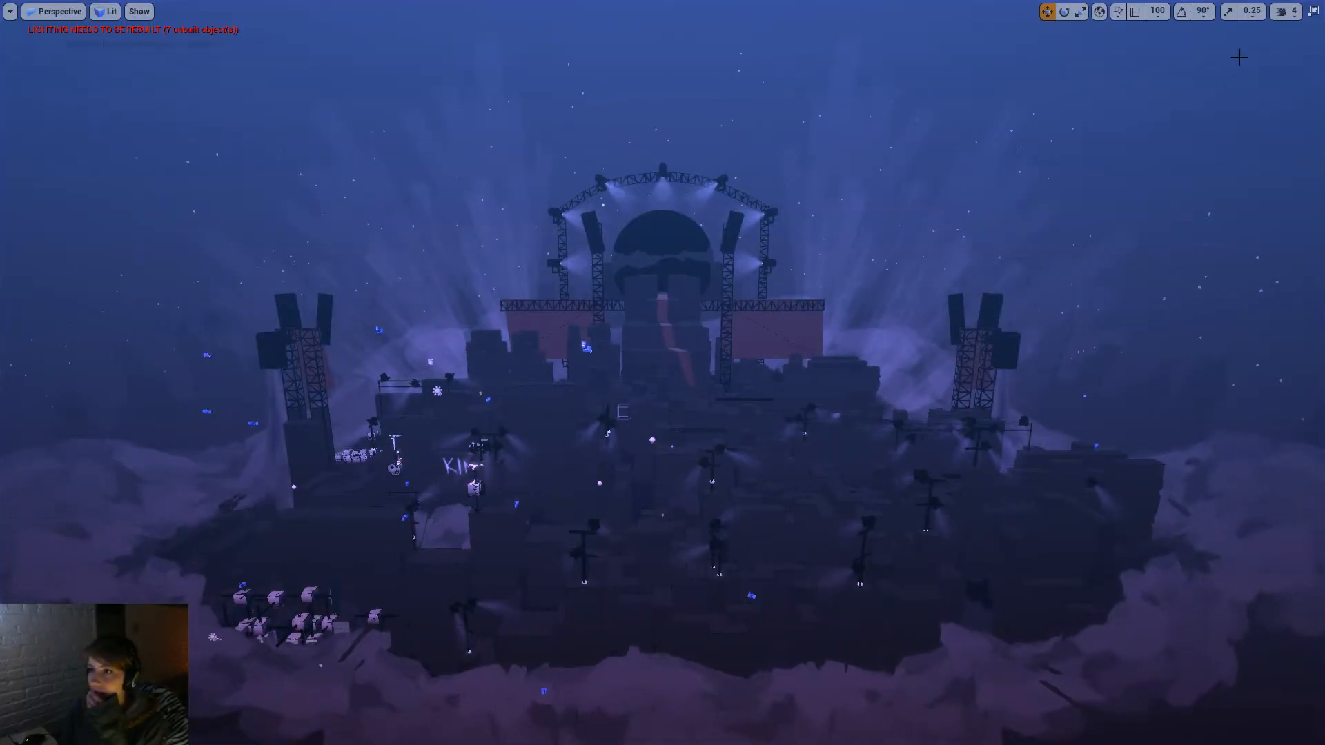
pyautogui.click(1313, 11)
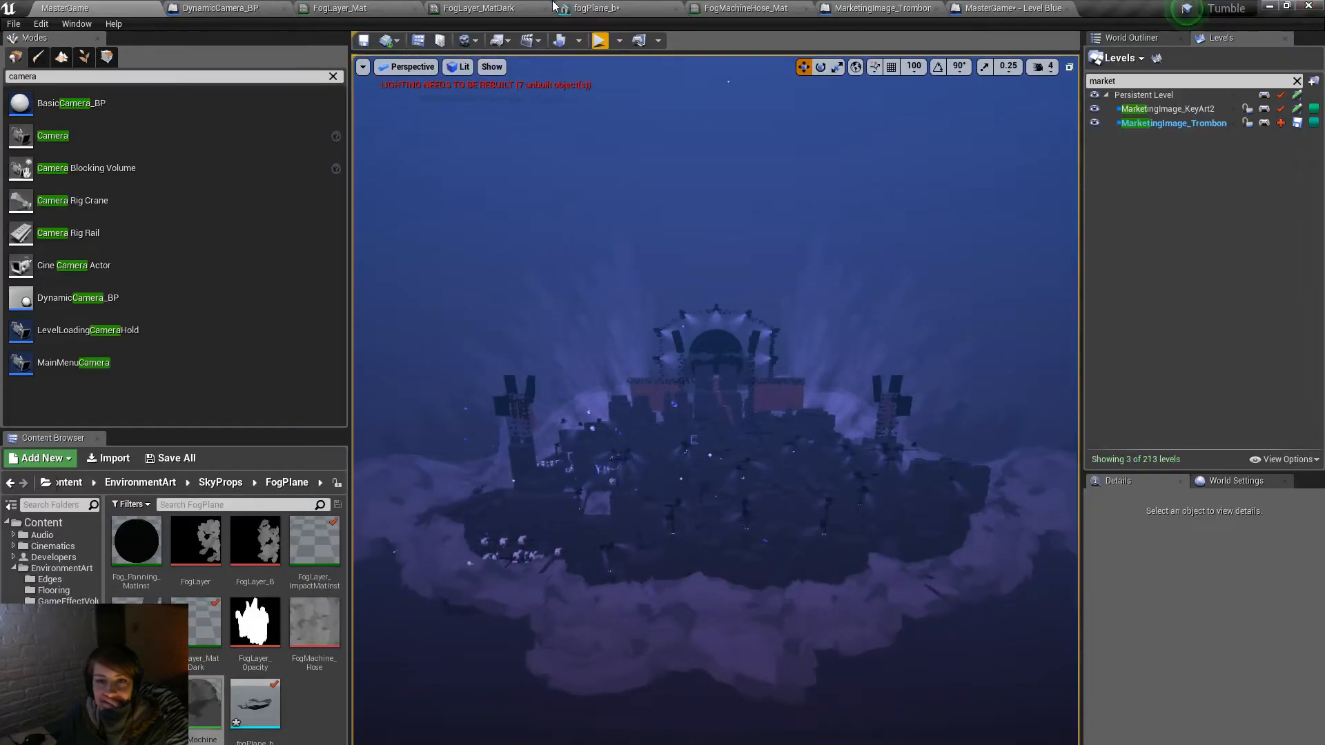
# Step: Connect the Marketing_TromboneStill event directly to Execute Console Command and move the bypassed Load Stream Level node below the chain
pyautogui.click(1004, 7)
pyautogui.scroll(4, 535, 417)
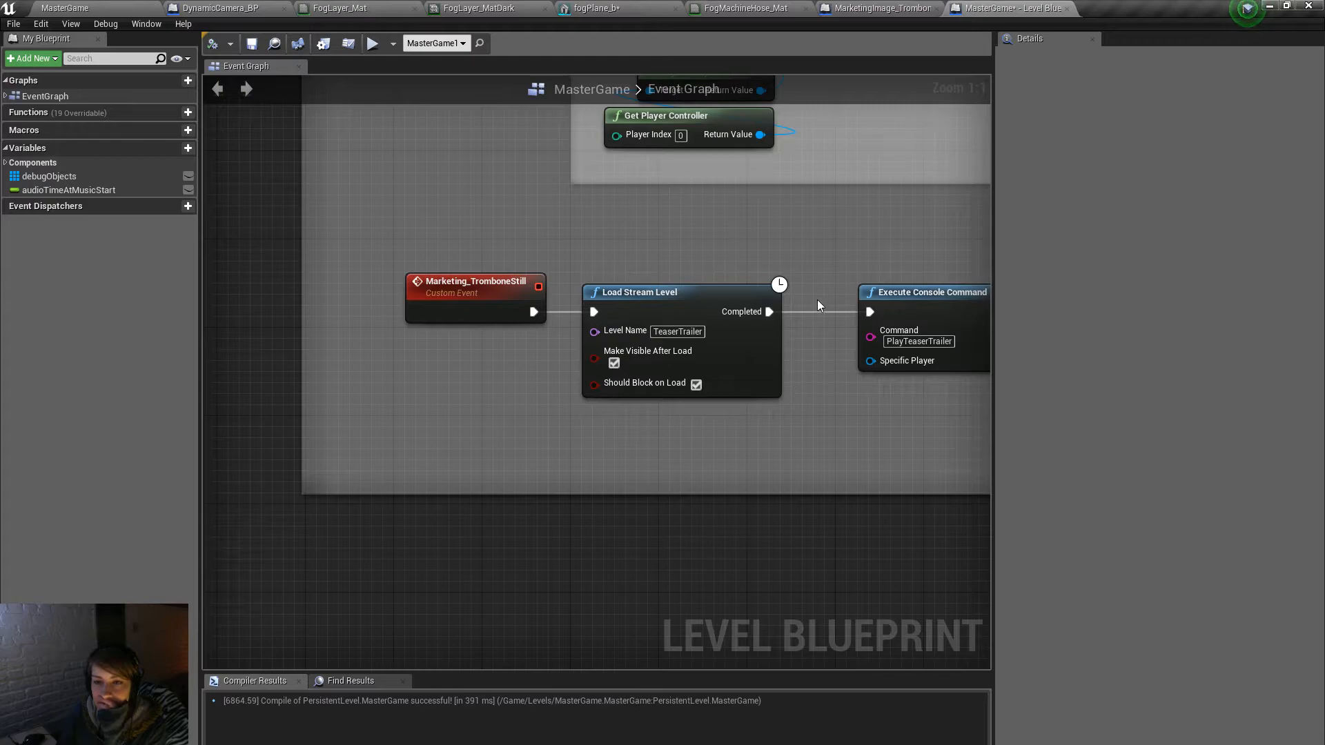
pyautogui.moveTo(752, 304); pyautogui.dragTo(668, 366, button='right')
pyautogui.moveTo(452, 378); pyautogui.dragTo(788, 377)
pyautogui.moveTo(623, 352); pyautogui.dragTo(633, 514)
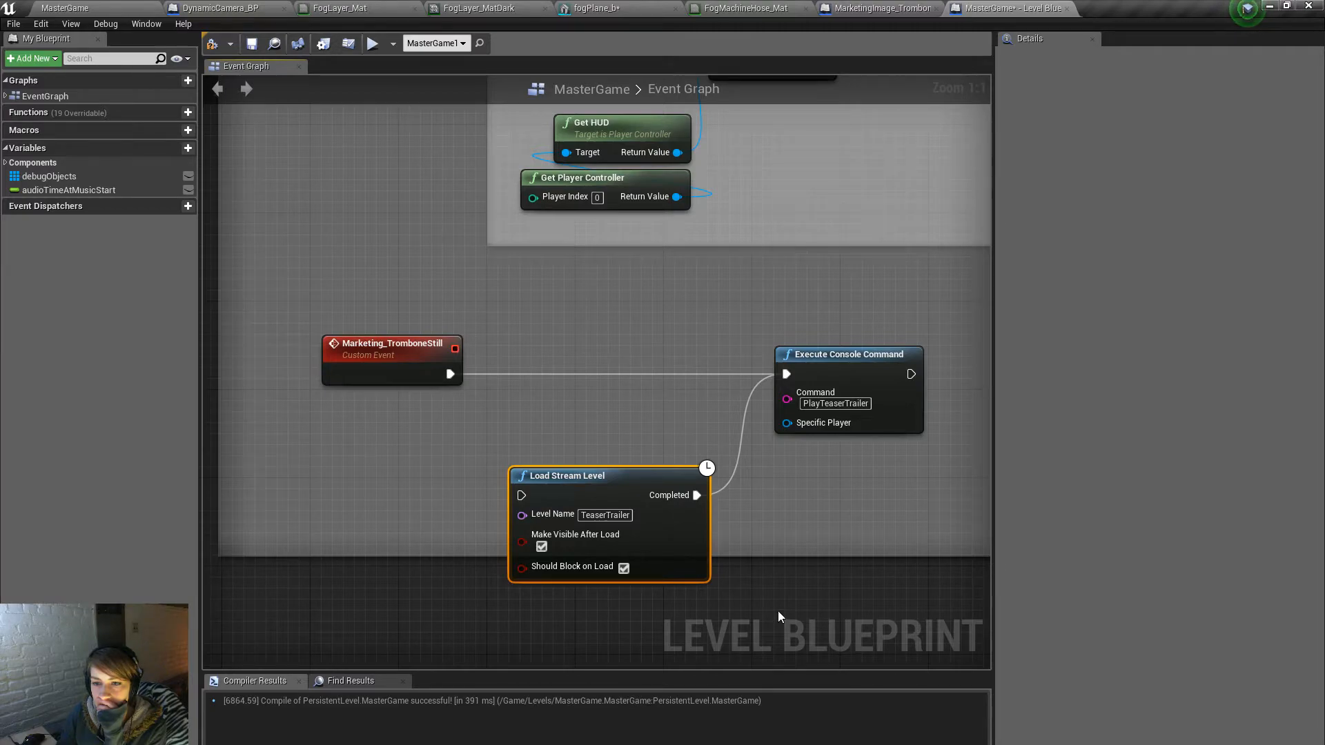
# Step: Play-test the MasterGame level full screen, bring up and close the console, resume the game and stop the test
pyautogui.click(65, 7)
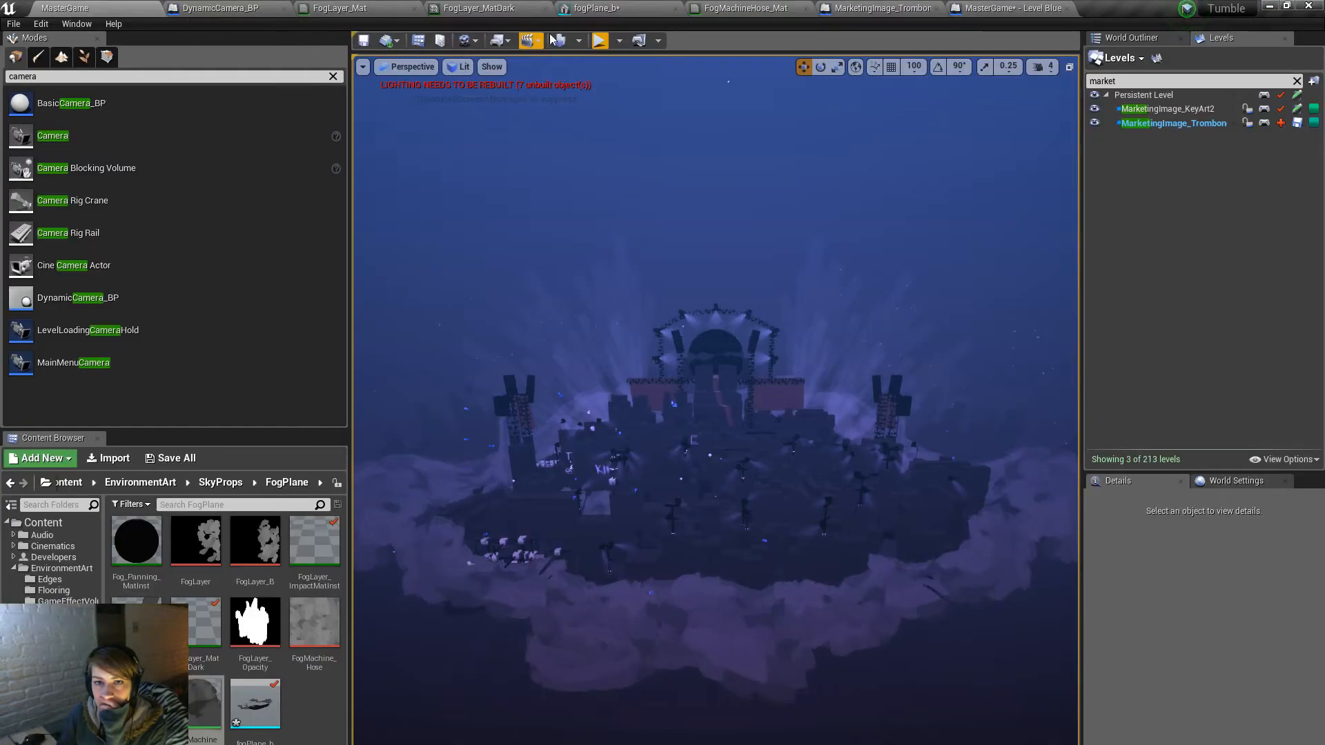
pyautogui.click(597, 43)
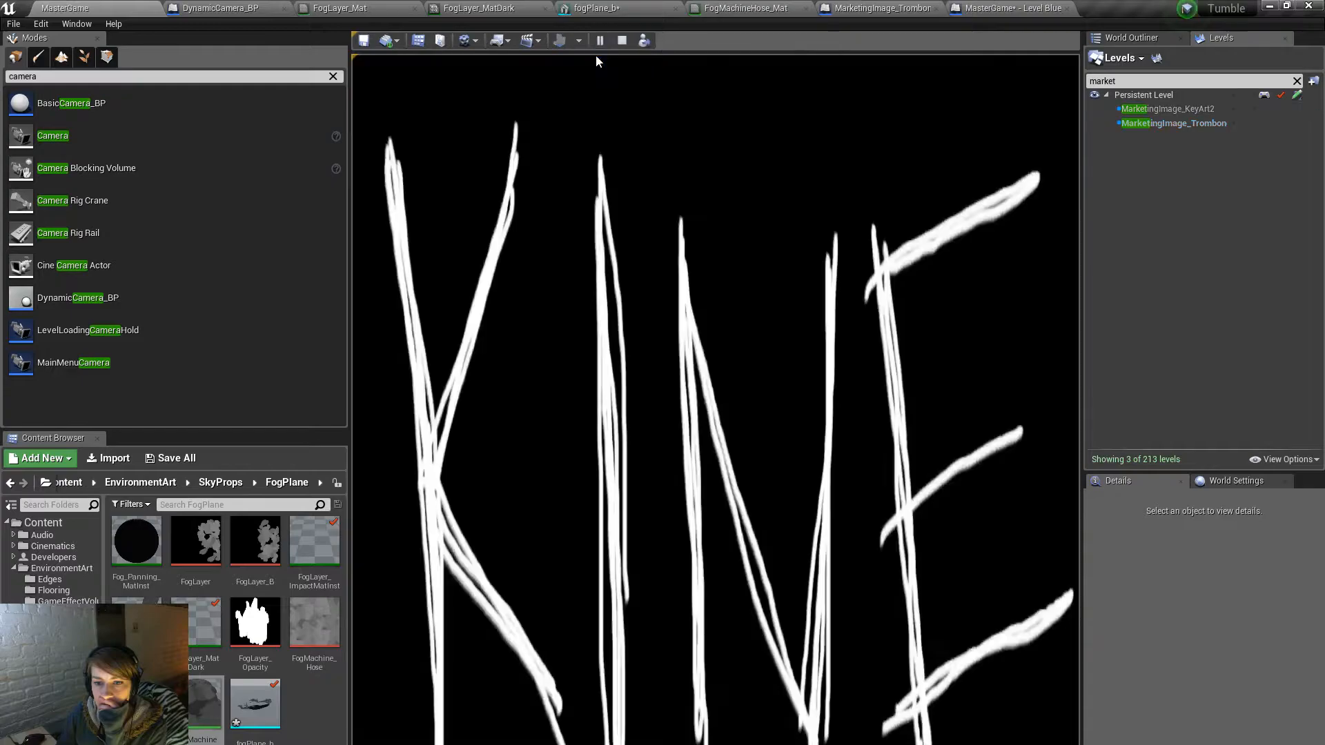
pyautogui.press('F11')
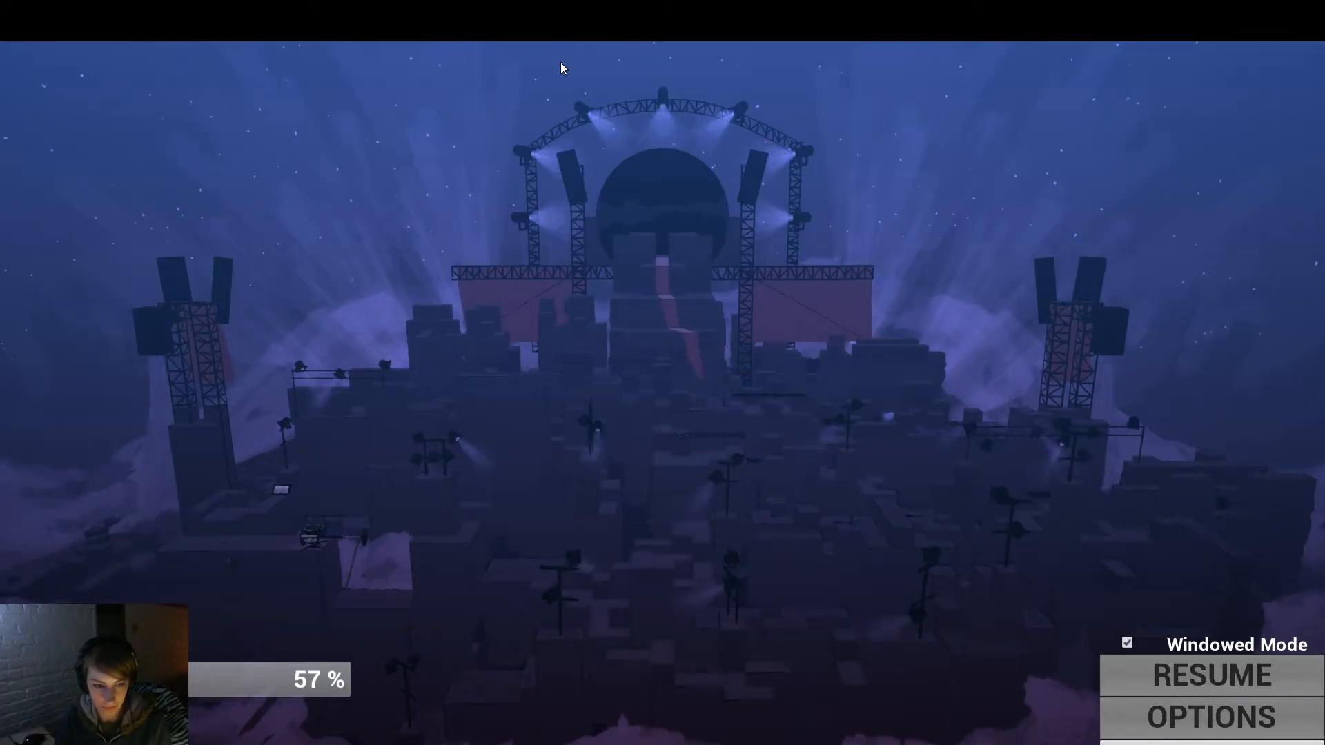
pyautogui.press('`')
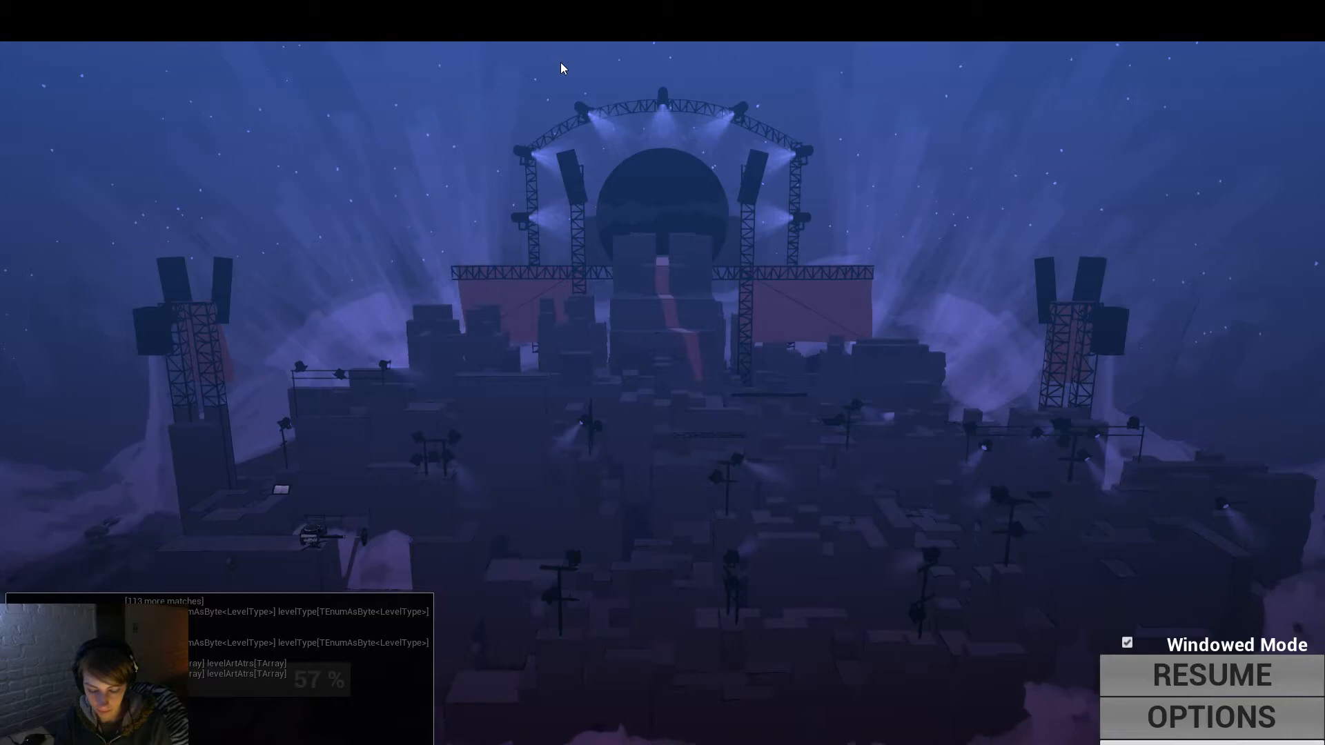
pyautogui.press('`')
pyautogui.press('Escape')
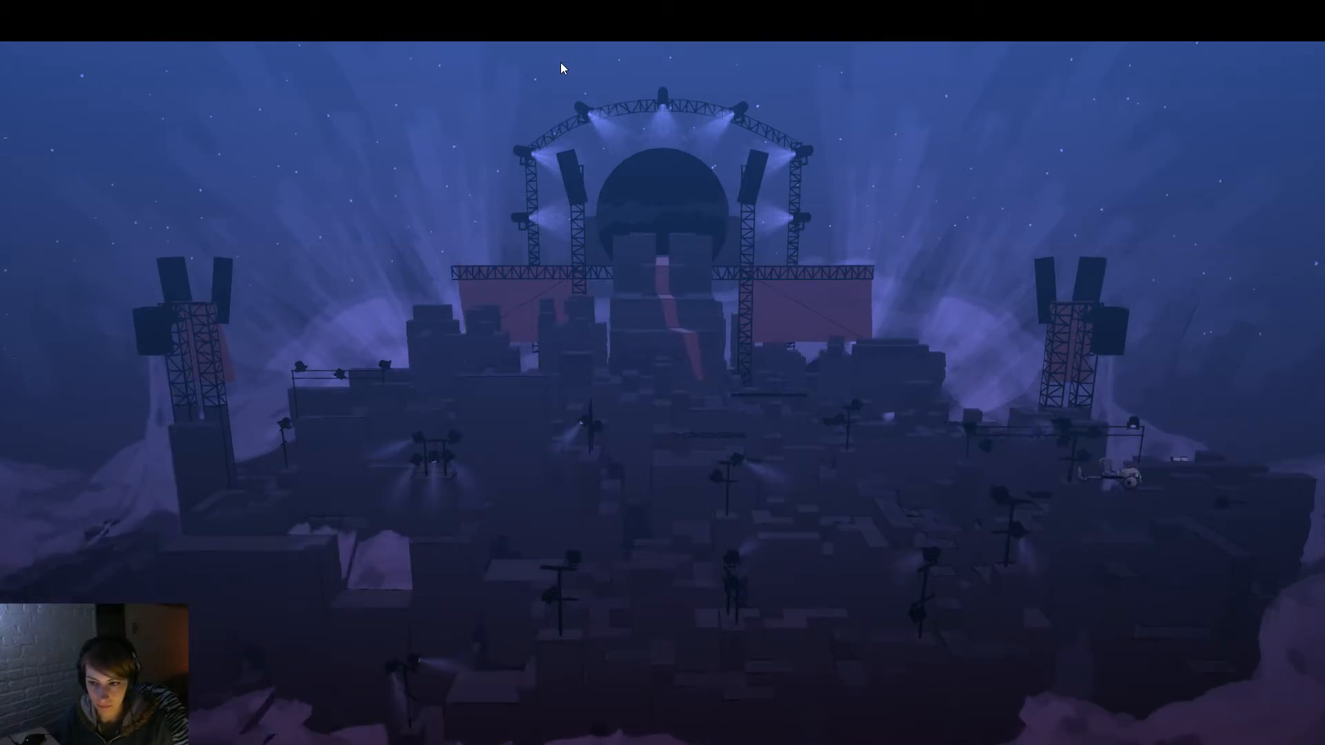
pyautogui.press('Escape')
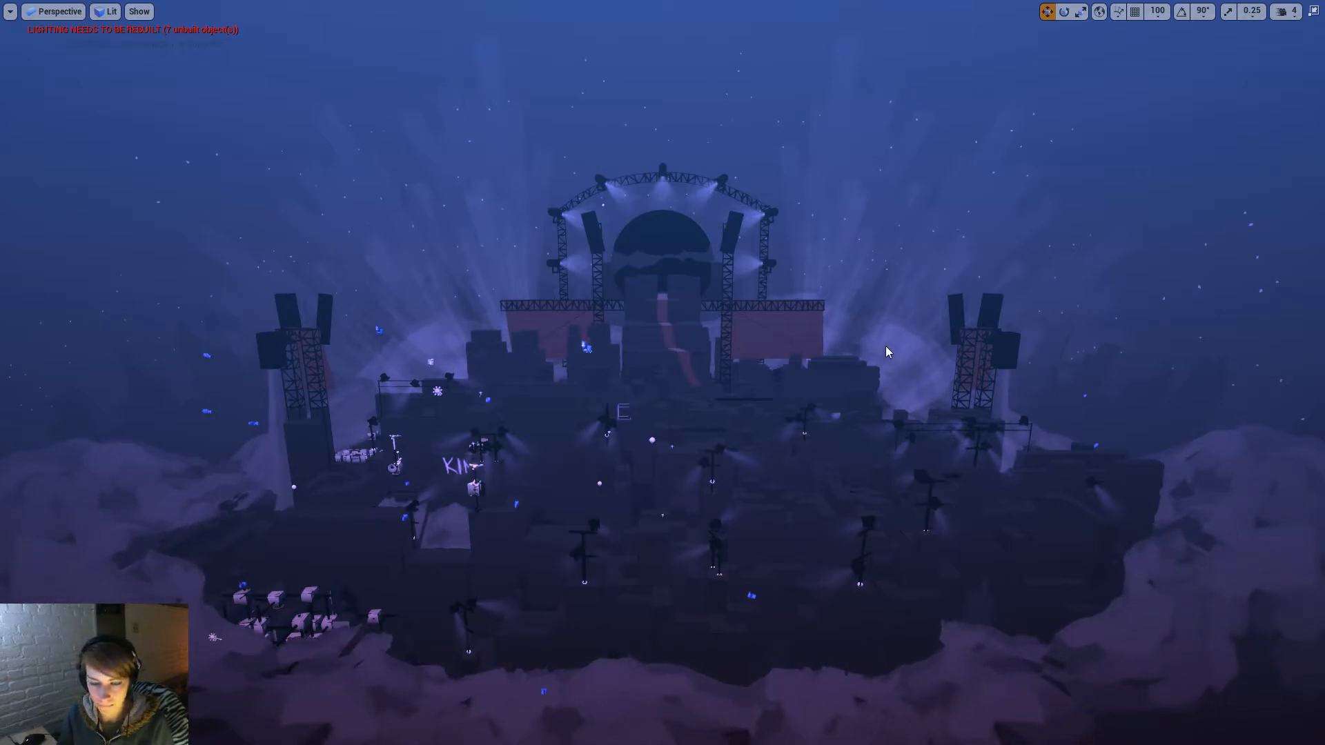
# Step: Play-test the level again, restart the test and continue the 57 % saved game
pyautogui.moveTo(1044, 251); pyautogui.dragTo(1028, 249, button='right')
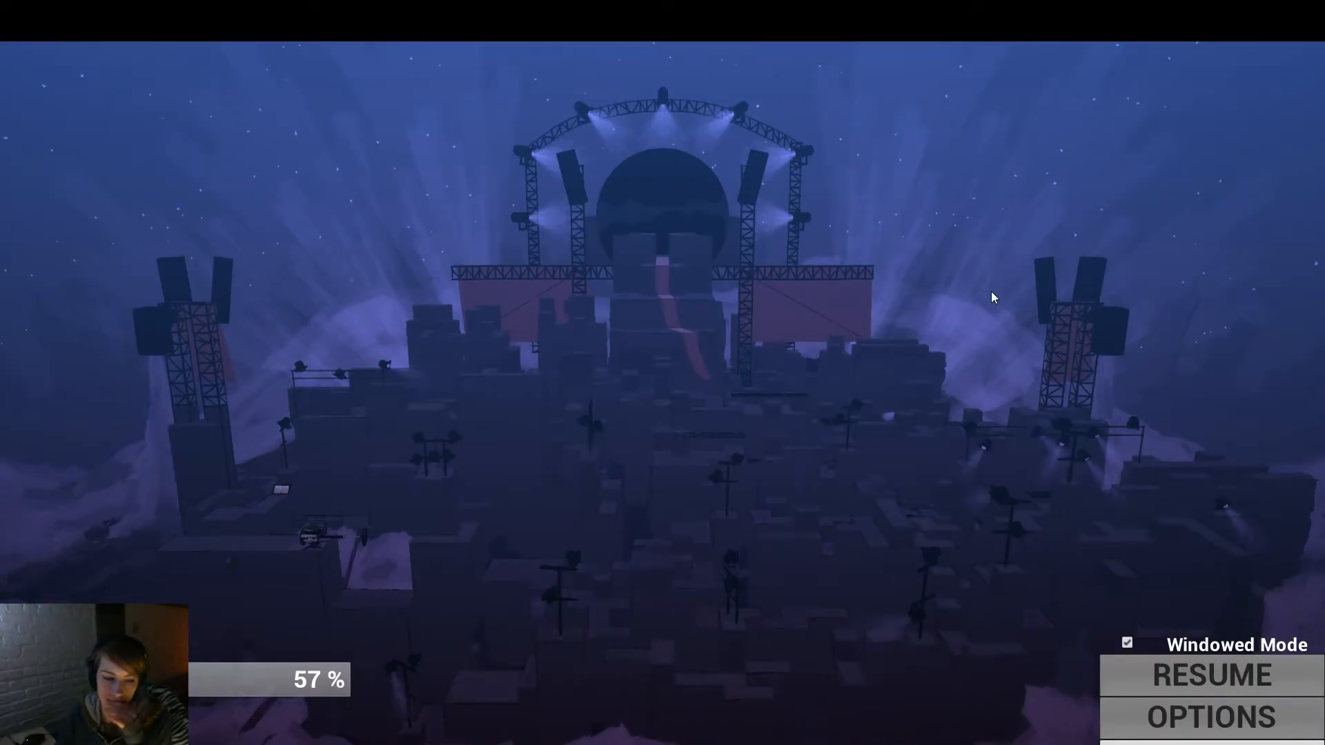
pyautogui.press('Escape')
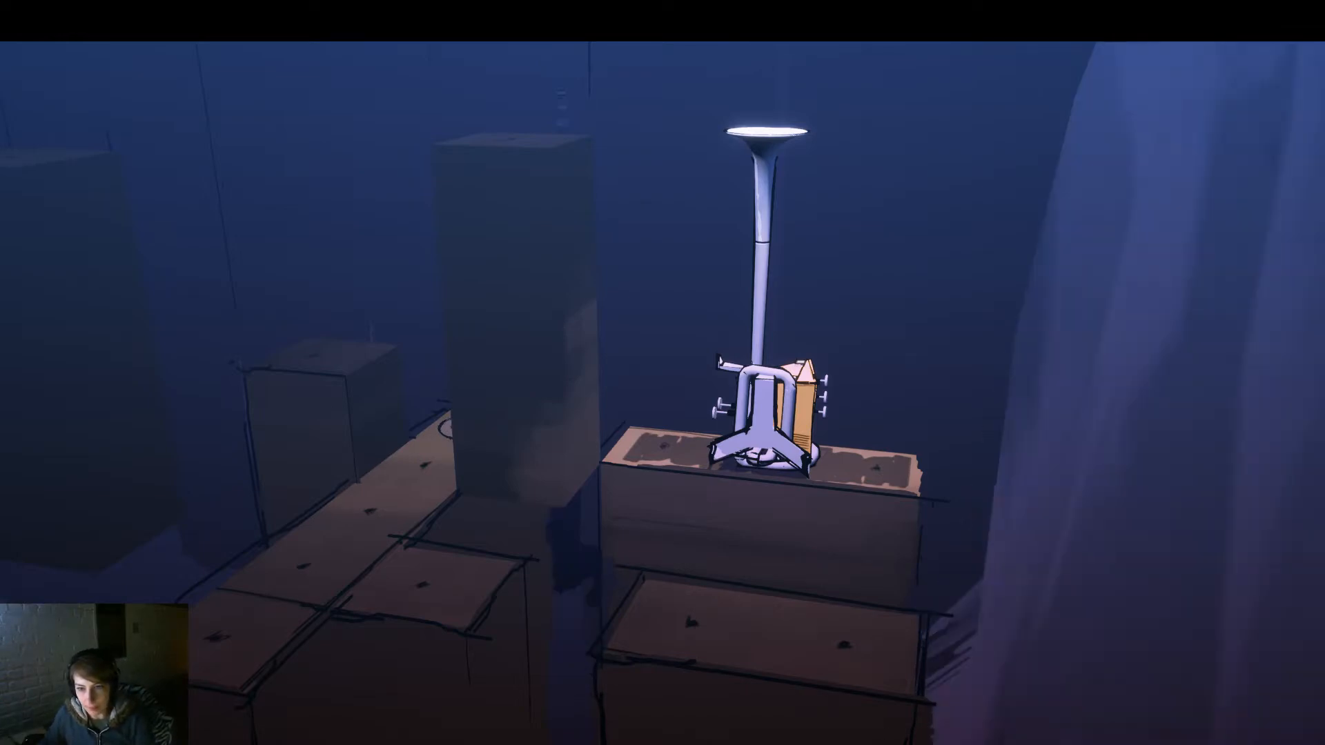
pyautogui.press('Escape')
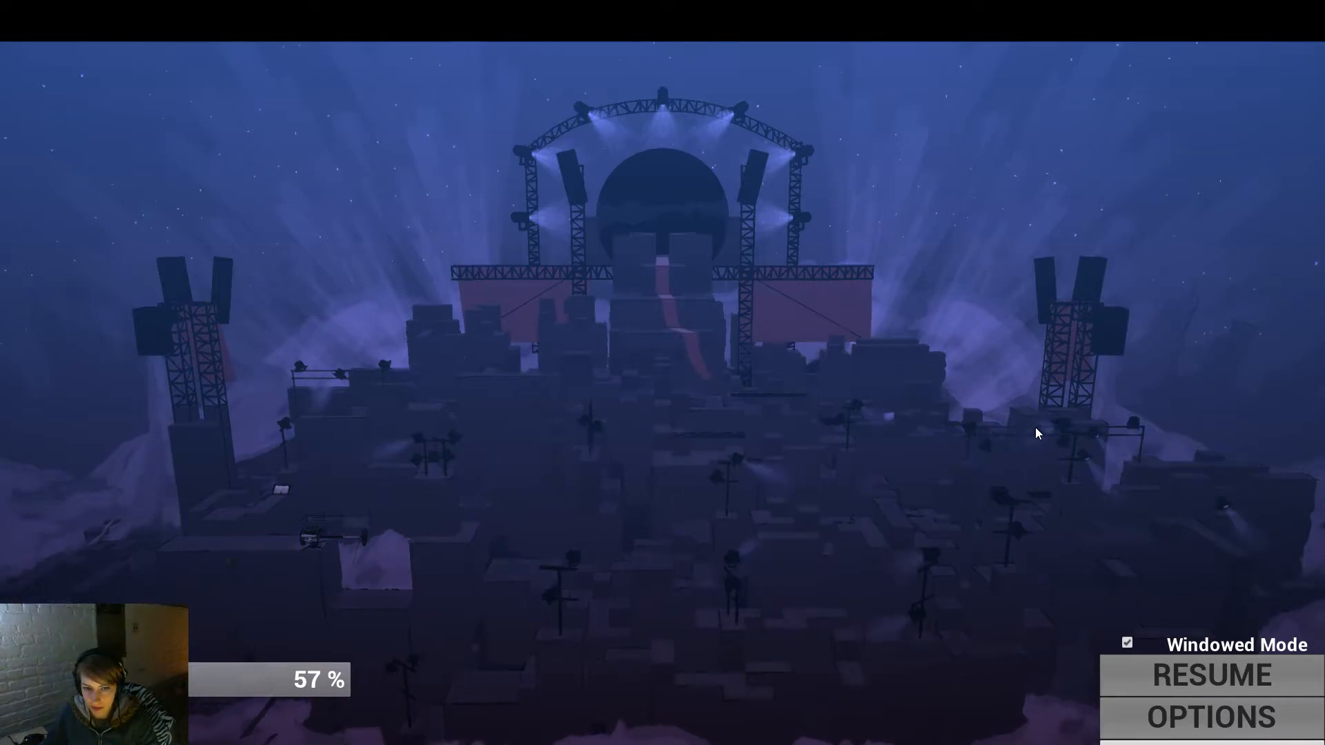
pyautogui.click(278, 679)
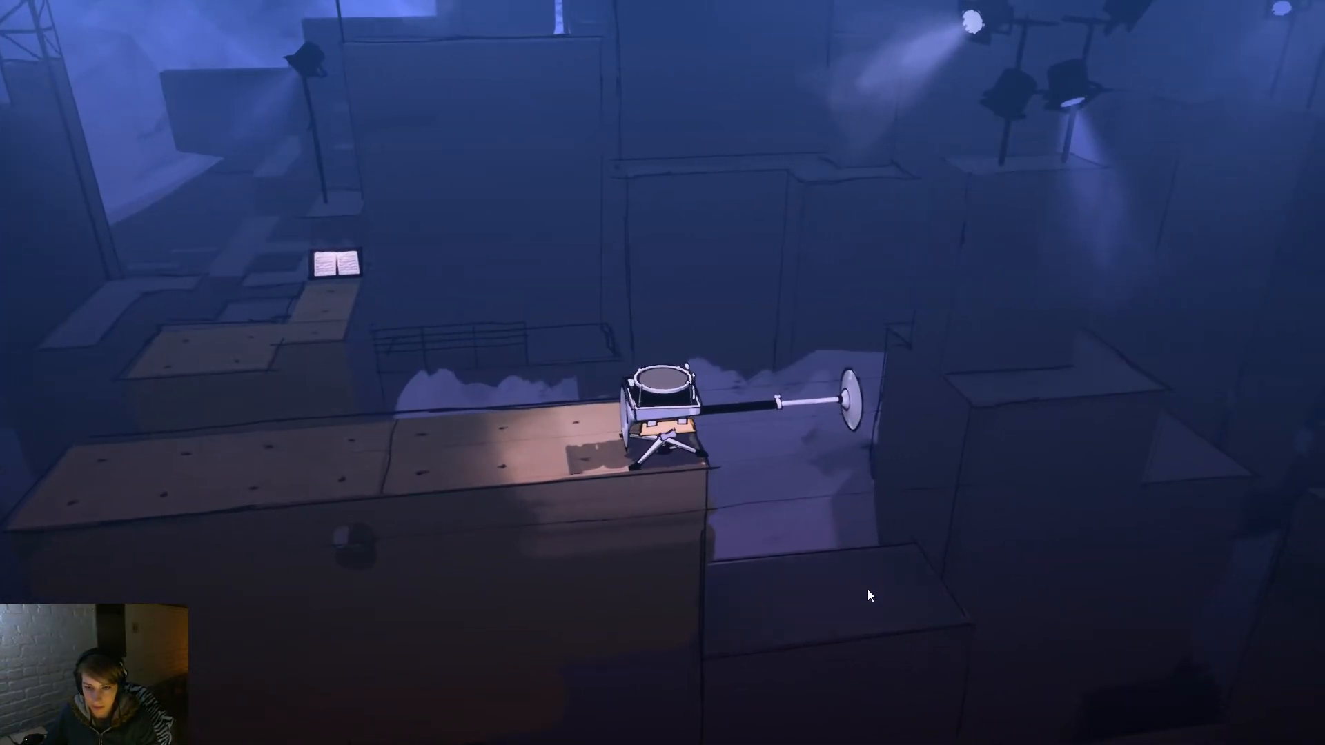
# Step: Move the instrument character along the lit platform, tip it over and swing the camera around to inspect the surrounding scene
pyautogui.press('Left')
pyautogui.press('Left')
pyautogui.press('Left')
pyautogui.press('Left')
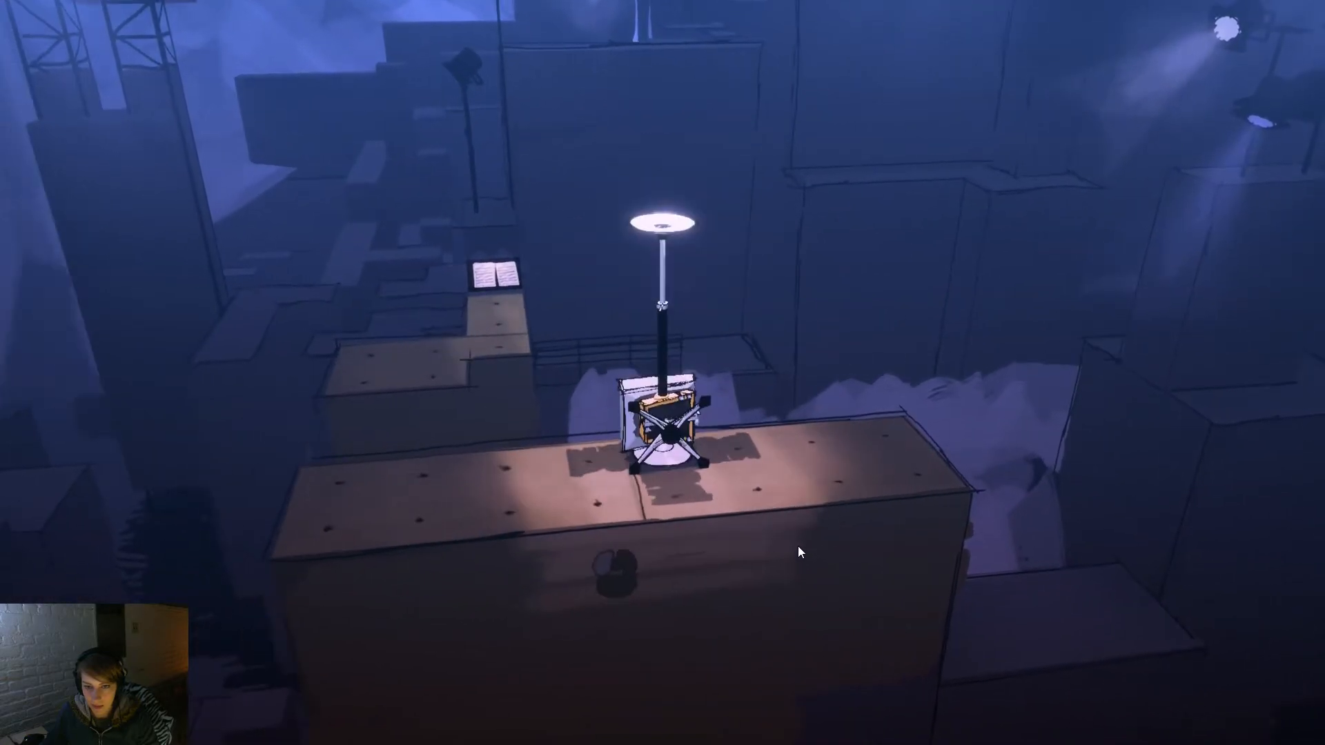
pyautogui.press('Left')
pyautogui.moveTo(562, 548); pyautogui.dragTo(1073, 471)
pyautogui.press('space')
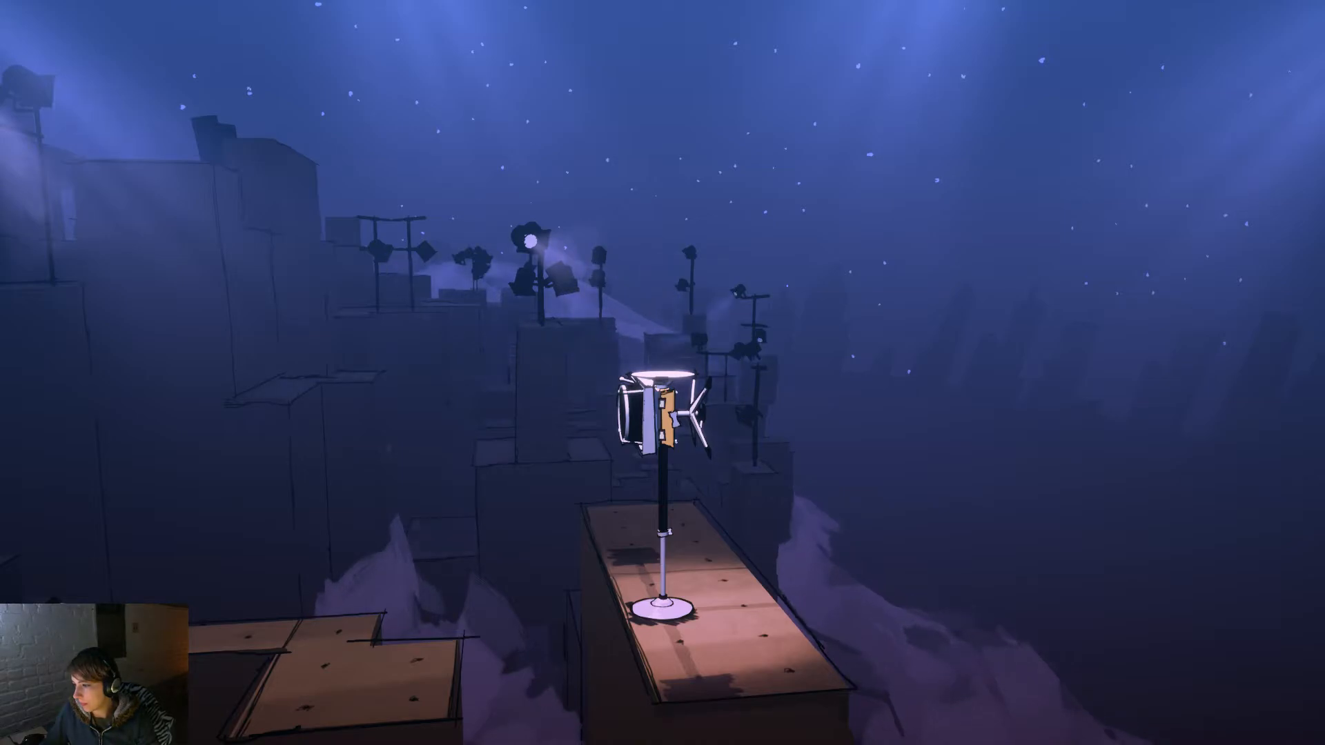
pyautogui.press('space')
pyautogui.moveTo(1119, 570); pyautogui.dragTo(805, 547)
pyautogui.moveTo(1128, 556); pyautogui.dragTo(453, 626)
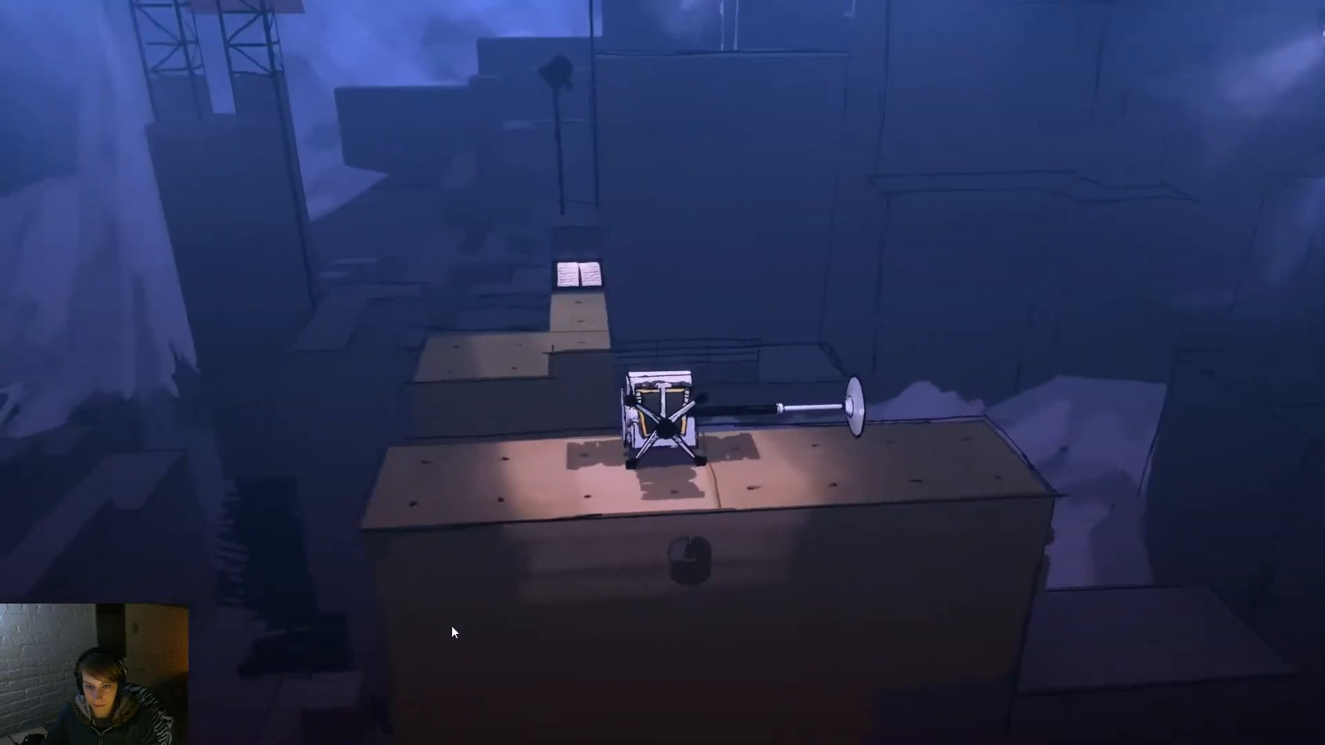
# Step: Walk the instrument character off the long platform and onto the small ledge beside the music stand
pyautogui.press('a')
pyautogui.press('a')
pyautogui.press('w')
pyautogui.press('space')
pyautogui.press('a')
pyautogui.press('space')
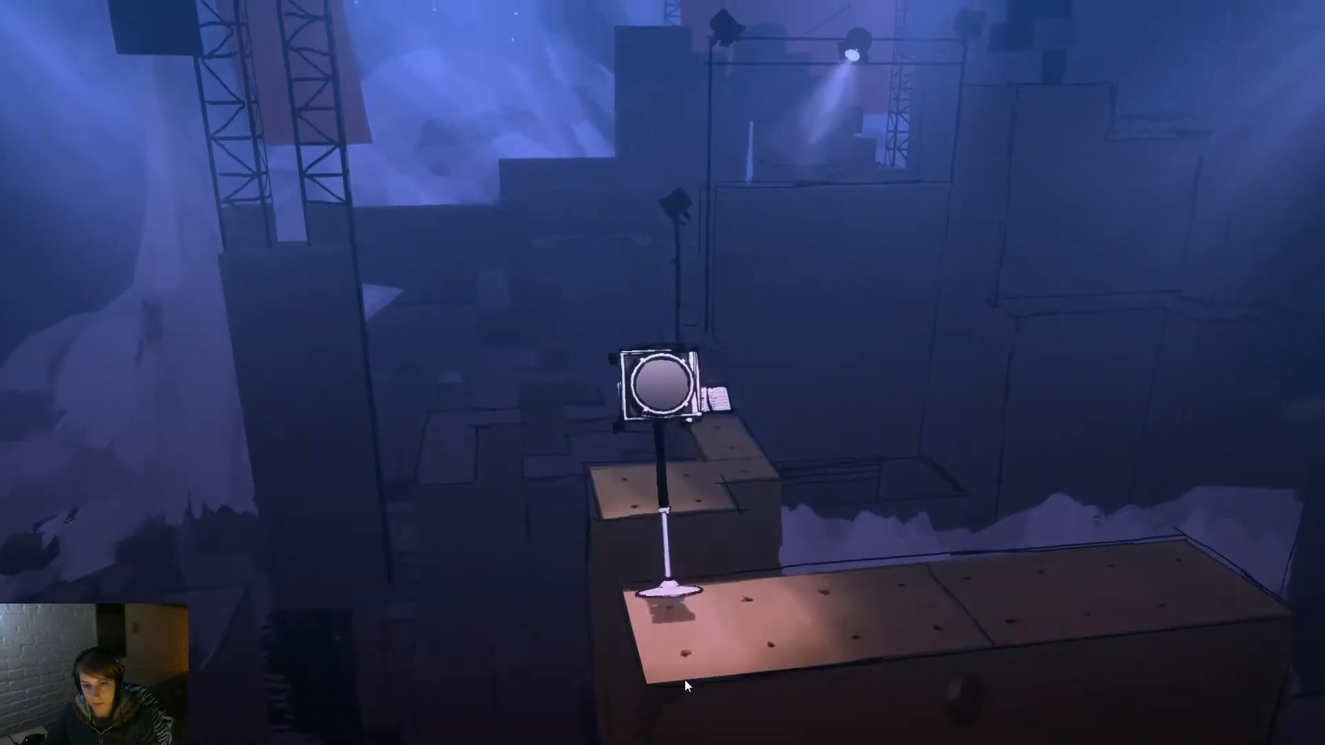
pyautogui.press('w')
pyautogui.press('w')
pyautogui.press('d')
pyautogui.press('space')
pyautogui.press('d')
pyautogui.press('space')
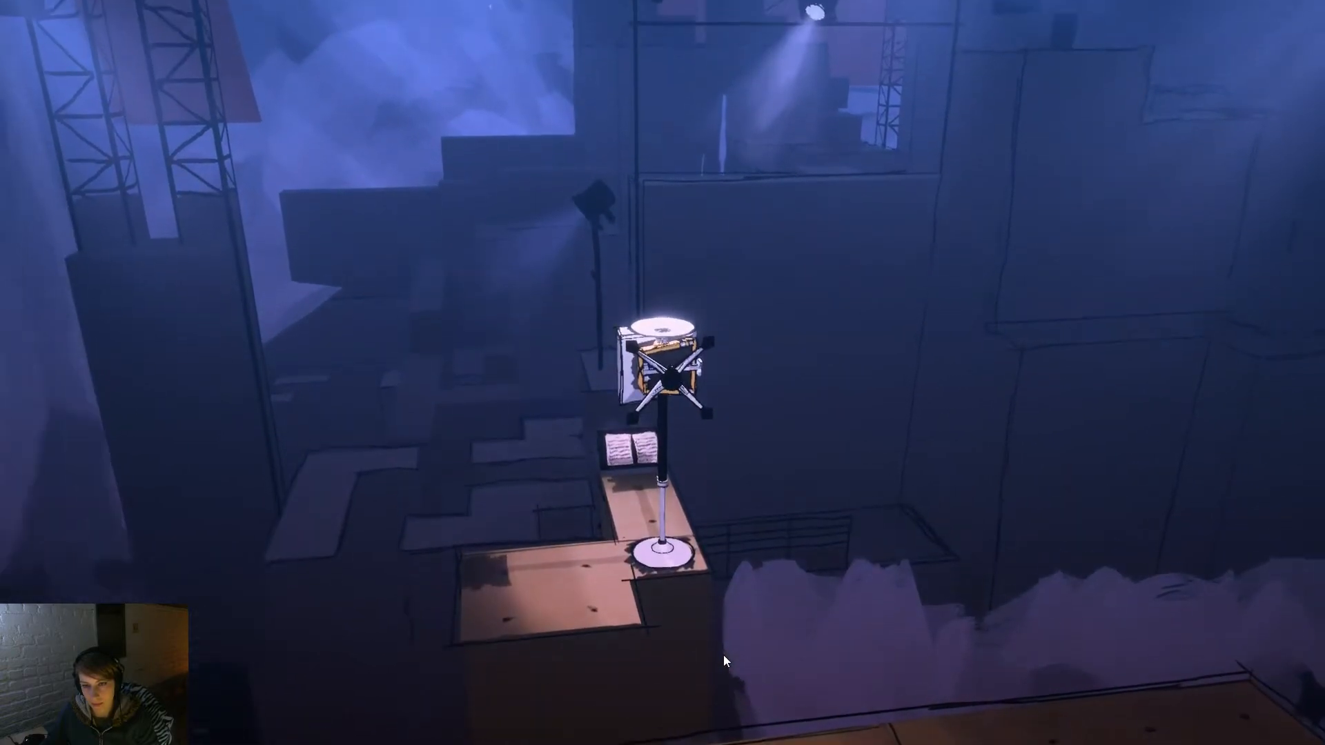
pyautogui.press('w')
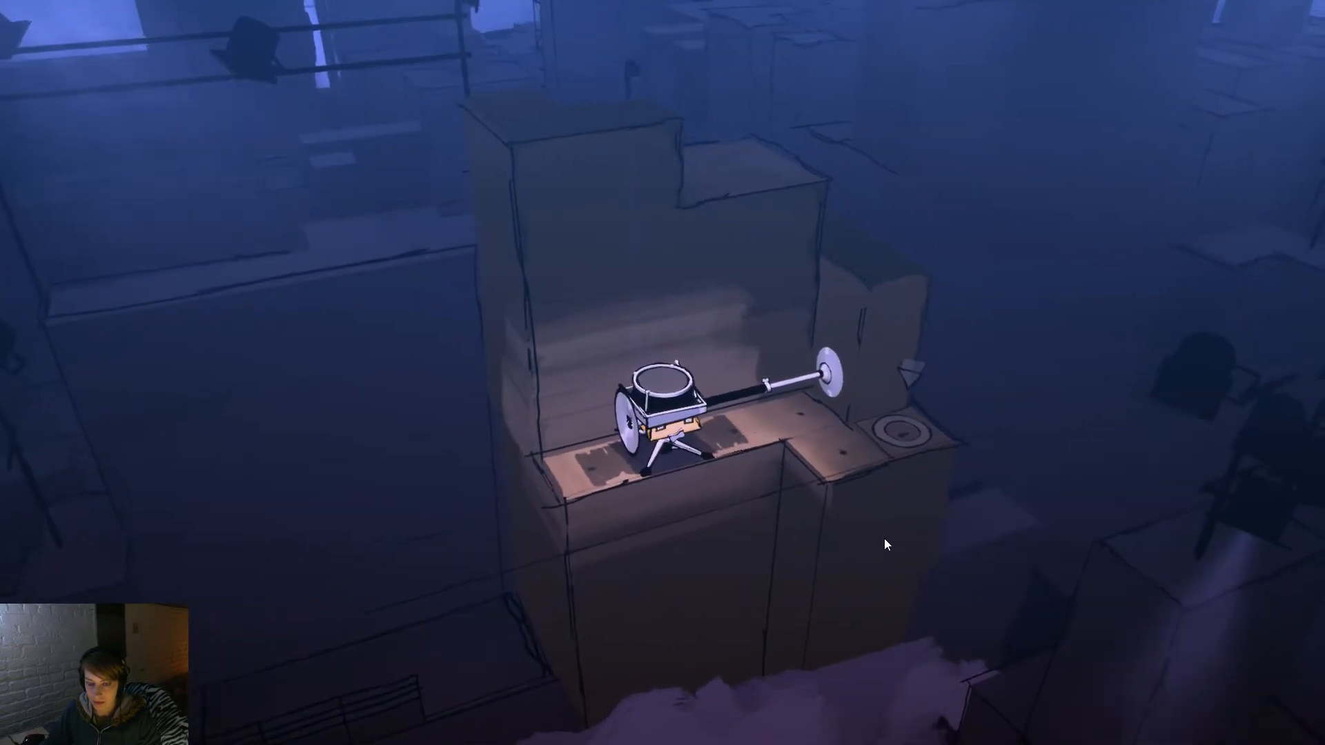
# Step: Move the instrument character along the stepped platform onto its end marker and continue past the narrative beat
pyautogui.press('d')
pyautogui.press('d')
pyautogui.press('a')
pyautogui.press('space')
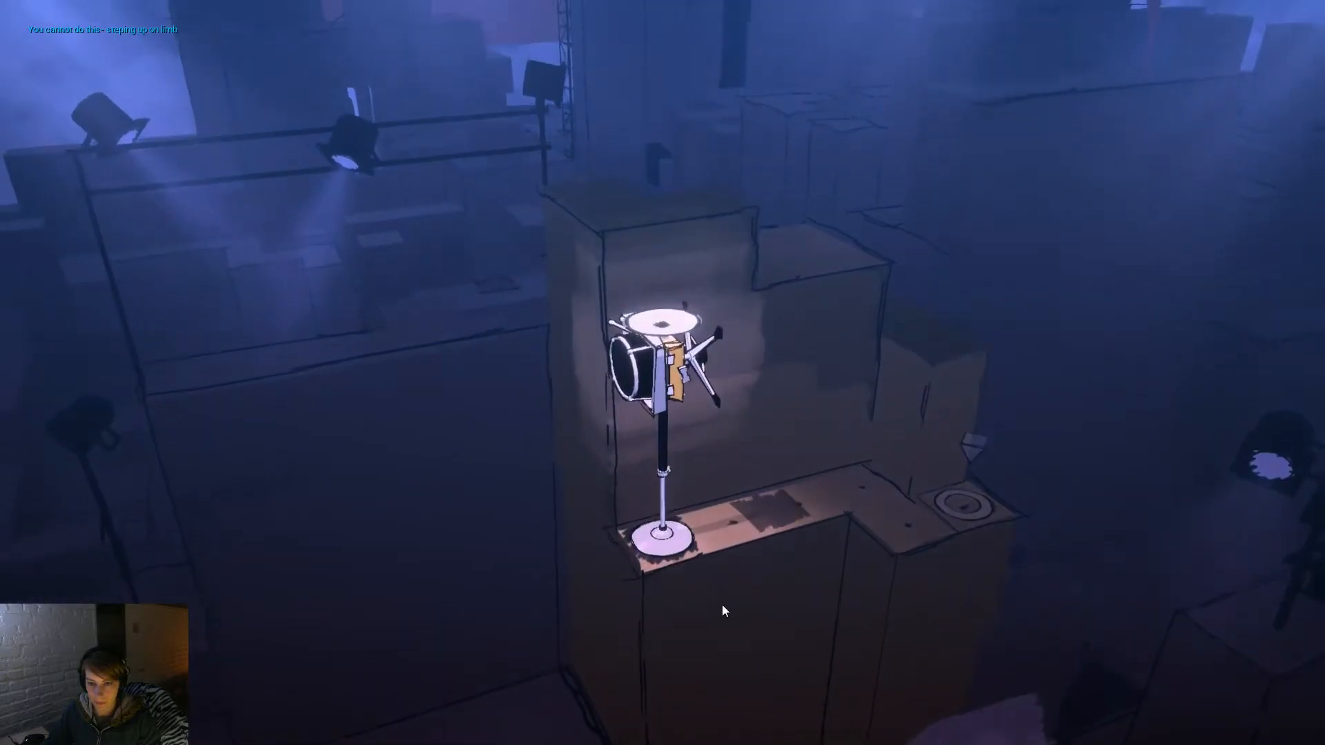
pyautogui.press('d')
pyautogui.press('s')
pyautogui.press('d')
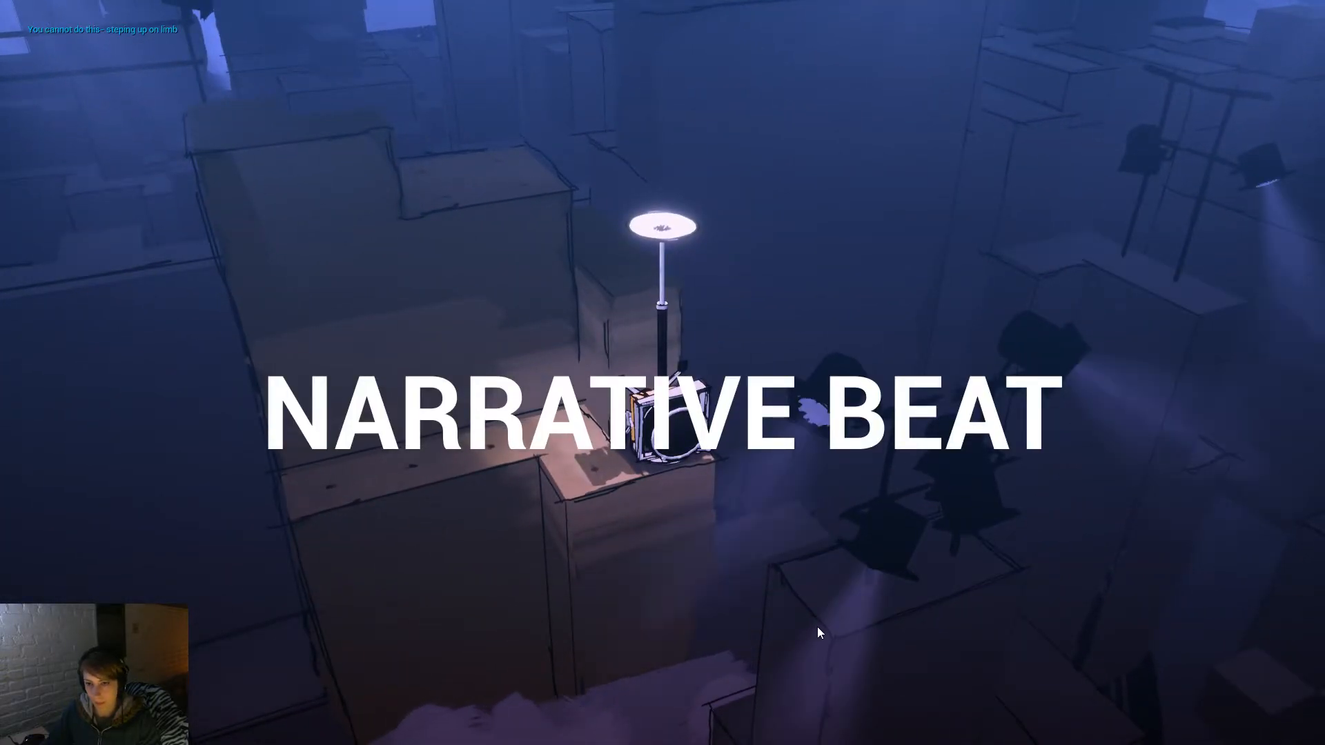
pyautogui.click(686, 463)
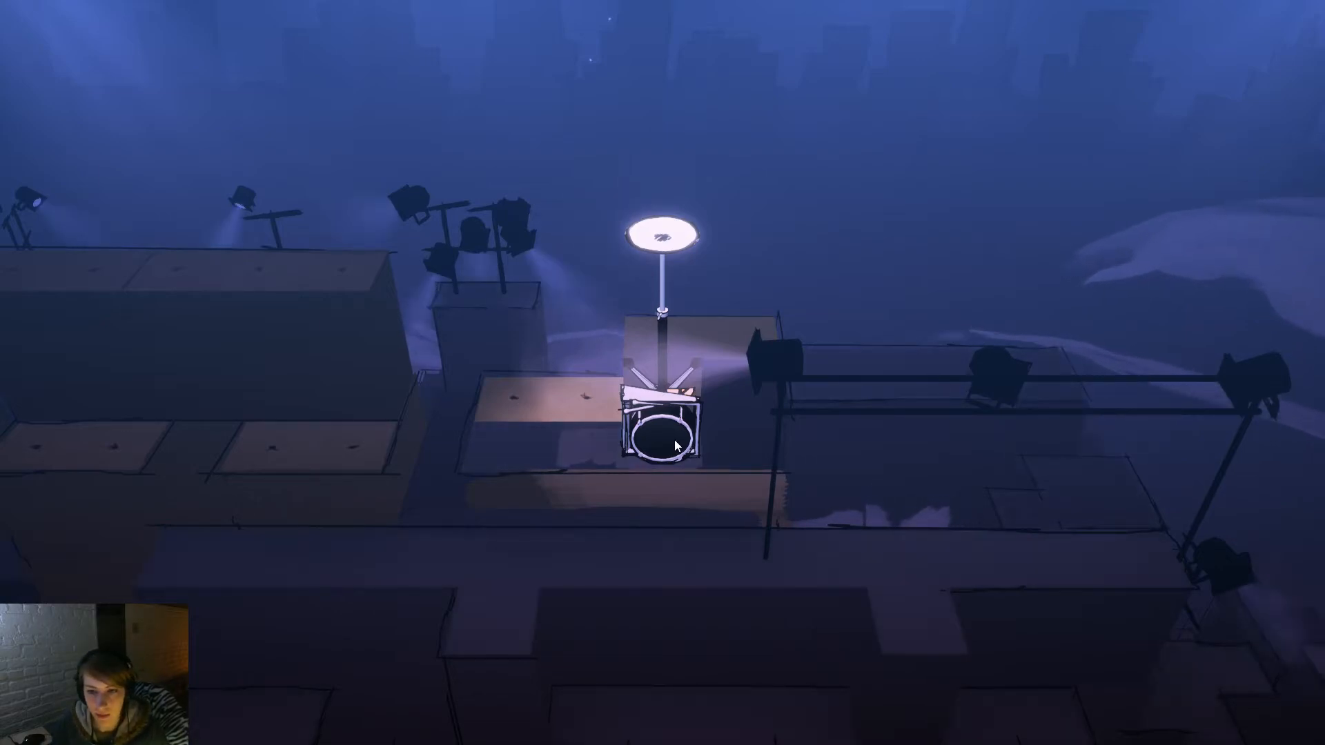
# Step: Stop the test, select the dark cube beside the spotlights, restore the normal viewport size and filter the cube's details by "tags"
pyautogui.press('Escape')
pyautogui.press('s')
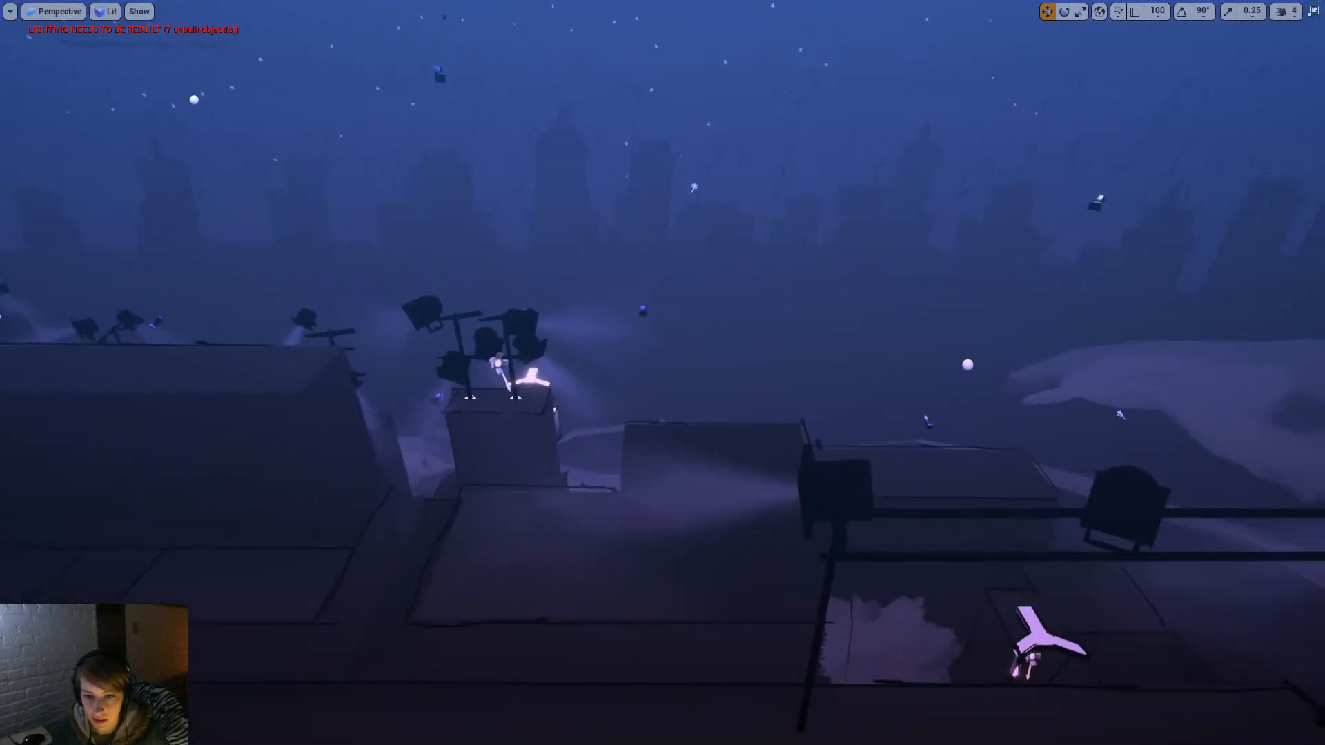
pyautogui.click(675, 425)
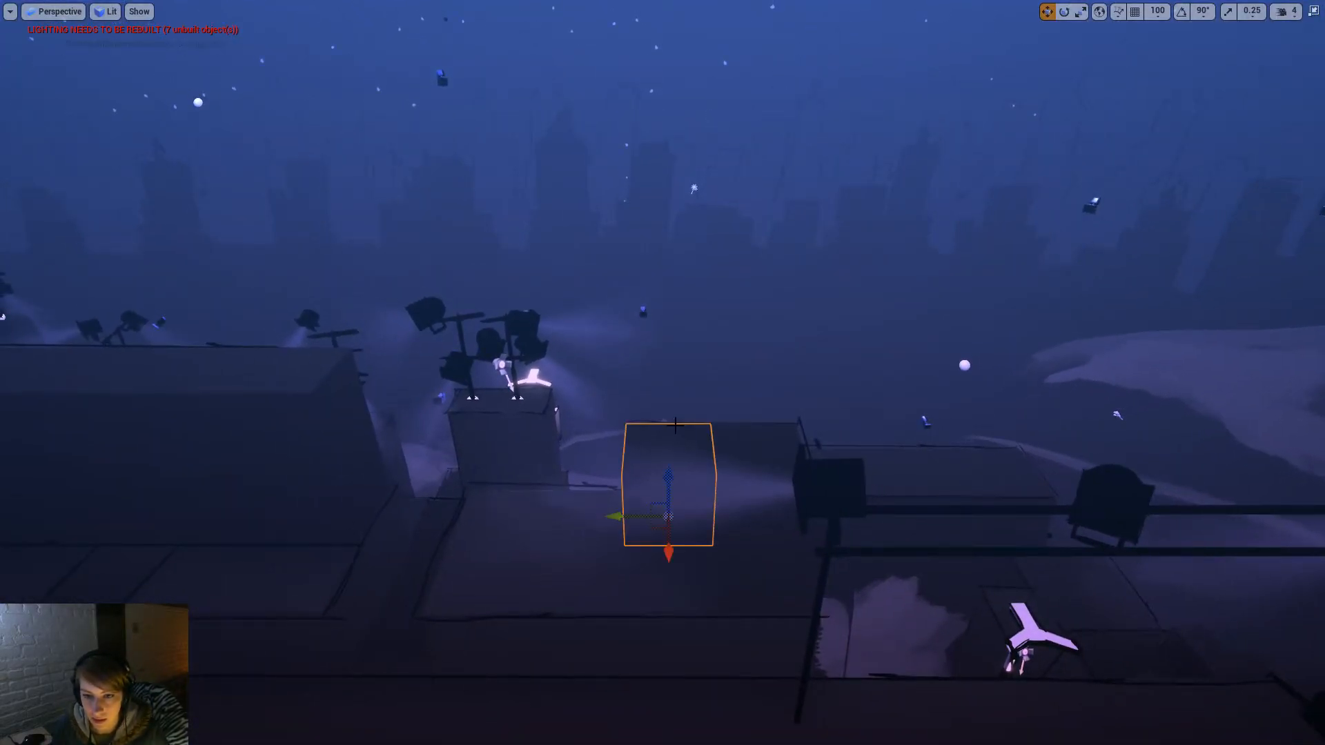
pyautogui.click(1313, 11)
pyautogui.moveTo(1234, 470); pyautogui.dragTo(1228, 253)
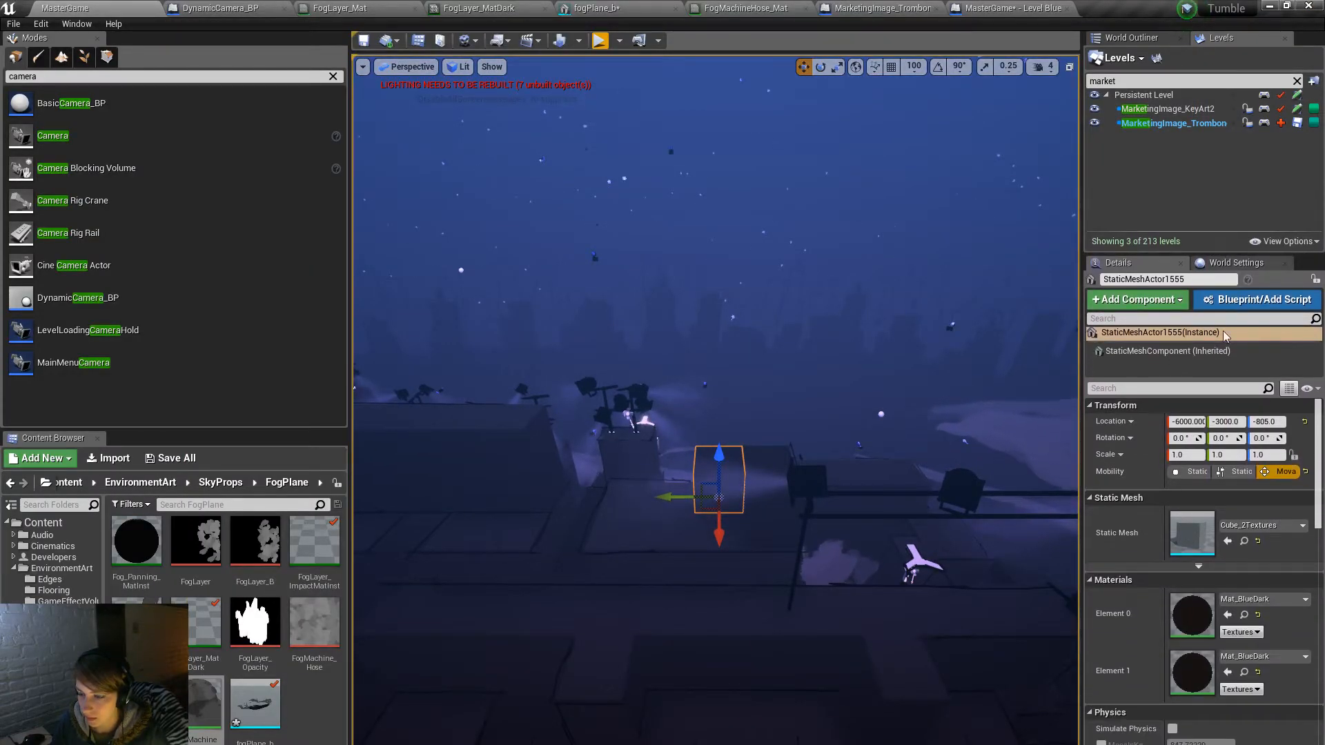
pyautogui.click(1206, 388)
pyautogui.write('tags')
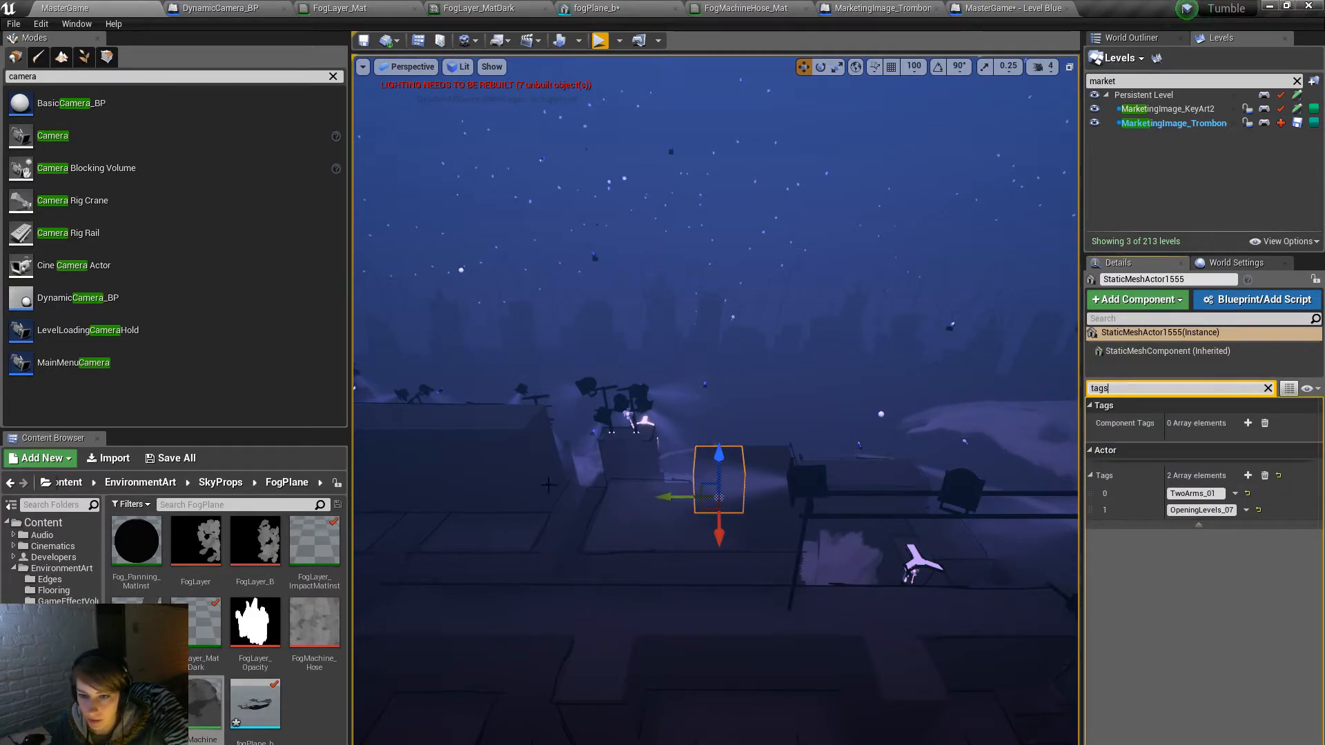
# Step: Set the actor tag of the platform cubes near the spotlights that carry only OpeningLevels_07 to TwoArms_01
pyautogui.click(599, 542)
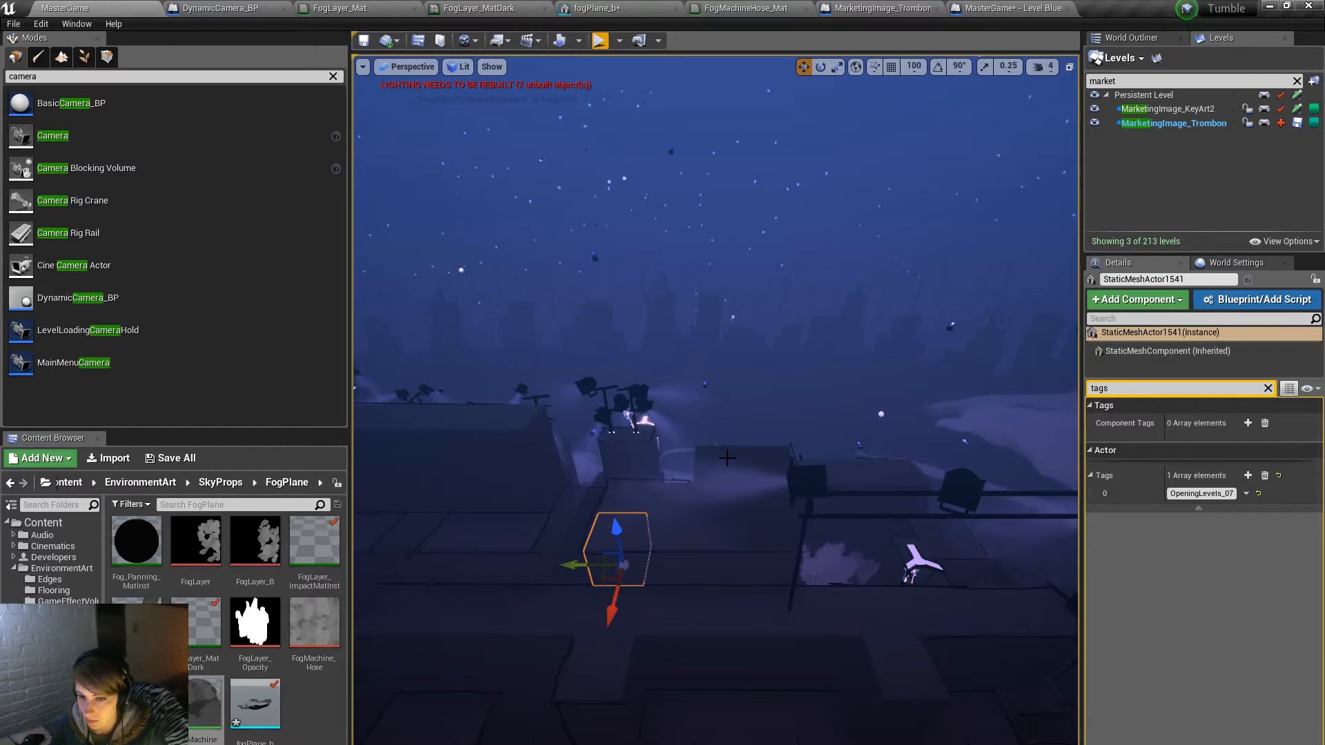
pyautogui.moveTo(661, 552); pyautogui.dragTo(590, 545, button='right')
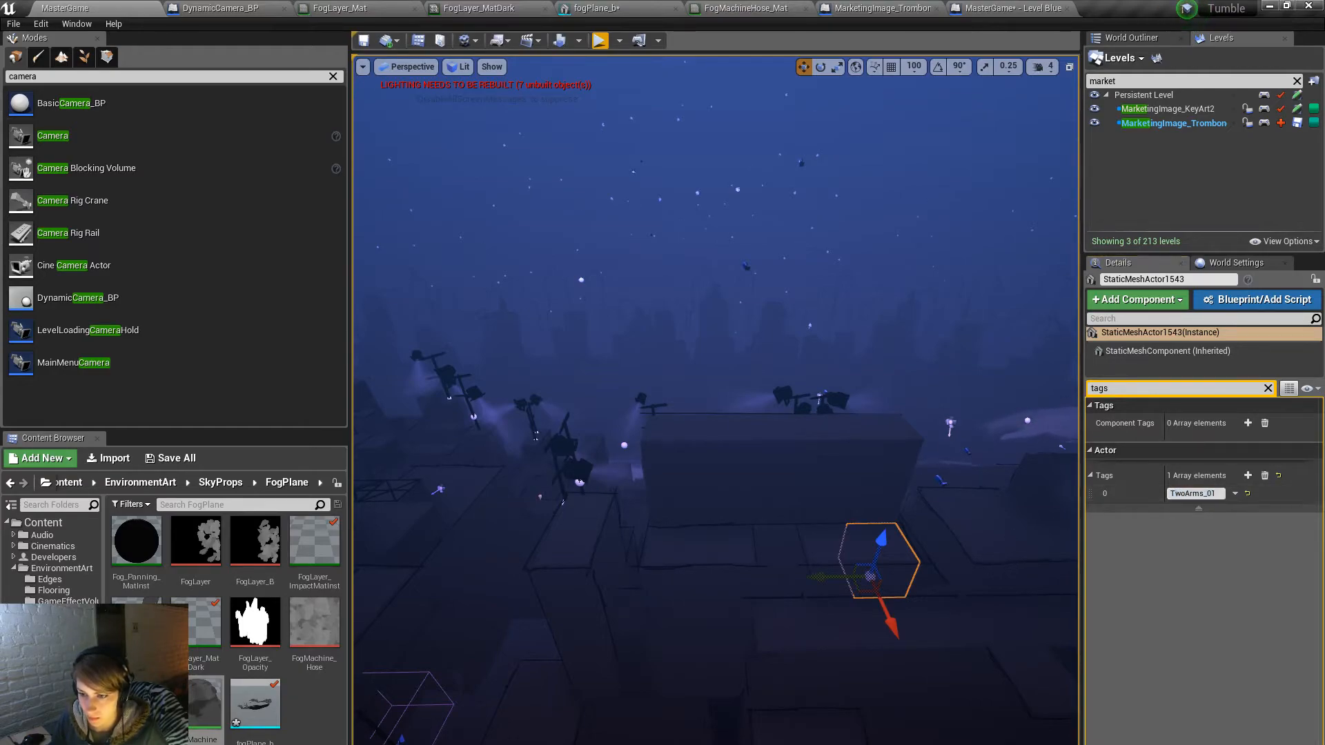
pyautogui.moveTo(819, 550); pyautogui.dragTo(869, 549, button='right')
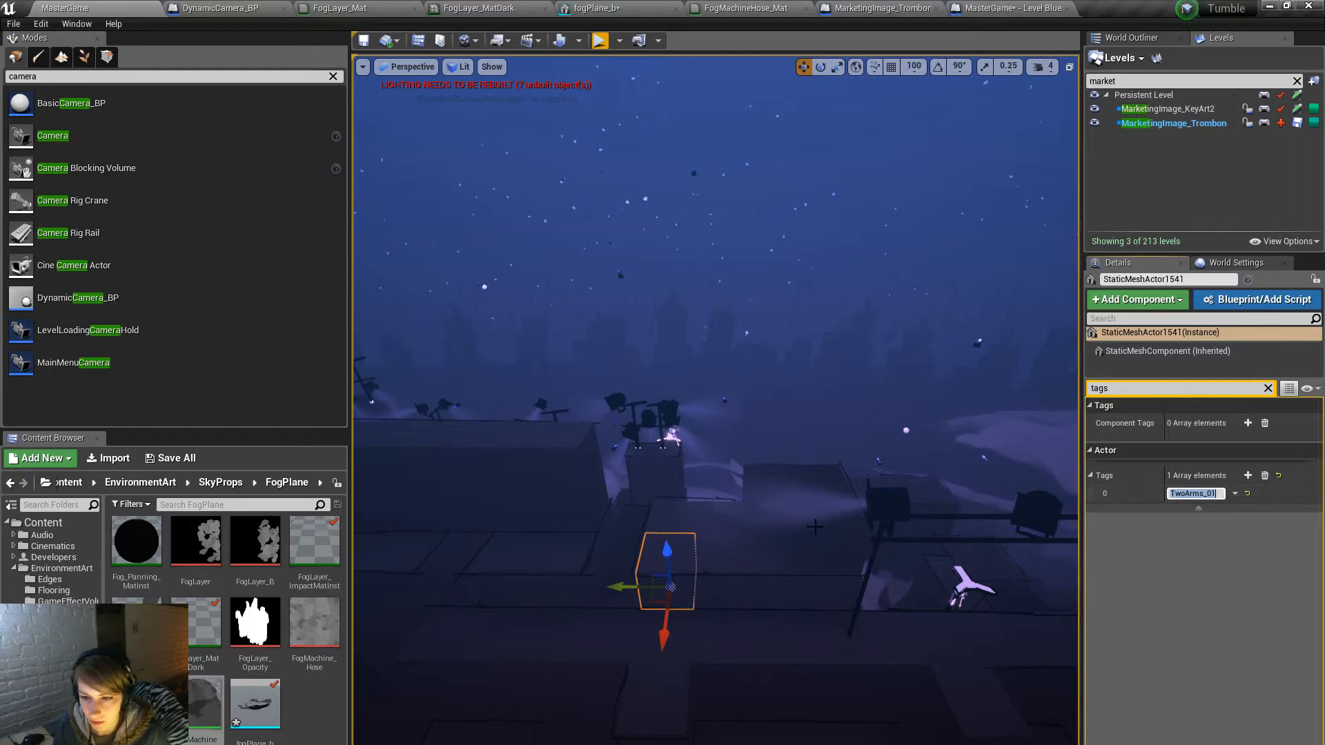
pyautogui.keyDown('ctrl'); pyautogui.click(728, 566); pyautogui.keyUp('ctrl')
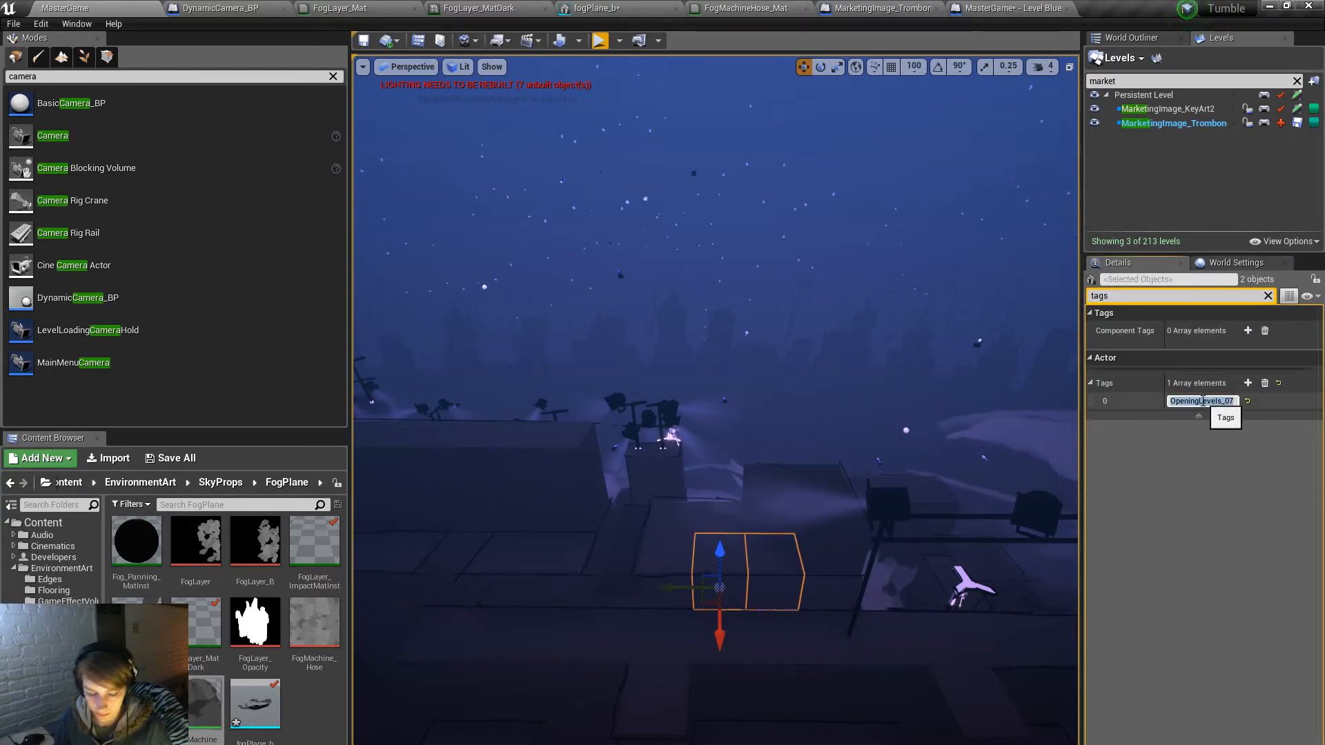
pyautogui.click(833, 515)
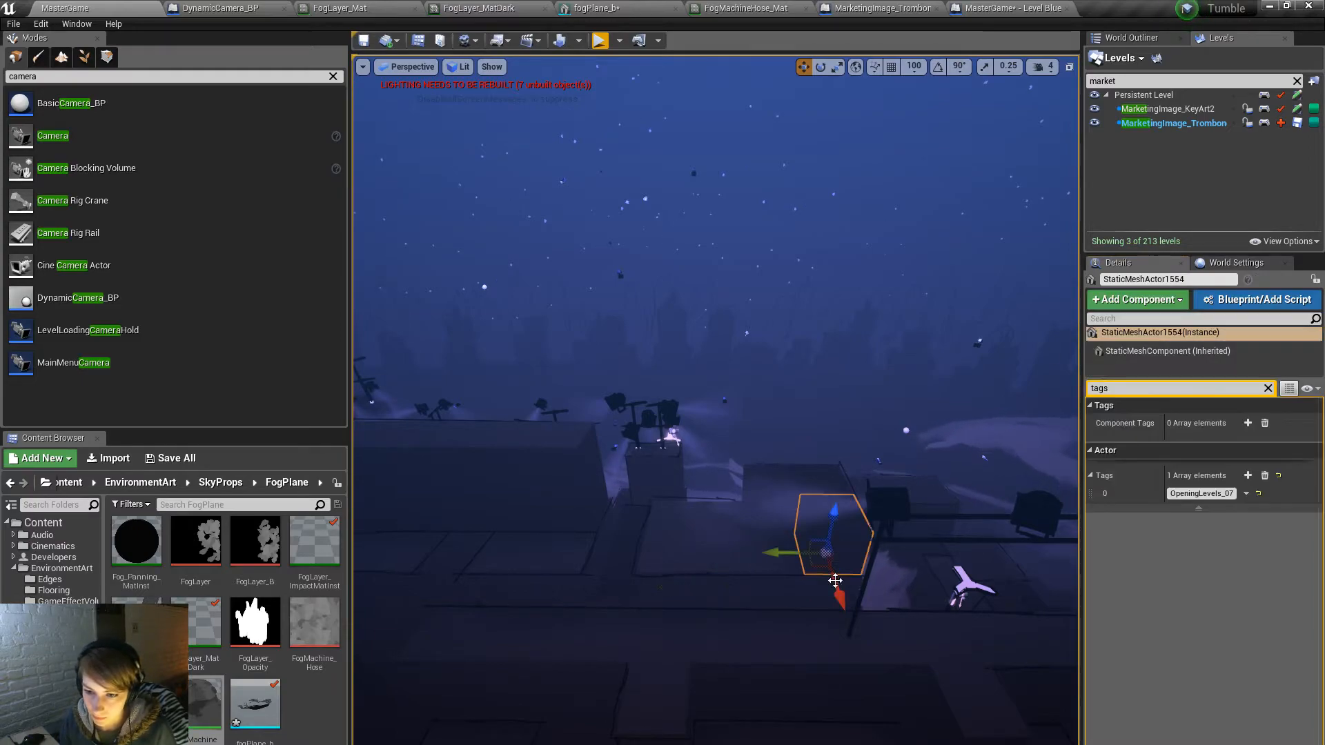
pyautogui.keyDown('ctrl'); pyautogui.click(817, 596); pyautogui.keyUp('ctrl')
pyautogui.click(838, 567)
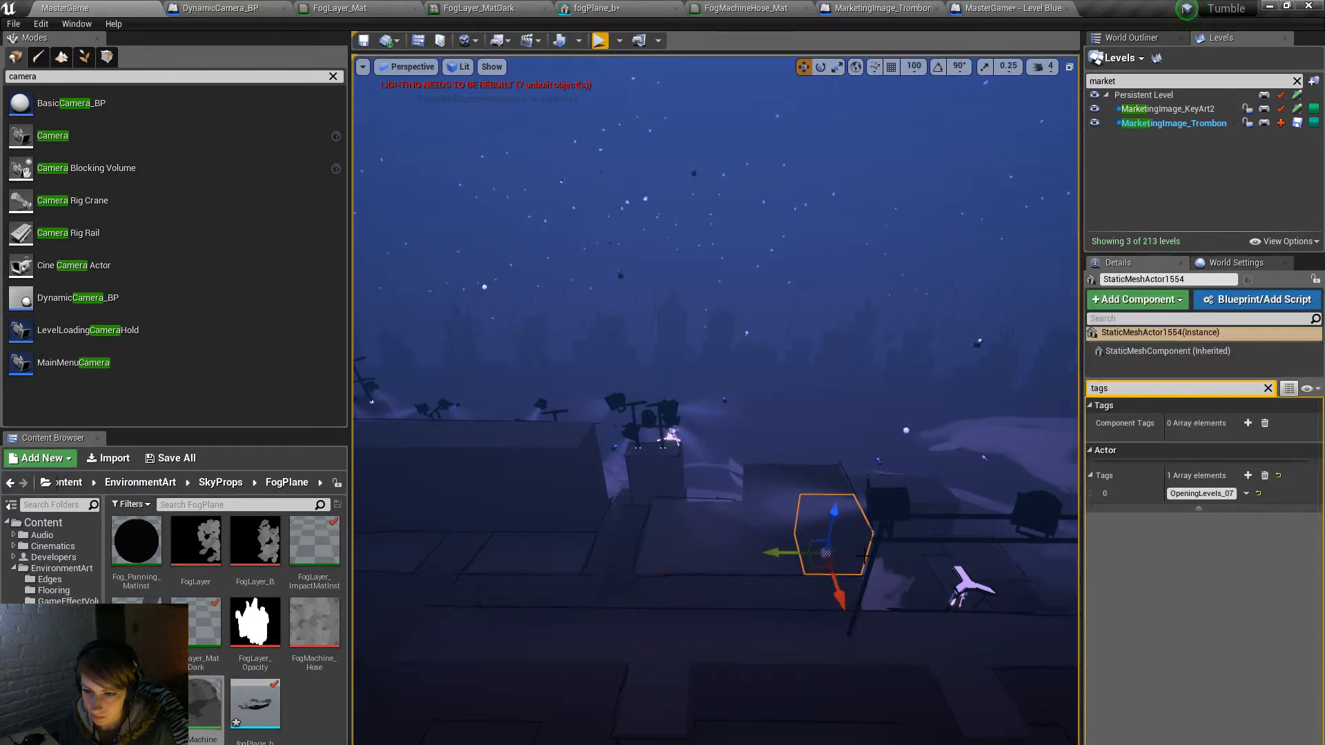
pyautogui.click(1219, 494)
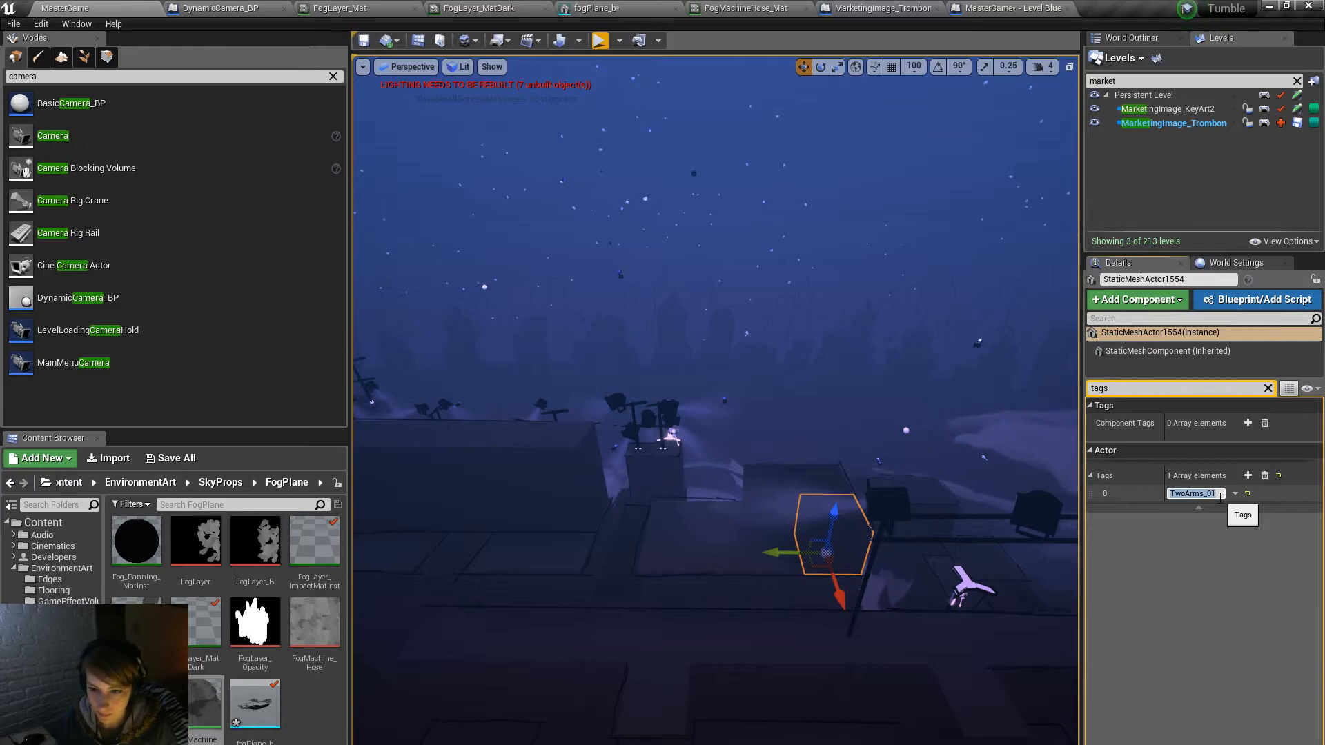
# Step: Set the first tag of the two adjoining cubes to TwoArms_01 and check the tags of the neighbouring cube
pyautogui.moveTo(716, 400); pyautogui.dragTo(597, 464, button='right')
pyautogui.keyDown('ctrl'); pyautogui.click(598, 469); pyautogui.keyUp('ctrl')
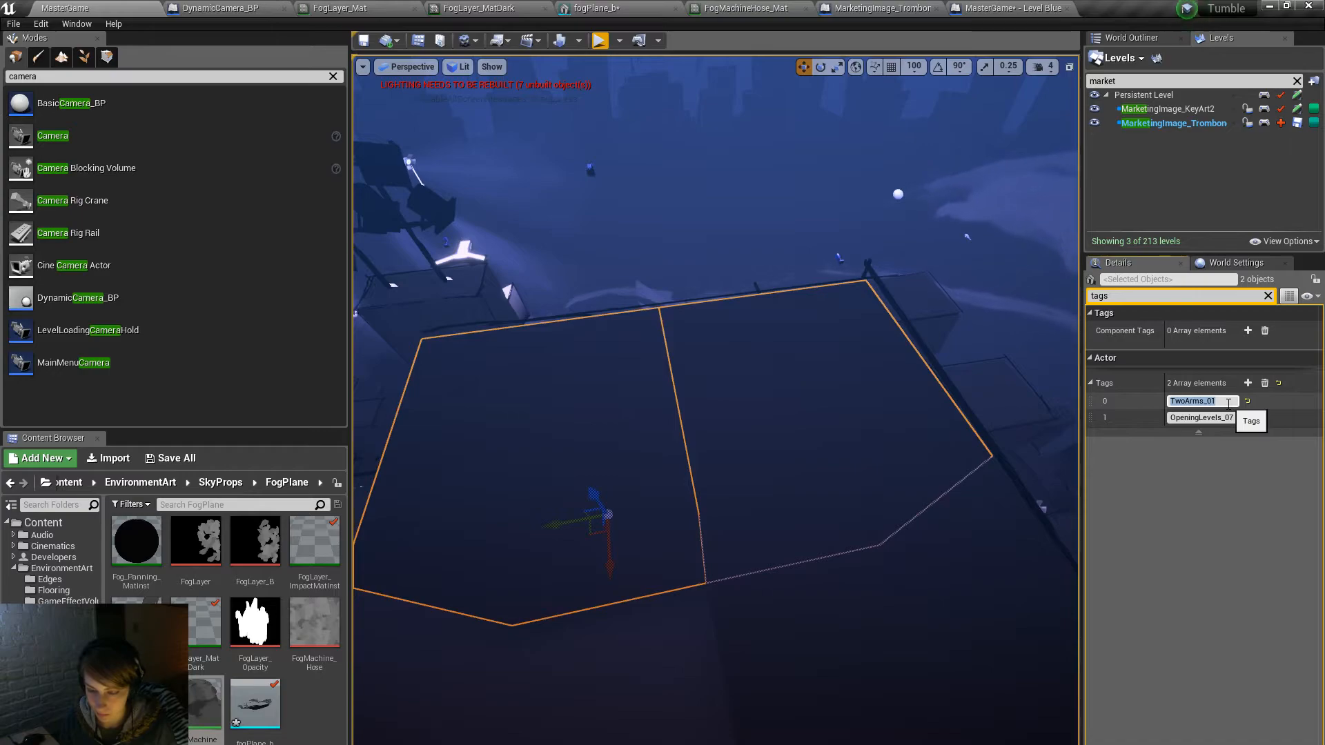
pyautogui.moveTo(780, 331); pyautogui.dragTo(607, 60, button='right')
pyautogui.click(624, 559)
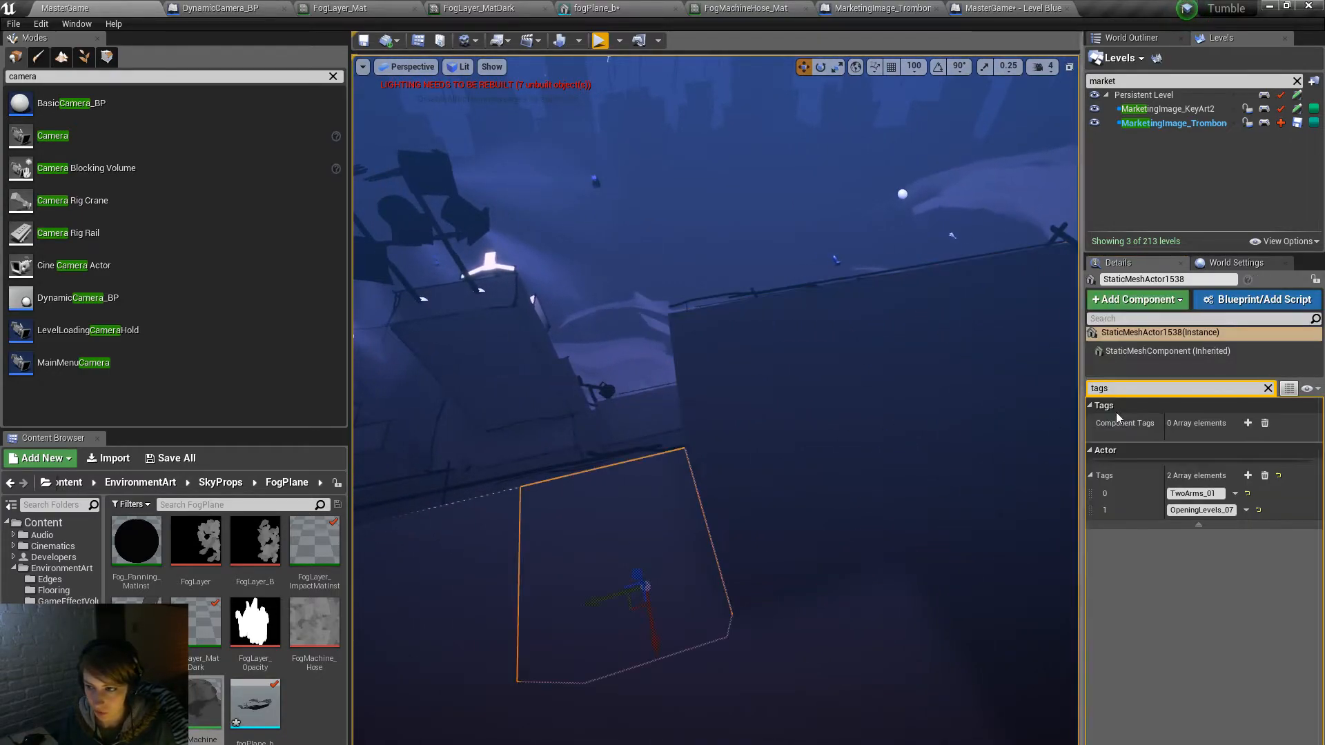
pyautogui.moveTo(918, 420); pyautogui.dragTo(877, 358, button='right')
pyautogui.moveTo(705, 485); pyautogui.dragTo(705, 485, button='right')
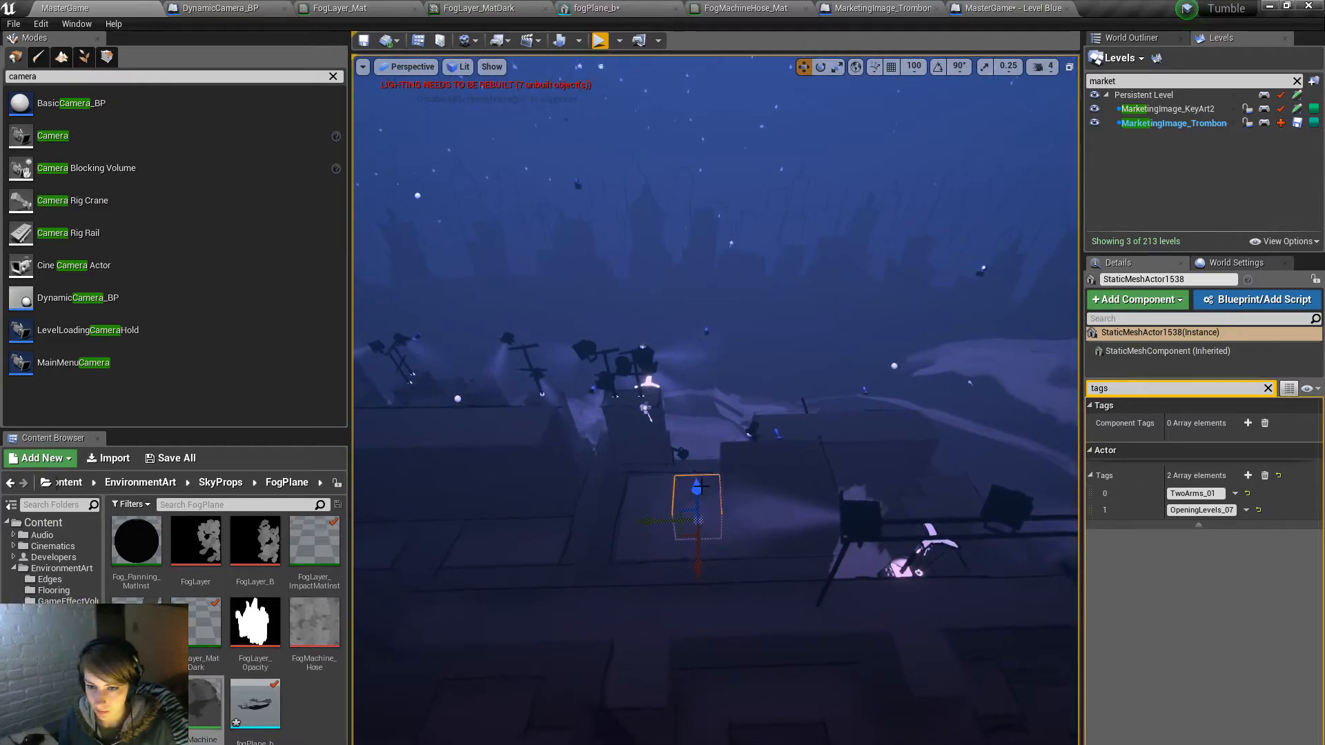
# Step: Save the MarketingImage_KeyArt2 level and the persistent MasterGame level
pyautogui.click(1298, 109)
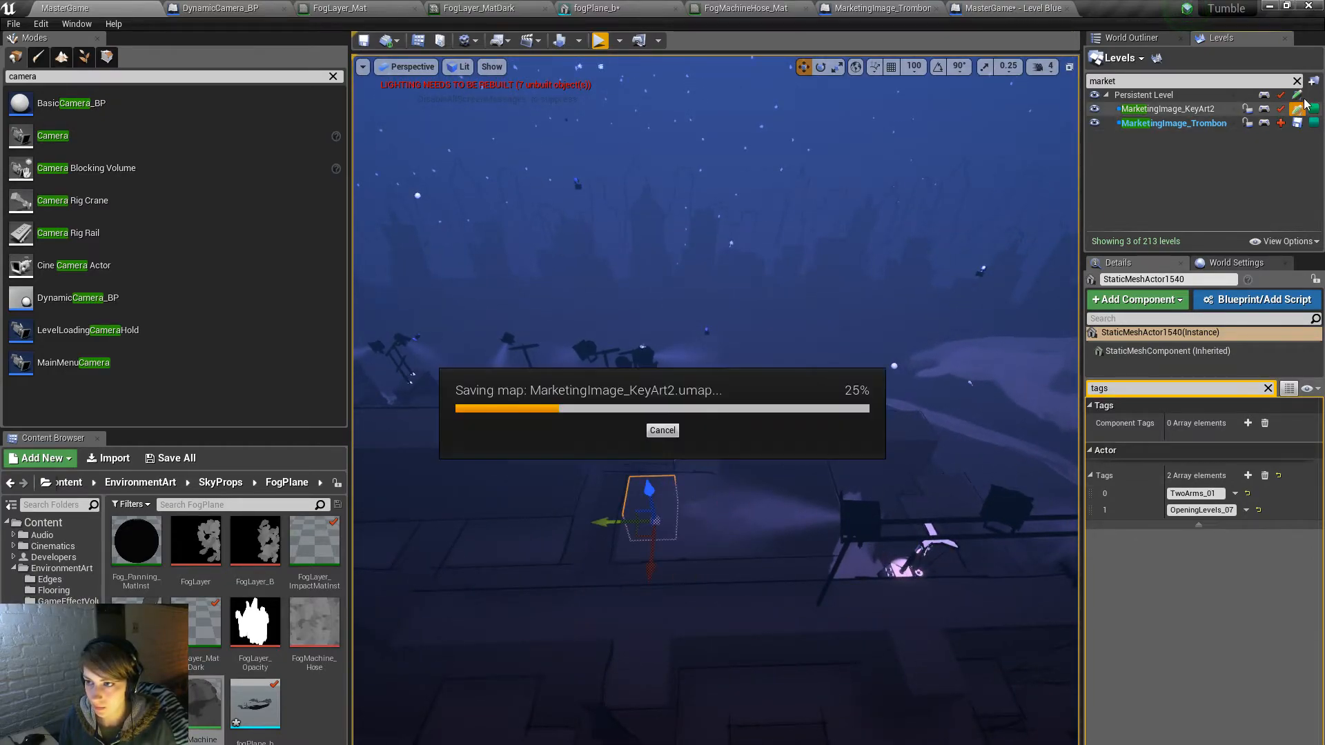
pyautogui.click(1297, 95)
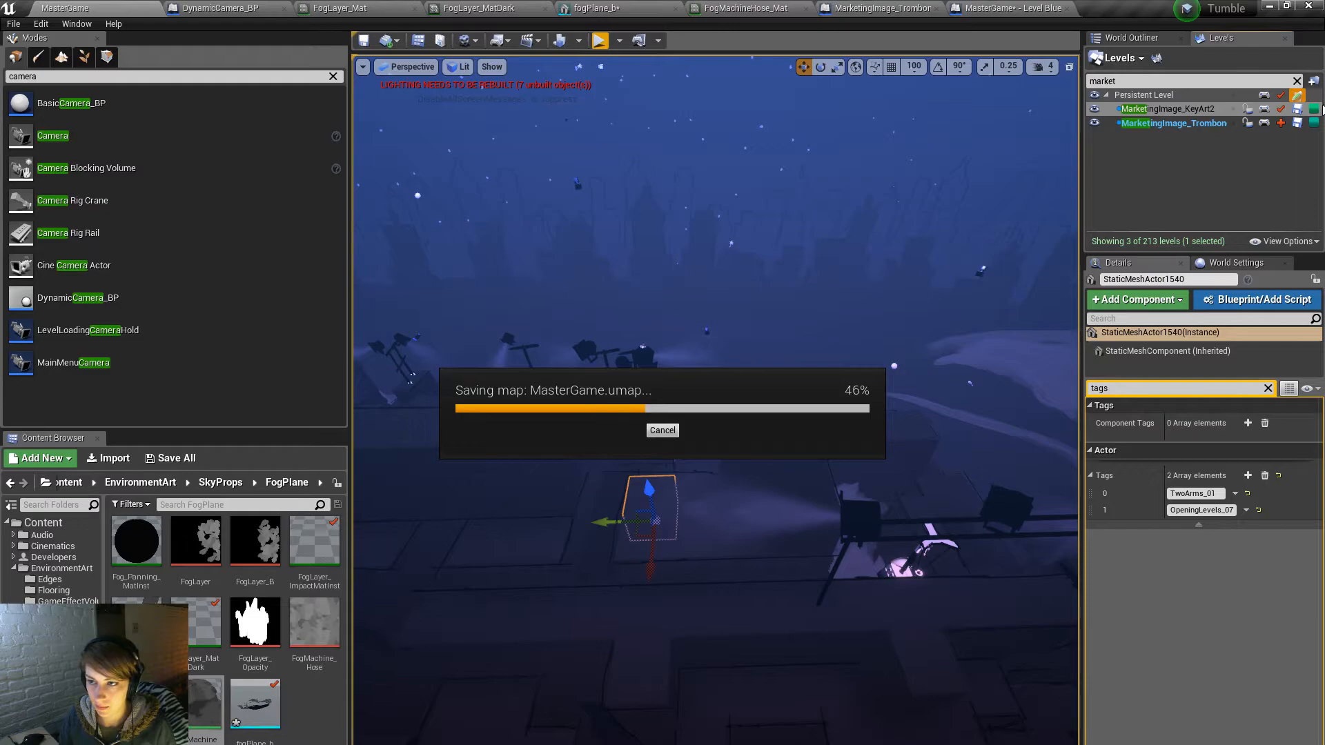
# Step: Save all modified levels and assets, including BGLevel_City and fogPlane_b
pyautogui.click(14, 24)
pyautogui.click(110, 138)
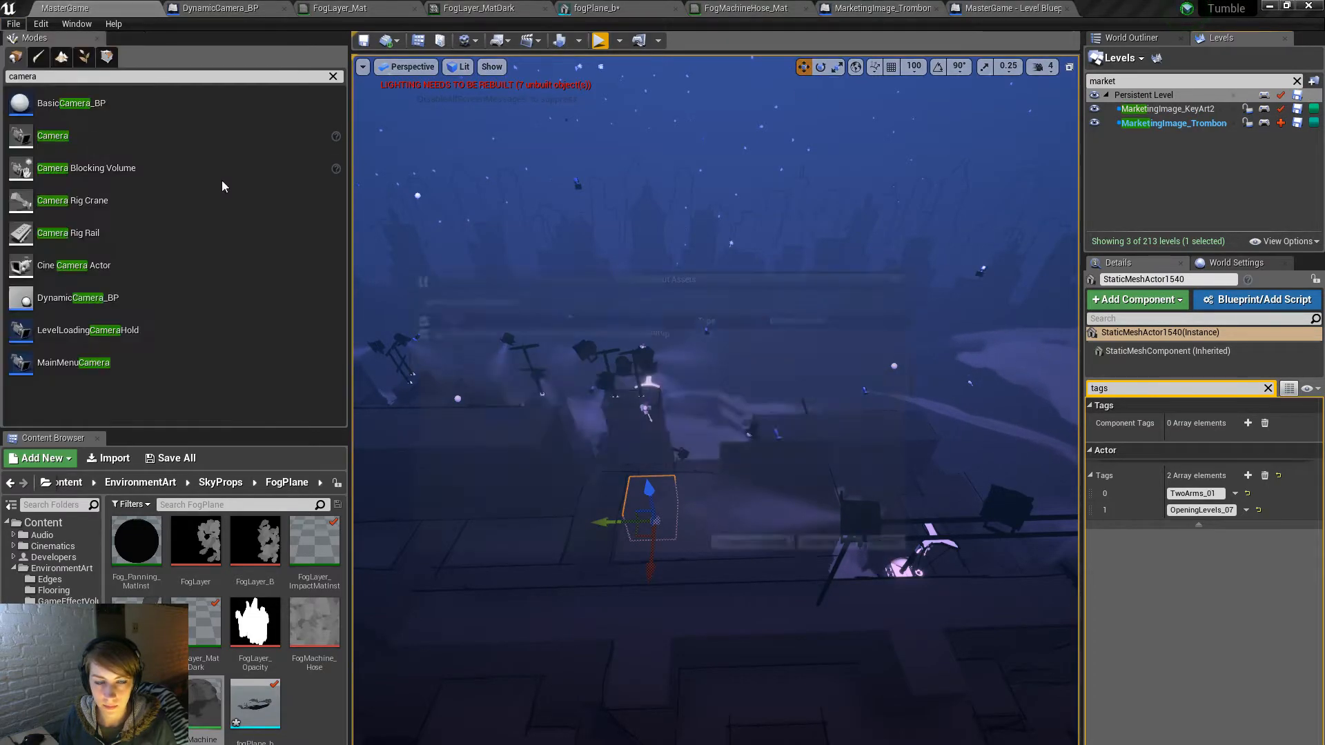
pyautogui.click(729, 549)
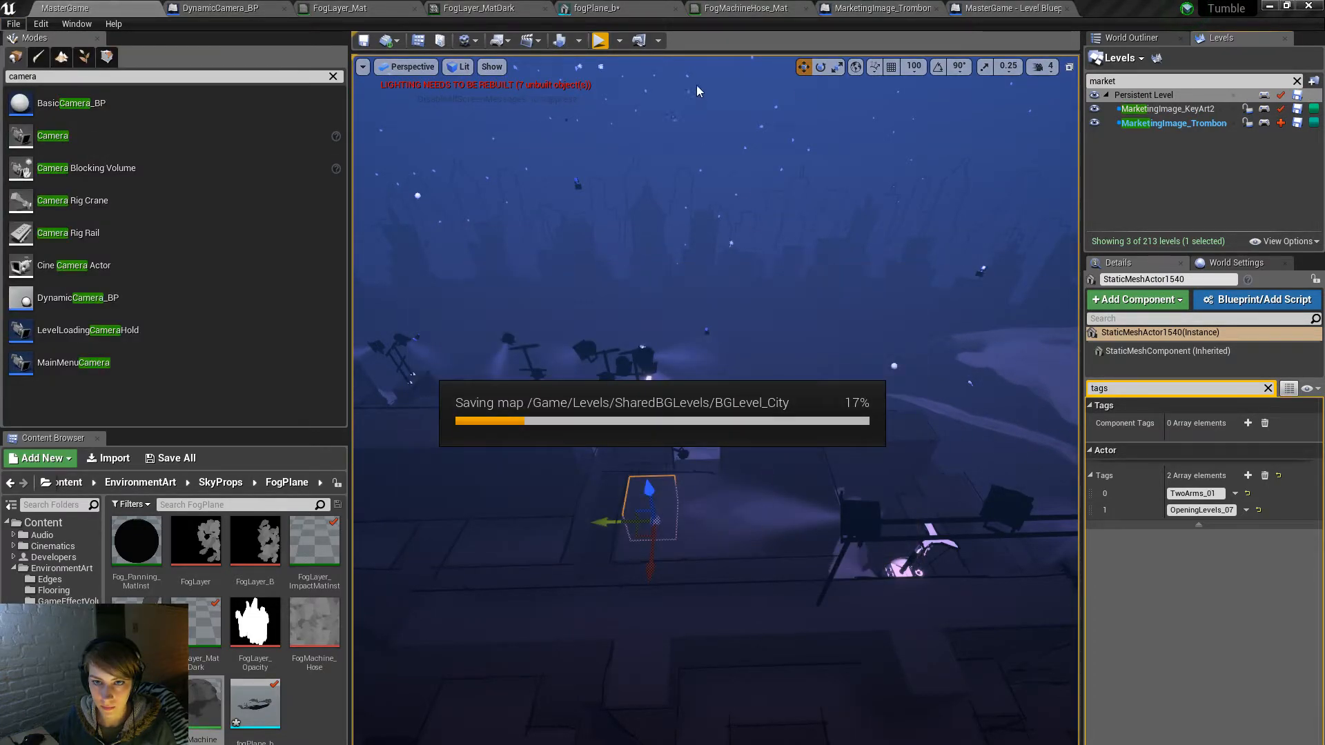
# Step: Start a full-screen play test of MasterGame and load the Drum01 saved game
pyautogui.click(599, 41)
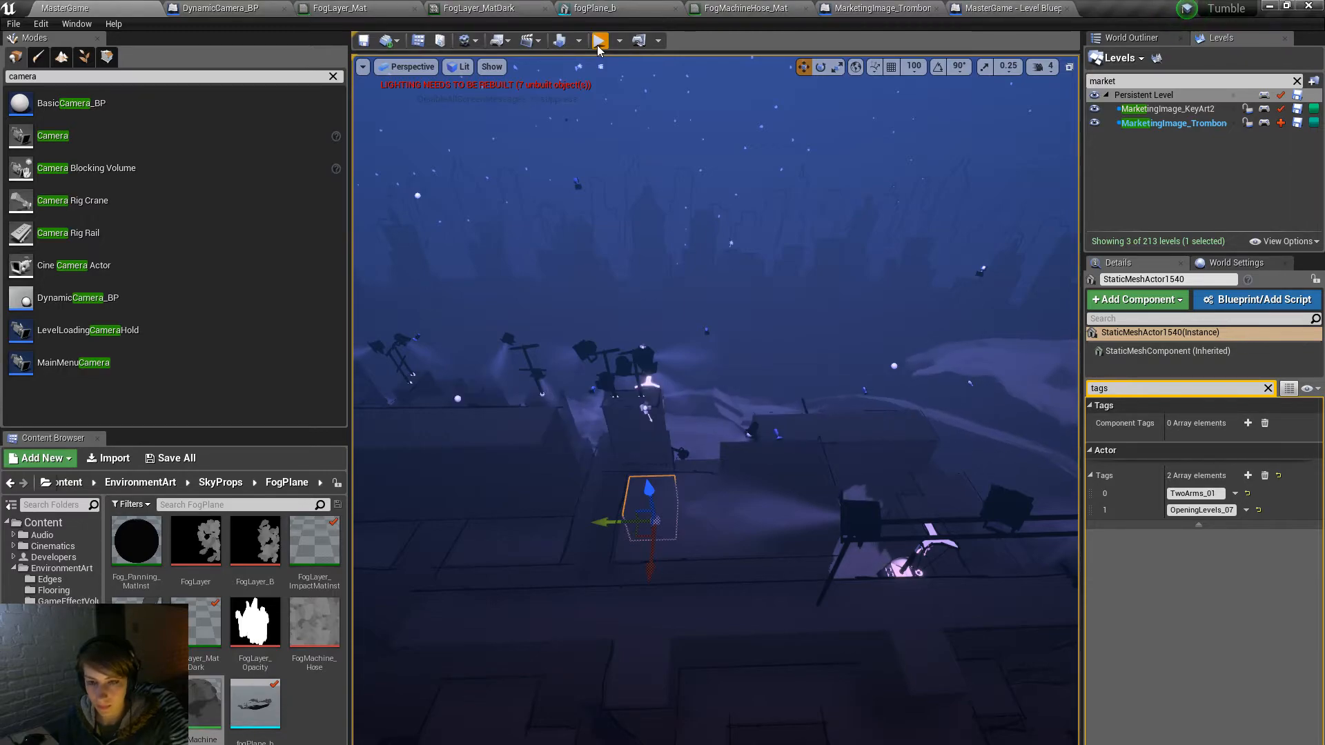
pyautogui.press('F11')
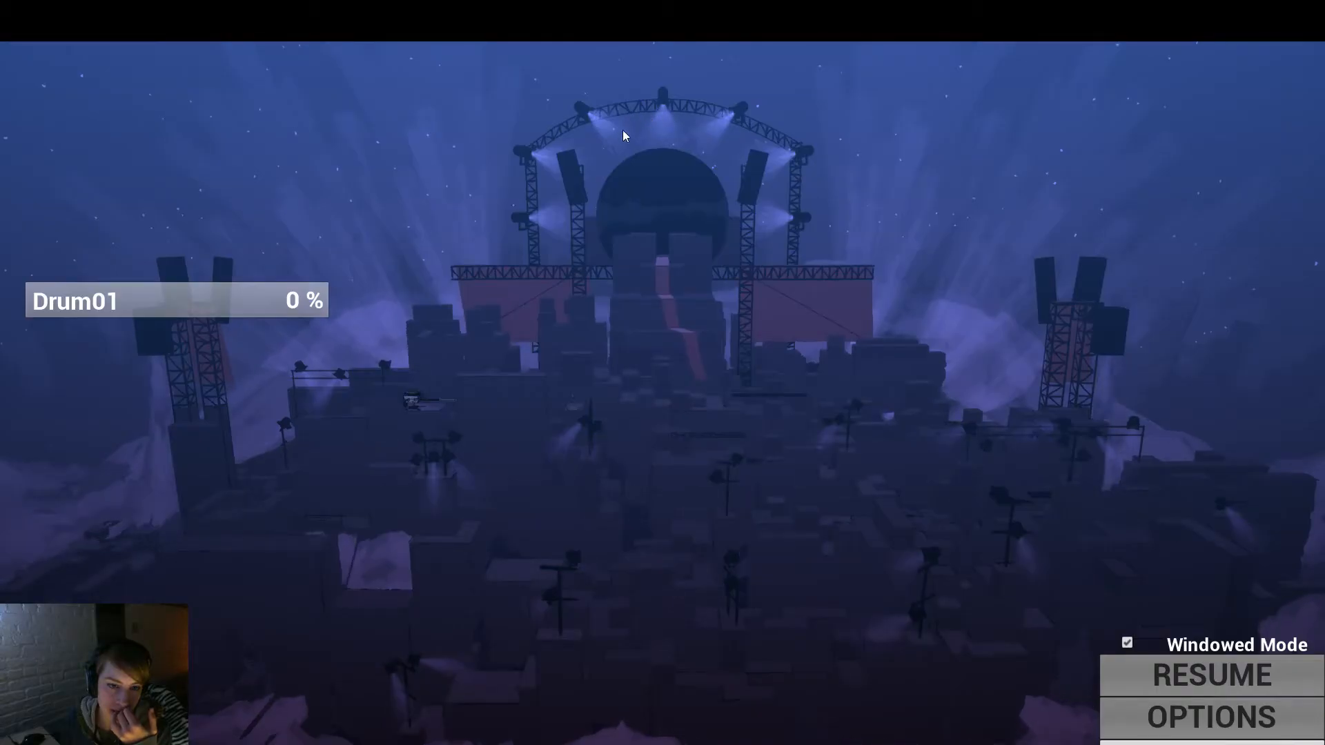
pyautogui.moveTo(254, 298)
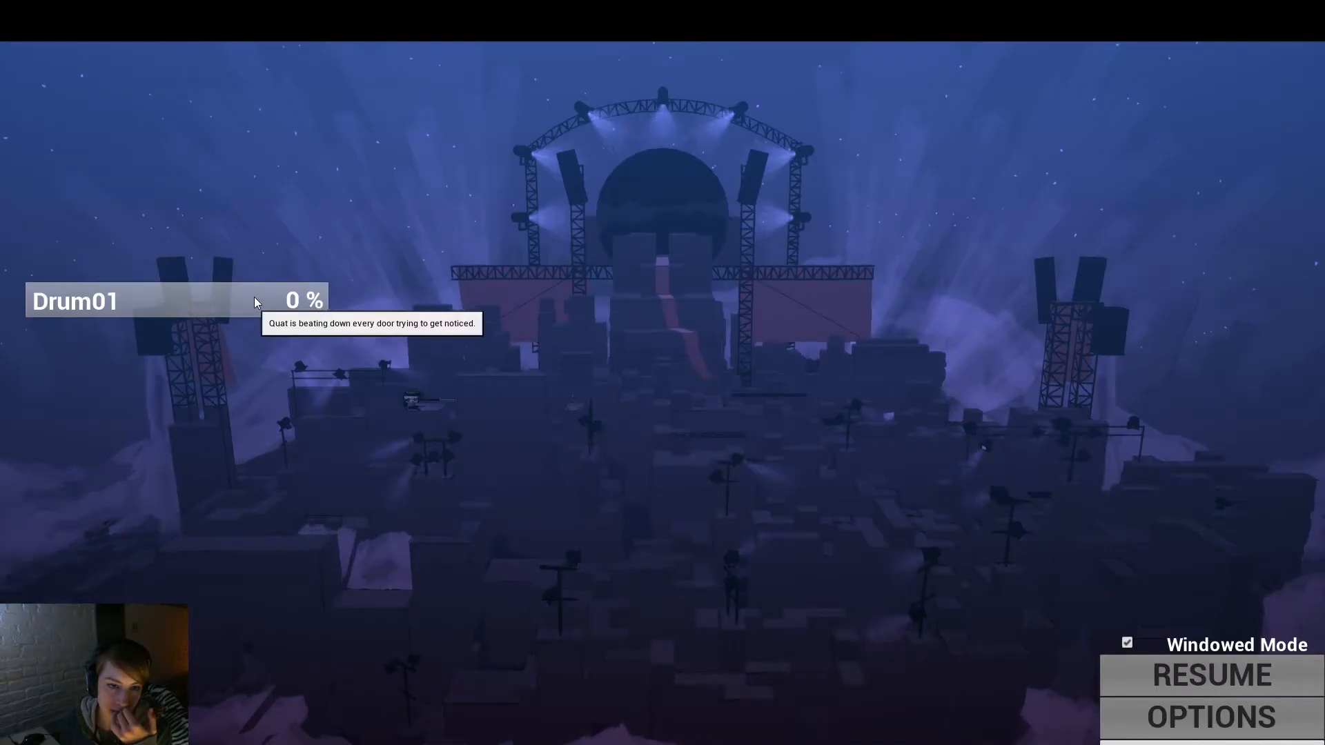
pyautogui.click(273, 298)
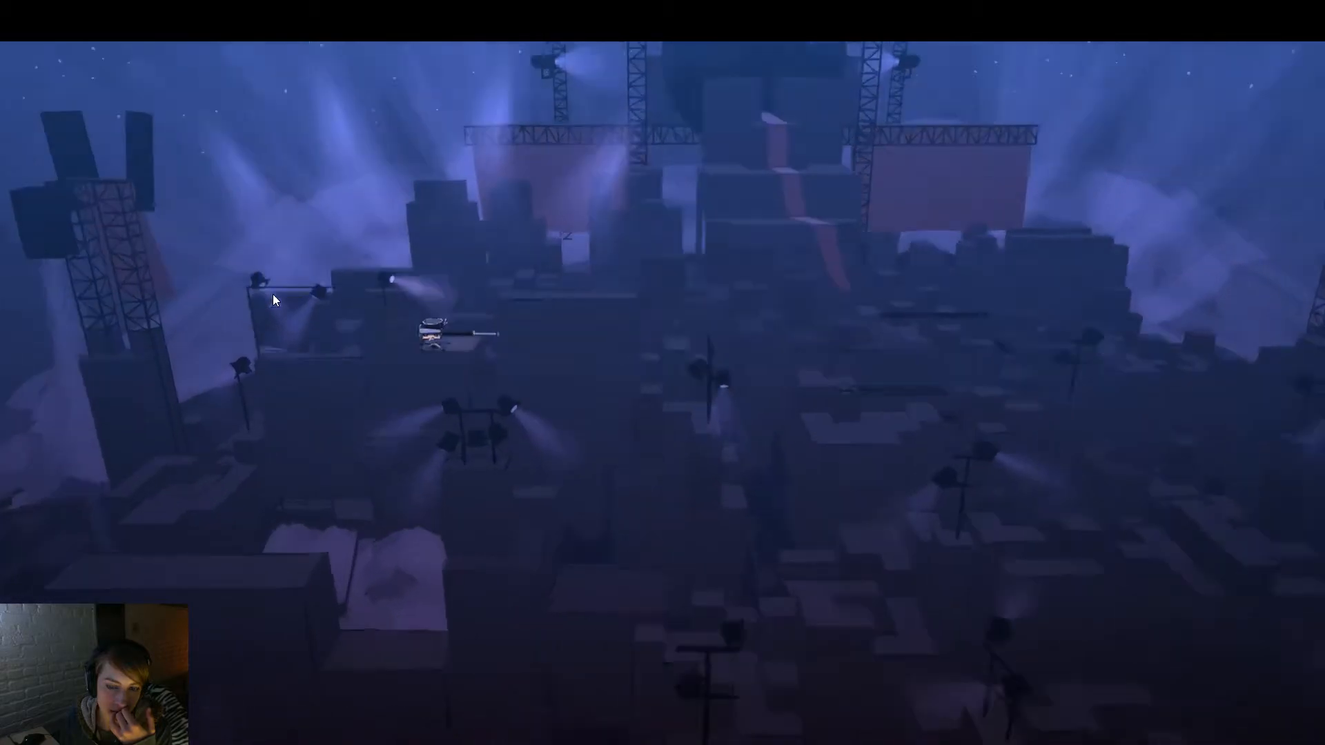
# Step: Roll the drum character across the platform cubes near the spotlights and check their lighting and visibility in play
pyautogui.press('s')
pyautogui.press('d')
pyautogui.press('a')
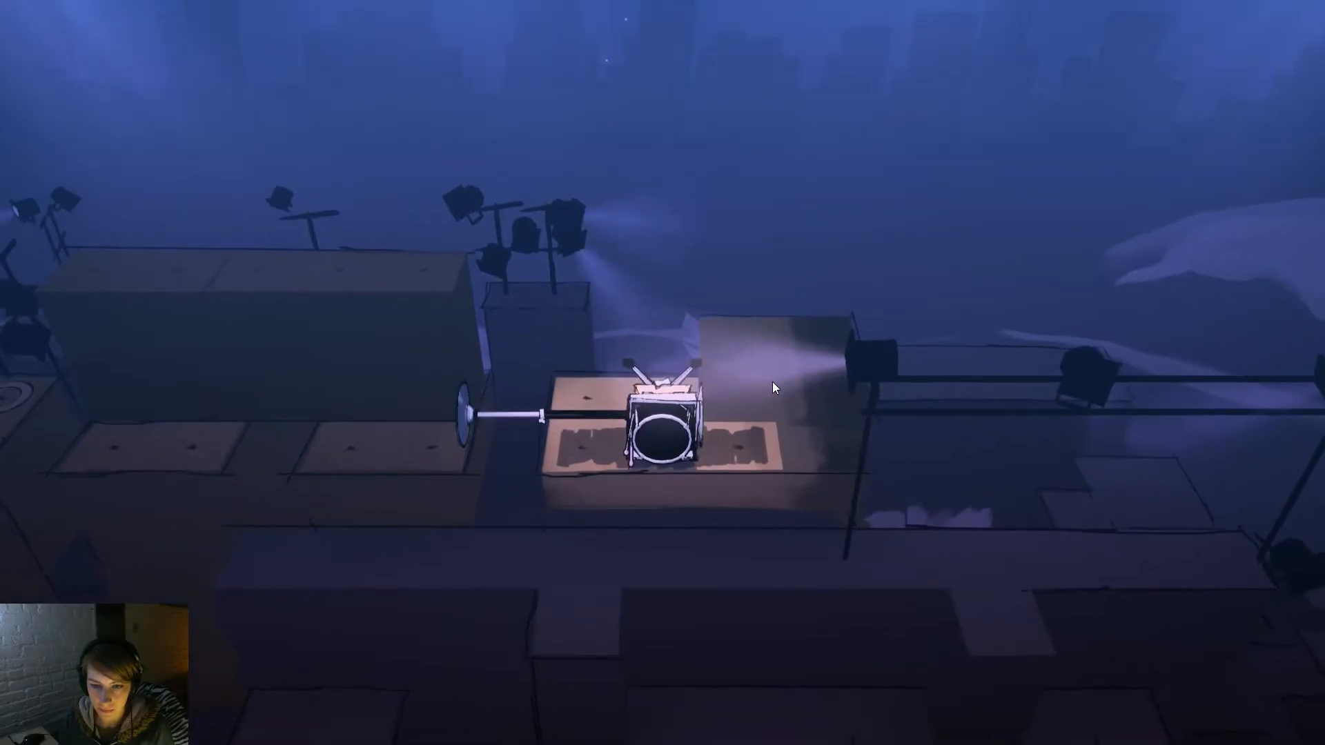
pyautogui.press('space')
pyautogui.press('space')
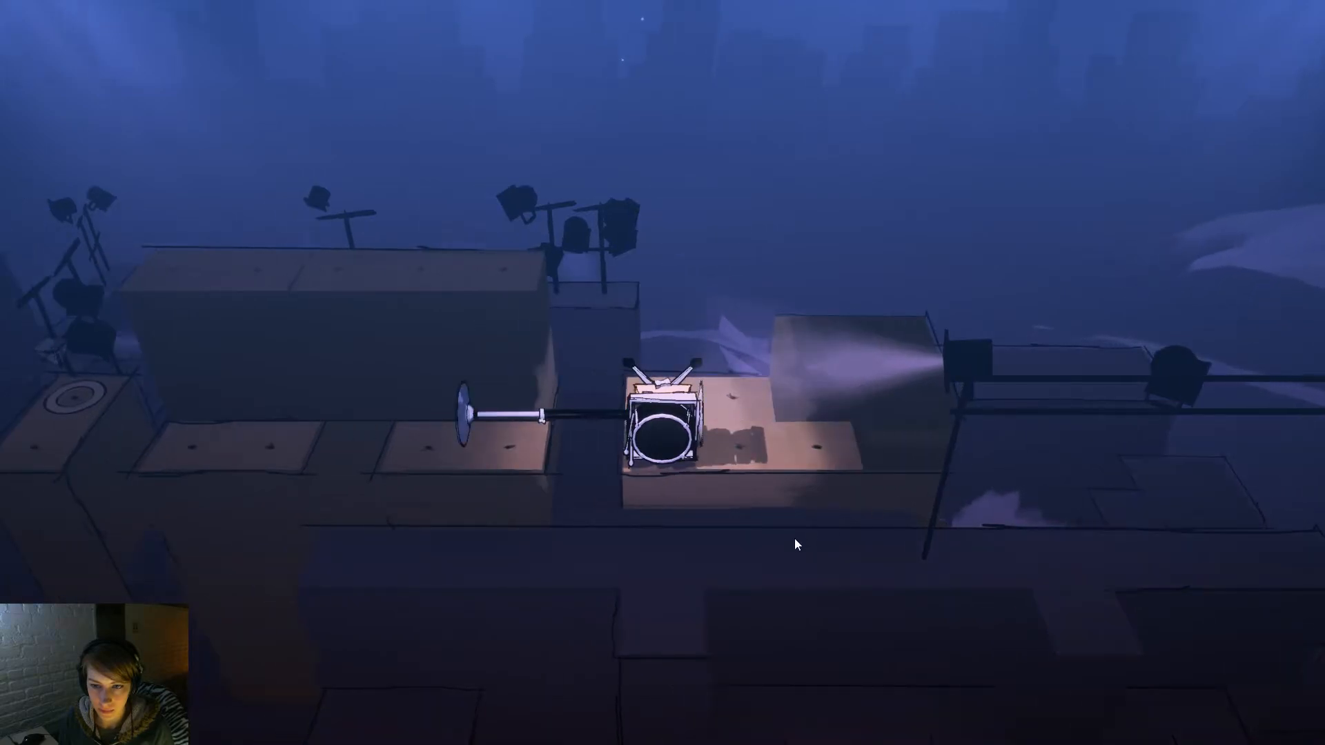
pyautogui.press('d')
pyautogui.press('space')
pyautogui.press('a')
pyautogui.press('a')
pyautogui.press('space')
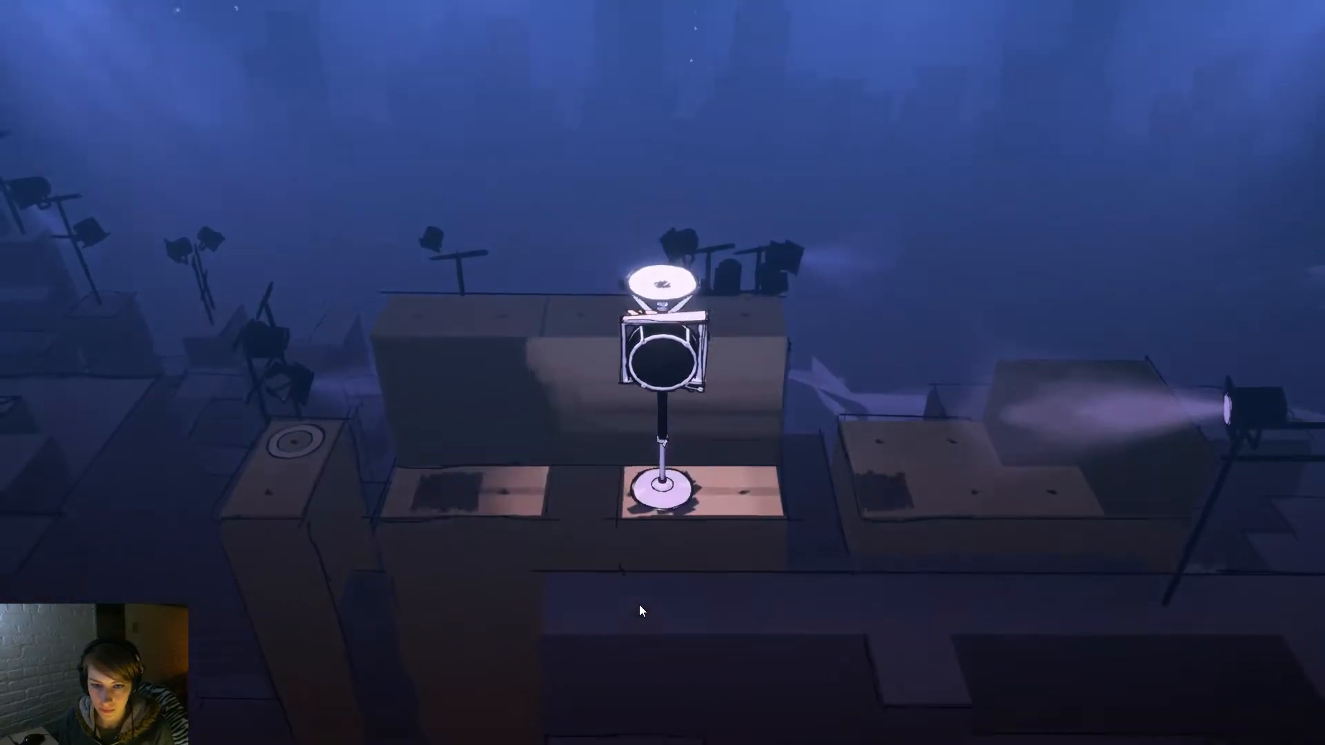
pyautogui.press('a')
pyautogui.press('space')
pyautogui.press('d')
pyautogui.press('space')
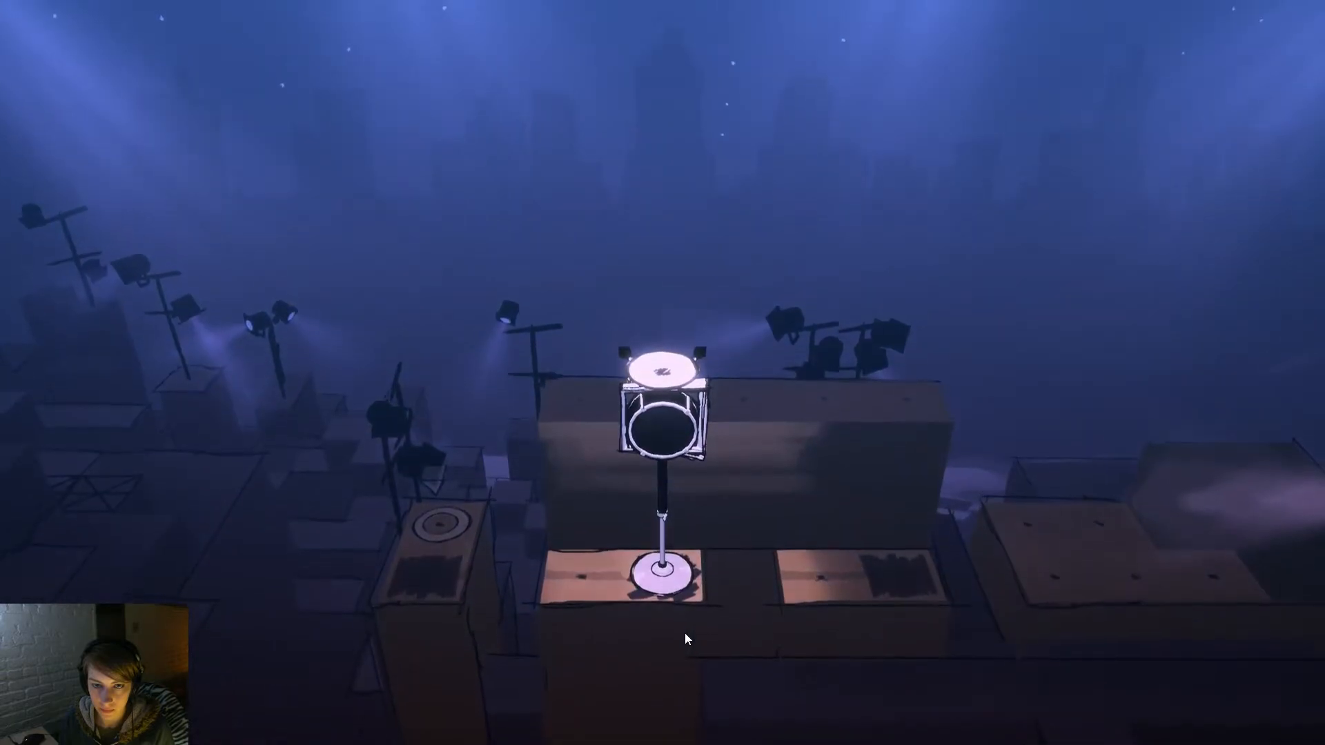
pyautogui.press('a')
pyautogui.press('space')
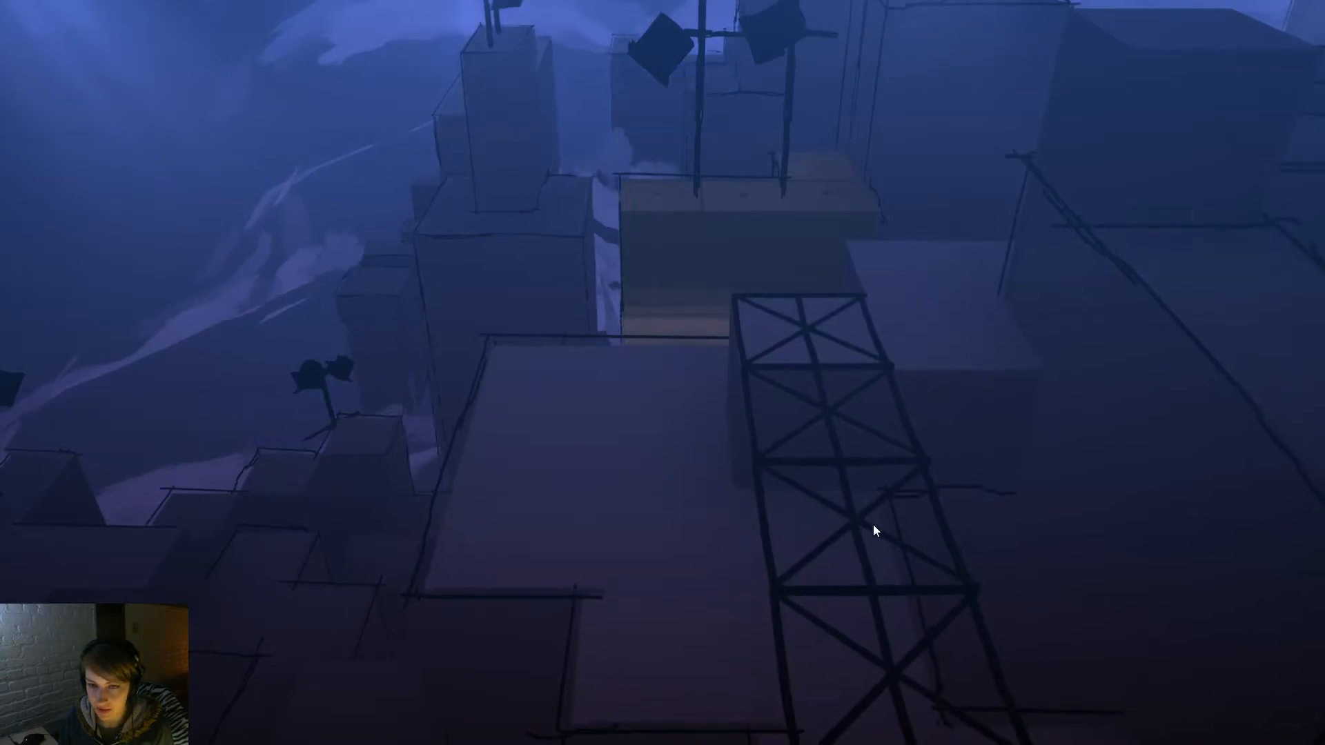
# Step: Stop the play test, restore the normal viewport size and browse to the GameLogic content folder
pyautogui.press('Escape')
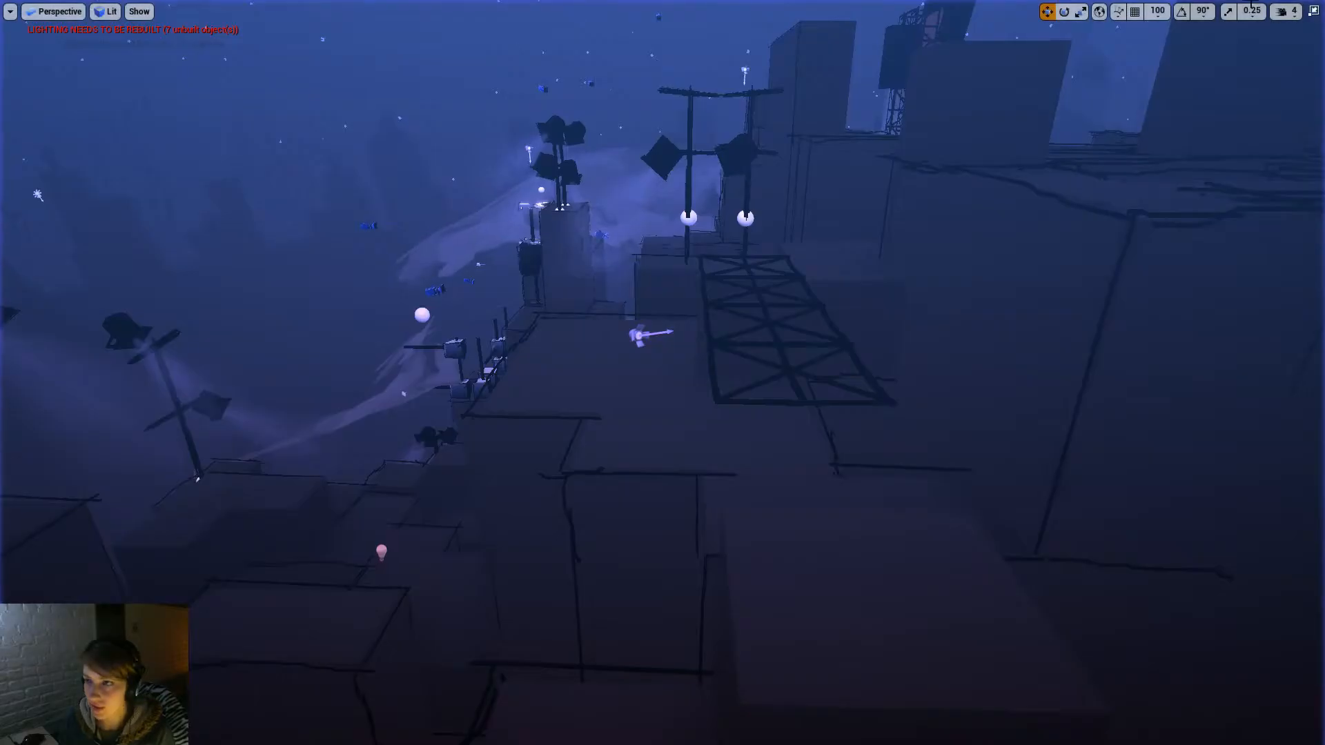
pyautogui.click(1313, 14)
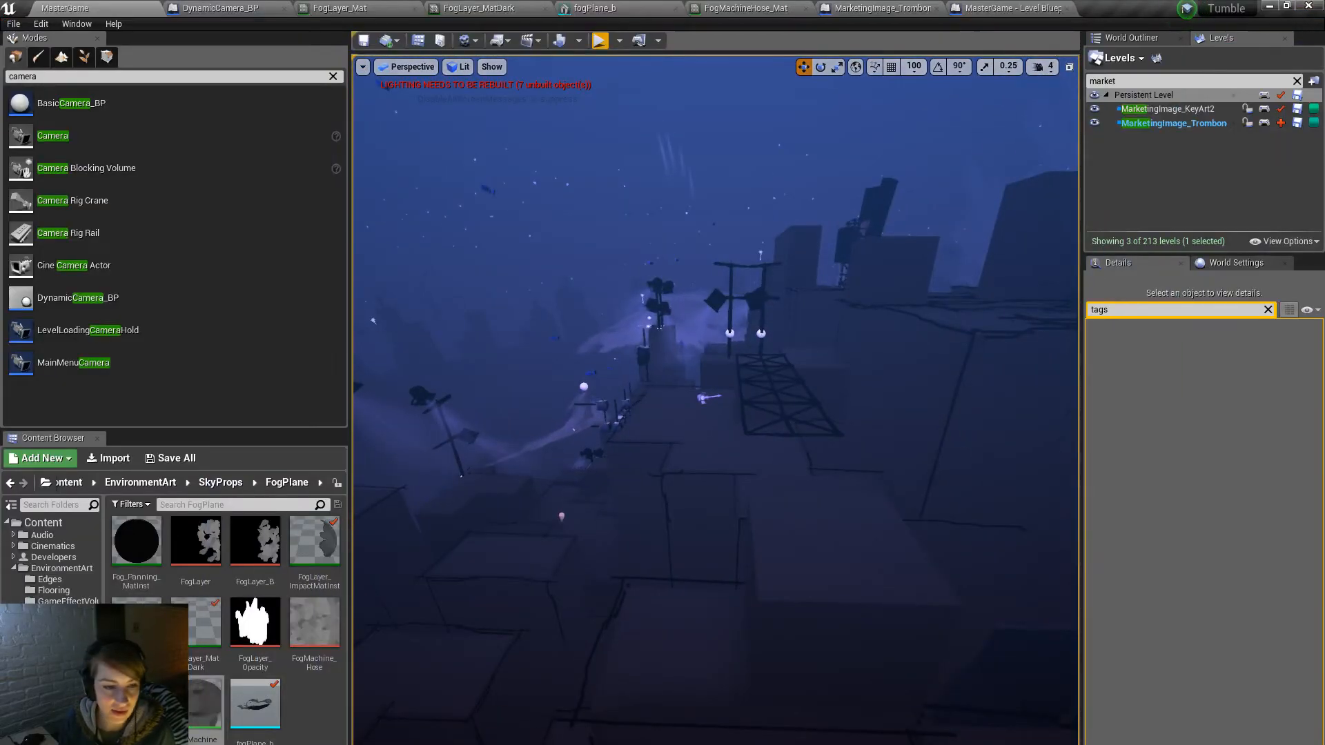
pyautogui.click(50, 646)
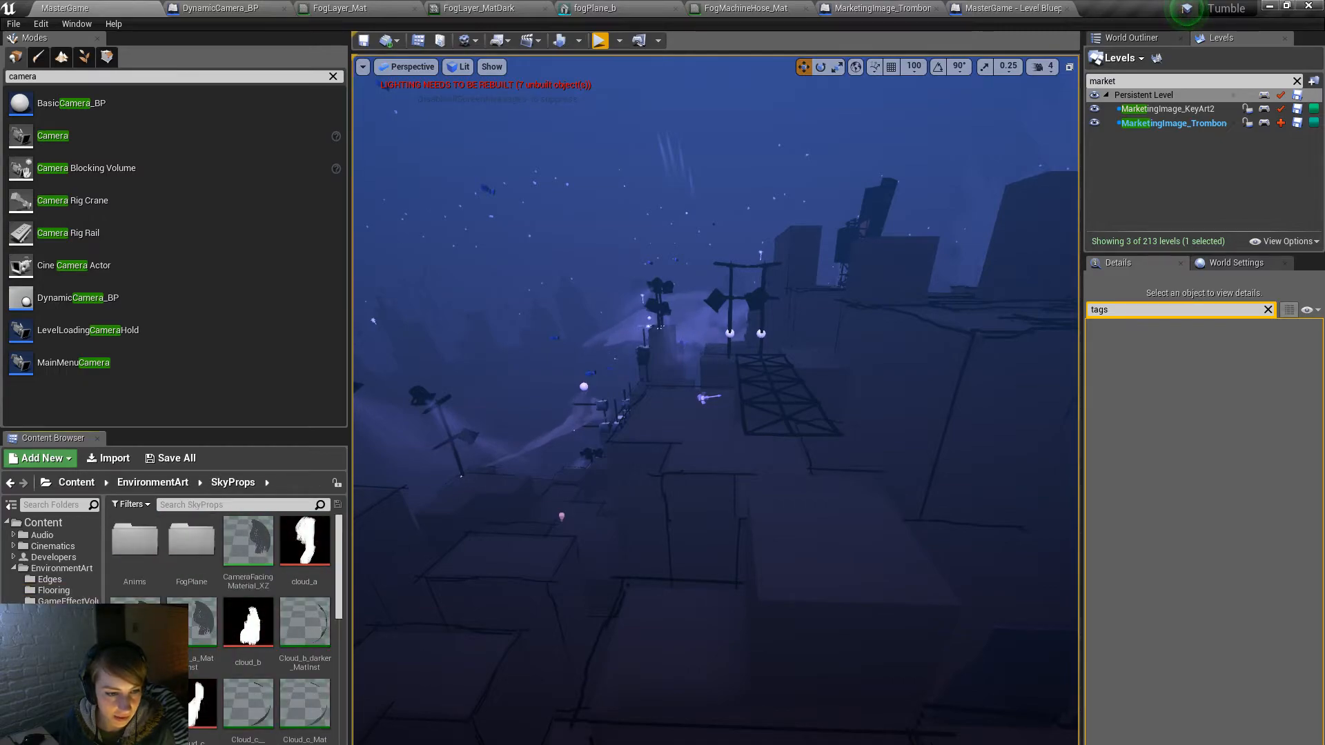
pyautogui.click(14, 568)
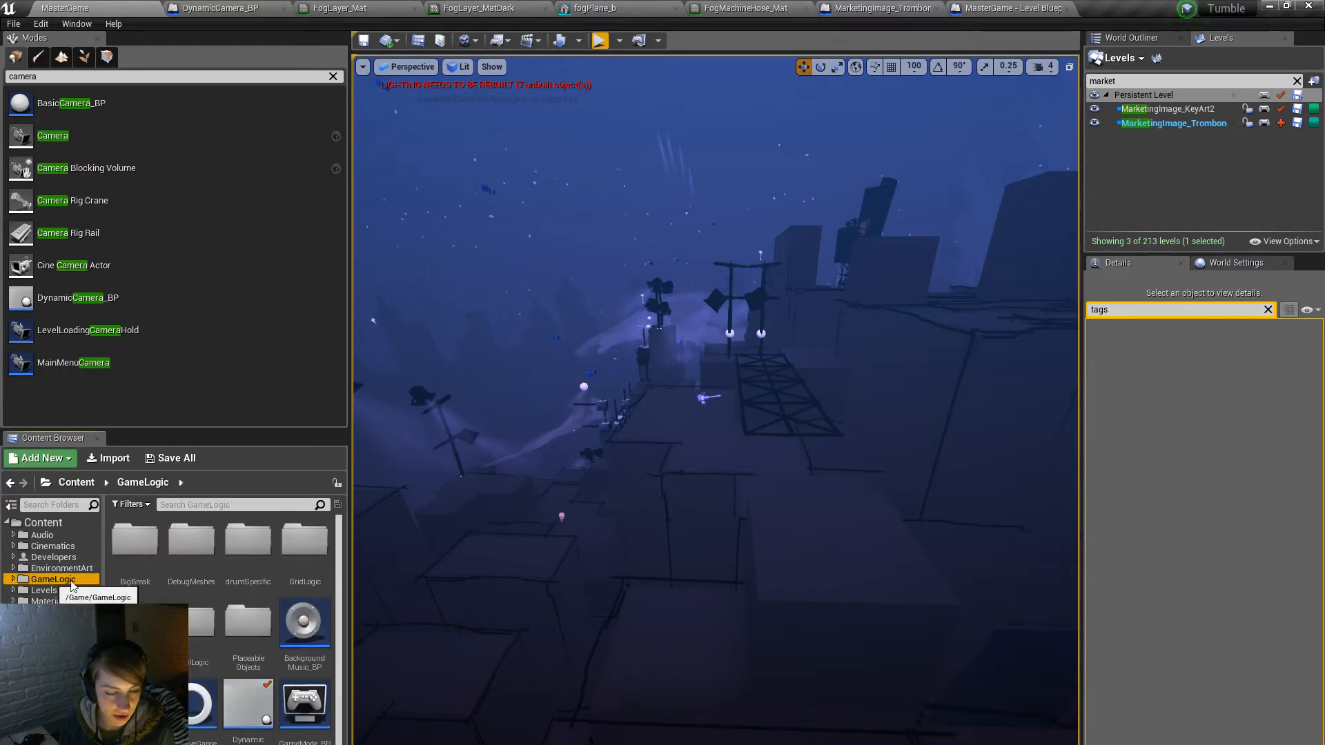
pyautogui.click(234, 611)
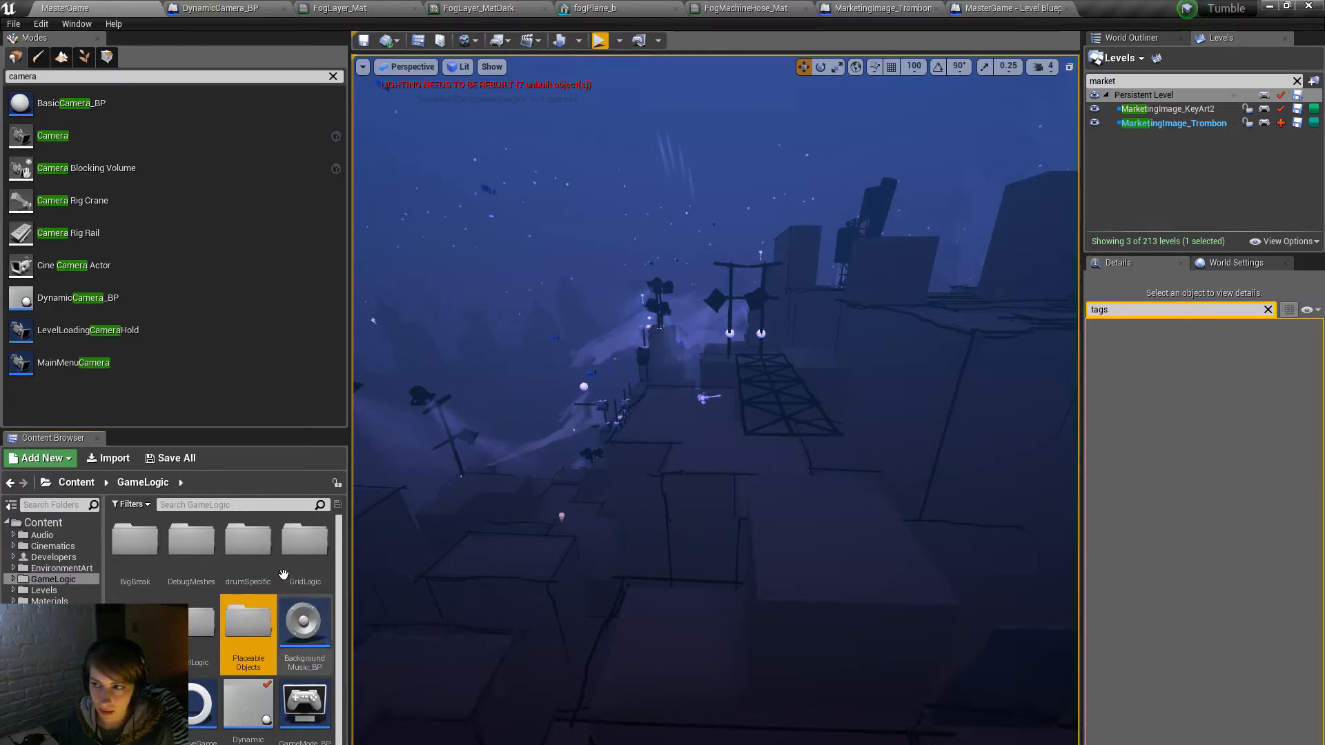
# Step: Search the GameLogic folder for "camera", inspect the DynamicCamera_BP blueprint and return to the MasterGame level
pyautogui.click(252, 519)
pyautogui.write('cam')
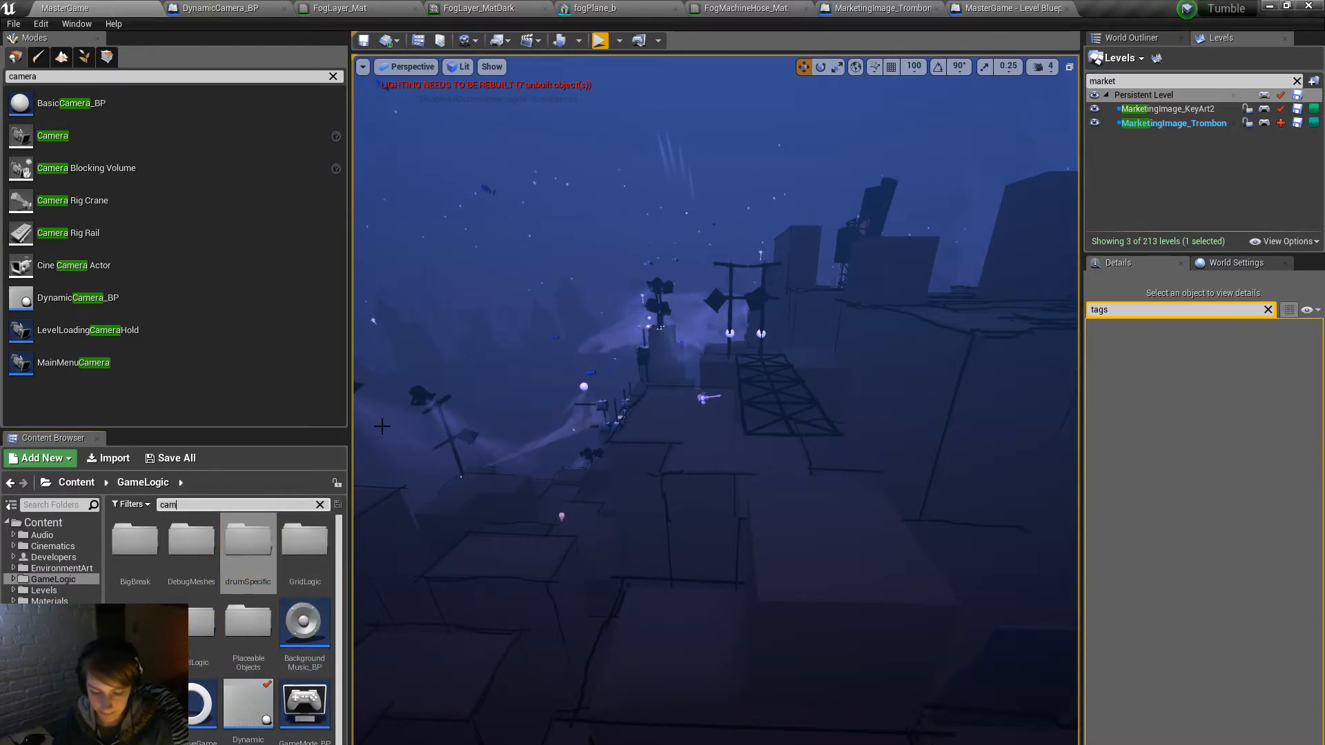
pyautogui.write('era')
pyautogui.doubleClick(135, 548)
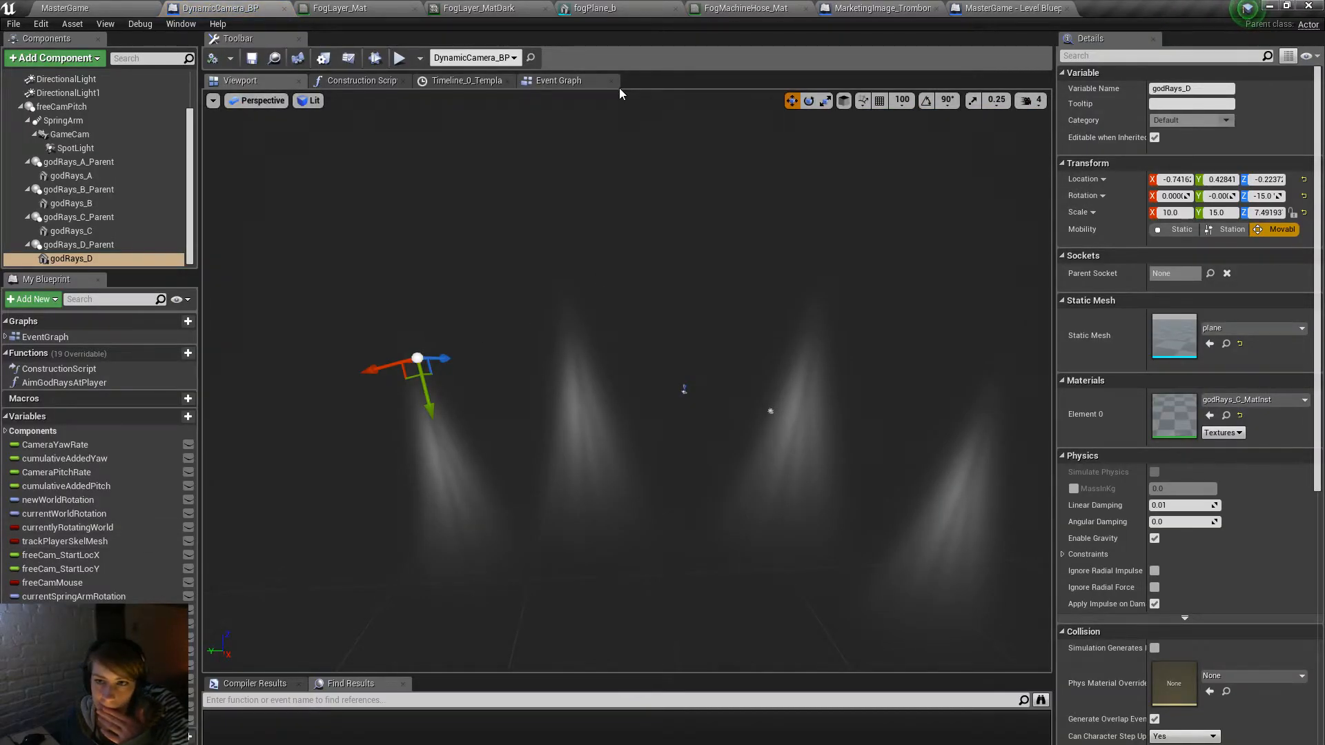
pyautogui.click(110, 9)
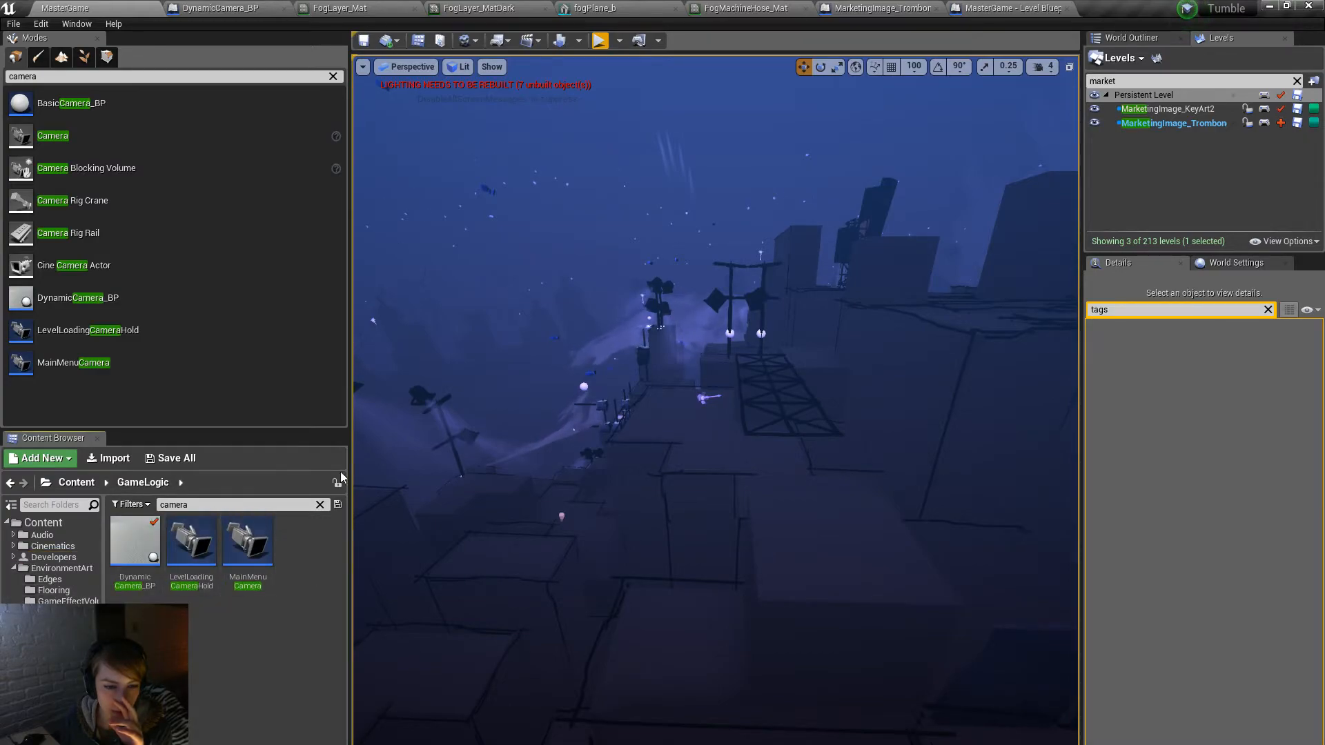
# Step: Clear the asset search, open GameMode_BP and examine the level segment brighten, darken and currently-loaded node groups in its Event Graph
pyautogui.click(319, 505)
pyautogui.doubleClick(312, 702)
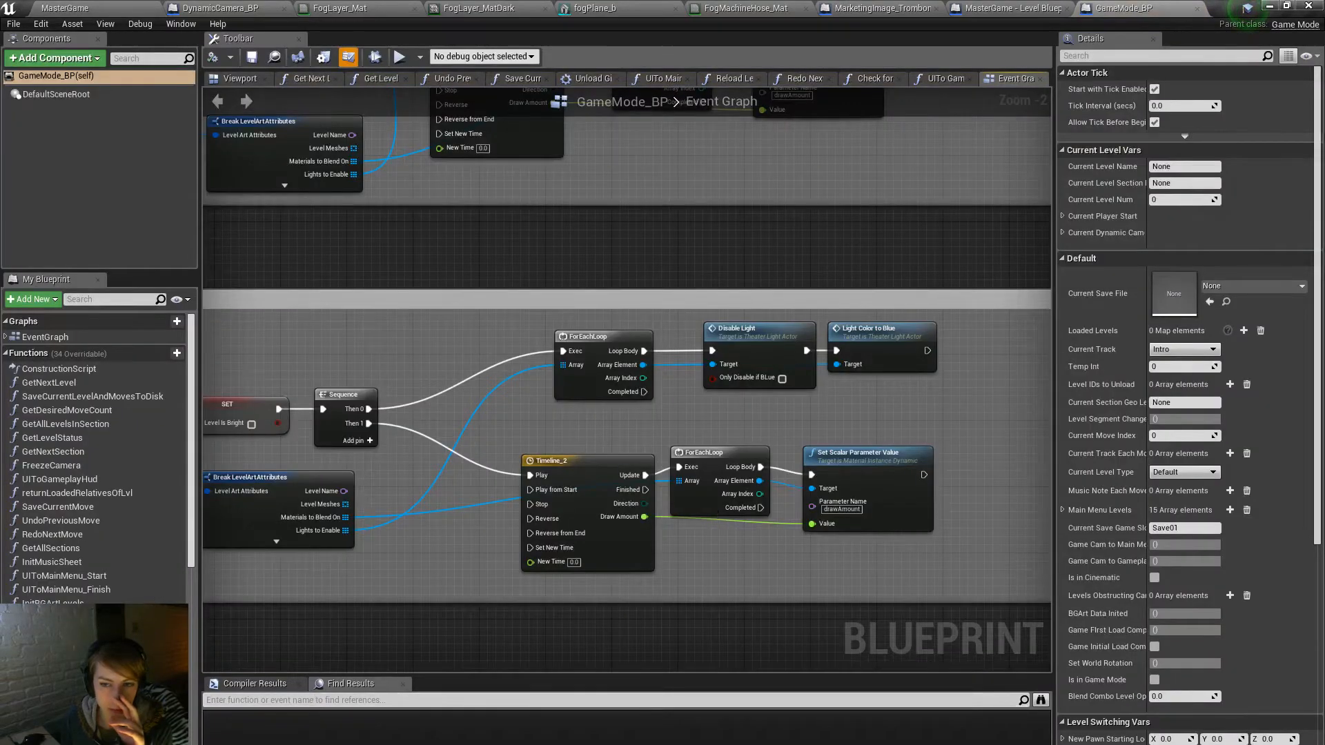
pyautogui.scroll(-9, 490, 424)
pyautogui.moveTo(896, 384); pyautogui.dragTo(917, 402, button='right')
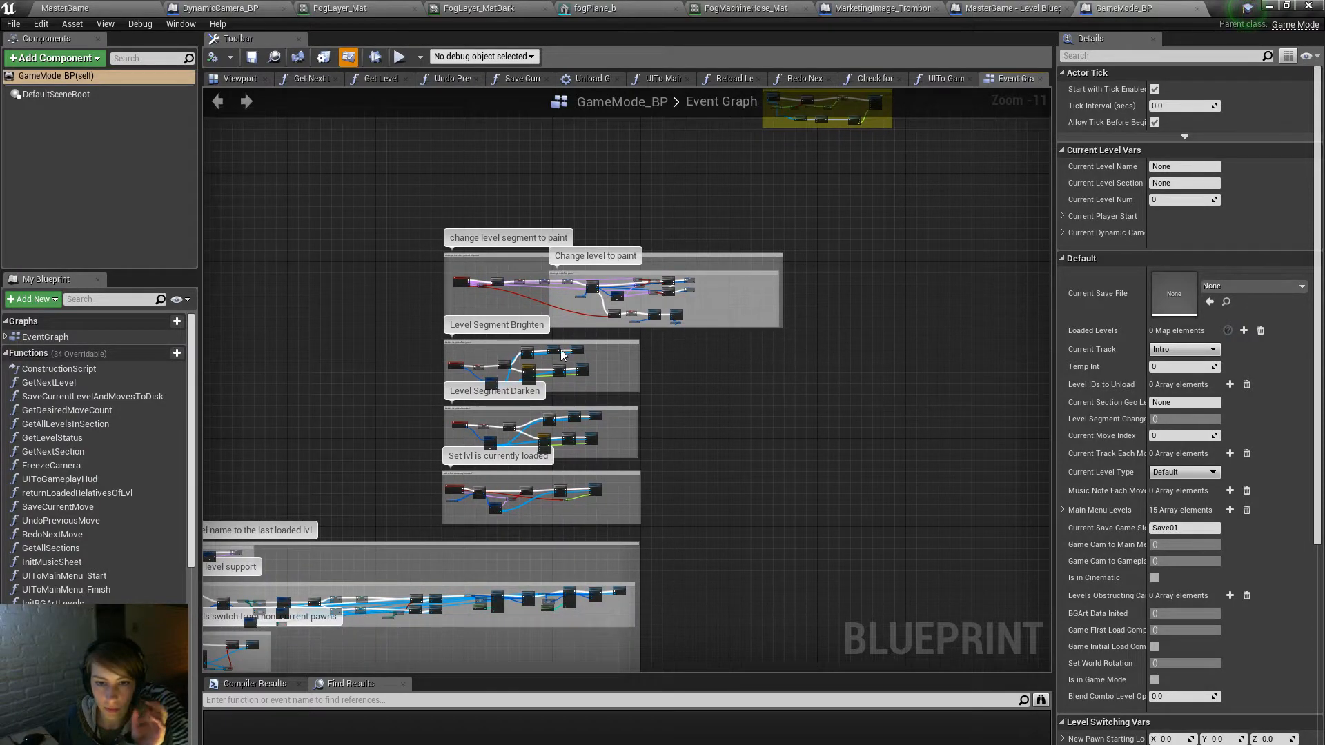
pyautogui.scroll(5, 476, 422)
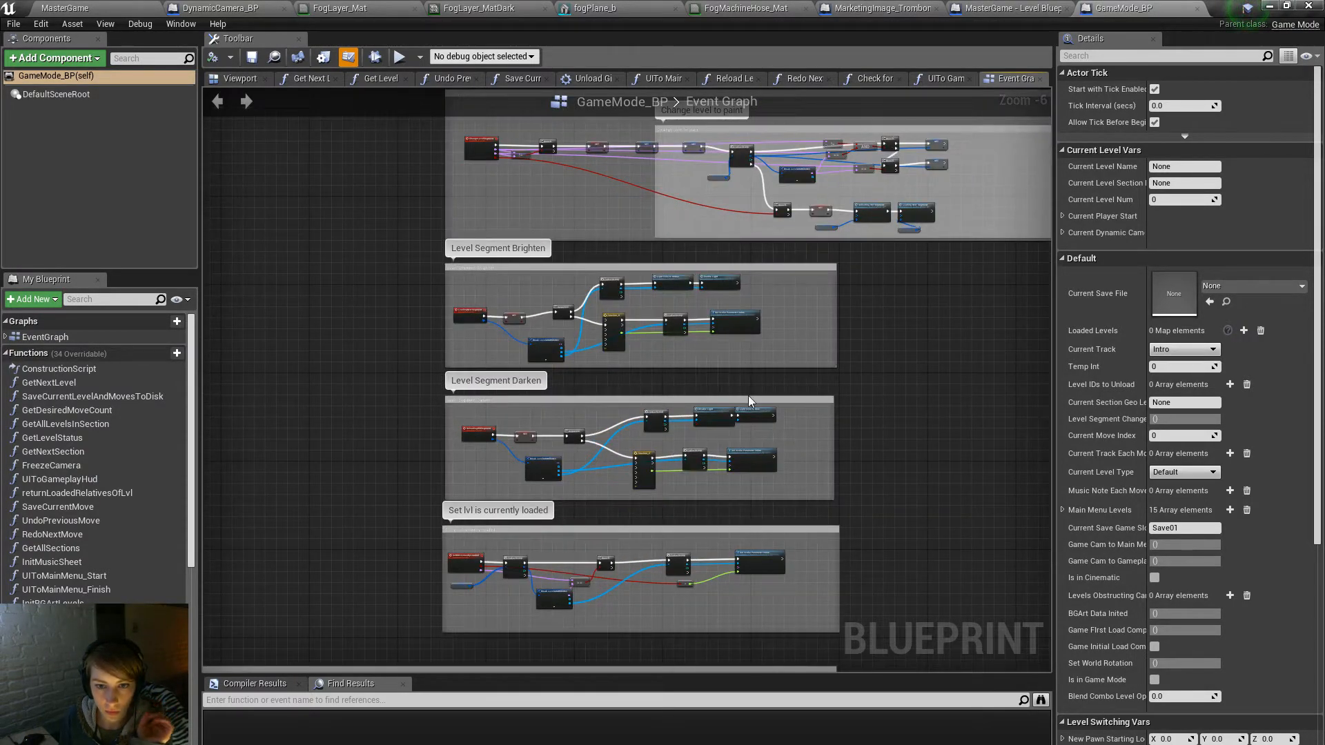
pyautogui.moveTo(886, 323); pyautogui.dragTo(839, 221, button='right')
pyautogui.scroll(5, 425, 566)
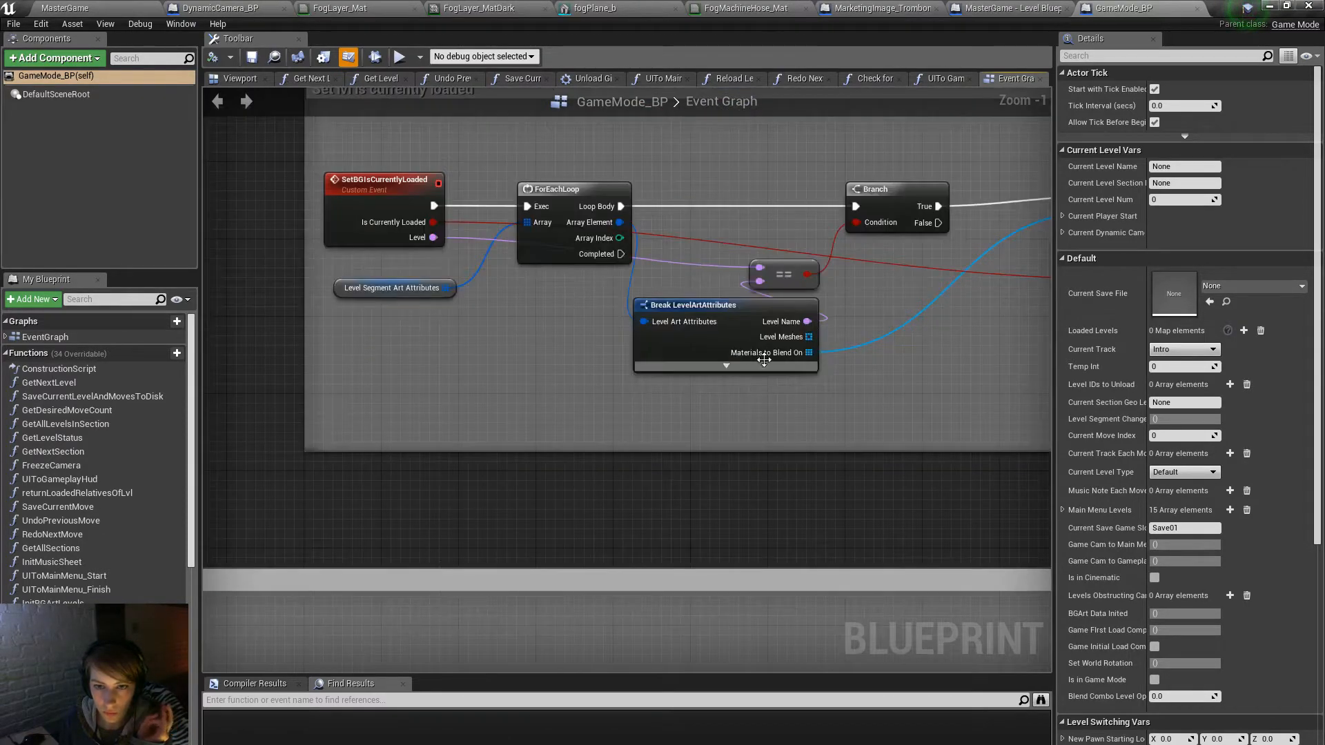
pyautogui.moveTo(867, 330); pyautogui.dragTo(789, 435, button='right')
pyautogui.scroll(-6, 790, 434)
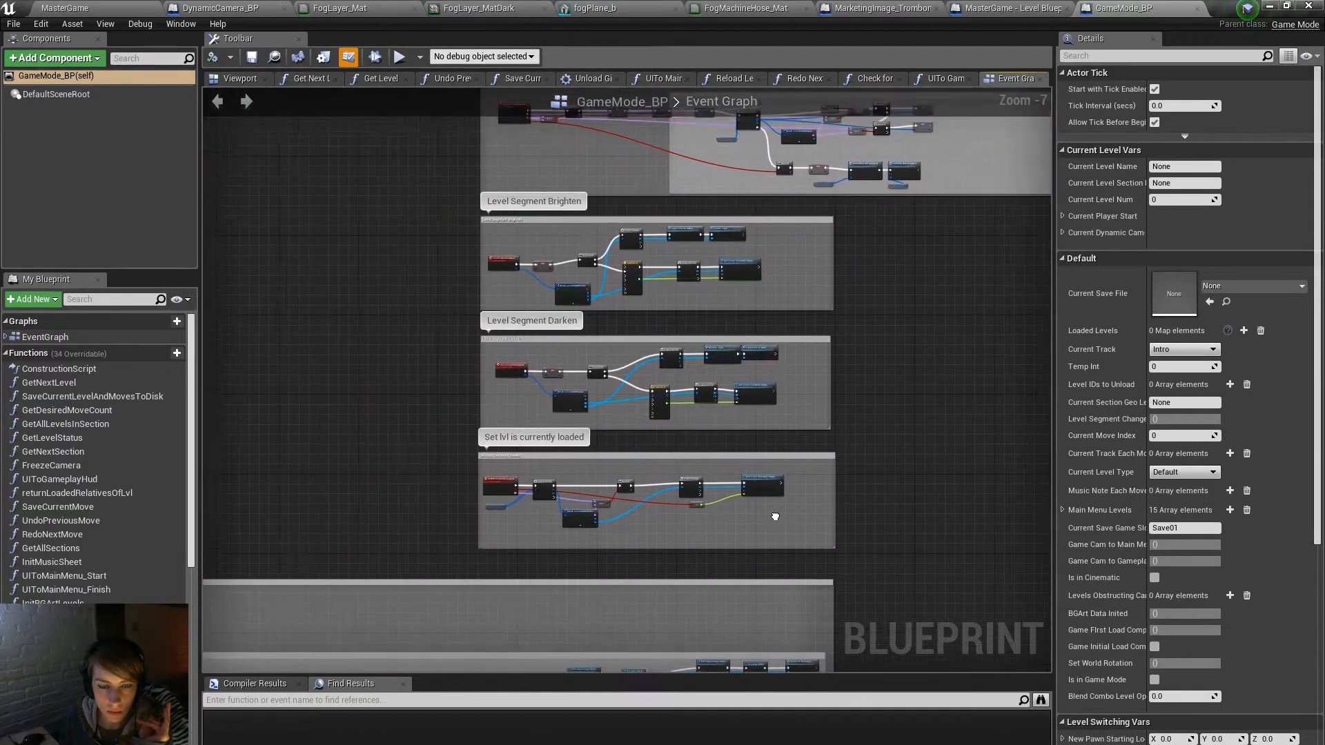
pyautogui.moveTo(775, 517); pyautogui.dragTo(858, 635, button='right')
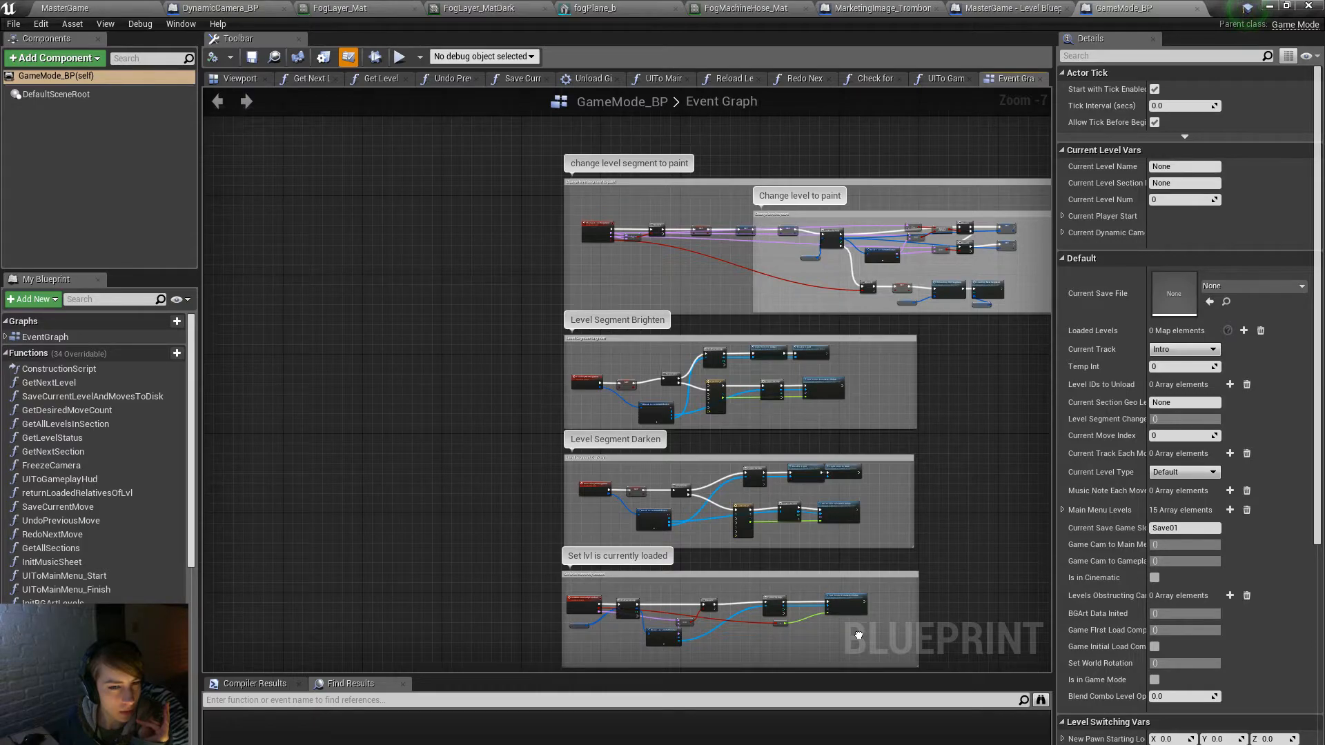
# Step: Open GameMode_BP's Check for Objs Obstructing Camera function and examine its graph up to the entry node
pyautogui.click(100, 628)
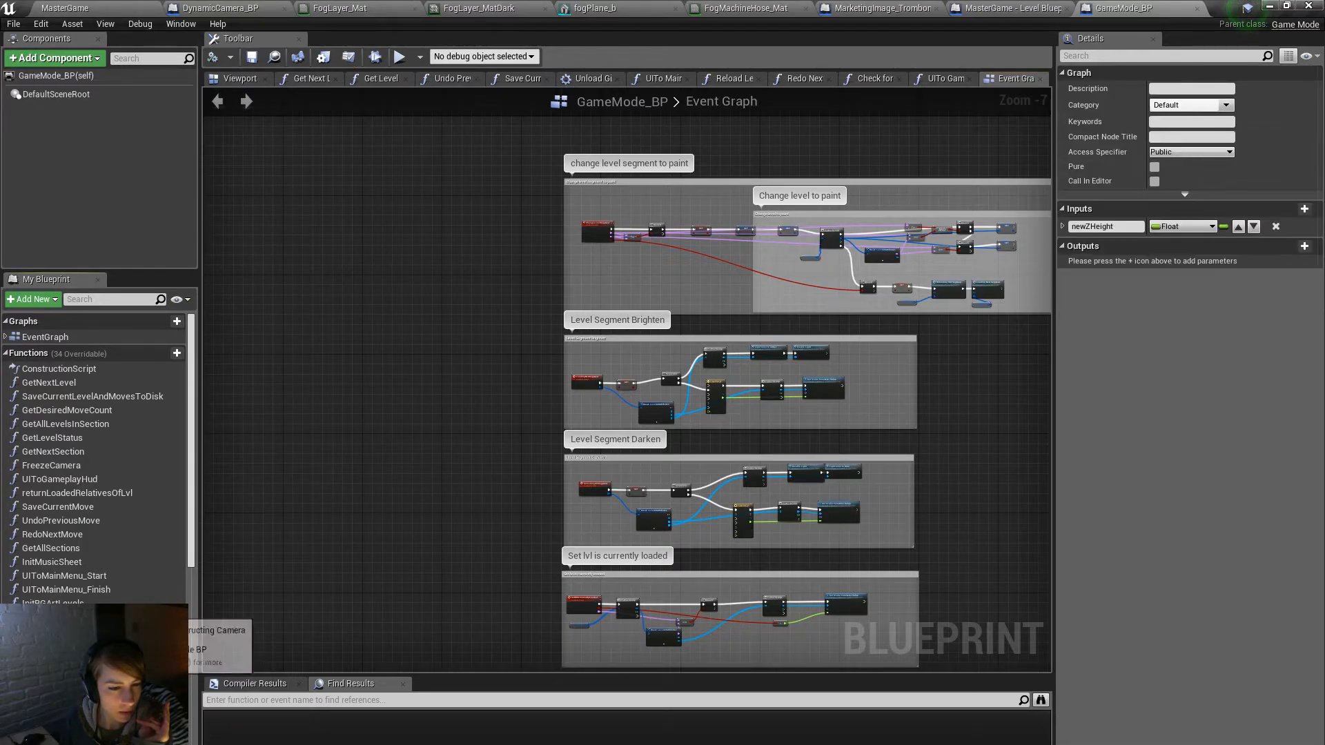
pyautogui.doubleClick(100, 616)
pyautogui.scroll(5, 657, 338)
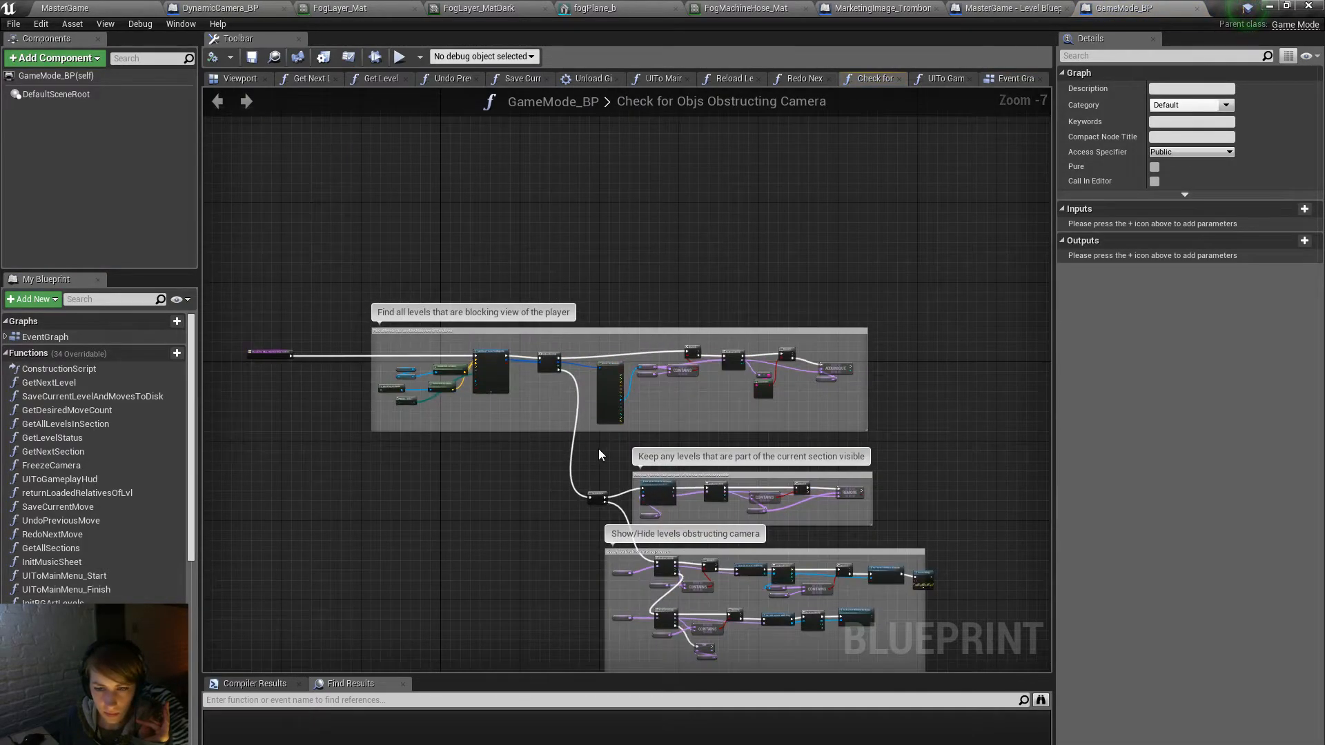
pyautogui.moveTo(861, 532); pyautogui.dragTo(761, 423, button='right')
pyautogui.scroll(5, 900, 539)
pyautogui.moveTo(485, 287); pyautogui.dragTo(1050, 672, button='right')
pyautogui.moveTo(221, 269); pyautogui.dragTo(535, 417, button='right')
# Step: Find references to Check for Objs Obstructing Camera, enlarge the results area and examine the Set Timer by Function Name call in UIToGameplayHud
pyautogui.rightClick(508, 334)
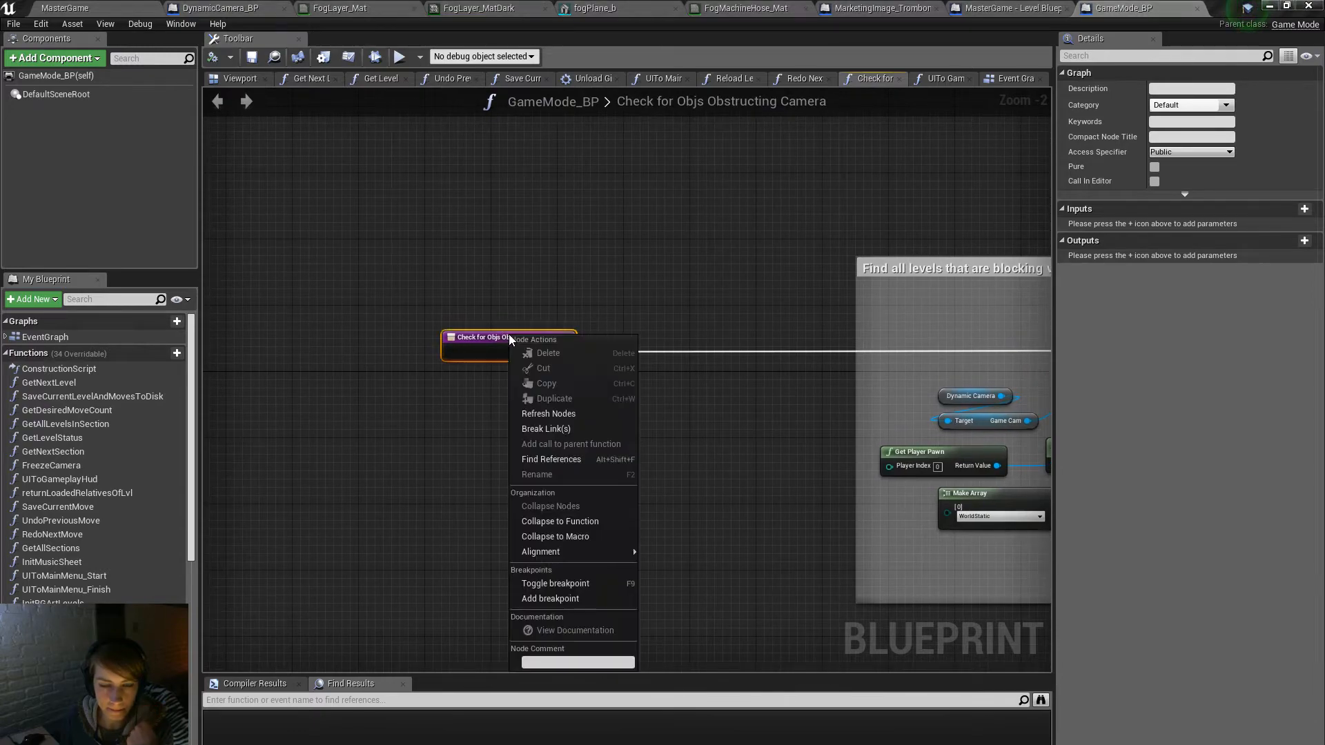
pyautogui.click(565, 457)
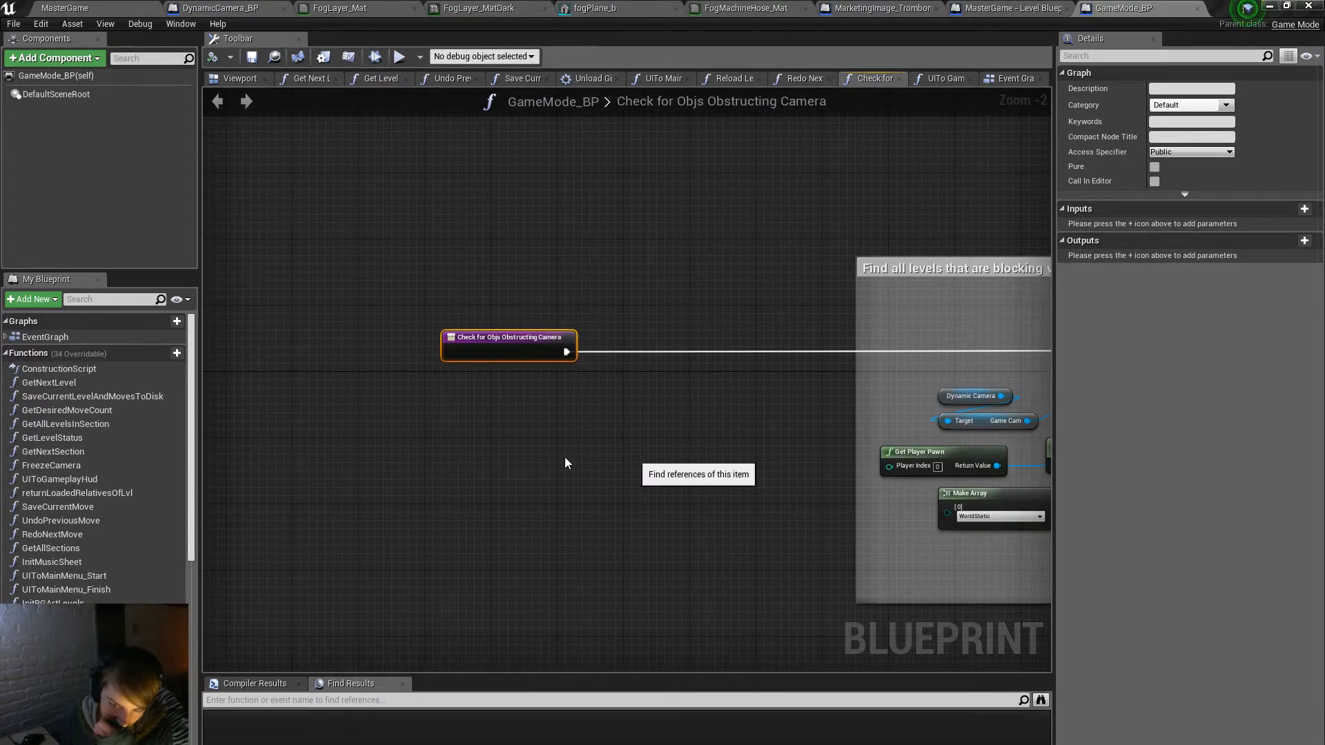
pyautogui.moveTo(393, 674); pyautogui.dragTo(394, 544)
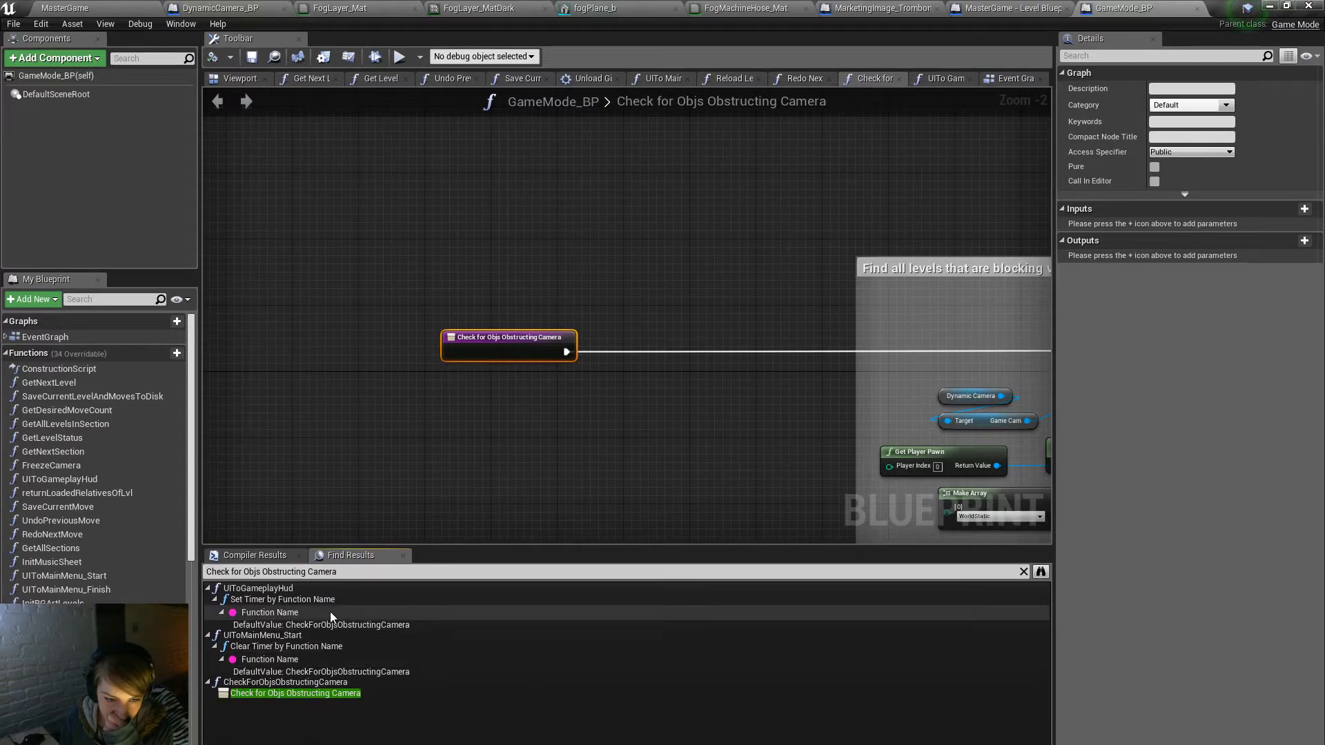
pyautogui.click(343, 604)
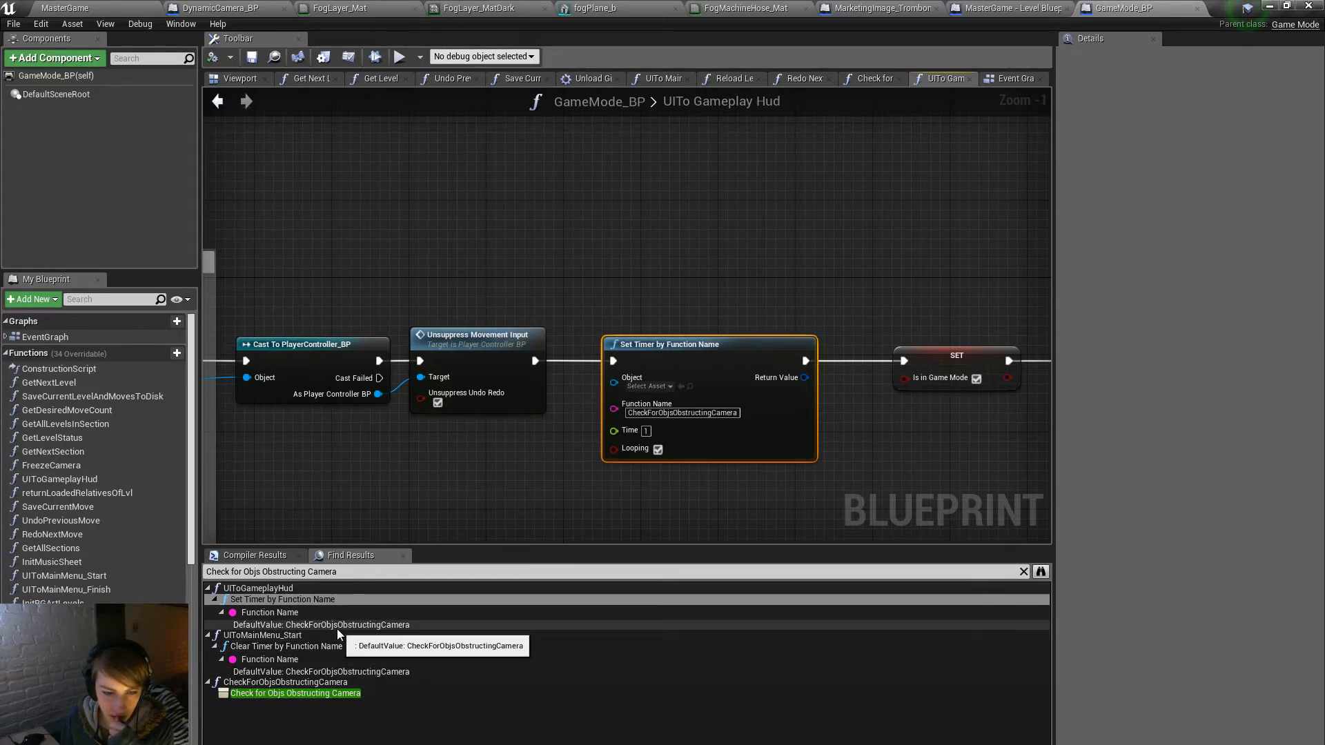
pyautogui.scroll(-5, 402, 441)
pyautogui.moveTo(402, 440)
pyautogui.mouseDown(button='right')
pyautogui.moveTo(421, 450)
pyautogui.moveTo(730, 432)
pyautogui.moveTo(387, 447)
pyautogui.mouseUp(button='right')
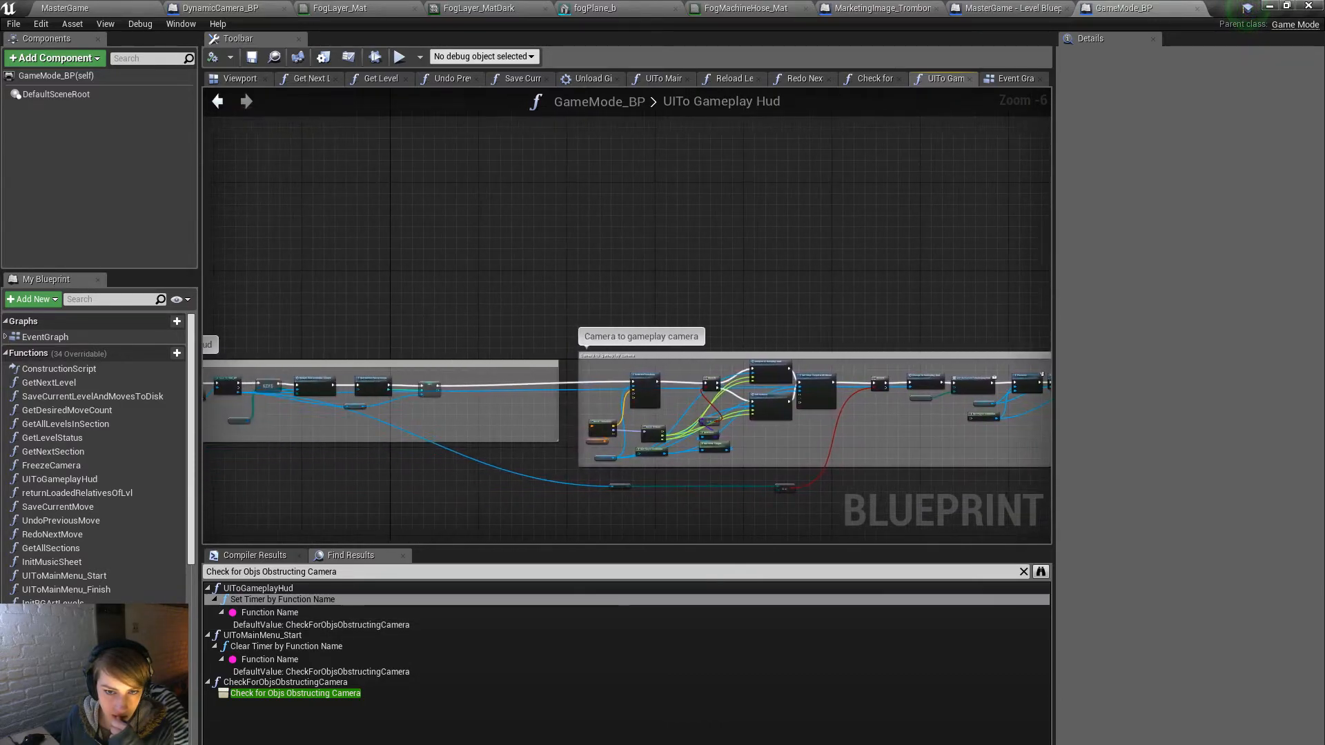
pyautogui.moveTo(1131, 429); pyautogui.dragTo(688, 427, button='right')
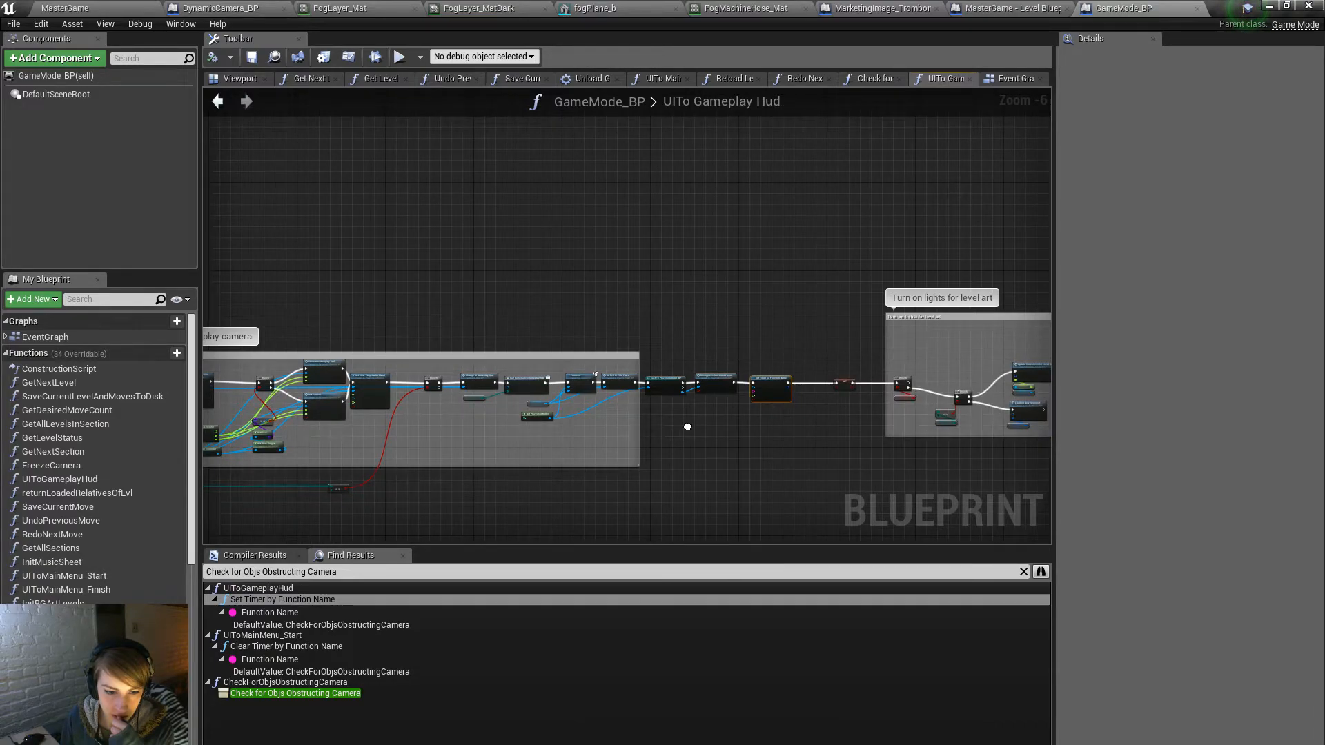
# Step: Return to the CheckForObjsObstructingCamera graph and examine the hit-result tag checks and the nodes that show or hide obstructing levels
pyautogui.click(301, 683)
pyautogui.moveTo(925, 435); pyautogui.dragTo(205, 392, button='right')
pyautogui.scroll(-2, 610, 357)
pyautogui.moveTo(812, 388); pyautogui.dragTo(515, 394, button='right')
pyautogui.scroll(2, 515, 393)
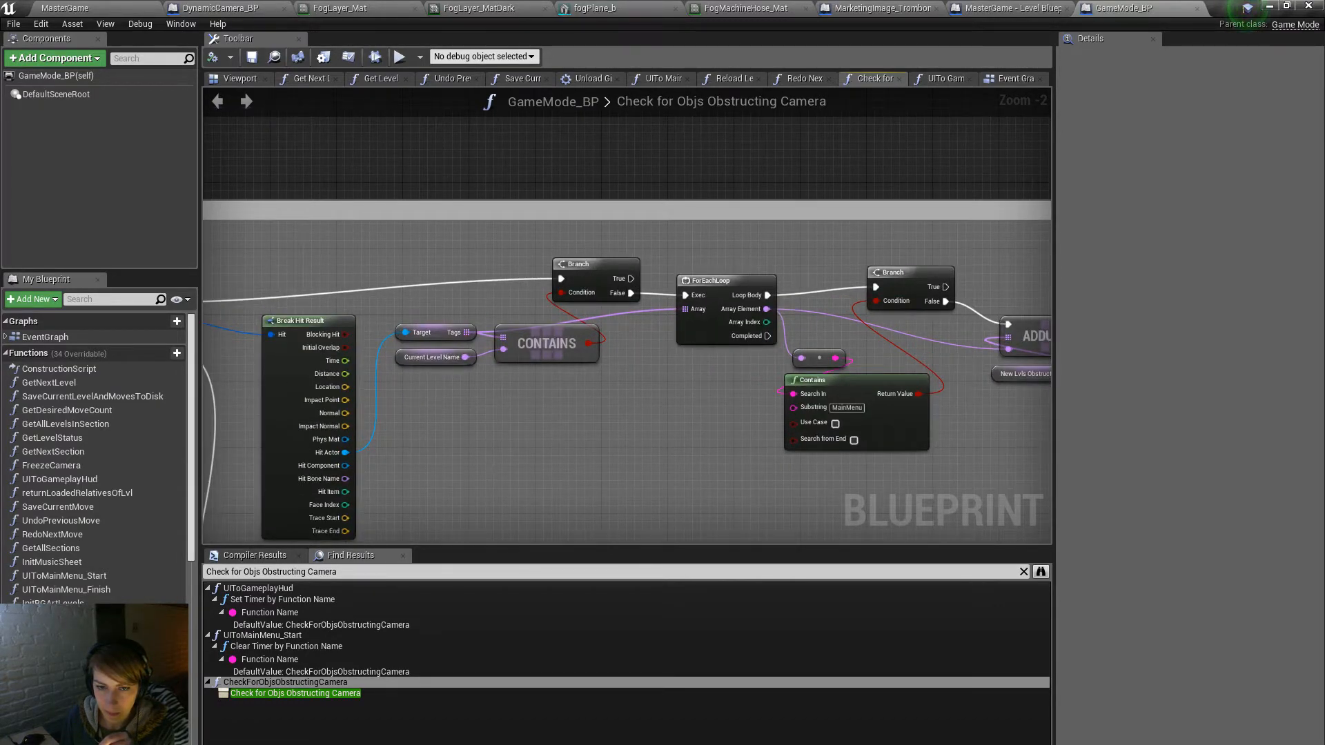
pyautogui.moveTo(491, 530); pyautogui.dragTo(651, 265, button='right')
pyautogui.scroll(-2, 651, 265)
pyautogui.moveTo(600, 323); pyautogui.dragTo(223, 87, button='right')
pyautogui.scroll(1, 621, 278)
pyautogui.scroll(1, 621, 278)
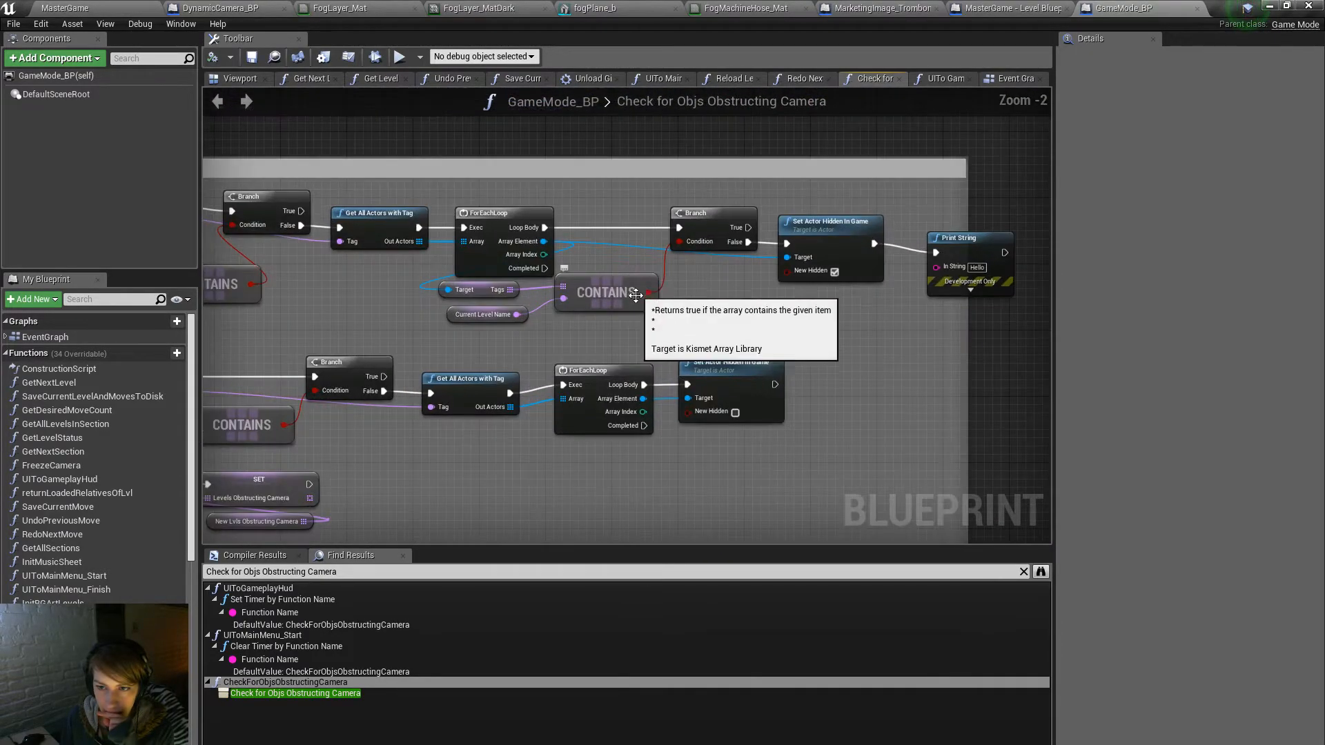
# Step: Add a breakpoint to the Sequence node that leads into the keep-visible and show/hide groups of Check for Objs Obstructing Camera
pyautogui.scroll(-1, 621, 459)
pyautogui.scroll(-1, 880, 495)
pyautogui.scroll(-1, 879, 494)
pyautogui.scroll(-1, 879, 494)
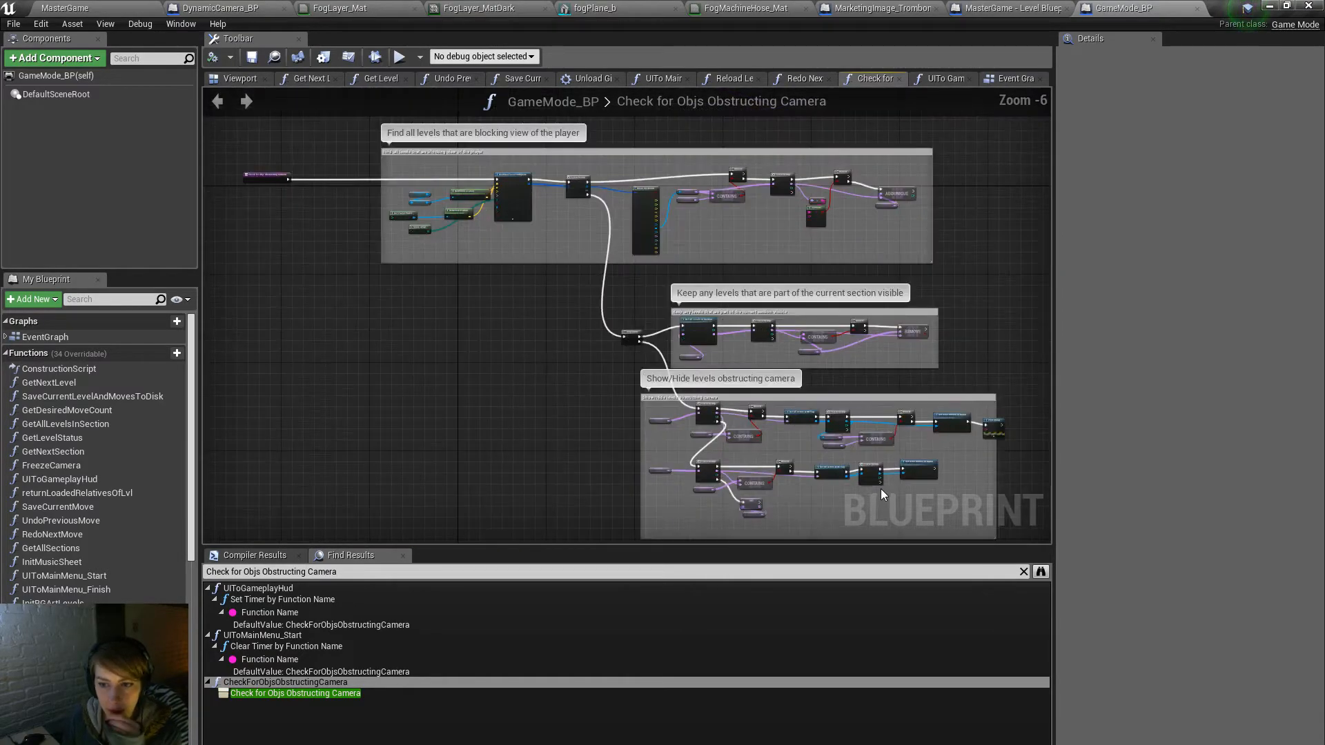
pyautogui.moveTo(406, 308); pyautogui.dragTo(410, 419, button='right')
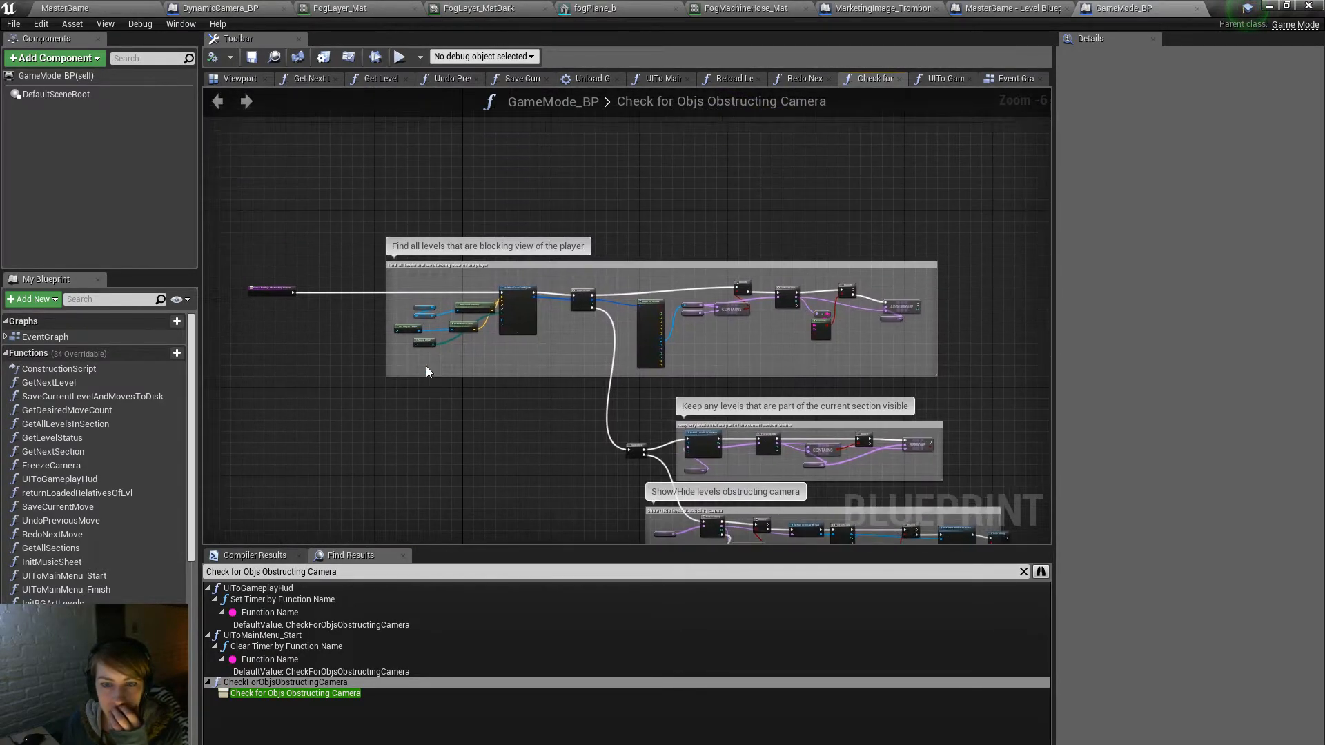
pyautogui.scroll(3, 453, 271)
pyautogui.scroll(-3, 452, 271)
pyautogui.scroll(2, 705, 370)
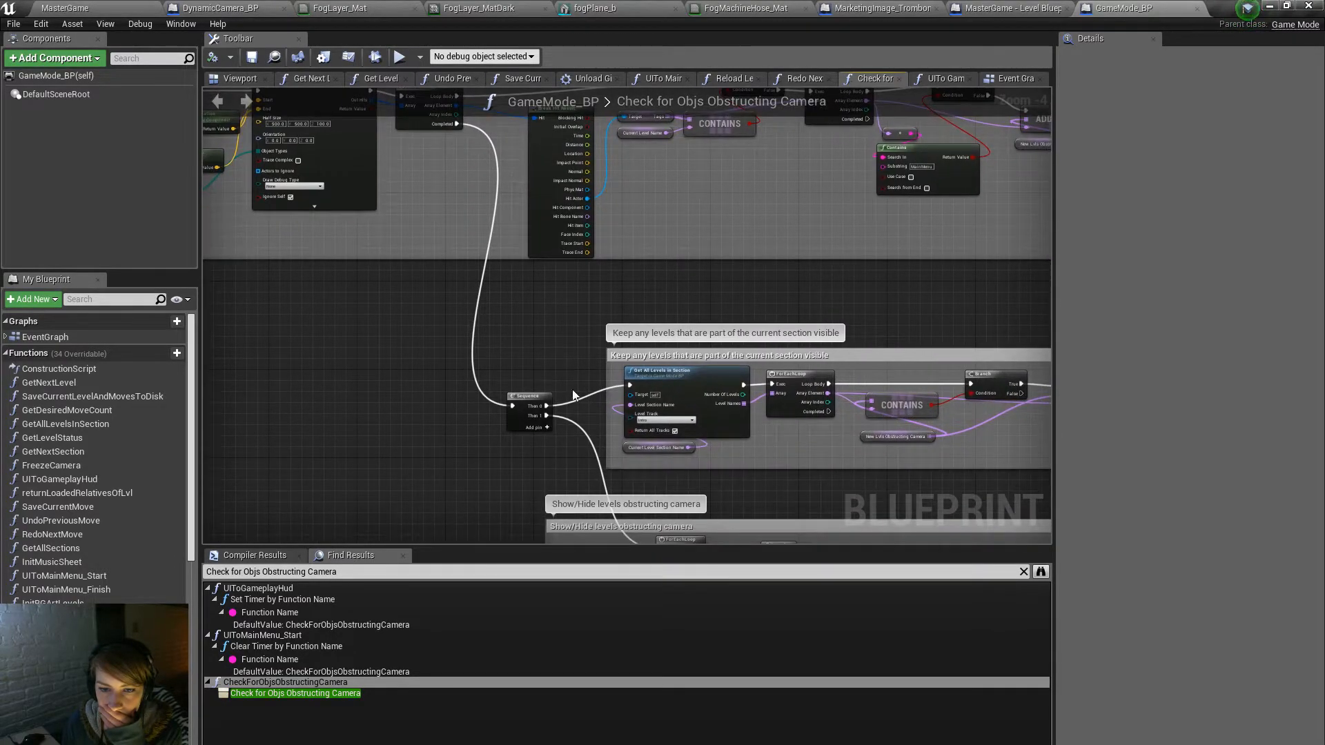
pyautogui.rightClick(519, 400)
pyautogui.click(622, 672)
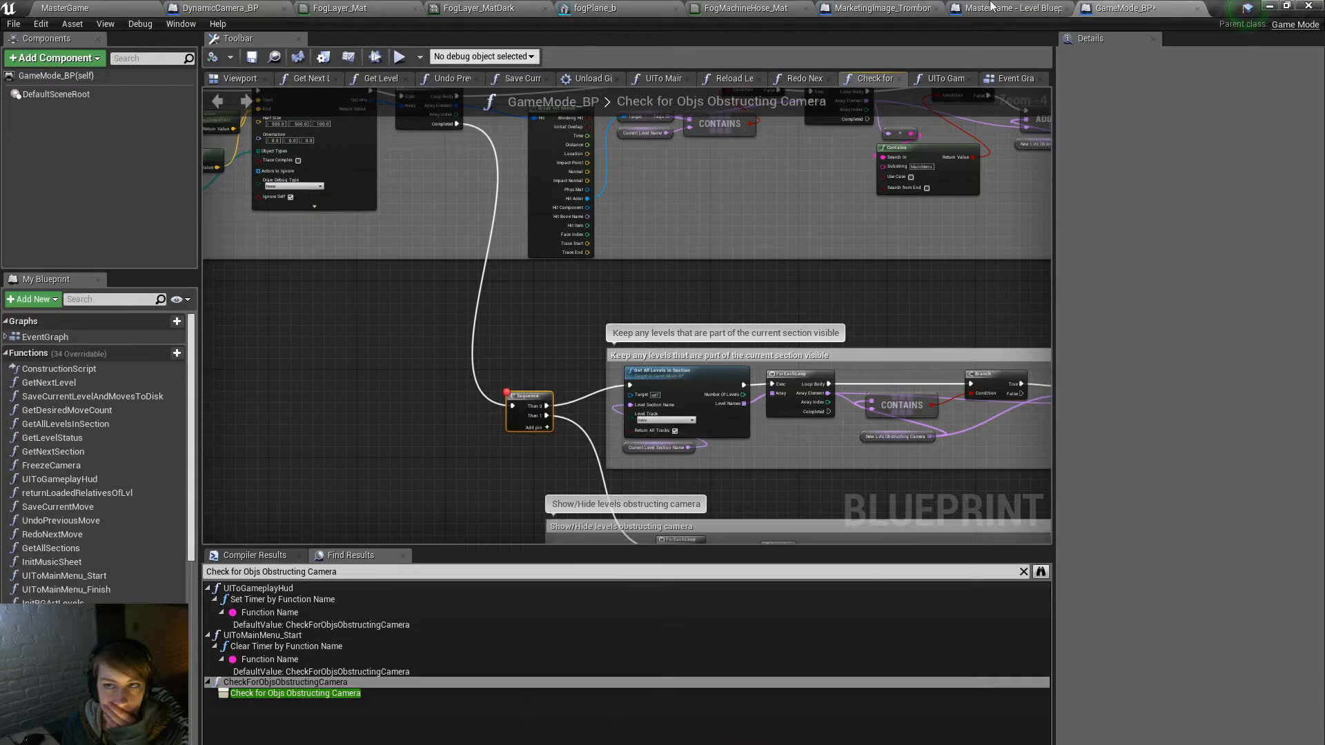
# Step: Close GameMode_BP and playtest MasterGame full screen, loading the Drum01 save
pyautogui.click(1197, 9)
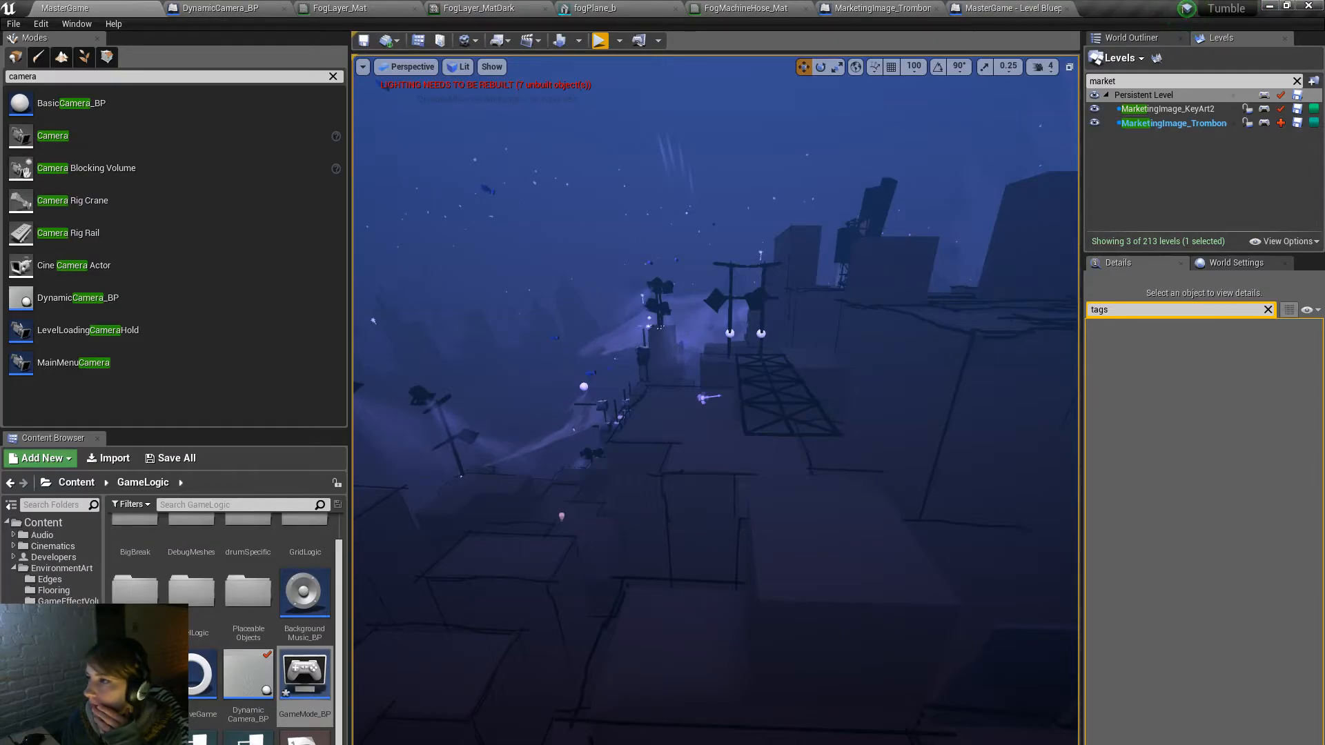
pyautogui.click(600, 41)
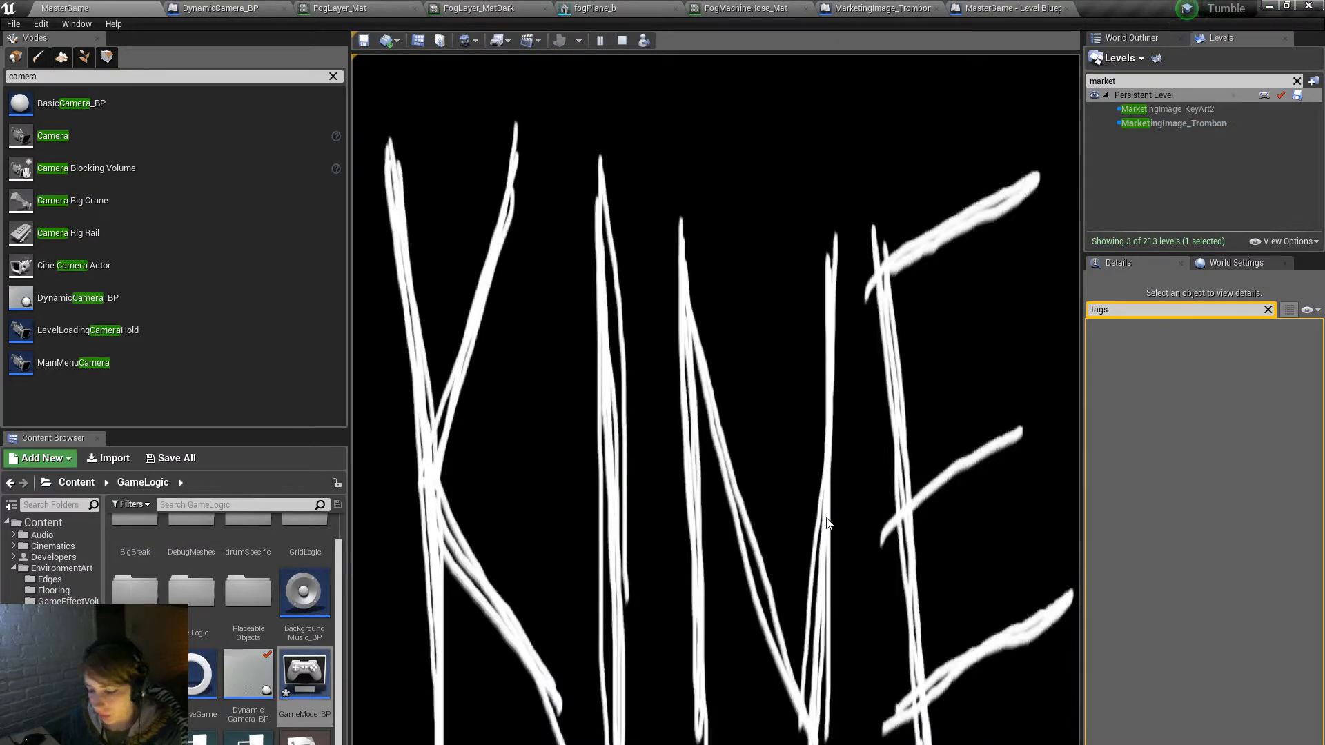
pyautogui.press('F11')
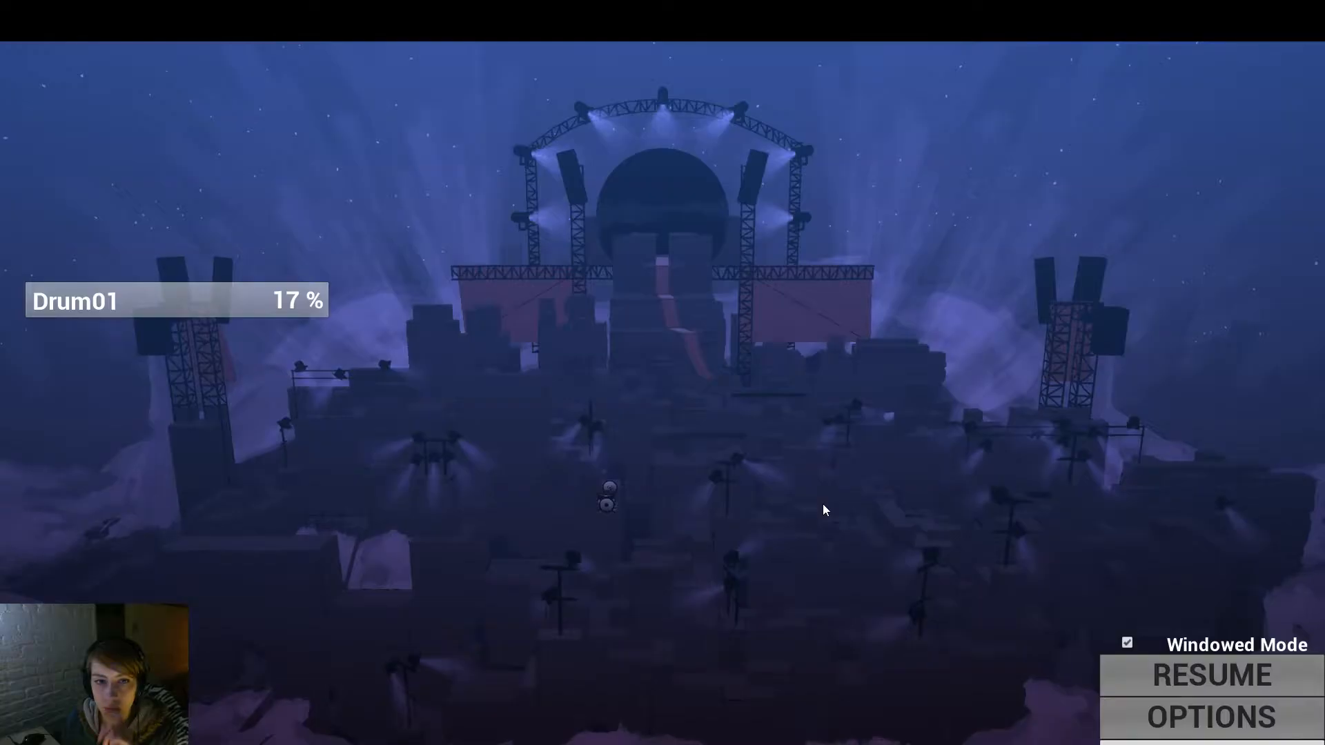
pyautogui.click(292, 297)
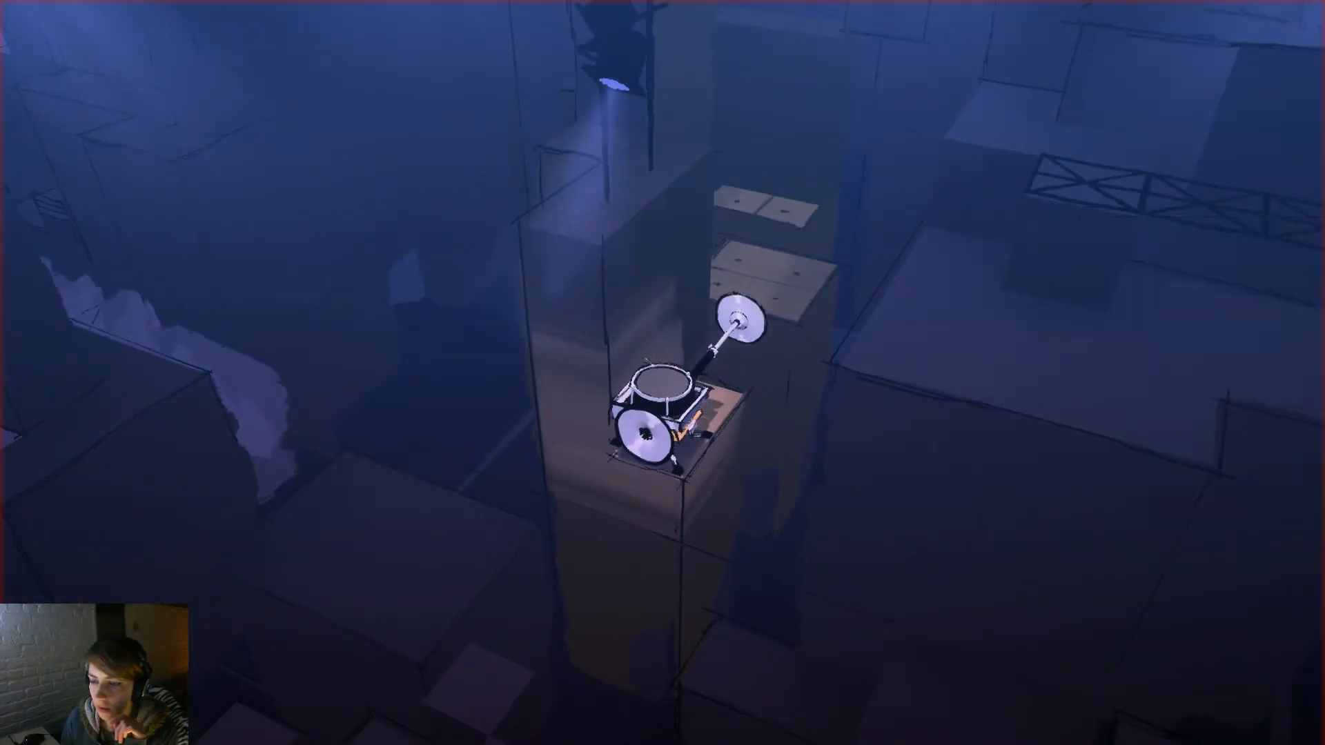
# Step: Place the GameMode_BP window beside the paused game, remove the Sequence node's breakpoint and resume the simulation
pyautogui.hotkey('alt', 'Tab')
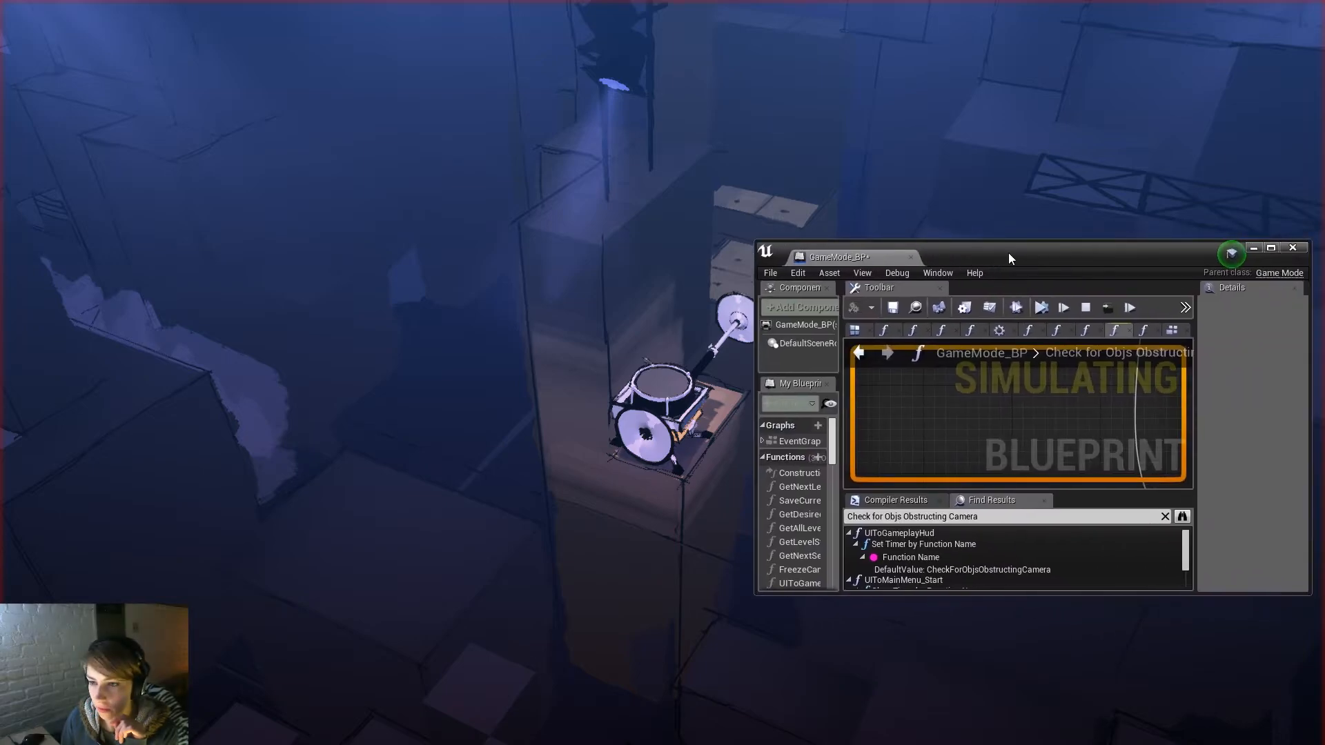
pyautogui.doubleClick(1008, 252)
pyautogui.moveTo(663, 8); pyautogui.dragTo(1046, 419)
pyautogui.scroll(-6, 958, 581)
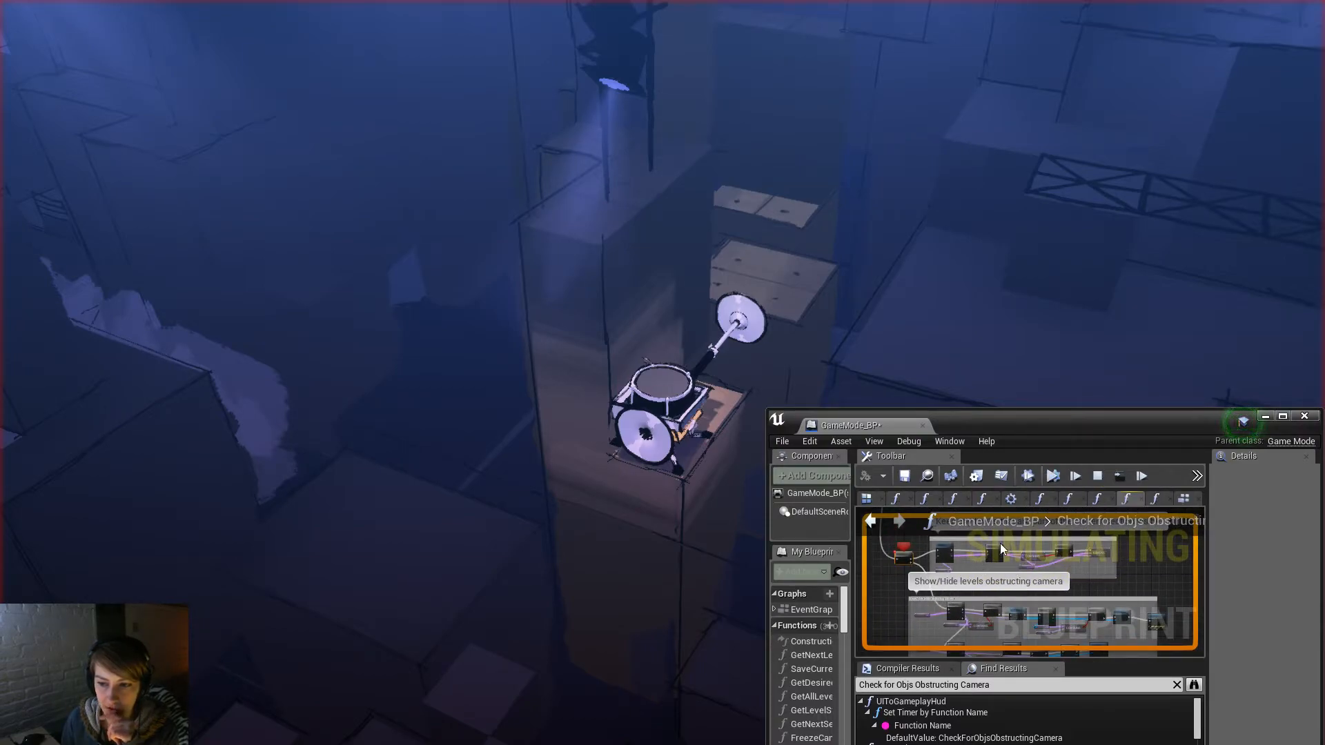
pyautogui.click(1056, 480)
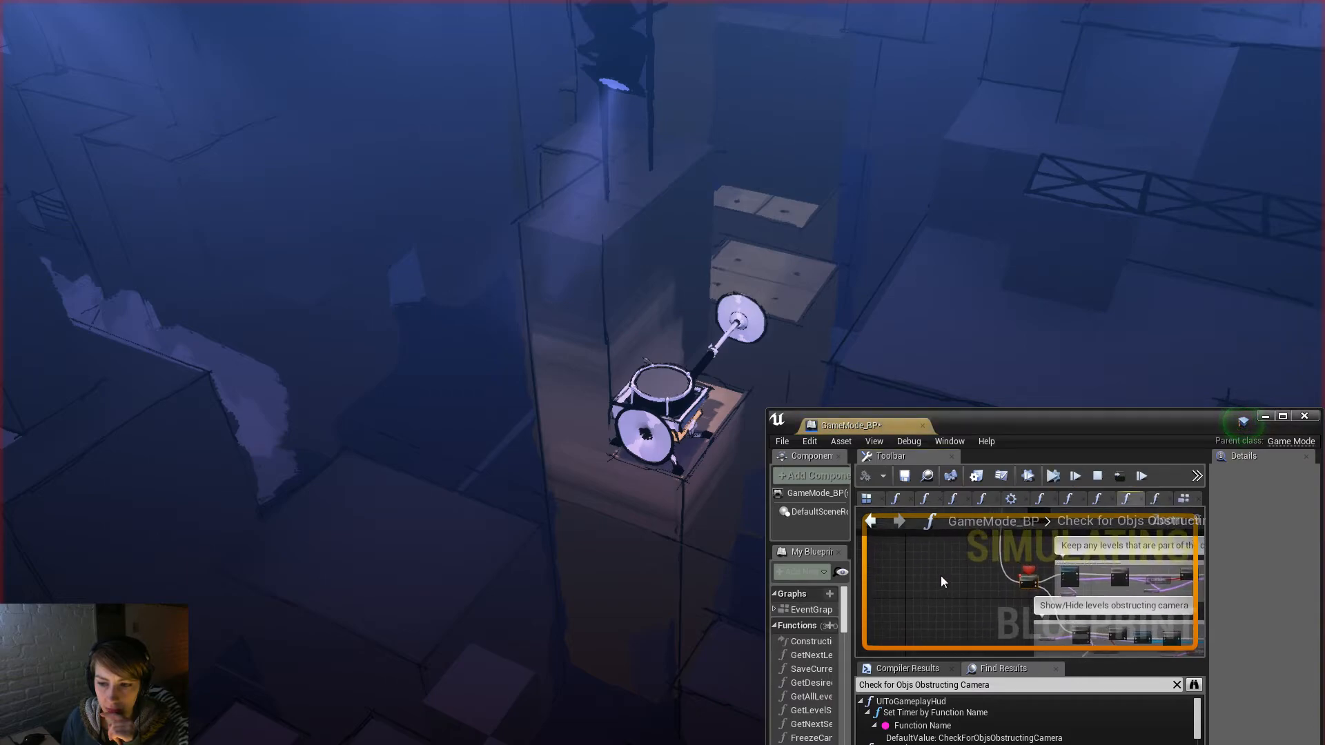
pyautogui.moveTo(941, 575); pyautogui.dragTo(784, 521, button='right')
pyautogui.click(1053, 475)
pyautogui.rightClick(941, 567)
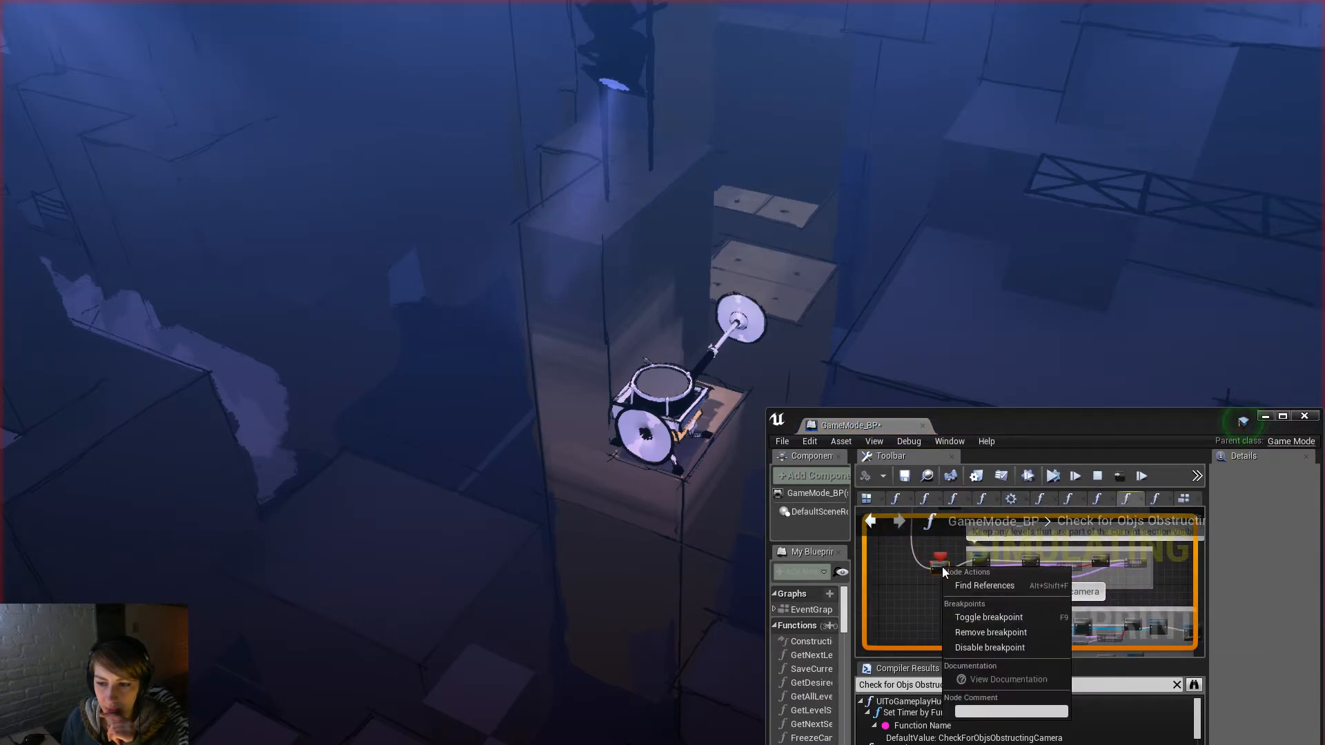
pyautogui.click(999, 634)
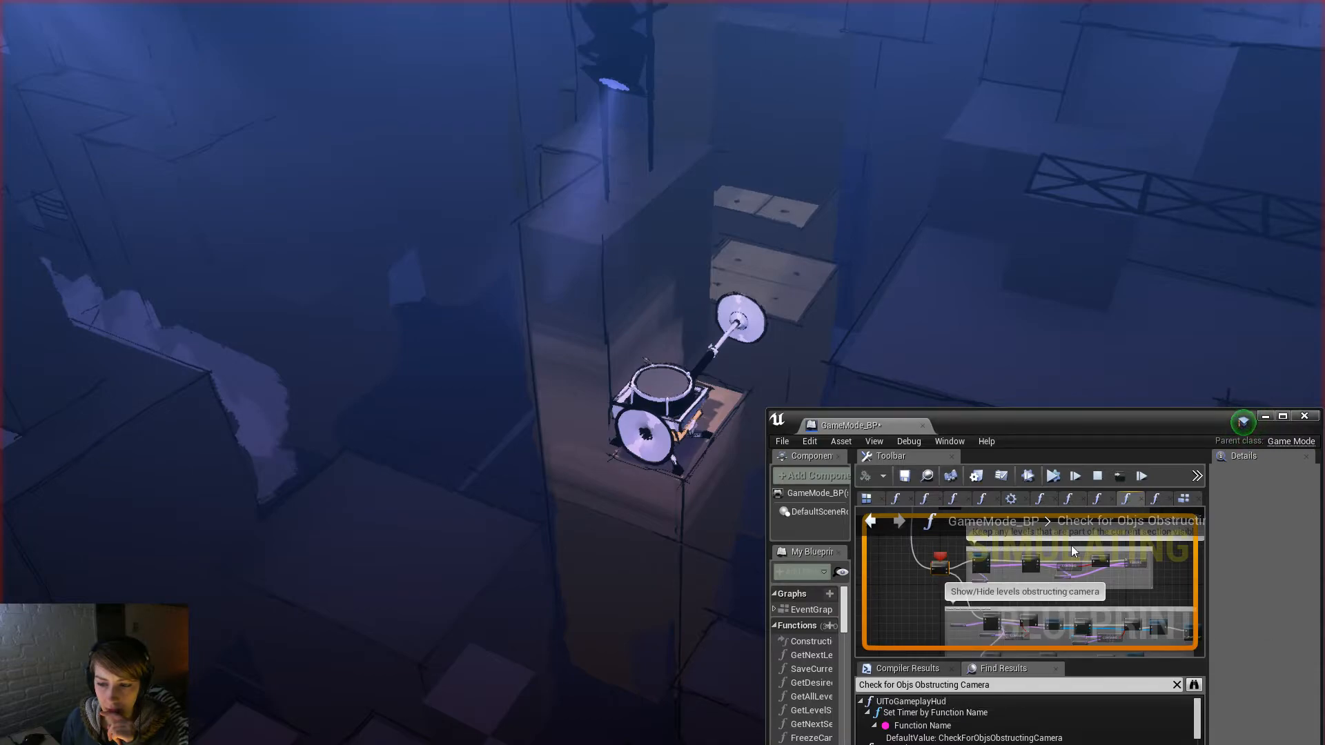
pyautogui.click(1052, 476)
# Step: Enlarge the GameMode_BP window and examine the nodes that keep levels in the current section visible
pyautogui.doubleClick(1024, 426)
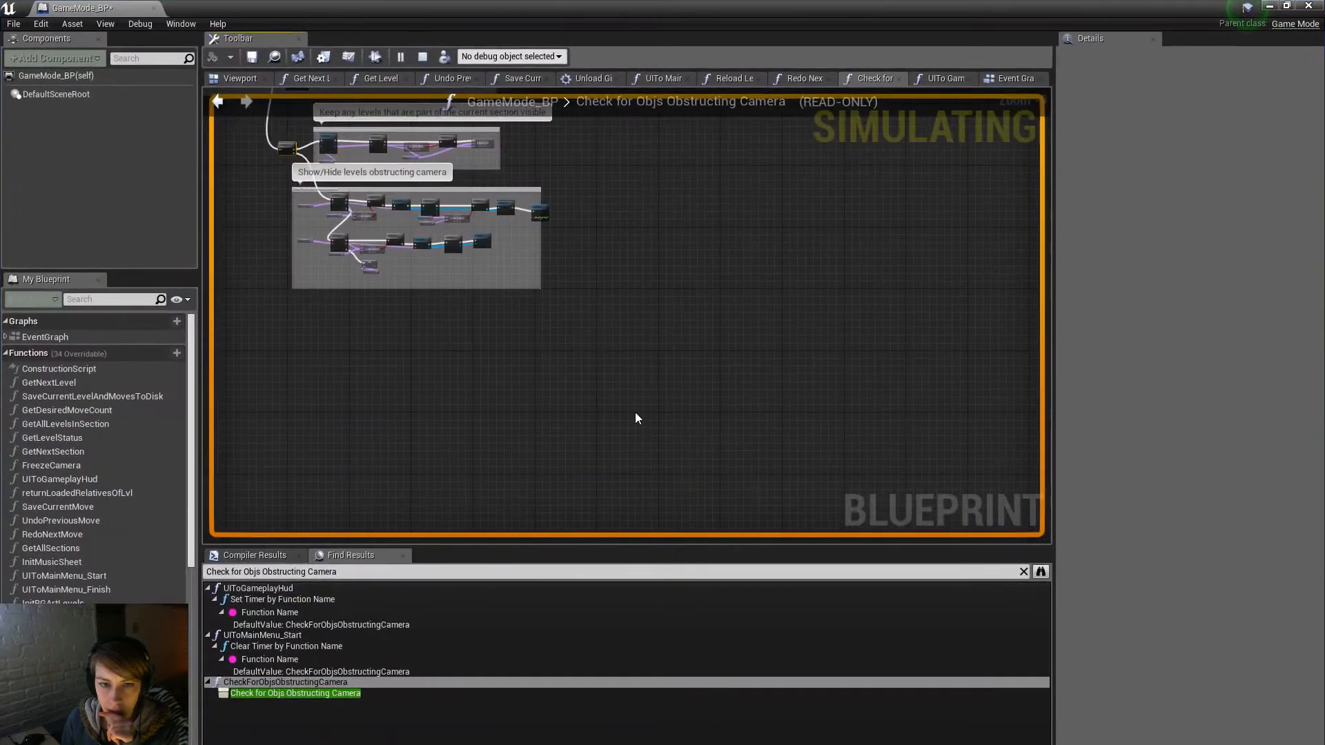
pyautogui.moveTo(367, 178); pyautogui.dragTo(606, 375, button='right')
pyautogui.scroll(4, 606, 377)
pyautogui.scroll(5, 605, 379)
pyautogui.moveTo(237, 243); pyautogui.dragTo(491, 374, button='right')
pyautogui.moveTo(653, 365); pyautogui.dragTo(4, 348, button='right')
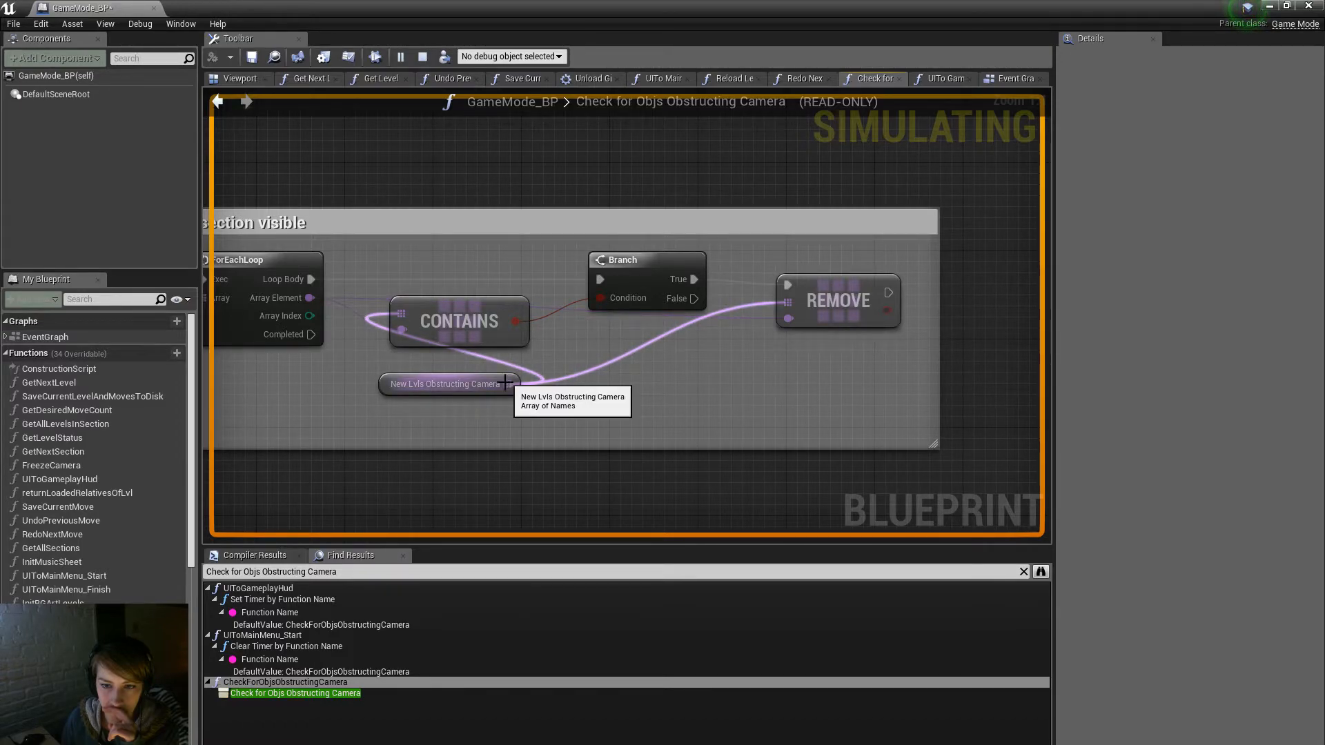
pyautogui.moveTo(507, 386); pyautogui.dragTo(769, 425, button='right')
pyautogui.scroll(-3, 768, 425)
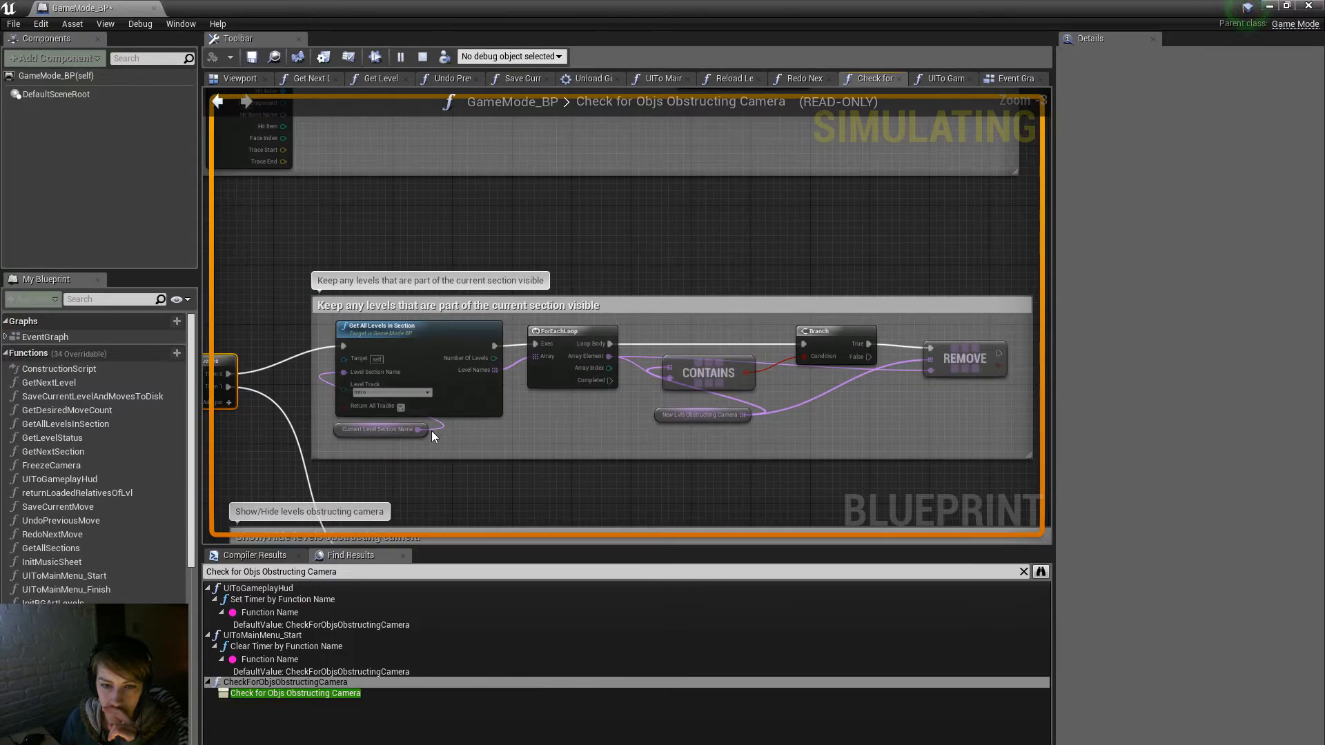
pyautogui.moveTo(406, 429); pyautogui.dragTo(753, 357, button='right')
# Step: Add a breakpoint to the ADD node at the end of the group that finds levels blocking the player's view
pyautogui.moveTo(430, 297); pyautogui.dragTo(420, 743, button='right')
pyautogui.moveTo(792, 364); pyautogui.dragTo(793, 351, button='right')
pyautogui.rightClick(885, 275)
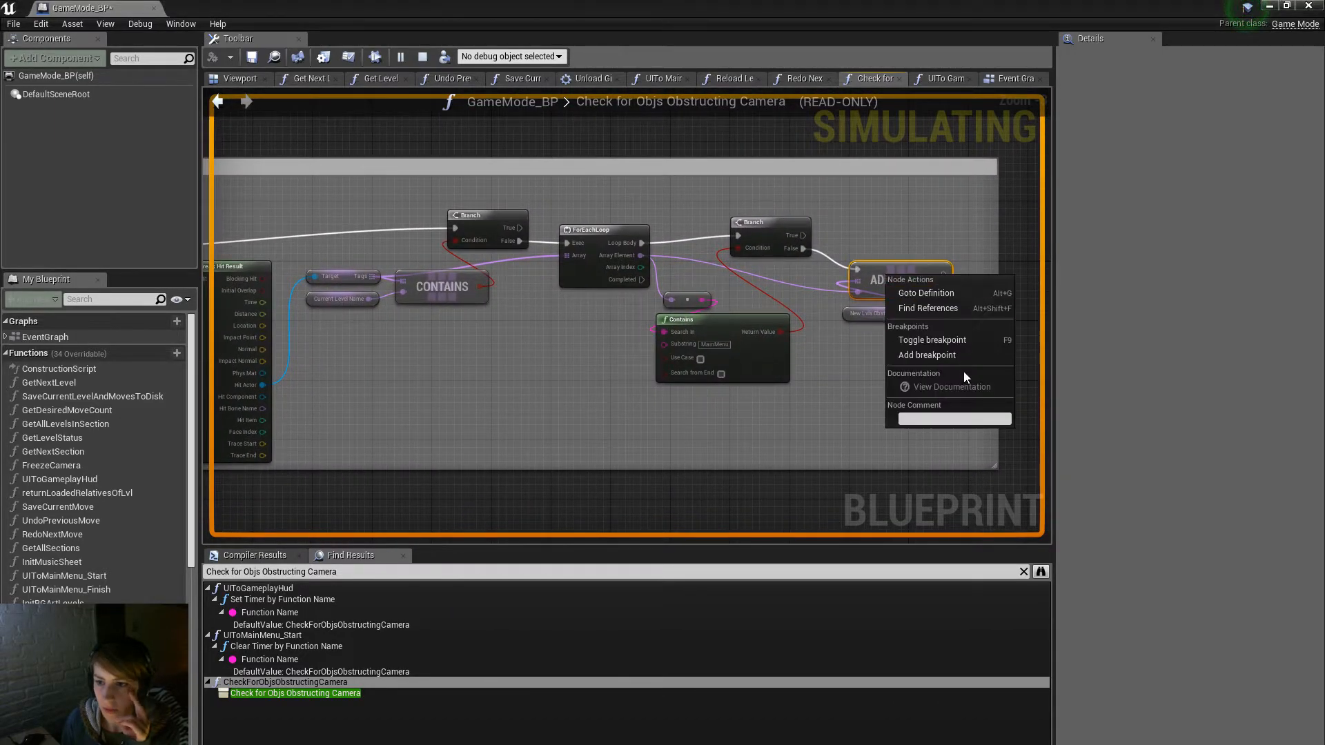
pyautogui.click(965, 357)
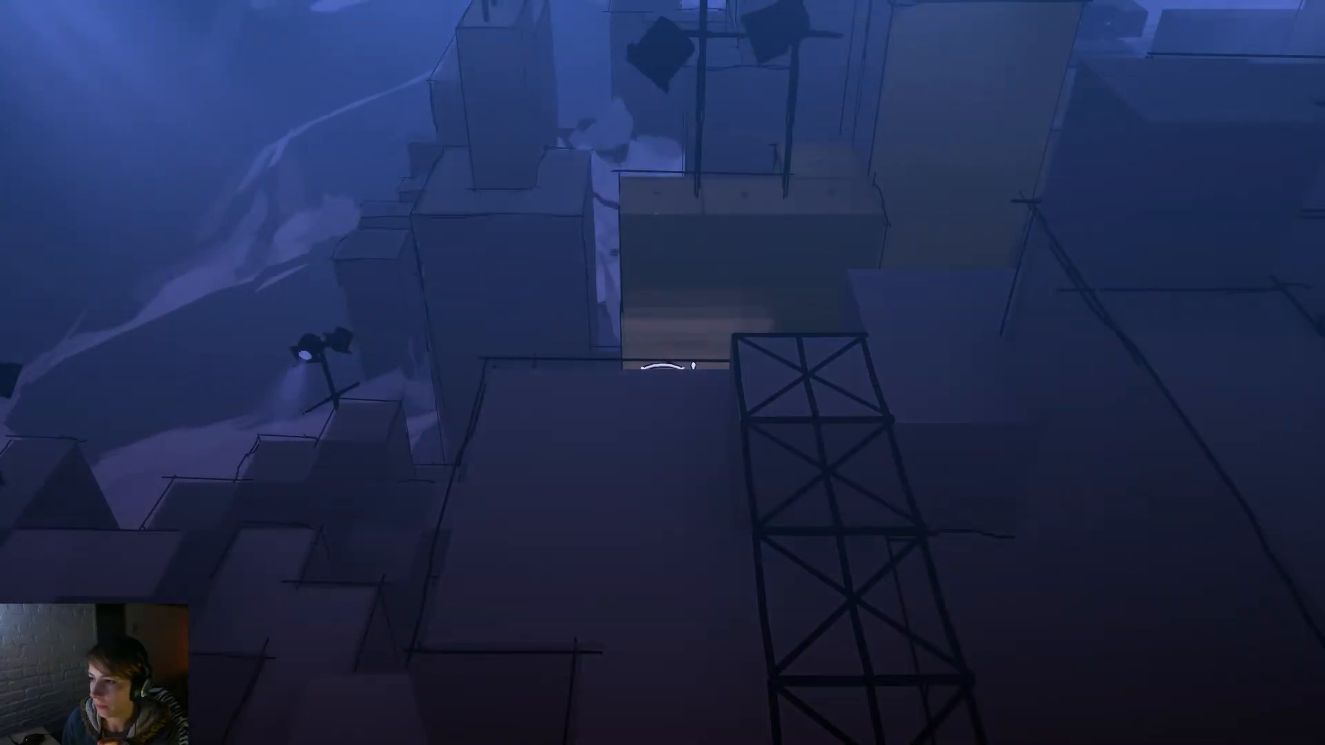
# Step: Rotate the camera in the running game to trigger the breakpoint, and maximize the GameMode_BP window
pyautogui.click(662, 367)
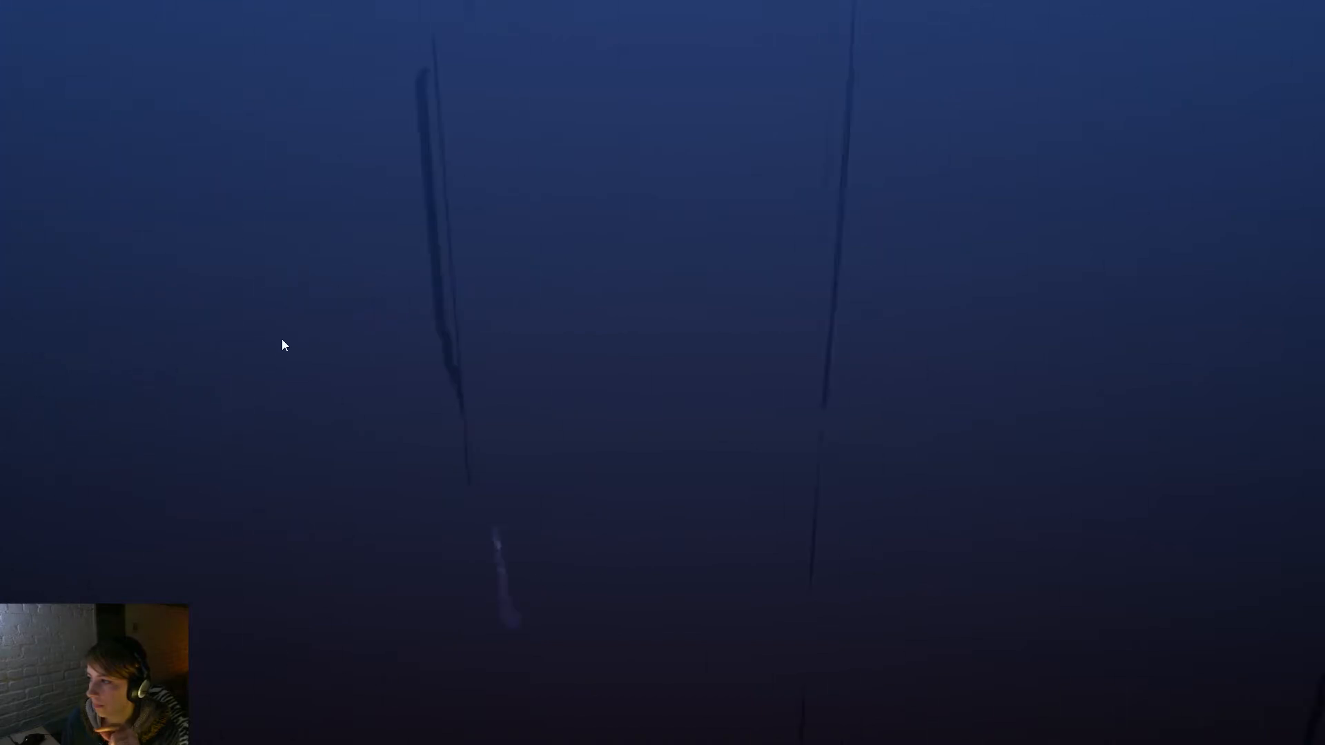
pyautogui.moveTo(1, 200); pyautogui.dragTo(663, 201)
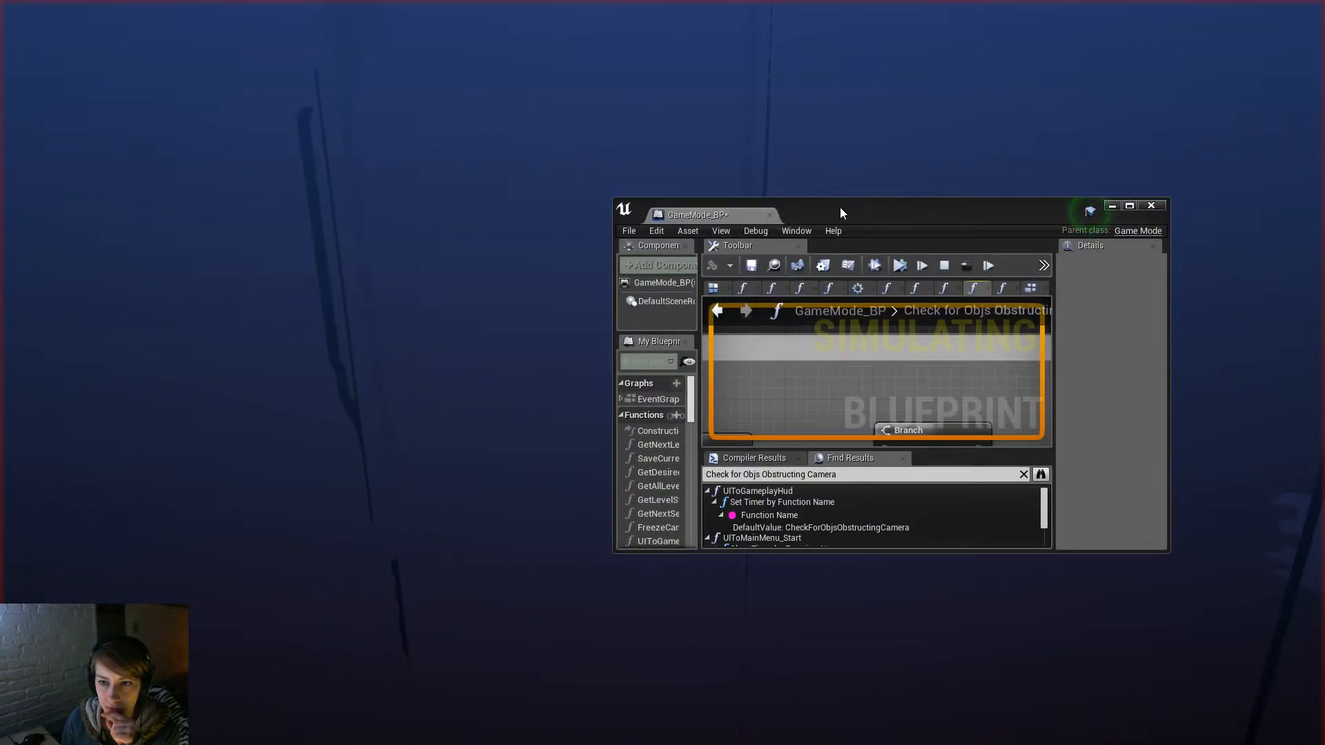
pyautogui.doubleClick(841, 210)
# Step: Check the obstructing-level arrays in the paused graph and add a breakpoint to the Set Actor Hidden In Game node that hides actors
pyautogui.scroll(-4, 594, 231)
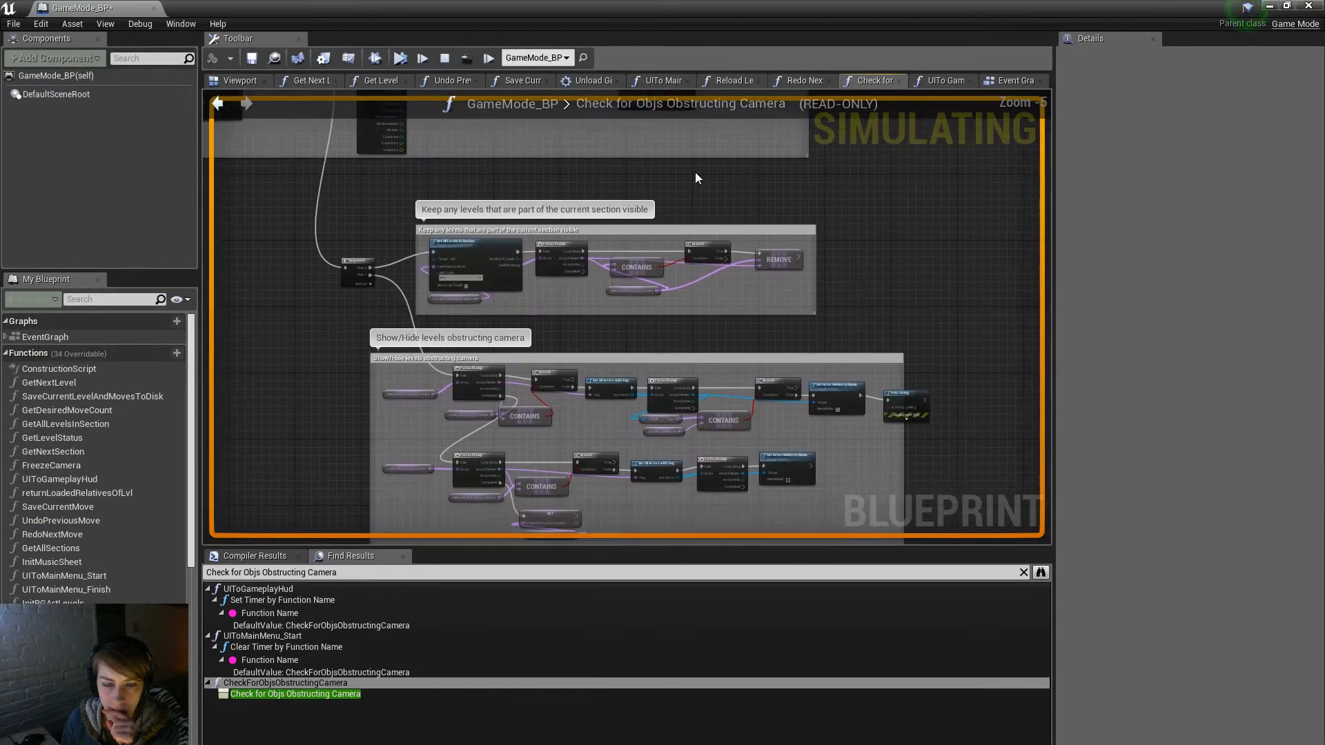
pyautogui.scroll(3, 472, 435)
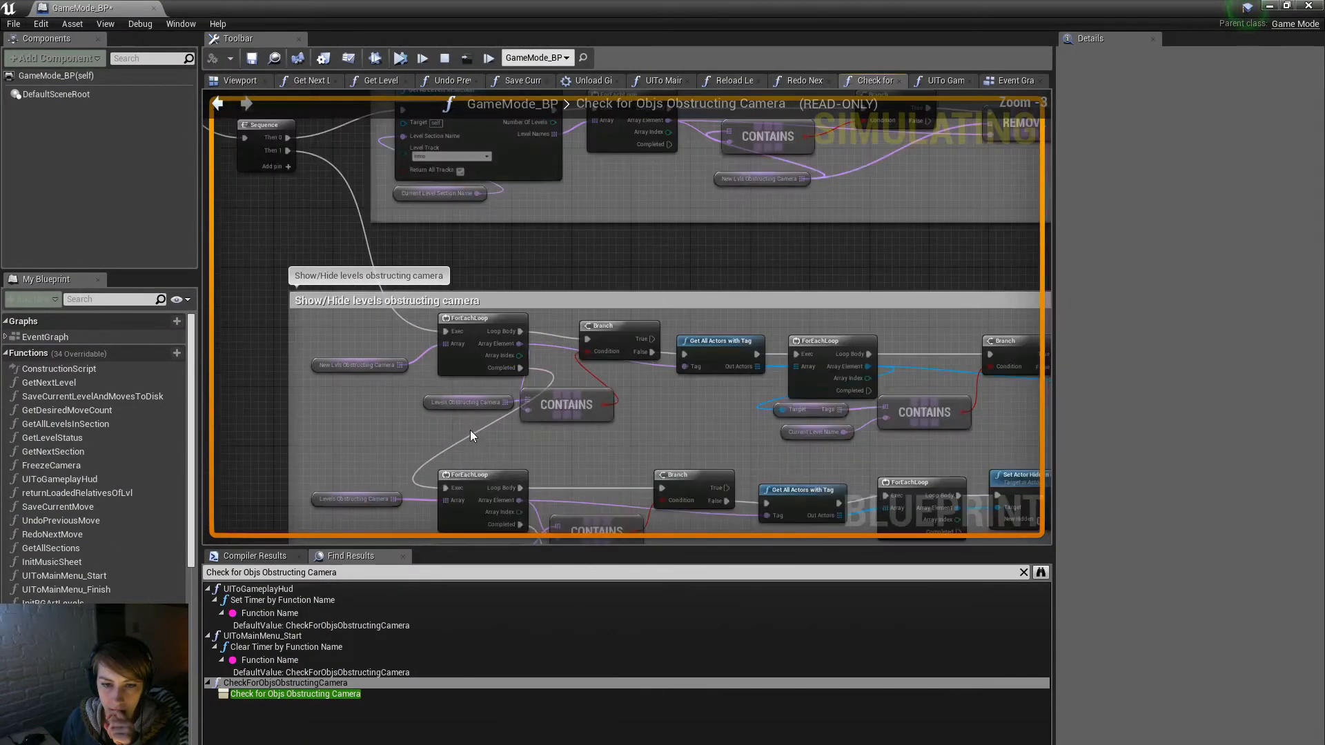
pyautogui.moveTo(677, 227); pyautogui.dragTo(769, 334, button='right')
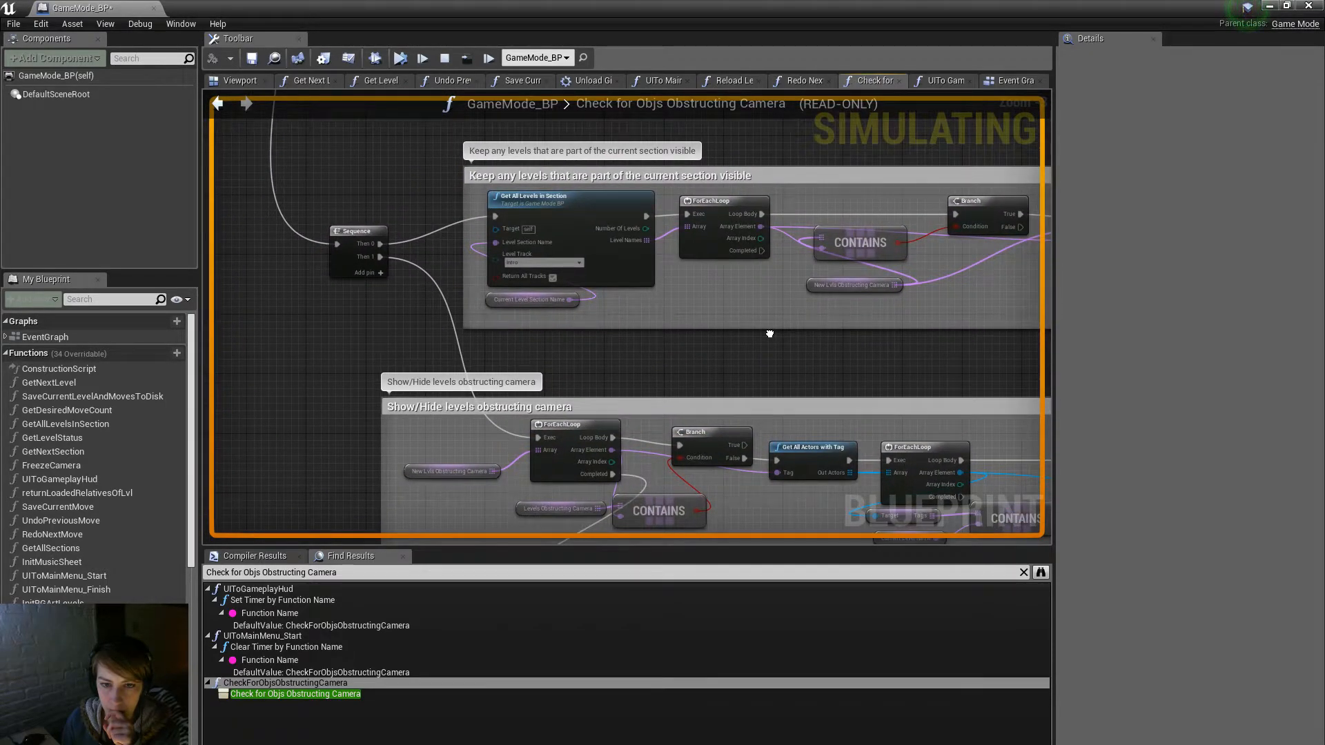
pyautogui.moveTo(535, 296)
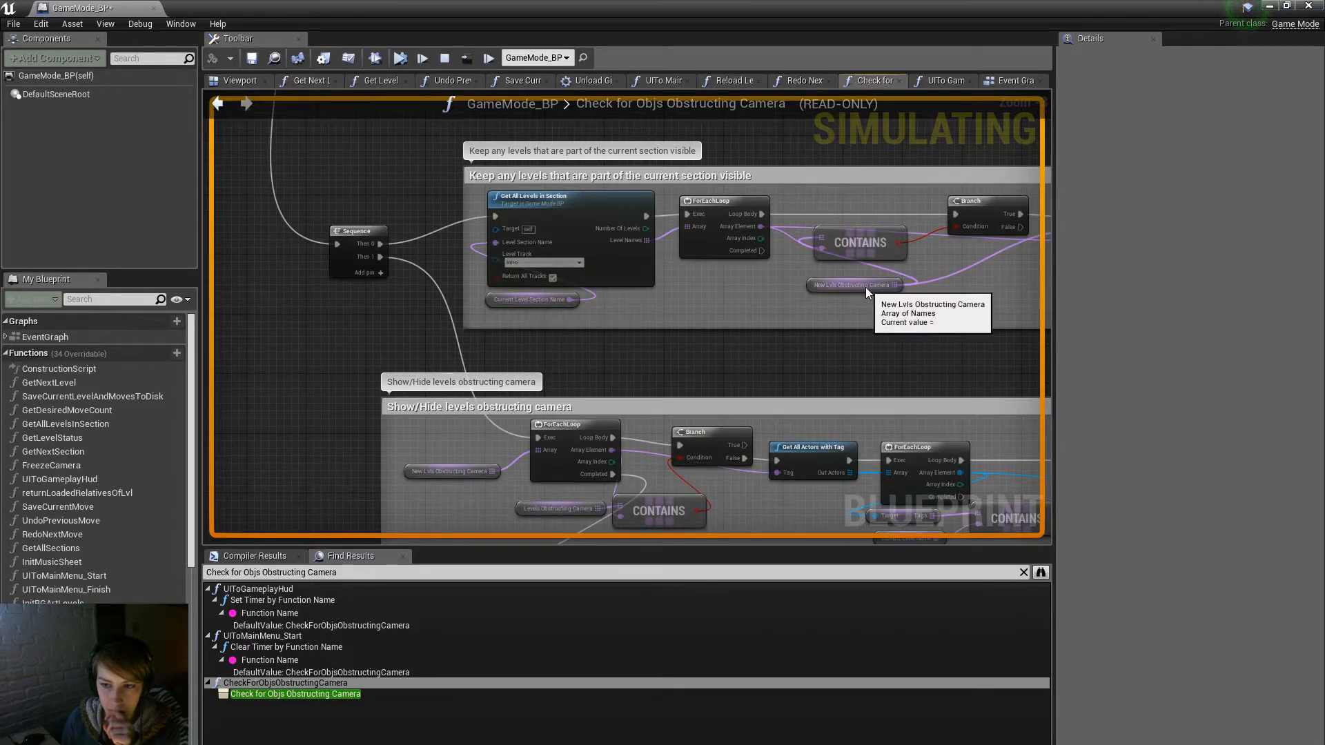
pyautogui.moveTo(882, 342); pyautogui.dragTo(861, 253, button='right')
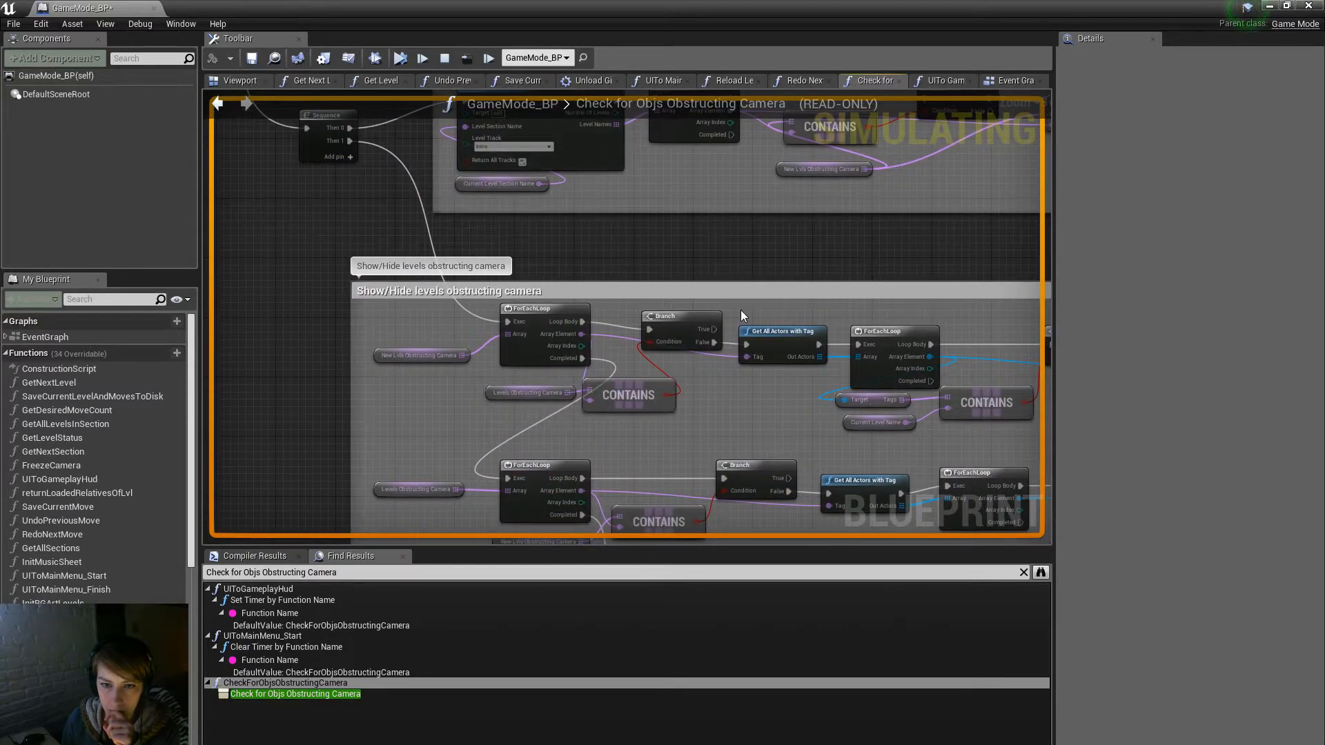
pyautogui.moveTo(685, 436); pyautogui.dragTo(624, 406, button='right')
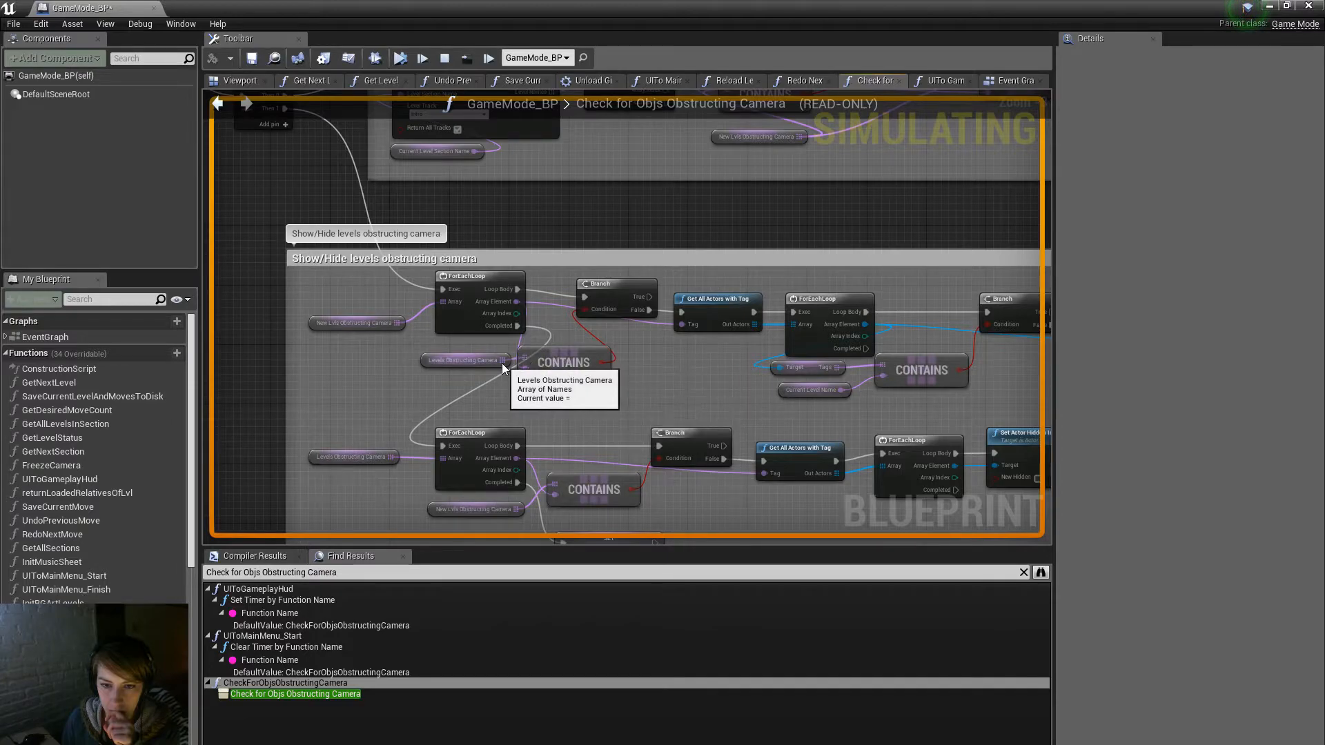
pyautogui.moveTo(695, 417); pyautogui.dragTo(506, 381, button='right')
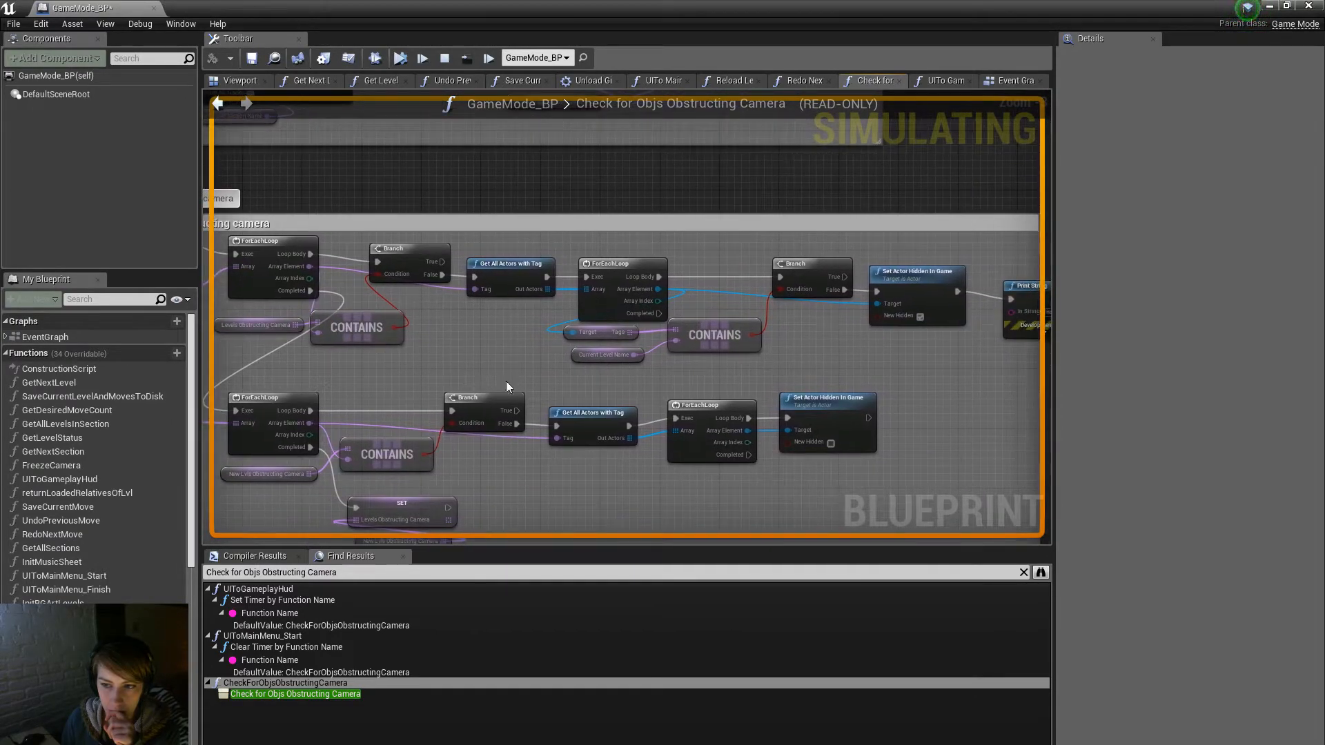
pyautogui.rightClick(934, 289)
pyautogui.click(974, 373)
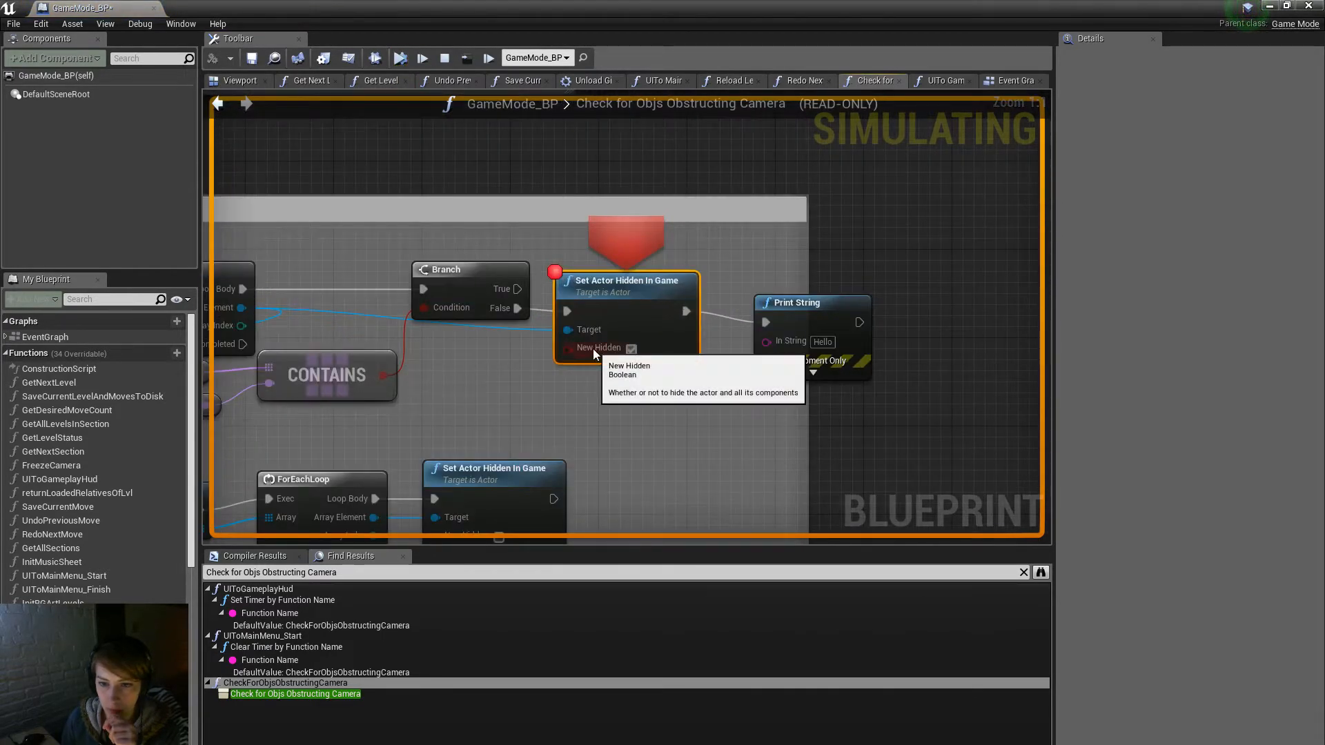
# Step: Examine the tag checks, Current Level Name value and loops feeding the hide and show nodes, and return to the game
pyautogui.moveTo(593, 349); pyautogui.dragTo(761, 321, button='right')
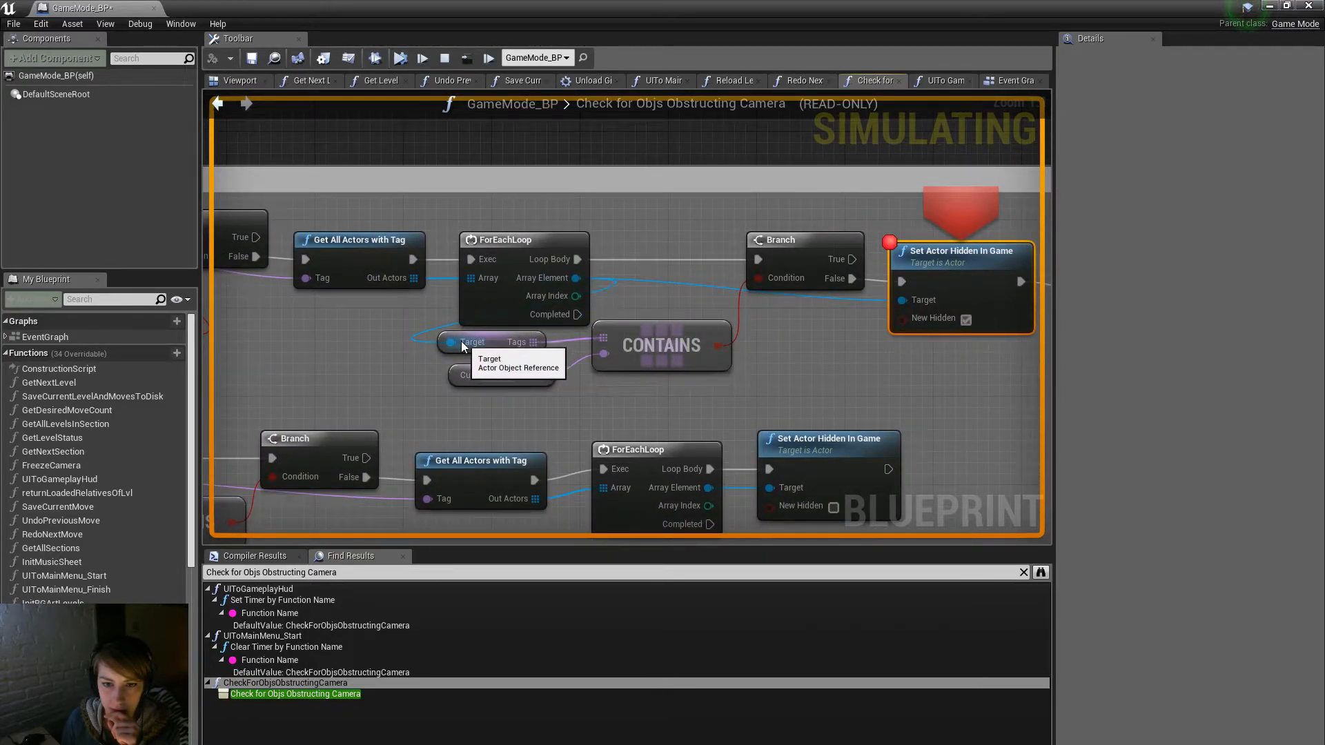
pyautogui.moveTo(511, 387); pyautogui.dragTo(850, 384, button='right')
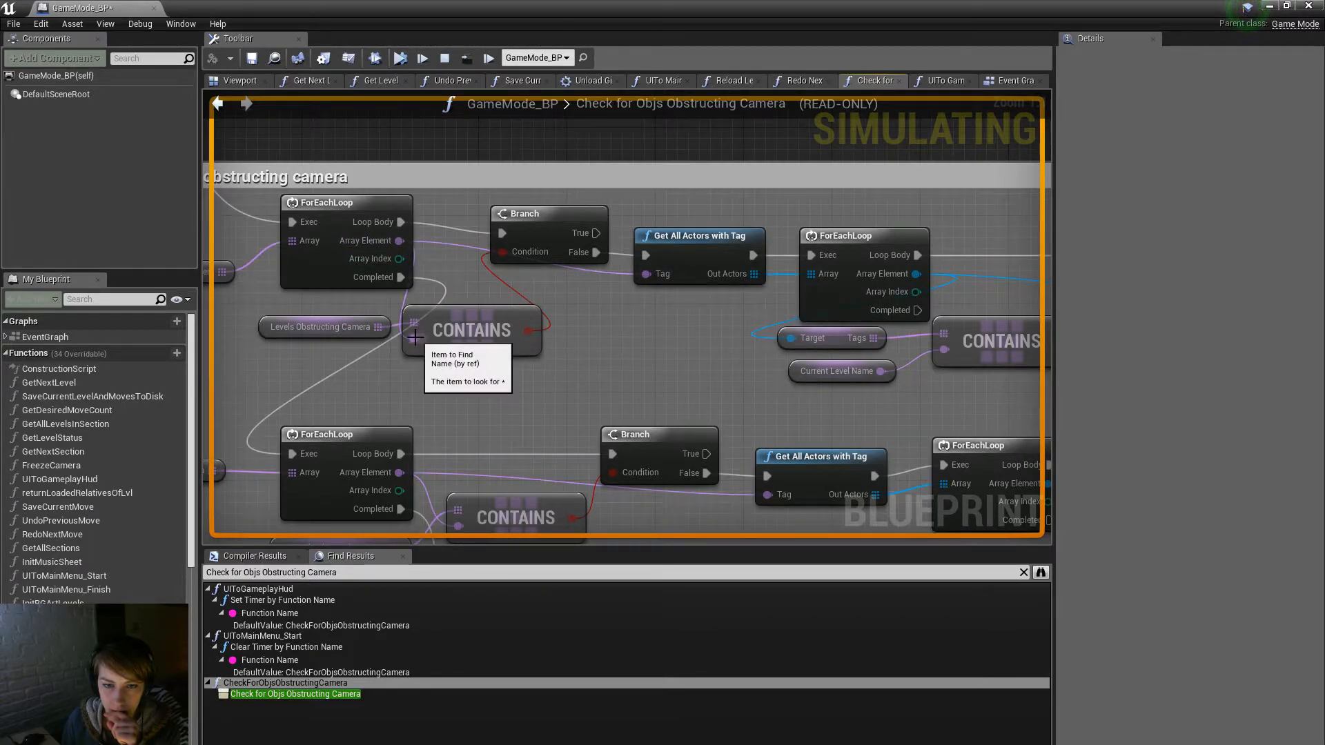
pyautogui.moveTo(415, 337); pyautogui.dragTo(309, 387, button='right')
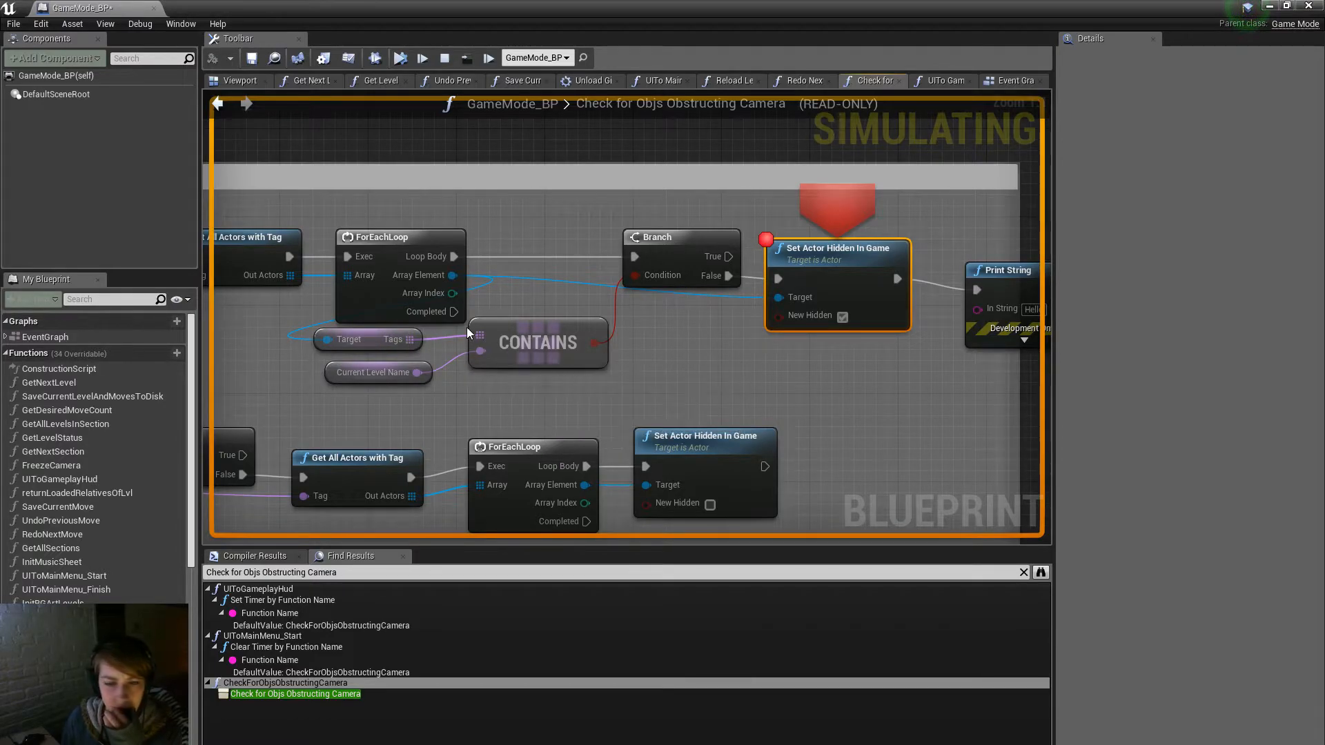
pyautogui.moveTo(495, 313); pyautogui.dragTo(517, 307, button='right')
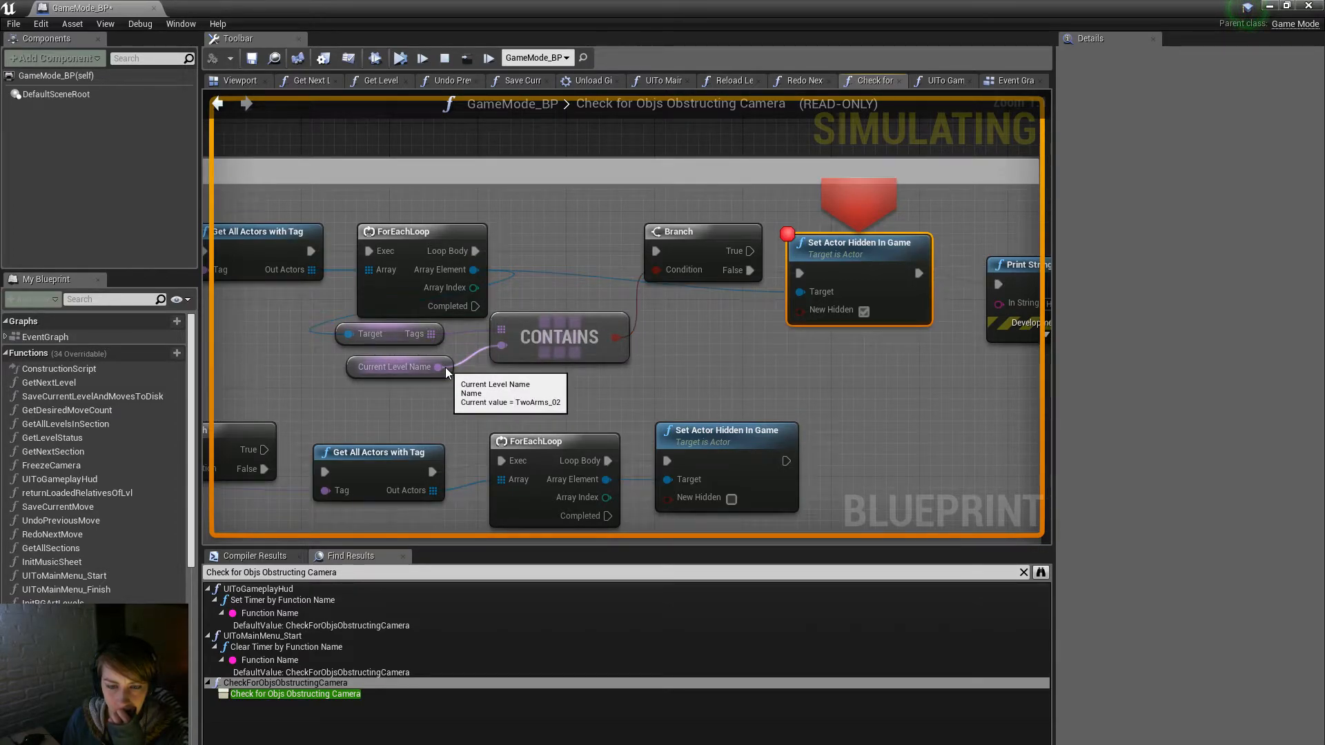
pyautogui.moveTo(694, 366); pyautogui.dragTo(1096, 365, button='right')
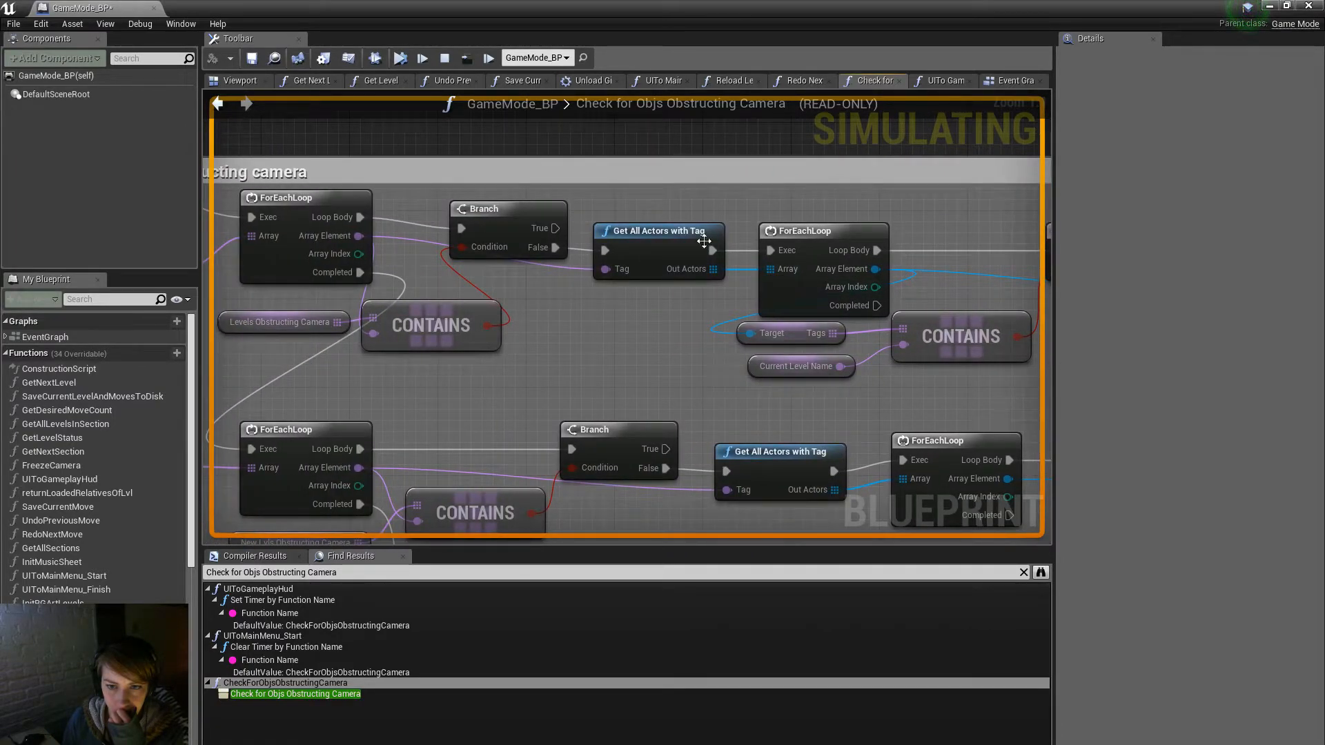
pyautogui.moveTo(342, 236); pyautogui.dragTo(710, 267, button='right')
pyautogui.moveTo(539, 300)
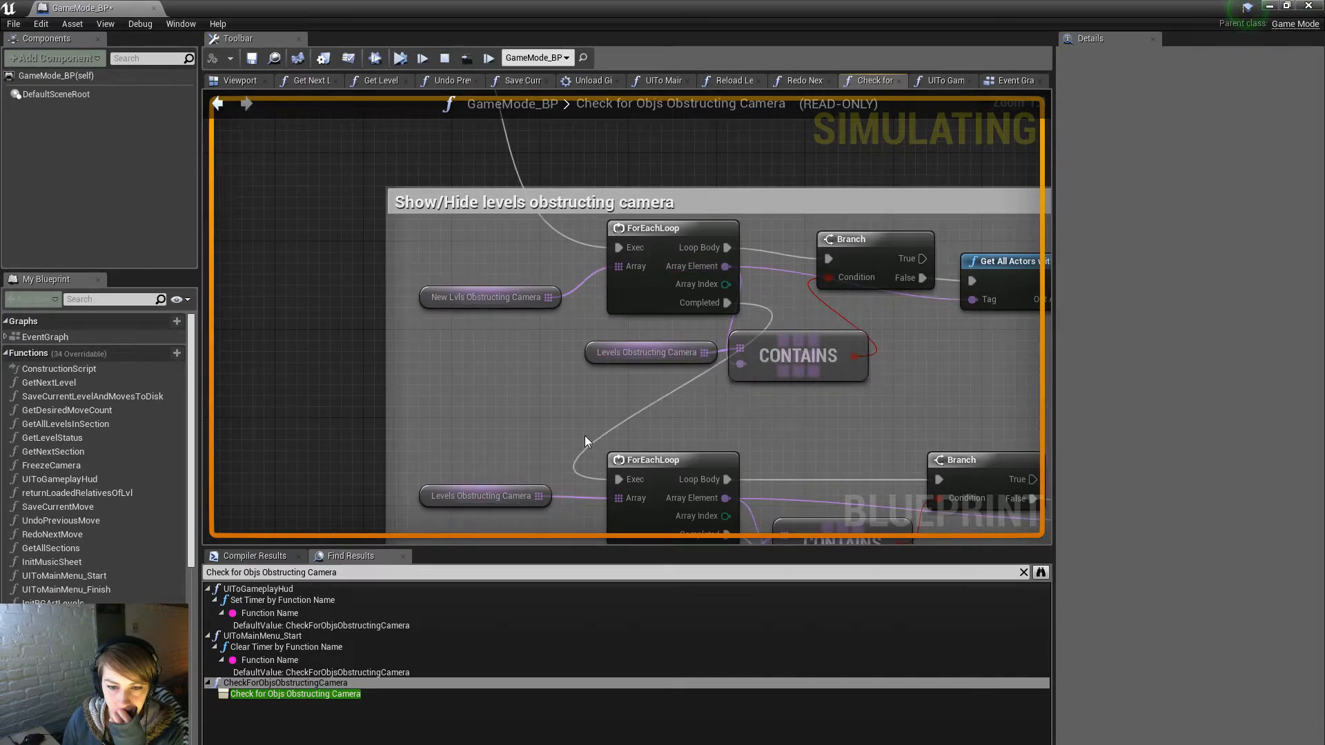
pyautogui.moveTo(585, 436); pyautogui.dragTo(506, 305, button='right')
pyautogui.moveTo(596, 250); pyautogui.dragTo(158, 390, button='right')
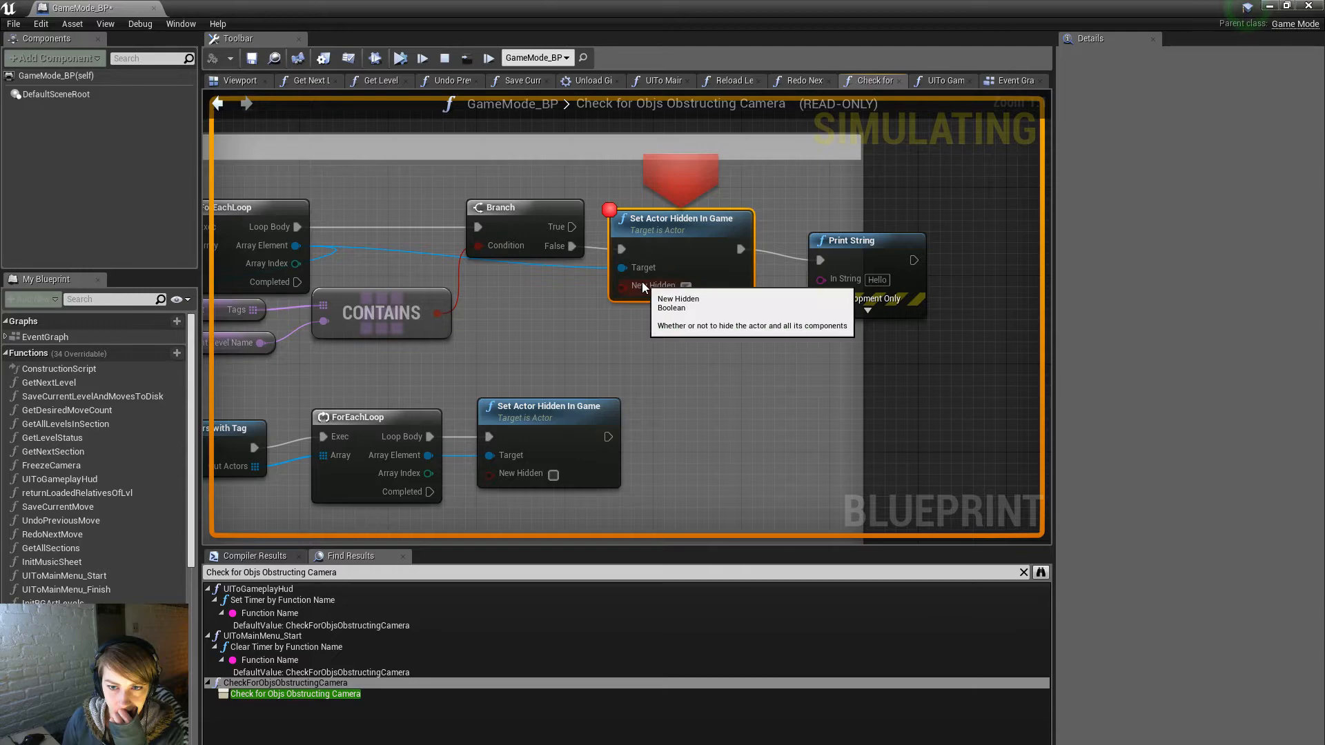
pyautogui.moveTo(639, 284); pyautogui.dragTo(681, 266, button='right')
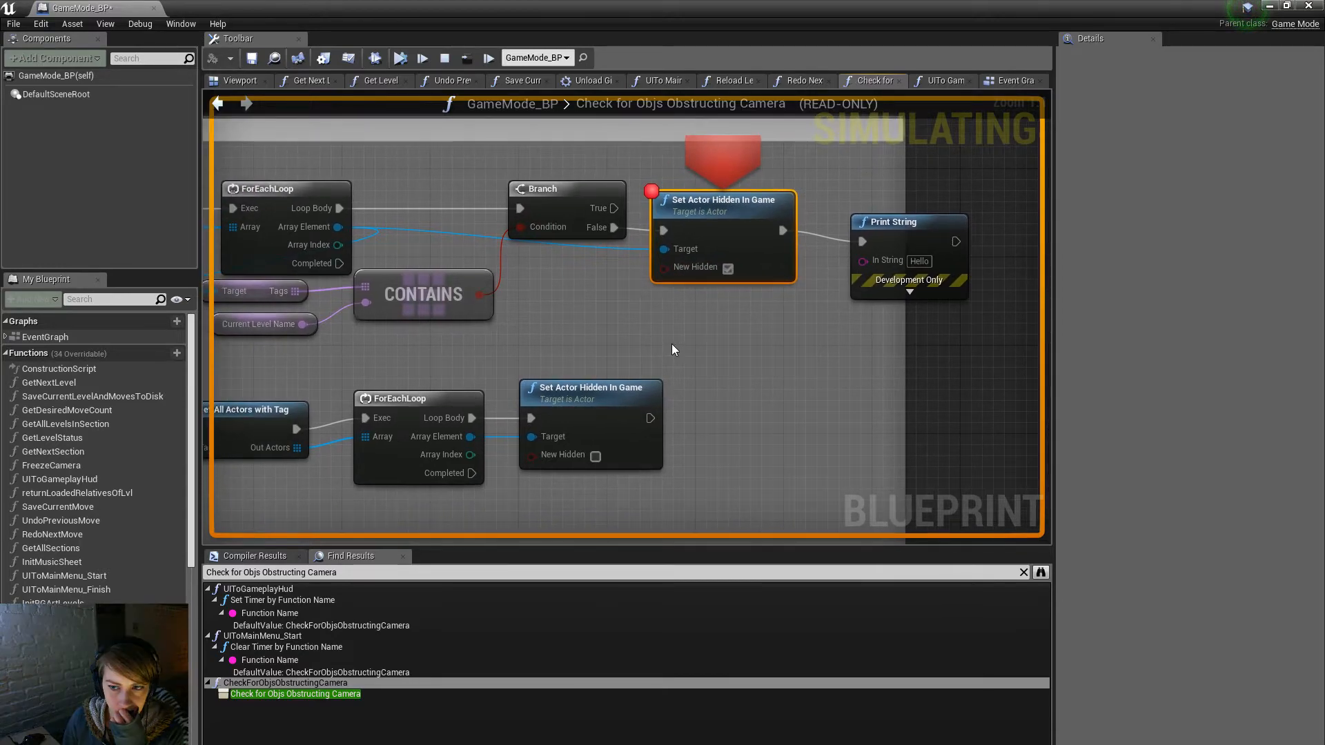
pyautogui.moveTo(201, 14); pyautogui.dragTo(560, 82)
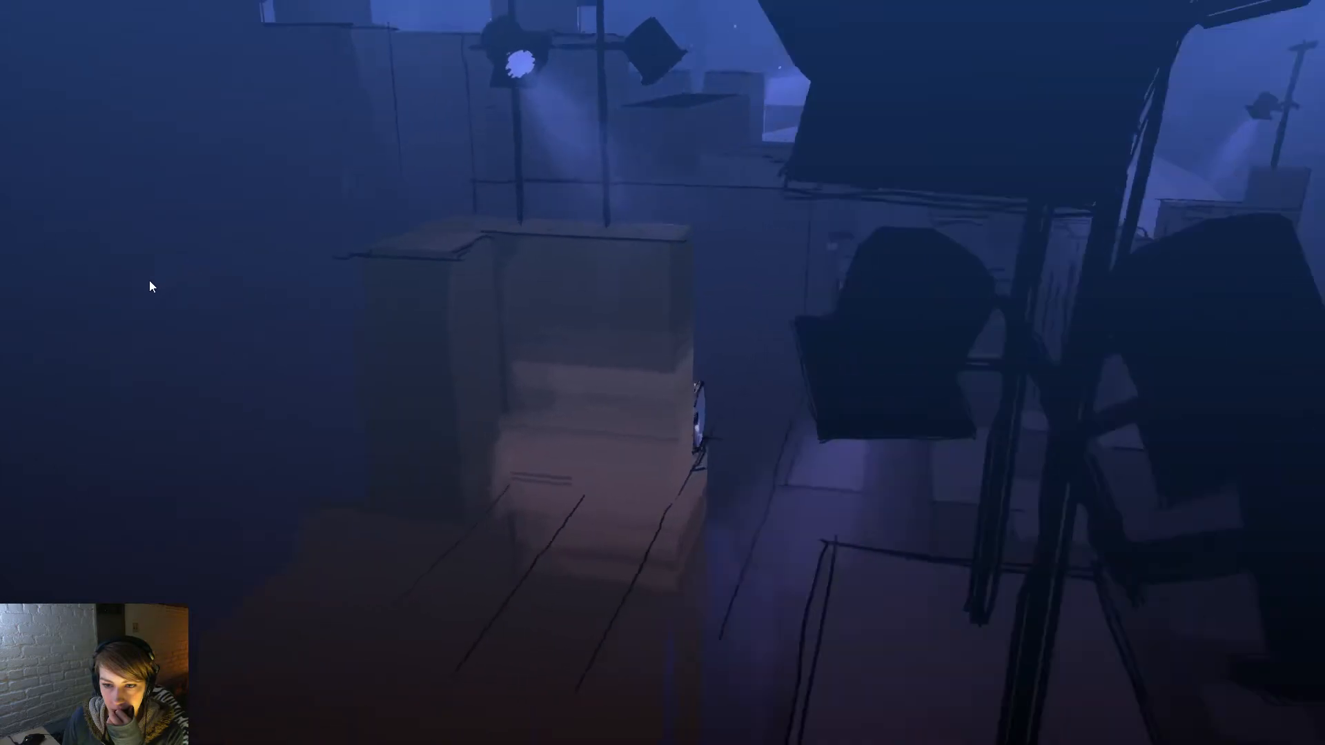
# Step: Stop the play test and return to the Check for Objs Obstructing Camera graph of GameMode_BP
pyautogui.moveTo(149, 280); pyautogui.dragTo(234, 369)
pyautogui.press('Escape')
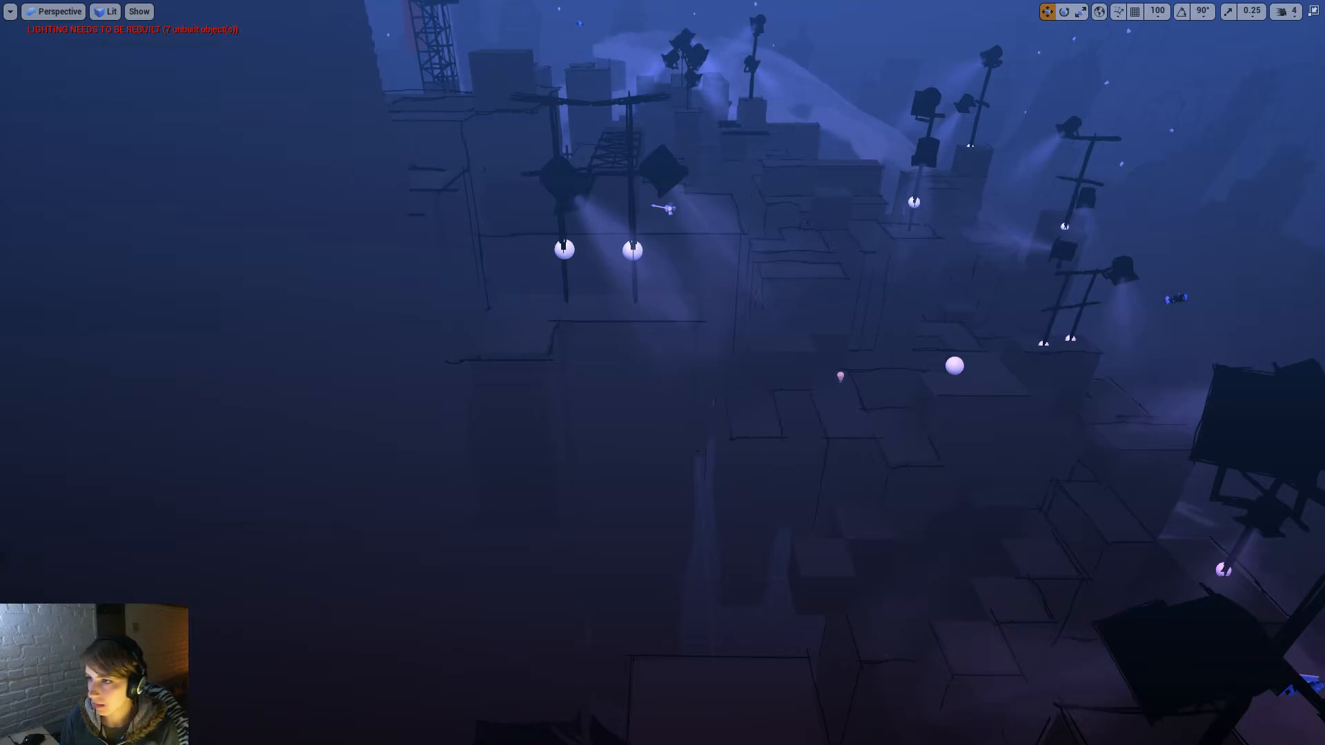
pyautogui.hotkey('alt', 'Tab')
pyautogui.doubleClick(657, 255)
pyautogui.moveTo(573, 285); pyautogui.dragTo(645, 442, button='right')
pyautogui.scroll(1, 500, 330)
pyautogui.moveTo(534, 228); pyautogui.dragTo(740, 515)
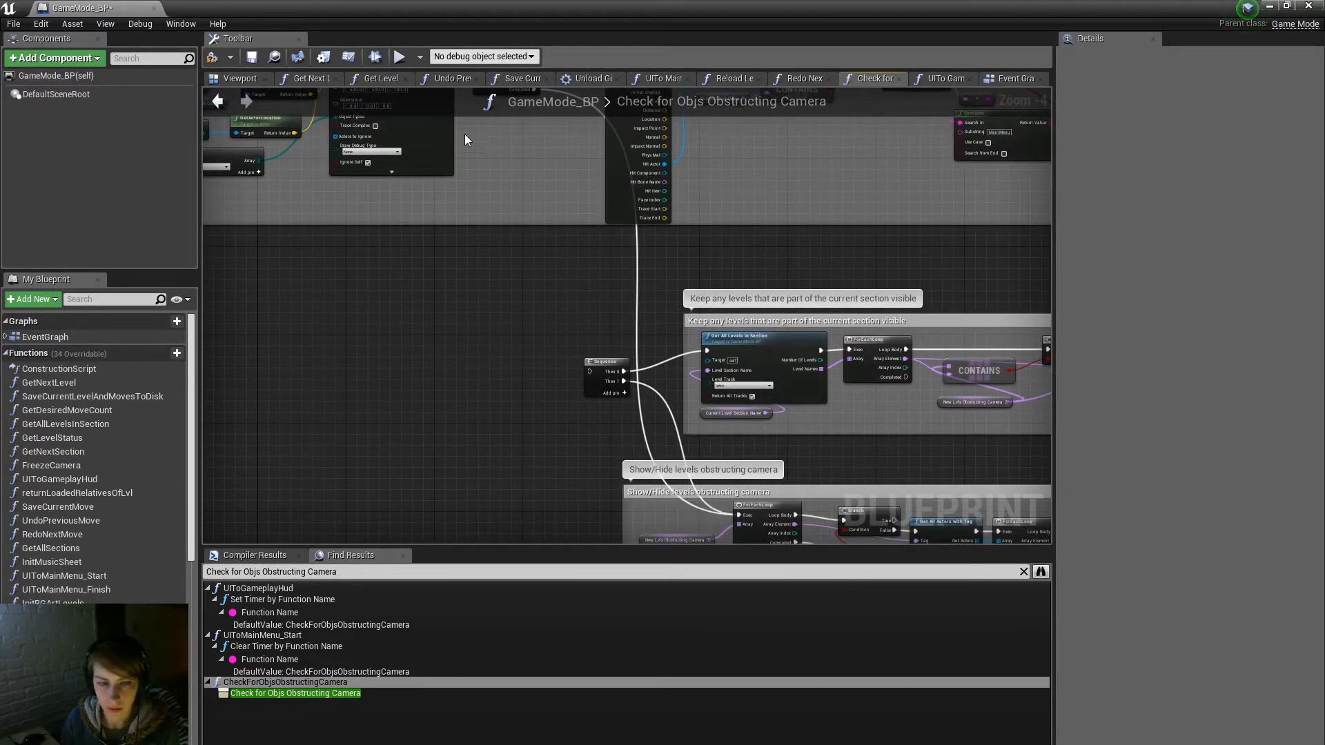
# Step: Save GameMode_BP by checking it out of source control, and play-test the game from the Drum01 save slot
pyautogui.click(251, 59)
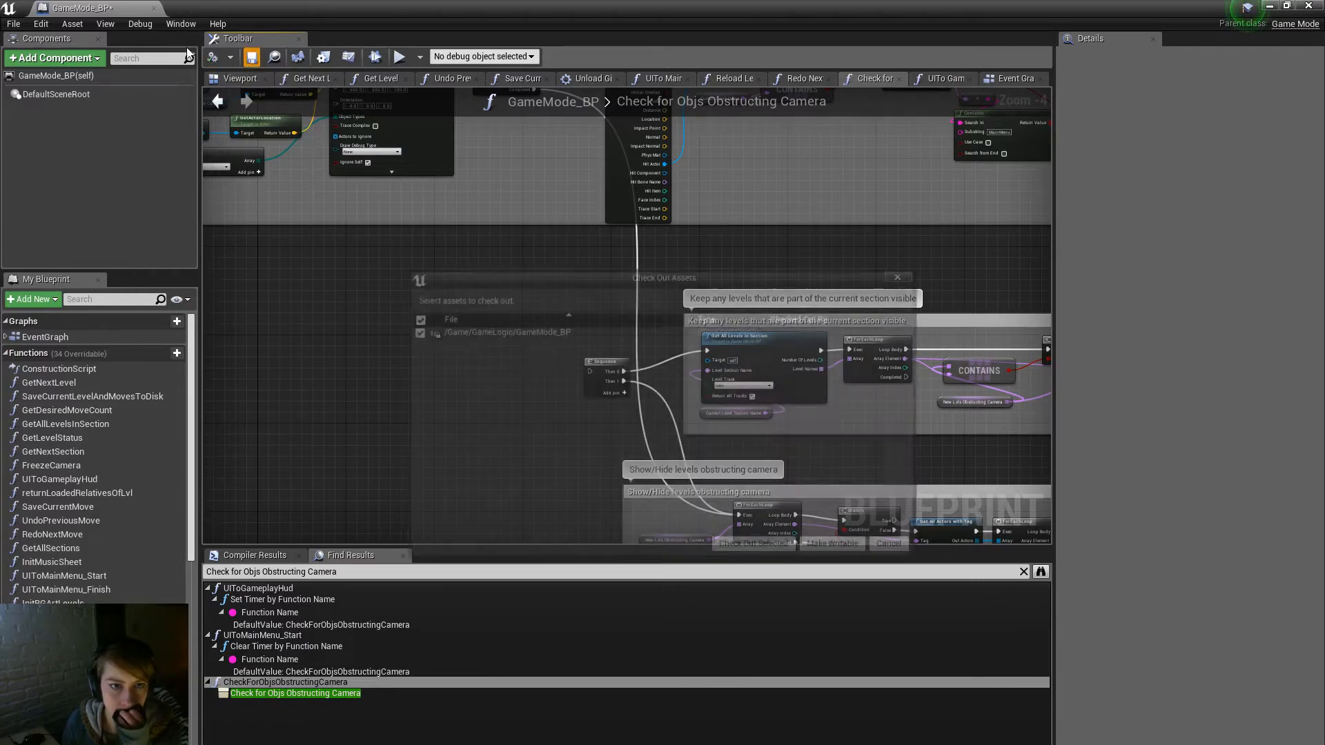
pyautogui.click(757, 547)
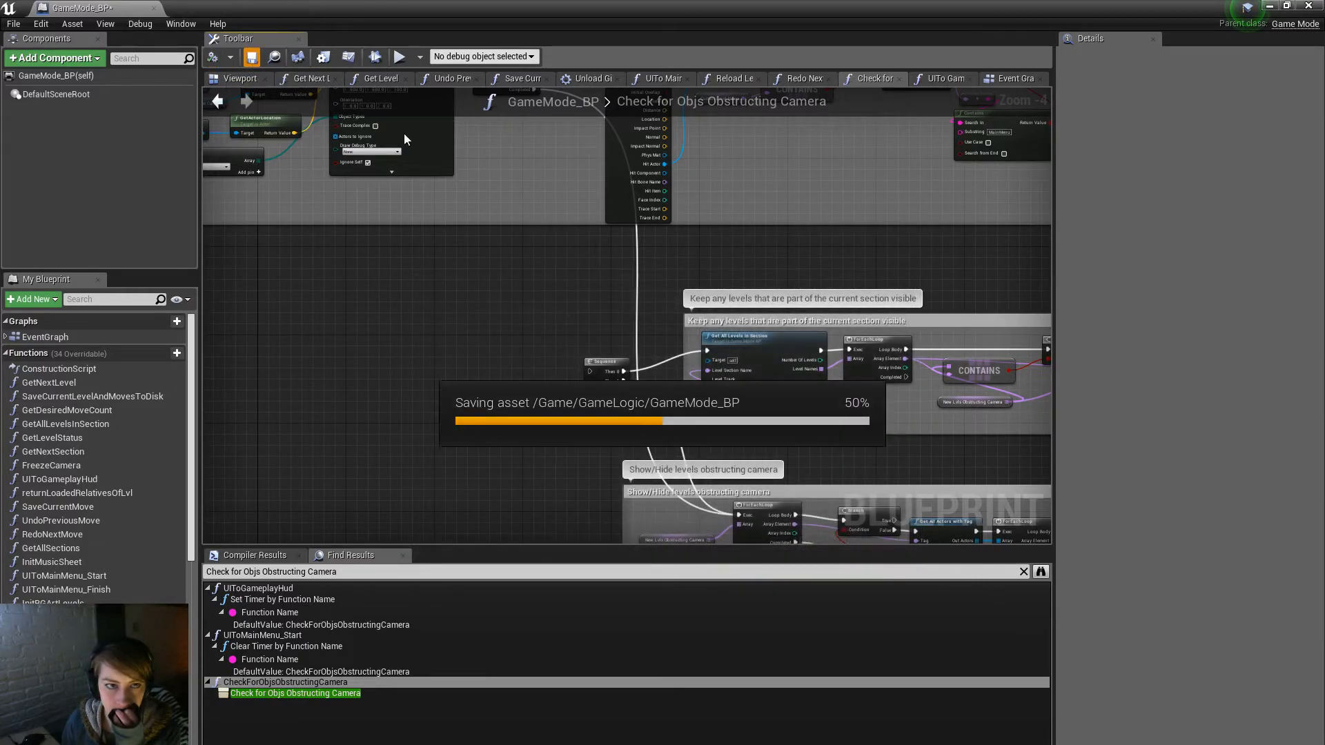
pyautogui.moveTo(148, 12); pyautogui.dragTo(1311, 203)
pyautogui.moveTo(1310, 202); pyautogui.dragTo(823, 296, button='right')
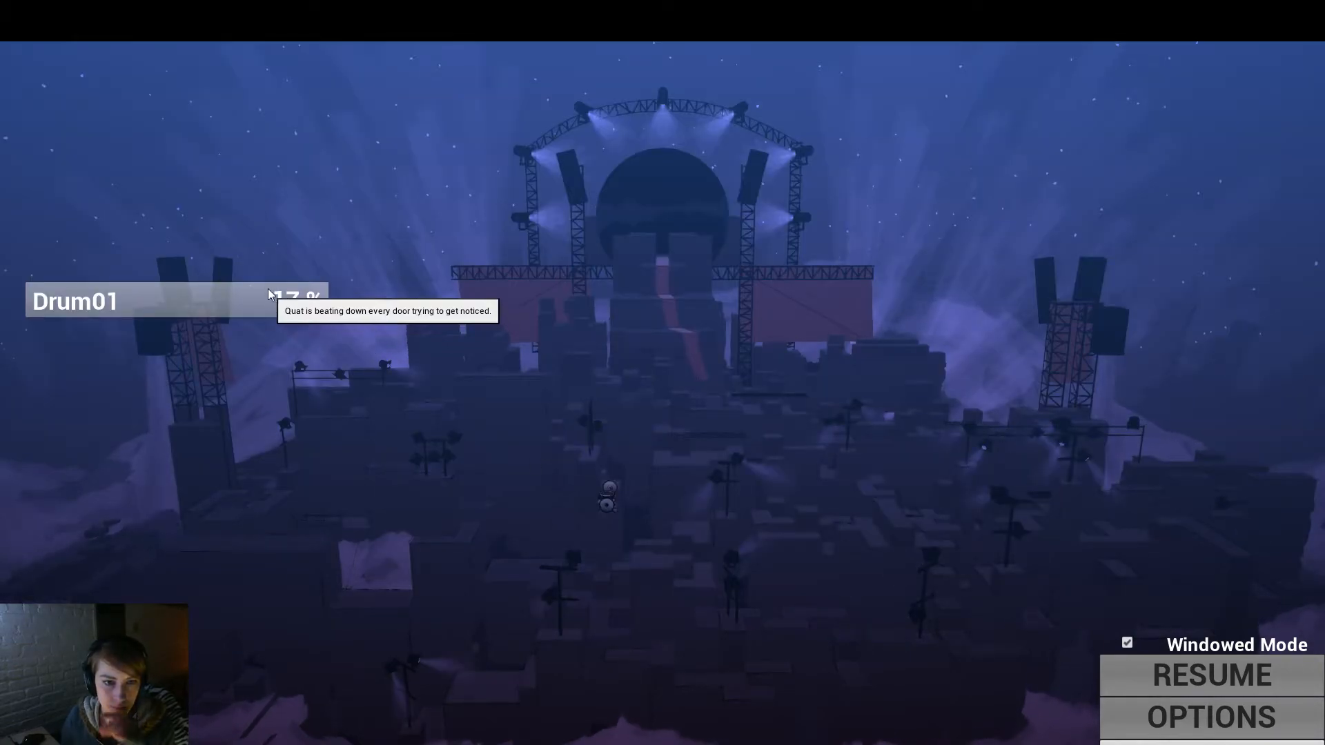
pyautogui.click(260, 296)
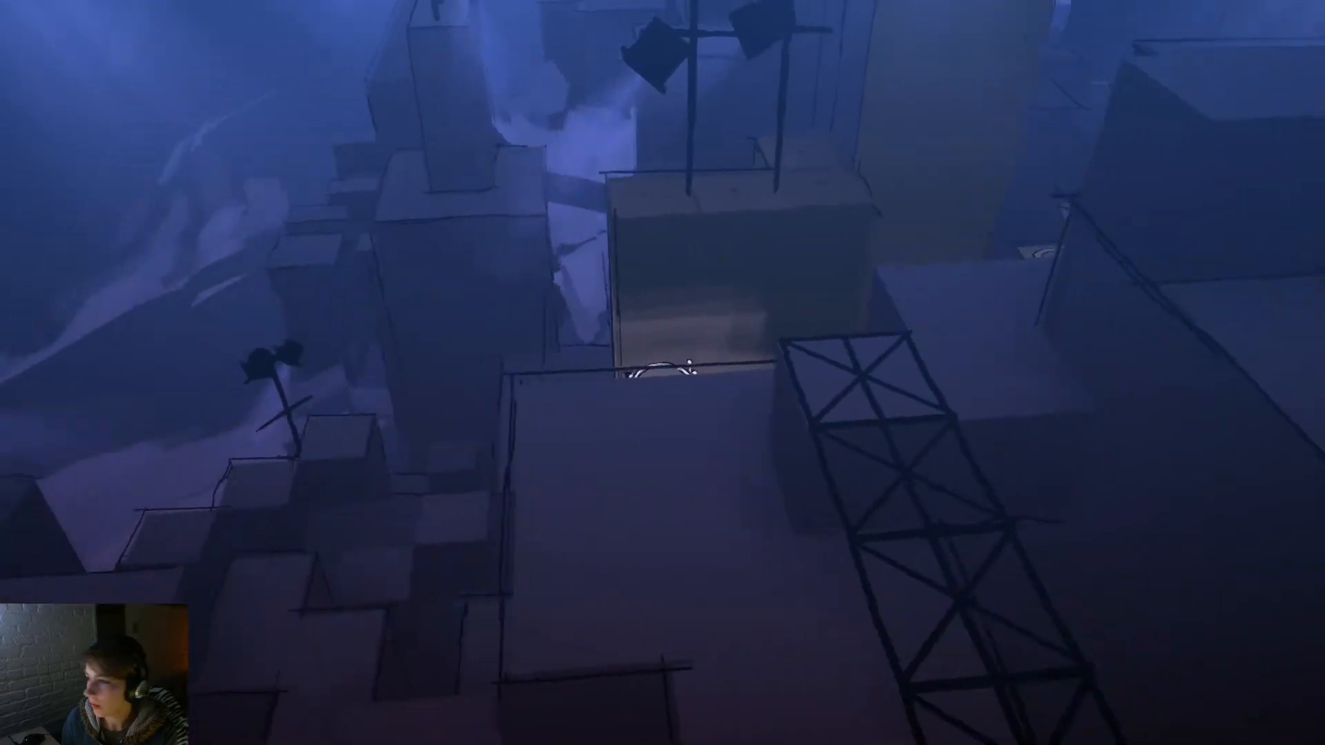
# Step: Stop the play session and set the Draw Debug Type of the MultiBoxTraceForObjects node to Persistent
pyautogui.moveTo(1324, 234); pyautogui.dragTo(721, 234)
pyautogui.doubleClick(722, 234)
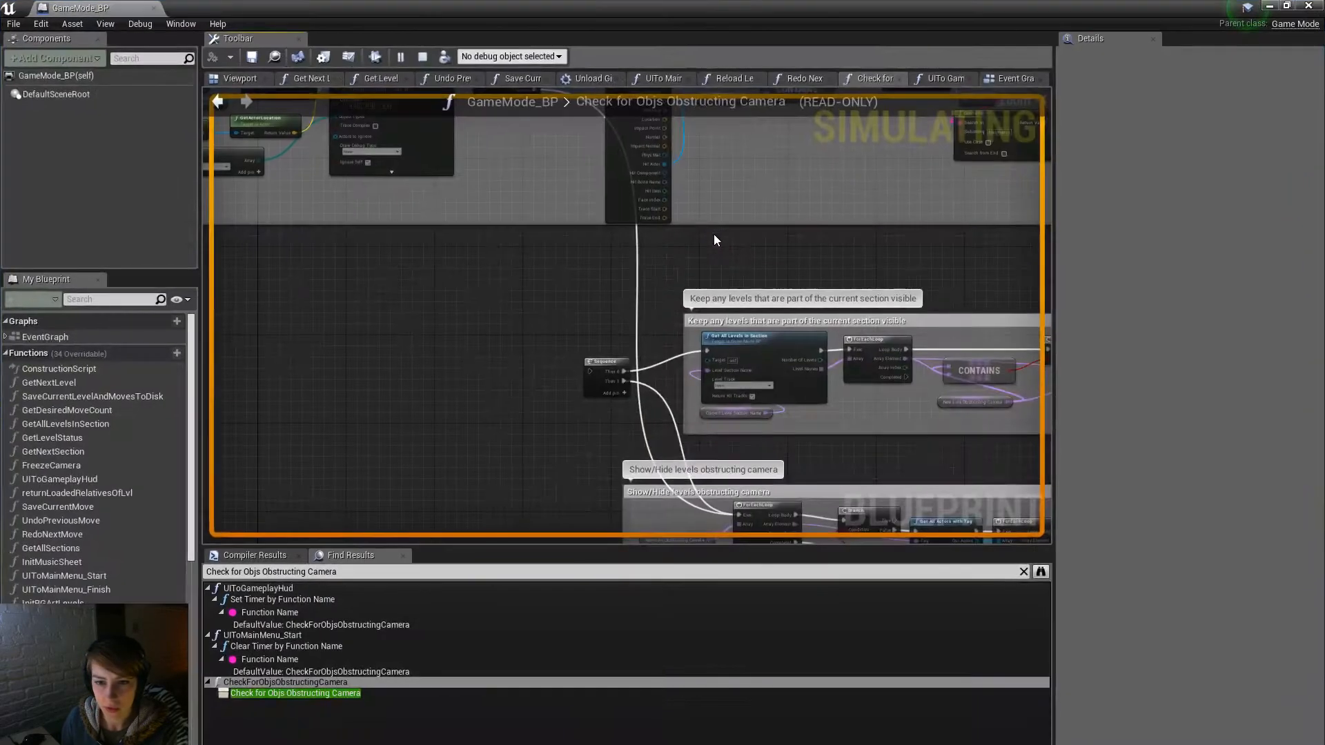
pyautogui.moveTo(376, 276); pyautogui.dragTo(588, 507, button='right')
pyautogui.scroll(-1, 590, 502)
pyautogui.scroll(3, 589, 422)
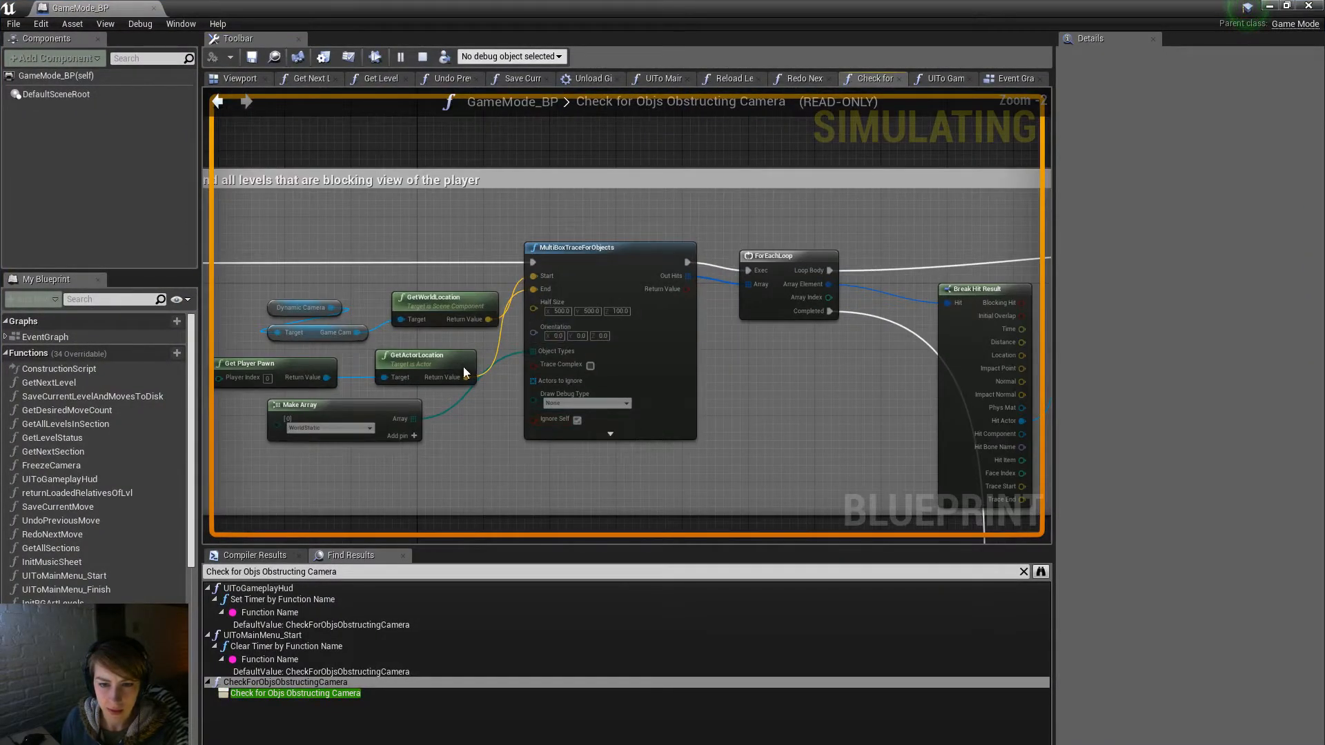
pyautogui.moveTo(464, 365); pyautogui.dragTo(670, 392, button='right')
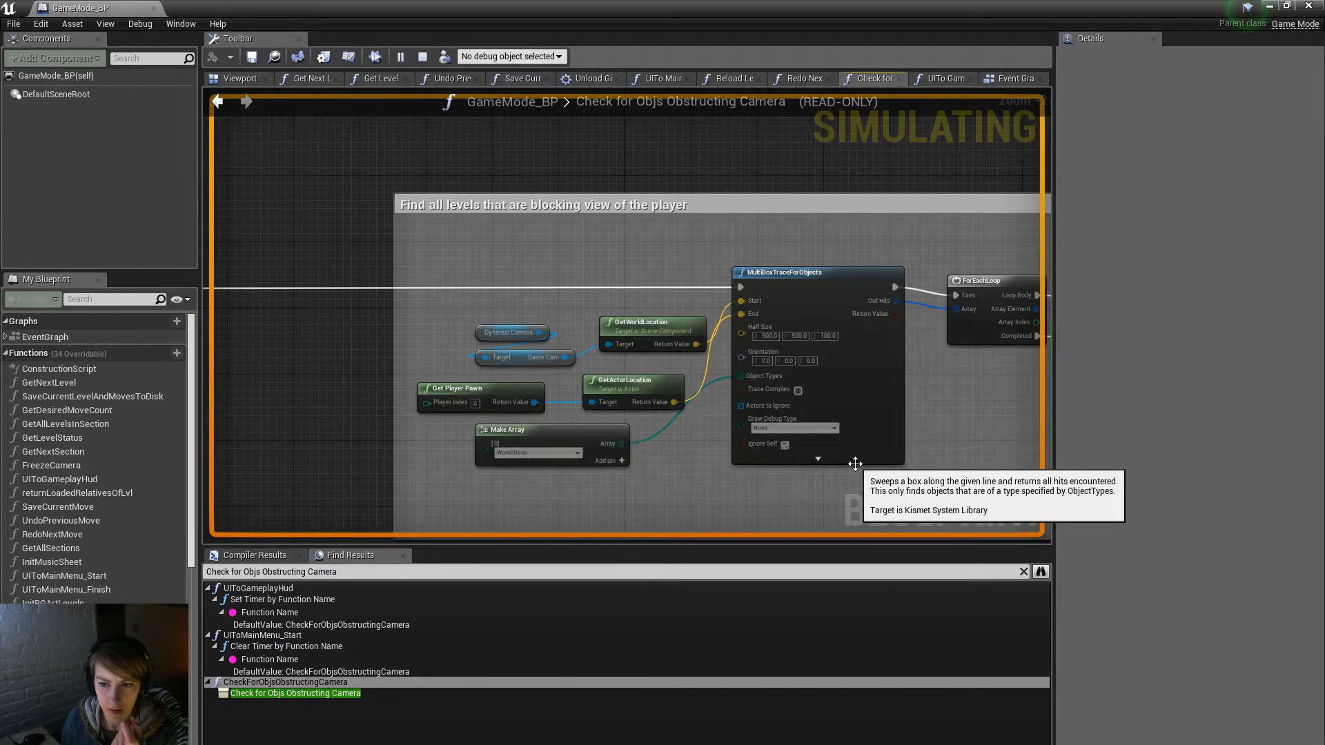
pyautogui.click(423, 57)
pyautogui.click(814, 428)
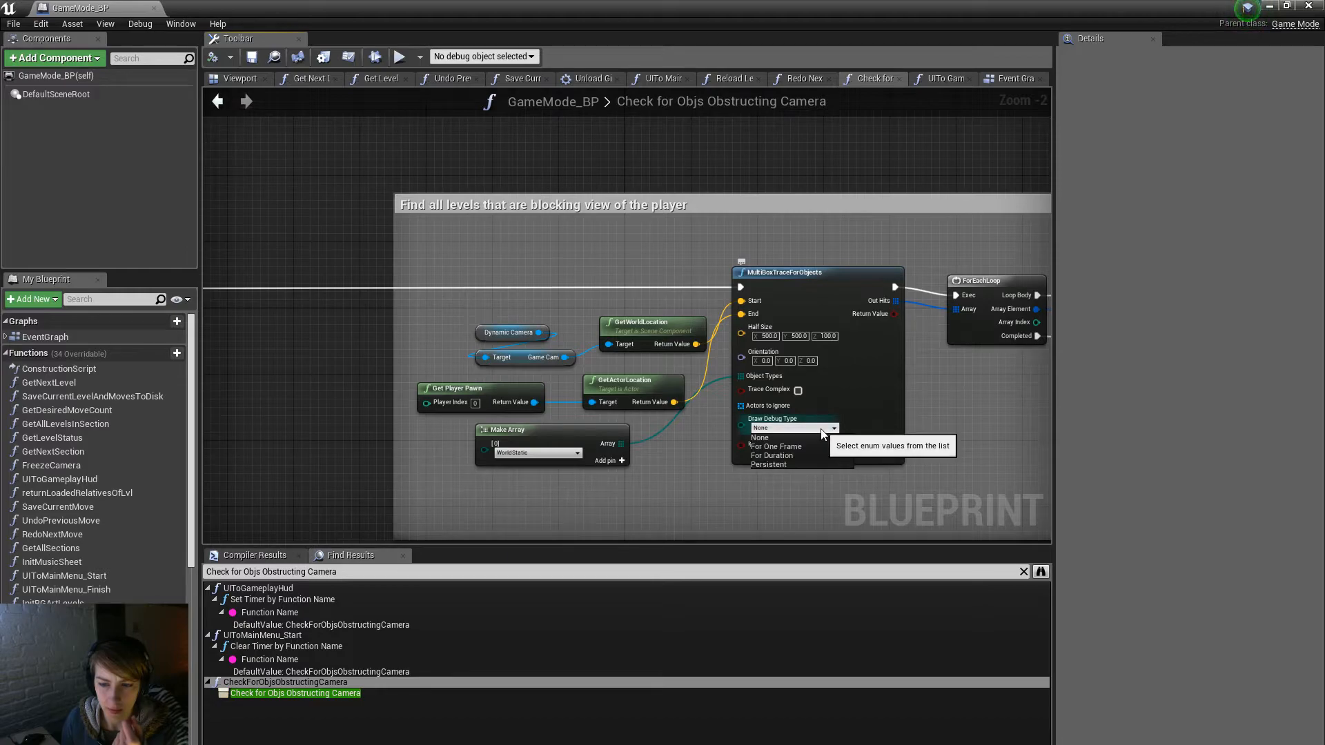
pyautogui.click(808, 465)
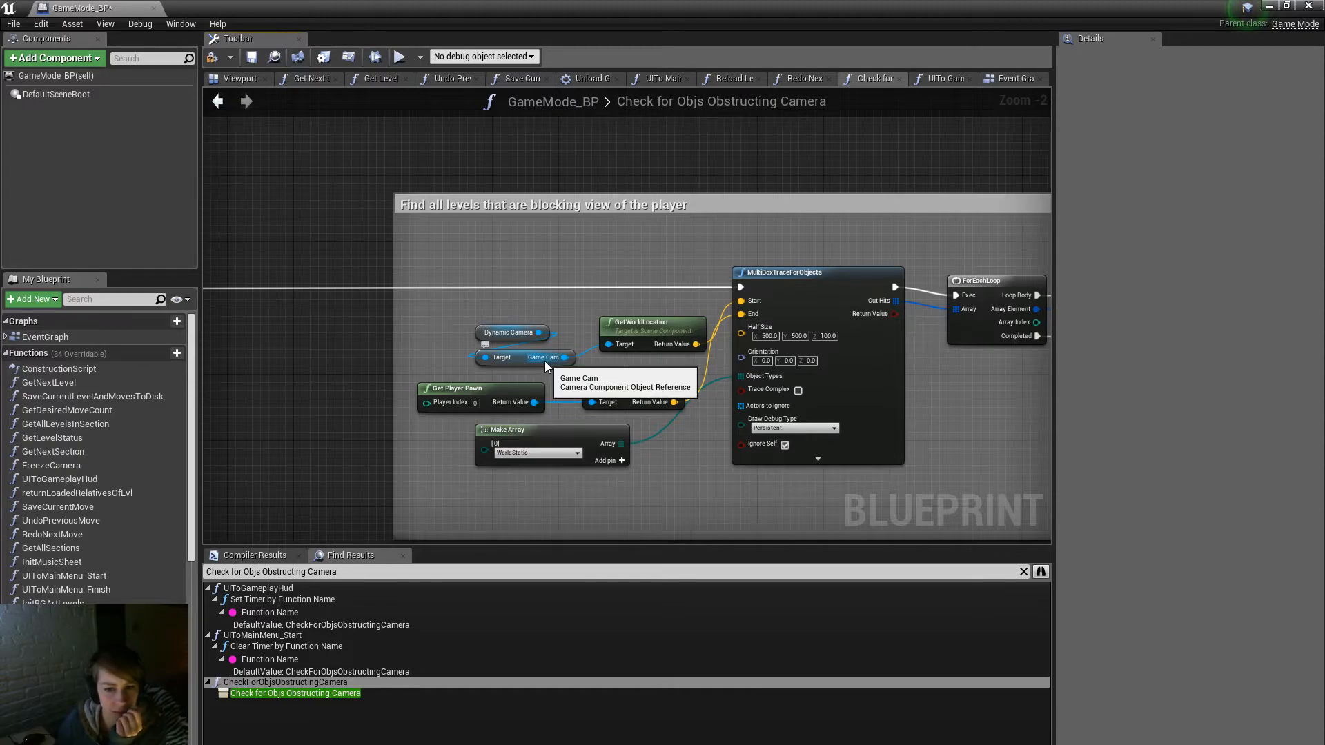
# Step: Save the changed GameMode_BP and play-test the Drum01 save slot again with the debug traces drawn
pyautogui.moveTo(124, 5); pyautogui.dragTo(1324, 207)
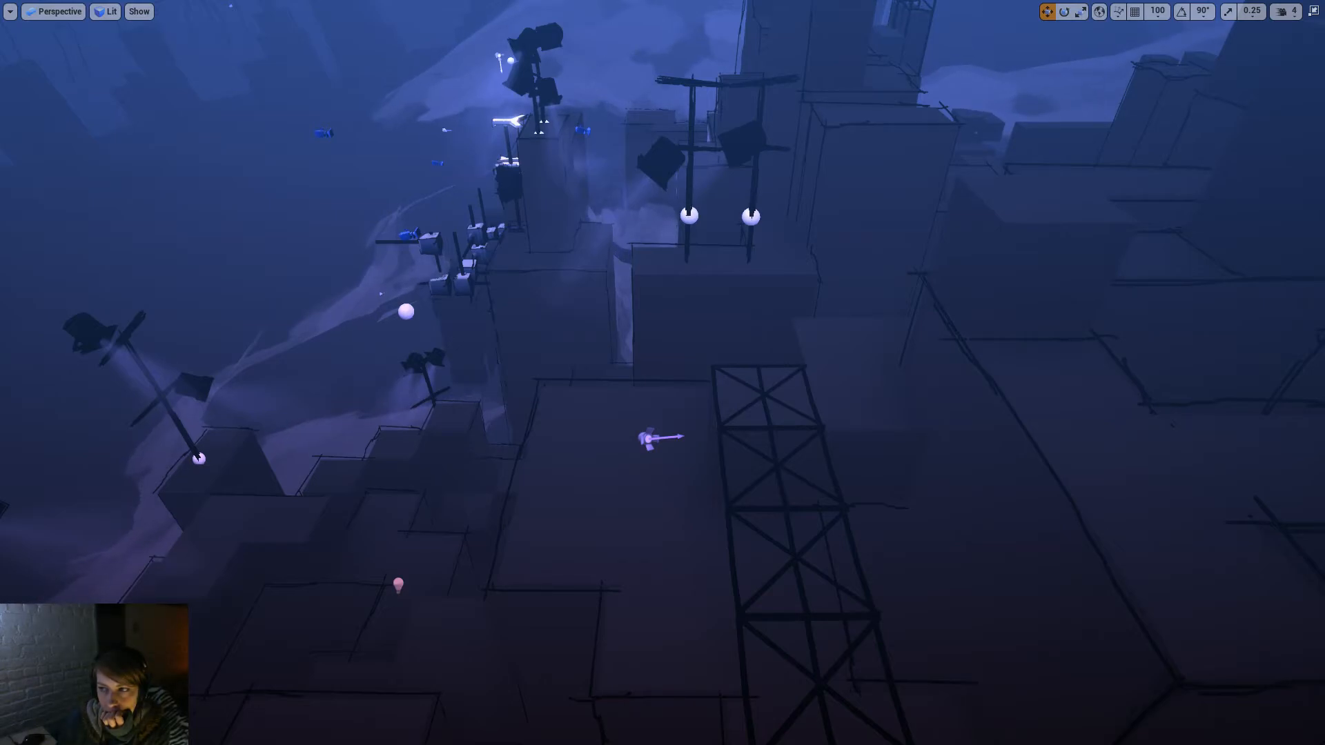
pyautogui.hotkey('ctrl', 's')
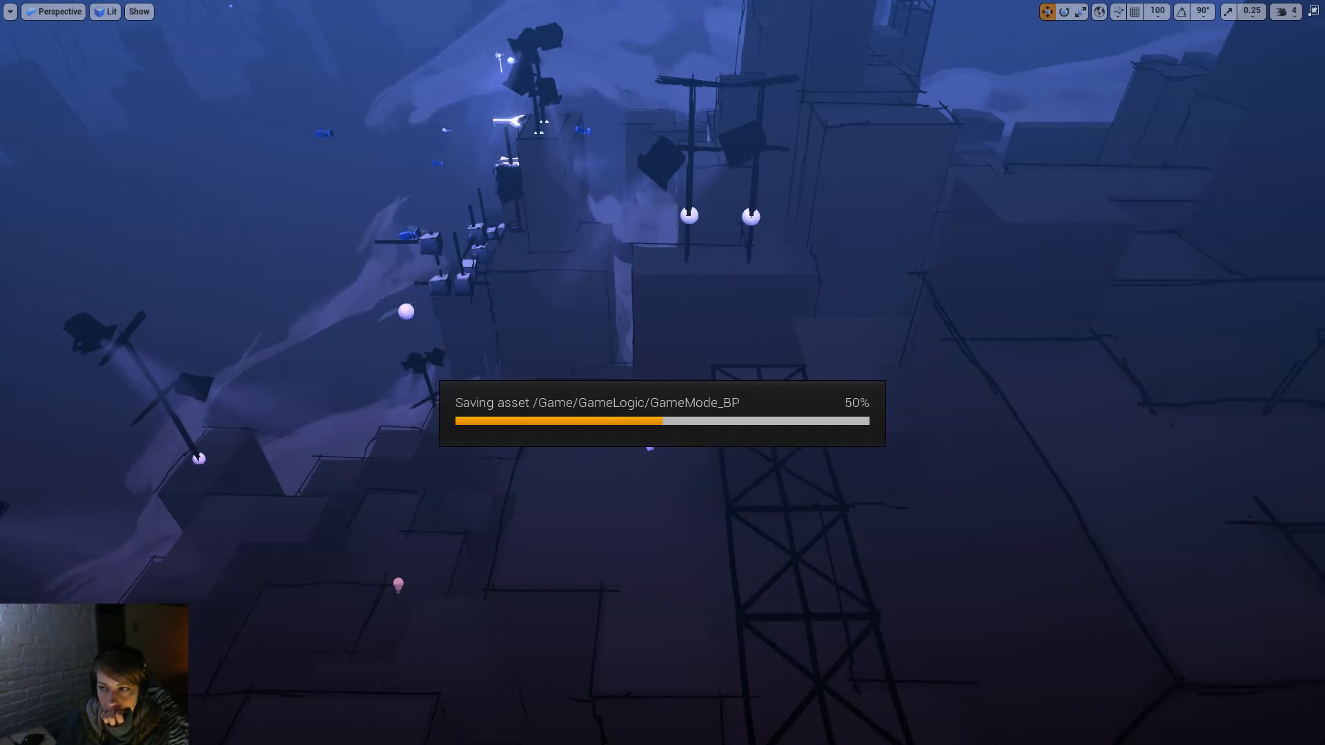
pyautogui.moveTo(823, 286); pyautogui.dragTo(802, 300, button='right')
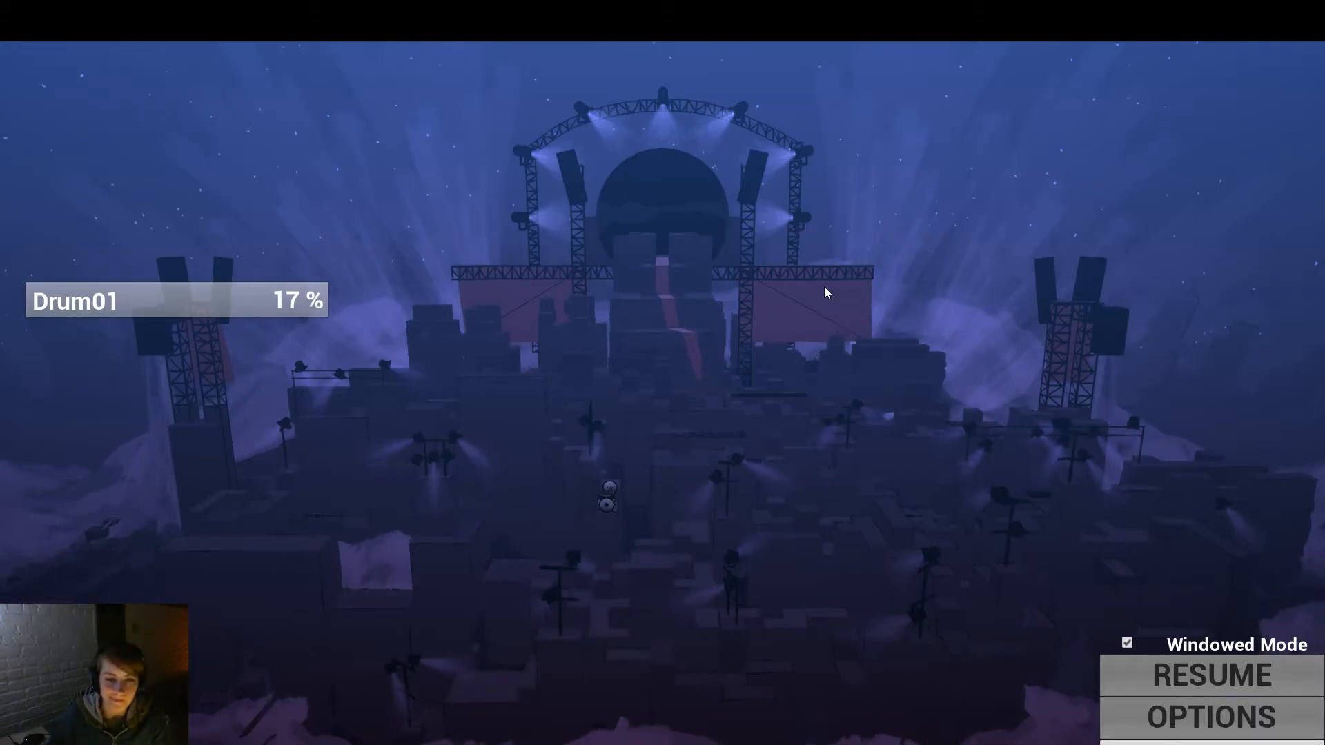
pyautogui.click(204, 307)
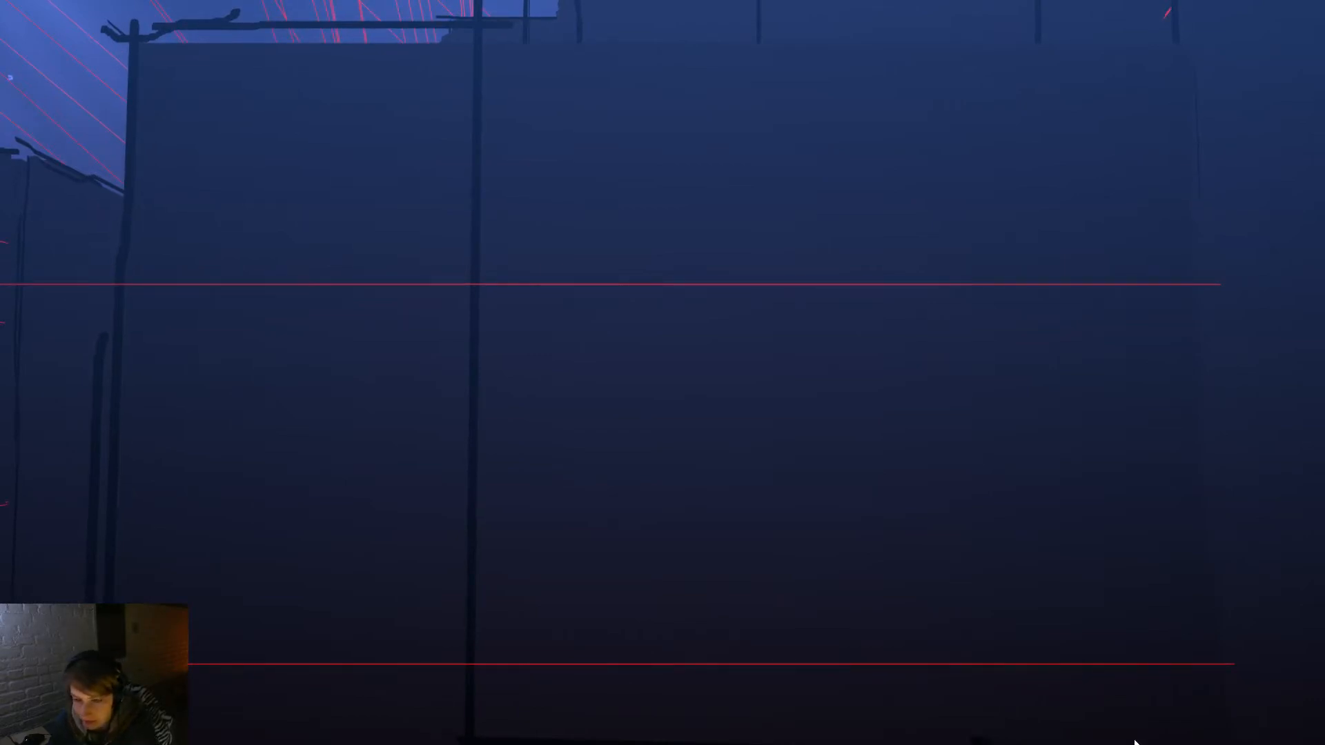
# Step: Leave the full-screen view, eject from the player, and select a tall block inside the red trace boxes to check its tags
pyautogui.press('F11')
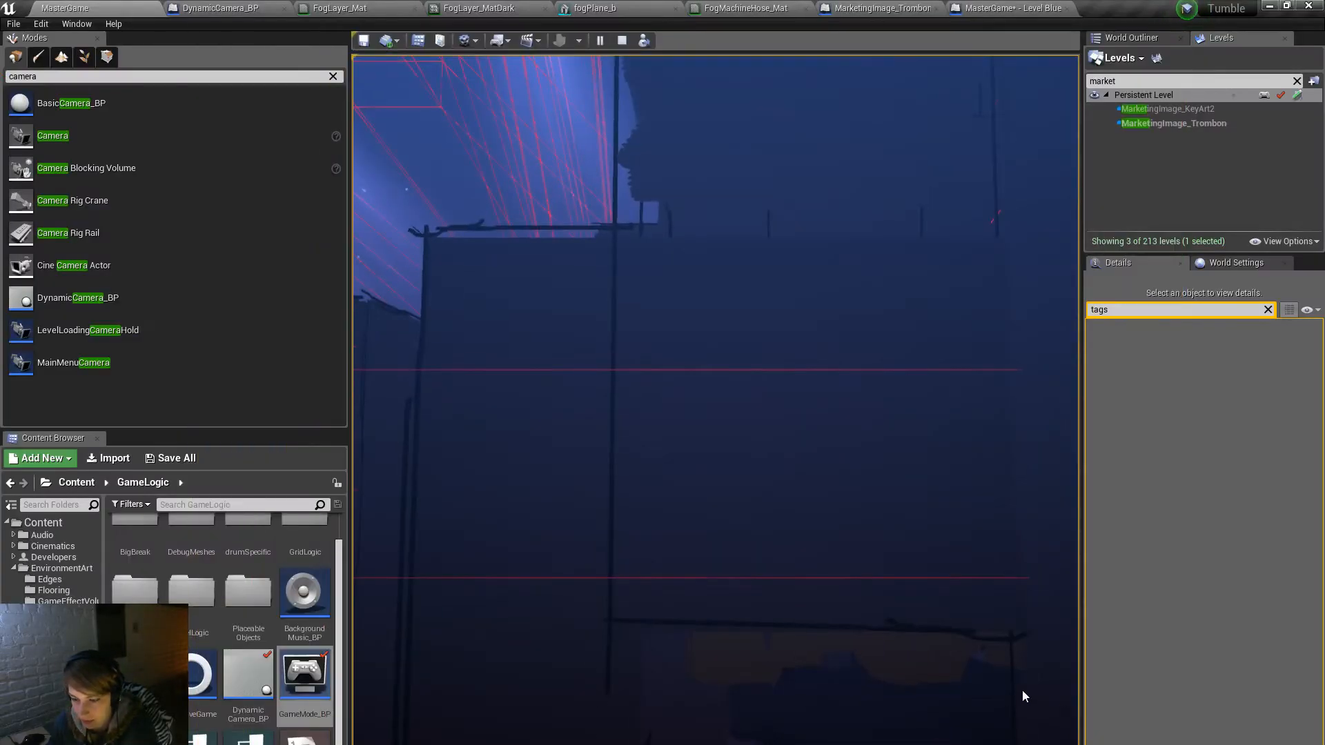
pyautogui.click(666, 40)
pyautogui.moveTo(725, 331); pyautogui.dragTo(427, 410, button='right')
pyautogui.moveTo(523, 487); pyautogui.dragTo(649, 476, button='right')
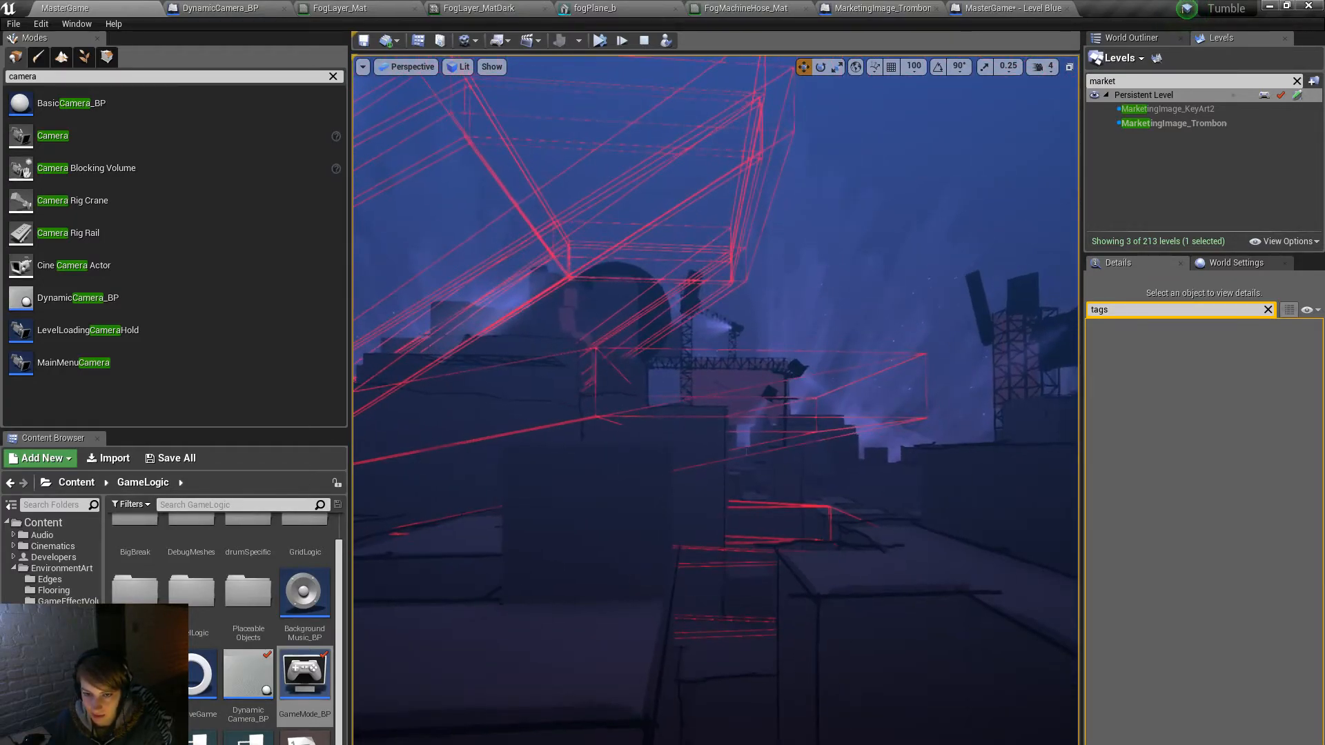
pyautogui.moveTo(446, 520); pyautogui.dragTo(476, 510, button='right')
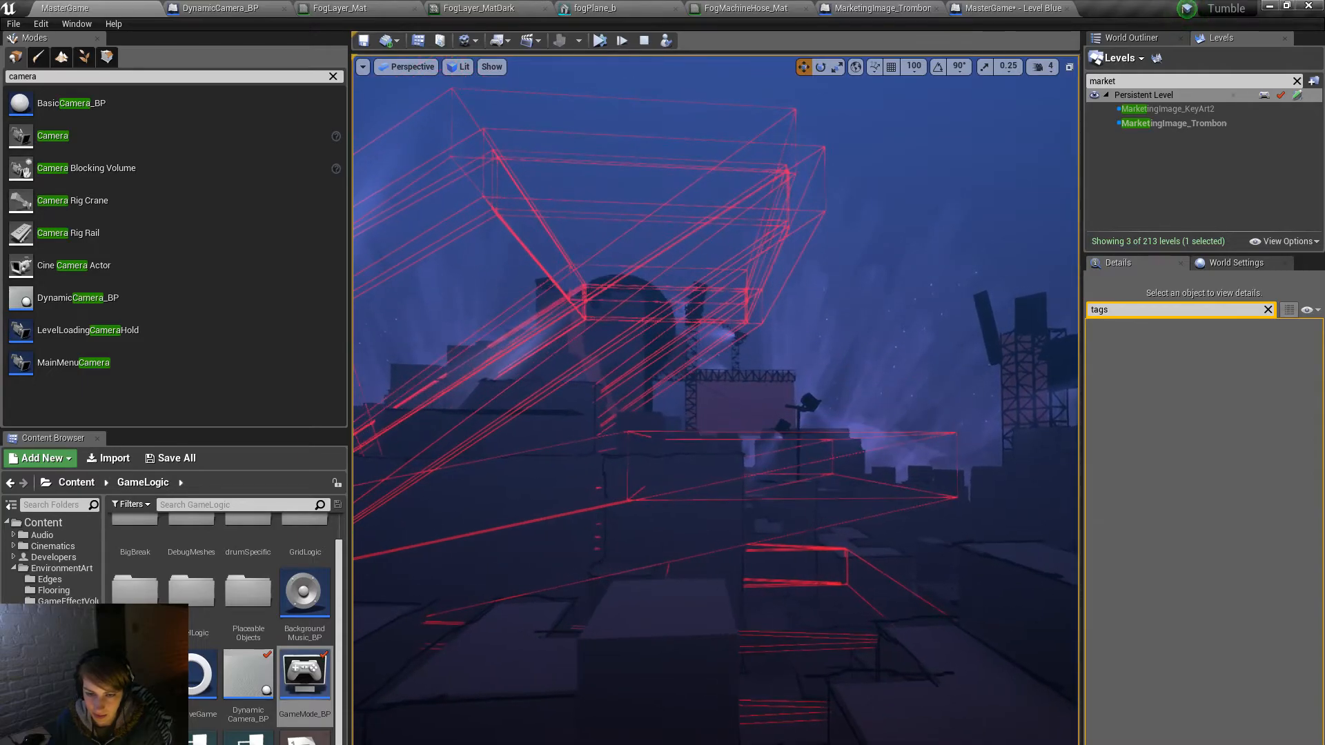
pyautogui.click(654, 491)
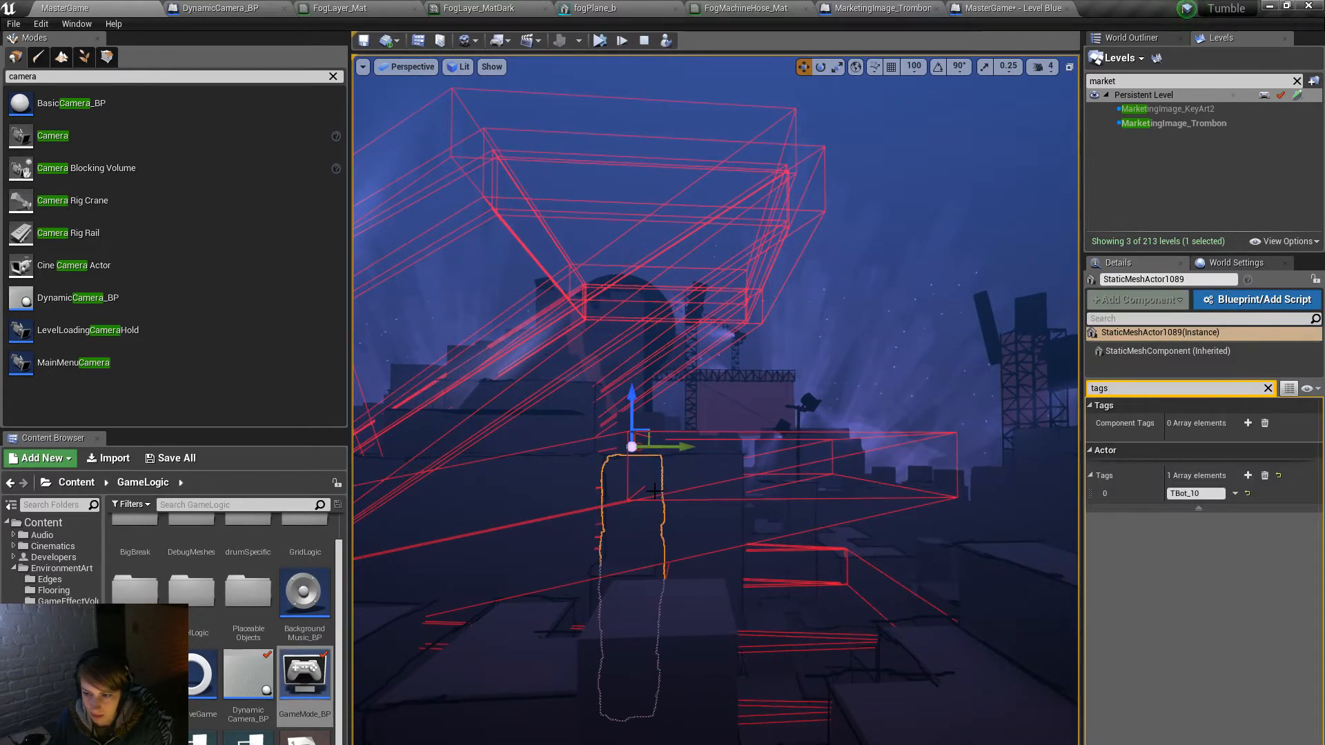
# Step: Dock GameMode_BP among the main editor tabs and examine the hit-result and Show/Hide levels obstructing camera logic
pyautogui.moveTo(1324, 76); pyautogui.dragTo(679, 6)
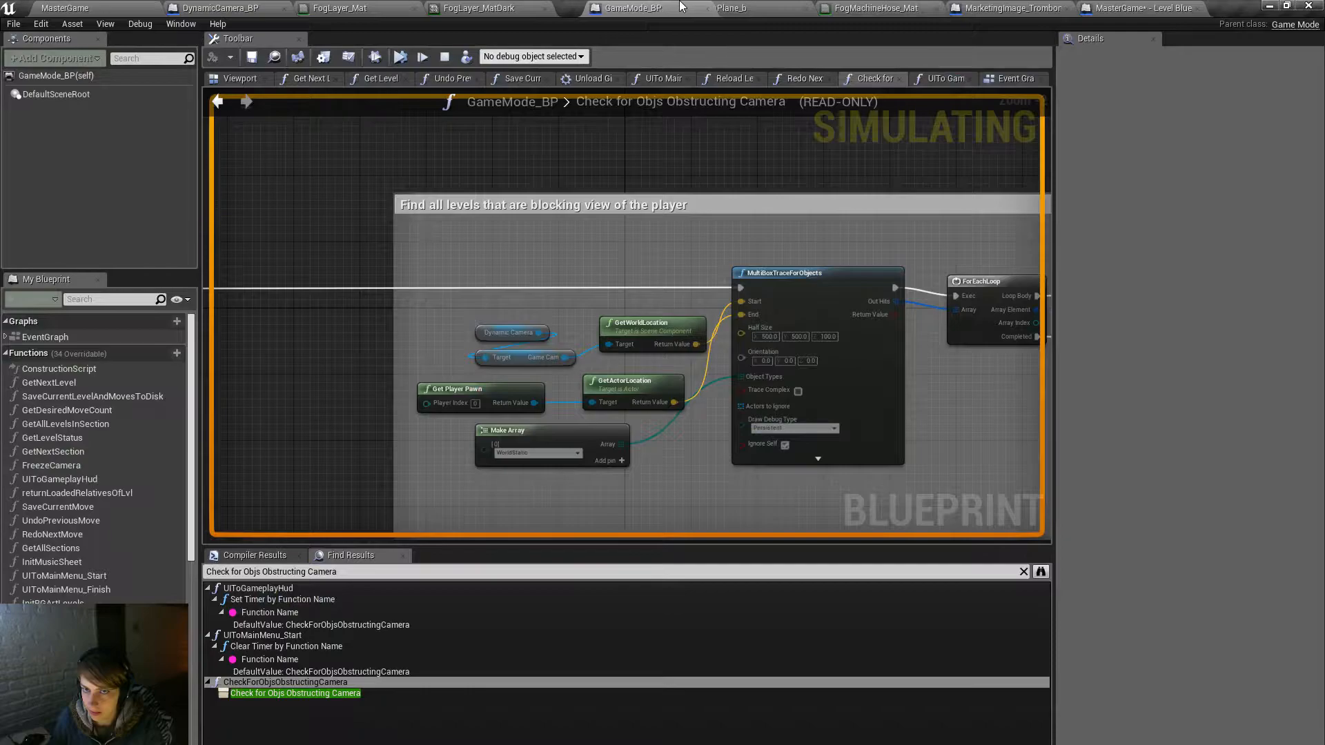
pyautogui.moveTo(707, 260); pyautogui.dragTo(318, 269, button='right')
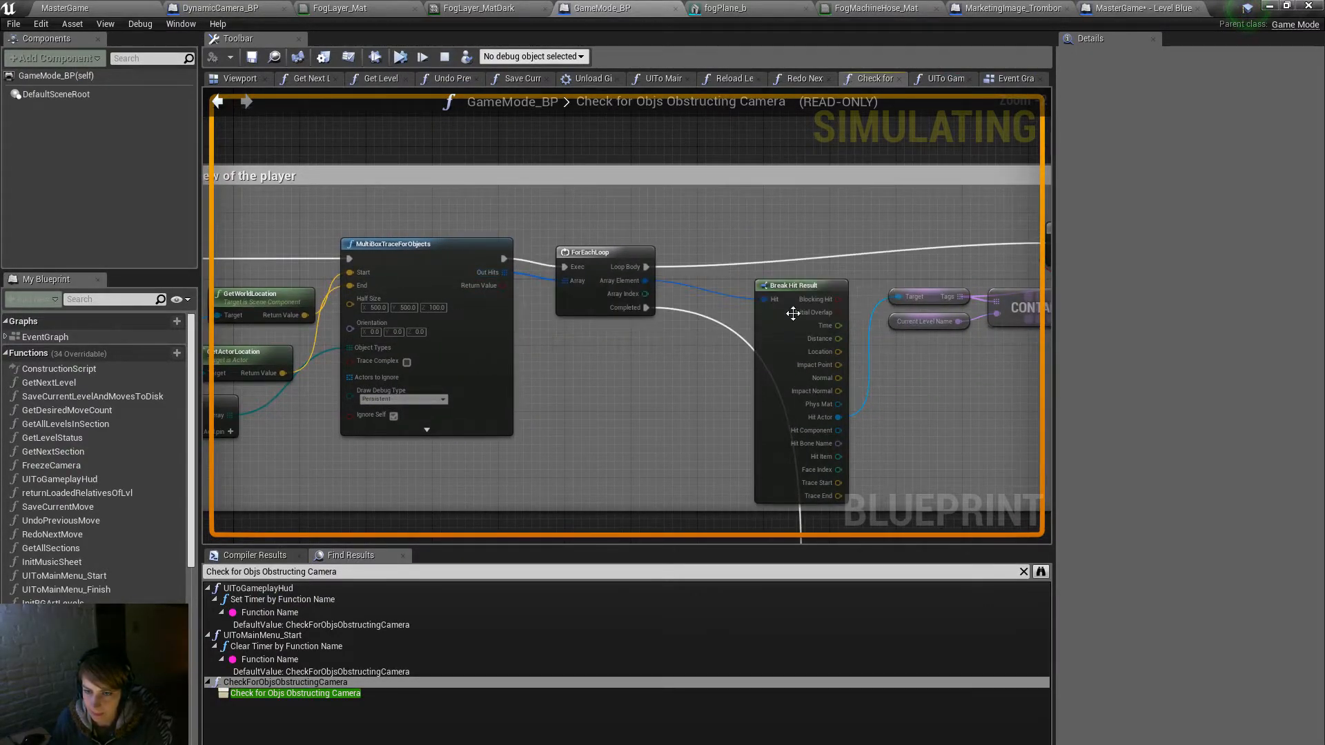
pyautogui.moveTo(962, 336); pyautogui.dragTo(784, 336, button='right')
pyautogui.scroll(-5, 591, 346)
pyautogui.moveTo(629, 389); pyautogui.dragTo(678, 122, button='right')
pyautogui.scroll(1, 677, 426)
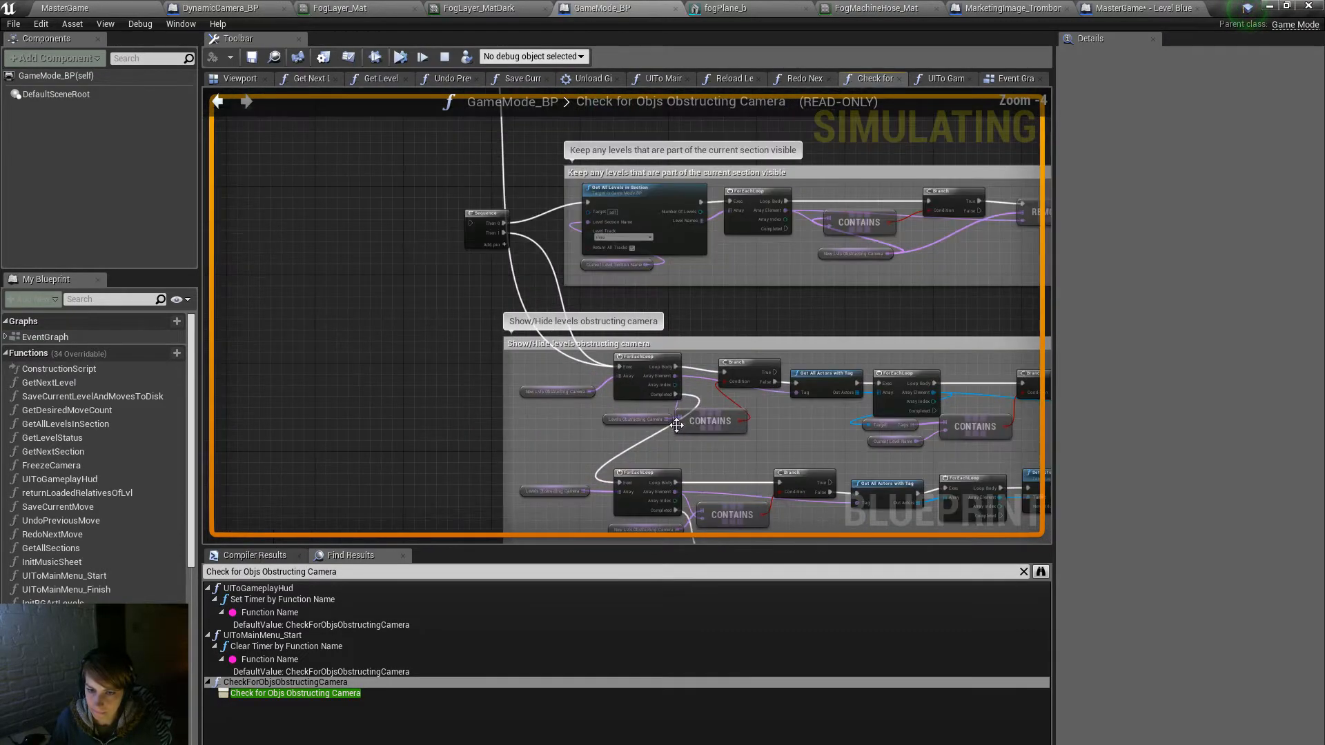
pyautogui.scroll(5, 676, 425)
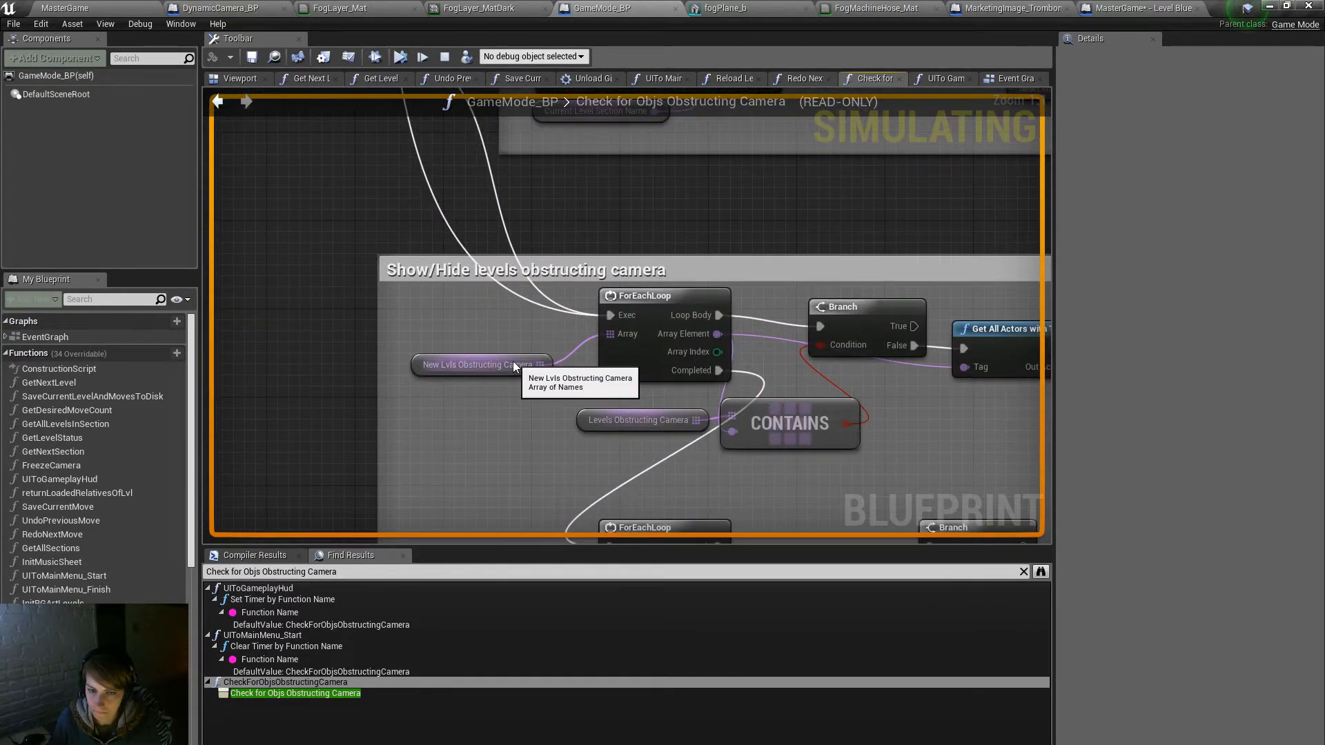
pyautogui.scroll(-4, 769, 445)
# Step: Remove the breakpoint from the ADDUNIQUE node that fills the New Lvls Obstructing Camera array
pyautogui.moveTo(804, 345); pyautogui.dragTo(436, 714, button='right')
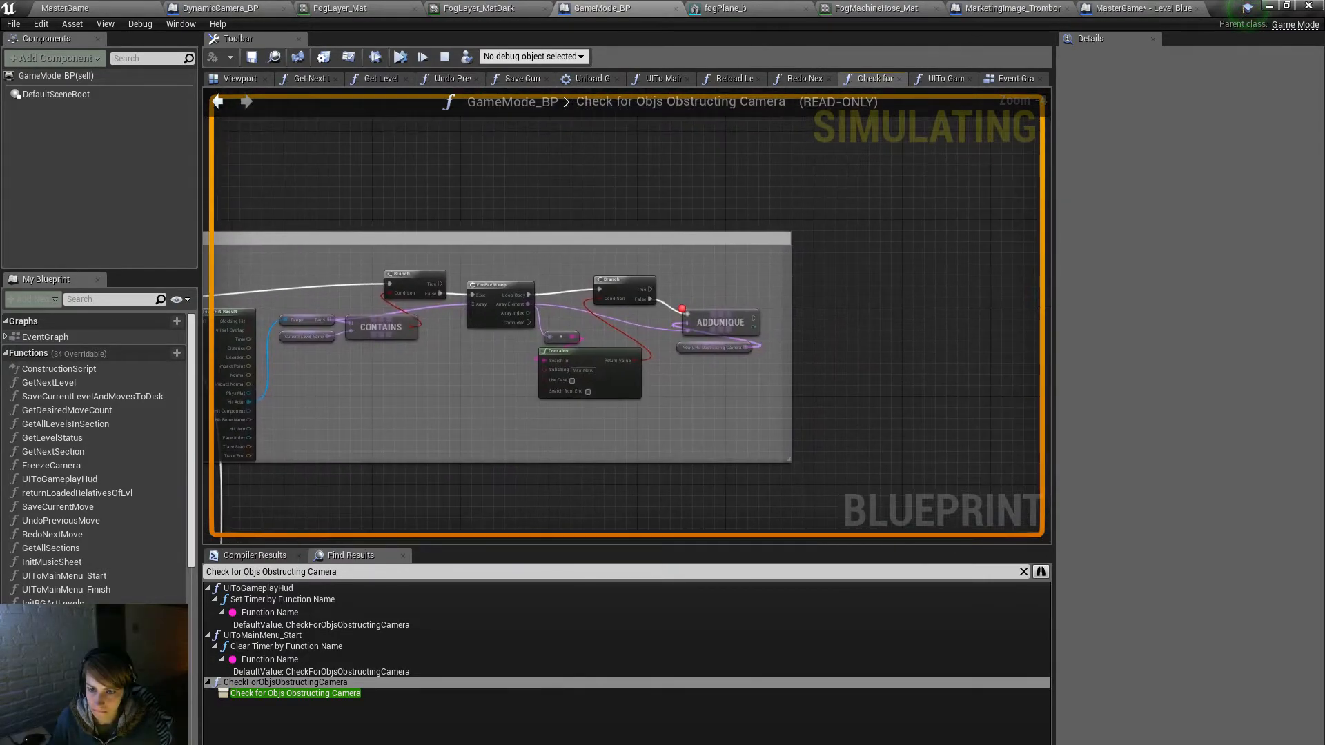
pyautogui.scroll(4, 690, 307)
pyautogui.rightClick(707, 321)
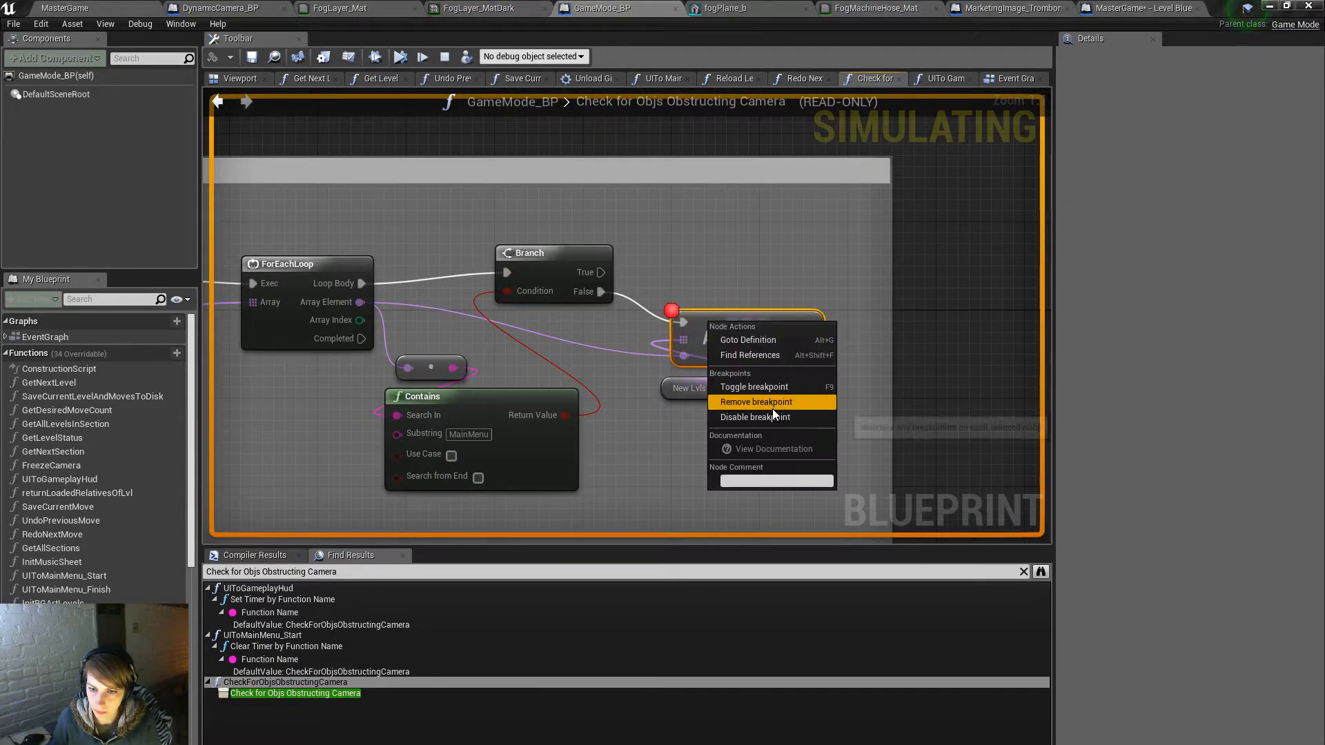
pyautogui.click(772, 406)
# Step: Examine the chain from ADDUNIQUE back through the hit-result tag checks to the MultiBoxTraceForObjects inputs and object types
pyautogui.moveTo(826, 427); pyautogui.dragTo(943, 367, button='right')
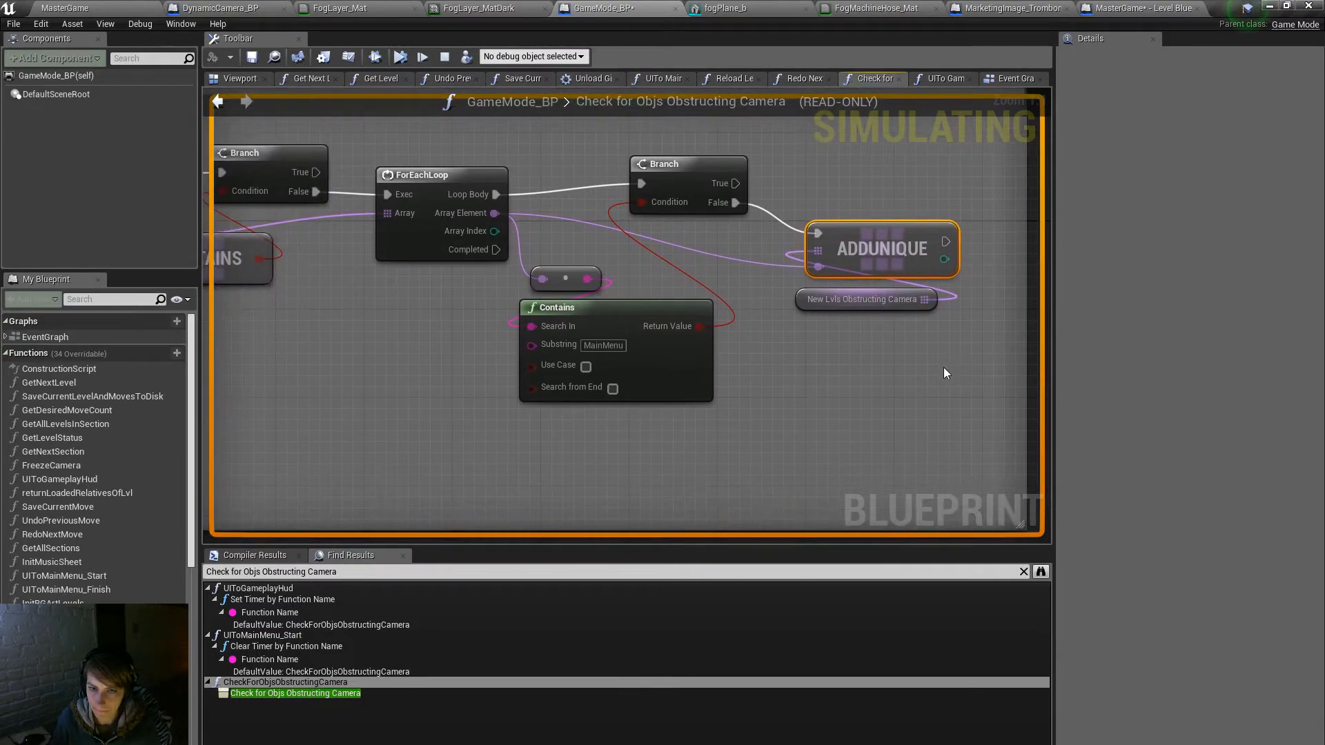
pyautogui.scroll(-4, 945, 372)
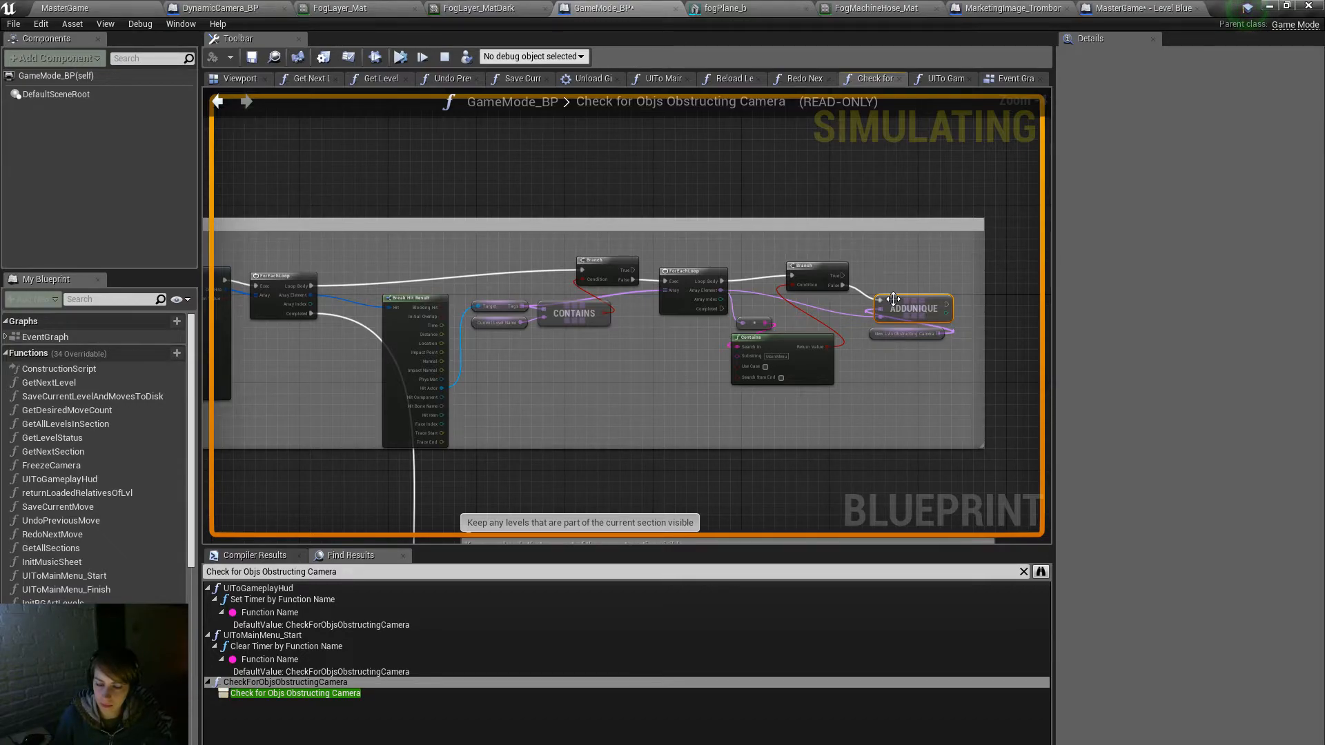
pyautogui.moveTo(421, 238); pyautogui.dragTo(289, 229, button='right')
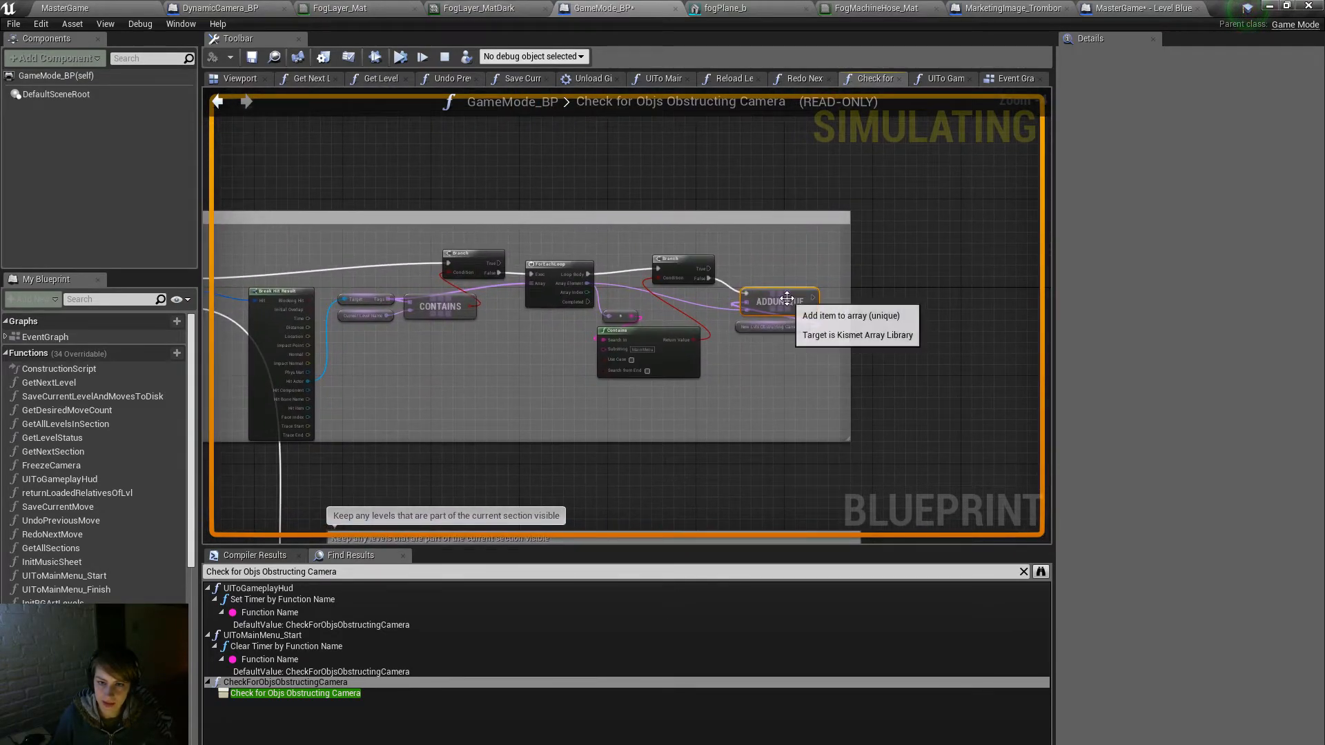
pyautogui.moveTo(453, 364); pyautogui.dragTo(714, 367, button='right')
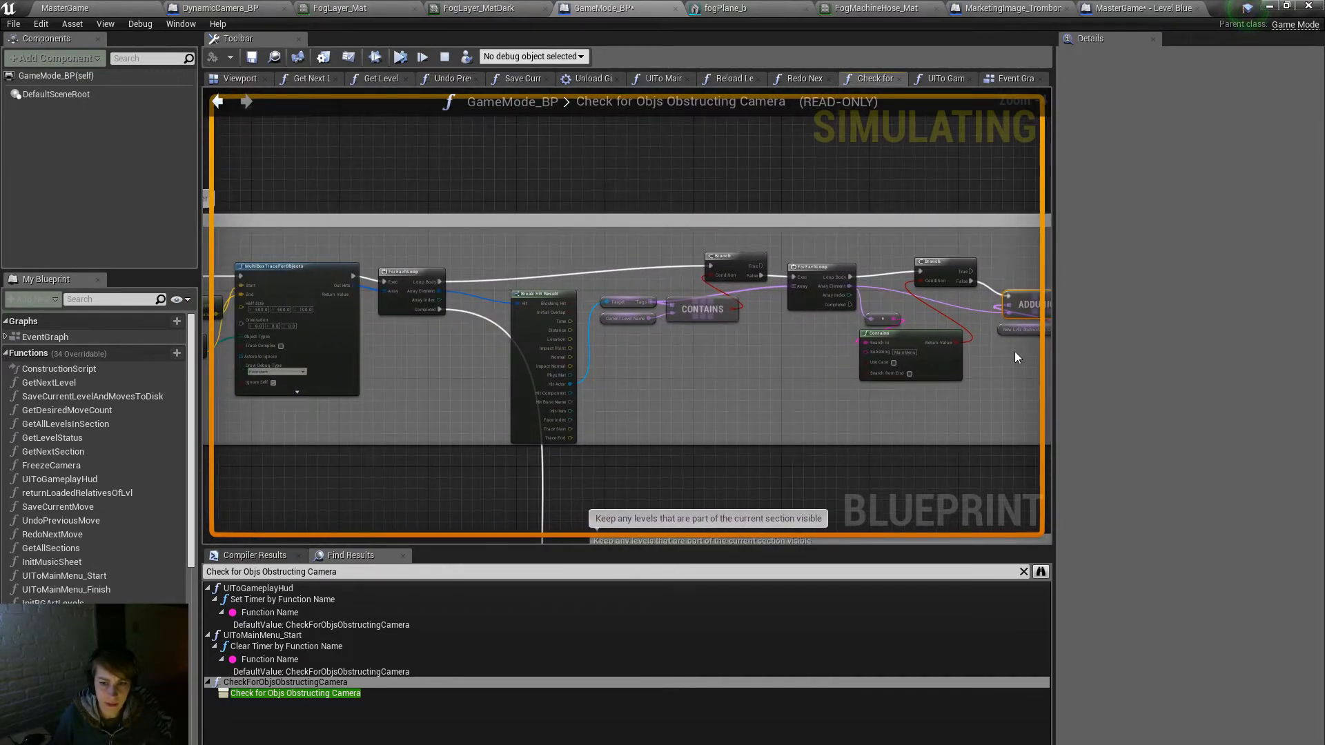
pyautogui.moveTo(960, 301); pyautogui.dragTo(841, 285, button='right')
pyautogui.scroll(4, 836, 331)
pyautogui.moveTo(791, 376); pyautogui.dragTo(1324, 403, button='right')
pyautogui.moveTo(980, 406); pyautogui.dragTo(974, 405, button='right')
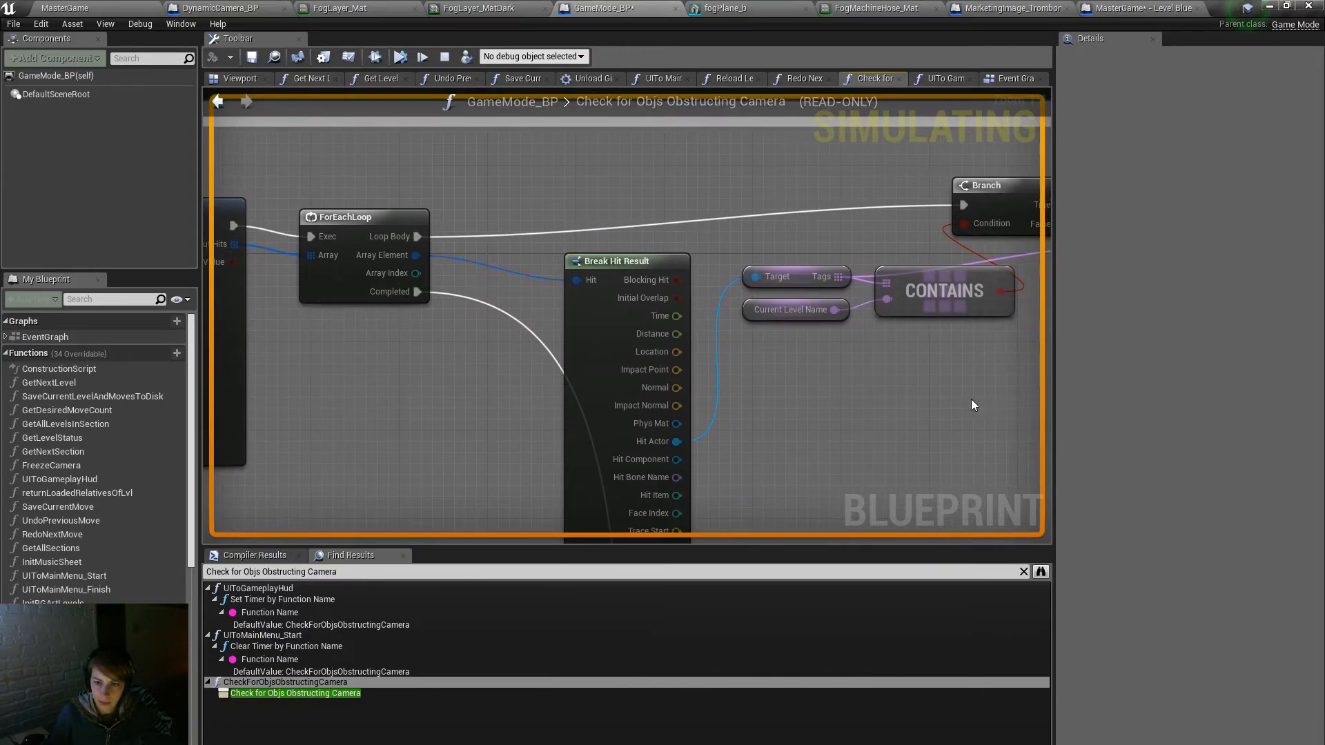
pyautogui.moveTo(702, 404); pyautogui.dragTo(762, 352, button='right')
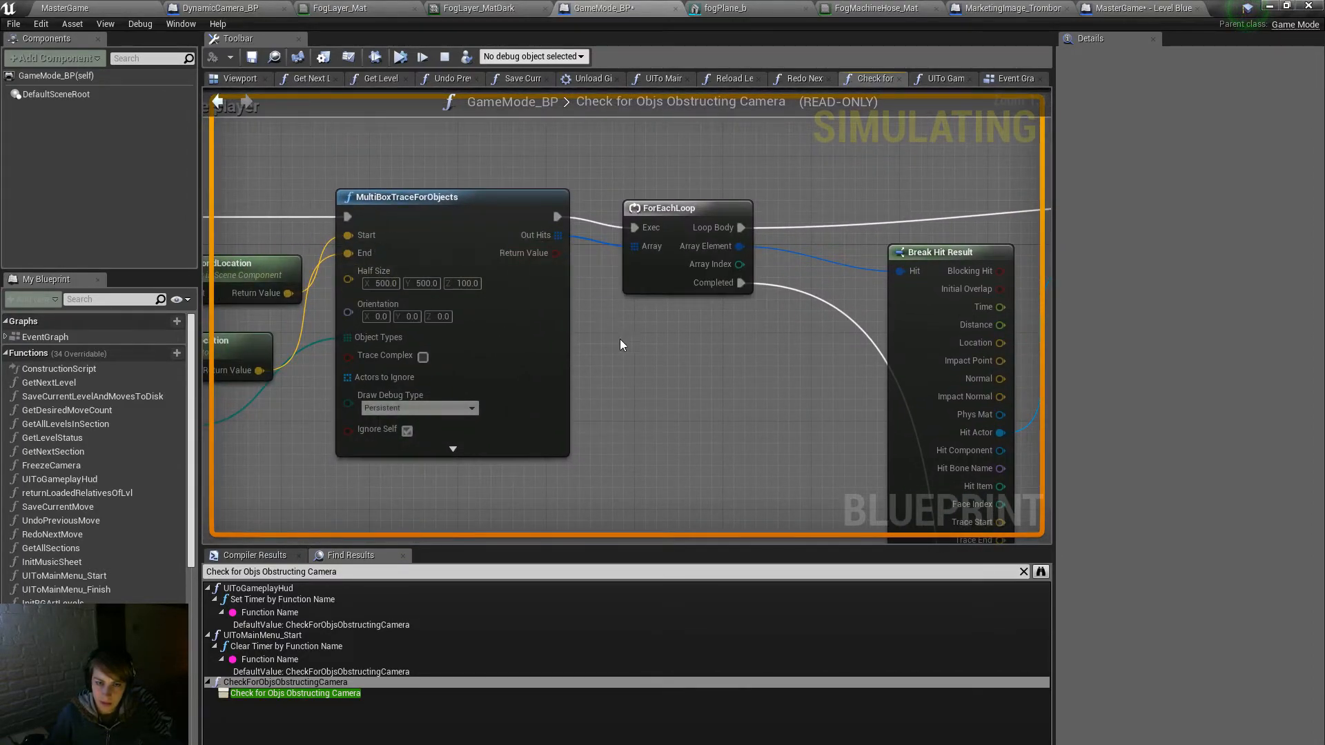
pyautogui.moveTo(618, 343); pyautogui.dragTo(763, 317, button='right')
pyautogui.moveTo(589, 370); pyautogui.dragTo(821, 354, button='right')
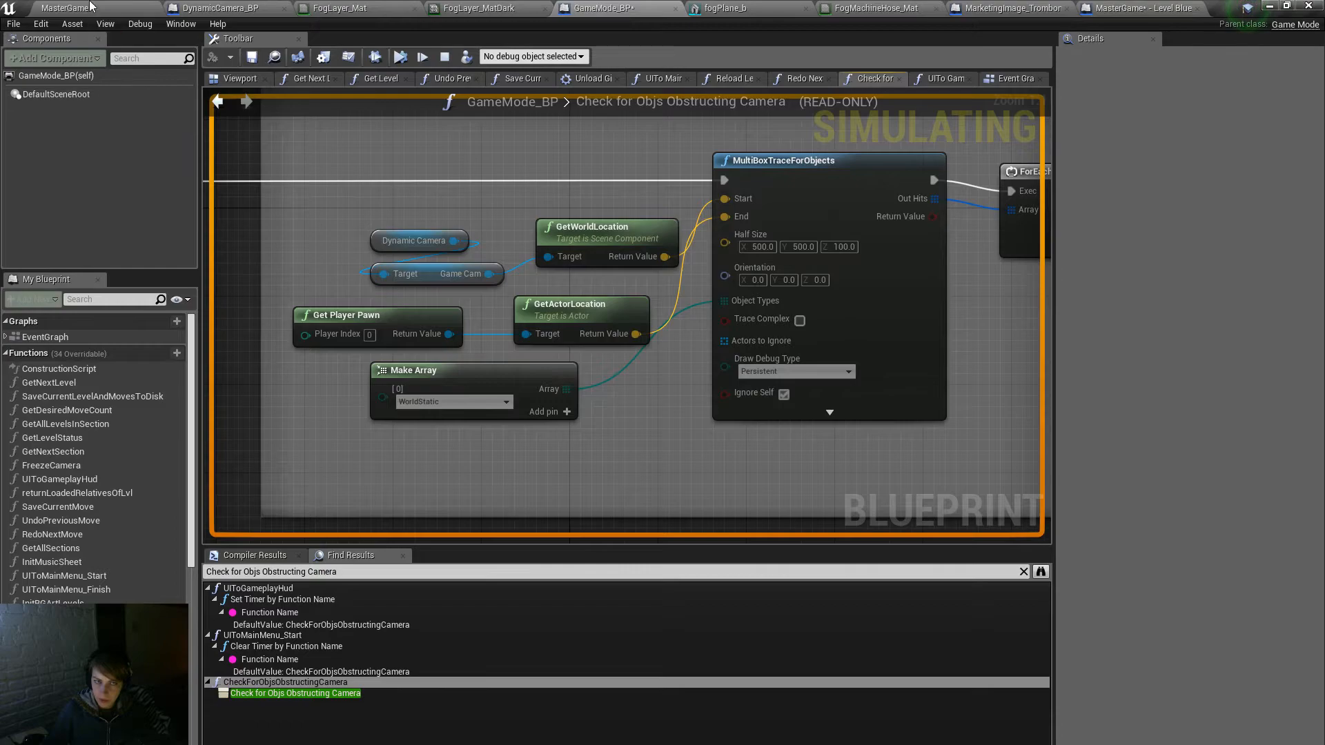
# Step: Return to the level view, filter the selected tall block's properties by "colli", and expand its Collision Presets
pyautogui.click(66, 8)
pyautogui.click(700, 486)
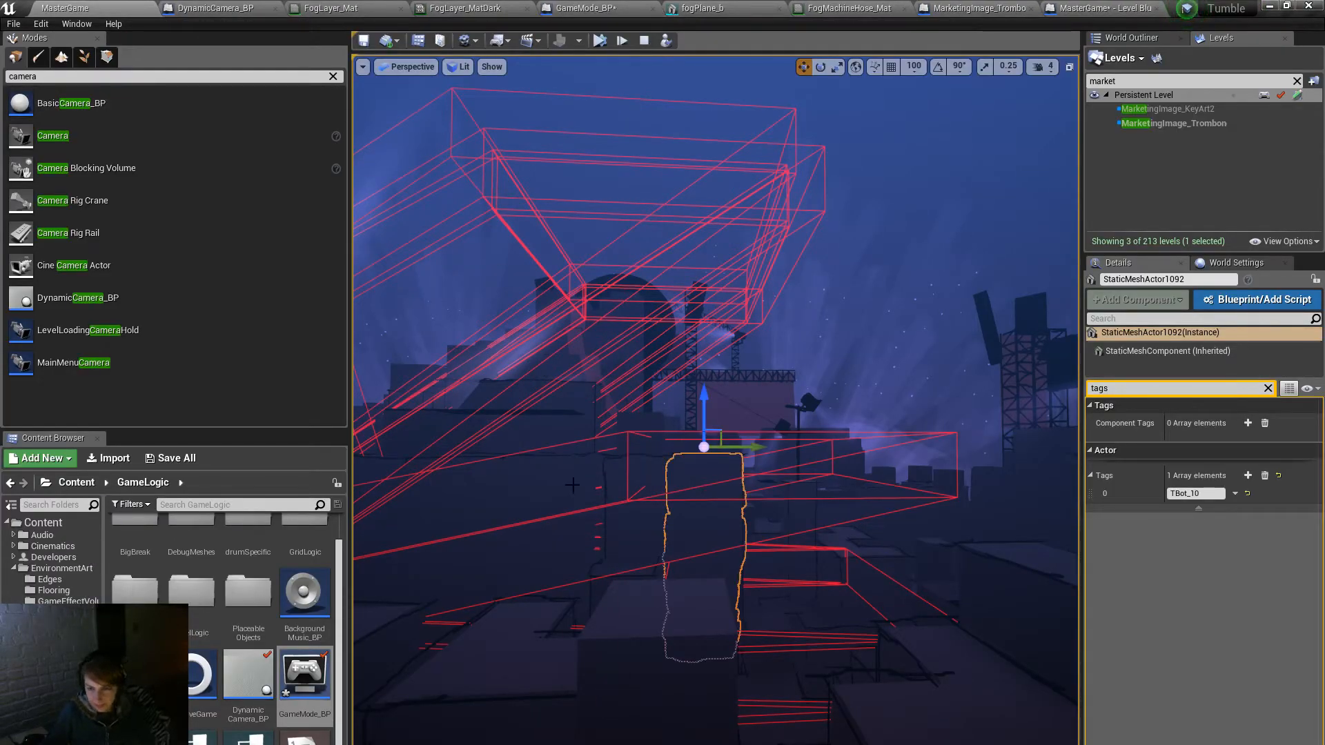
pyautogui.press('BackSpace')
pyautogui.press('BackSpace')
pyautogui.press('BackSpace')
pyautogui.press('BackSpace')
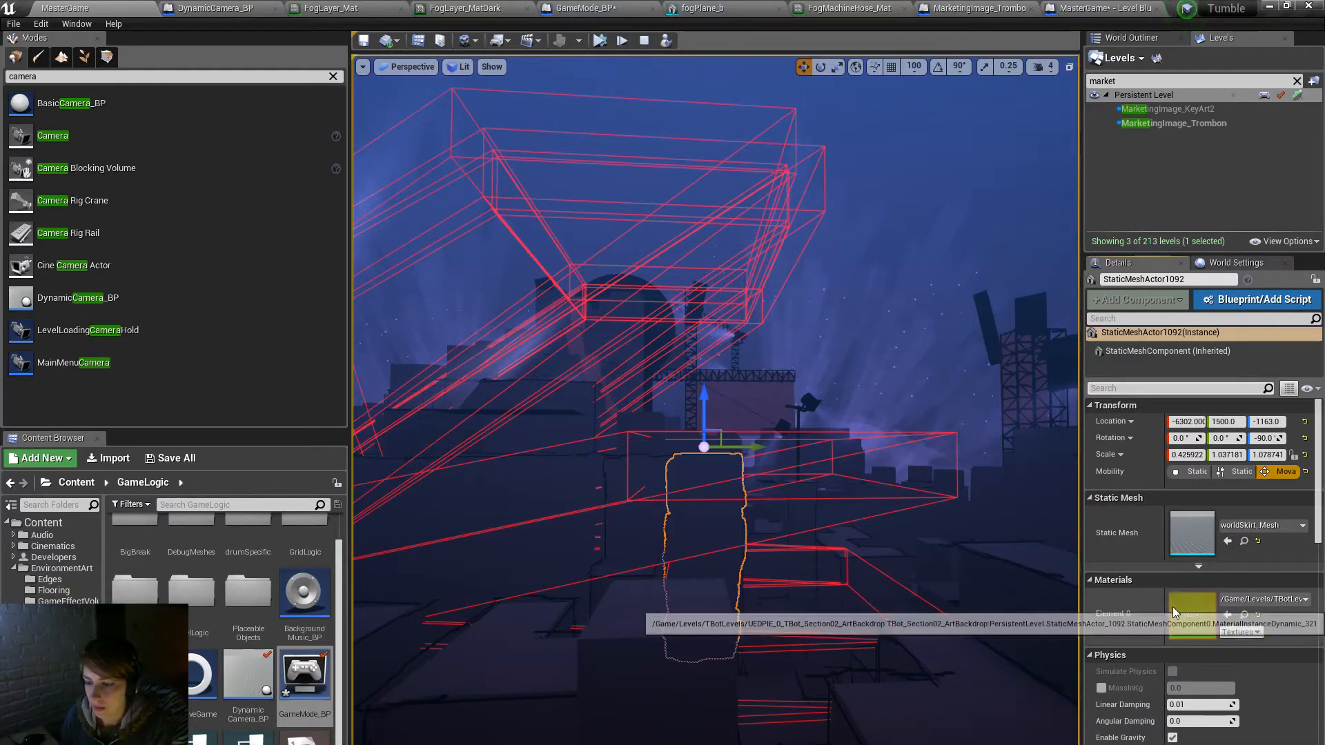
pyautogui.scroll(-3, 1175, 612)
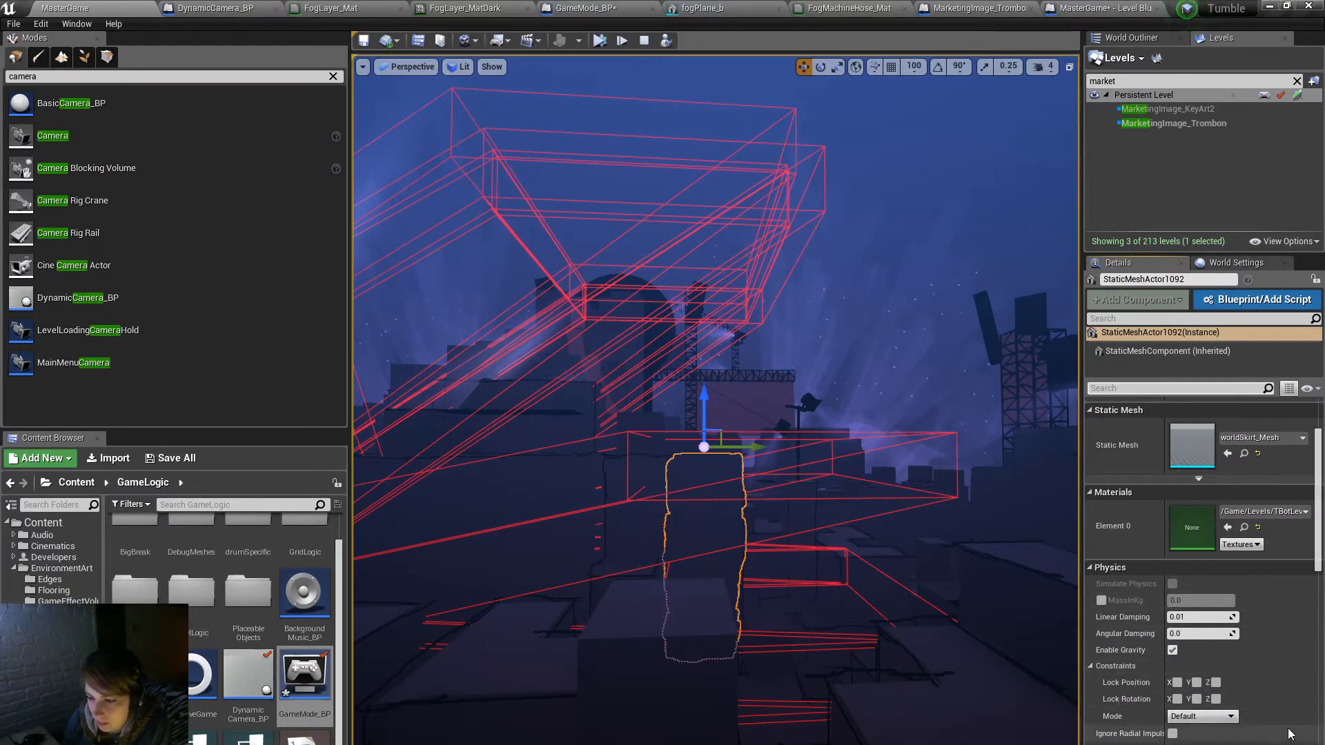
pyautogui.click(1188, 389)
pyautogui.write('colli')
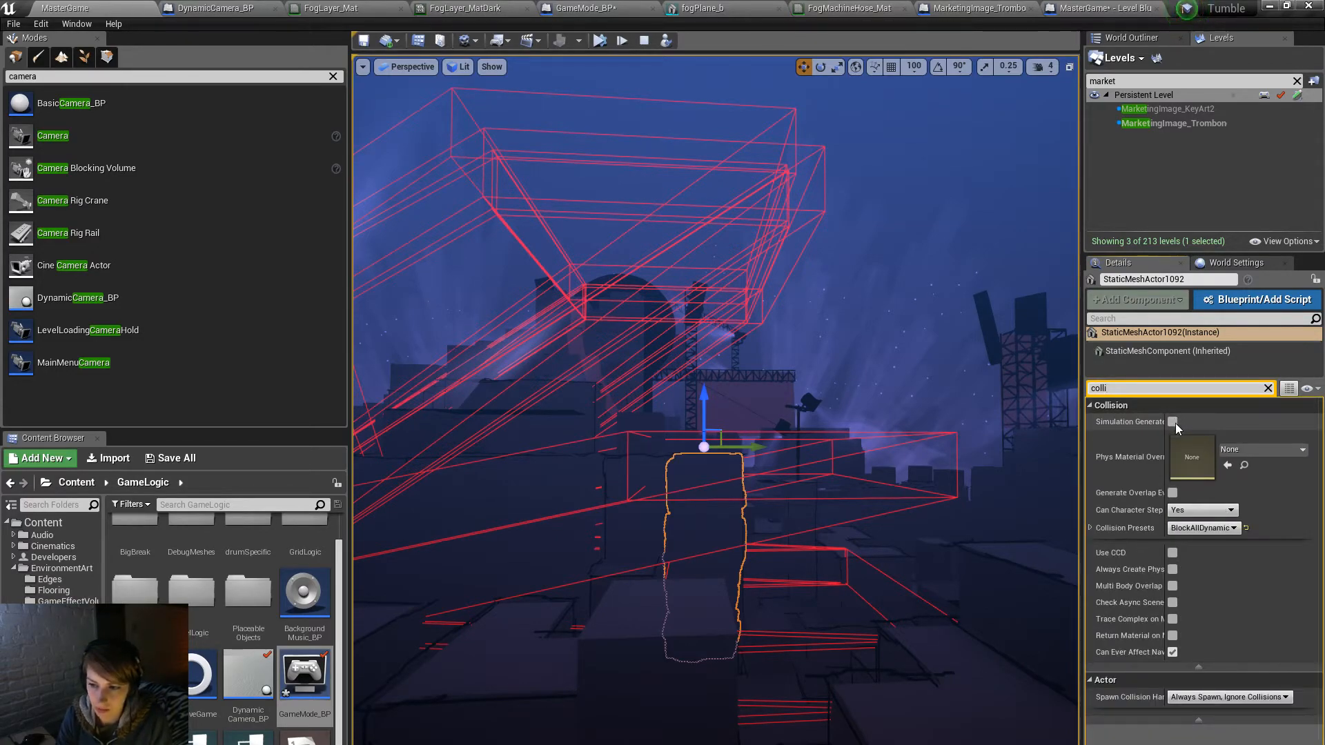
pyautogui.click(1090, 528)
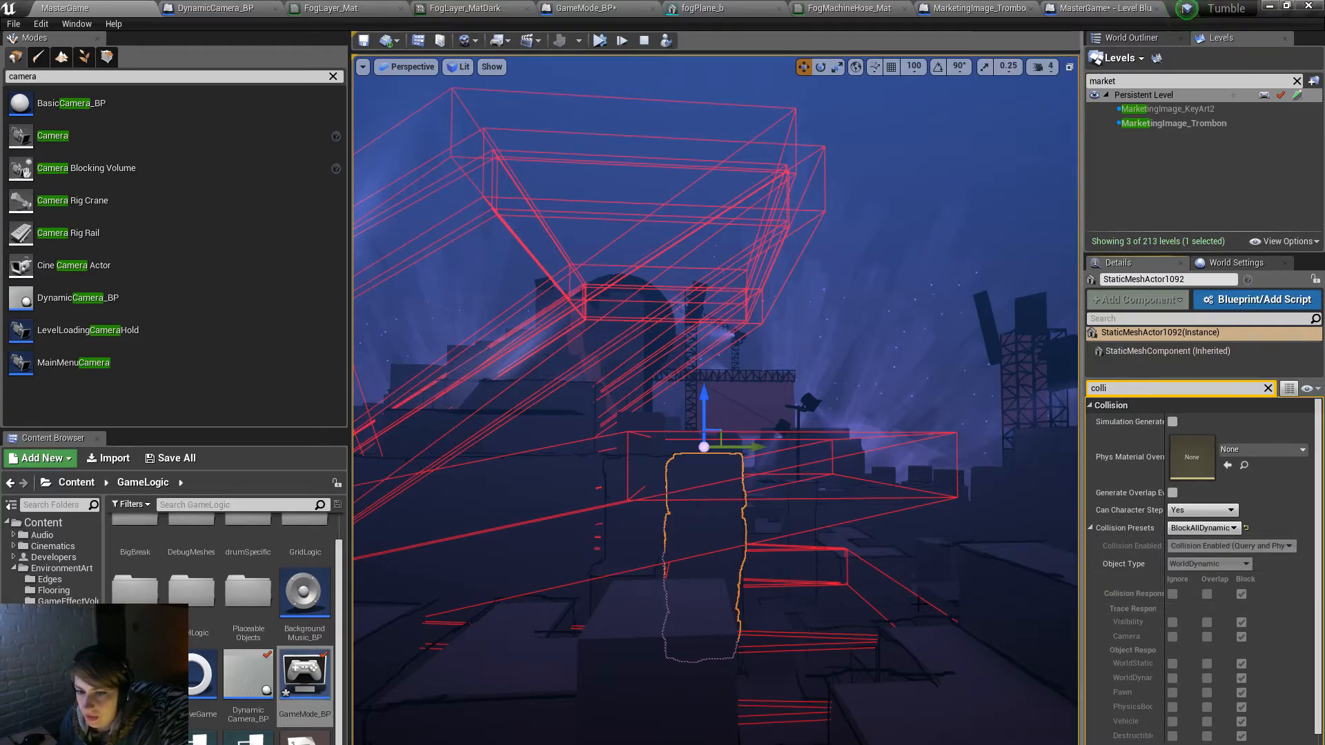
# Step: Select other blocks around the red trace boxes and check their collision object types
pyautogui.moveTo(914, 604); pyautogui.dragTo(573, 439, button='right')
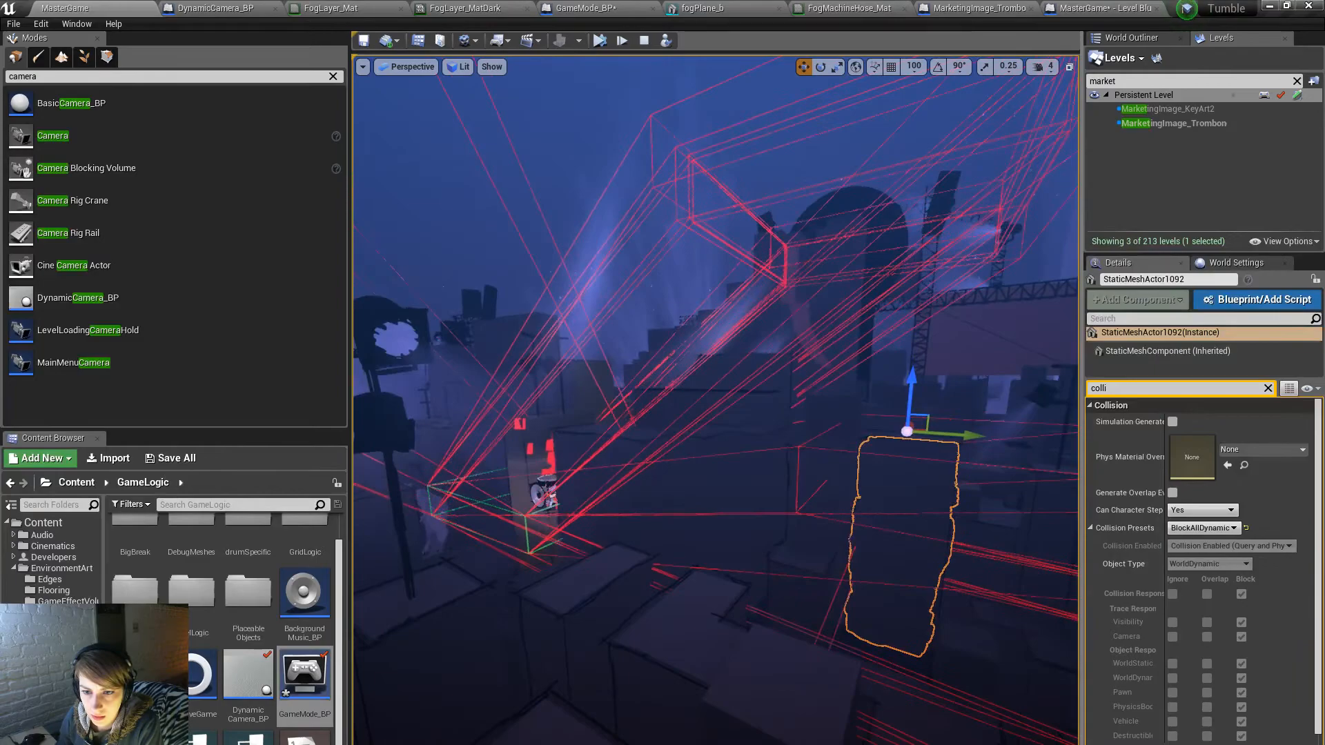
pyautogui.click(646, 426)
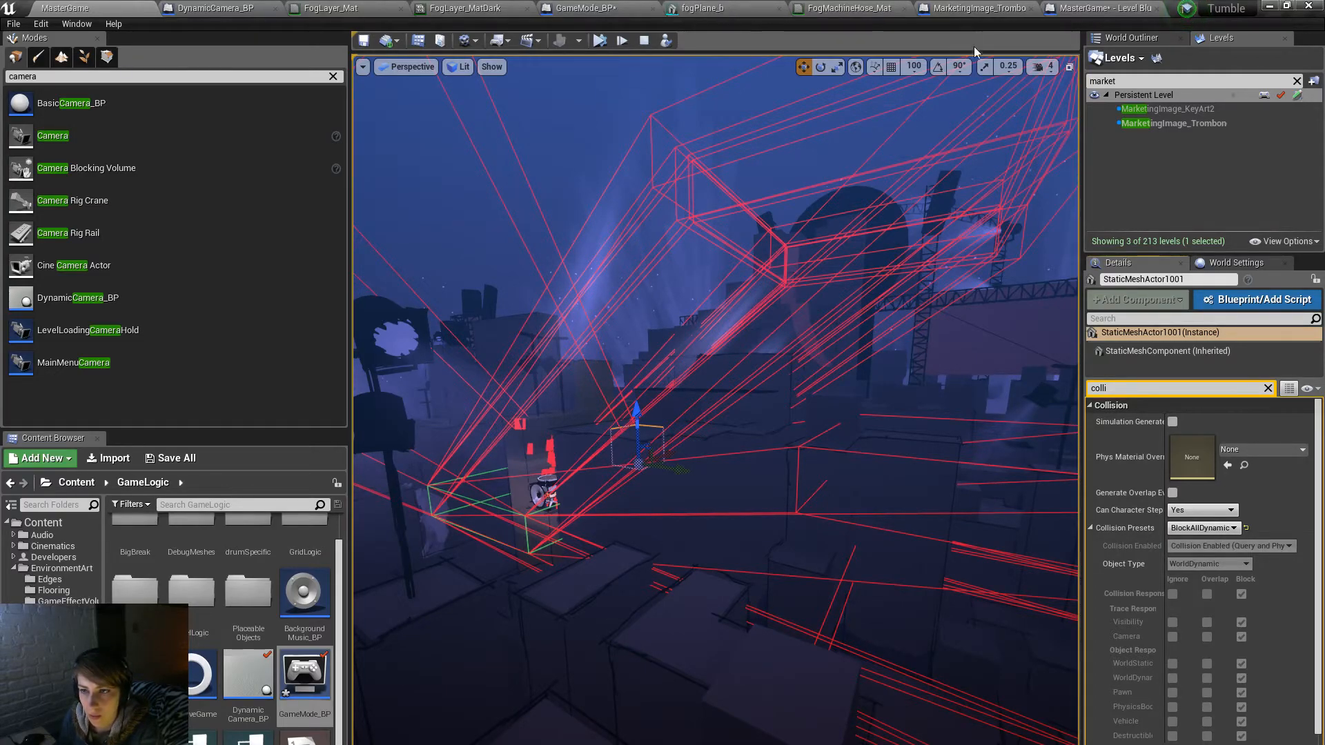
pyautogui.click(642, 565)
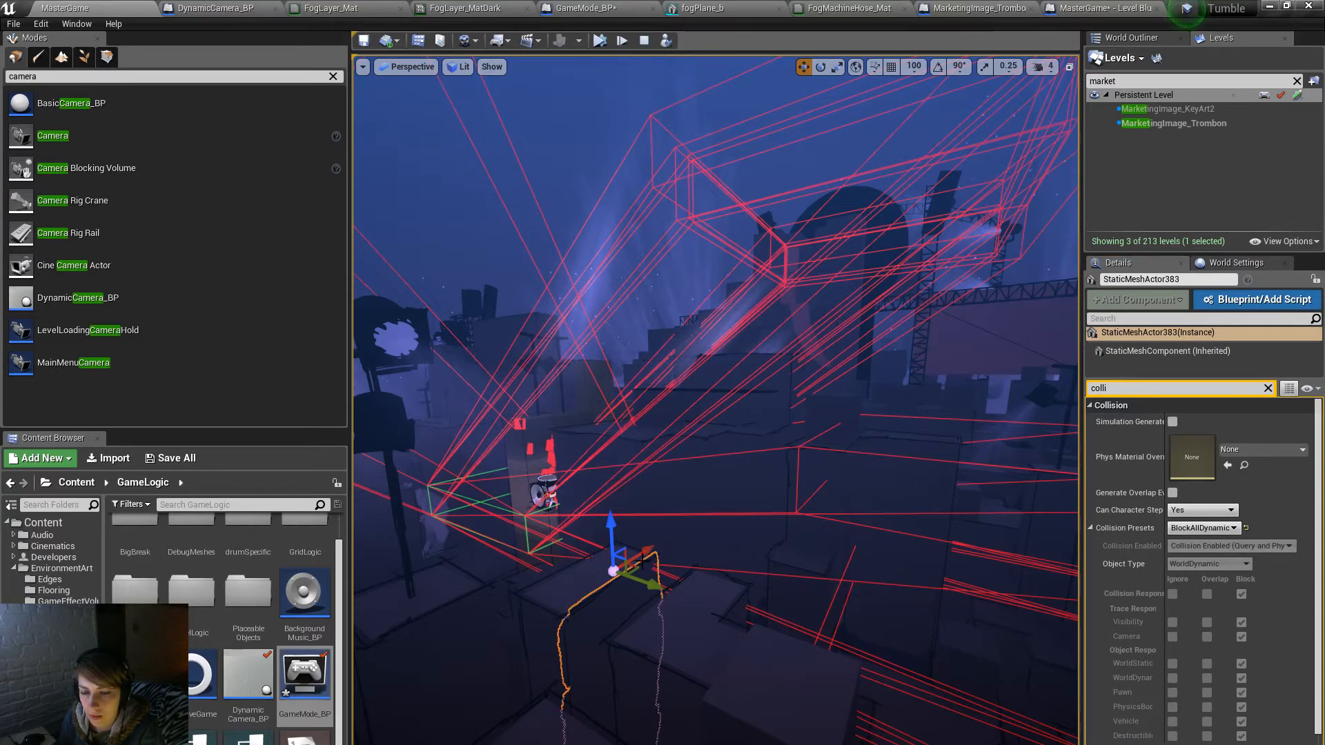
pyautogui.click(540, 579)
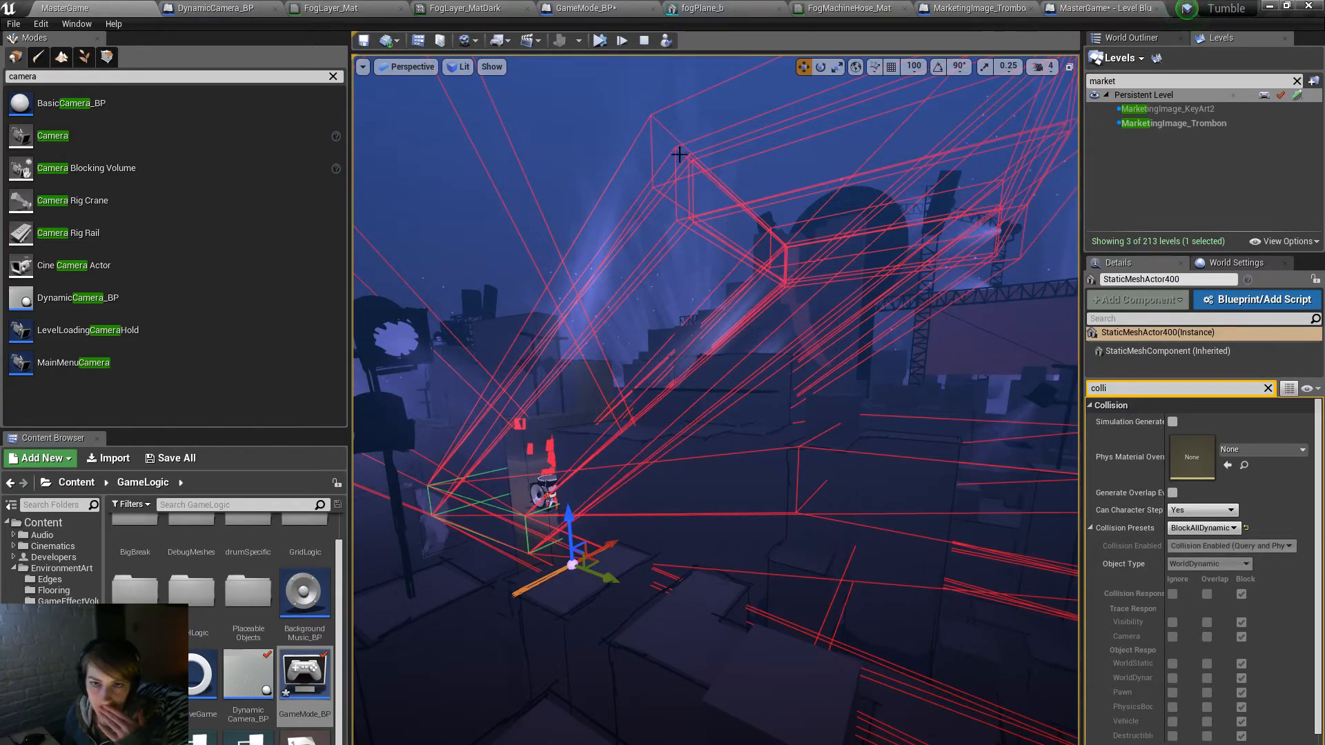
# Step: Stop the simulation, set the object type in GameMode_BP's Make Array node to WorldDynamic, and save the blueprint
pyautogui.click(640, 7)
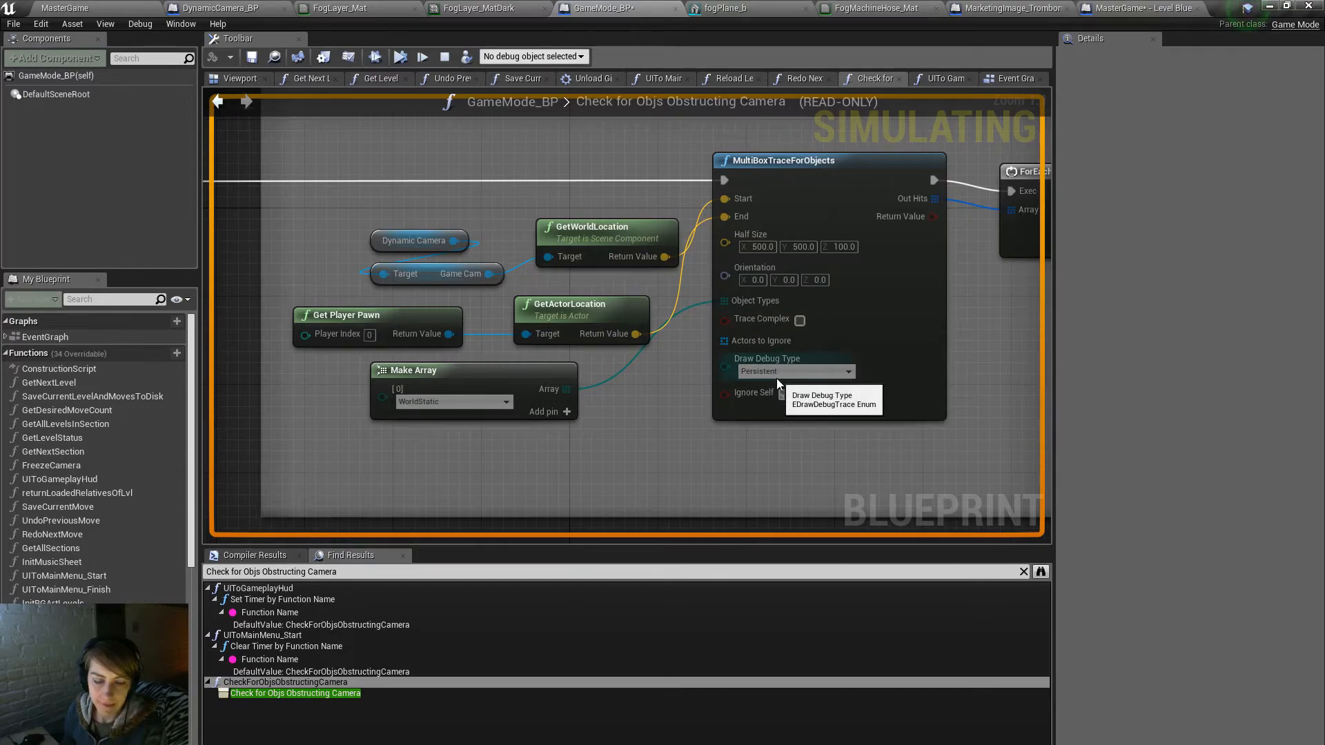
pyautogui.press('Escape')
pyautogui.click(483, 407)
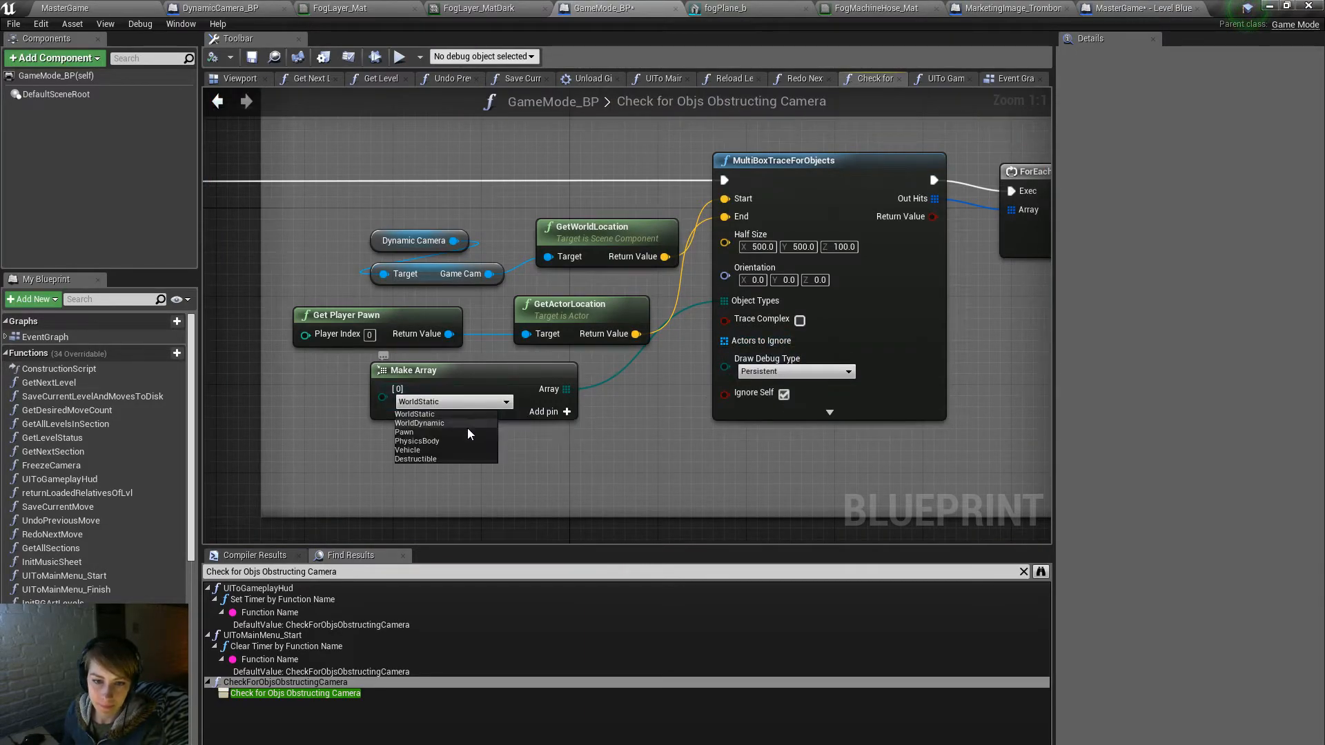
pyautogui.click(467, 423)
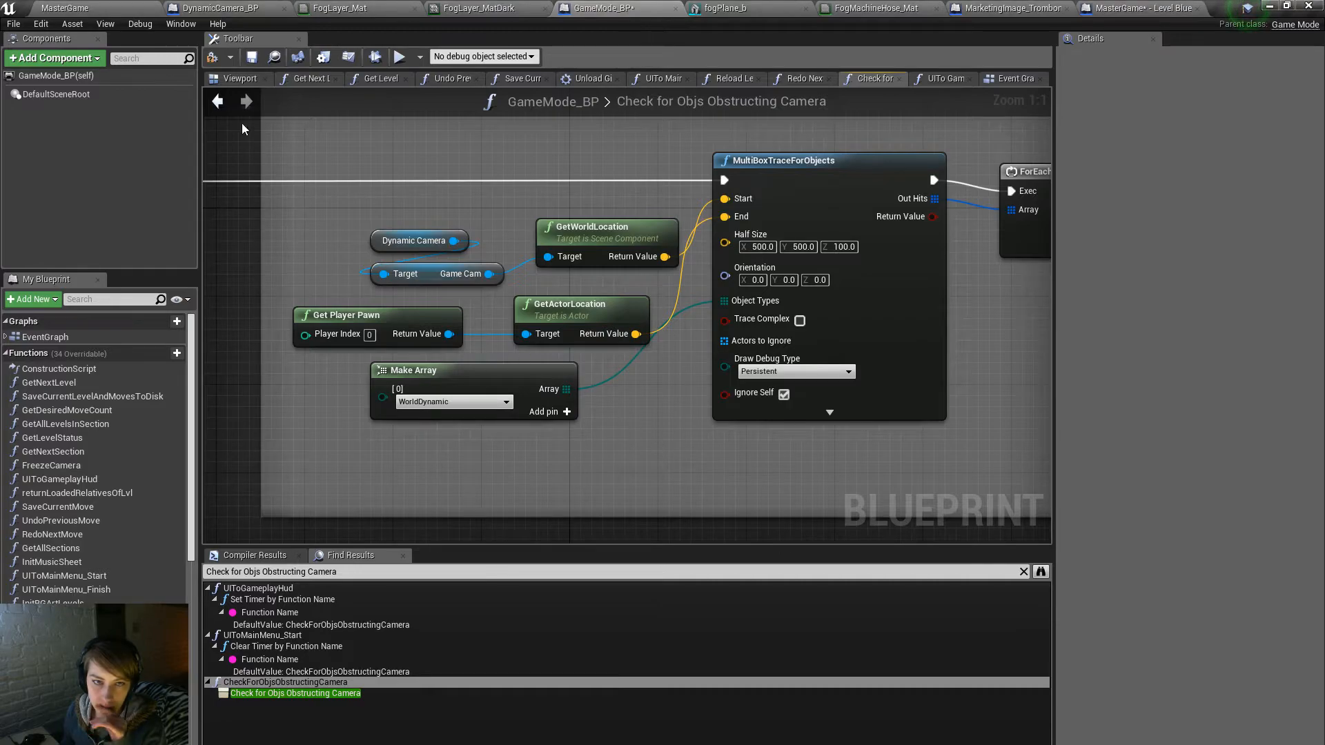
pyautogui.click(252, 59)
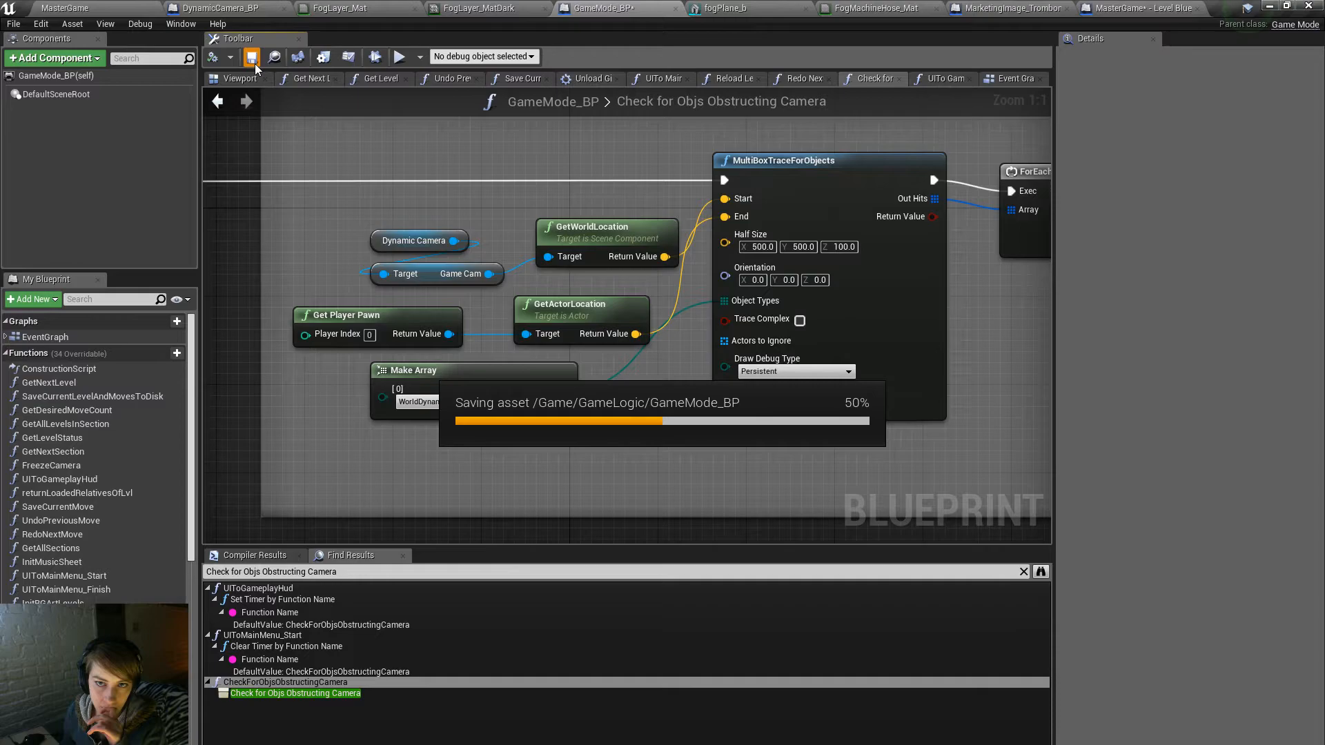
# Step: Change MultiBoxTraceForObjects' Draw Debug Type so the trace boxes are no longer drawn persistently
pyautogui.click(782, 374)
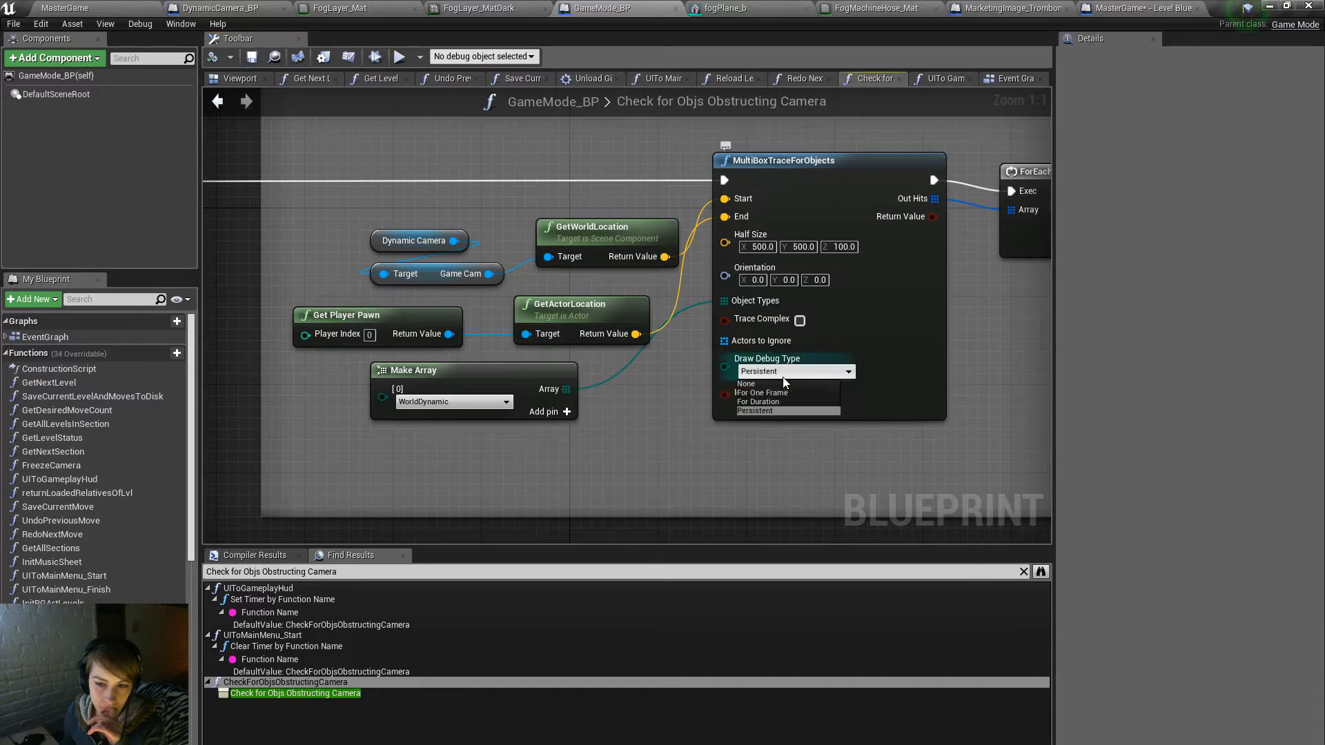
pyautogui.click(706, 467)
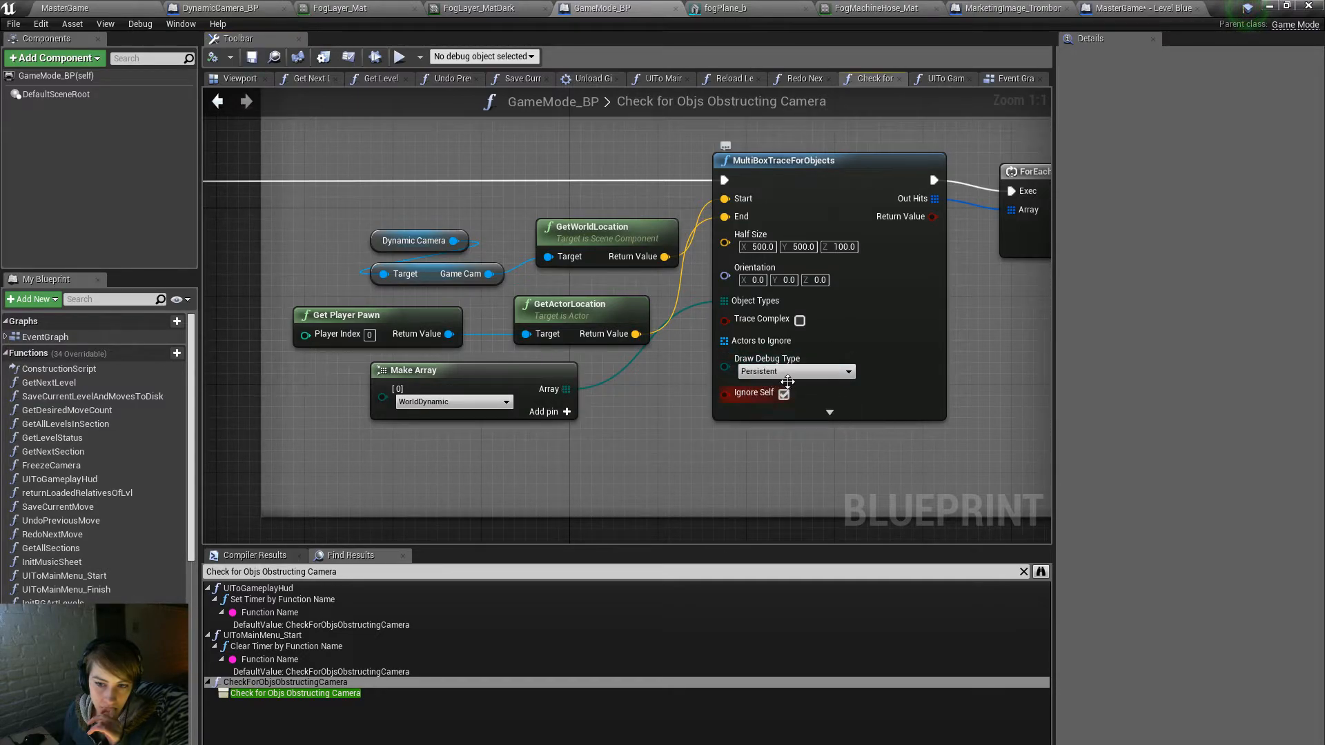
pyautogui.click(784, 393)
# Step: Wire the trace-hit ForEachLoop's completed execution into the Sequence node feeding the keep-visible and show/hide sections, and save GameMode_BP
pyautogui.scroll(-5, 556, 407)
pyautogui.moveTo(556, 407); pyautogui.dragTo(552, 223, button='right')
pyautogui.scroll(3, 566, 329)
pyautogui.moveTo(461, 305); pyautogui.dragTo(529, 512, button='right')
pyautogui.scroll(-2, 525, 486)
pyautogui.moveTo(447, 259); pyautogui.dragTo(506, 307)
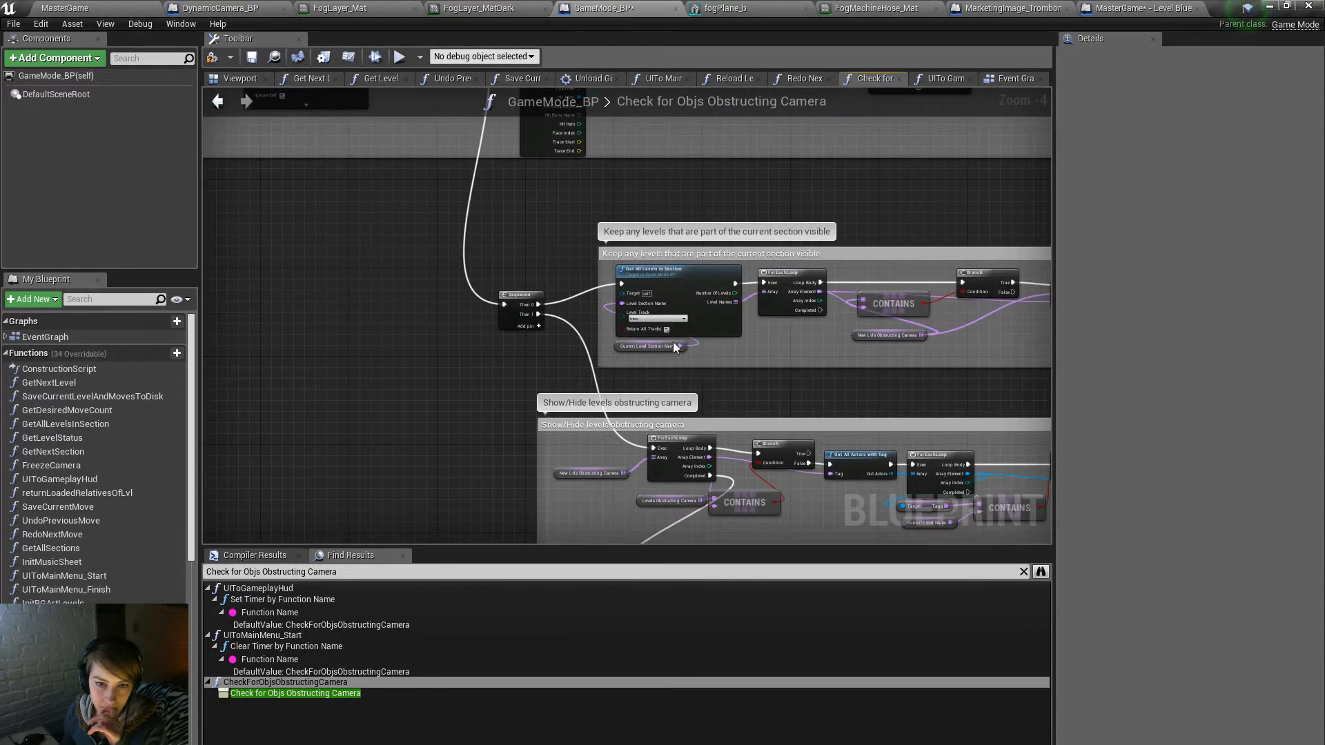
pyautogui.click(252, 58)
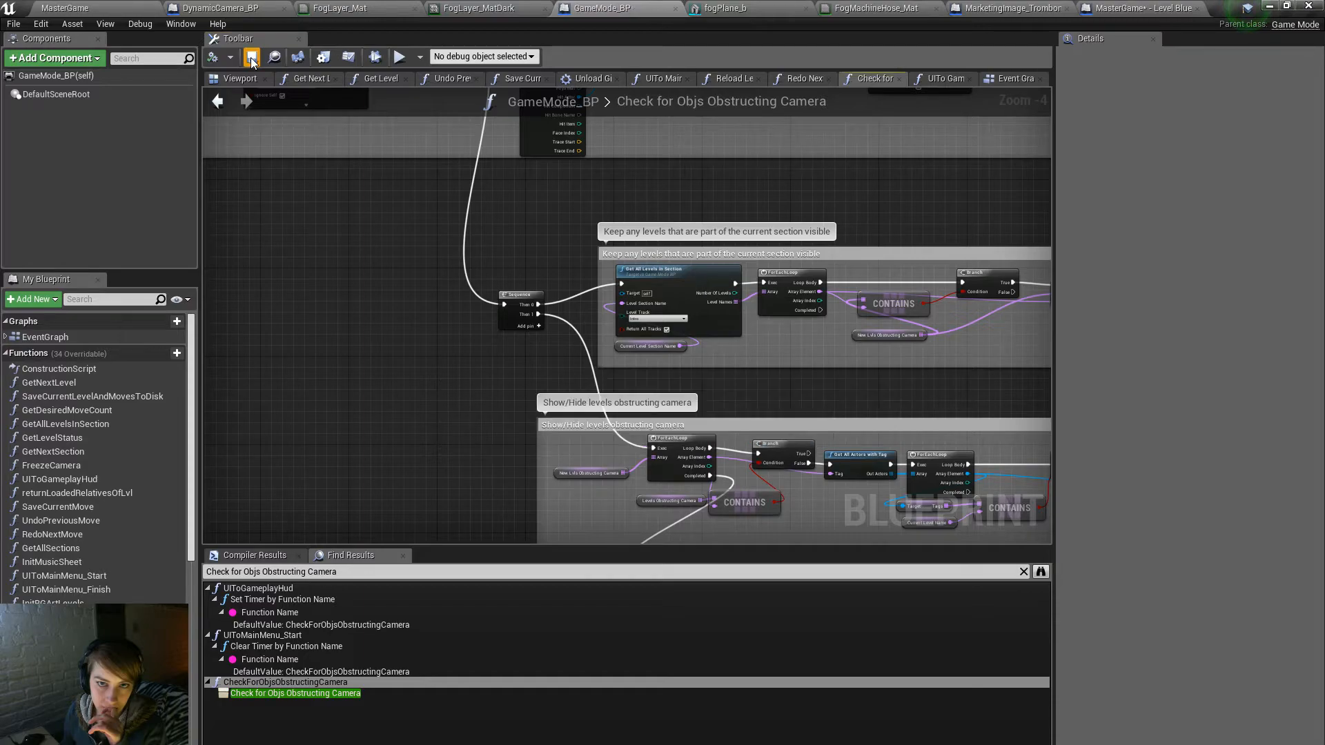
# Step: Play MasterGame full screen, resume the Drum01 game to check the obstructing blocks, and return to the editor
pyautogui.click(63, 8)
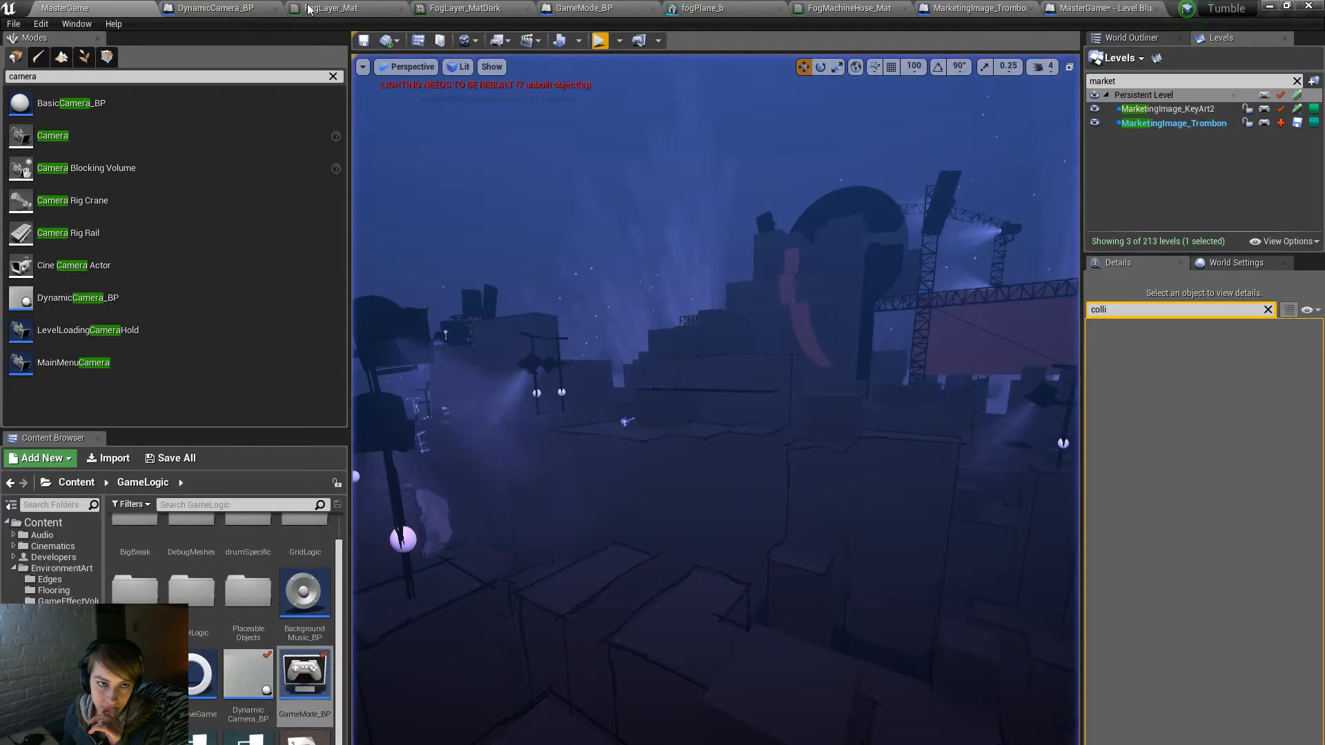
pyautogui.click(601, 43)
pyautogui.press('F11')
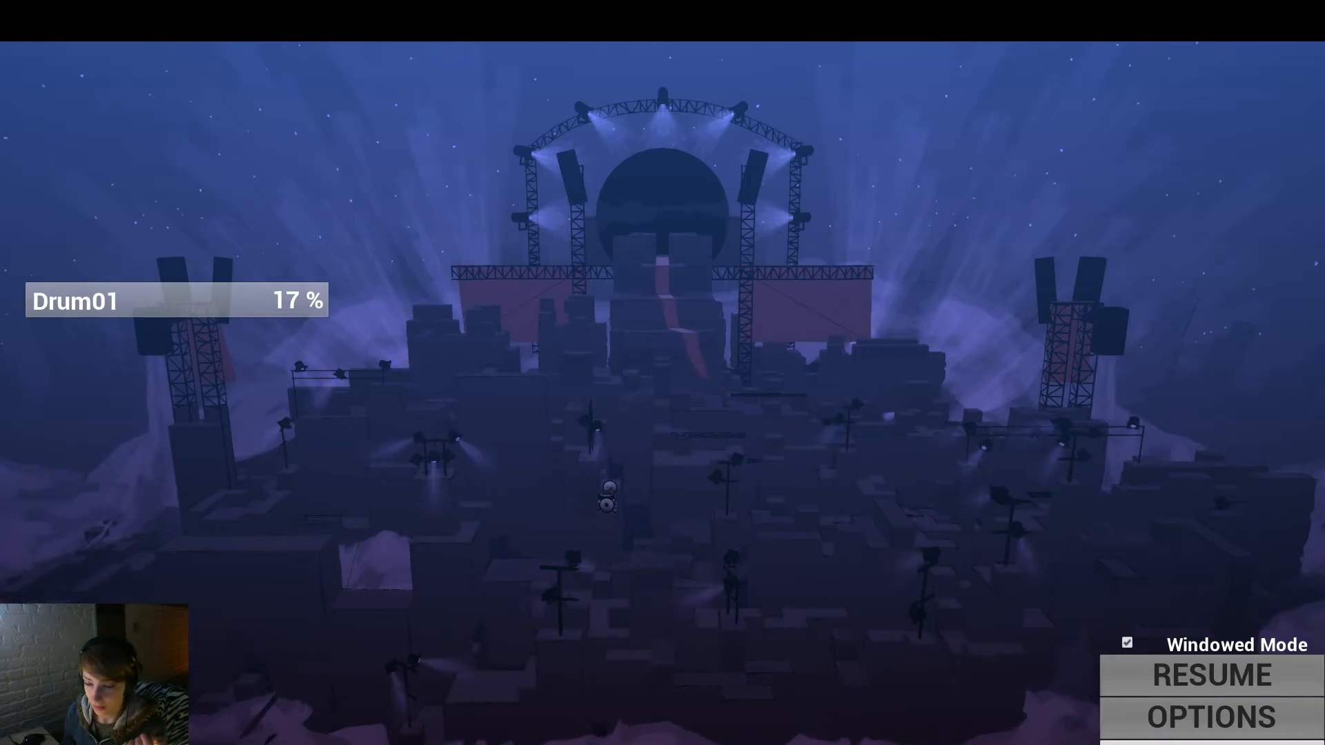
pyautogui.press('Escape')
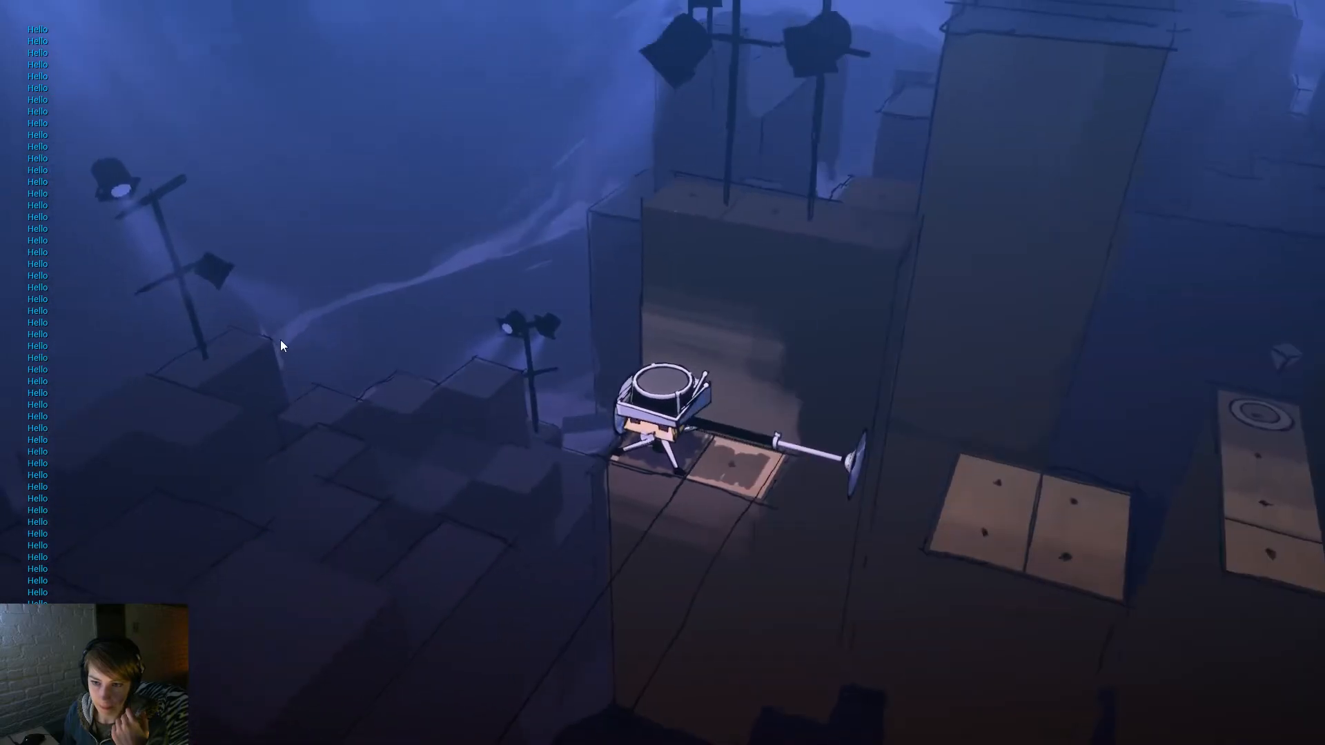
pyautogui.press('Escape')
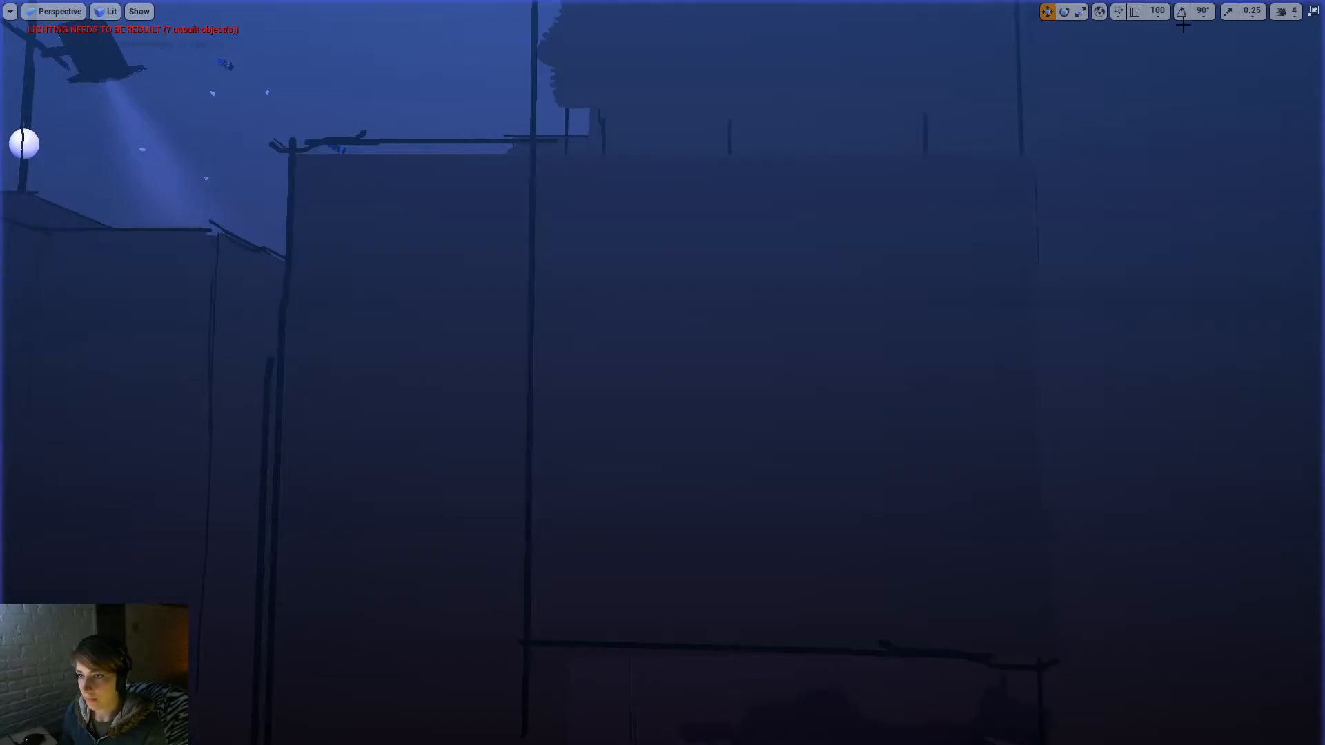
pyautogui.press('F11')
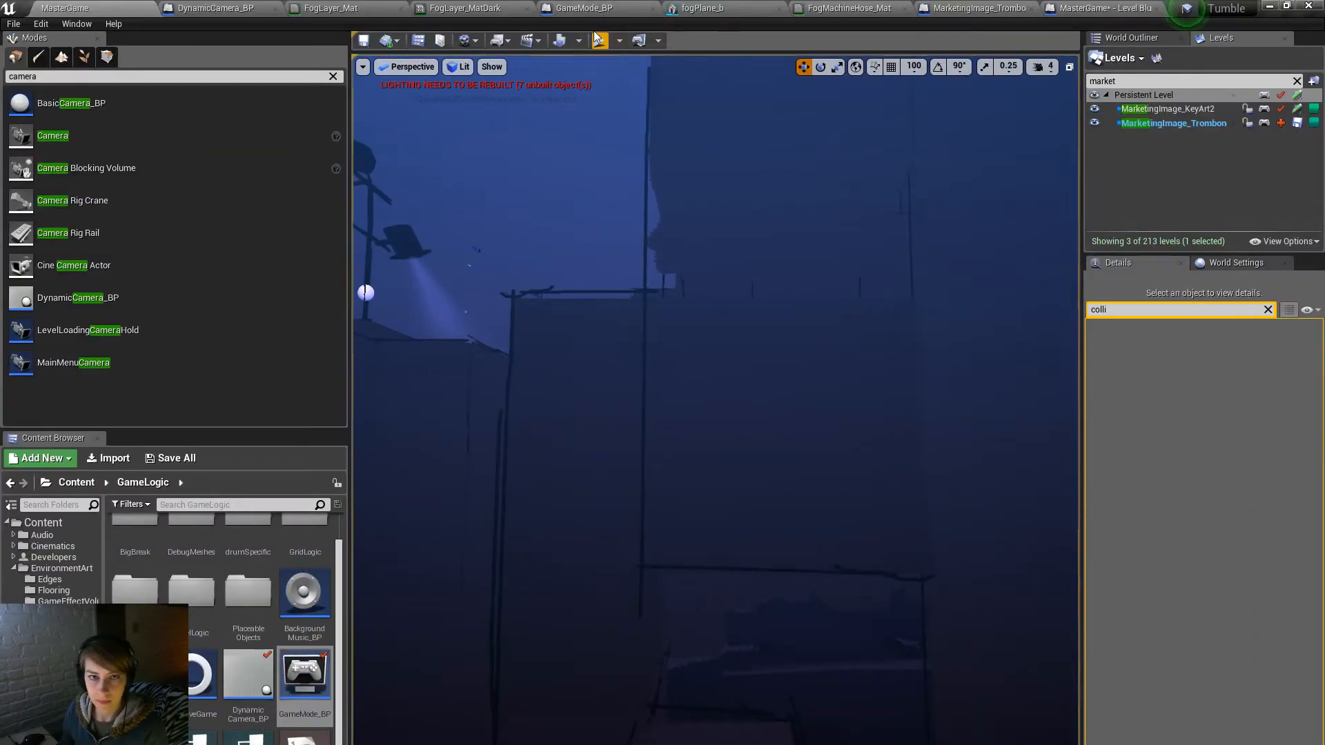
# Step: Bypass the keep-visible section by wiring the trace-hit ForEachLoop directly to the Show/Hide loop, and move the Sequence node into the keep-visible comment
pyautogui.click(1096, 7)
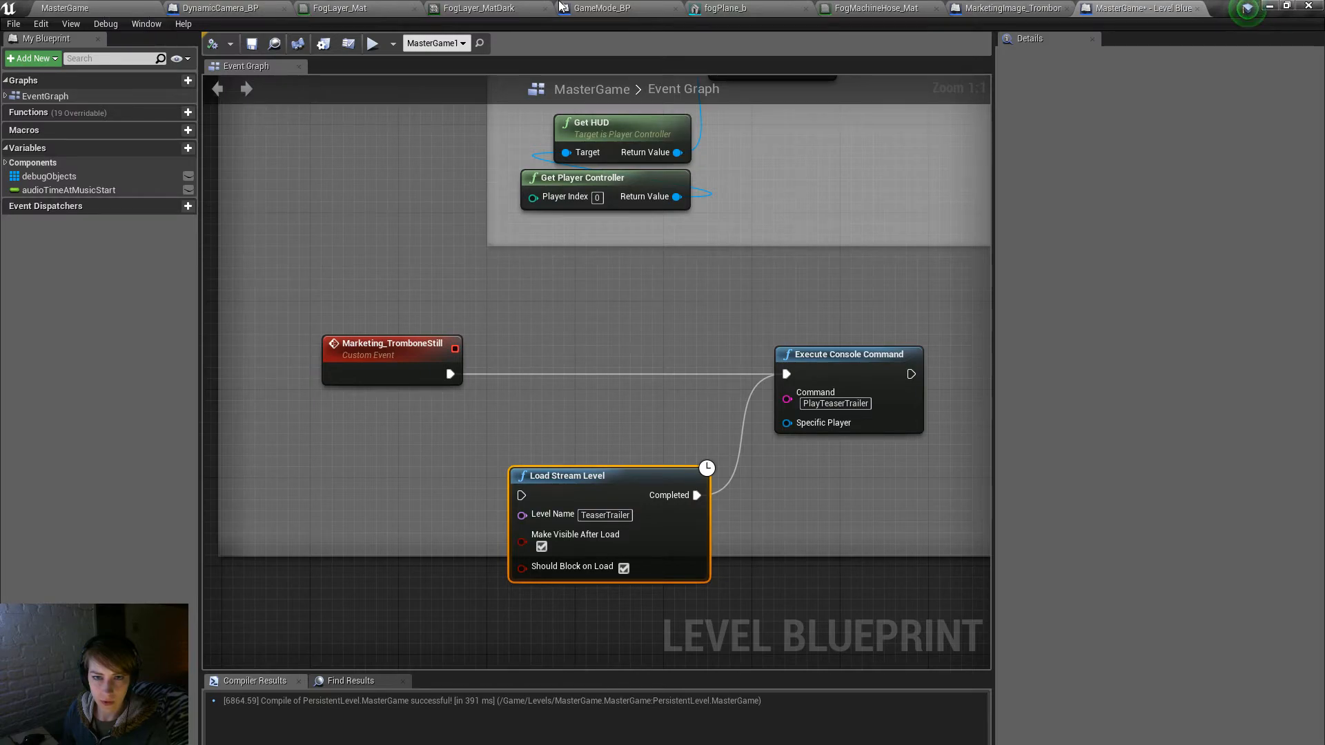
pyautogui.click(602, 8)
pyautogui.moveTo(458, 160); pyautogui.dragTo(665, 457)
pyautogui.moveTo(536, 302); pyautogui.dragTo(569, 279)
pyautogui.moveTo(609, 349); pyautogui.dragTo(465, 343)
pyautogui.moveTo(890, 260); pyautogui.dragTo(1014, 234)
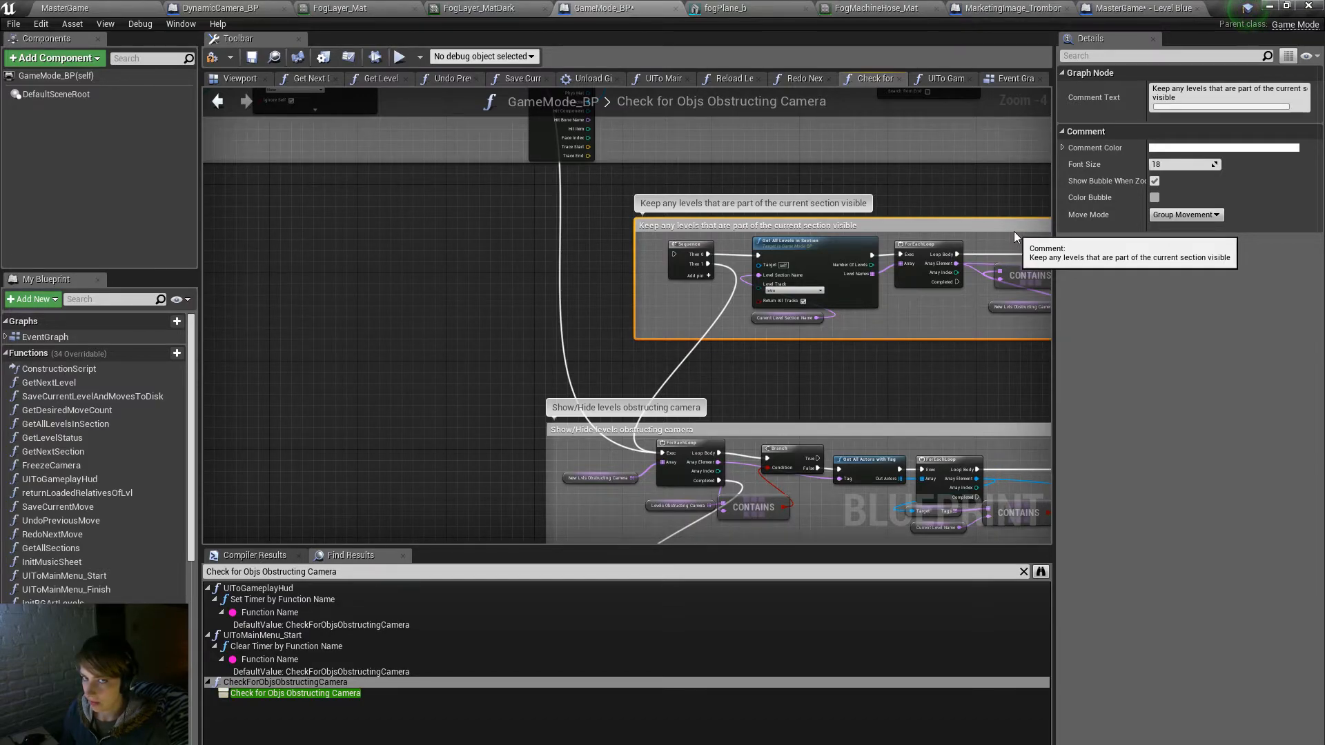
pyautogui.click(752, 378)
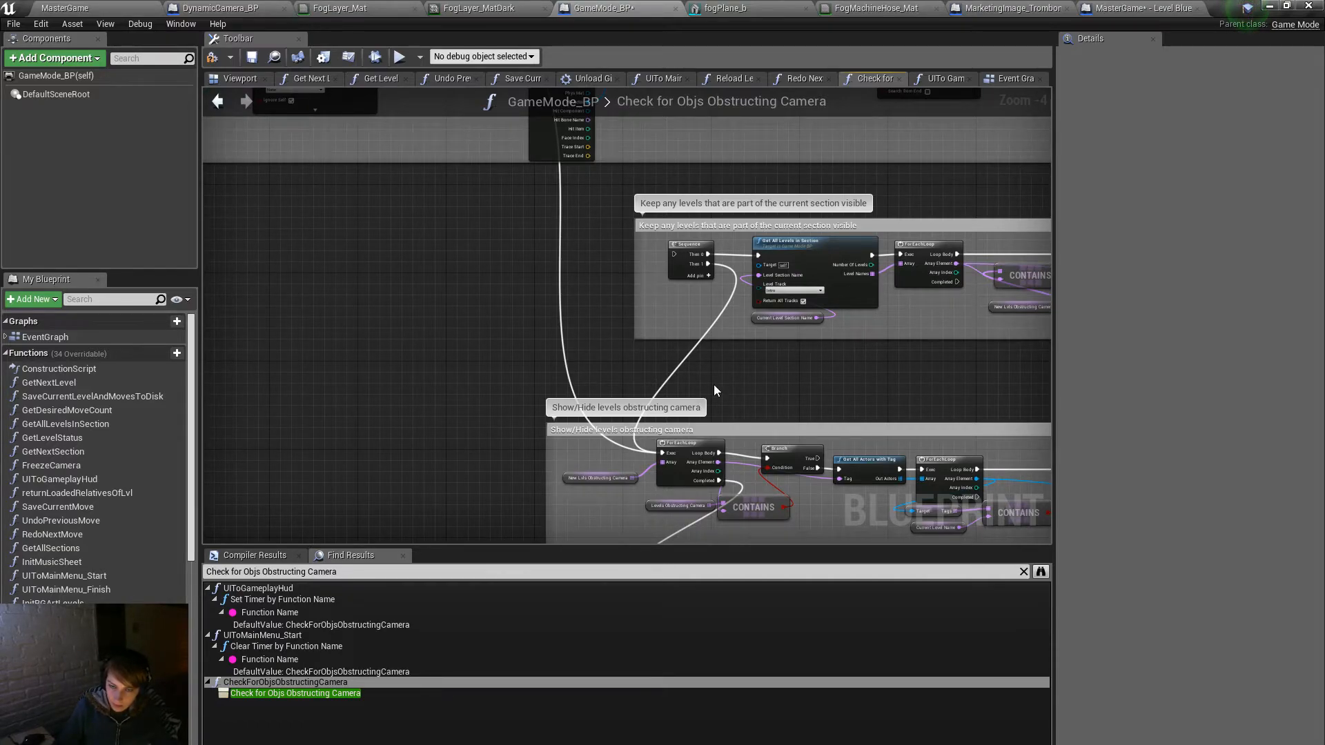
# Step: Delete the debug print node at the end of the upper Show/Hide levels obstructing camera chain, and save GameMode_BP
pyautogui.scroll(-4, 714, 384)
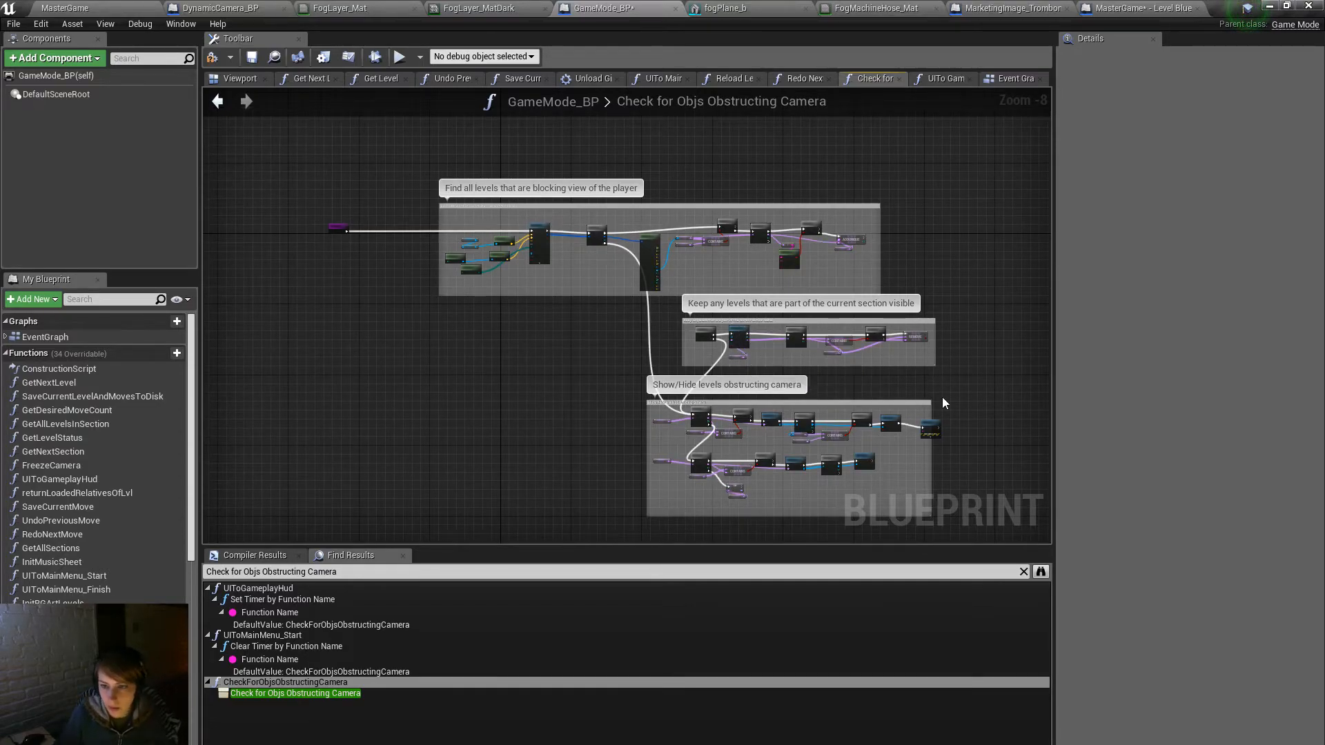
pyautogui.scroll(3, 944, 401)
pyautogui.press('Delete')
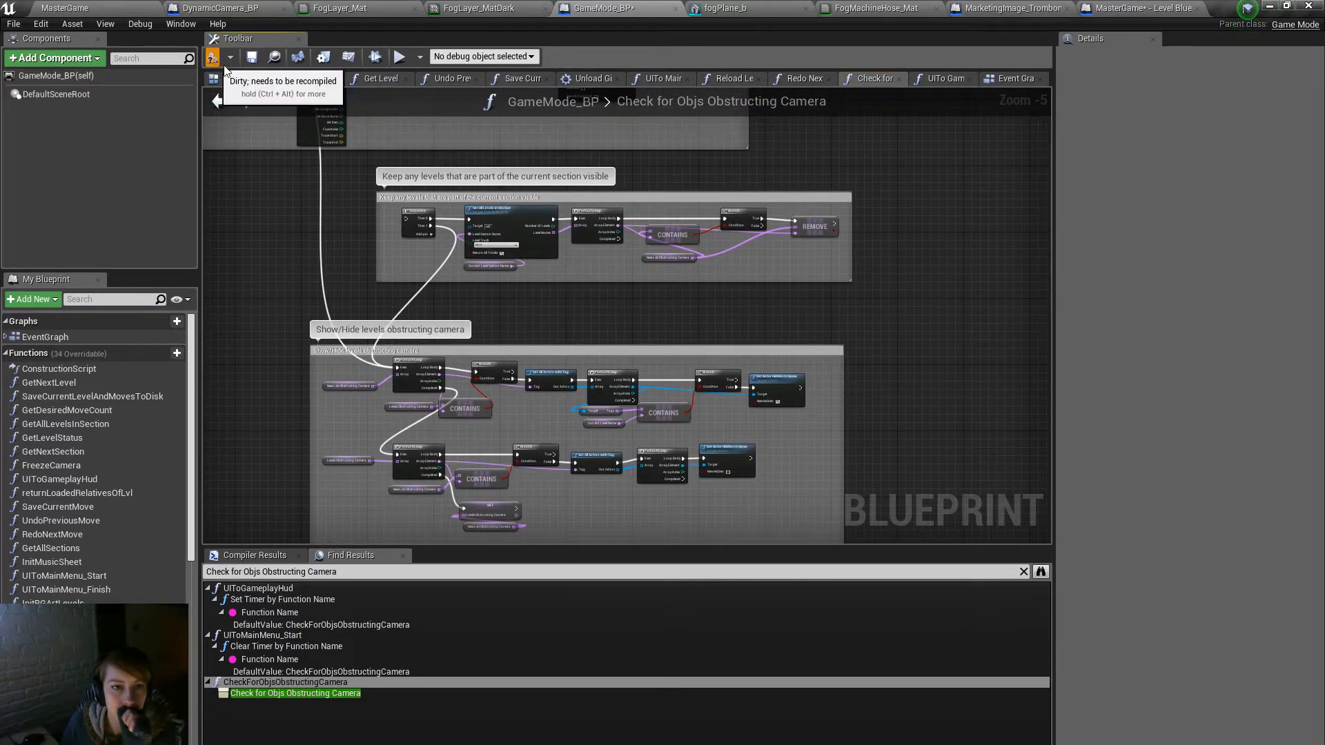
pyautogui.click(251, 59)
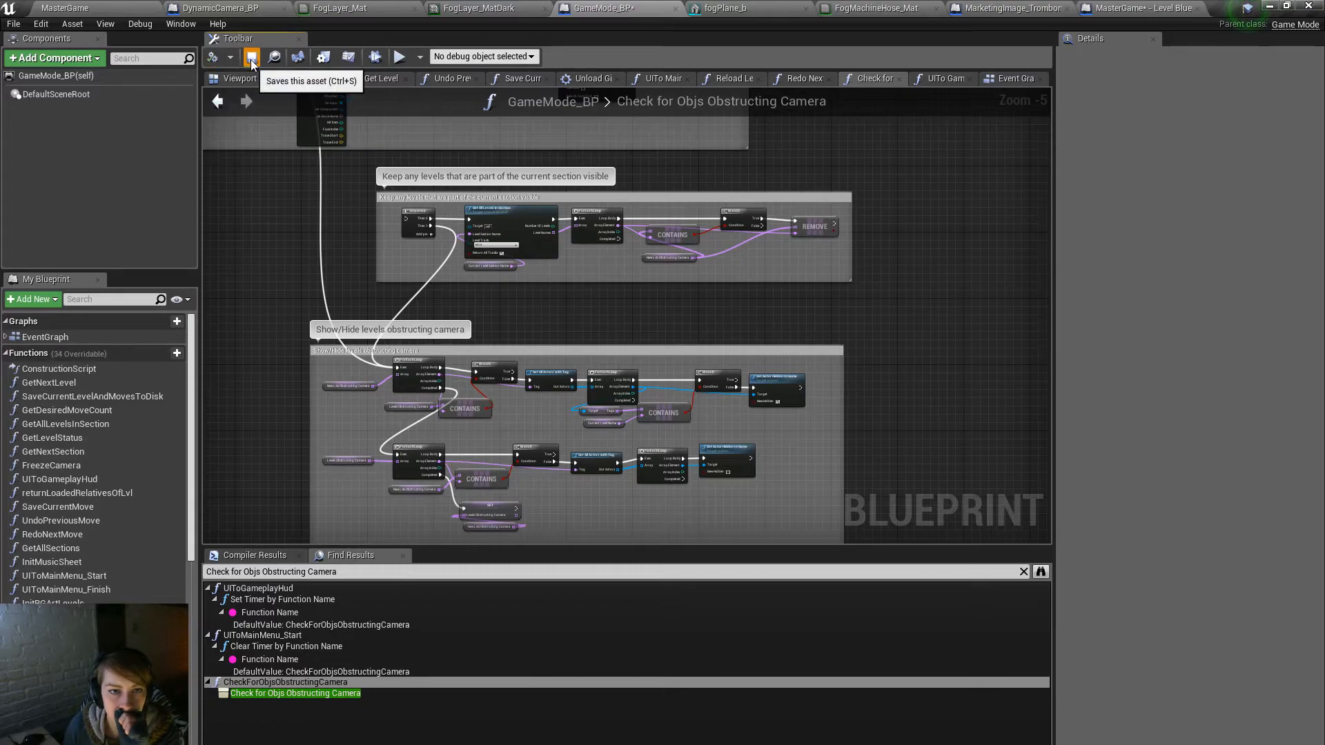
# Step: Play MasterGame again and resume the Drum01 game
pyautogui.click(139, 9)
pyautogui.click(599, 40)
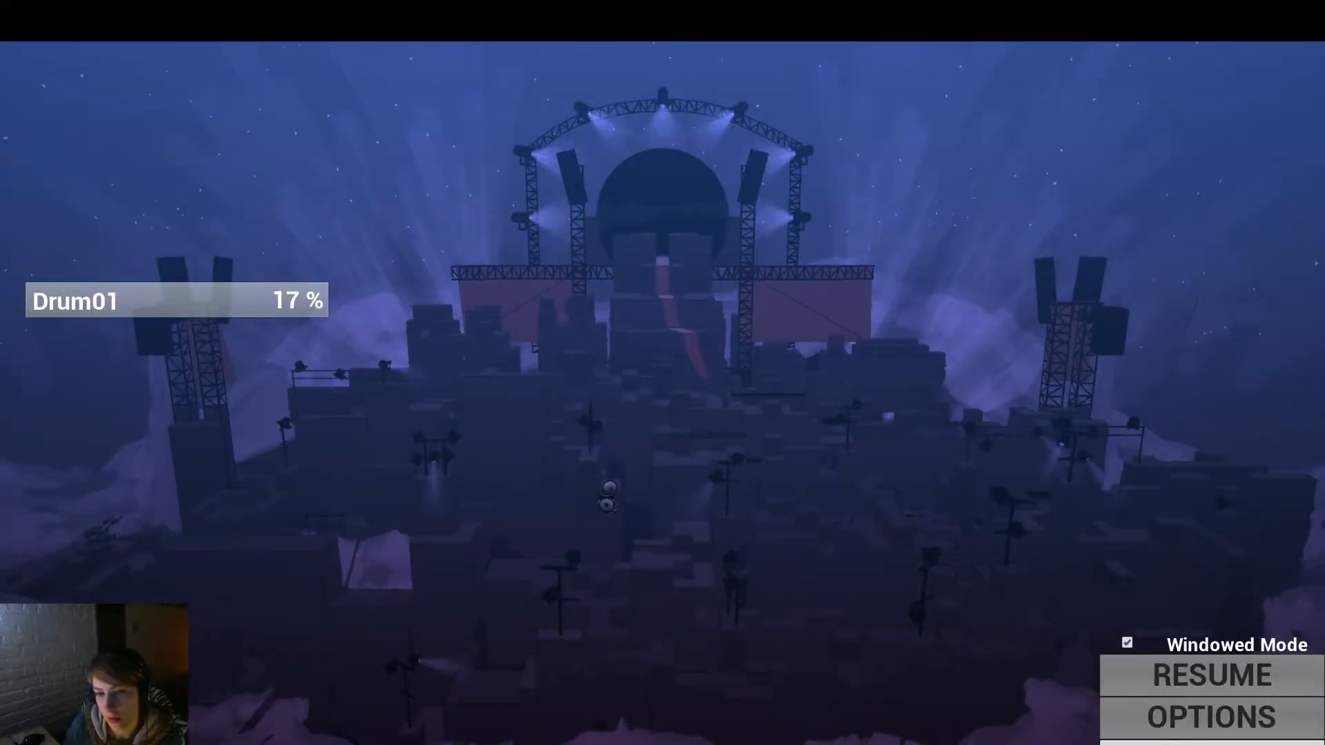
pyautogui.click(300, 312)
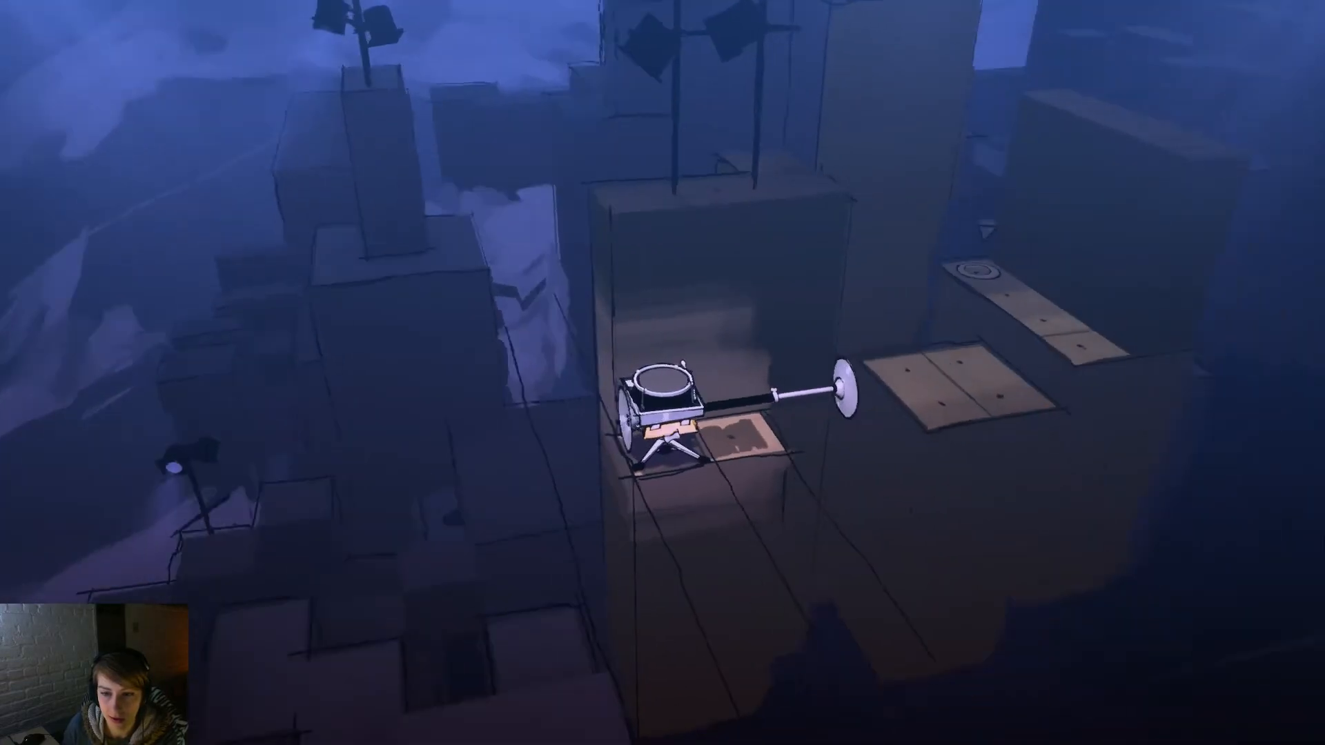
# Step: Rotate the camera and tumble the drum kit across the lit platforms to test the hiding of obstructing blocks
pyautogui.moveTo(794, 483); pyautogui.dragTo(937, 490, button='right')
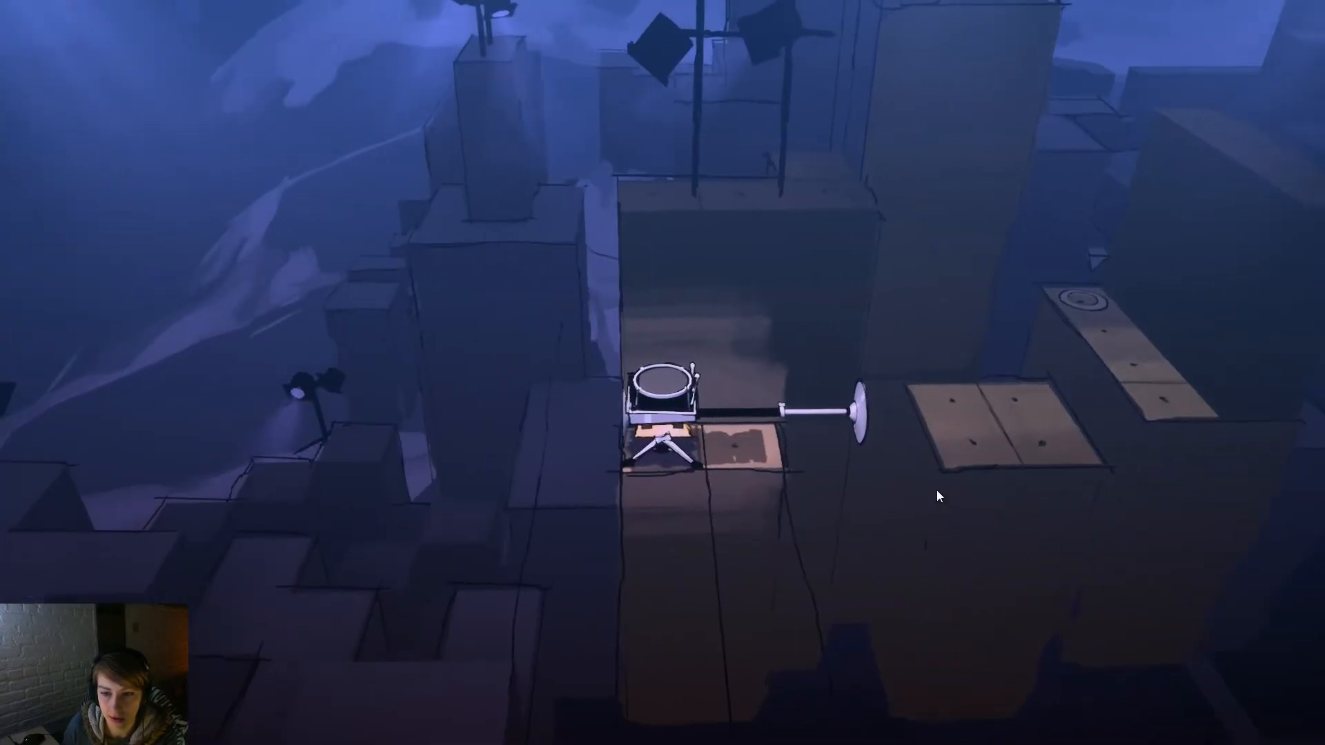
pyautogui.press('space')
pyautogui.press('d')
pyautogui.press('space')
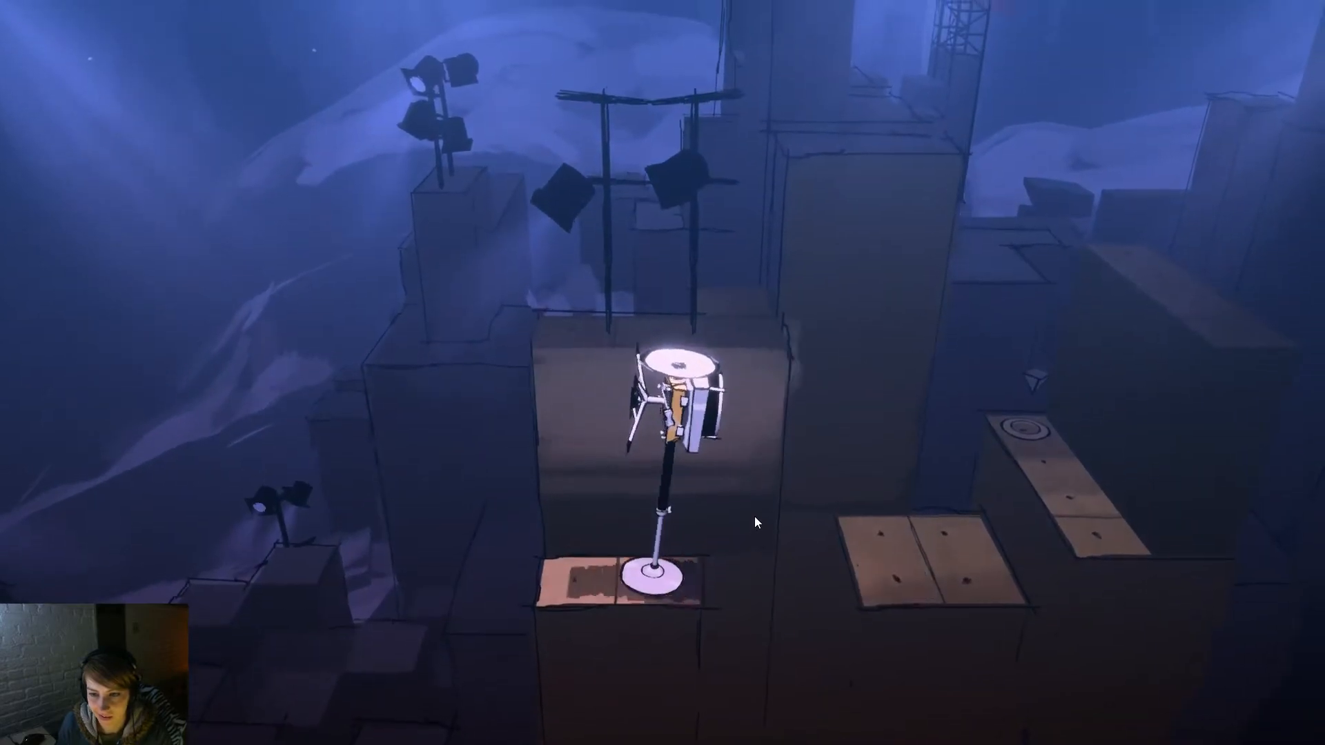
pyautogui.press('d')
pyautogui.press('d')
pyautogui.press('w')
pyautogui.press('space')
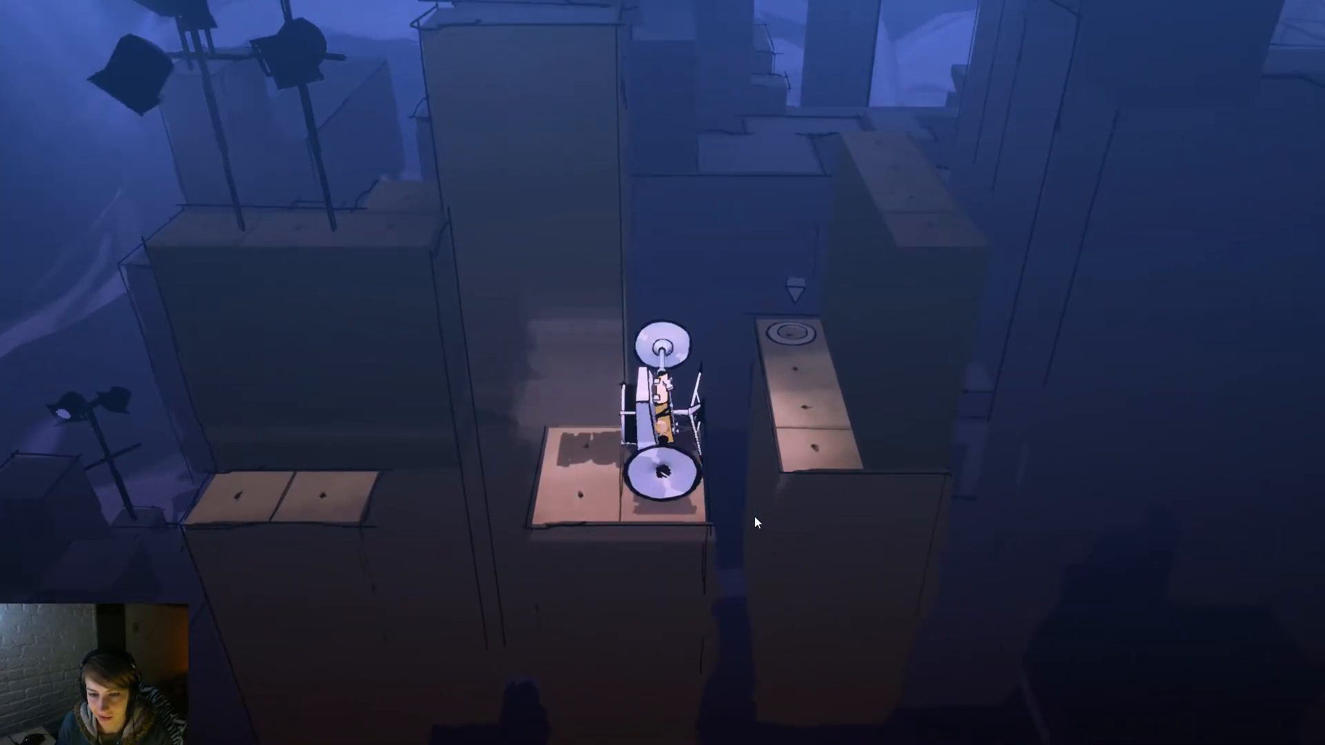
pyautogui.press('a')
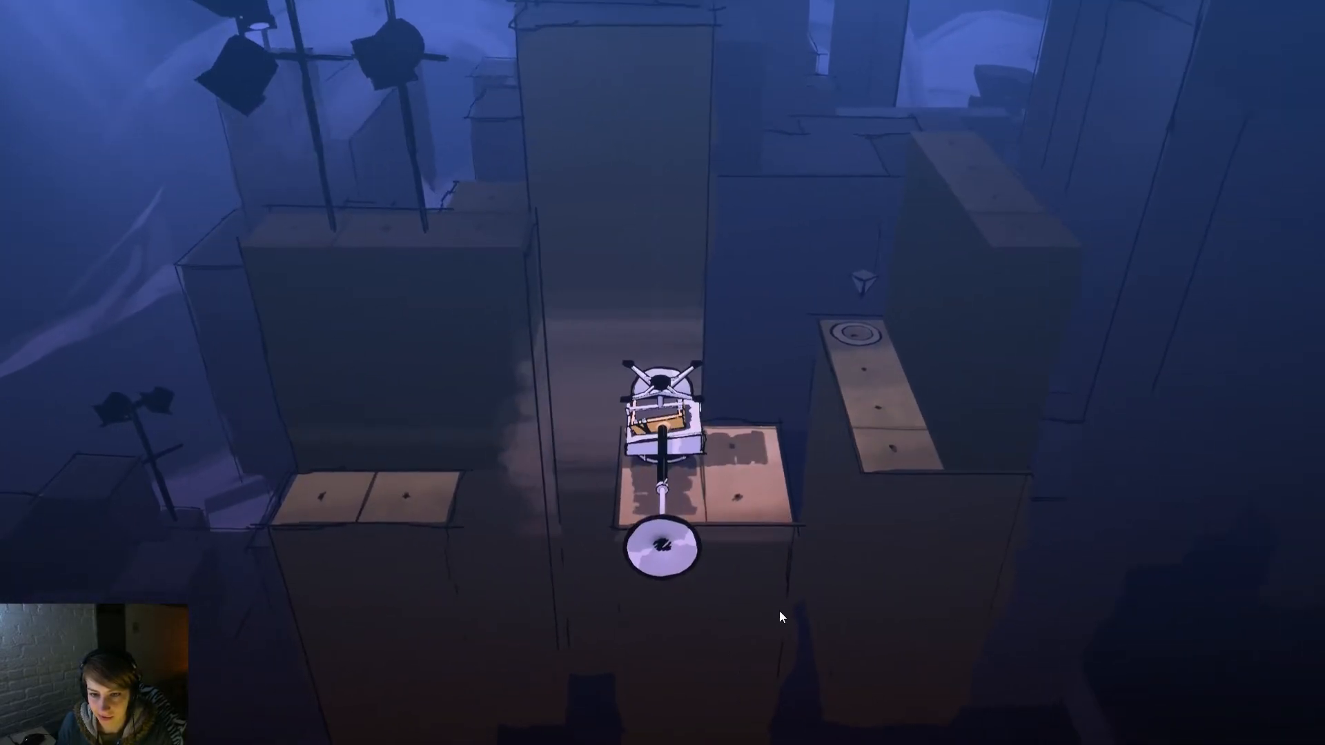
pyautogui.press('s')
pyautogui.press('d')
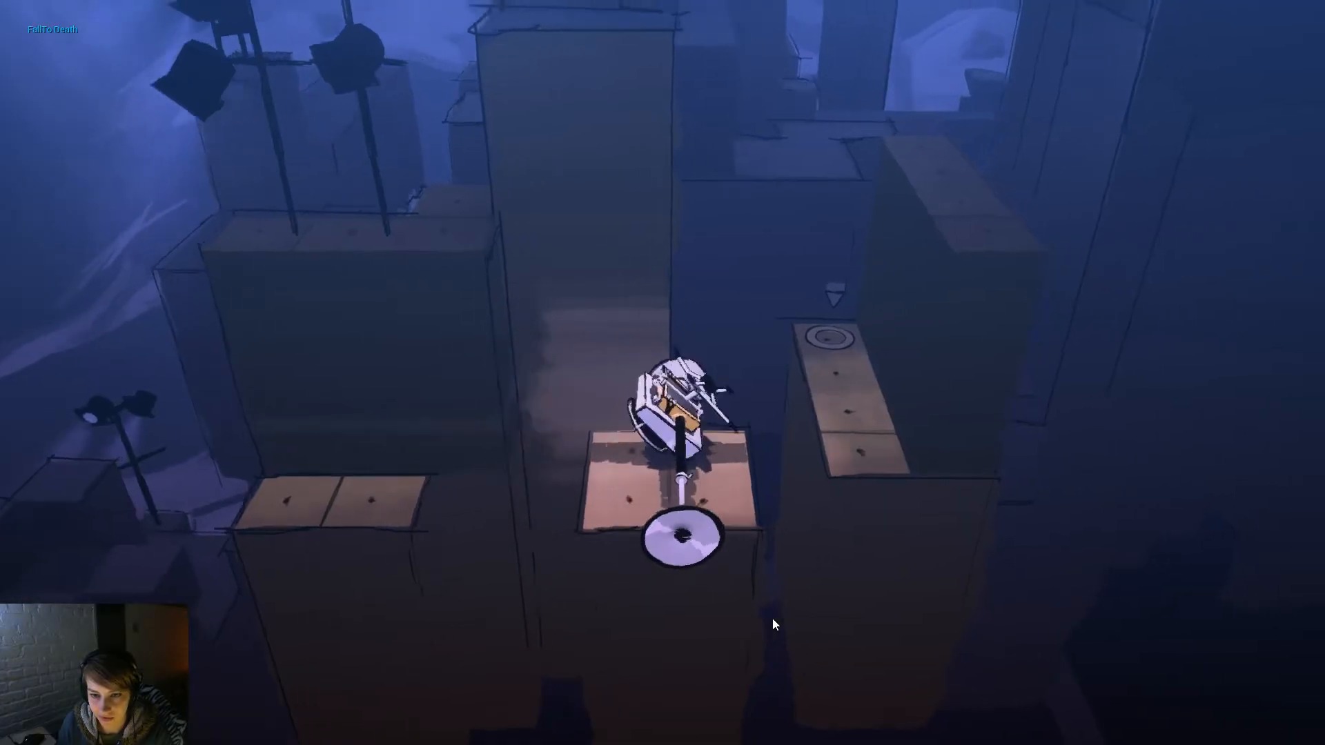
# Step: Tumble the drum kit around the lit platforms between the tall blocks while turning the camera, to test hiding of obstructing blocks
pyautogui.press('space')
pyautogui.press('s')
pyautogui.press('a')
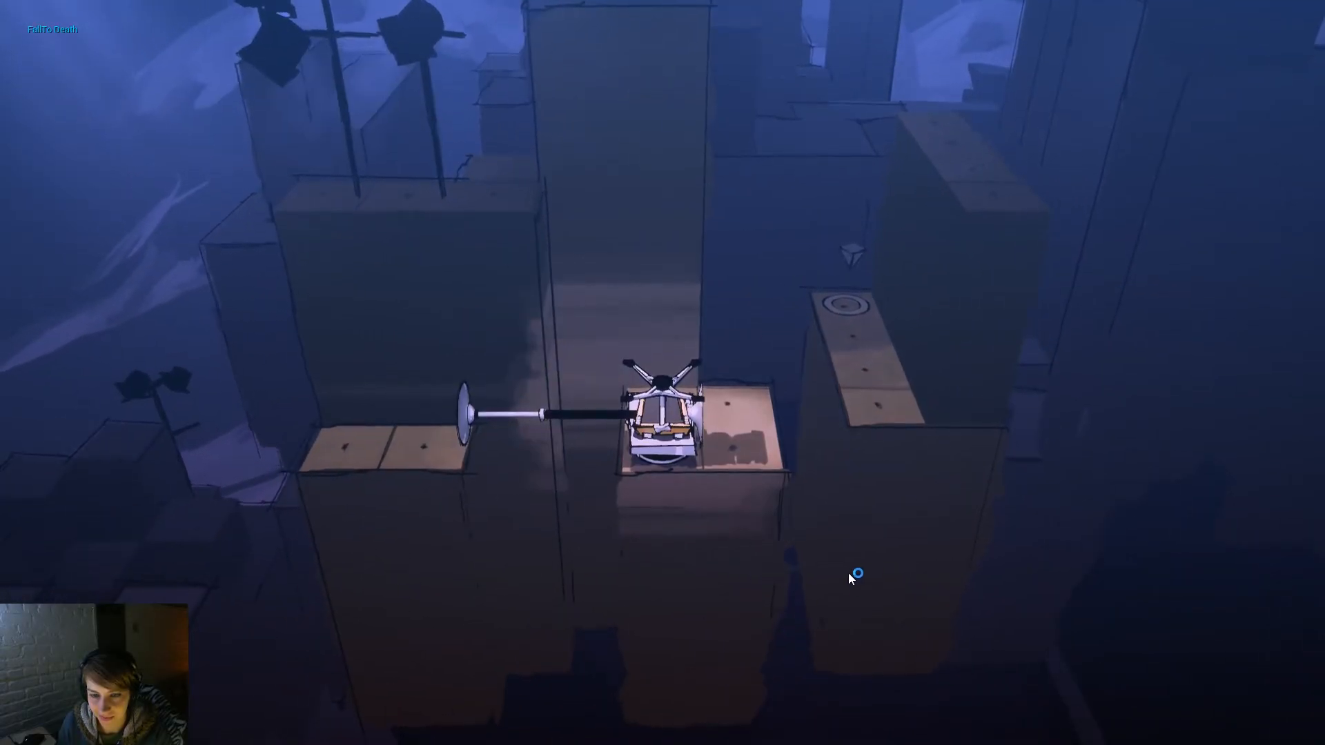
pyautogui.press('space')
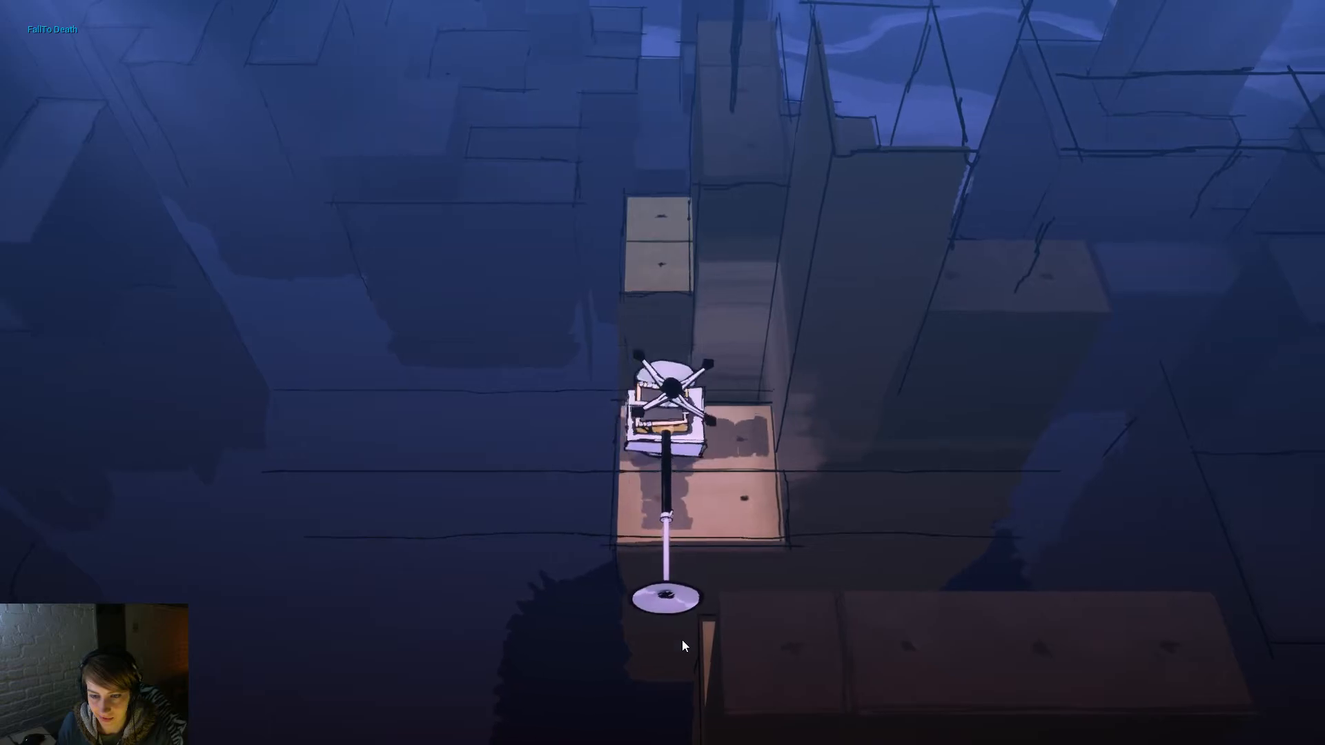
pyautogui.press('d')
pyautogui.moveTo(578, 549); pyautogui.dragTo(1123, 465)
pyautogui.press('space')
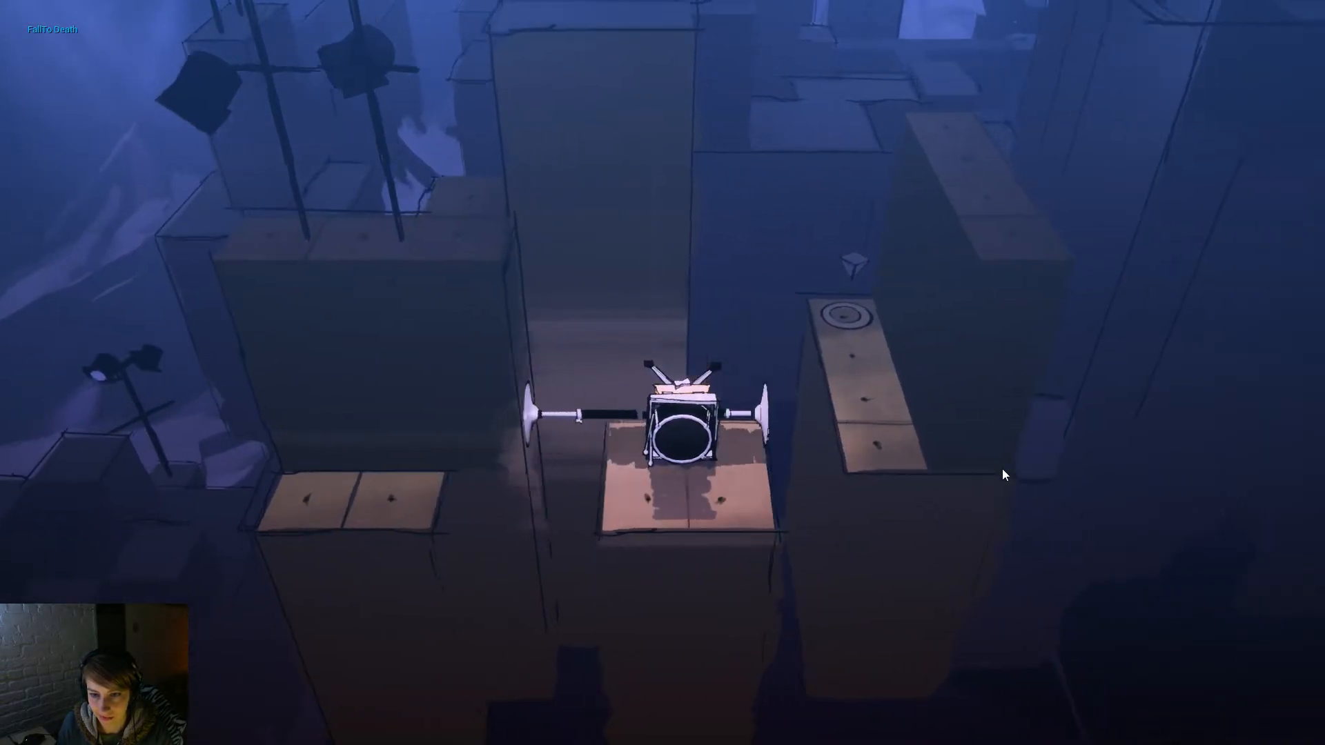
pyautogui.press('space')
pyautogui.press('a')
pyautogui.press('space')
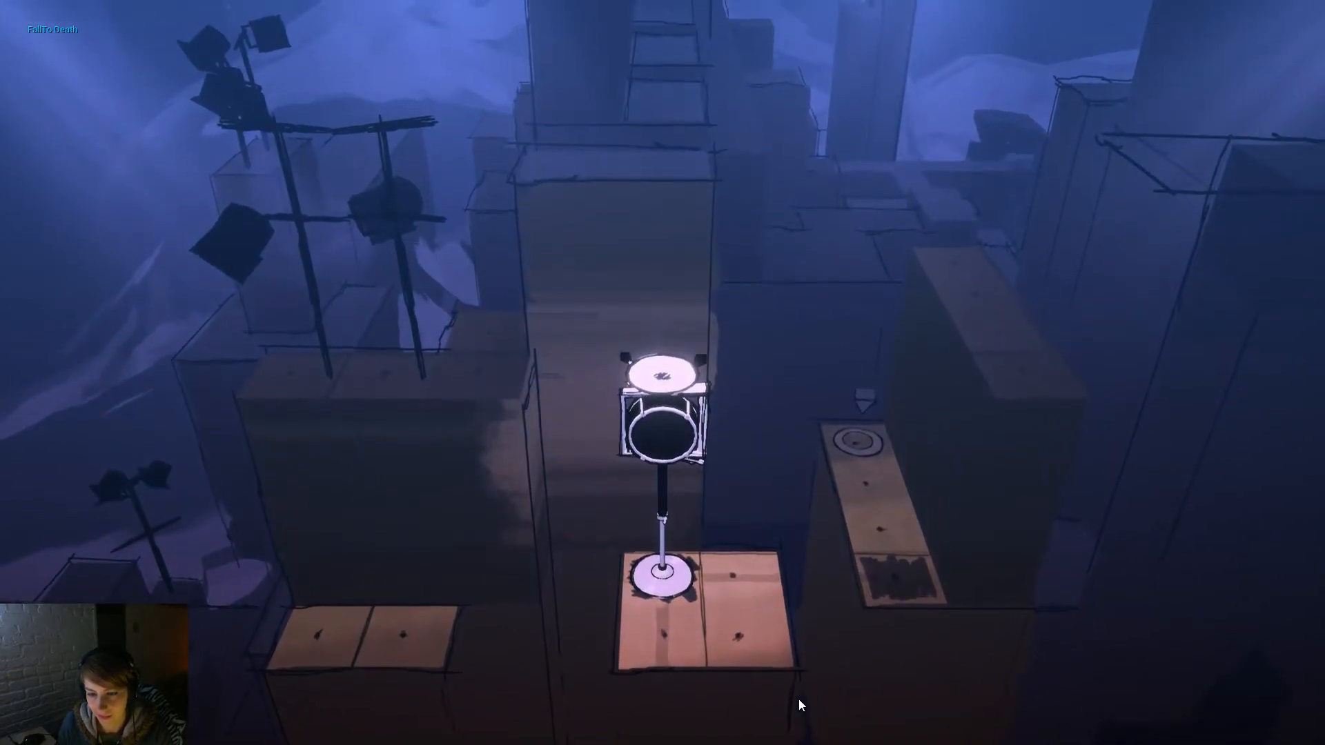
pyautogui.press('d')
pyautogui.press('w')
pyautogui.press('w')
pyautogui.press('w')
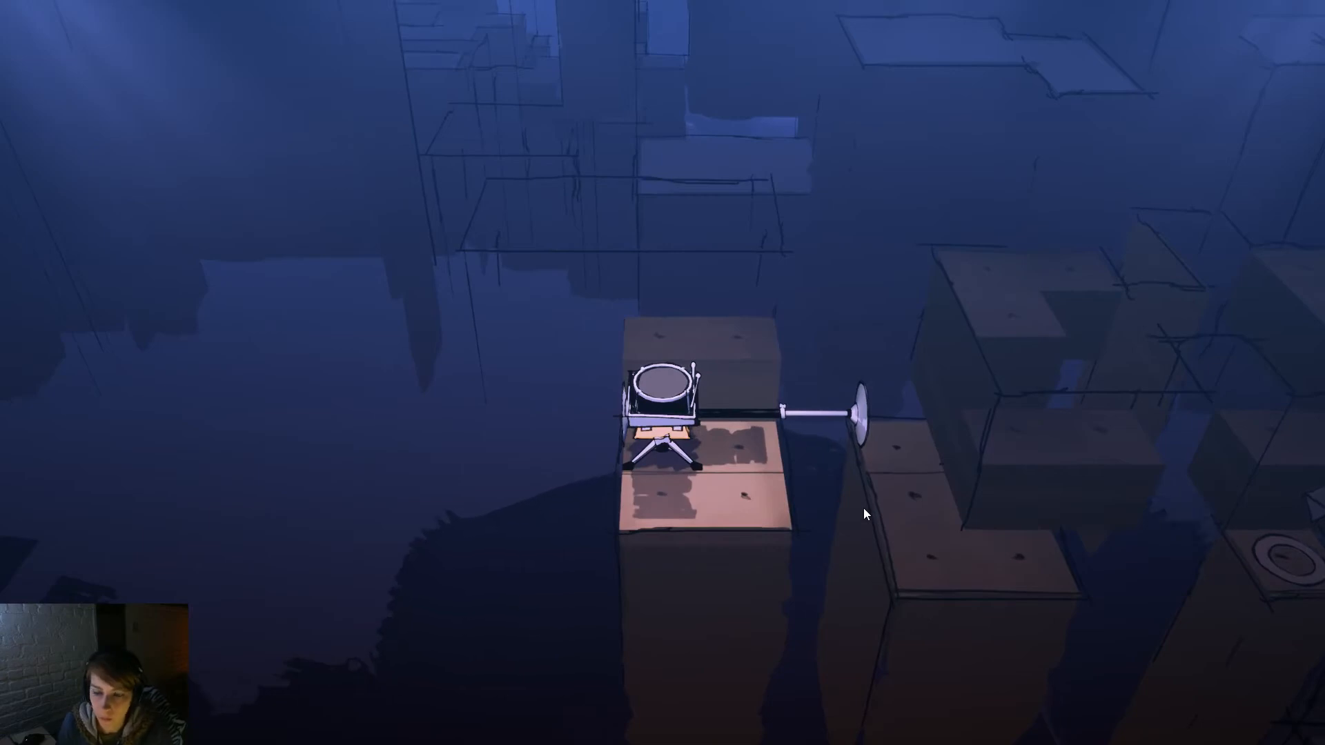
# Step: Tumble the drum kit onward across the low platforms and check how the surrounding blocks are shown or hidden
pyautogui.press('space')
pyautogui.press('d')
pyautogui.press('s')
pyautogui.press('a')
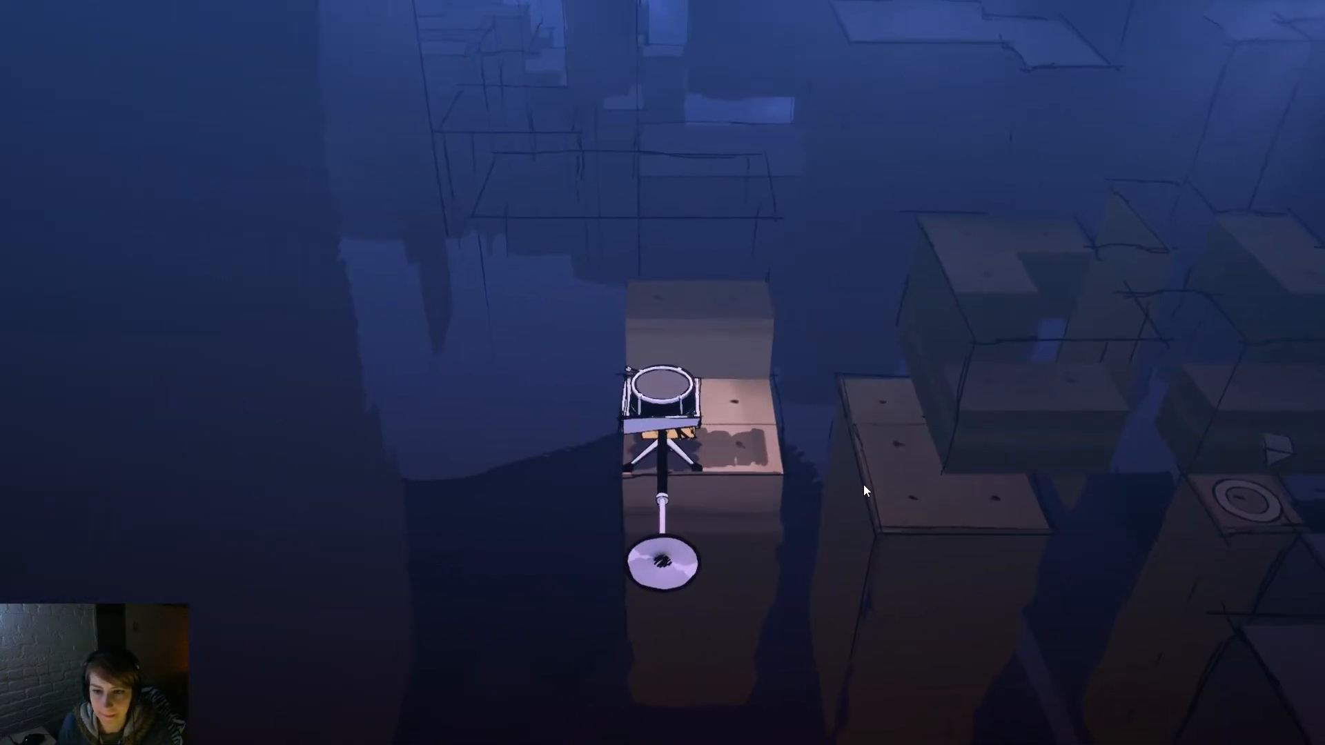
pyautogui.press('w')
pyautogui.press('space')
pyautogui.press('d')
pyautogui.press('s')
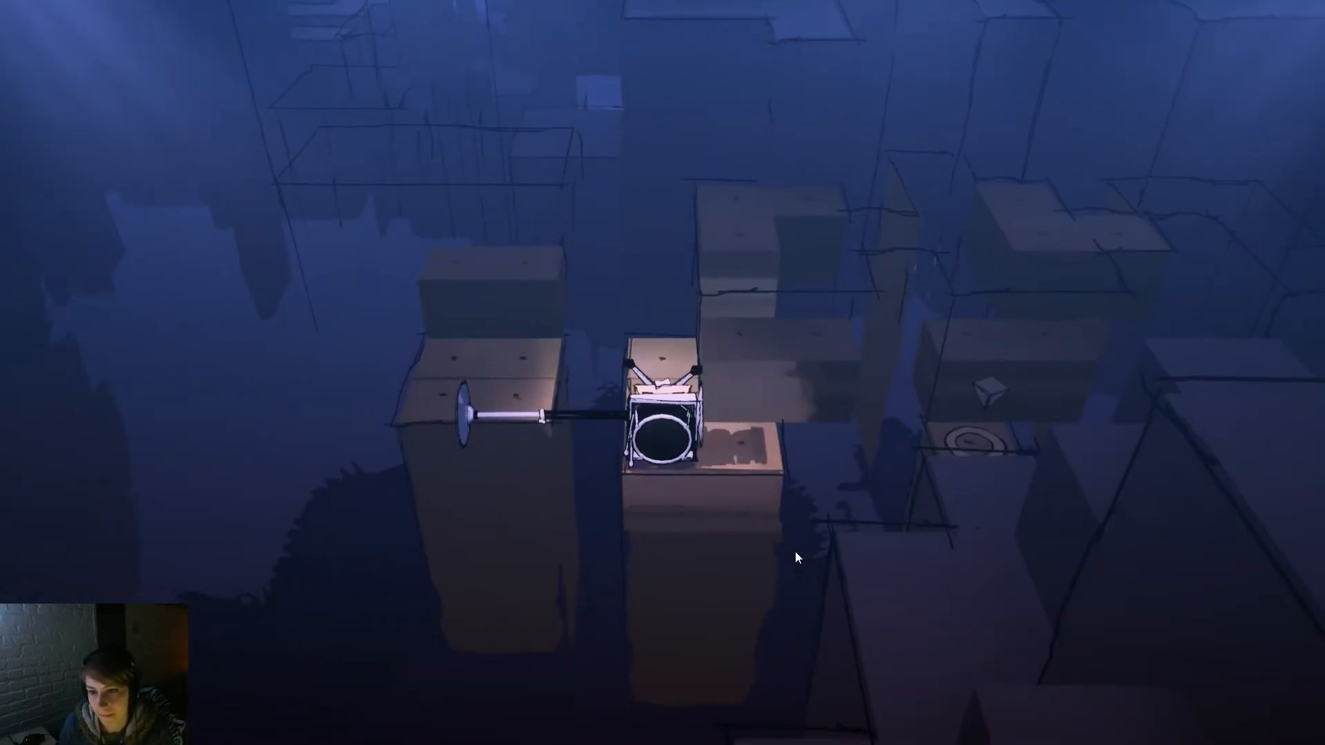
pyautogui.press('d')
# Step: Orbit and tilt the camera around the drum kit near the ring-marked platform to examine which blocks obstruct the view
pyautogui.moveTo(673, 549); pyautogui.dragTo(698, 252)
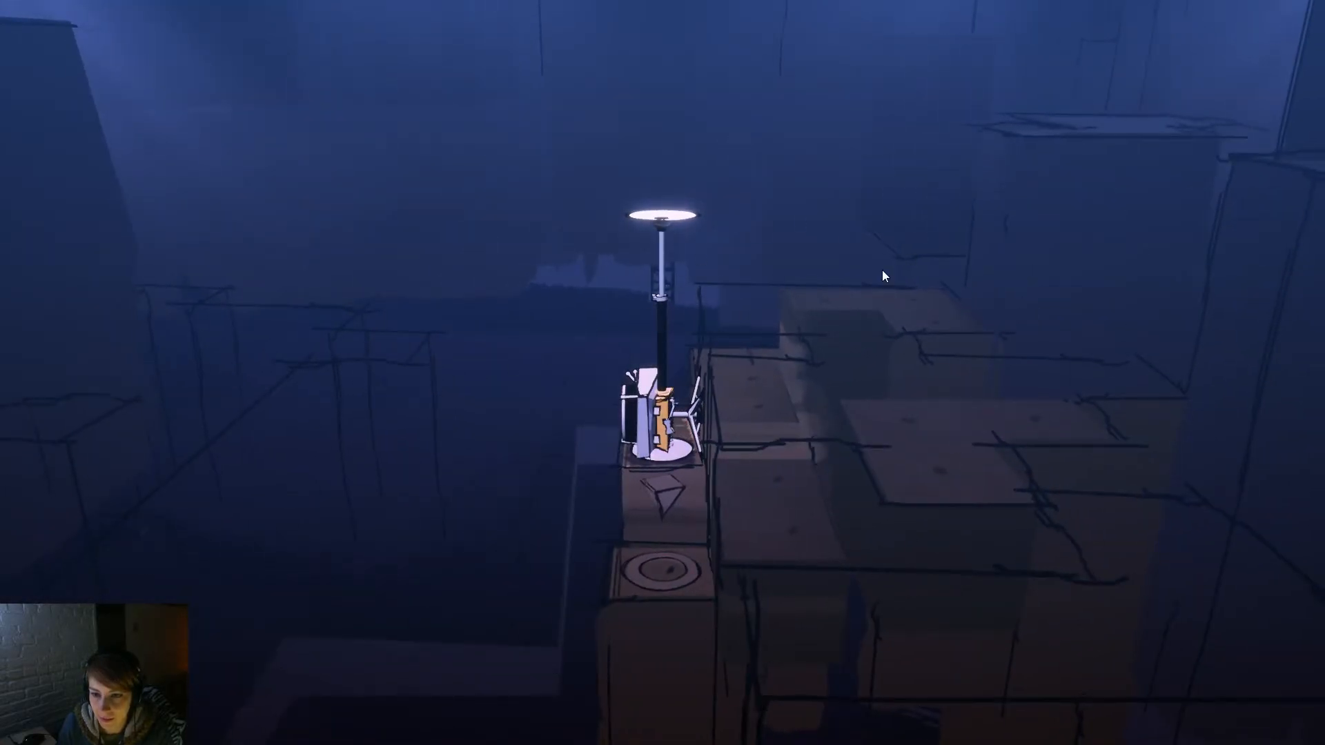
pyautogui.moveTo(457, 485); pyautogui.dragTo(700, 266)
pyautogui.moveTo(722, 501); pyautogui.dragTo(954, 703)
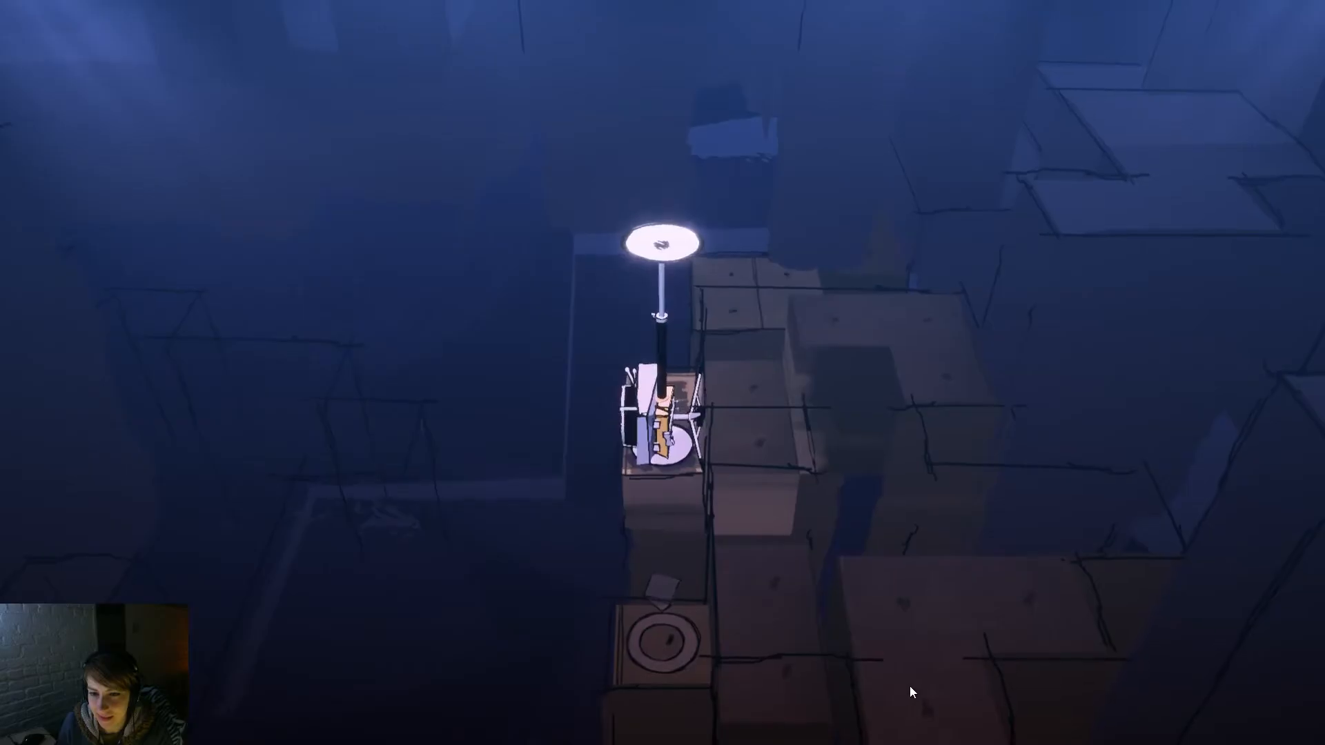
pyautogui.moveTo(511, 606); pyautogui.dragTo(527, 538)
pyautogui.press('d')
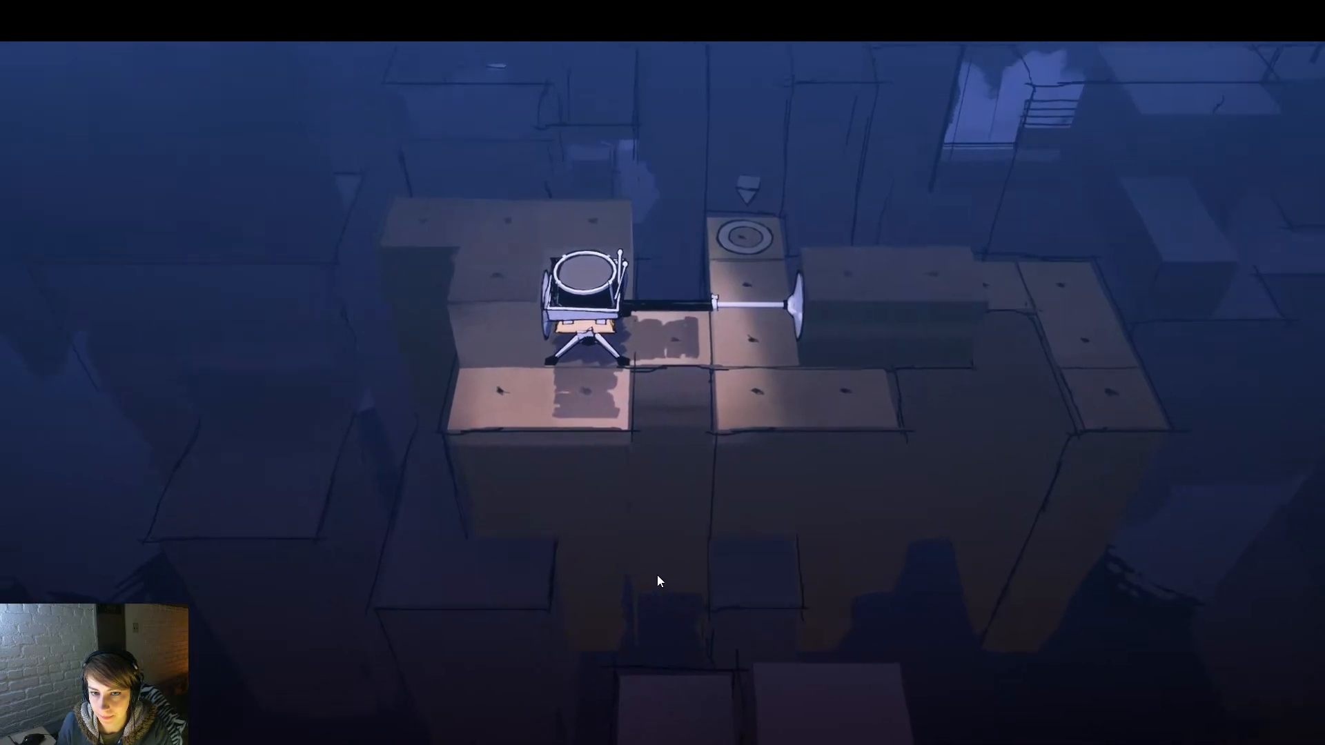
# Step: Move the drum kit along the row of wide platforms and swing the camera to inspect the blocks in front of it
pyautogui.press('a')
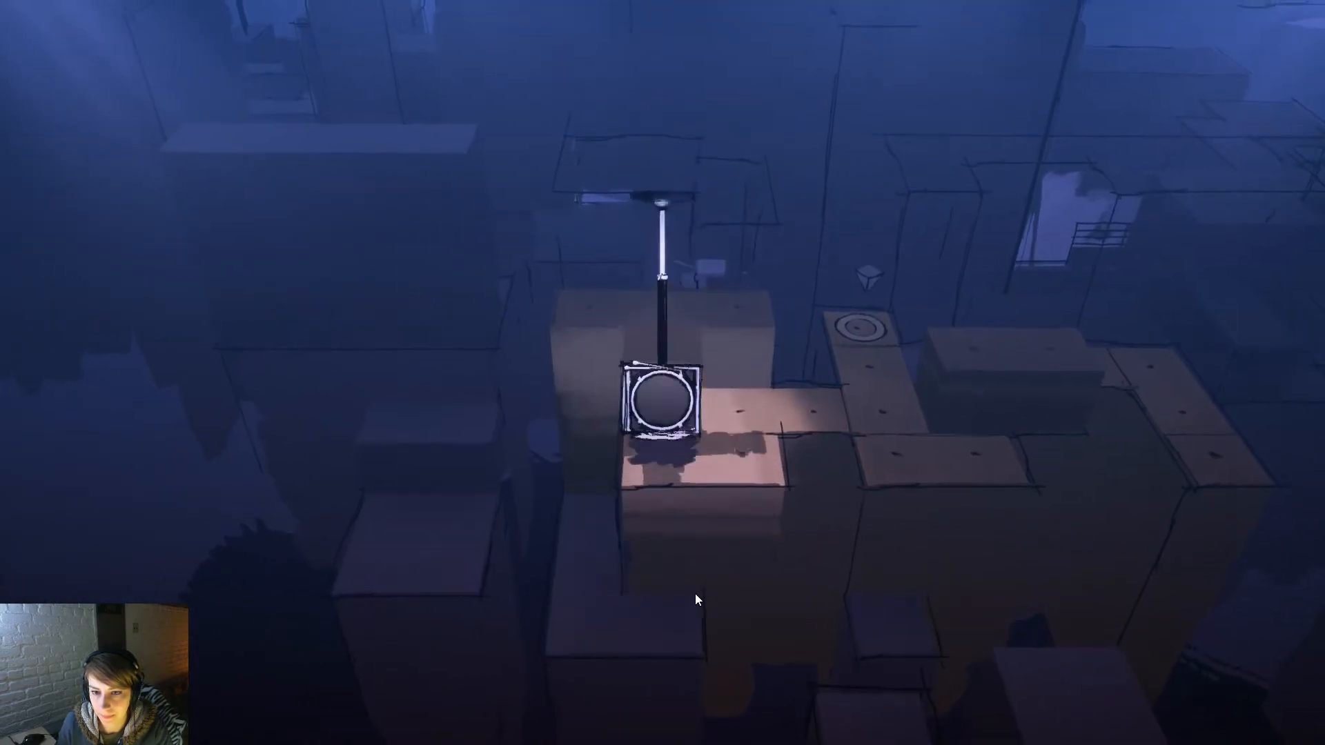
pyautogui.press('d')
pyautogui.press('w')
pyautogui.moveTo(836, 571); pyautogui.dragTo(725, 503)
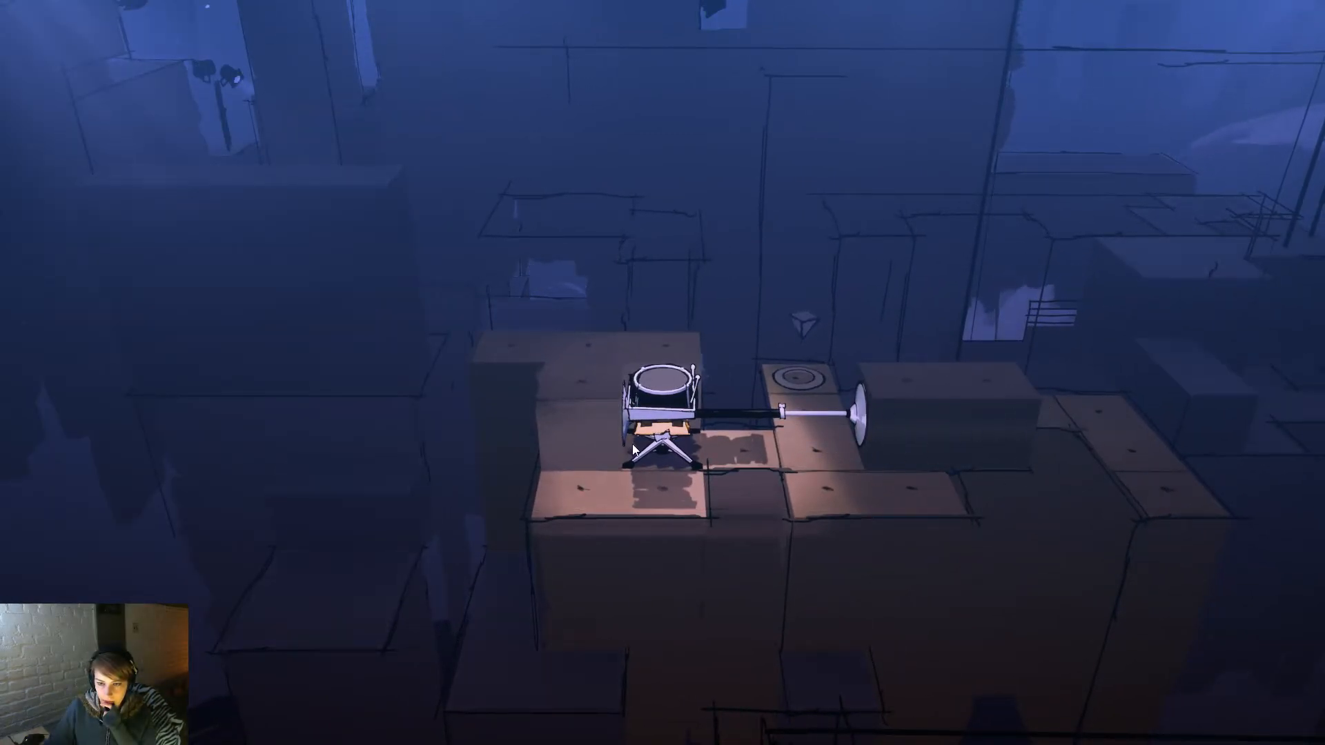
pyautogui.moveTo(553, 453); pyautogui.dragTo(900, 415)
pyautogui.moveTo(586, 429); pyautogui.dragTo(399, 586)
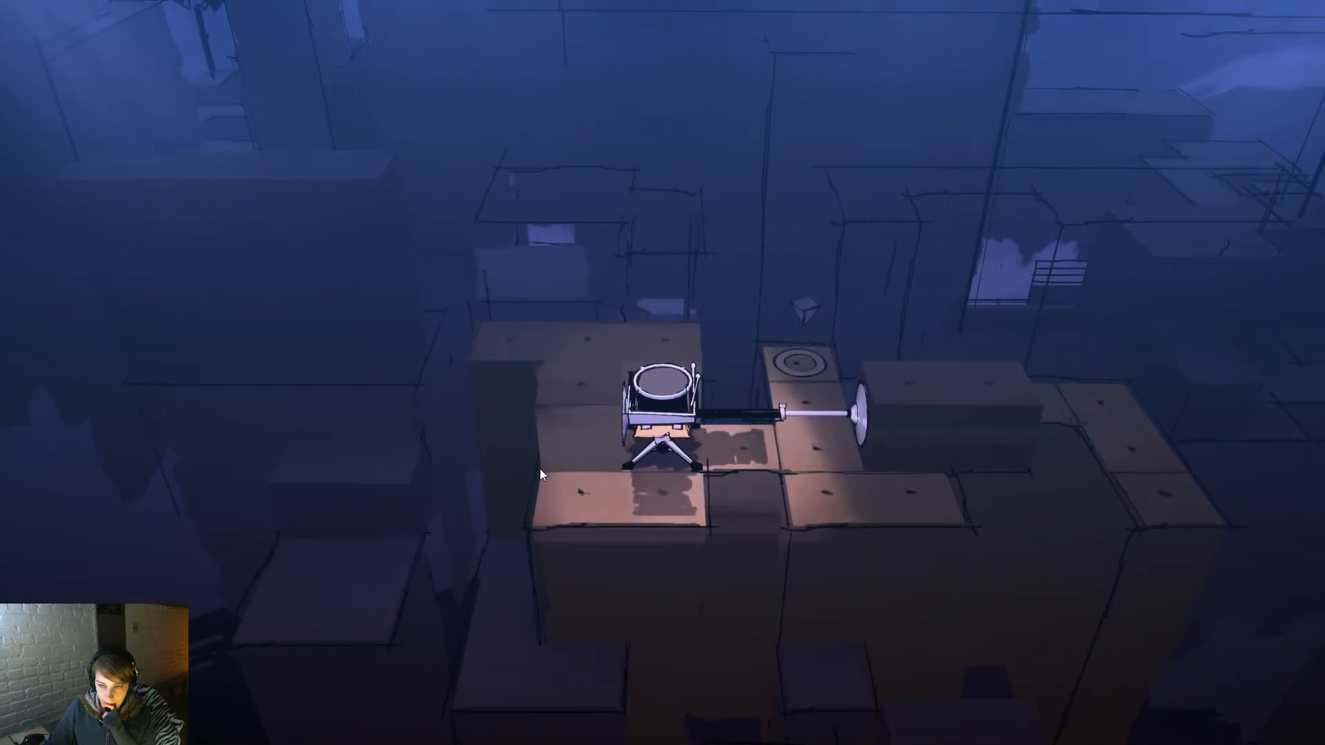
pyautogui.click(902, 421)
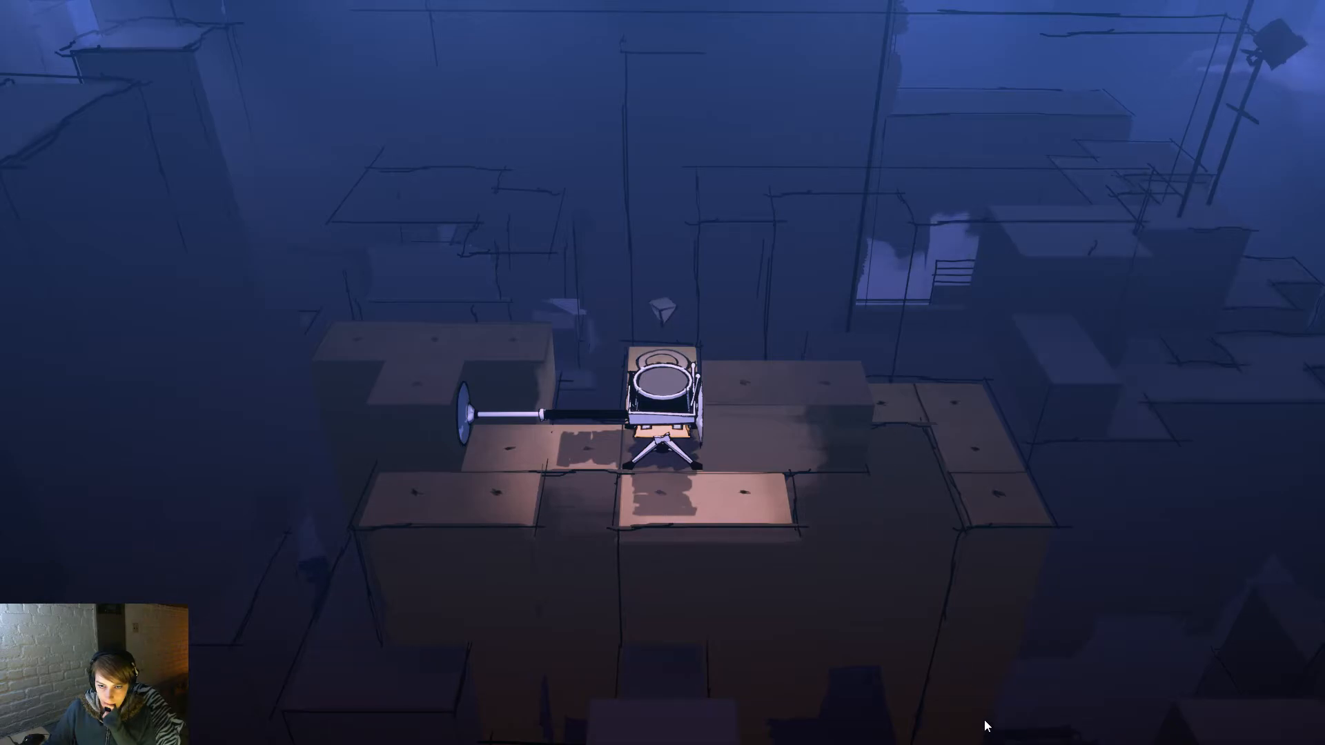
# Step: End the playtest, return the viewport from full screen to the editor layout, and save the MasterGame level
pyautogui.press('Escape')
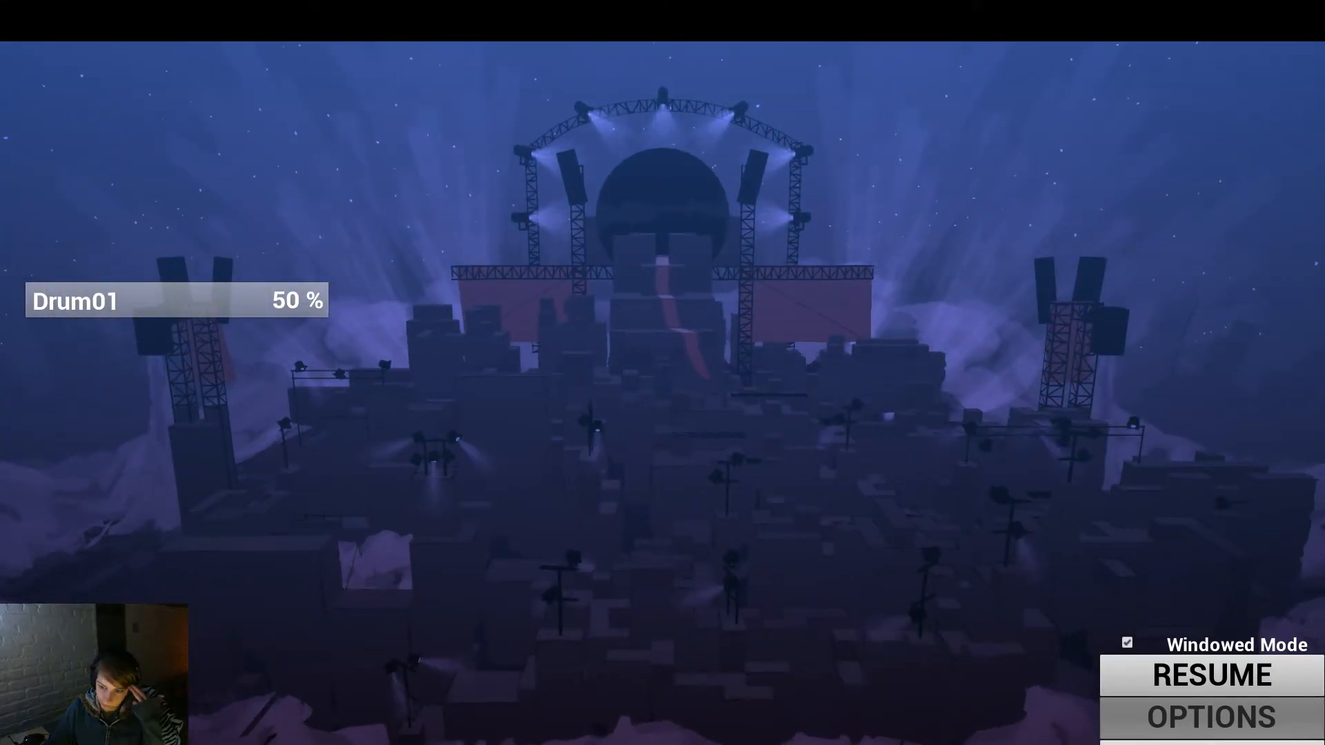
pyautogui.press('Escape')
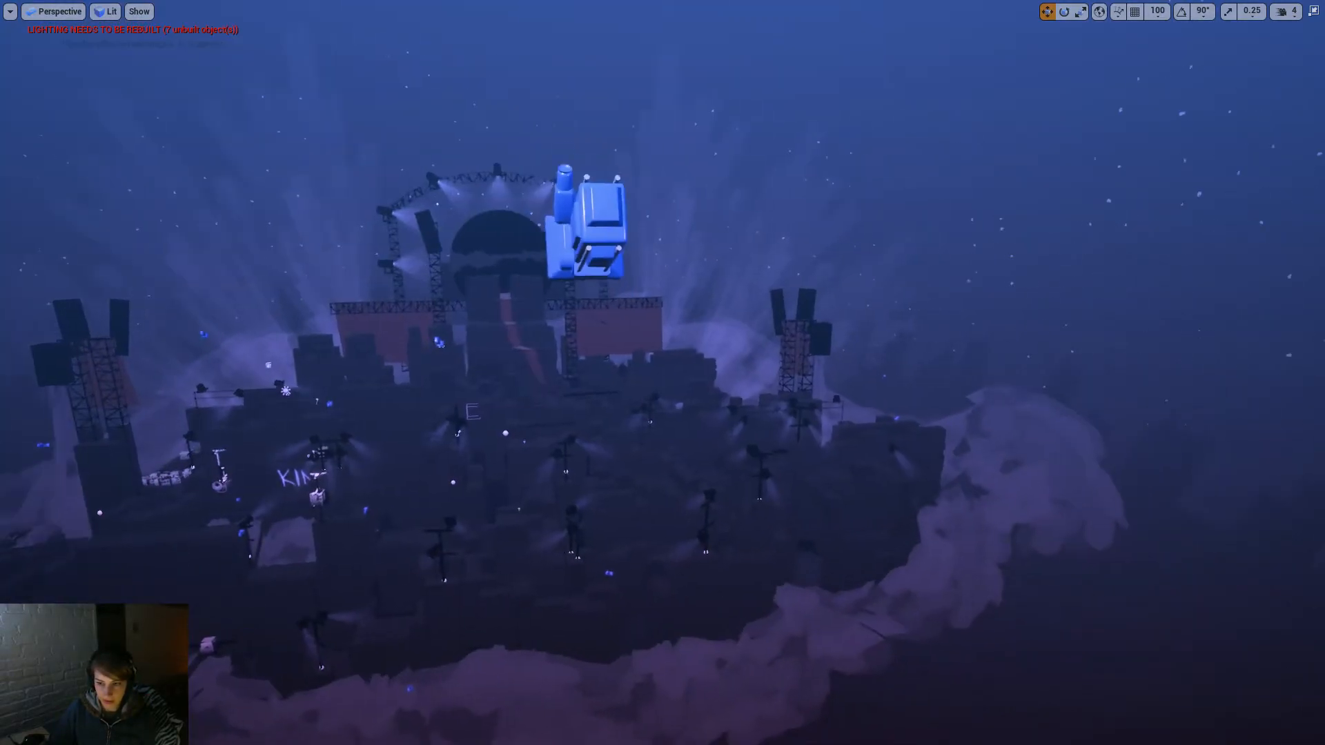
pyautogui.press('s')
pyautogui.moveTo(1152, 177)
pyautogui.mouseDown(button='right')
pyautogui.moveTo(1063, 189)
pyautogui.moveTo(1131, 177)
pyautogui.mouseUp(button='right')
pyautogui.scroll(-5, 1152, 177)
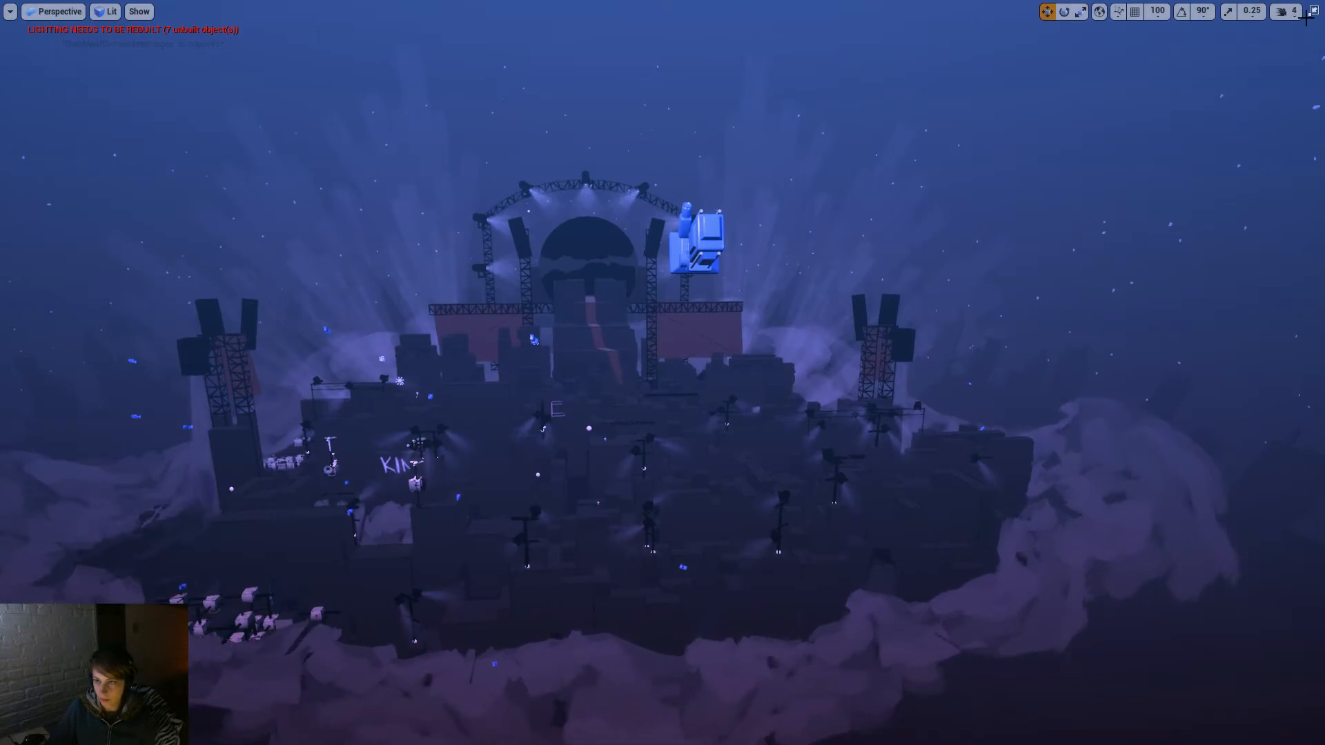
pyautogui.press('F11')
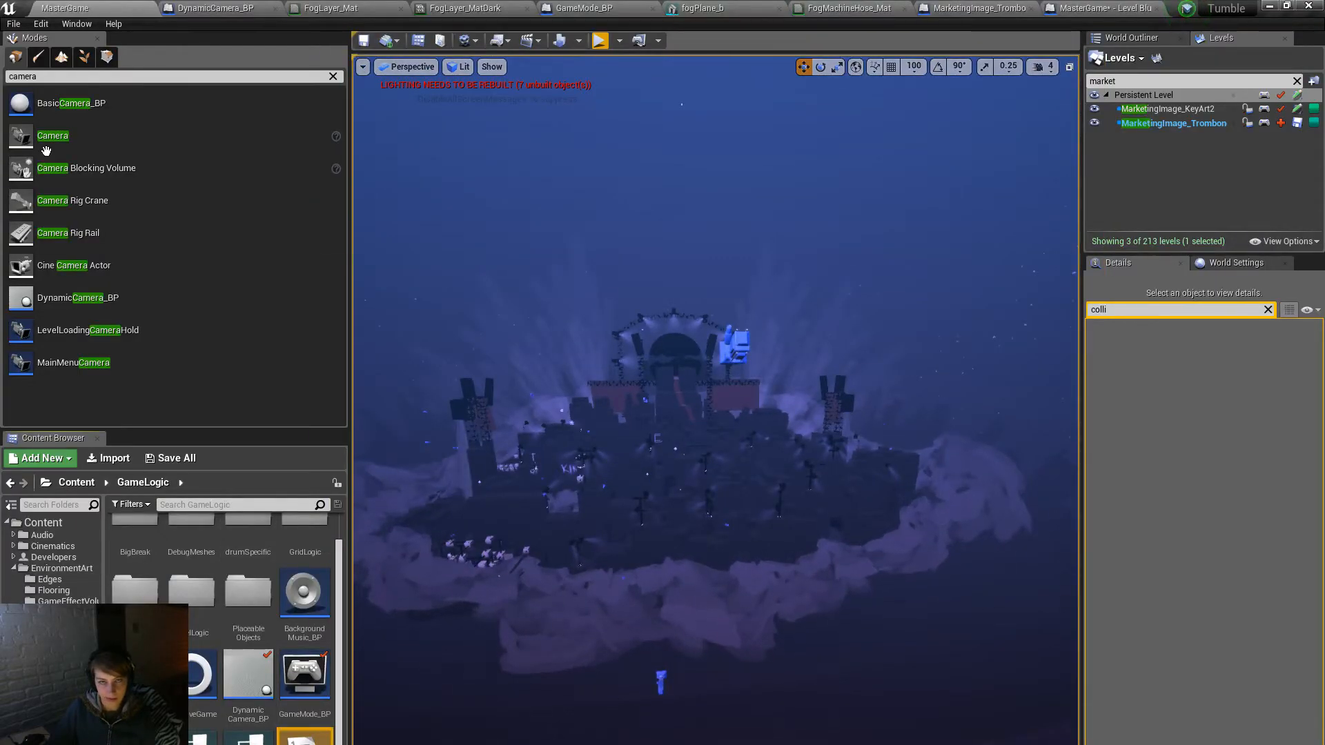
pyautogui.click(13, 24)
pyautogui.click(43, 141)
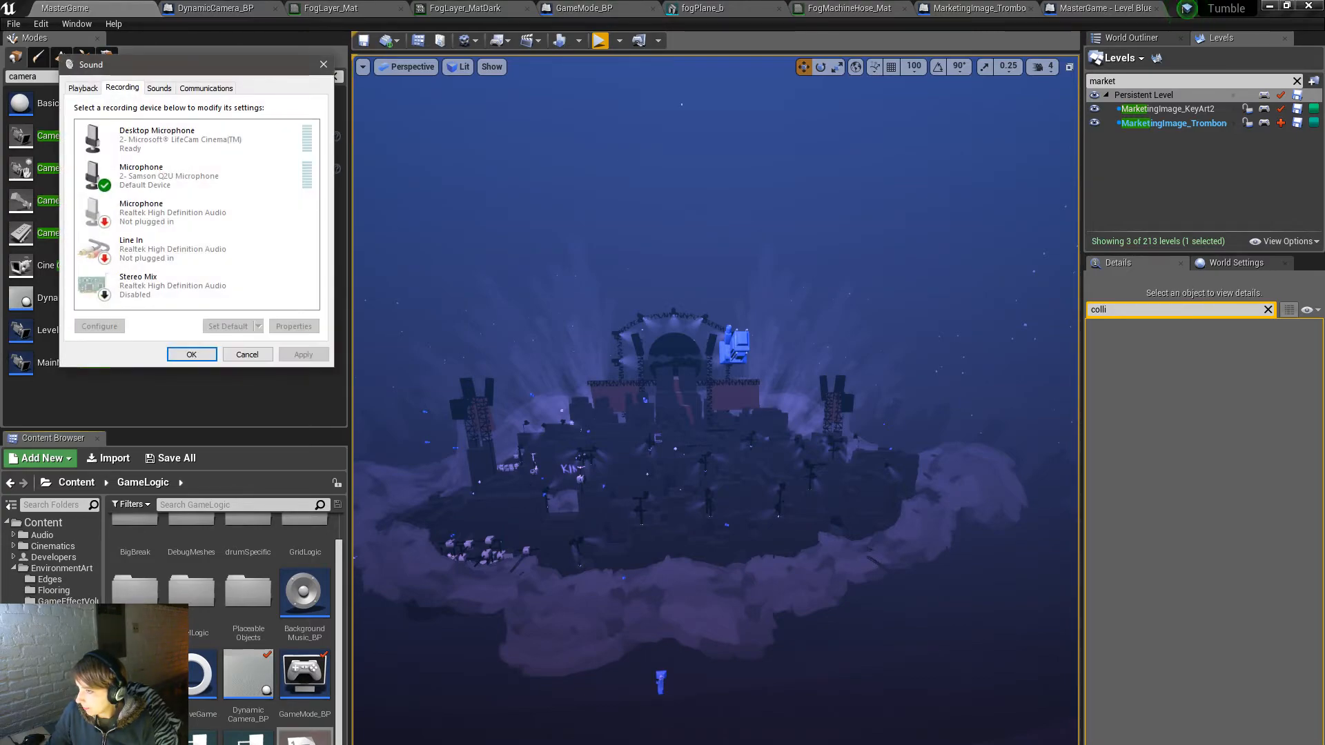
# Step: Check the Samson Q2U microphone and the playback devices in the Windows sound settings, and close the Speech Recognition and Sound windows
pyautogui.click(269, 178)
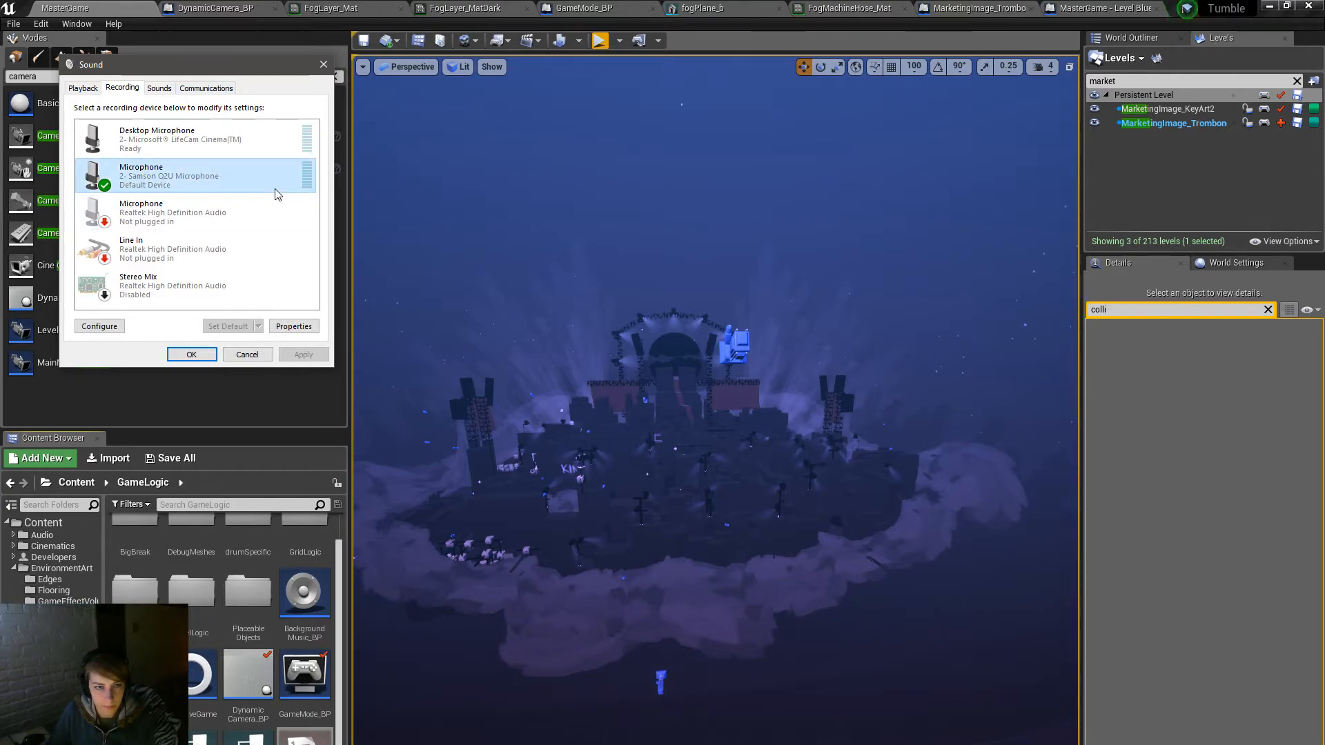
pyautogui.moveTo(245, 72); pyautogui.dragTo(1324, 269)
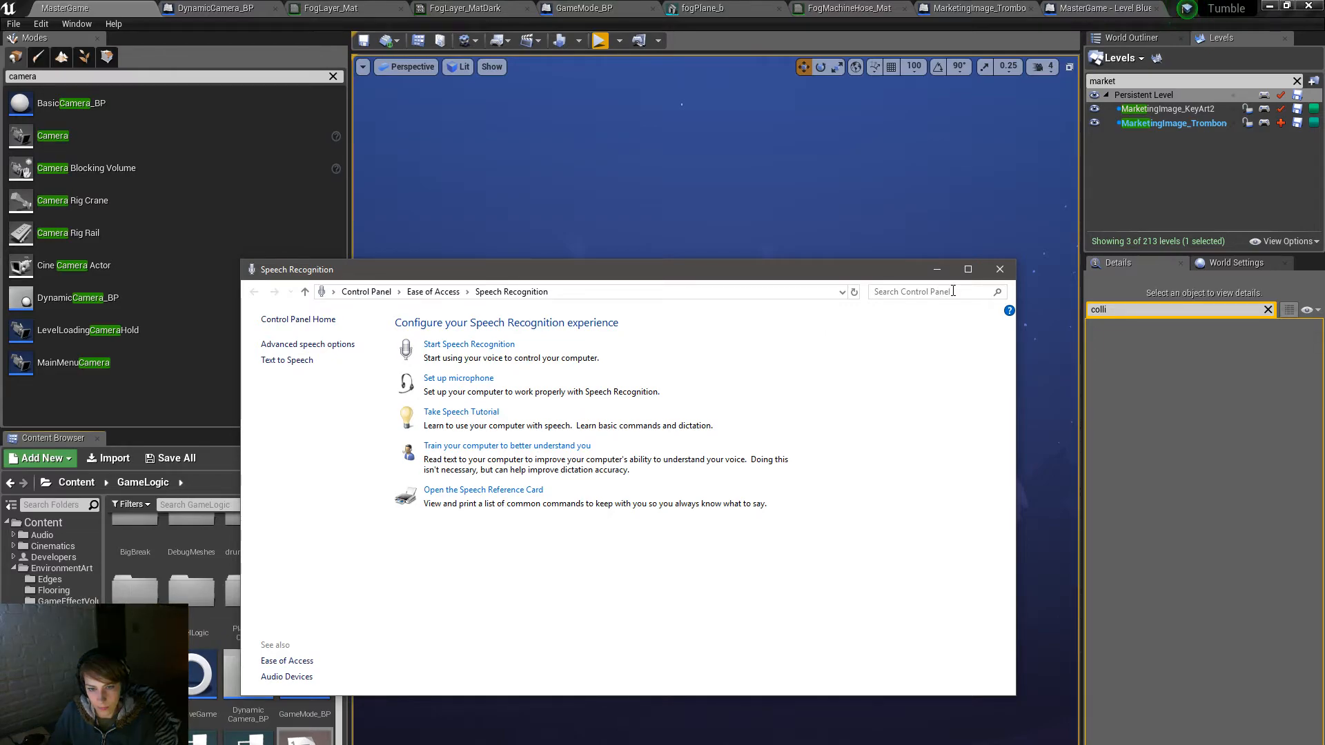
pyautogui.click(999, 269)
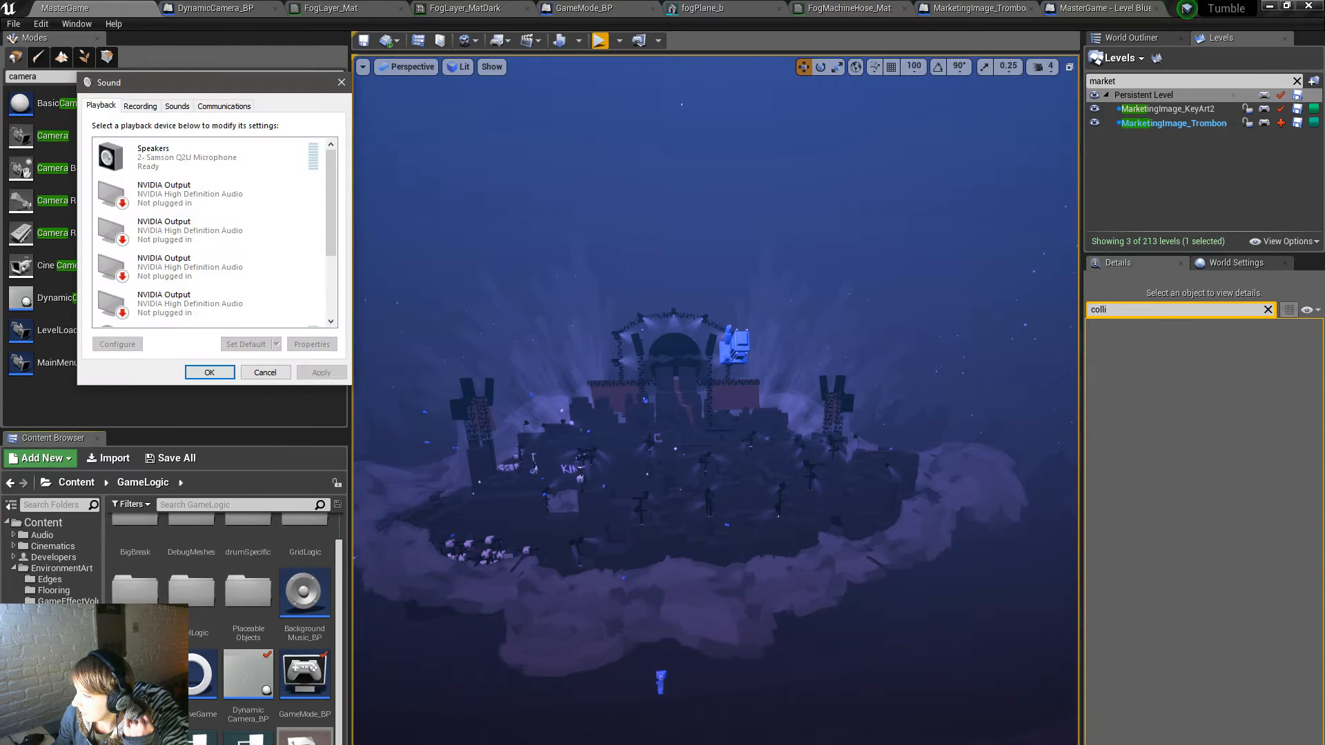
pyautogui.moveTo(218, 84); pyautogui.dragTo(664, 287)
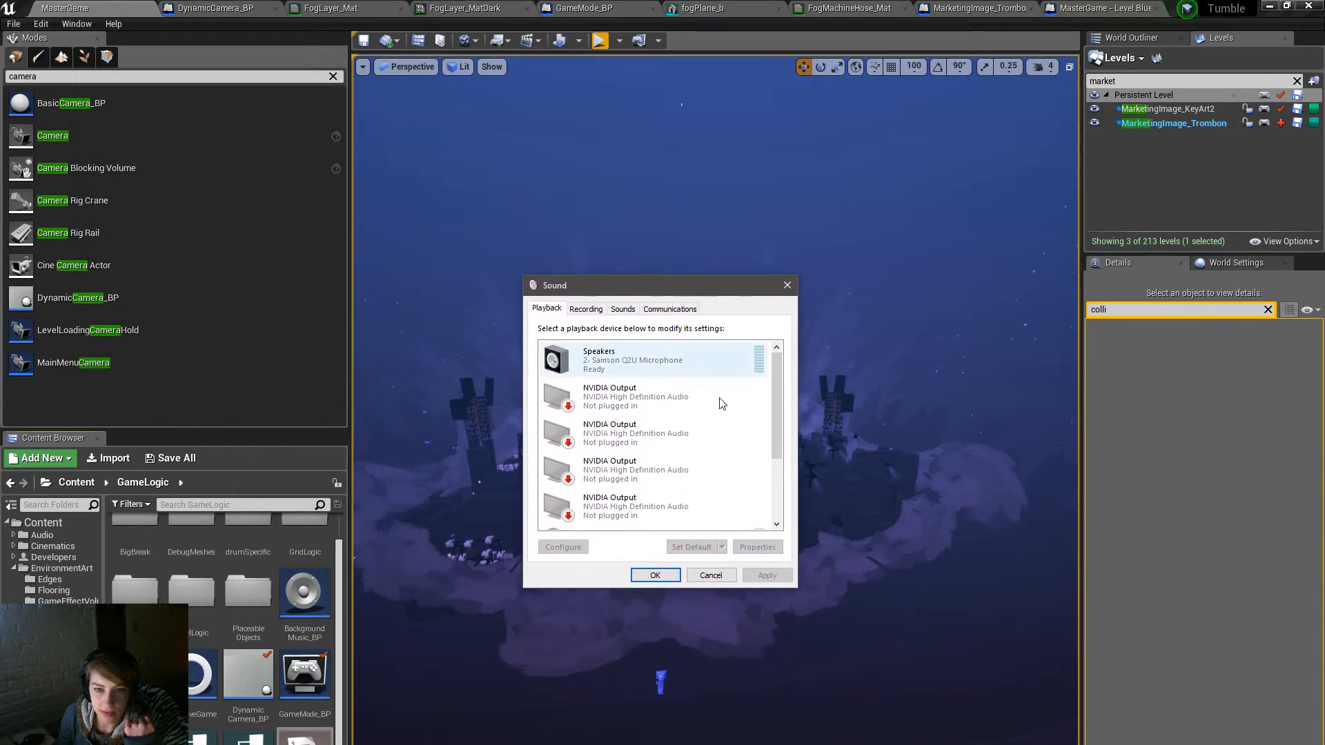
pyautogui.click(787, 285)
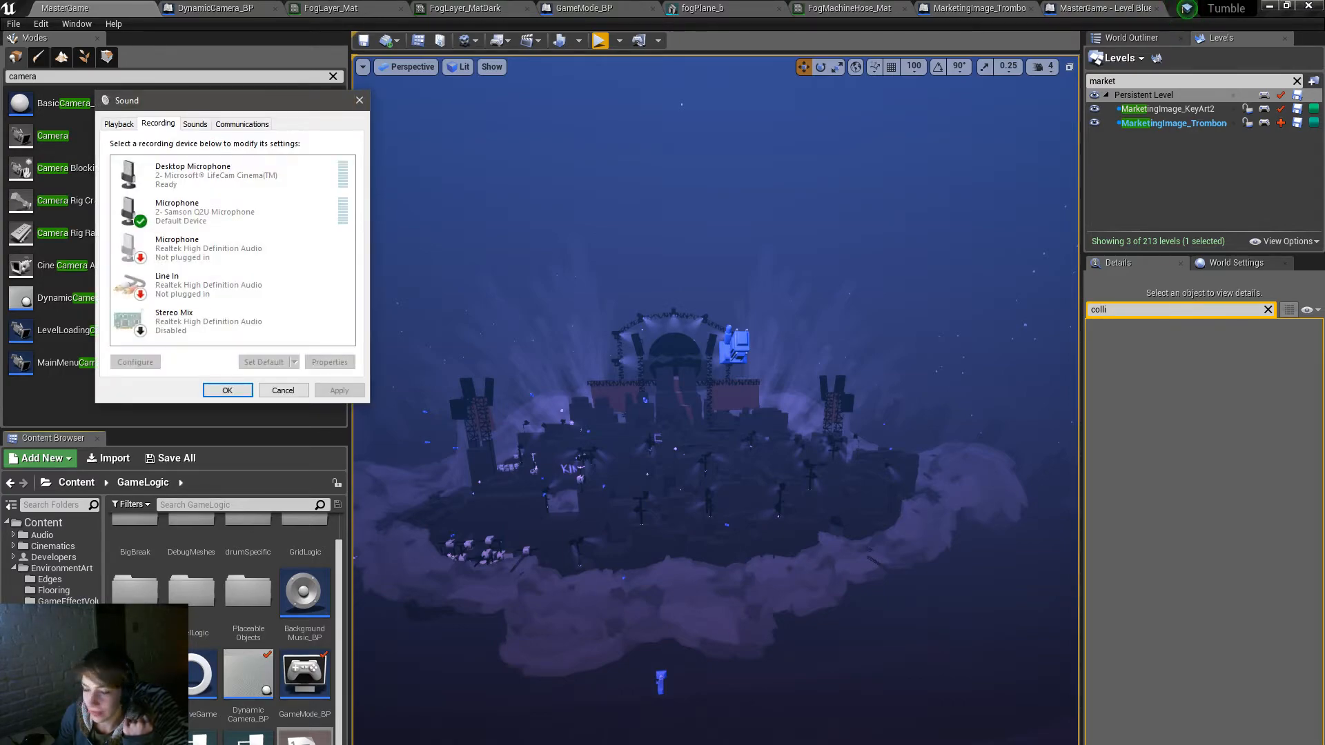
# Step: Open the Samson Q2U microphone's recording properties and review its listening options, general settings and controller status
pyautogui.moveTo(207, 100); pyautogui.dragTo(866, 287)
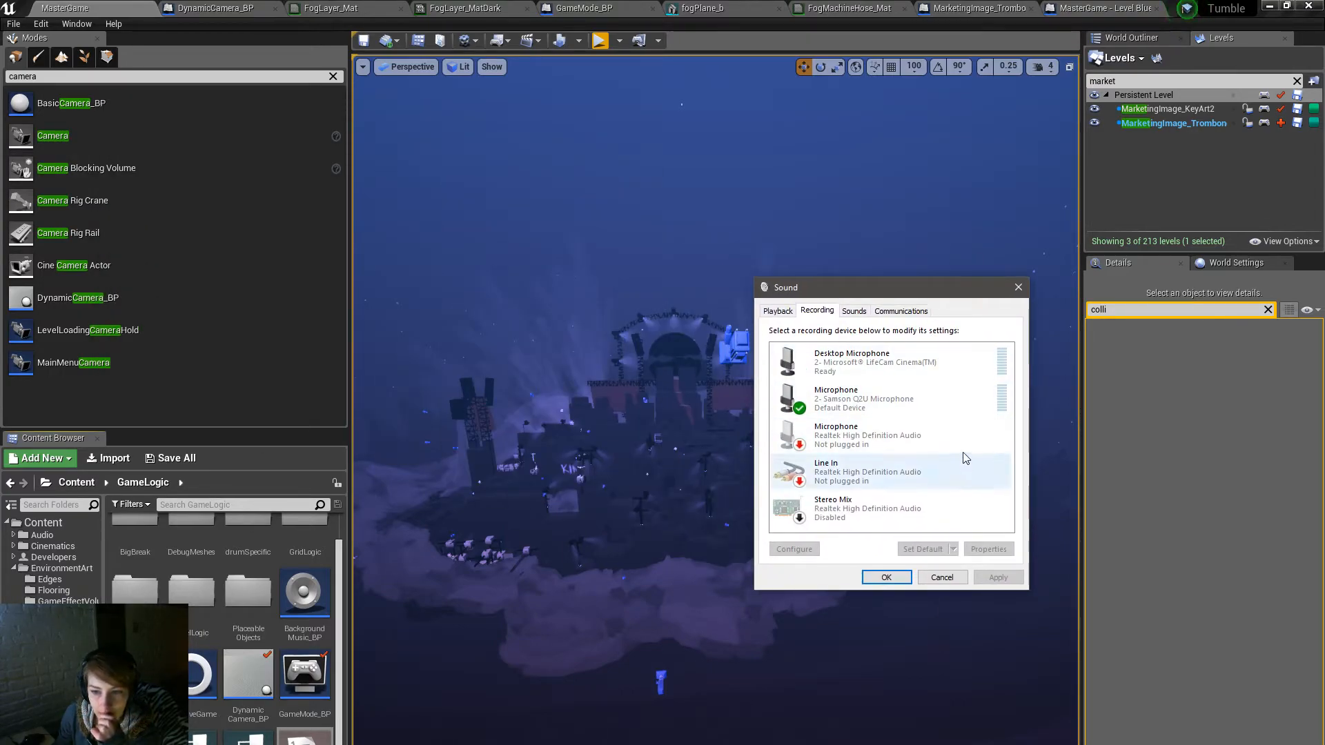
pyautogui.click(959, 404)
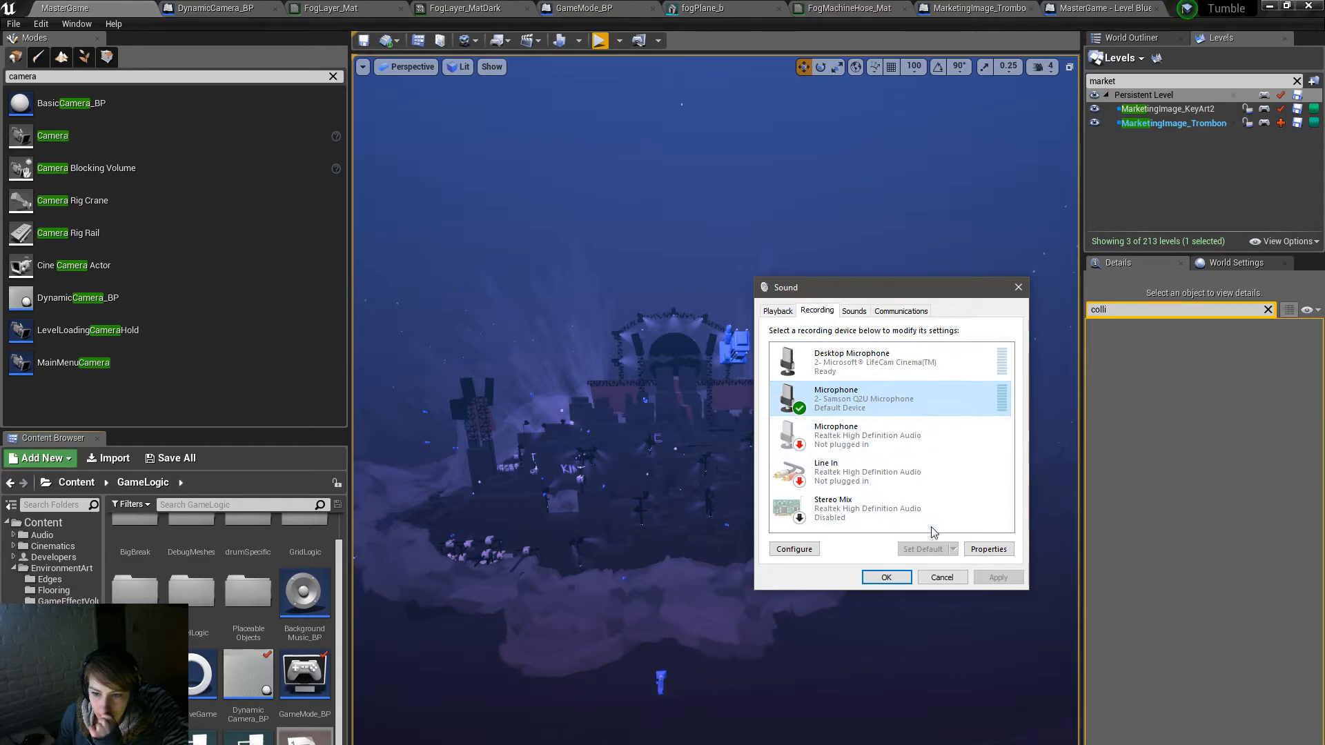
pyautogui.click(1002, 548)
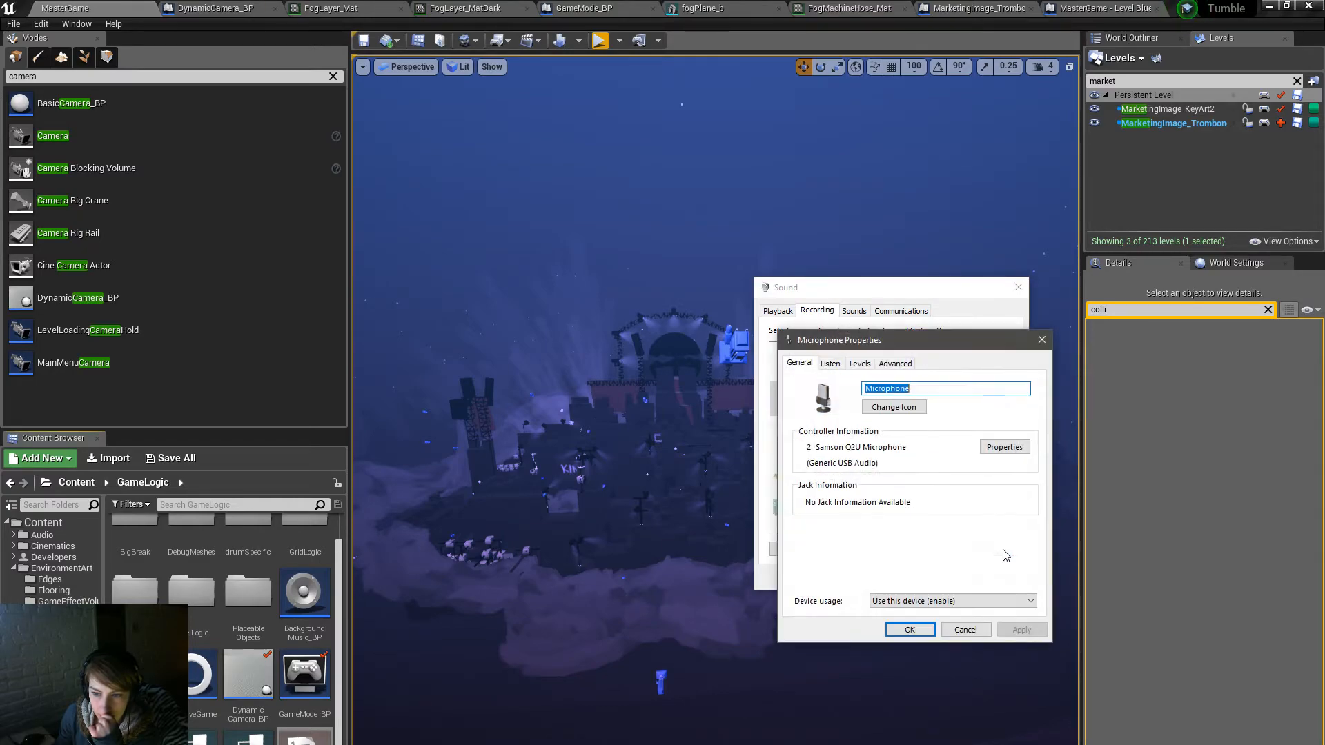
pyautogui.click(832, 366)
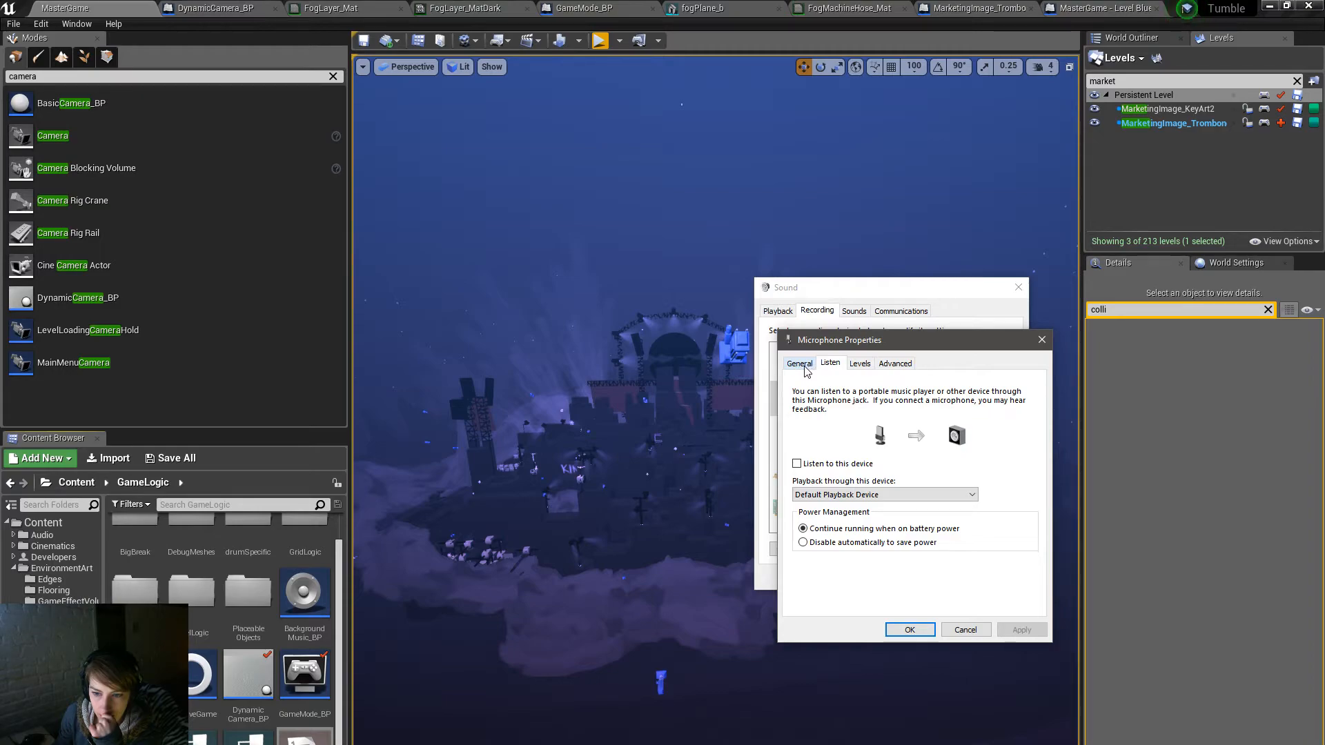
pyautogui.click(805, 368)
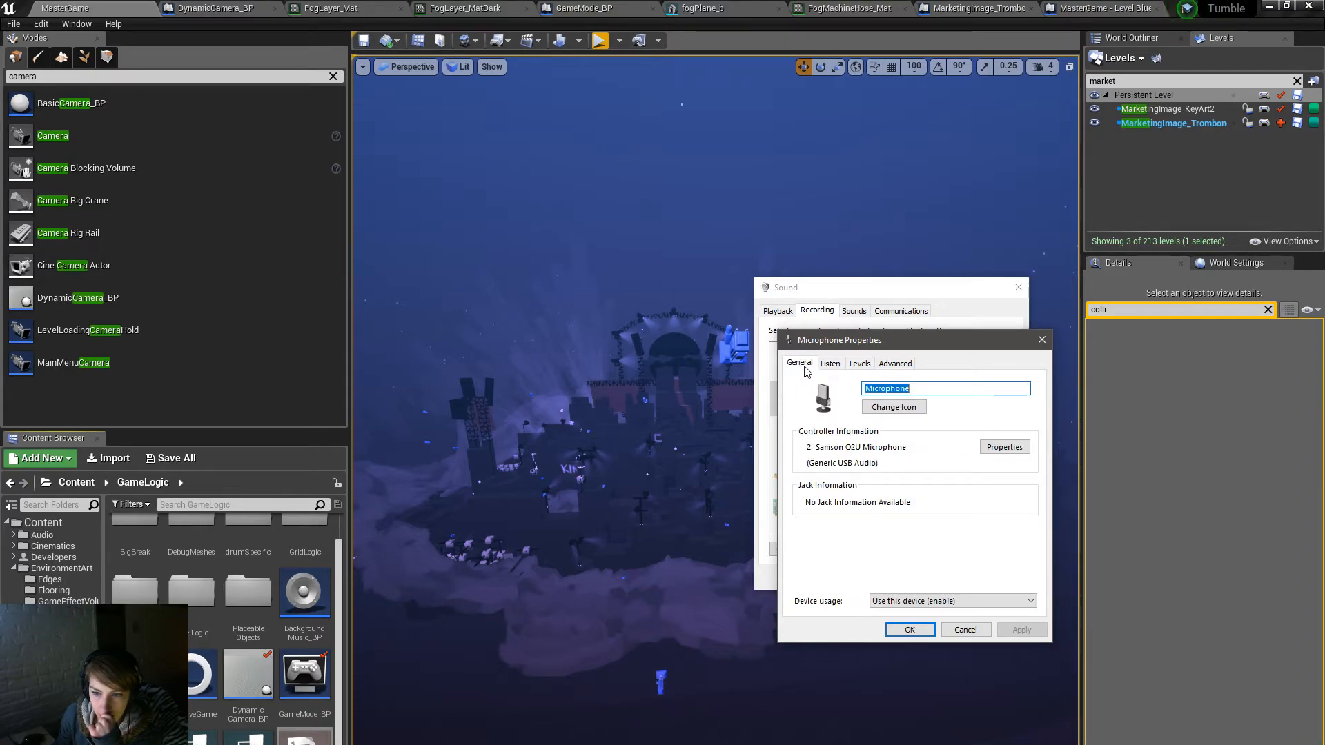
pyautogui.click(1019, 450)
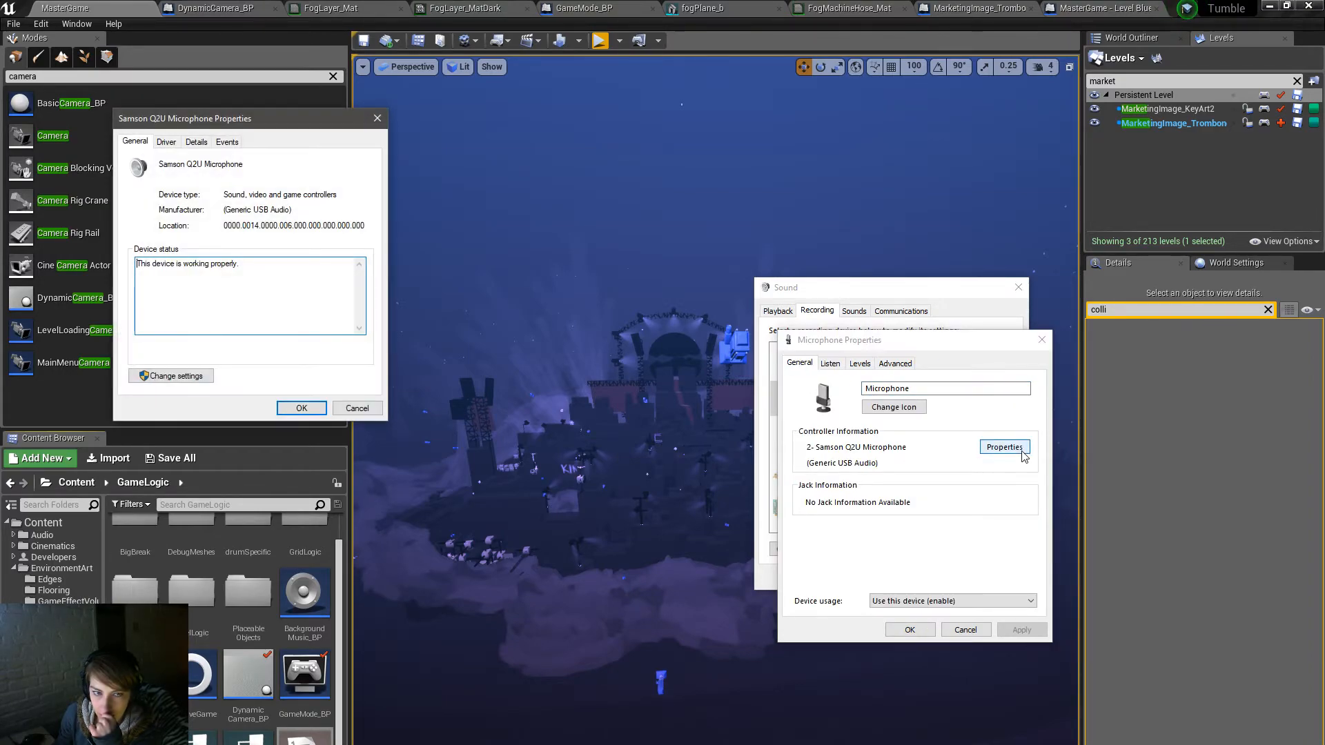
pyautogui.click(345, 407)
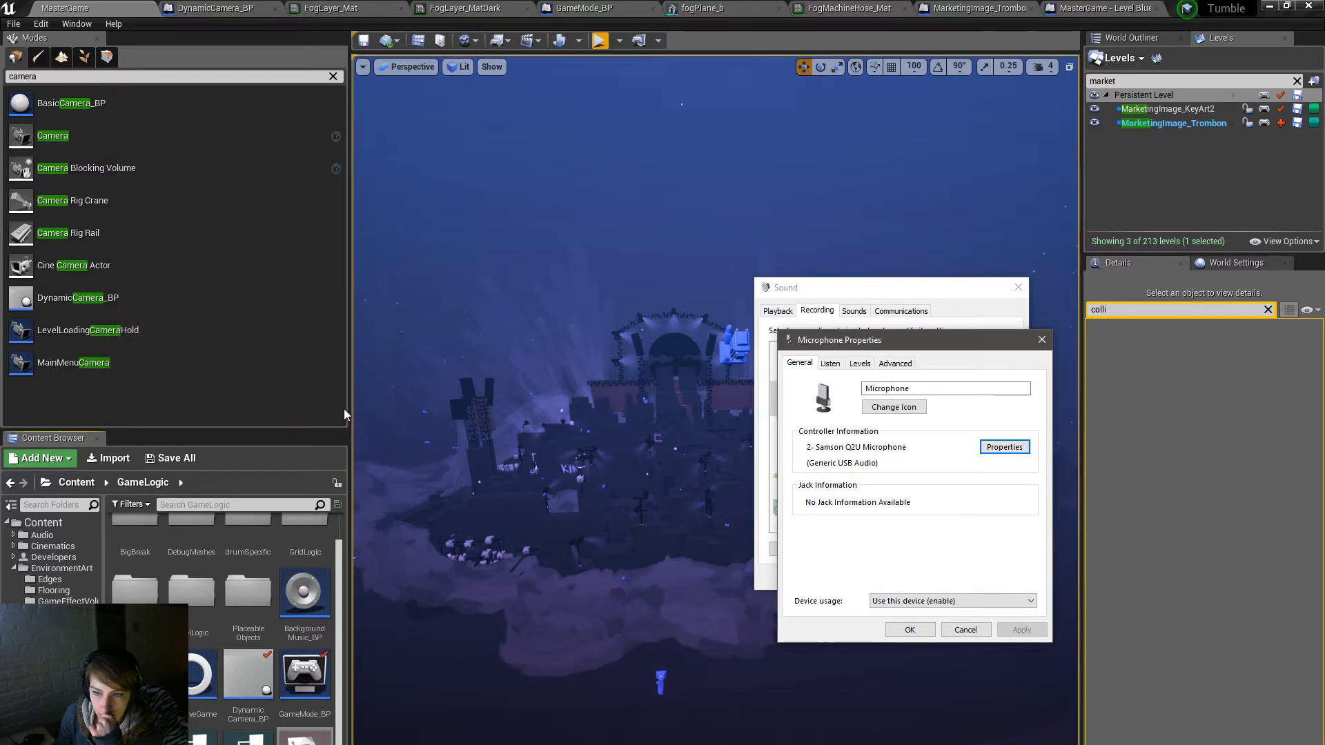
# Step: Review the Samson Q2U microphone's level, default format choices and listening options, and move its properties window aside
pyautogui.click(859, 364)
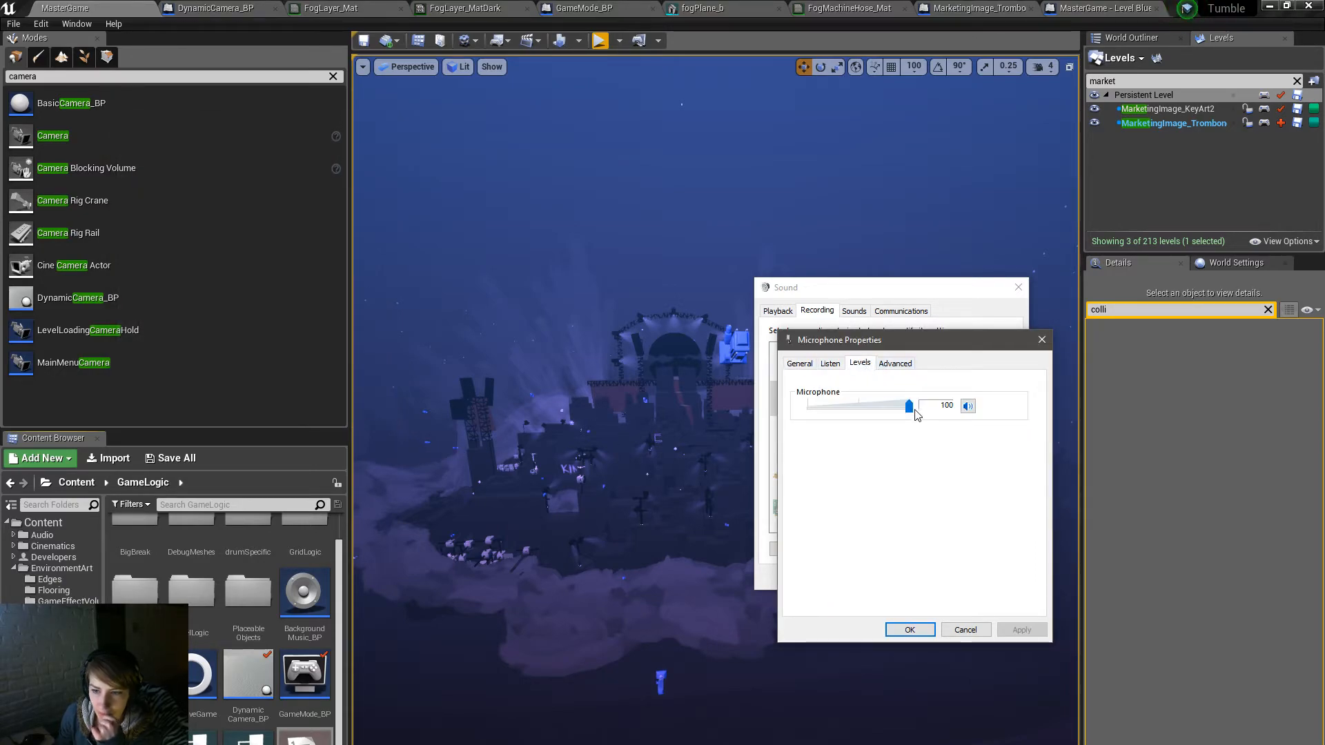
pyautogui.click(894, 364)
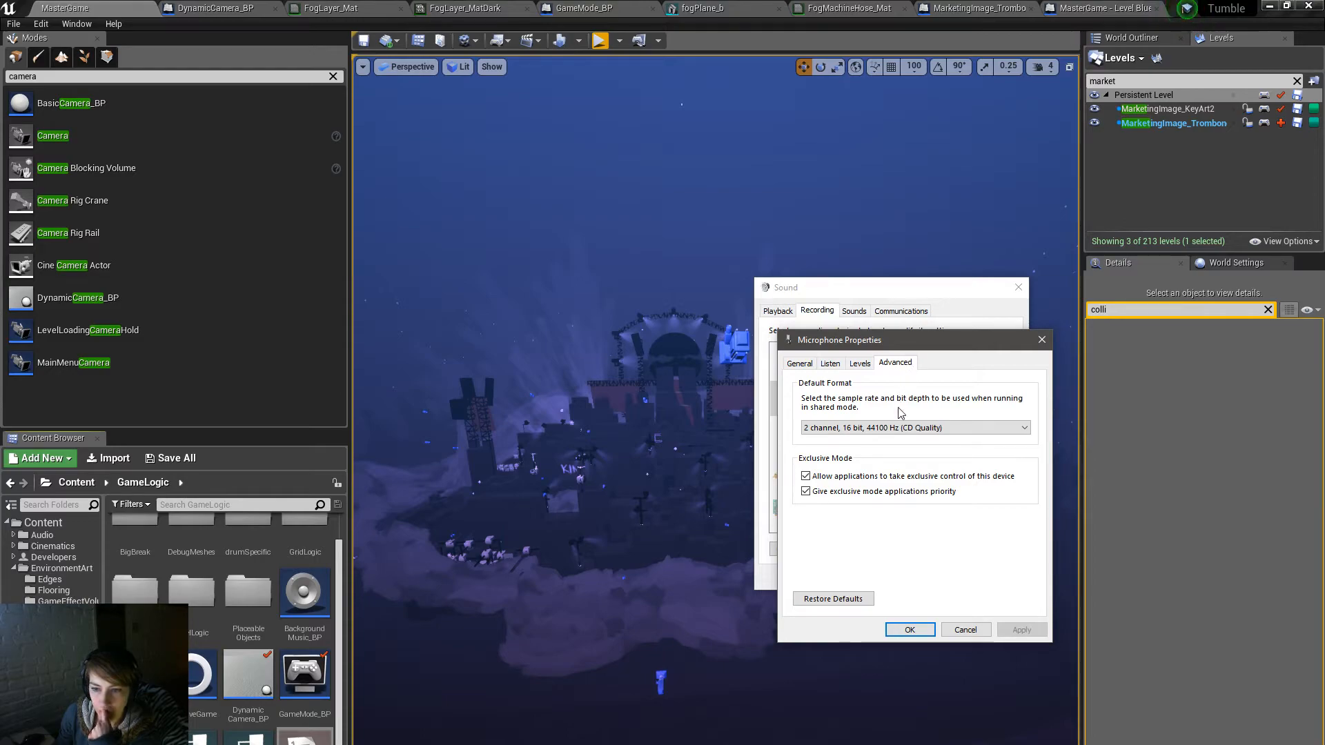
pyautogui.click(908, 429)
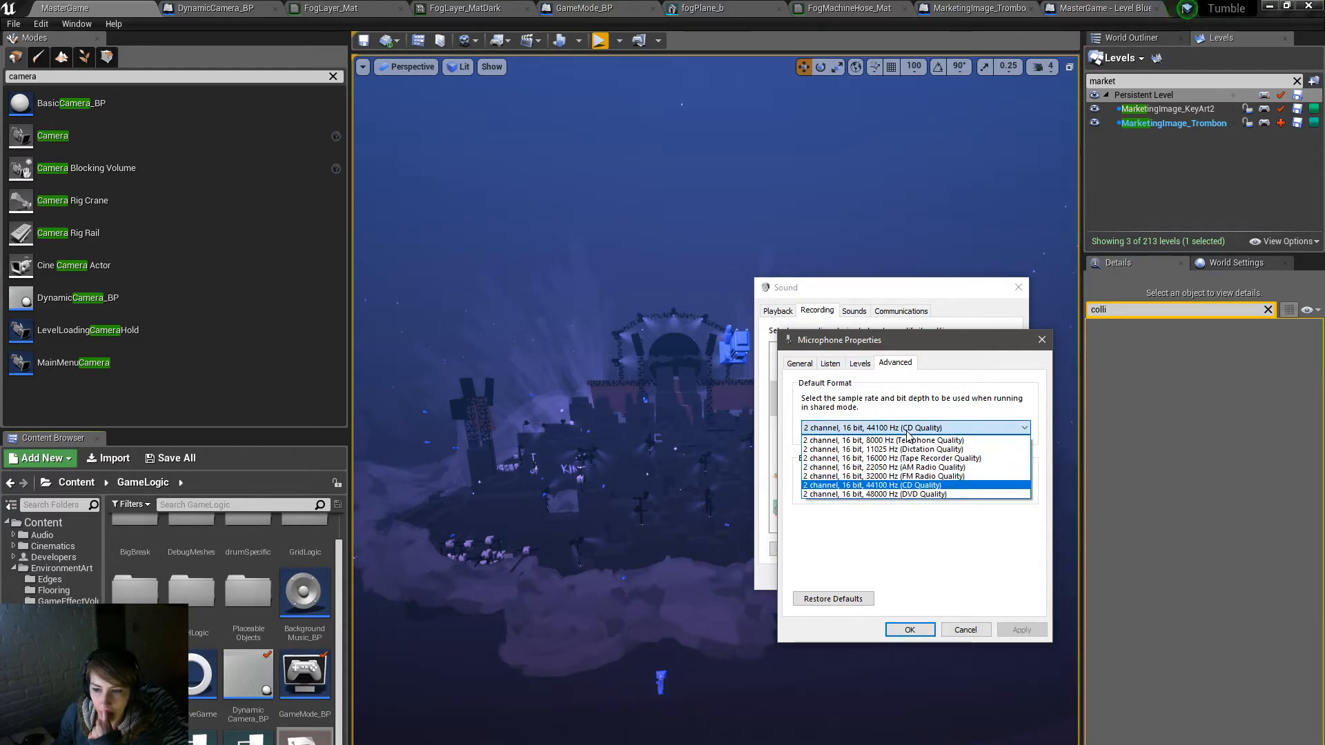
pyautogui.click(907, 429)
pyautogui.click(905, 429)
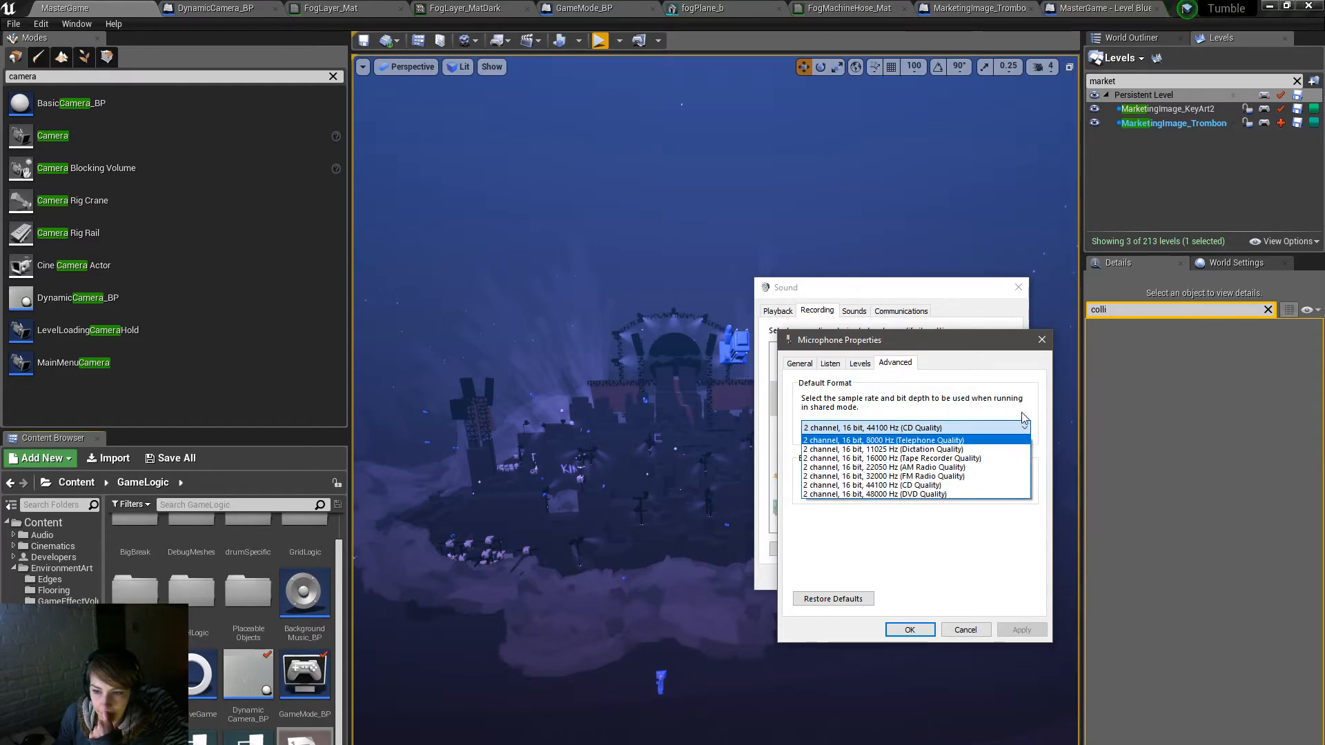
pyautogui.click(1021, 417)
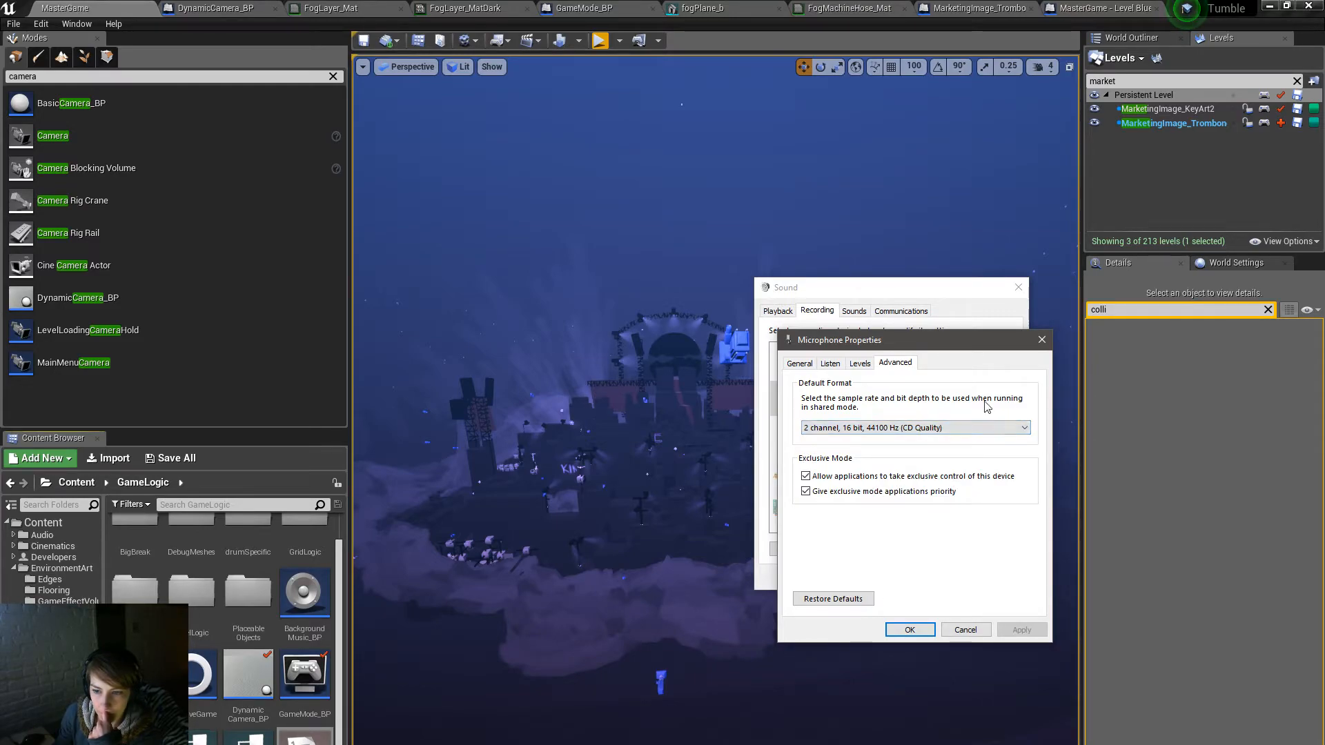
pyautogui.click(828, 363)
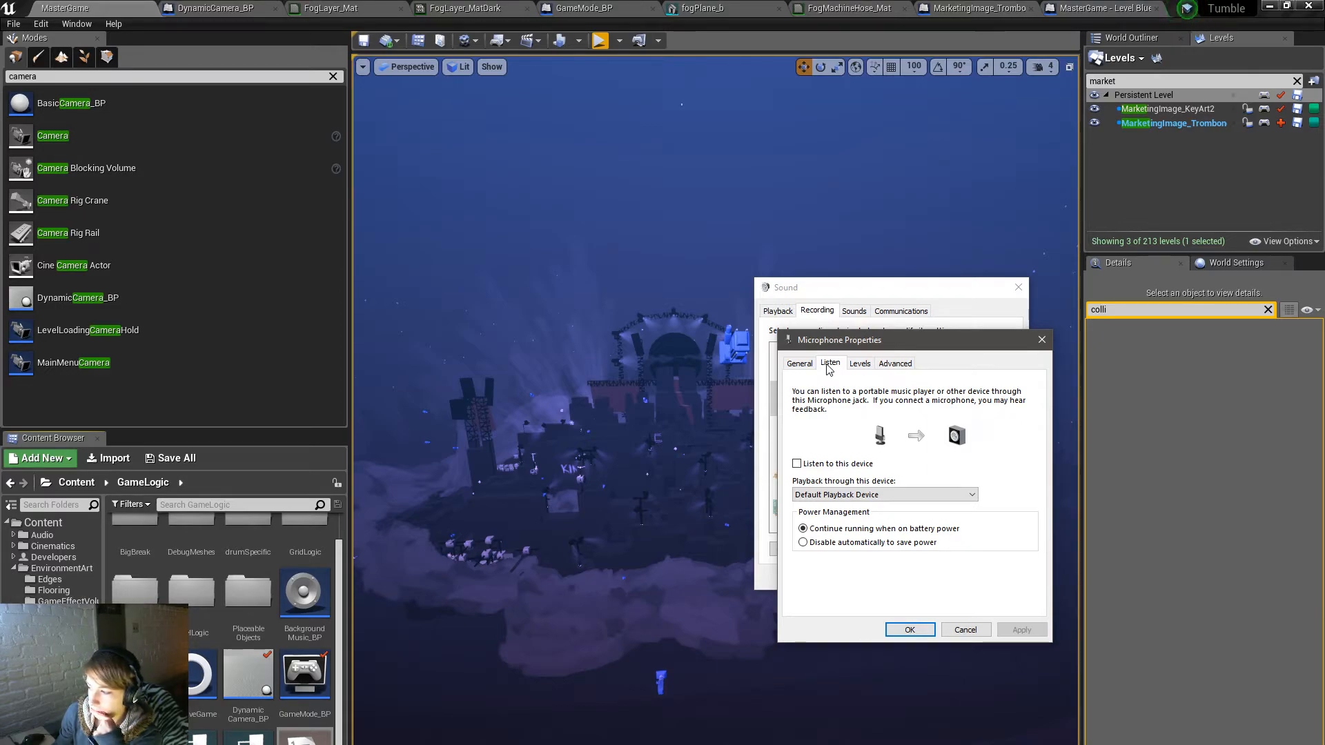
pyautogui.moveTo(905, 346); pyautogui.dragTo(606, 320)
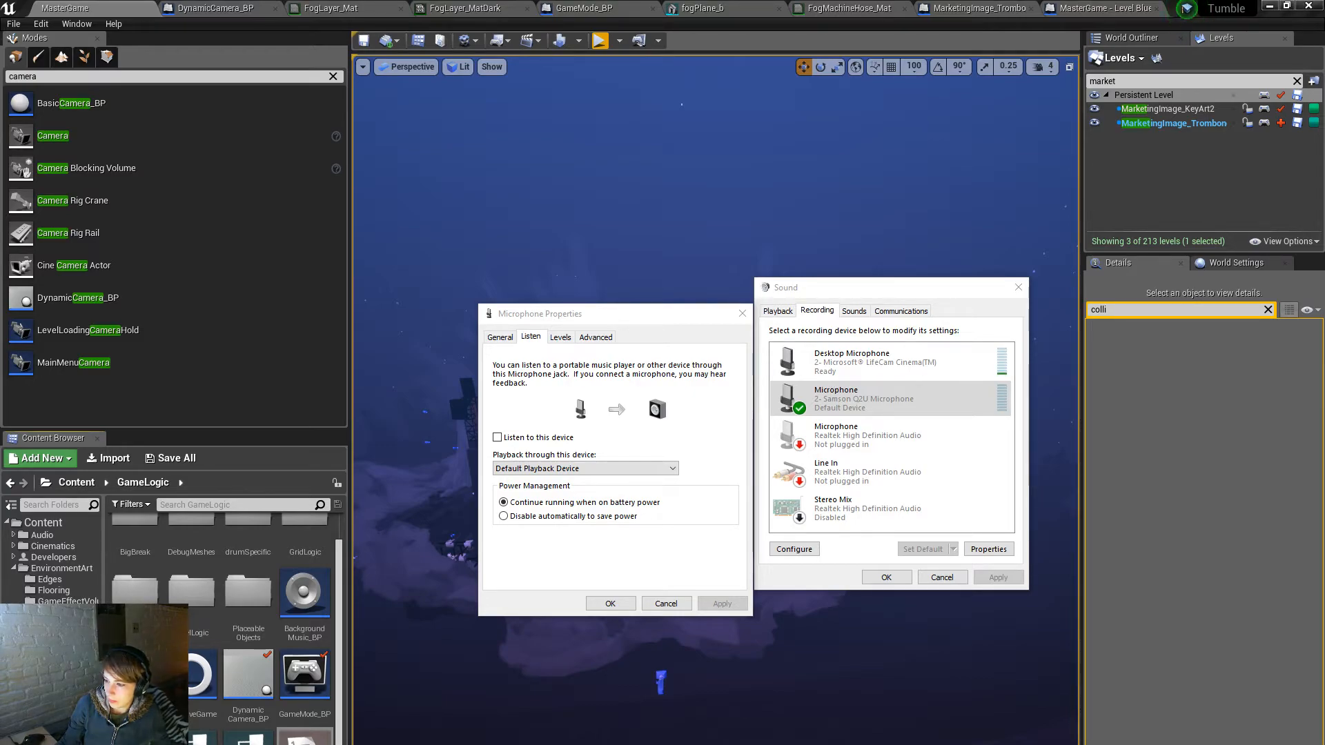
# Step: Bring the OBS window into view and check the Mic/Aux source's device properties, advanced audio properties and audio filters
pyautogui.moveTo(1324, 178); pyautogui.dragTo(603, 244)
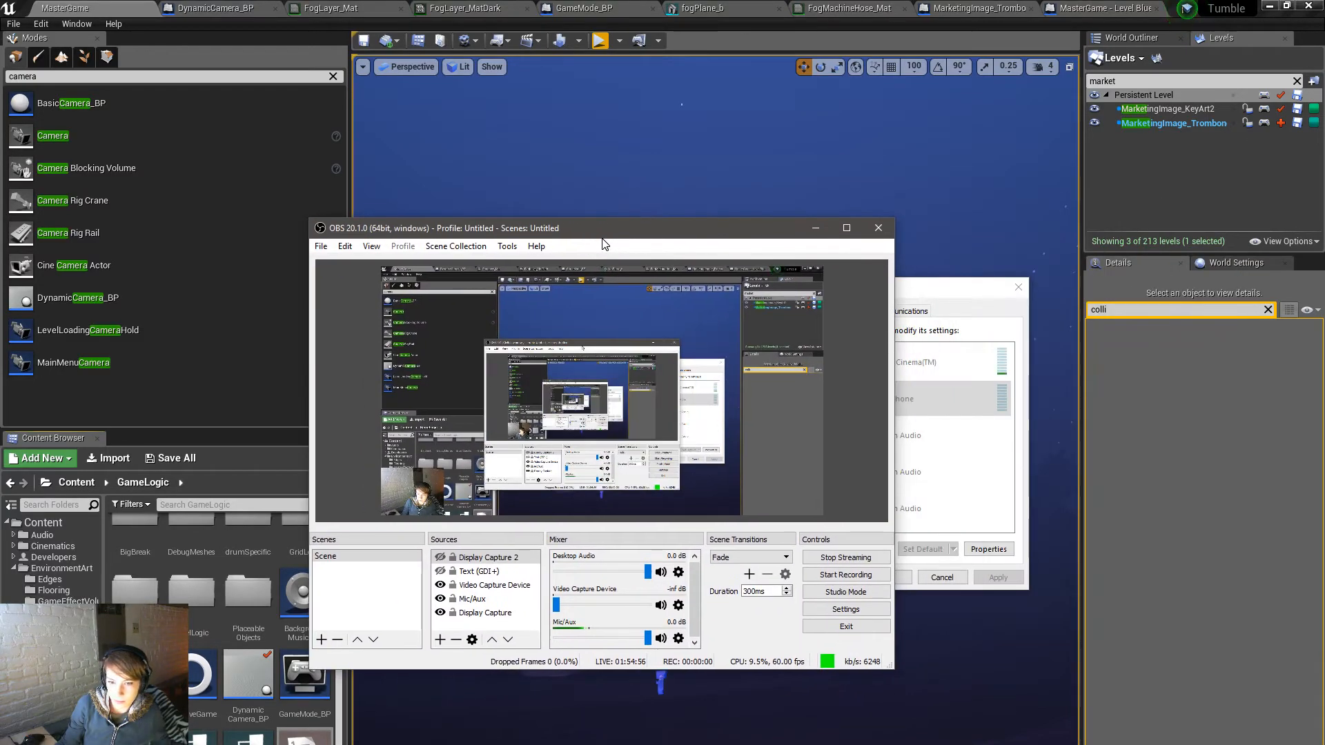
pyautogui.click(675, 640)
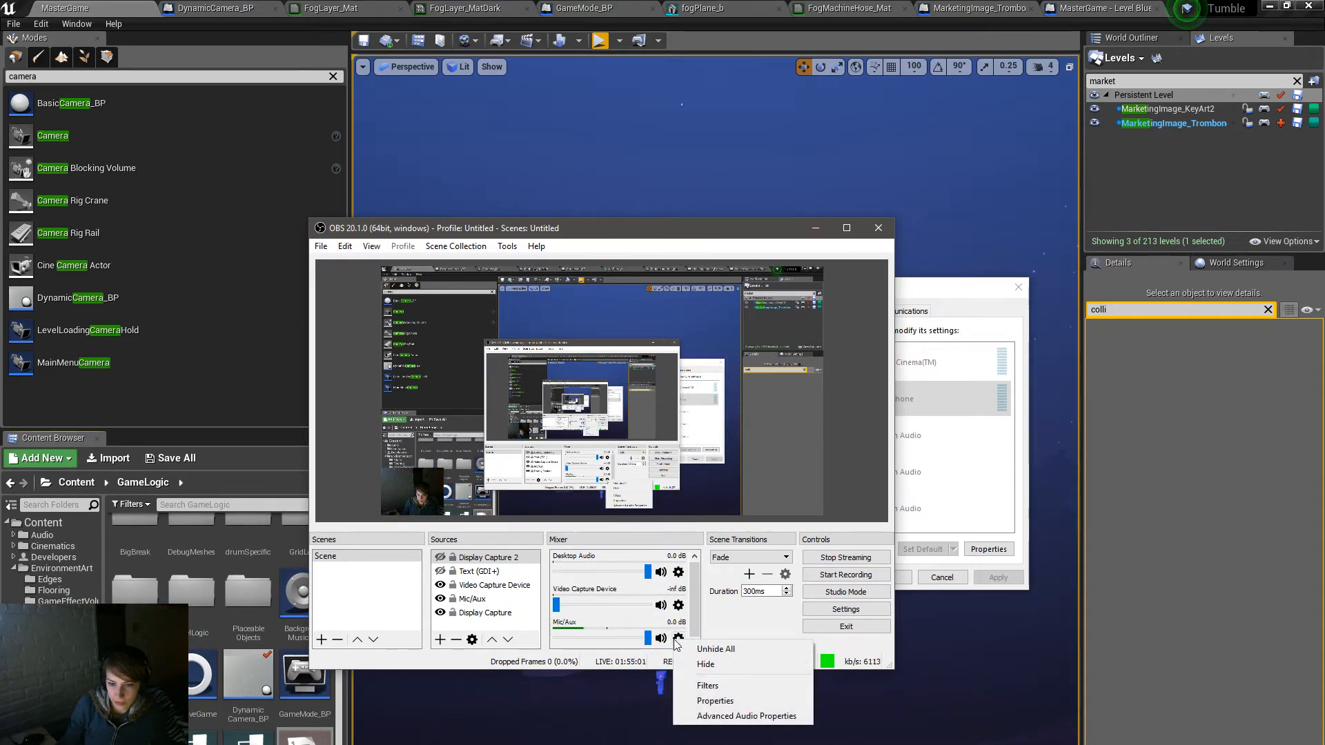
pyautogui.click(773, 700)
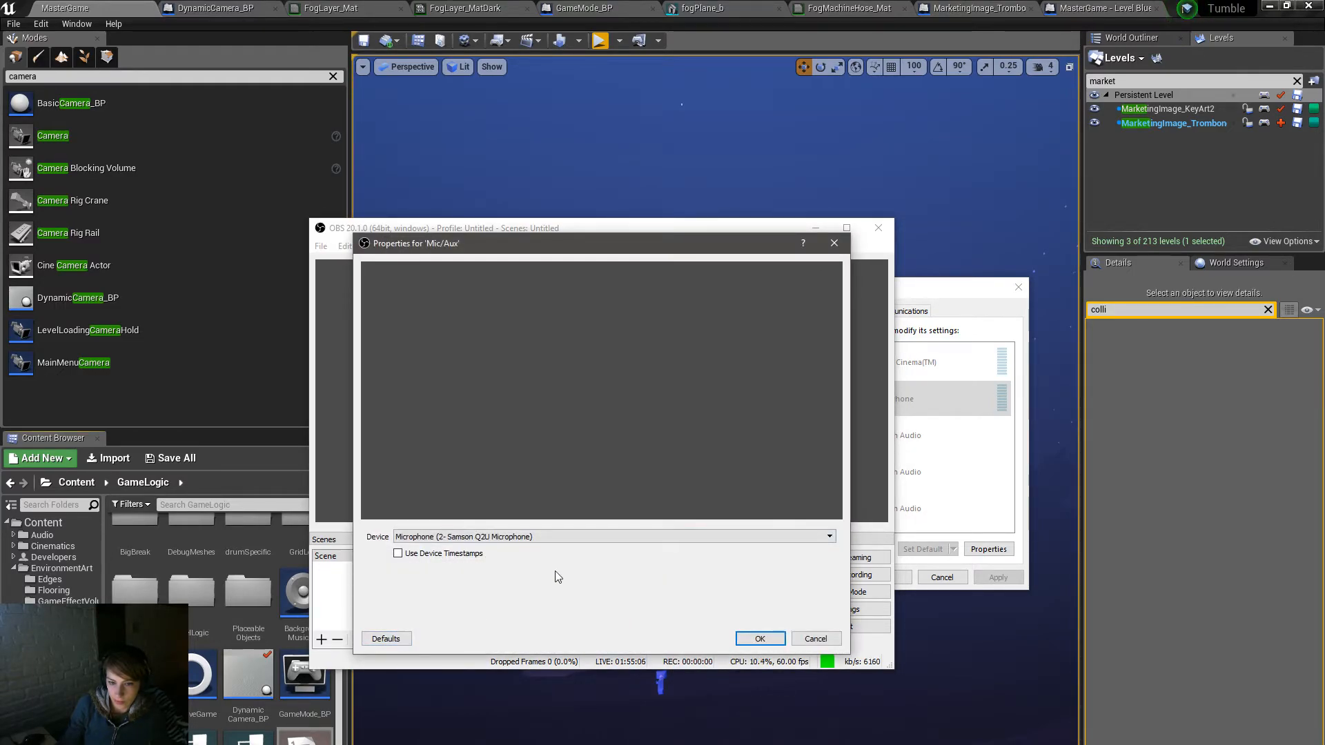
pyautogui.click(814, 639)
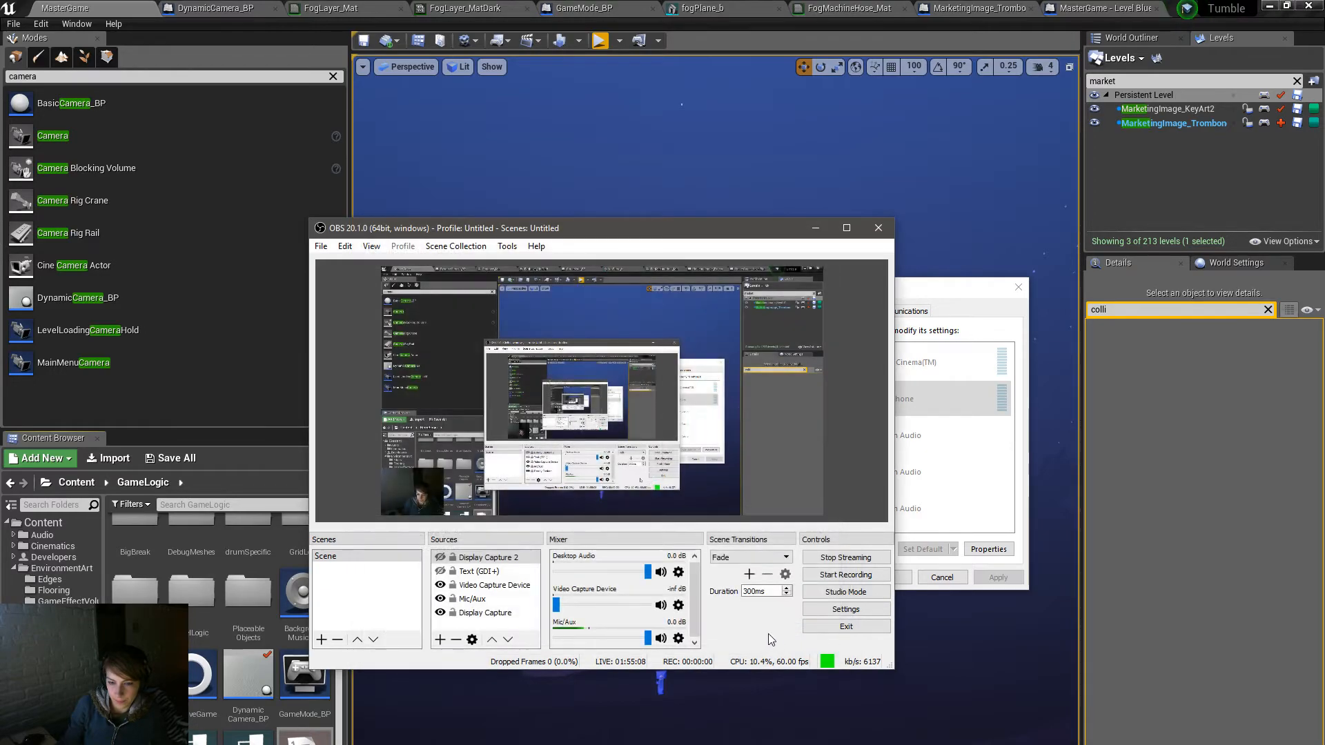
pyautogui.click(677, 638)
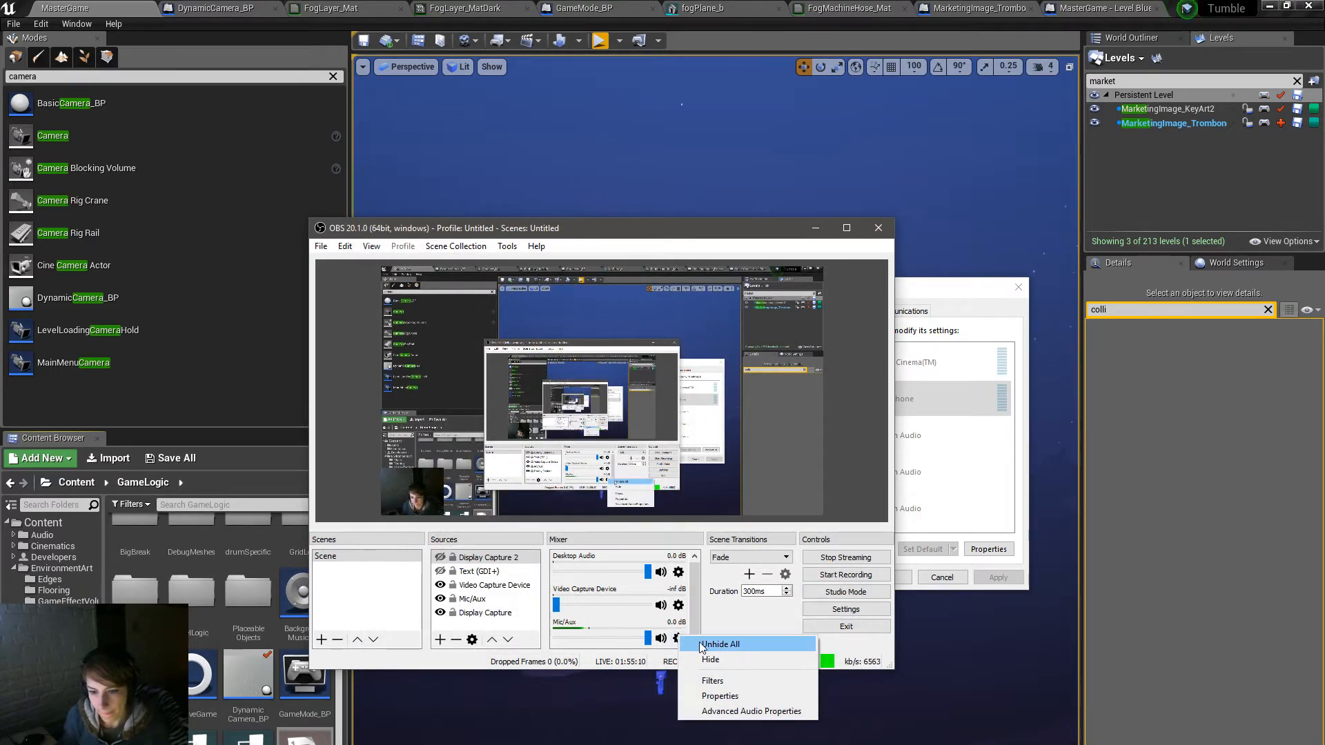
pyautogui.click(736, 711)
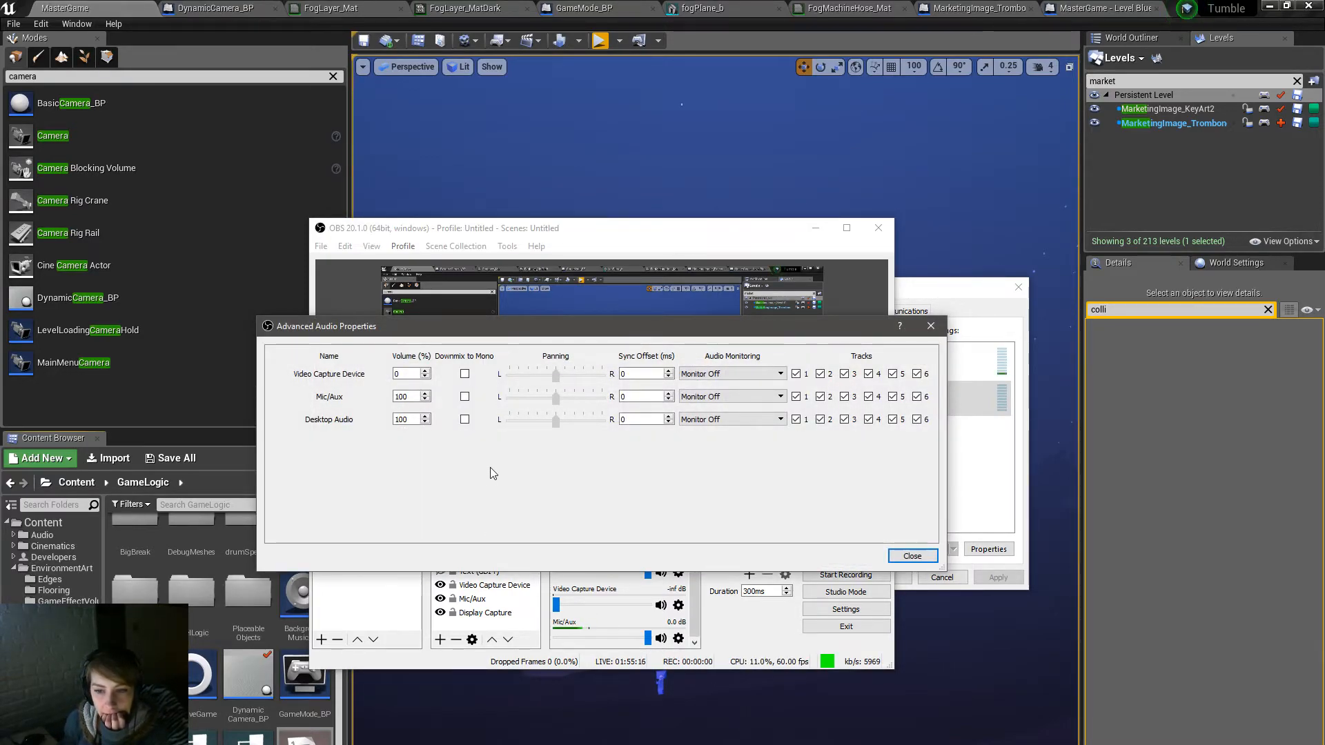
pyautogui.click(930, 327)
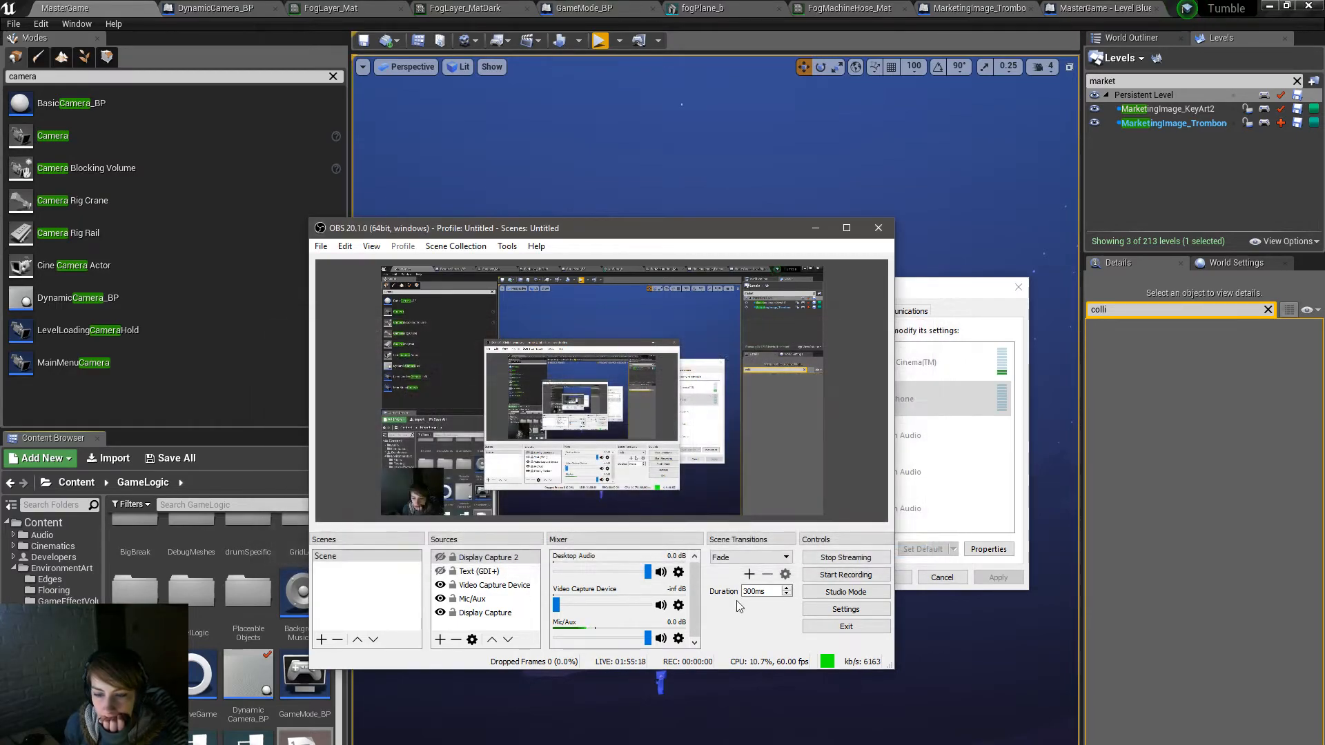
pyautogui.click(677, 638)
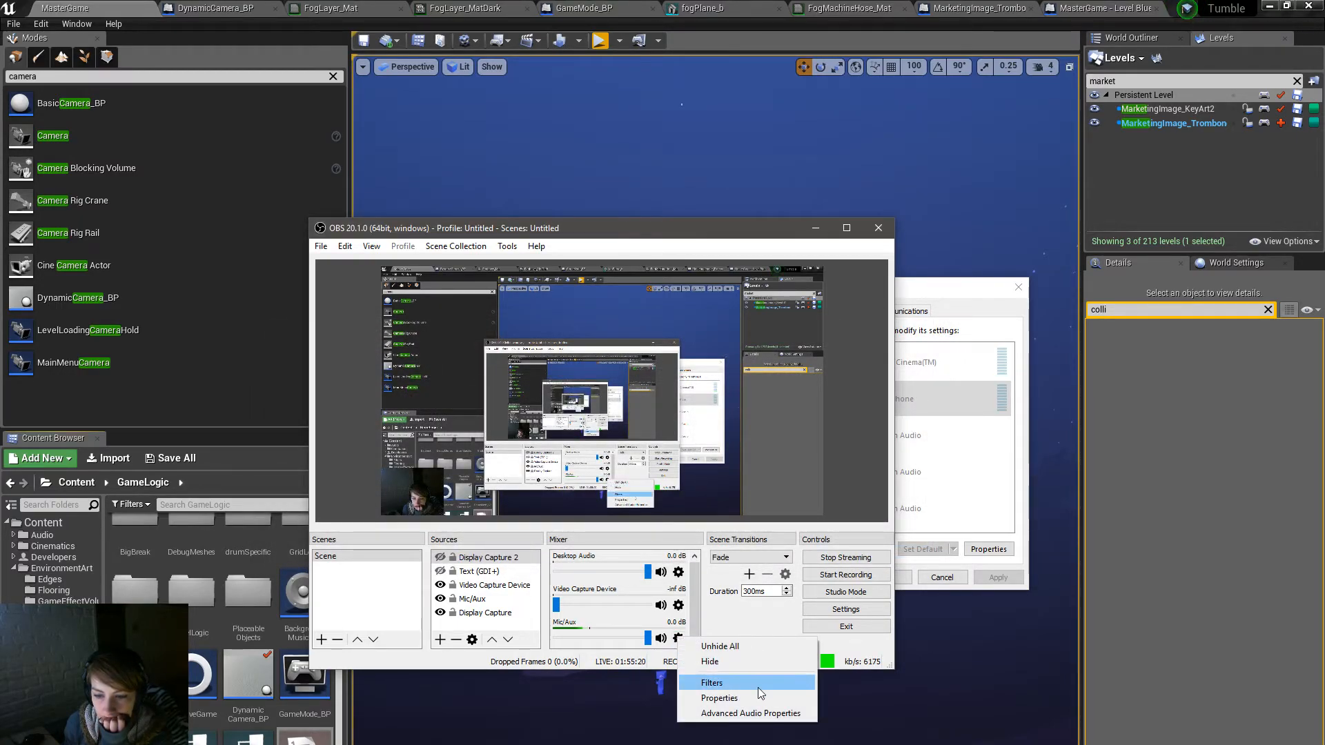
pyautogui.click(756, 683)
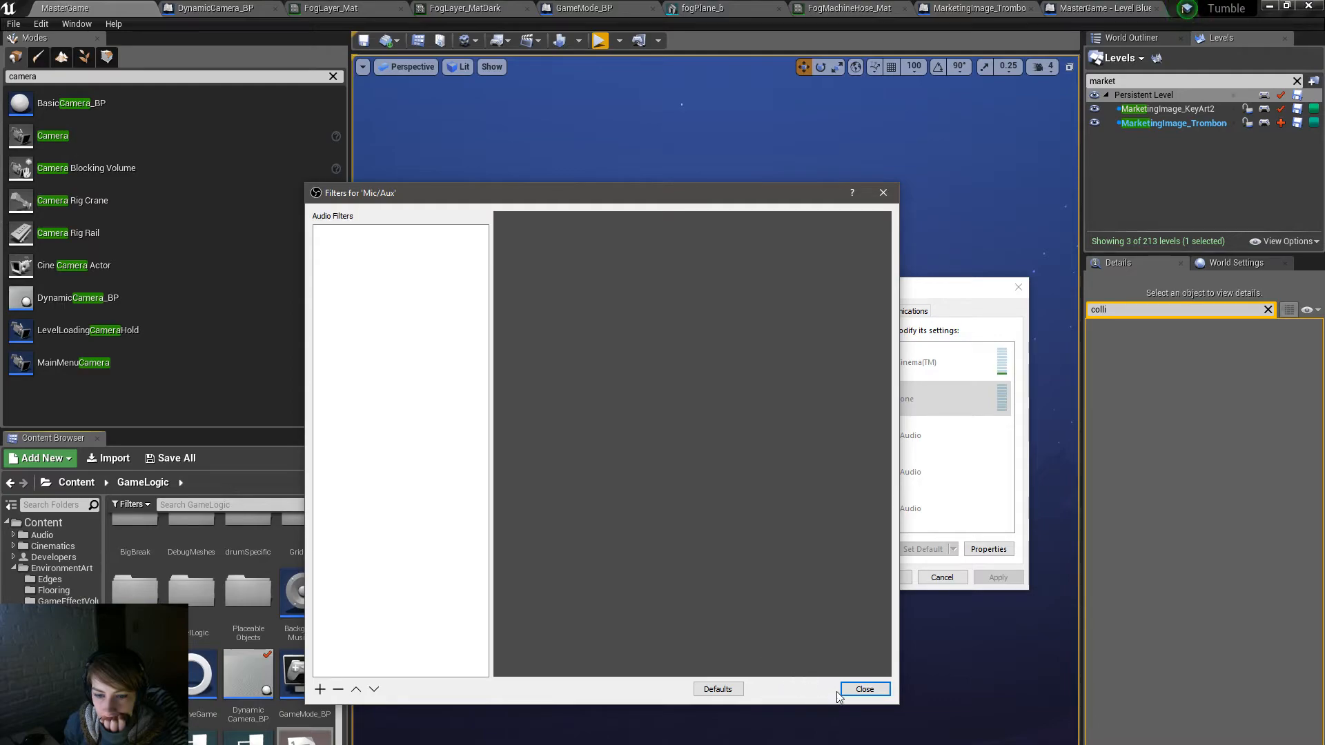
pyautogui.click(864, 689)
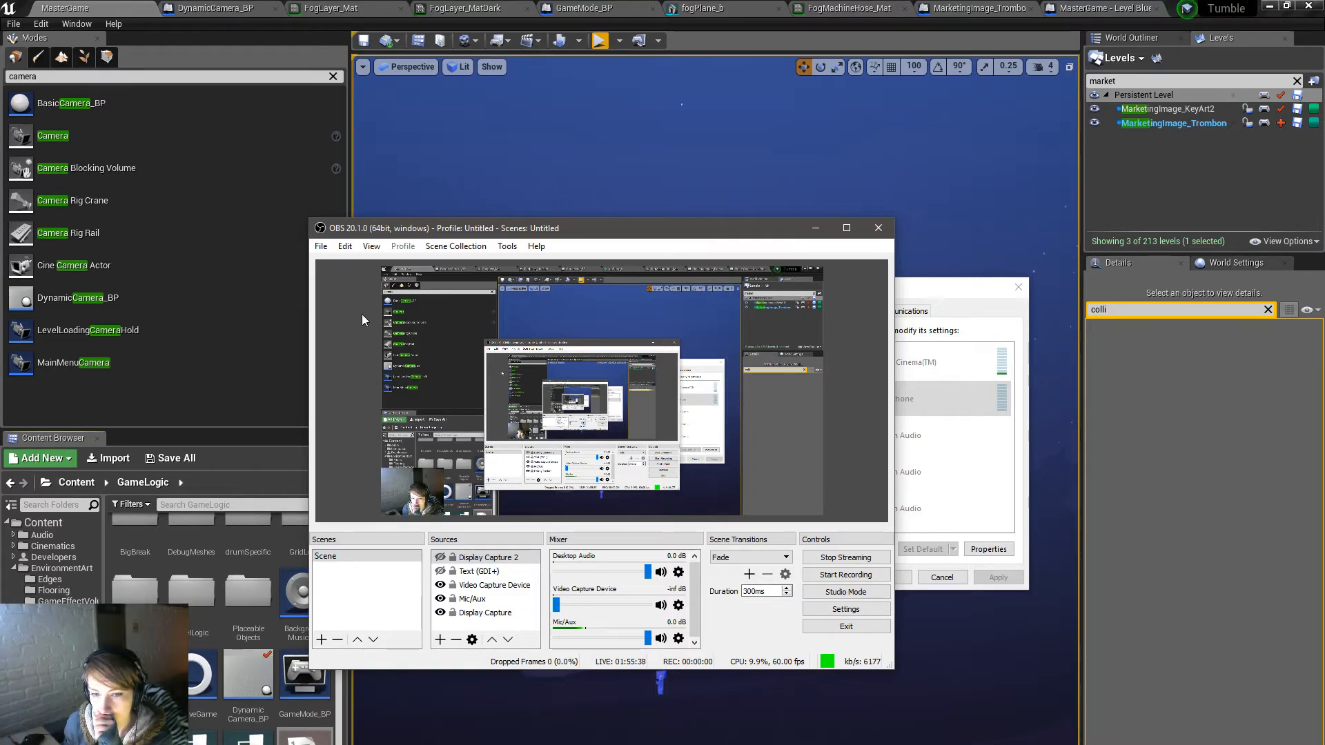
# Step: Move the OBS window off this screen and close the Microphone Properties and Sound windows
pyautogui.moveTo(604, 232); pyautogui.dragTo(0, 232)
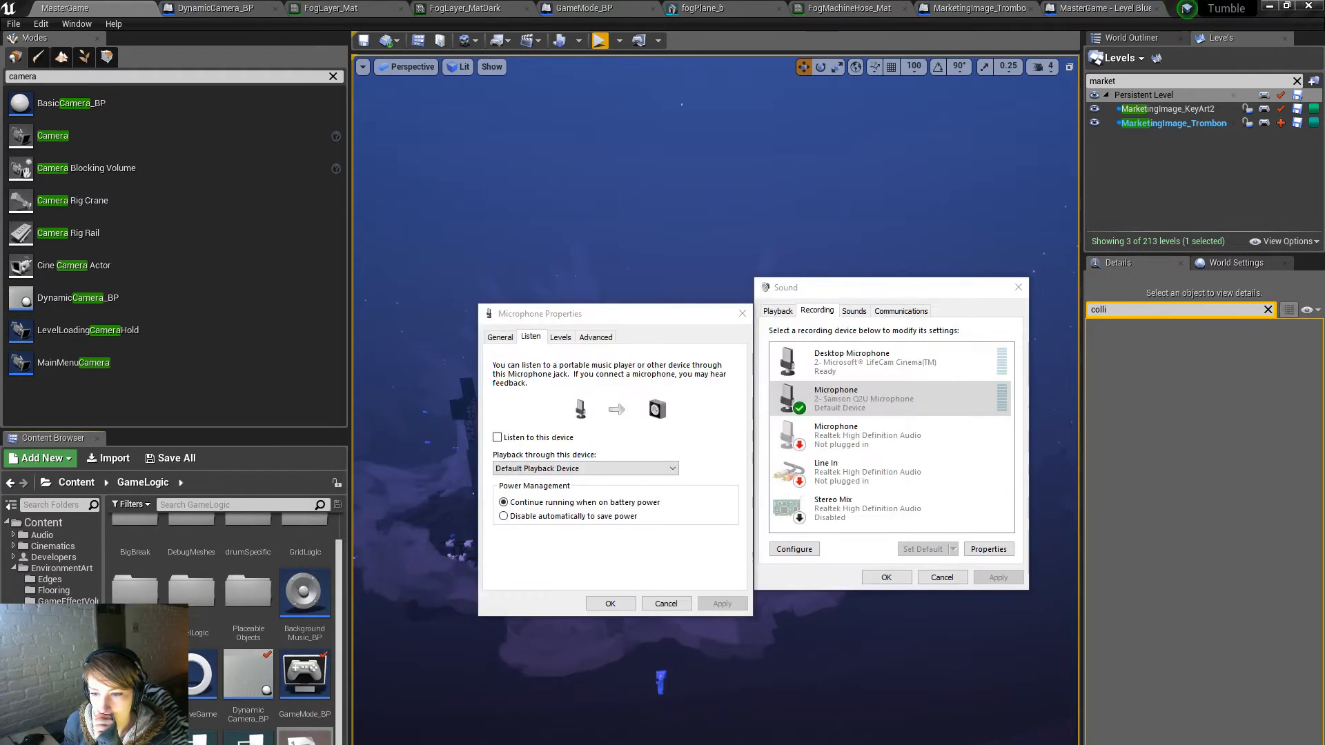
pyautogui.click(742, 313)
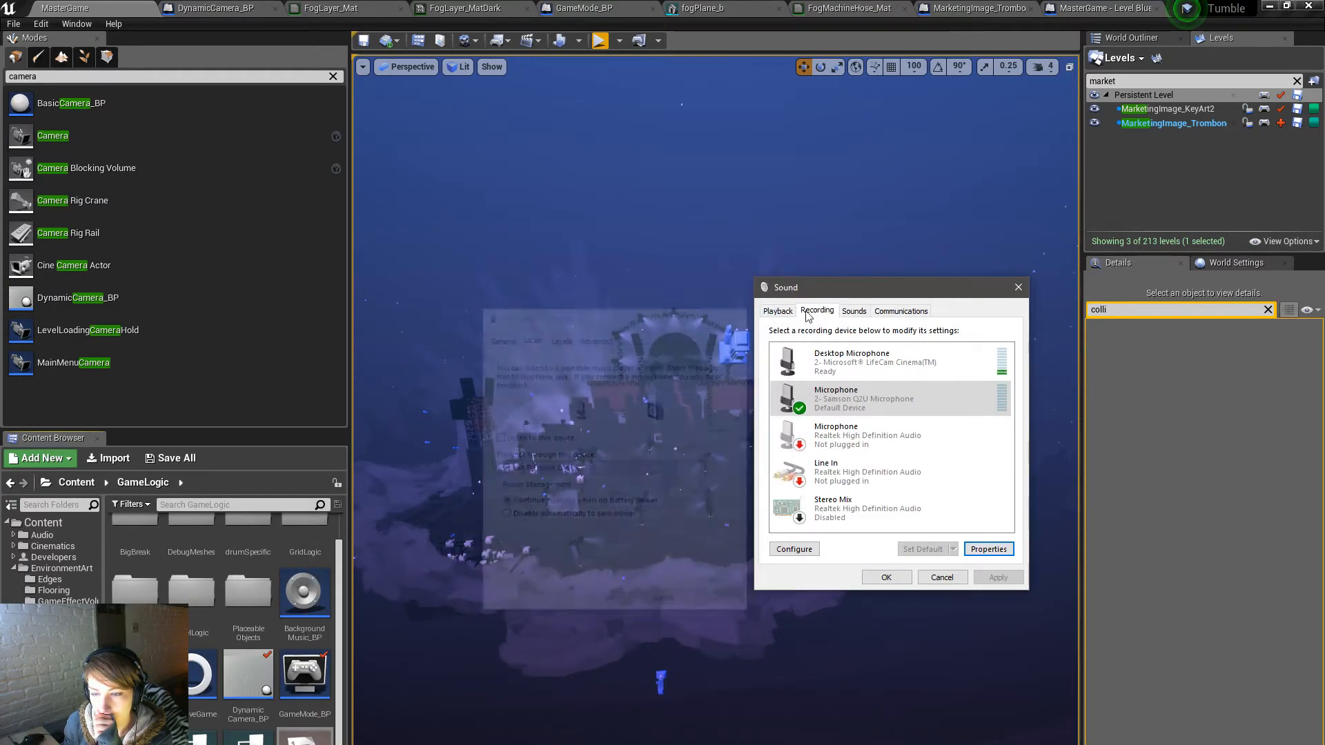
pyautogui.click(1018, 287)
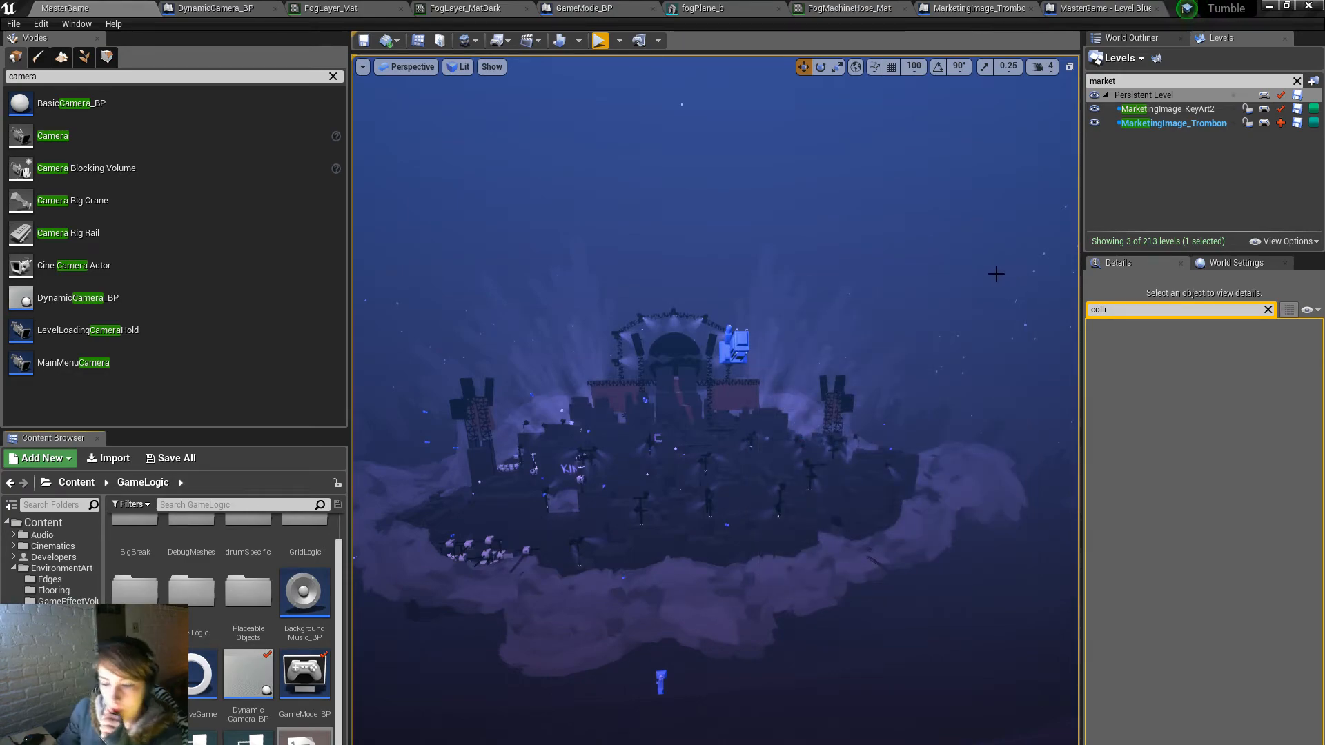
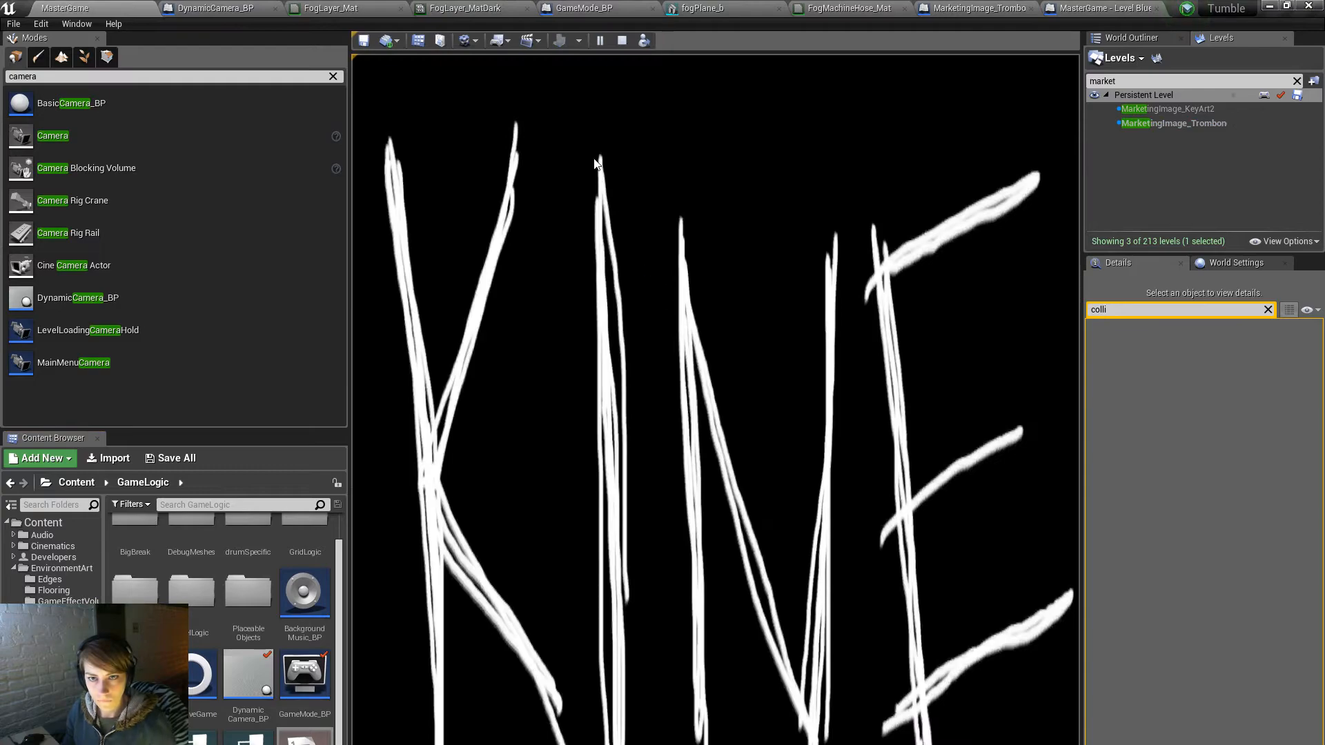
# Step: Playtest the trombone on the platforms in full screen, end the playtest, and return the viewport to the editor layout
pyautogui.press('F11')
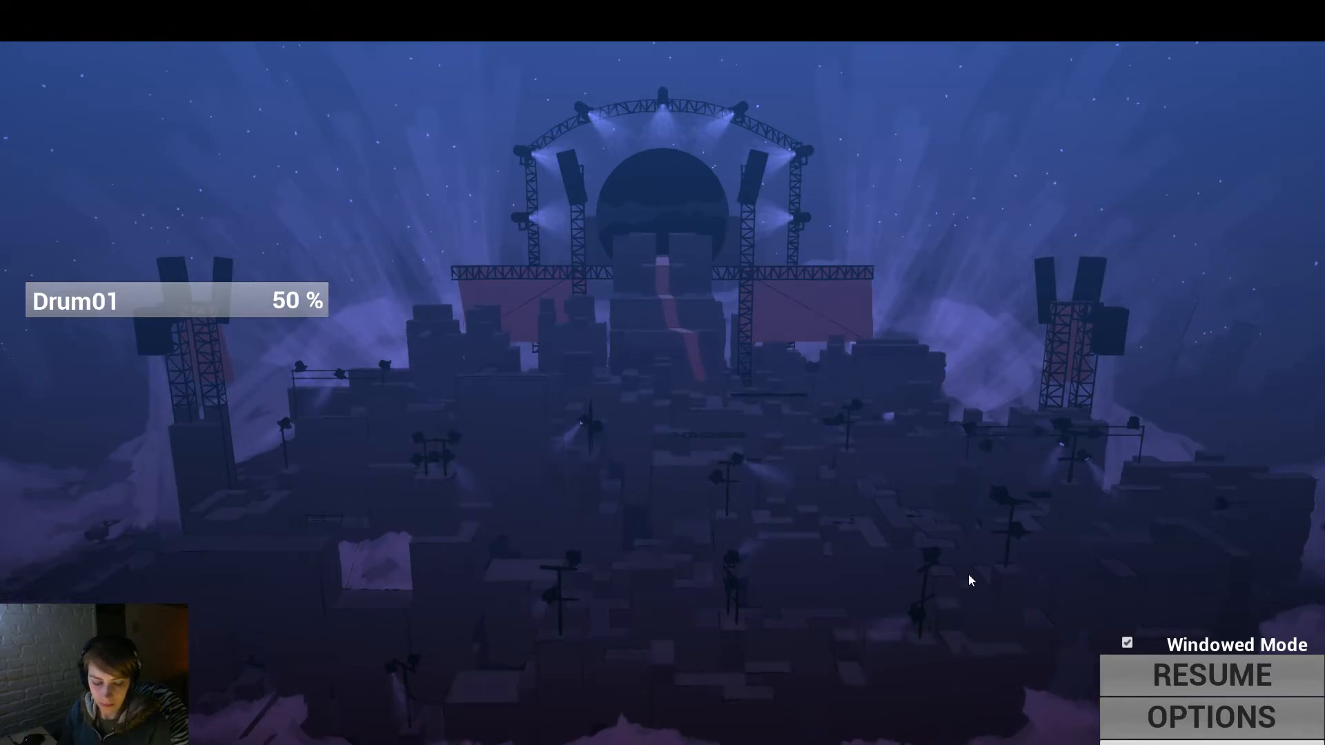
pyautogui.press('Escape')
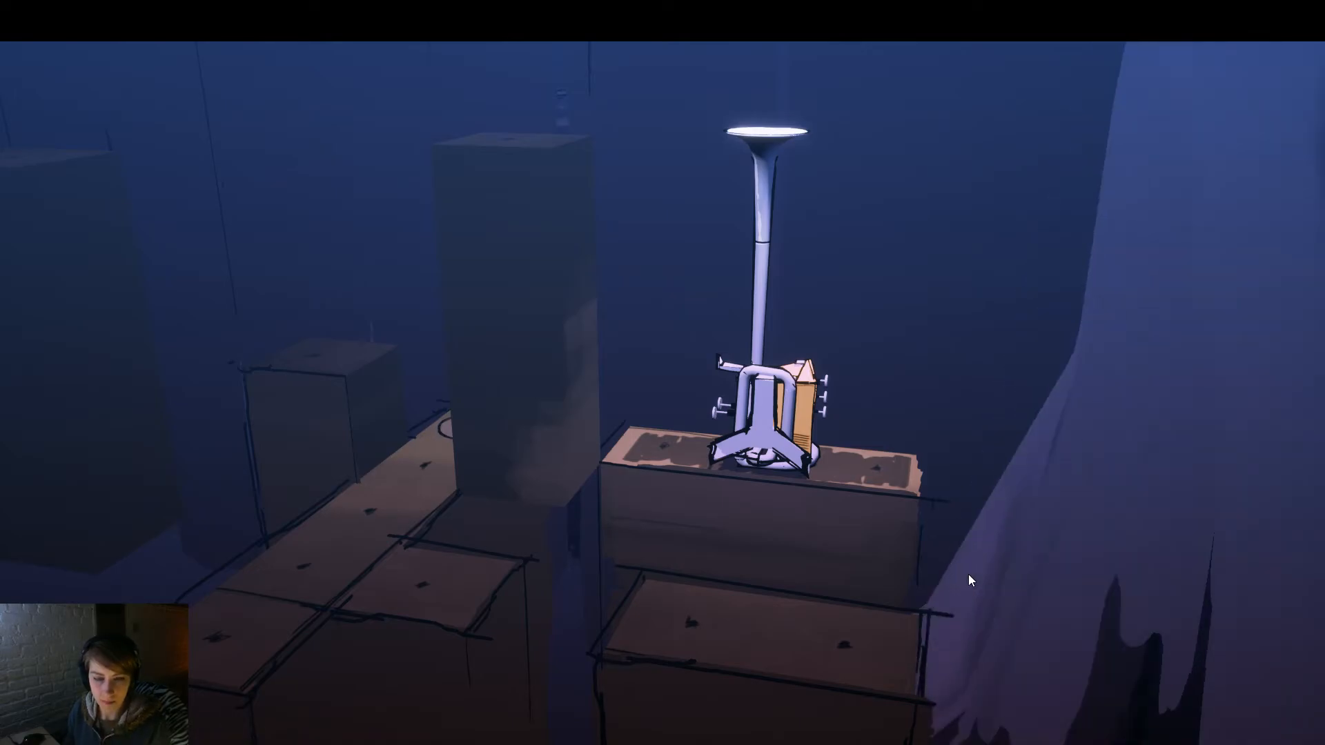
pyautogui.press('Escape')
pyautogui.click(1314, 11)
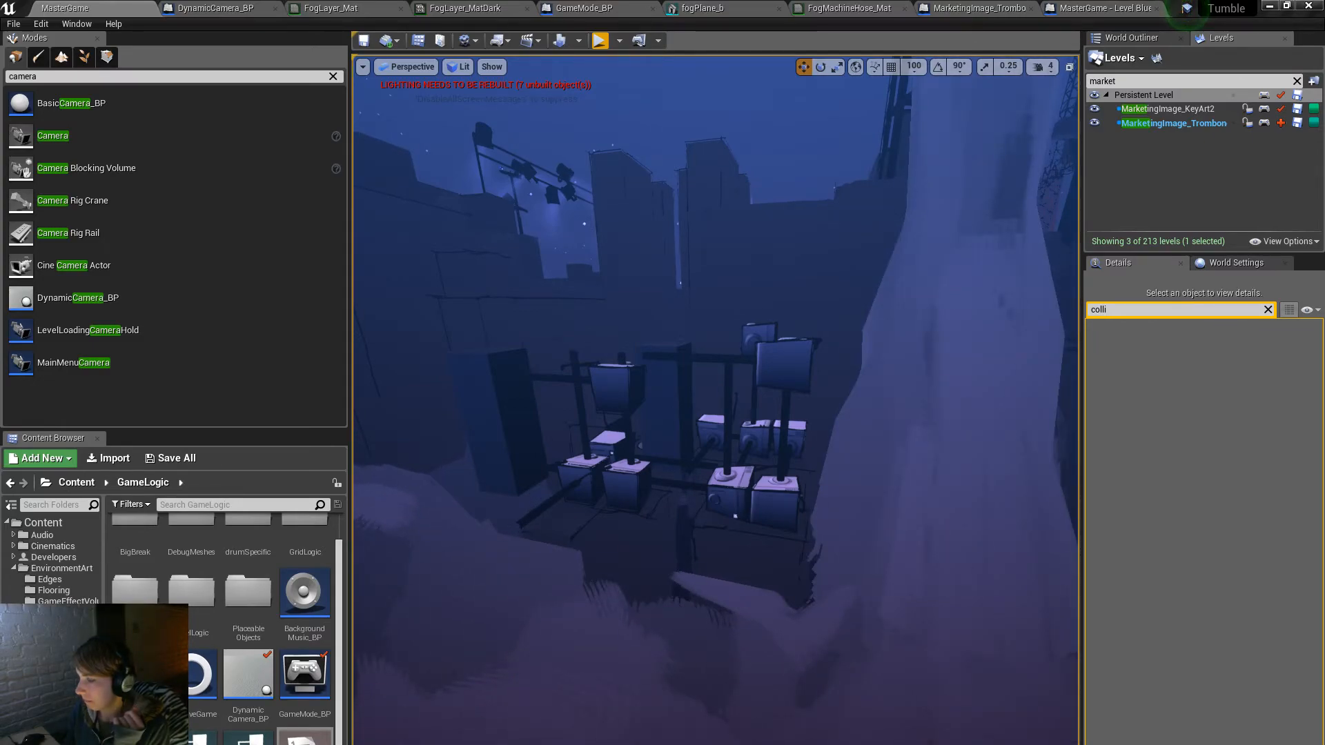
# Step: Select the tall static mesh block around the speaker stacks, save the level maps, and run a full-screen trombone playtest
pyautogui.click(778, 423)
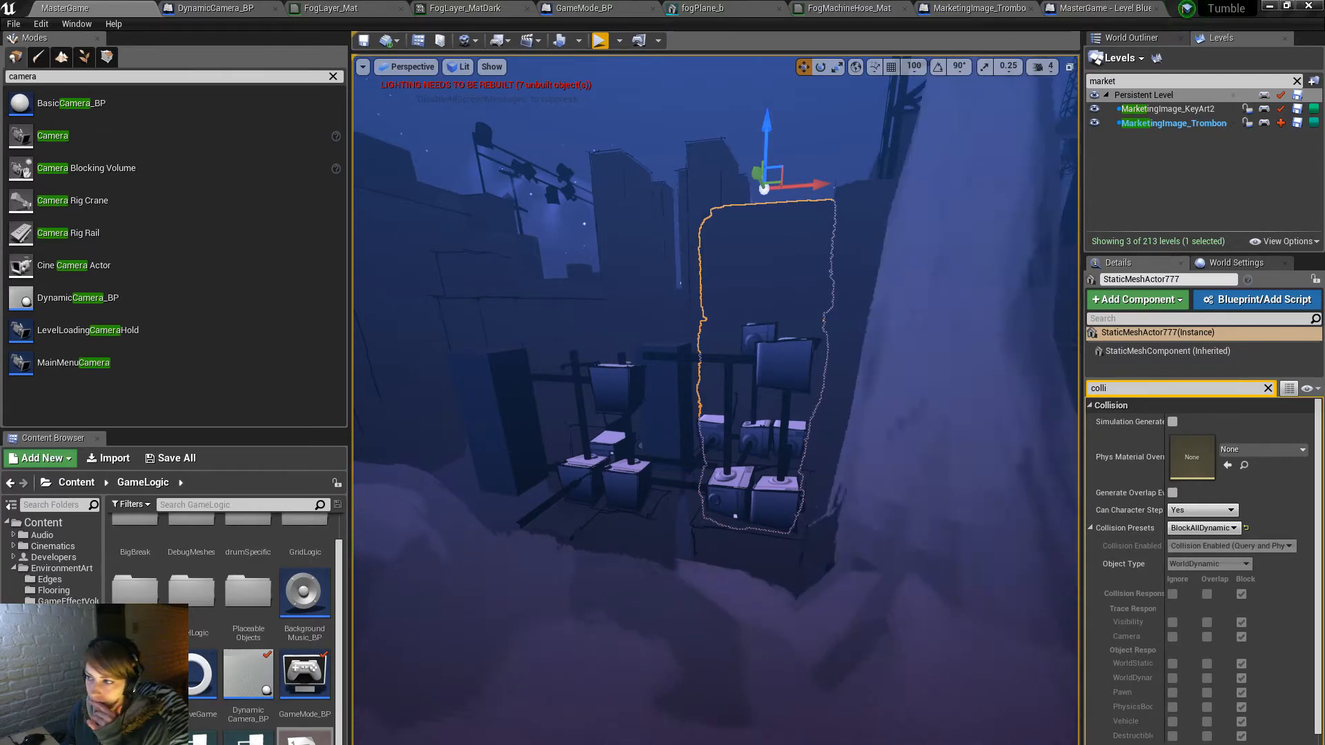
pyautogui.hotkey('ctrl', 's')
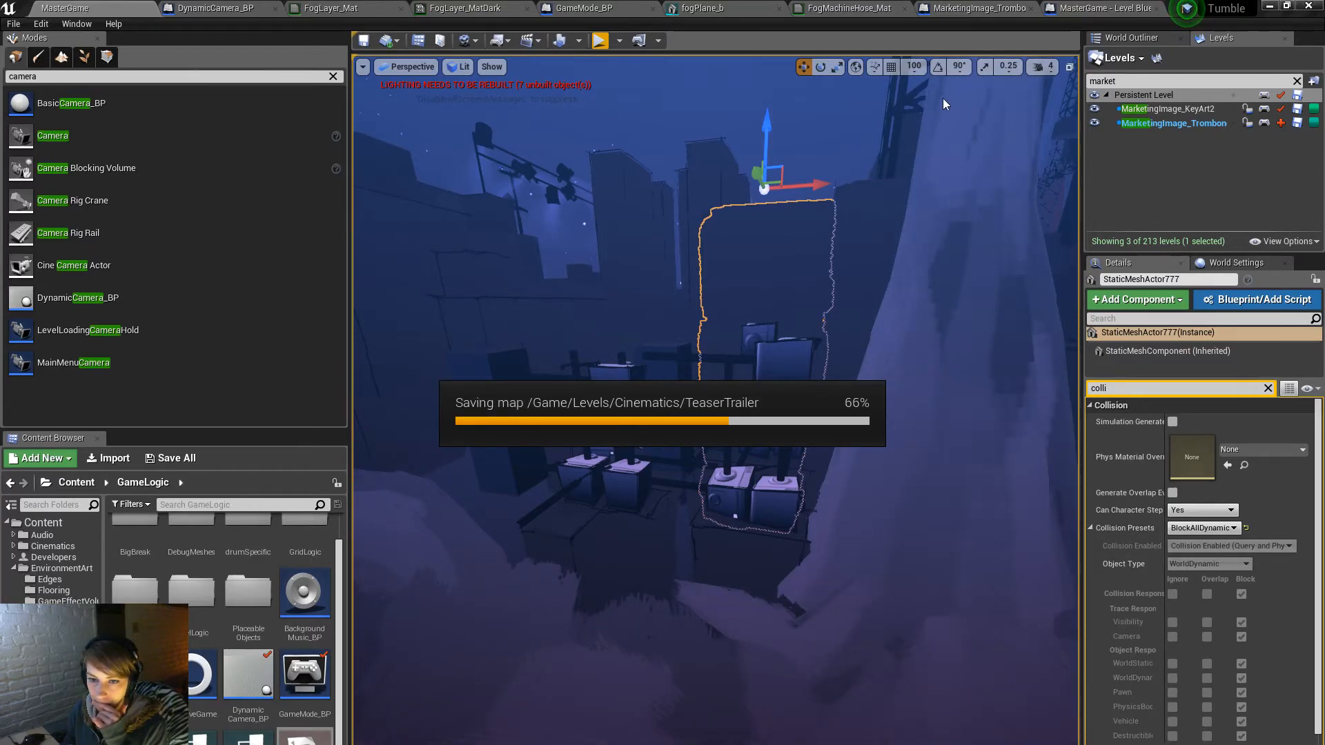
pyautogui.click(598, 61)
pyautogui.press('F11')
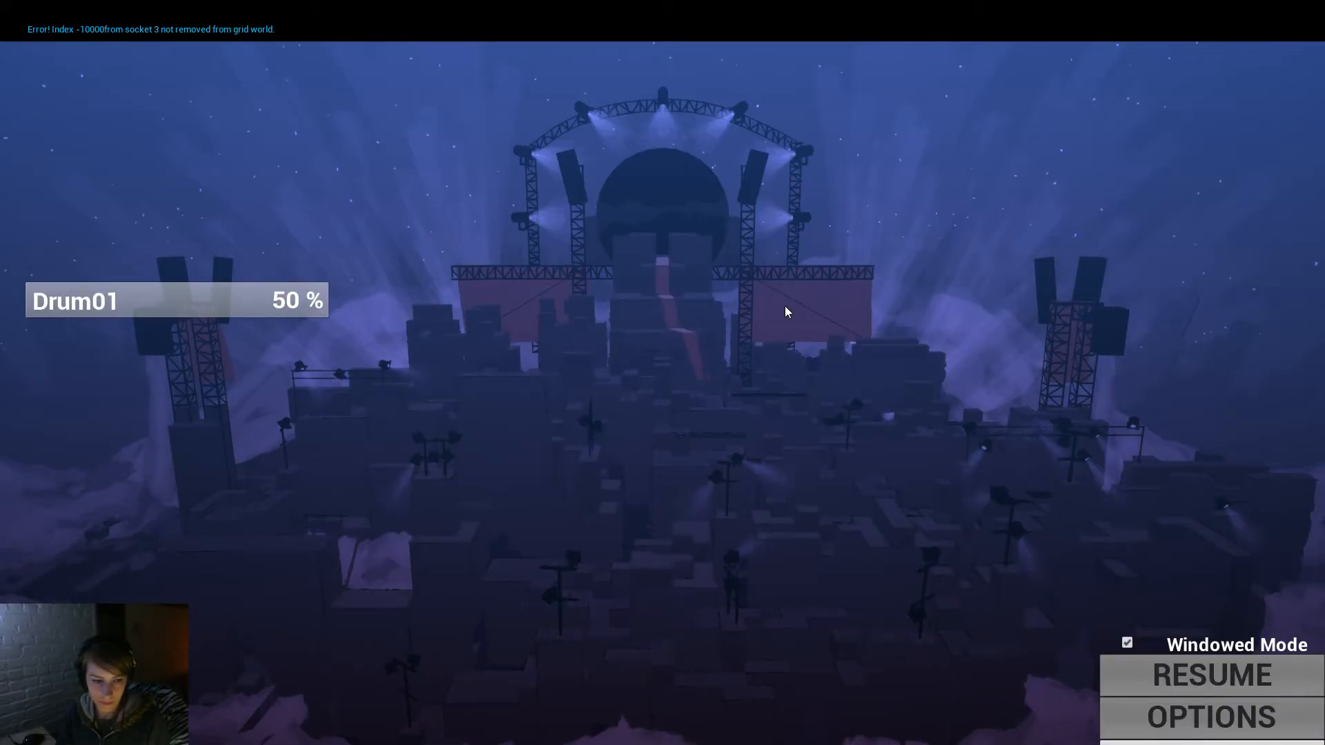
pyautogui.press('Escape')
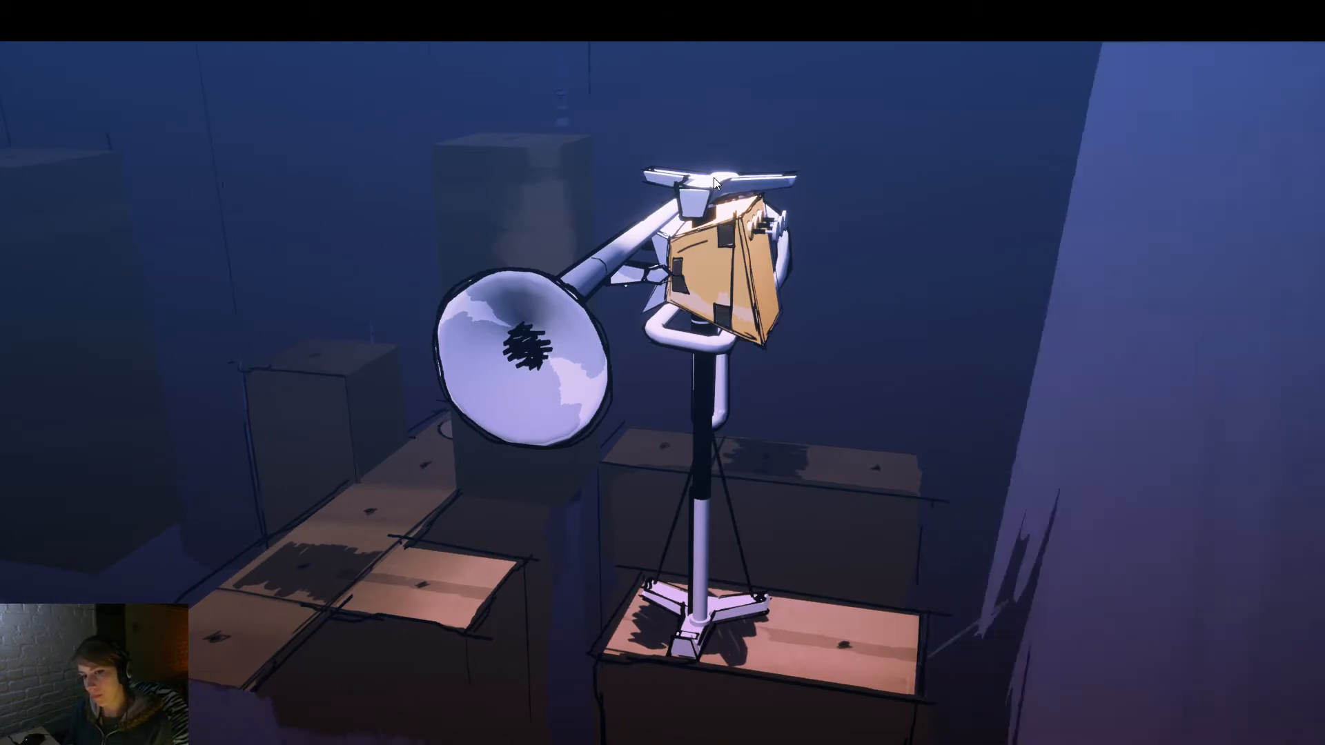
pyautogui.press('Escape')
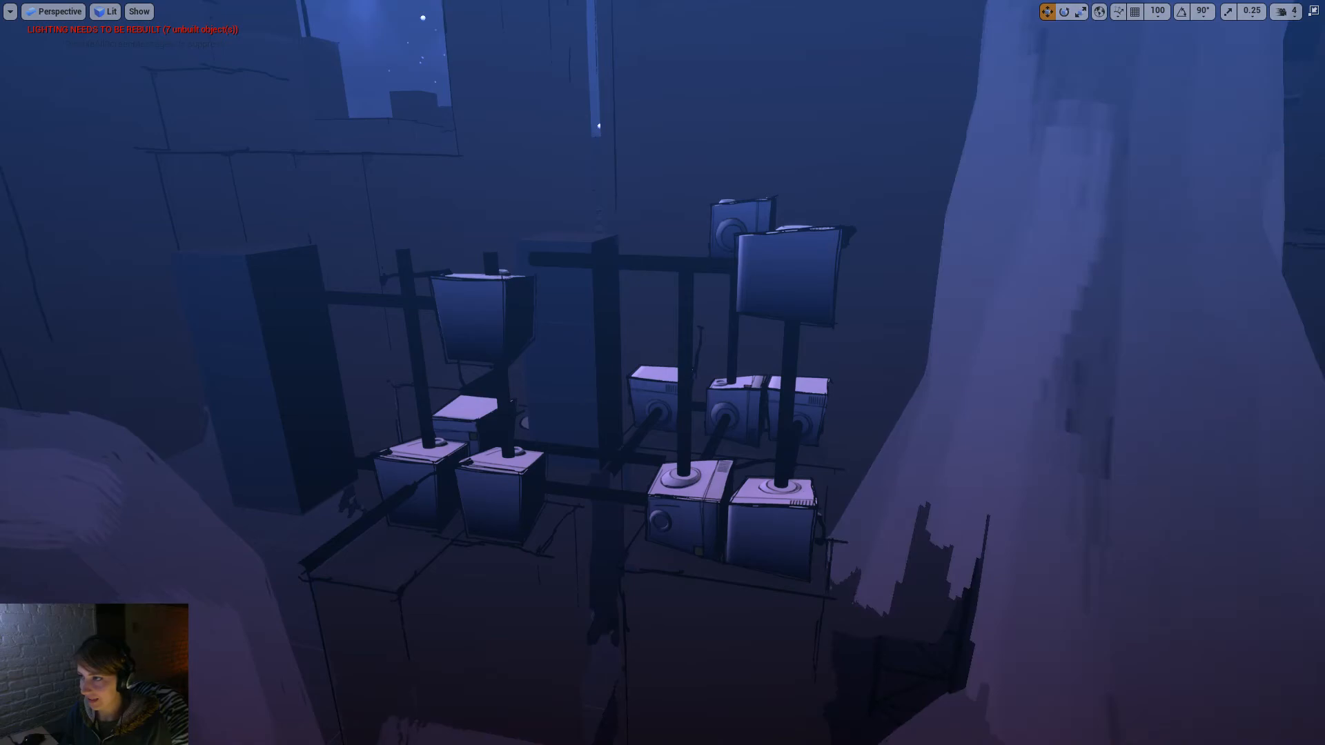
# Step: Start another playtest with the trombone, return to the editor layout, and eject from the player for free viewing
pyautogui.rightClick(1147, 257)
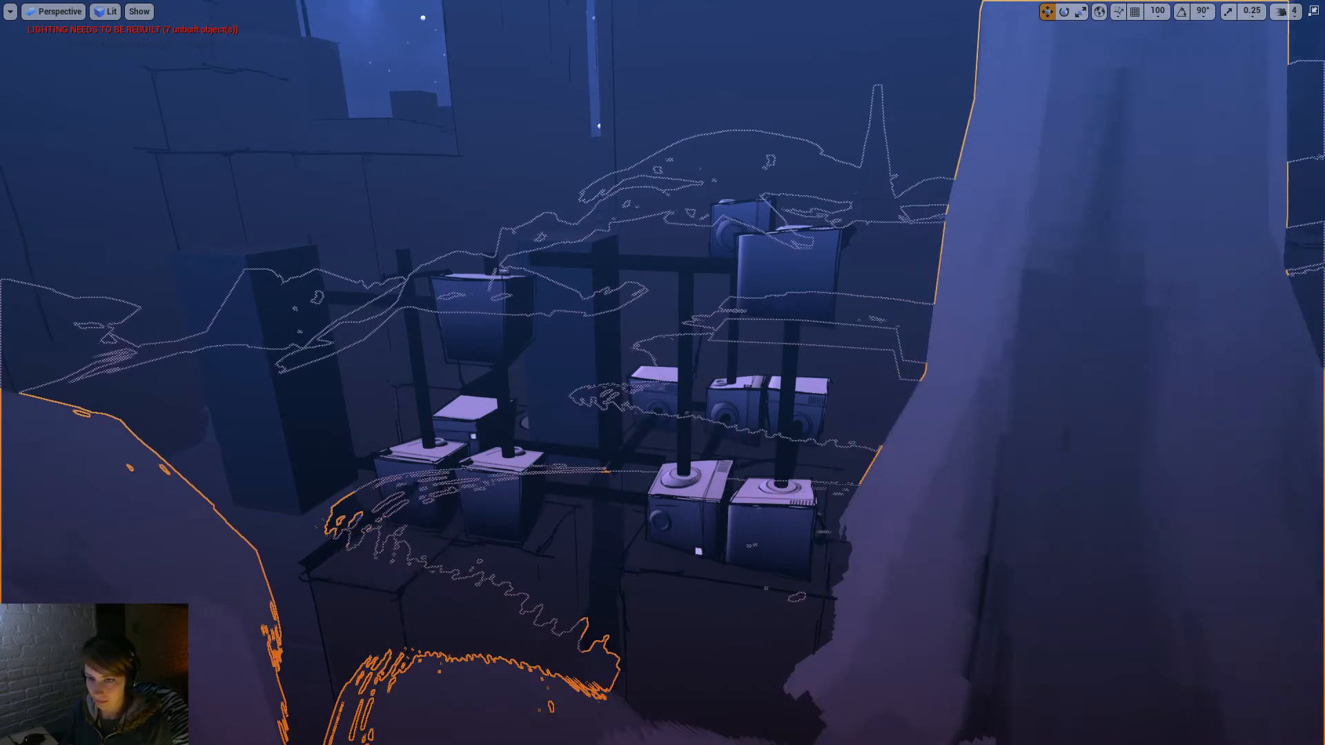
pyautogui.hotkey('alt', 'p')
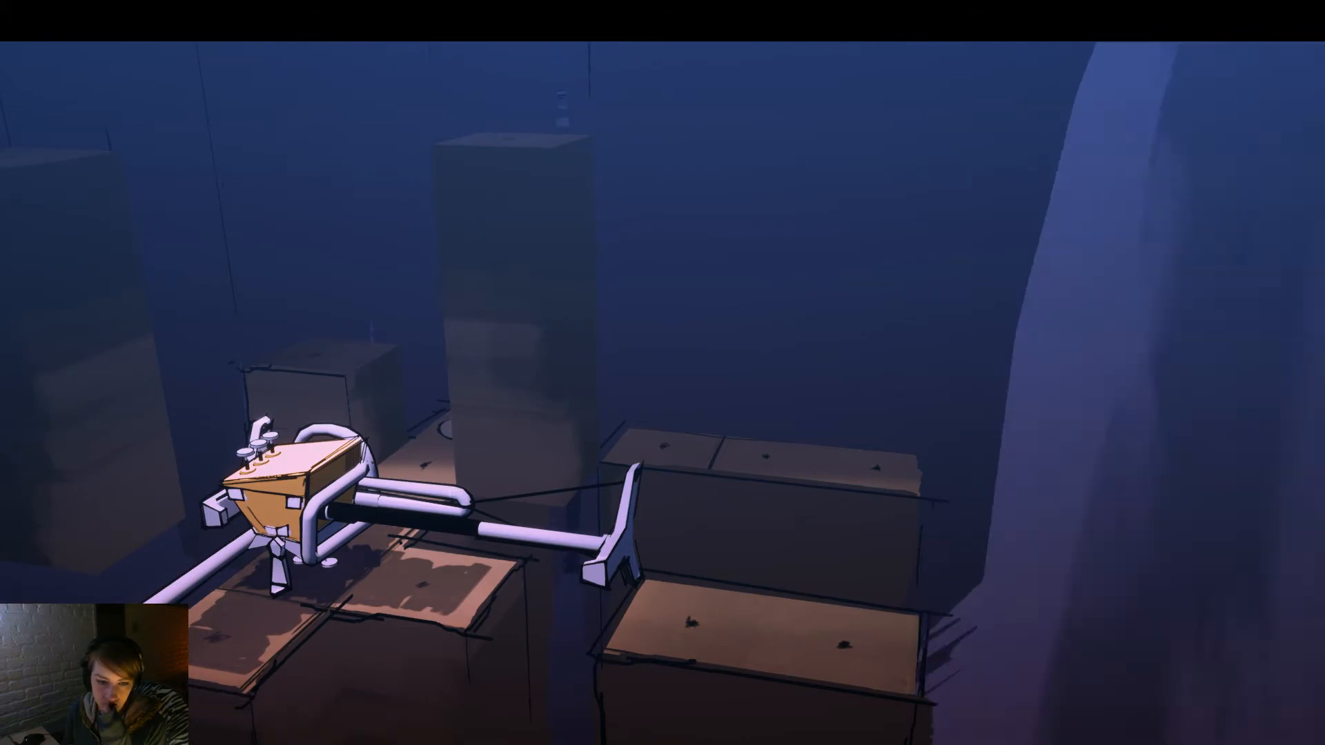
pyautogui.press('F11')
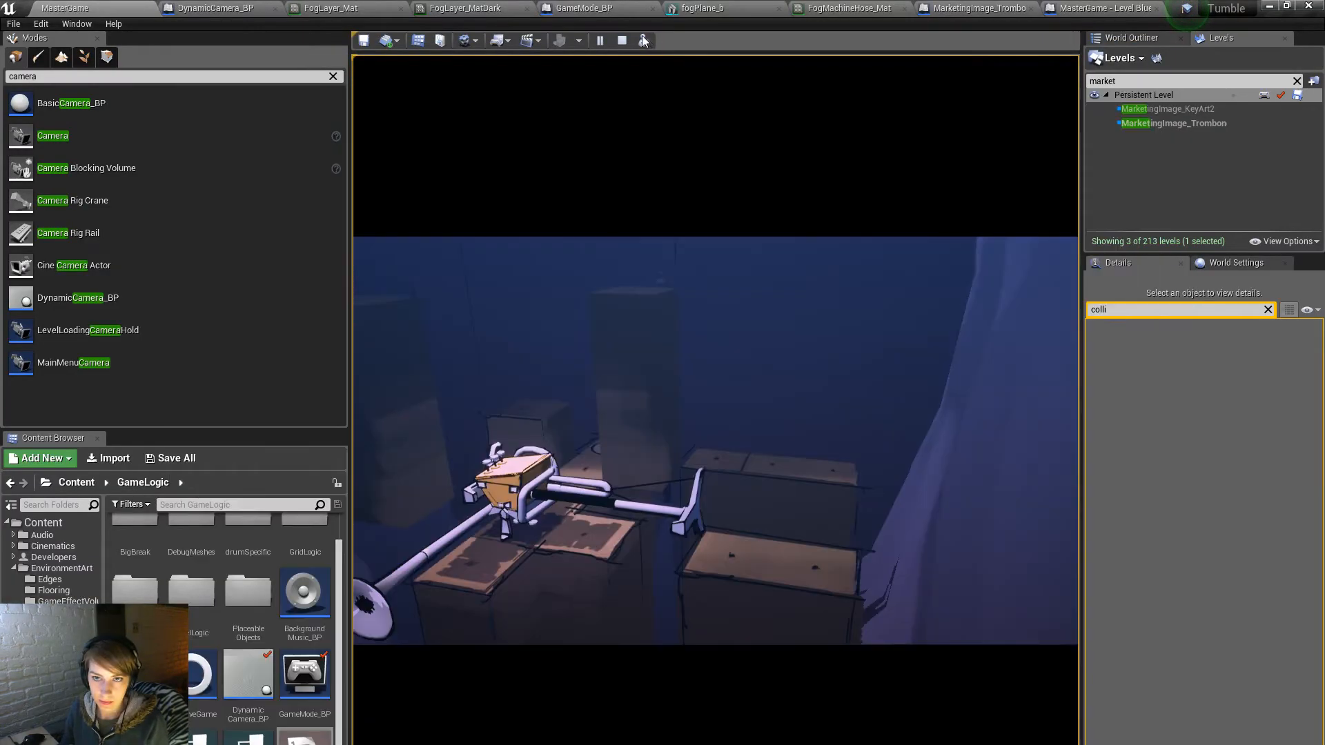
pyautogui.click(643, 39)
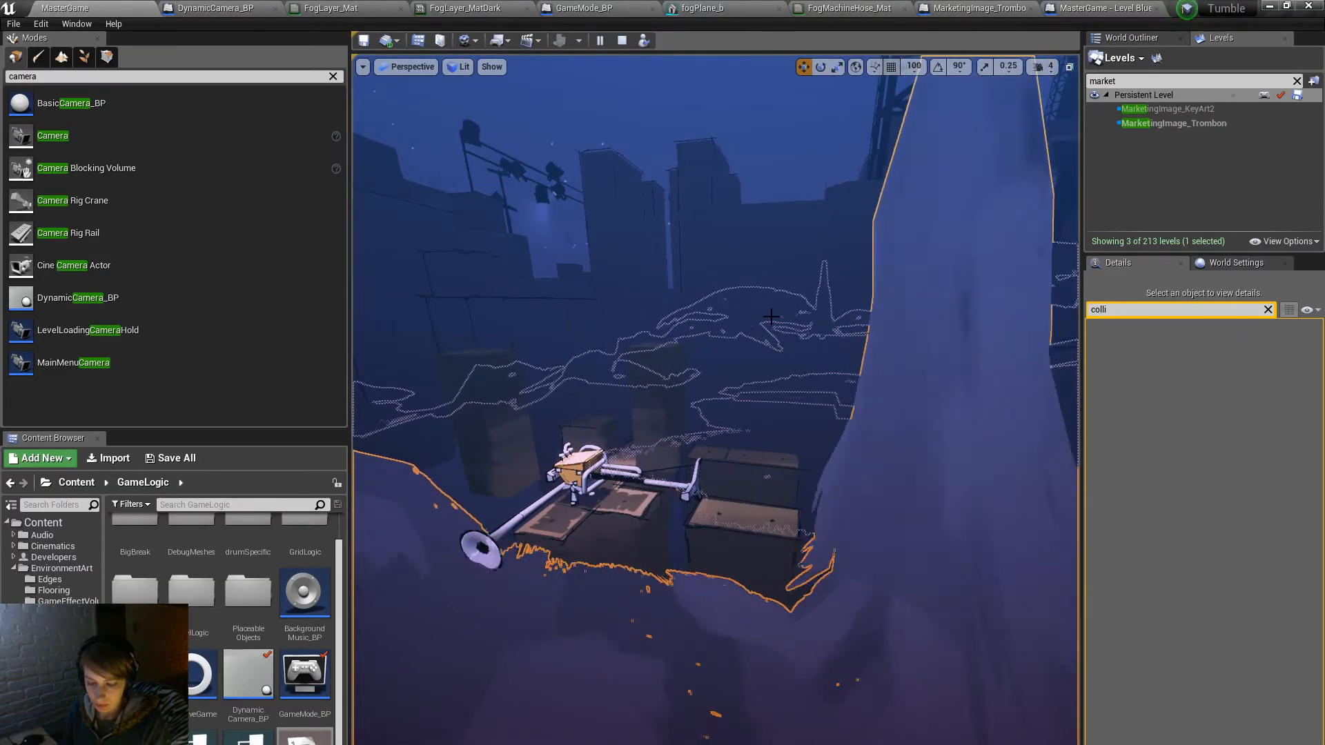
# Step: Inspect the trombone and surrounding blocks in the full-screen viewport with the free camera, and select an object in the background behind it
pyautogui.press('F11')
pyautogui.press('a')
pyautogui.press('d')
pyautogui.press('d')
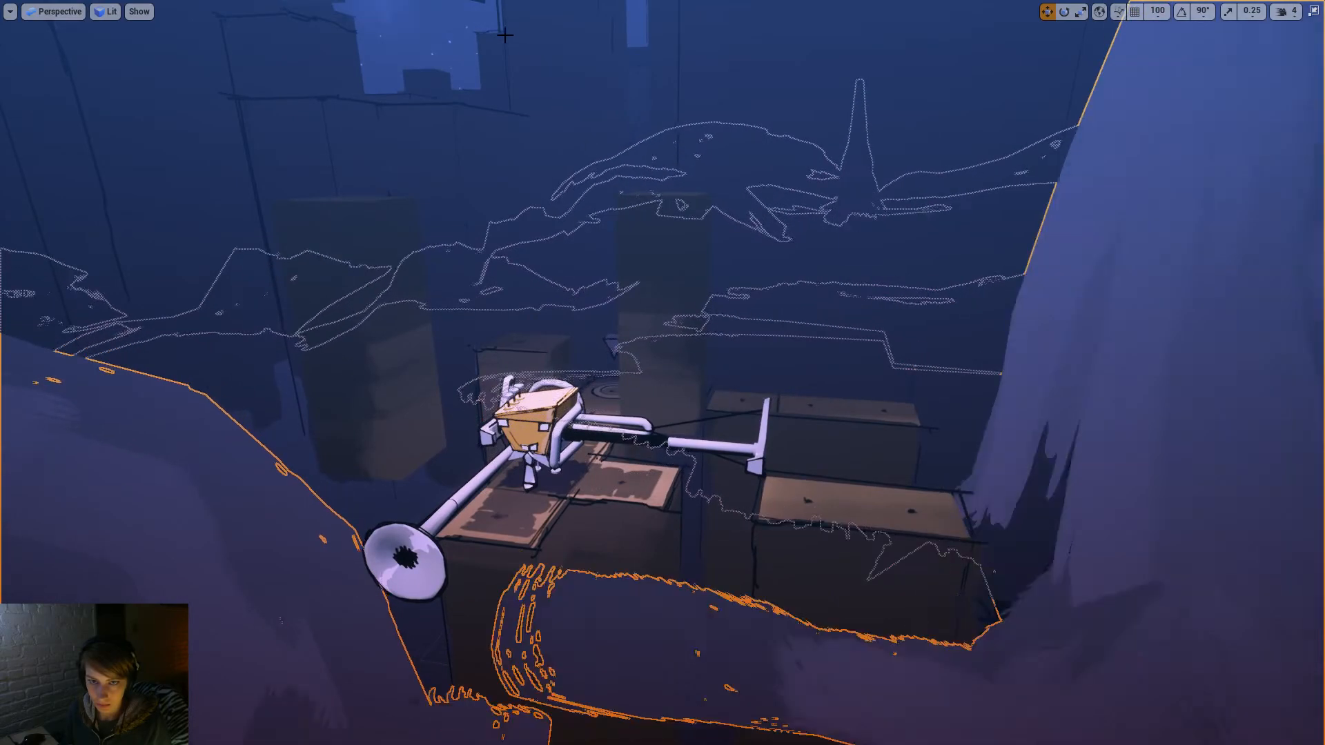
pyautogui.click(753, 106)
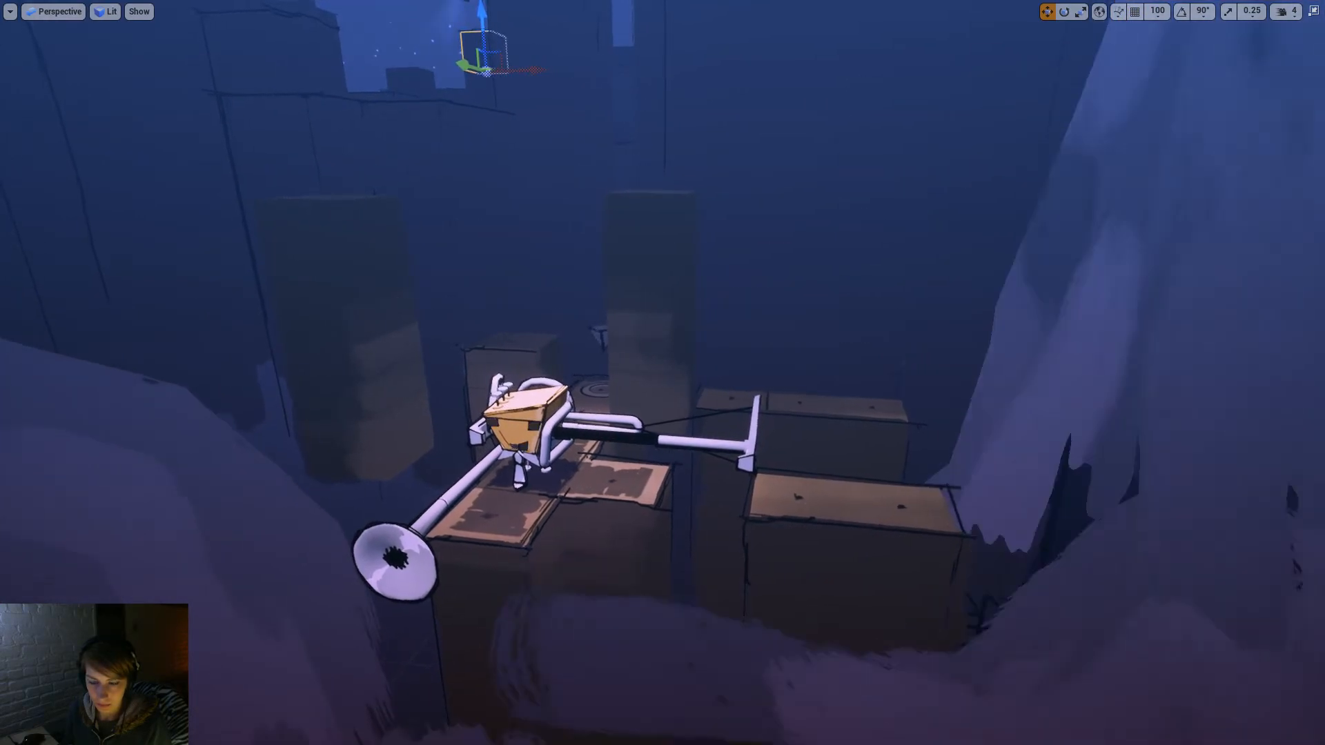
# Step: Look over the trombone and the surrounding platforms with the free camera, and end the playtest
pyautogui.press('s')
pyautogui.press('w')
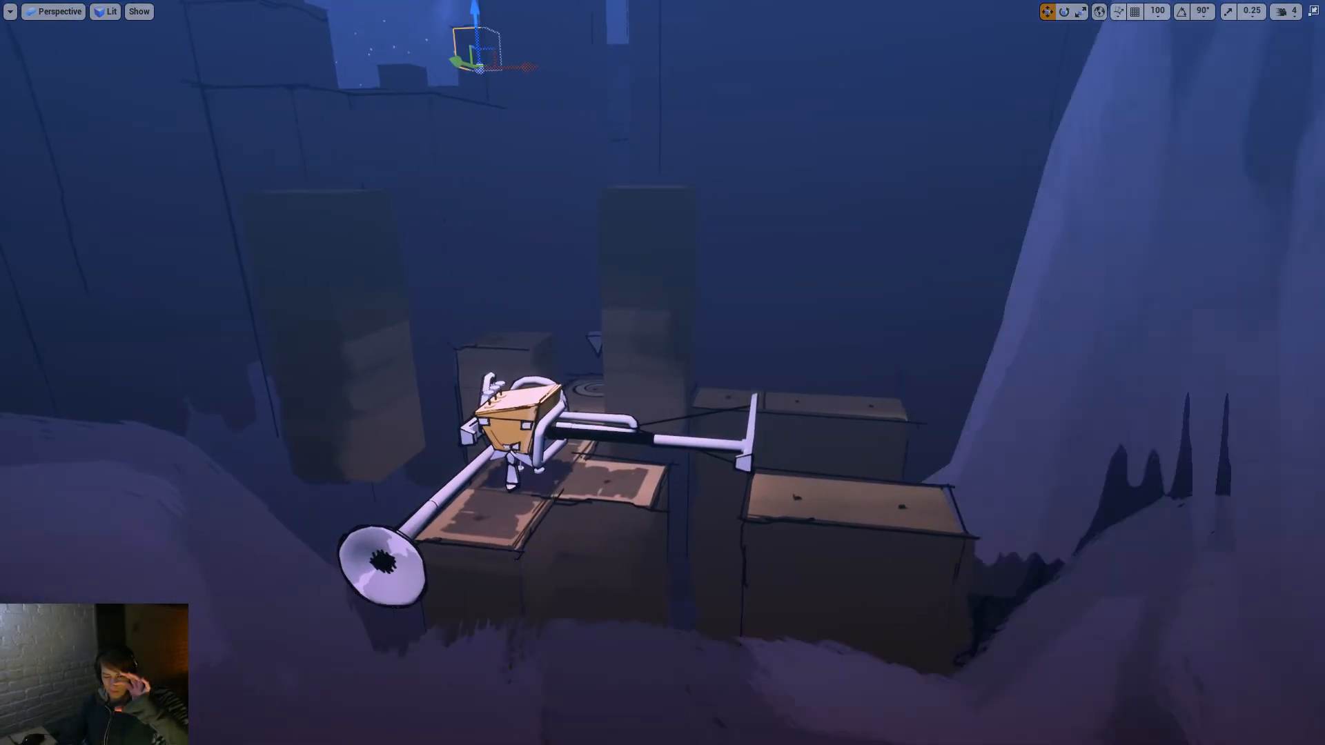
pyautogui.press('a')
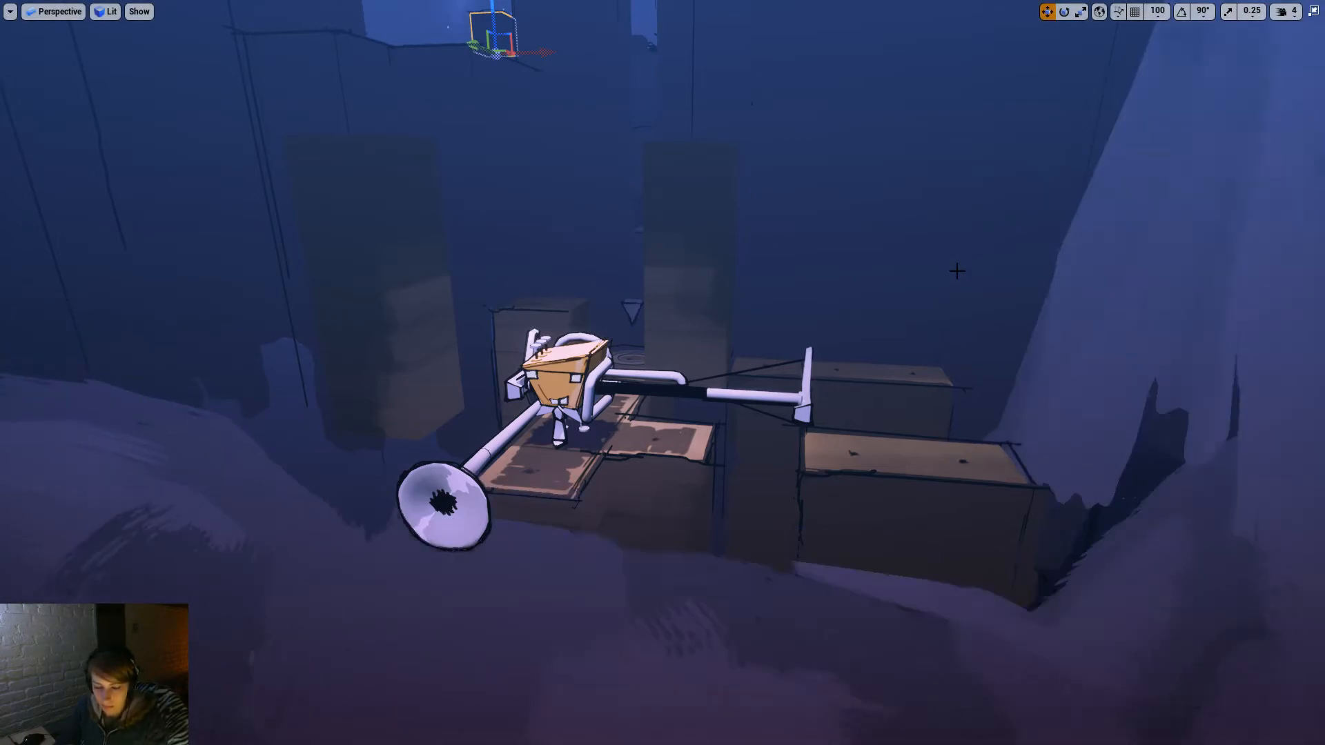
pyautogui.press('Escape')
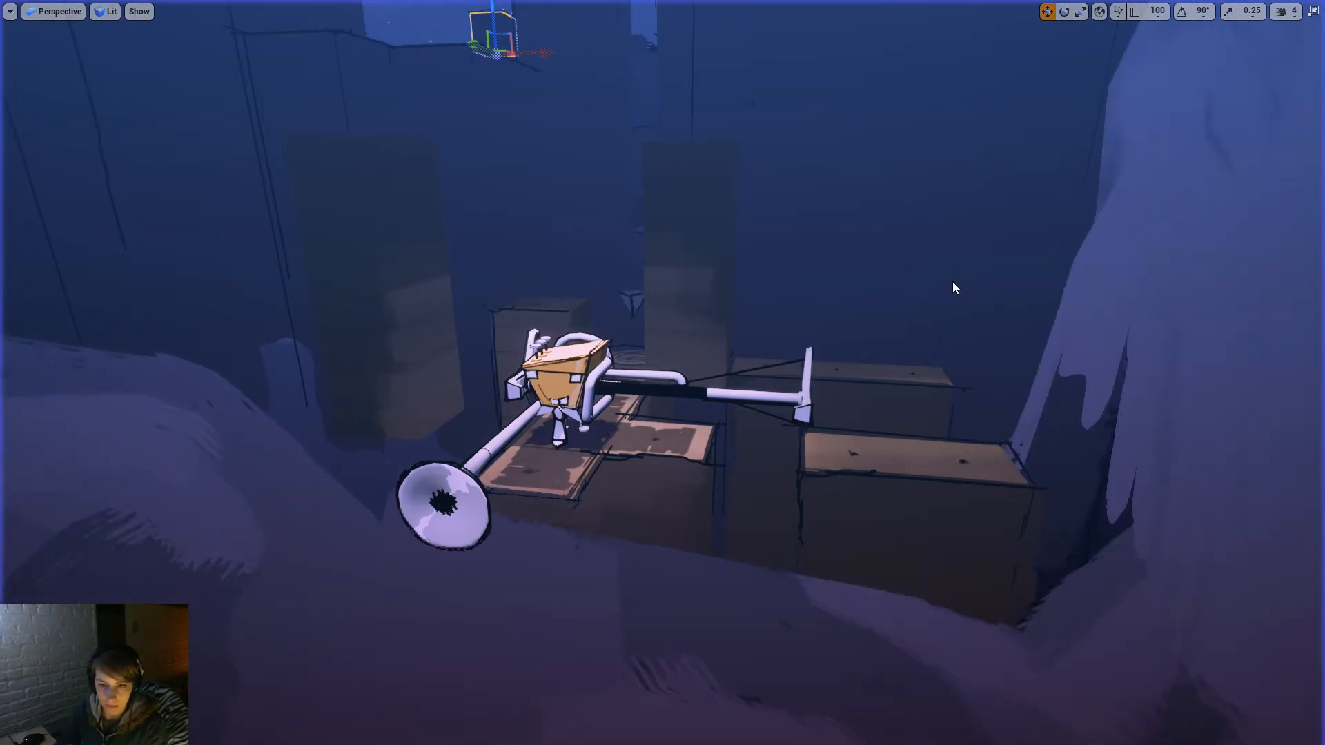
# Step: Locate the cameras beside the speaker stacks in the level and select TromboneB_Cam
pyautogui.press('s')
pyautogui.moveTo(952, 281); pyautogui.dragTo(1008, 276, button='right')
pyautogui.press('s')
pyautogui.moveTo(791, 347); pyautogui.dragTo(791, 348, button='right')
pyautogui.press('w')
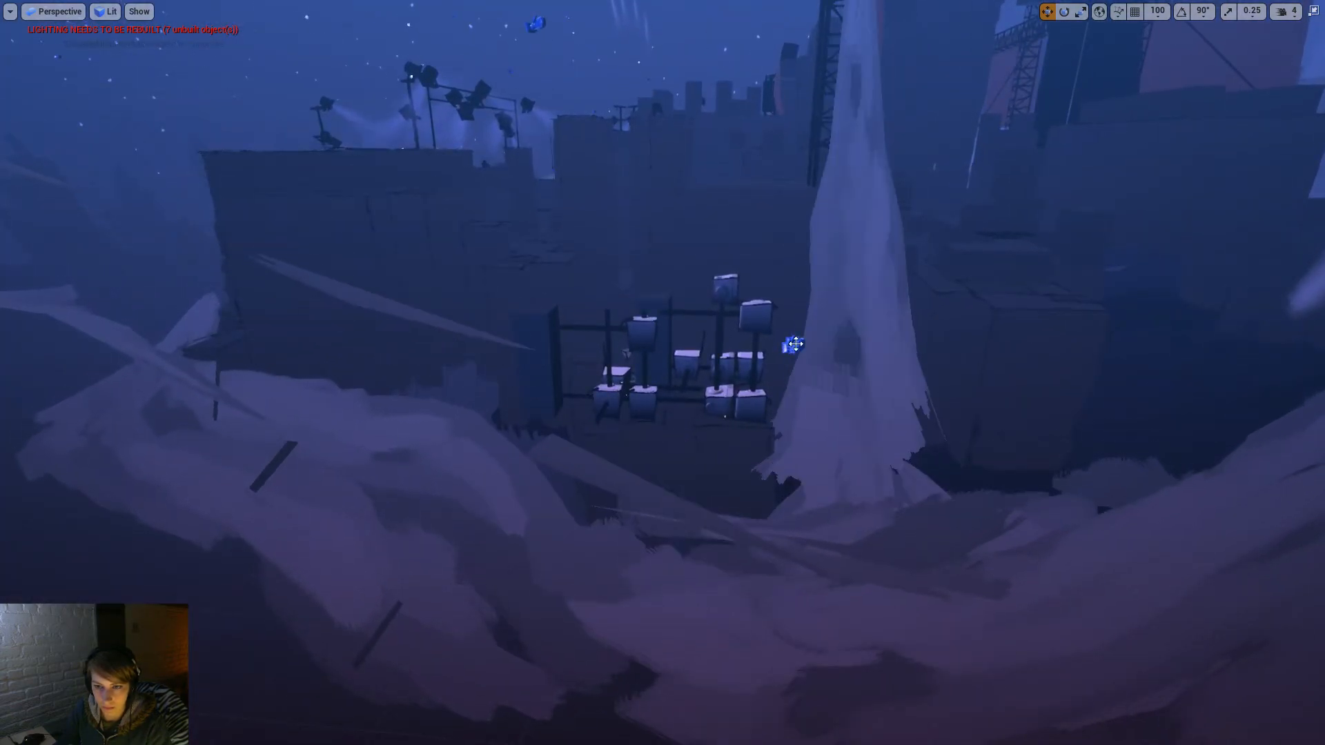
pyautogui.click(792, 346)
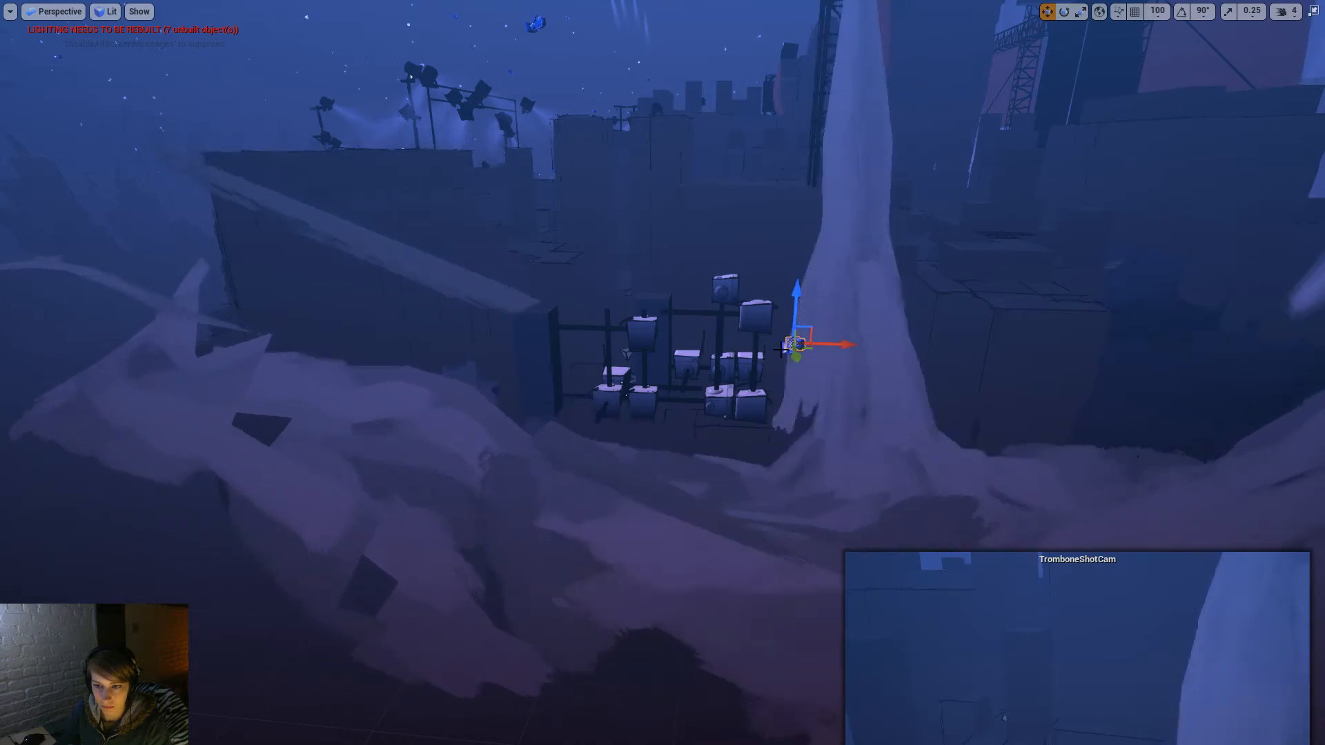
pyautogui.click(780, 348)
pyautogui.click(792, 345)
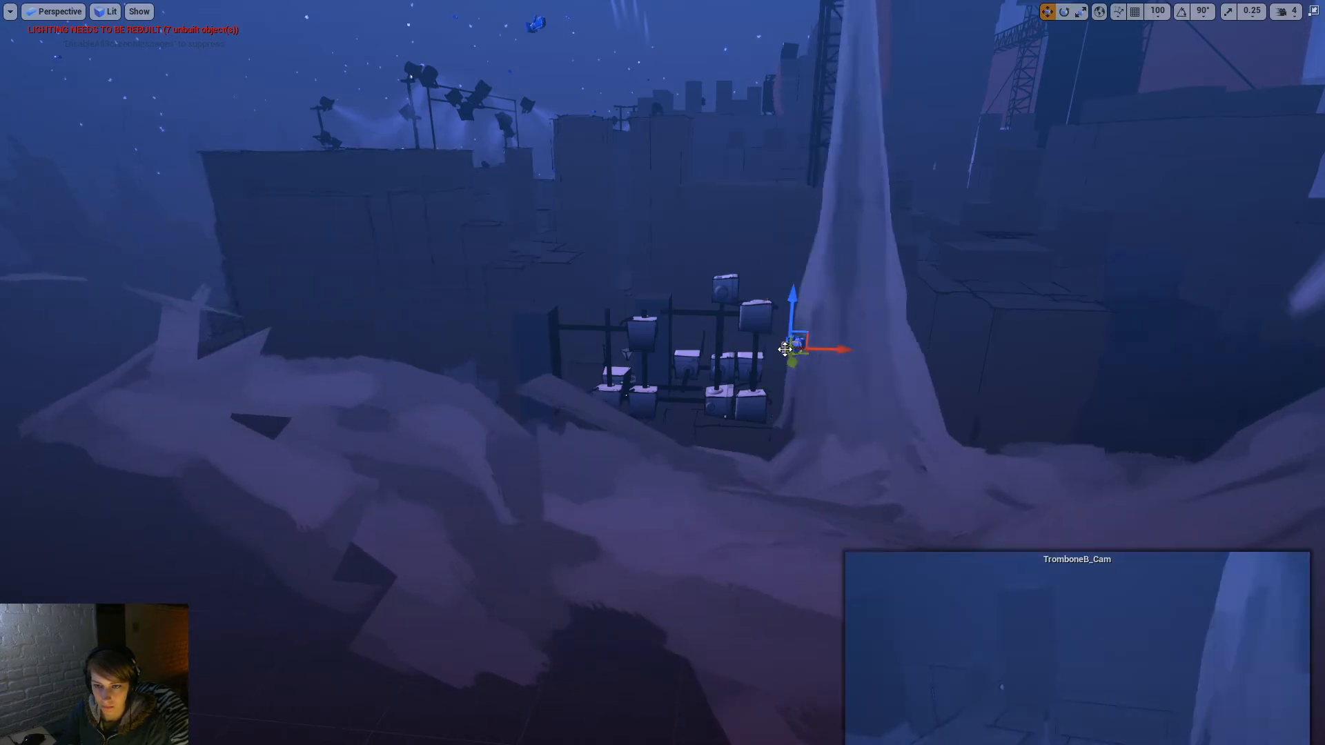
# Step: Lower TromboneB_Cam below the neighbouring TromboneShotCam and tilt it by about 6°
pyautogui.moveTo(791, 299); pyautogui.dragTo(790, 360)
pyautogui.moveTo(826, 407); pyautogui.dragTo(718, 404)
pyautogui.moveTo(718, 404); pyautogui.dragTo(618, 406, button='right')
pyautogui.press('d')
pyautogui.press('e')
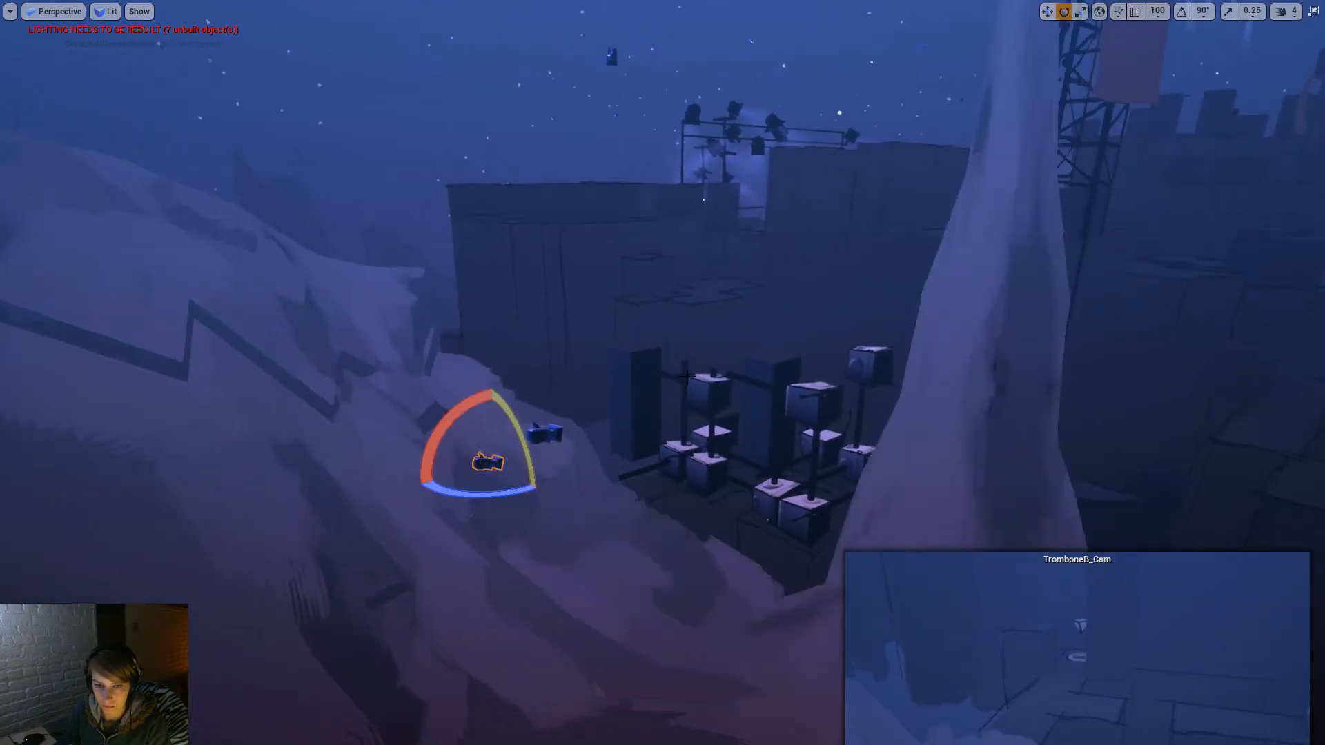
pyautogui.moveTo(449, 412); pyautogui.dragTo(437, 429)
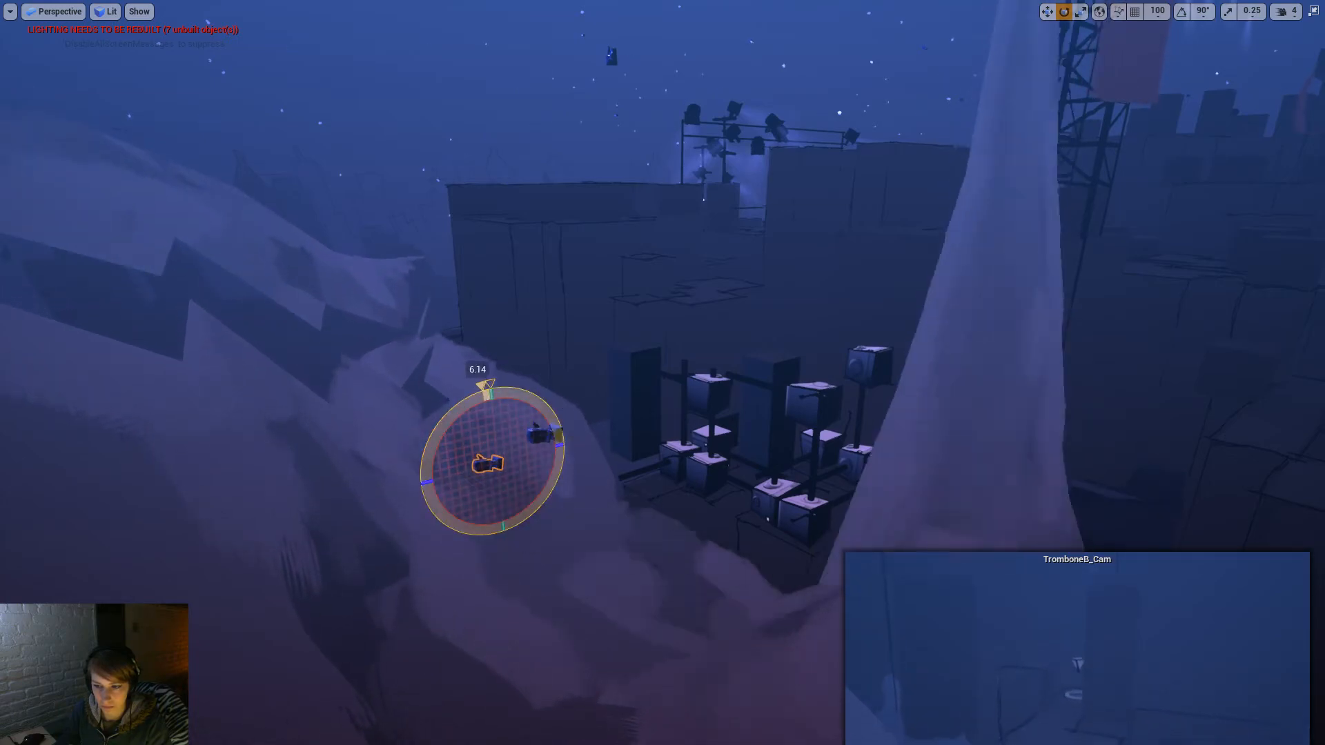
# Step: Move TromboneB_Cam closer to the speaker stacks and refine its height and aim using the camera preview
pyautogui.press('w')
pyautogui.moveTo(454, 466); pyautogui.dragTo(507, 463)
pyautogui.press('e')
pyautogui.press('a')
pyautogui.moveTo(724, 419); pyautogui.dragTo(662, 414, button='right')
pyautogui.press('w')
pyautogui.moveTo(617, 435); pyautogui.dragTo(607, 407)
pyautogui.press('e')
# Step: Return to the editor layout, open TromboneB_Cam's X rotation for editing, and fine-tune the camera's angle and position
pyautogui.click(1312, 12)
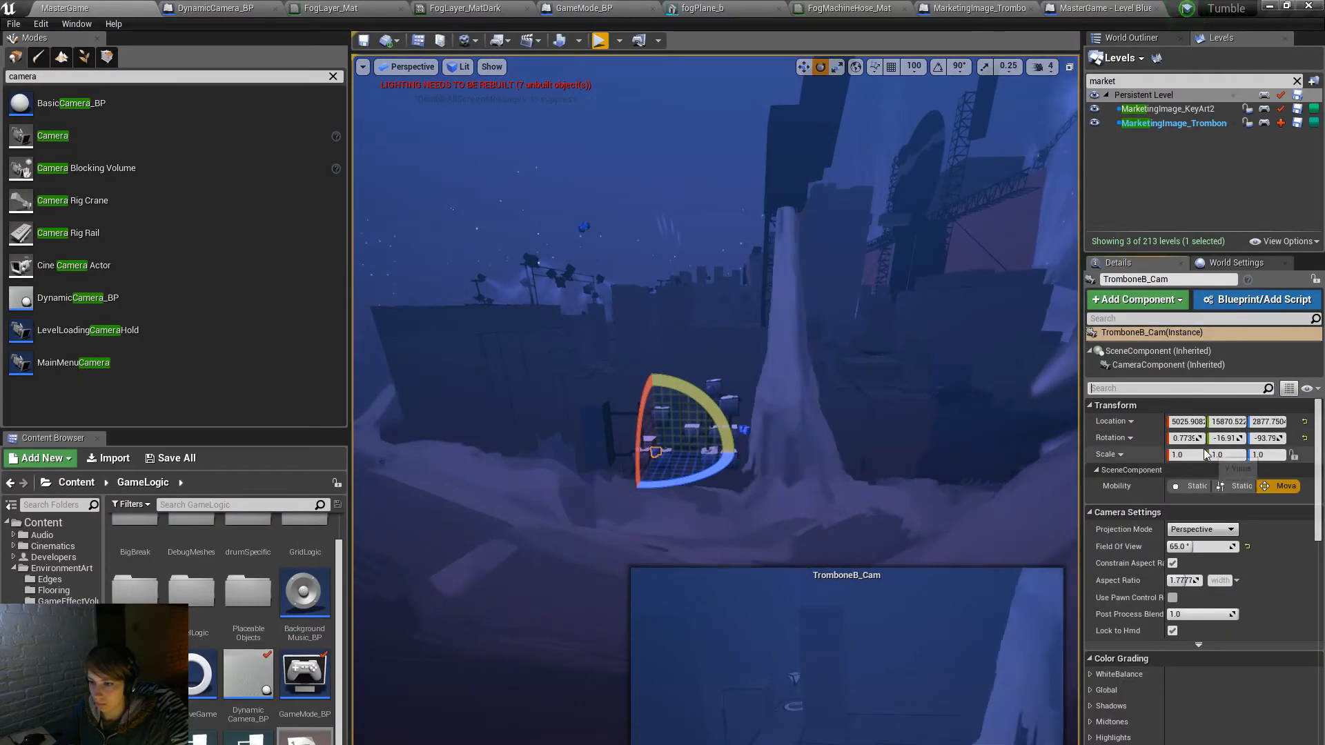
pyautogui.click(1196, 441)
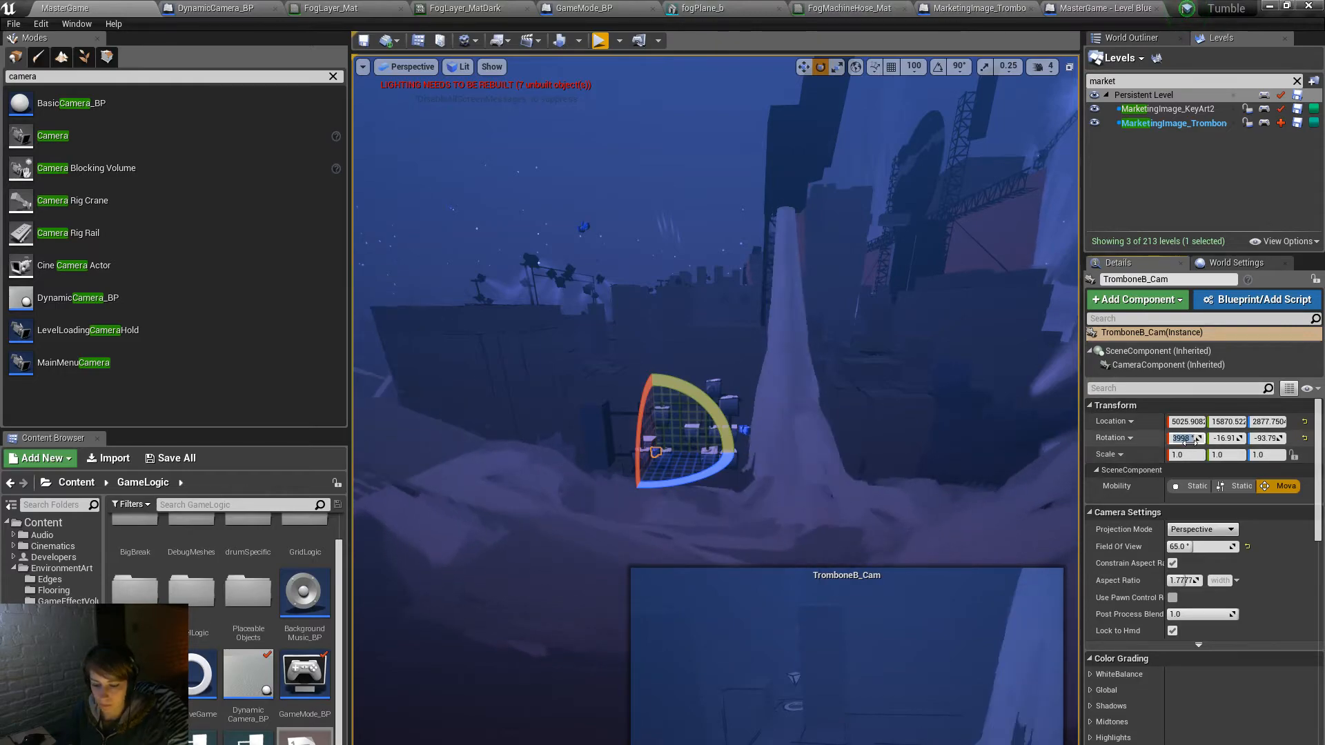
pyautogui.moveTo(918, 428); pyautogui.dragTo(914, 431, button='right')
pyautogui.moveTo(657, 437); pyautogui.dragTo(655, 453)
pyautogui.press('w')
pyautogui.moveTo(672, 403); pyautogui.dragTo(672, 397)
pyautogui.moveTo(671, 397); pyautogui.dragTo(671, 397, button='right')
# Step: Select the EffectVolume_LevelComplete actor among the blocks and make its level the current level
pyautogui.click(645, 487)
pyautogui.moveTo(645, 488); pyautogui.dragTo(645, 488, button='right')
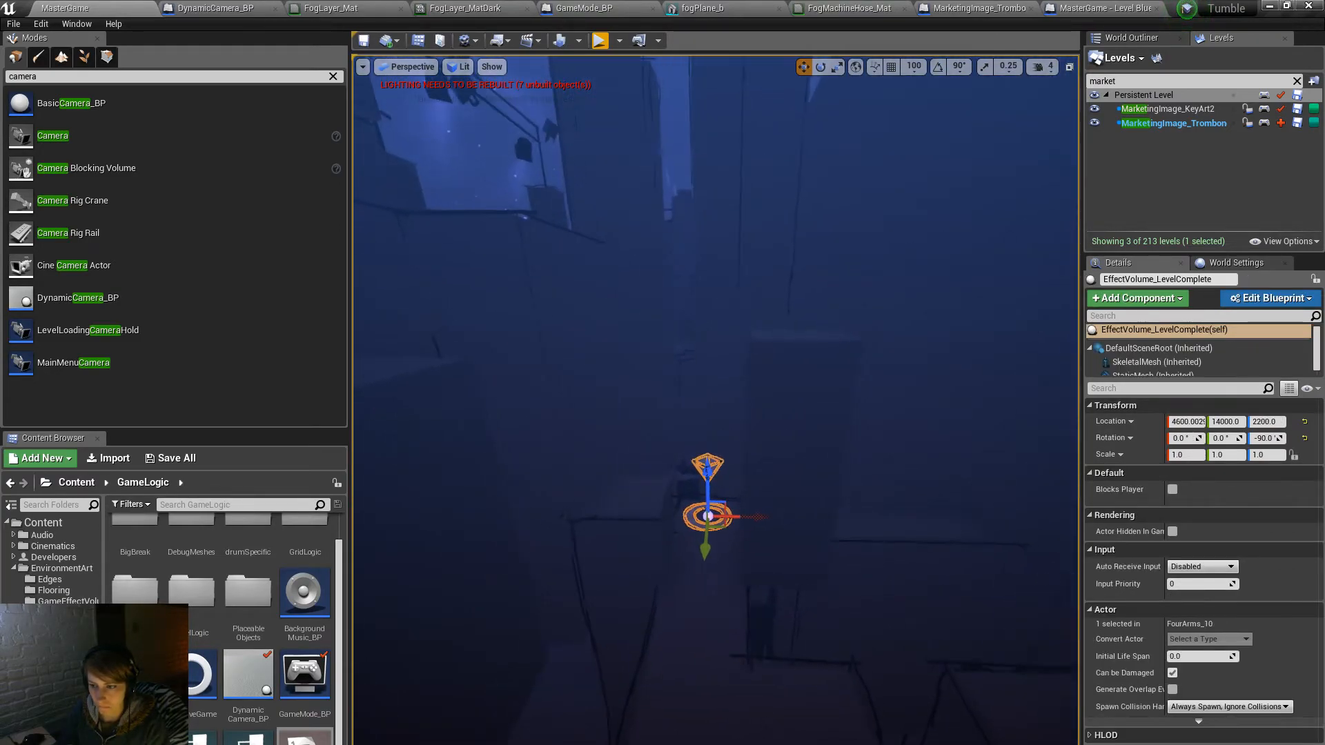
pyautogui.press('m')
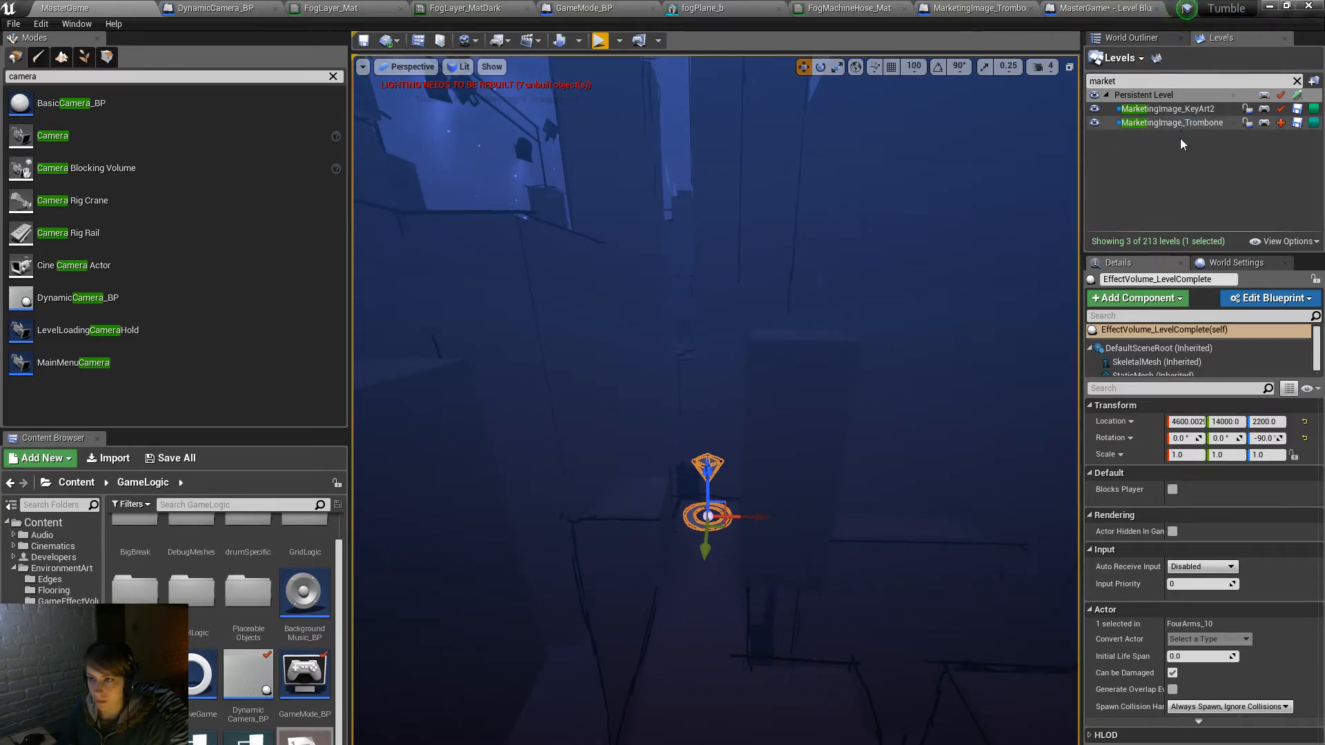
# Step: Browse the EnvironmentArt folder and its GameEffectVolumes subfolder, searching the assets for "win"
pyautogui.click(48, 579)
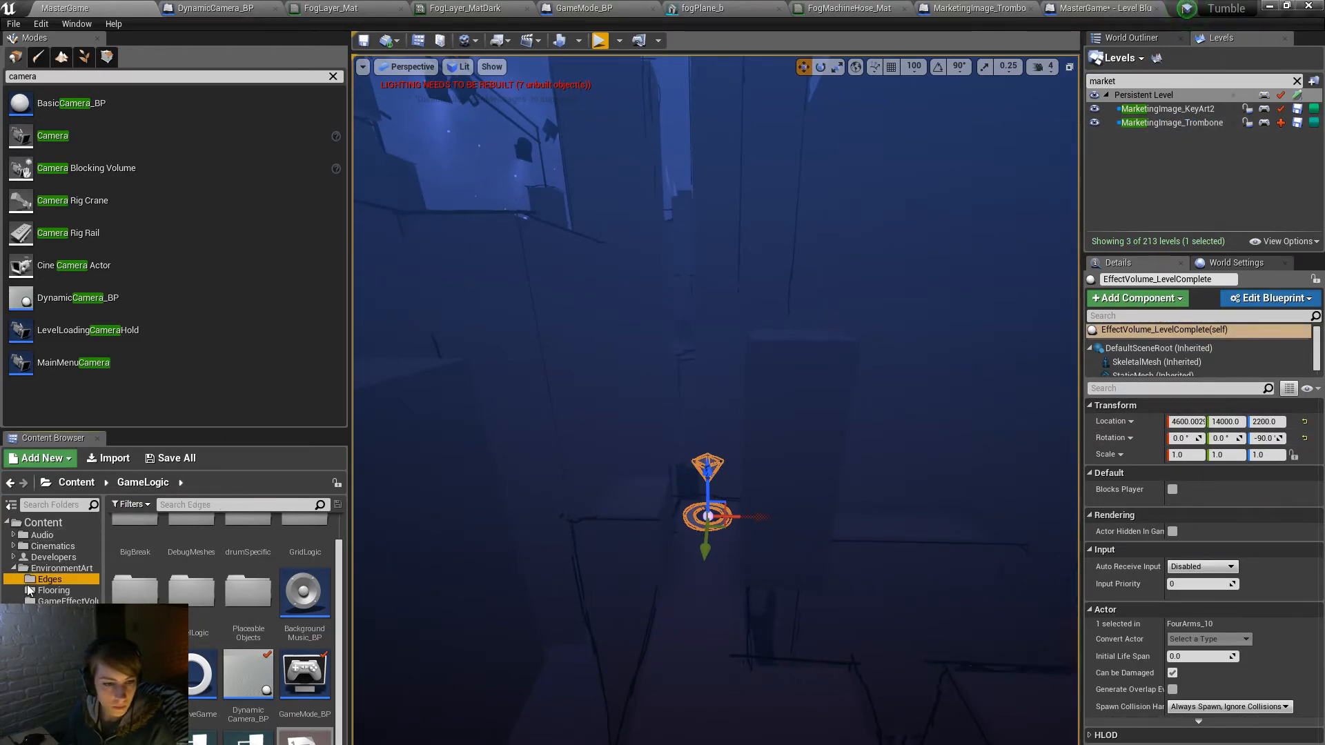
pyautogui.click(61, 568)
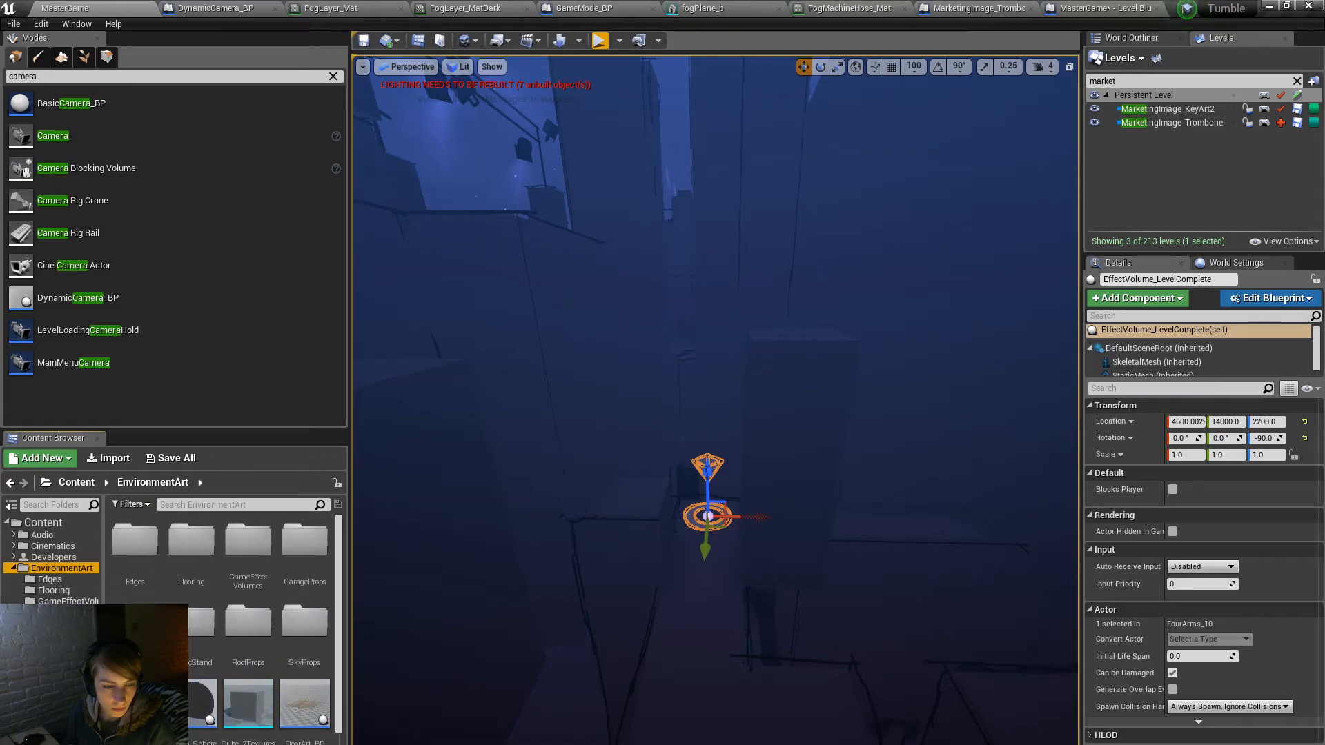
pyautogui.click(65, 601)
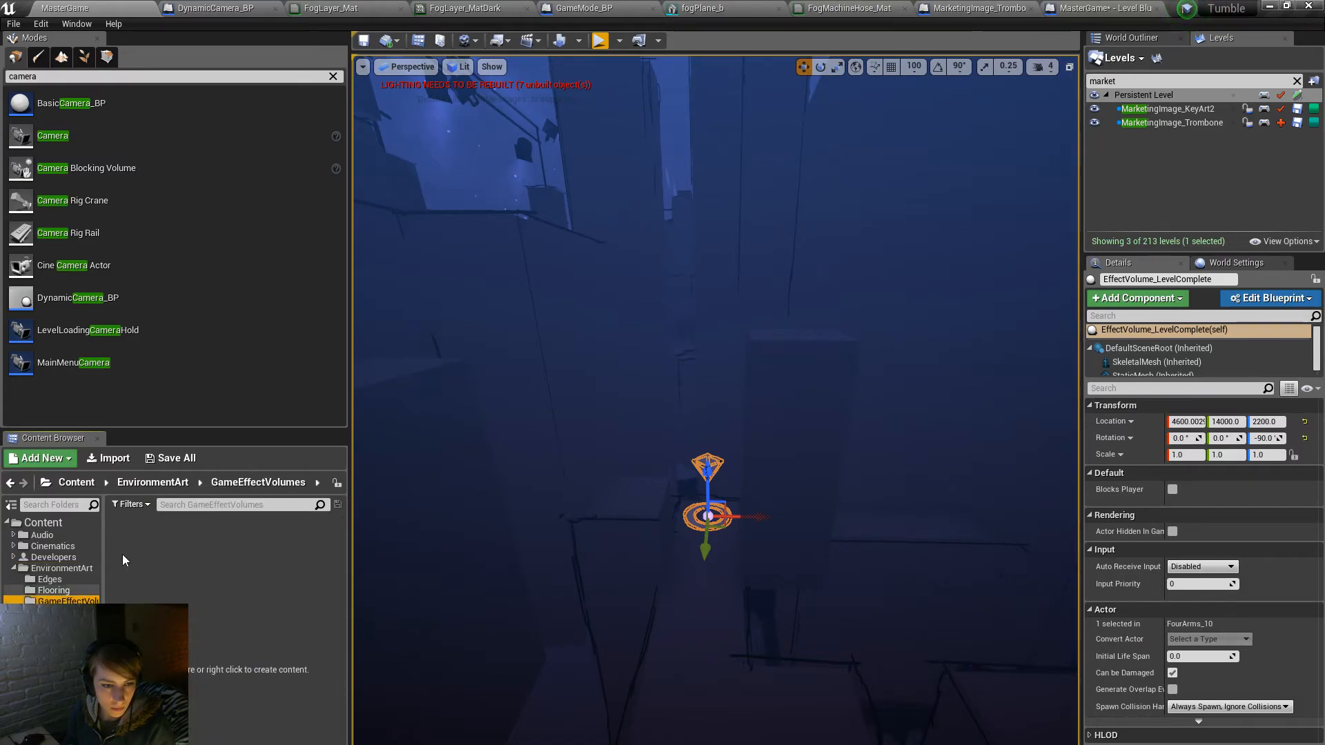
pyautogui.click(162, 506)
pyautogui.write('win')
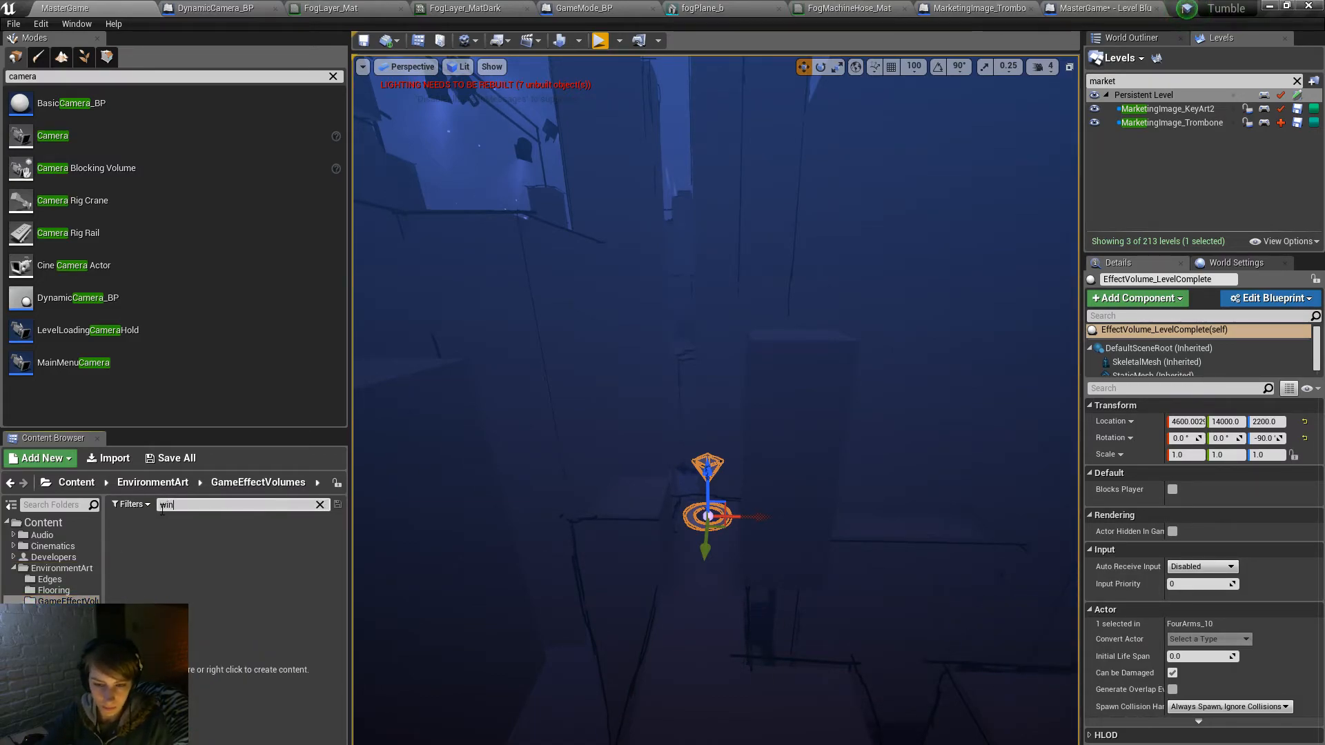
pyautogui.click(62, 567)
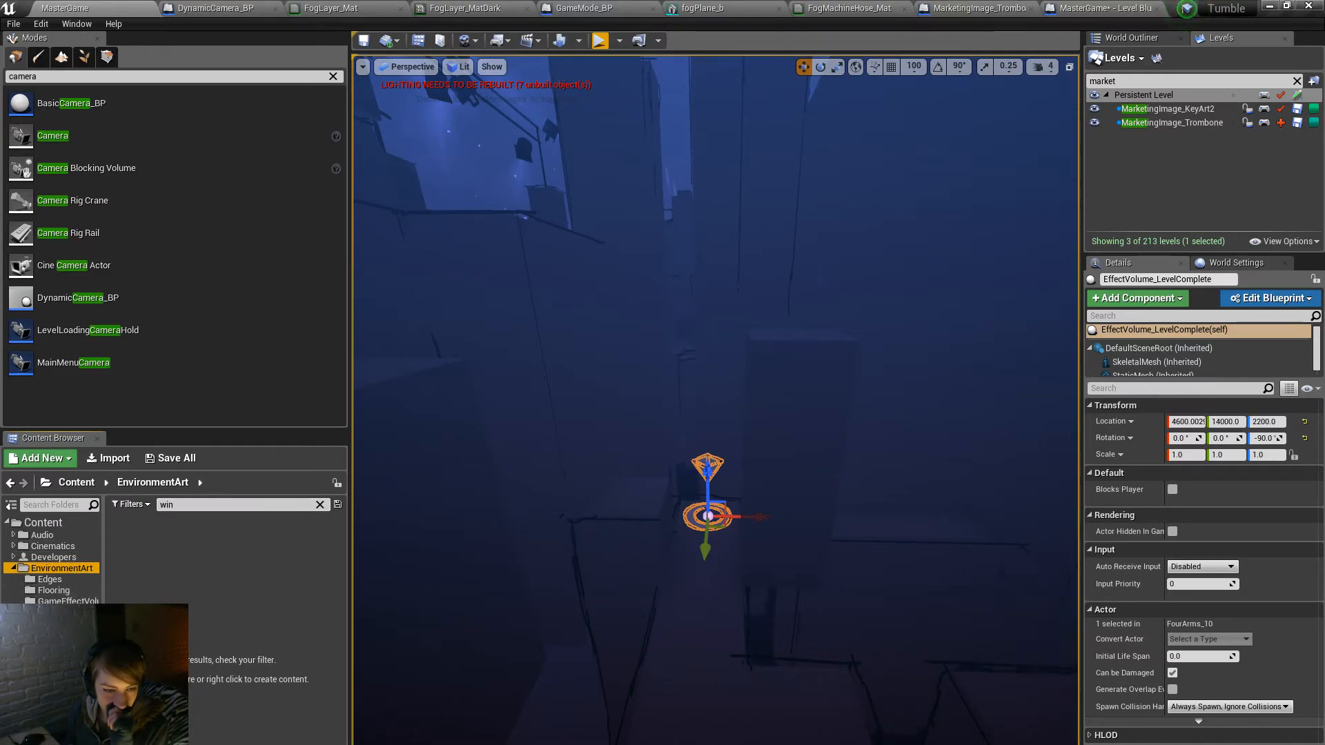
pyautogui.click(93, 567)
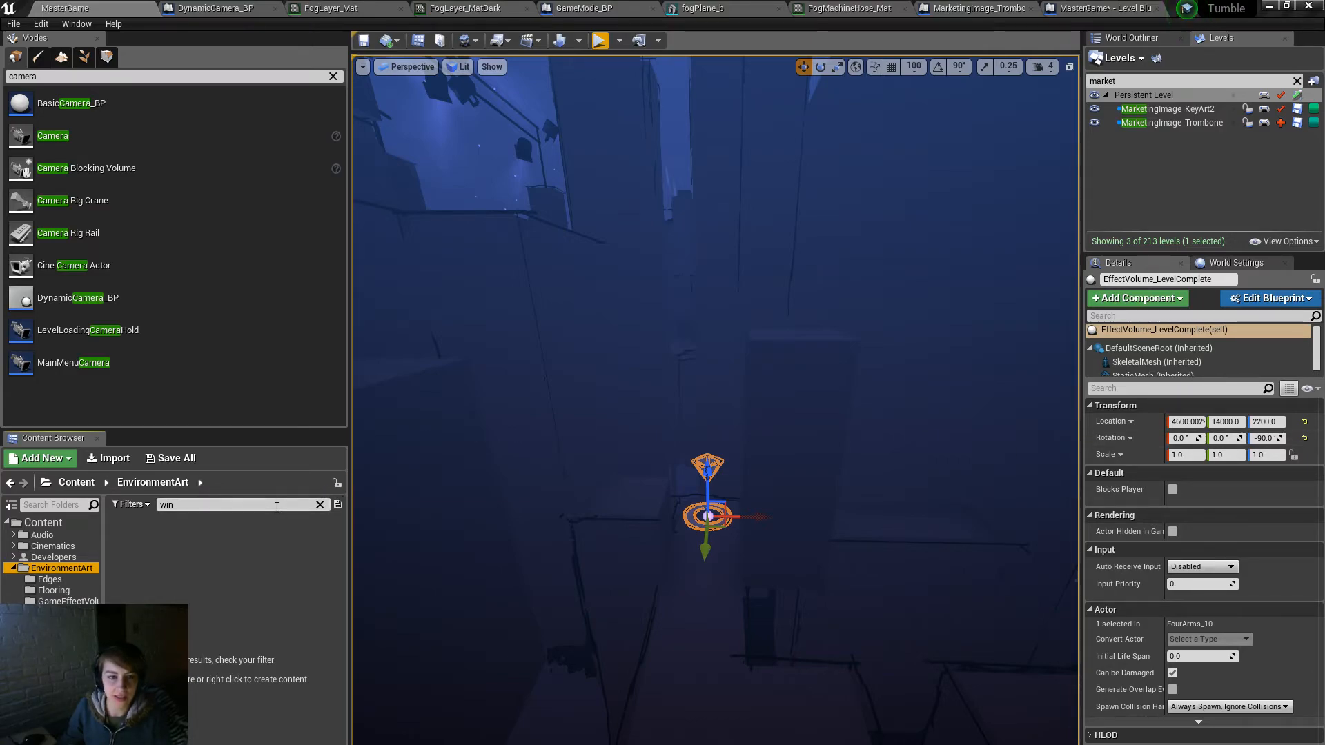
# Step: Search the GameLogic folder's assets for "level complete"
pyautogui.moveTo(278, 505); pyautogui.dragTo(110, 491)
pyautogui.write('level com')
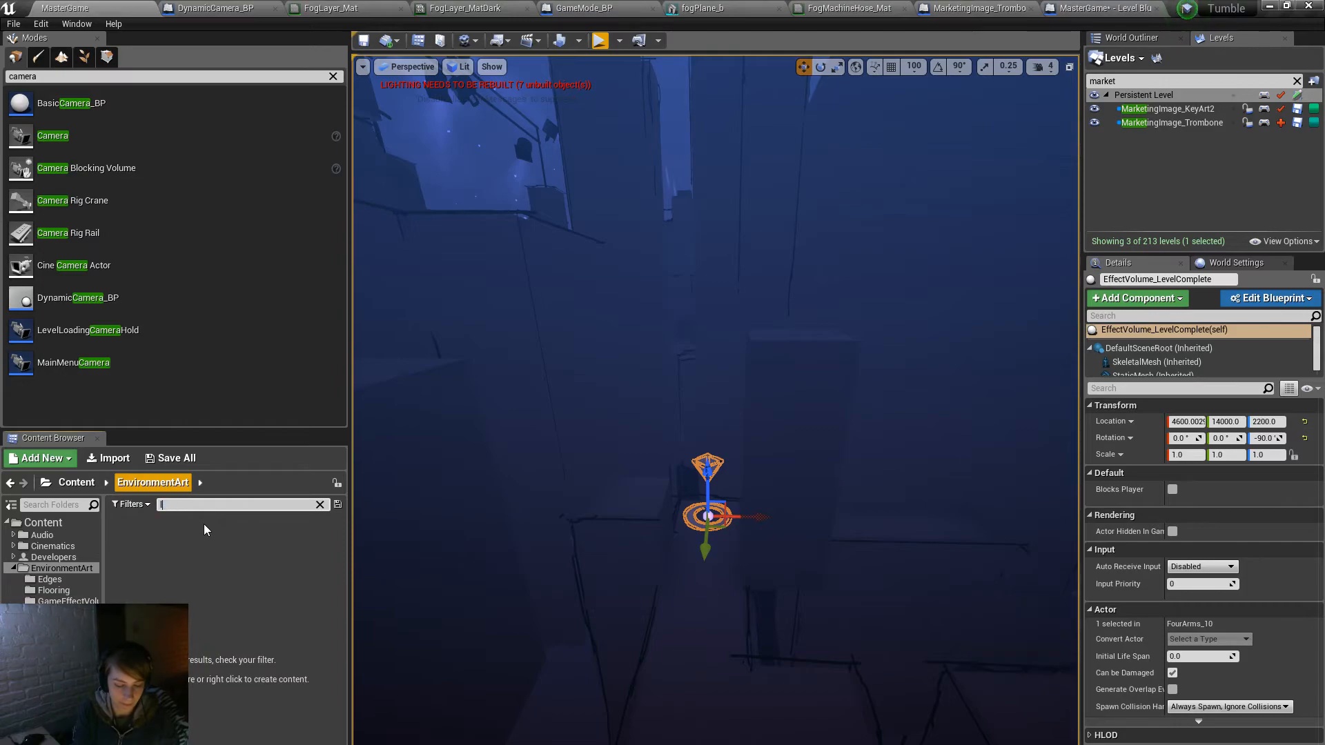
pyautogui.write('plete')
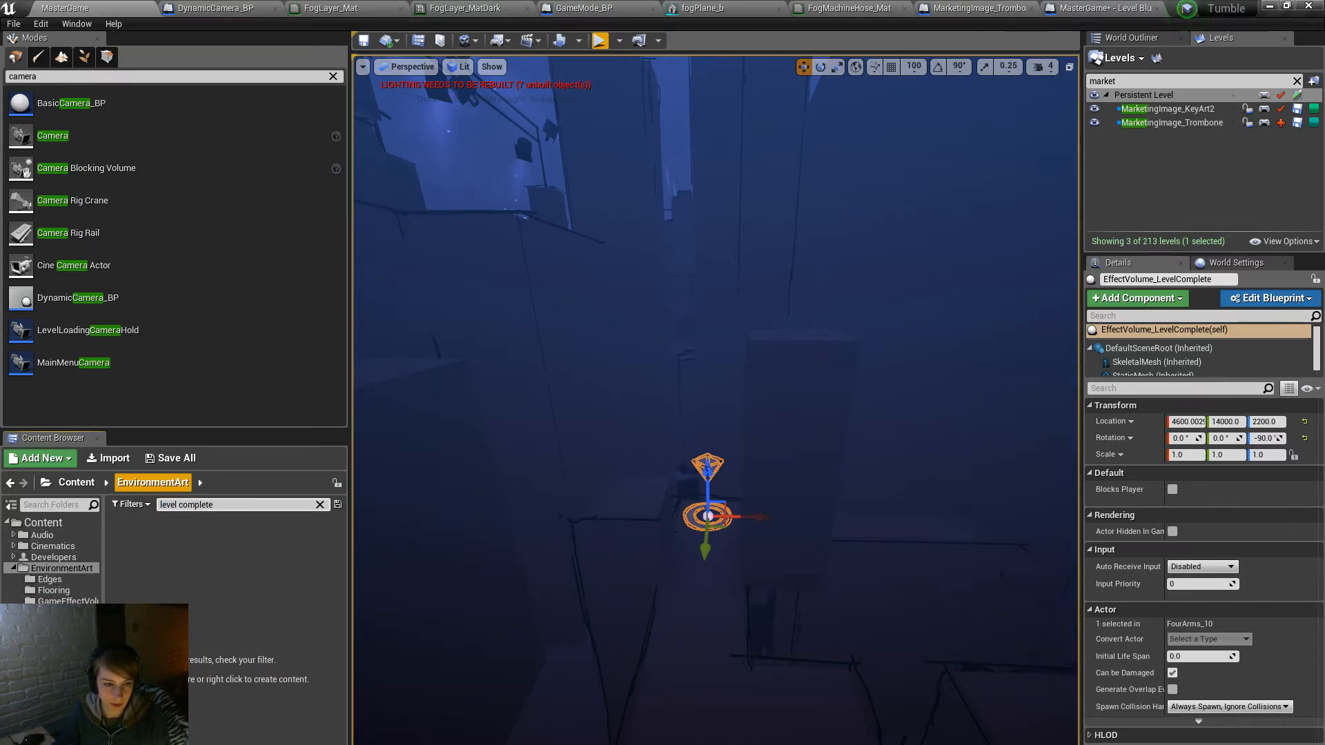
pyautogui.click(50, 657)
pyautogui.click(53, 667)
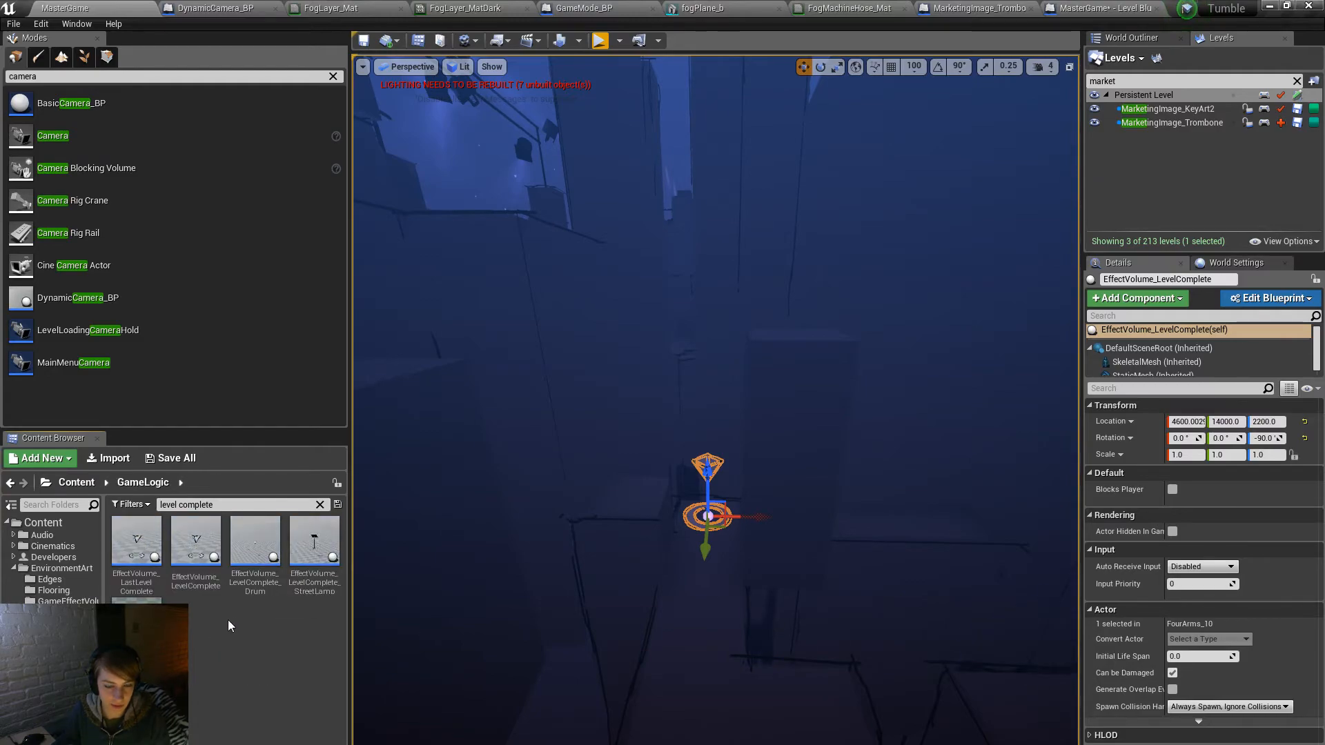
# Step: Select the EffectVolume_LevelComplete_StreetLamp asset and examine the level-complete marker up close in the level
pyautogui.click(332, 558)
pyautogui.press('w')
pyautogui.moveTo(902, 598); pyautogui.dragTo(856, 591, button='right')
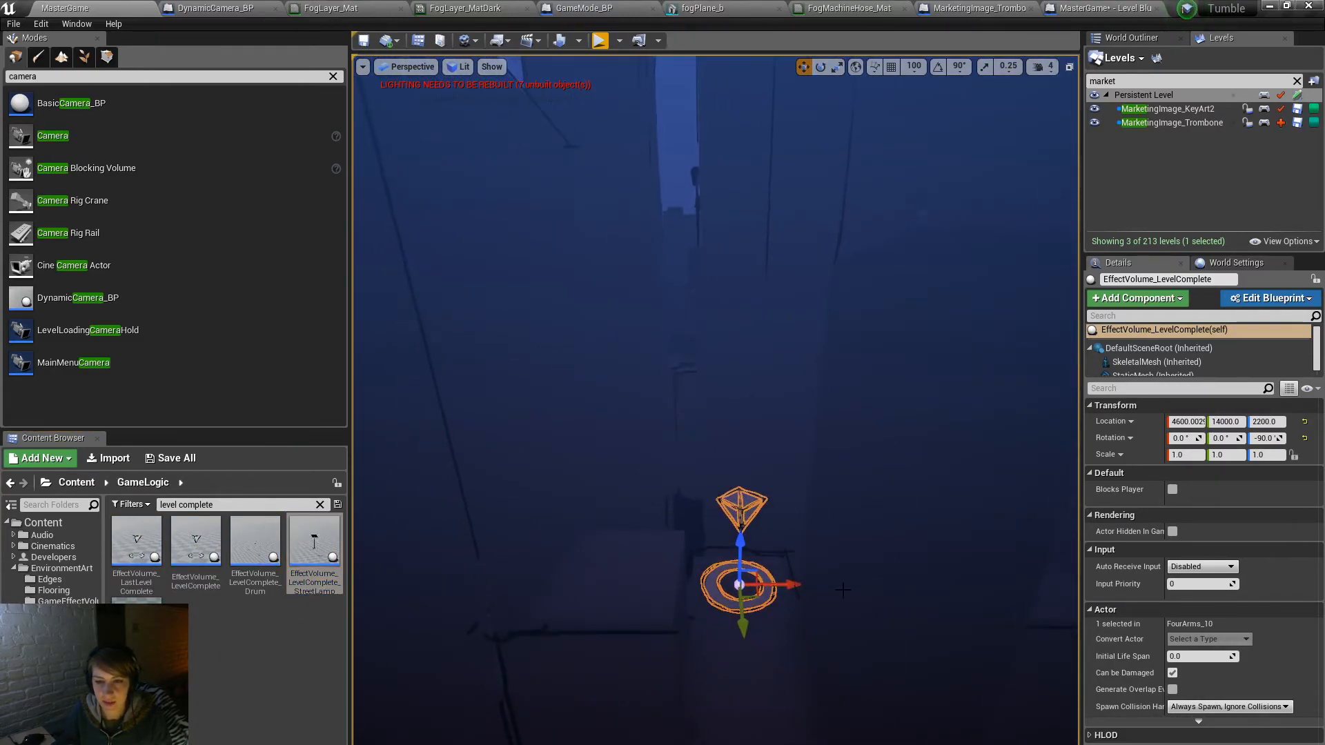
pyautogui.press('w')
pyautogui.moveTo(763, 519)
pyautogui.mouseDown(button='right')
pyautogui.moveTo(775, 519)
pyautogui.moveTo(777, 549)
pyautogui.moveTo(763, 541)
pyautogui.mouseUp(button='right')
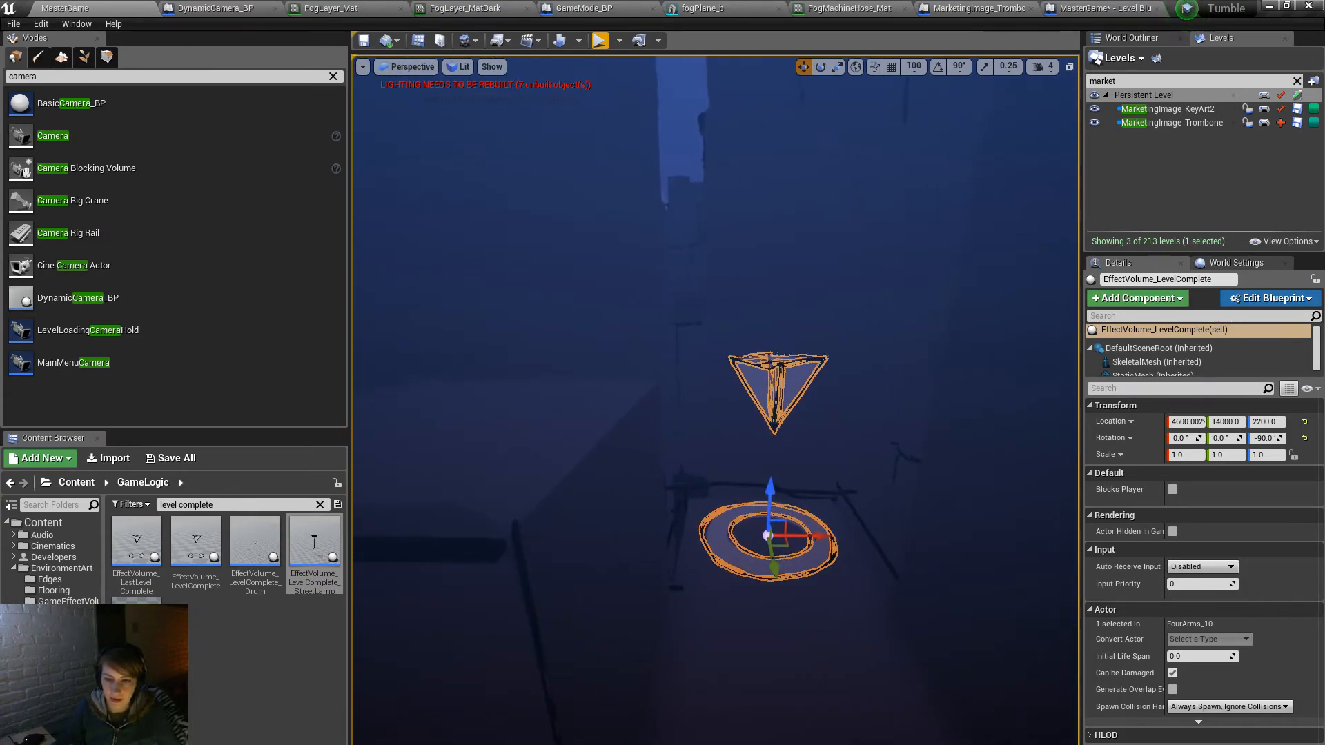
pyautogui.moveTo(364, 602); pyautogui.dragTo(367, 603, button='right')
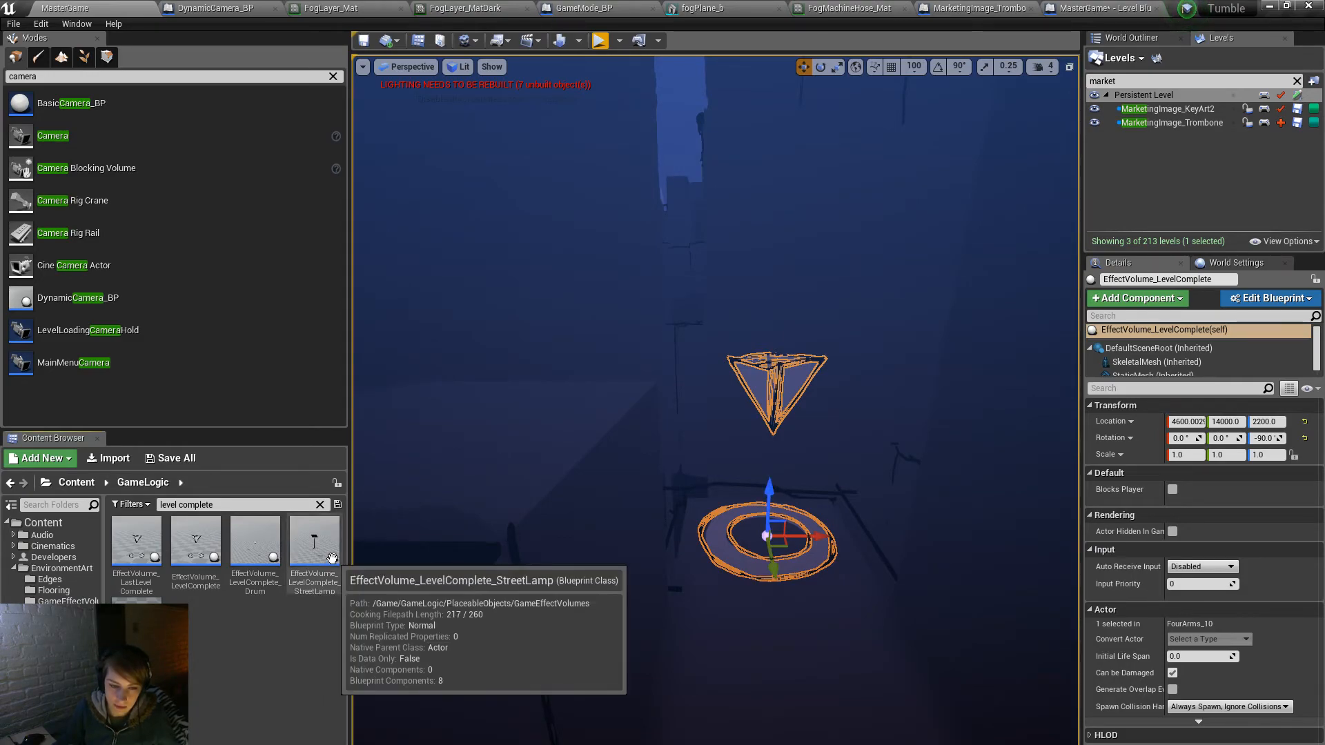
# Step: Open the EffectVolume_LevelComplete blueprint and view its marker model in the component preview
pyautogui.doubleClick(197, 587)
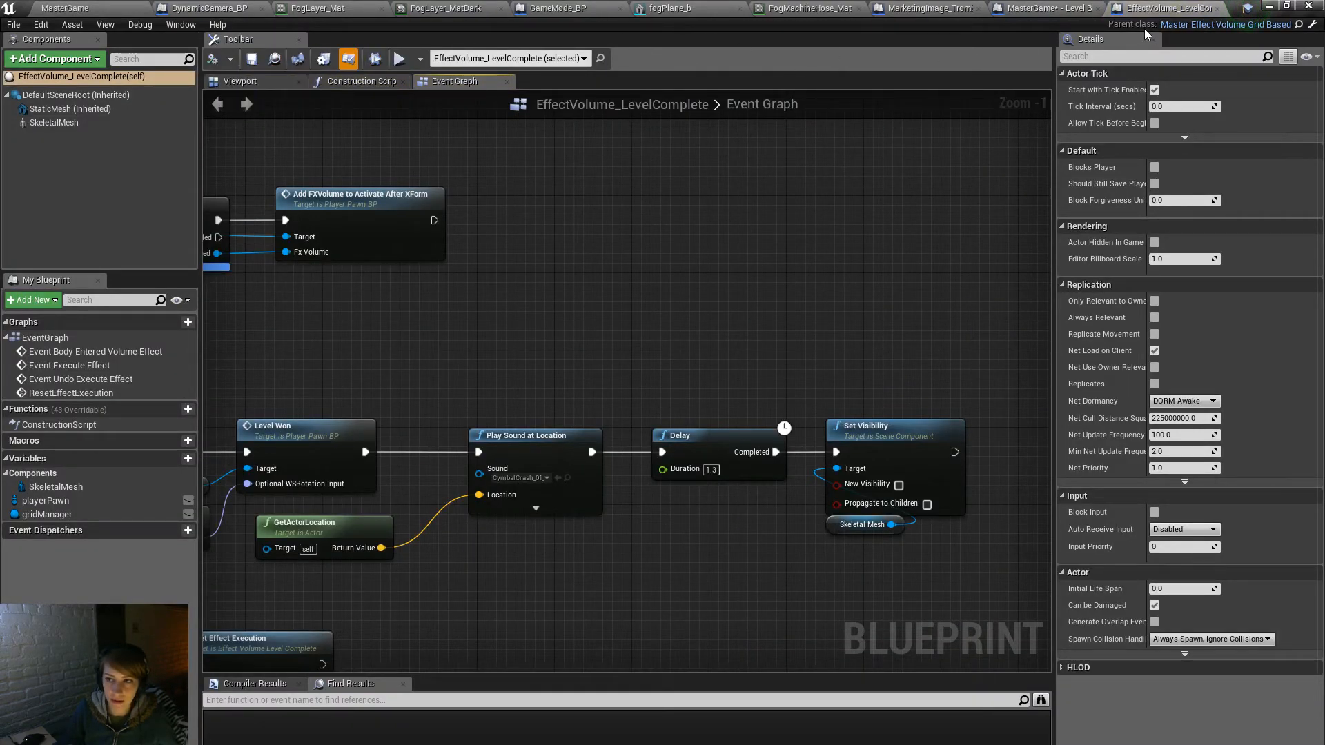
pyautogui.click(240, 82)
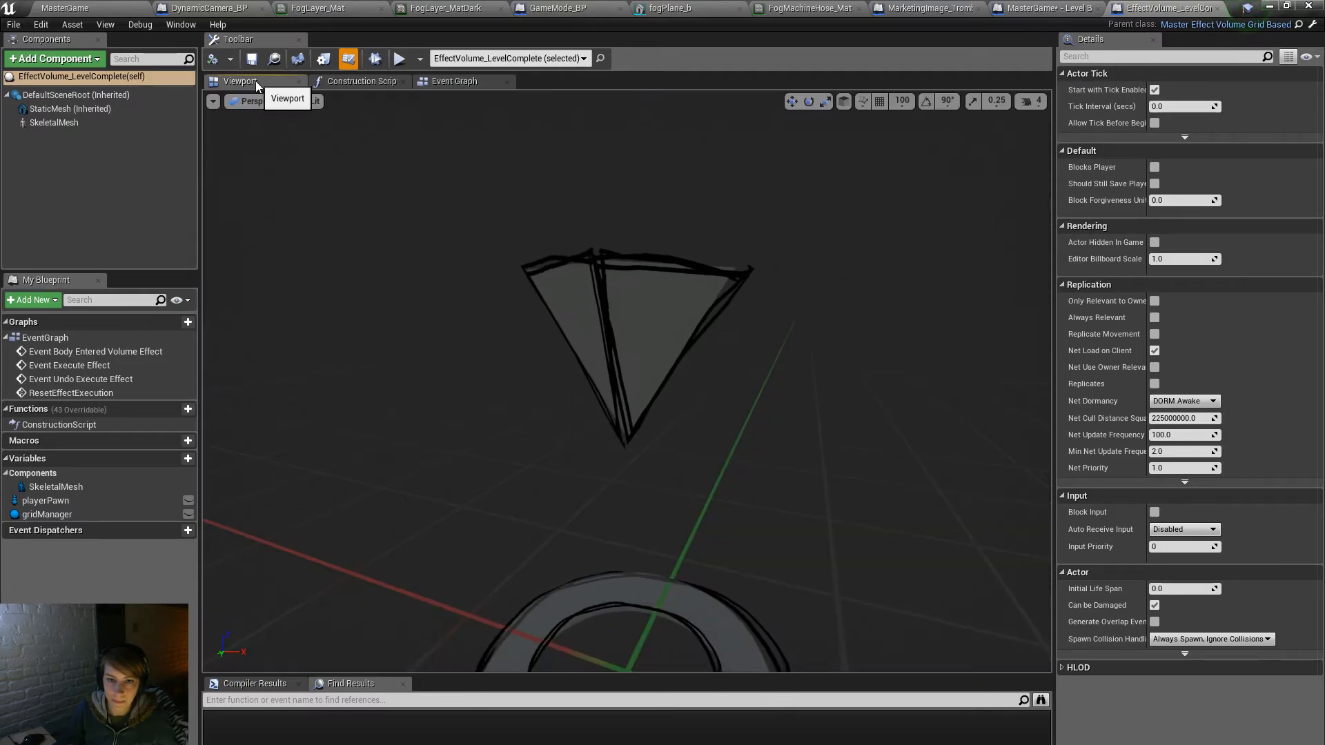
pyautogui.moveTo(467, 214); pyautogui.dragTo(462, 158, button='right')
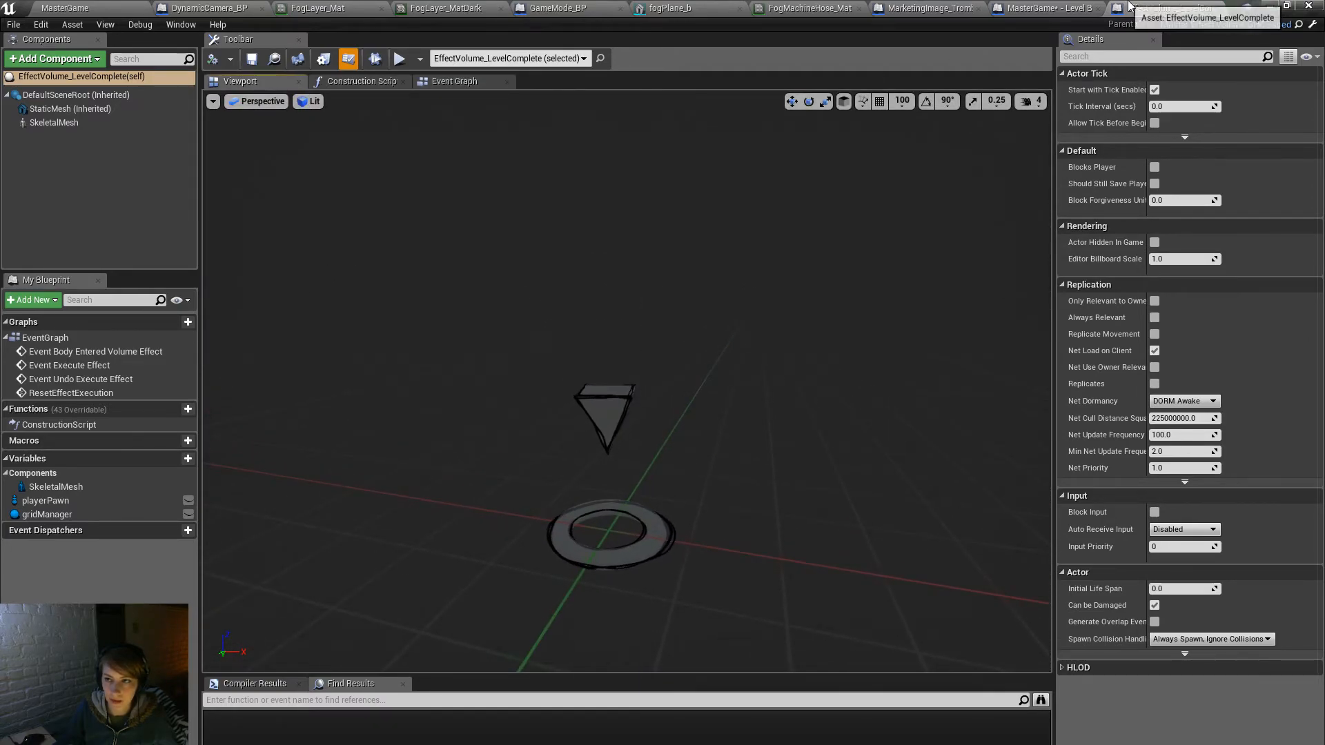
# Step: Close that blueprint, open EffectVolume_LevelComplete_StreetLamp, preview its music stand, and select the inherited SkeletalMesh component
pyautogui.click(1217, 8)
pyautogui.doubleClick(321, 566)
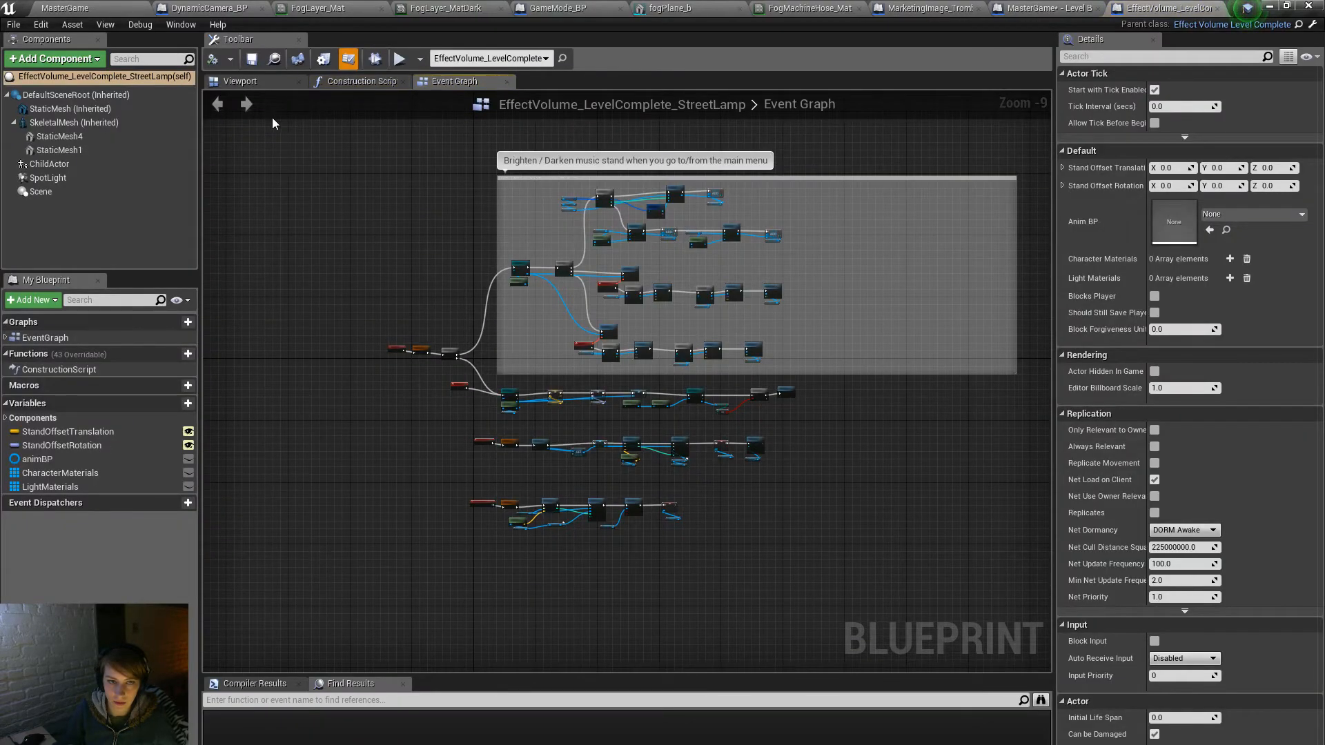
pyautogui.click(262, 81)
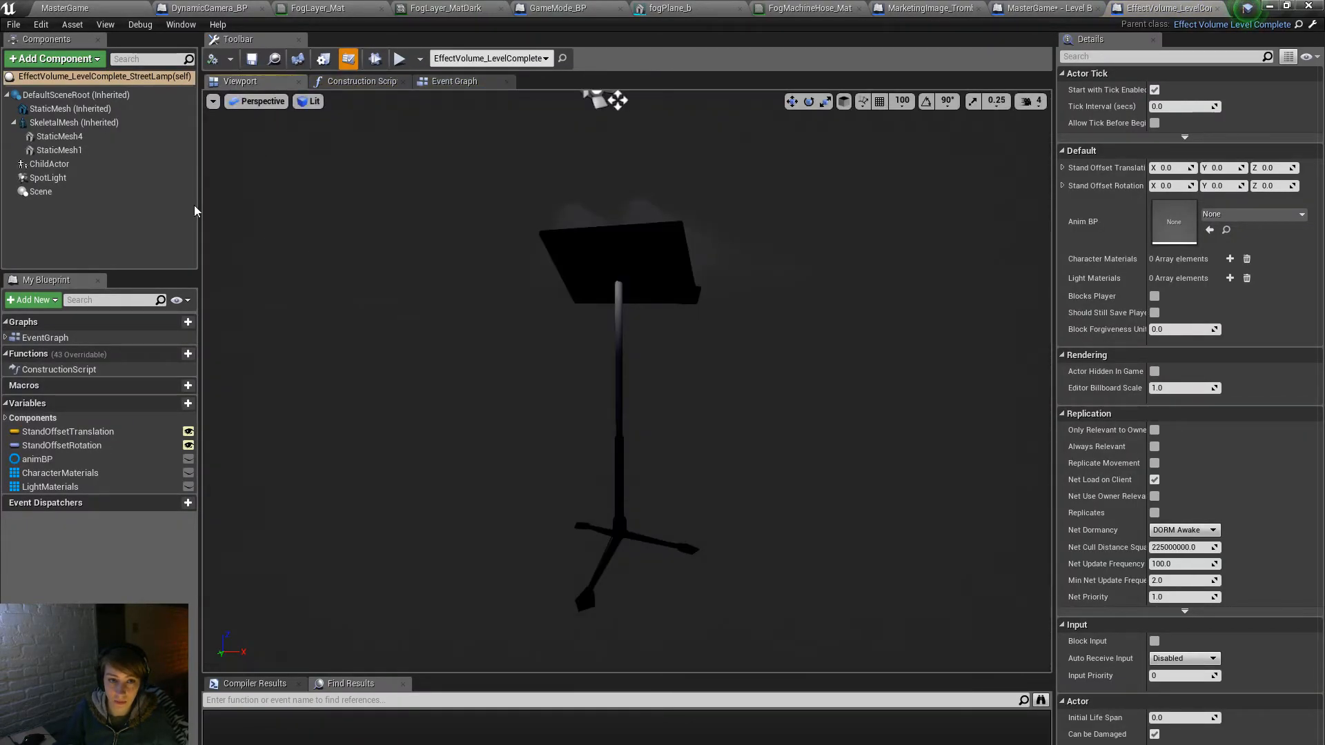
pyautogui.click(139, 124)
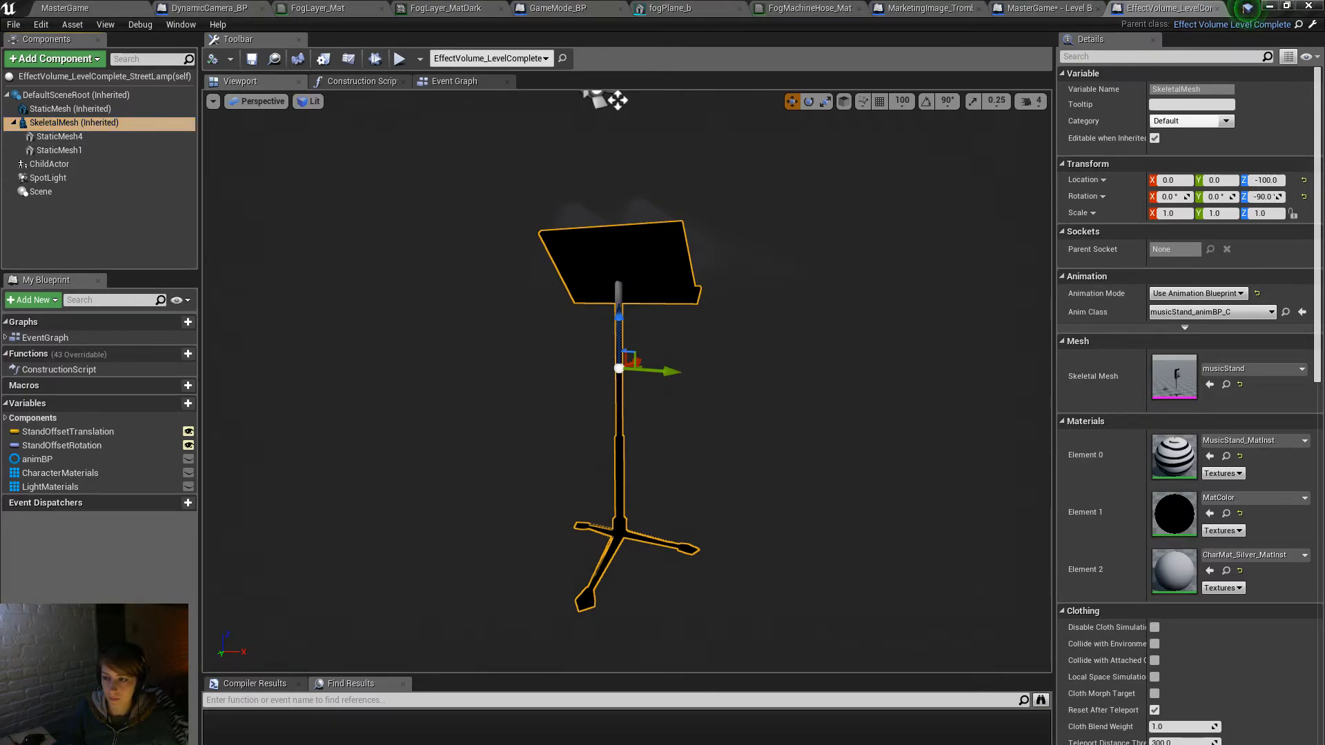
# Step: Reopen the EffectVolume_LevelComplete blueprint alongside the StreetLamp one and switch back to the StreetLamp blueprint
pyautogui.moveTo(618, 101); pyautogui.dragTo(1036, 19)
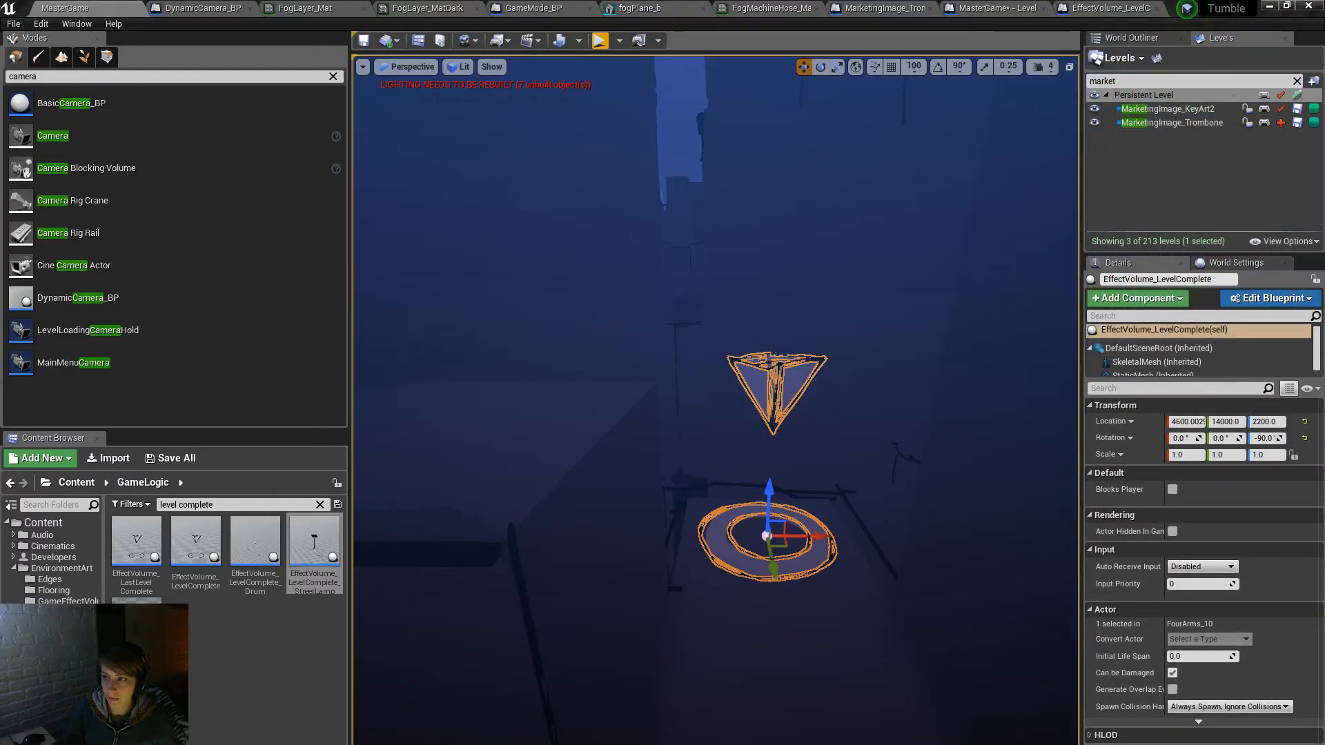
pyautogui.click(1159, 9)
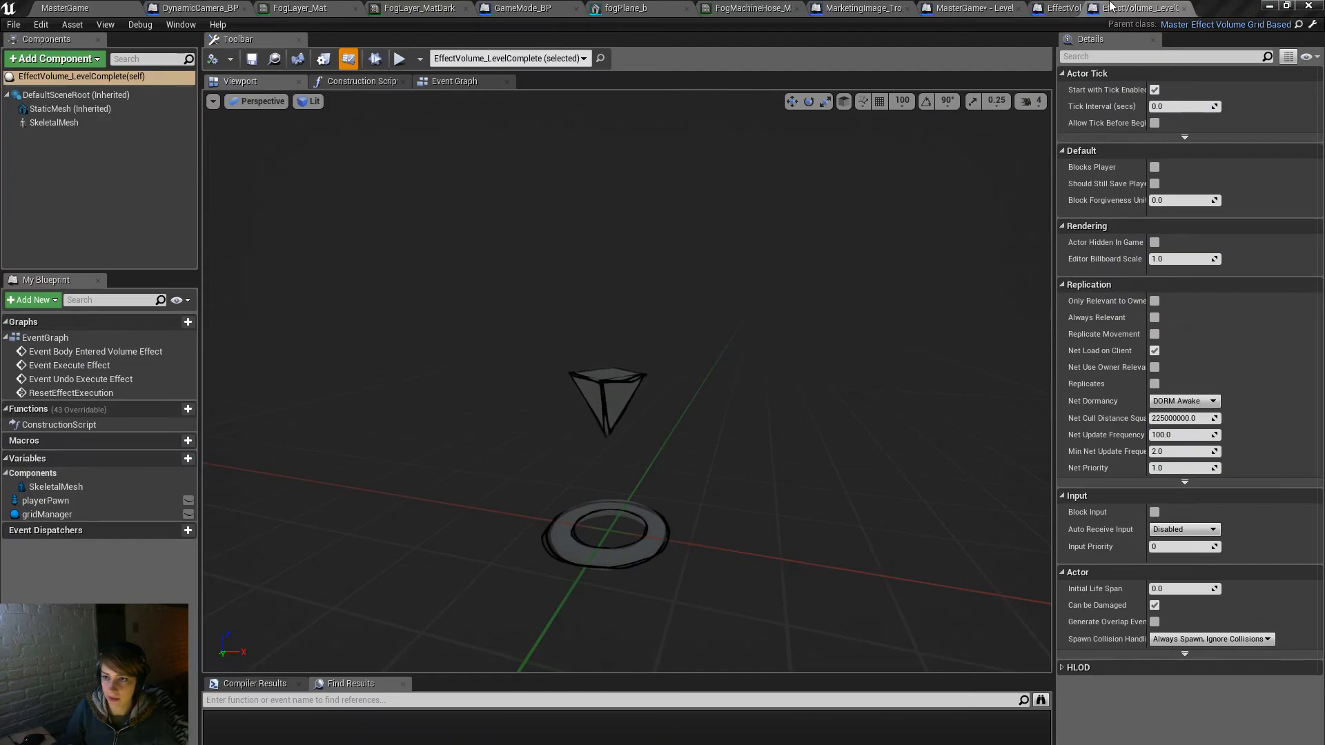
pyautogui.click(1112, 9)
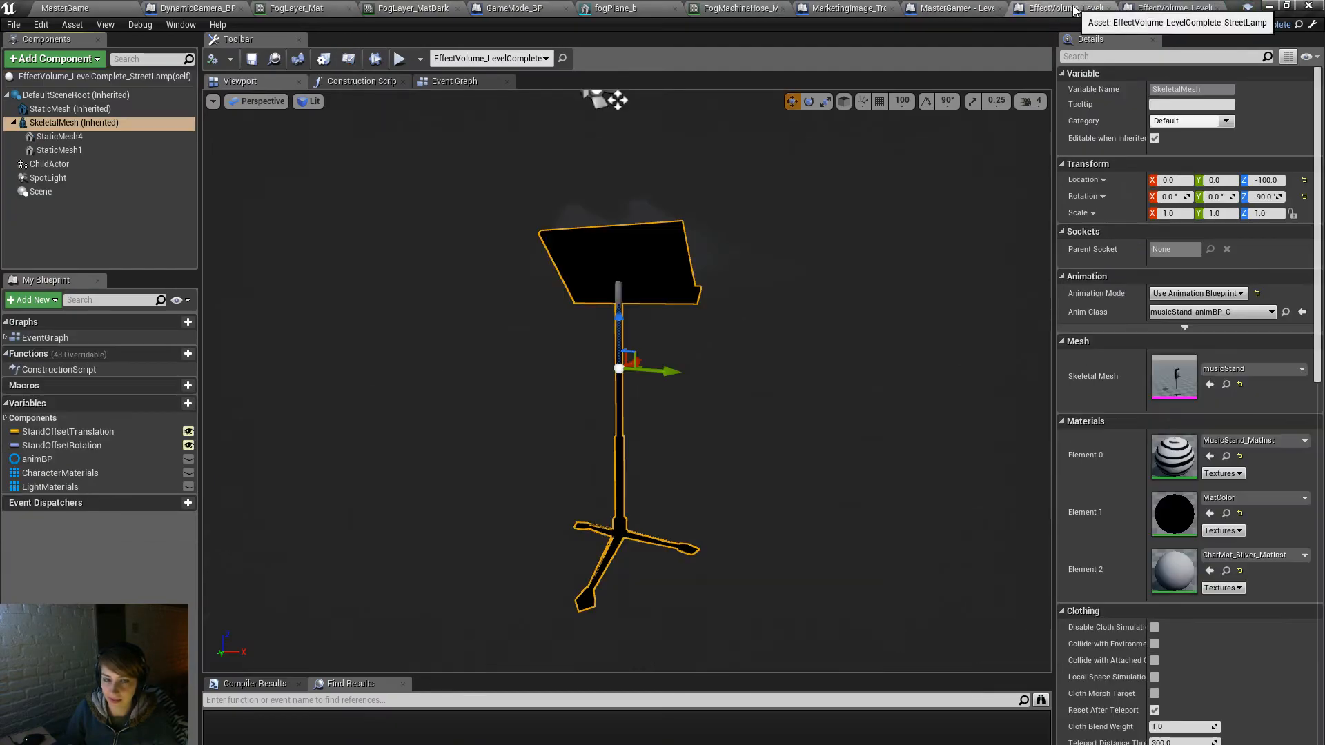
# Step: Try to copy the StreetLamp blueprint's SkeletalMesh component and paste it under DefaultSceneRoot in EffectVolume_LevelComplete
pyautogui.rightClick(126, 126)
pyautogui.click(384, 178)
pyautogui.click(1173, 8)
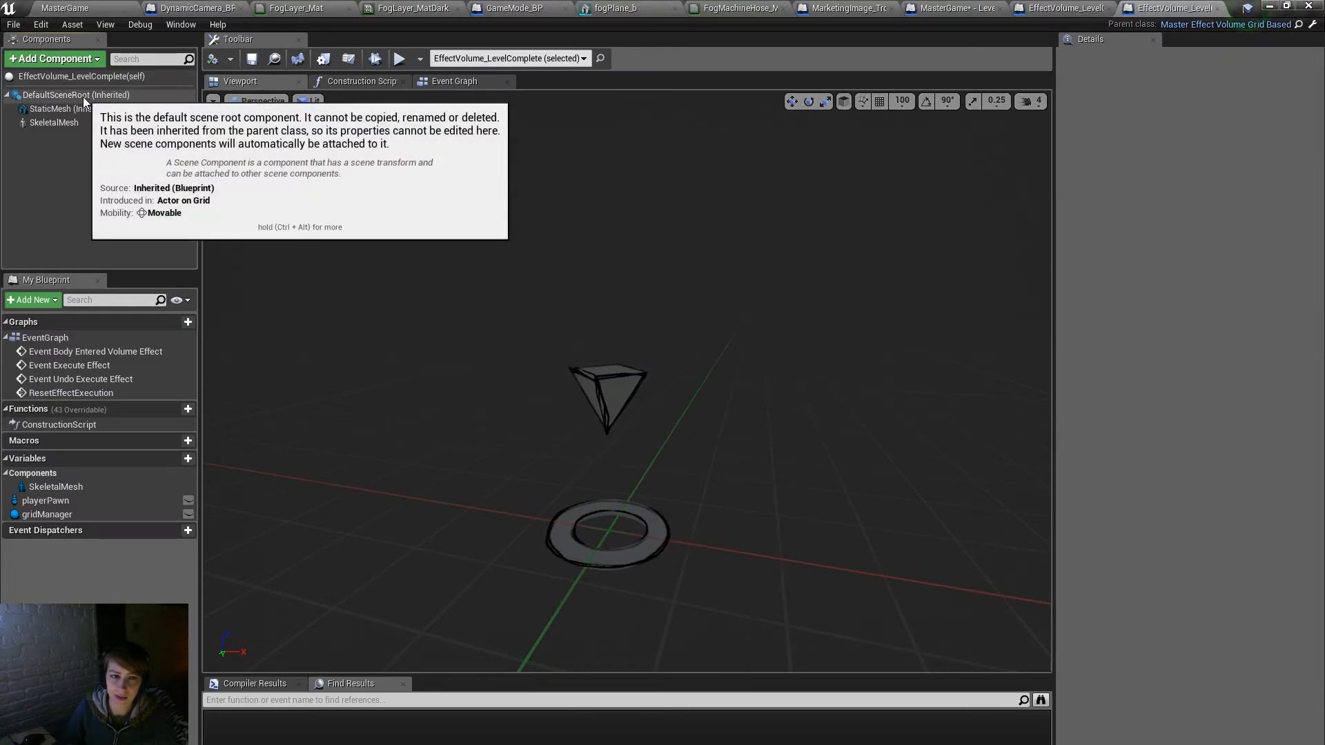
pyautogui.rightClick(83, 96)
pyautogui.click(135, 183)
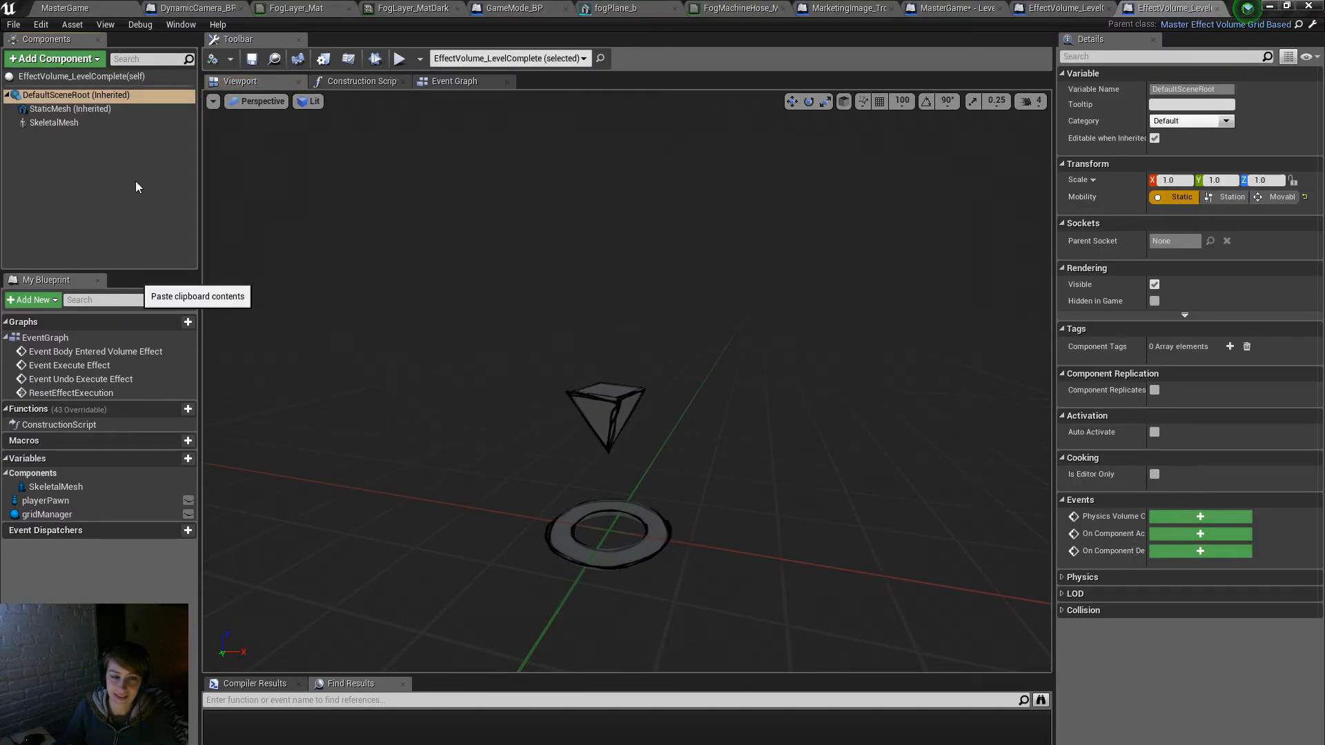
# Step: Set the skeletal mesh of EffectVolume_LevelComplete's existing SkeletalMesh component to the musicStand mesh used in the StreetLamp blueprint
pyautogui.click(94, 138)
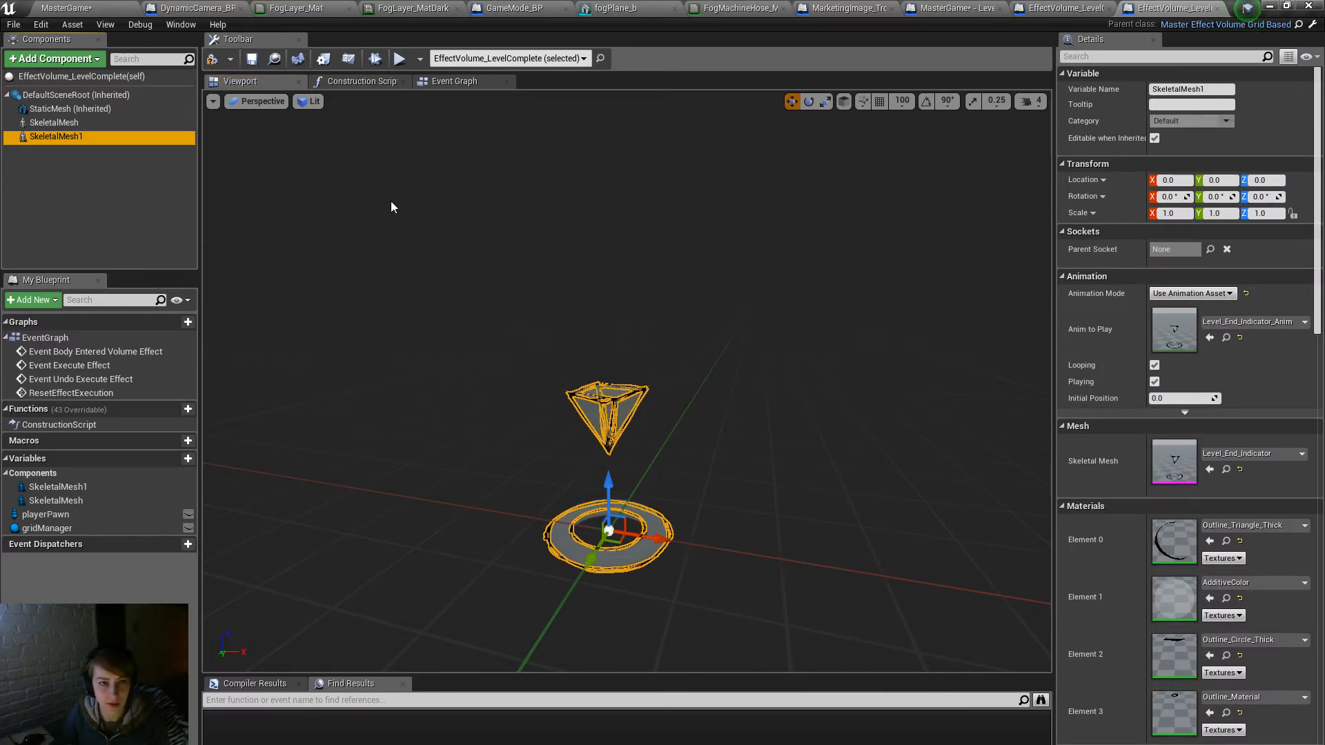
pyautogui.click(1066, 8)
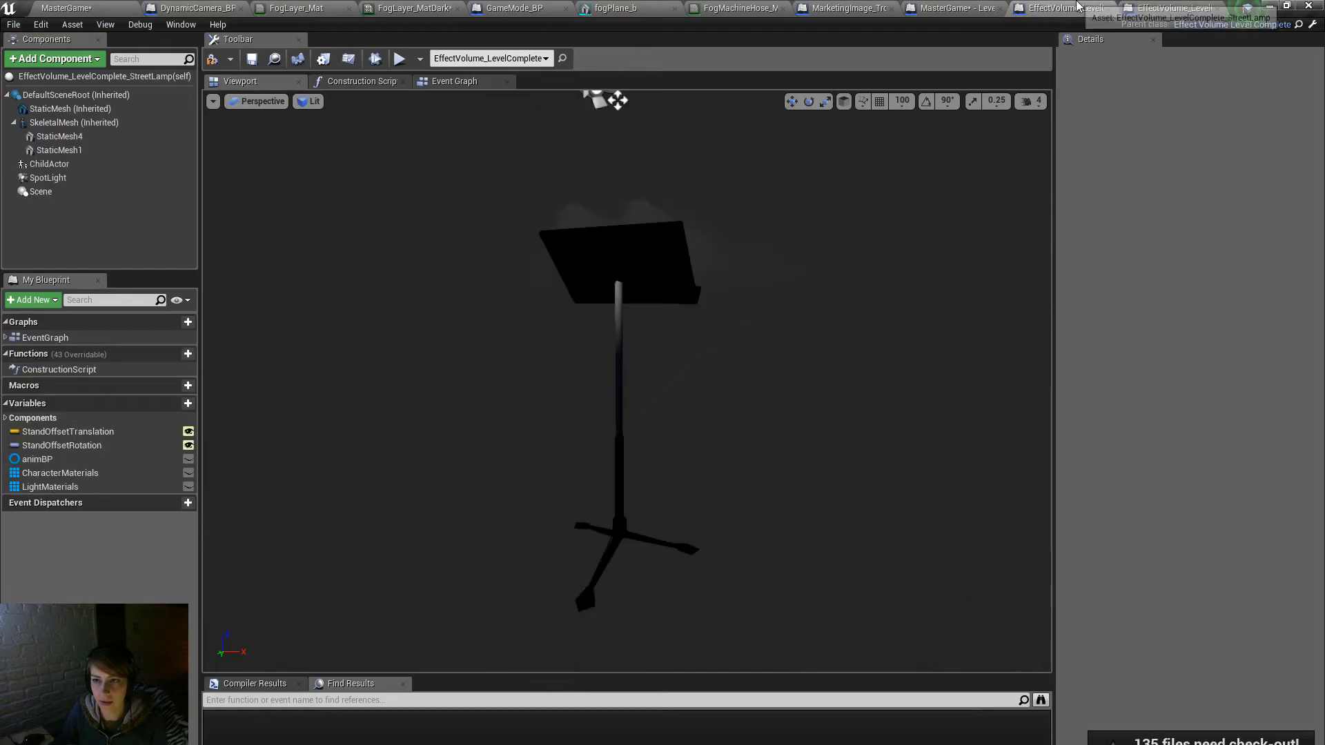
pyautogui.click(108, 124)
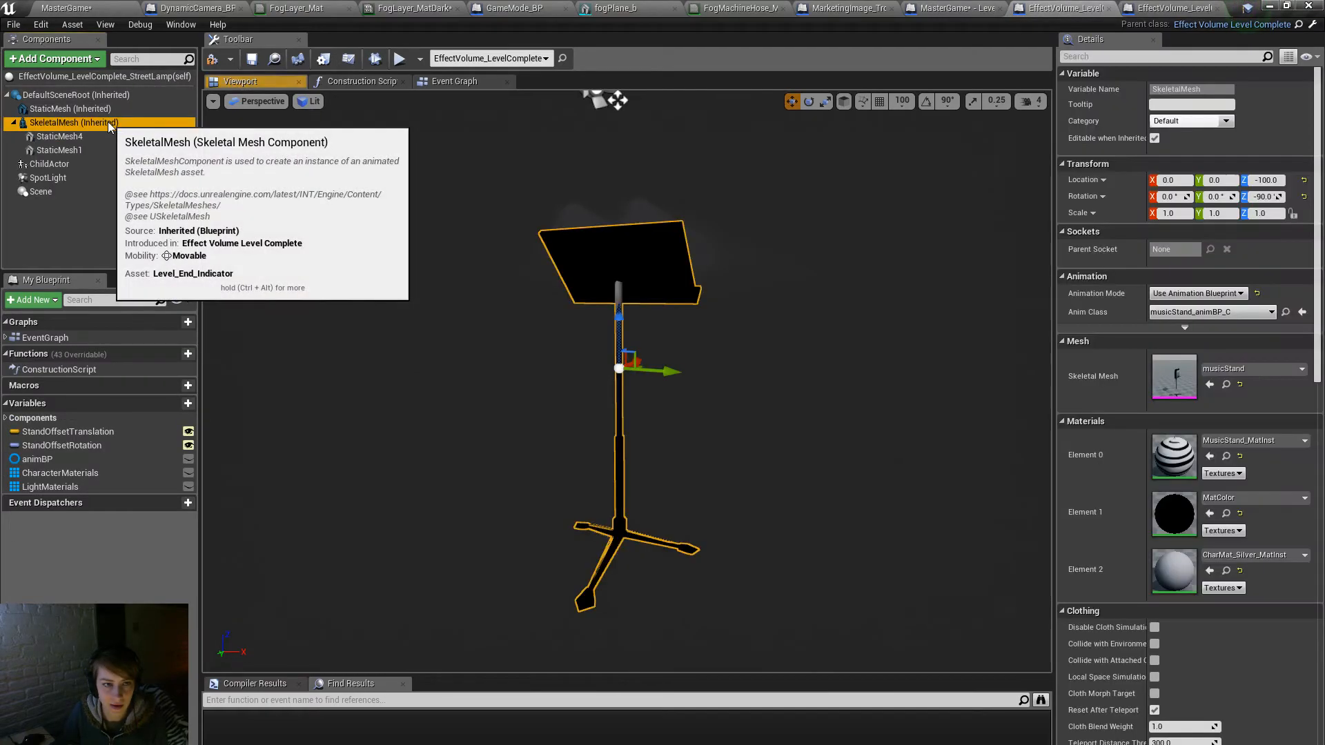
pyautogui.click(1226, 384)
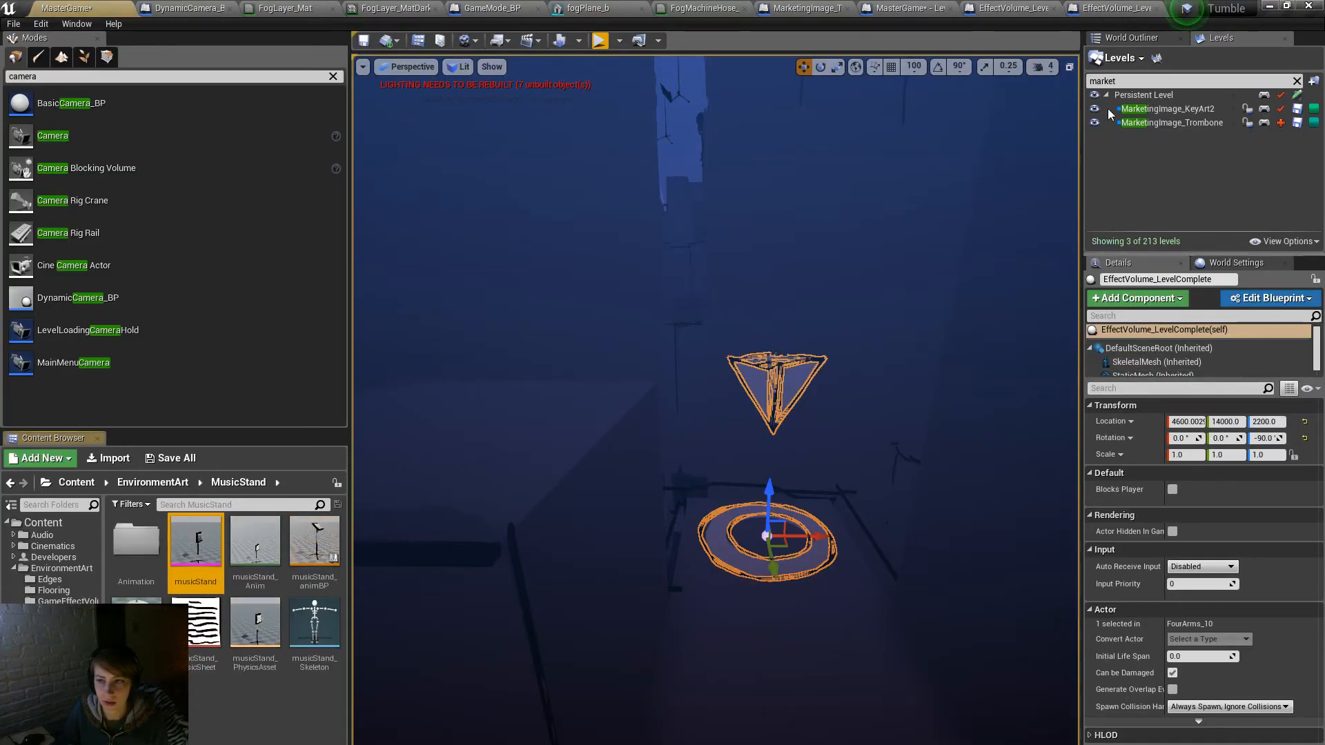
pyautogui.click(1107, 8)
pyautogui.click(163, 123)
pyautogui.click(1210, 337)
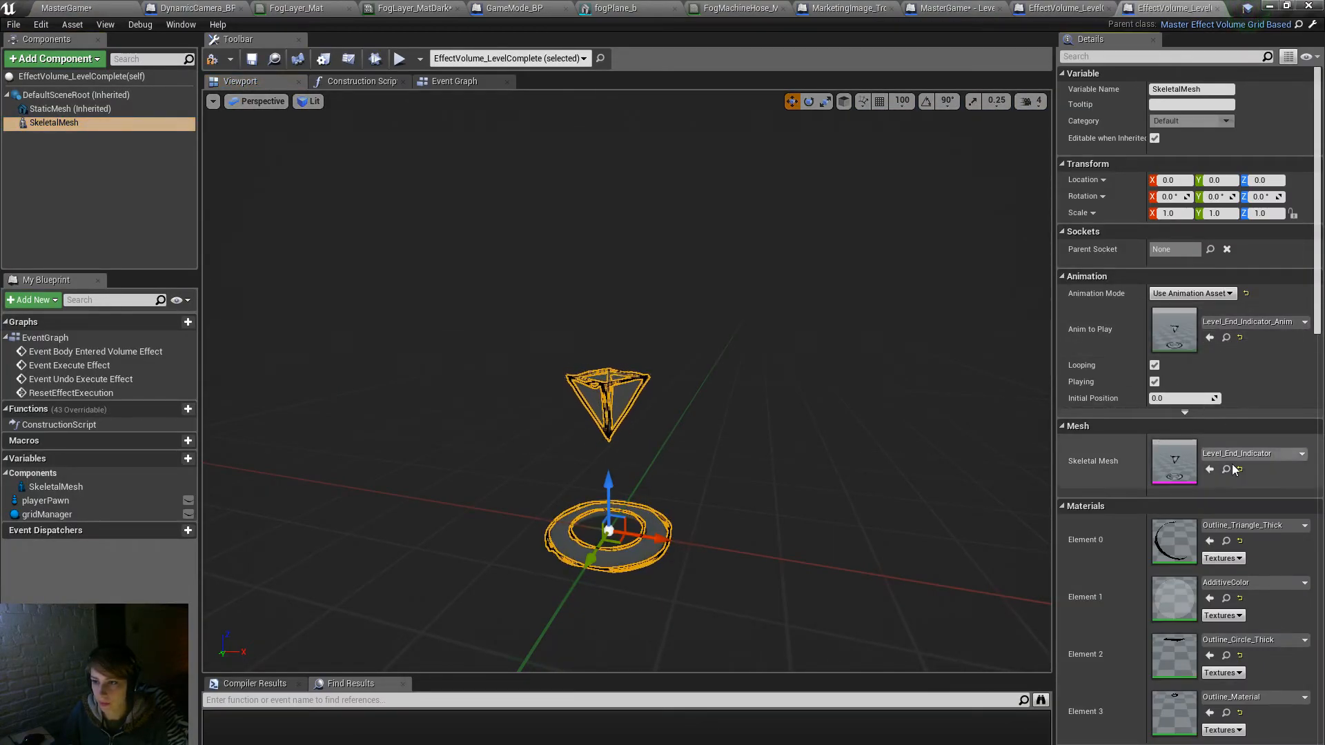
pyautogui.click(1210, 469)
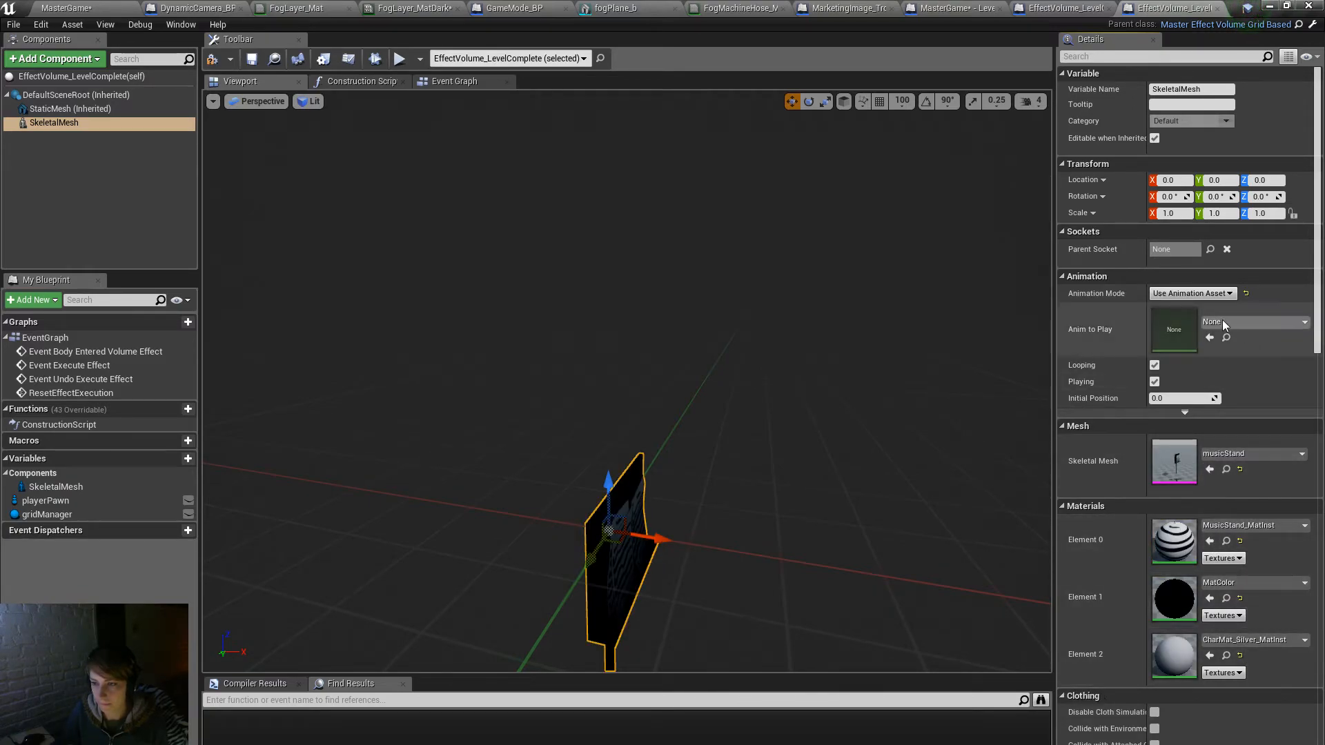
# Step: Set the SkeletalMesh component's animation mode to Use Animation Blueprint, with the StreetLamp blueprint's musicStand_animBP_C as its anim class
pyautogui.click(1191, 293)
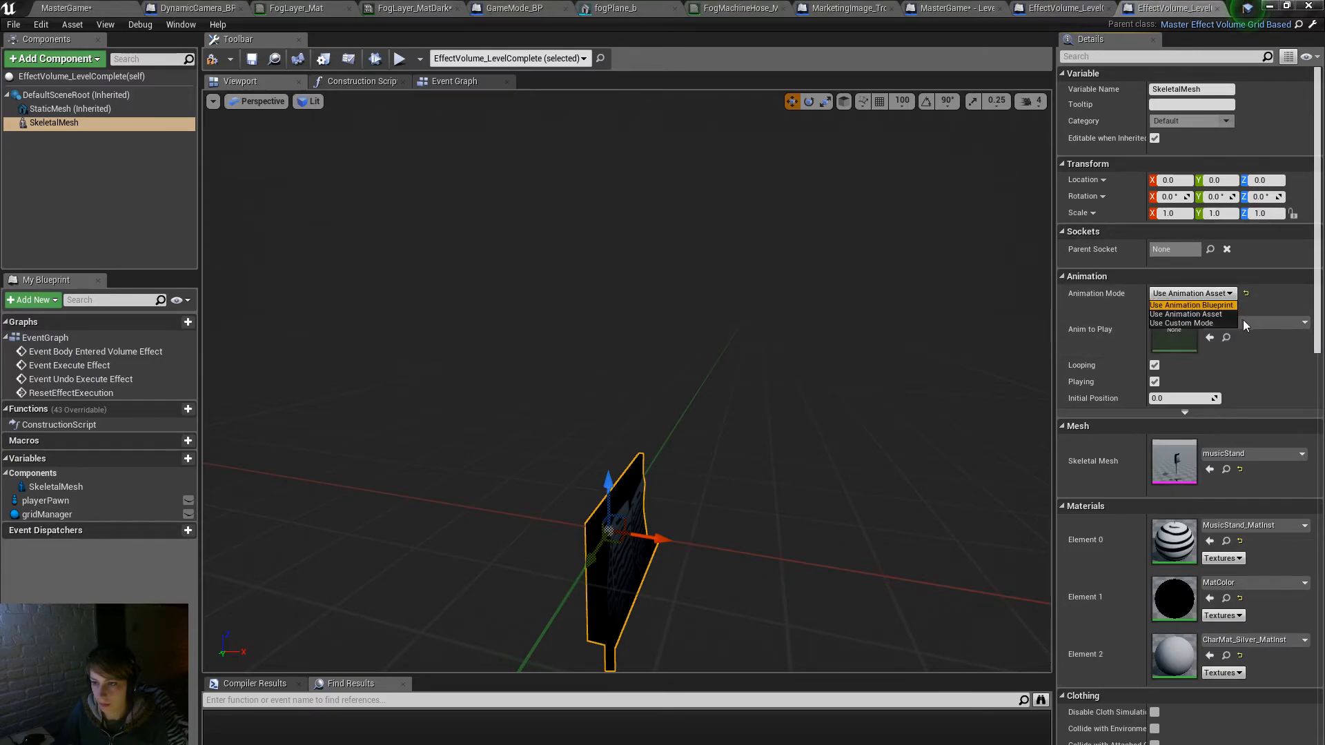
pyautogui.click(1193, 306)
pyautogui.click(1204, 312)
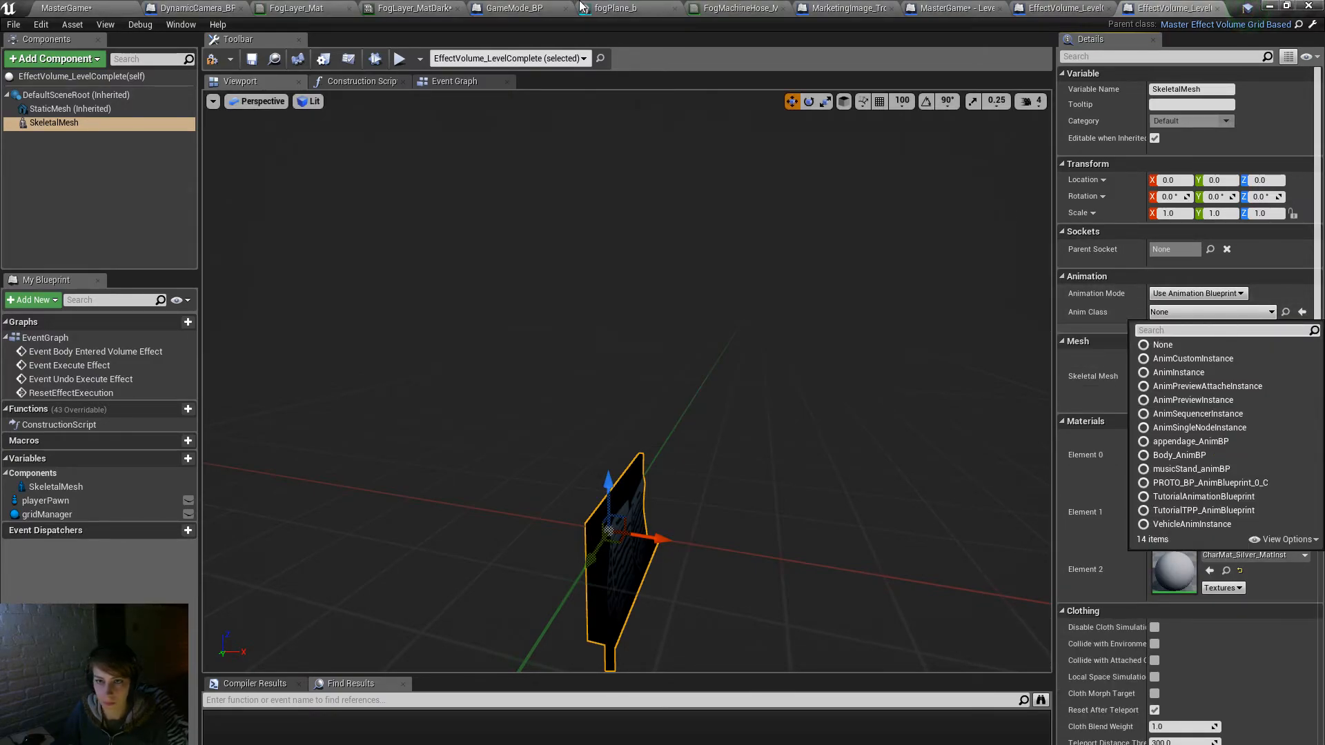
pyautogui.click(1066, 9)
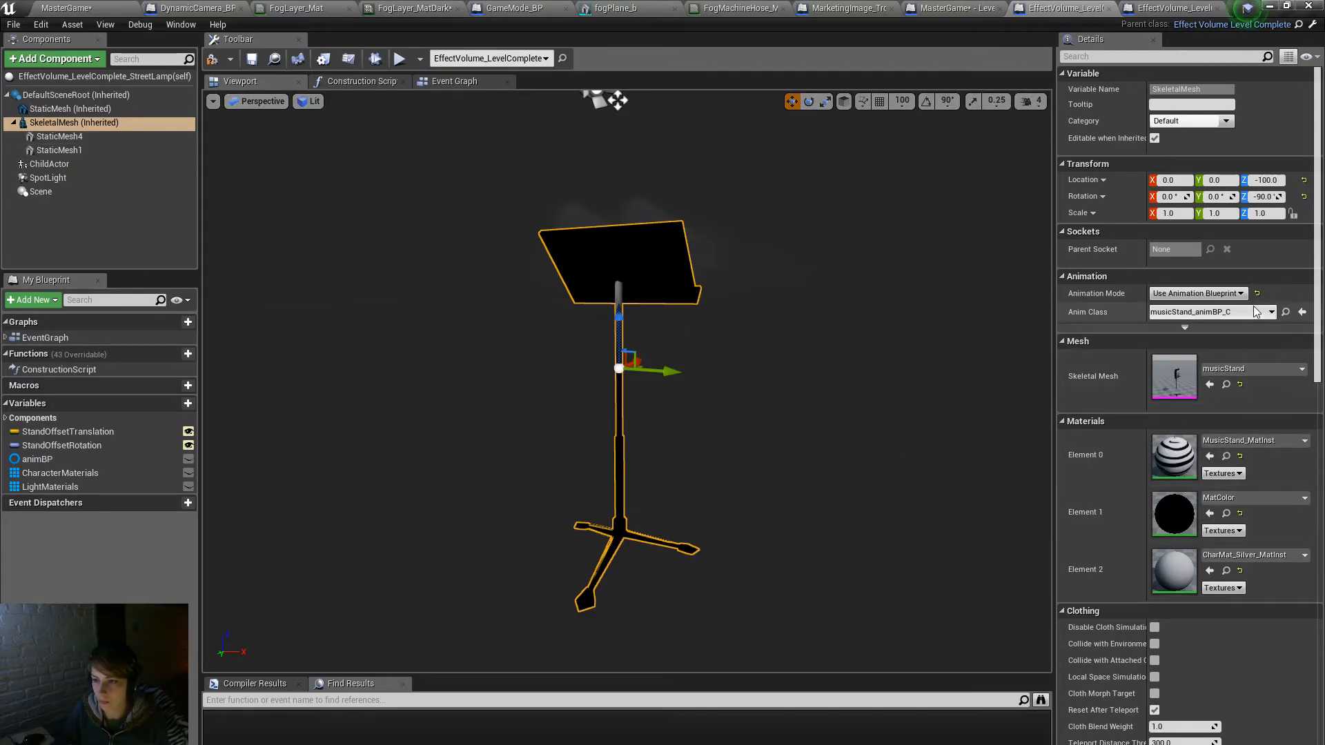
pyautogui.click(1285, 313)
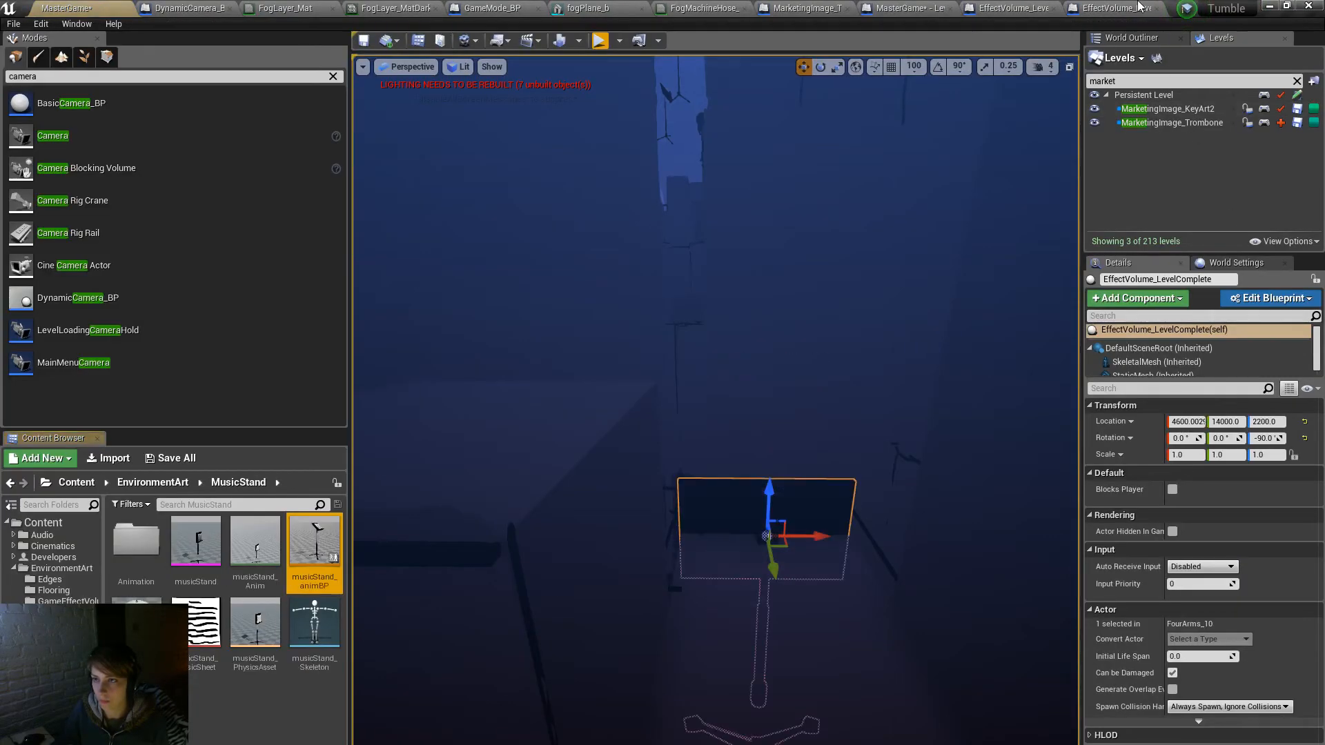
pyautogui.click(1102, 10)
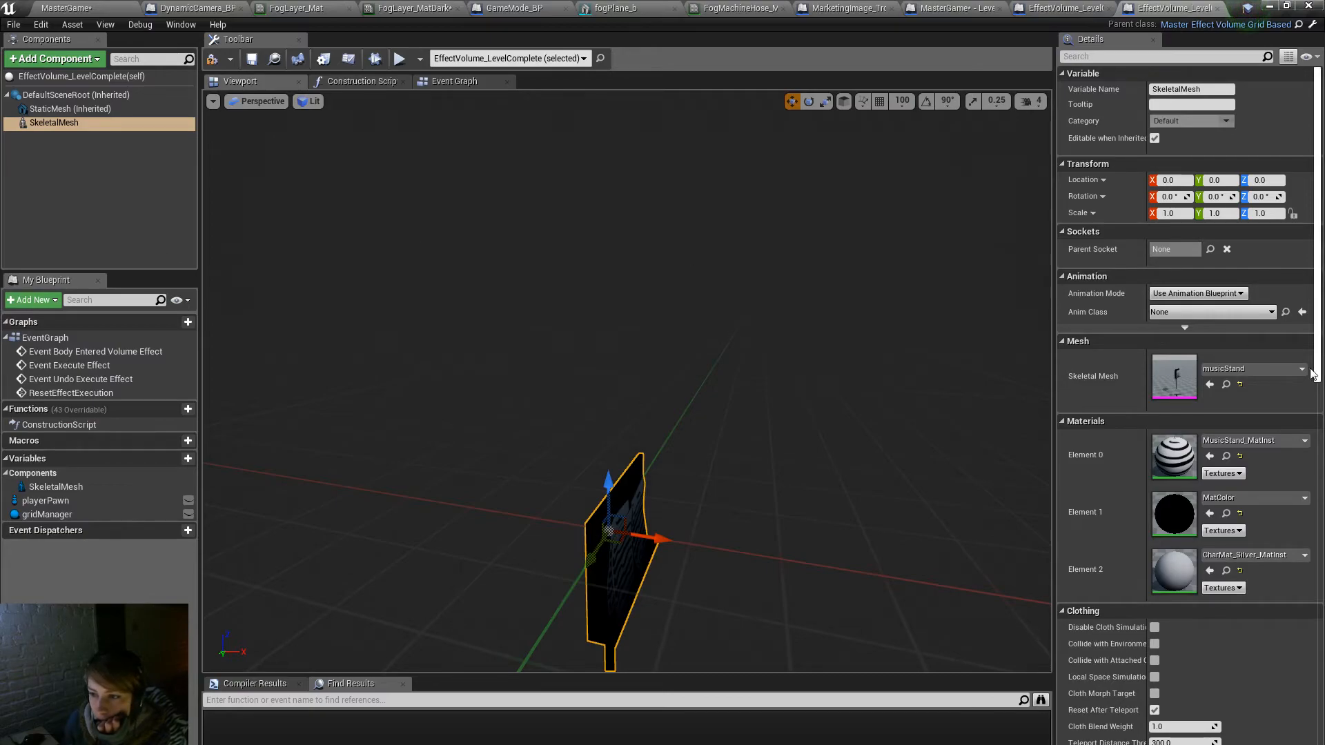
pyautogui.click(1301, 312)
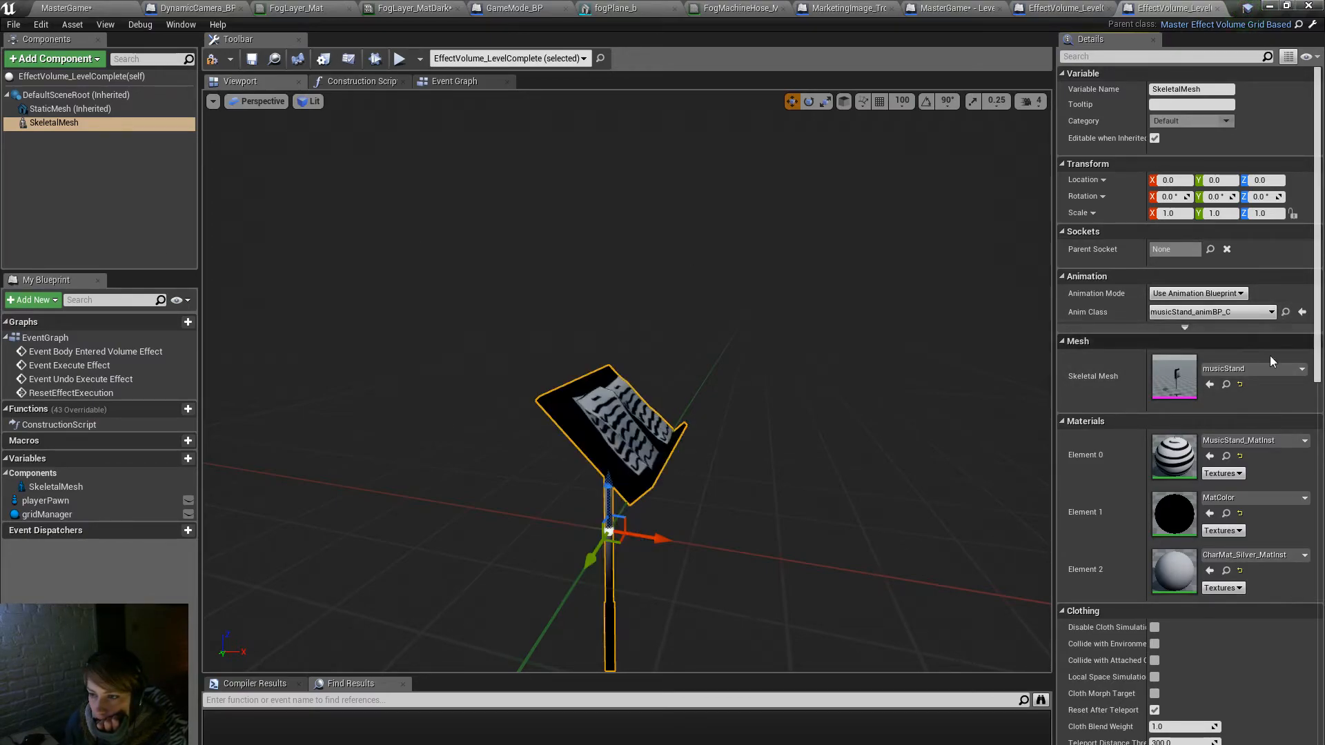
pyautogui.moveTo(901, 466); pyautogui.dragTo(871, 500, button='right')
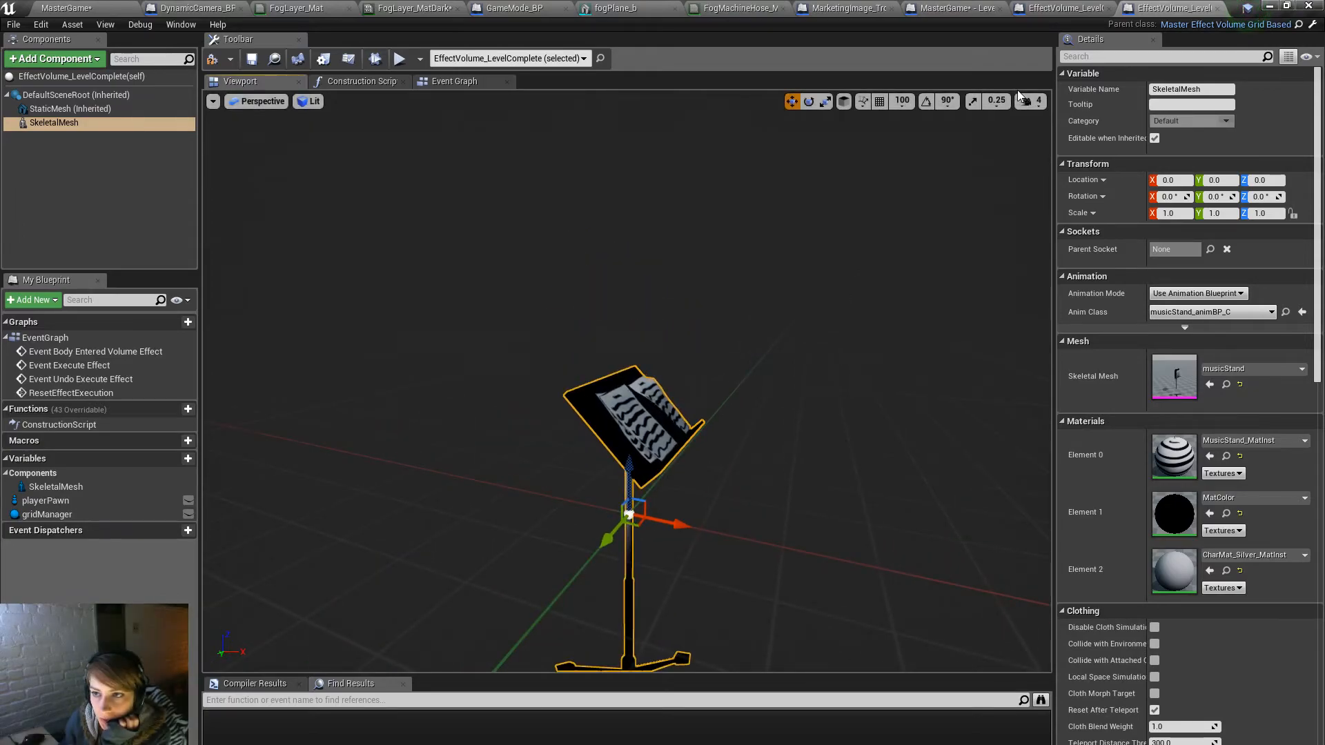
# Step: In the MasterGame level, enable 90° rotation snapping and turn the EffectVolume_LevelComplete music stand to a Z rotation of about 90°
pyautogui.click(133, 7)
pyautogui.moveTo(821, 244); pyautogui.dragTo(821, 290)
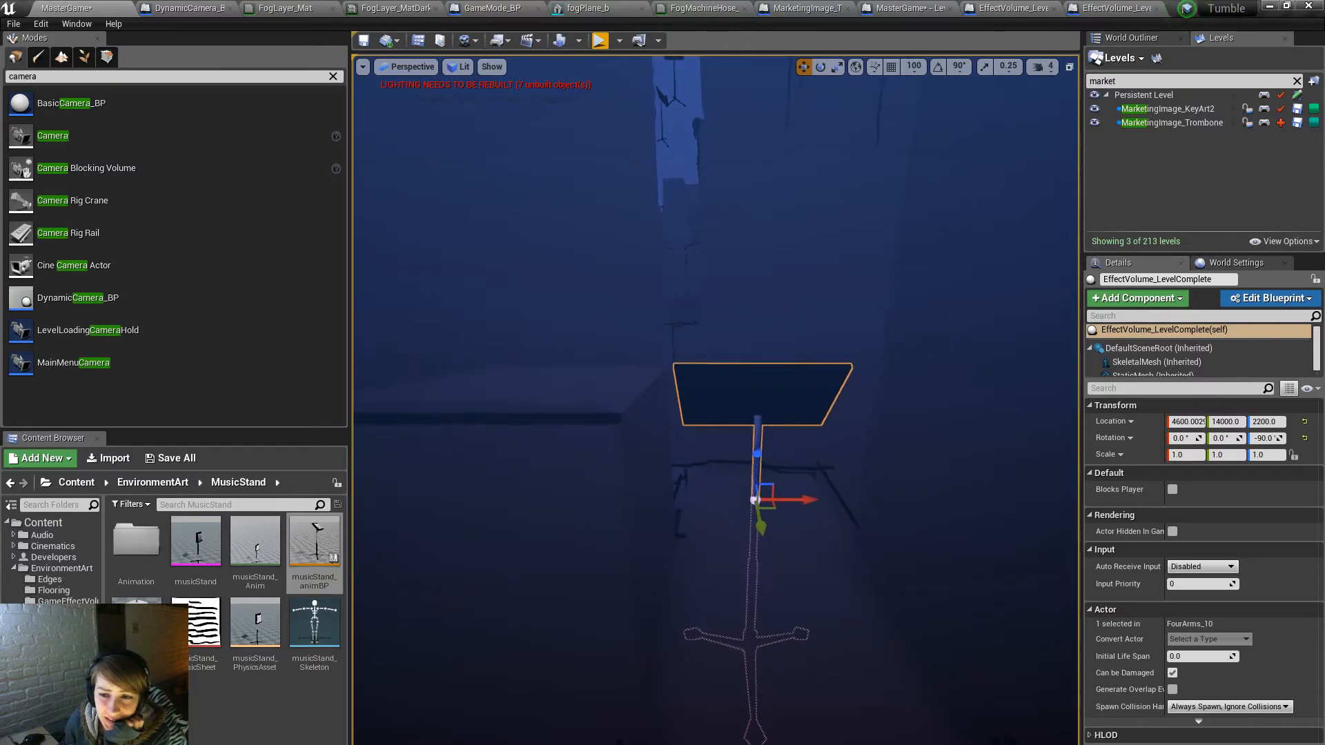
pyautogui.click(754, 462)
pyautogui.click(754, 395)
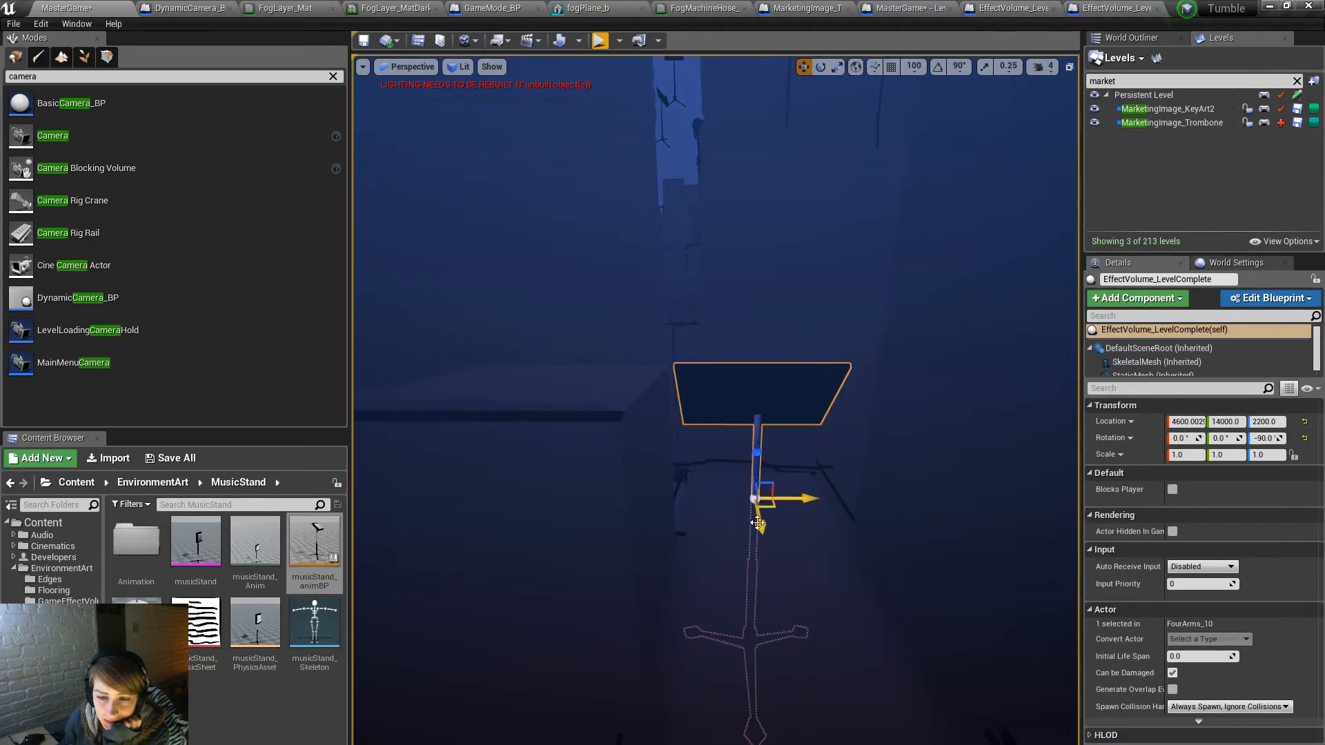
pyautogui.press('e')
pyautogui.moveTo(747, 538); pyautogui.dragTo(850, 498)
pyautogui.hotkey('ctrl', 'z')
pyautogui.click(938, 68)
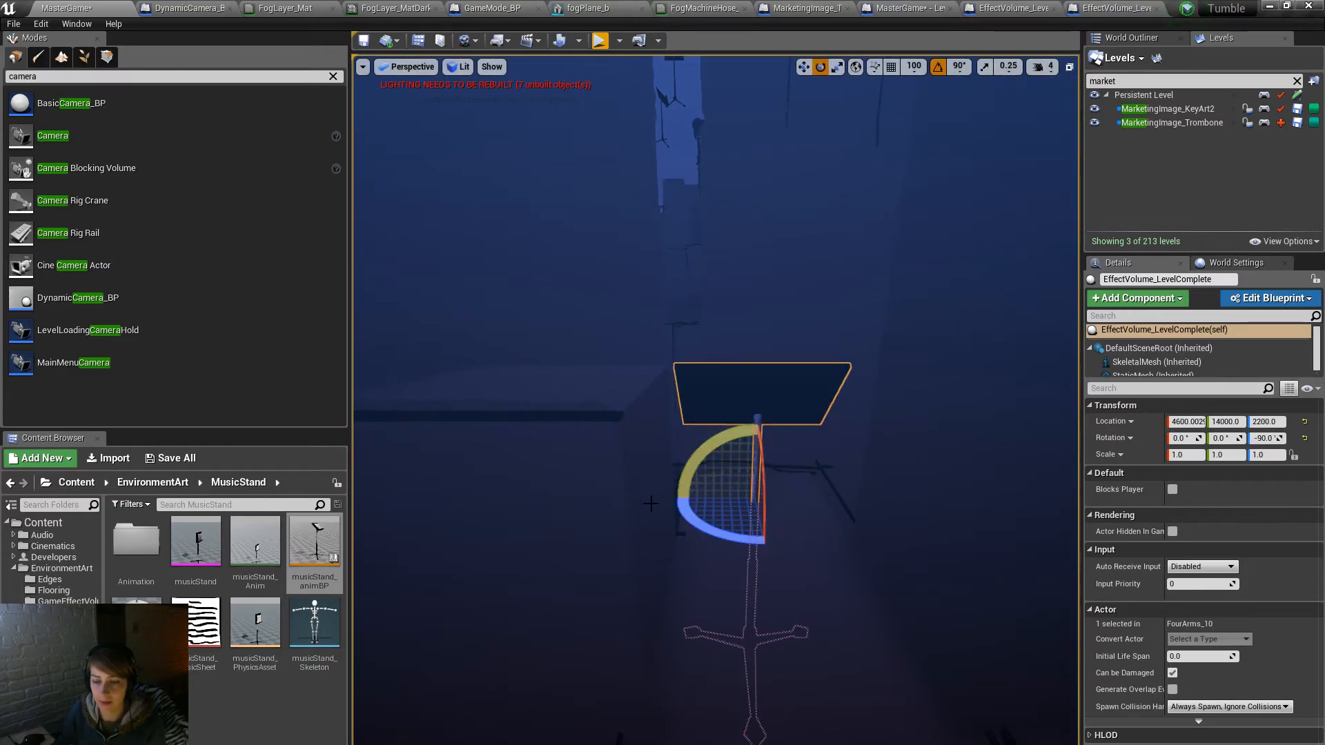
pyautogui.moveTo(743, 537); pyautogui.dragTo(762, 596)
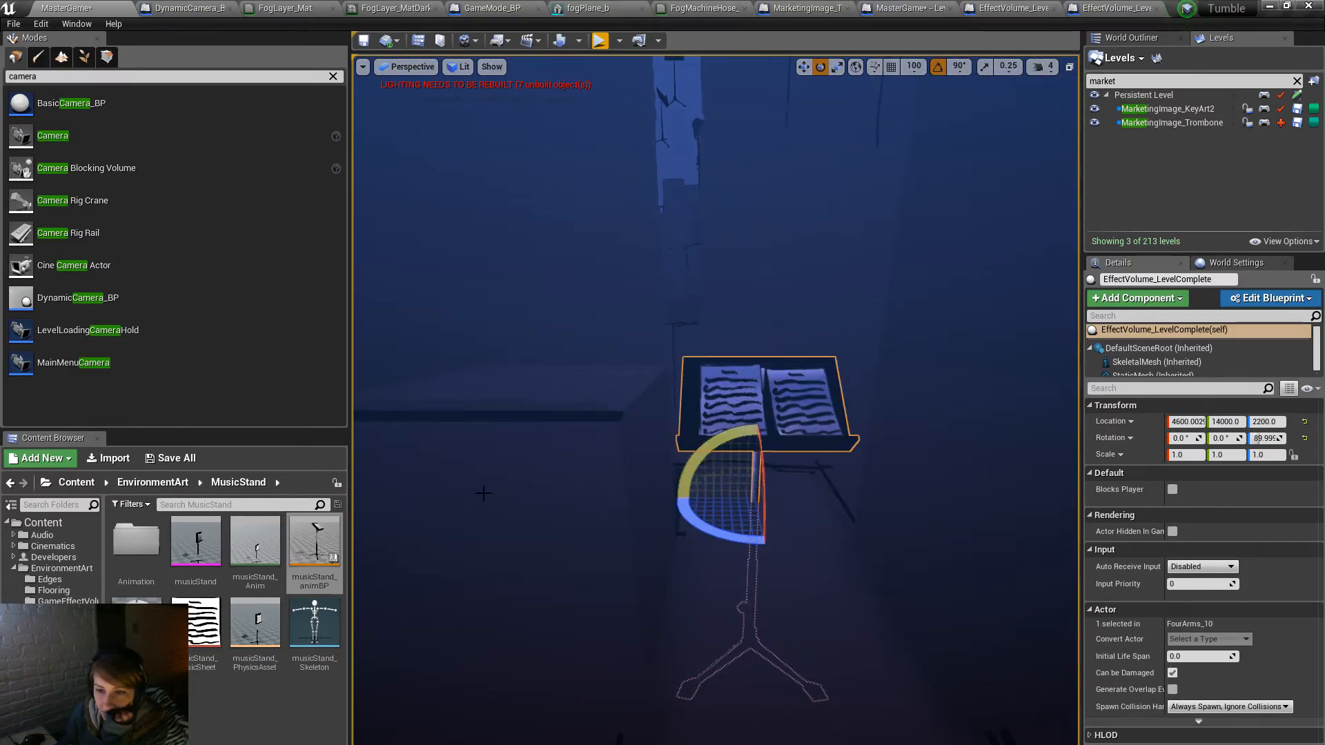
# Step: Play the level in full screen and view the trombone shot with the new music stand
pyautogui.click(487, 477)
pyautogui.press('s')
pyautogui.moveTo(631, 417)
pyautogui.mouseDown(button='right')
pyautogui.moveTo(641, 428)
pyautogui.moveTo(625, 366)
pyautogui.moveTo(632, 417)
pyautogui.mouseUp(button='right')
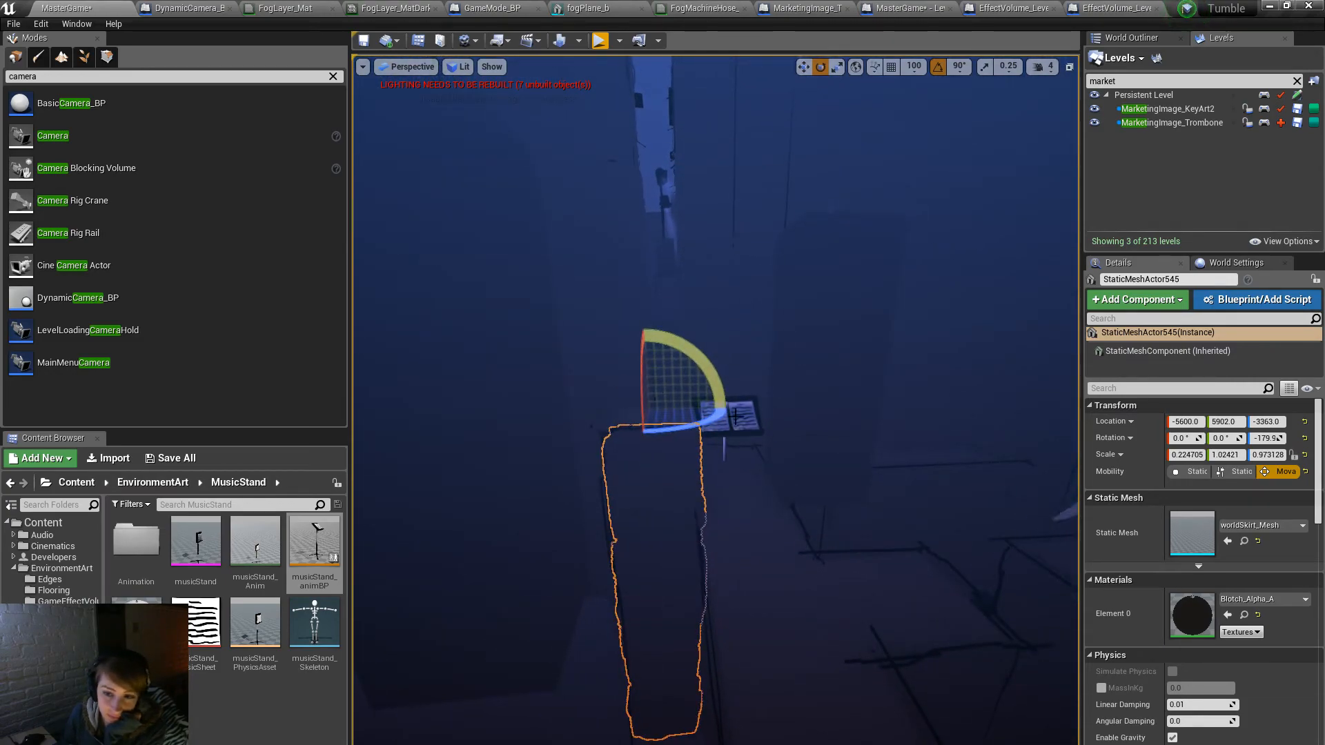
pyautogui.press('s')
pyautogui.moveTo(710, 408); pyautogui.dragTo(847, 486, button='right')
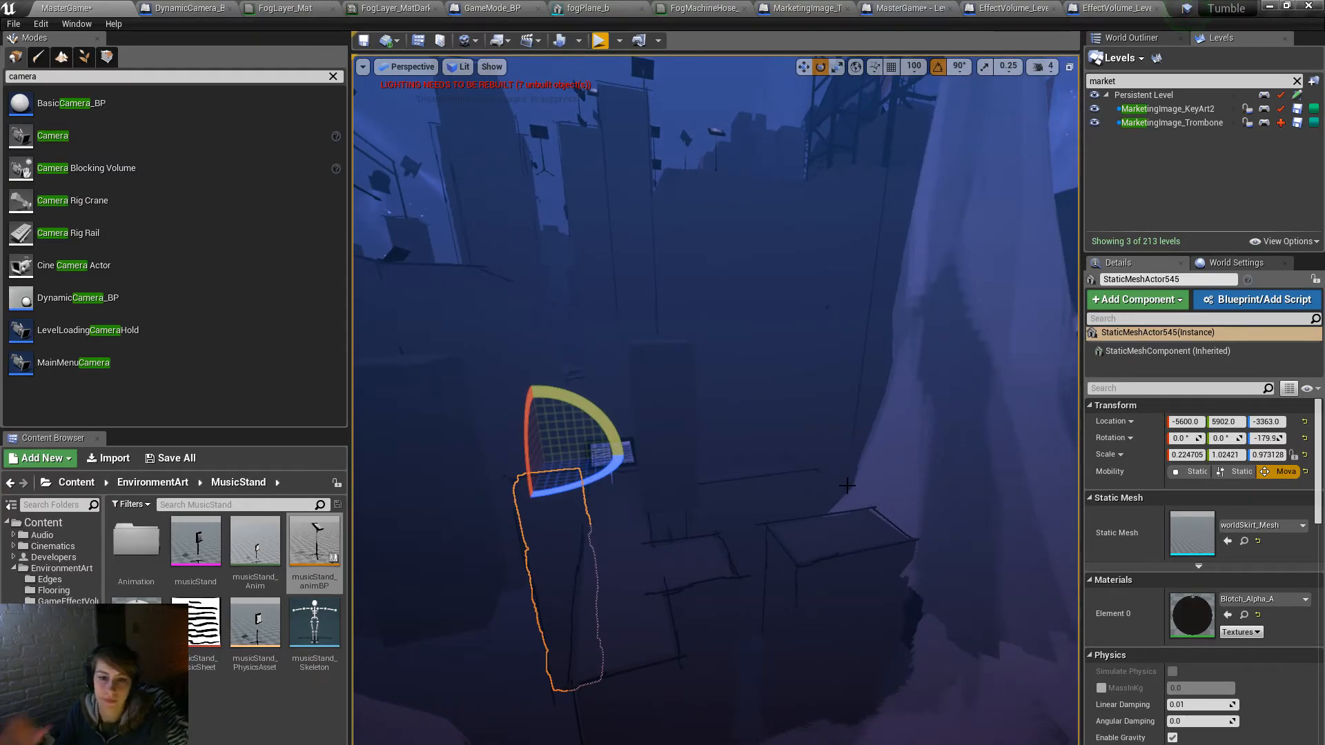
pyautogui.hotkey('alt', 'p')
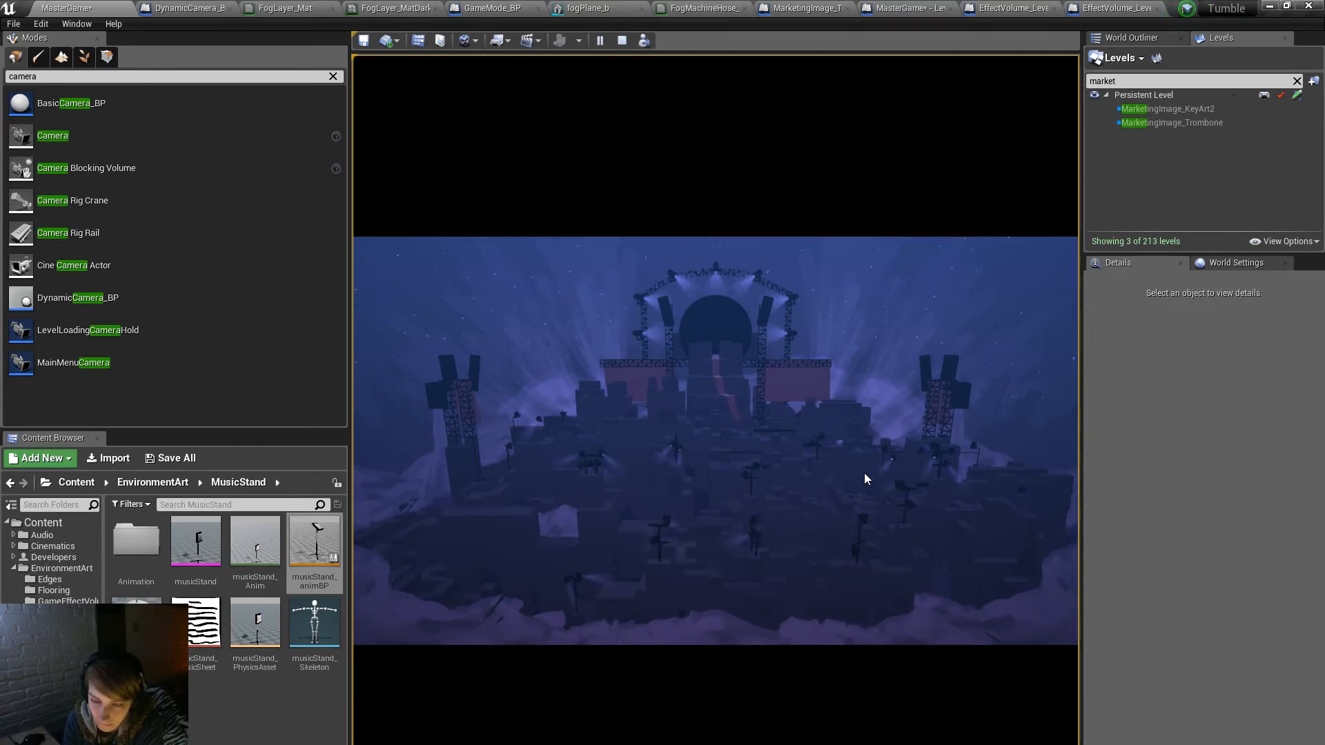
pyautogui.press('F11')
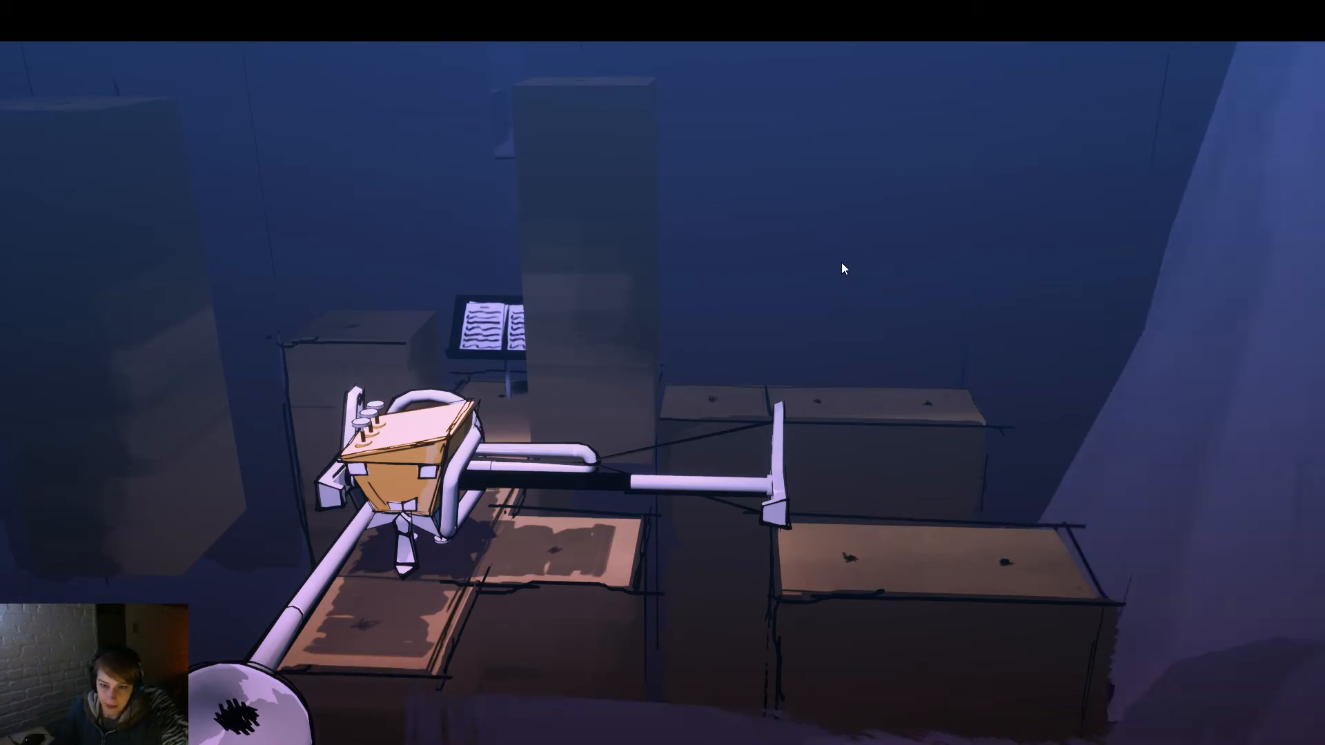
# Step: Switch to Photoshop, open the KeyArtWIP.psd document and change its layer visibility so that only Layer 30 shows
pyautogui.hotkey('alt', 'Tab')
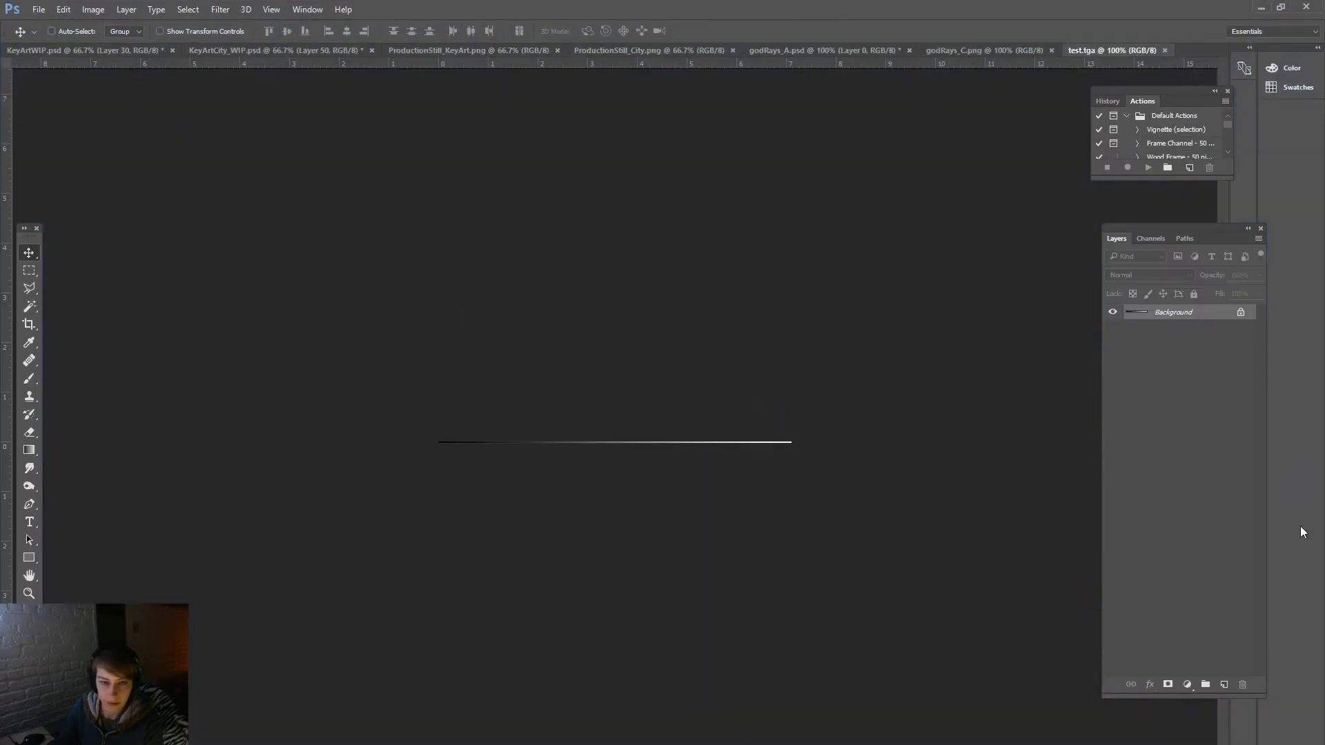
pyautogui.click(85, 55)
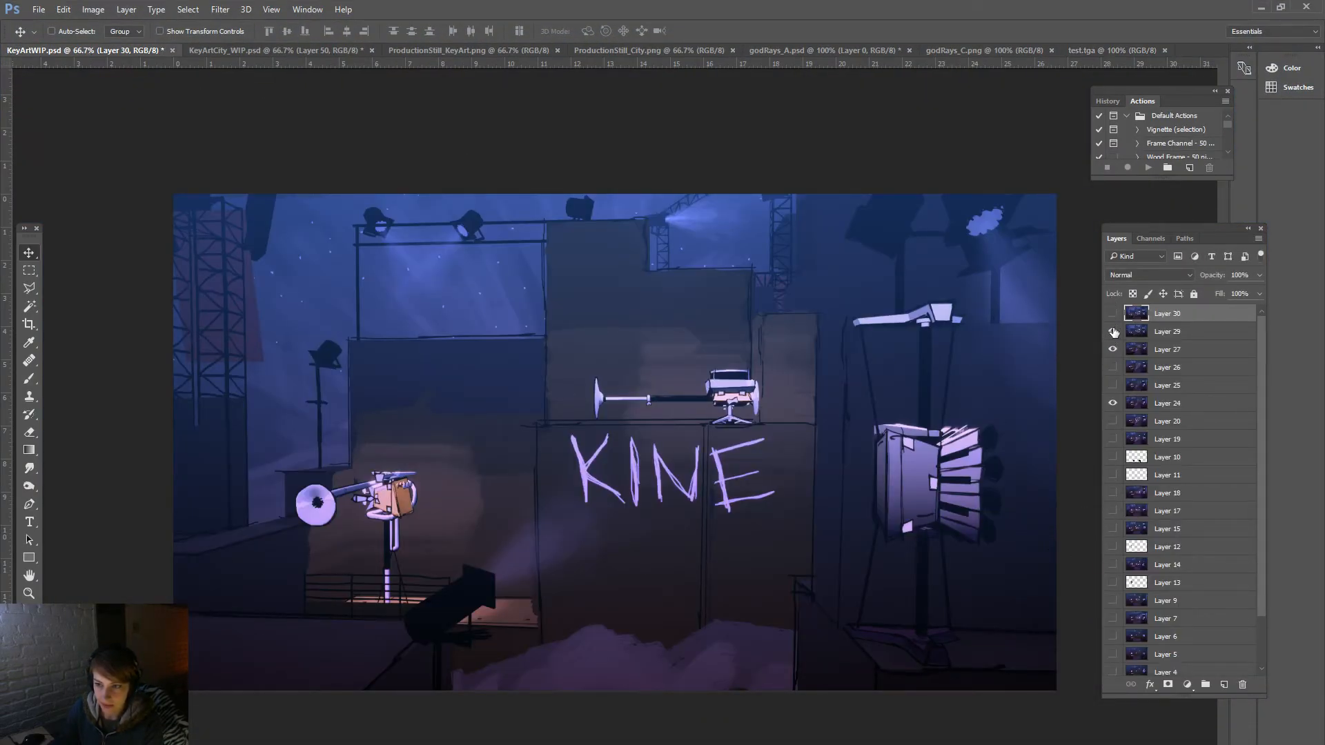
pyautogui.click(1112, 349)
pyautogui.click(1112, 403)
pyautogui.scroll(-3, 1138, 552)
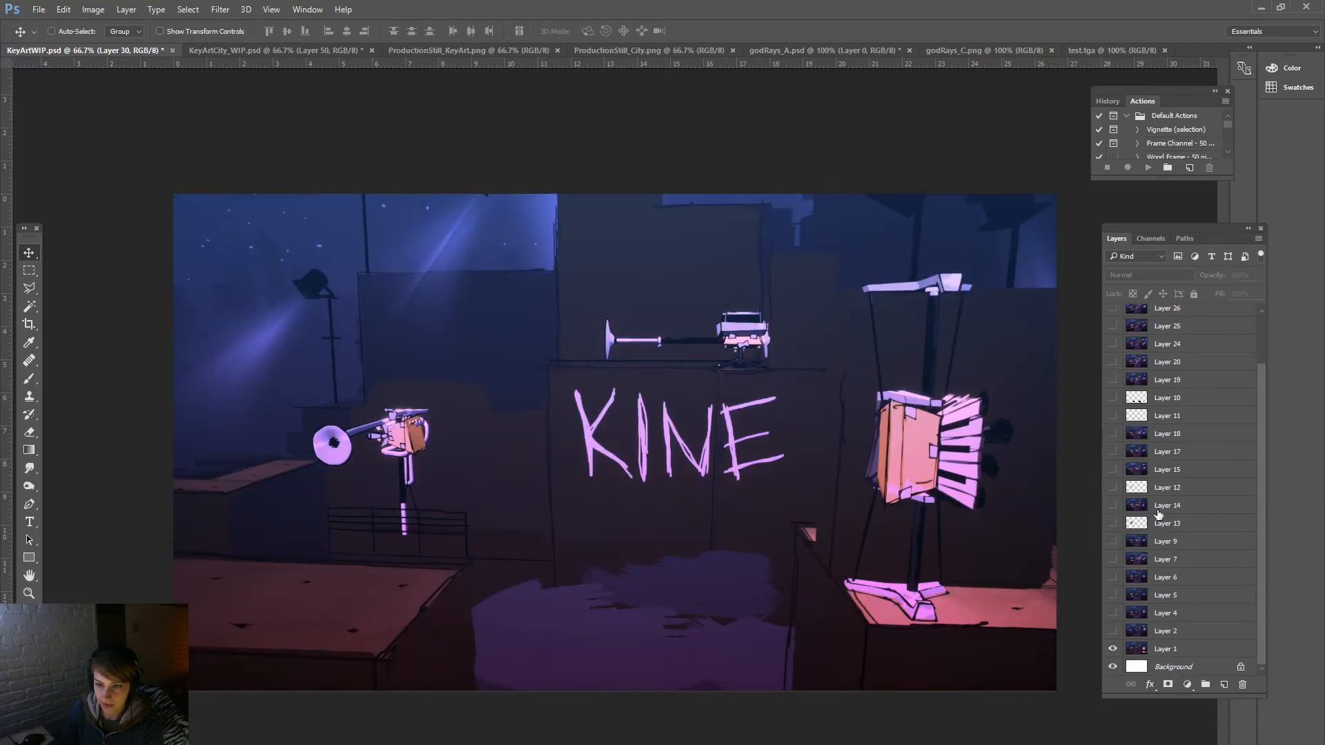
pyautogui.scroll(3, 1214, 537)
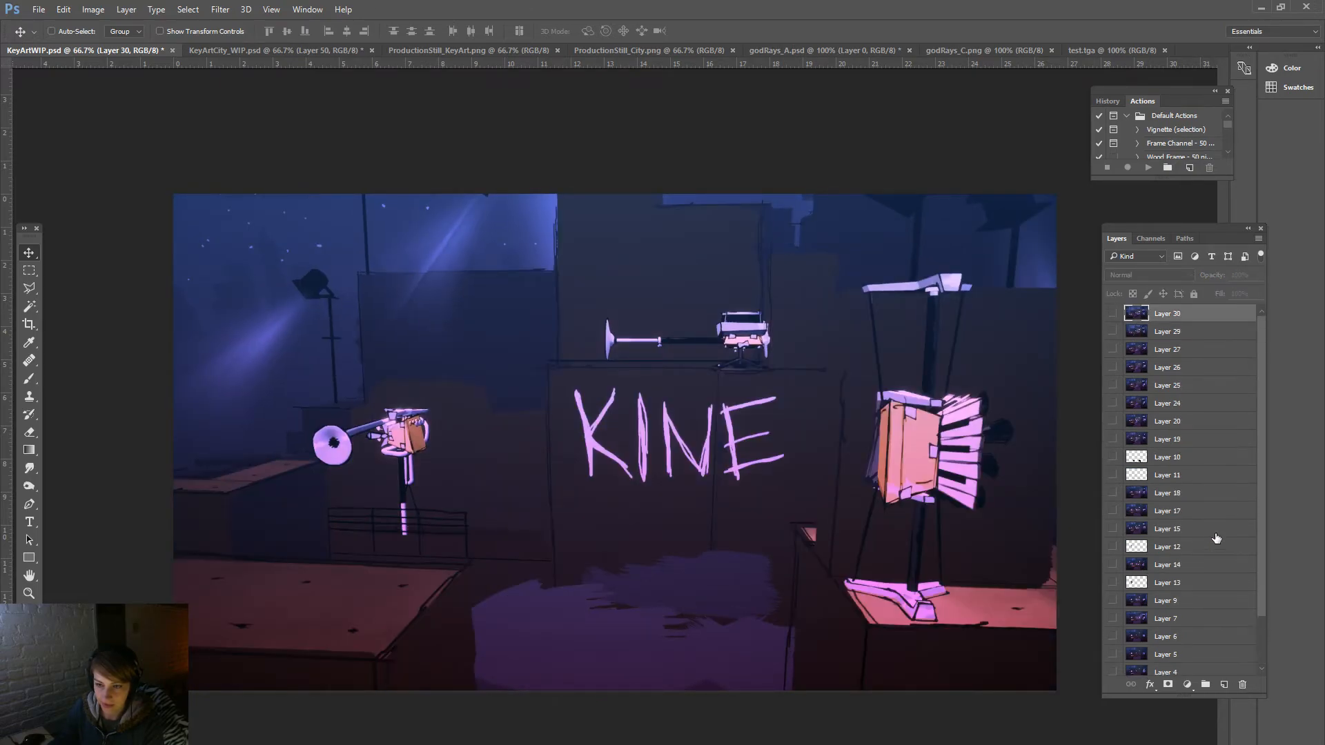
pyautogui.click(1112, 314)
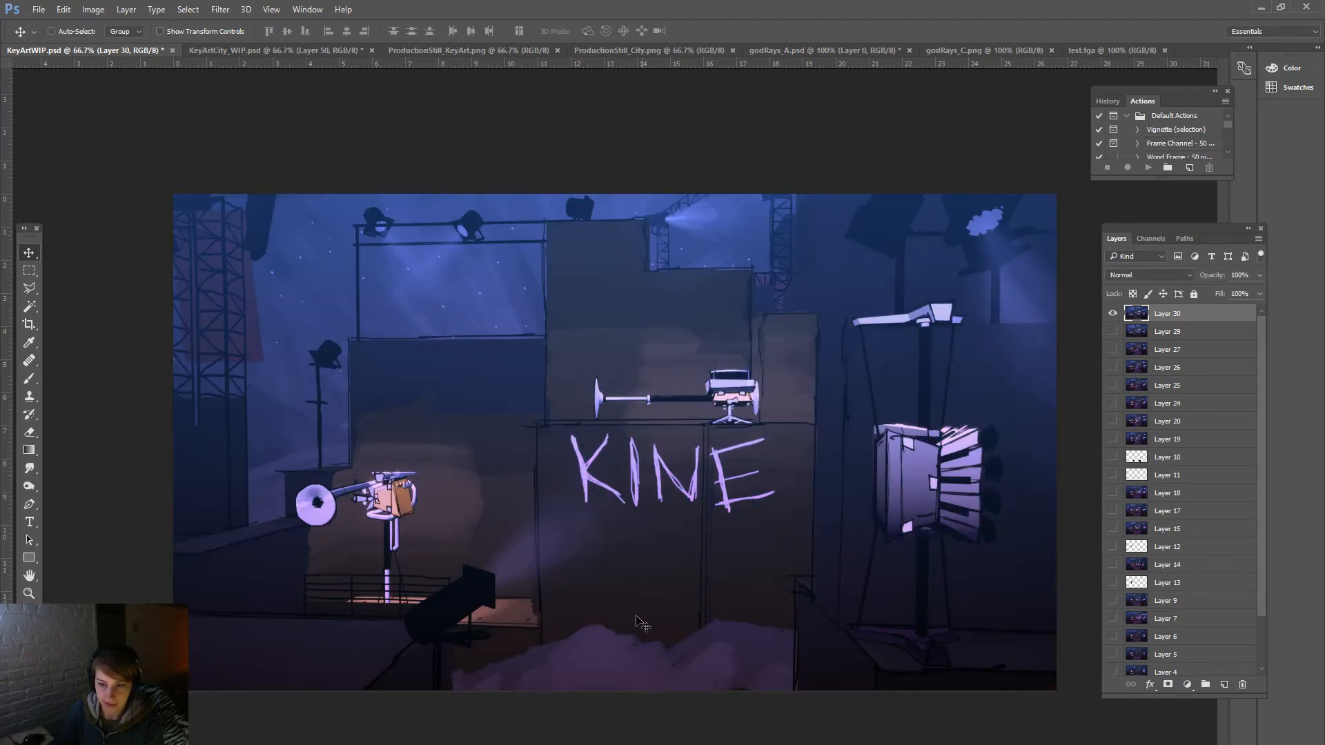
# Step: Copy the whole of Layer 30 and paste it into a new 1920 x 1080 pixel document
pyautogui.press('ctrl')
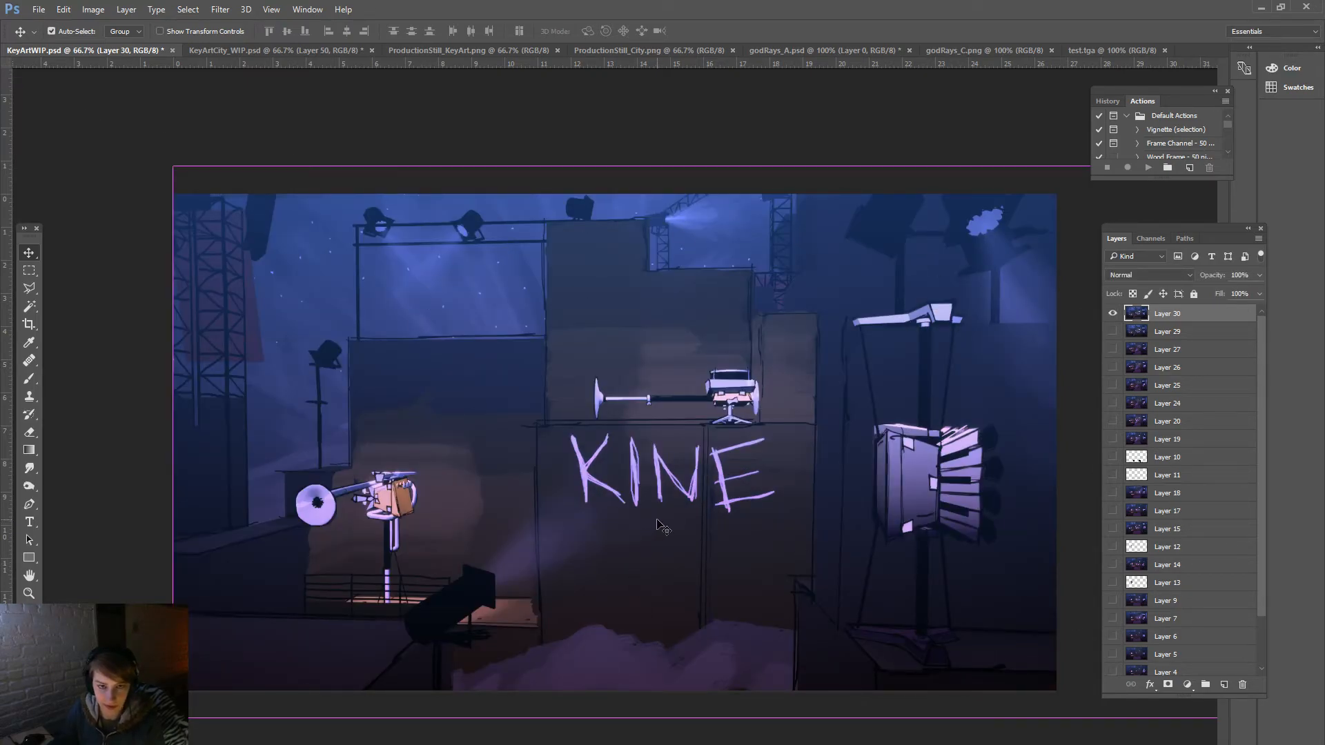
pyautogui.hotkey('ctrl', 'a')
pyautogui.hotkey('ctrl', 'c')
pyautogui.hotkey('ctrl', 'n')
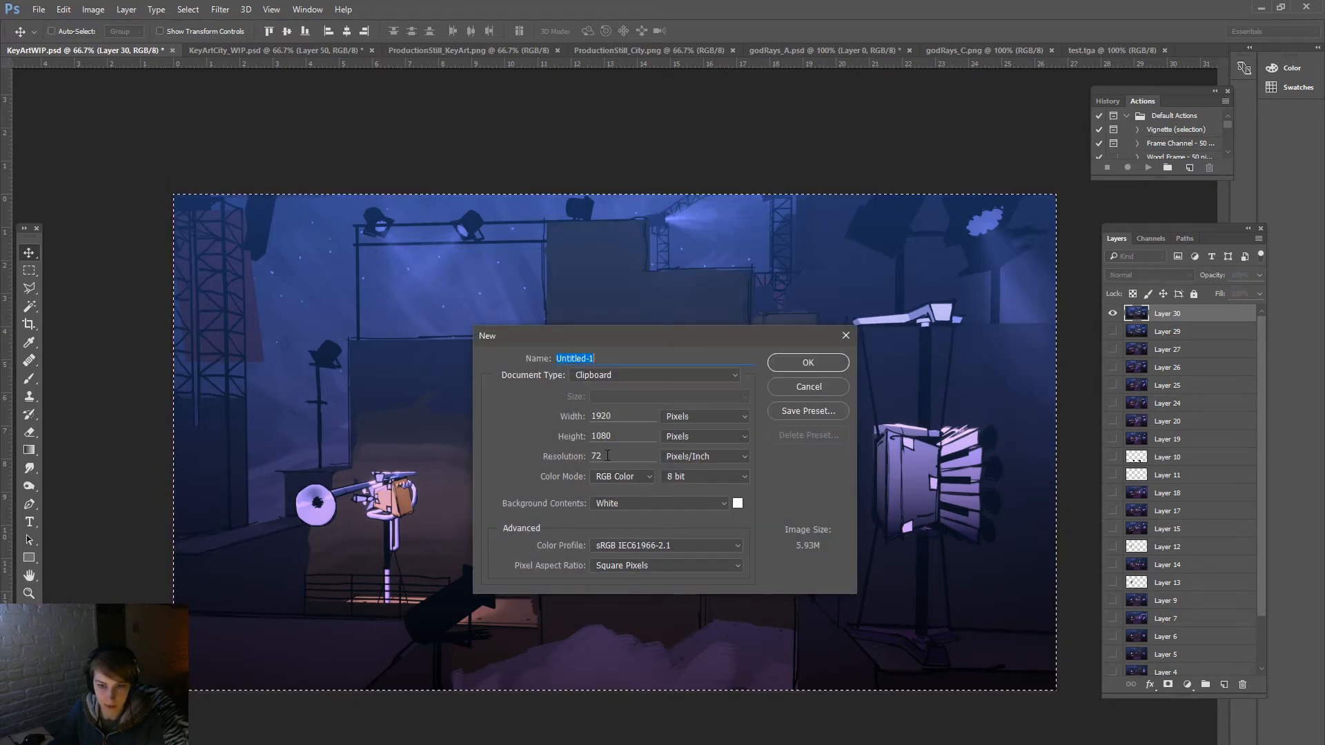
pyautogui.click(808, 362)
pyautogui.hotkey('ctrl', 'v')
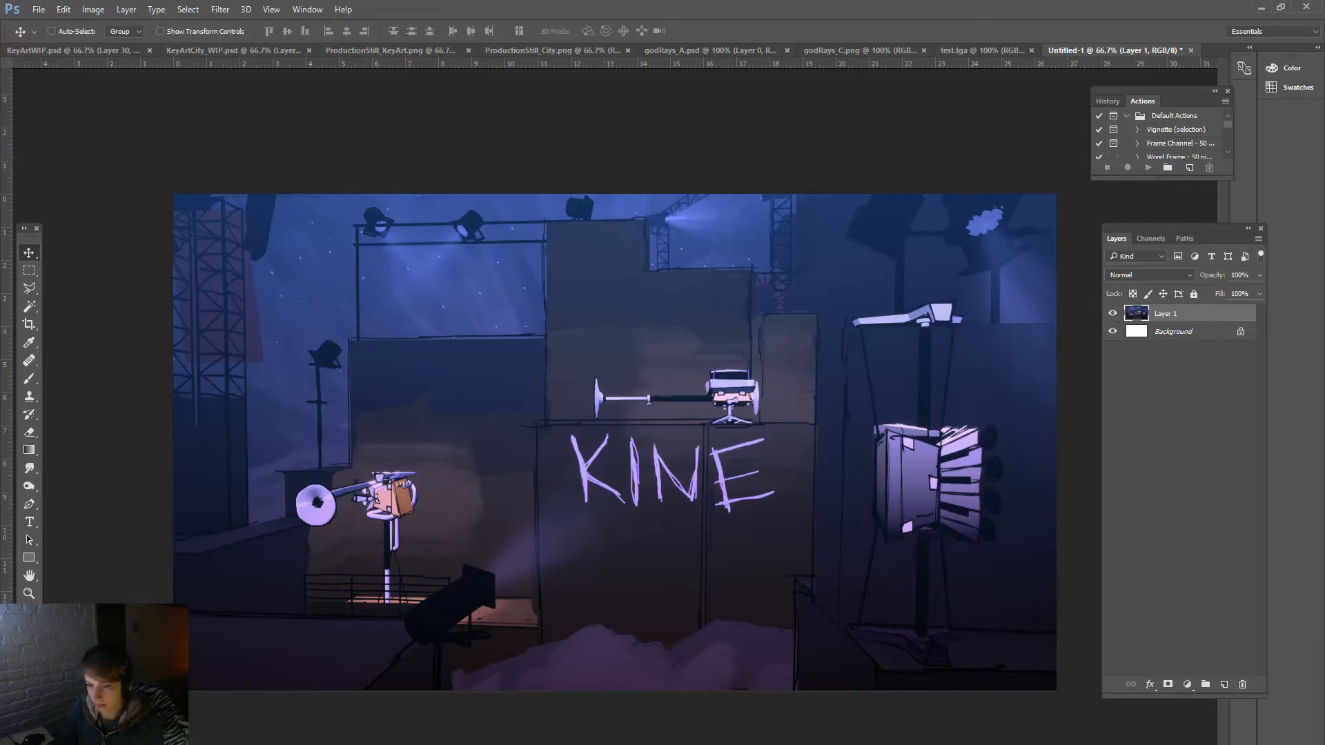
# Step: Paste the trombone shot screenshot as a layer above the key art and move it up until its black bar is off the canvas
pyautogui.hotkey('ctrl', 'v')
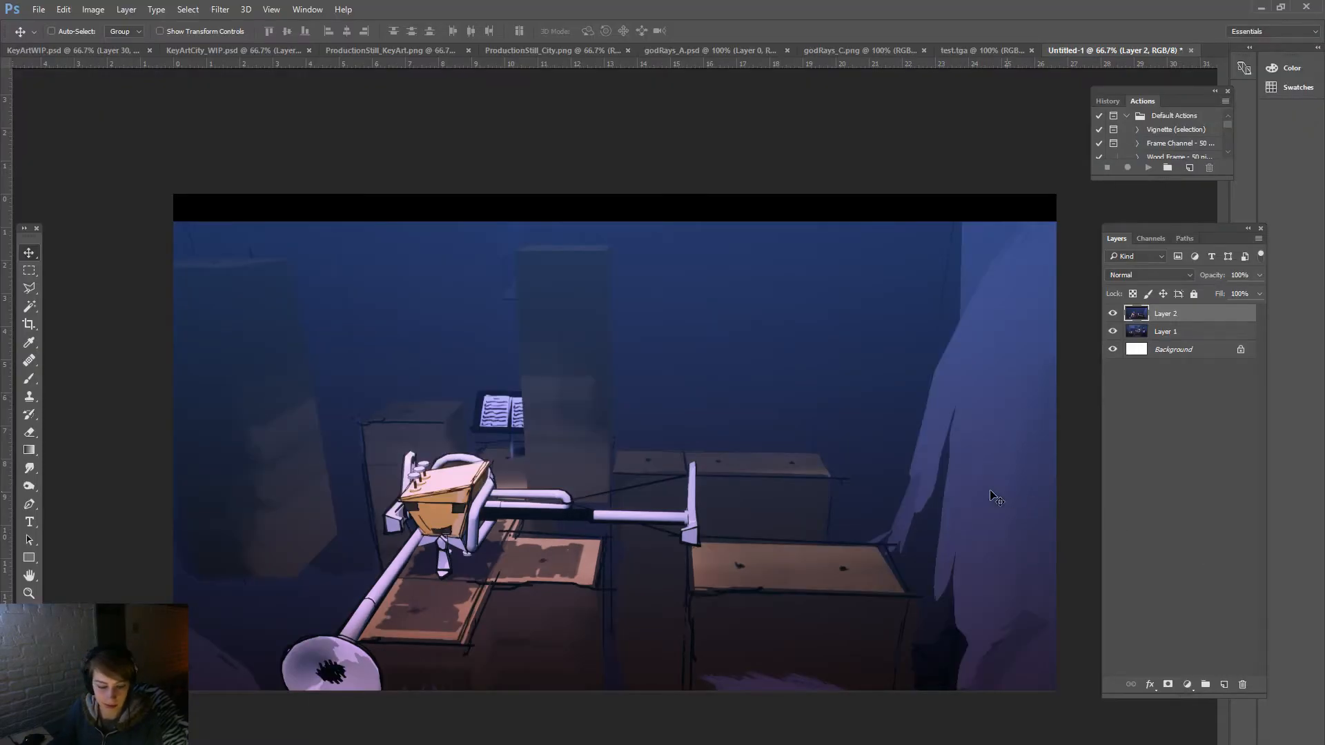
pyautogui.click(1242, 685)
pyautogui.press('Return')
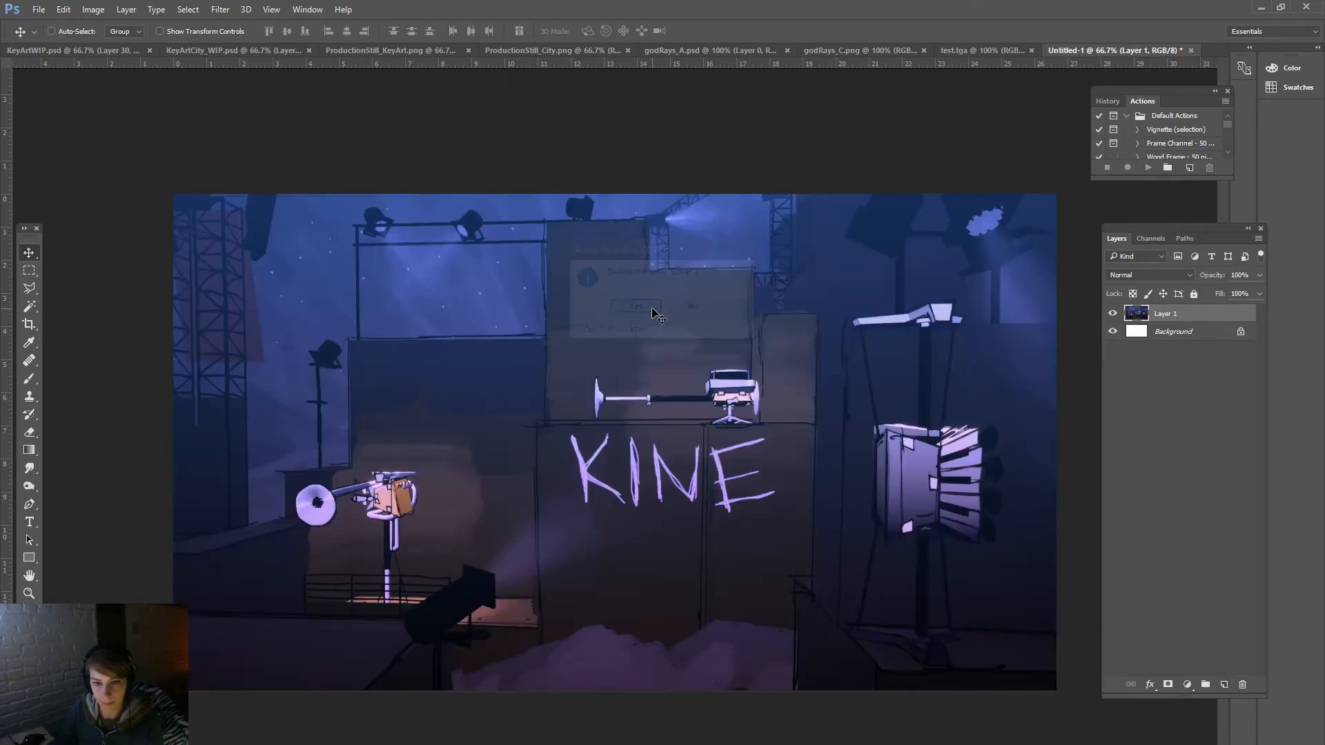
pyautogui.hotkey('ctrl', 'z')
pyautogui.moveTo(681, 526); pyautogui.dragTo(724, 469)
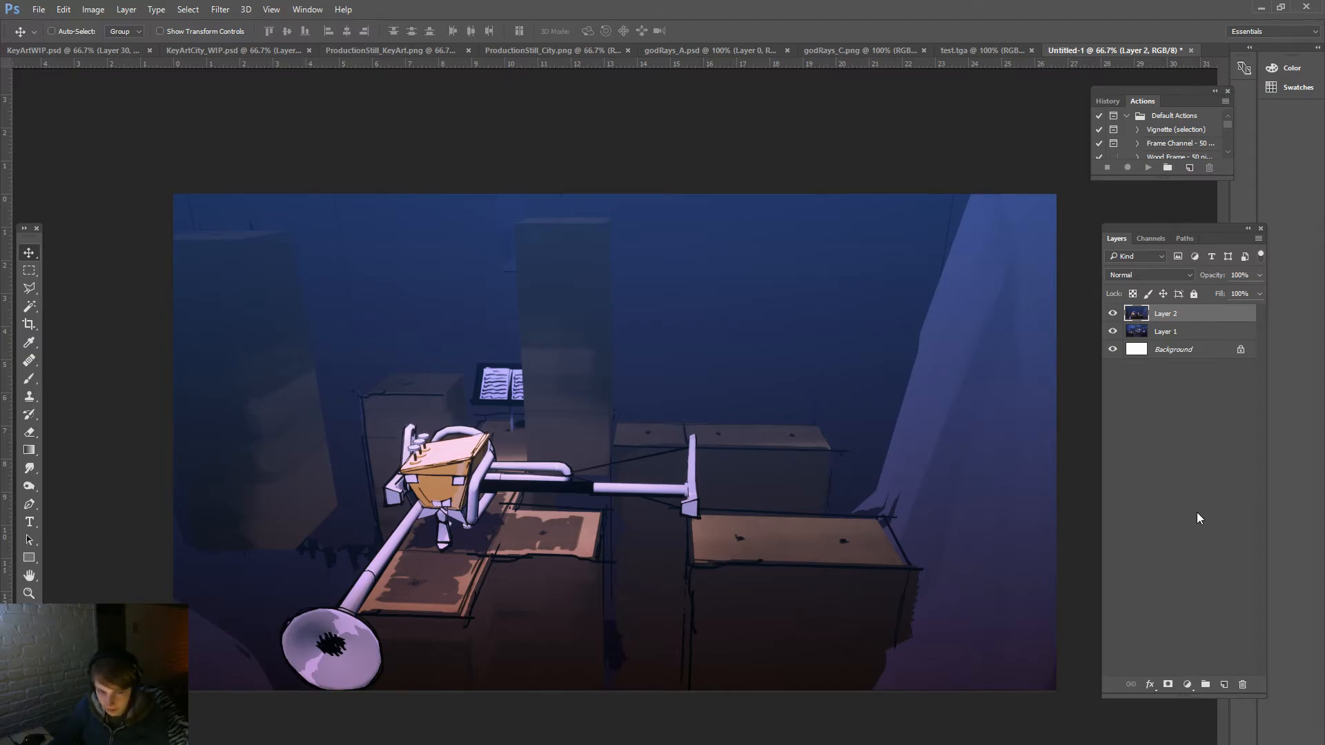
# Step: Switch back to Unreal Editor, stop the play session and select the TromboneB_Cam camera in the level
pyautogui.click(1277, 5)
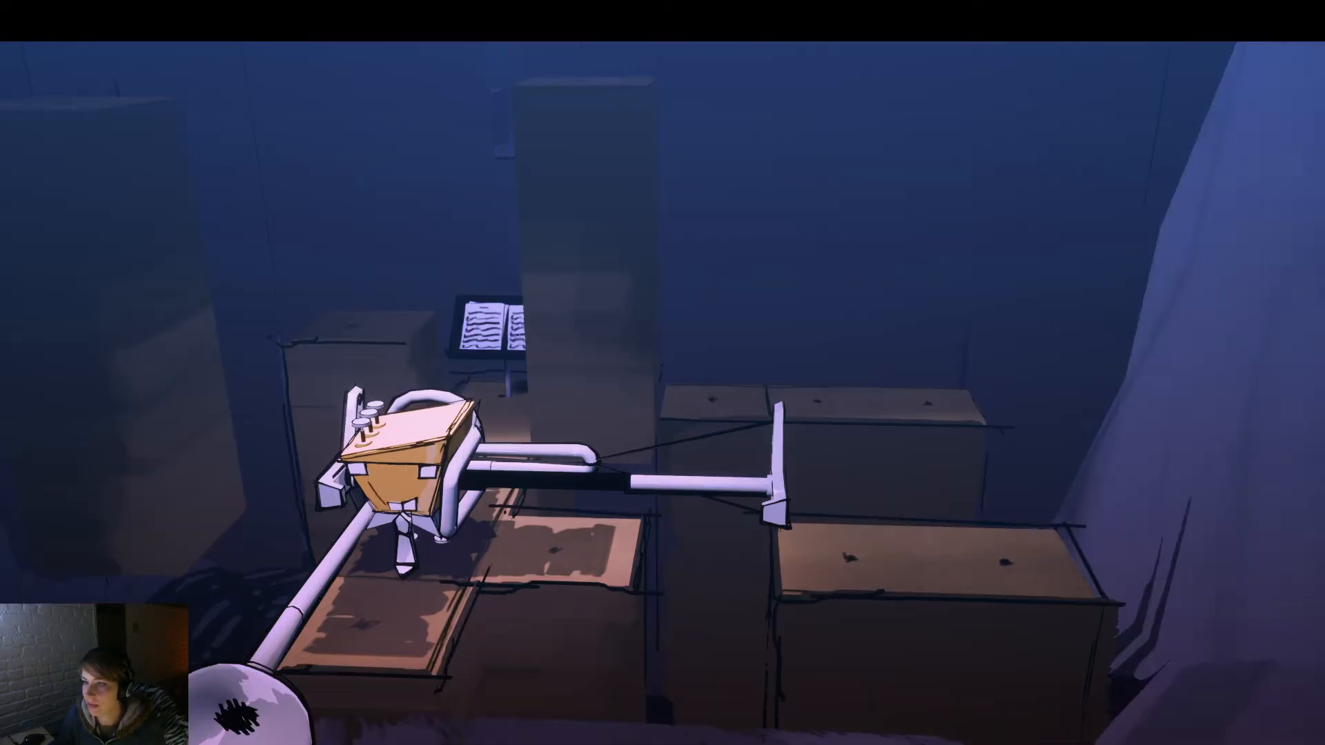
pyautogui.press('Escape')
pyautogui.moveTo(780, 494); pyautogui.dragTo(745, 469, button='right')
pyautogui.press('s')
pyautogui.moveTo(673, 556); pyautogui.dragTo(636, 560, button='right')
pyautogui.press('w')
pyautogui.press('w')
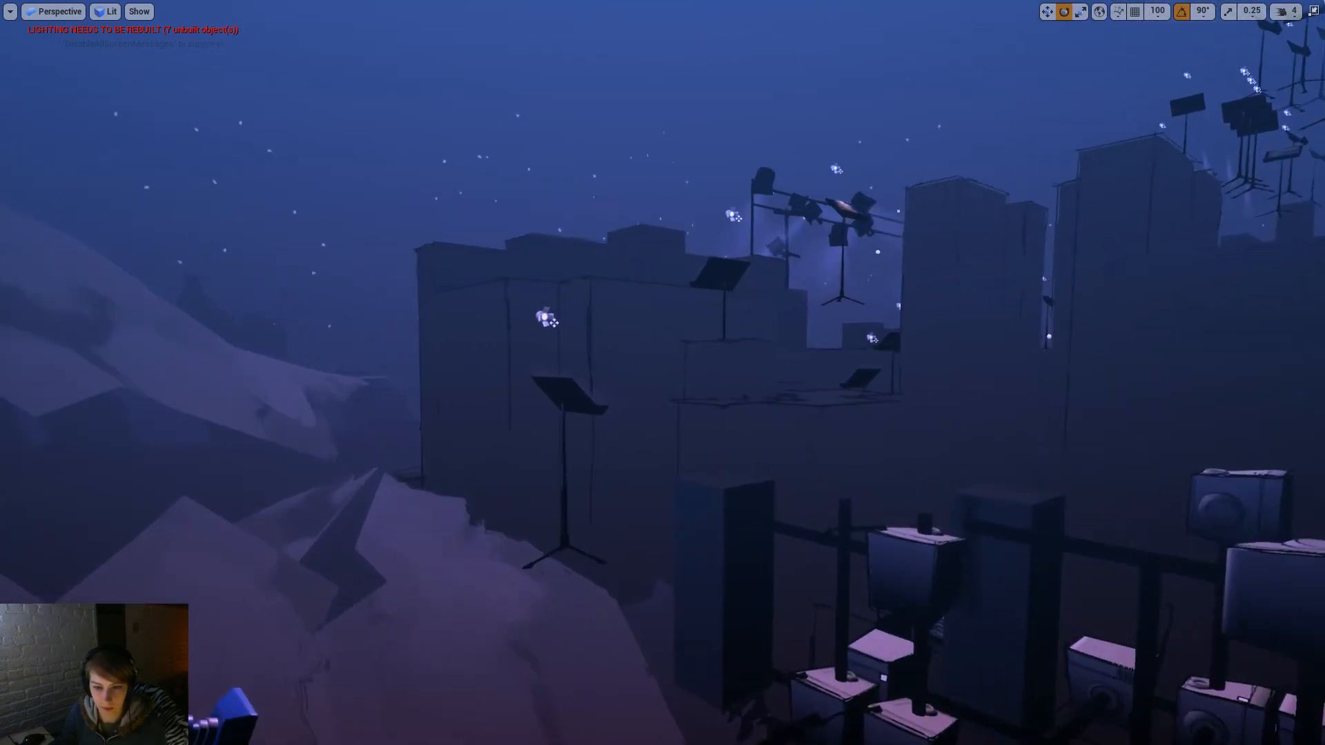
pyautogui.click(180, 721)
# Step: Turn TromboneB_Cam and reposition it in front of the pipe-connected boxes
pyautogui.press('w')
pyautogui.moveTo(421, 461); pyautogui.dragTo(525, 491, button='right')
pyautogui.press('s')
pyautogui.moveTo(421, 461); pyautogui.dragTo(409, 576)
pyautogui.press('e')
pyautogui.click(1179, 15)
pyautogui.press('w')
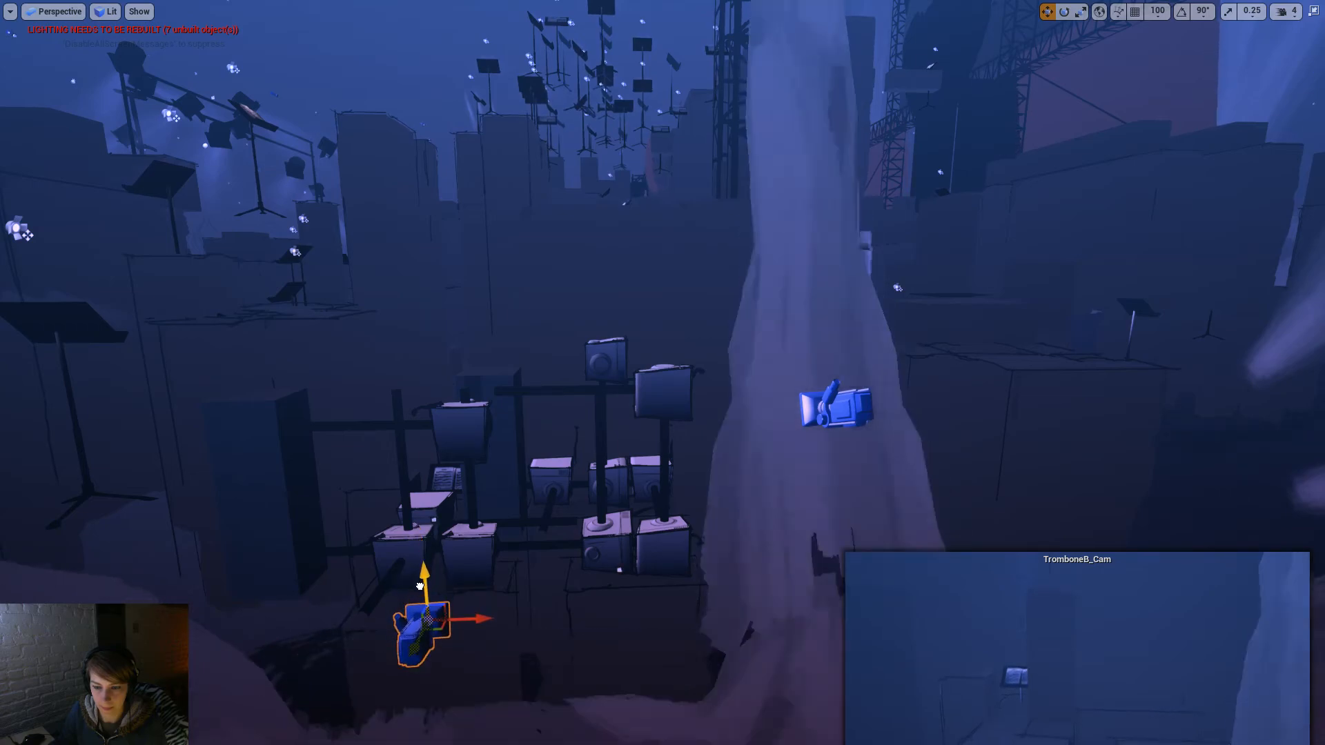
# Step: Shift TromboneB_Cam sideways along the boxes and turn it to keep the small music stand in its preview
pyautogui.moveTo(483, 604); pyautogui.dragTo(520, 618)
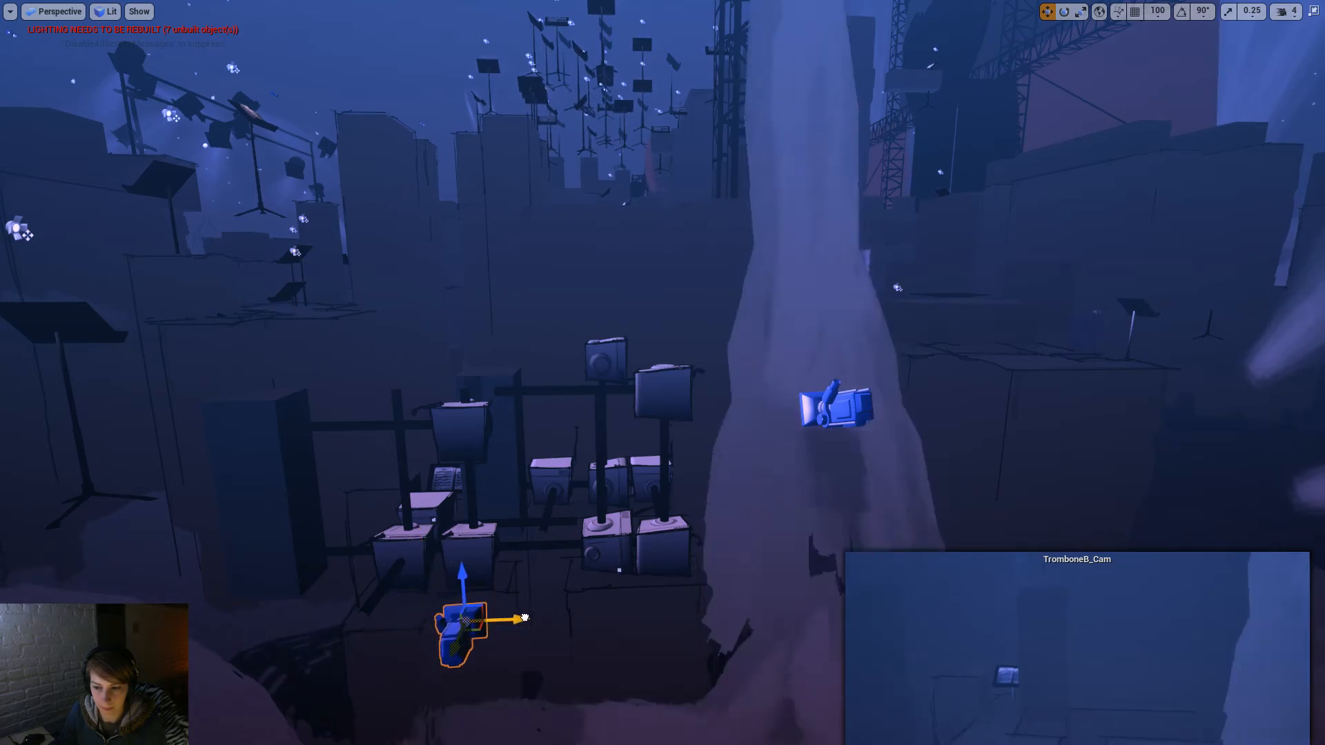
pyautogui.press('e')
pyautogui.moveTo(530, 632); pyautogui.dragTo(556, 620)
pyautogui.press('w')
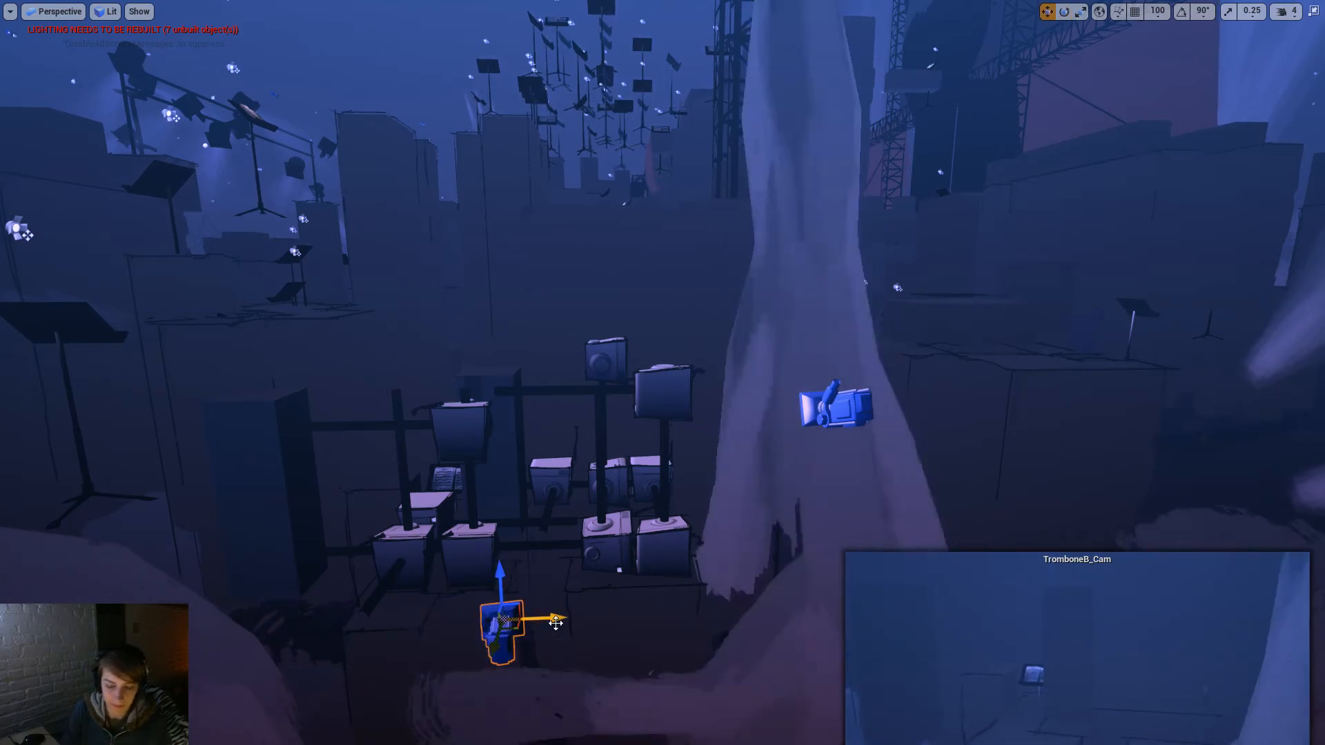
# Step: Play the level in the editor to check the new TromboneB_Cam framing
pyautogui.hotkey('alt', 'p')
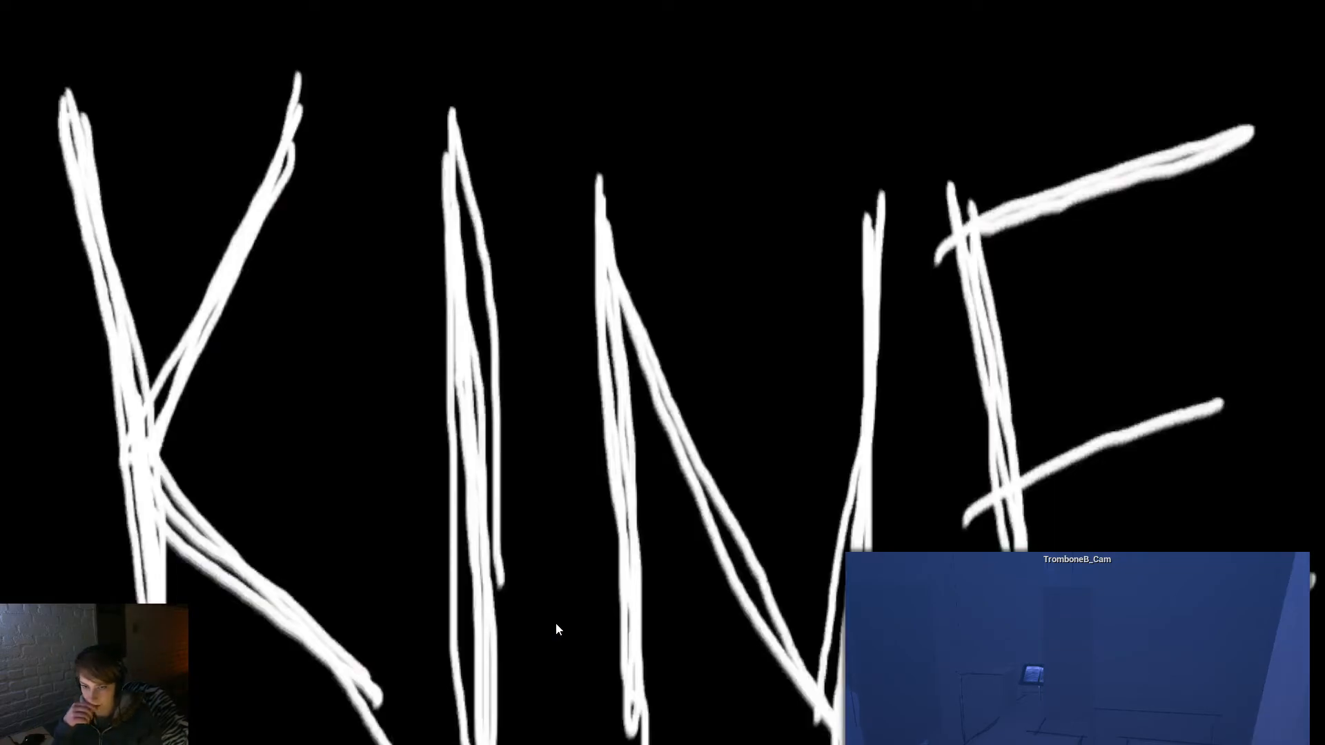
pyautogui.press('Escape')
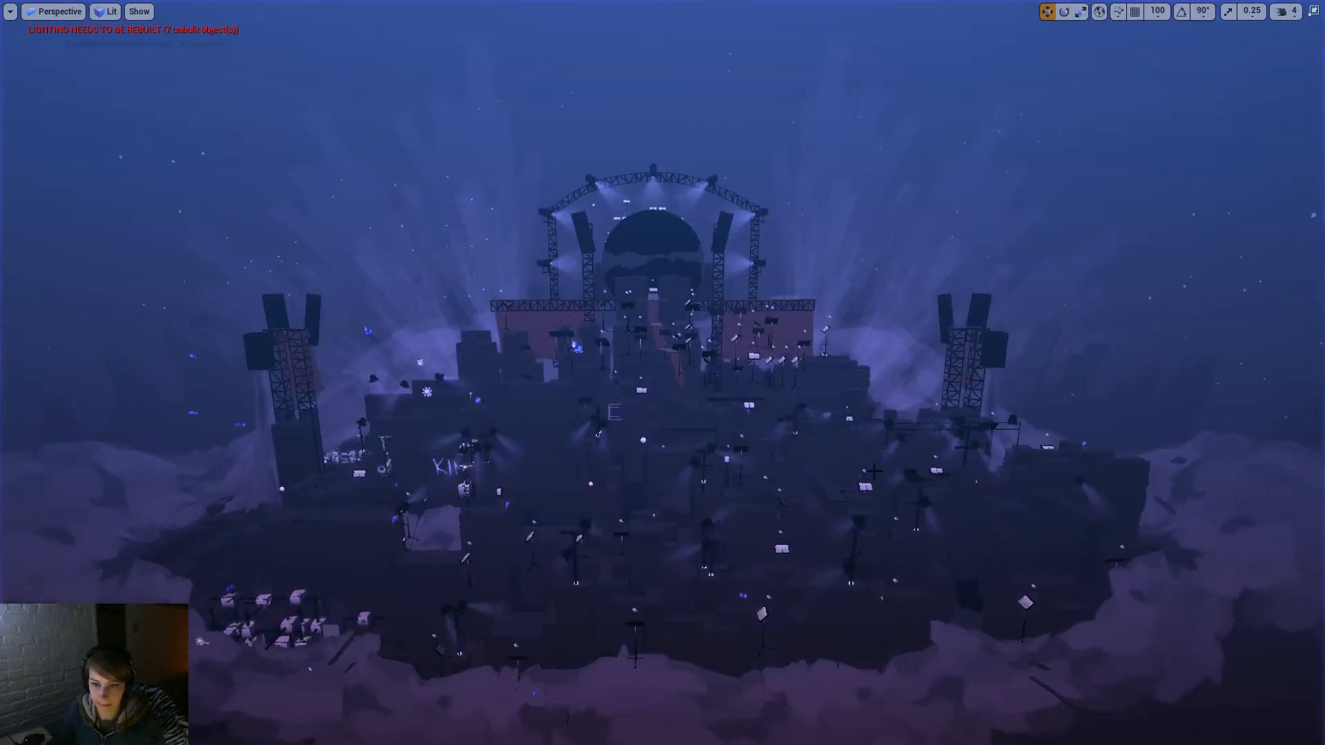
pyautogui.hotkey('alt', 'p')
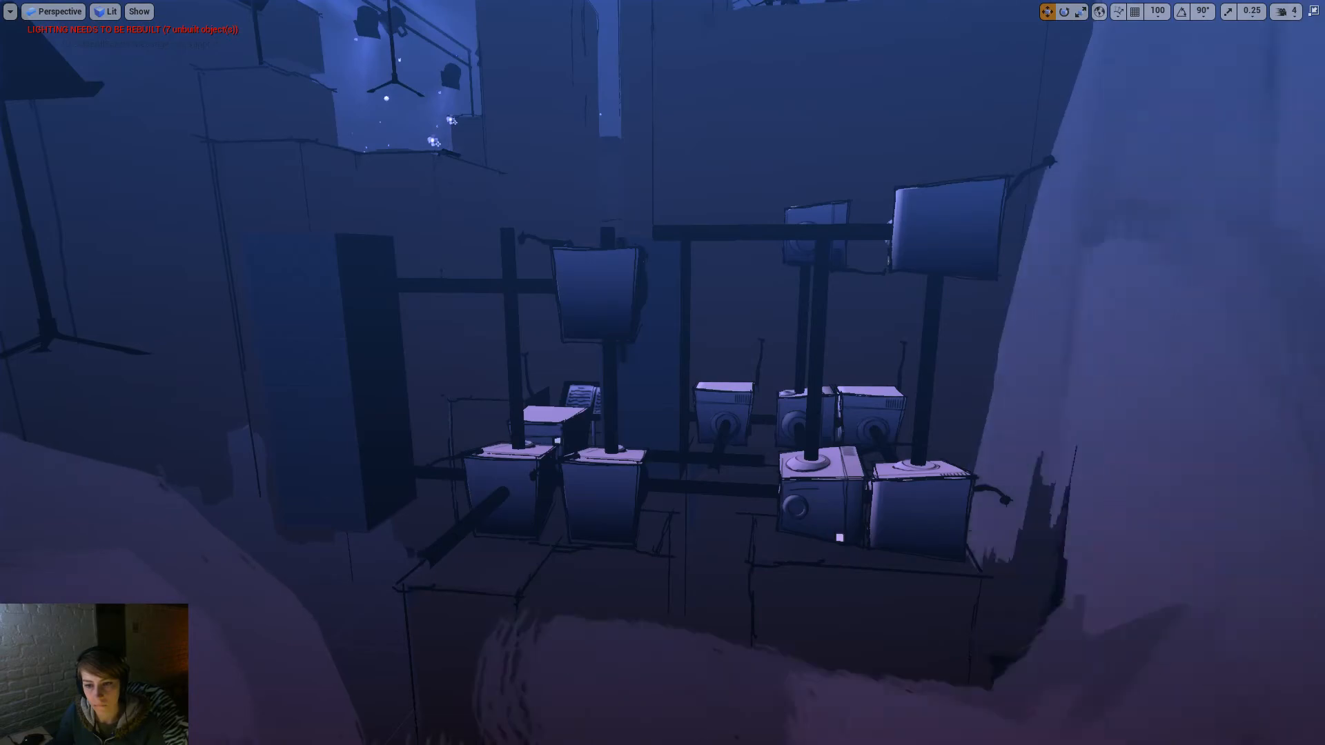
# Step: Select TromboneB_Cam and move it to the tall-pillar side of the boxes, turned towards the pale curtain and the cliffs behind
pyautogui.moveTo(662, 373); pyautogui.dragTo(610, 383, button='right')
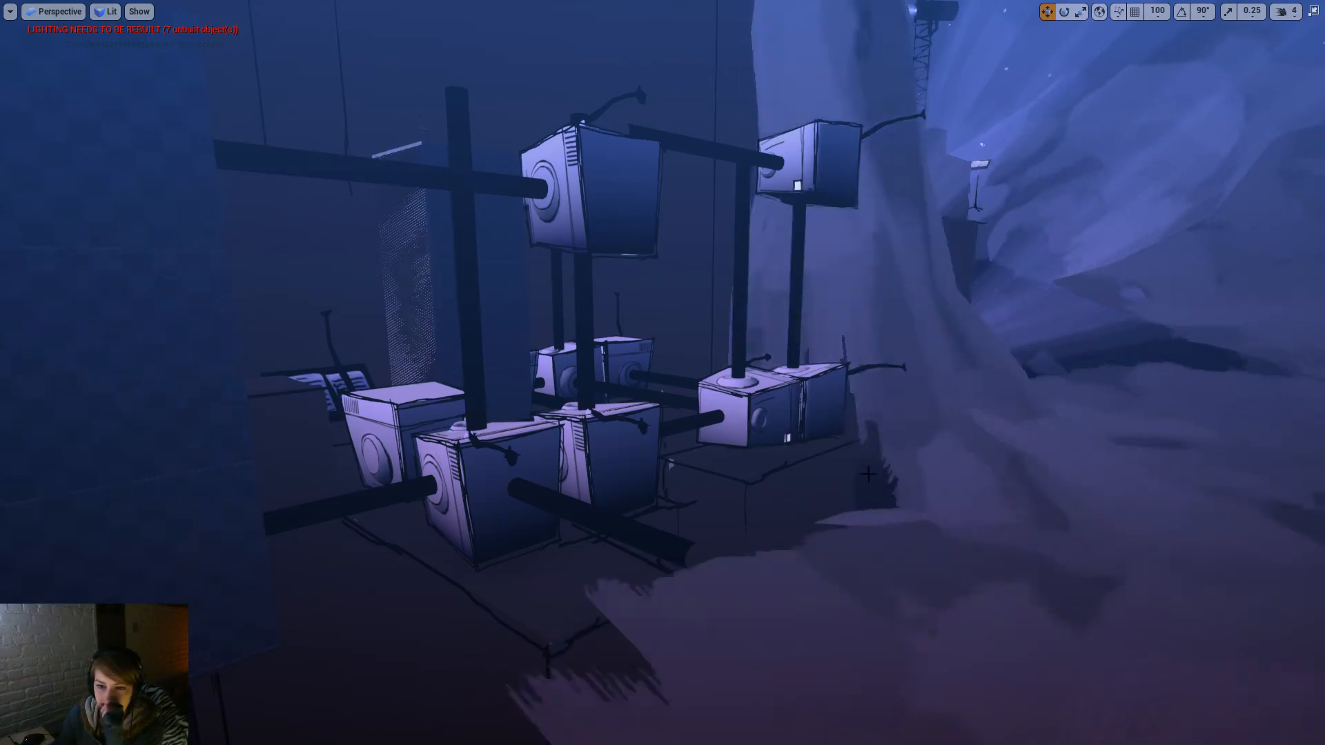
pyautogui.press('s')
pyautogui.press('e')
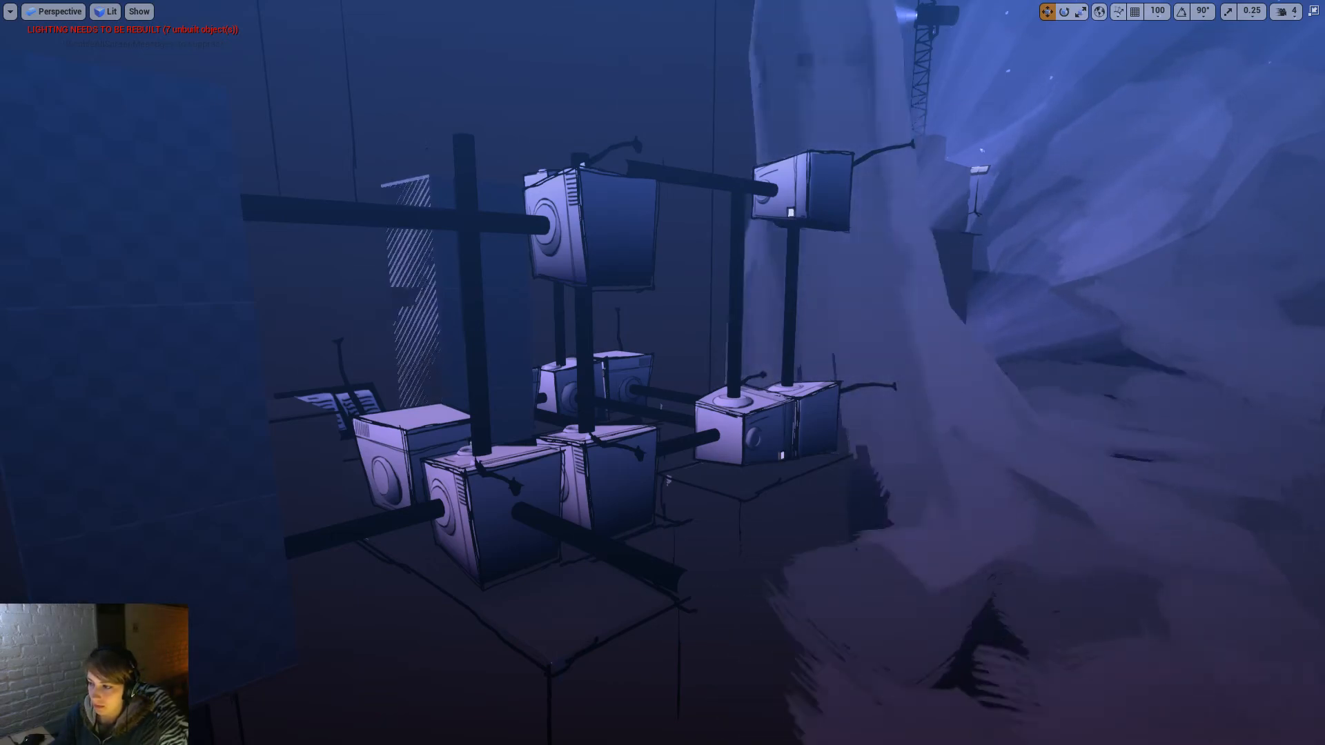
pyautogui.moveTo(876, 358); pyautogui.dragTo(892, 359, button='right')
pyautogui.press('s')
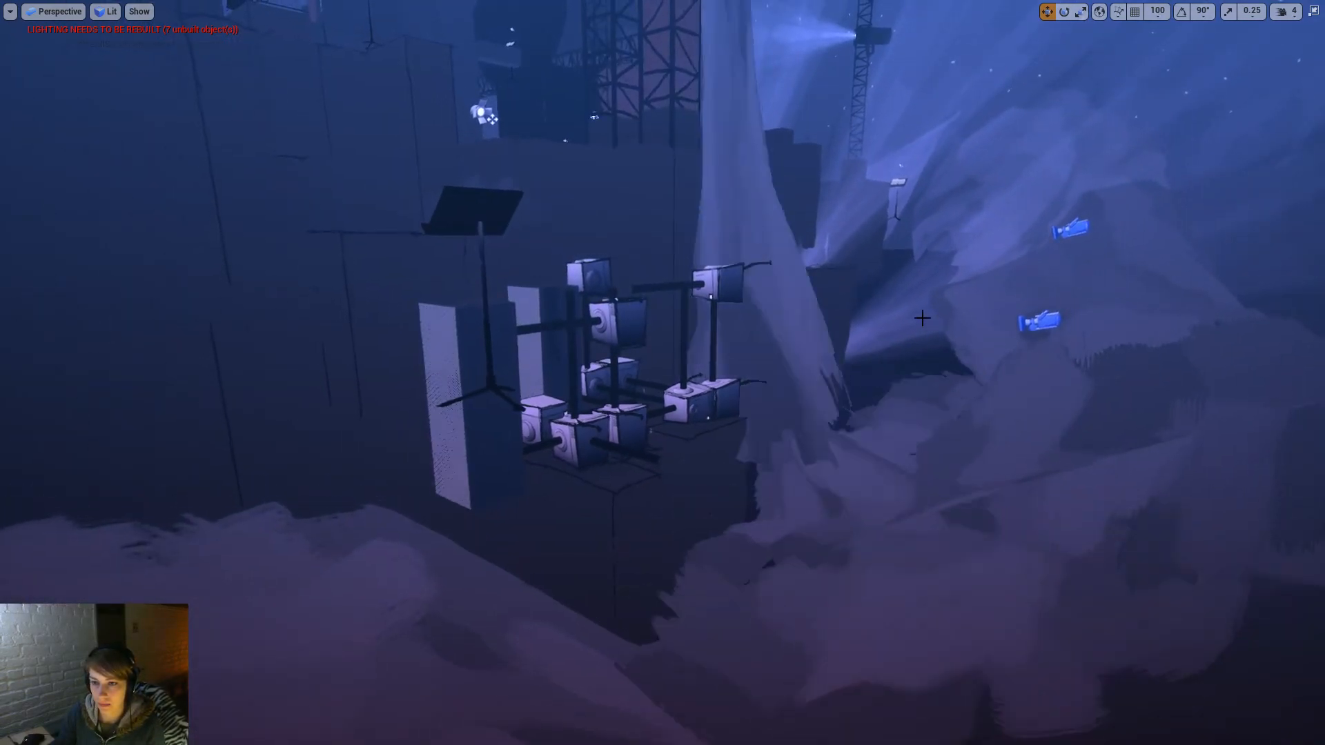
pyautogui.click(1052, 323)
pyautogui.press('s')
pyautogui.moveTo(1109, 317); pyautogui.dragTo(1076, 333, button='right')
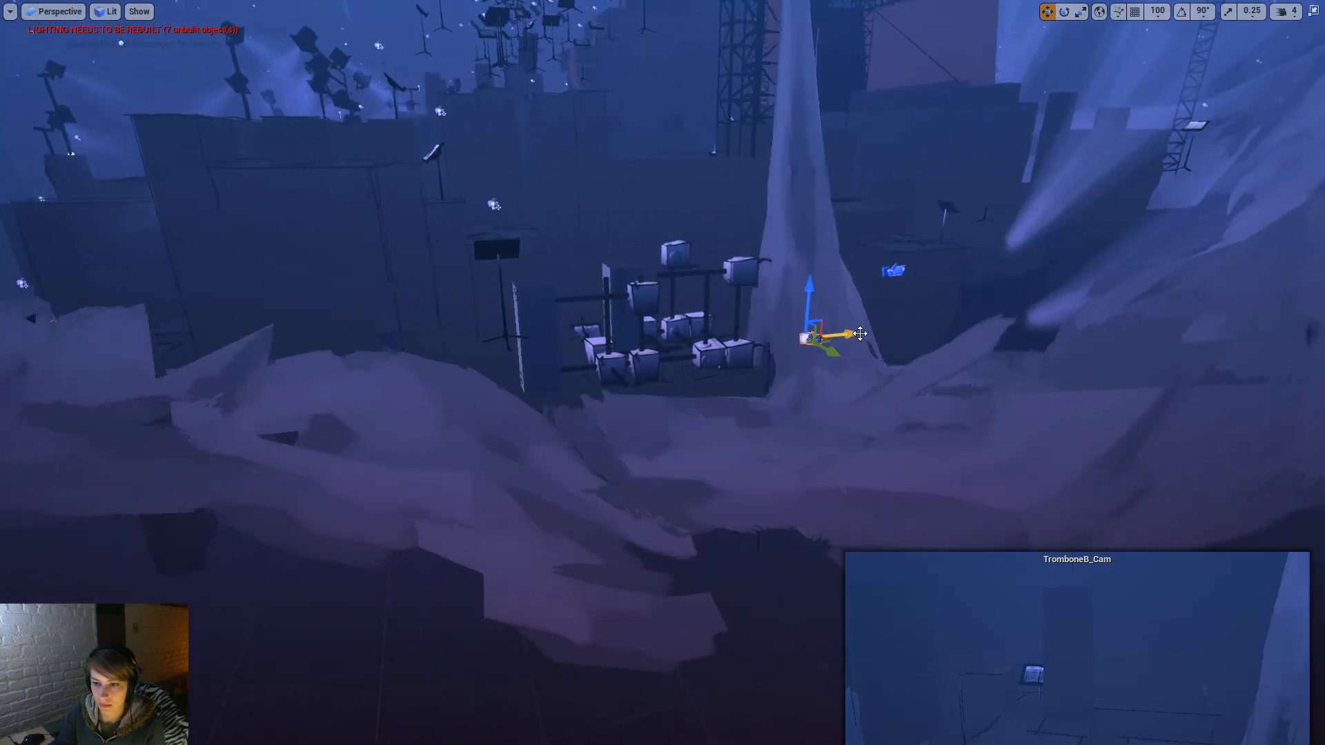
pyautogui.moveTo(849, 332); pyautogui.dragTo(519, 345)
pyautogui.press('e')
pyautogui.press('w')
pyautogui.moveTo(478, 303); pyautogui.dragTo(427, 322)
pyautogui.press('e')
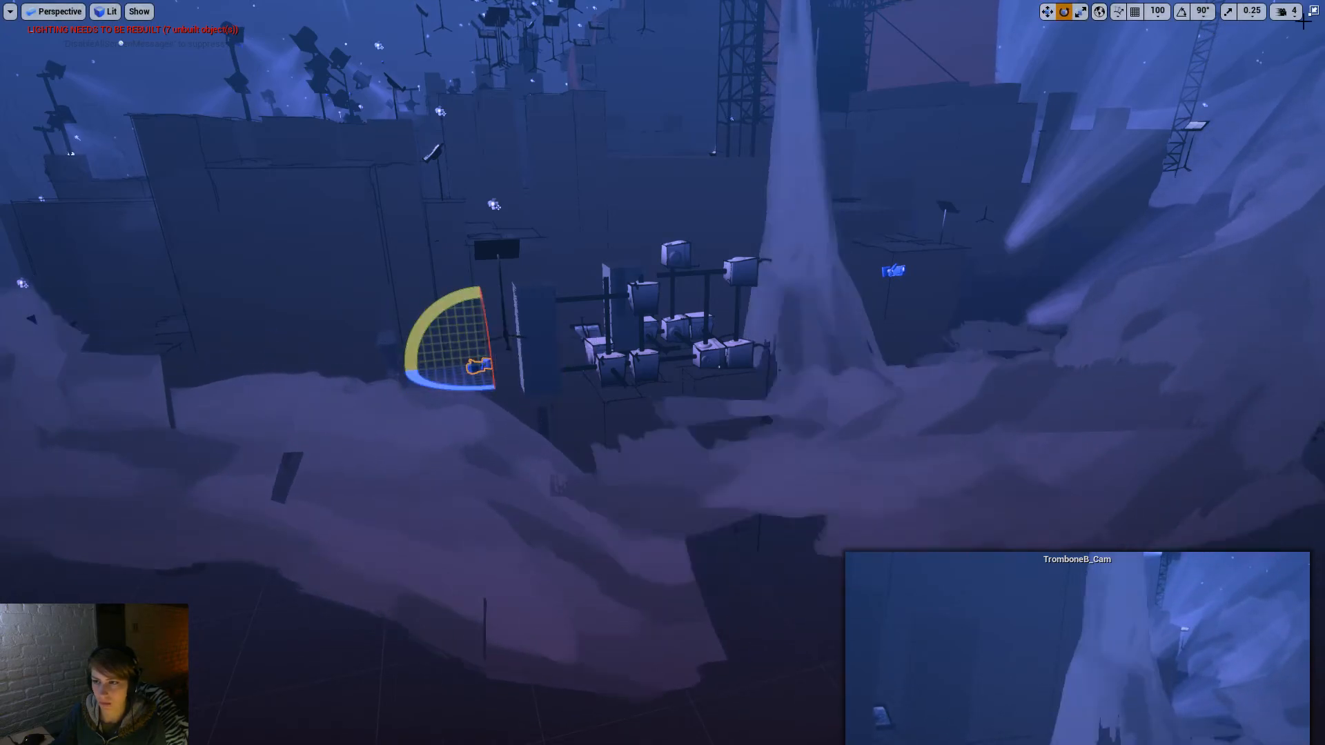
# Step: Restore the full editor layout and set TromboneB_Cam's X rotation to 0°
pyautogui.click(1313, 12)
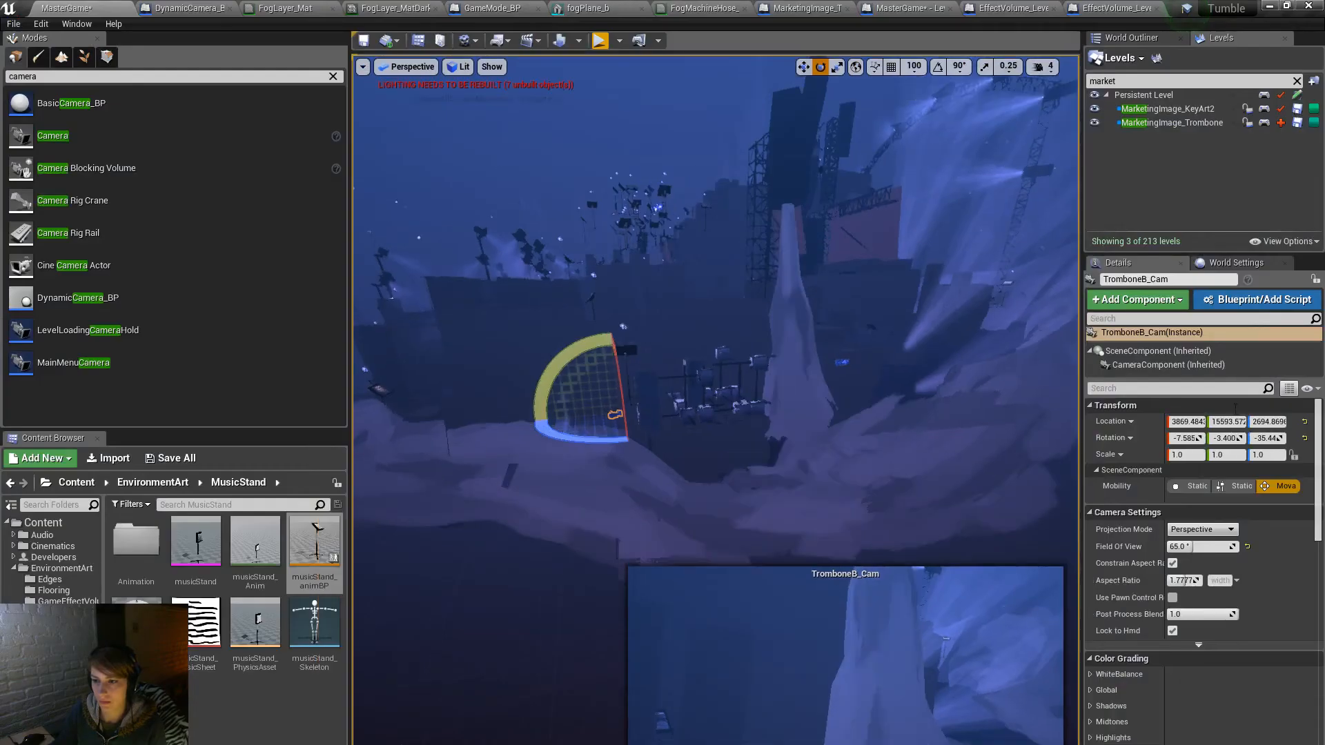
pyautogui.click(1183, 438)
pyautogui.press('Return')
# Step: Turn TromboneB_Cam to a Z rotation of about -45.5°, lower it to a height of about 2566, and undo the last off-axis tilt
pyautogui.moveTo(897, 407); pyautogui.dragTo(1007, 424, button='right')
pyautogui.press('w')
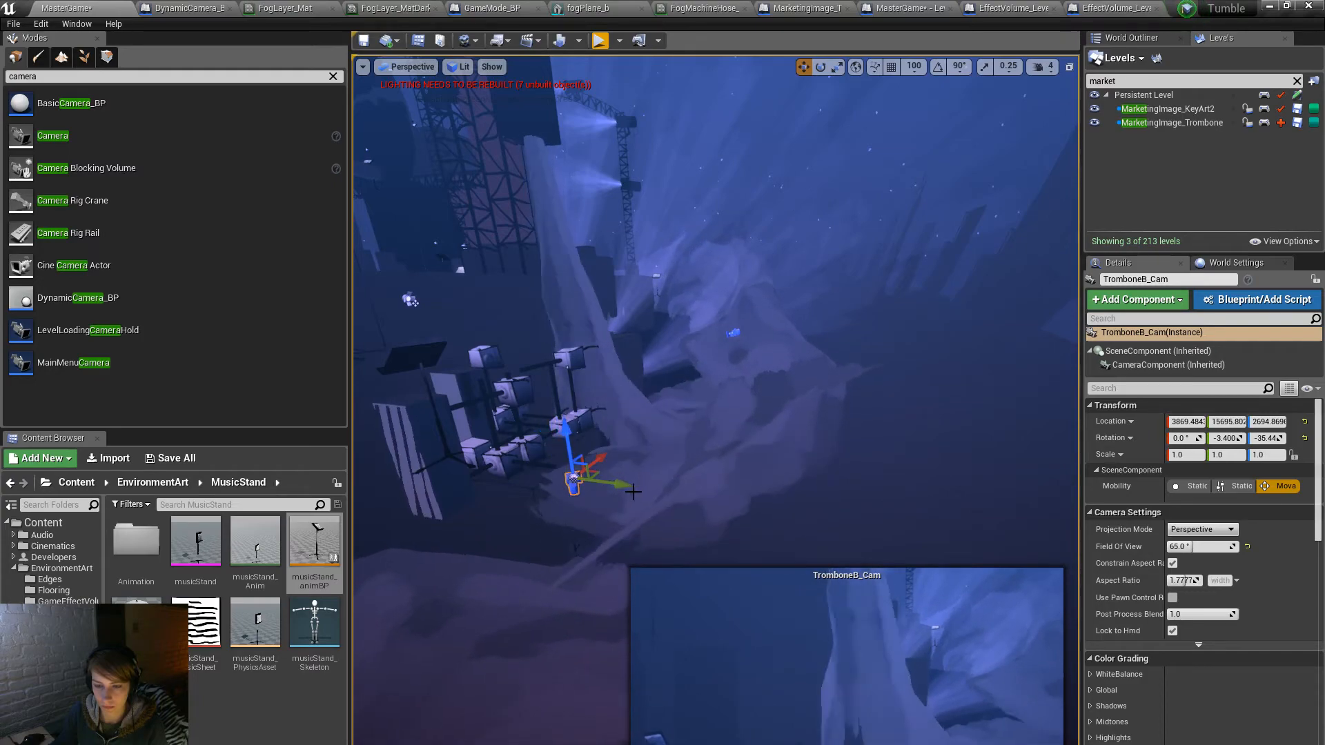
pyautogui.moveTo(619, 449); pyautogui.dragTo(575, 437)
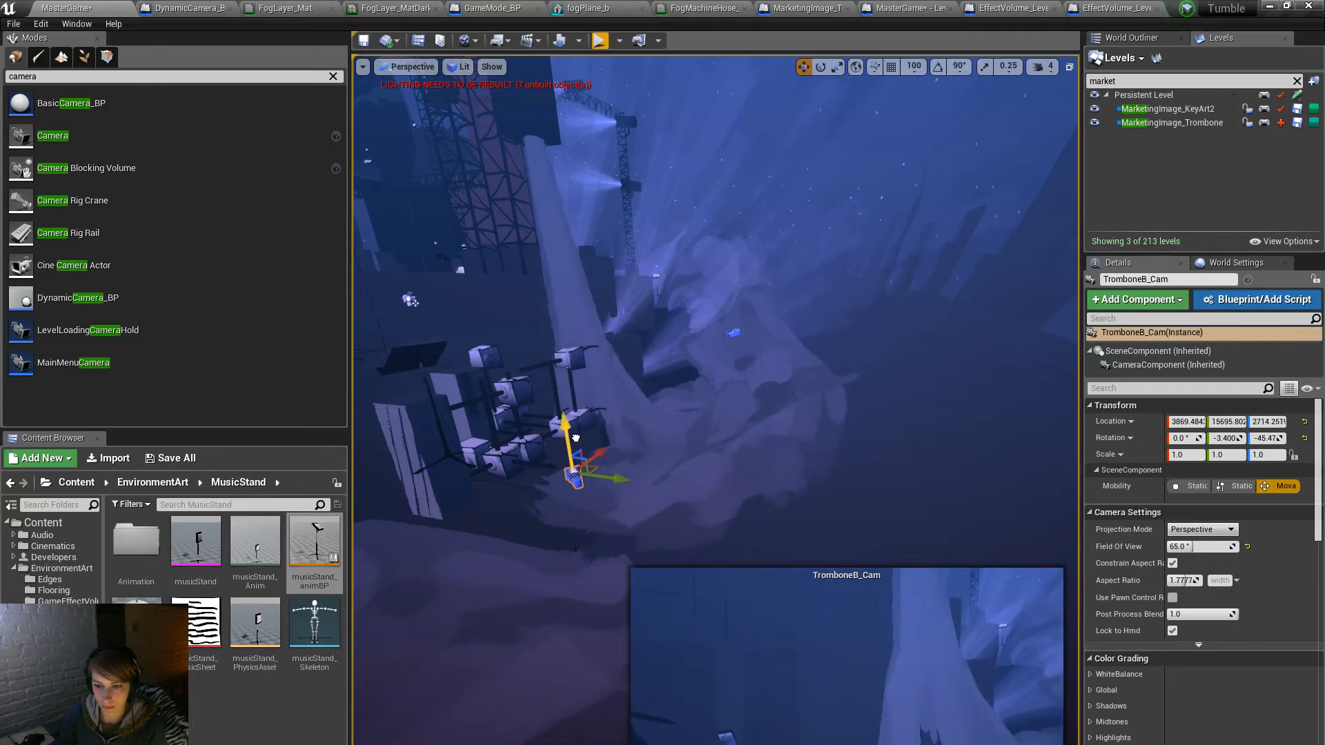
pyautogui.moveTo(510, 76); pyautogui.dragTo(724, 416)
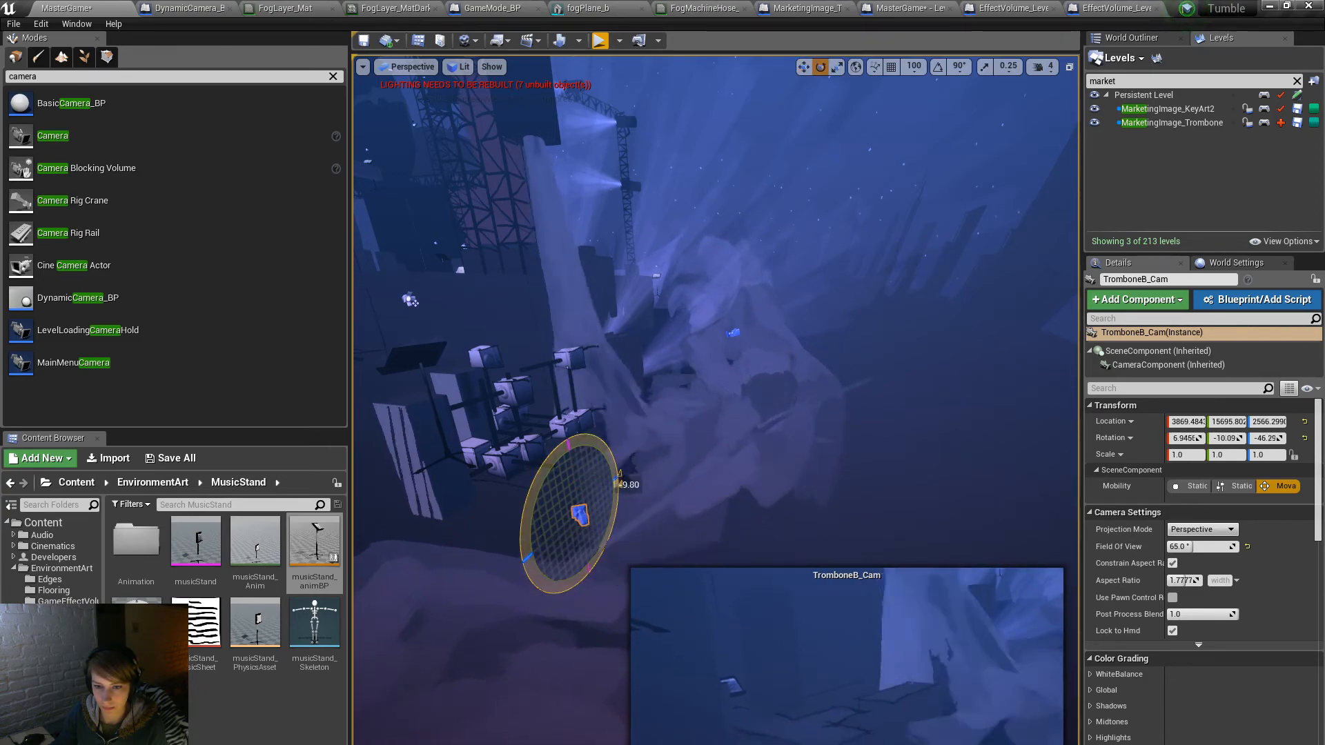
pyautogui.hotkey('ctrl', 'z')
# Step: Switch the transform gizmo to local space, pitch TromboneB_Cam to about -15.25° and place it at a height of about 2925
pyautogui.click(856, 67)
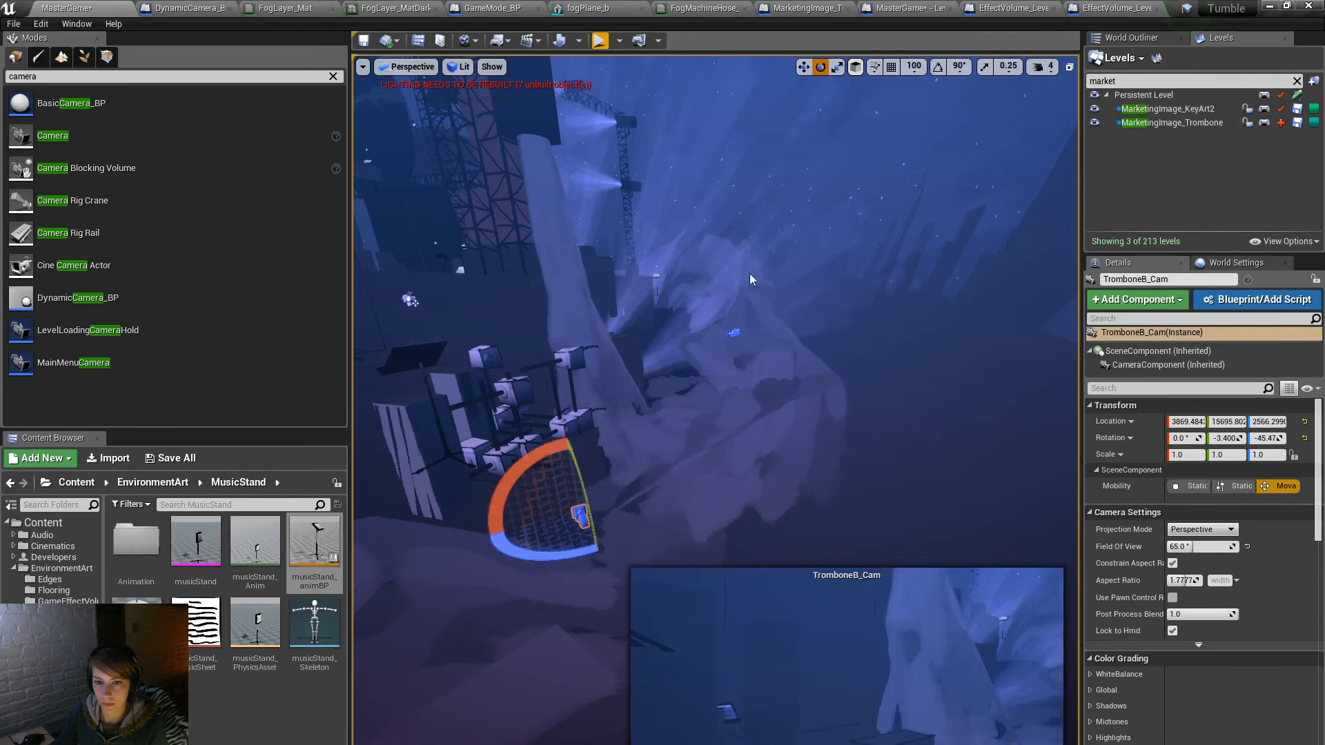
pyautogui.moveTo(578, 514); pyautogui.dragTo(580, 524)
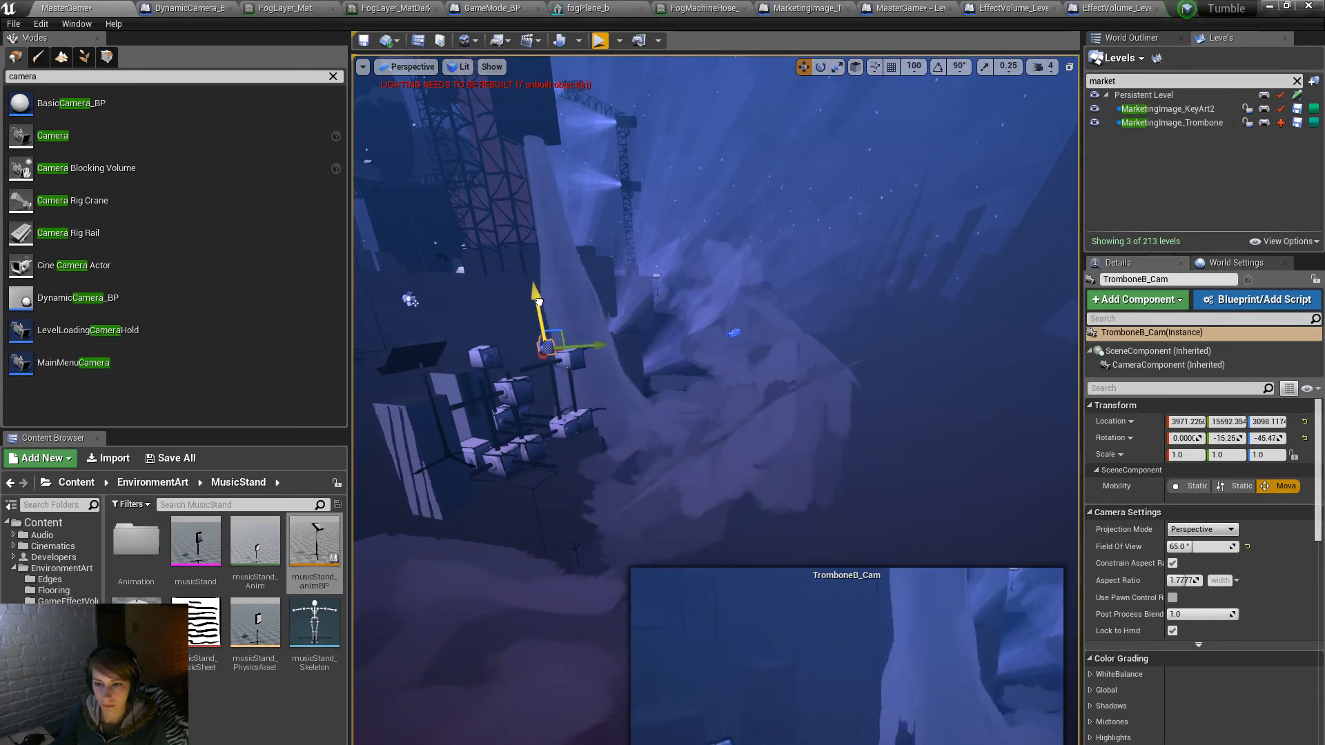
pyautogui.moveTo(545, 352); pyautogui.dragTo(548, 360)
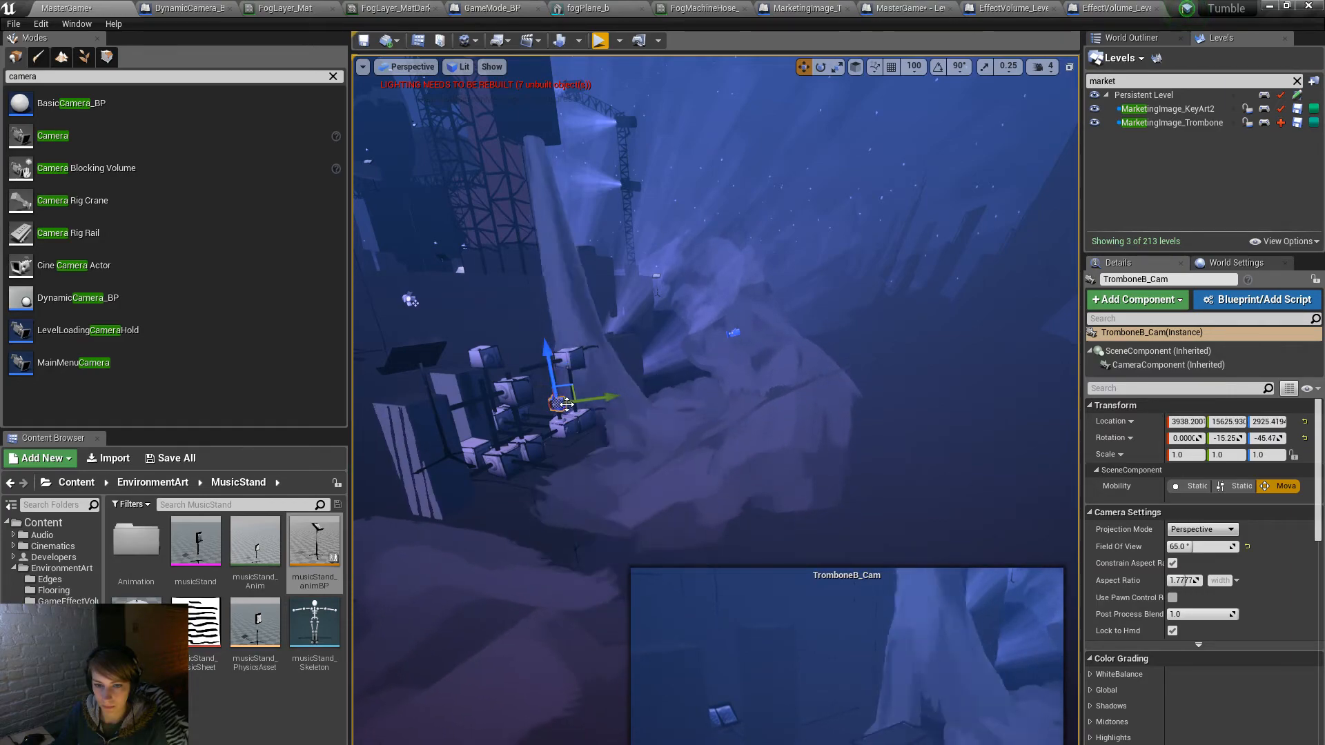
# Step: Move TromboneB_Cam back from the boxes to about 3863, 15702, 2879 and save the level
pyautogui.moveTo(605, 453); pyautogui.dragTo(535, 486, button='right')
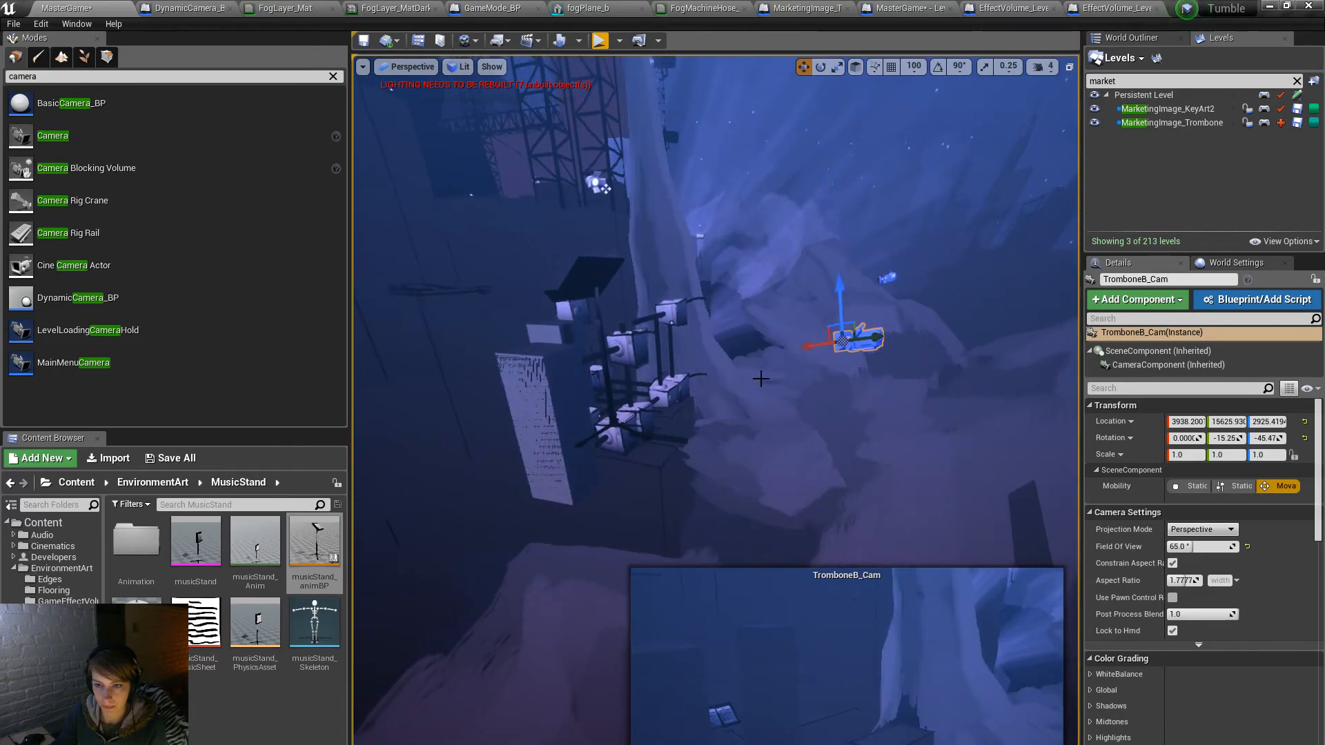
pyautogui.moveTo(808, 353); pyautogui.dragTo(836, 361)
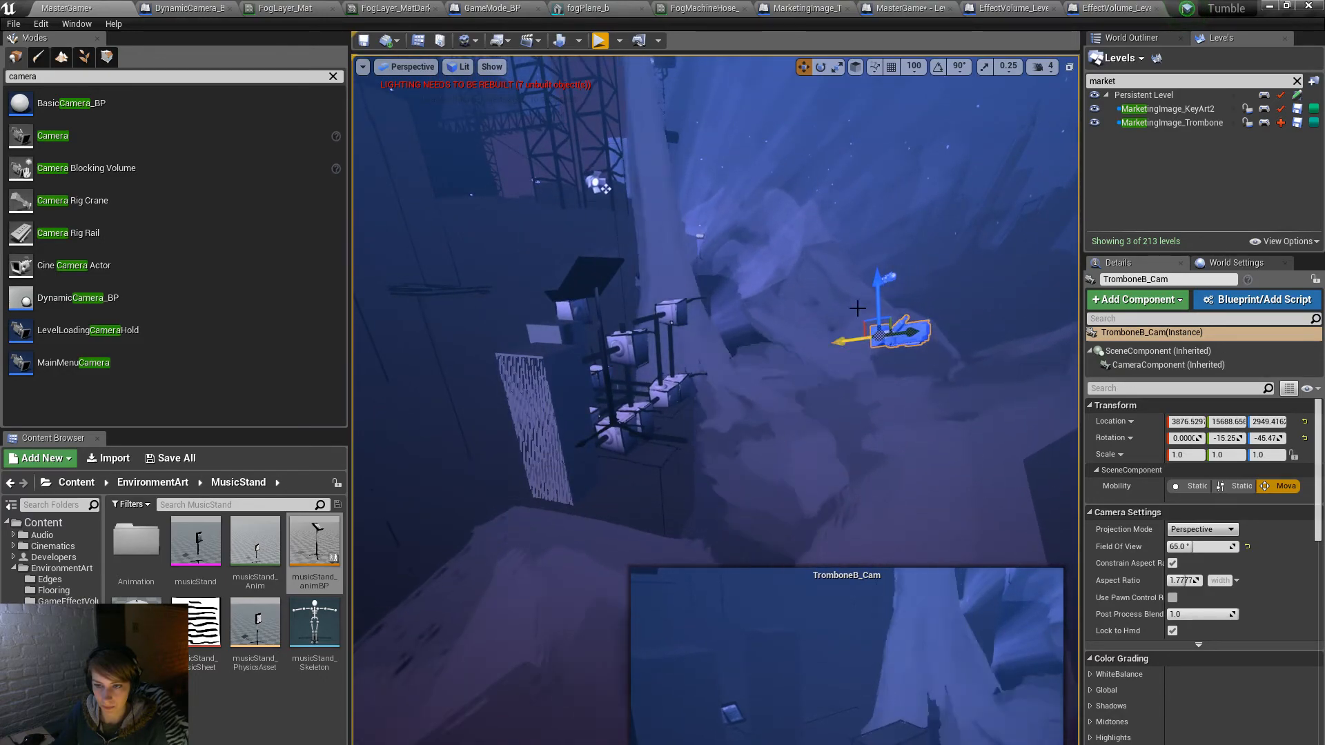
pyautogui.moveTo(882, 277); pyautogui.dragTo(880, 317)
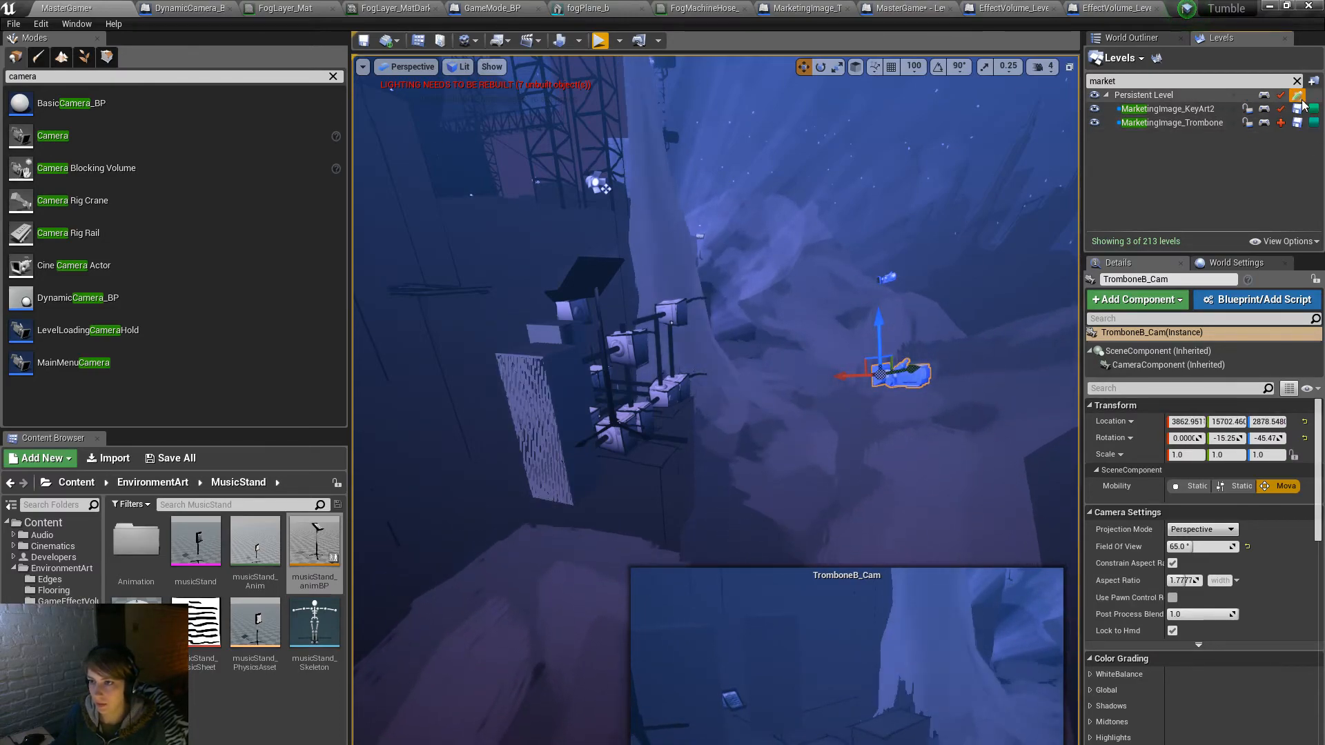
pyautogui.hotkey('ctrl', 's')
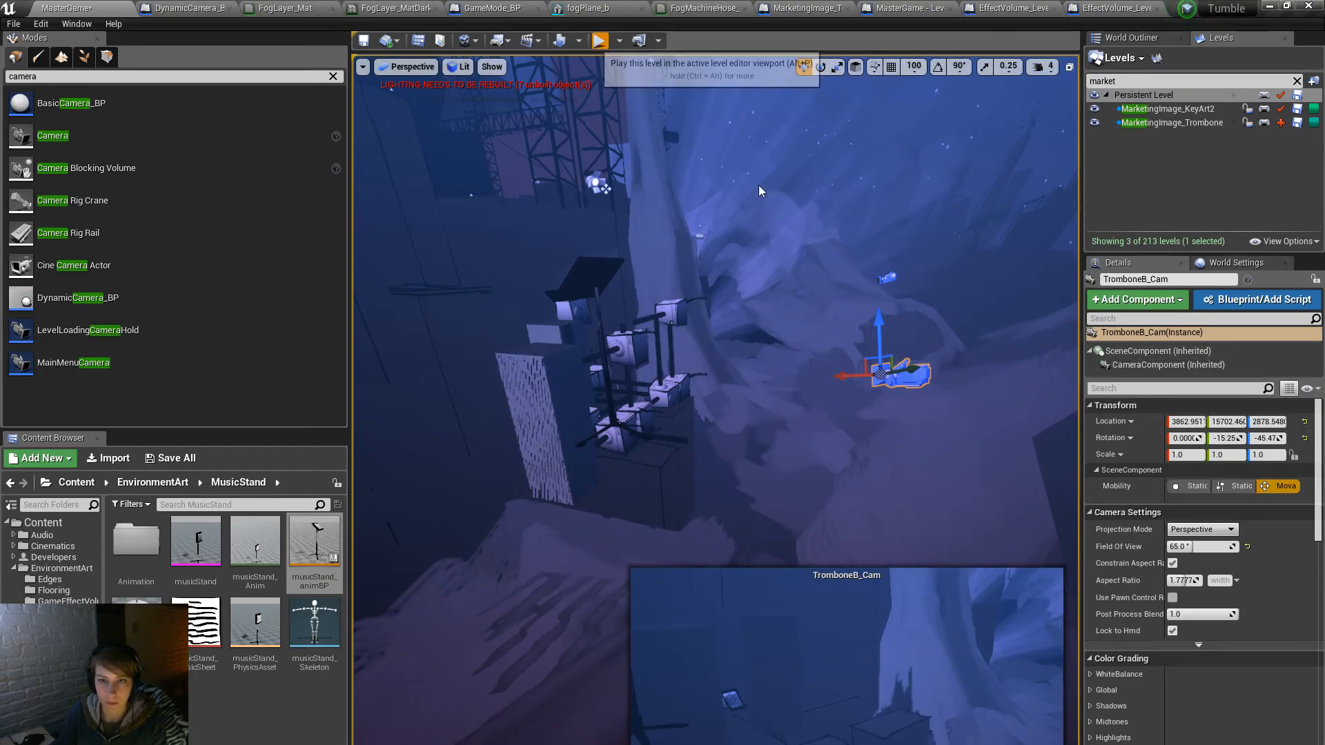
# Step: Play the level full screen and examine how the trombone, music stand and platforms are framed by TromboneB_Cam
pyautogui.hotkey('alt', 'p')
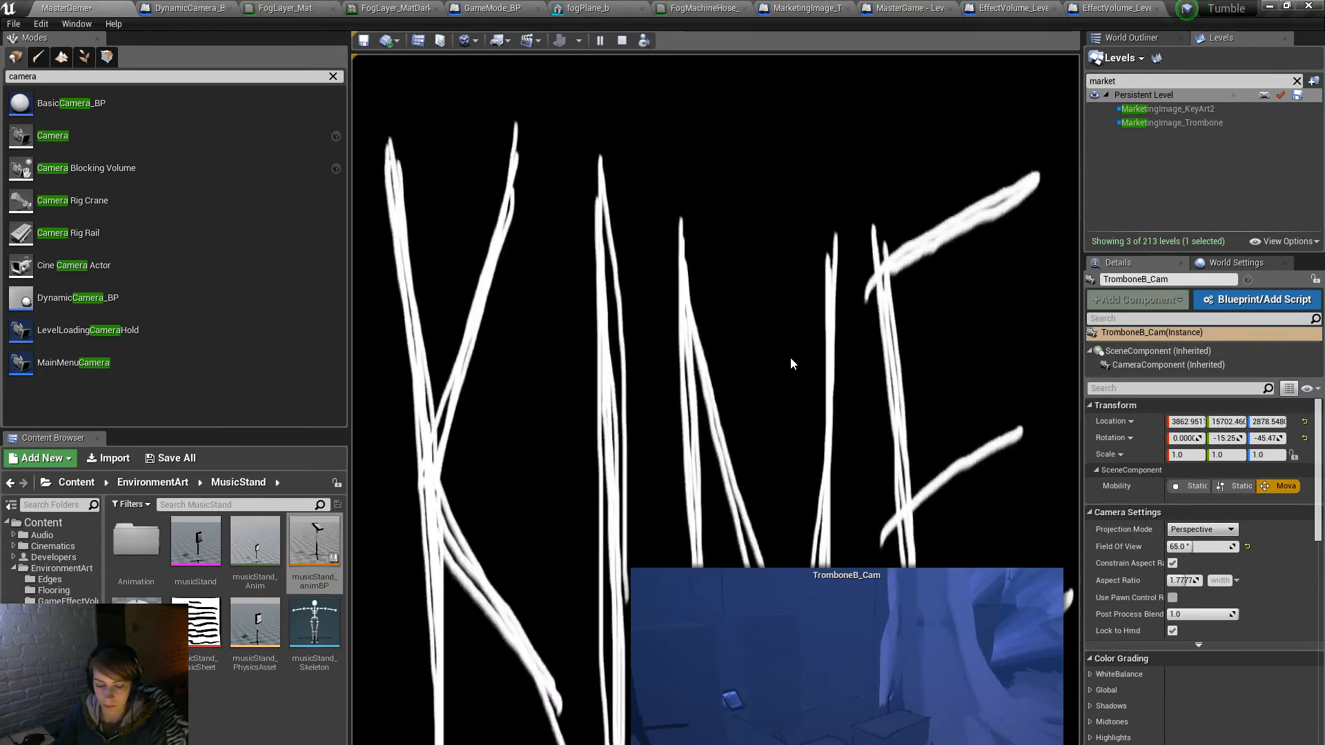
pyautogui.press('Escape')
pyautogui.click(923, 251)
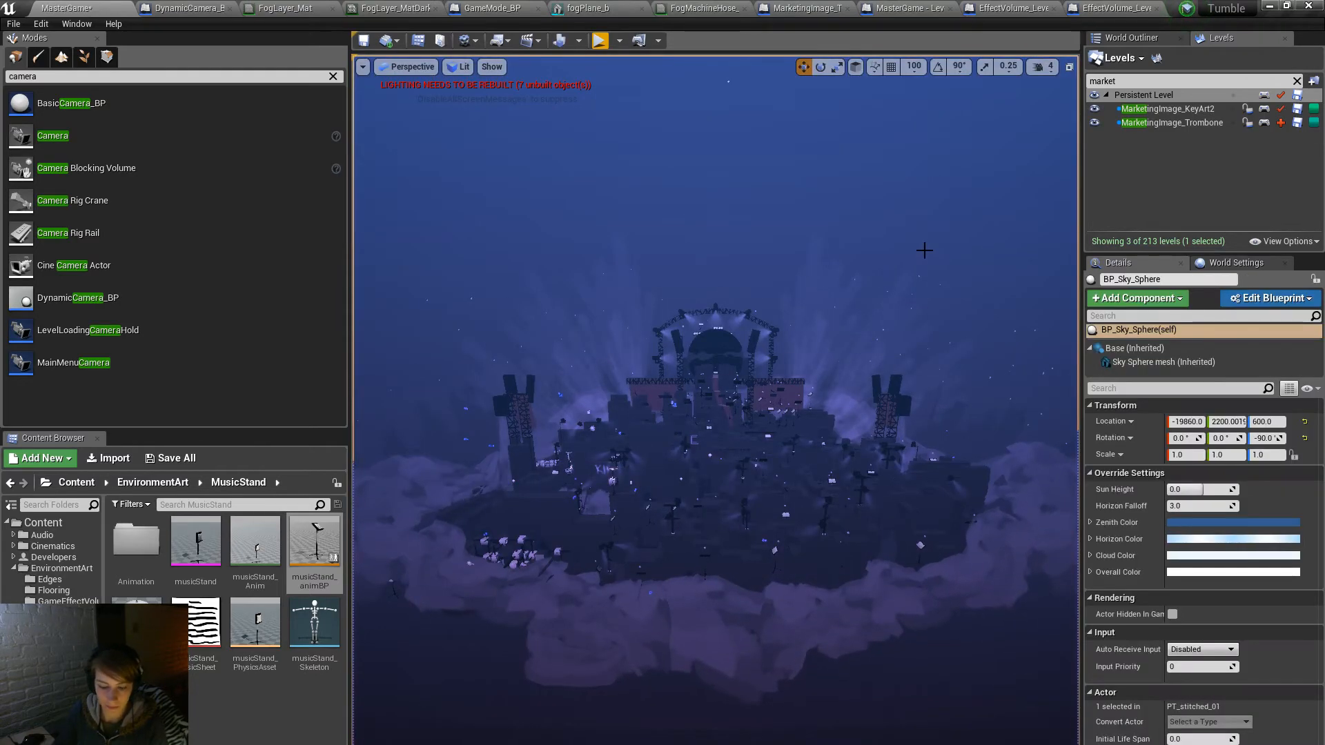
pyautogui.hotkey('alt', 'p')
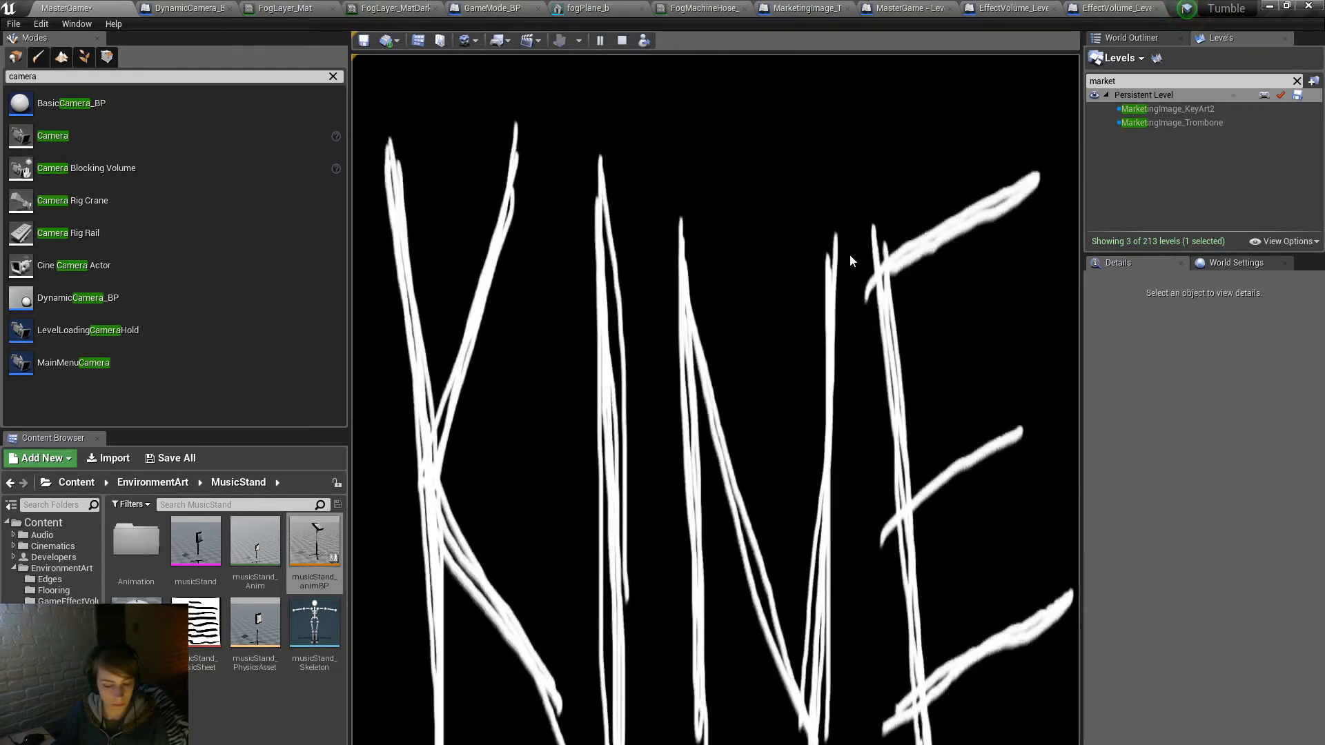
pyautogui.press('F11')
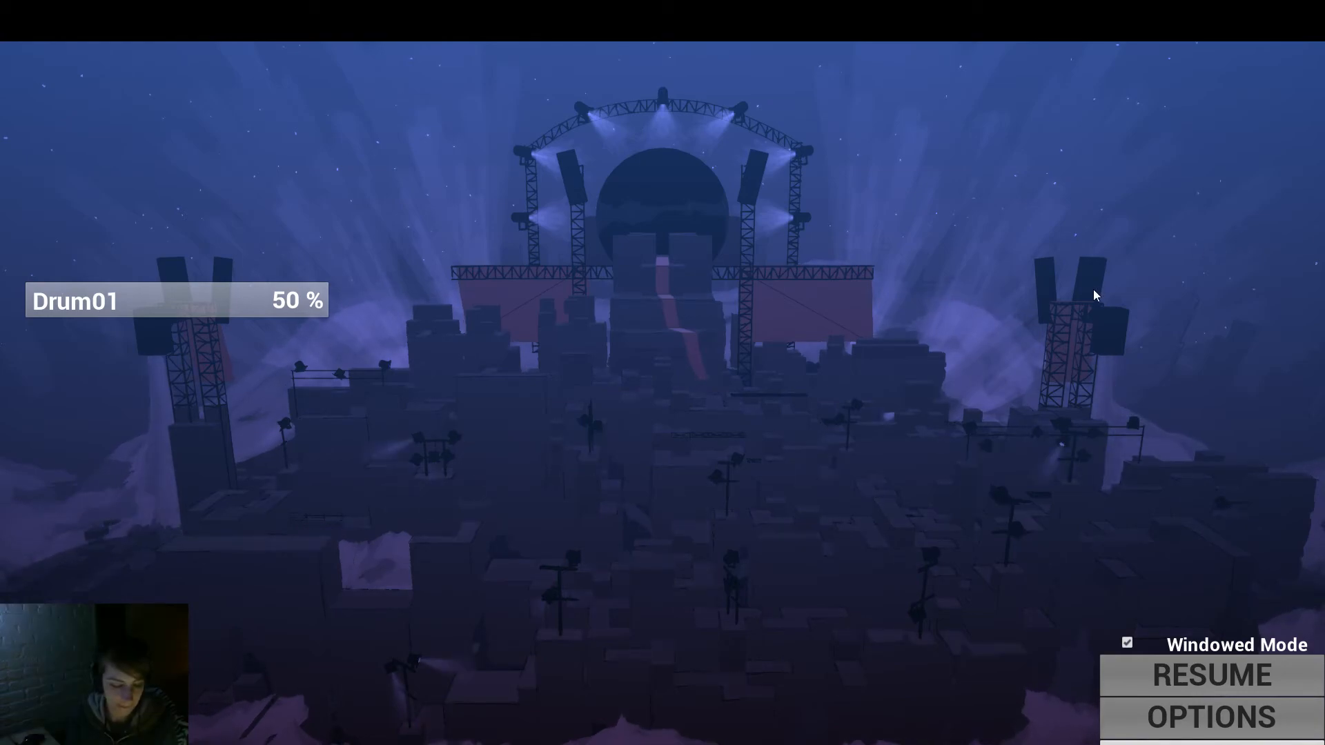
pyautogui.press('Escape')
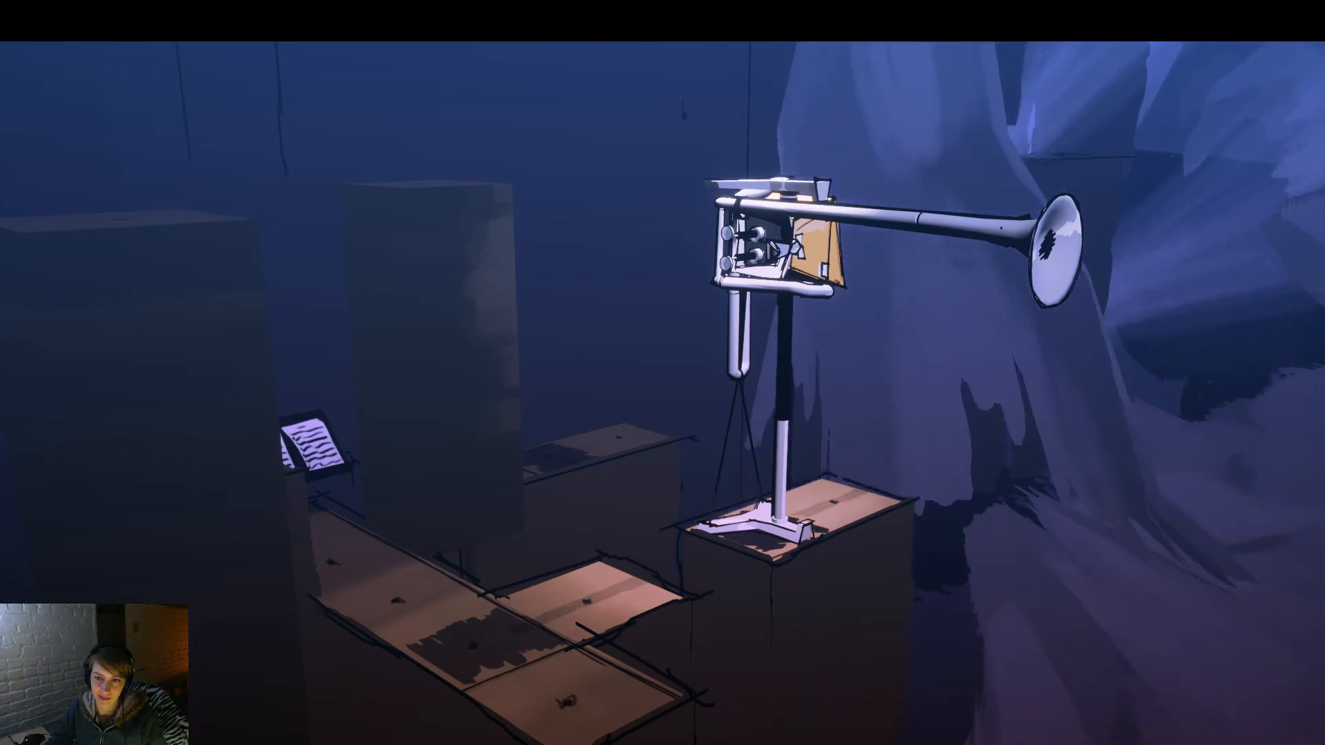
pyautogui.press('Escape')
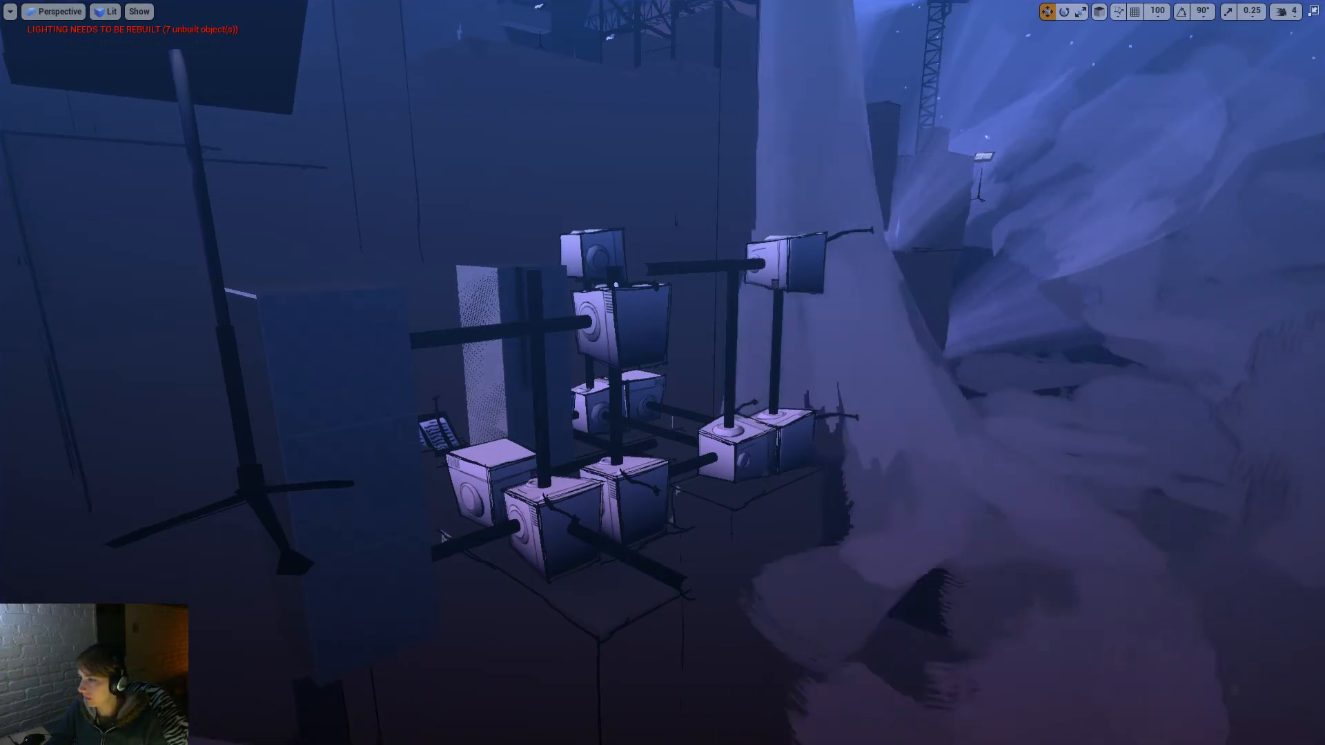
pyautogui.moveTo(870, 347); pyautogui.dragTo(837, 379, button='right')
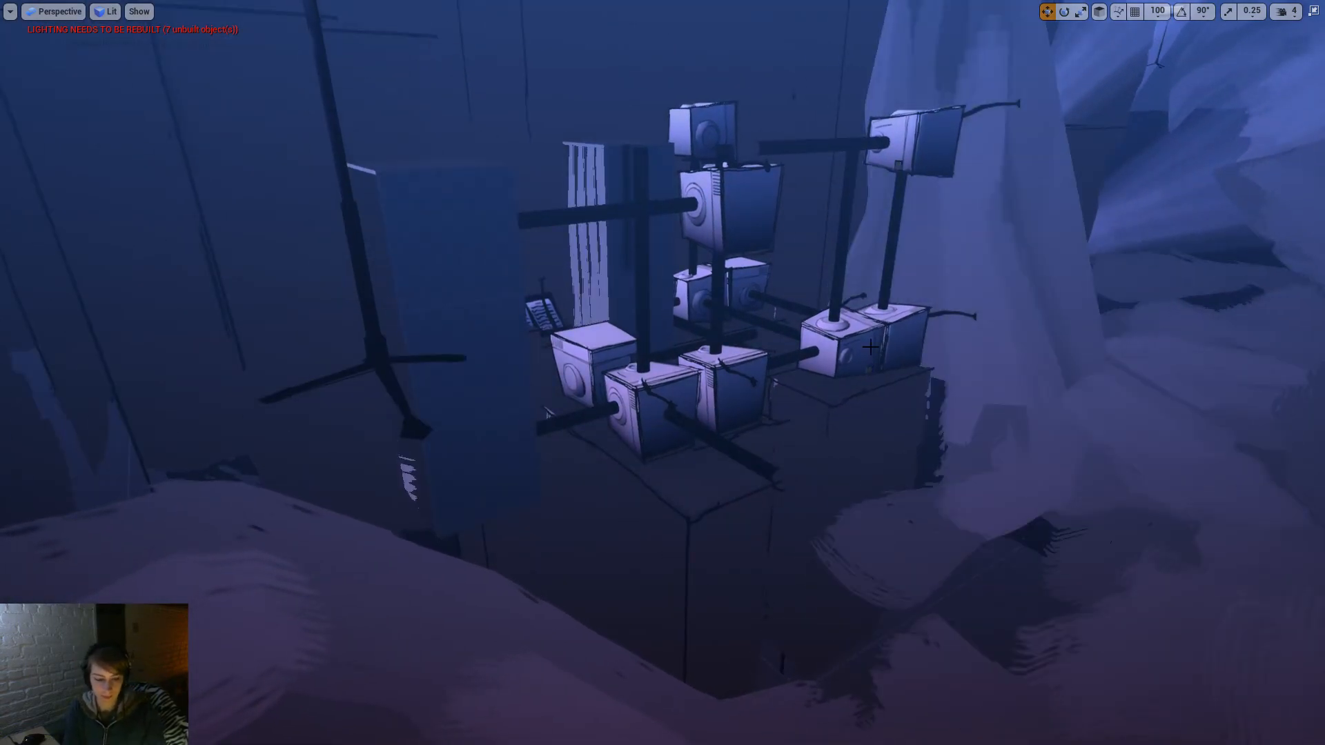
pyautogui.hotkey('alt', 'p')
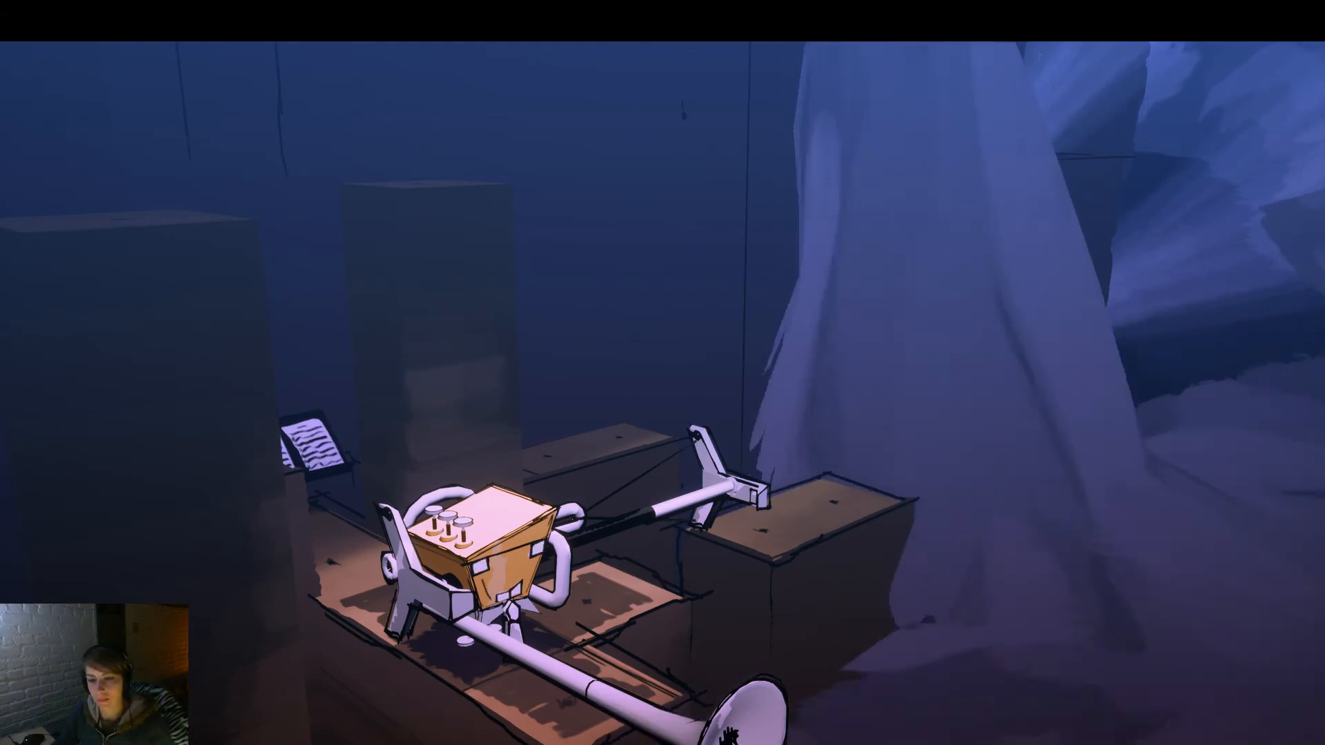
pyautogui.press('Escape')
# Step: Select TromboneB_Cam, lower it and move it away from the boxes past the large music stand
pyautogui.press('s')
pyautogui.moveTo(662, 373); pyautogui.dragTo(773, 269, button='right')
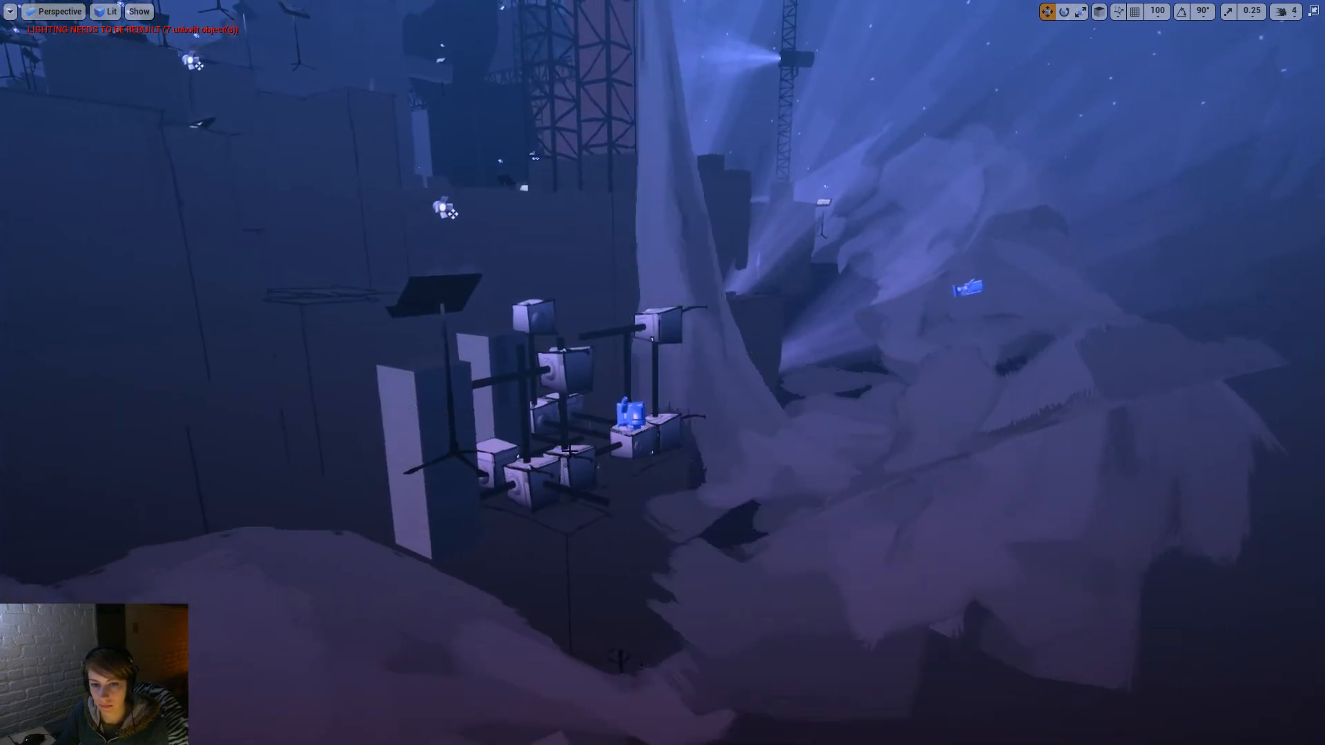
pyautogui.click(629, 412)
pyautogui.moveTo(627, 360); pyautogui.dragTo(655, 478)
pyautogui.moveTo(654, 479); pyautogui.dragTo(652, 510, button='right')
pyautogui.moveTo(696, 493); pyautogui.dragTo(590, 482)
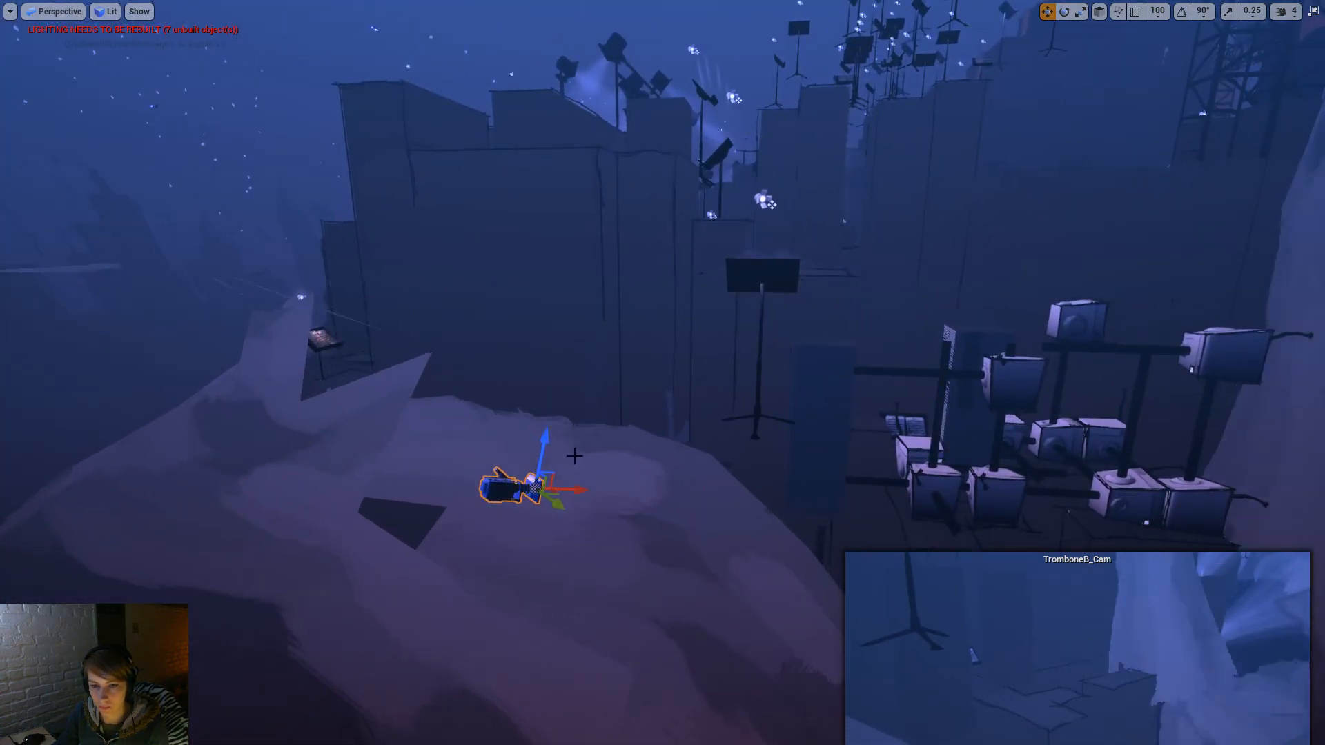
# Step: Adjust TromboneB_Cam's rotation and position until the large music stand and the pale curtain both sit in its preview
pyautogui.moveTo(548, 440); pyautogui.dragTo(618, 428)
pyautogui.press('e')
pyautogui.press('w')
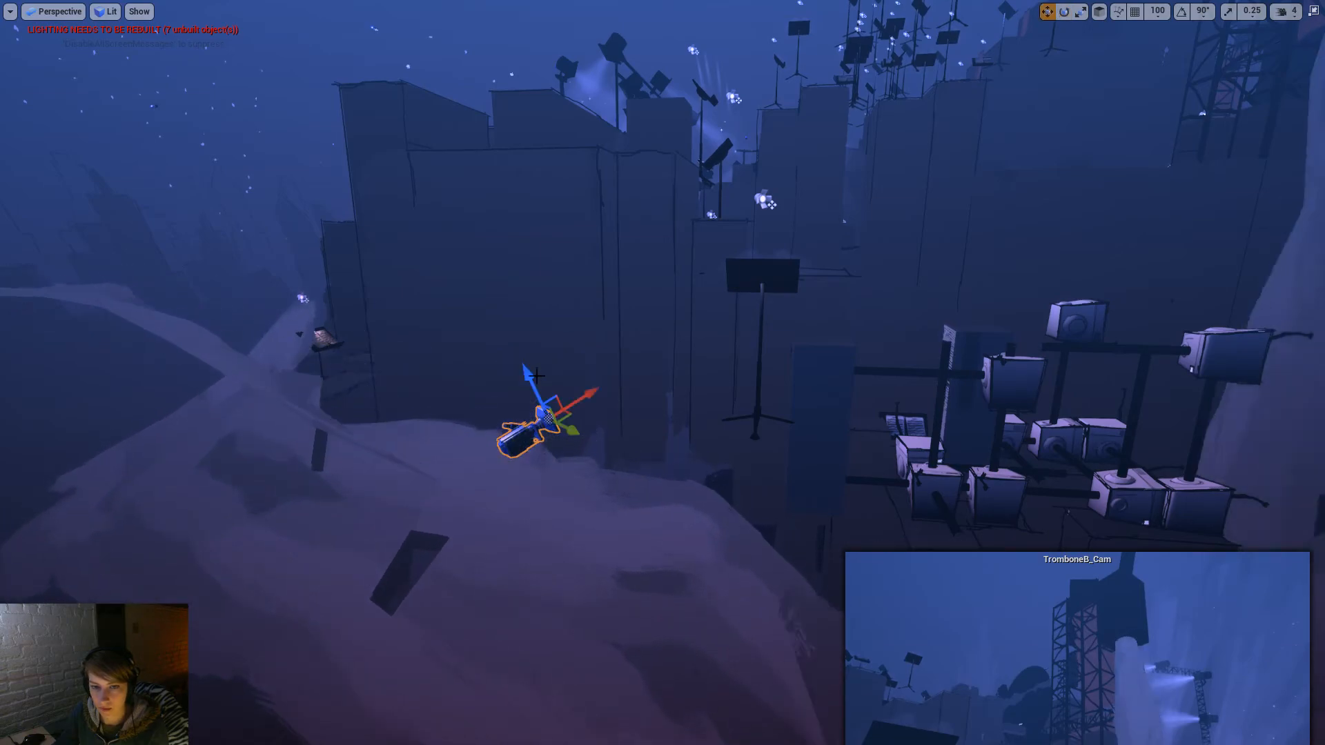
pyautogui.moveTo(530, 412); pyautogui.dragTo(770, 611)
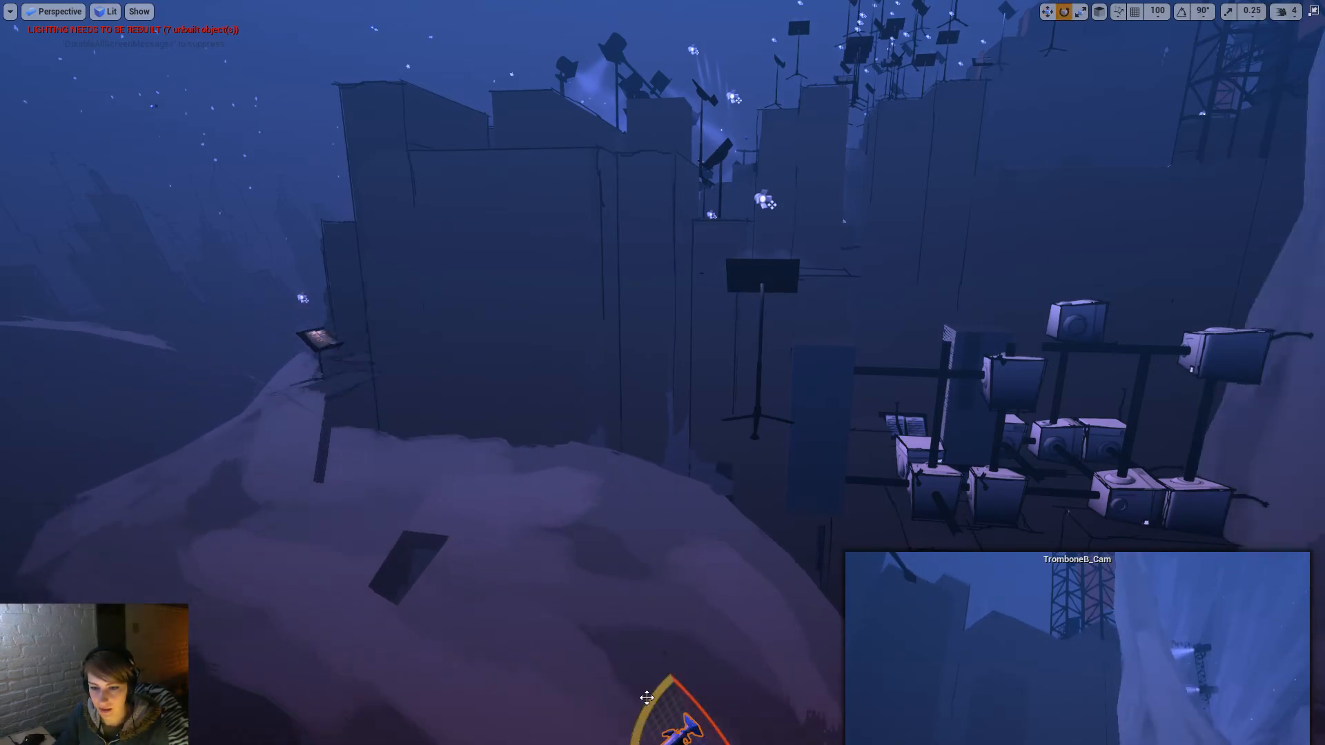
pyautogui.moveTo(646, 698); pyautogui.dragTo(750, 669)
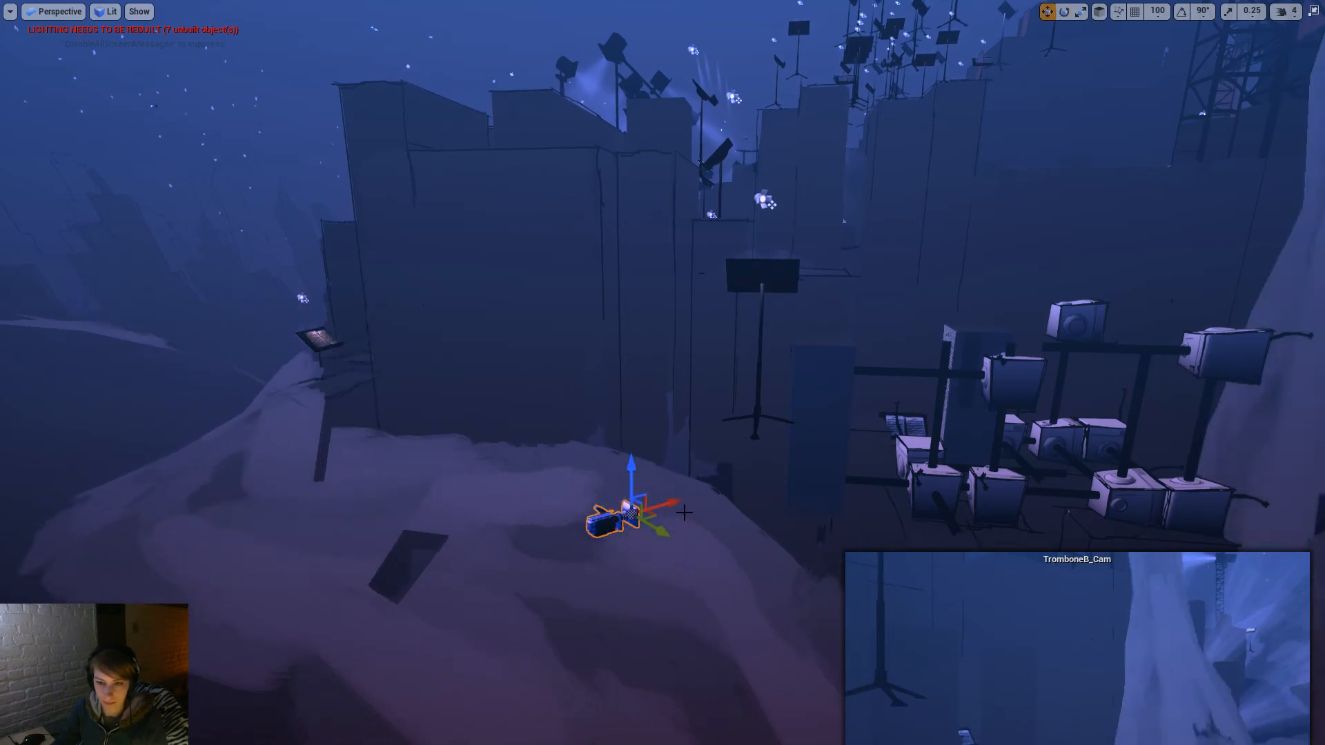
# Step: Shift TromboneB_Cam across the fog bank and adjust its rotation and height so the music stand and pale curtain stay in its preview
pyautogui.moveTo(675, 504); pyautogui.dragTo(638, 505)
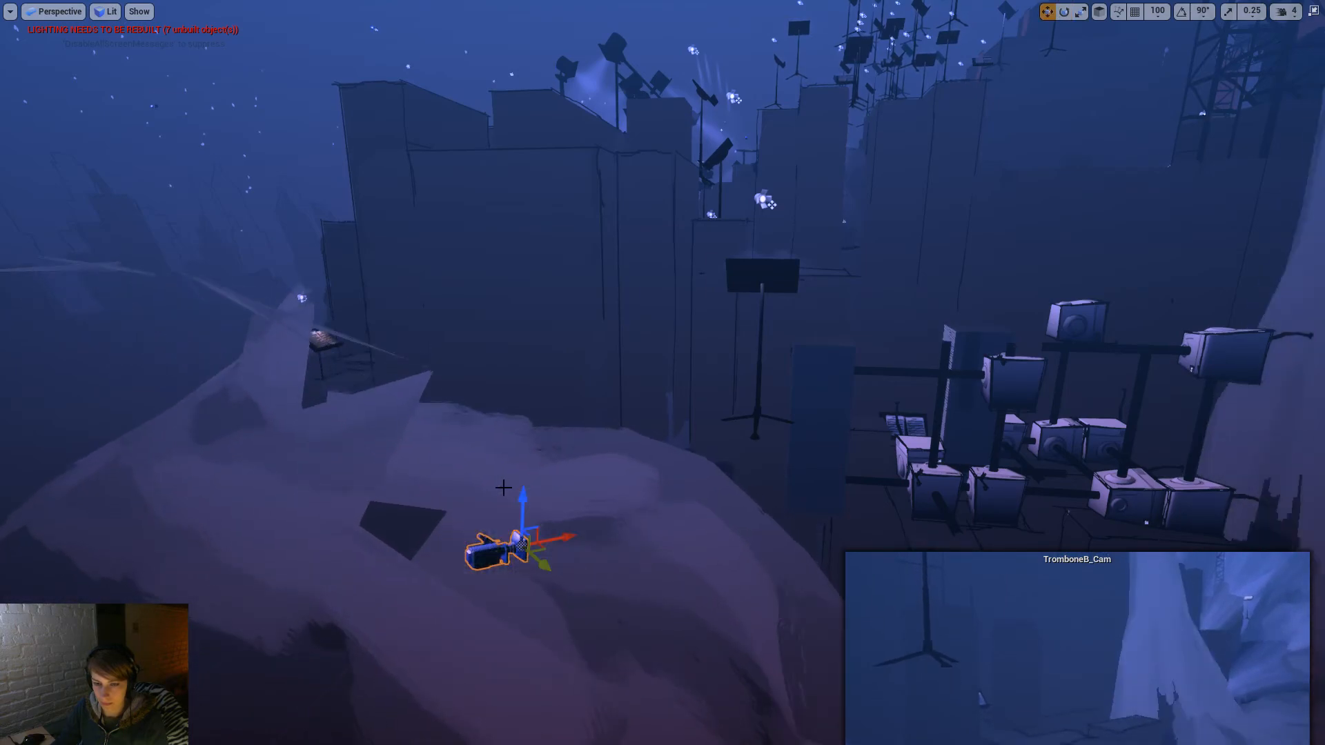
pyautogui.moveTo(527, 466); pyautogui.dragTo(543, 386)
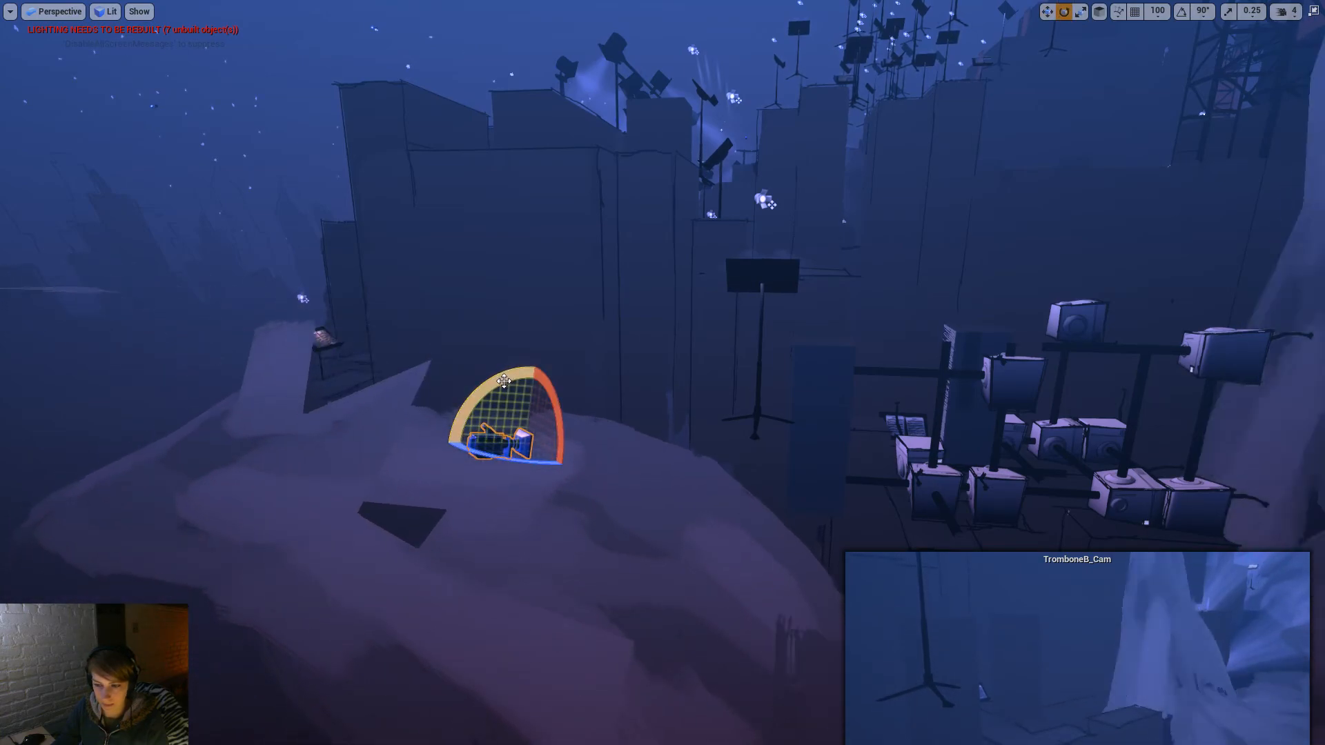
pyautogui.moveTo(545, 448); pyautogui.dragTo(608, 456)
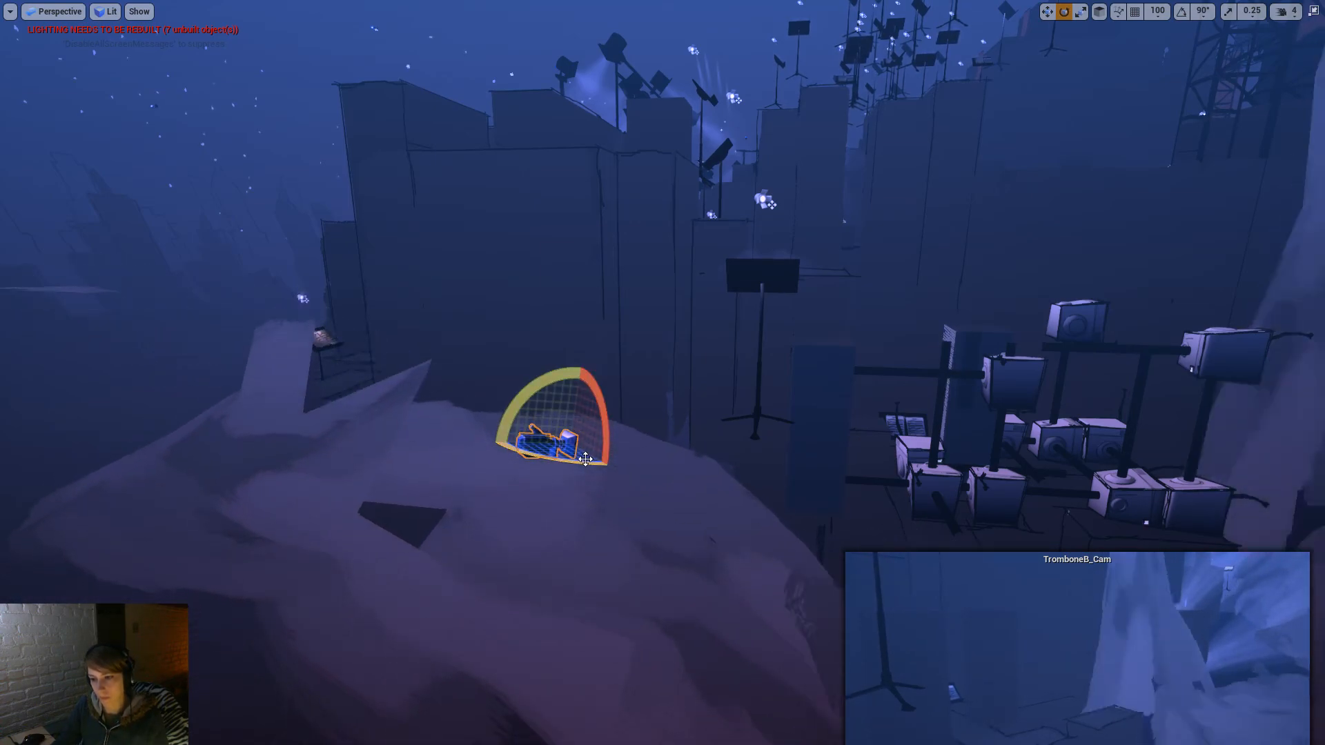
pyautogui.moveTo(585, 459); pyautogui.dragTo(638, 447)
pyautogui.press('w')
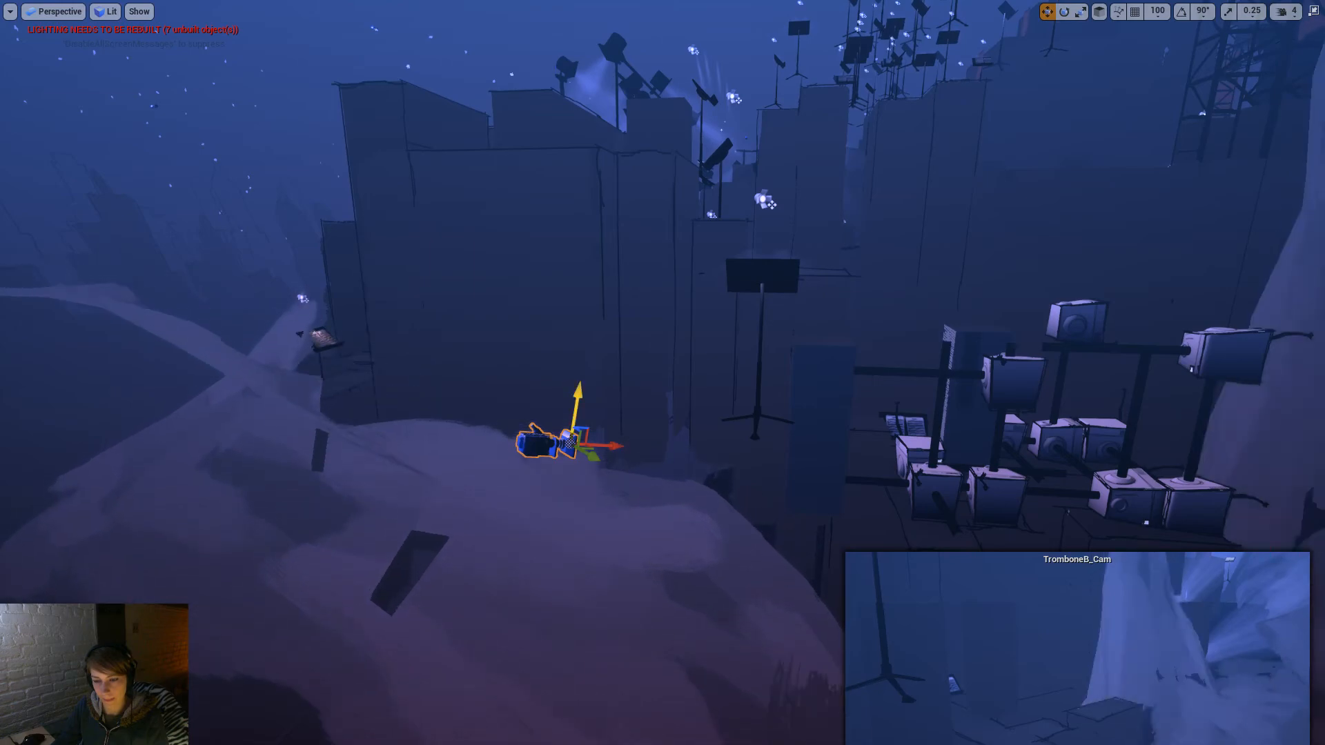
pyautogui.moveTo(573, 396); pyautogui.dragTo(568, 399)
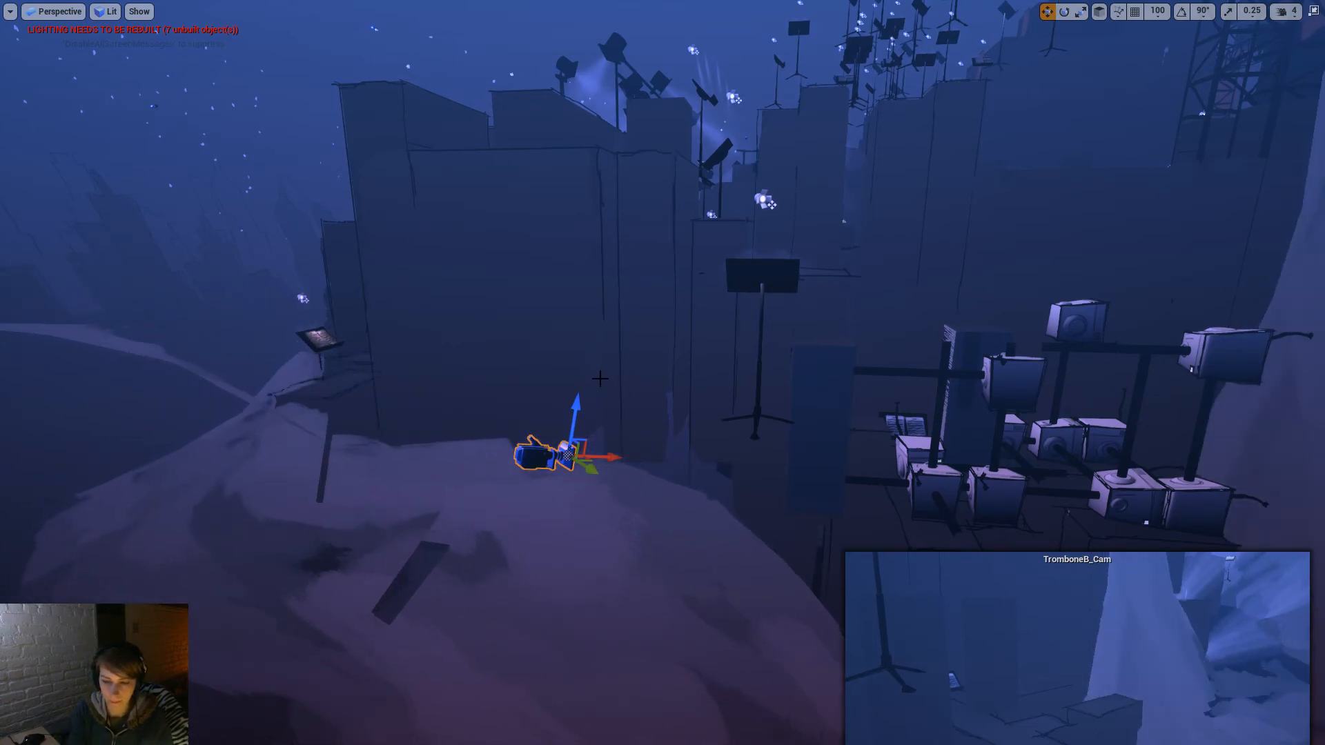
# Step: Play the level full screen and examine how TromboneB_Cam frames the trombone, platforms and curtain
pyautogui.hotkey('alt', 'p')
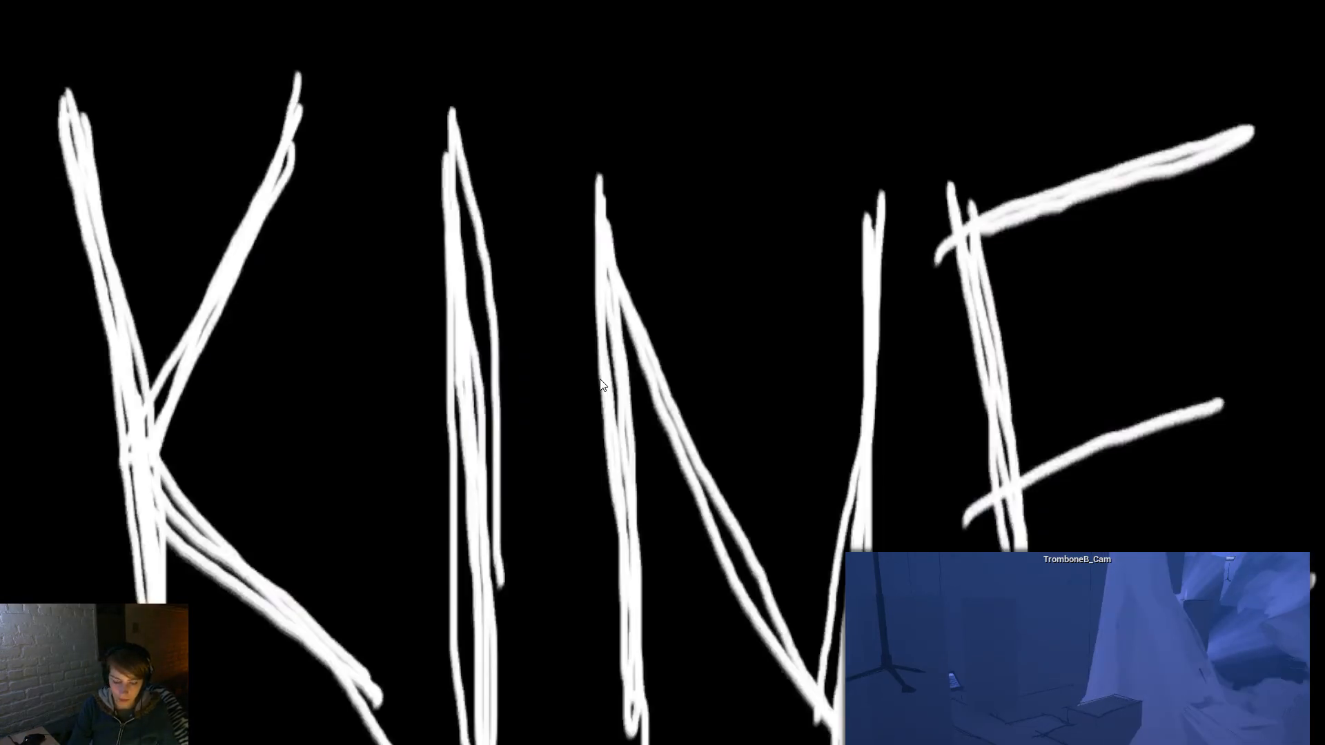
pyautogui.press('Escape')
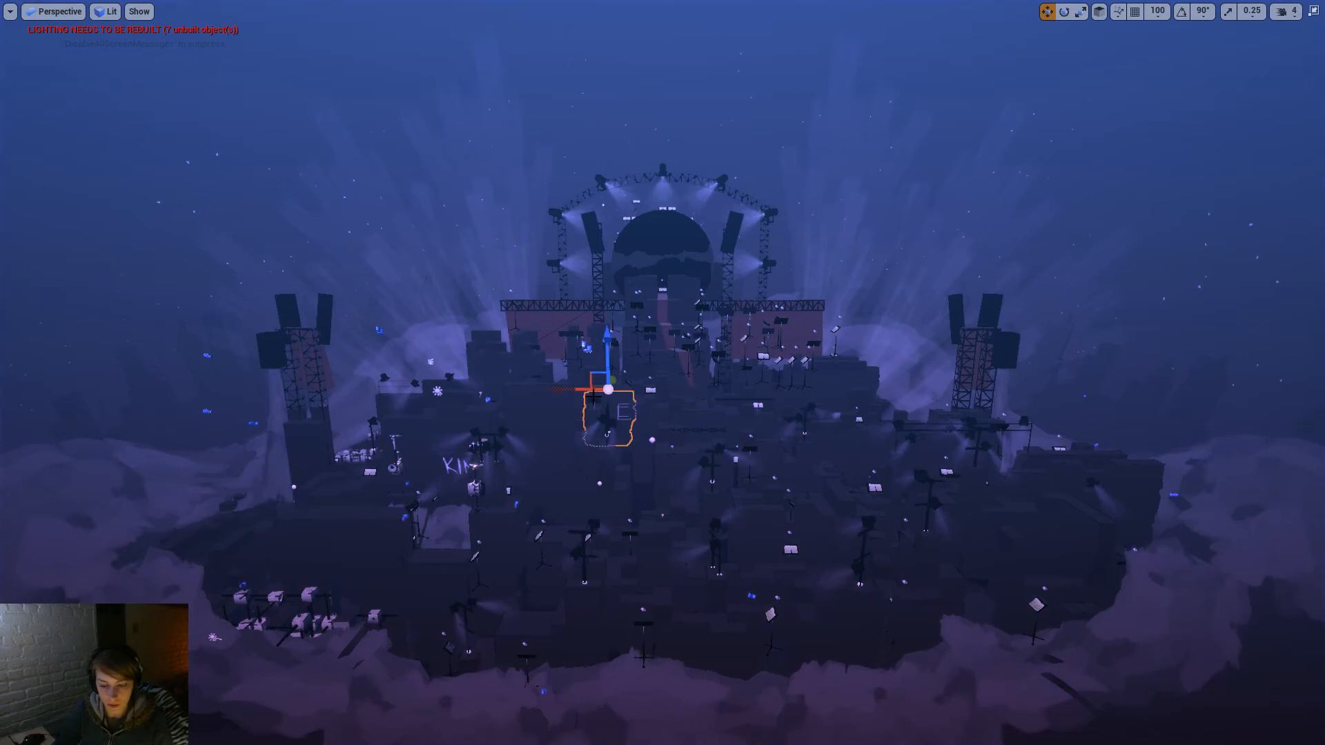
pyautogui.hotkey('alt', 'p')
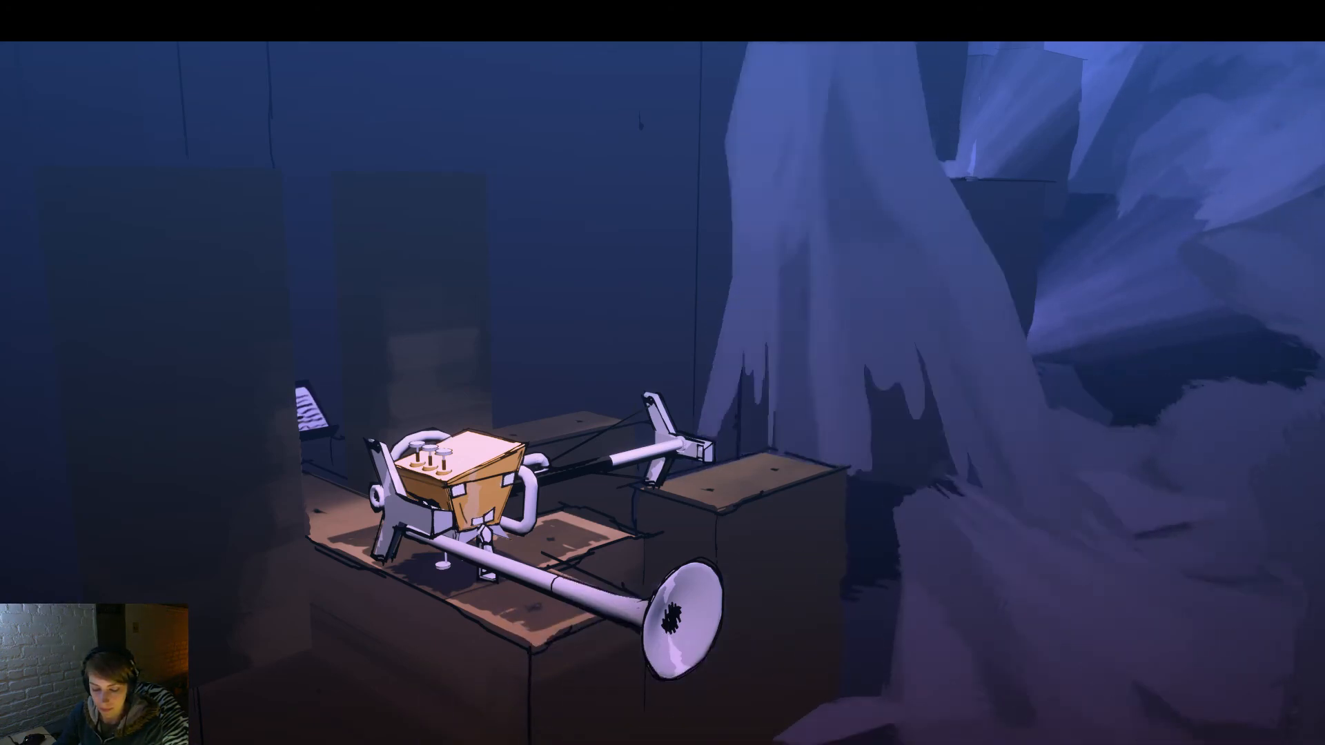
pyautogui.press('F11')
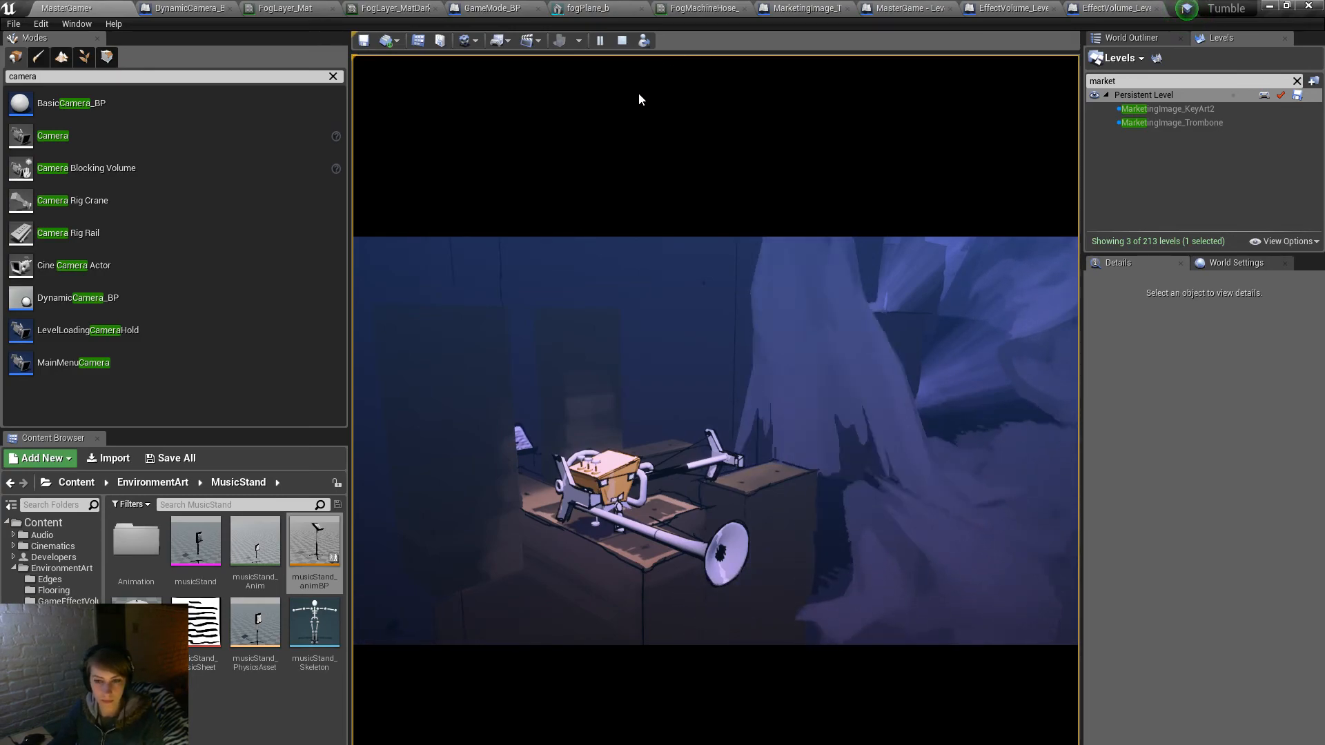
# Step: Detach the view from the player during play and examine the trombone and its platforms from a free viewpoint
pyautogui.click(643, 40)
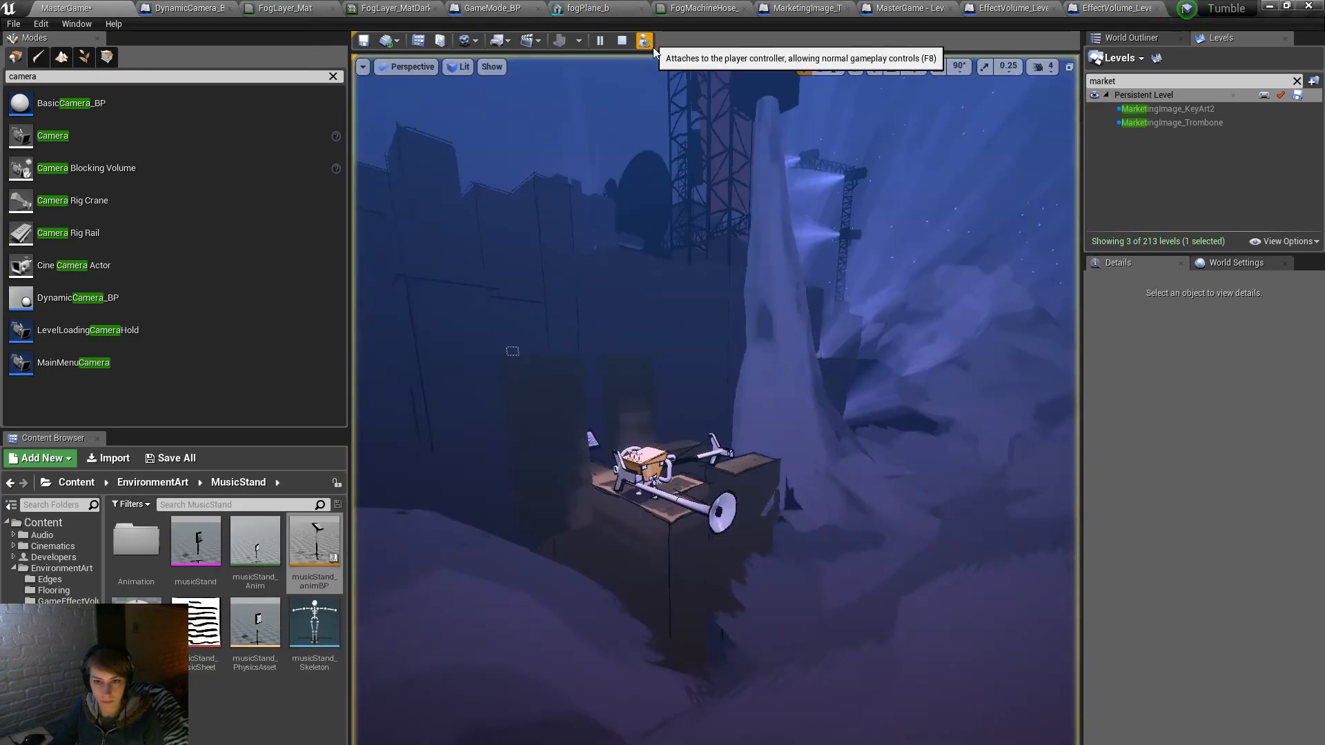
pyautogui.click(713, 151)
pyautogui.press('F11')
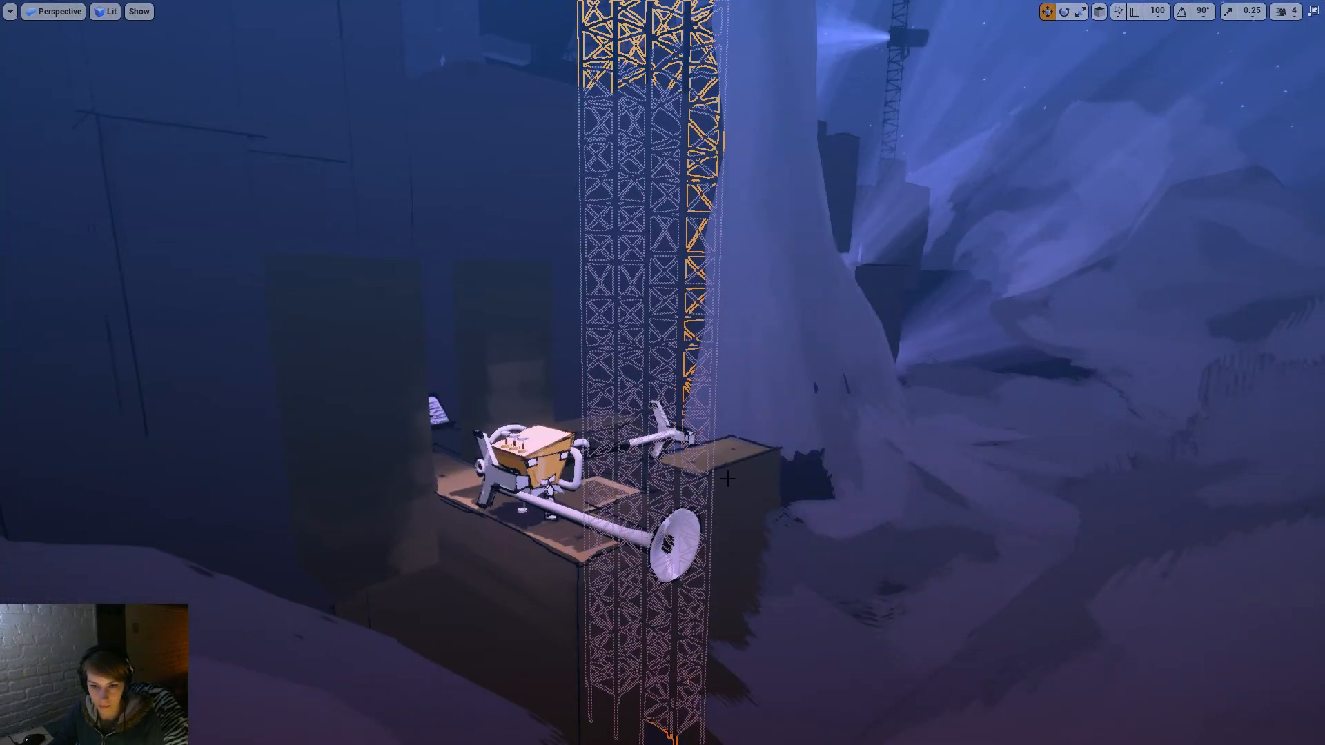
pyautogui.click(1185, 478)
pyautogui.click(542, 457)
pyautogui.moveTo(541, 457)
pyautogui.mouseDown(button='right')
pyautogui.moveTo(502, 460)
pyautogui.moveTo(518, 454)
pyautogui.moveTo(512, 479)
pyautogui.mouseUp(button='right')
pyautogui.press('a')
pyautogui.press('s')
pyautogui.press('w')
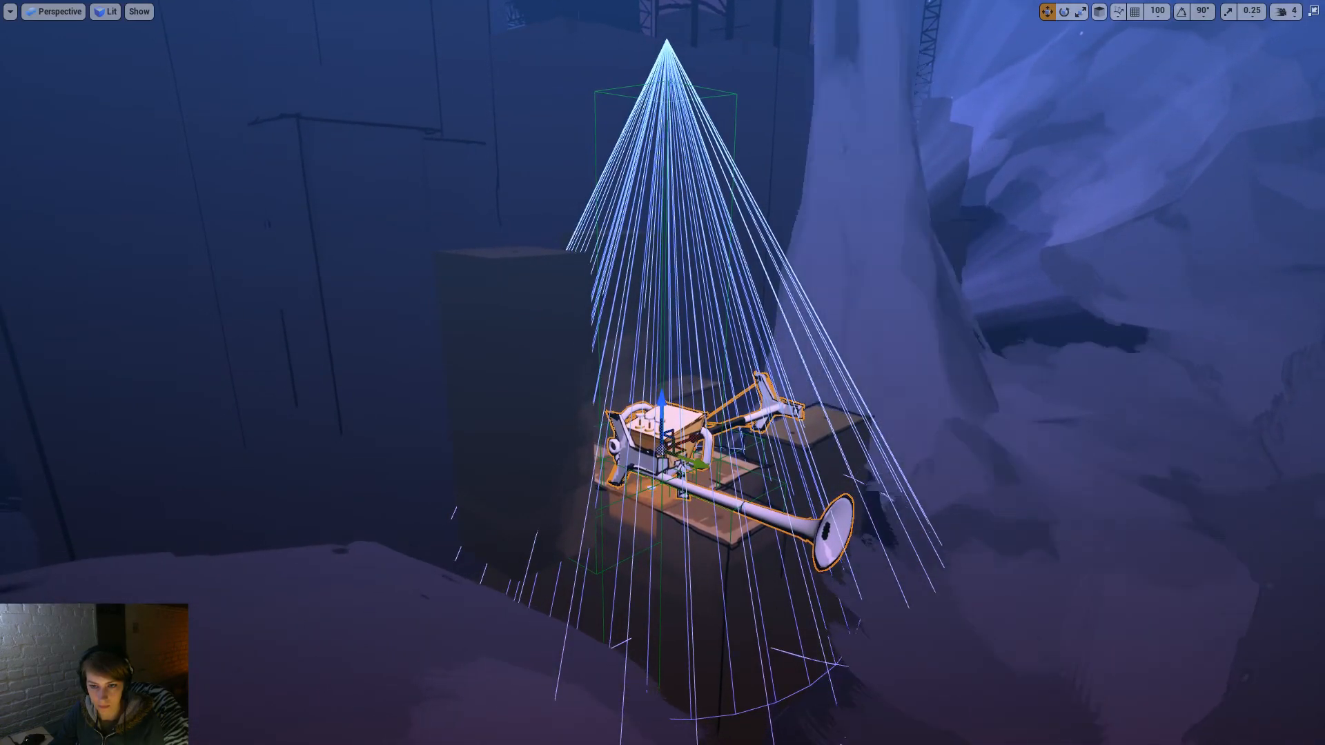
# Step: Circle to the trombone's bell side and look for an angle that shows the bell, music stand and curtain together
pyautogui.click(209, 511)
pyautogui.moveTo(821, 730); pyautogui.dragTo(796, 731, button='right')
pyautogui.press('w')
pyautogui.press('s')
pyautogui.press('d')
pyautogui.press('s')
pyautogui.press('a')
pyautogui.moveTo(946, 621); pyautogui.dragTo(946, 621, button='right')
pyautogui.press('s')
pyautogui.press('w')
pyautogui.press('a')
pyautogui.press('d')
pyautogui.press('s')
pyautogui.press('w')
pyautogui.press('s')
pyautogui.press('w')
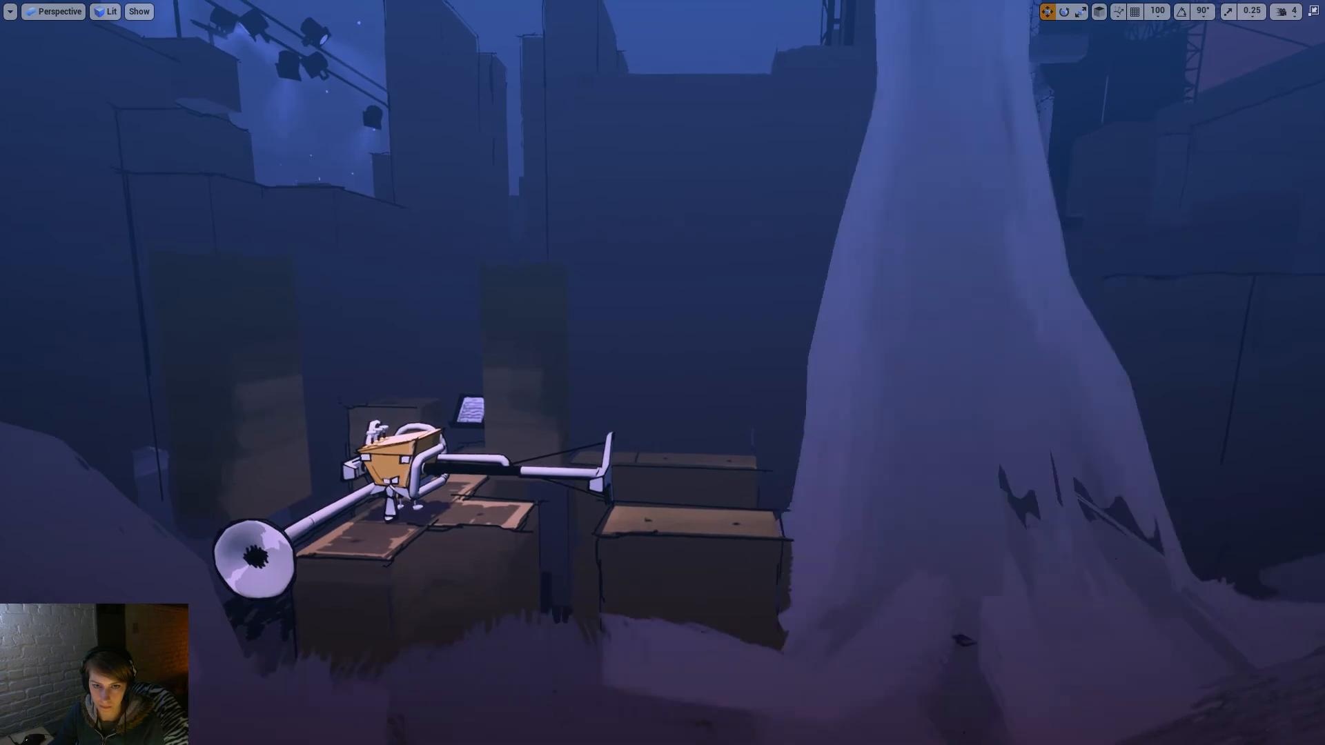
# Step: Compare higher and lower viewpoints of the trombone and platforms beside the pale curtain
pyautogui.moveTo(888, 583); pyautogui.dragTo(893, 643, button='right')
pyautogui.press('w')
pyautogui.press('s')
pyautogui.press('w')
pyautogui.press('s')
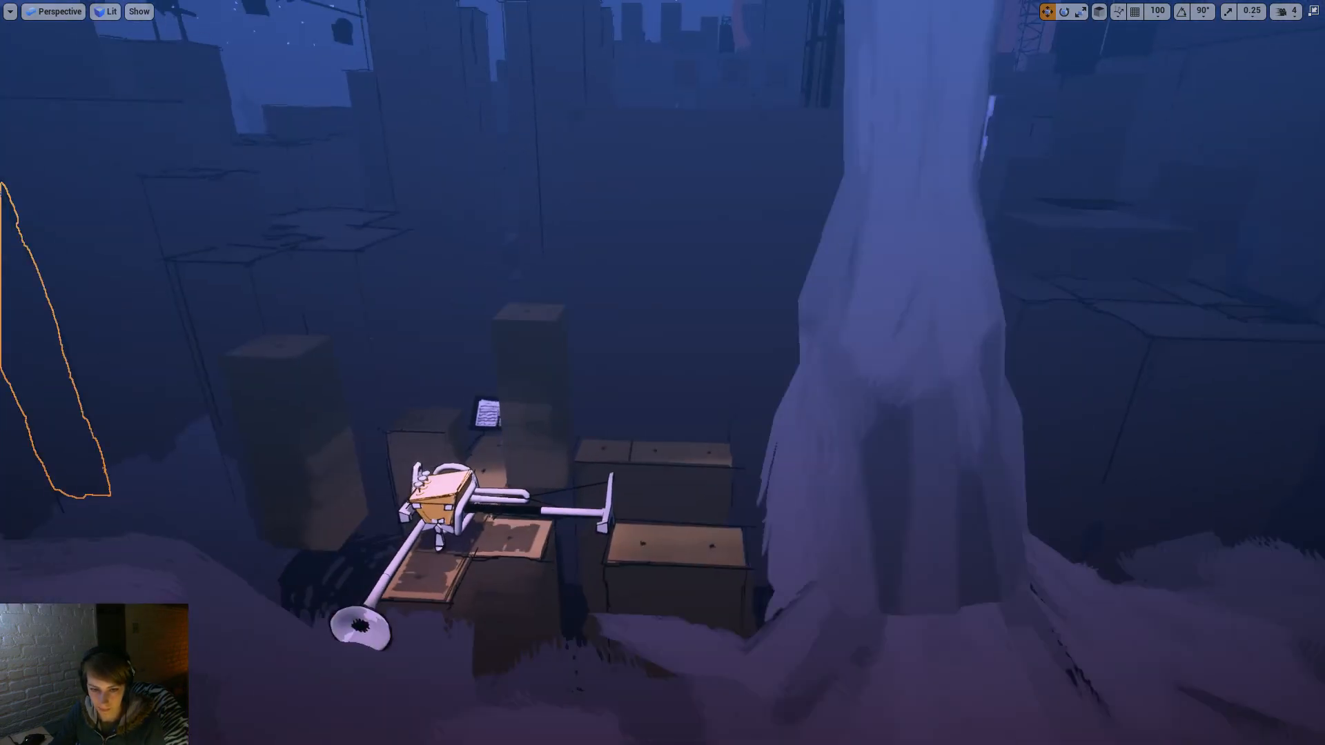
pyautogui.moveTo(786, 615); pyautogui.dragTo(733, 562, button='right')
pyautogui.press('s')
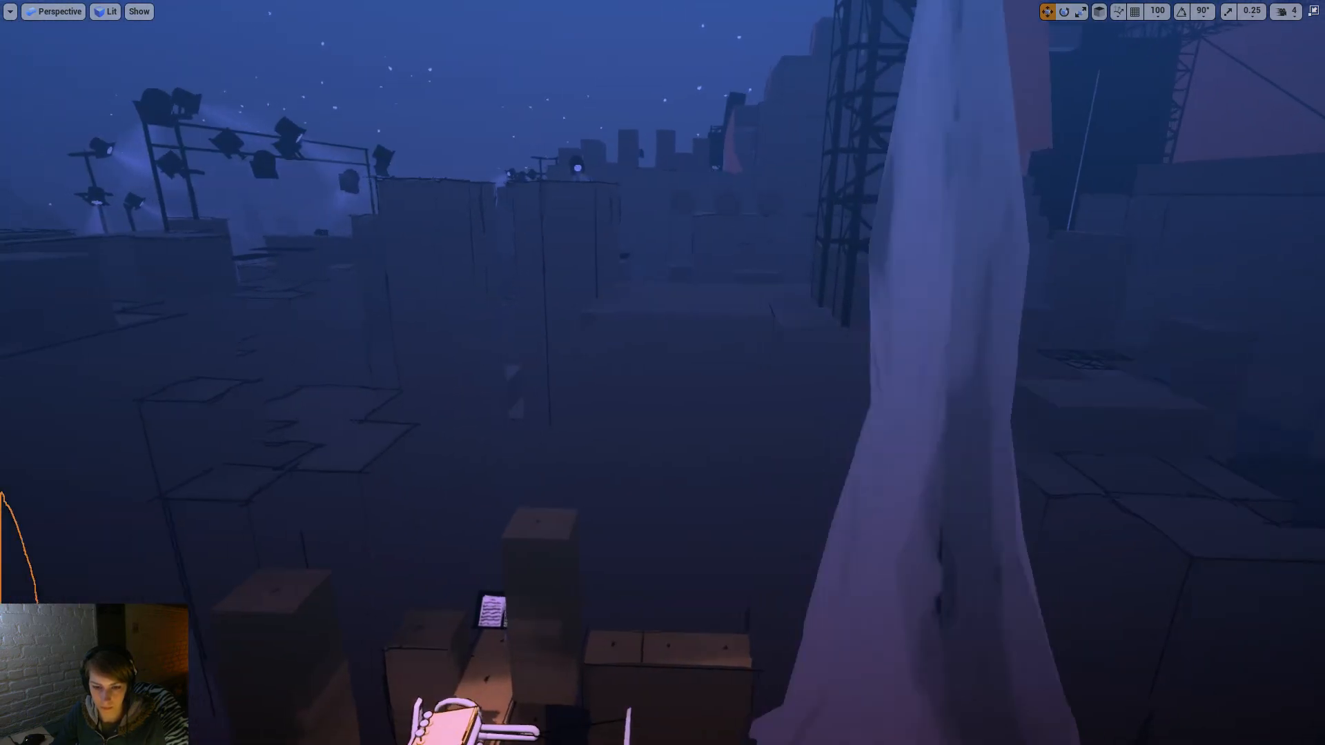
pyautogui.moveTo(677, 212); pyautogui.dragTo(719, 251, button='middle')
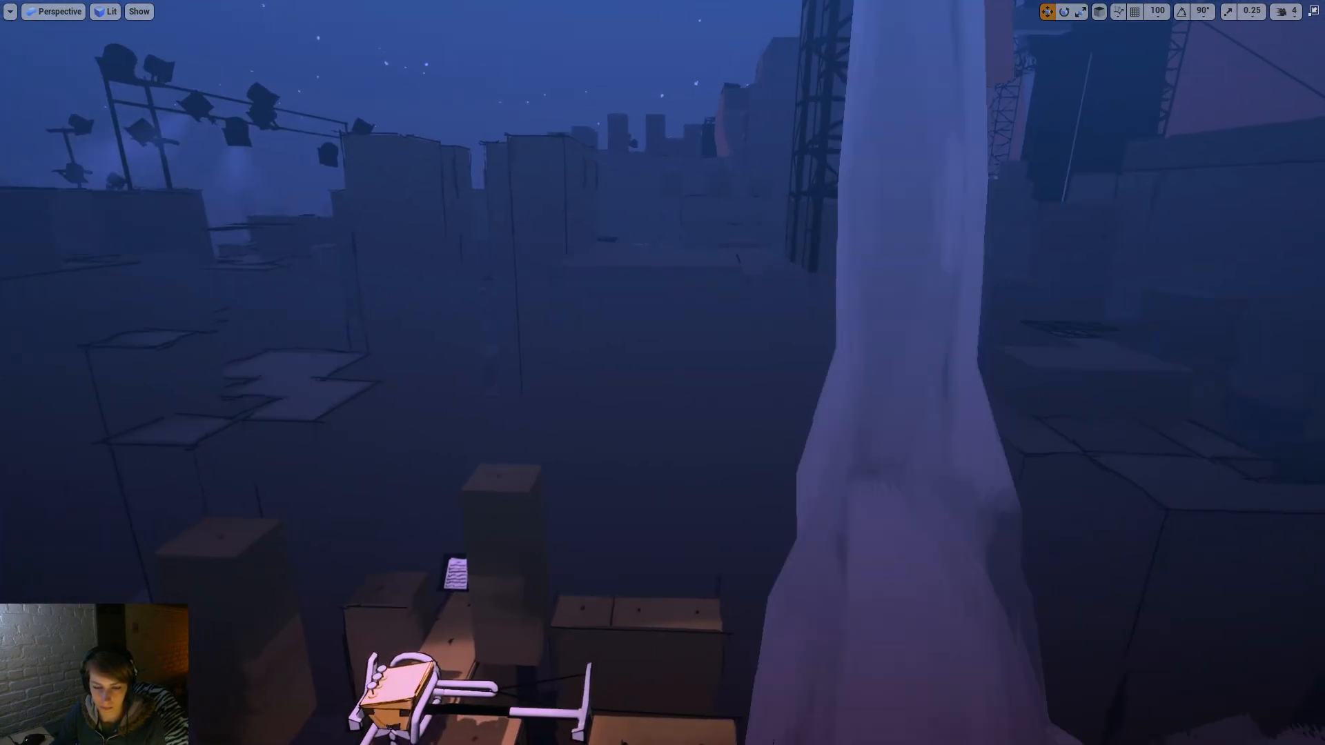
pyautogui.moveTo(677, 212); pyautogui.dragTo(673, 275, button='right')
pyautogui.moveTo(701, 29); pyautogui.dragTo(737, 122, button='middle')
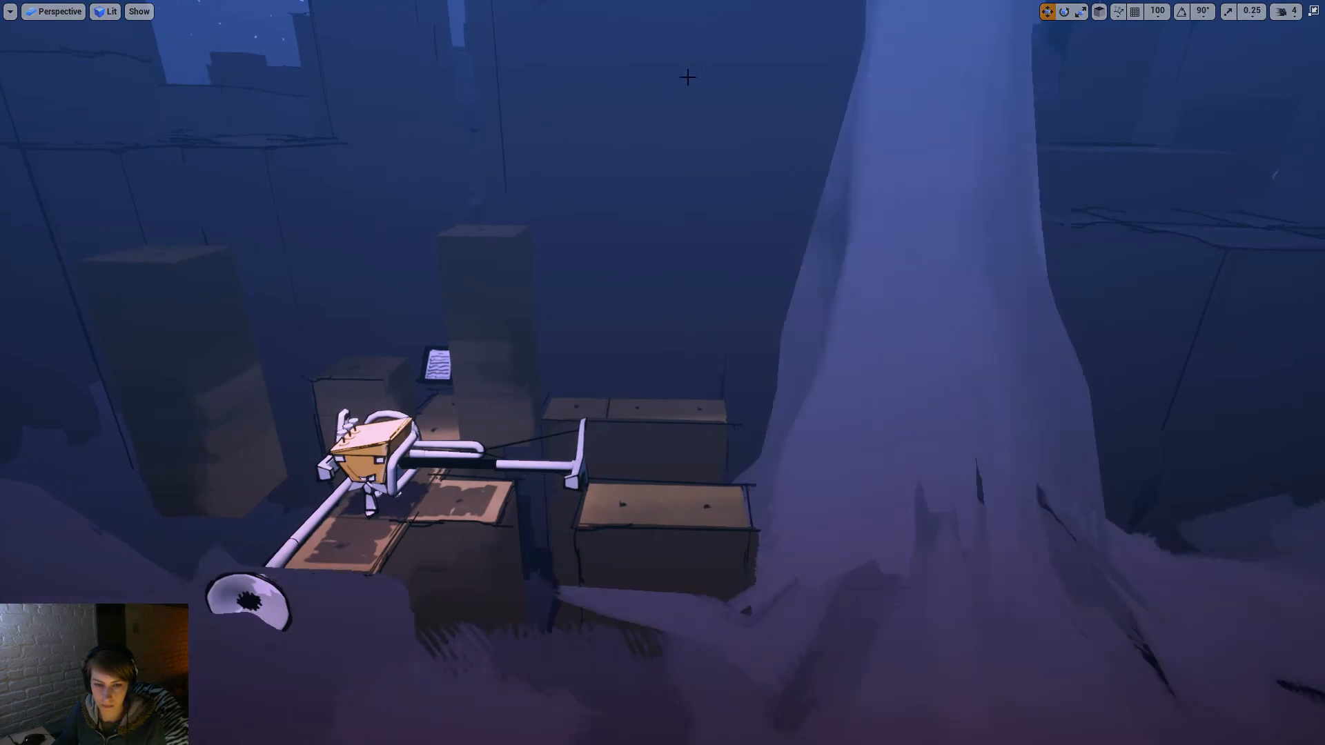
pyautogui.moveTo(687, 78); pyautogui.dragTo(689, 56, button='right')
pyautogui.moveTo(687, 77); pyautogui.dragTo(688, 124, button='middle')
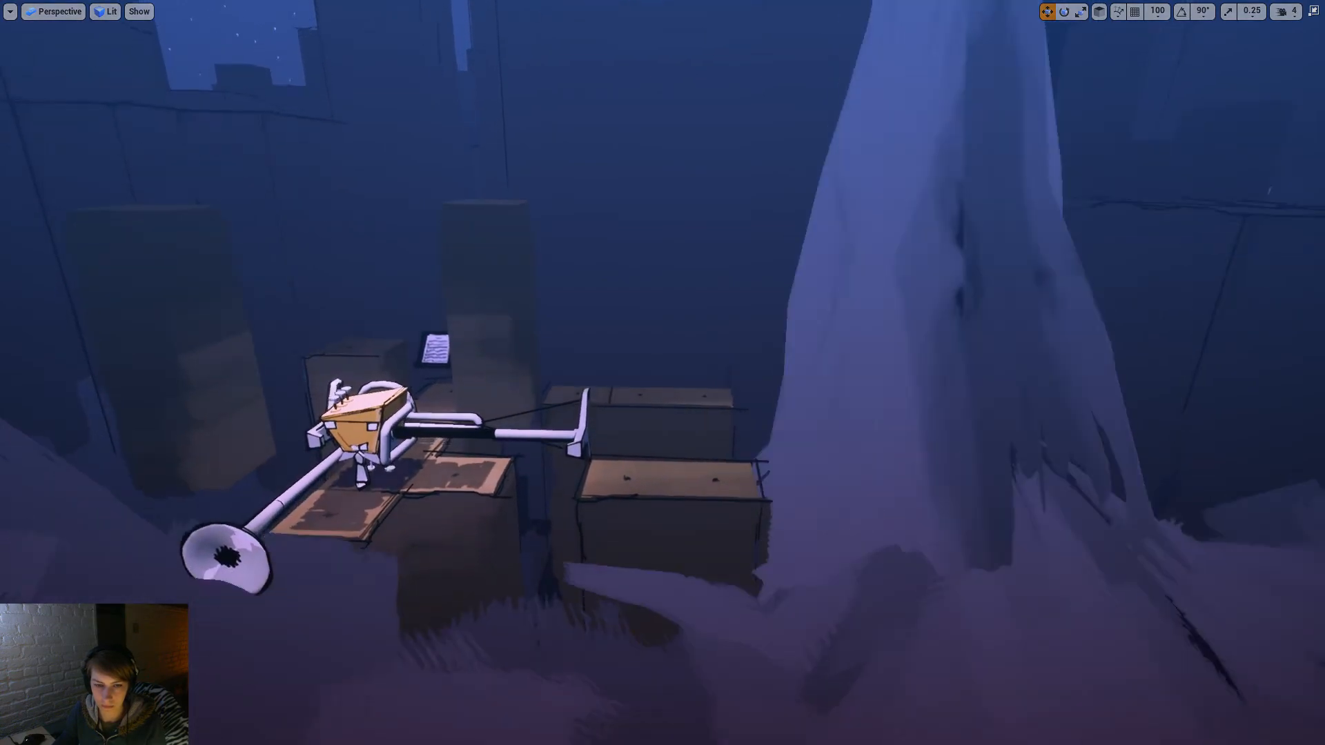
pyautogui.moveTo(683, 46); pyautogui.dragTo(683, 55, button='middle')
pyautogui.moveTo(683, 46); pyautogui.dragTo(685, 48, button='right')
pyautogui.moveTo(684, 48); pyautogui.dragTo(651, 42, button='middle')
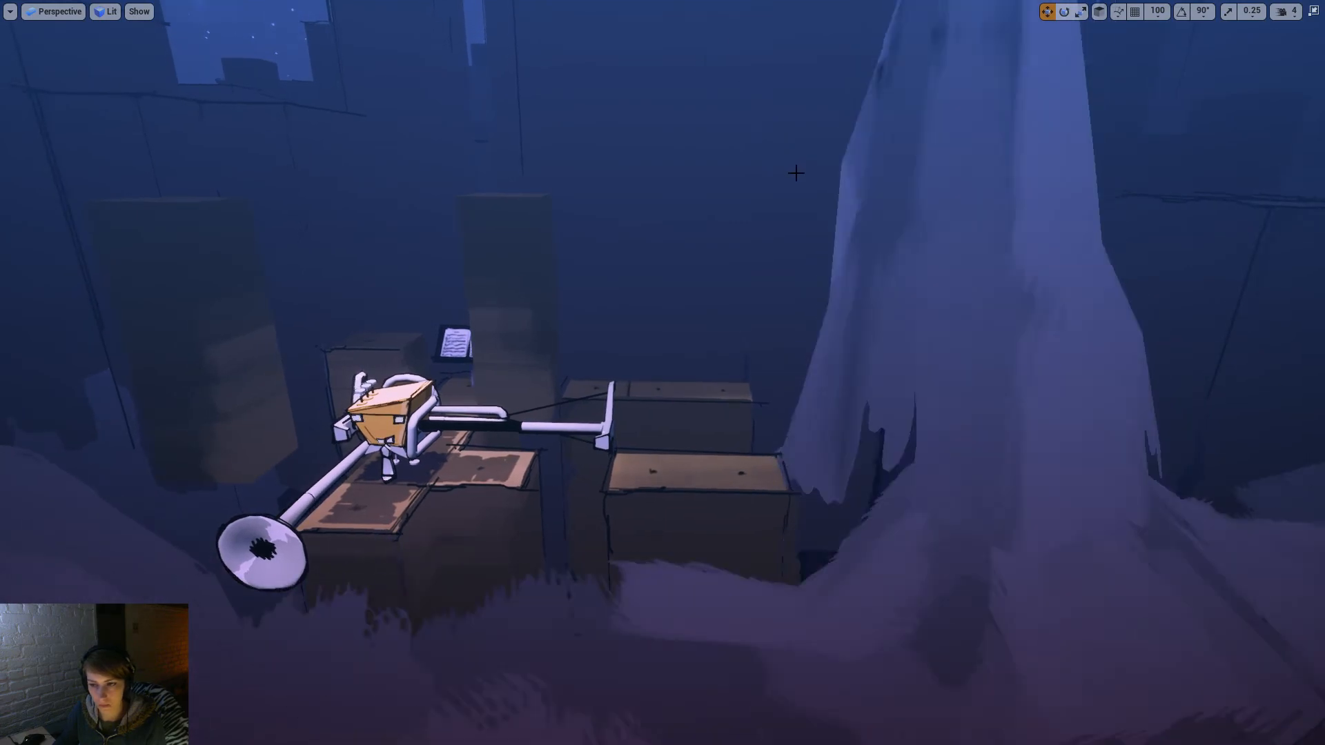
pyautogui.moveTo(796, 173); pyautogui.dragTo(774, 172, button='middle')
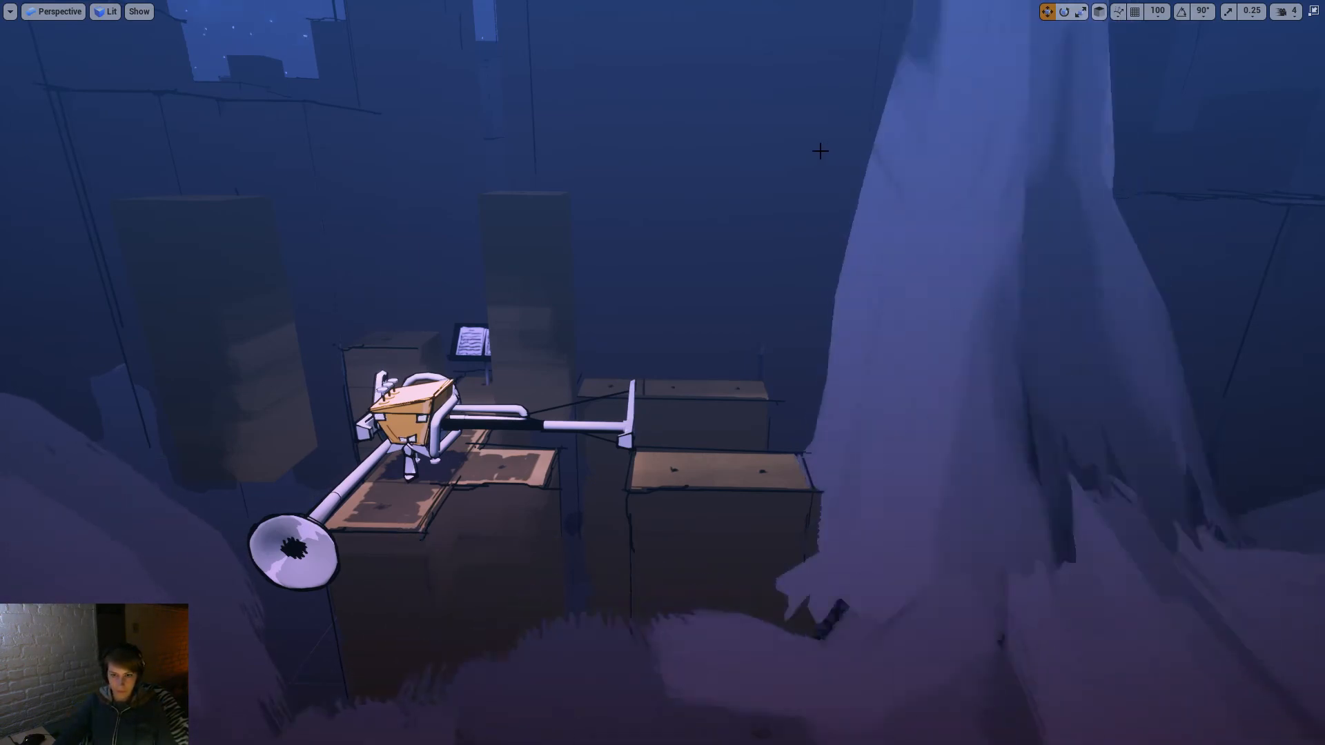
pyautogui.moveTo(775, 173); pyautogui.dragTo(768, 172, button='middle')
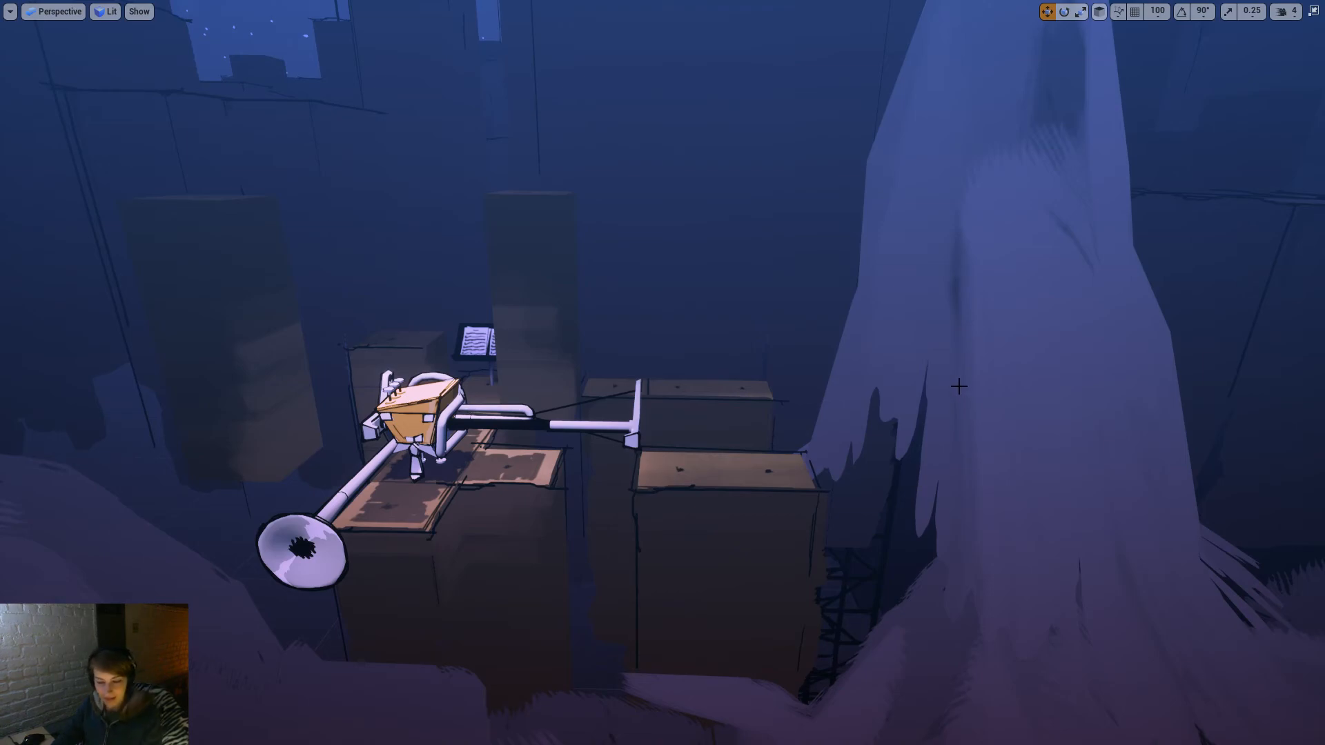
# Step: Examine a closer composition with the trombone centred between the fog bank and the curtain, with the music stand behind it
pyautogui.moveTo(954, 375); pyautogui.dragTo(874, 374, button='right')
pyautogui.press('w')
pyautogui.press('s')
pyautogui.press('w')
pyautogui.press('a')
pyautogui.press('d')
pyautogui.press('s')
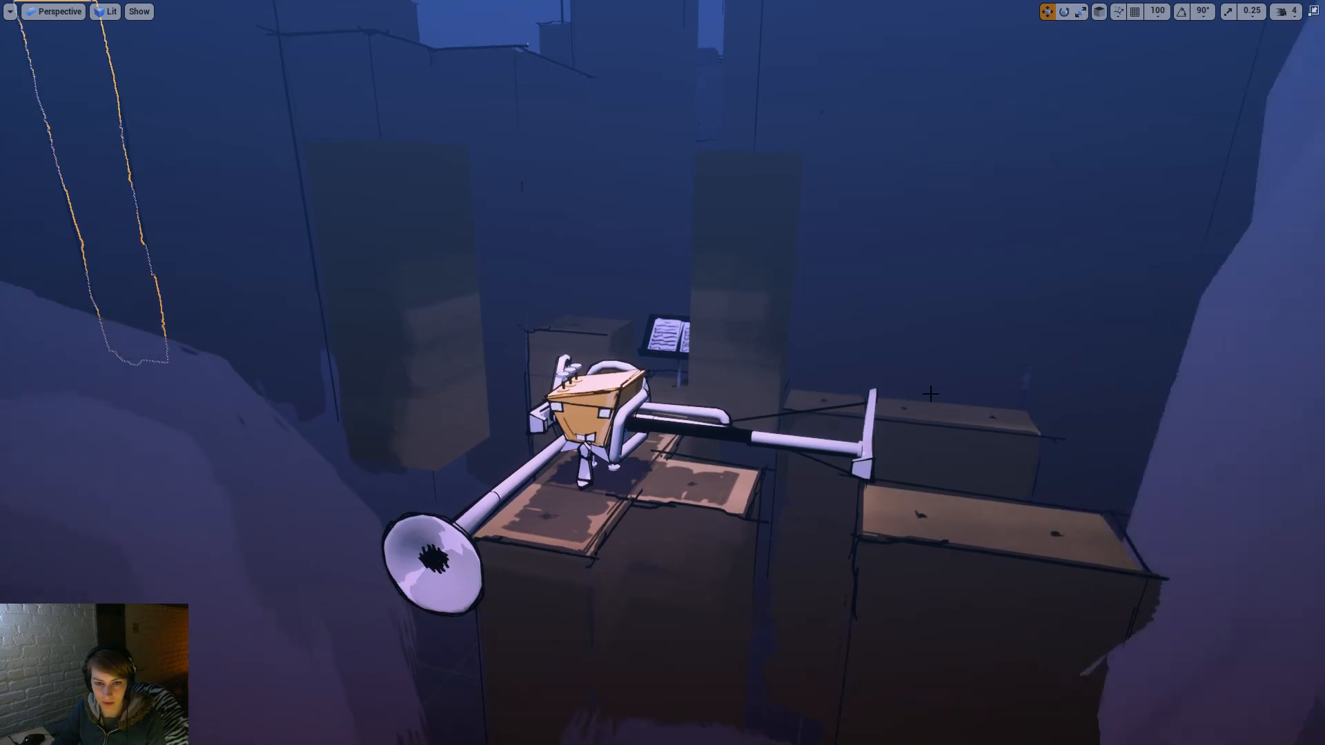
pyautogui.moveTo(930, 394); pyautogui.dragTo(984, 398, button='right')
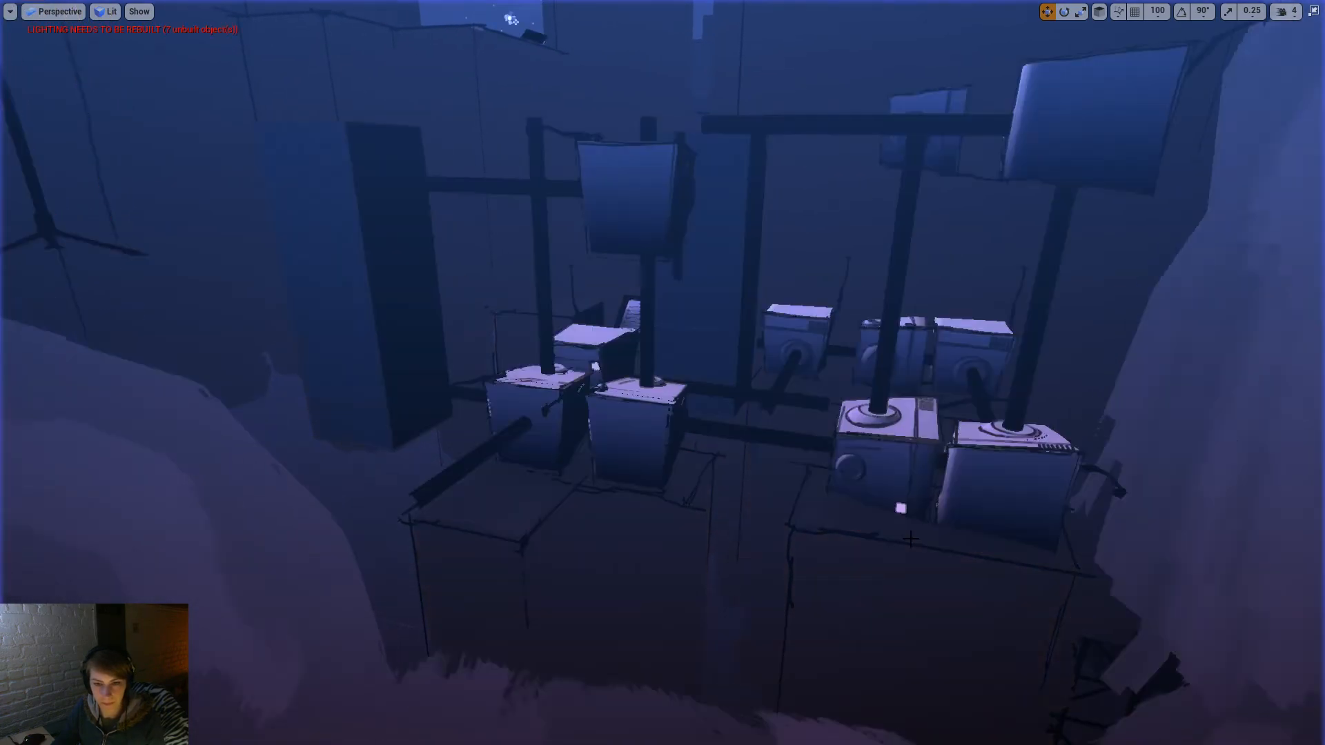
# Step: Select TromboneB_Cam, turn it toward the boxes and move it across to the foot of the pale curtain
pyautogui.press('s')
pyautogui.moveTo(909, 538)
pyautogui.mouseDown(button='right')
pyautogui.moveTo(910, 486)
pyautogui.moveTo(912, 512)
pyautogui.mouseUp(button='right')
pyautogui.press('w')
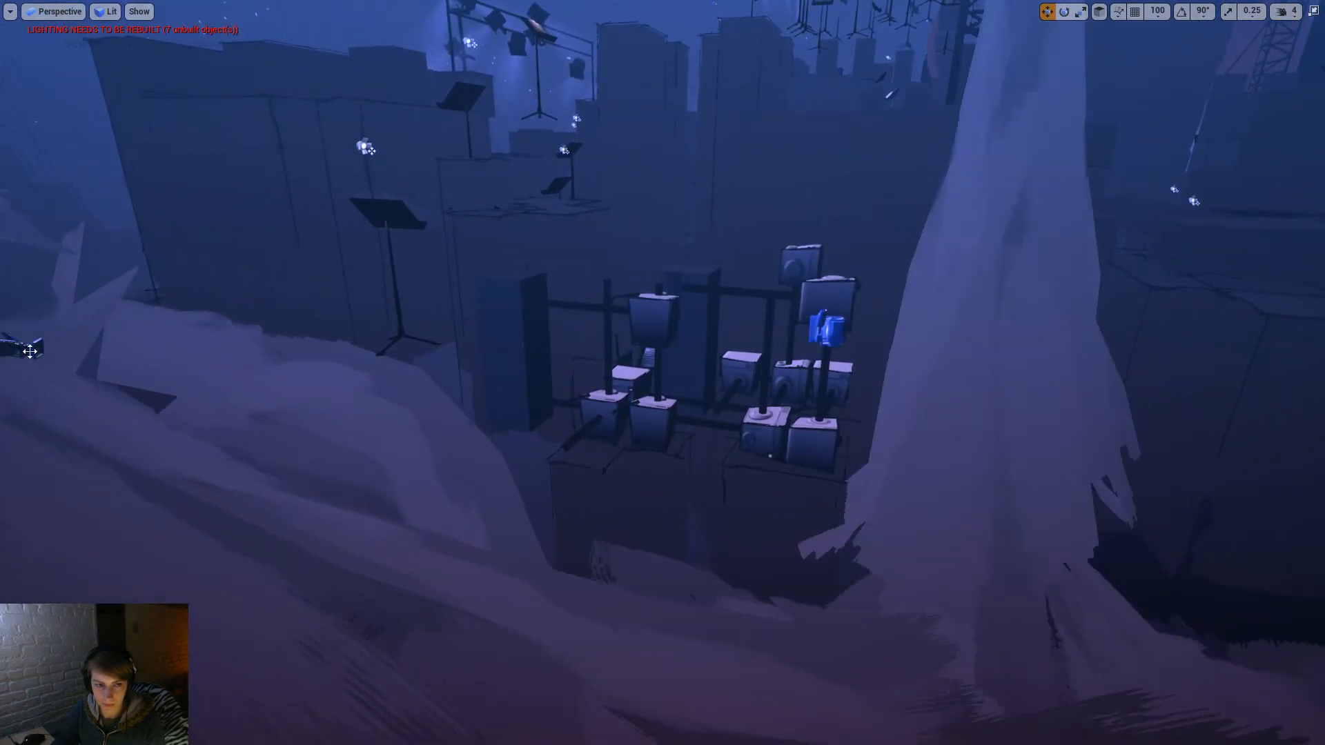
pyautogui.click(23, 347)
pyautogui.press('e')
pyautogui.moveTo(121, 378); pyautogui.dragTo(862, 588)
pyautogui.press('w')
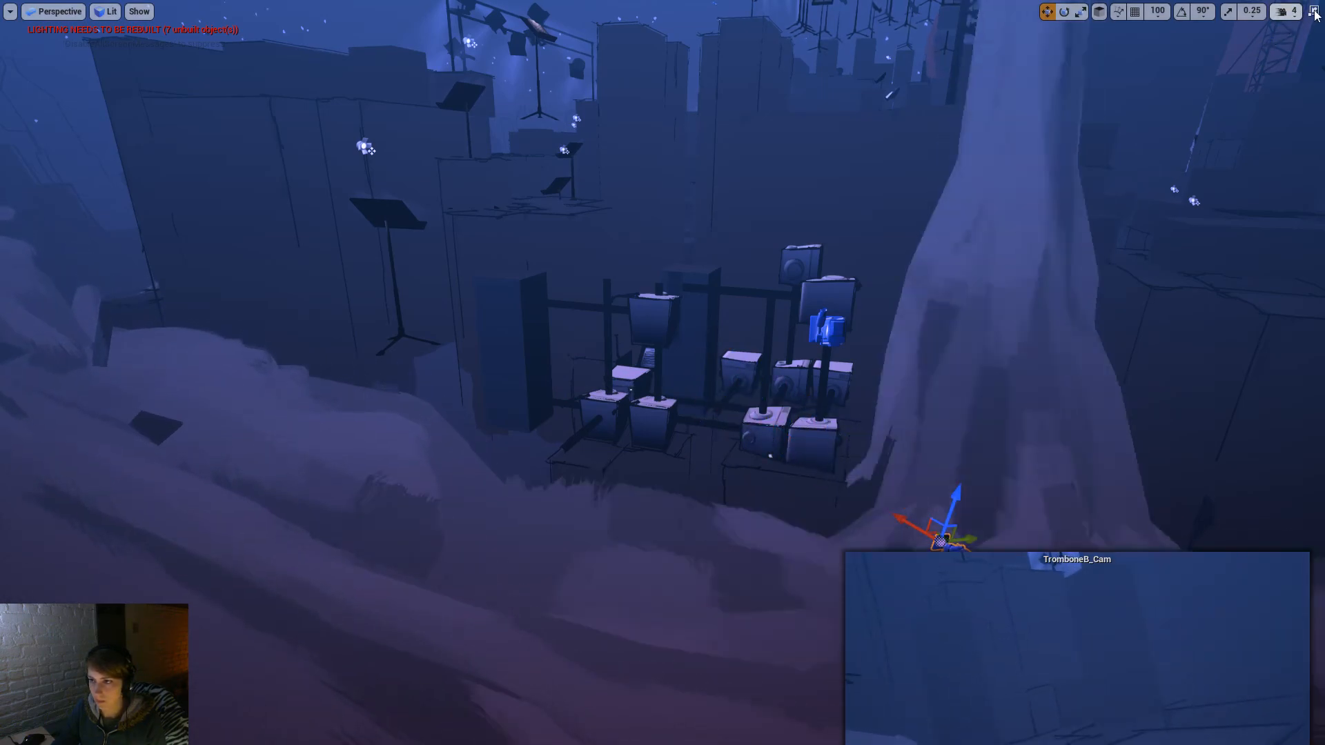
# Step: Raise and turn TromboneB_Cam to a location of about 5532, 15822, 2846, with pitch -18.34° and yaw about -117.9°
pyautogui.click(1313, 11)
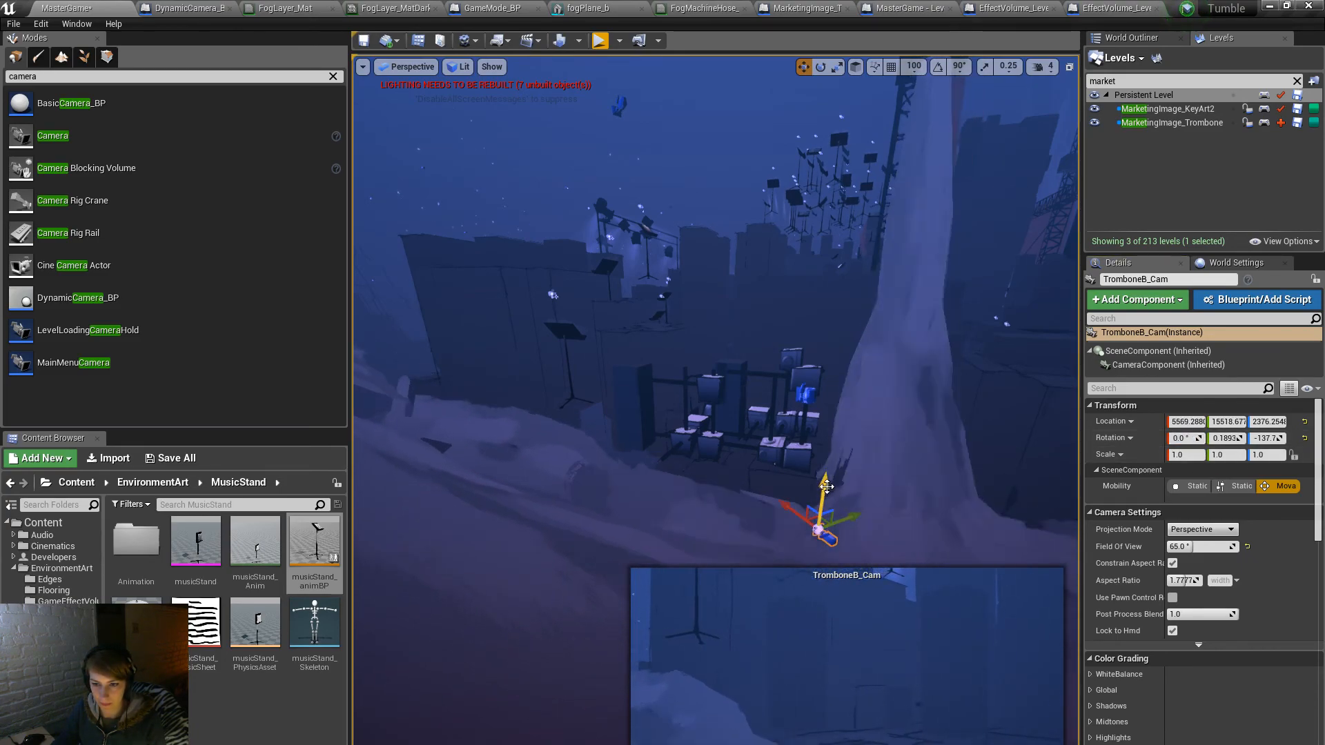
pyautogui.moveTo(867, 441); pyautogui.dragTo(774, 461)
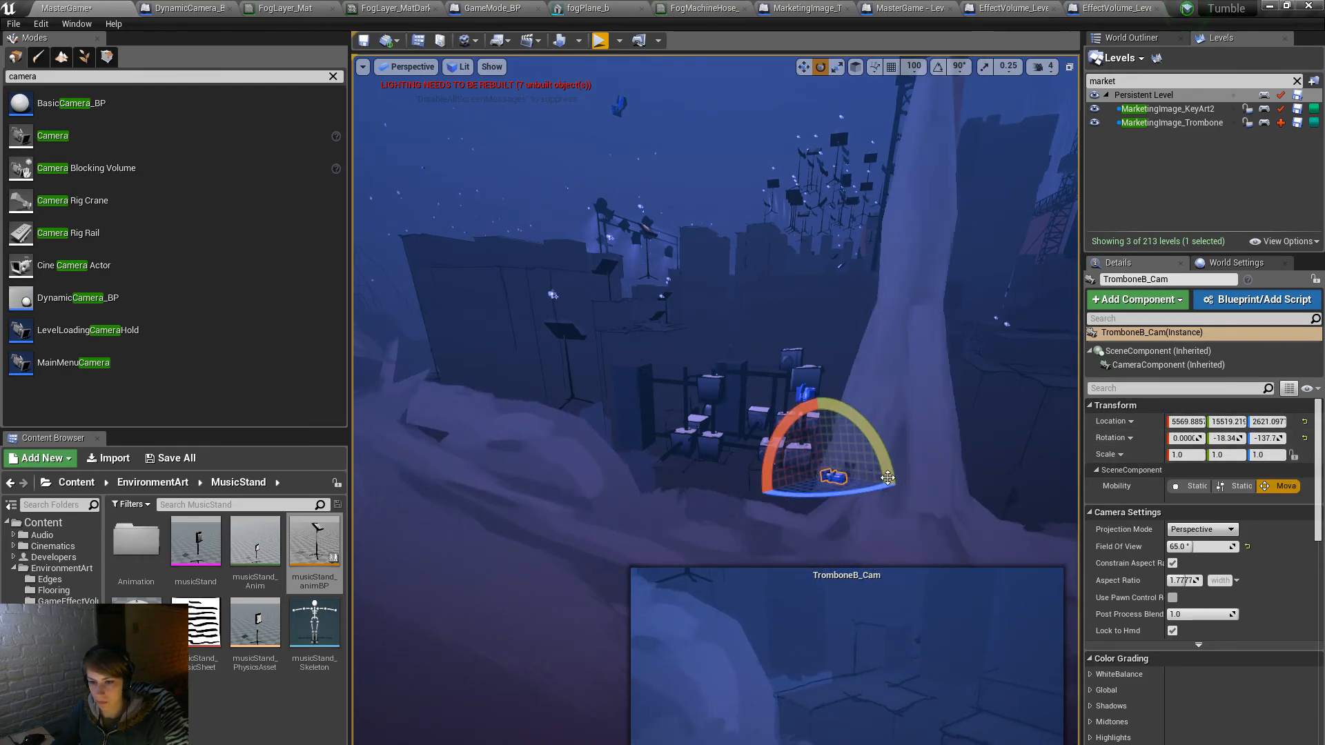
pyautogui.click(855, 67)
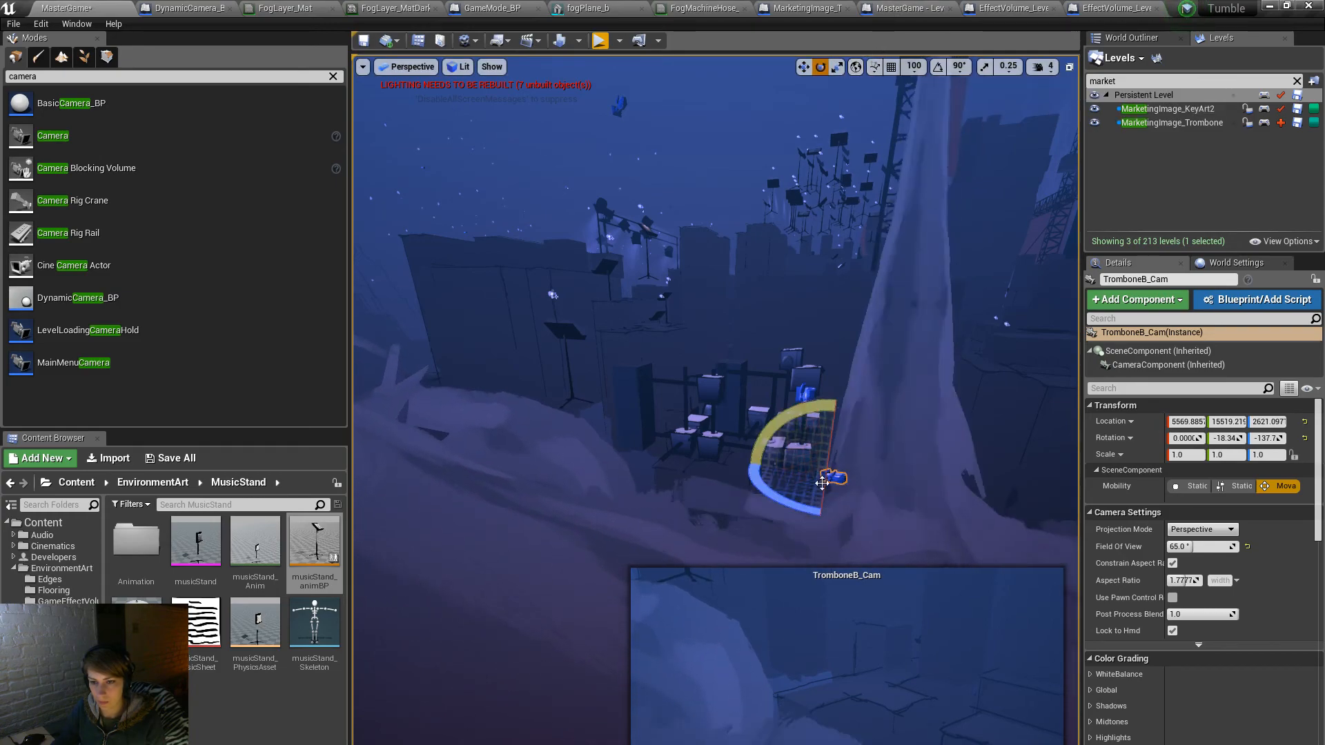
pyautogui.moveTo(782, 511); pyautogui.dragTo(810, 512)
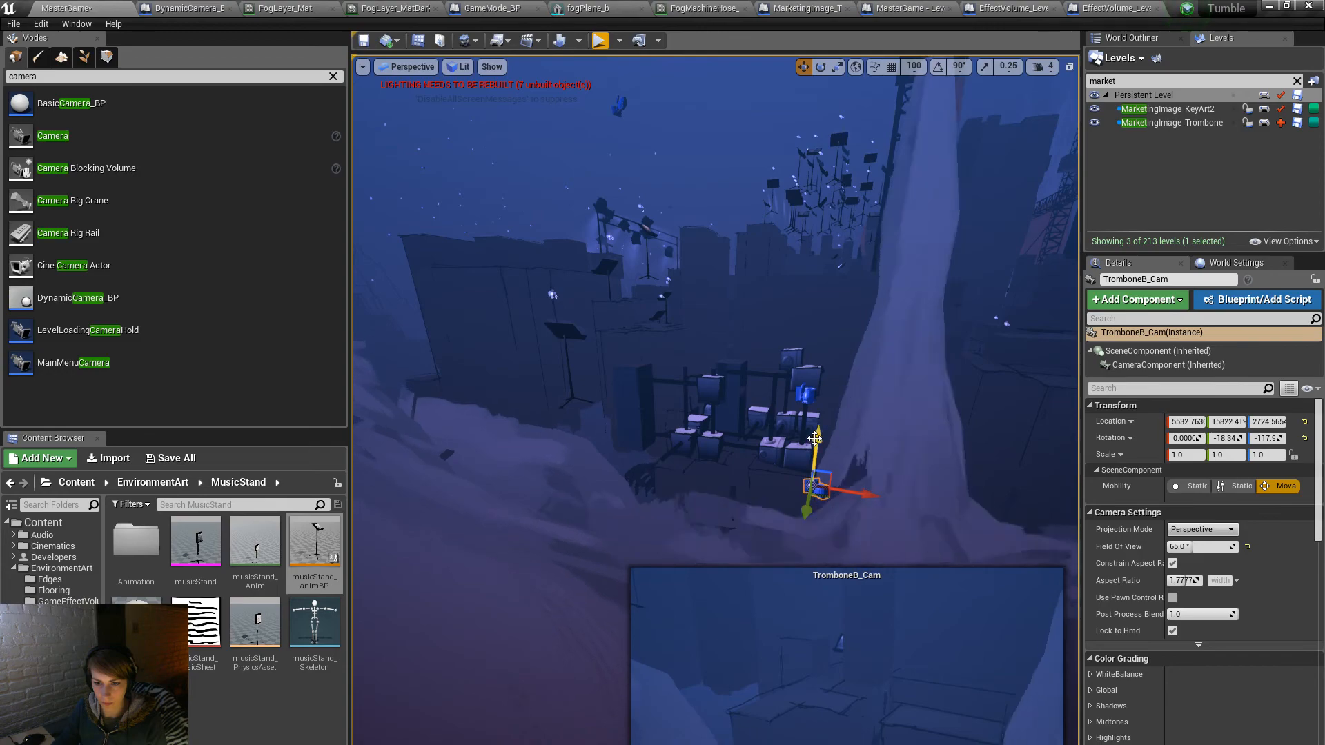
pyautogui.moveTo(815, 417); pyautogui.dragTo(816, 397)
# Step: Tilt TromboneB_Cam down to a pitch of about -21.51° and raise it to a height of about 2858.9
pyautogui.press('e')
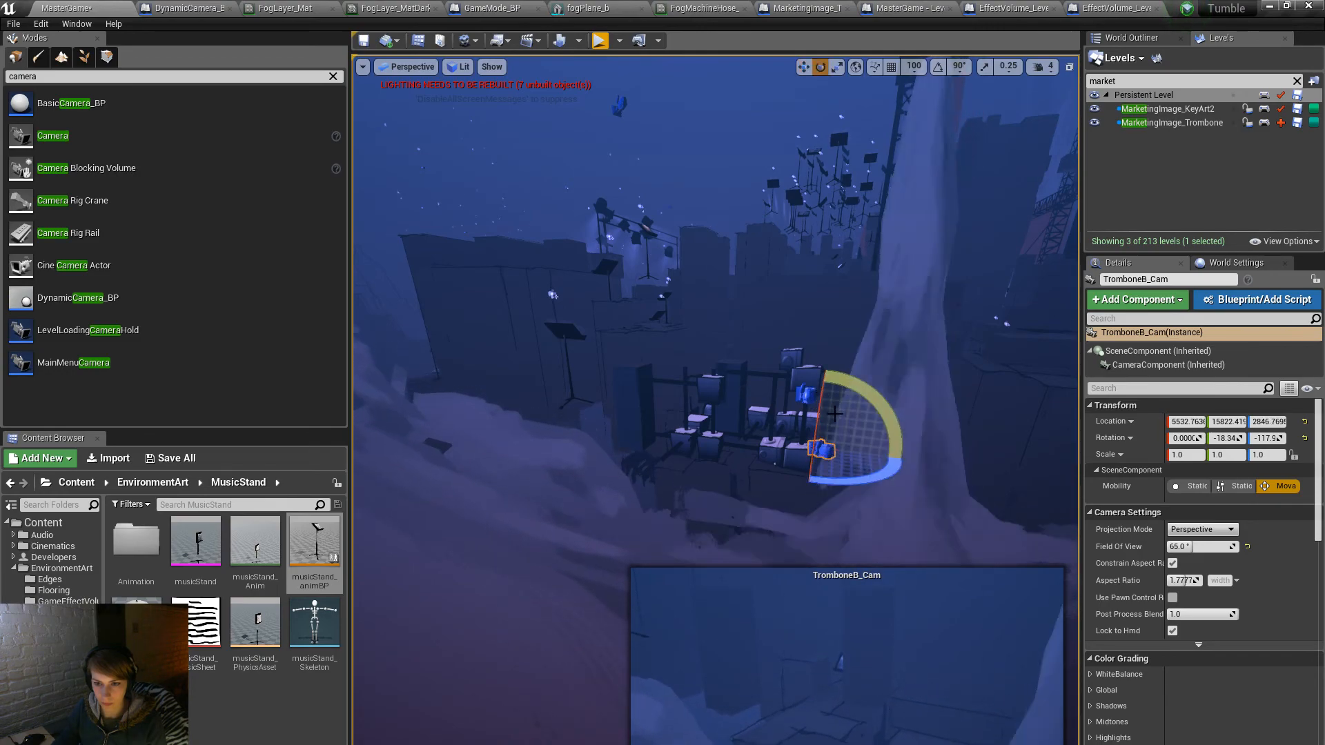
pyautogui.click(855, 66)
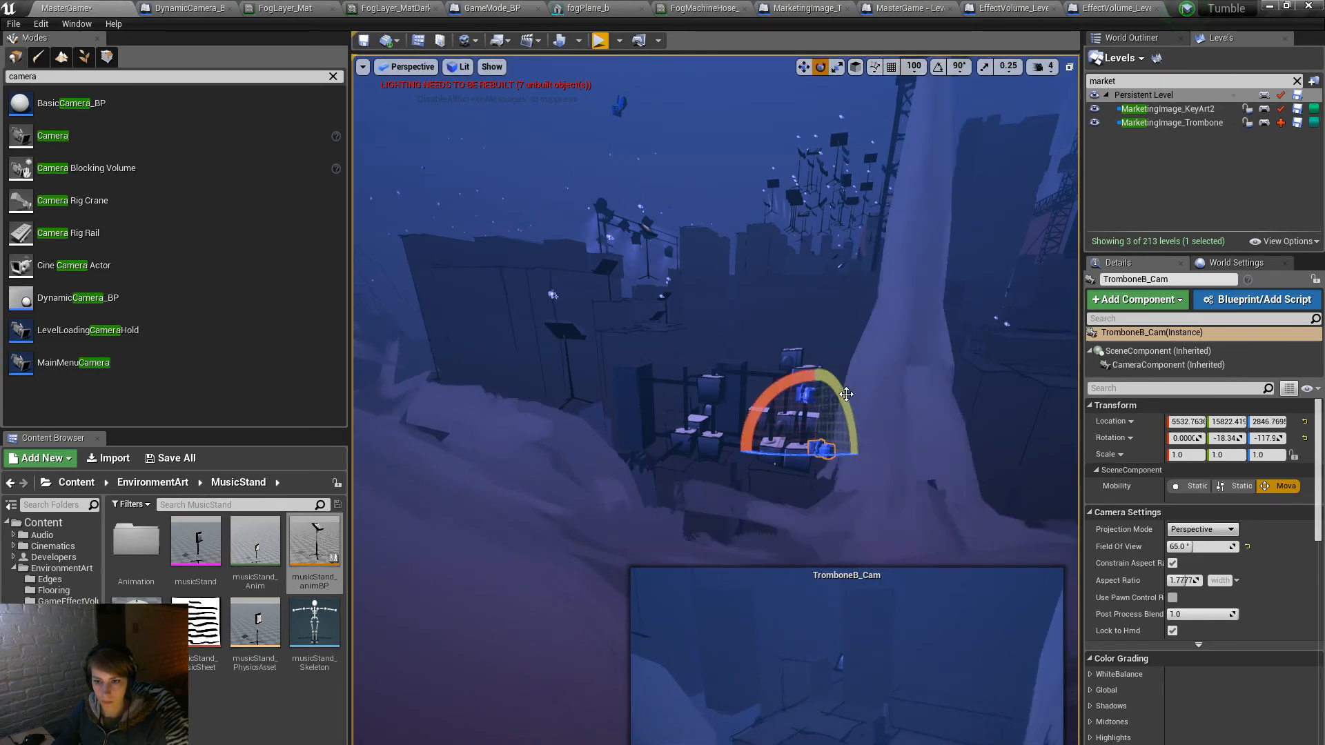
pyautogui.moveTo(846, 394); pyautogui.dragTo(824, 410)
pyautogui.press('w')
pyautogui.click(855, 66)
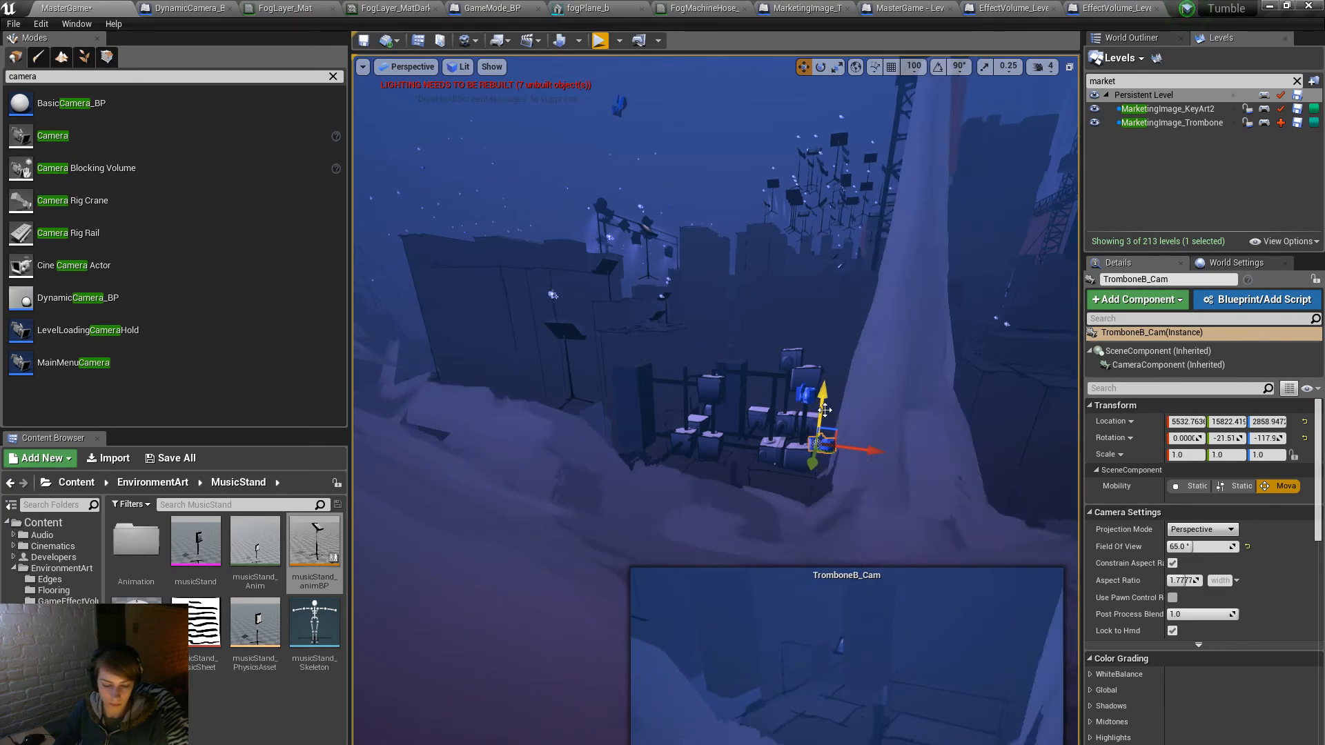
# Step: Play the level in the viewport to check TromboneB_Cam's new framing from the curtain side, and end the session
pyautogui.hotkey('alt', 'p')
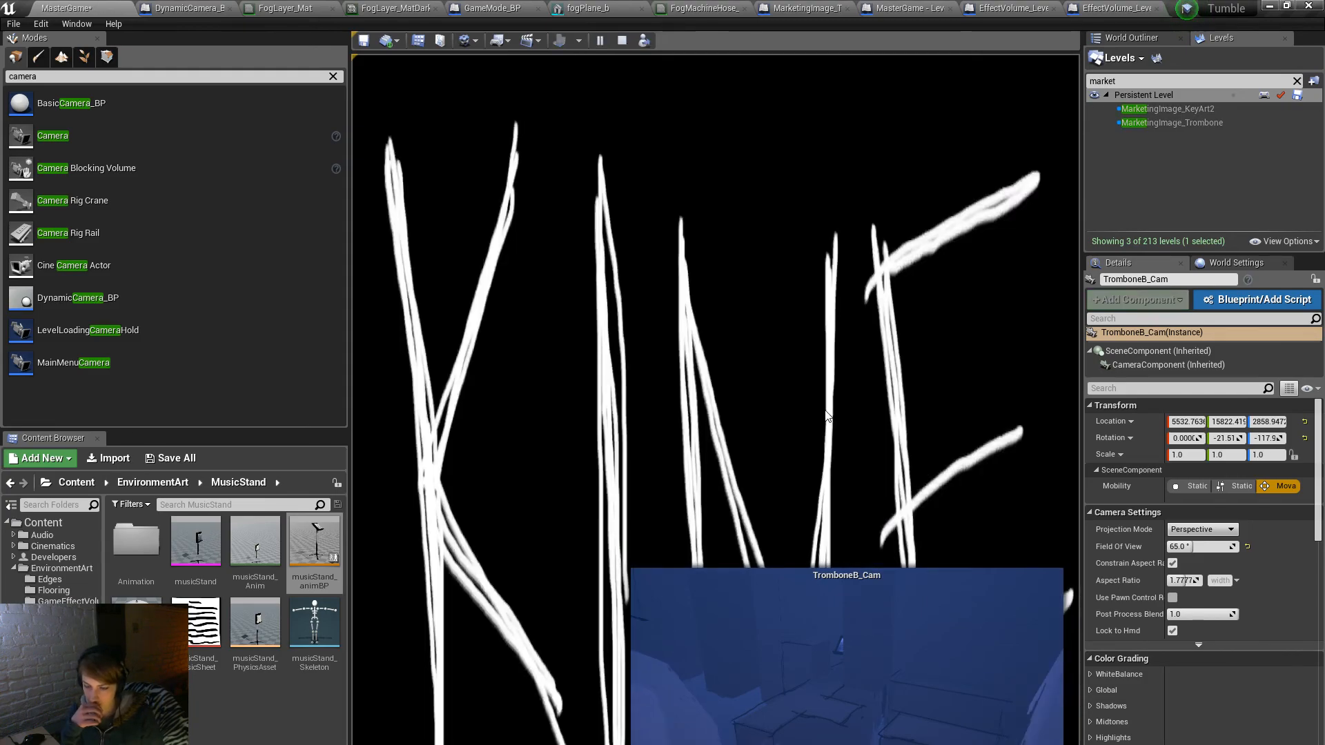
pyautogui.press('Escape')
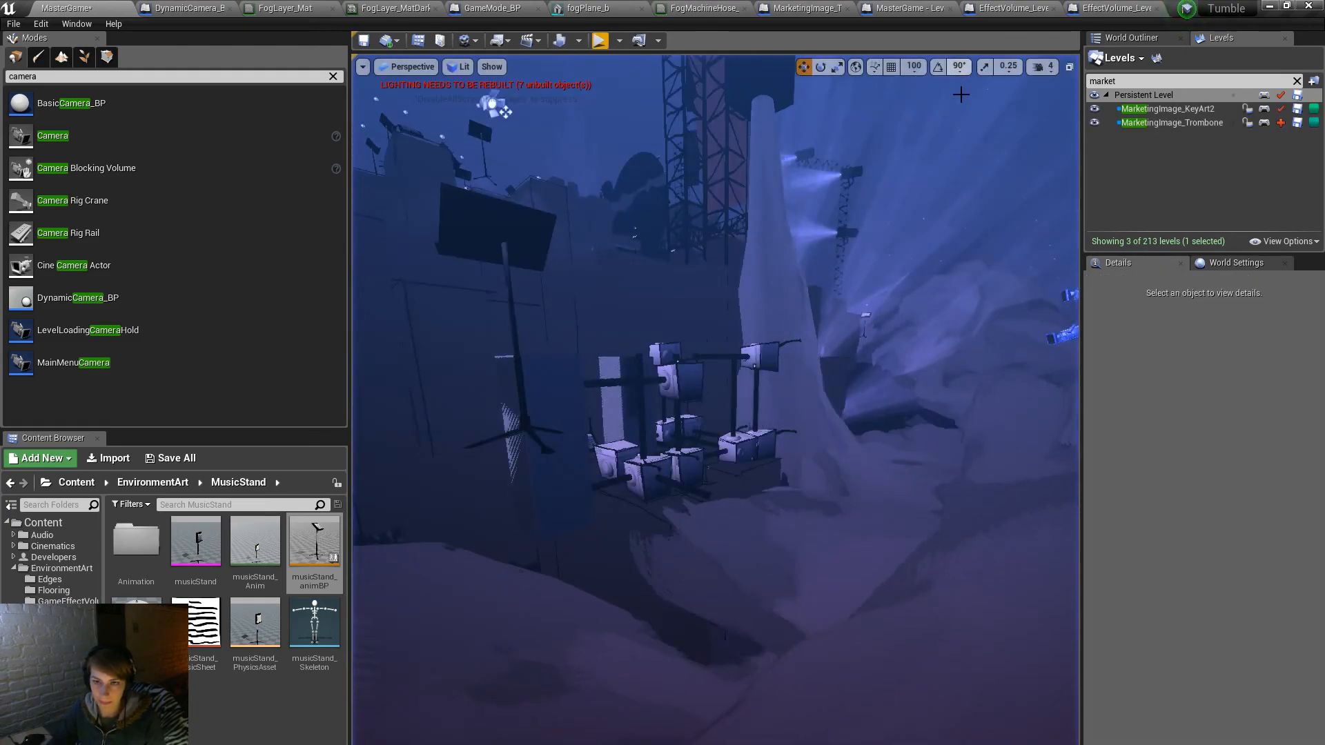
pyautogui.click(964, 107)
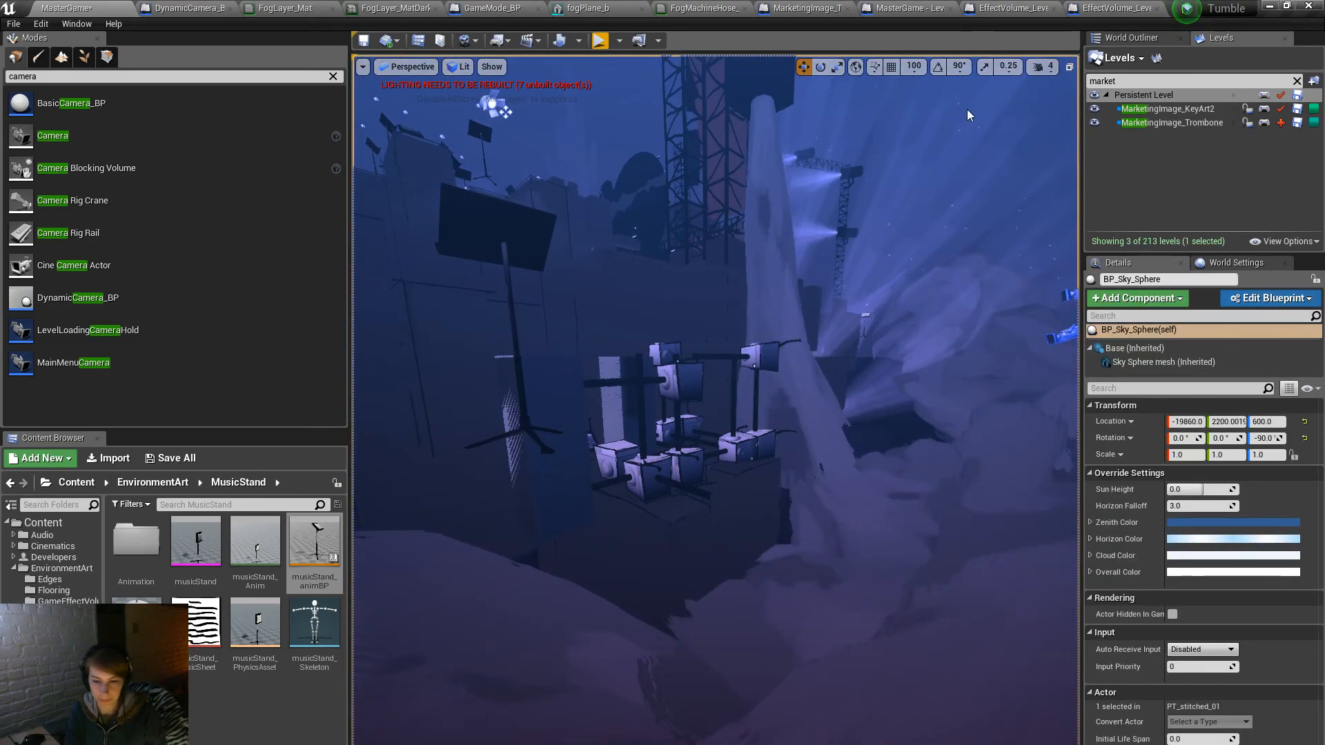
# Step: Play the level full screen to capture the trombone framing, switch to Photoshop and paste the capture as a new layer
pyautogui.hotkey('alt', 'p')
pyautogui.press('F11')
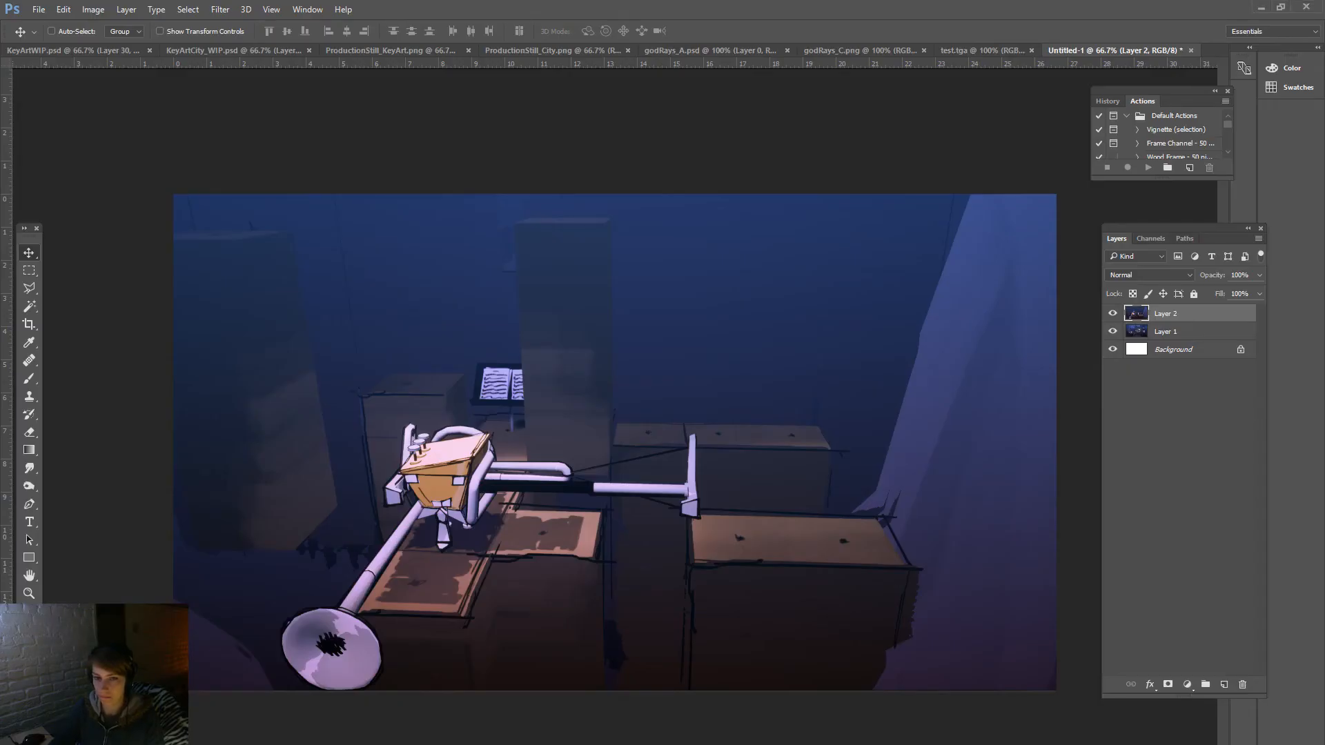
pyautogui.hotkey('ctrl', 'v')
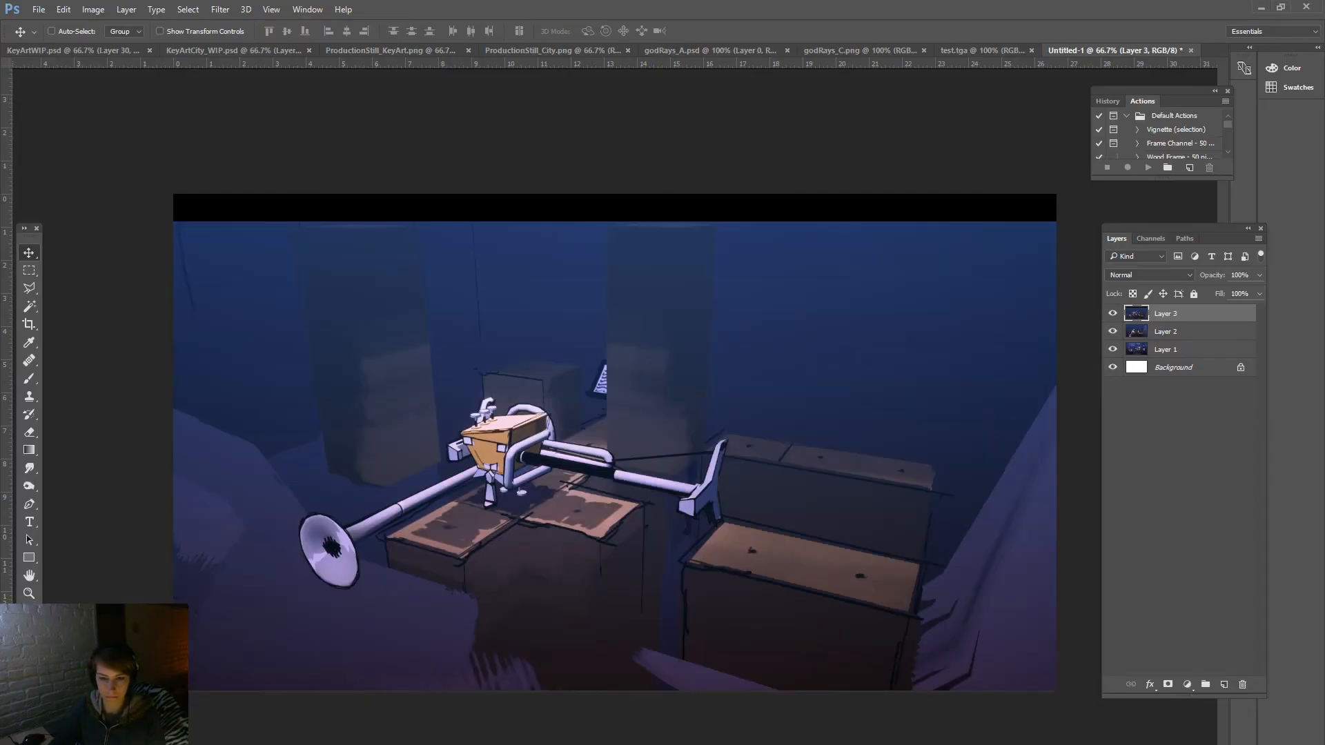
# Step: Compare the new capture with the earlier one by hiding and showing Layer 3, and return to the running game
pyautogui.click(1113, 314)
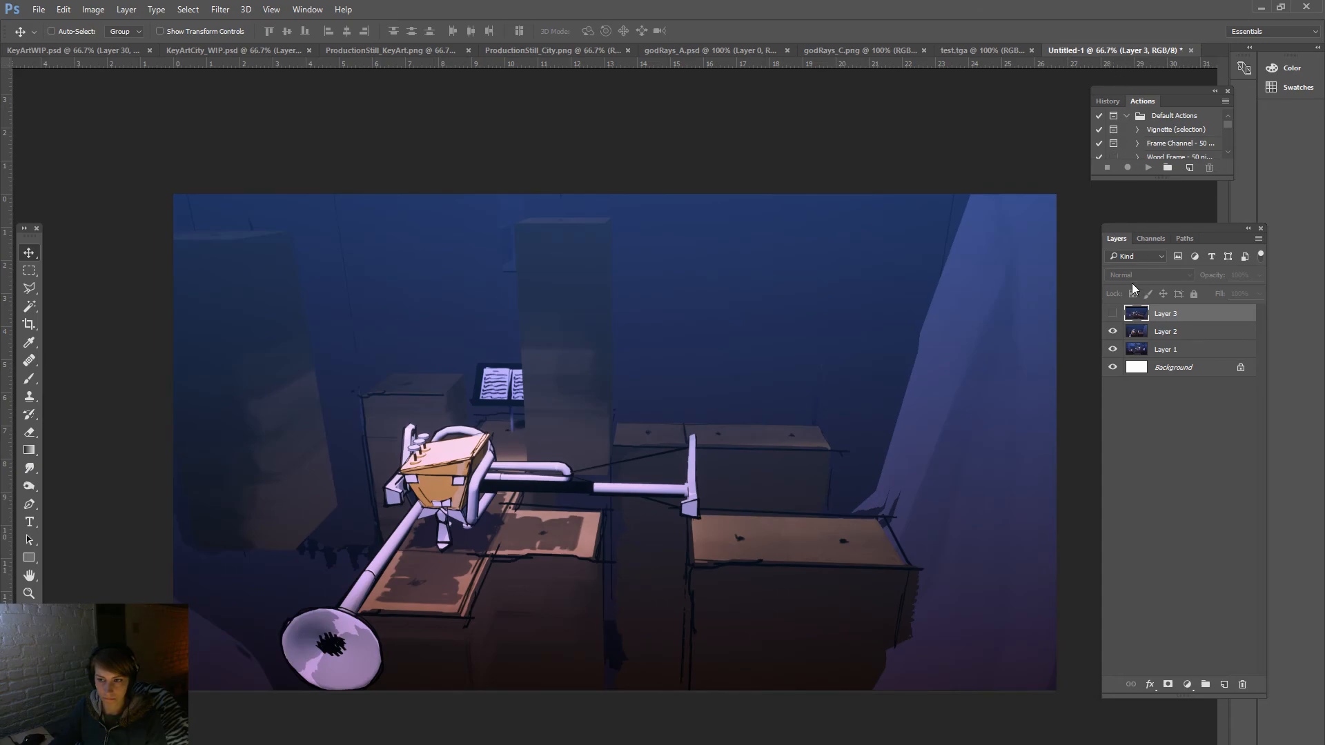
pyautogui.click(1112, 314)
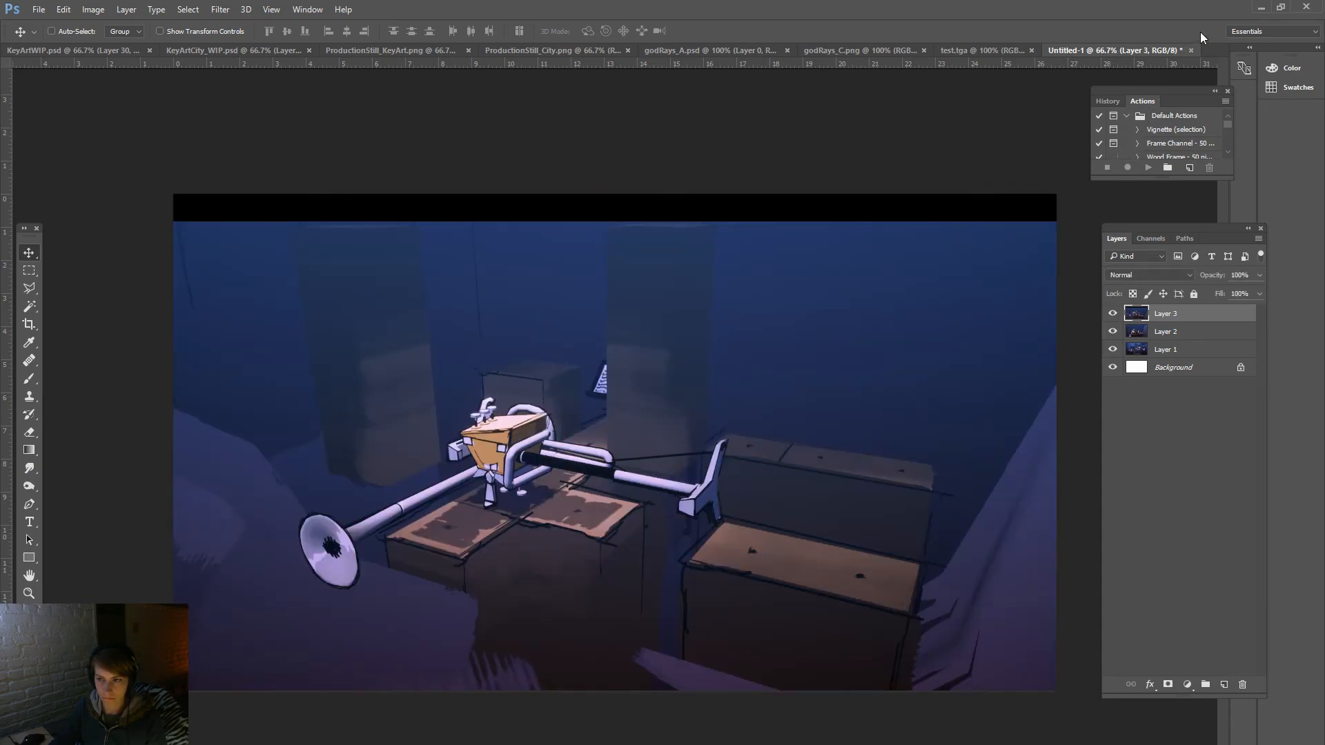
pyautogui.click(1257, 7)
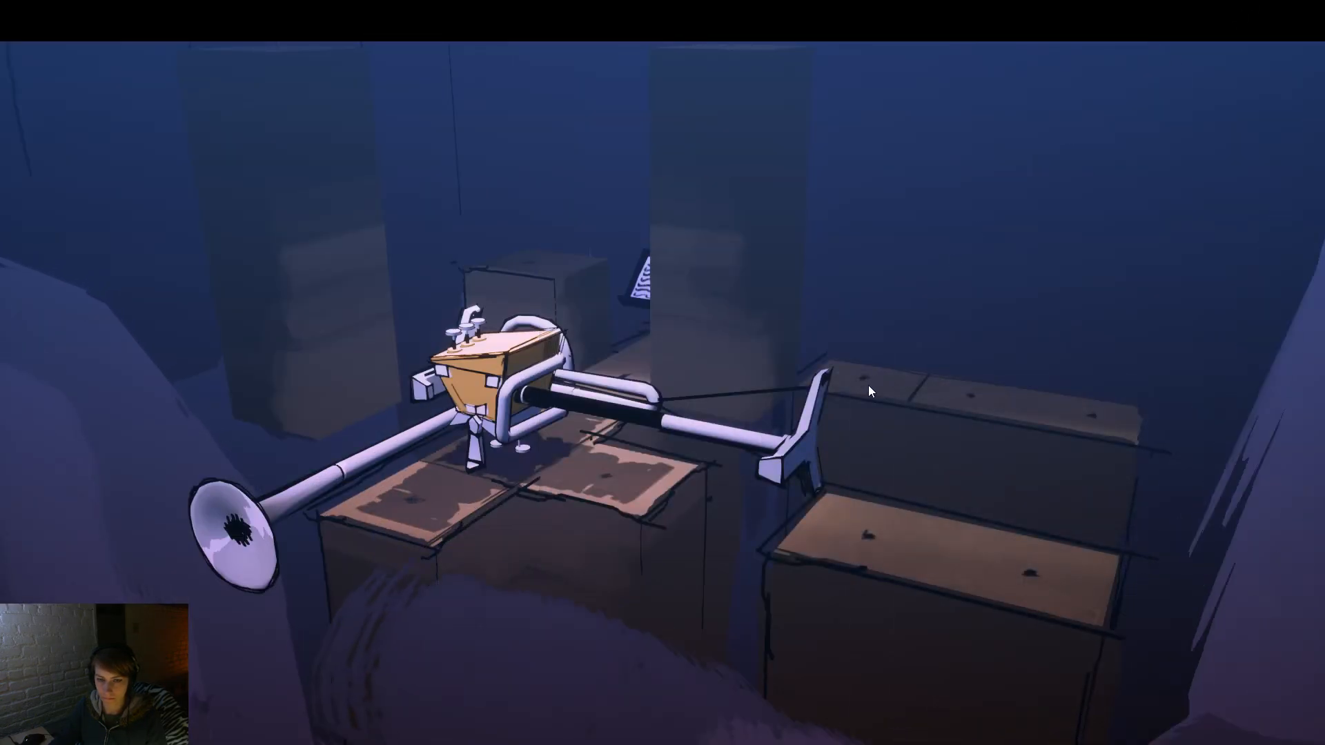
# Step: End the play session, select TromboneB_Cam and slide it sideways in front of the boxes, away from the pale curtain
pyautogui.press('Escape')
pyautogui.press('s')
pyautogui.moveTo(863, 403); pyautogui.dragTo(863, 393, button='right')
pyautogui.click(653, 413)
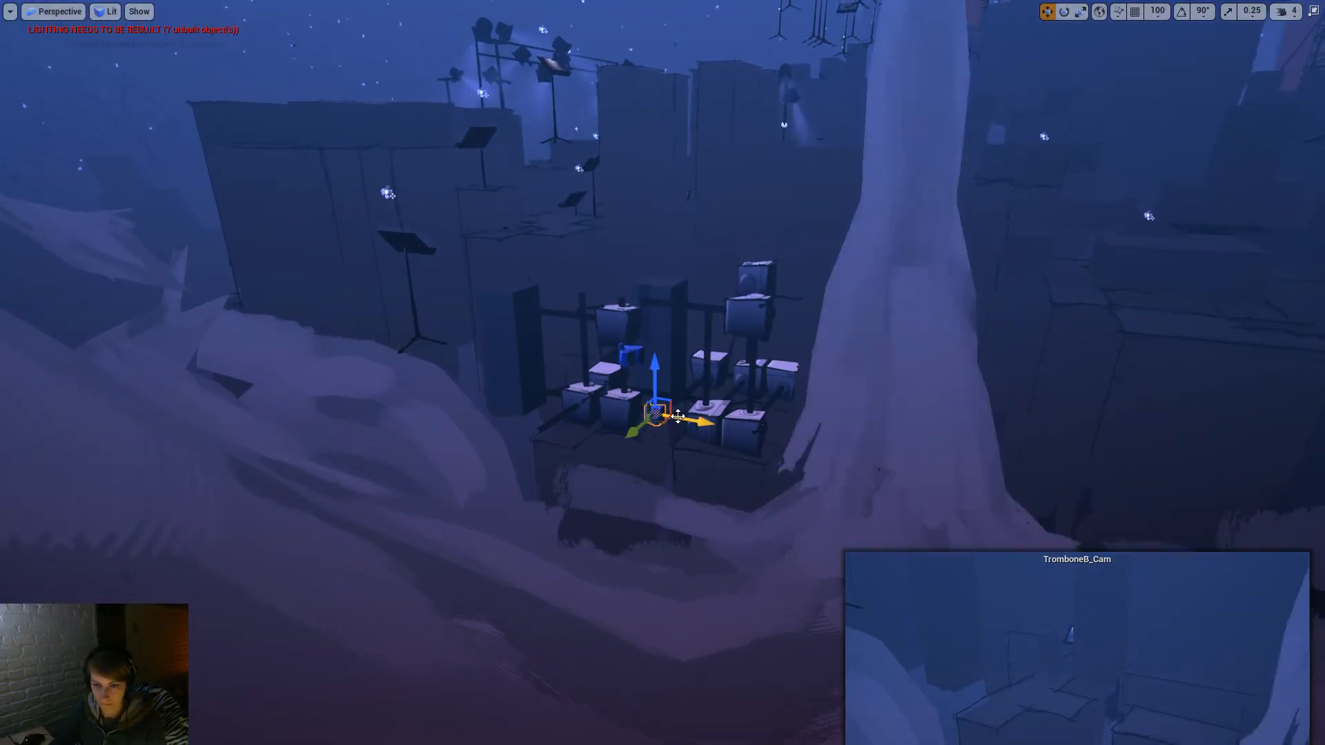
pyautogui.moveTo(705, 417); pyautogui.dragTo(616, 431)
pyautogui.press('e')
pyautogui.press('w')
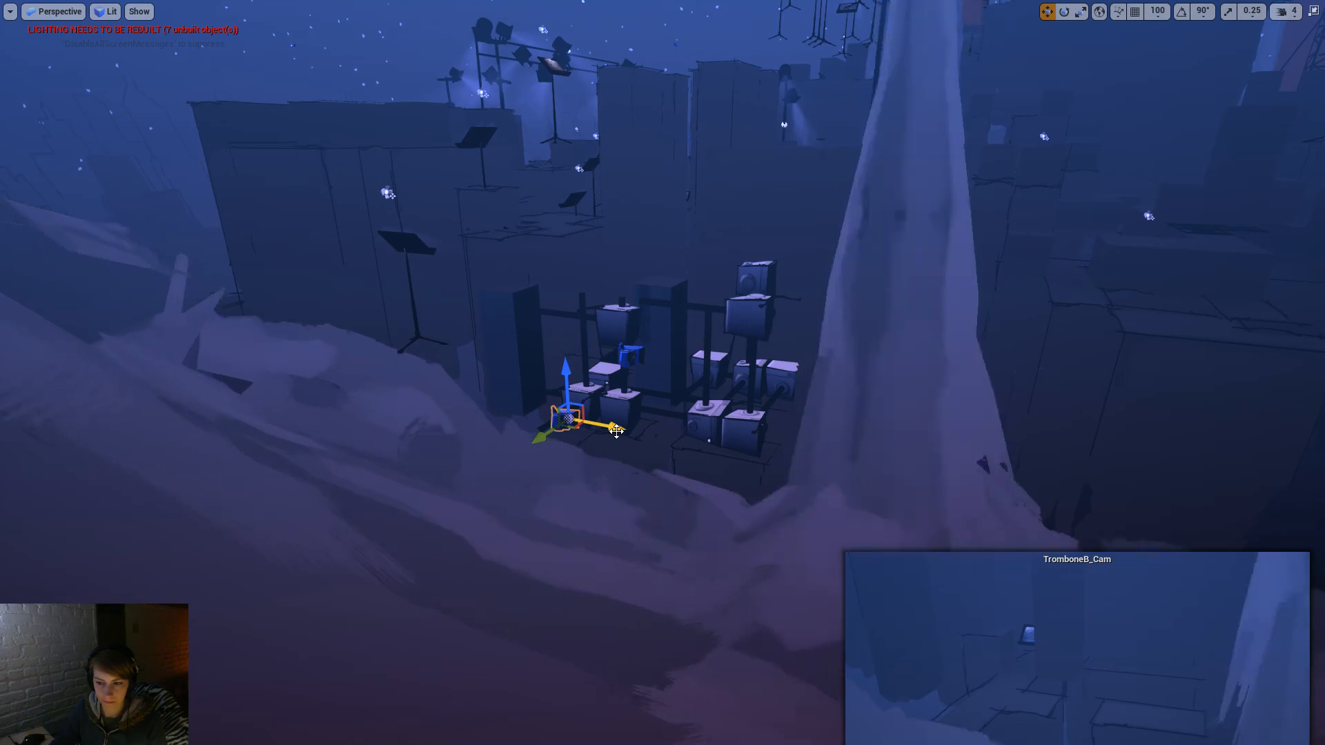
# Step: Play the level past the pause menu to check TromboneB_Cam's shifted framing, and end the session
pyautogui.press('g')
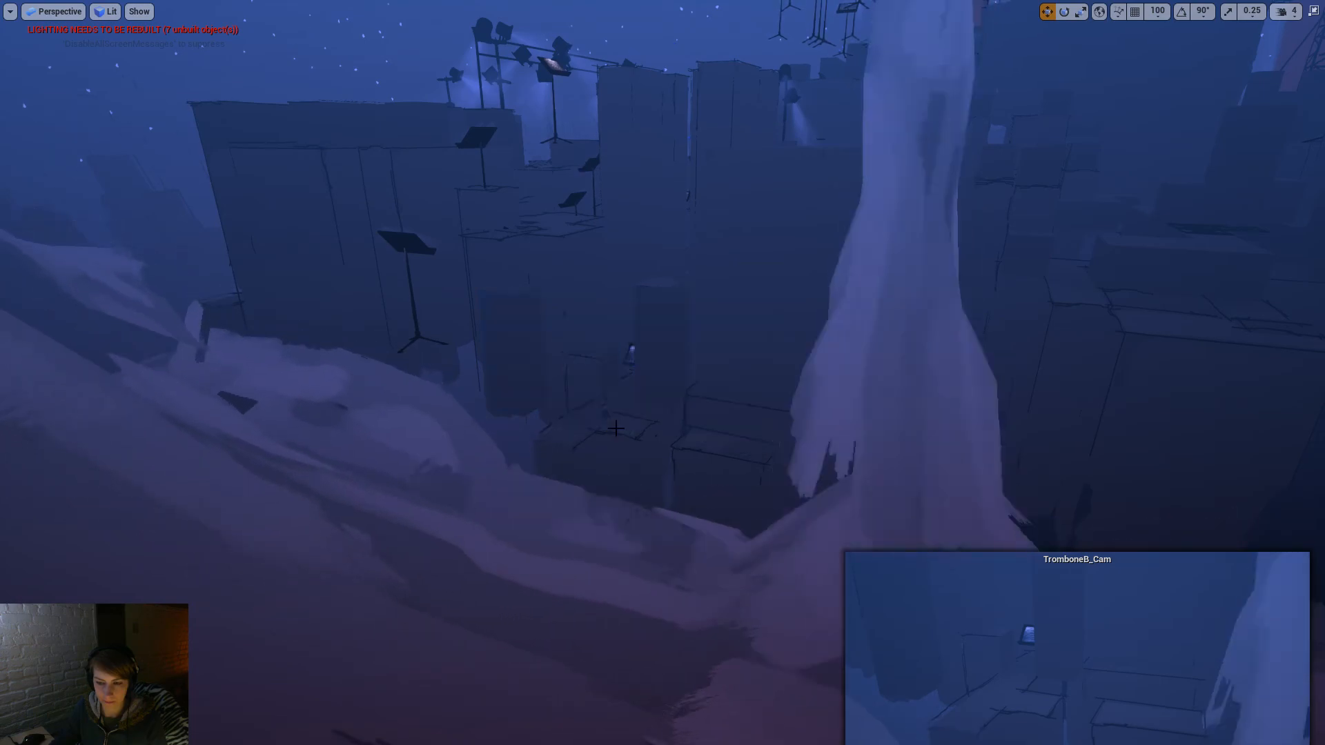
pyautogui.press('g')
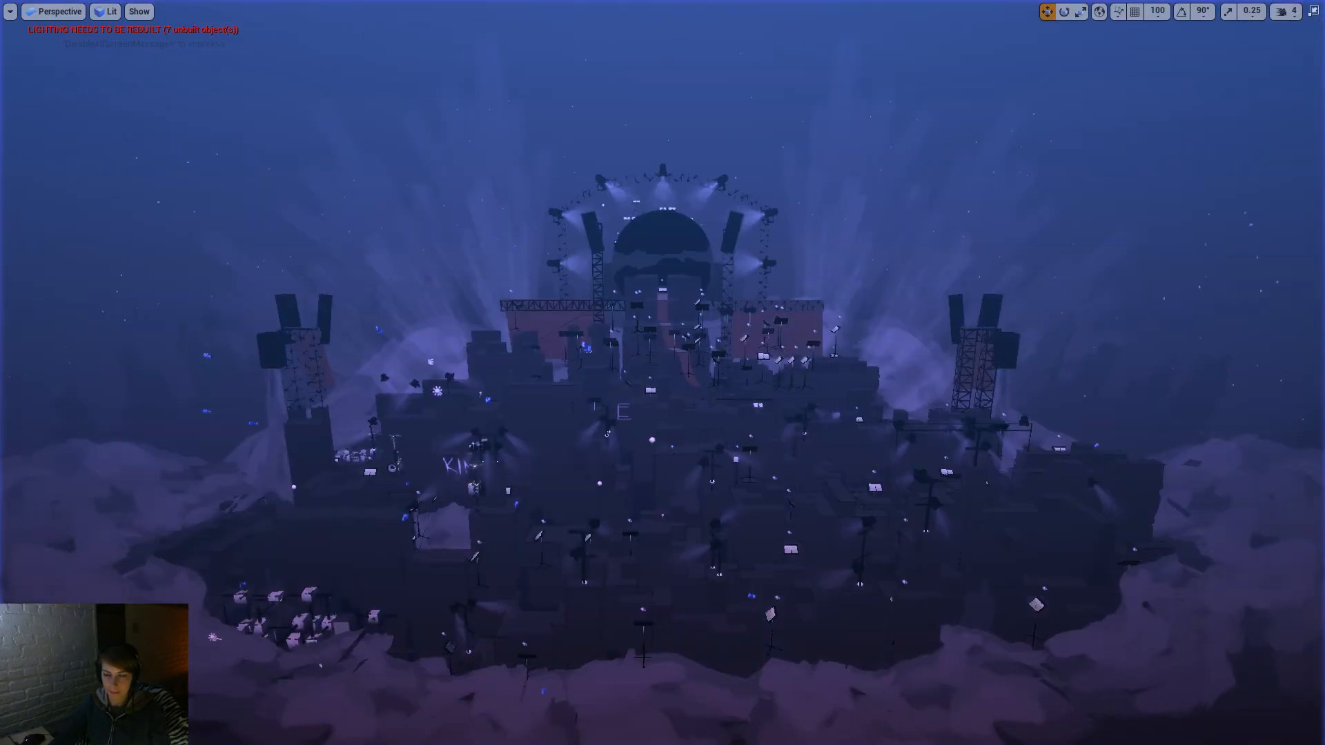
pyautogui.press('g')
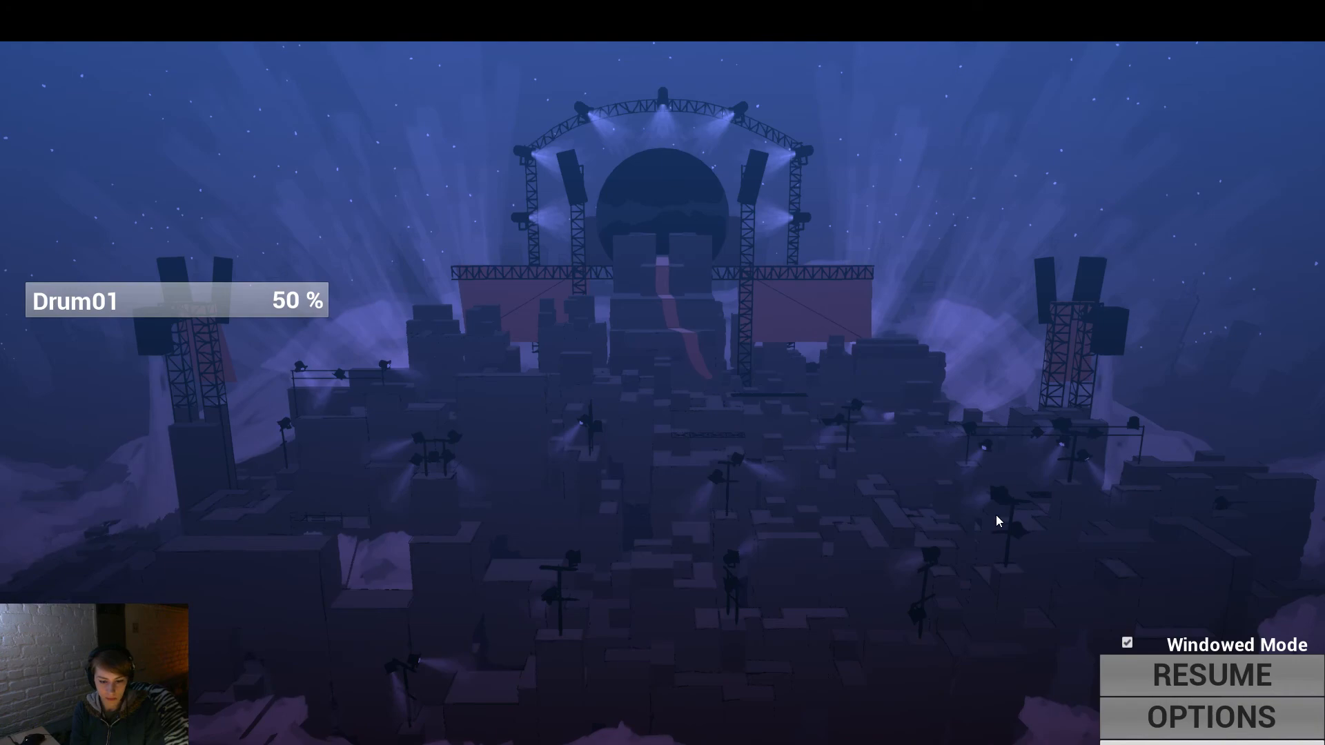
pyautogui.press('Escape')
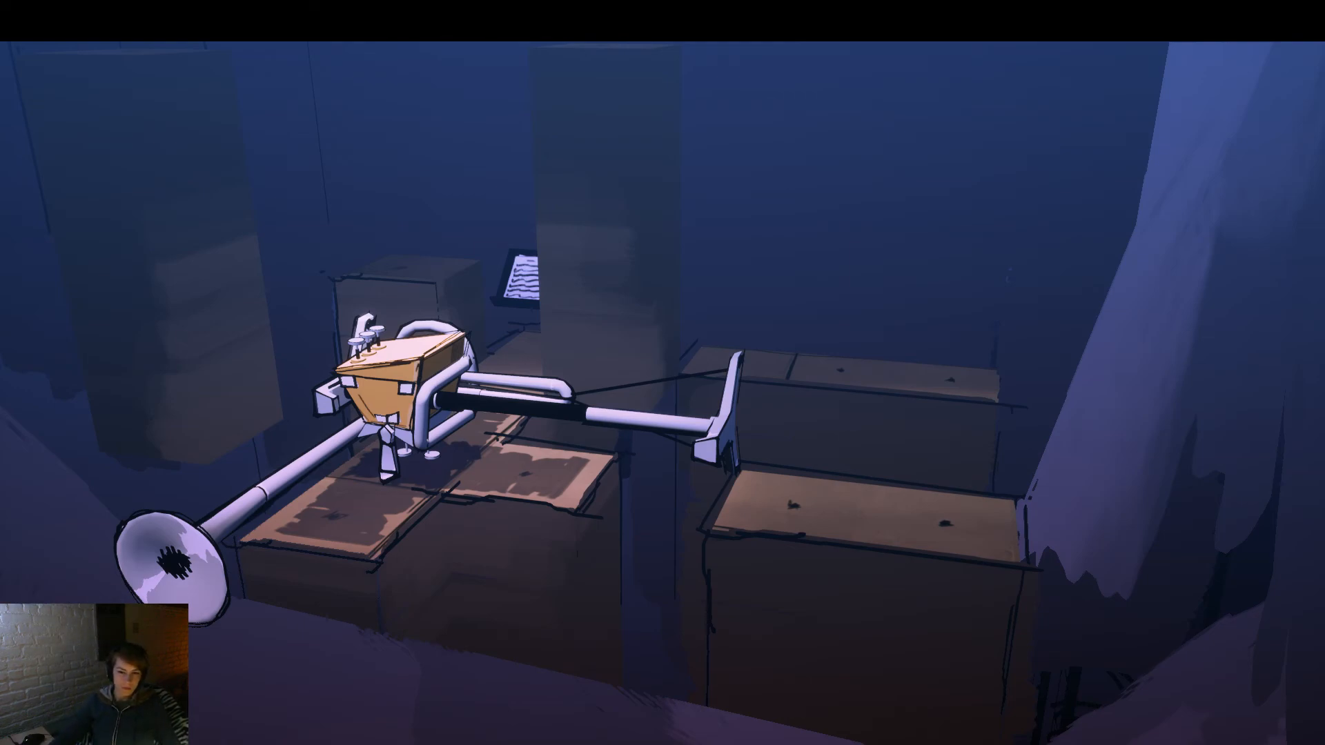
pyautogui.press('Escape')
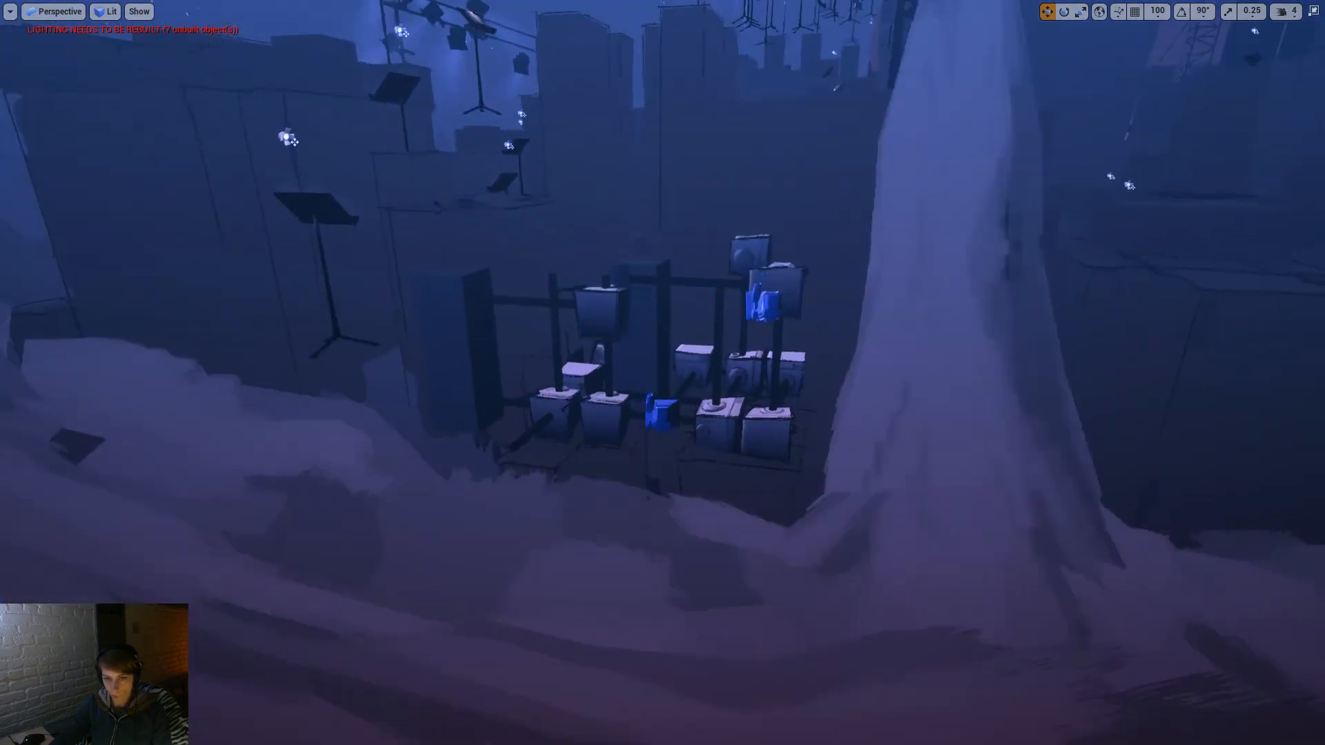
# Step: Select TromboneB_Cam, slide it further from the curtain along its X axis and shift it slightly along Y
pyautogui.click(661, 412)
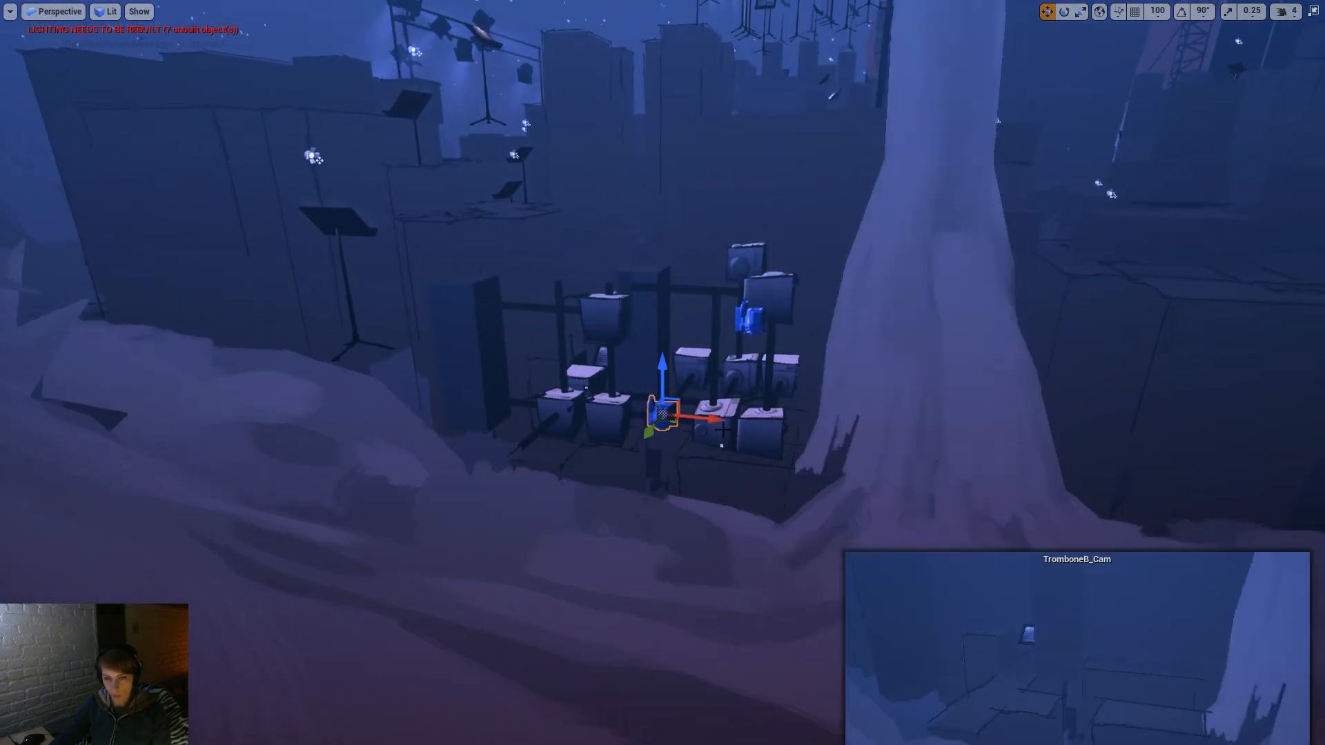
pyautogui.moveTo(708, 417); pyautogui.dragTo(608, 410)
pyautogui.moveTo(539, 433); pyautogui.dragTo(517, 452)
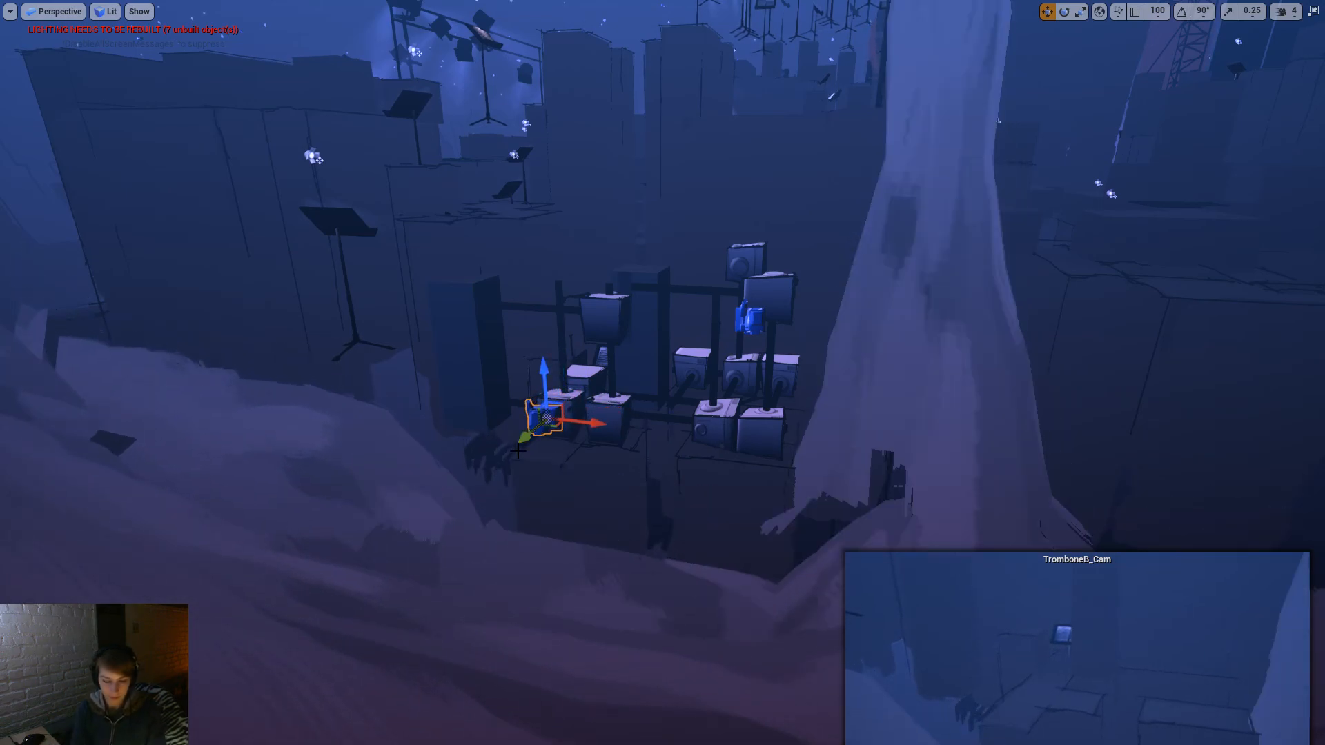
# Step: Play the level full screen and resume from the pause menu to capture the trombone from TromboneB_Cam's new position
pyautogui.hotkey('alt', 'p')
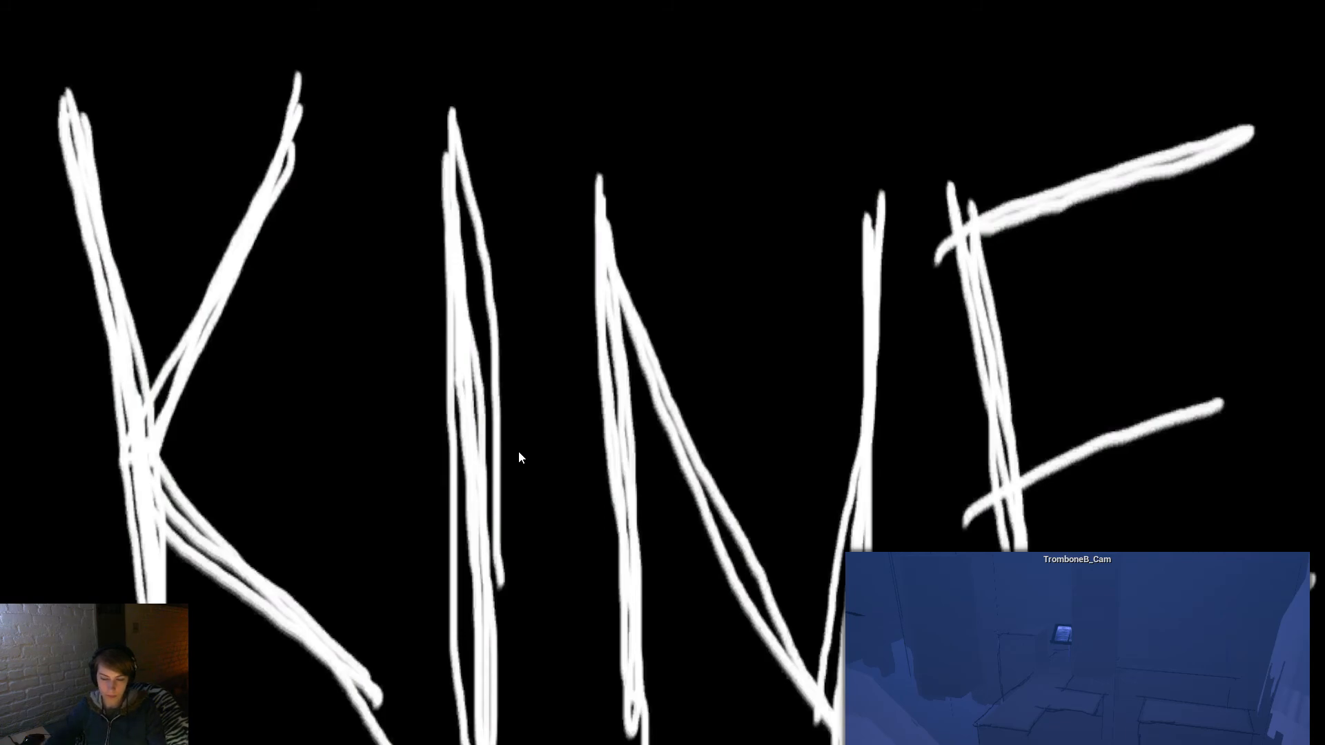
pyautogui.press('Escape')
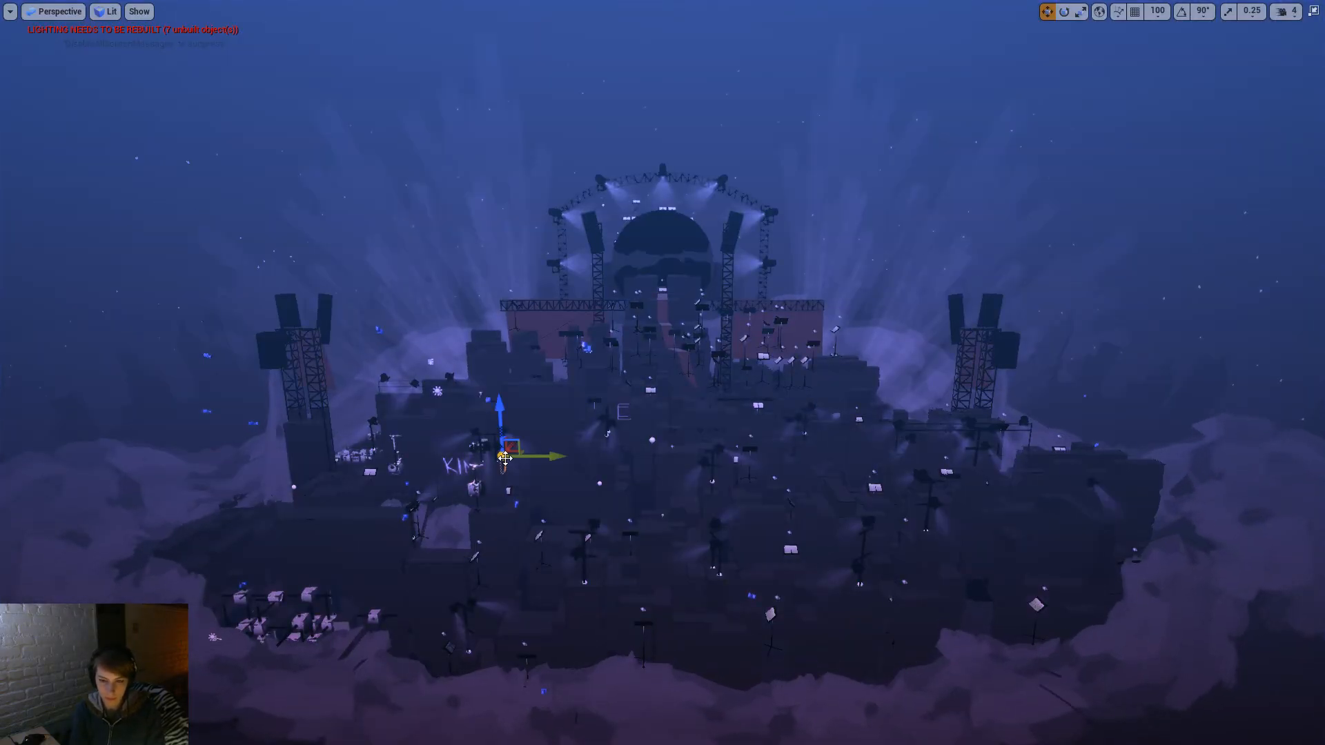
pyautogui.hotkey('alt', 'p')
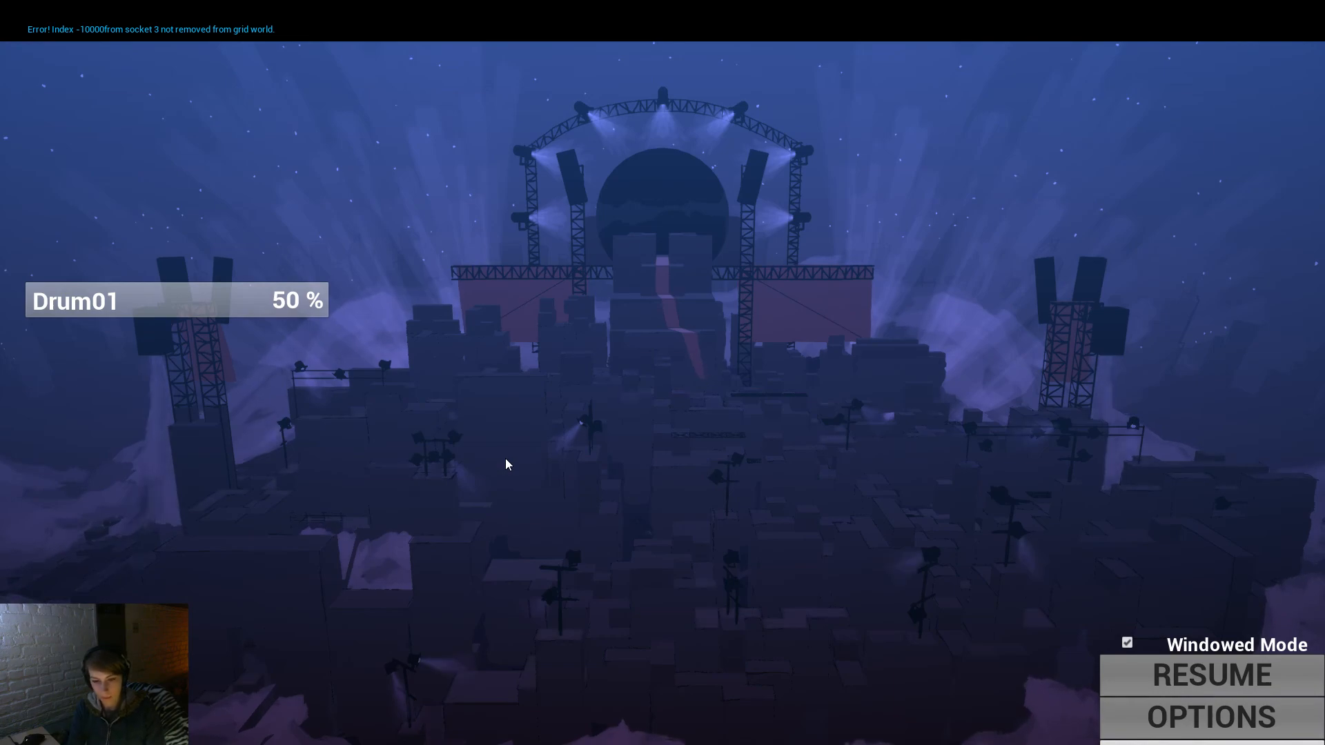
pyautogui.press('Escape')
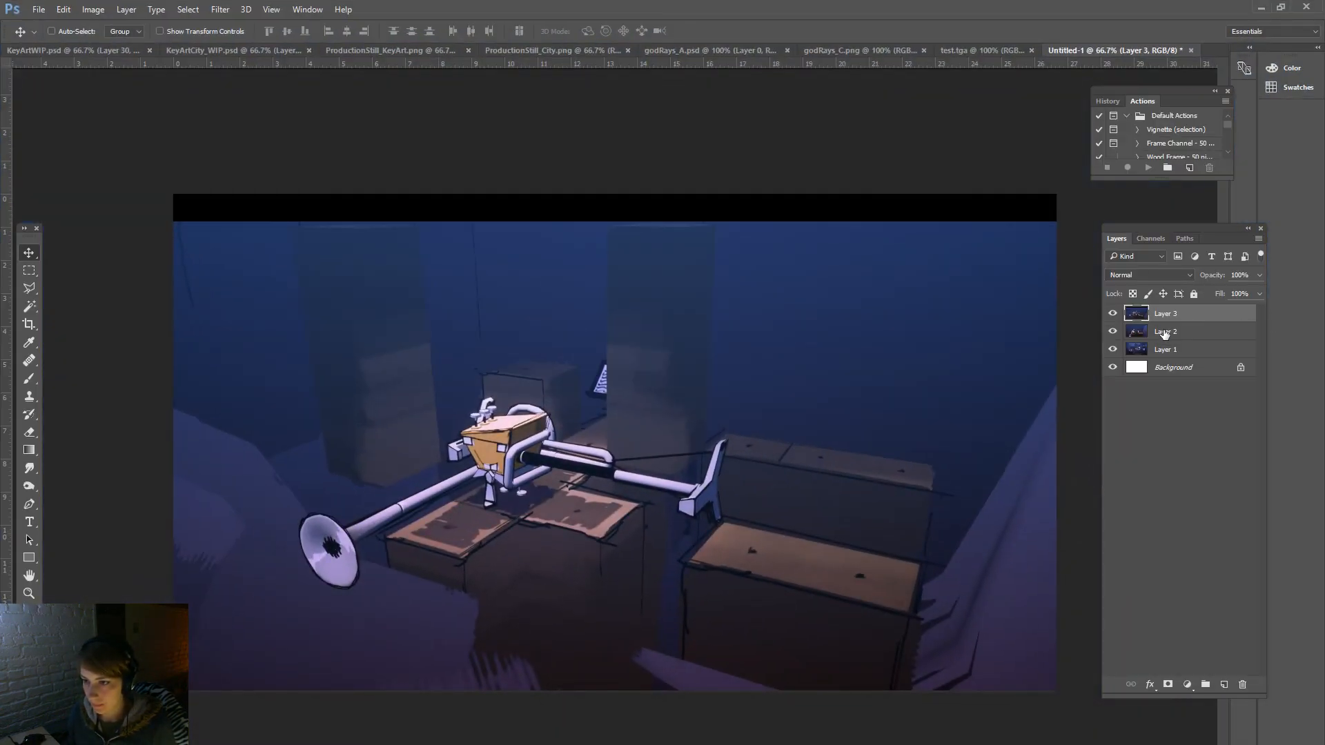
# Step: Delete the old capture layers Layer 3, Layer 2 and Layer 1 from the untitled Photoshop document
pyautogui.keyDown('shift'); pyautogui.click(1163, 332); pyautogui.keyUp('shift')
pyautogui.click(1242, 685)
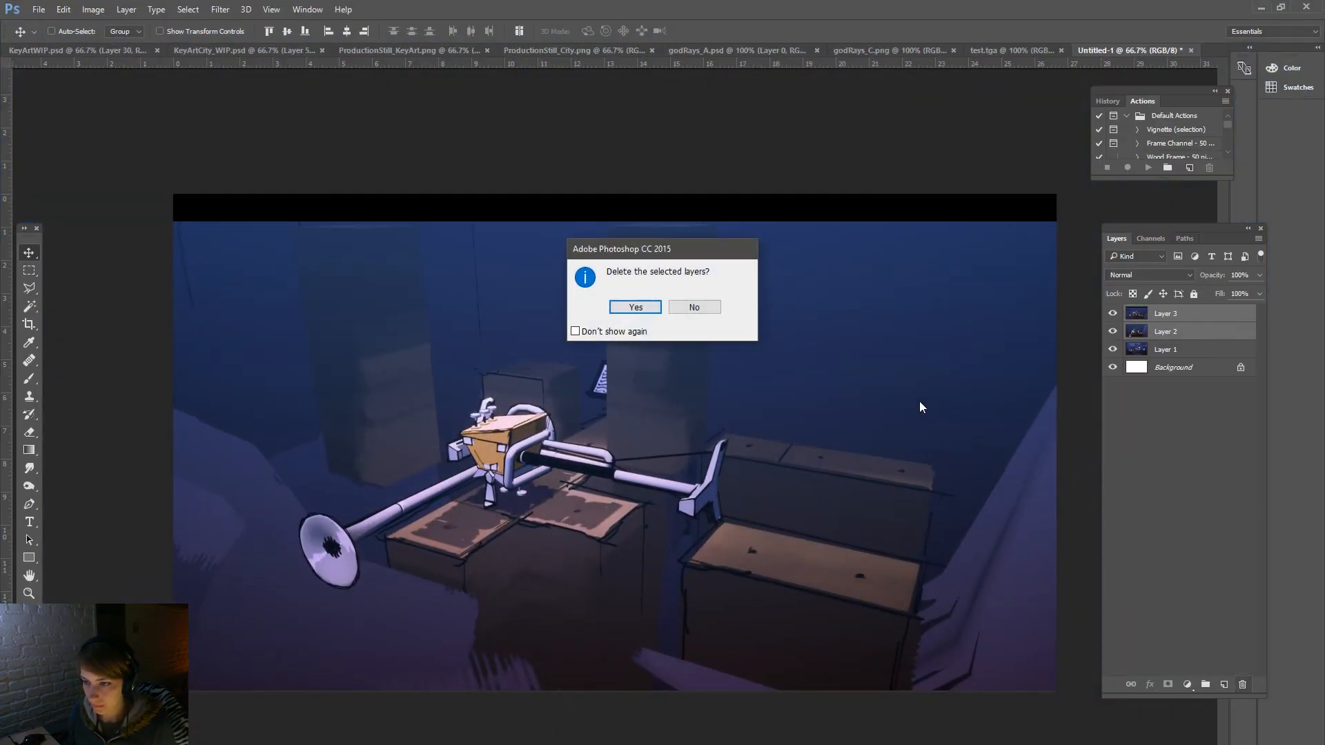
pyautogui.click(622, 308)
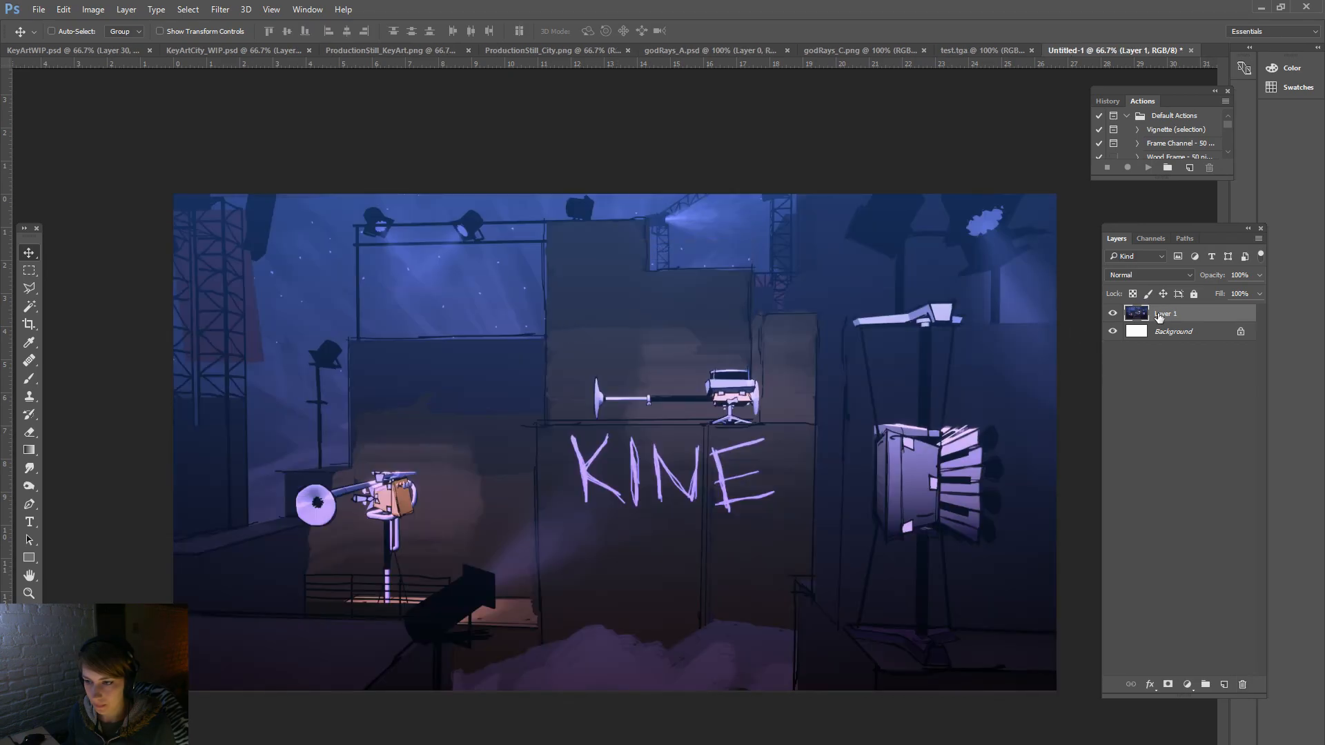
pyautogui.click(1239, 690)
pyautogui.click(625, 305)
# Step: Paste the new trombone capture and move it up until its black band lies outside the canvas
pyautogui.hotkey('ctrl', 'v')
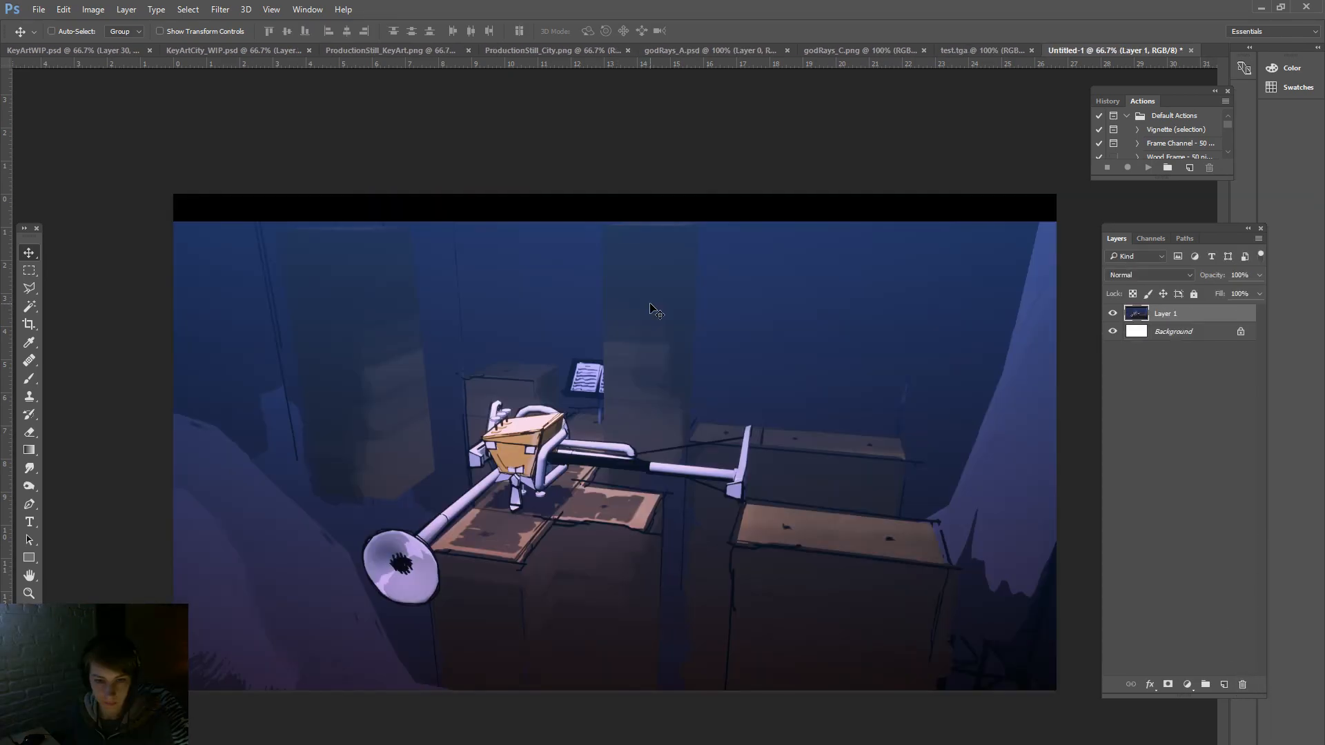
pyautogui.moveTo(651, 304); pyautogui.dragTo(649, 256)
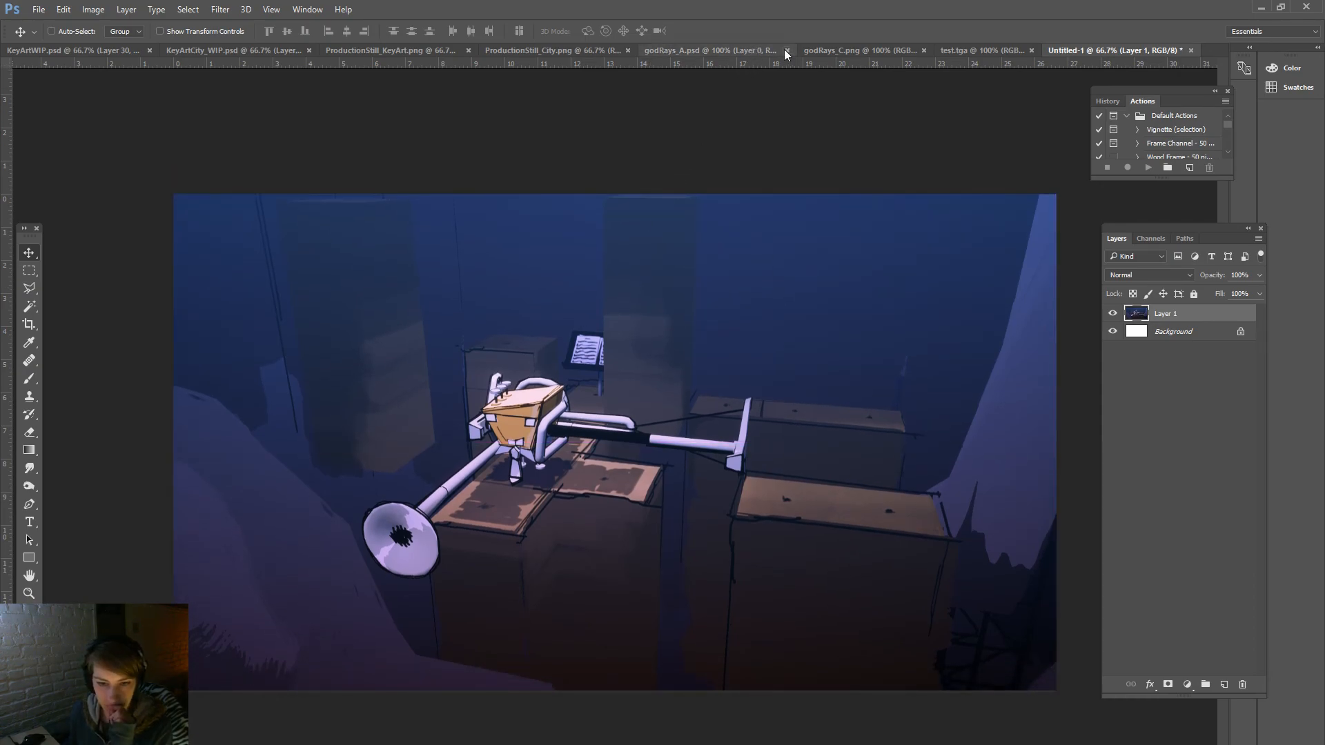
# Step: Start saving the document under a new name and browse to Tumble > ArtSource > Cinematics > TeaserTrailer
pyautogui.click(38, 10)
pyautogui.click(71, 163)
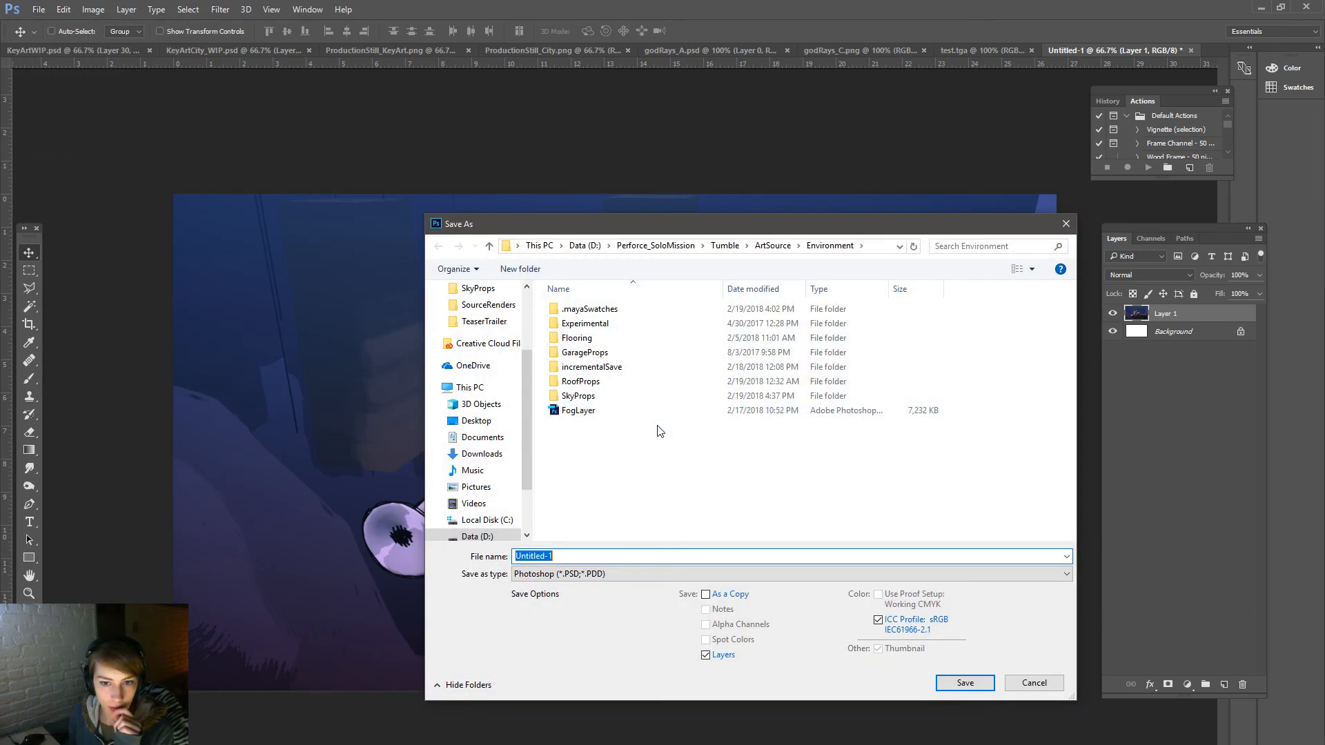
pyautogui.click(725, 246)
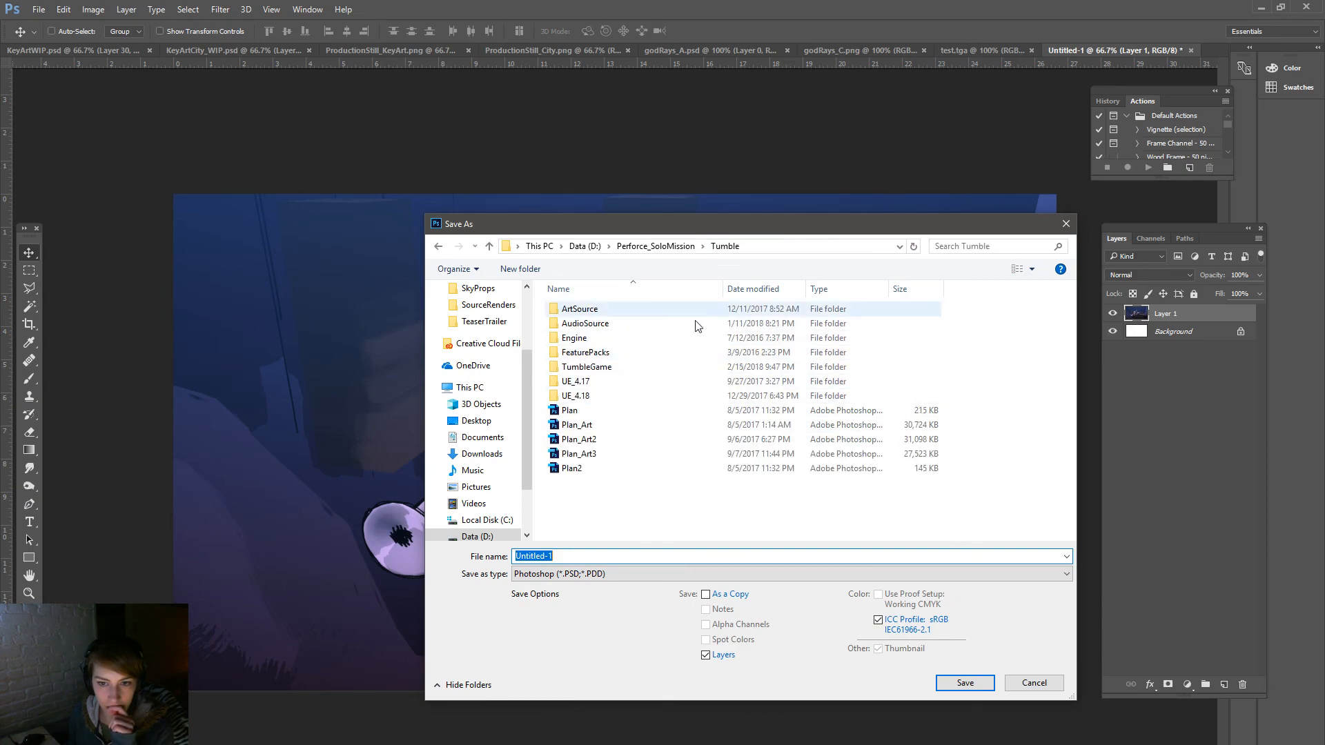
pyautogui.doubleClick(645, 309)
pyautogui.doubleClick(644, 308)
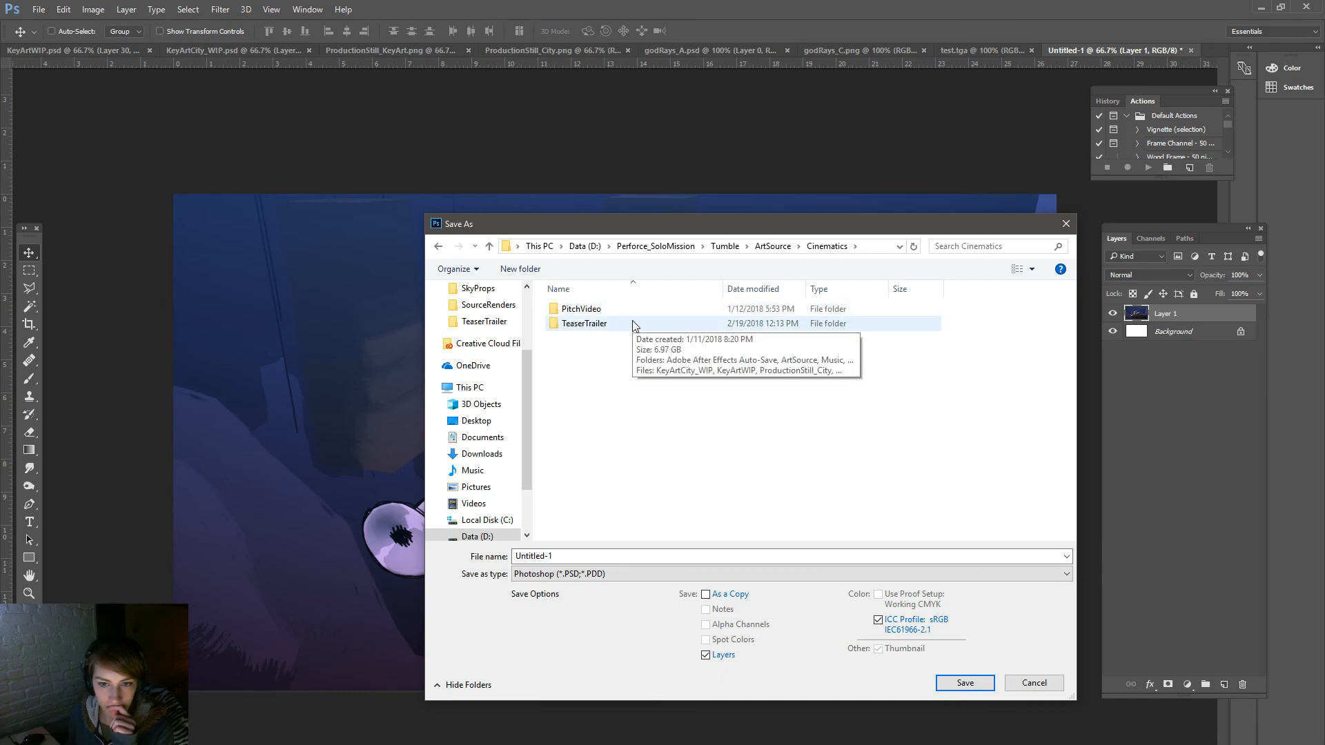
pyautogui.doubleClick(634, 325)
# Step: Save the document as KeyArtTrombone_WIP in Photoshop format with Maximize Compatibility on, basing the name on KeyArtCity_WIP
pyautogui.click(610, 383)
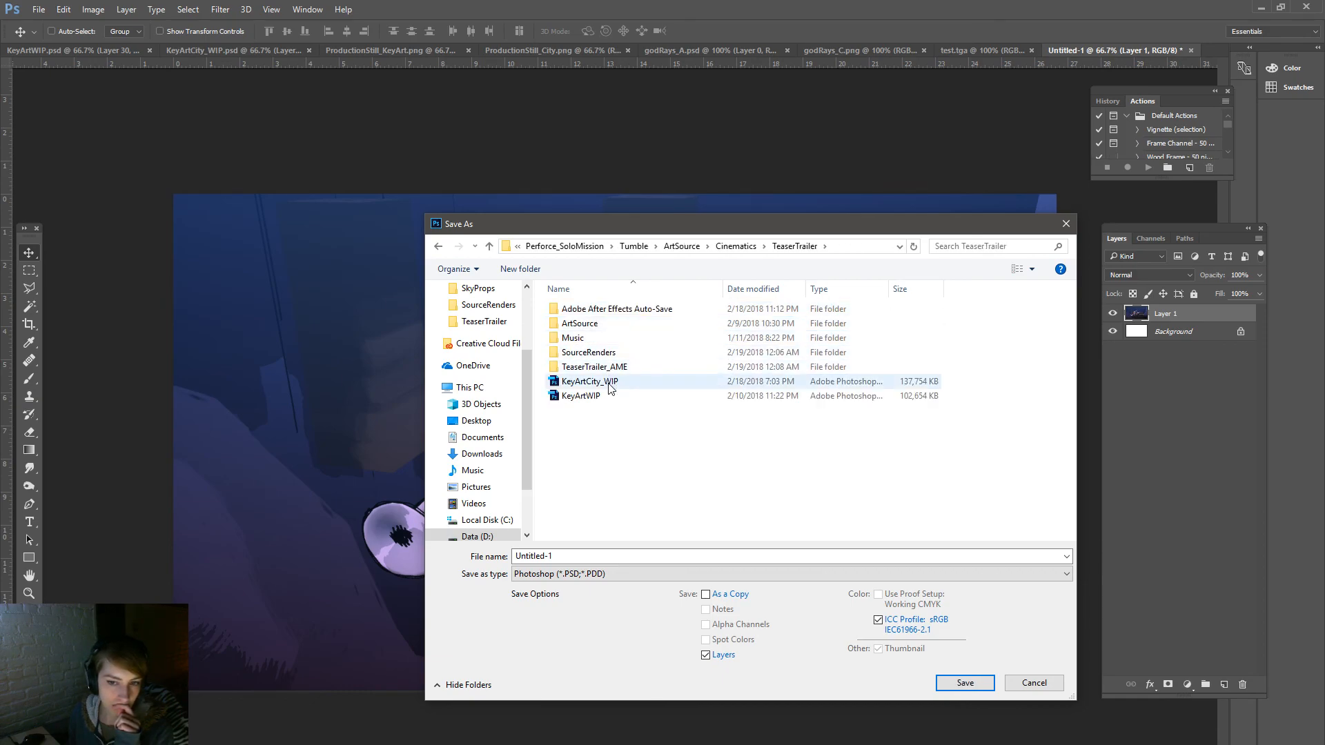
pyautogui.click(542, 557)
pyautogui.click(542, 558)
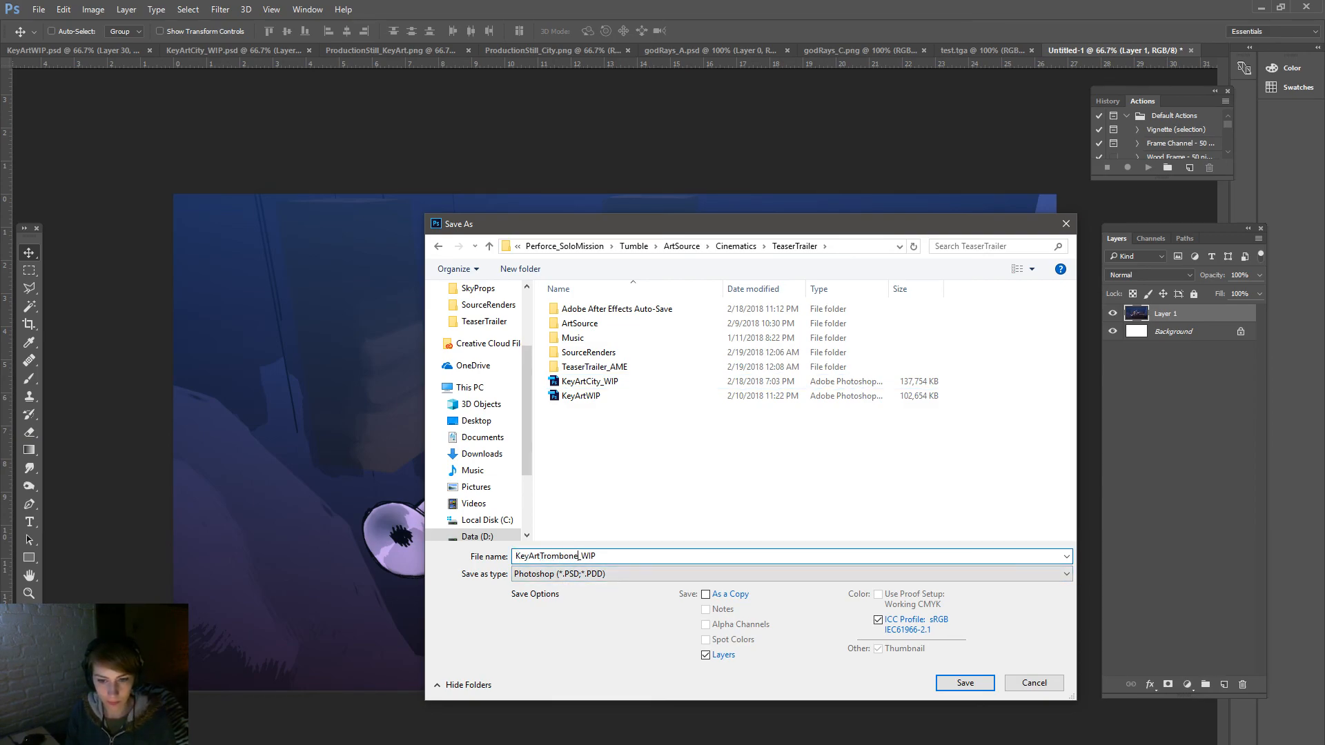
pyautogui.press('Return')
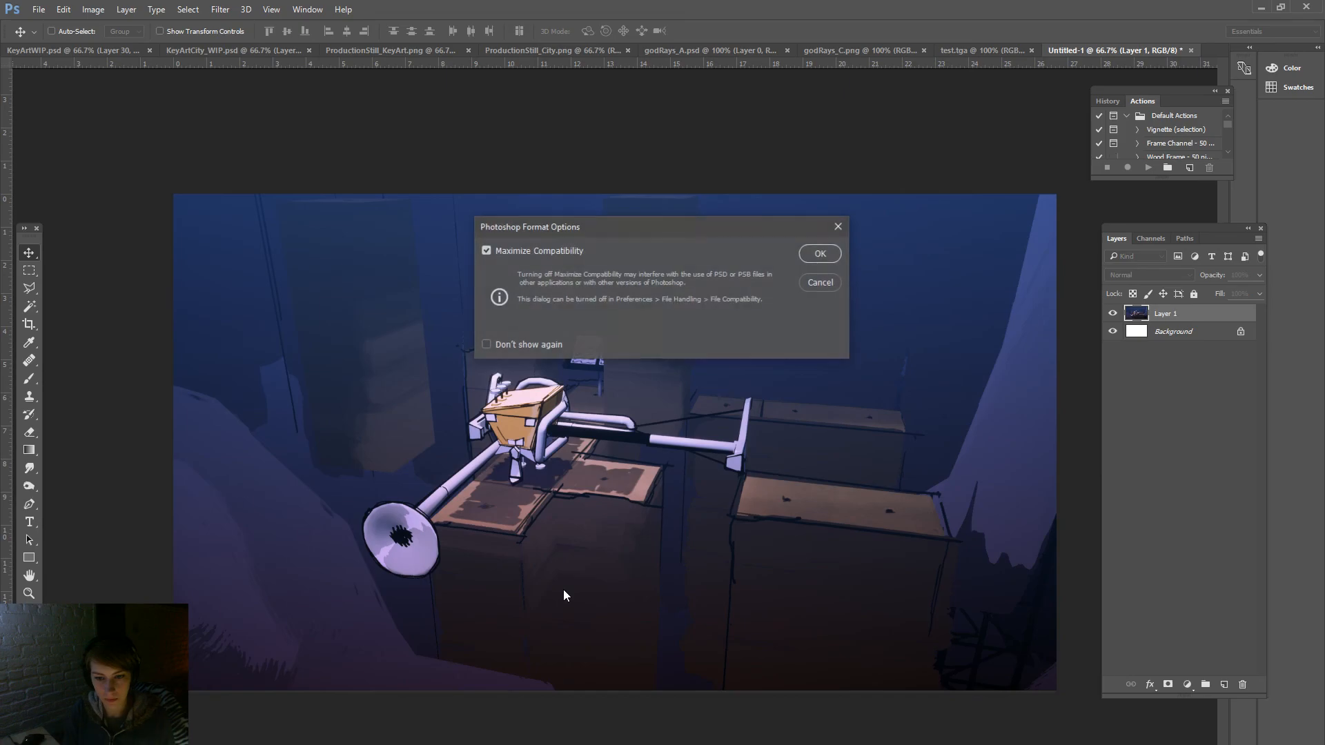
pyautogui.click(809, 254)
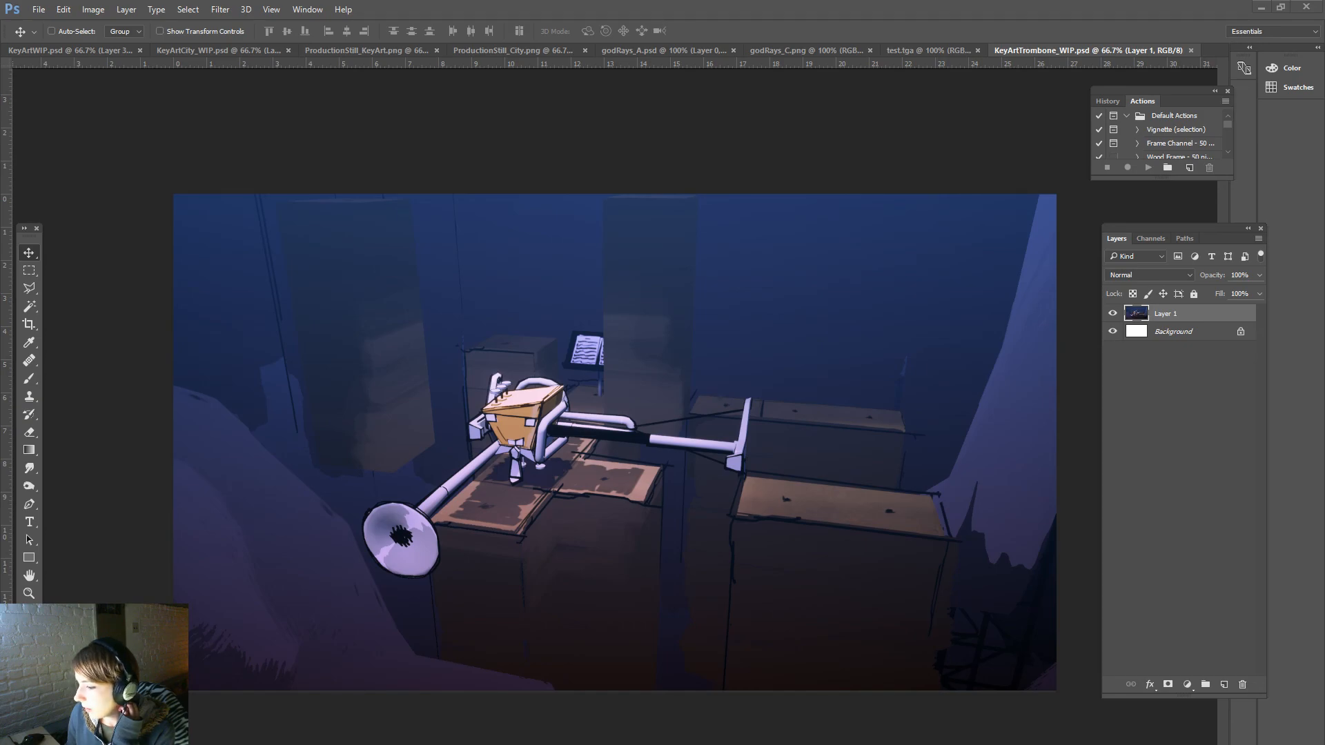
# Step: Switch to OBS and add a Gain filter of 30 dB to the Mic/Aux source
pyautogui.moveTo(1324, 196); pyautogui.dragTo(1164, 206)
pyautogui.click(1089, 617)
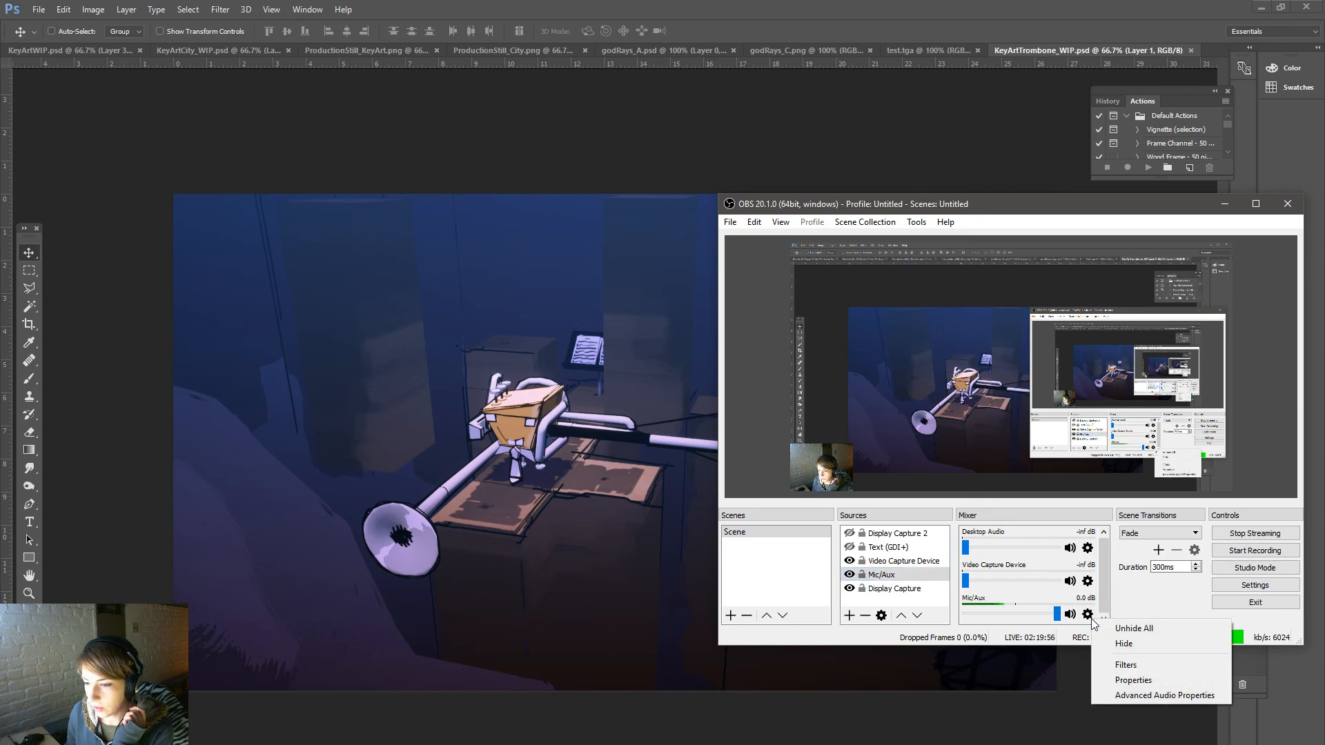
pyautogui.click(1126, 665)
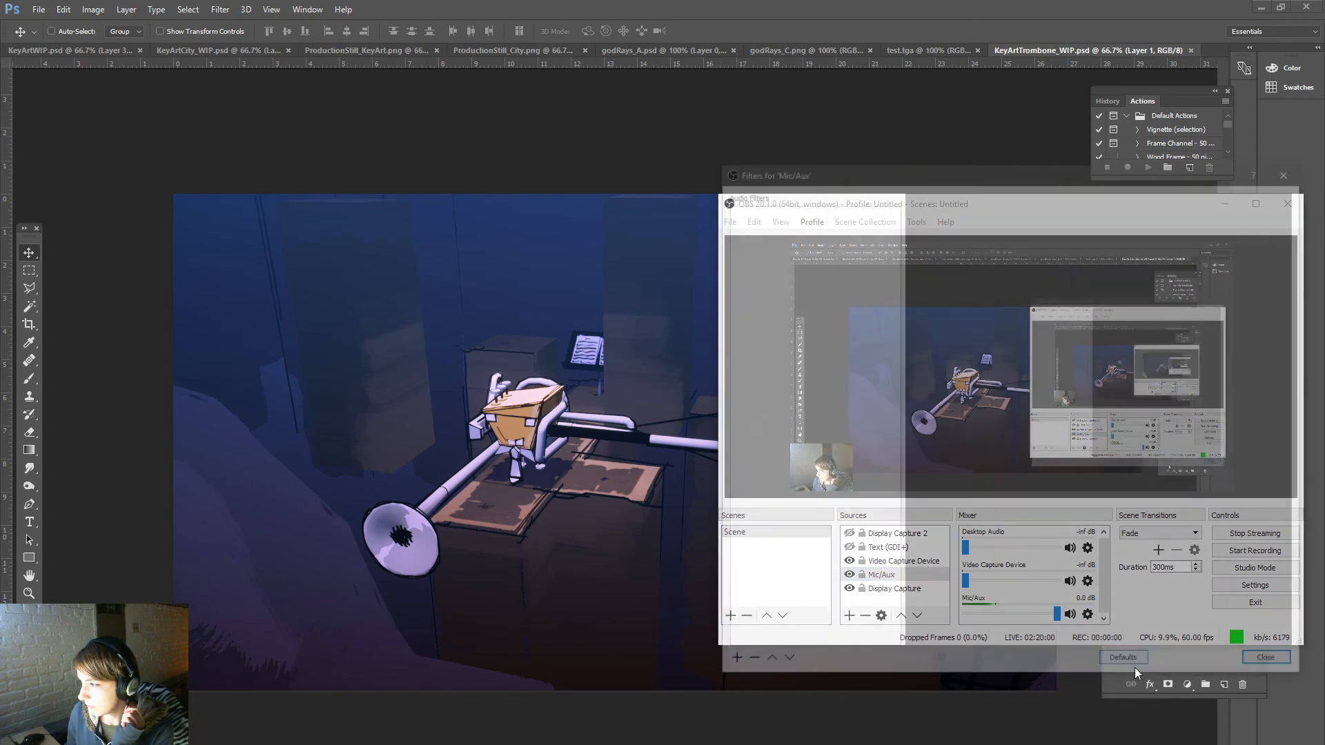
pyautogui.click(730, 666)
pyautogui.click(746, 690)
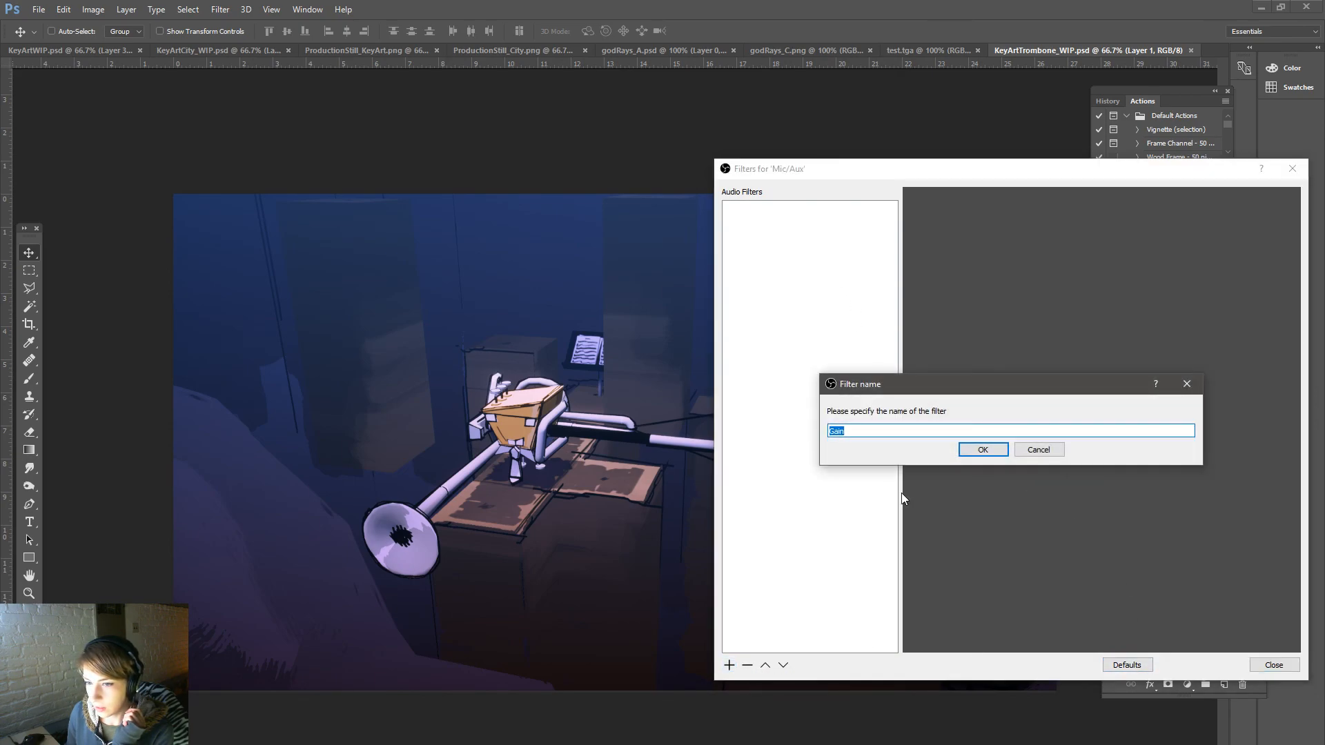
pyautogui.click(995, 453)
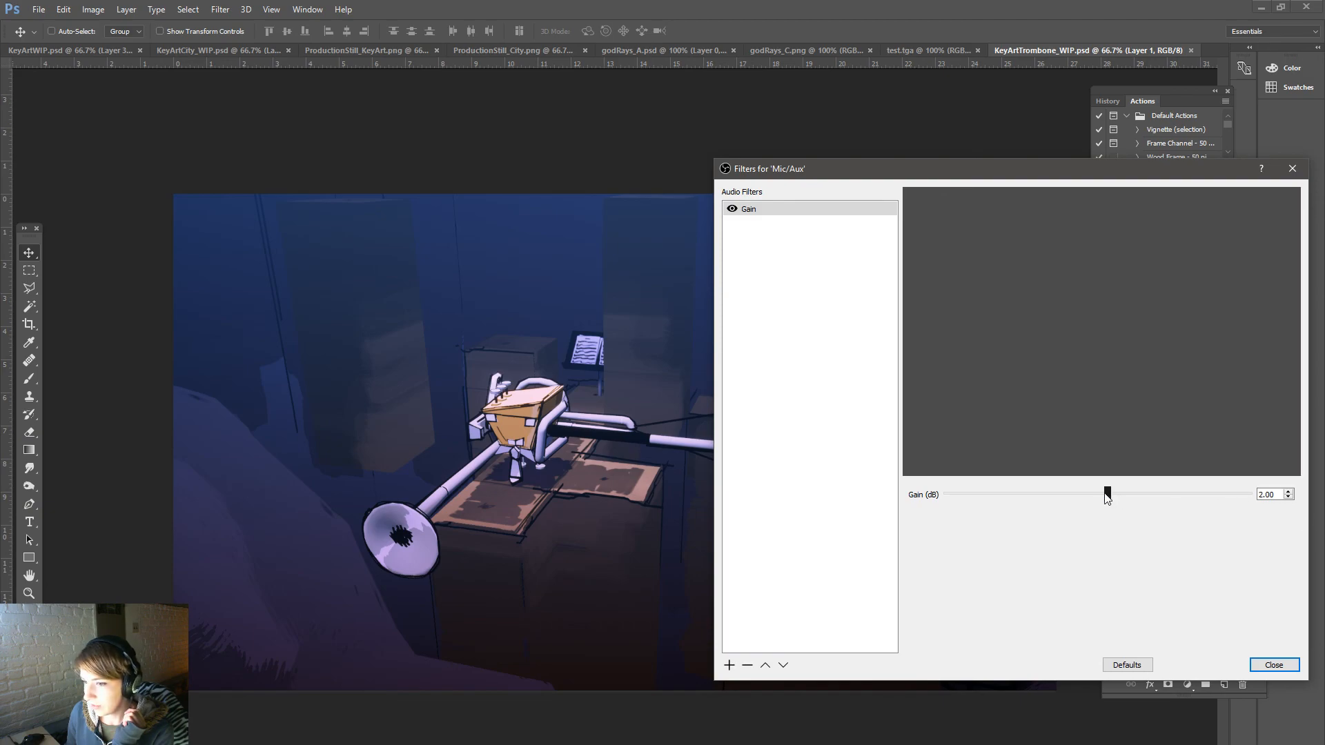
pyautogui.press('Return')
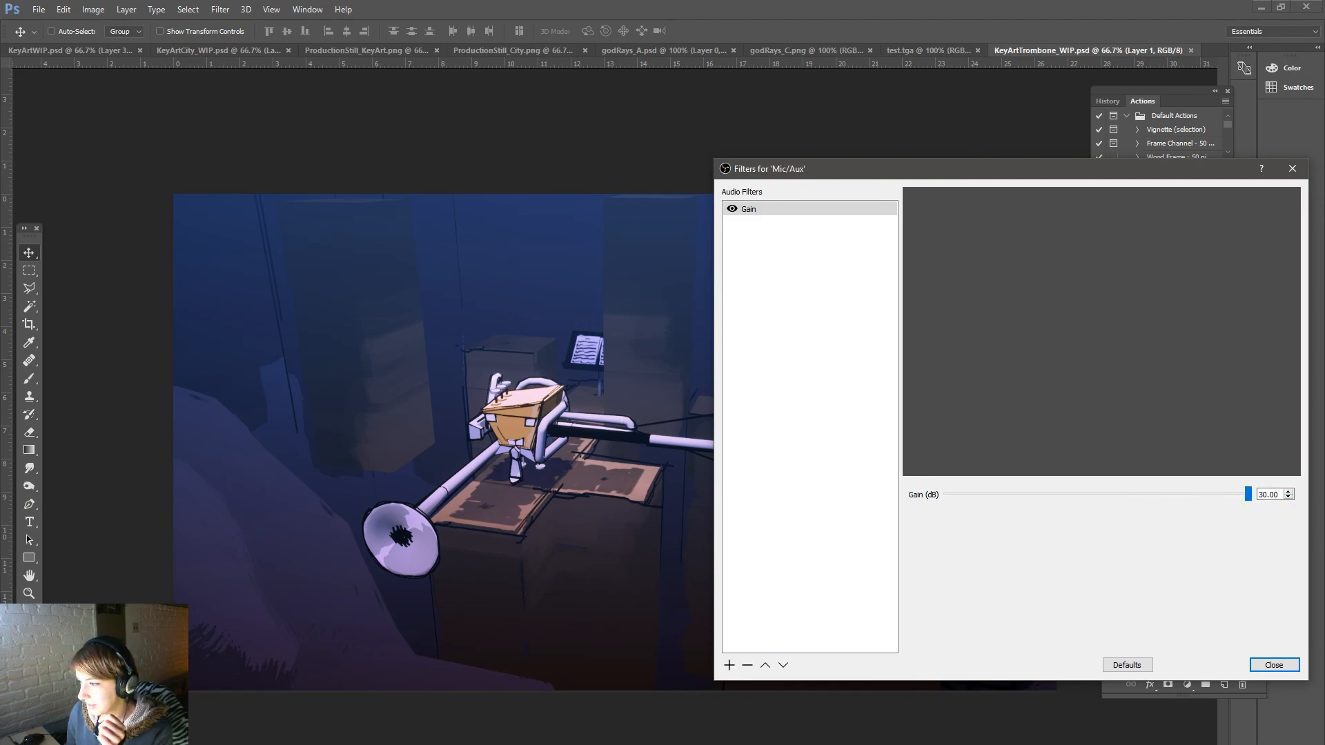
pyautogui.click(1276, 666)
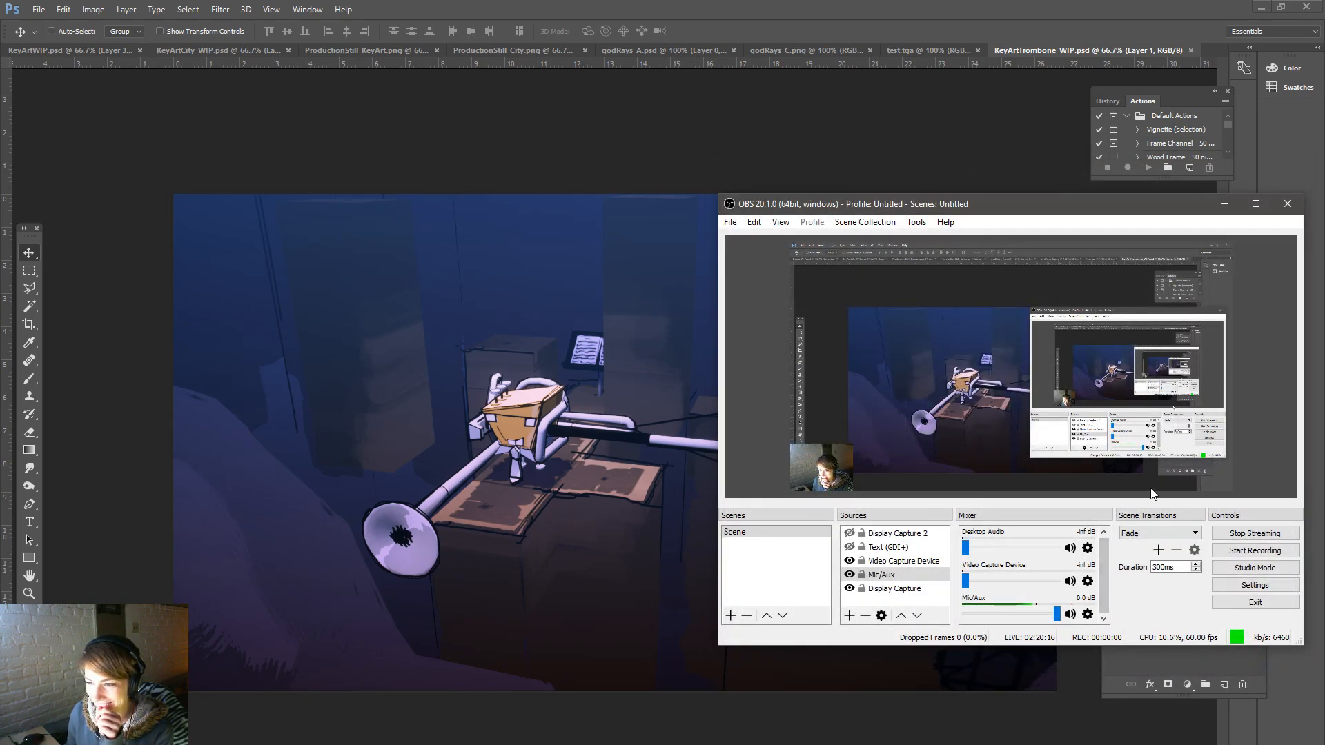
# Step: Lower the Gain filter of the Mic/Aux source to 10.60 dB and move the OBS window away from the Photoshop document
pyautogui.rightClick(1097, 620)
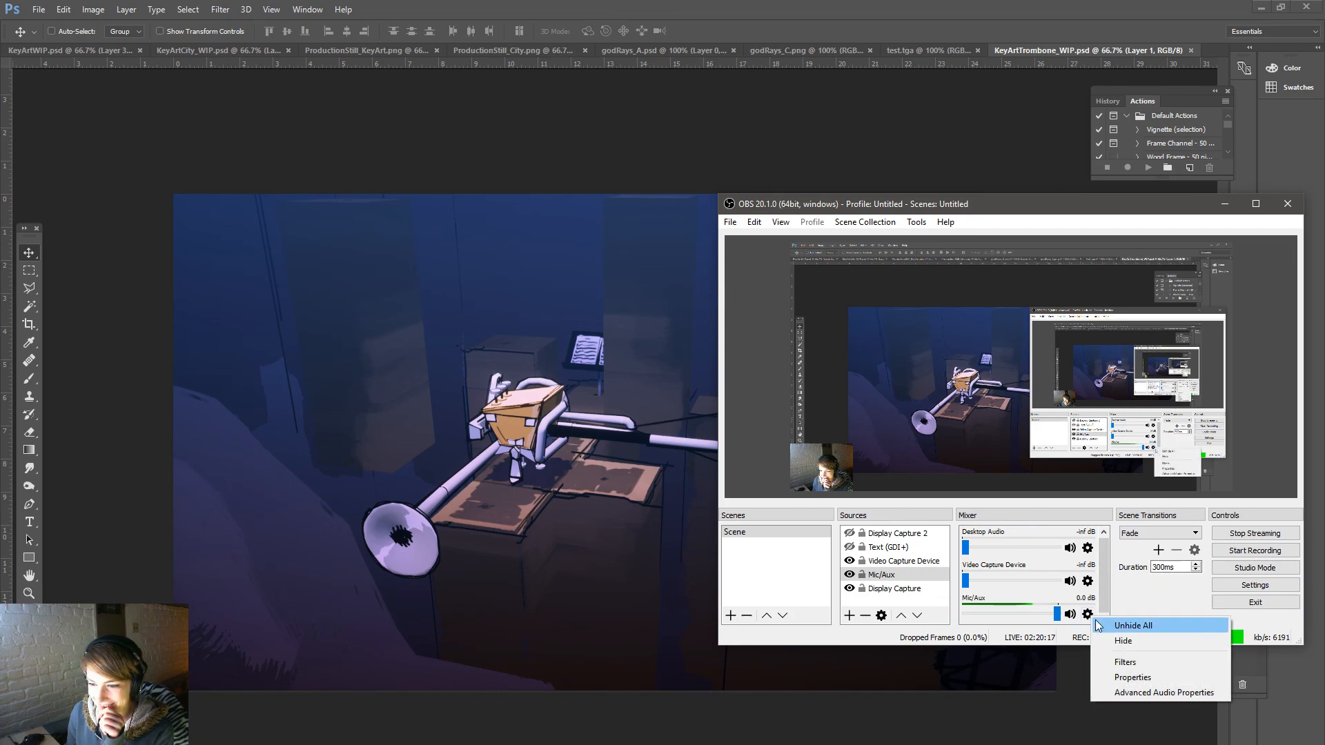
pyautogui.click(1182, 665)
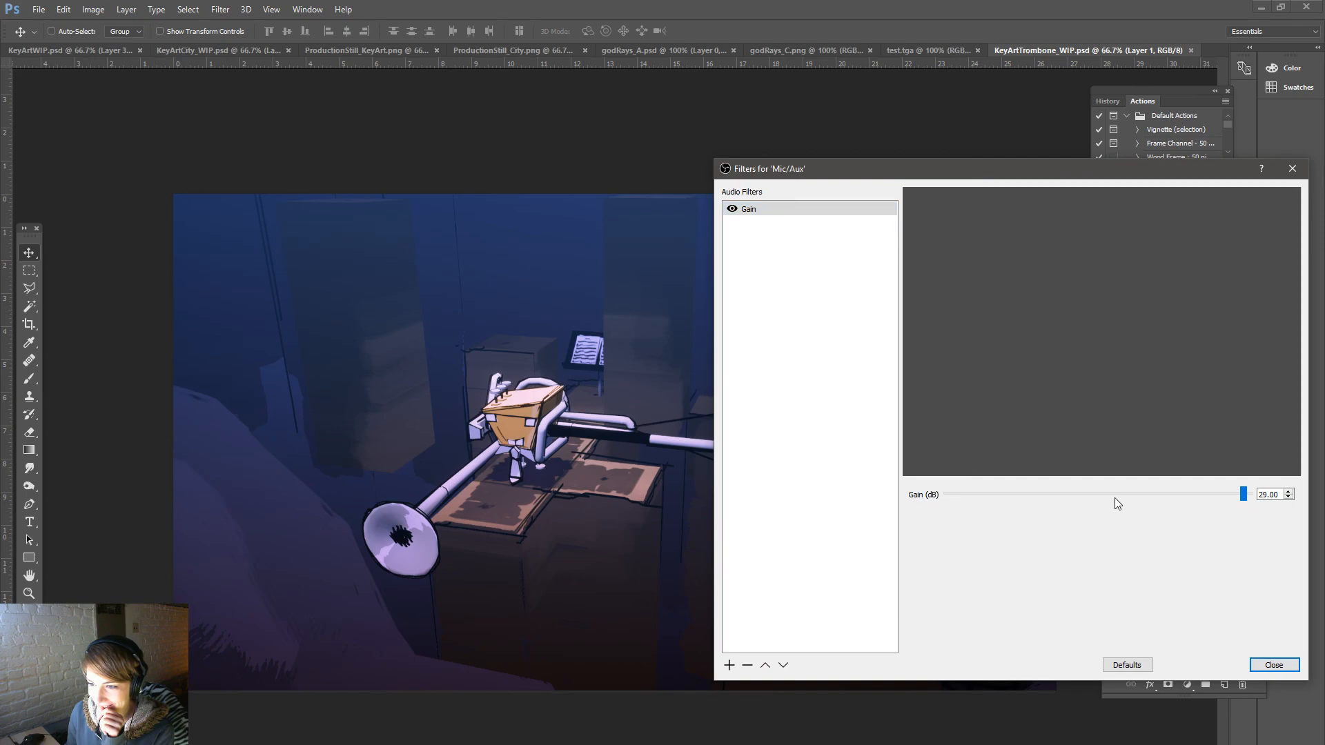
pyautogui.moveTo(1244, 492); pyautogui.dragTo(1161, 494)
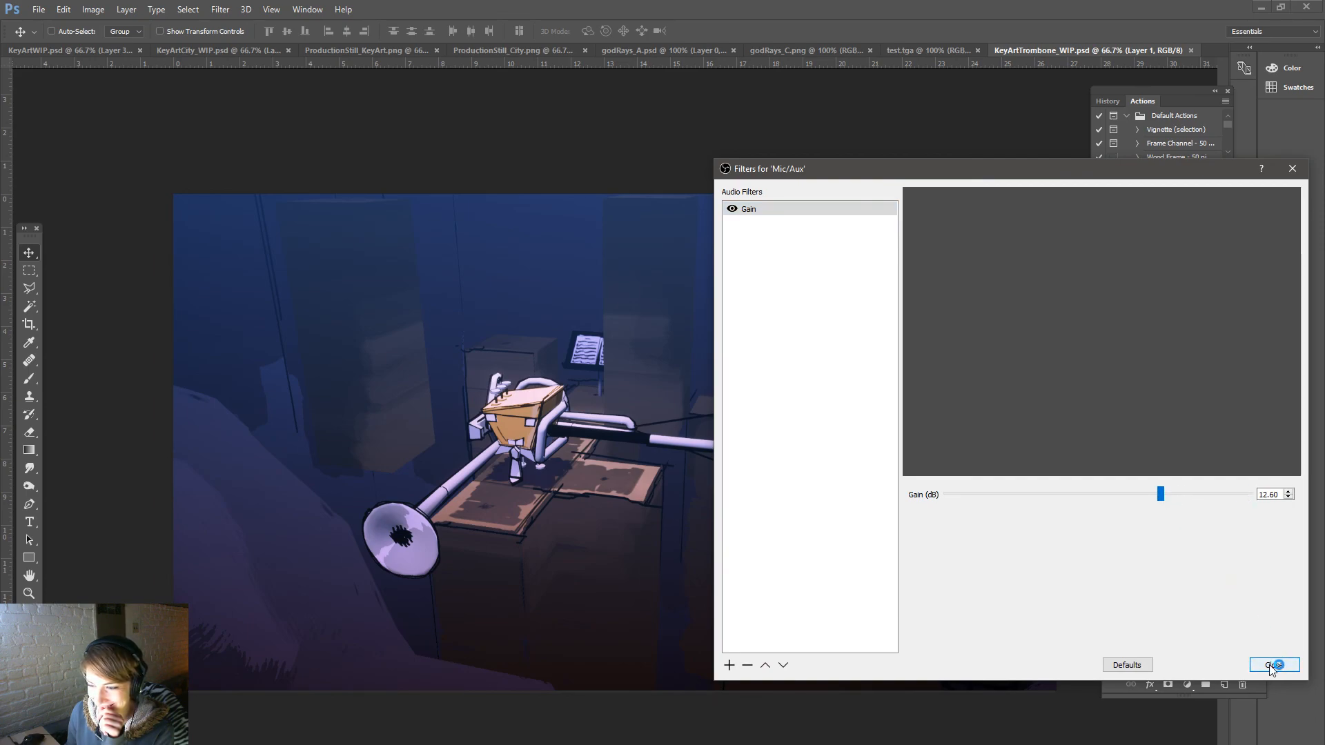
pyautogui.moveTo(1099, 177); pyautogui.dragTo(727, 178)
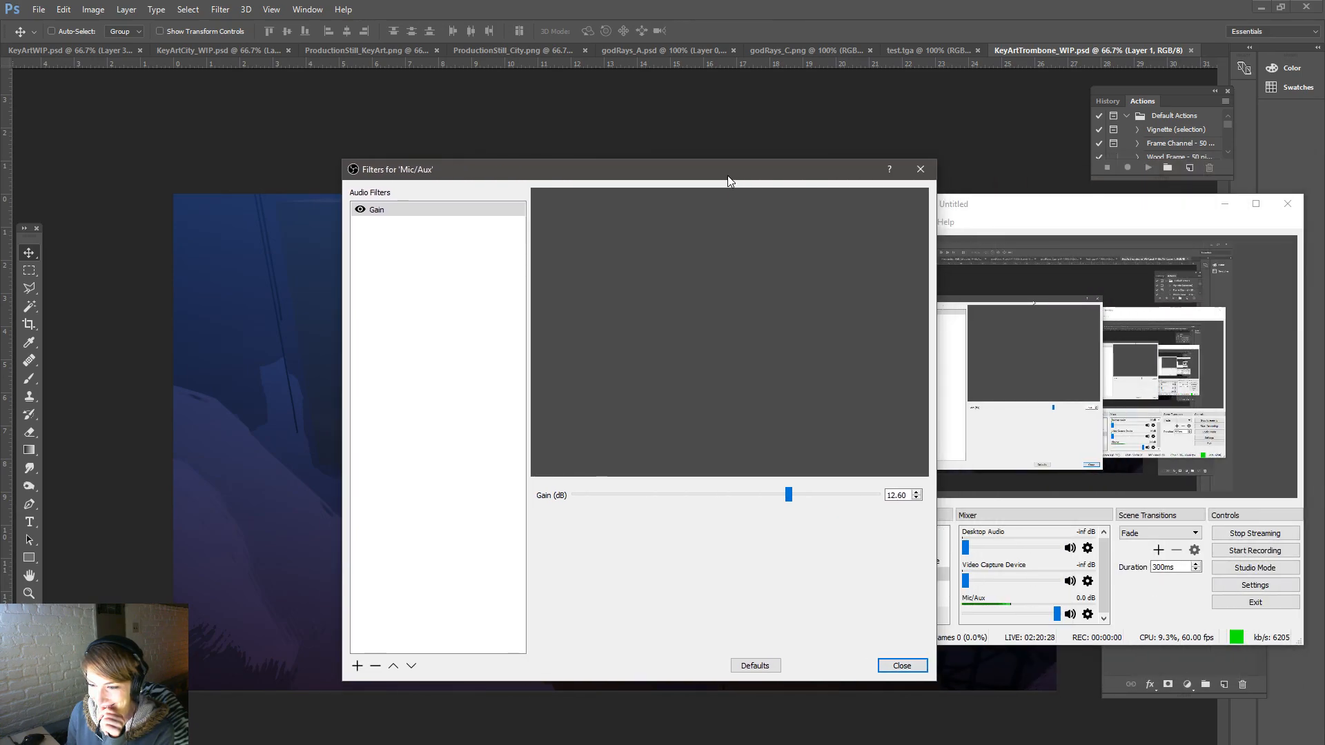
pyautogui.click(775, 496)
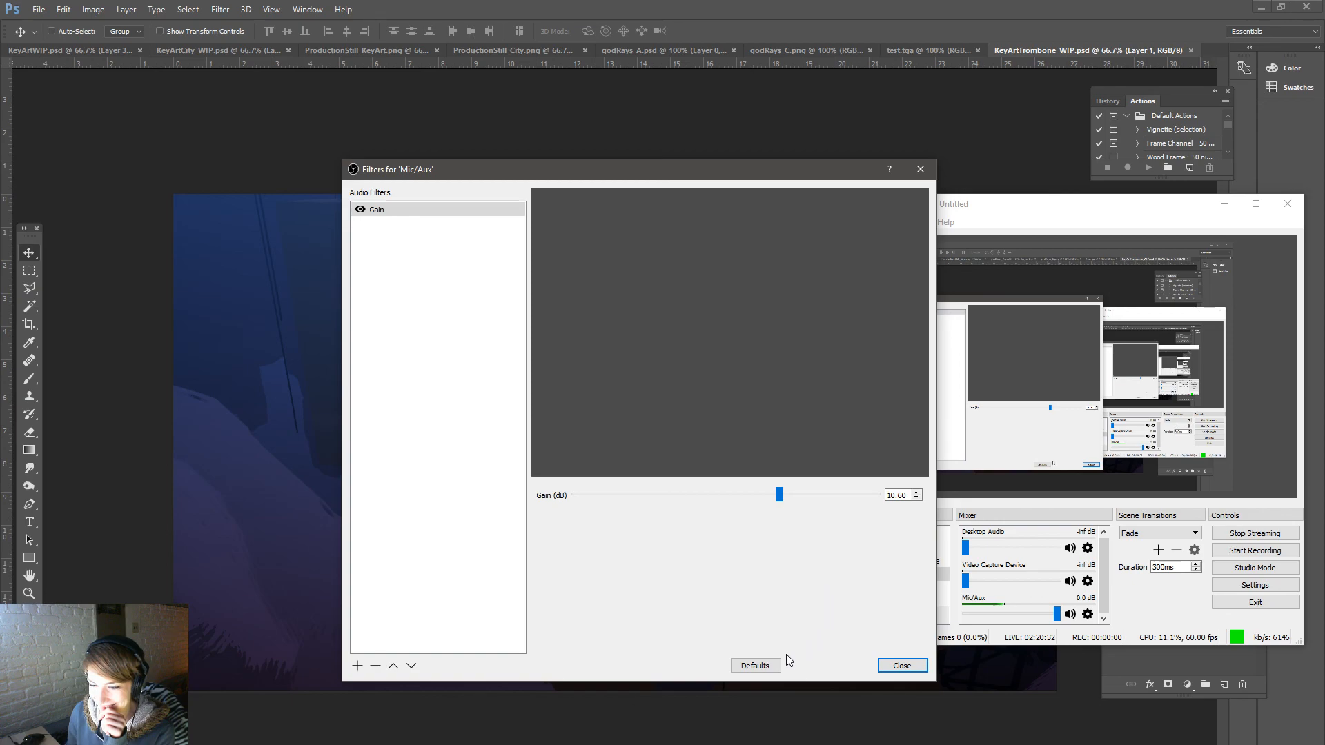
pyautogui.click(891, 667)
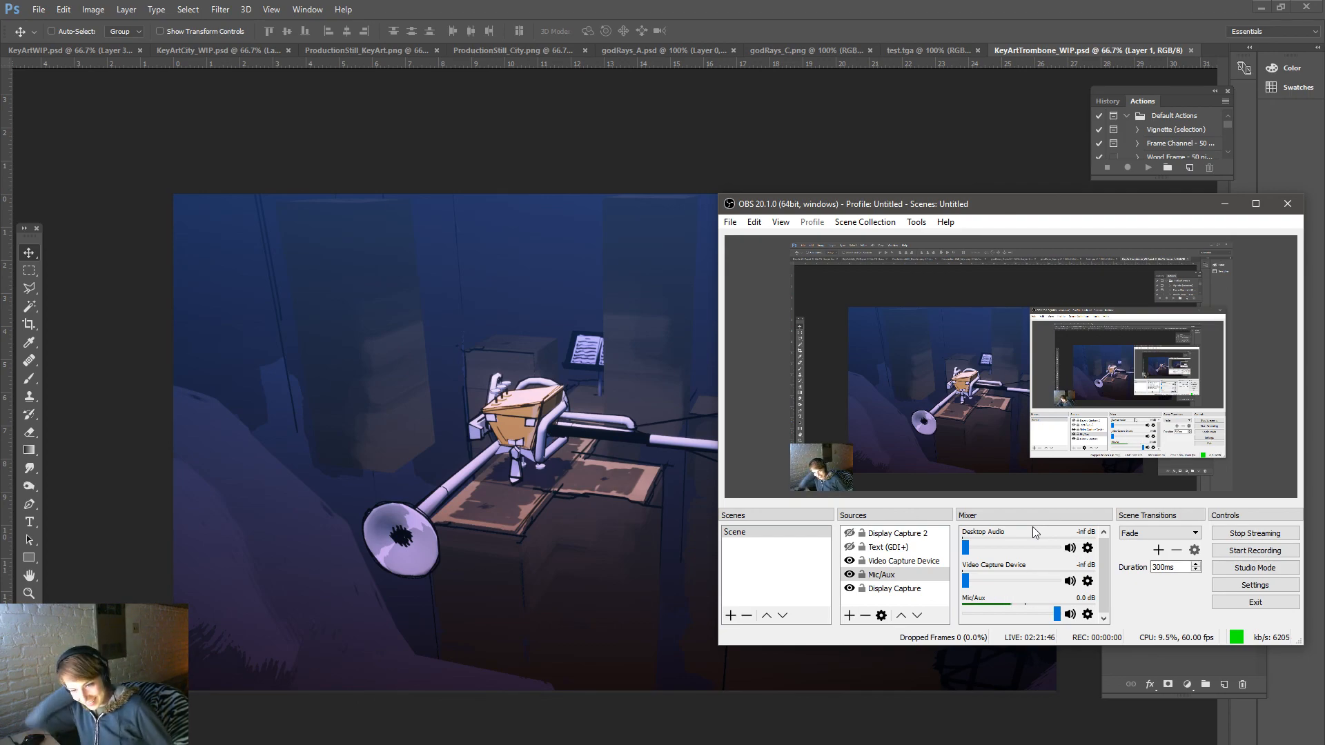
pyautogui.moveTo(969, 197); pyautogui.dragTo(1324, 214)
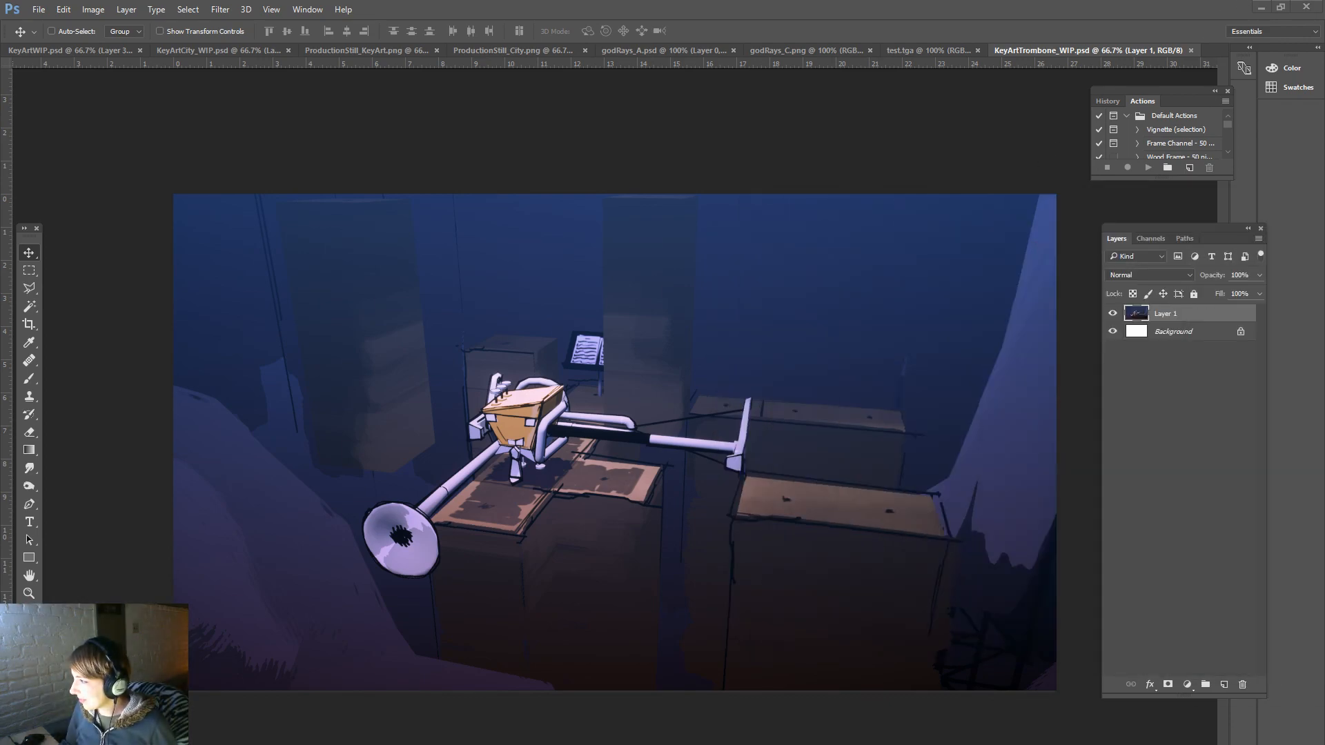